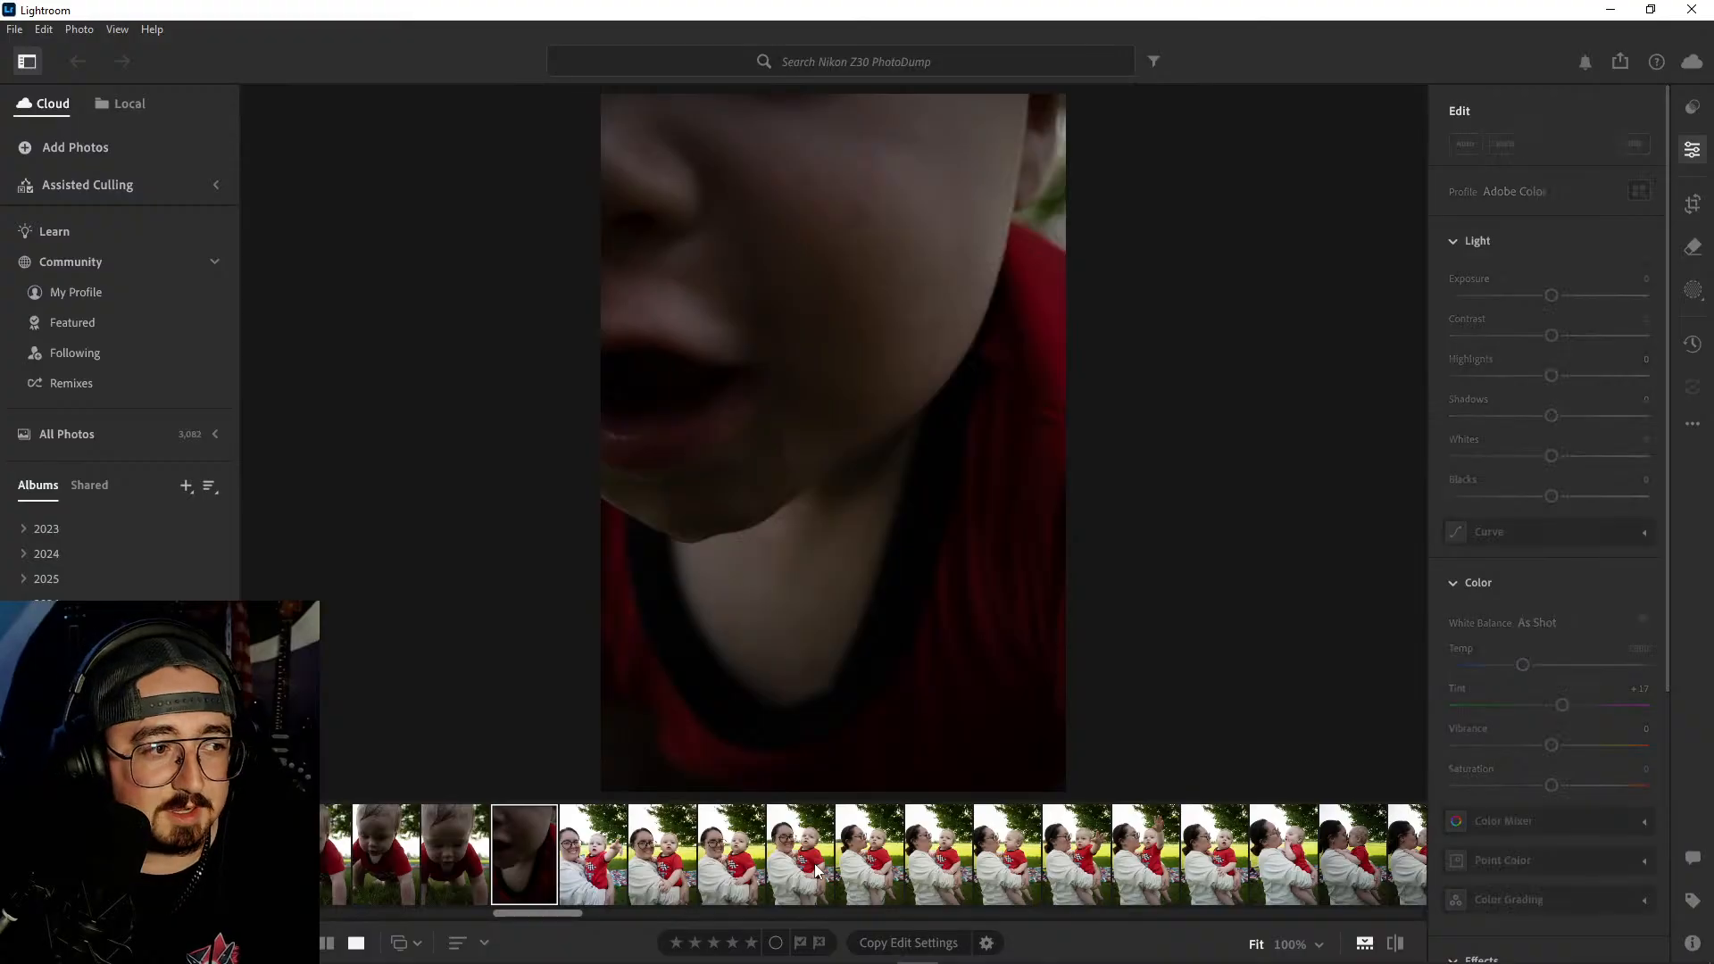
- Browse the Nikon Z30 PhotoDump album, viewing the mother-and-baby shot and the photo of two women in lawn chairs
click(1148, 868)
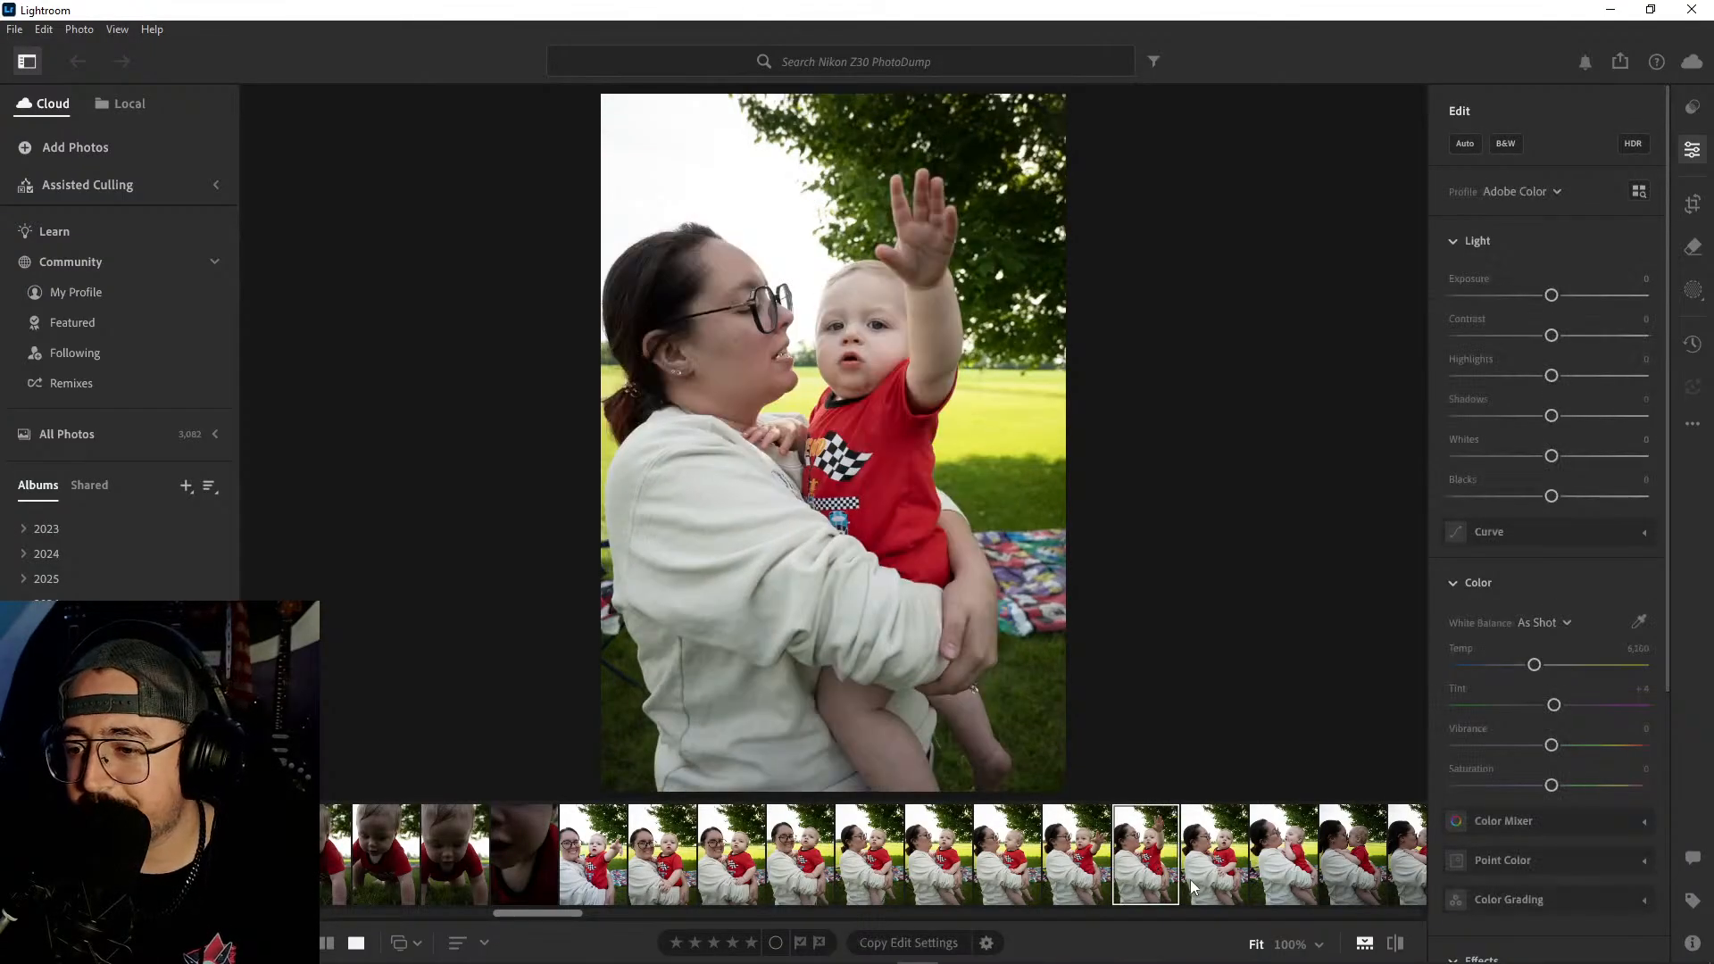
scroll(1193, 875, down, 5)
click(1137, 855)
scroll(1138, 856, down, 10)
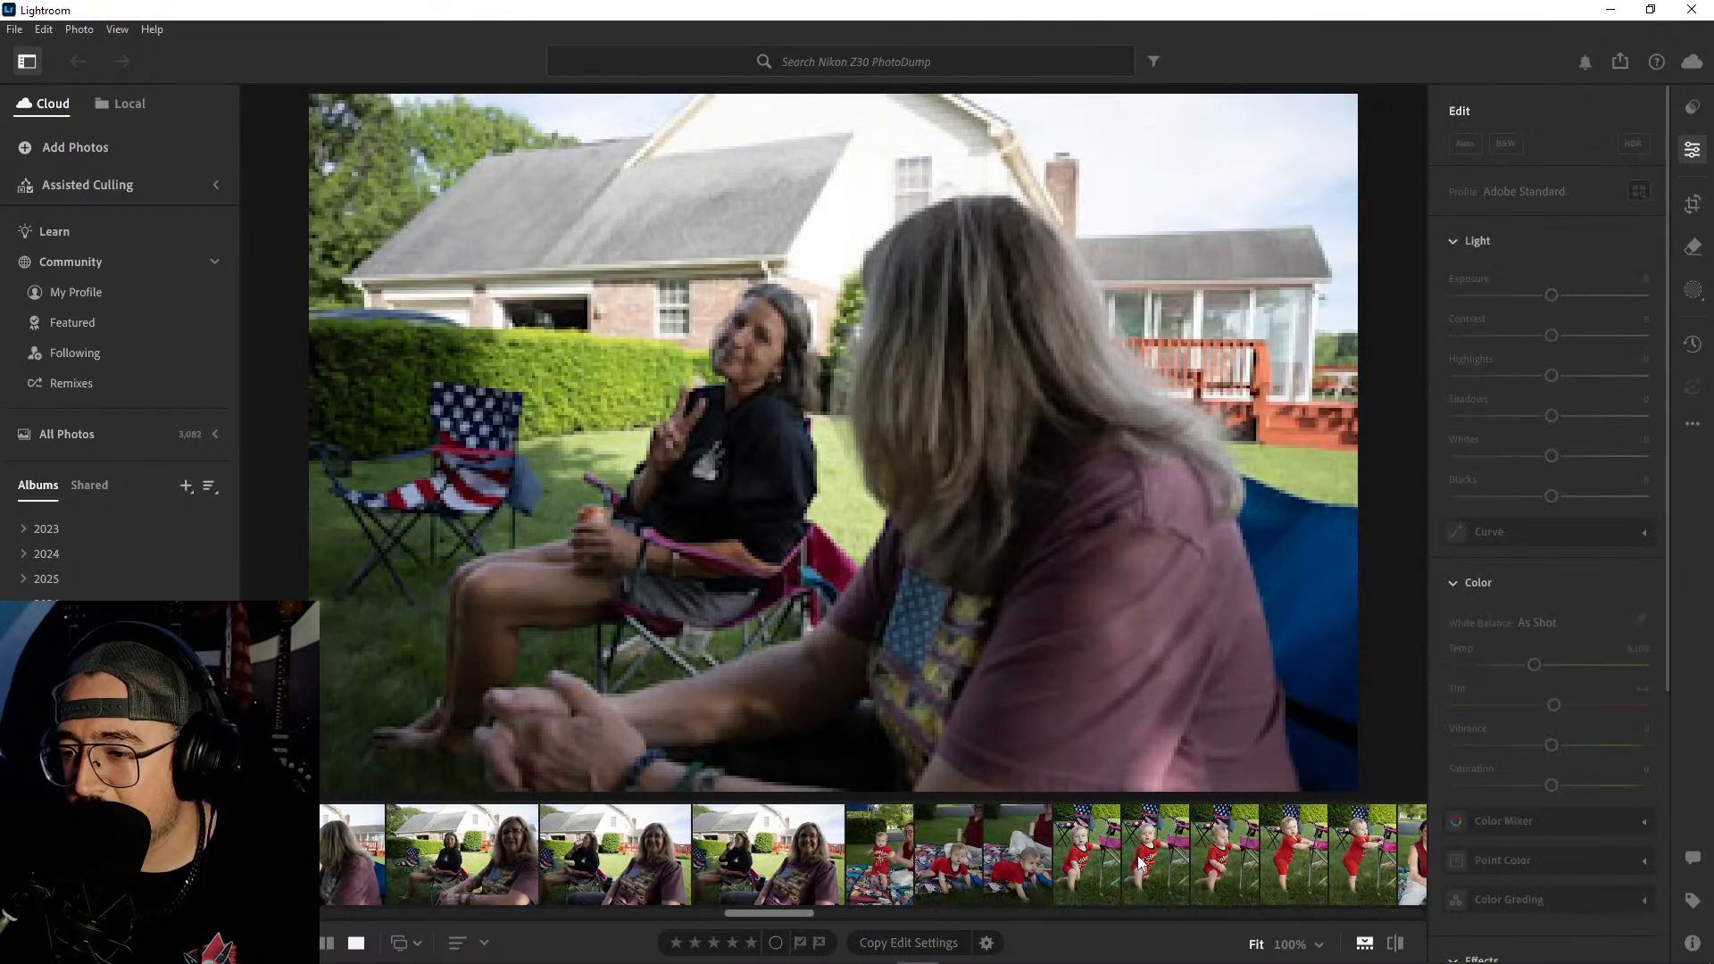
scroll(1130, 858, down, 10)
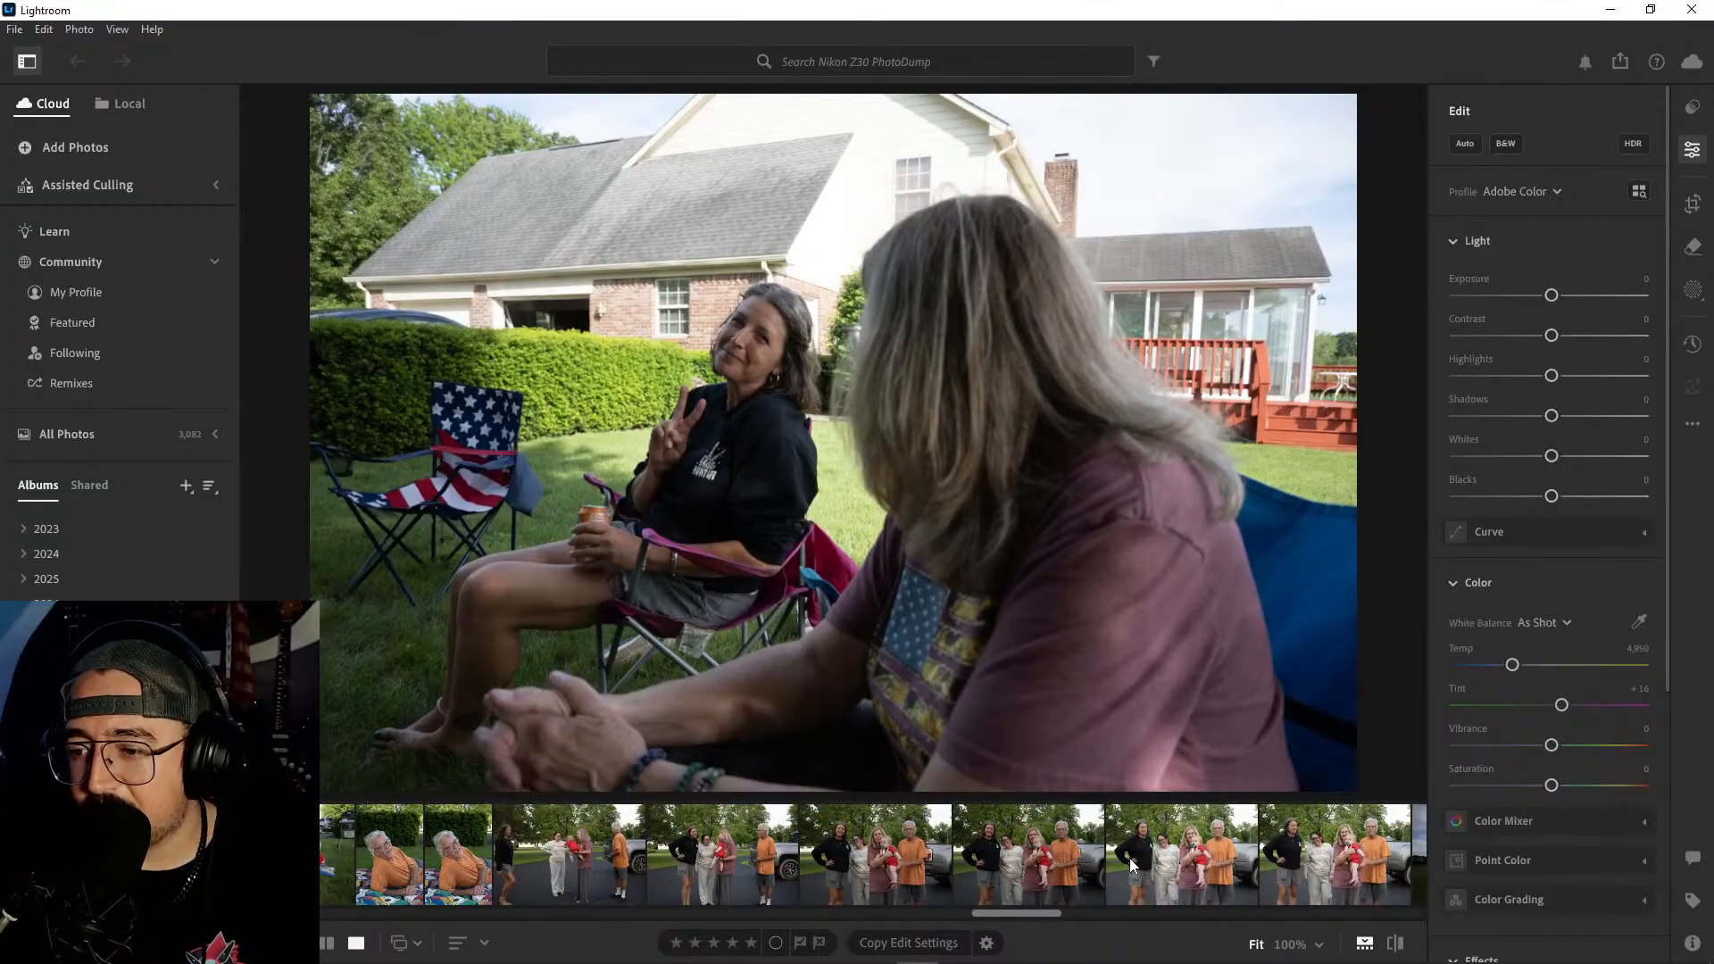
scroll(645, 845, up, 3)
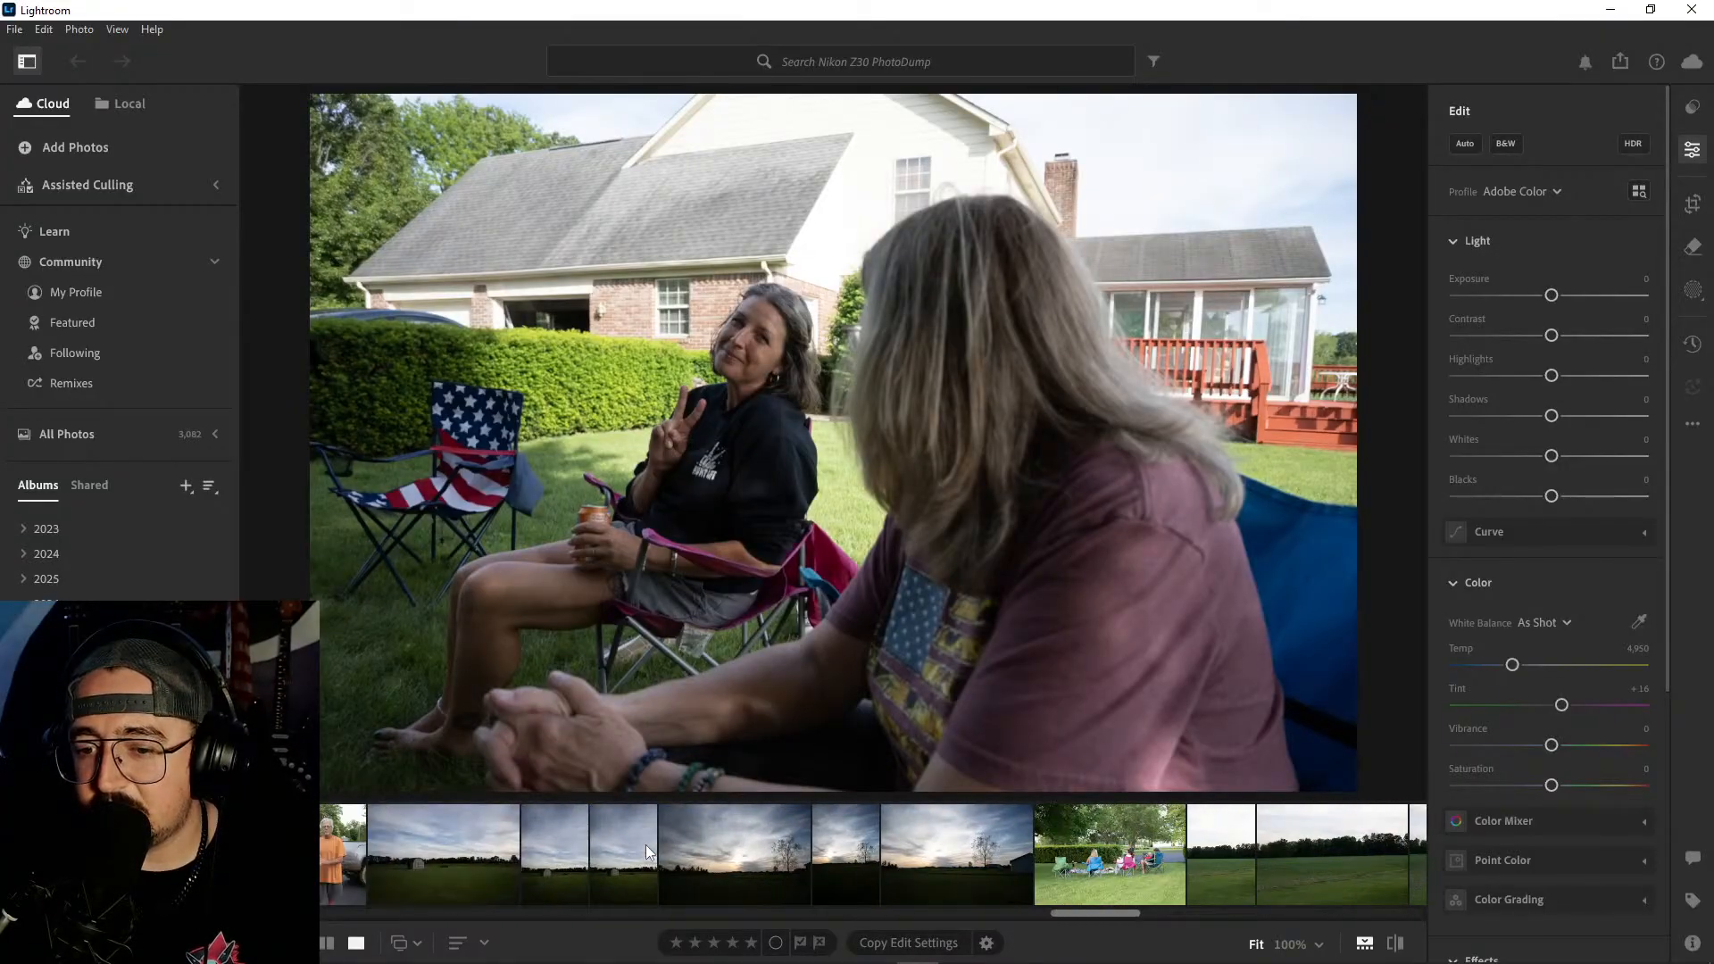
- View the landscape photos of the shed in the field and the sunset with the lone tree
click(748, 852)
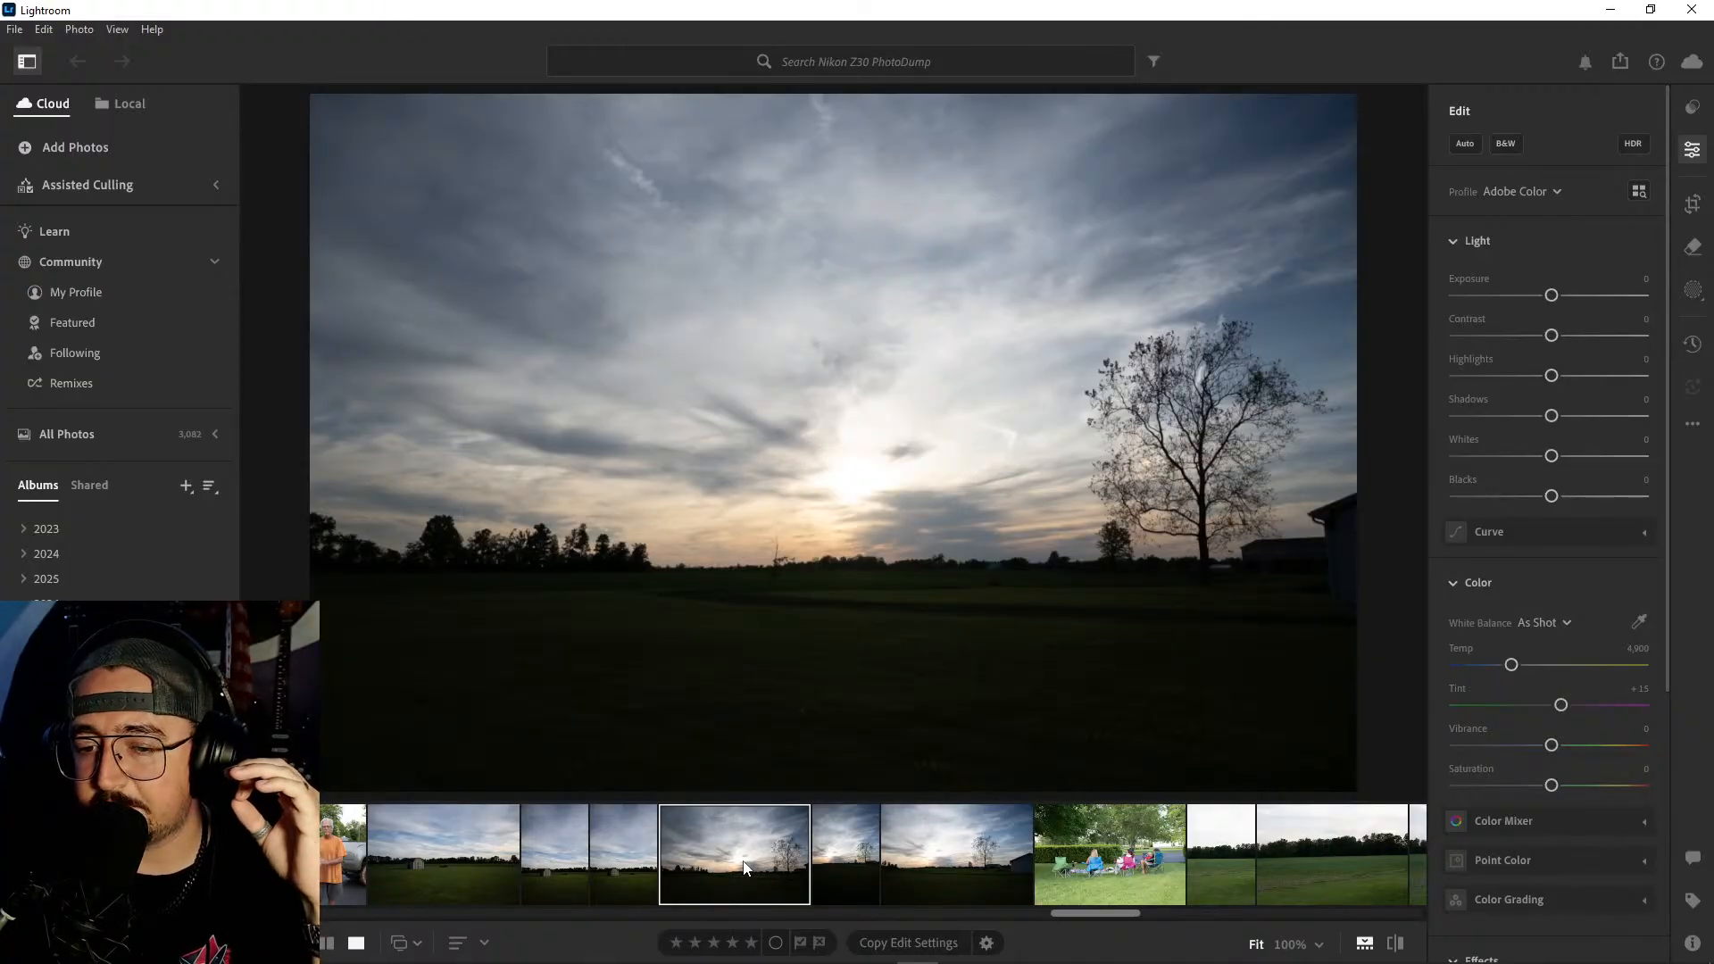
click(469, 862)
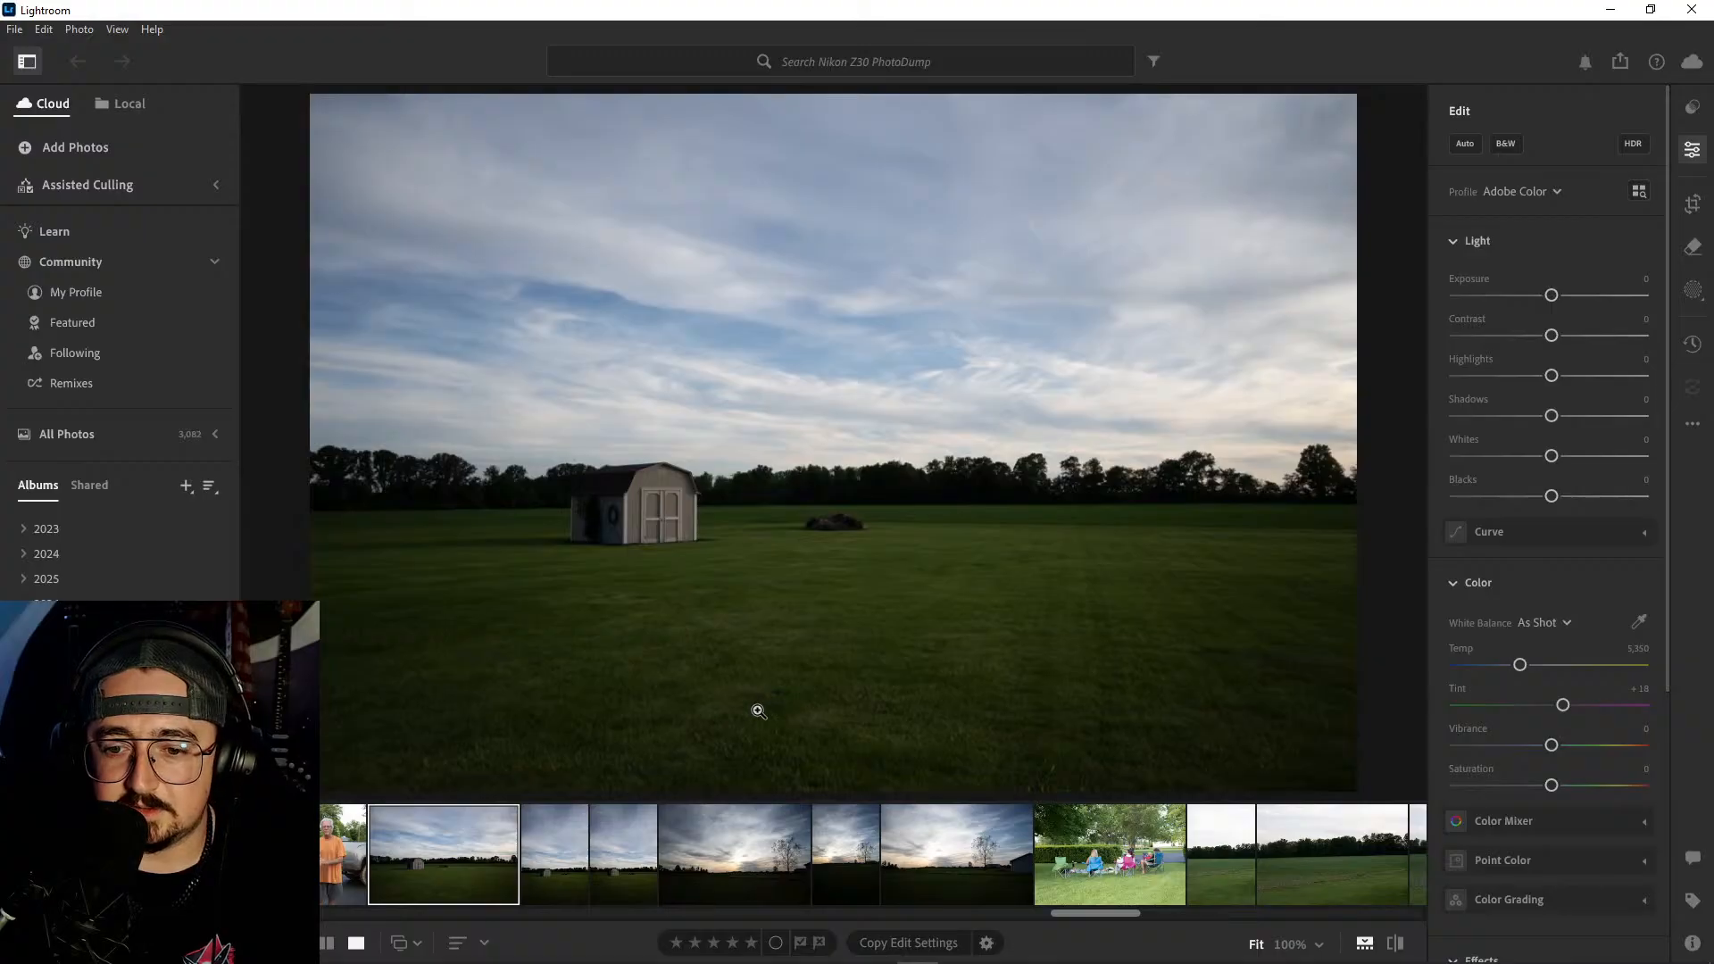
click(581, 864)
click(613, 865)
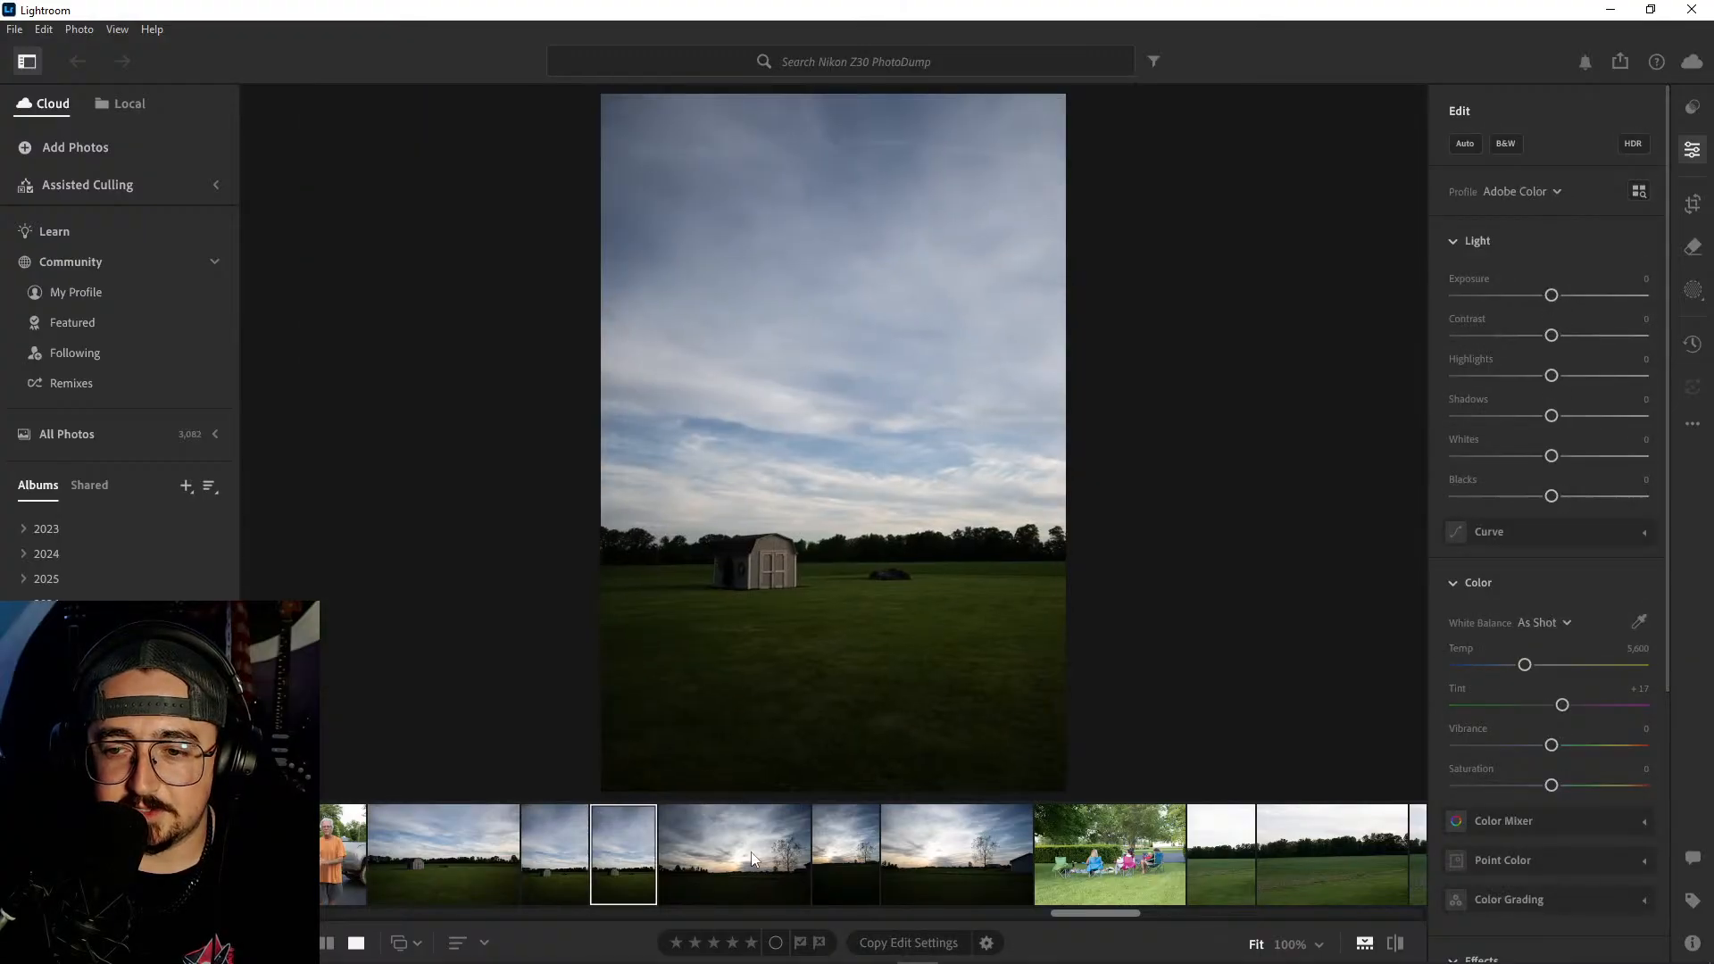
click(718, 850)
click(857, 850)
click(902, 847)
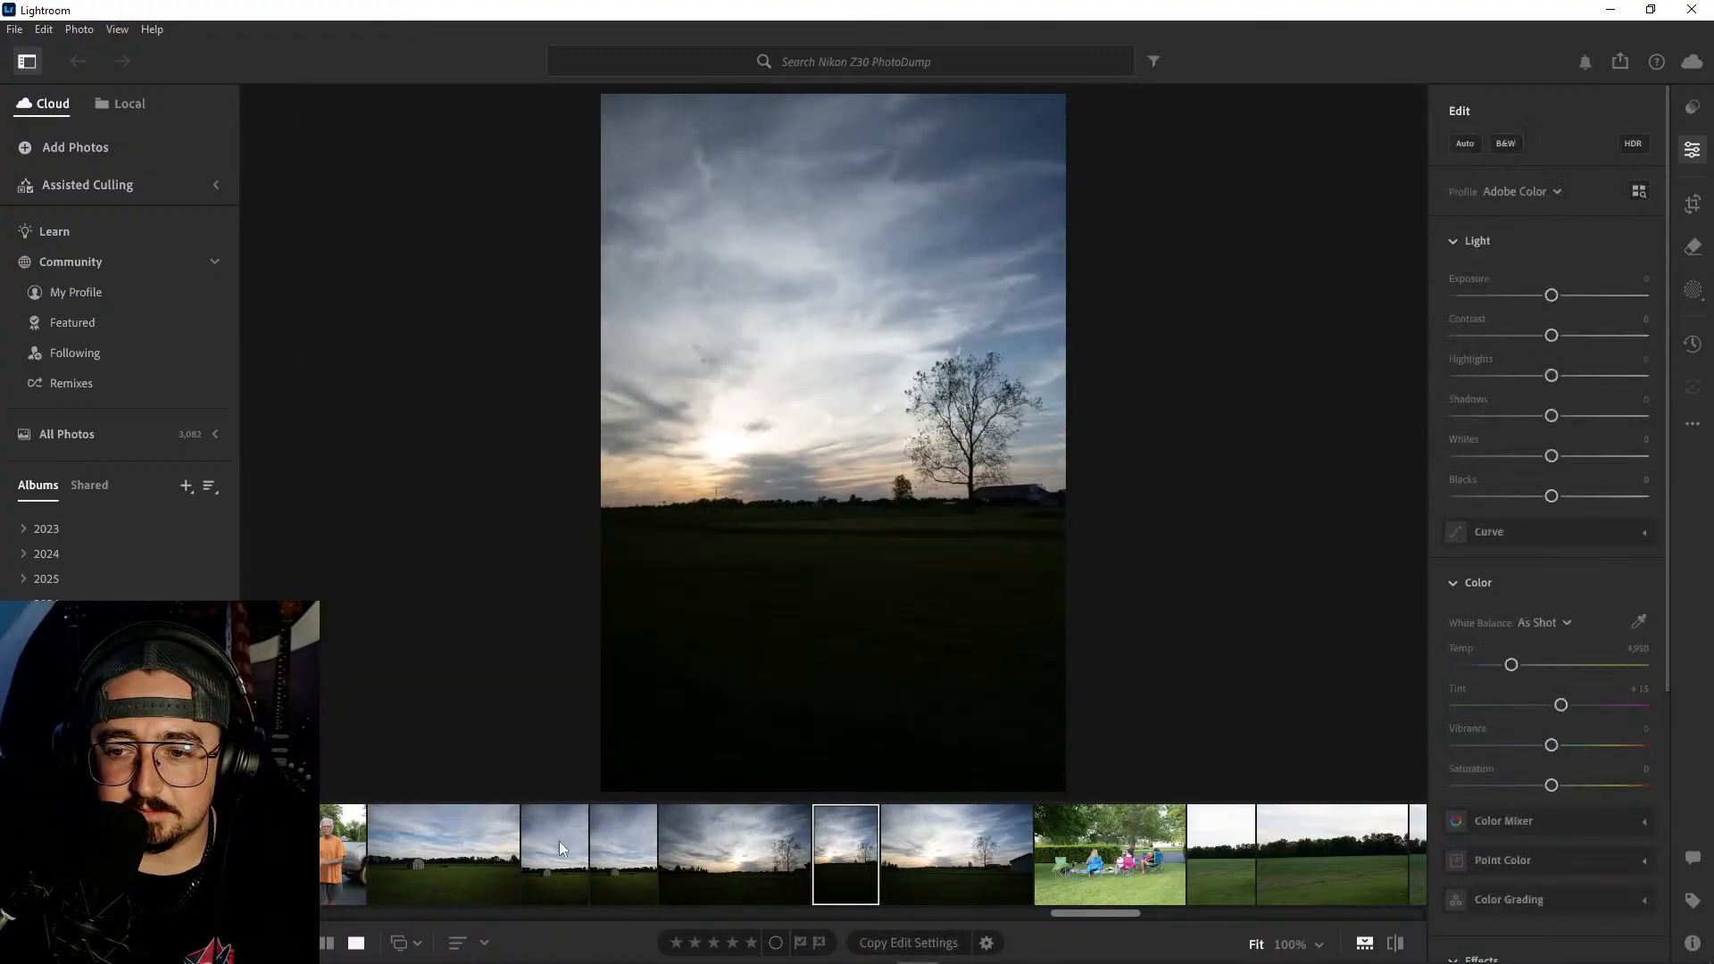
click(448, 856)
- View the portraits of the woman in the black sweatshirt sitting in front of the hedge
scroll(482, 850, up, 10)
scroll(652, 866, up, 10)
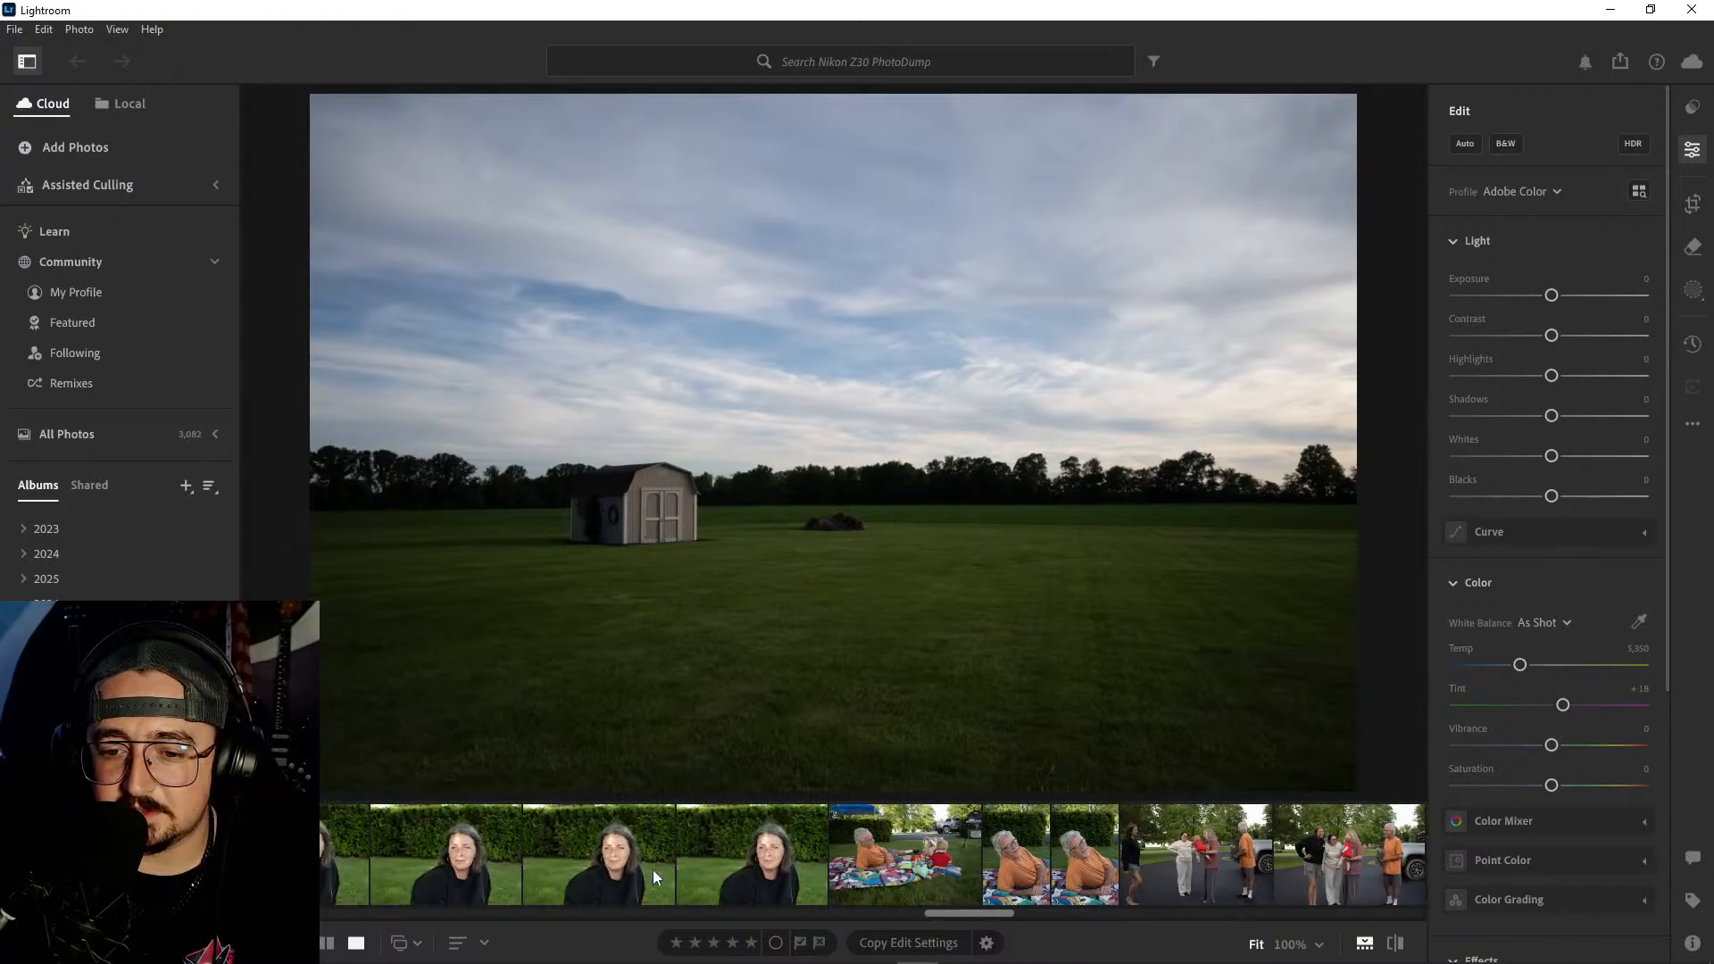
click(580, 860)
click(944, 854)
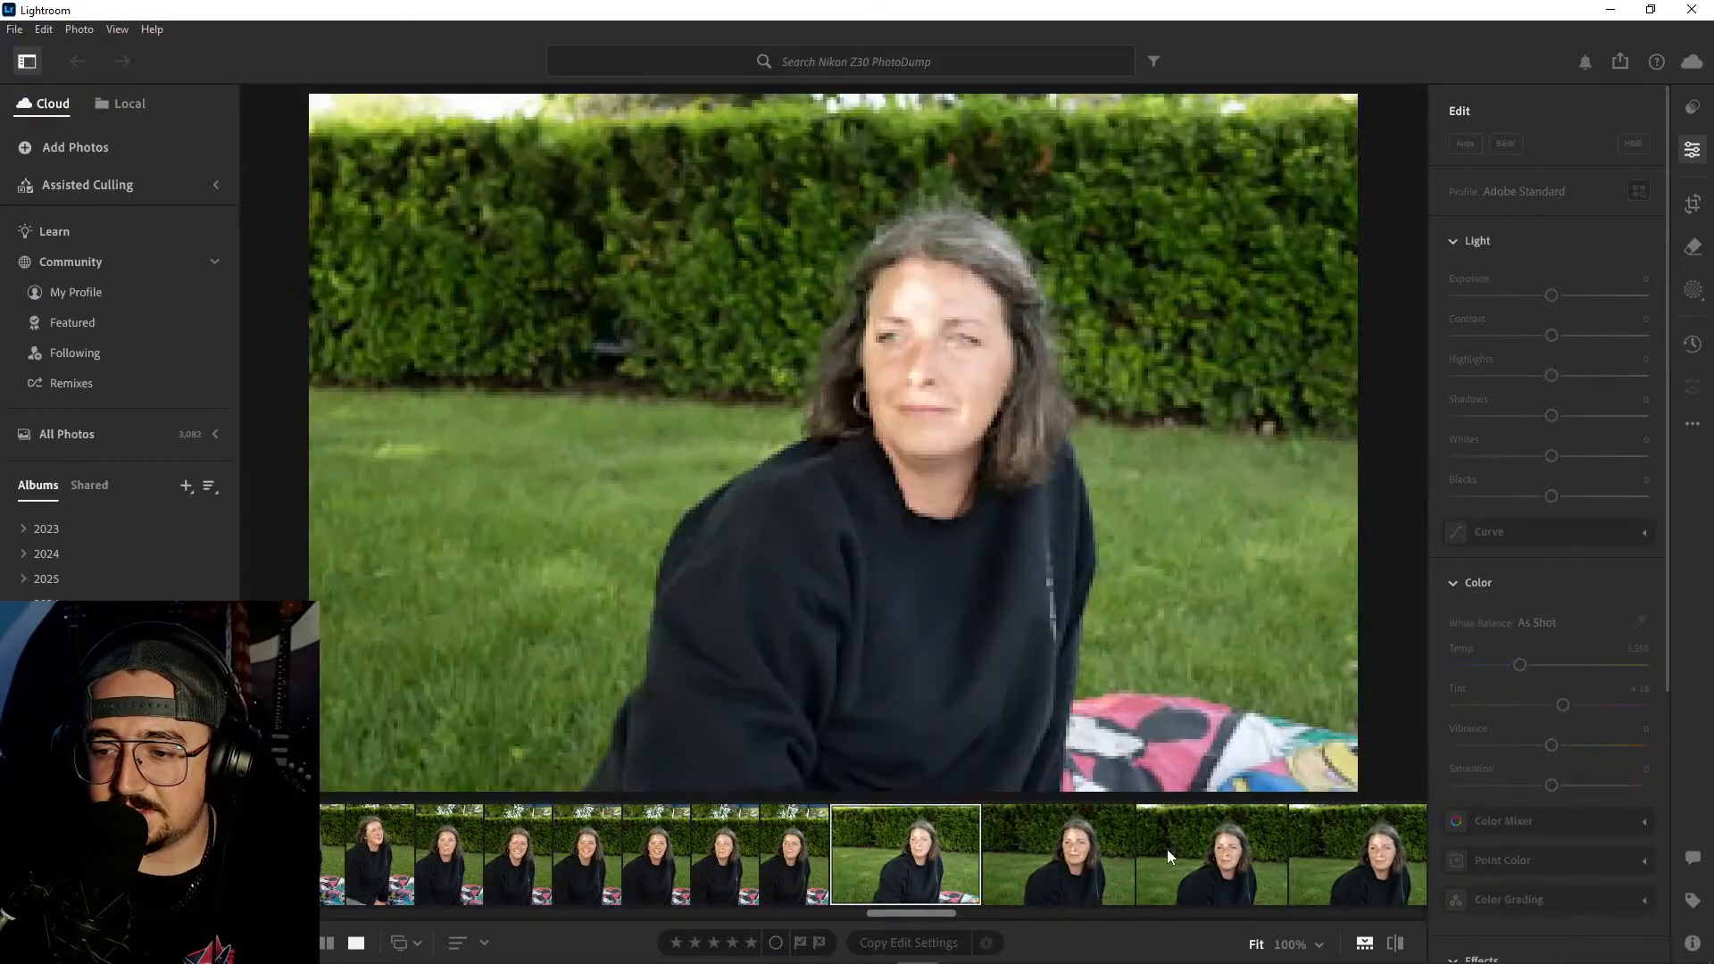
- Look through the thumbnails of the remaining Nikon Z30 photos, including the fields and the woman holding the baby
scroll(1193, 855, down, 10)
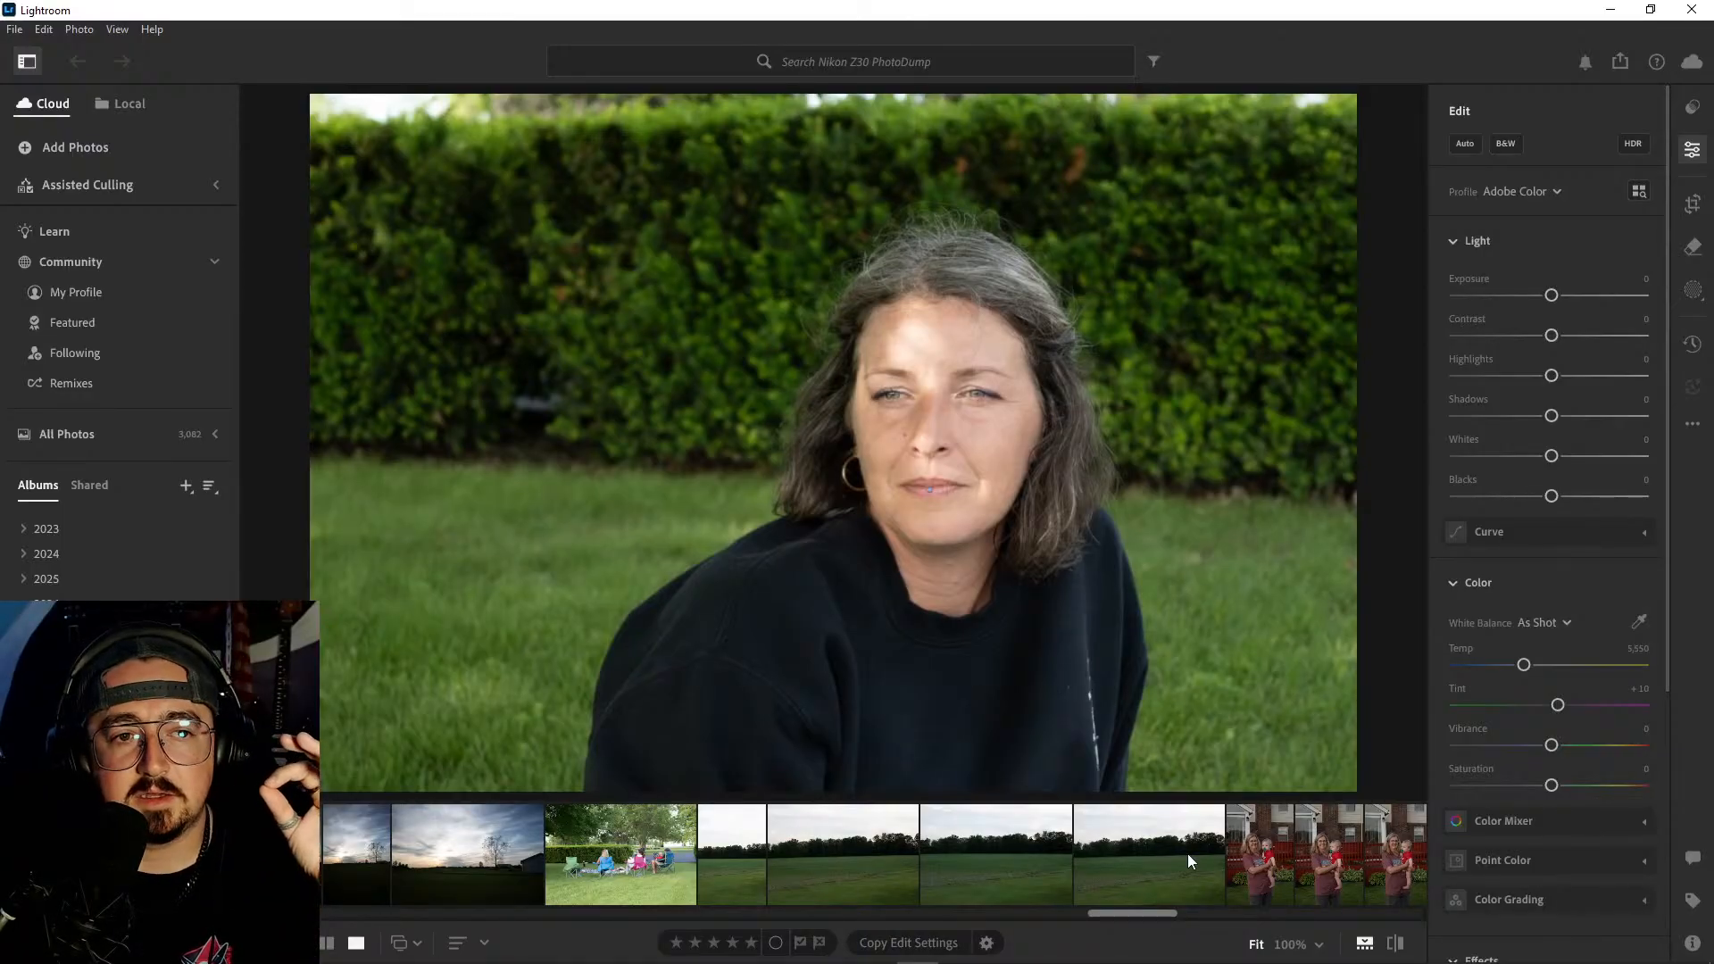
scroll(1188, 853, down, 8)
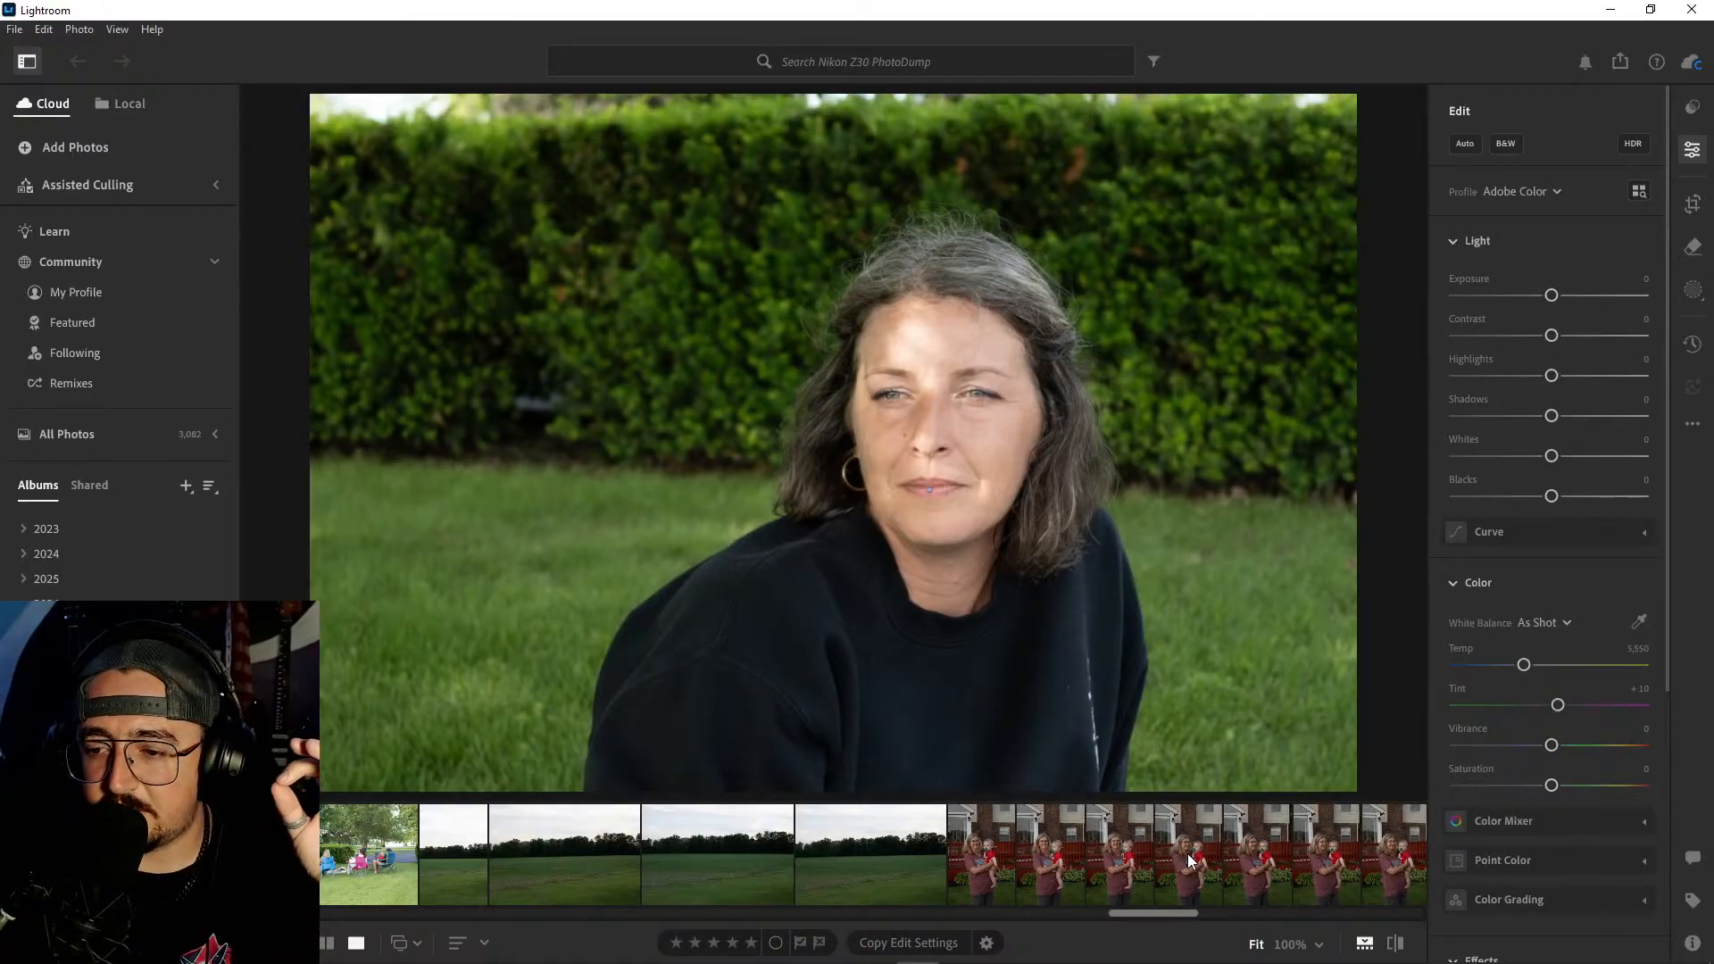
scroll(1127, 844, down, 4)
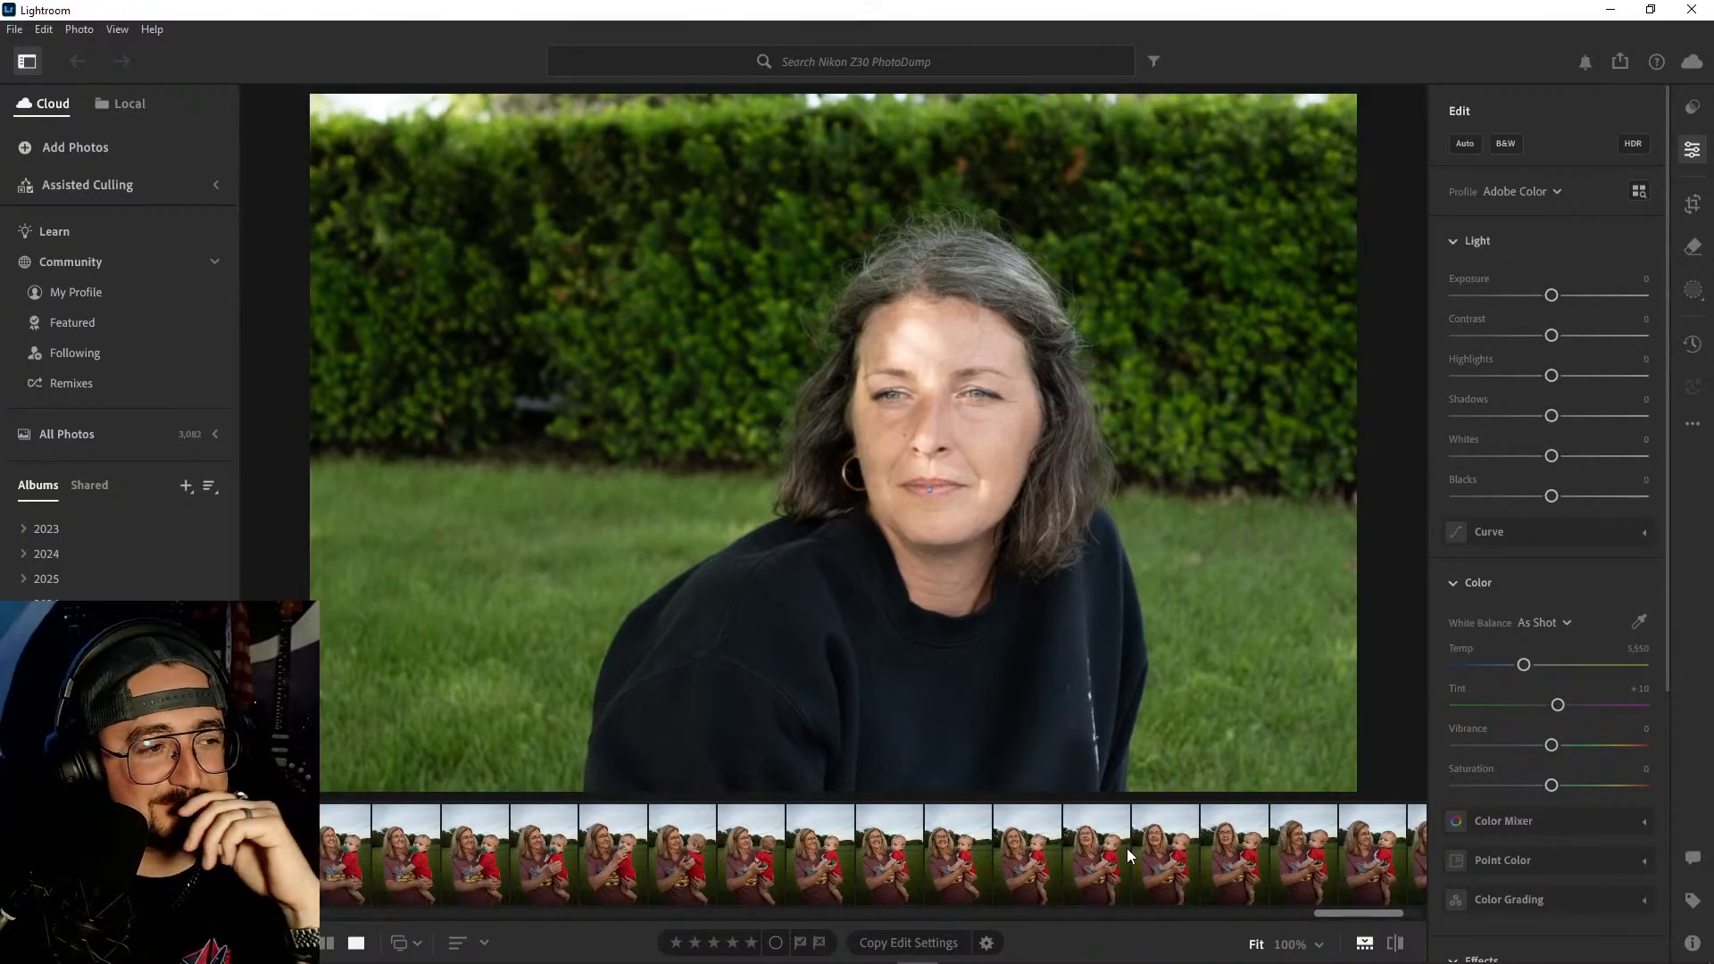
scroll(1063, 853, up, 5)
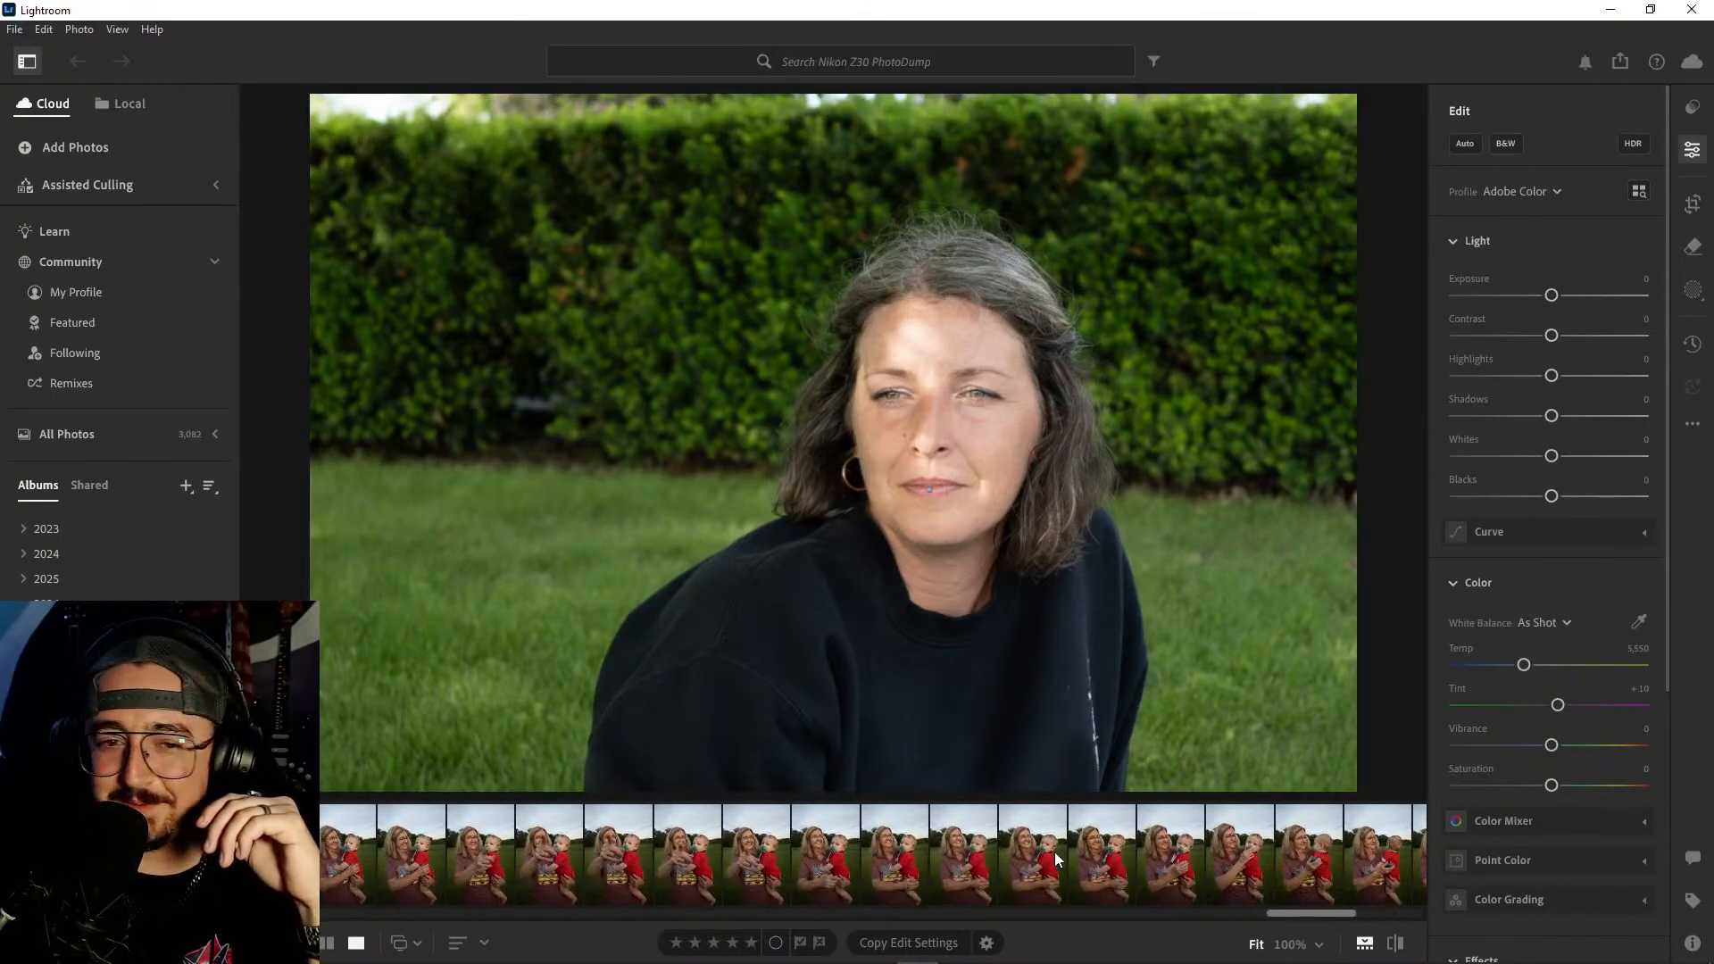
scroll(1059, 851, up, 8)
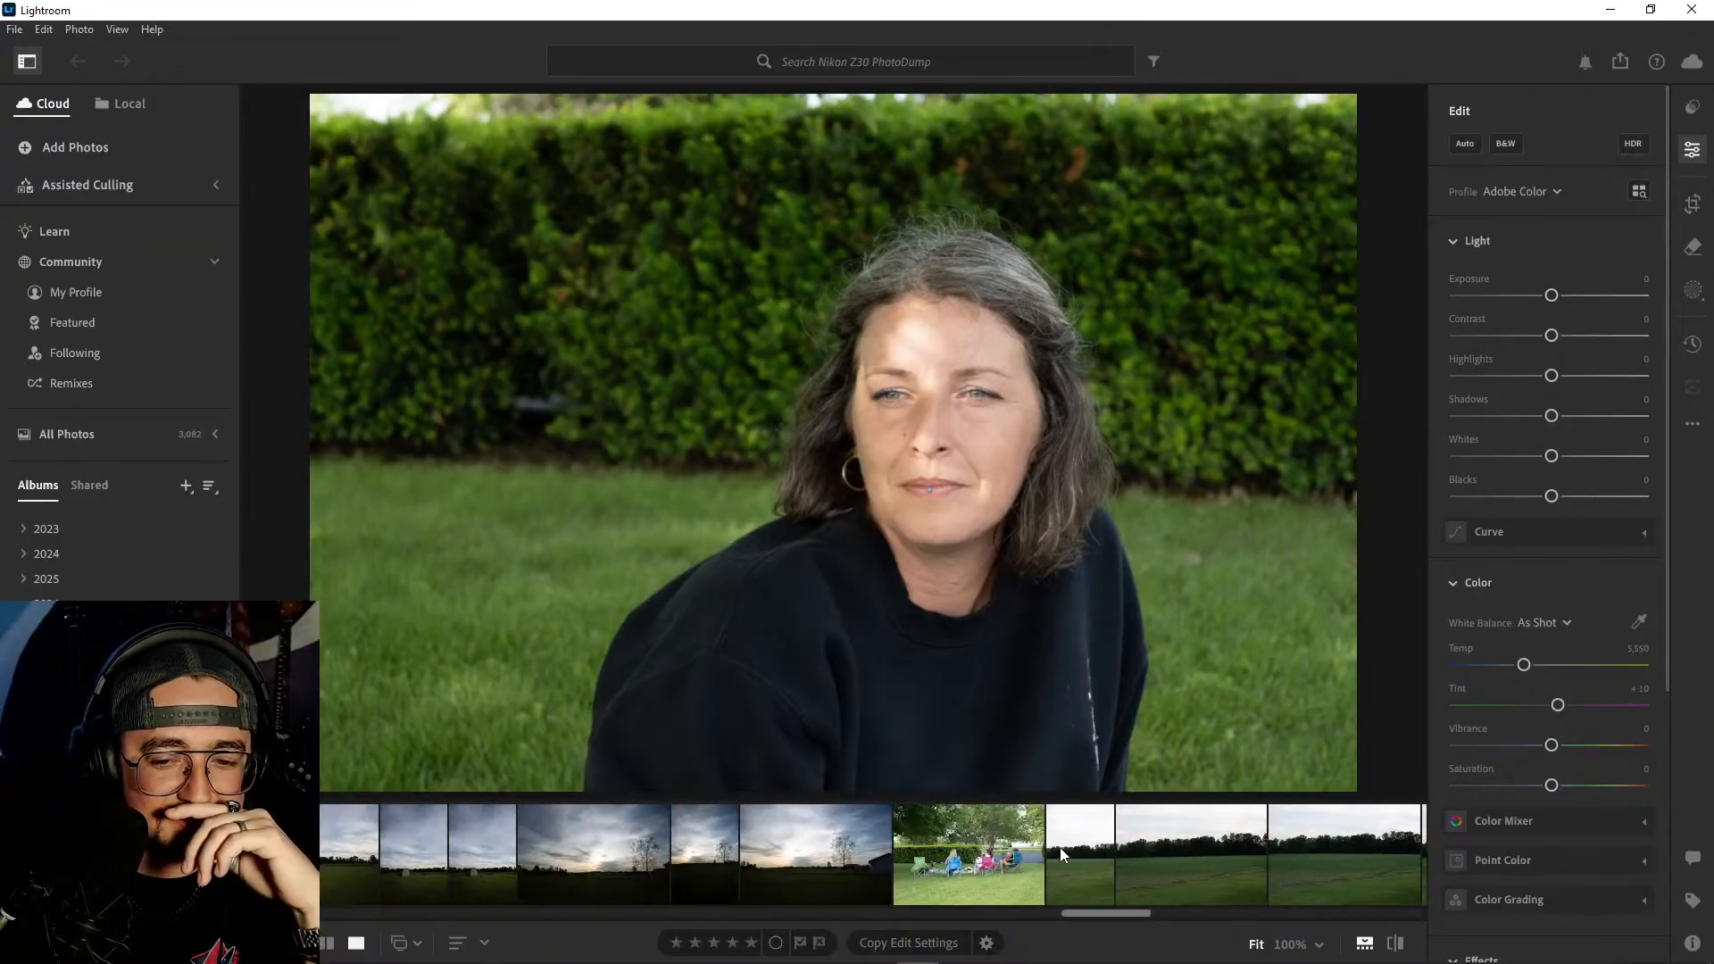
scroll(1062, 853, up, 10)
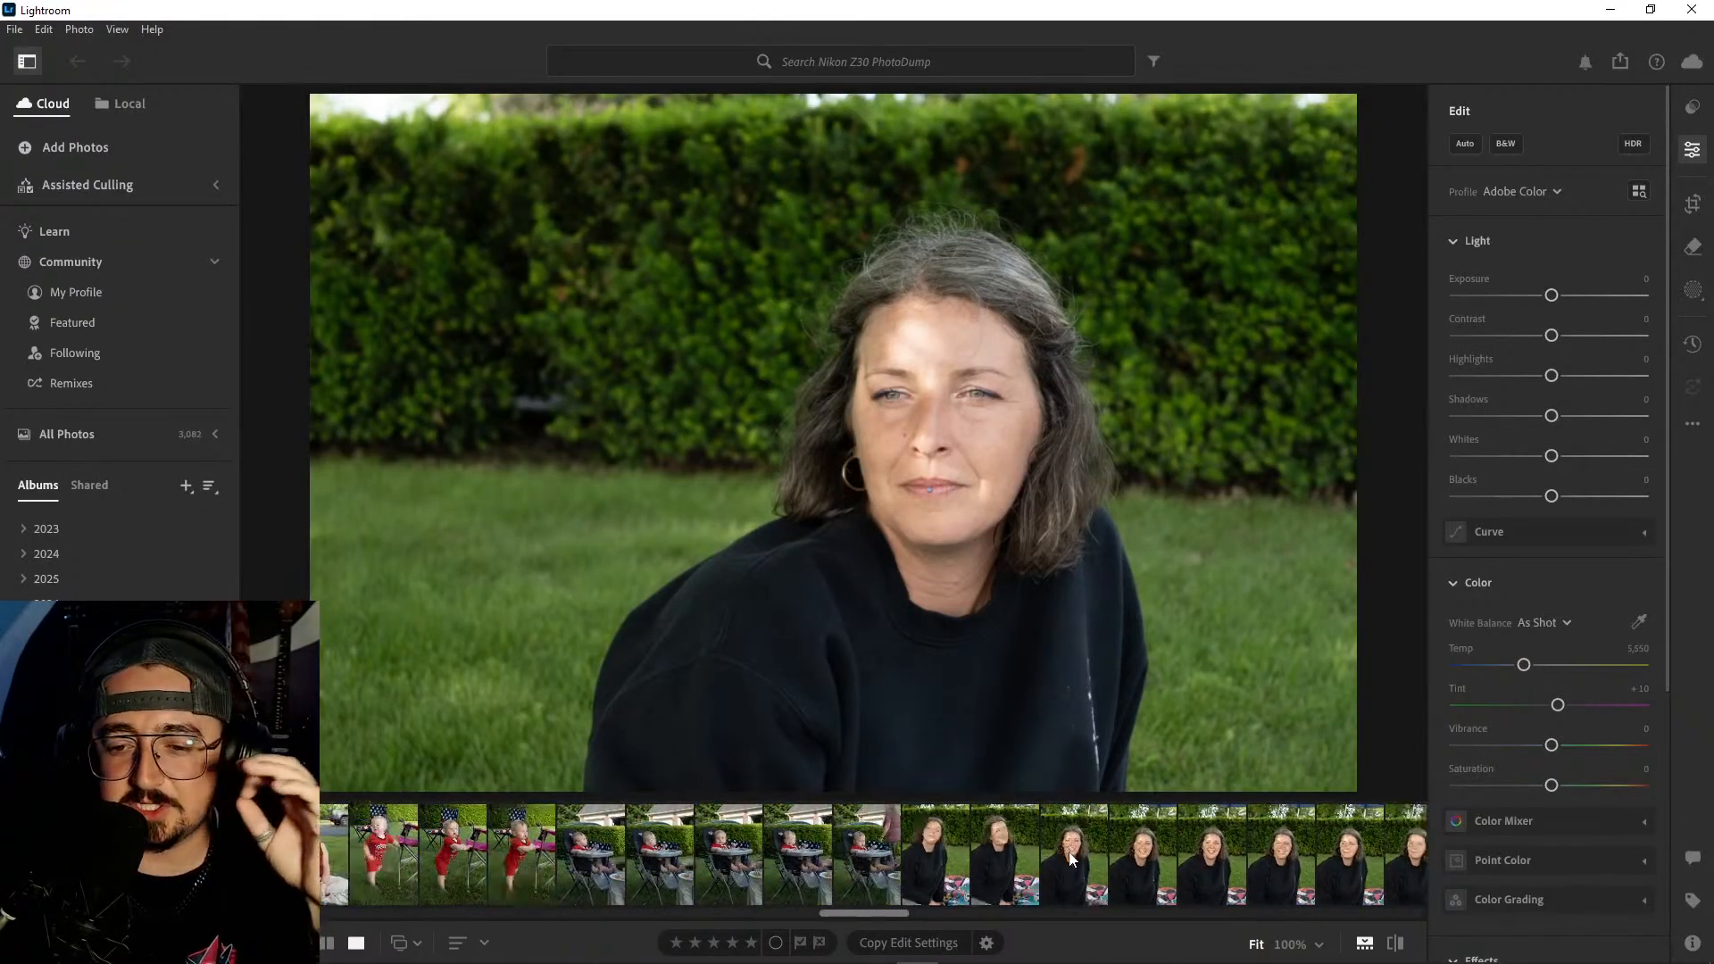
scroll(1063, 850, up, 8)
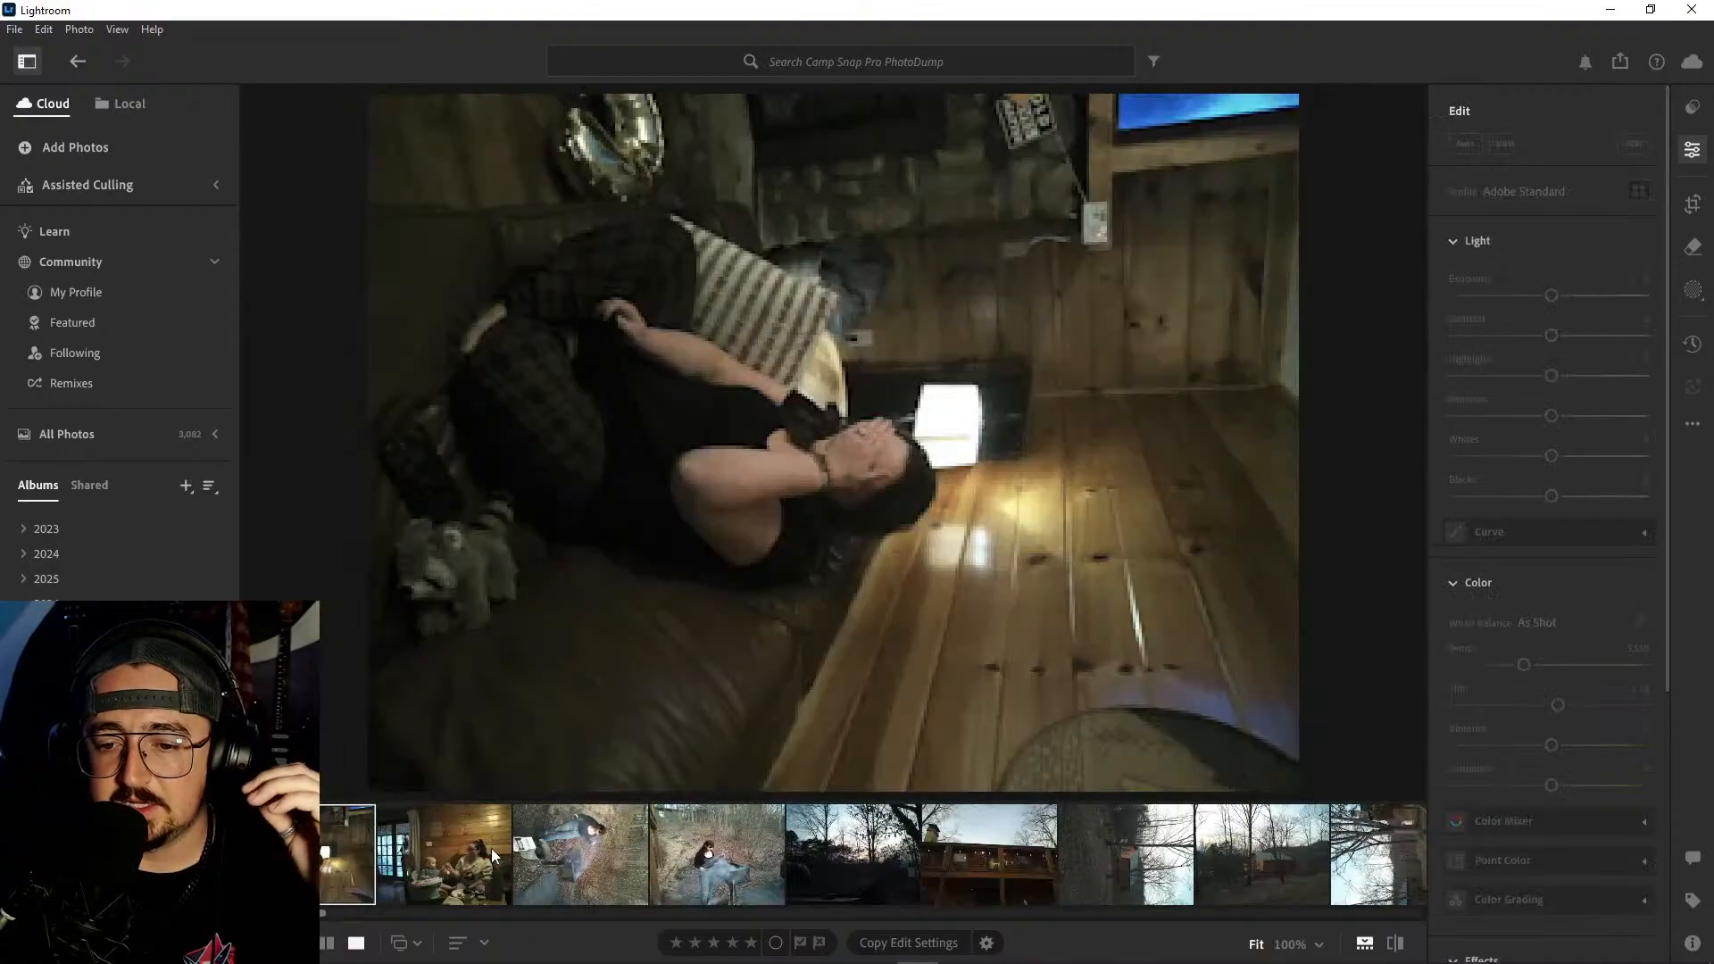
- View the Camp Snap Pro PhotoDump shots of the woman at the smoking grill, the cabin porch and the wooded yard
click(732, 861)
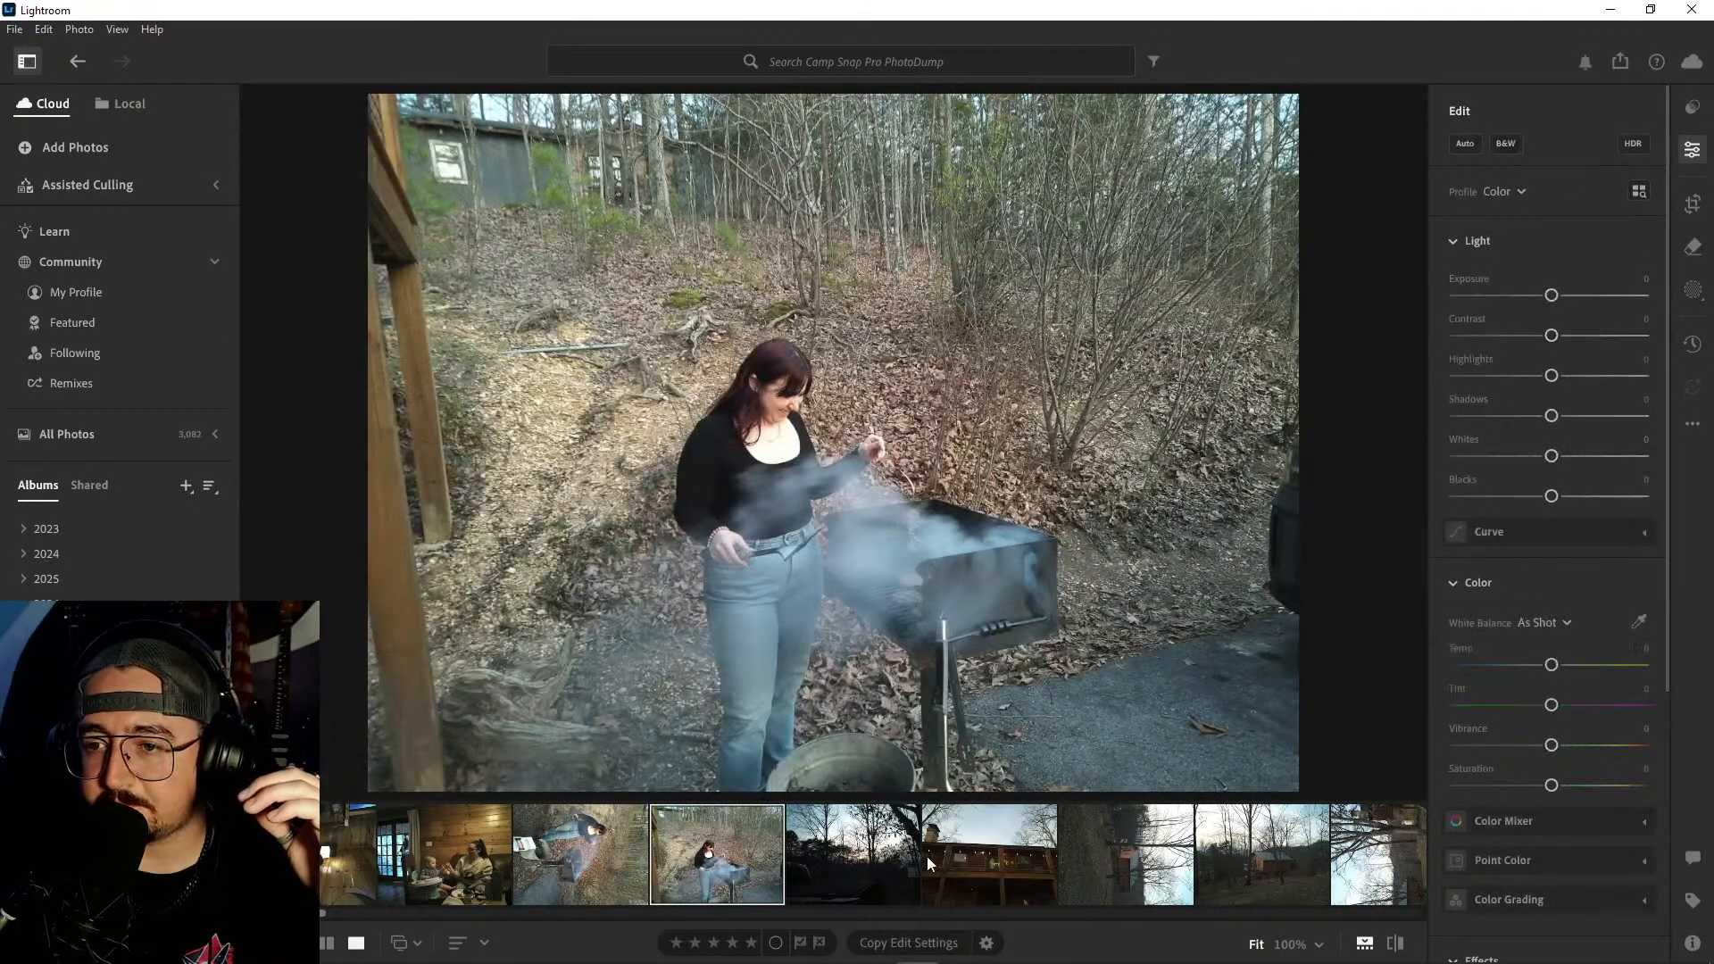
click(870, 859)
click(966, 855)
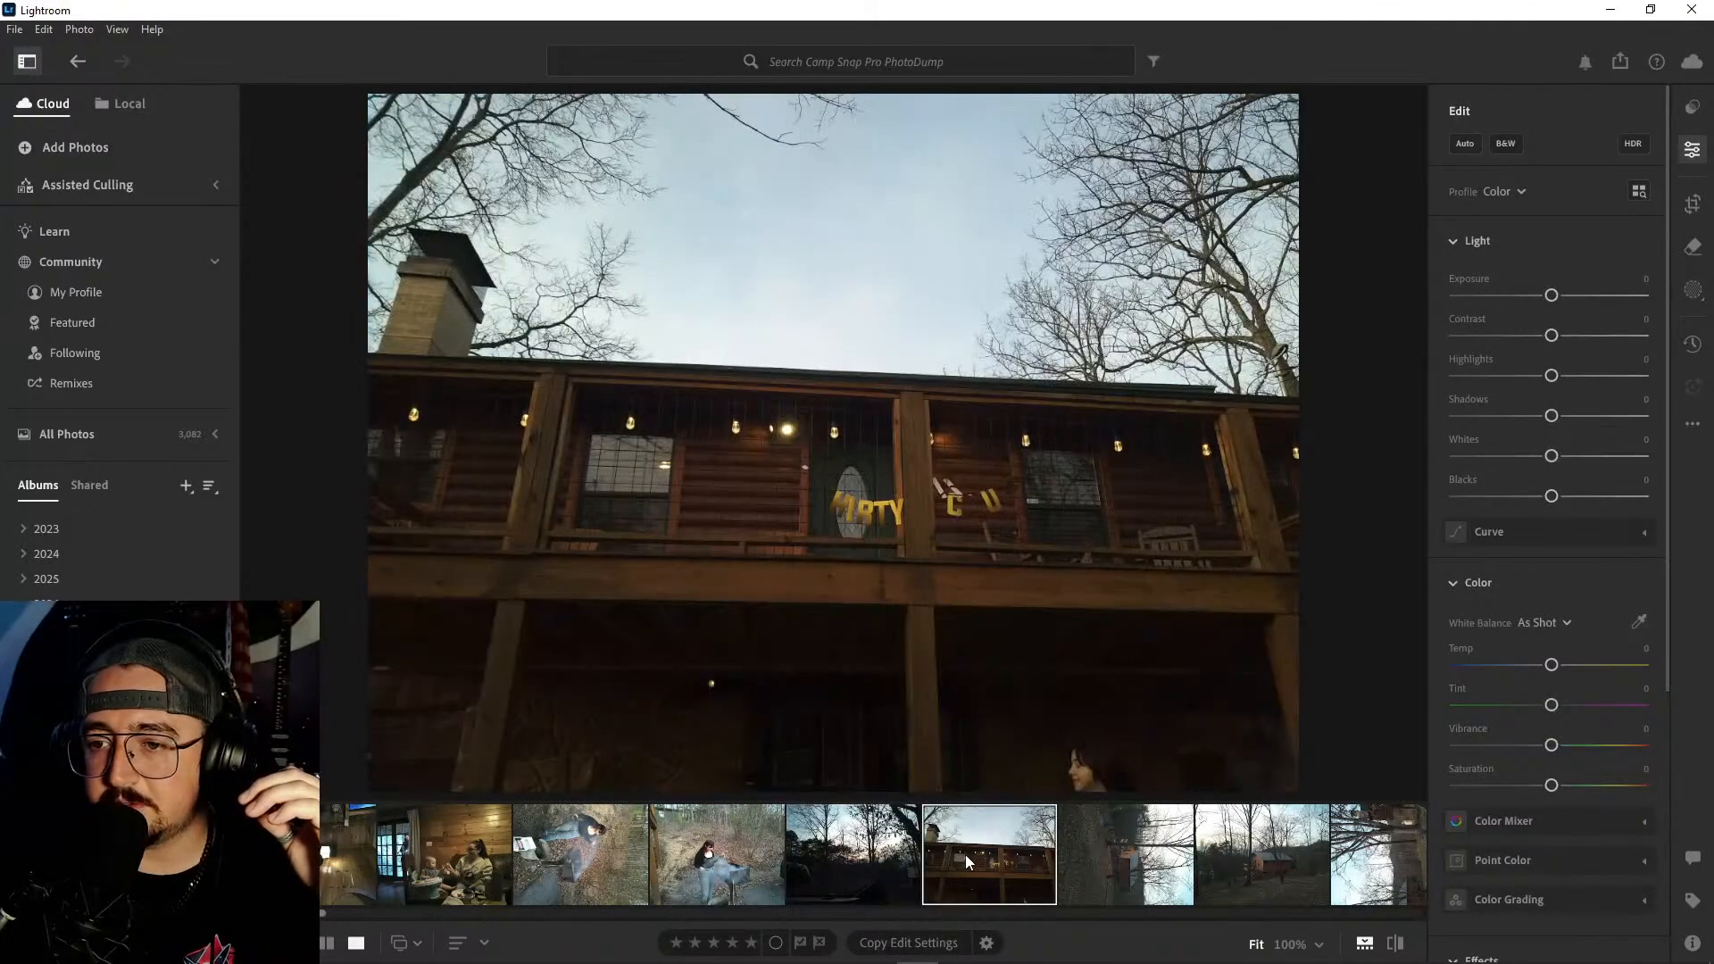
click(1159, 862)
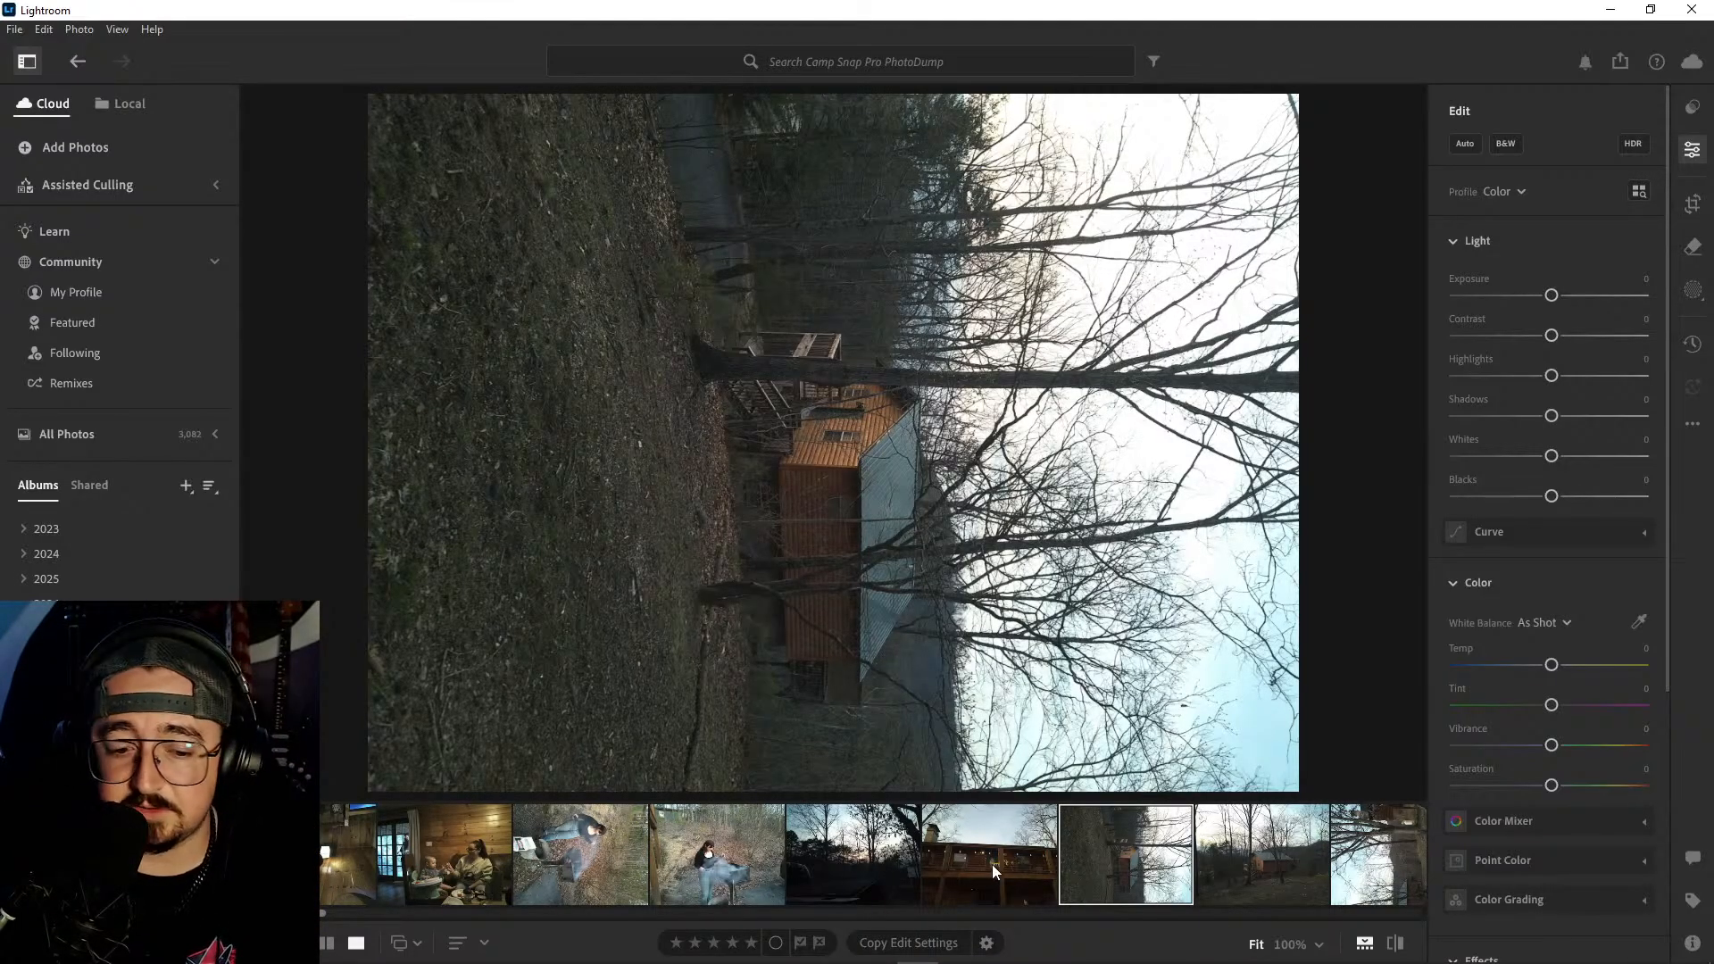
- Find the series of sunset shots taken from the cabin deck and view its first three photos
scroll(822, 866, down, 5)
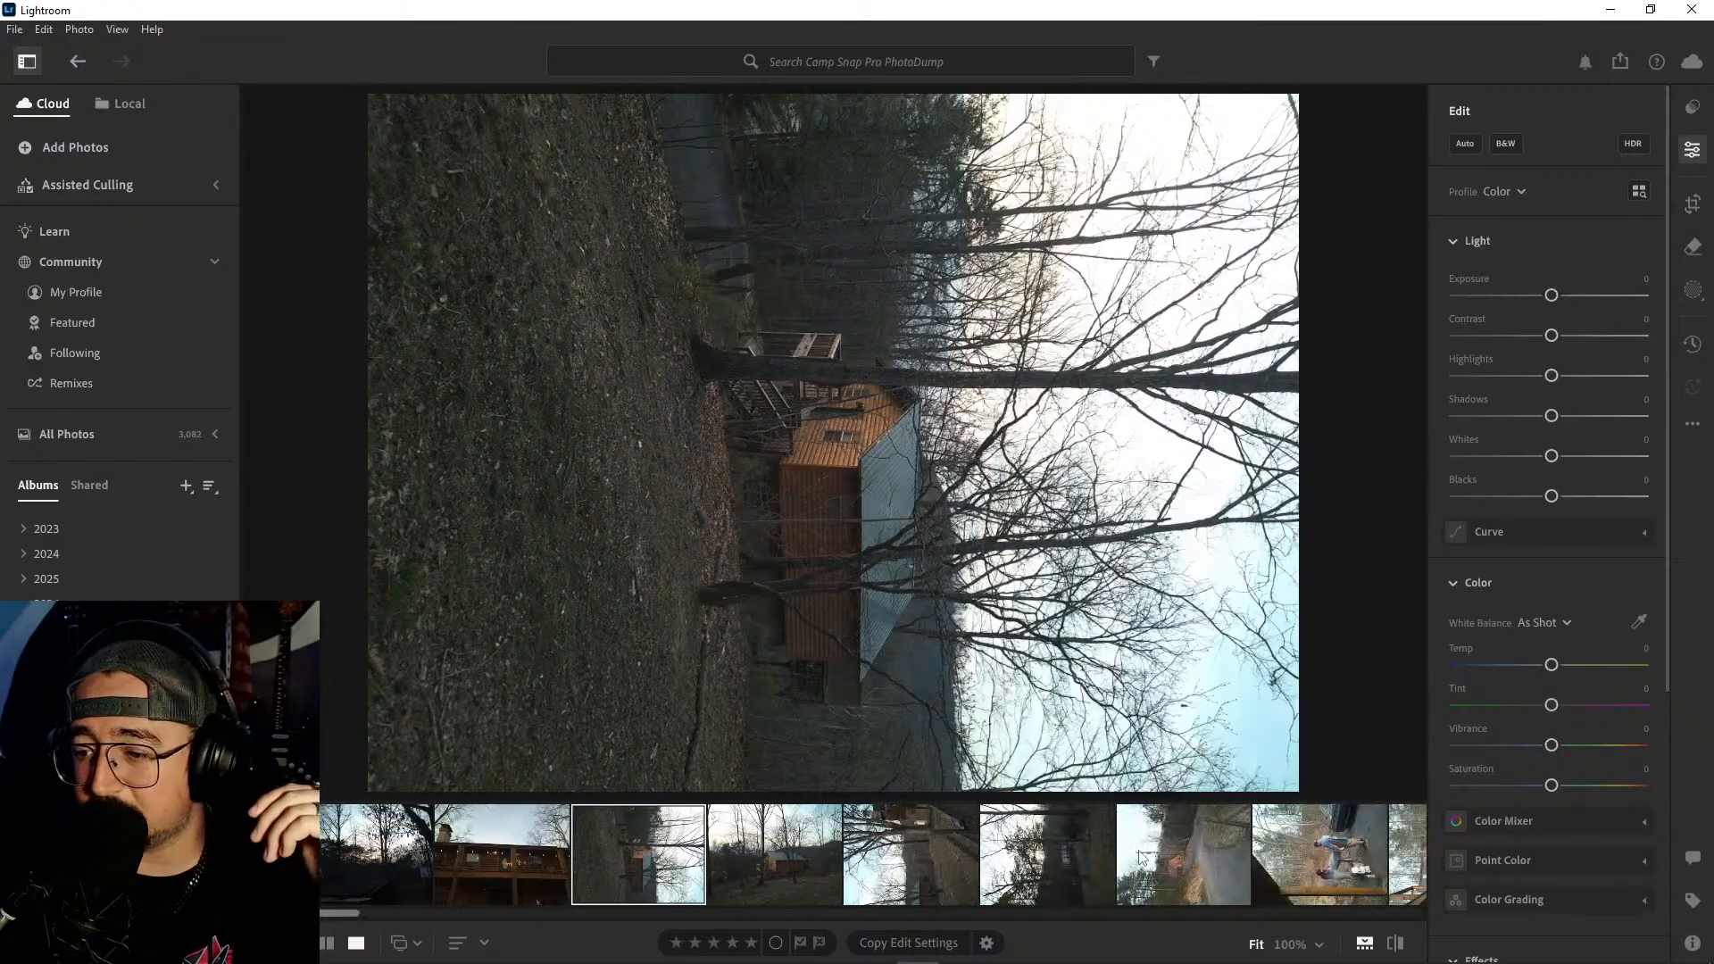
scroll(1139, 859, down, 8)
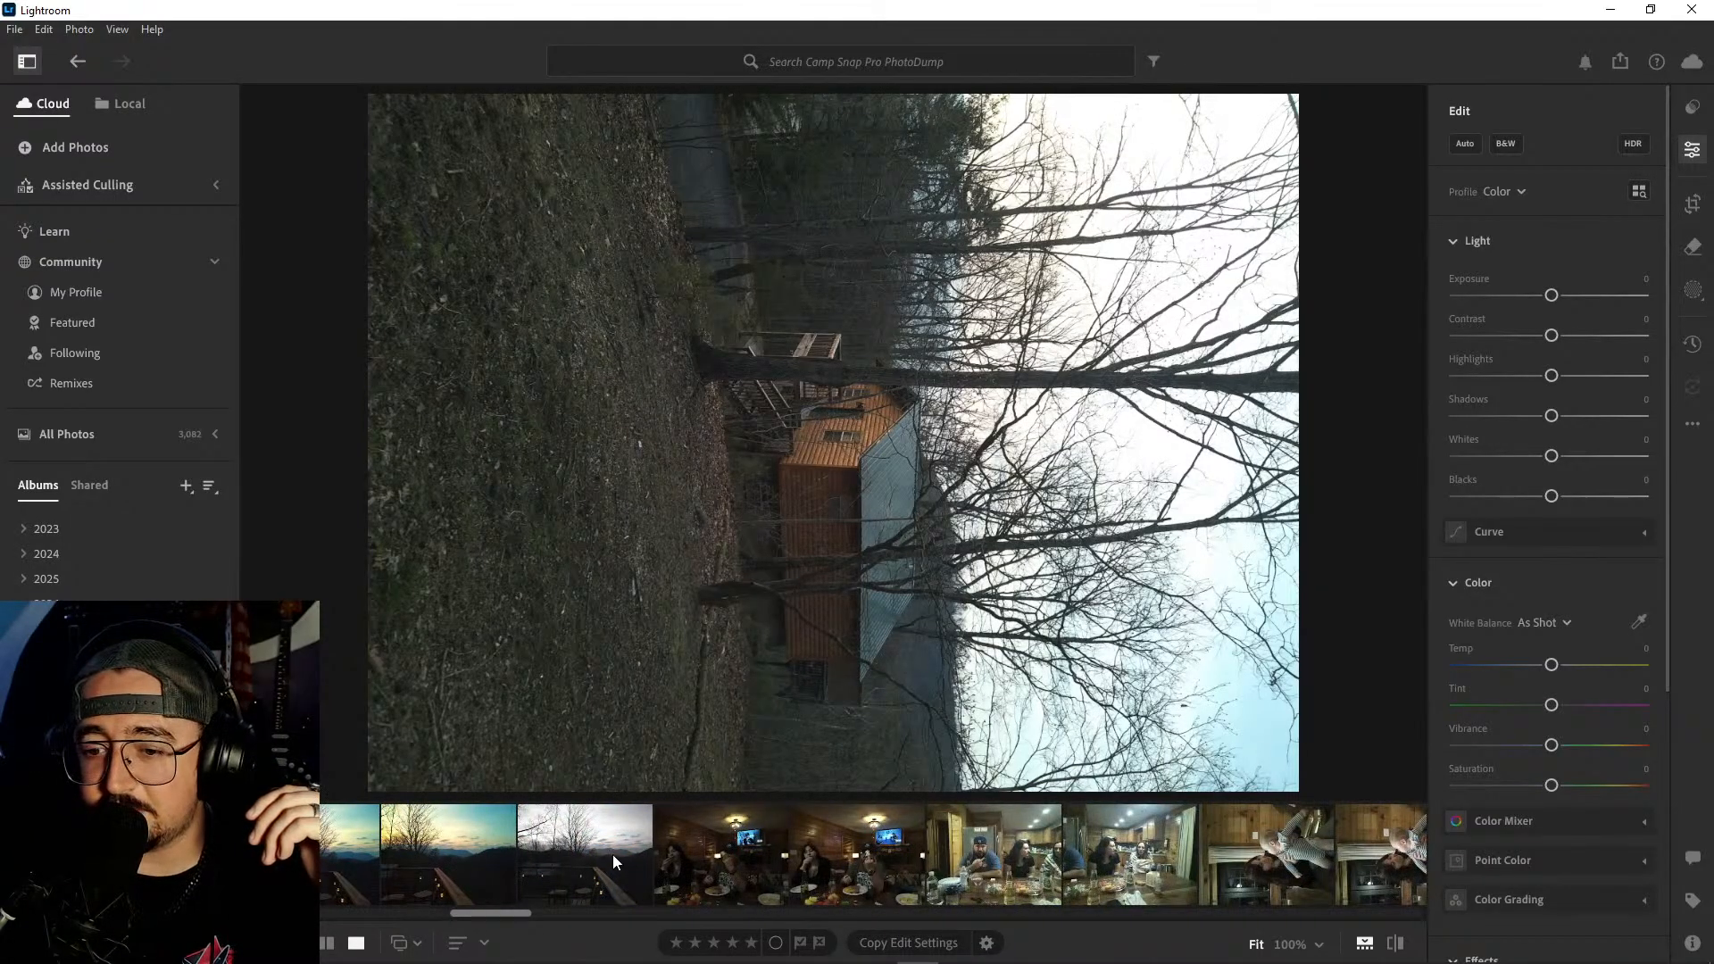
scroll(641, 853, up, 2)
key(Right)
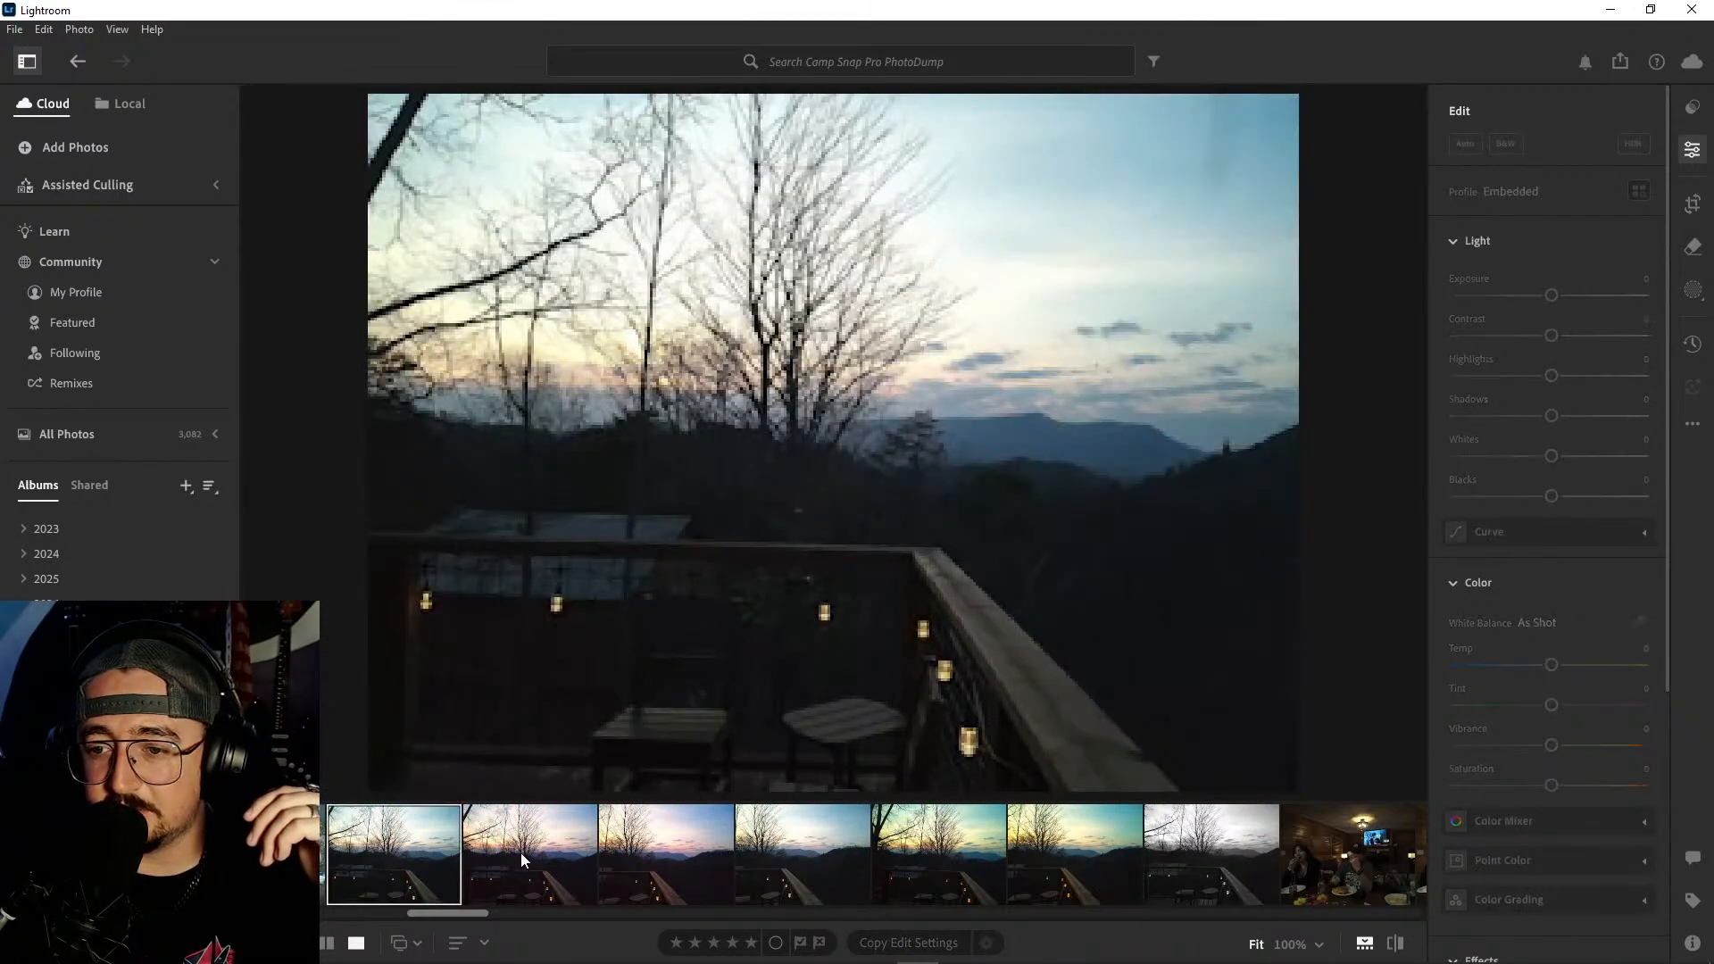
click(522, 853)
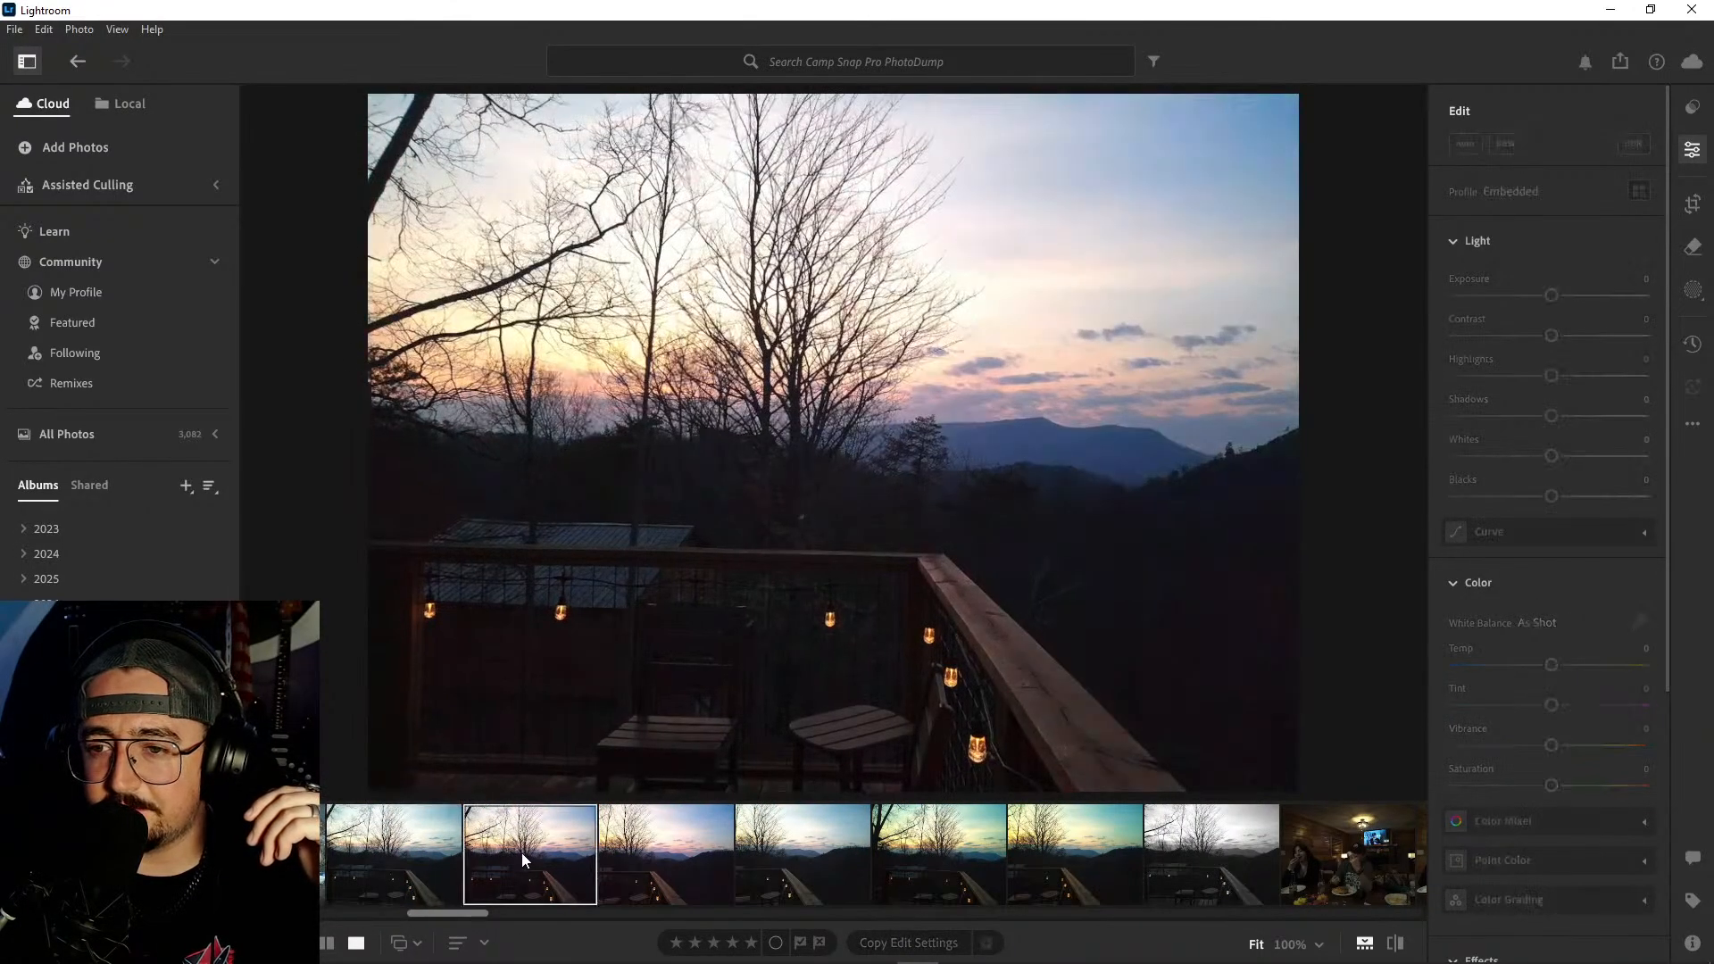
click(666, 854)
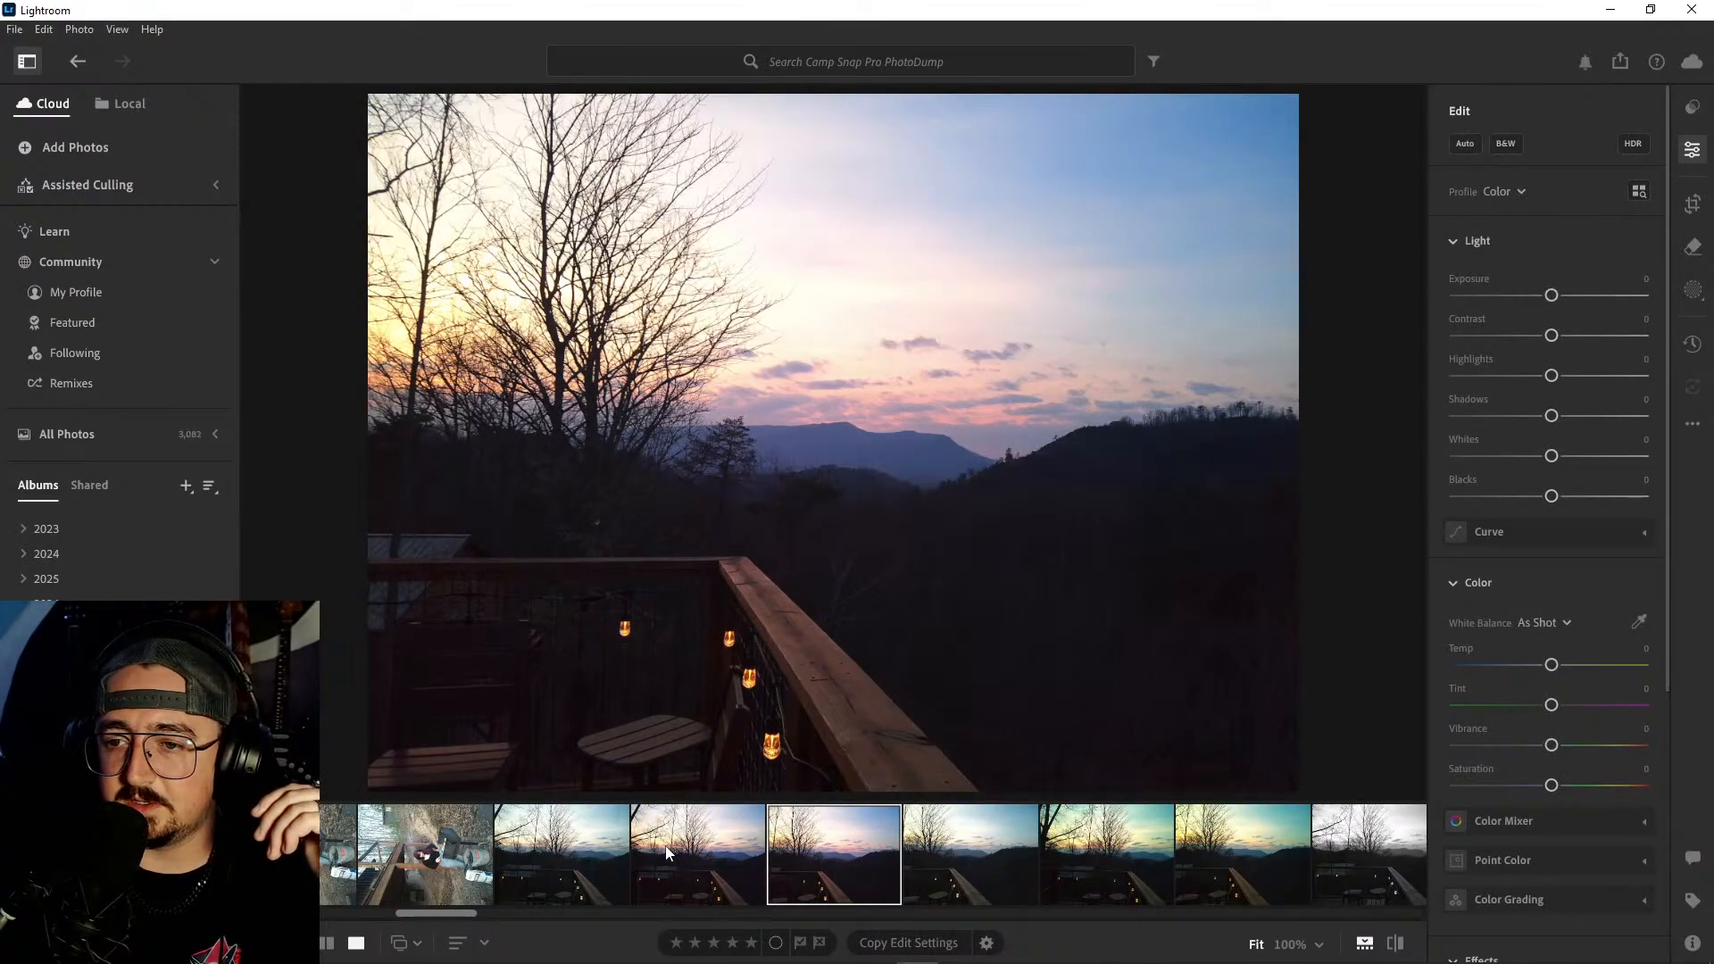
- View the remaining color versions of the deck sunset through to the black-and-white one
key(Right)
key(Right)
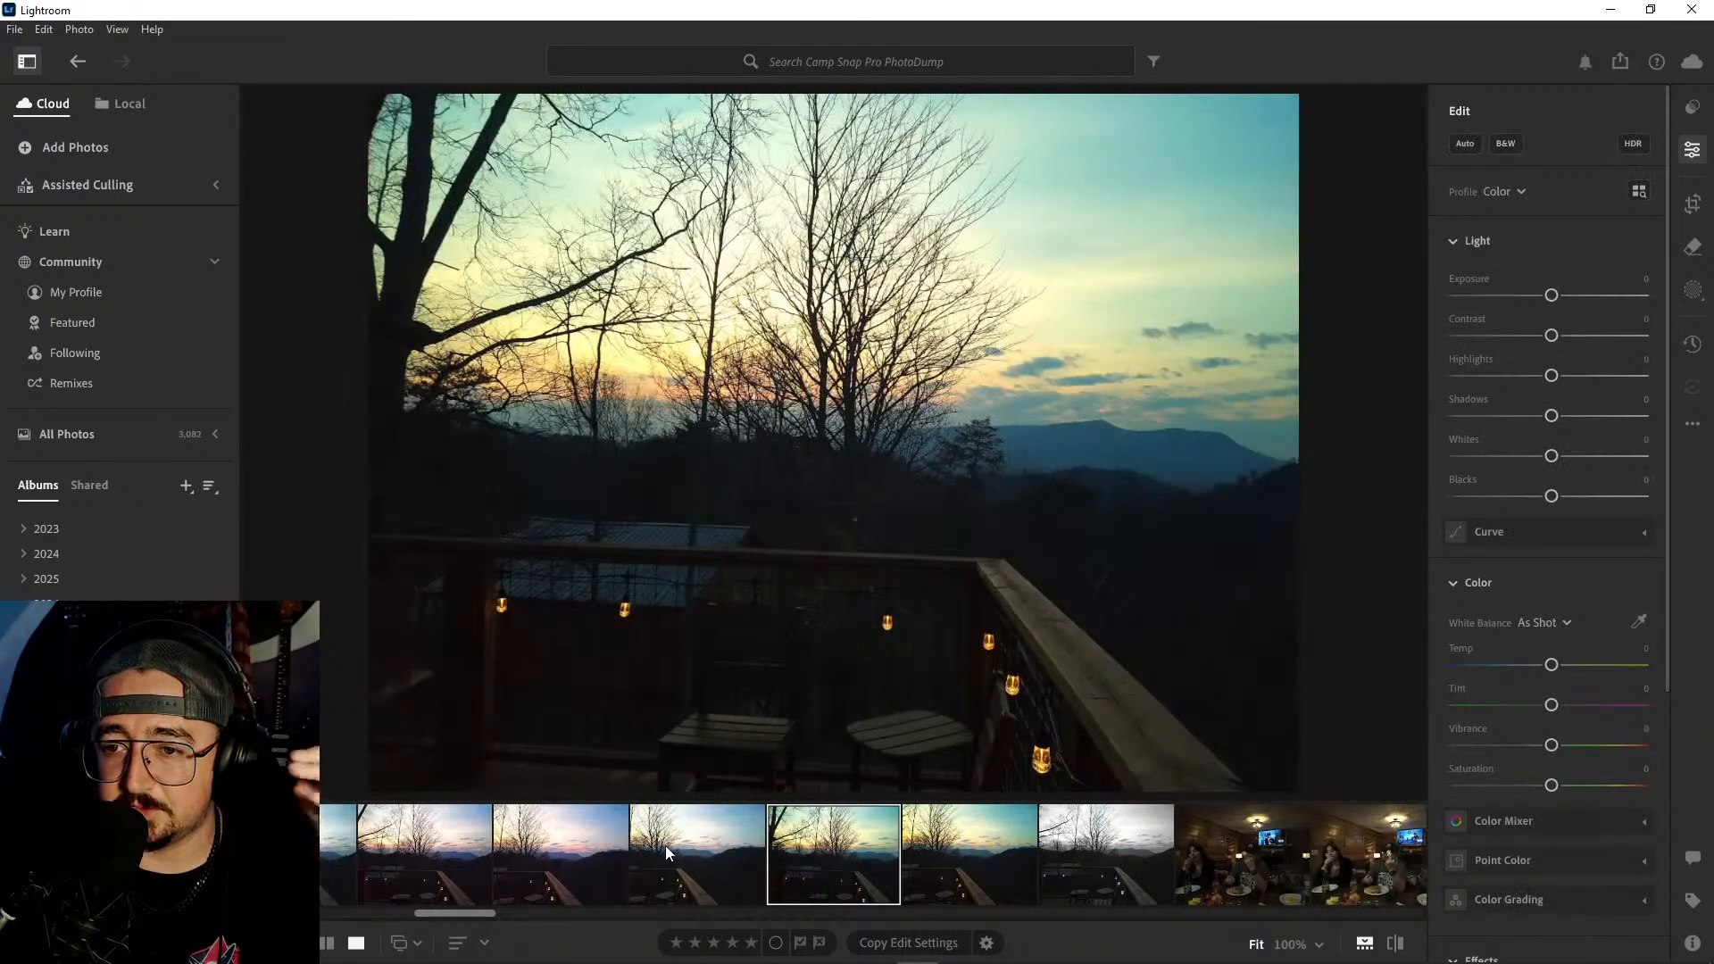
key(Right)
key(v)
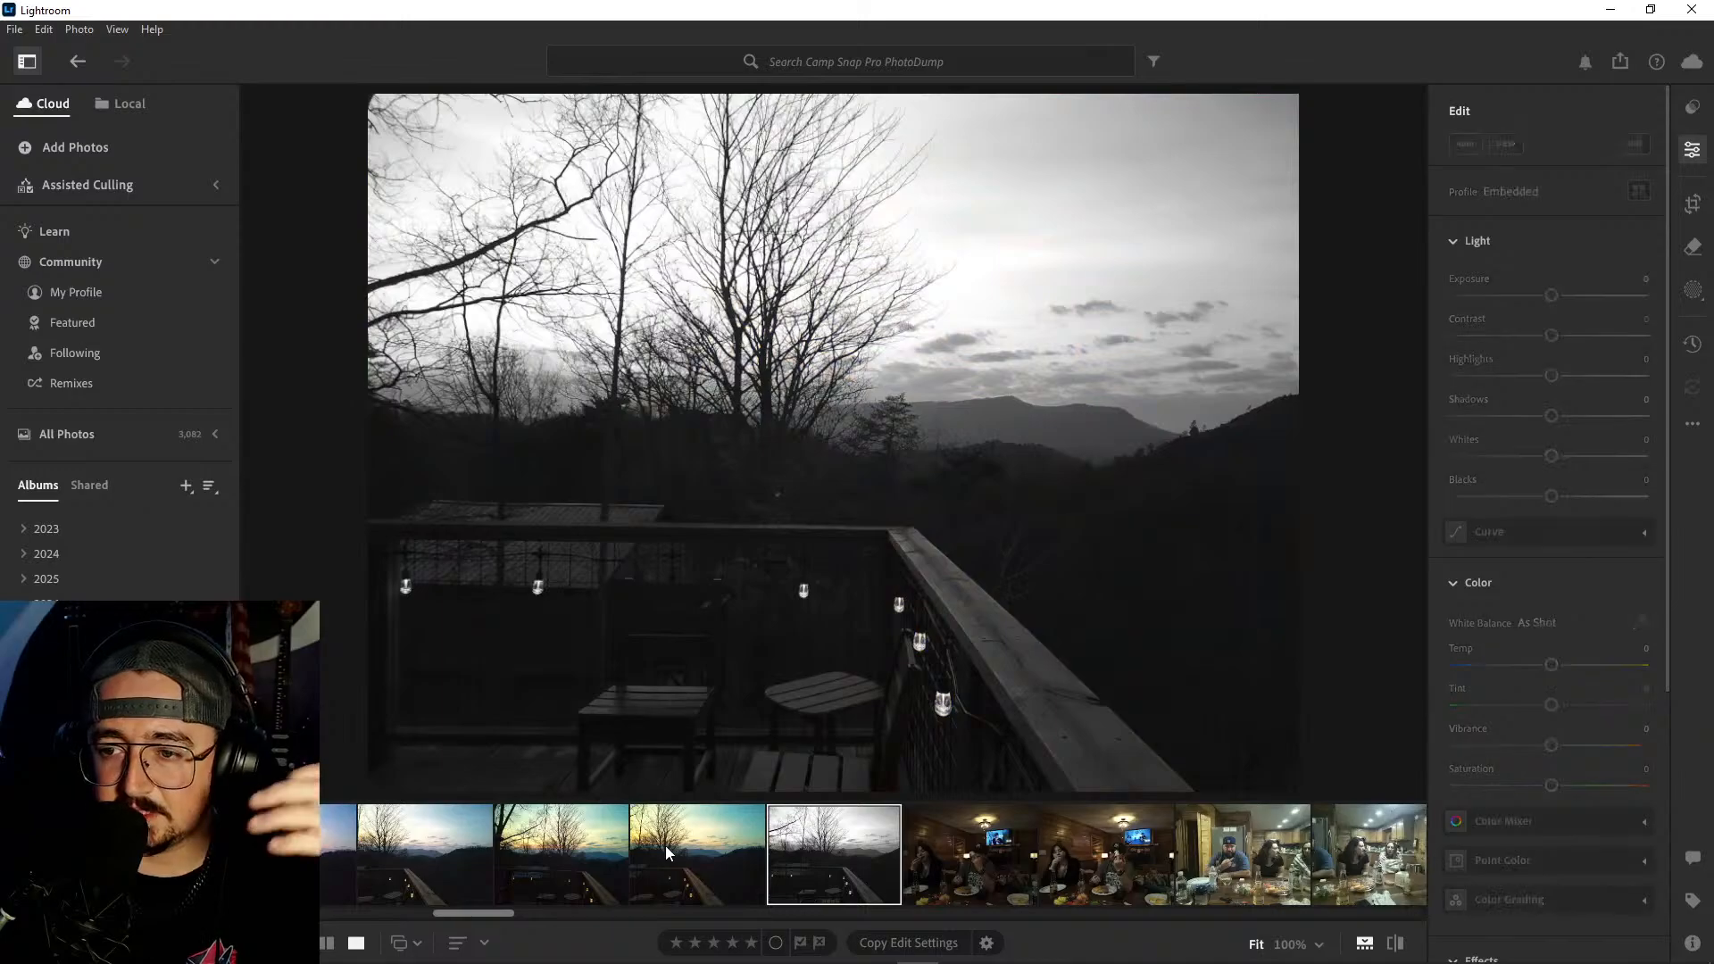
- Go back through the deck sunset series for comparison, continuing to the earlier photos of the woman at the grill
key(v)
key(Right)
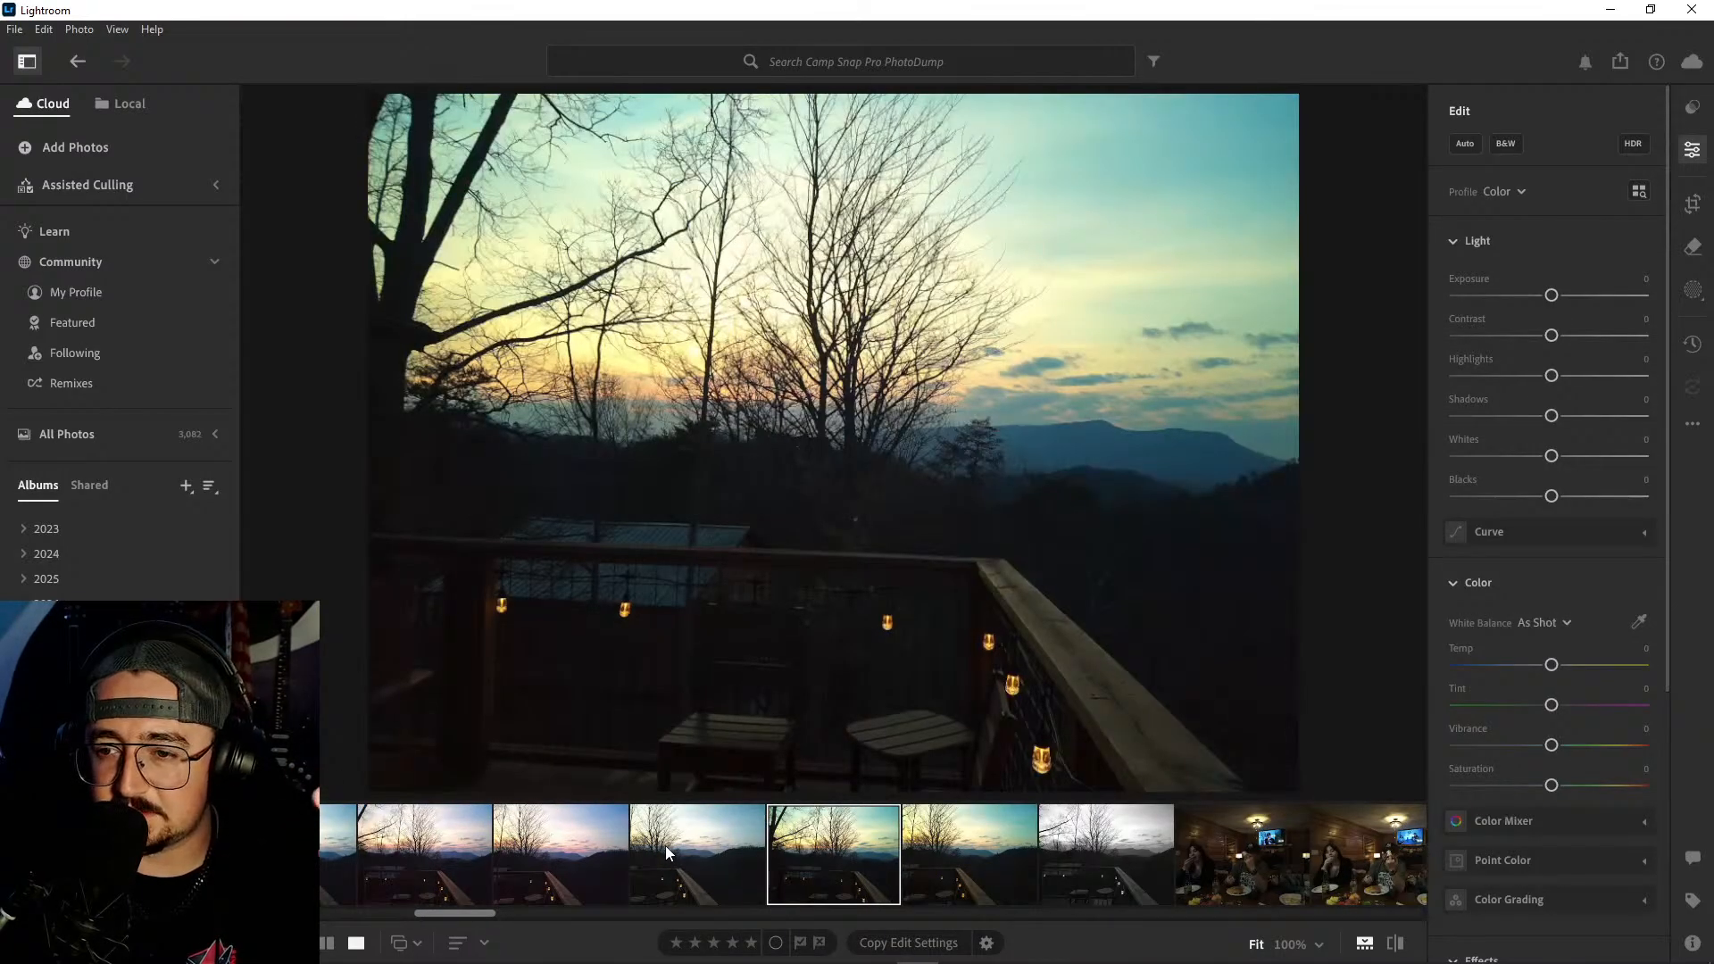
key(Right)
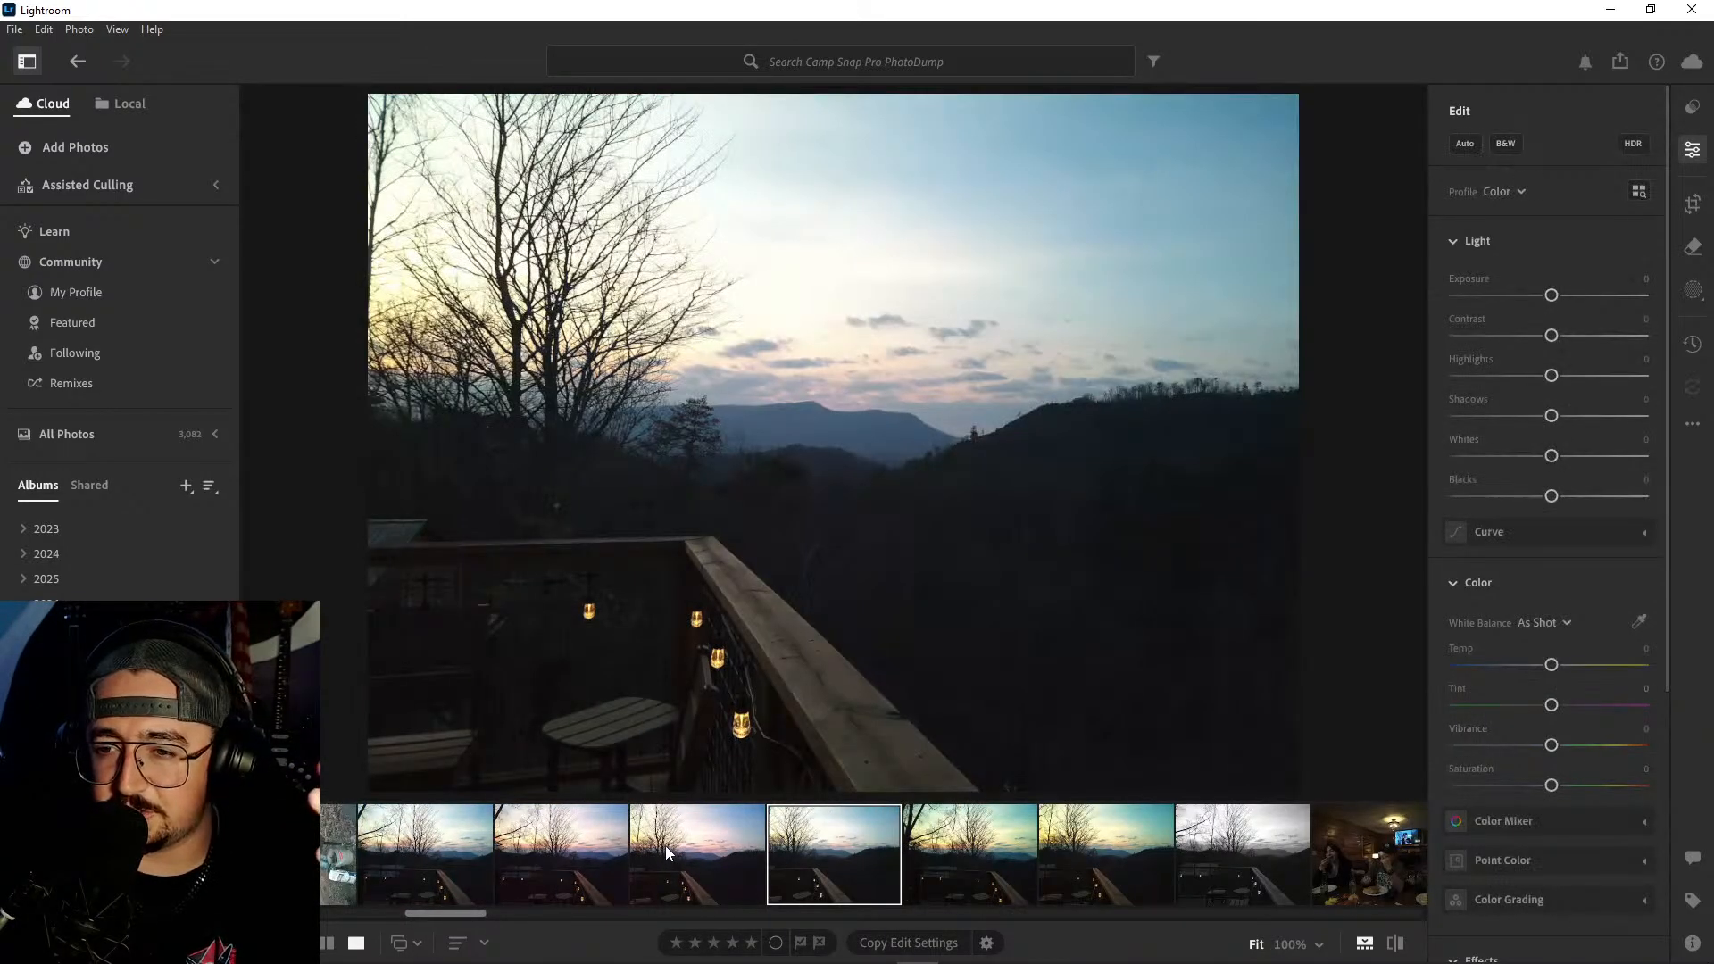
key(Left)
key(Left)
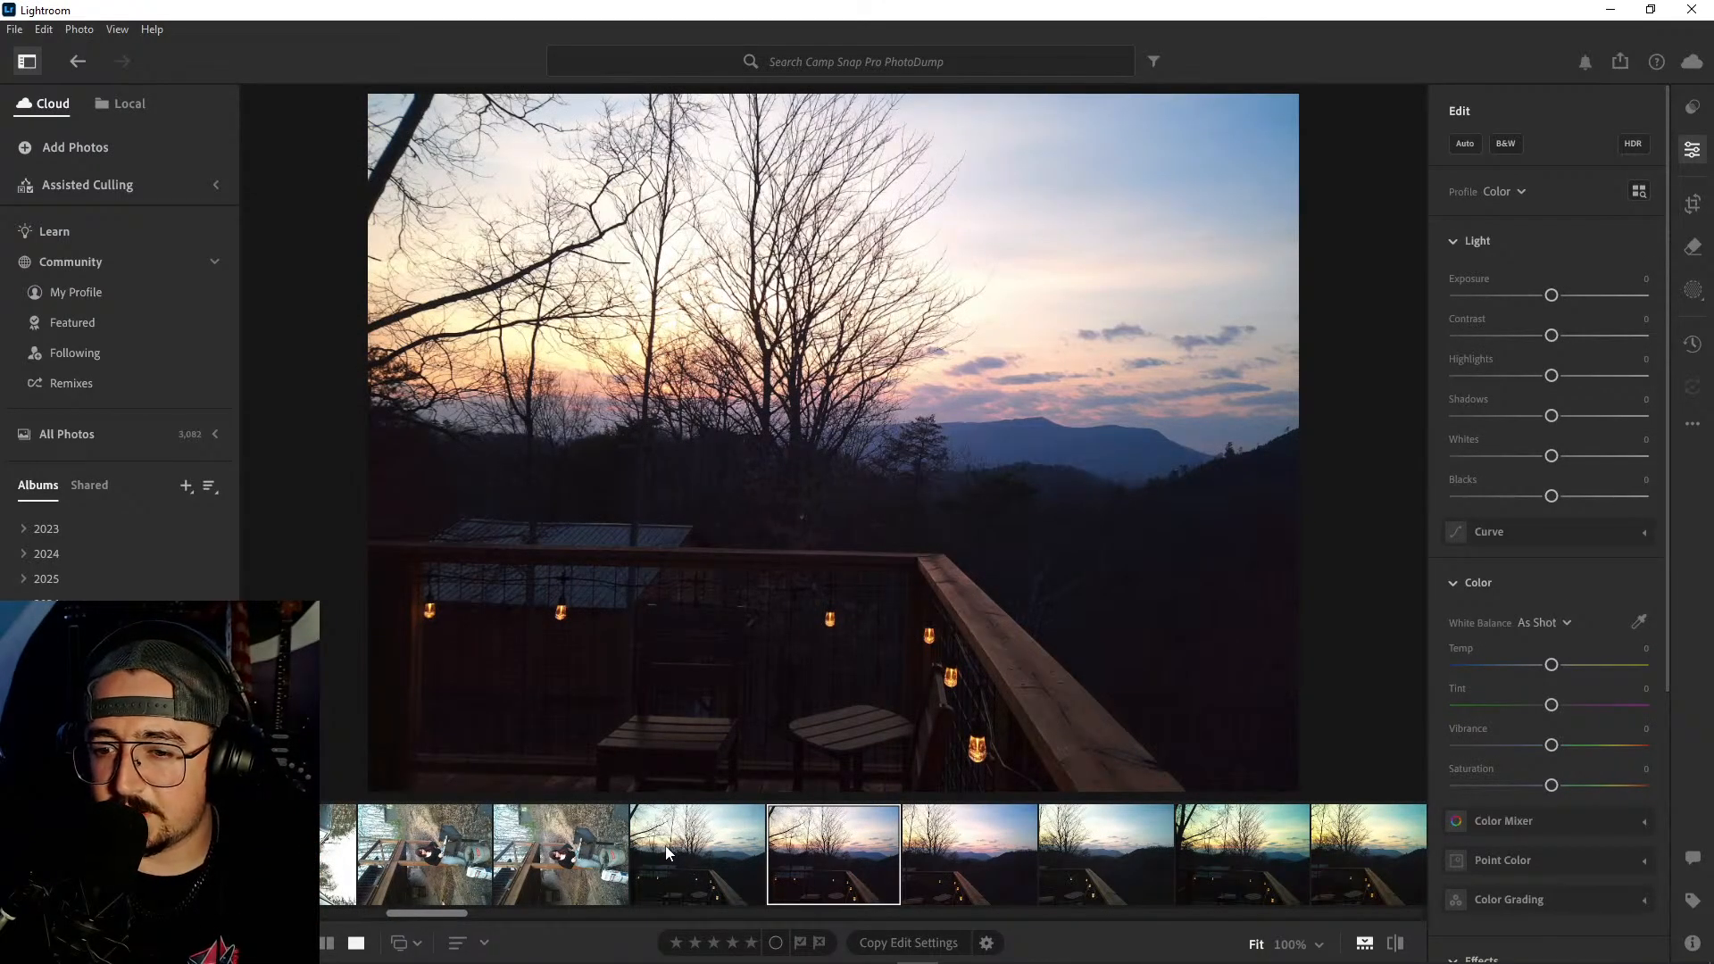
key(Left)
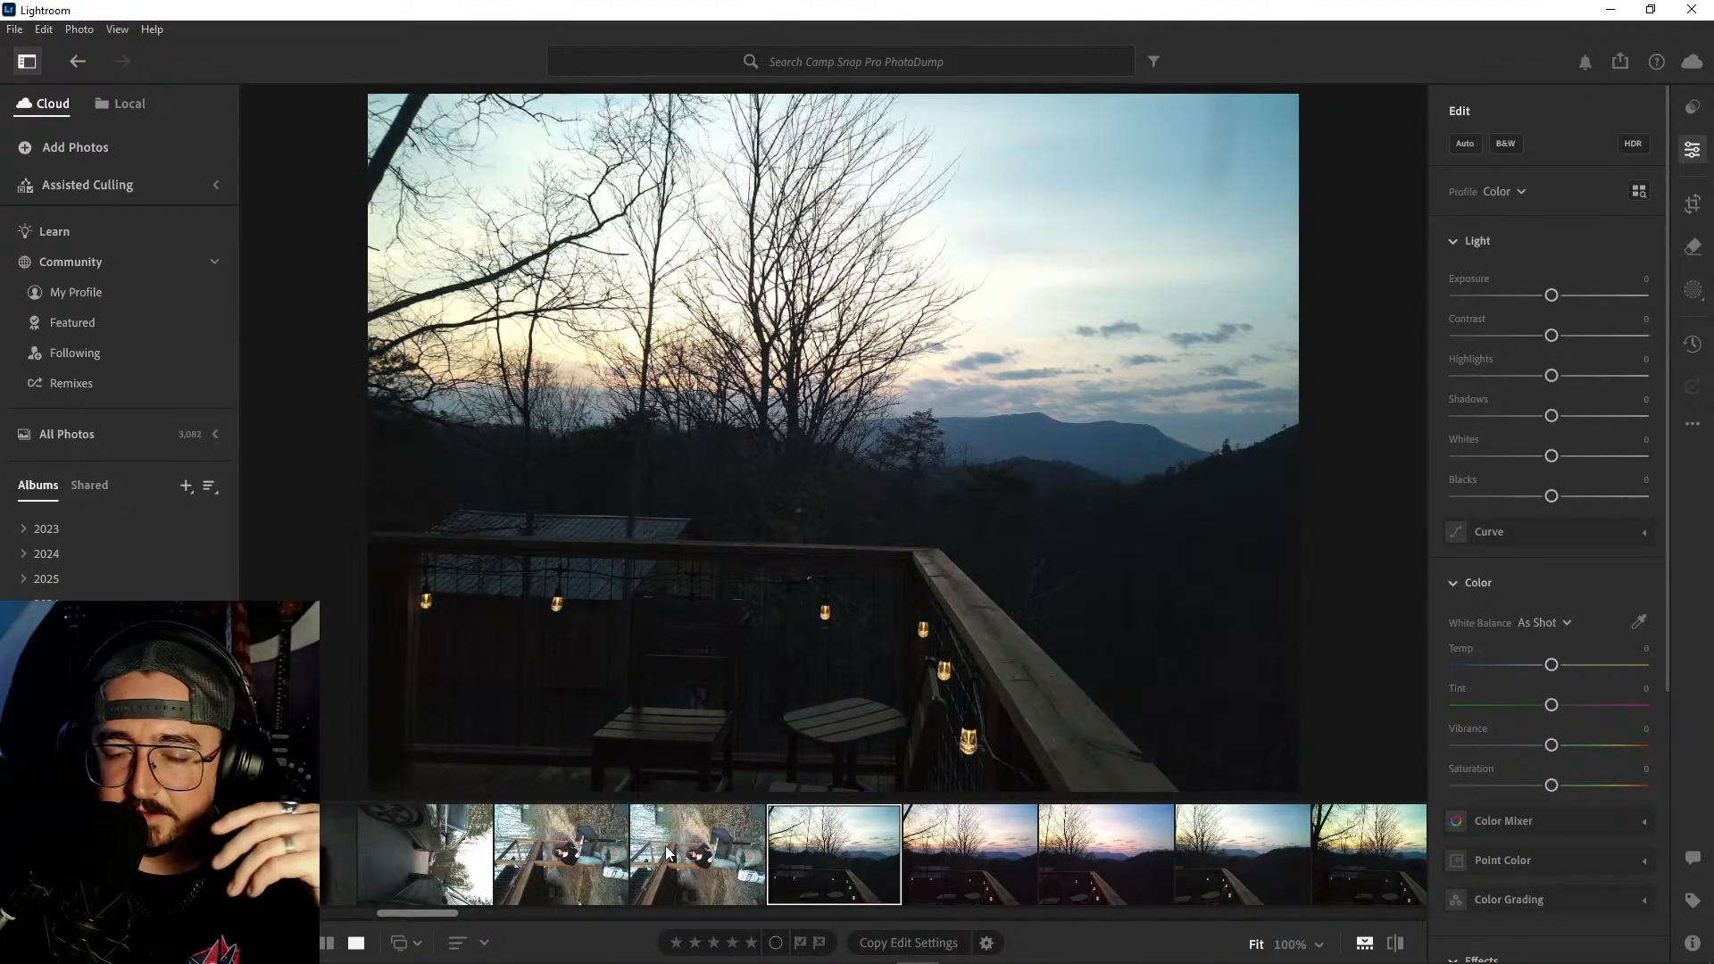
key(Left)
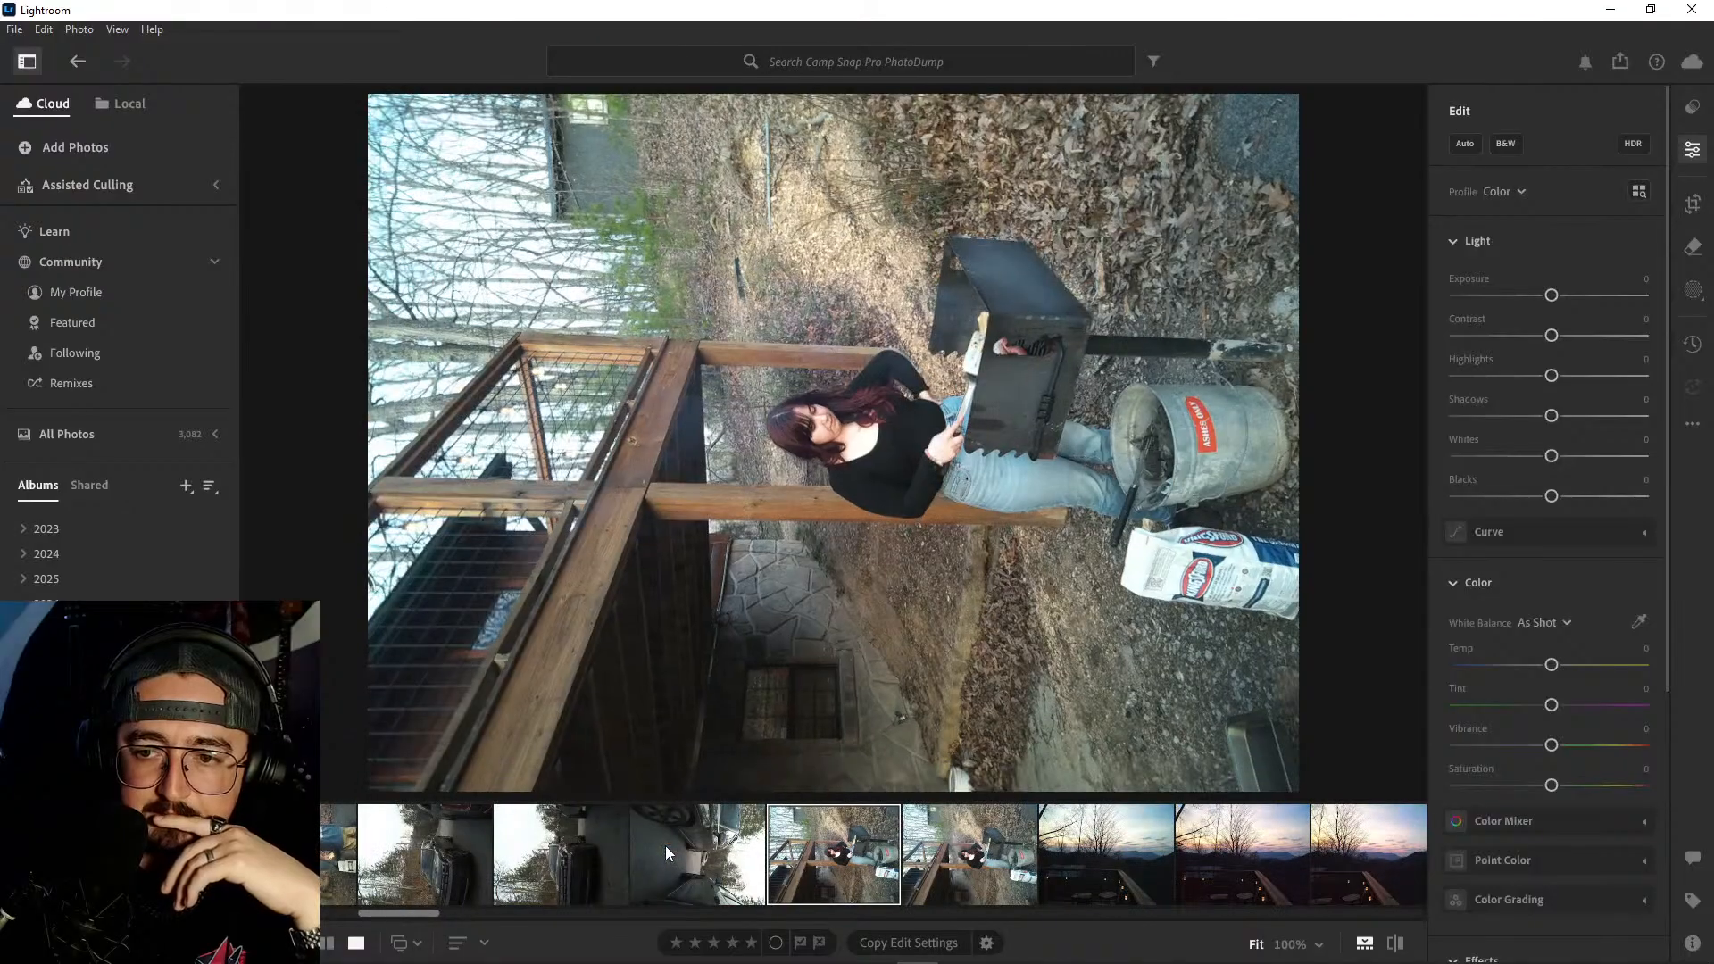
key(Left)
key(Left)
key(Left)
key(Left)
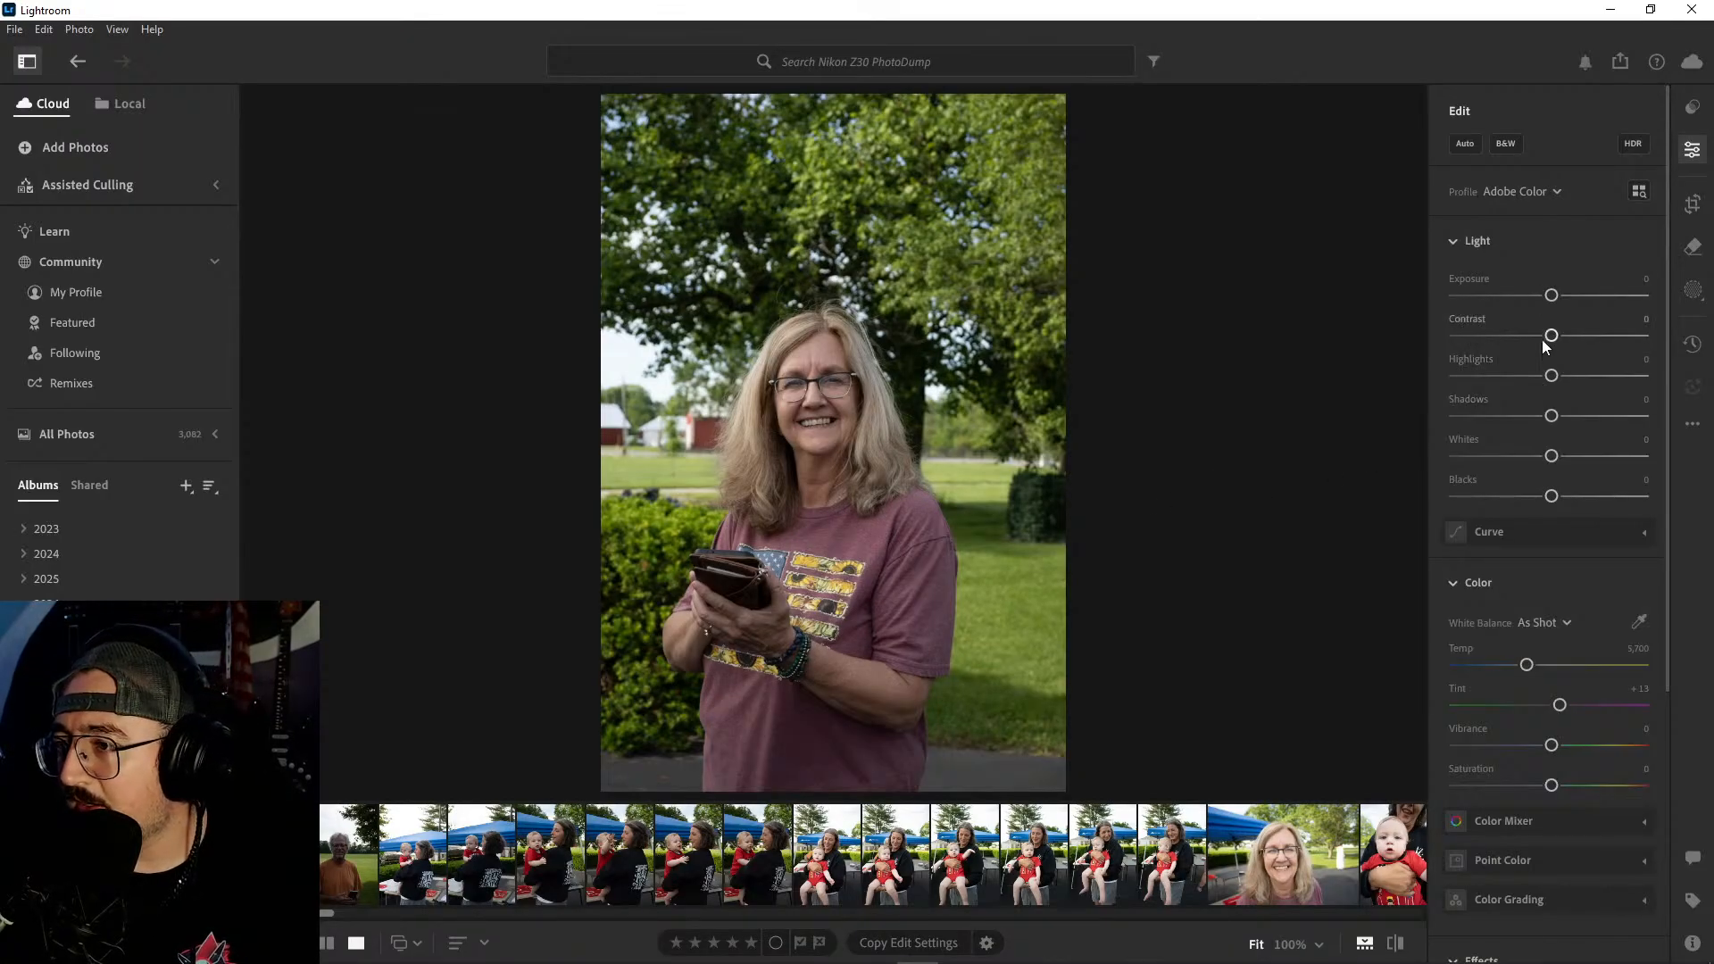
- Apply automatic adjustments to the Nikon portrait of the woman in the maroon T-shirt and raise Contrast to +13
click(1464, 145)
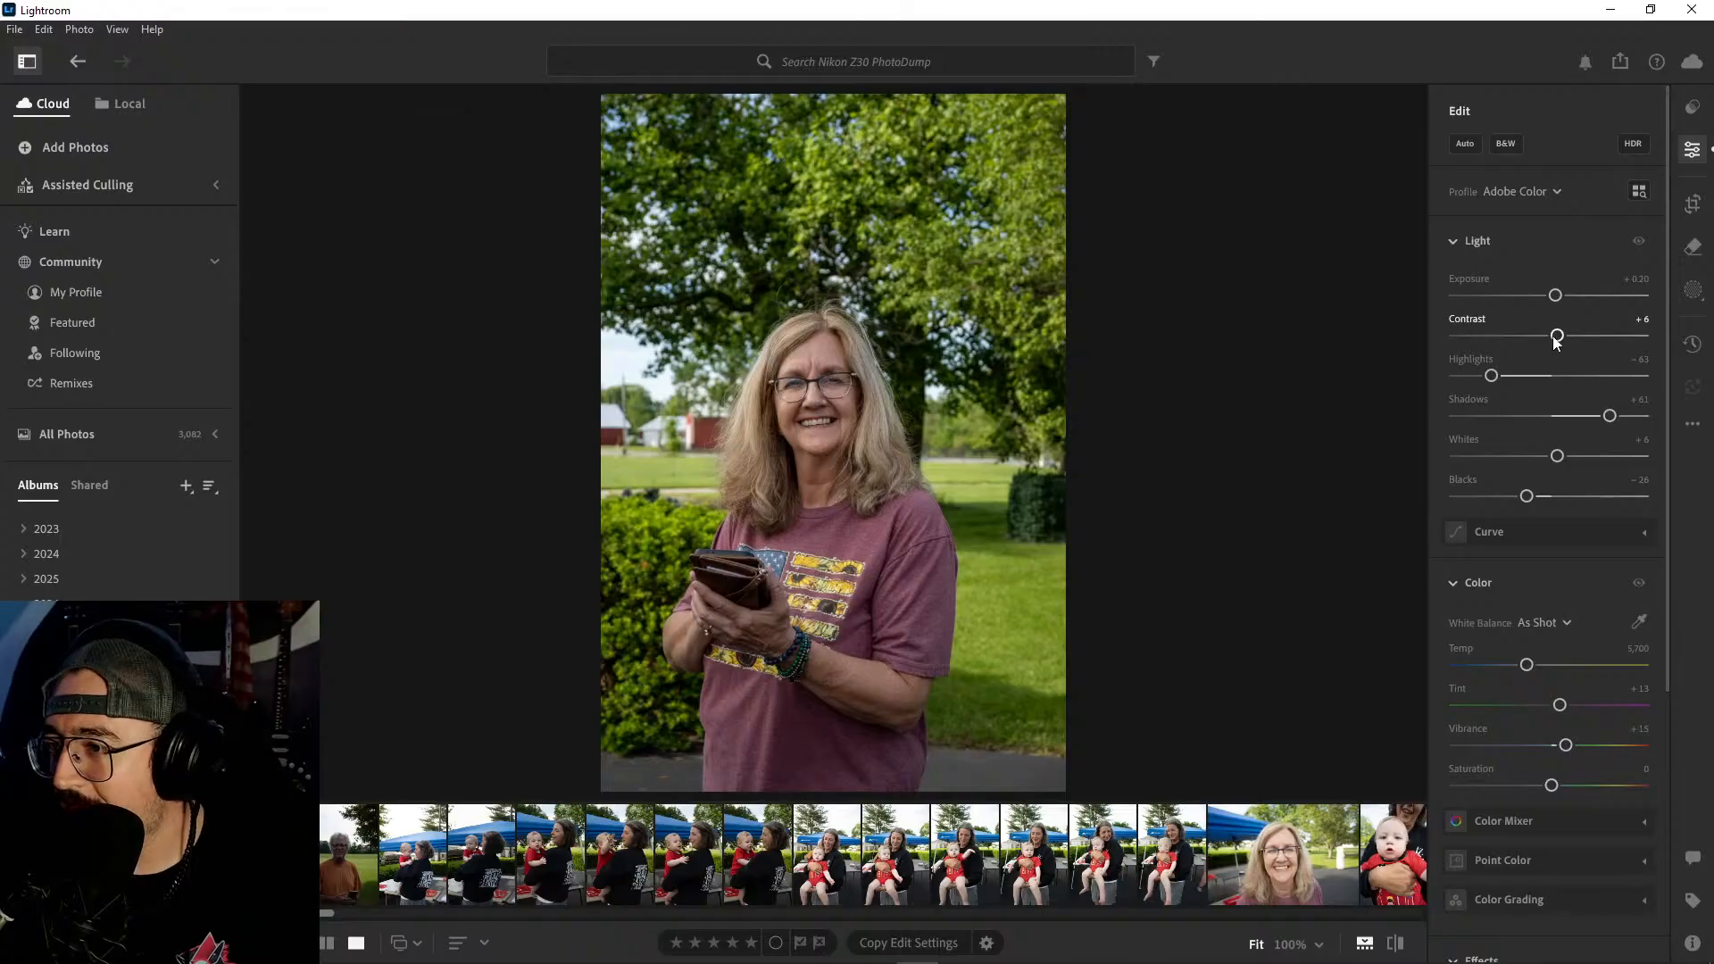
drag(1558, 340, 1565, 340)
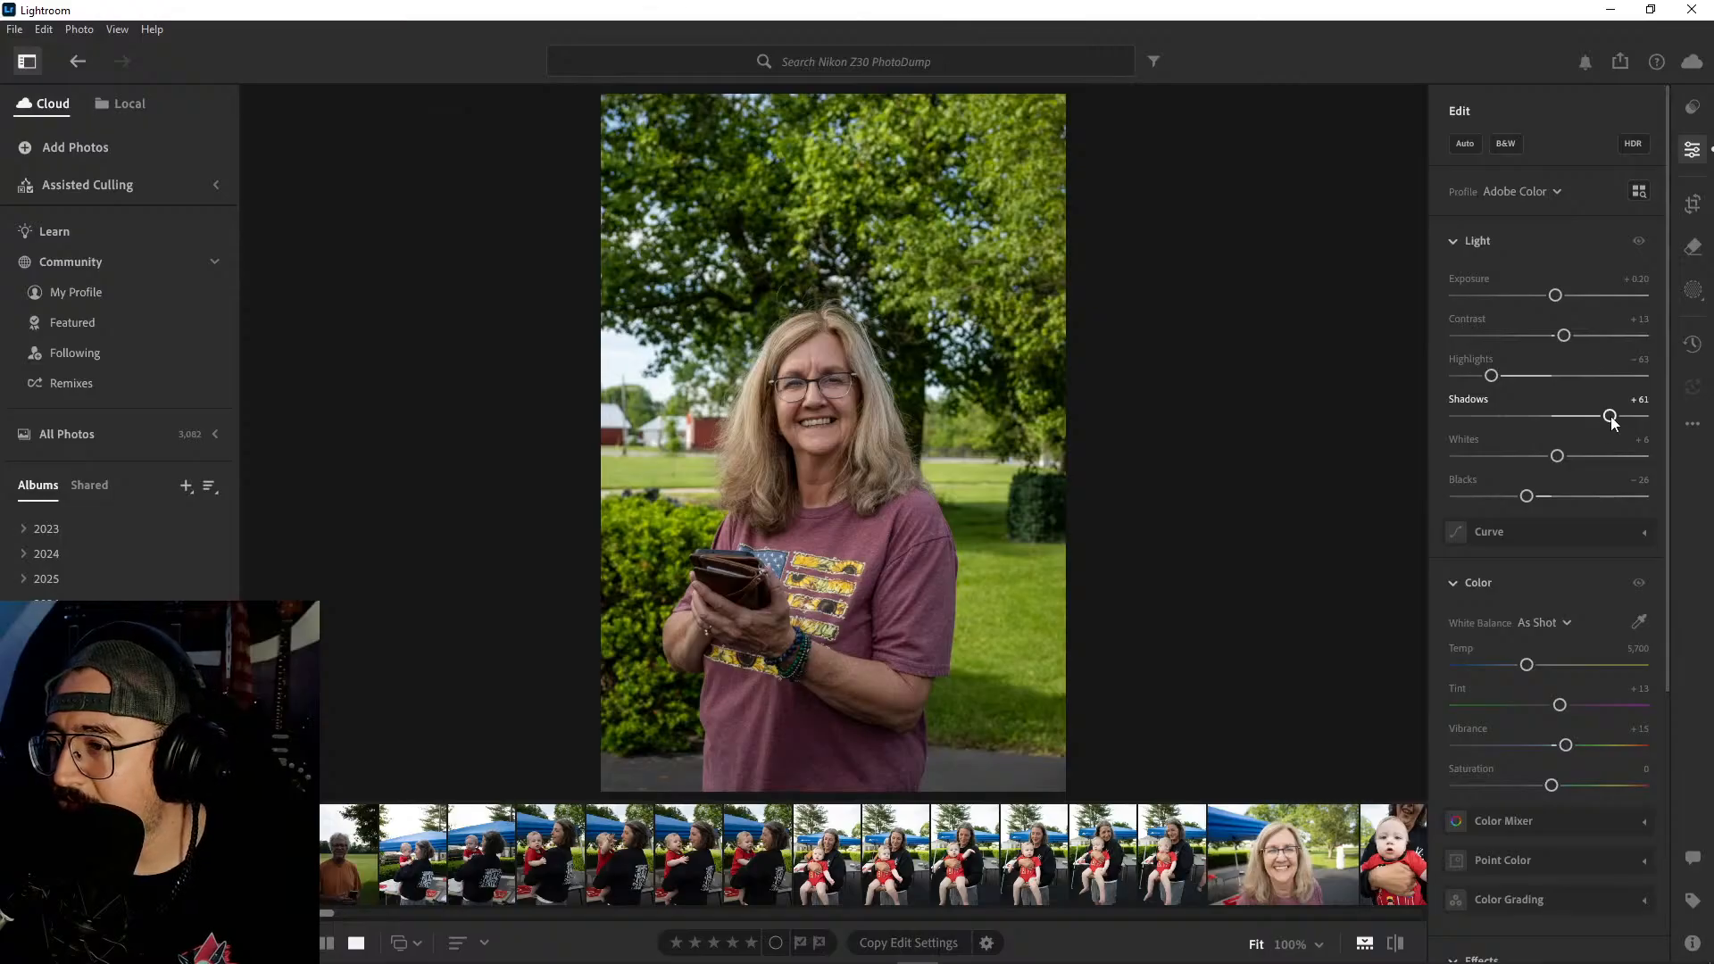
- Set the woman's portrait to Shadows −/+ values of +27, Whites −9 and Blacks −33, and warm its color temperature to 6,401
drag(1611, 417, 1577, 416)
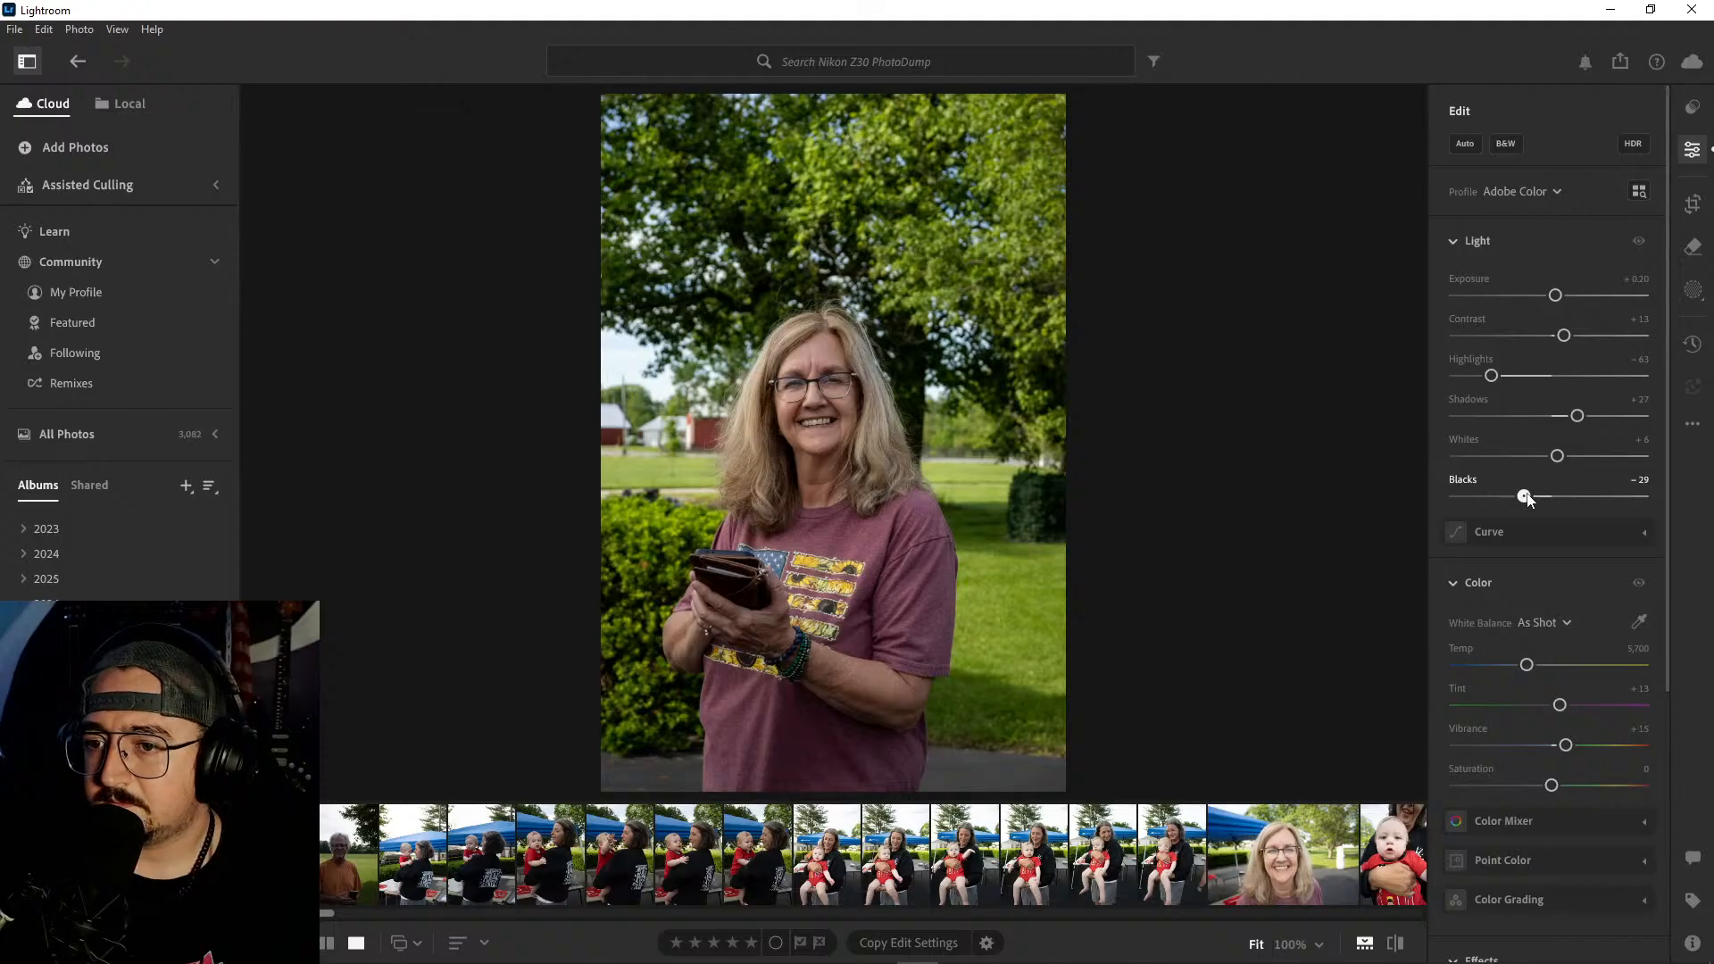
drag(1527, 499, 1544, 458)
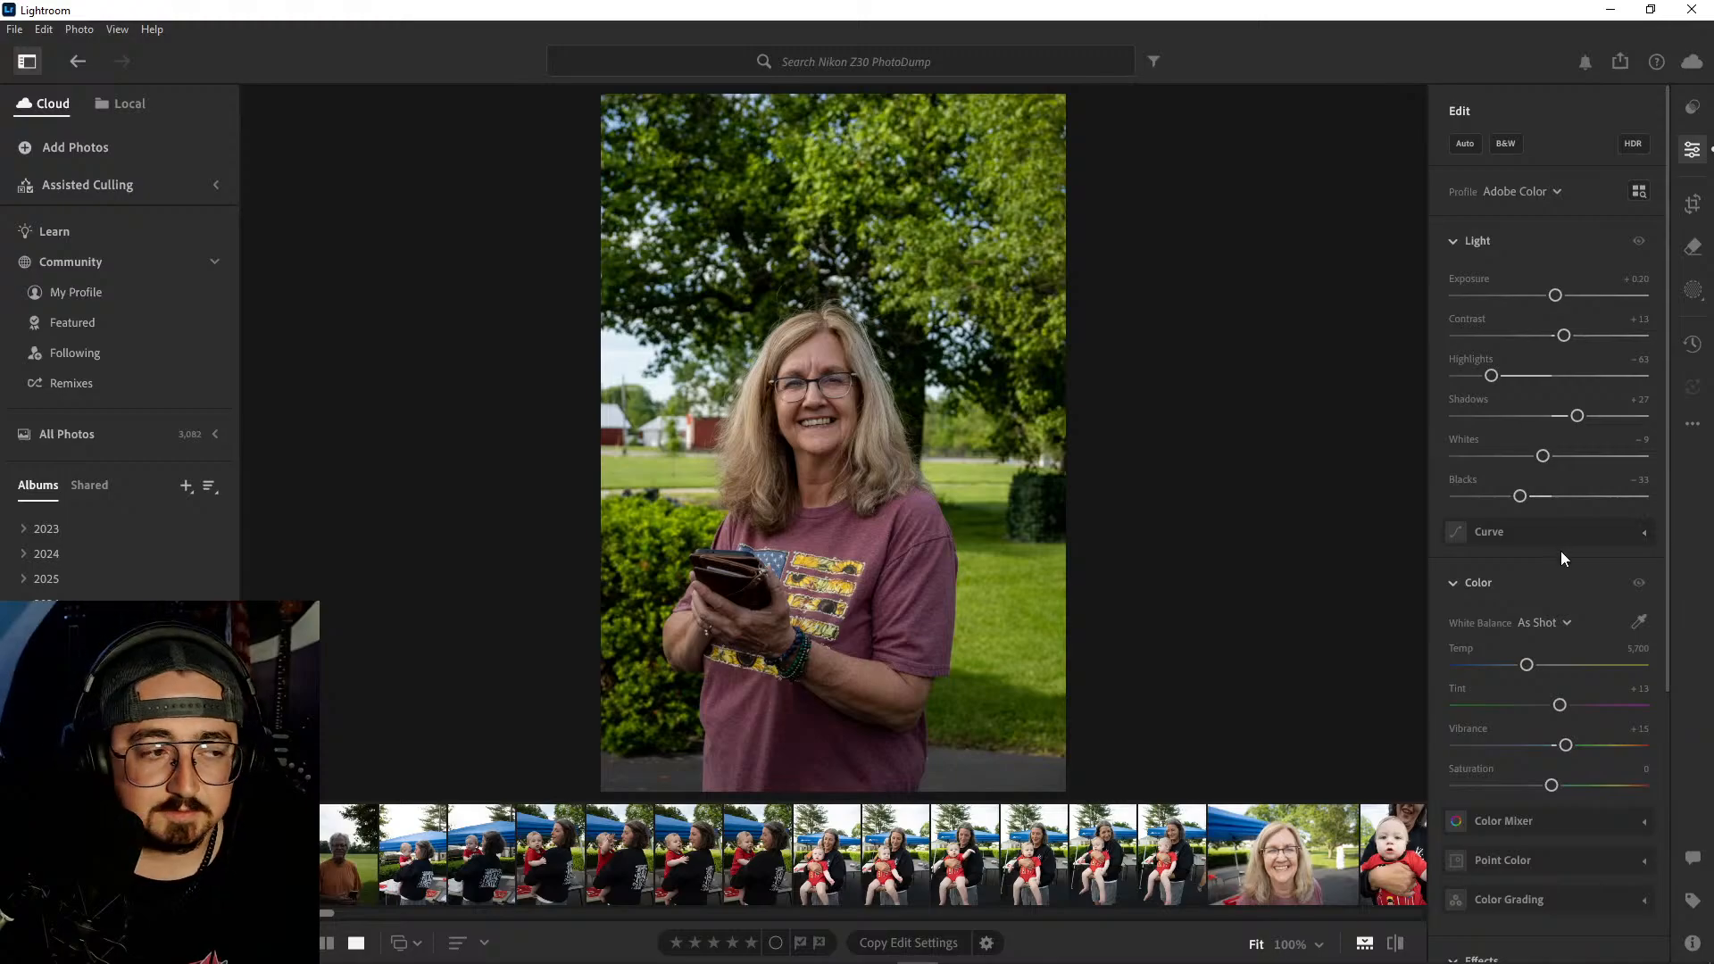
scroll(1562, 563, down, 2)
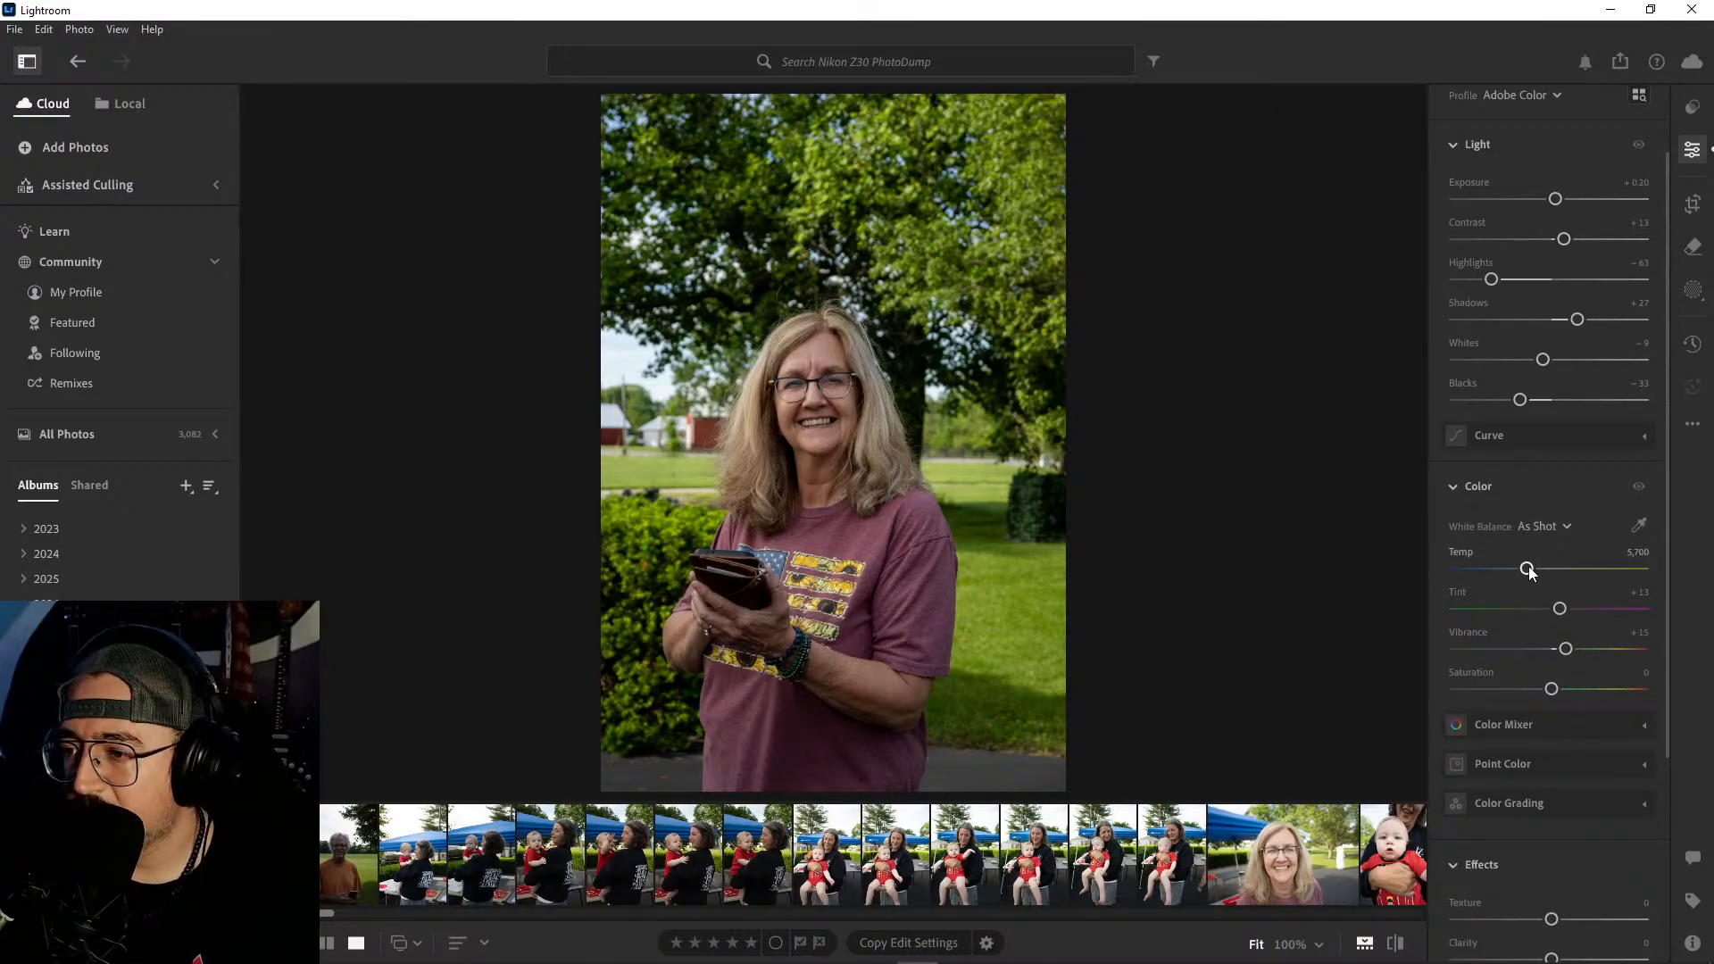
mouse_move(1530, 574)
mouse_down()
mouse_move(1397, 564)
mouse_move(1499, 577)
mouse_up()
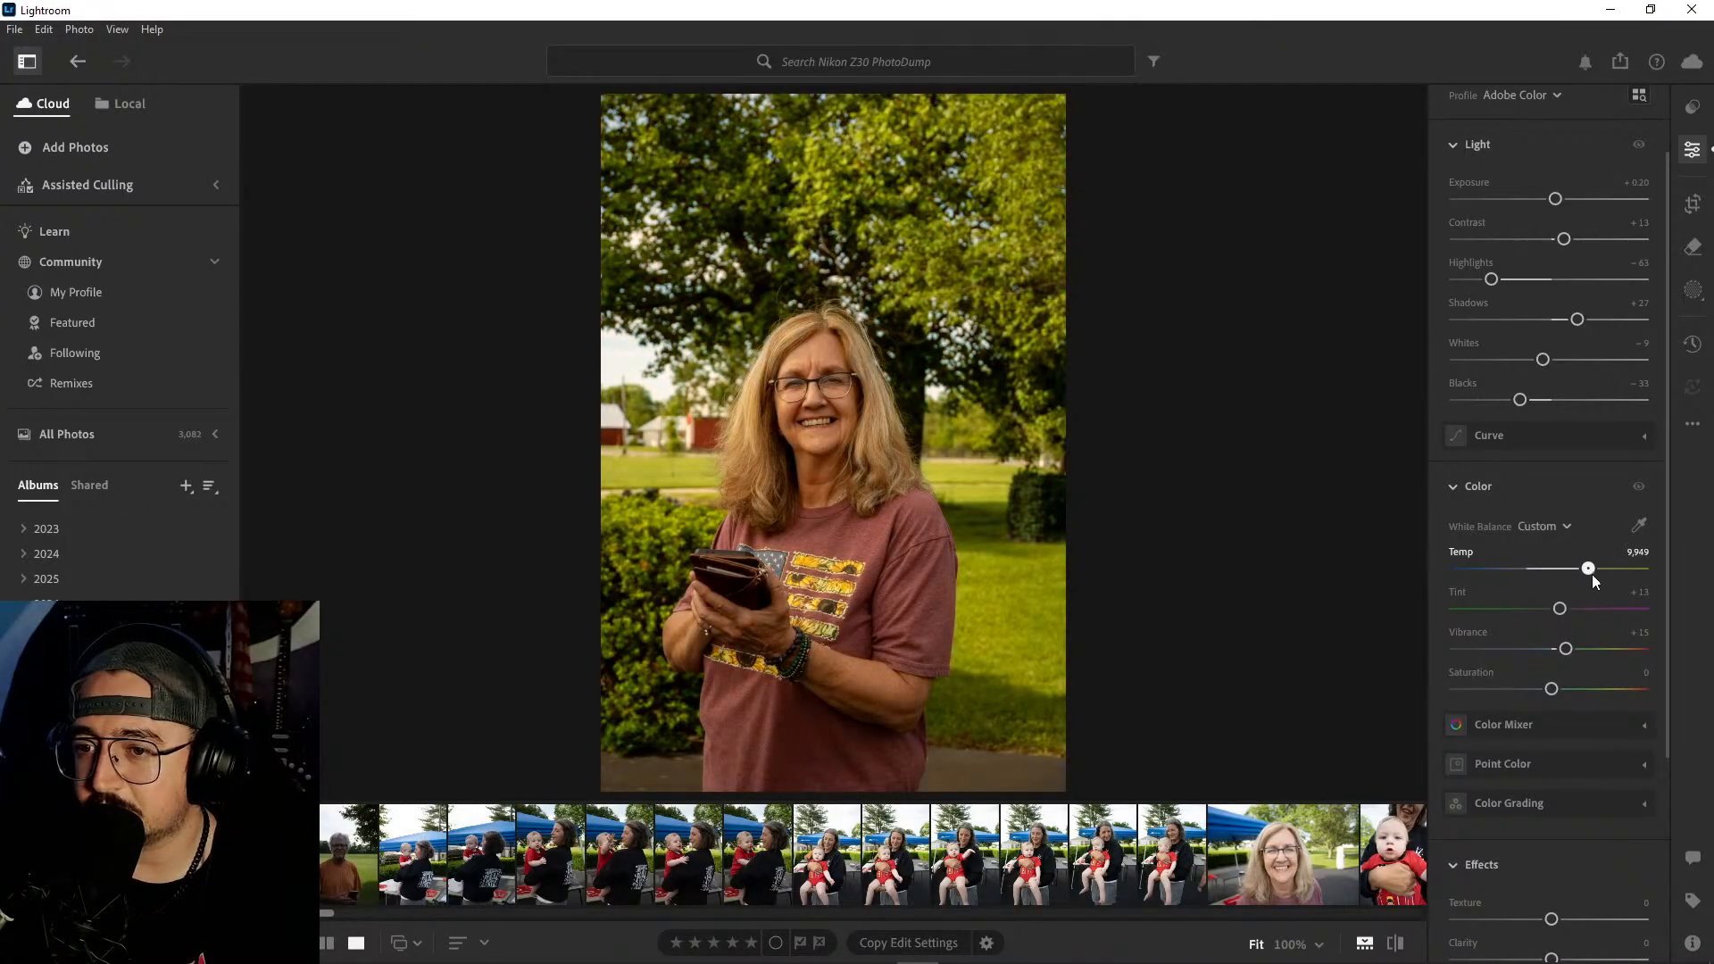
drag(1566, 578, 1542, 589)
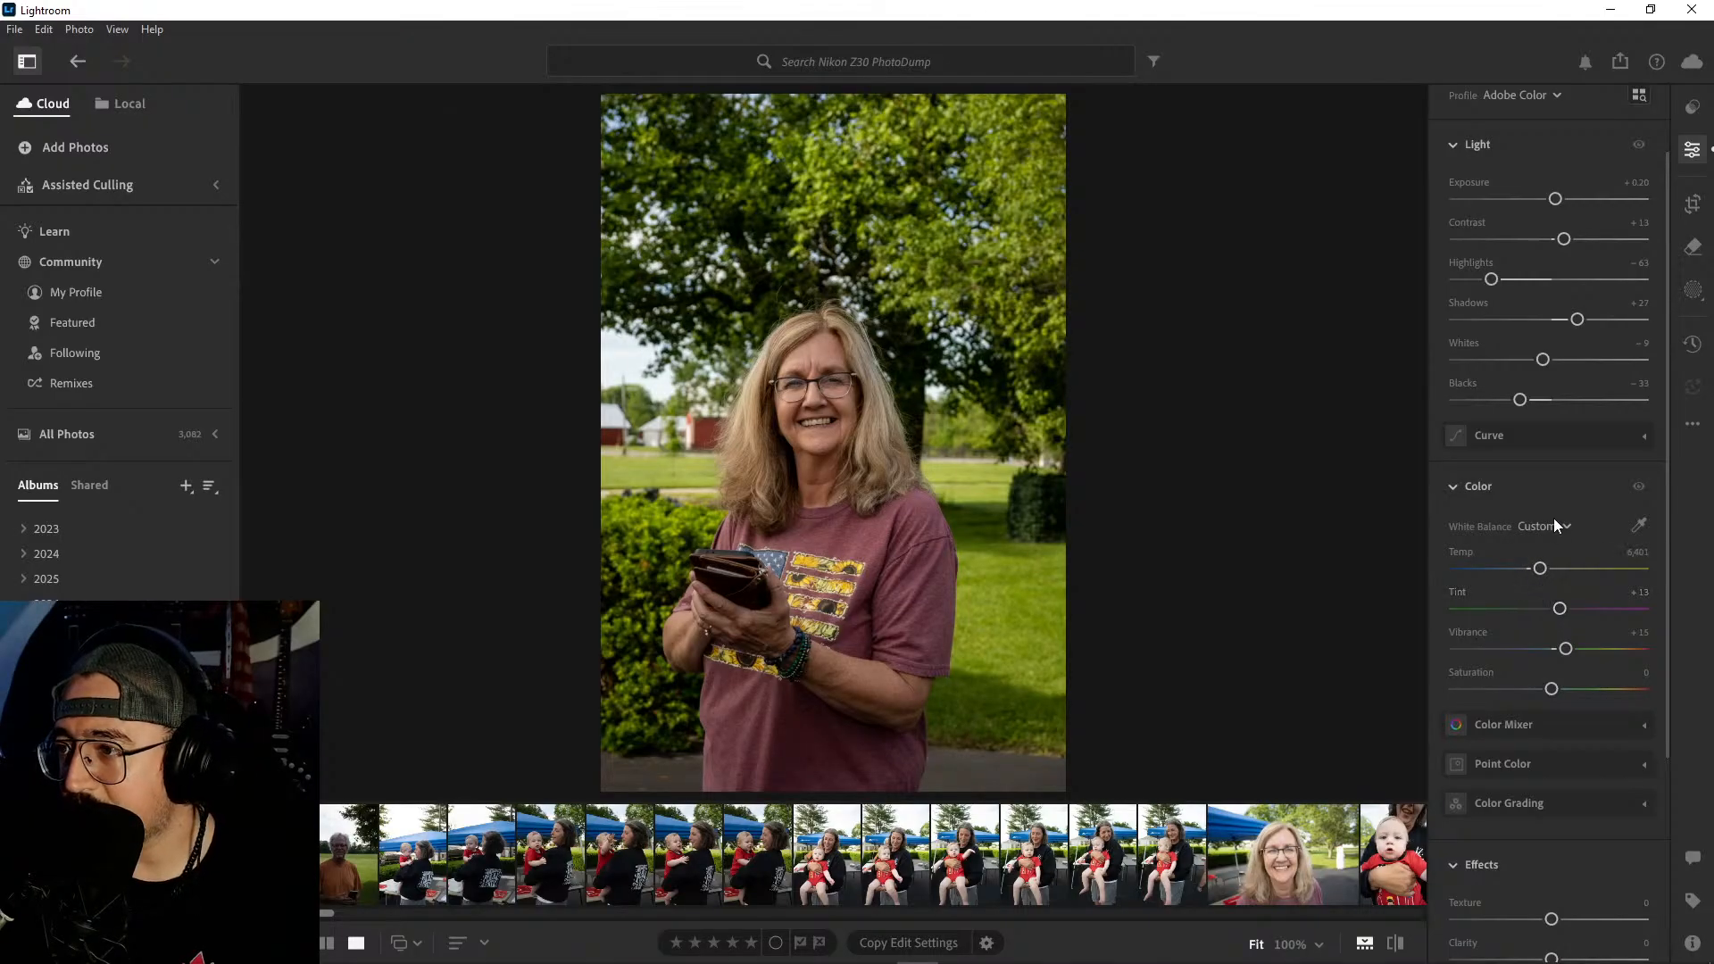
- Crop the portrait tighter around the woman, trimming the trees above her and the lawn beside her, and reposition her within the frame
click(1693, 204)
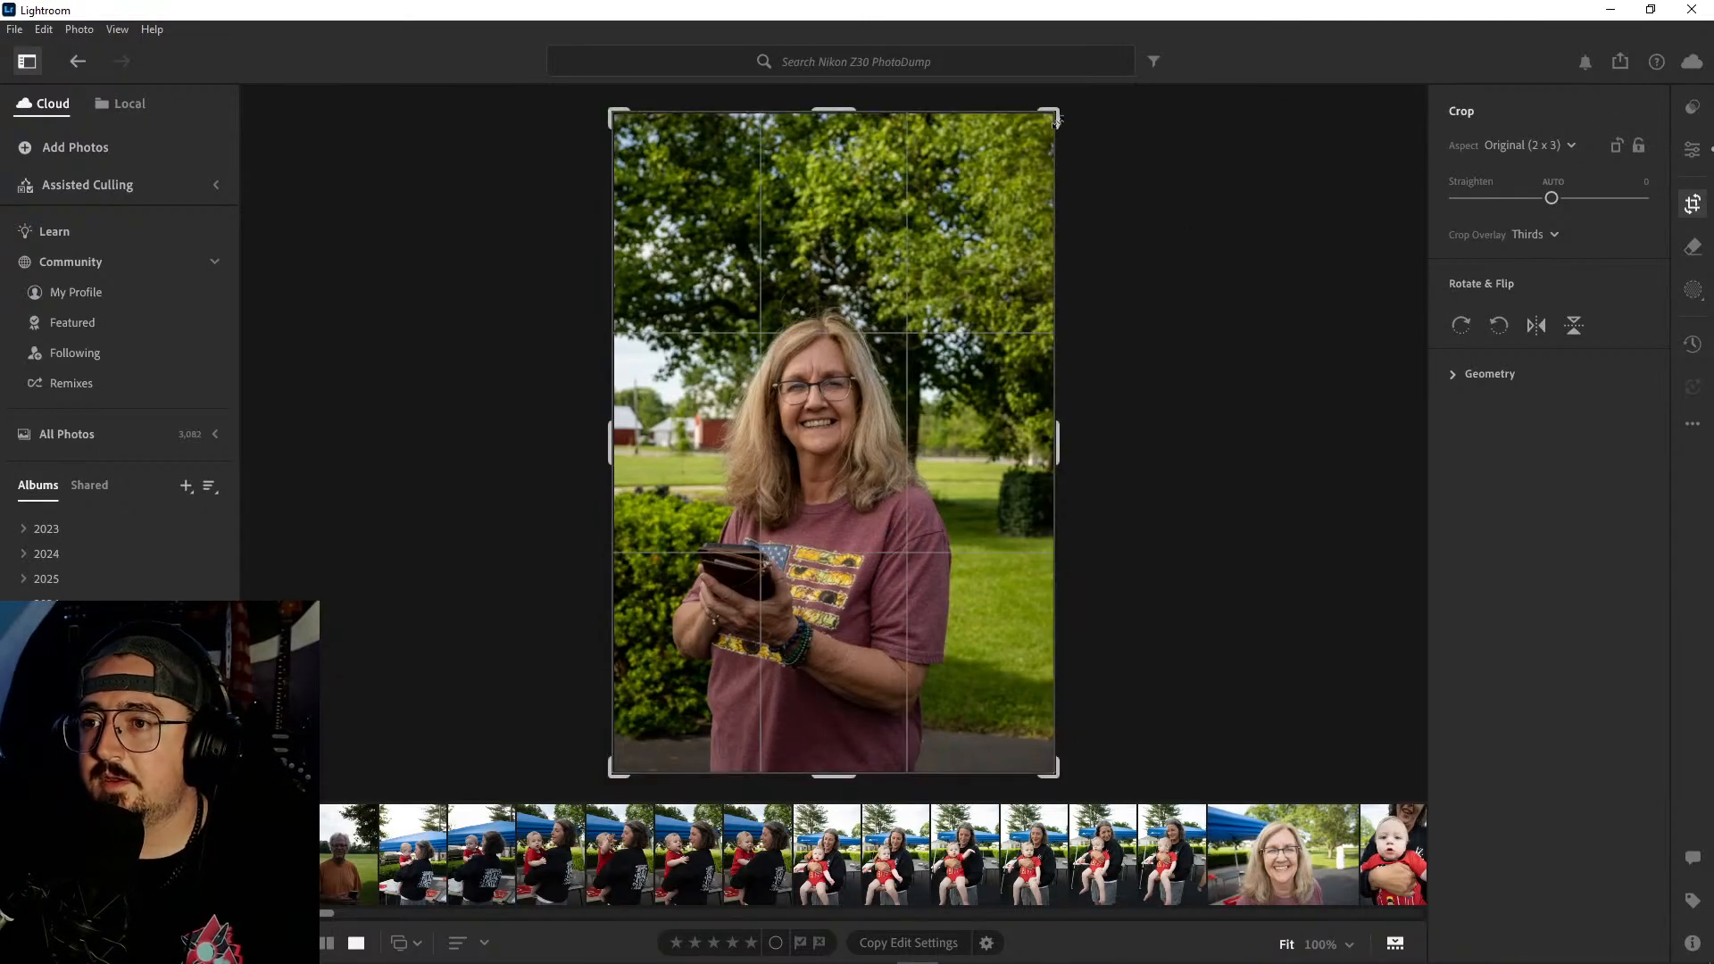
drag(1056, 118, 1022, 163)
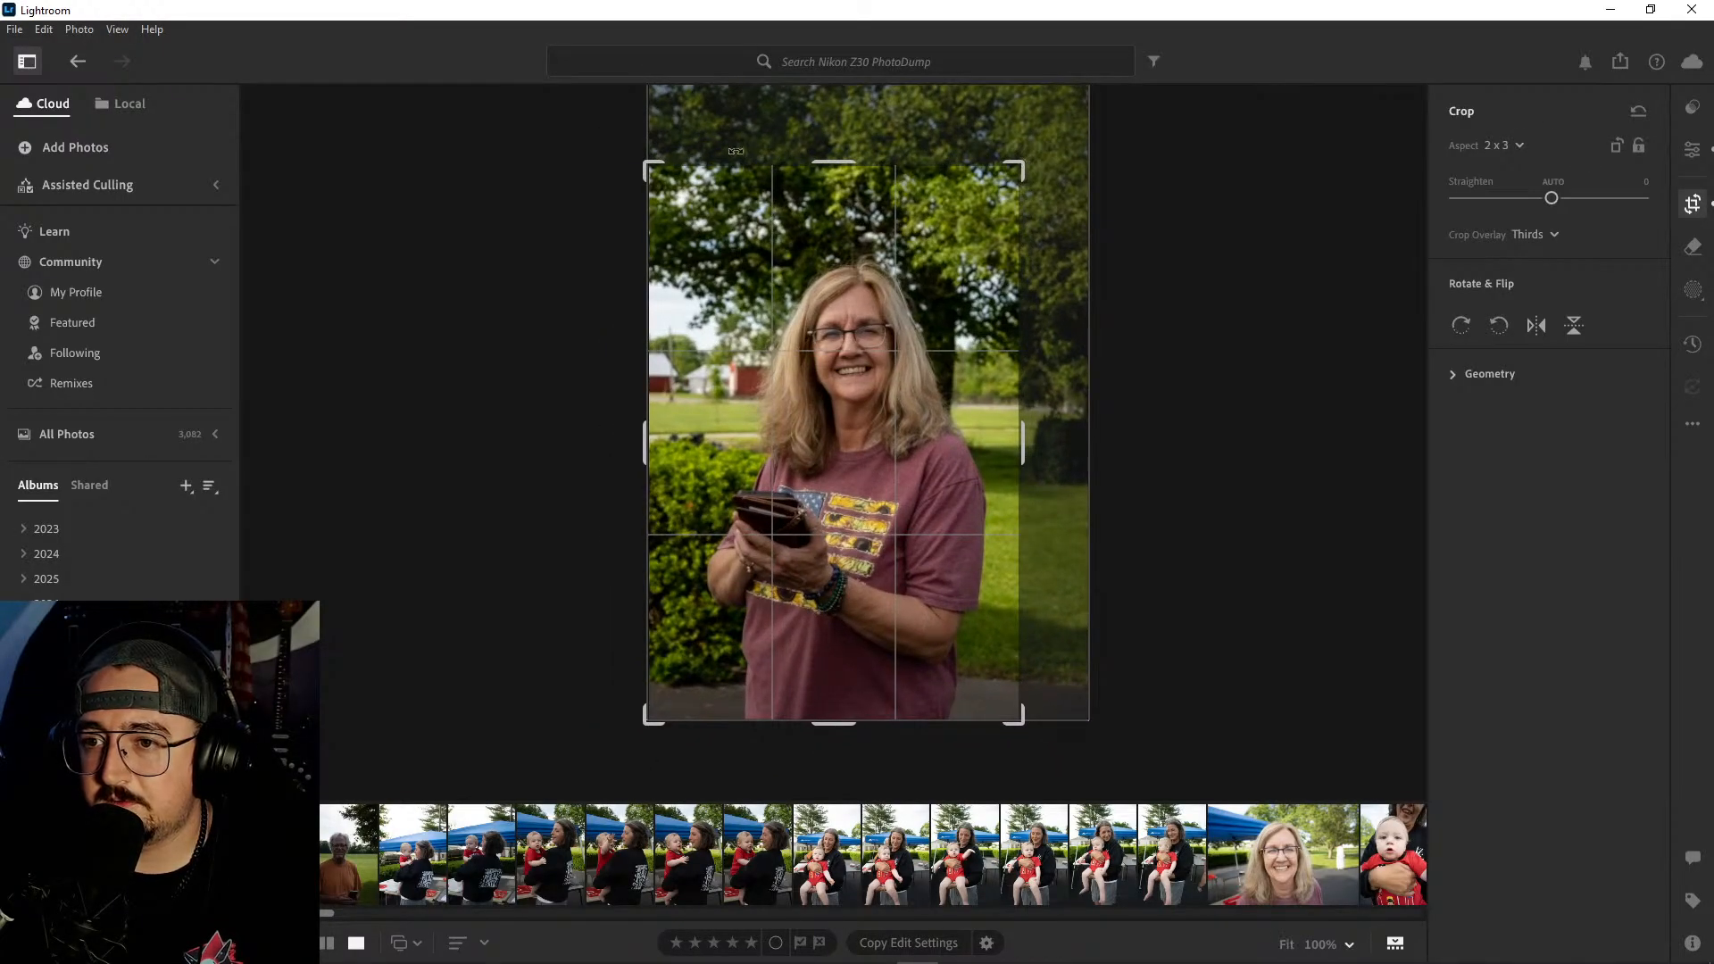
drag(649, 166, 658, 177)
drag(839, 323, 880, 350)
drag(1007, 185, 997, 185)
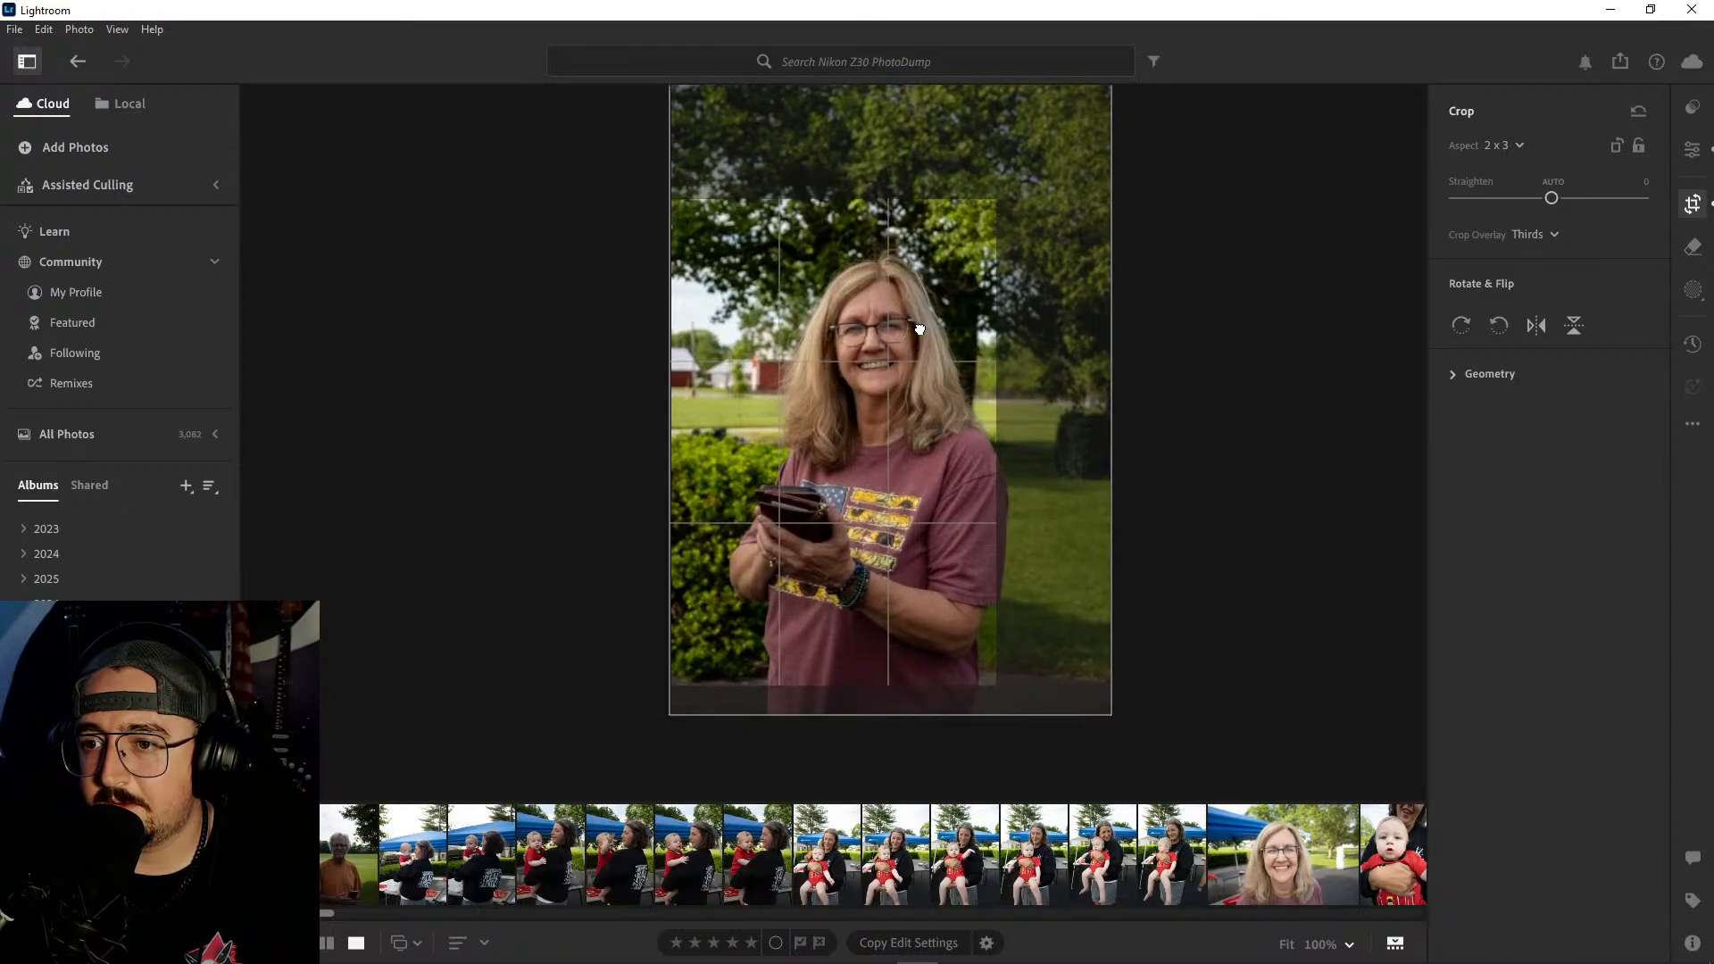
mouse_move(921, 324)
mouse_down()
mouse_move(911, 359)
mouse_move(942, 336)
mouse_up()
drag(1005, 203, 1043, 179)
mouse_move(959, 338)
mouse_down()
mouse_move(935, 304)
mouse_move(944, 315)
mouse_up()
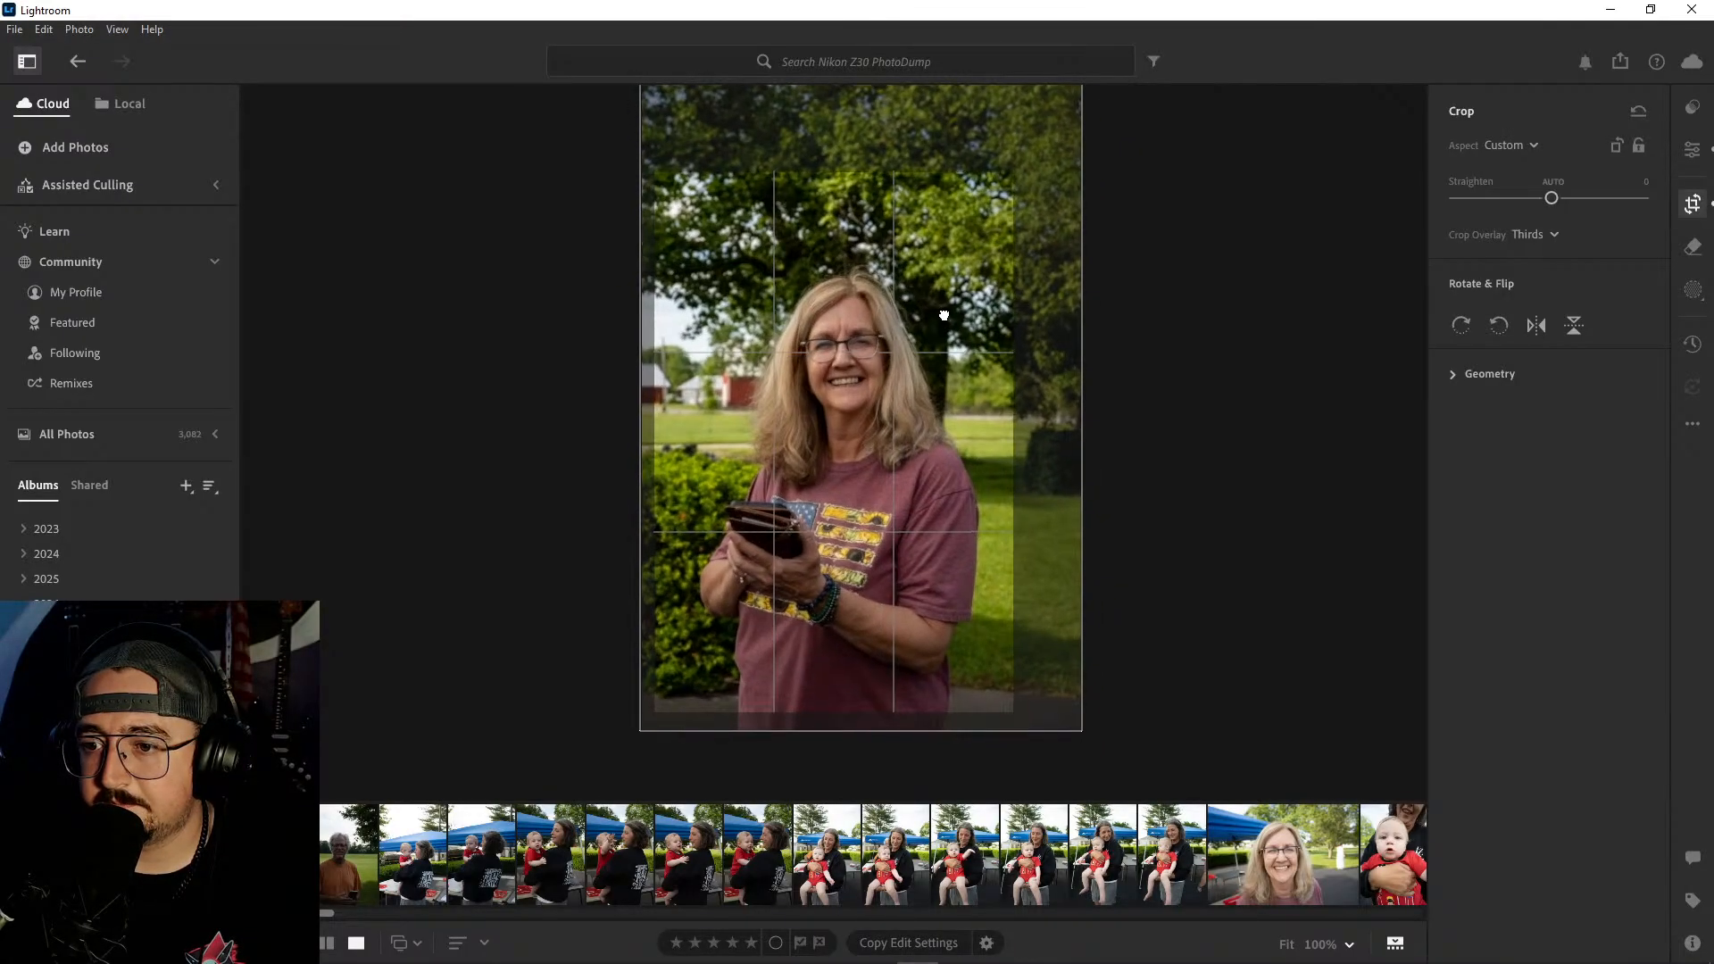
key(e)
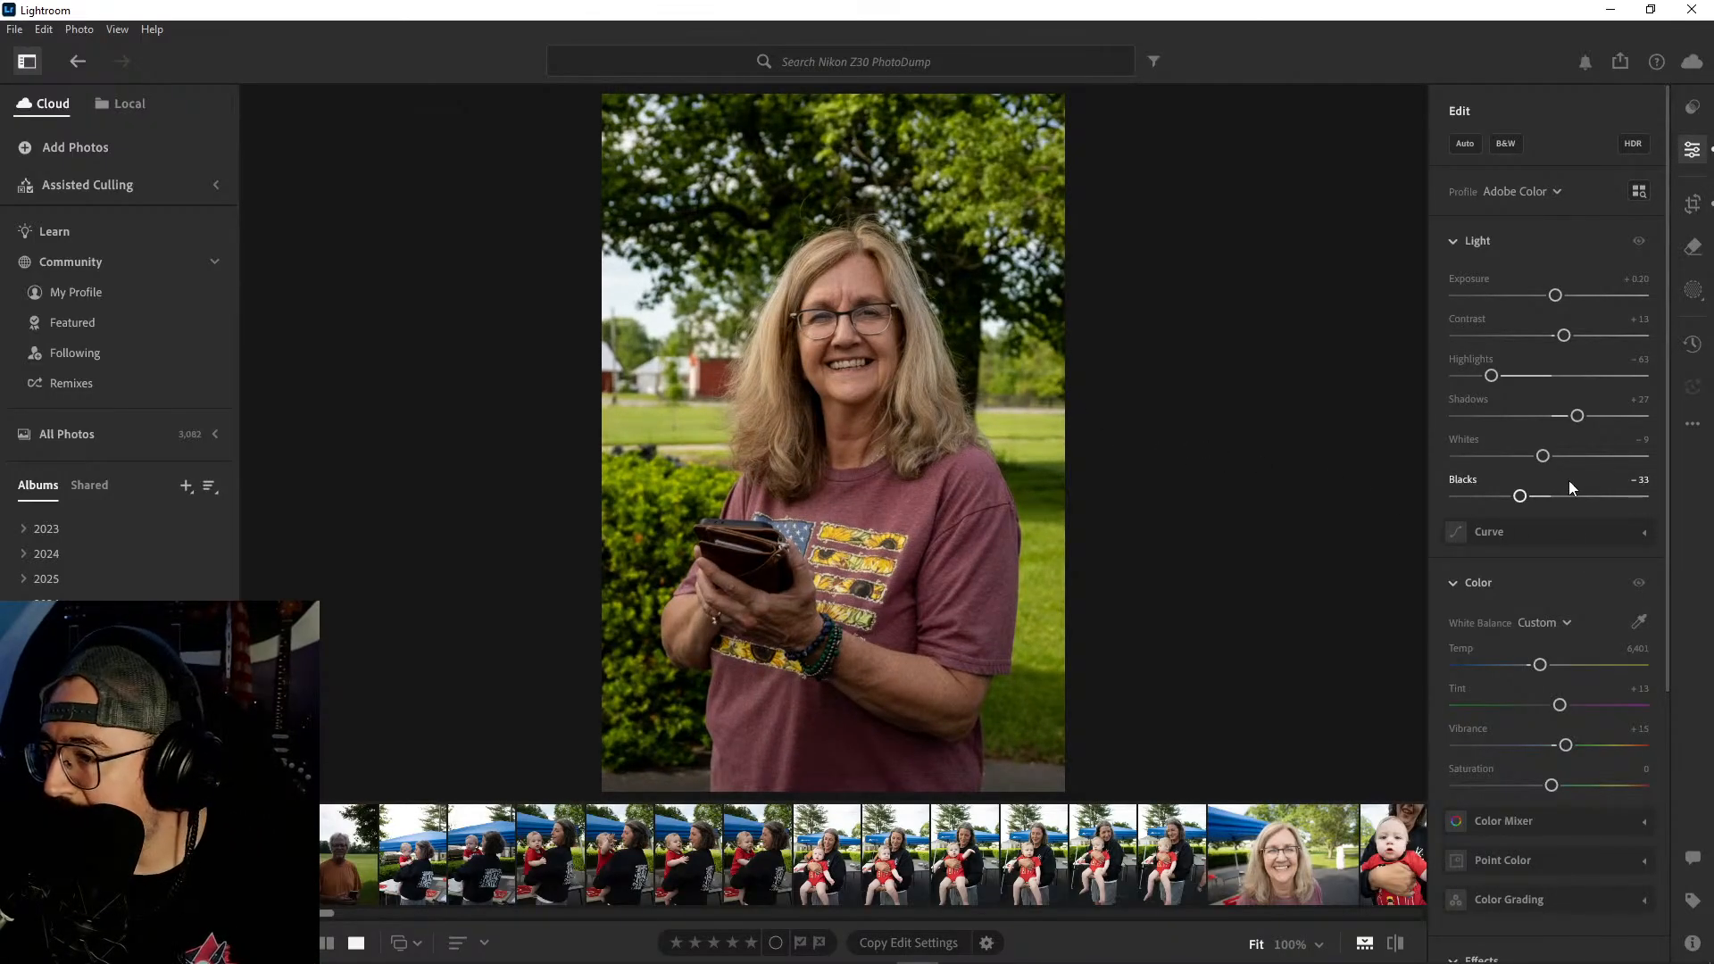
- Raise the cropped portrait's Saturation to +13
scroll(1568, 480, down, 2)
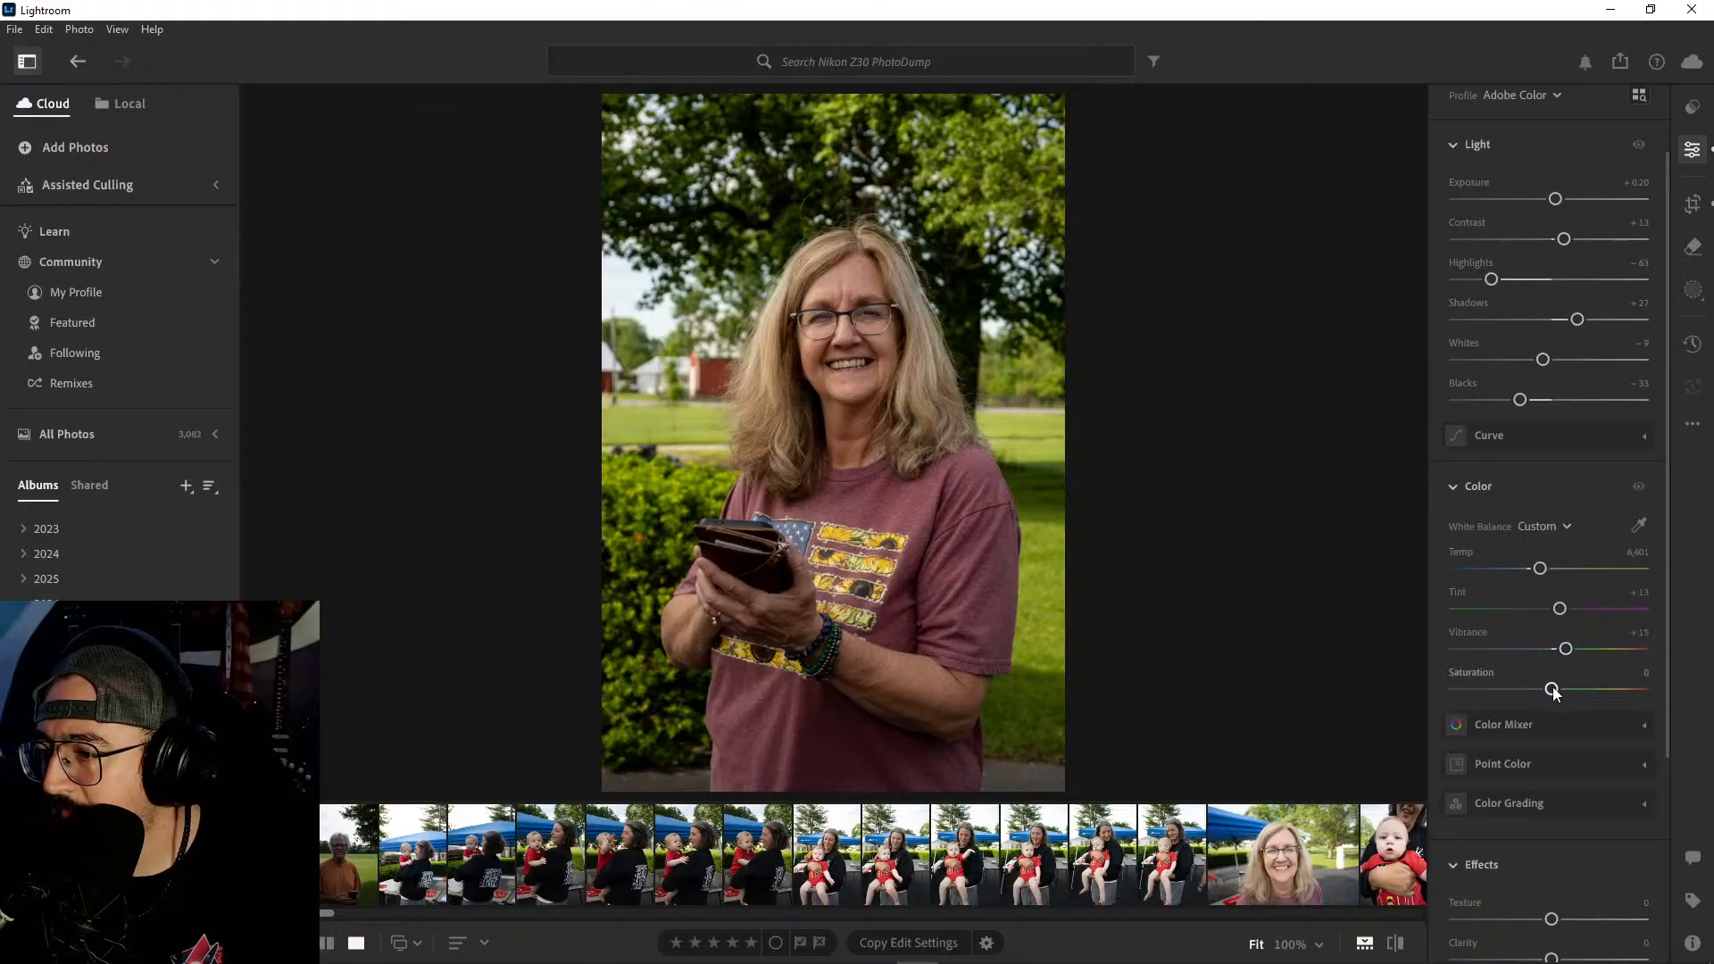
drag(1552, 689, 1566, 690)
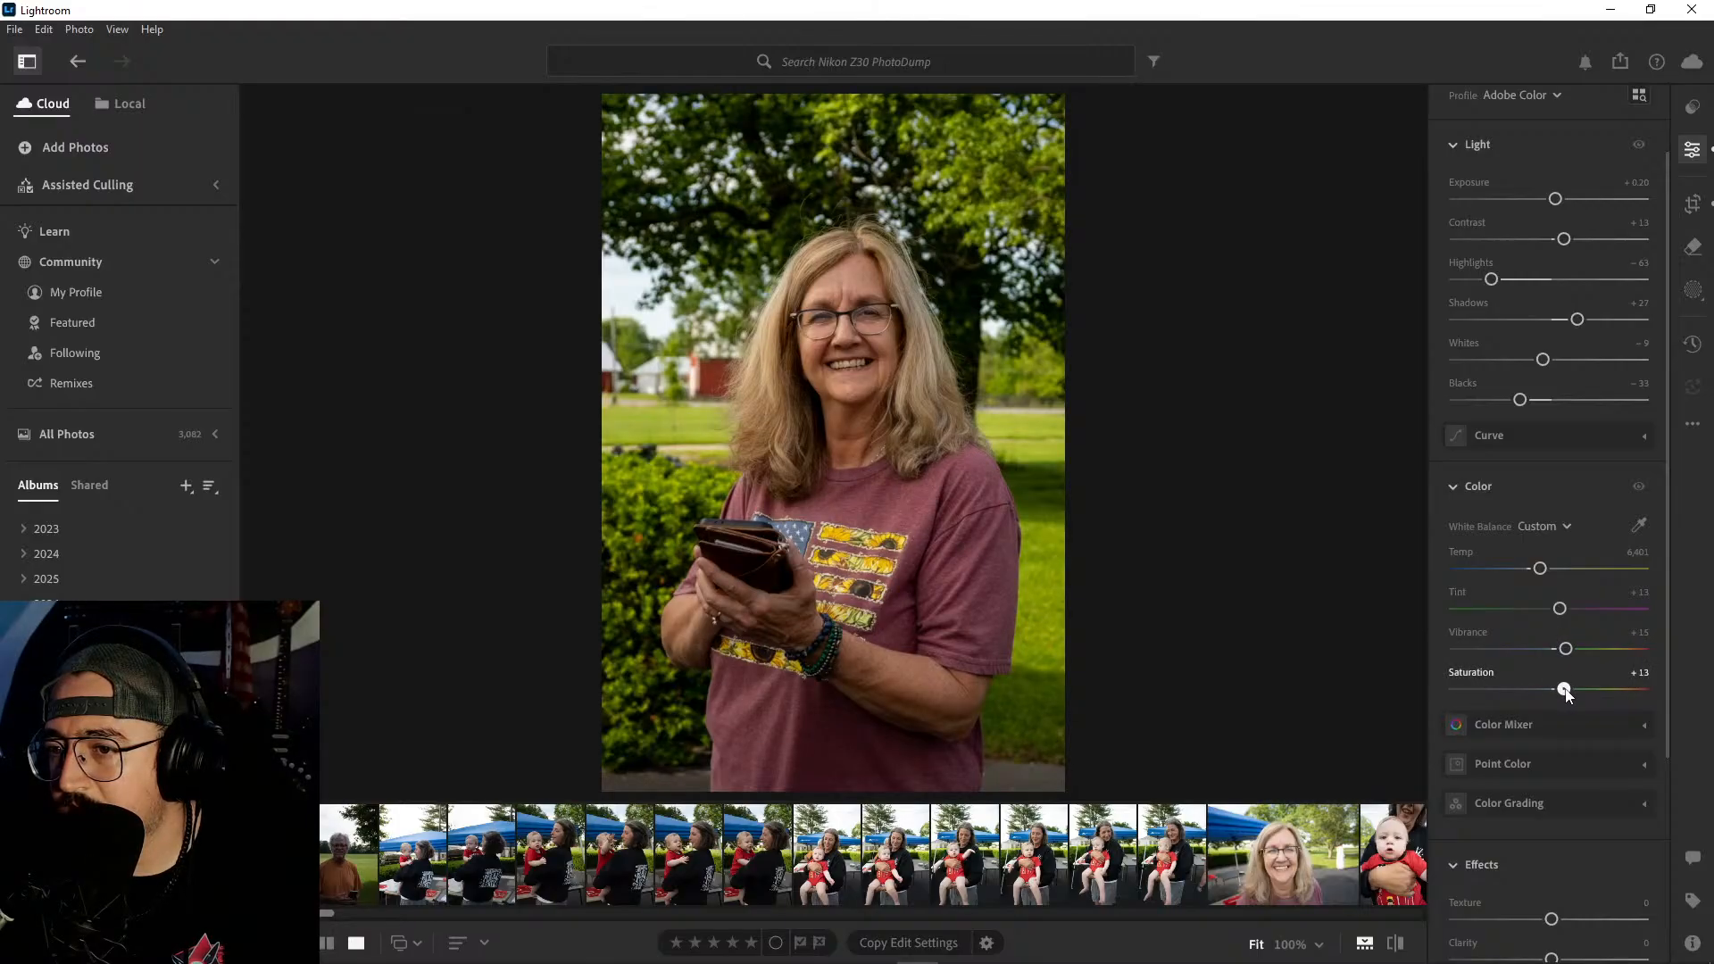
scroll(1509, 577, up, 1)
scroll(1509, 577, down, 3)
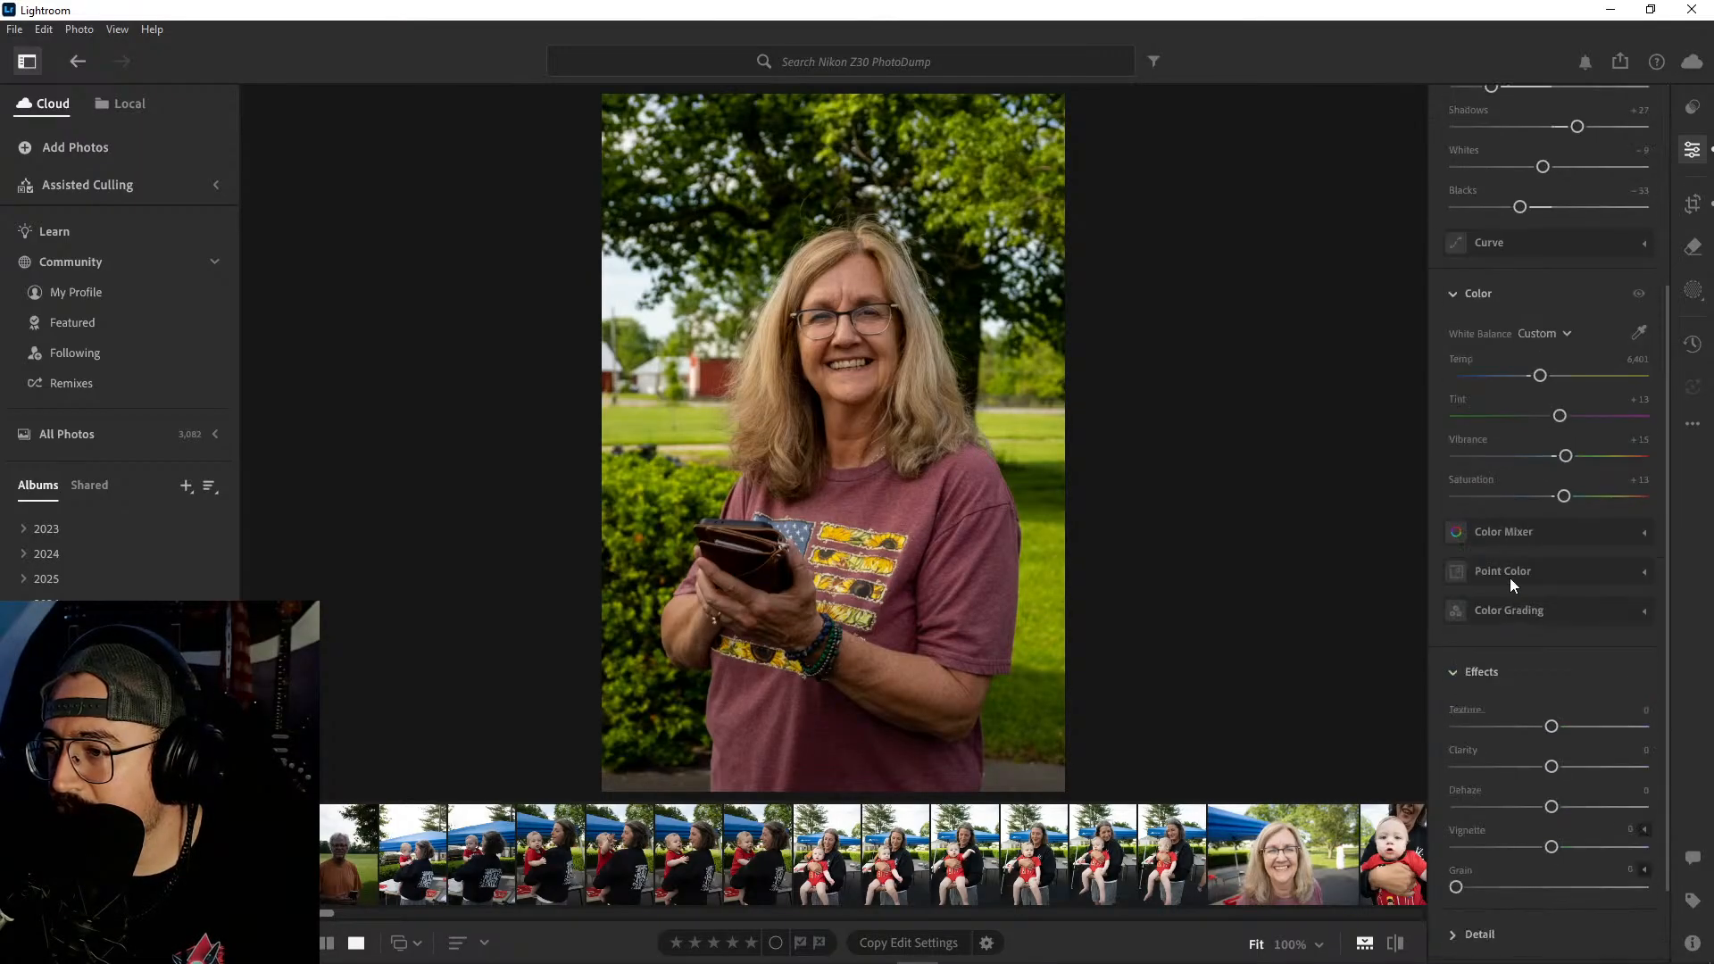
- Darken the edges of the woman's portrait with a Vignette of −23 and raise Contrast to +16
scroll(1509, 577, down, 2)
drag(1553, 744, 1537, 740)
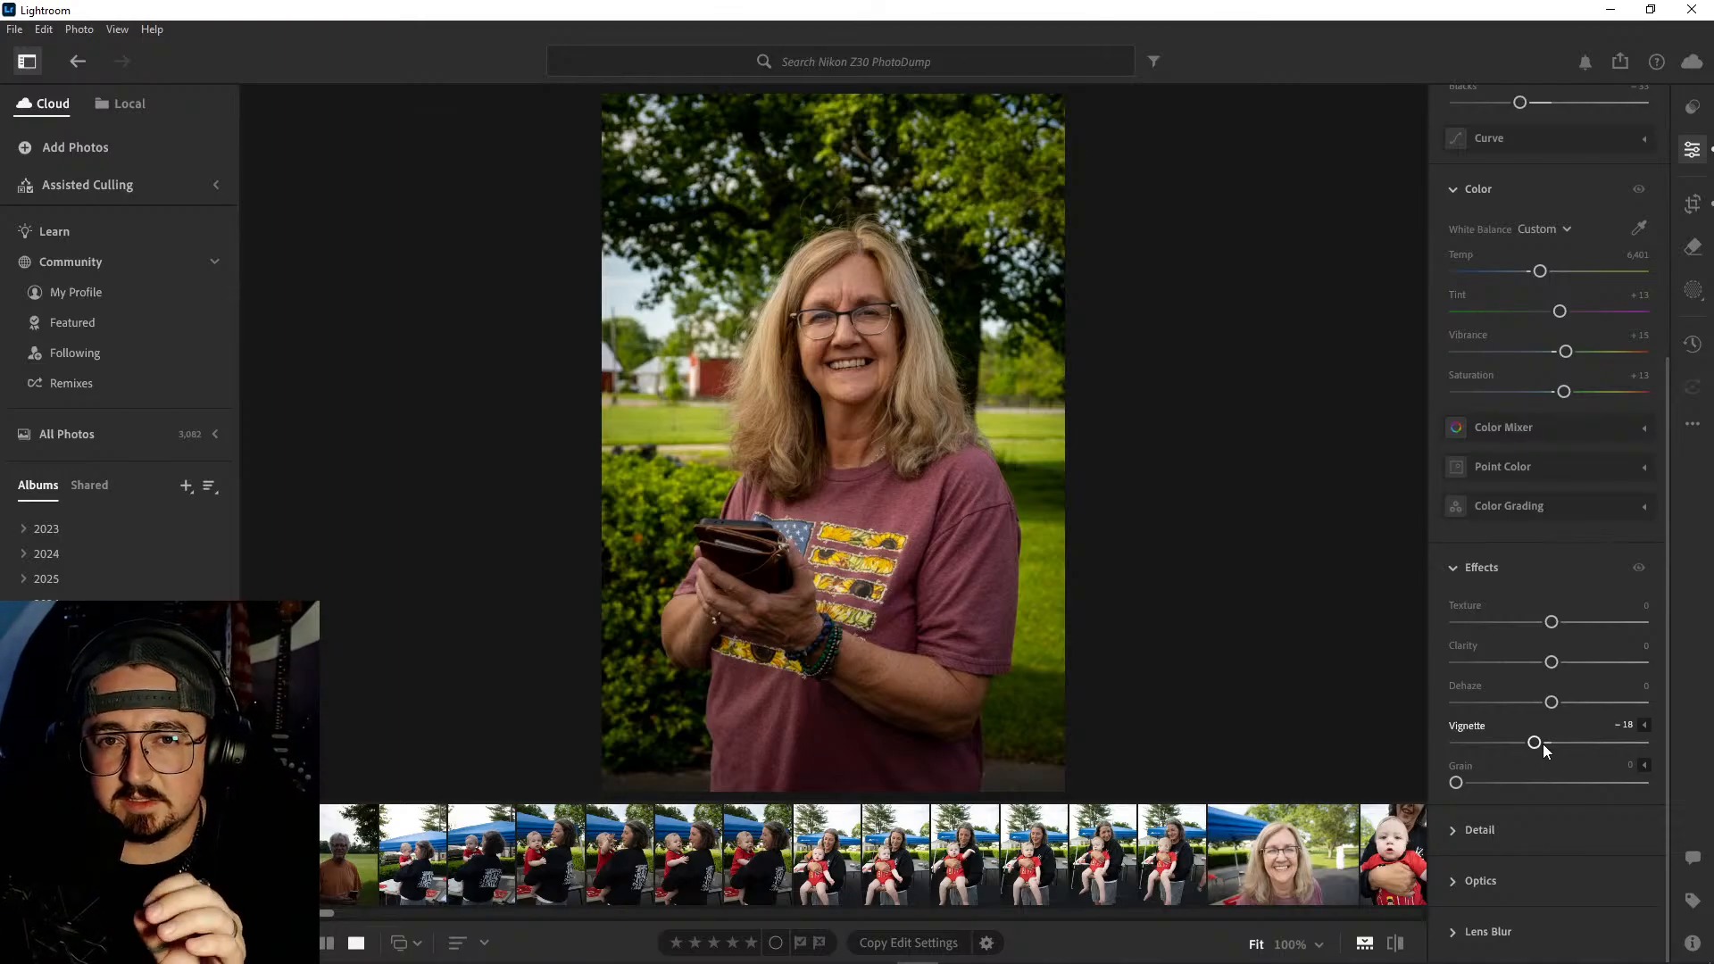
drag(1539, 747, 1534, 750)
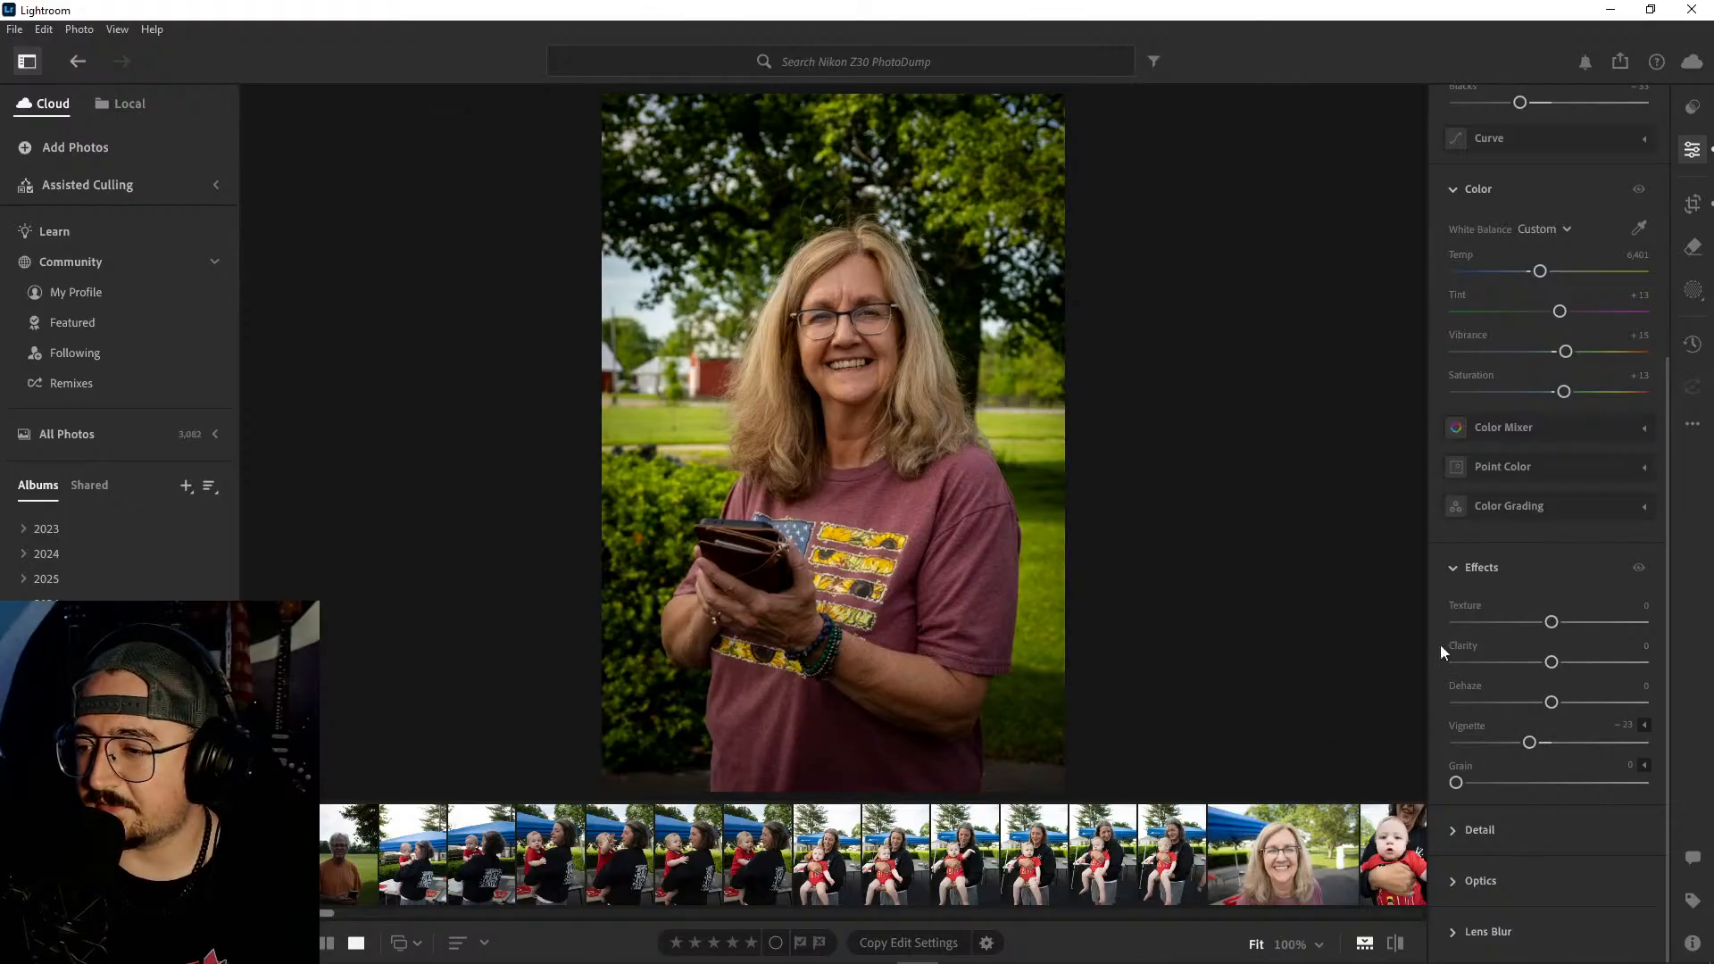
scroll(1543, 584, up, 5)
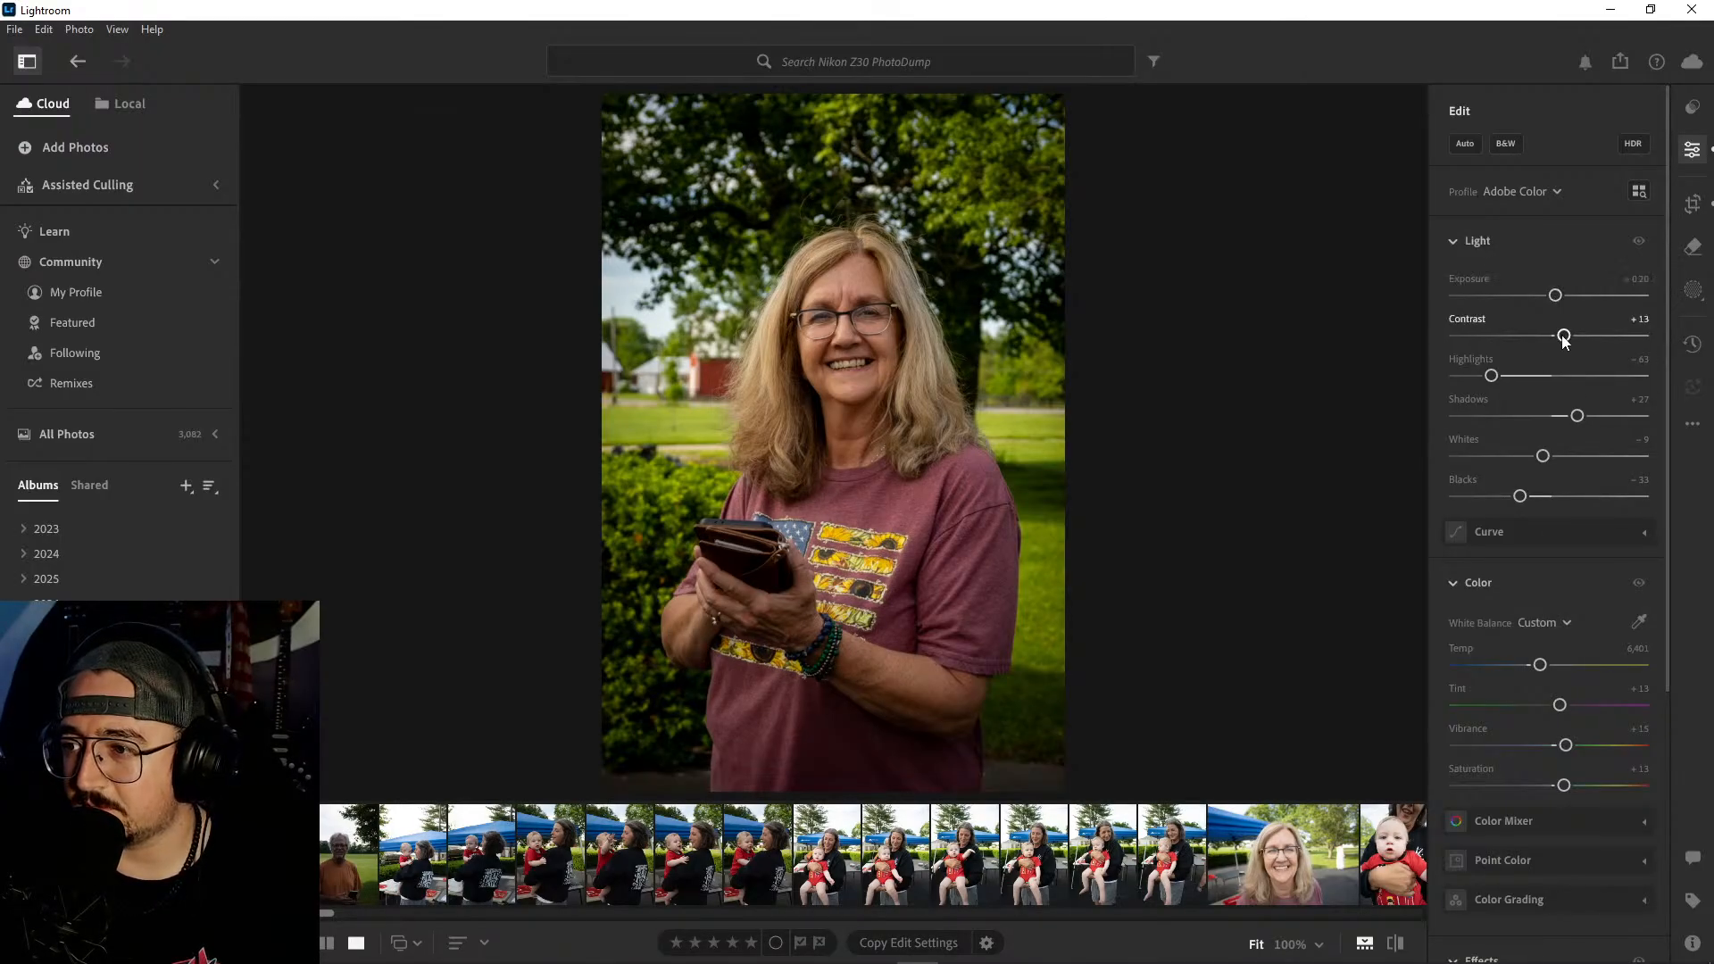
drag(1563, 336, 1566, 337)
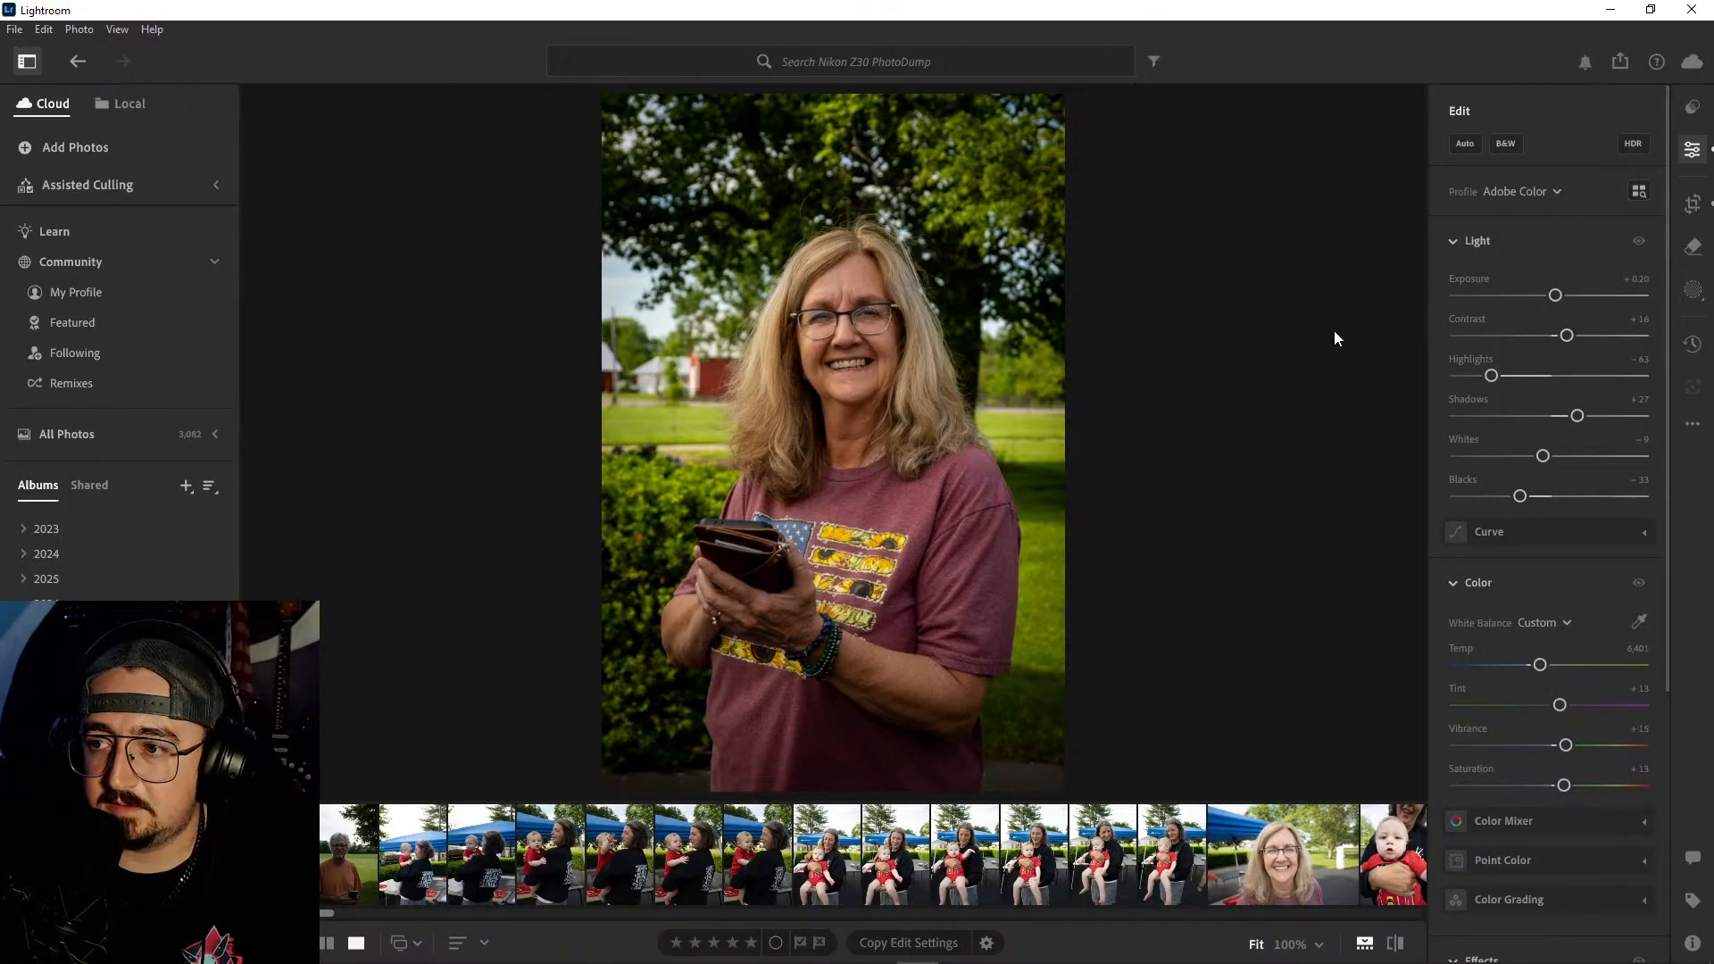
- Compare the edited portrait of the woman with its original by toggling between the before and after versions
key(backslash)
key(backslash)
key(backslash)
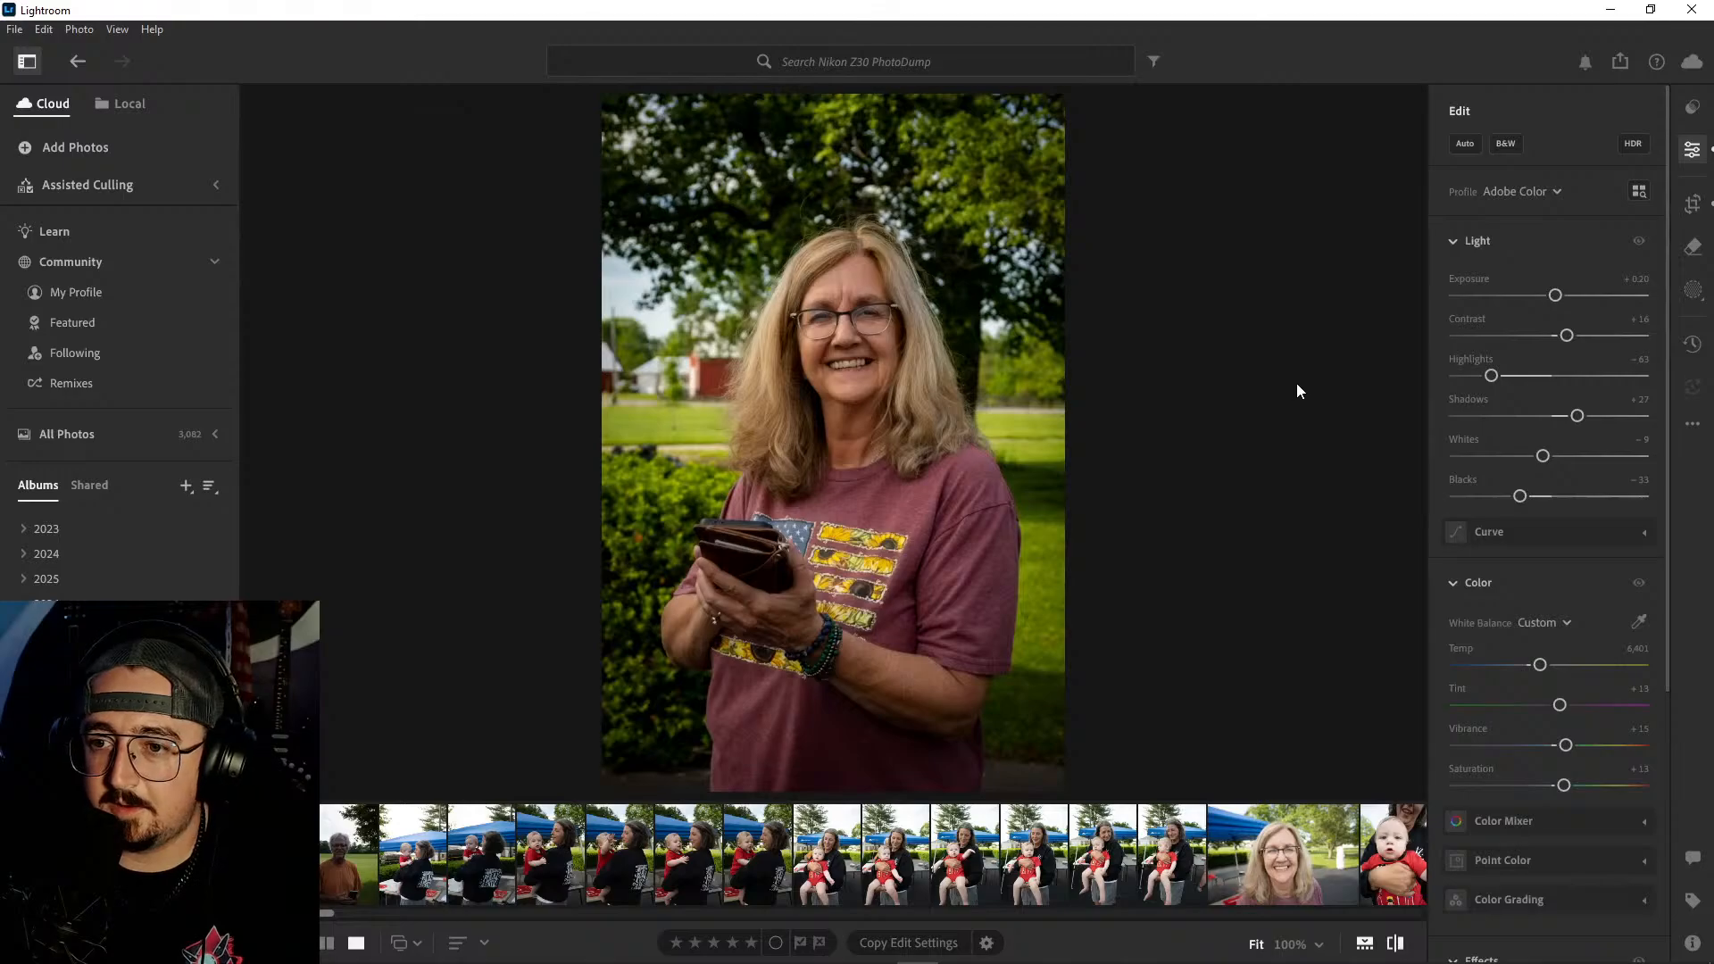
key(backslash)
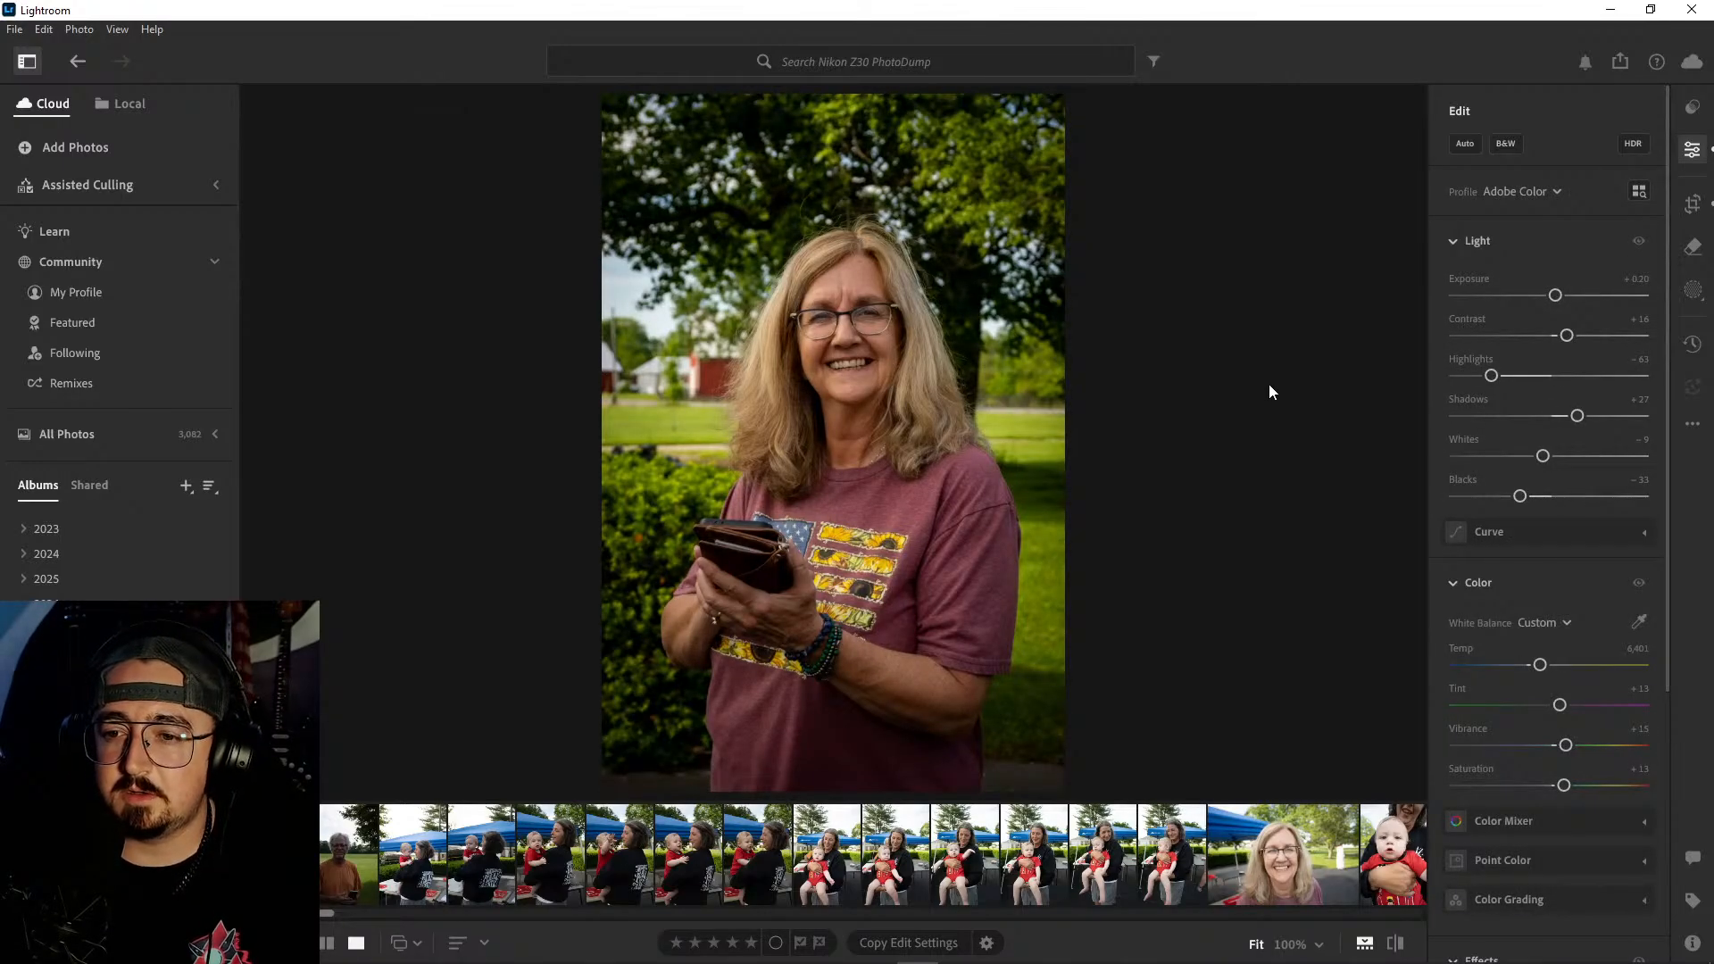
key(backslash)
key(backslash)
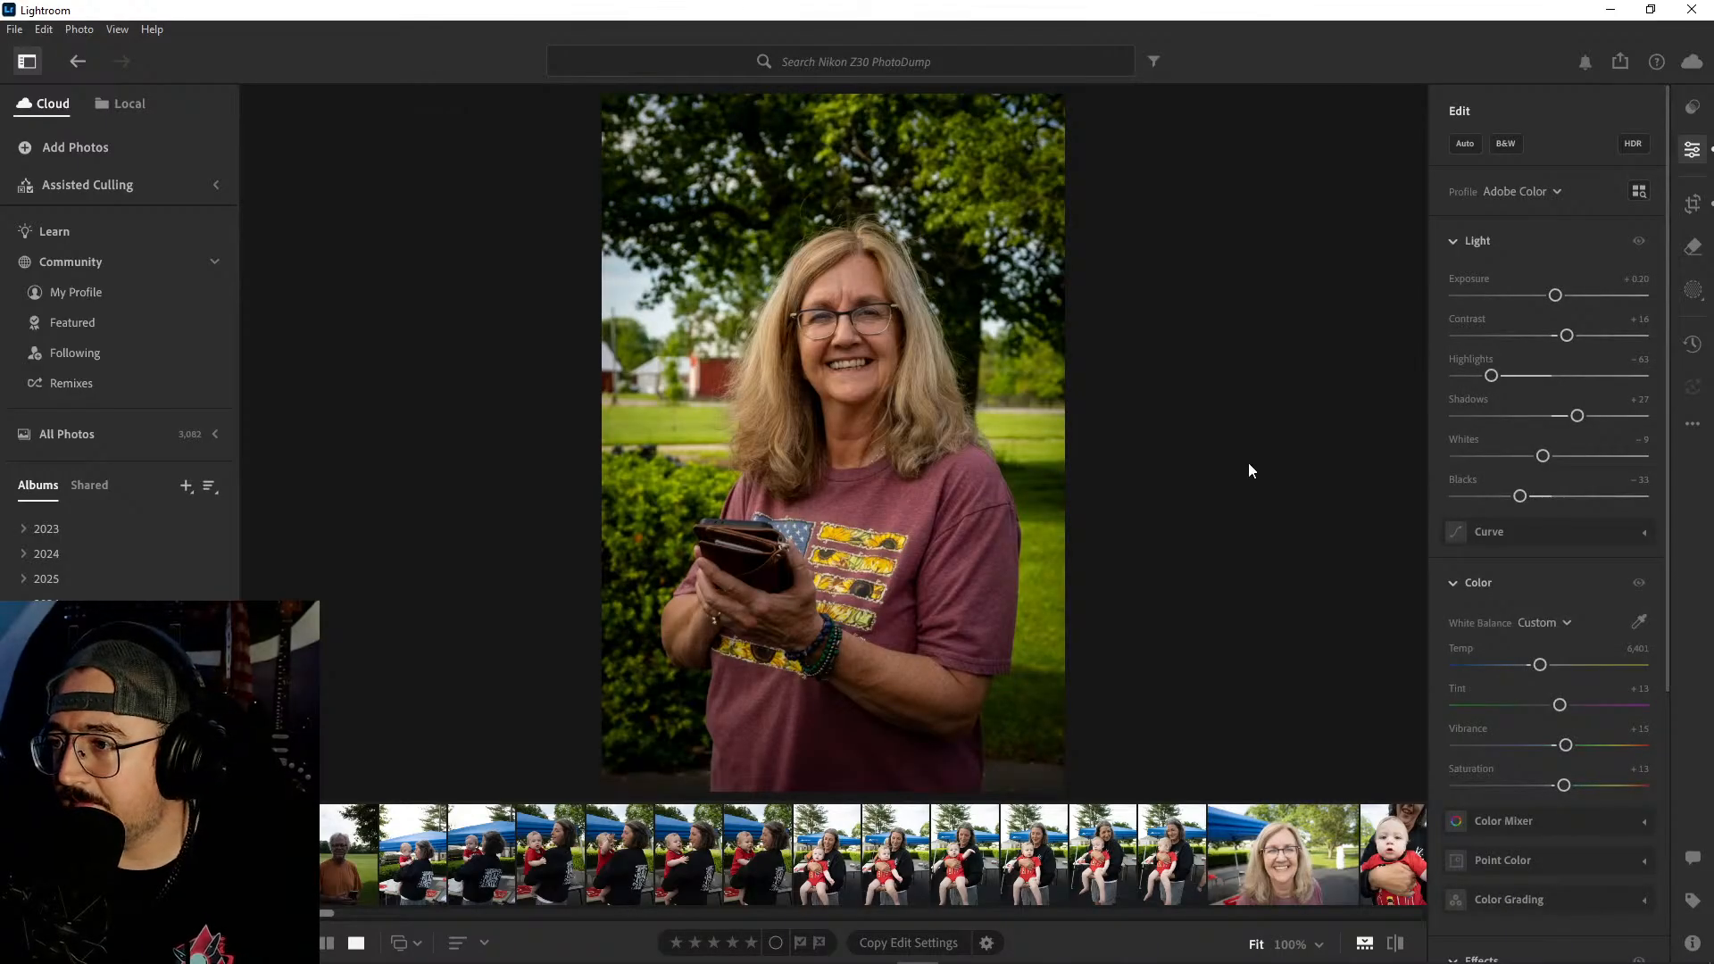
- Open the portrait of the man in the orange T-shirt and apply automatic adjustments to it
click(350, 853)
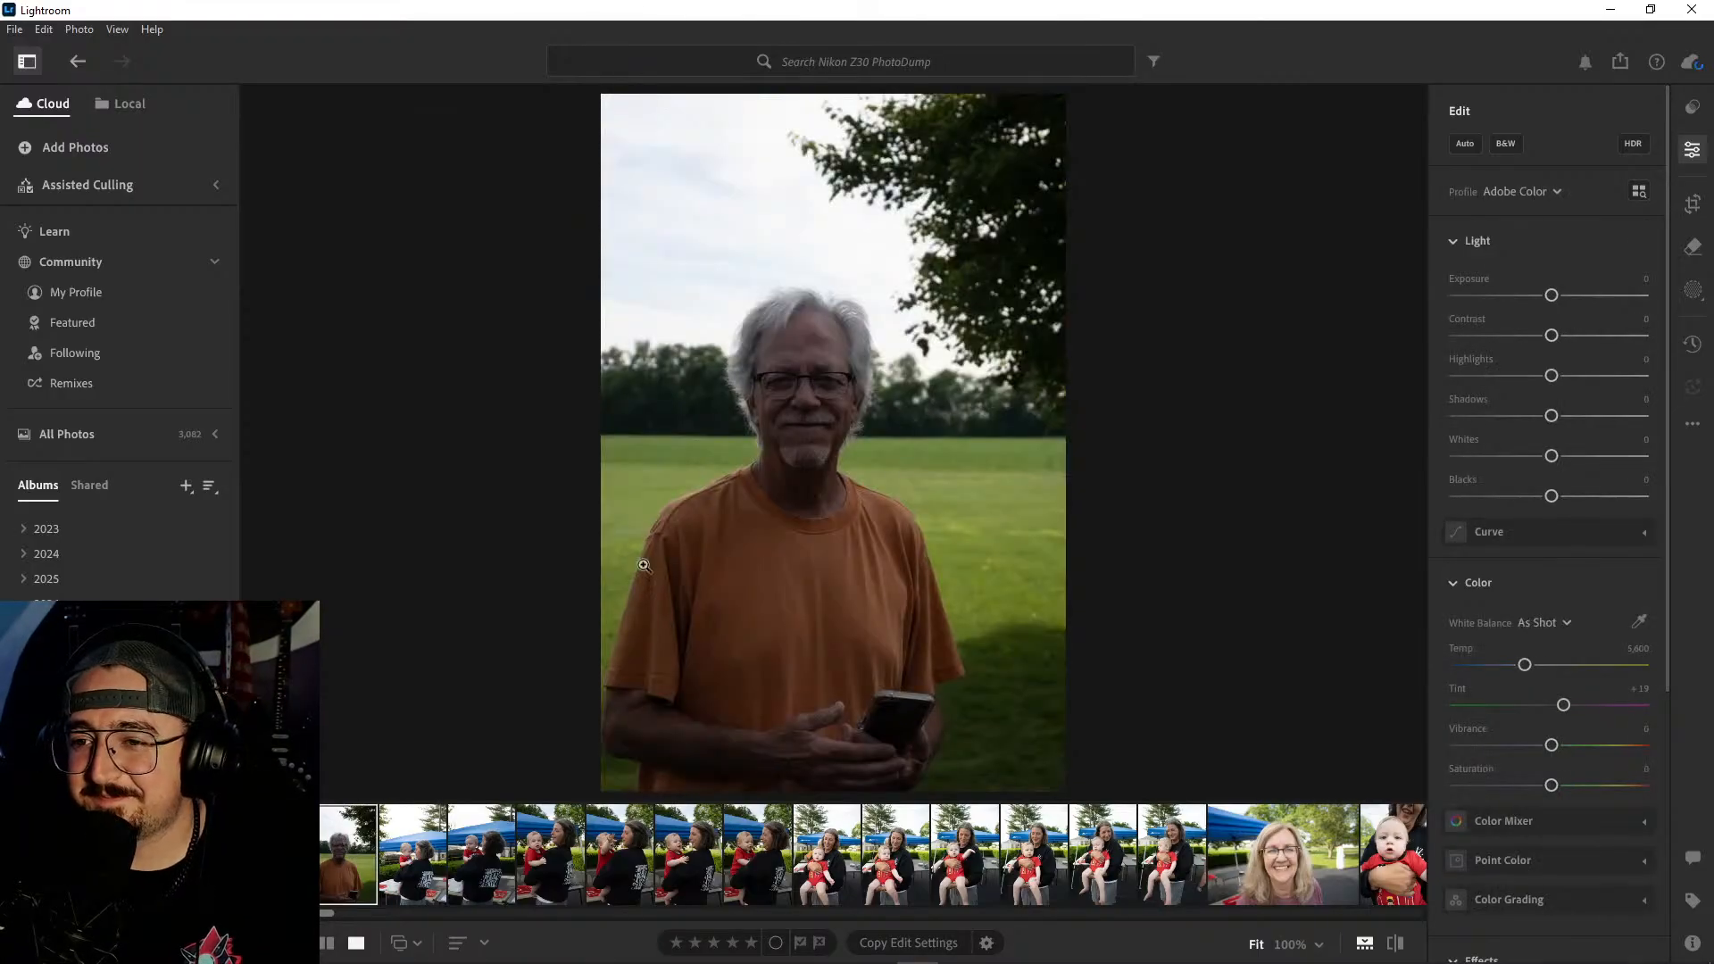
click(1464, 145)
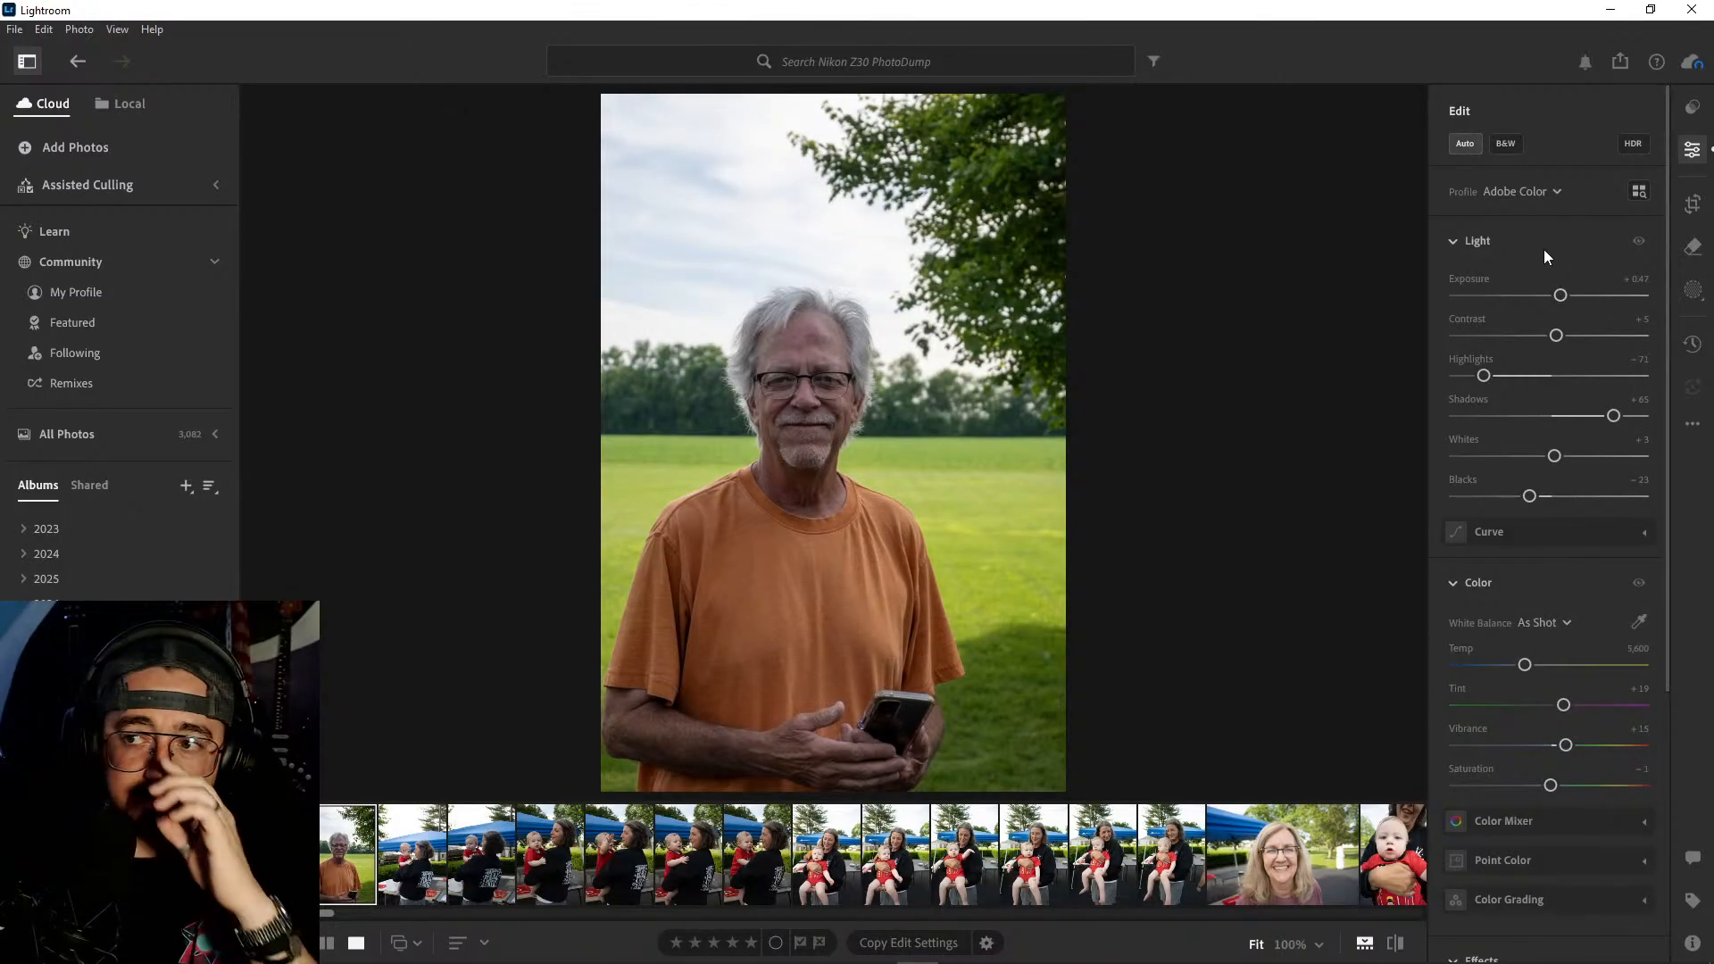
click(1465, 152)
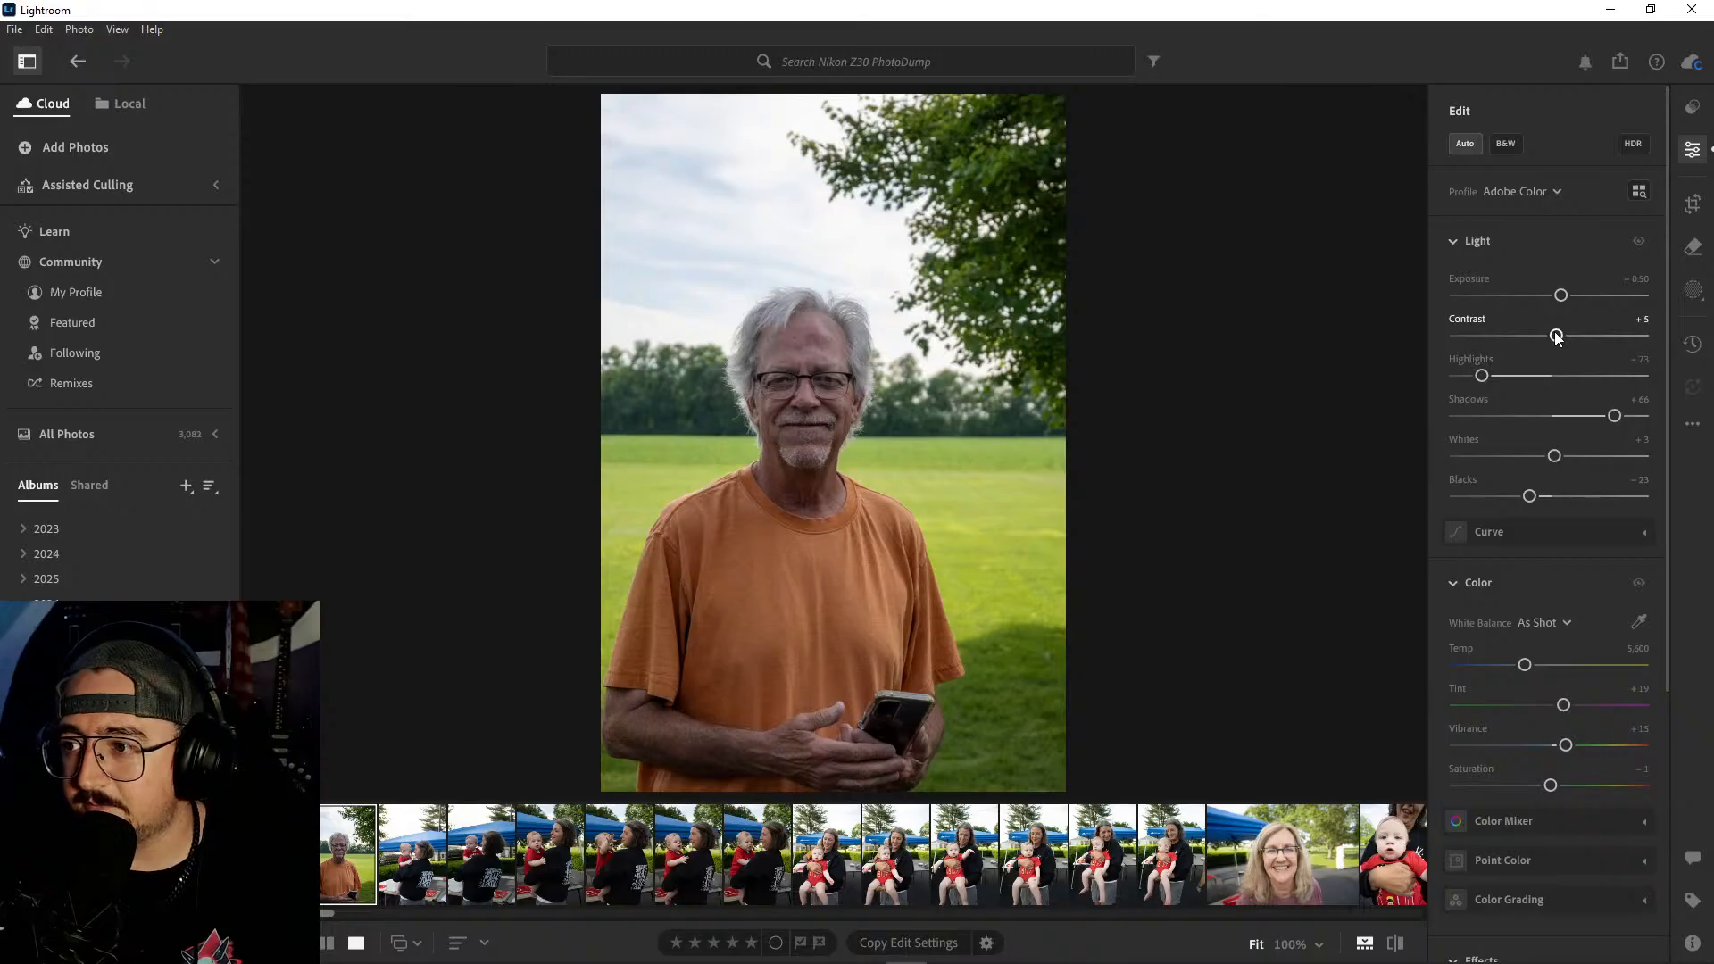
- Set the man's portrait to Exposure +0.45, Contrast +15, Shadows +50, Whites −17 and Blacks −33
drag(1556, 336, 1563, 295)
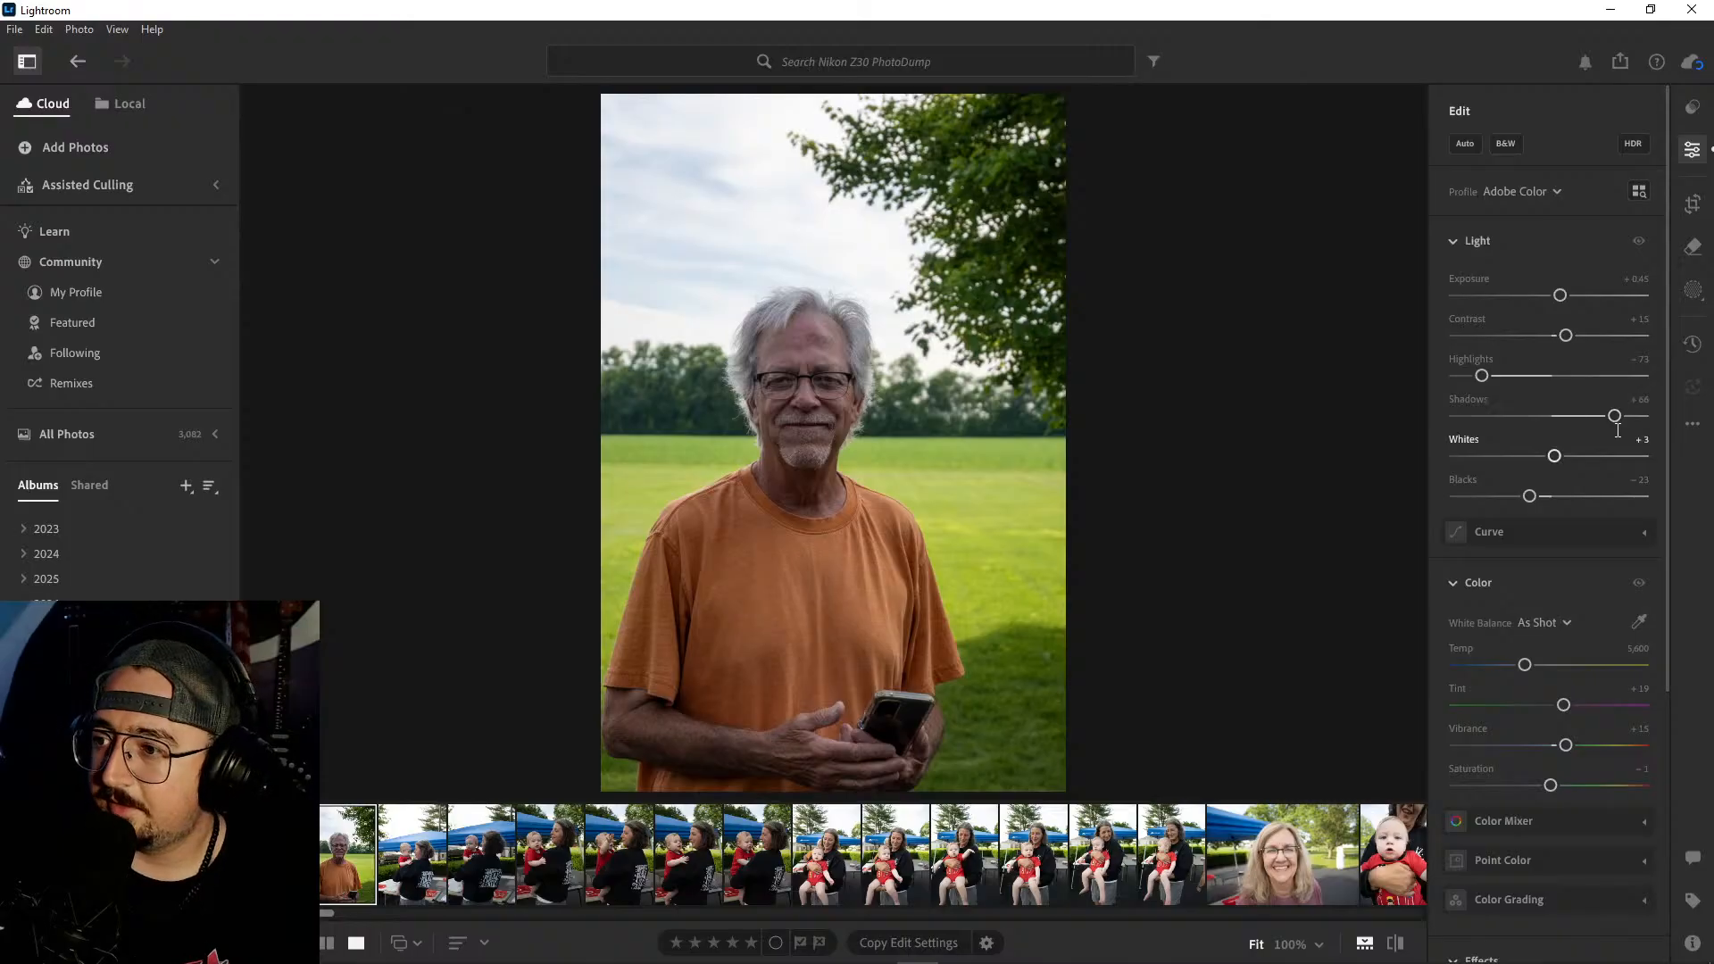
drag(1614, 416, 1596, 418)
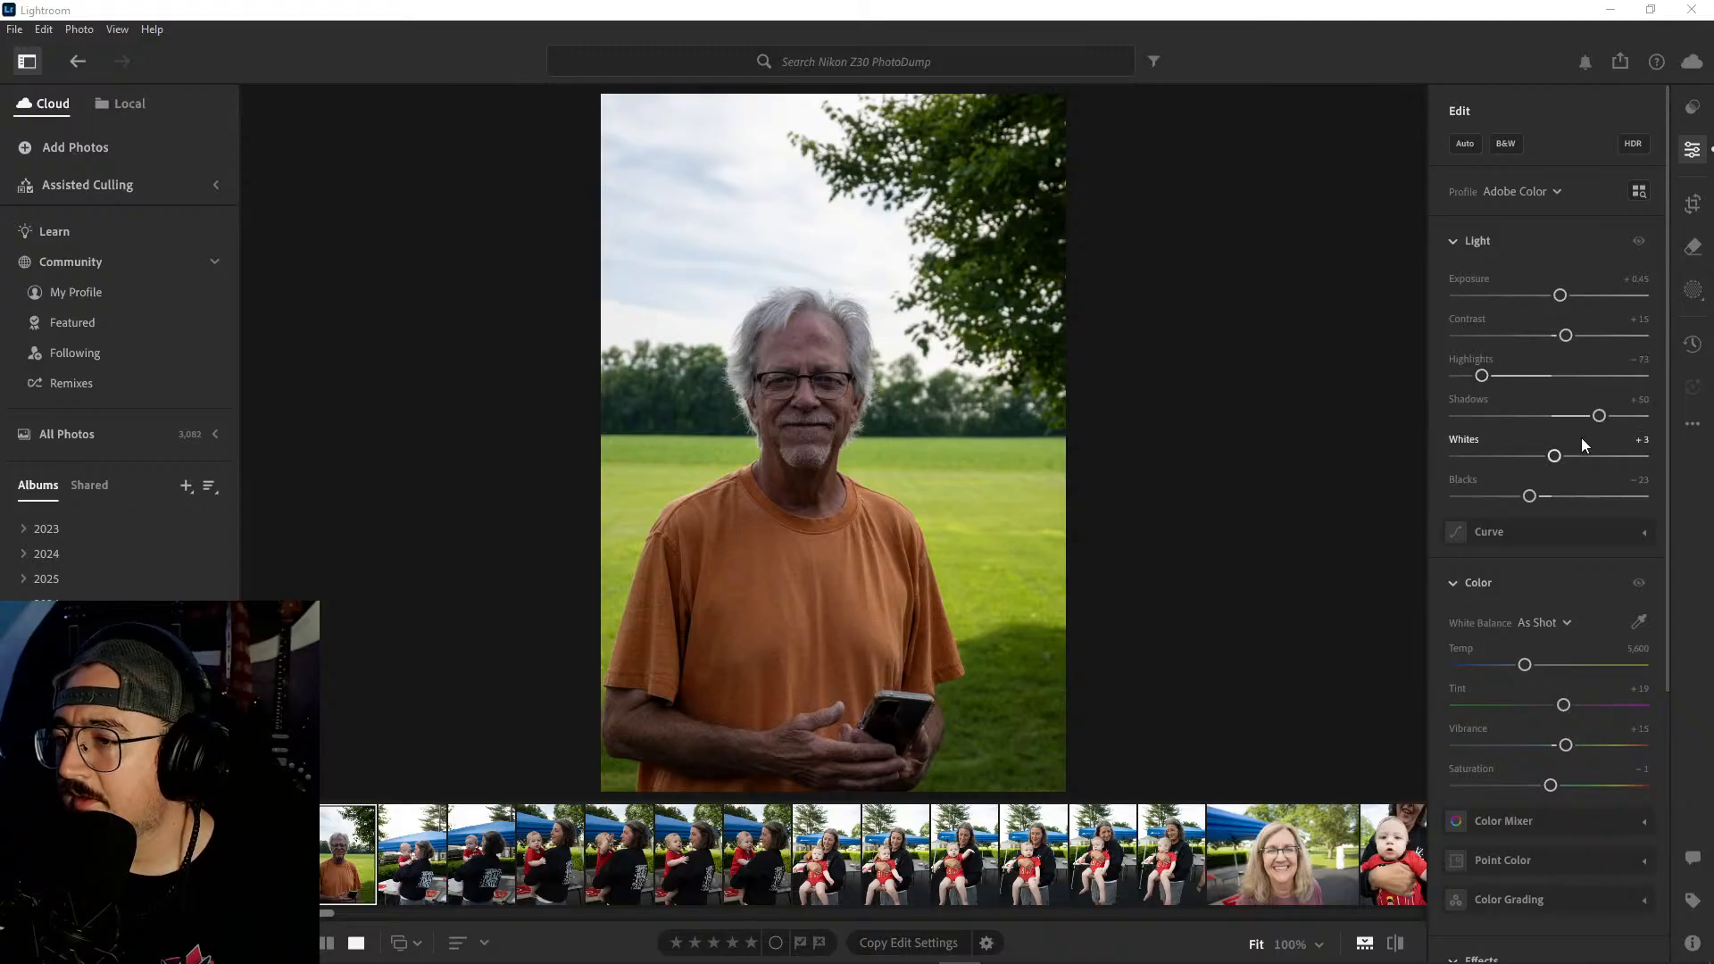
drag(1556, 455, 1522, 507)
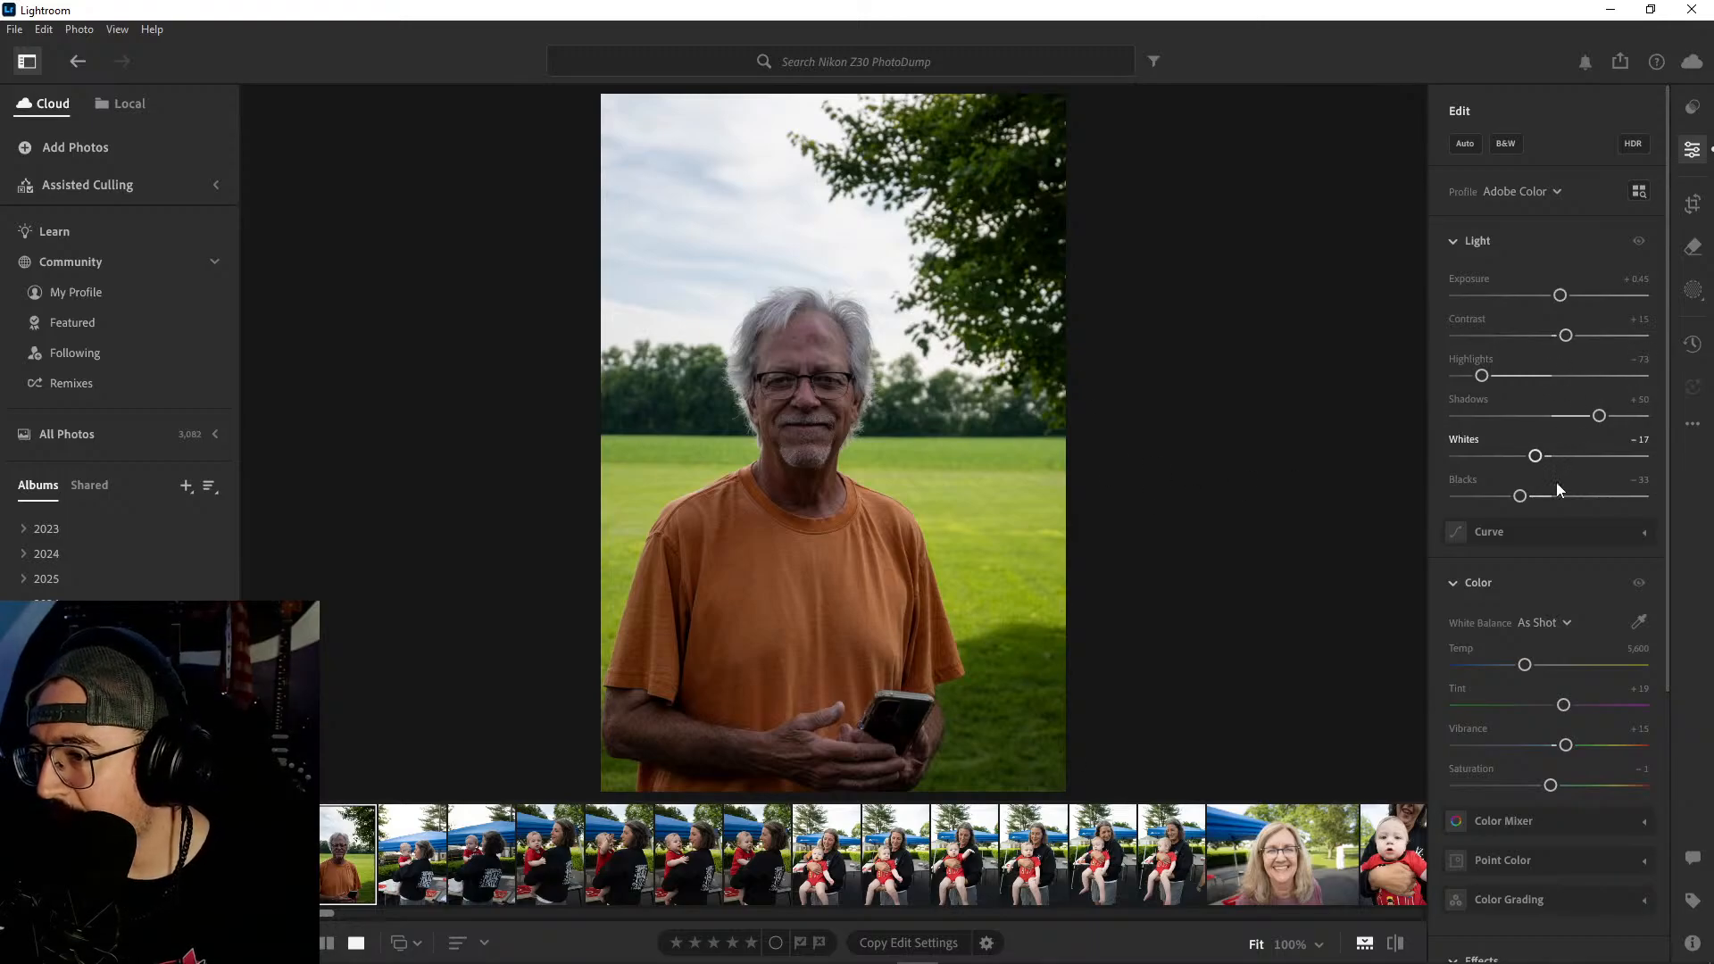
- Warm the man's portrait to a color temperature of 6,254 and deepen Blacks to −43
scroll(1577, 482, down, 1)
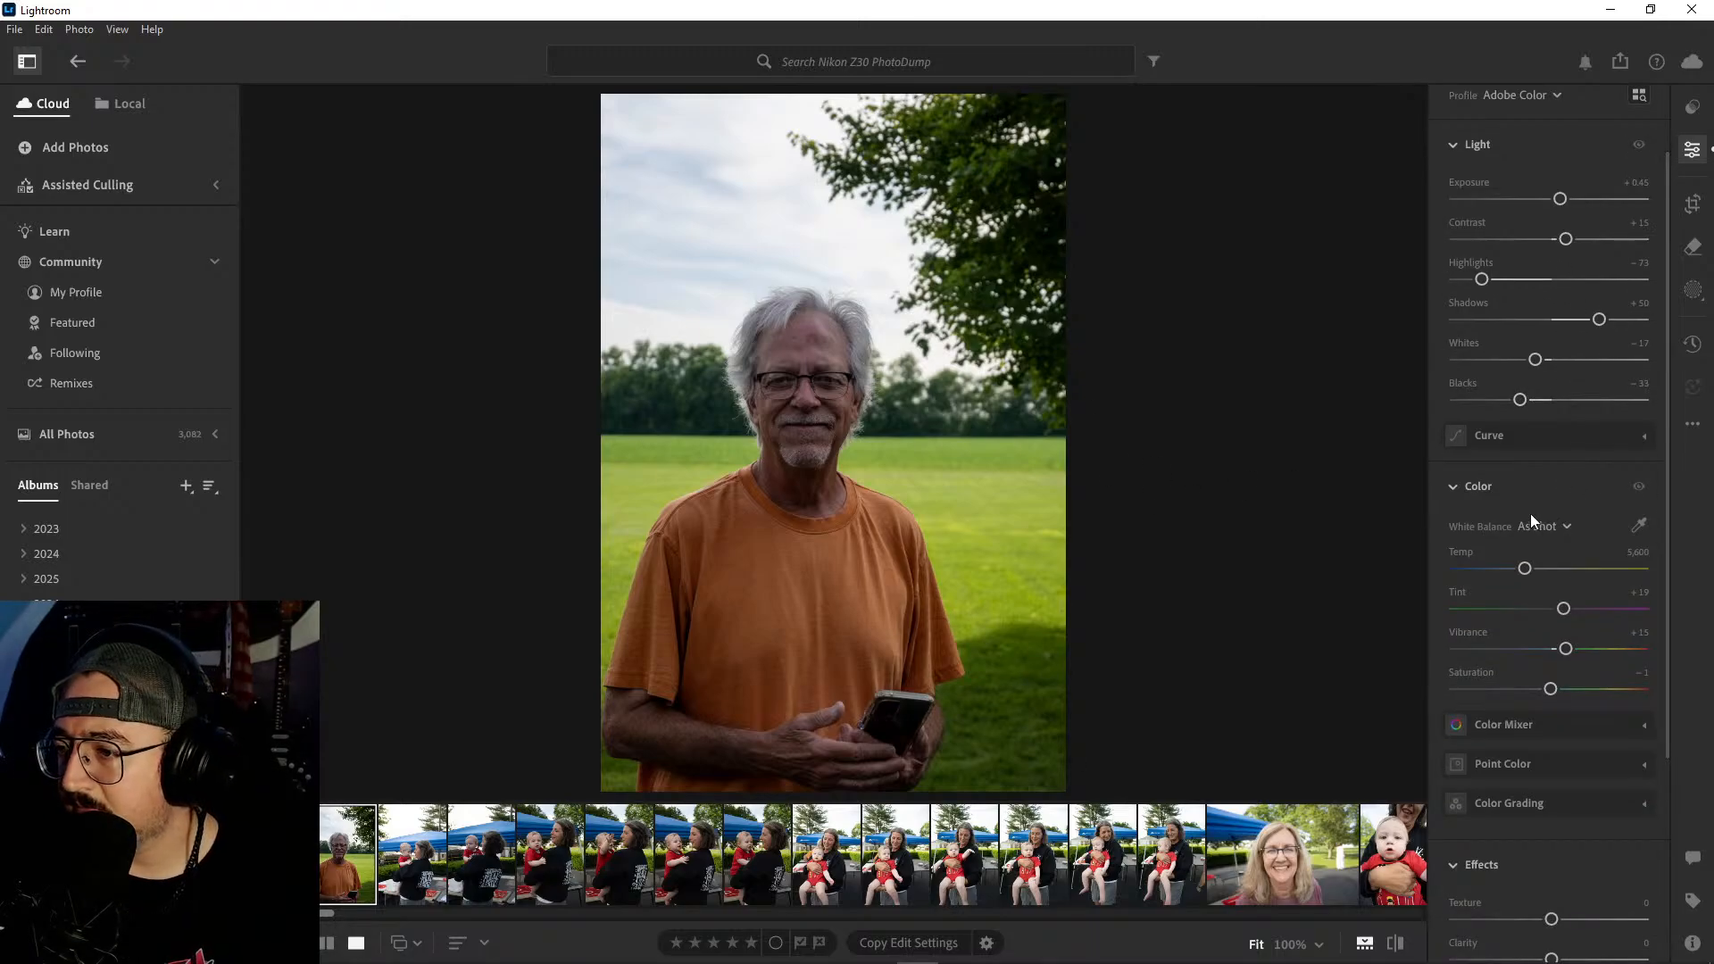
drag(1526, 569, 1539, 573)
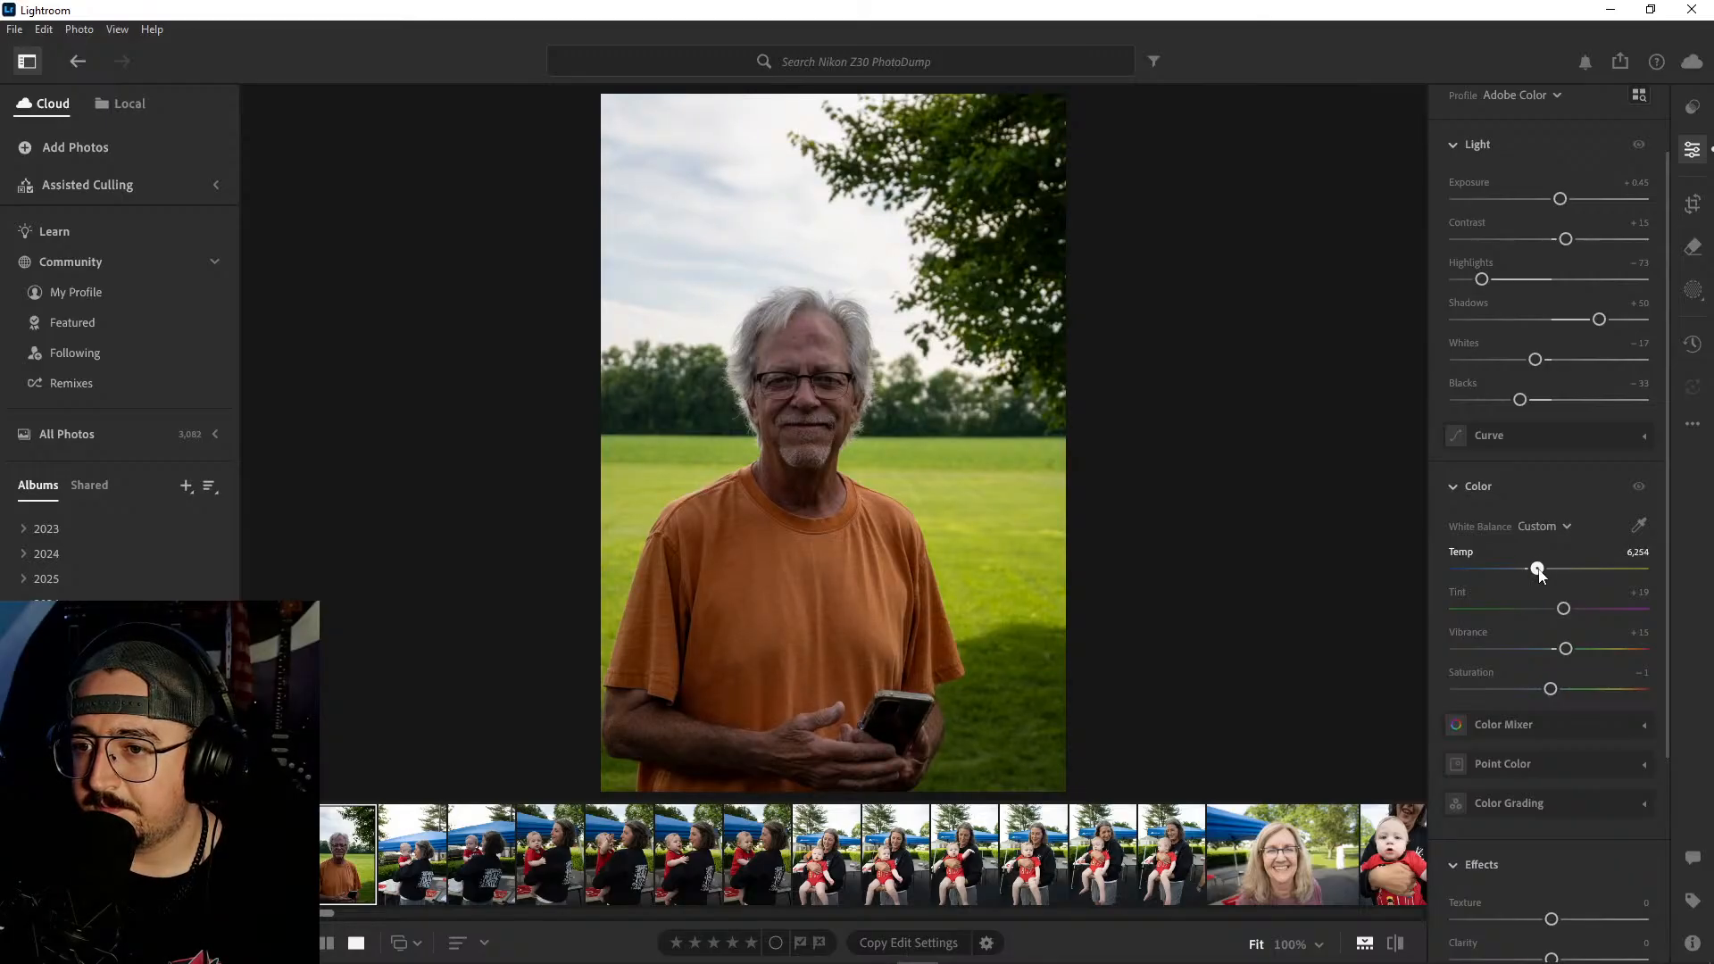
scroll(1545, 459, up, 1)
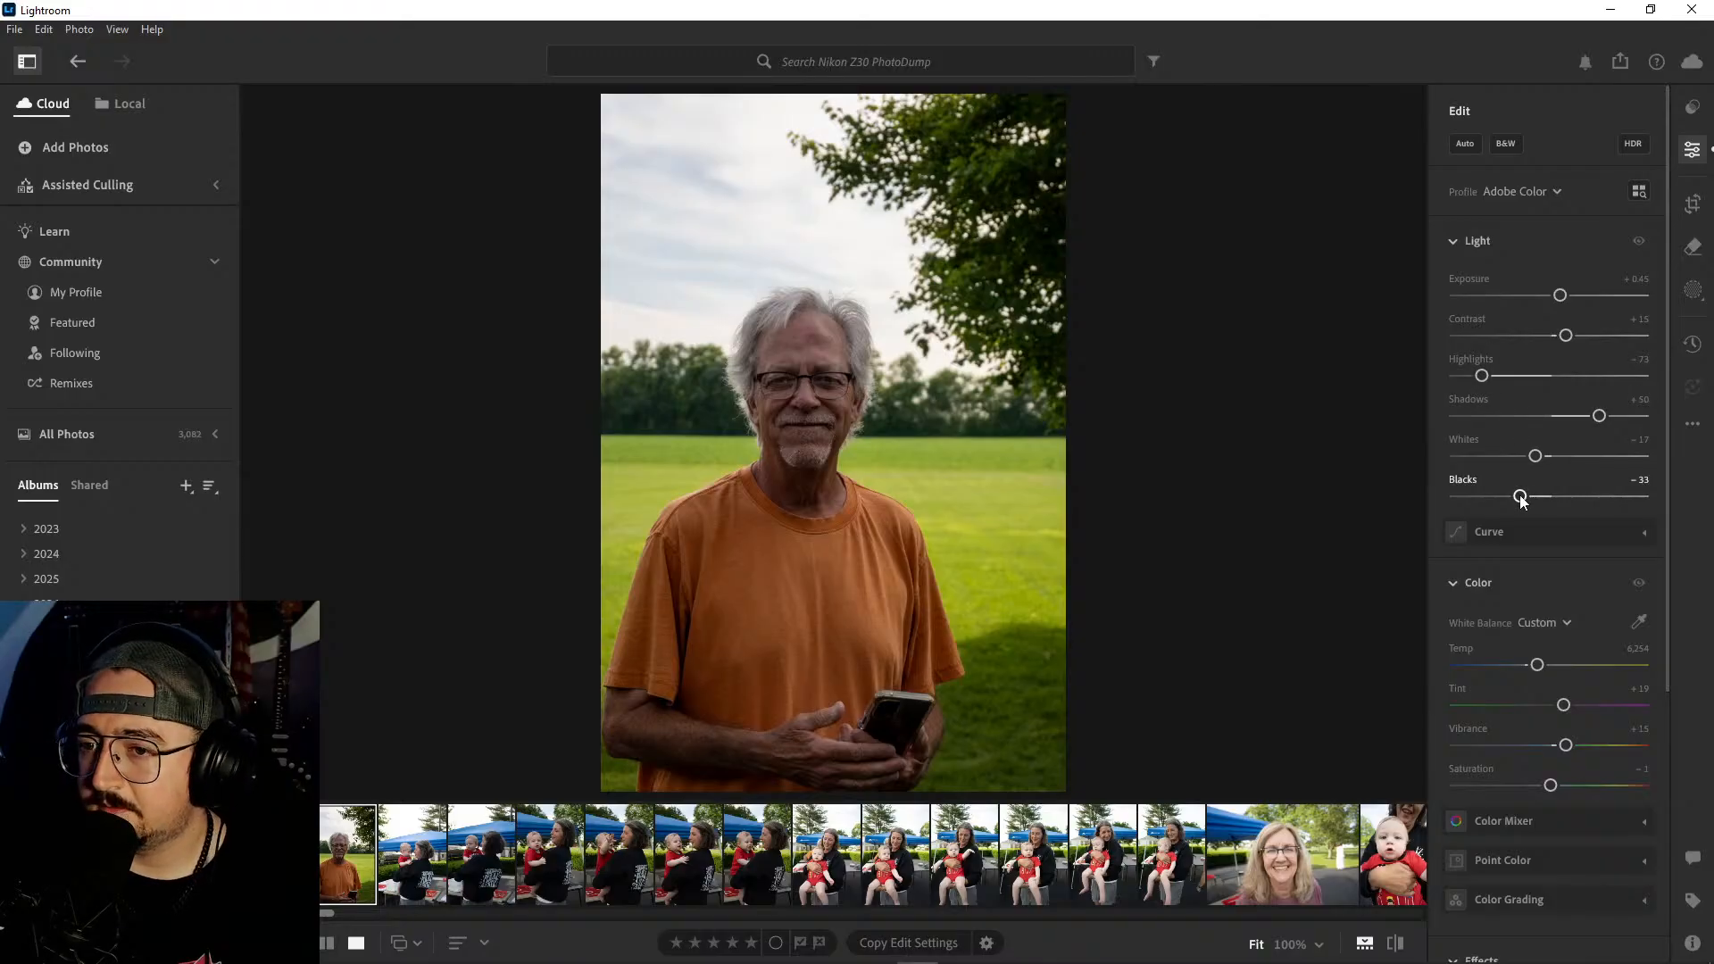
drag(1522, 501, 1513, 499)
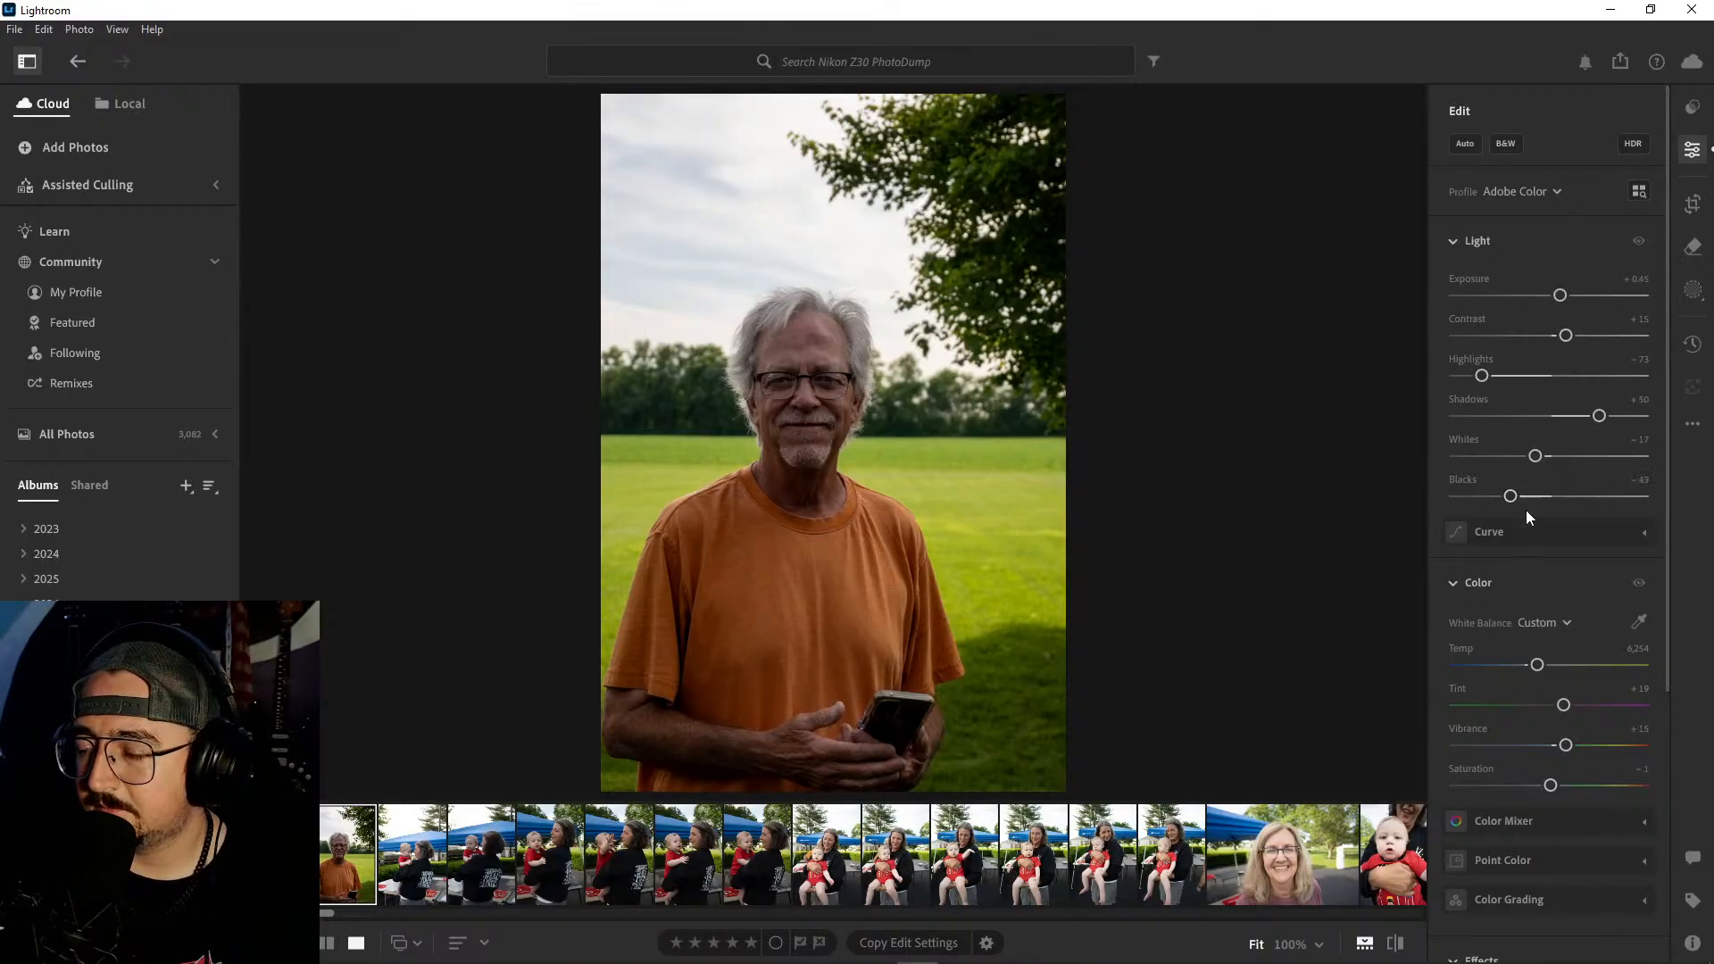
- Add a Vignette of −21 to the man's portrait and raise Contrast to +21
scroll(1532, 508, down, 5)
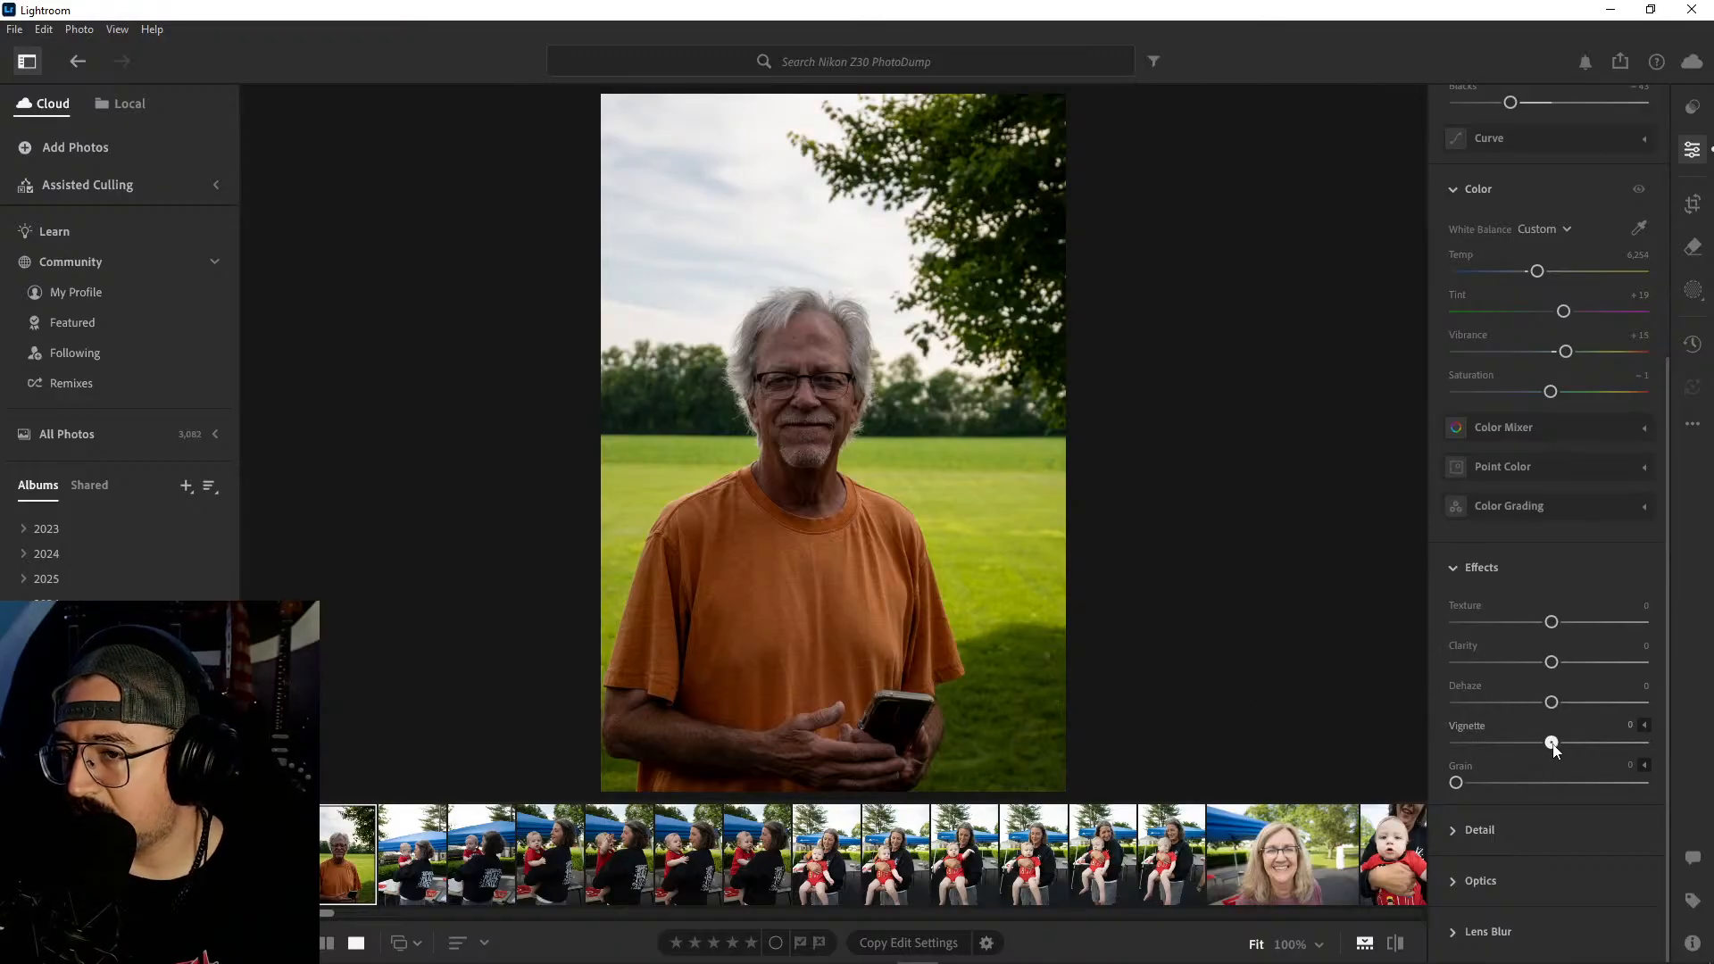
drag(1554, 747, 1508, 753)
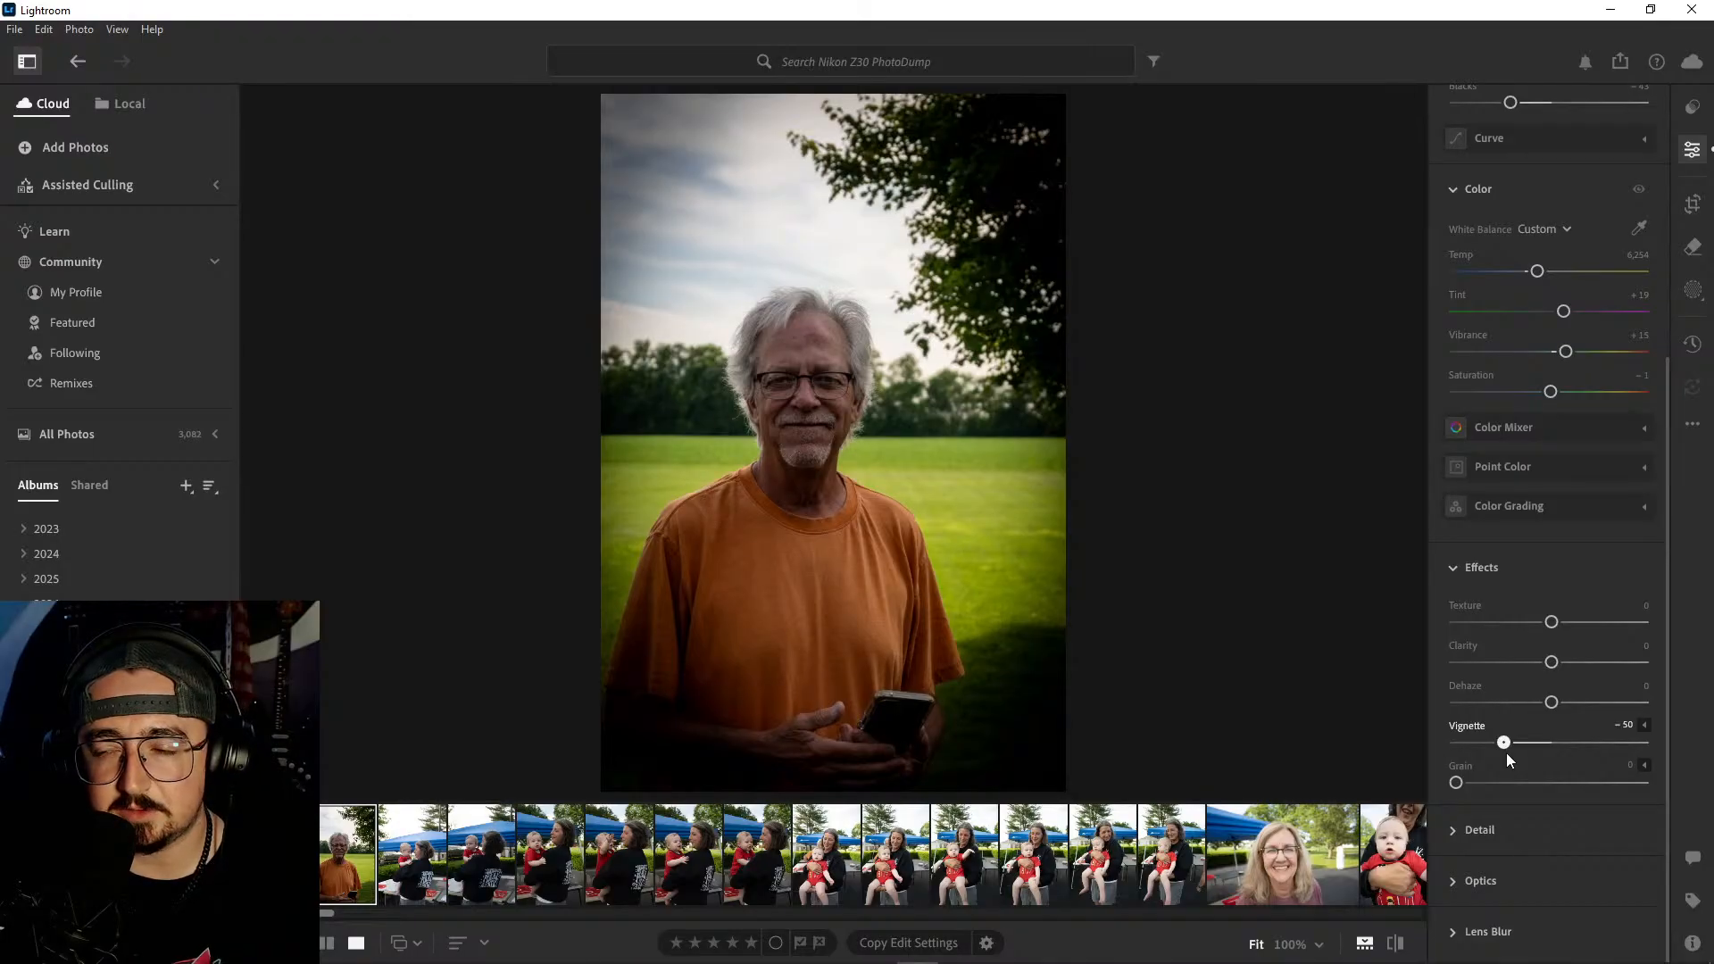
drag(1507, 753, 1531, 752)
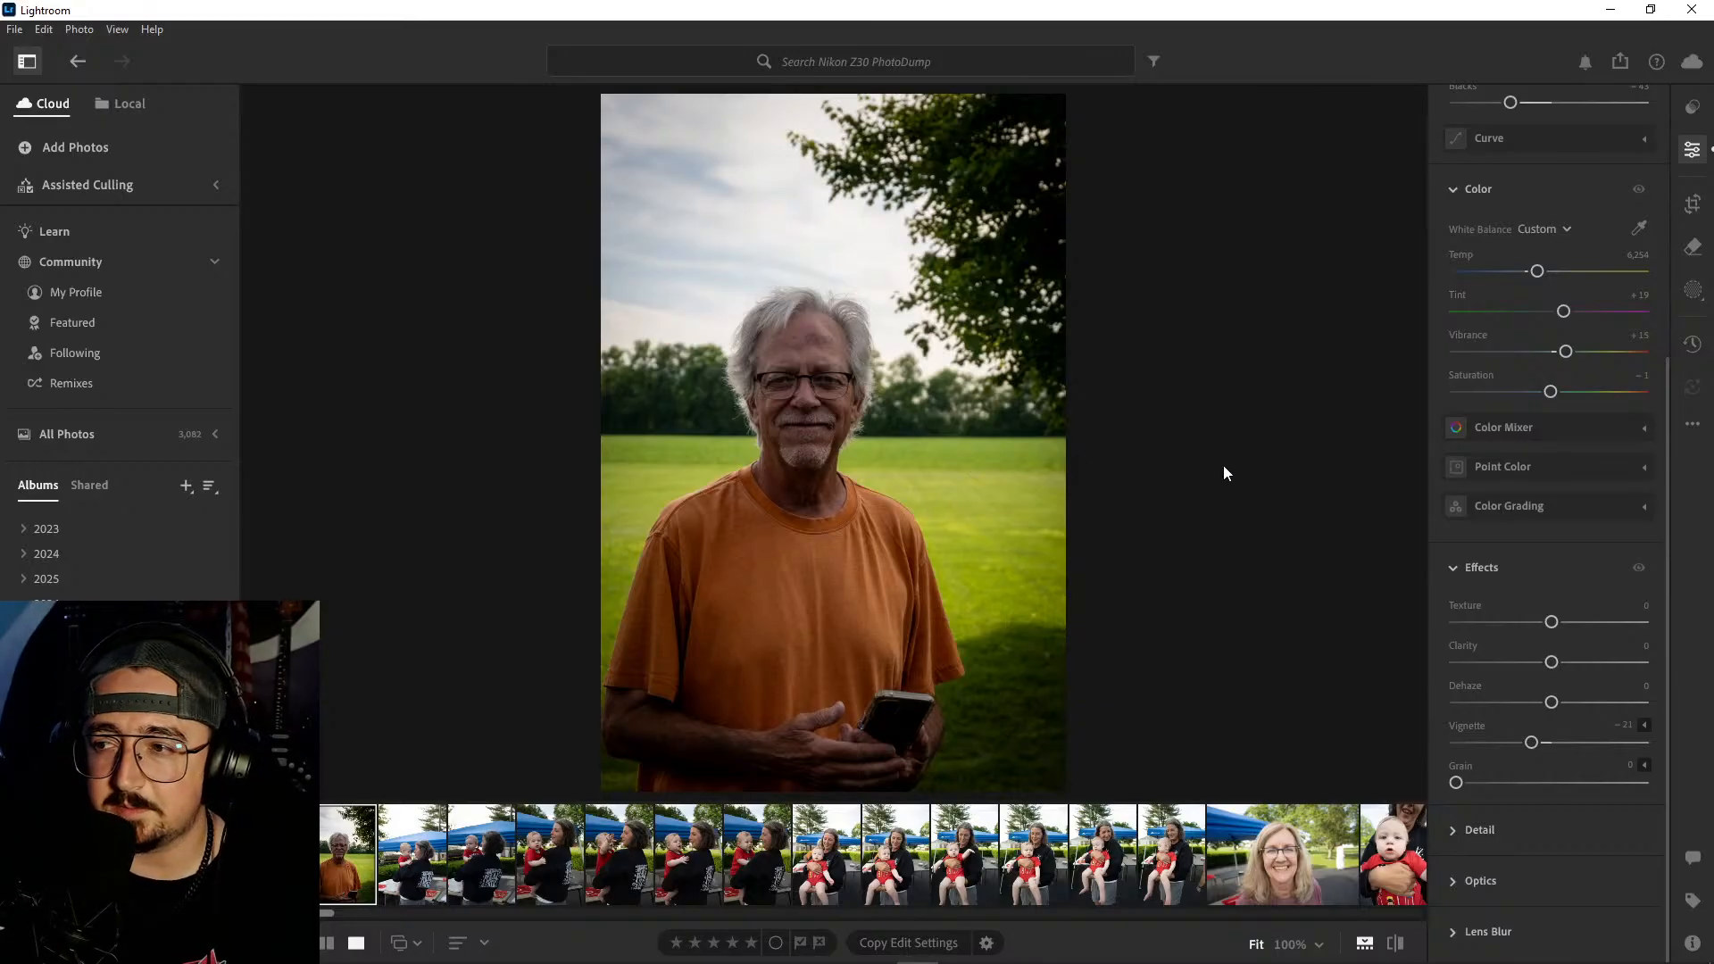
scroll(1520, 420, up, 5)
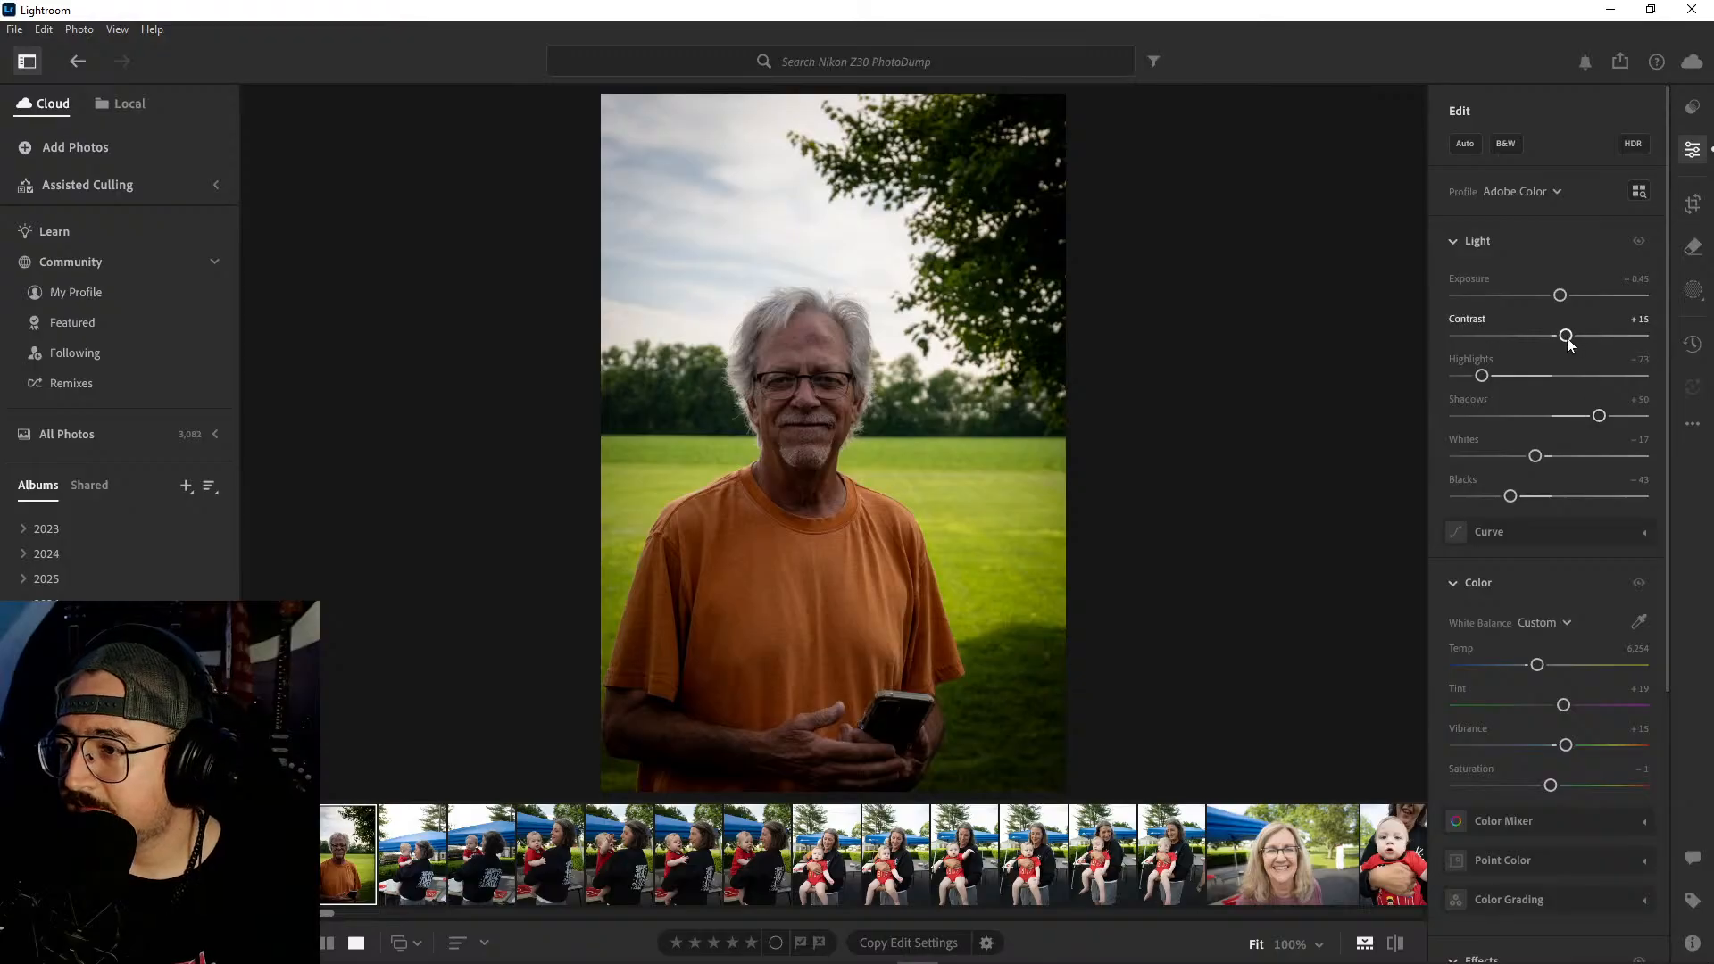
drag(1567, 336, 1573, 336)
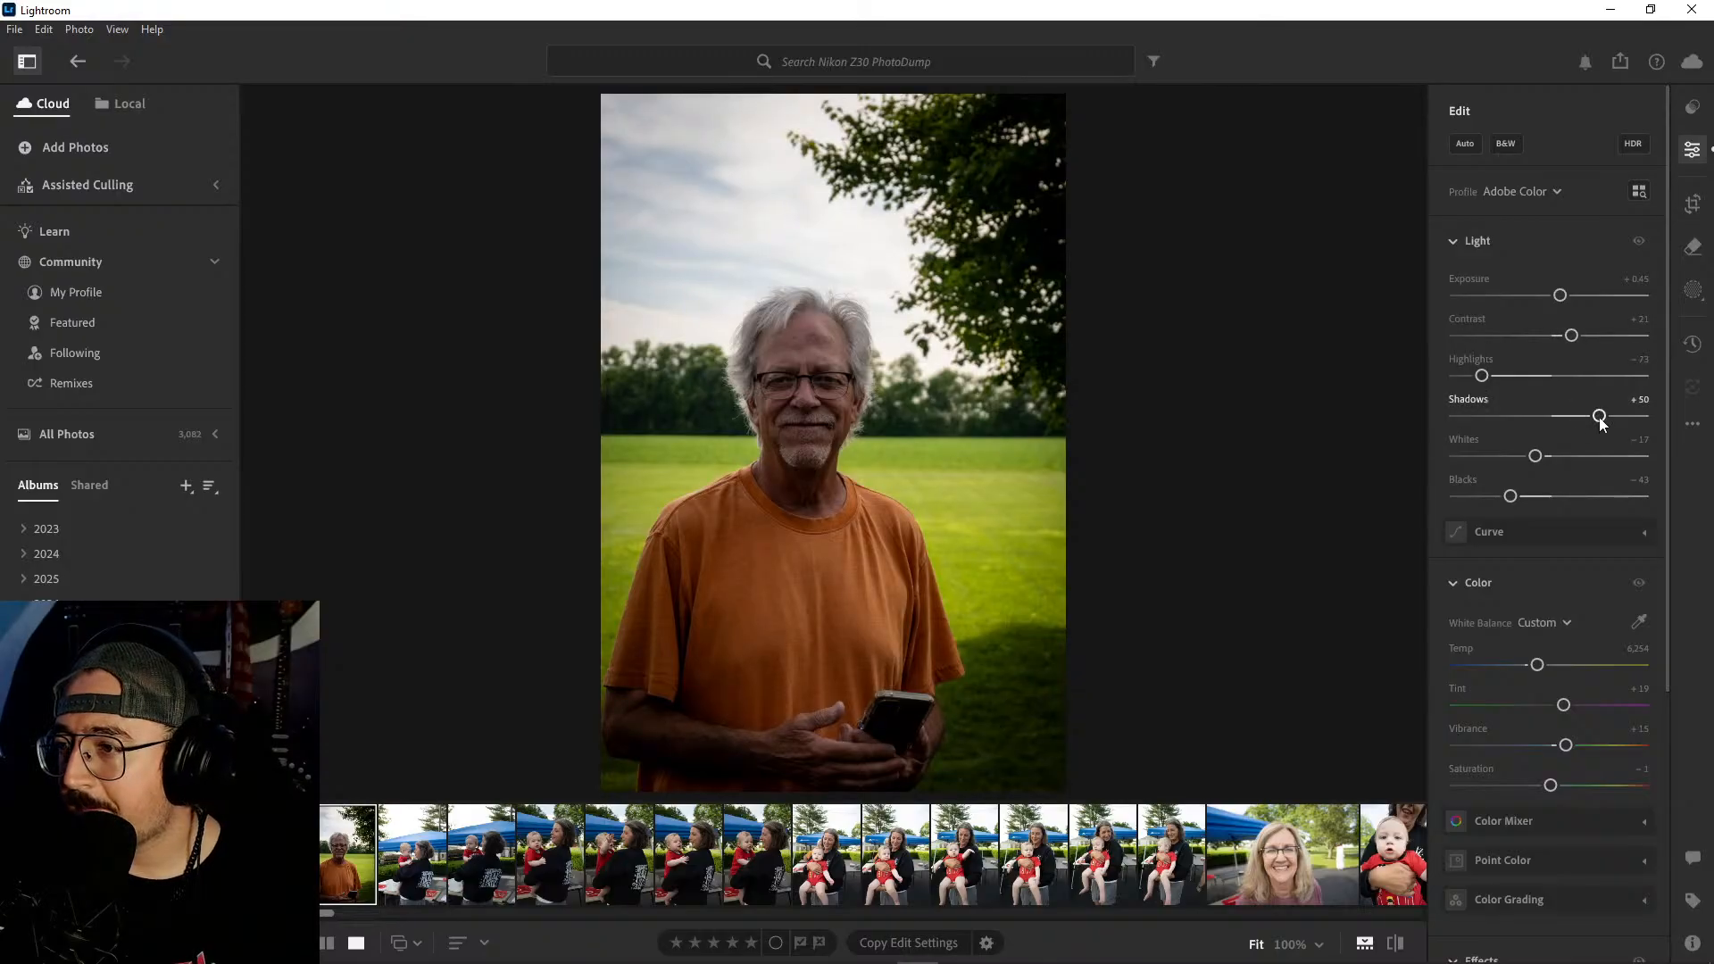
- Raise Shadows to +62 and lower Whites to −26 on the man's portrait
drag(1601, 422, 1614, 426)
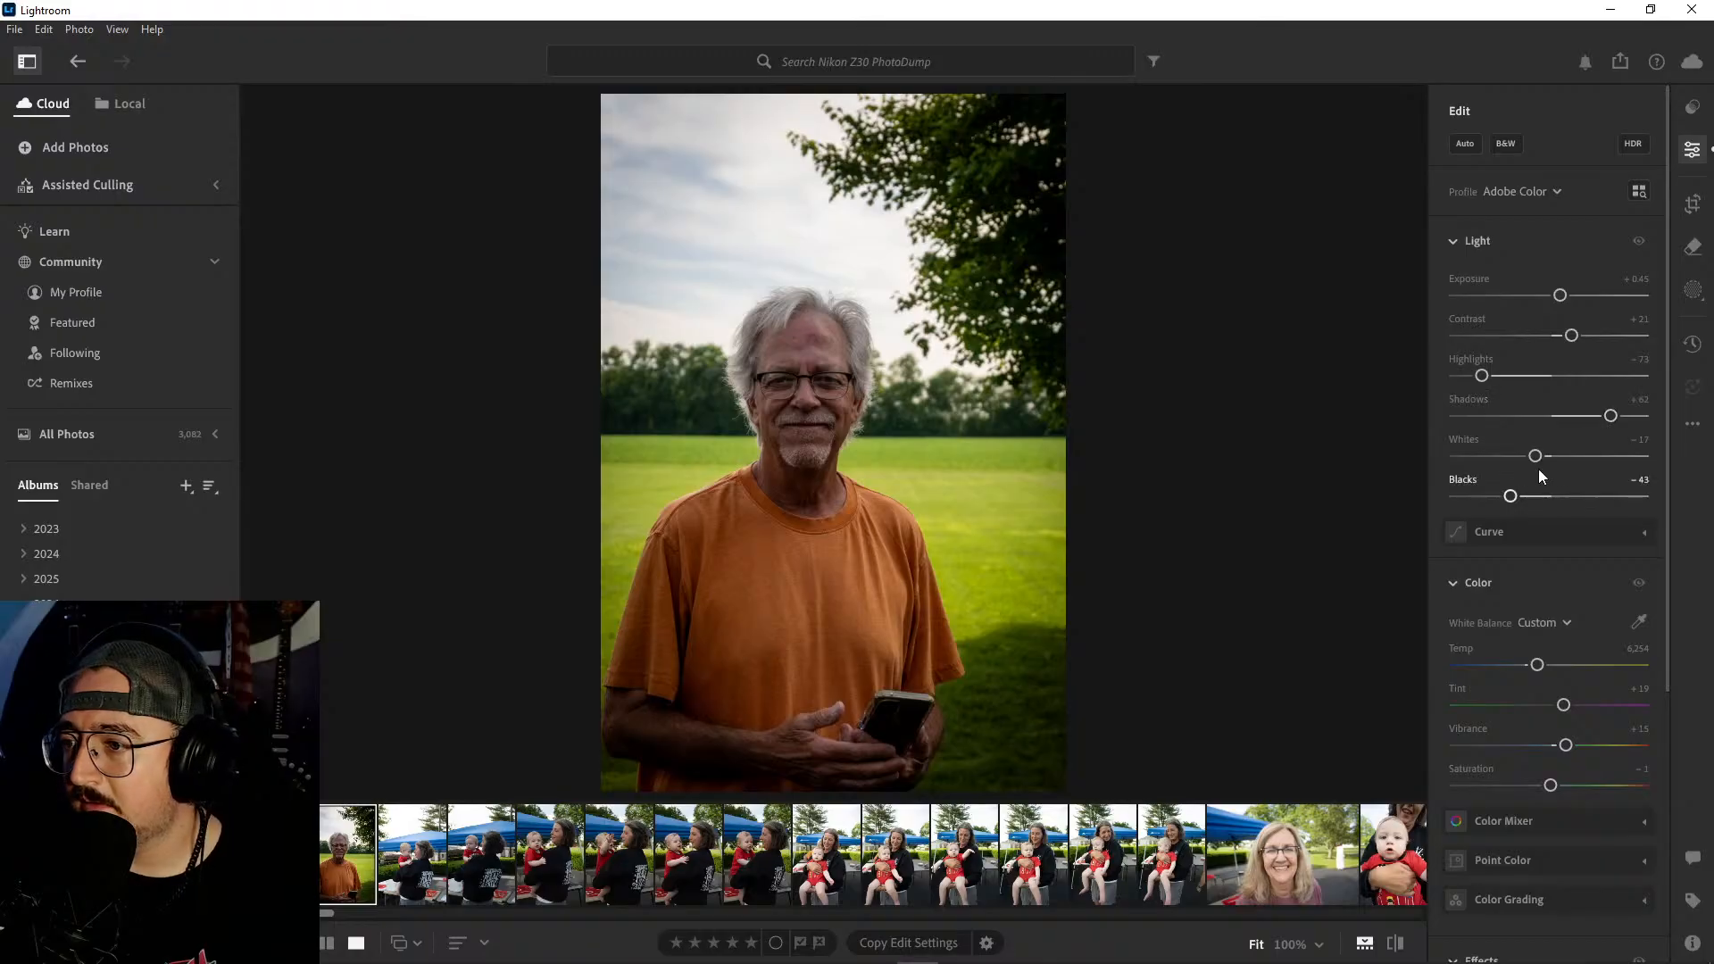
mouse_move(1537, 458)
mouse_down()
mouse_move(1516, 452)
mouse_move(1527, 460)
mouse_up()
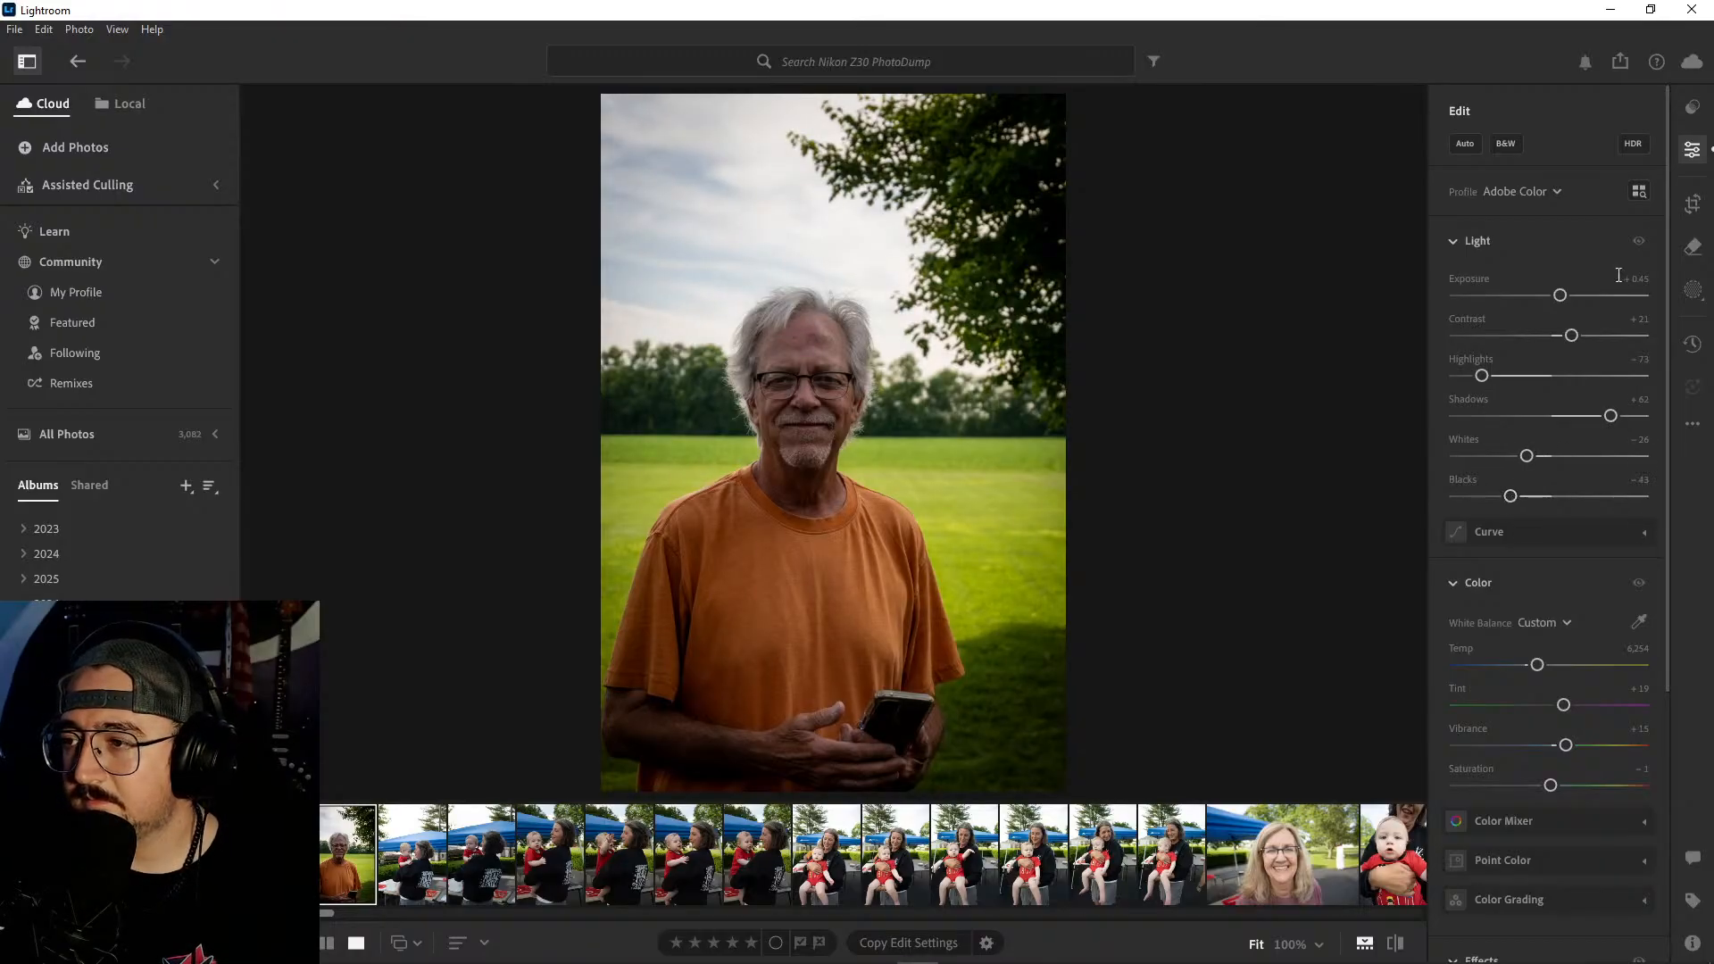
- Crop the man's portrait slightly tighter at a 2 x 3 aspect ratio and compare the edit with the original
click(1693, 204)
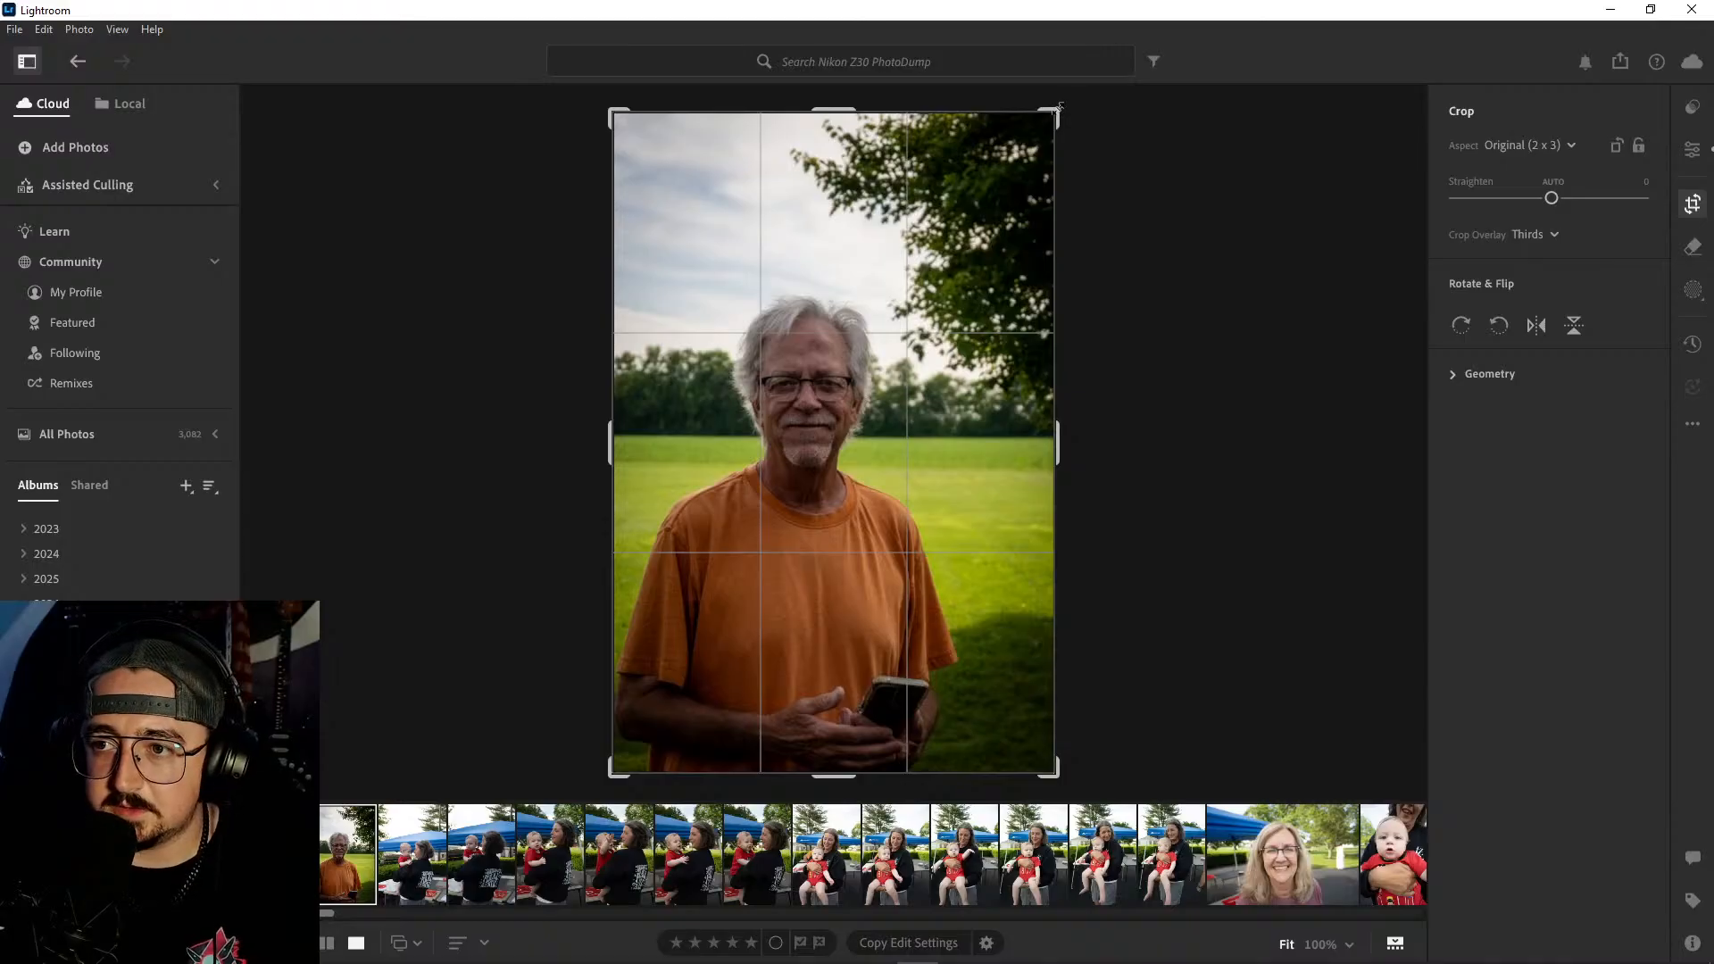
drag(1059, 106, 1040, 117)
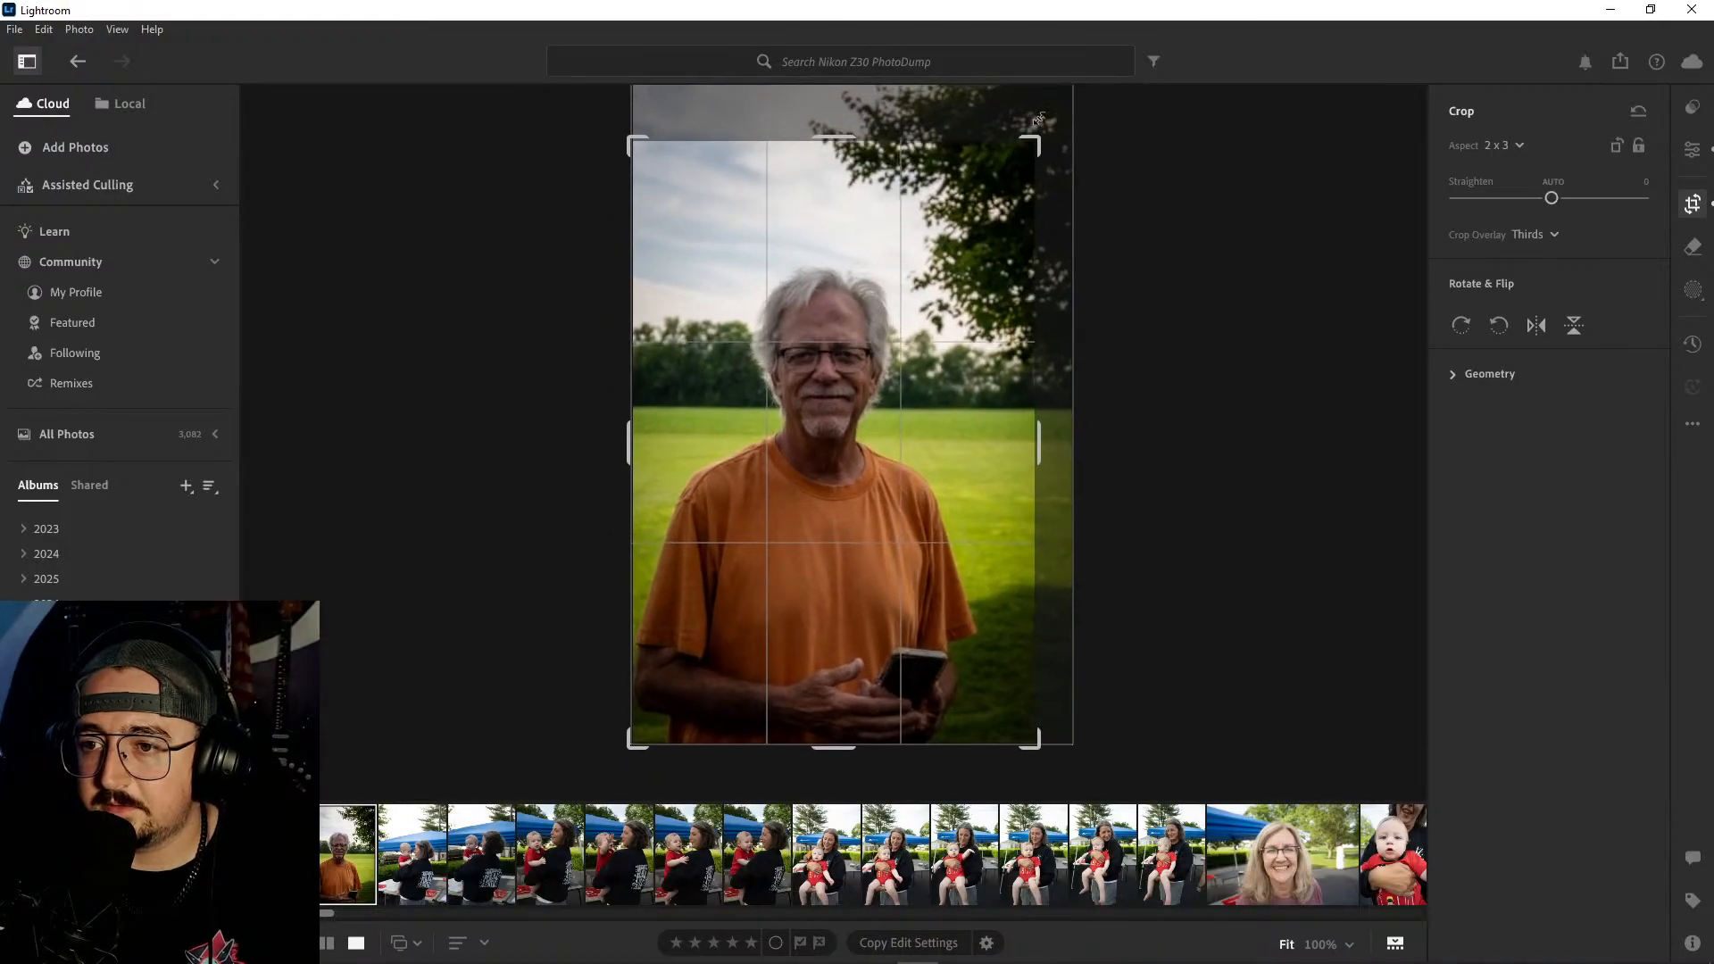
key(Return)
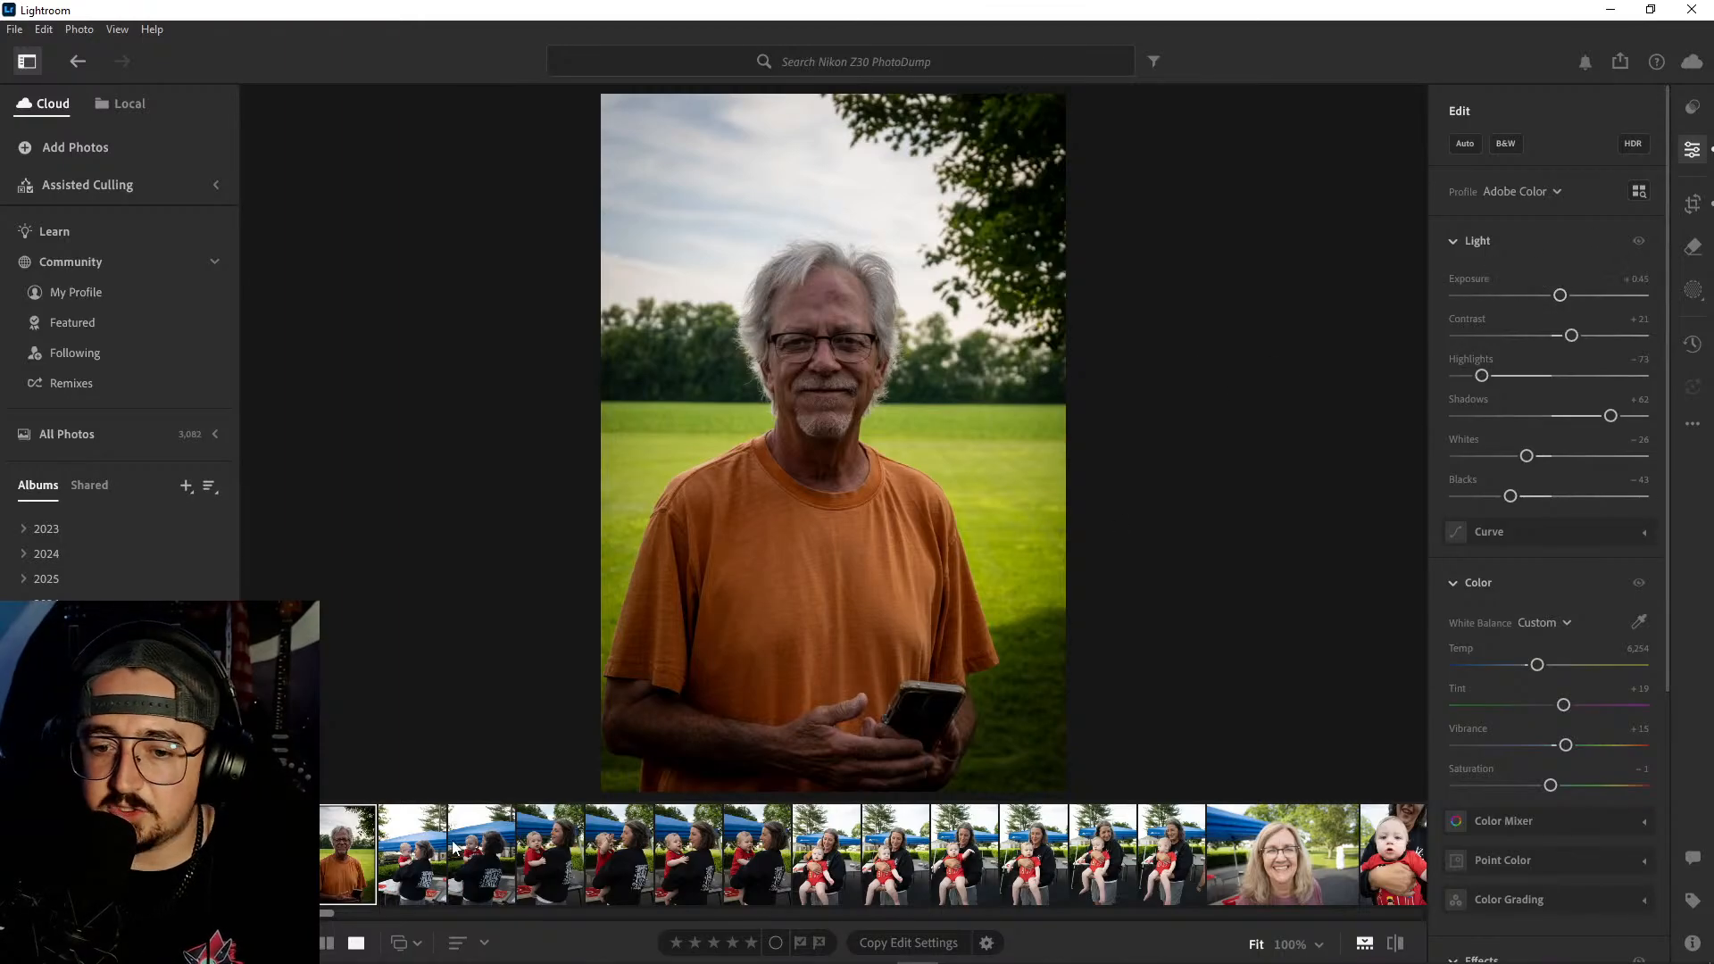
key(backslash)
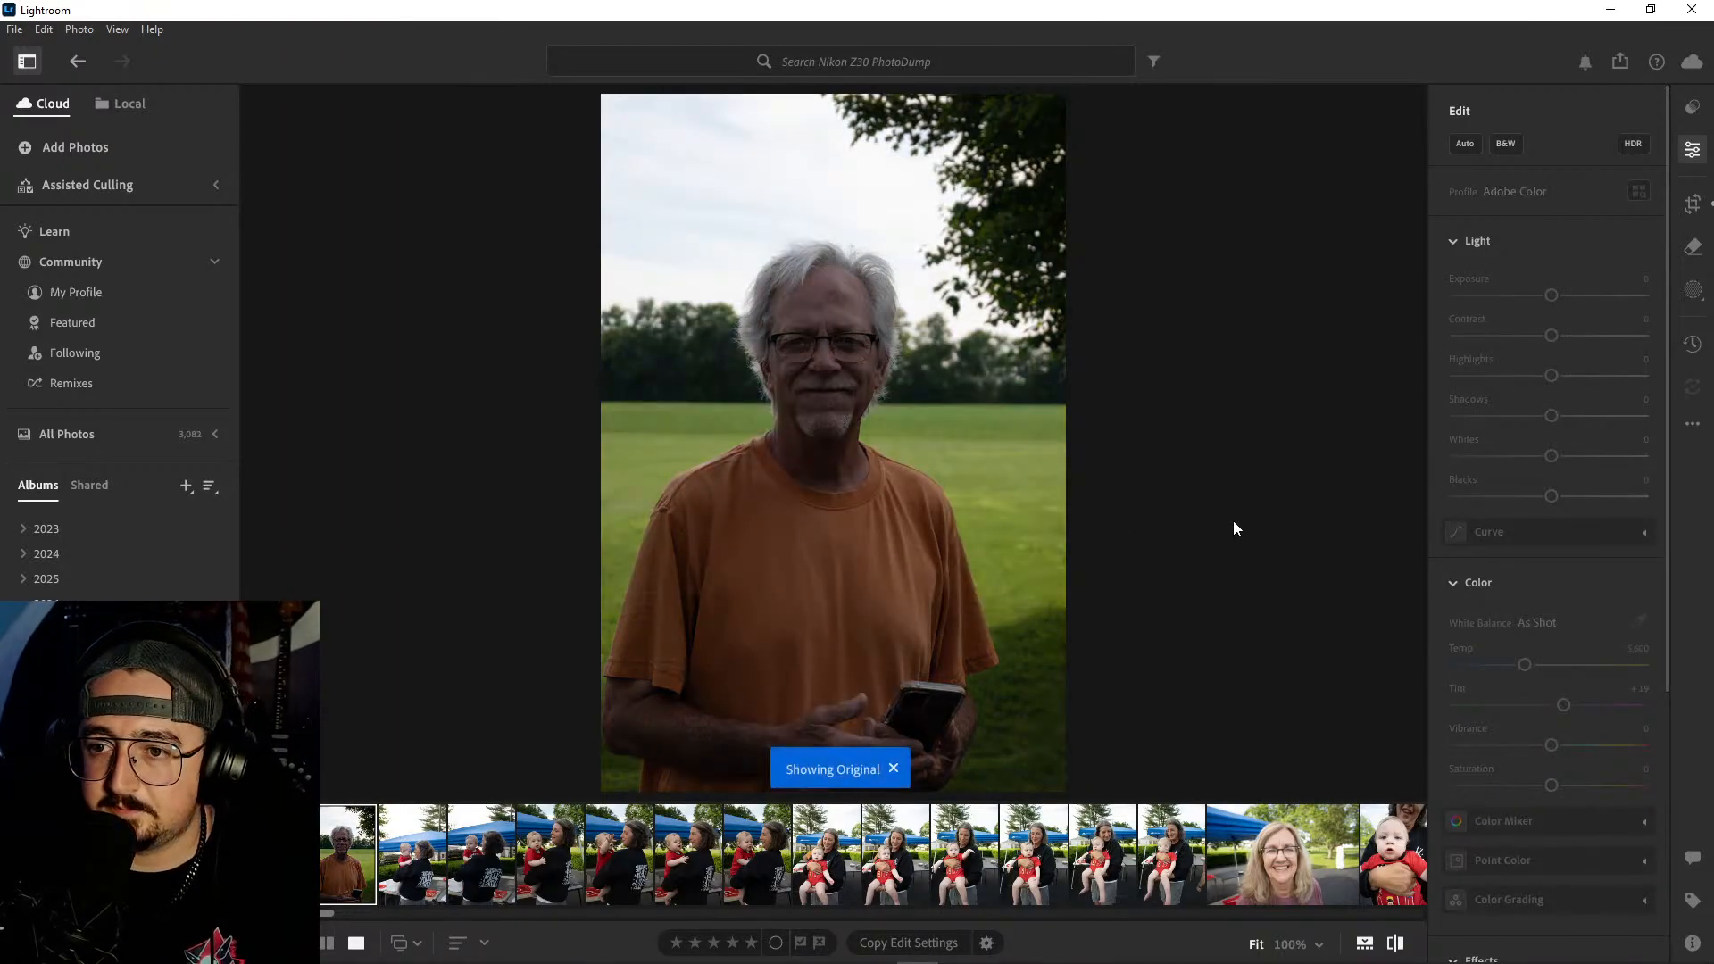
- Review the series of the woman in the black sweatshirt holding the baby, inspecting her face at 100% in one shot
click(431, 868)
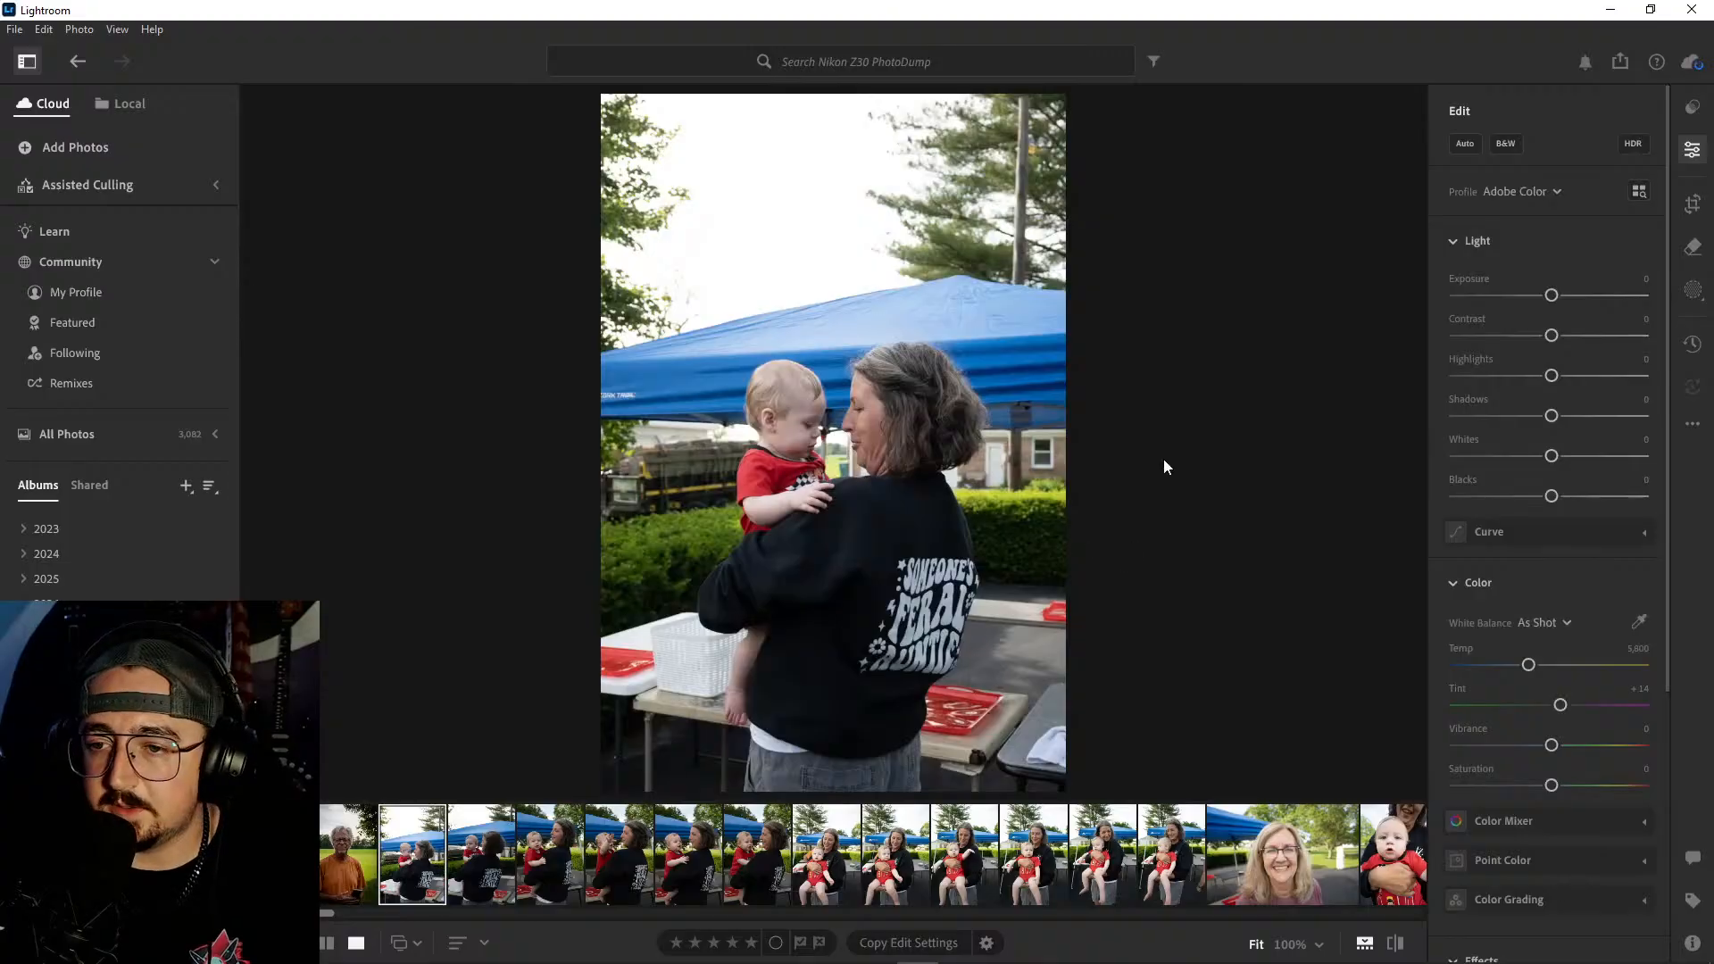
click(493, 875)
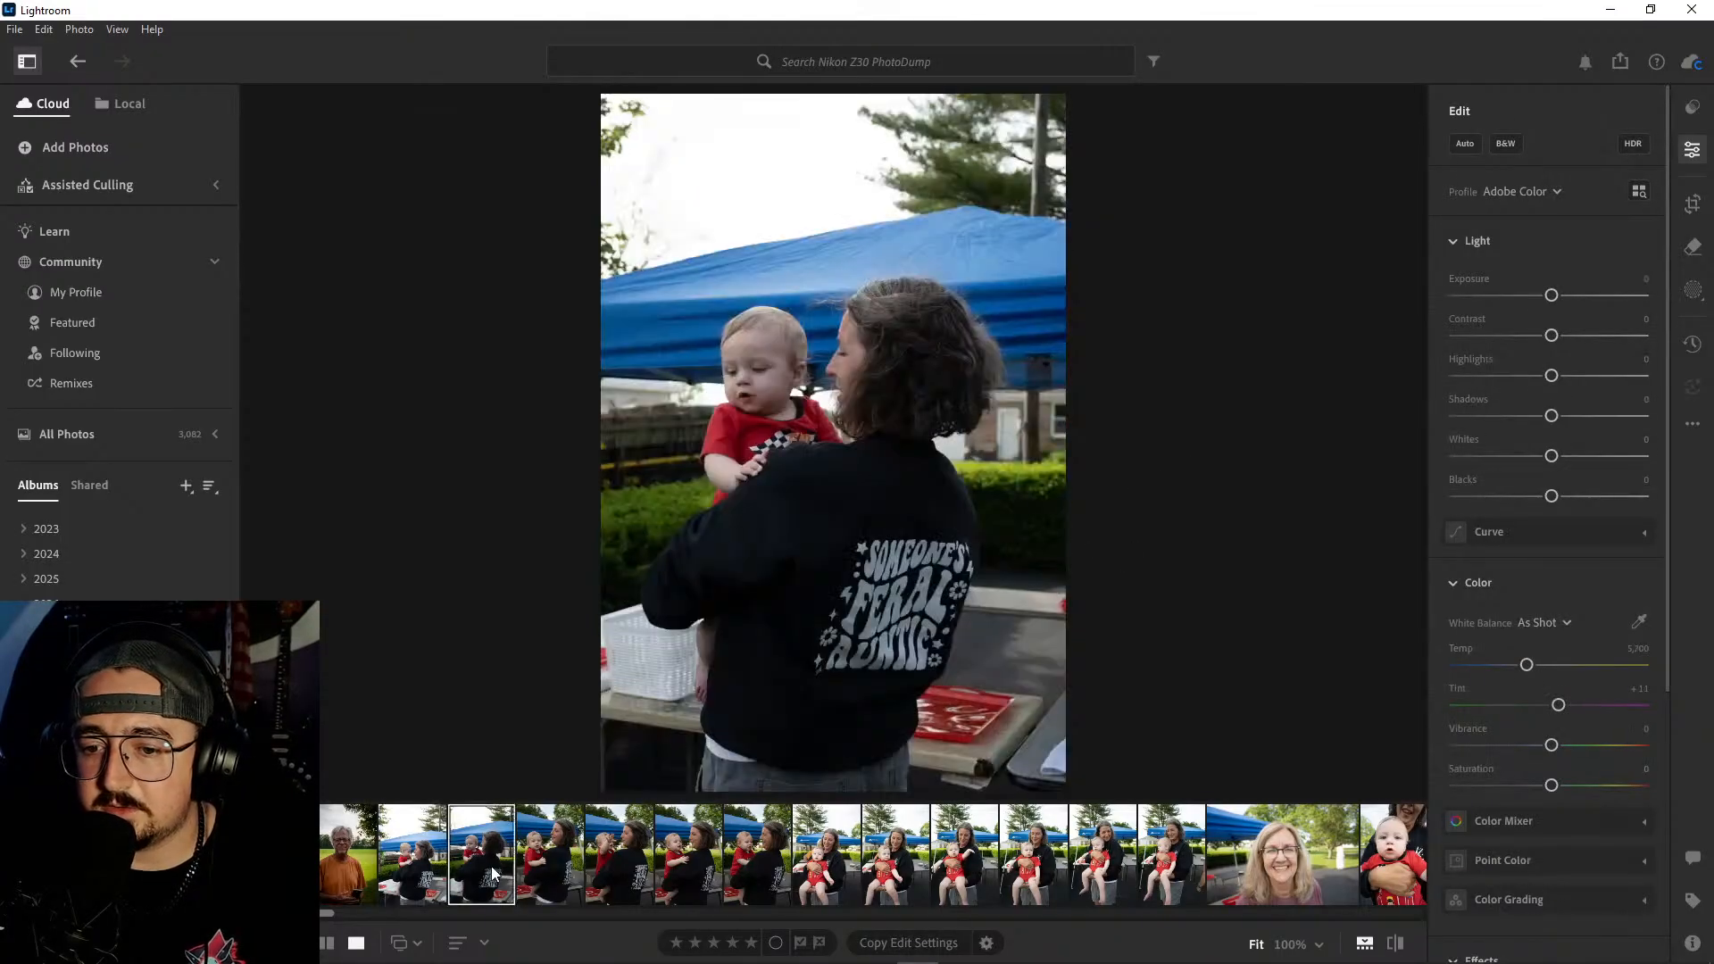
click(536, 858)
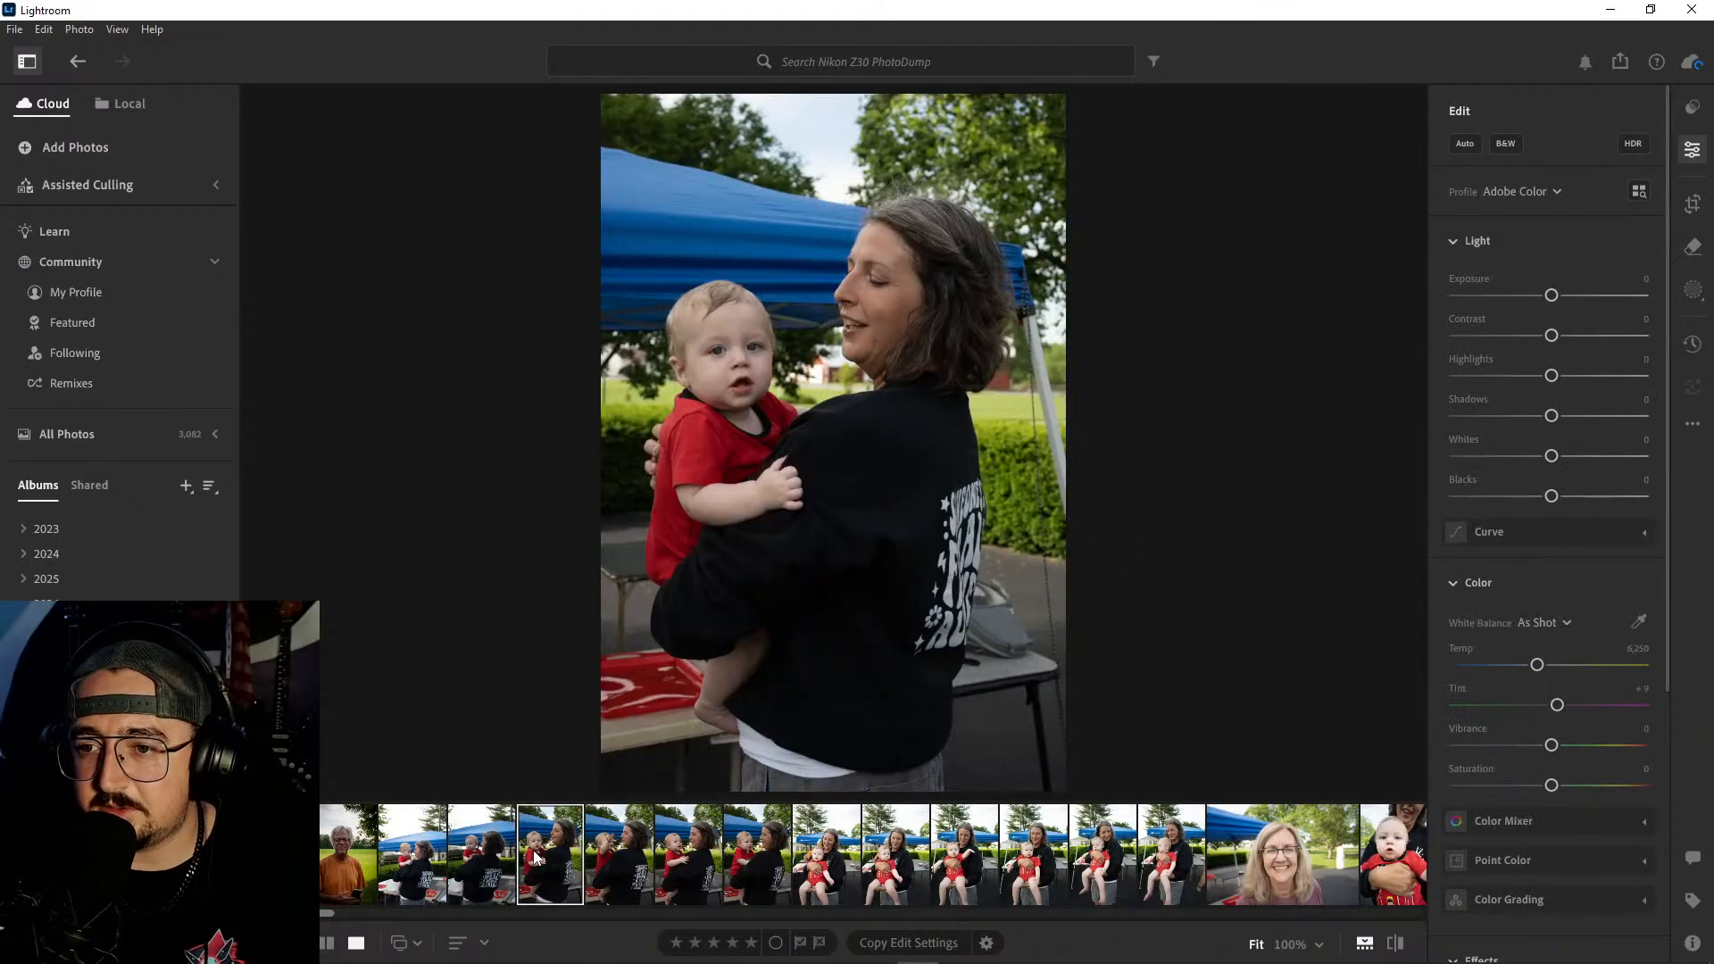
click(604, 850)
click(695, 851)
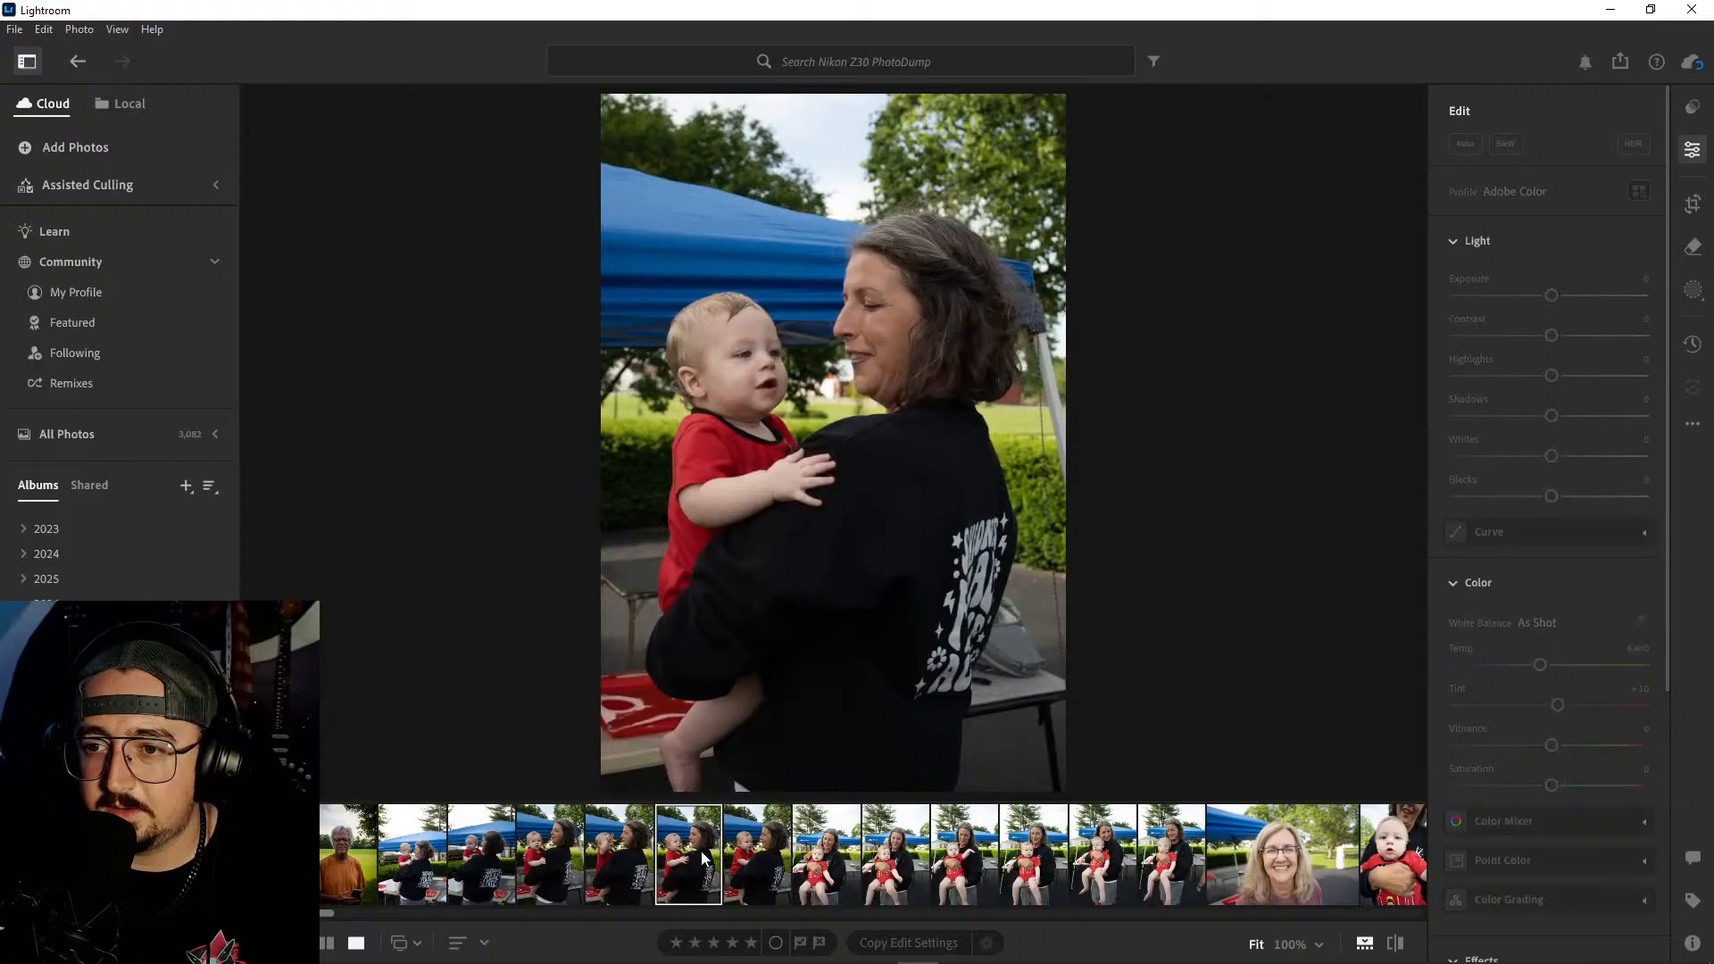
click(758, 854)
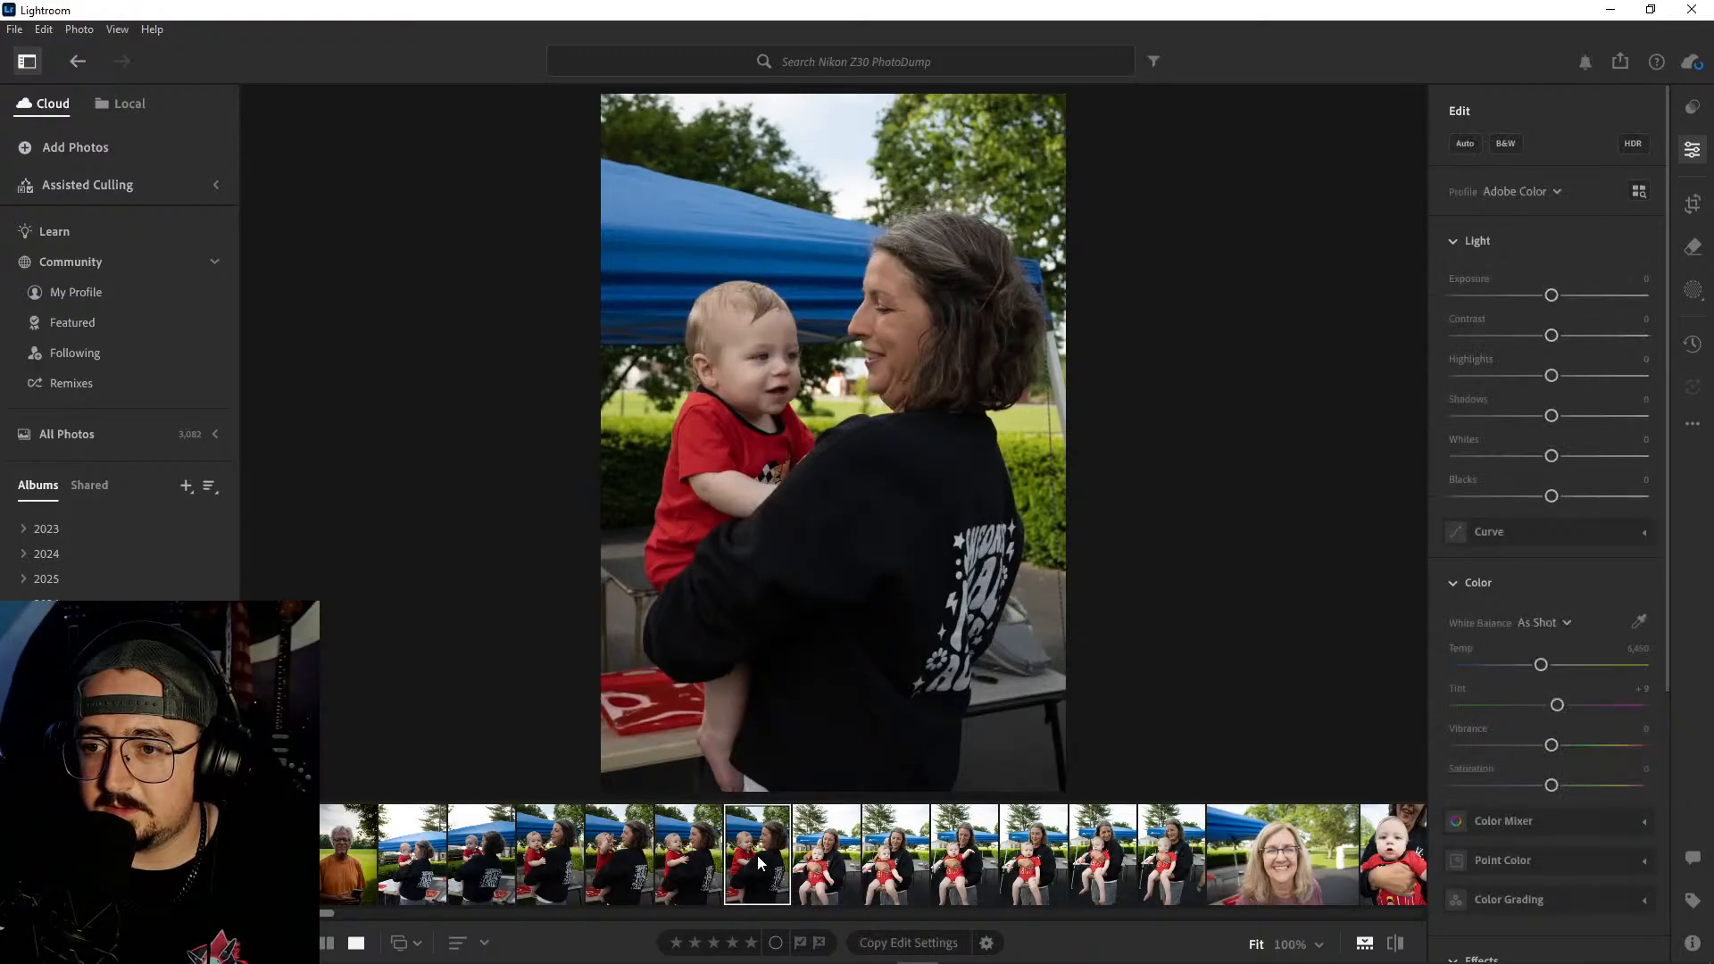
click(689, 855)
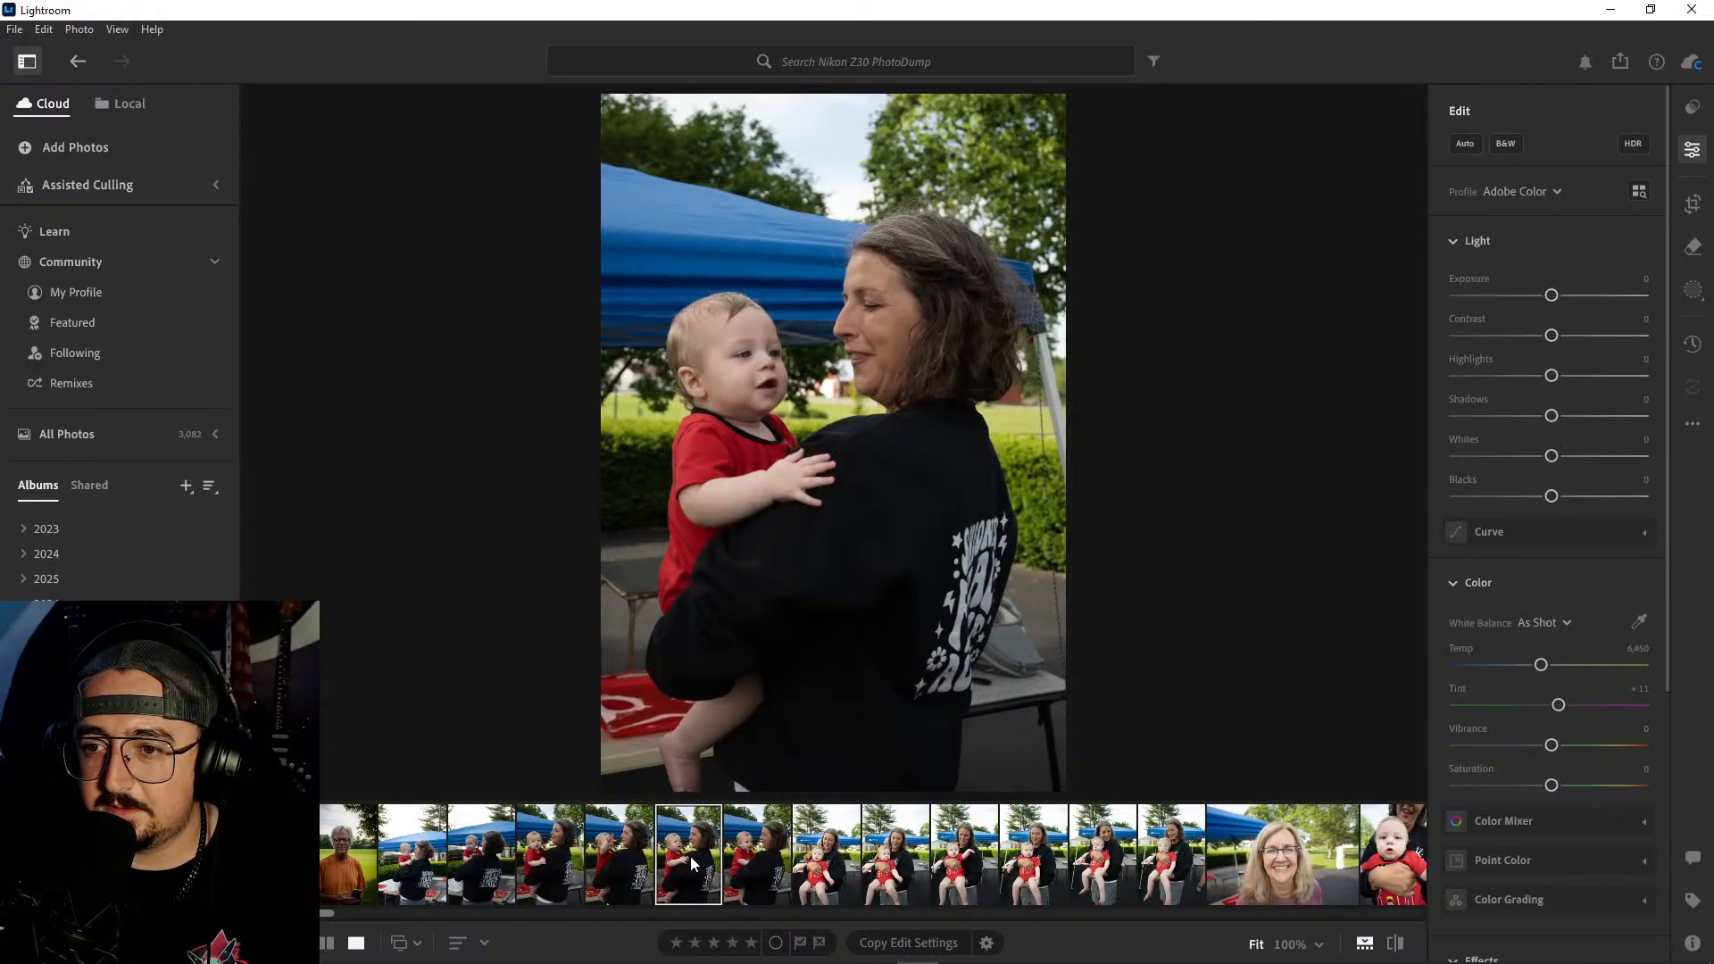
click(879, 339)
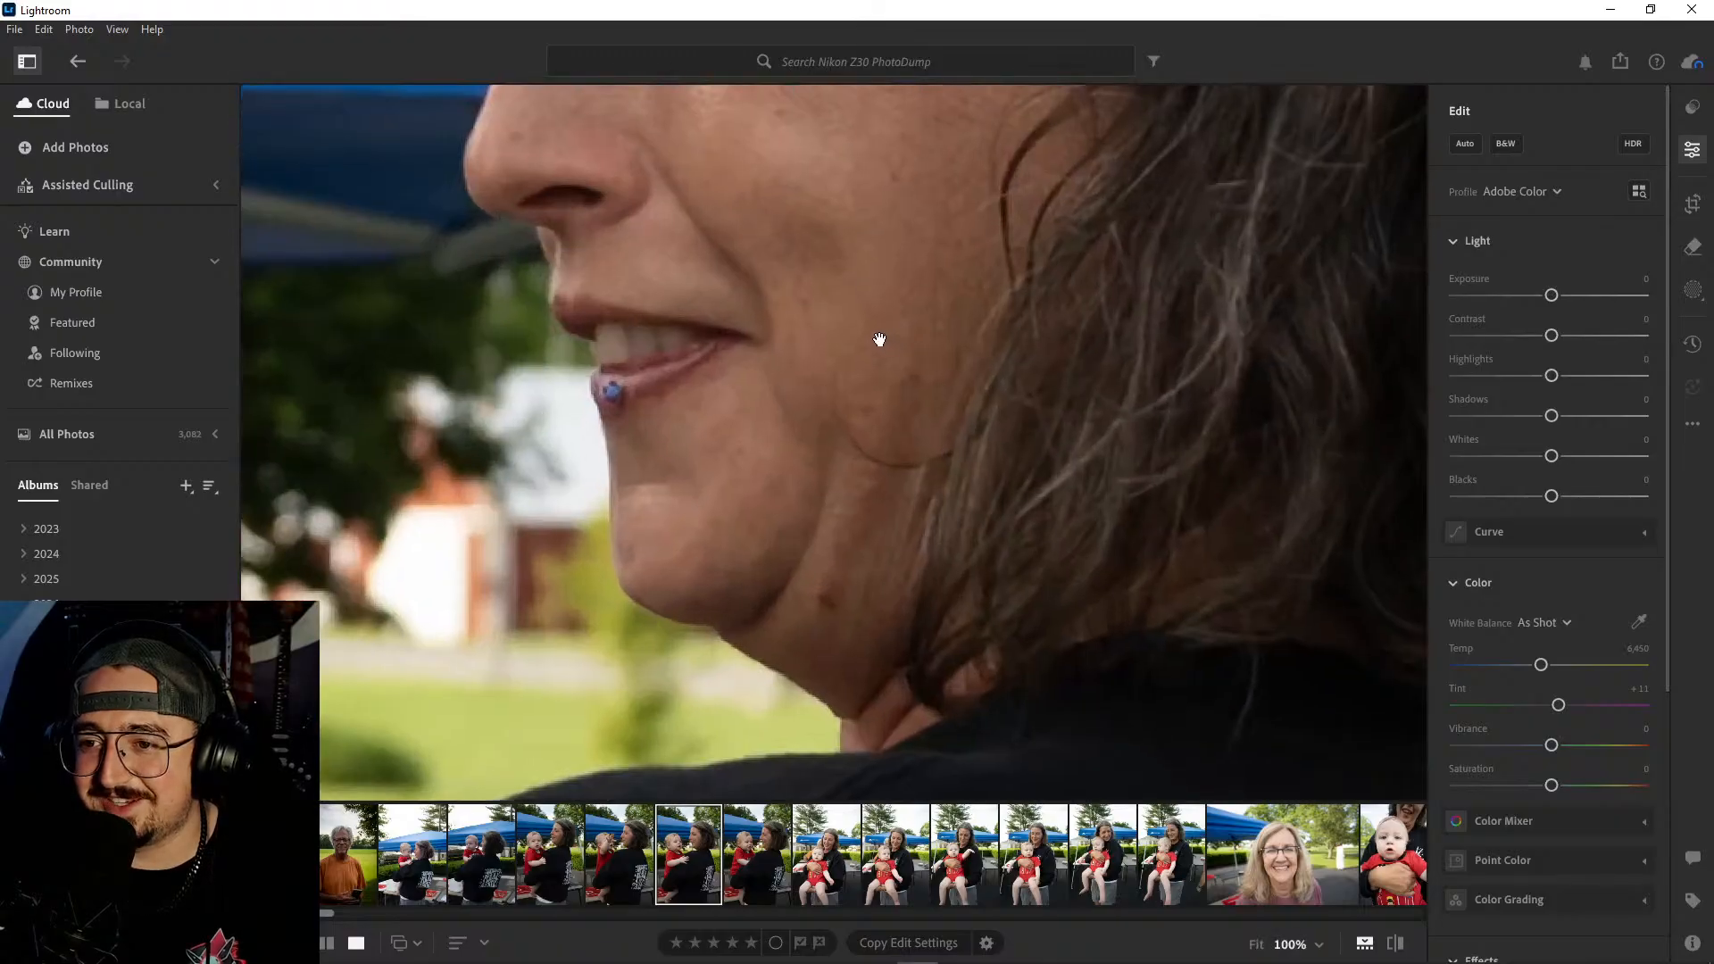
drag(880, 339, 902, 609)
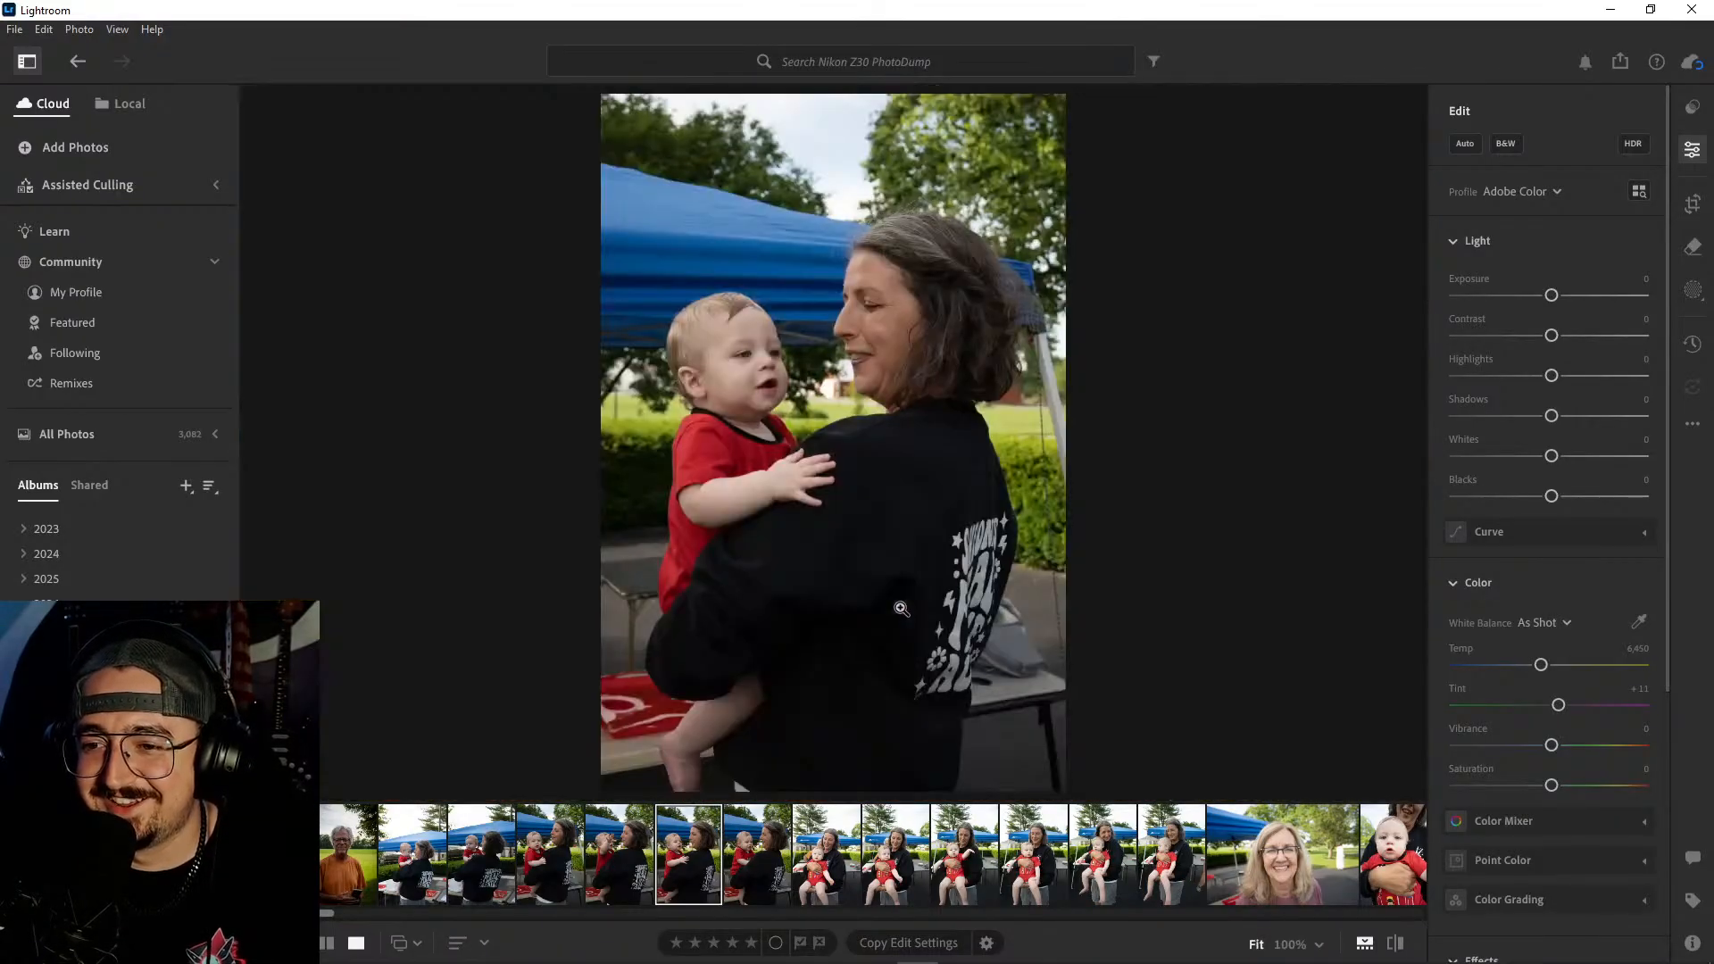
- Delete the first two photos of the woman holding the baby, which show the back of her sweatshirt
click(543, 865)
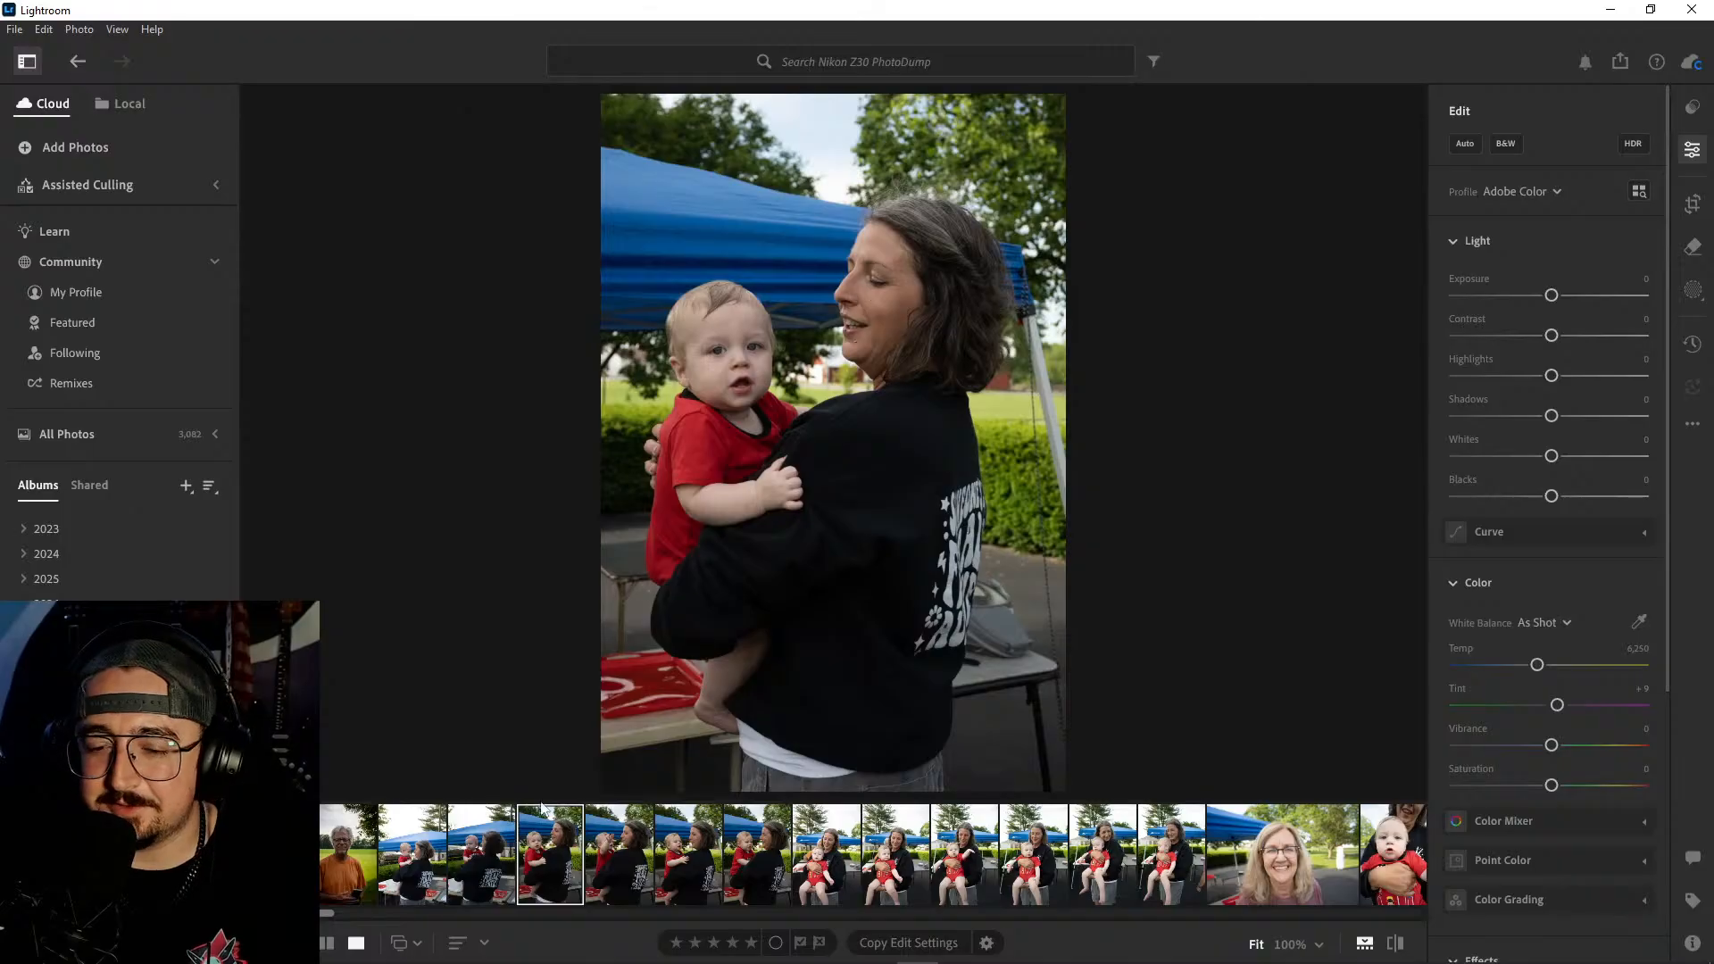
click(479, 857)
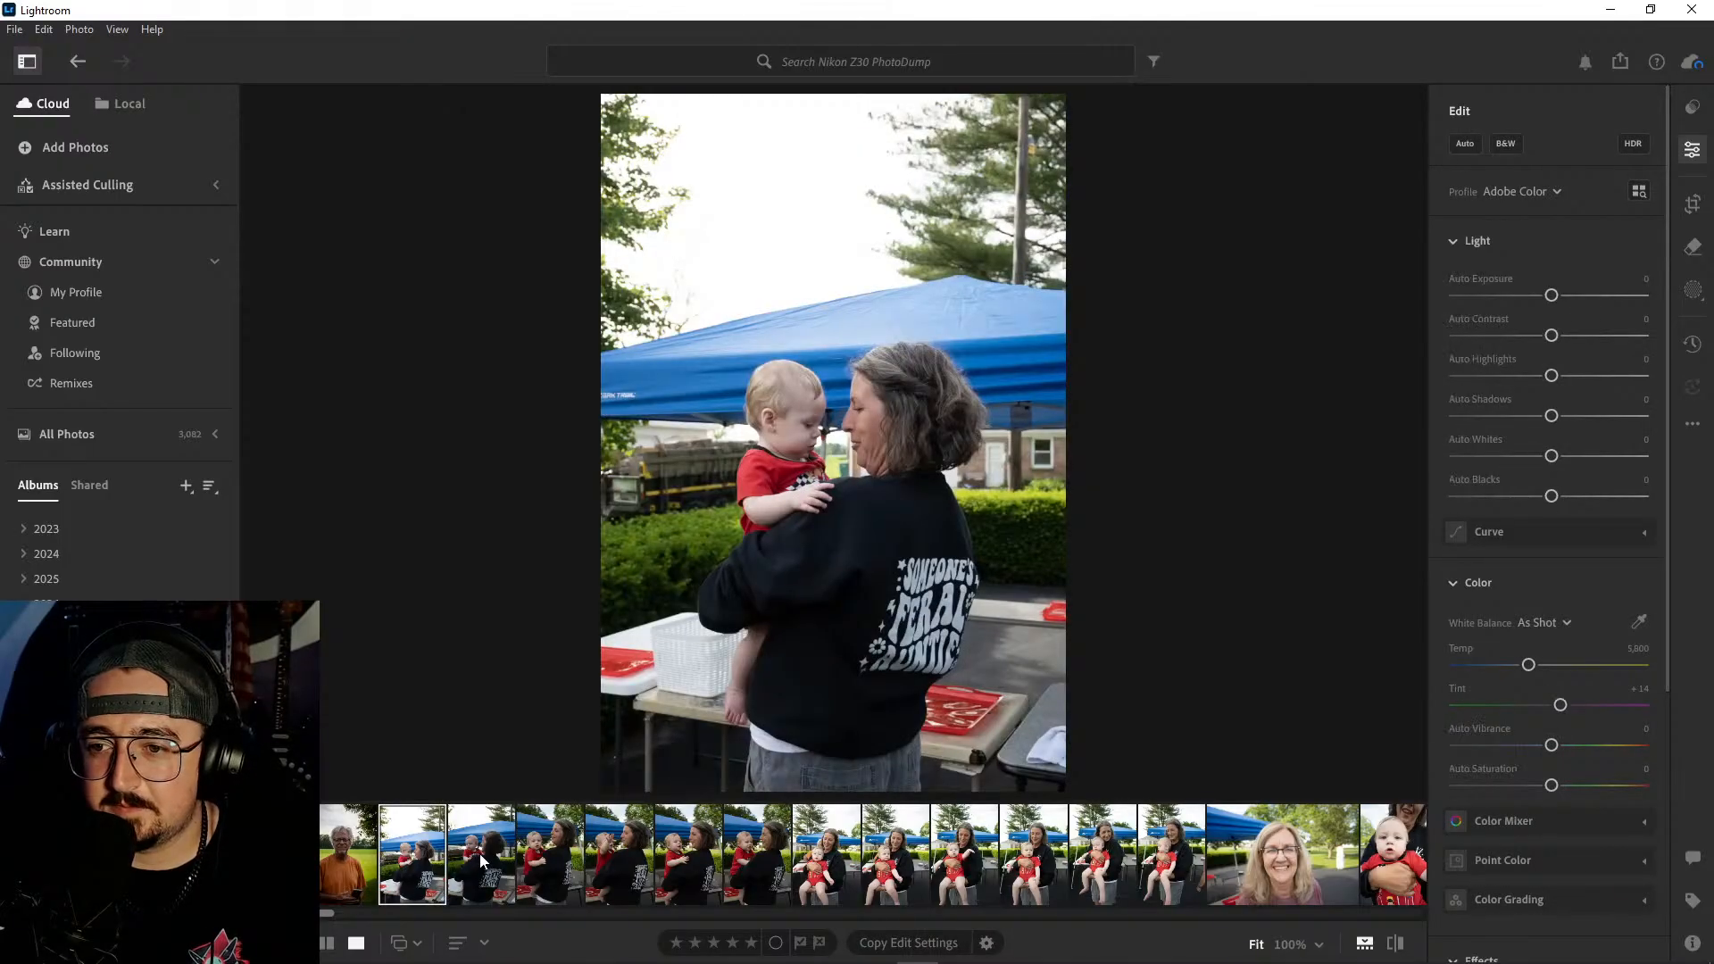
ctrl+click(436, 860)
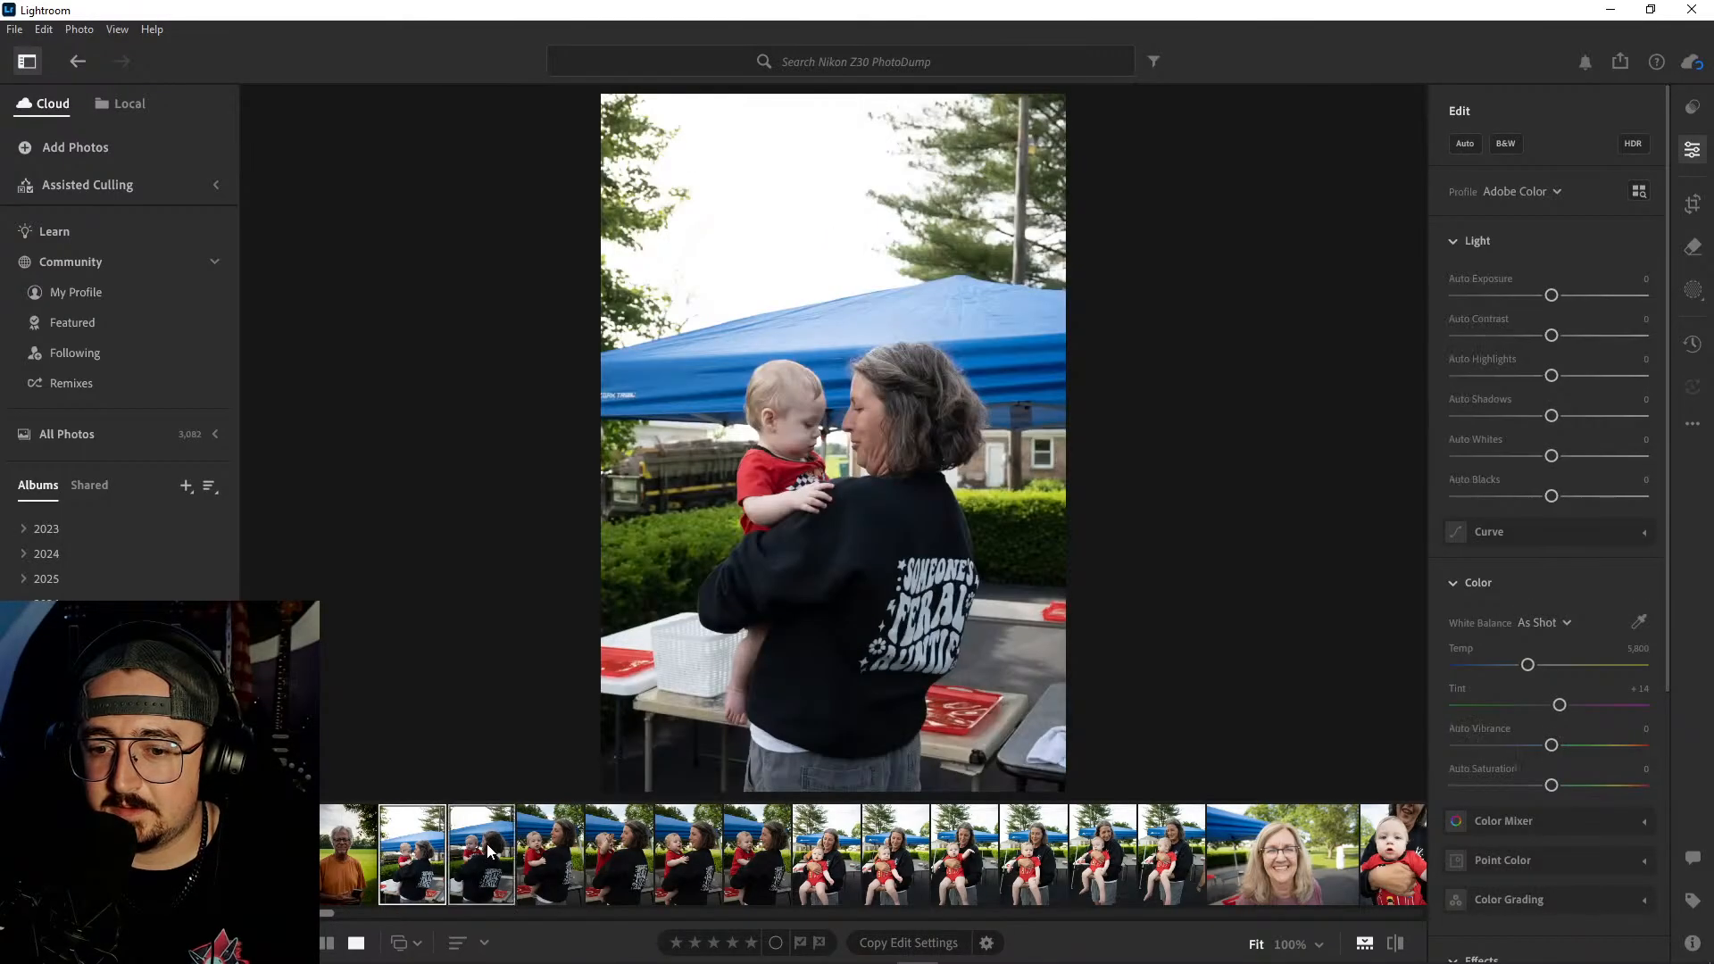
right_click(486, 846)
click(581, 649)
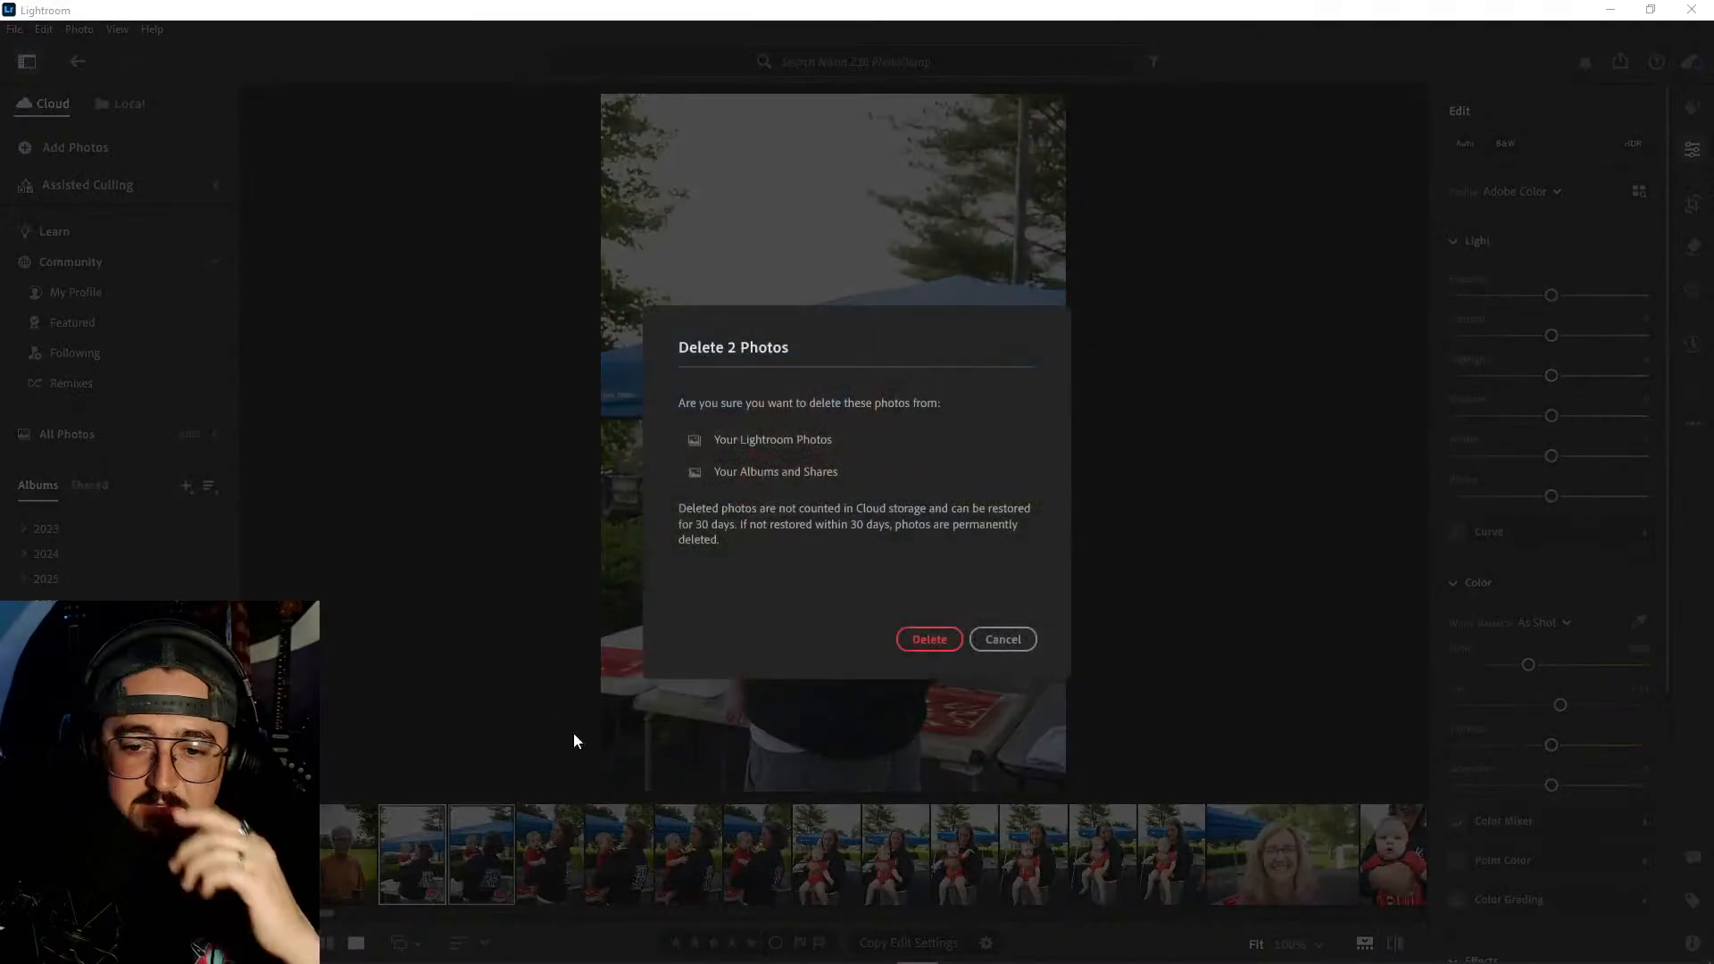
click(917, 641)
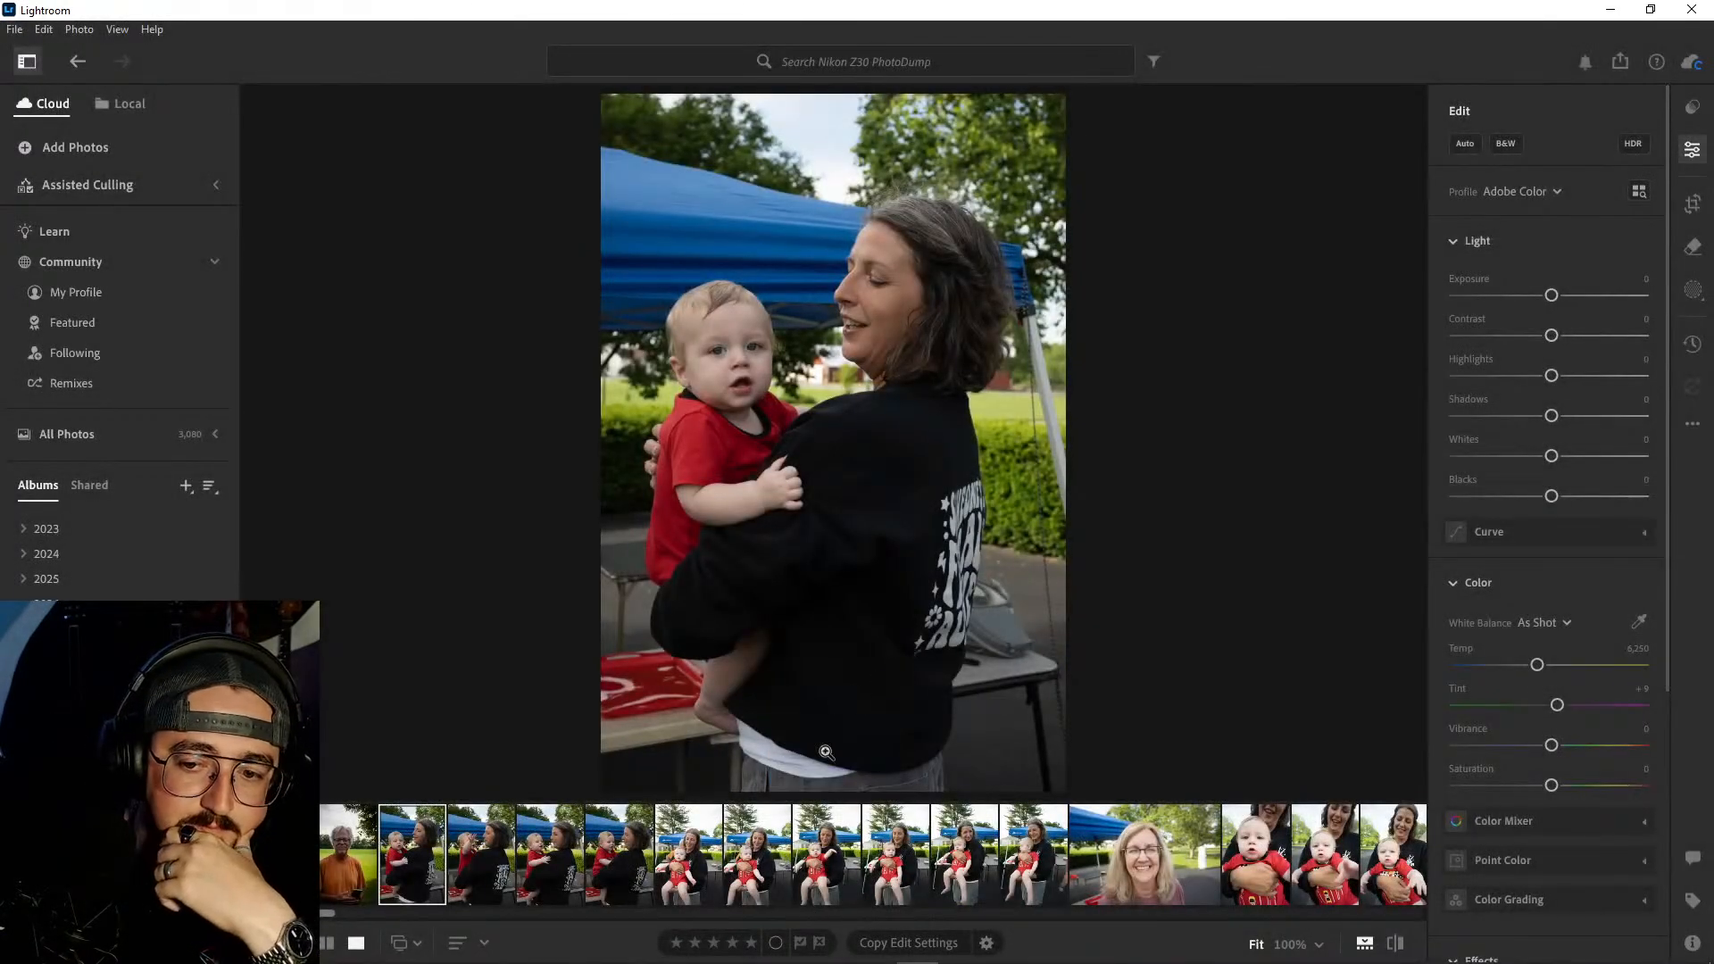
- Delete the woman-and-baby photo in which the baby's hand is raised near her face
click(477, 850)
right_click(479, 850)
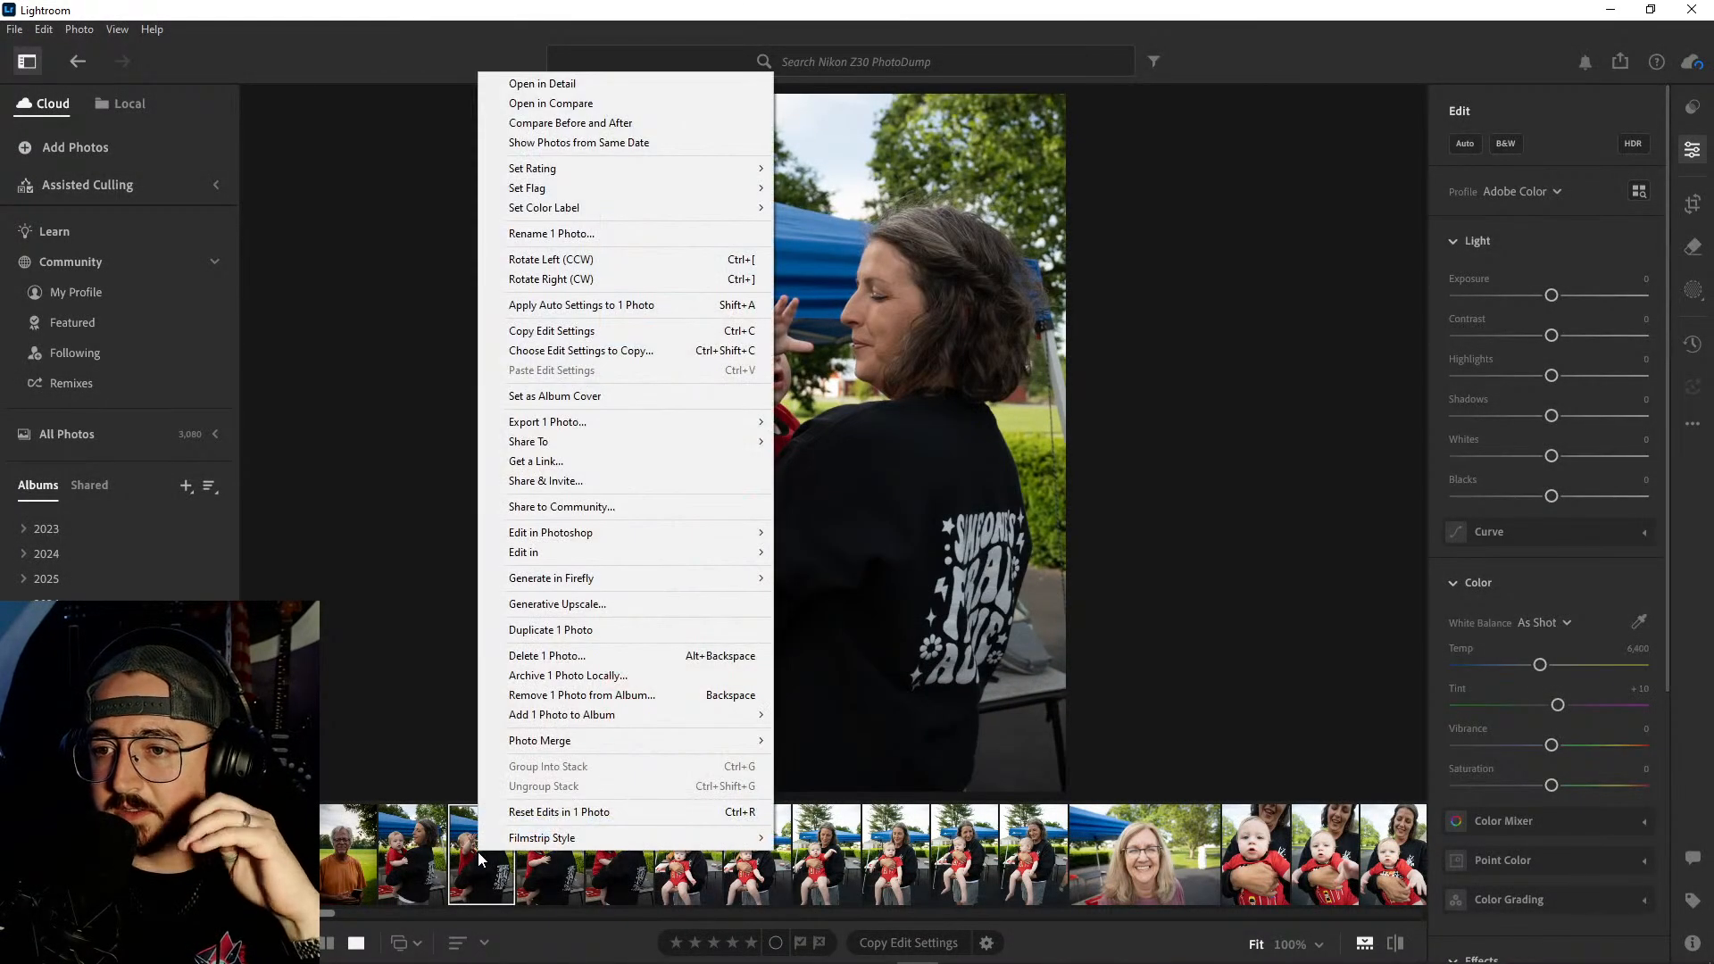
click(590, 659)
click(922, 640)
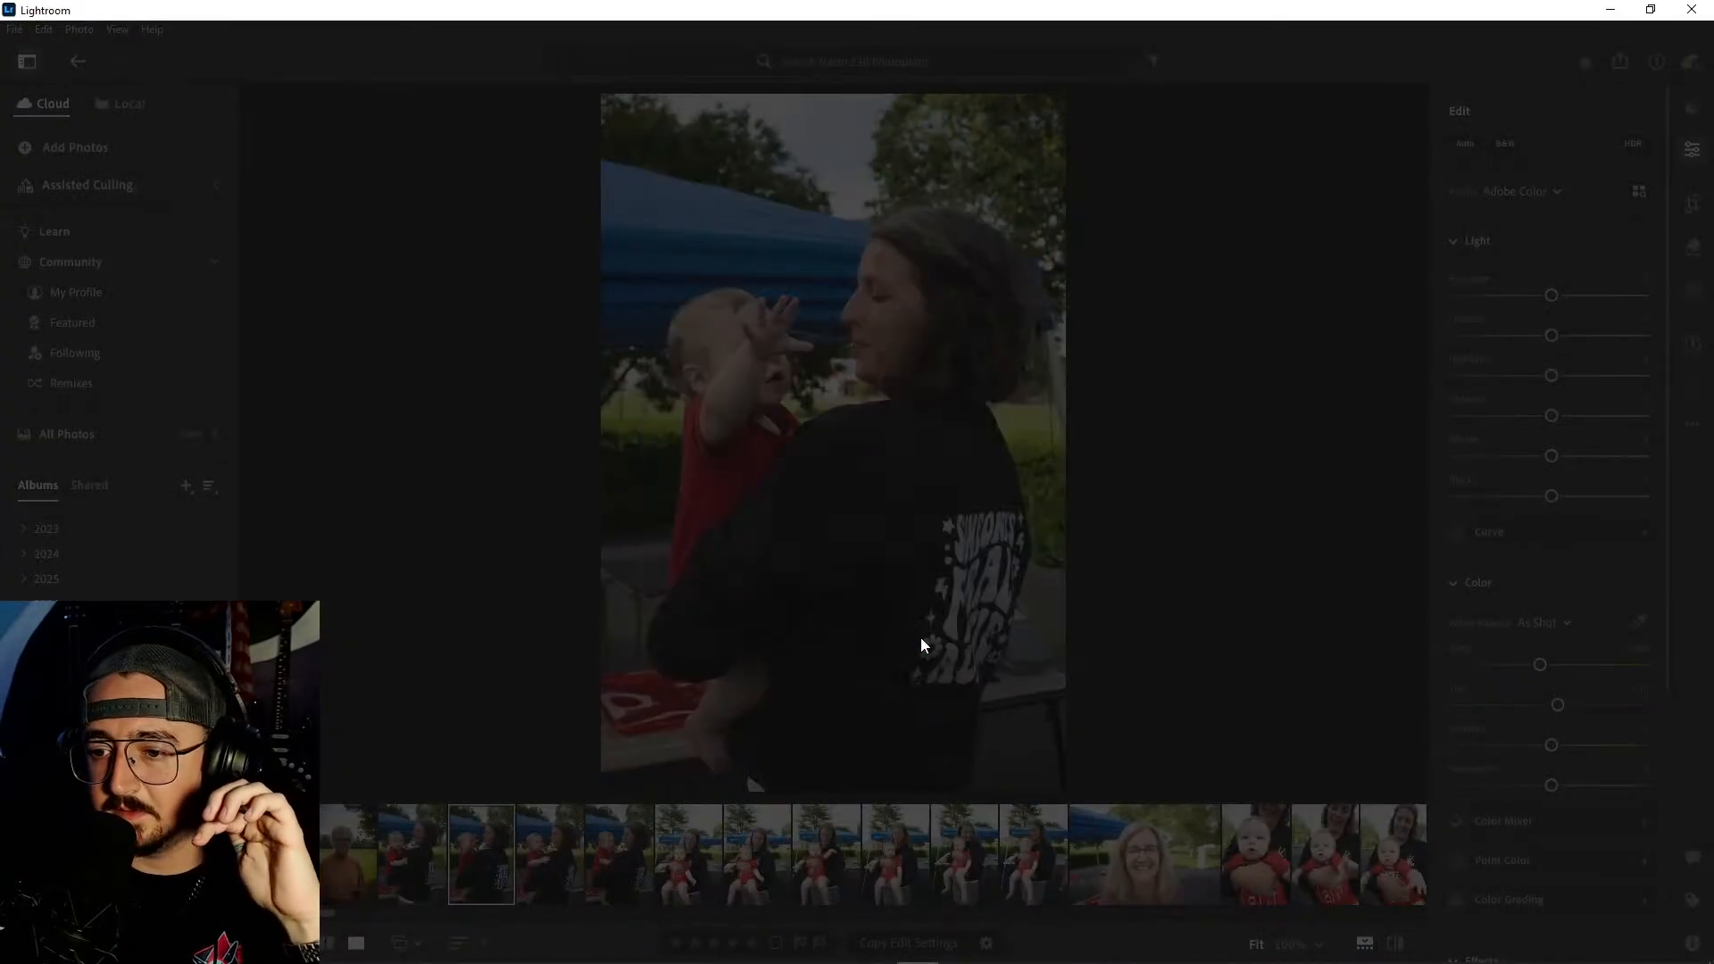
- Compare the two similar woman-and-baby shots and delete the one with the baby's hand resting on her shoulder
click(549, 856)
click(501, 856)
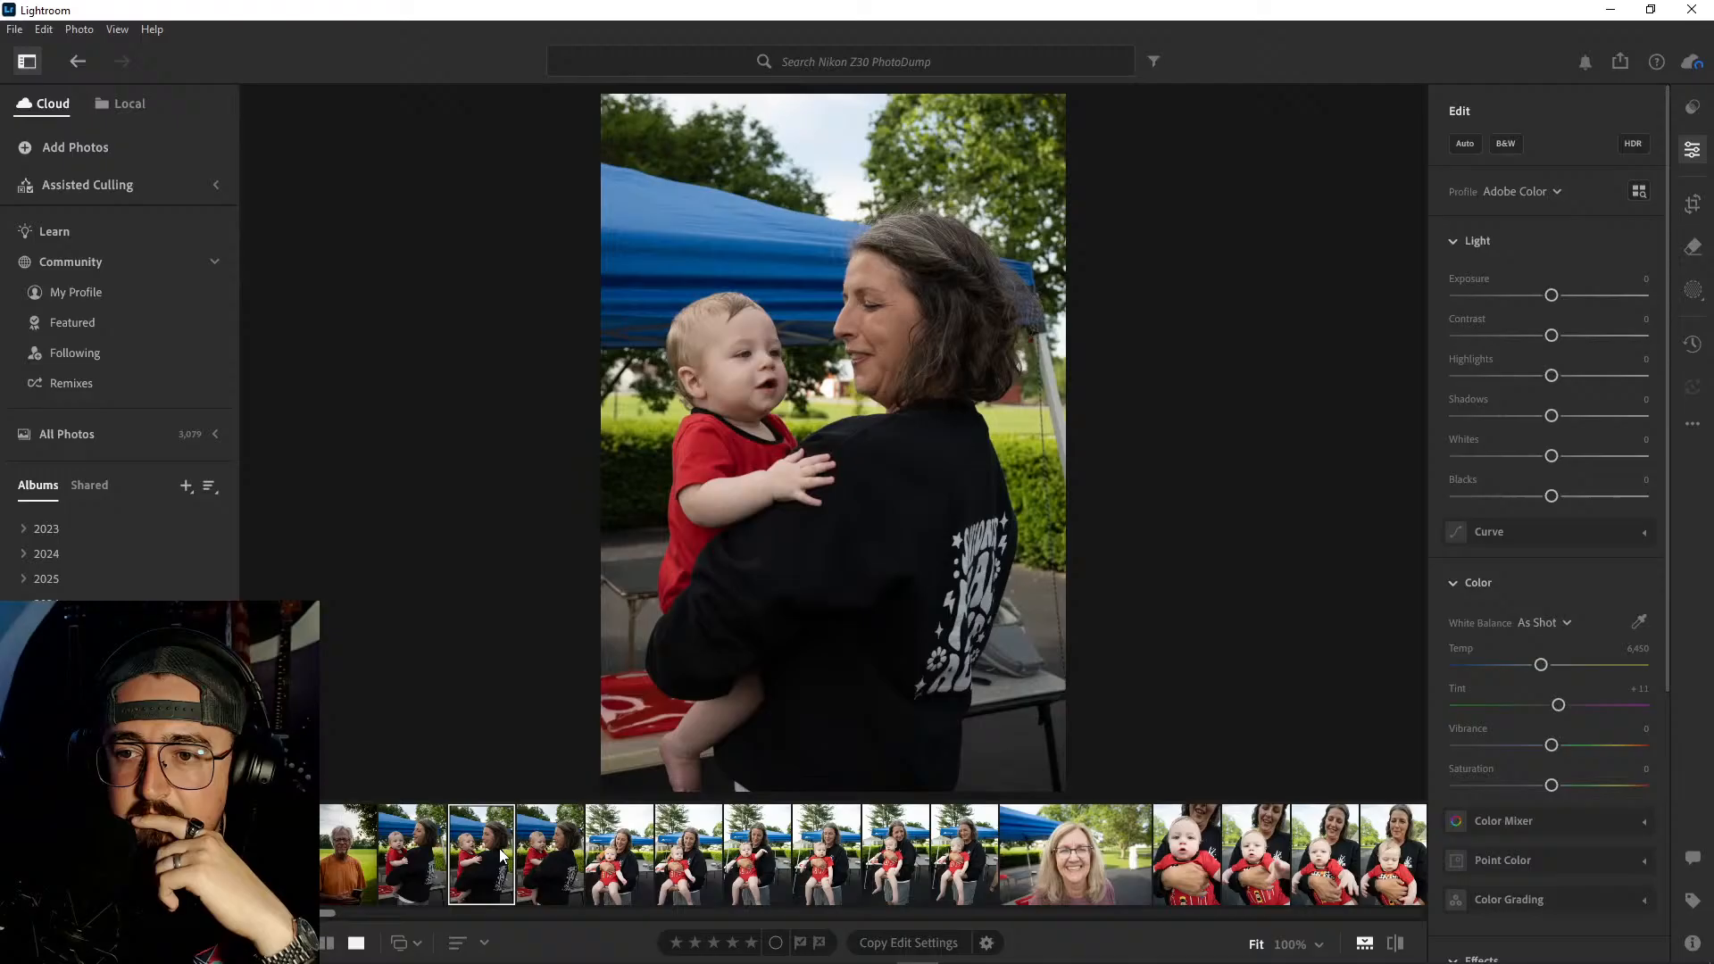
click(558, 855)
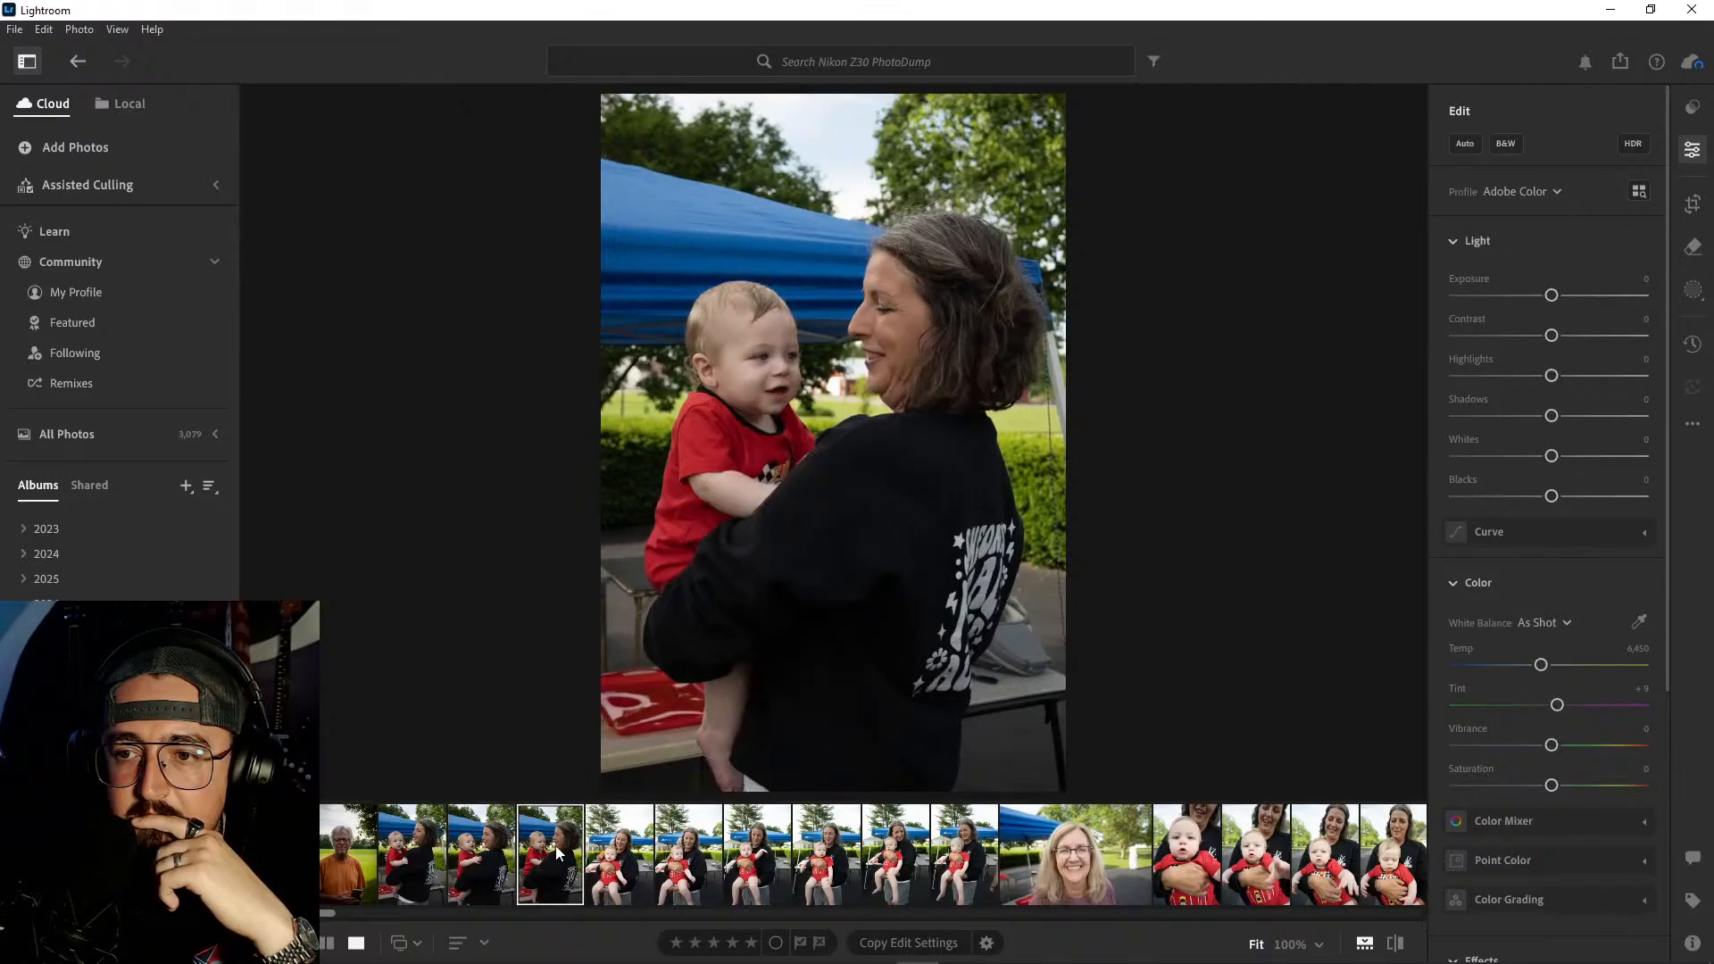
click(491, 853)
right_click(492, 850)
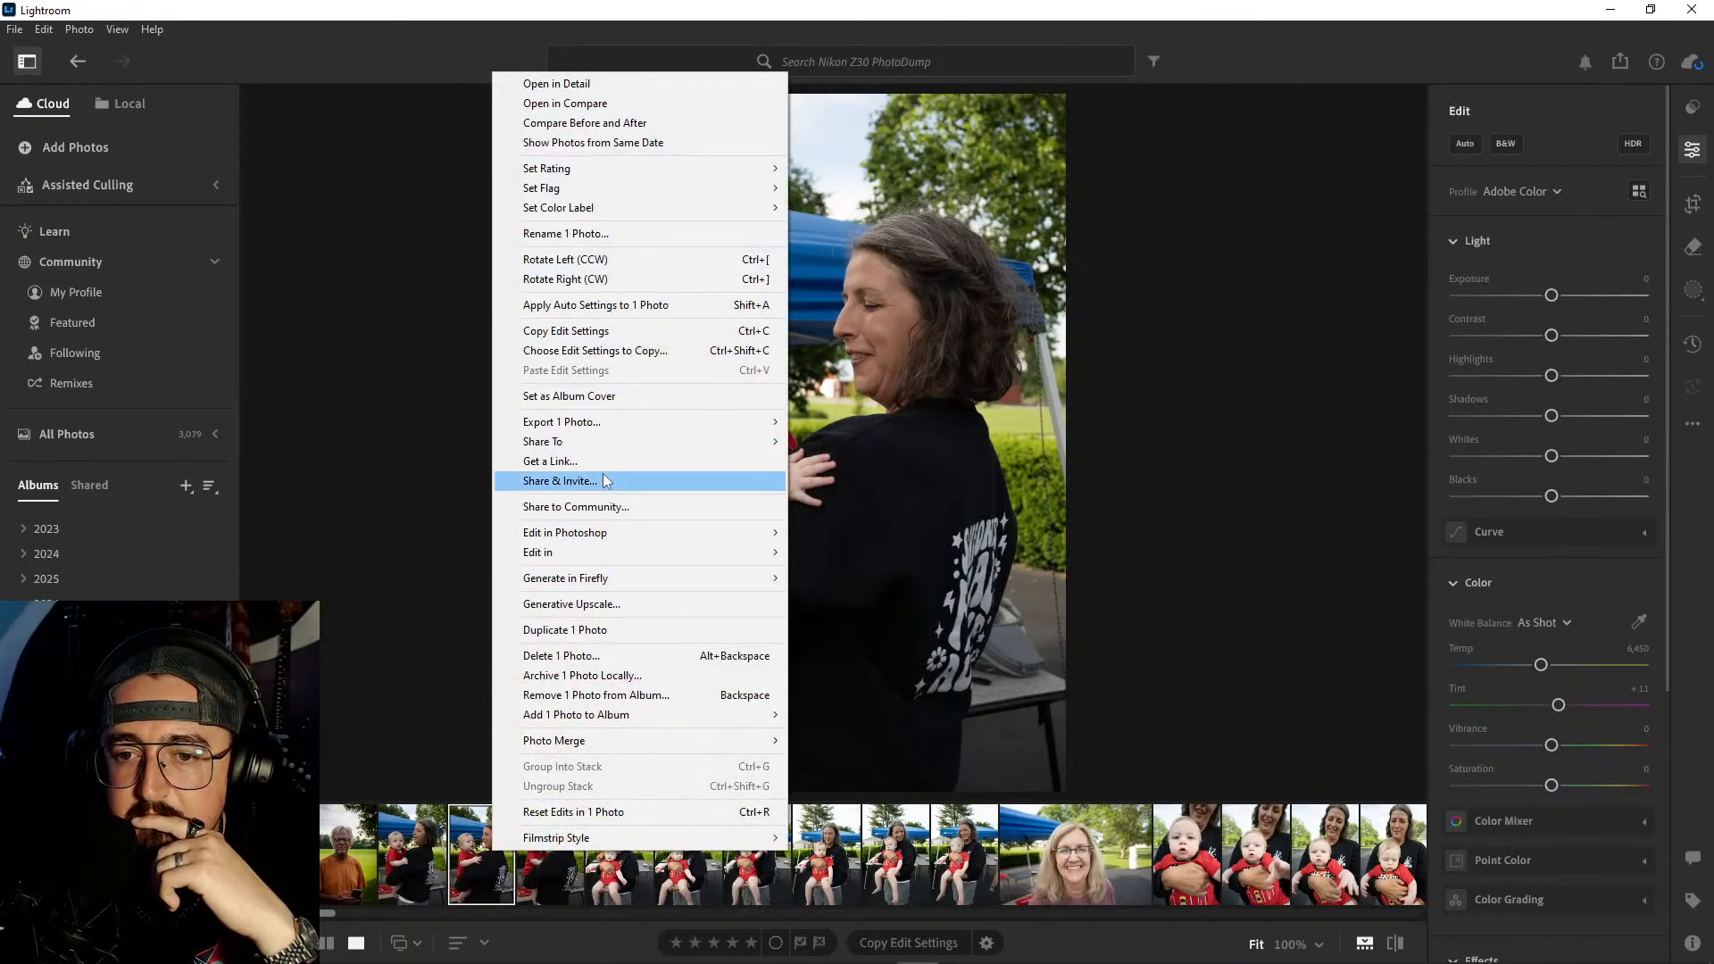
click(600, 656)
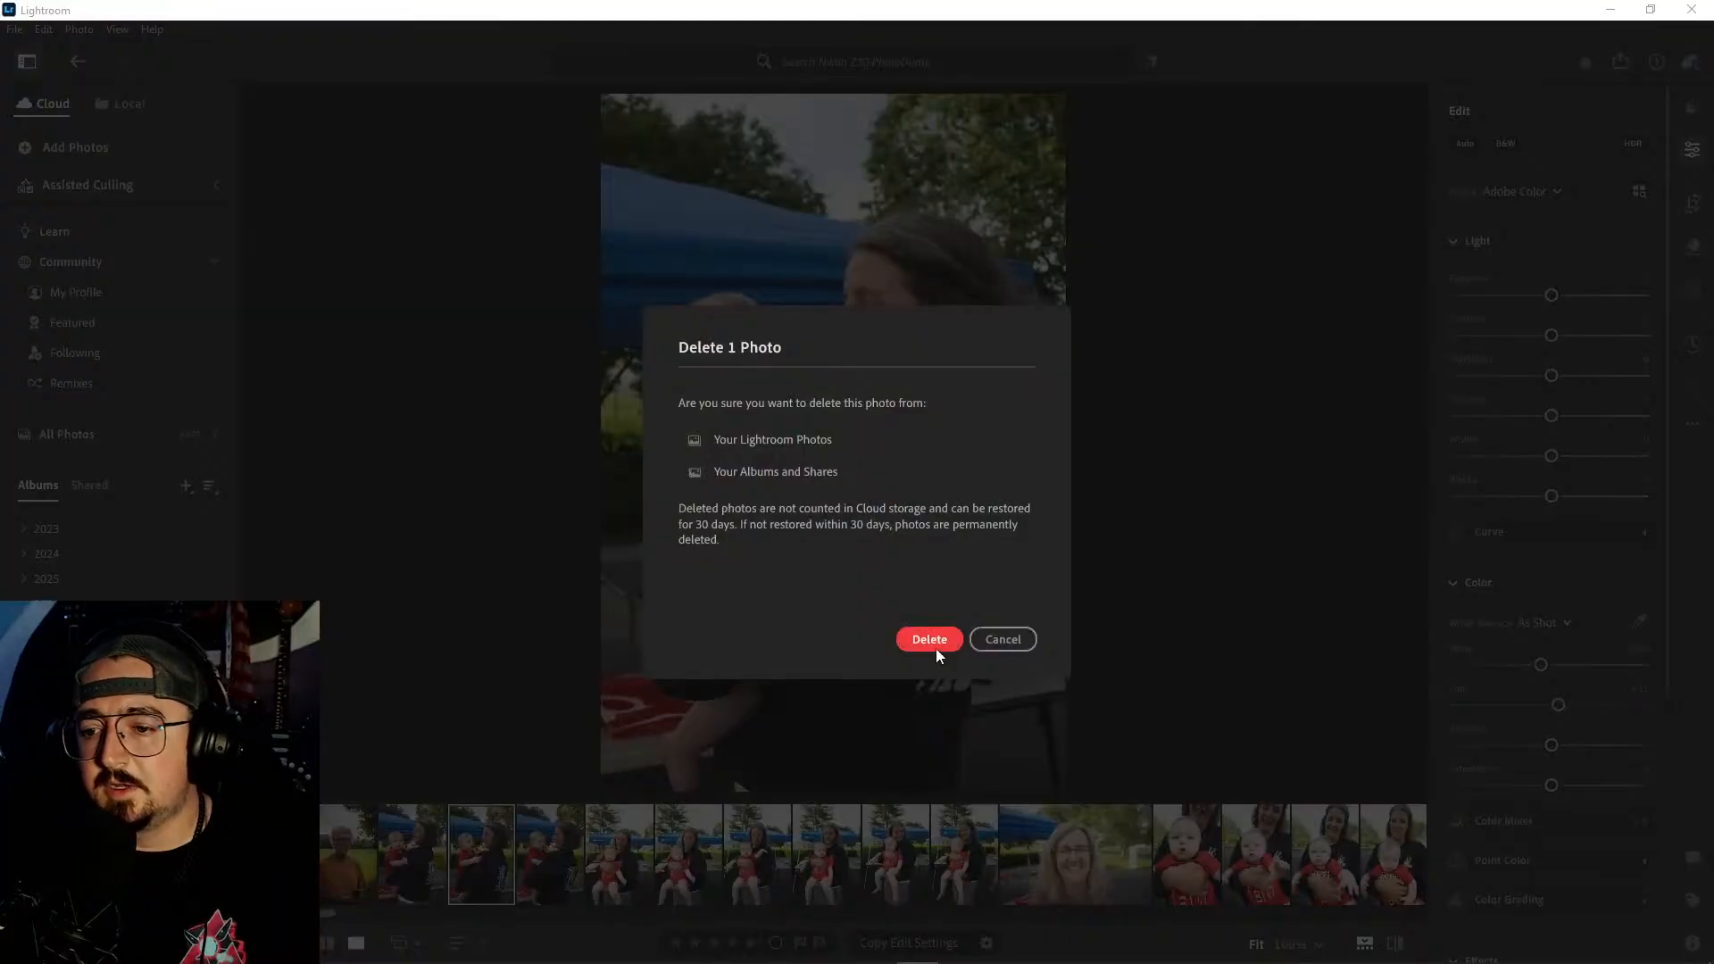
click(934, 644)
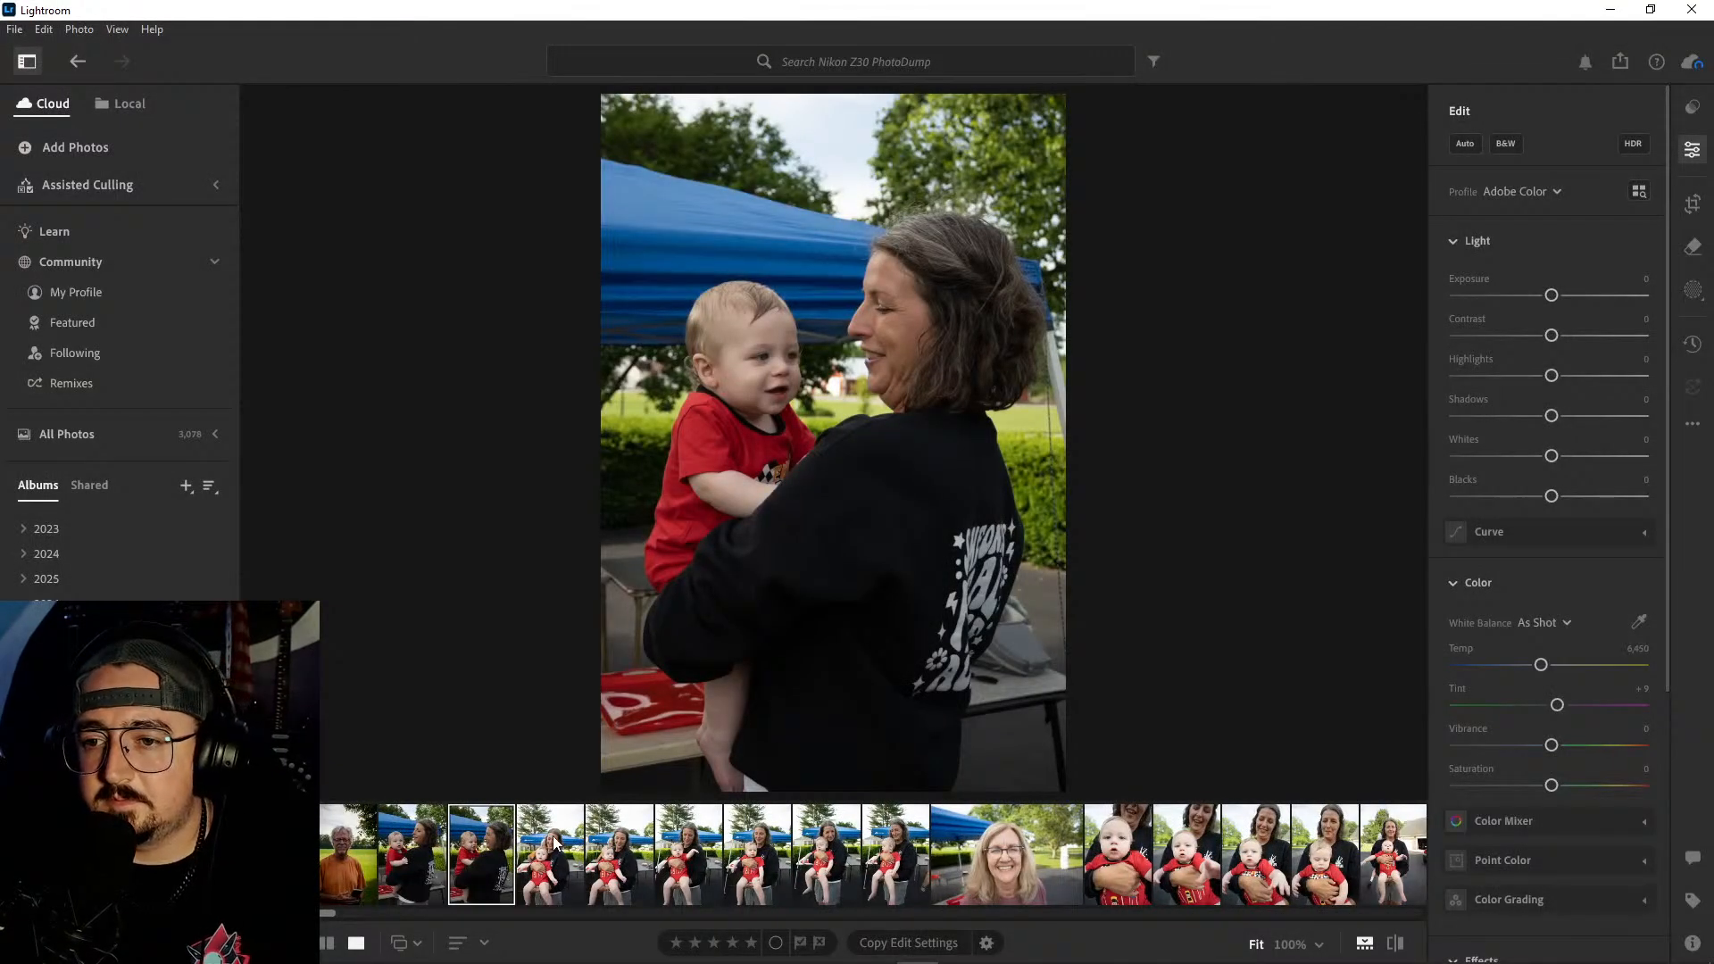
- Compare the two remaining sweatshirt photos and inspect the one with the baby facing the camera at 100%
click(433, 853)
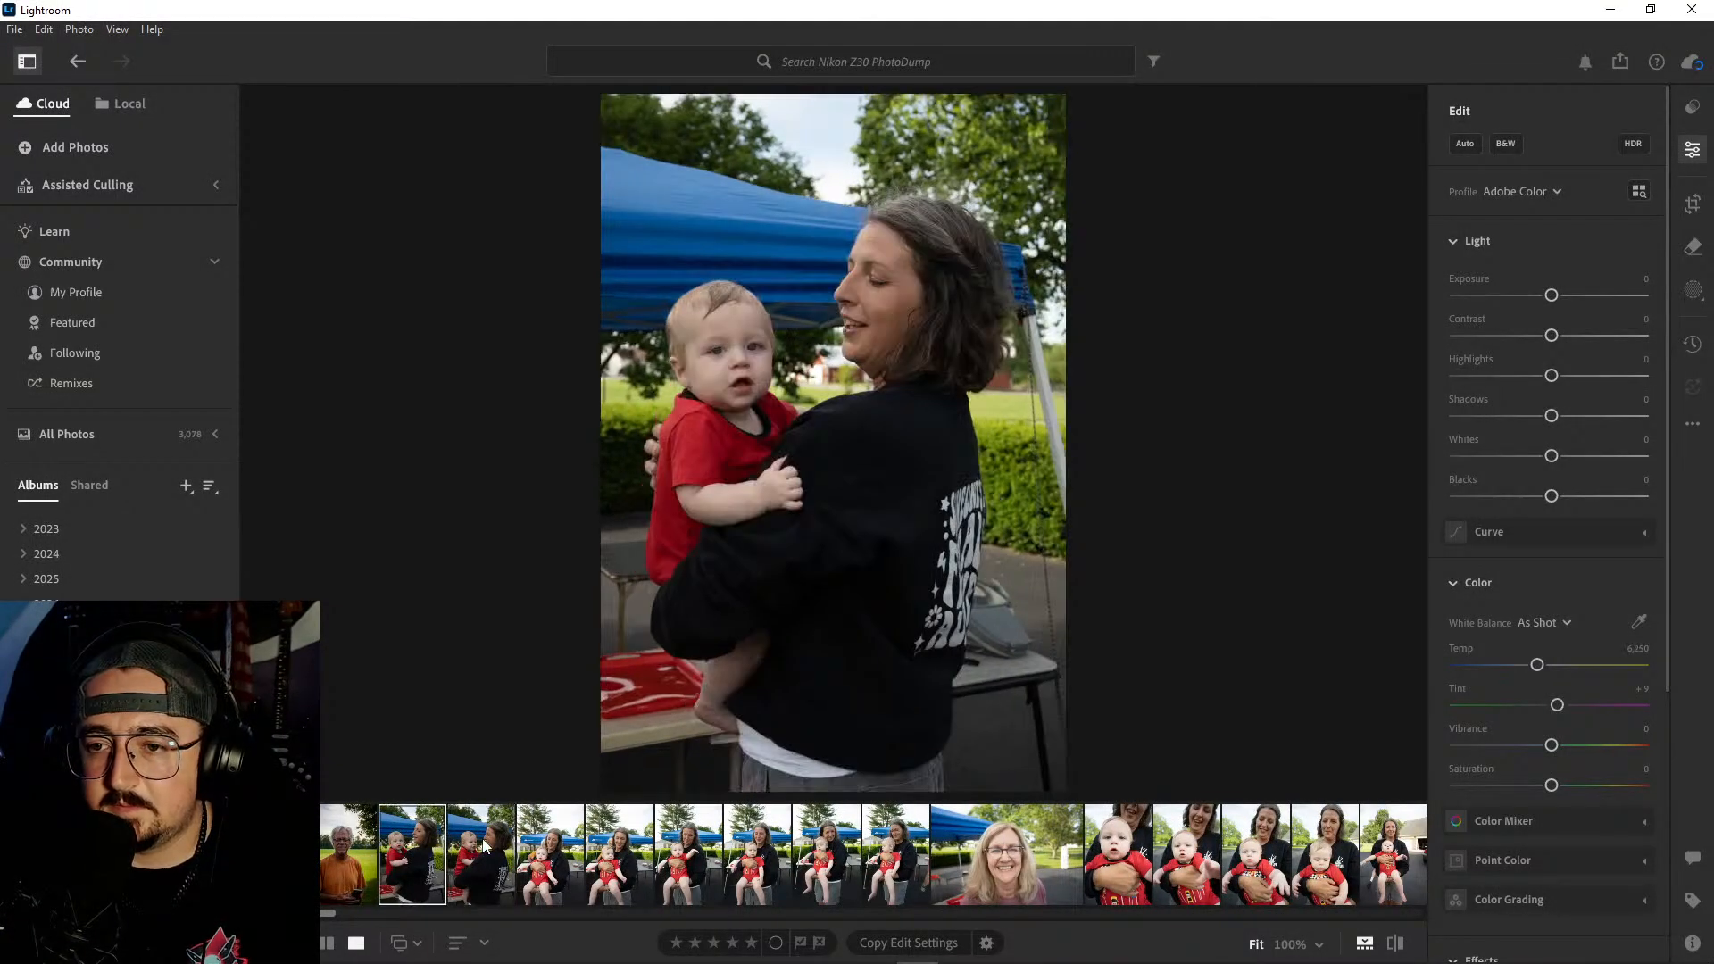
click(482, 848)
click(428, 851)
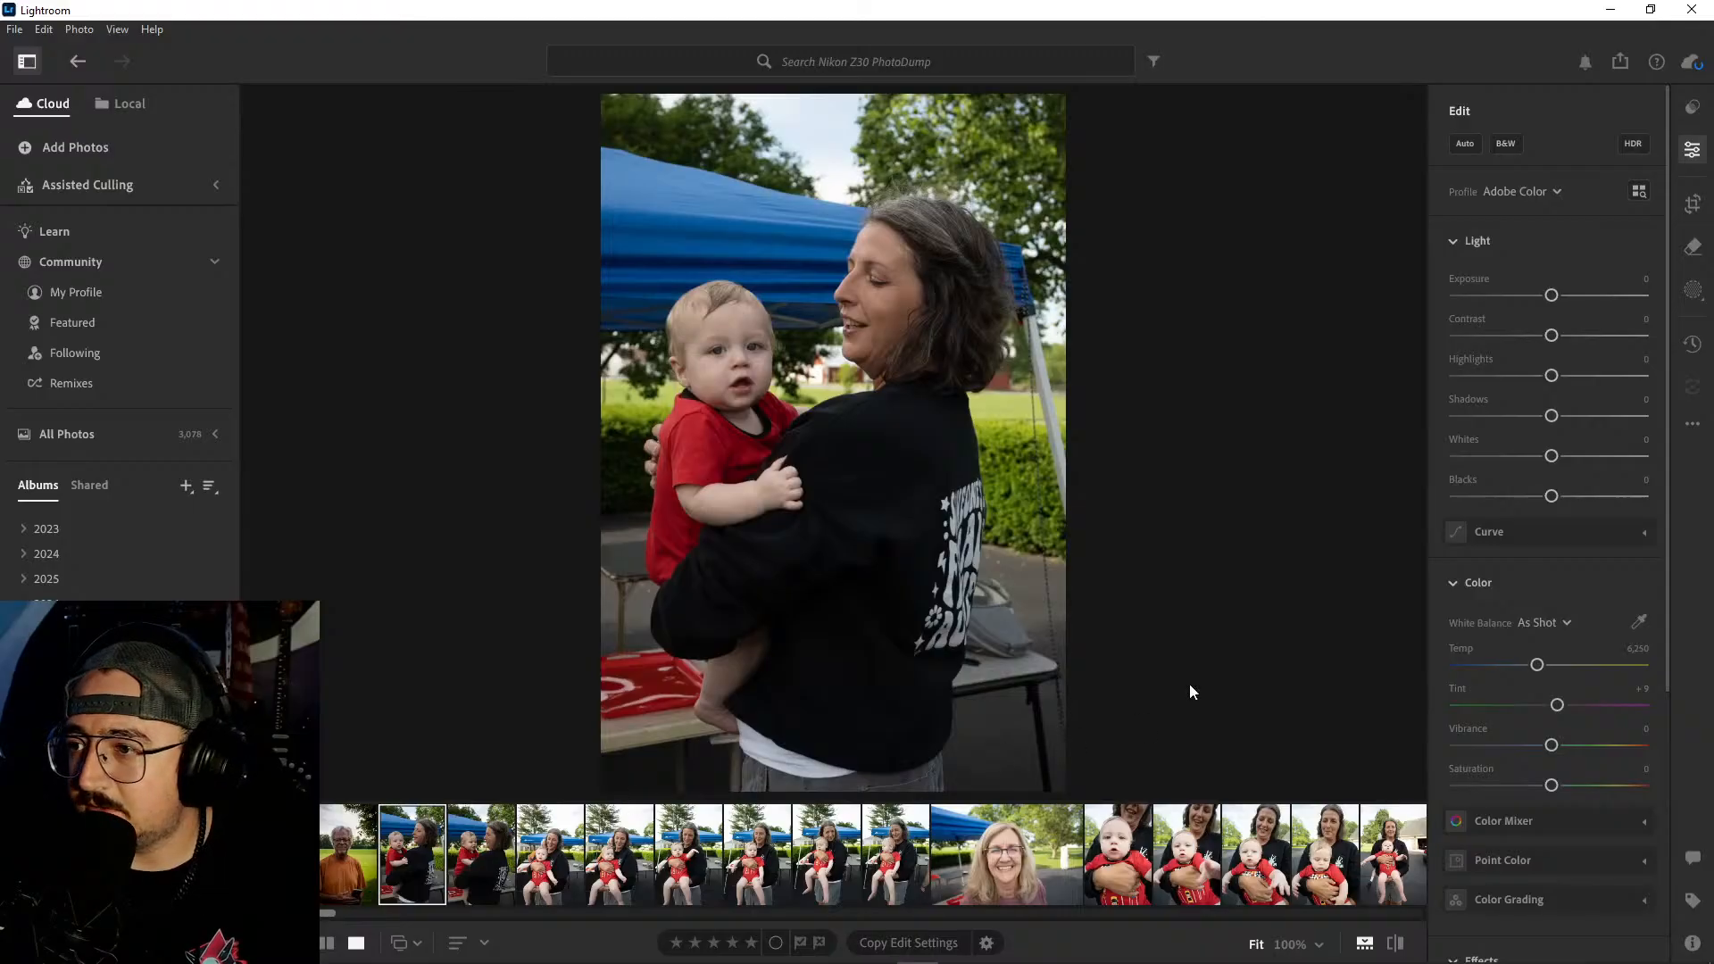
click(798, 495)
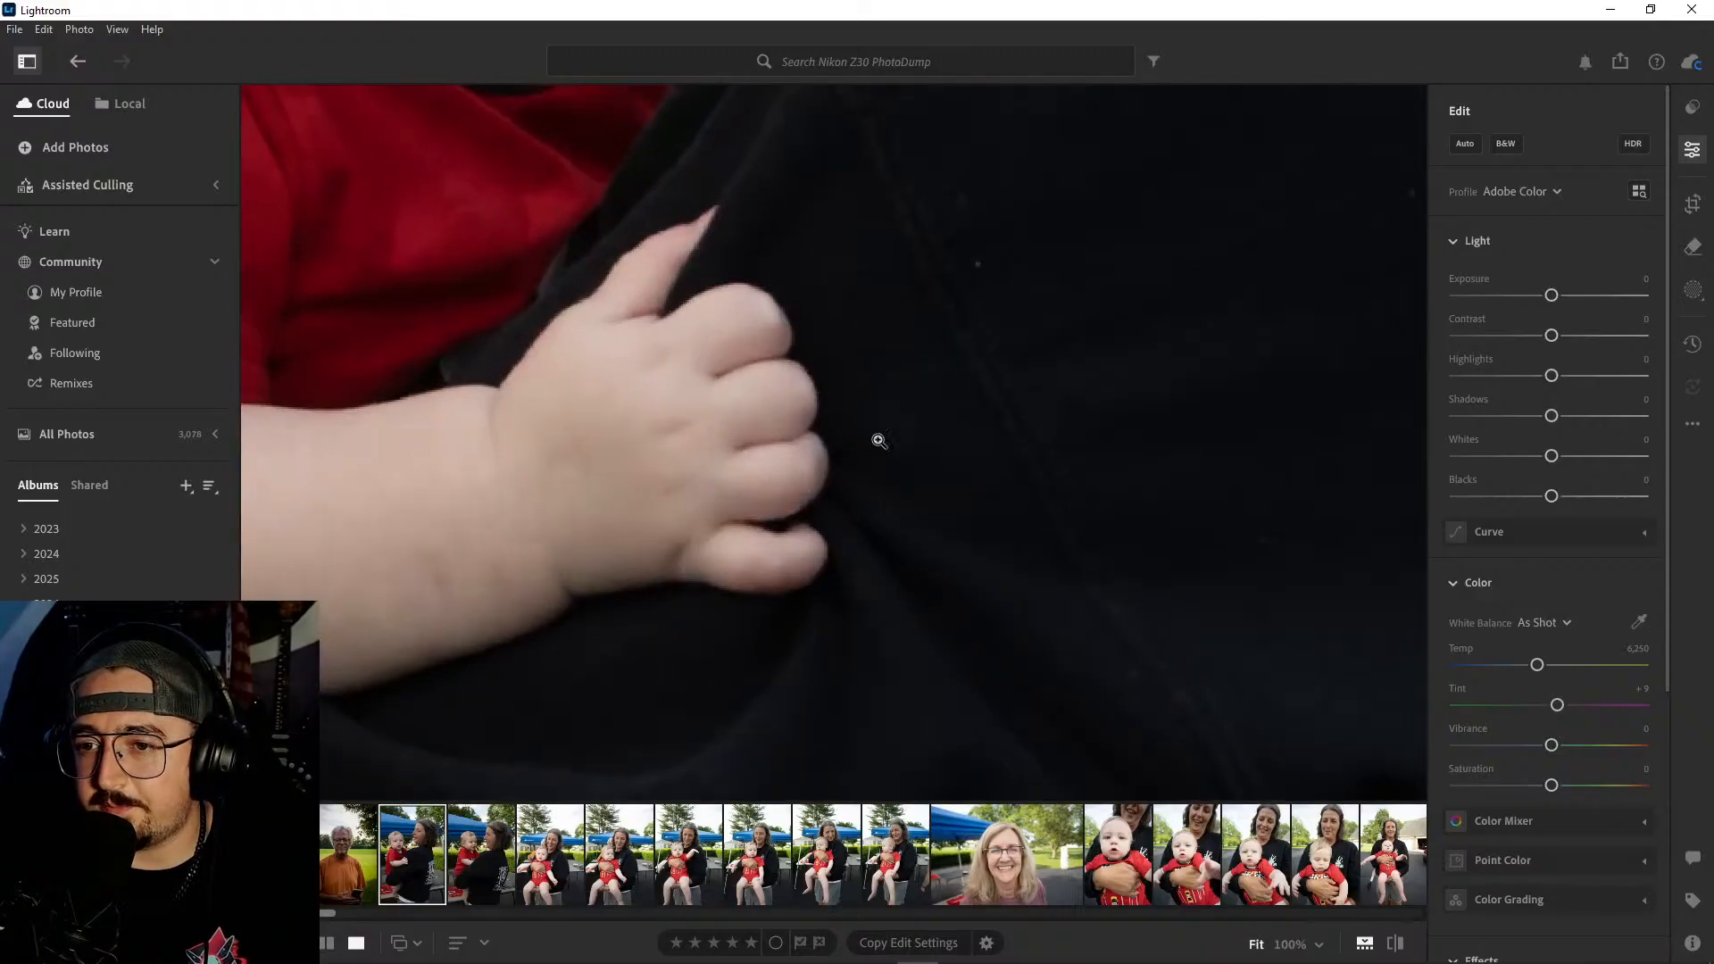
click(901, 474)
- Apply automatic adjustments to the photo with the baby facing the camera, with Contrast +21 and color temperature 7,091
click(1466, 144)
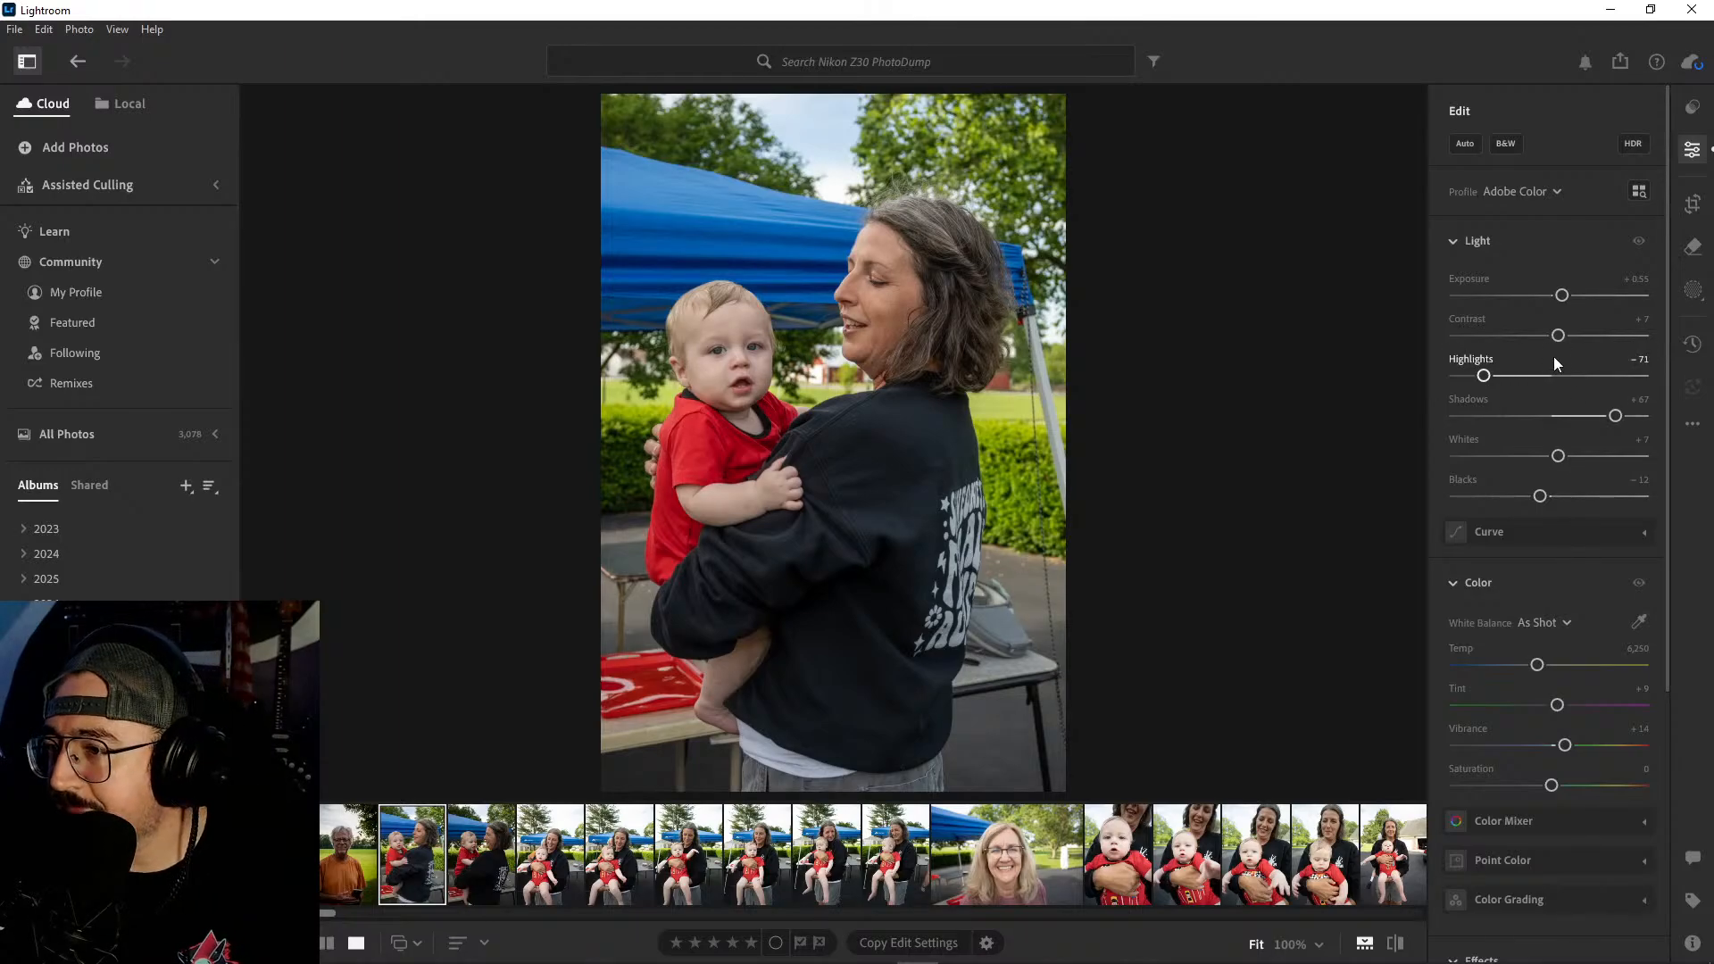
drag(1558, 336, 1571, 338)
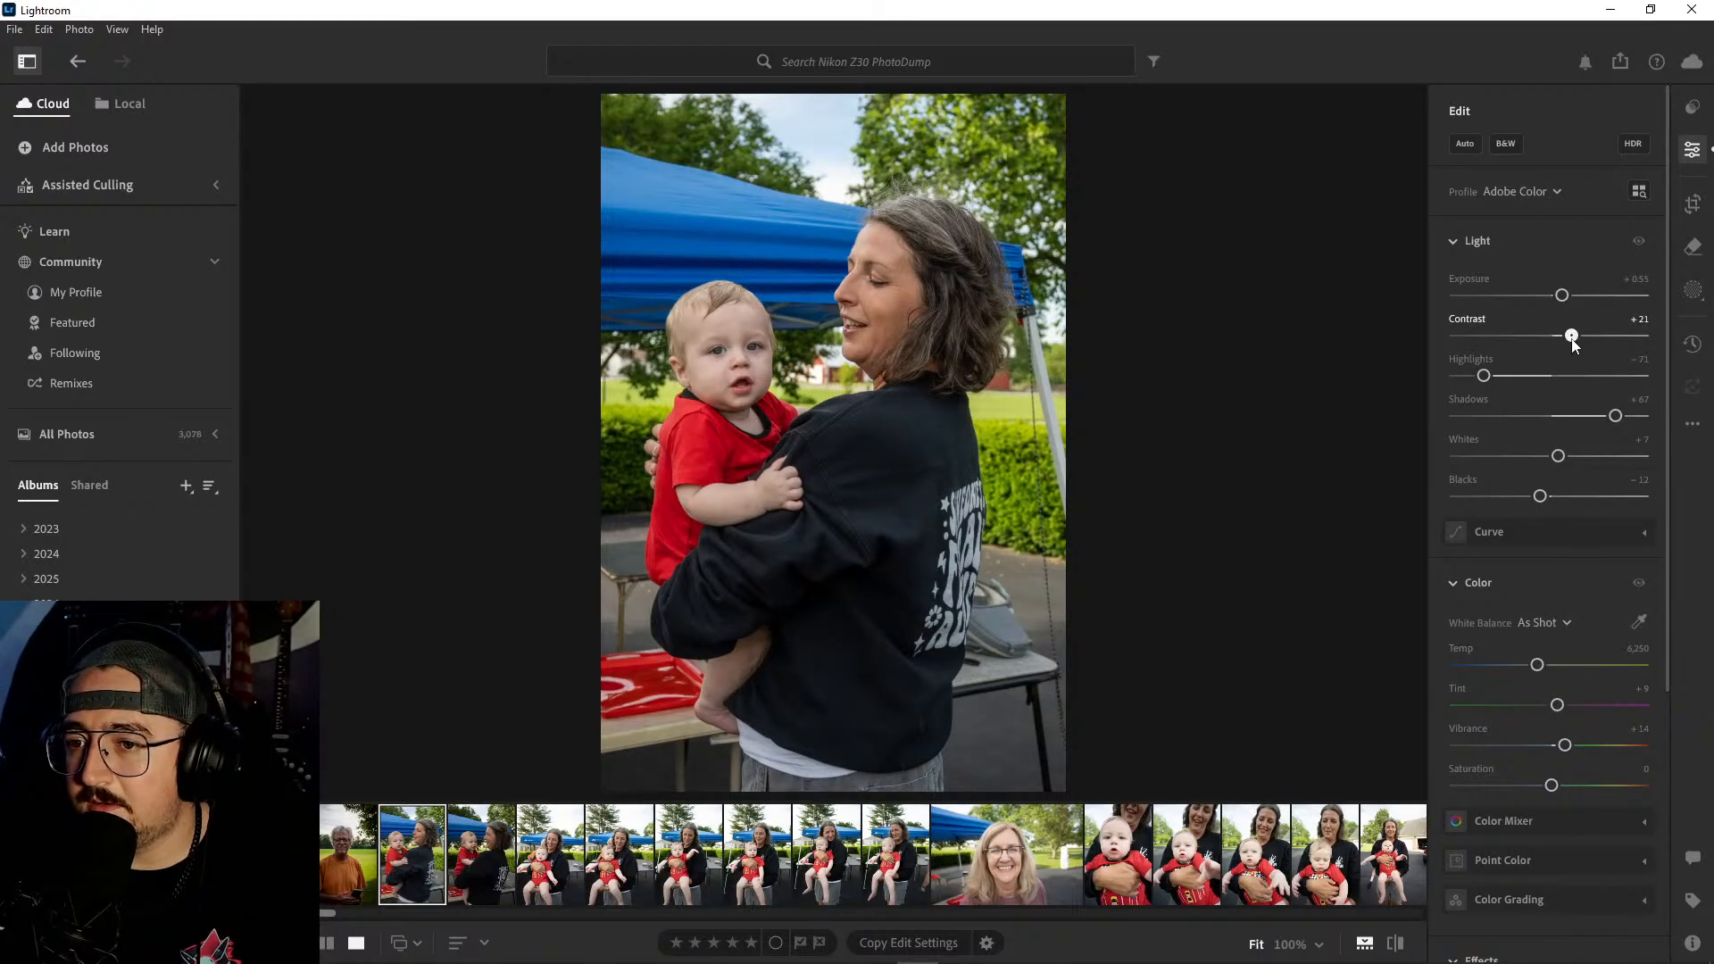
drag(1536, 665, 1556, 674)
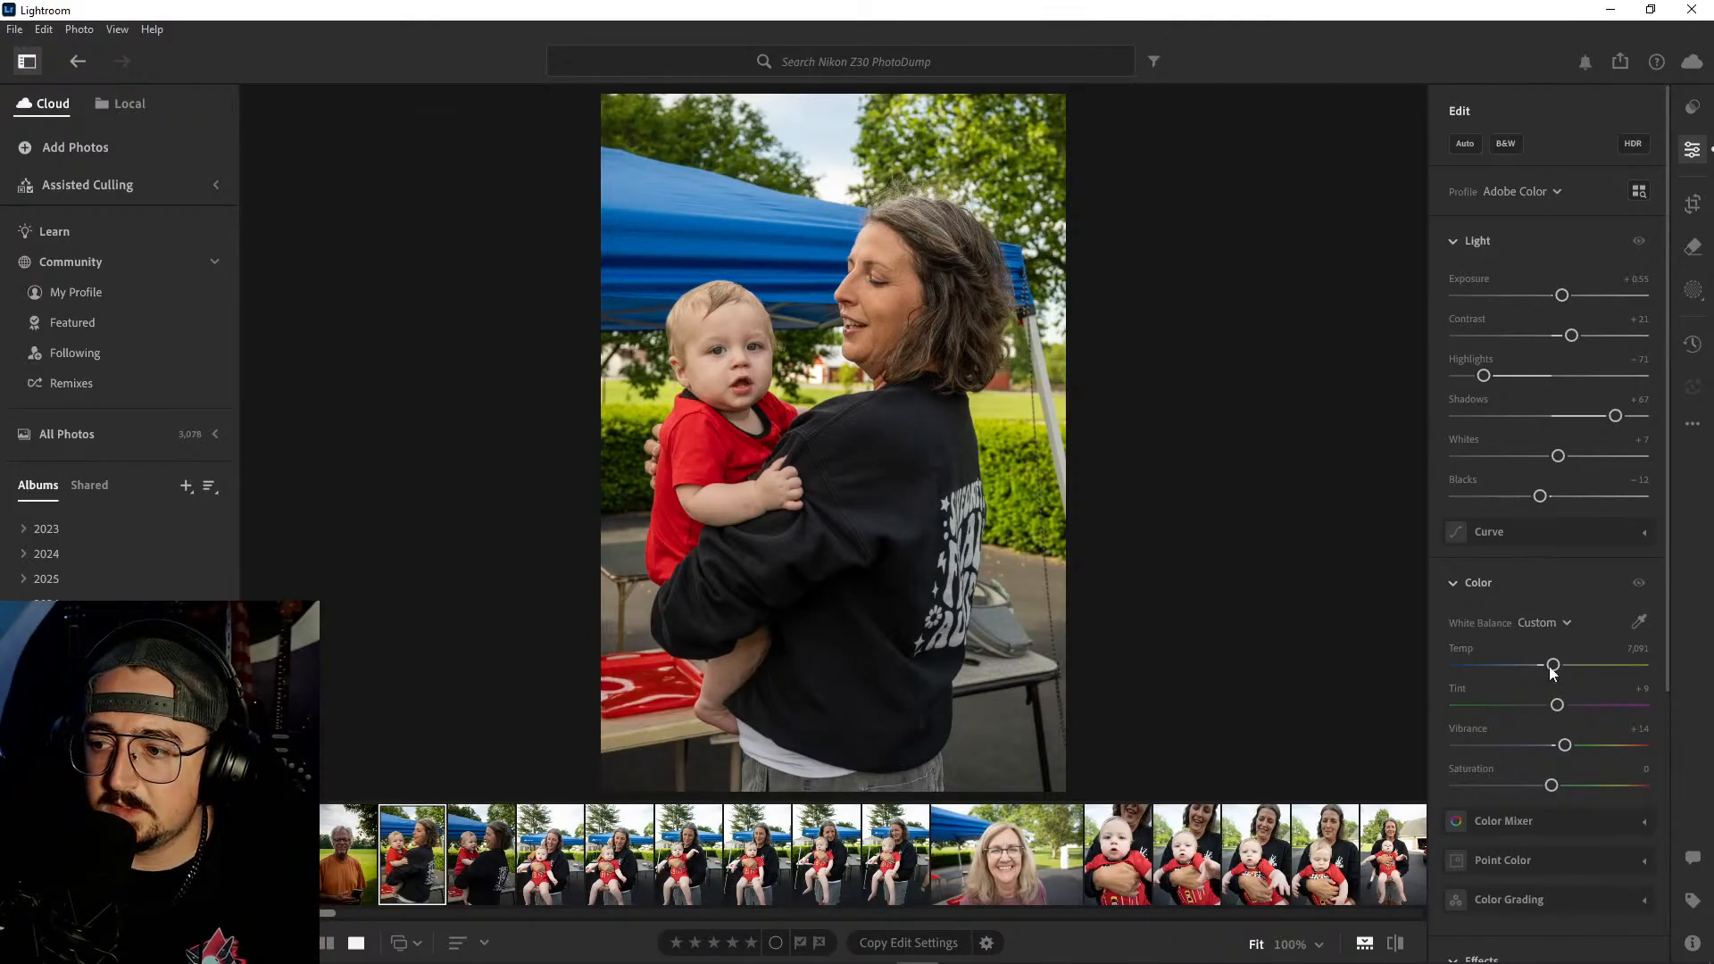
- Set the woman-and-baby photo to Saturation +6, Whites −2 and Blacks −24
drag(1556, 787, 1645, 786)
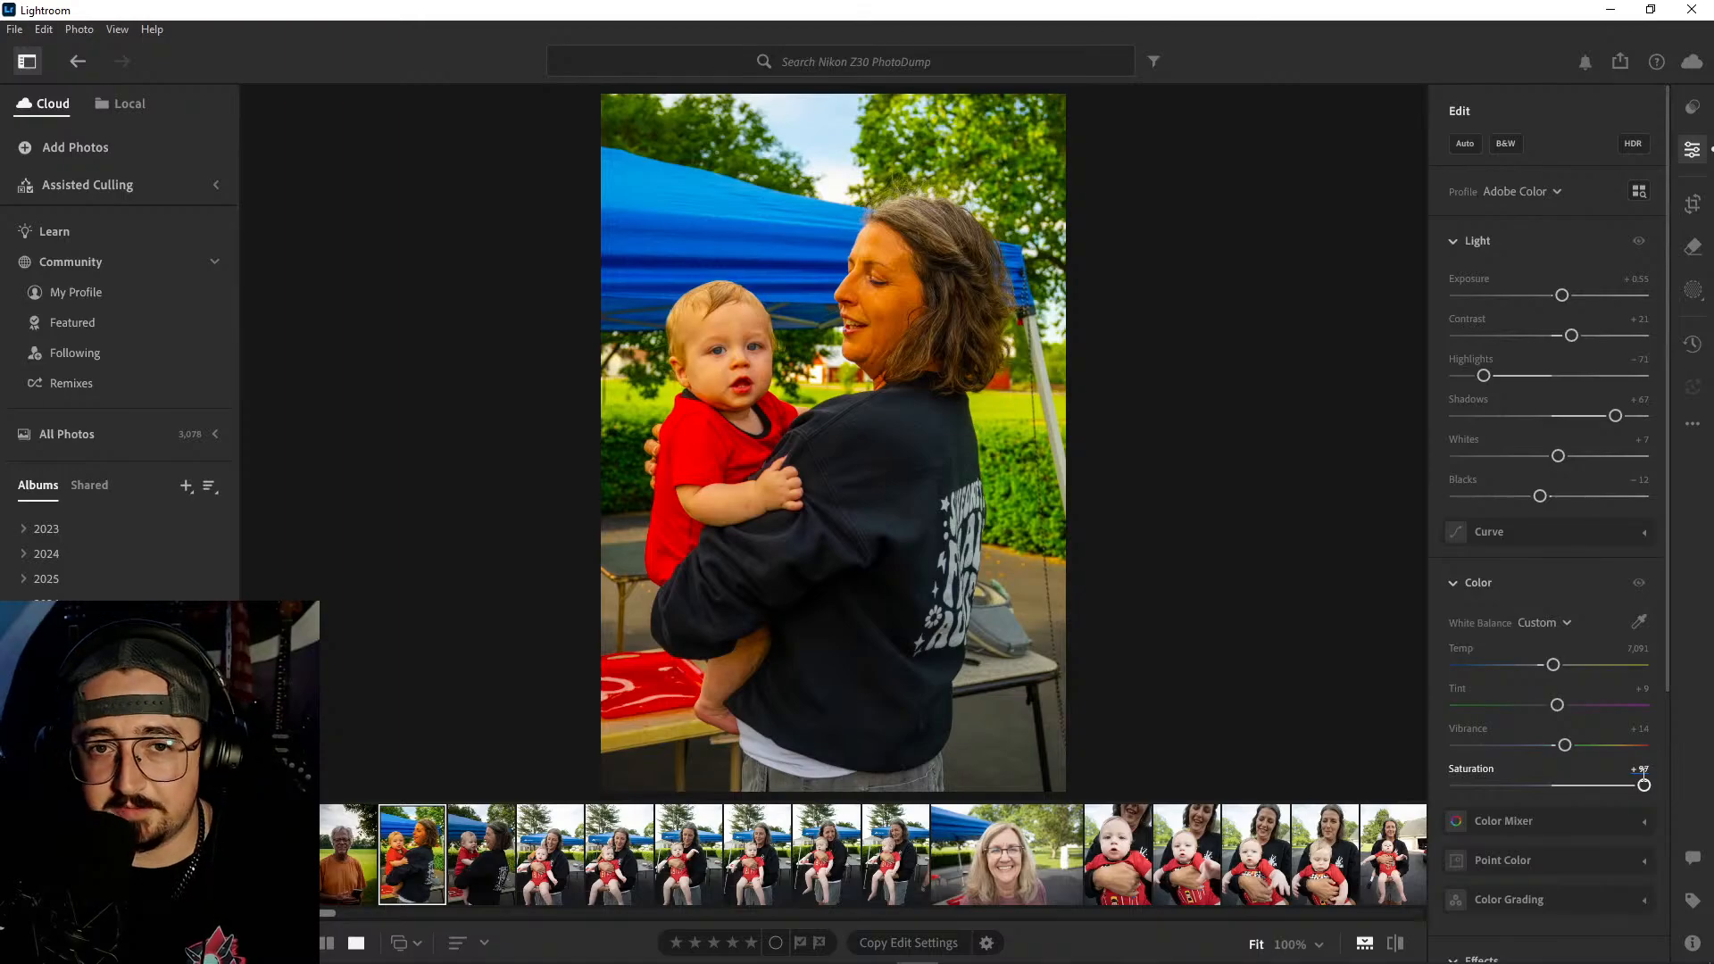
key(ctrl+z)
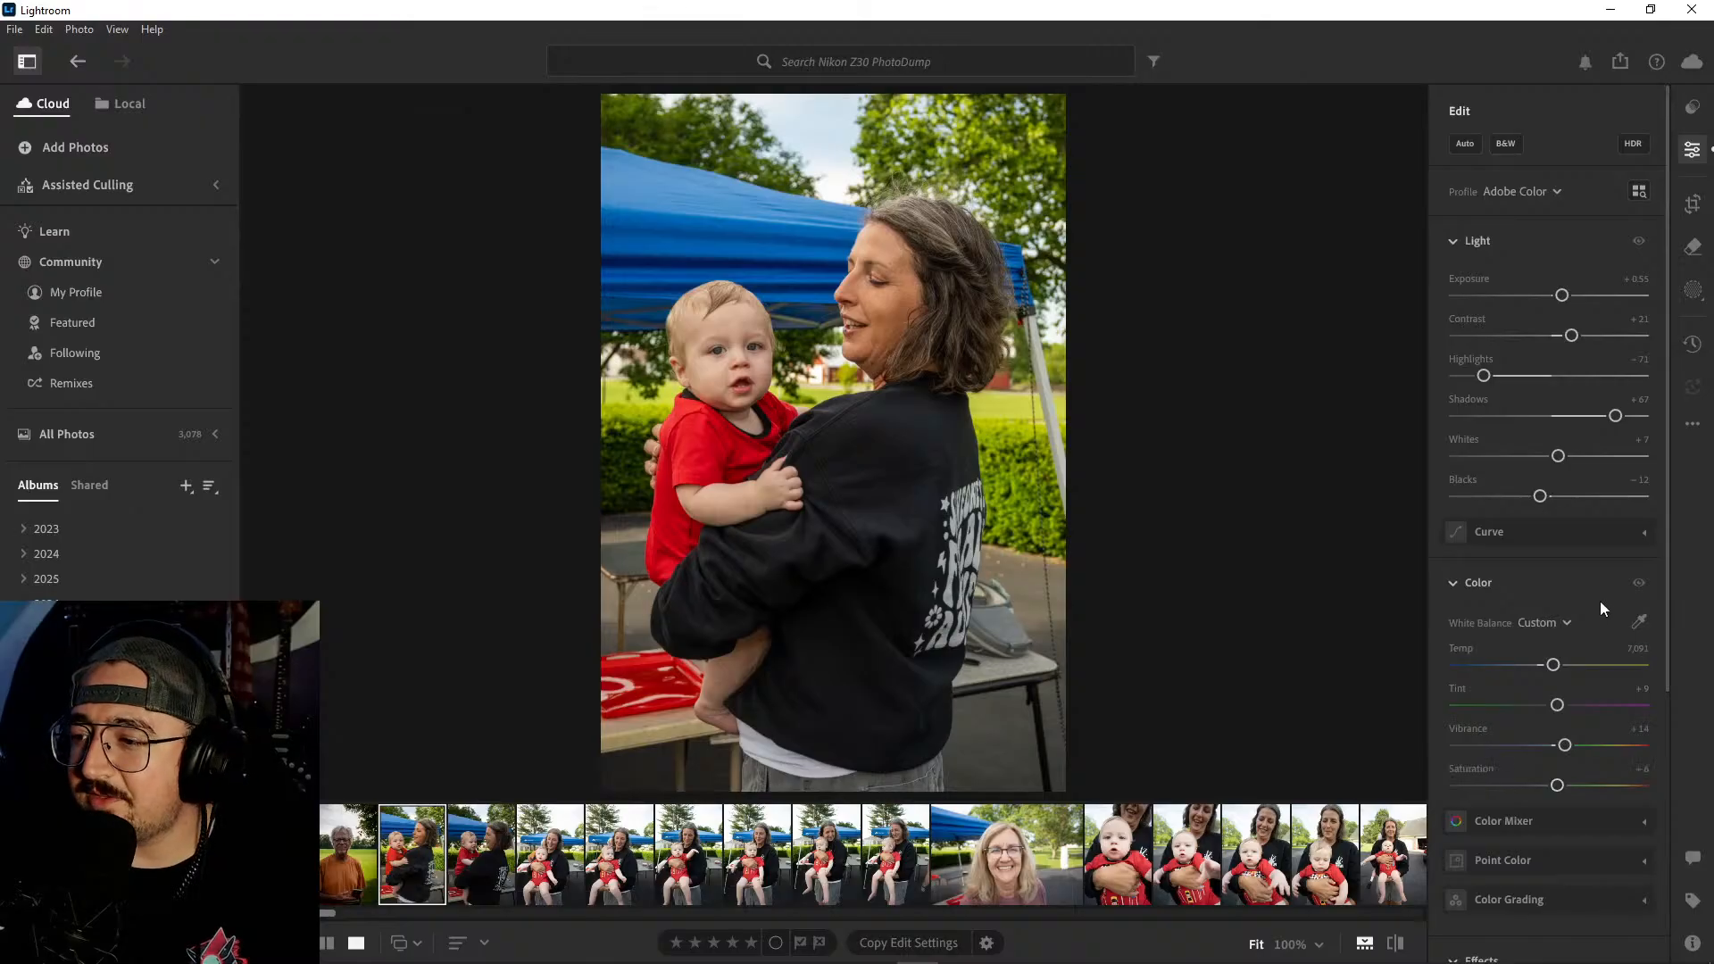
drag(1559, 457, 1530, 499)
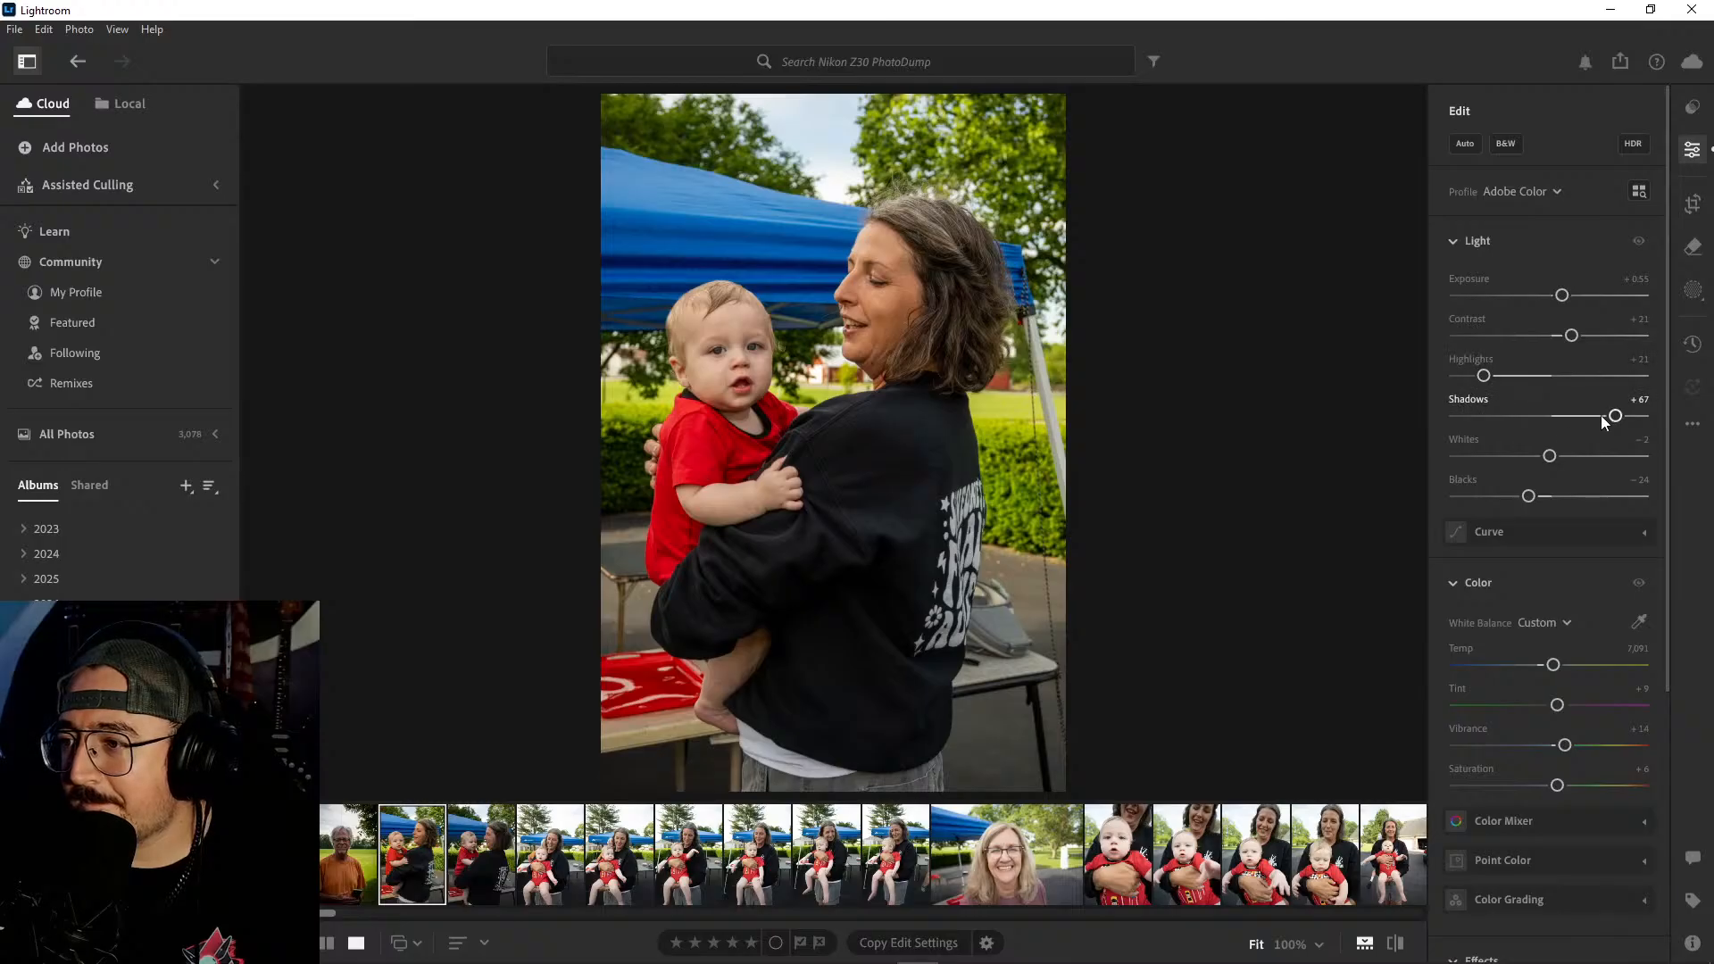
- Set the woman-and-baby photo to Shadows +42, Highlights −60, Whites +23 and Contrast +14, and check it against the original
drag(1618, 425, 1592, 416)
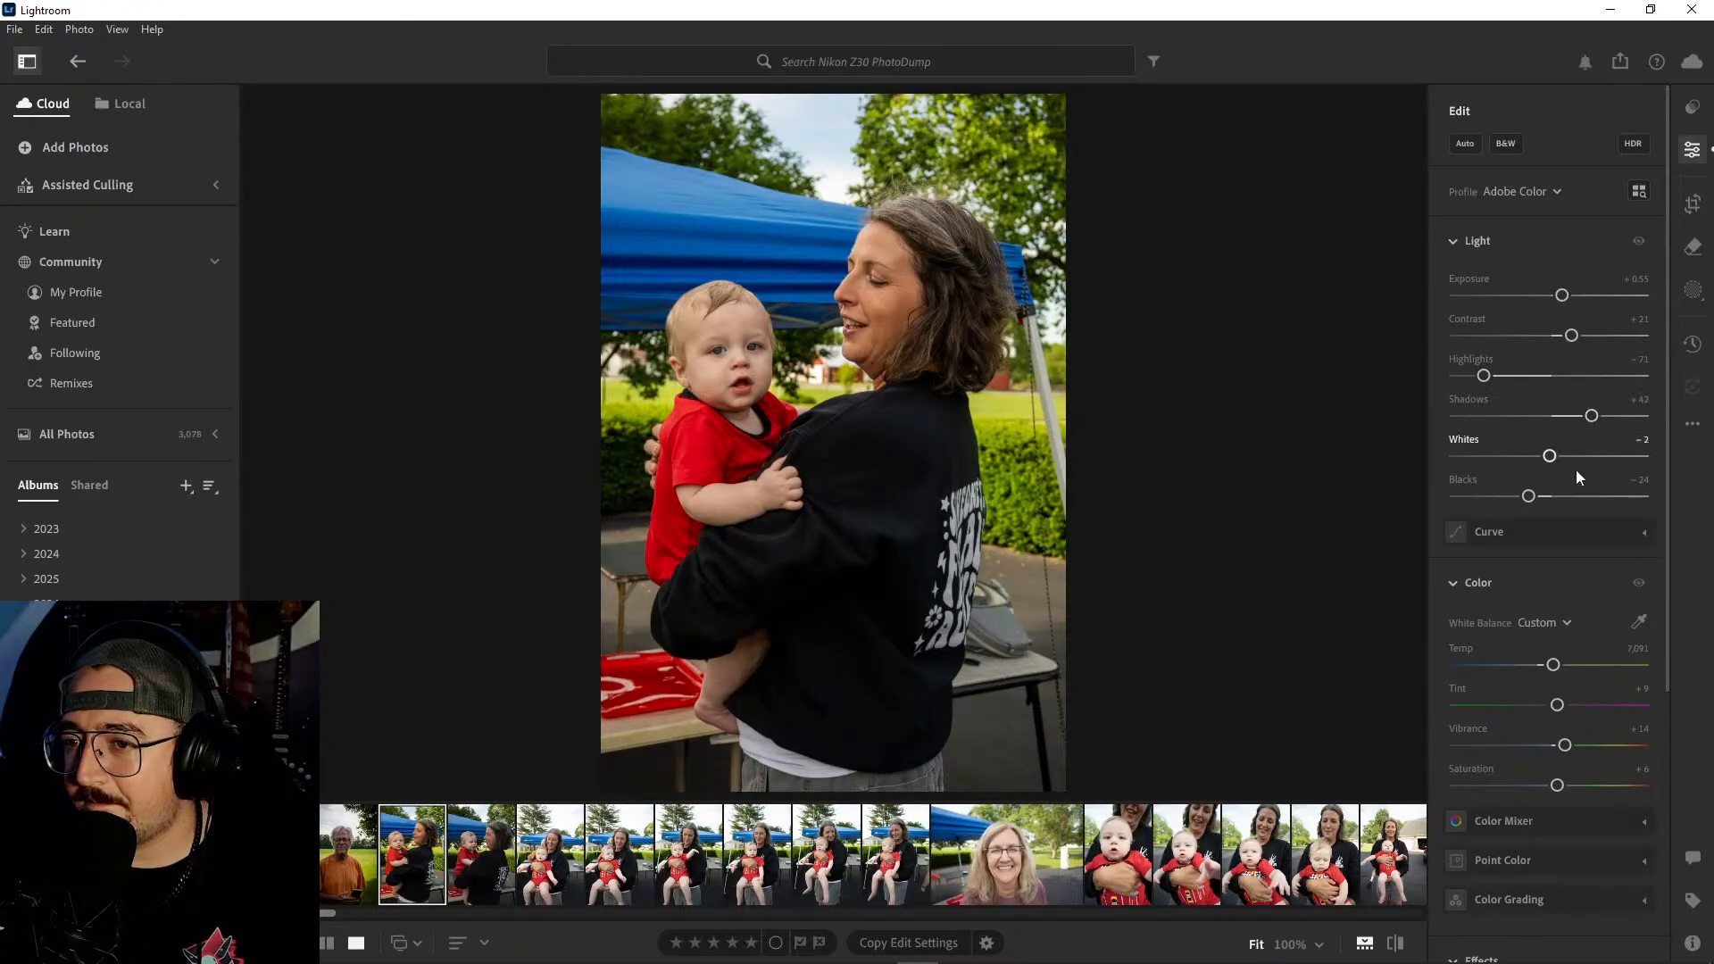
mouse_move(1485, 376)
mouse_down()
mouse_move(1512, 375)
mouse_move(1493, 376)
mouse_up()
drag(1549, 457, 1573, 456)
drag(1572, 336, 1565, 337)
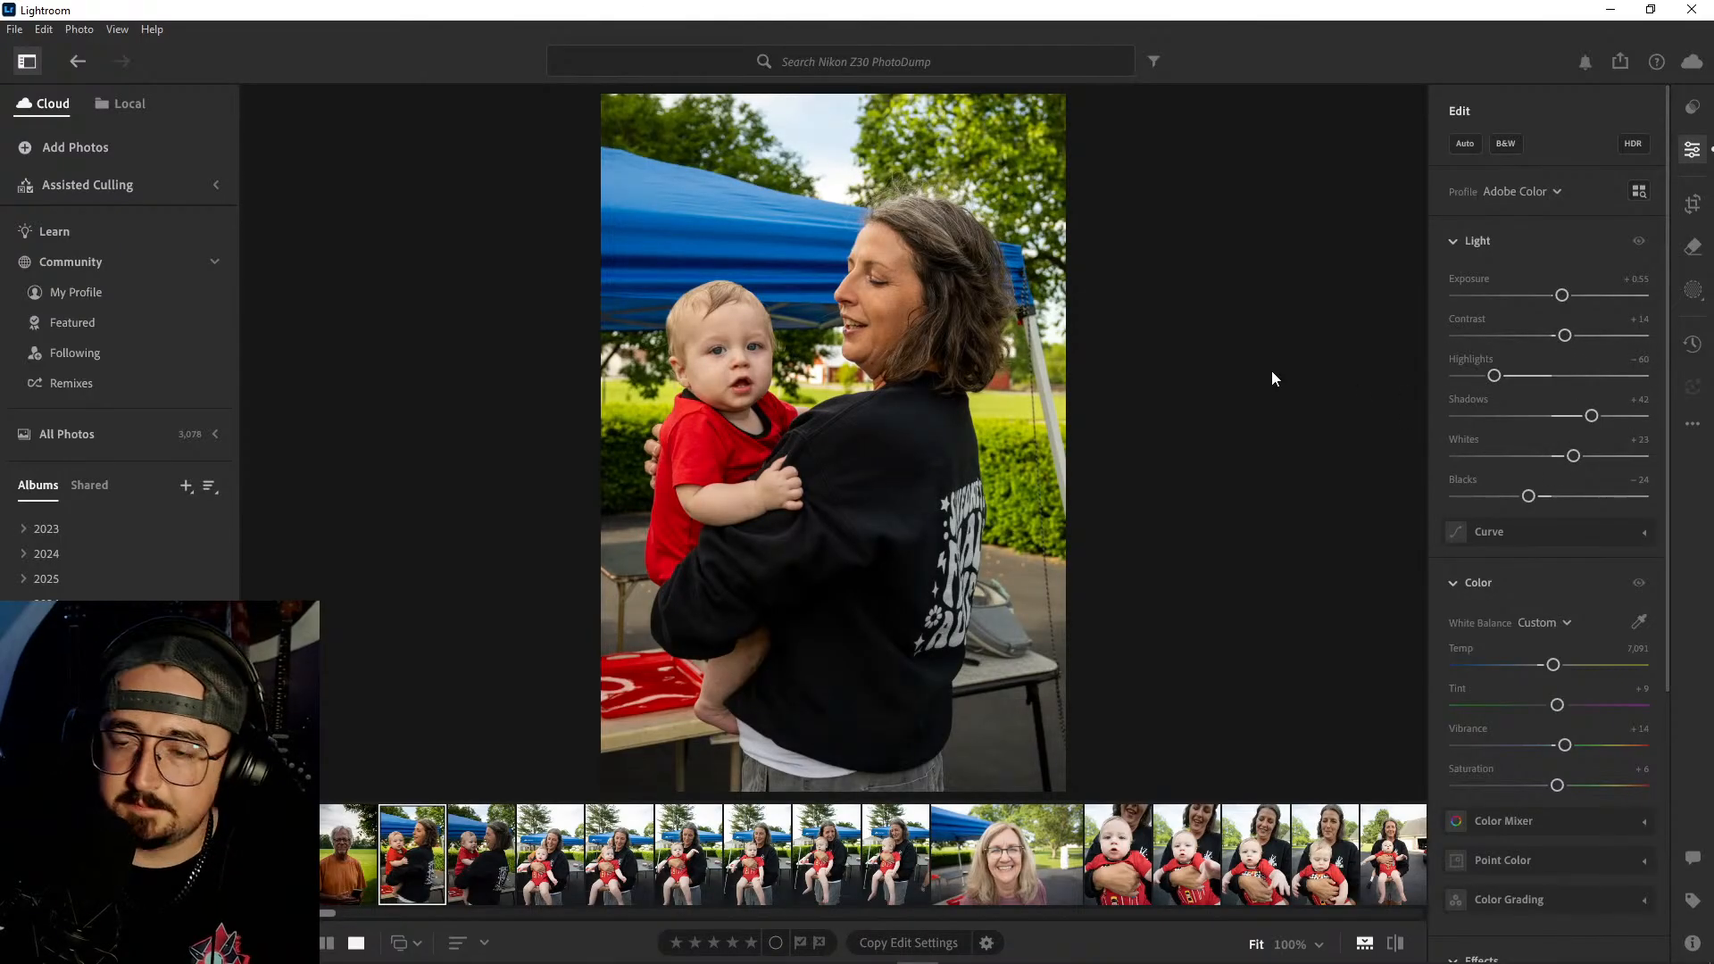
key(backslash)
key(backslash)
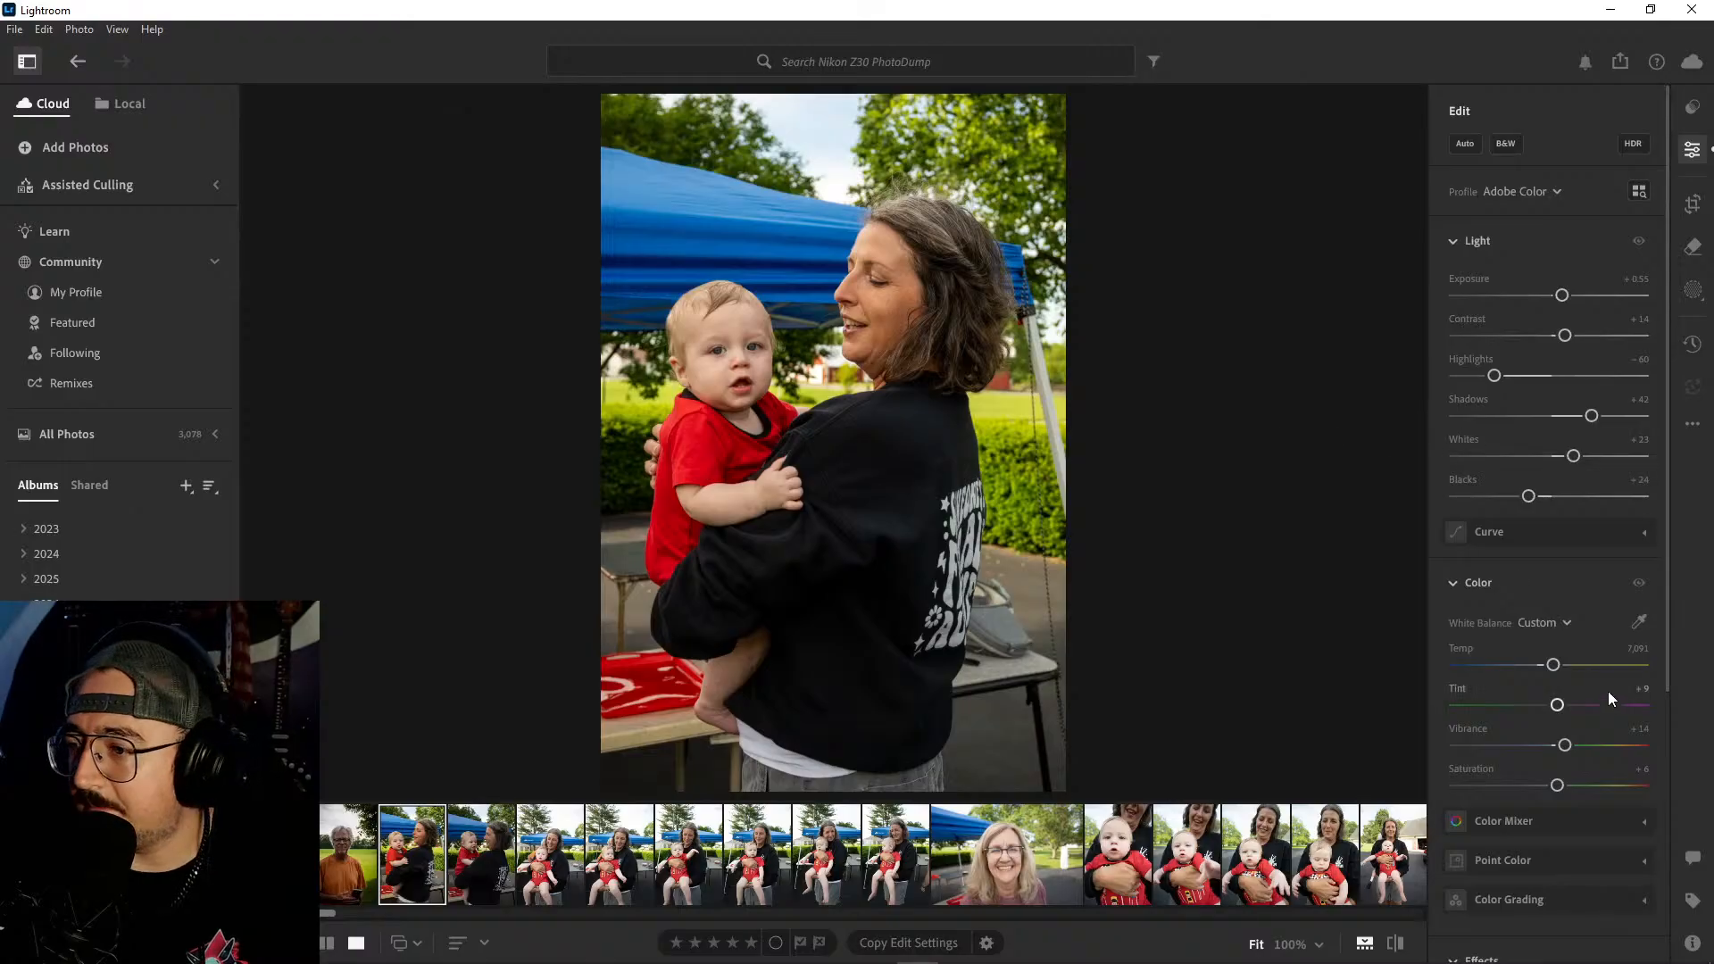
- Warm the photo's temperature to 7,278, add a −20 vignette, and compare the result with the unedited version
drag(1554, 666, 1558, 667)
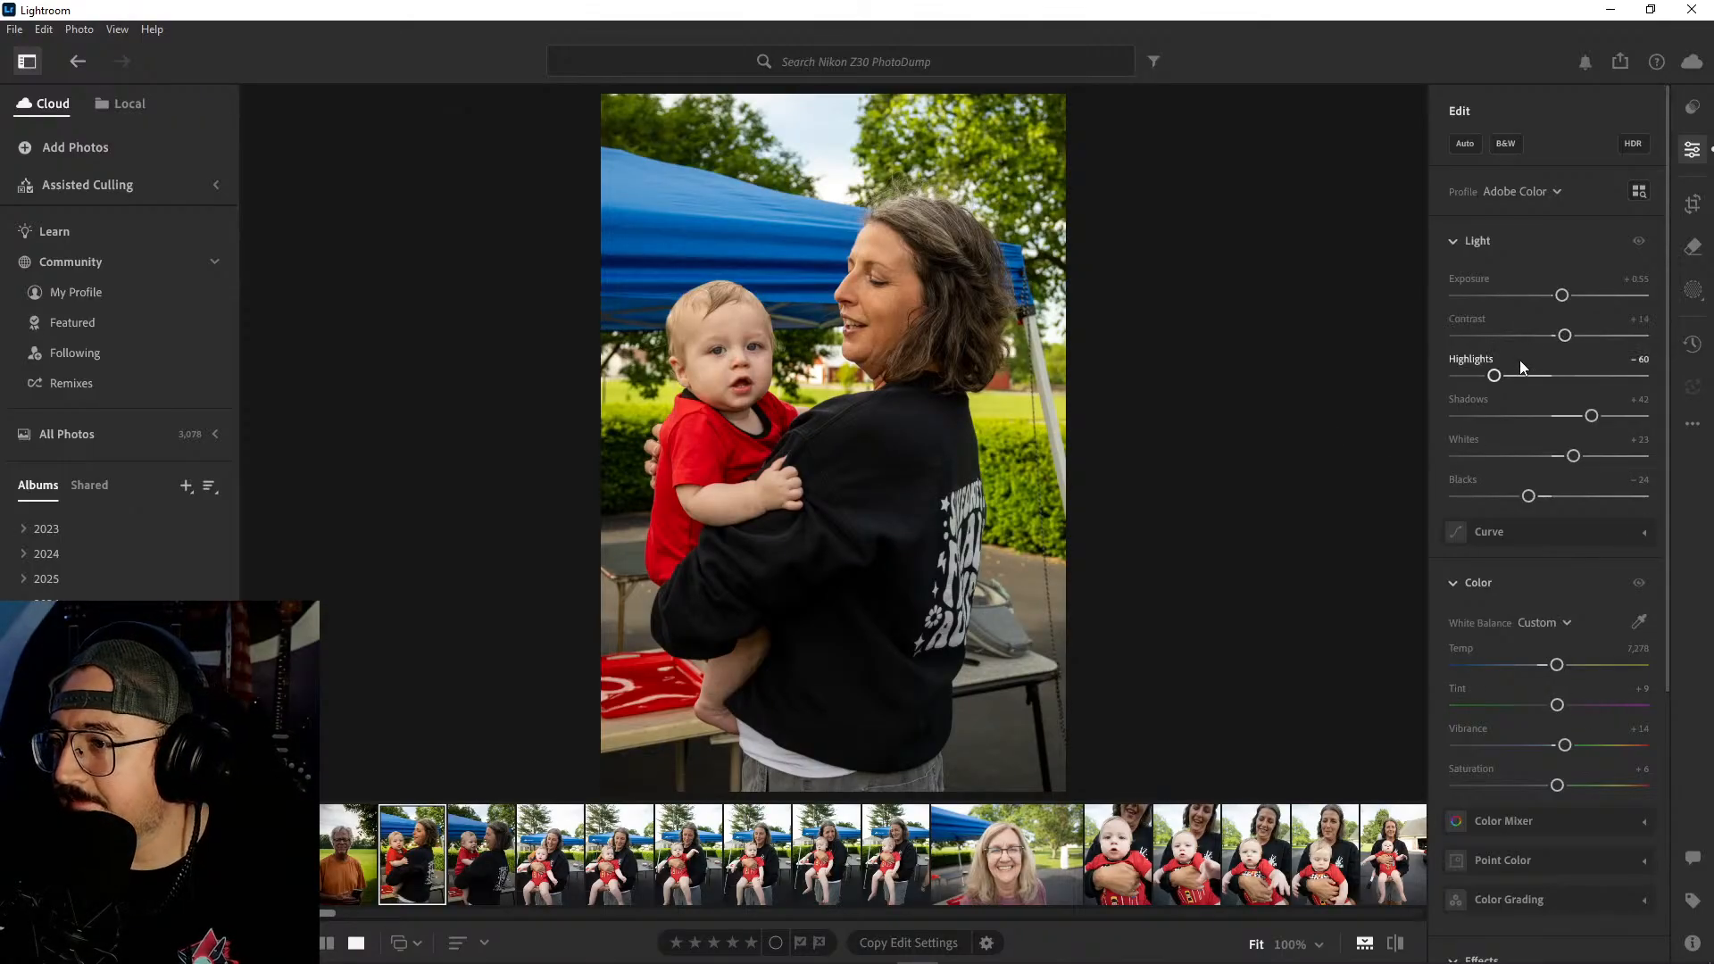
scroll(1561, 438, down, 5)
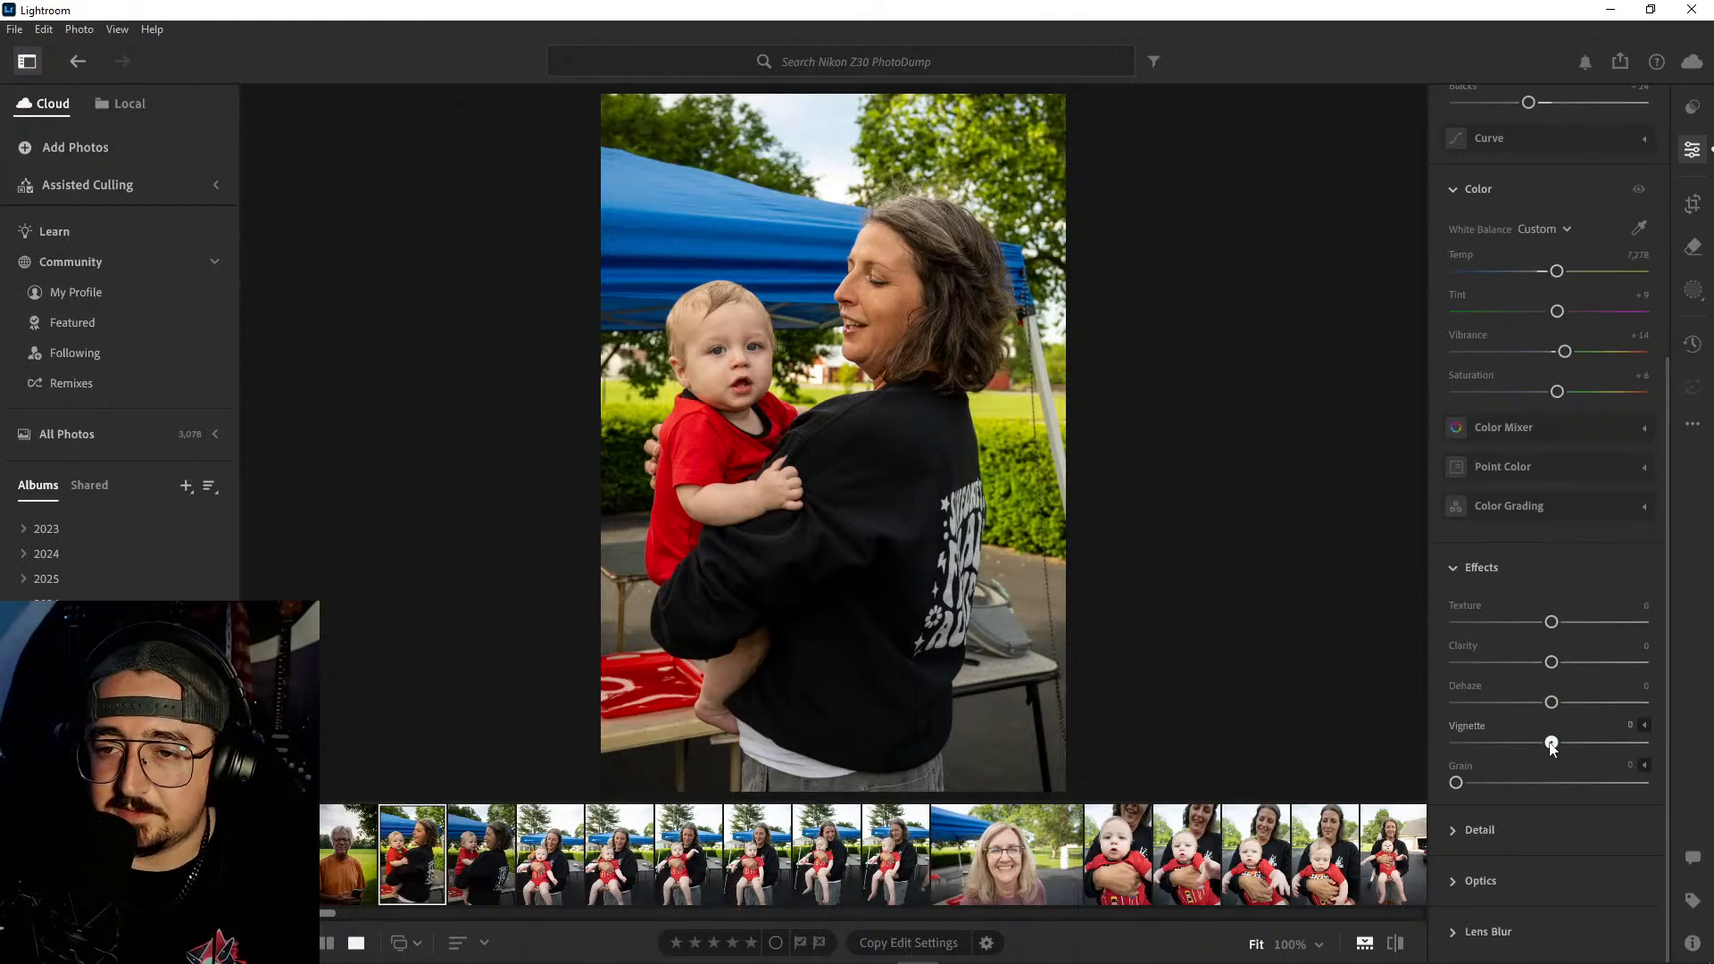
drag(1552, 743, 1532, 745)
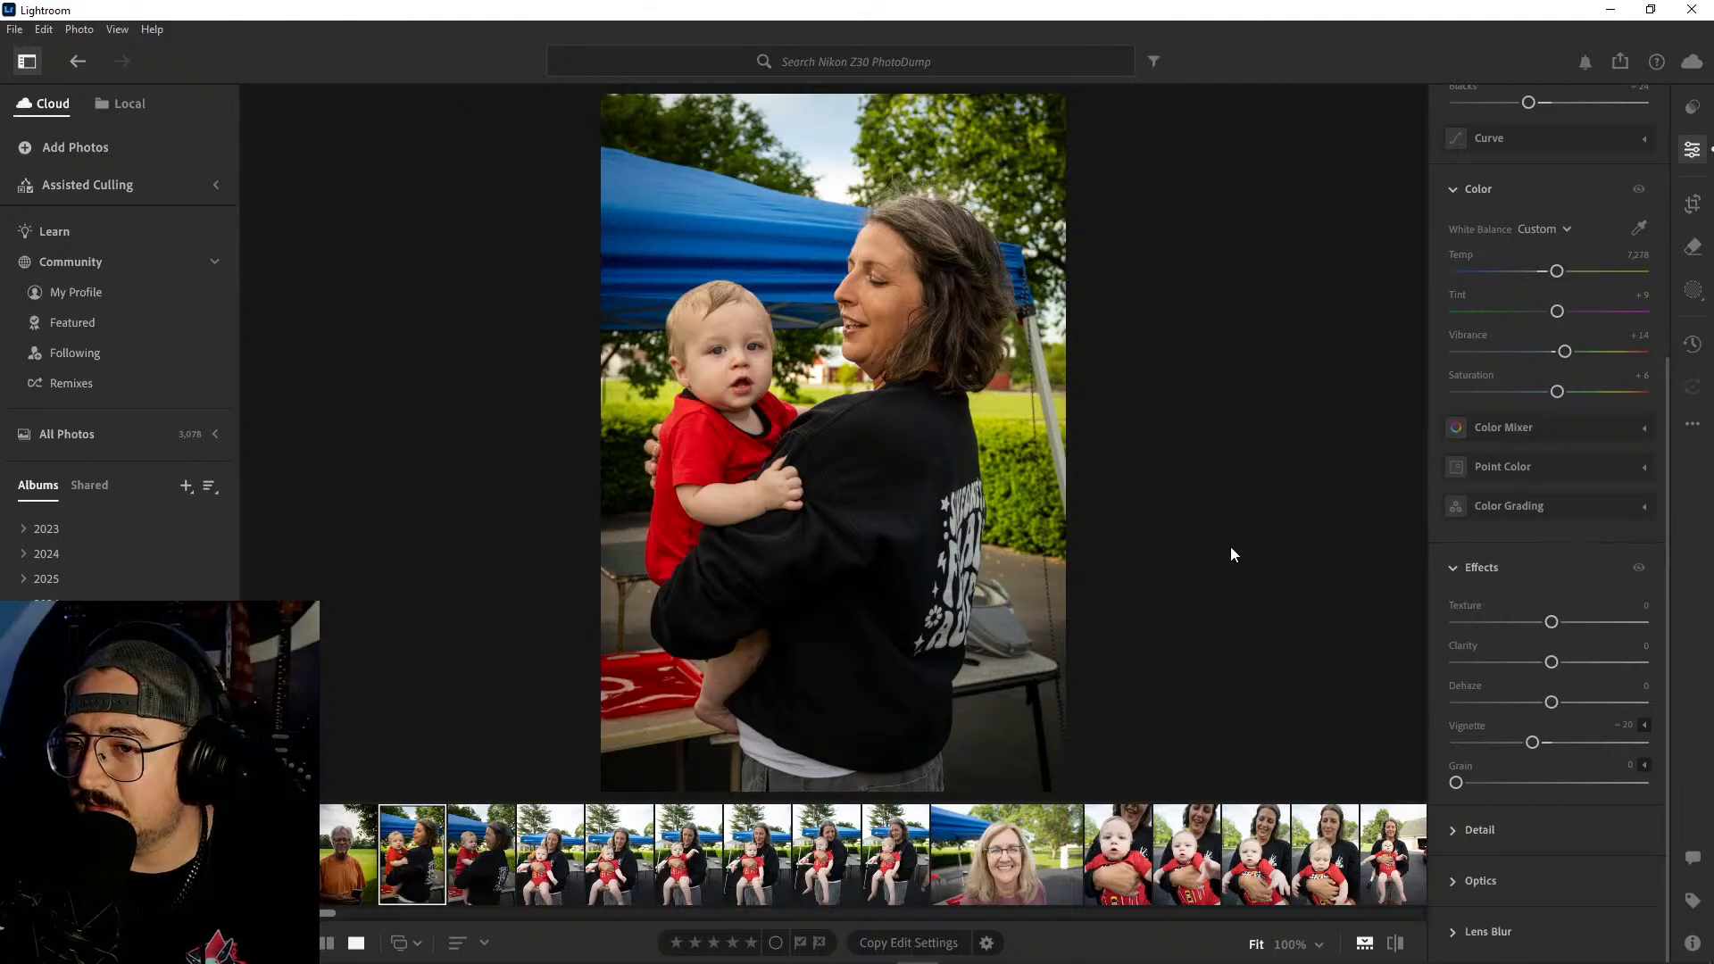
key(backslash)
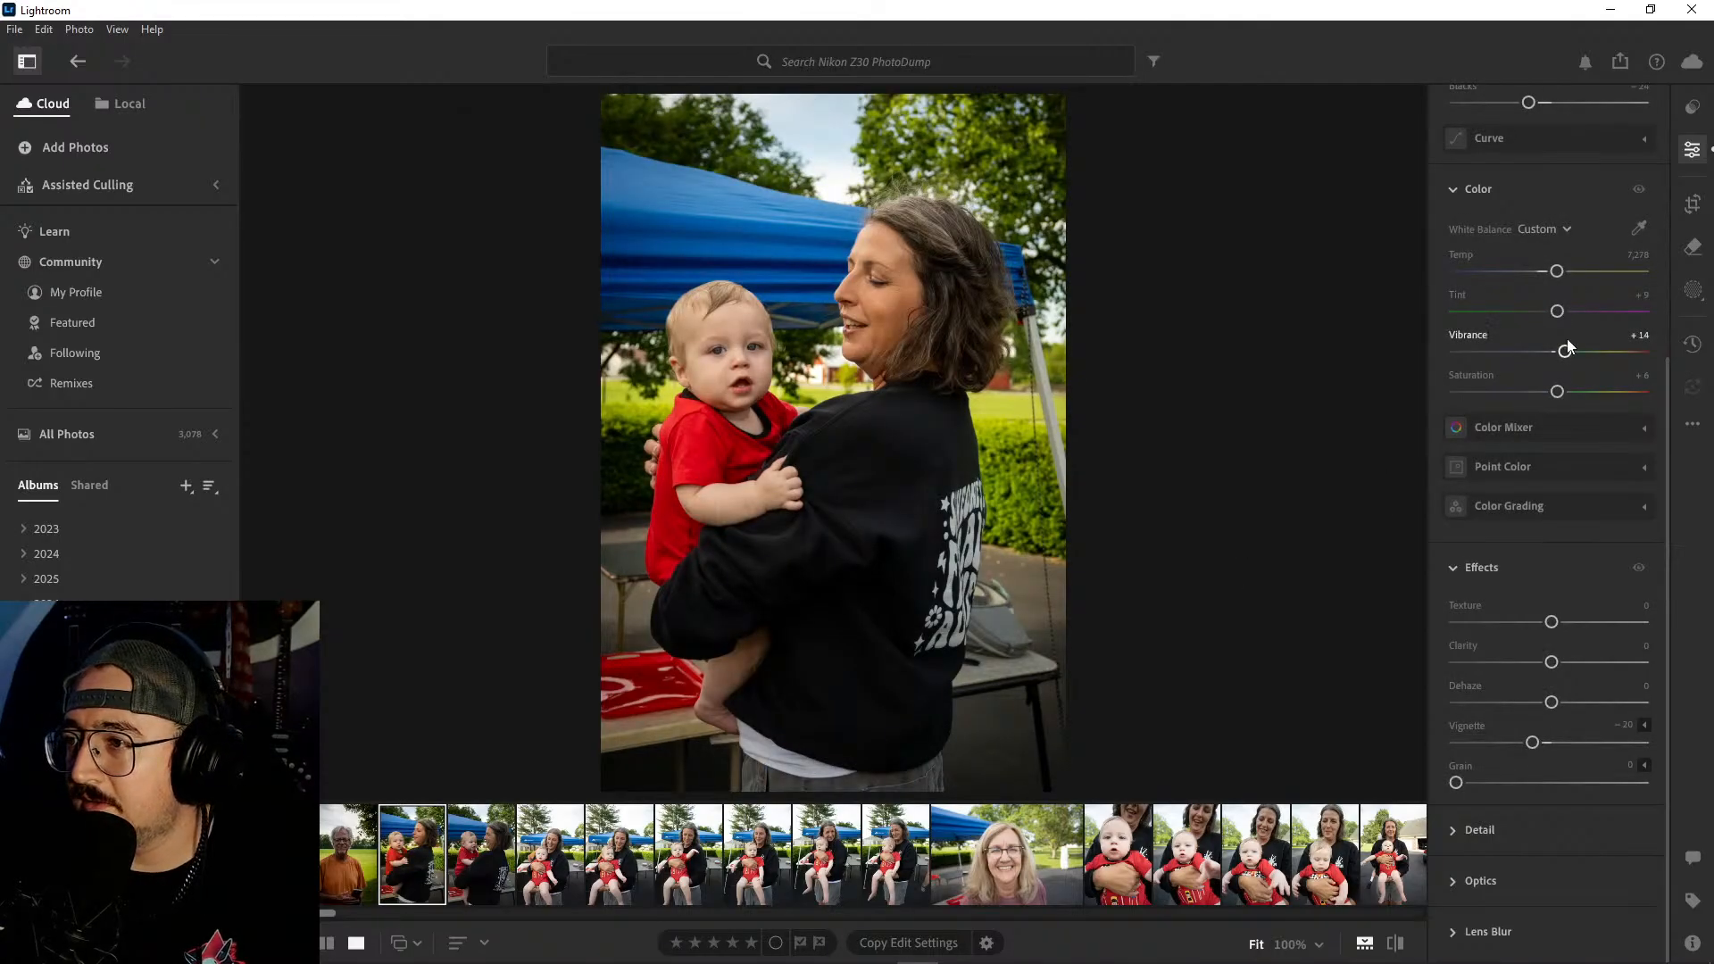
- Preview the woman-and-baby photo in black and white and return it to color
scroll(1567, 338, up, 5)
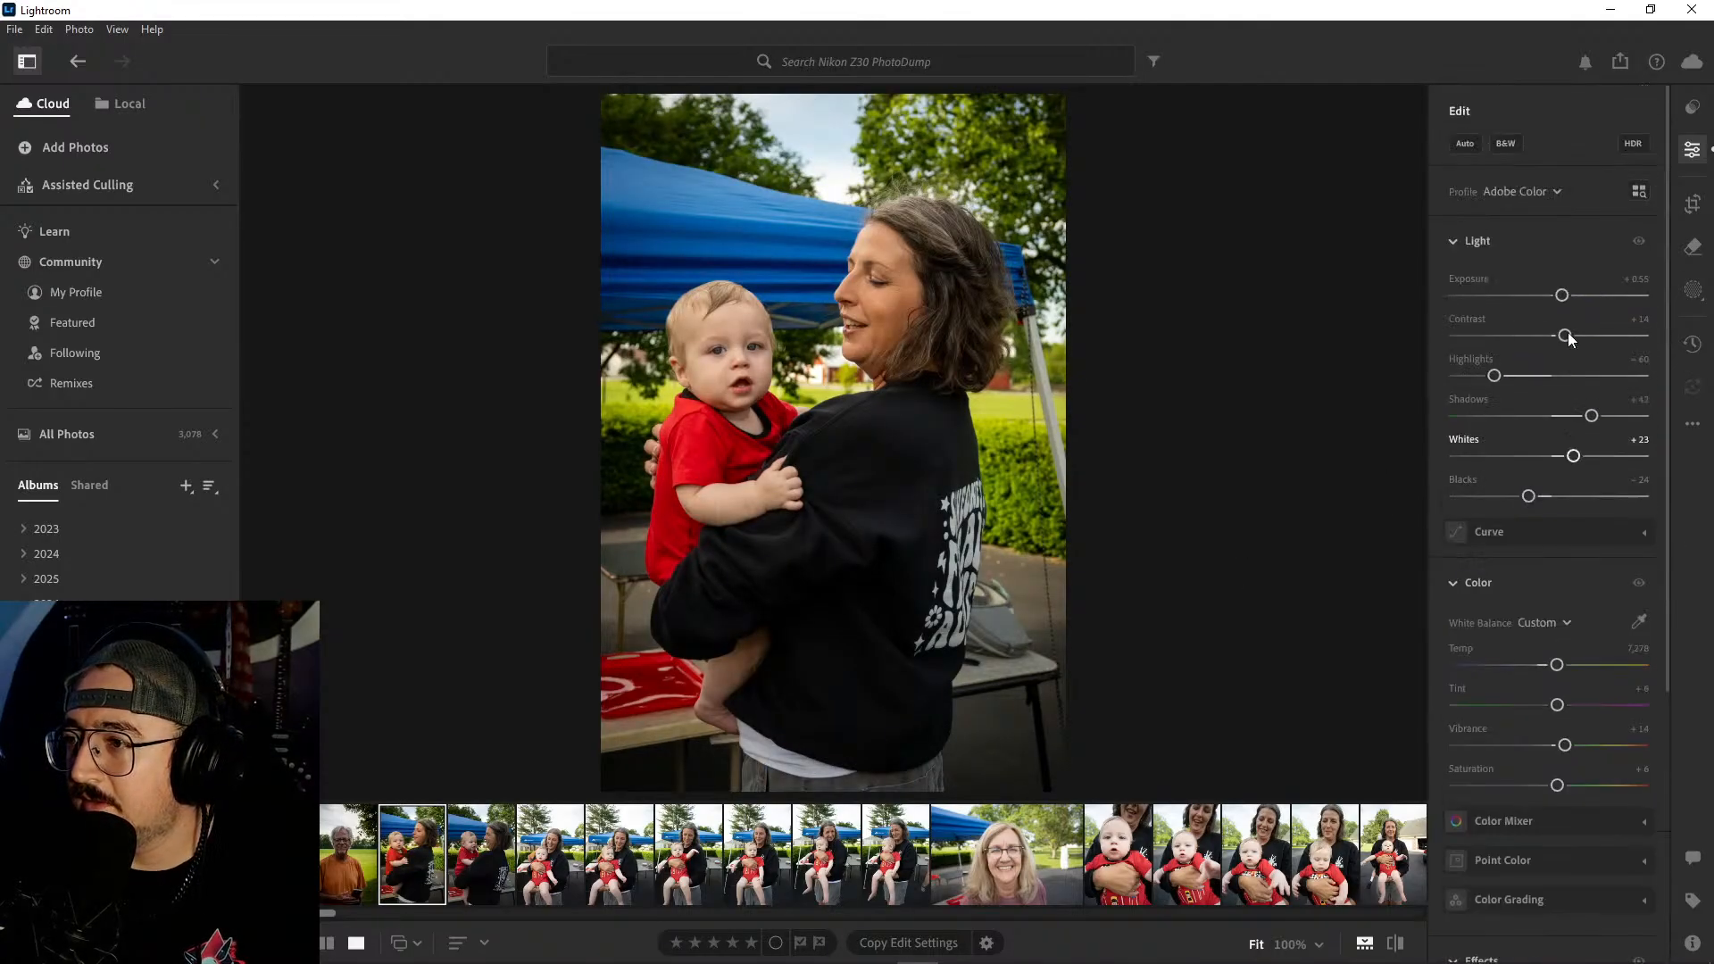
click(1513, 142)
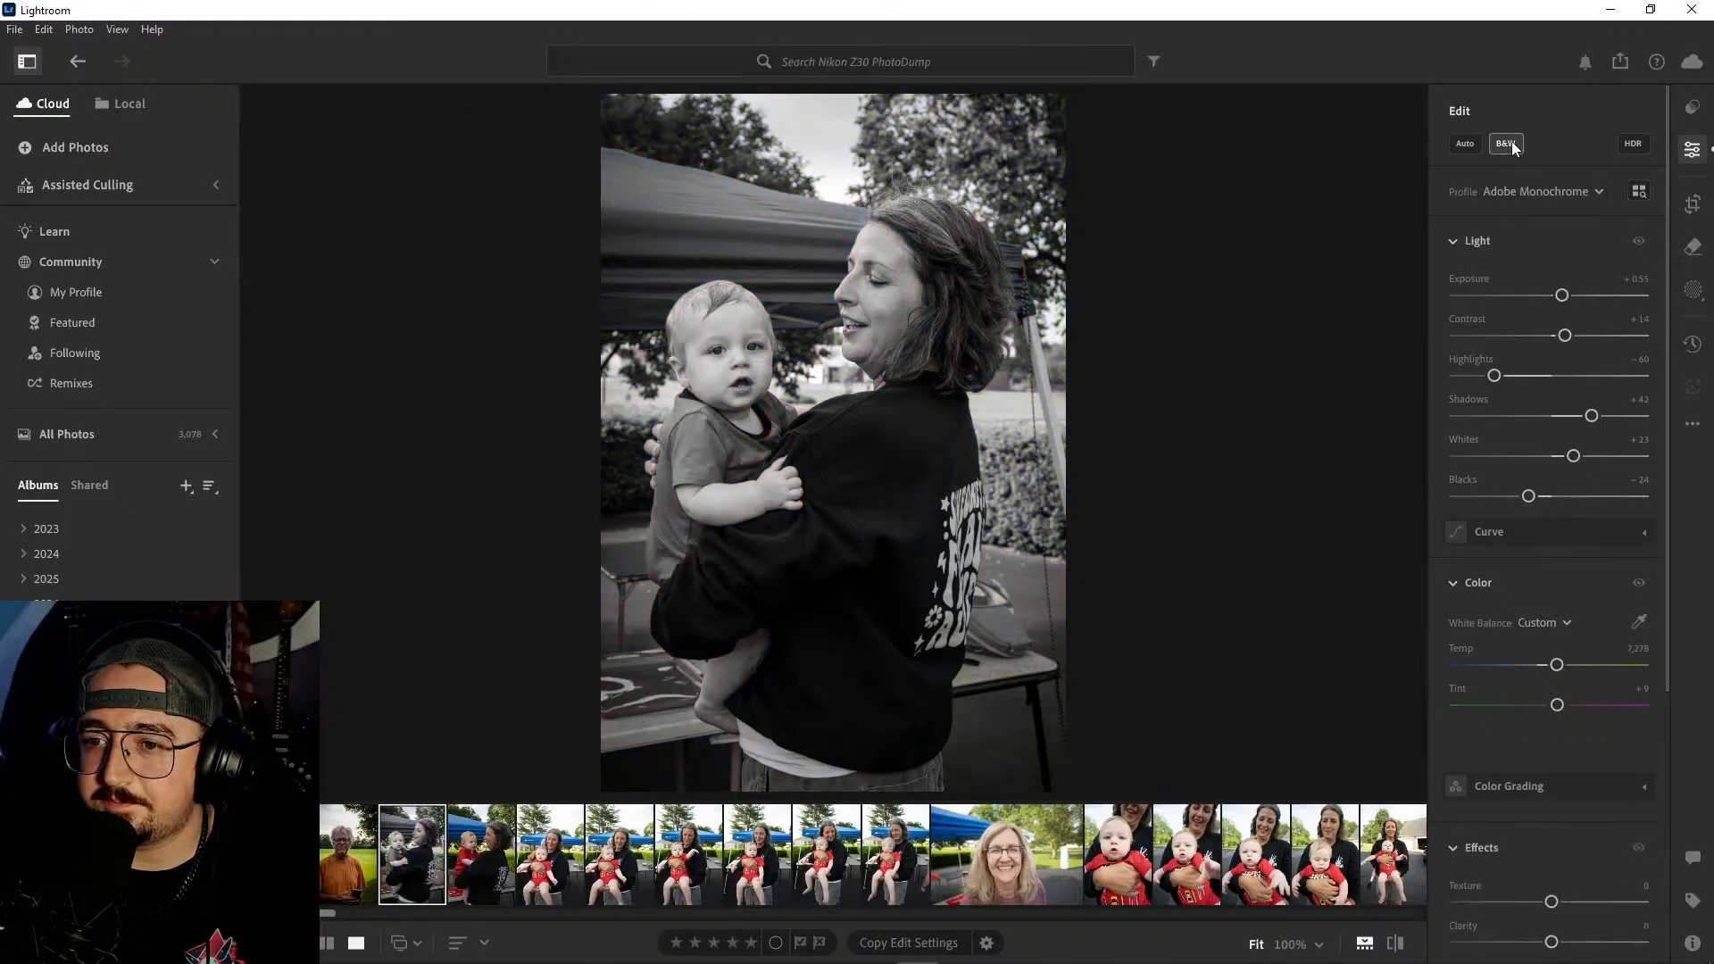
click(1513, 144)
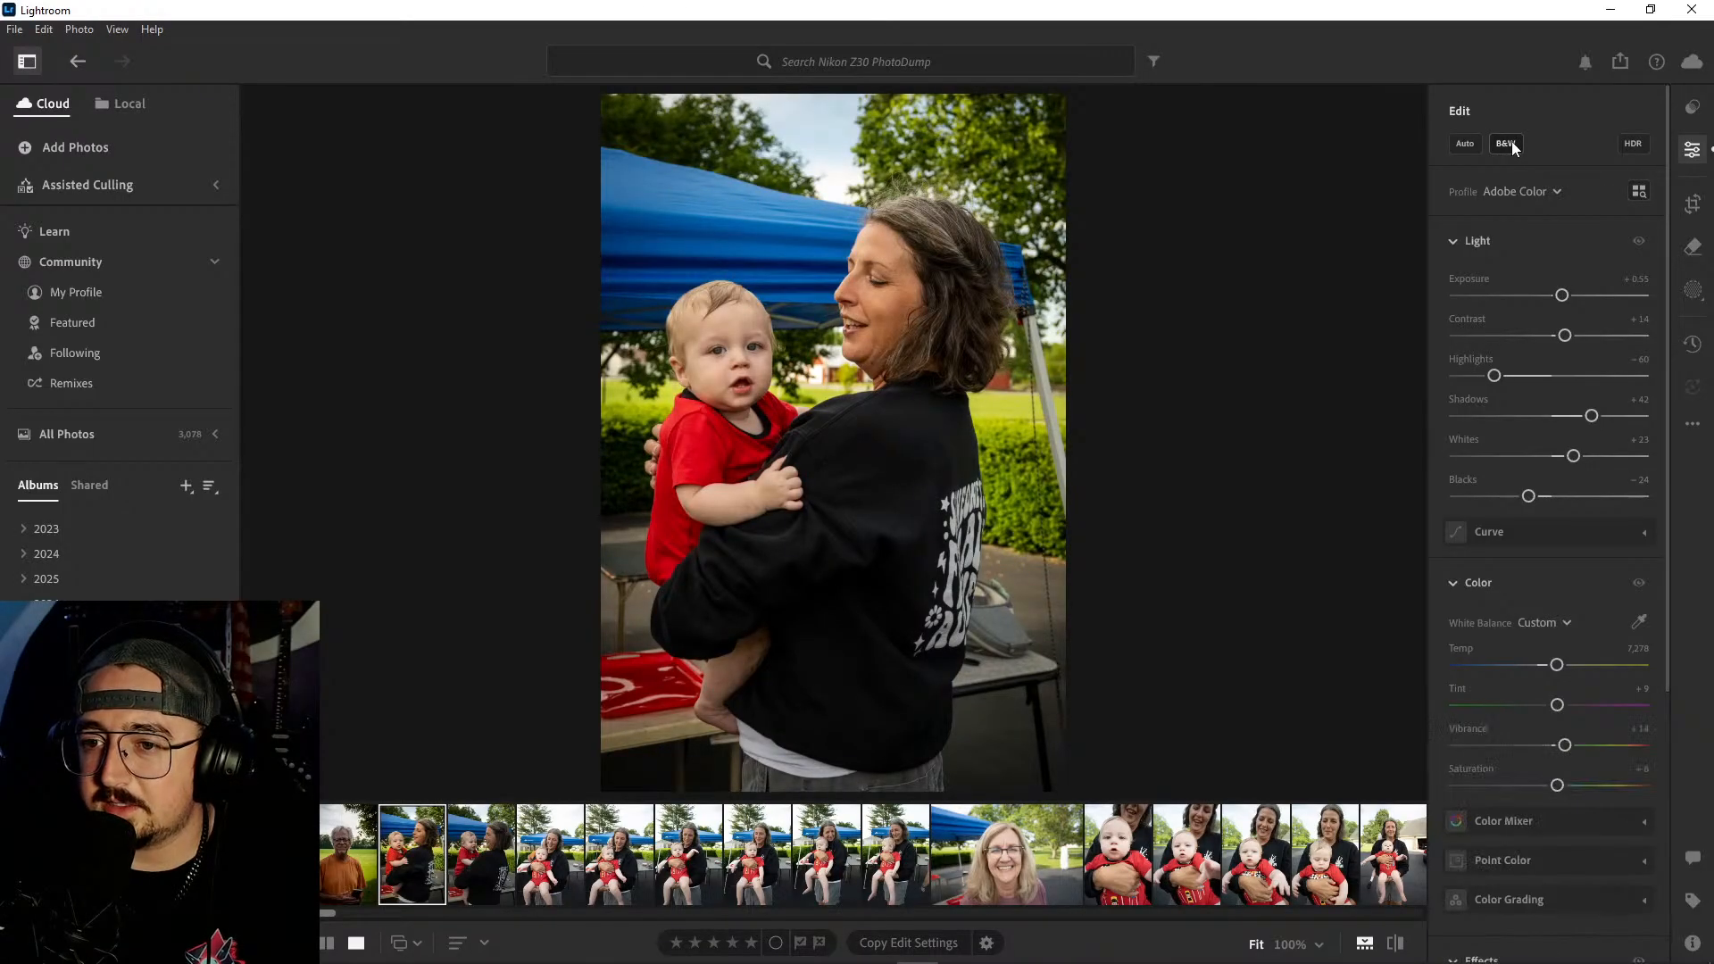
click(1513, 144)
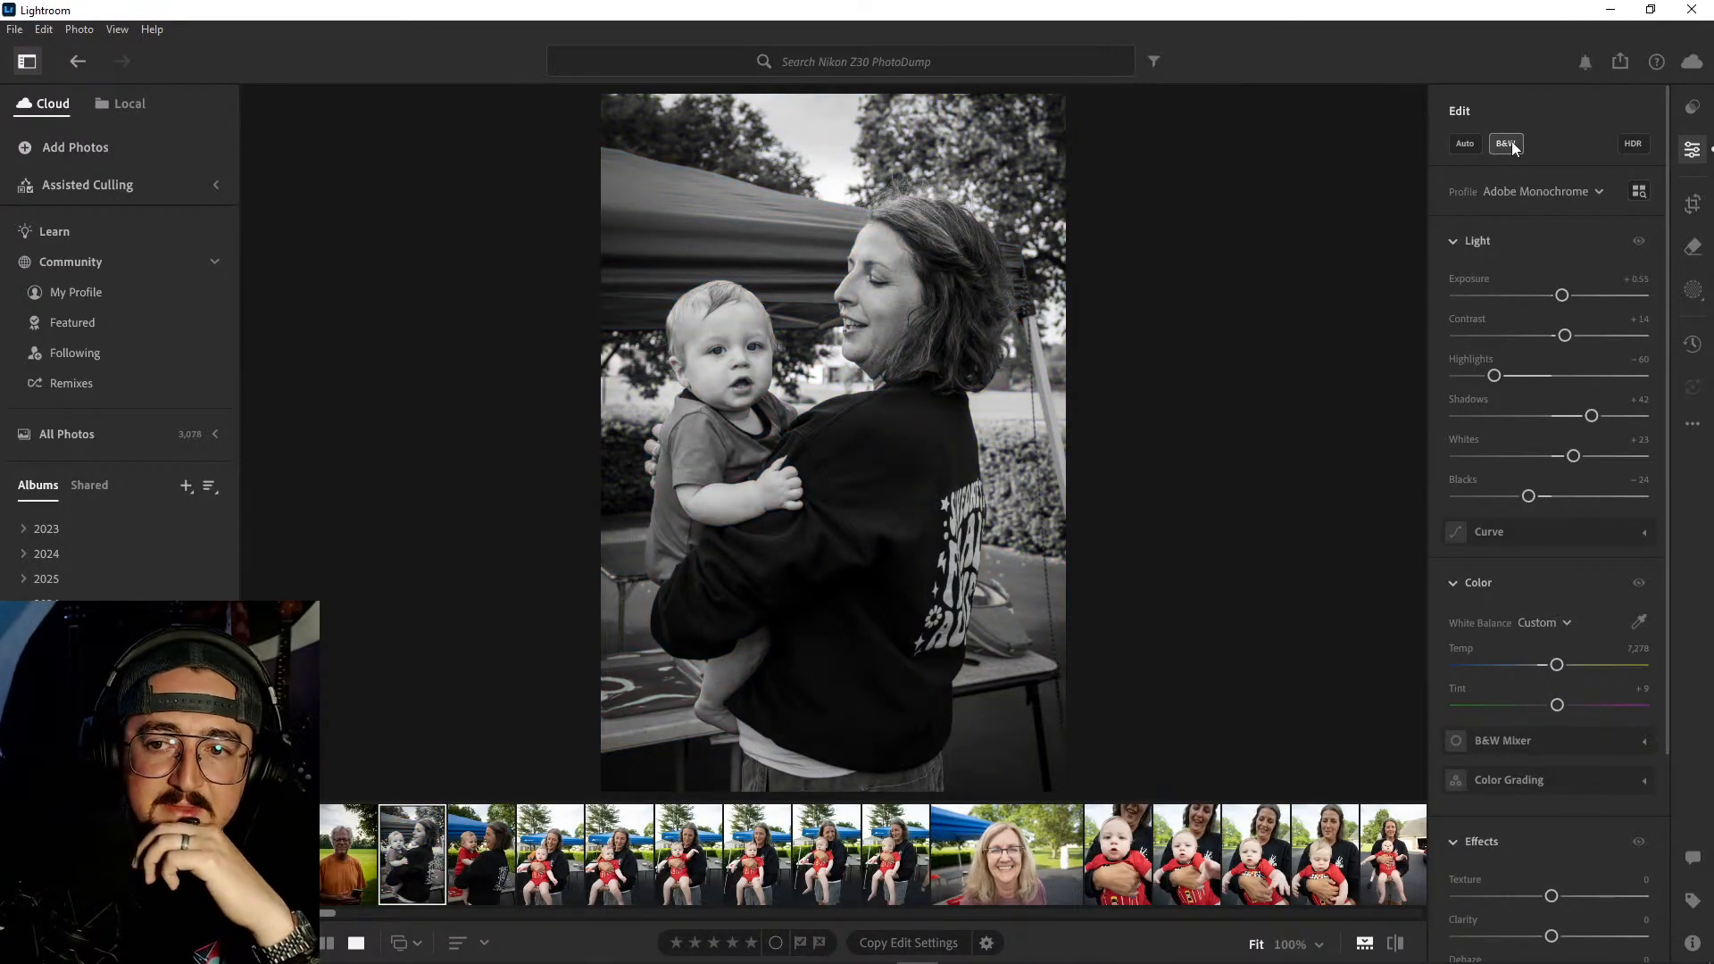
click(1512, 144)
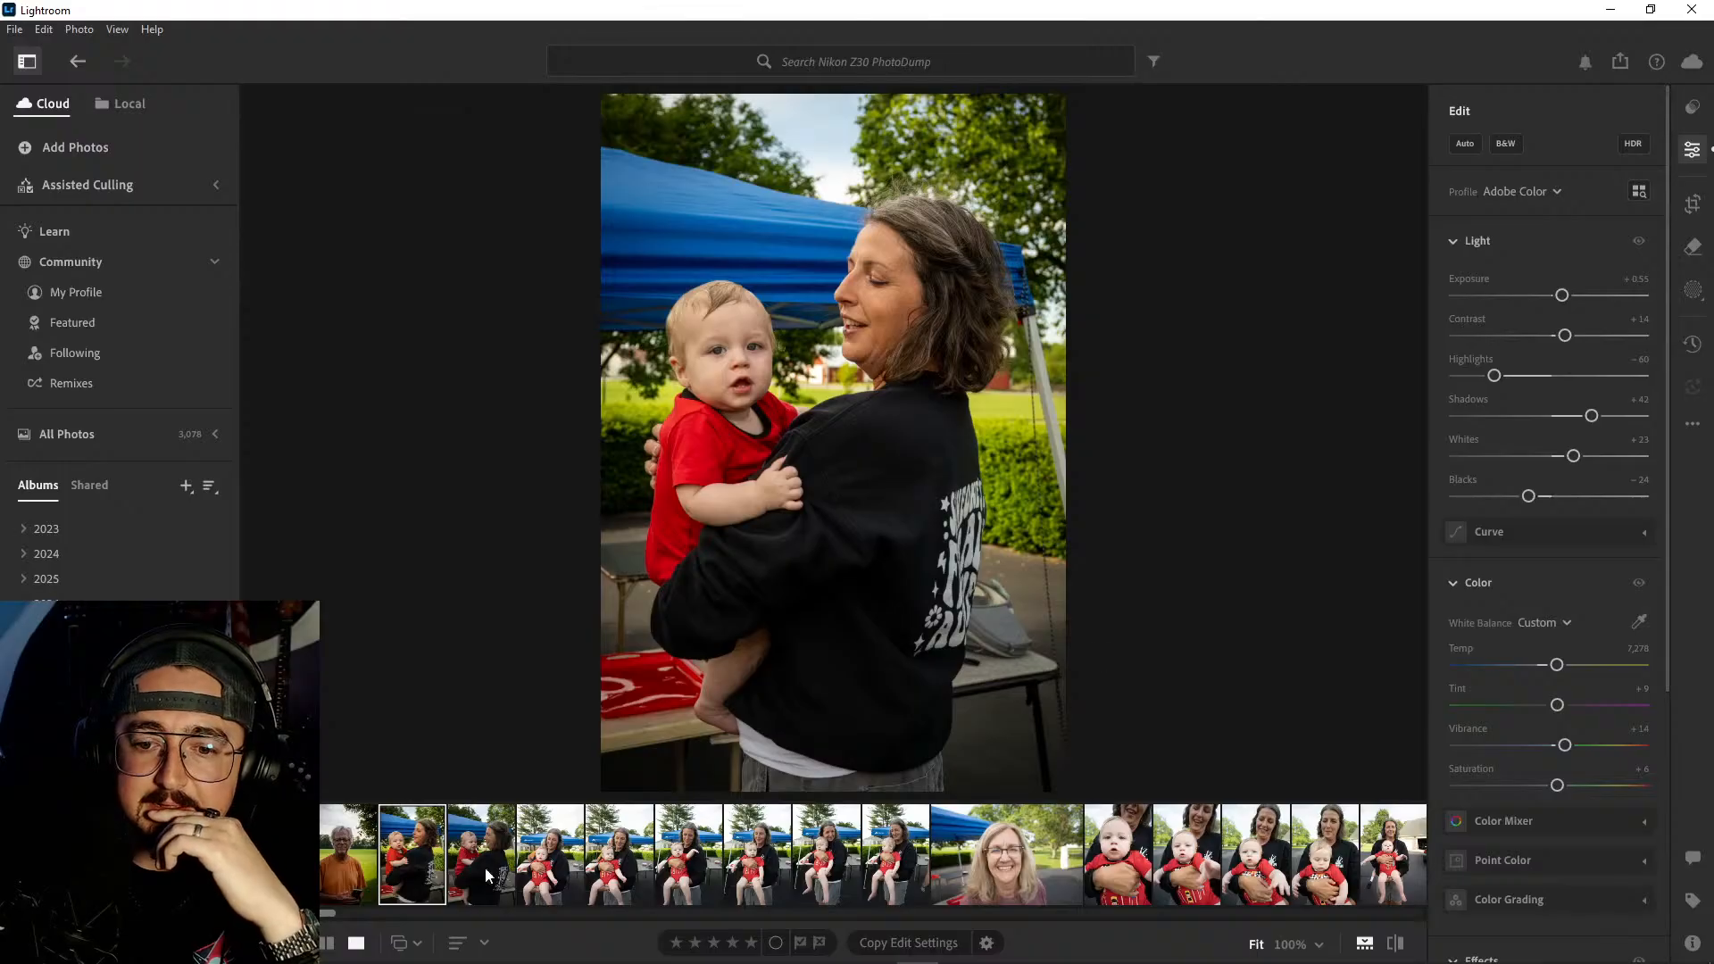
- Duplicate the edited woman-and-baby photo and bring up the copy beside the original in the photo sequence
right_click(411, 839)
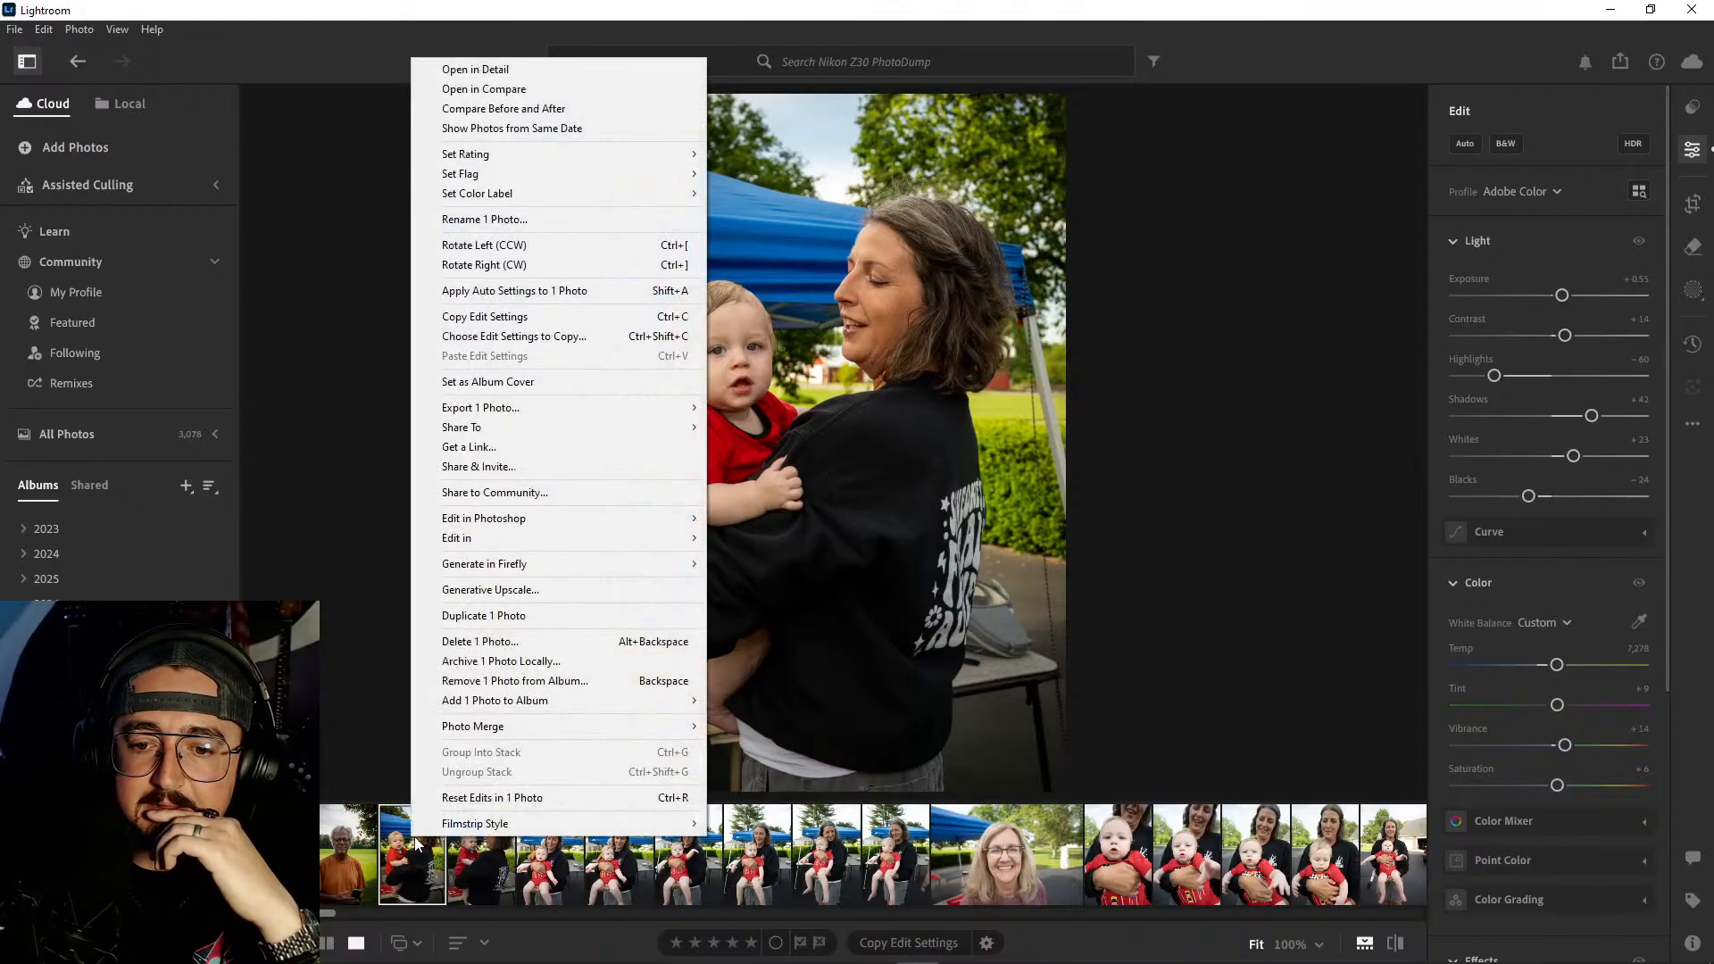
click(512, 623)
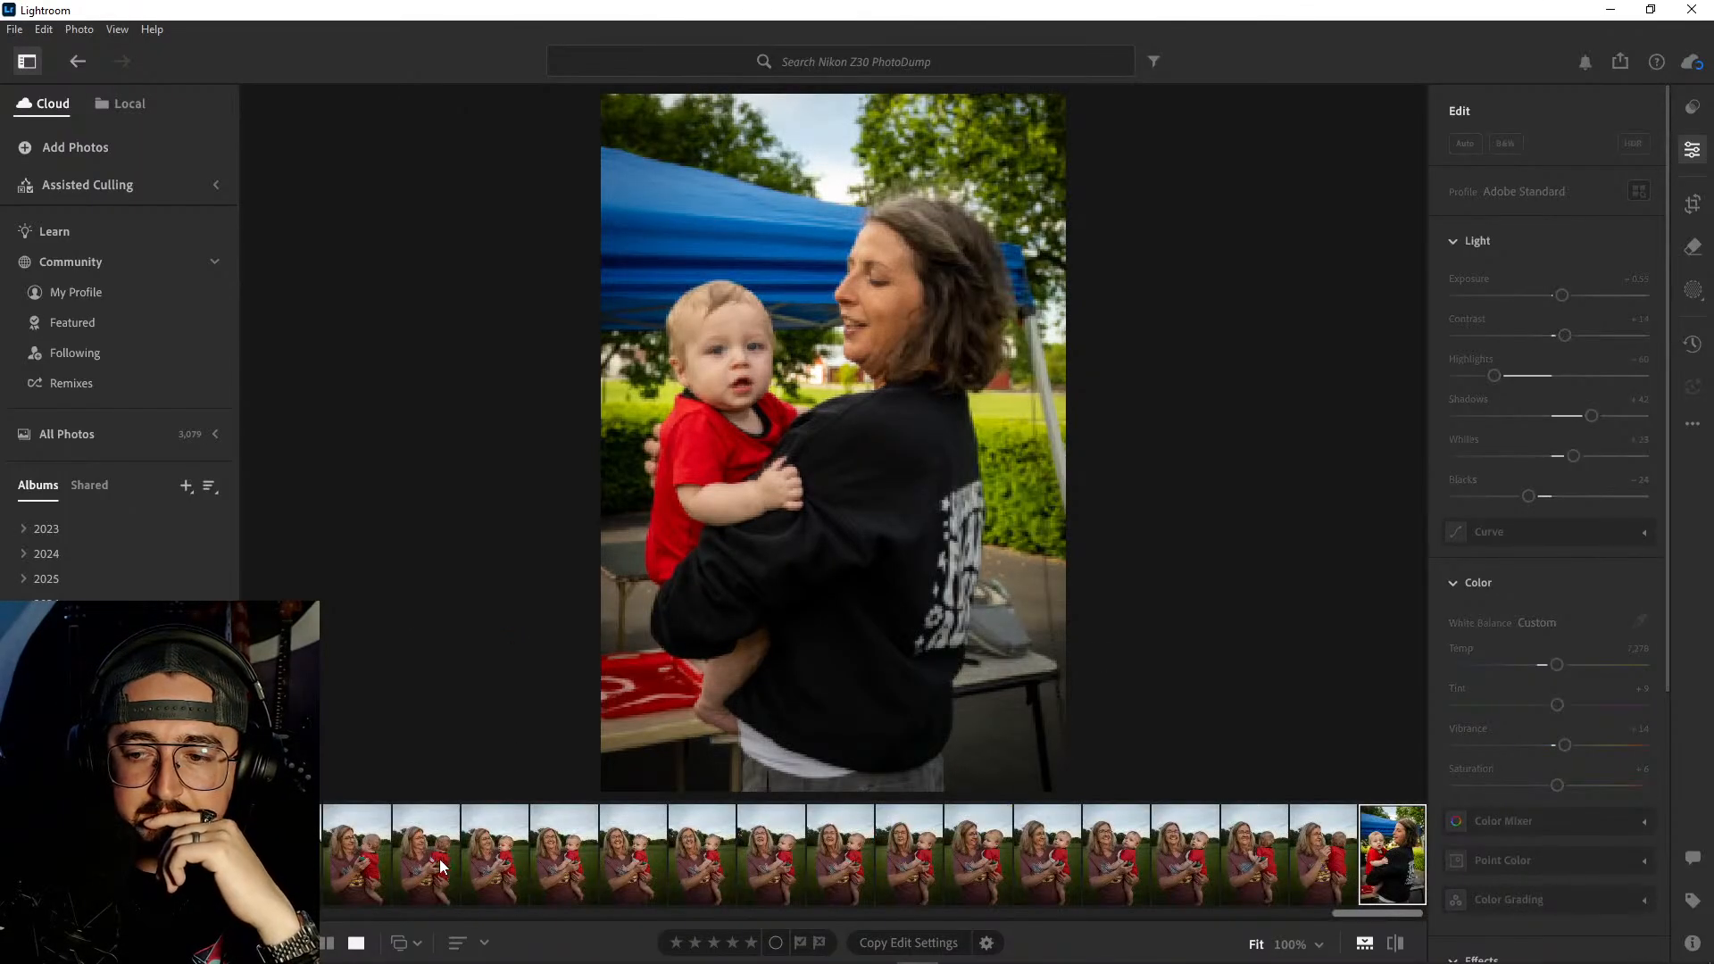
mouse_move(1398, 849)
mouse_down()
mouse_move(681, 825)
mouse_move(330, 844)
mouse_move(446, 852)
mouse_up()
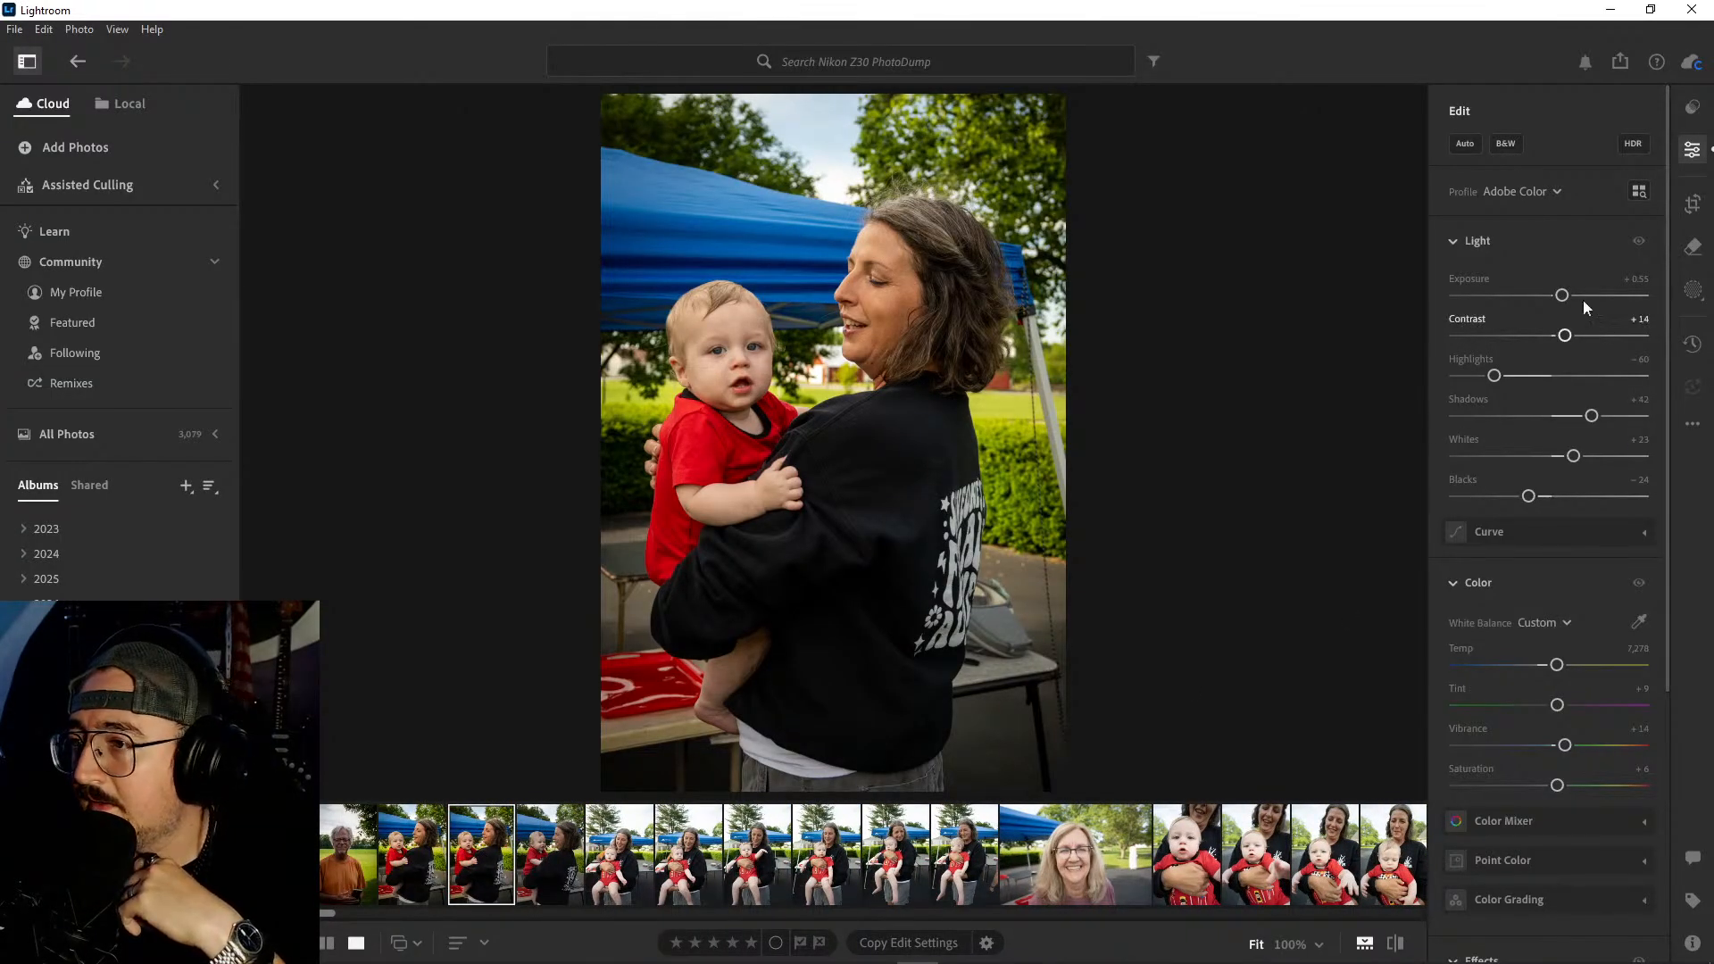
- Convert the duplicate to black and white with Contrast +29, Exposure +0.41 and Whites +24
click(1515, 143)
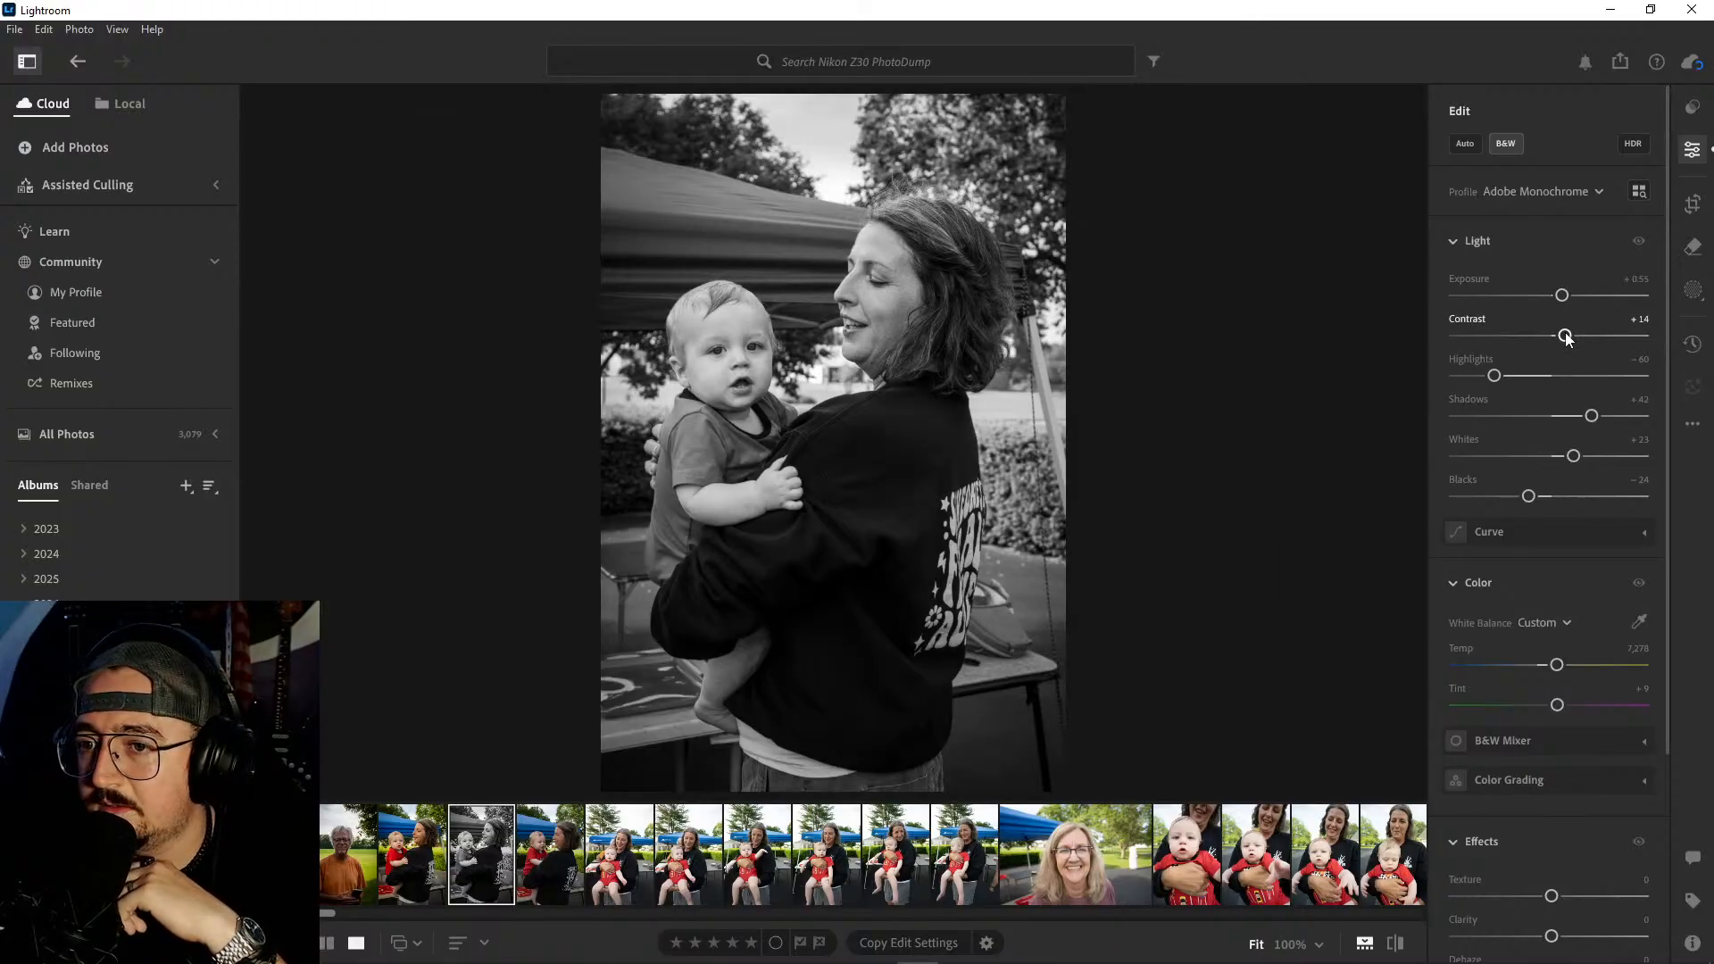
drag(1567, 337, 1562, 301)
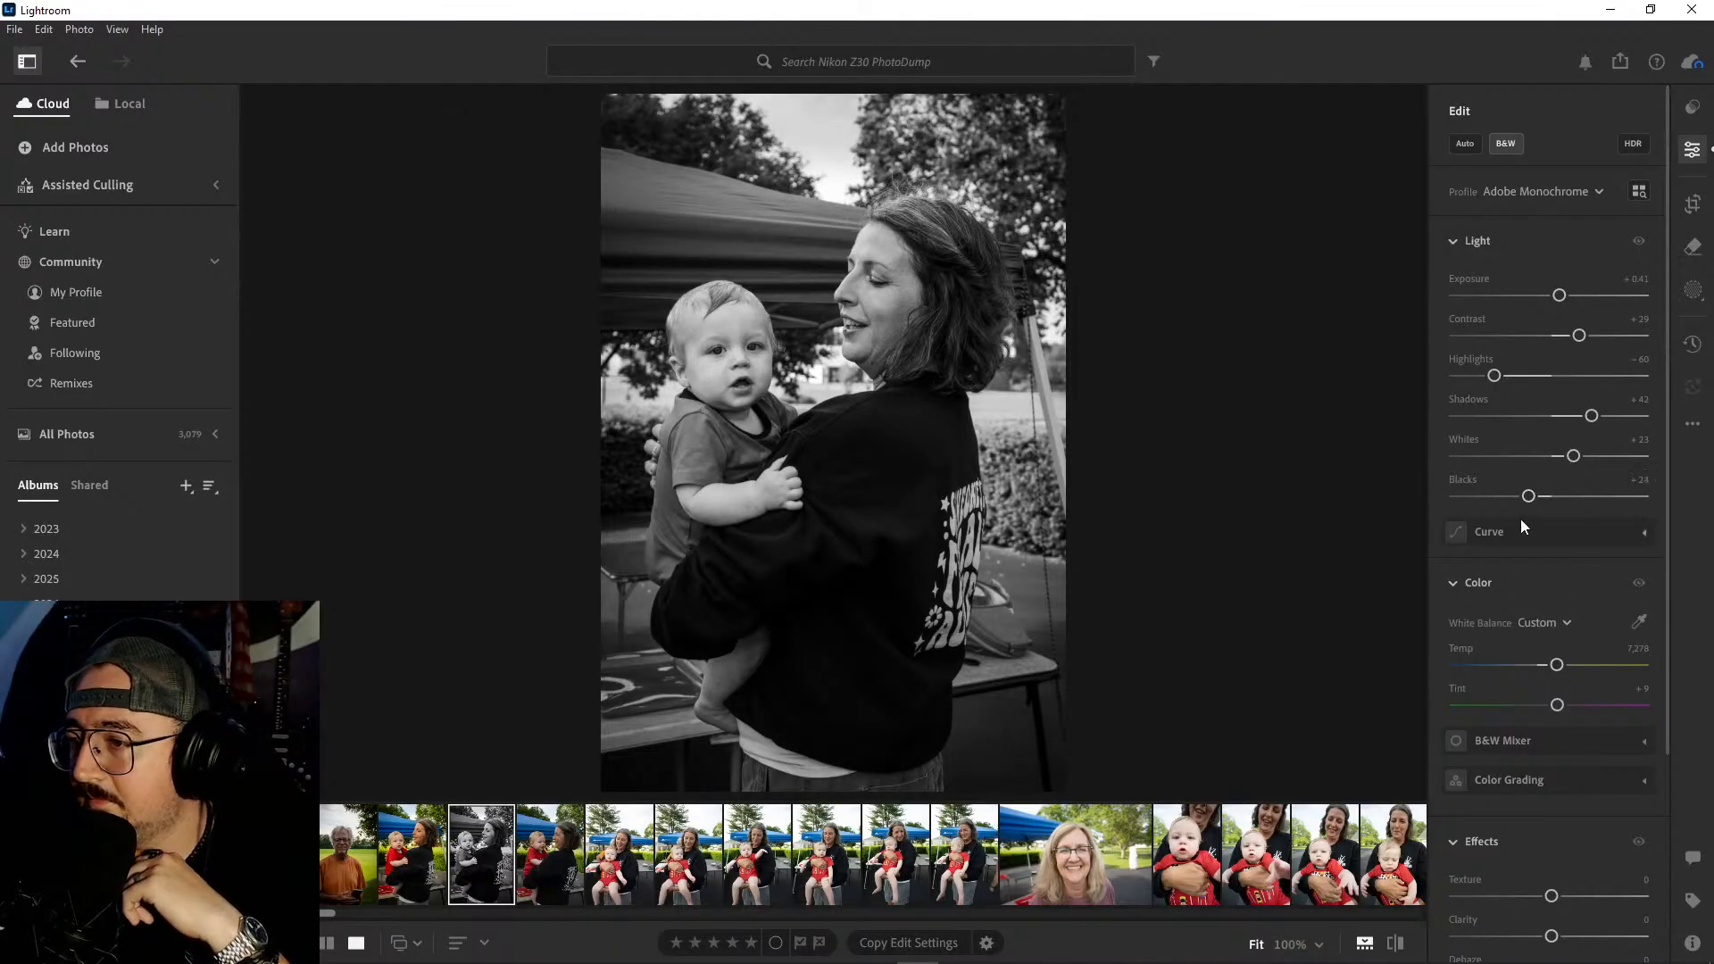
key(backslash)
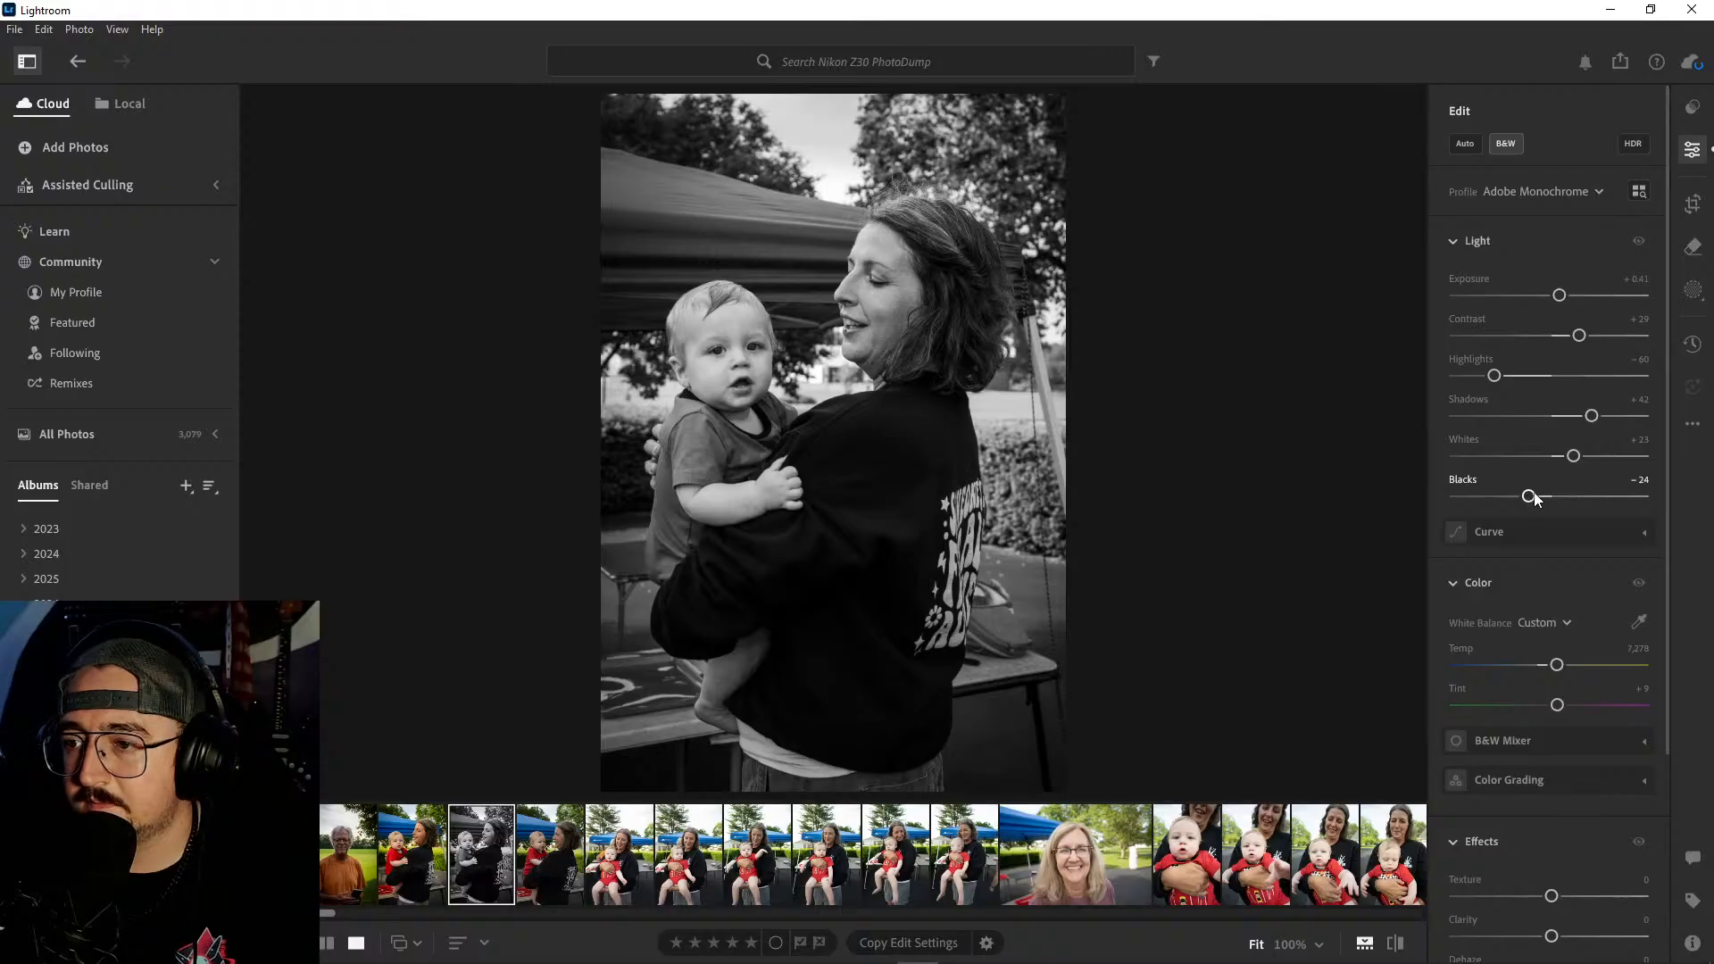
drag(1574, 456, 1574, 457)
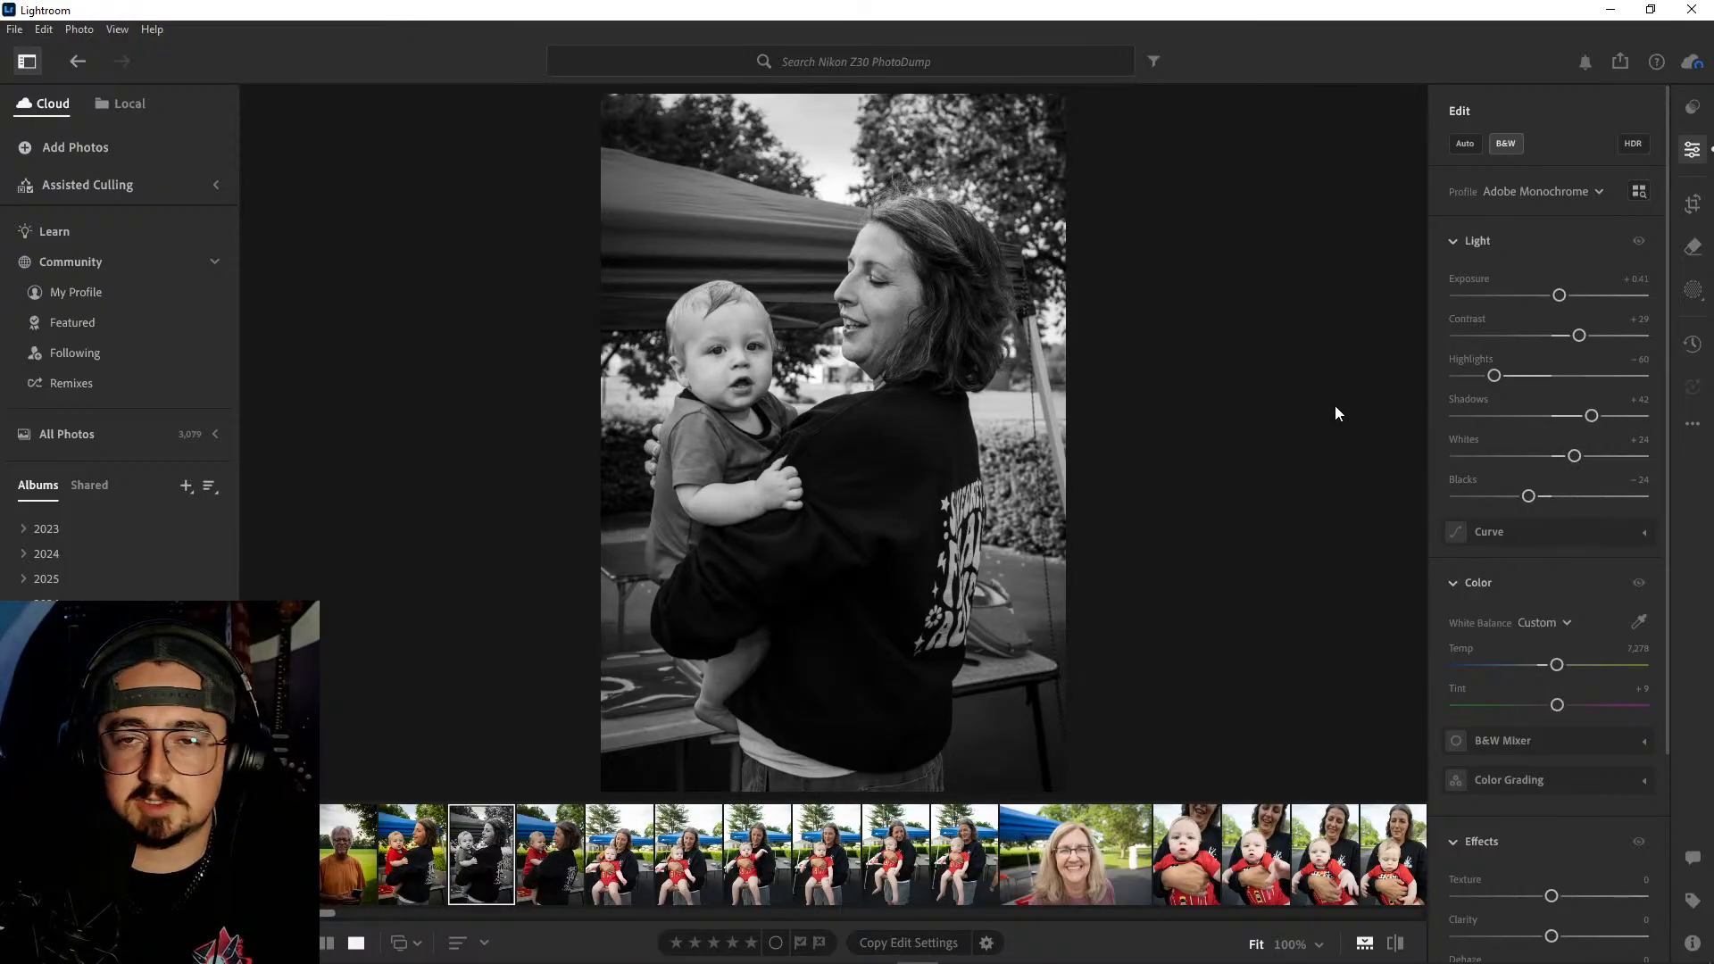
- Compare the color original, with and without black and white, against the adjusted black-and-white copy
click(405, 853)
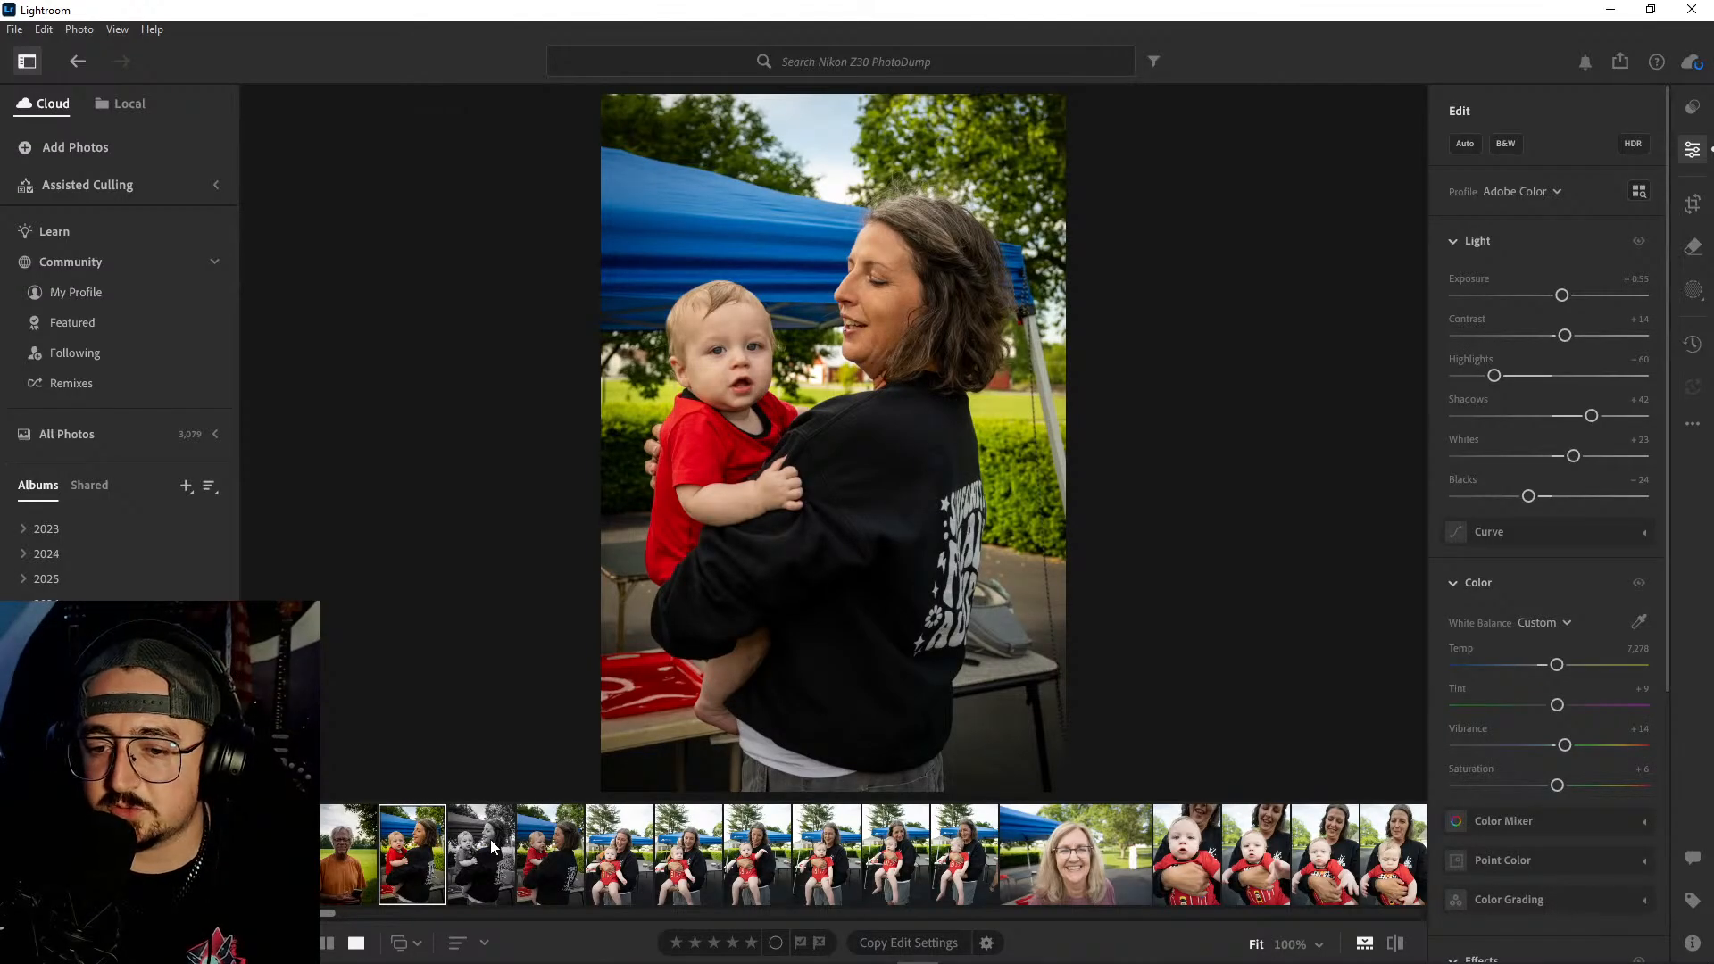
click(1510, 148)
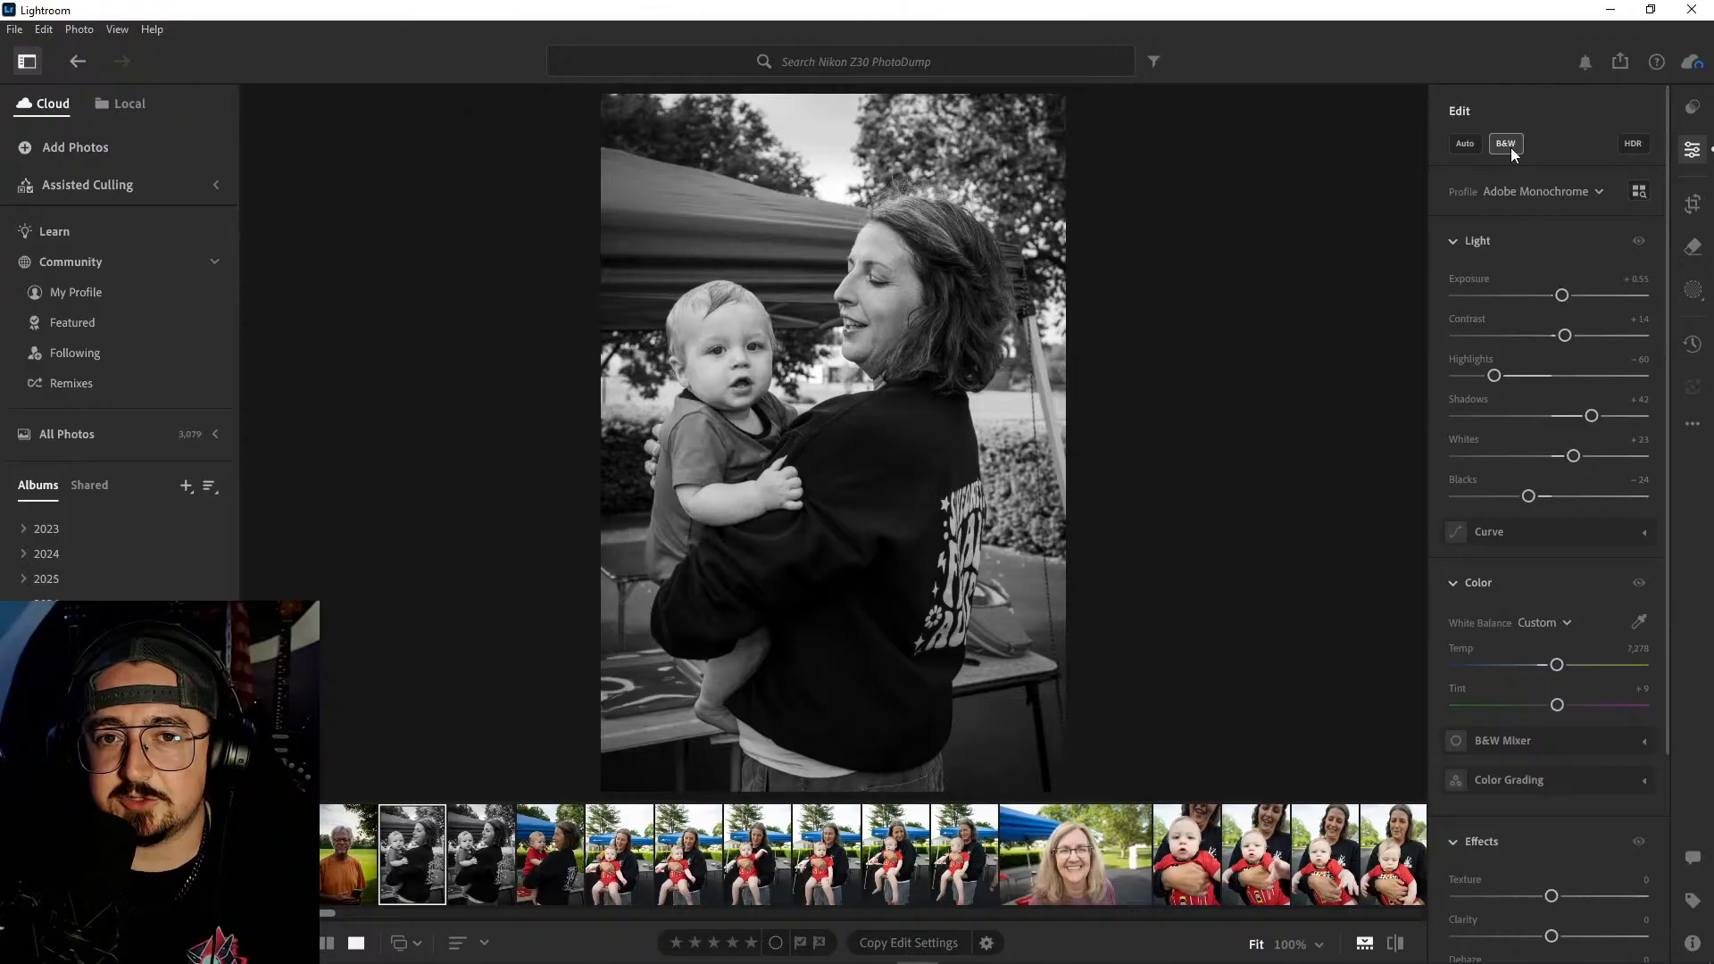
click(1511, 148)
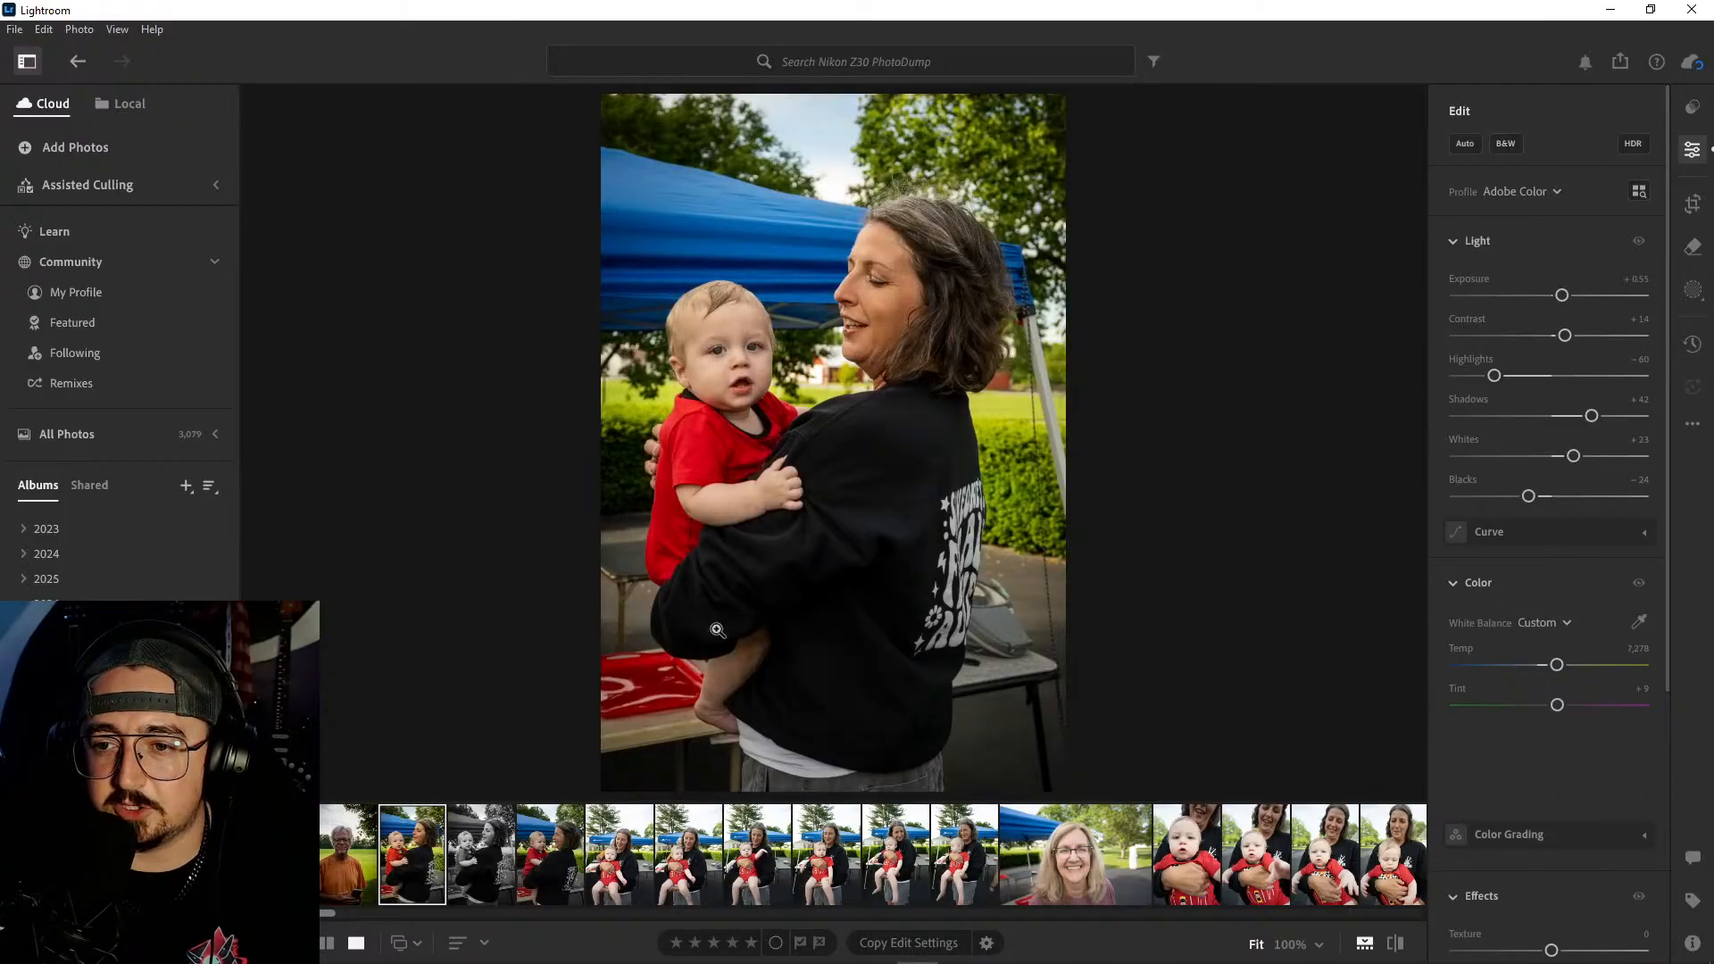
click(484, 865)
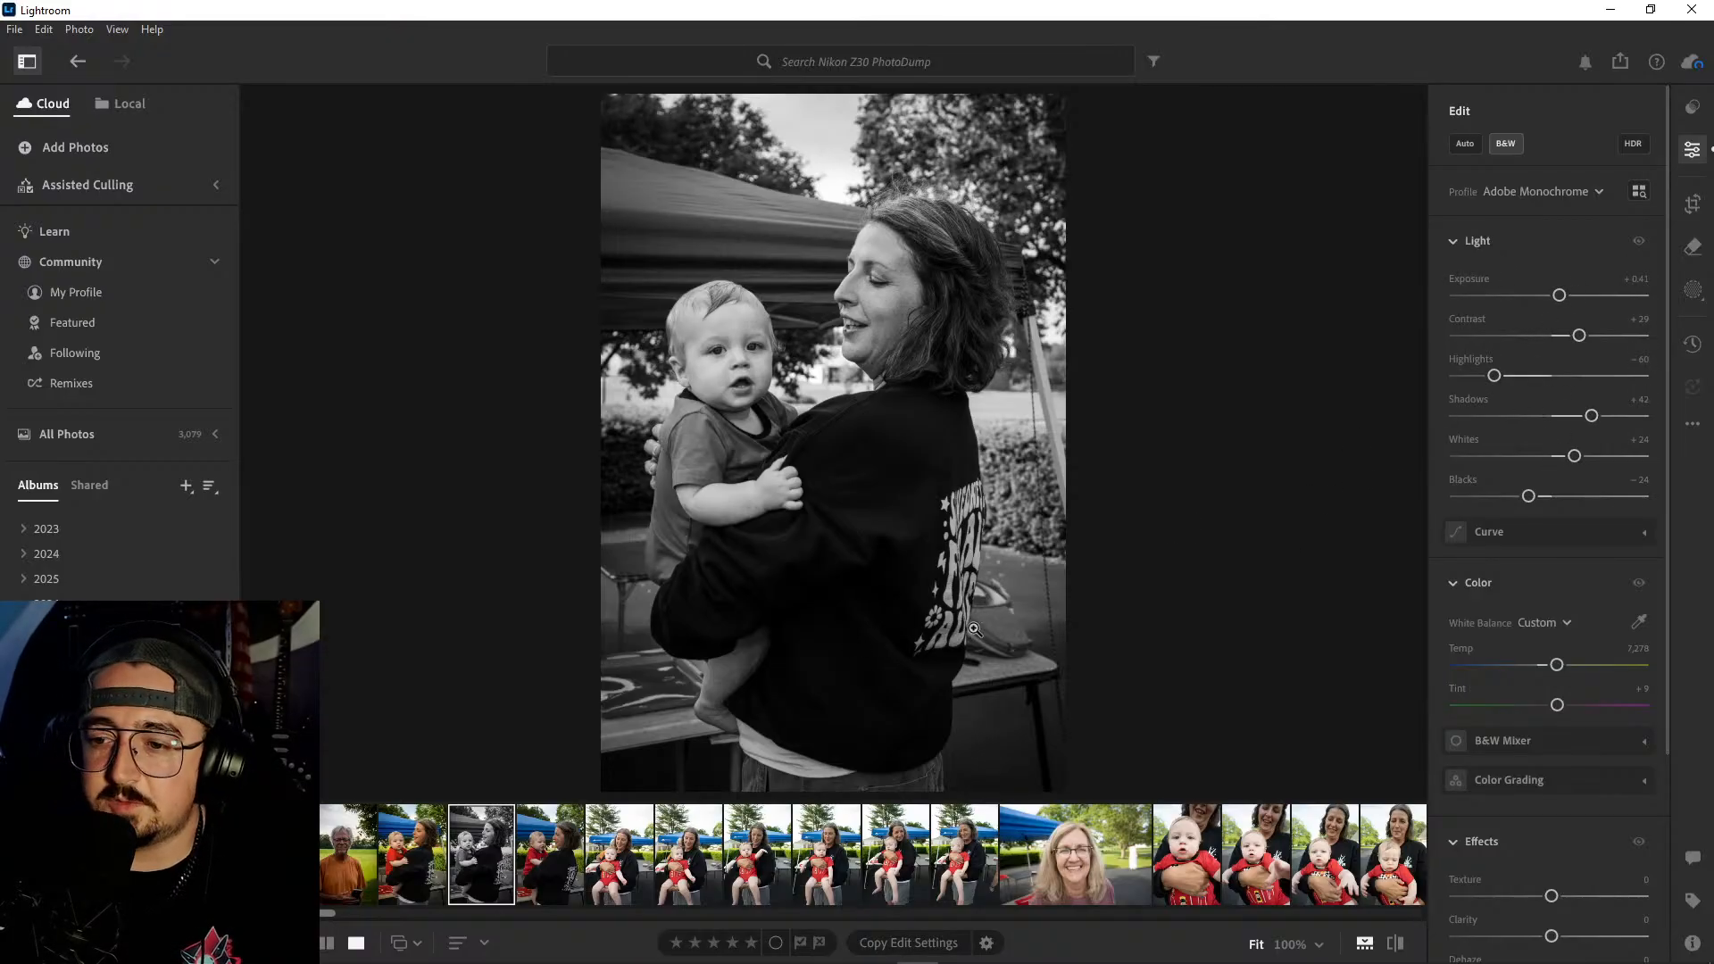
click(431, 842)
click(485, 842)
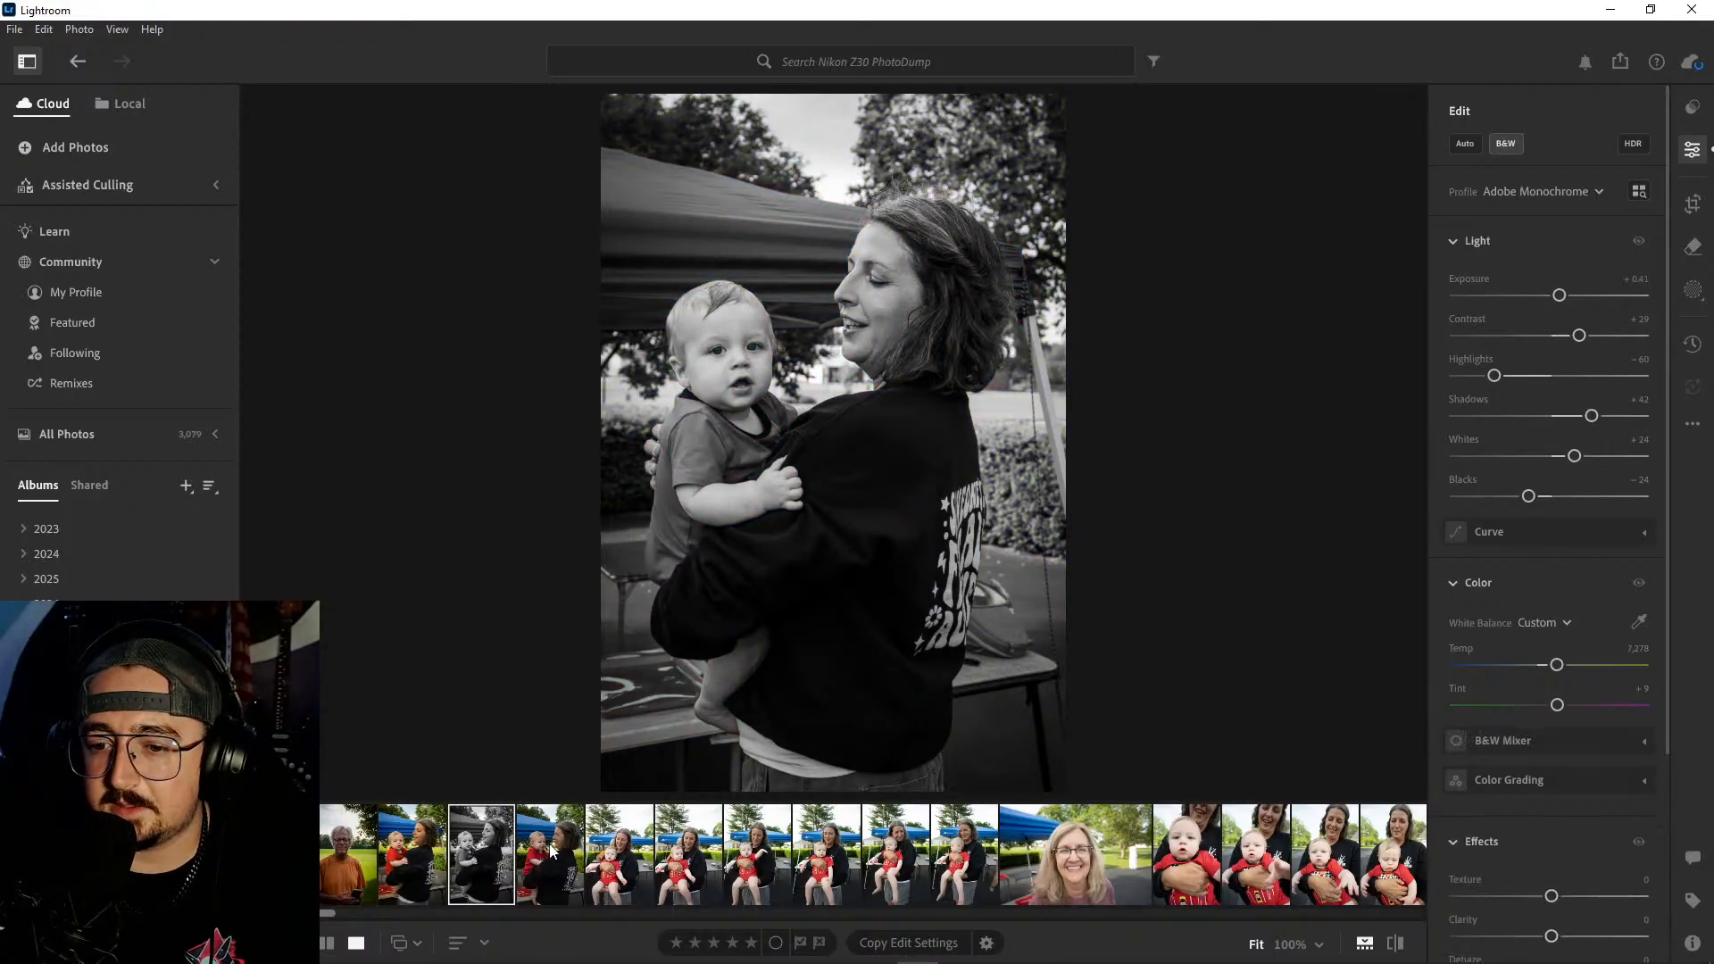
- Copy the color photo's edit settings to the shot where the baby looks toward the woman, and check before and after
click(551, 851)
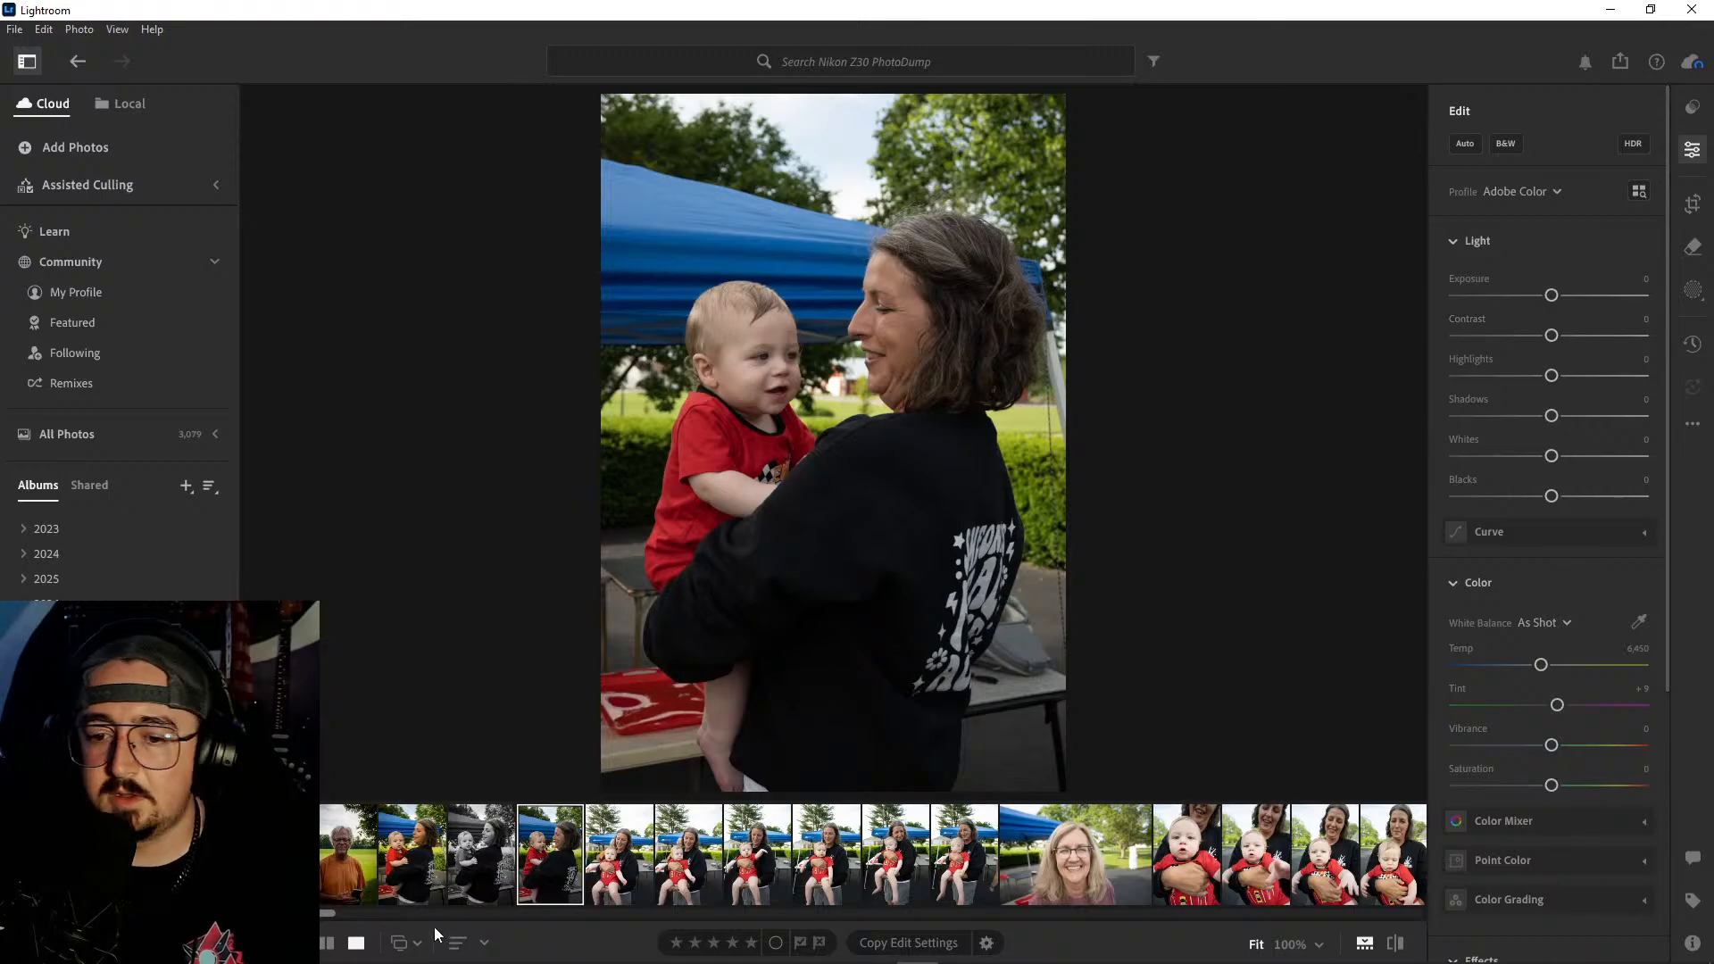
click(427, 855)
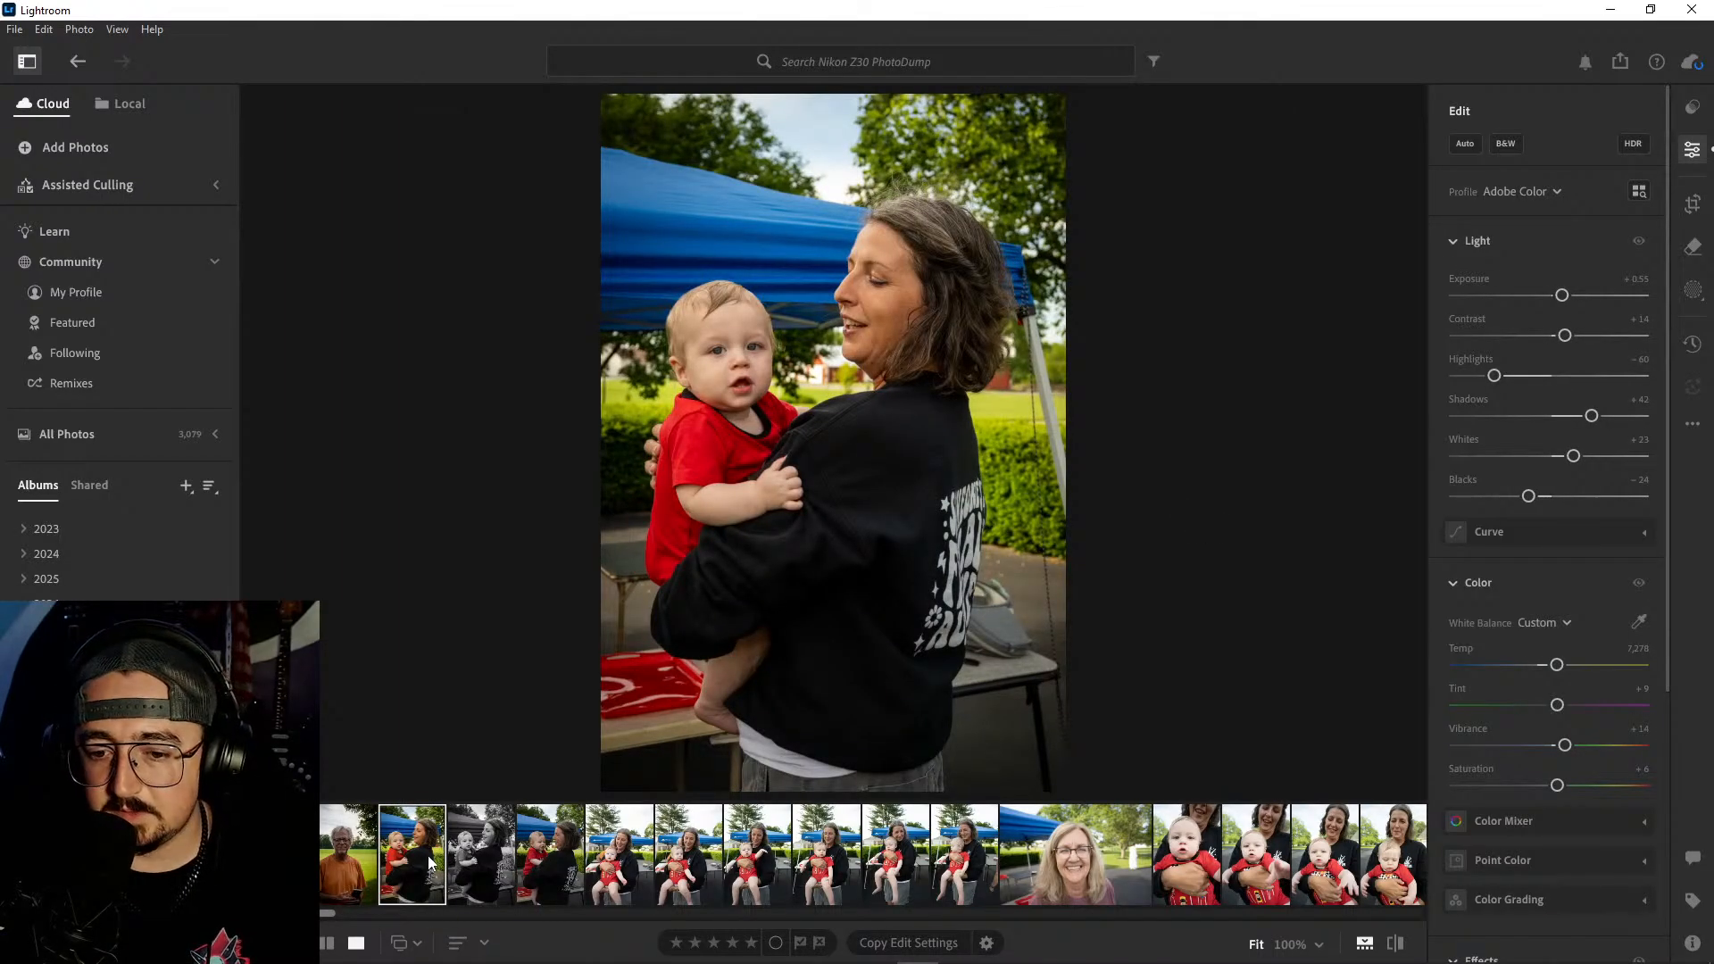
key(ctrl+c)
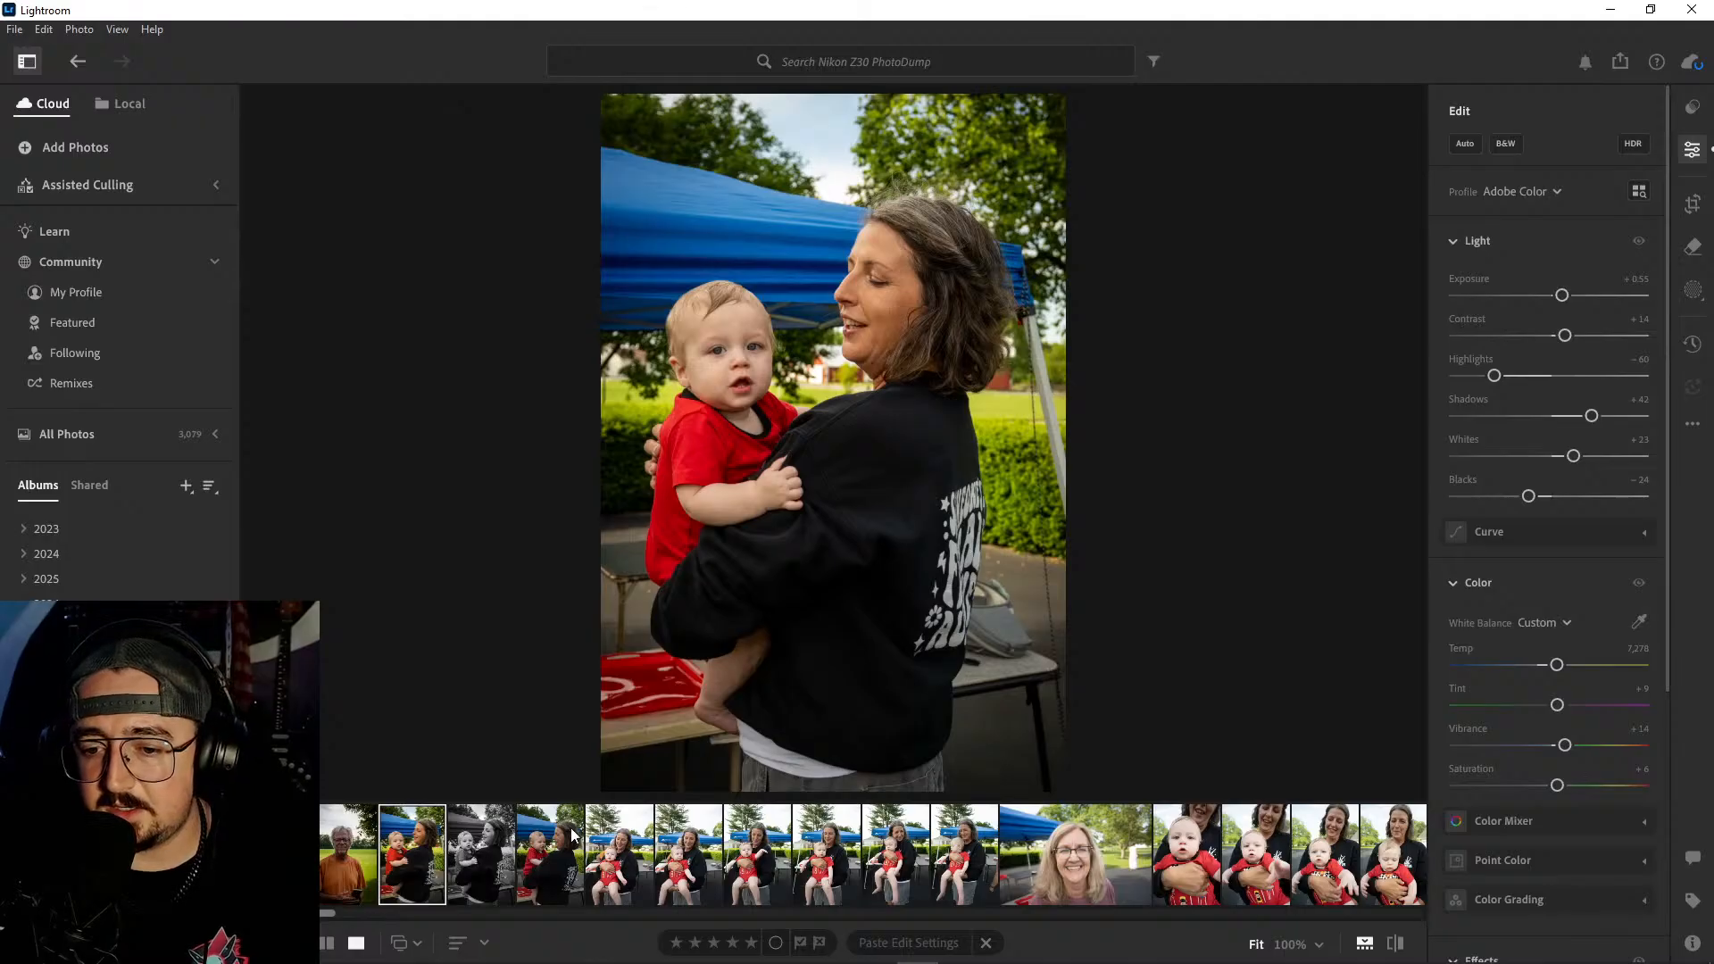
click(548, 835)
key(ctrl+v)
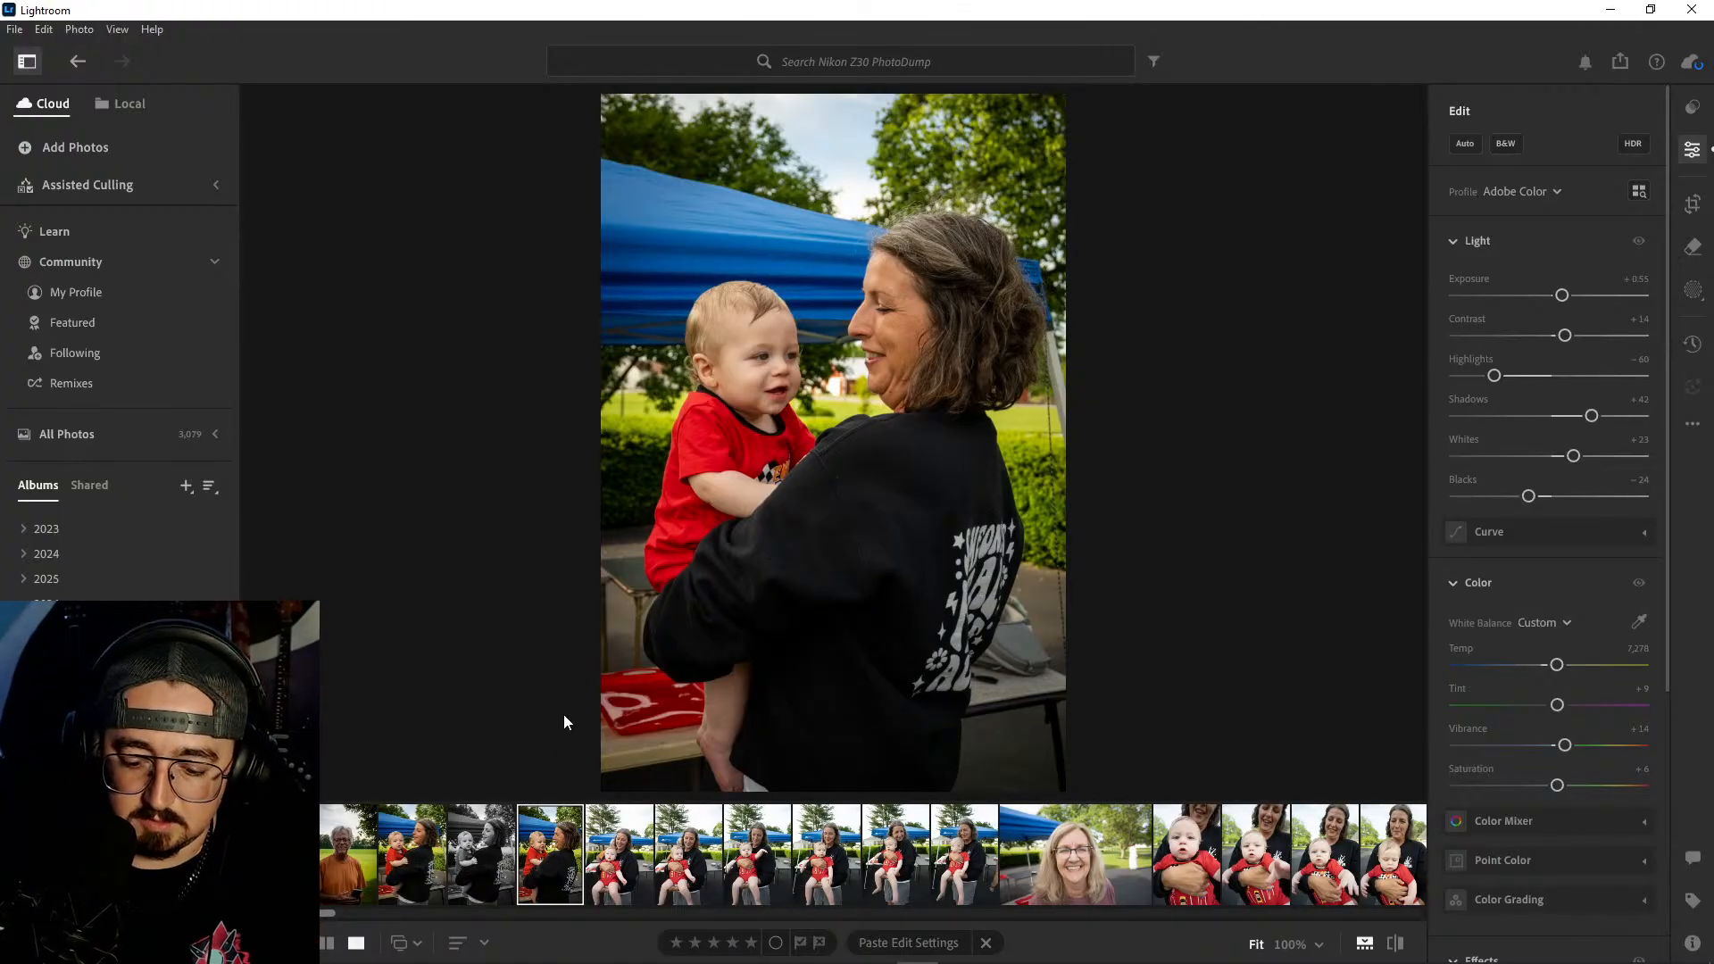
key(backslash)
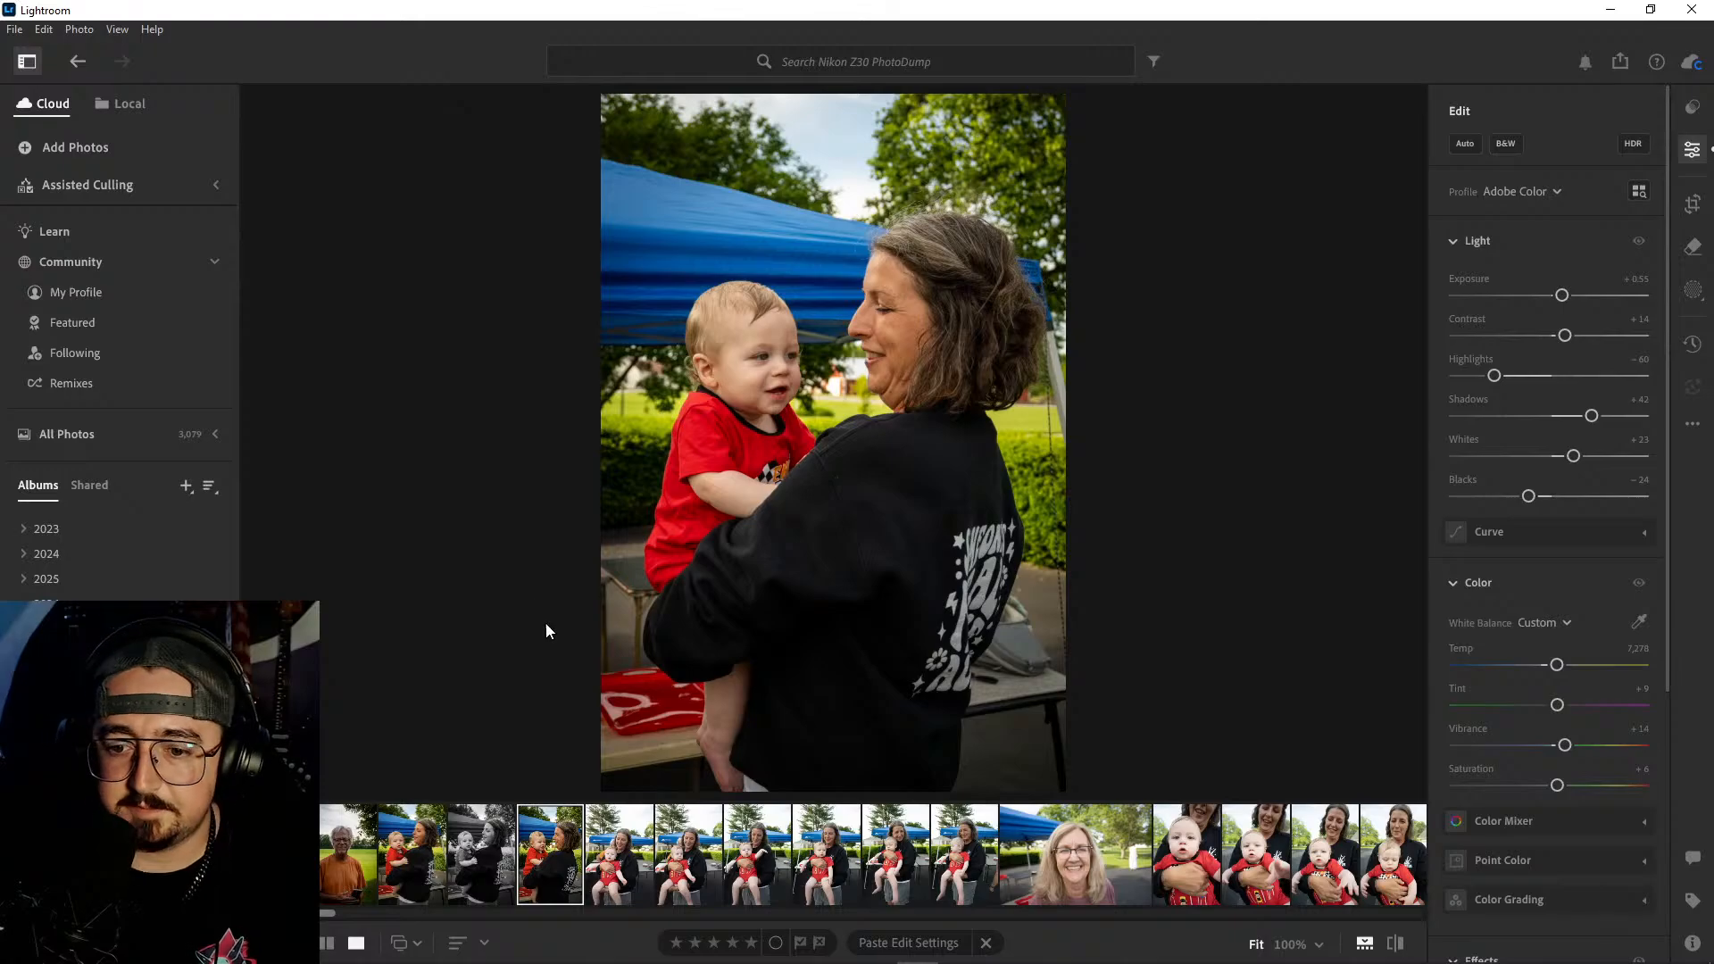
- Review the six front-facing shots of the woman holding the baby, zooming in on the man in the background of the second
click(614, 853)
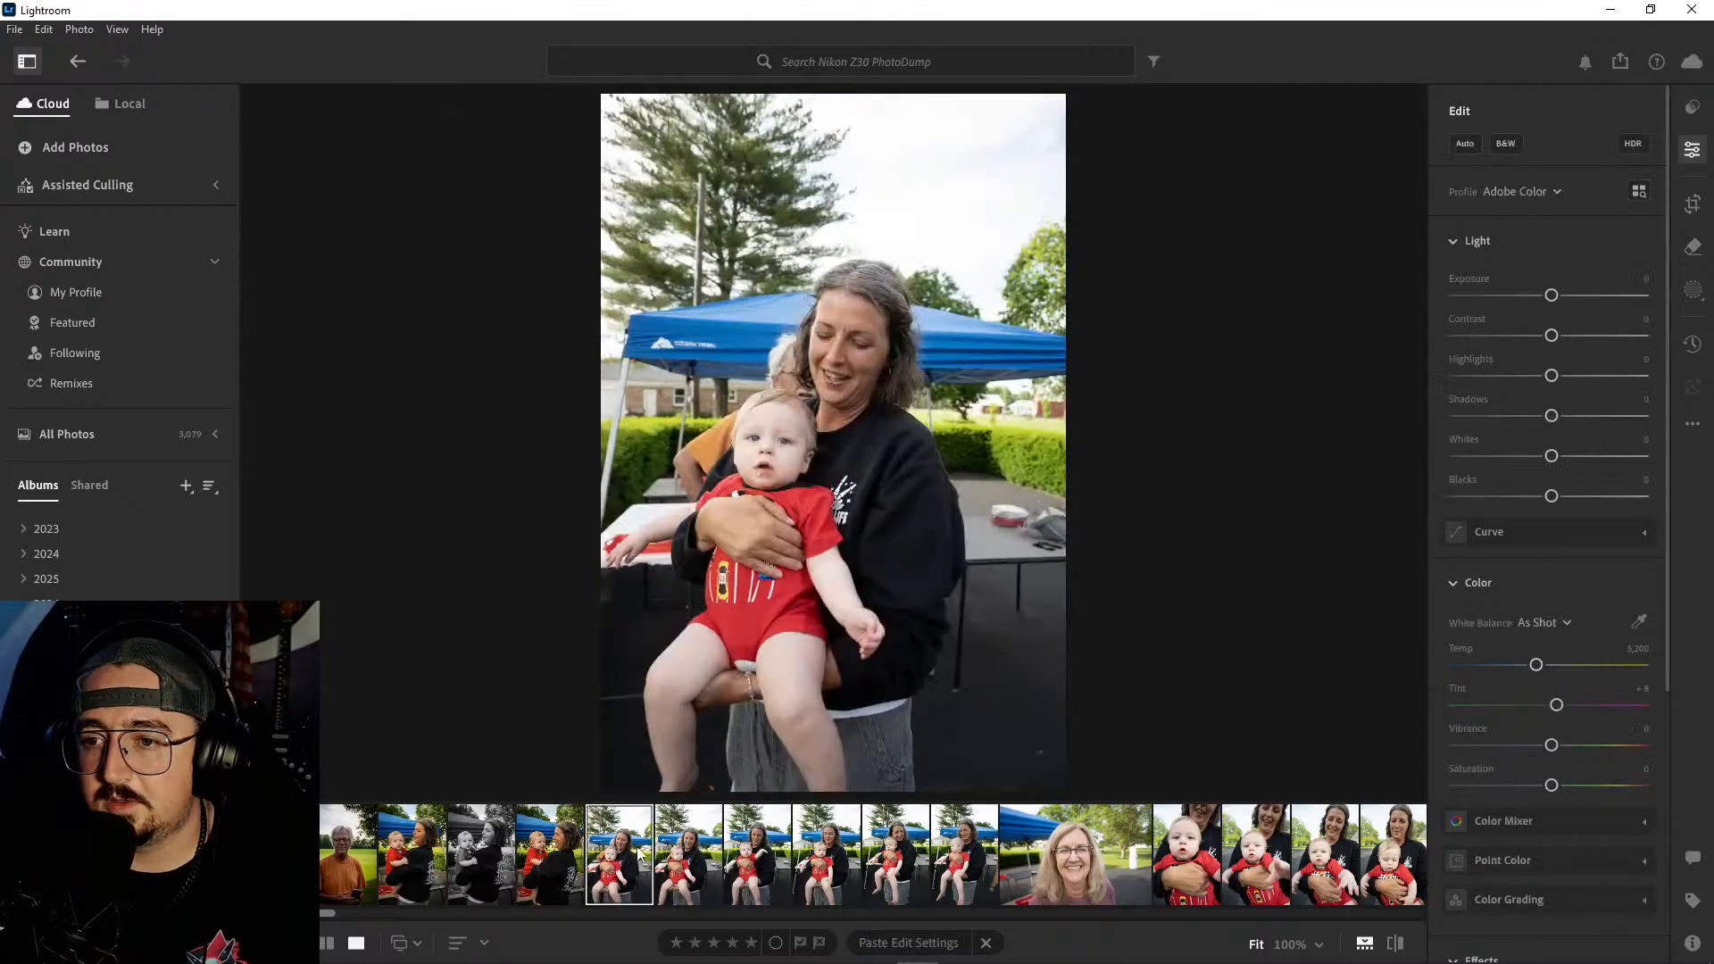
click(698, 839)
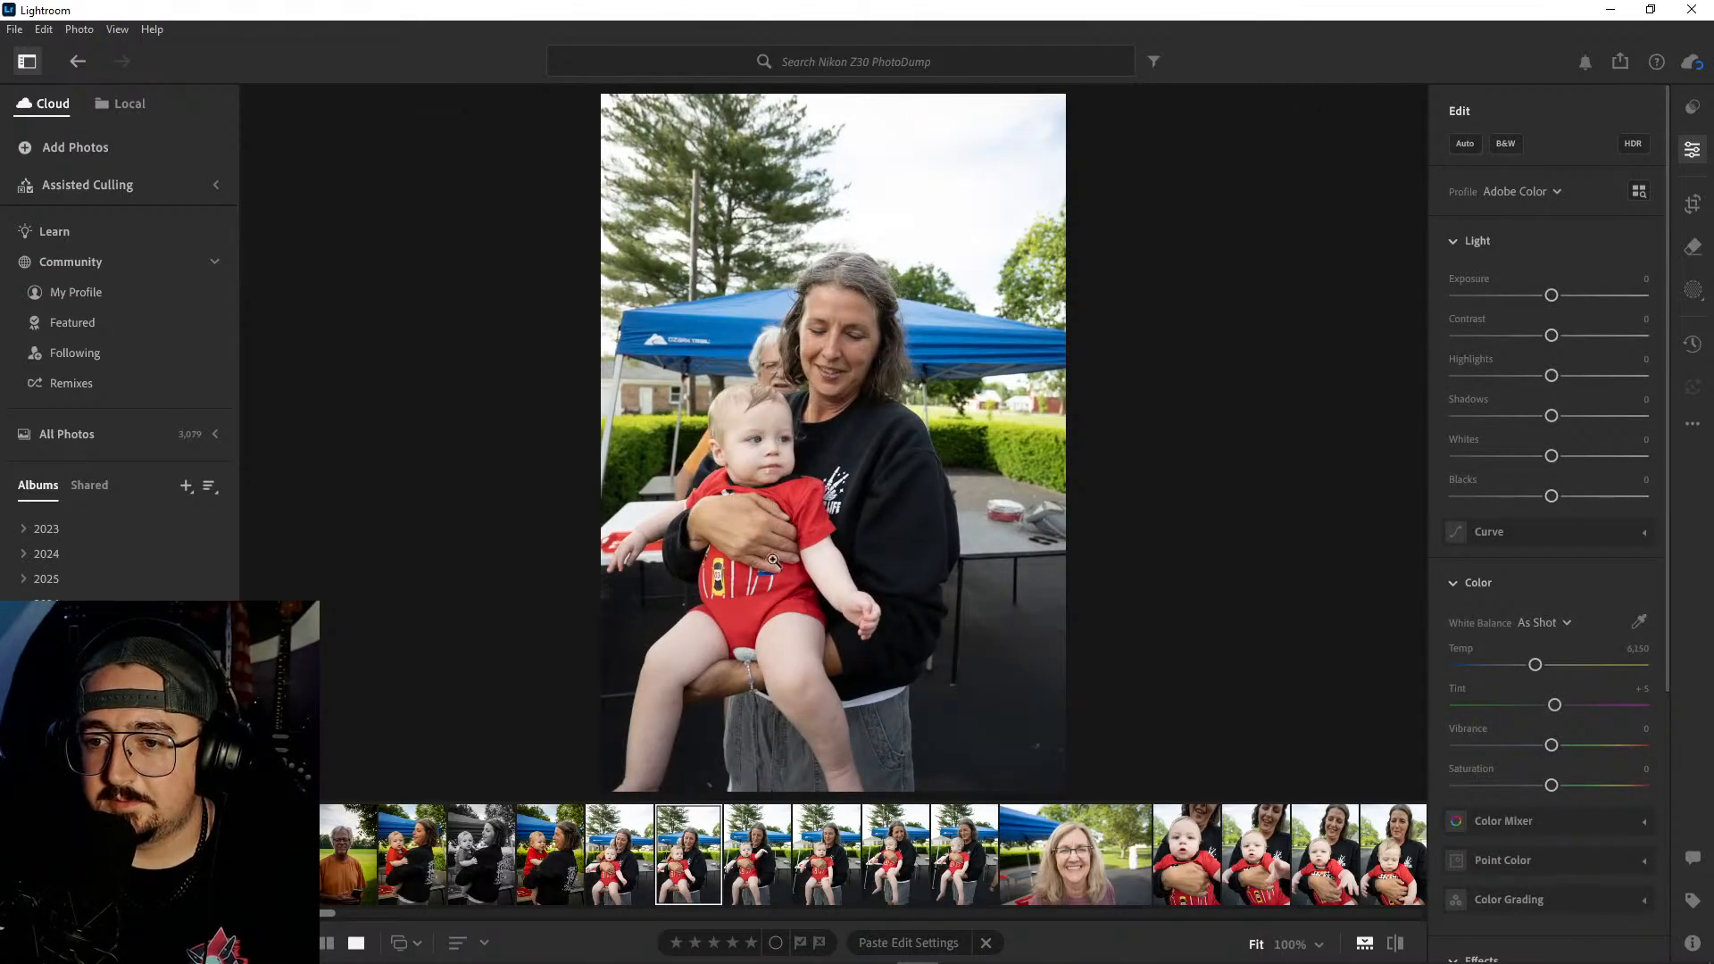
click(786, 372)
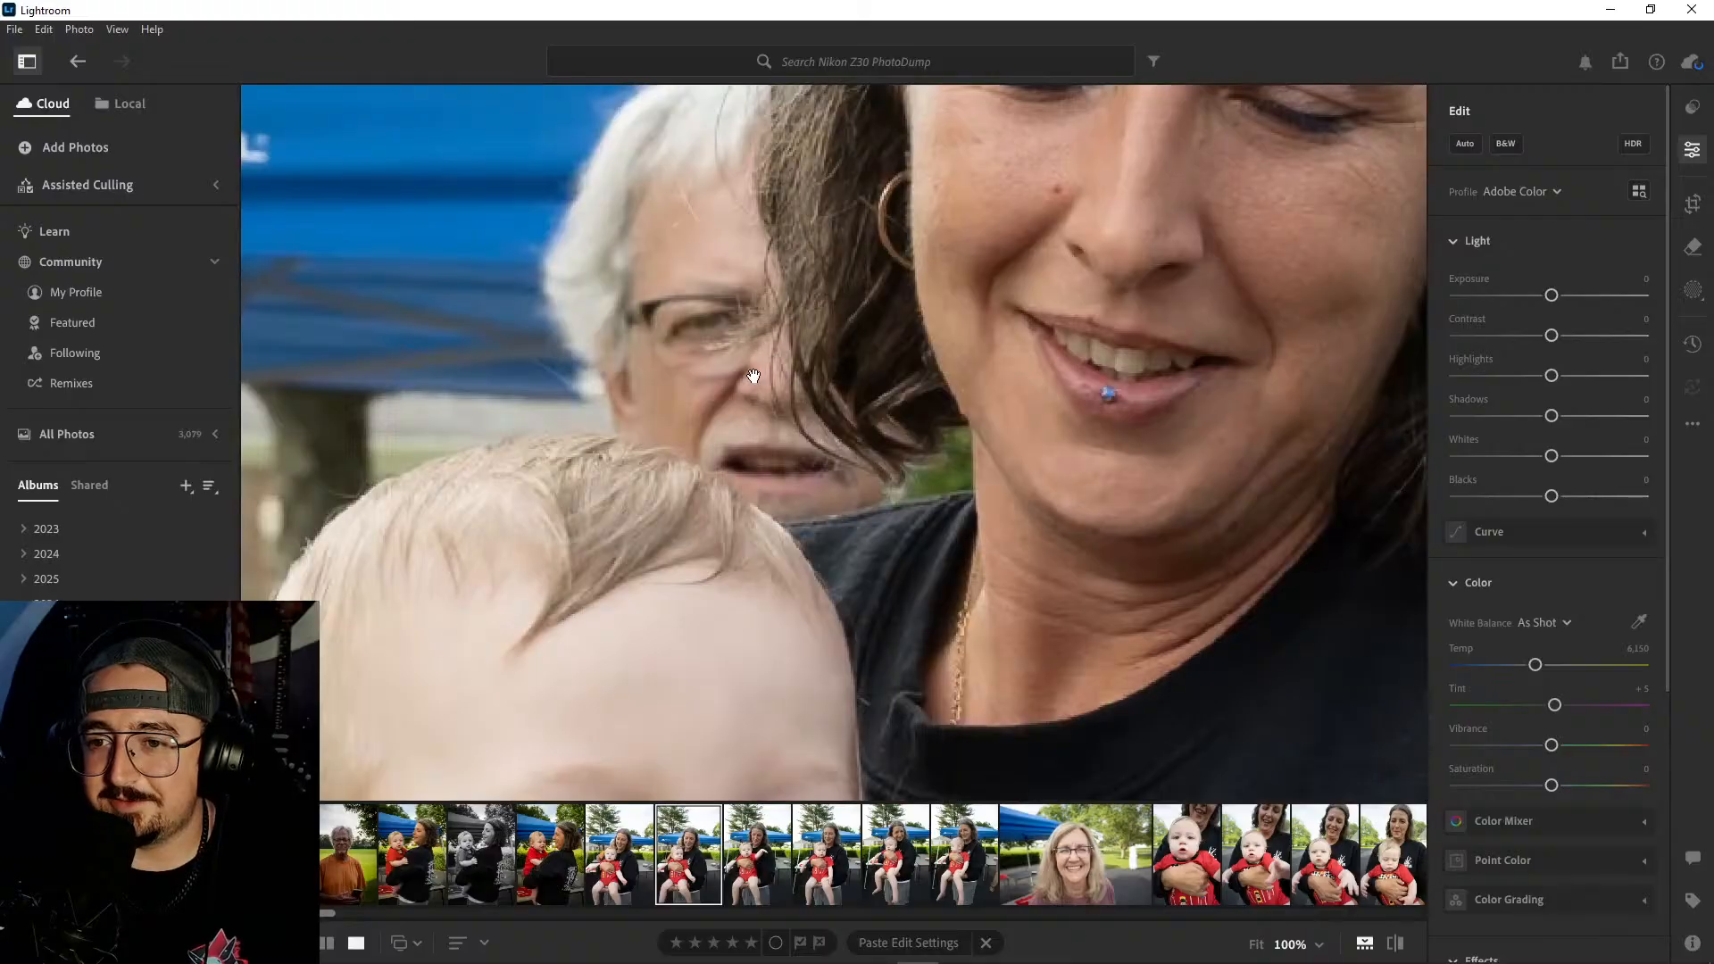
drag(762, 377, 827, 408)
click(809, 522)
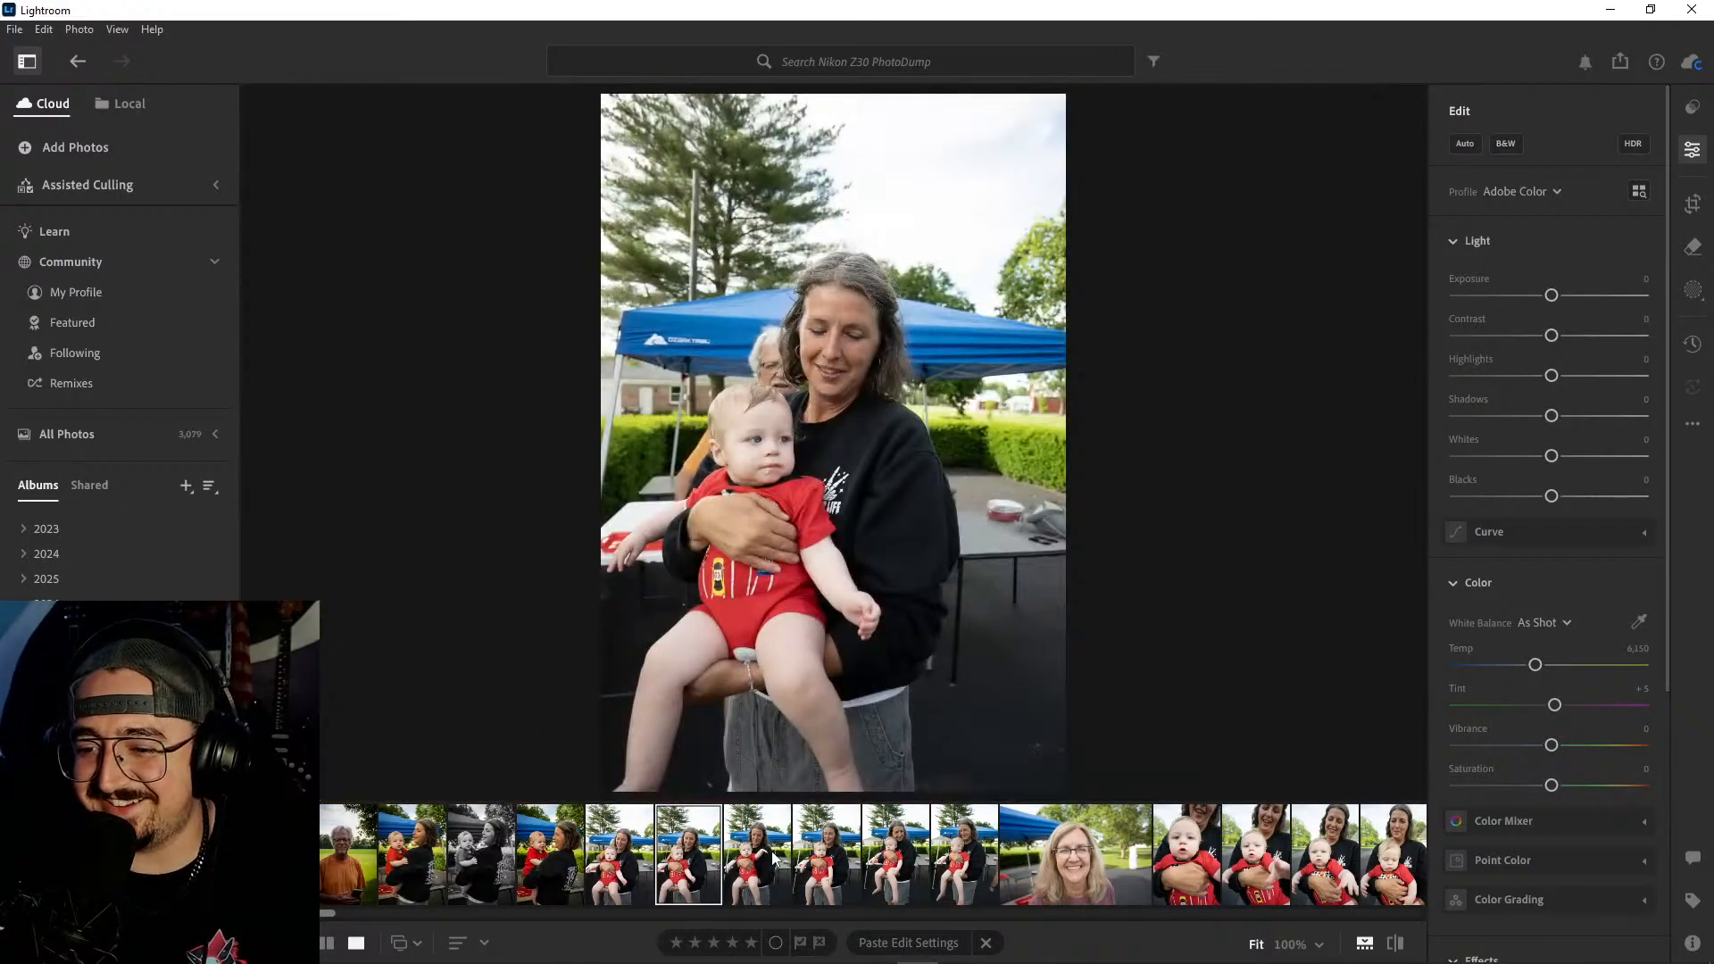
click(777, 858)
click(823, 853)
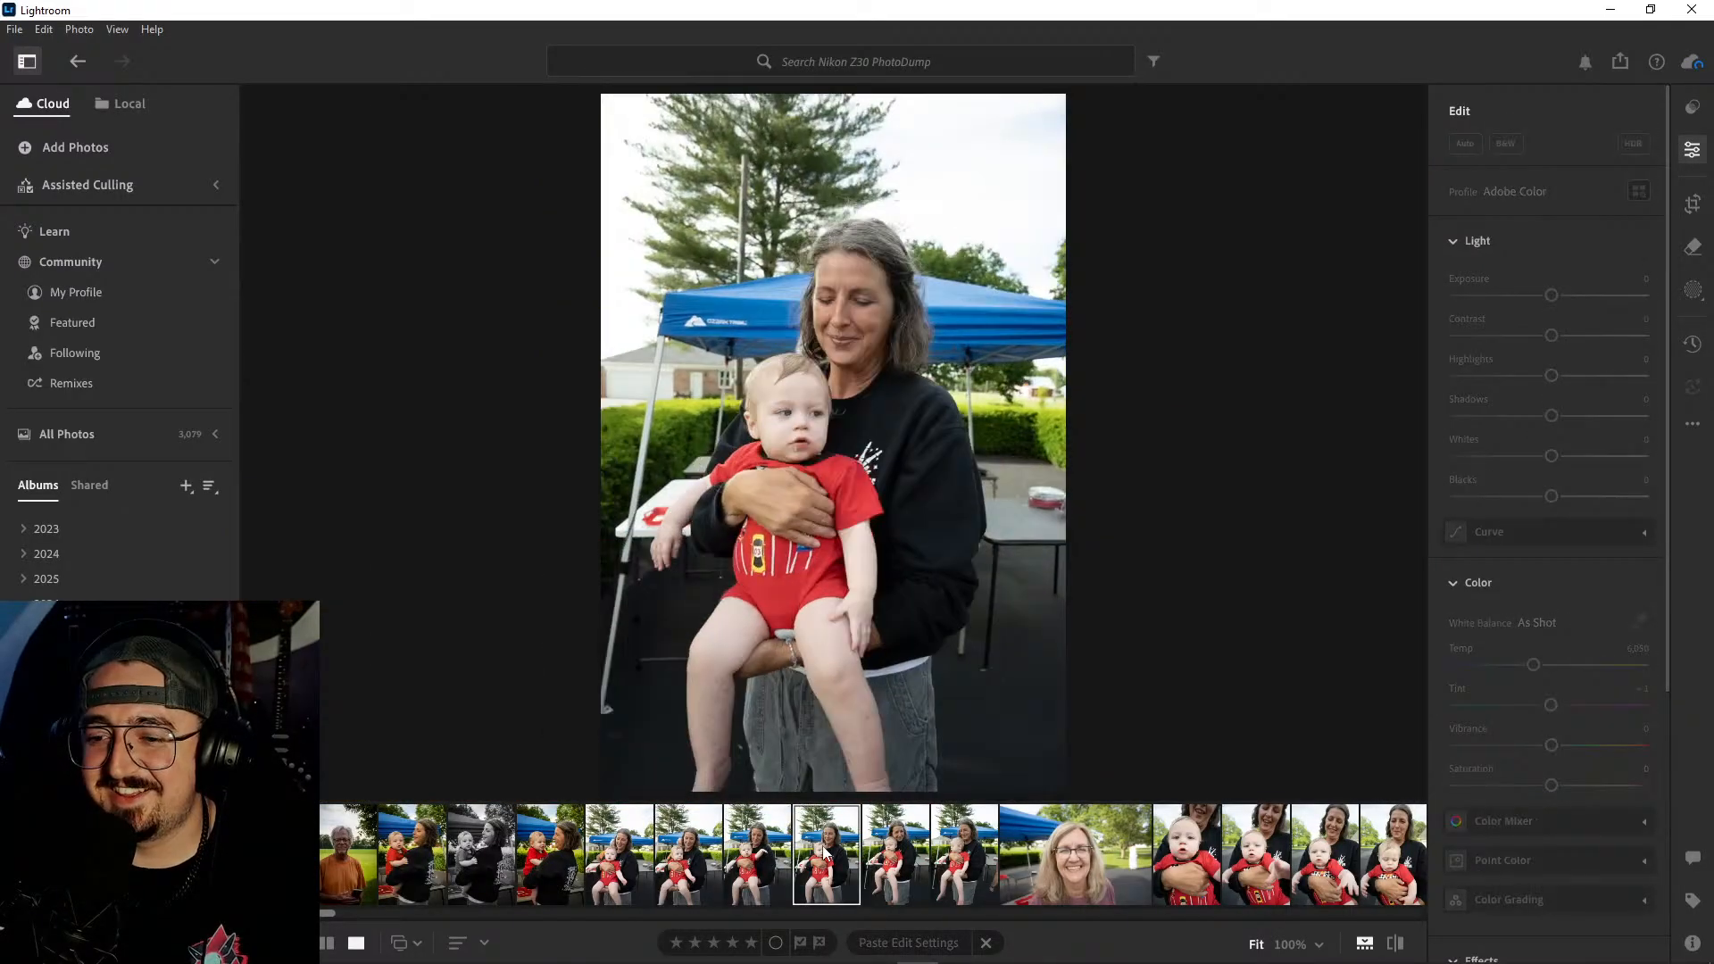
click(893, 853)
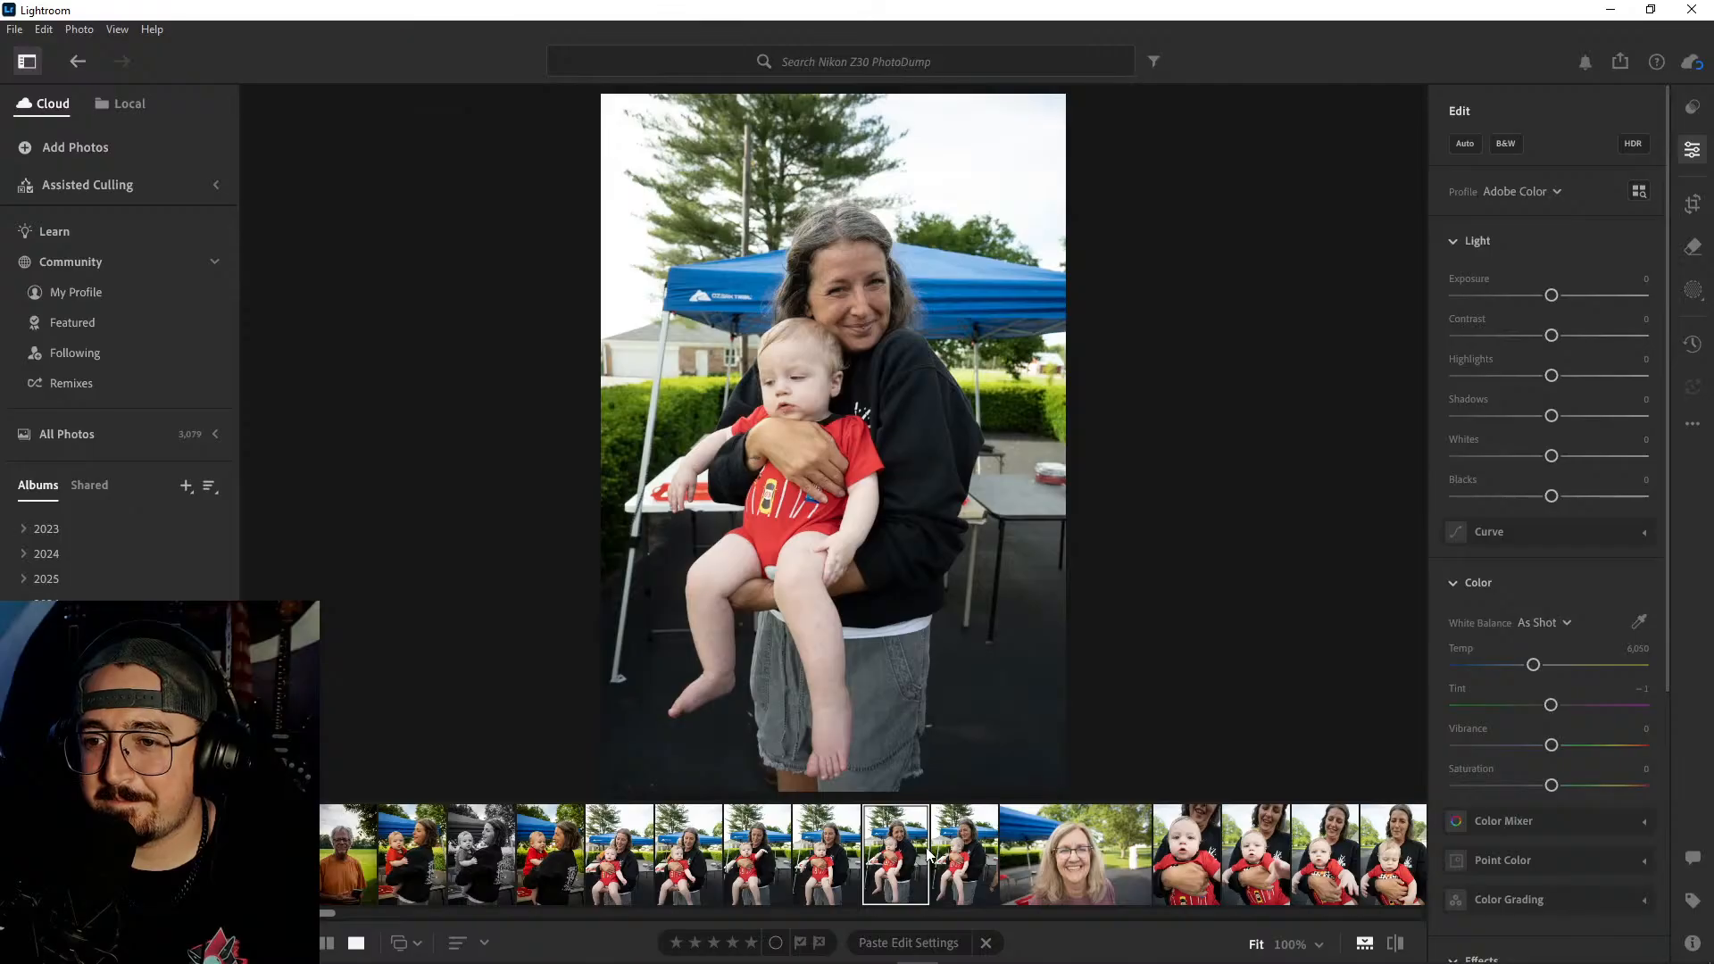
click(965, 852)
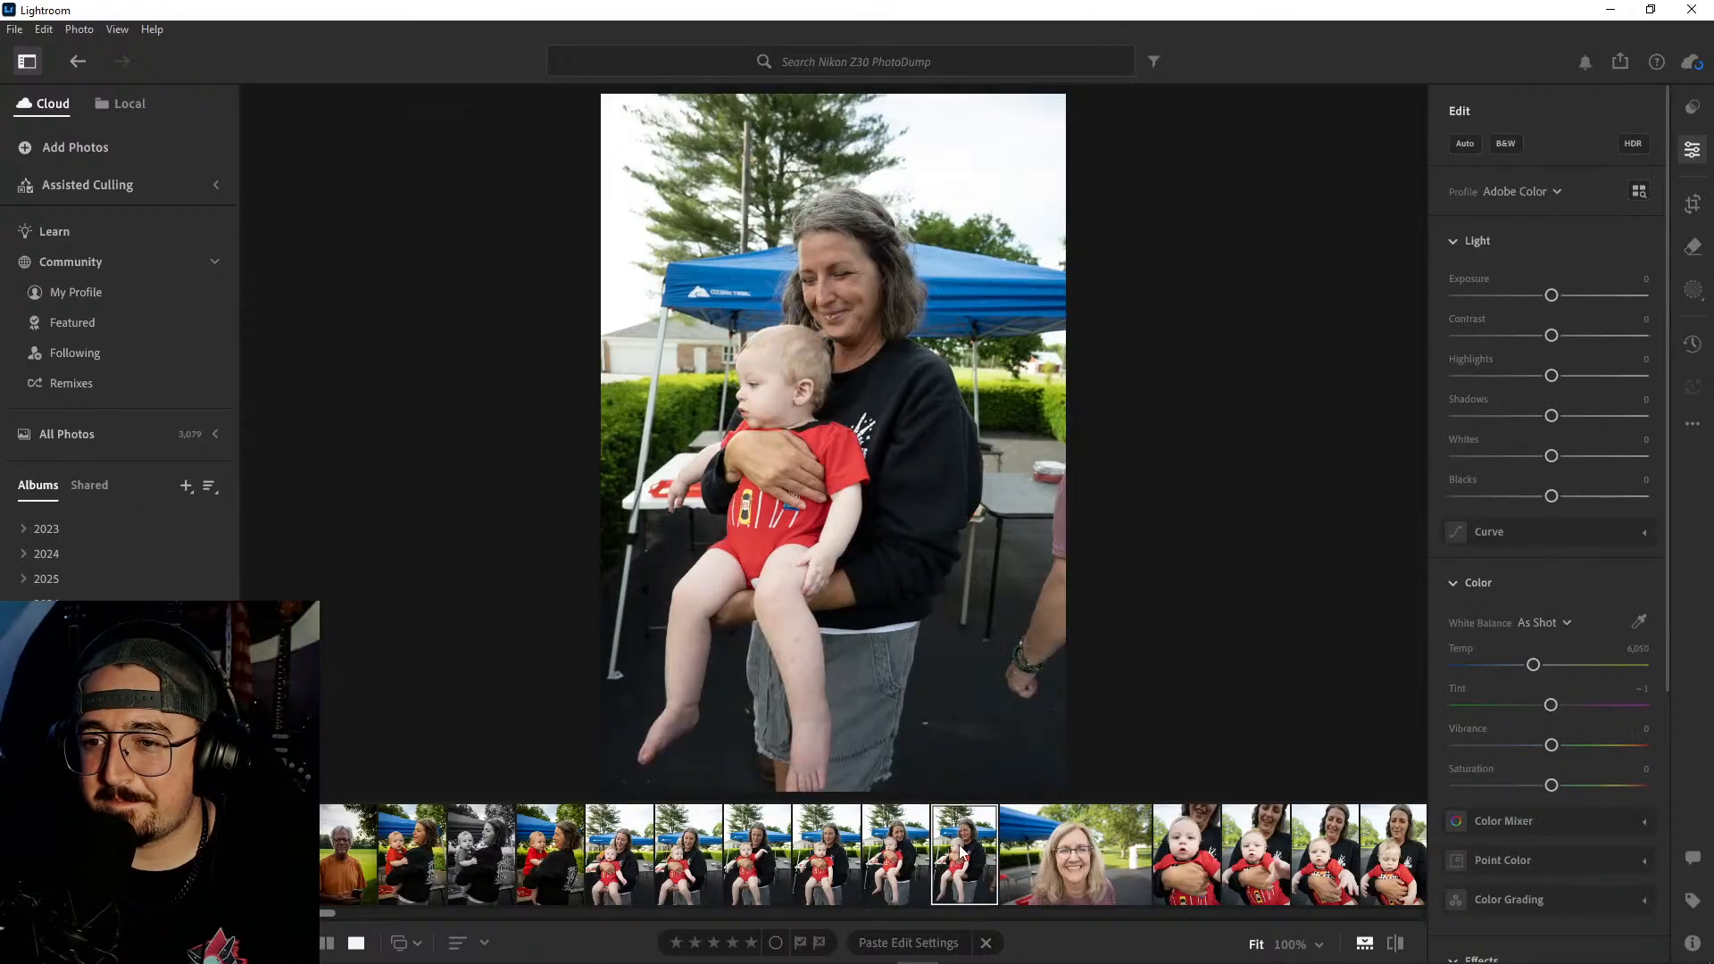
- Recheck the first front-facing woman-and-baby shots and delete the two with the man standing behind the woman
click(643, 856)
key(Right)
key(Right)
key(Right)
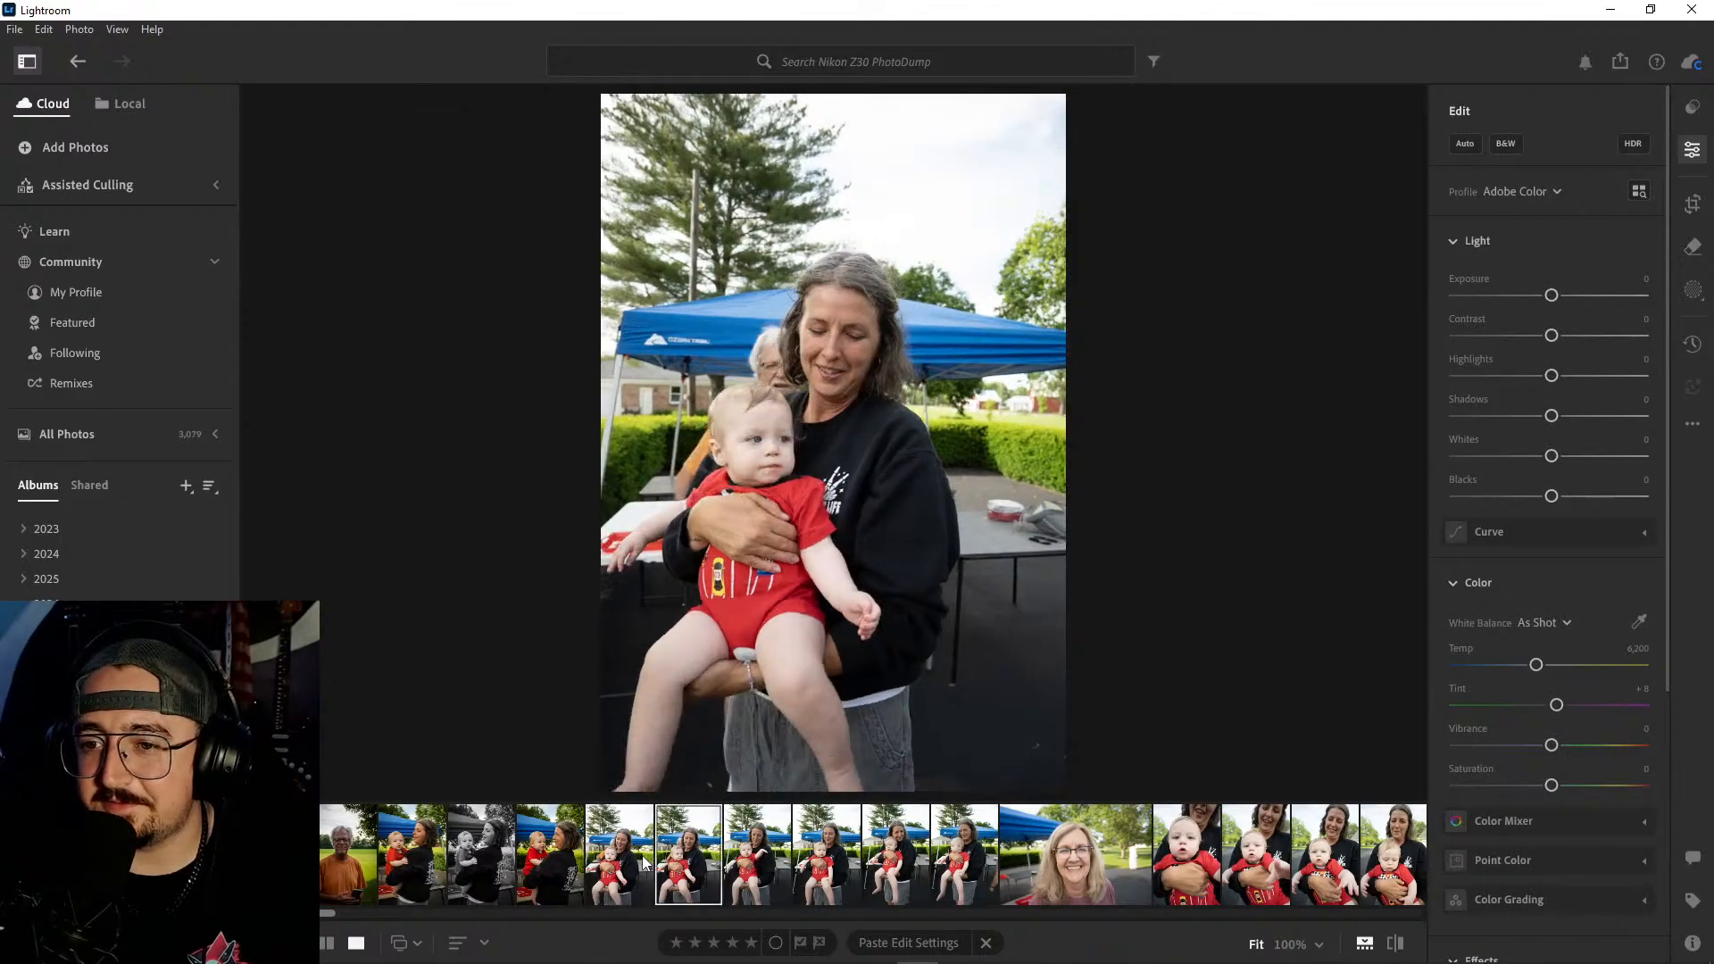
key(Left)
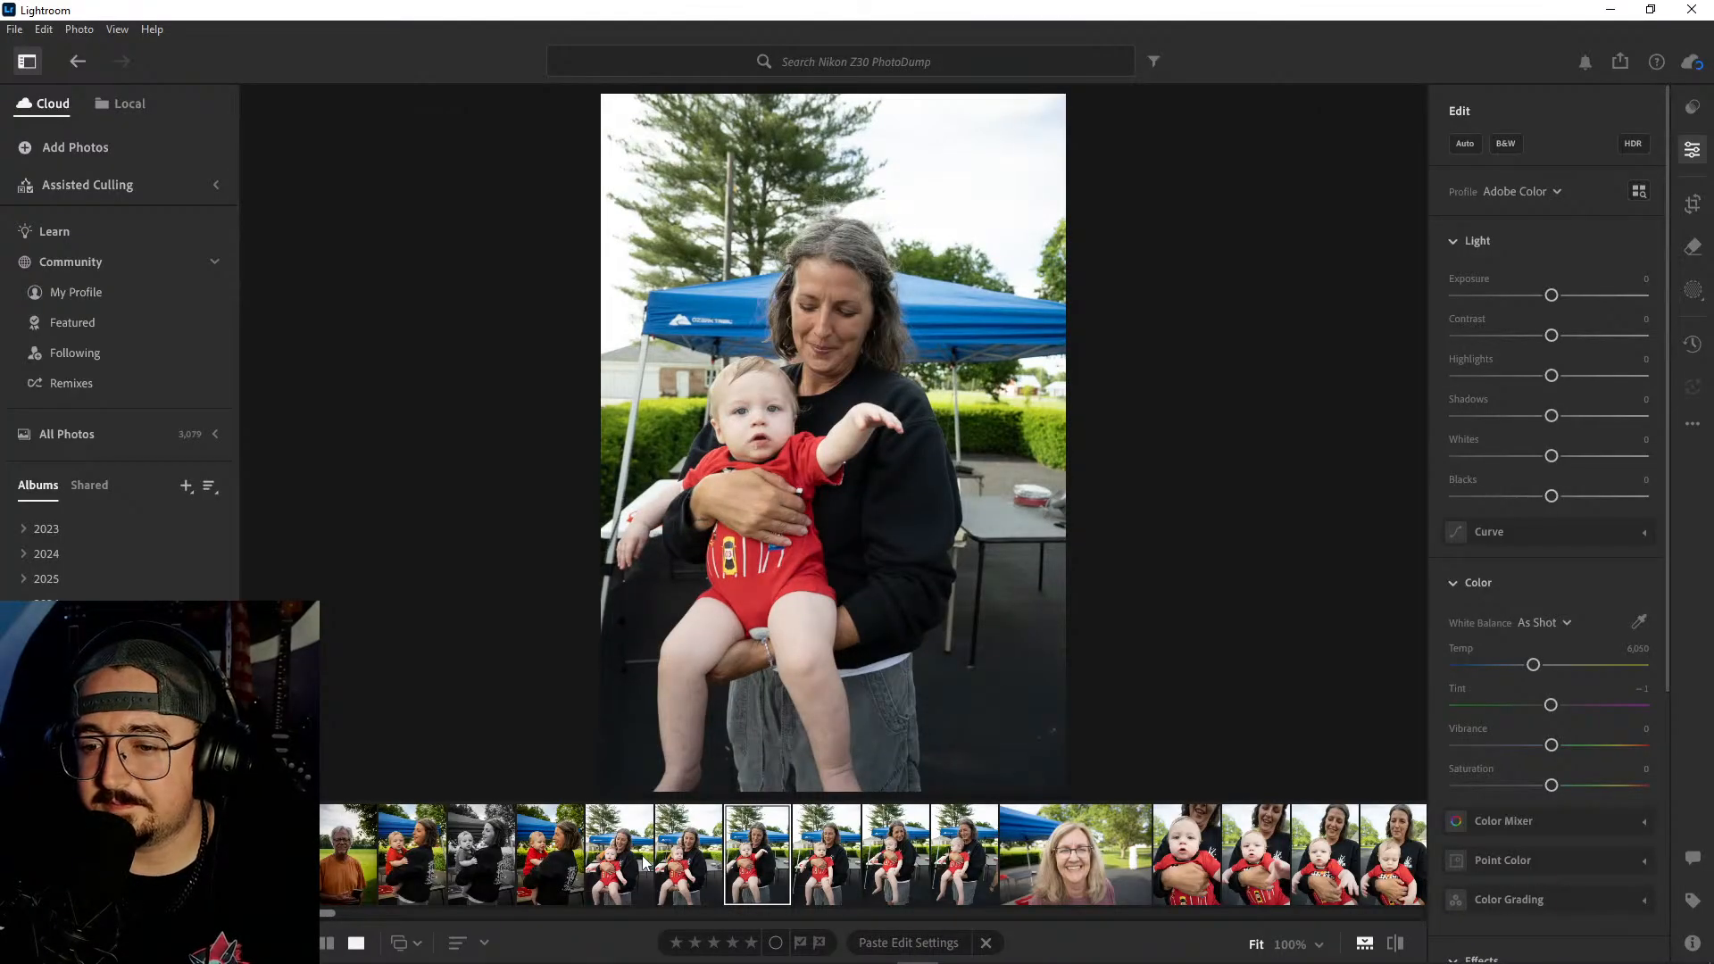
click(641, 856)
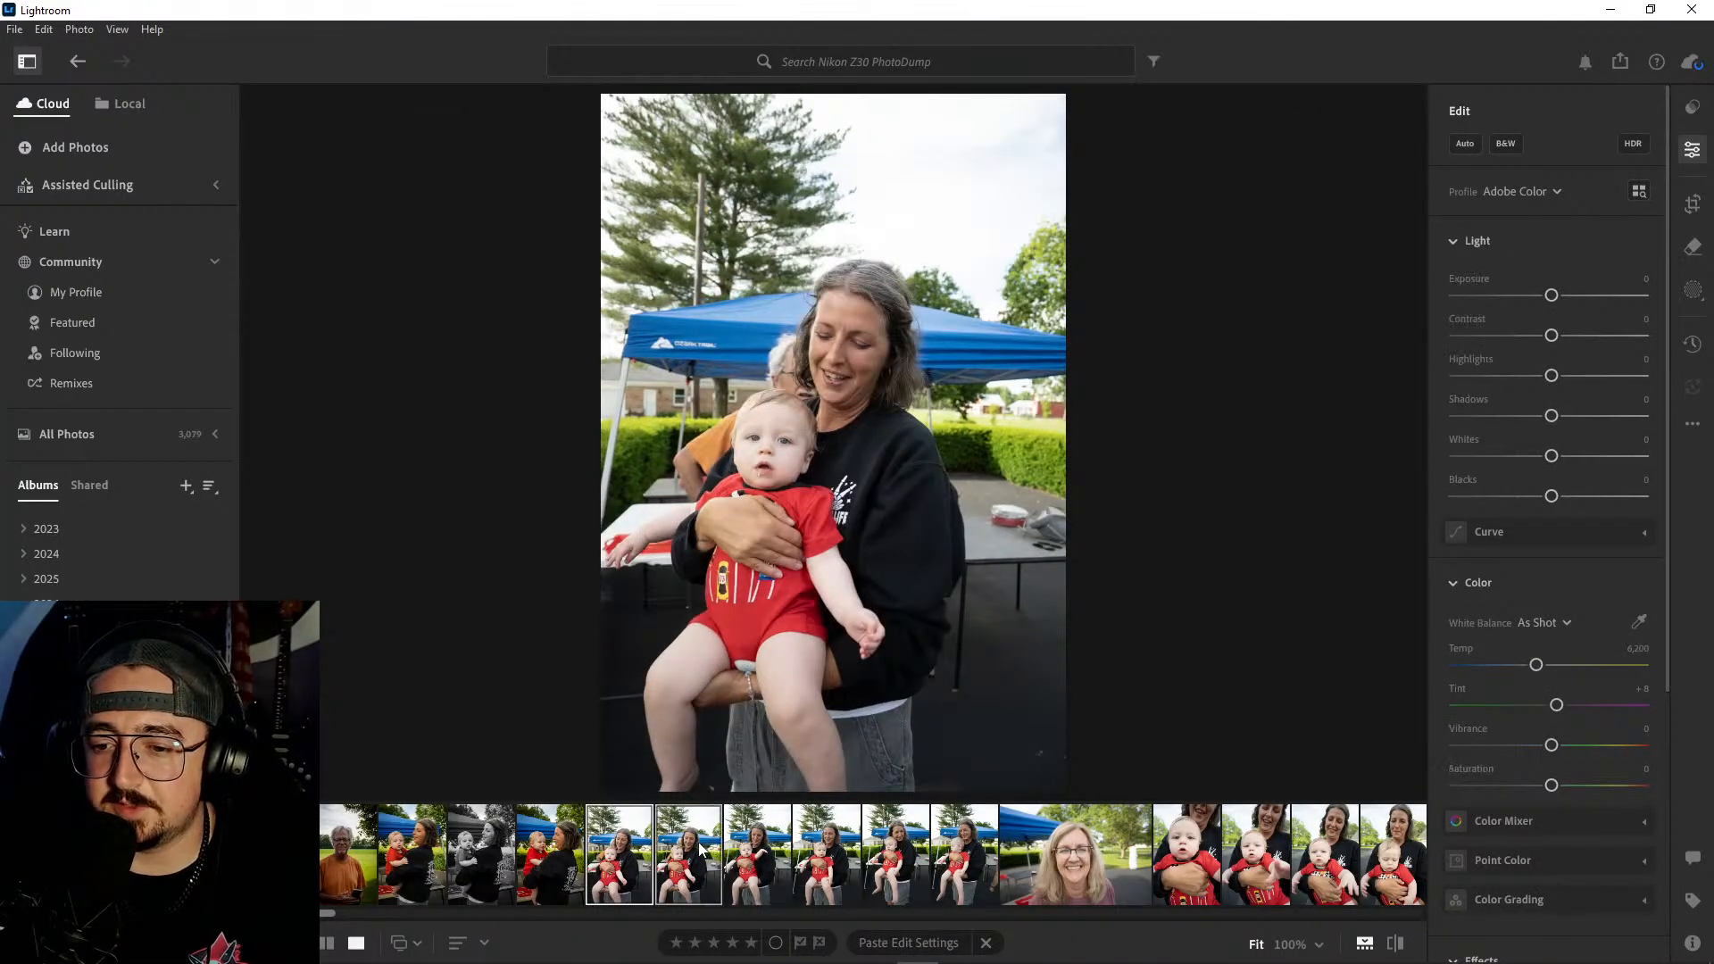
right_click(700, 846)
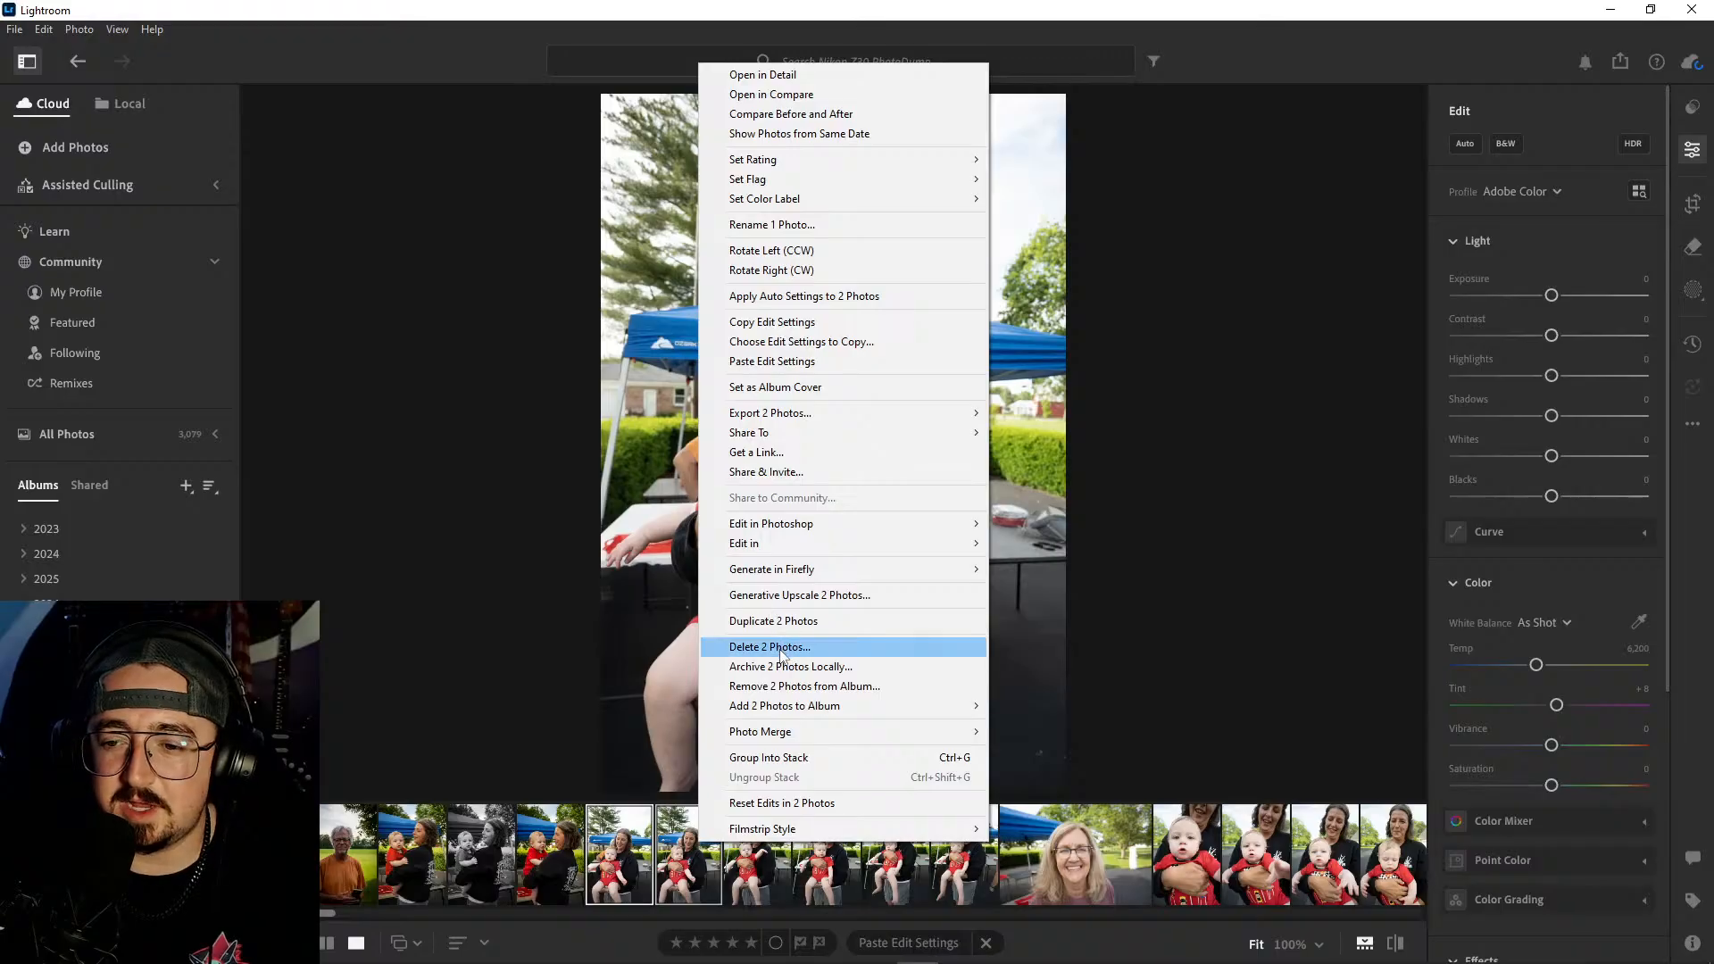
click(782, 648)
click(922, 638)
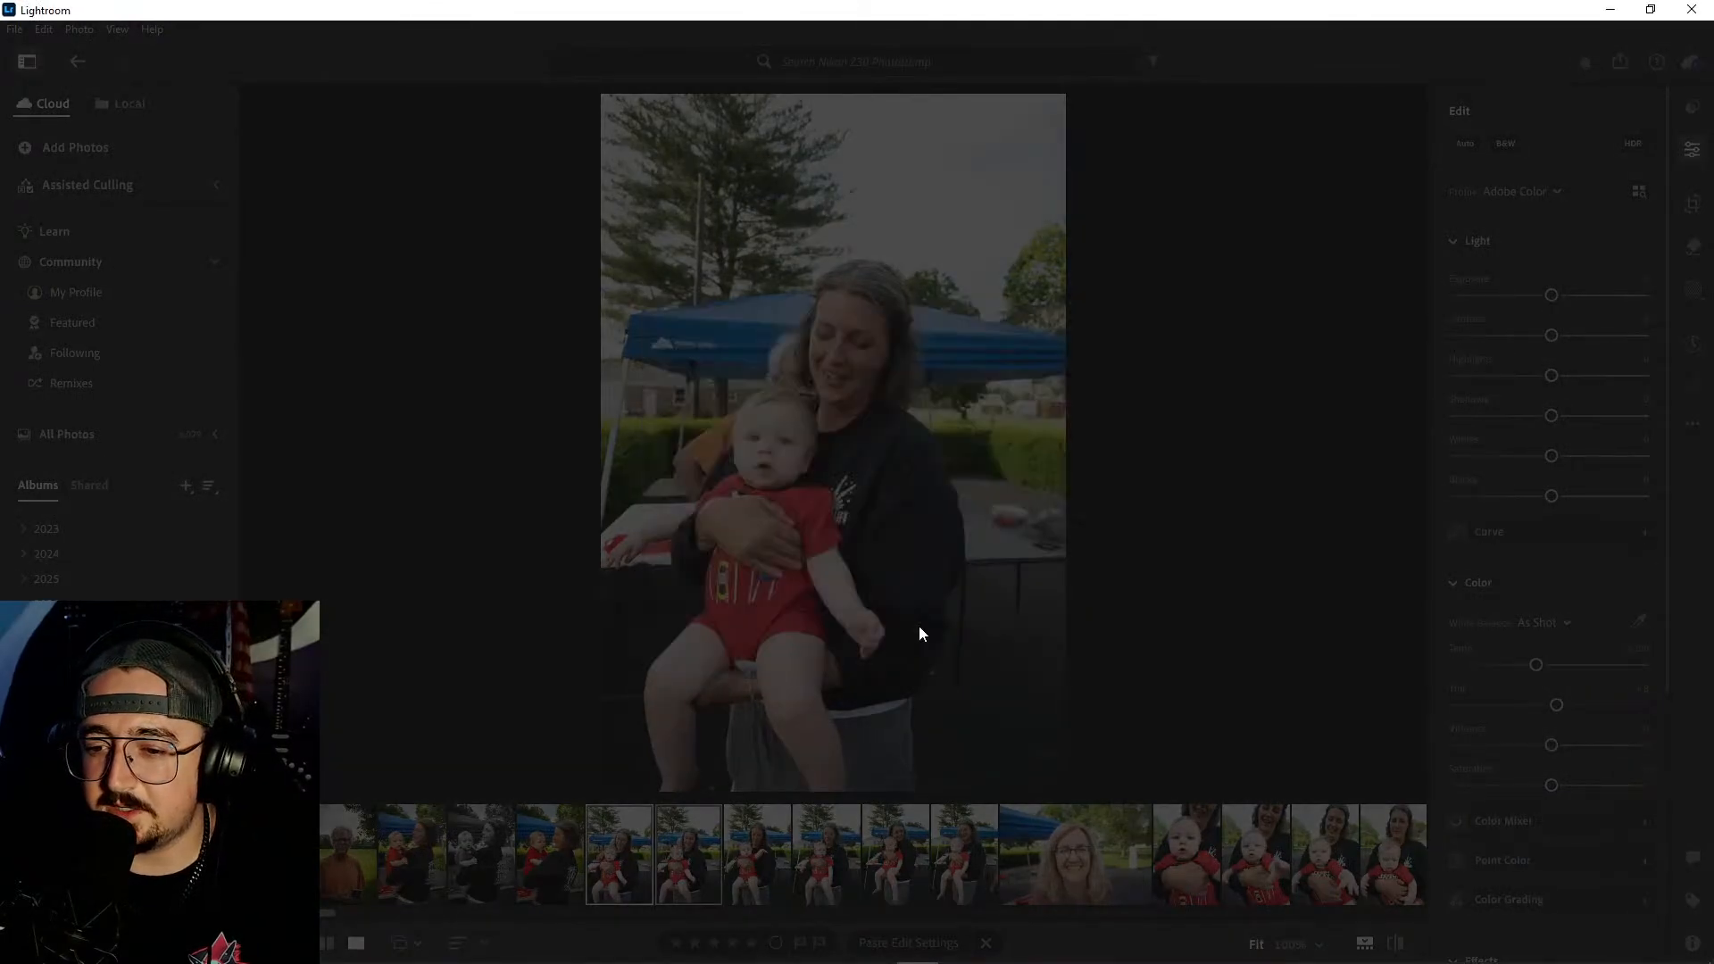
- Compare the remaining front-facing woman-and-baby shots and delete the three that follow the one with the baby's arm outstretched
key(Right)
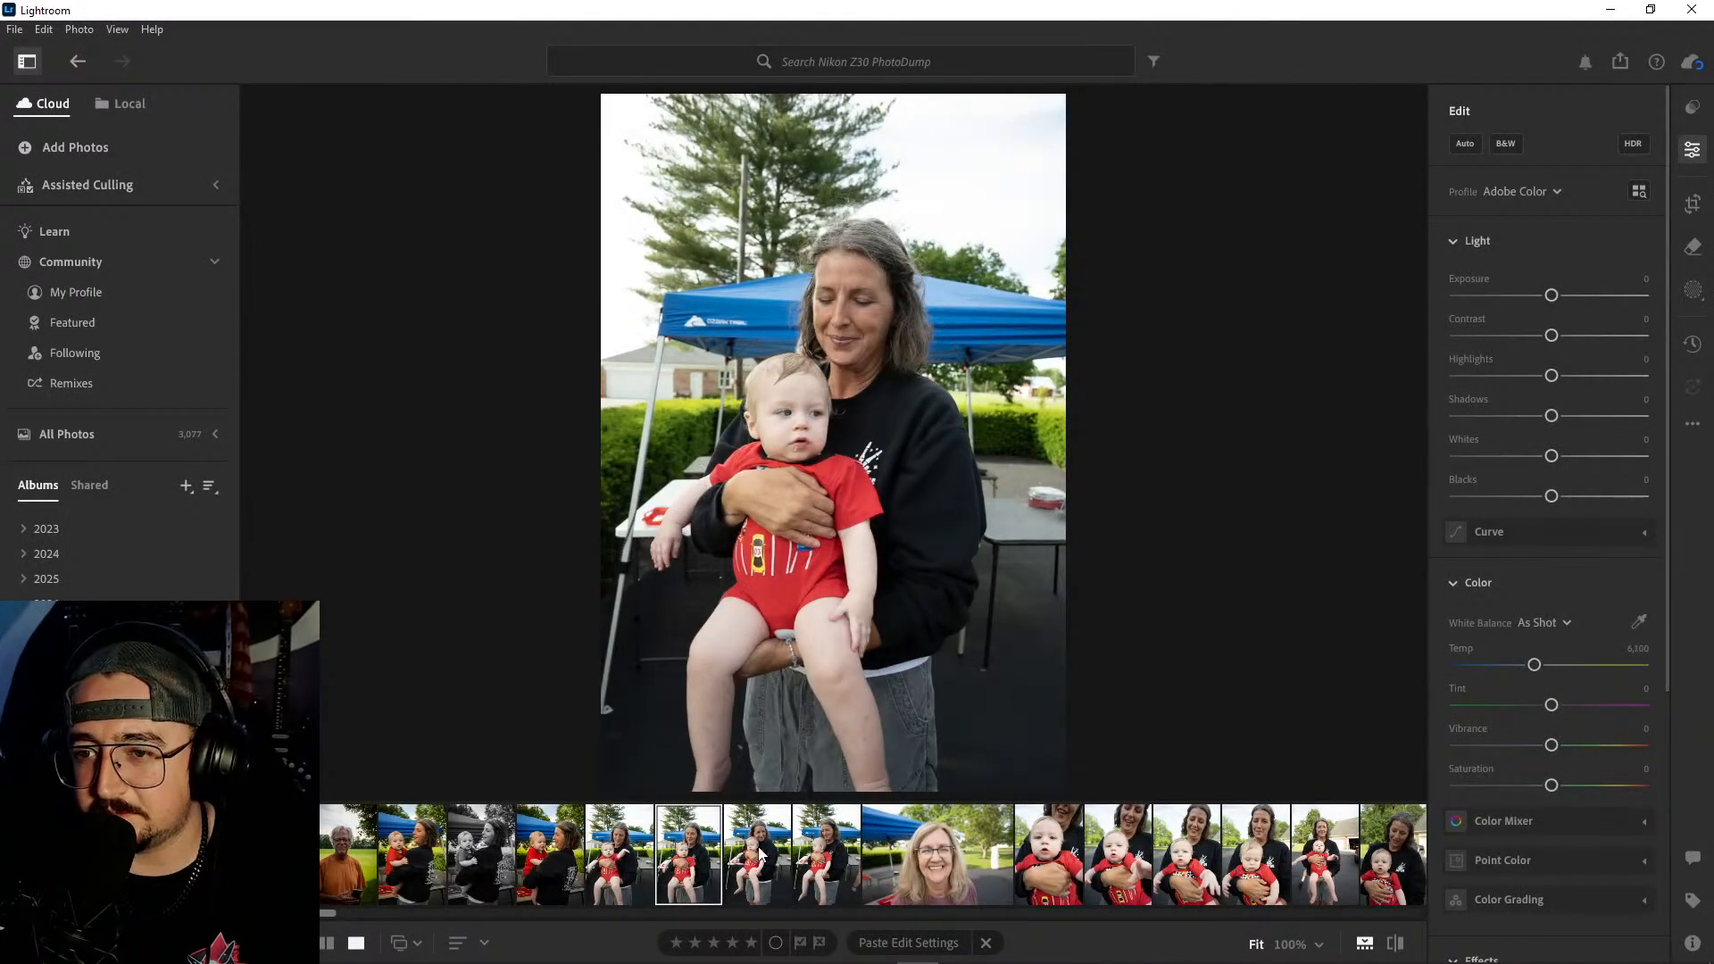
key(Right)
key(Right)
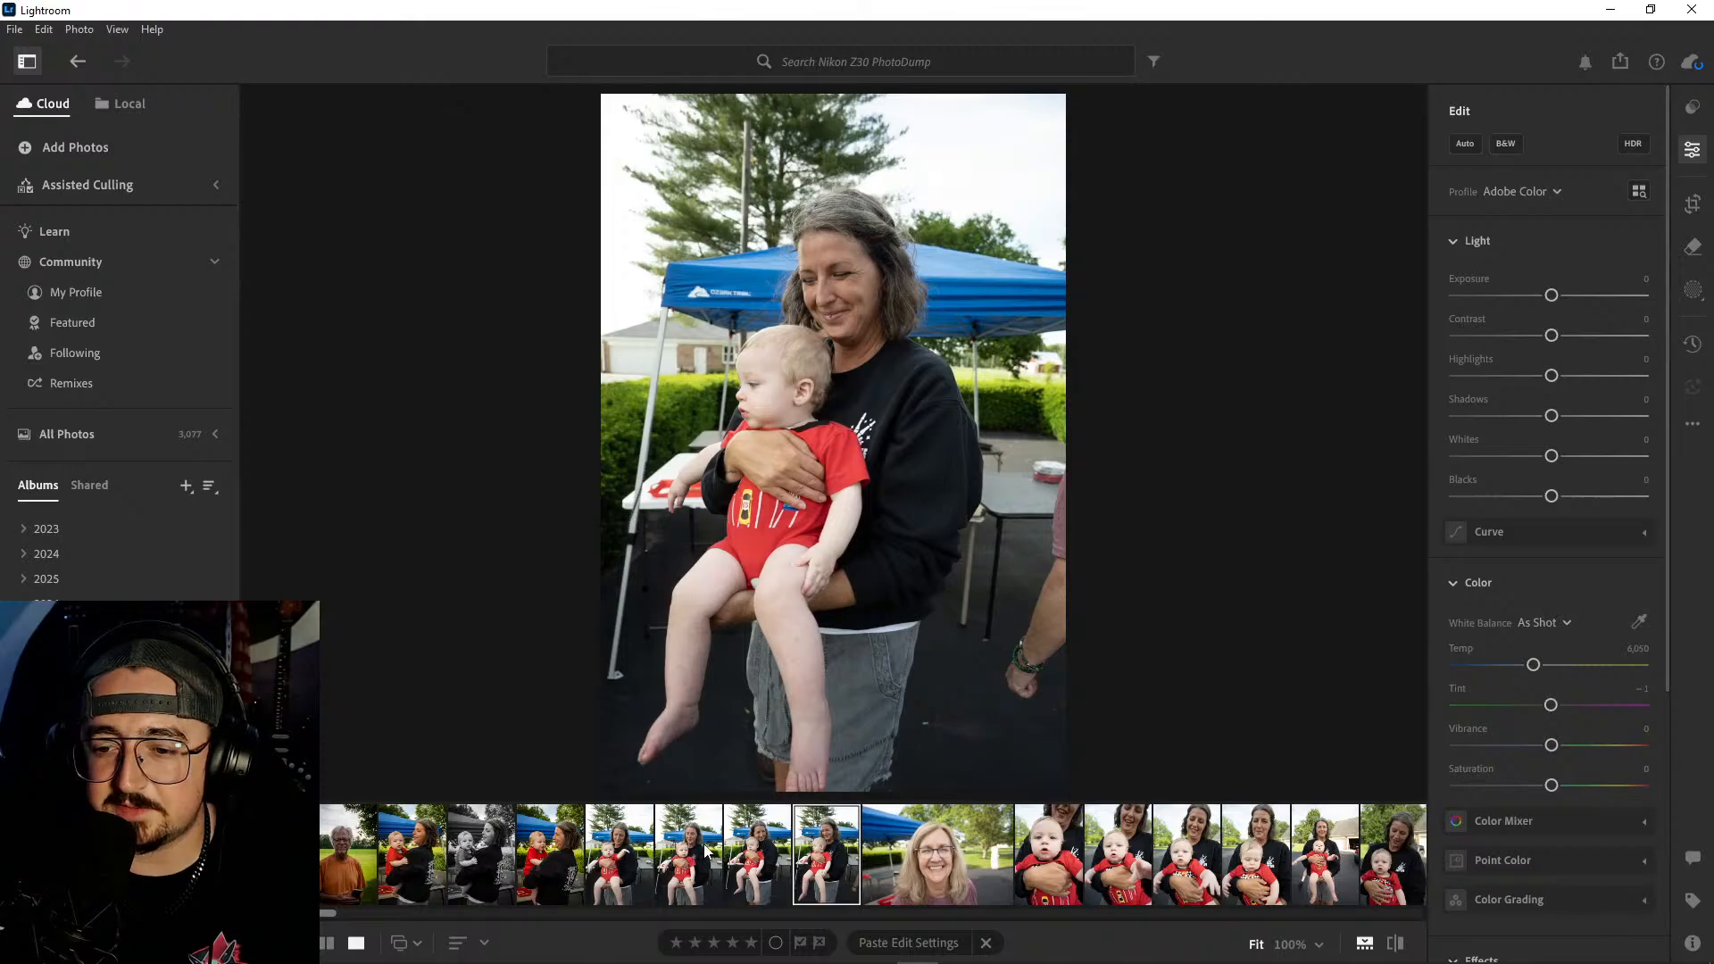
click(706, 850)
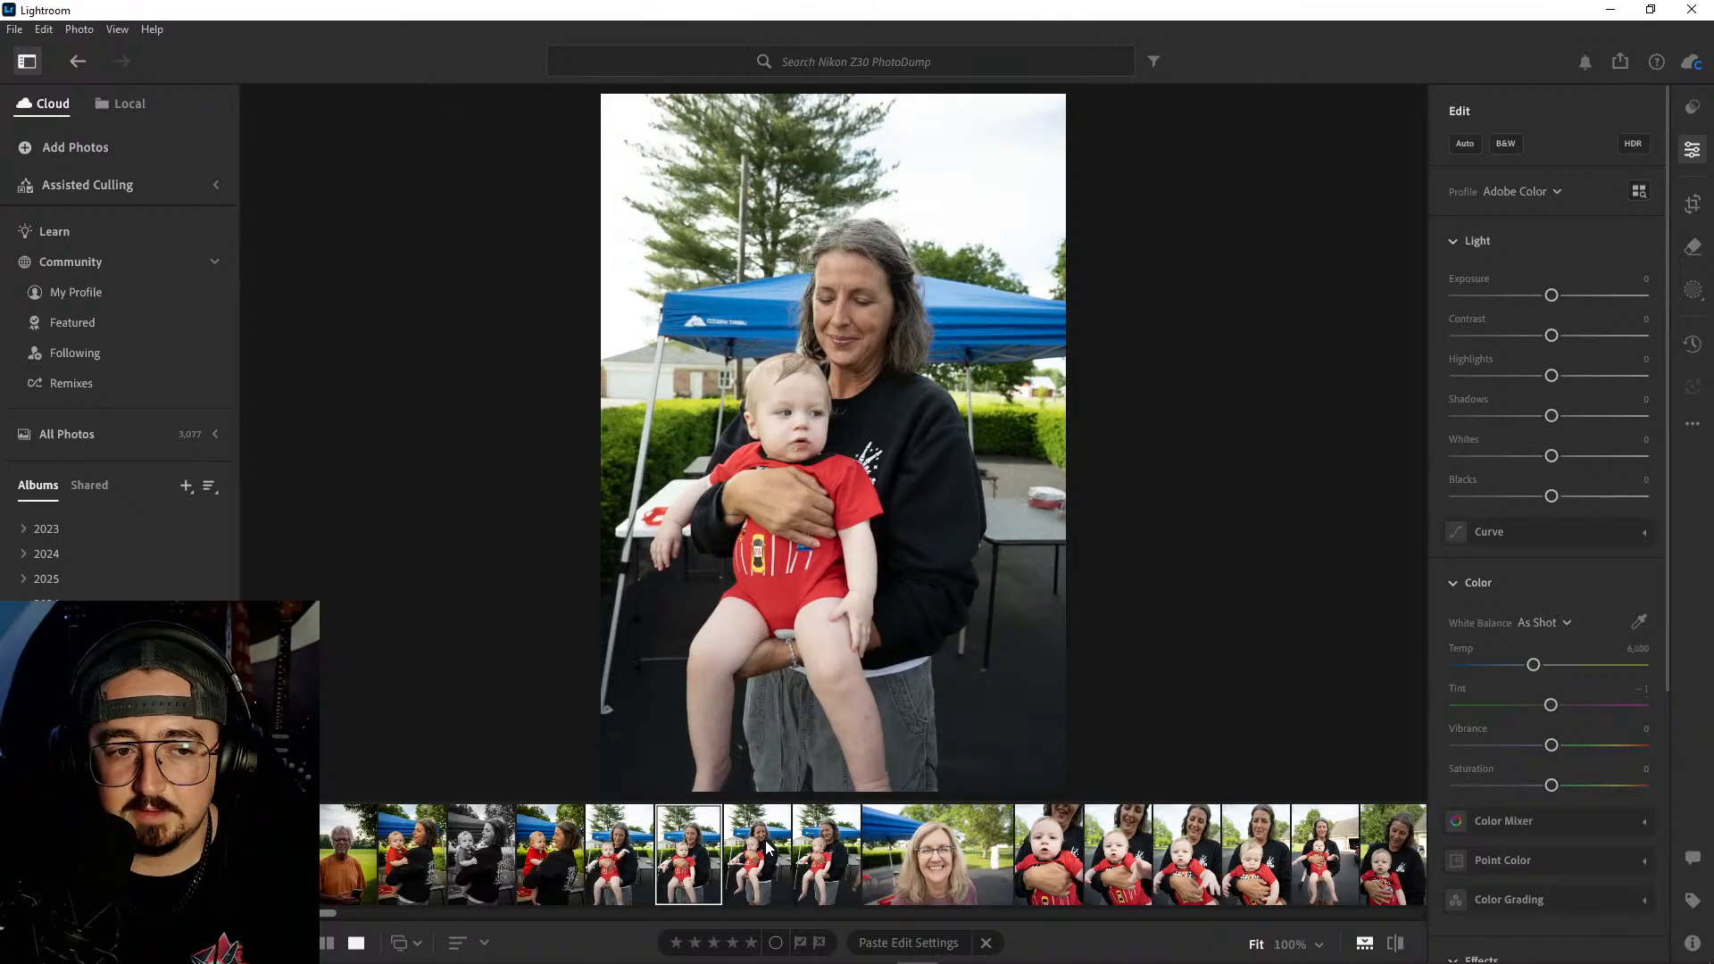
click(759, 844)
click(696, 839)
shift+click(828, 840)
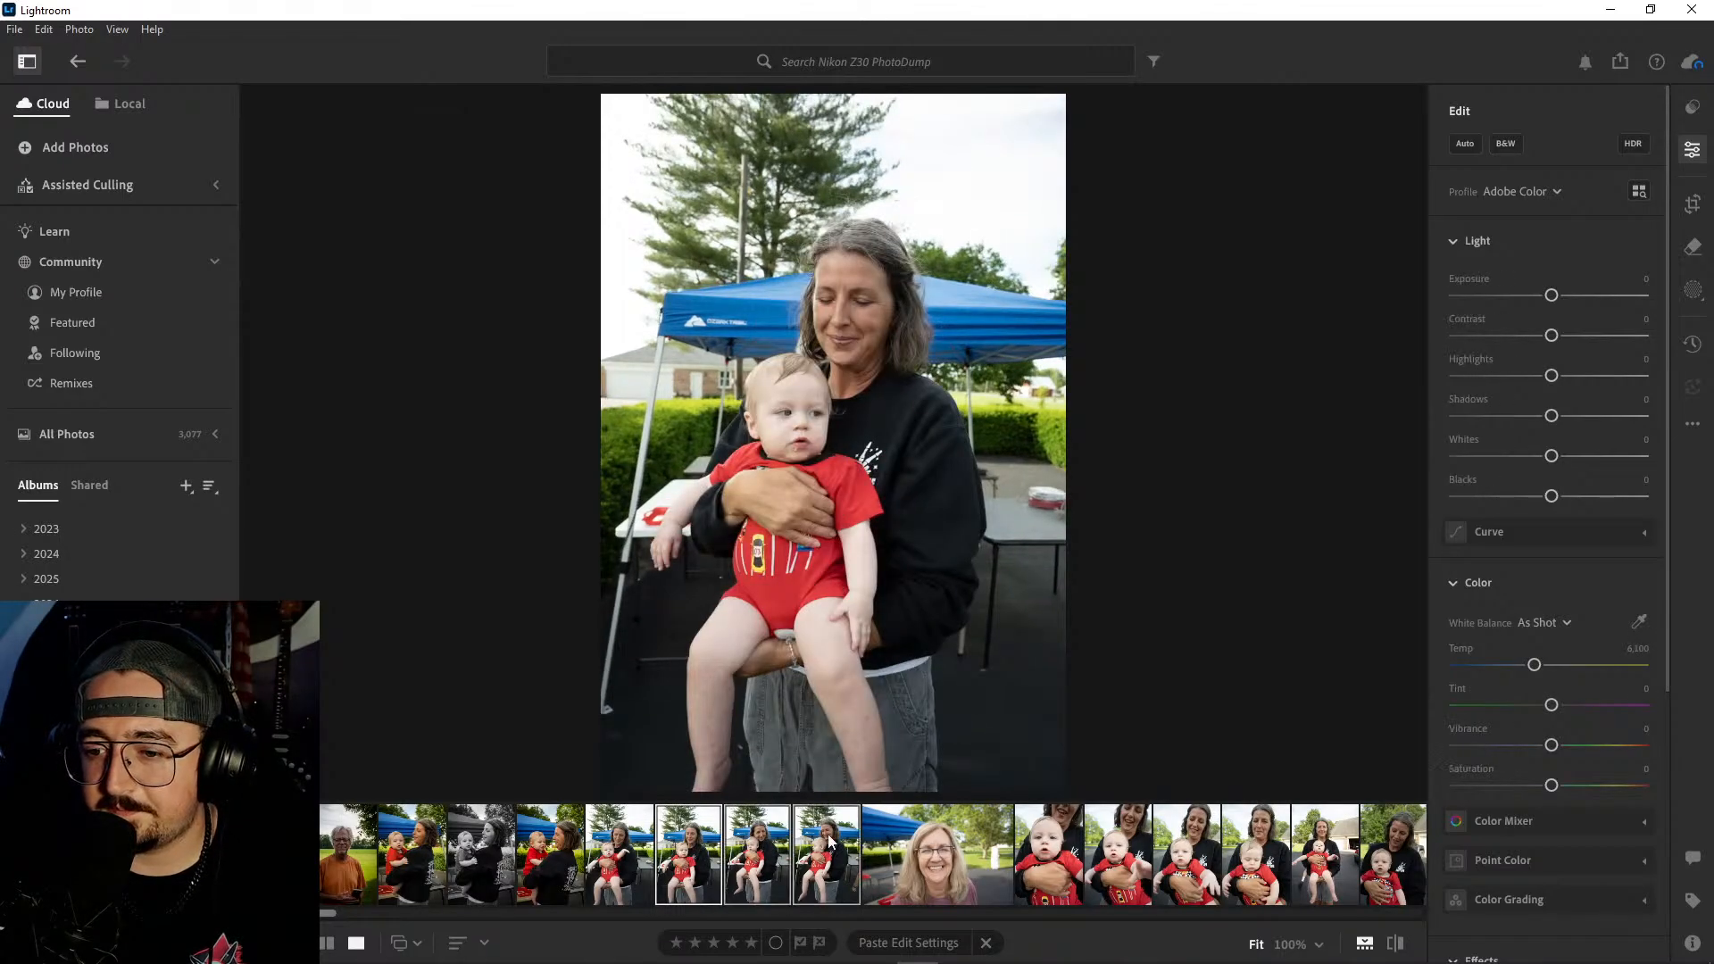
right_click(829, 840)
click(882, 640)
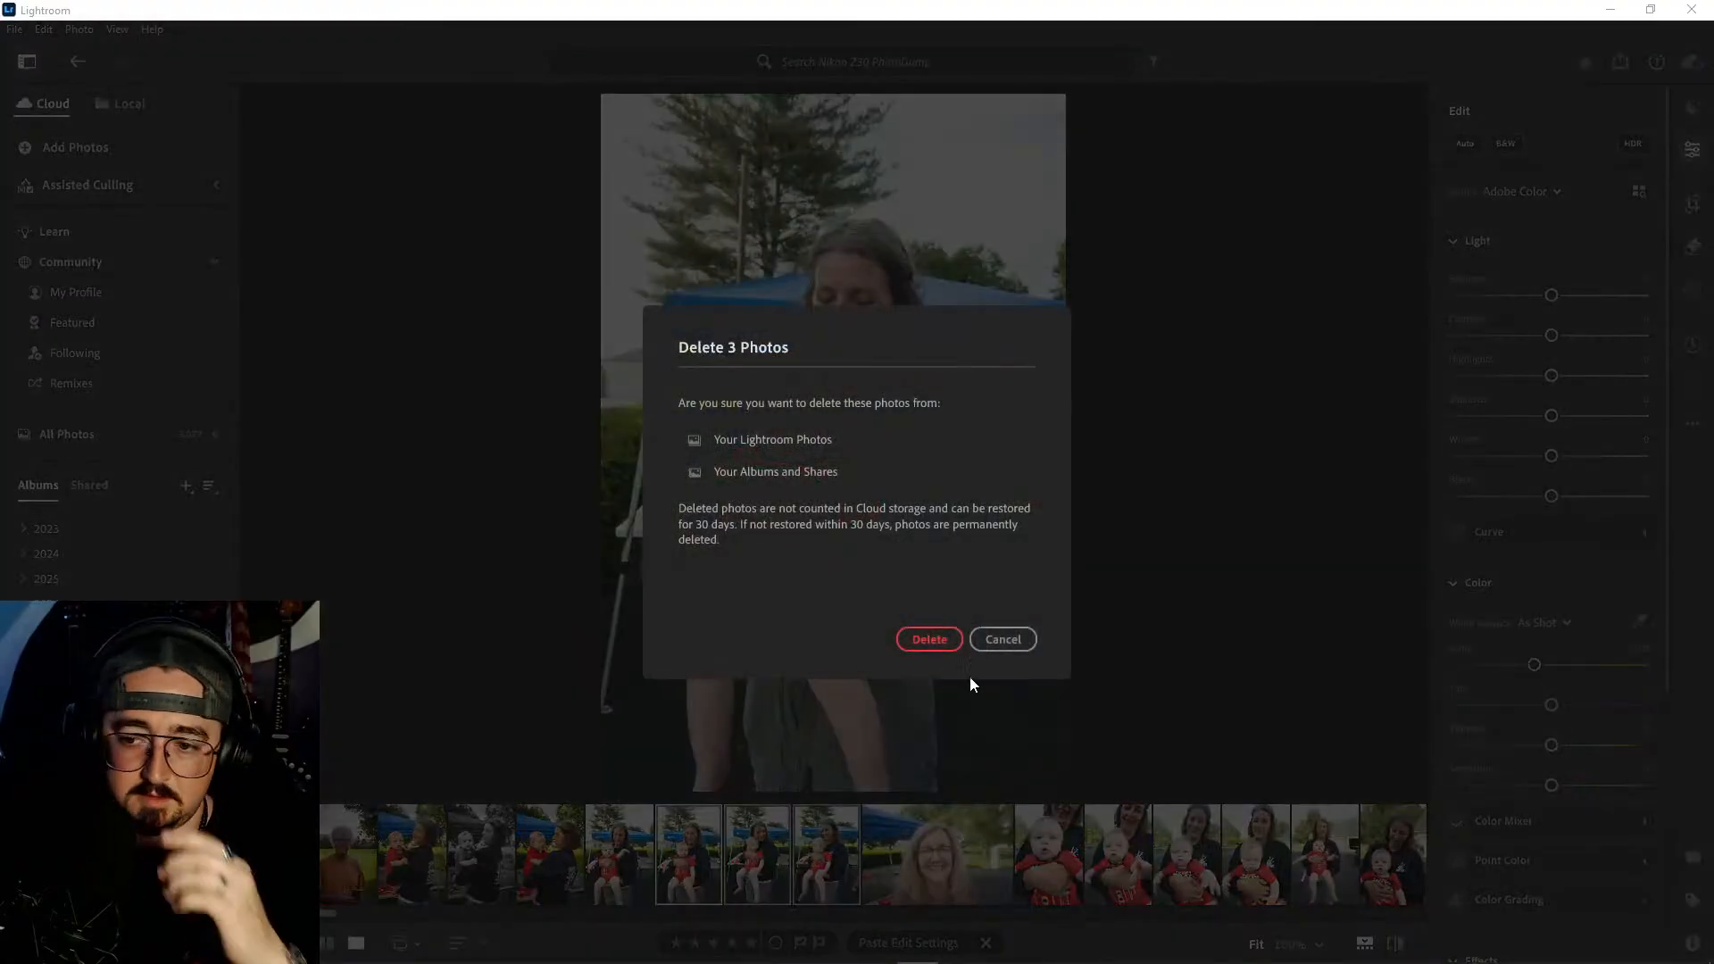
click(944, 638)
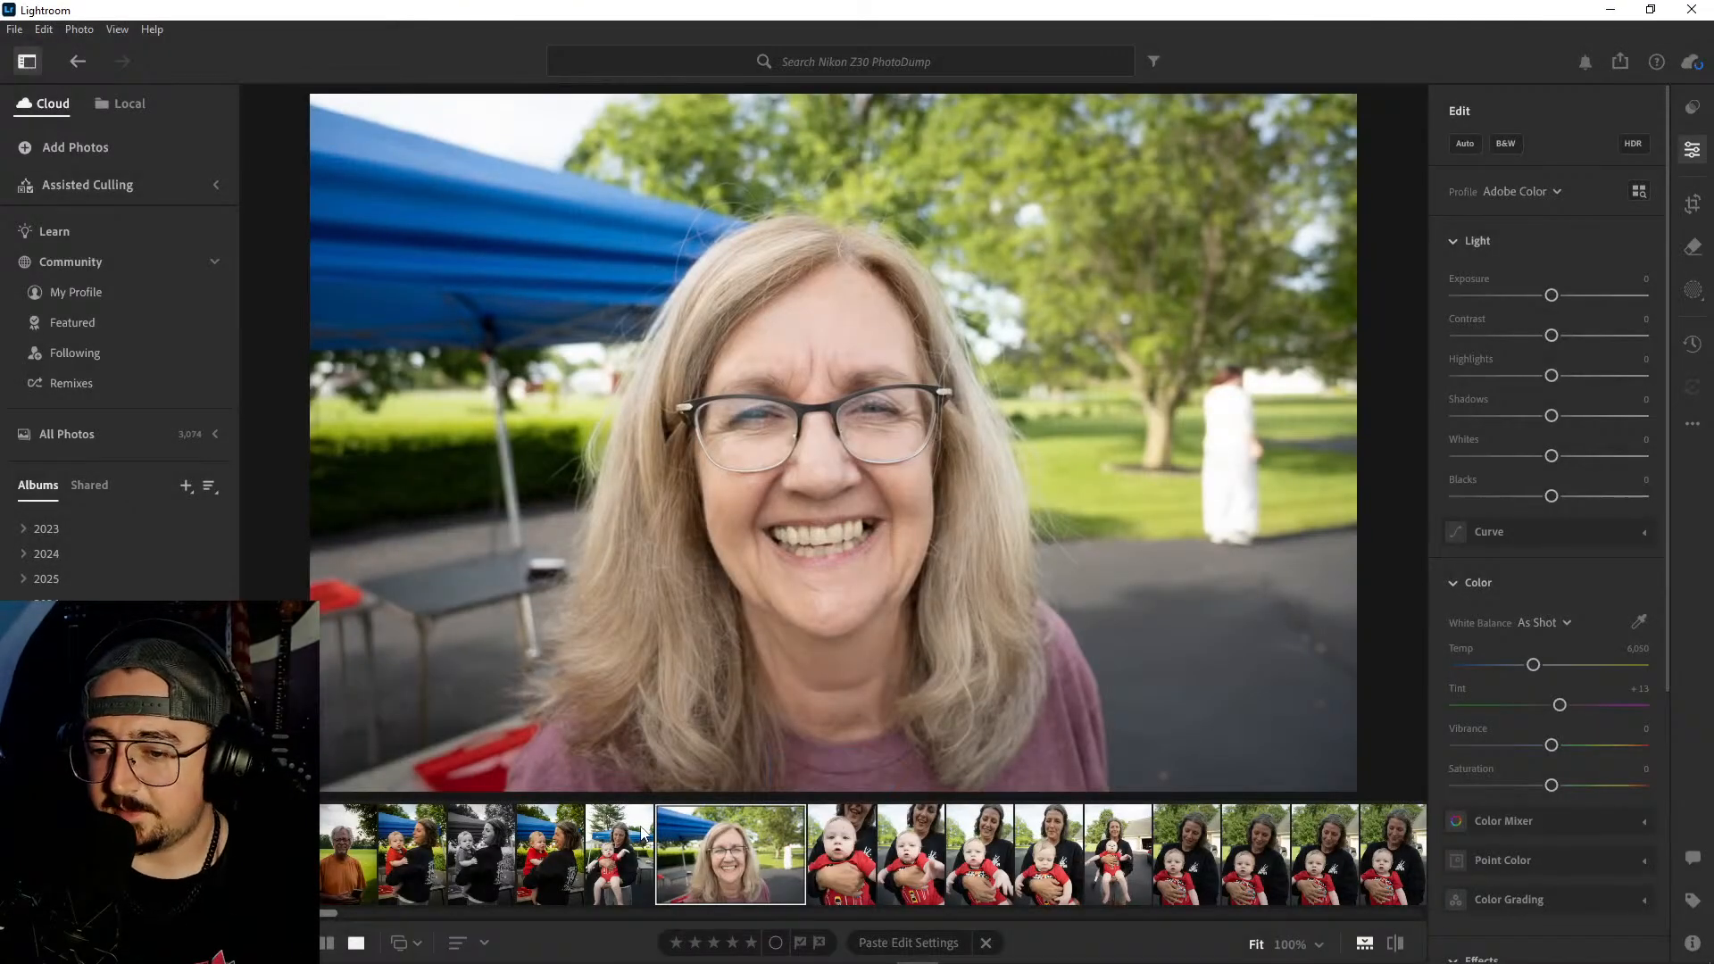
- Auto-adjust the outstretched-arm shot, then set Exposure −0.34, Contrast +20, Highlights −100, Shadows +41, Whites −11 and Blacks −26
click(642, 832)
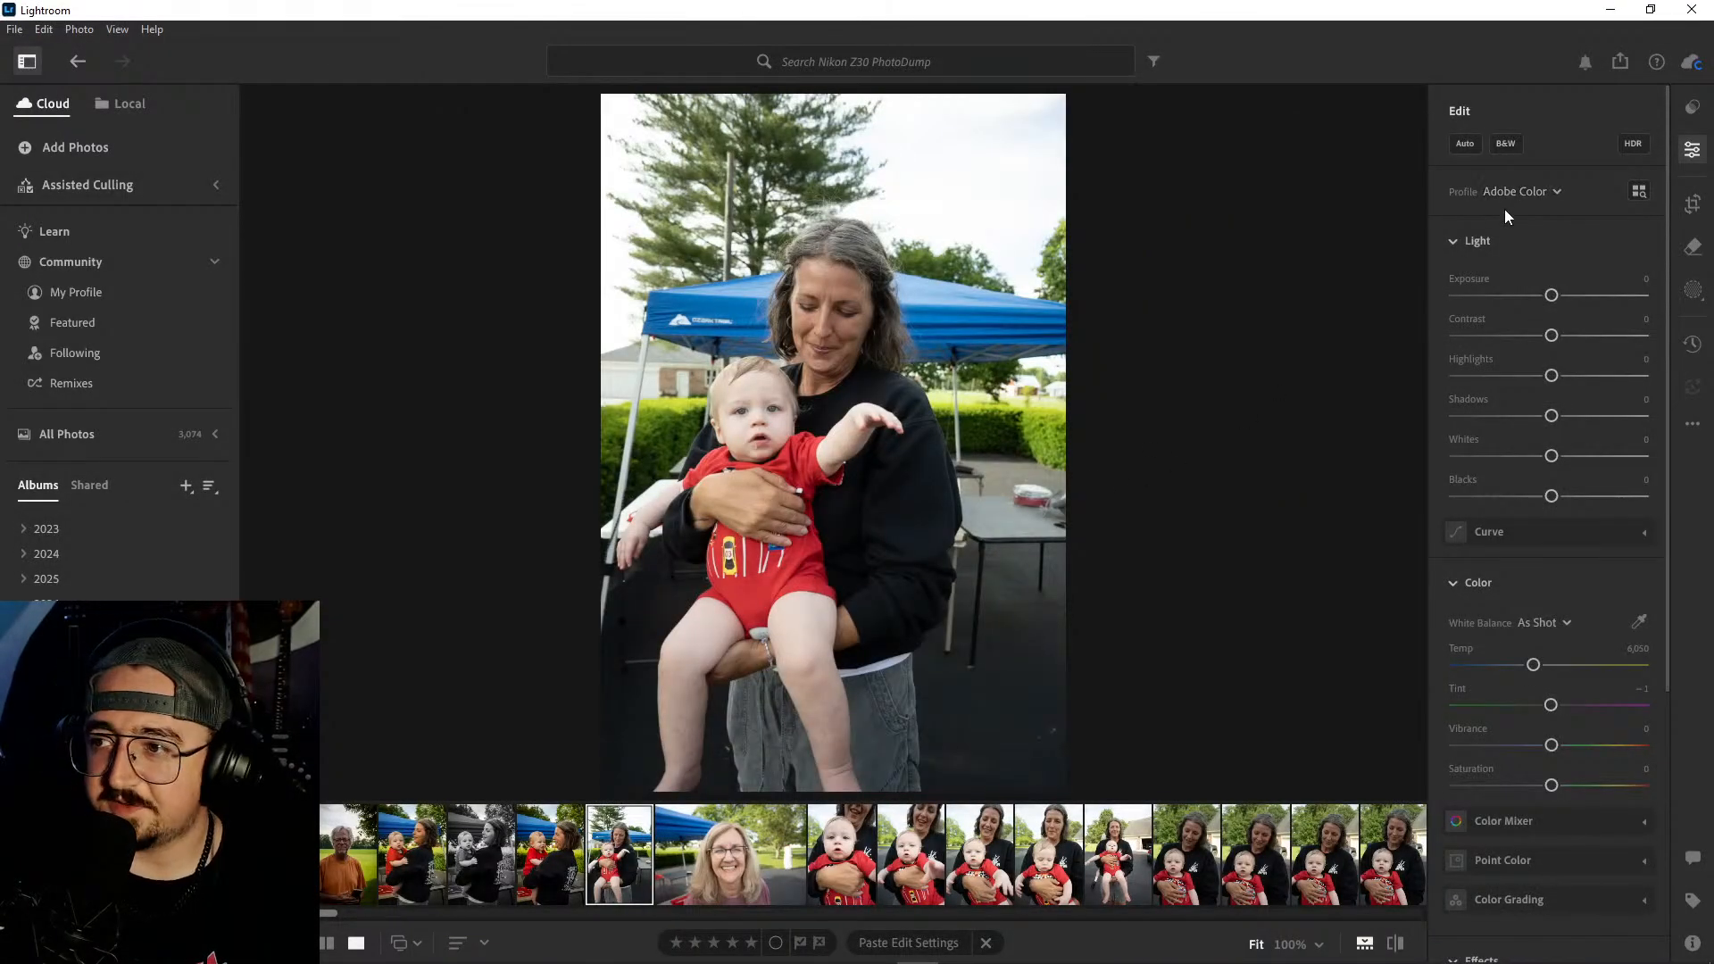
click(1463, 144)
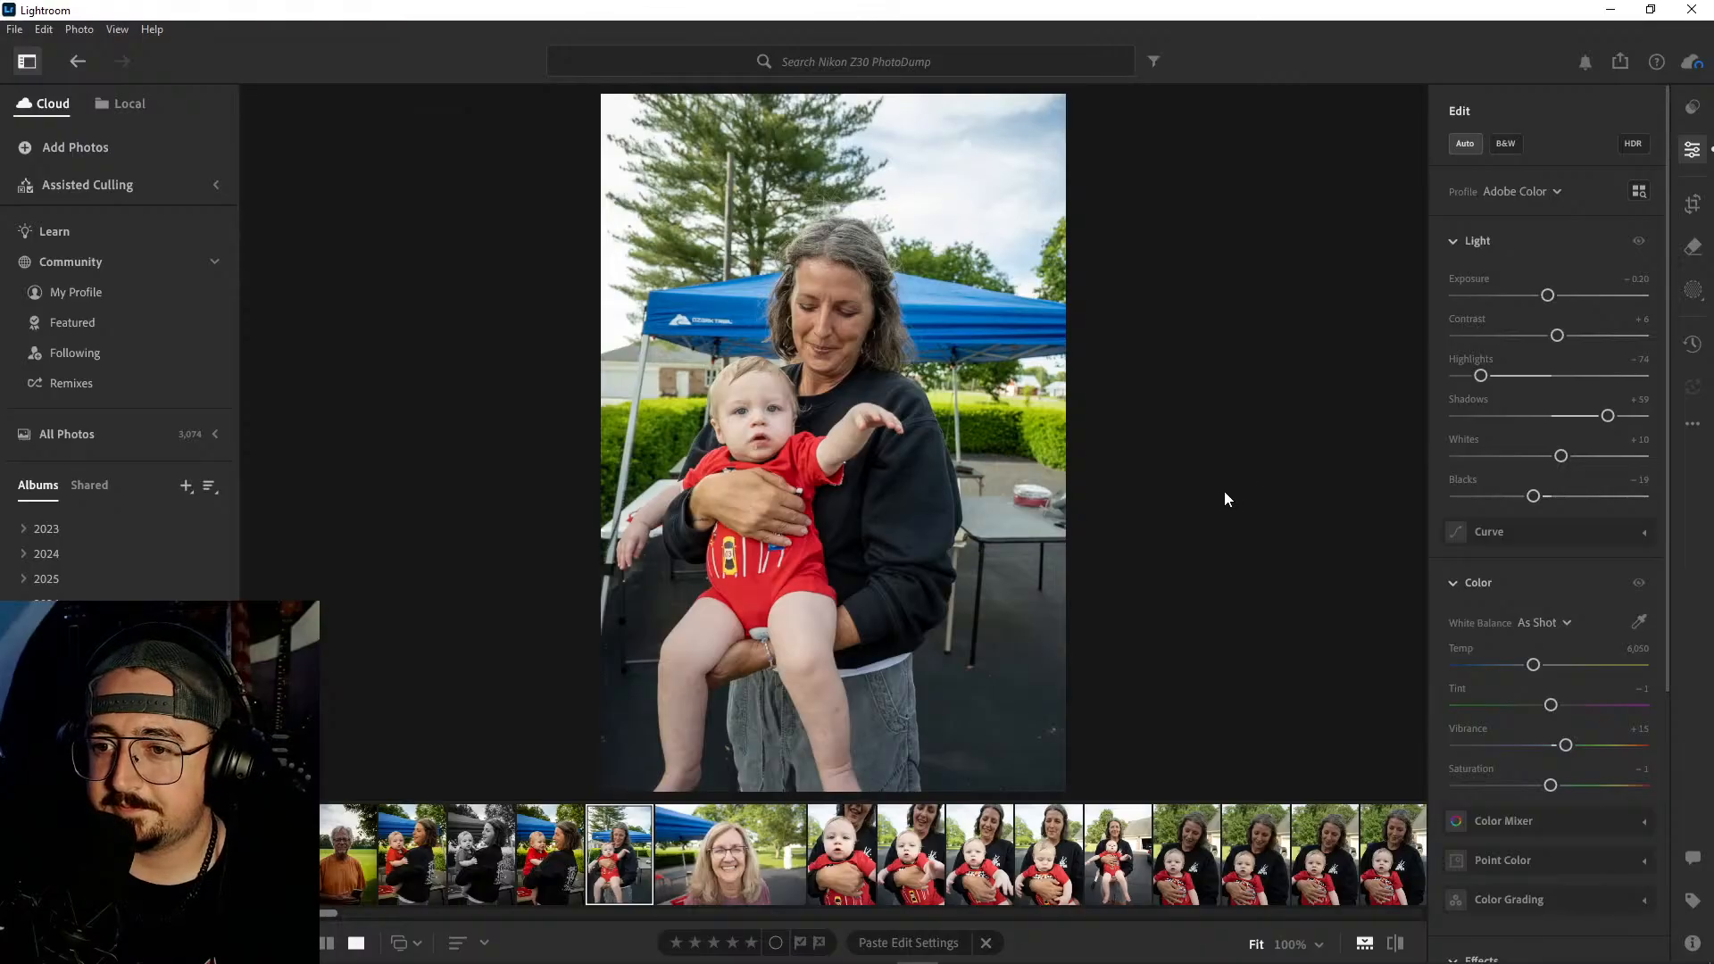
drag(1555, 336, 1547, 302)
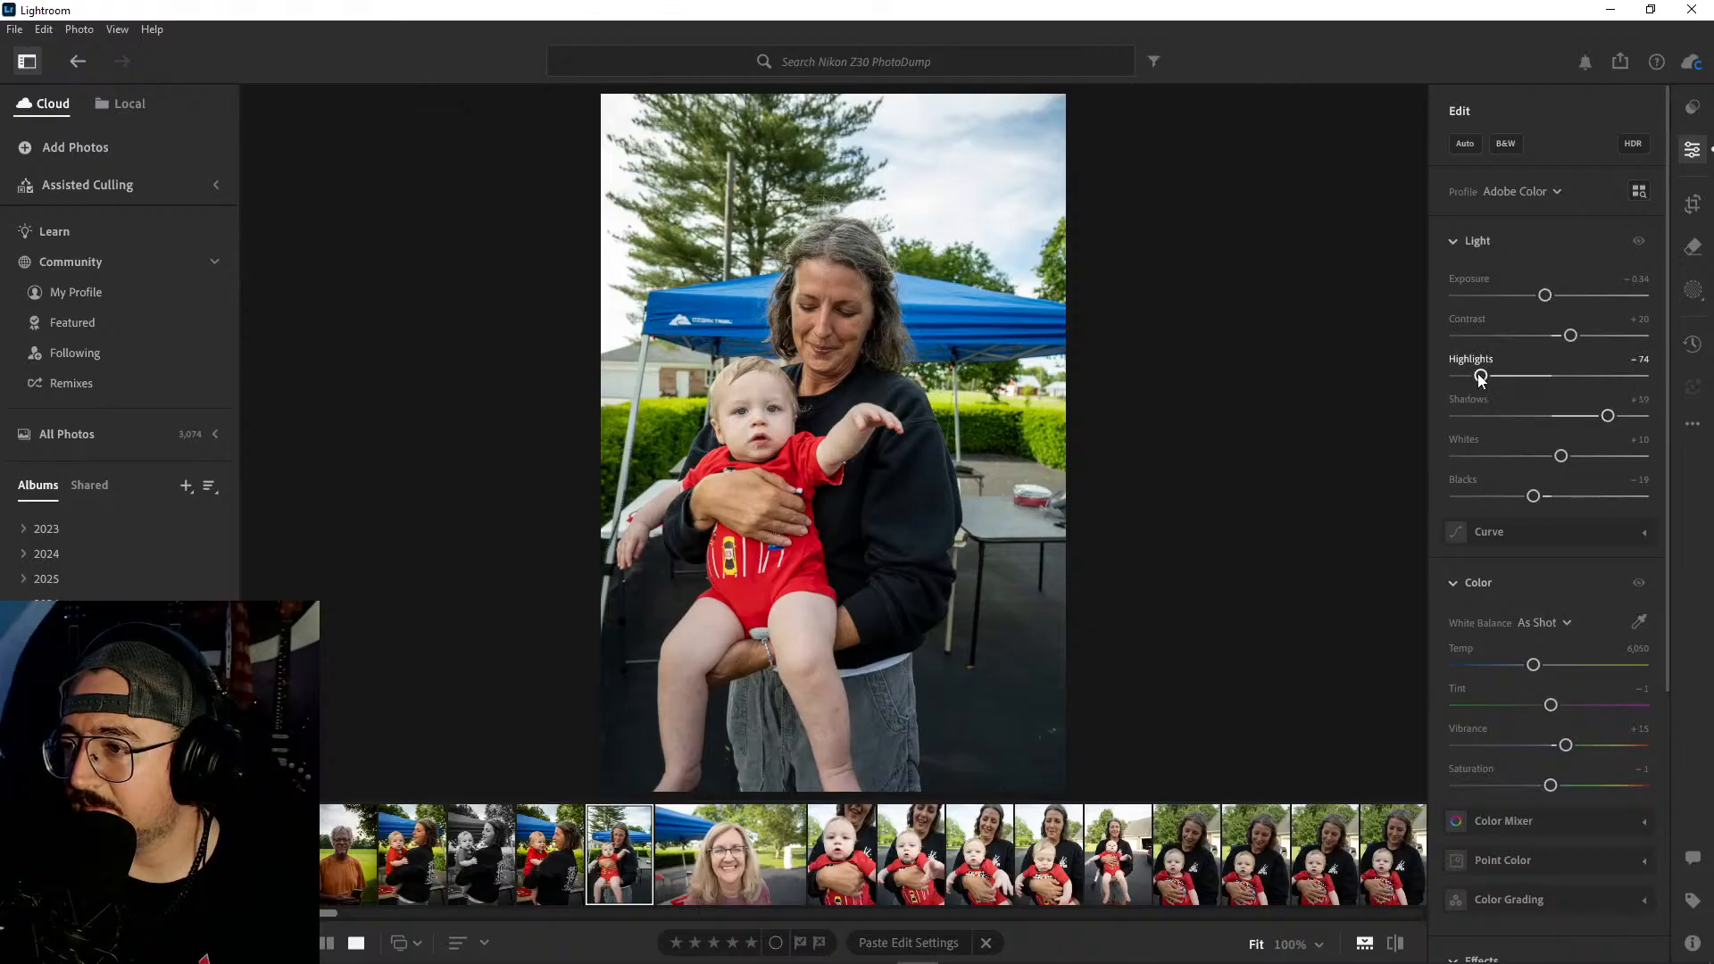
drag(1480, 379, 1436, 385)
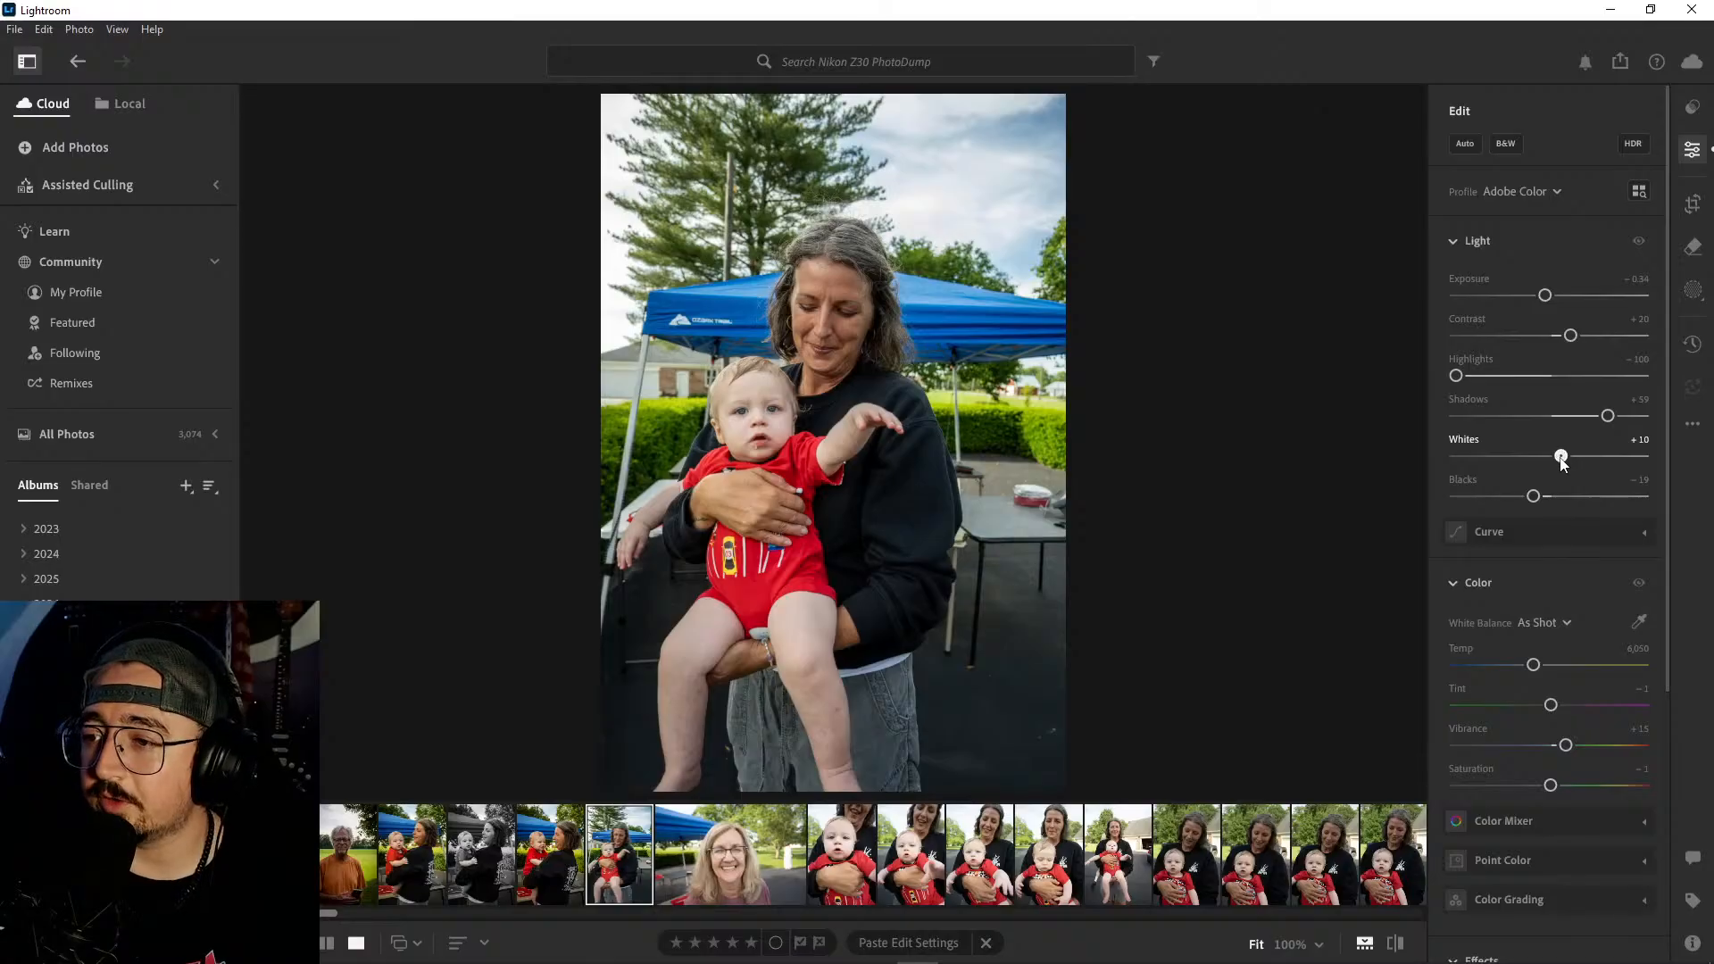
drag(1561, 457, 1527, 498)
drag(1608, 417, 1591, 418)
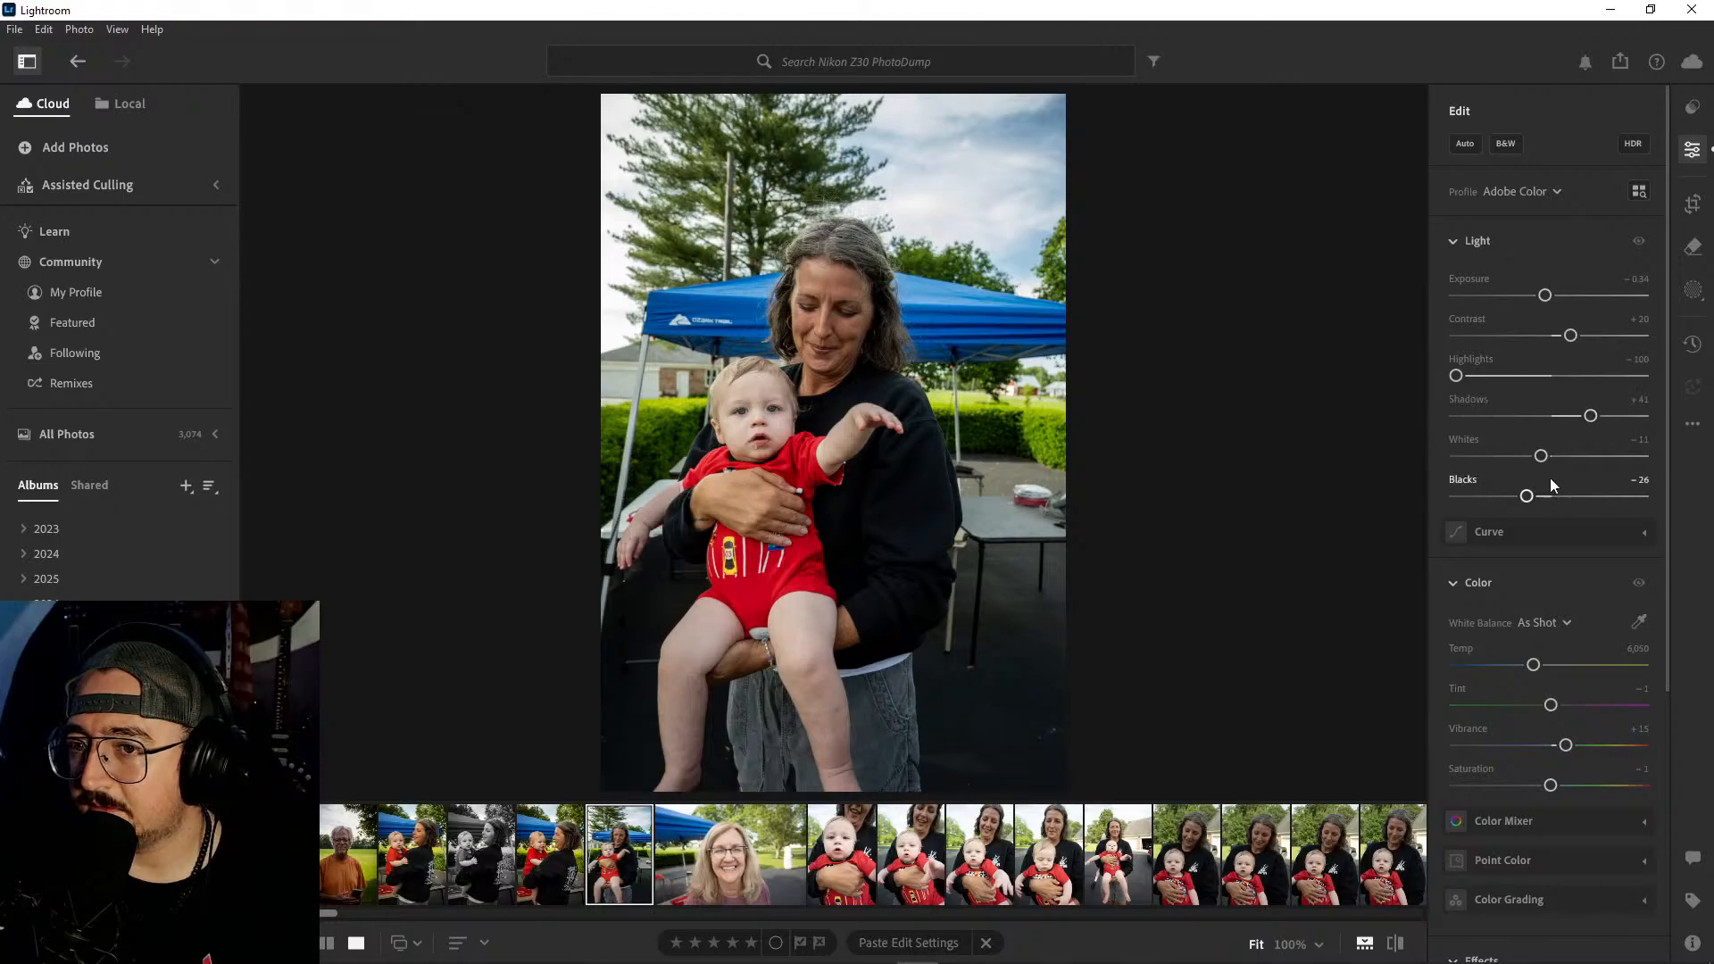
- Crop the outstretched-arm photo tighter around the woman and baby at 2 x 3, trimming mainly the sky and the canopy side
click(1693, 203)
drag(1054, 114, 1031, 141)
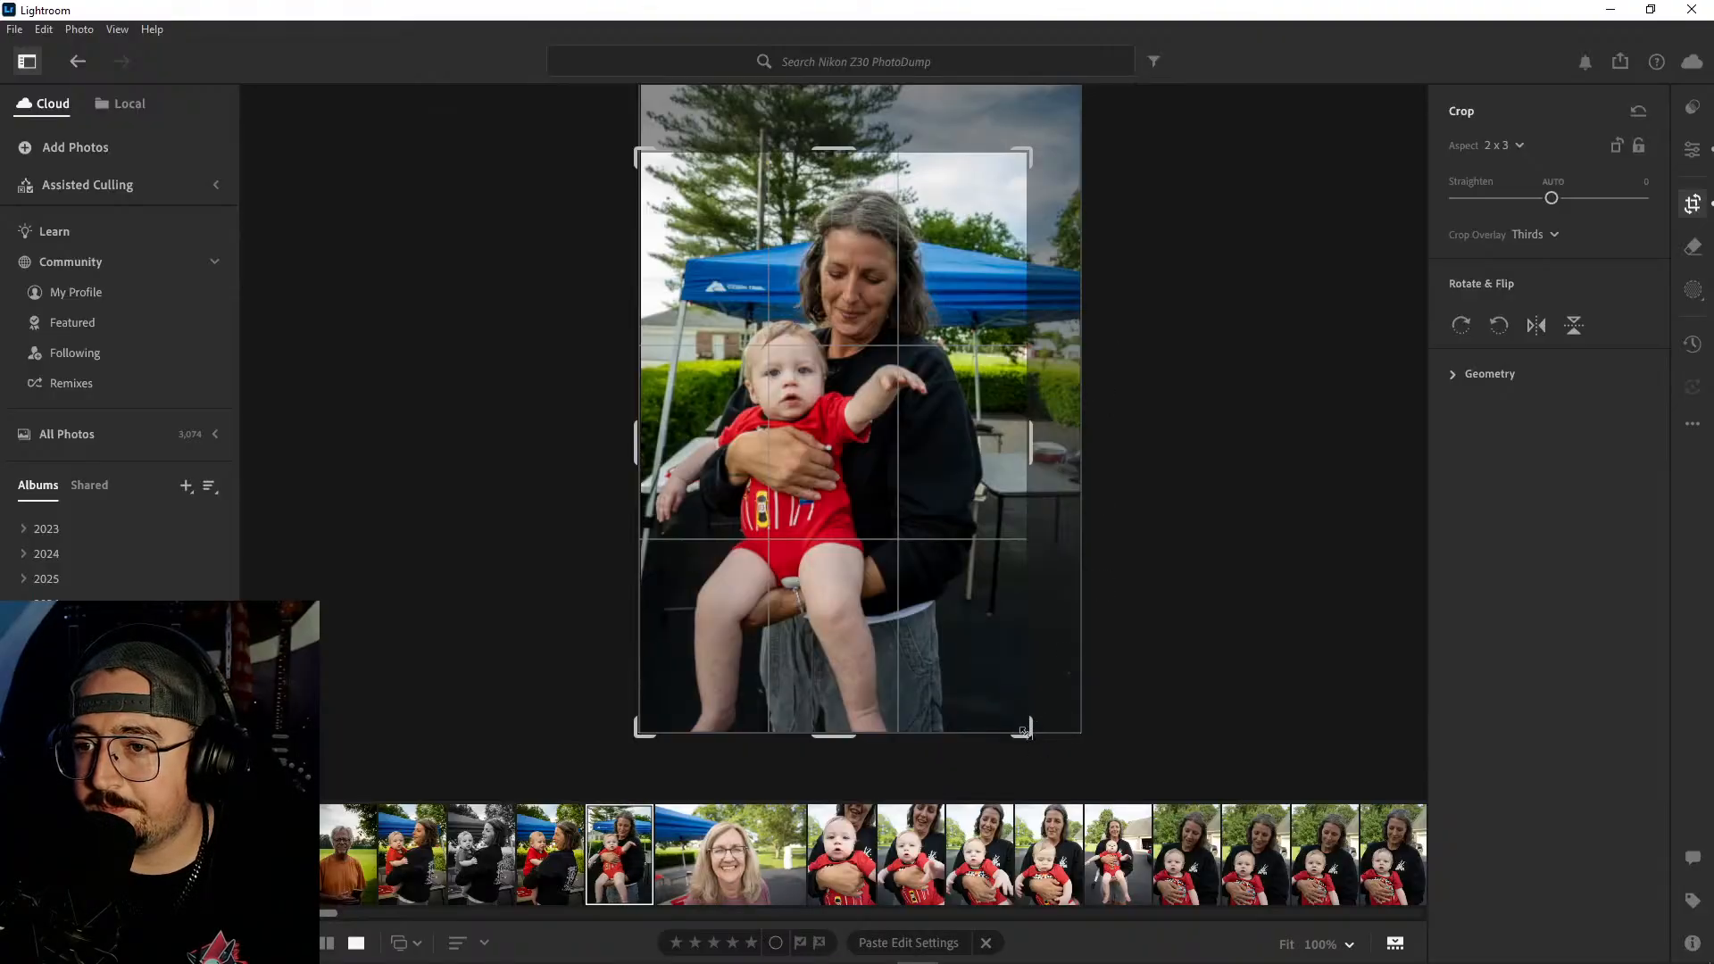
drag(1026, 730, 1016, 720)
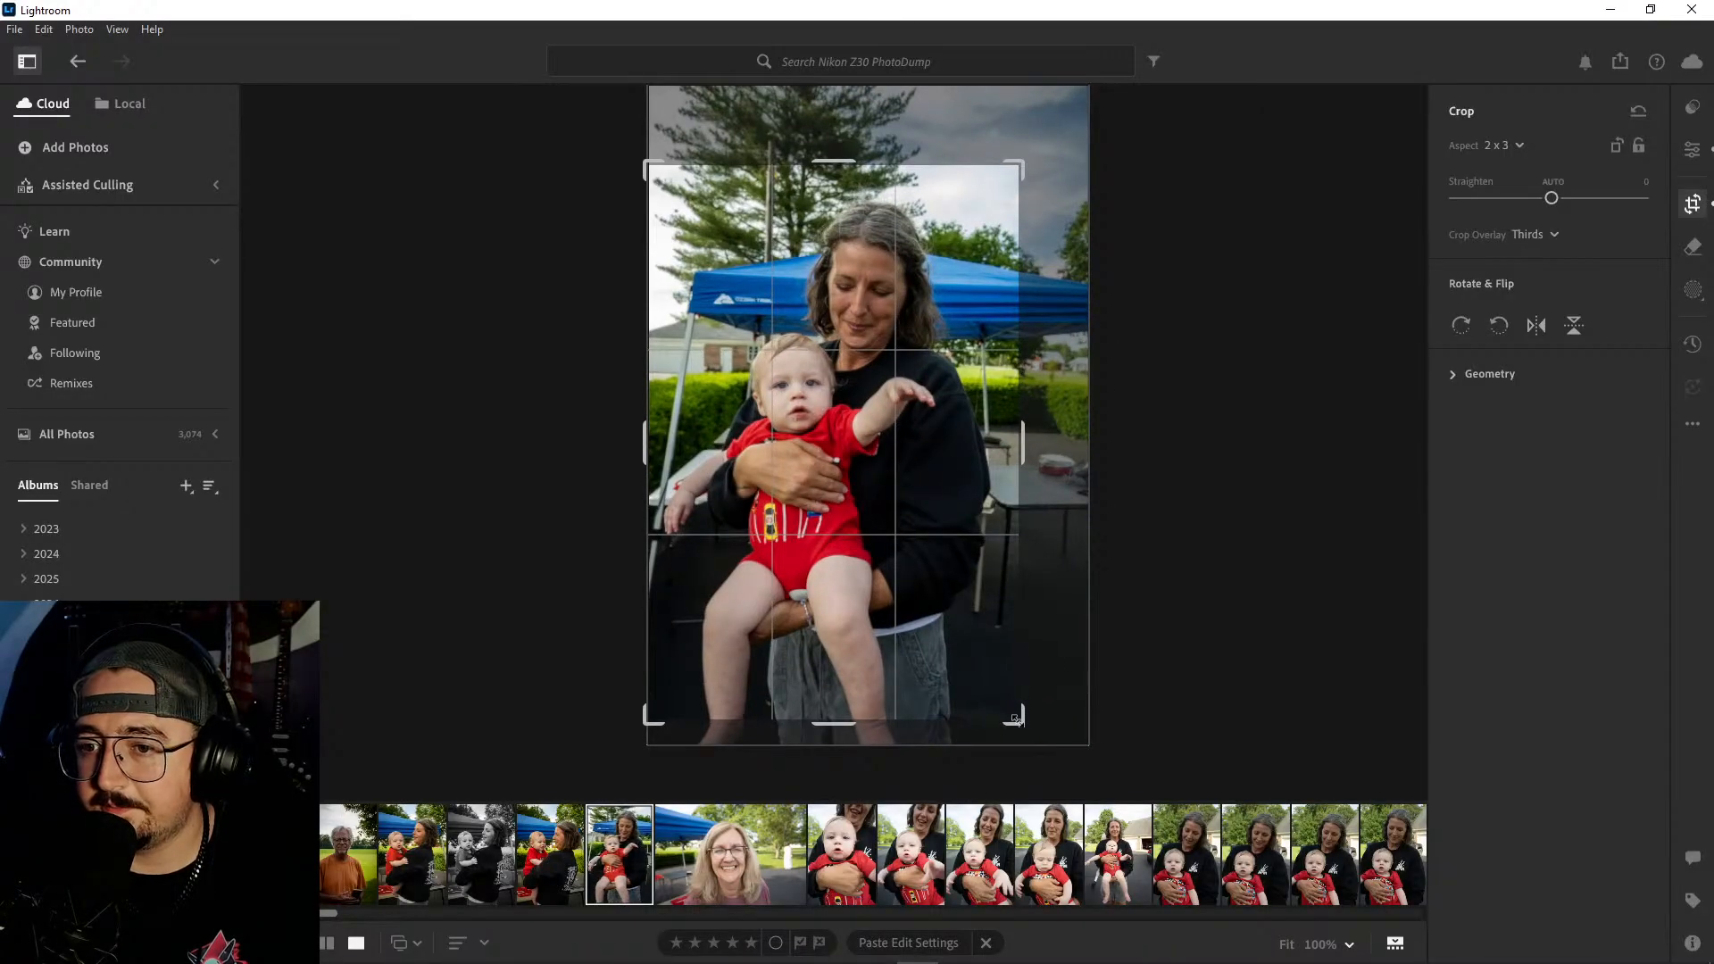
key(Return)
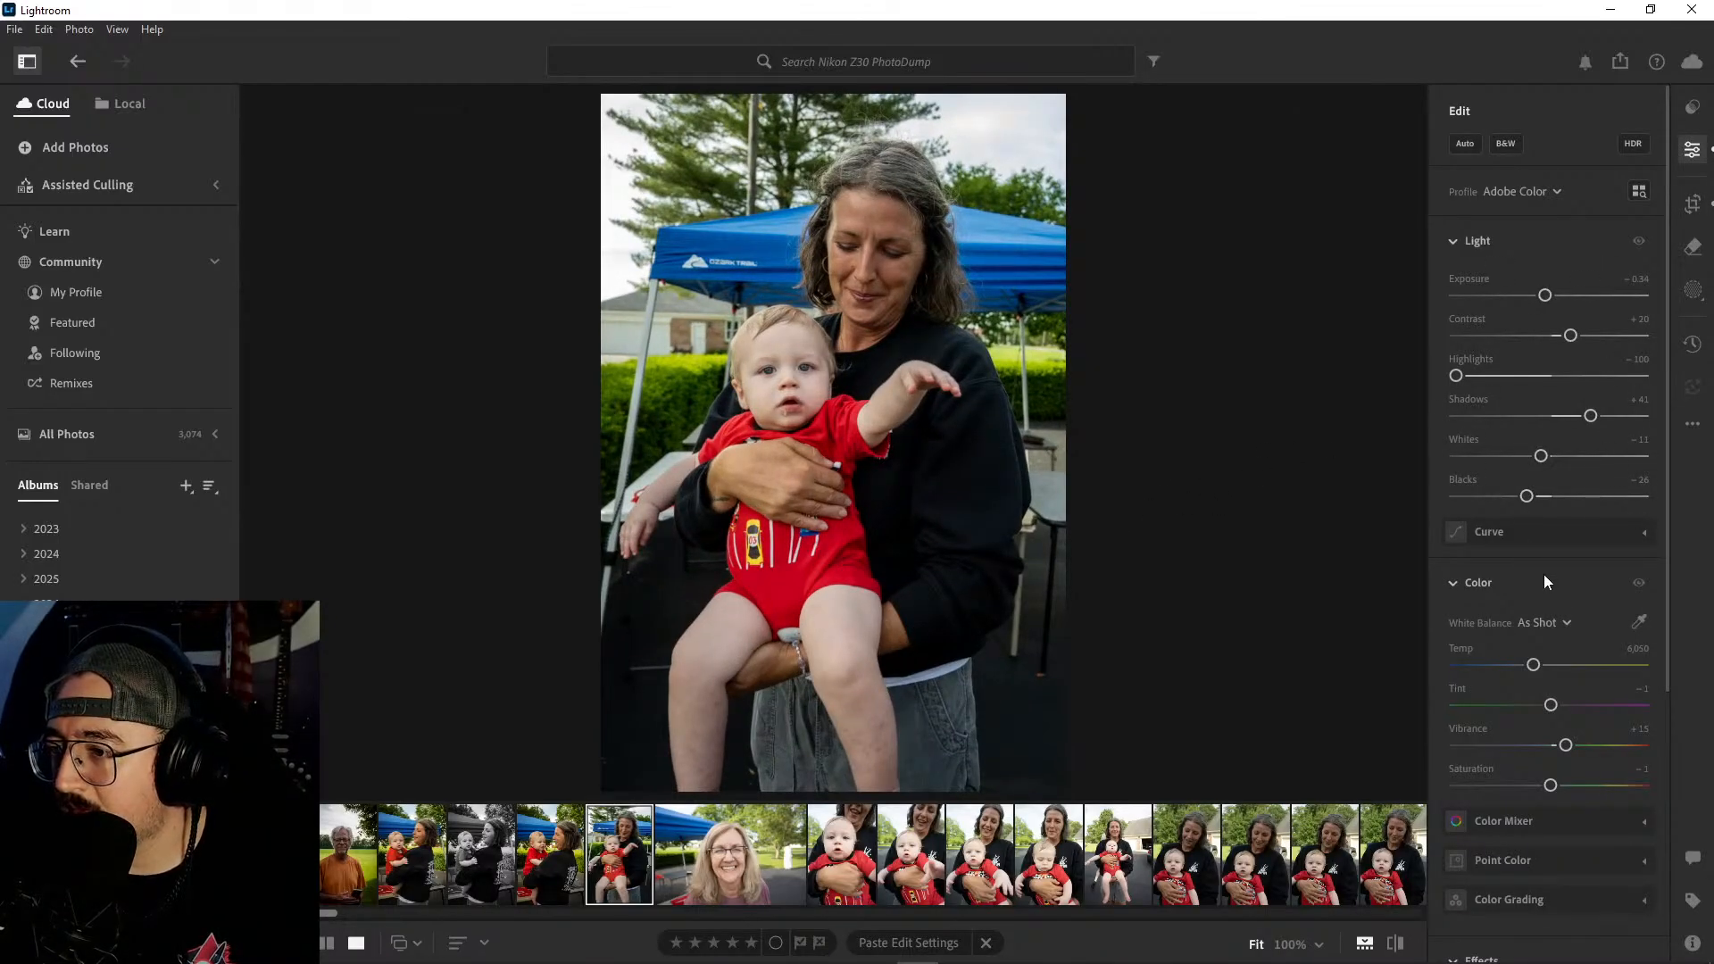
- Set the cropped photo's Temp to 7,031, Saturation to 0 and Vignette to −16, and check before and after
scroll(1557, 625, down, 2)
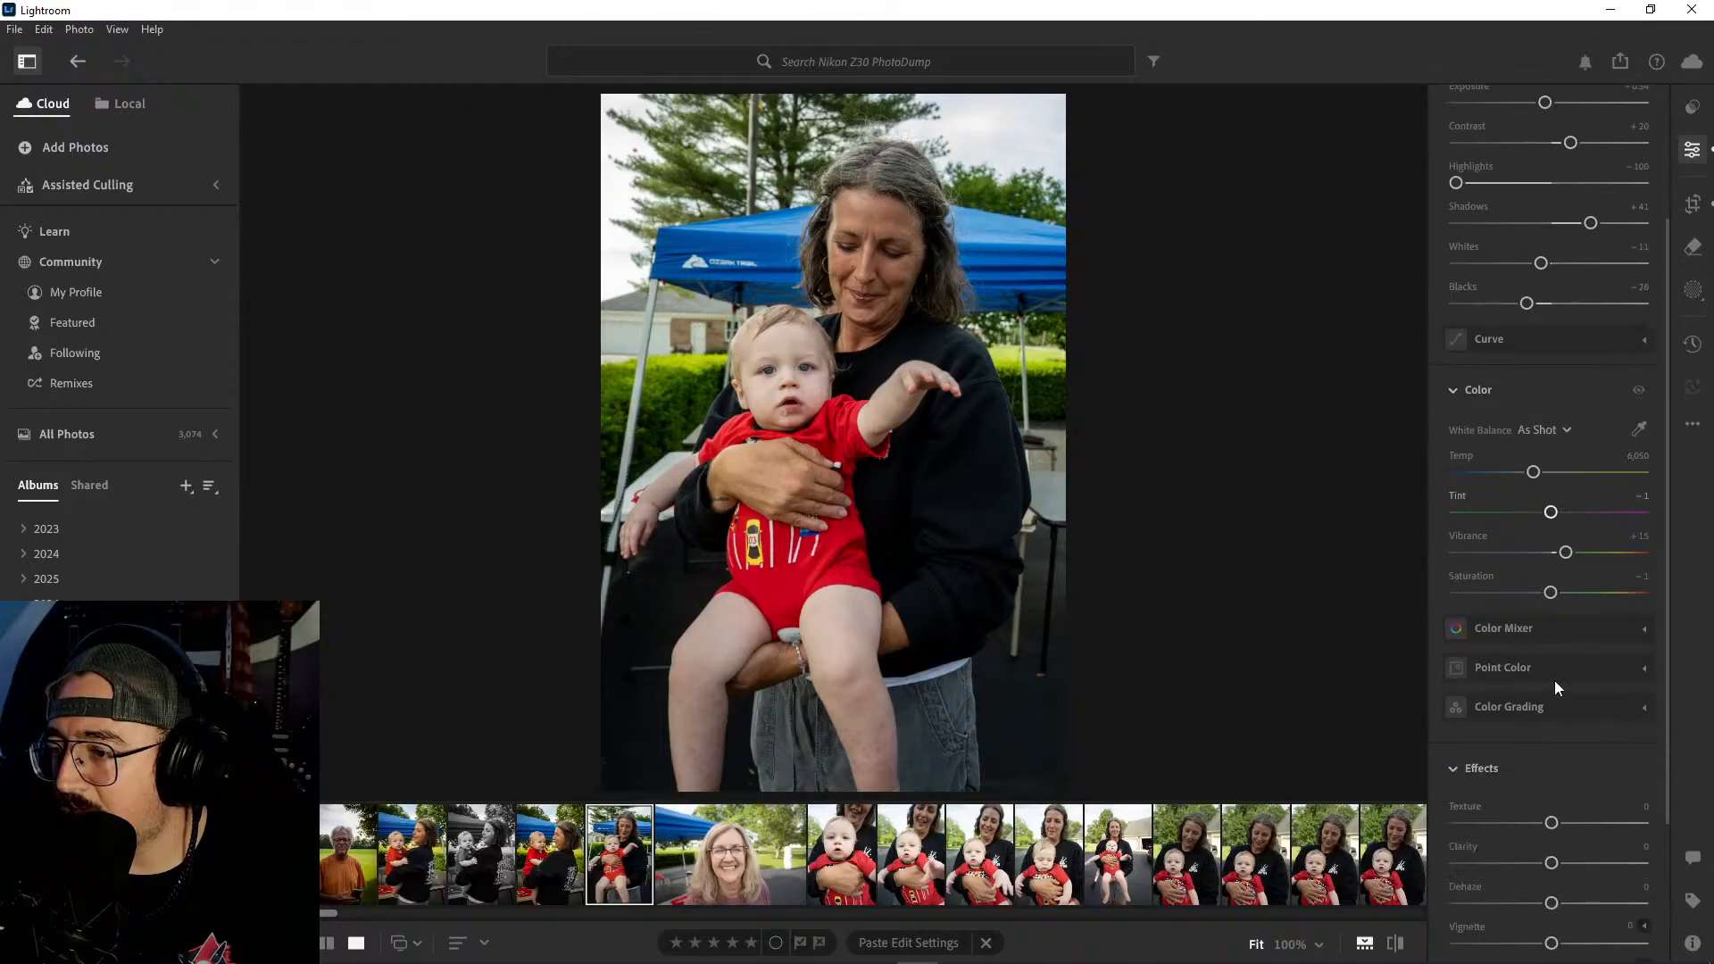
drag(1538, 478, 1556, 476)
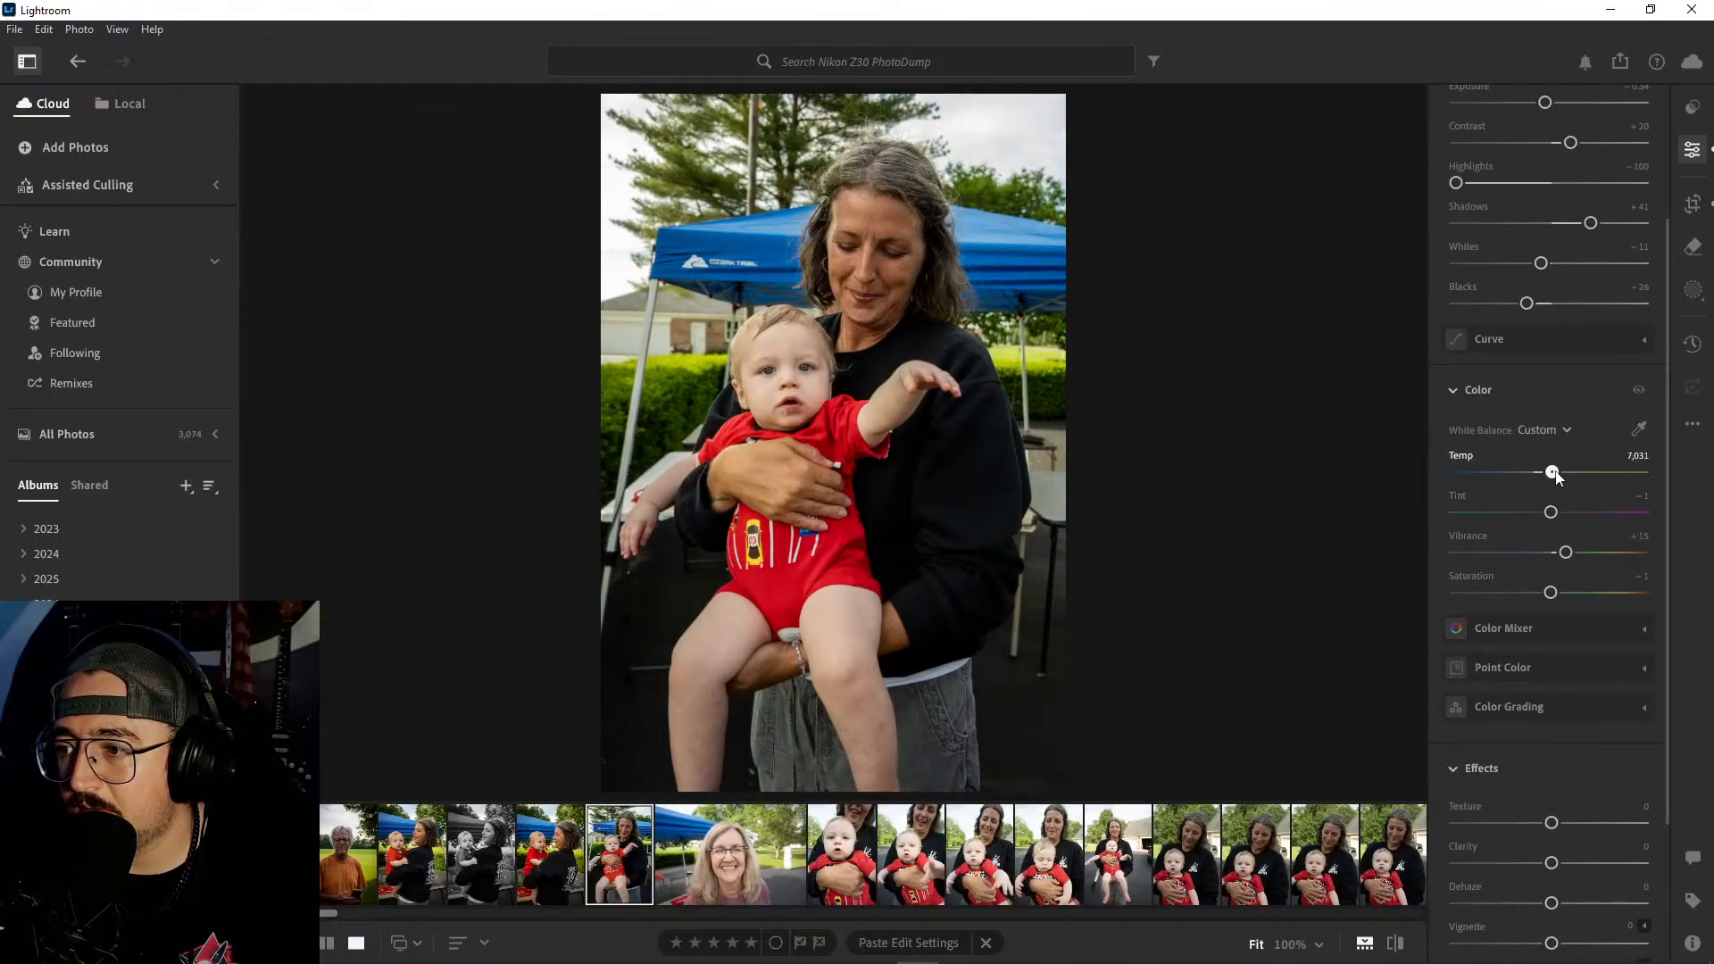
drag(1553, 591, 1555, 592)
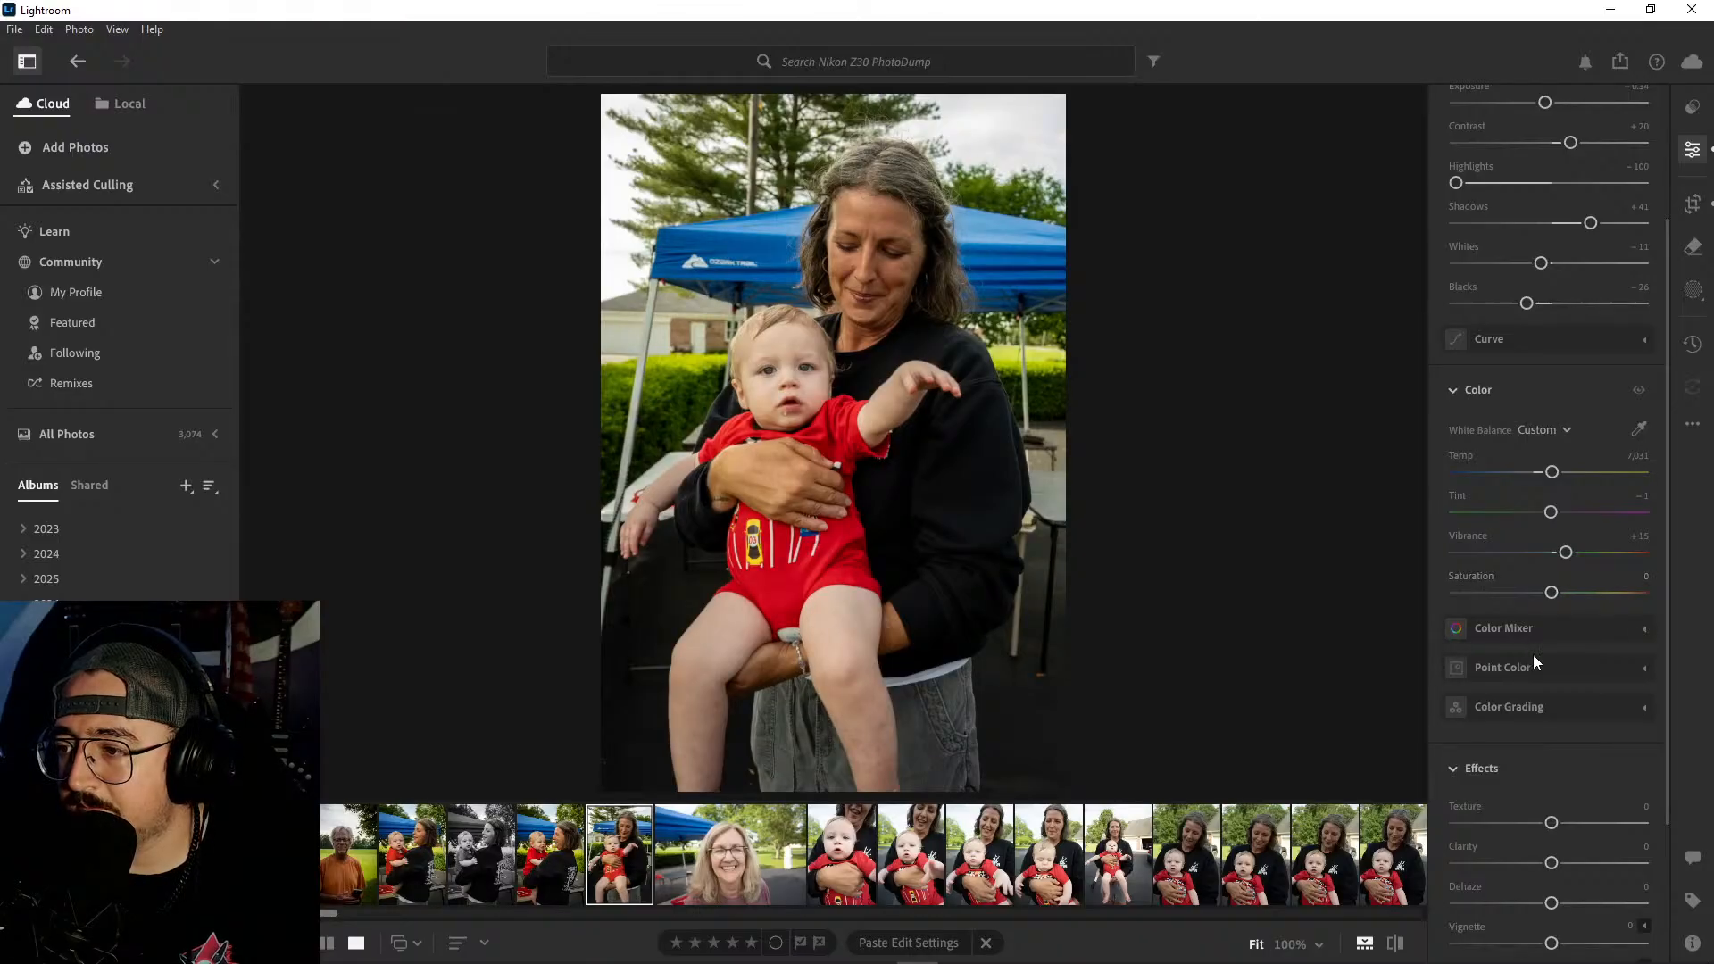
scroll(1566, 726, down, 2)
scroll(1575, 665, down, 2)
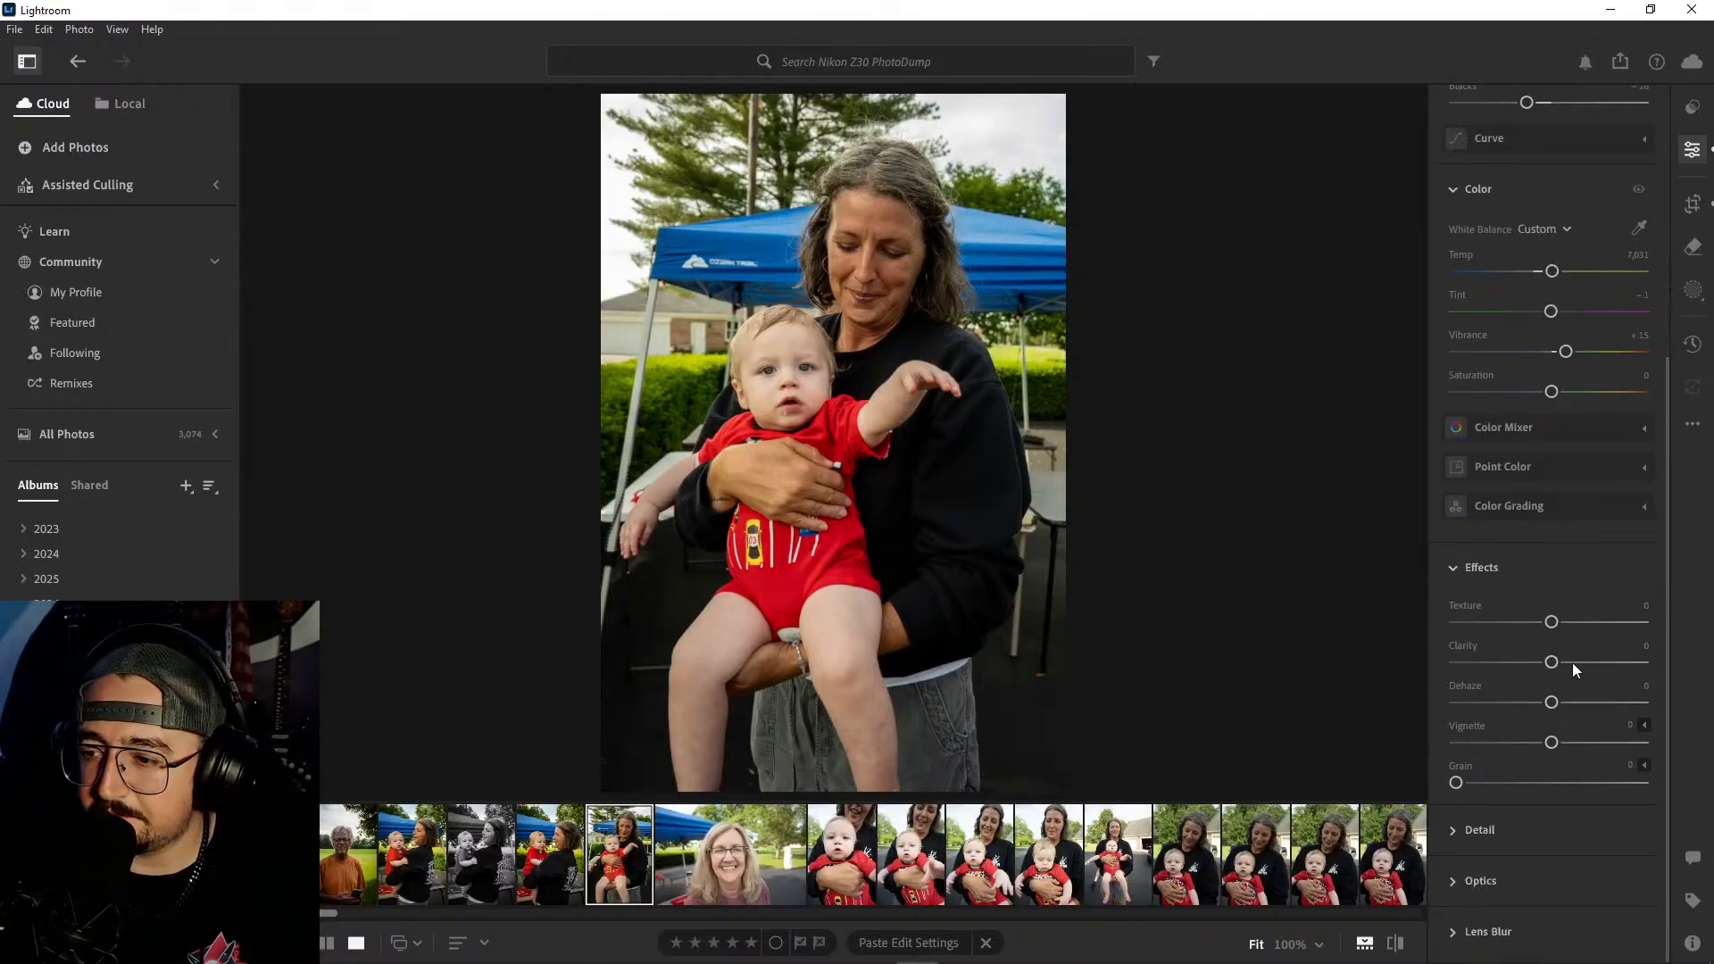
drag(1551, 747, 1539, 750)
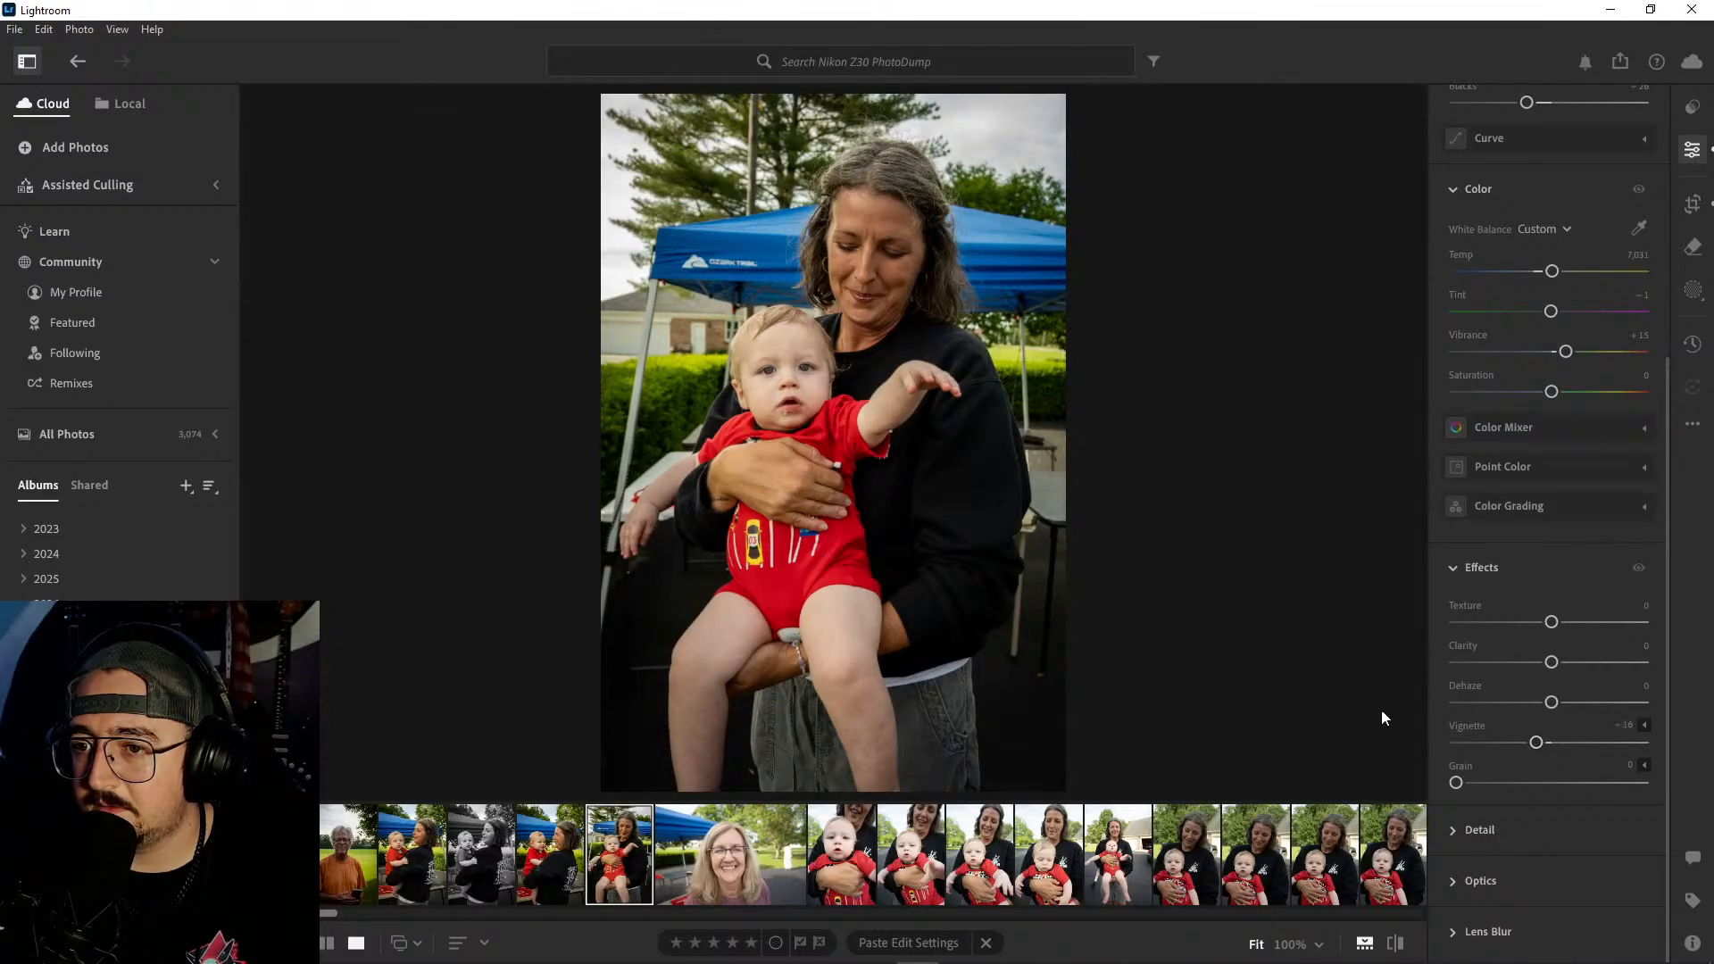
key(backslash)
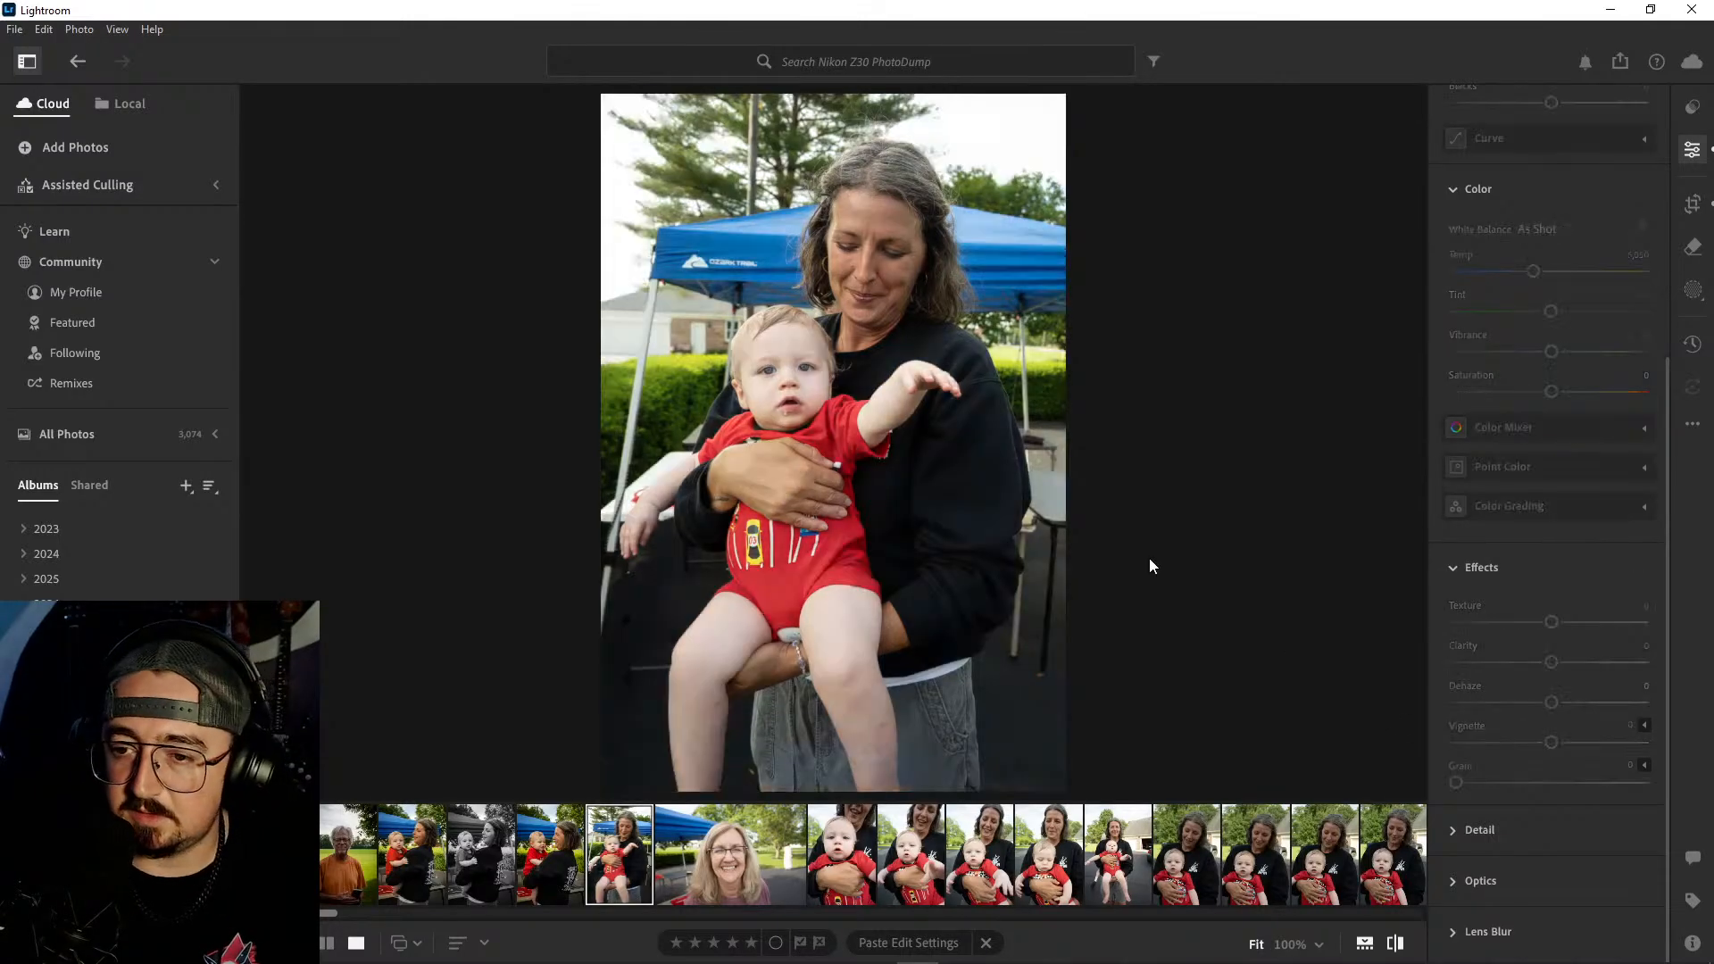
key(backslash)
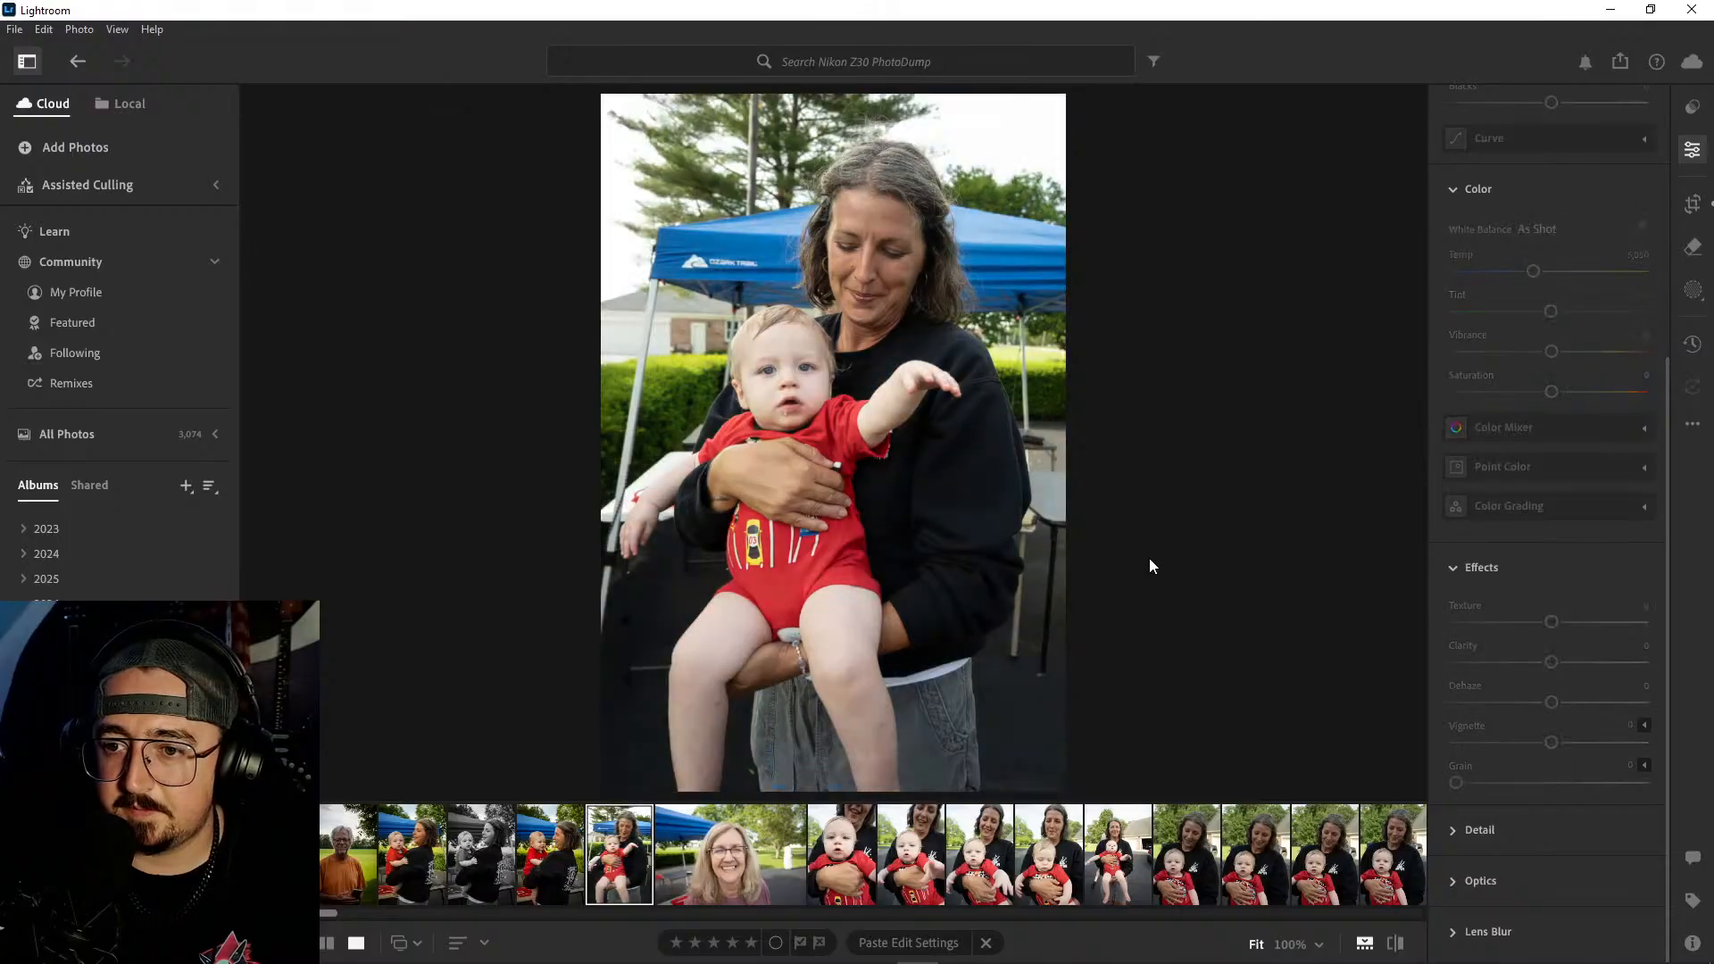
- Copy the edit settings from the outstretched-arm photo and paste them onto the smiling woman-with-glasses portrait
click(737, 859)
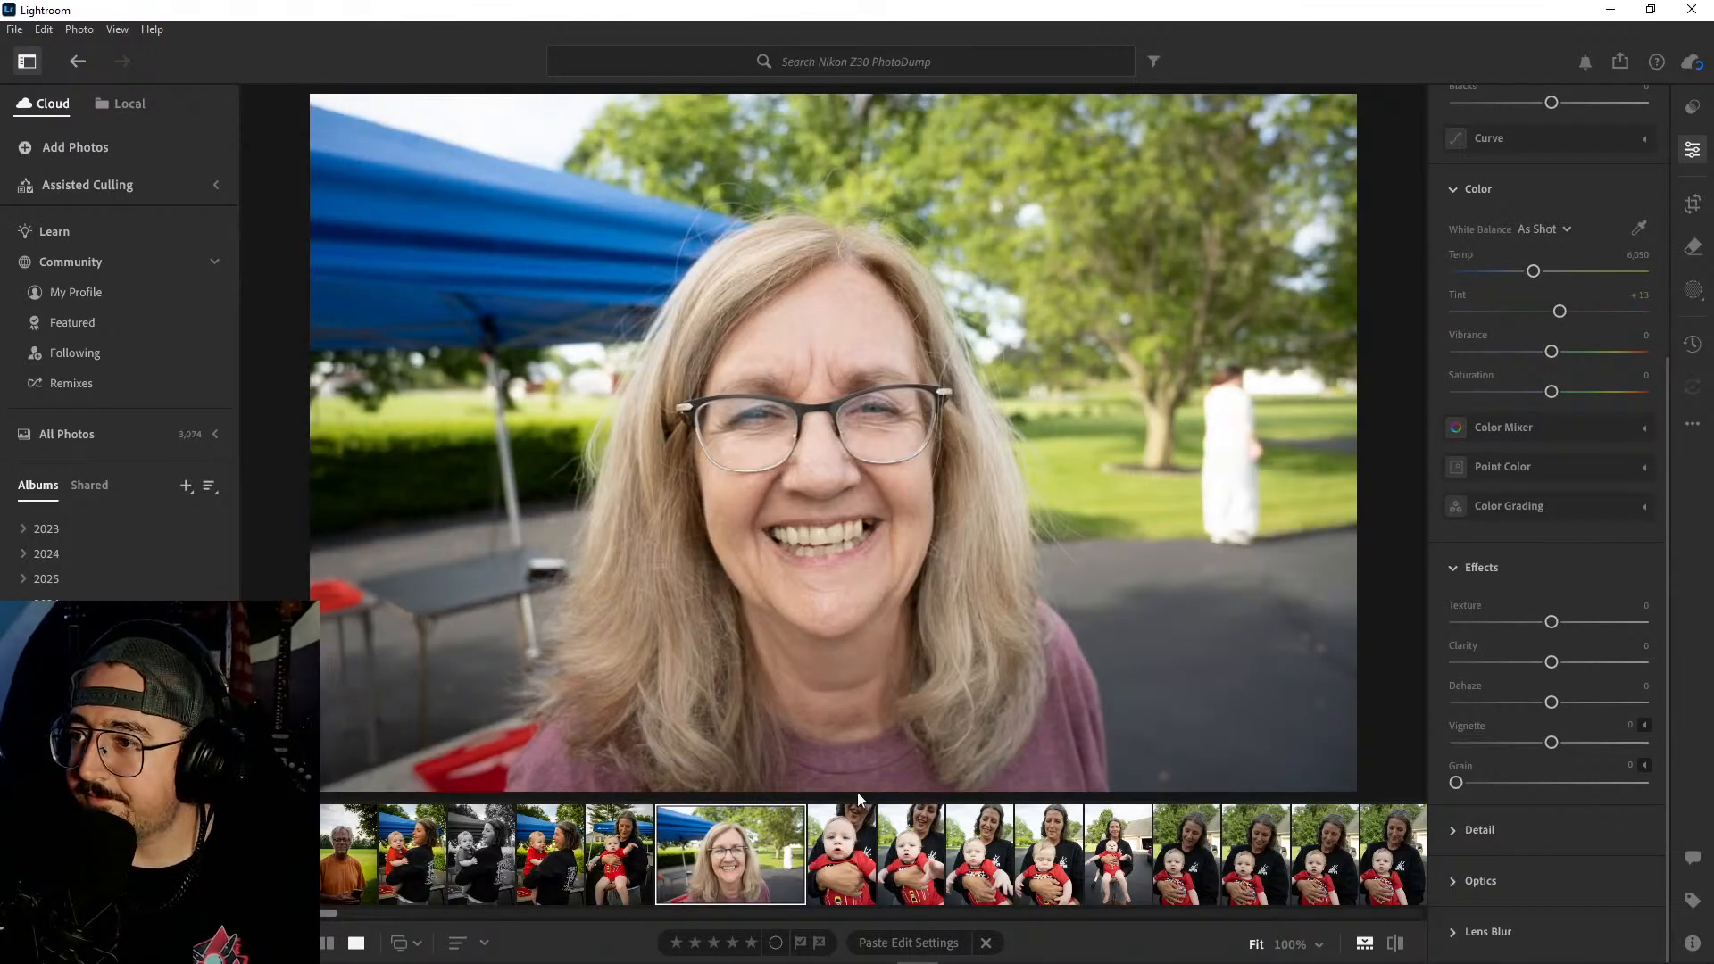
scroll(1554, 577, up, 5)
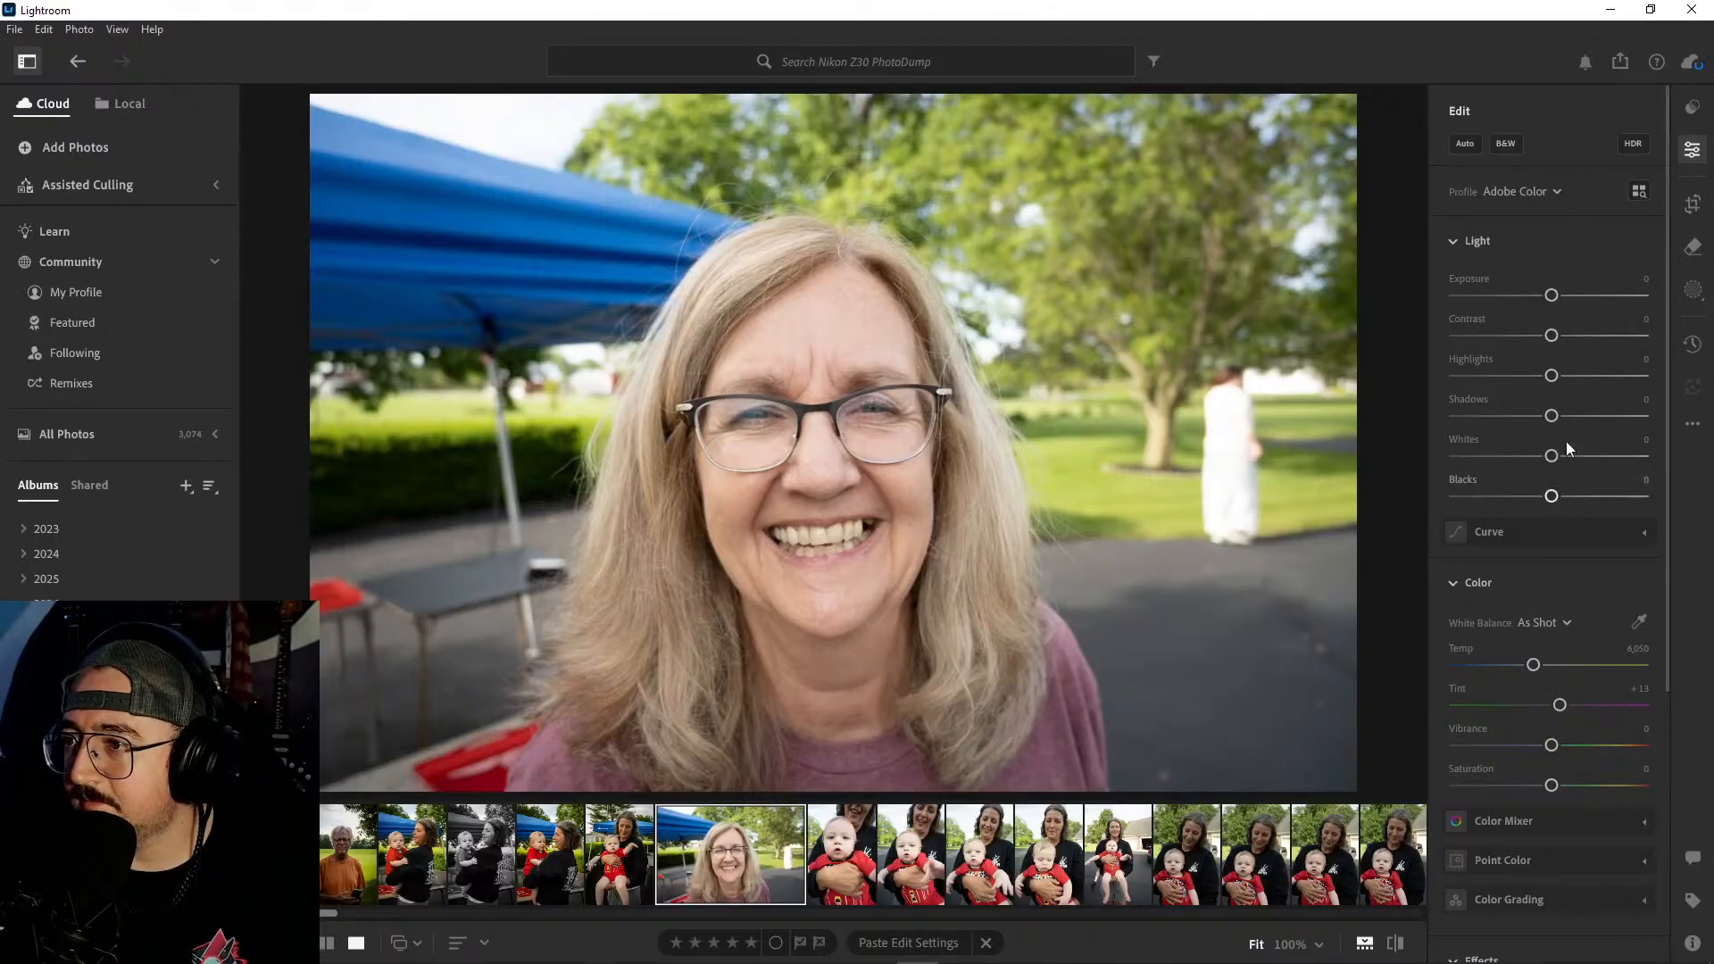
click(619, 857)
key(Right)
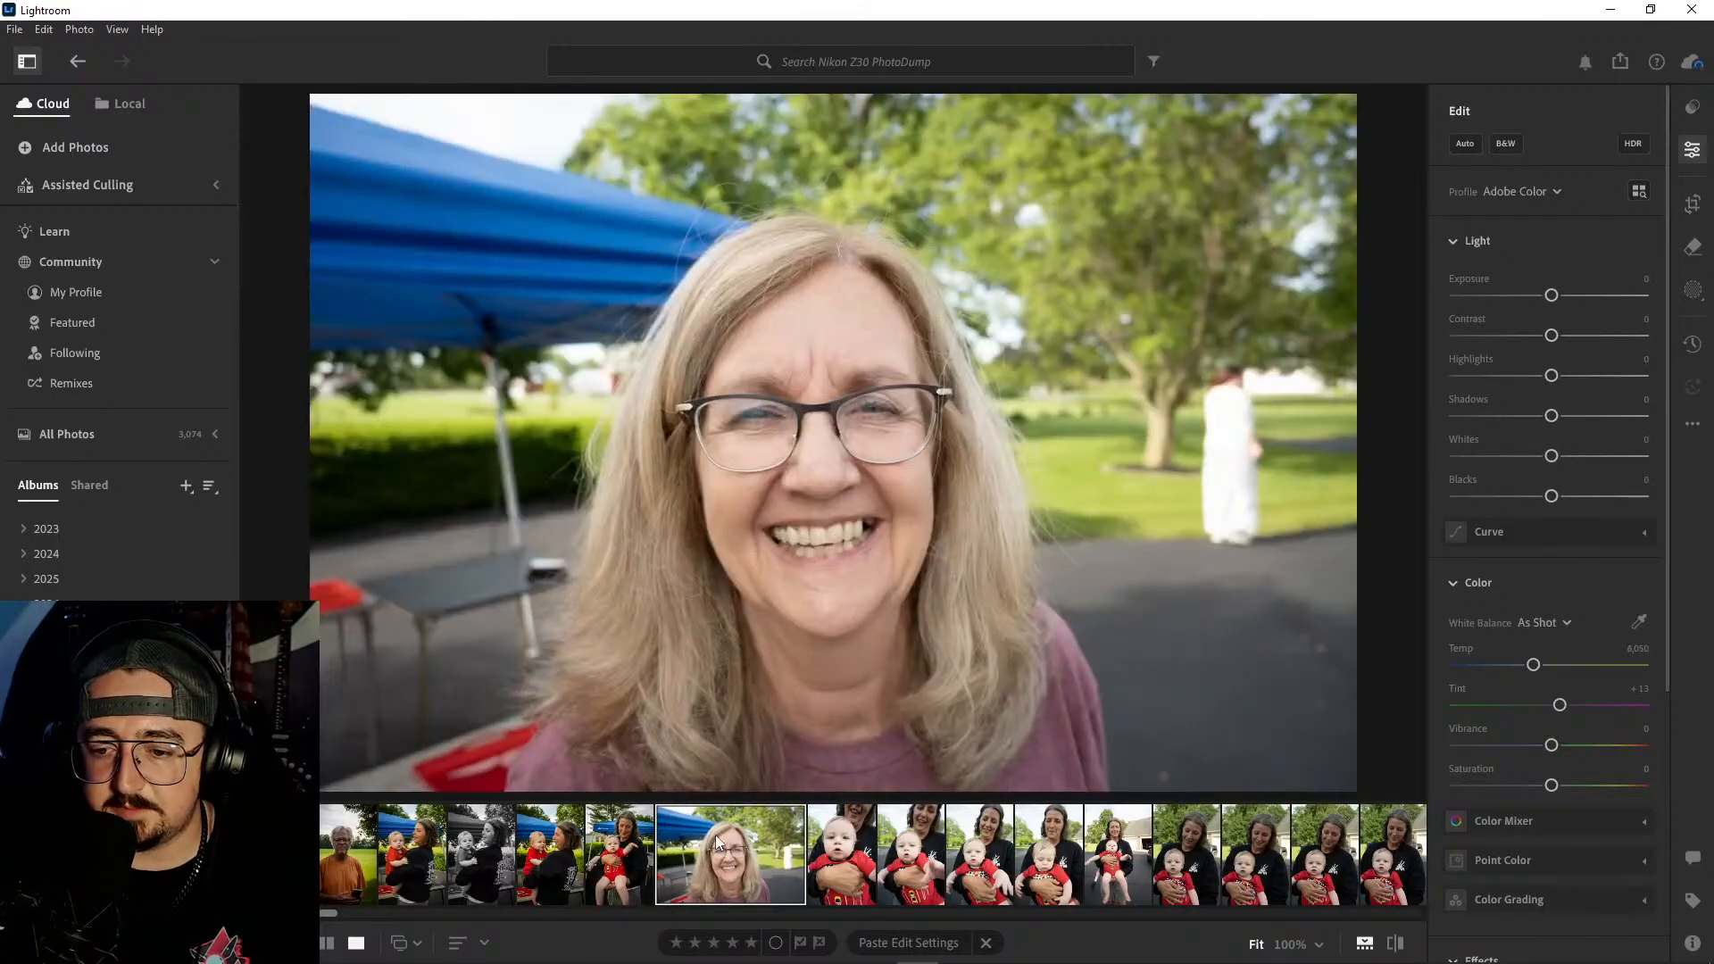
key(Left)
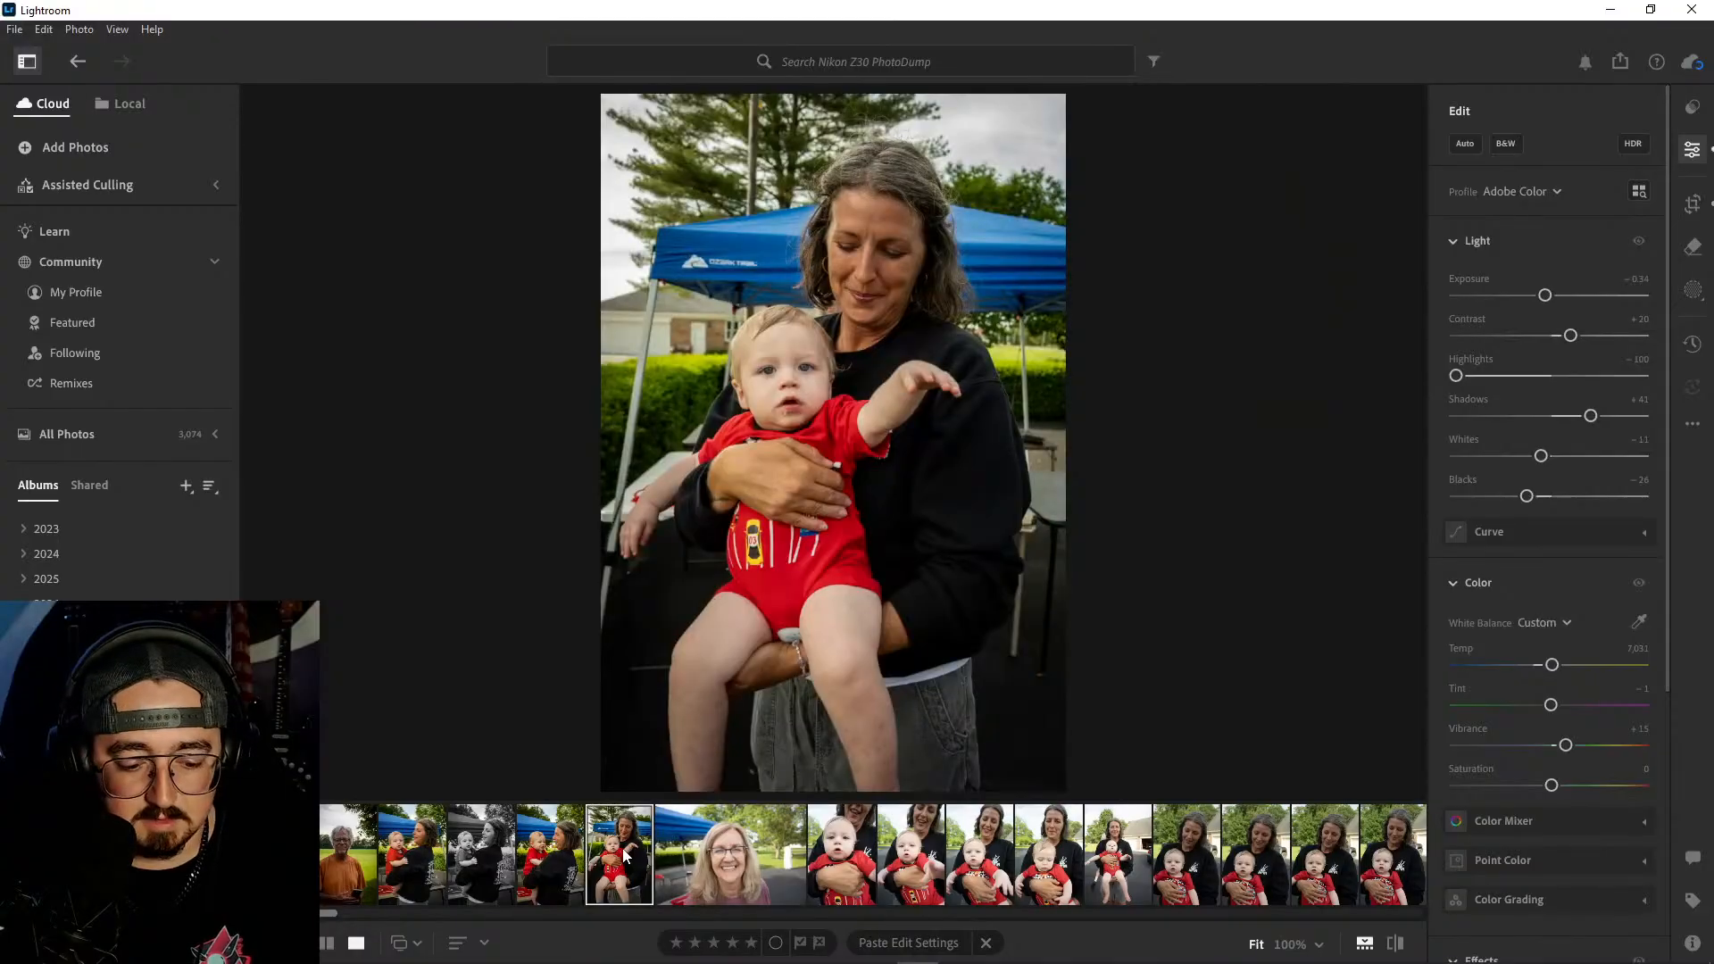
key(ctrl+c)
click(732, 855)
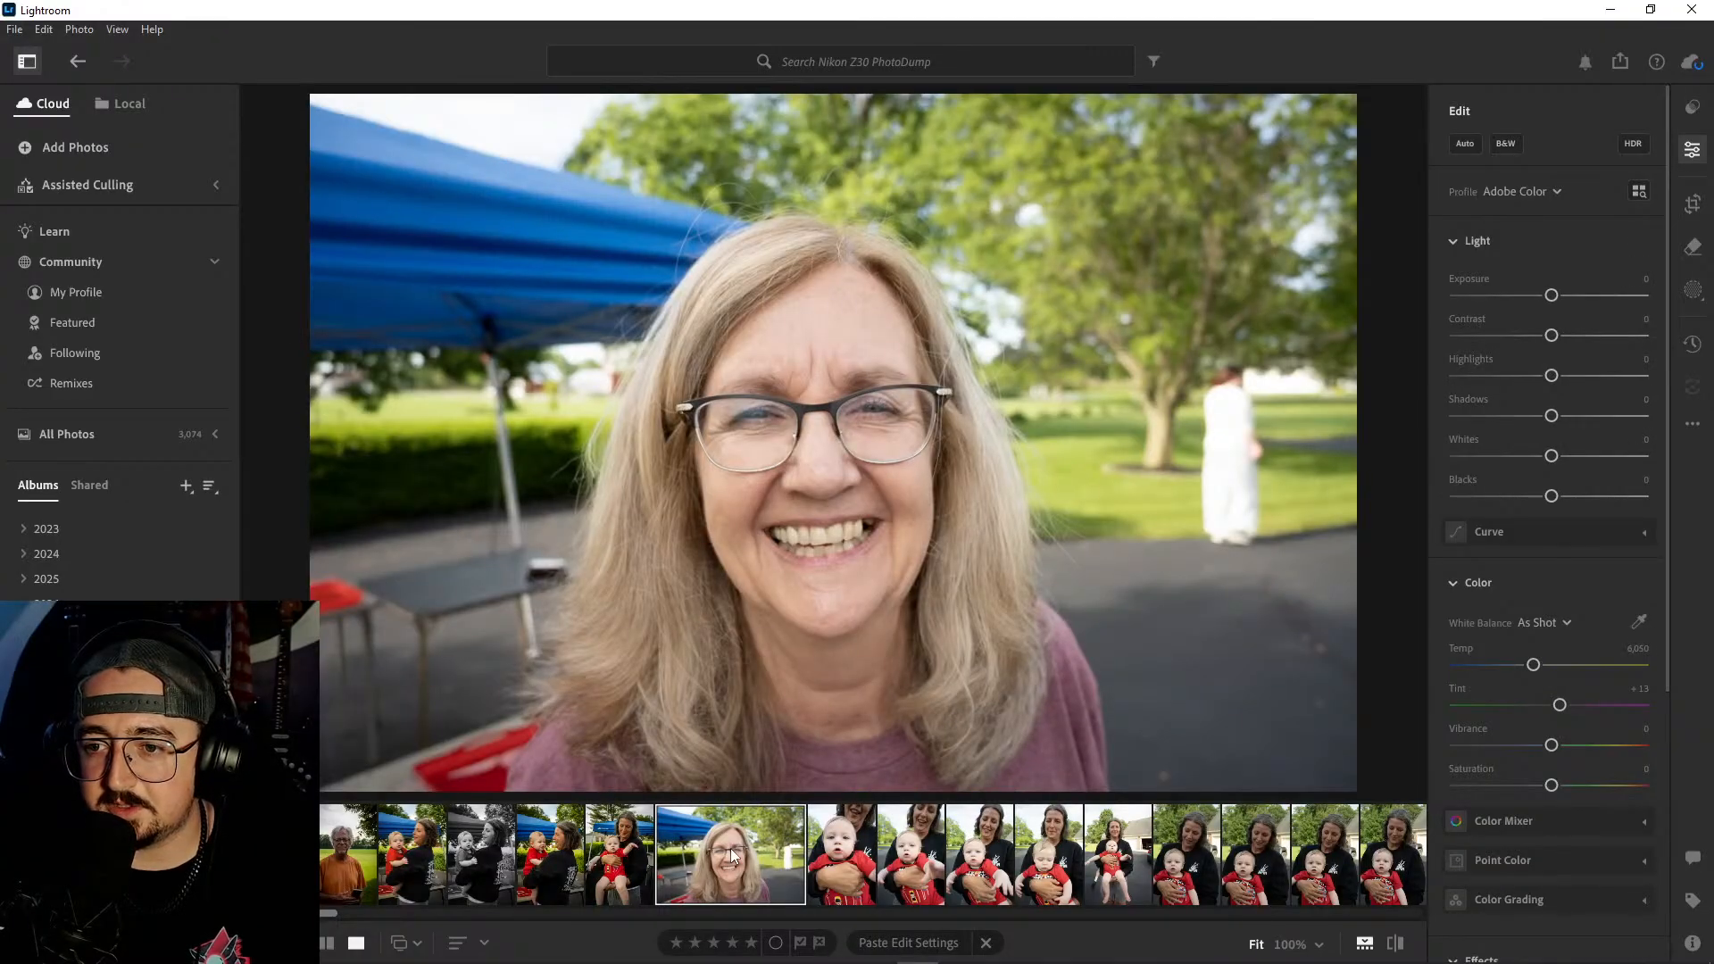
key(ctrl+v)
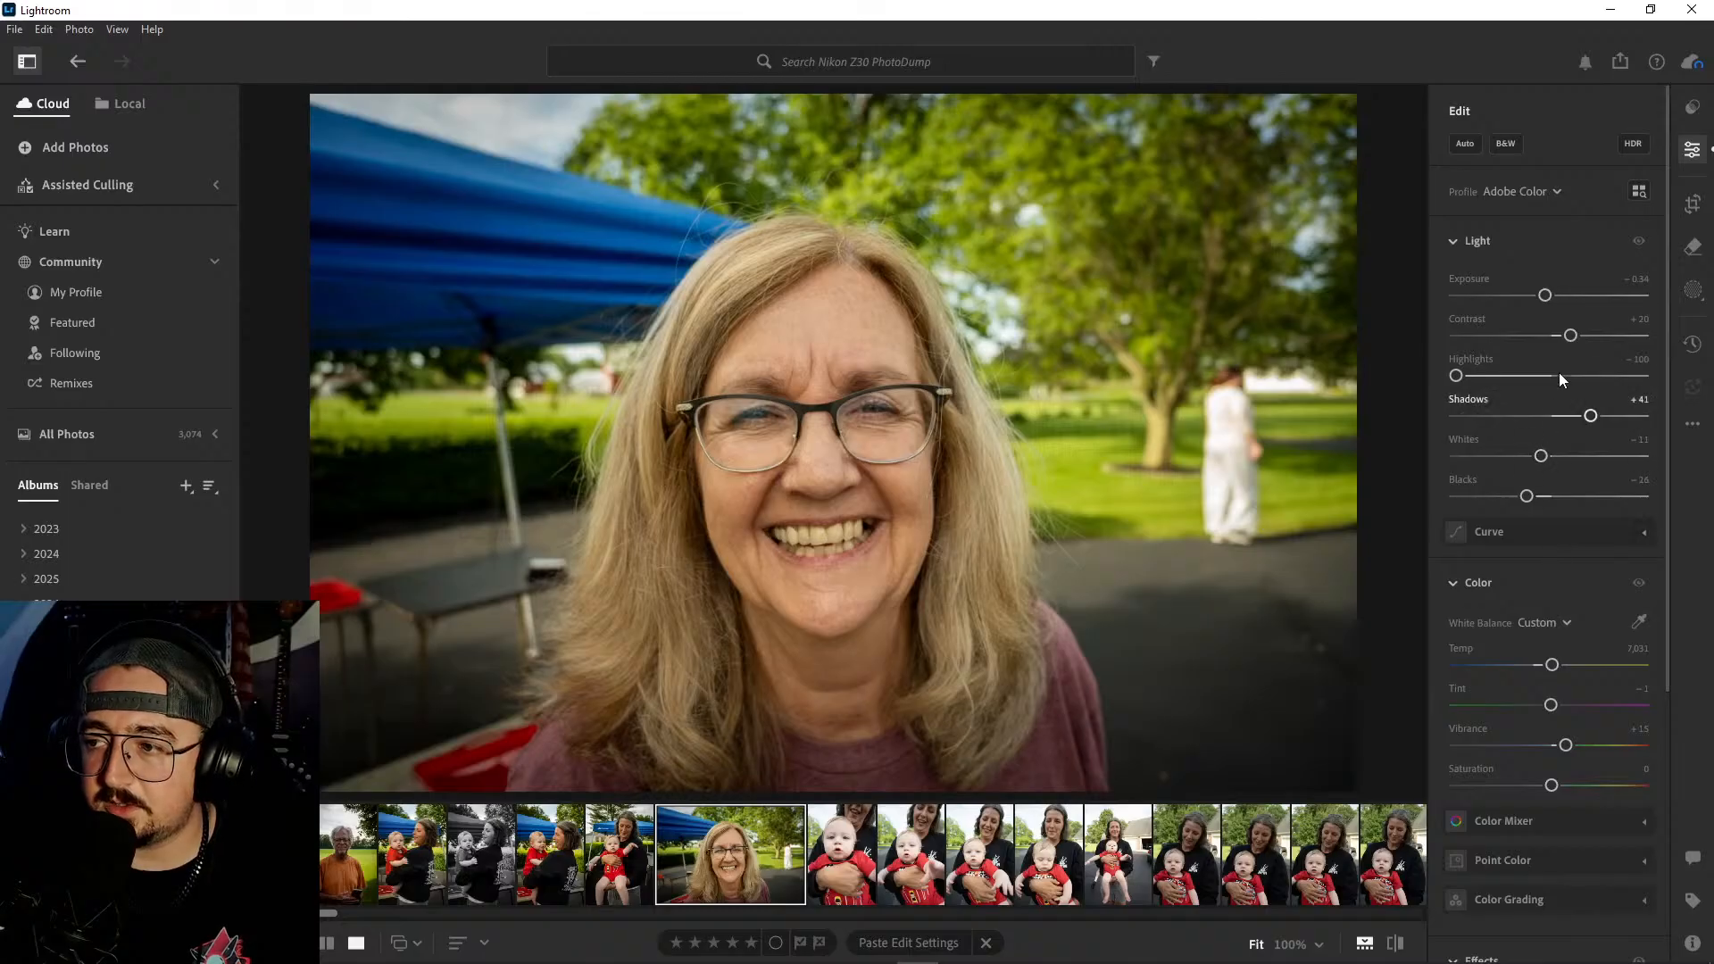
- Set the glasses portrait's Shadows to +8, Blacks to −36 and Contrast to +27, keeping Highlights at −100
drag(1593, 421, 1569, 420)
drag(1528, 498, 1517, 497)
mouse_move(1567, 418)
mouse_down()
mouse_move(1523, 418)
mouse_move(1556, 422)
mouse_up()
mouse_move(1458, 378)
mouse_down()
mouse_move(1486, 374)
mouse_move(1445, 379)
mouse_up()
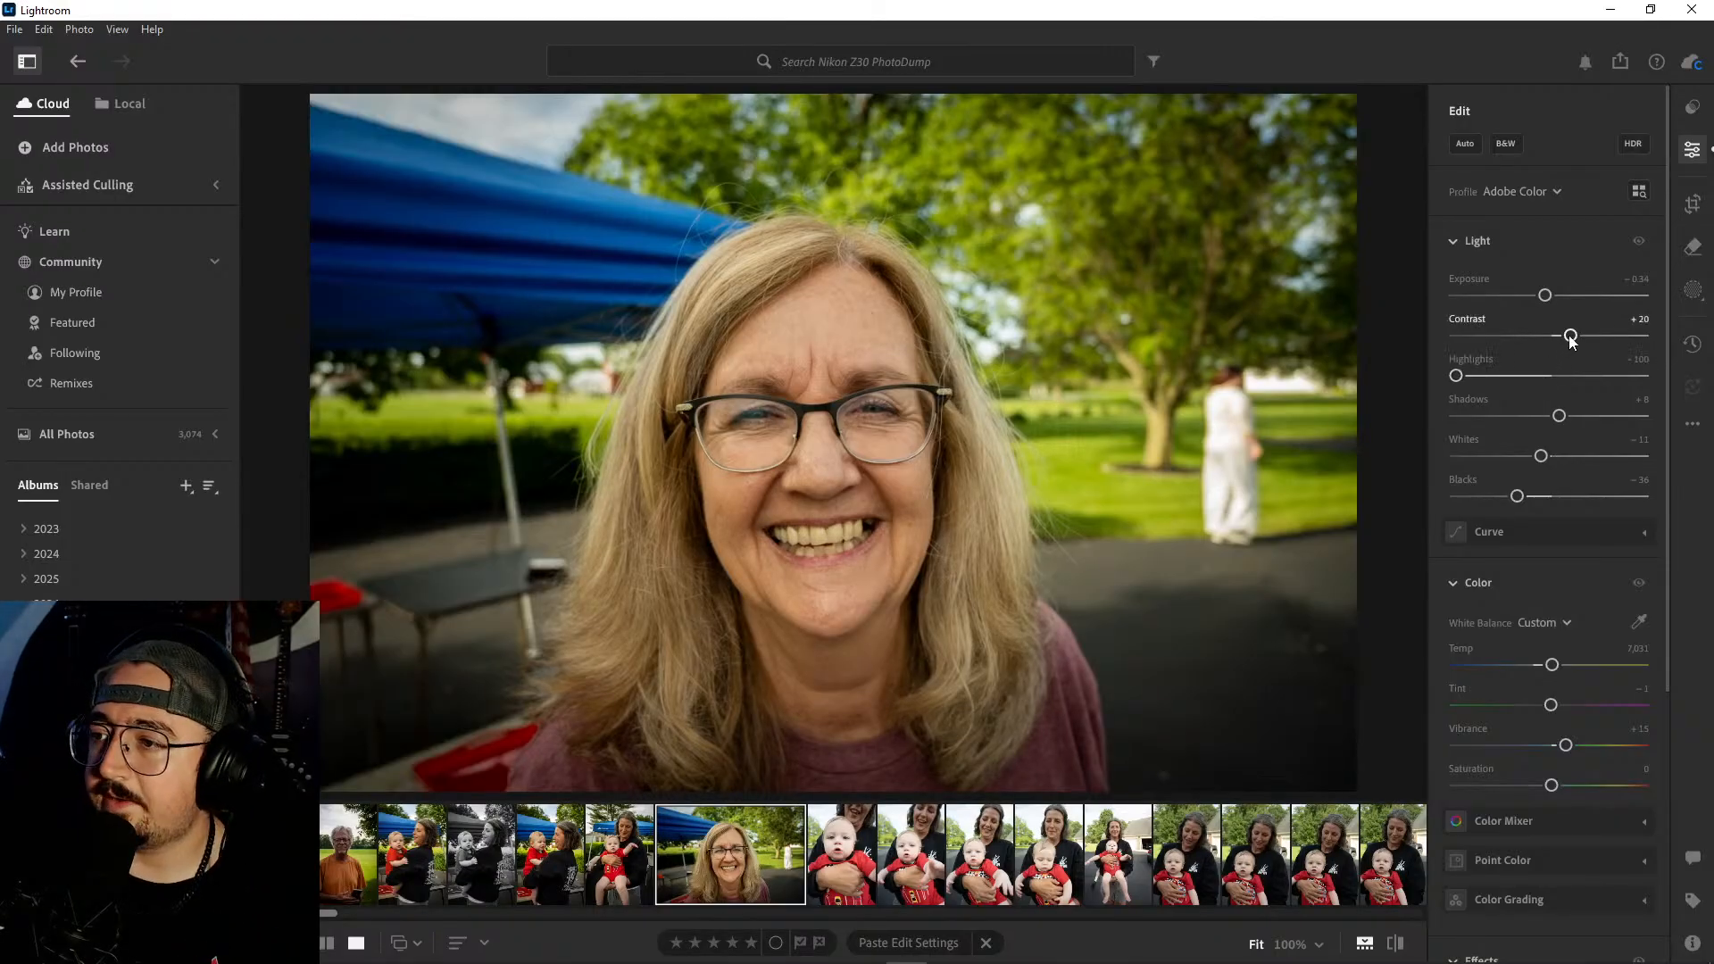
drag(1571, 335, 1577, 337)
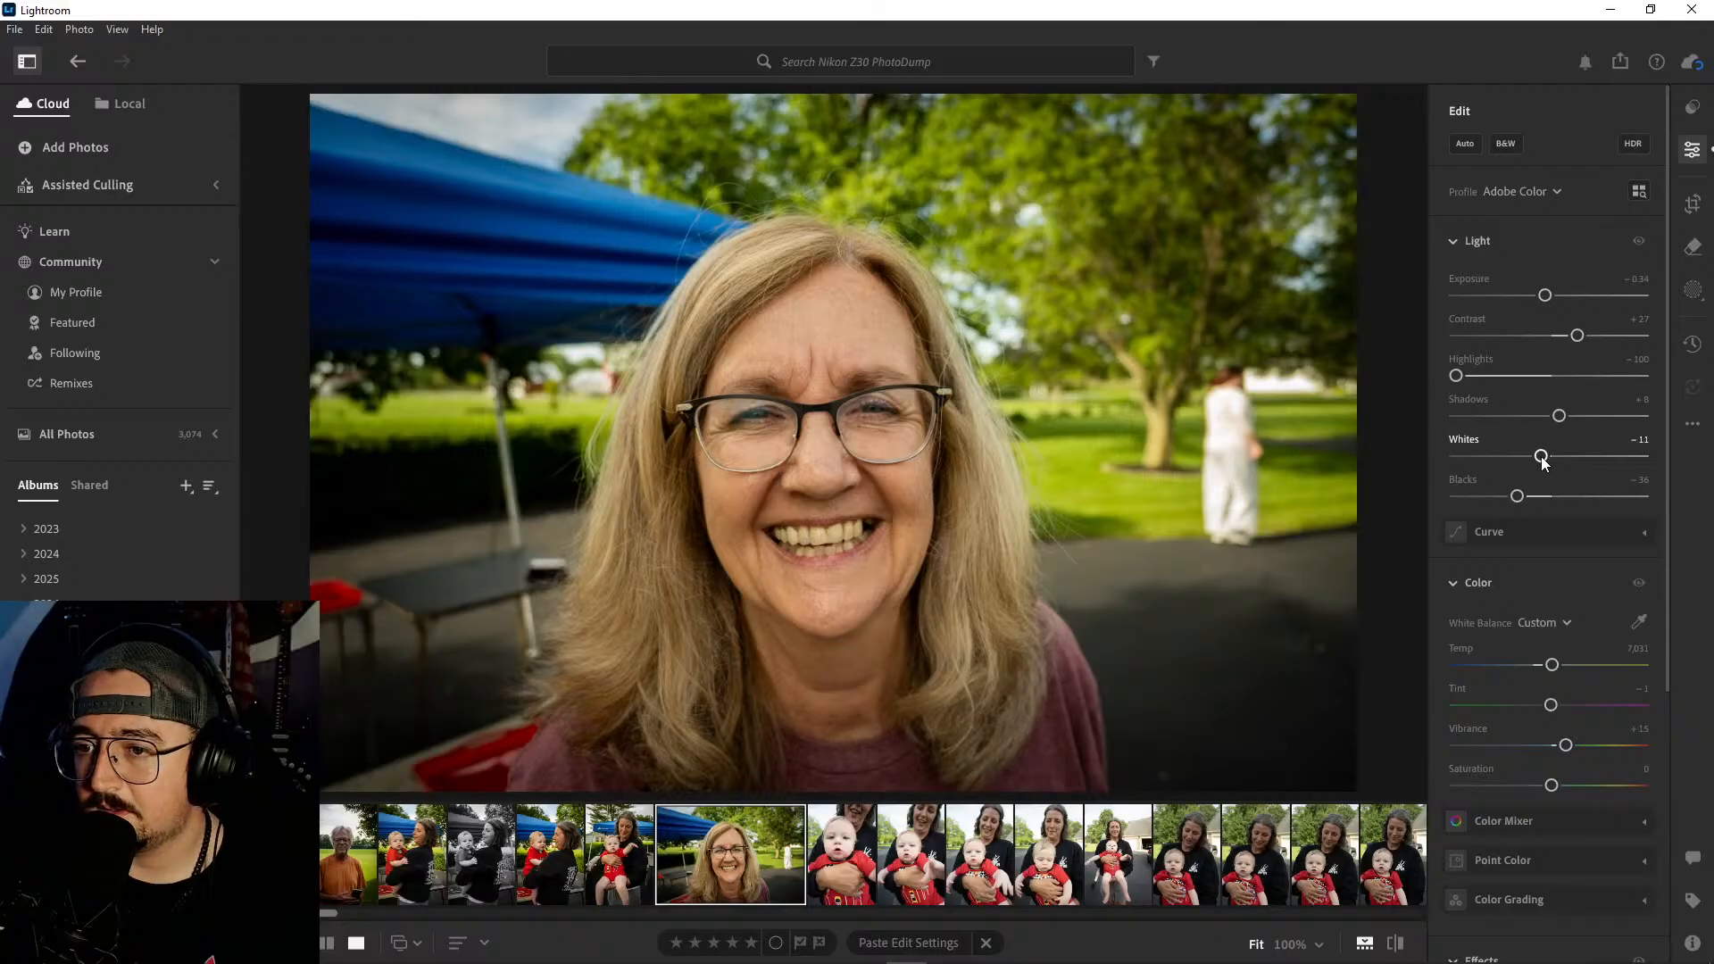
scroll(1555, 435, down, 1)
scroll(1555, 435, up, 1)
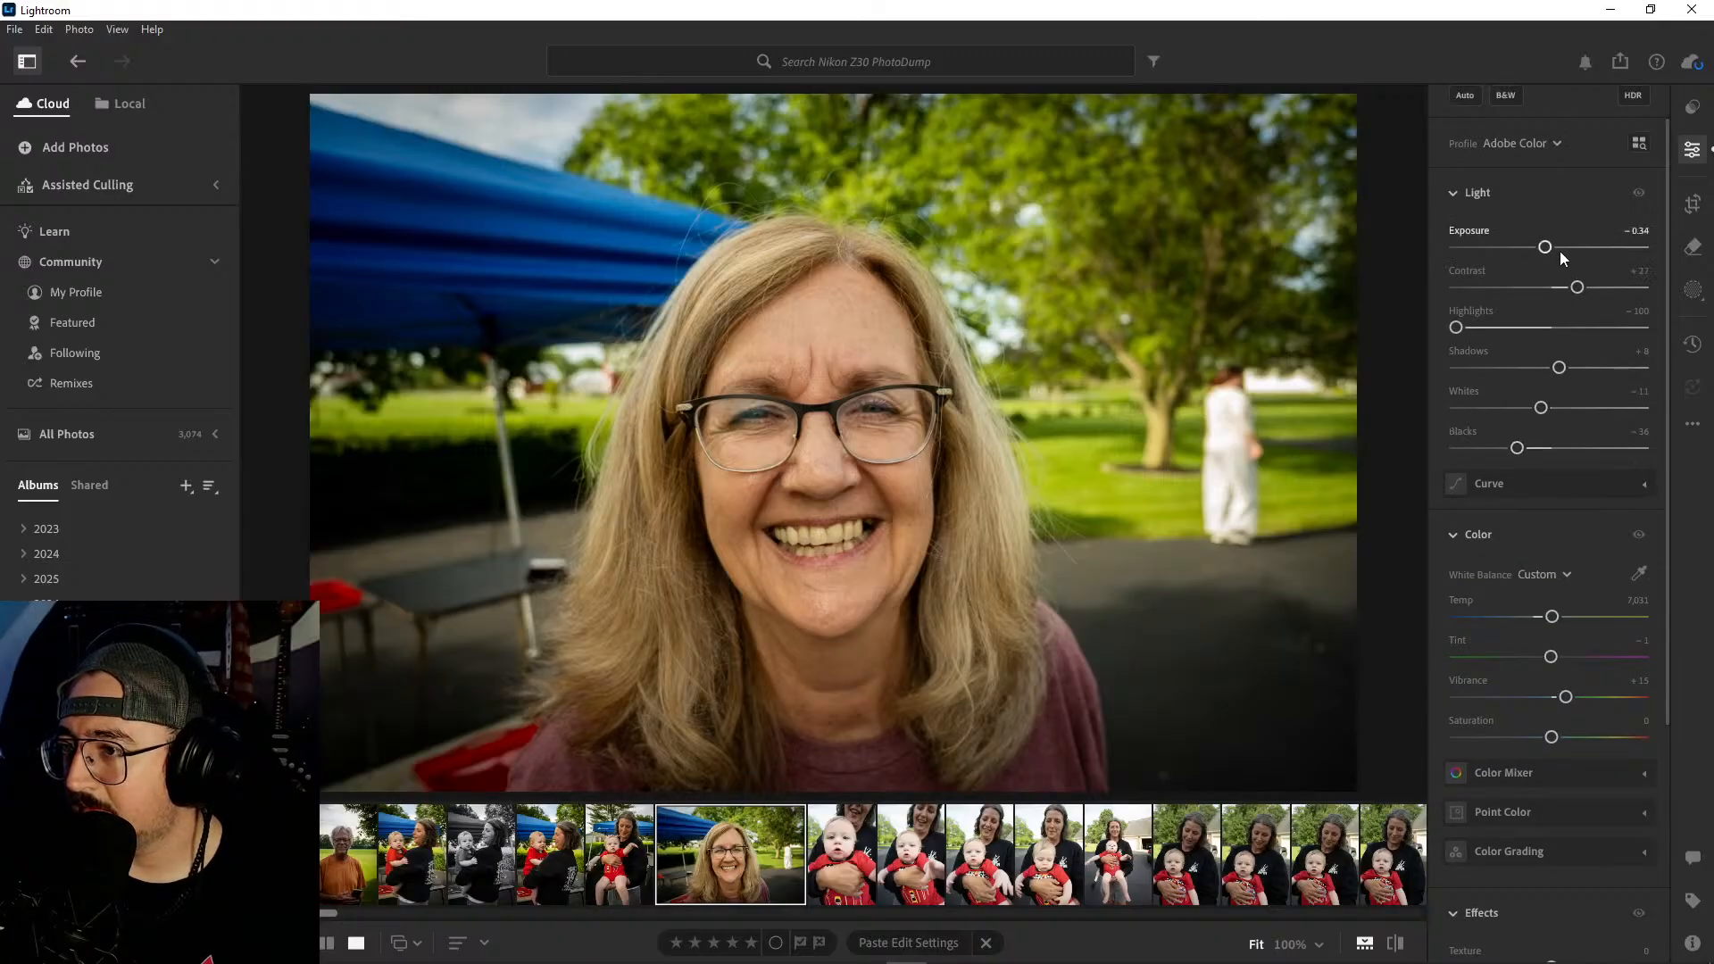
scroll(1598, 423, down, 2)
scroll(1550, 429, up, 2)
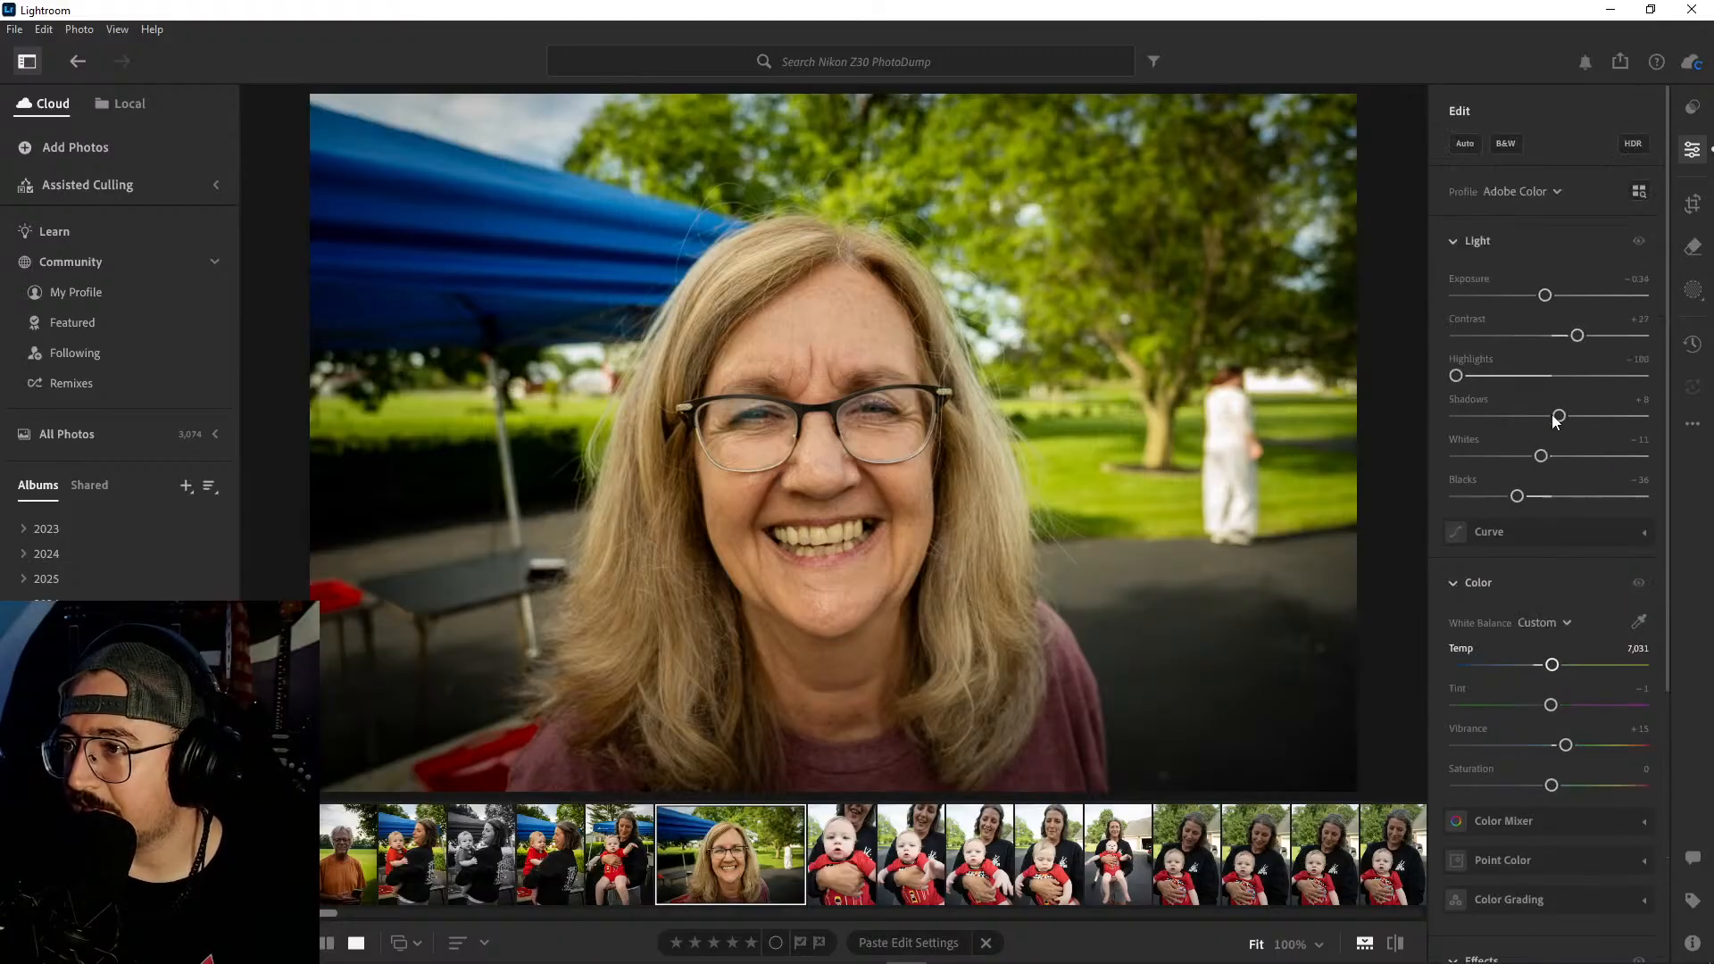
- Convert the glasses portrait to black and white, then set Contrast to +44, Whites to −36 and Blacks to −35
click(1506, 143)
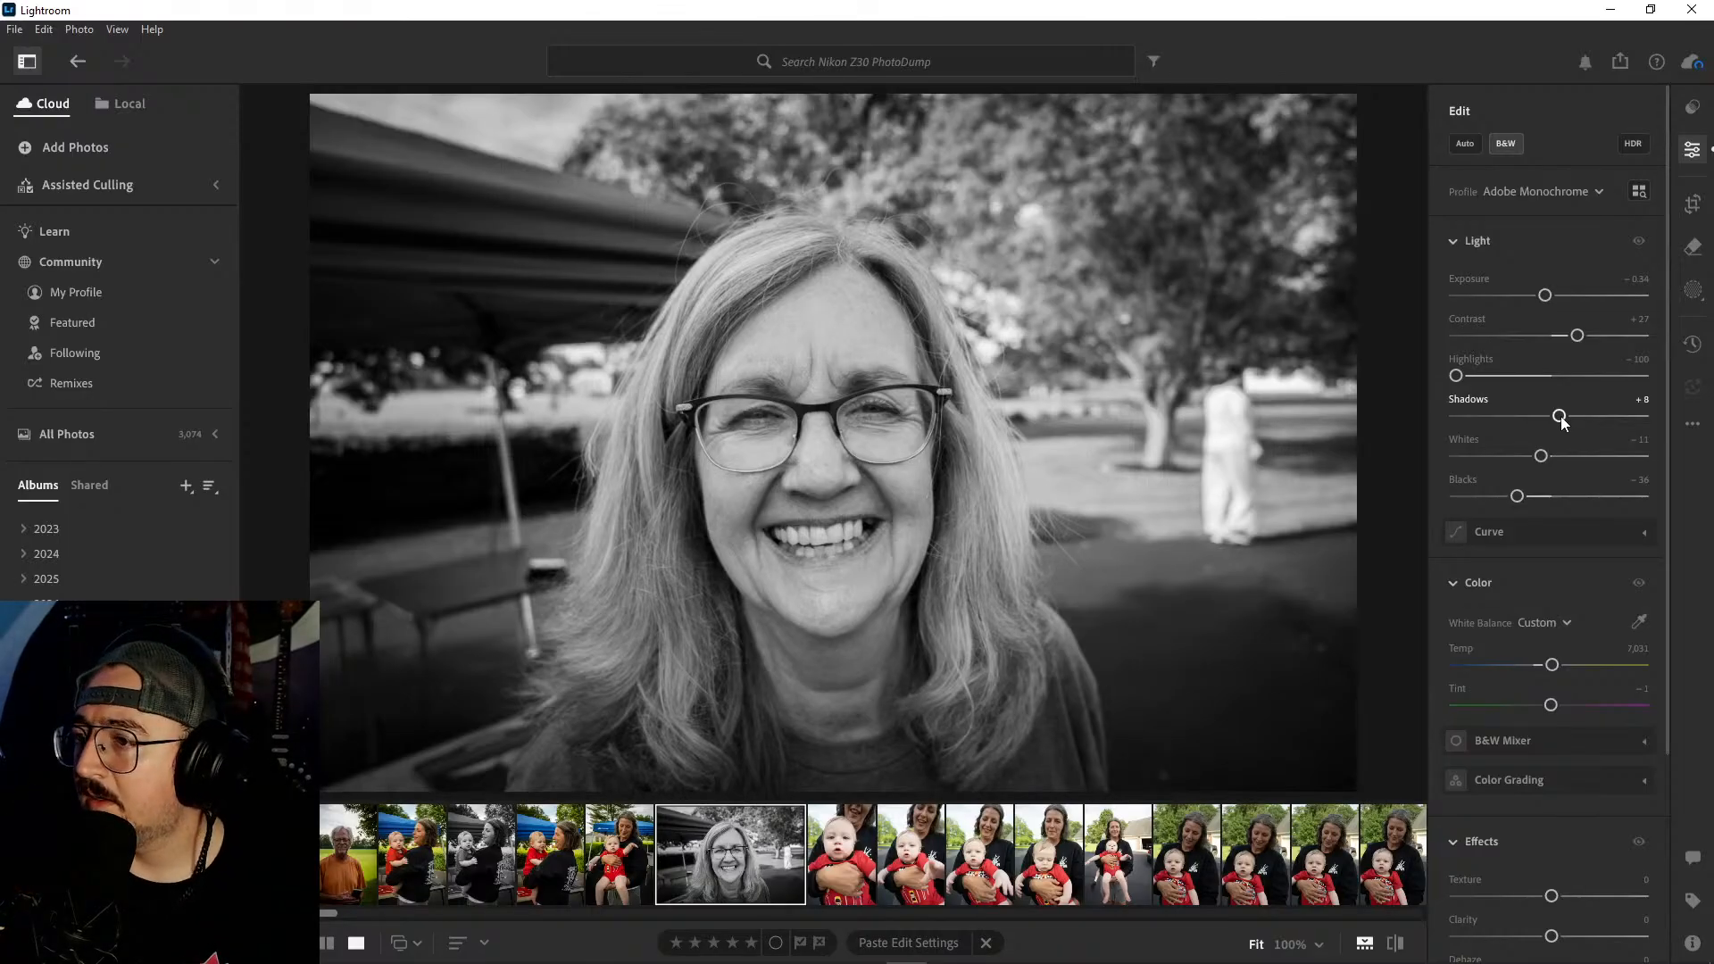
mouse_move(1576, 336)
mouse_down()
mouse_move(1591, 342)
mouse_move(1568, 340)
mouse_up()
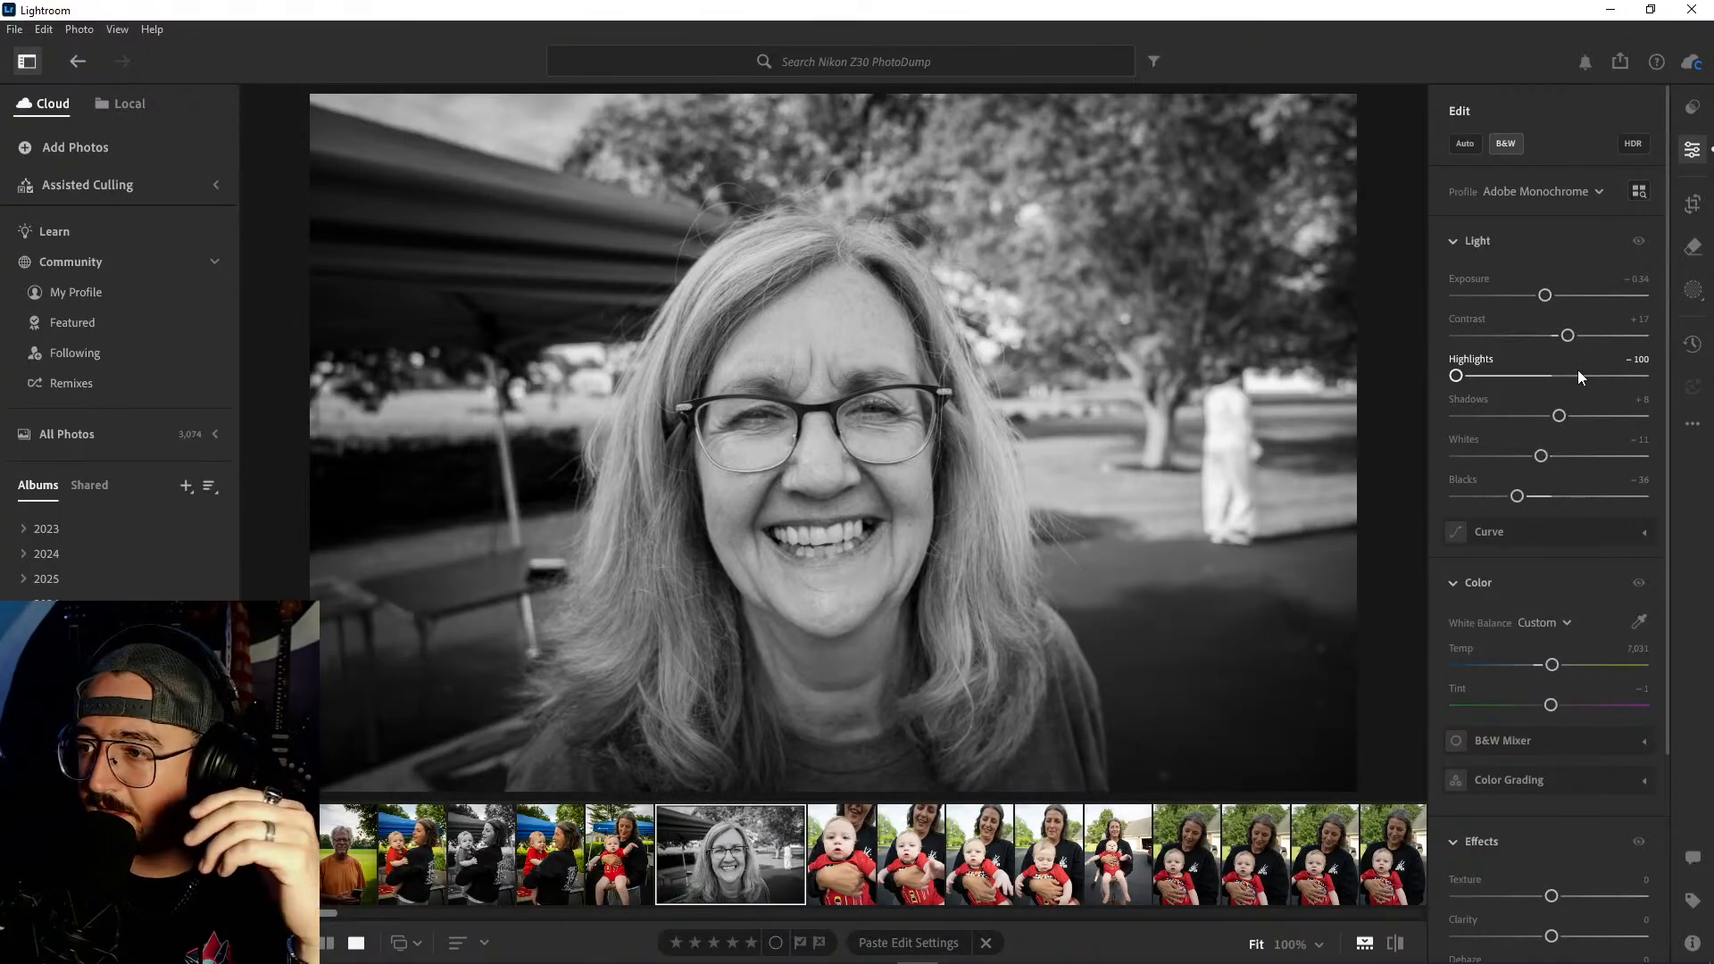
drag(1567, 338, 1594, 338)
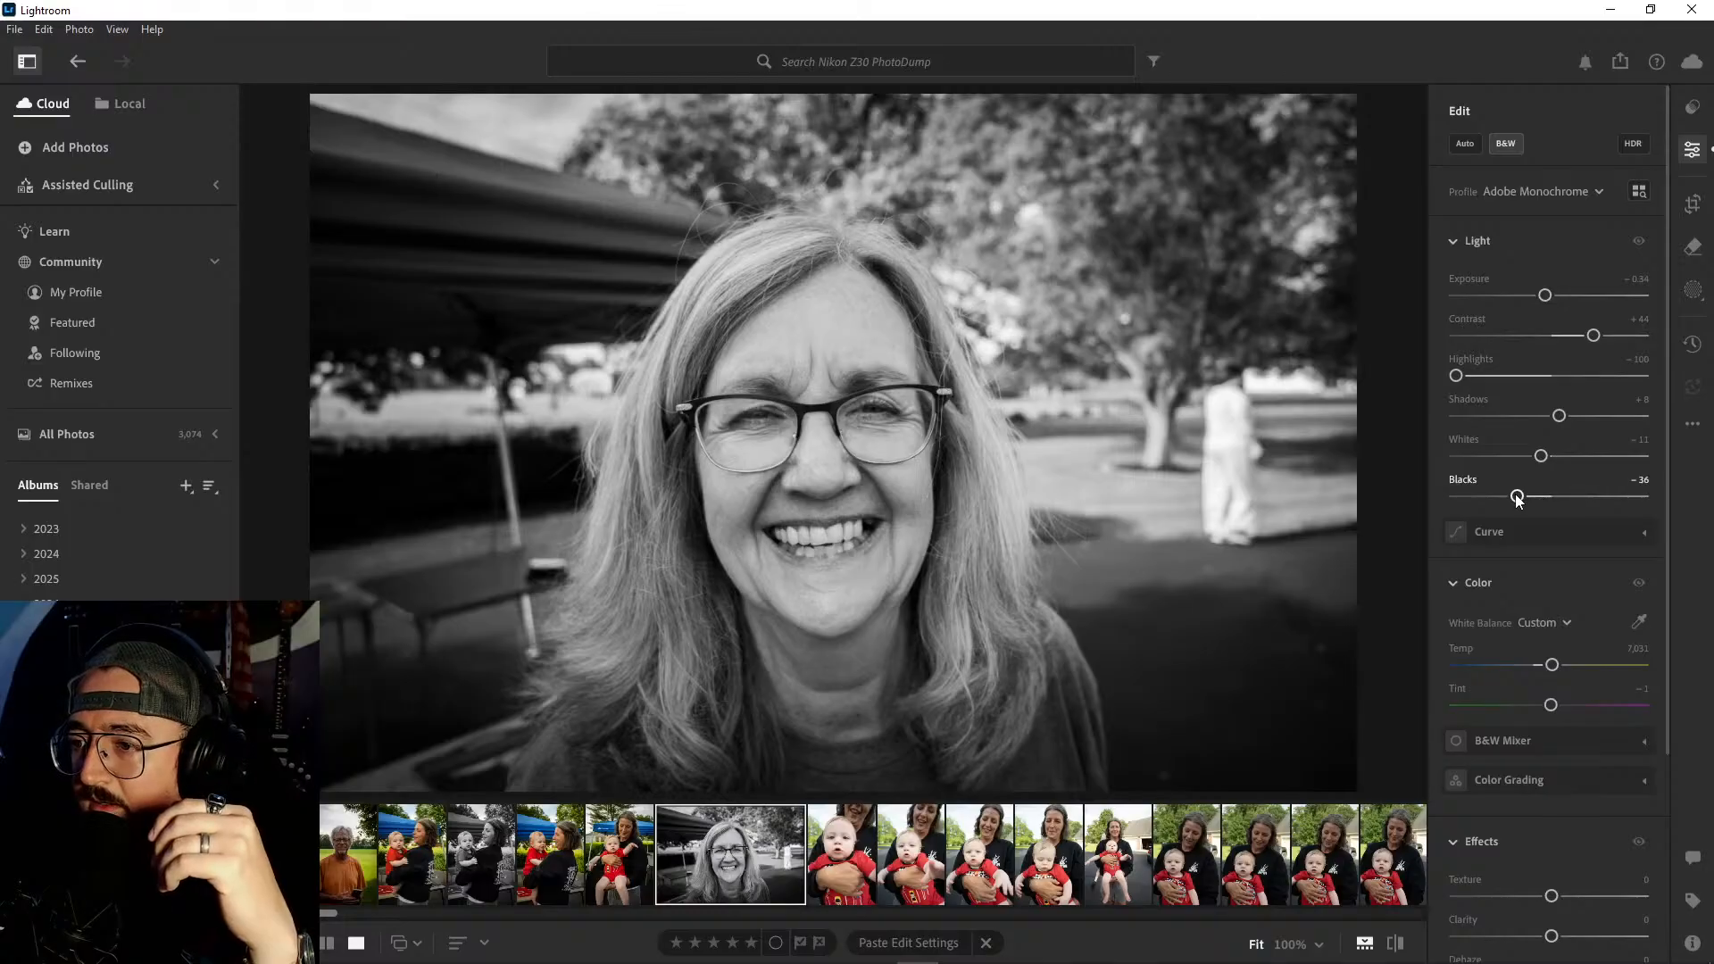
drag(1518, 499, 1519, 462)
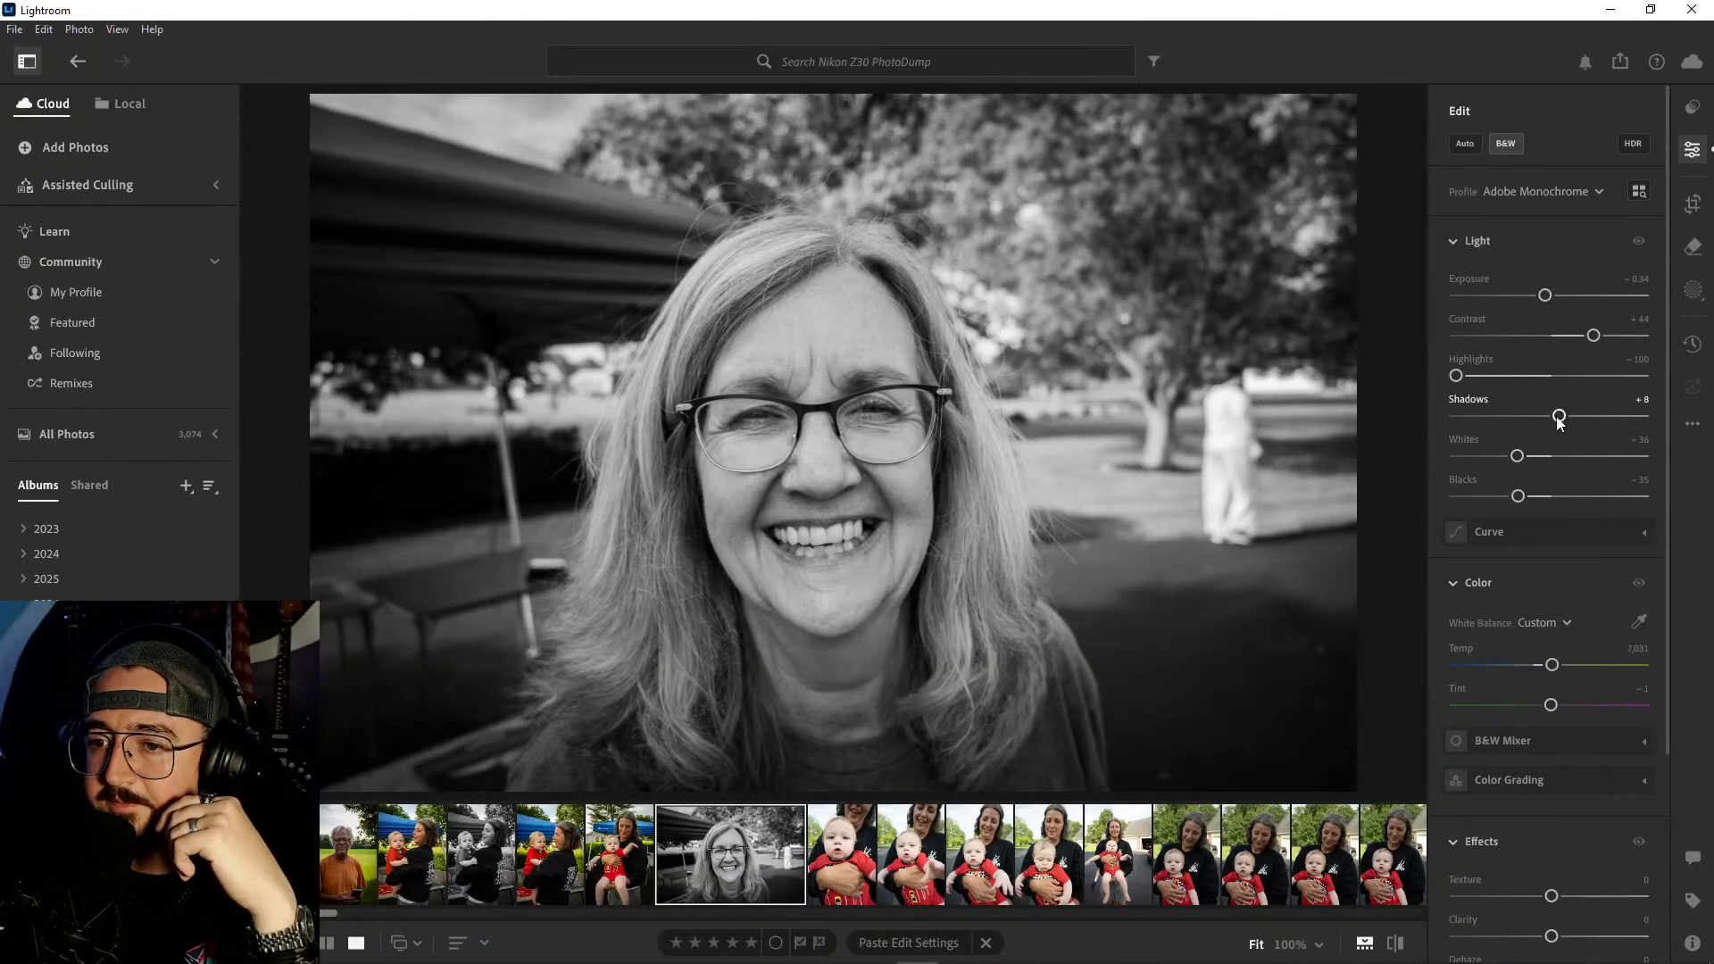
- Set the black-and-white portrait's Temp to 7,124 and Vignette to −10, and check it against the next photo
scroll(1557, 504, down, 2)
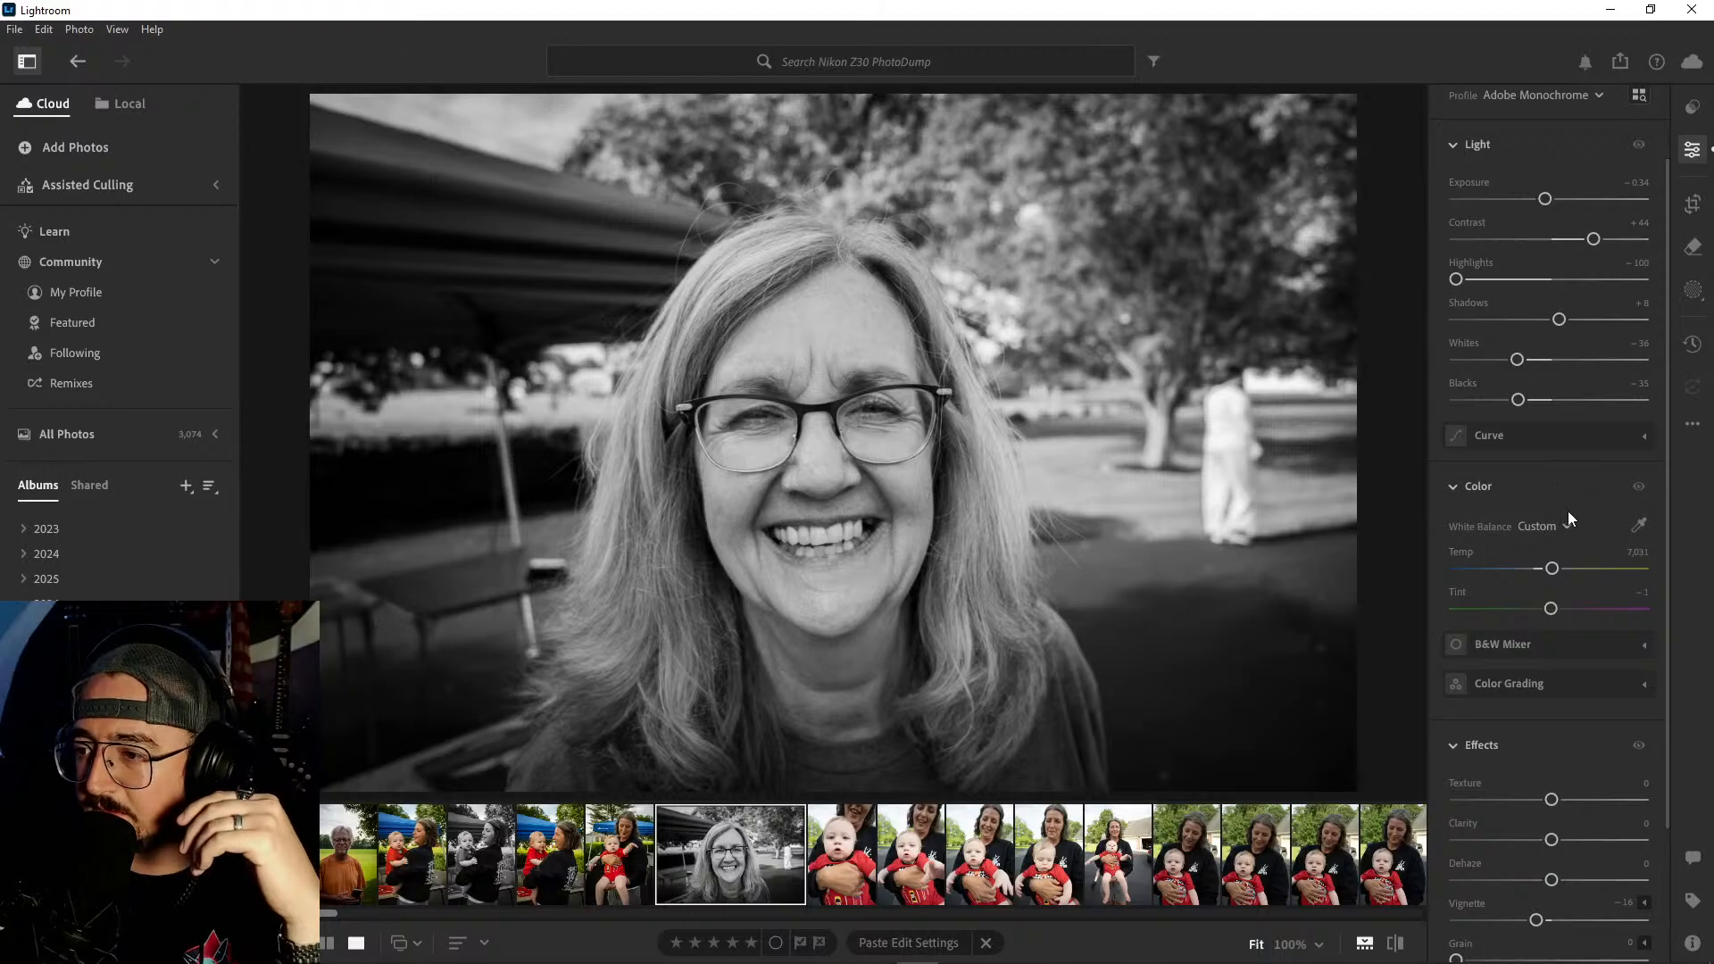
scroll(1567, 510, down, 2)
drag(1554, 478, 1557, 478)
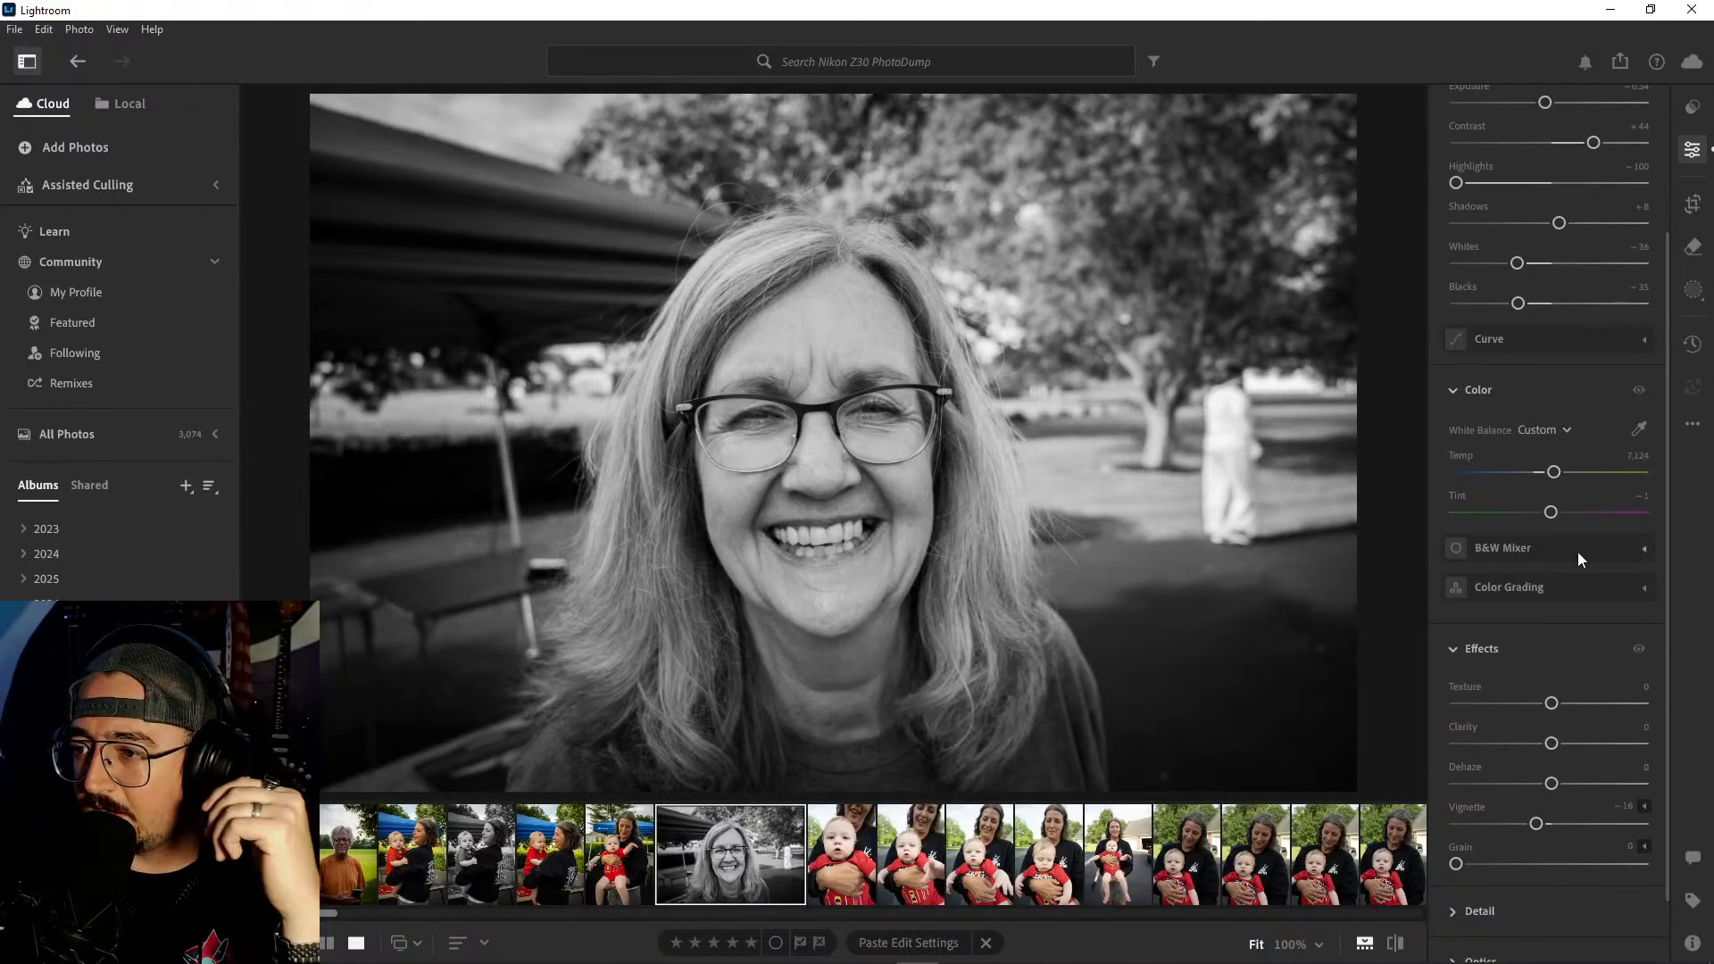
scroll(1578, 560, down, 2)
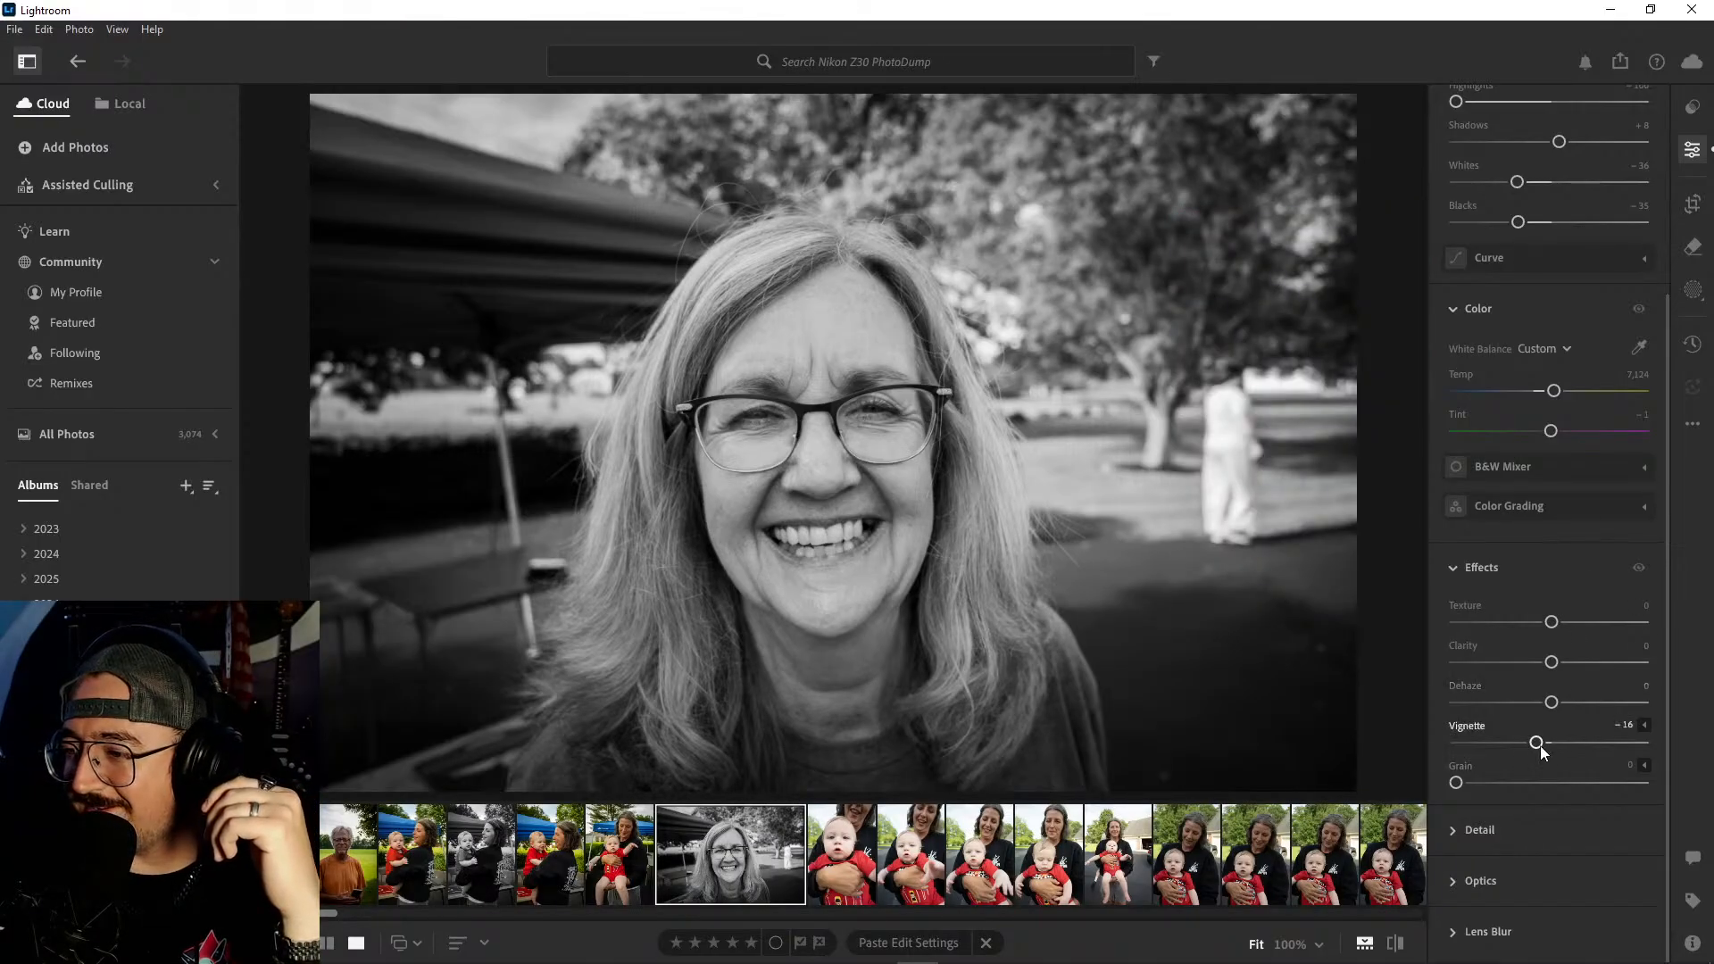
drag(1541, 747, 1545, 747)
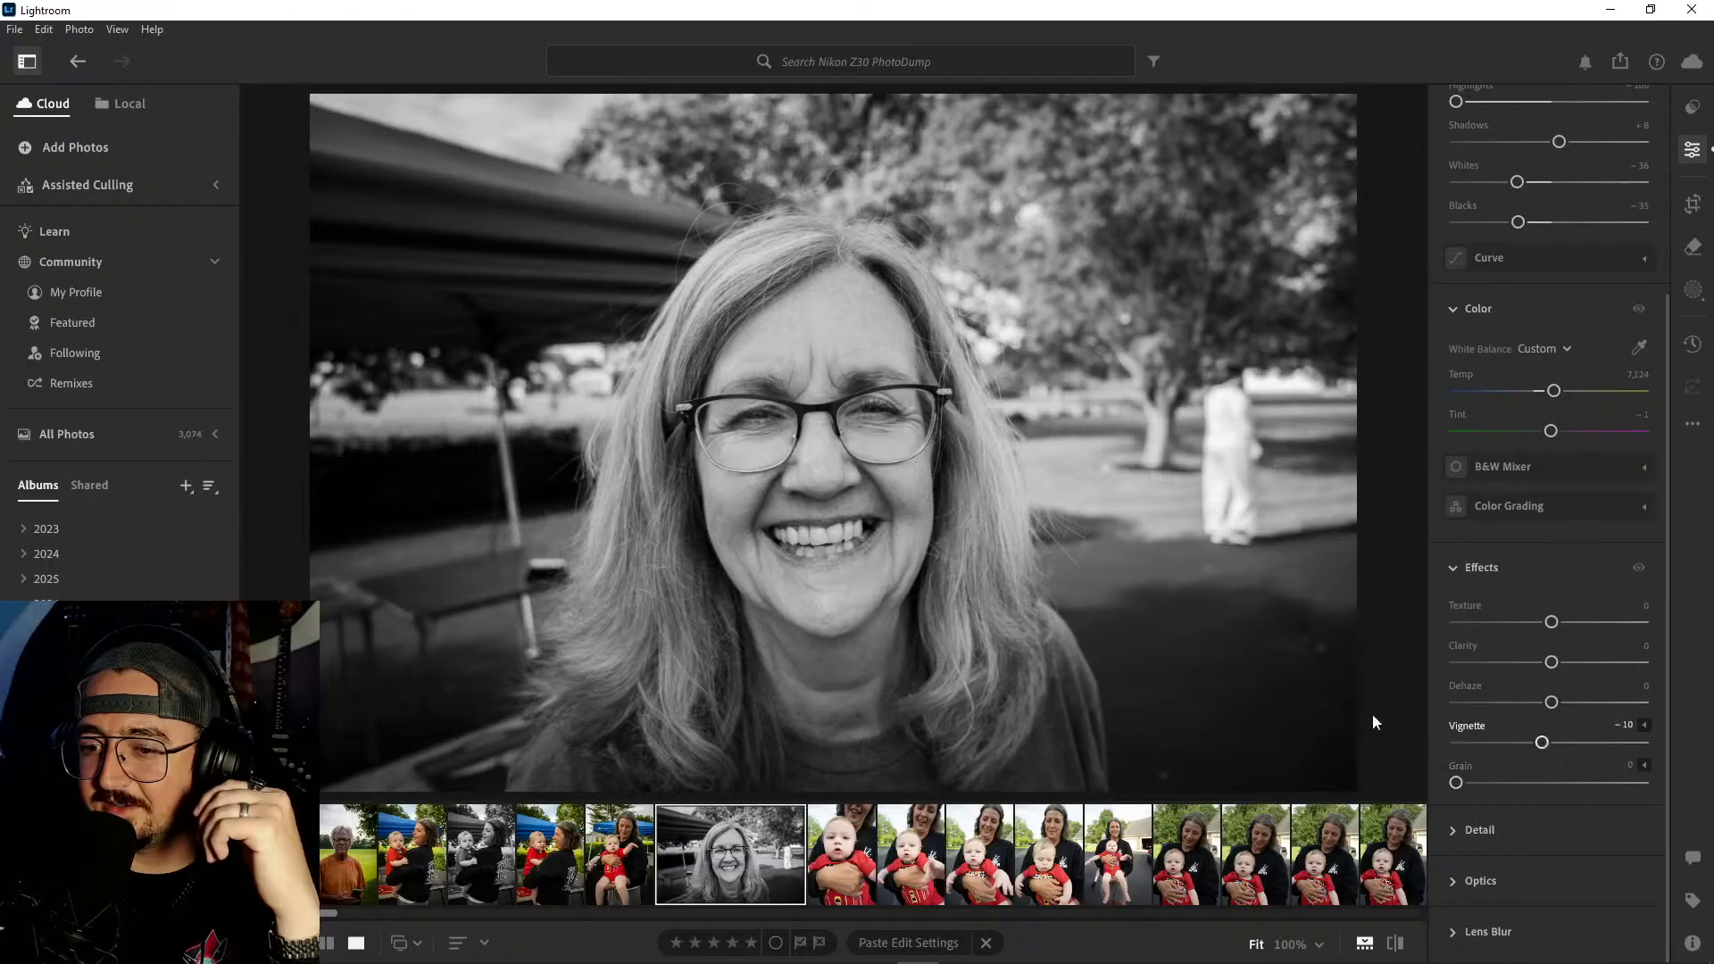
click(844, 862)
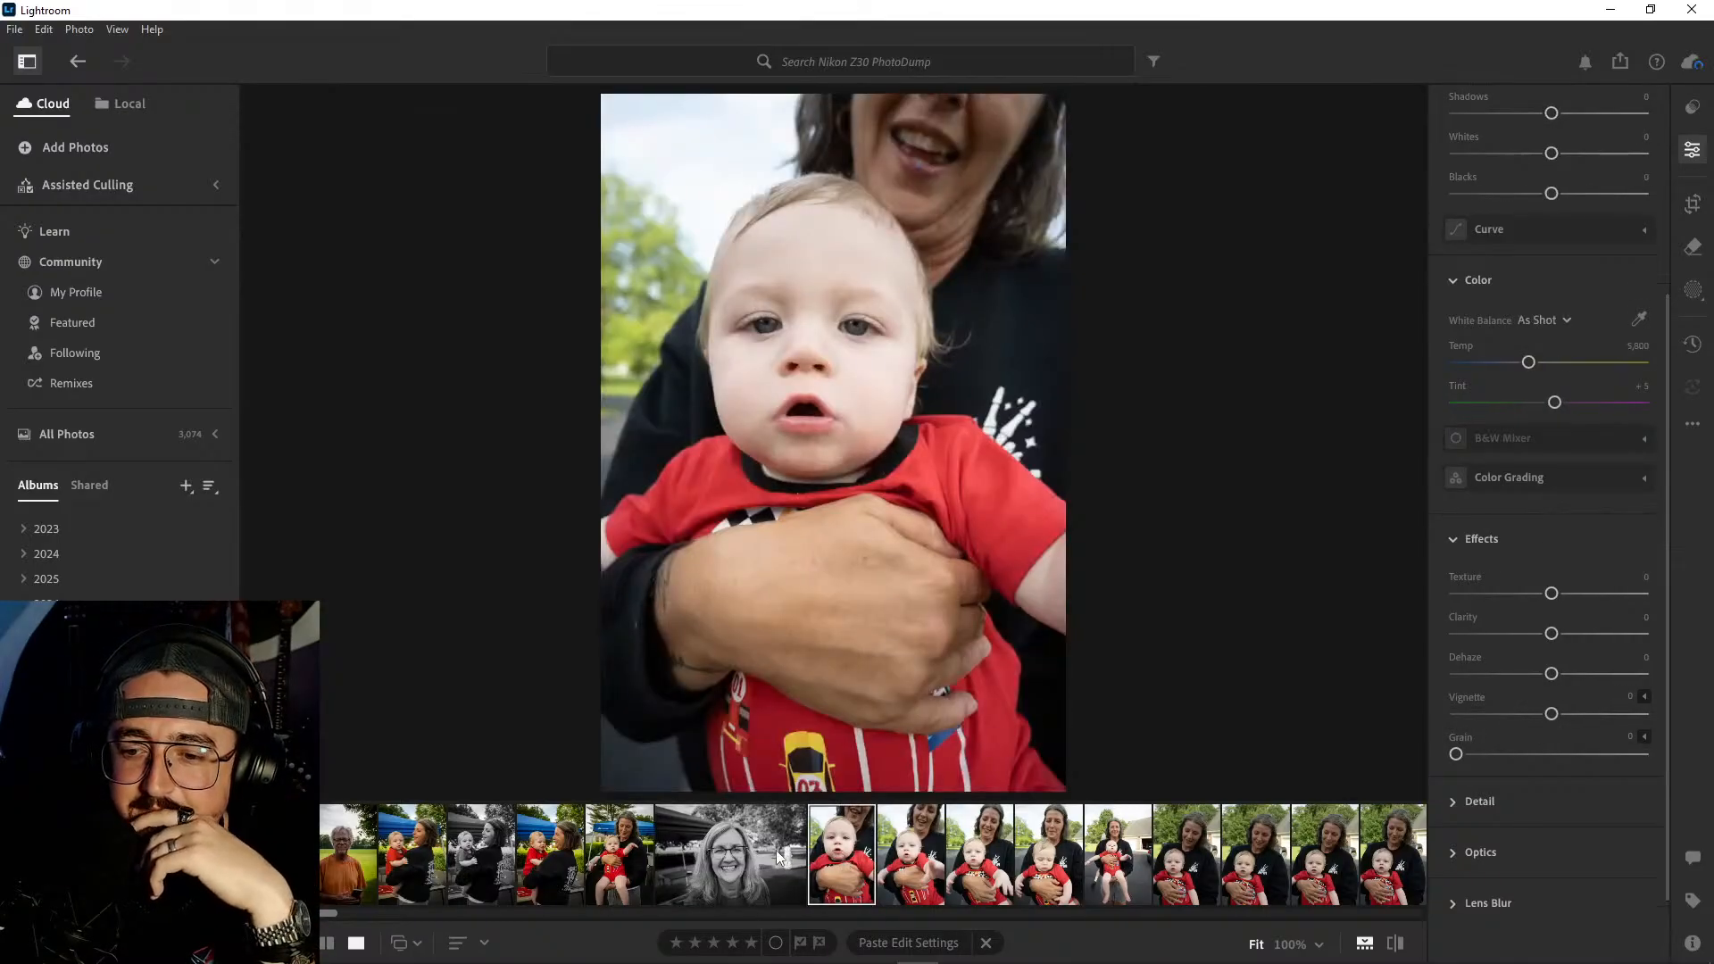
click(775, 850)
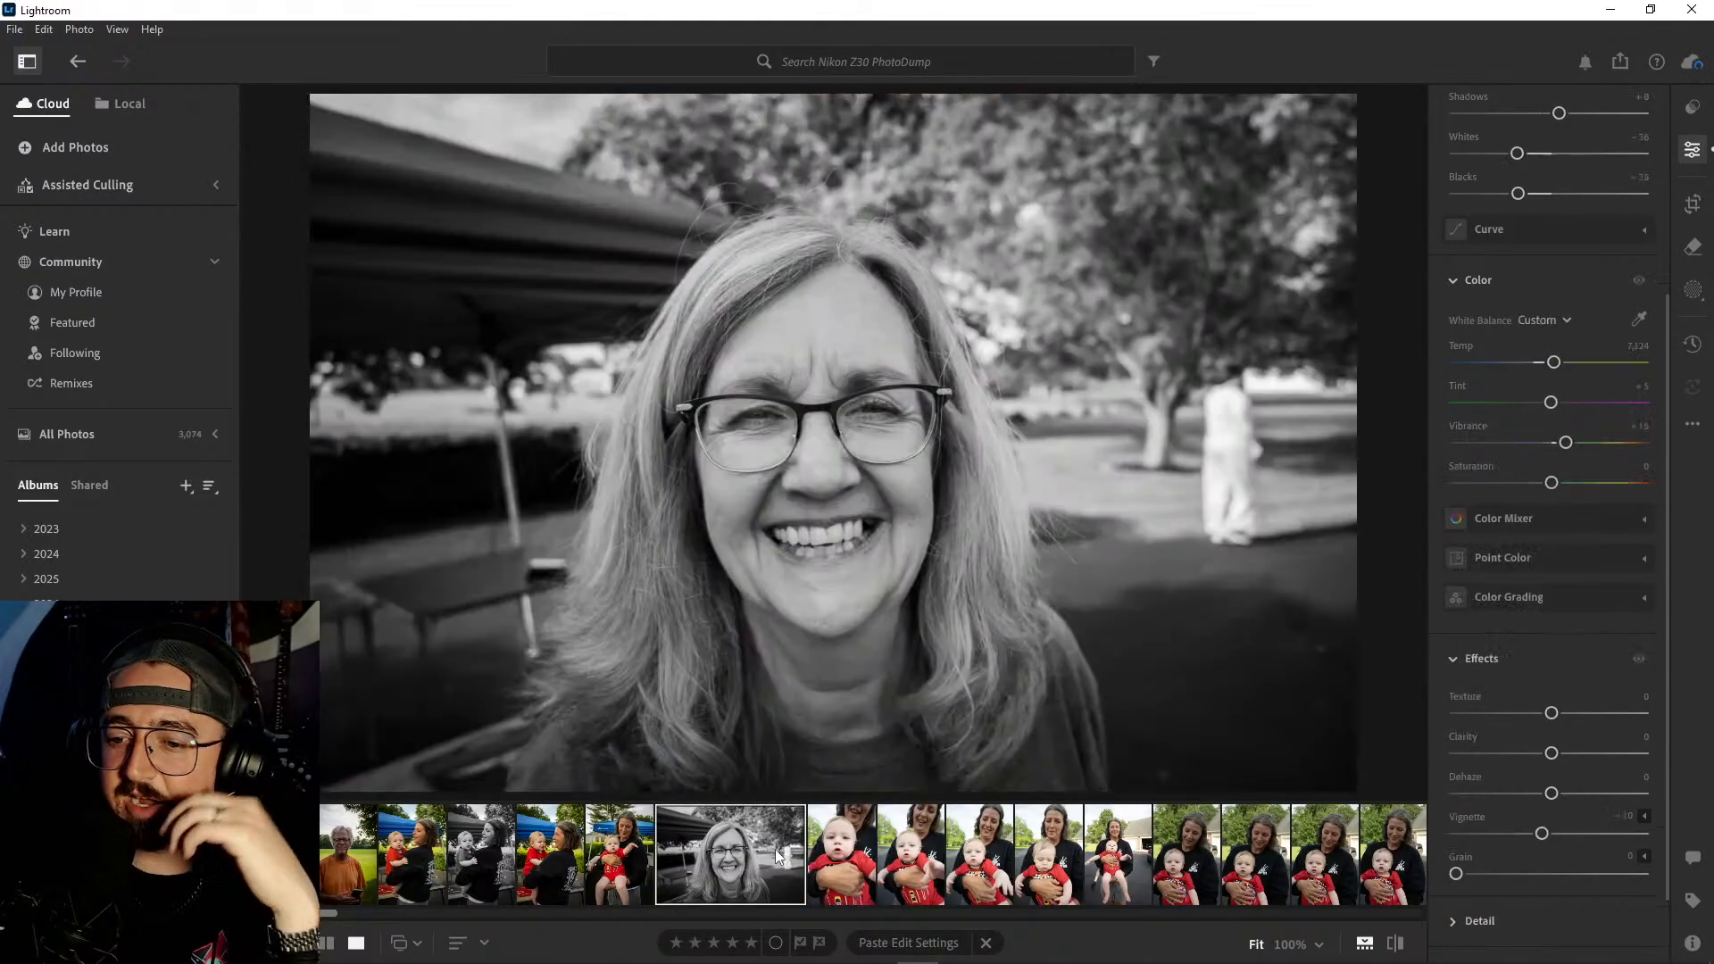
- Compare the five woman-and-baby shots after the black-and-white portrait, checking the focus on the baby's face in the fifth
click(850, 853)
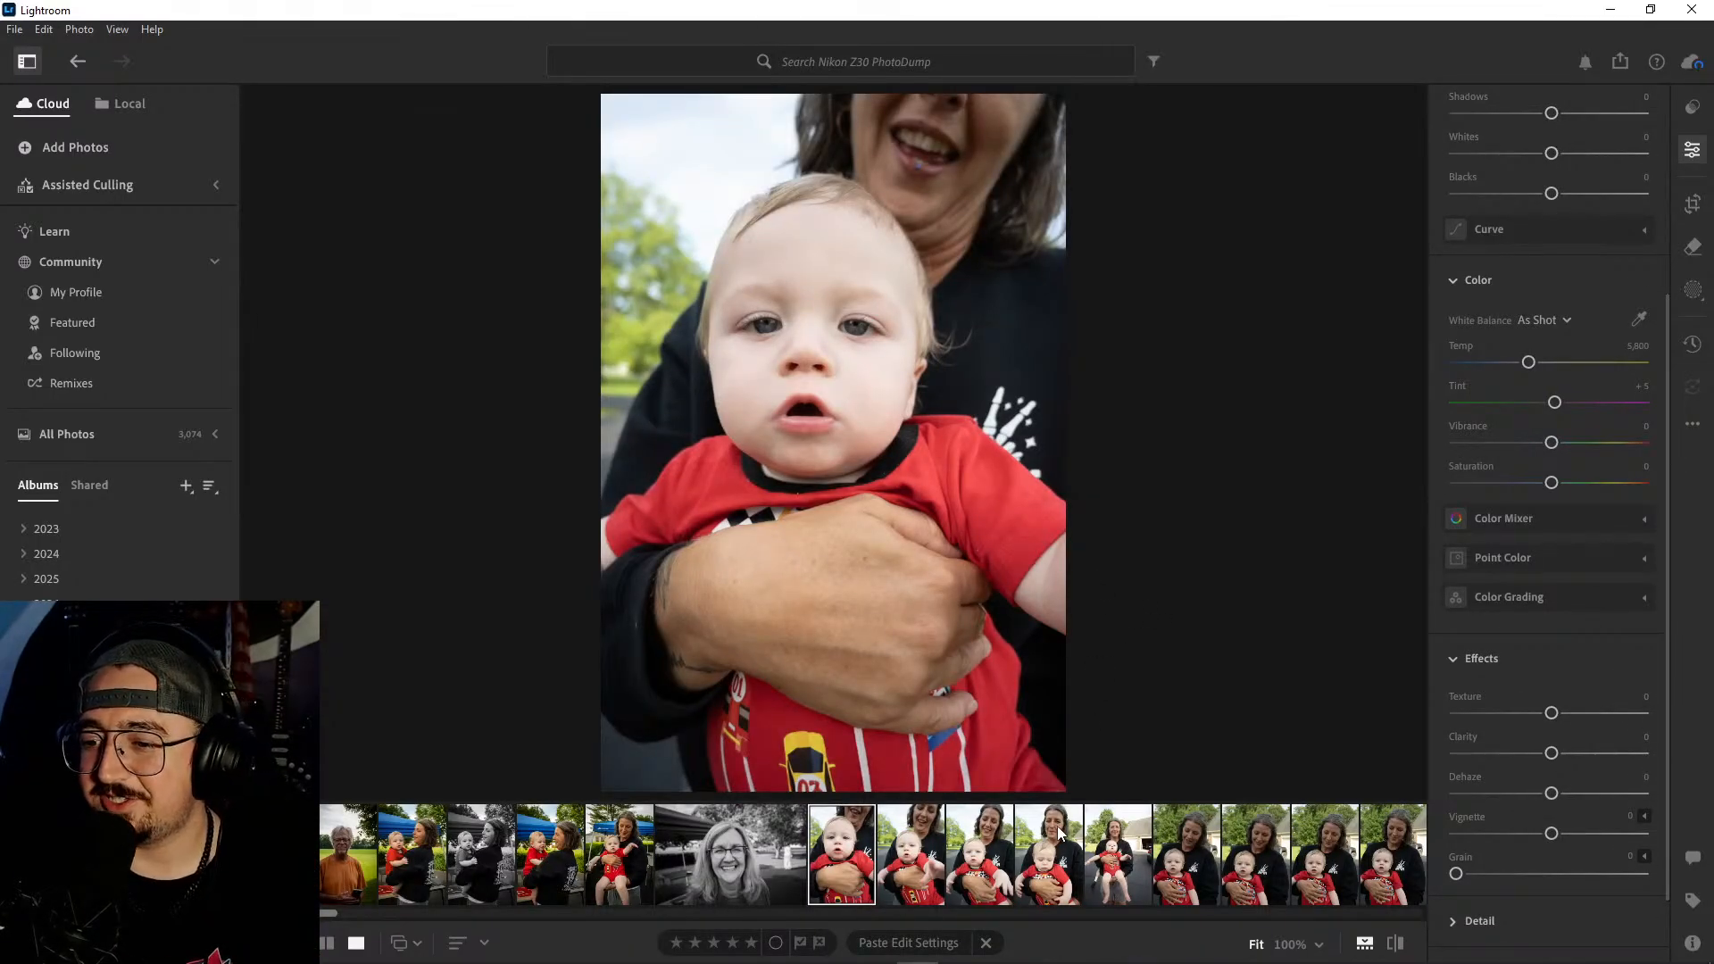
scroll(1058, 826, down, 3)
scroll(1551, 604, up, 3)
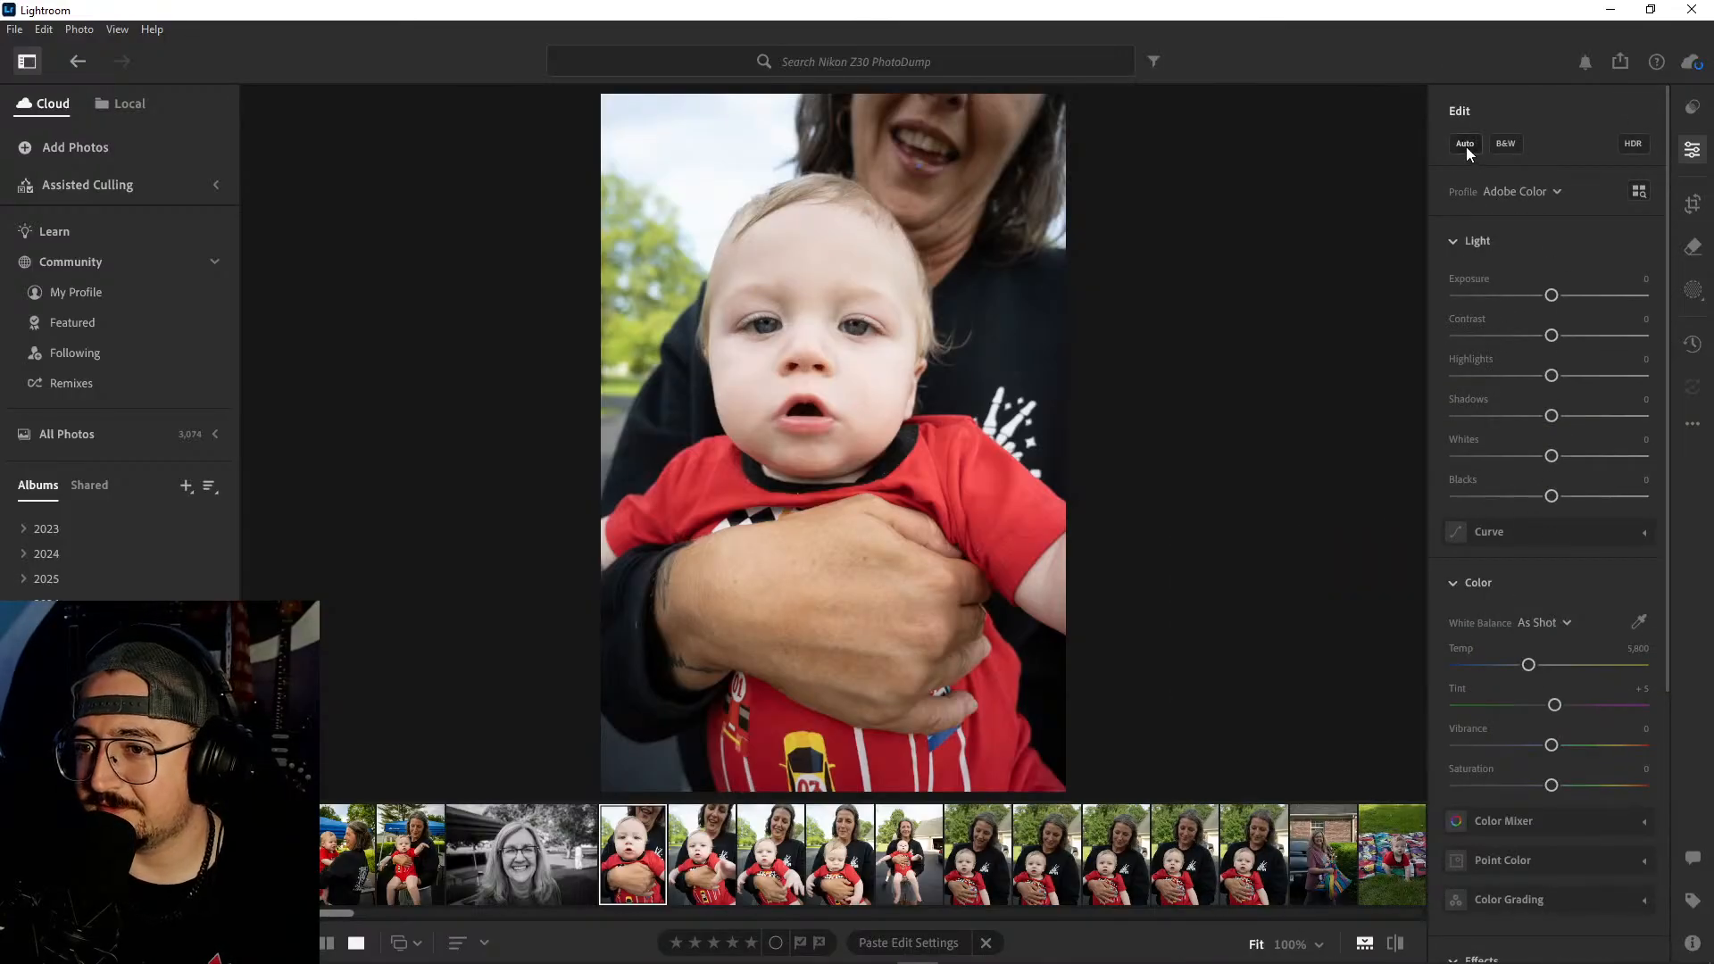
click(702, 857)
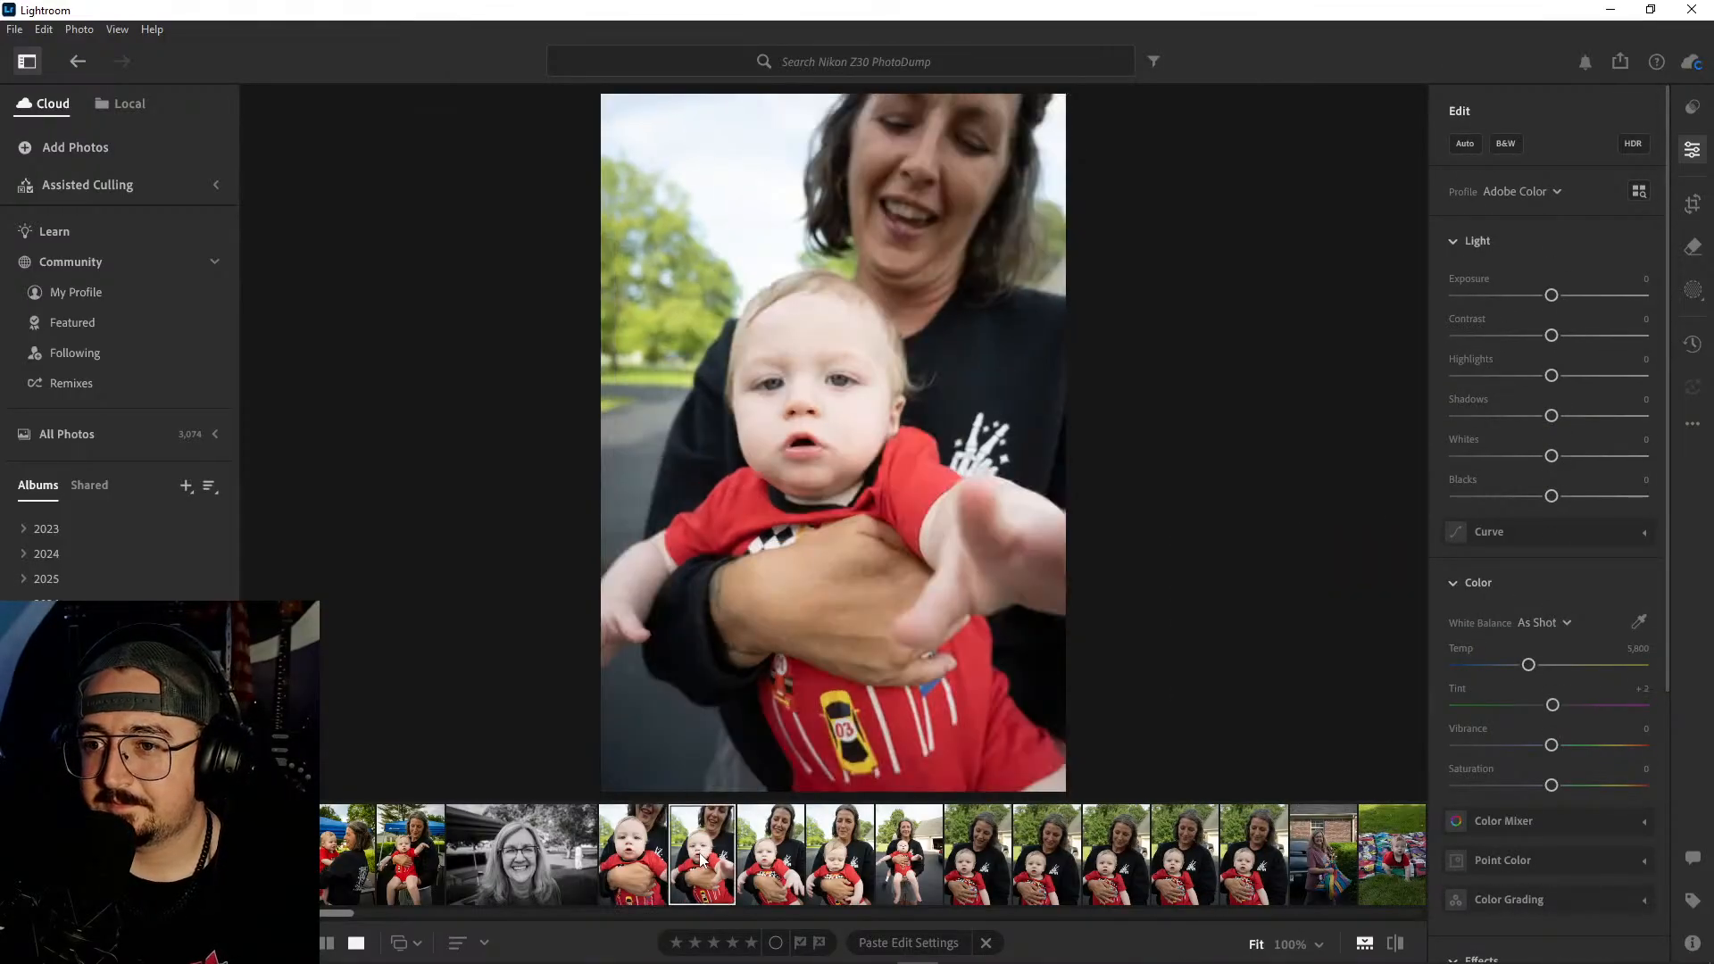
click(765, 857)
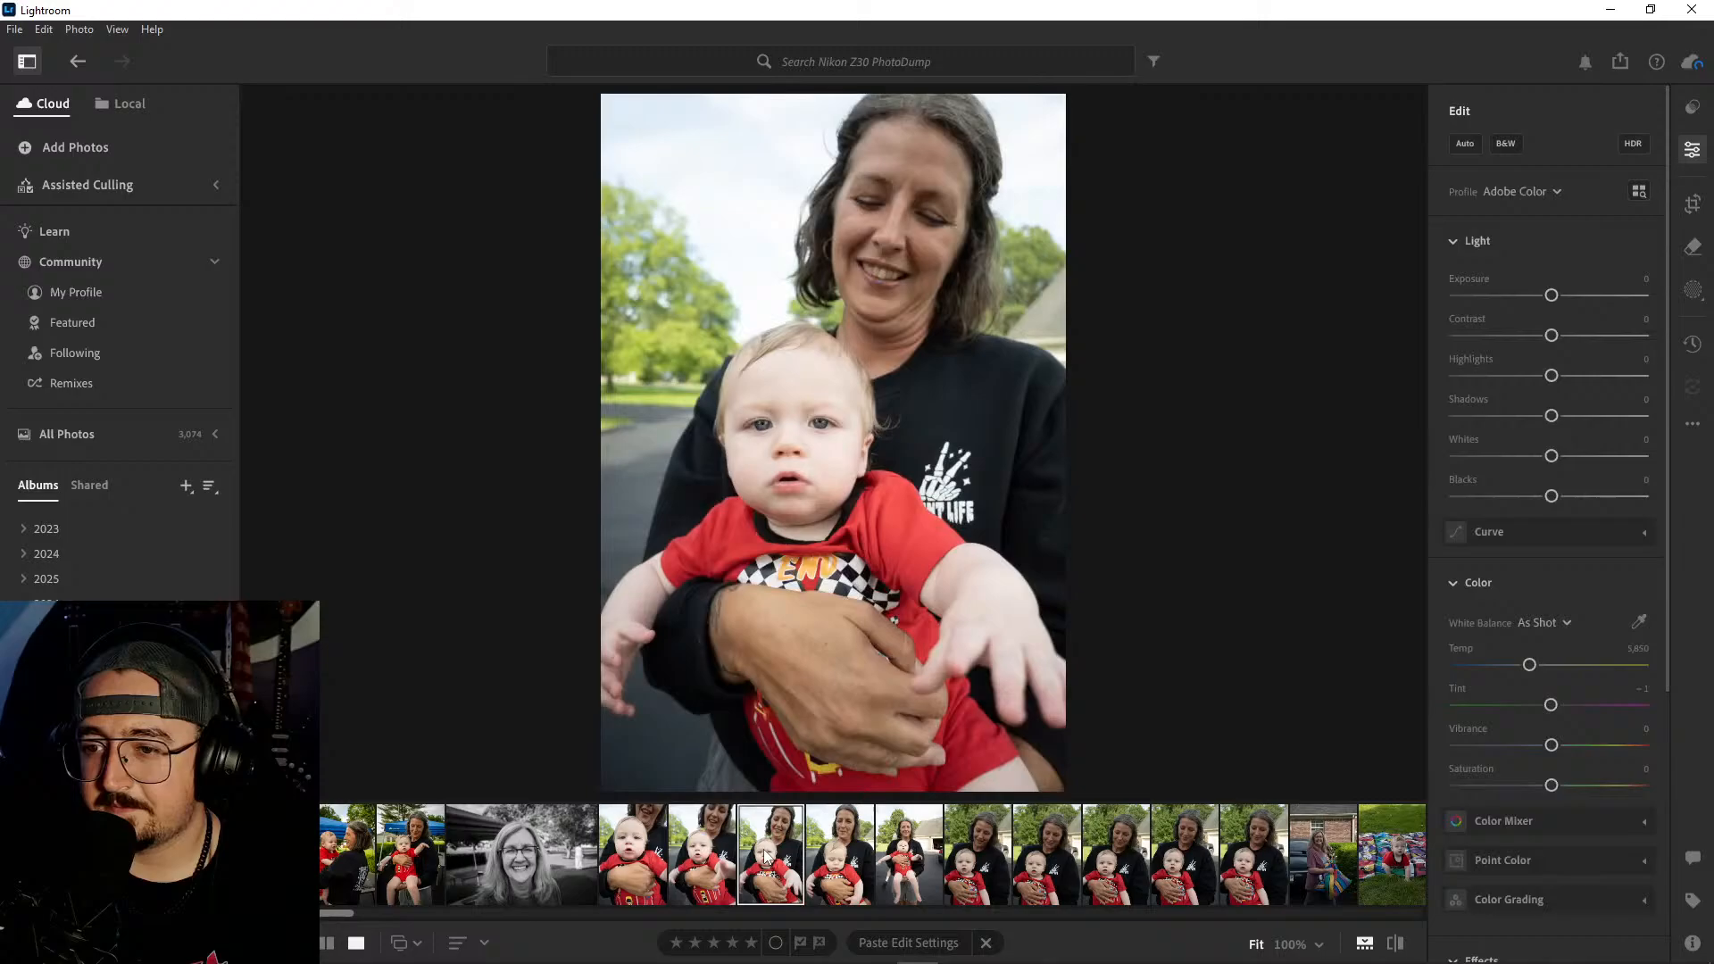
click(824, 852)
click(898, 849)
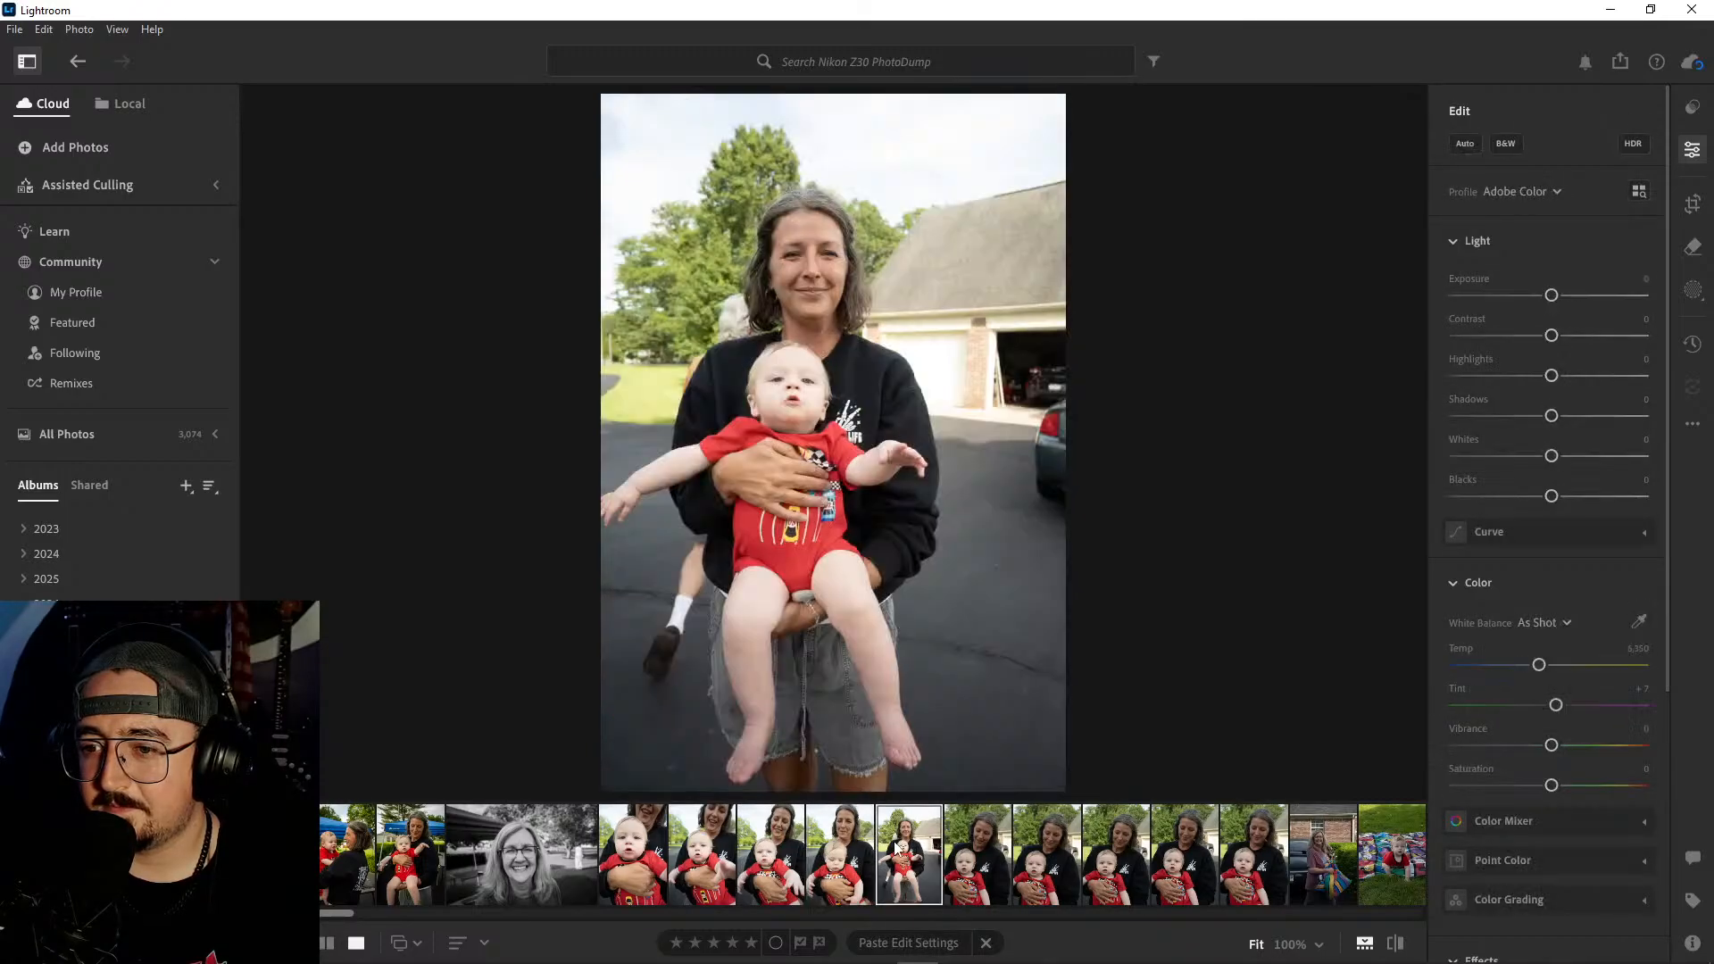
click(791, 404)
drag(957, 436, 1002, 595)
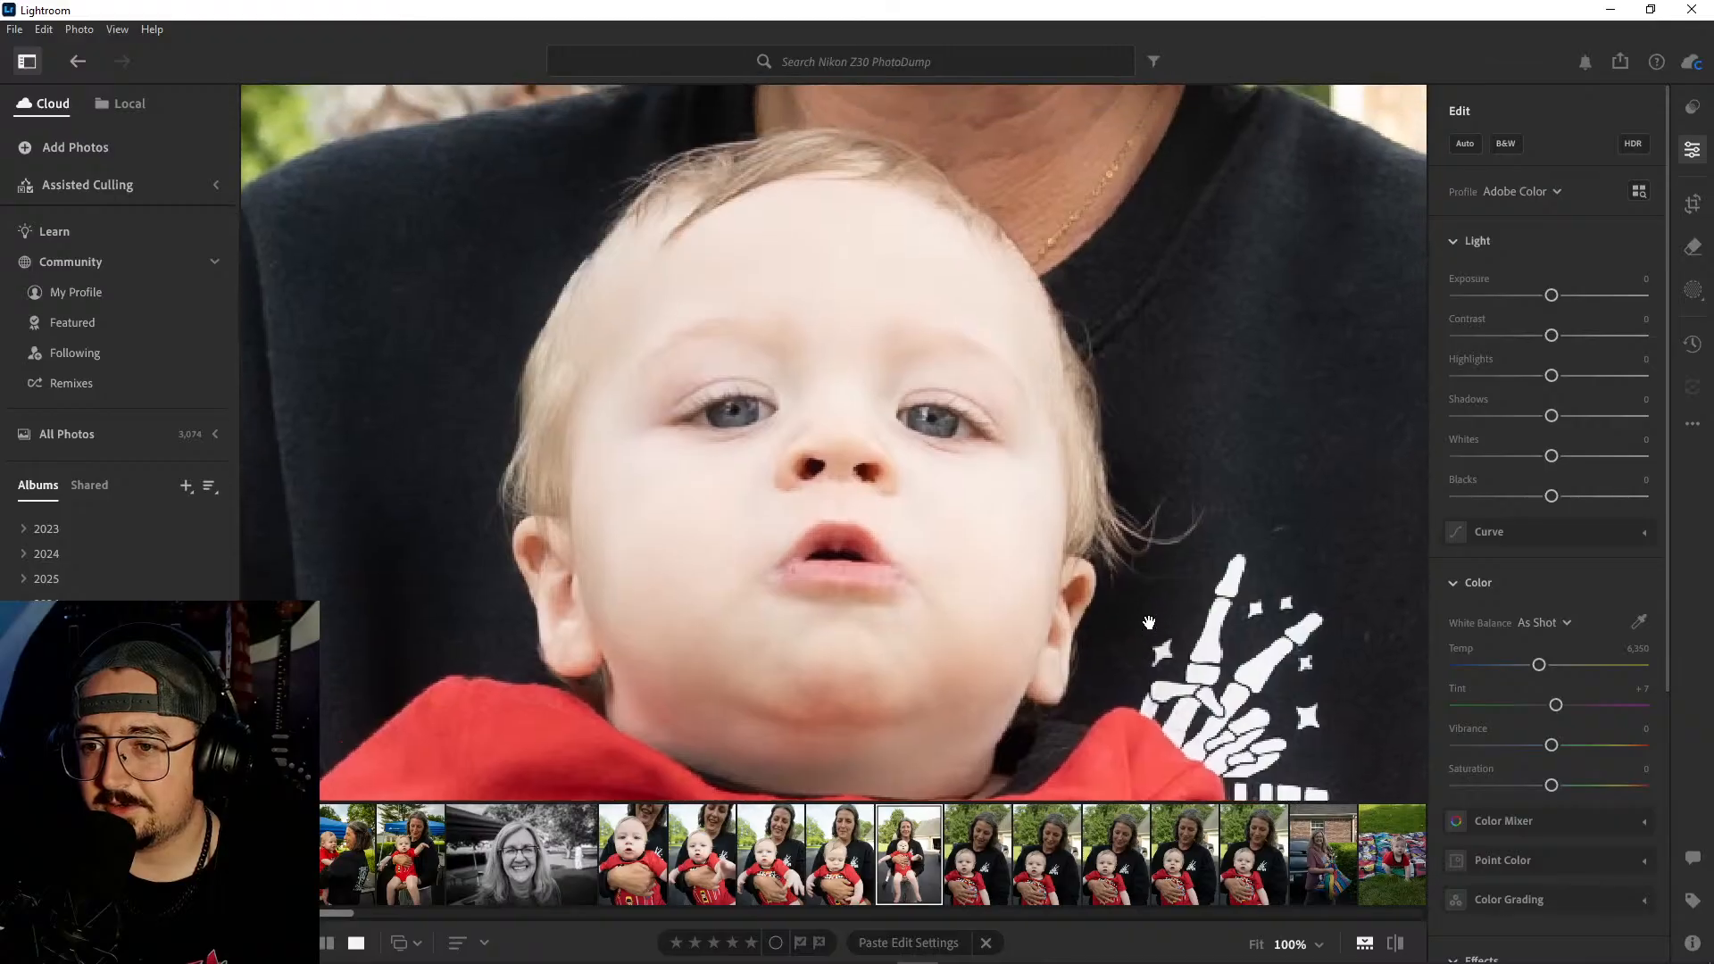
click(1186, 505)
click(982, 857)
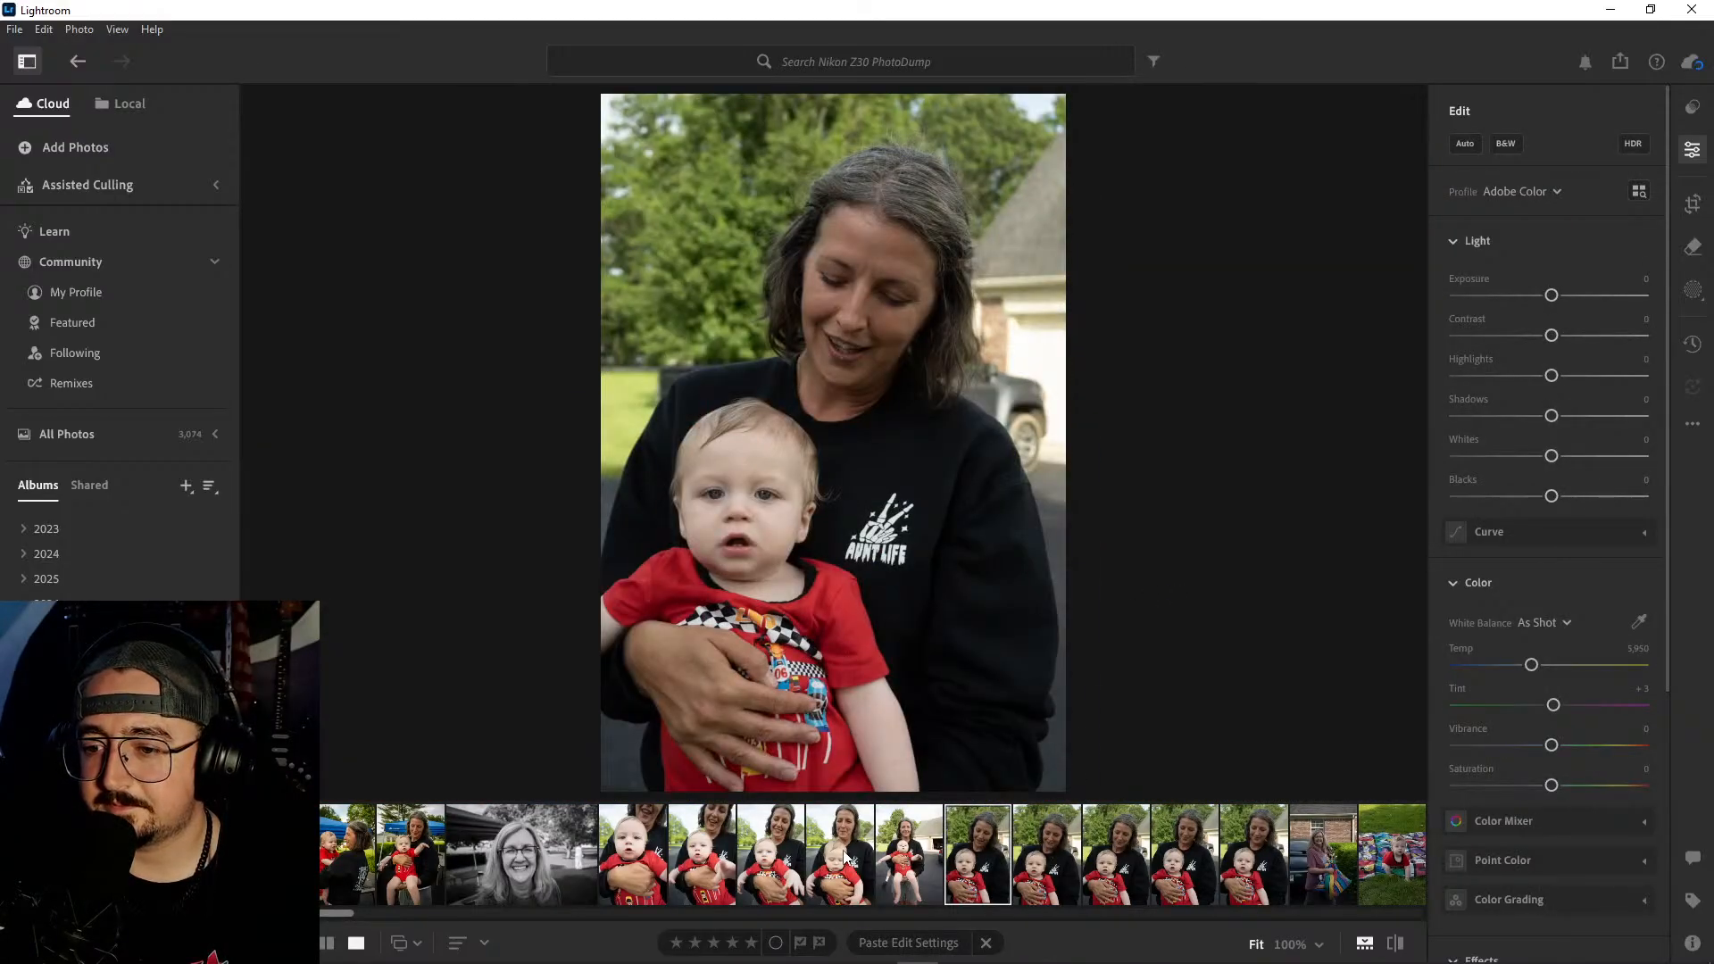
- Delete the five woman-and-baby shots that directly follow the black-and-white portrait
click(906, 850)
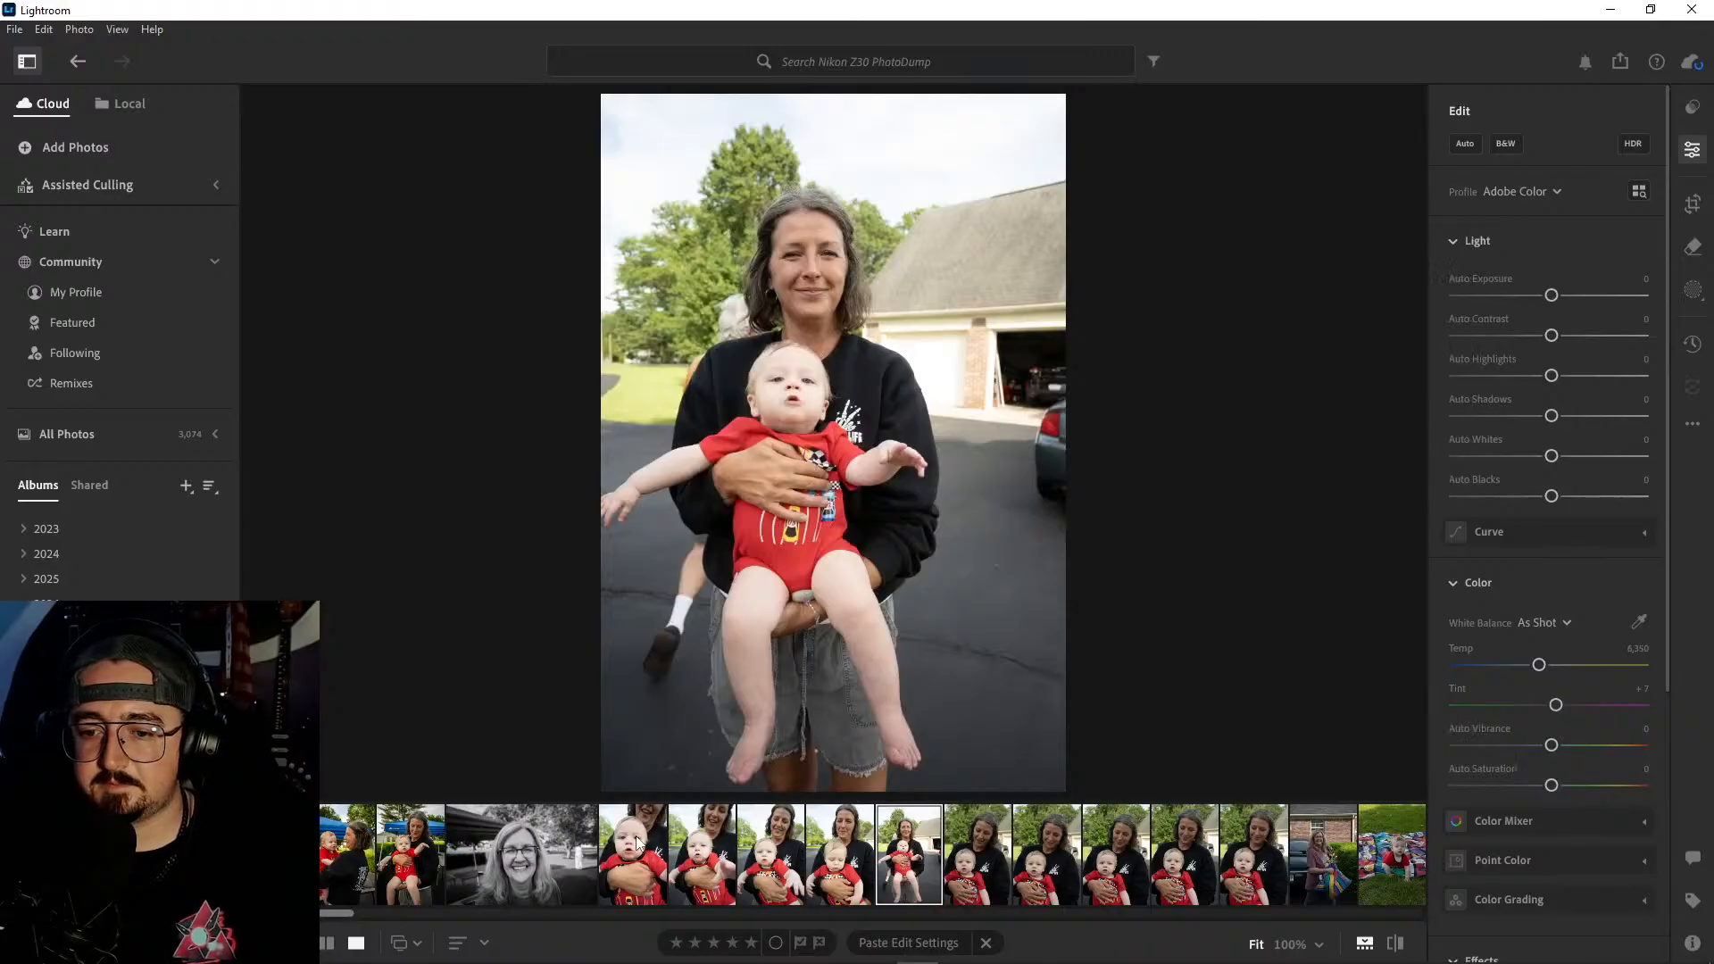
shift+click(653, 845)
right_click(656, 844)
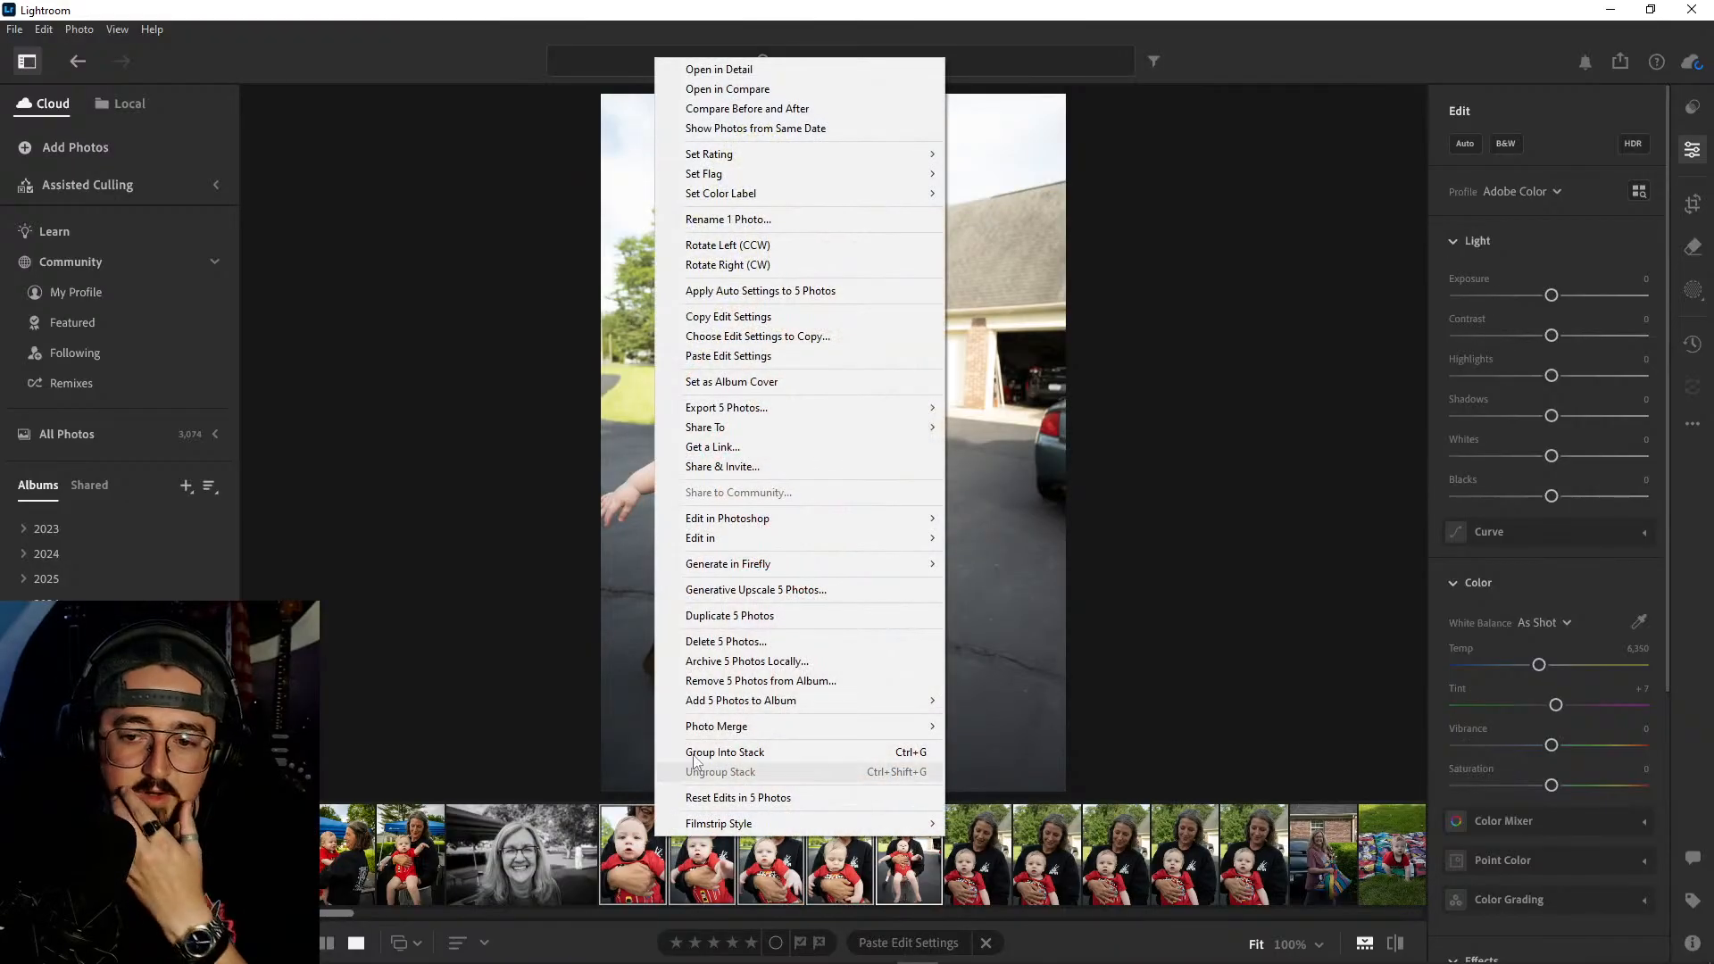
click(752, 643)
click(947, 639)
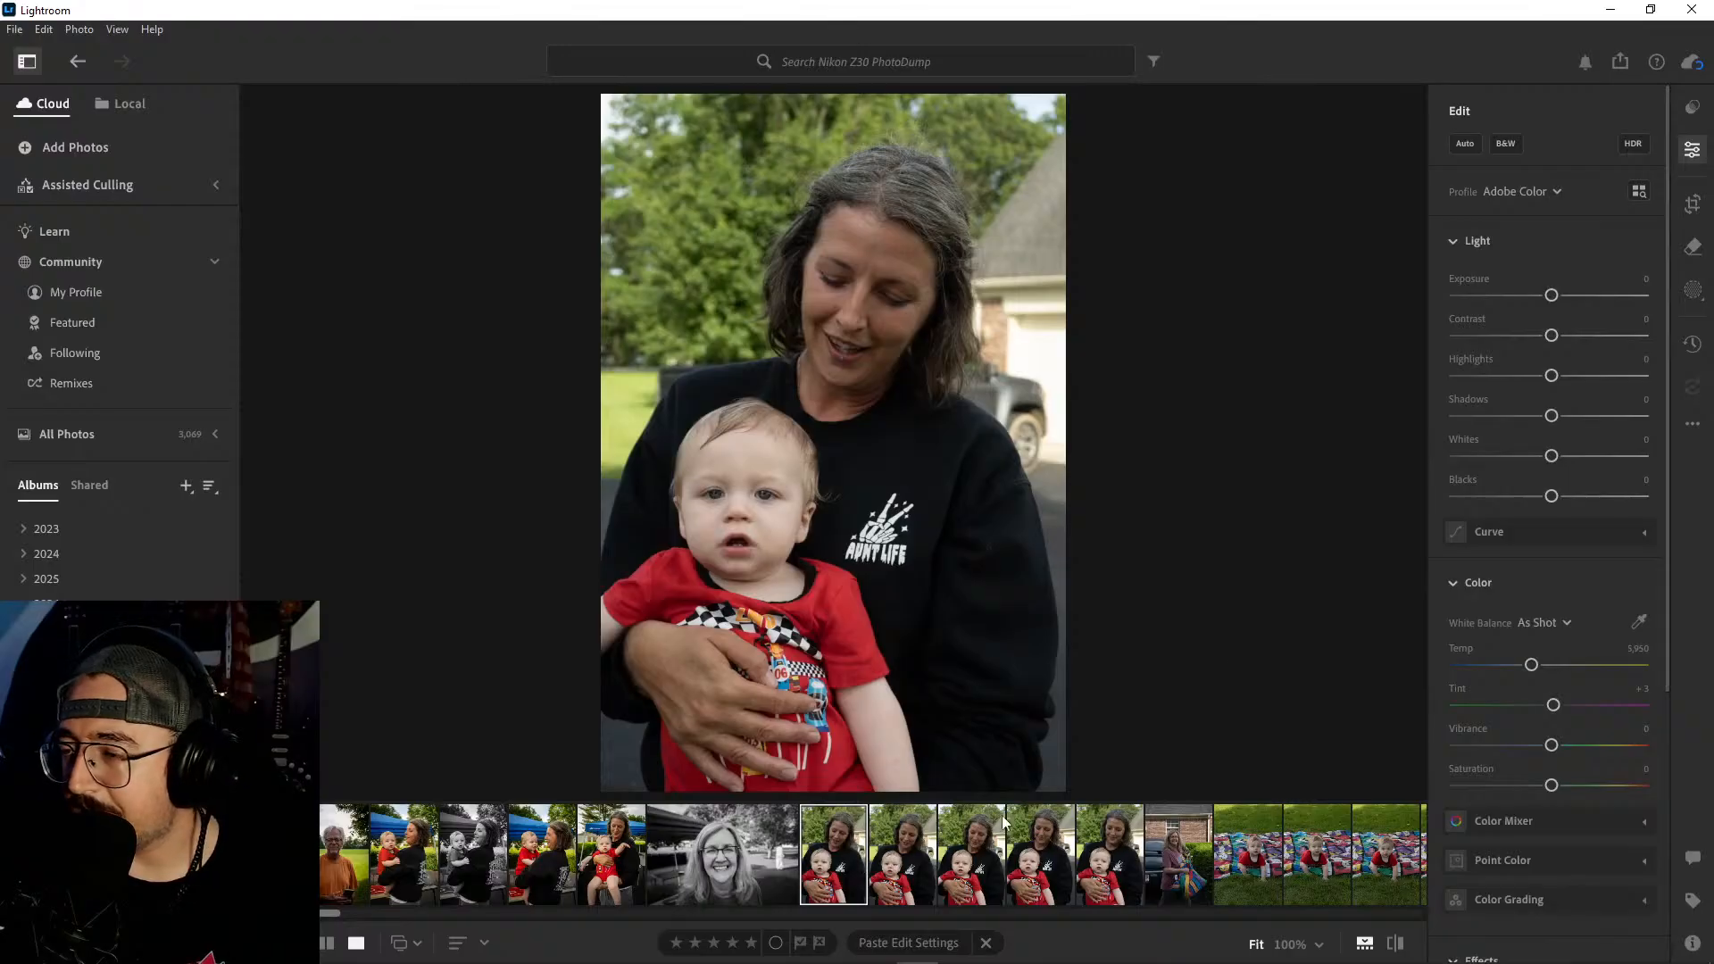
- Compare the remaining woman-and-baby shots in front of the trees and delete the last one of the series
click(897, 868)
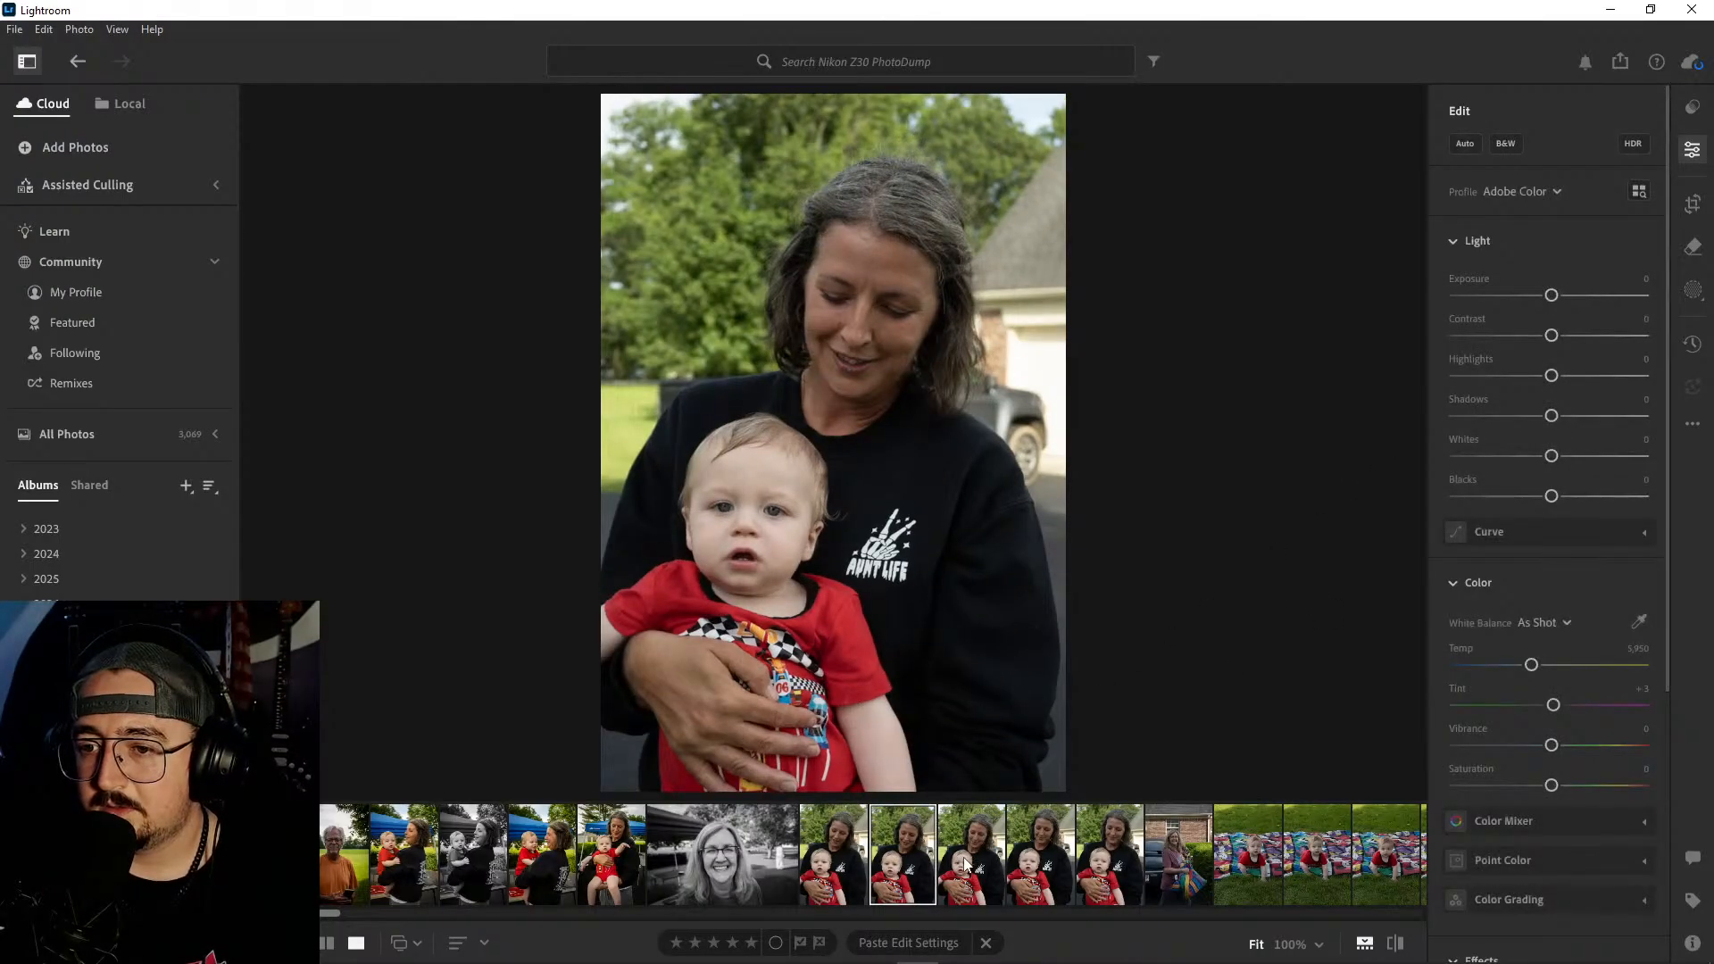
click(966, 863)
click(1053, 849)
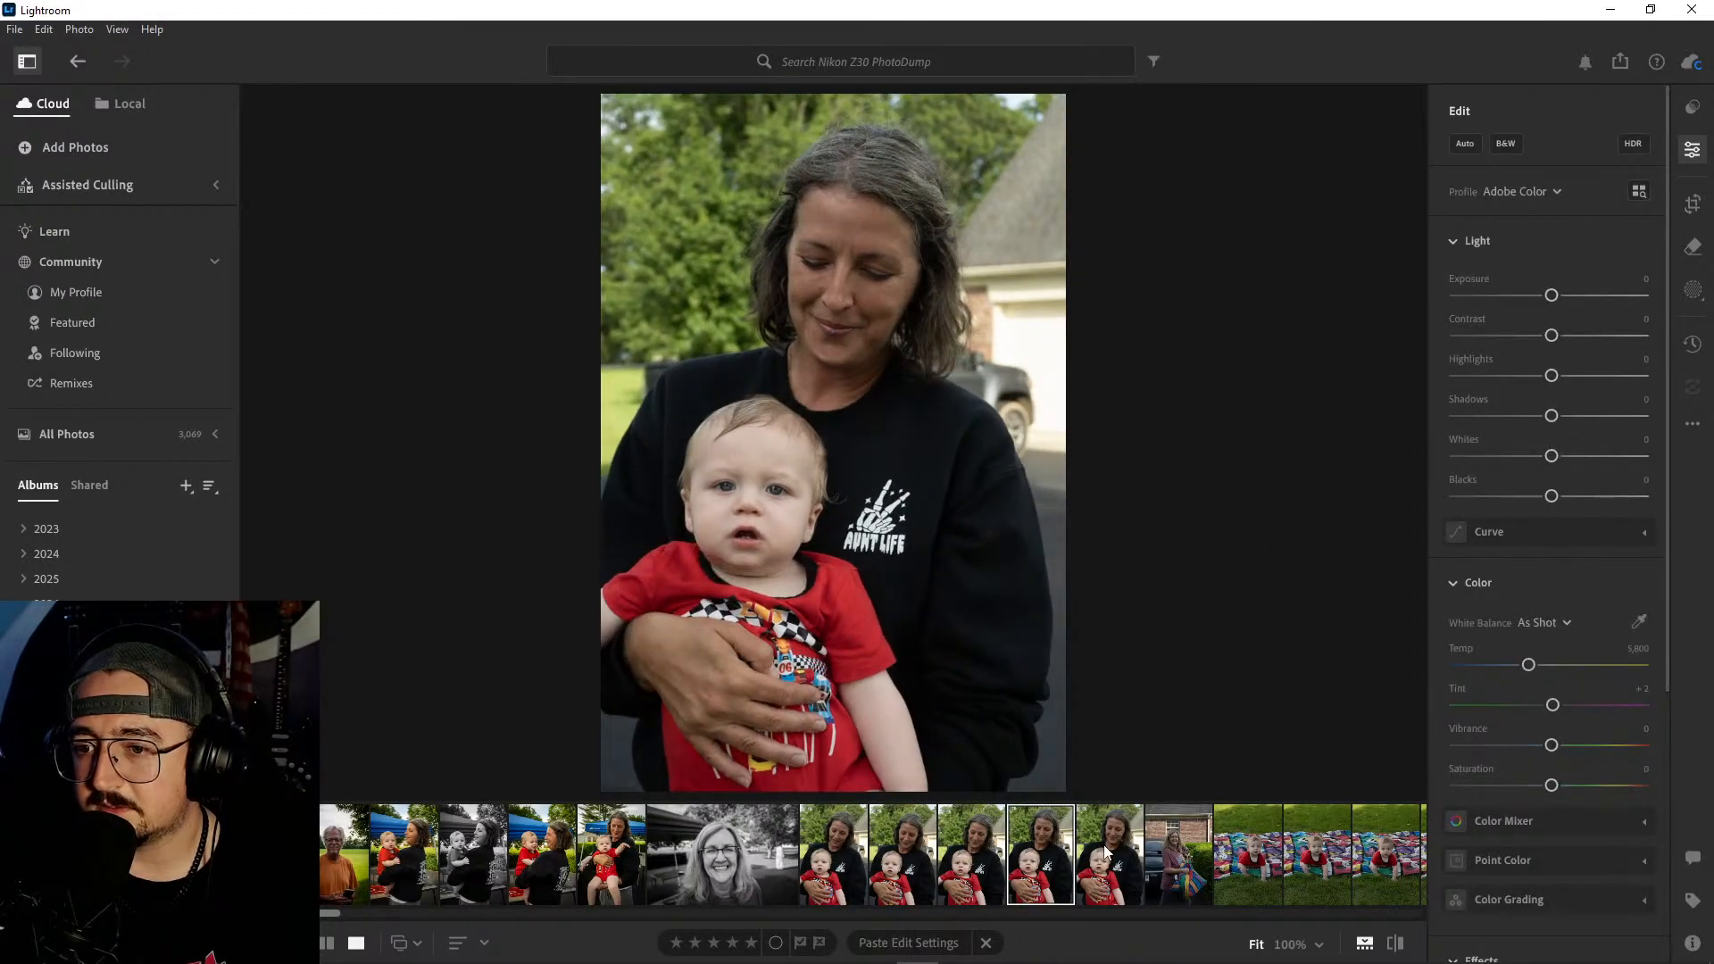
click(1107, 853)
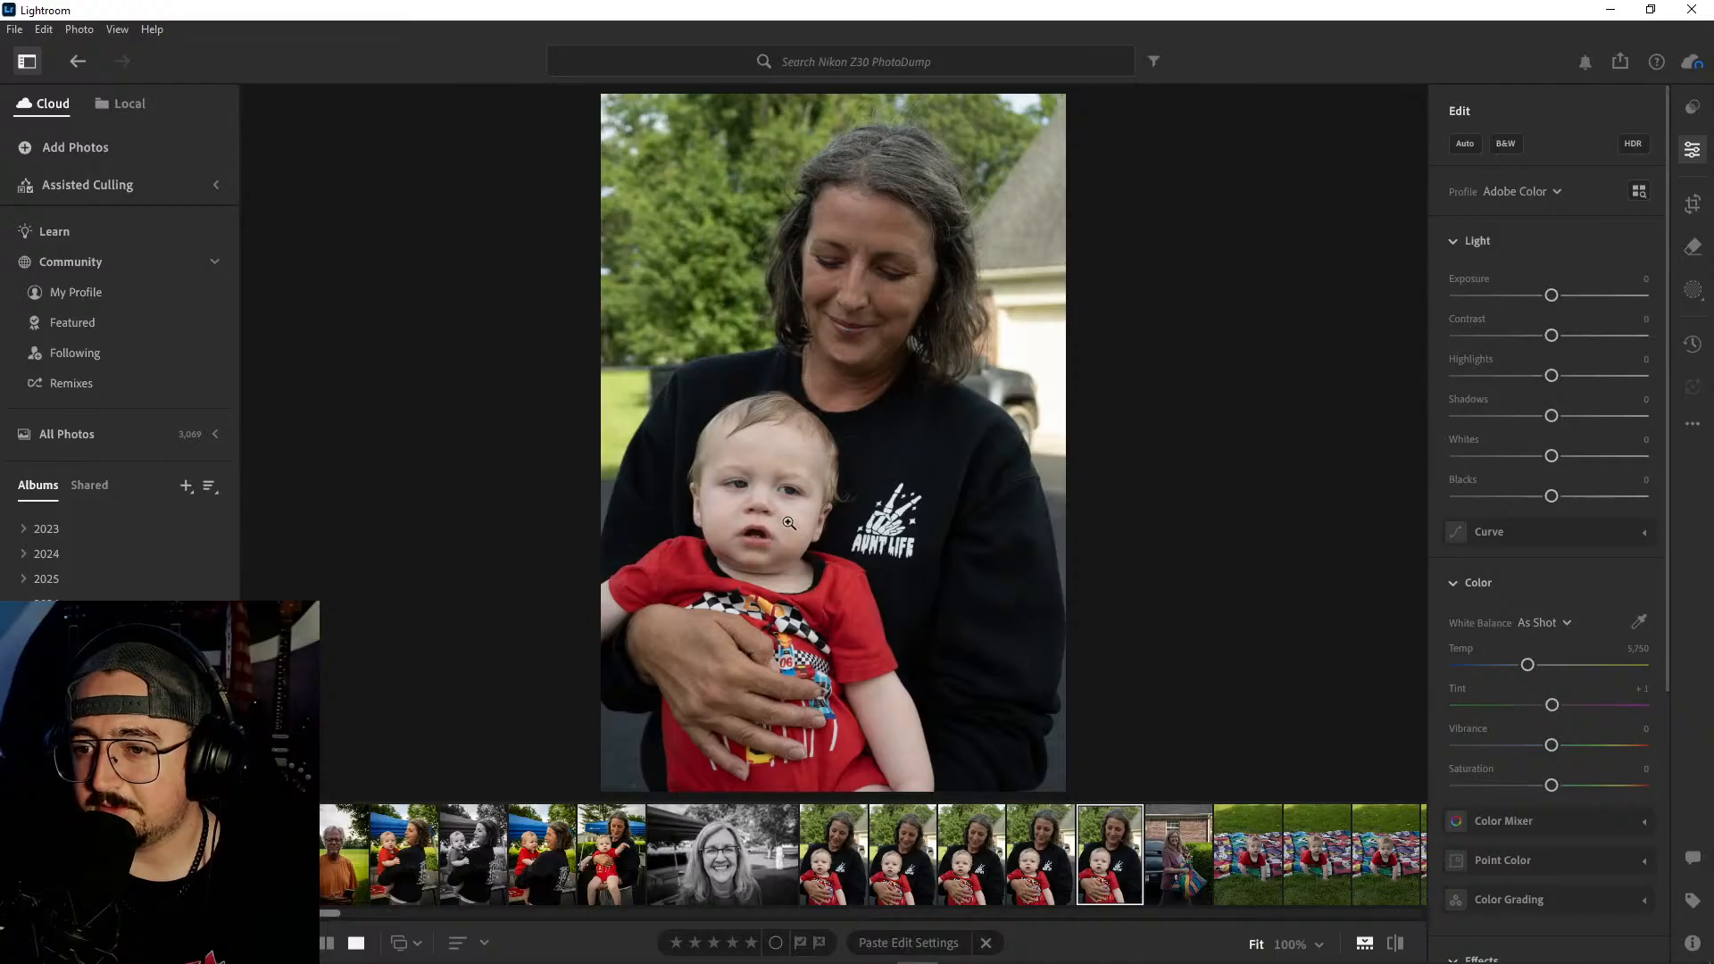
right_click(1119, 851)
click(1201, 650)
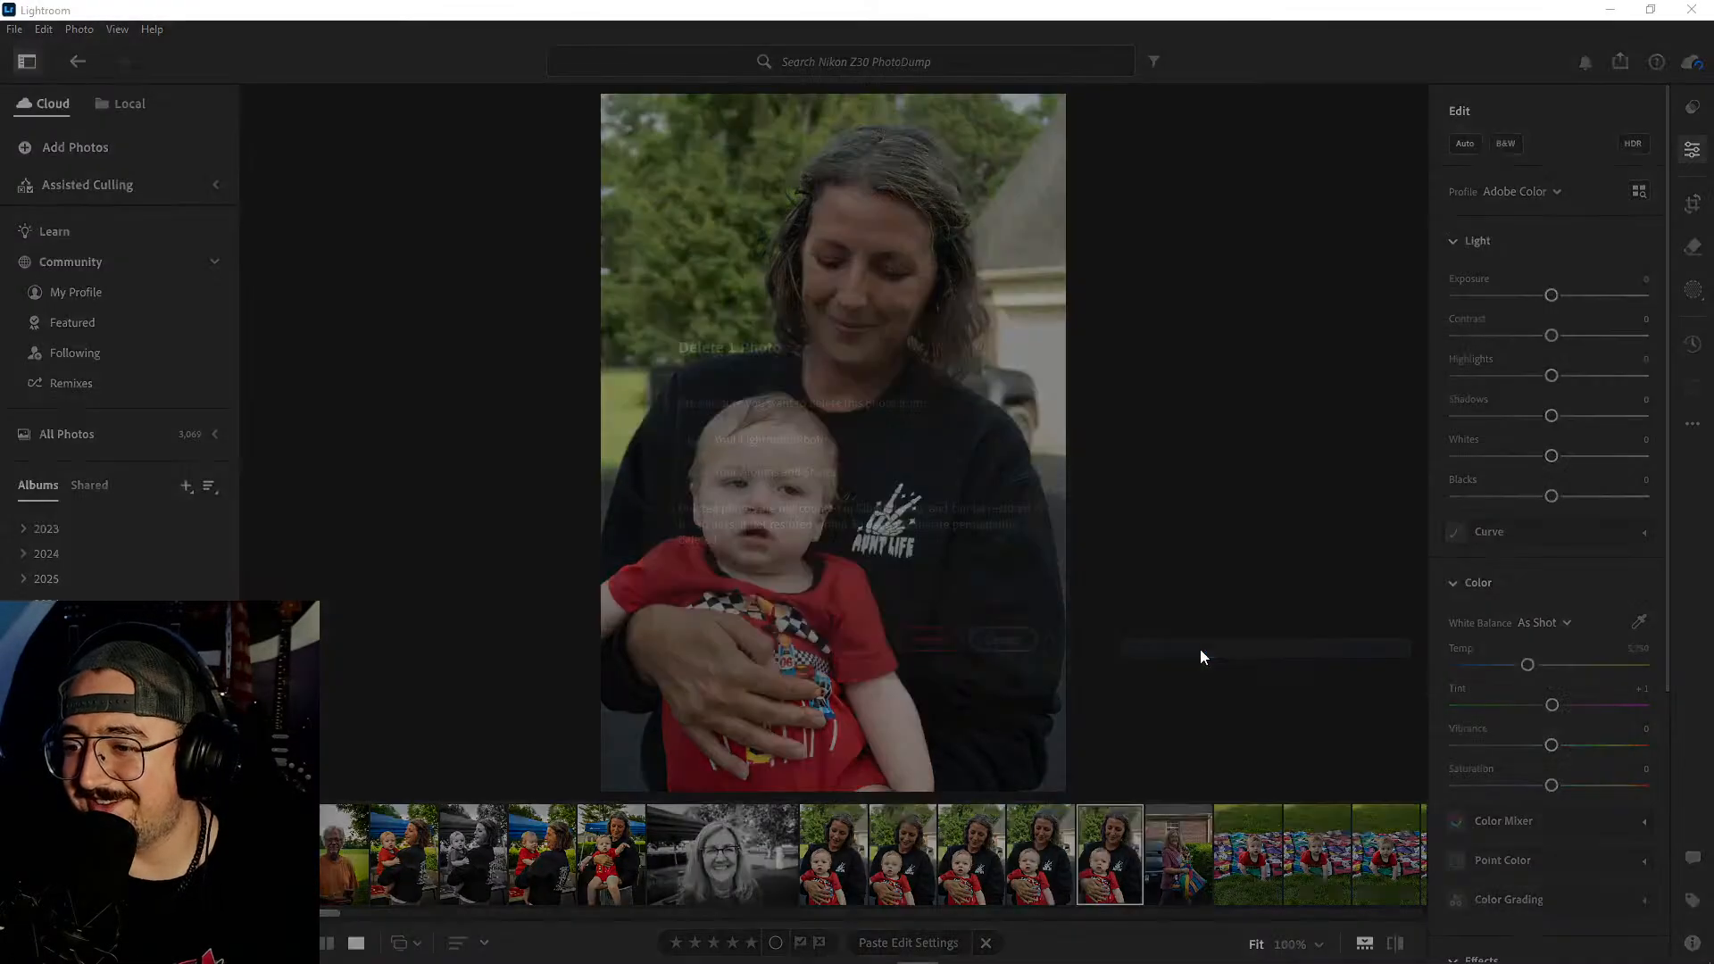
click(927, 643)
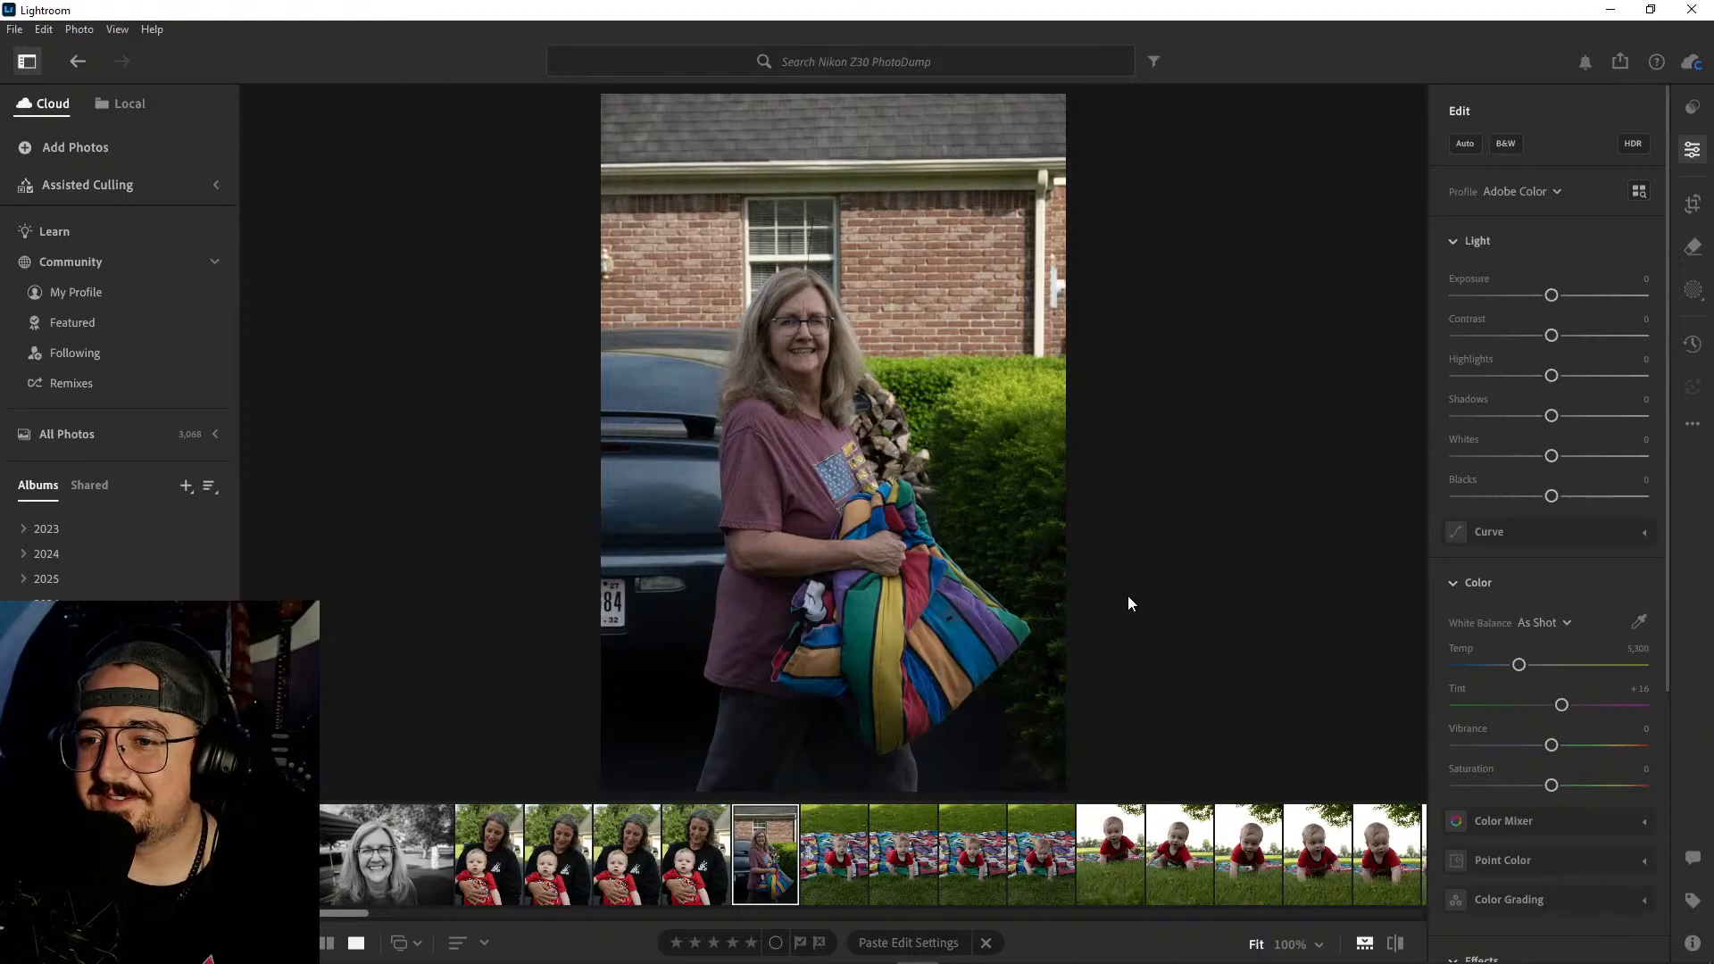
- Compare the four remaining woman-and-baby shots in front of the trees to judge pose, expression and framing
click(505, 859)
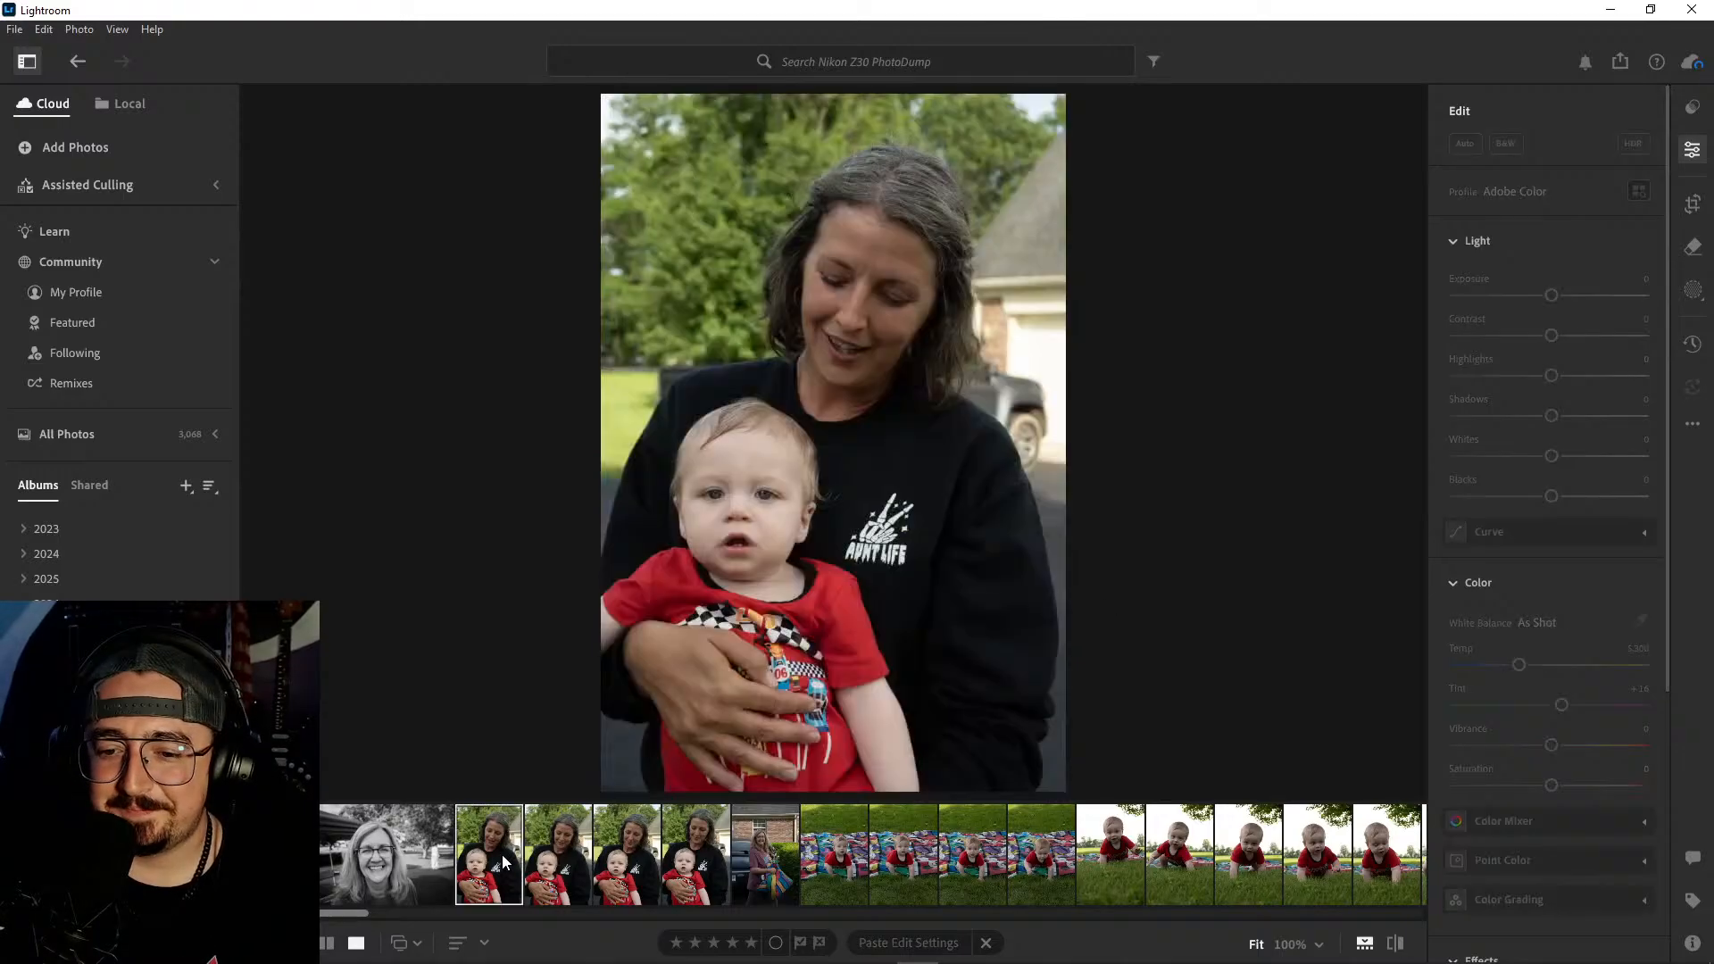
click(567, 848)
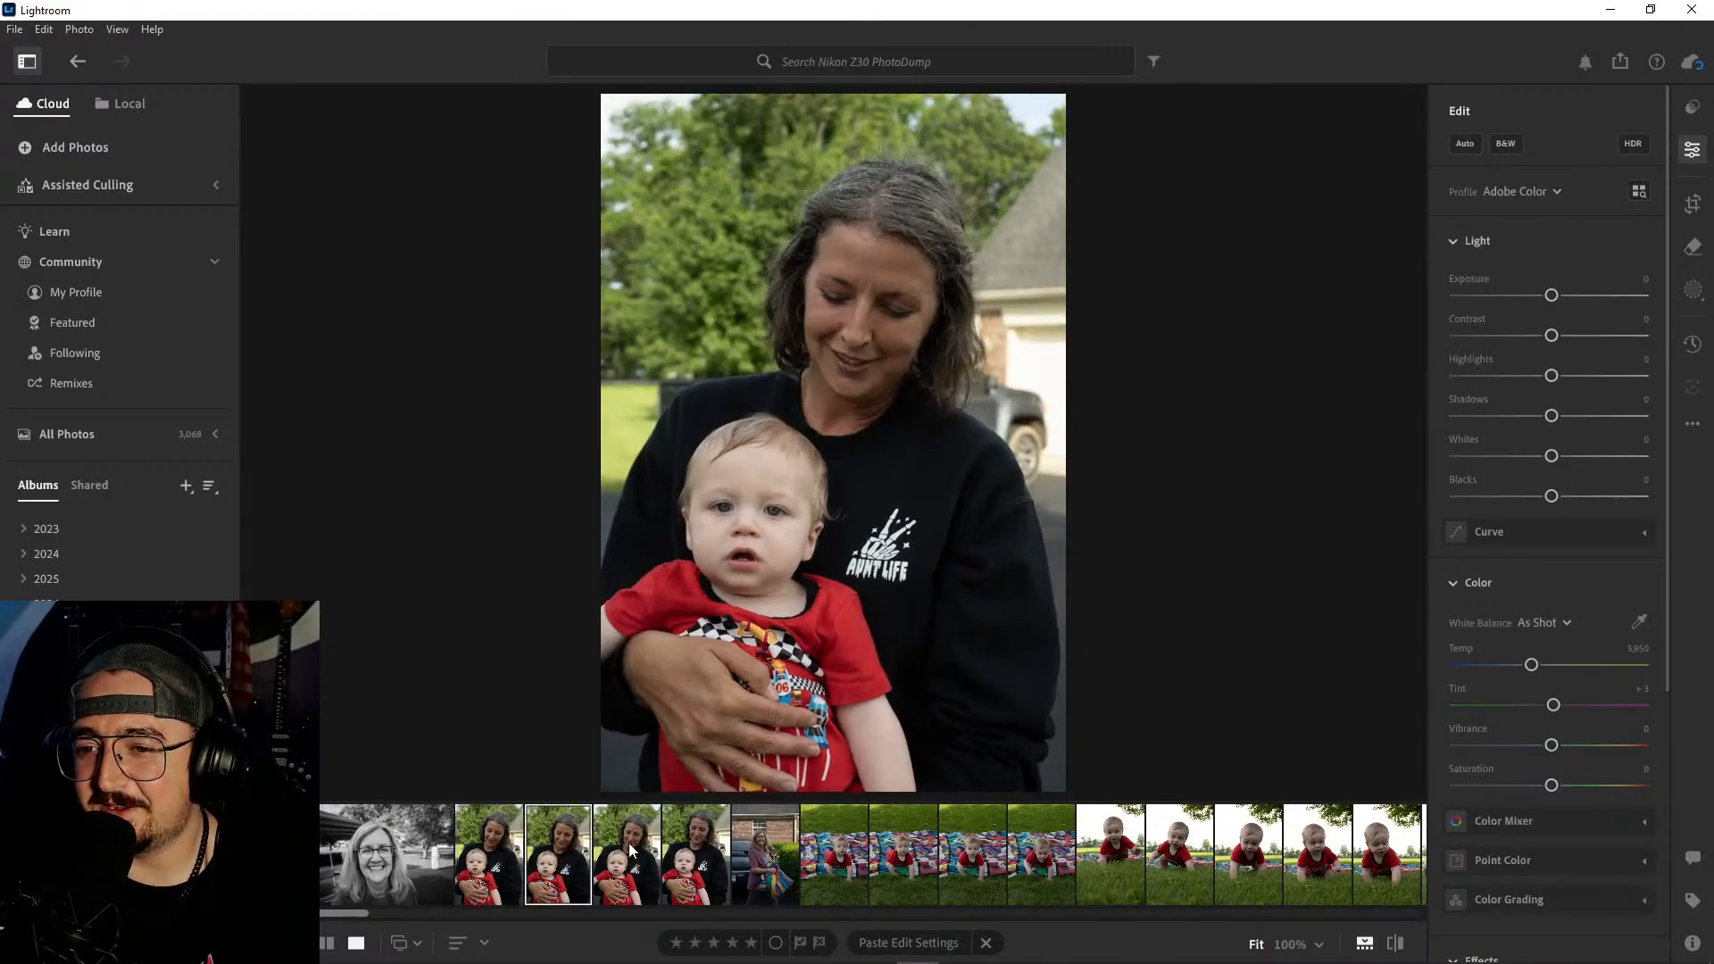
click(627, 850)
click(701, 852)
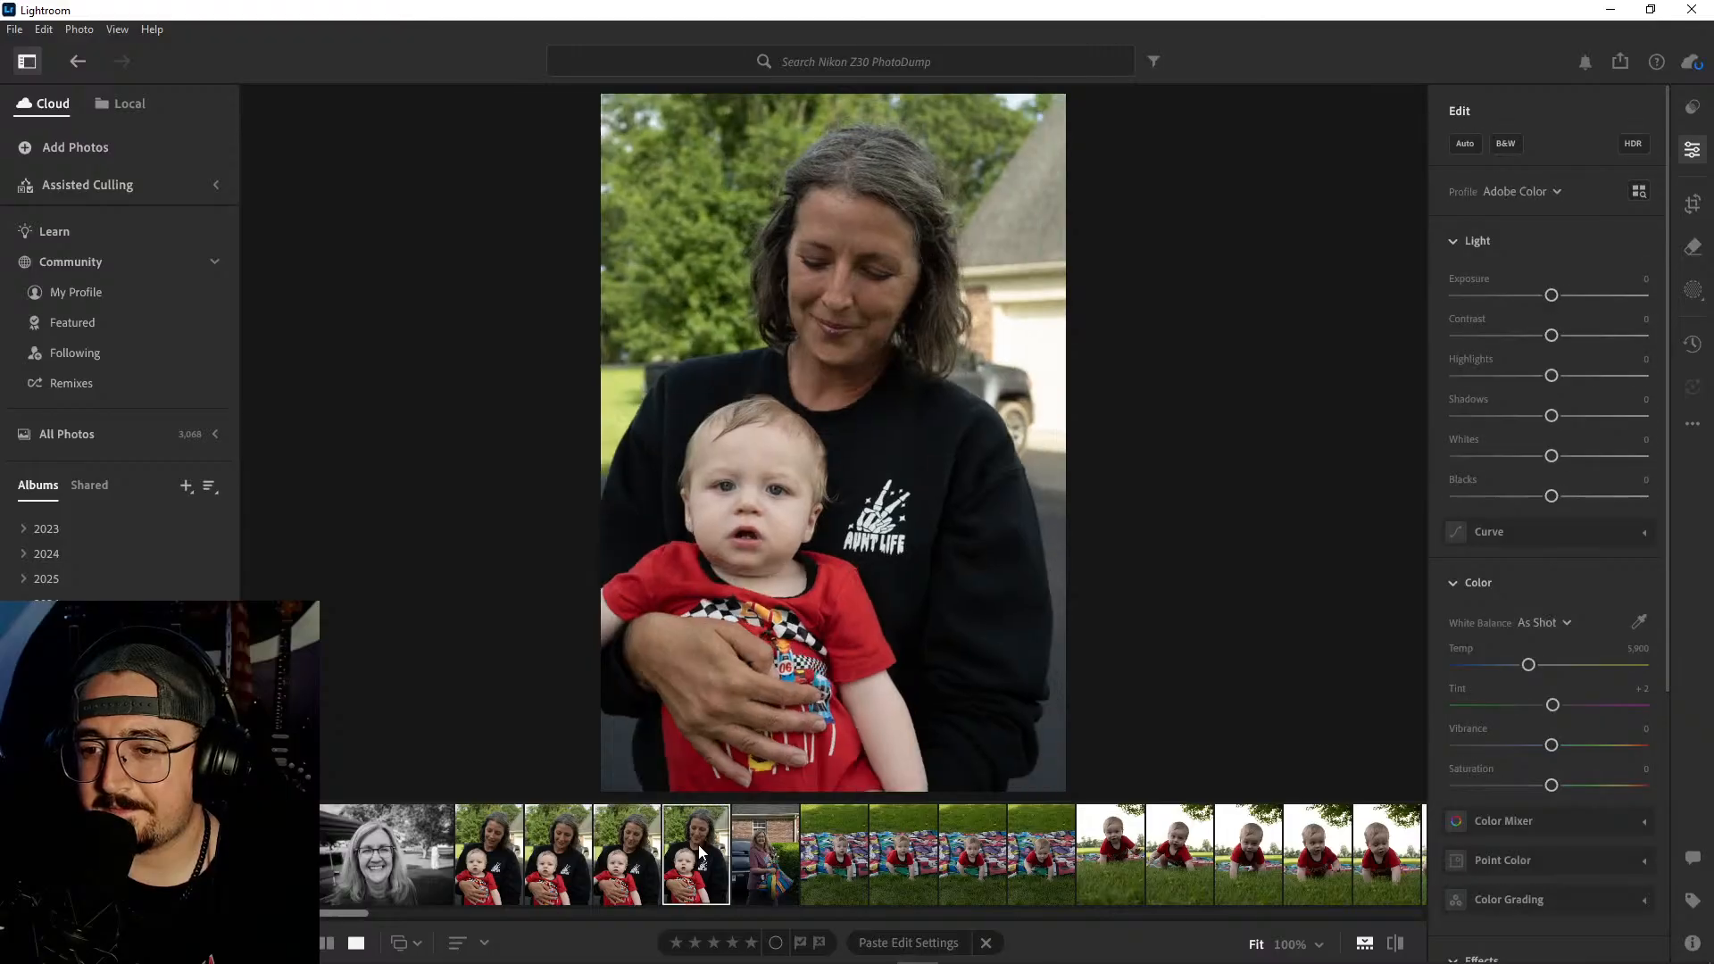
click(503, 849)
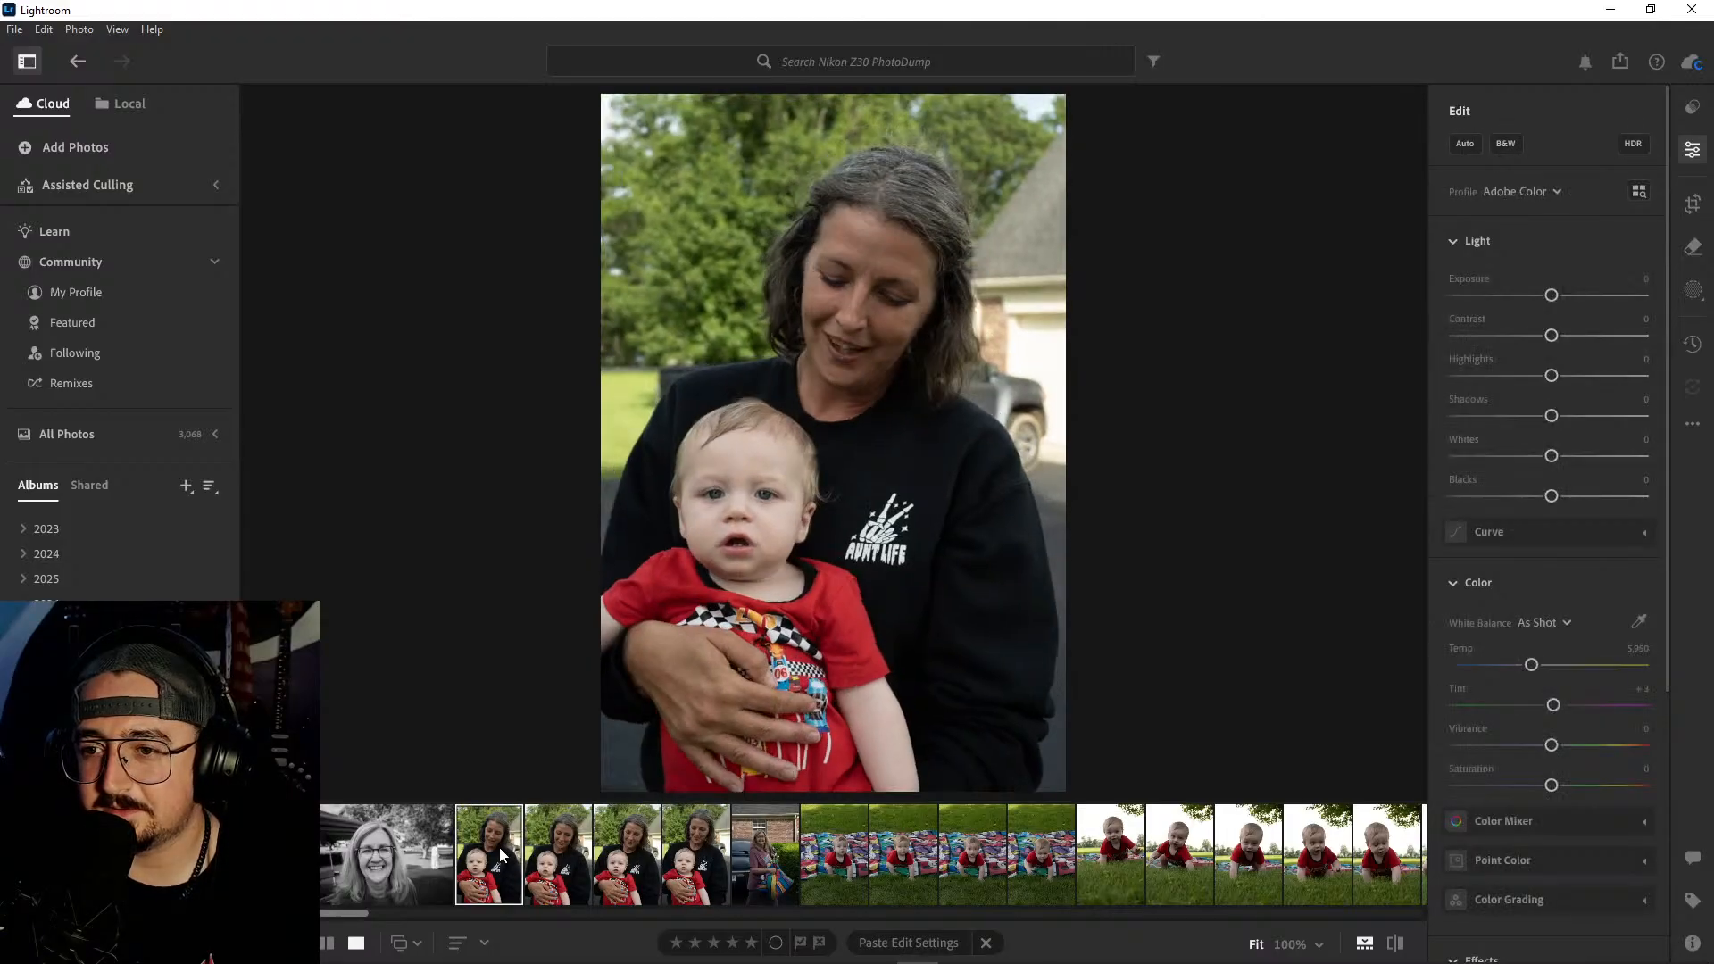
click(704, 860)
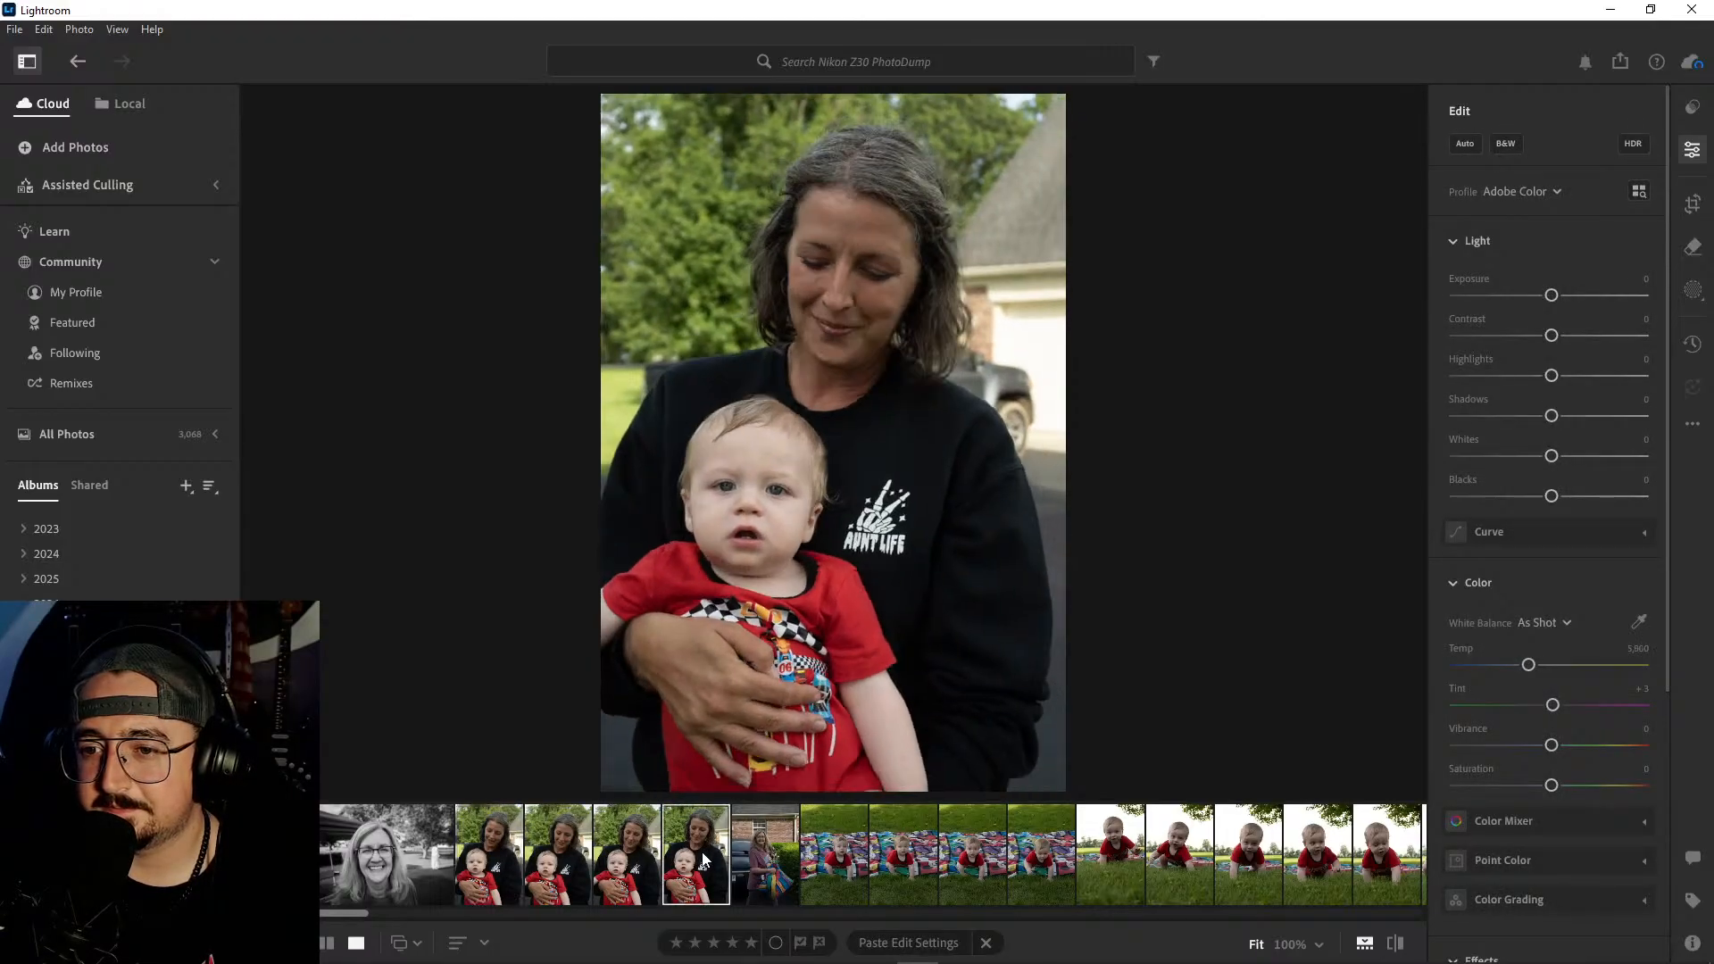
click(641, 853)
click(571, 850)
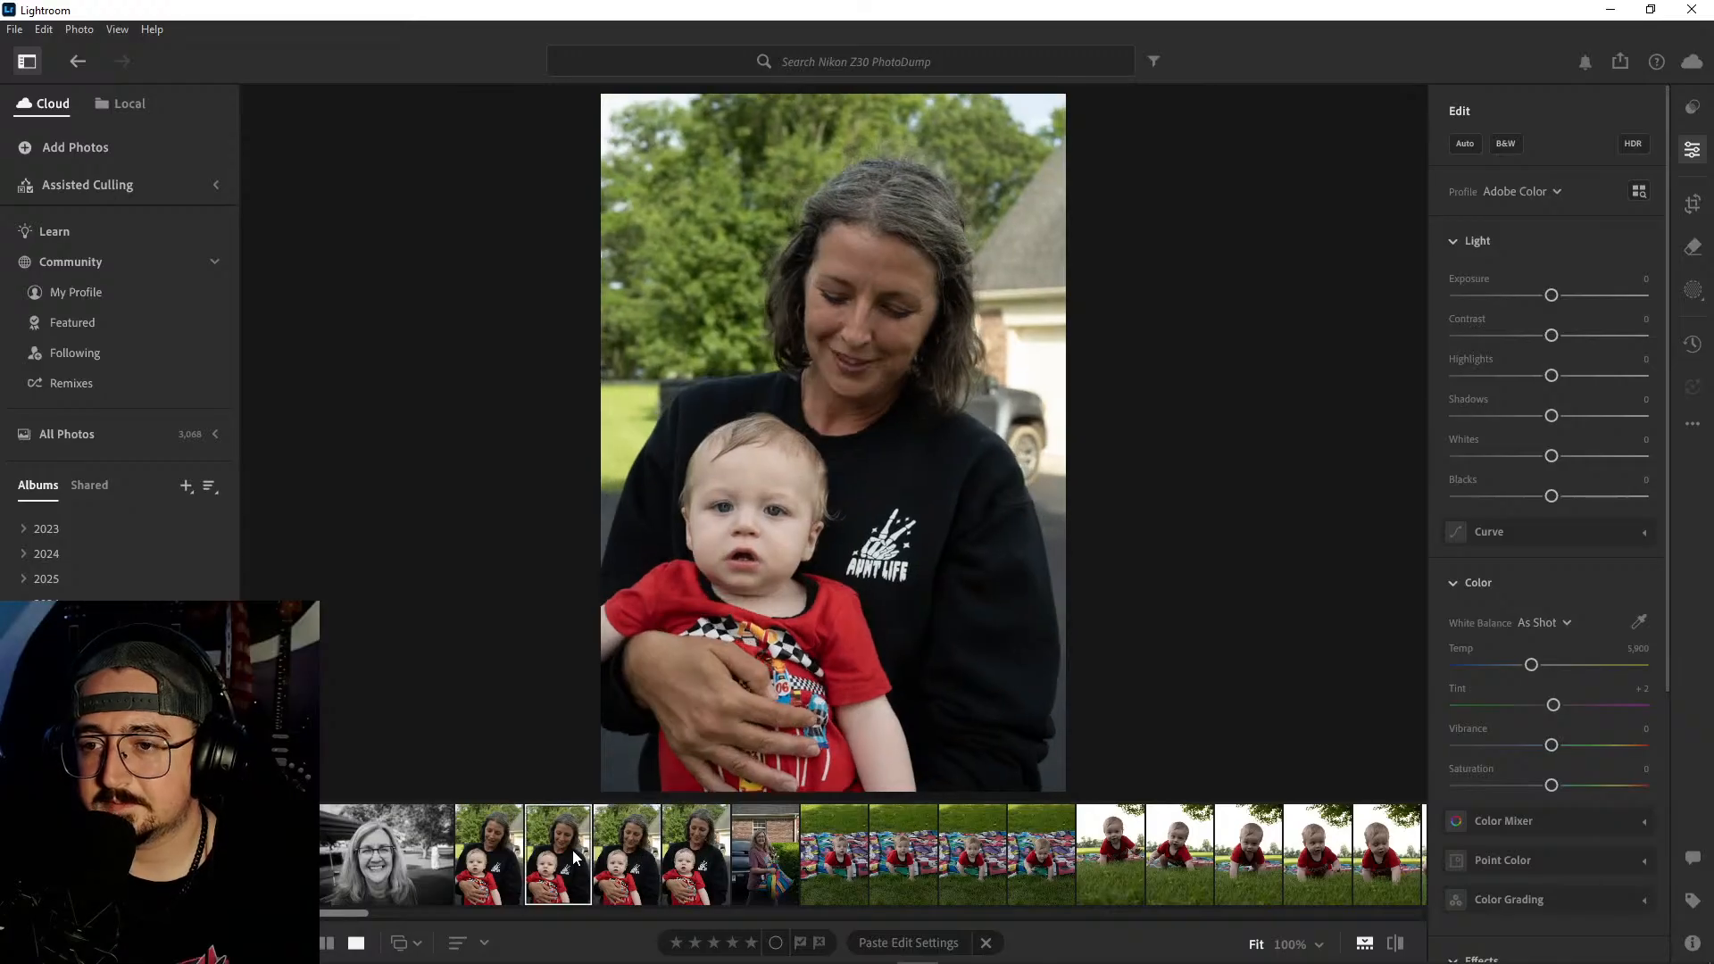
- Delete the first two of the four woman-and-baby shots after the black-and-white portrait
ctrl+click(489, 857)
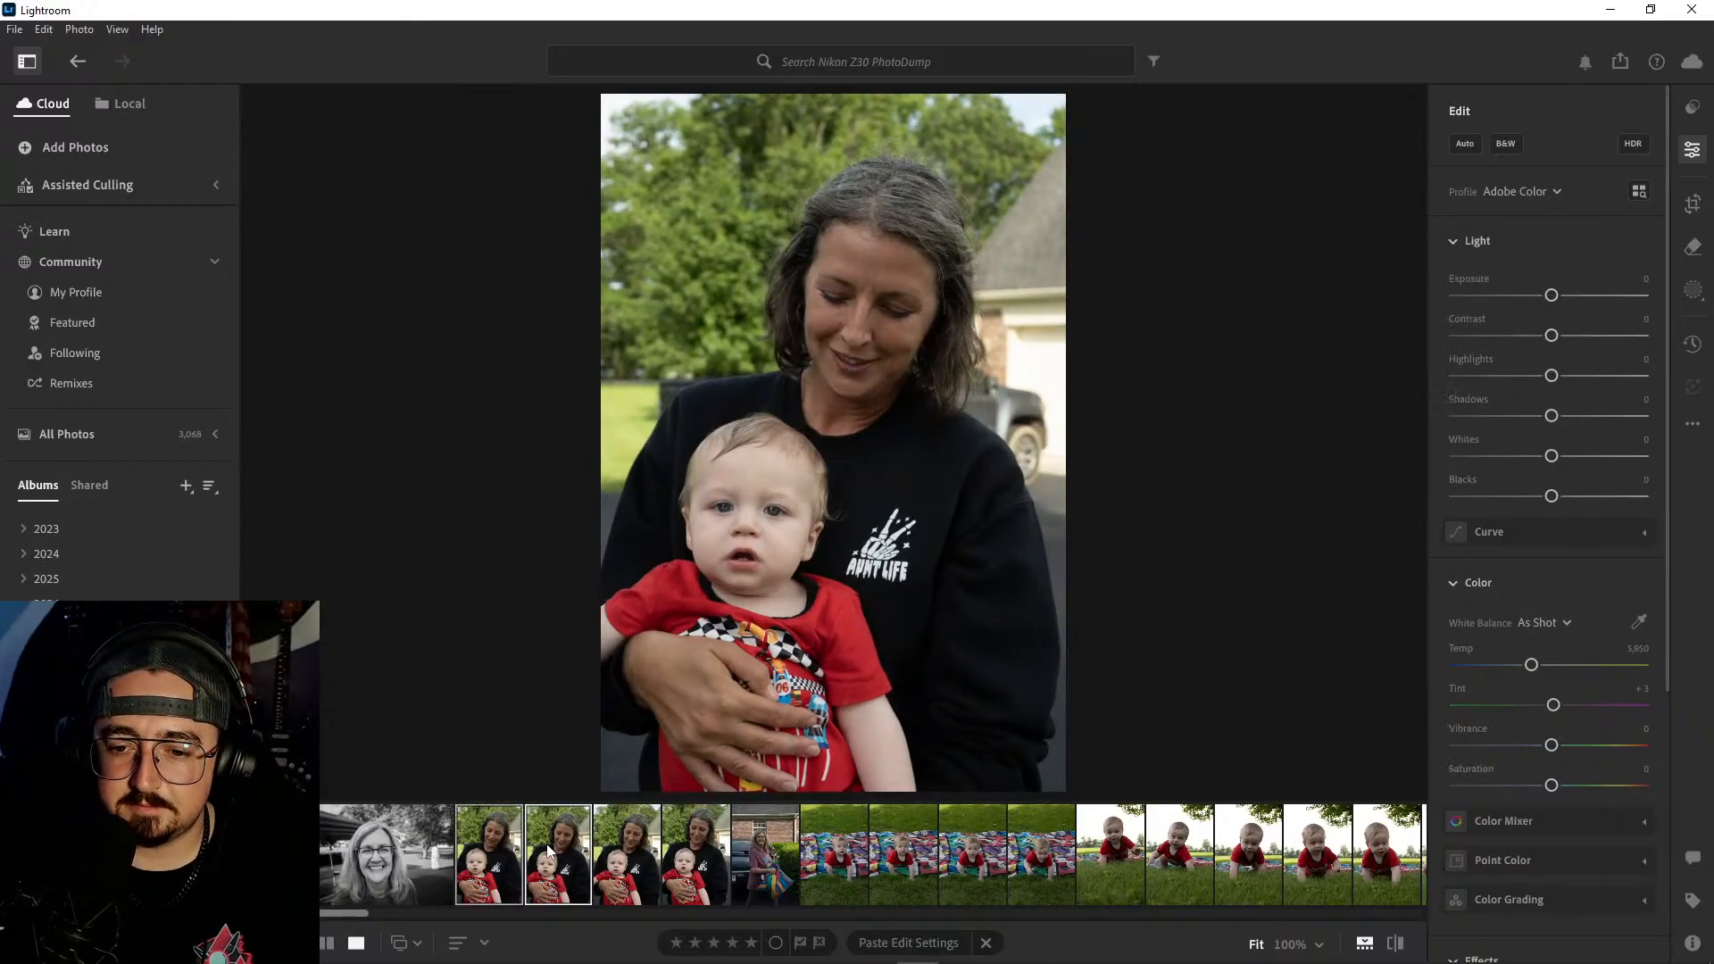
right_click(540, 850)
click(603, 657)
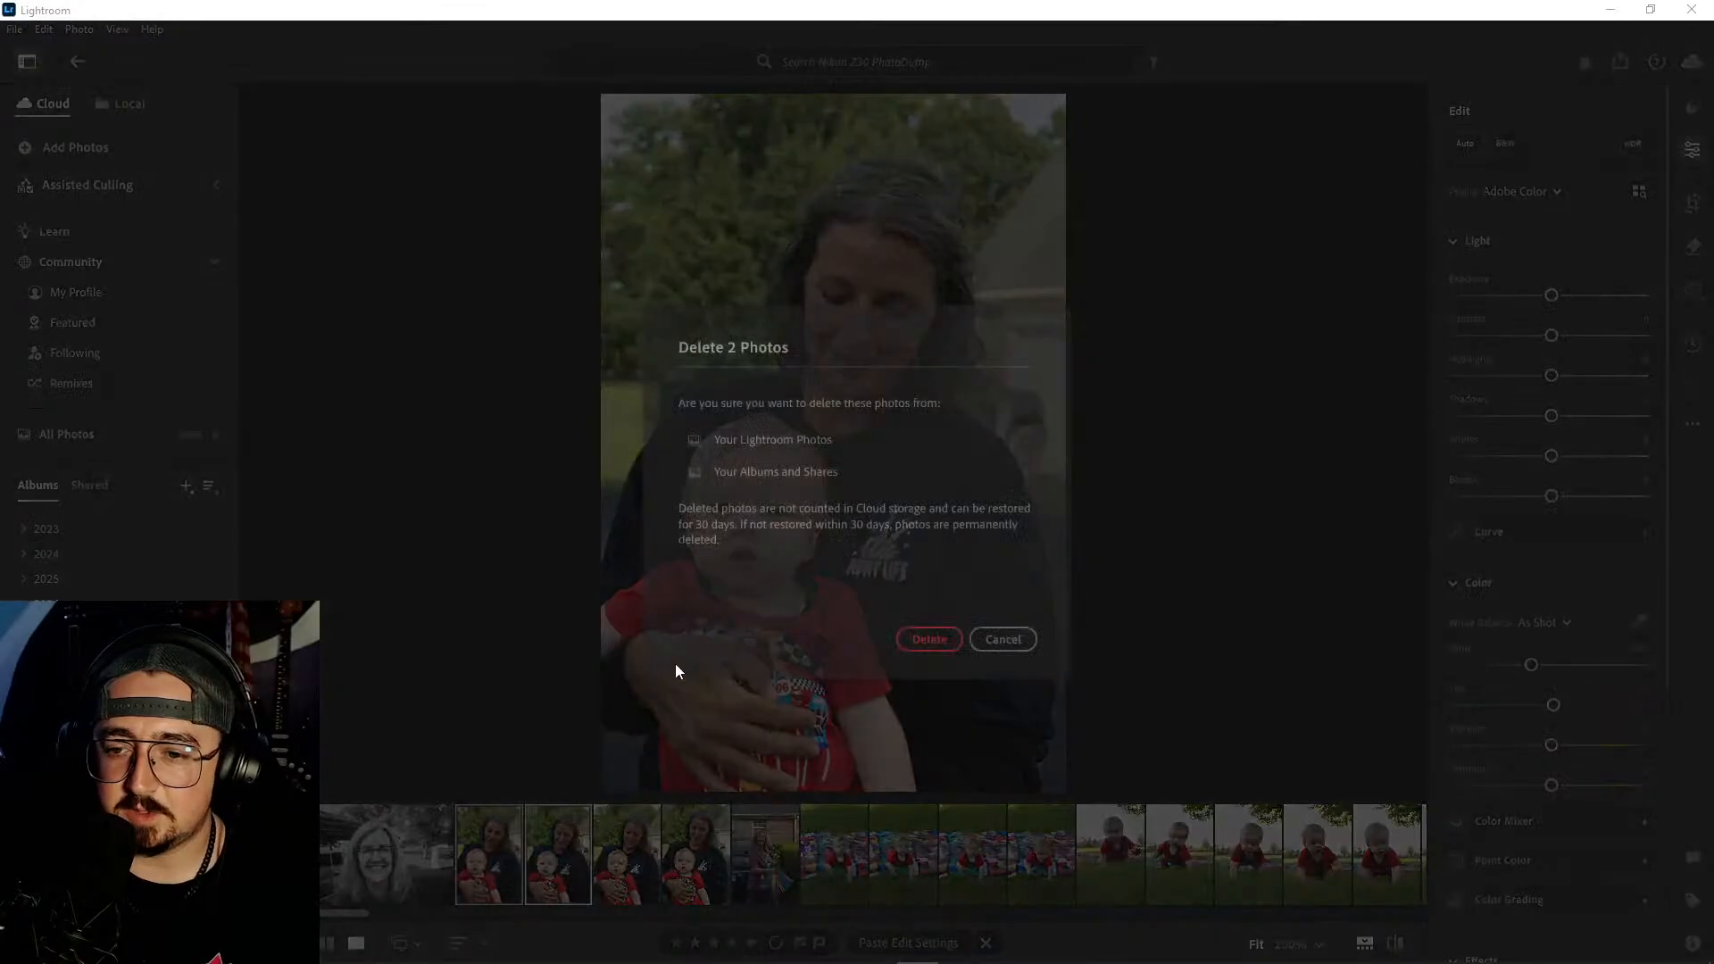
click(934, 641)
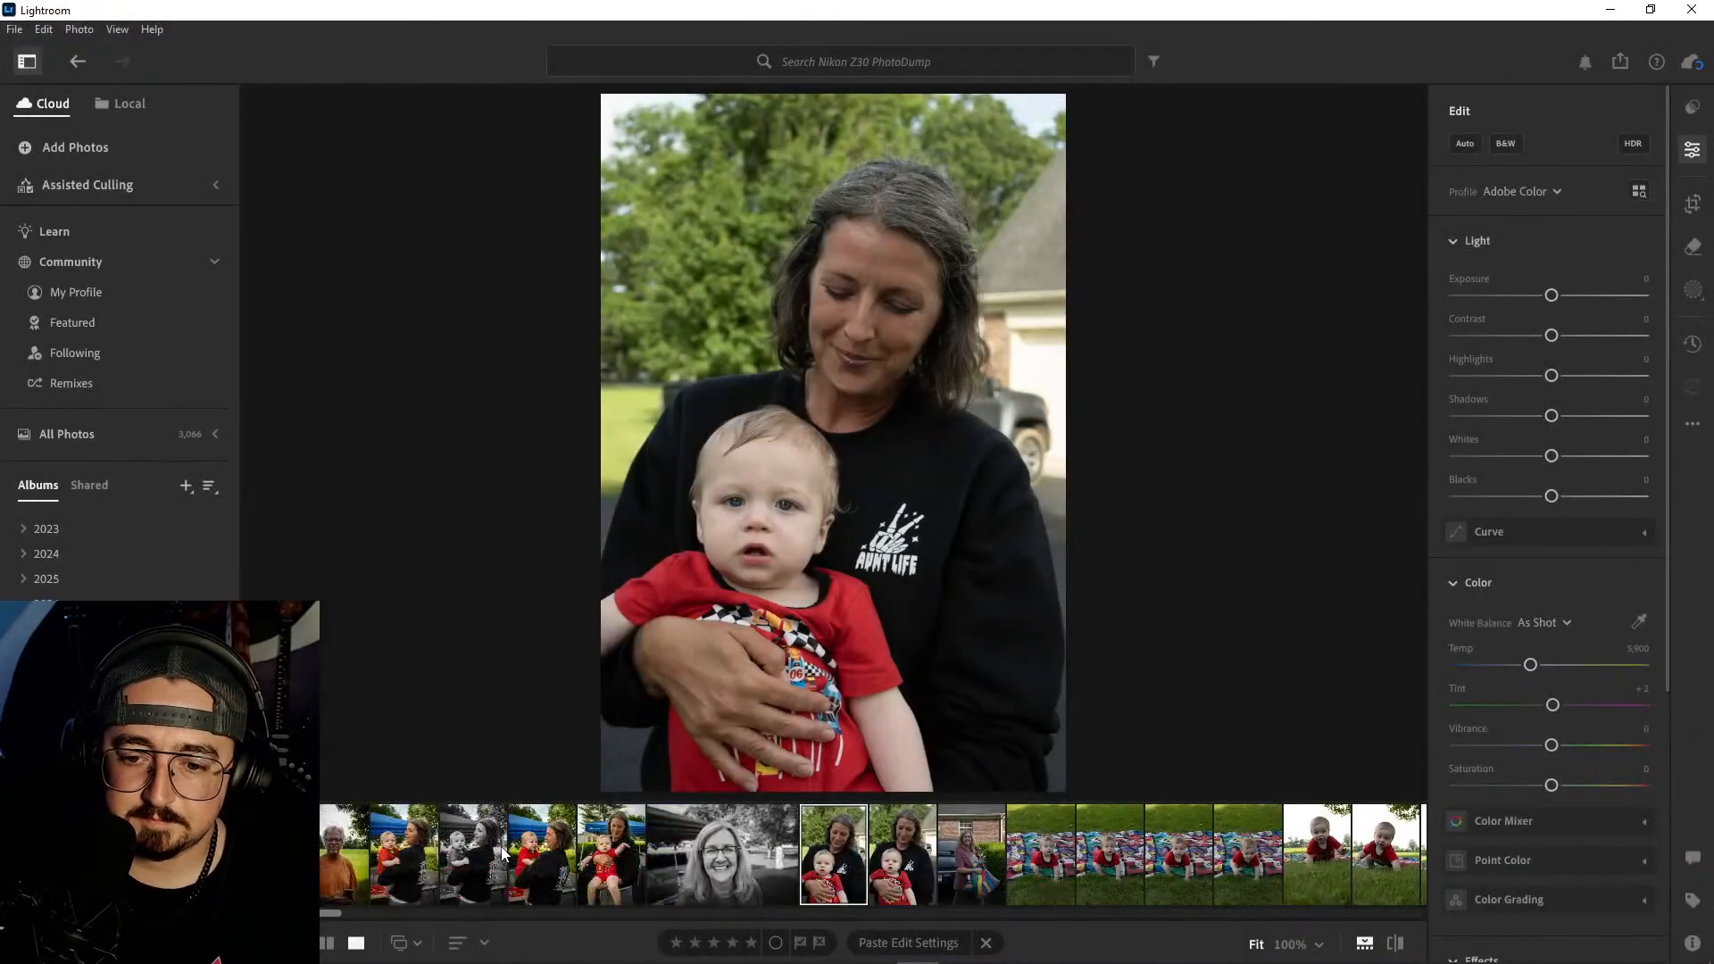
- Compare the two woman-and-baby shots left after the black-and-white portrait and delete the second one
click(850, 850)
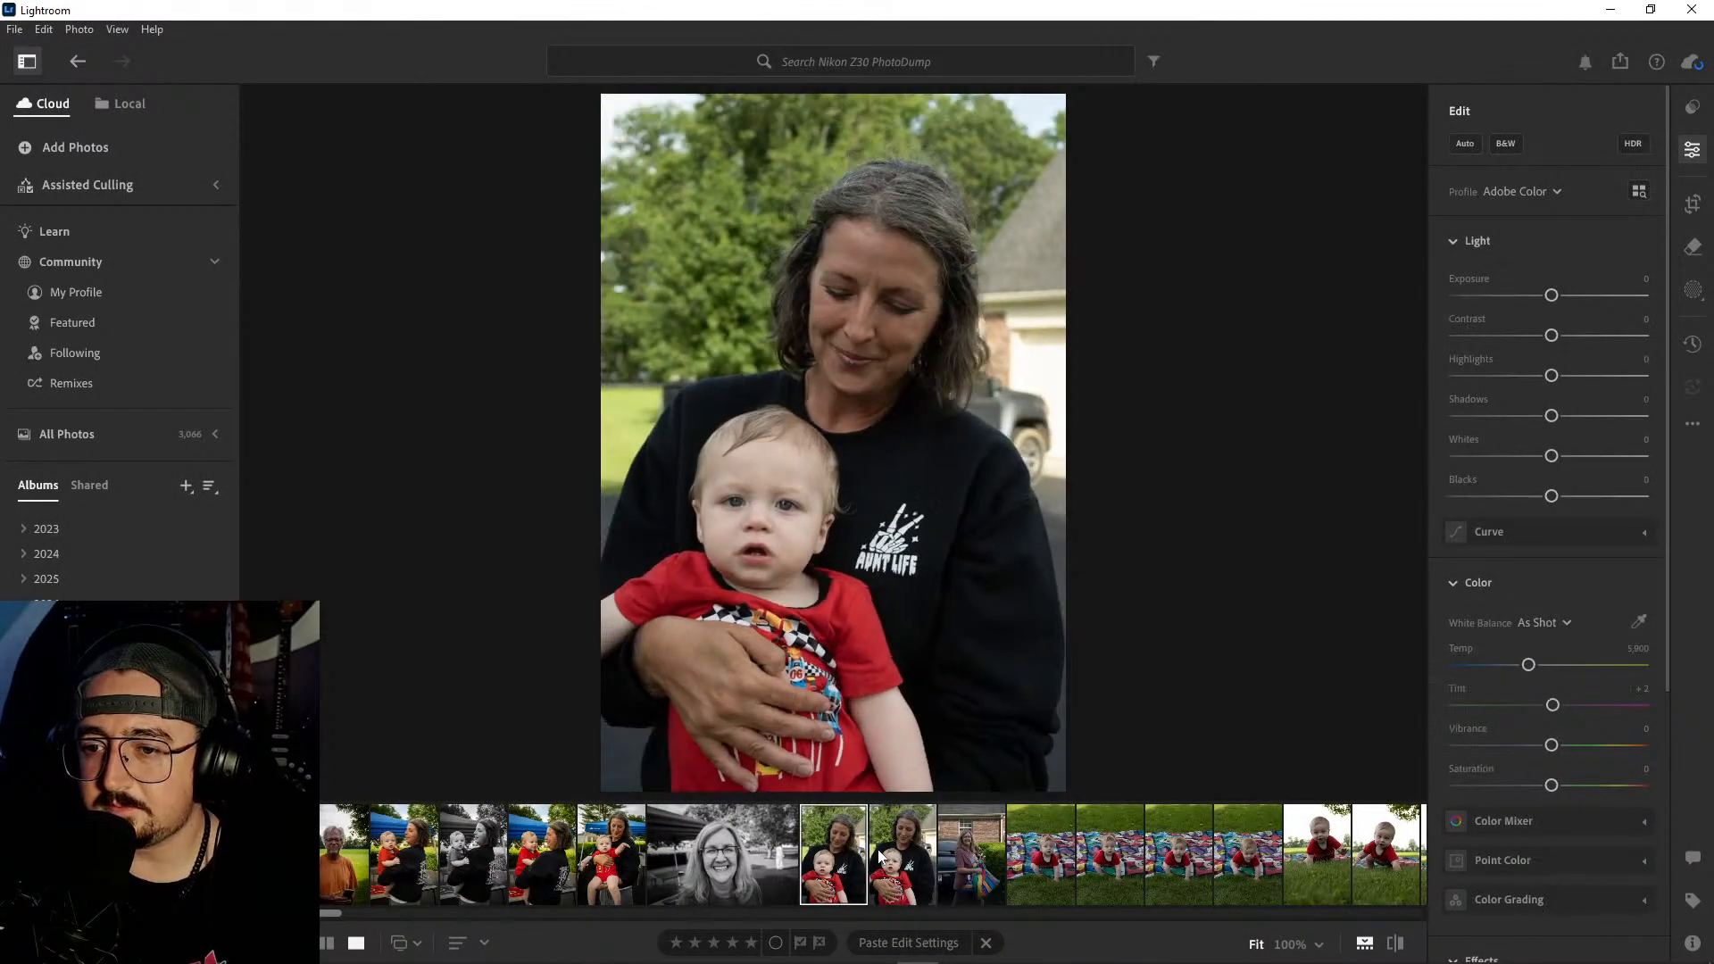
click(913, 850)
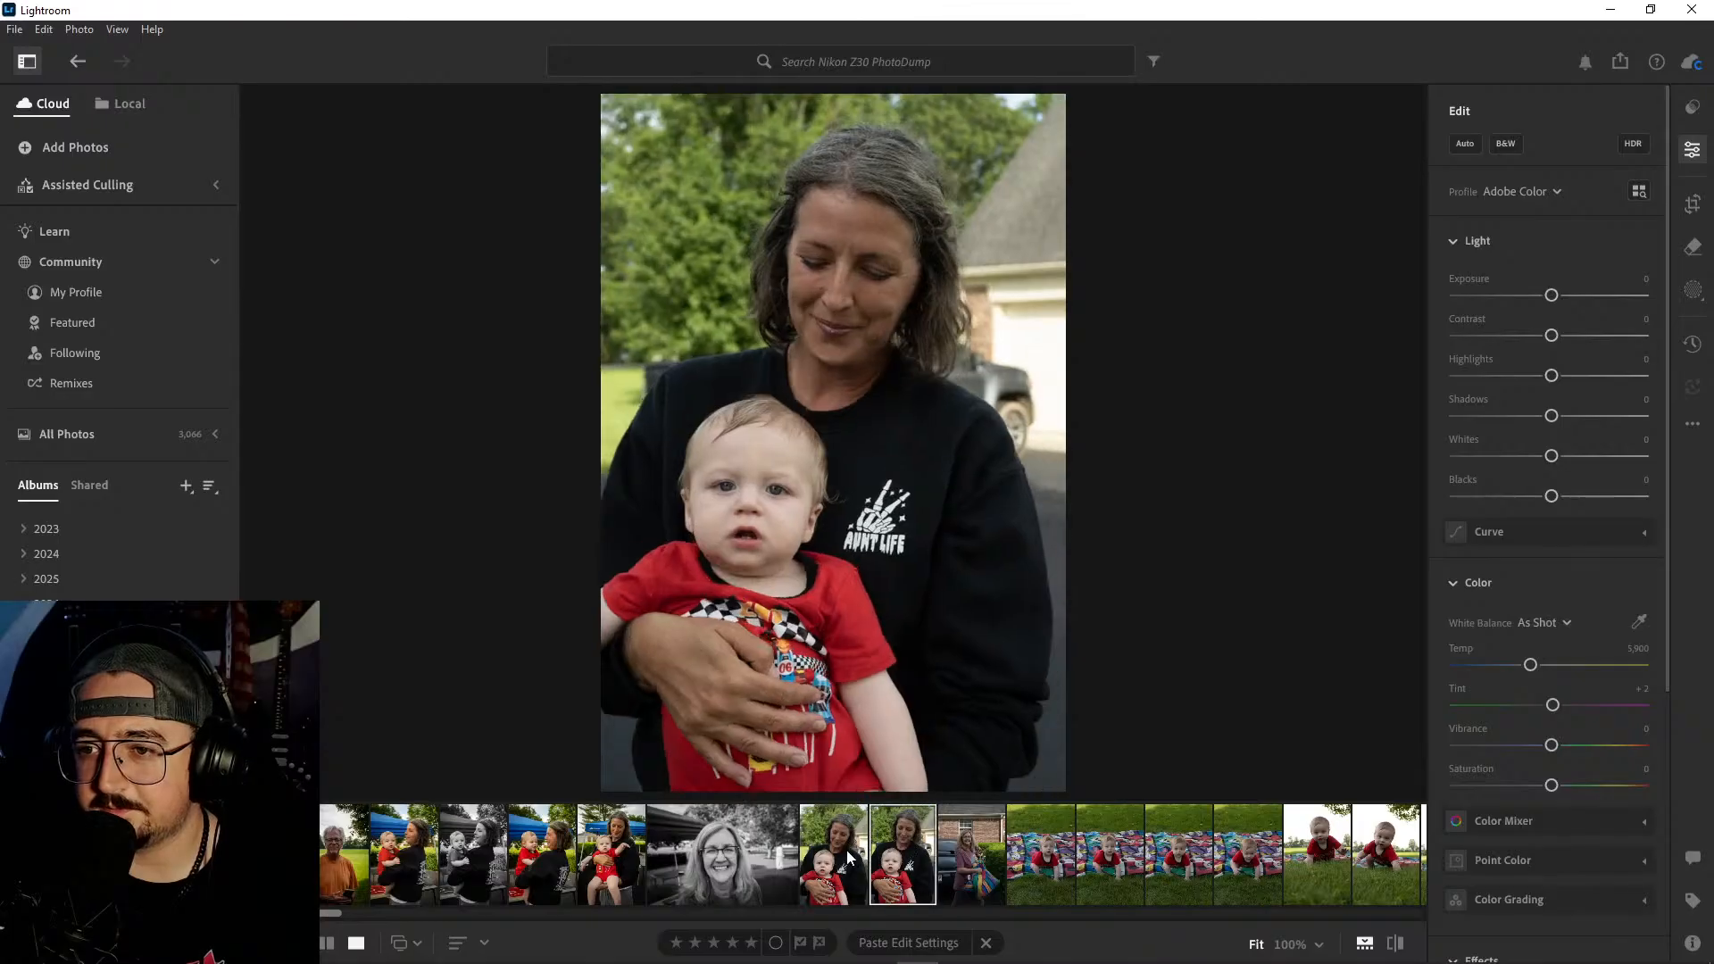
click(852, 857)
click(900, 850)
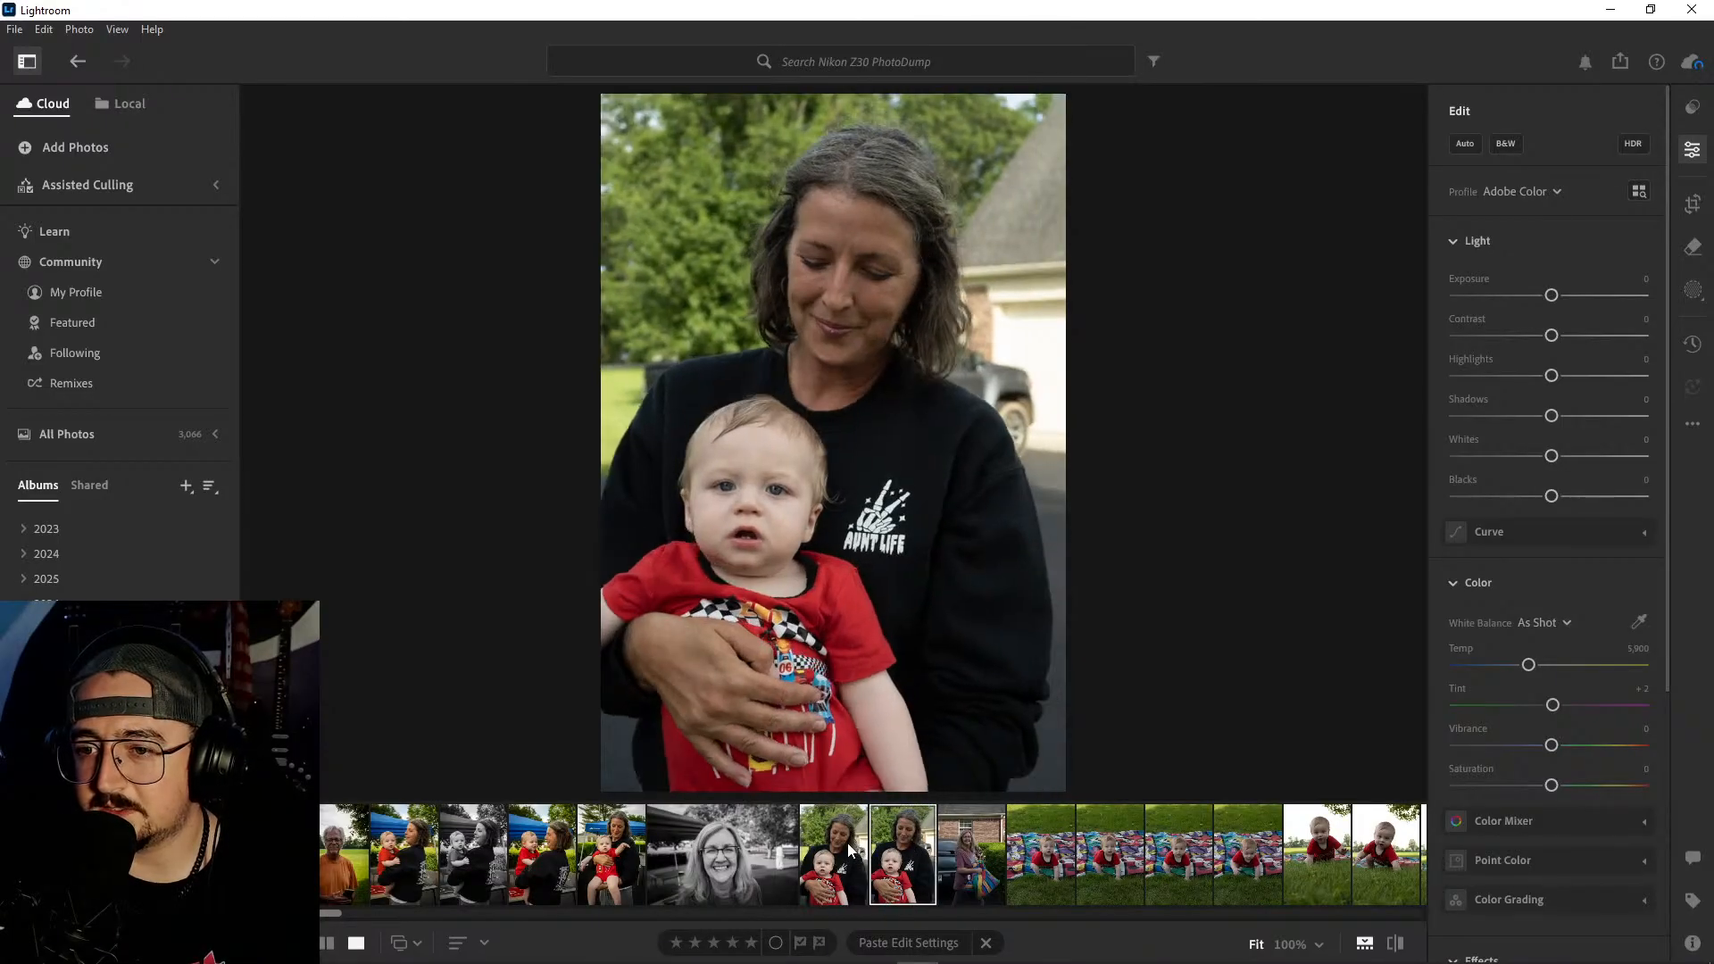
click(849, 849)
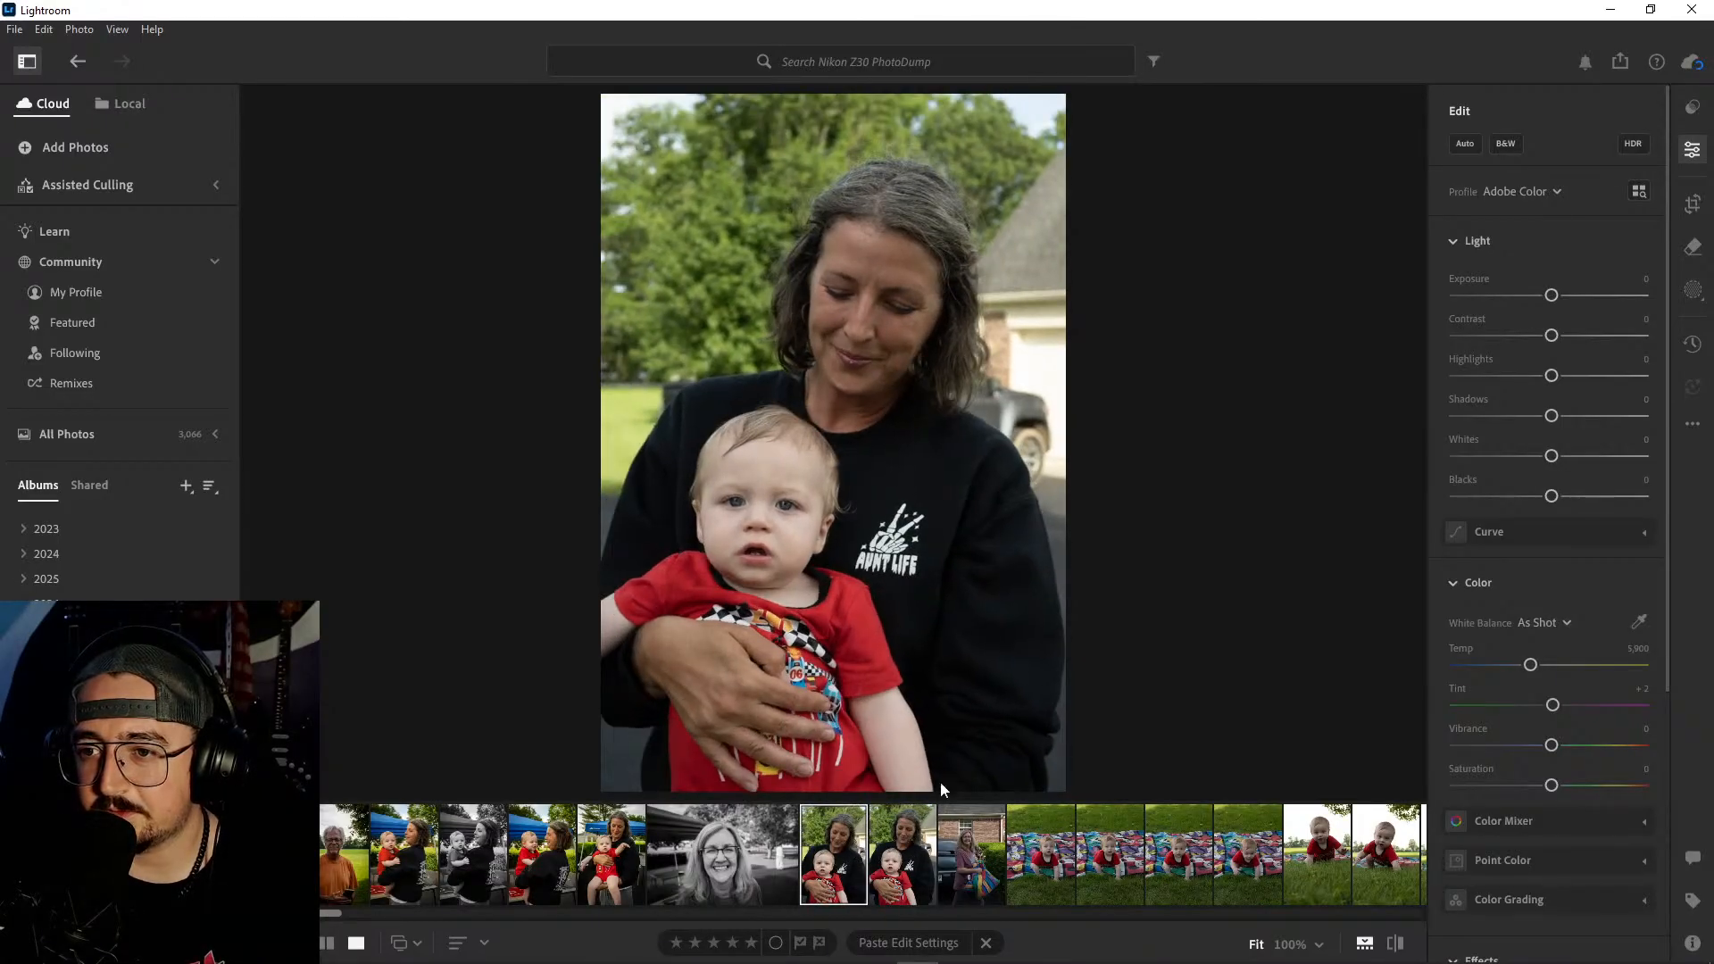
click(902, 853)
right_click(902, 852)
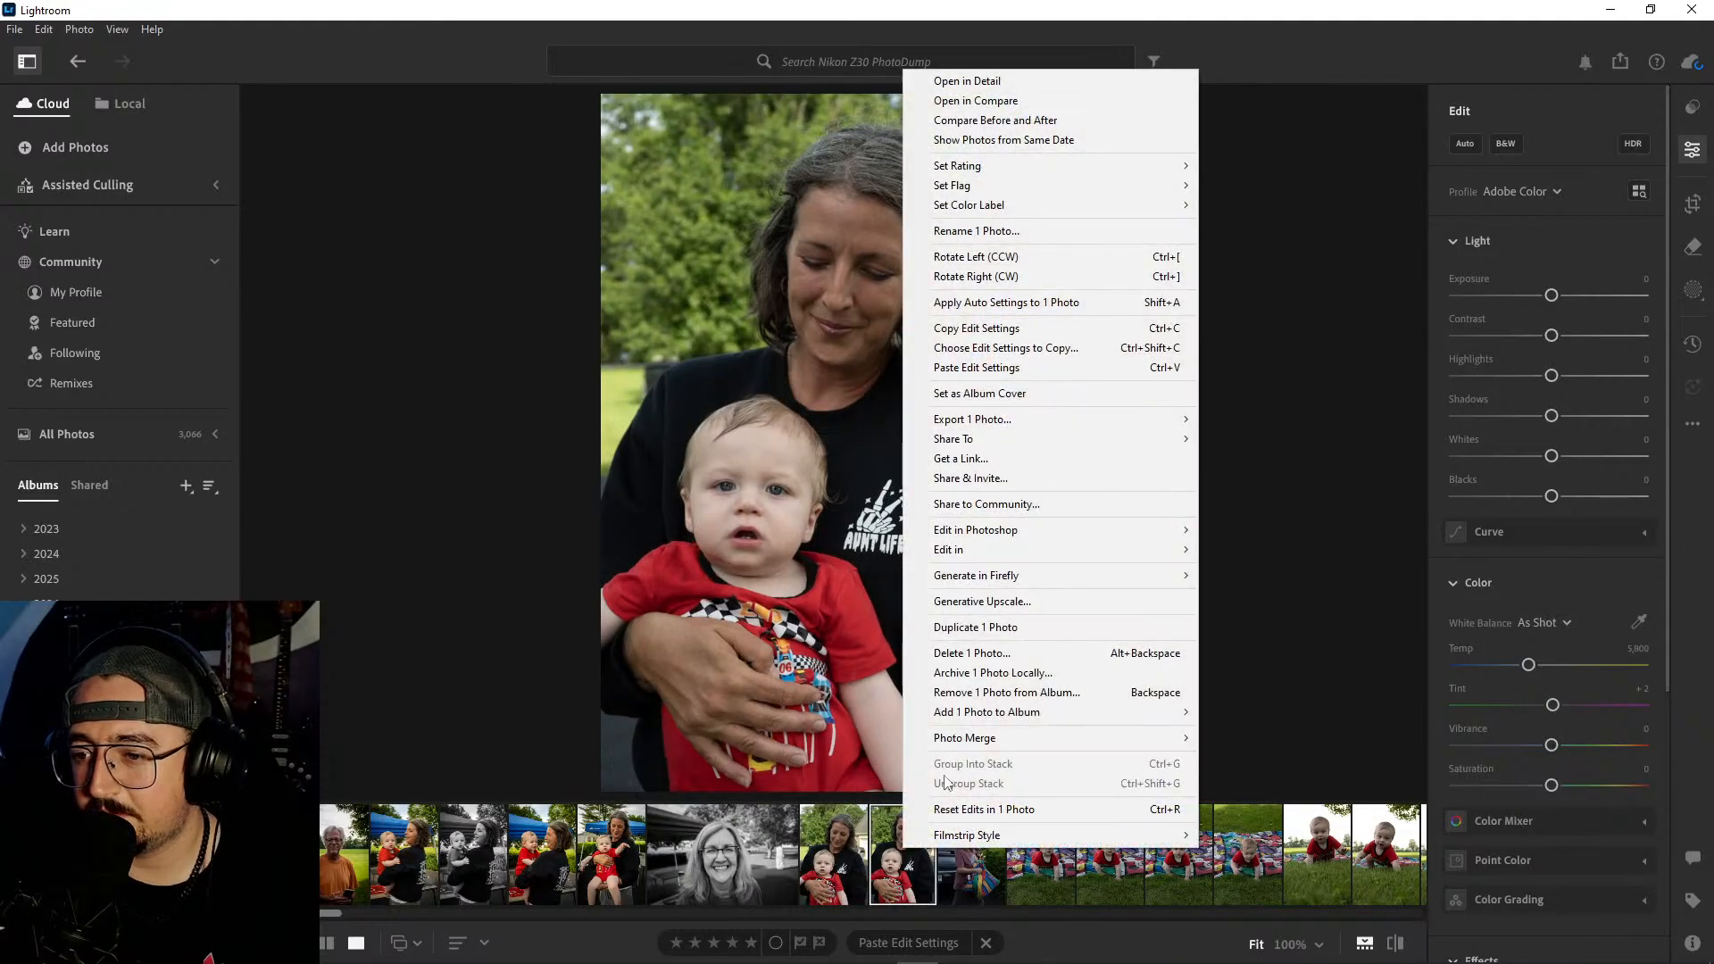
click(966, 652)
click(929, 642)
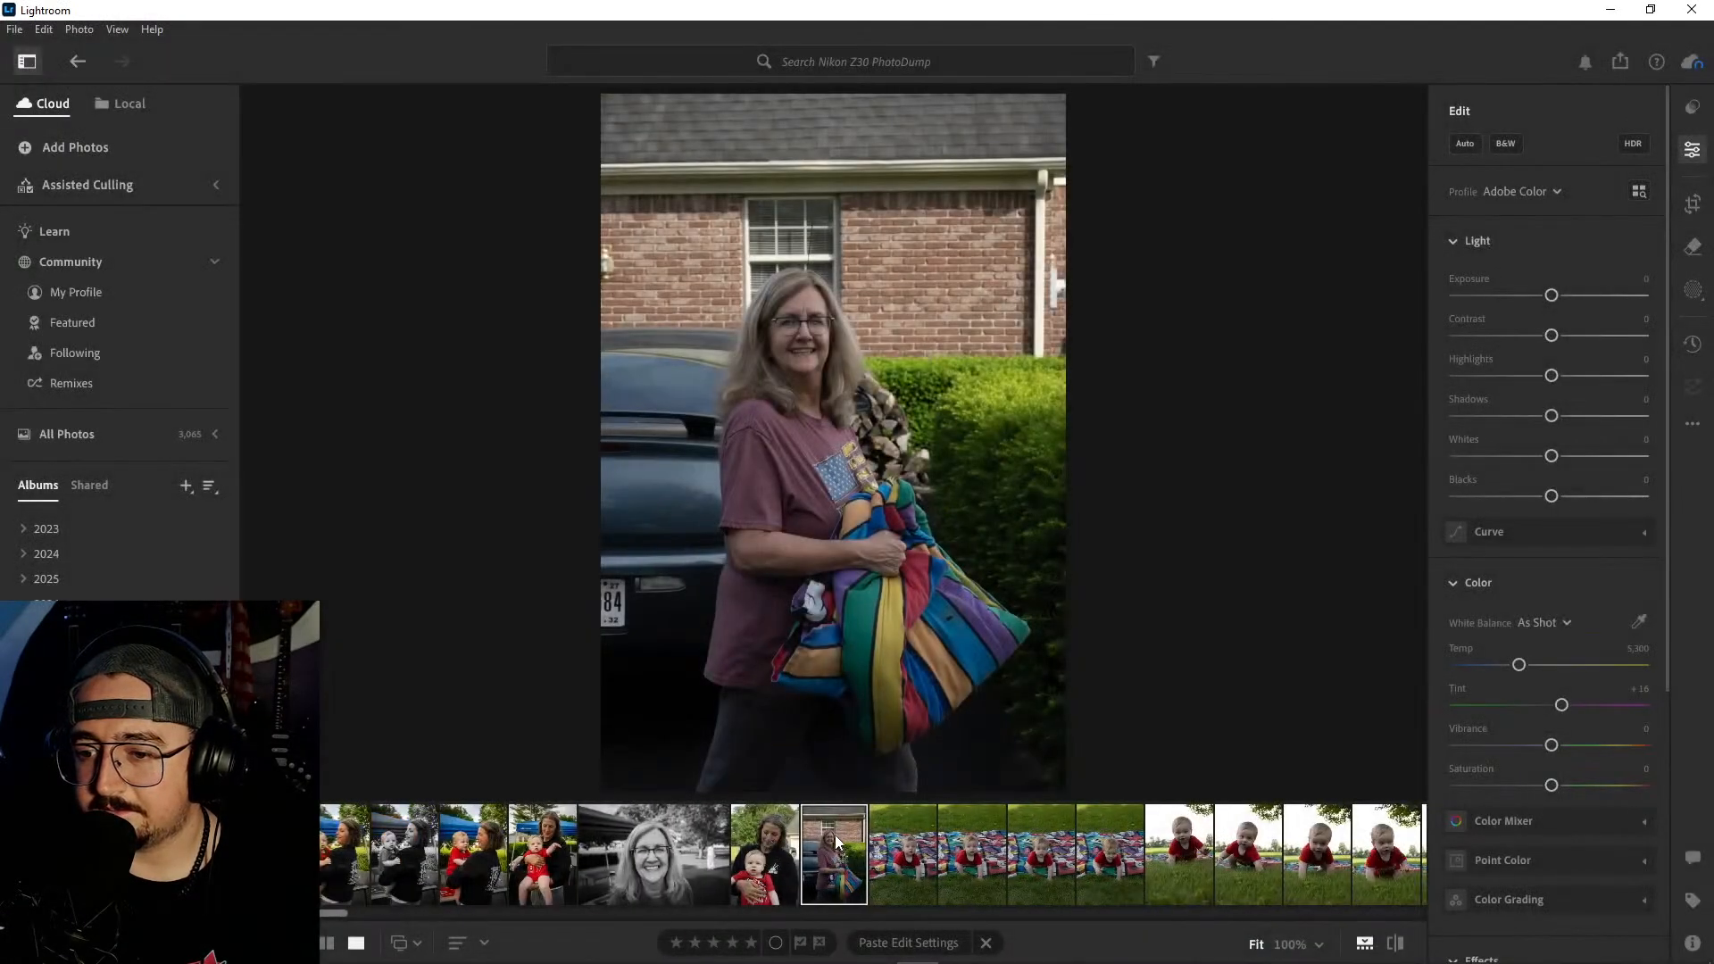
- Apply the automatic edit to the kept woman-and-baby portrait, with Contrast at +26 and Blacks at −35
click(774, 844)
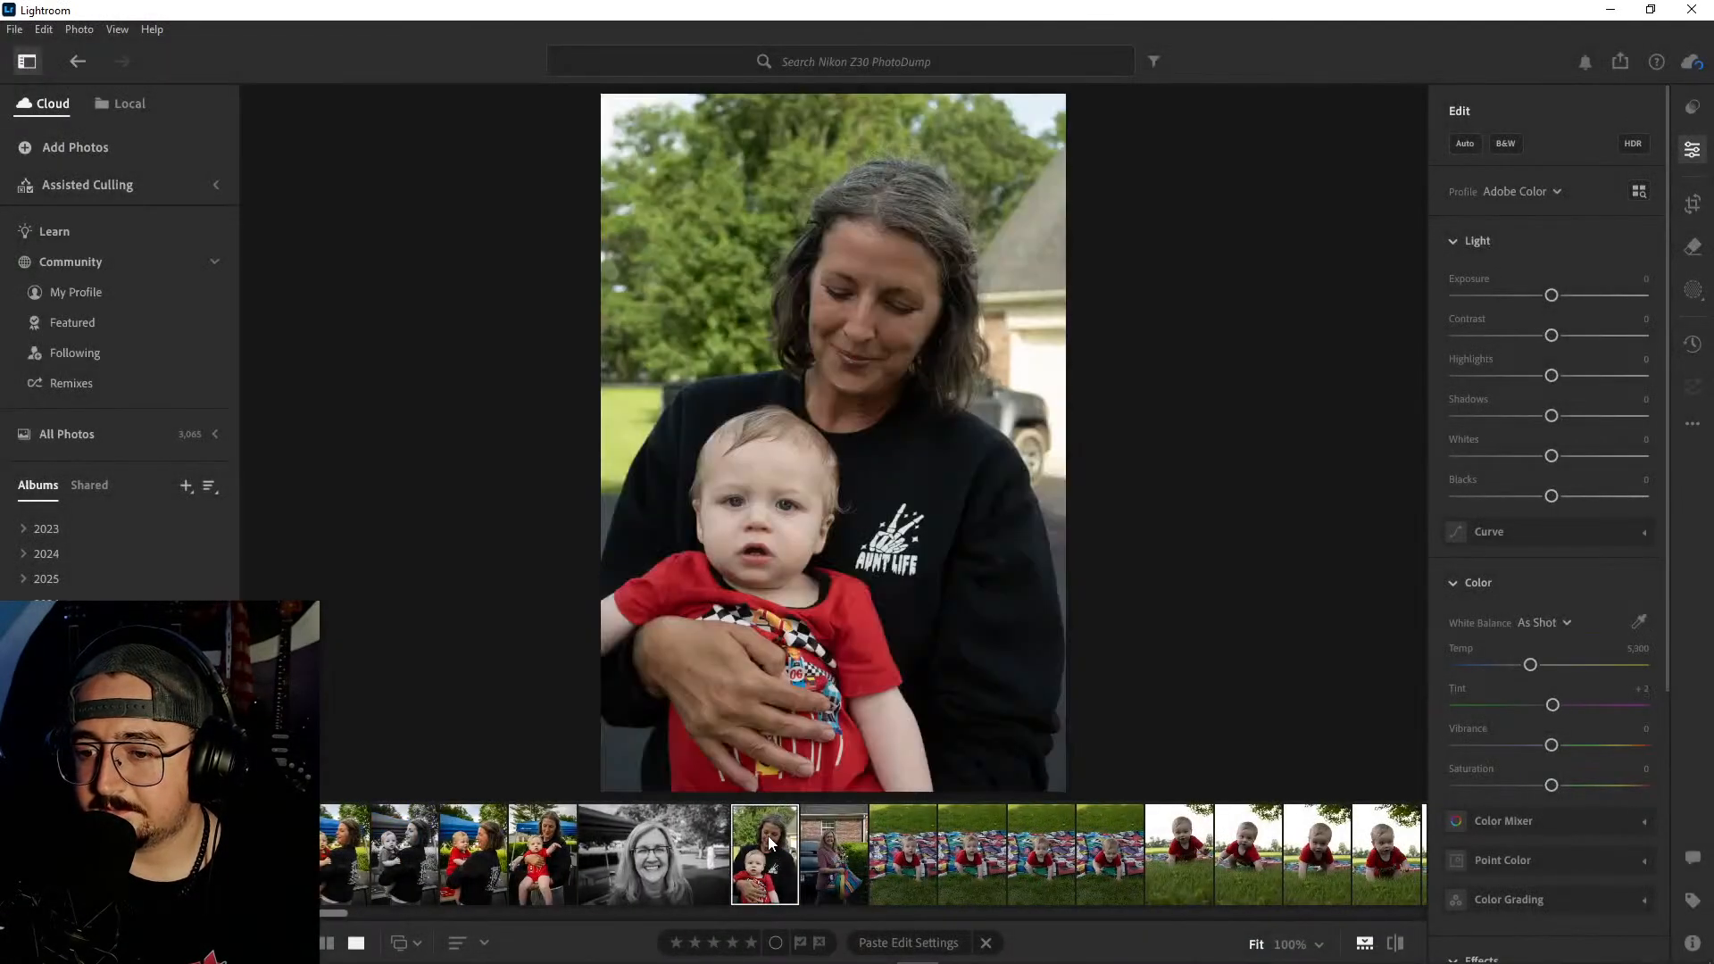
click(1467, 143)
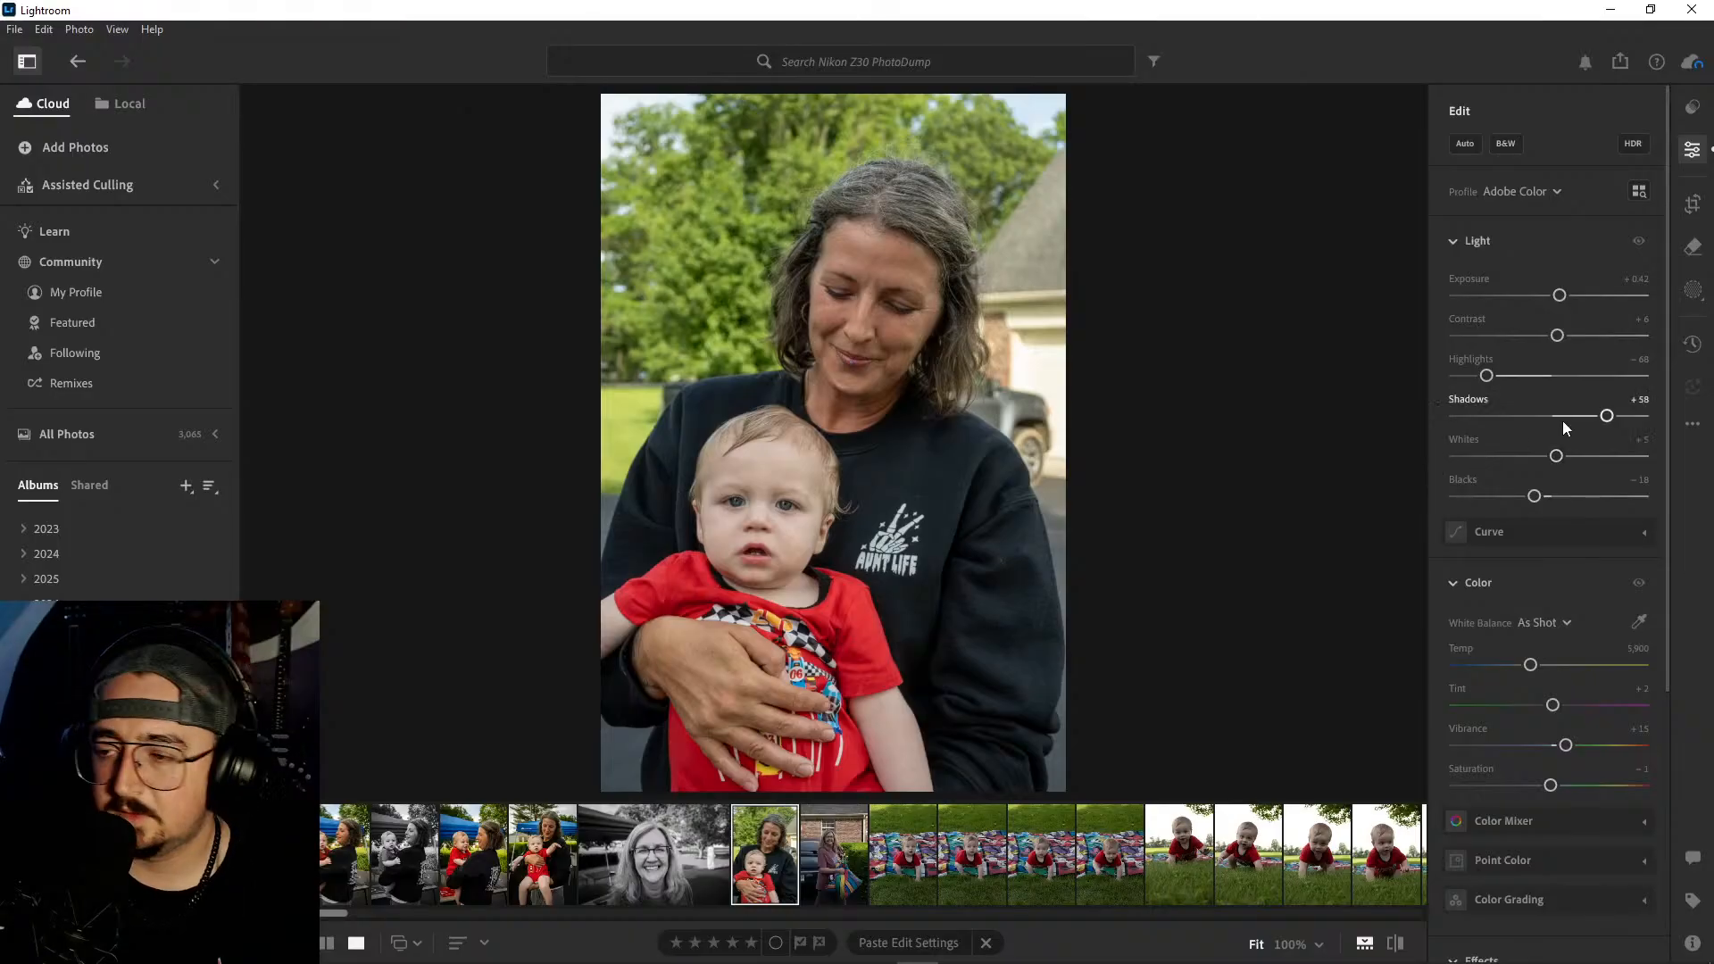
drag(1557, 336, 1578, 336)
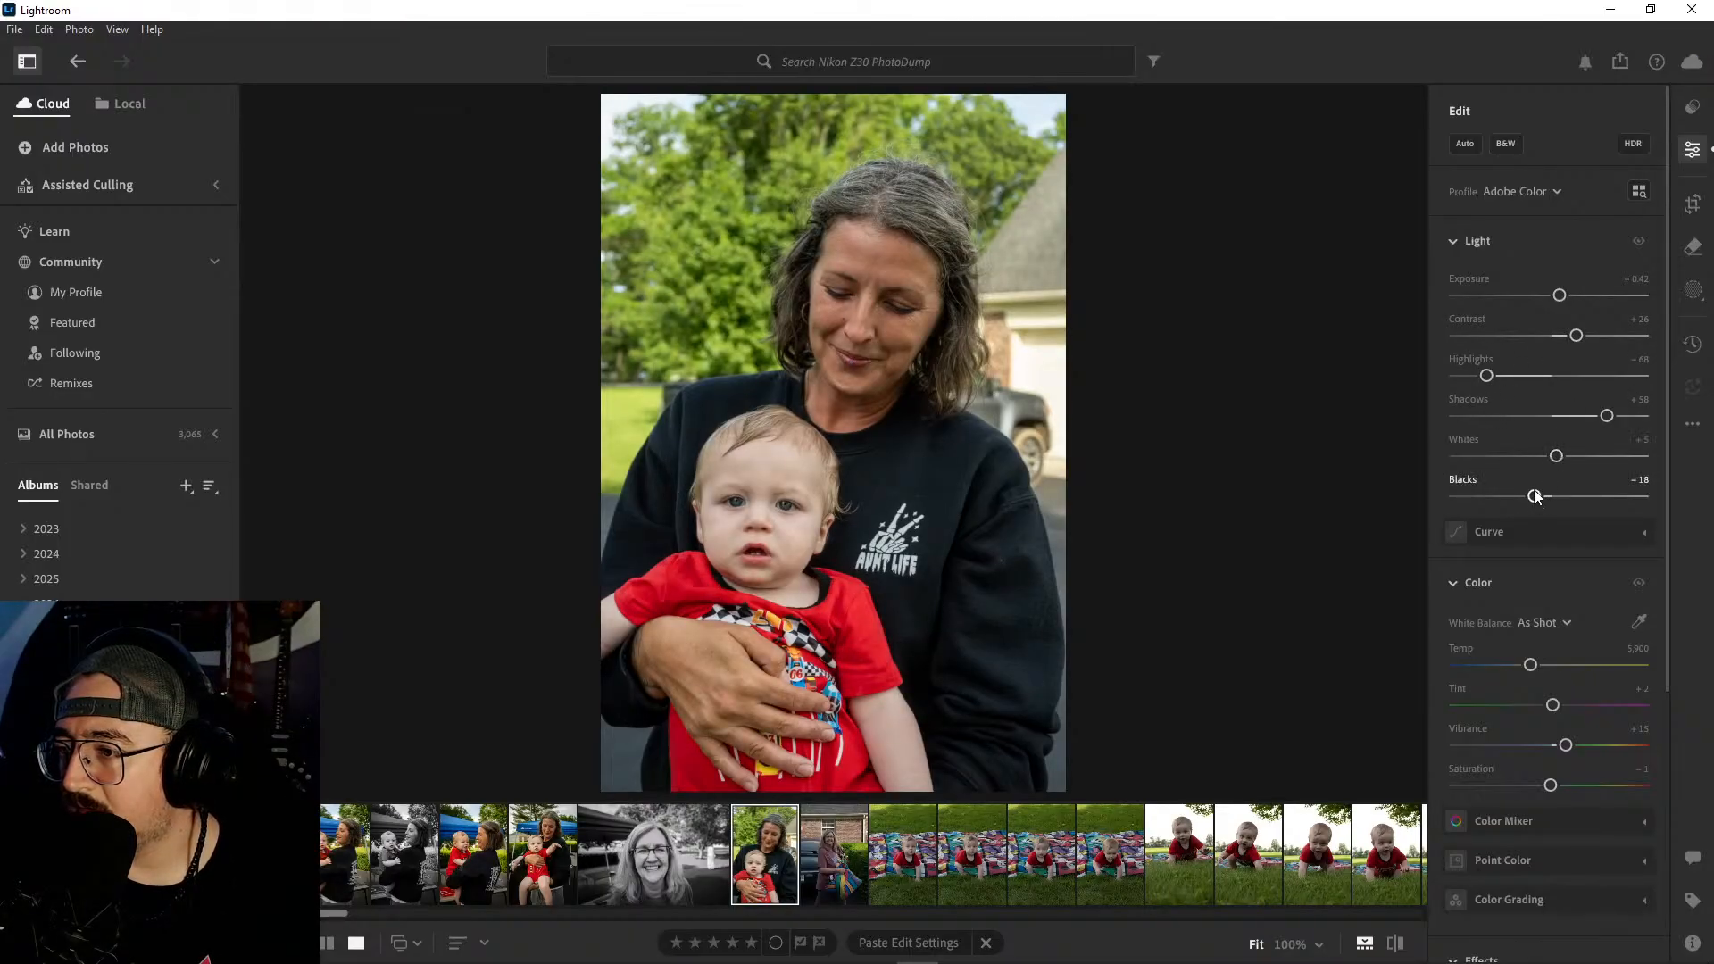
drag(1534, 497, 1518, 497)
- Set the portrait's Shadows to +19, Highlights to −76 and Whites to −2, and check the result against the original
mouse_move(1608, 416)
mouse_down()
mouse_move(1546, 426)
mouse_move(1598, 428)
mouse_up()
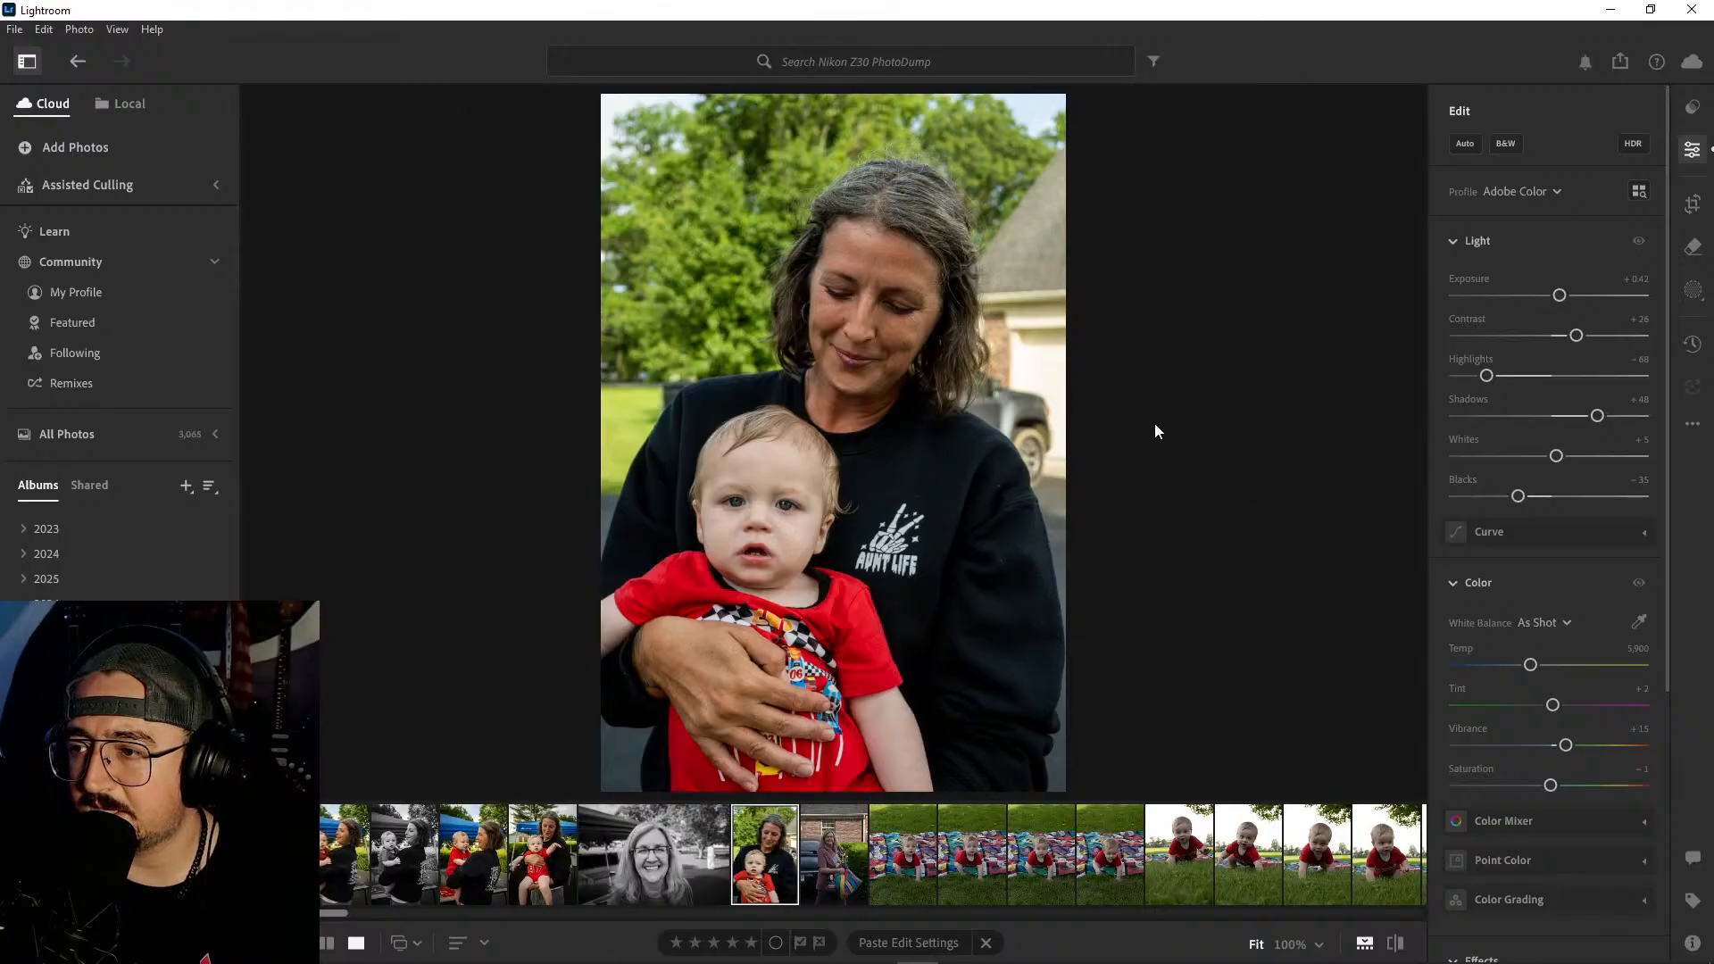
mouse_move(1599, 422)
mouse_down()
mouse_move(1506, 421)
mouse_move(1599, 416)
mouse_move(1571, 418)
mouse_up()
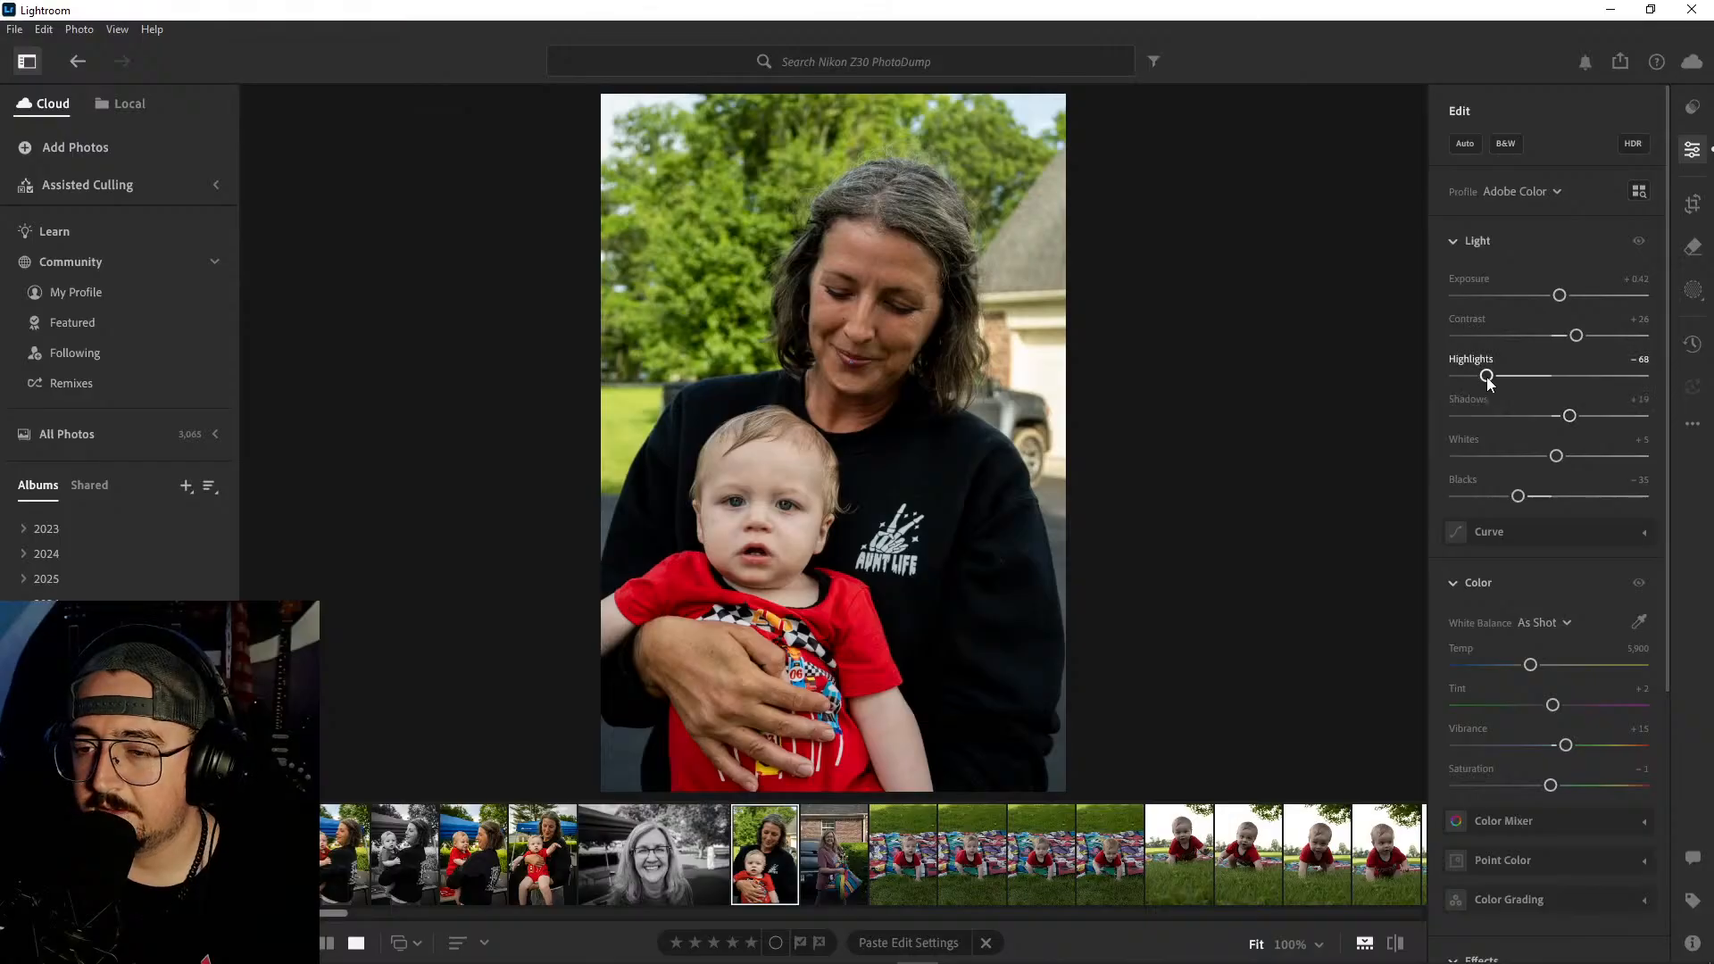
drag(1488, 382, 1482, 382)
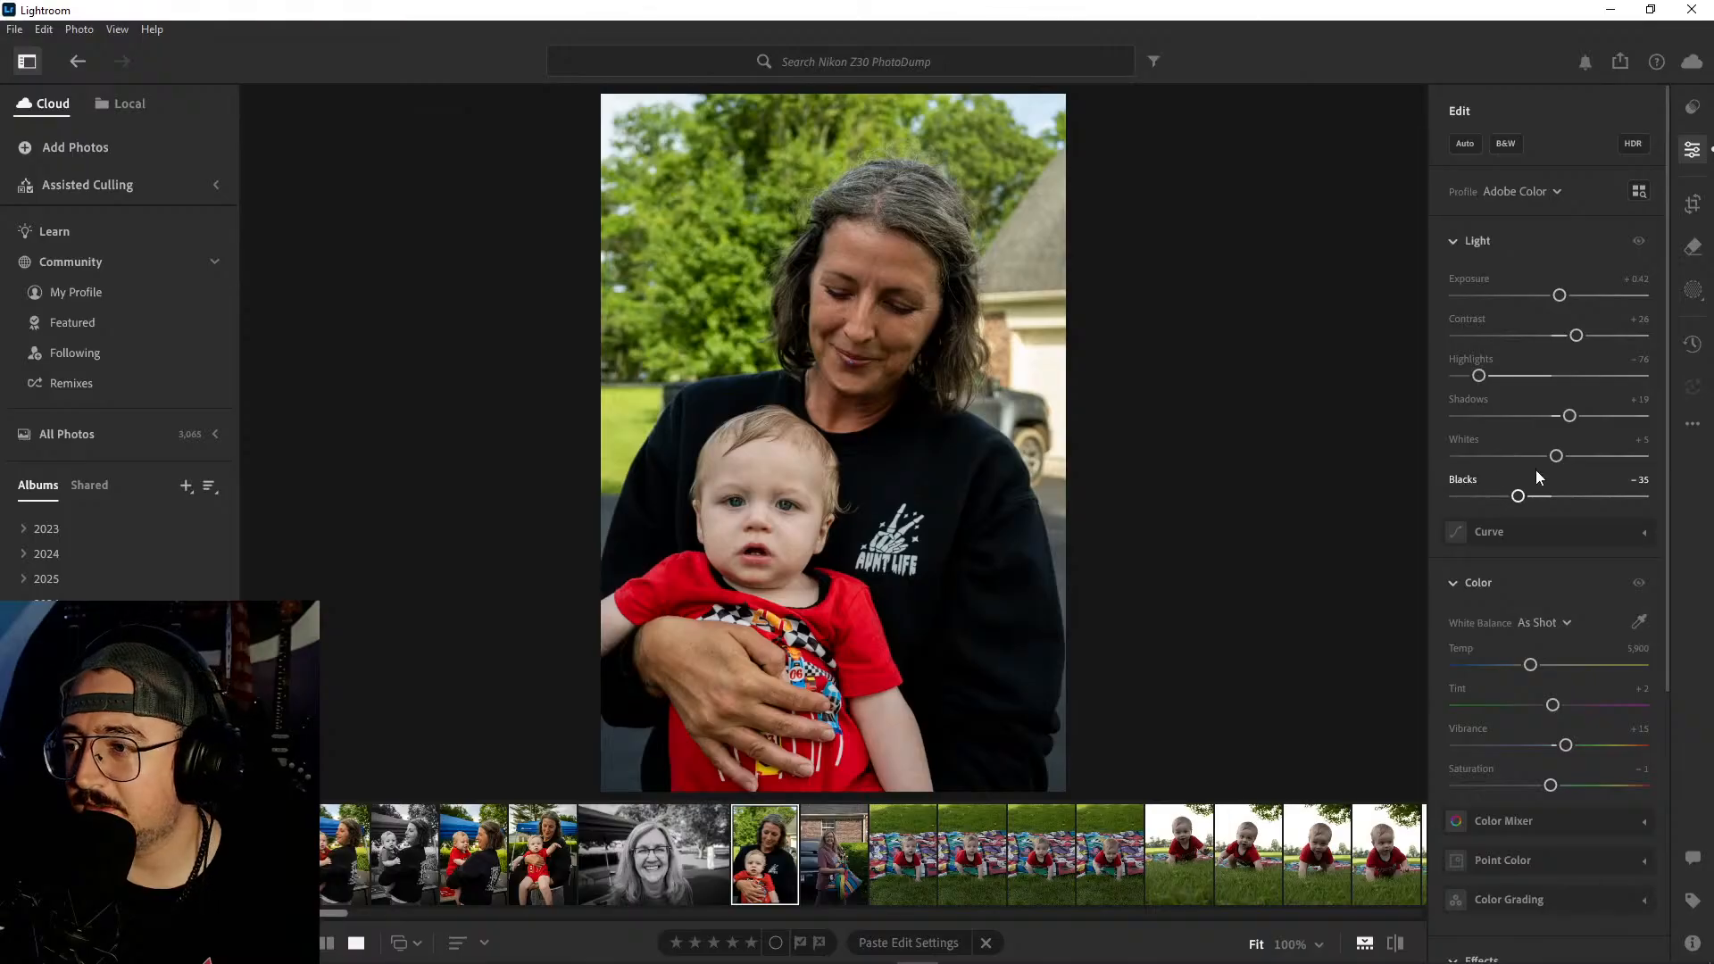
scroll(1524, 564, down, 2)
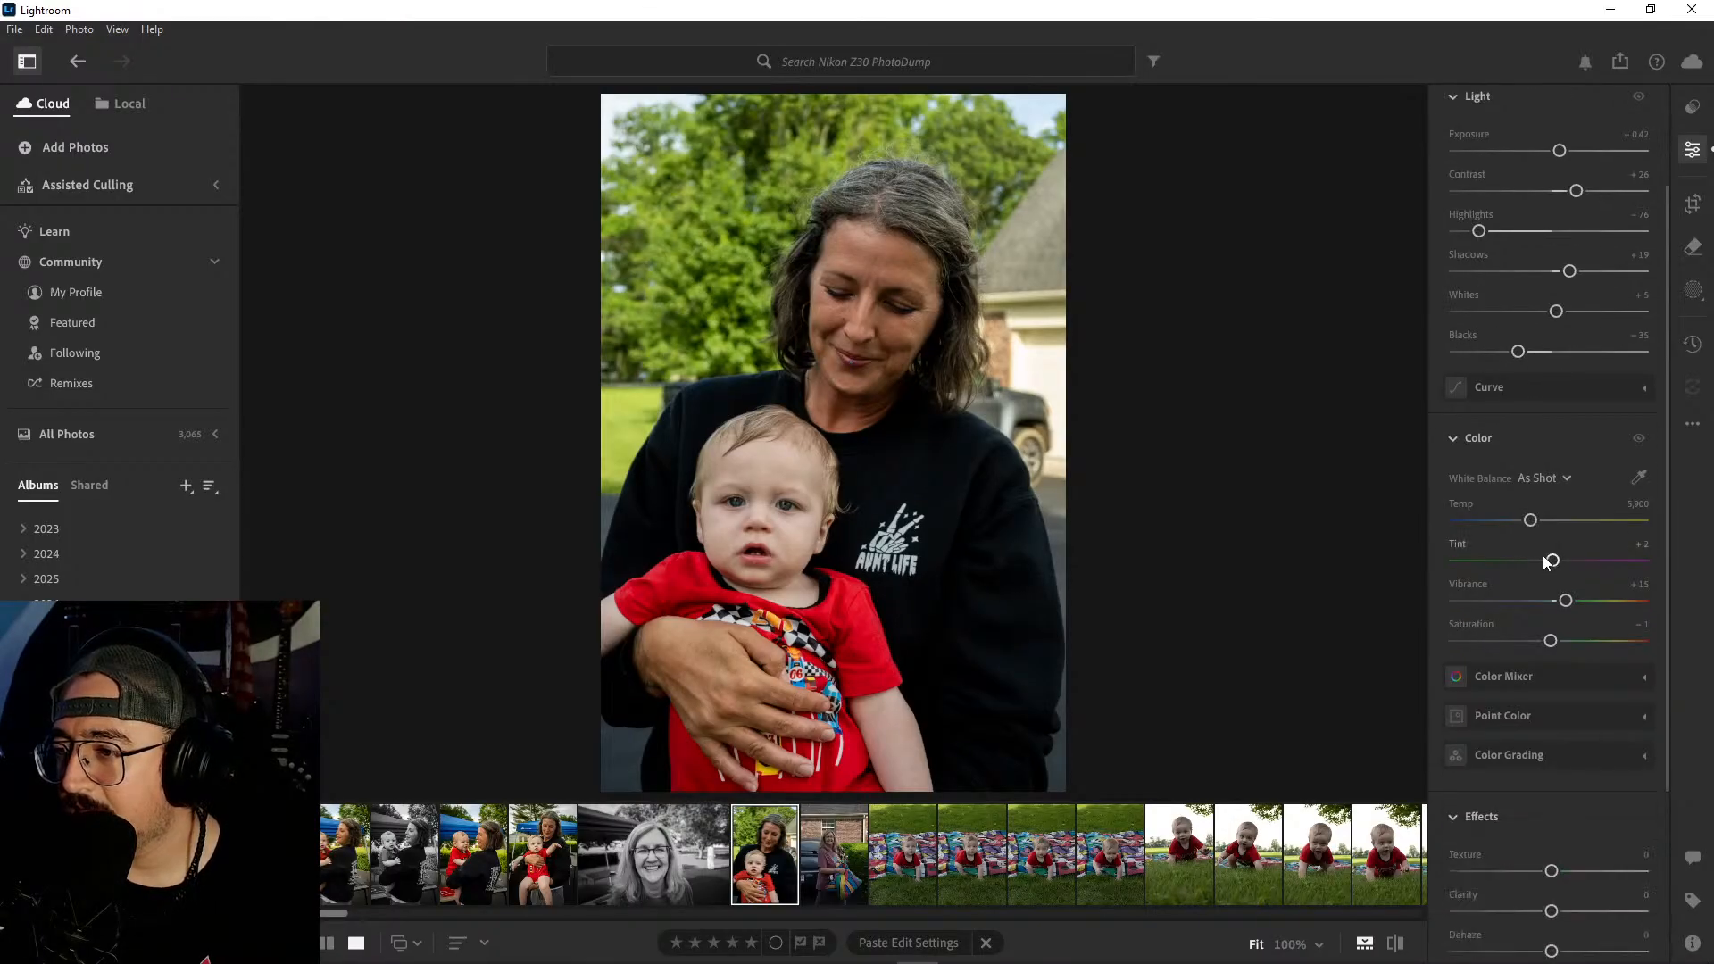
scroll(1568, 665, down, 3)
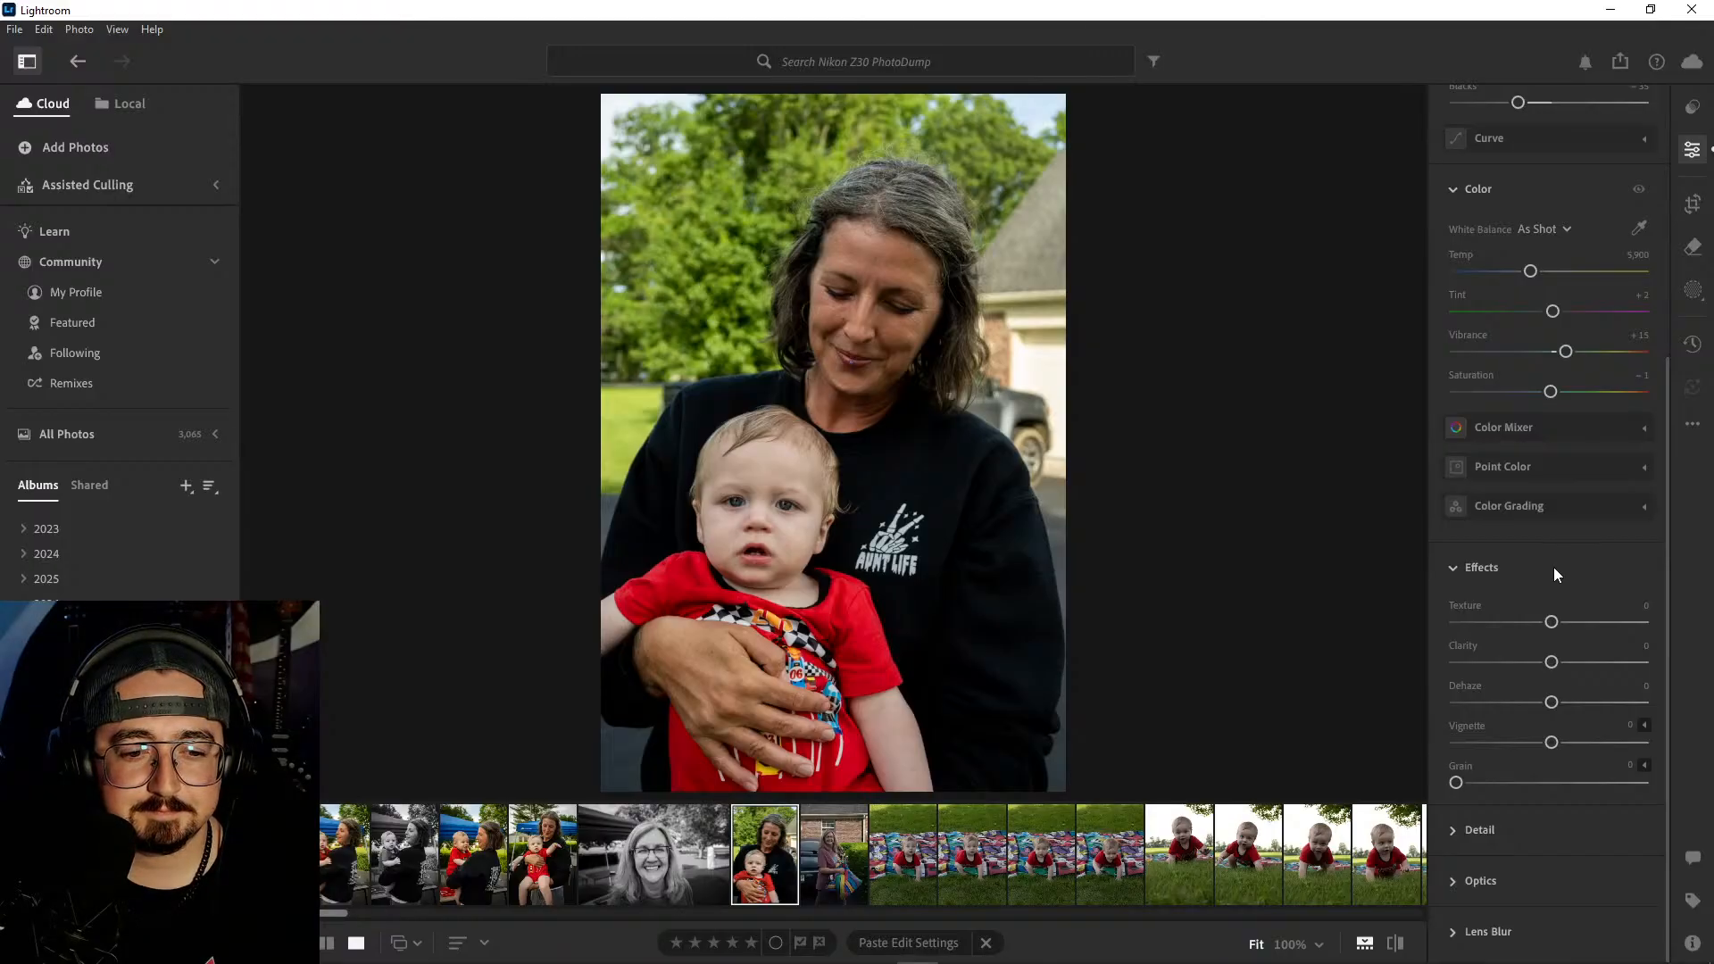
scroll(1553, 566, up, 5)
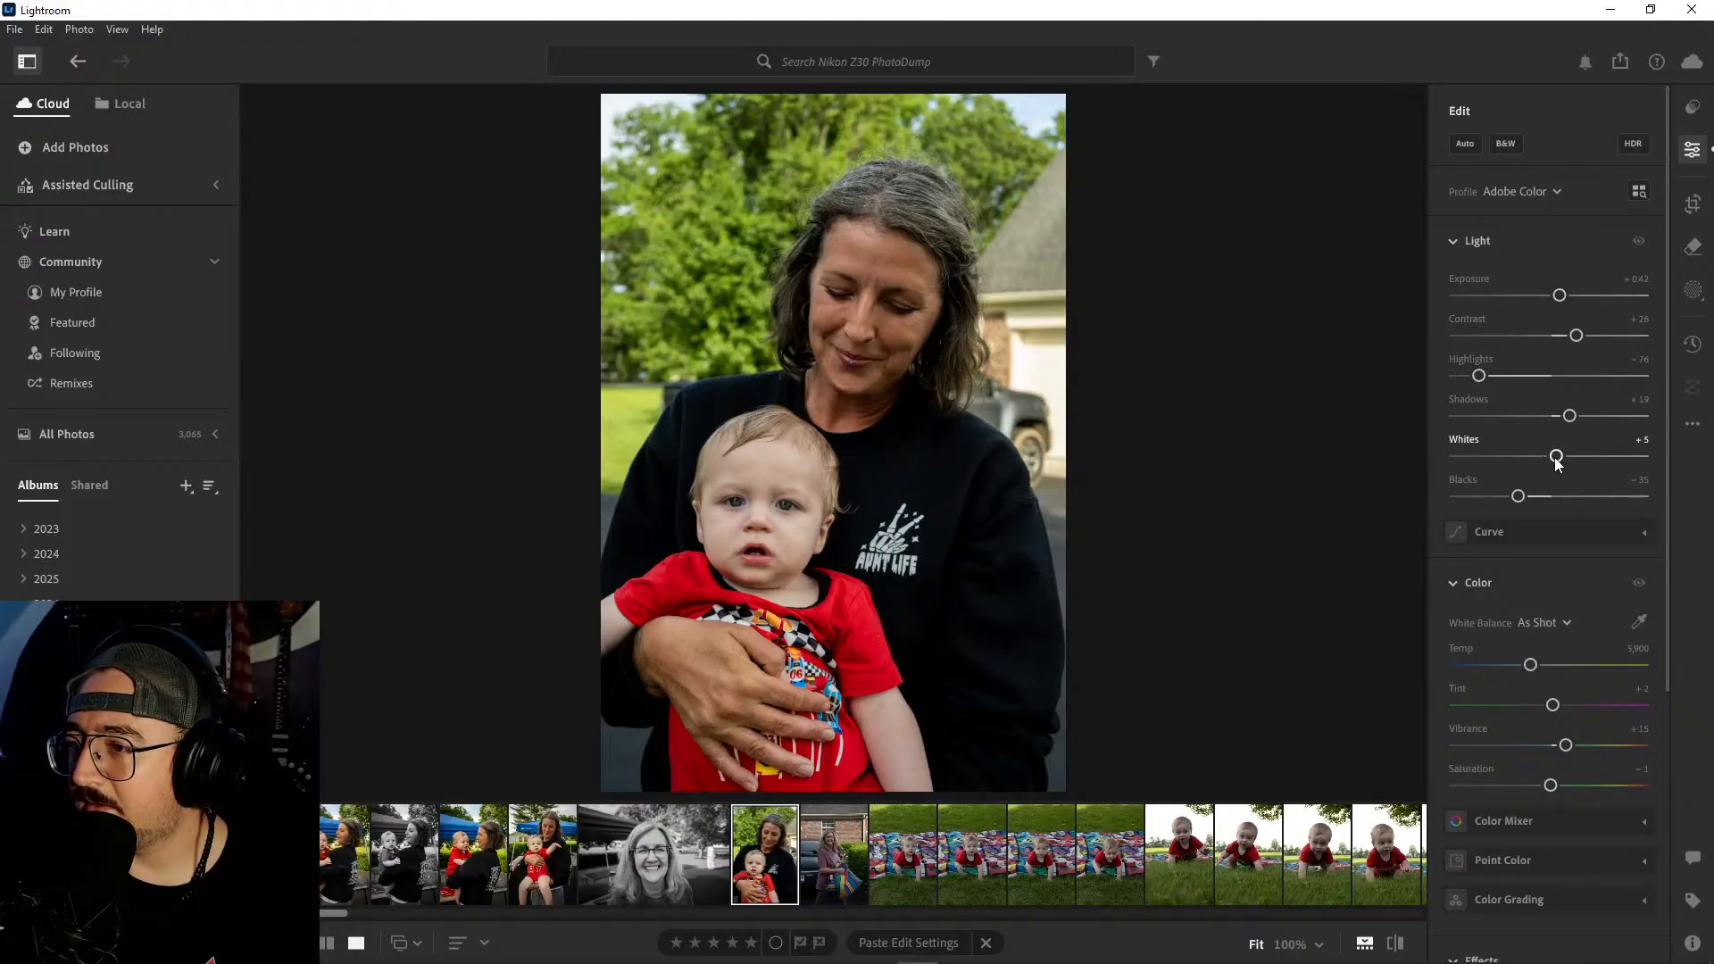
drag(1556, 457, 1549, 458)
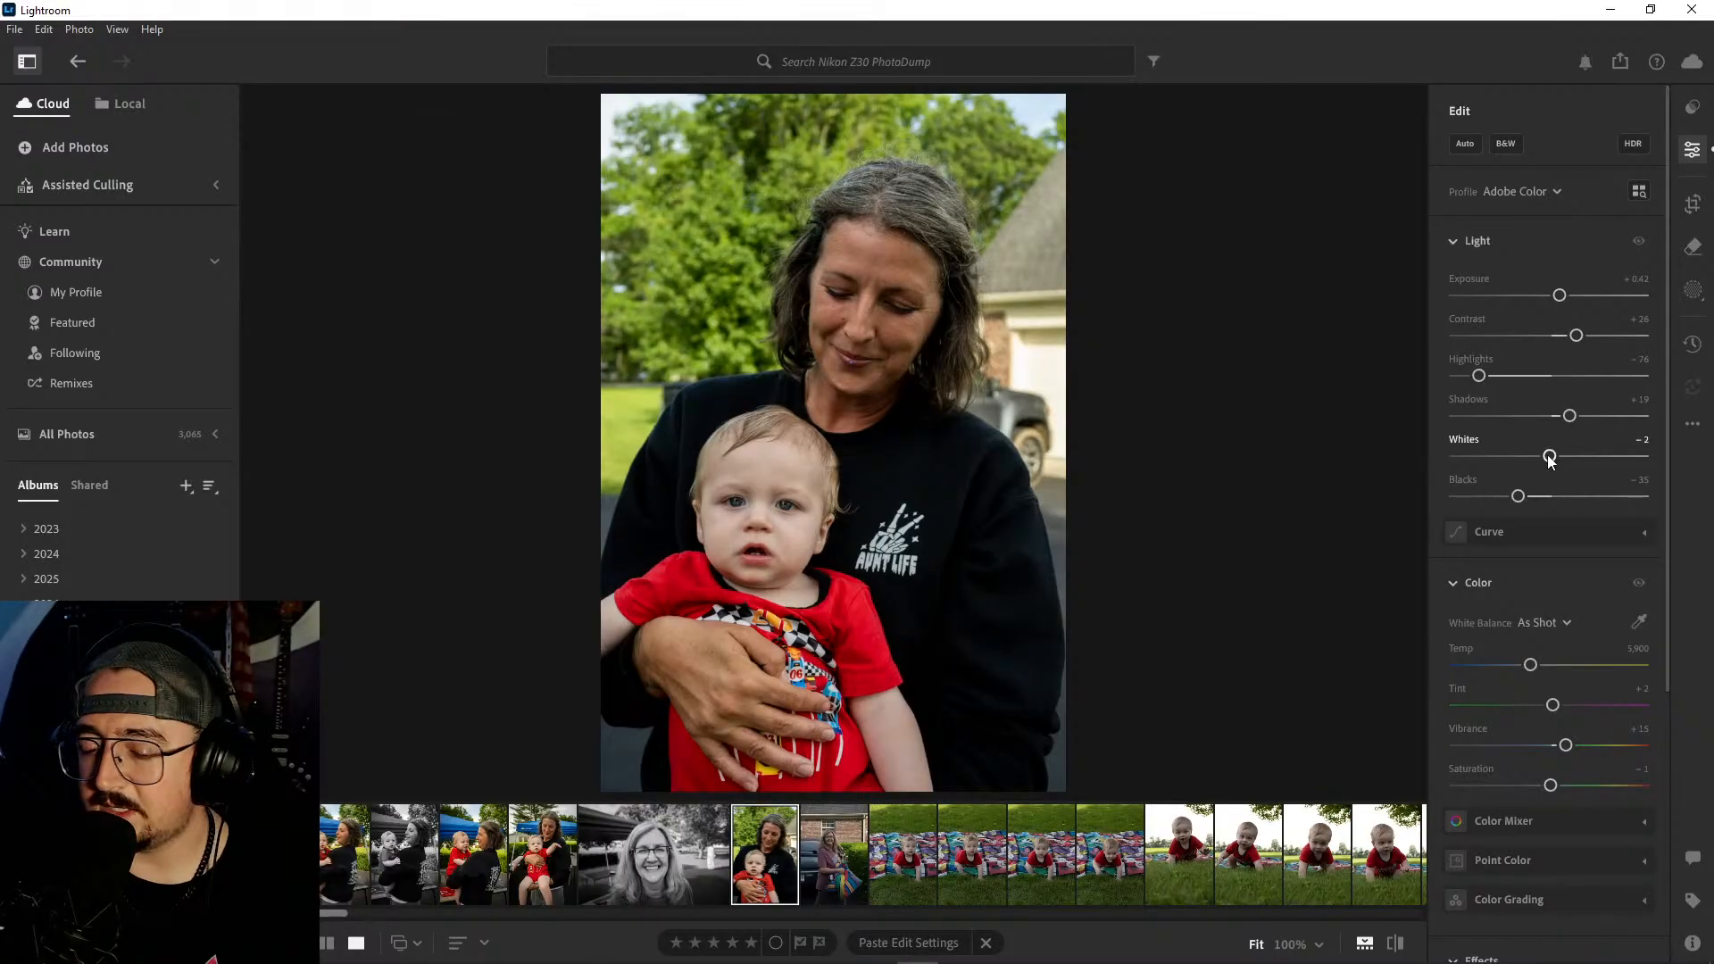
key(backslash)
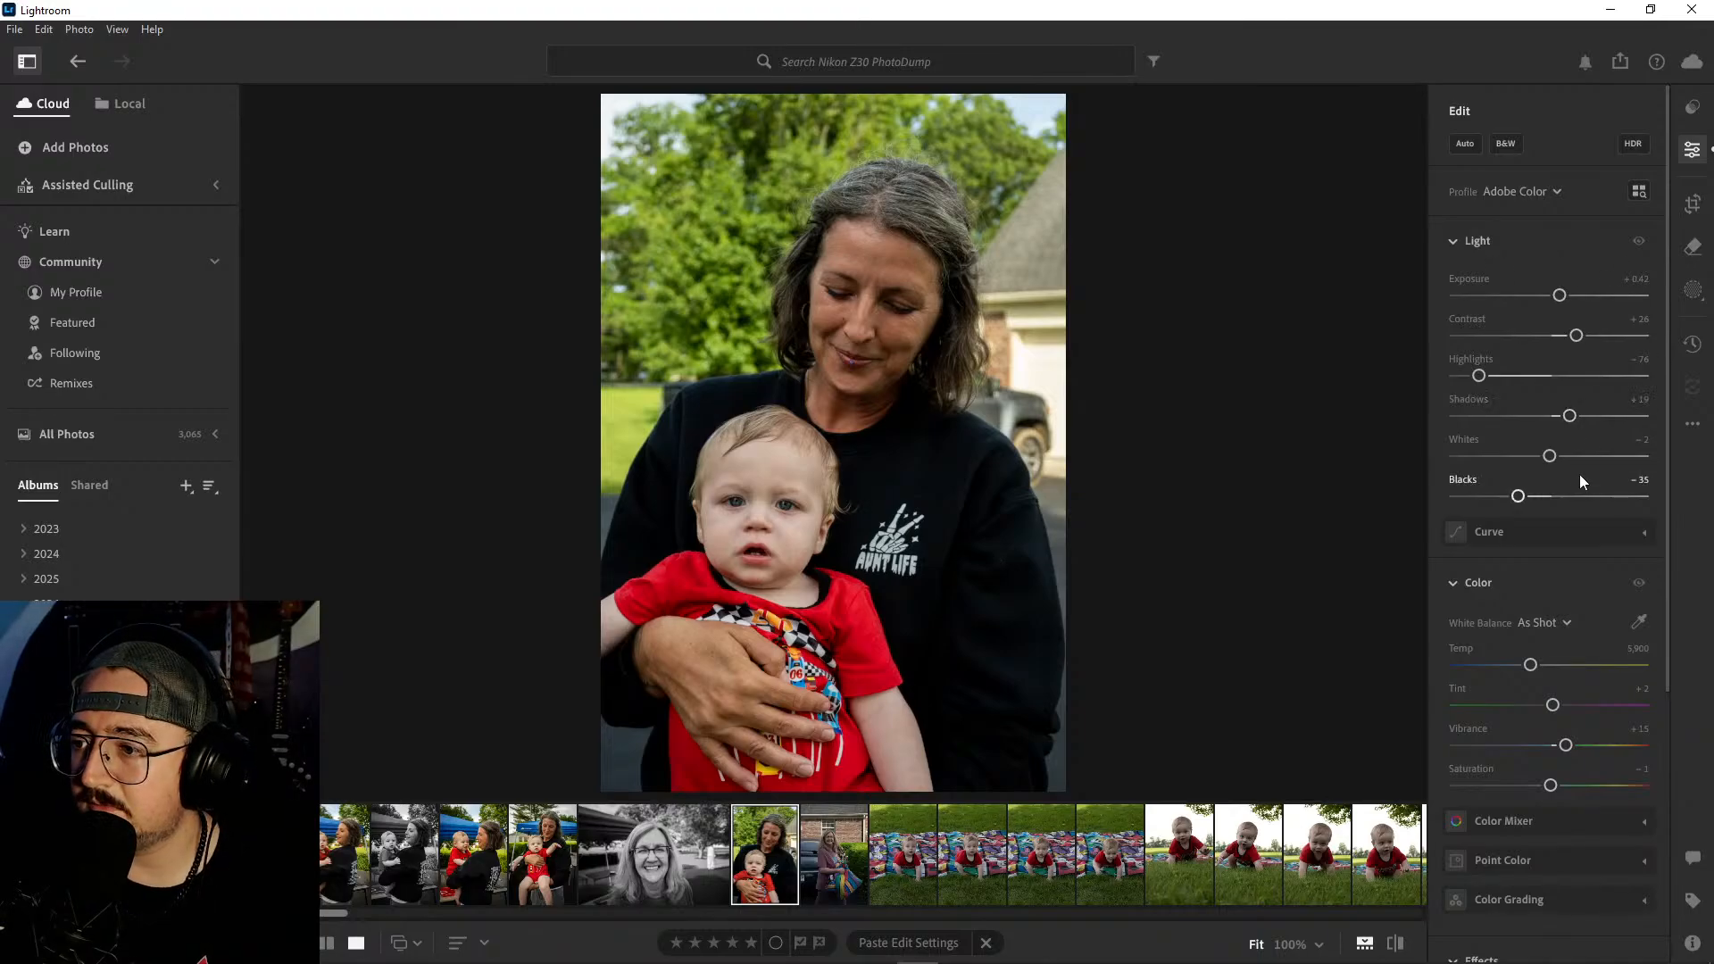
- Warm the woman-and-baby portrait to a Temp of 6,367 and set its Vignette to −14
scroll(1577, 476, down, 2)
drag(1530, 569, 1539, 571)
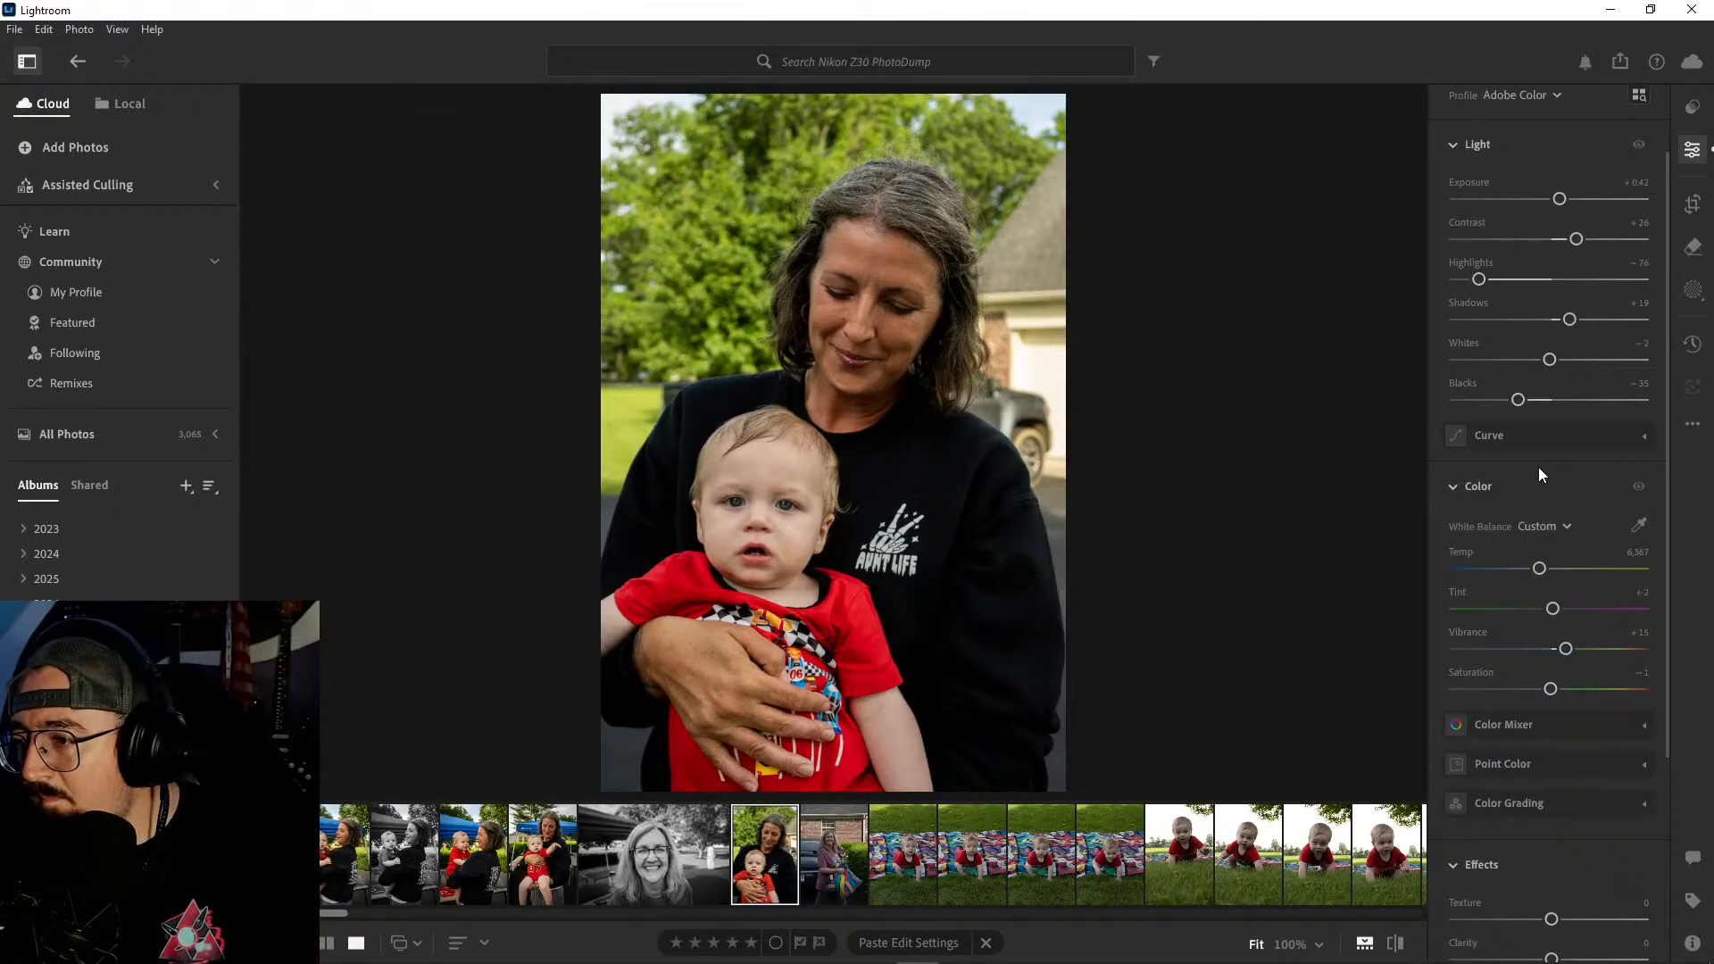
scroll(1540, 468, down, 3)
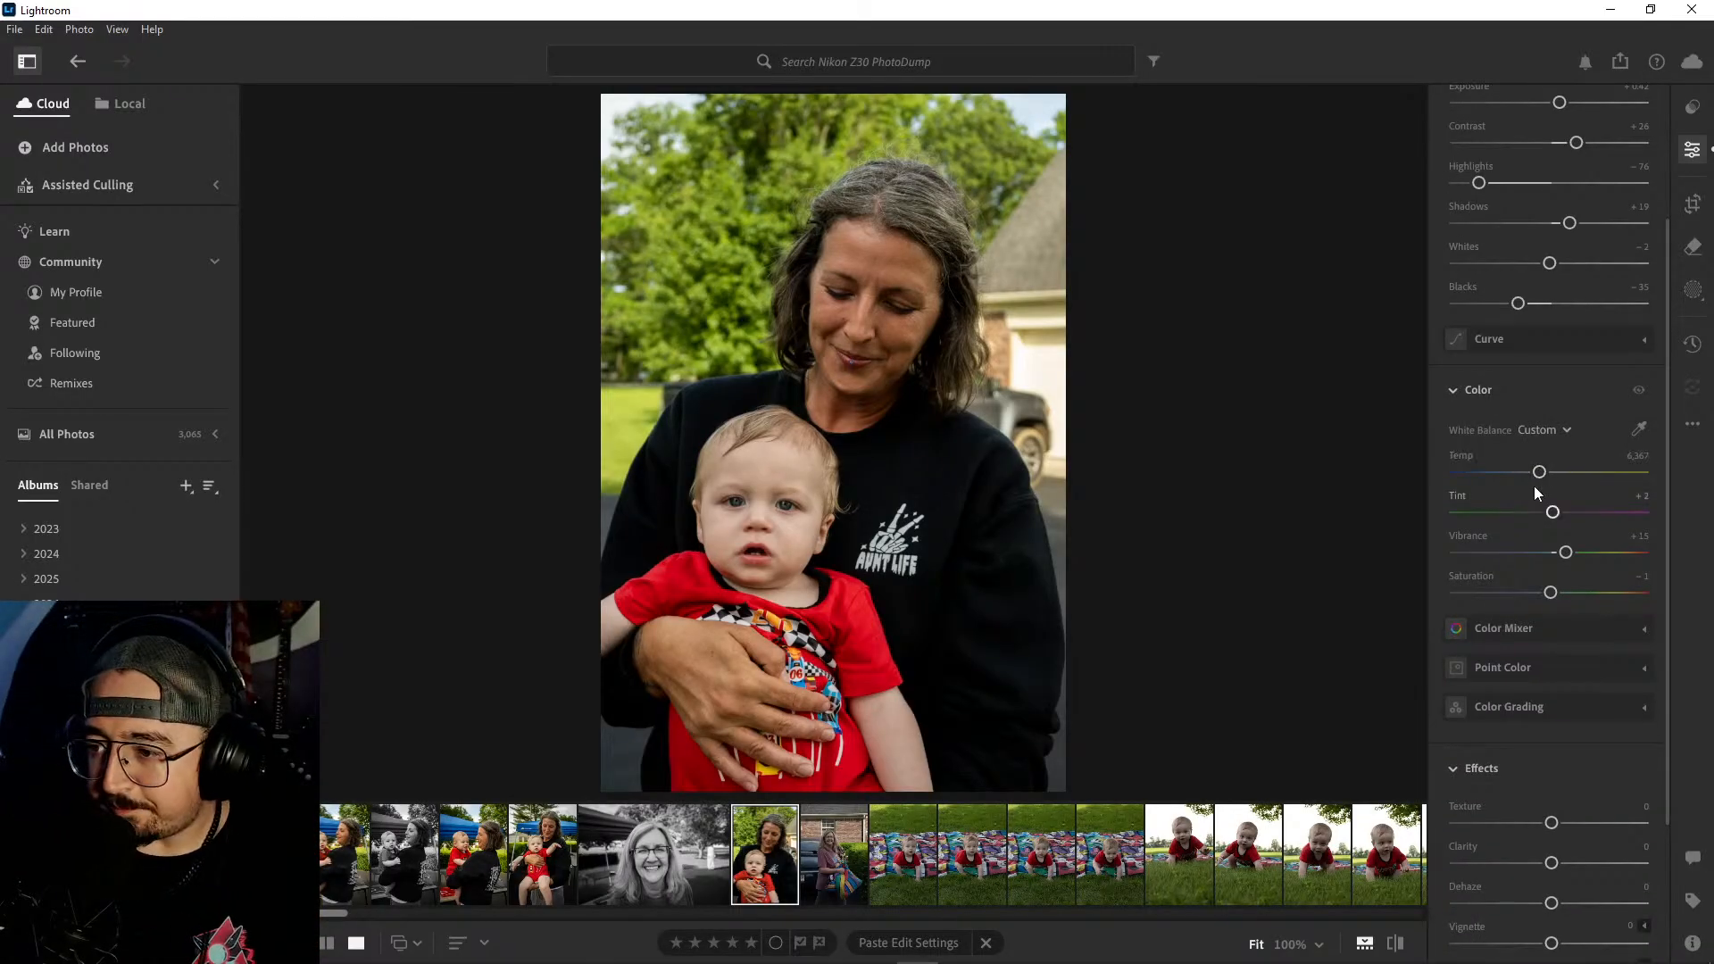
scroll(1534, 486, down, 2)
drag(1551, 798, 1538, 800)
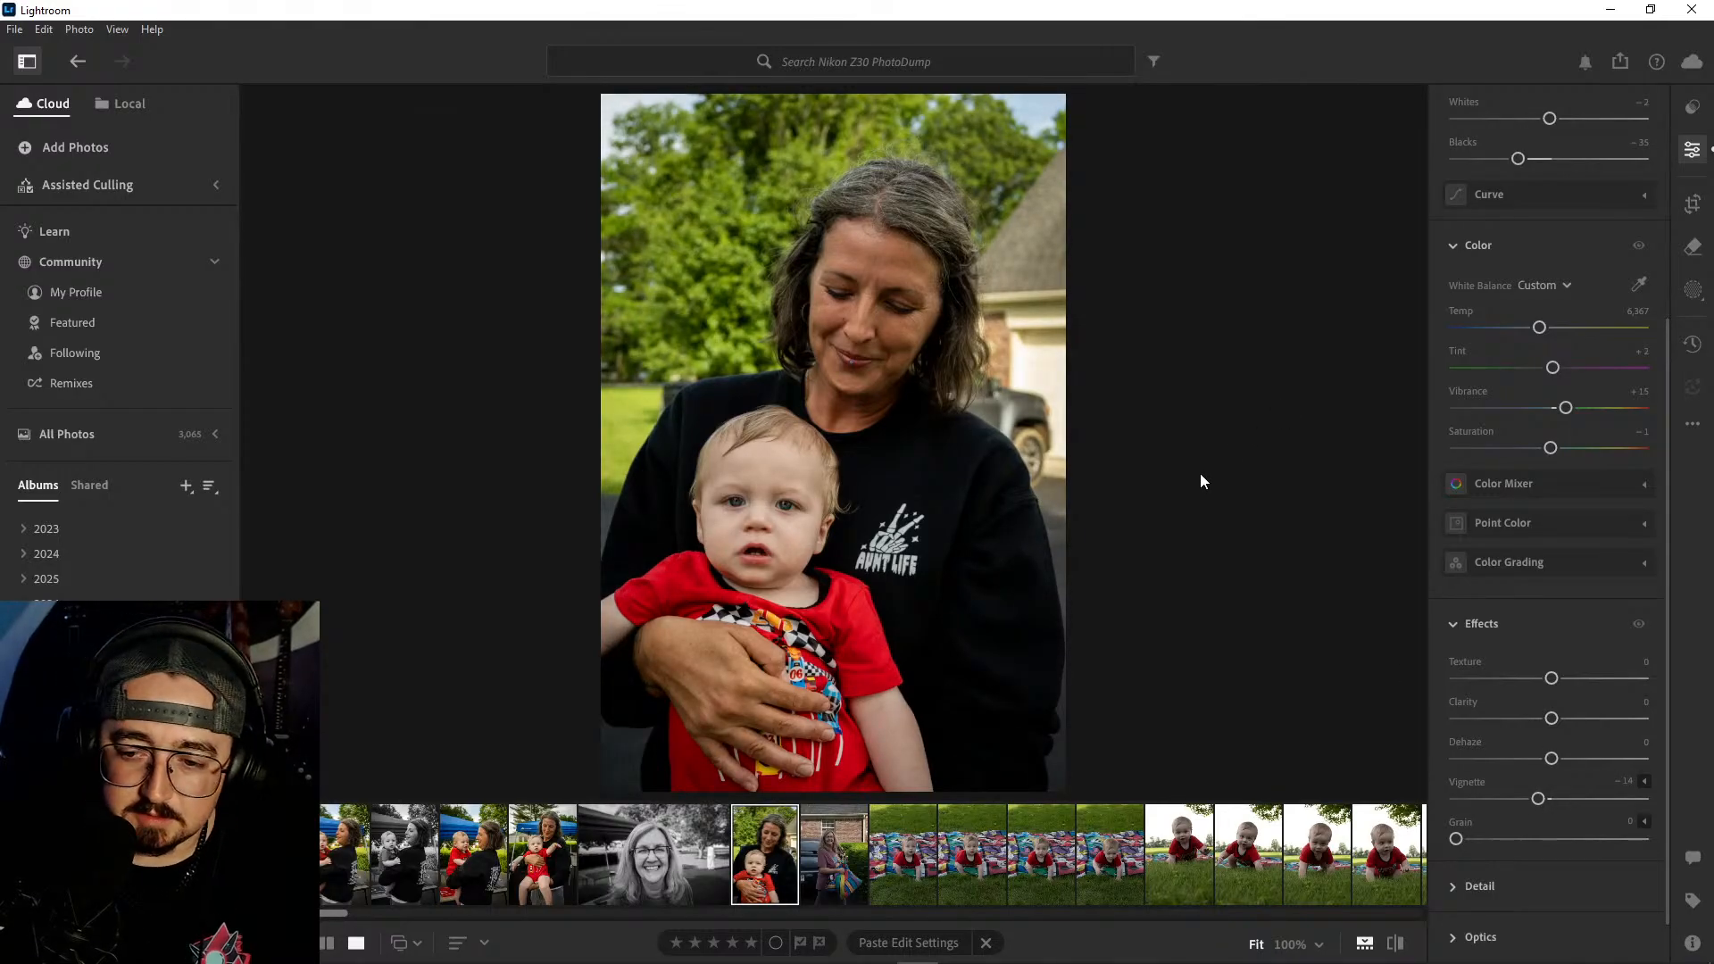
- Inspect the next photo, the woman carrying the multicolored bag beside the car, at 100% and delete it
key(Right)
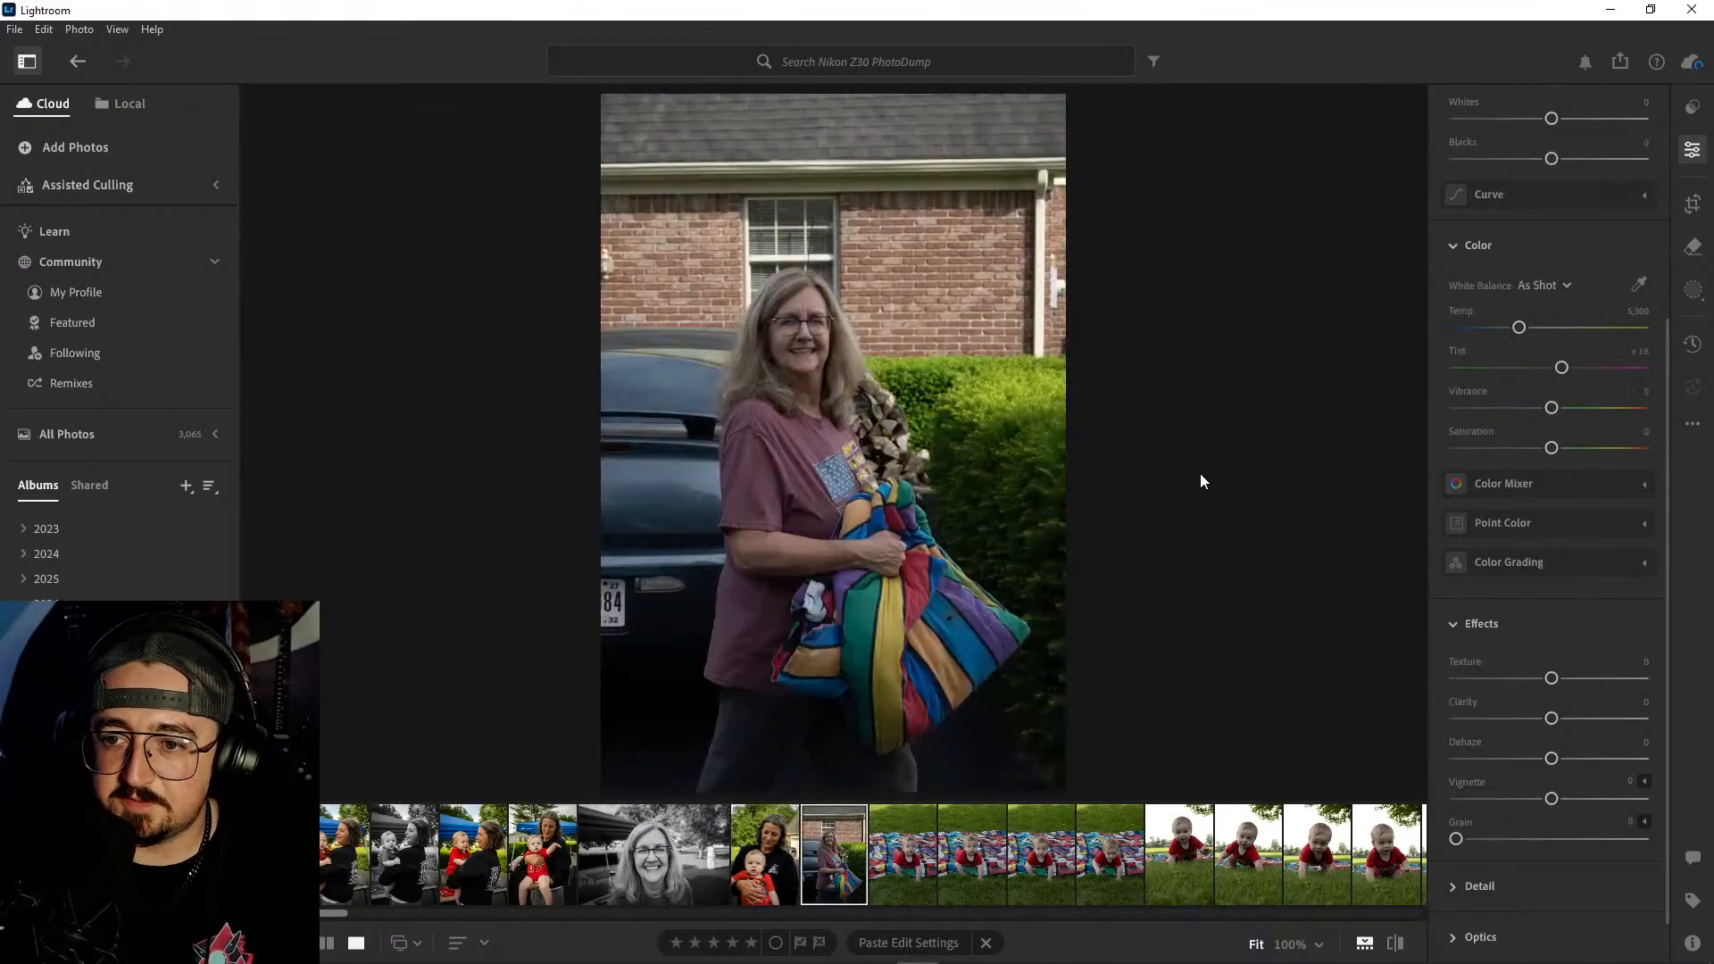
click(827, 341)
drag(1045, 501, 858, 147)
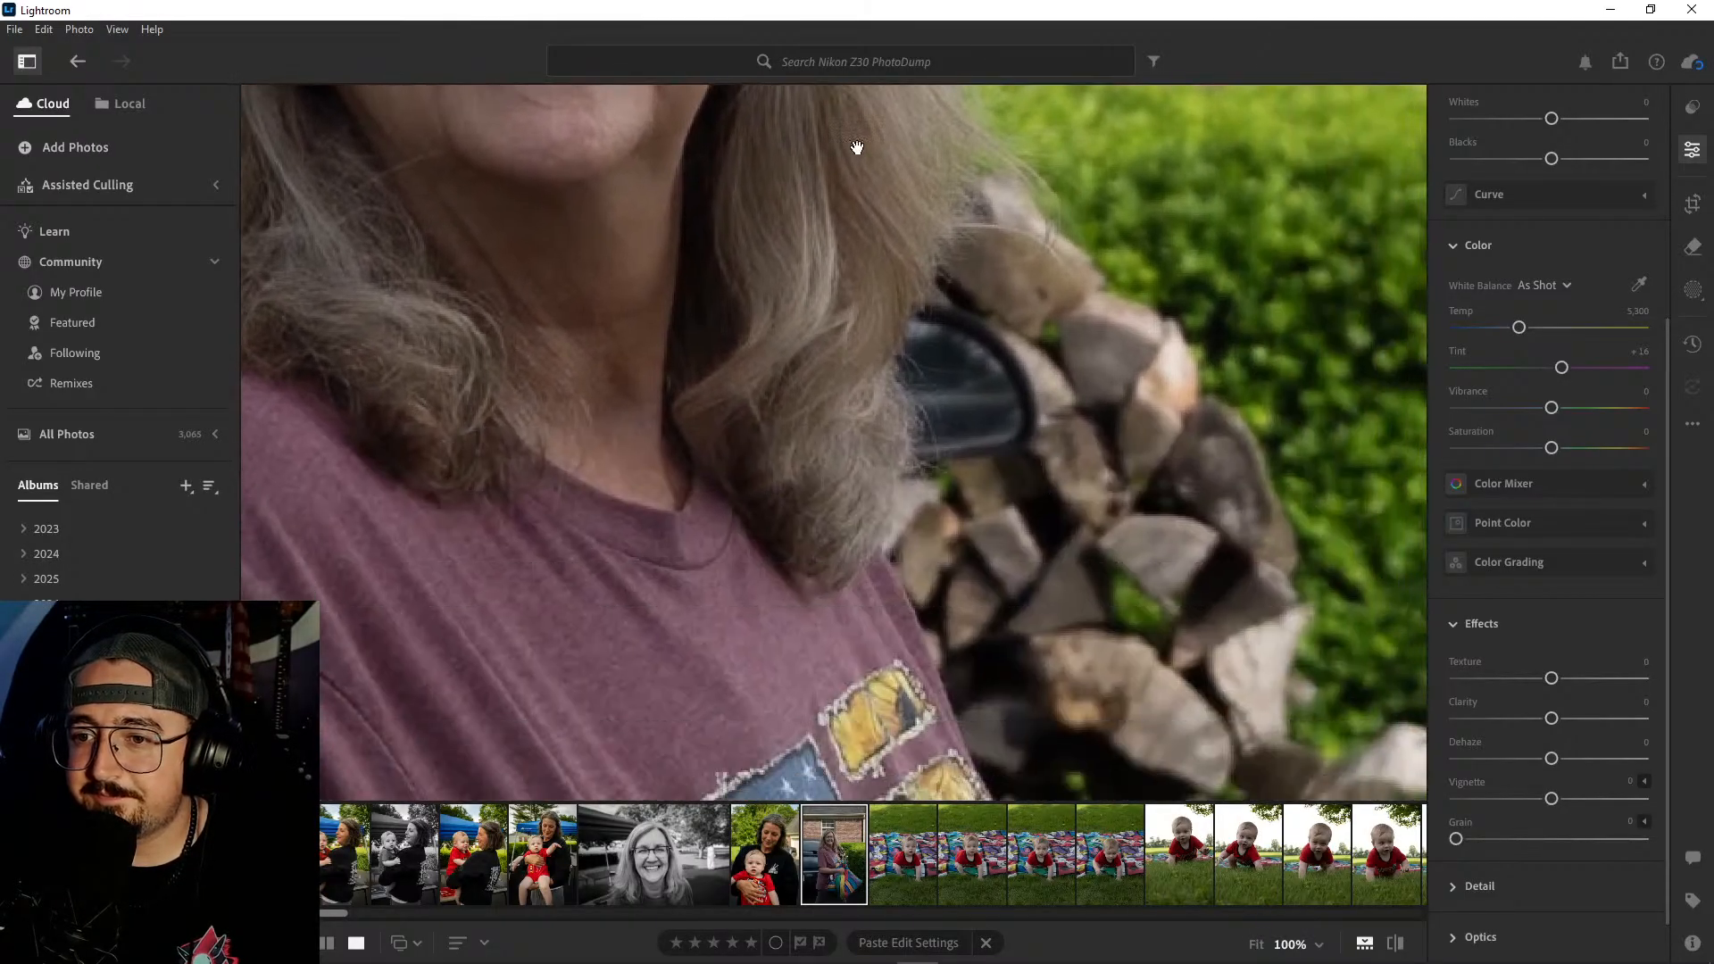
drag(1223, 718, 1005, 208)
drag(1036, 759, 983, 268)
click(1025, 484)
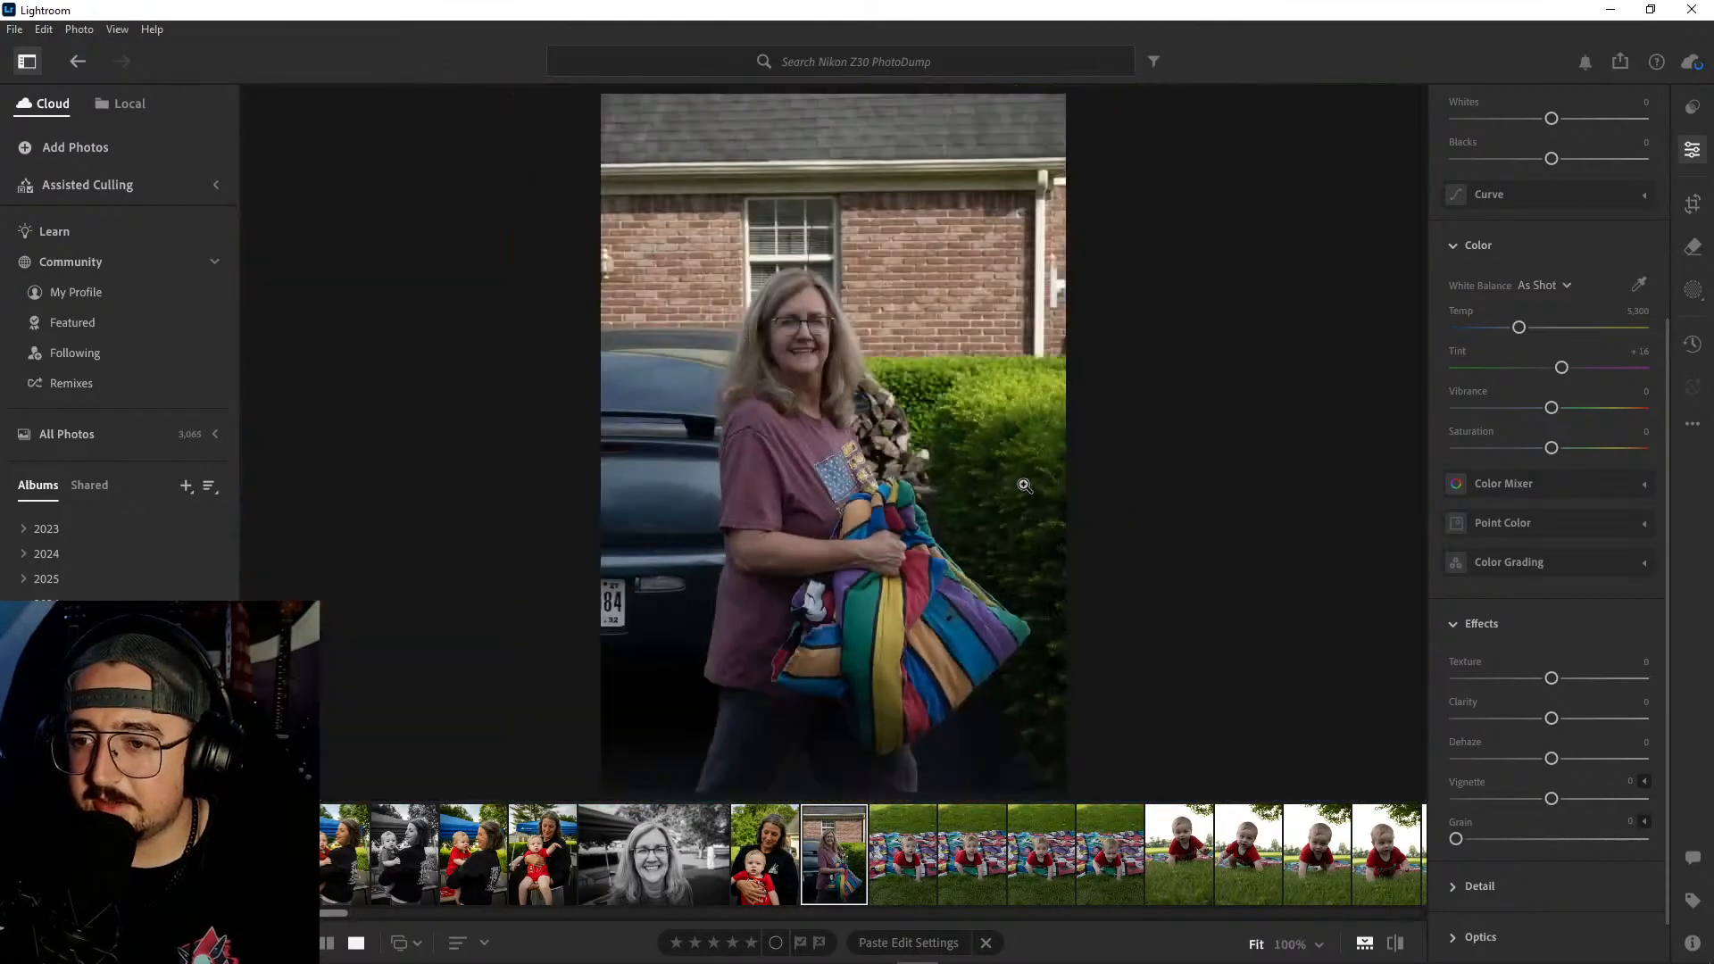
right_click(838, 866)
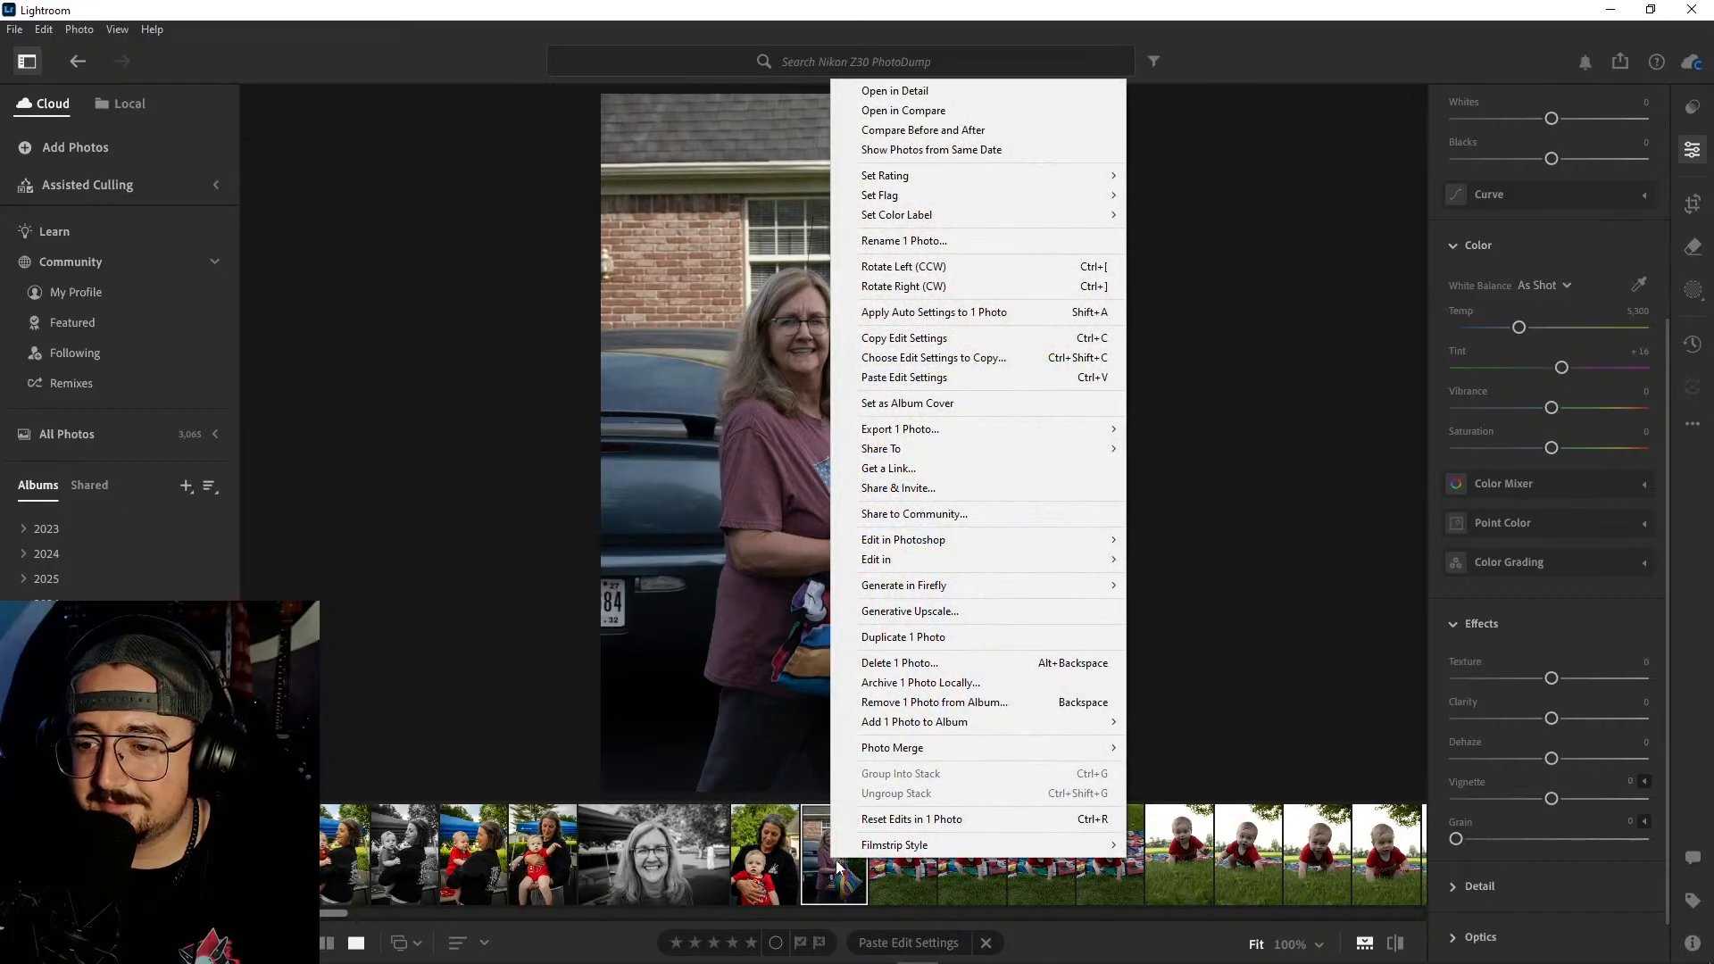
click(918, 662)
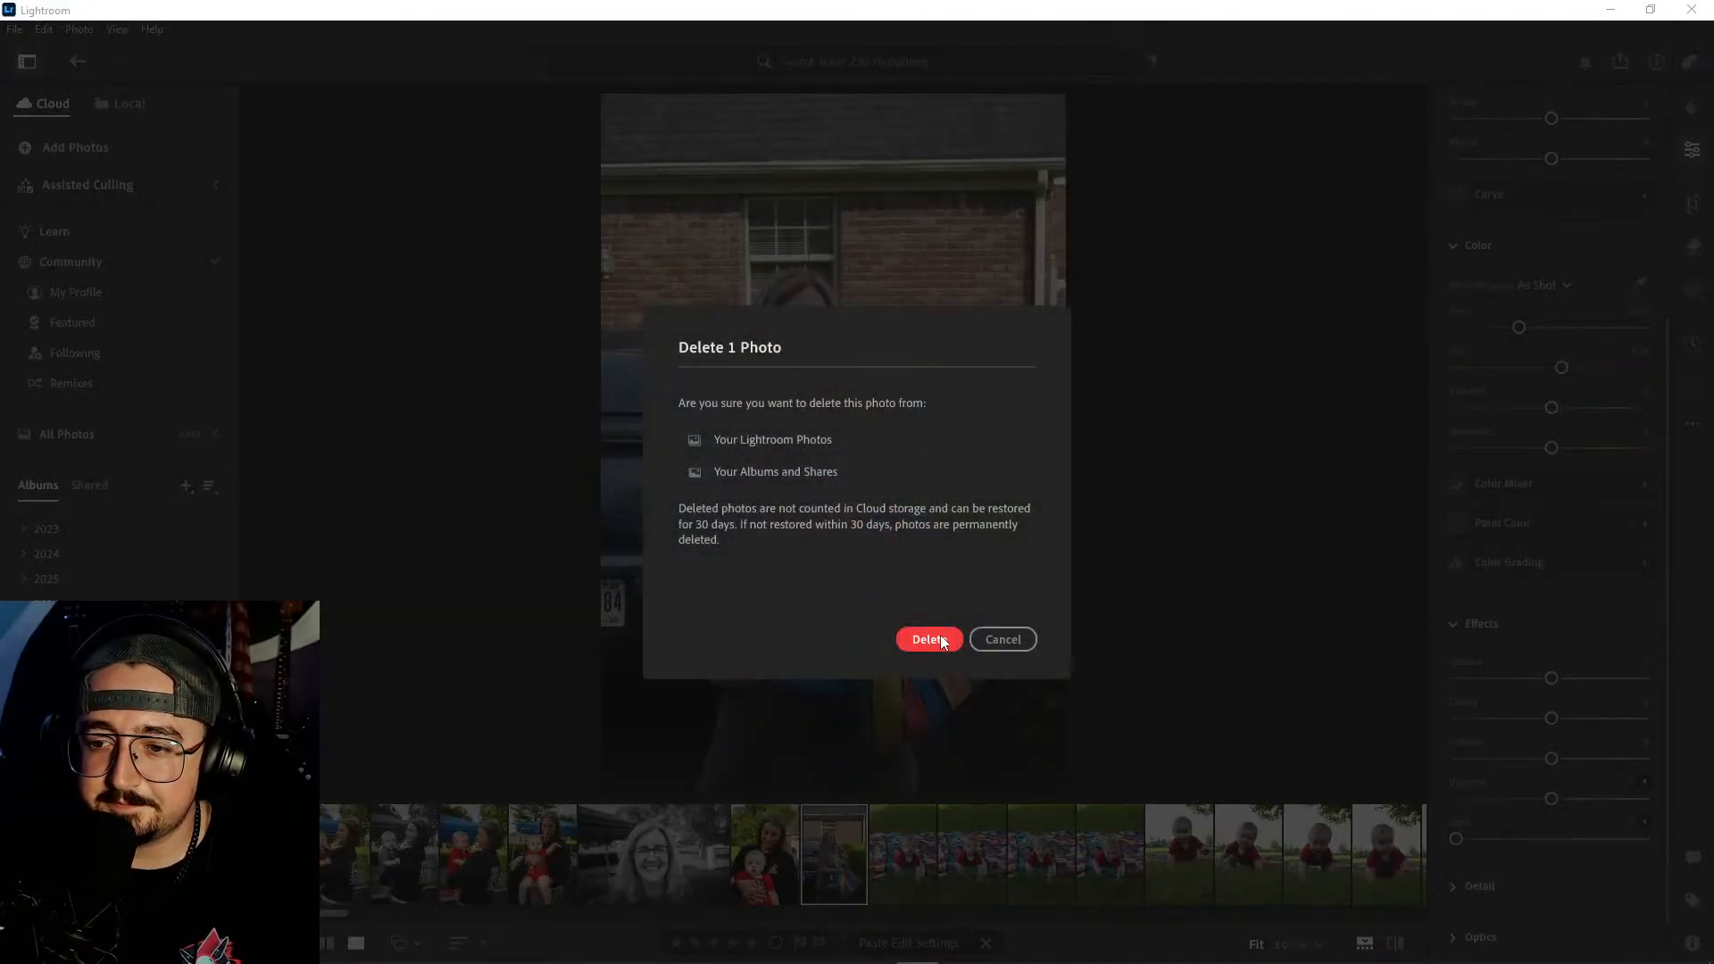
click(928, 639)
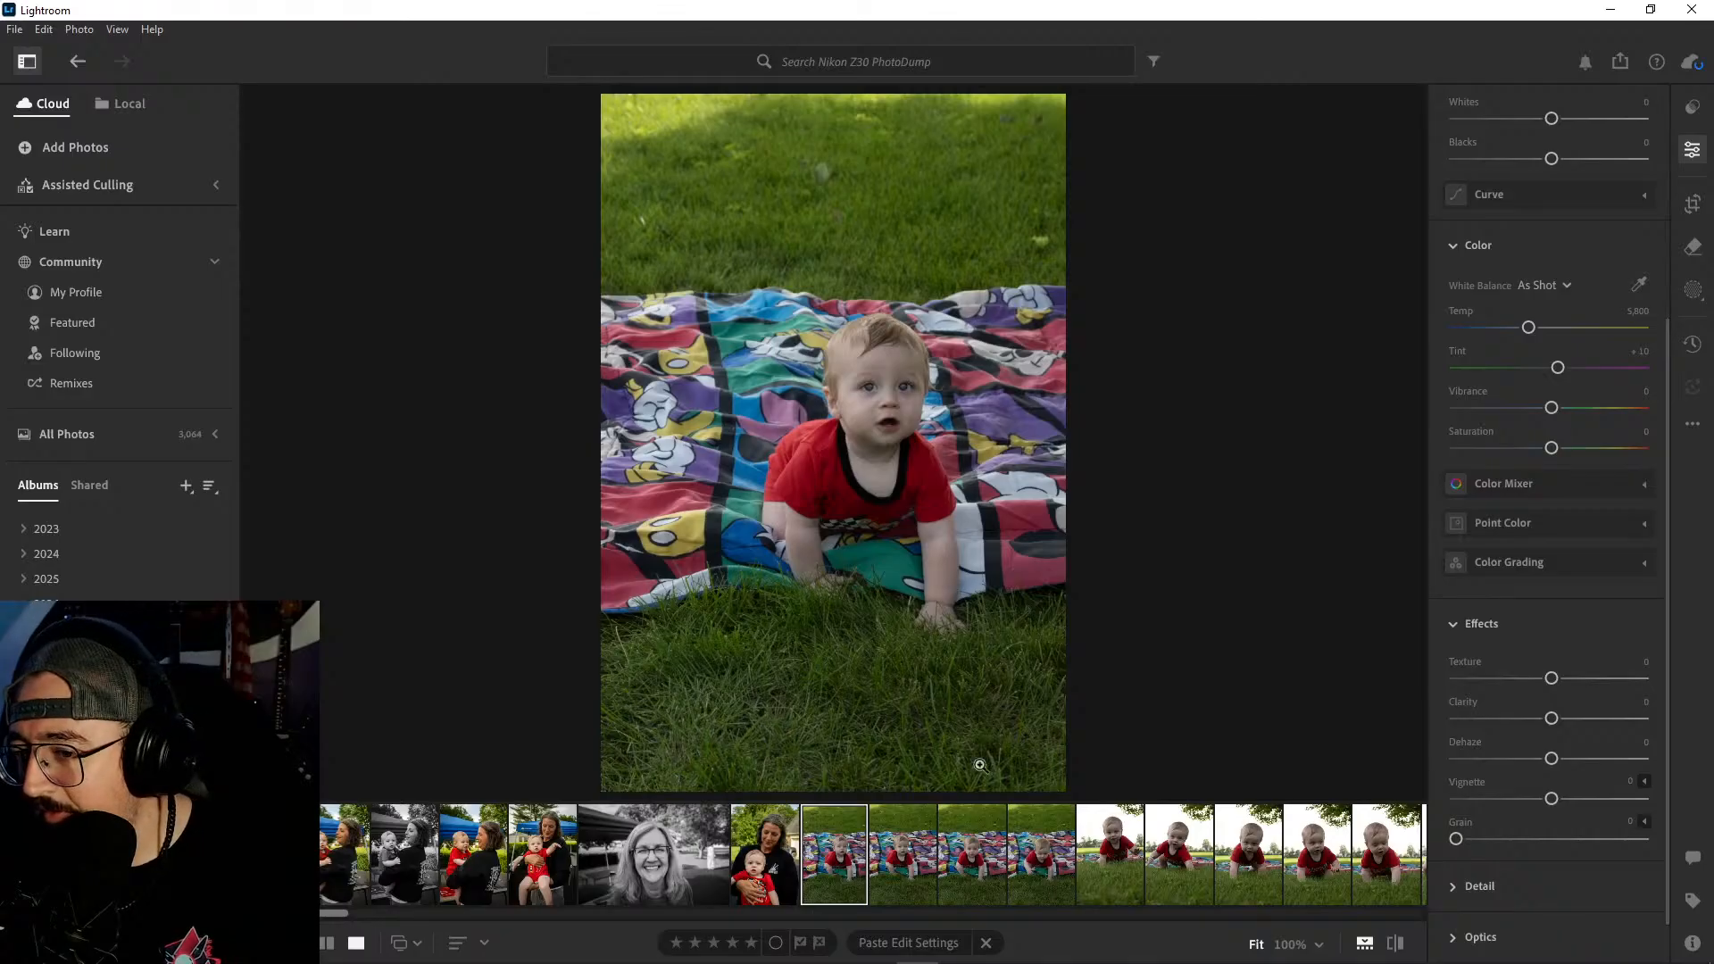
- Compare the four shots of the baby on the cartoon blanket, checking the third one's facial sharpness at 100%
click(896, 850)
click(971, 861)
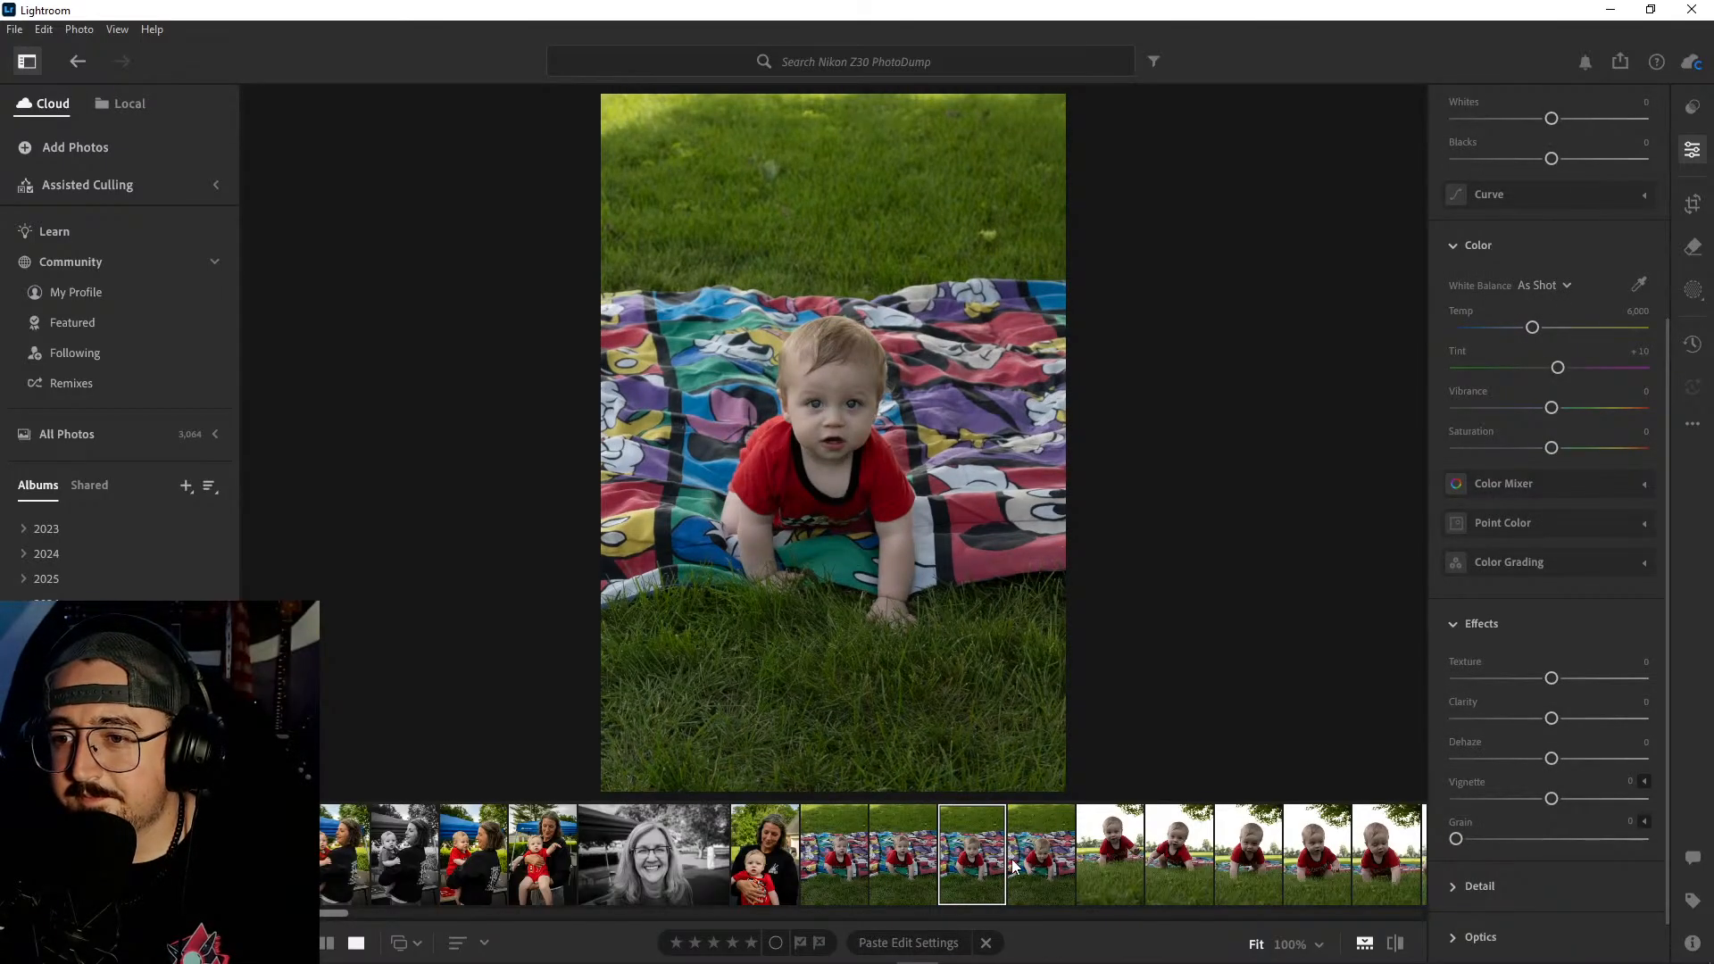
click(1011, 858)
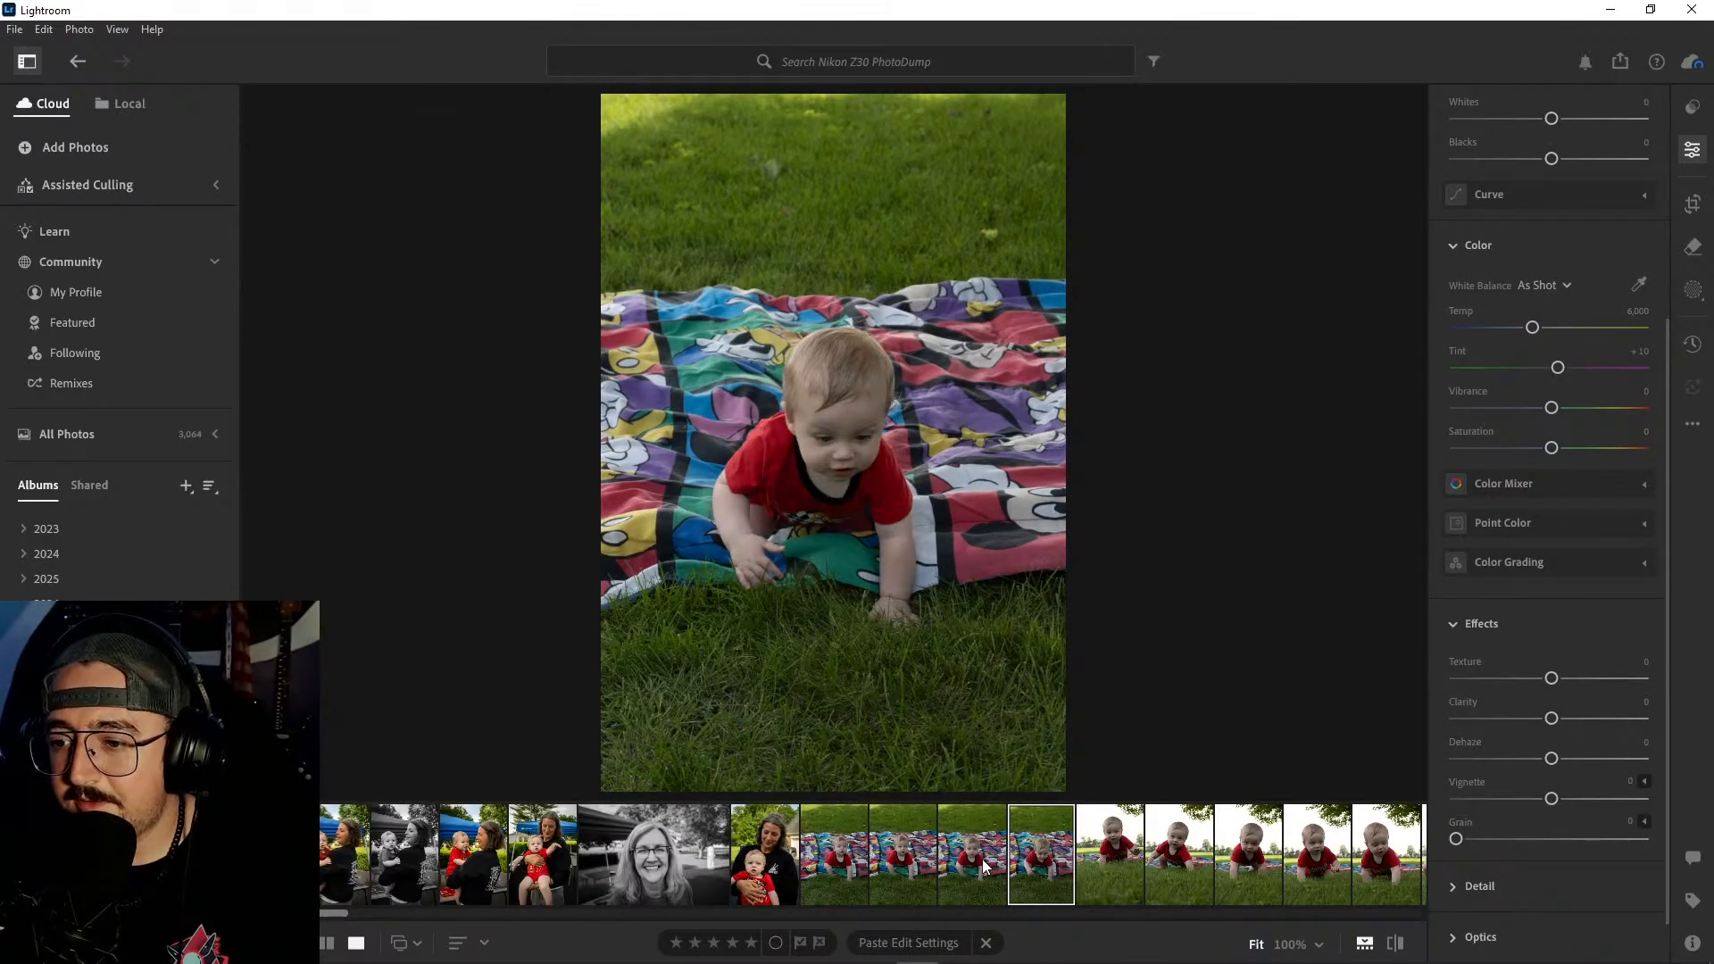
click(983, 859)
click(846, 406)
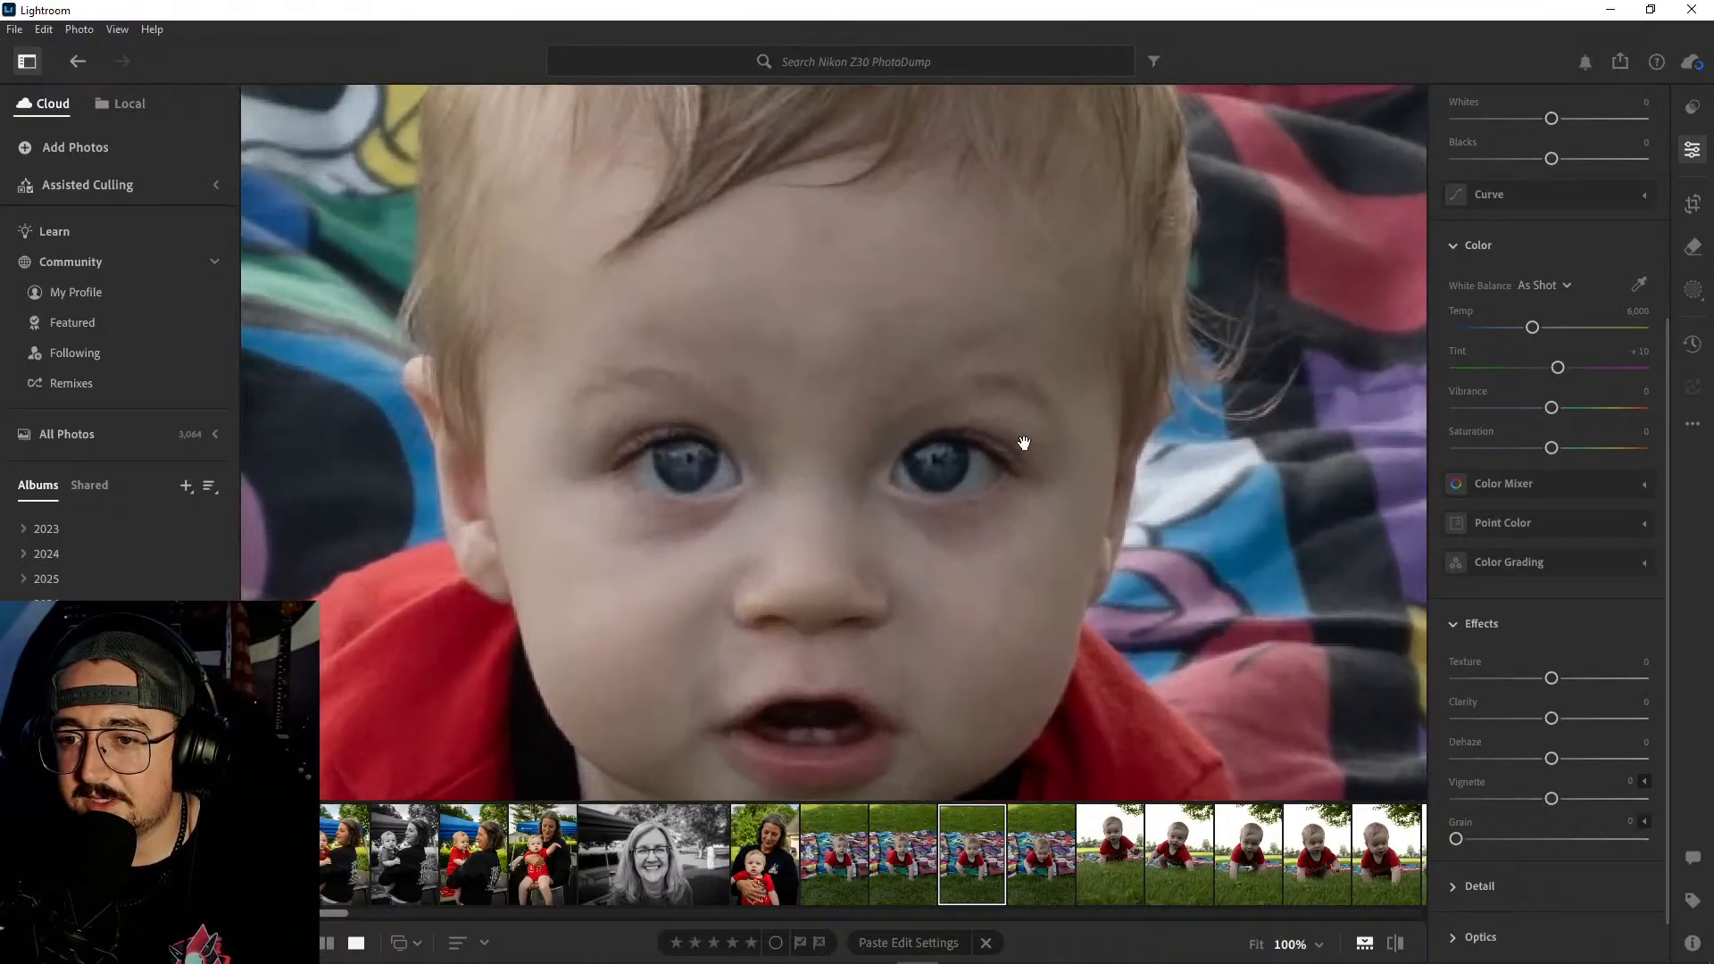
click(1021, 448)
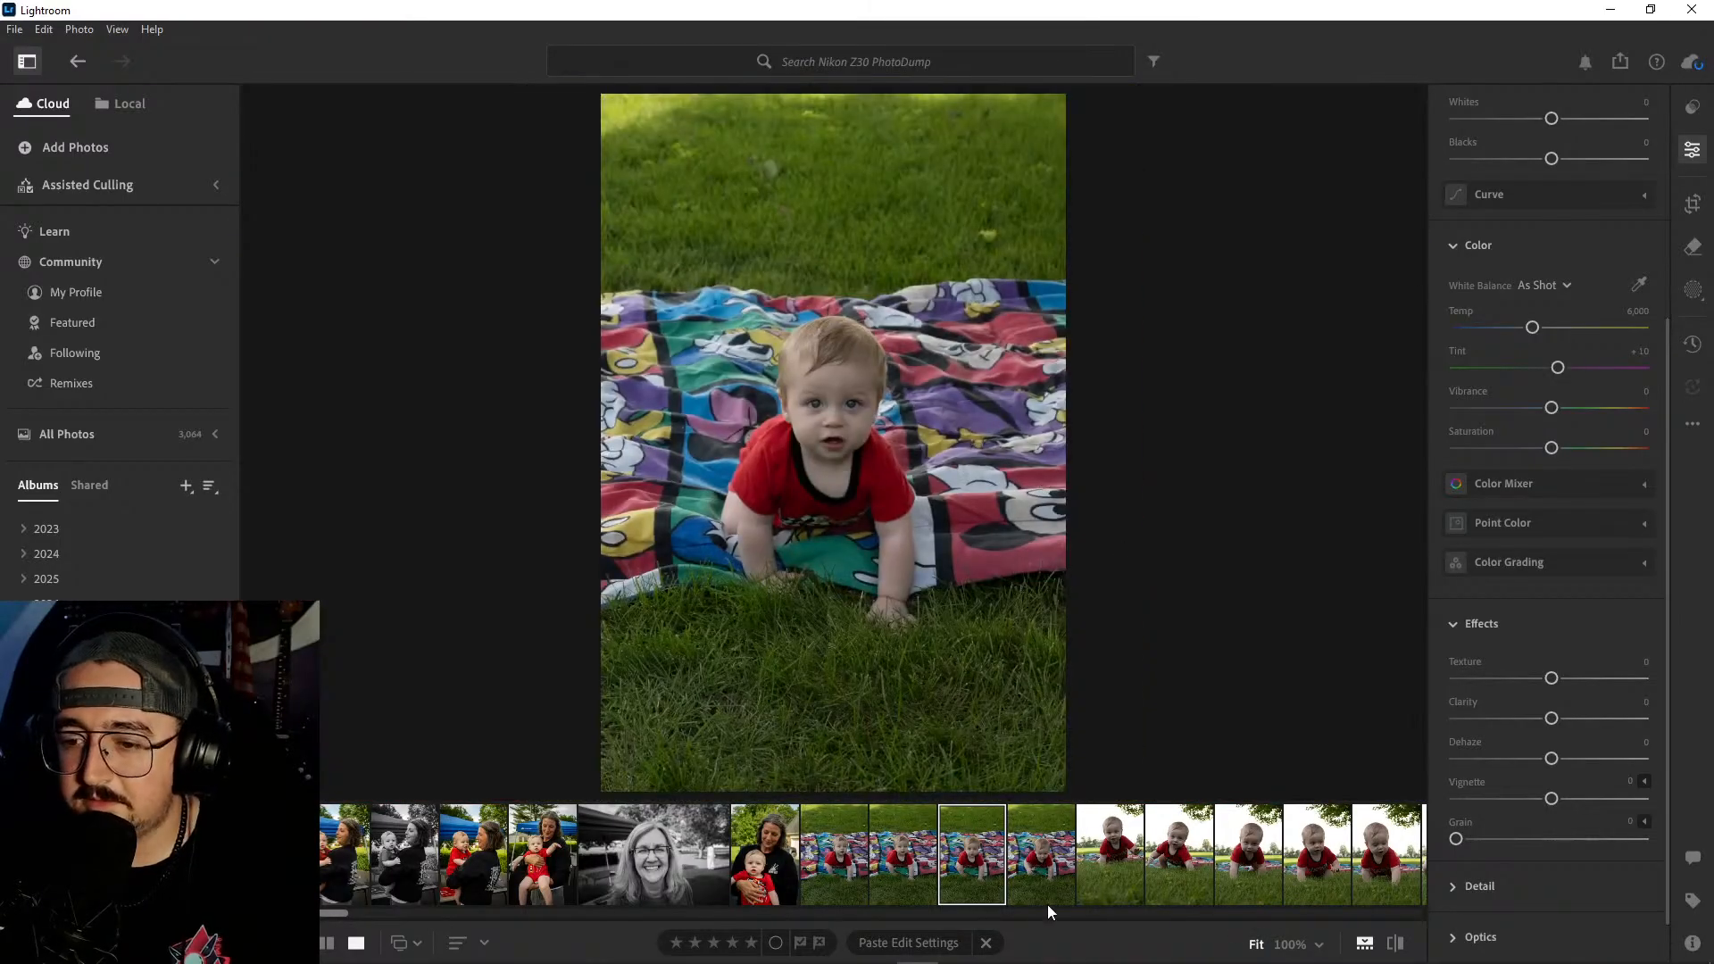
click(929, 859)
click(859, 855)
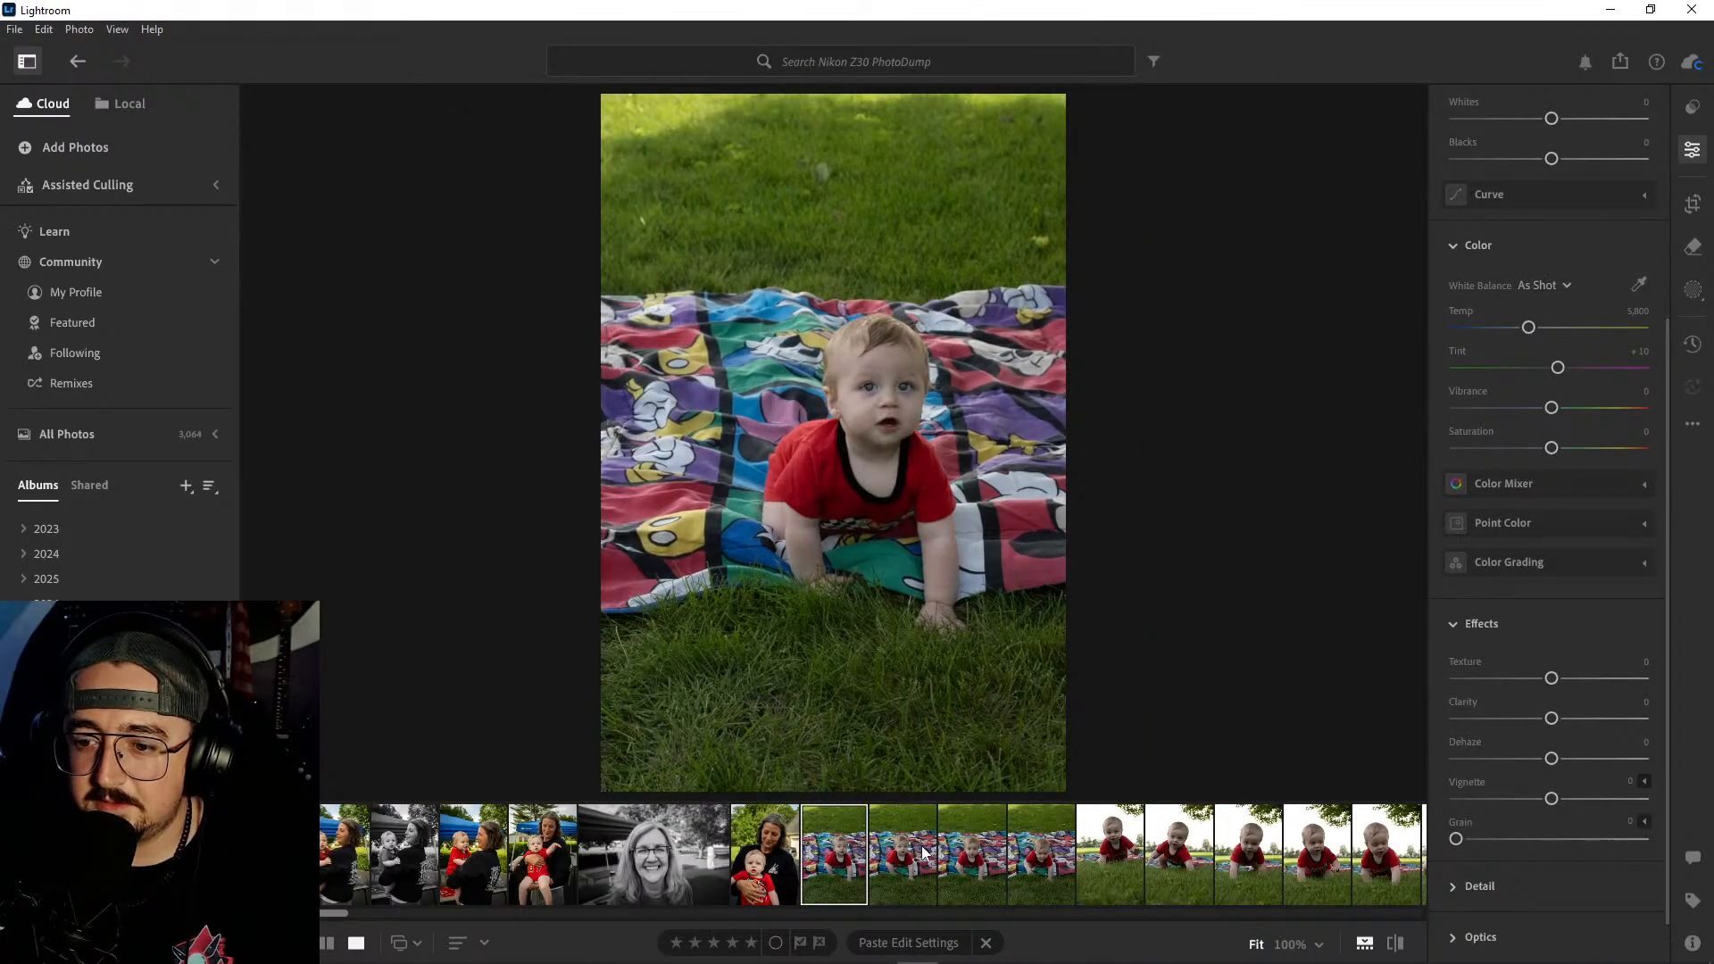
click(913, 847)
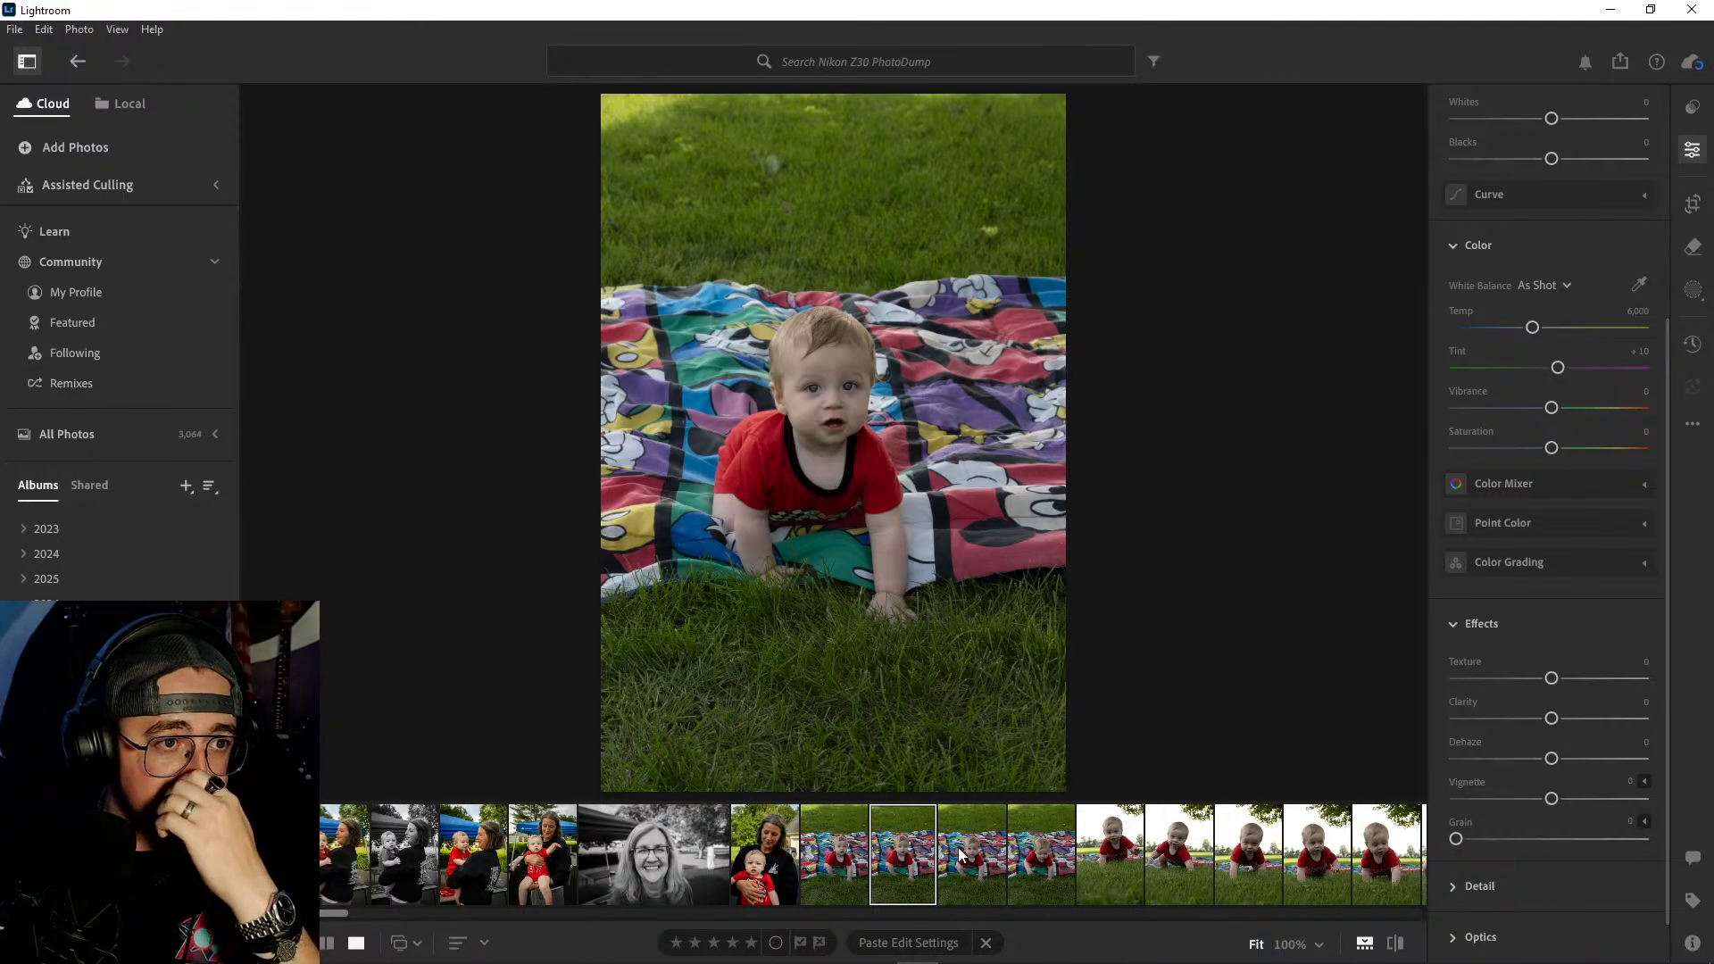
click(979, 853)
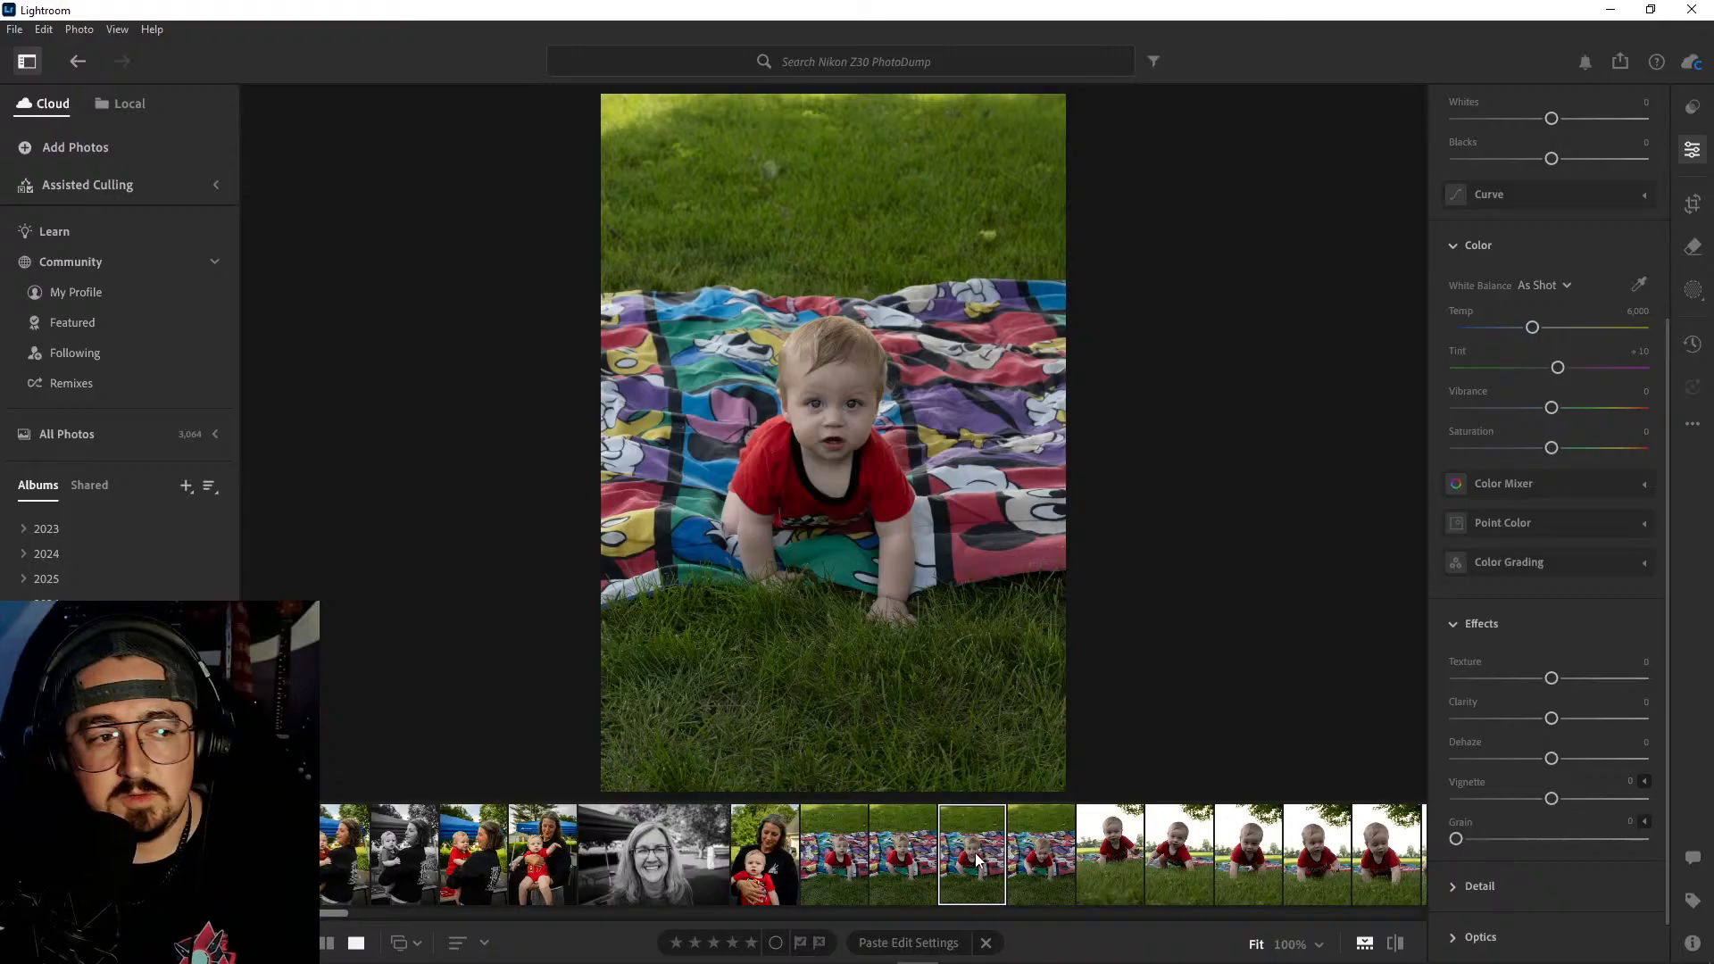
- Delete the first two of the four shots of the baby on the cartoon blanket
click(855, 848)
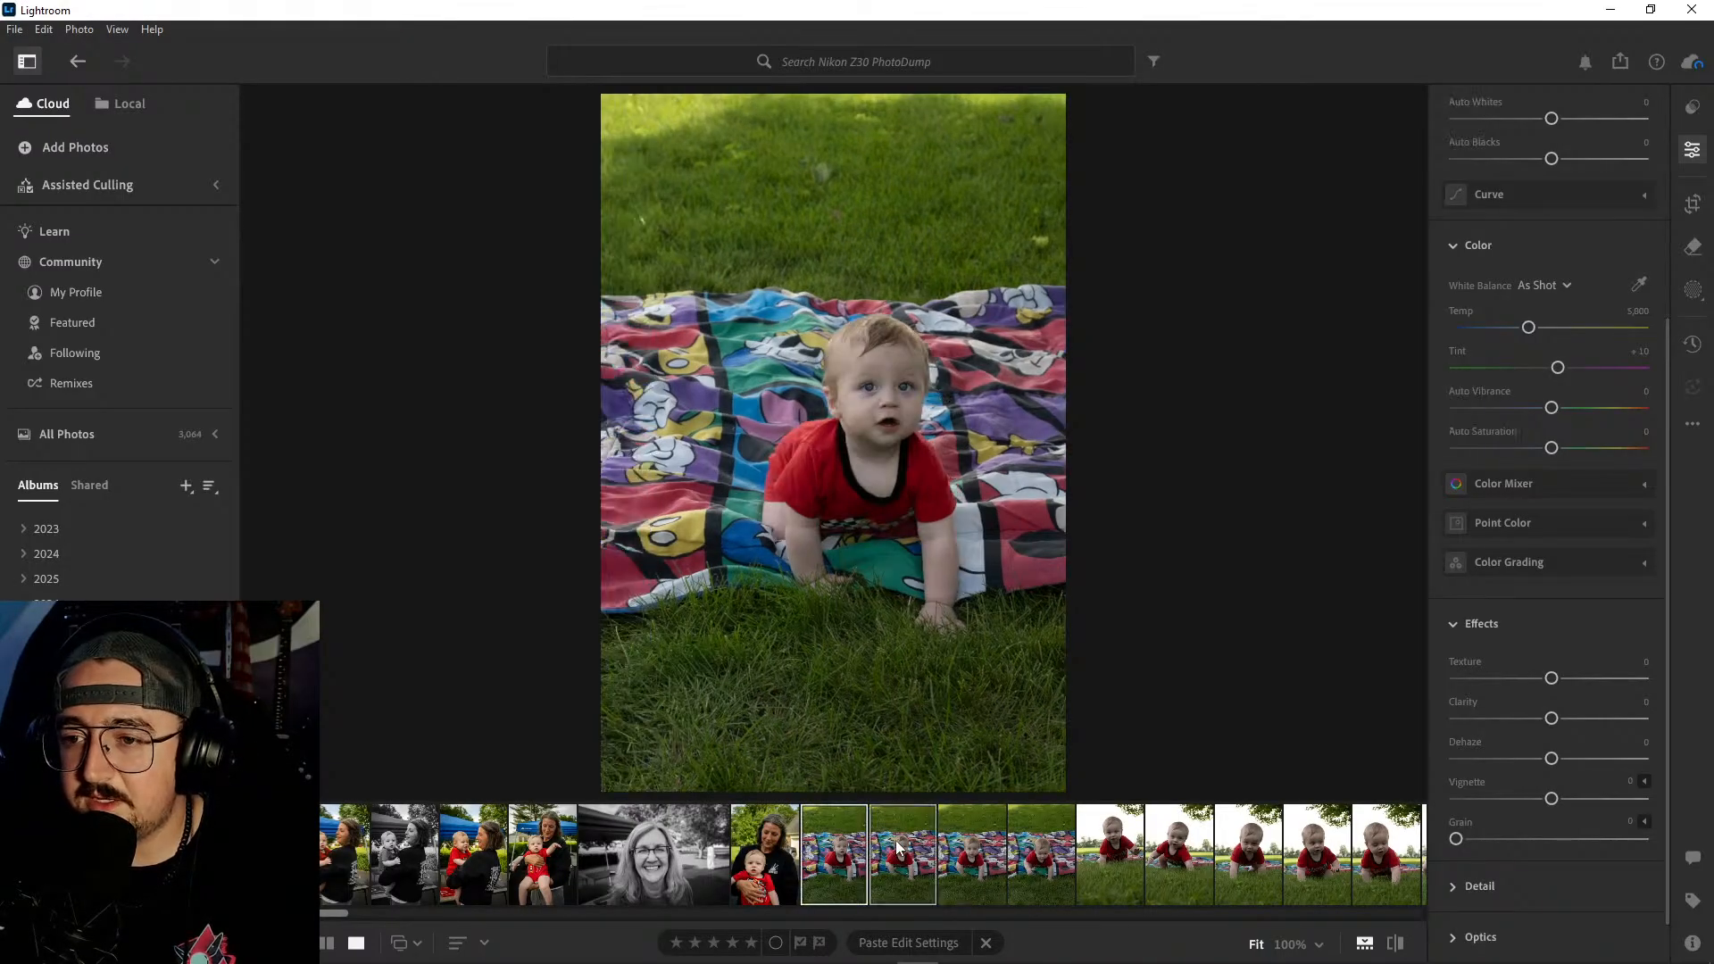
right_click(897, 840)
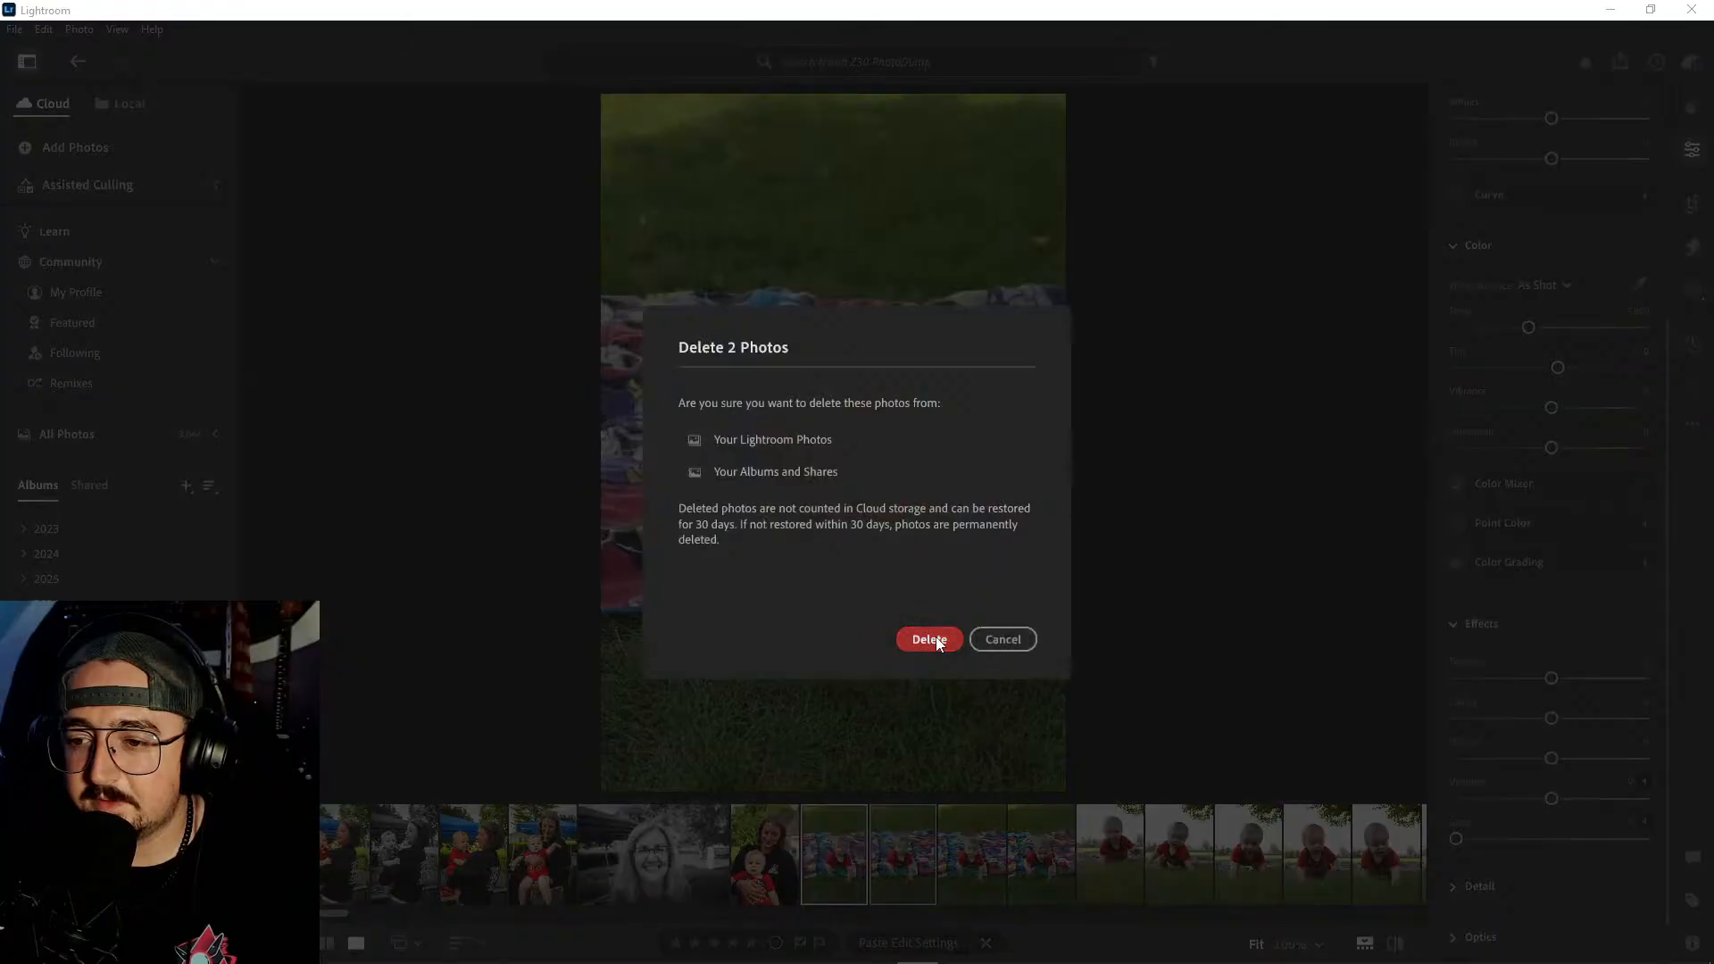
click(929, 639)
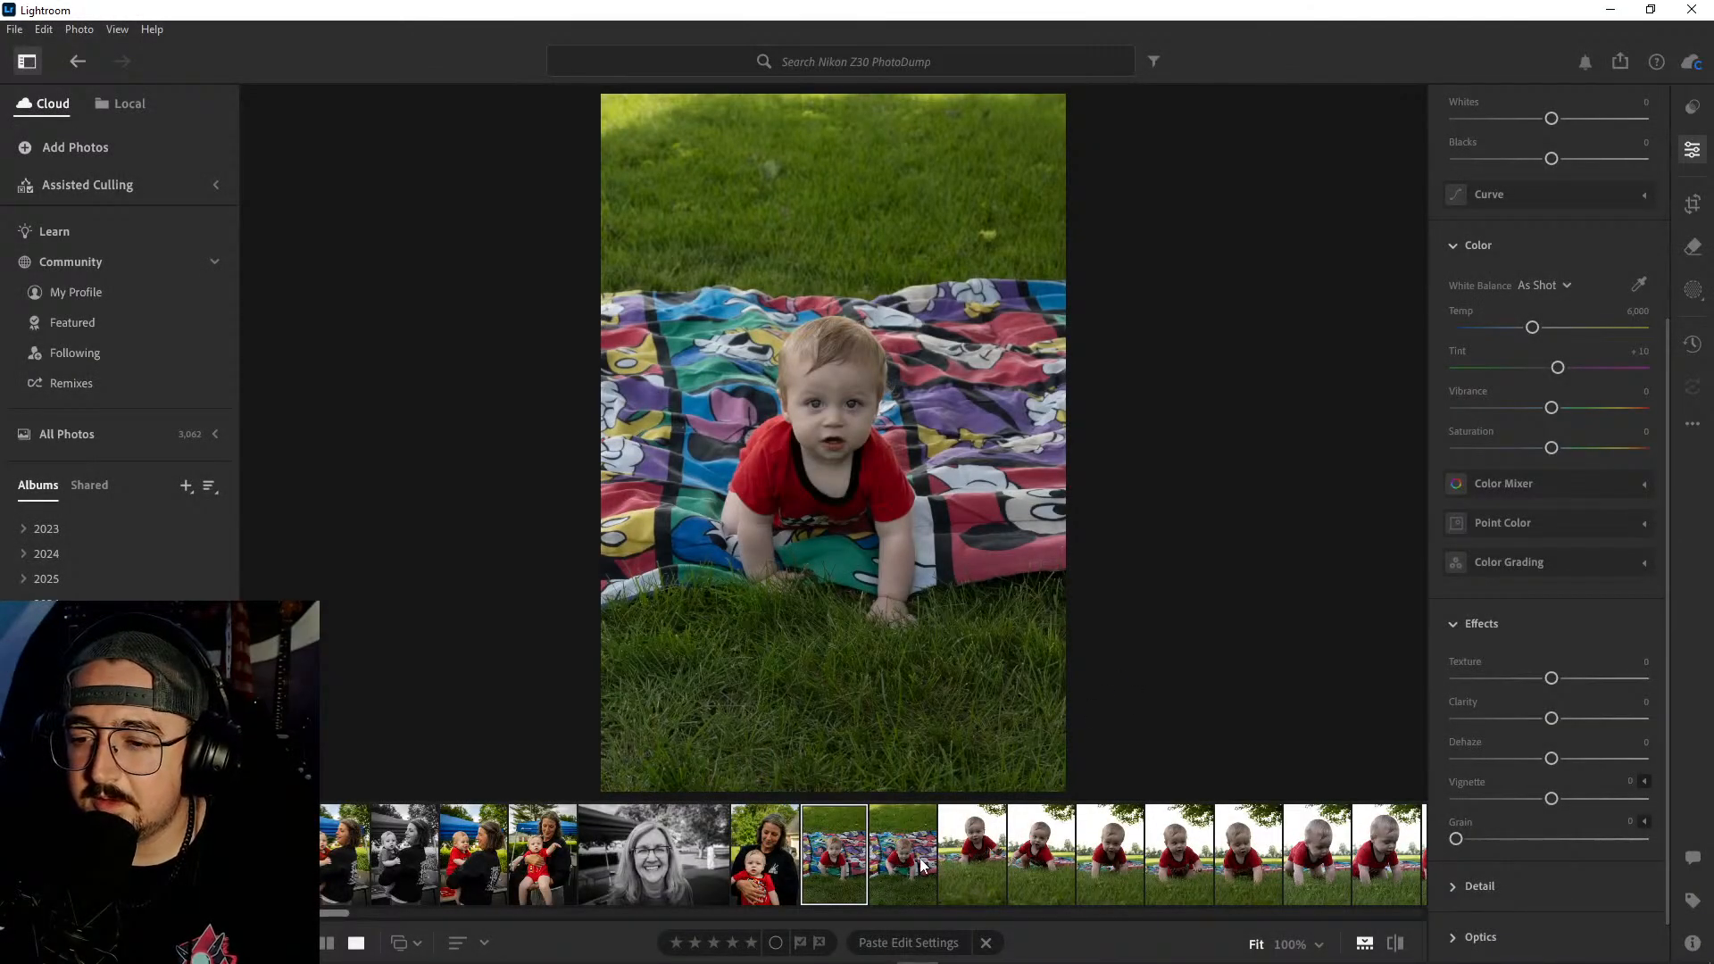
- Compare the two remaining blanket shots and delete the one where the baby looks down
click(911, 859)
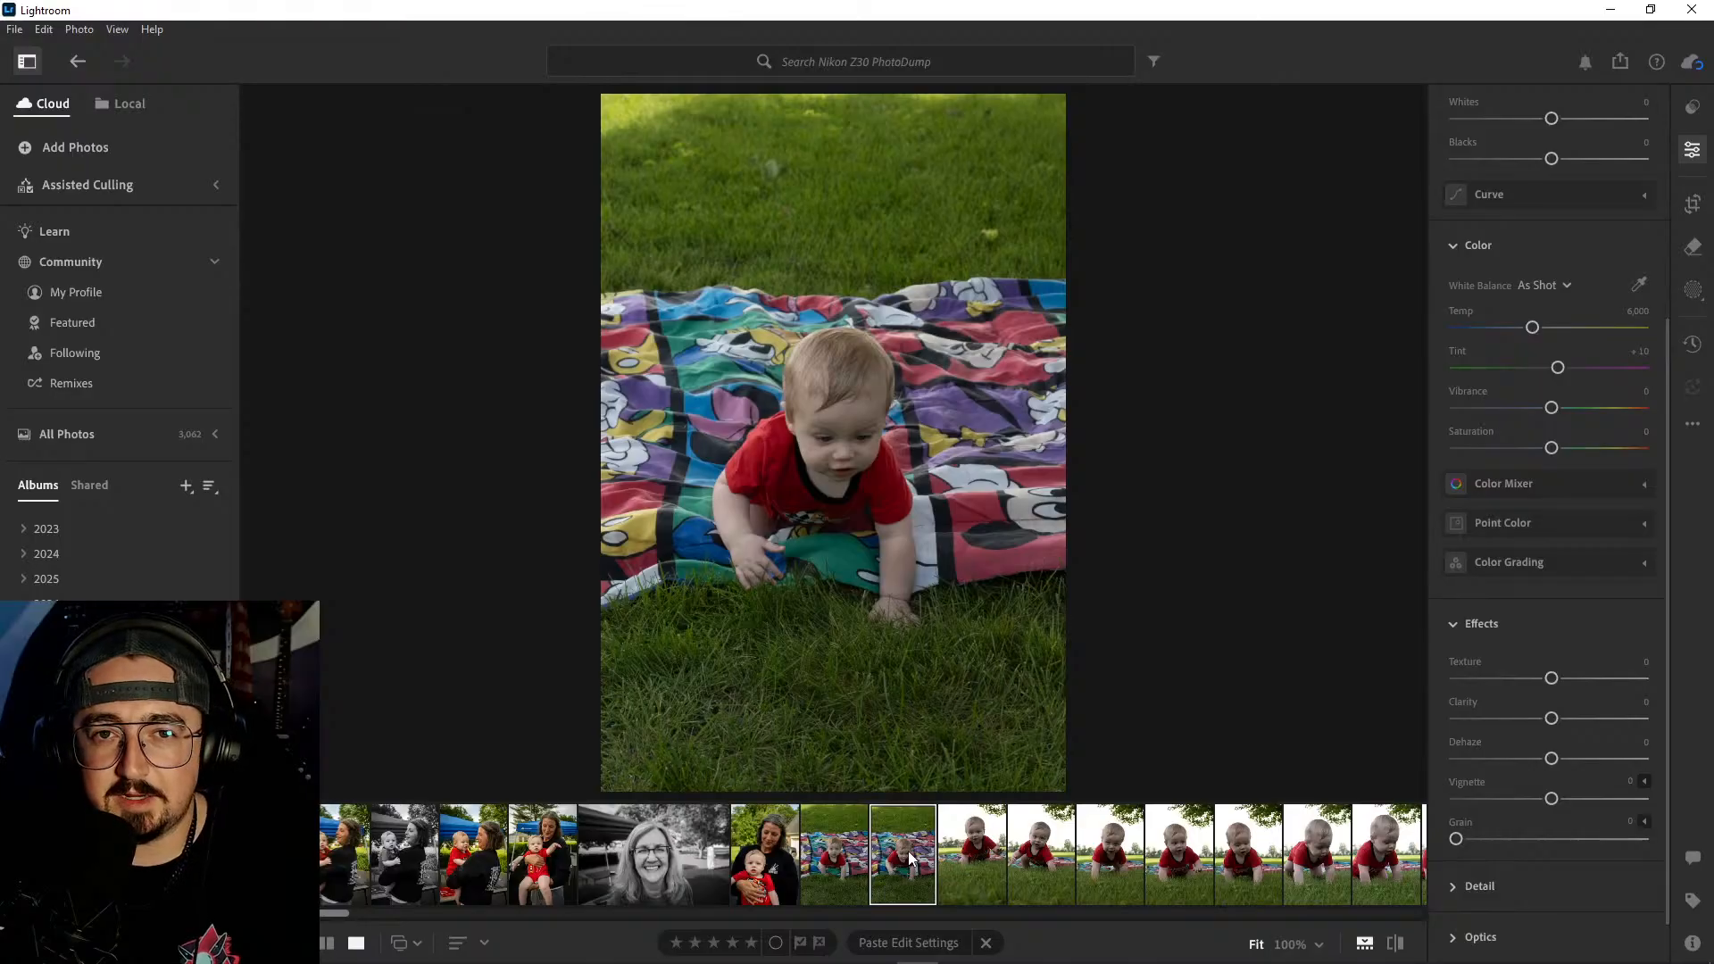
click(847, 854)
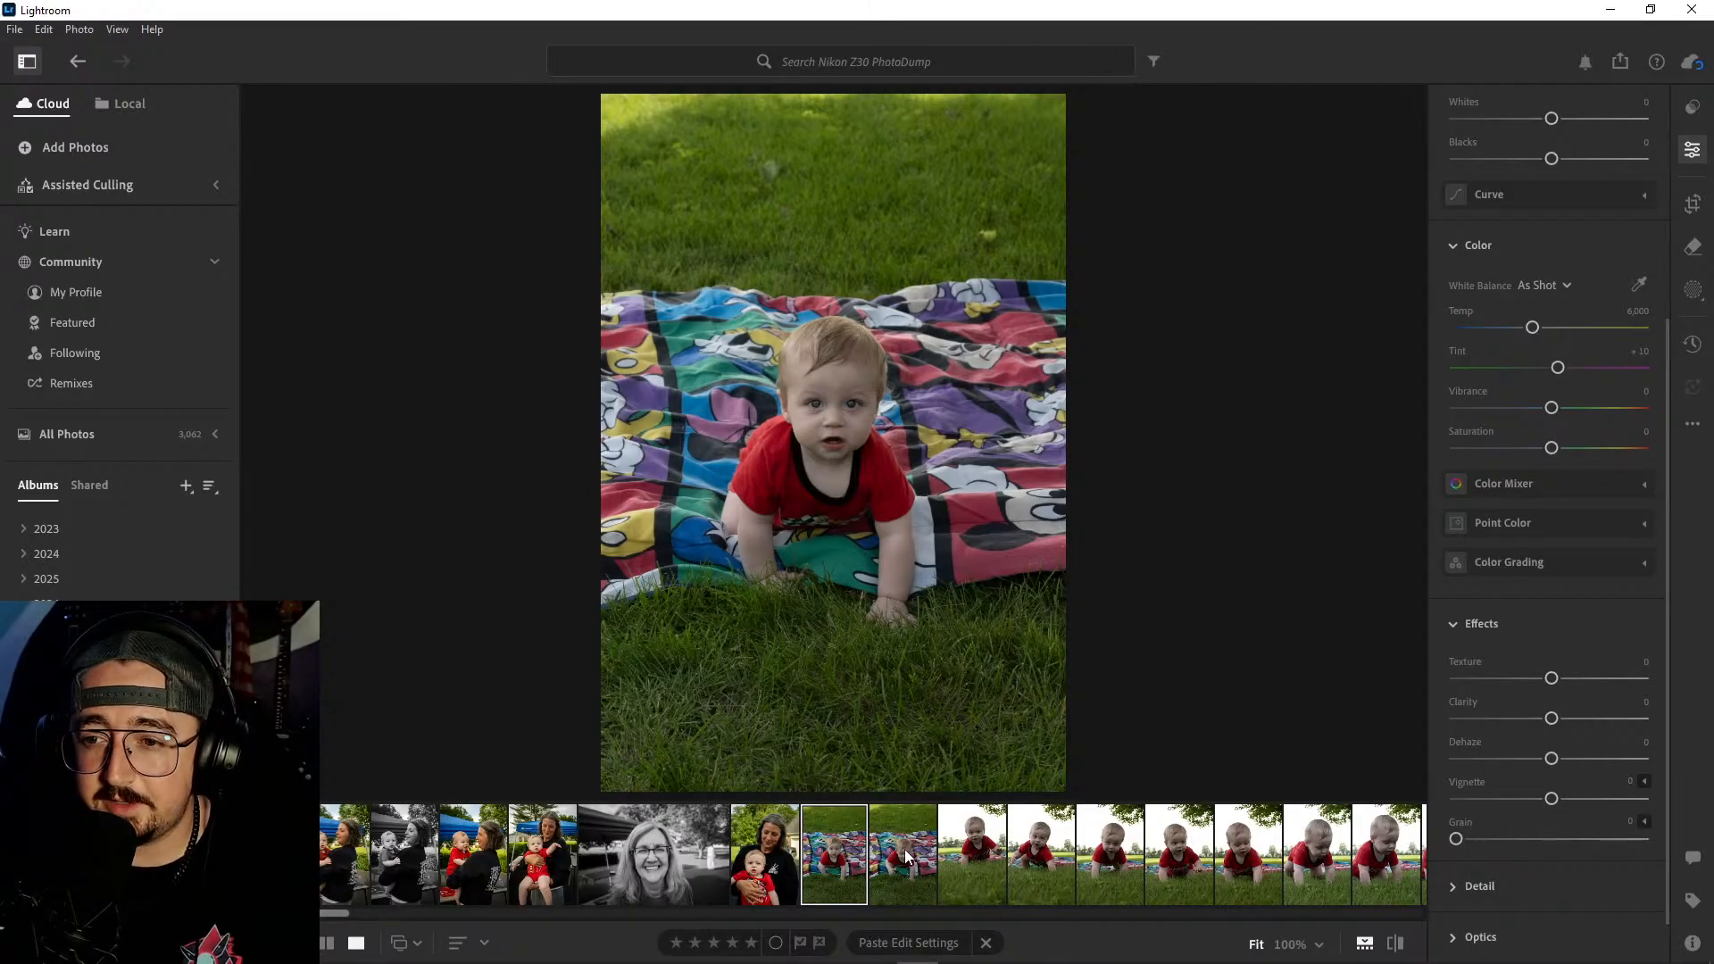
click(906, 855)
right_click(905, 853)
click(982, 655)
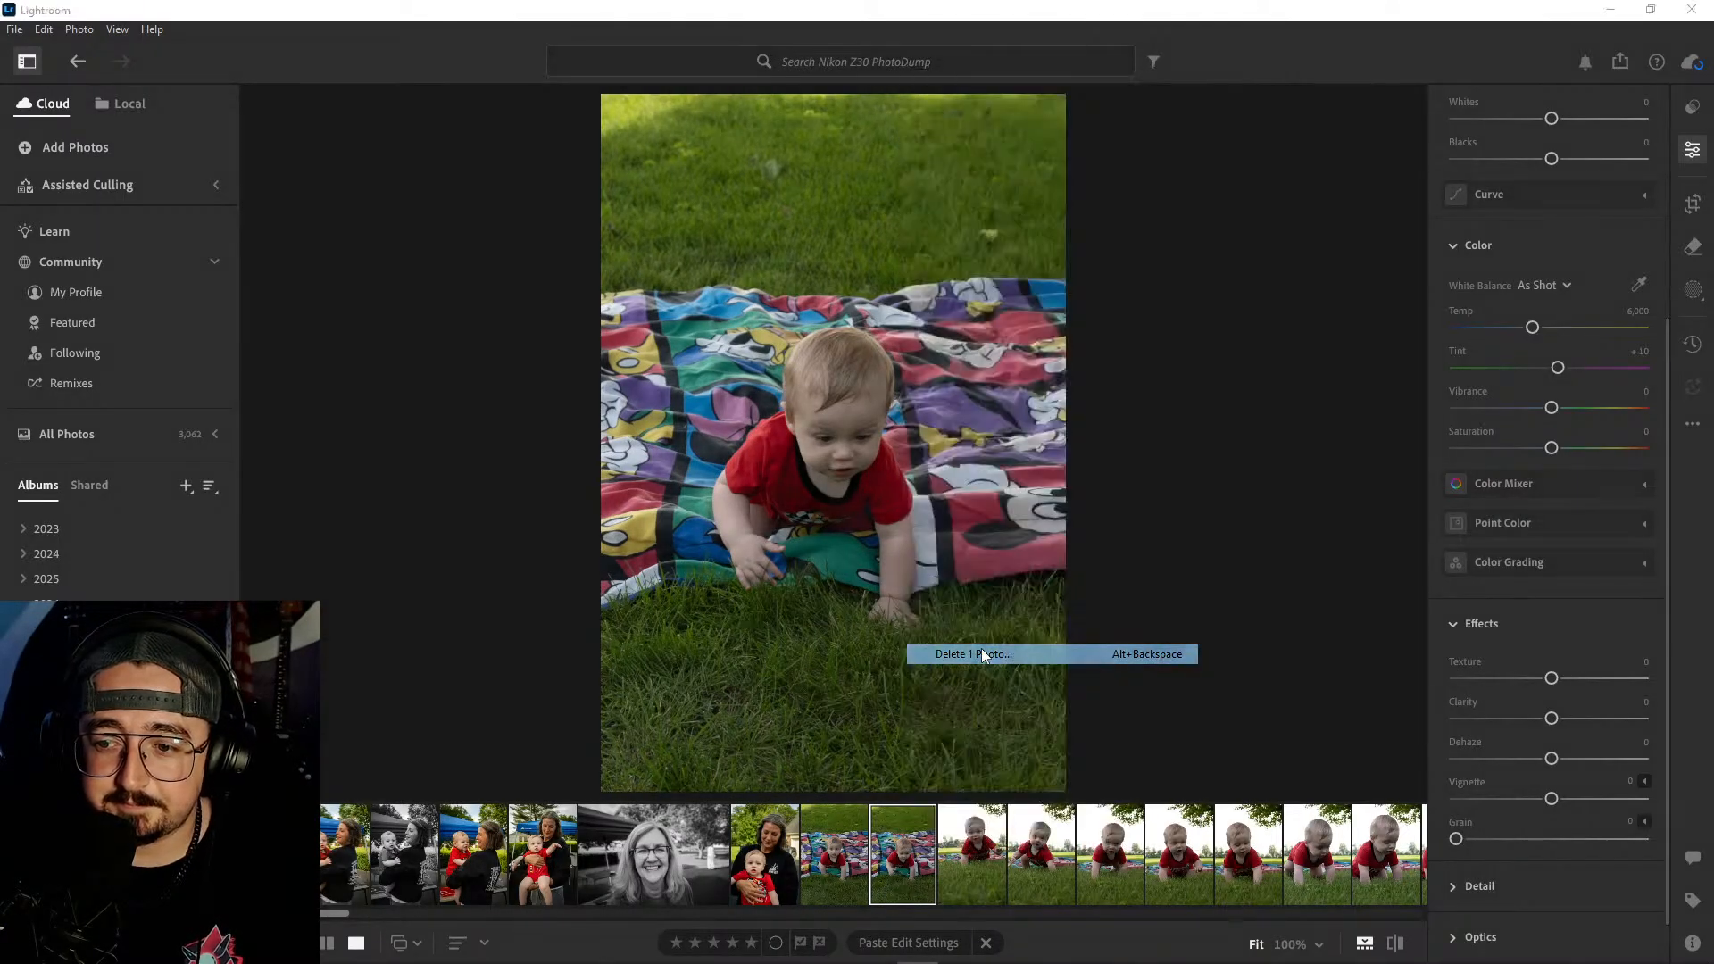
click(933, 639)
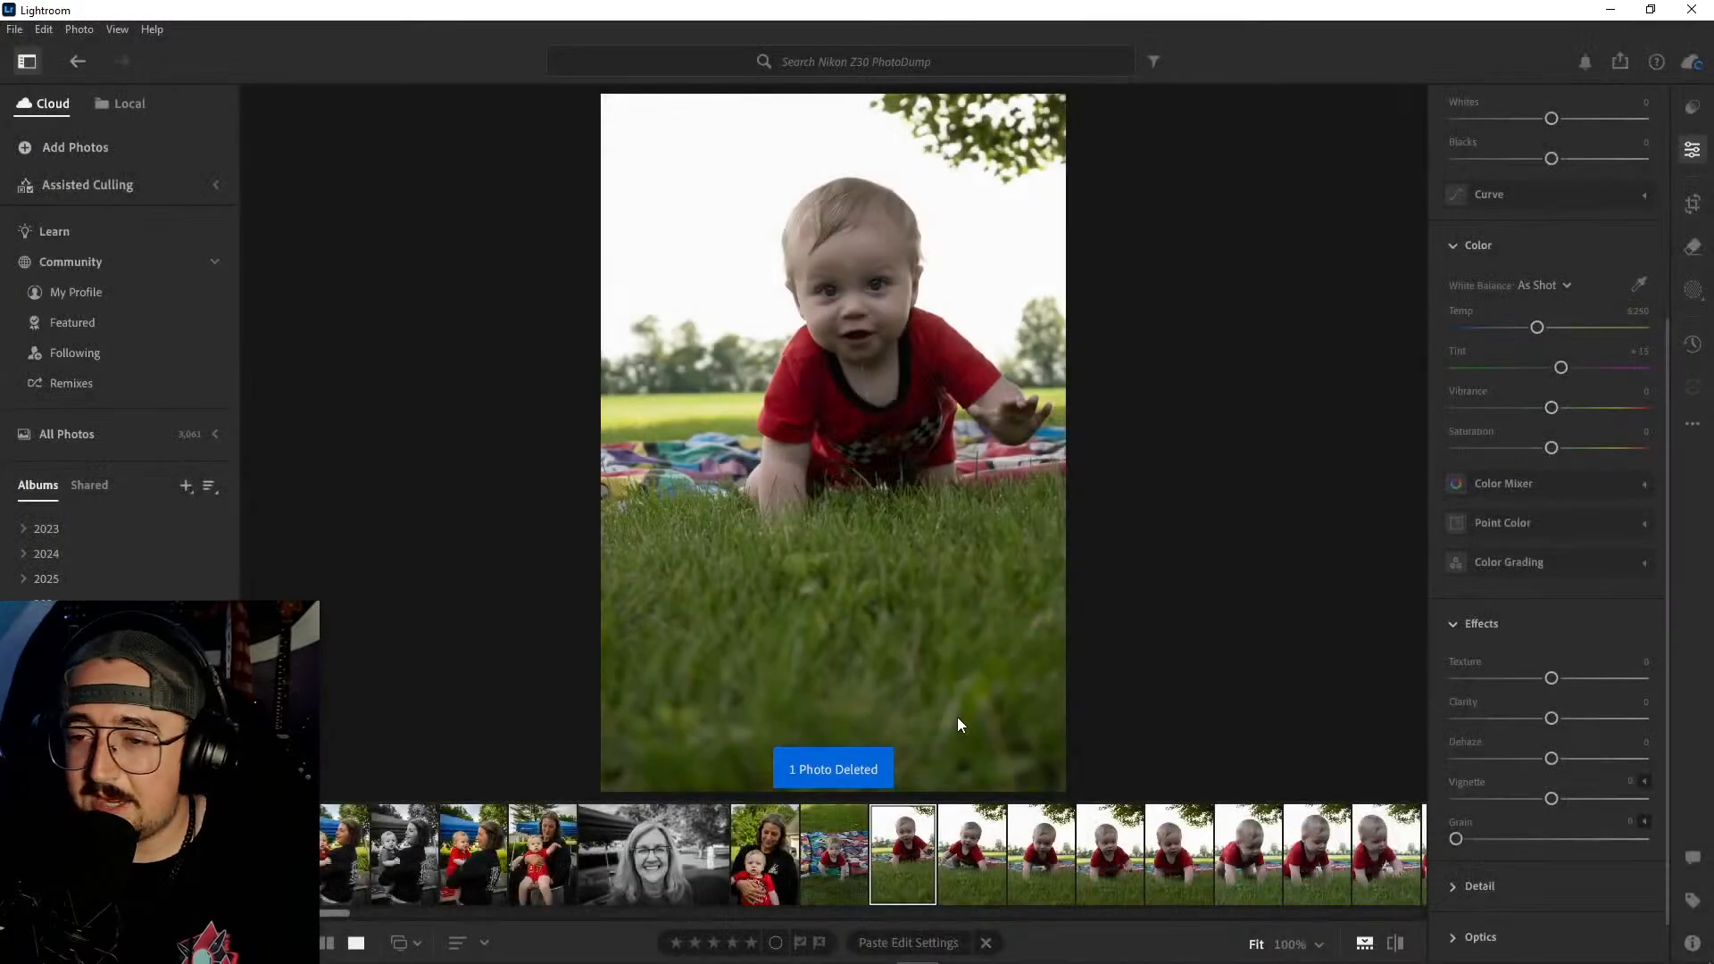
- Apply the automatic edit to the kept baby-on-blanket portrait, with Contrast at +28, Shadows at +38, Whites at +5 and Blacks at −33
click(781, 860)
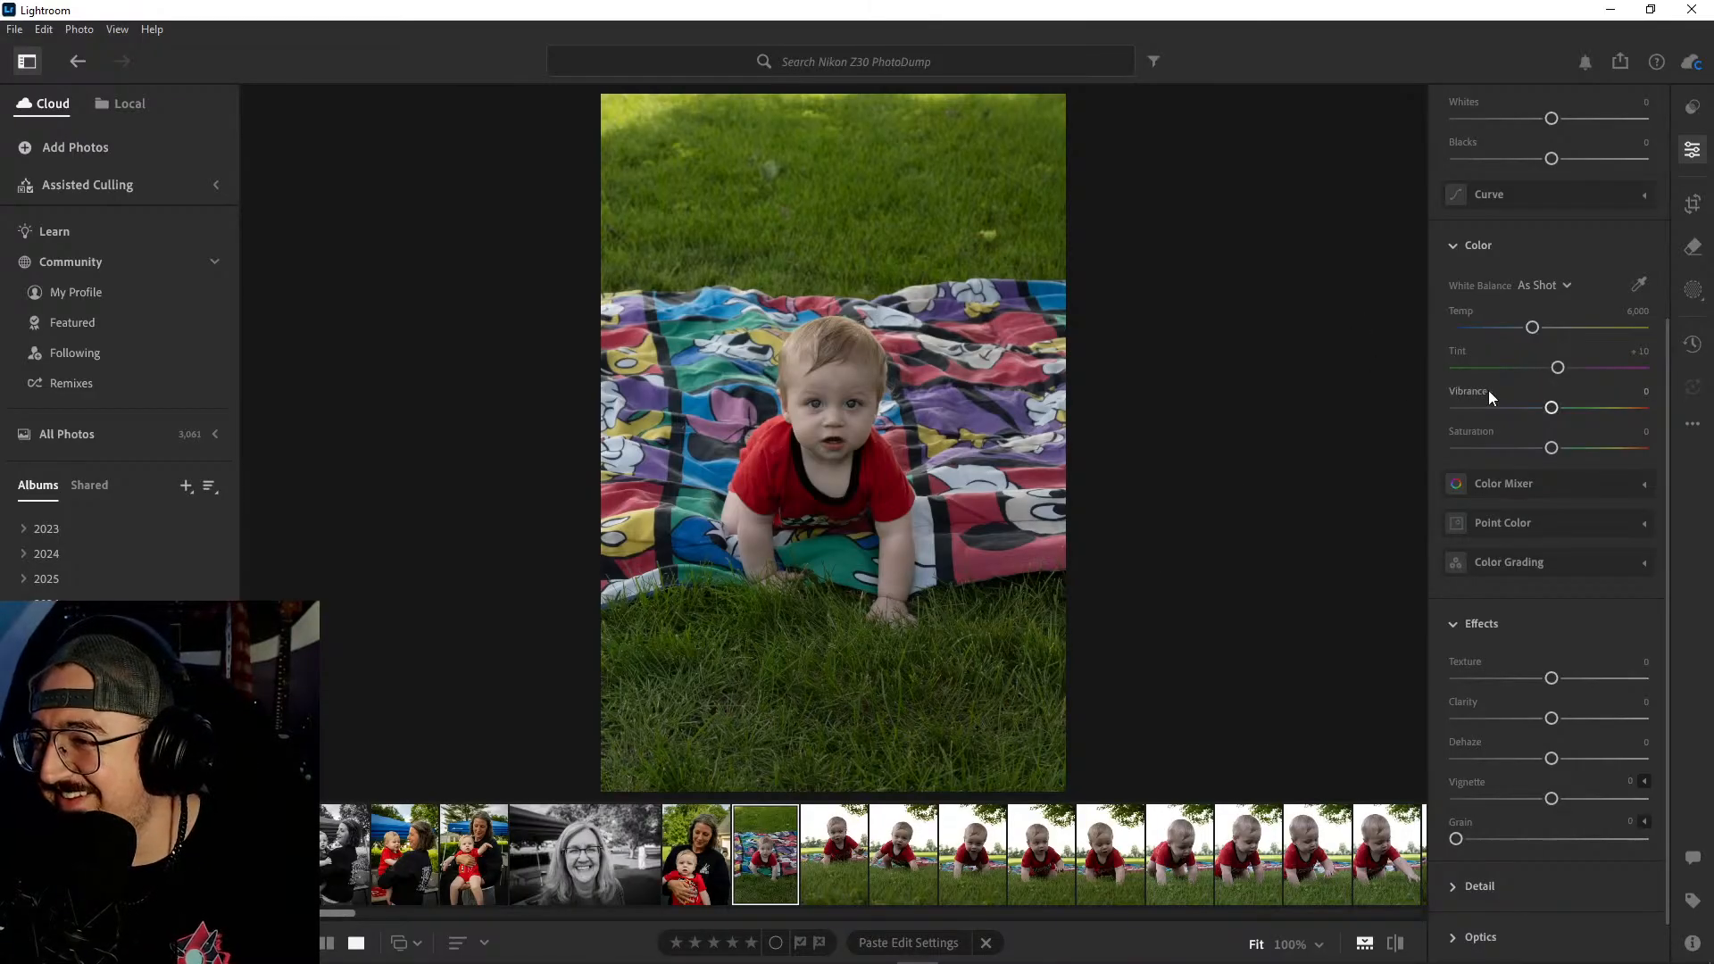
scroll(1505, 319, up, 2)
scroll(1503, 313, up, 2)
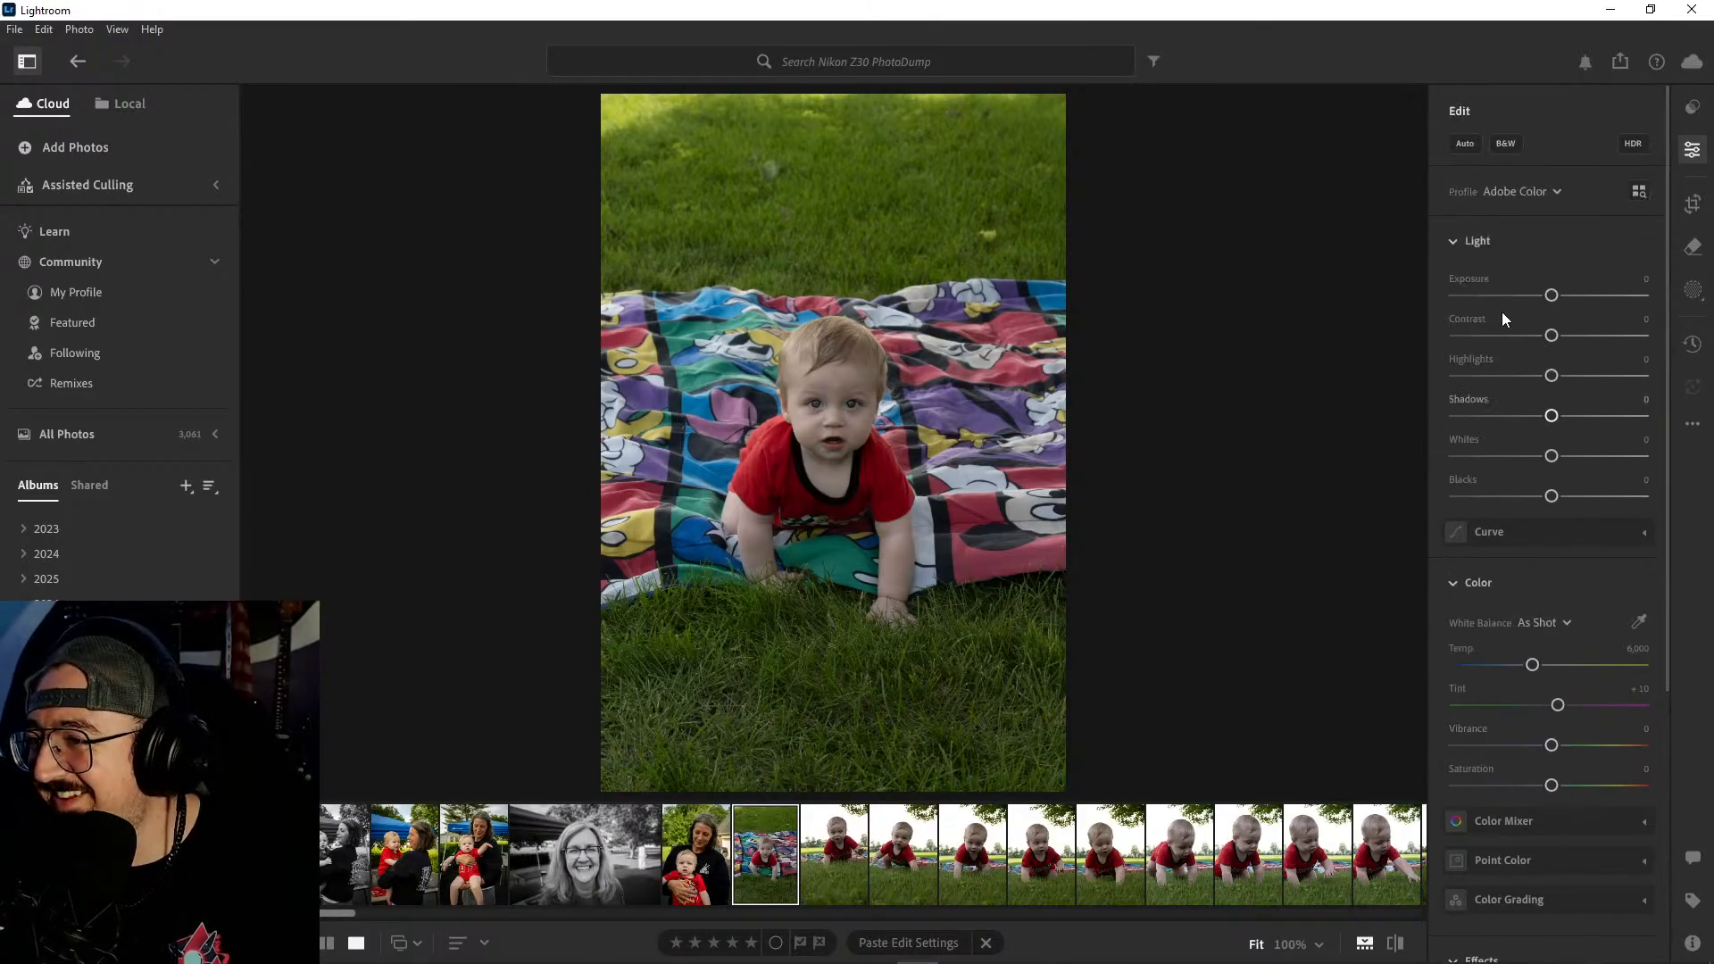
click(1463, 144)
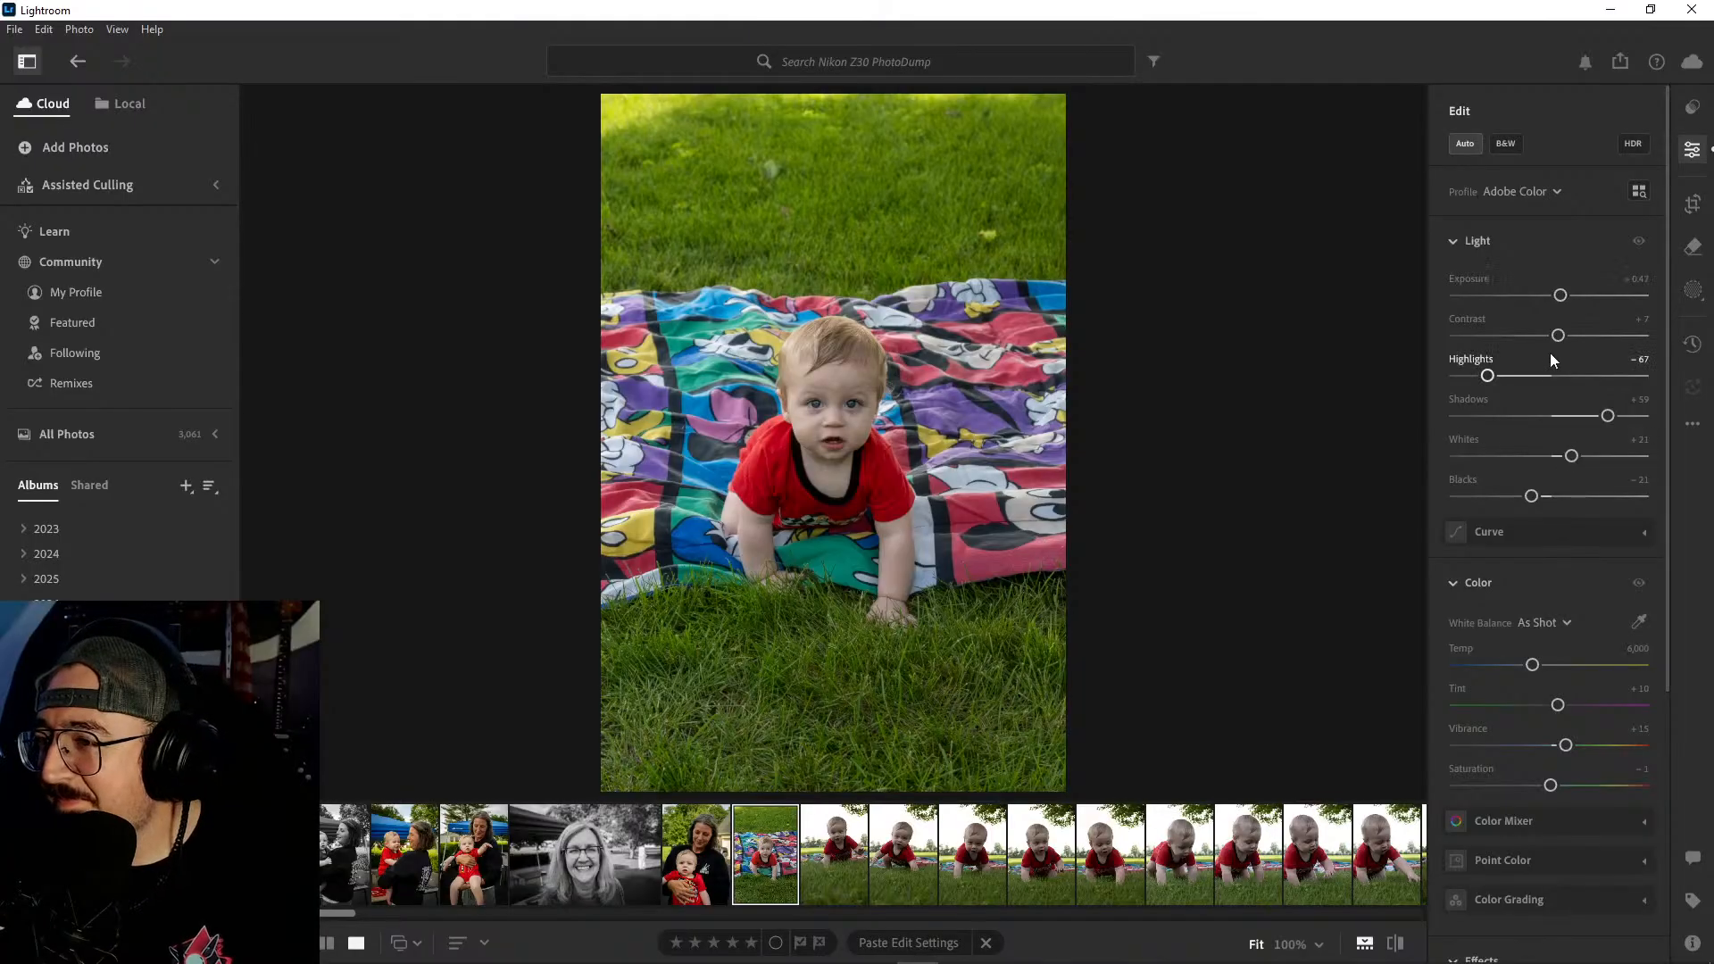
drag(1559, 339, 1579, 337)
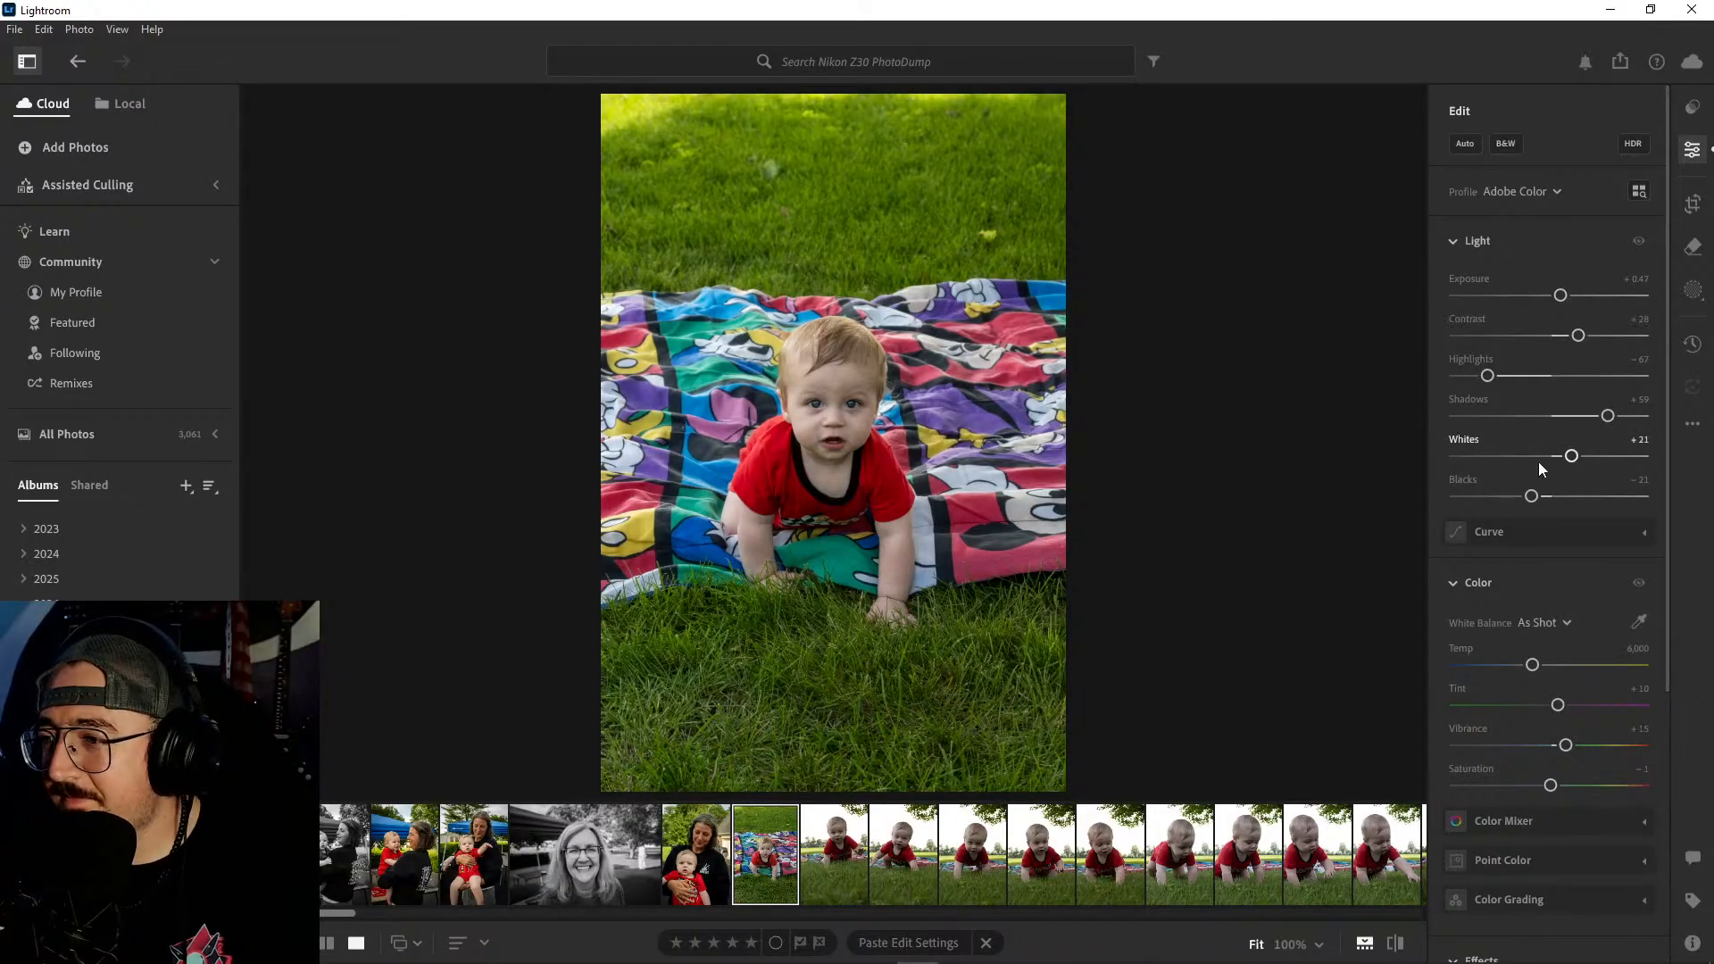
drag(1601, 418, 1581, 418)
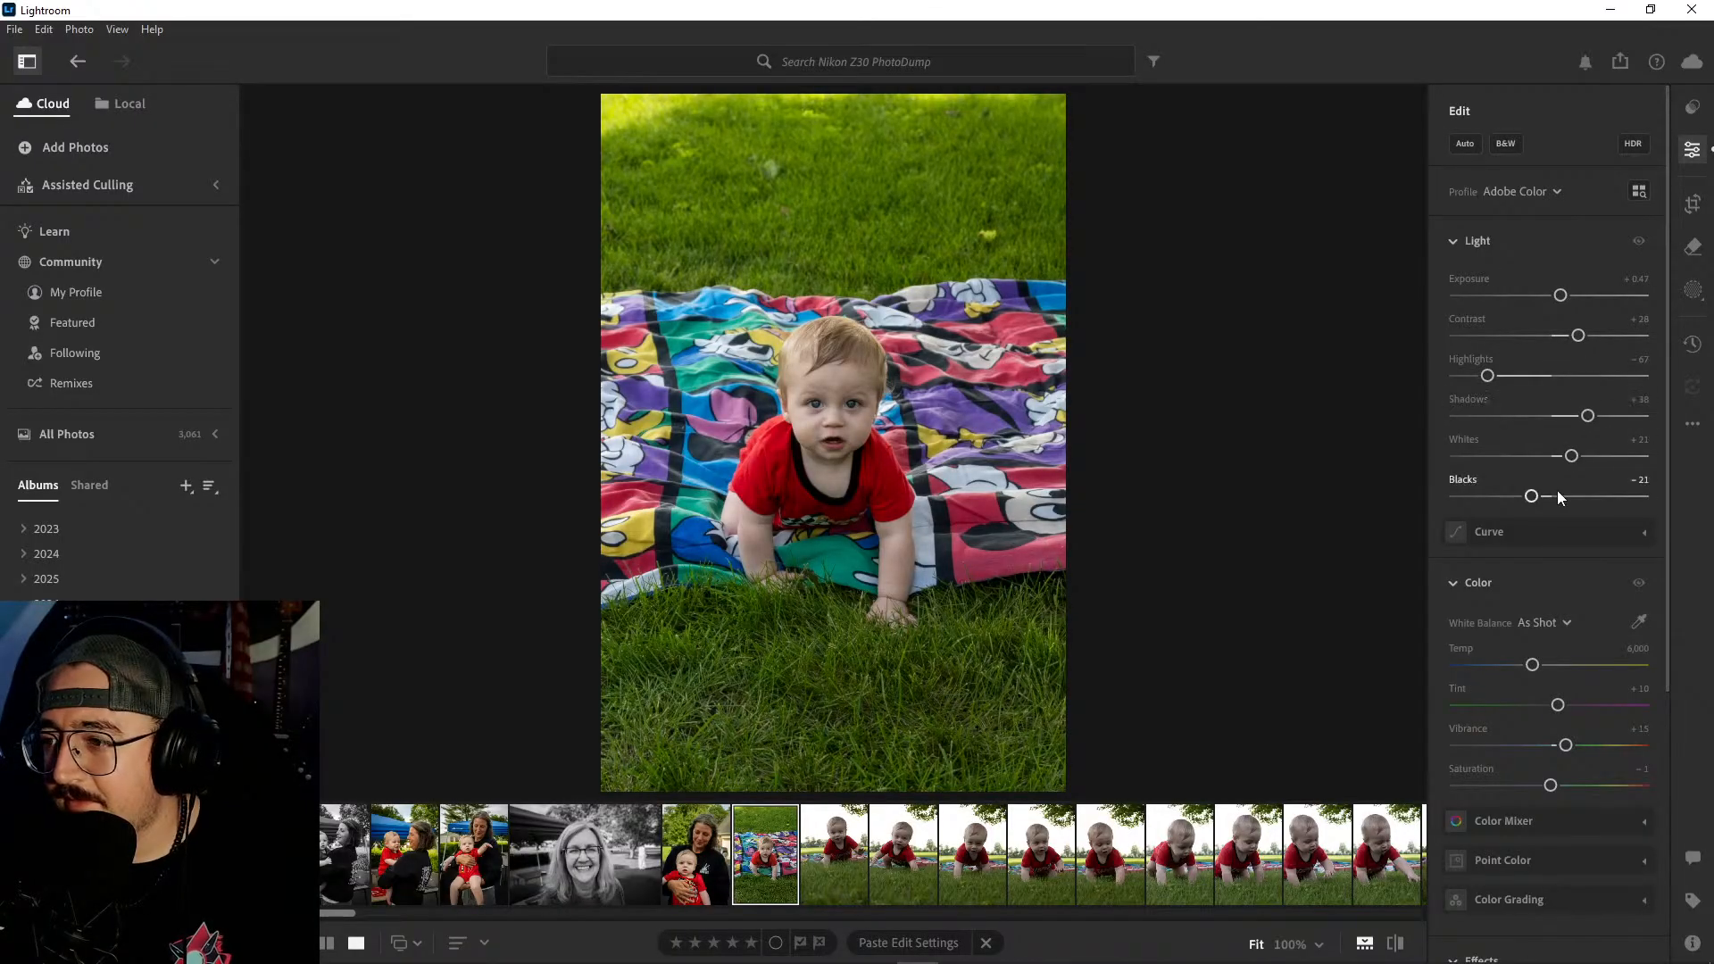
drag(1531, 497, 1556, 457)
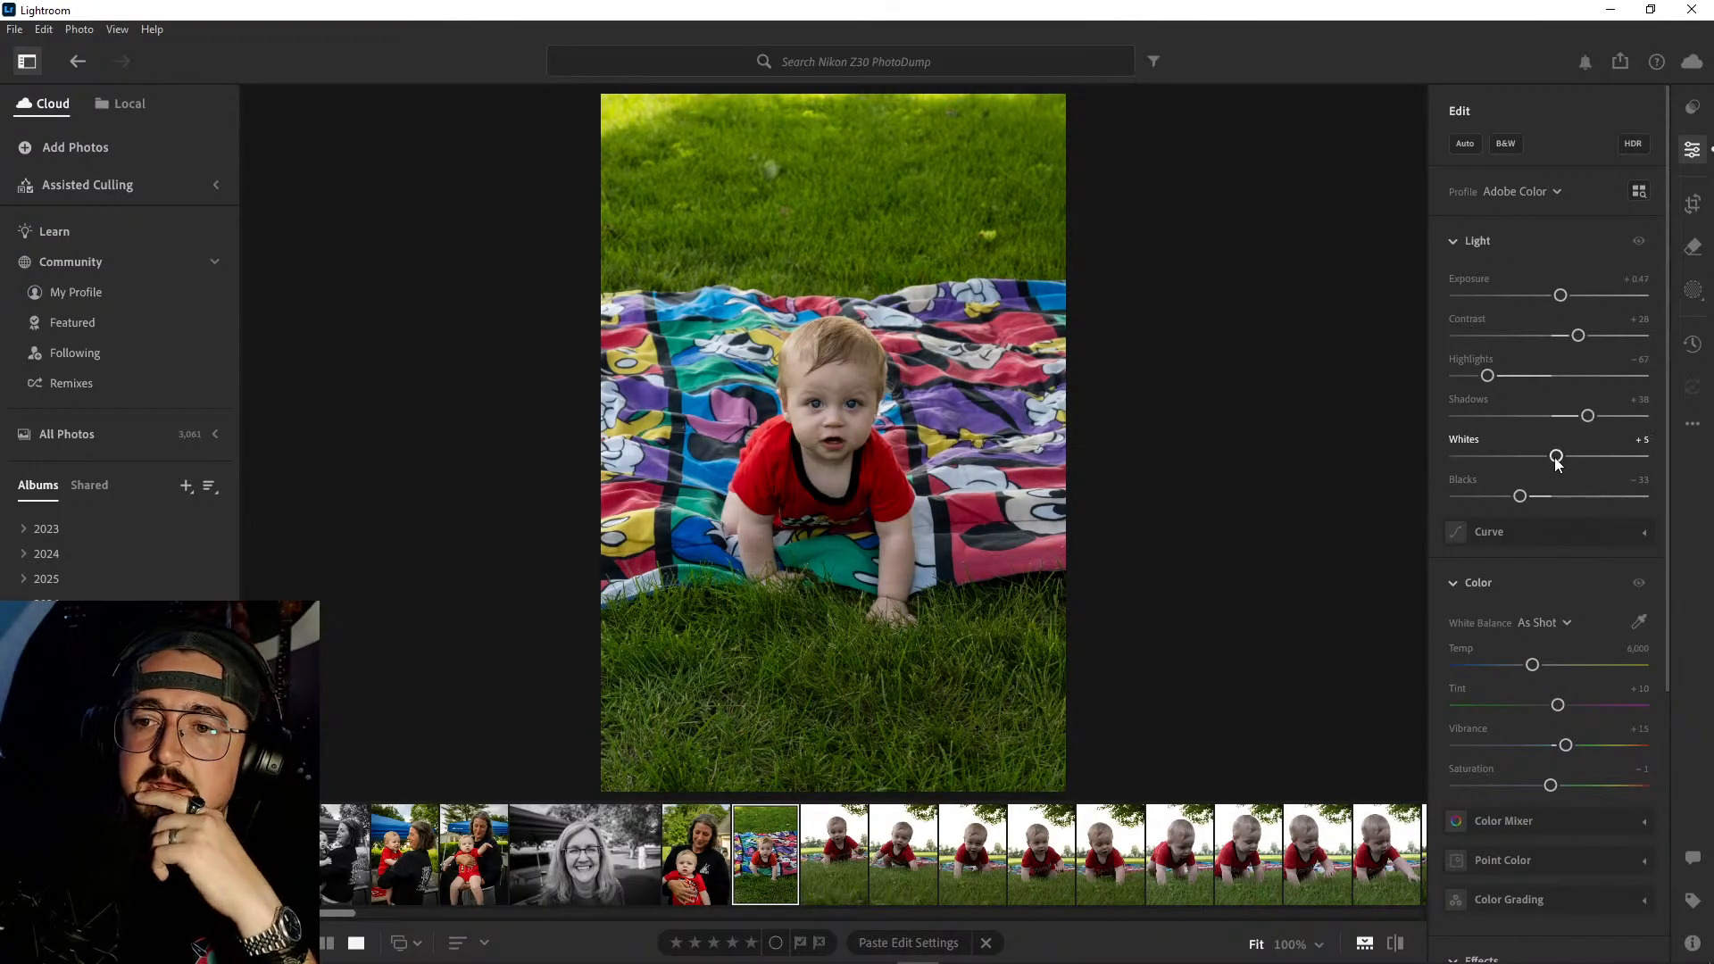
- Crop the blanket portrait tighter around the baby at the 2 x 3 aspect, shifting the image slightly up within the frame
click(1694, 203)
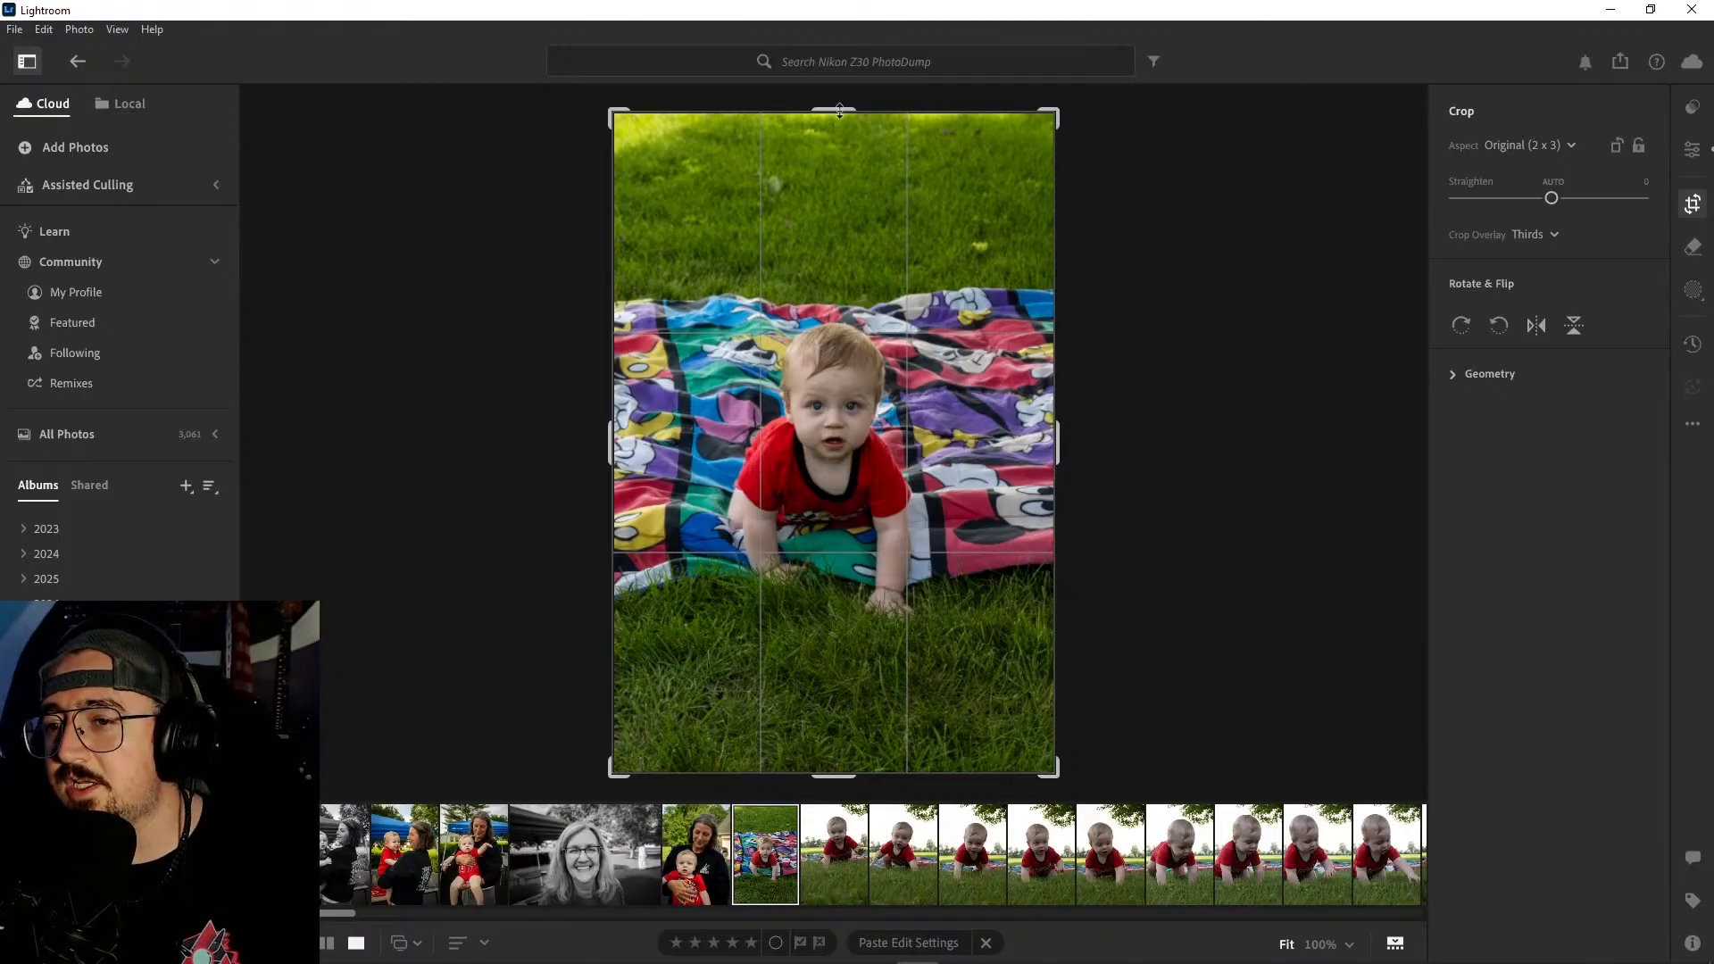
drag(839, 110, 846, 175)
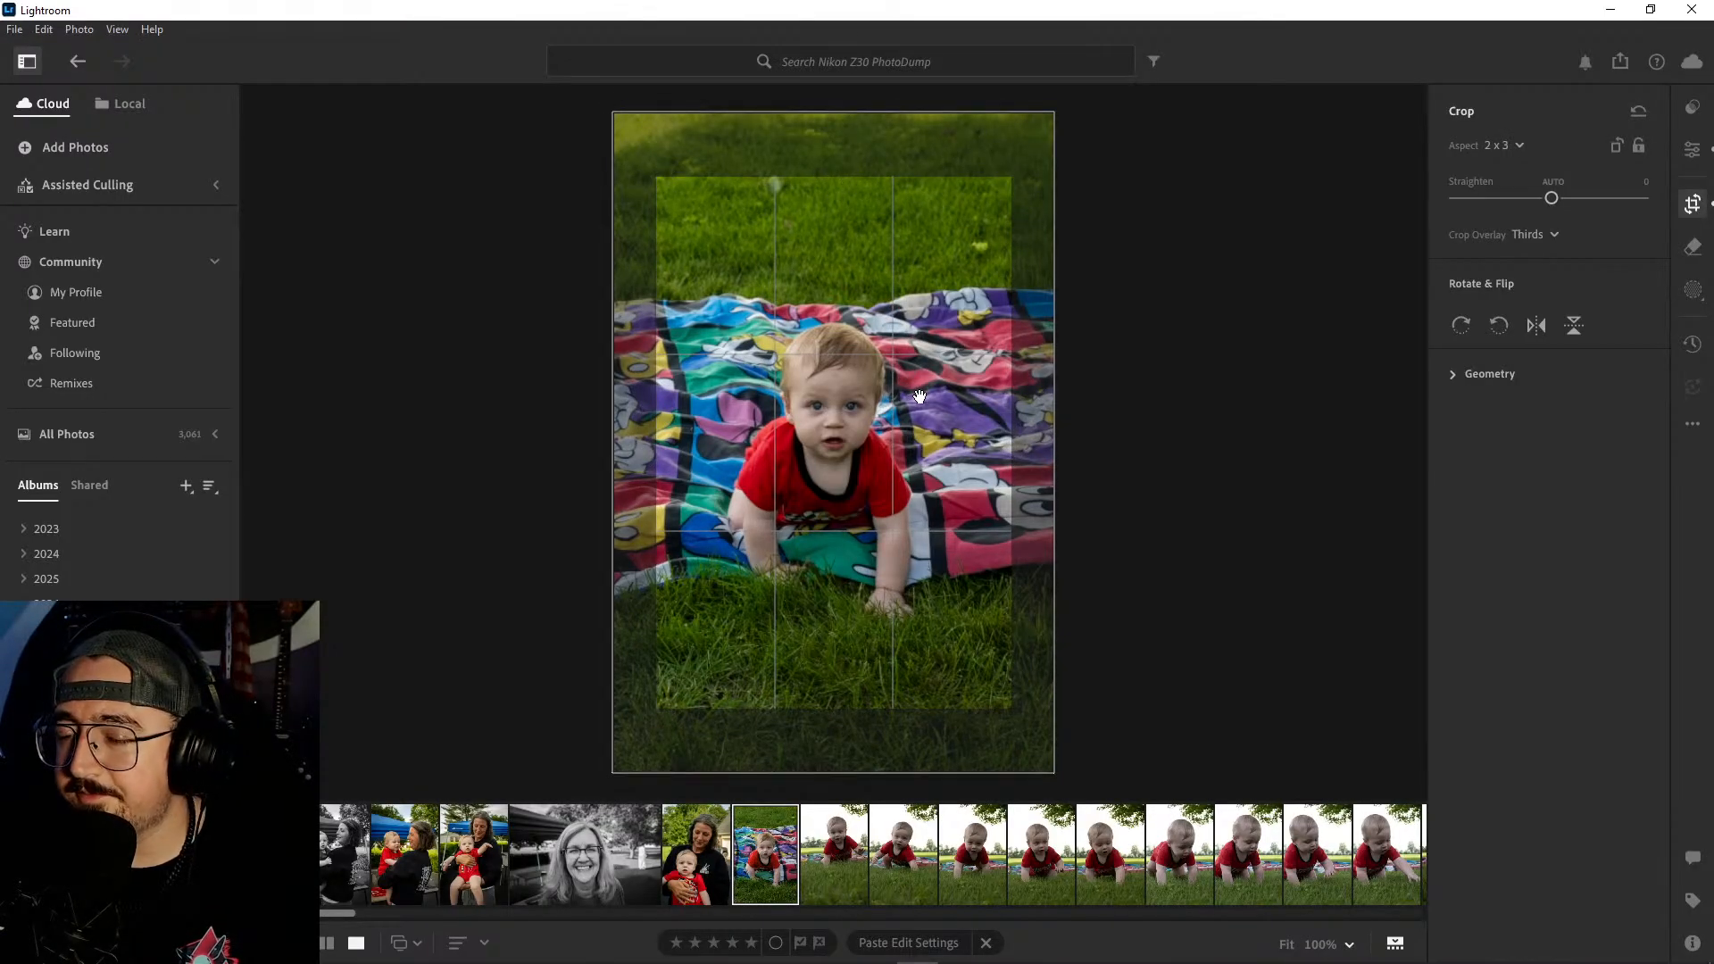
mouse_move(920, 396)
mouse_down()
mouse_move(961, 357)
mouse_move(964, 319)
mouse_move(921, 372)
mouse_up()
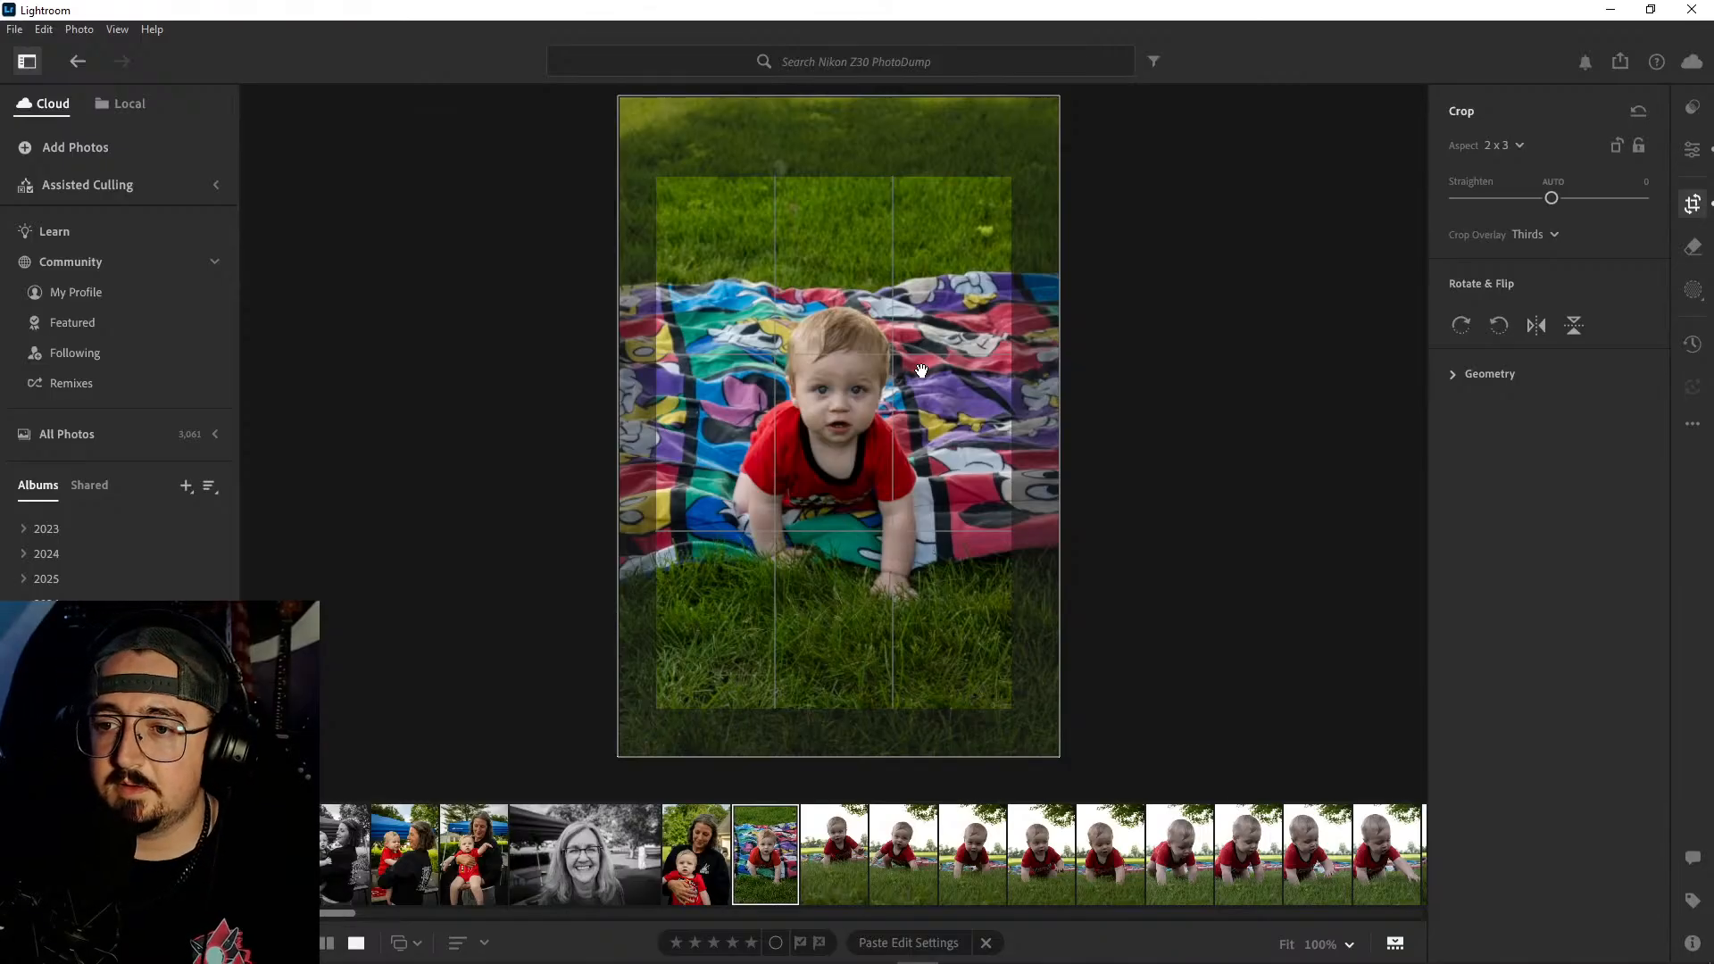
key(e)
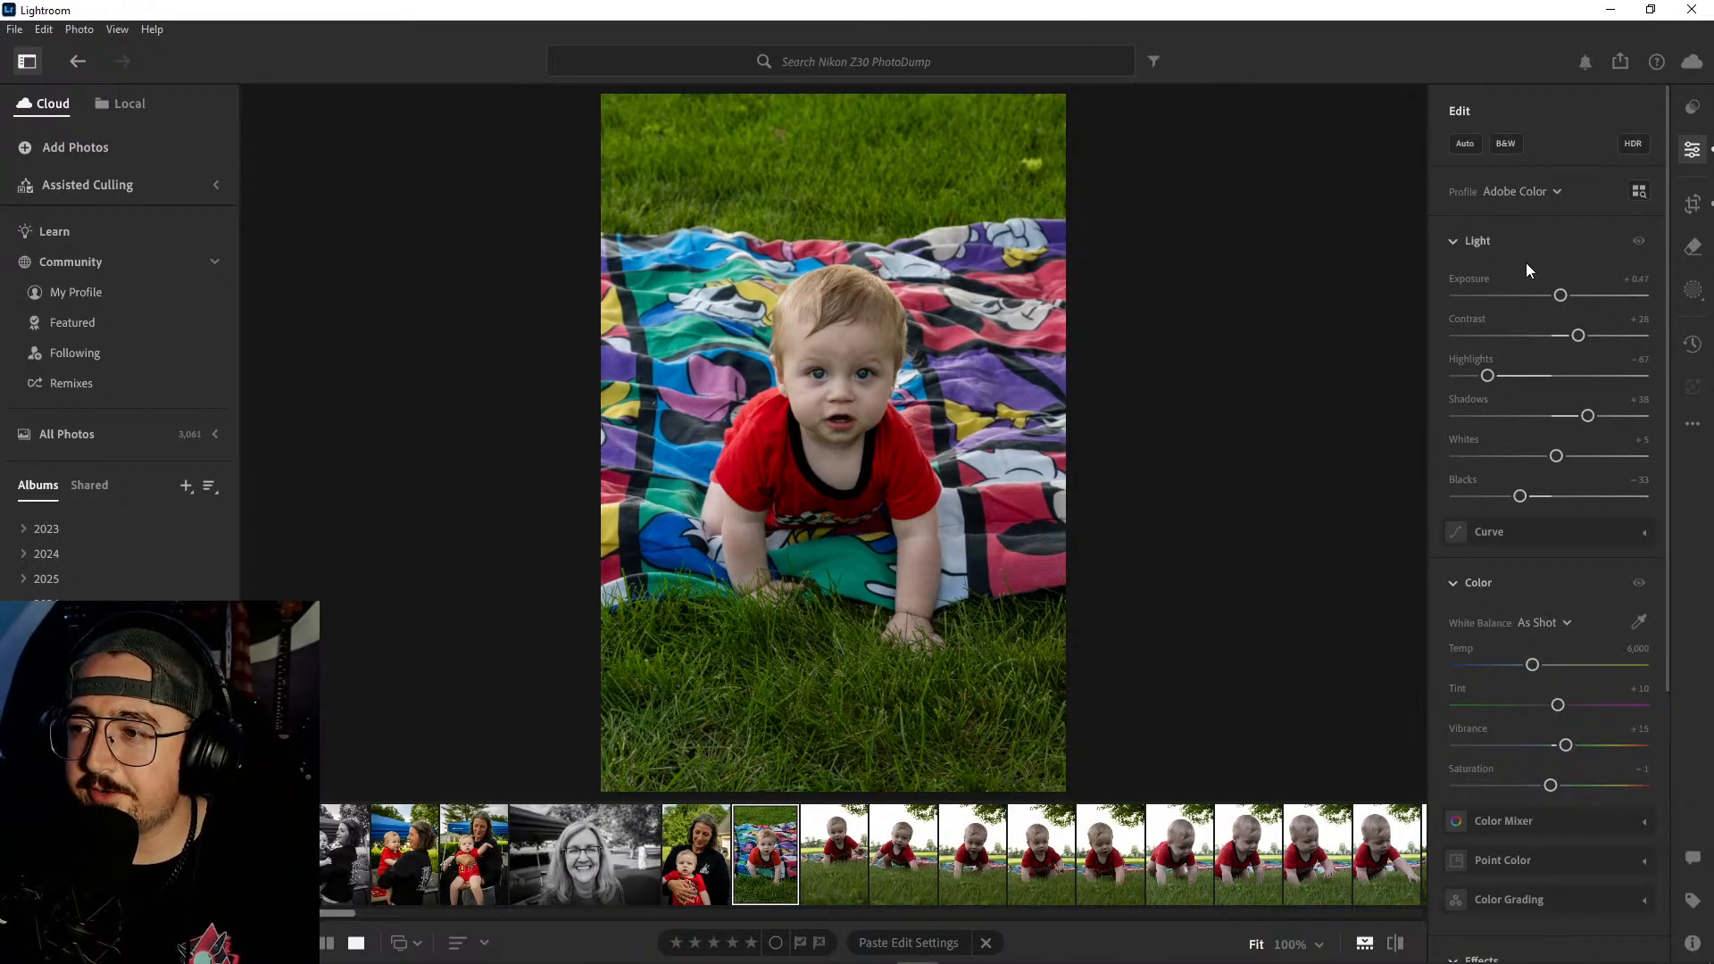
- Lower the cropped baby portrait's Whites to −21 and Blacks to −40
scroll(1526, 264, down, 3)
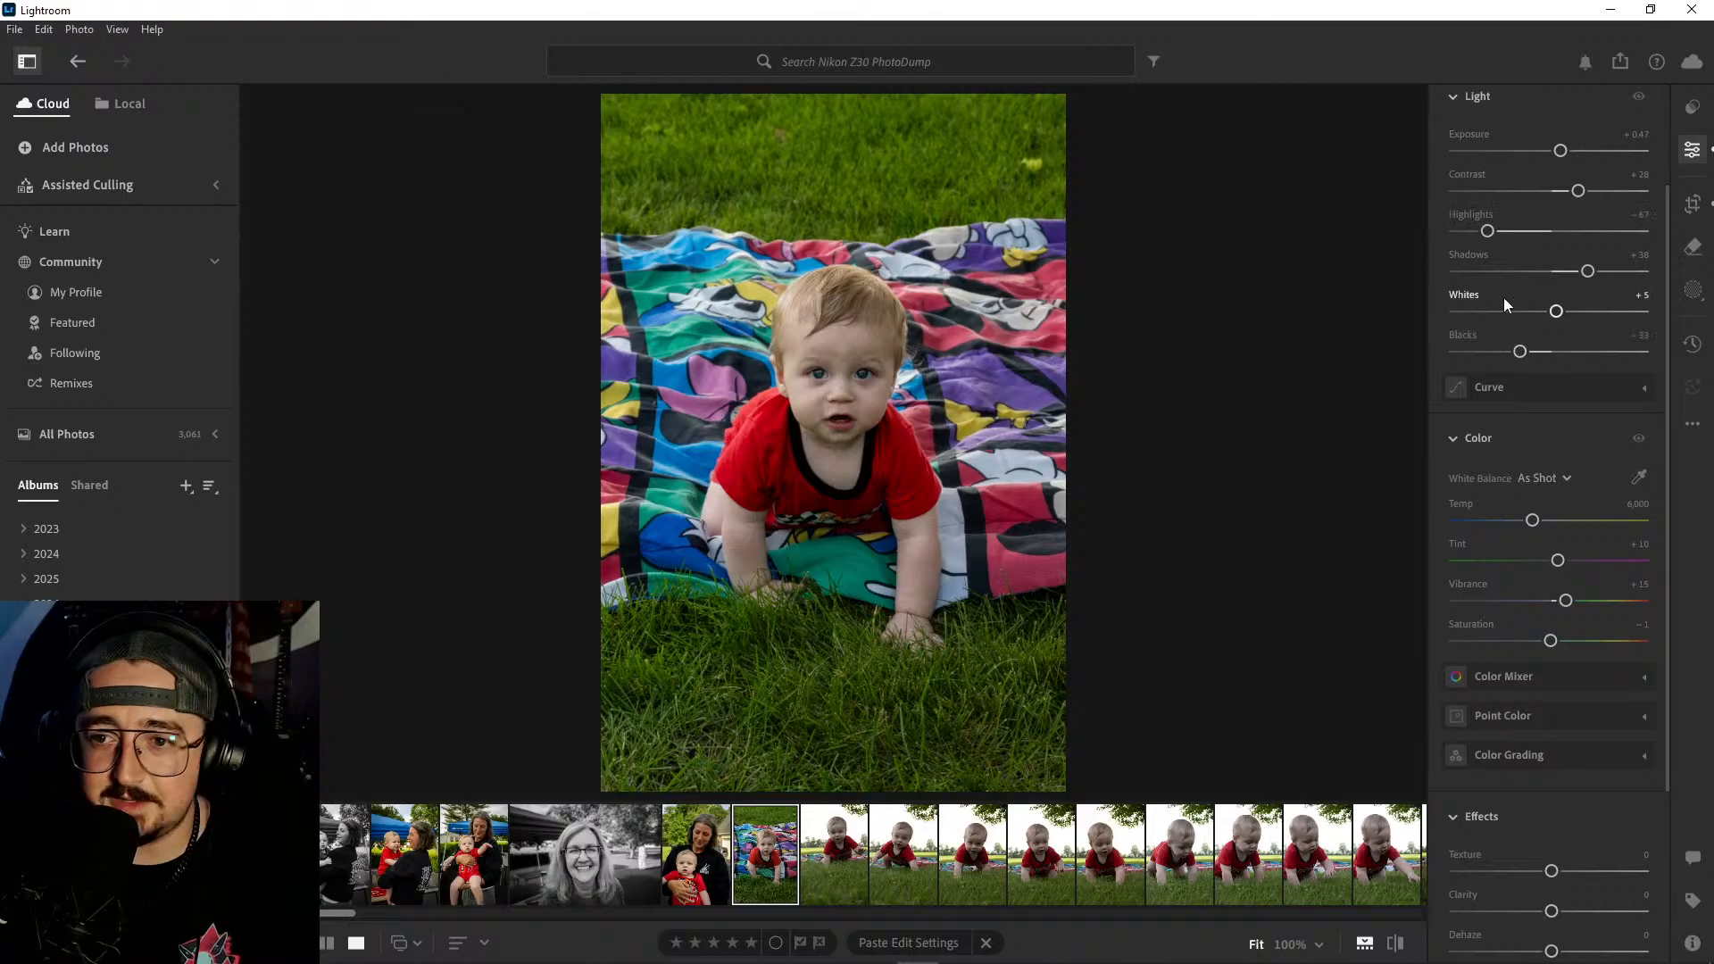
scroll(1504, 297, up, 3)
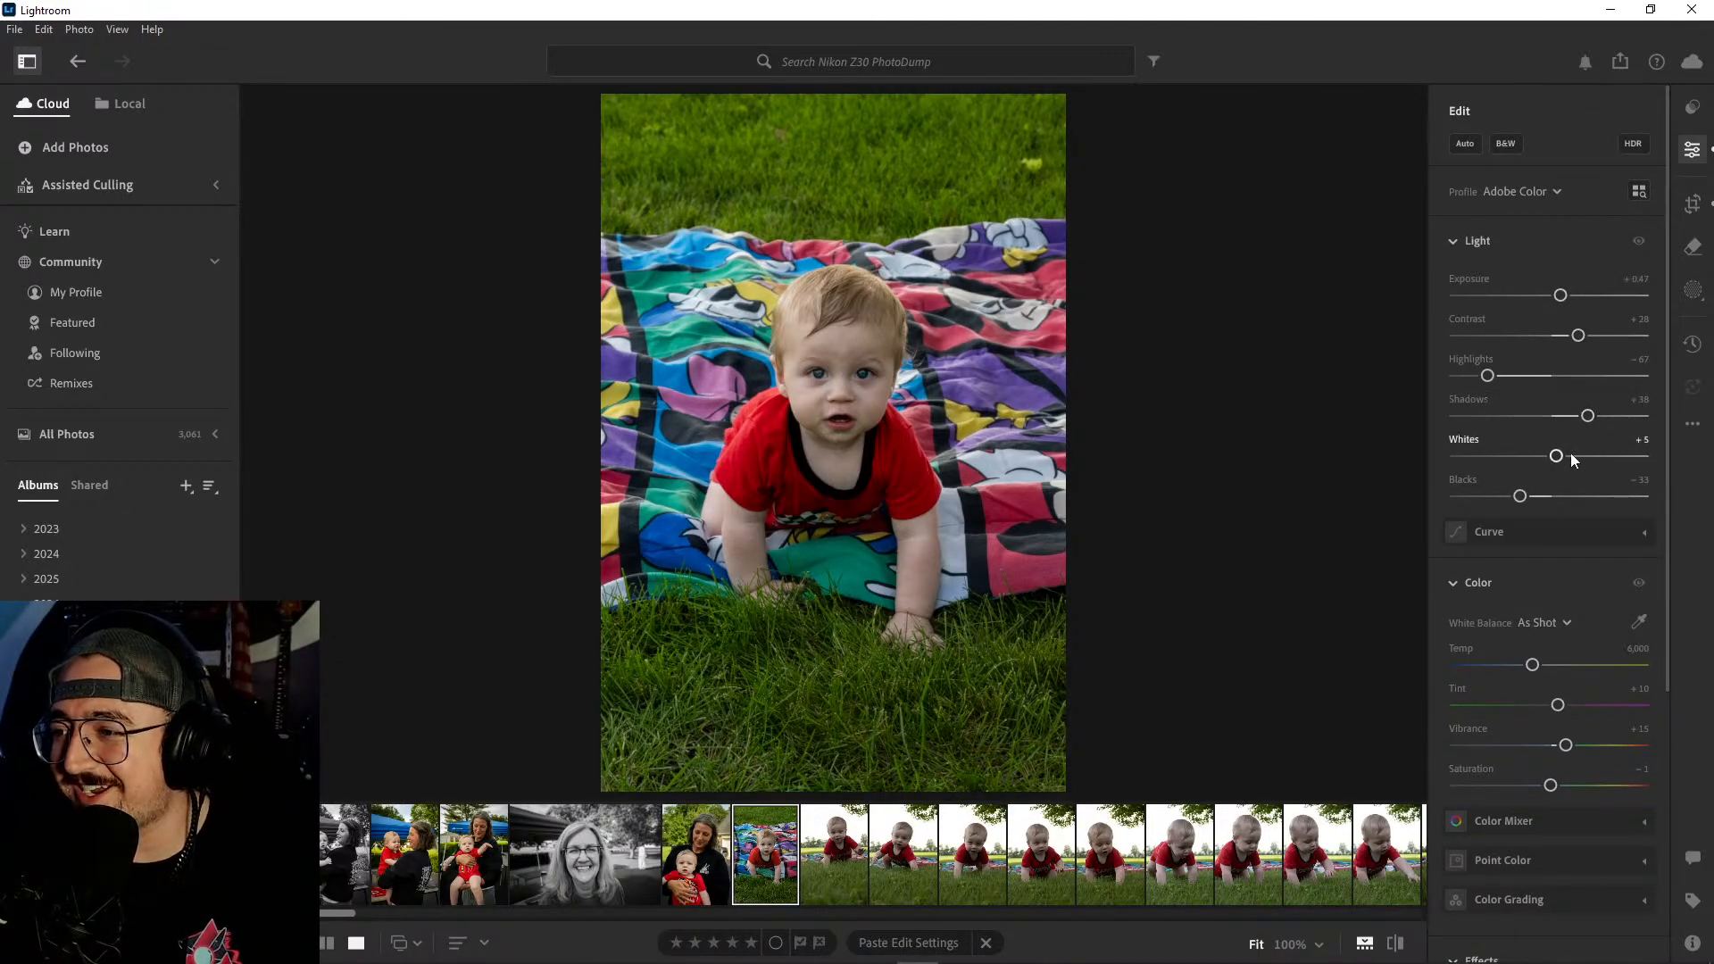
drag(1558, 460, 1515, 501)
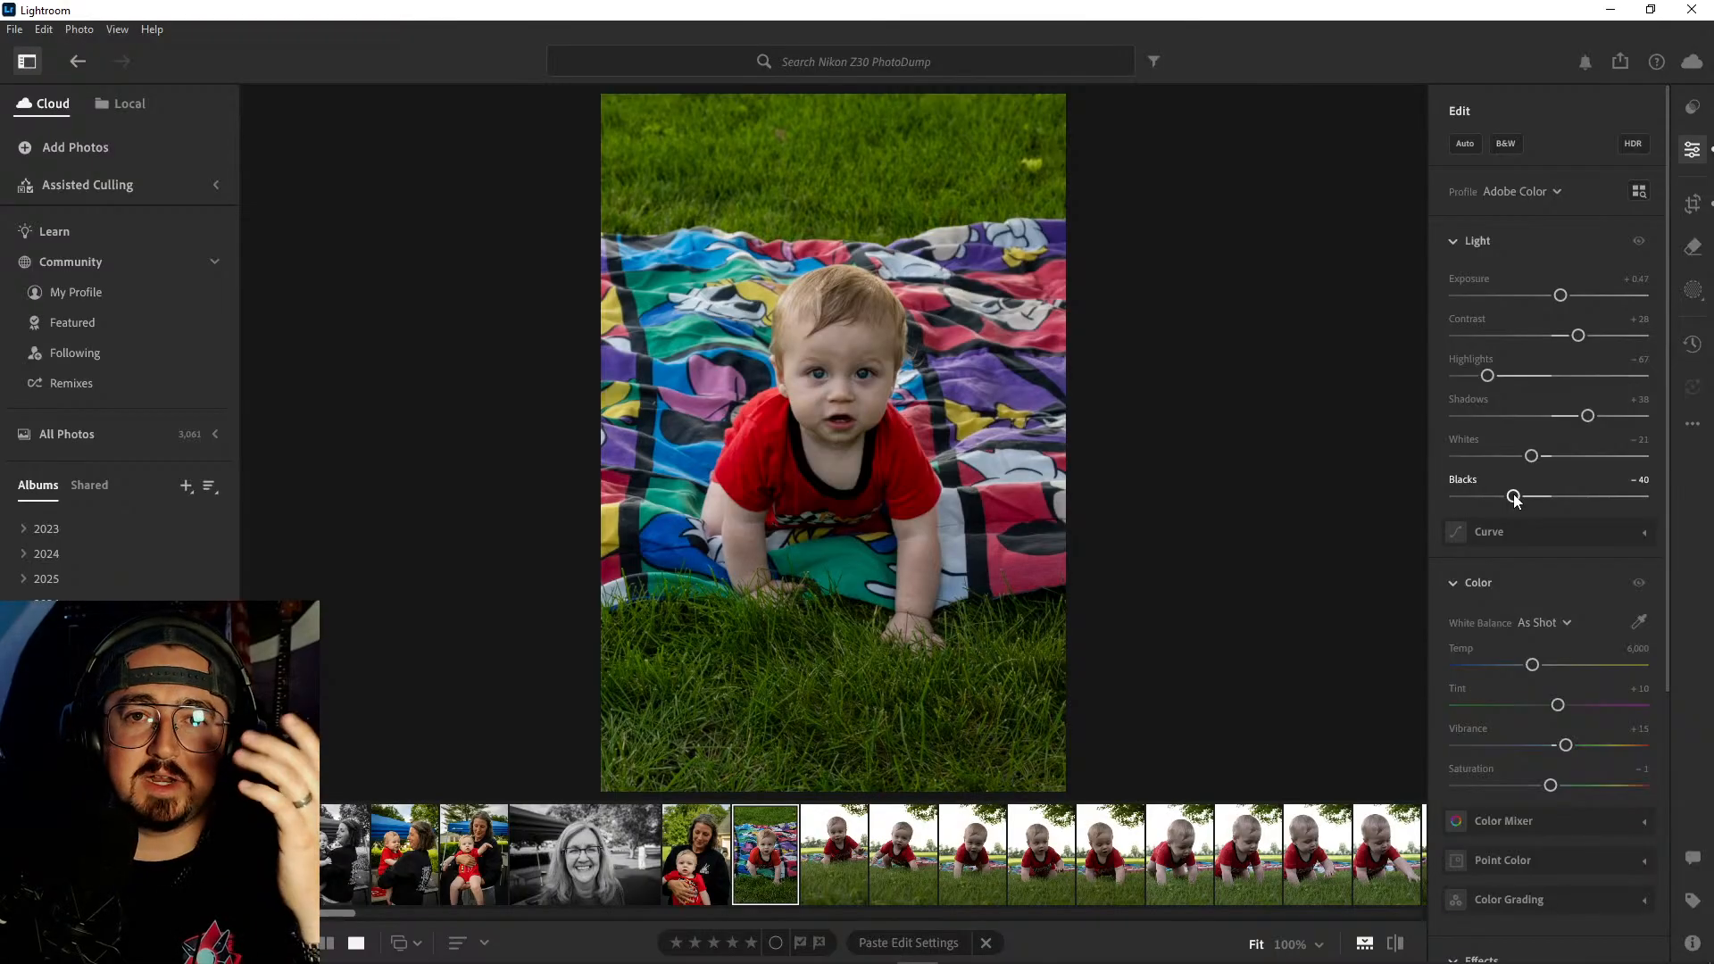
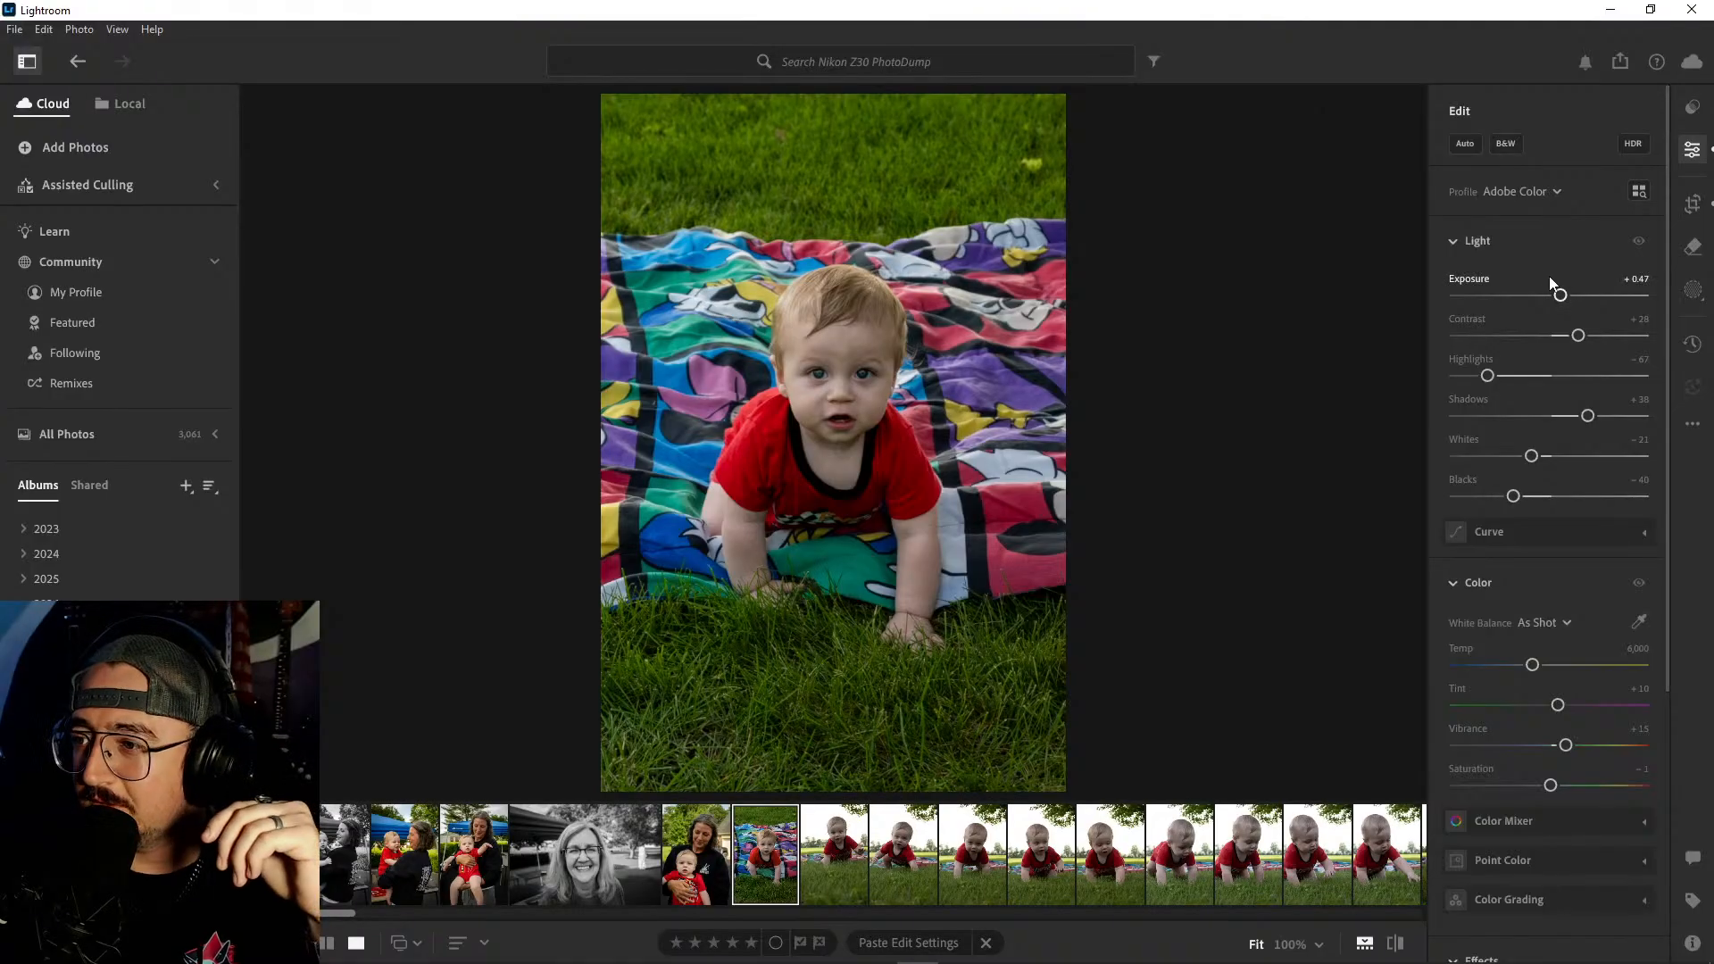
- Set the baby-on-blanket portrait's Temp to 6,794, Saturation to +5 and Vignette to −16
scroll(1563, 628, down, 3)
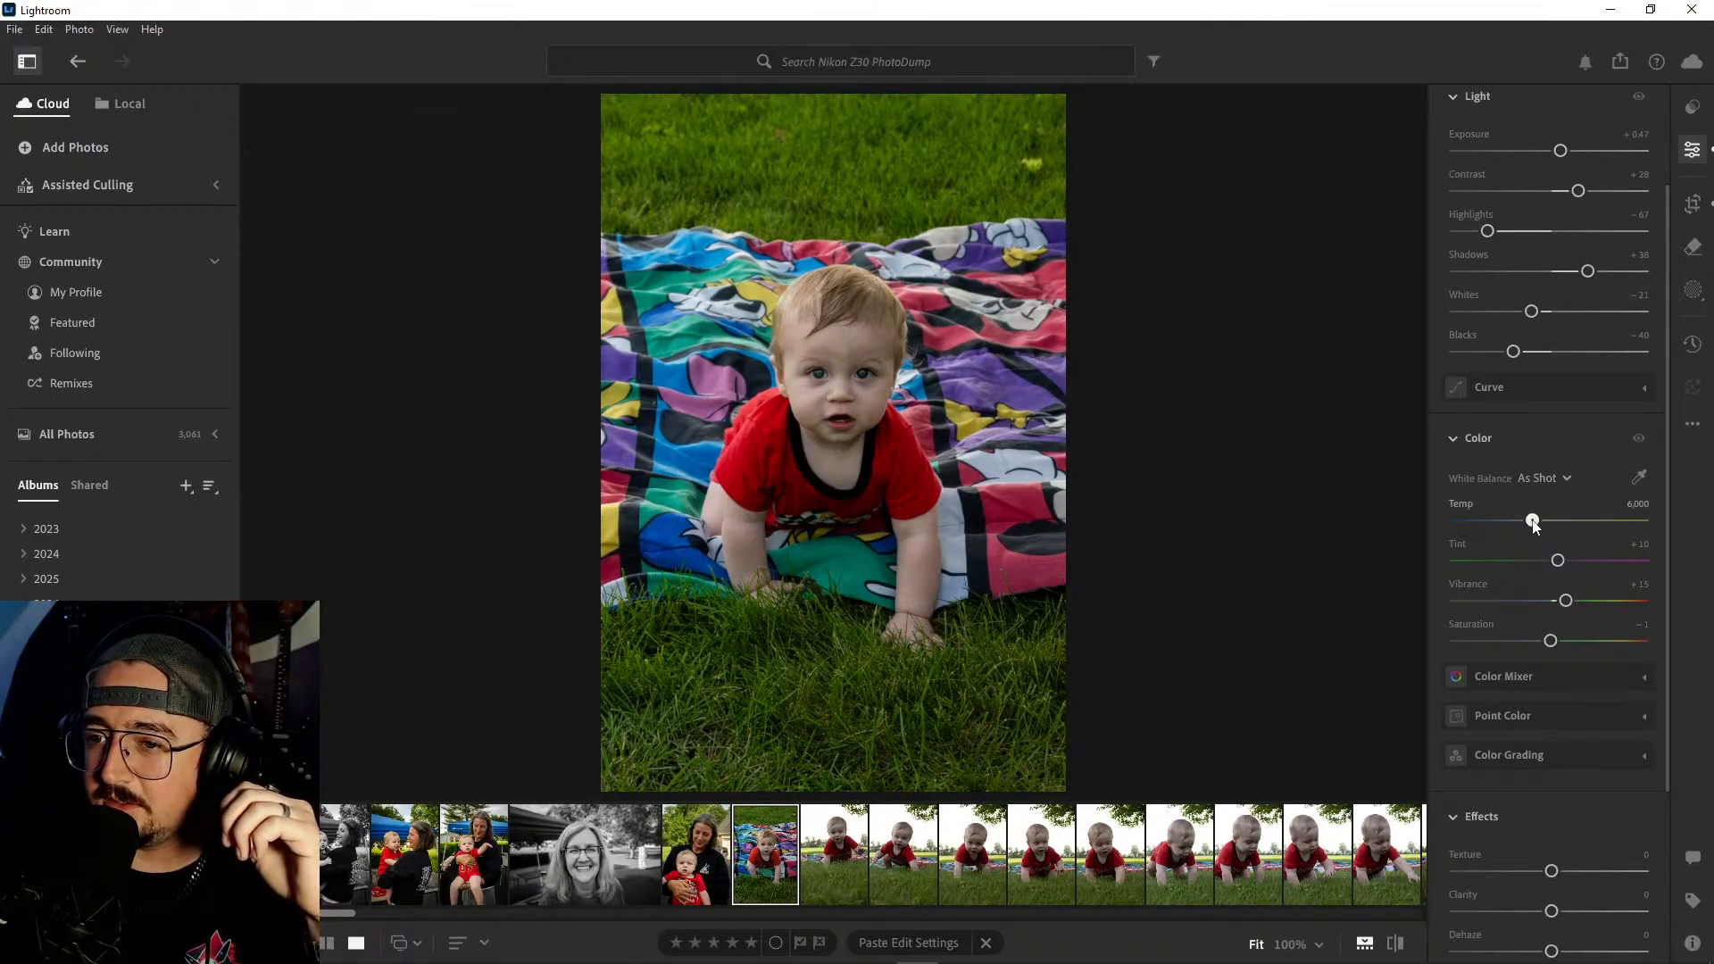
drag(1533, 521, 1548, 524)
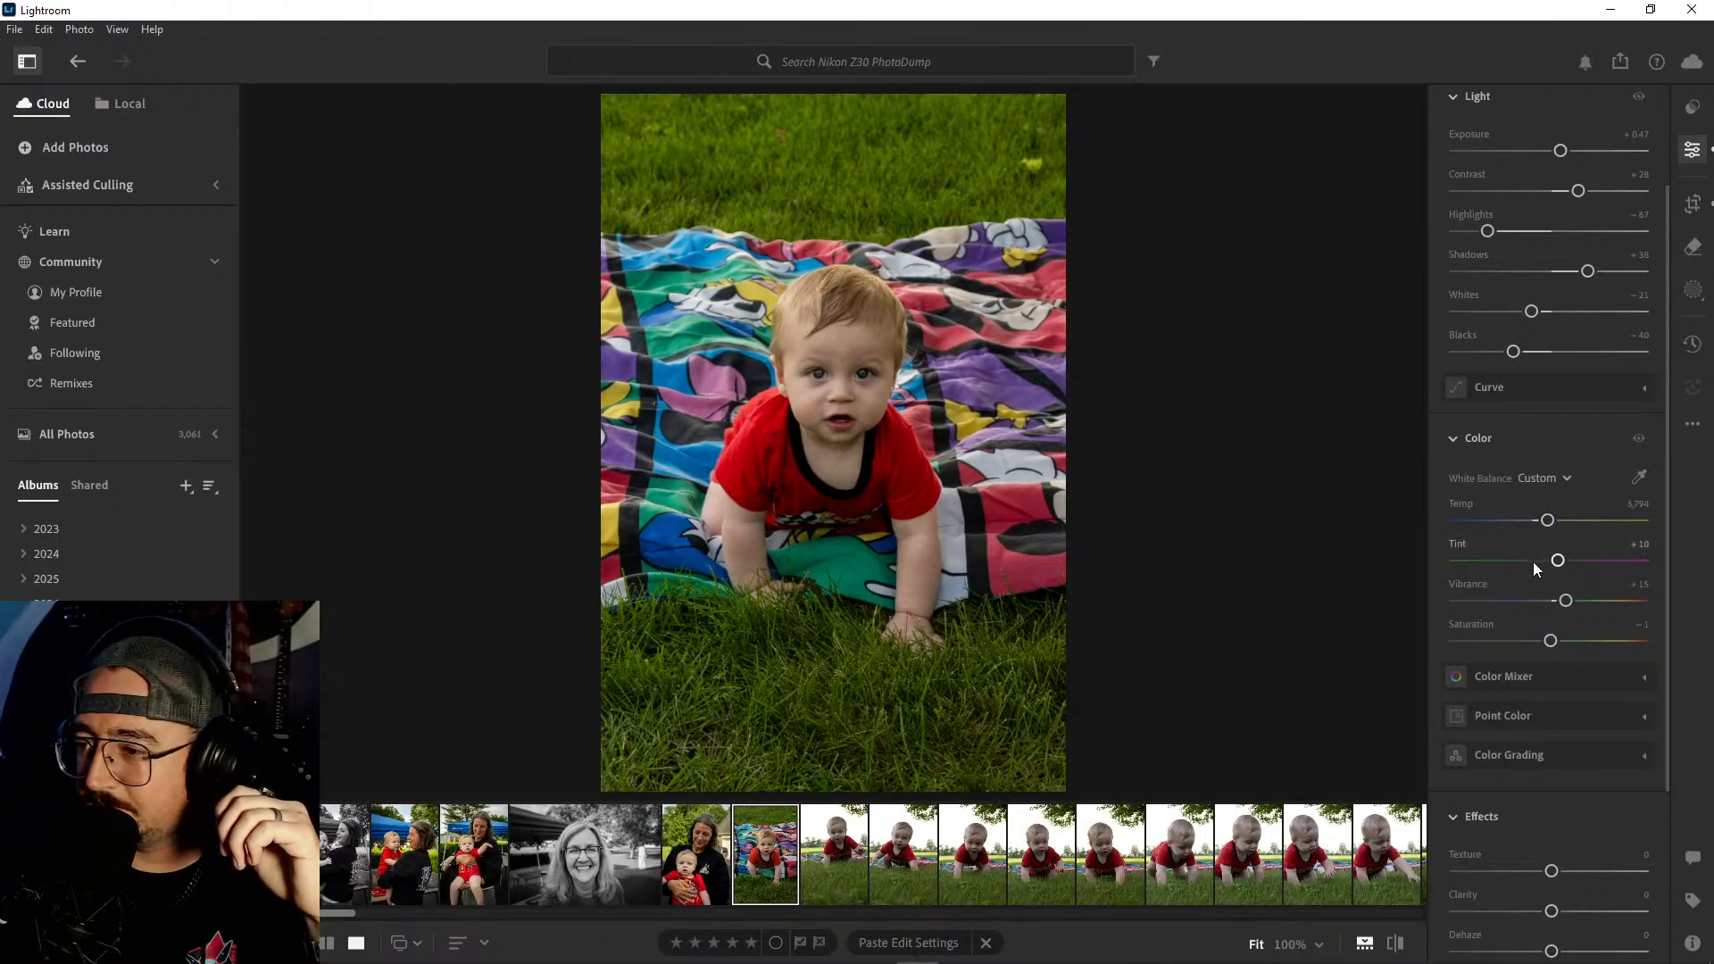
drag(1552, 641, 1559, 644)
scroll(1537, 606, down, 5)
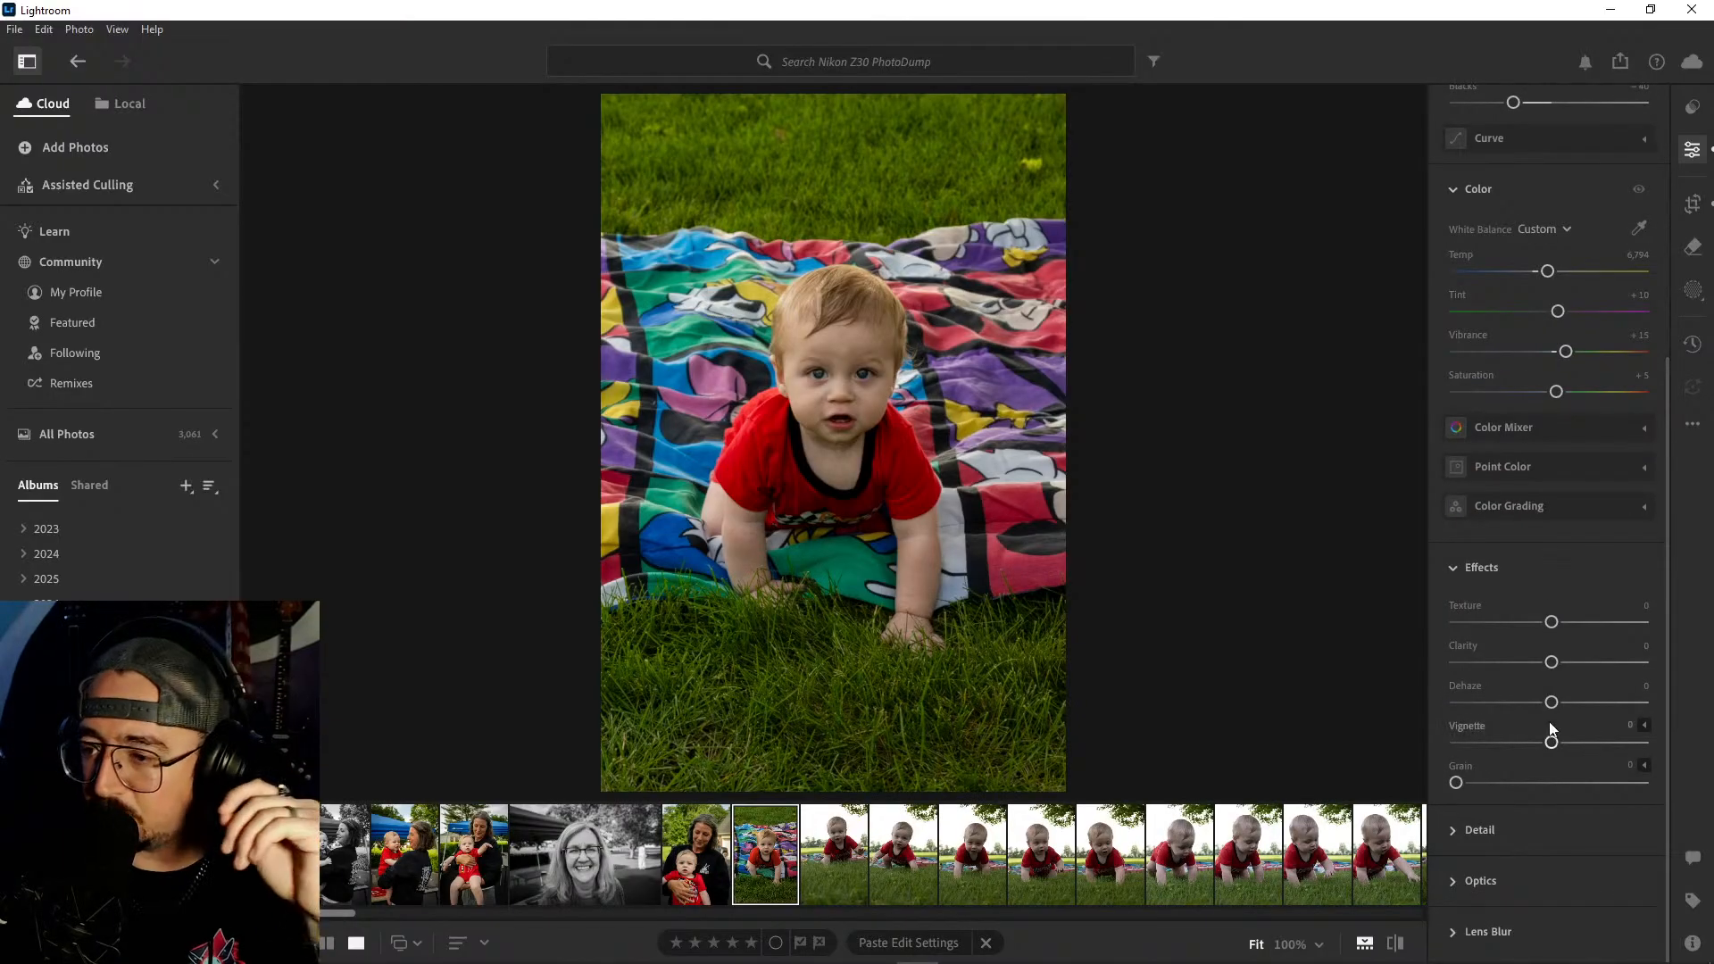
drag(1554, 746, 1540, 750)
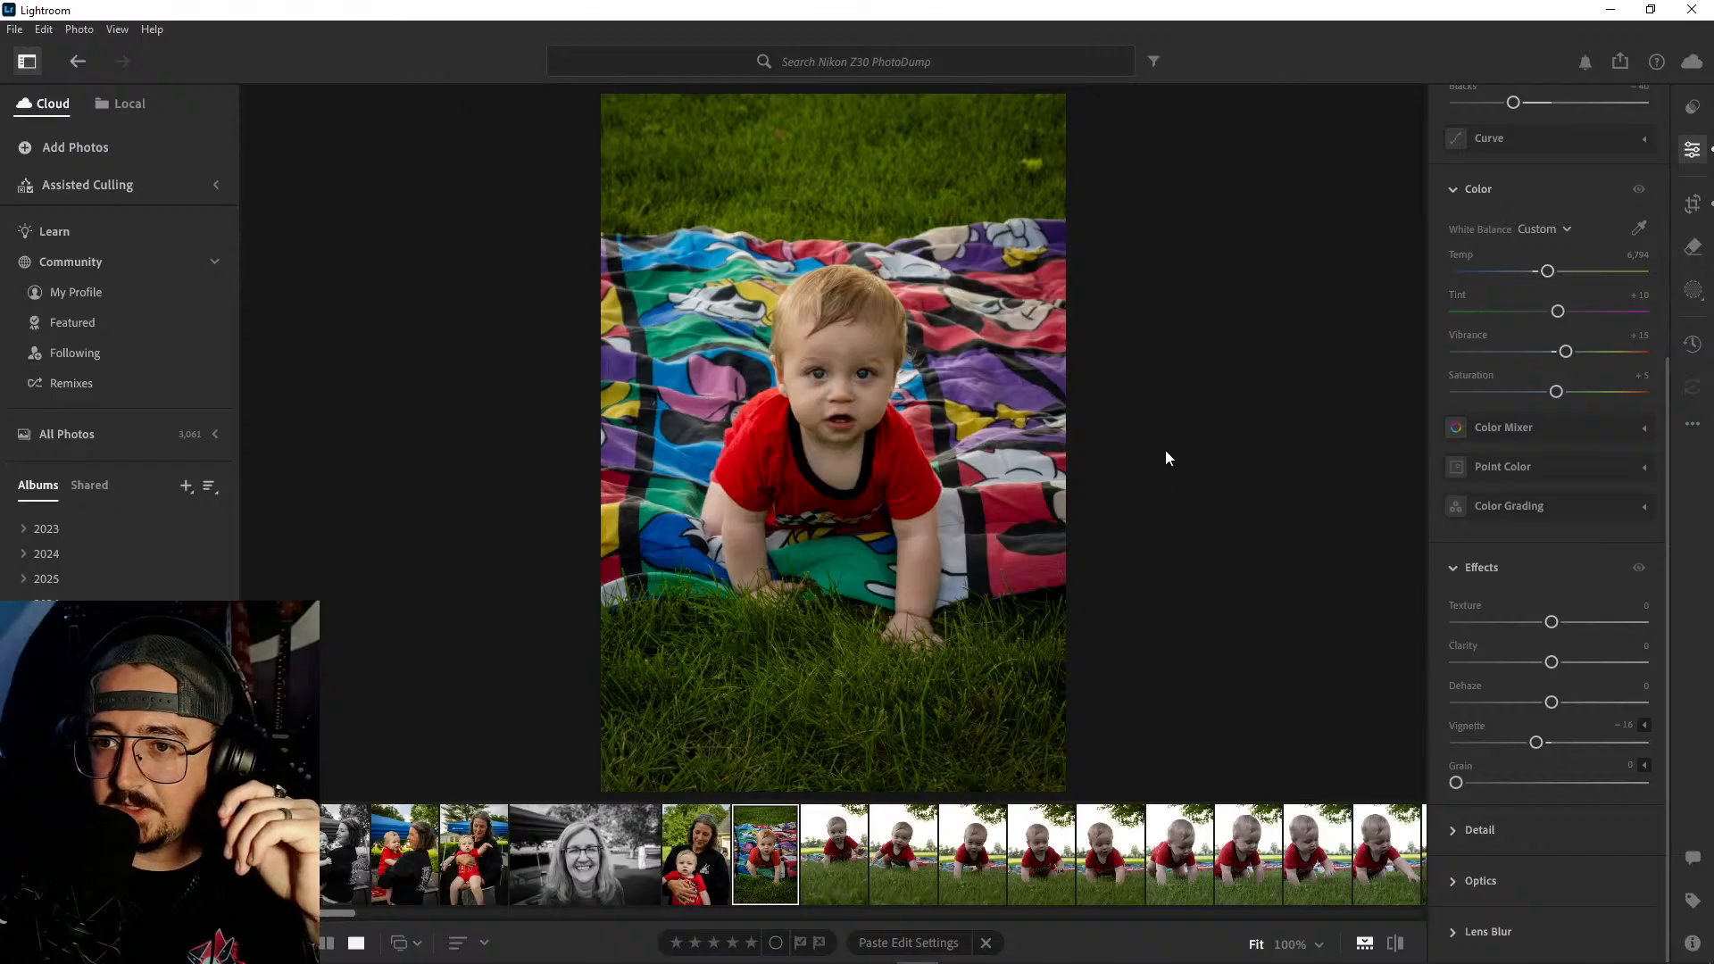
- Review the series of shots of the baby crawling on the grass and compare the poses
click(839, 844)
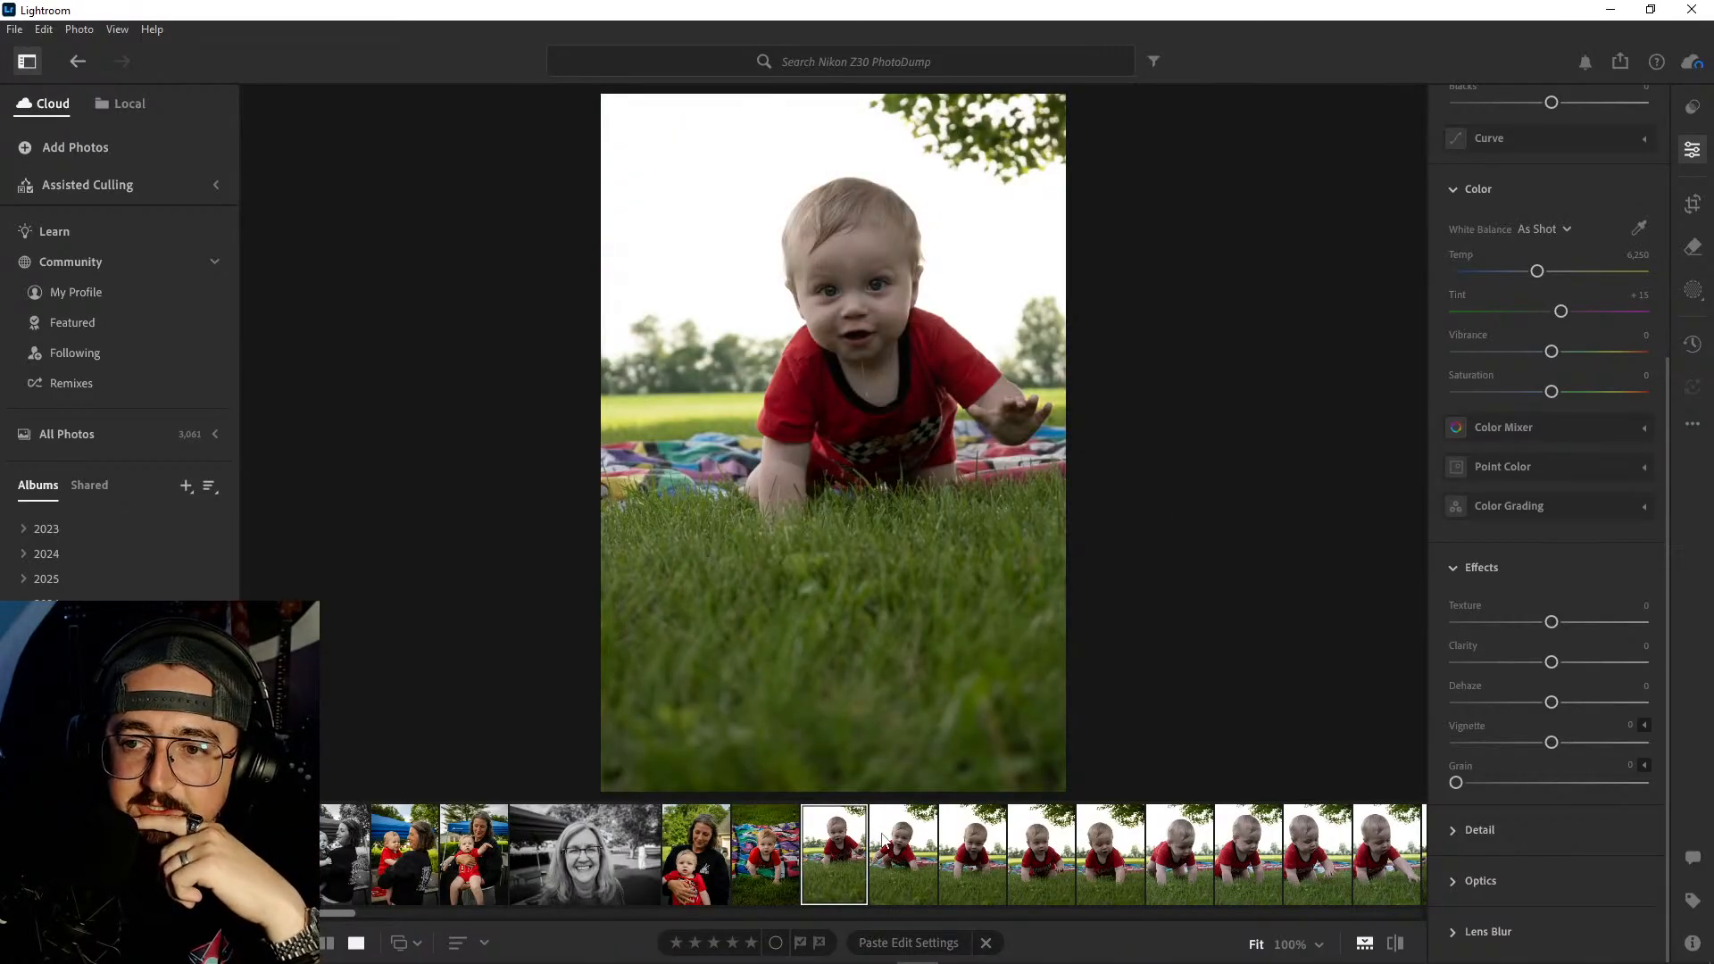
click(882, 836)
click(962, 842)
click(844, 842)
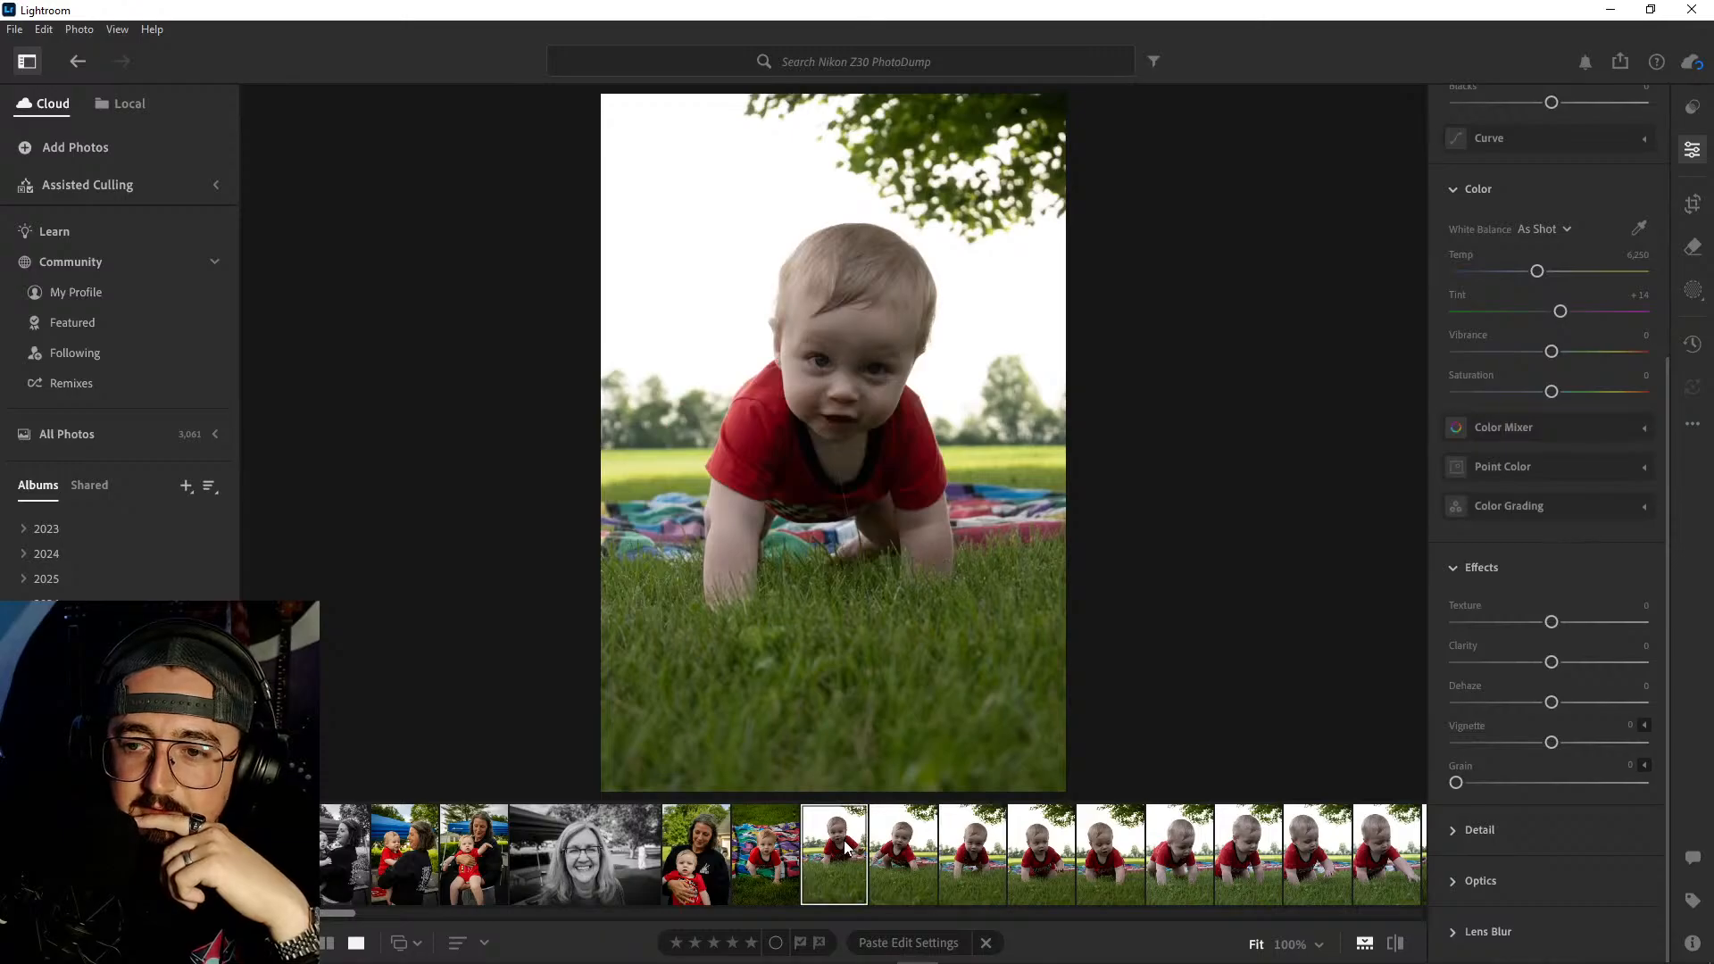
click(924, 850)
click(1040, 858)
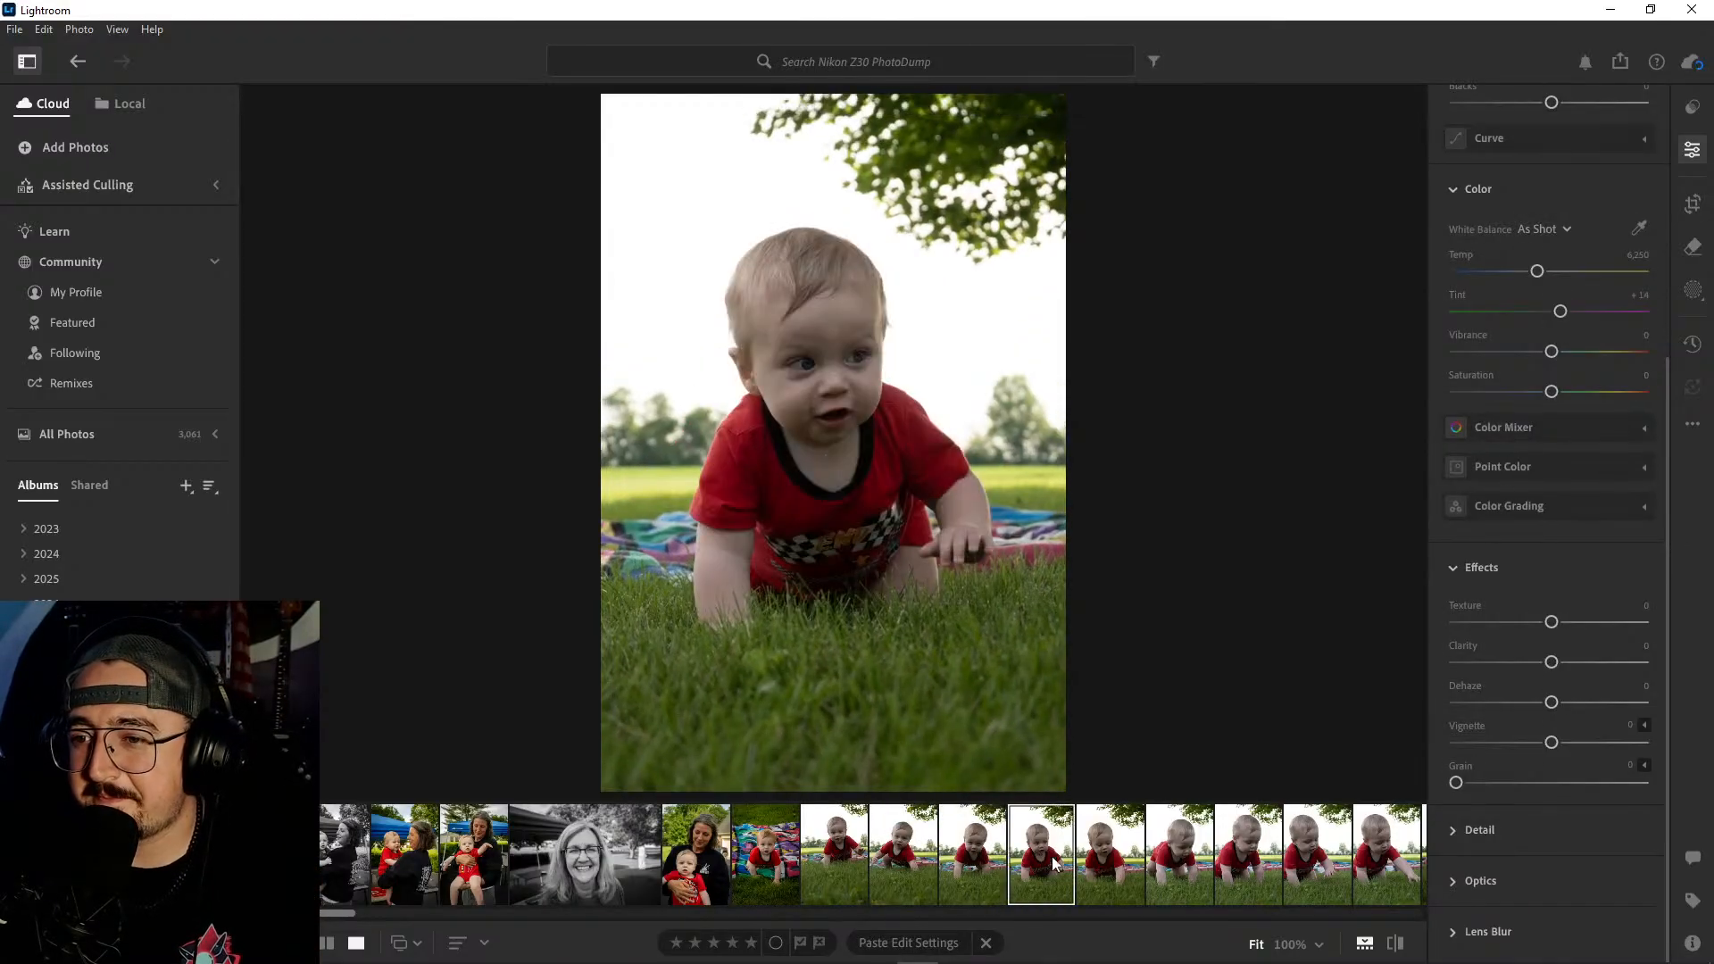
click(1111, 856)
click(1178, 855)
scroll(1179, 855, down, 3)
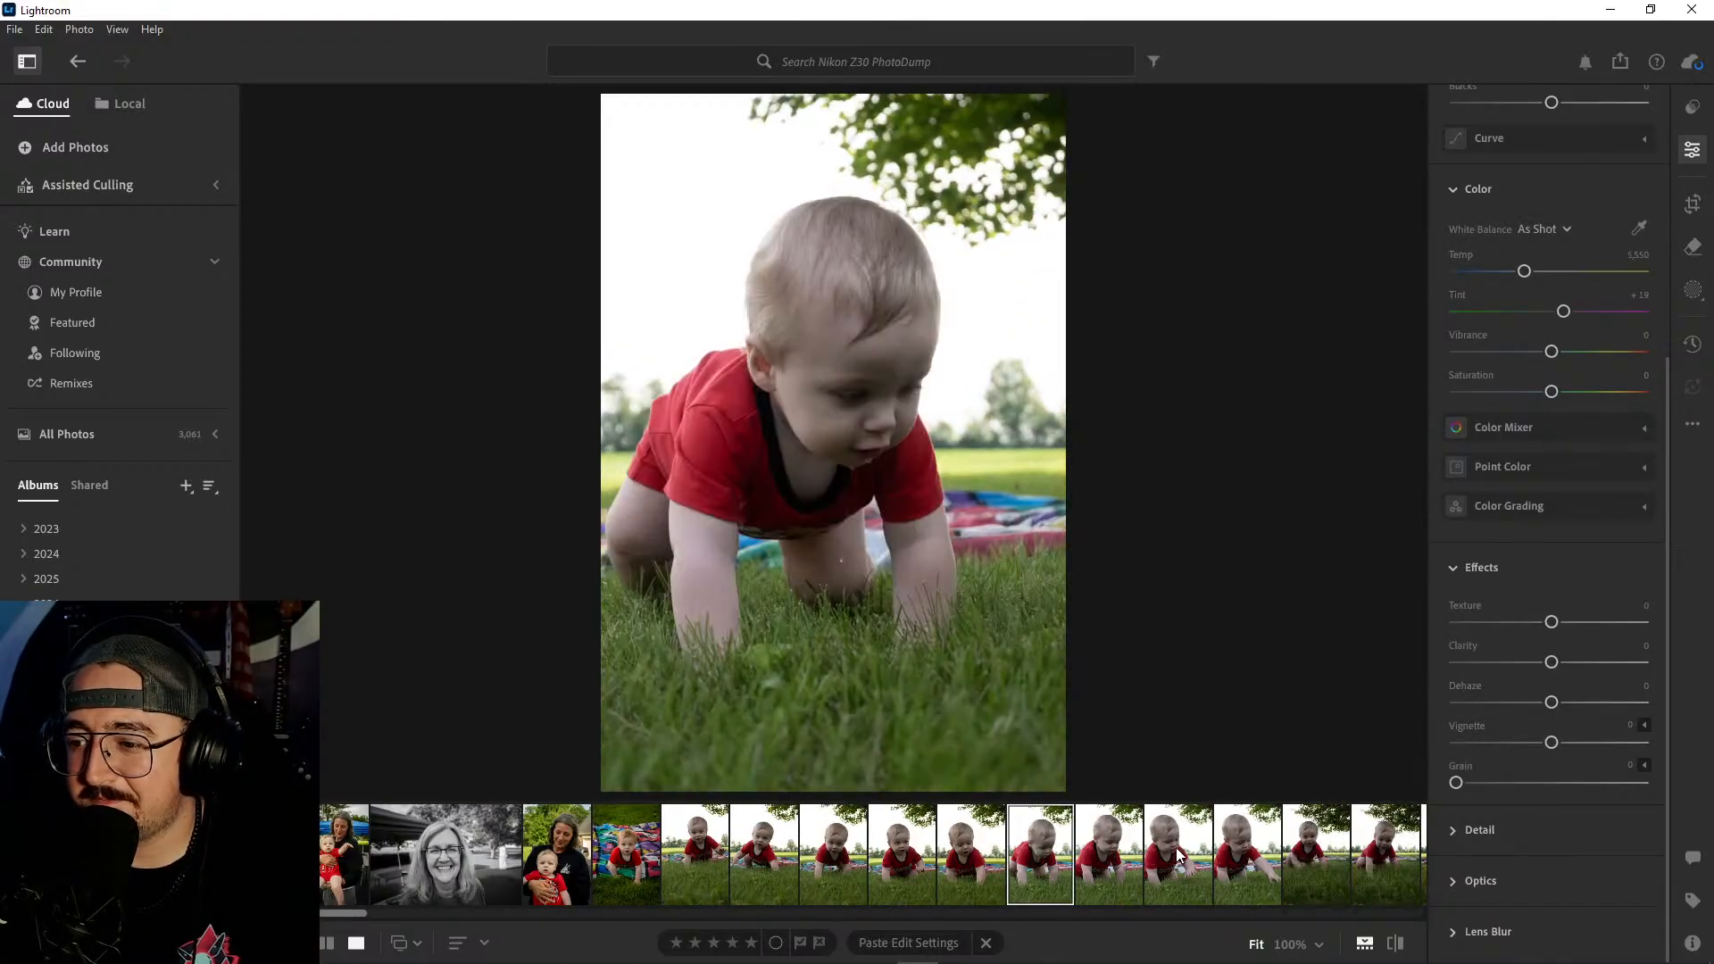
click(1035, 855)
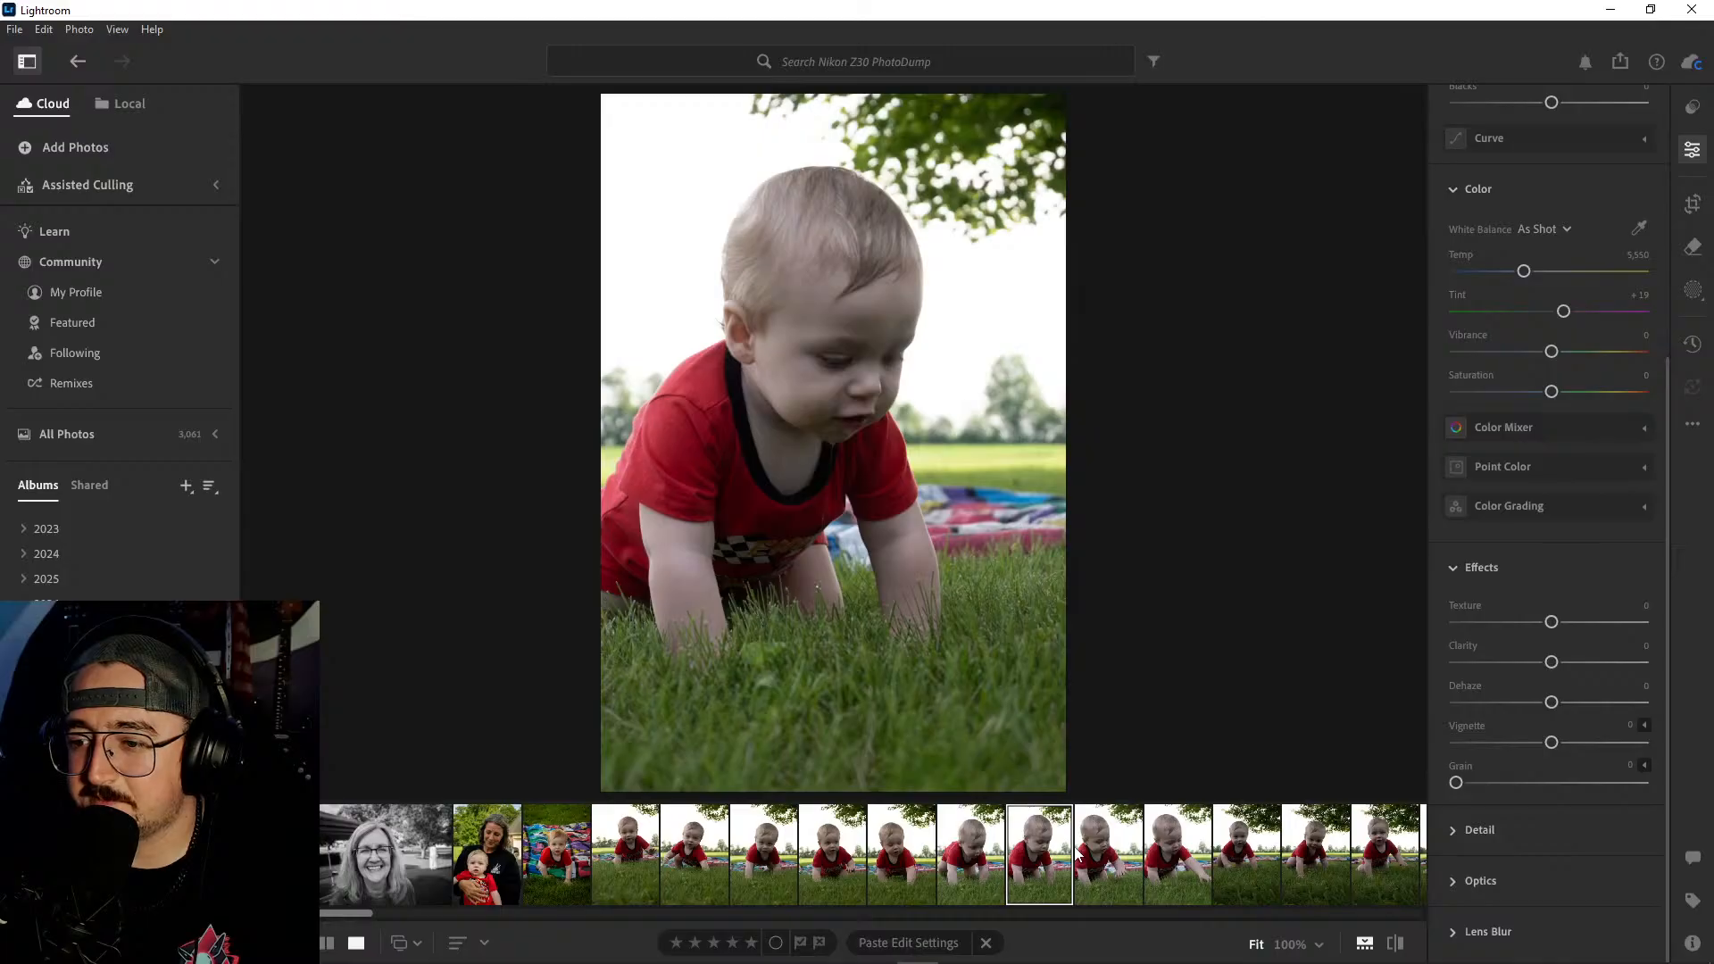
click(1105, 855)
click(1178, 853)
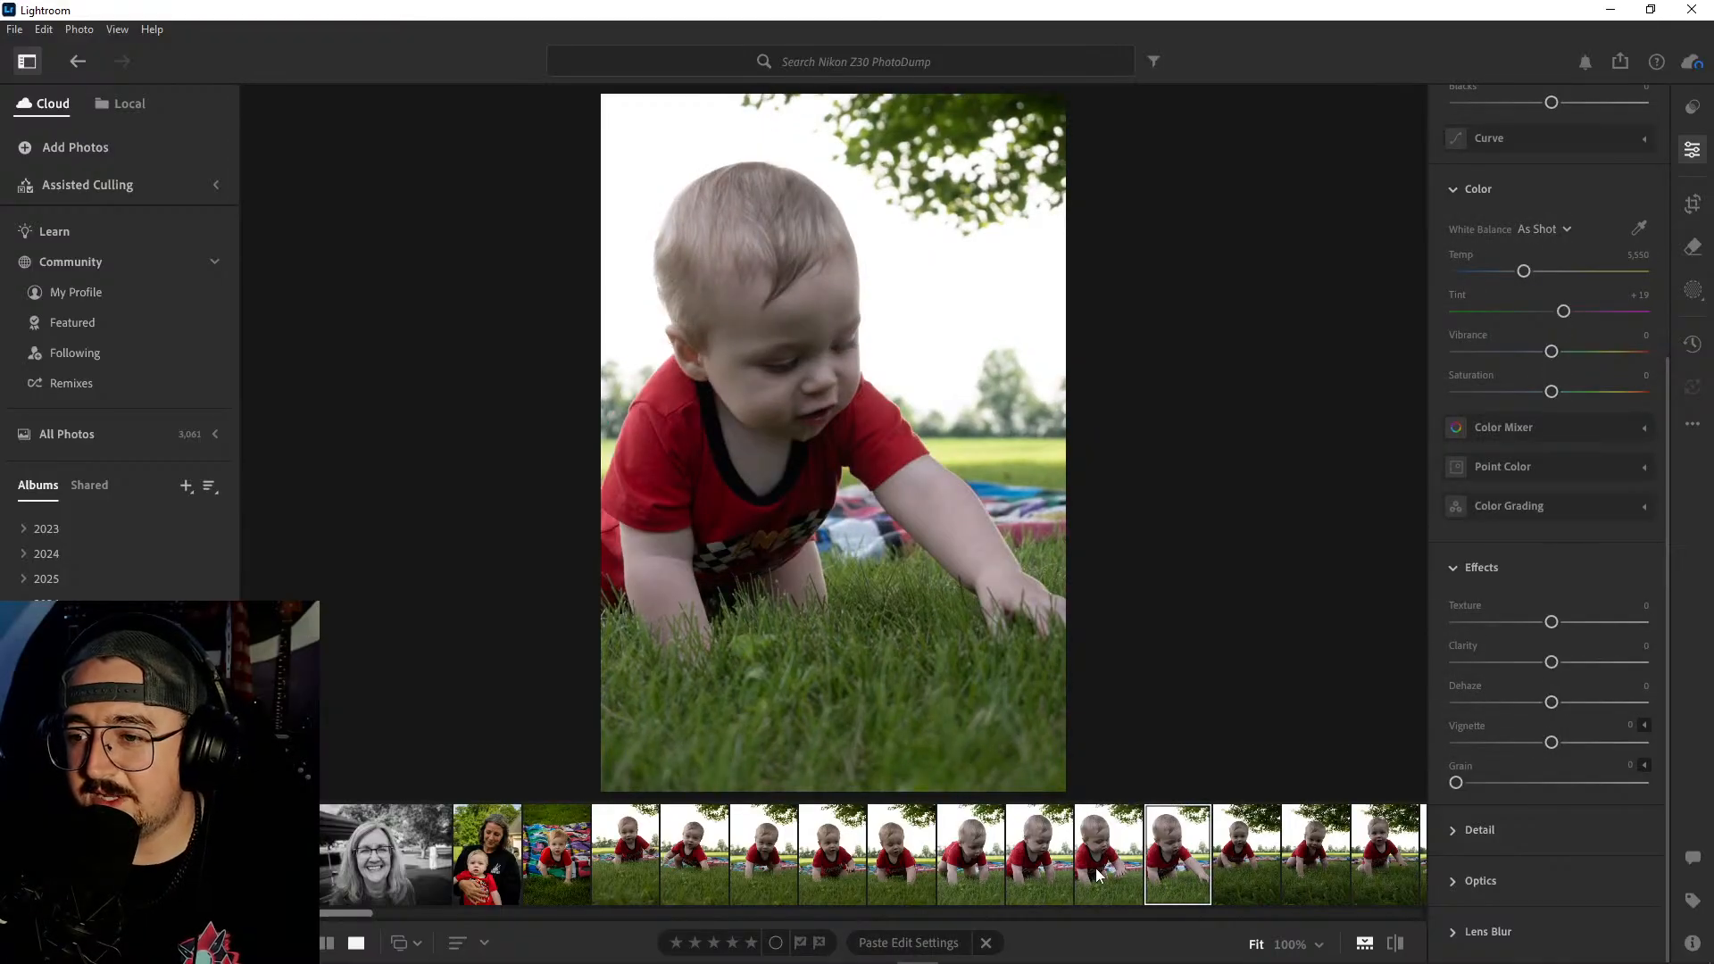
- Compare the first three crawling shots and inspect the third one at 100% from the baby down to the grass
click(641, 857)
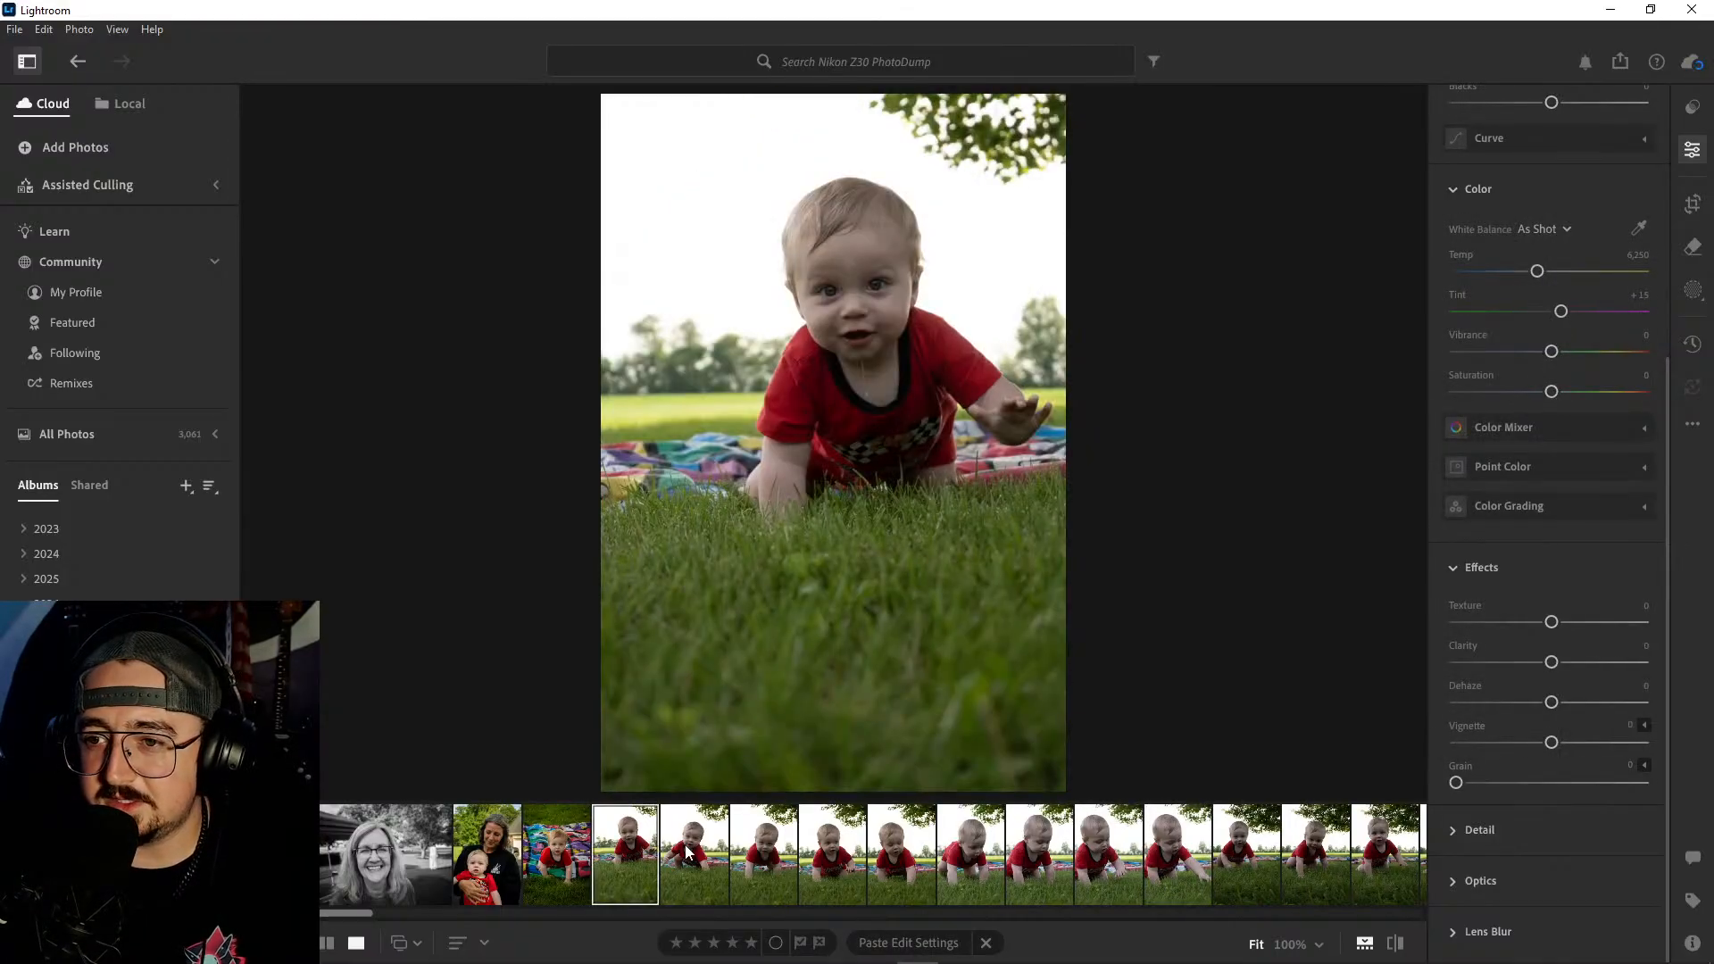
click(690, 854)
click(760, 855)
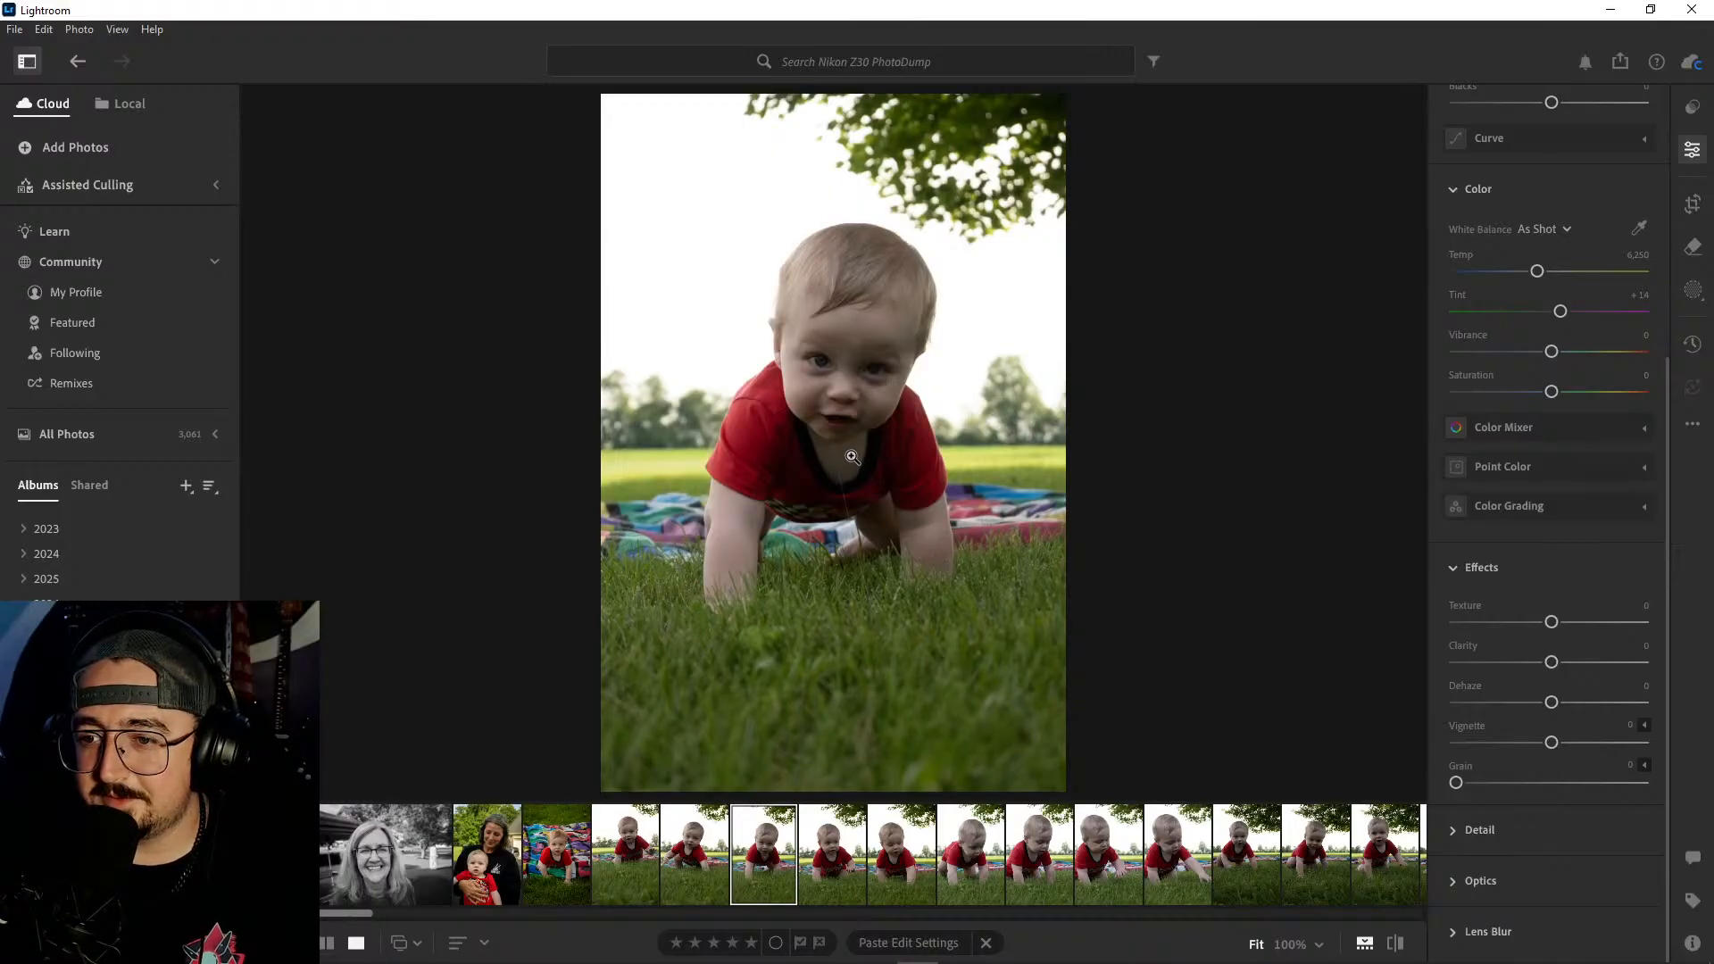
click(864, 513)
drag(888, 420, 880, 134)
drag(1036, 768, 869, 230)
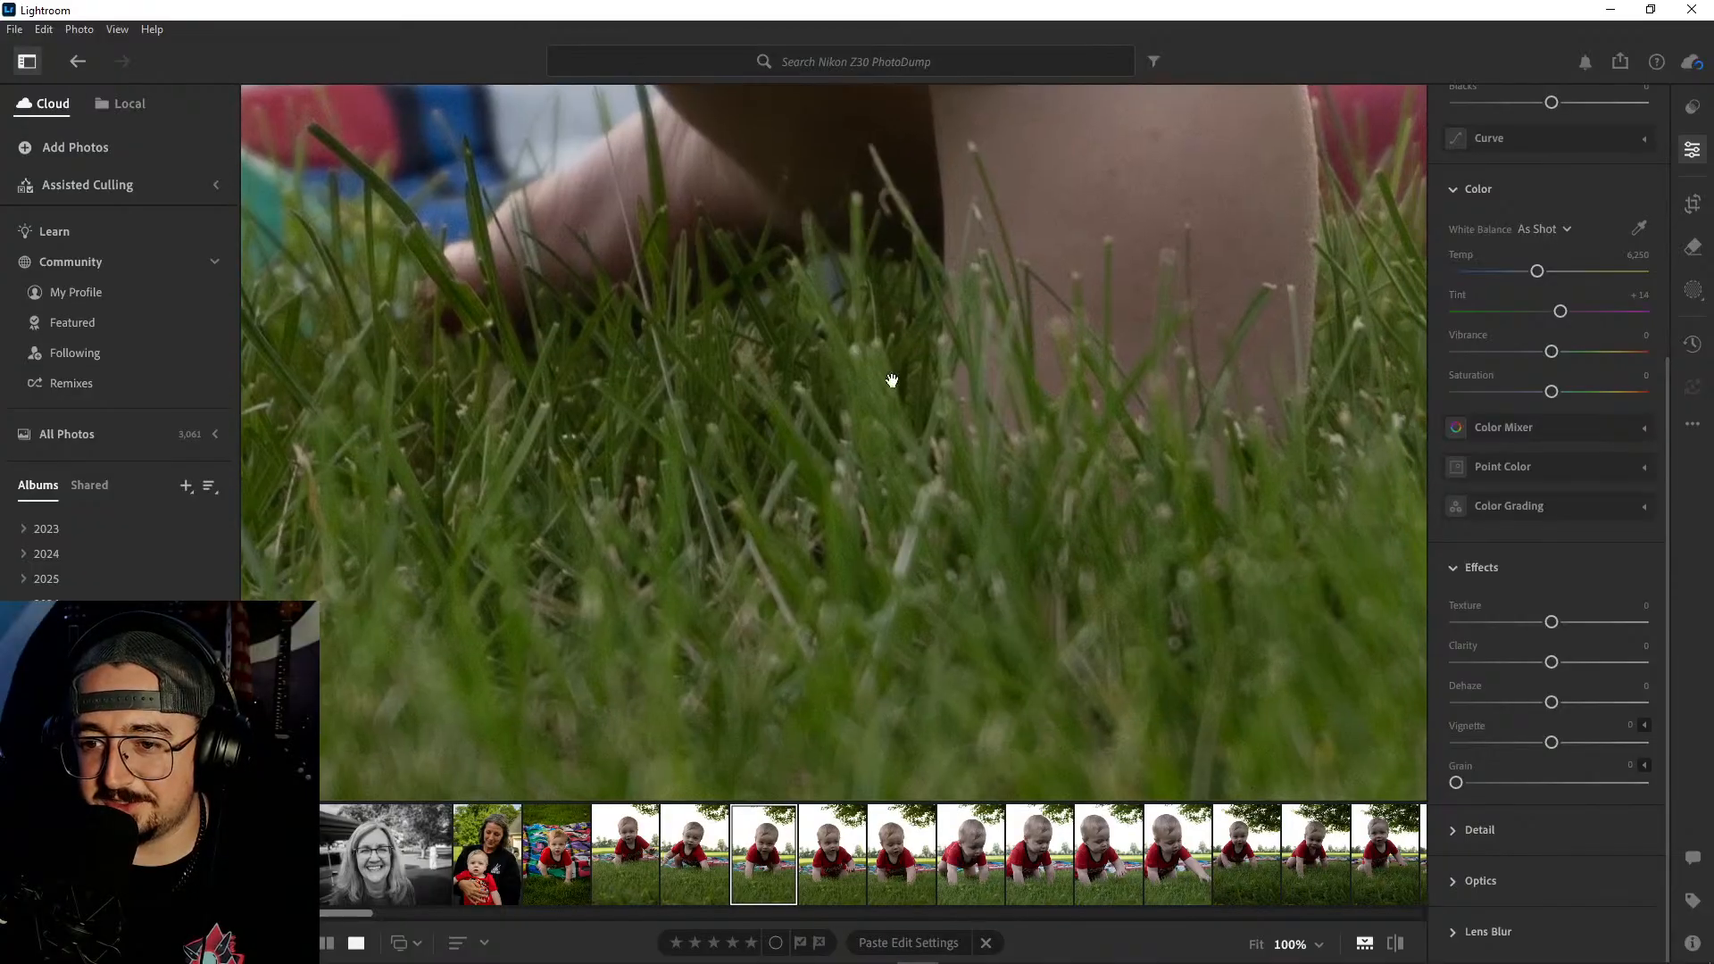
click(892, 381)
- Compare the next crawling shots and delete the fifth one, where the baby looks down with both hands on the grass
click(833, 866)
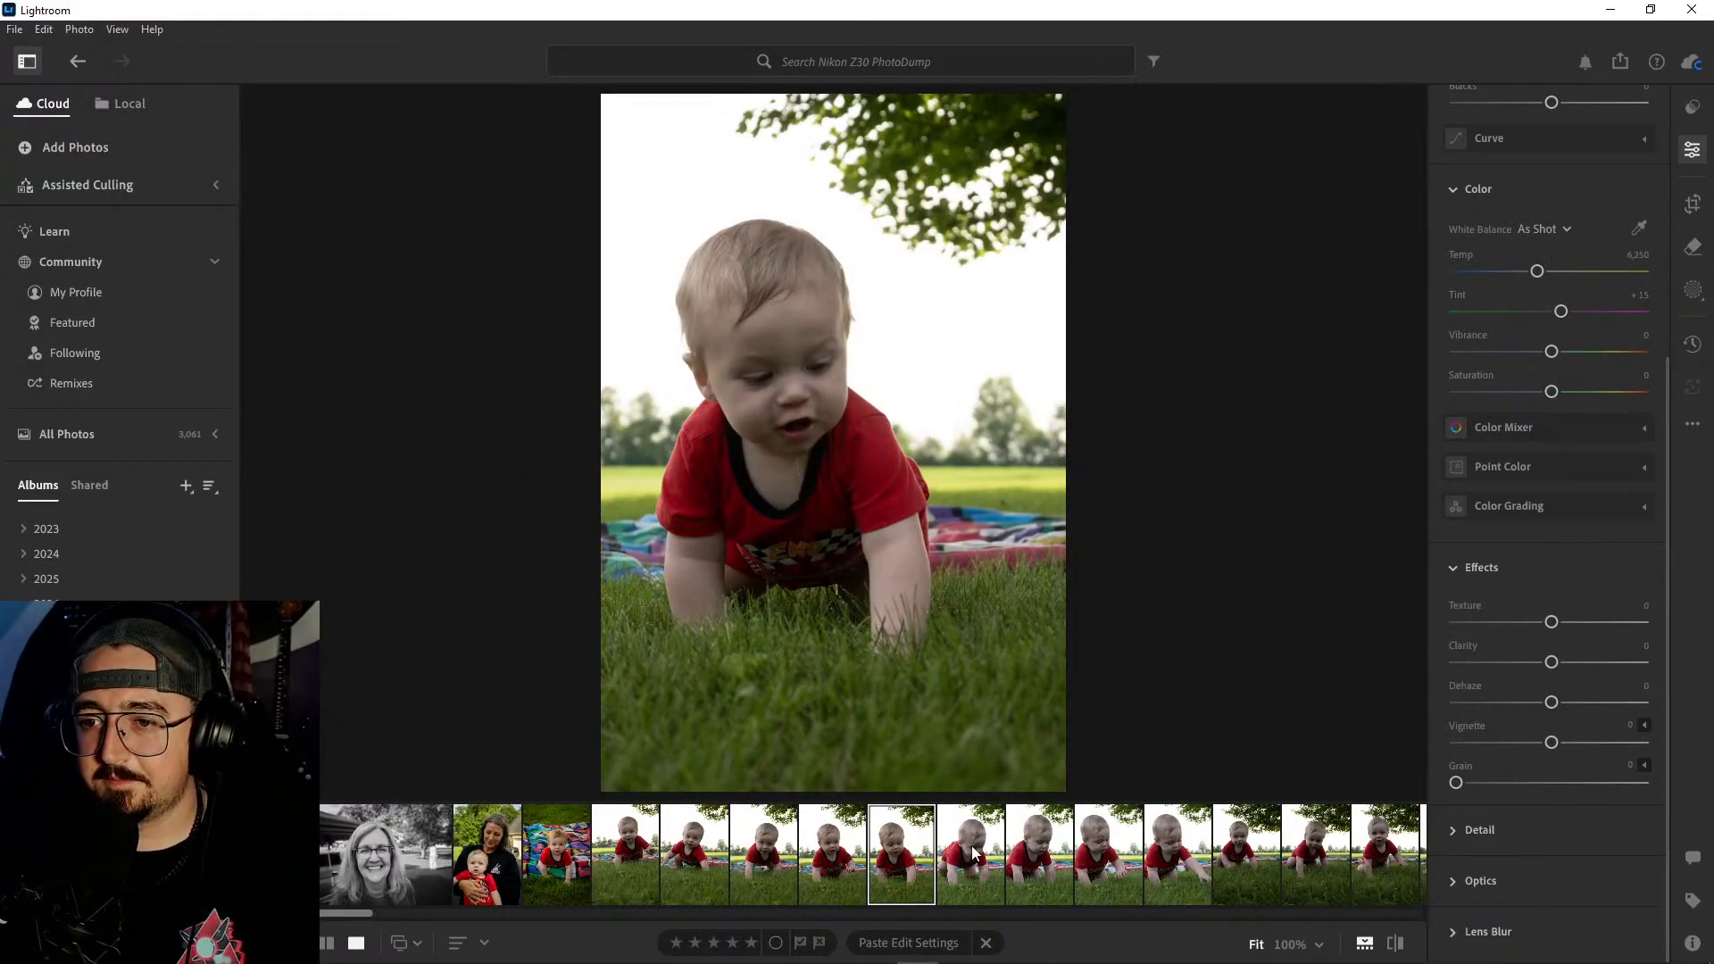
click(973, 855)
click(926, 854)
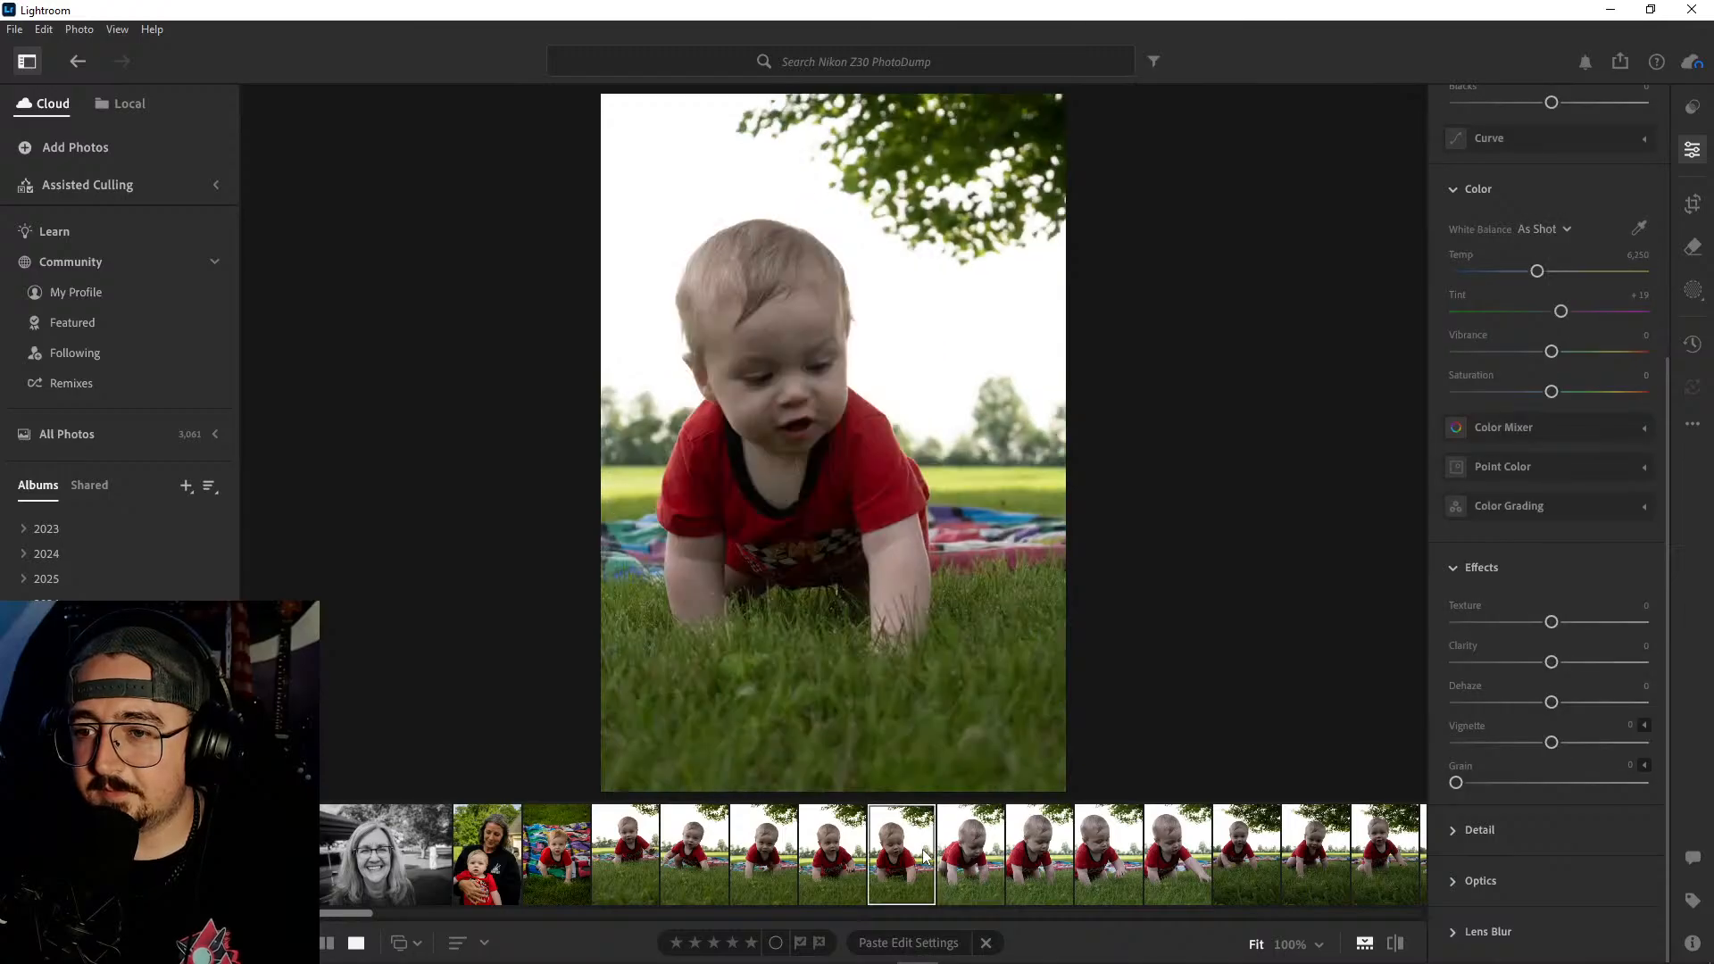
right_click(926, 854)
click(993, 656)
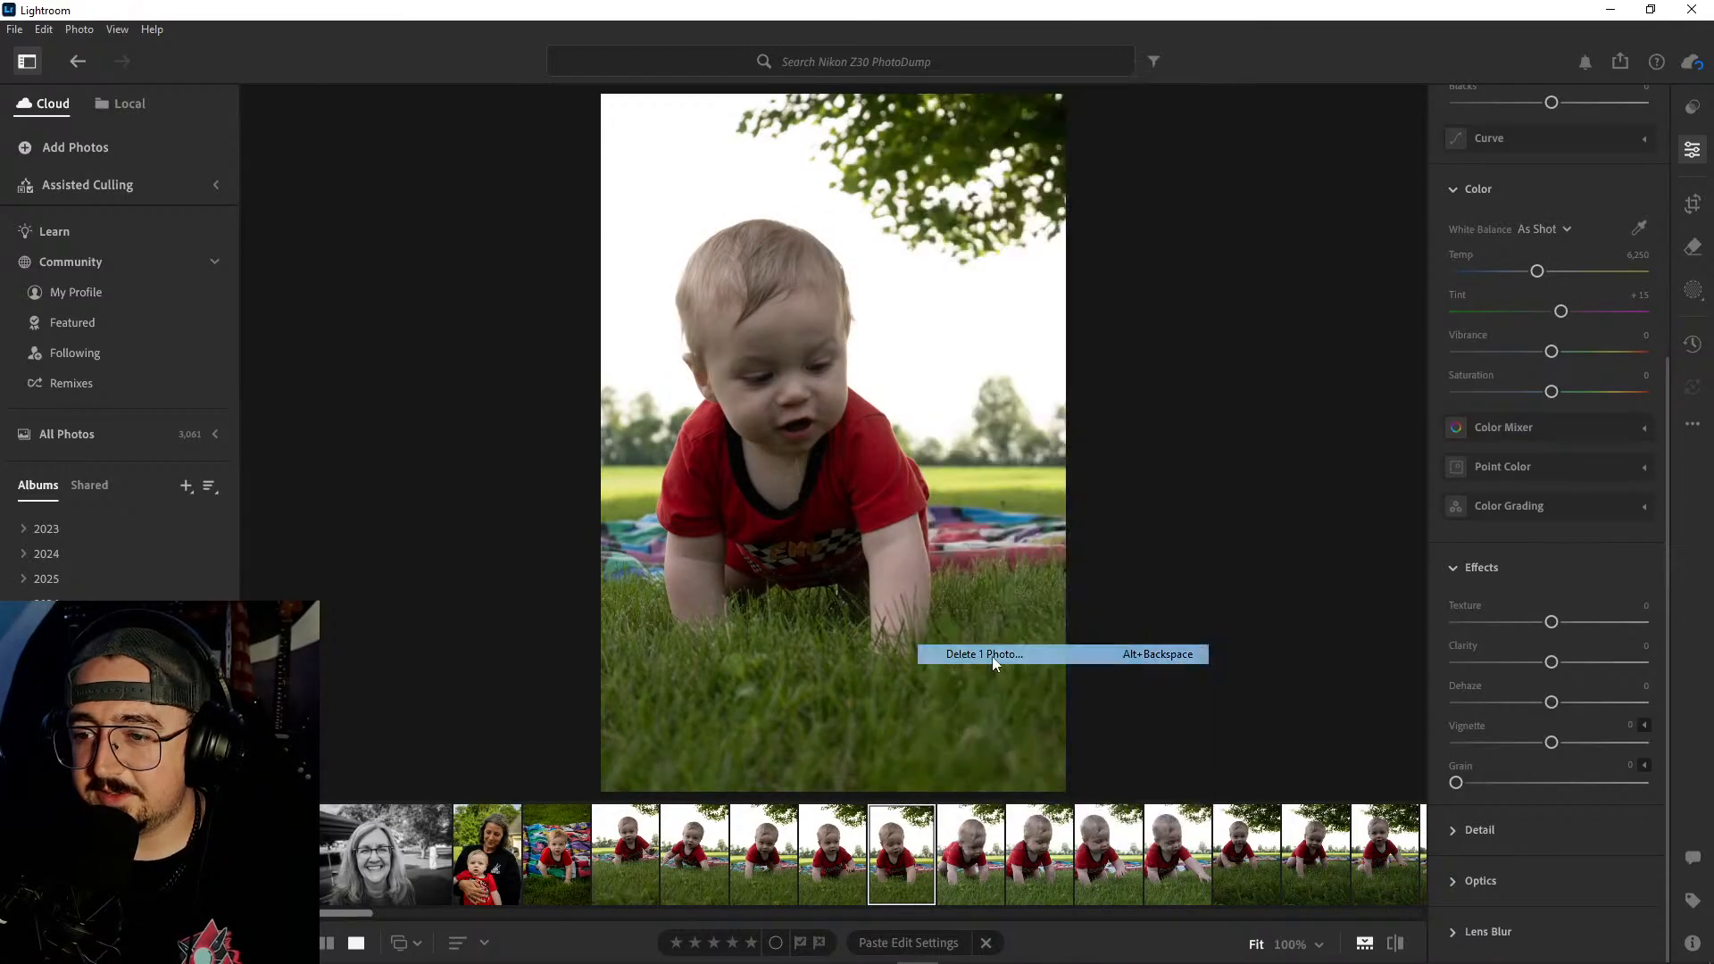
click(930, 639)
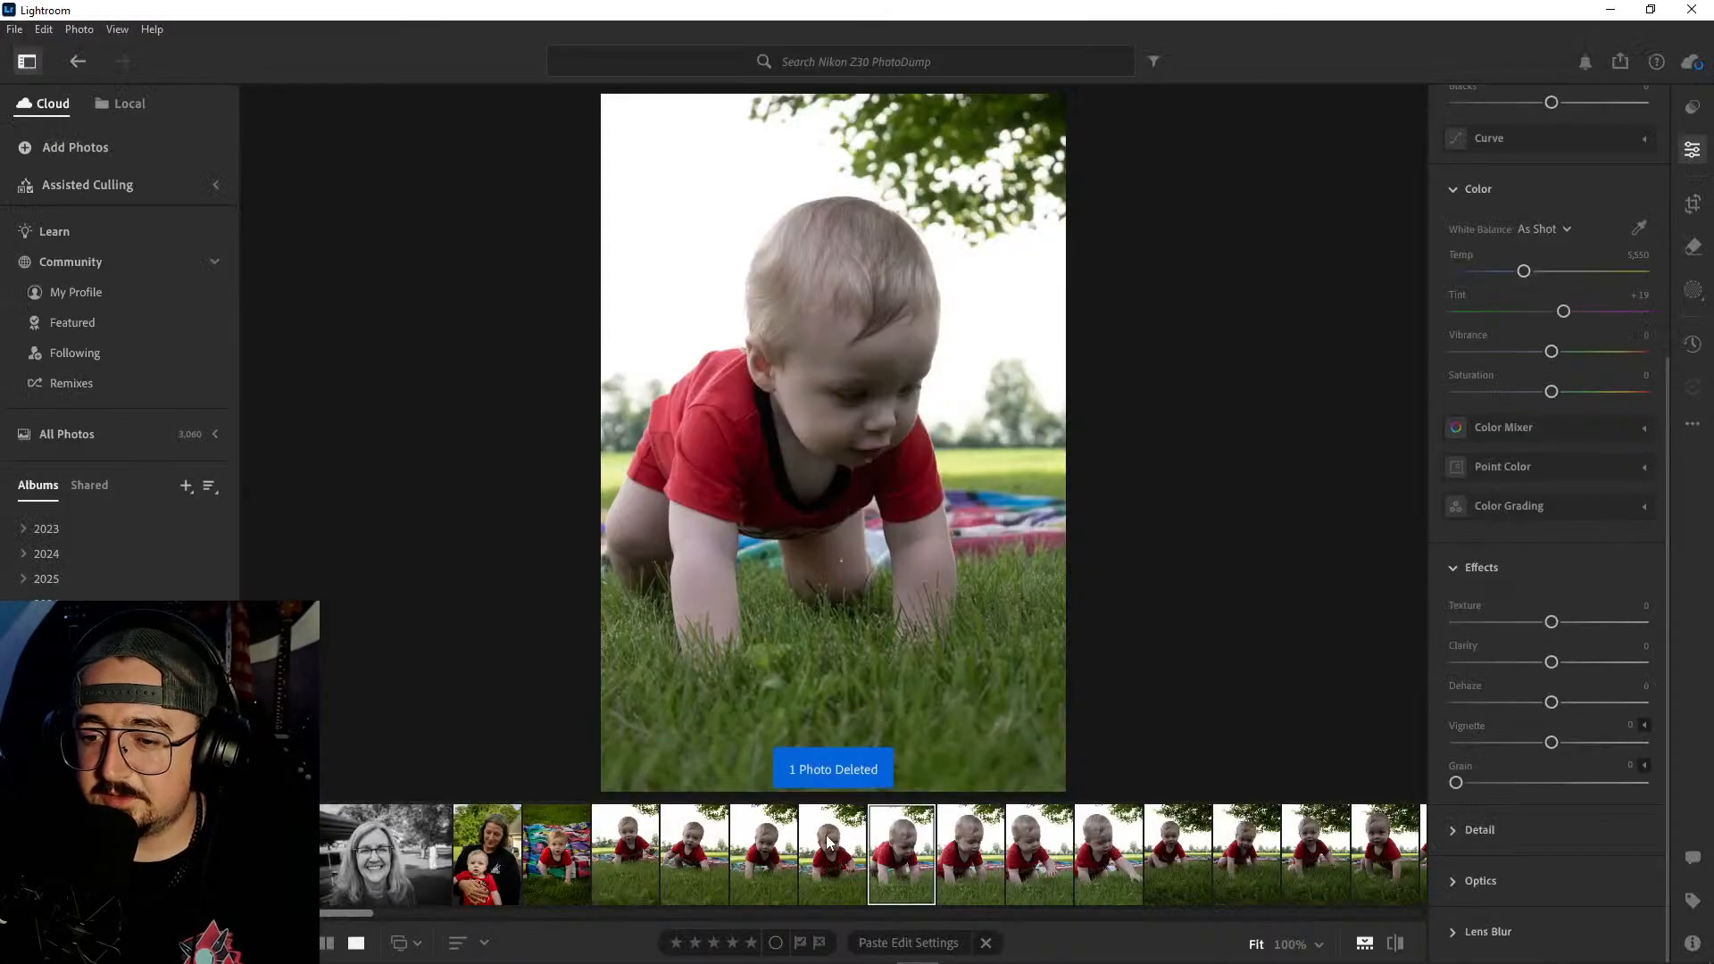
- Compare the third and fourth crawling shots and delete the fourth, where the baby looks off to the side
click(767, 853)
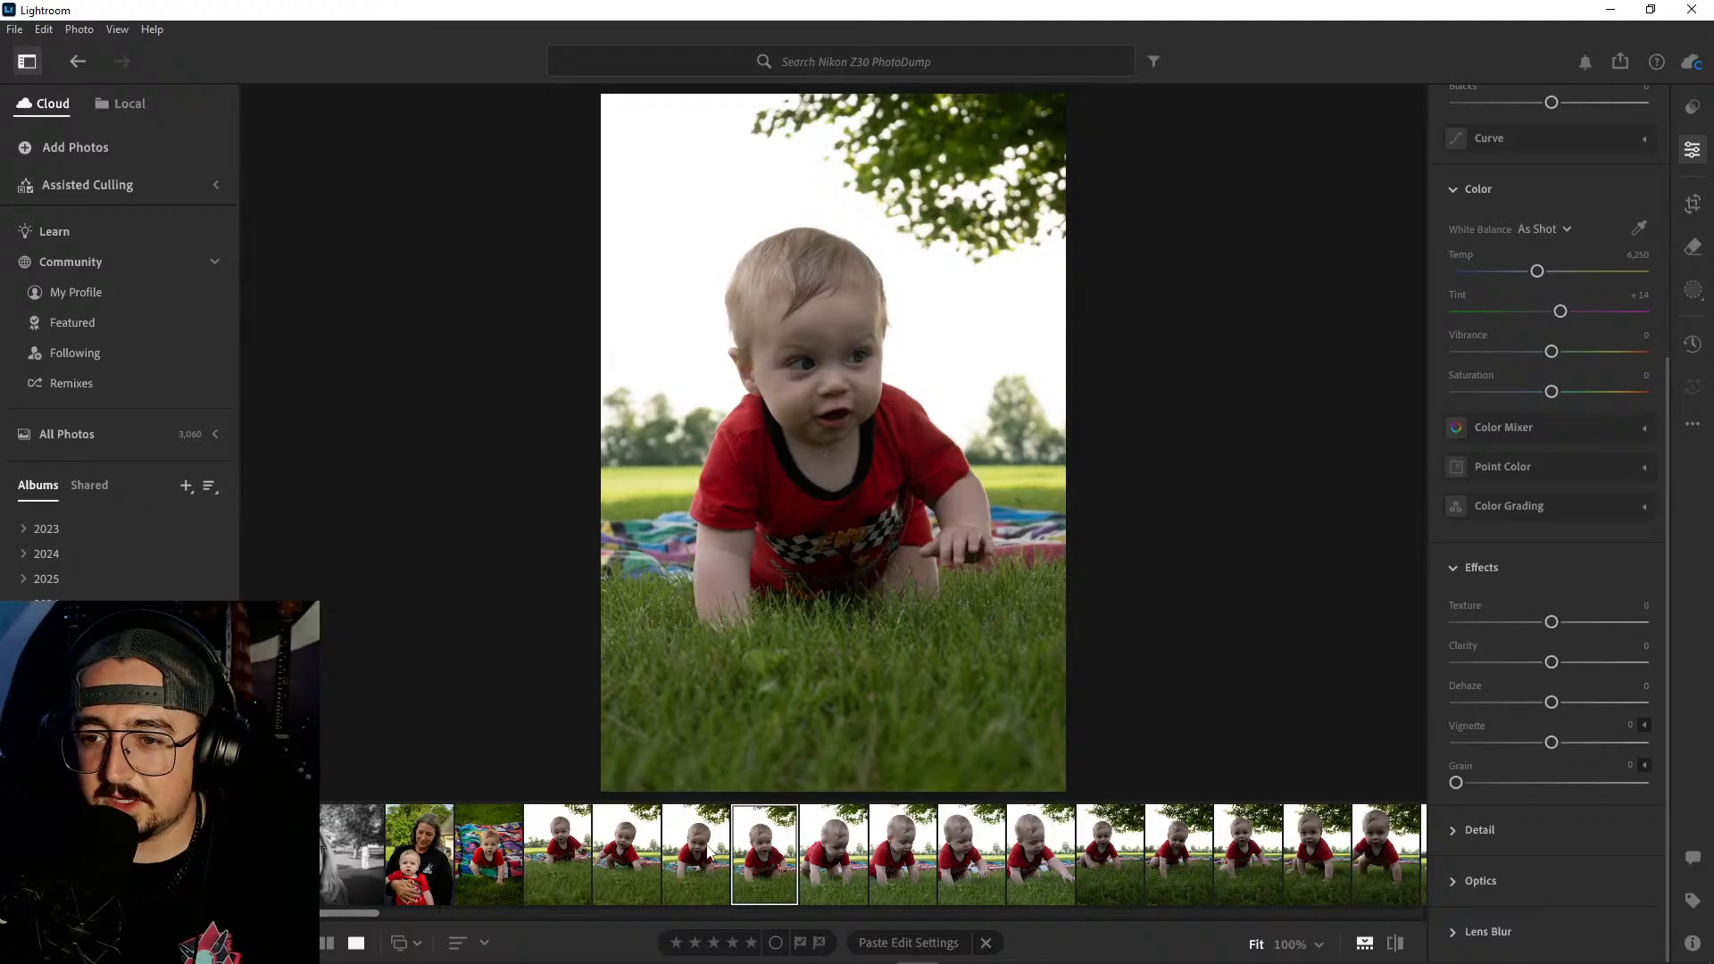
click(707, 846)
click(751, 841)
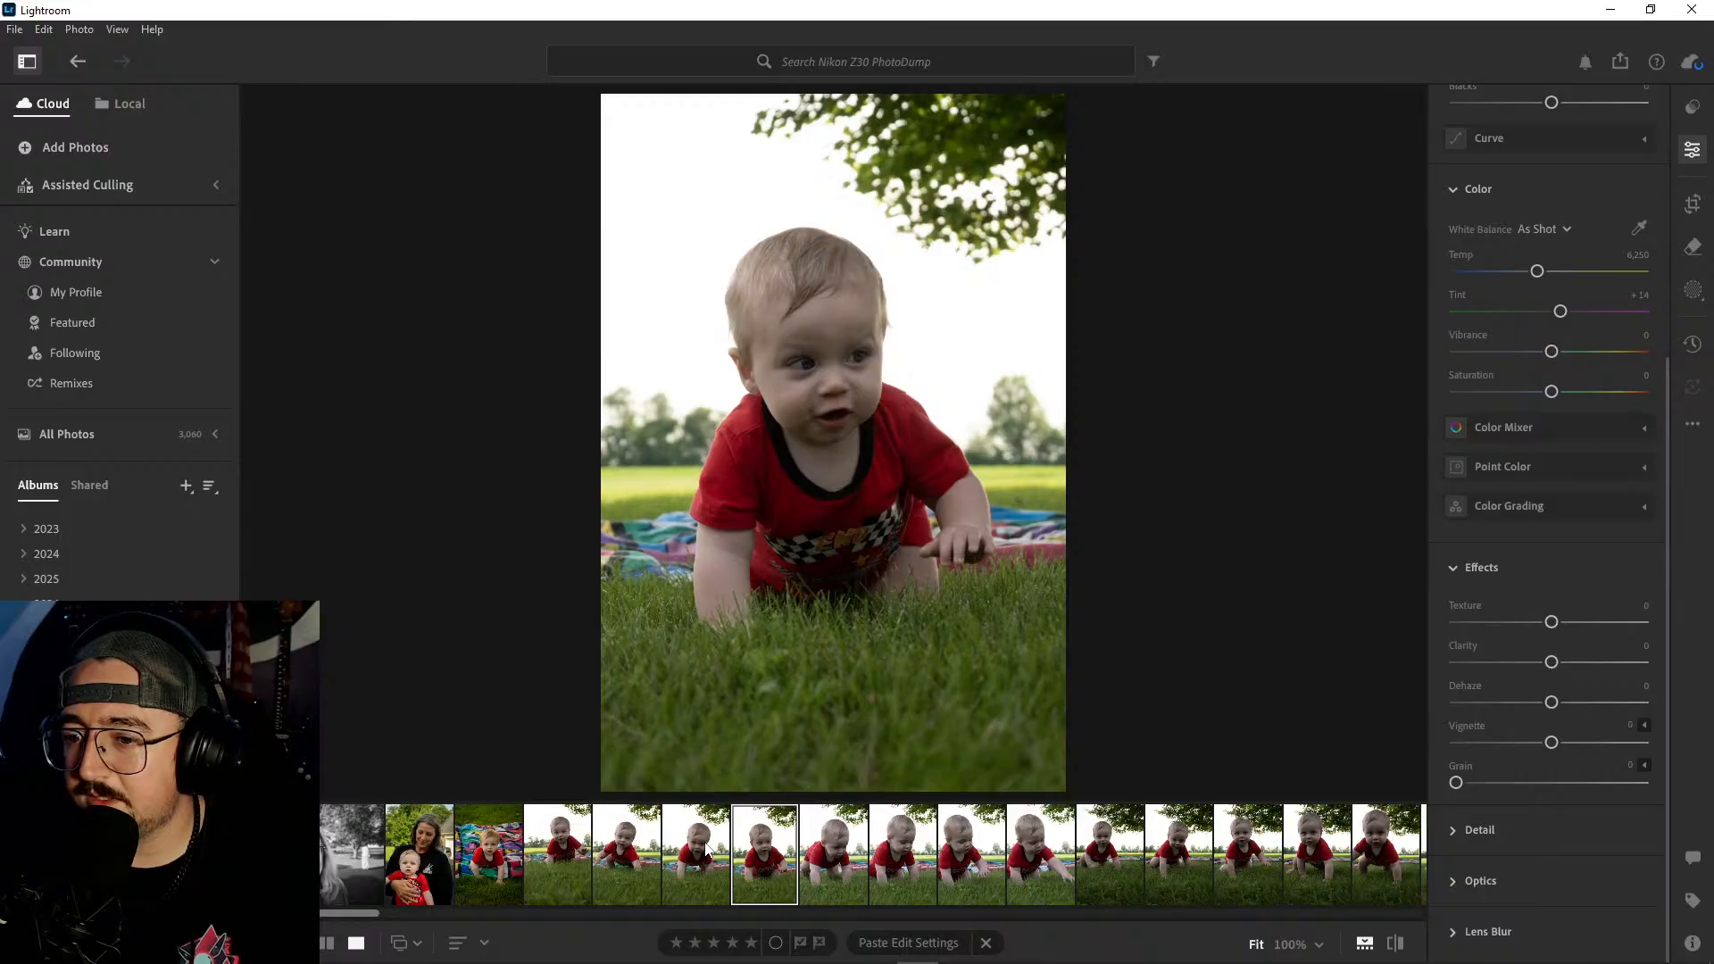
click(711, 854)
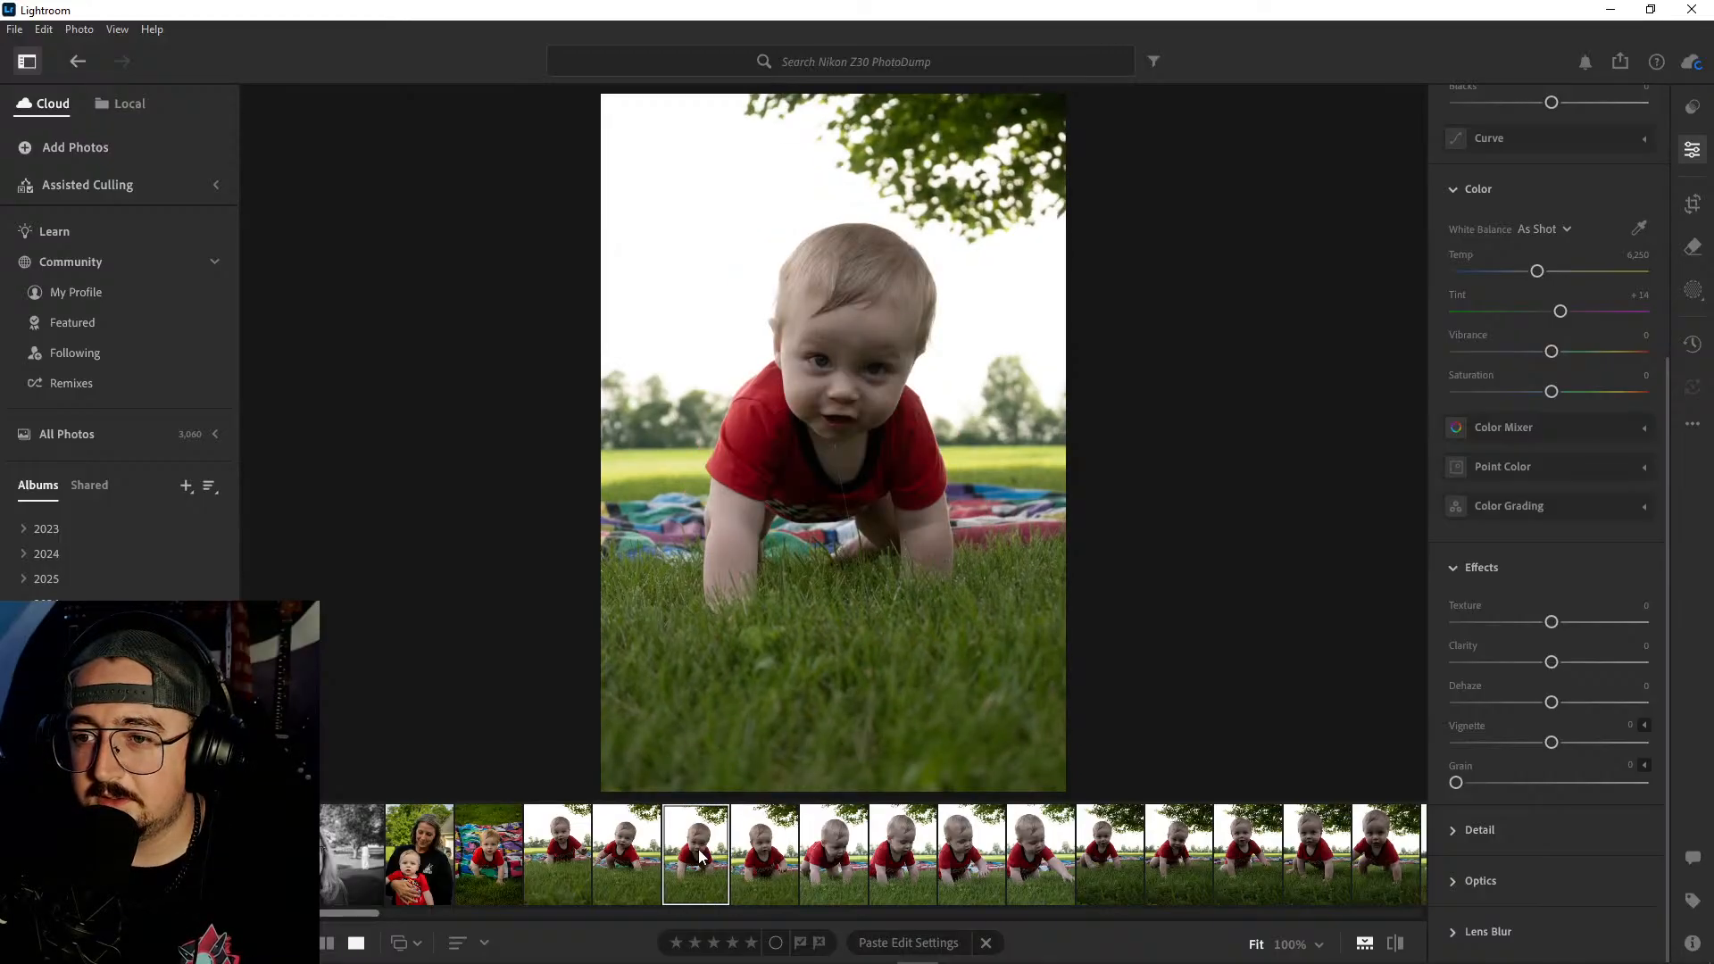
click(754, 860)
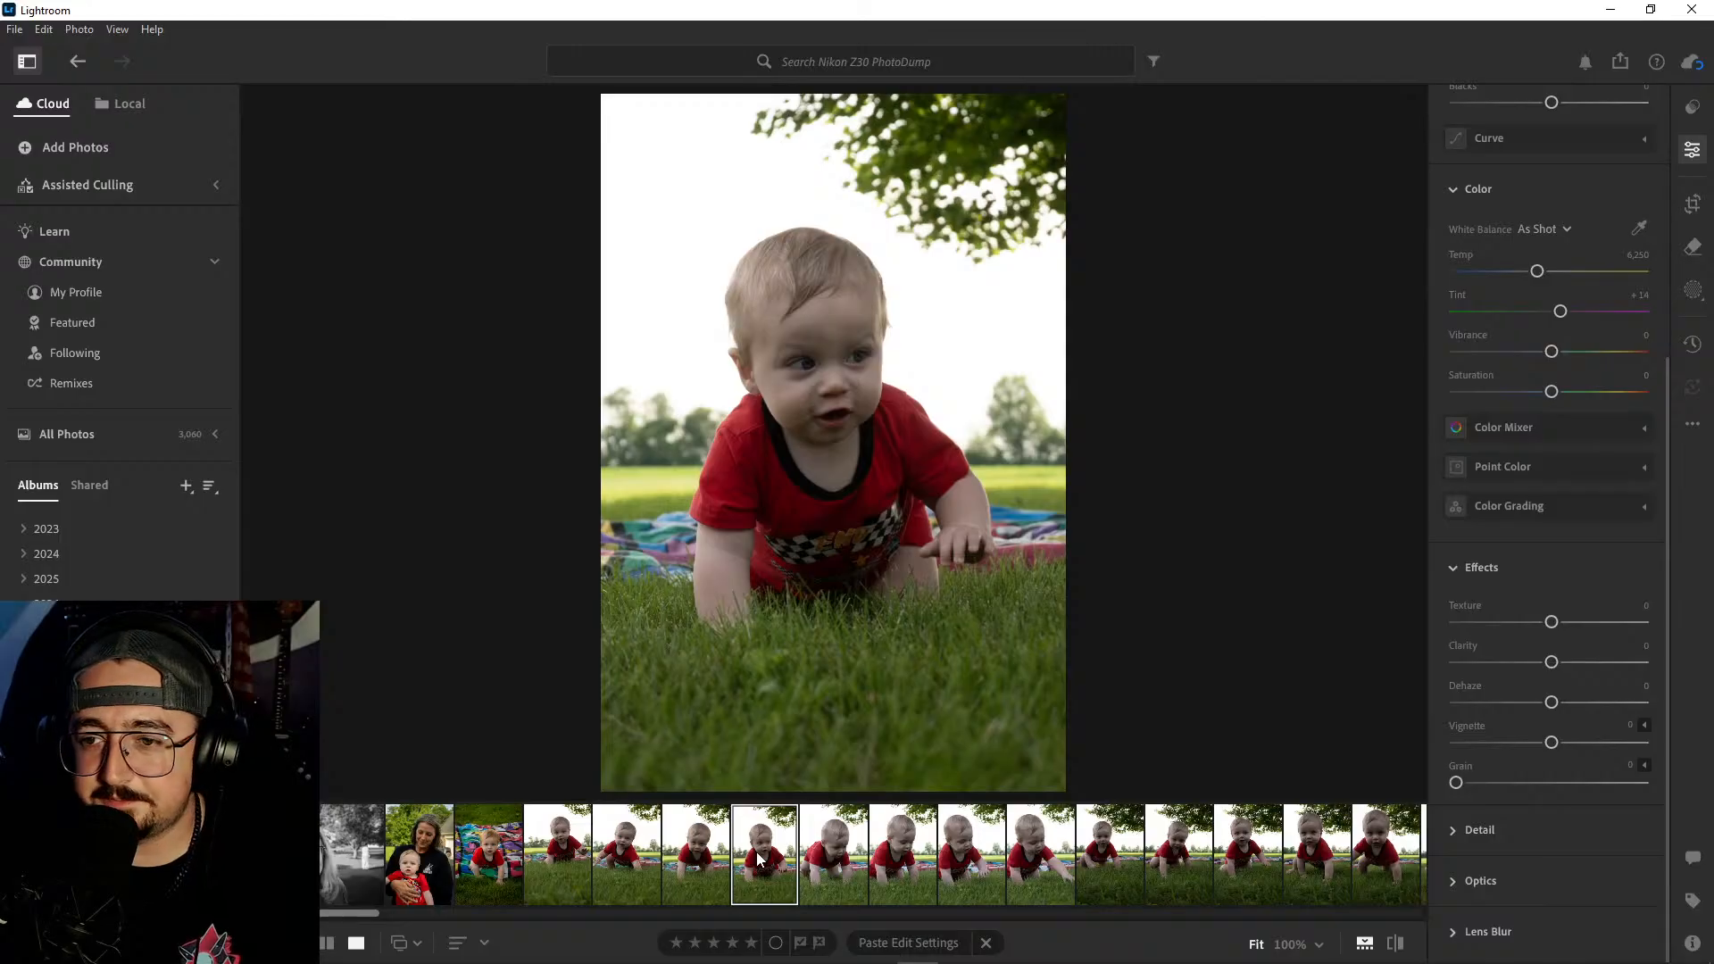
right_click(758, 860)
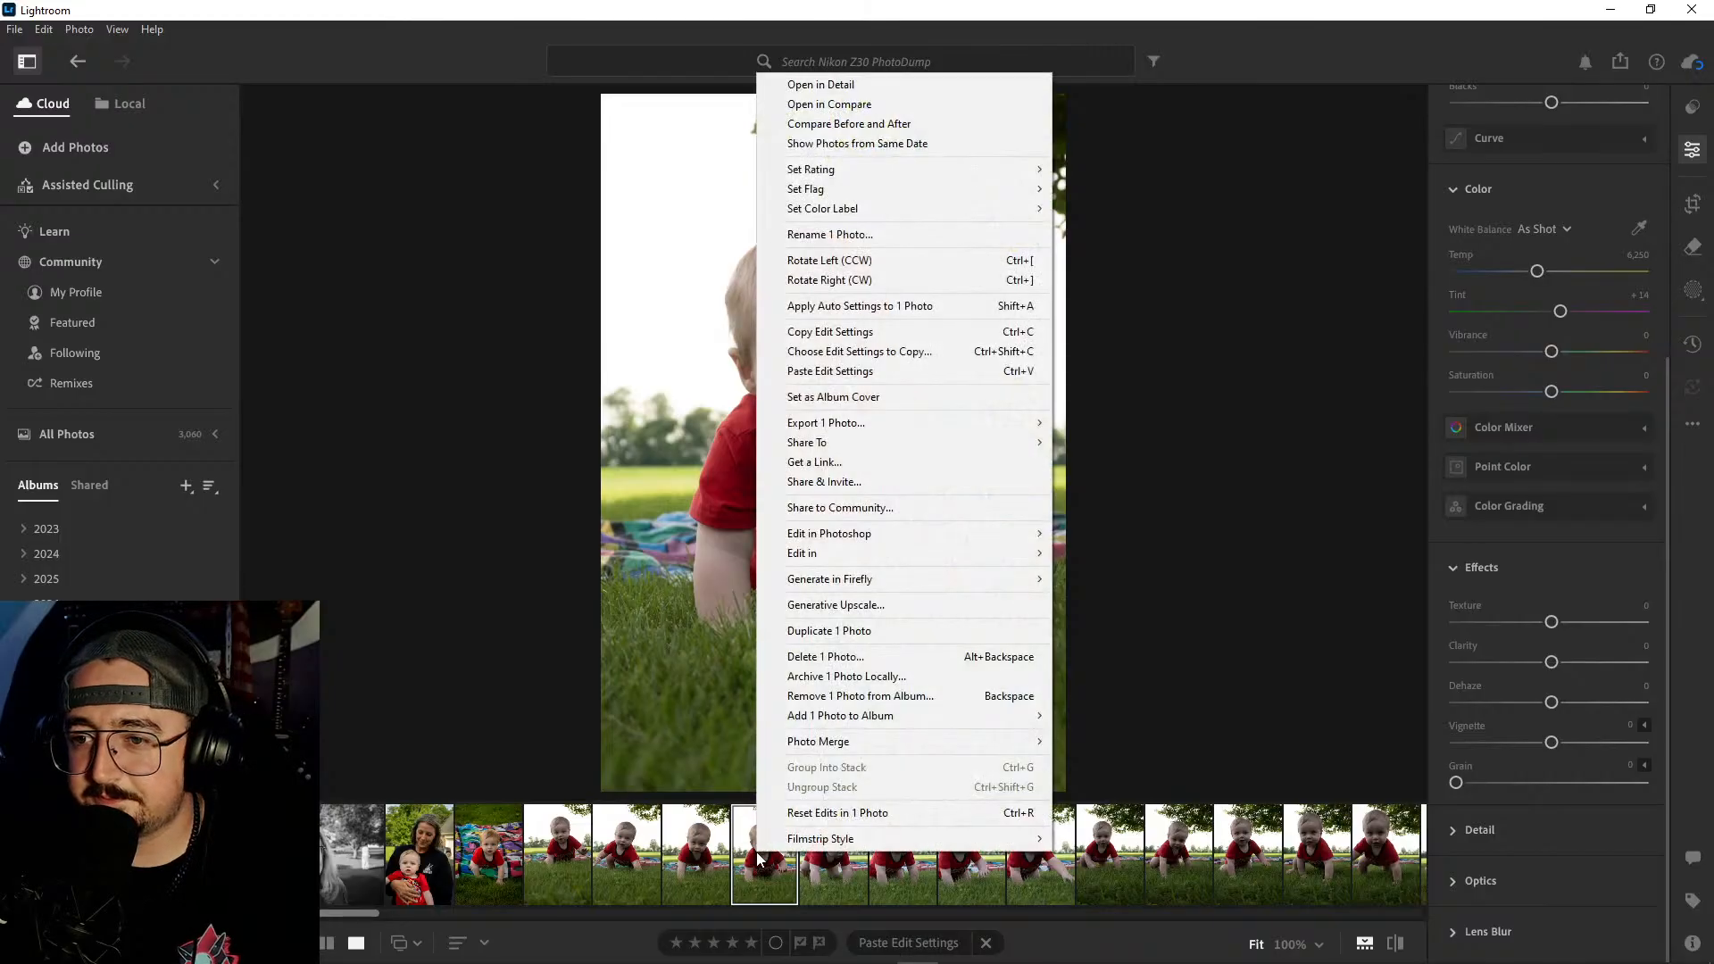
click(871, 658)
click(949, 640)
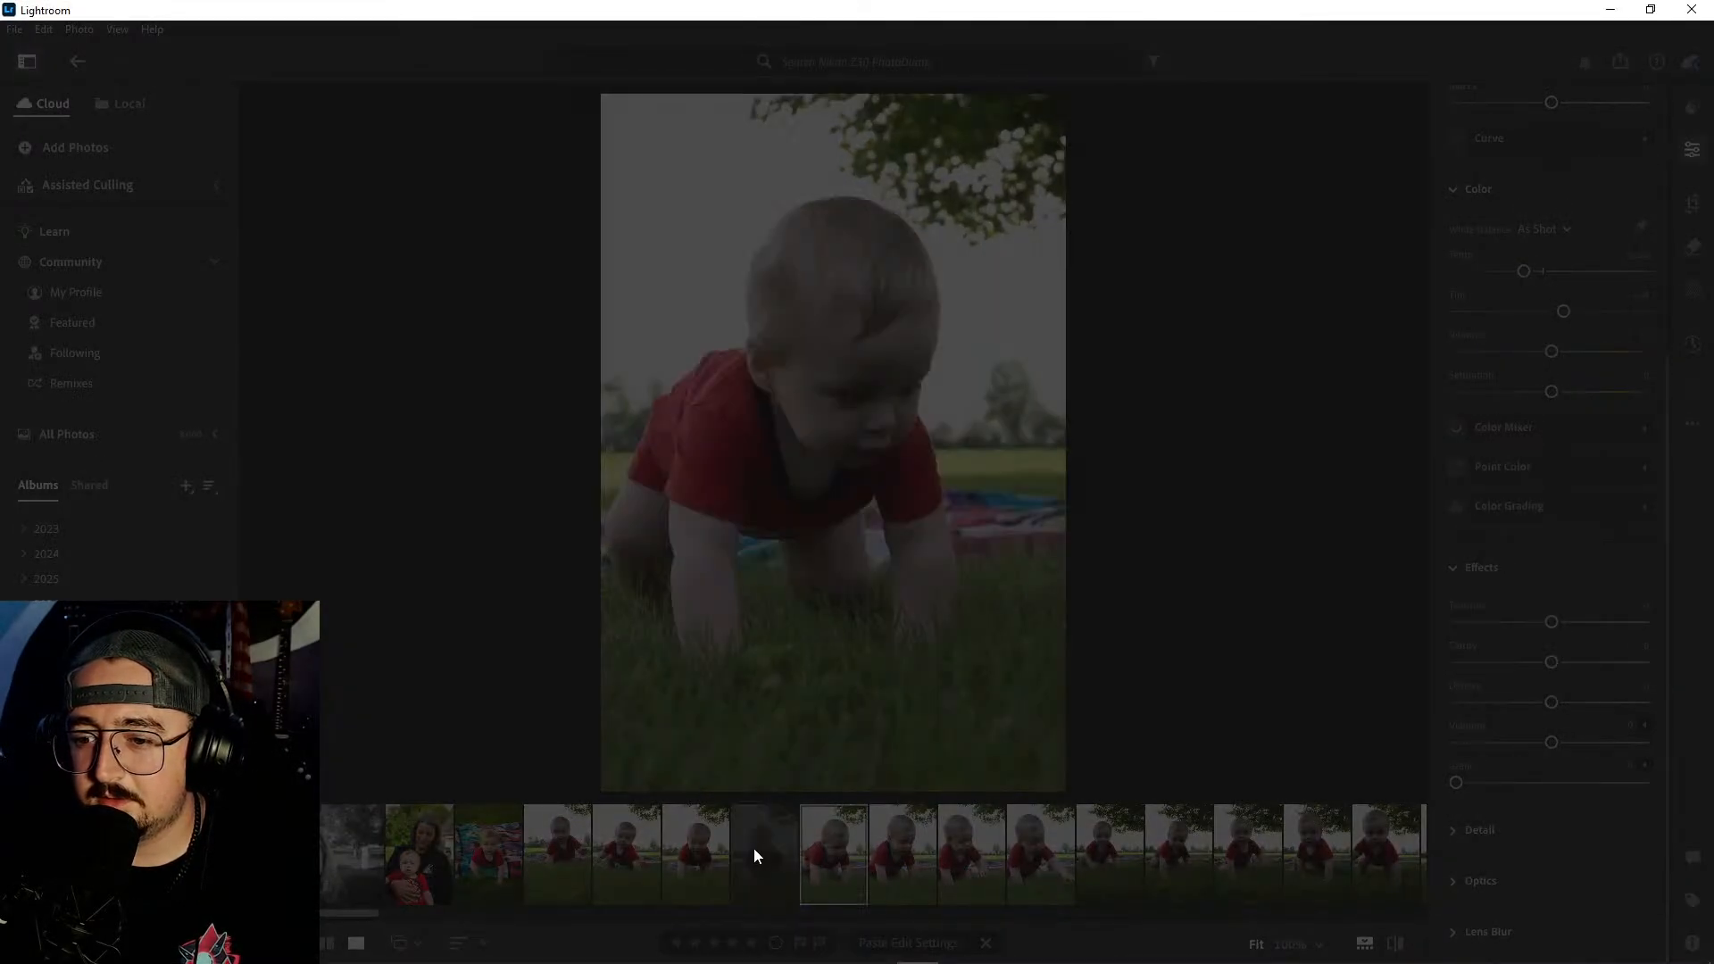
- Pick the first crawling shot, with the baby's hand raised, and rotate its crop to a Straighten value of −4.42
click(705, 850)
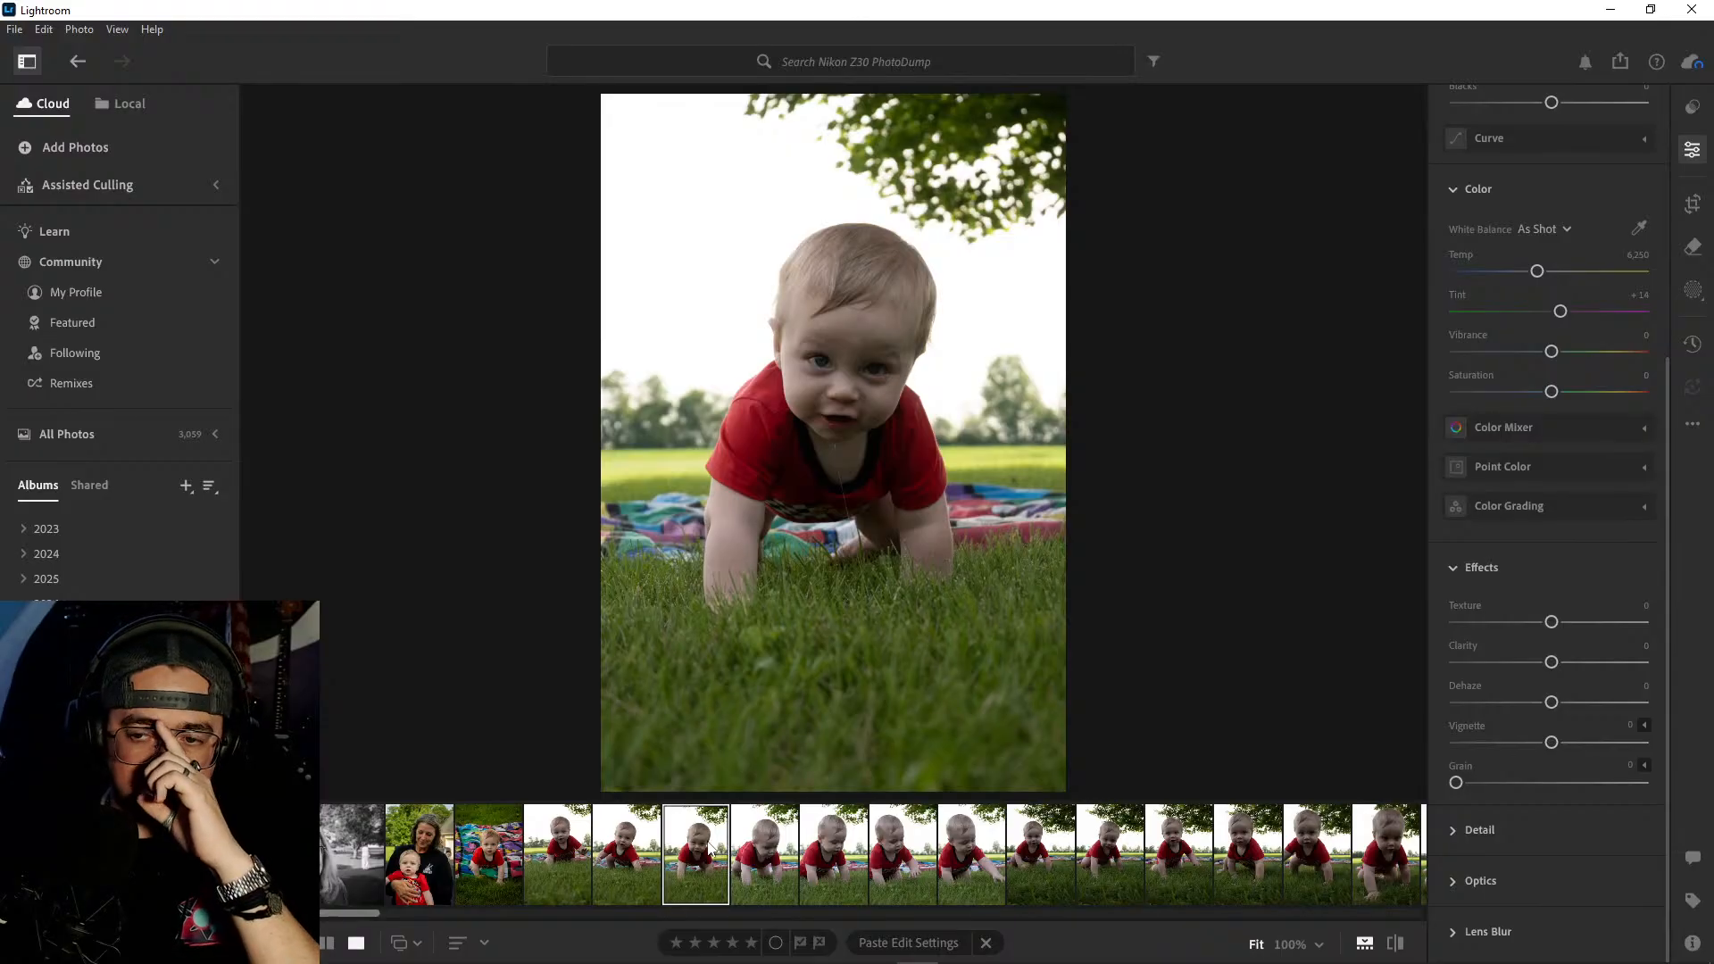
click(646, 855)
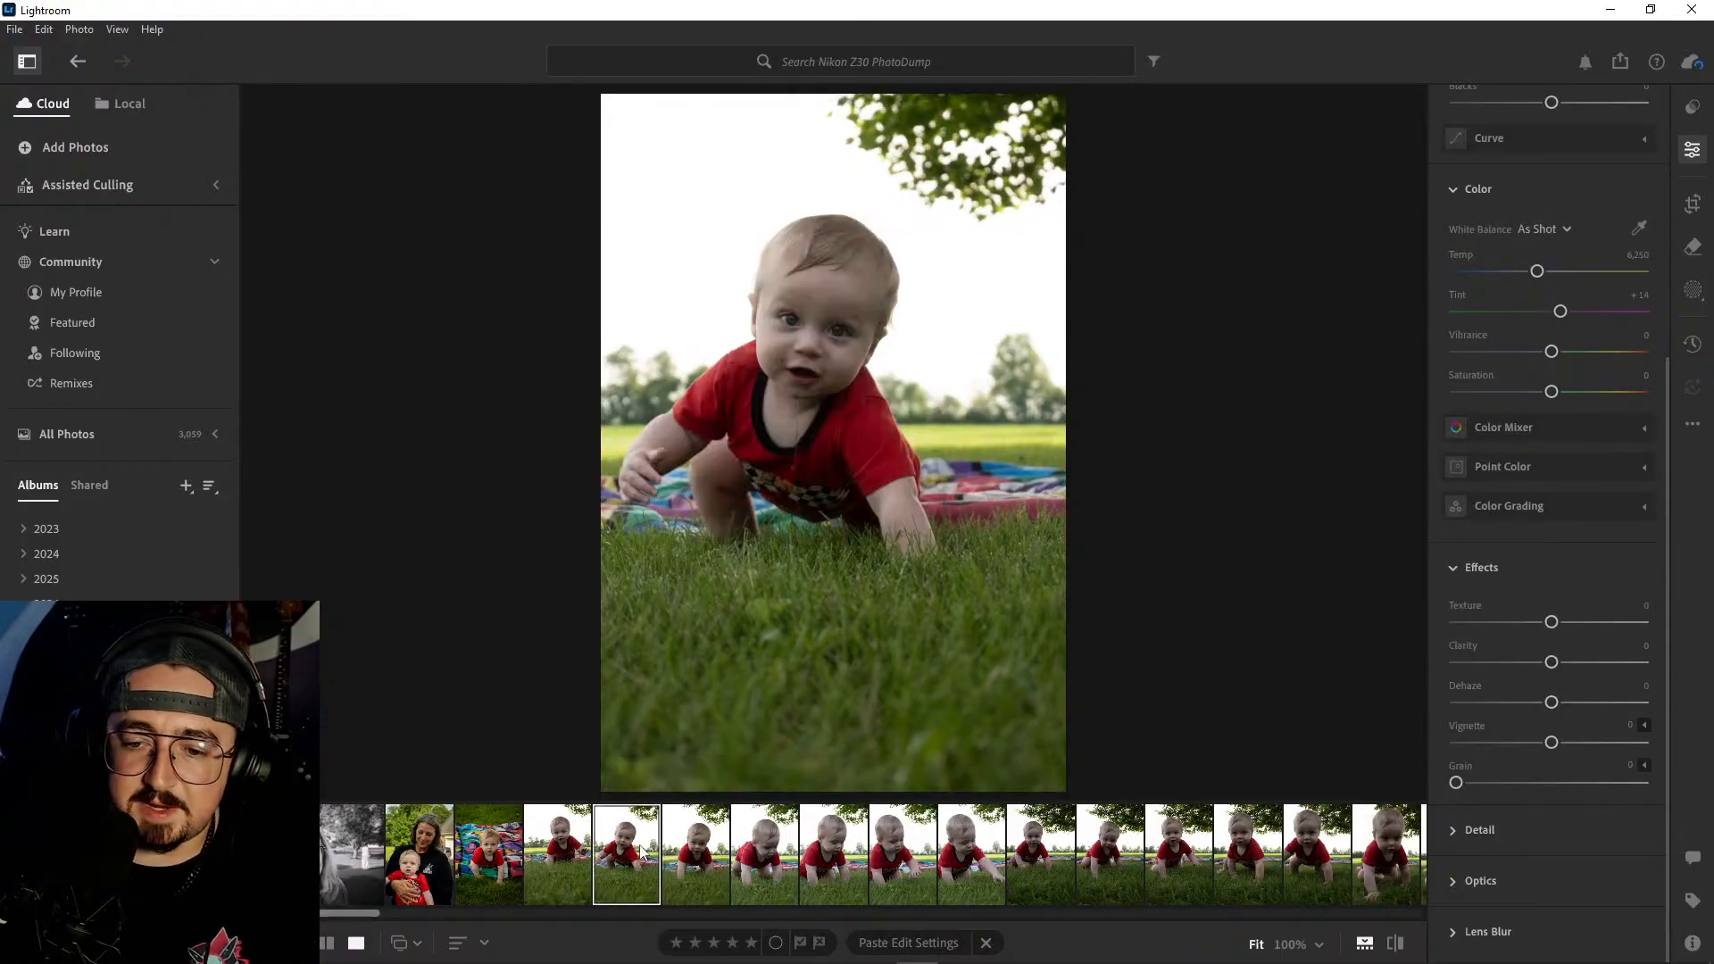
click(583, 841)
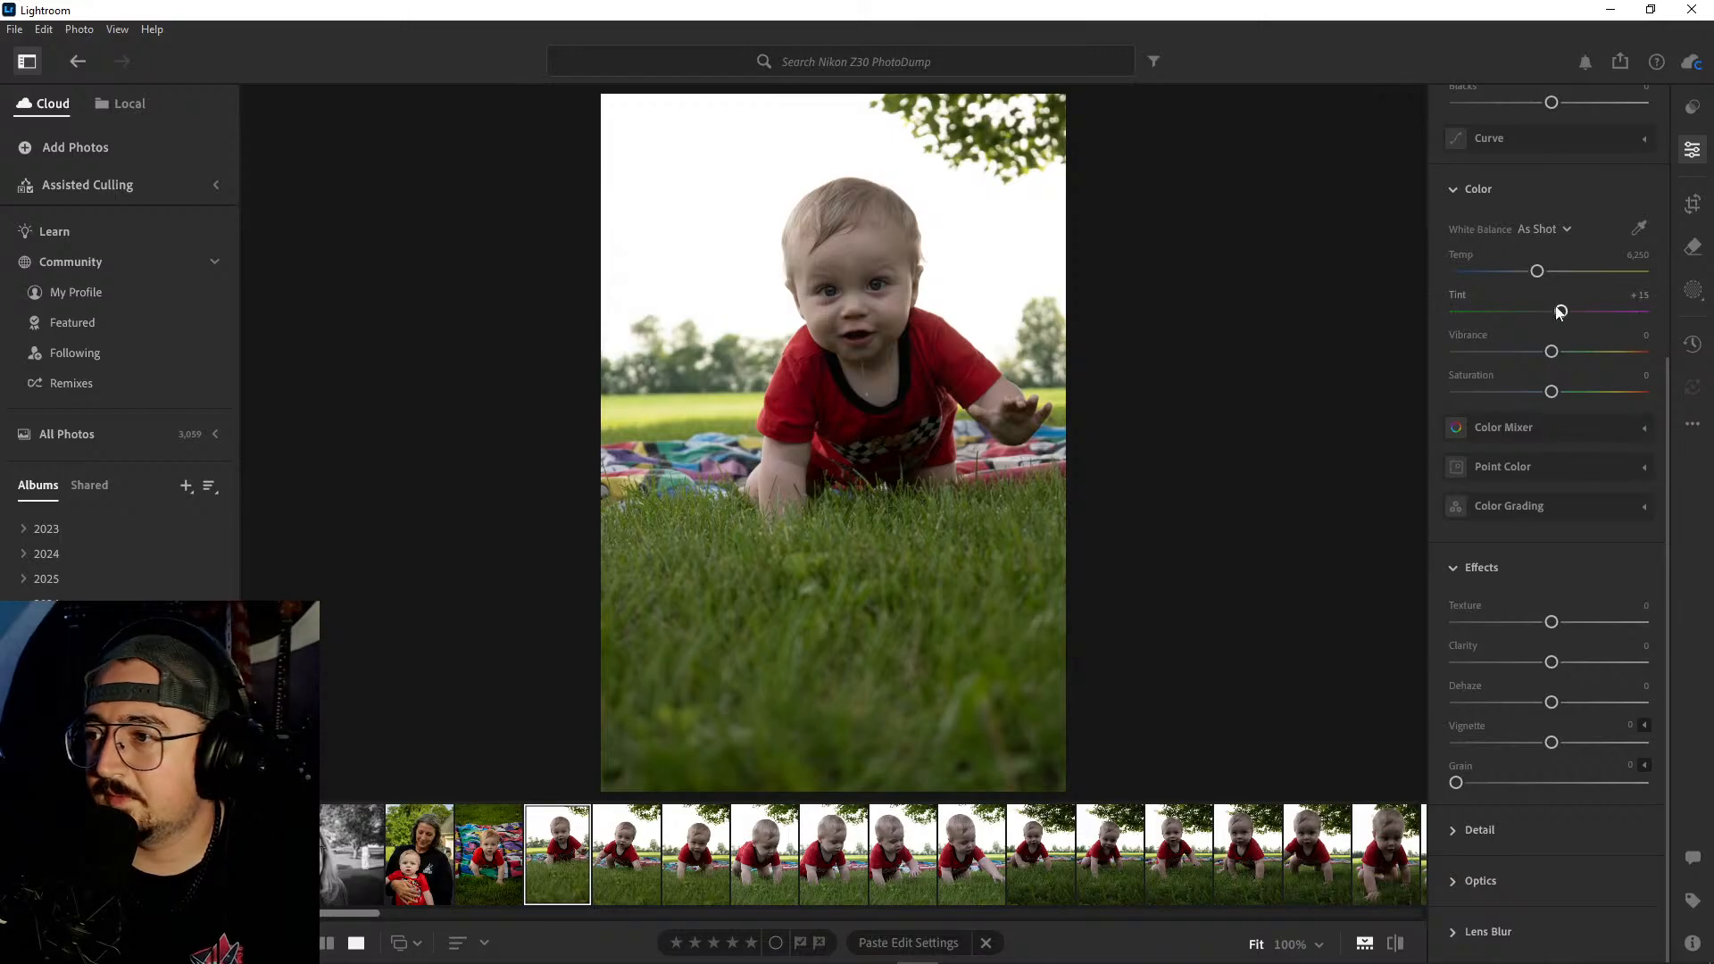
click(1693, 204)
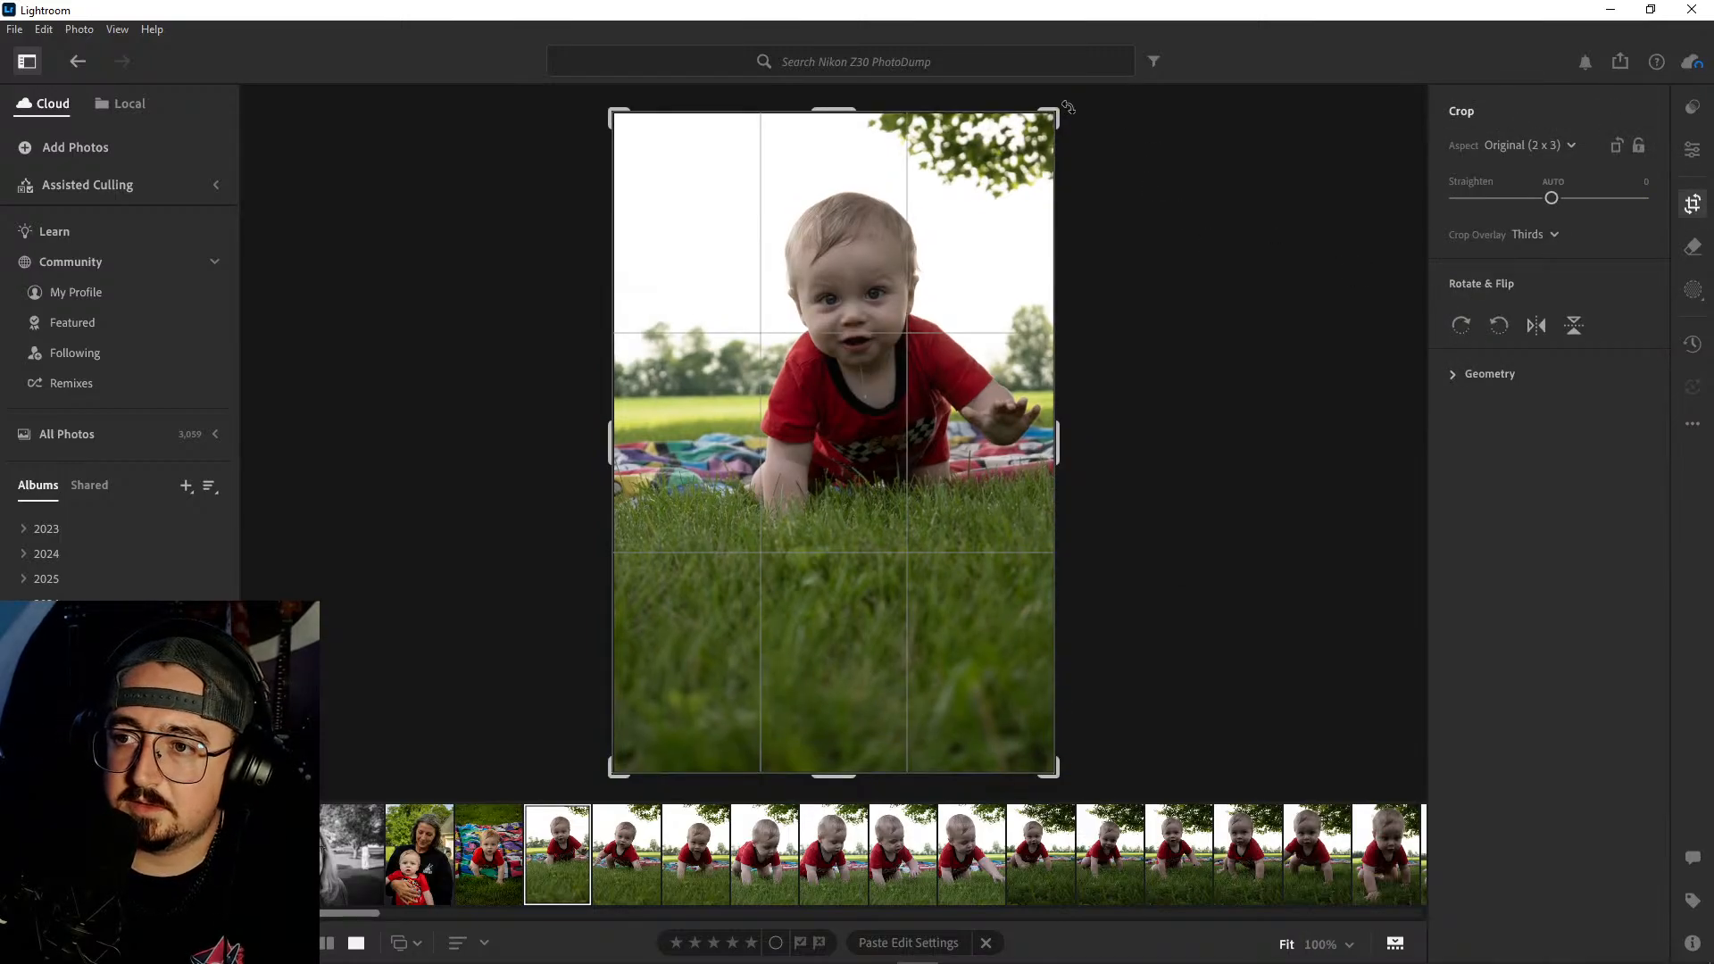
drag(1069, 108, 1037, 77)
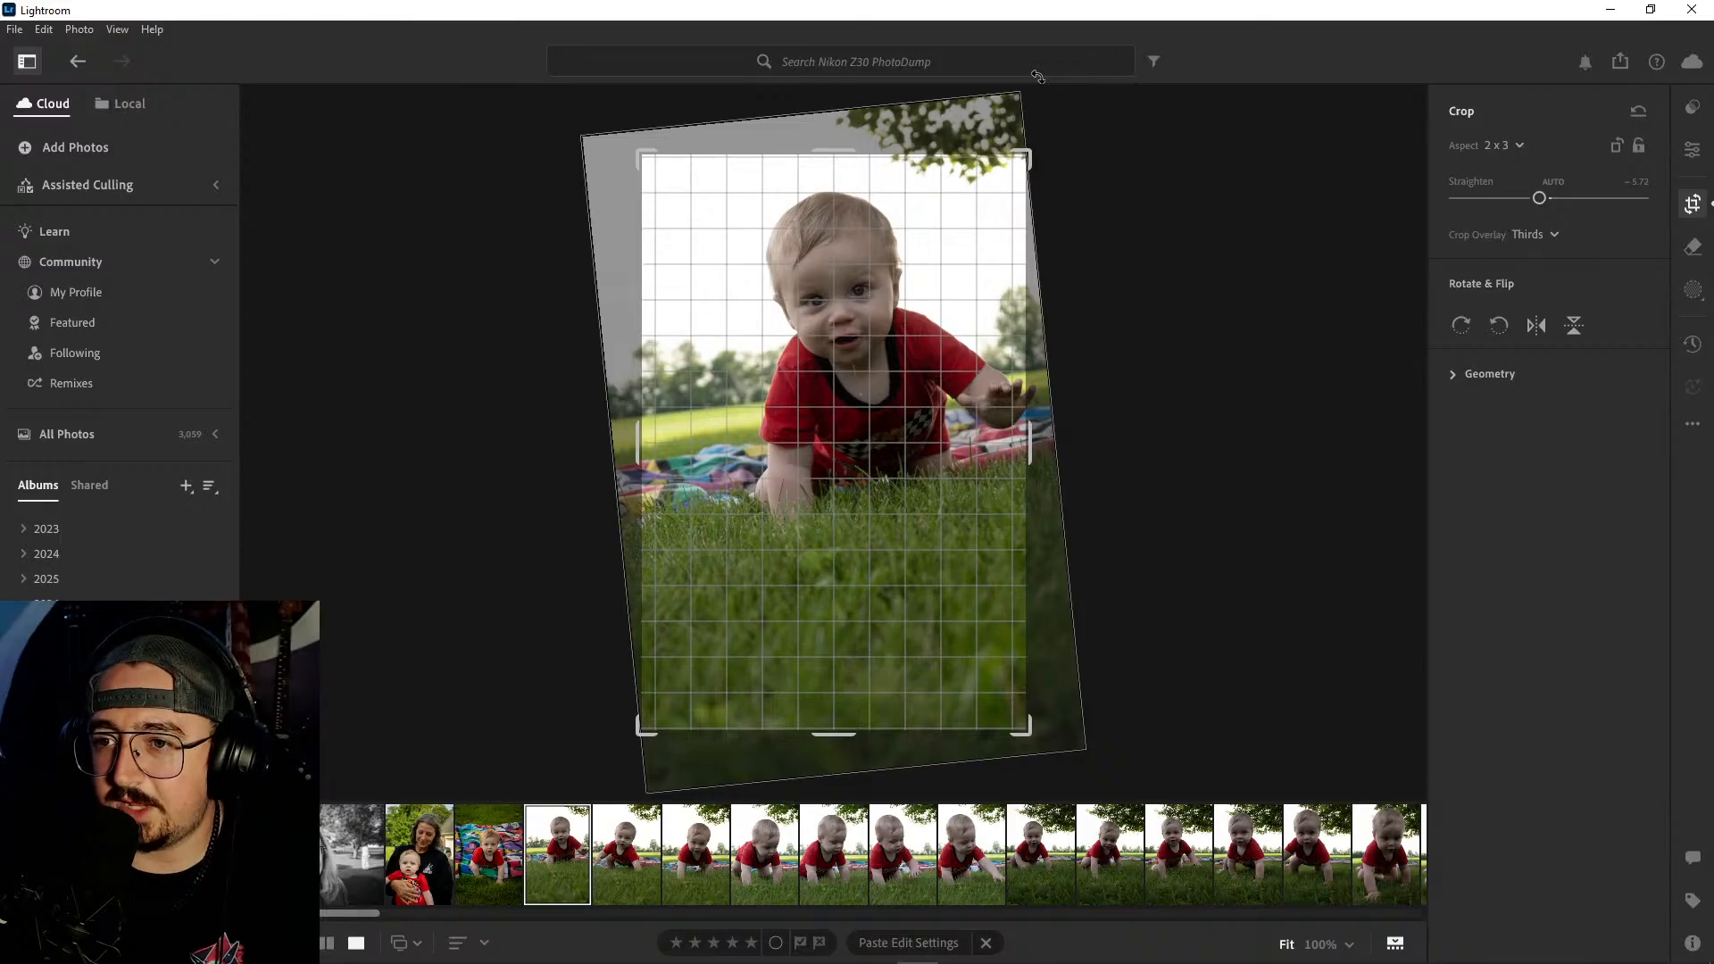
mouse_move(1038, 77)
mouse_down()
mouse_move(1097, 119)
mouse_move(1049, 83)
mouse_up()
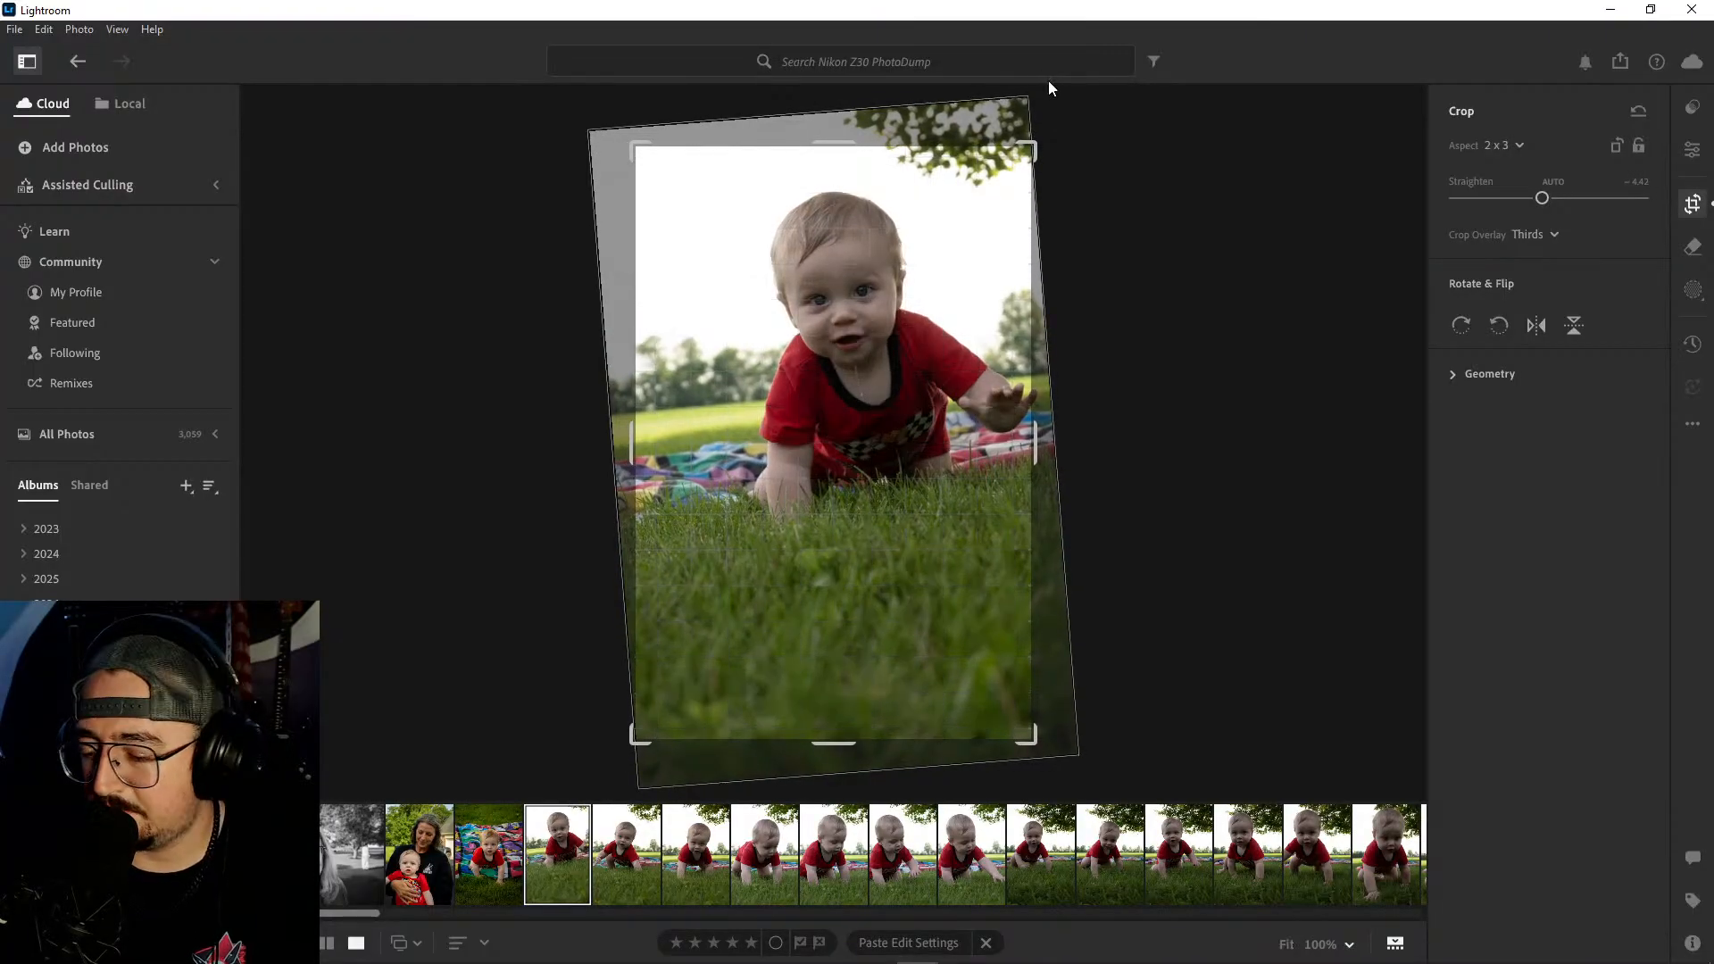
key(e)
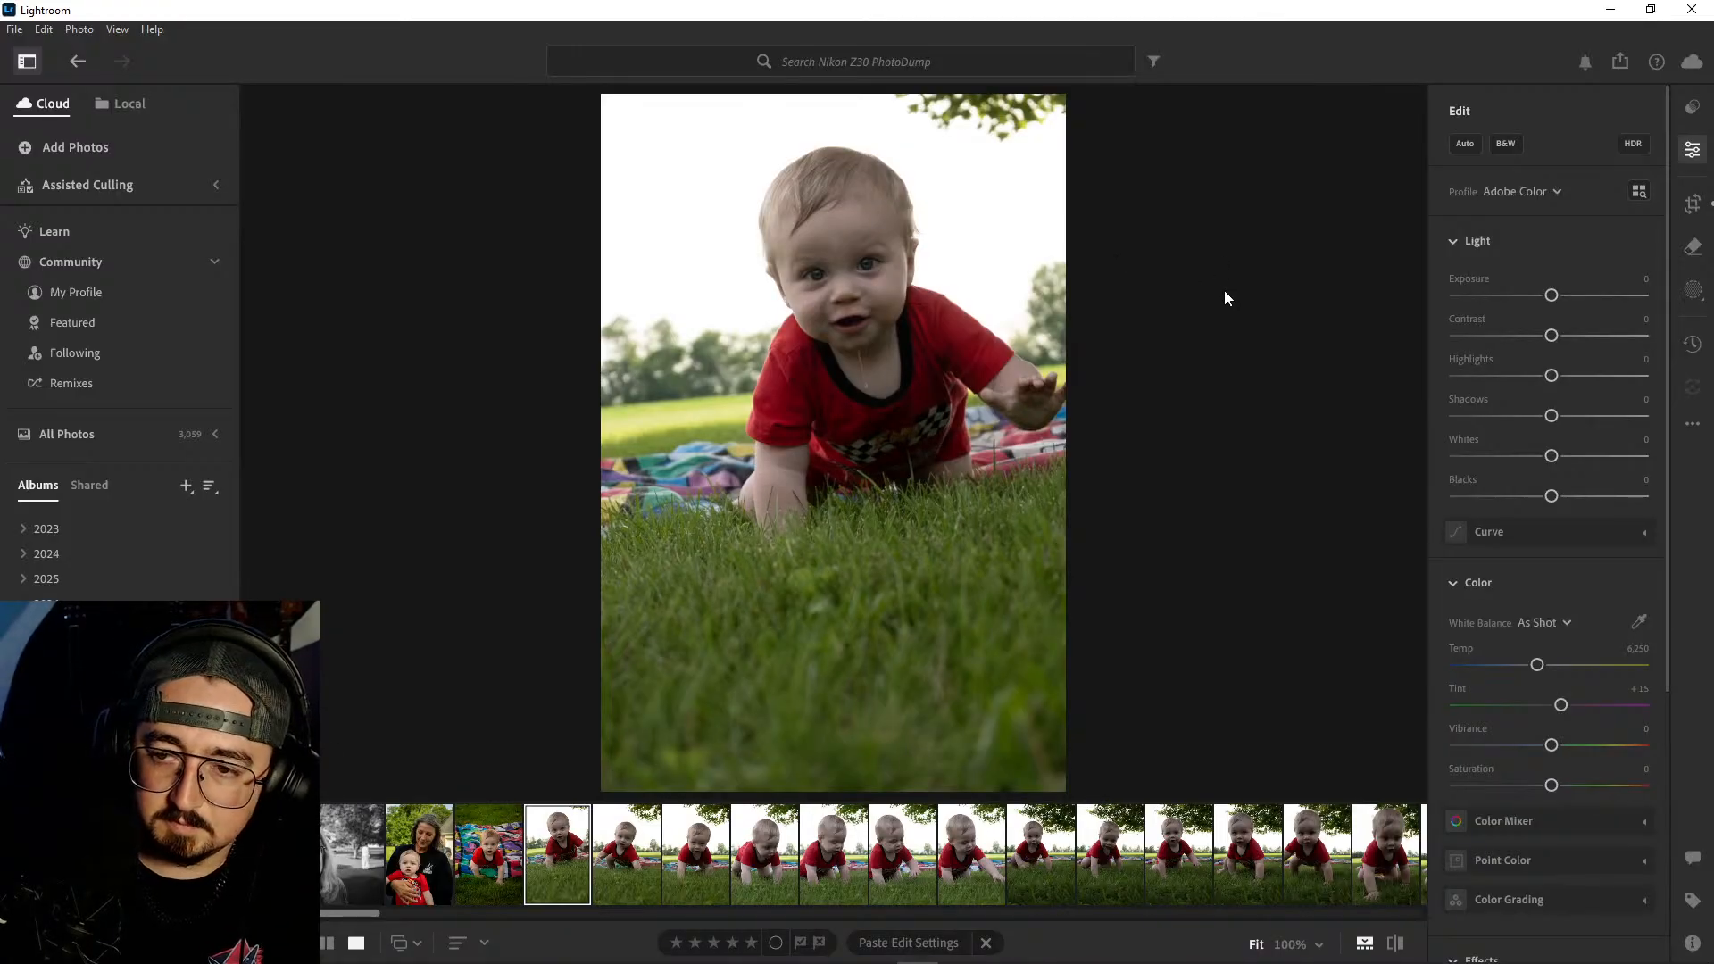
- Compare the portrait with and without the rotation by undoing and redoing the straightening
key(backslash)
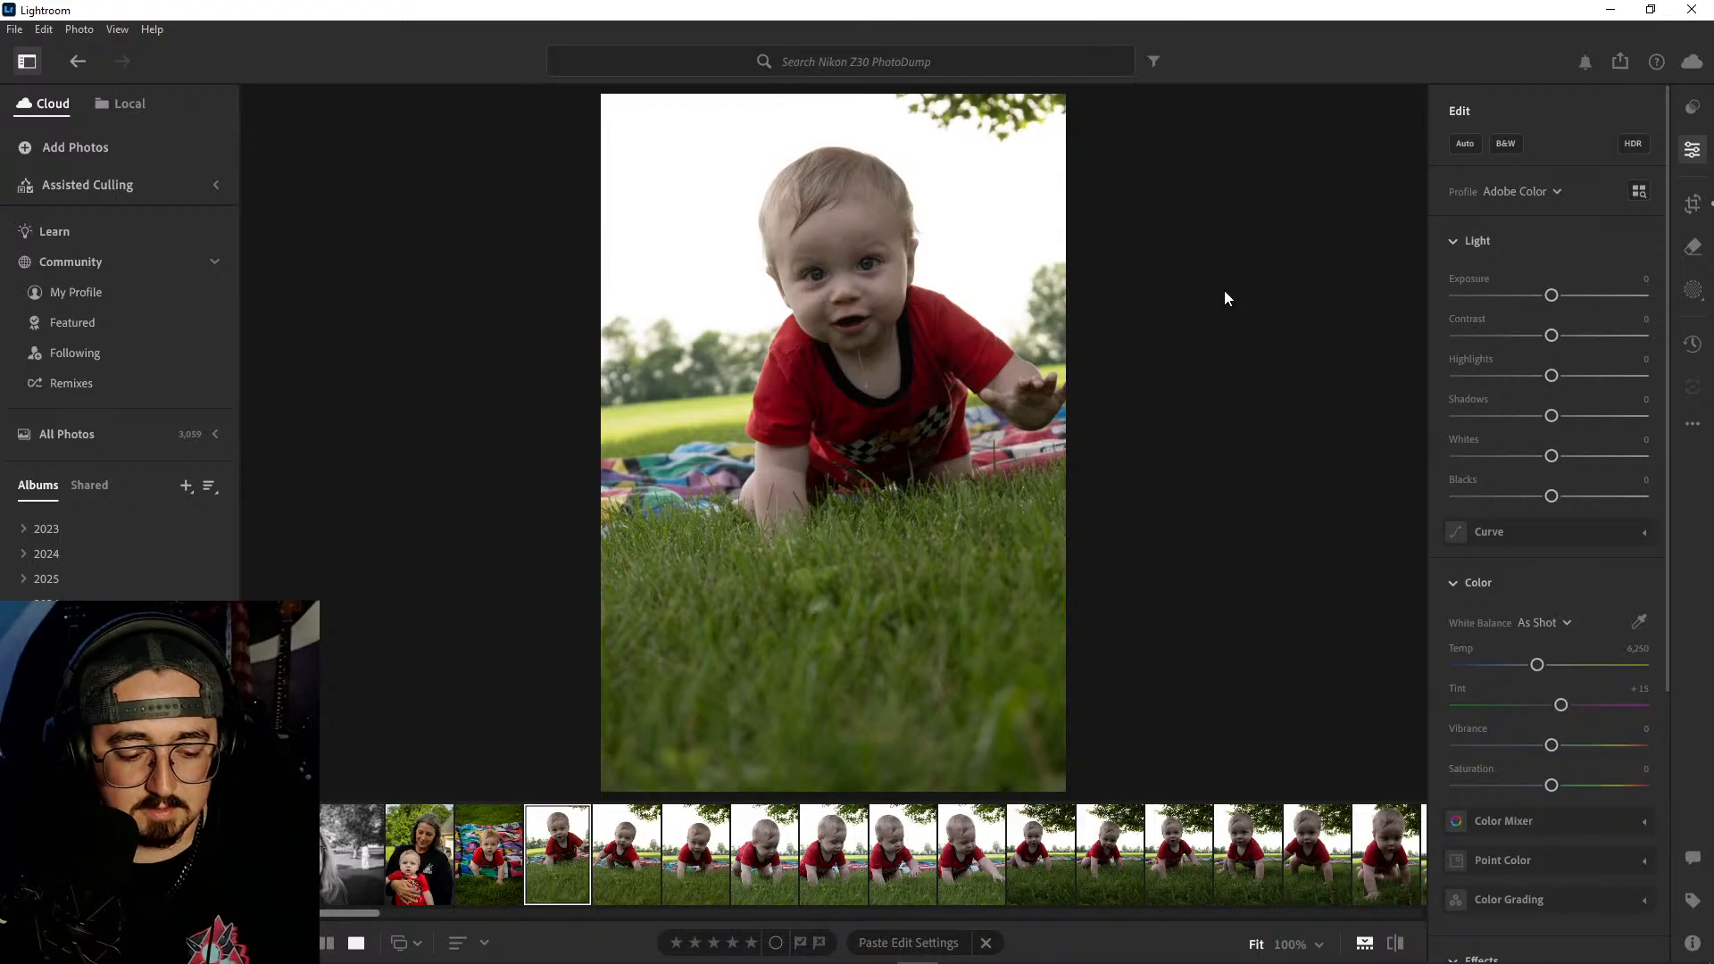
key(ctrl+z)
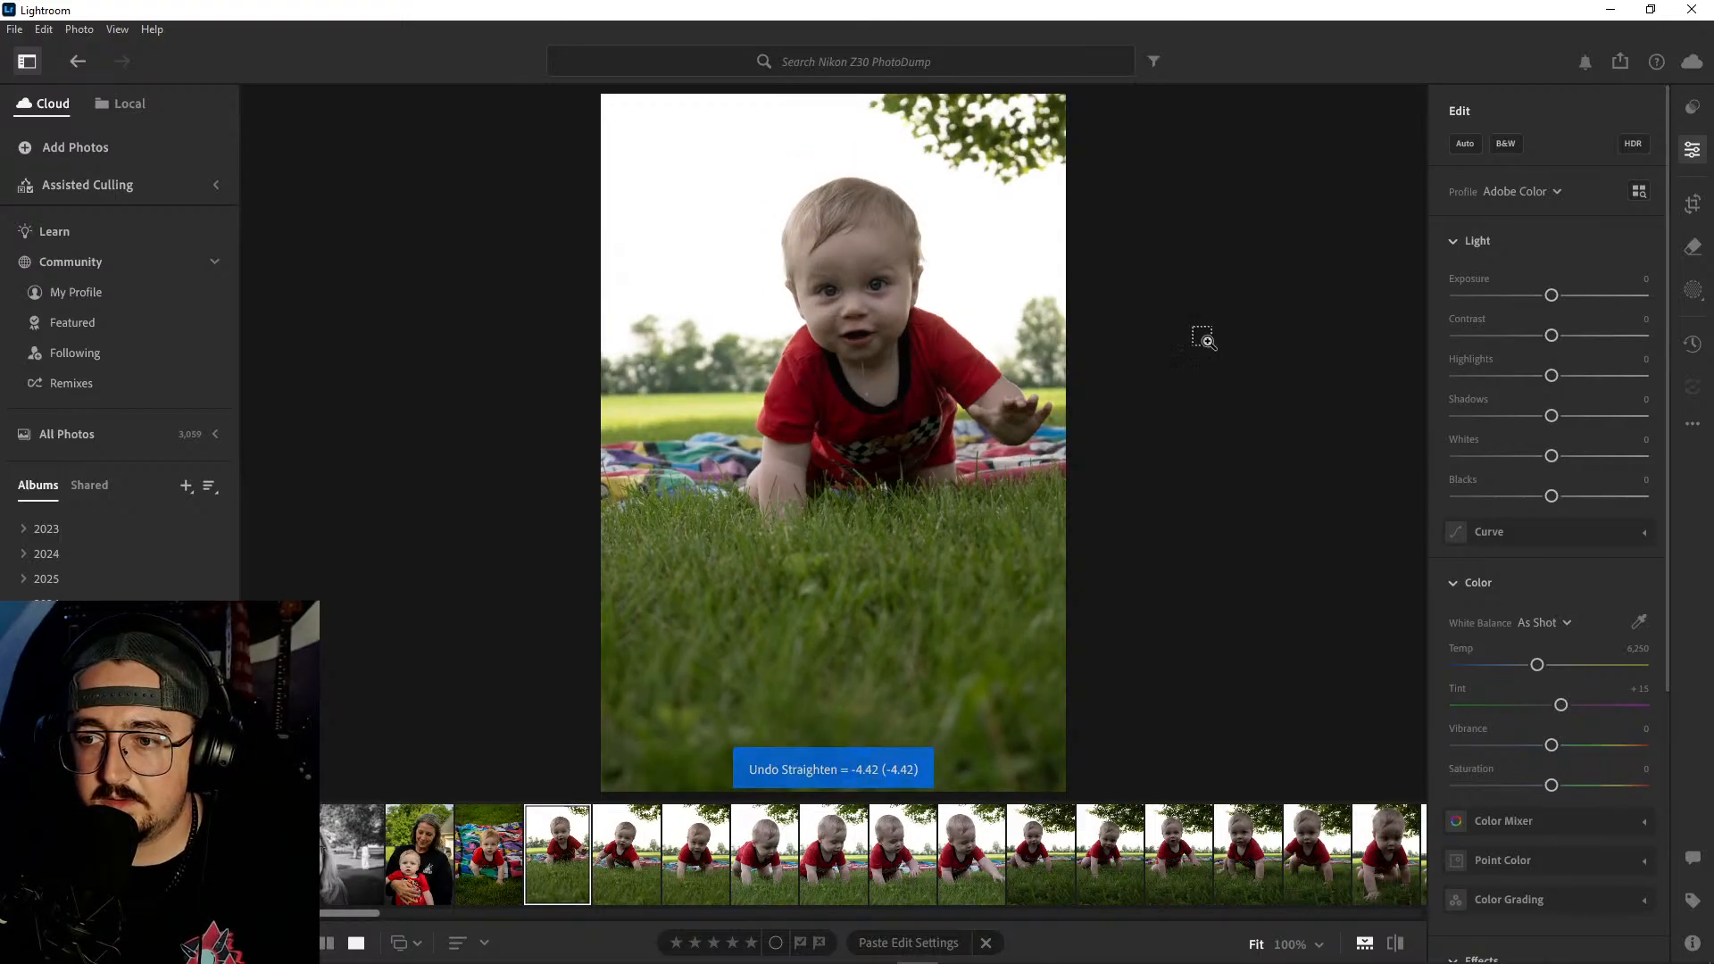
key(ctrl+shift+z)
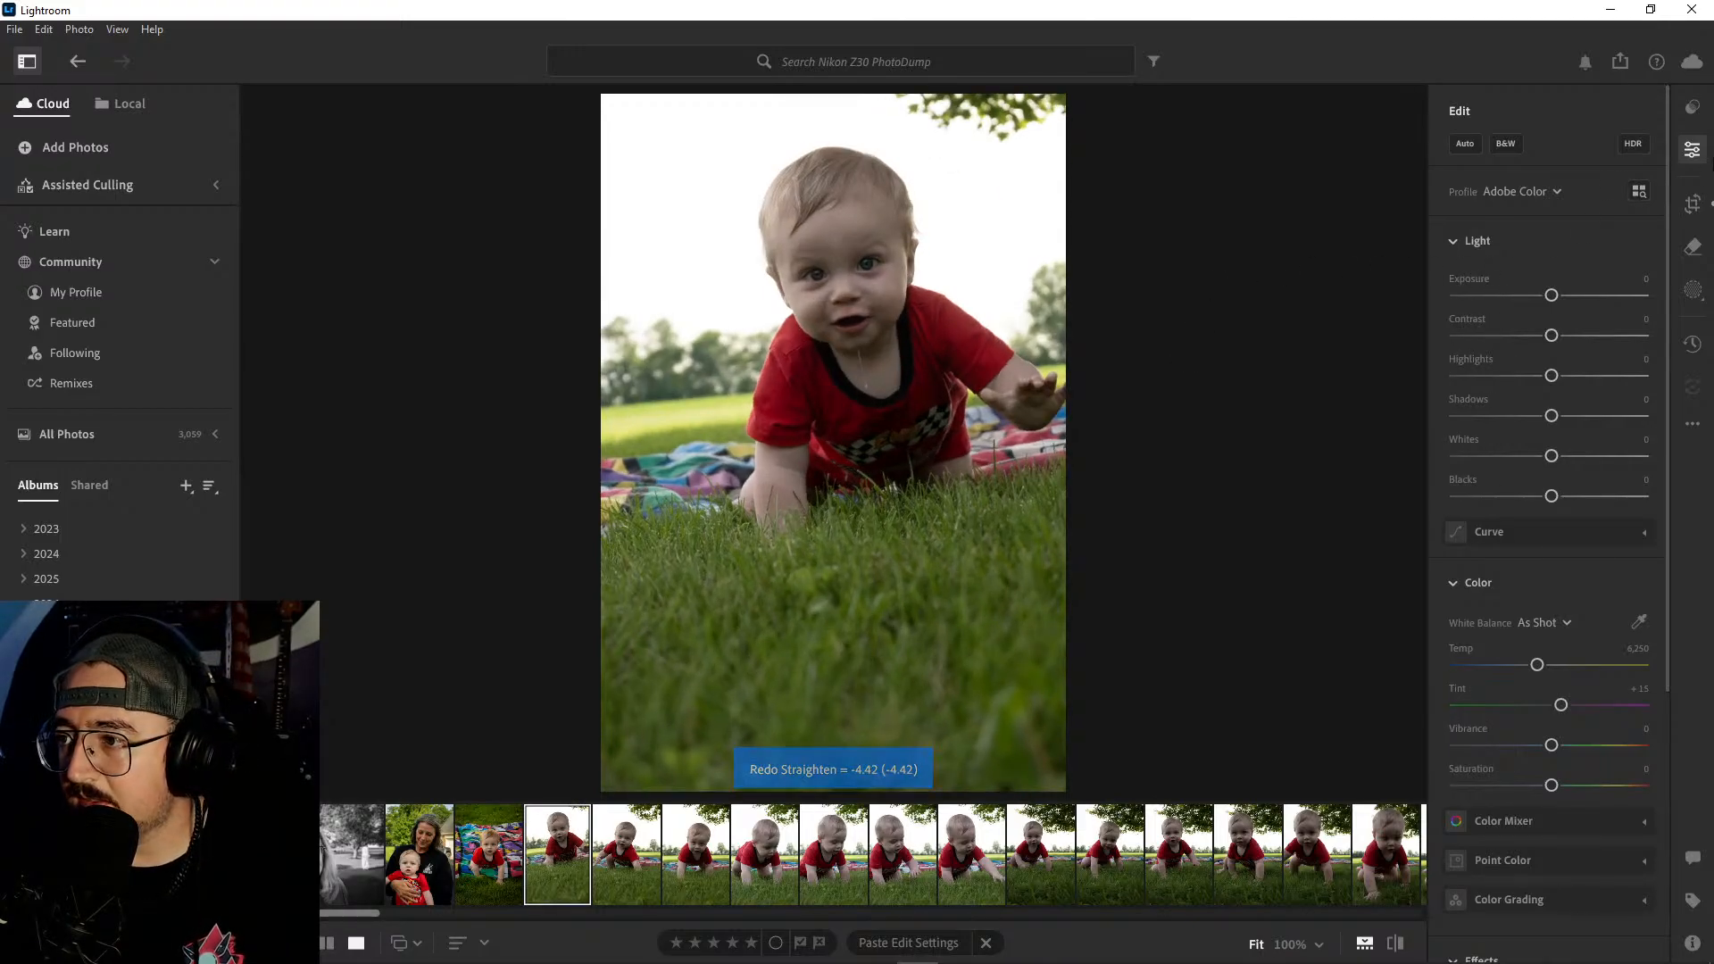
- Rotate the raised-hand portrait's crop further to a Straighten value of −5.79 and apply it
click(1693, 203)
drag(1050, 132, 1041, 125)
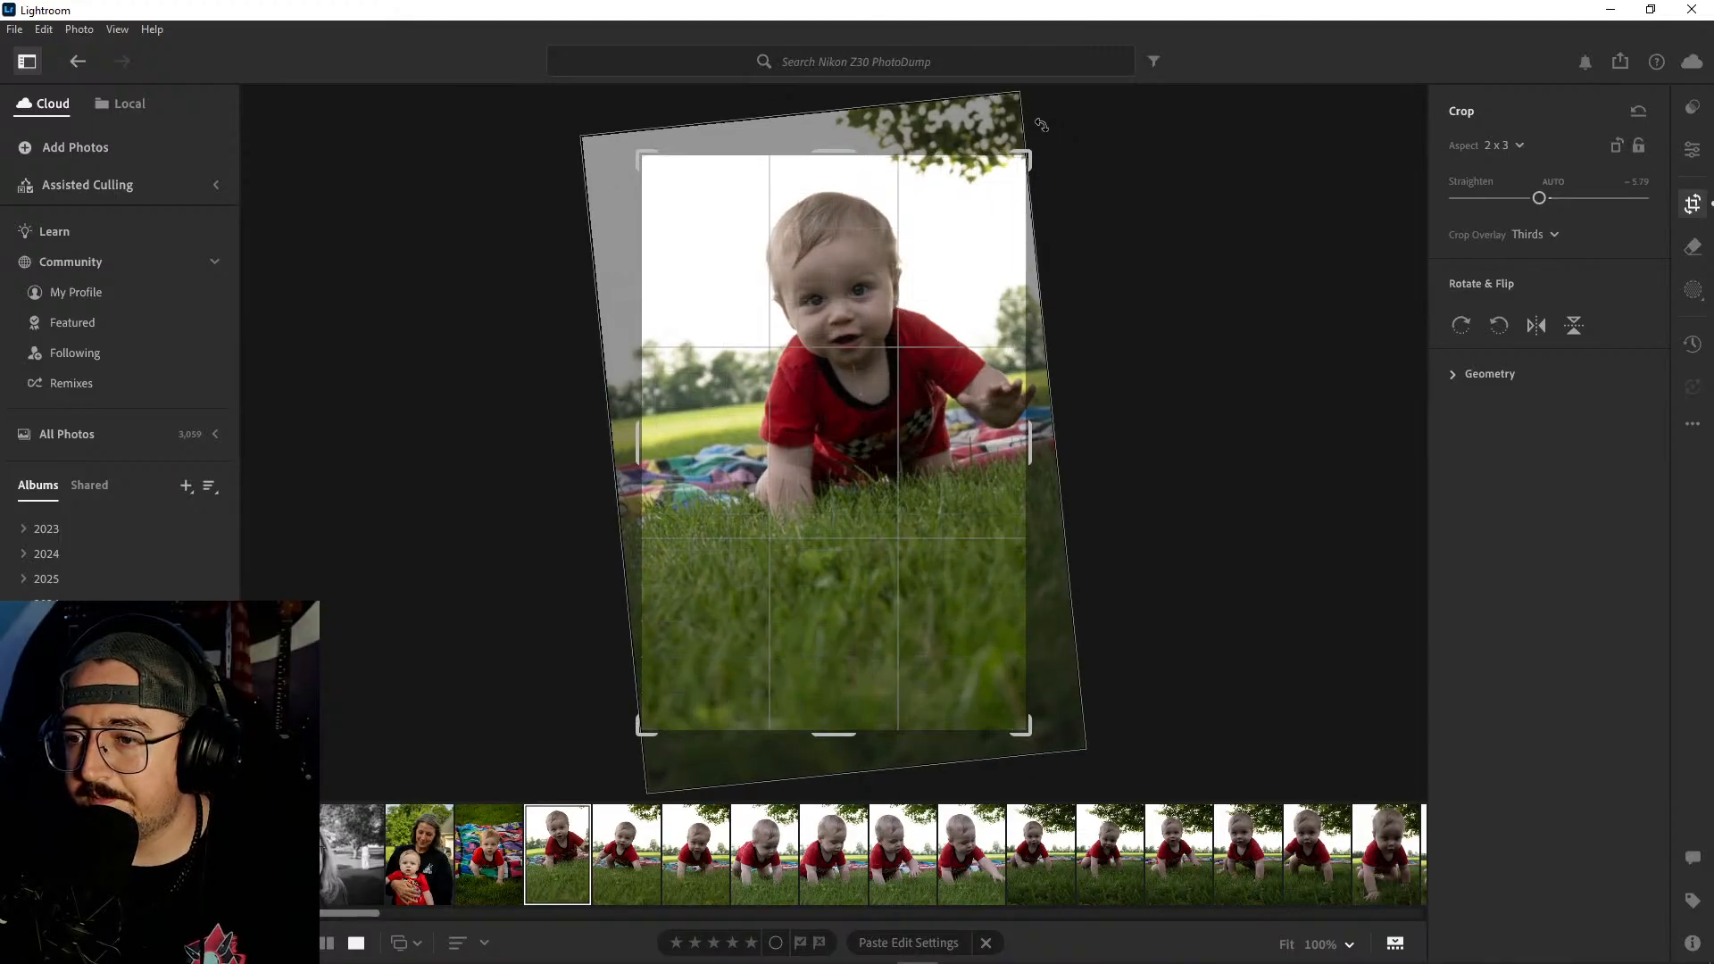
key(Return)
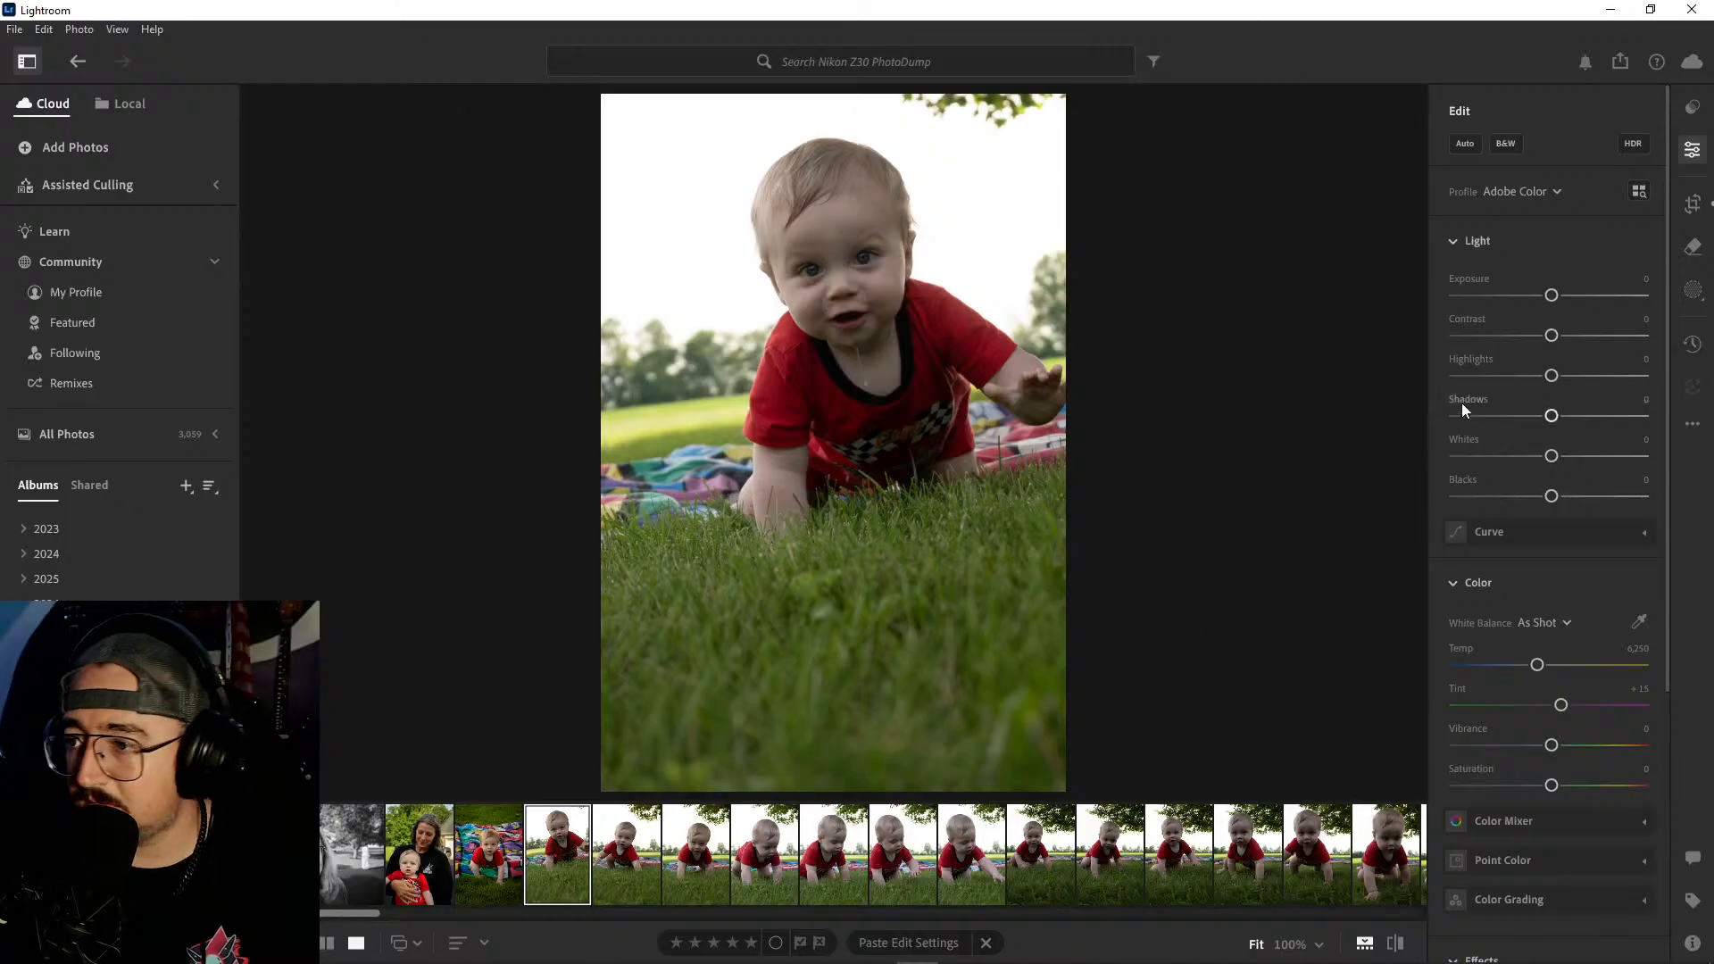
- Apply Auto settings to the raised-hand portrait, with Contrast at +18, Temp at 7,091 and Saturation at +11
click(1465, 143)
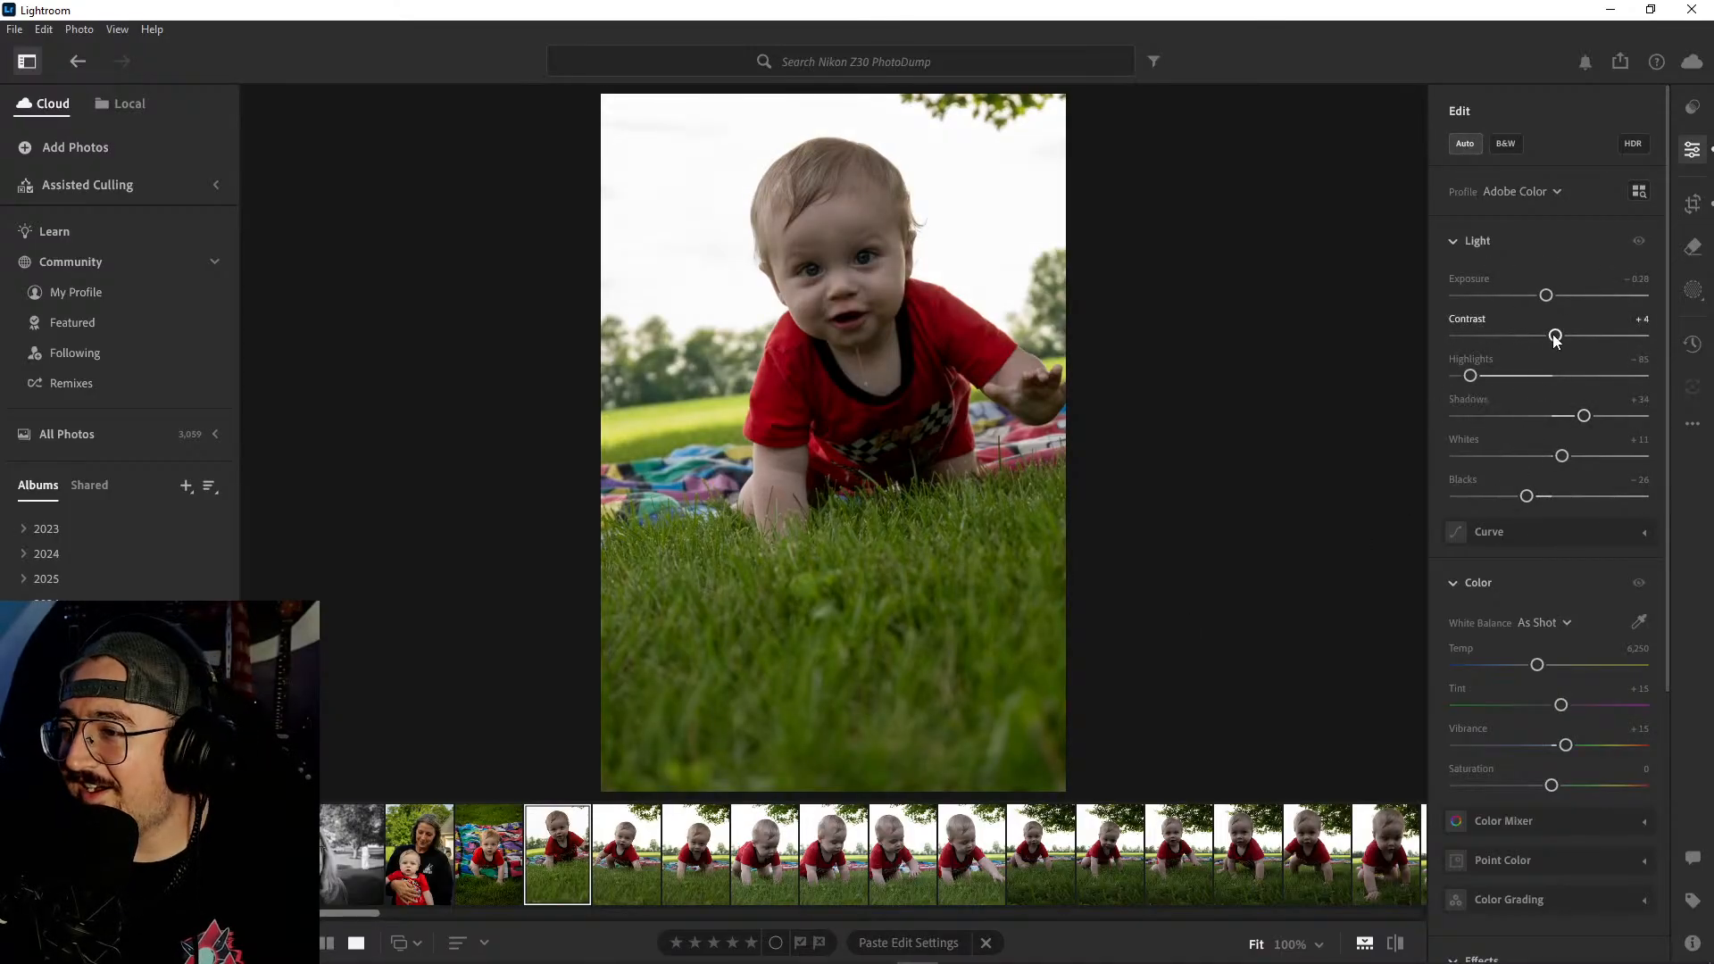
drag(1554, 336, 1569, 336)
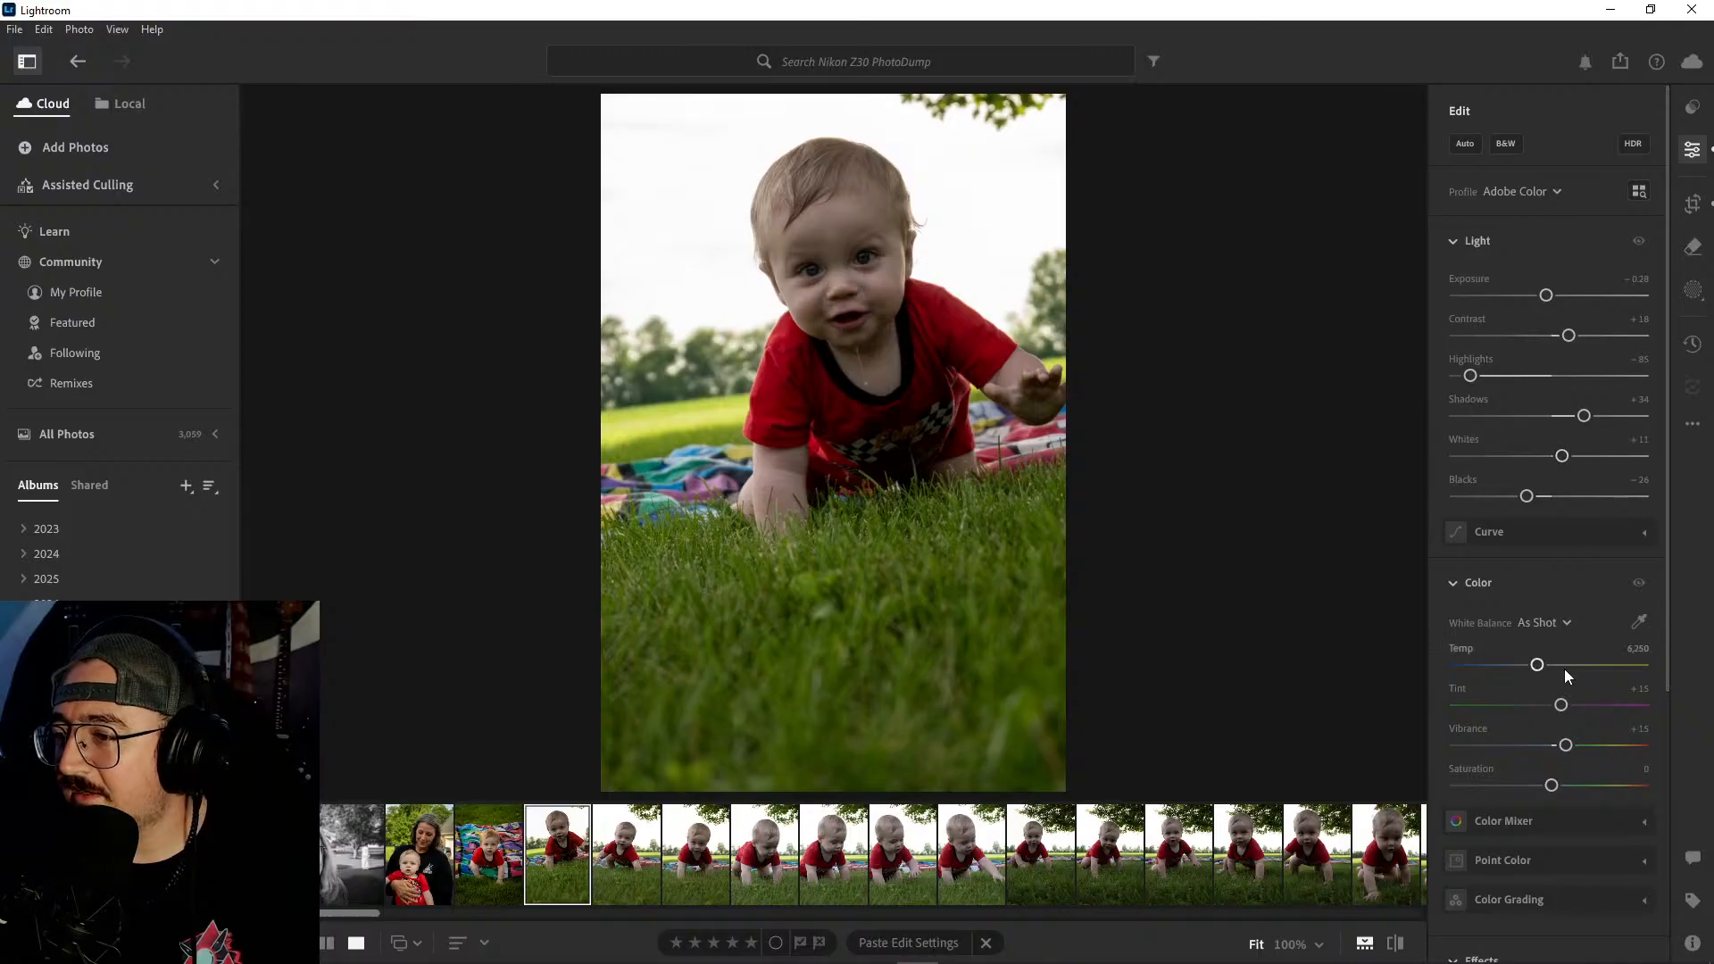
drag(1537, 666, 1553, 666)
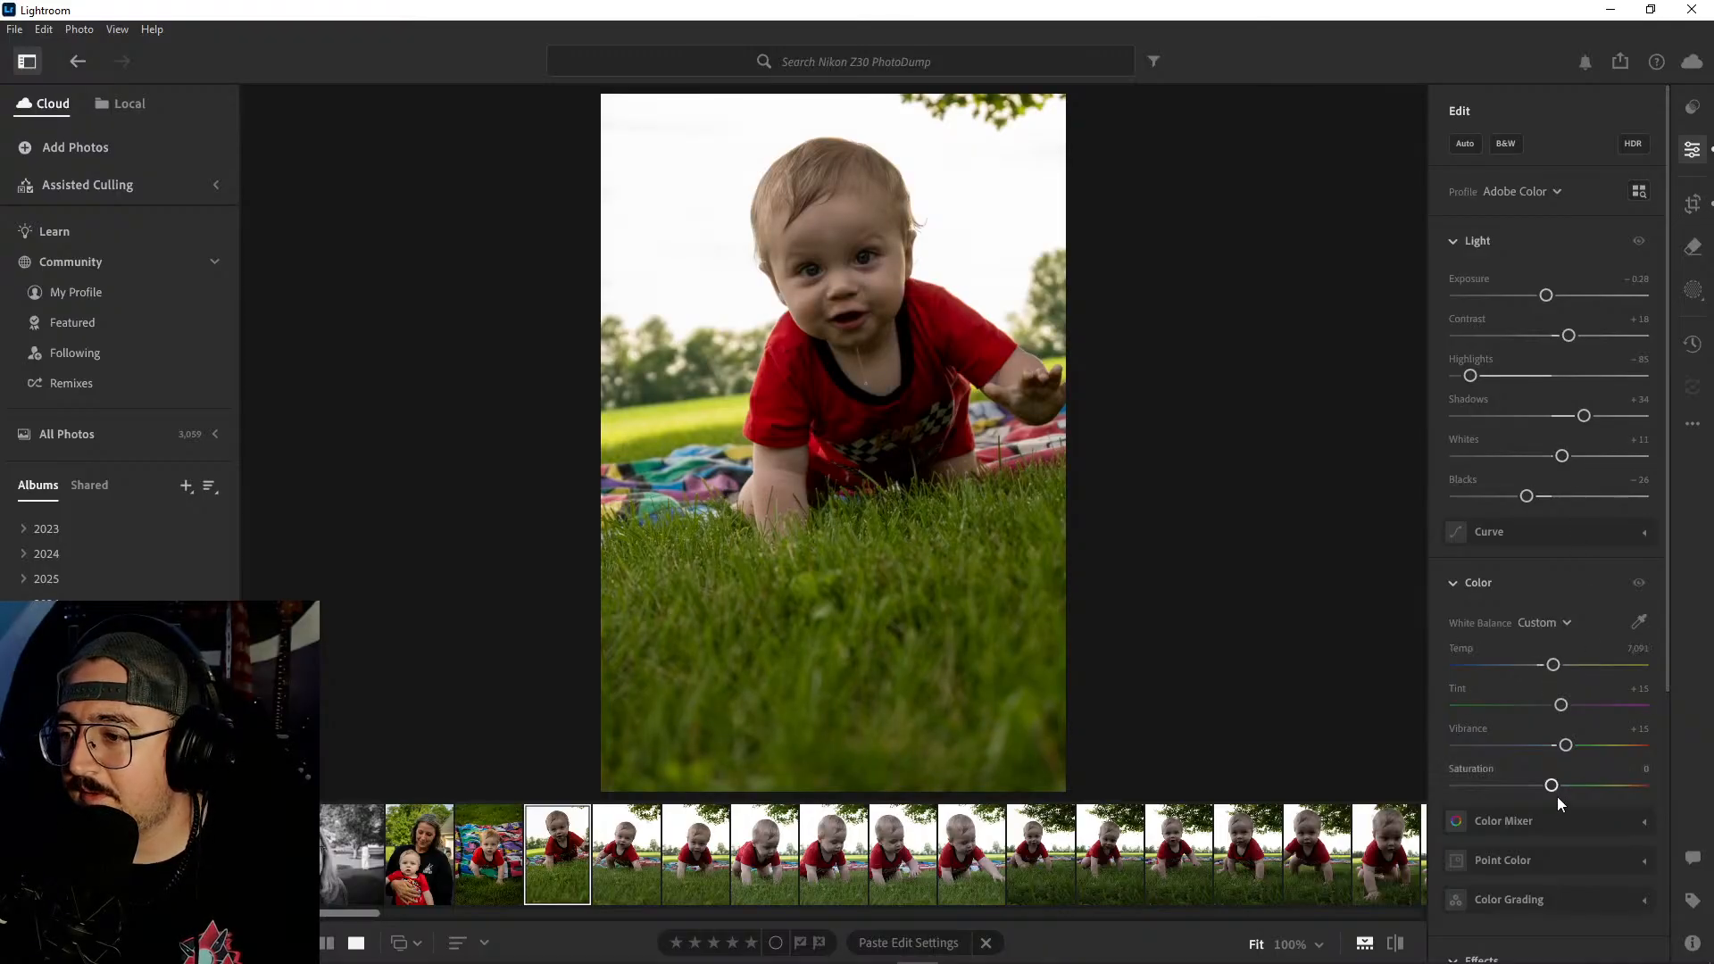
drag(1553, 787, 1563, 787)
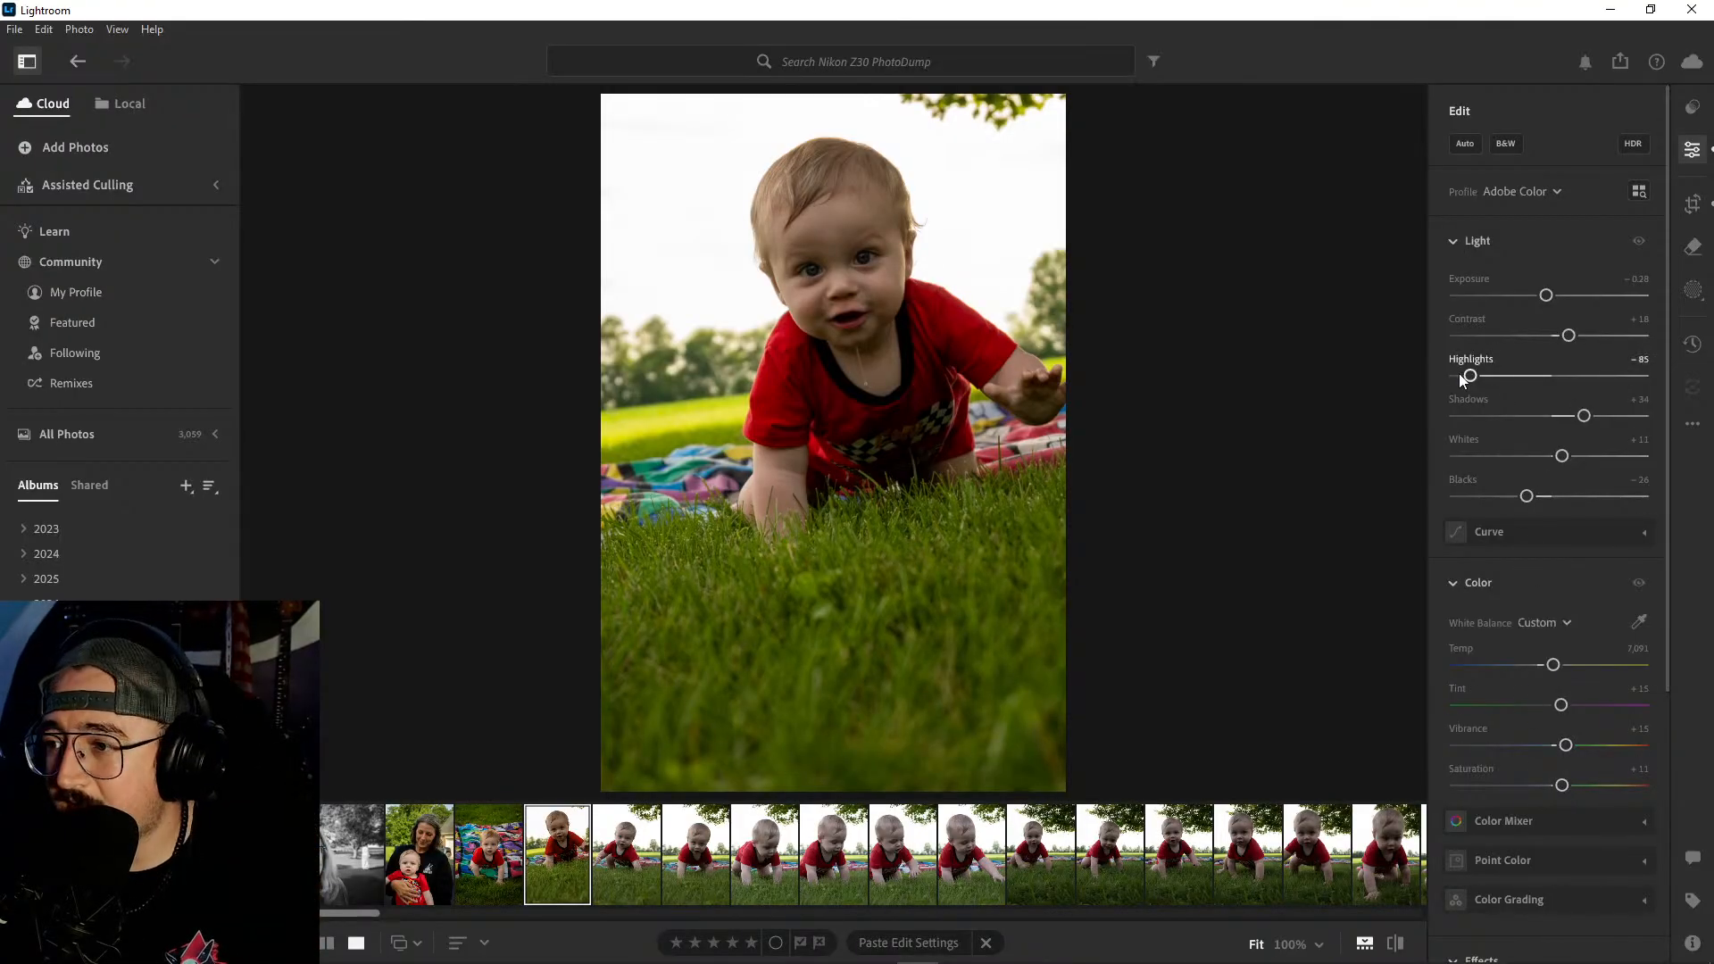
- Adjust the portrait's tones to Highlights −70, Shadows +29, Whites −100 and Blacks −31
mouse_move(1470, 377)
mouse_down()
mouse_move(1454, 376)
mouse_move(1484, 383)
mouse_up()
drag(1584, 415, 1352, 468)
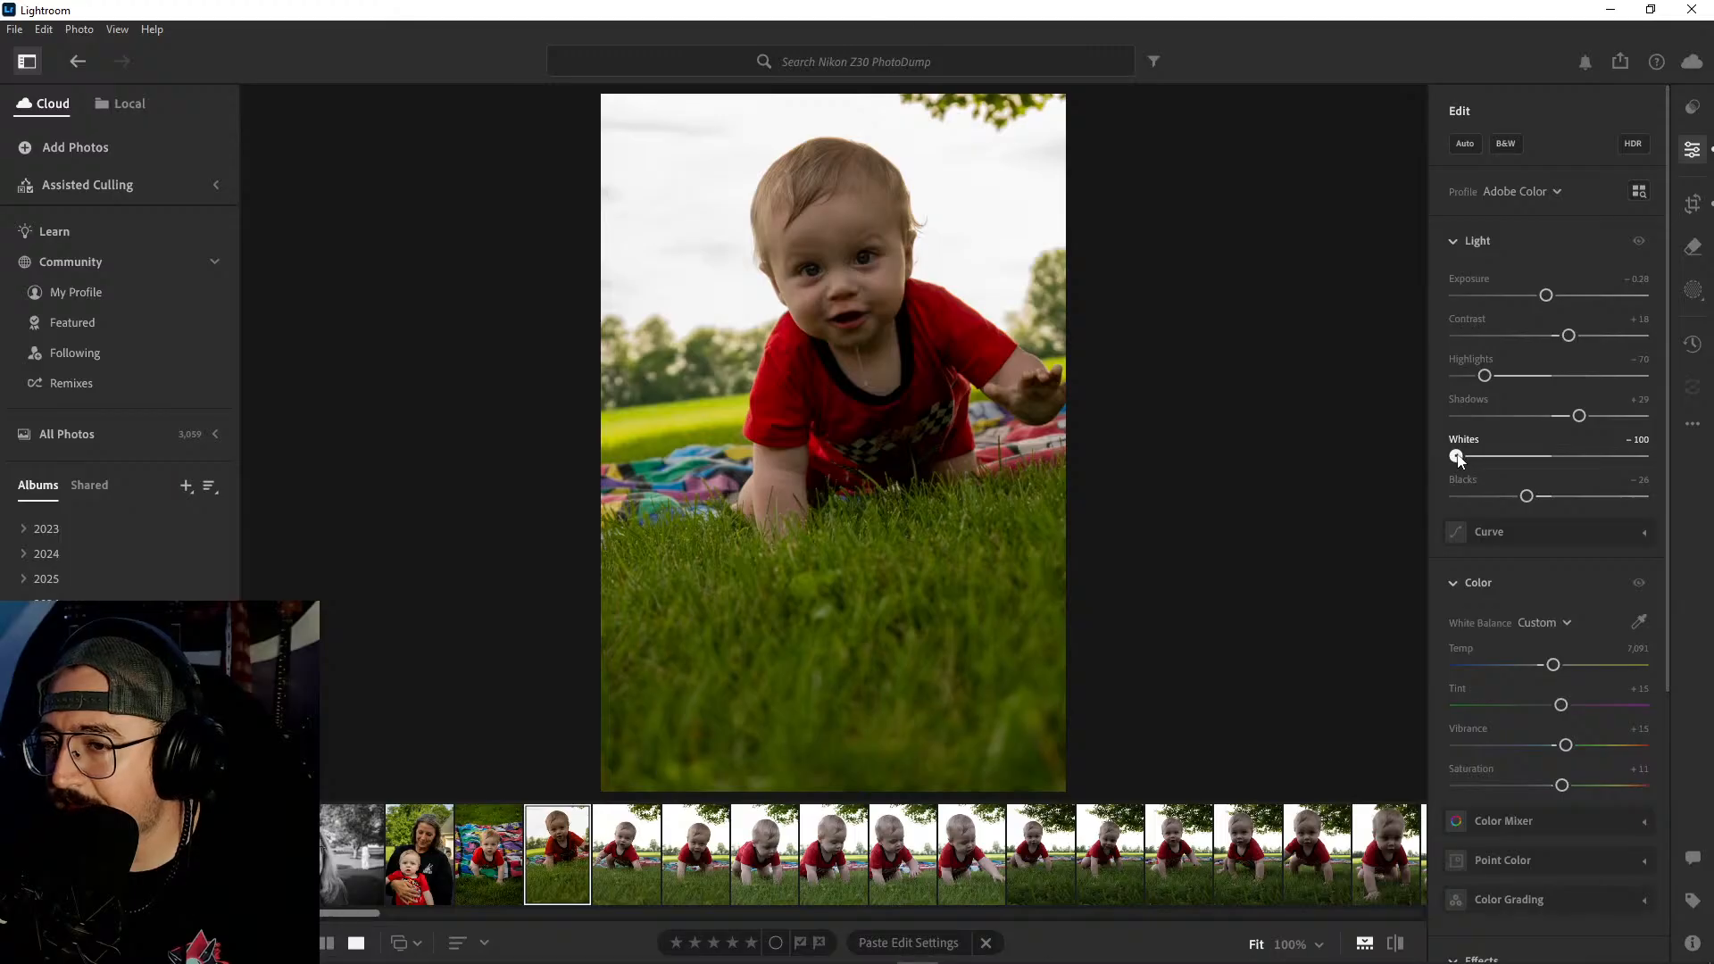
drag(1460, 460, 1412, 468)
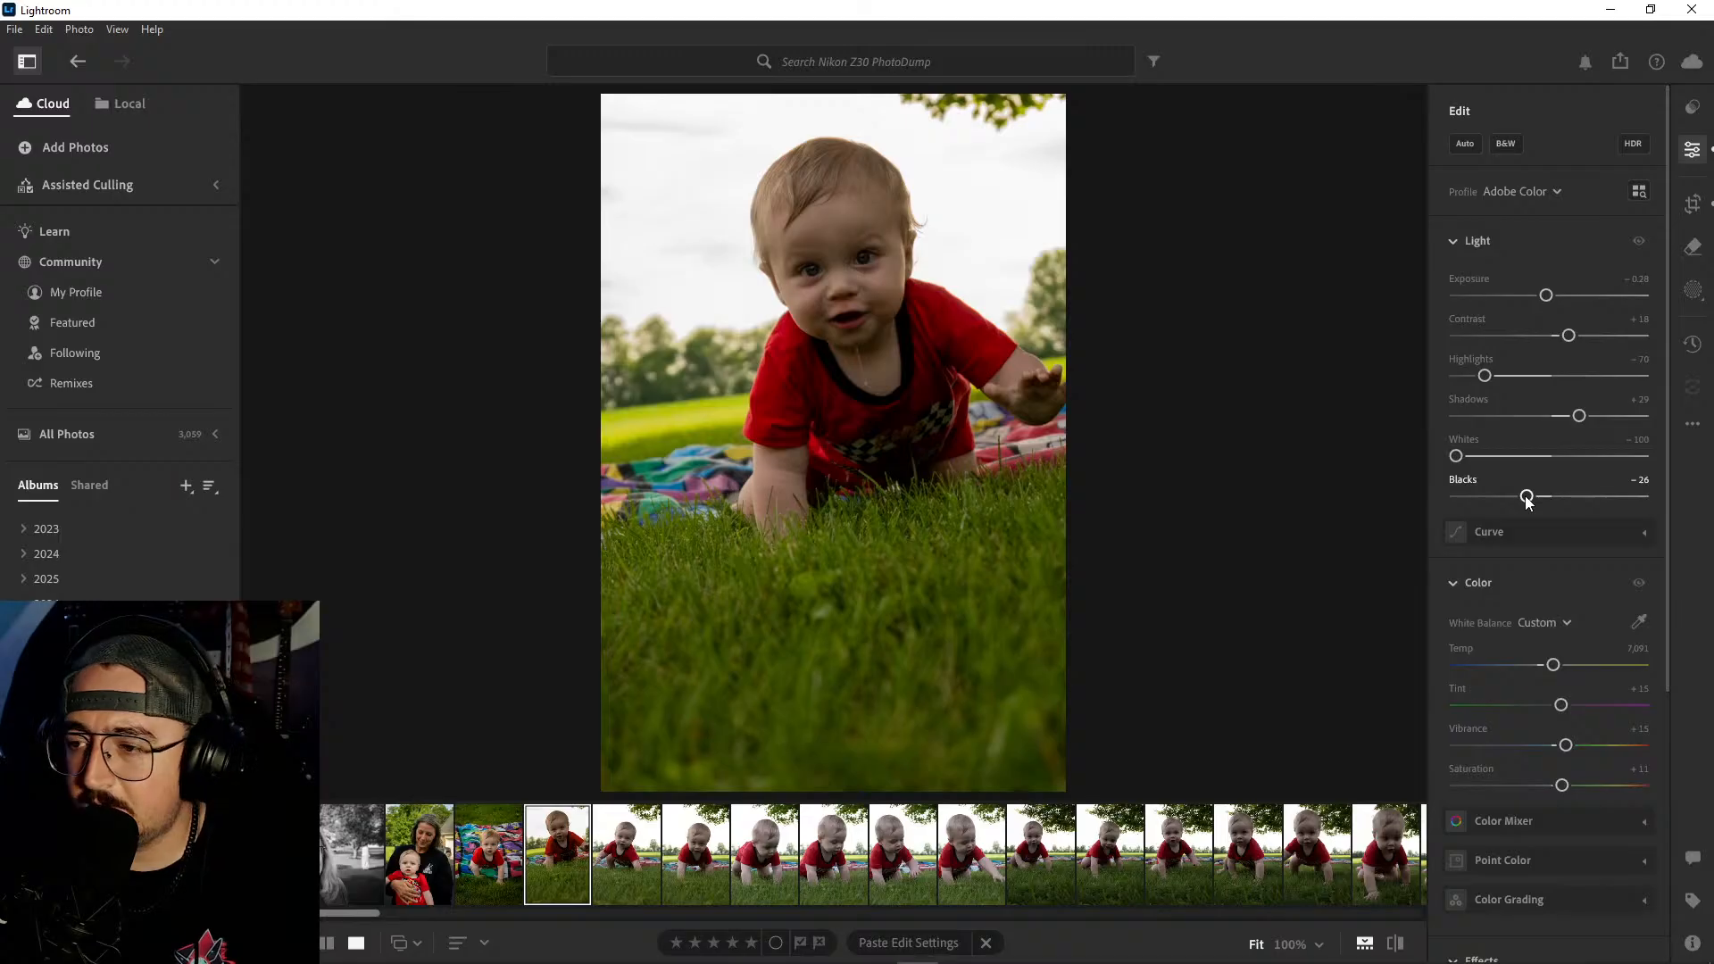
mouse_move(1527, 497)
mouse_down()
mouse_move(1503, 498)
mouse_move(1522, 500)
mouse_up()
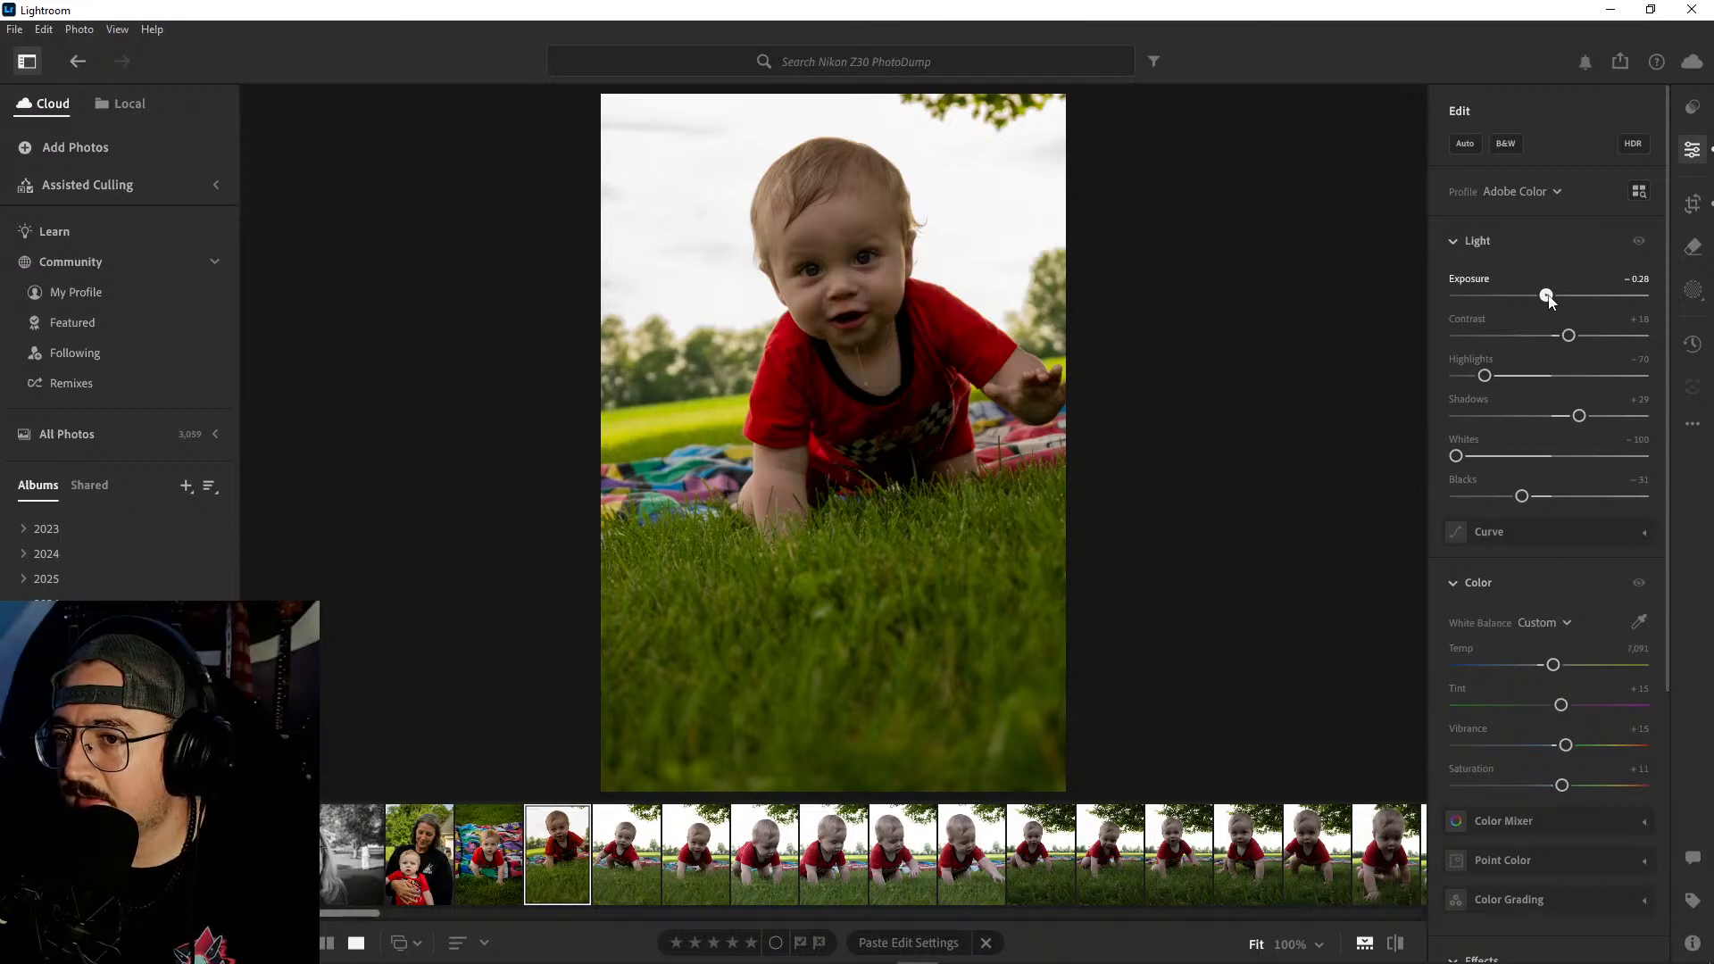
- Refine the portrait's light with Exposure −0.14, Highlights −77, Shadows +36 and Blacks −27
drag(1547, 295, 1550, 295)
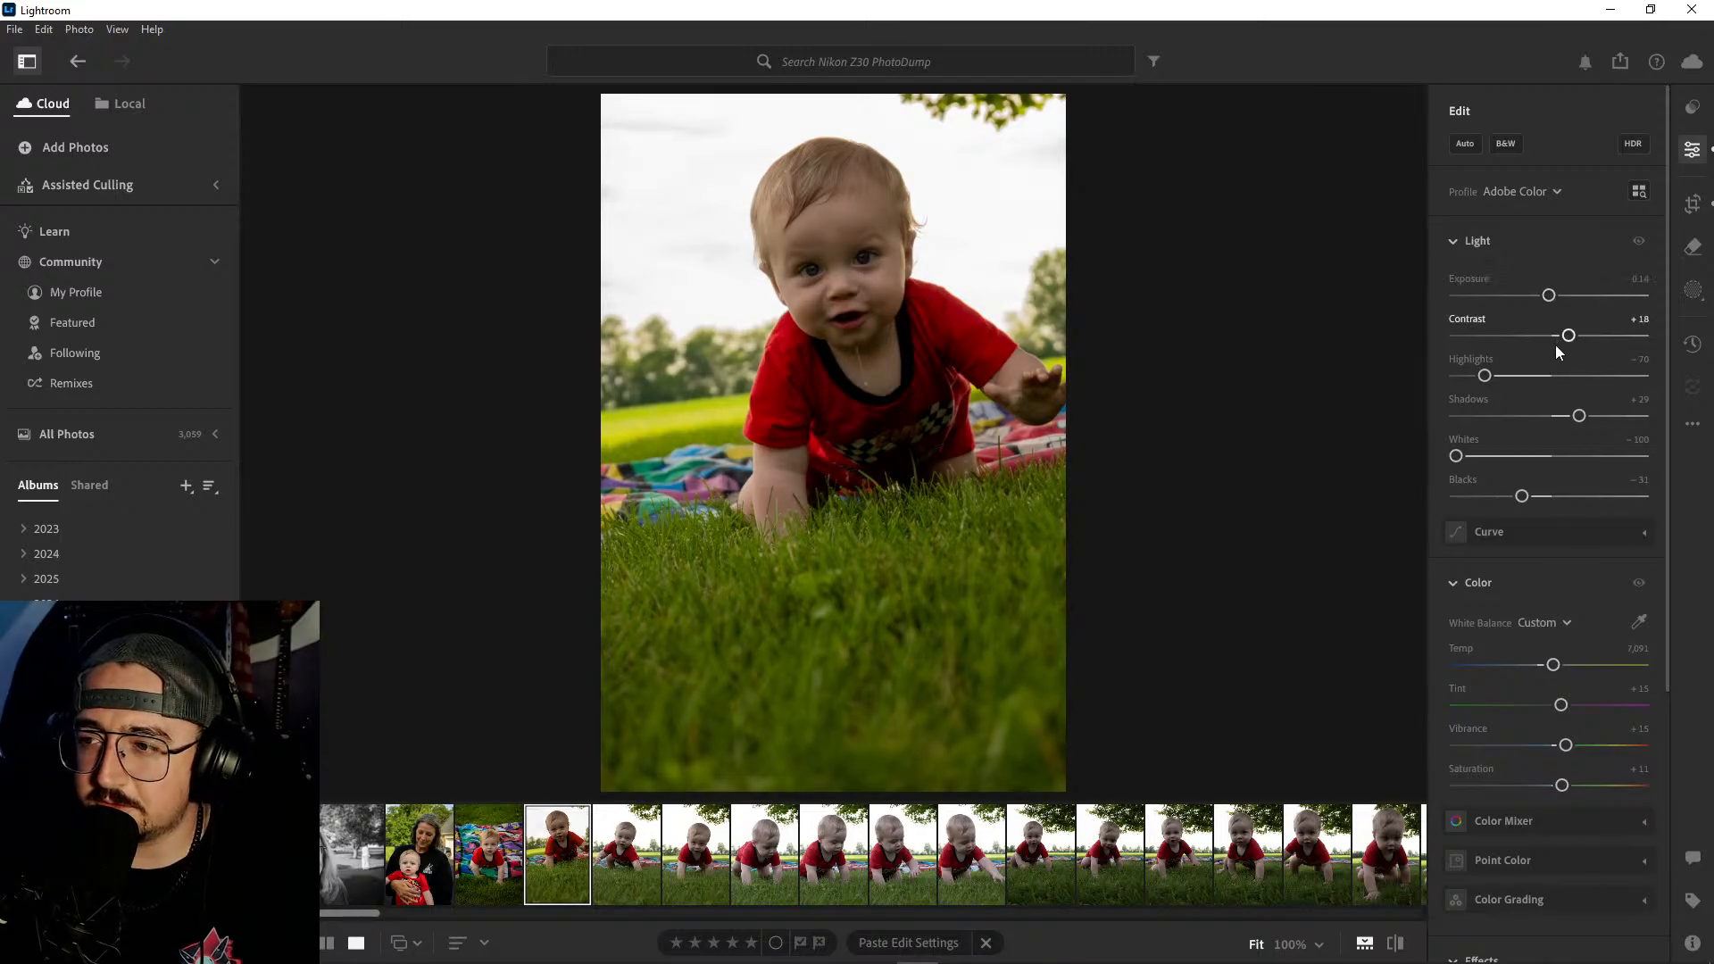
mouse_move(1488, 378)
mouse_down()
mouse_move(1429, 379)
mouse_move(1478, 382)
mouse_up()
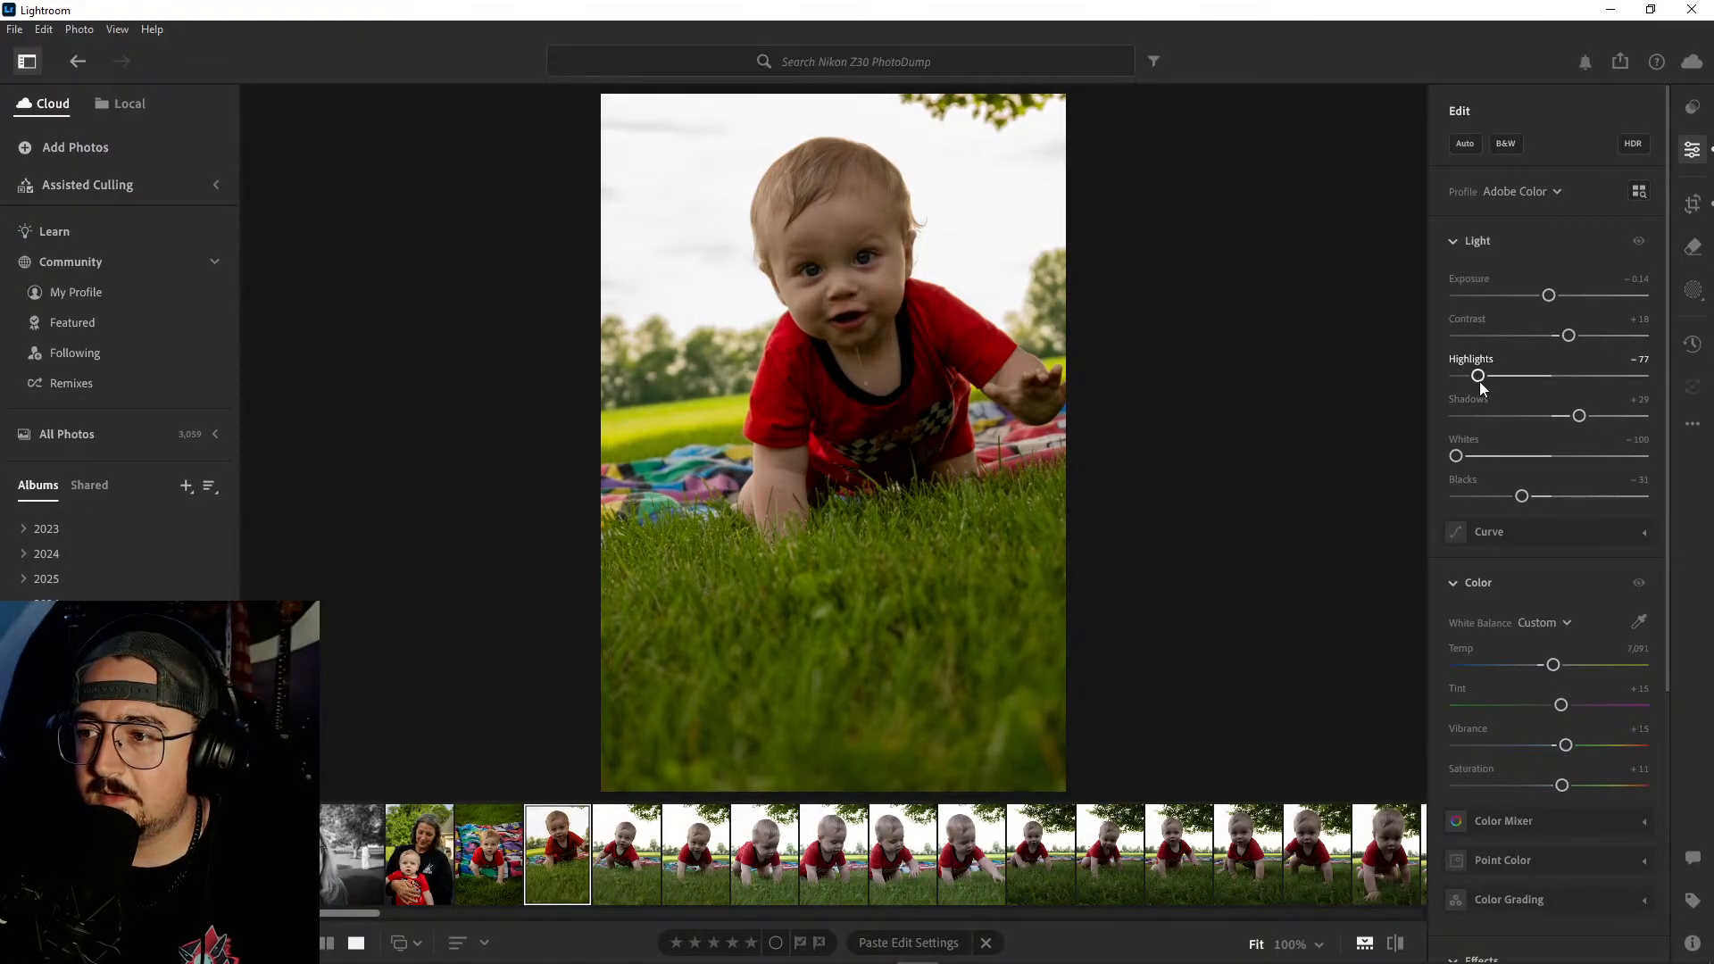
drag(1578, 417, 1588, 424)
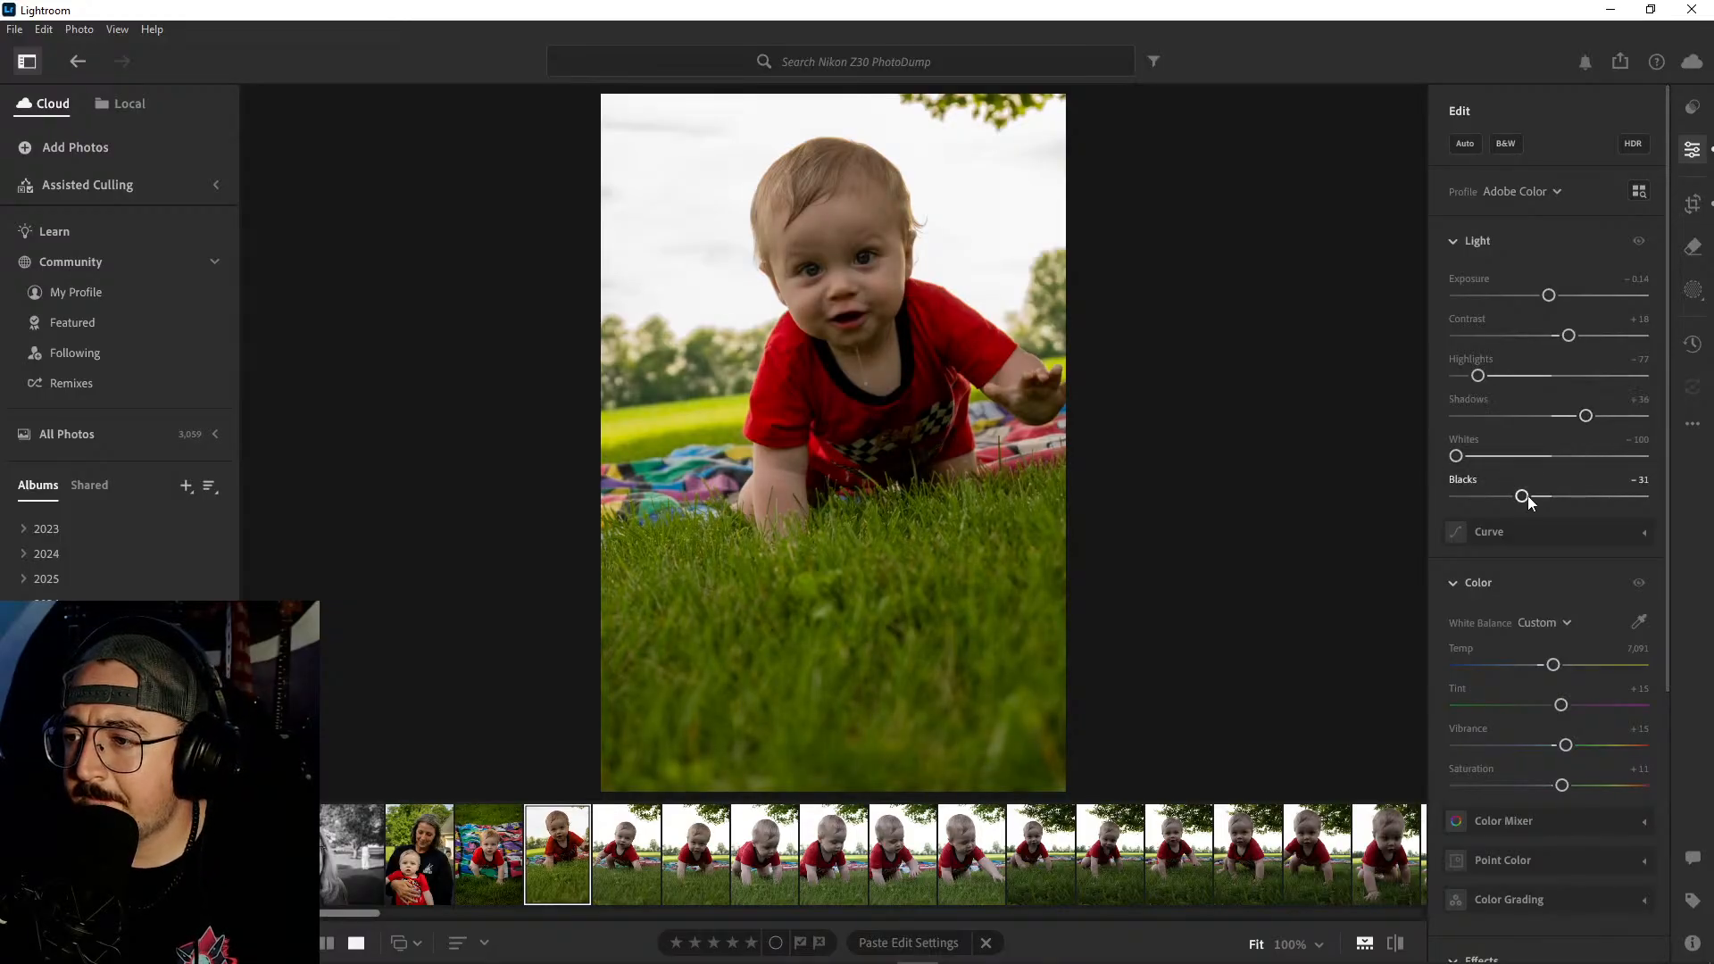
drag(1523, 497, 1529, 499)
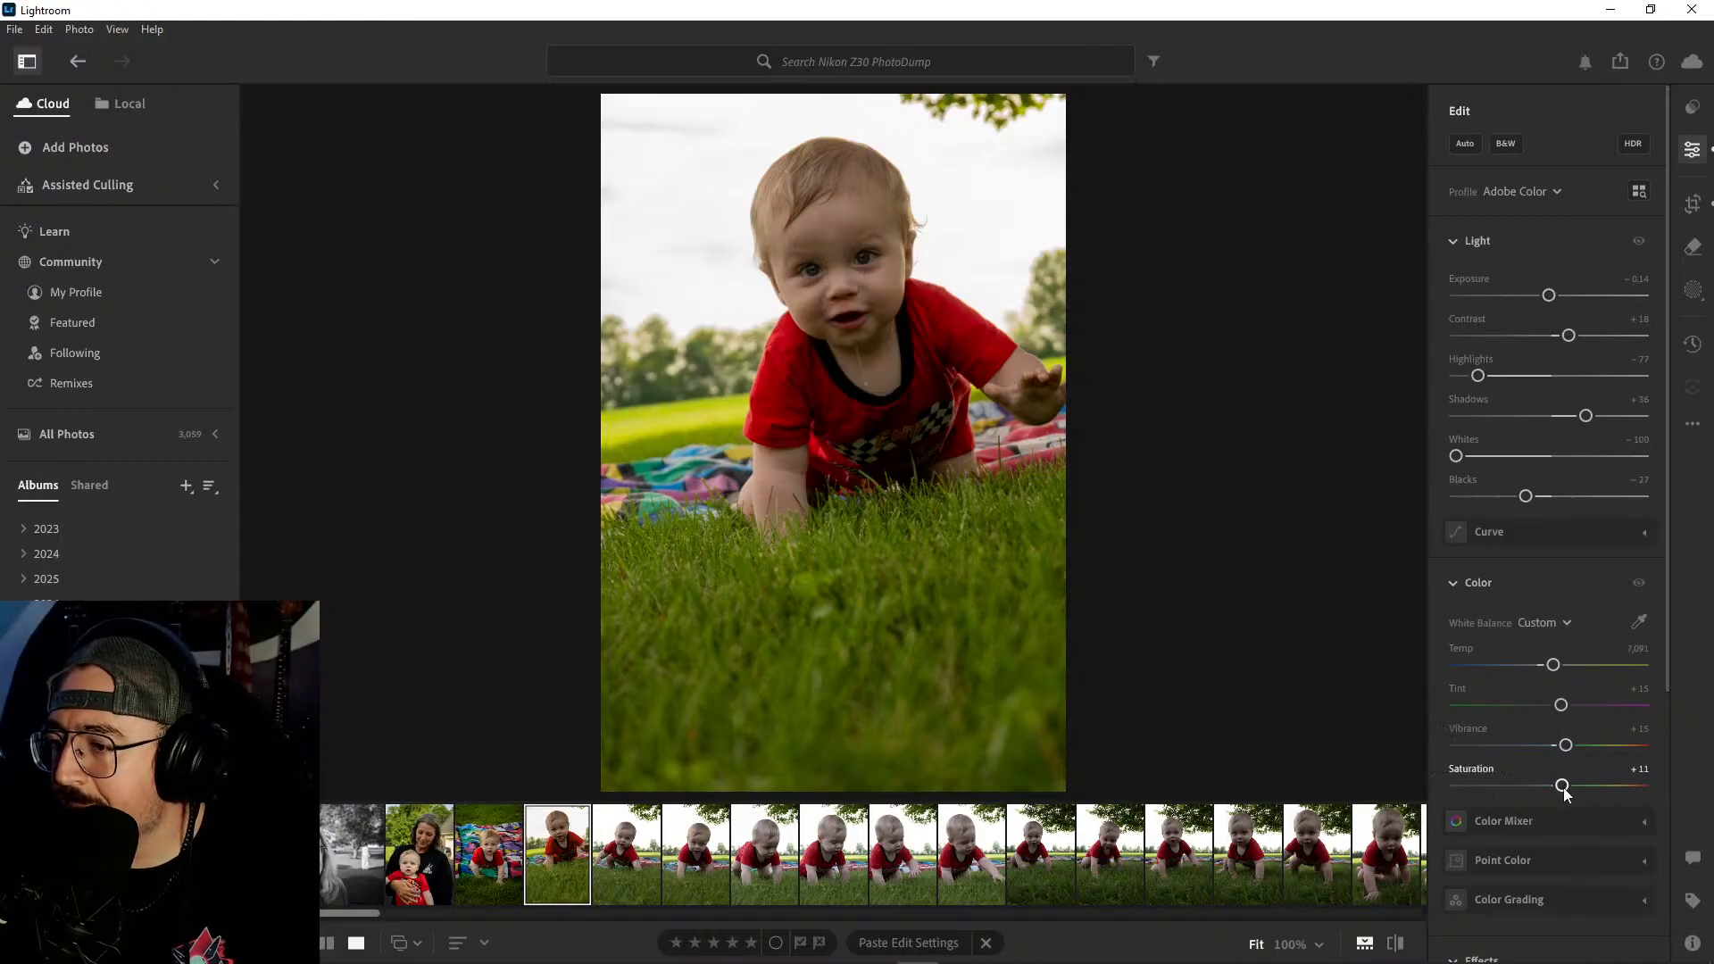
- Warm the portrait to a Temp of 7,418 and add a Vignette of −19
drag(1552, 665, 1562, 671)
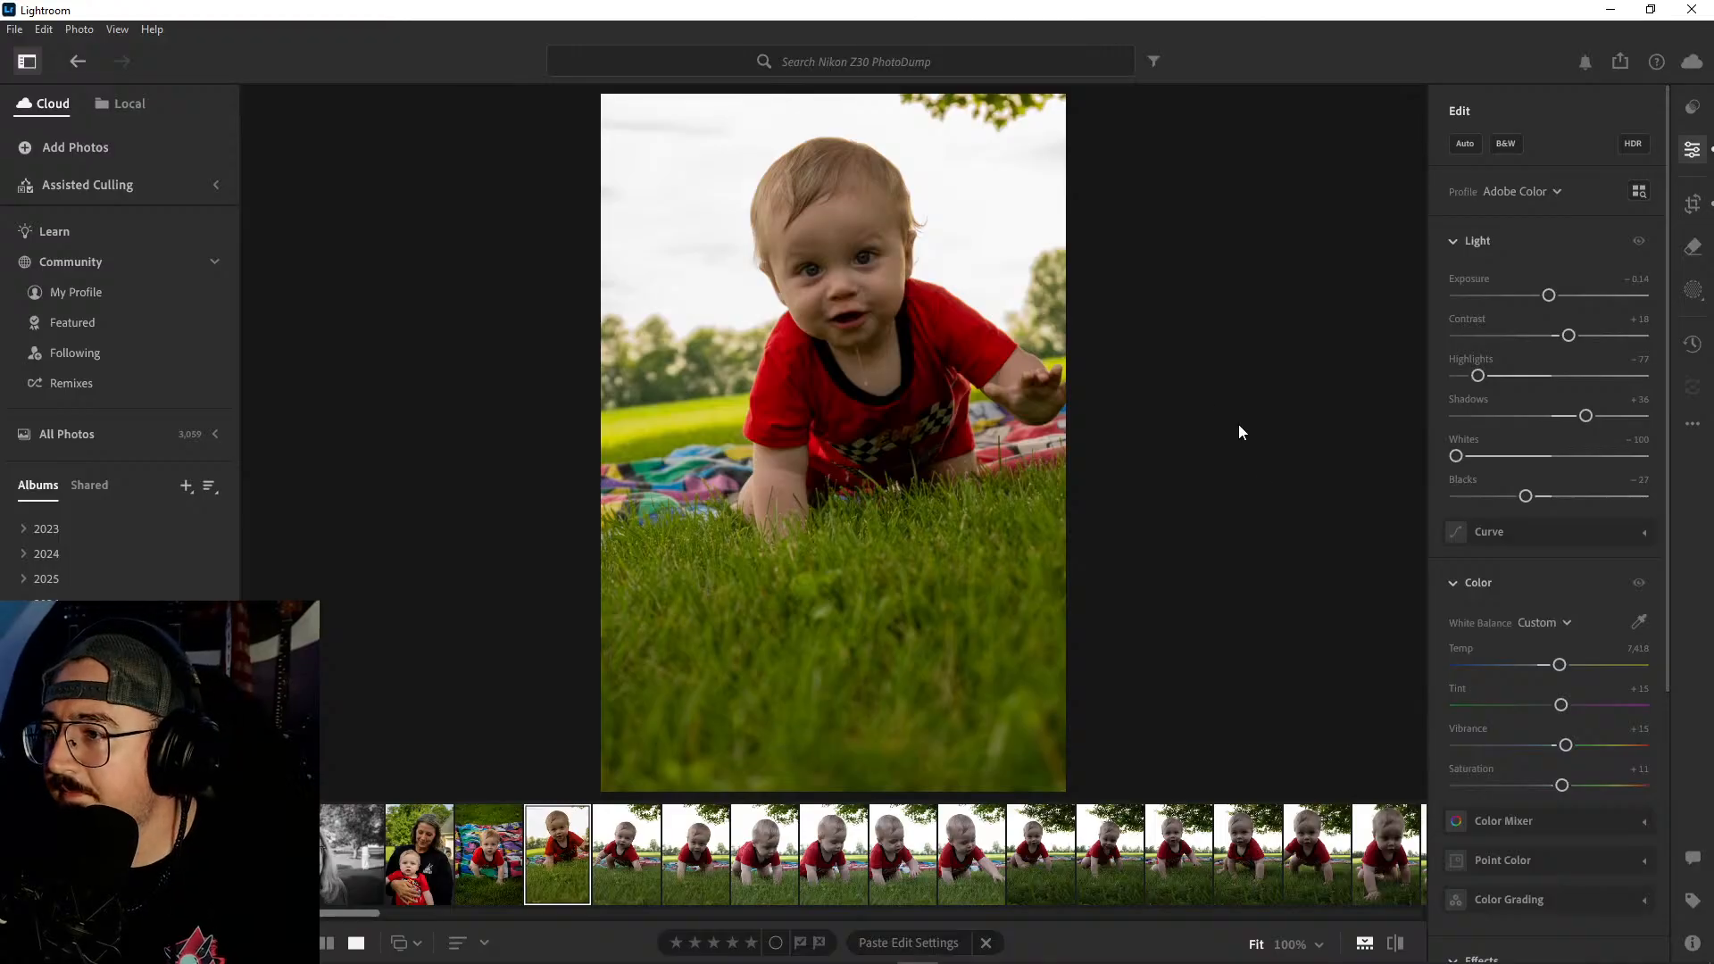
scroll(1545, 506, down, 5)
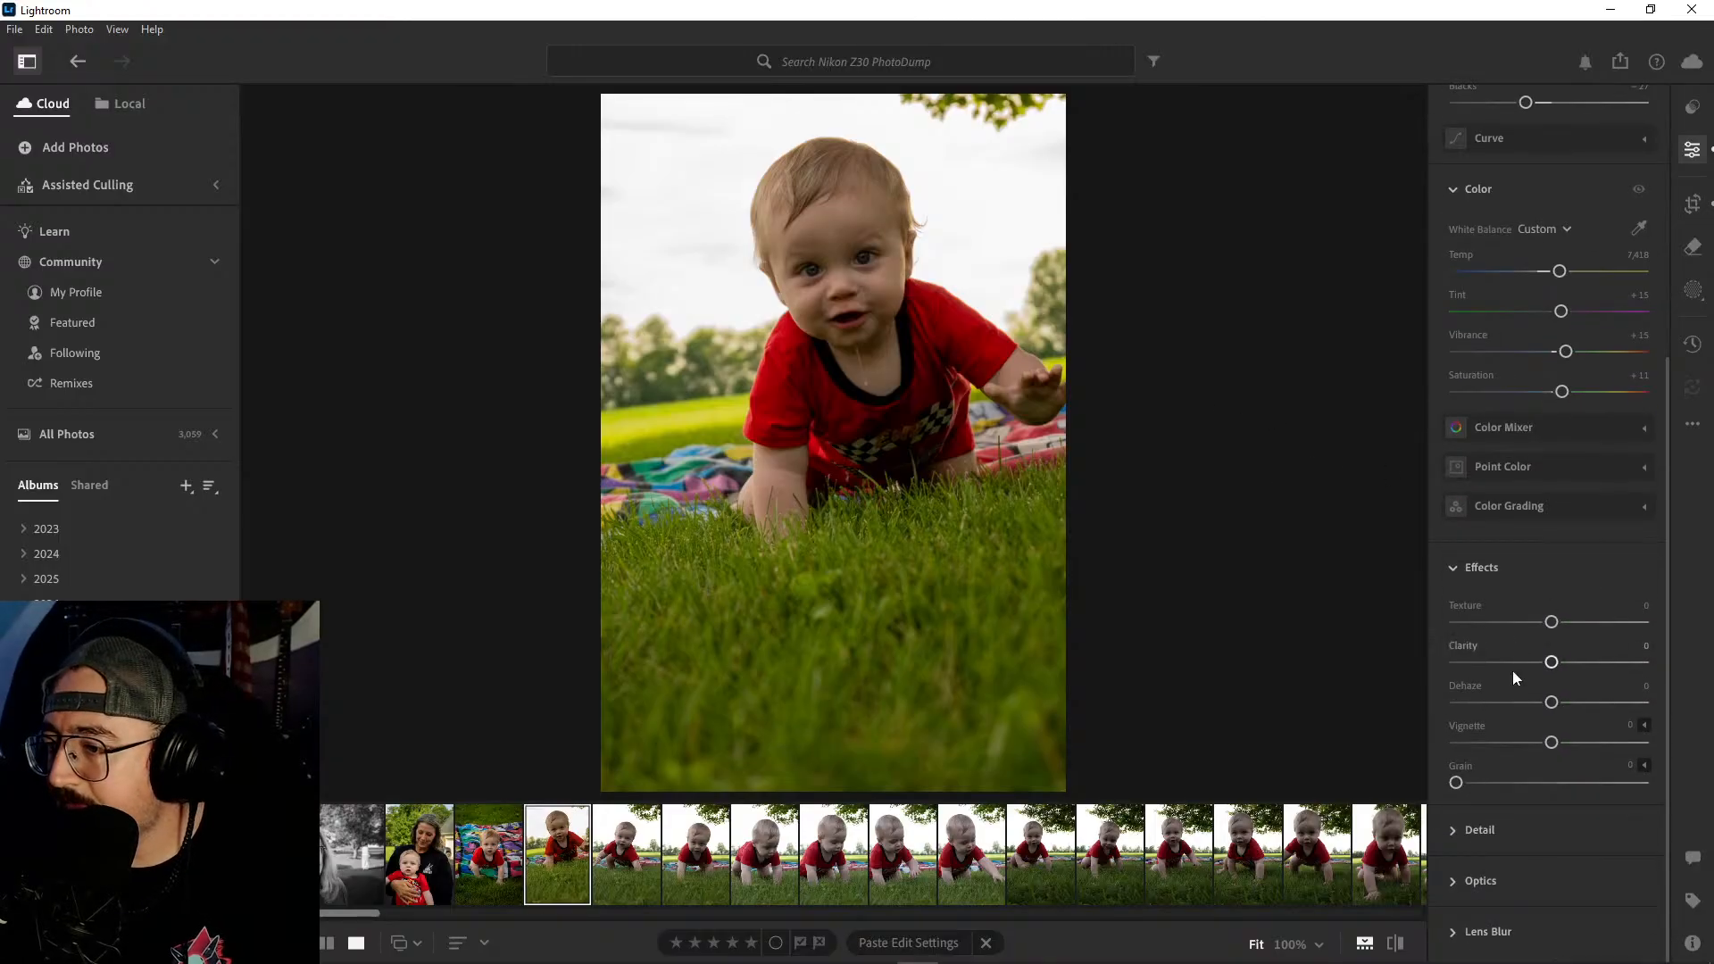
drag(1551, 742, 1534, 743)
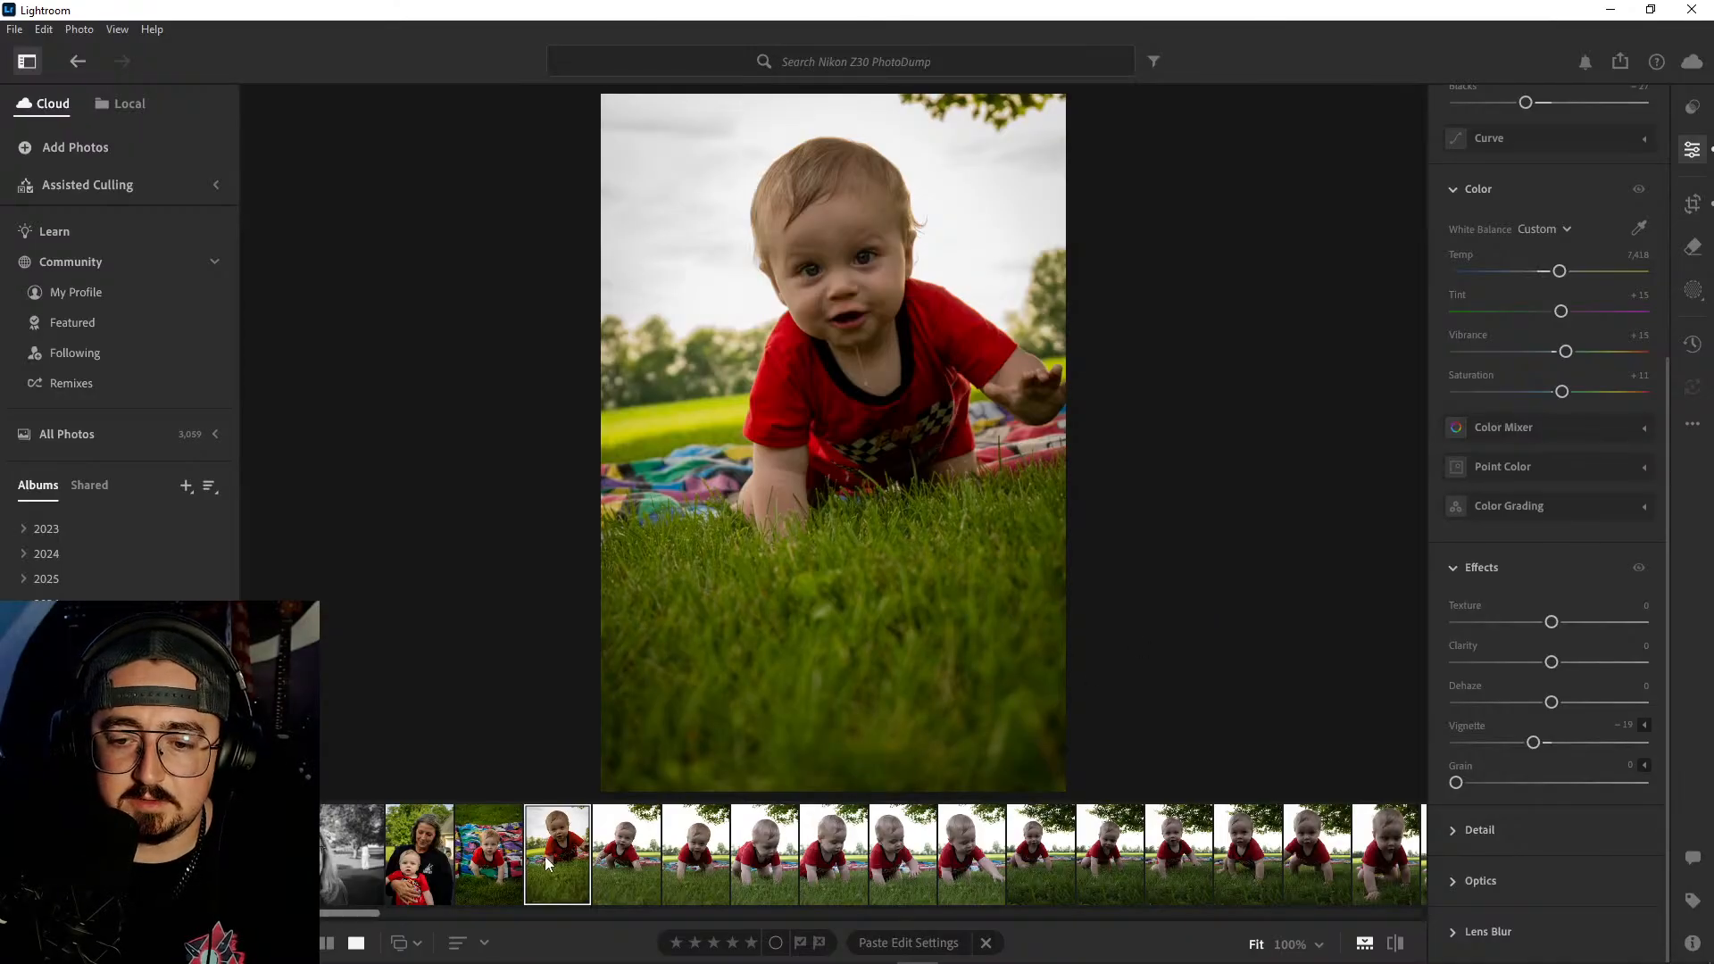
- Copy the raised-hand portrait's edit settings and paste them onto the next crawling shot
click(640, 850)
key(ctrl+v)
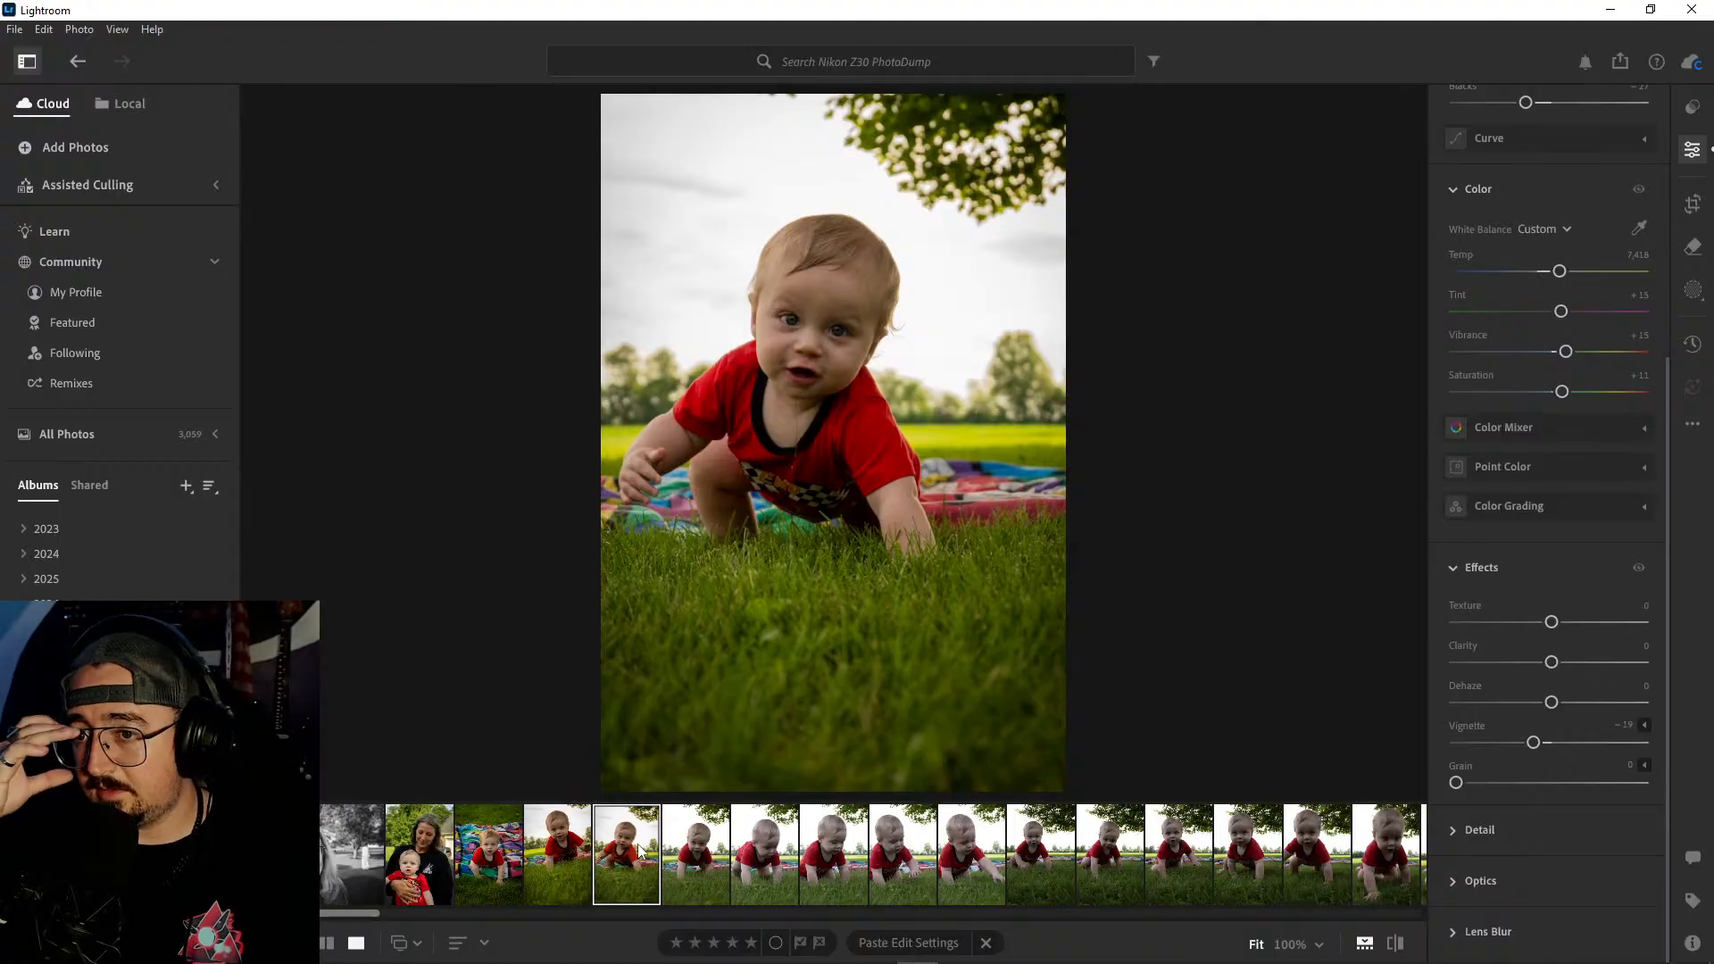
- Compare the five unedited crawling shots that follow with the two edited ones, checking the baby's gaze and pose
click(687, 861)
click(775, 859)
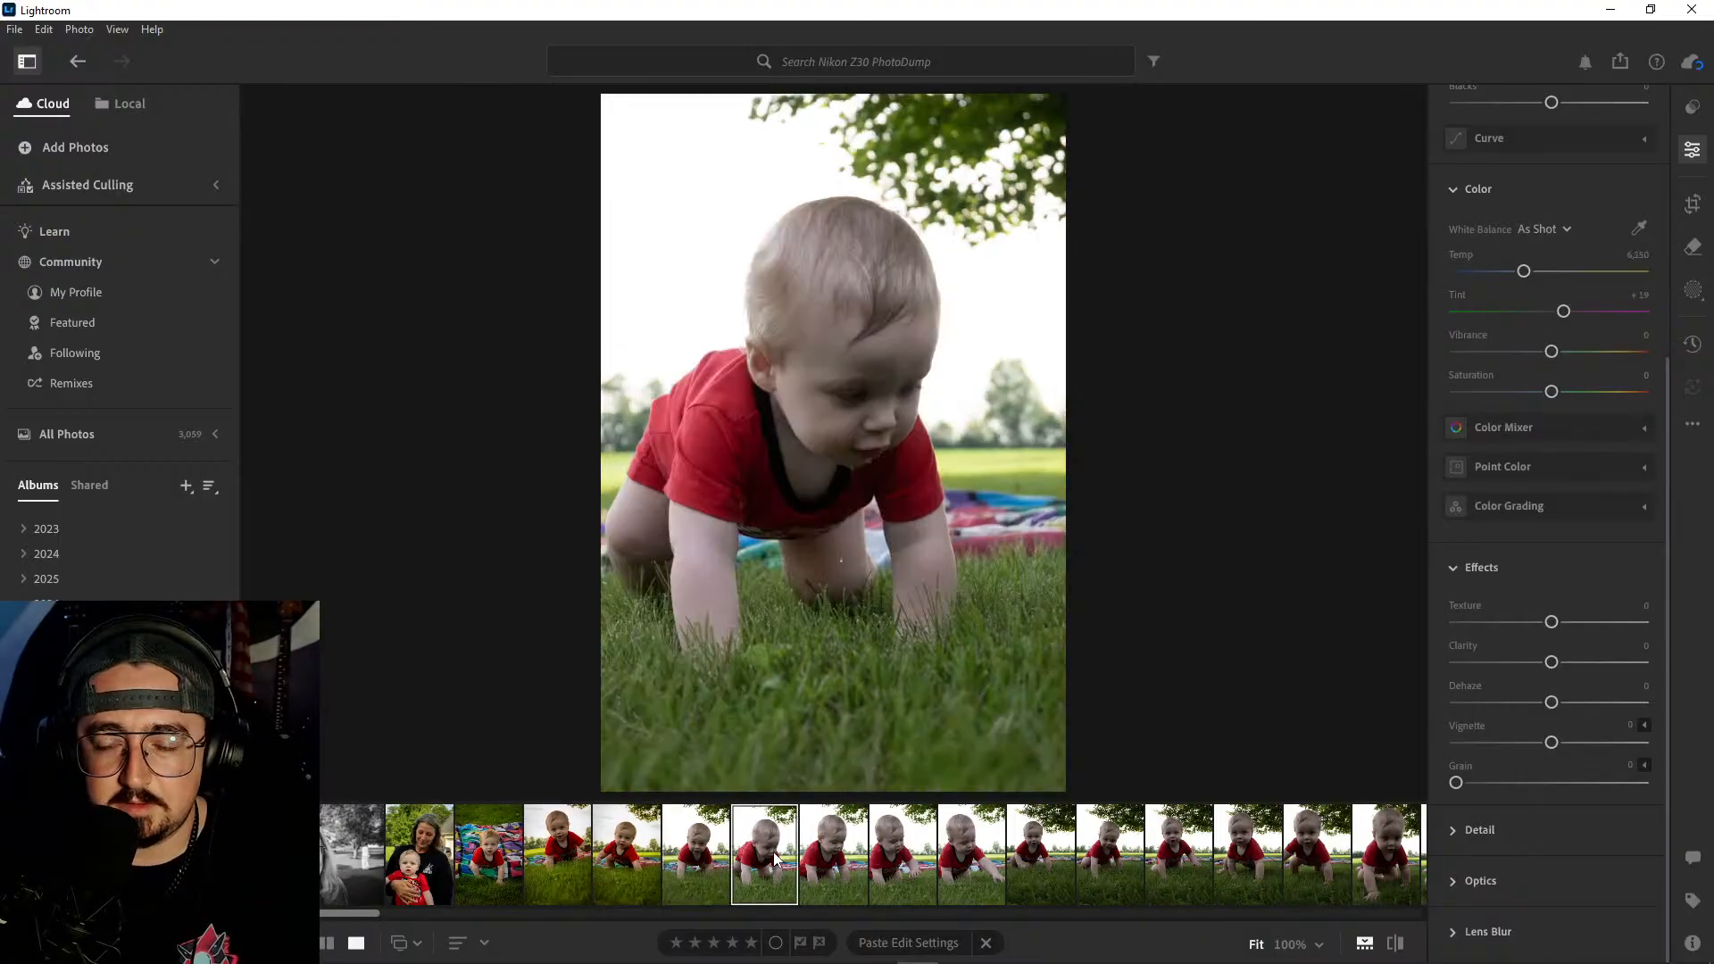
click(835, 857)
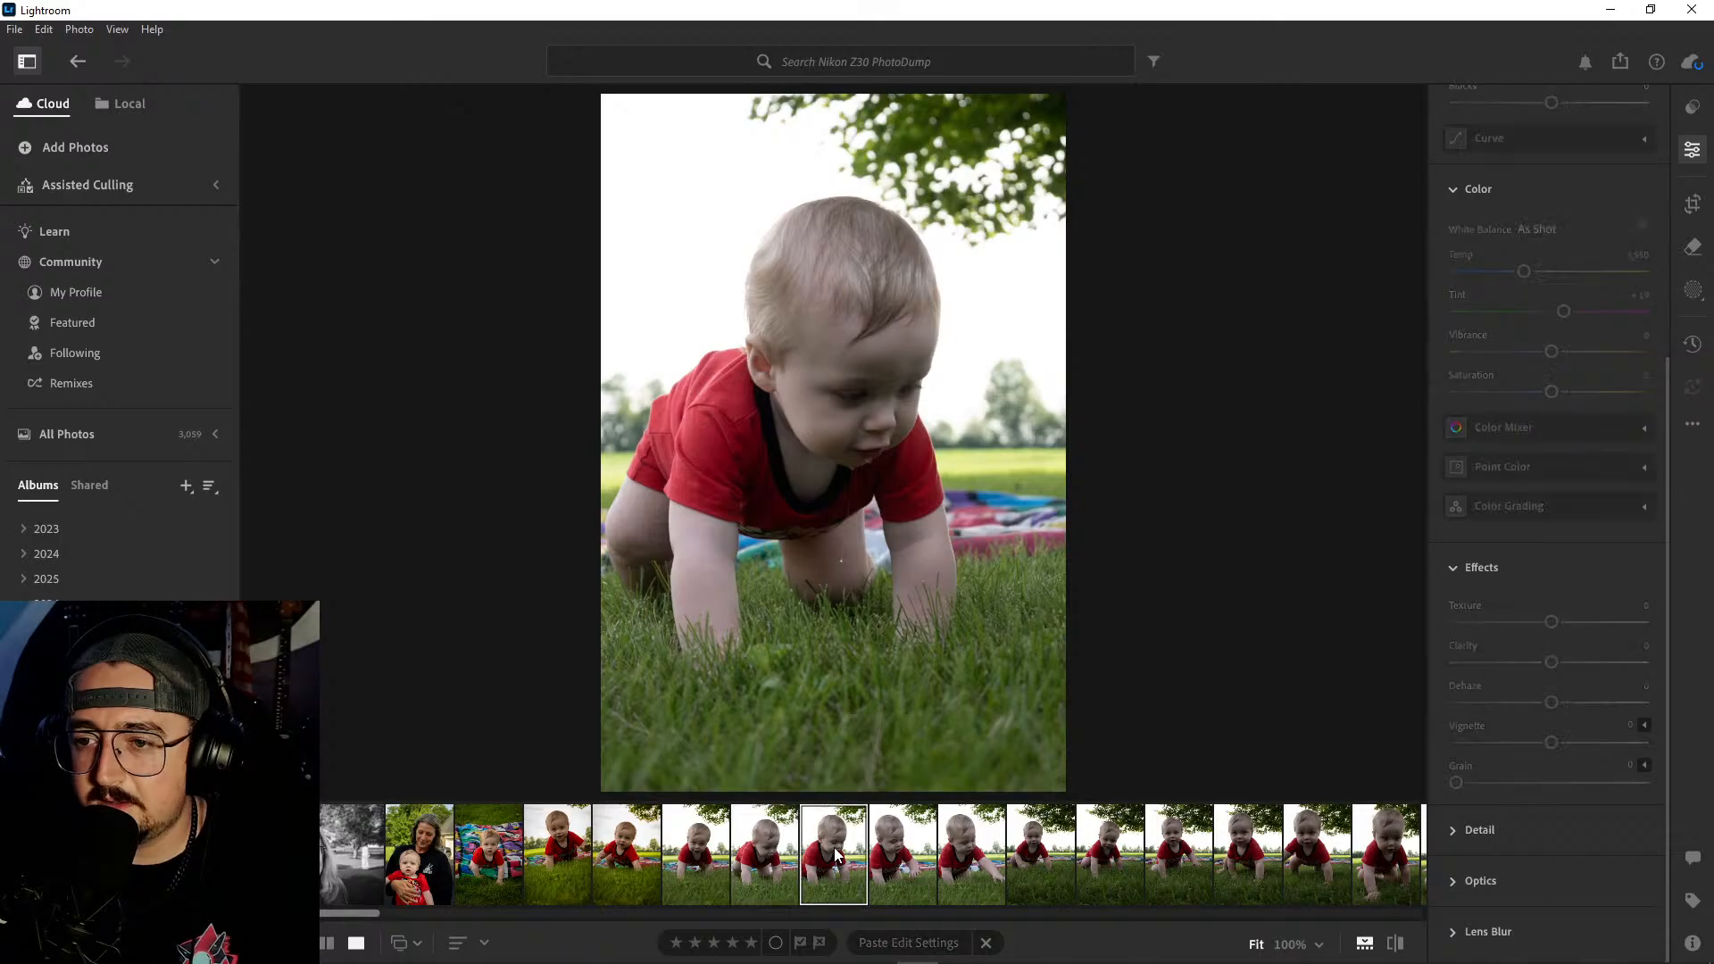
click(900, 858)
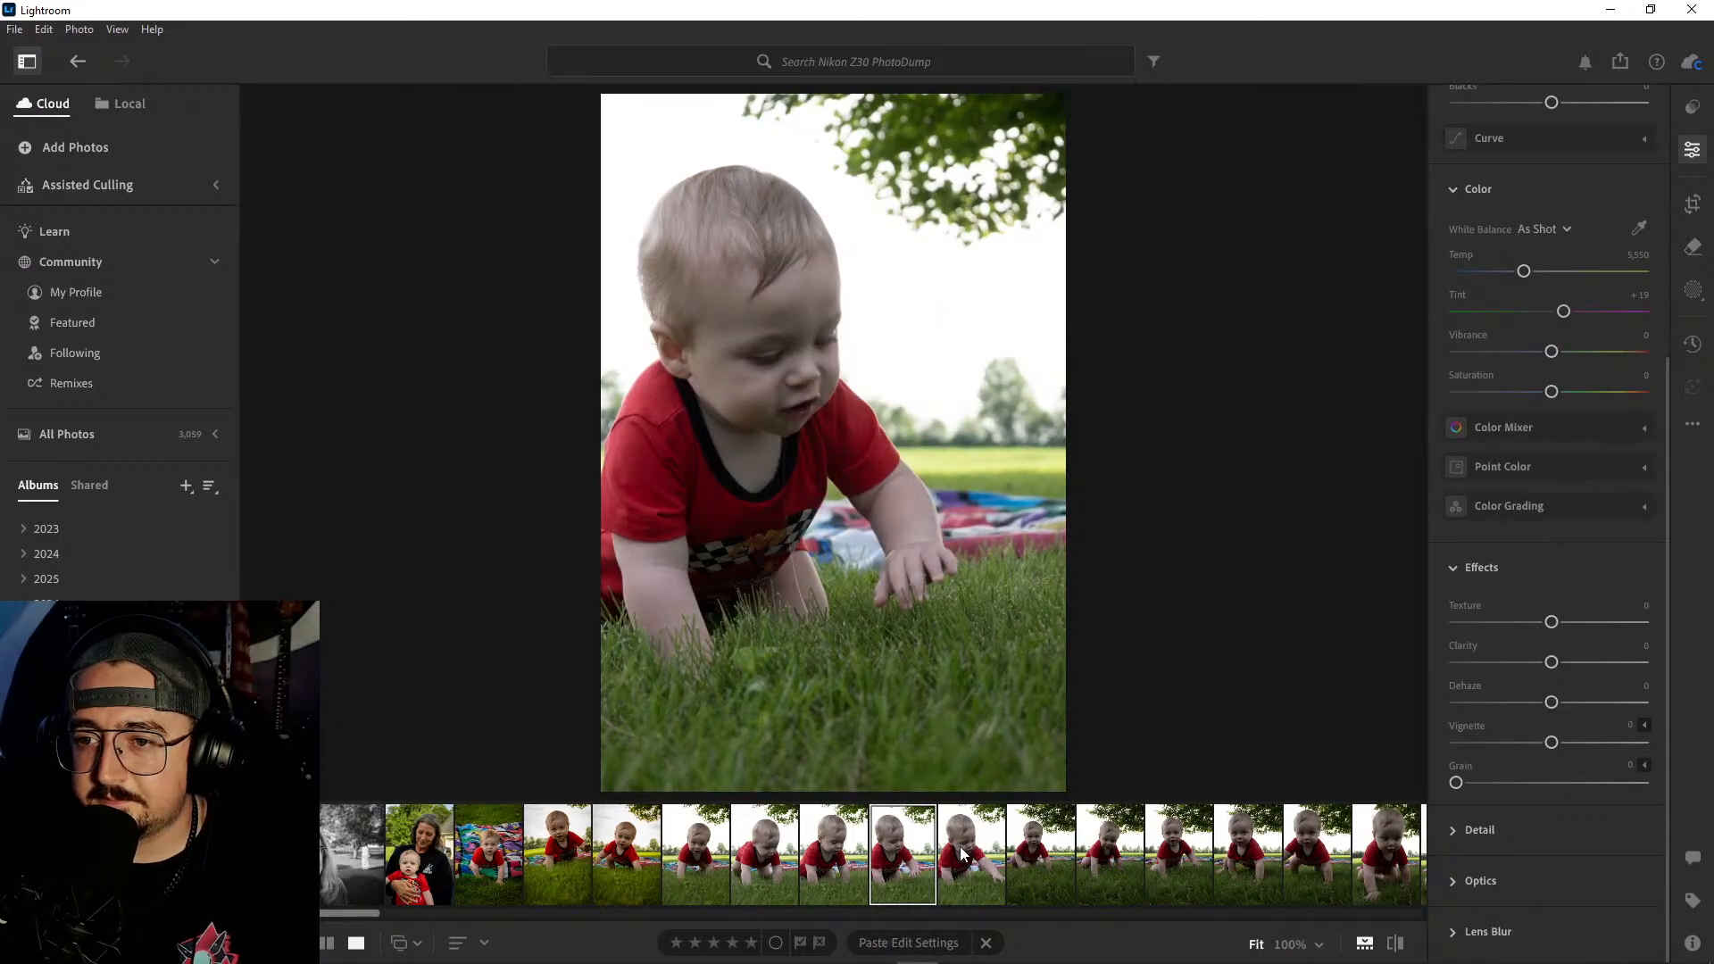
click(965, 857)
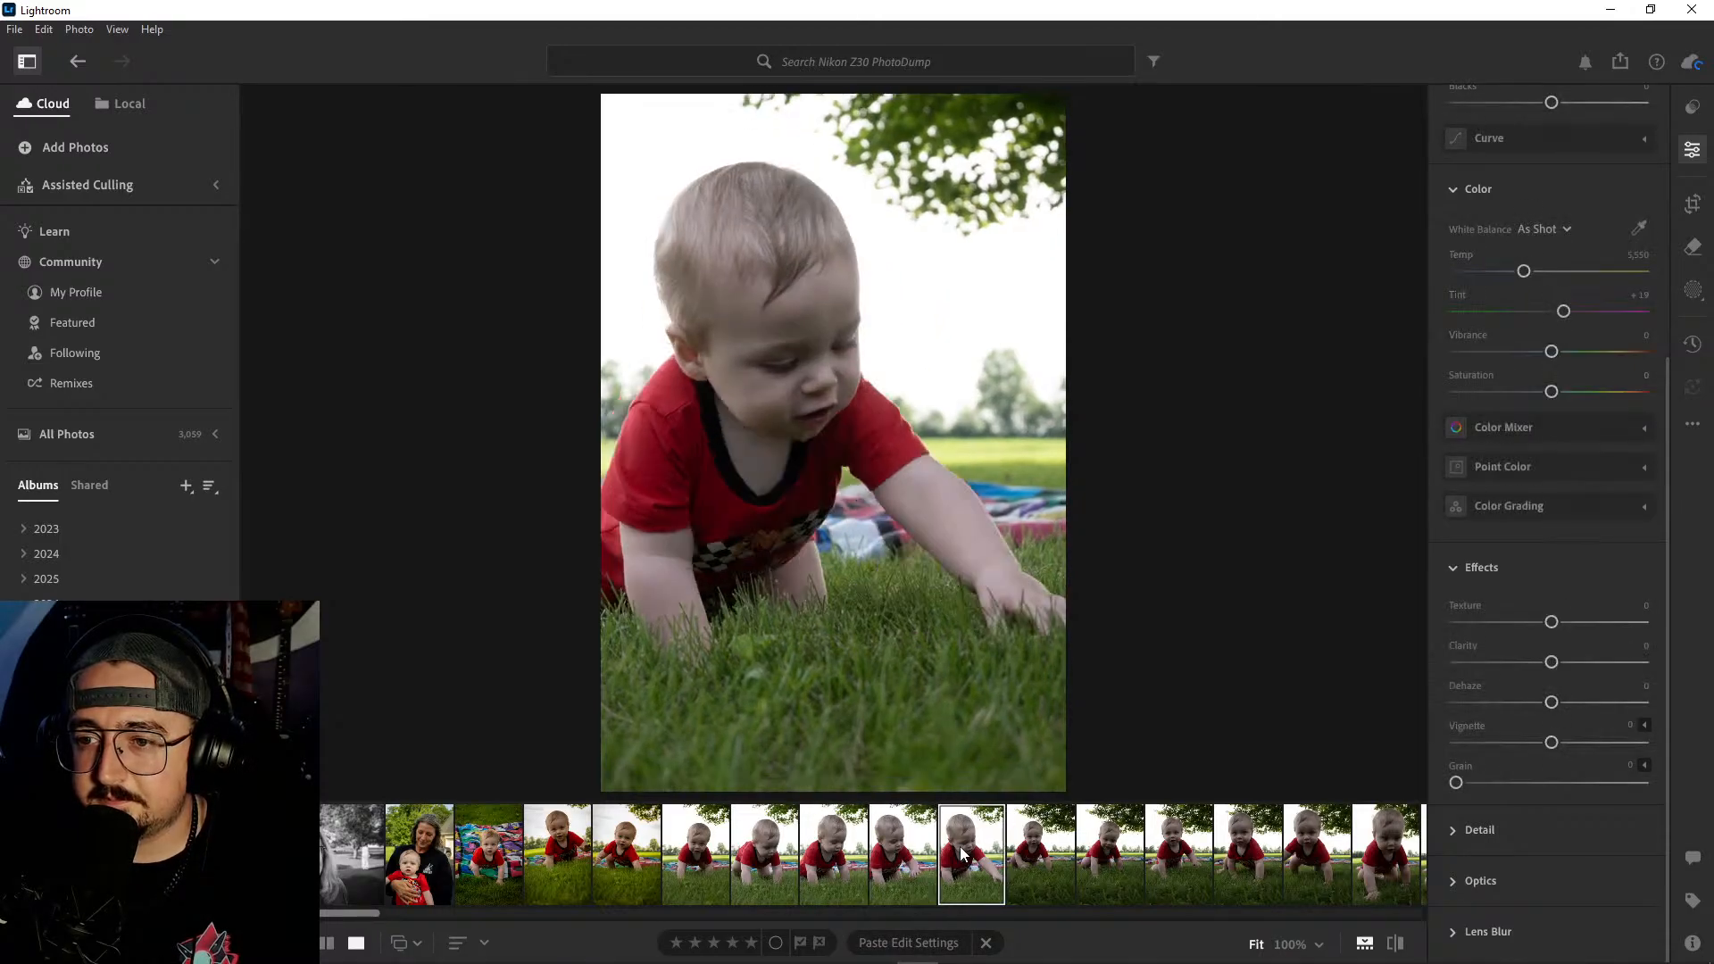
click(906, 855)
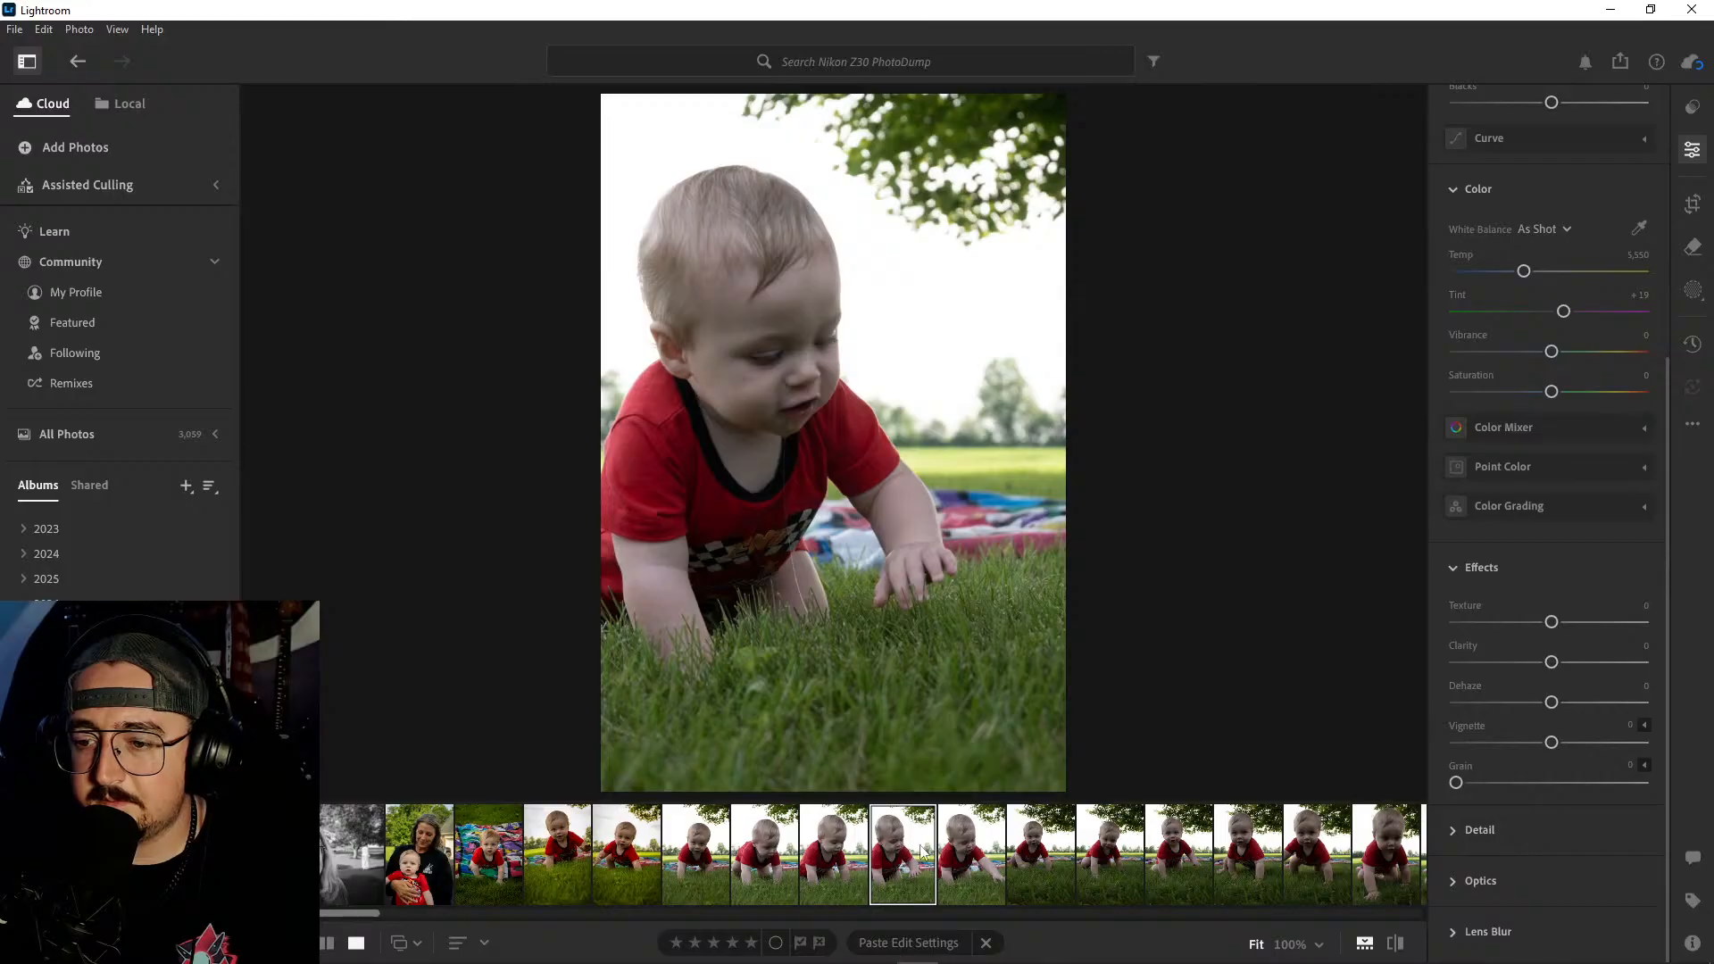
click(629, 851)
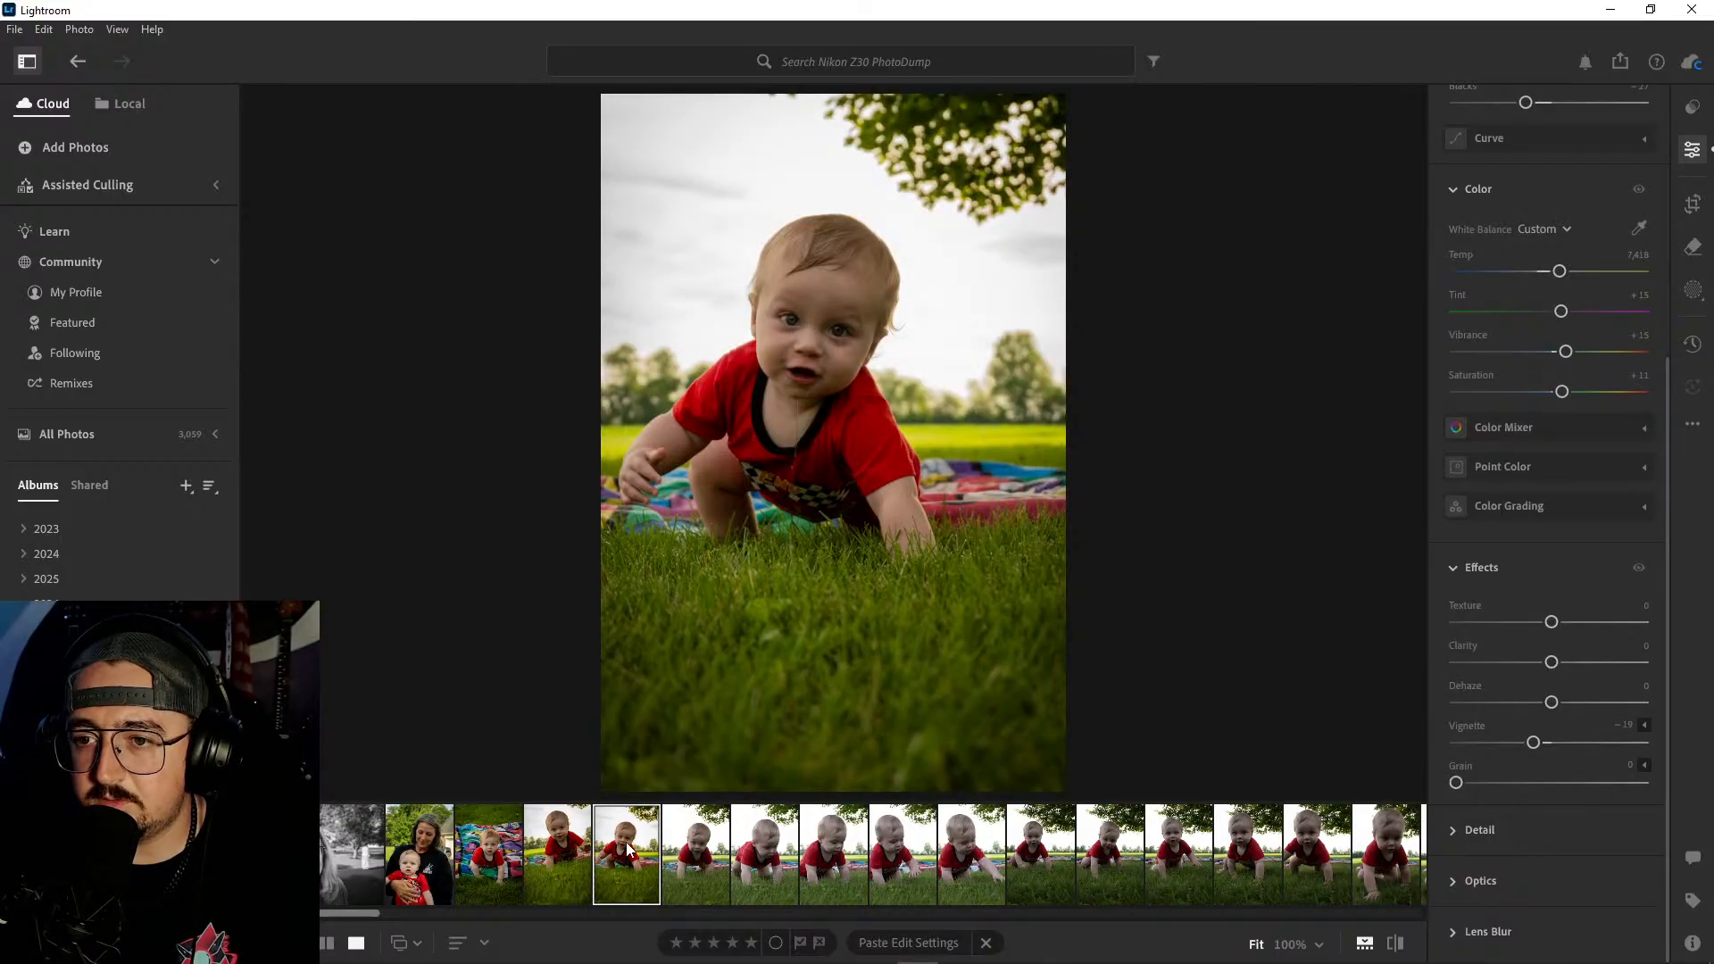
key(Left)
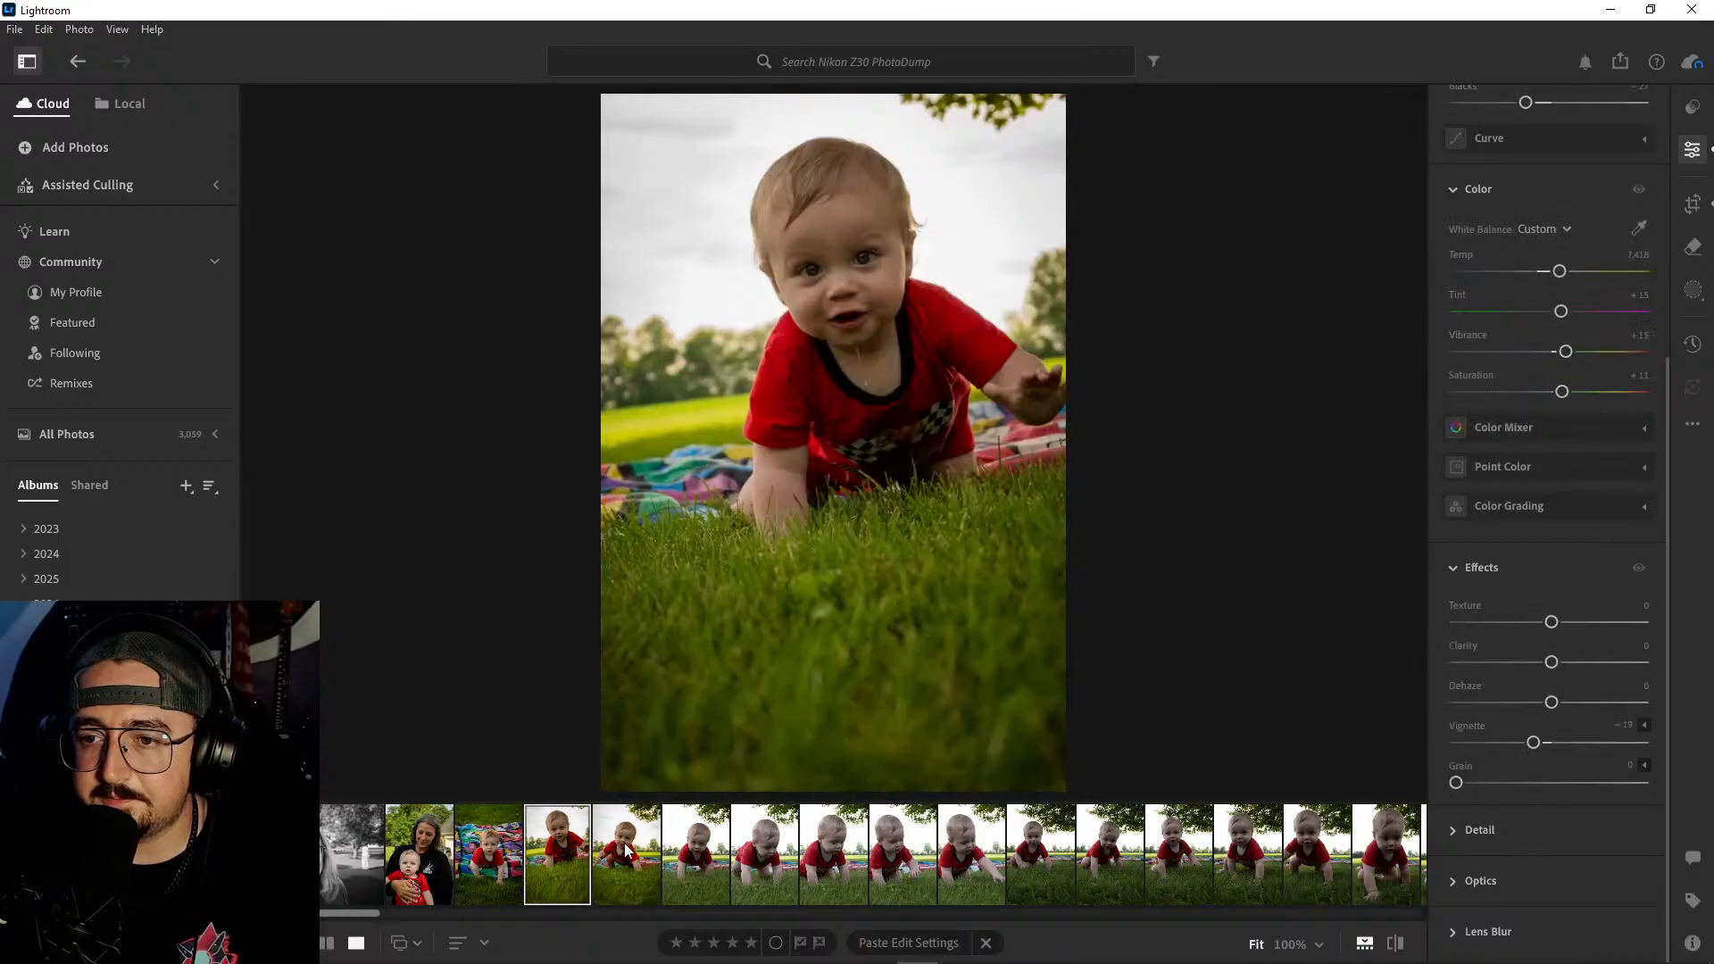
- Select the five unedited crawling shots directly after the two edited ones and delete them
click(694, 850)
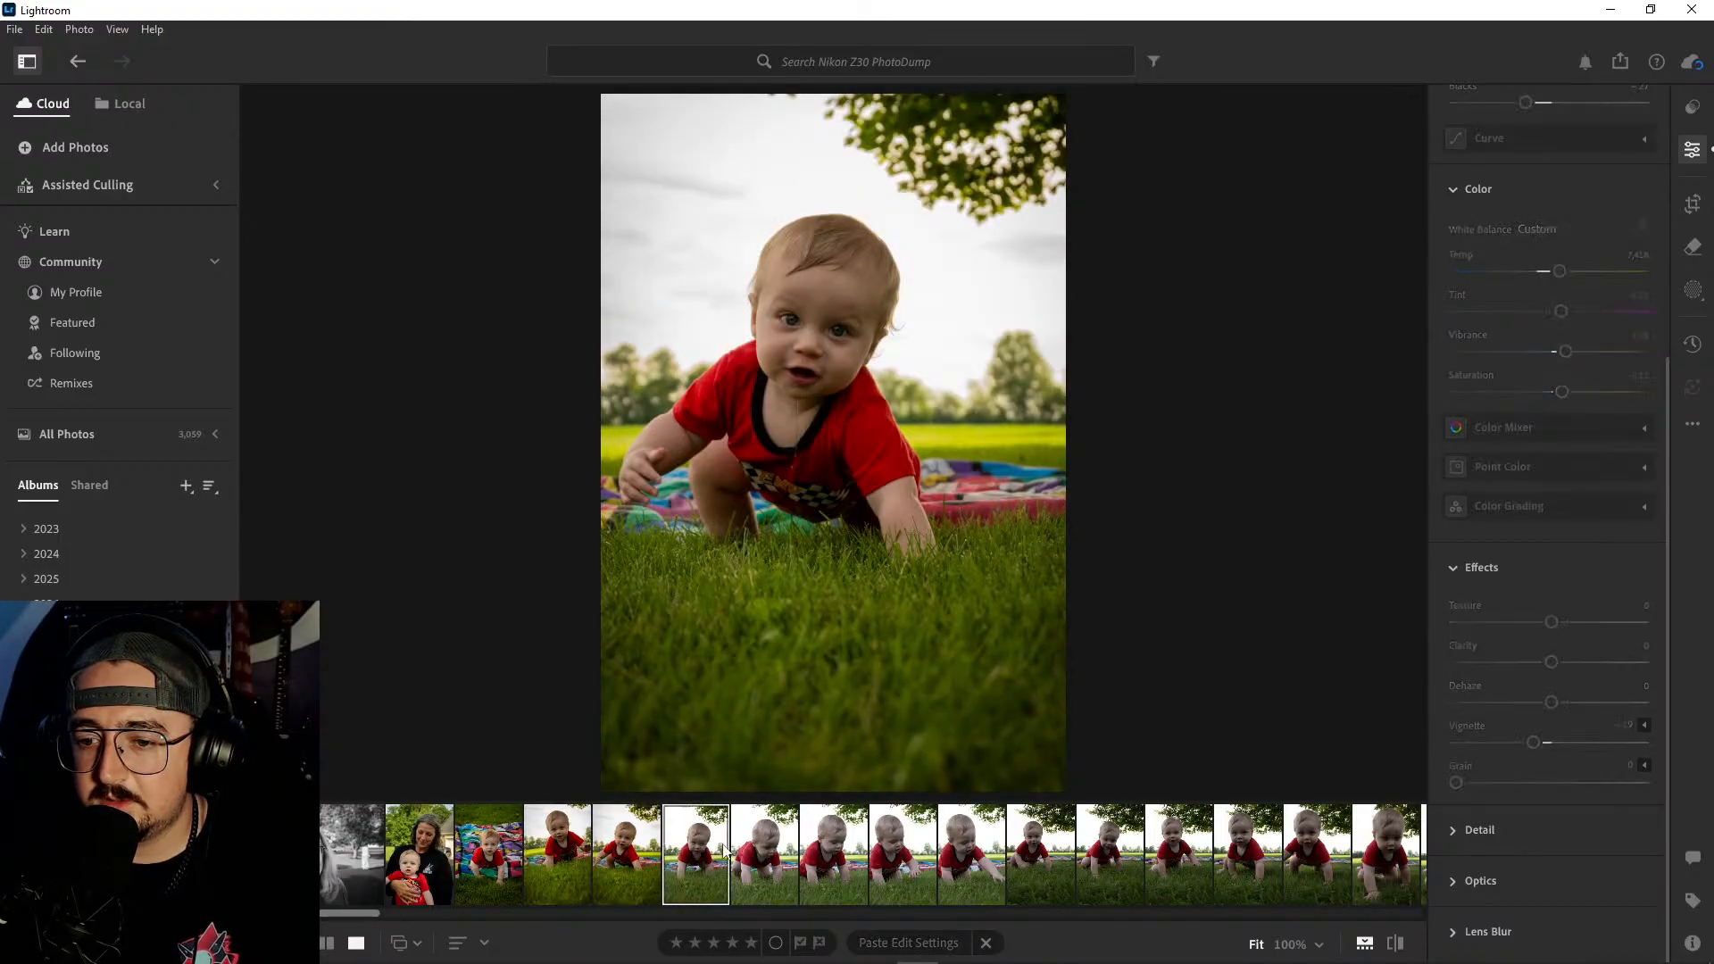
shift+click(967, 846)
right_click(967, 846)
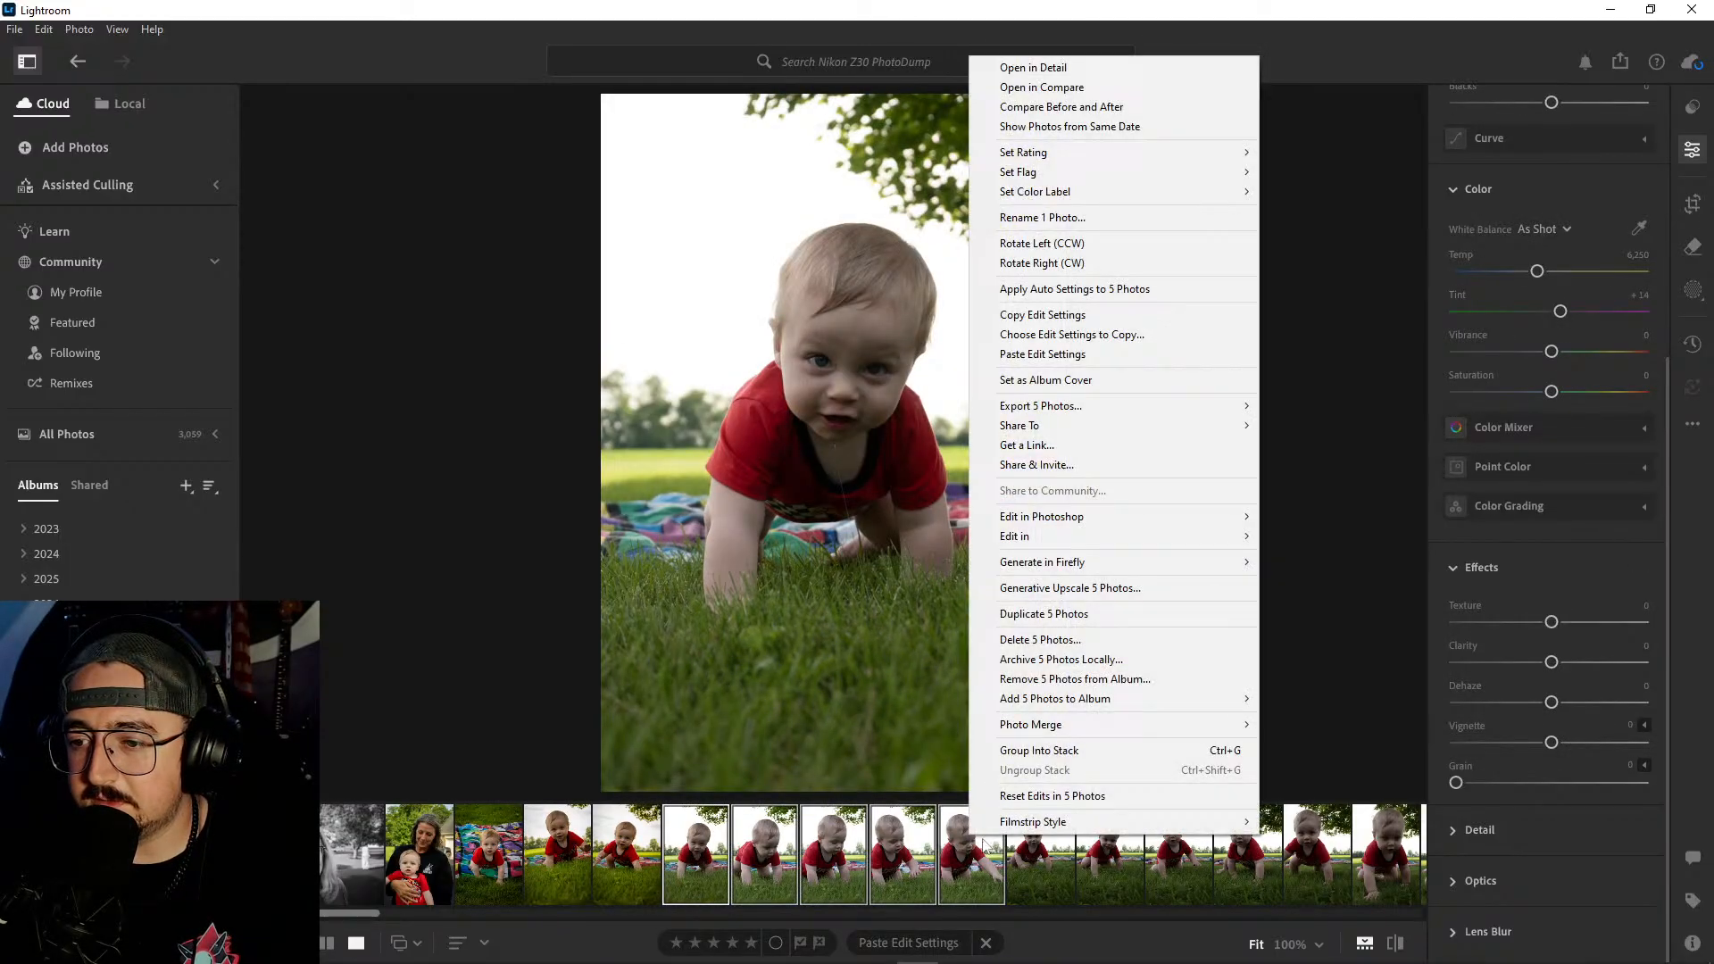
click(1028, 641)
click(948, 639)
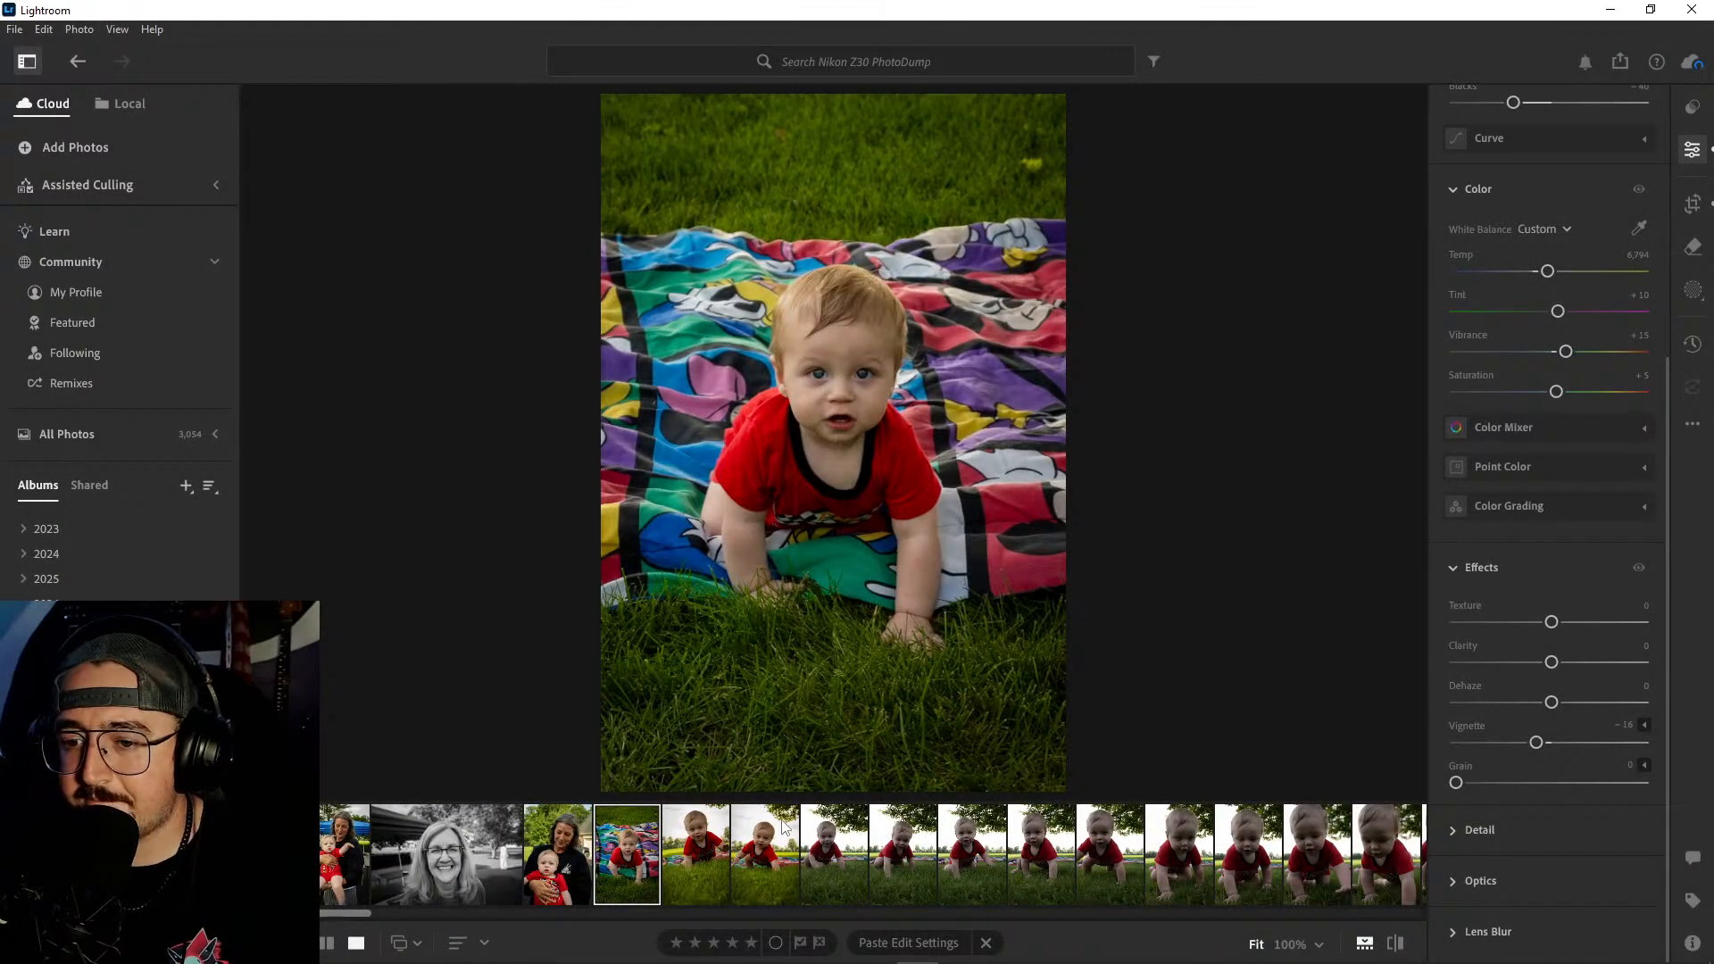
- Crop the second edited crawling shot tighter around the baby, trimming the tree side, the sky and the foreground grass
click(769, 848)
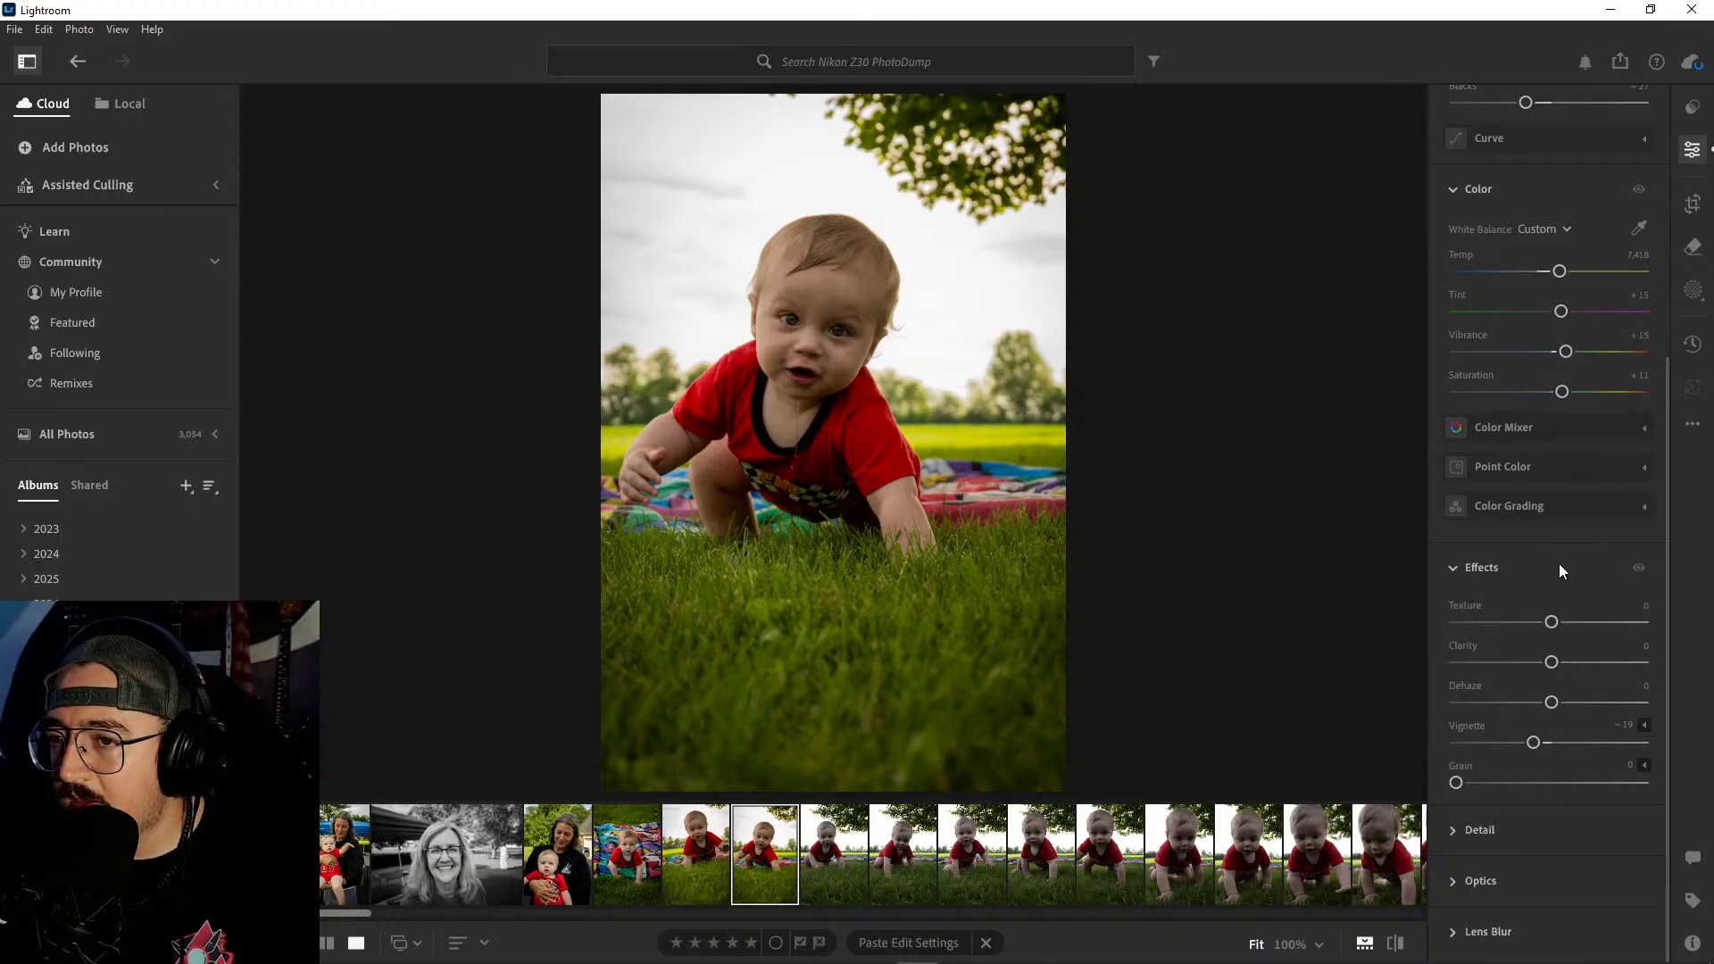
click(1693, 204)
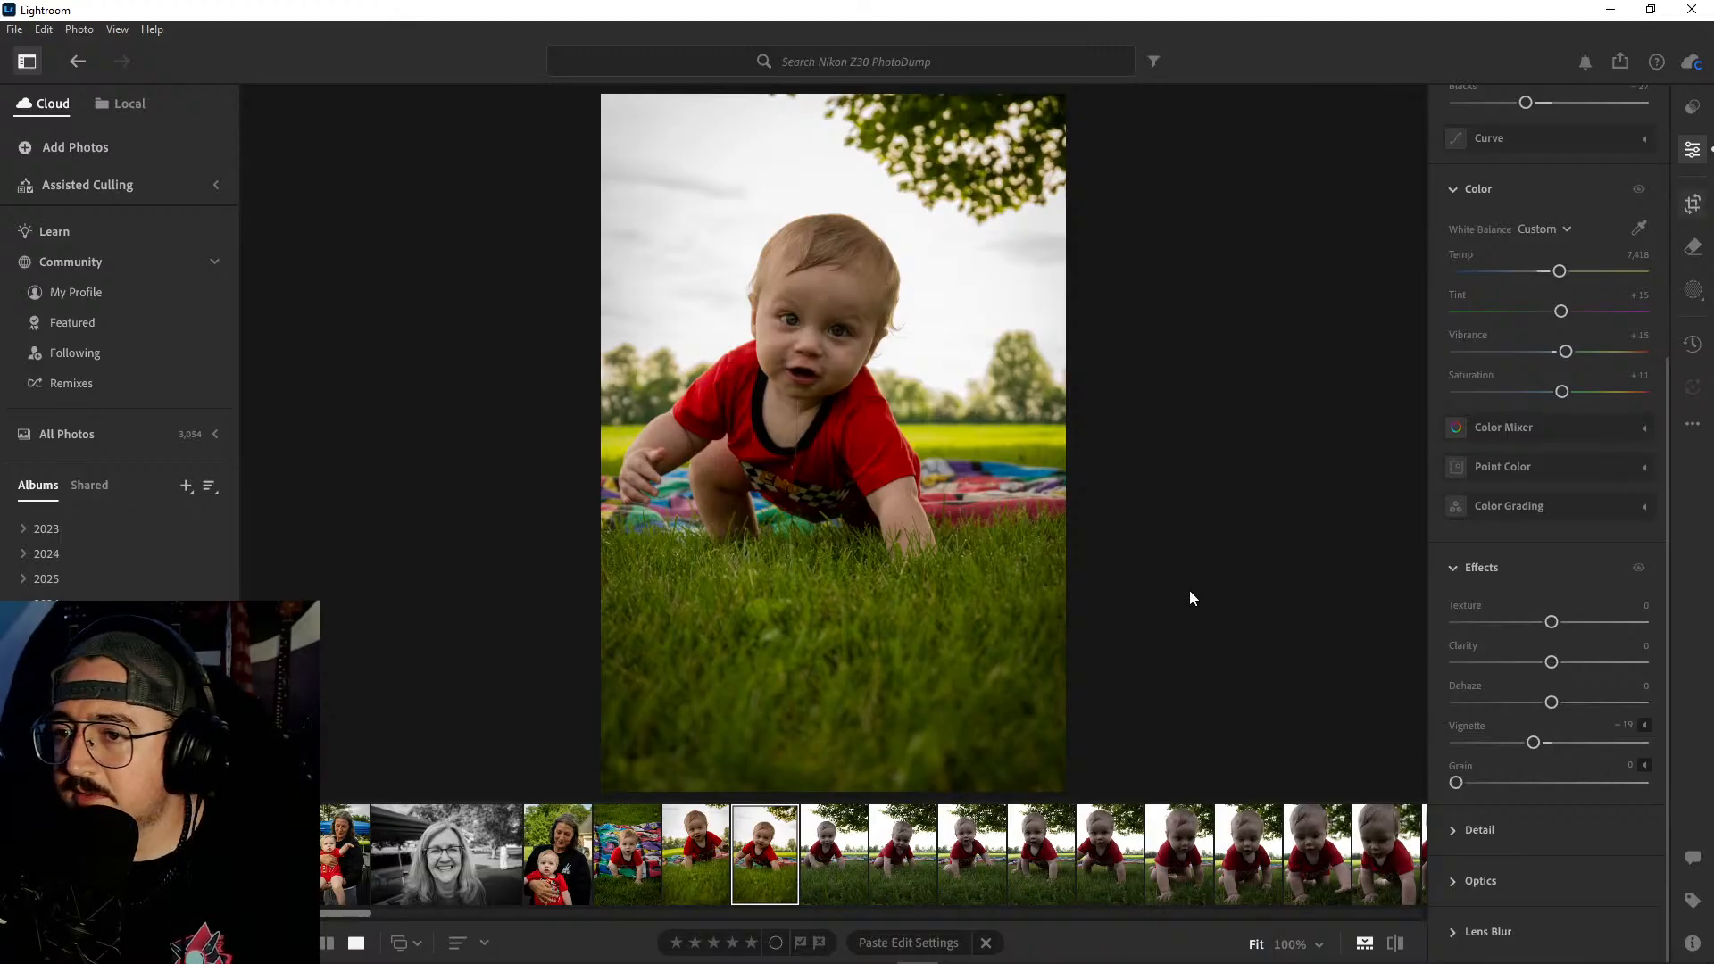
drag(1056, 769, 1031, 740)
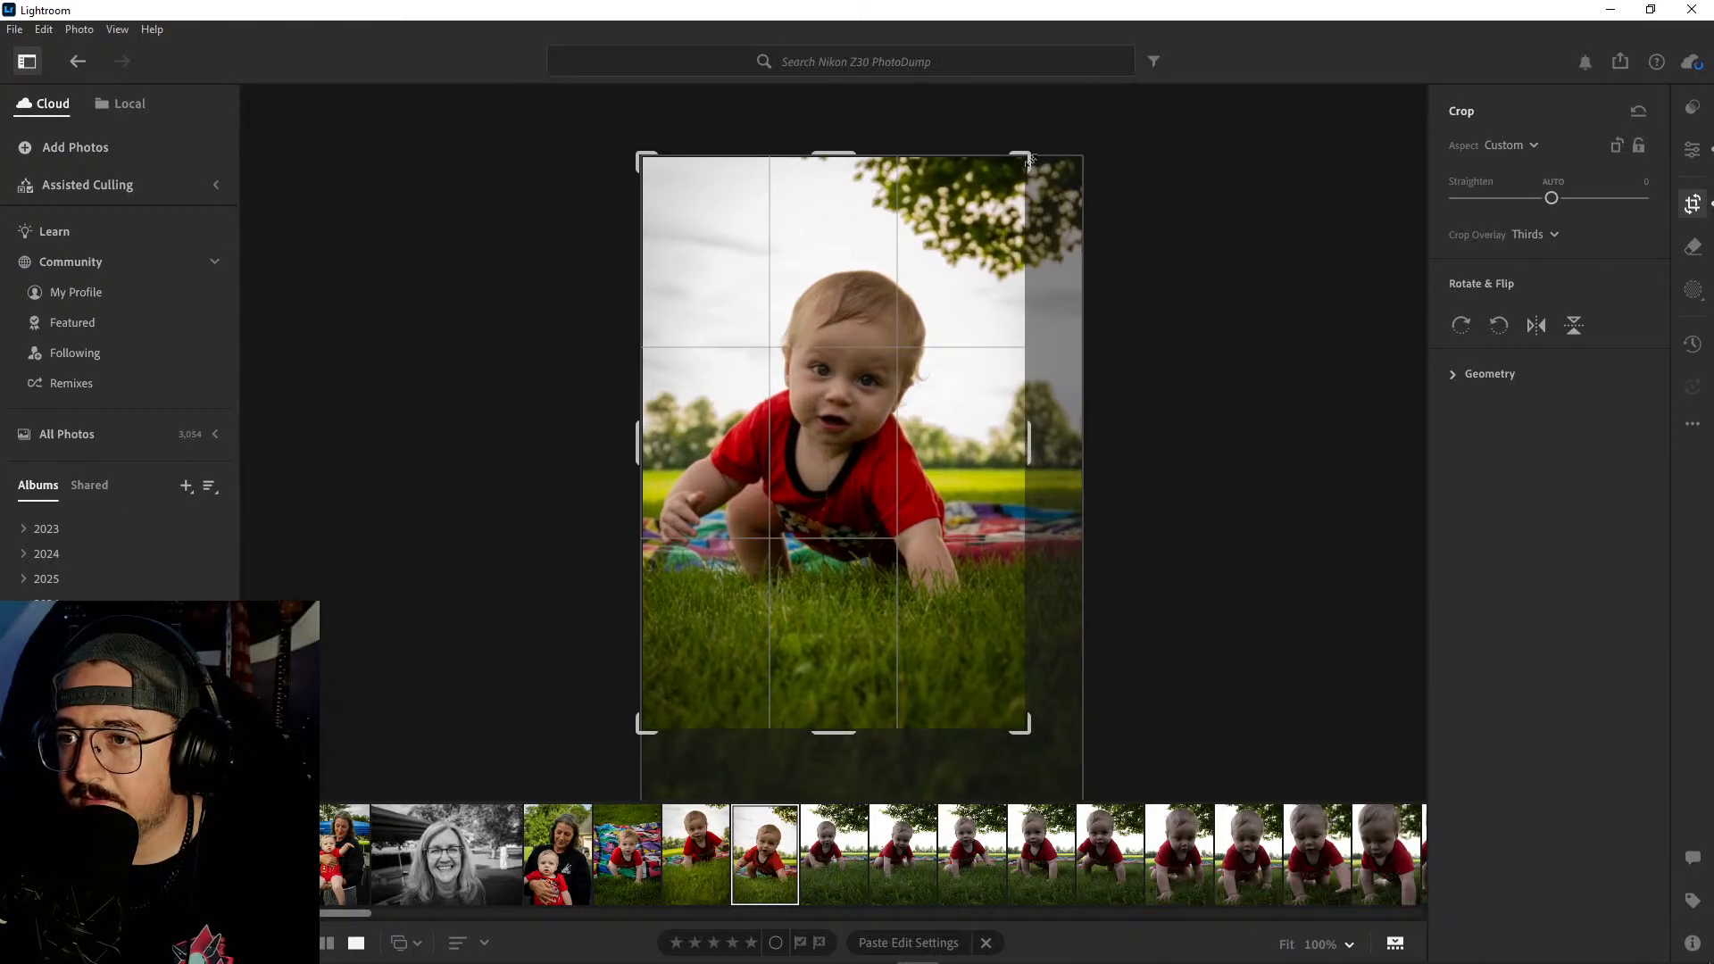
drag(1030, 158, 1019, 169)
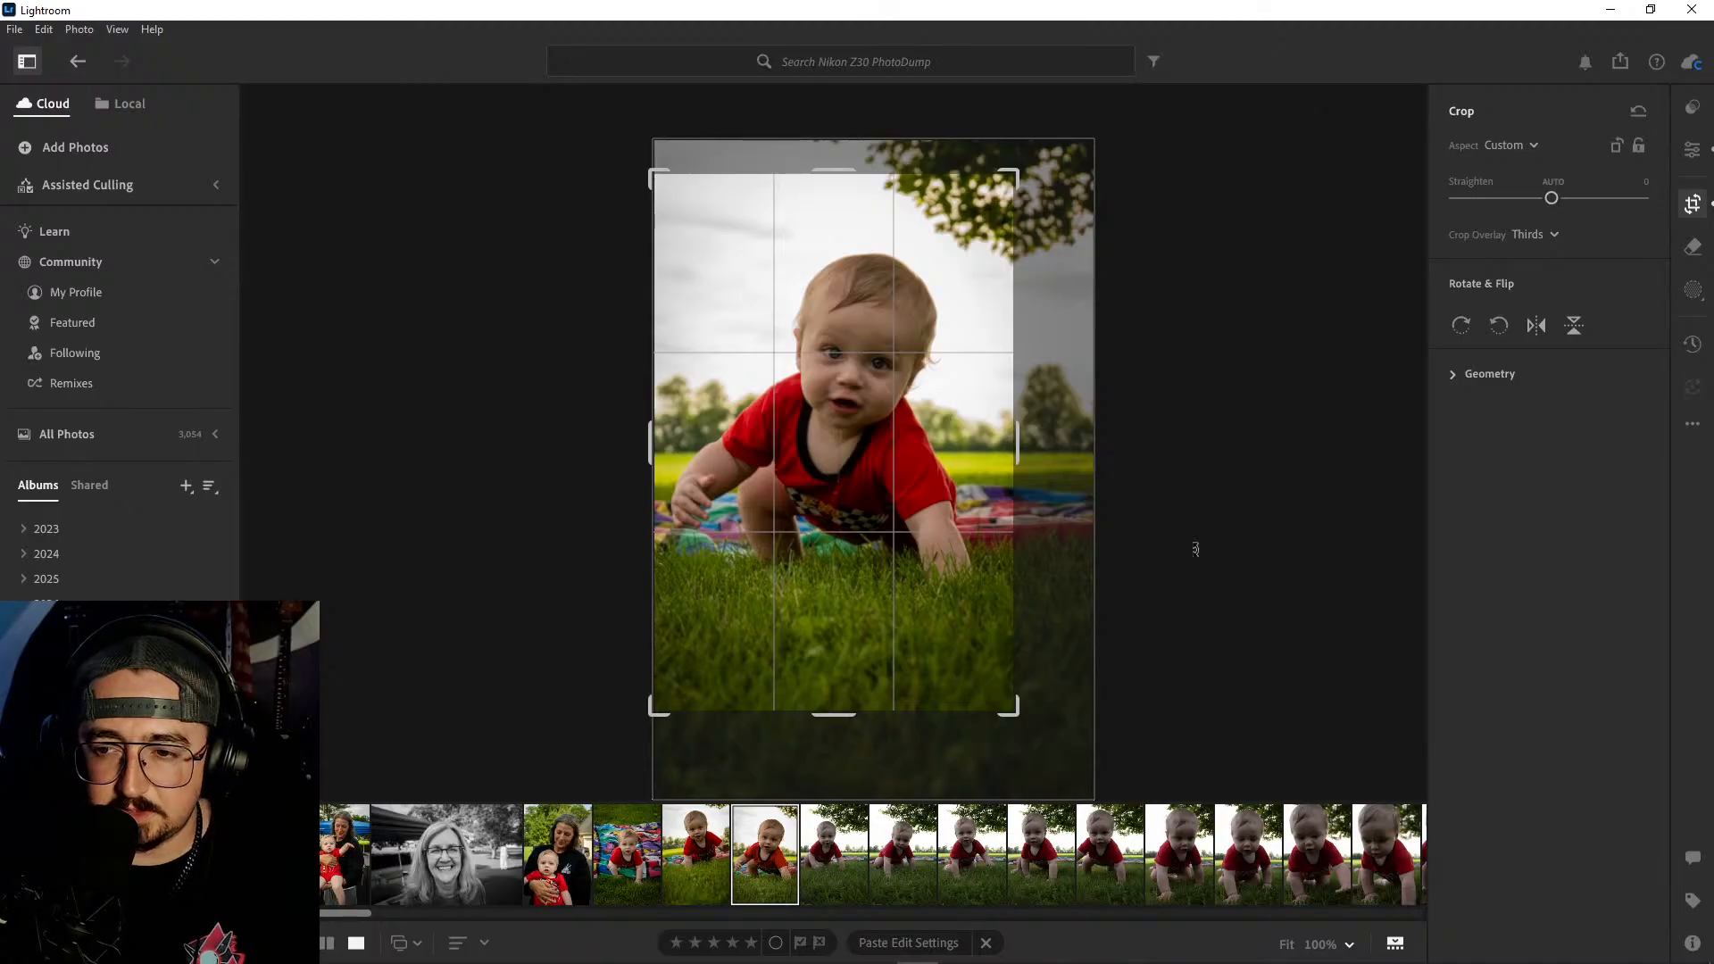
key(e)
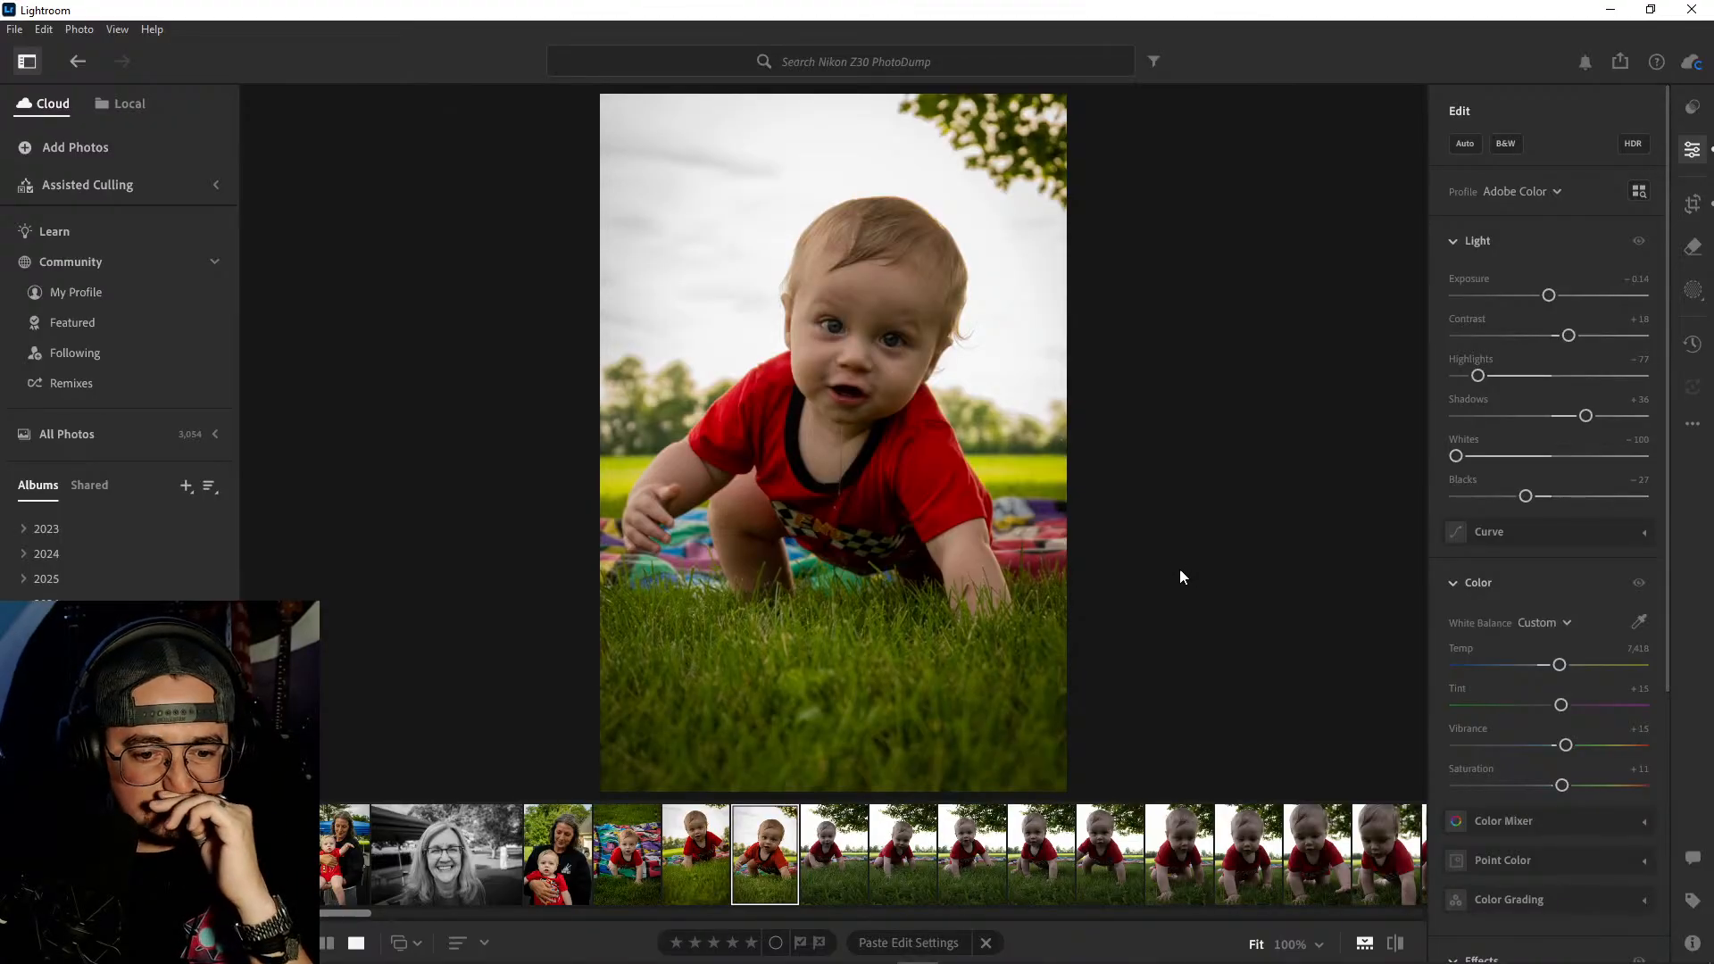
- Review the next five unedited crawling shots and inspect the baby's face in the fourth at 100% for sharpness
click(834, 855)
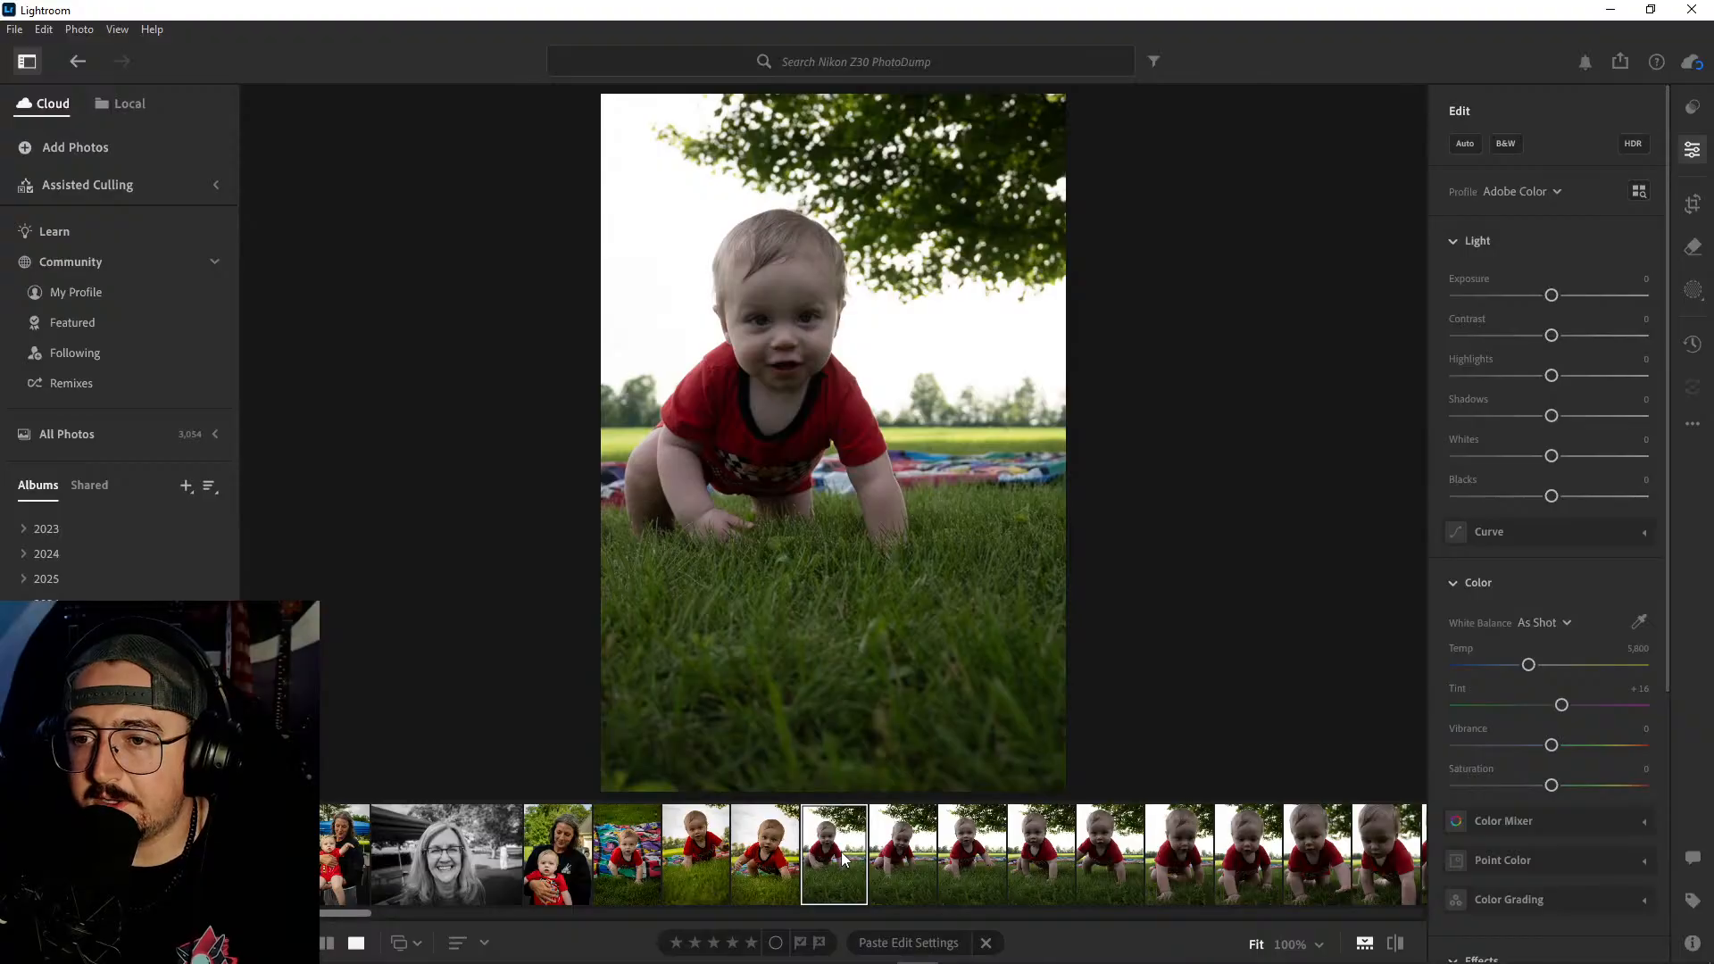
click(902, 854)
click(972, 853)
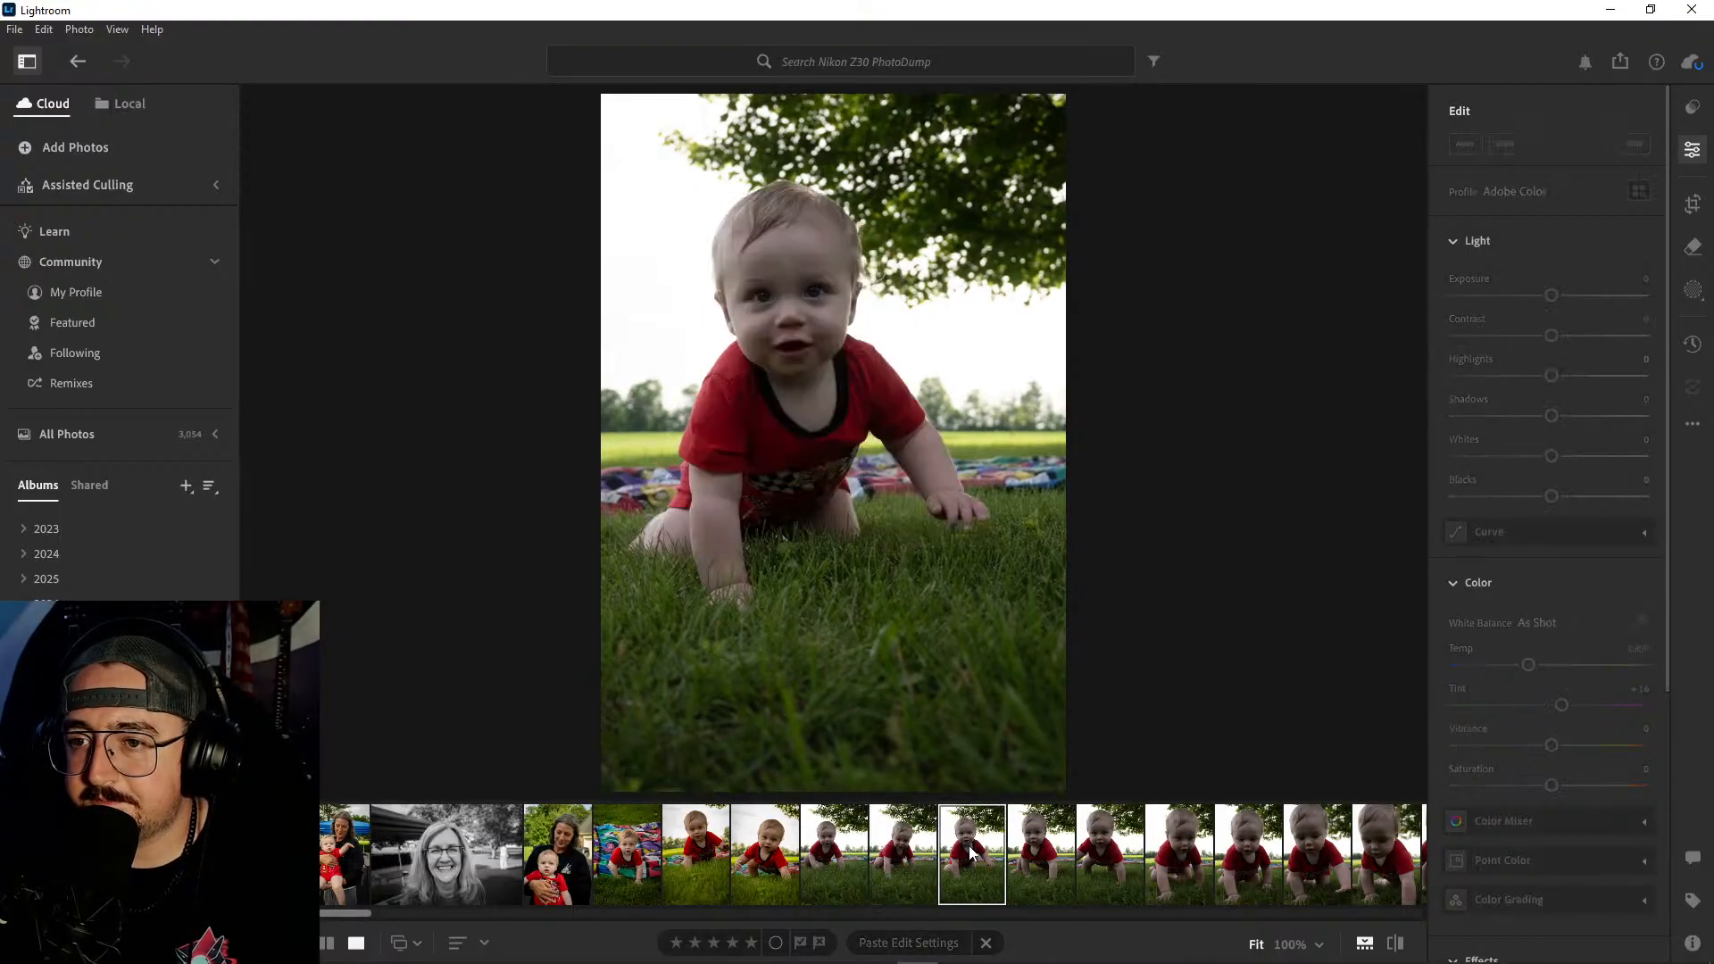
click(1033, 851)
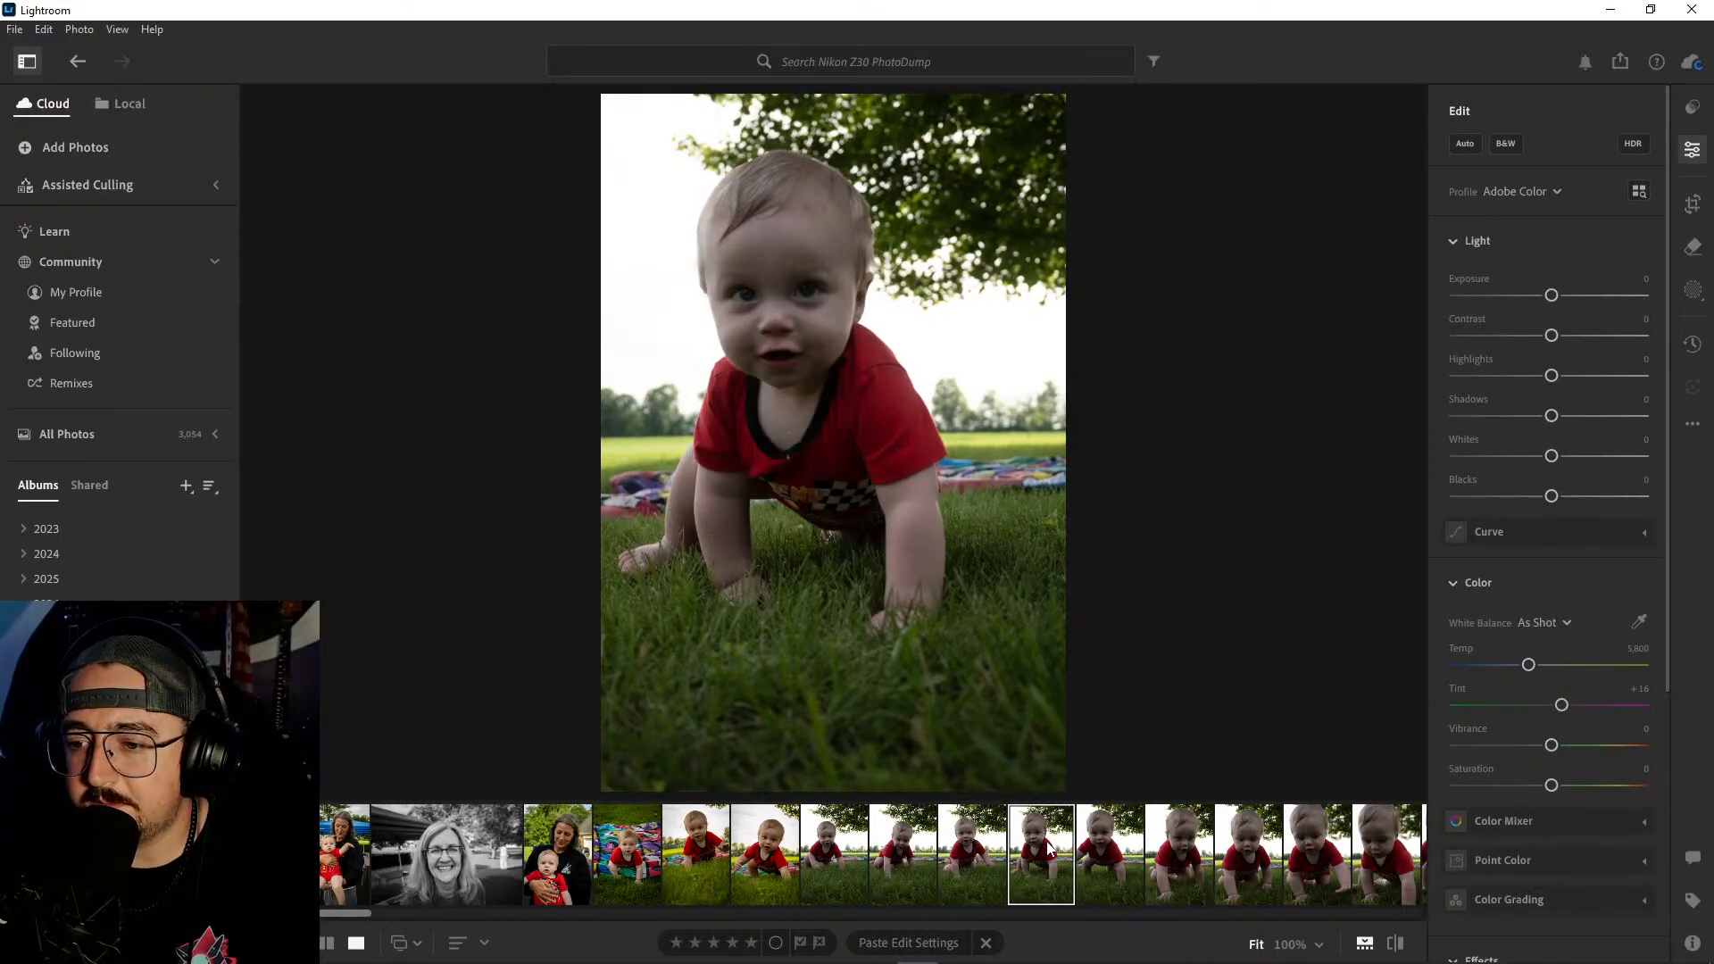
click(1114, 853)
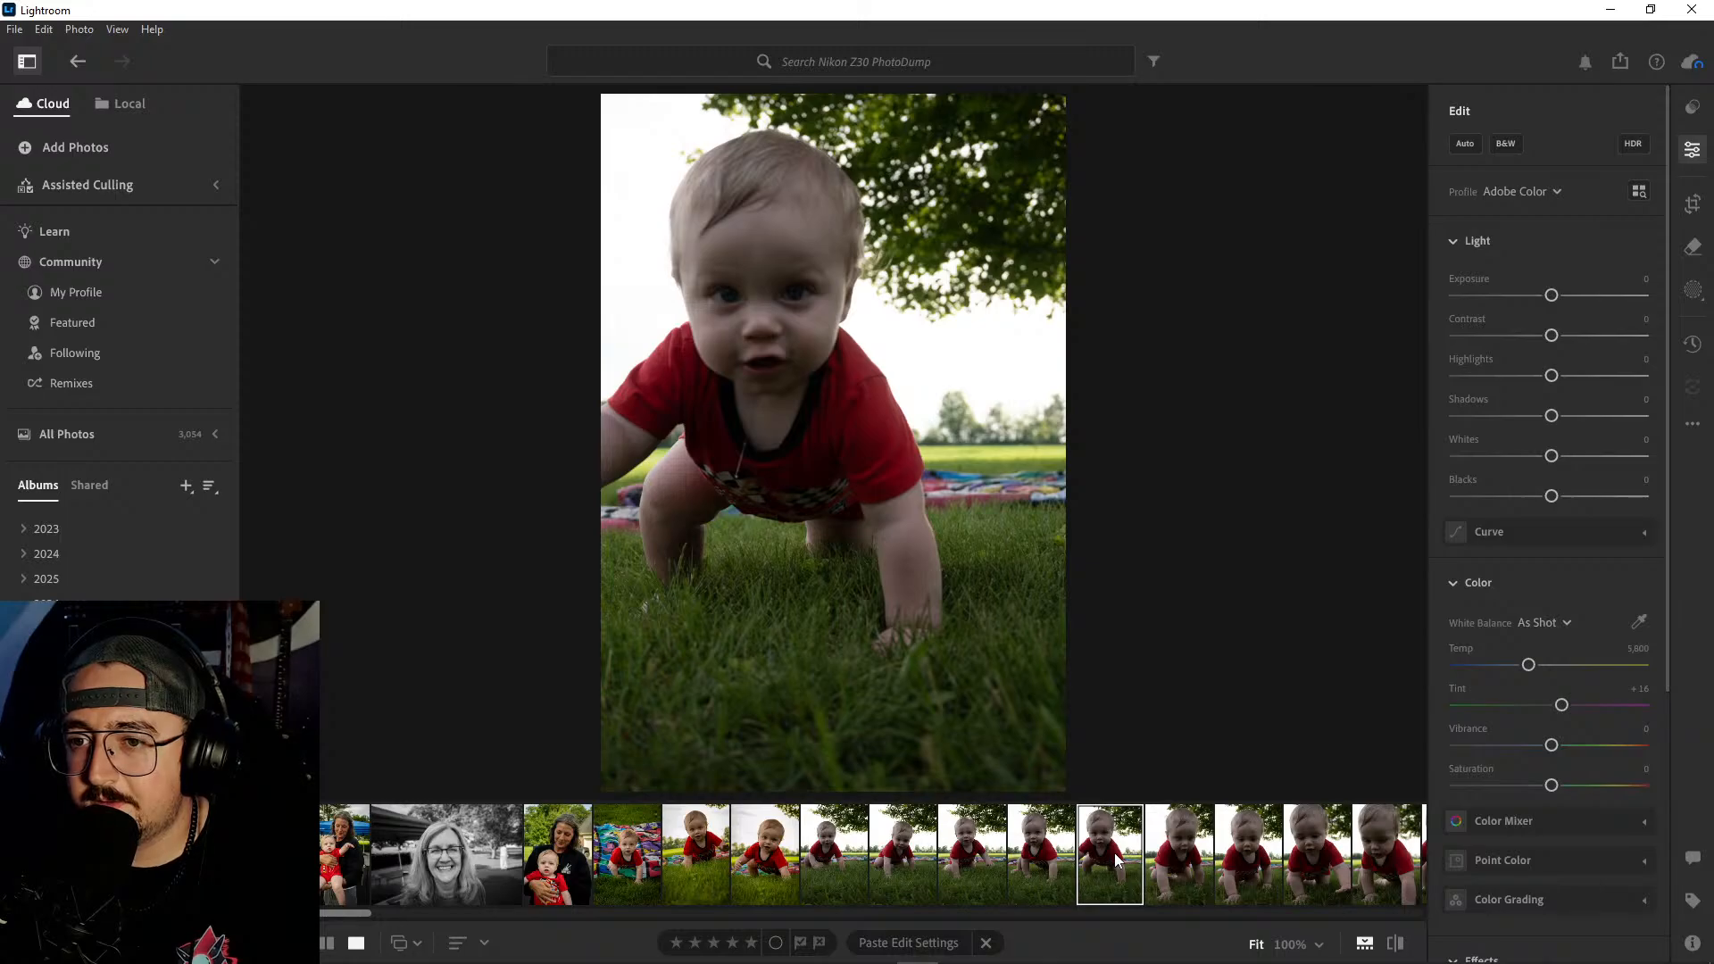
click(1055, 857)
click(778, 288)
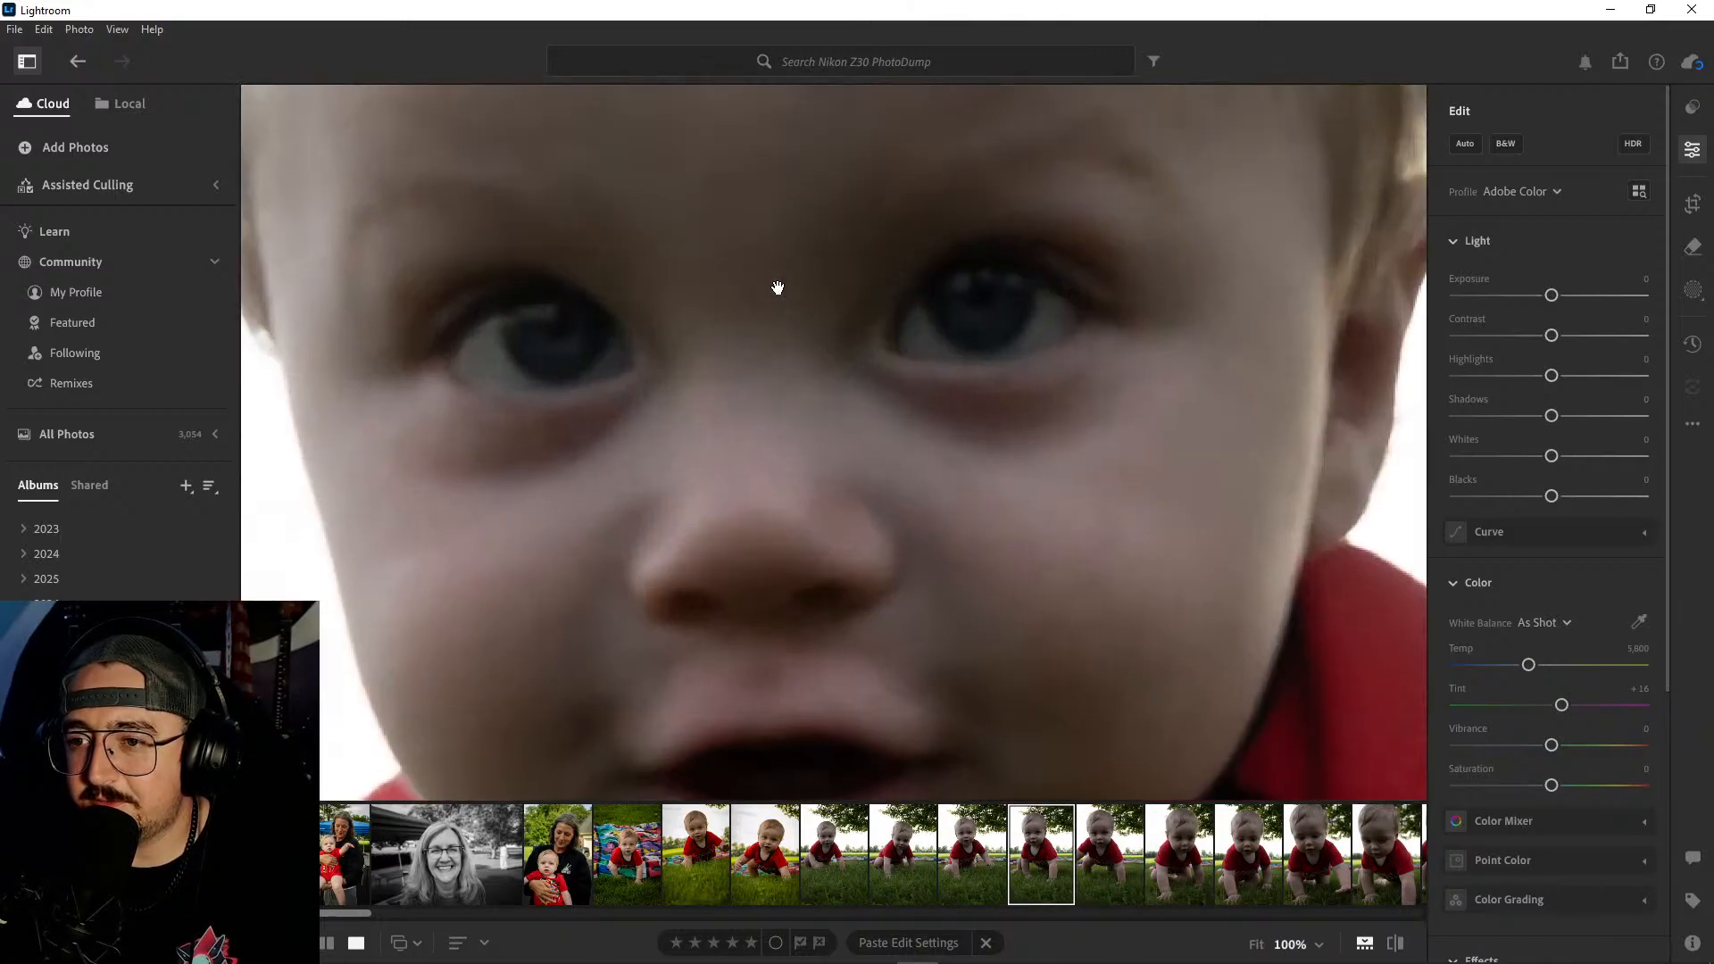
- Fit the inspected crawling shot back in view and review the unedited series through to the close-ups, checking the baby's gaze and framing
click(790, 297)
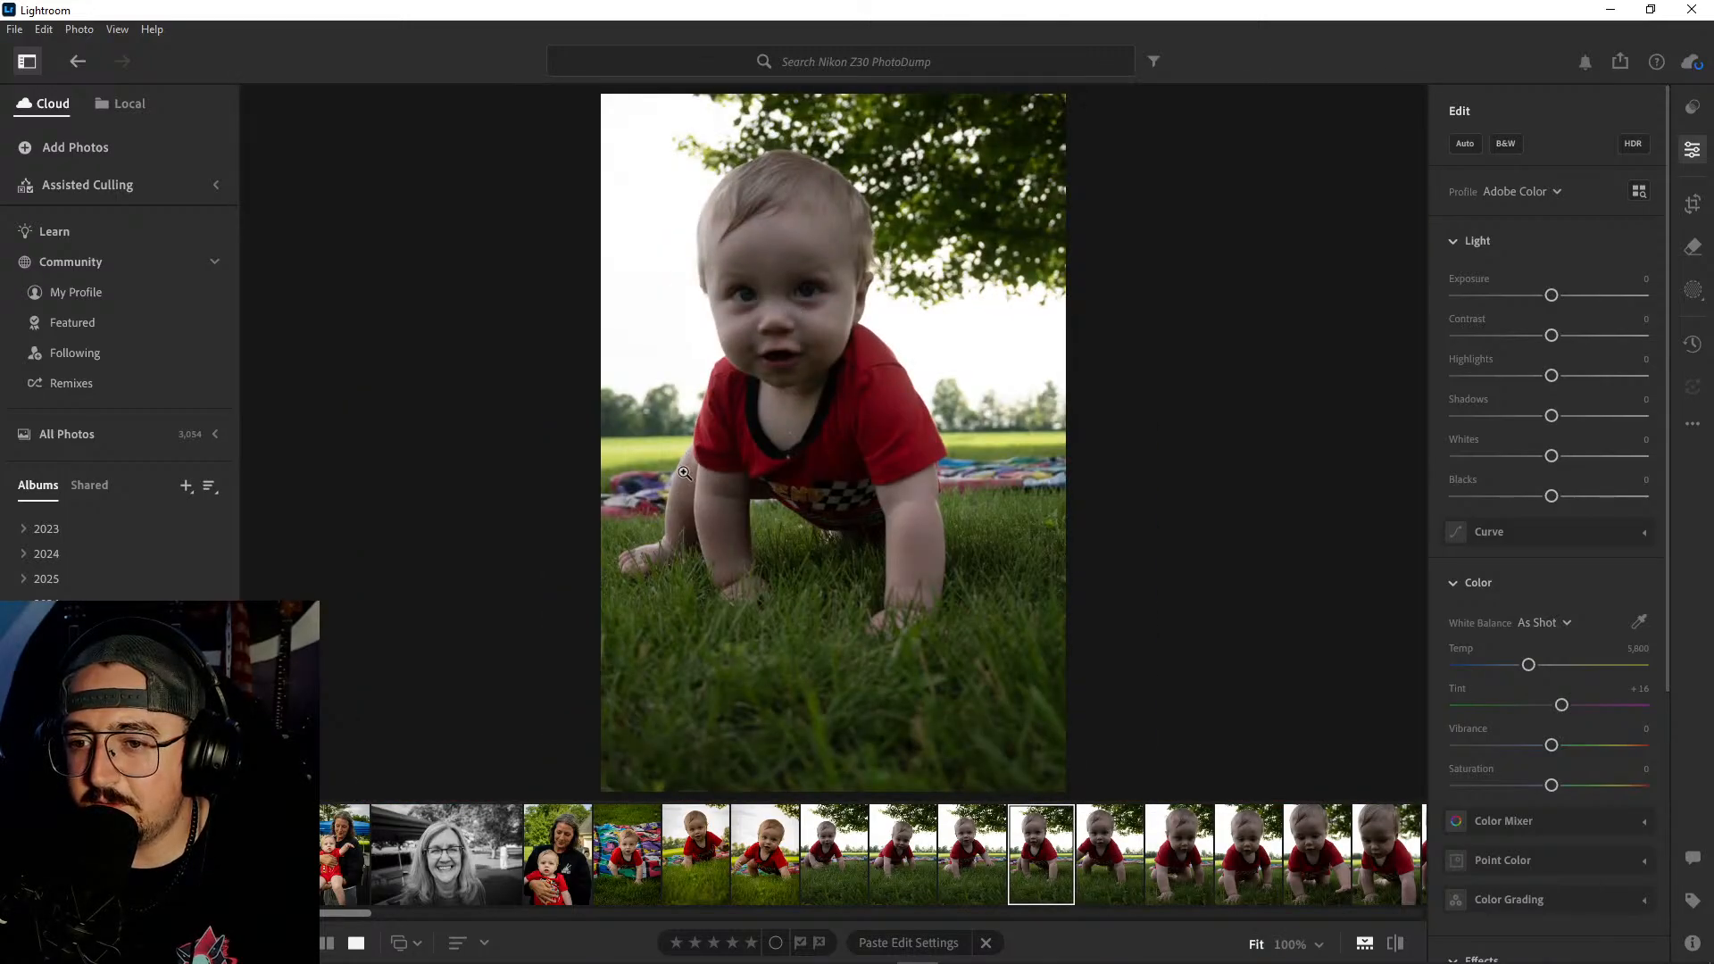
click(681, 473)
click(694, 445)
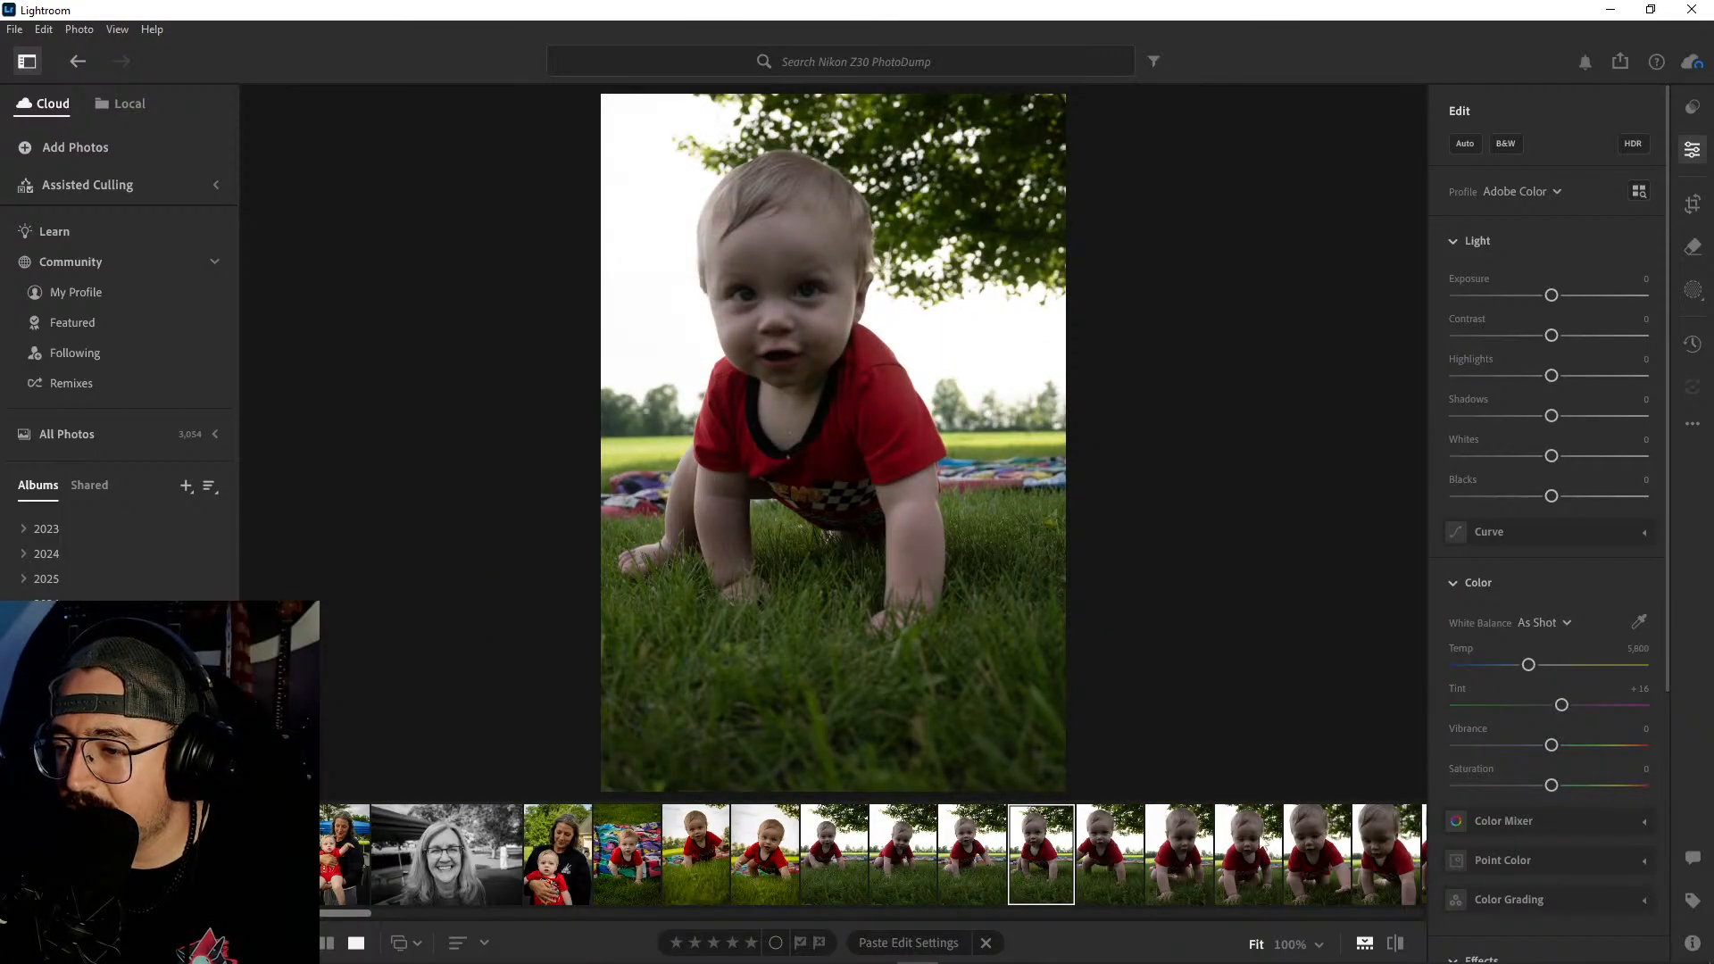
click(1320, 845)
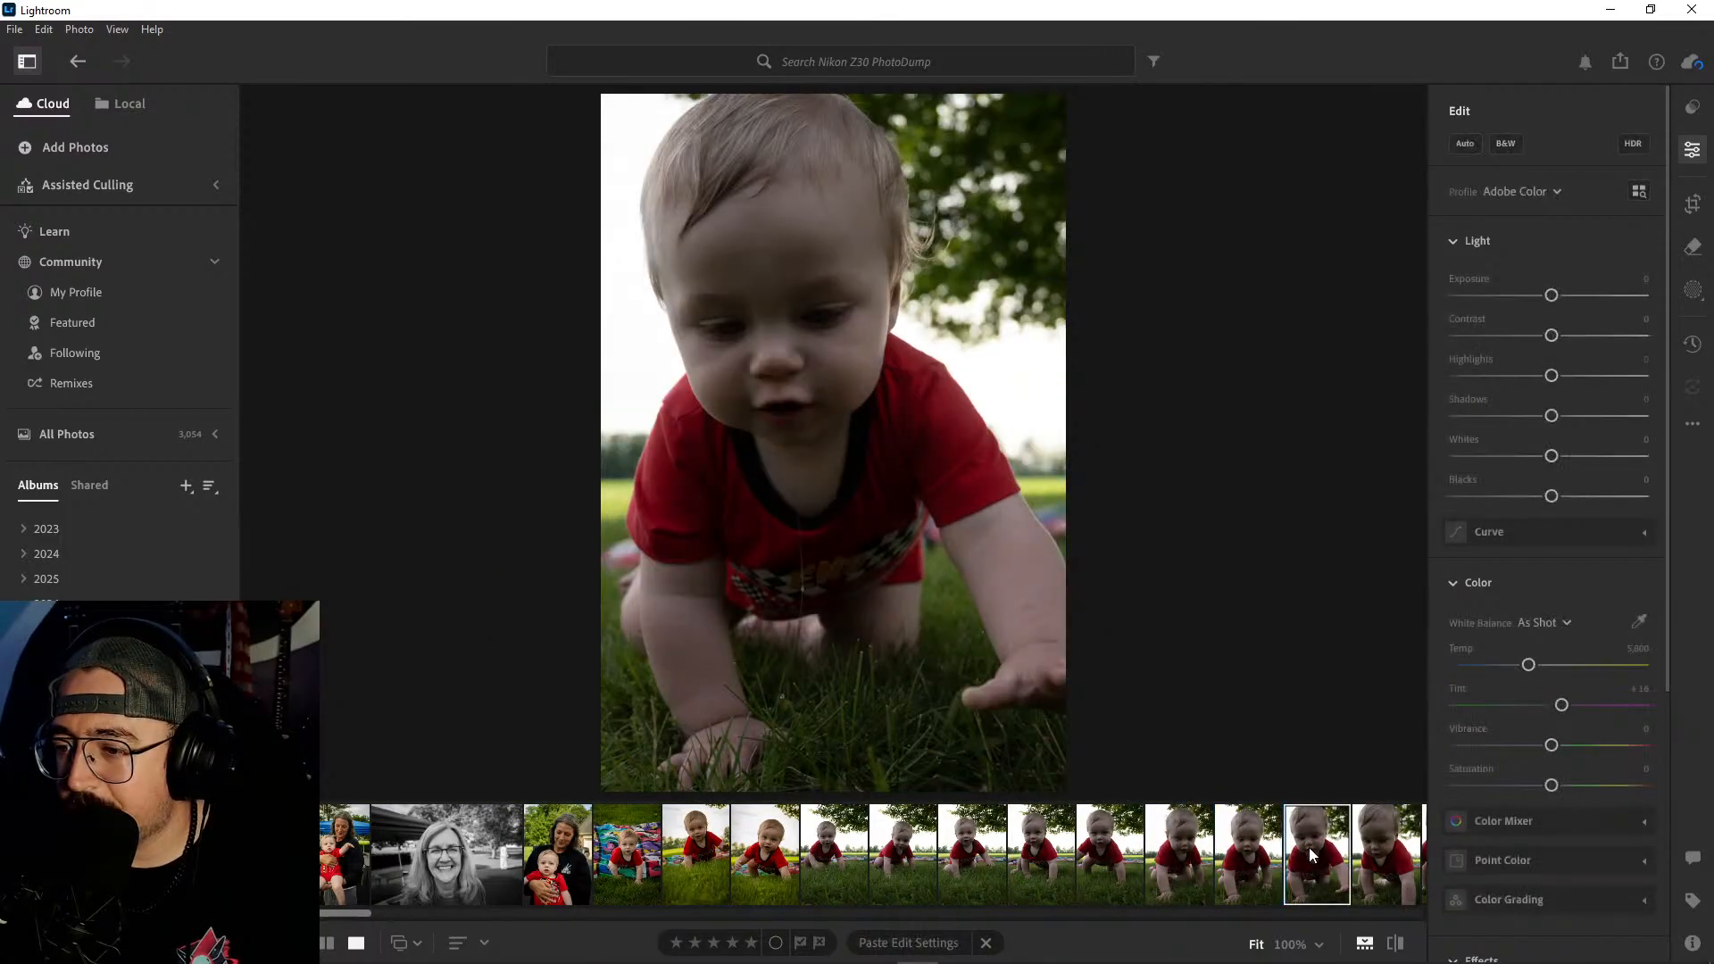
scroll(1310, 848, down, 3)
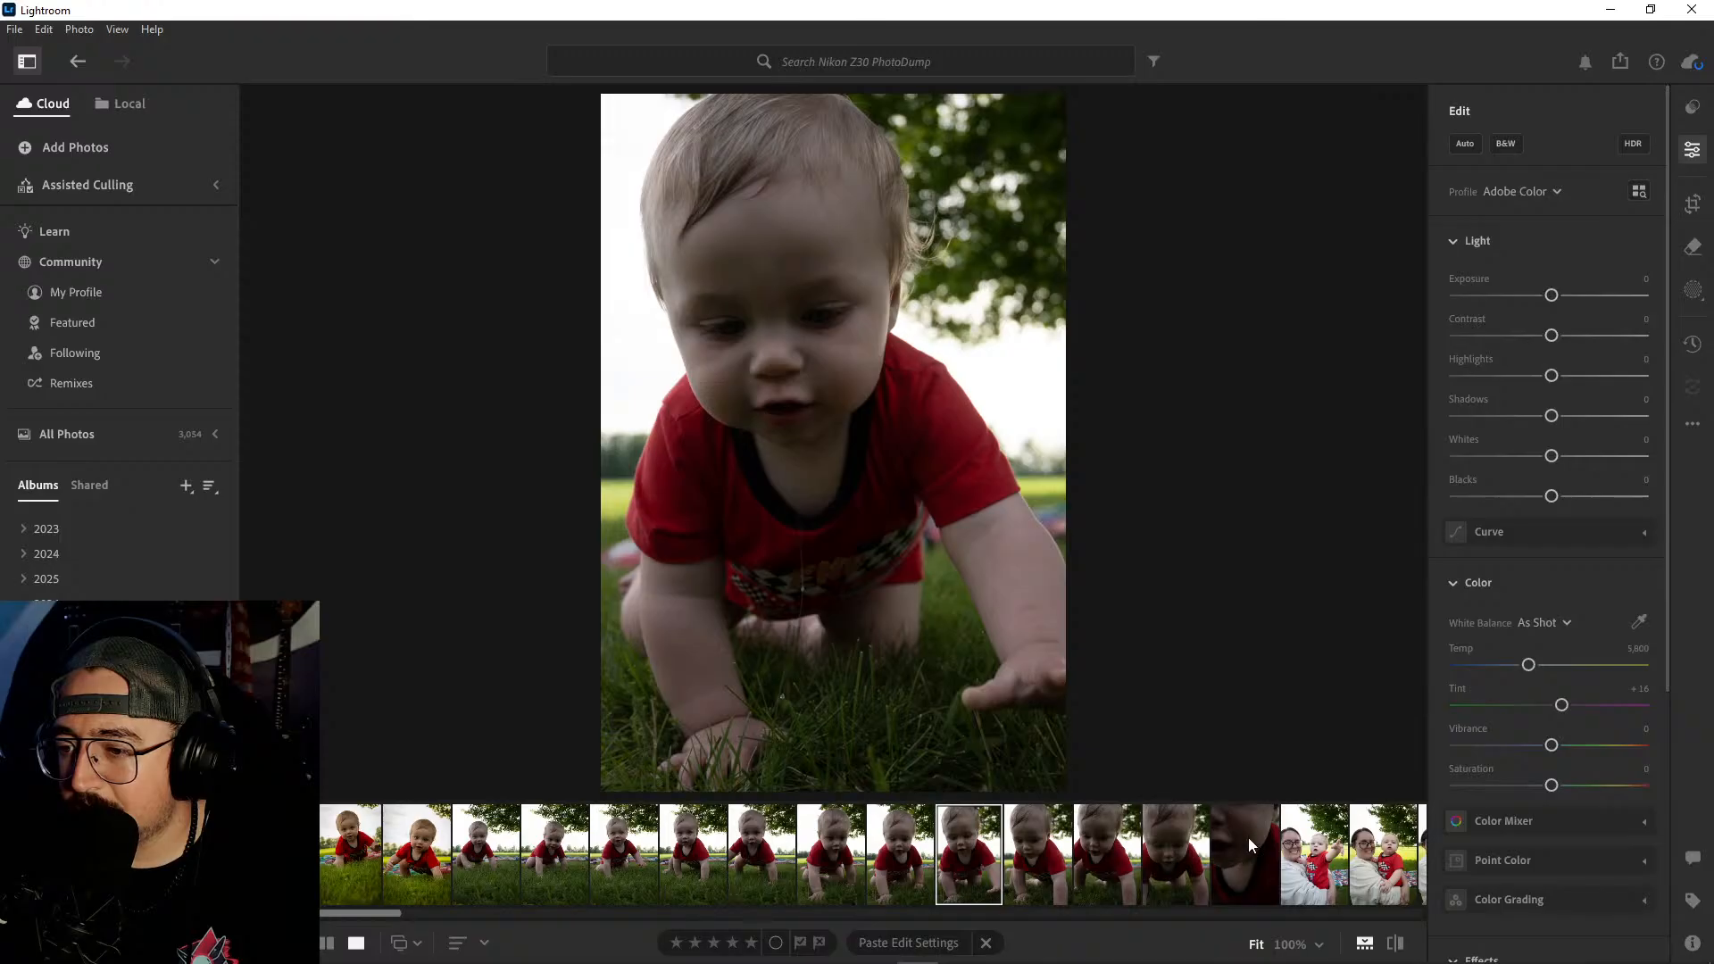
click(490, 857)
key(Right)
key(Right)
key(Right)
key(Right)
key(Right)
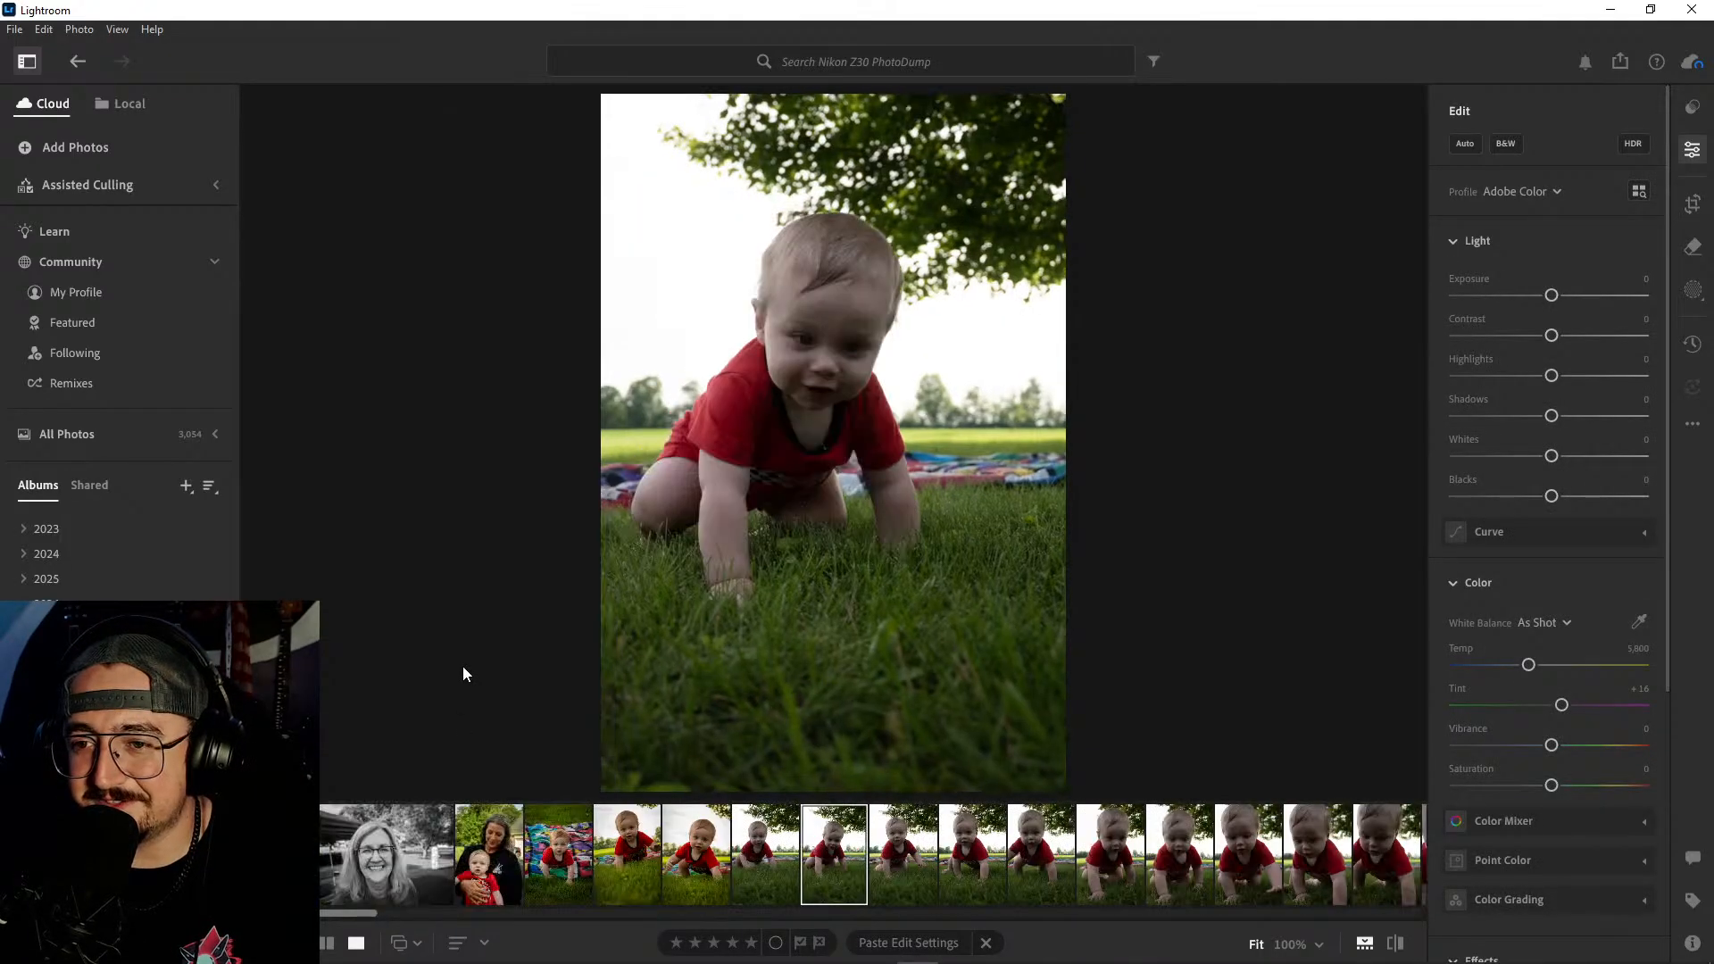
key(Right)
key(Right)
key(Right)
key(Right)
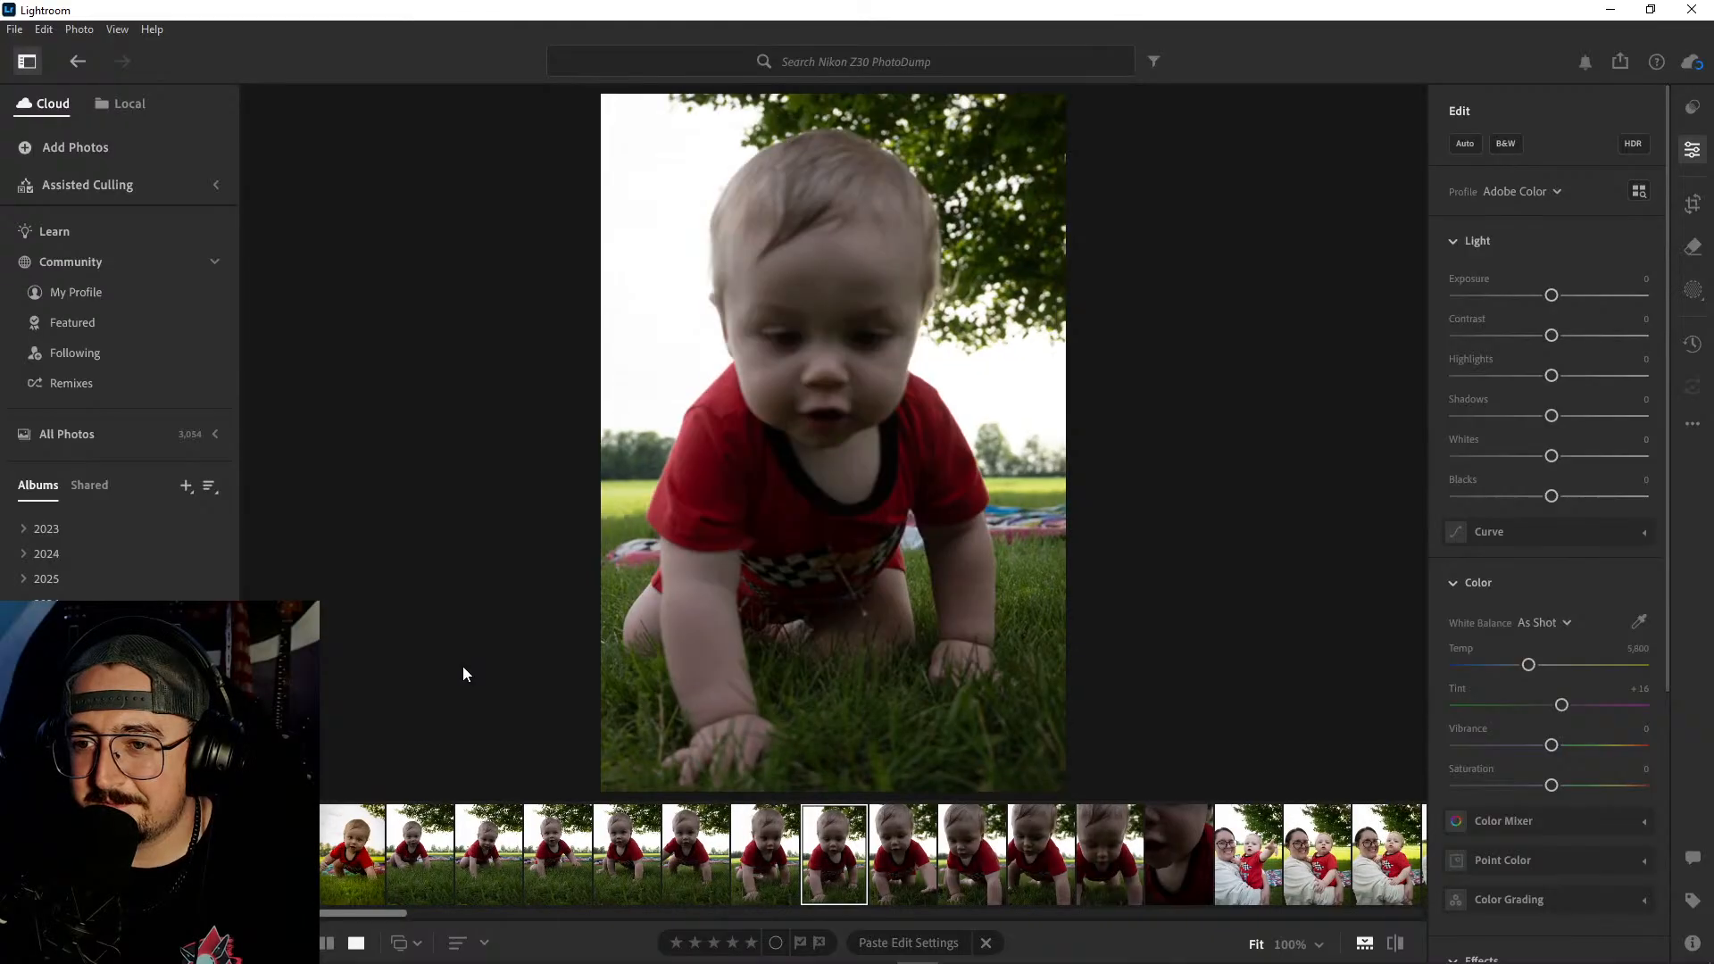
key(Right)
key(Right)
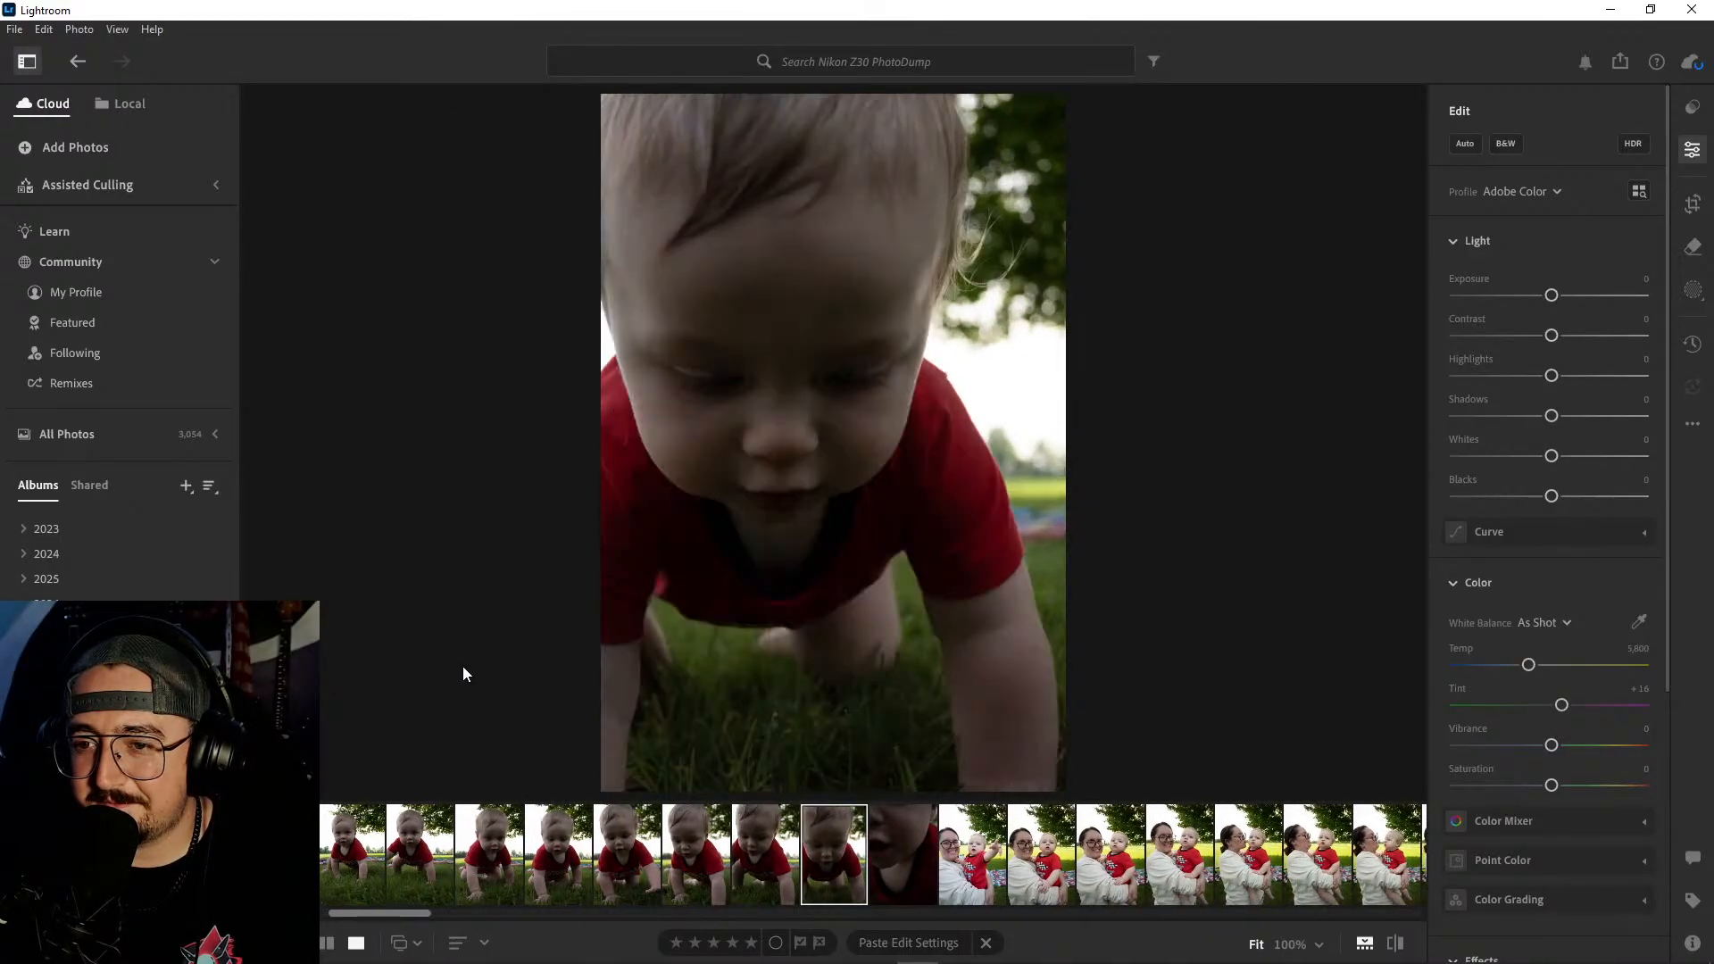
- Return to the start of the unedited crawling series and compare its first four shots for gaze and pose
key(Left)
key(Left)
key(Left)
key(Left)
key(Left)
key(Left)
key(Left)
key(Left)
key(Left)
key(Left)
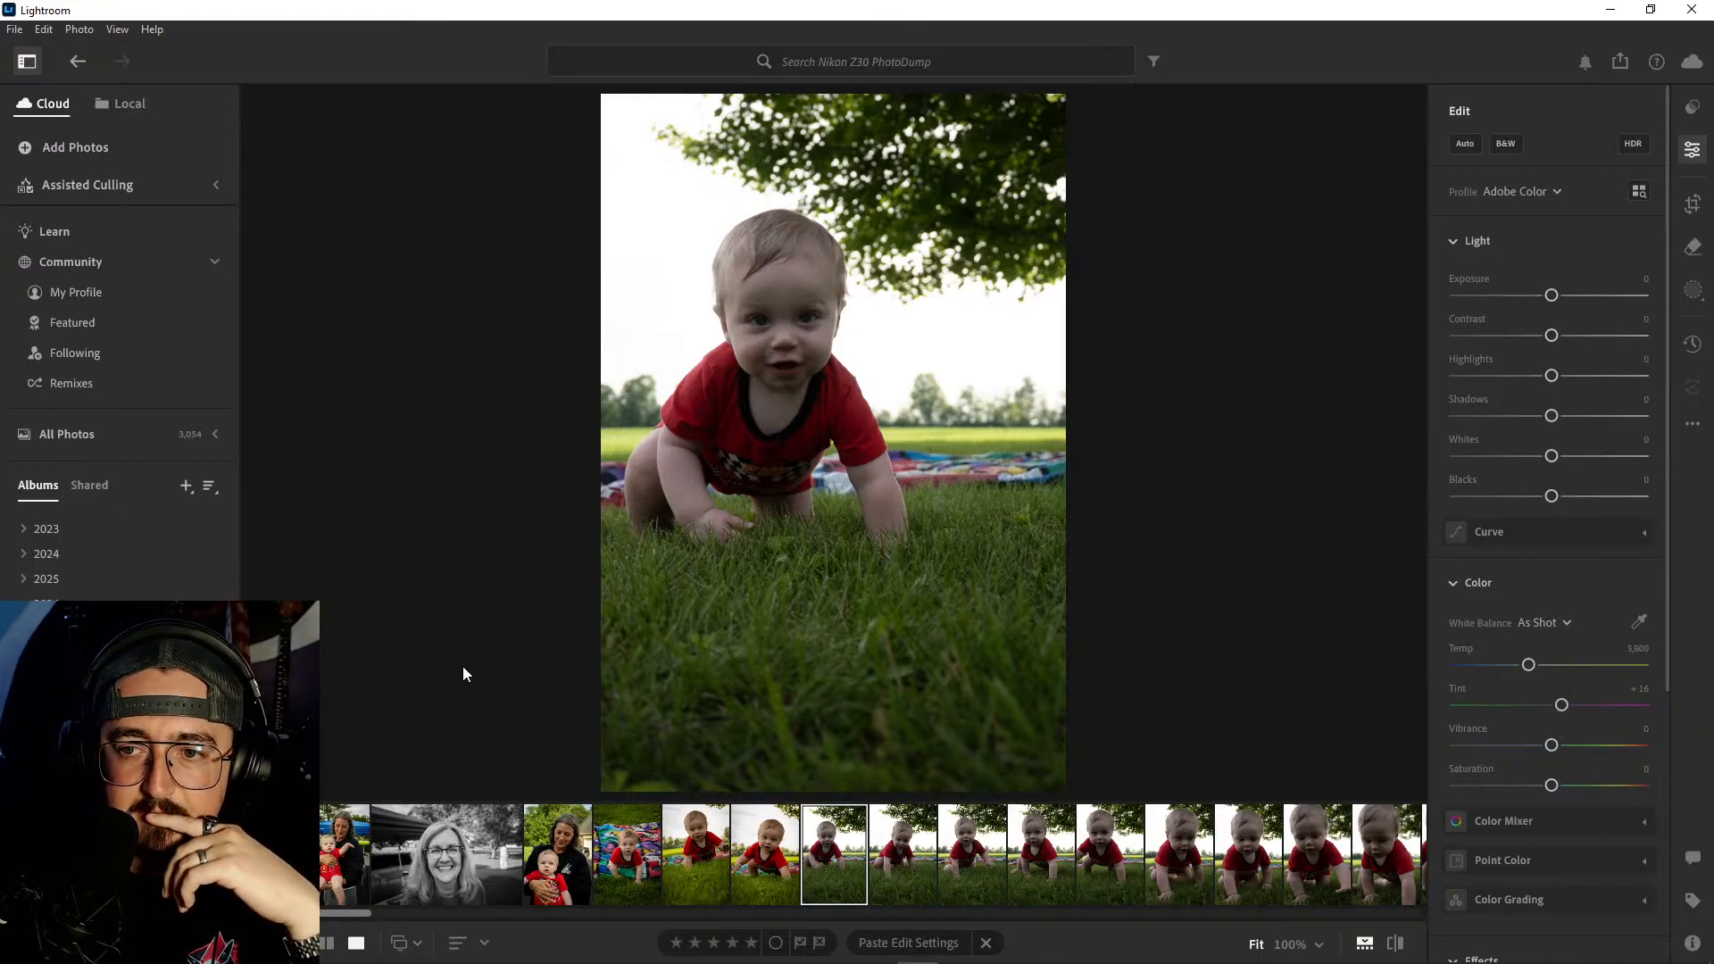
key(Right)
key(Right)
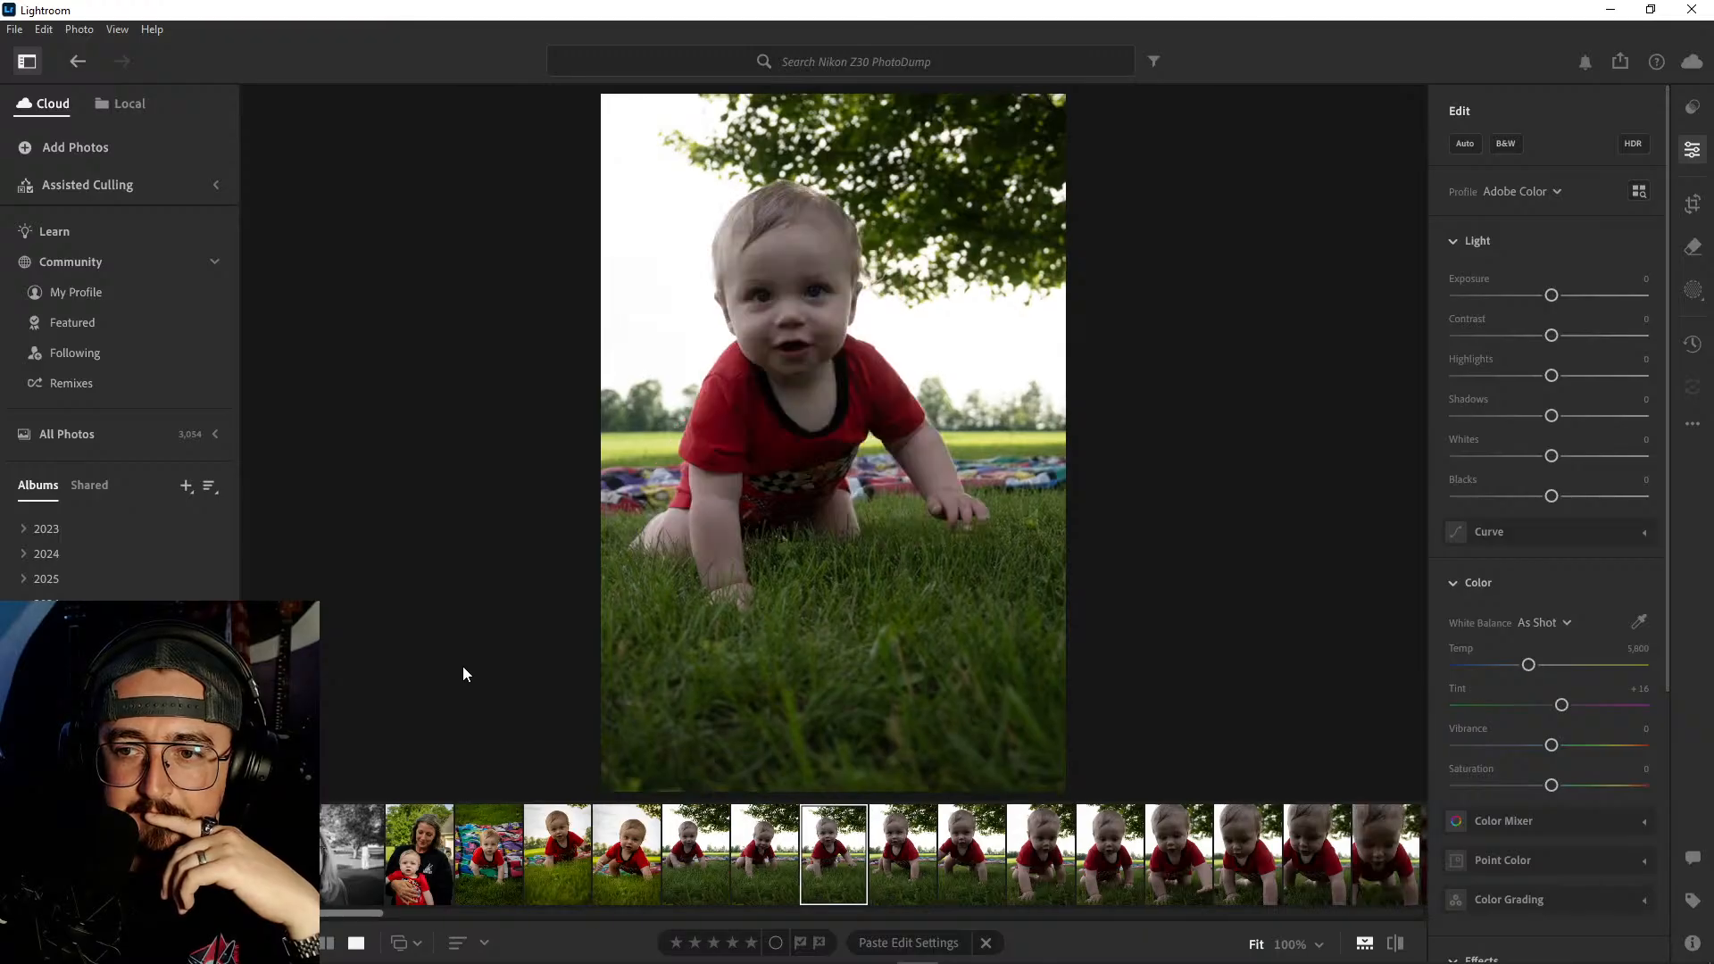
key(Right)
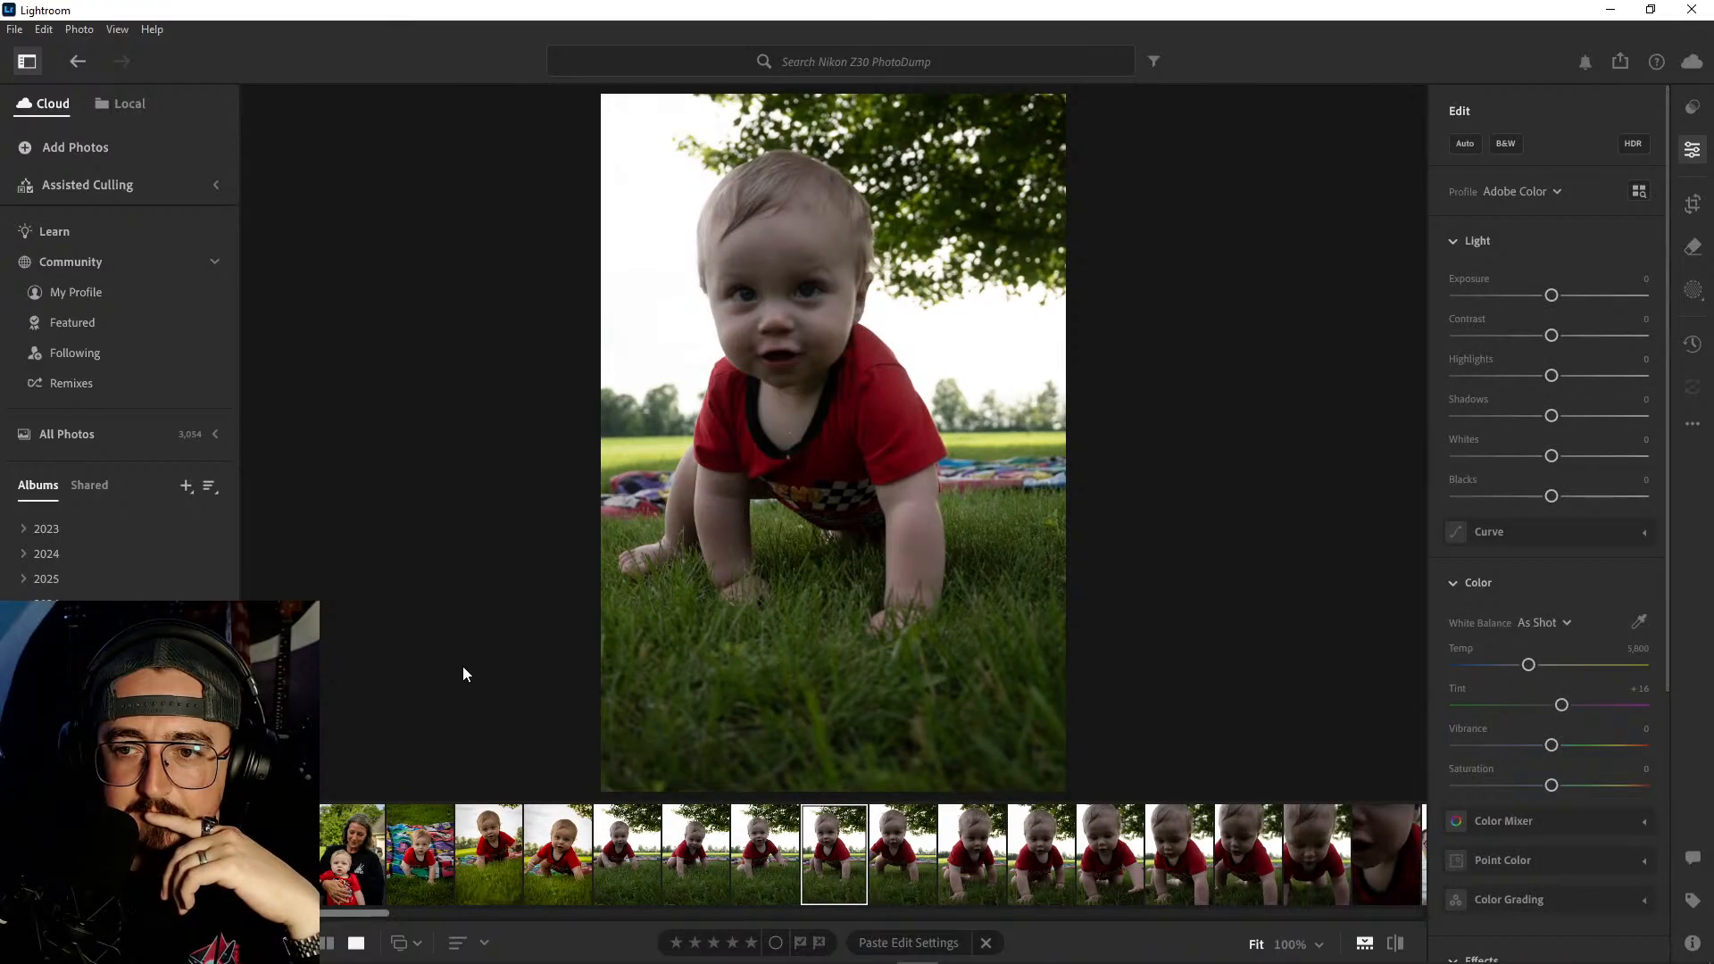
key(Left)
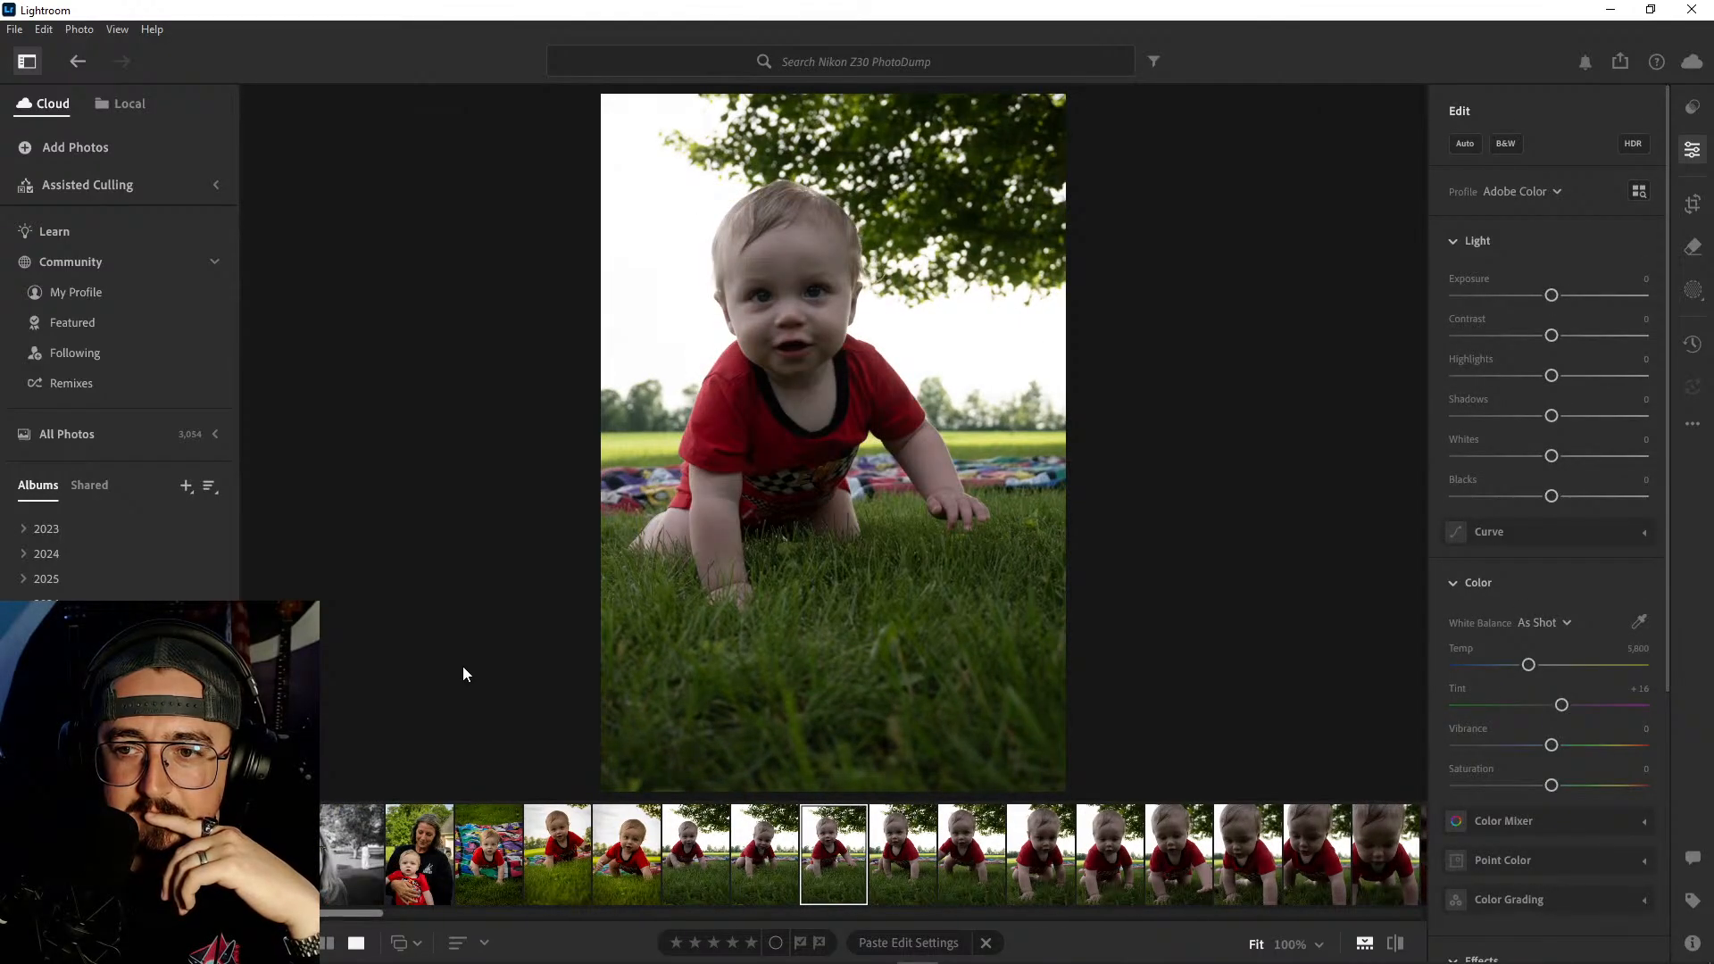
key(Left)
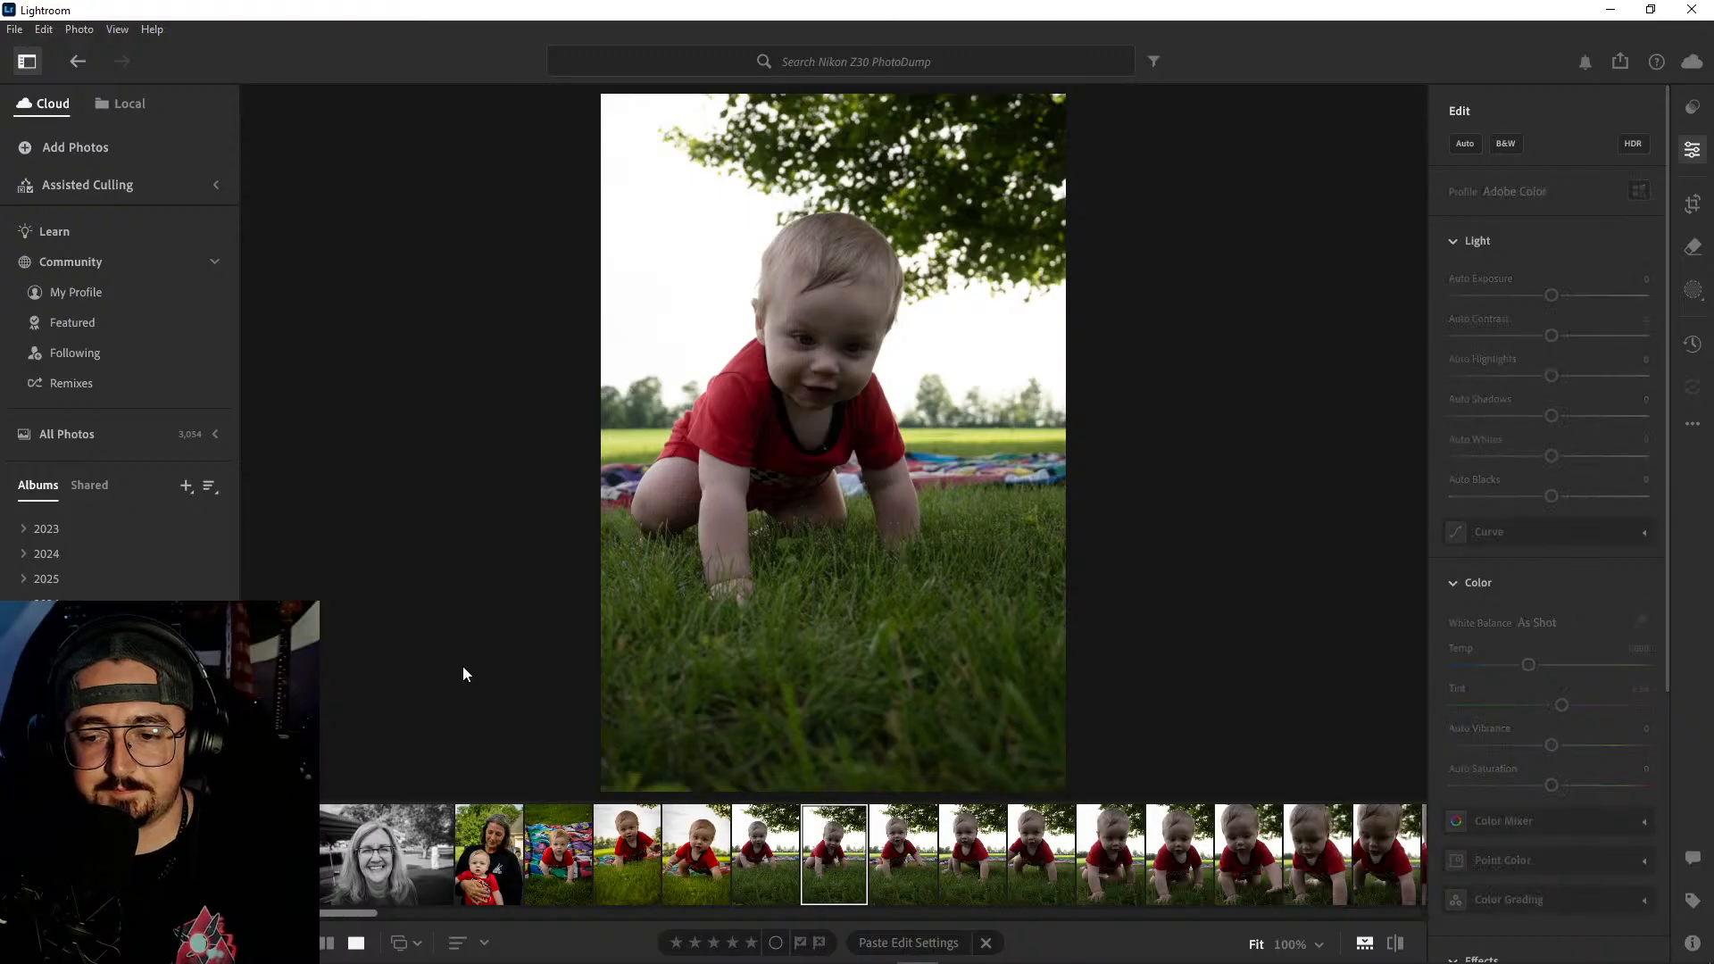
- Select the first two unedited crawling shots after the edited ones and delete them
key(shift+Left)
right_click(838, 864)
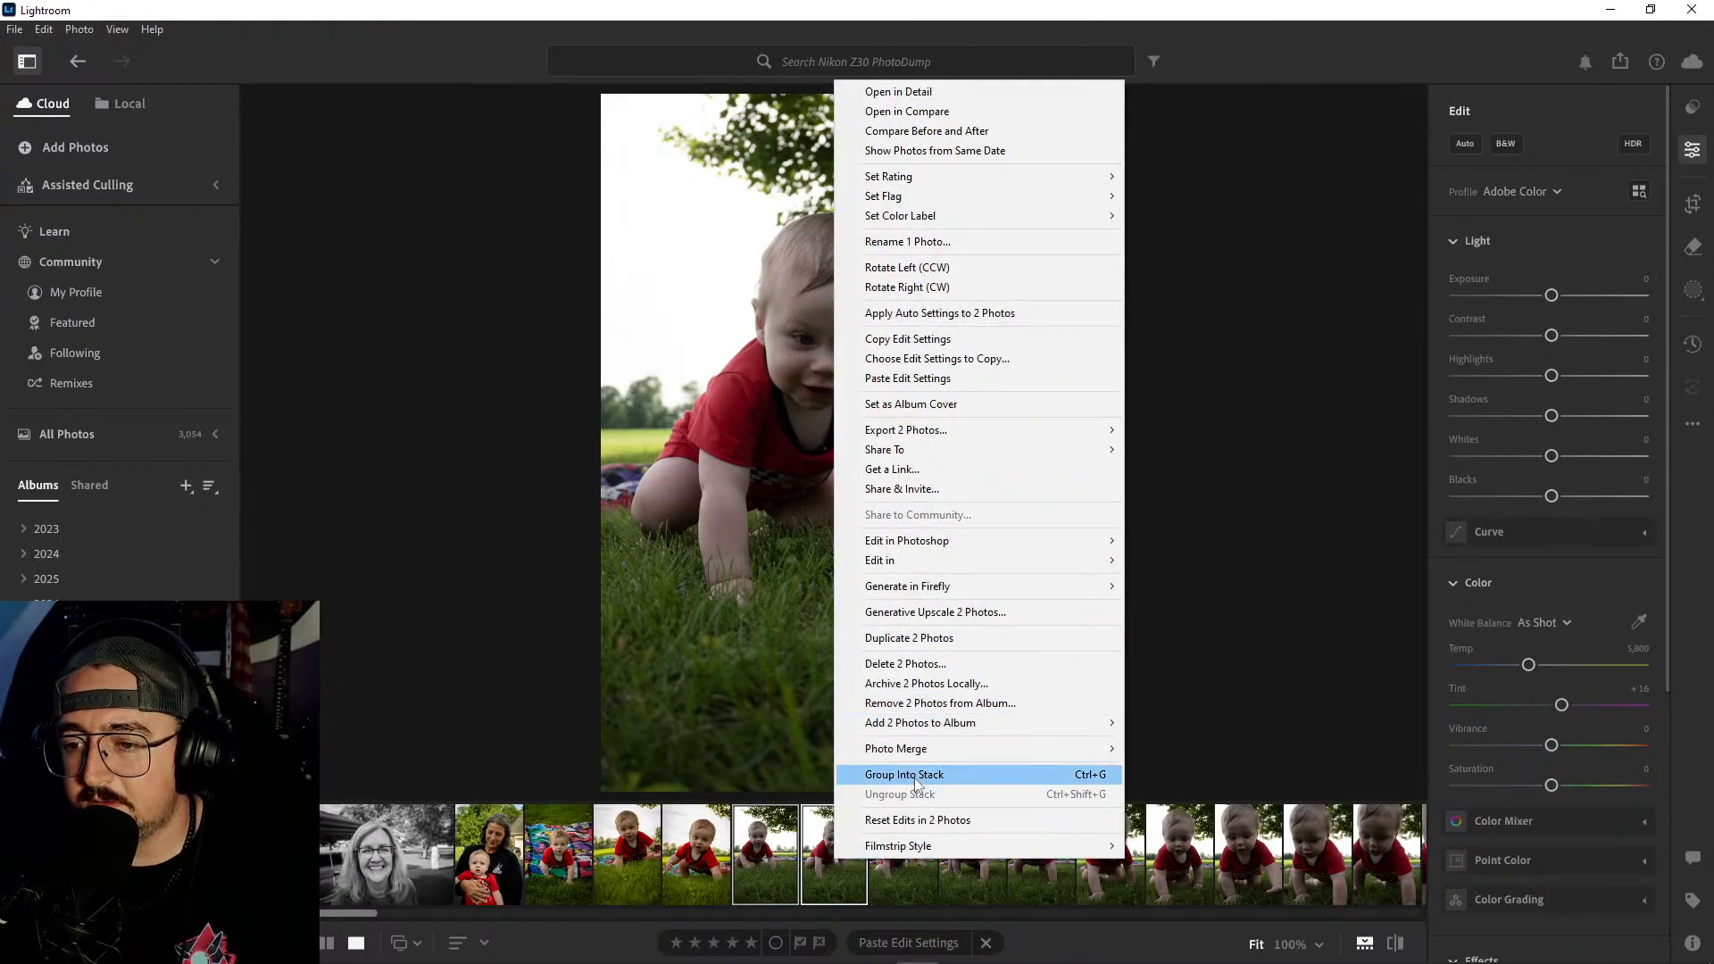
click(908, 665)
click(933, 637)
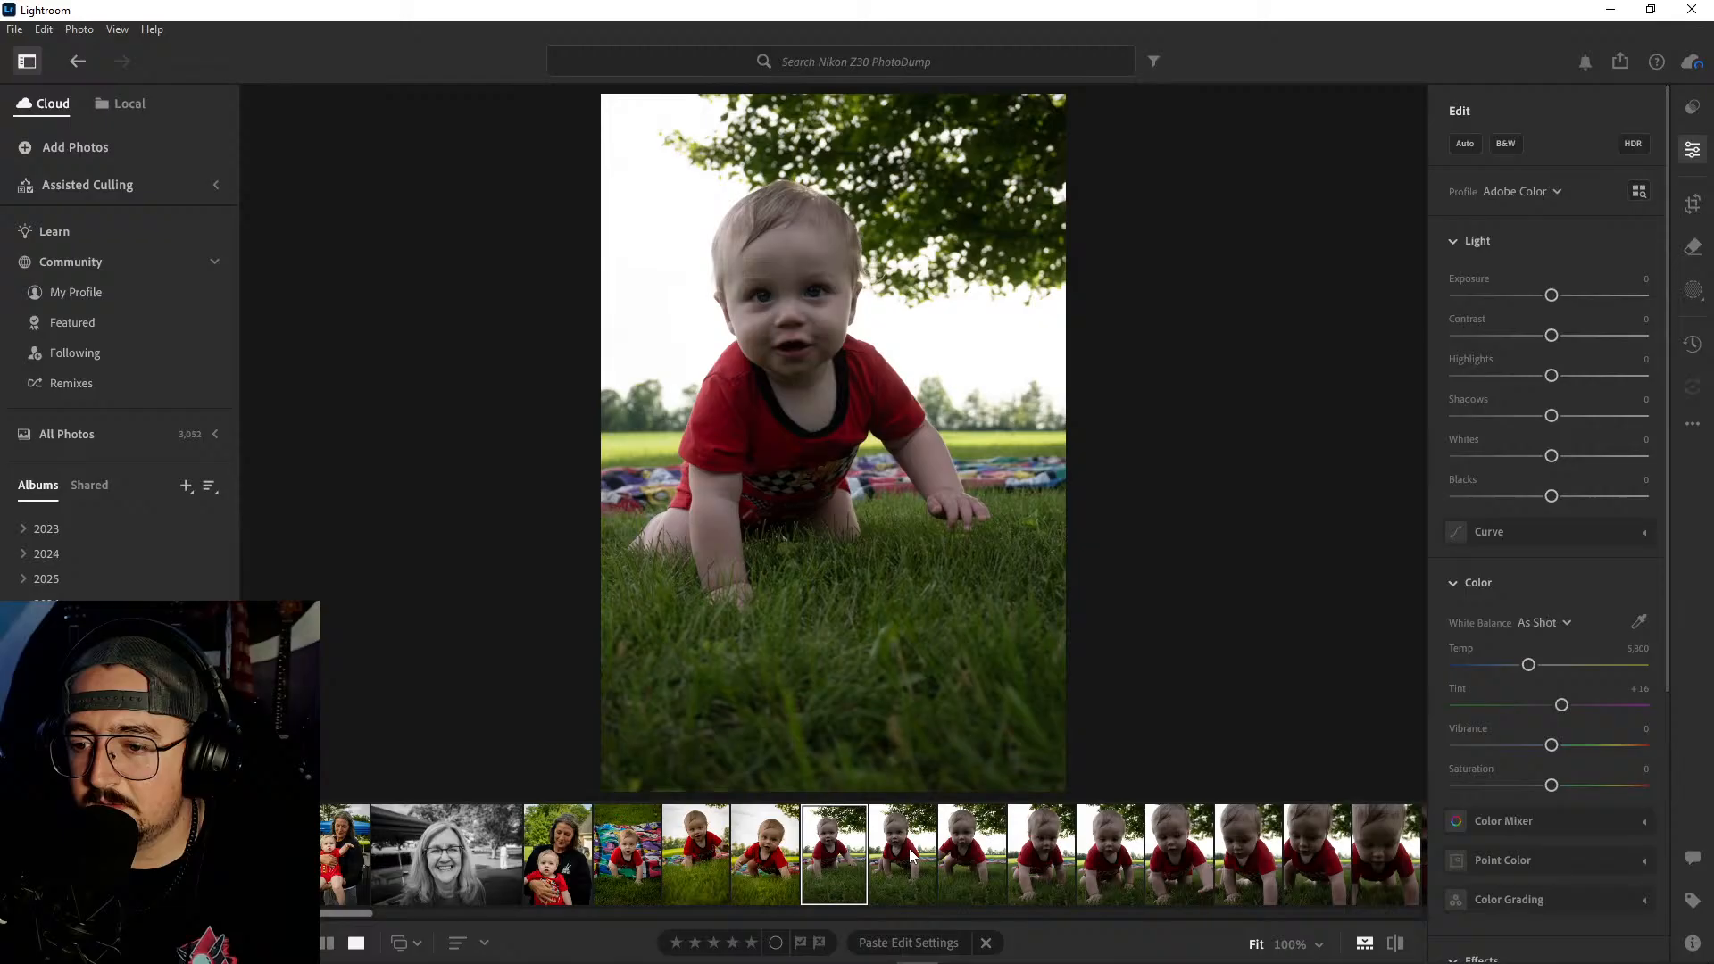
- Check the shots after the one with the raised hand, then select the four directly following it and delete them
click(909, 850)
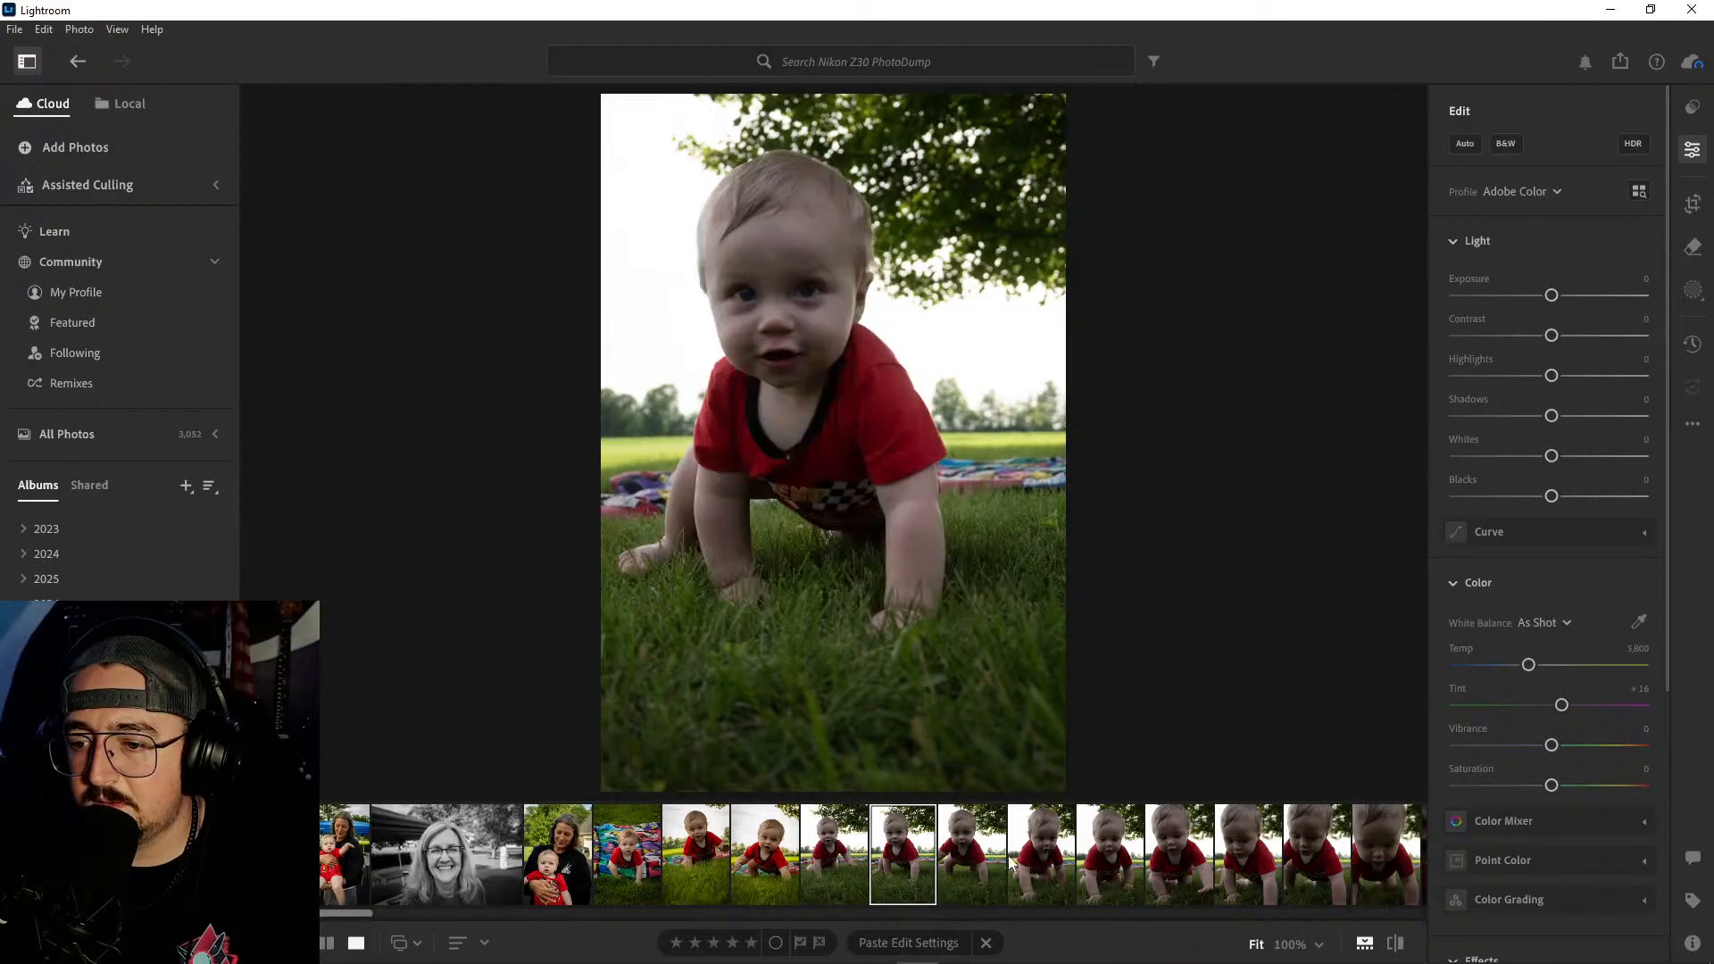
click(985, 858)
click(1033, 855)
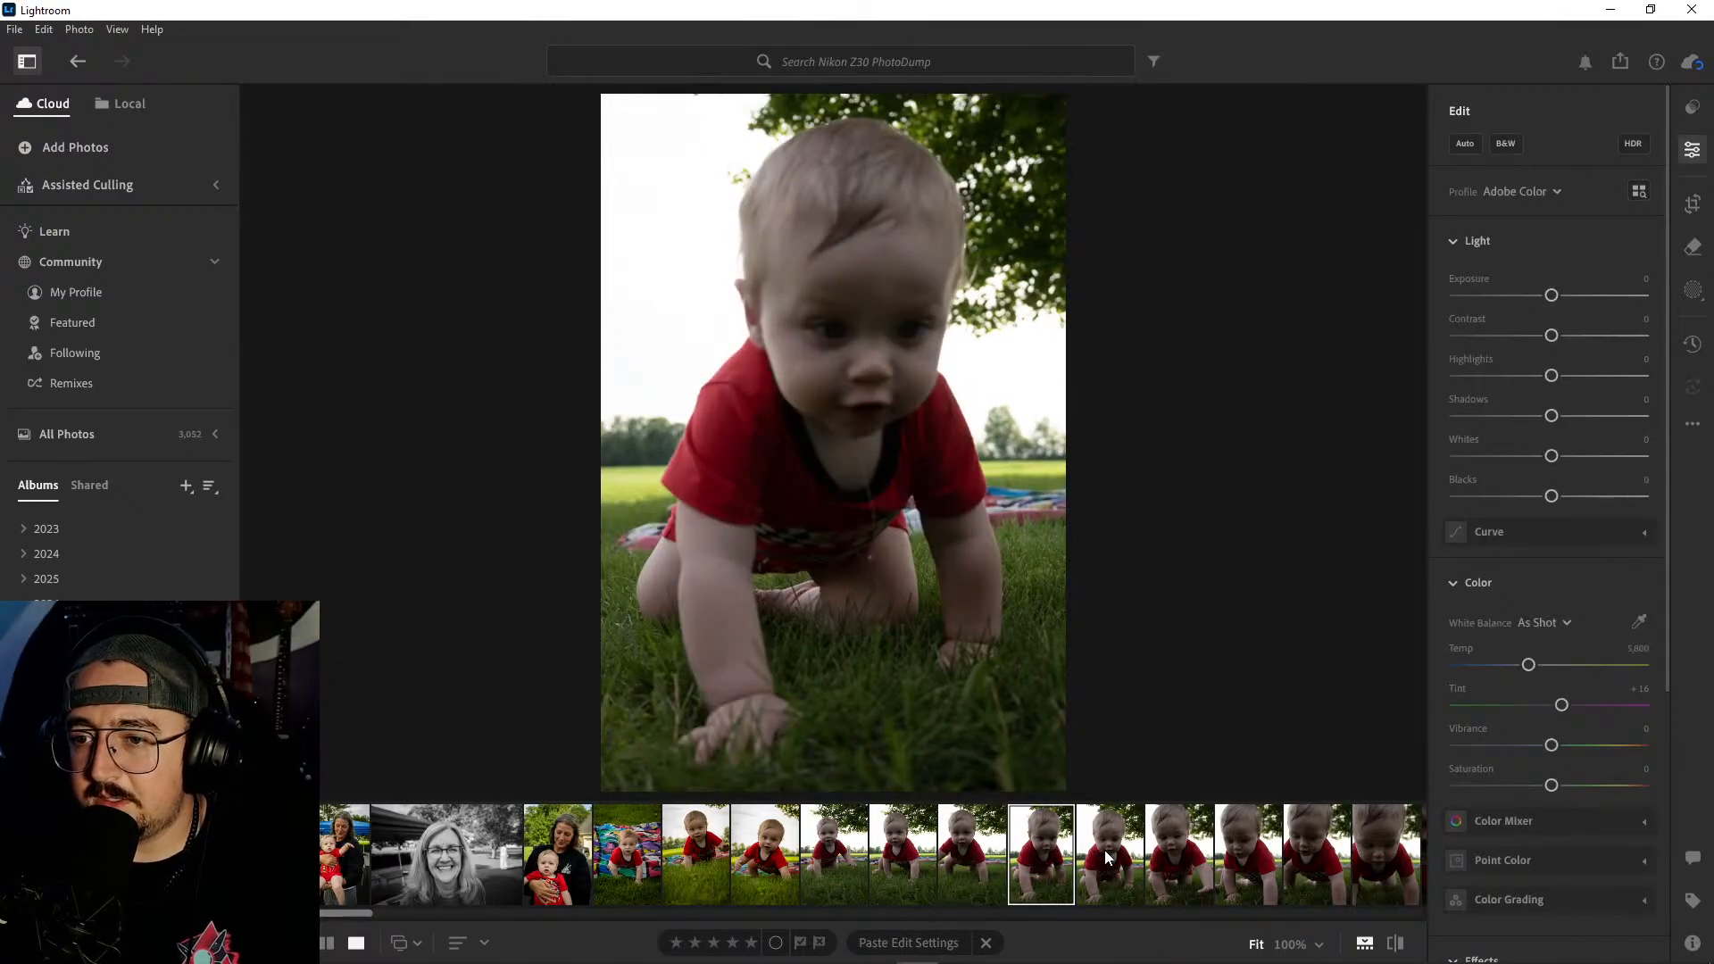
click(1108, 859)
click(1174, 855)
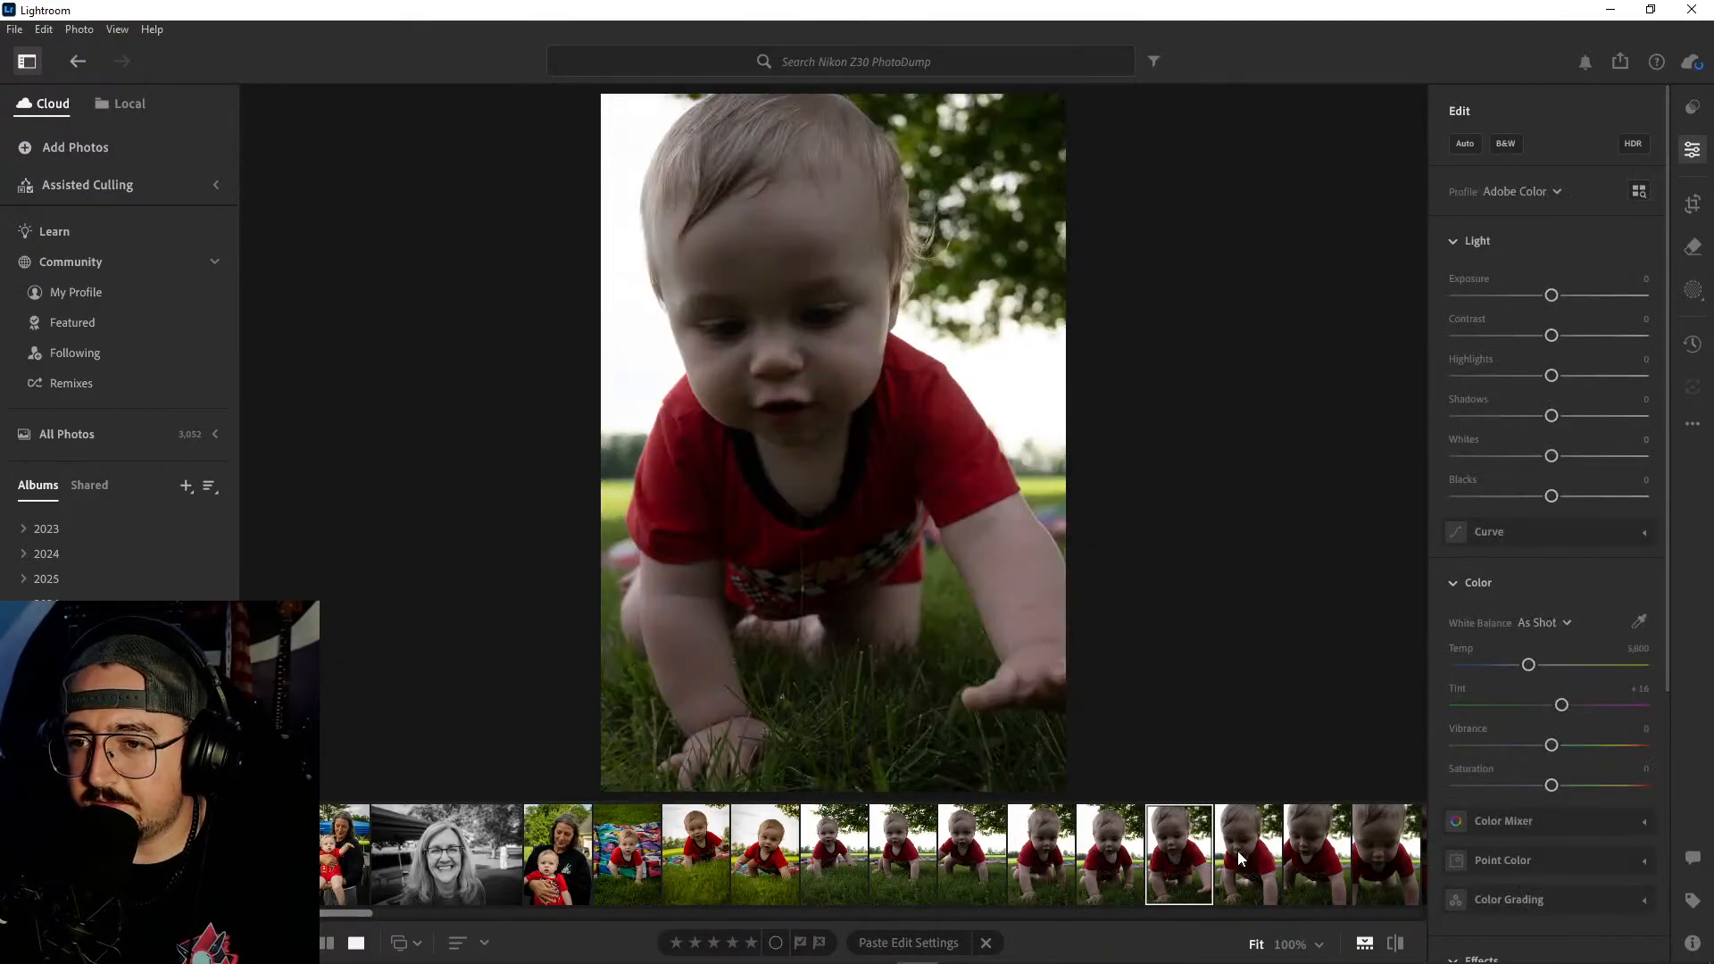
click(1118, 855)
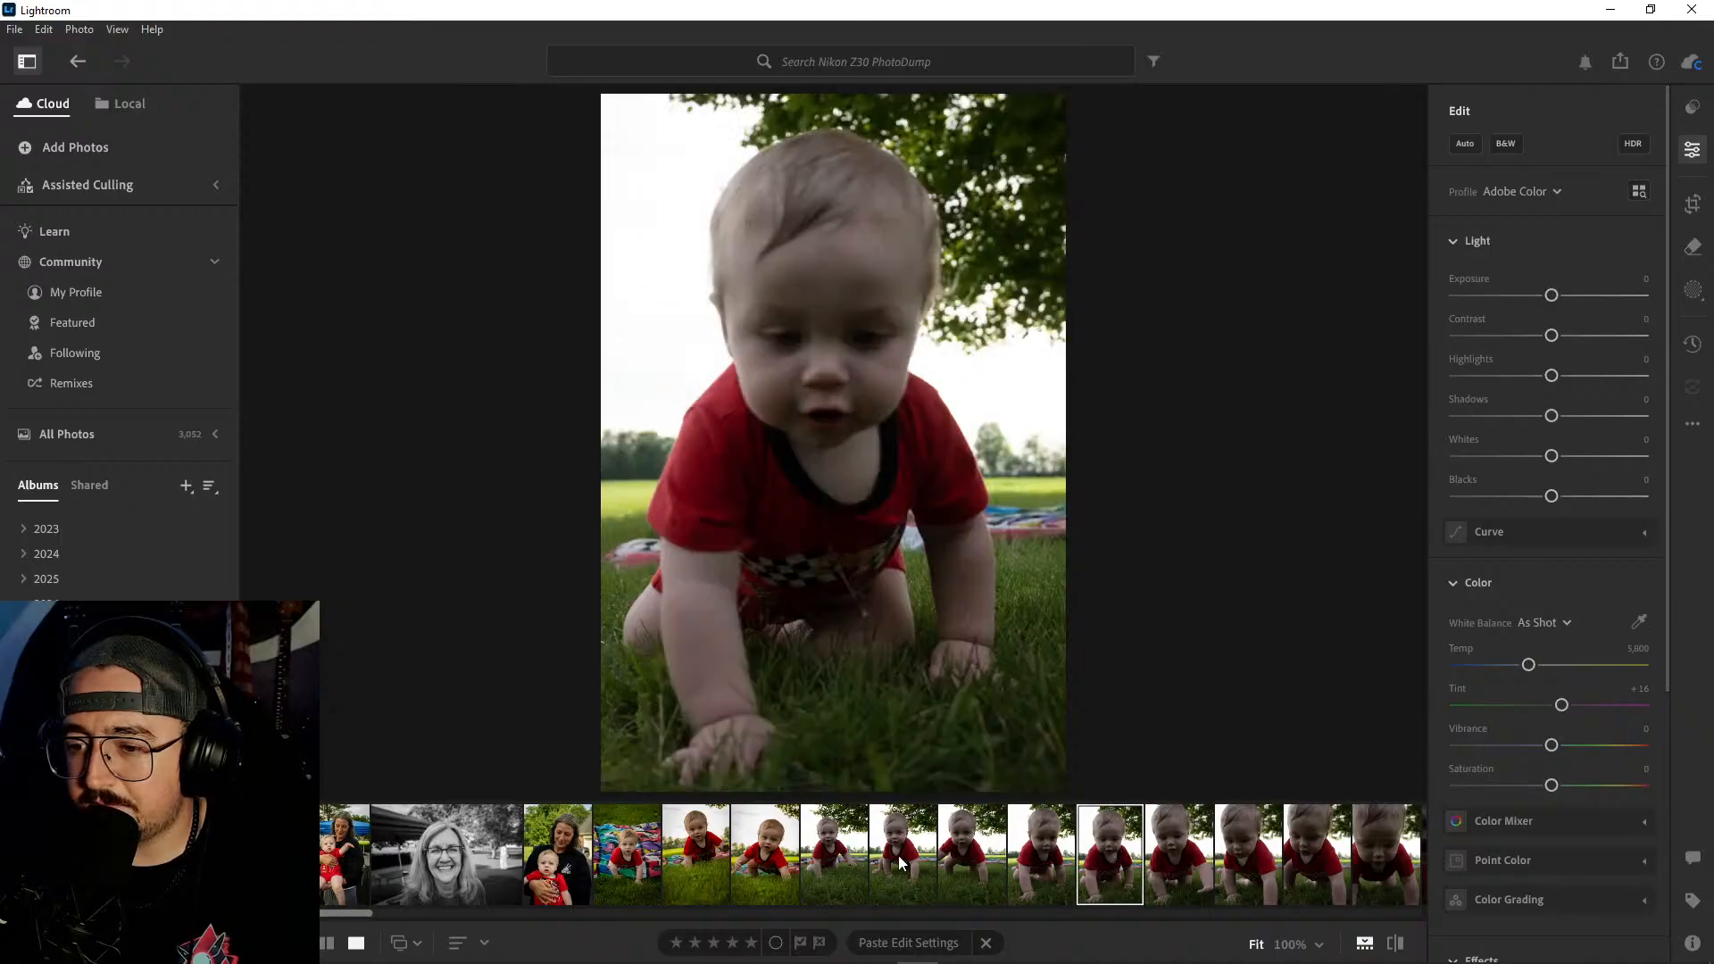
shift+click(900, 855)
right_click(900, 855)
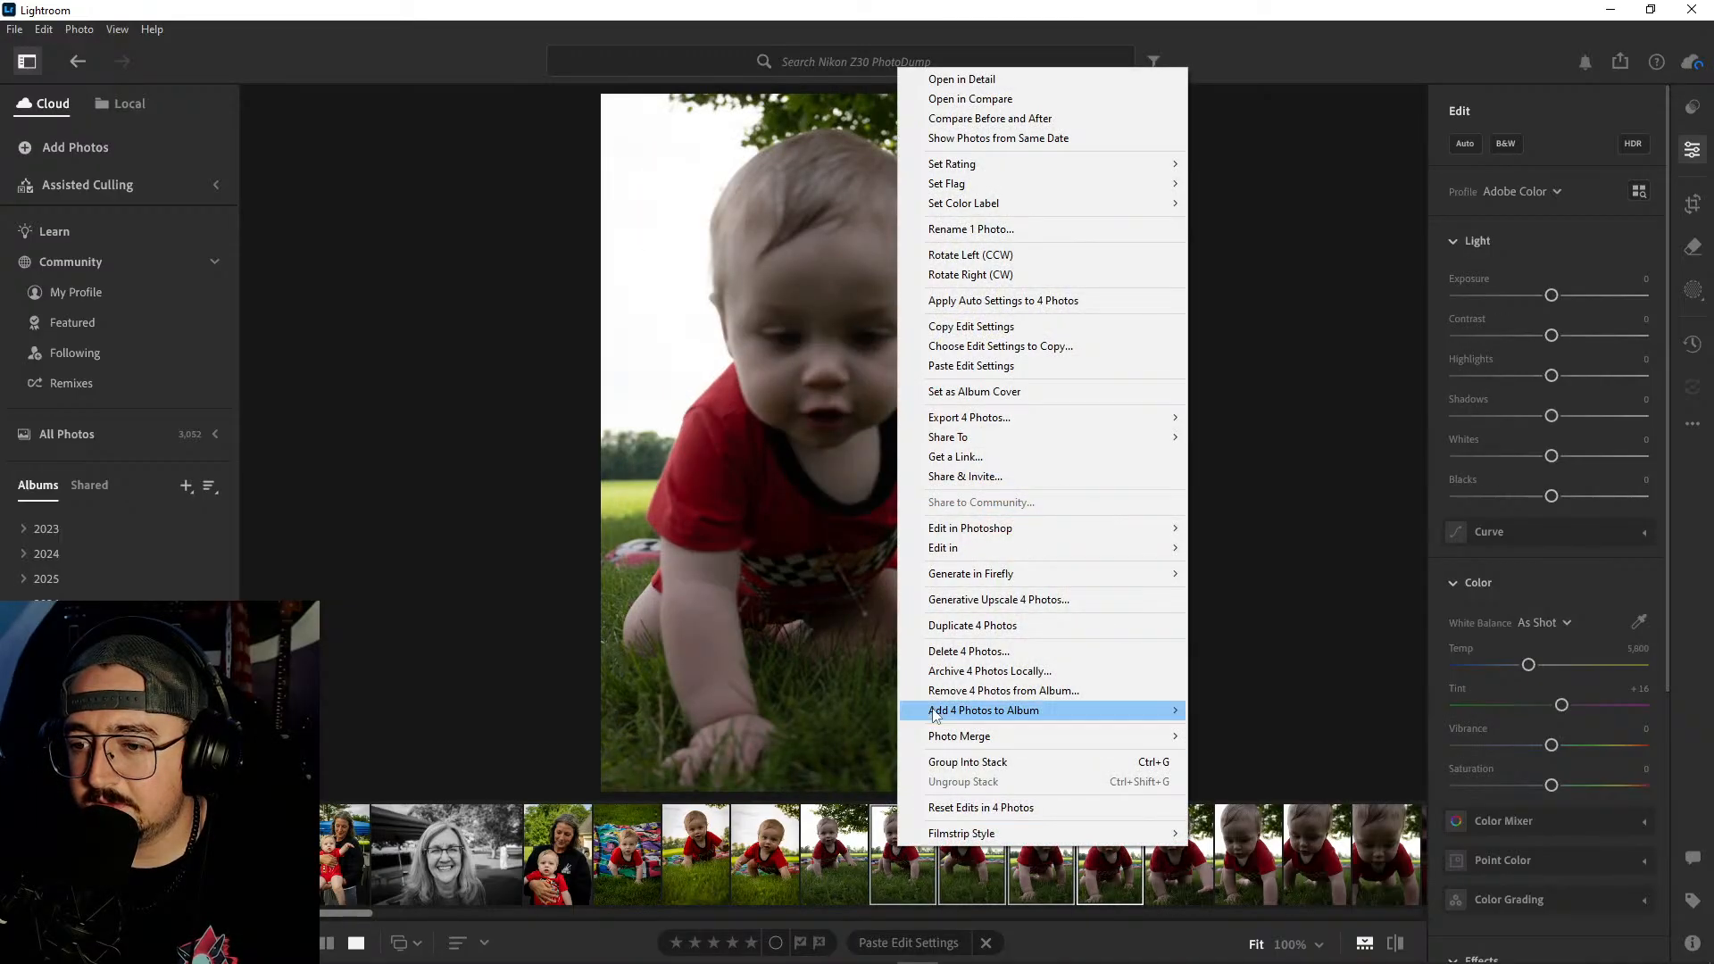
click(948, 655)
click(933, 640)
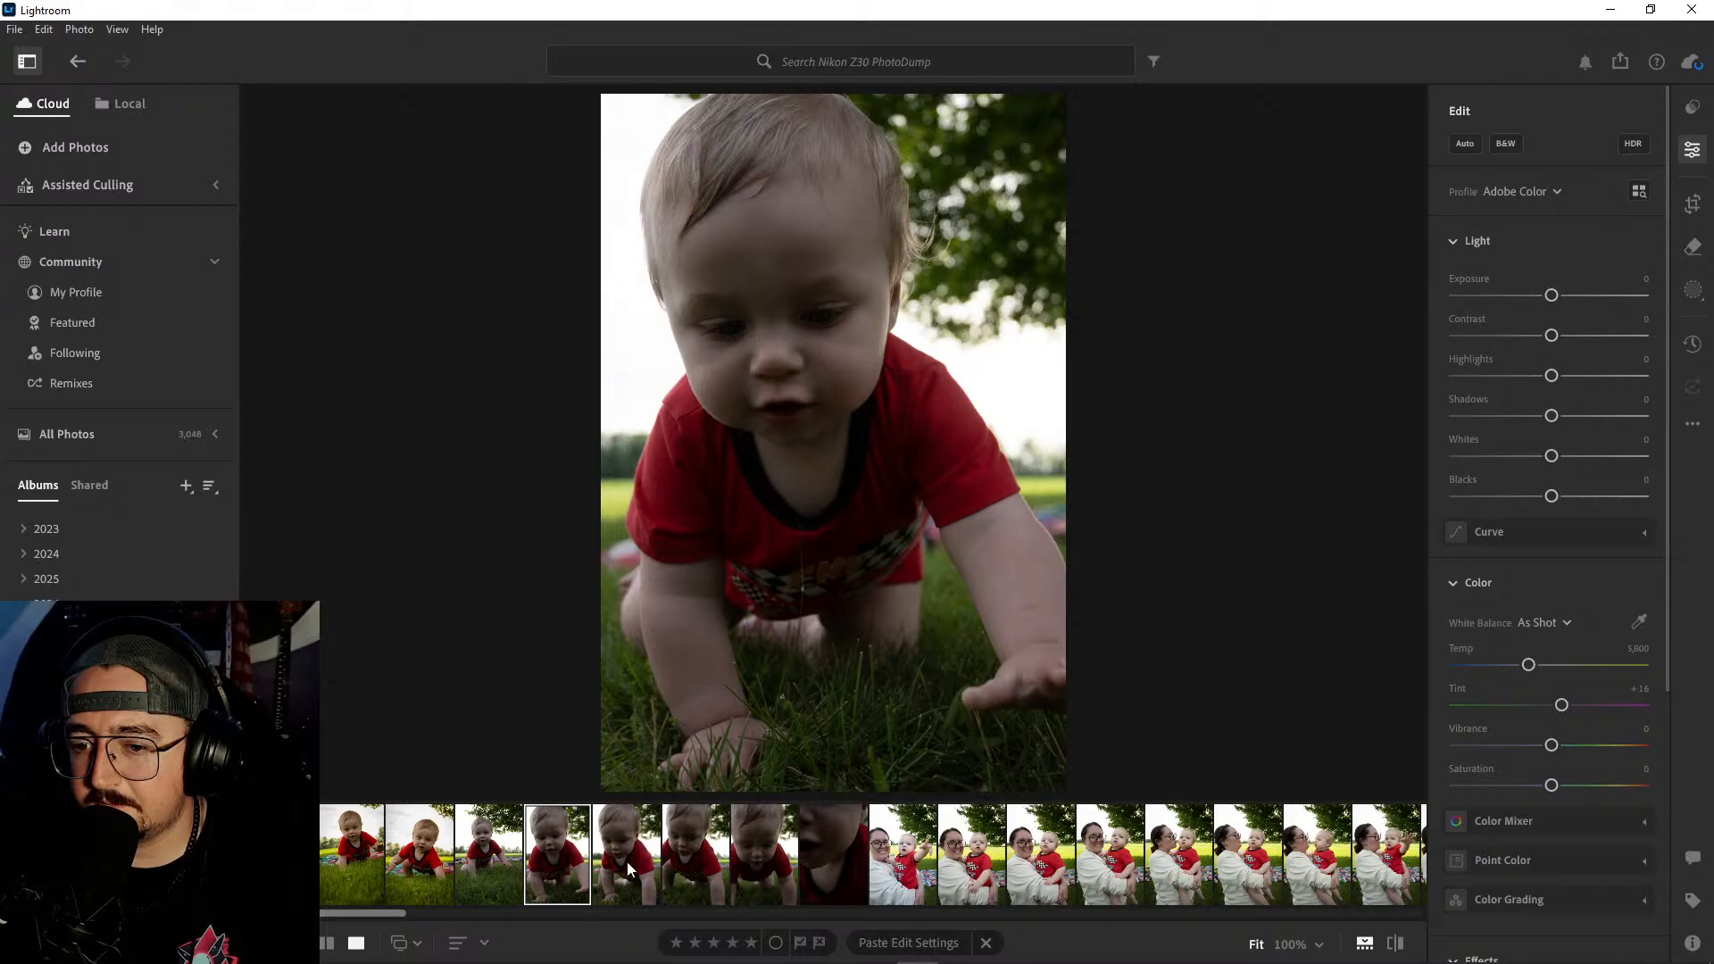
- Compare the remaining close-up crawling shots with each other and with the kept raised-hand shot
click(627, 859)
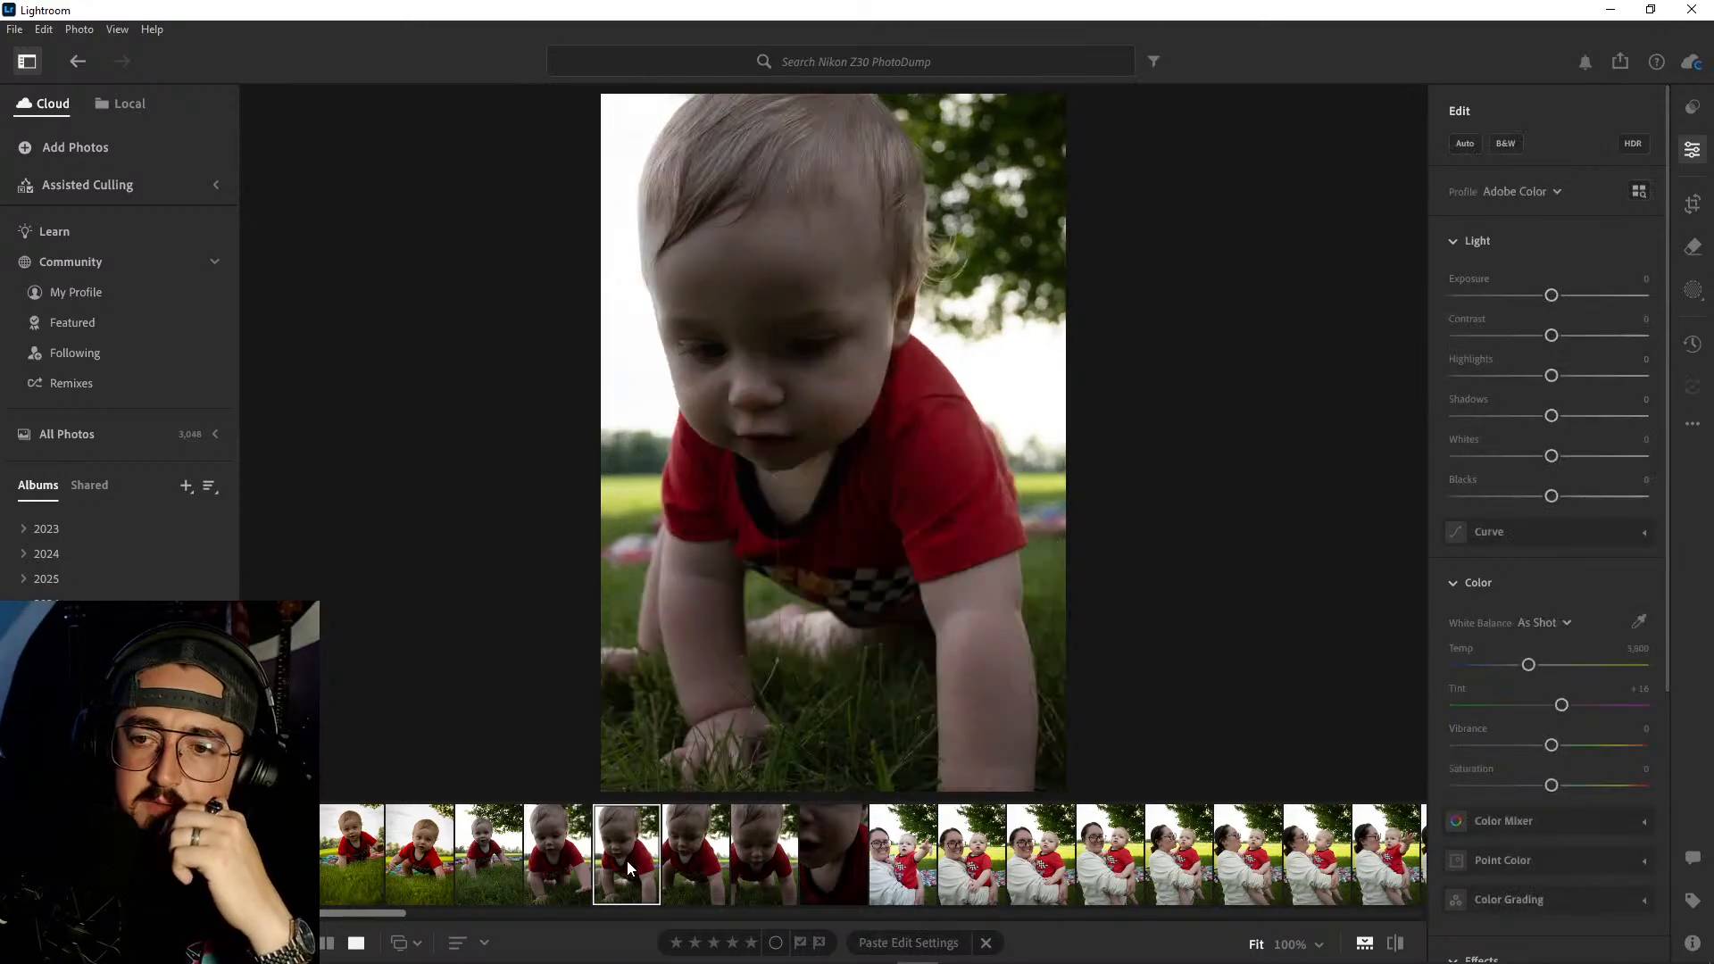
click(709, 853)
click(754, 854)
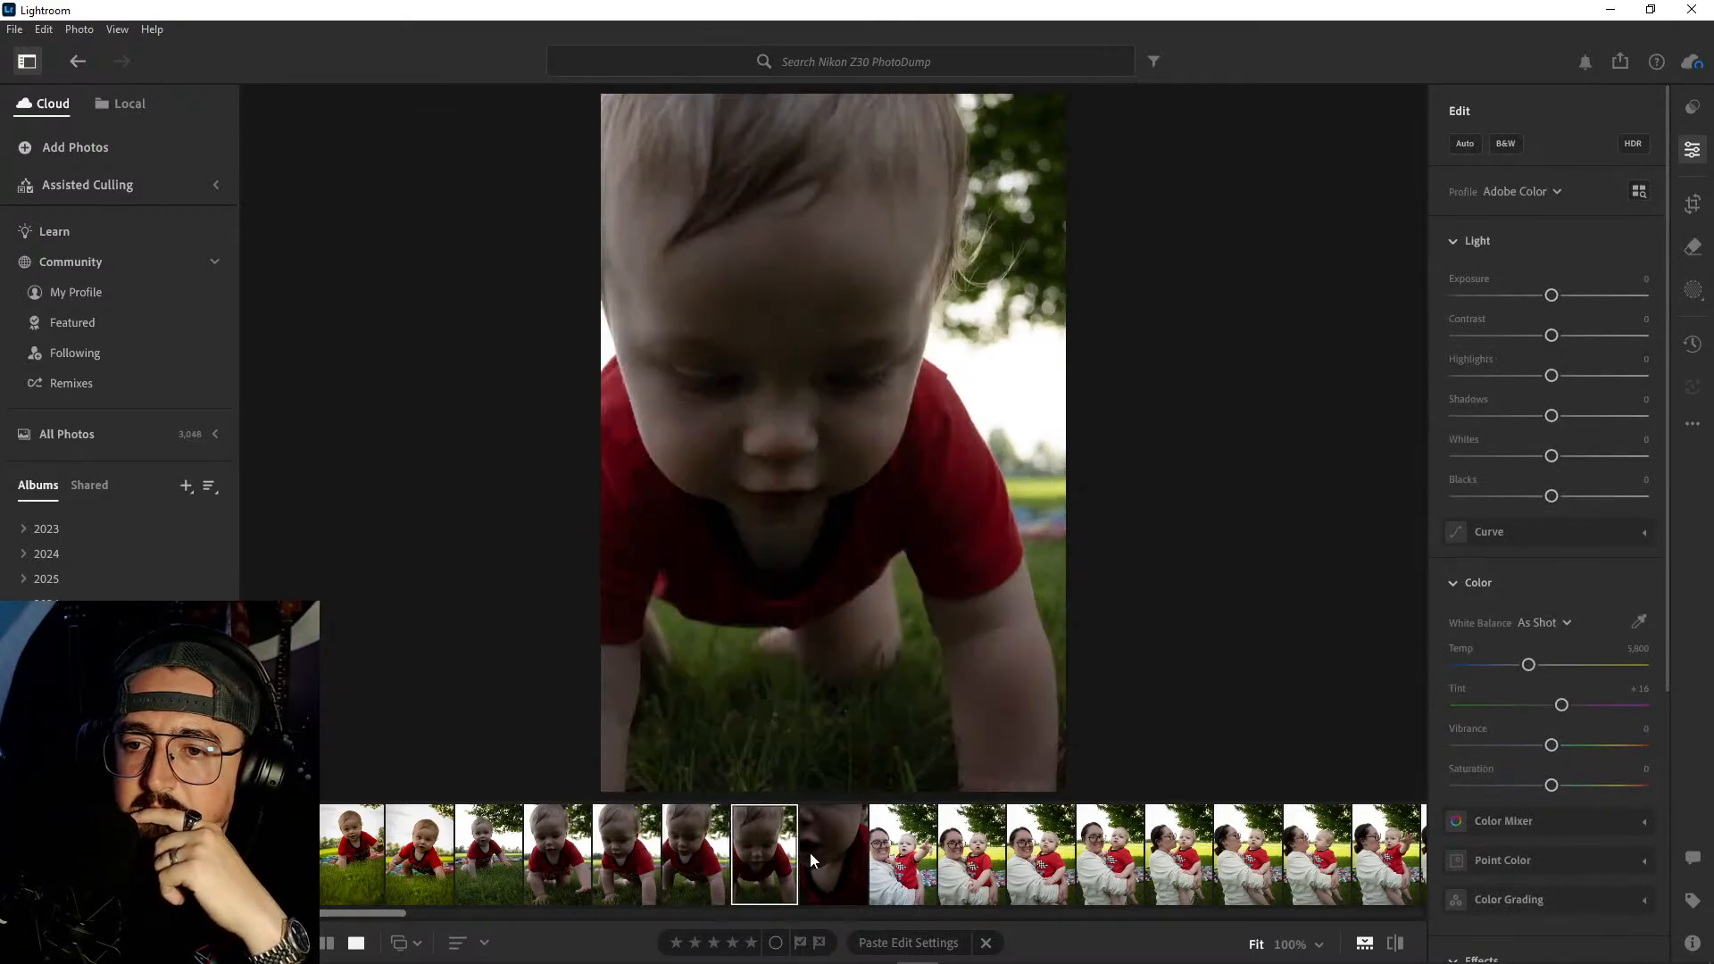
click(816, 851)
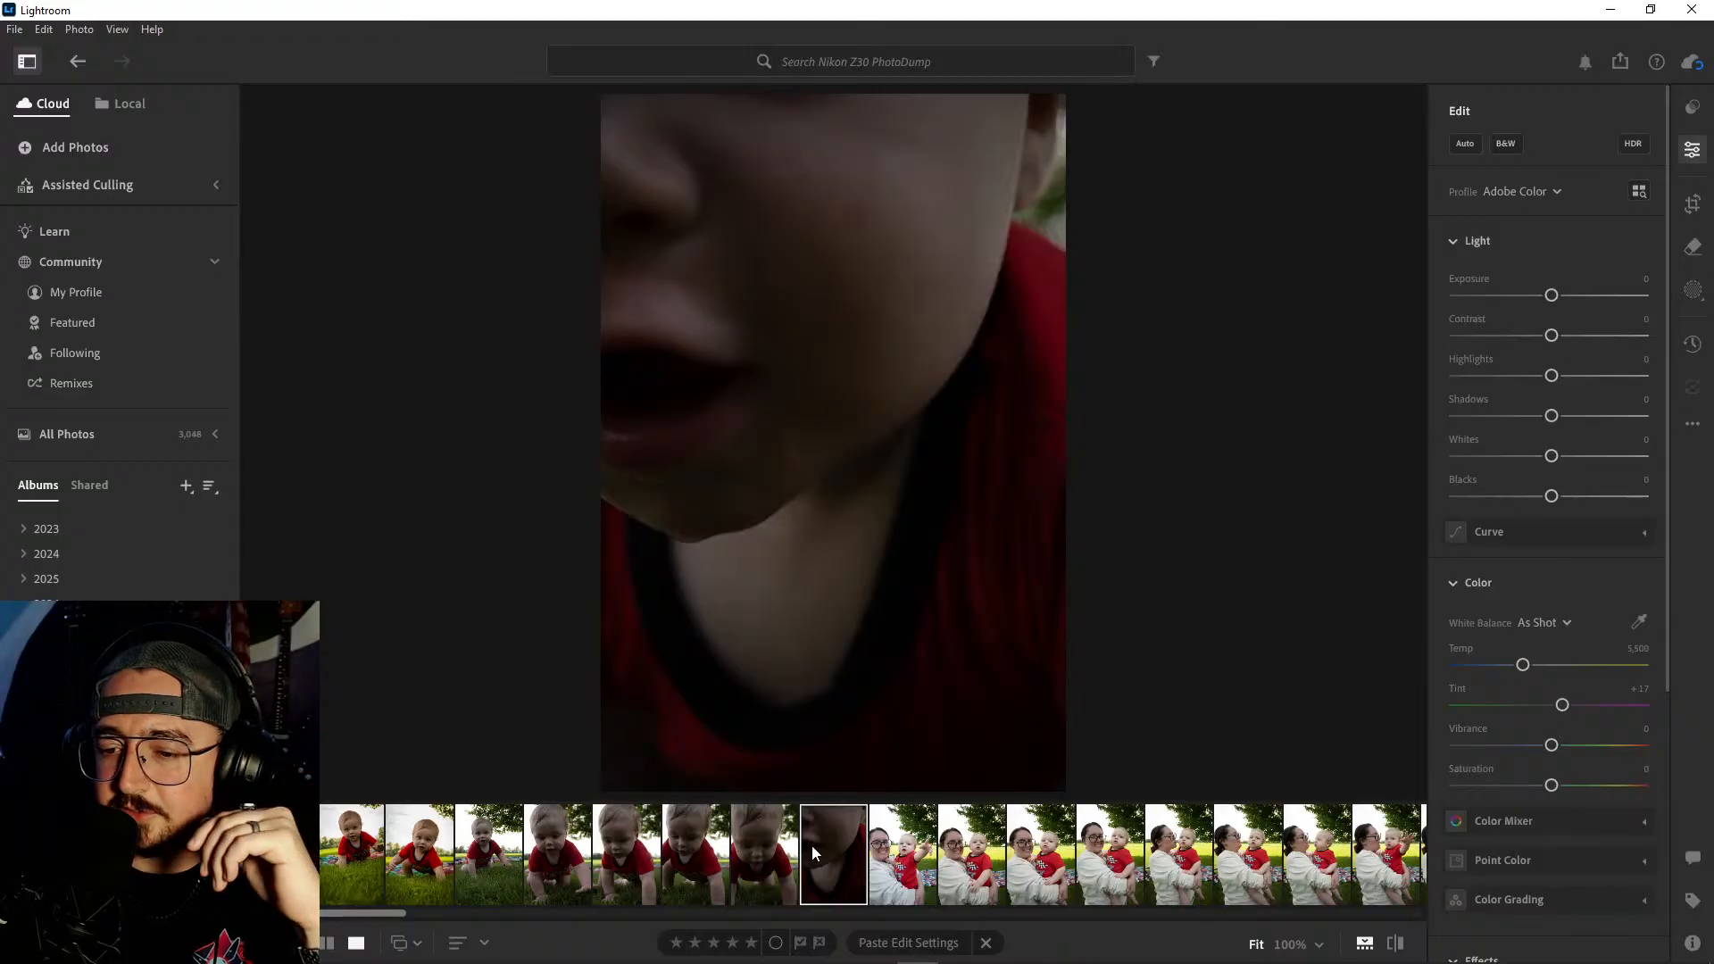
key(shift)
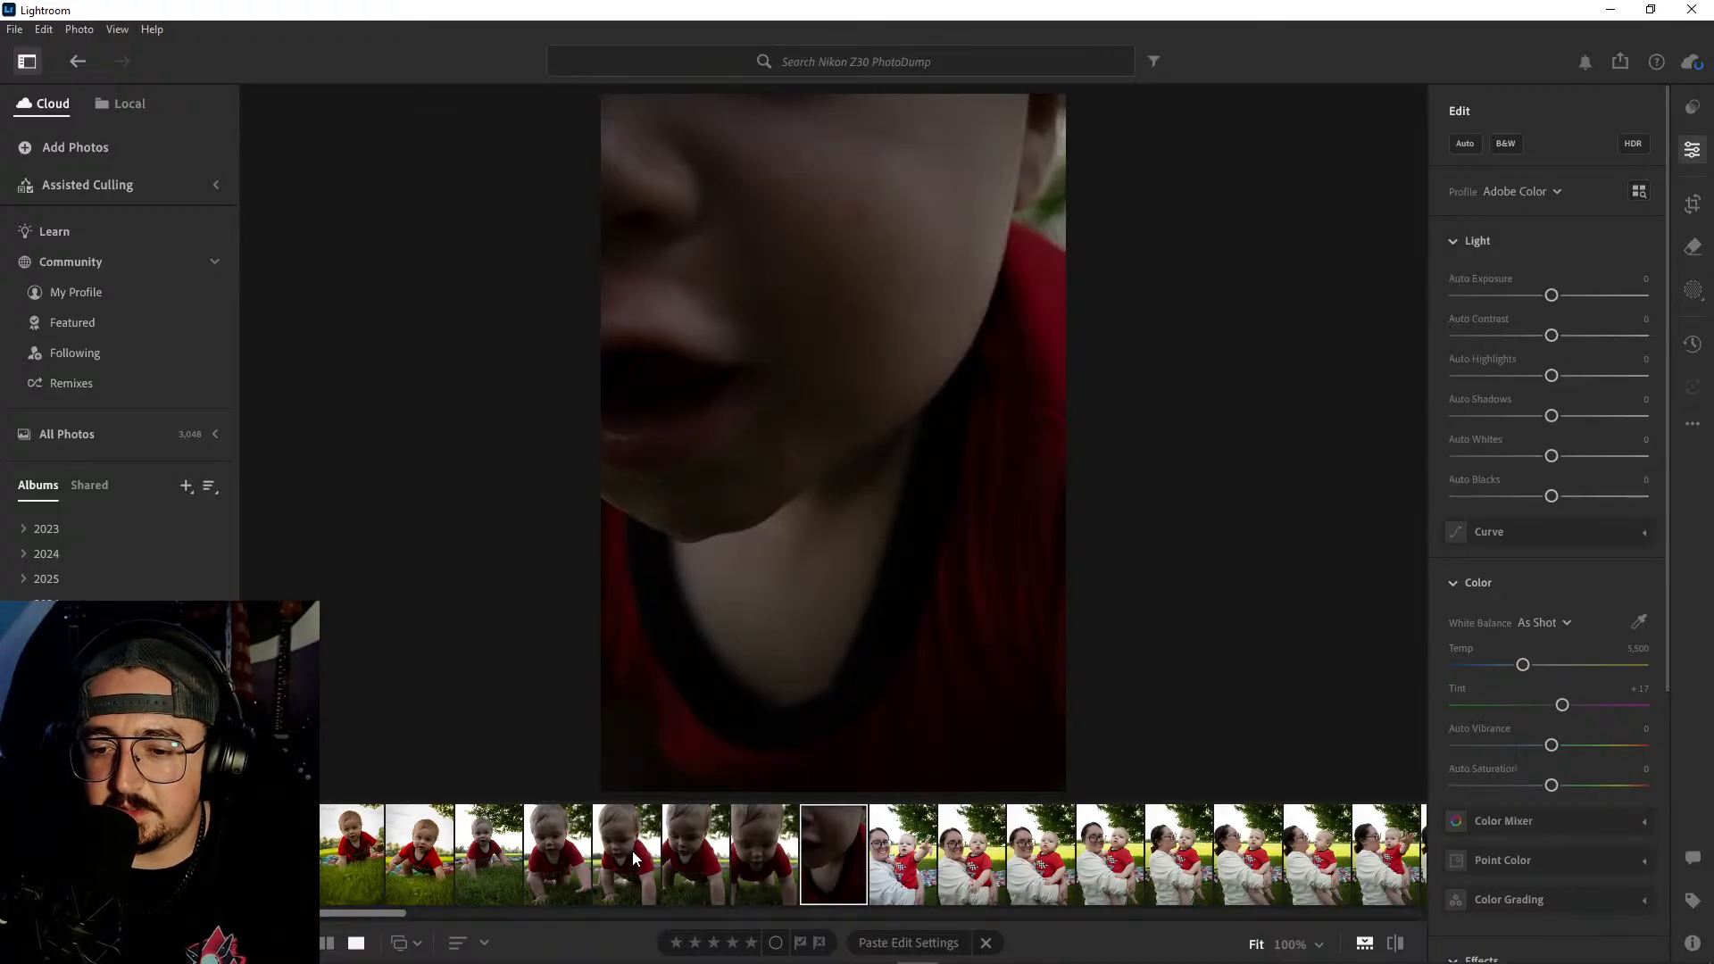
click(563, 853)
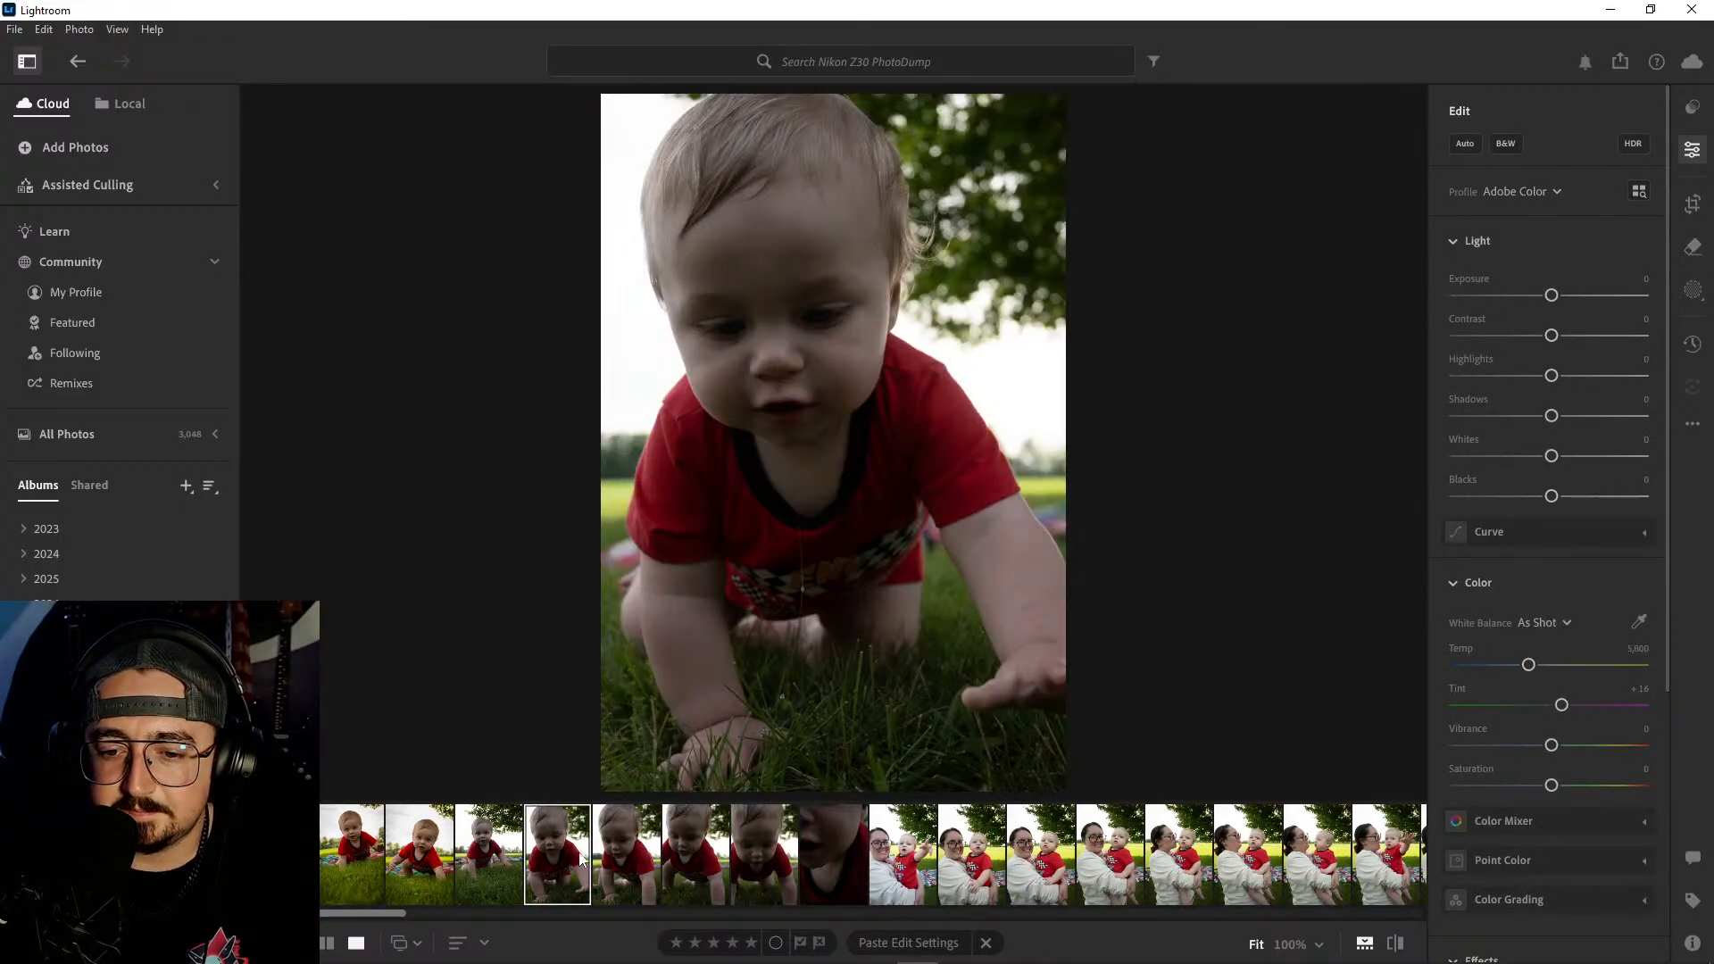
click(489, 841)
click(565, 844)
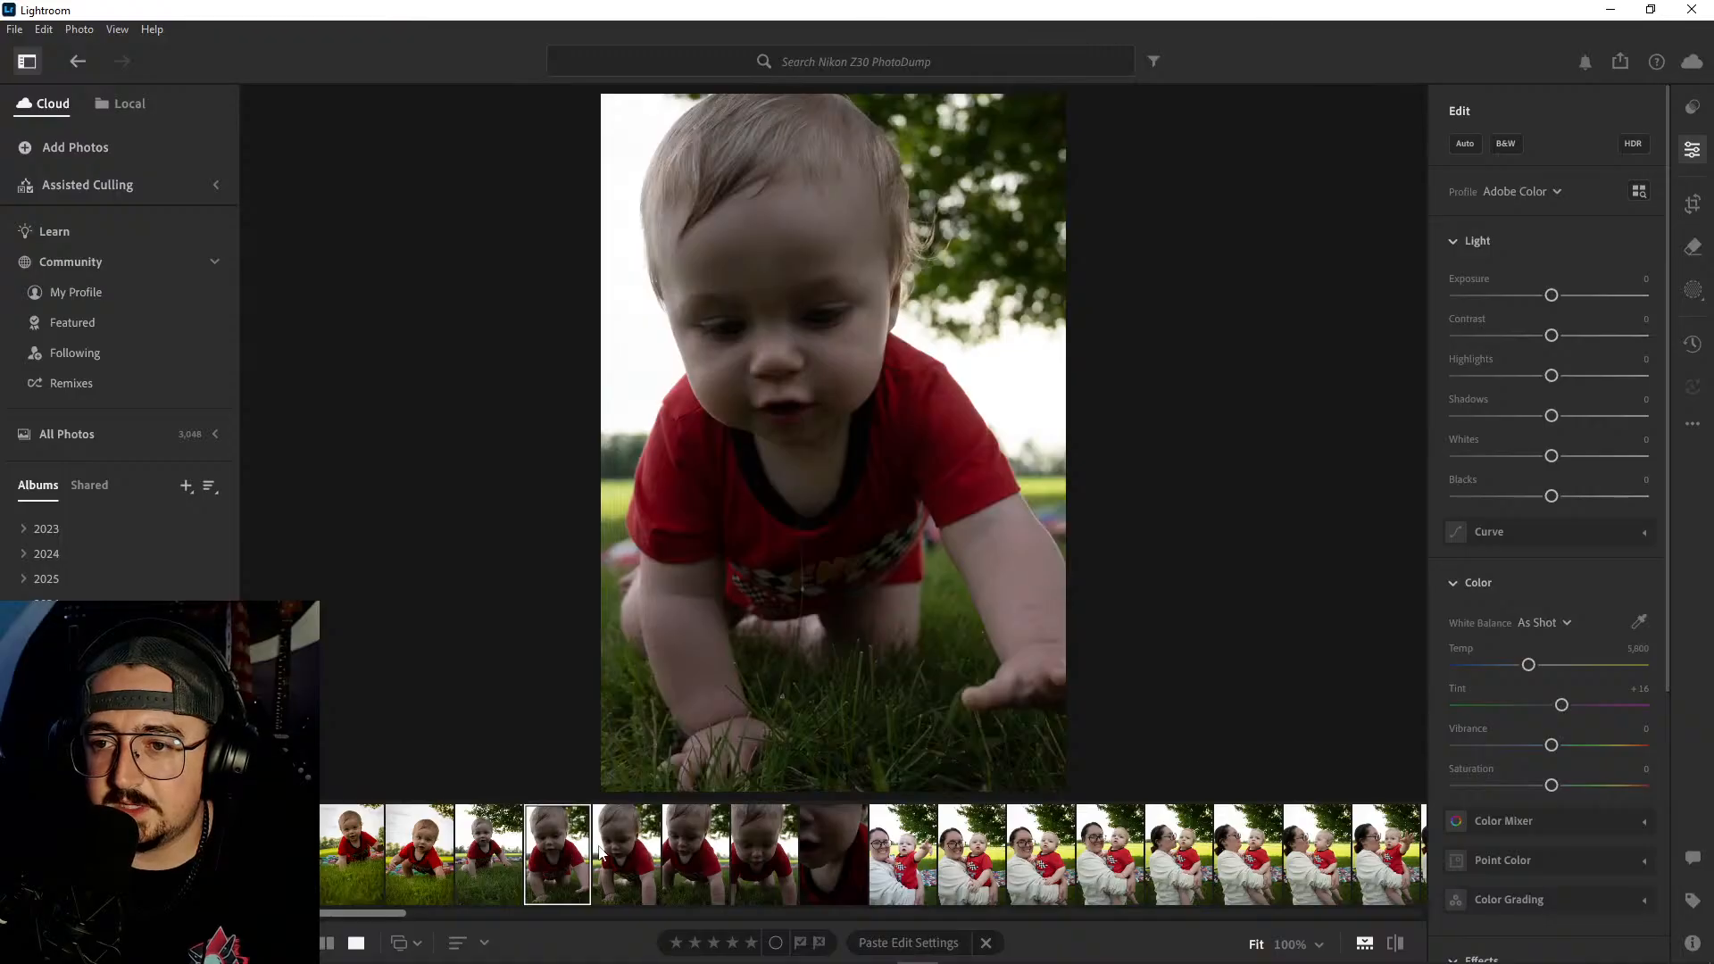
click(618, 849)
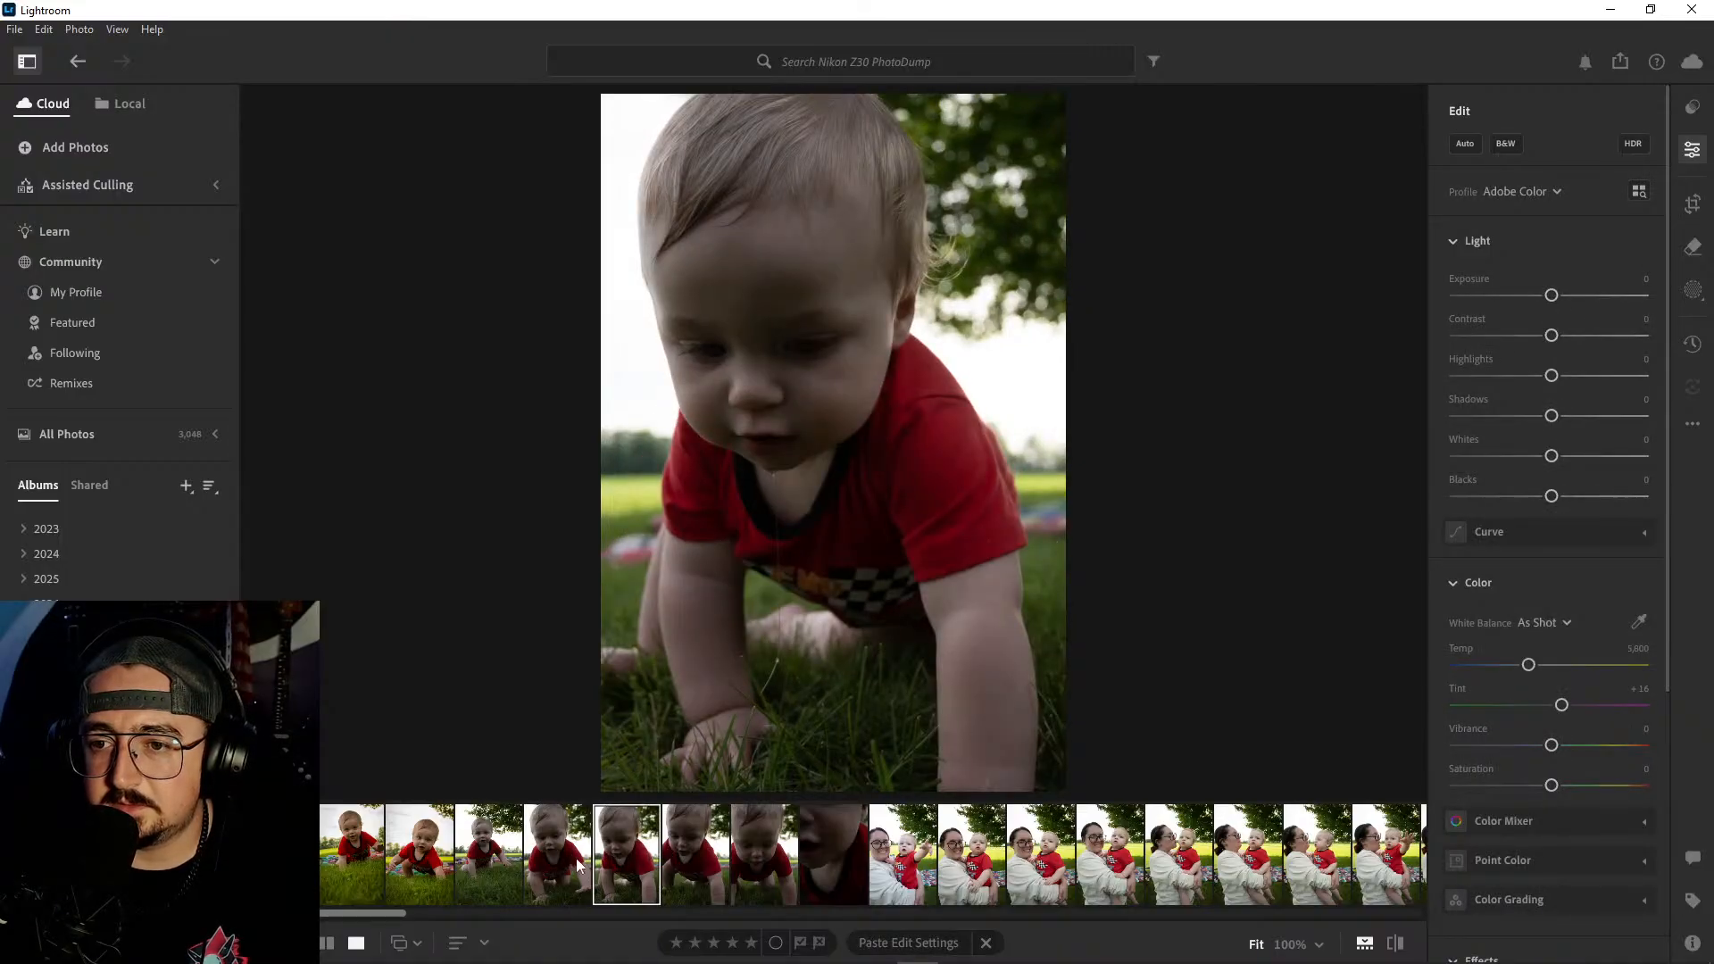
click(570, 853)
click(630, 850)
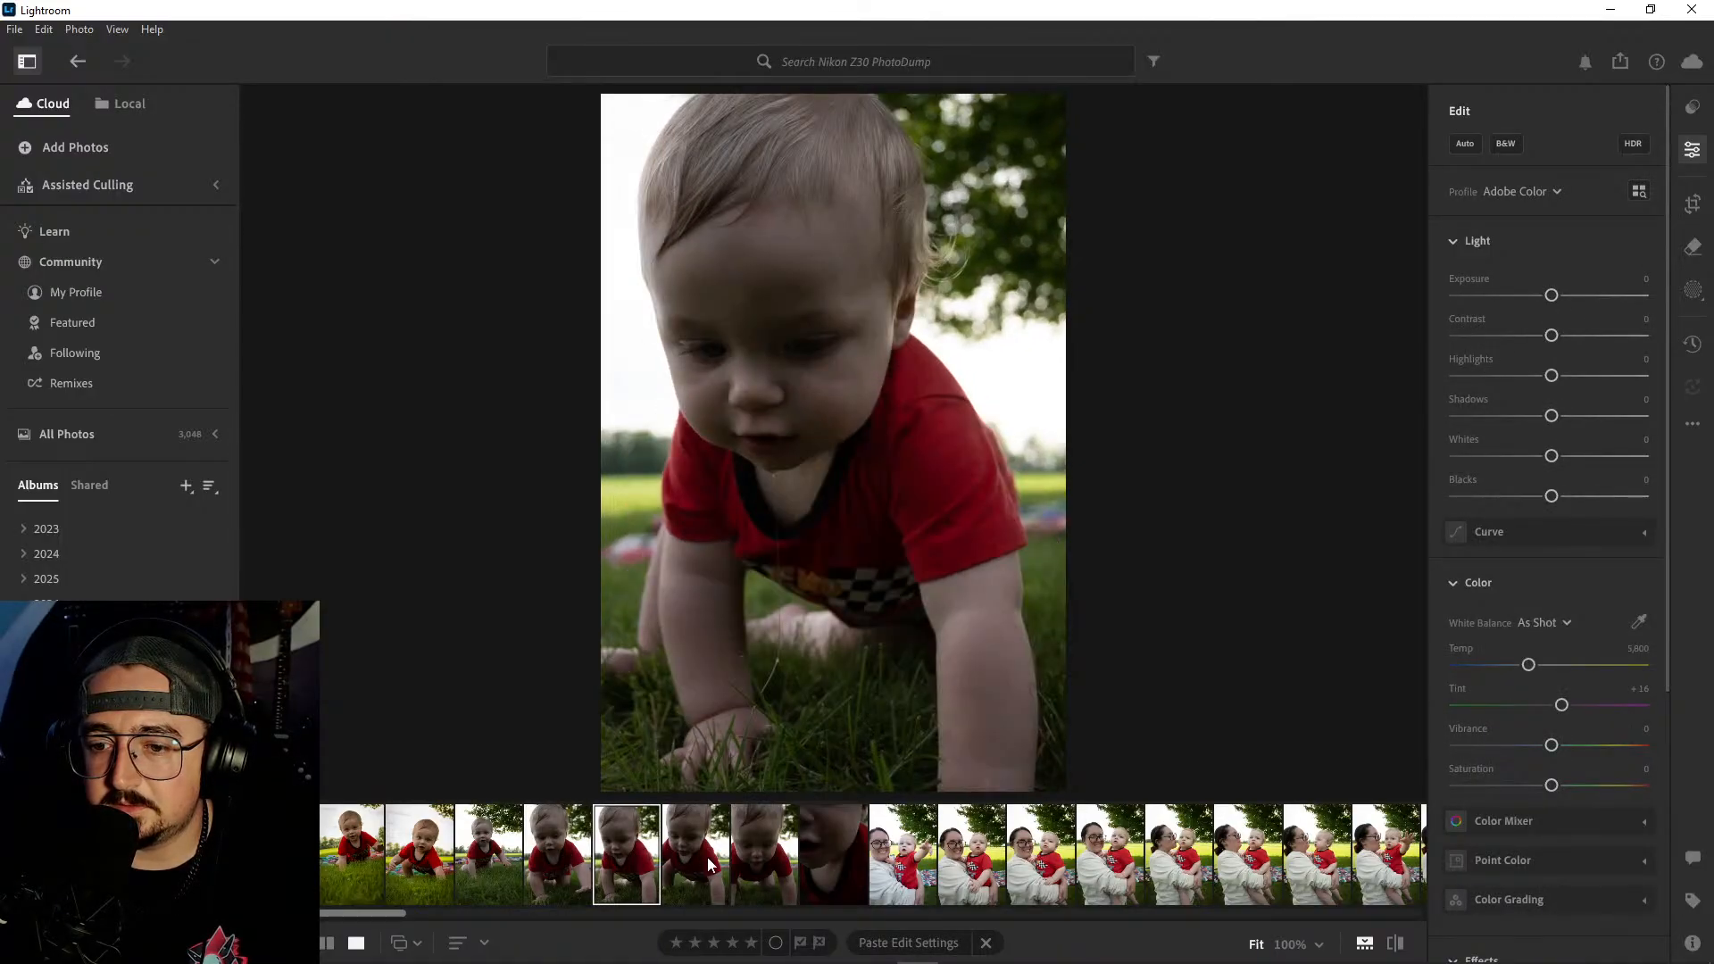
- Select the last four close-up crawling shots, keeping the first close-up, and delete them
ctrl+click(709, 858)
ctrl+click(768, 858)
ctrl+click(824, 857)
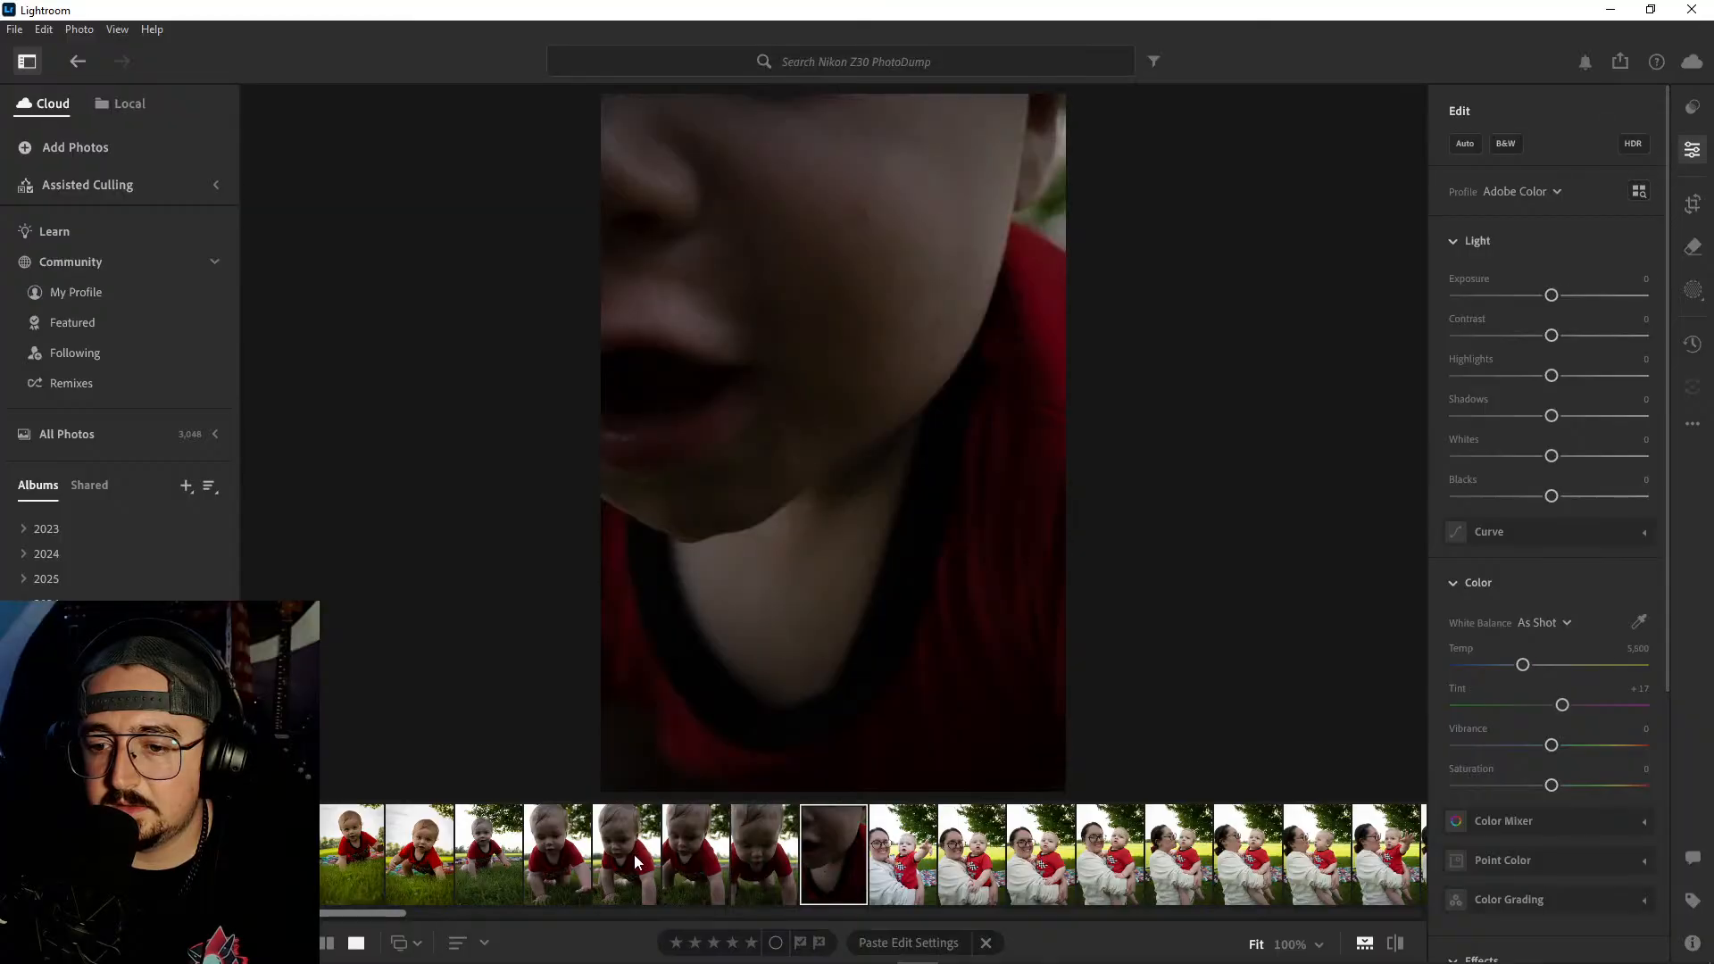
right_click(634, 855)
click(715, 659)
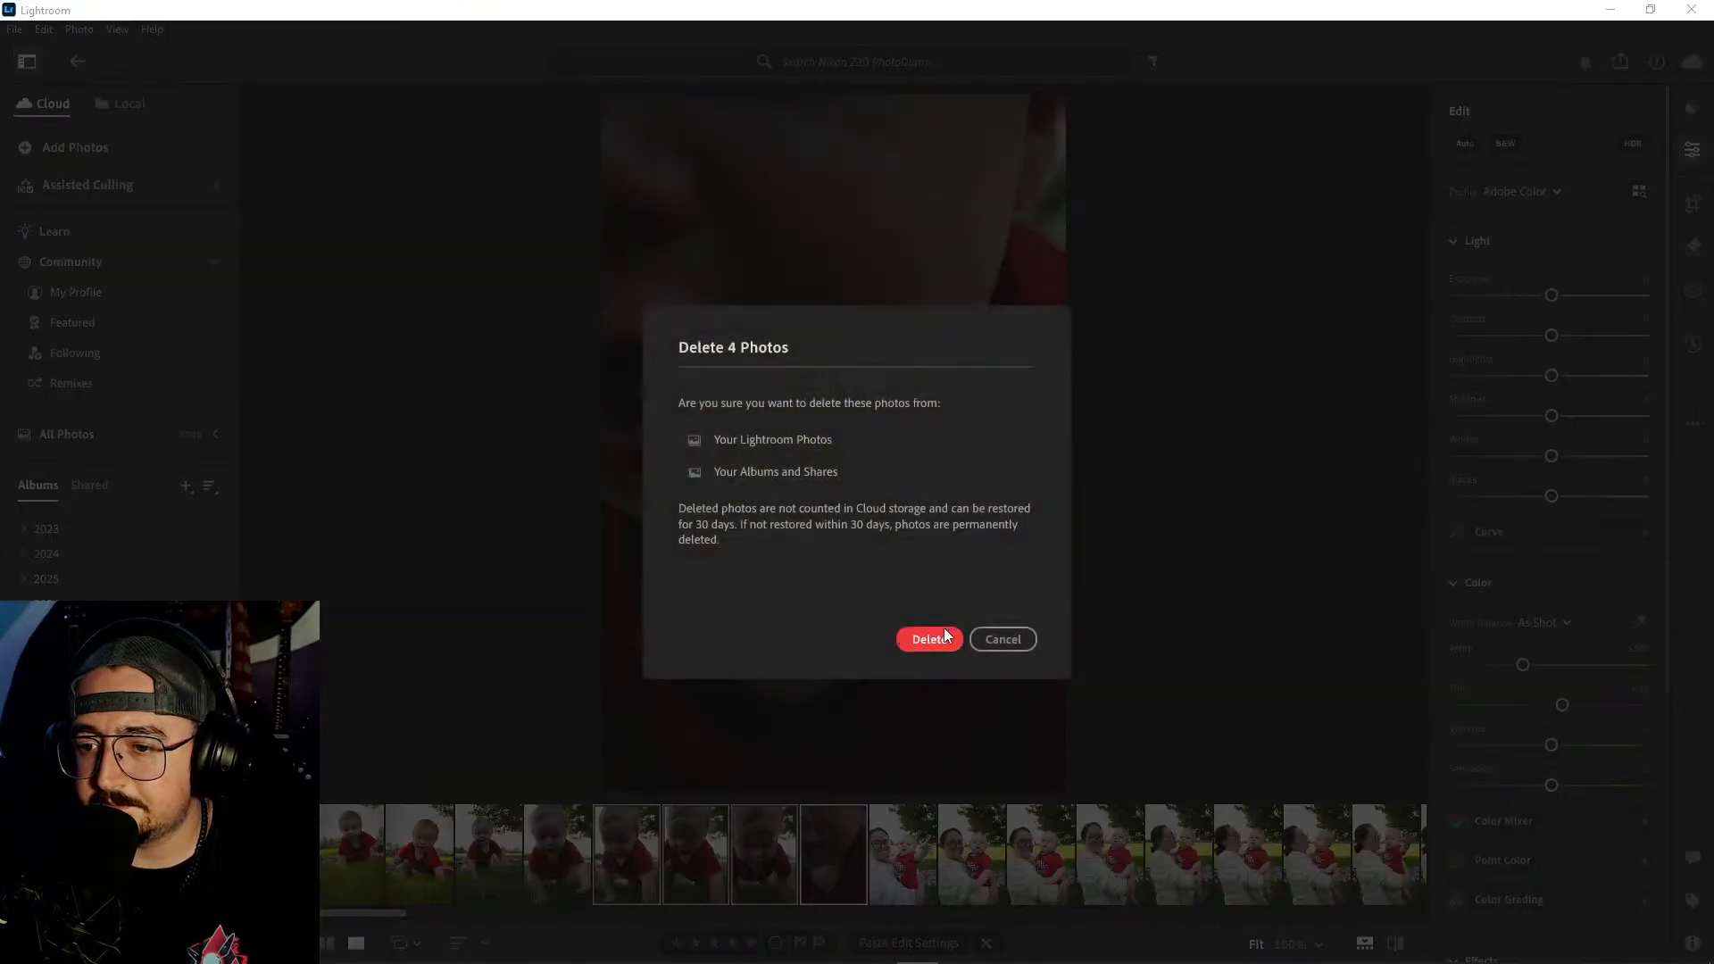
click(937, 637)
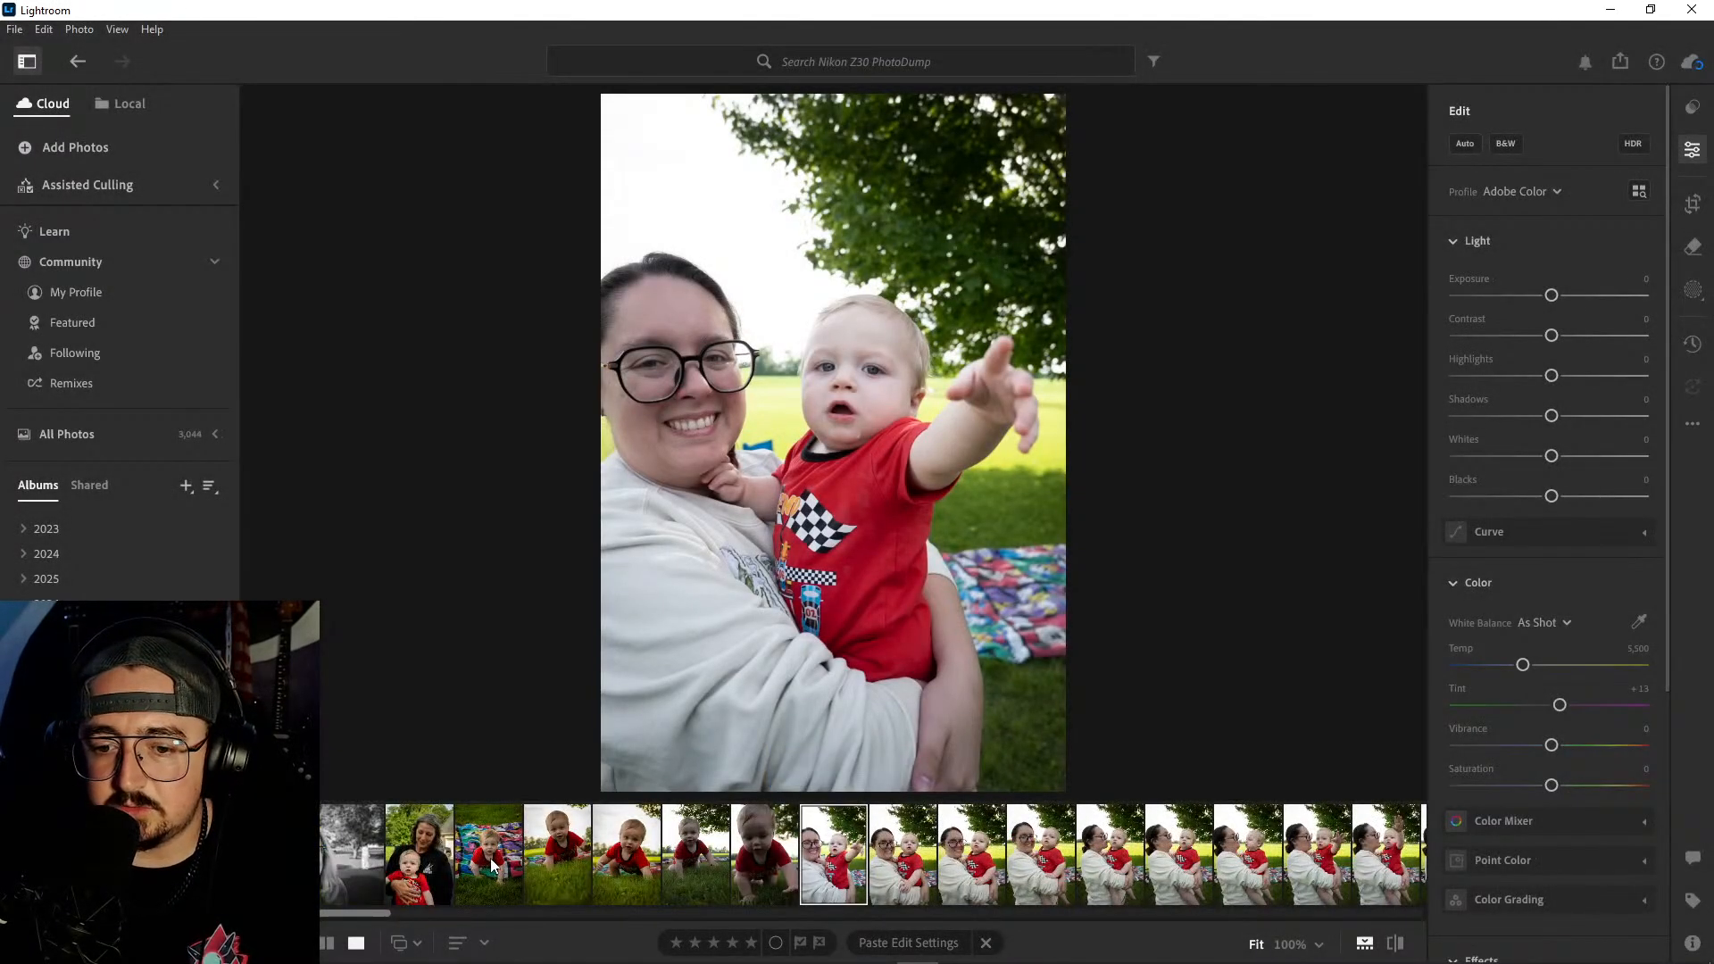
- Copy the edit settings of the second edited crawling shot and paste them onto the unedited raised-hand shot beside it
click(630, 856)
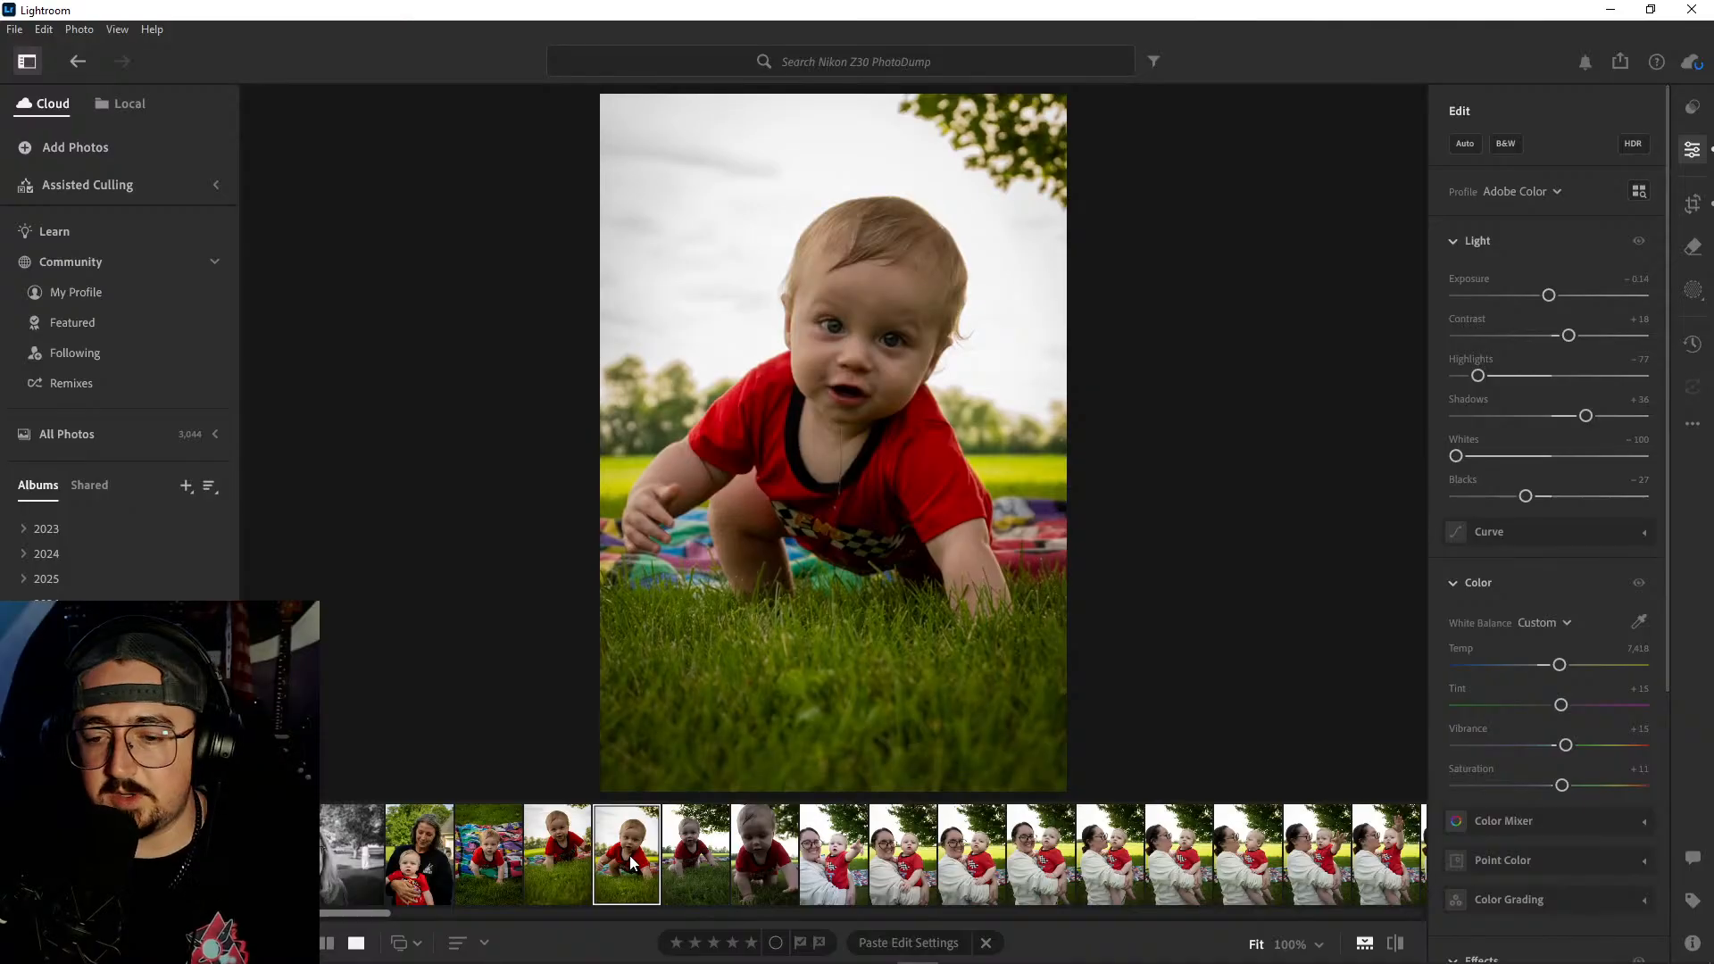
key(ctrl+c)
click(715, 849)
key(ctrl+v)
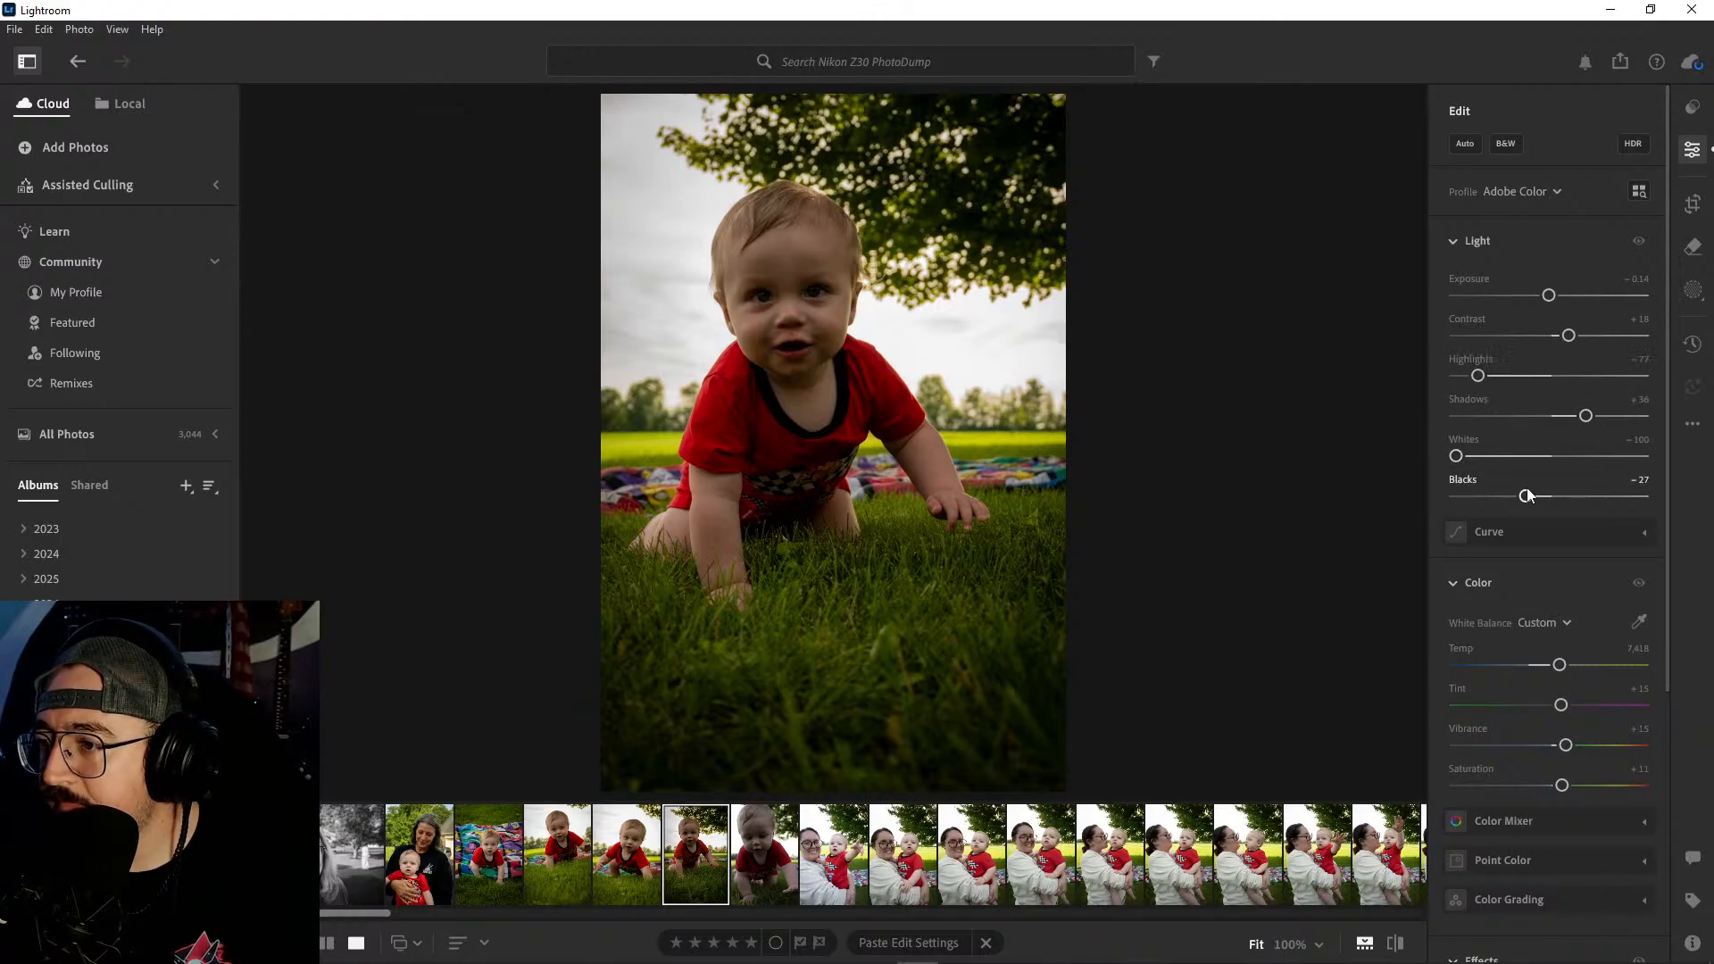
- Lighten the raised-hand crawling shot with Blacks at -12, Shadows at +47, Whites at -100, Highlights at -56 and Exposure at 0
drag(1526, 497, 1542, 500)
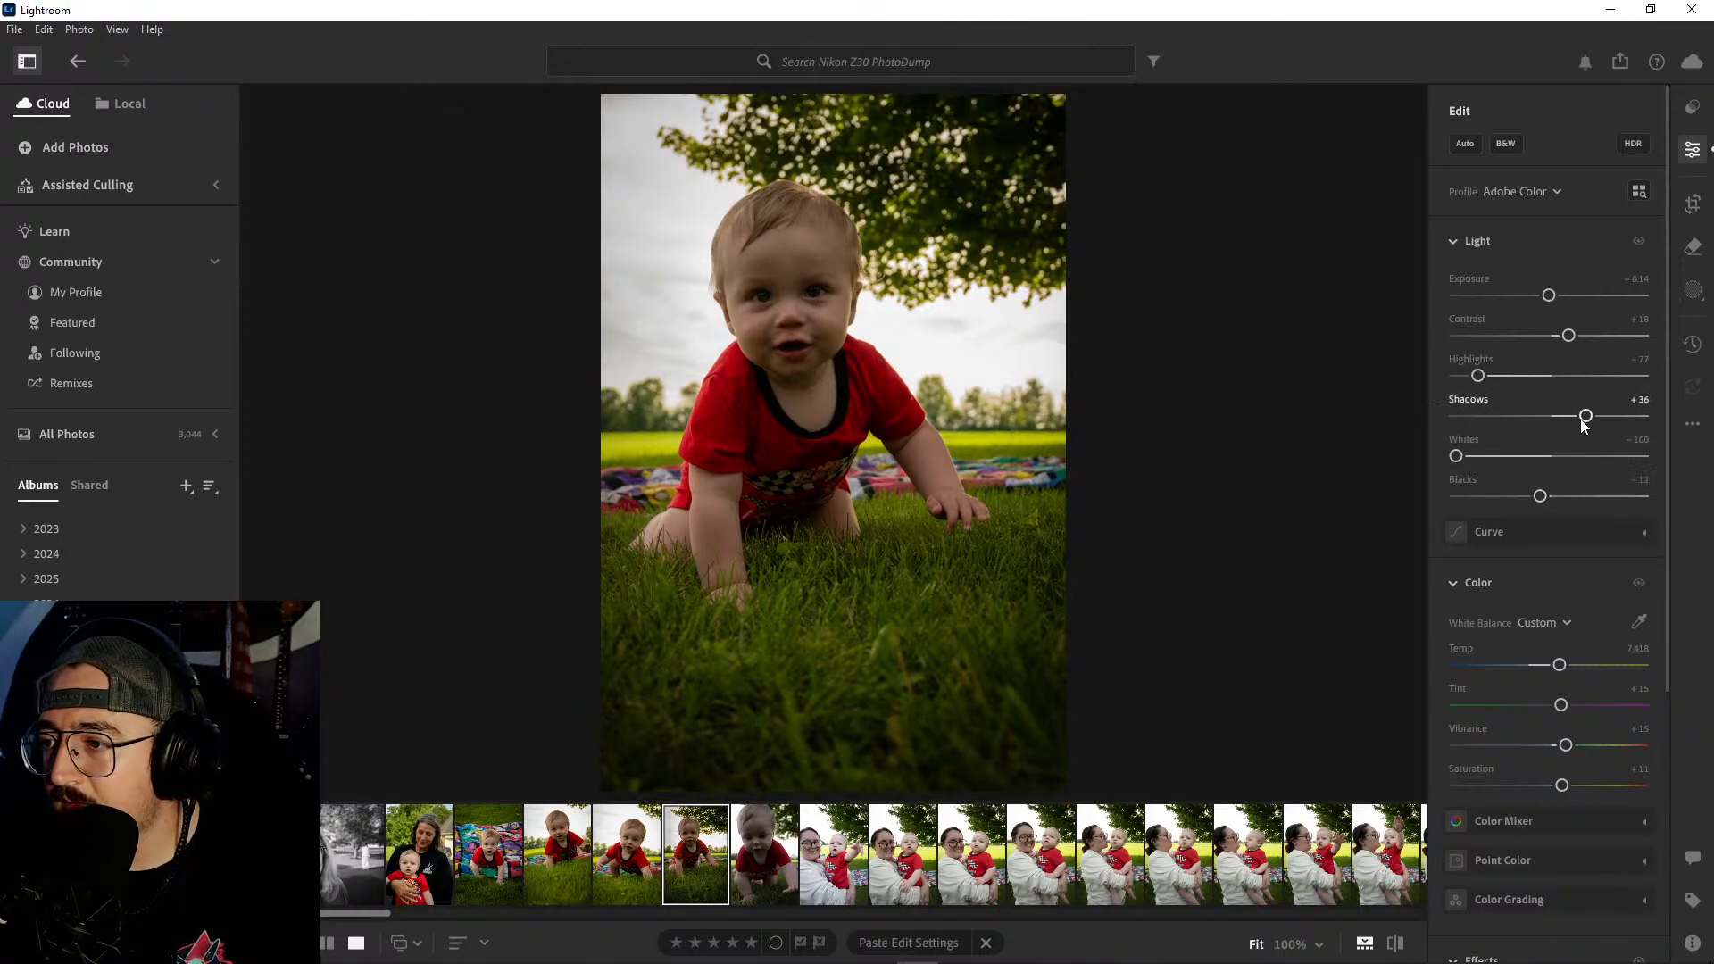
drag(1586, 416, 1596, 420)
mouse_move(1458, 459)
mouse_down()
mouse_move(1522, 459)
mouse_move(1455, 459)
mouse_up()
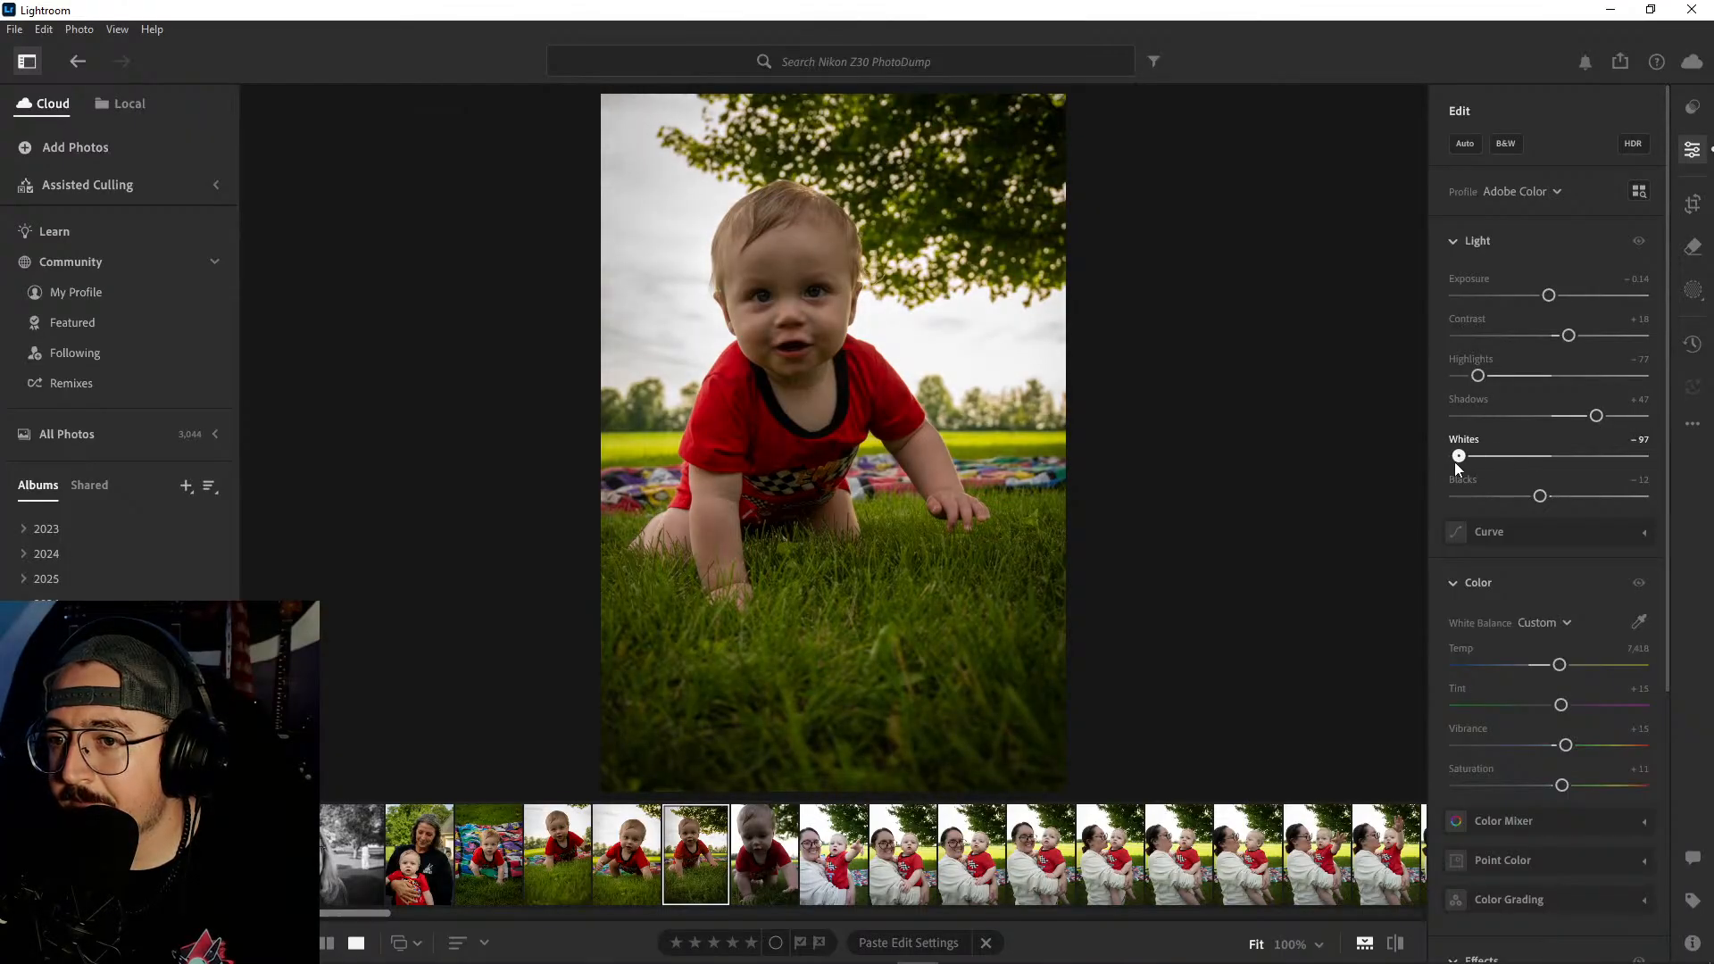
drag(1477, 378, 1498, 377)
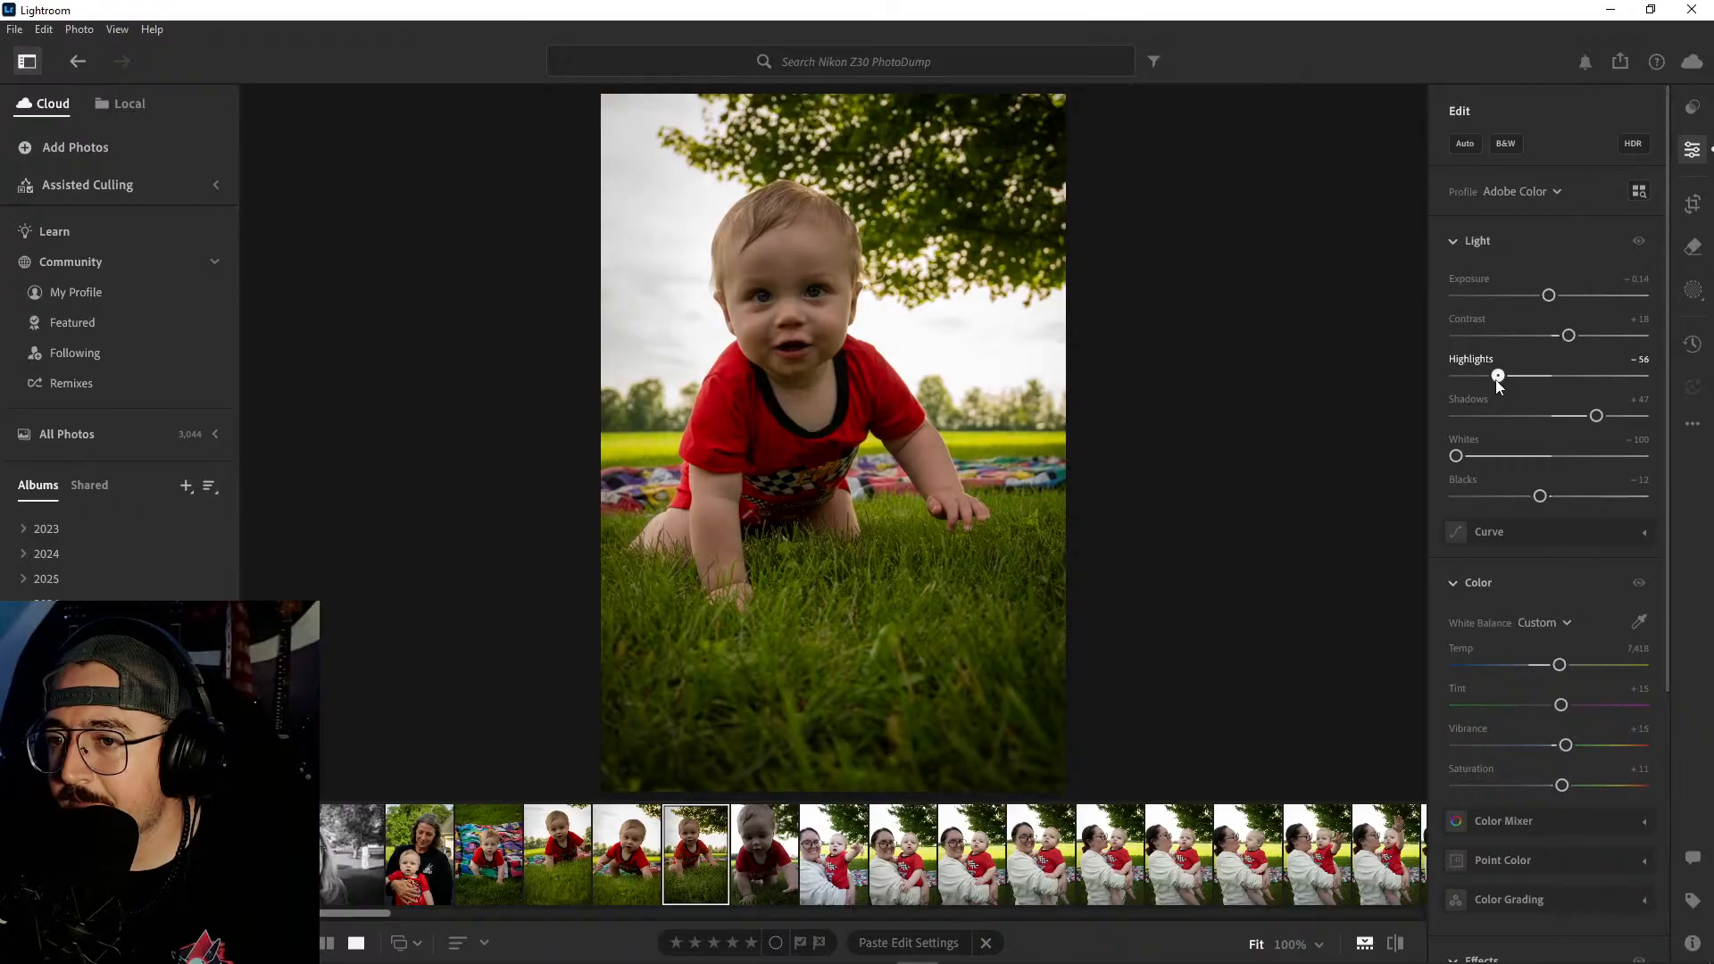
drag(1551, 299, 1553, 300)
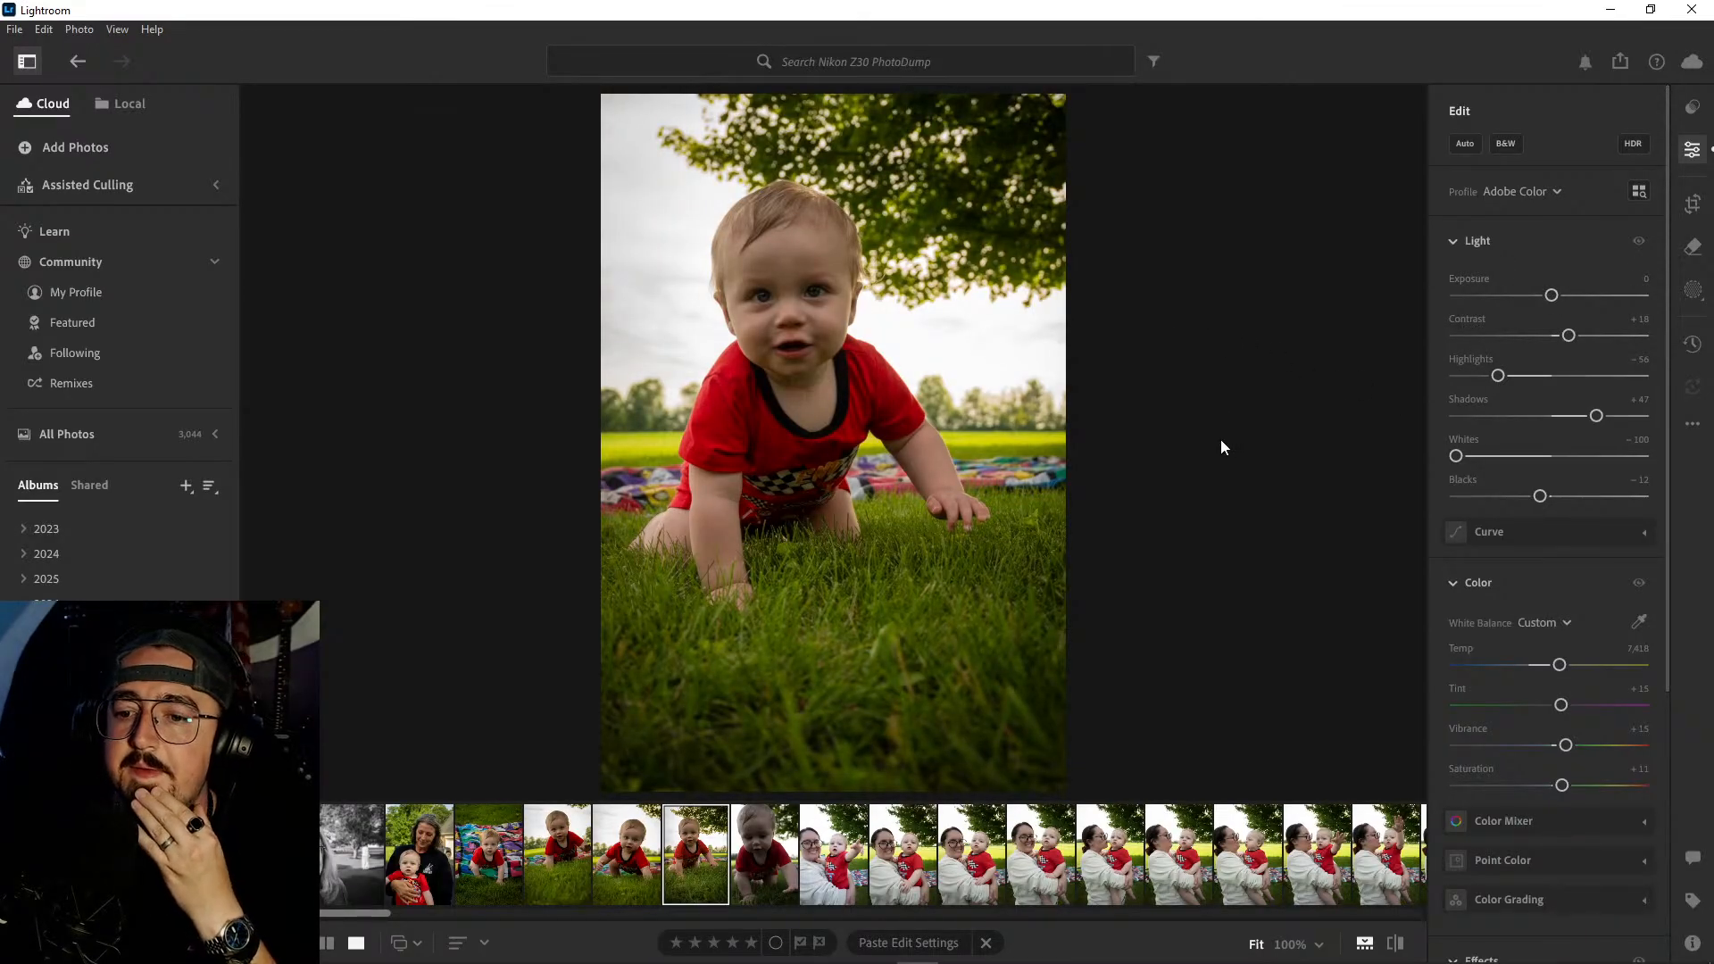
- Compare the raised-hand crawling shot with its unedited original and set its Vignette to -25
key(backslash)
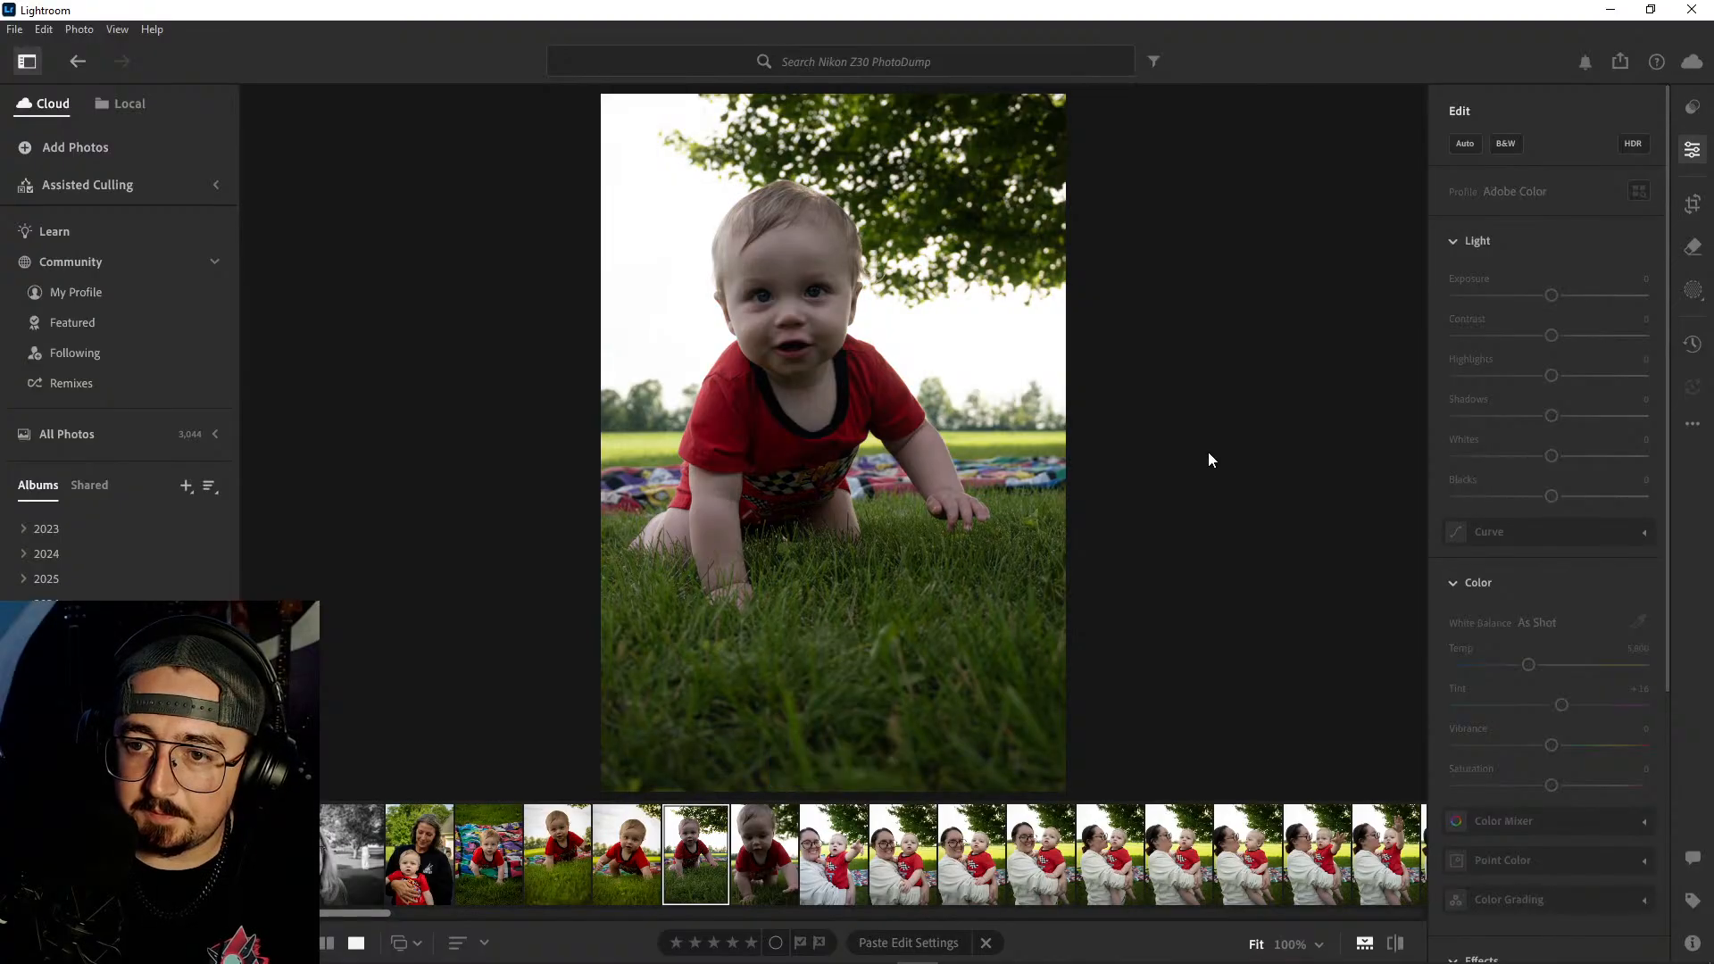
key(backslash)
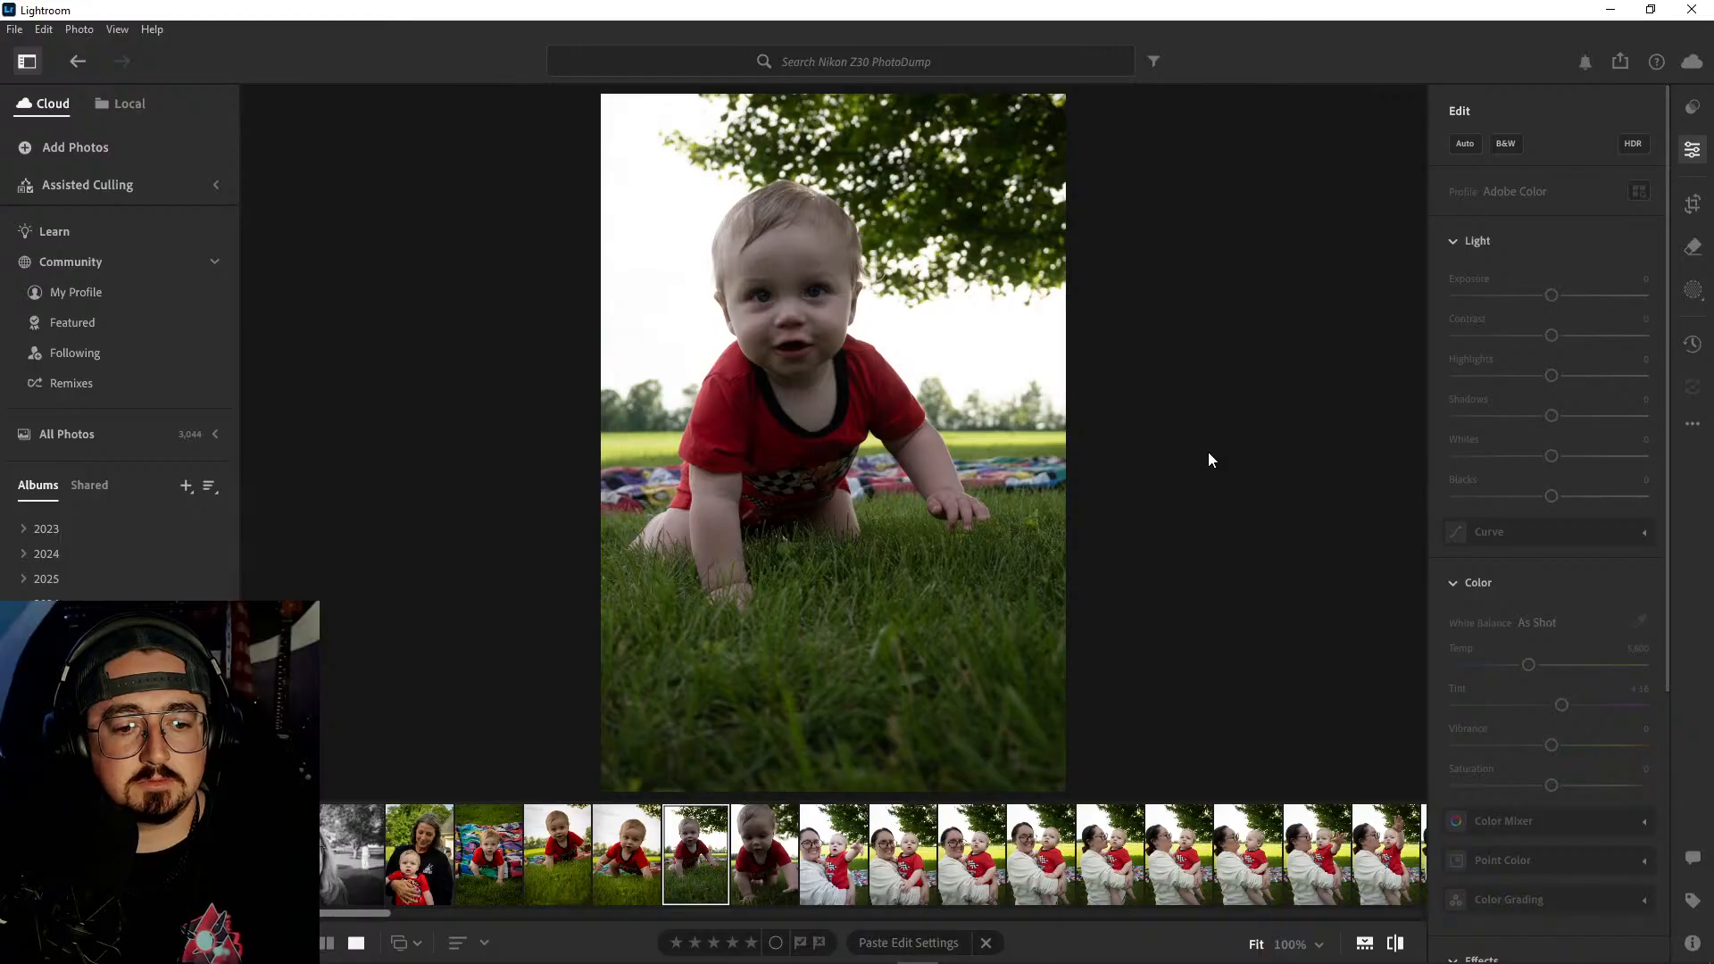
key(backslash)
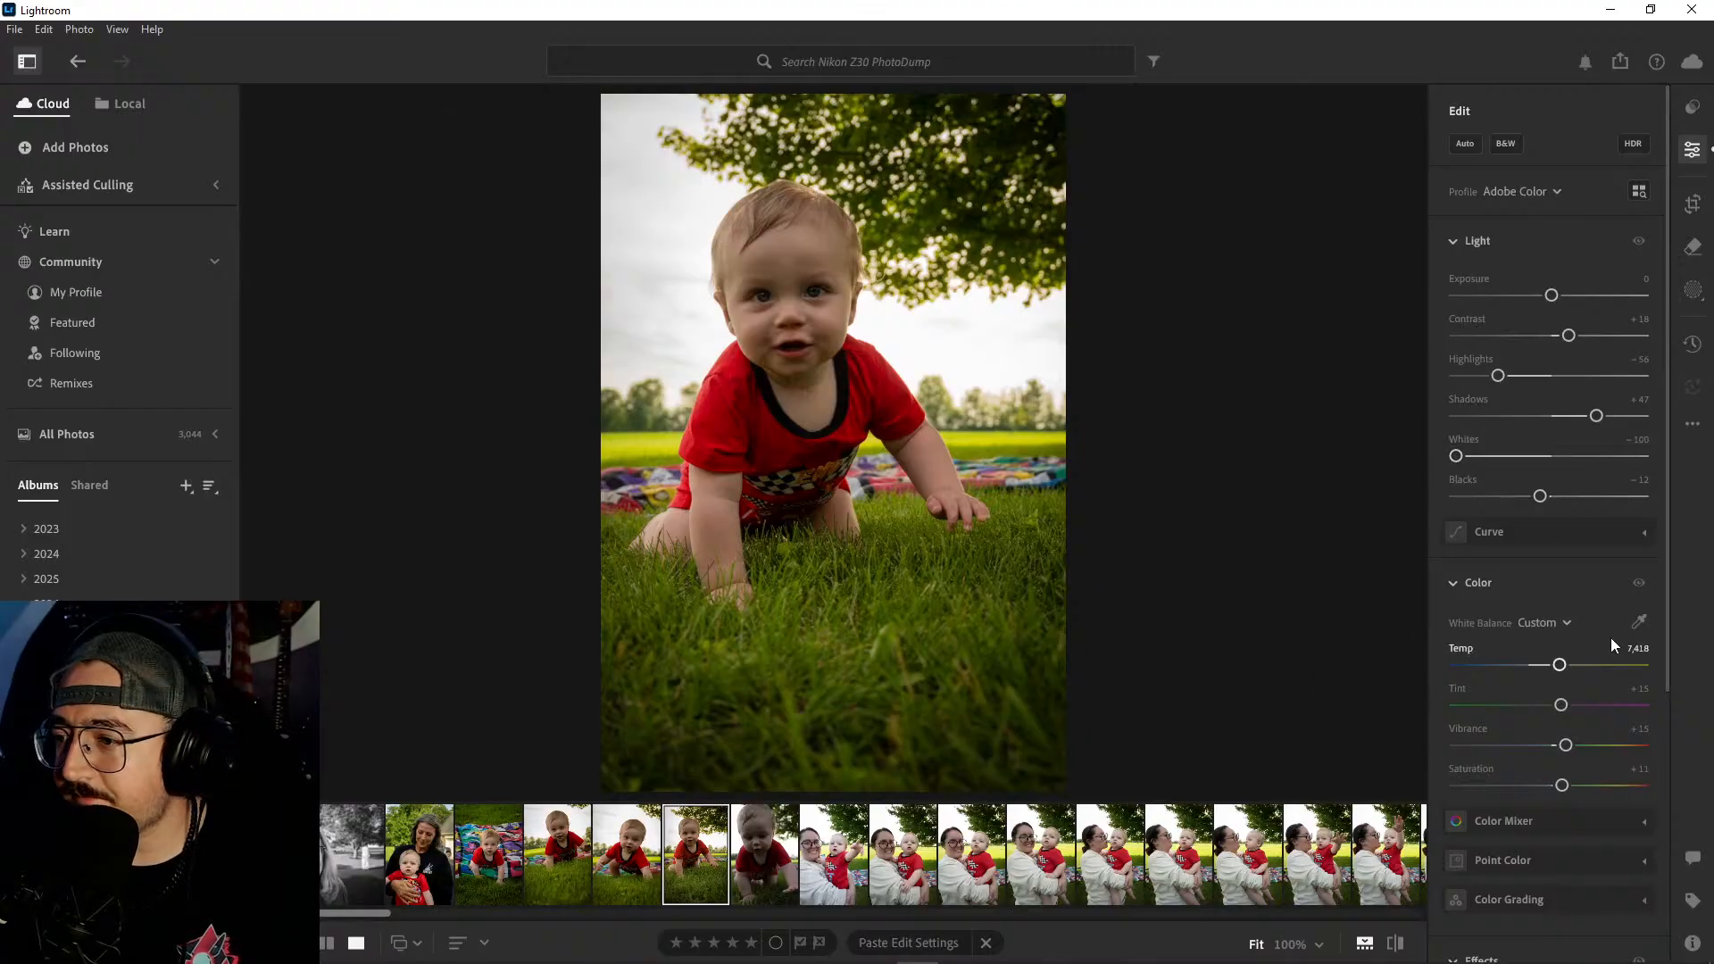
scroll(1608, 623, down, 5)
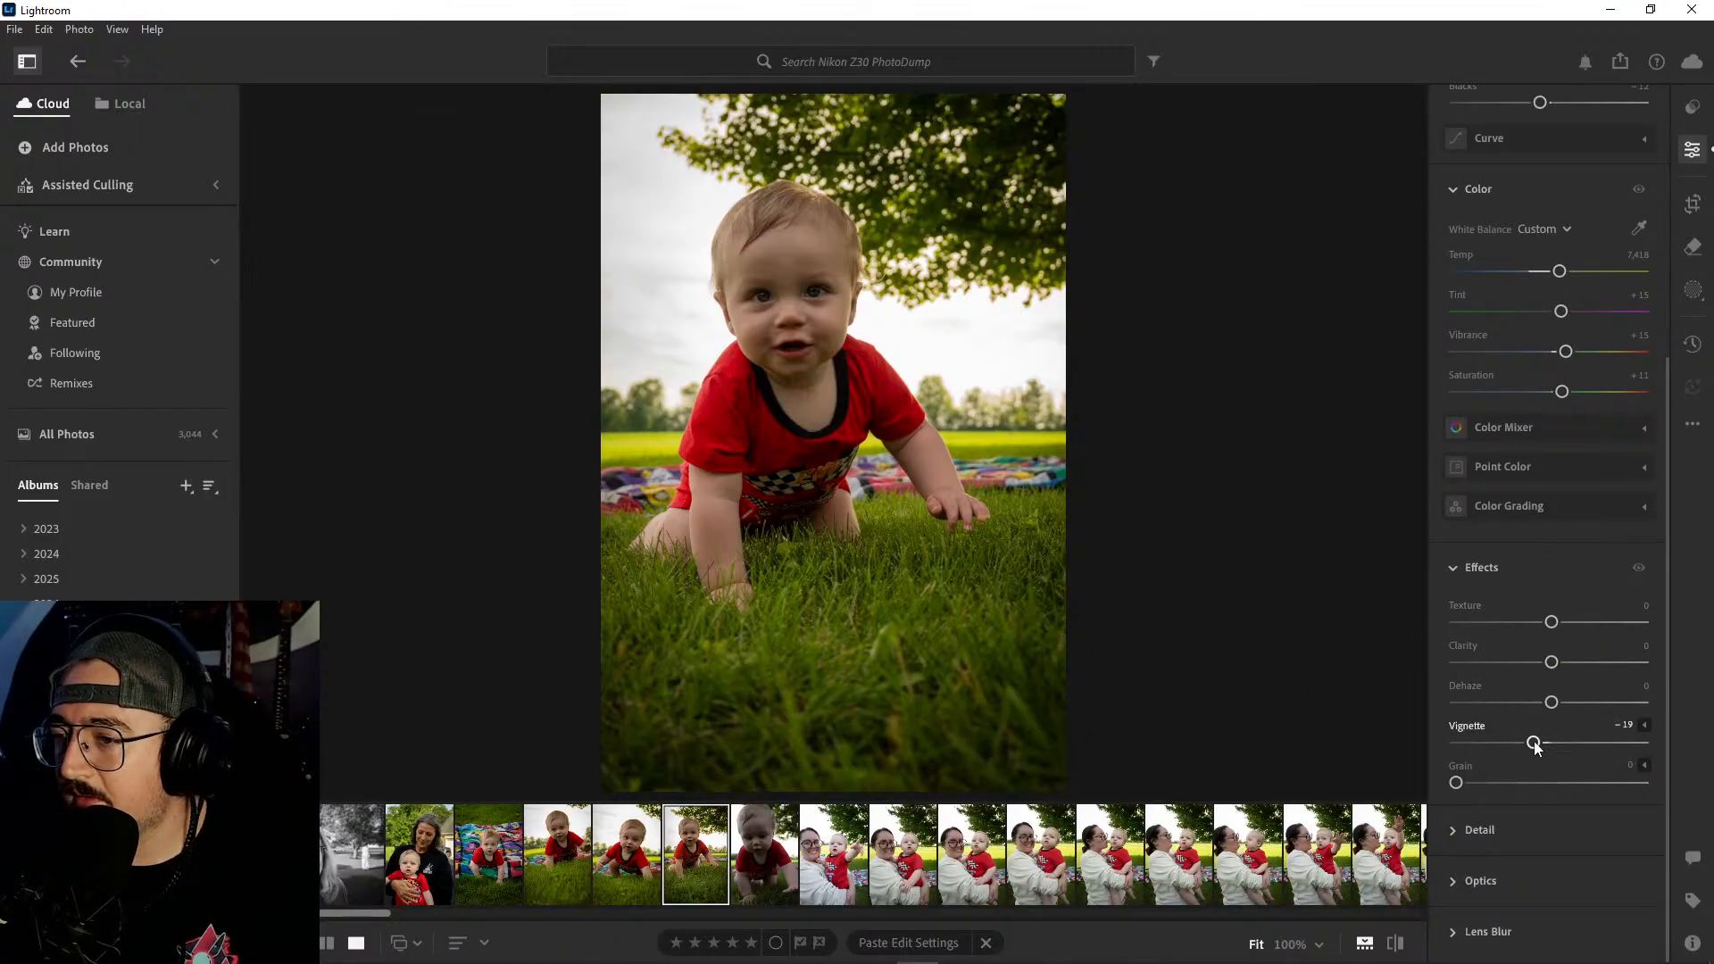
drag(1536, 746, 1530, 749)
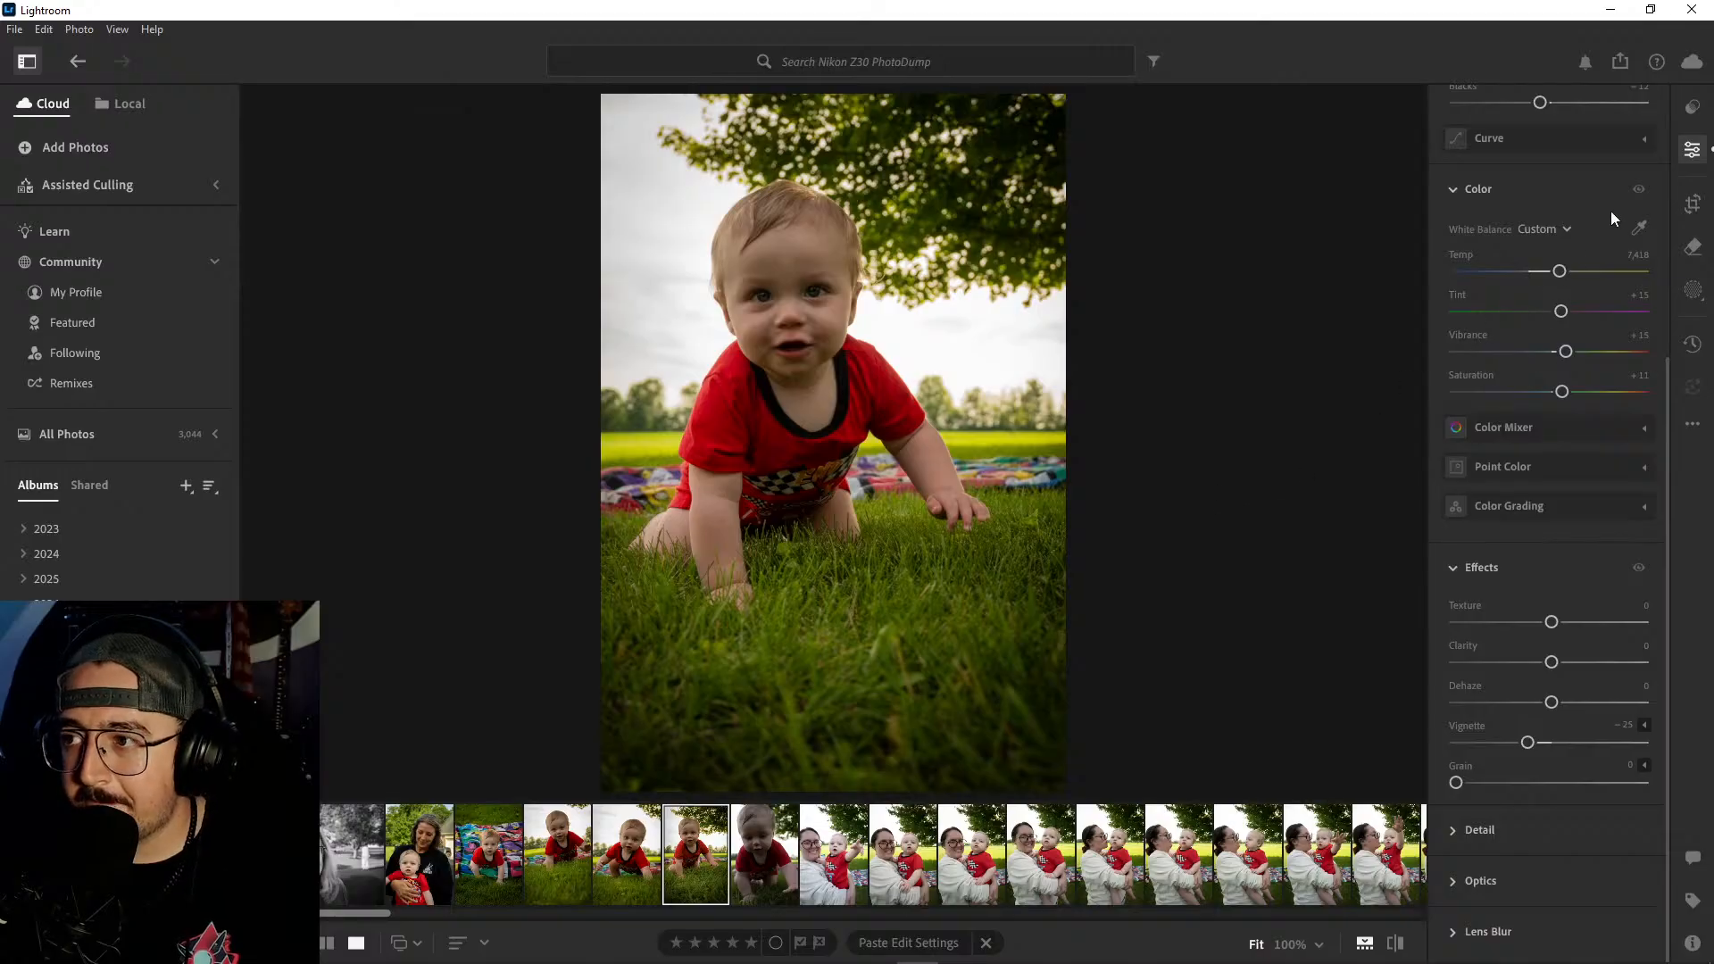
- Crop the raised-hand crawling shot slightly tighter around the baby, trimming the tree side and the grass in the foreground
key(c)
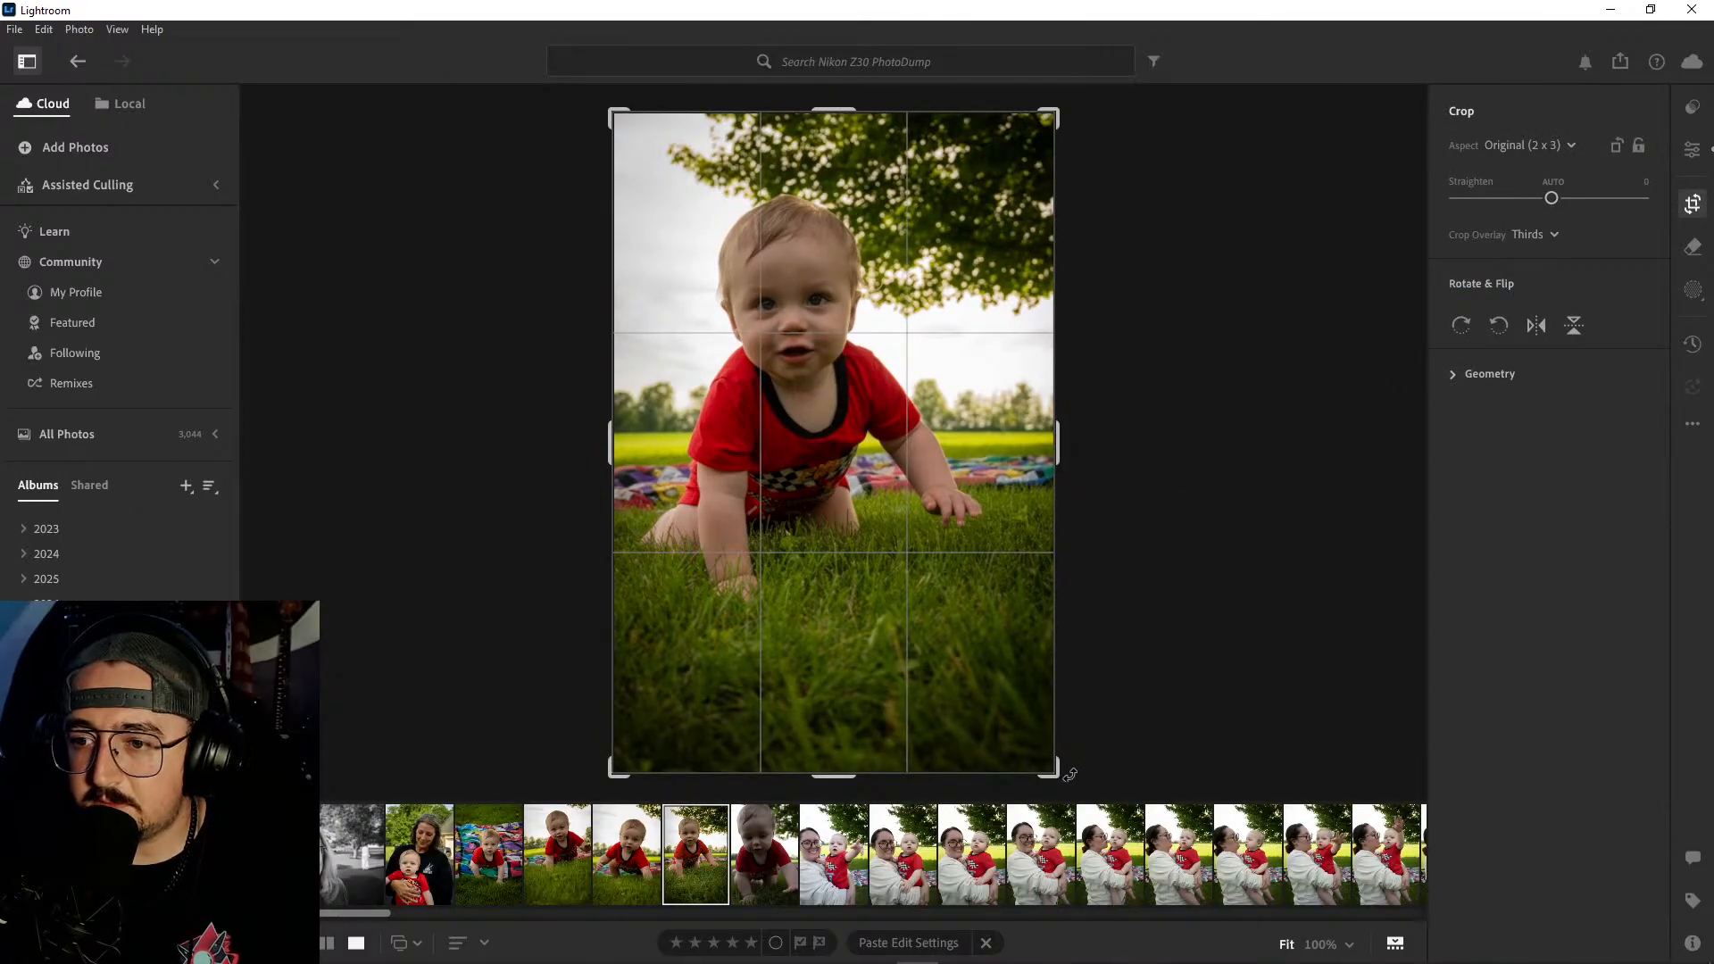
drag(1054, 775, 1045, 764)
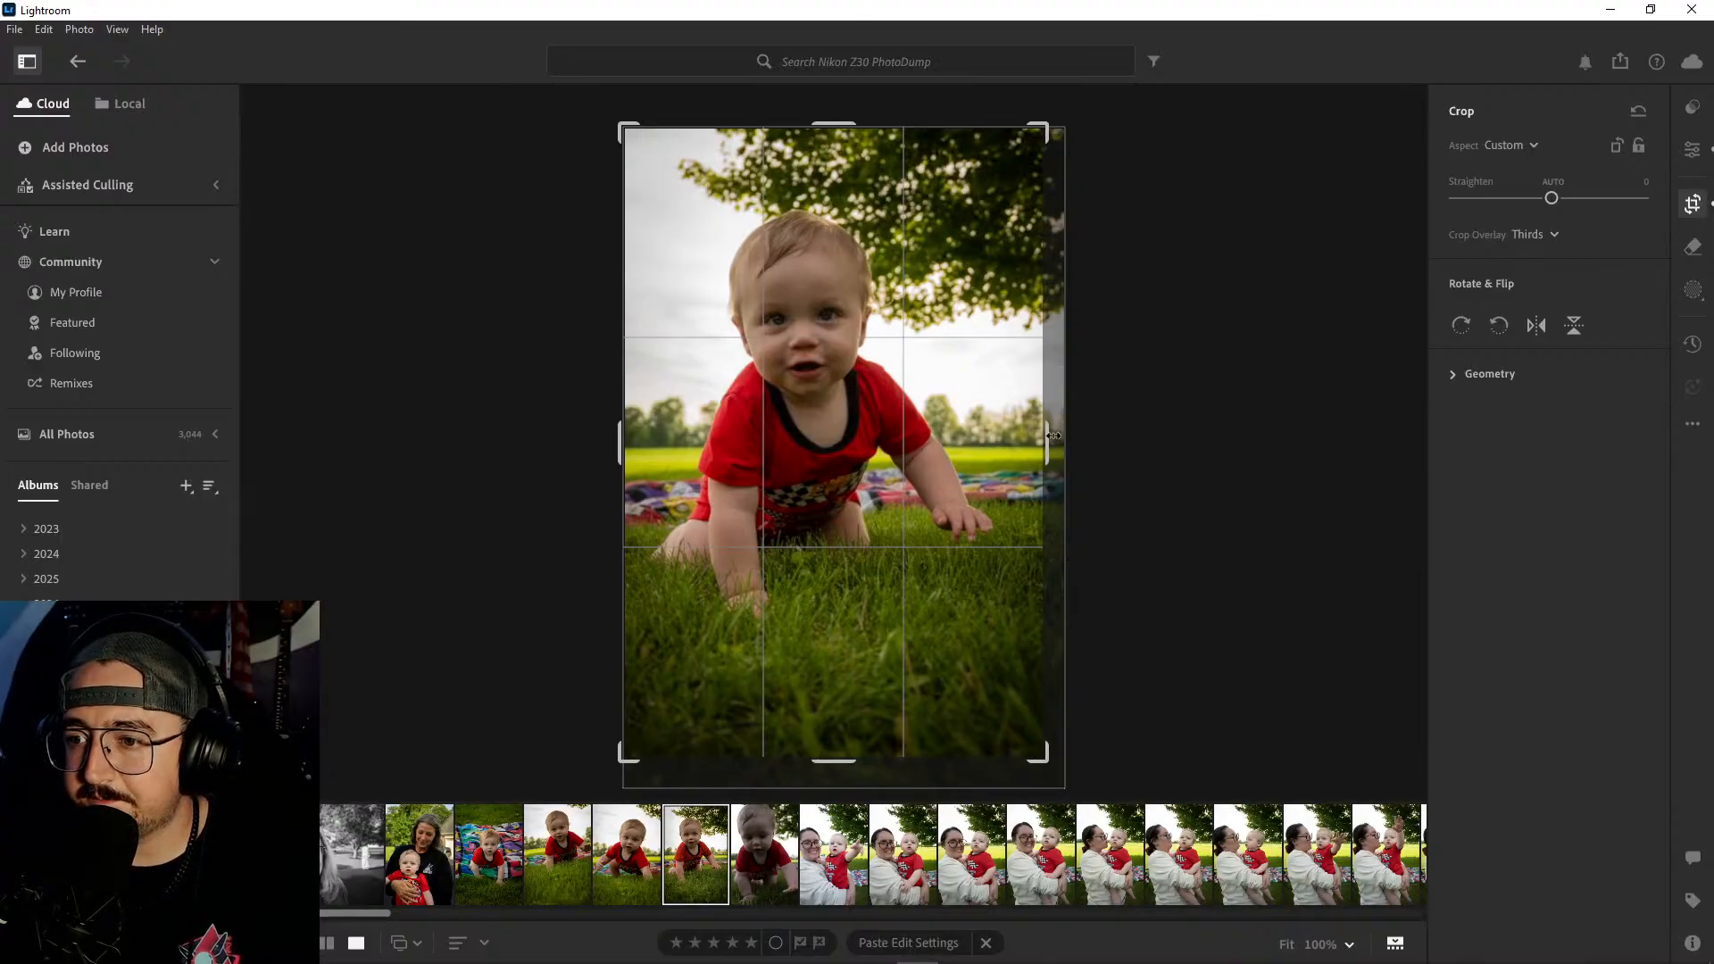
drag(1054, 436, 1044, 438)
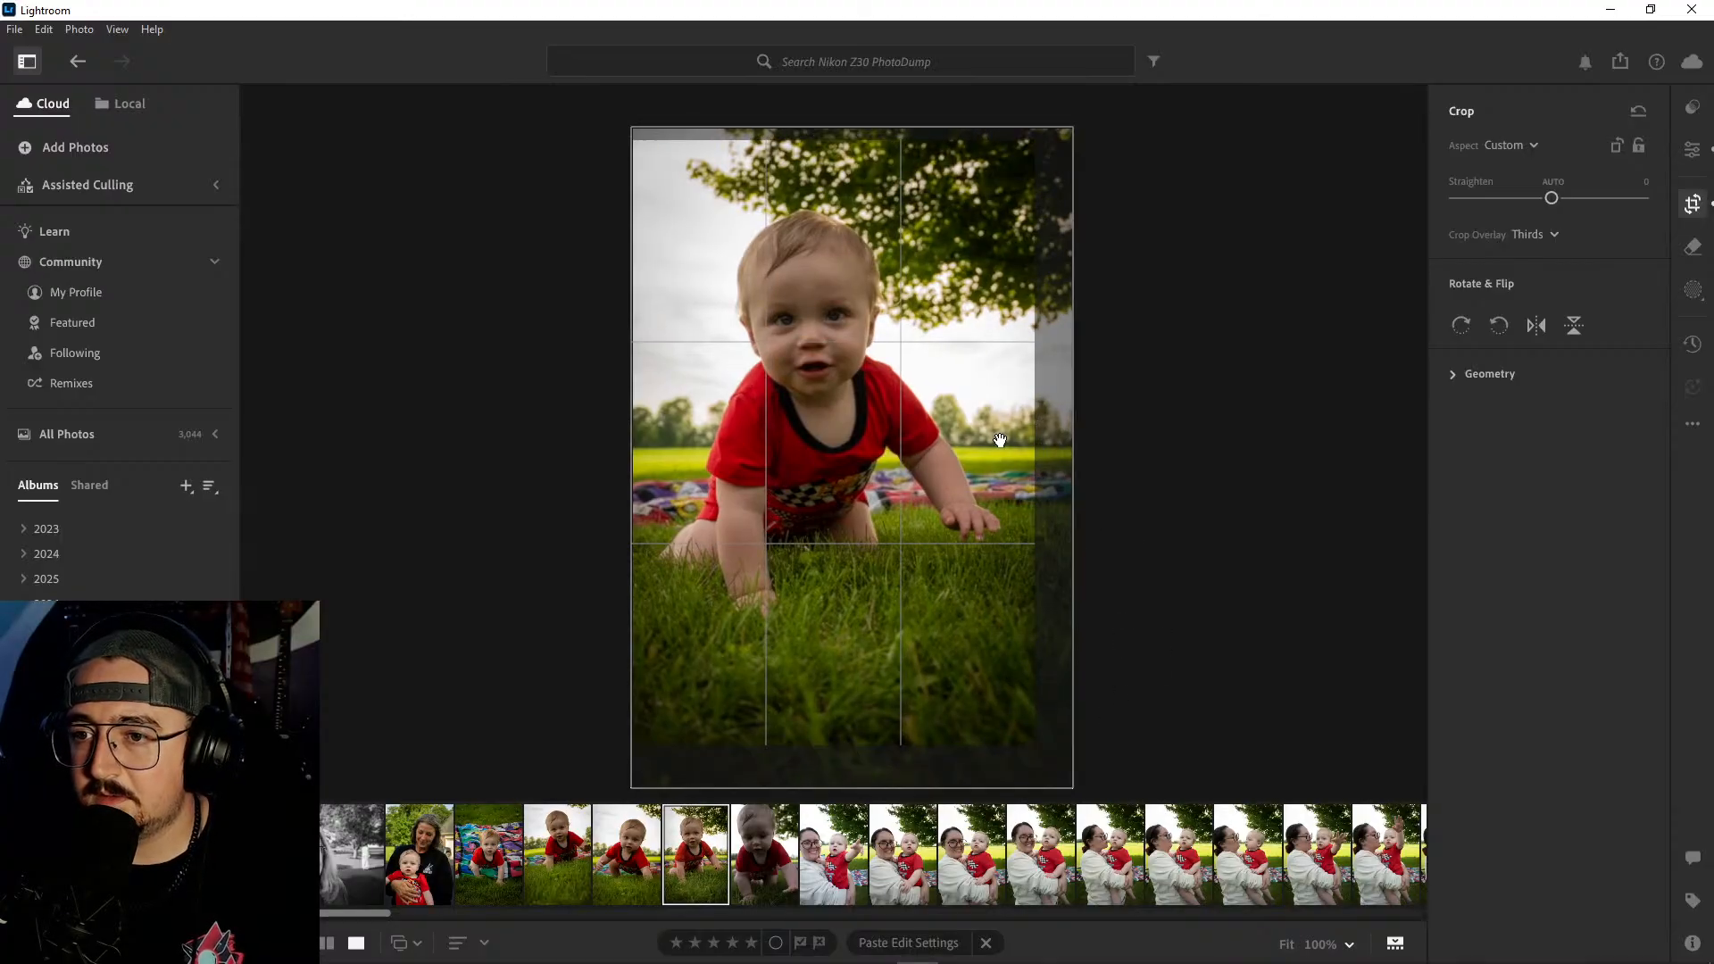
key(Return)
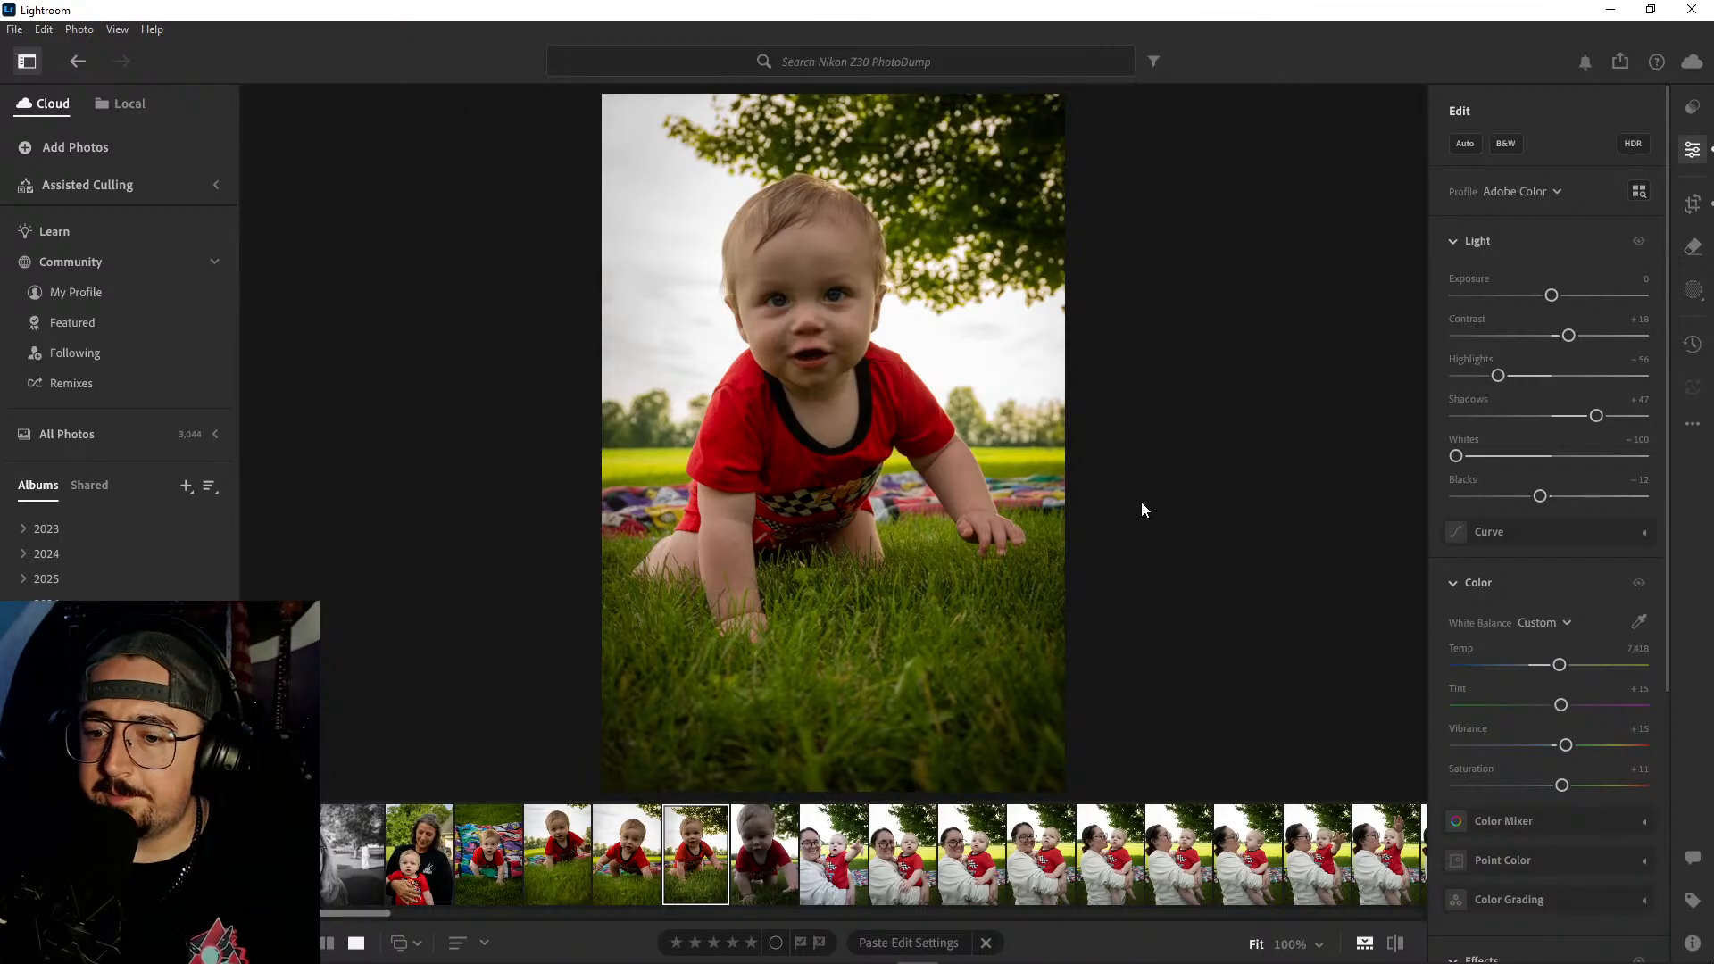
- Copy the edit settings of the cropped crawling shot and paste them onto the unedited close-up crawling shot
key(ctrl+c)
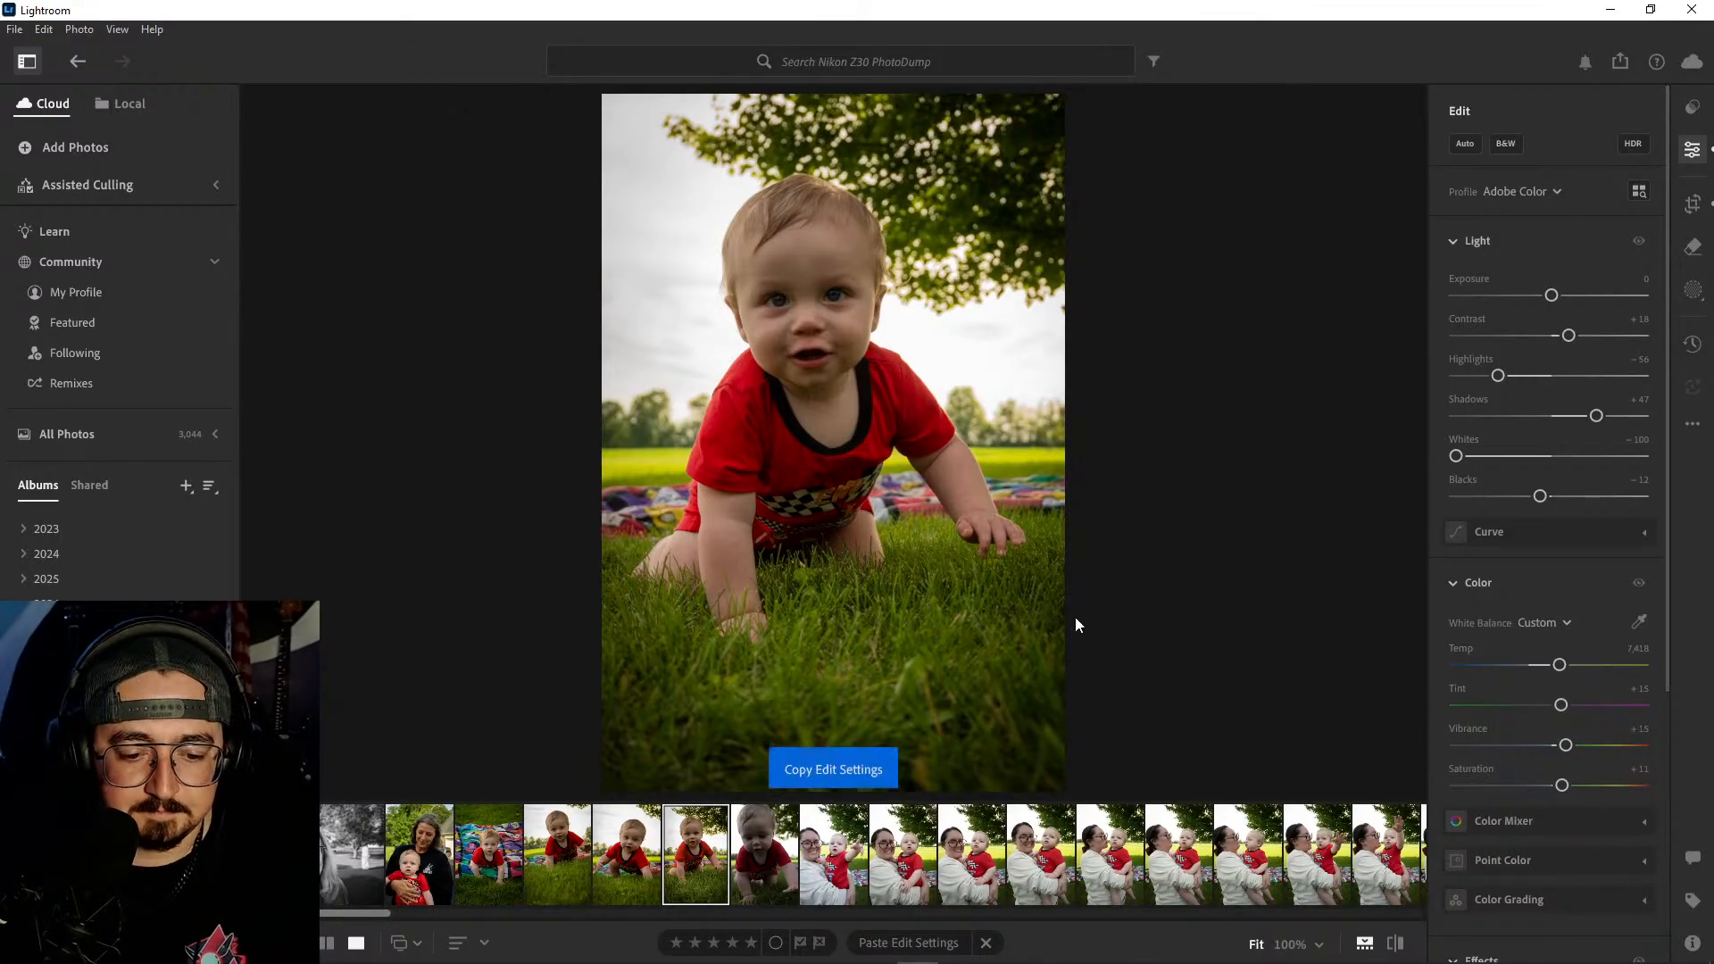
click(760, 854)
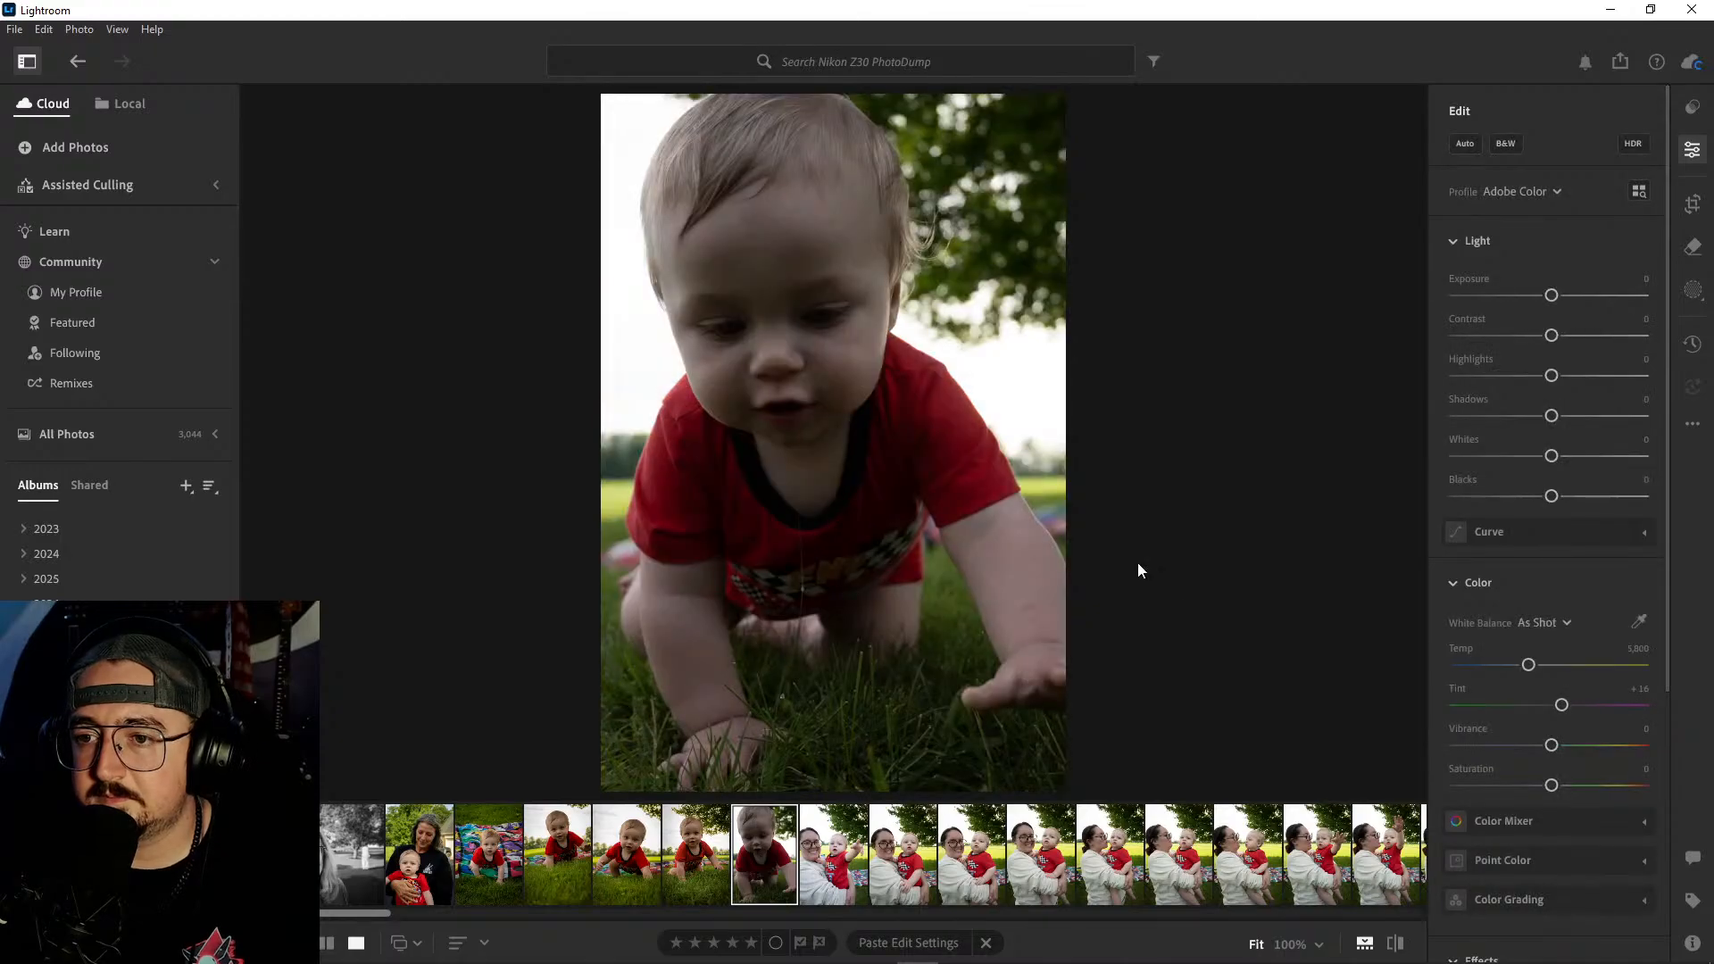
key(ctrl+v)
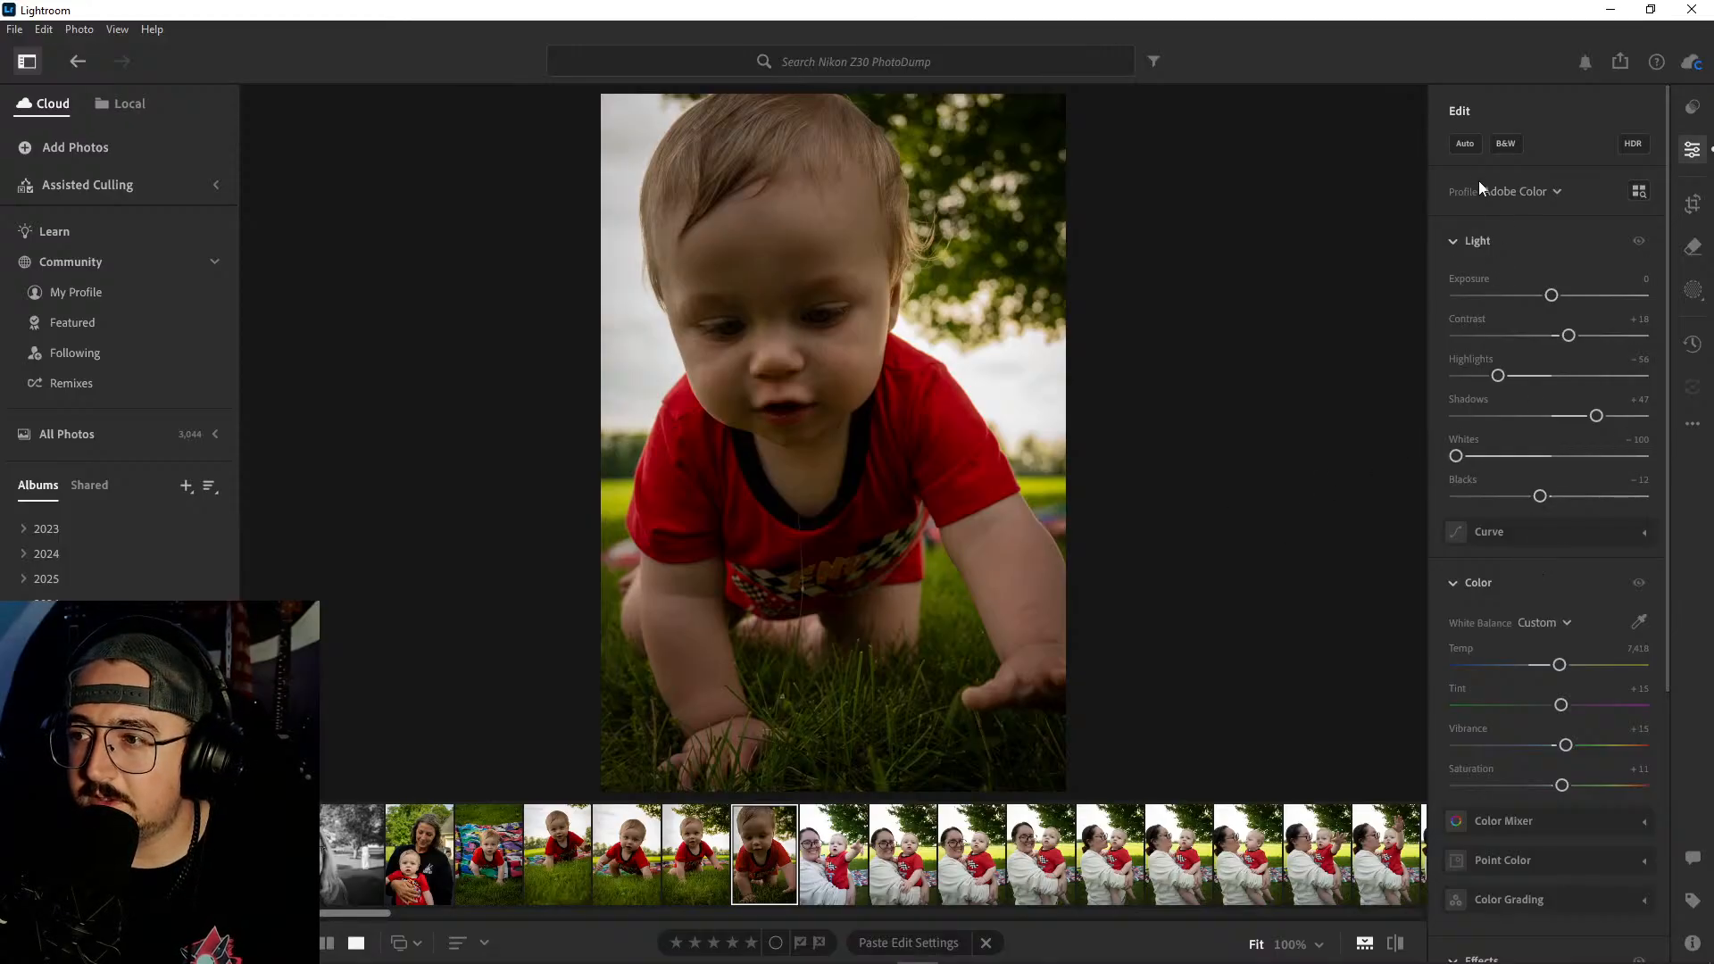
- Convert the close-up to black and white with Contrast +34, Highlights -100, Exposure +0.51, Shadows +43 and Blacks -17
click(1506, 145)
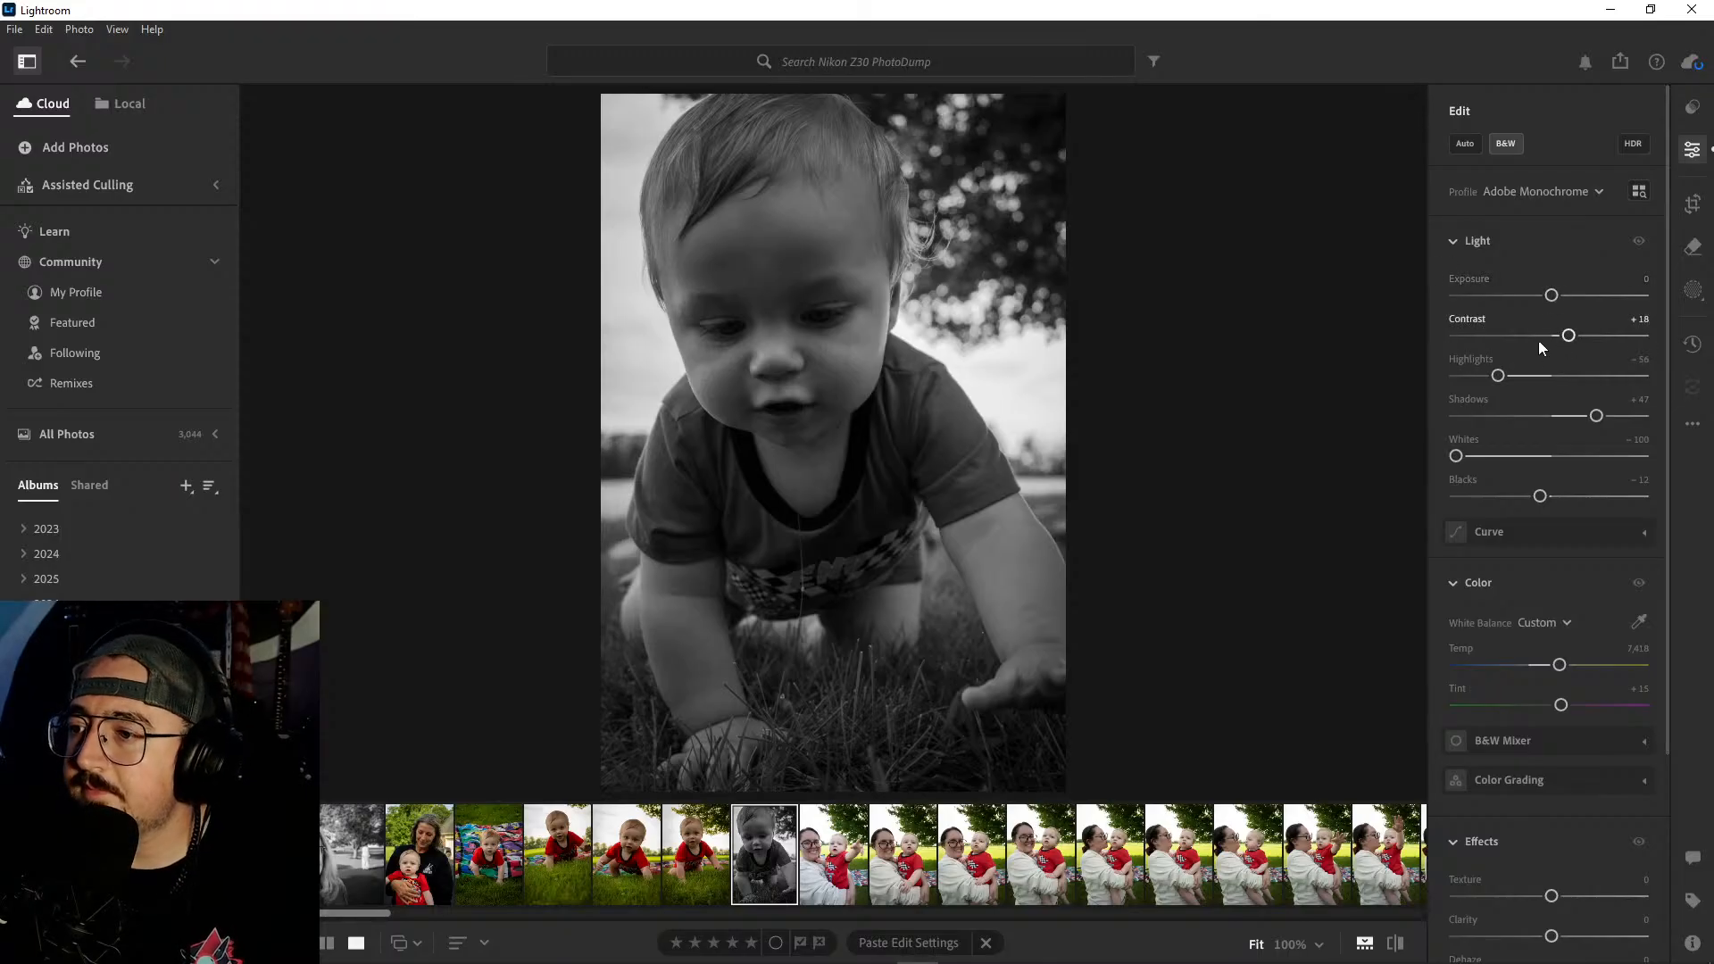
drag(1576, 335, 1580, 332)
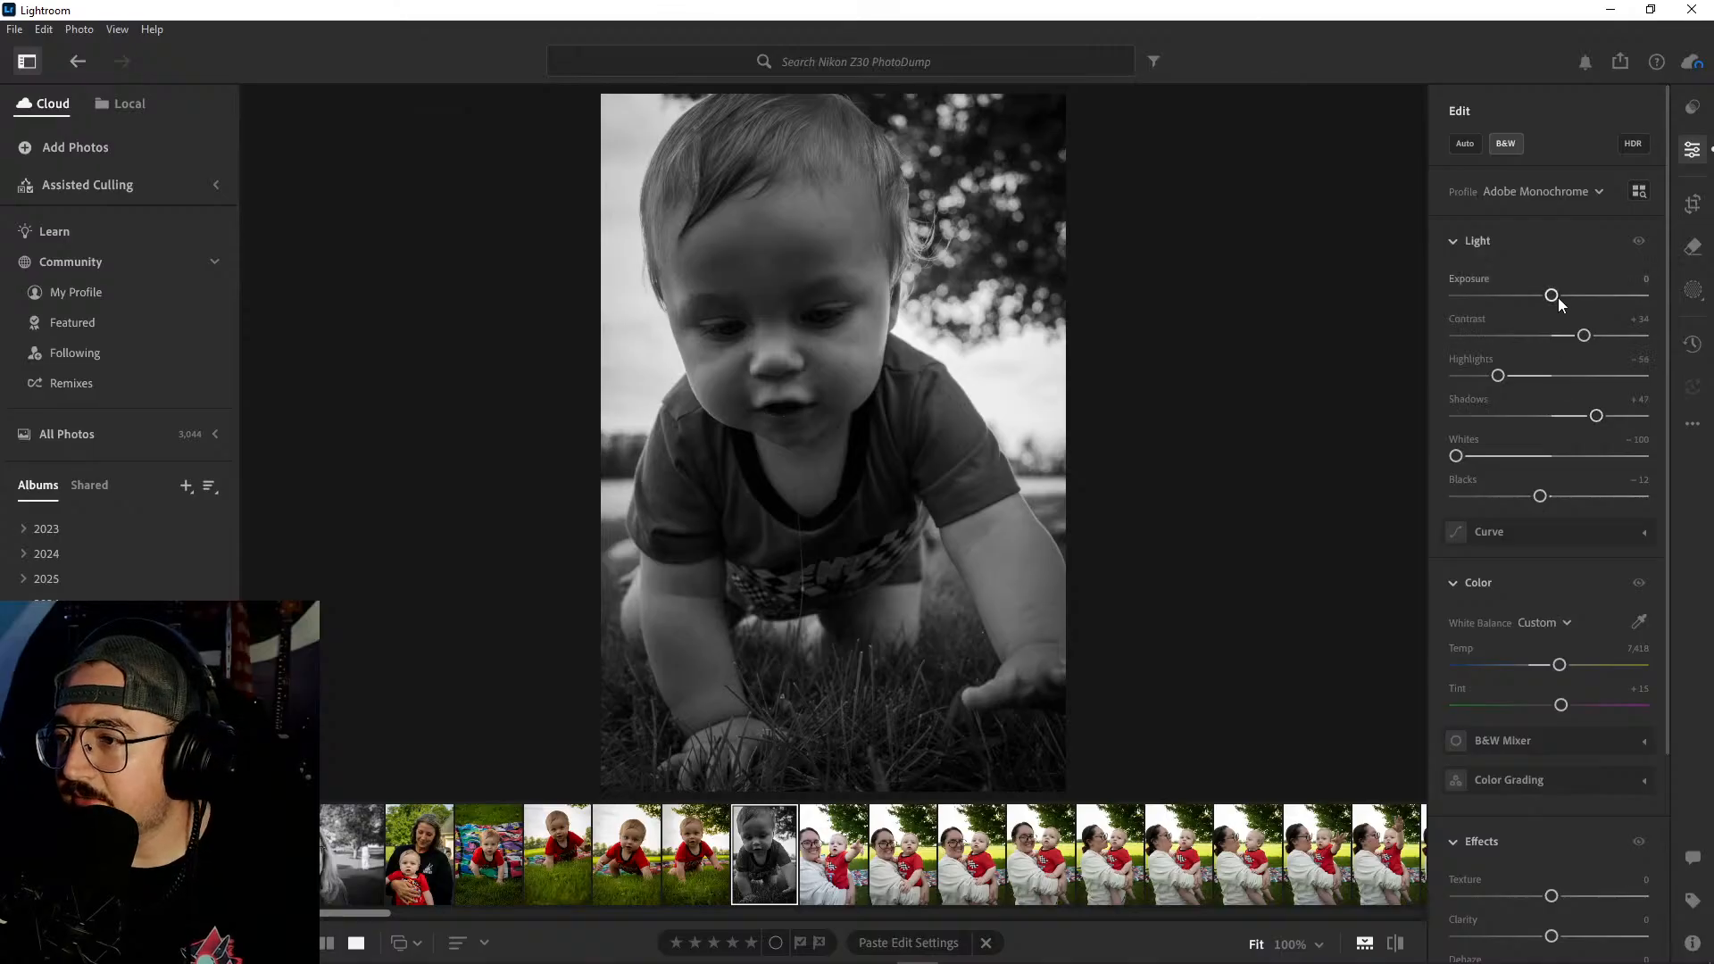
drag(1499, 378, 1406, 378)
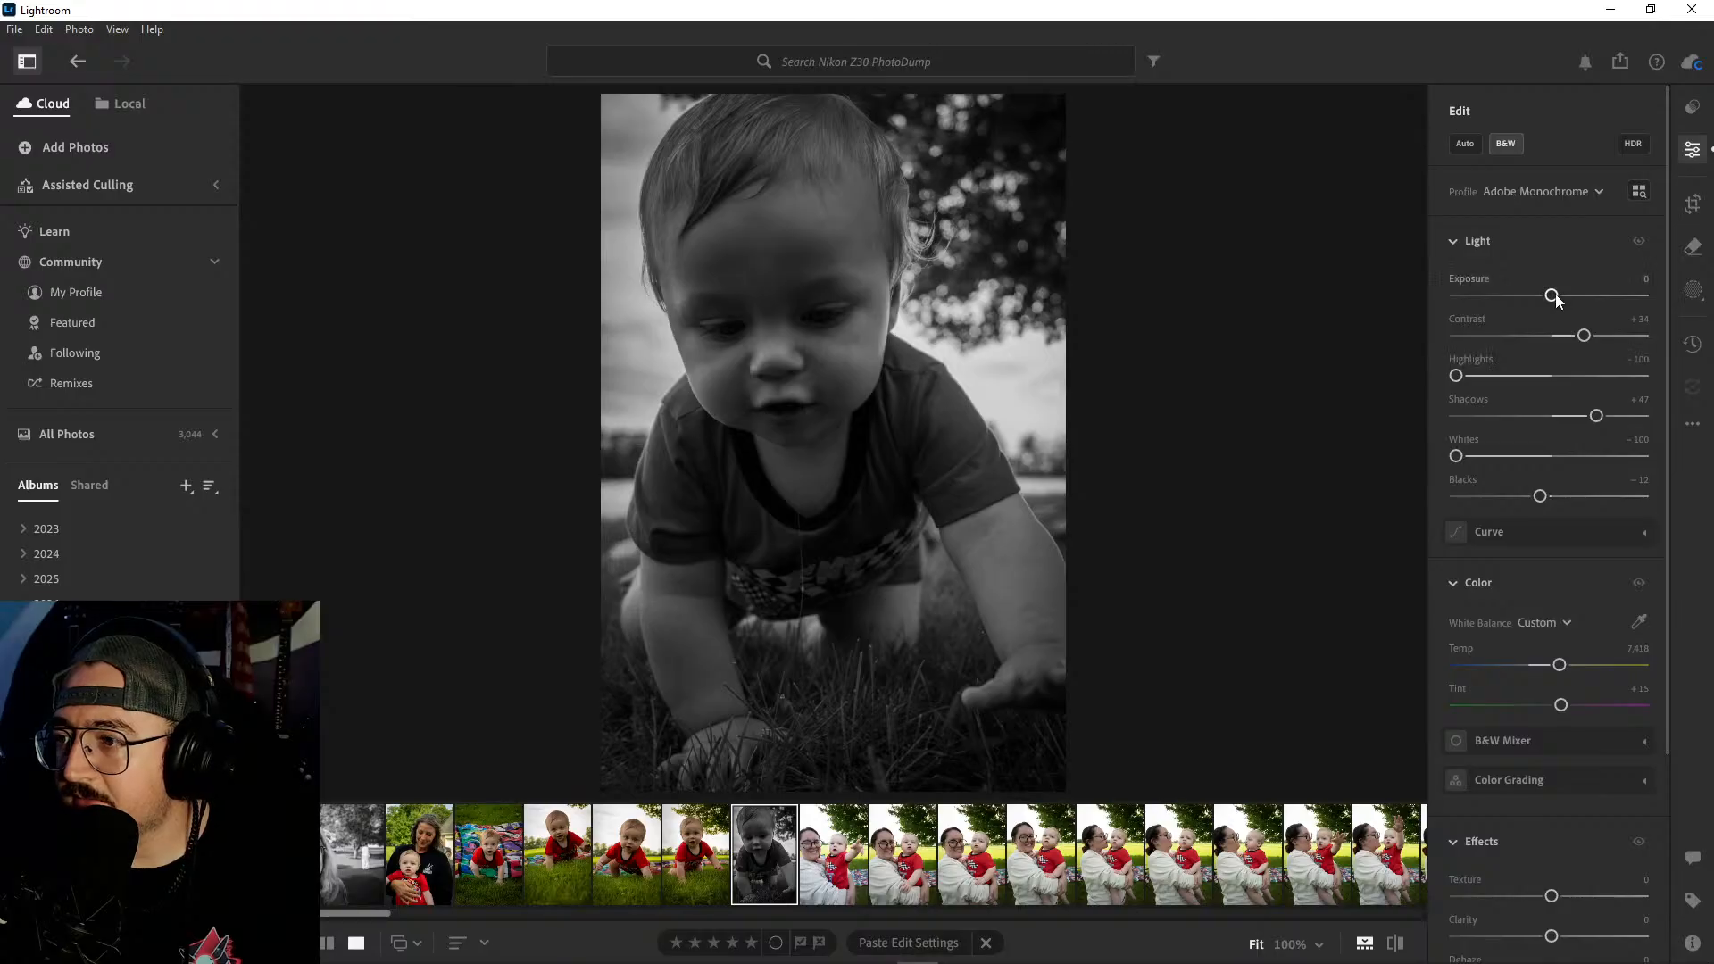
drag(1555, 293, 1564, 302)
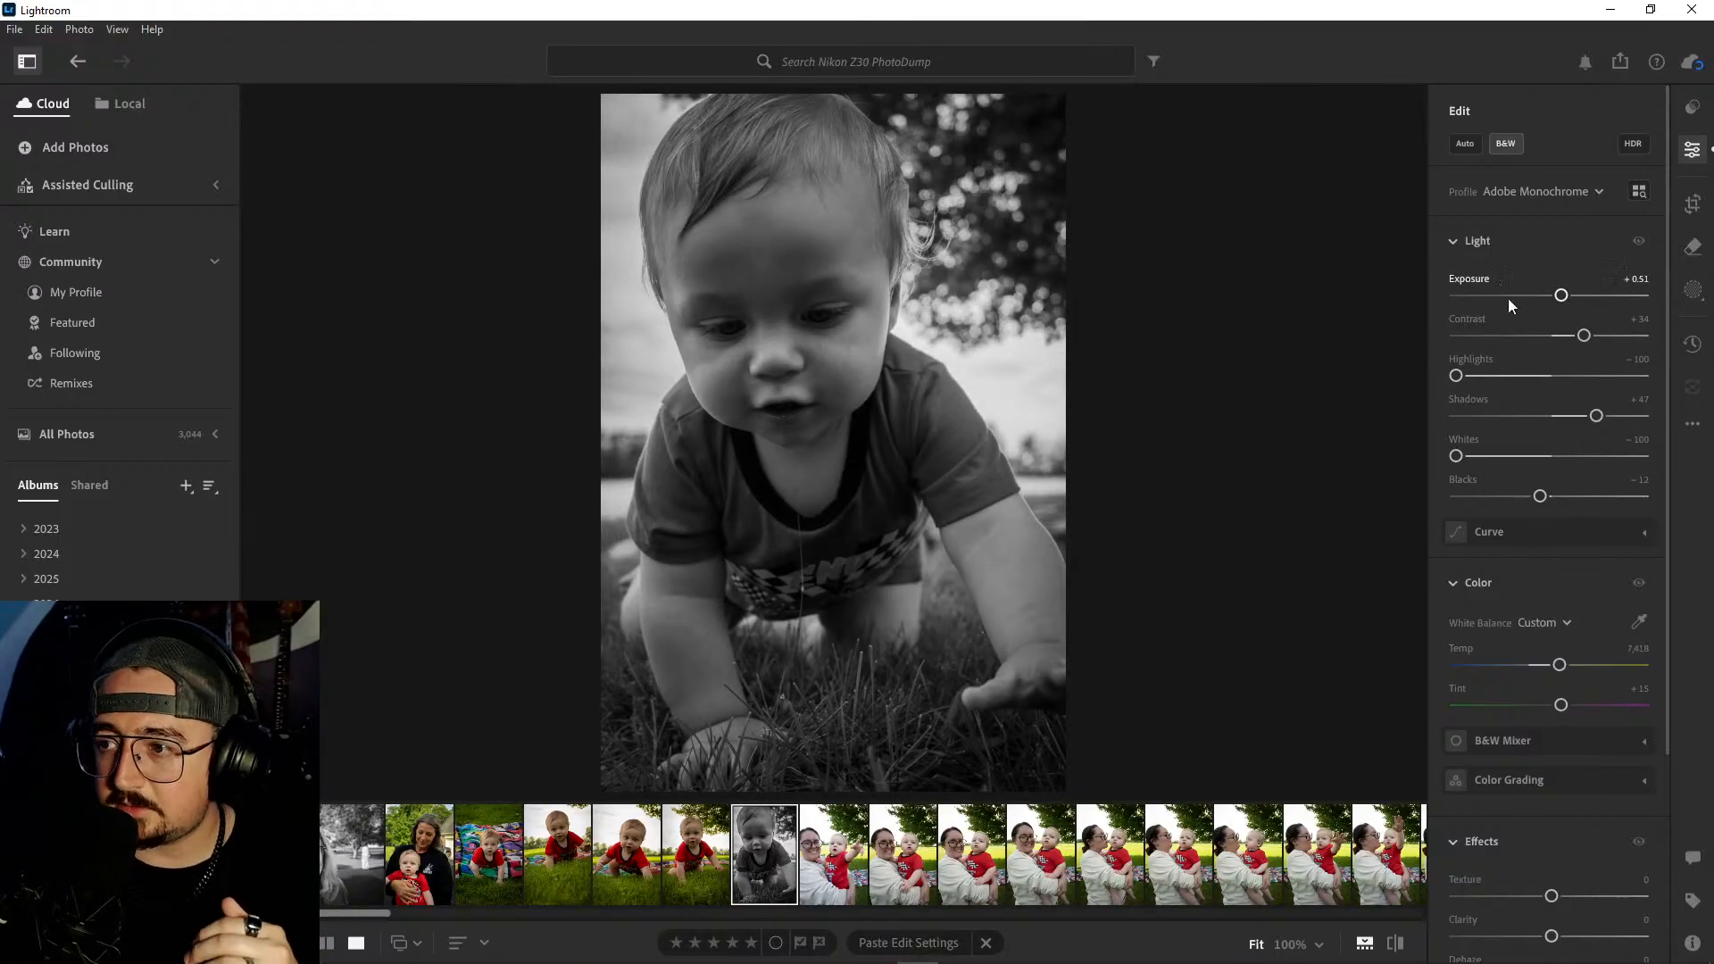
drag(1596, 416, 1592, 419)
drag(1542, 497, 1538, 502)
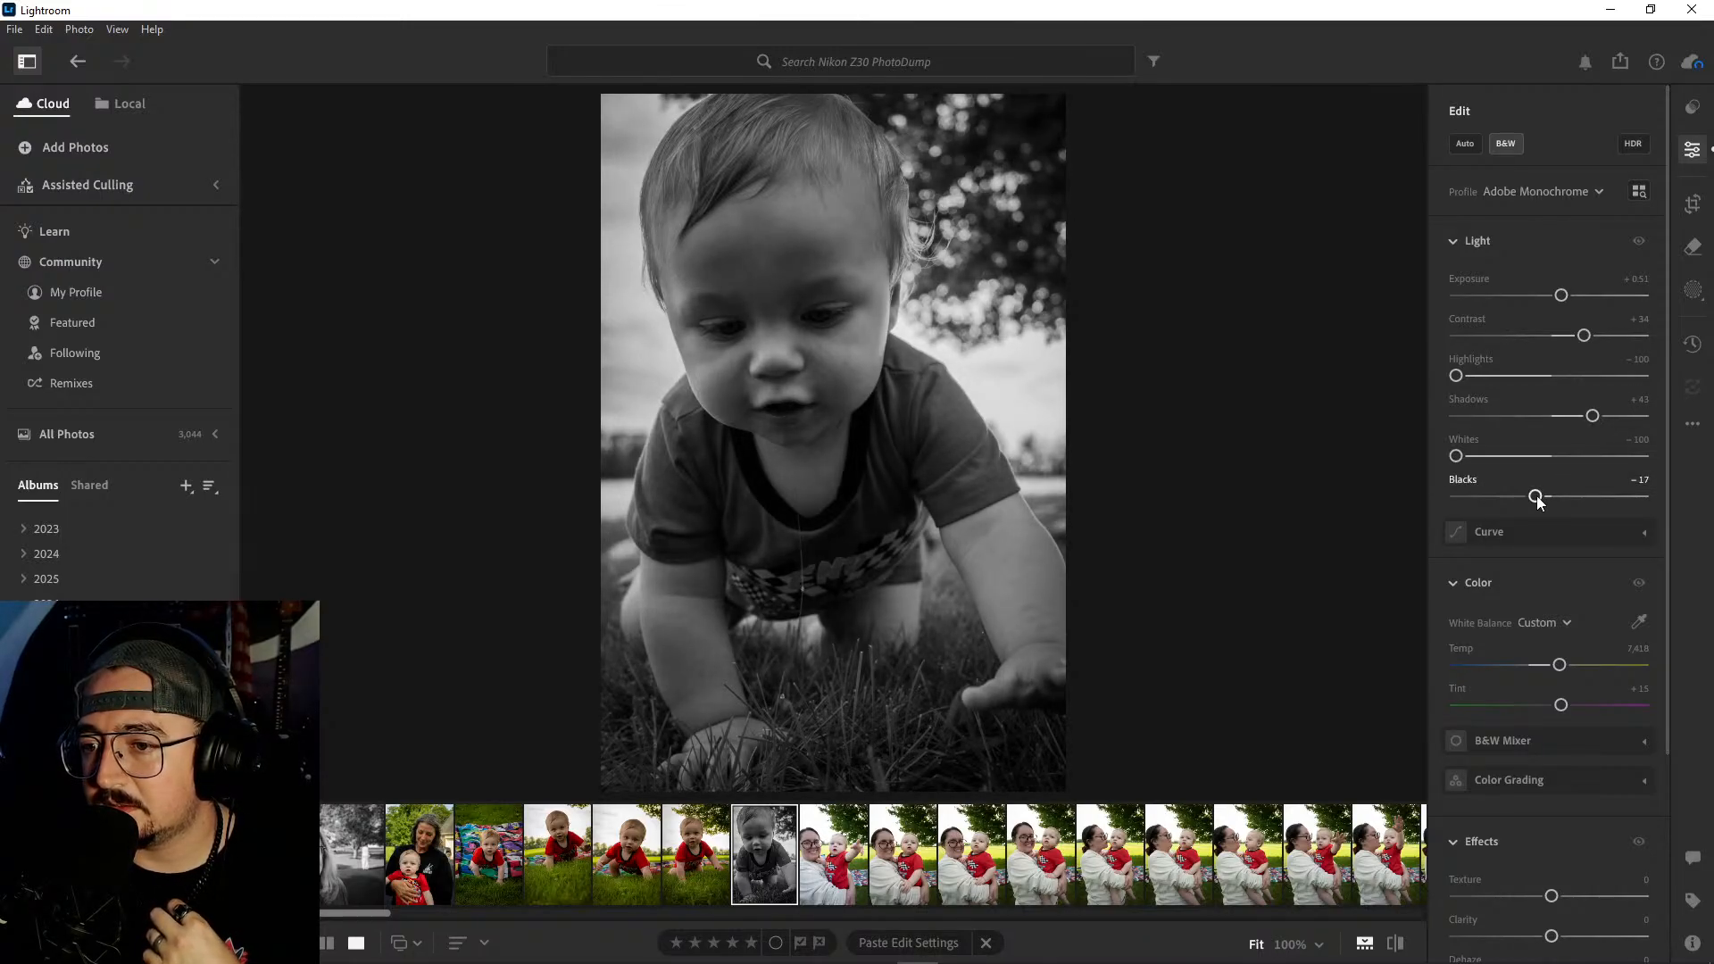
- Set the black-and-white close-up's Vignette to -23 and compare the photo with its unedited original
scroll(1527, 545, down, 3)
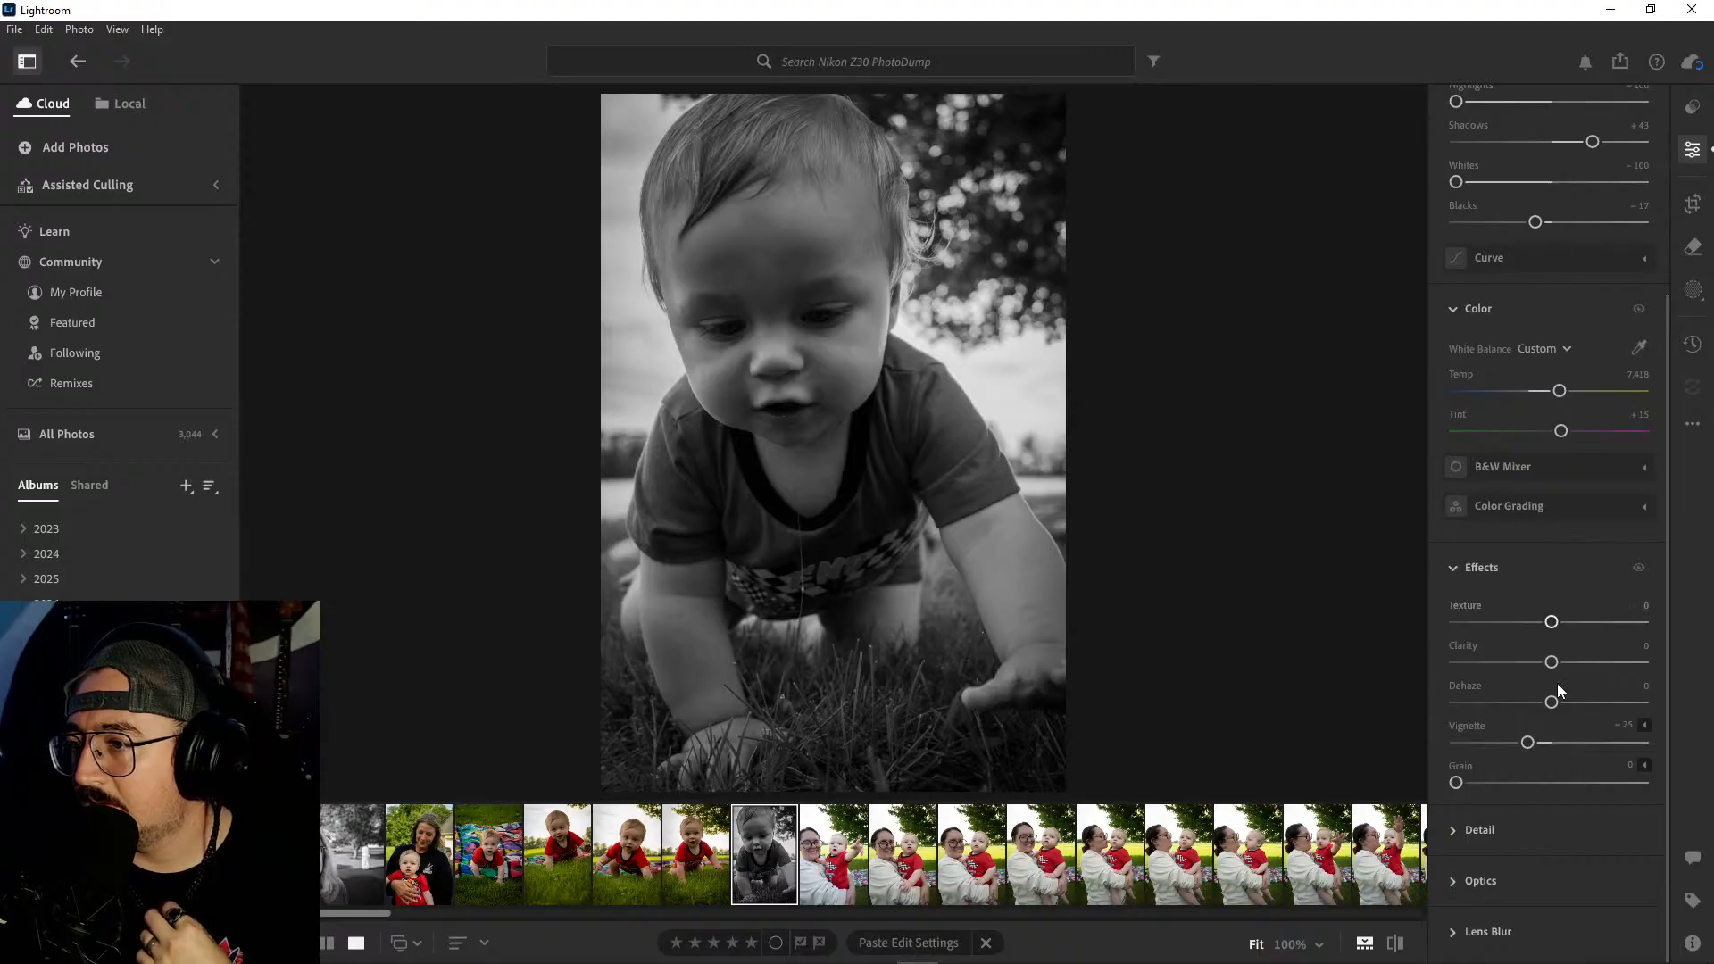
drag(1552, 743, 1529, 748)
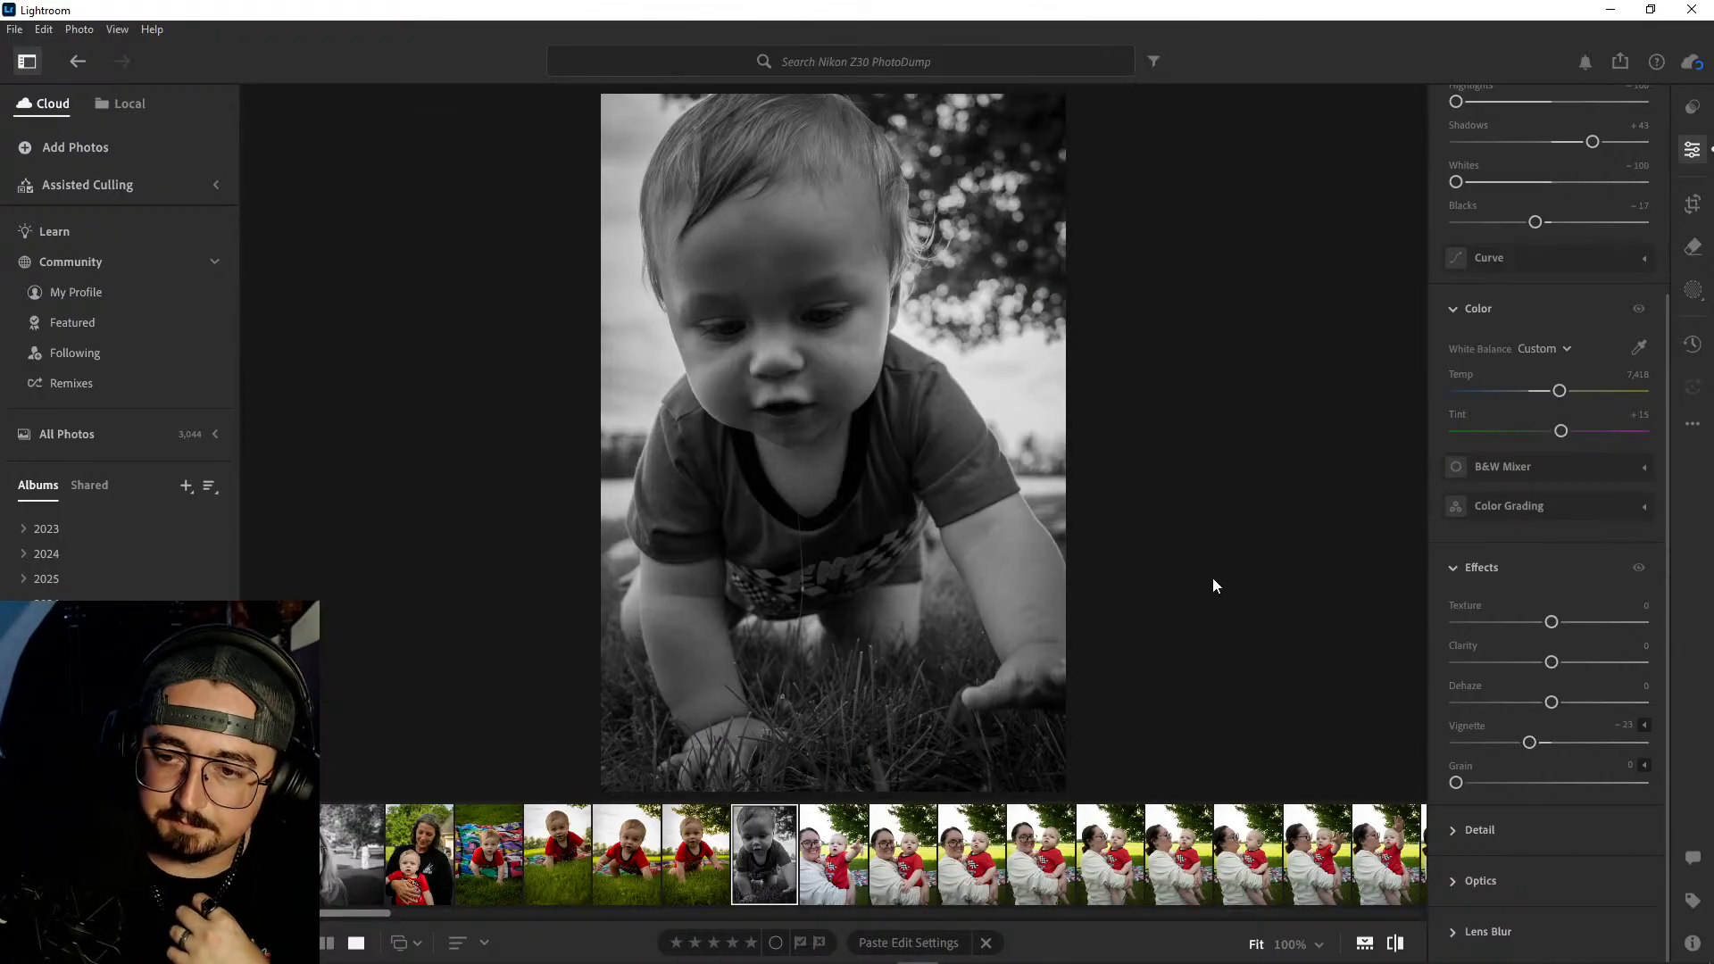
key(backslash)
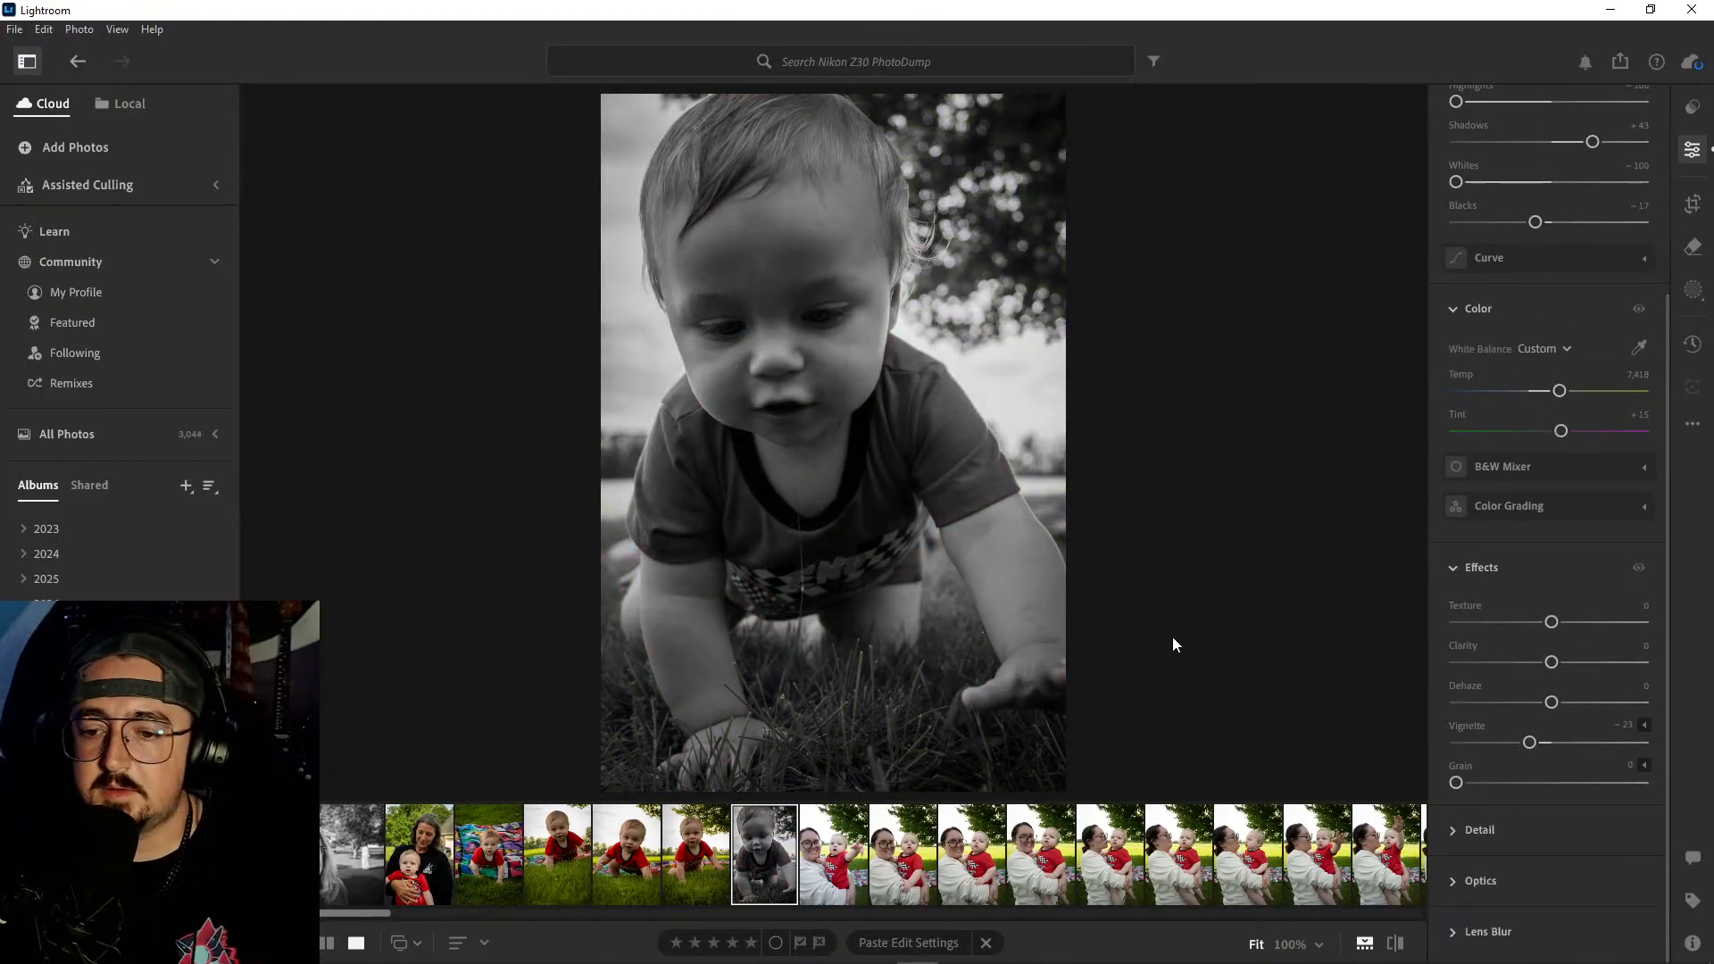
- Review the series of the woman holding the baby, from the pointing shot through to the kiss-on-the-cheek shot
click(835, 851)
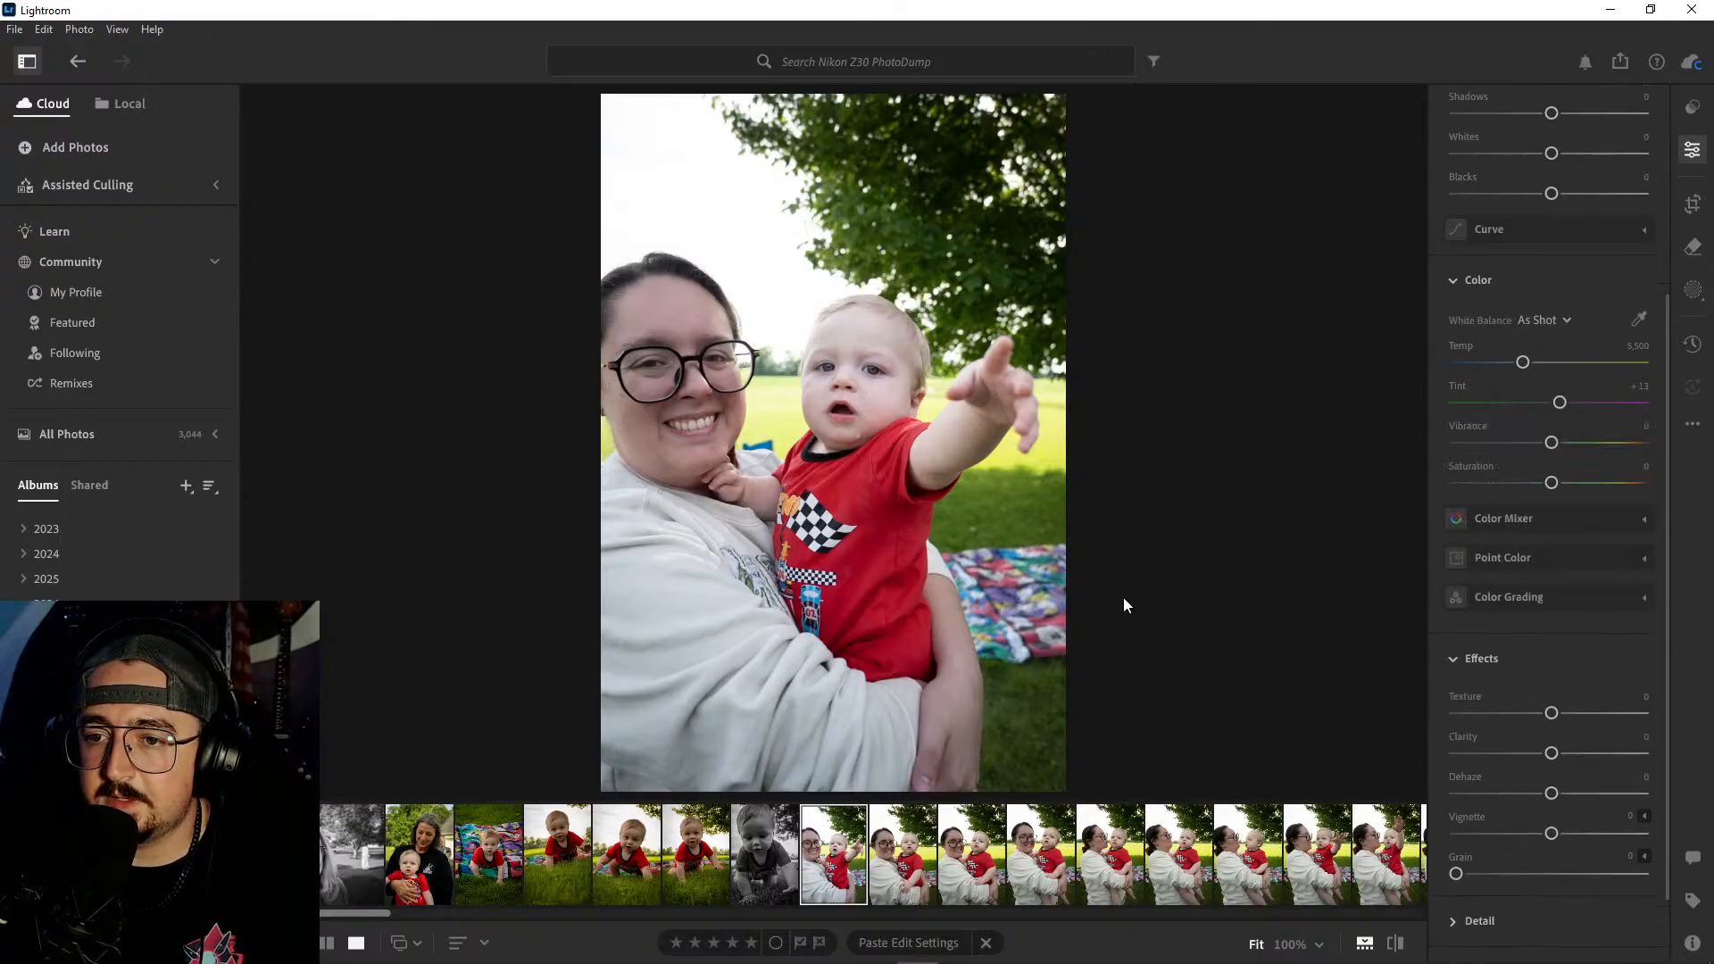
key(Right)
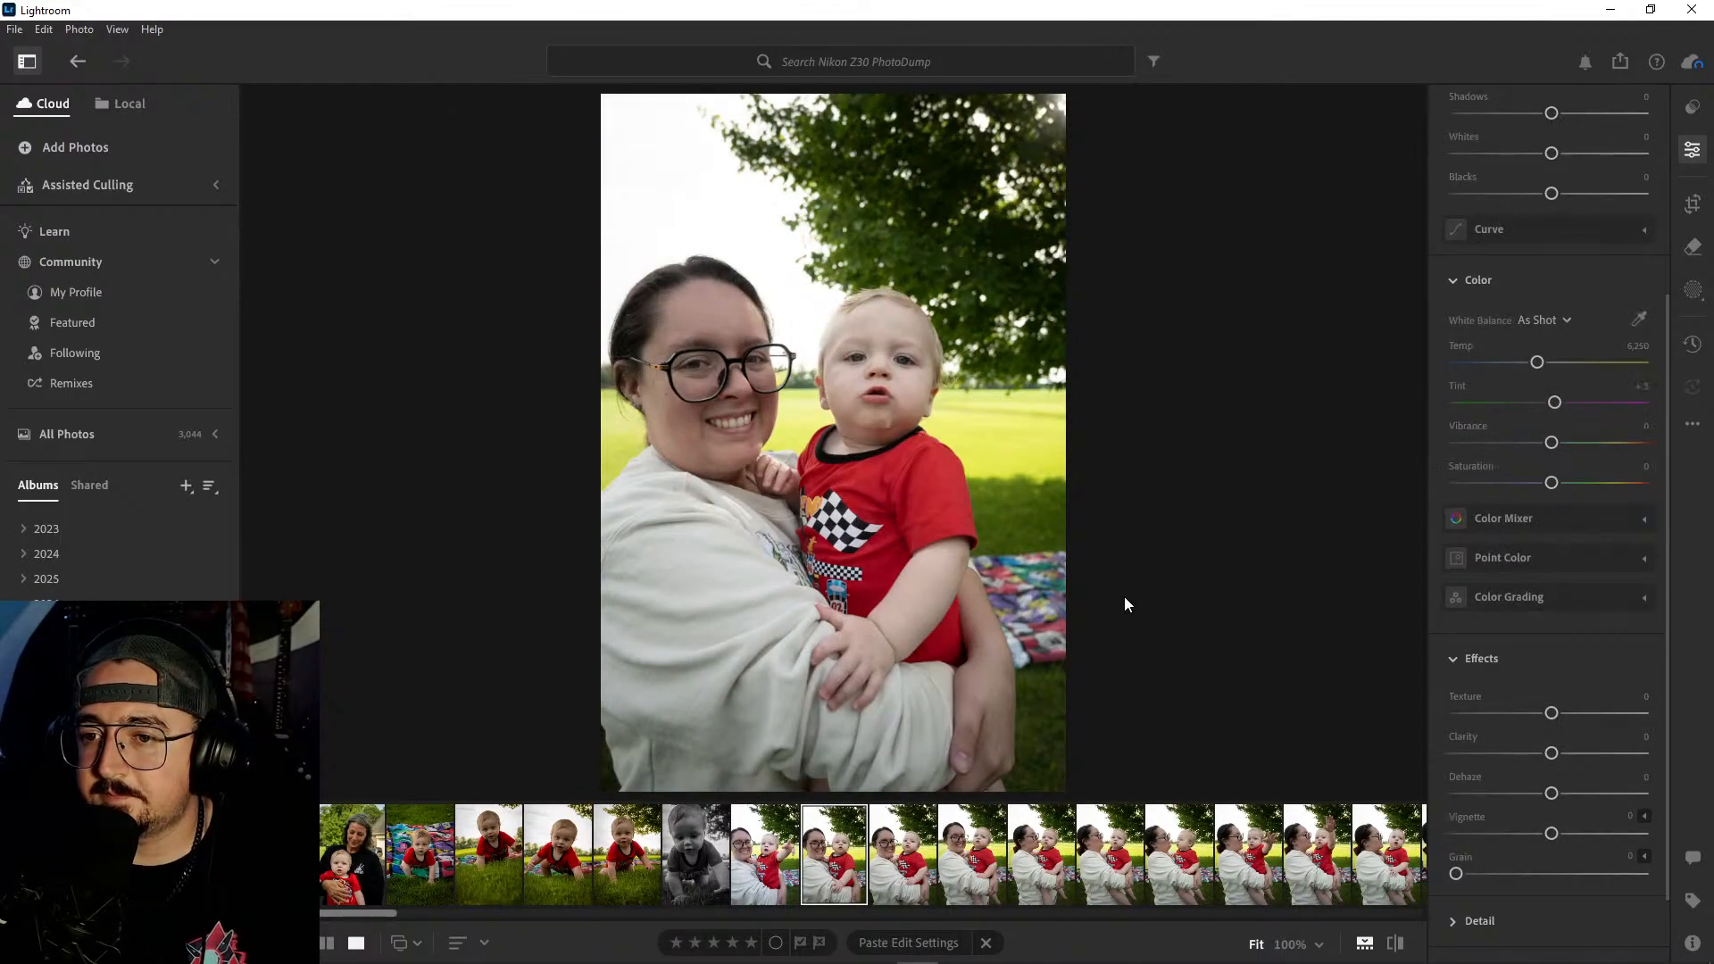
key(Right)
key(Right)
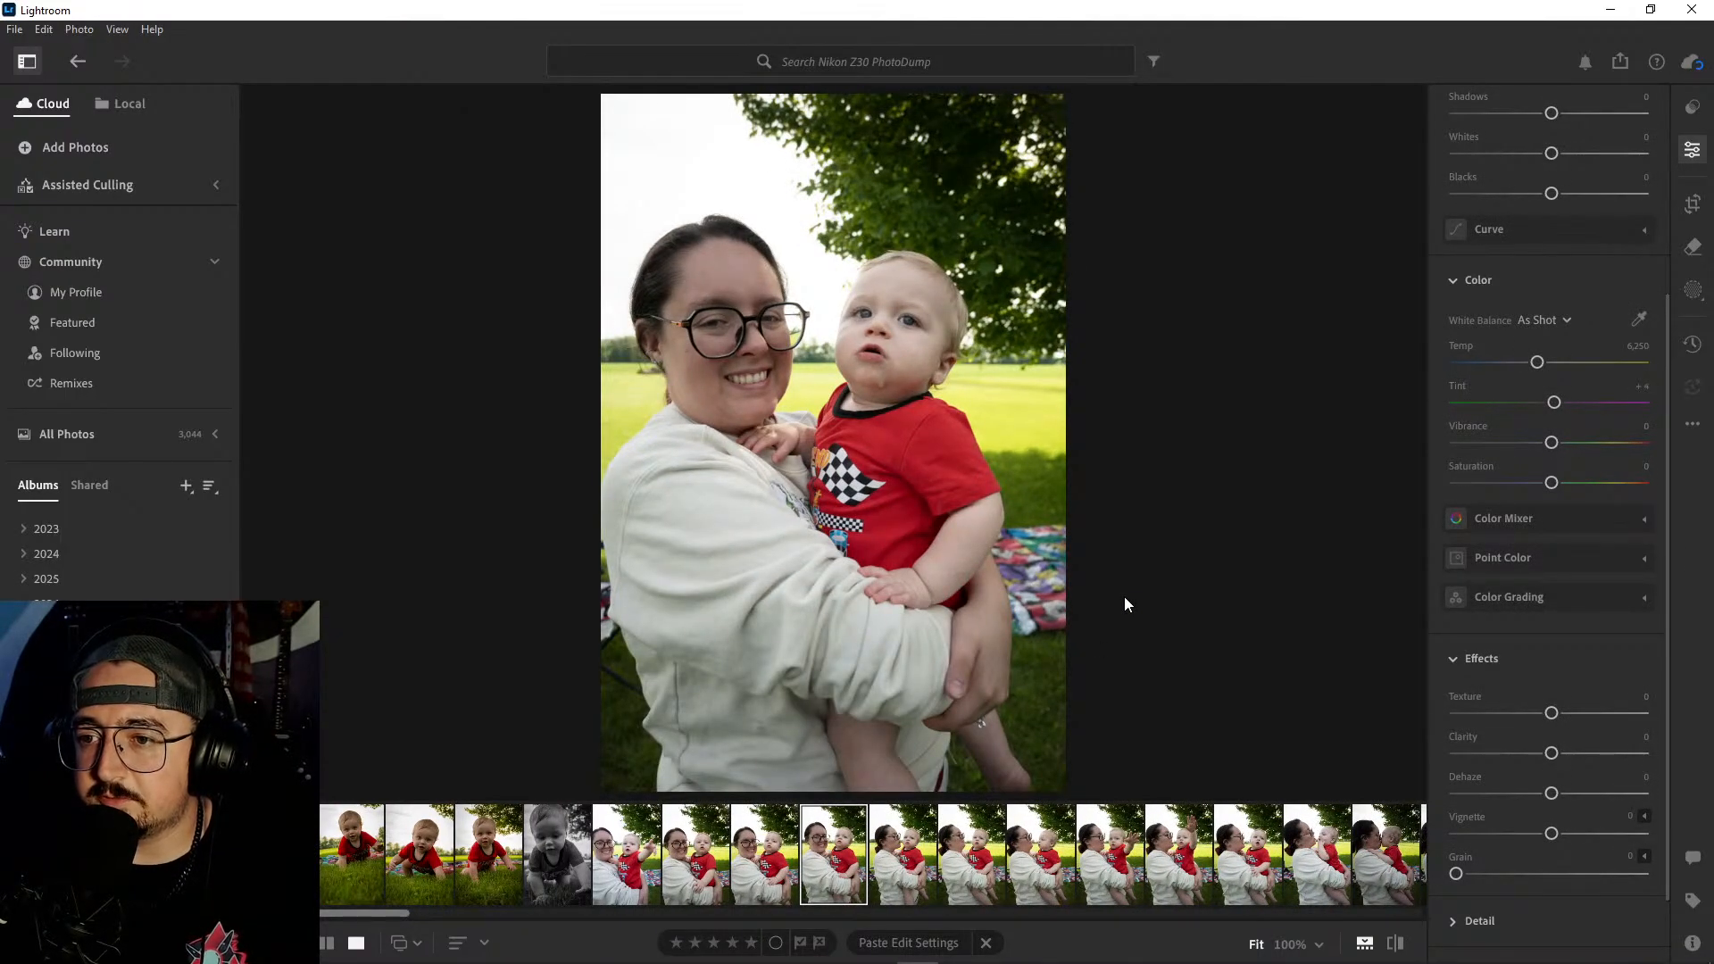
key(Right)
key(Right)
key(Right)
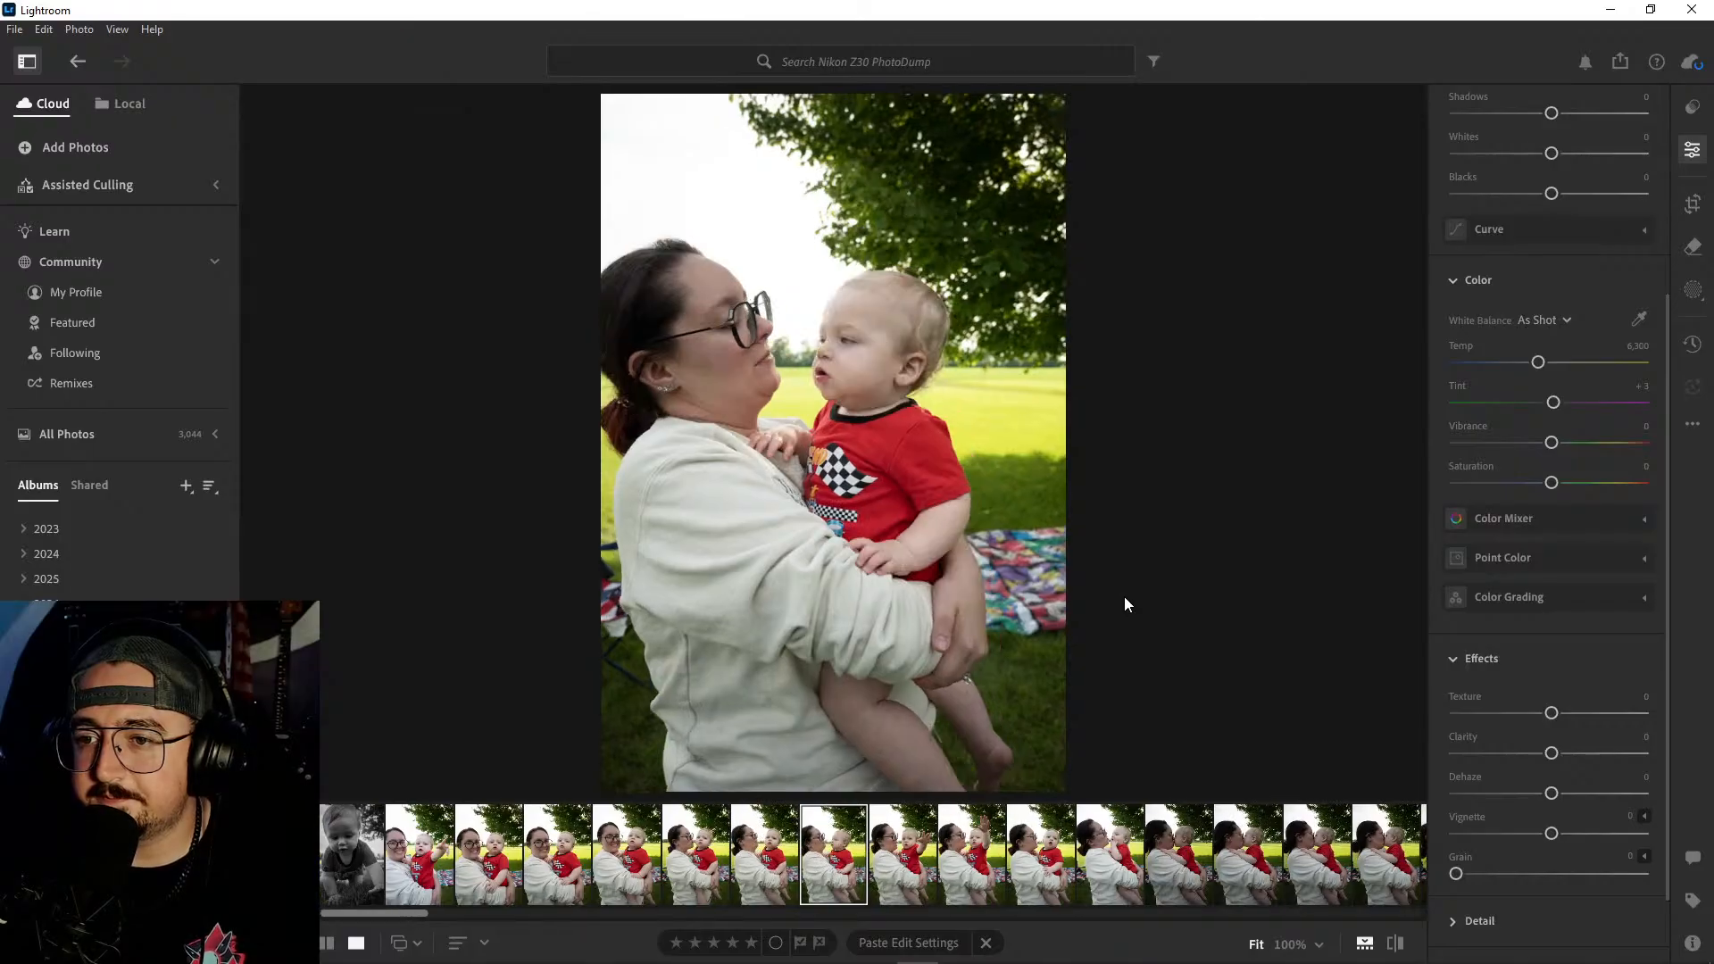
key(Right)
key(Right)
key(Right)
key(Right)
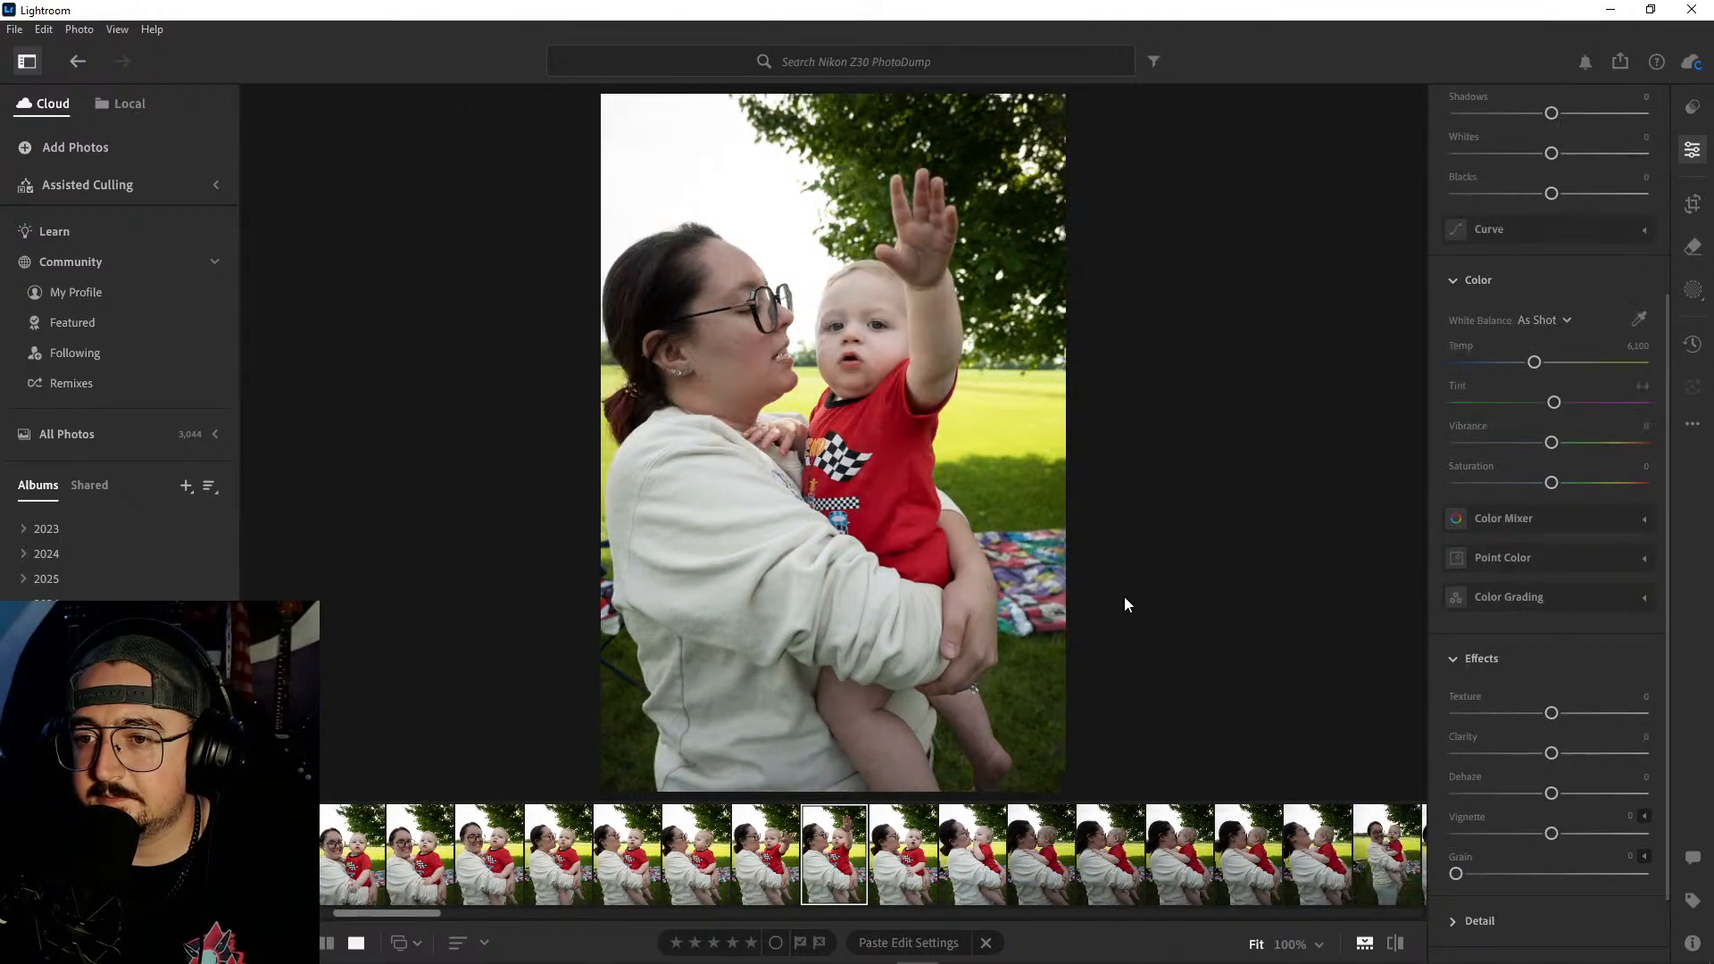
key(Right)
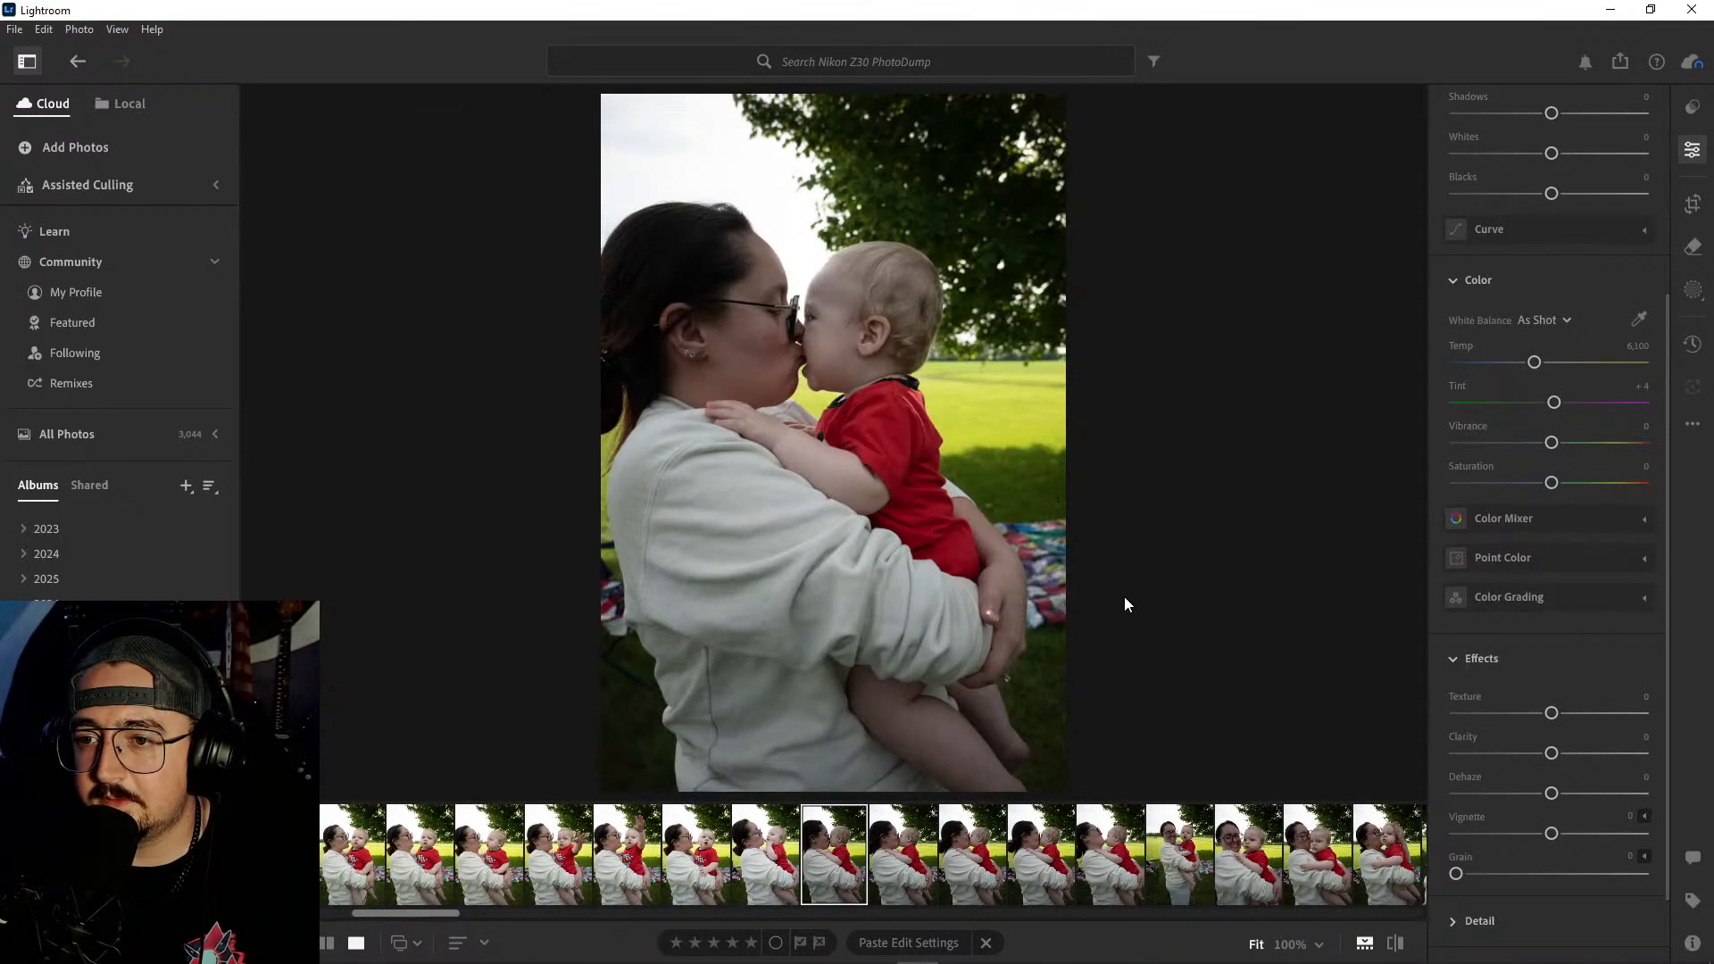
key(Right)
key(Right)
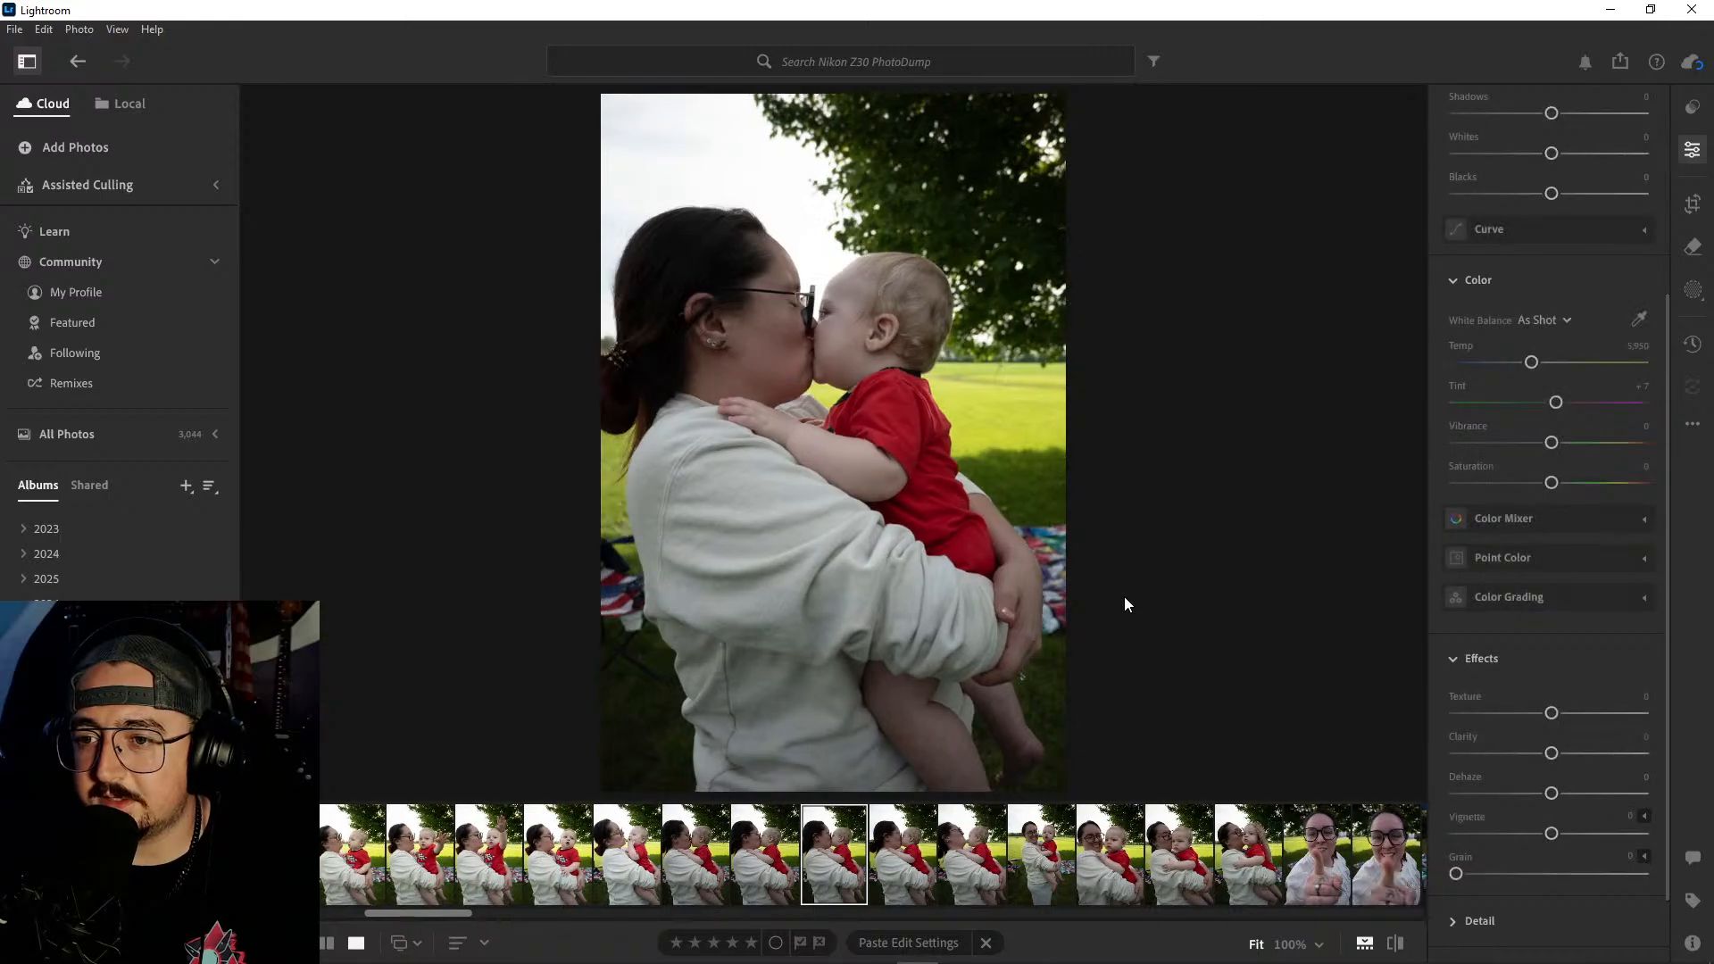
key(Right)
key(Right)
key(Right)
key(Right)
key(Right)
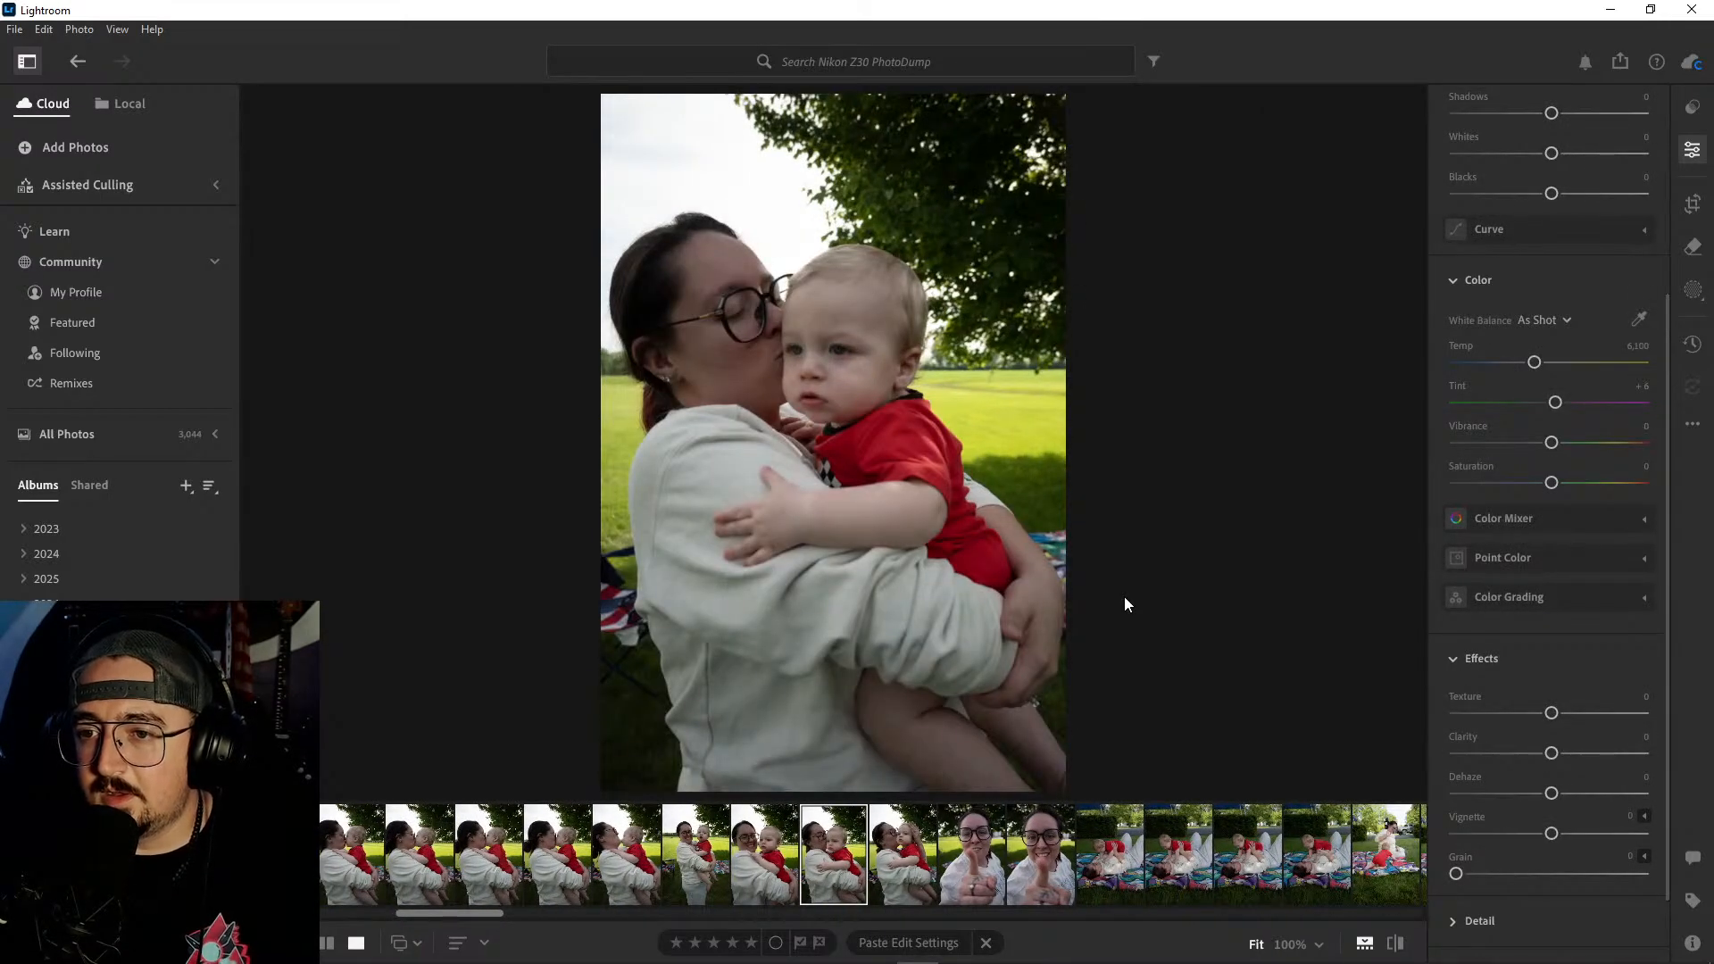
- Go back through the series of the woman holding the baby, comparing the kissing, raised-hand and smiling shots with the pointing shot
key(Left)
key(Left)
key(Left)
key(Left)
key(Left)
key(Left)
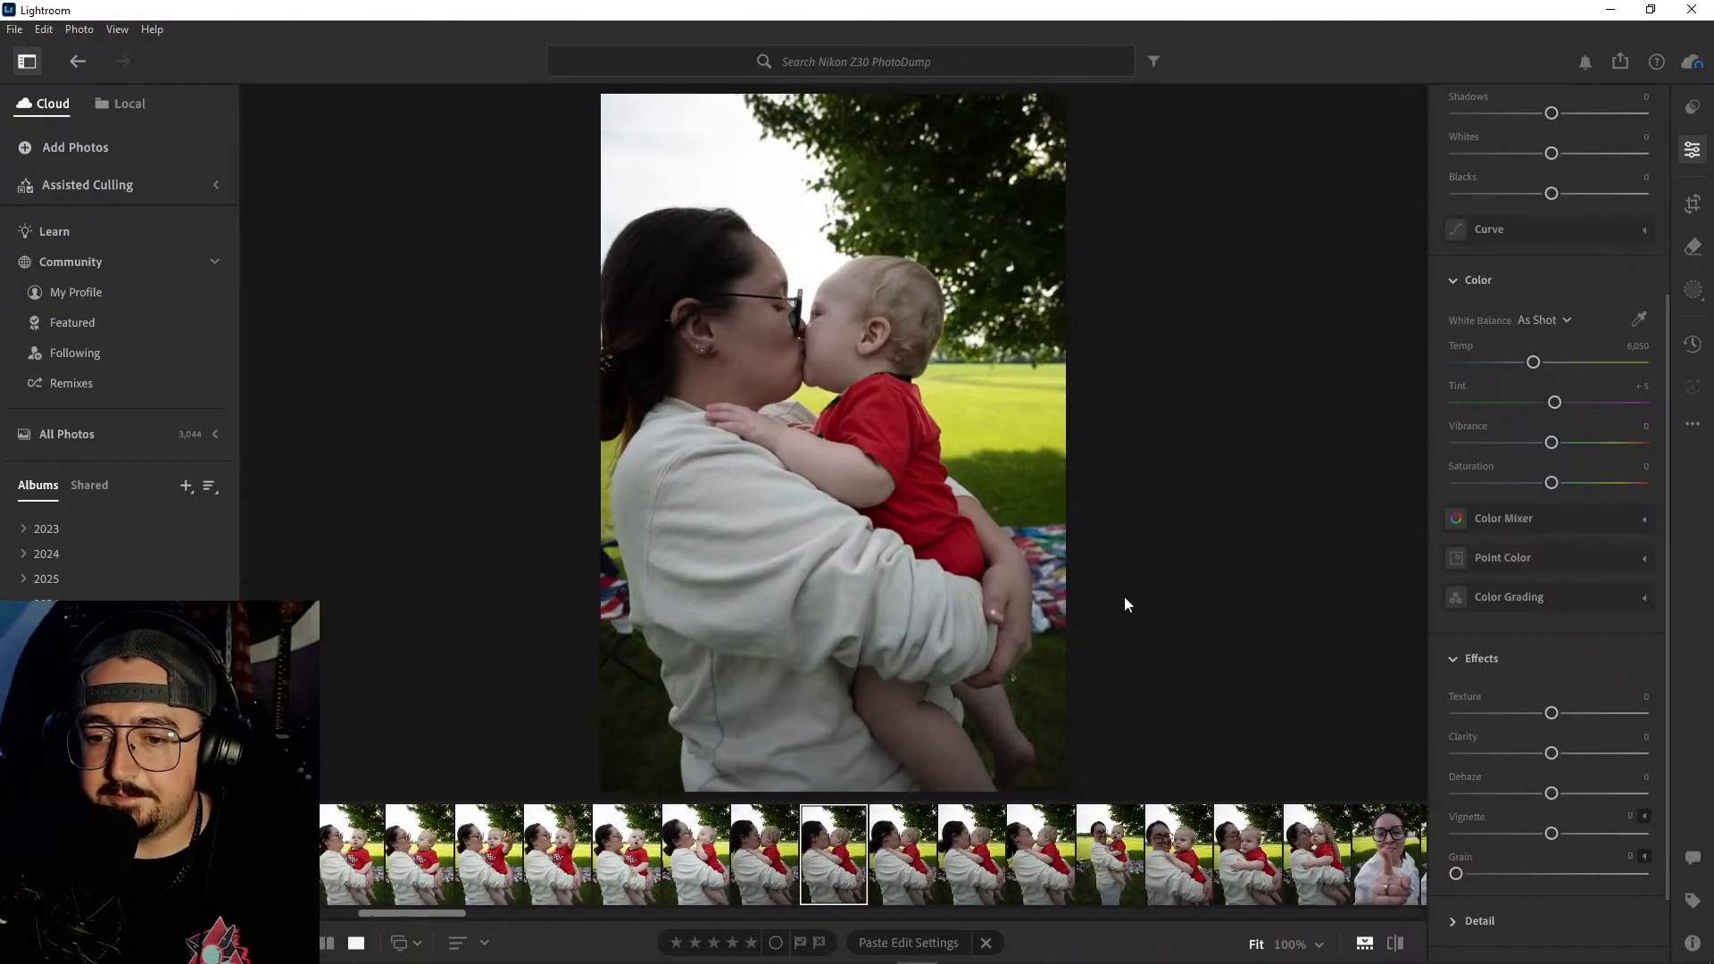
key(Left)
key(Left)
key(Left)
key(Left)
key(Left)
key(Left)
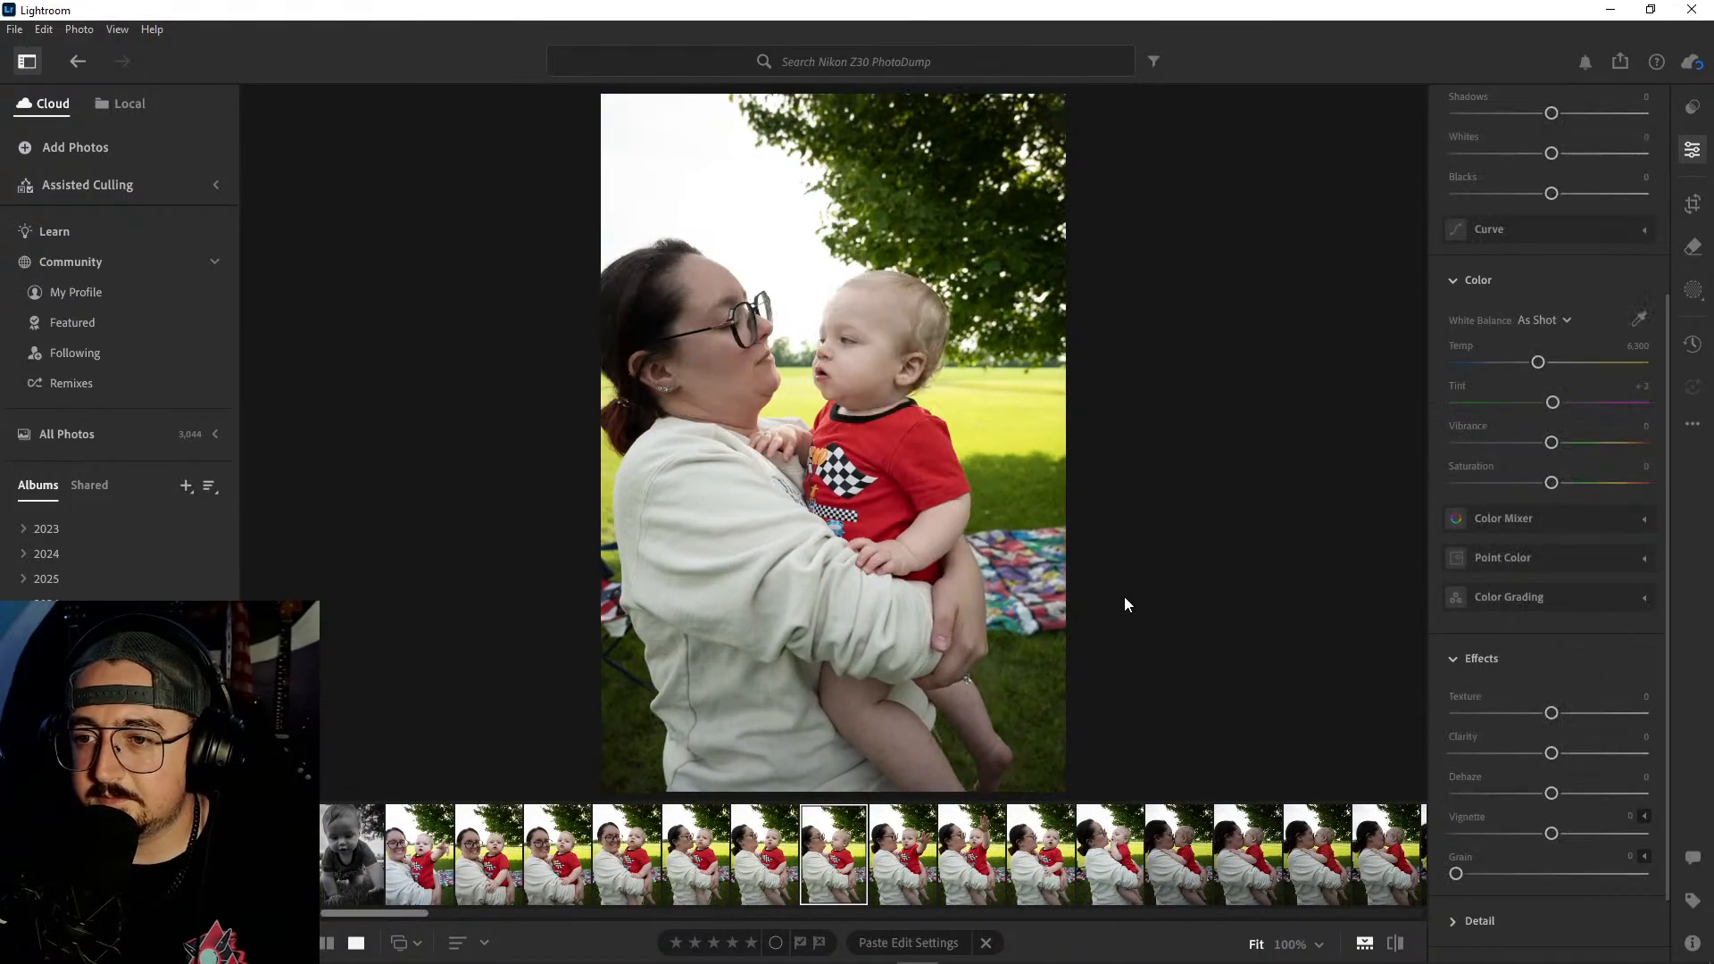
key(Right)
key(Right)
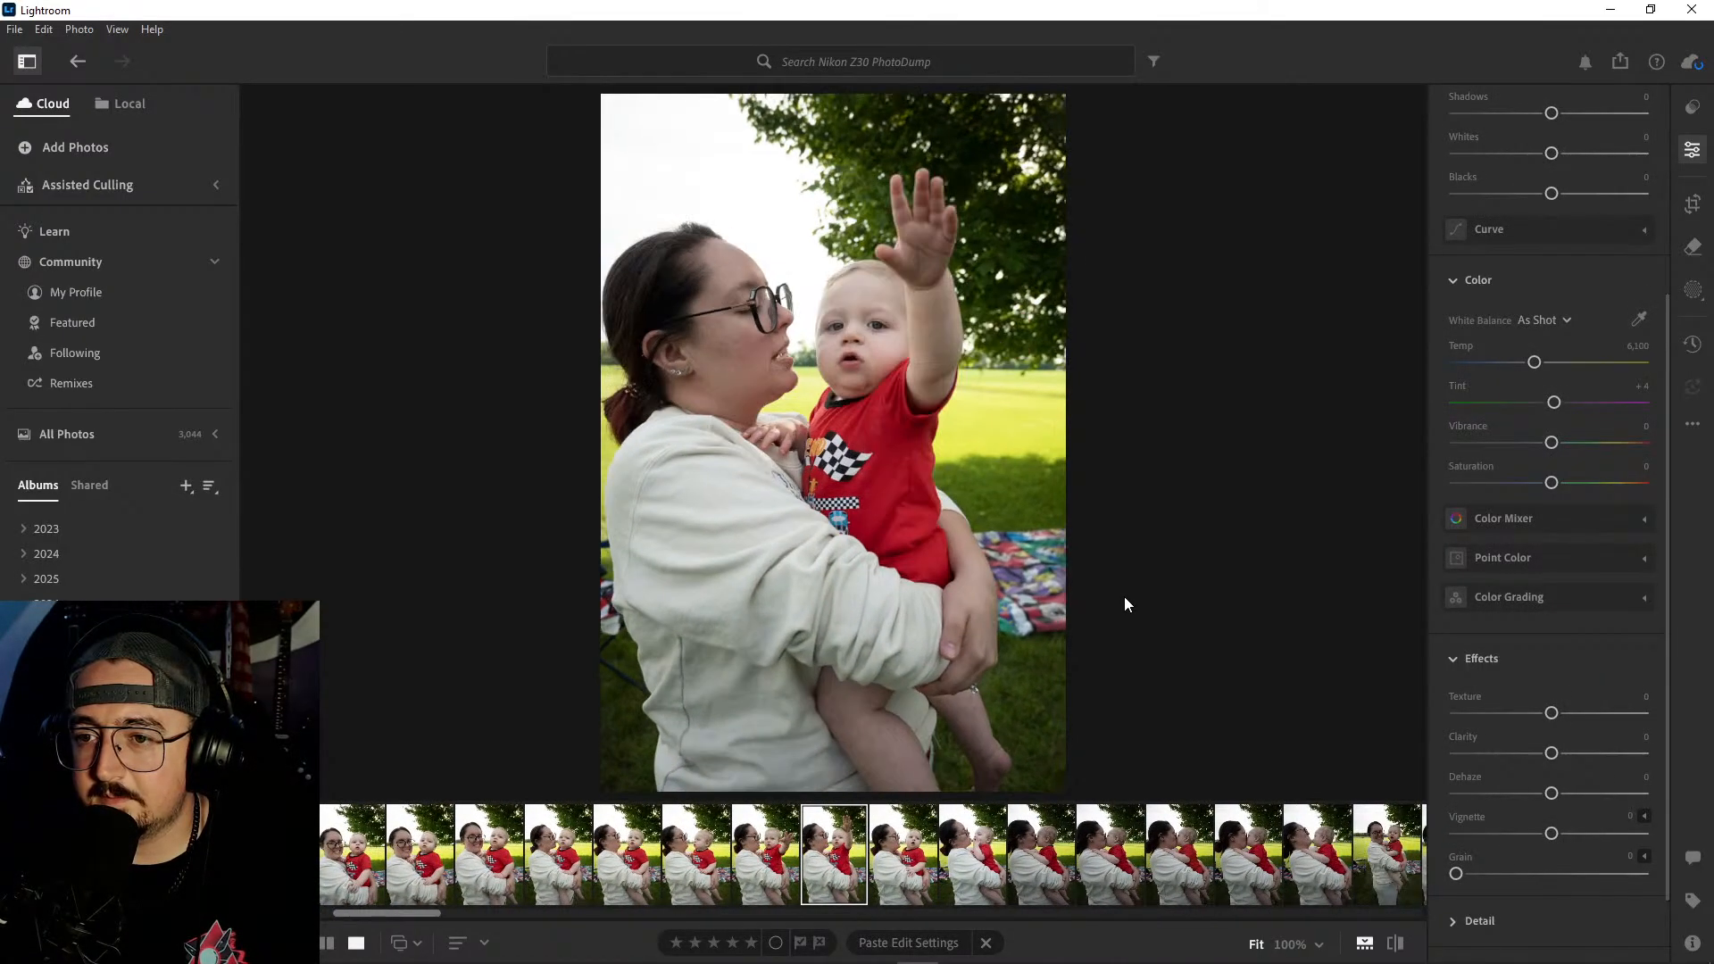
key(Right)
key(Right)
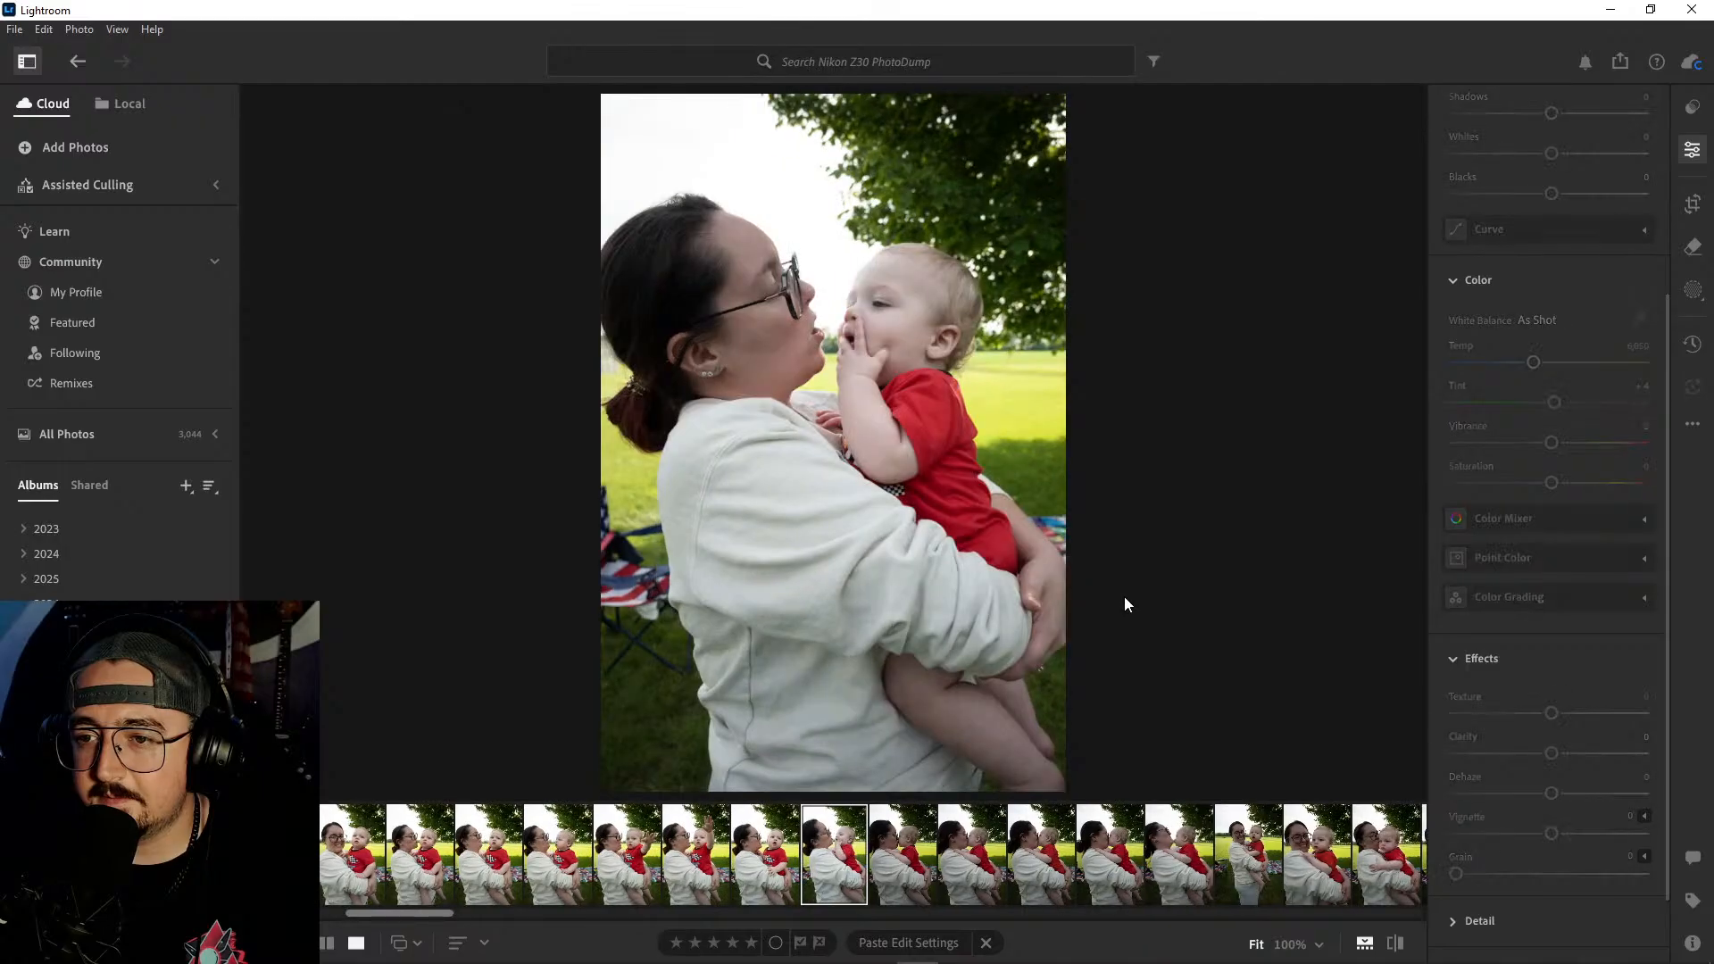
key(Left)
key(Left)
key(Left)
key(Left)
key(Left)
key(Left)
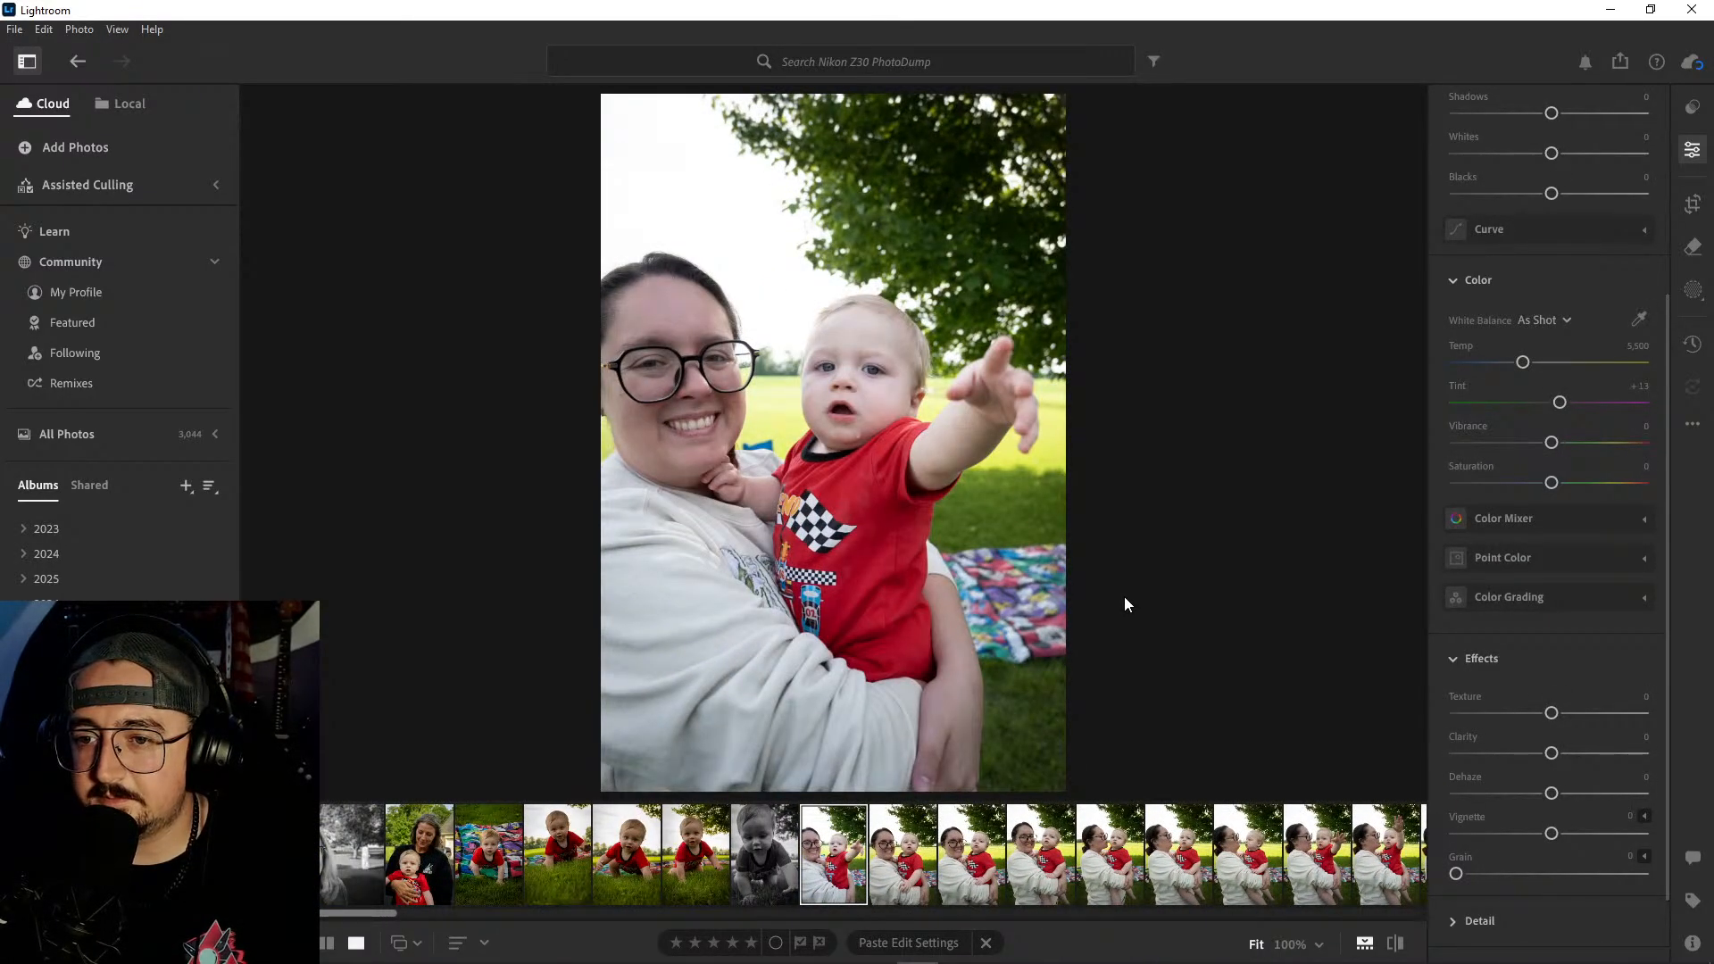
key(Right)
key(Right)
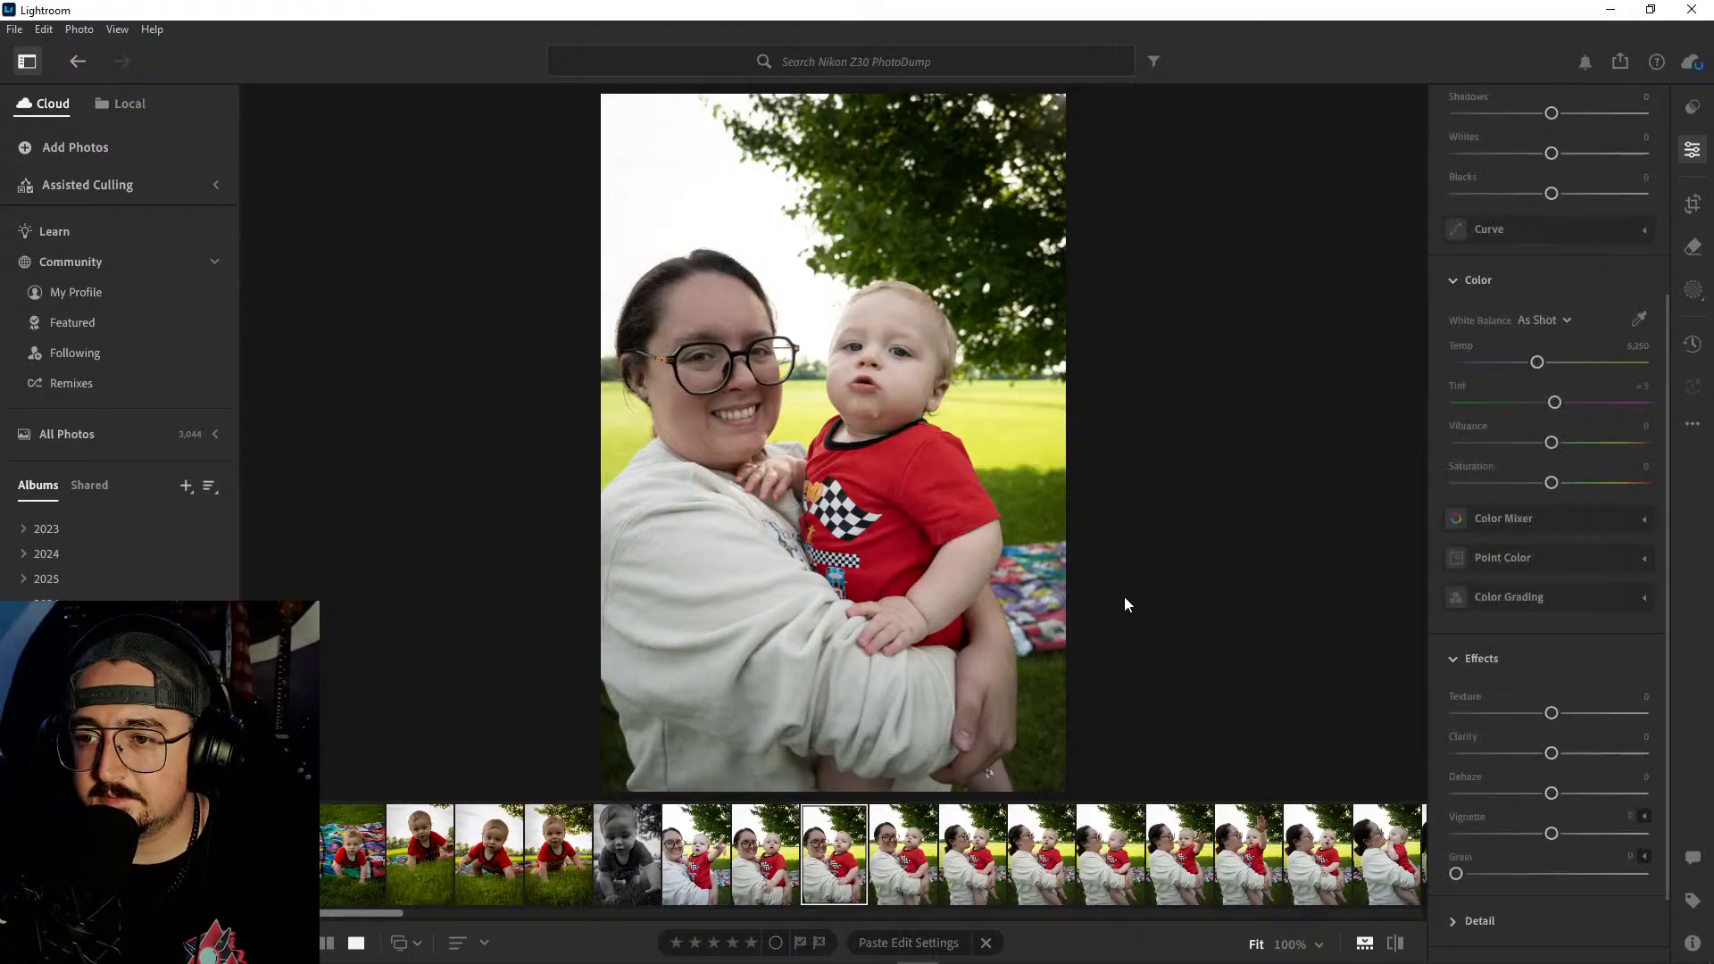
- Delete the shot of the smiling woman holding the baby while he points past the camera
key(Left)
key(Left)
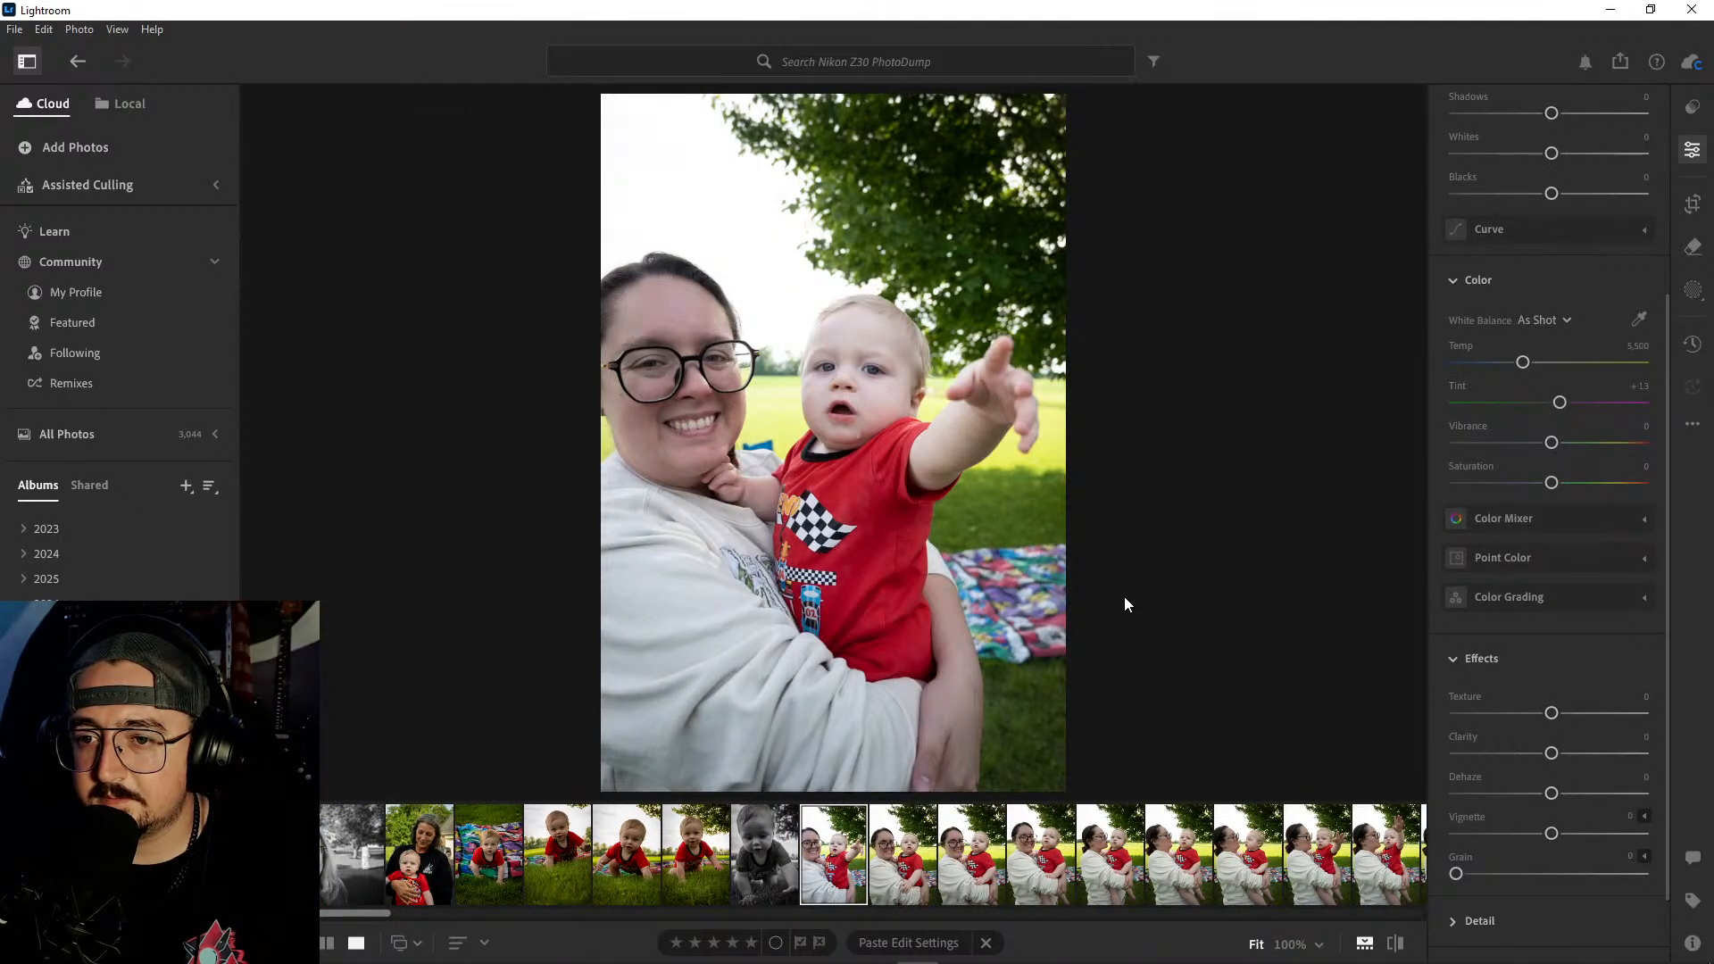
right_click(849, 856)
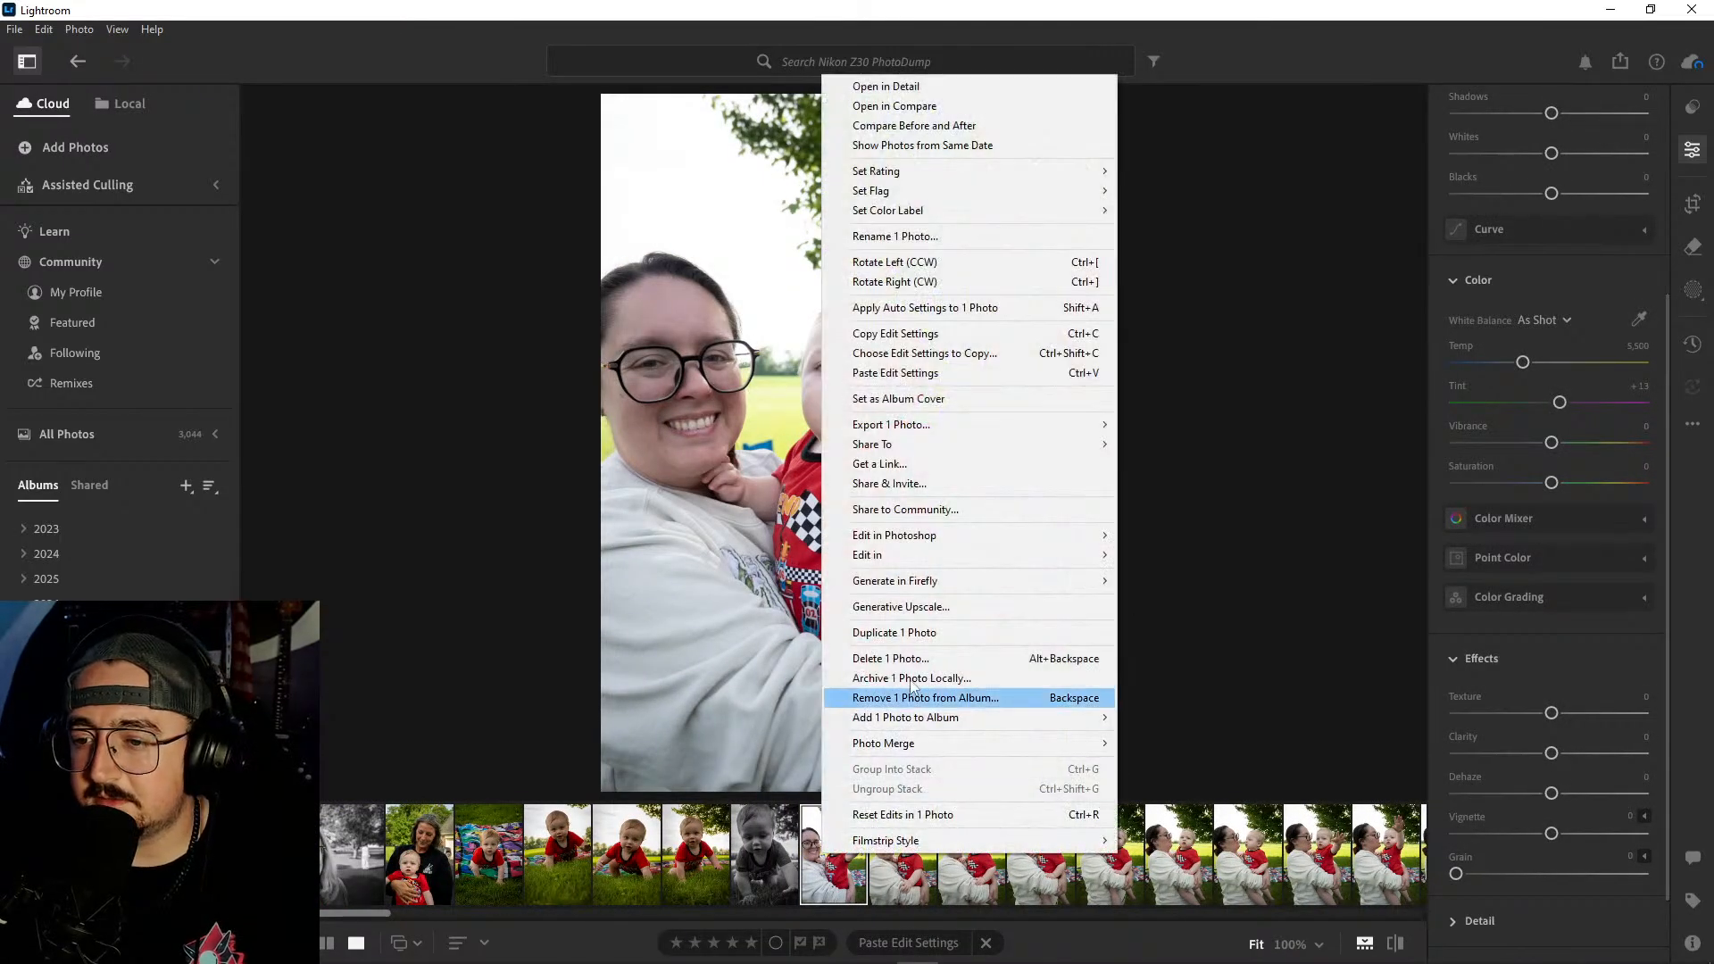
click(927, 662)
click(918, 630)
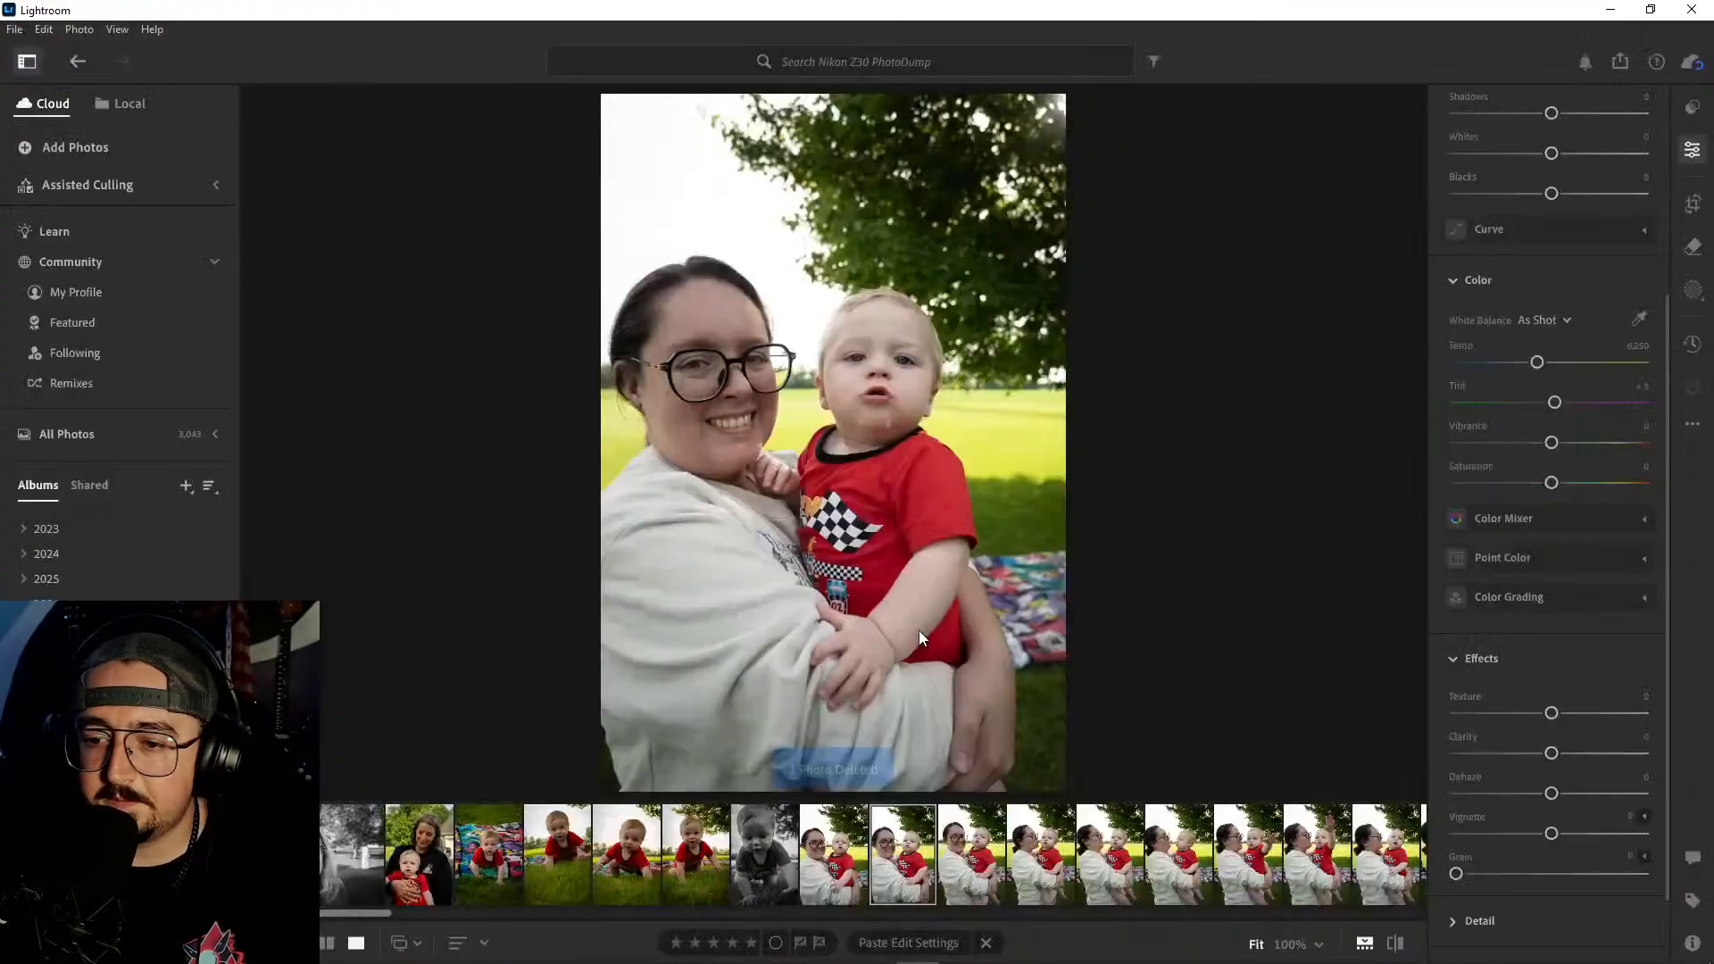
- Compare the smiling portraits of the woman and baby with the following shots where she looks at him
key(Right)
key(Right)
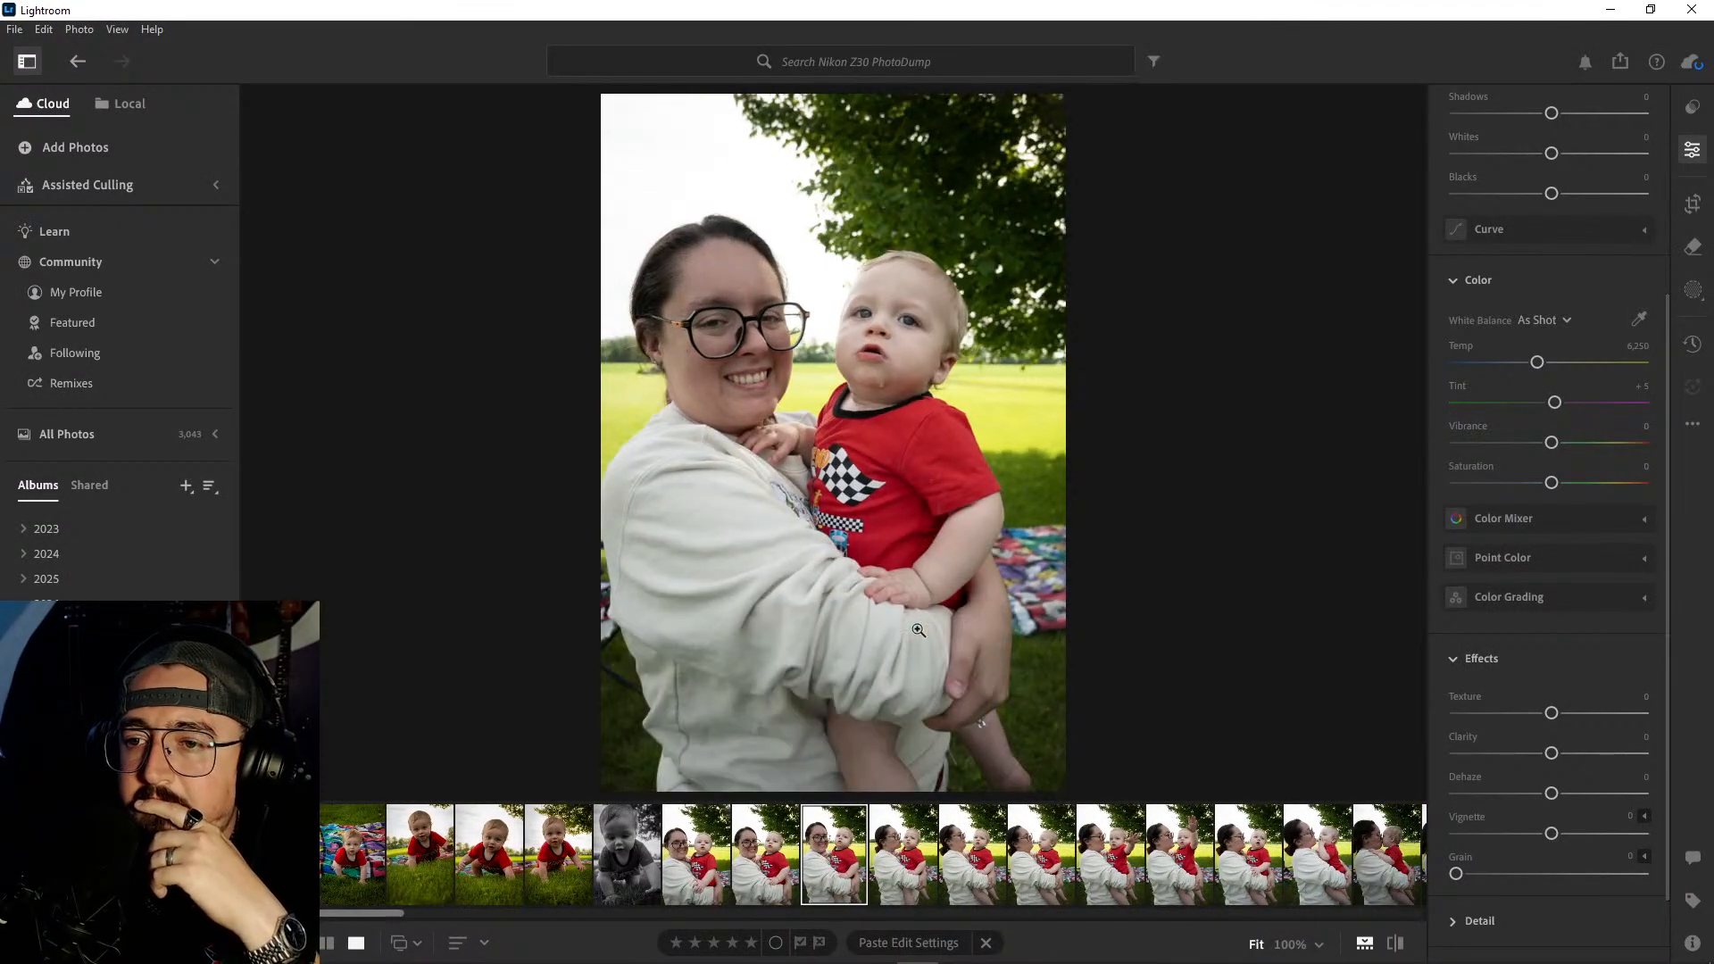
key(Right)
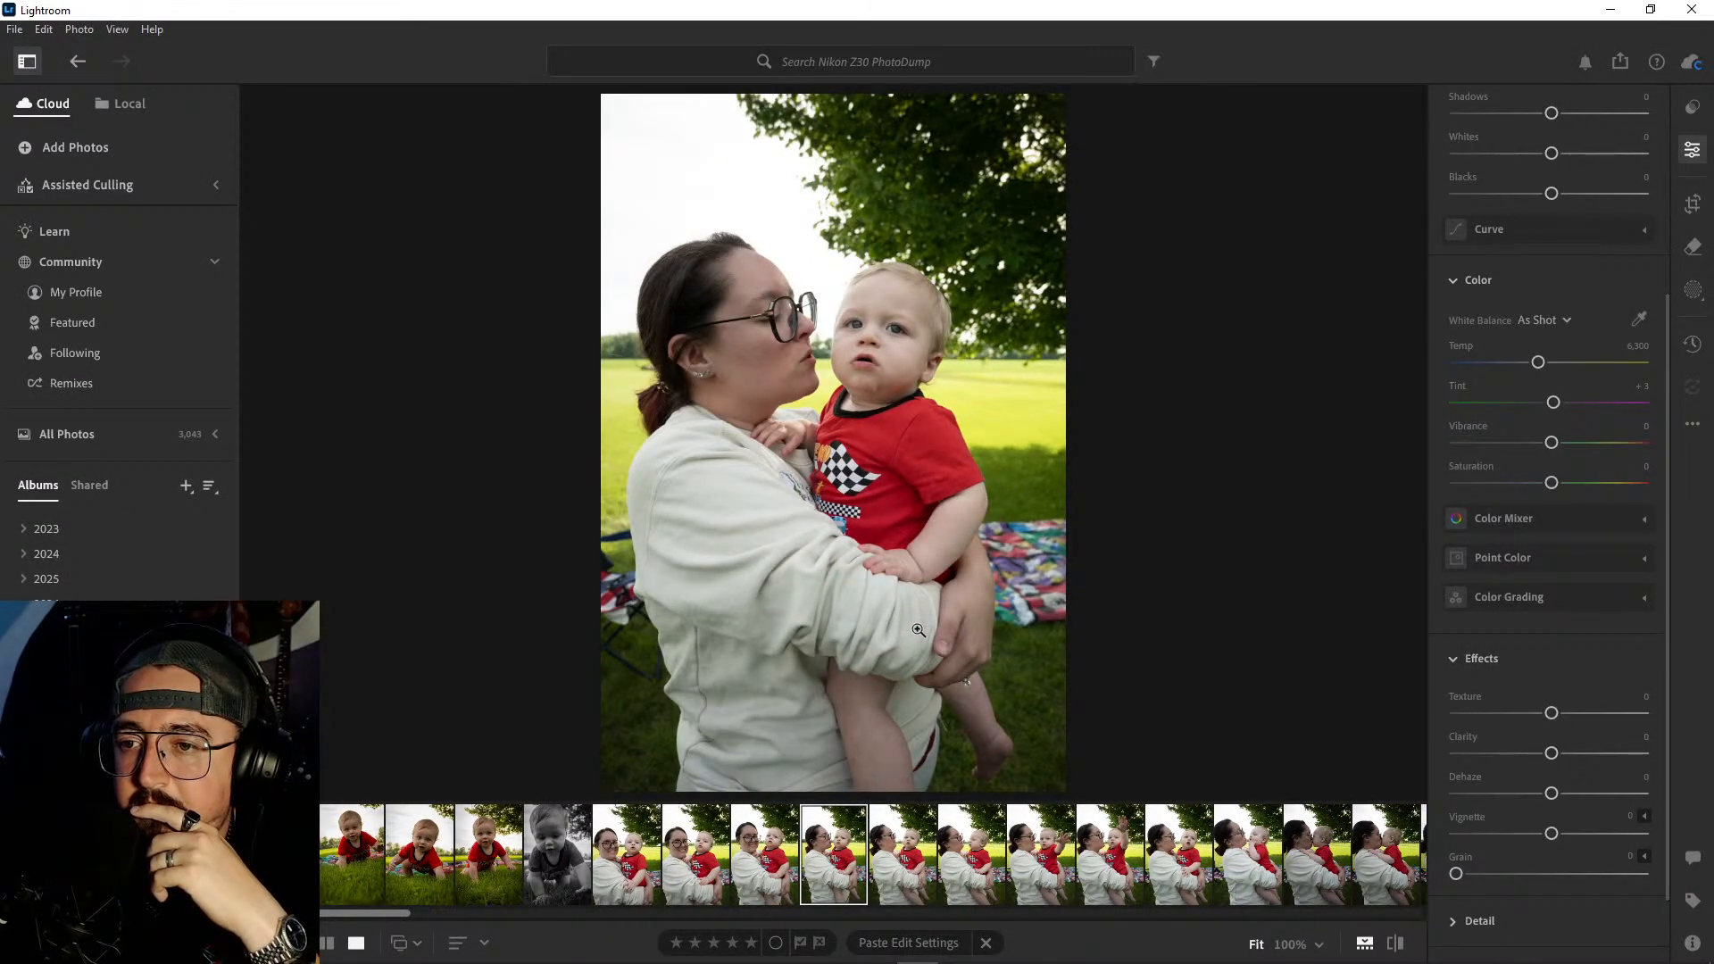
key(Left)
key(Left)
key(Left)
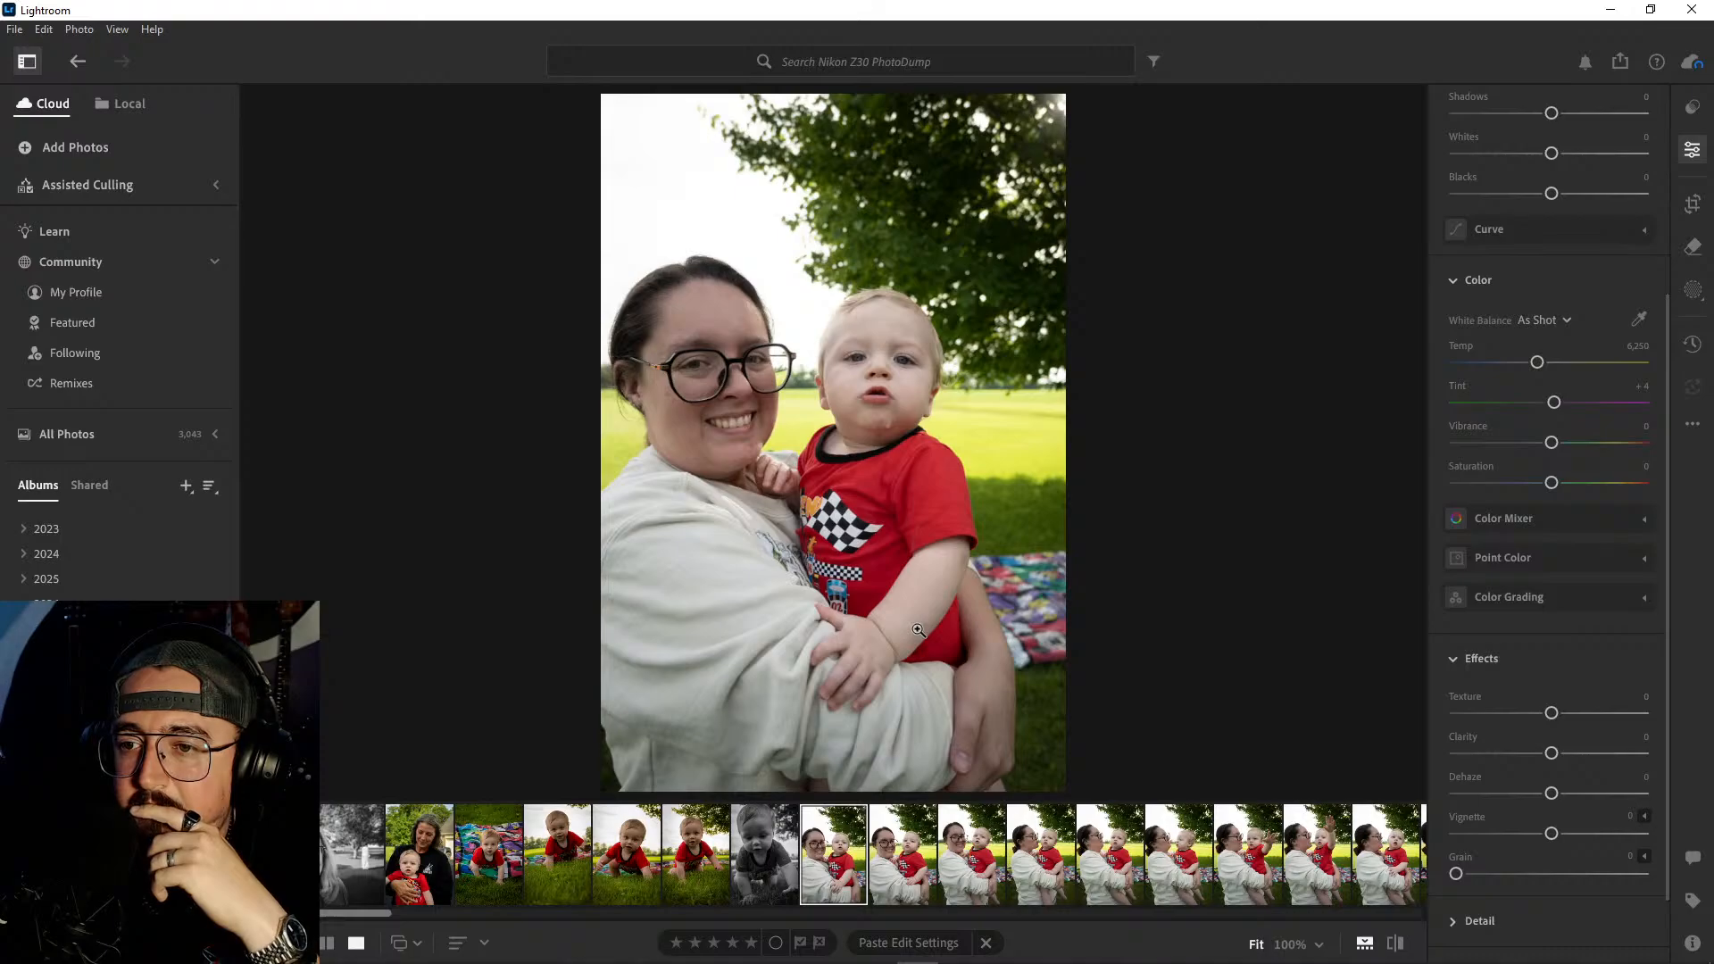
key(Right)
key(Left)
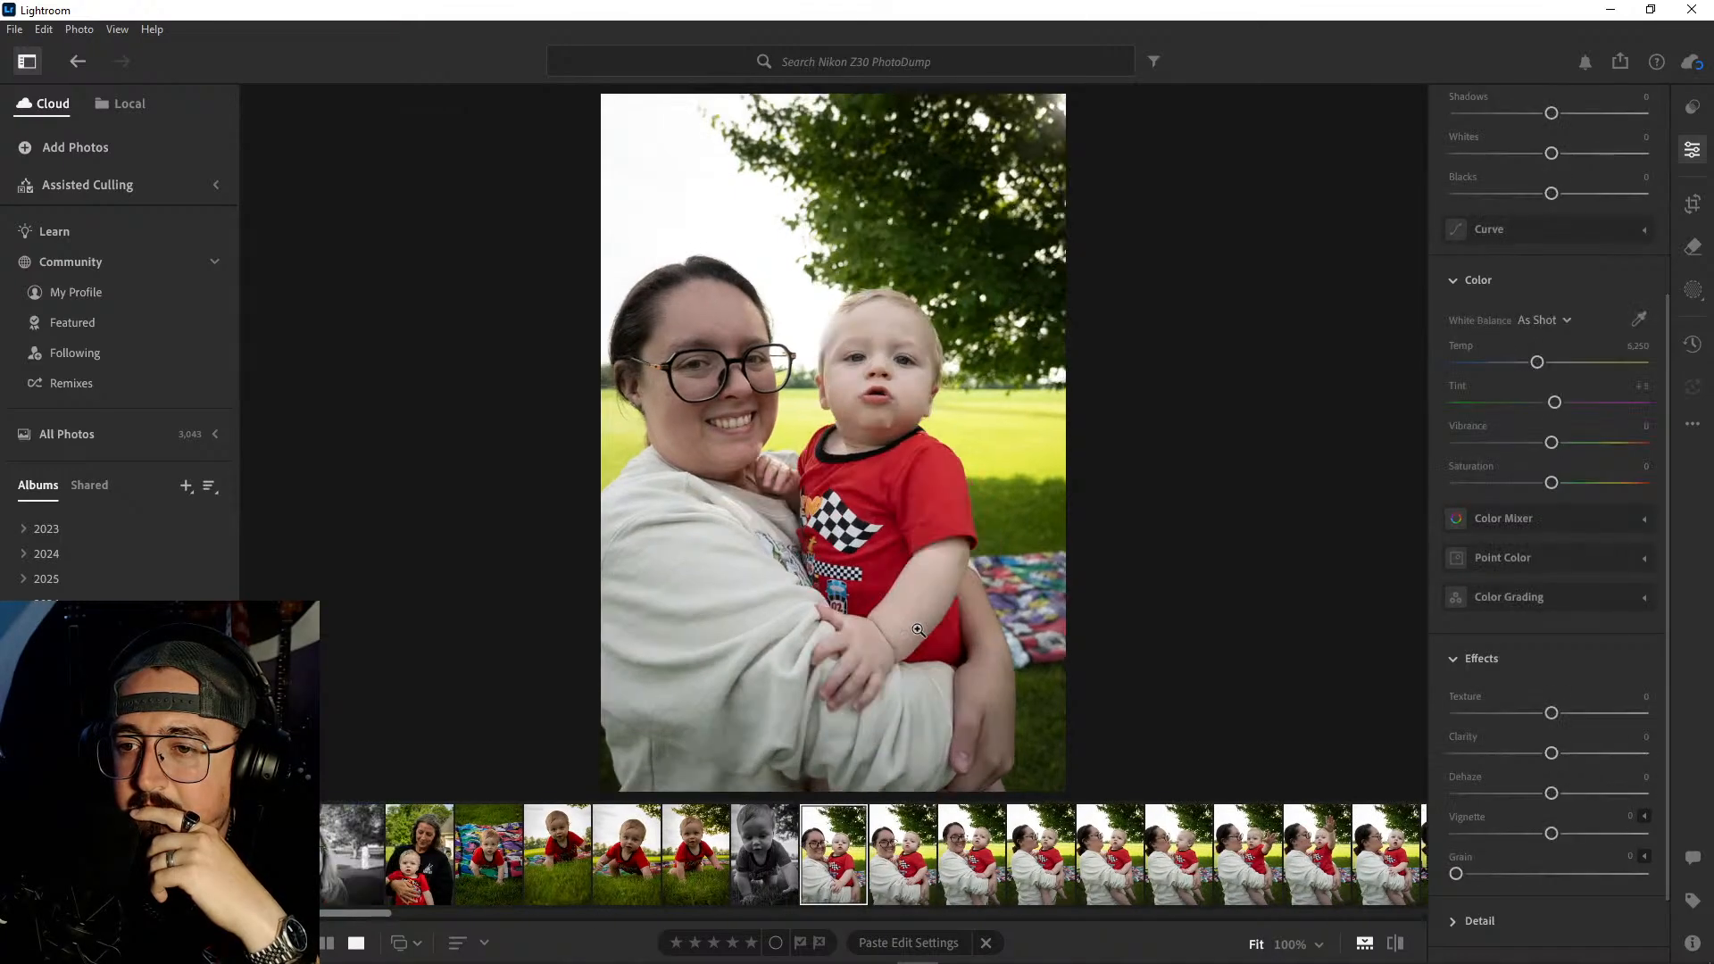
key(Right)
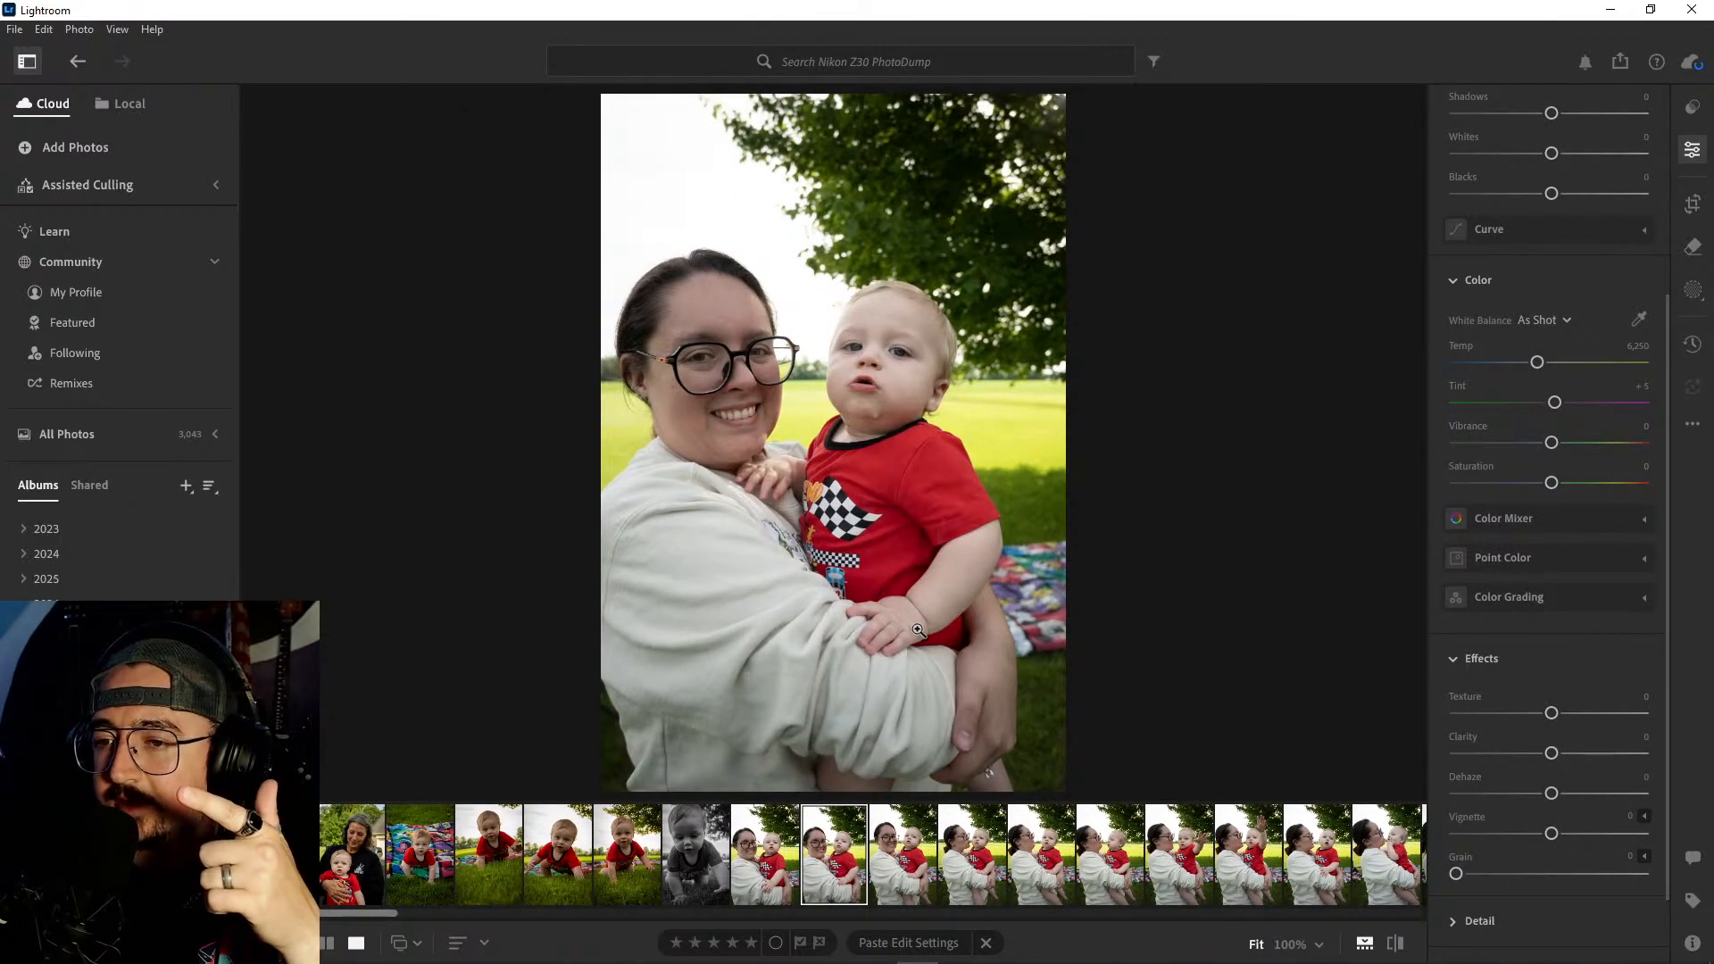
key(Right)
key(Right)
key(Right)
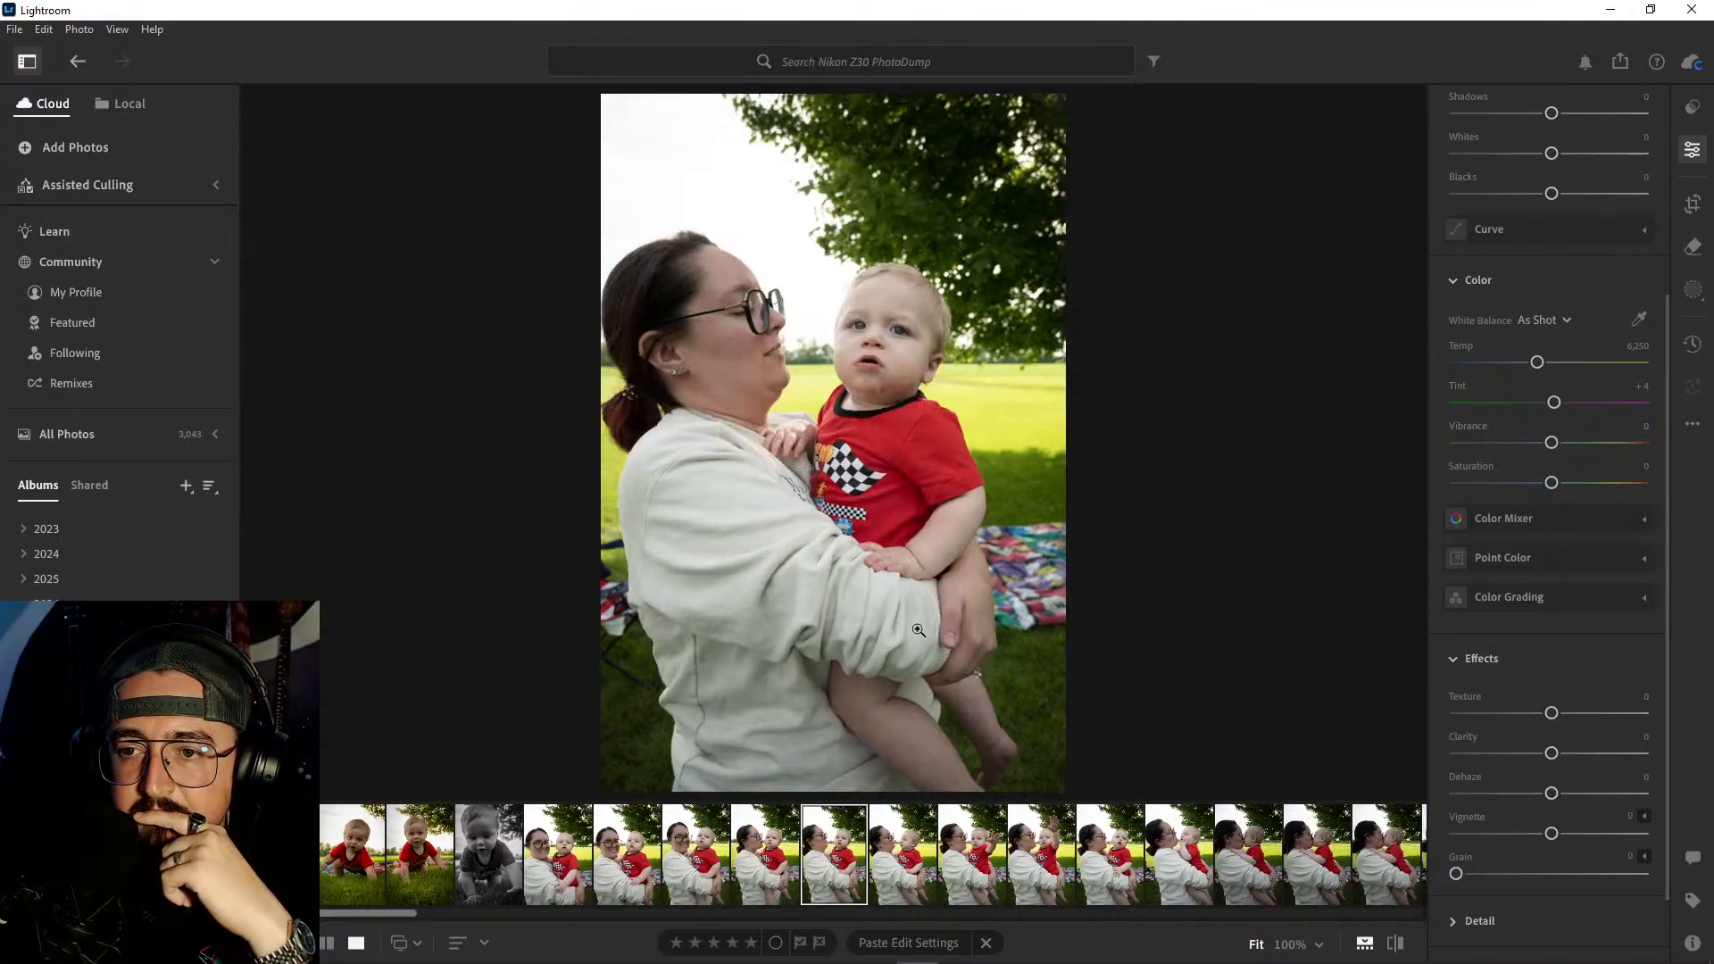
key(Right)
key(Right)
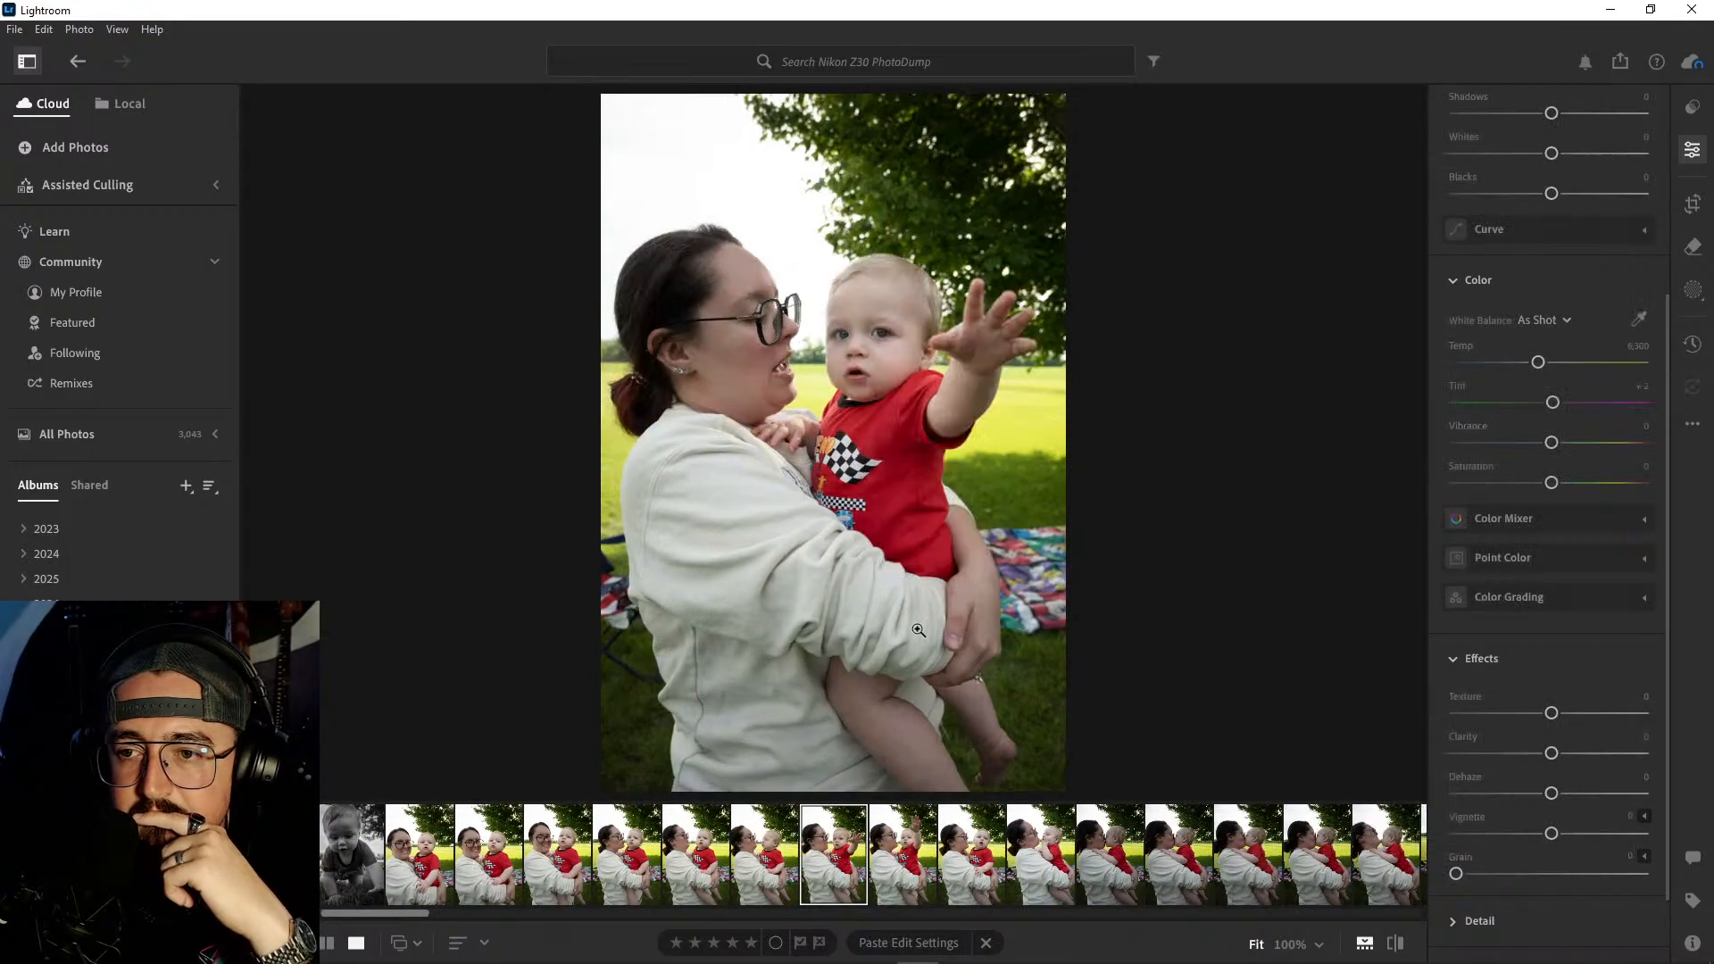
- Delete the five photos from the second smiling portrait through the shot where the woman and baby face each other
key(Left)
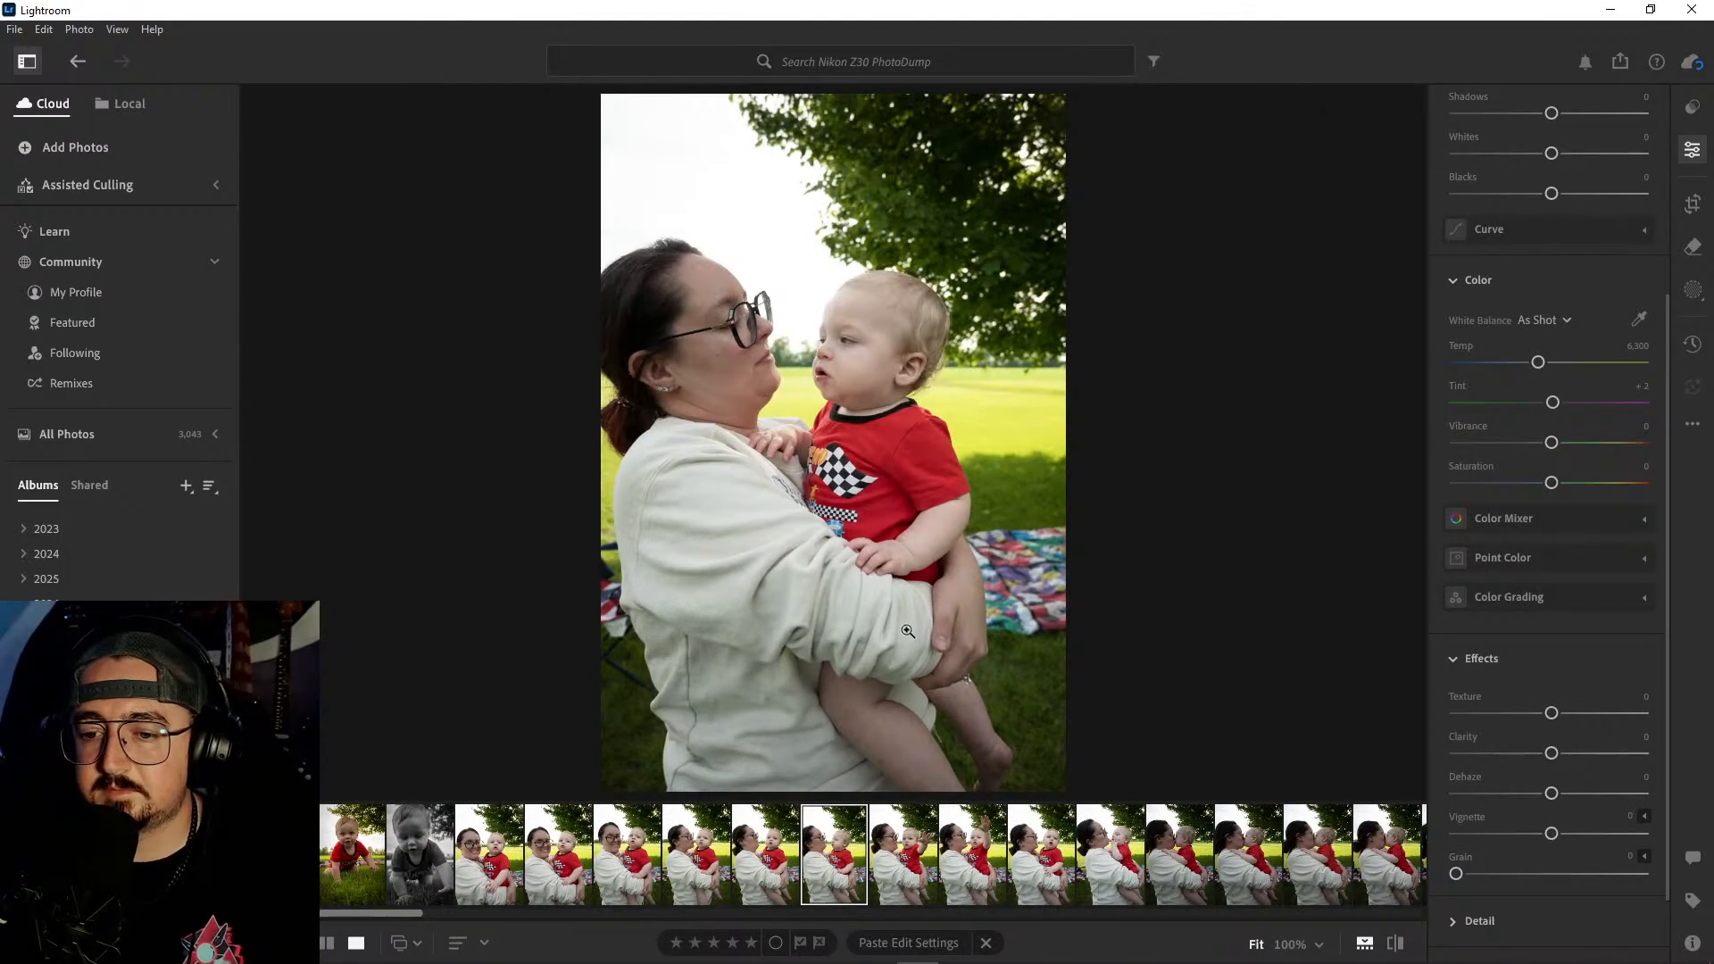
right_click(559, 868)
click(619, 667)
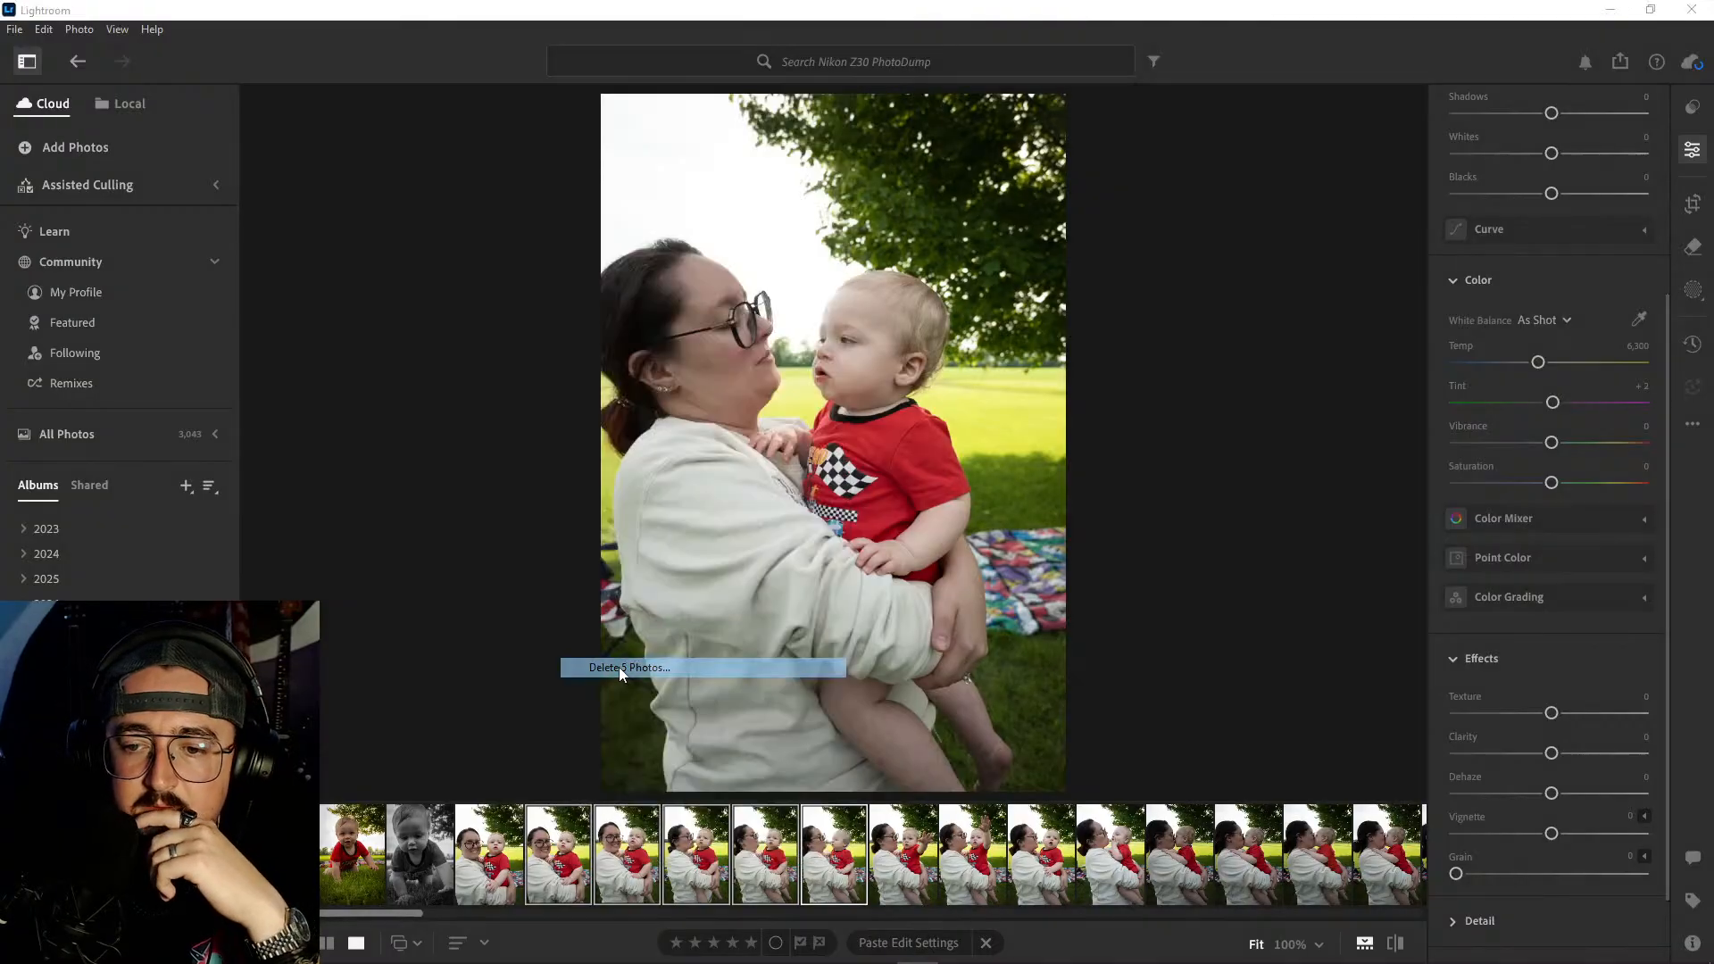
click(923, 641)
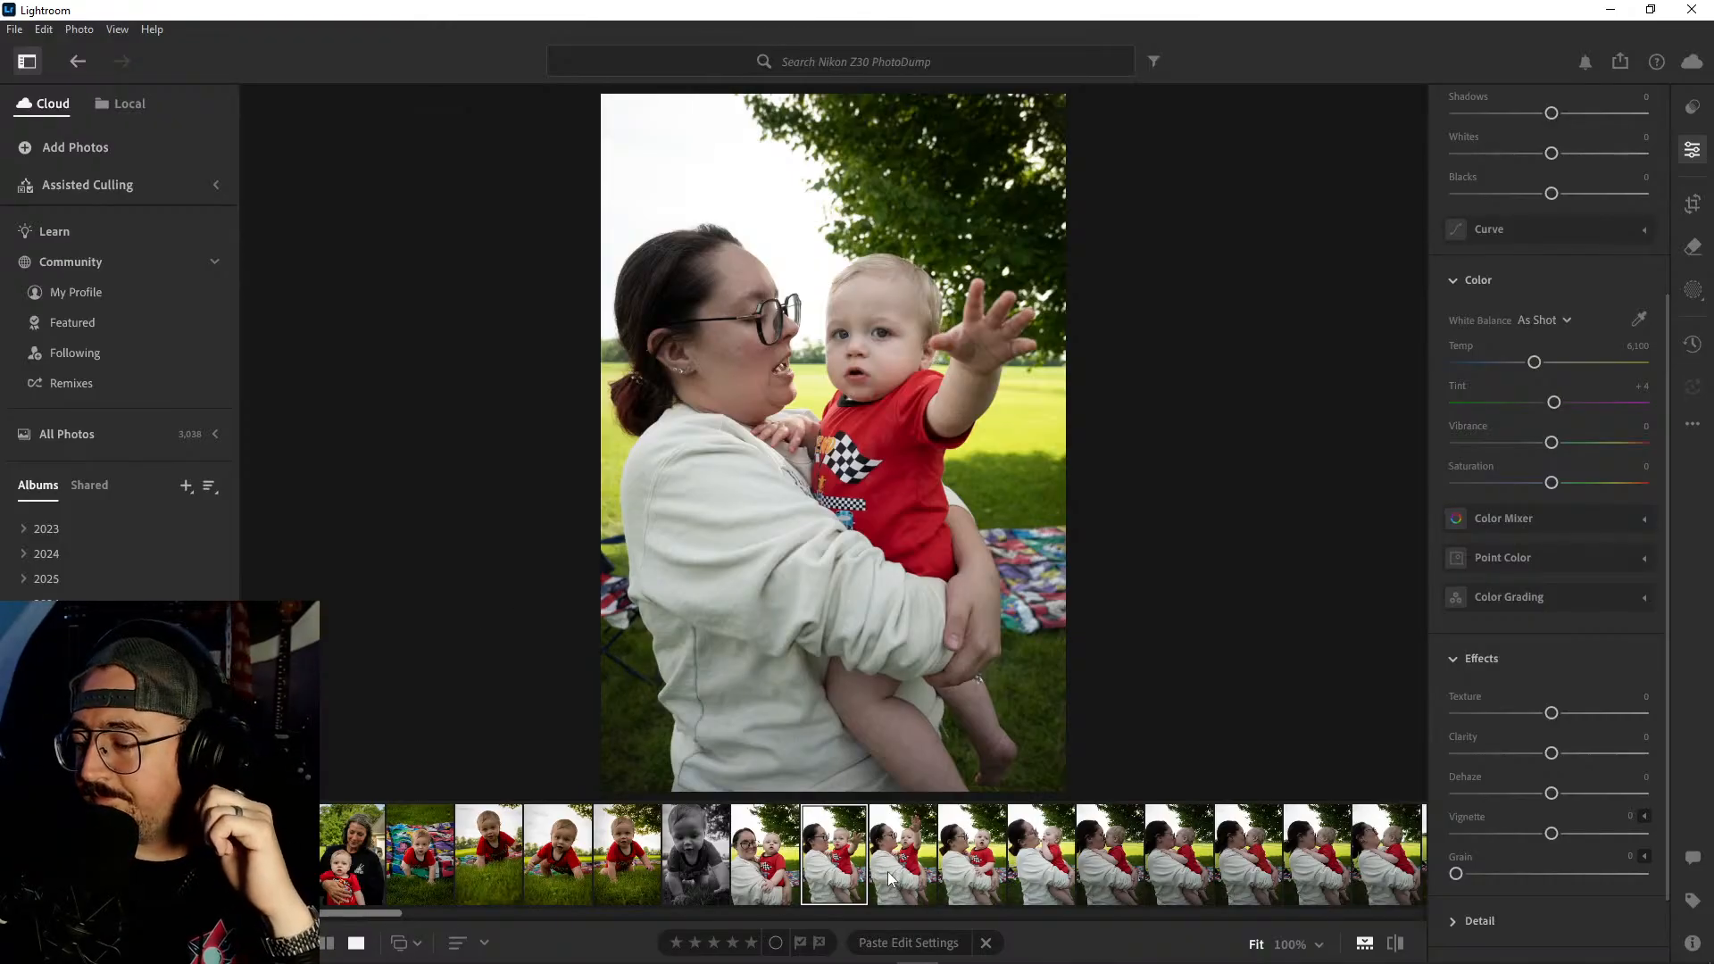
- Review the remaining shots of the woman and baby from the kept smiling portrait through to the kiss on the lips
click(783, 856)
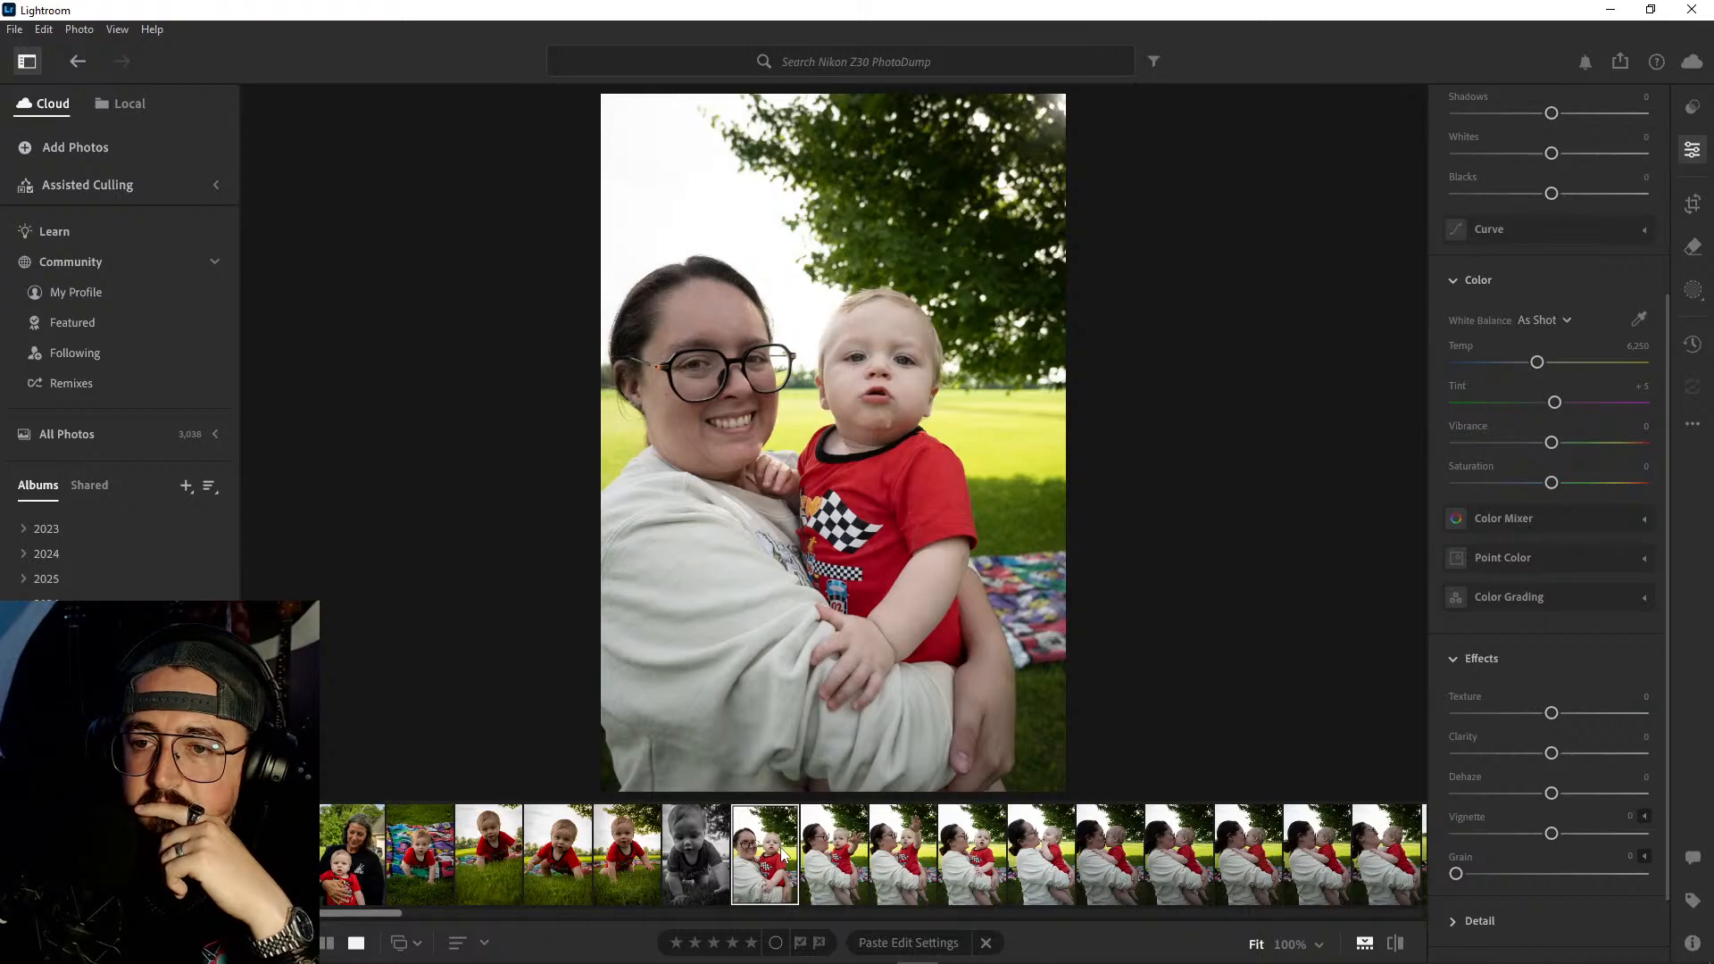
key(Right)
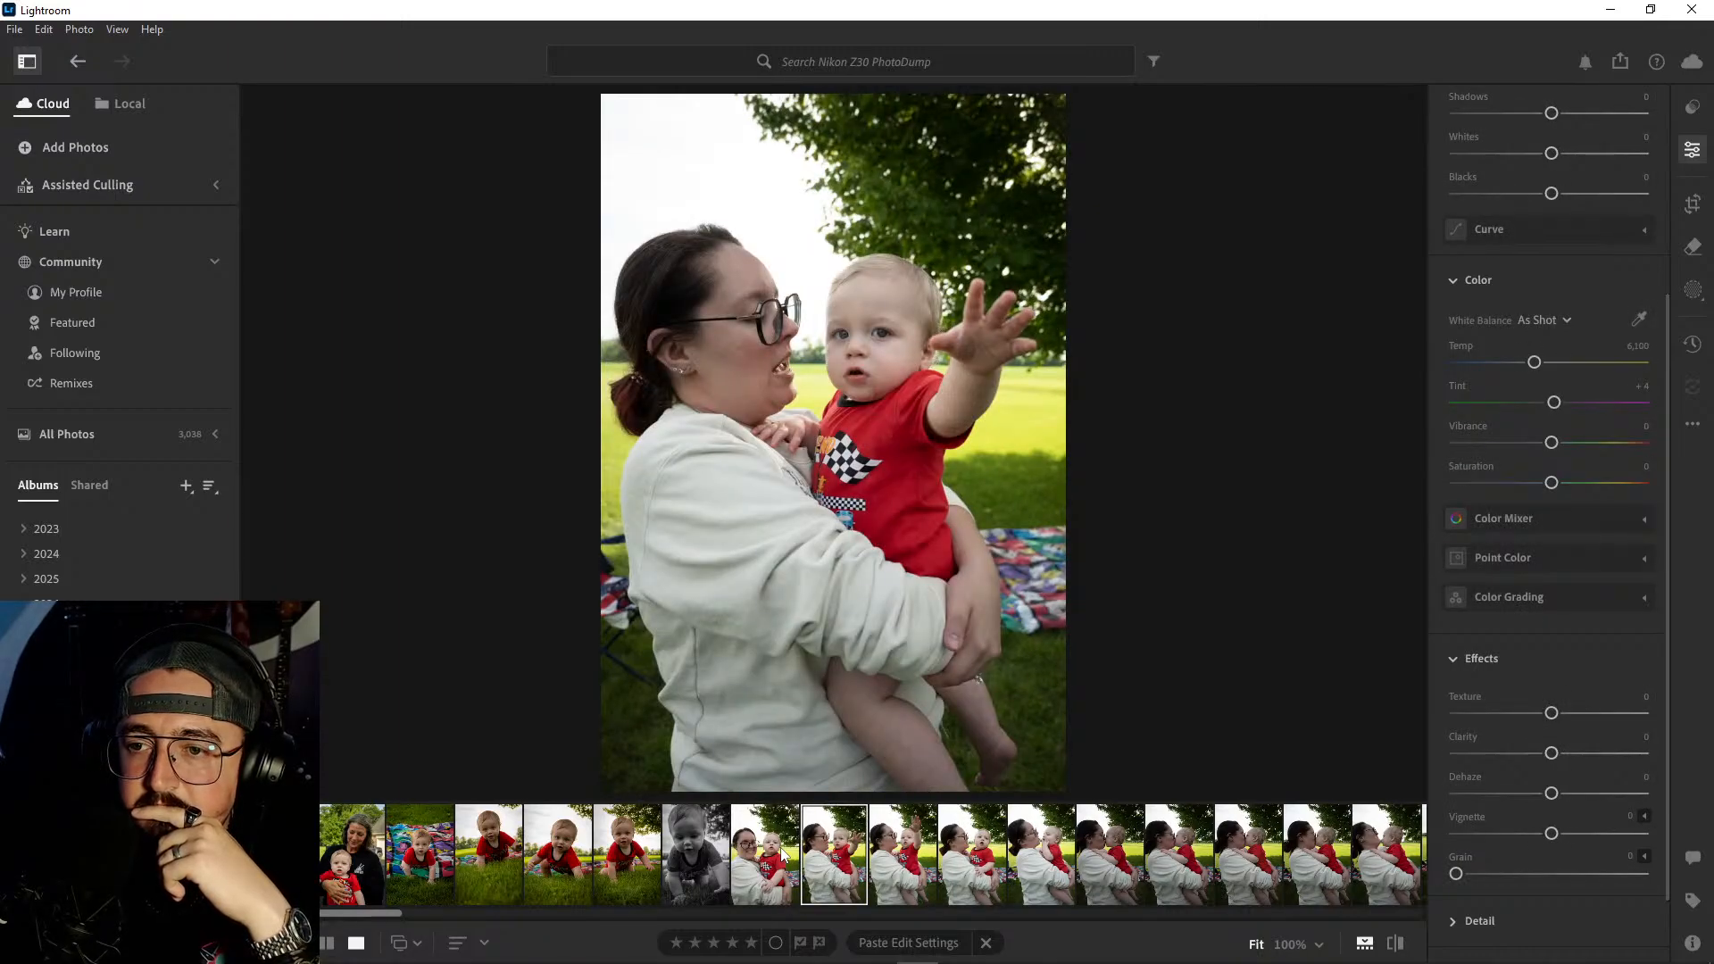
key(Right)
key(Right)
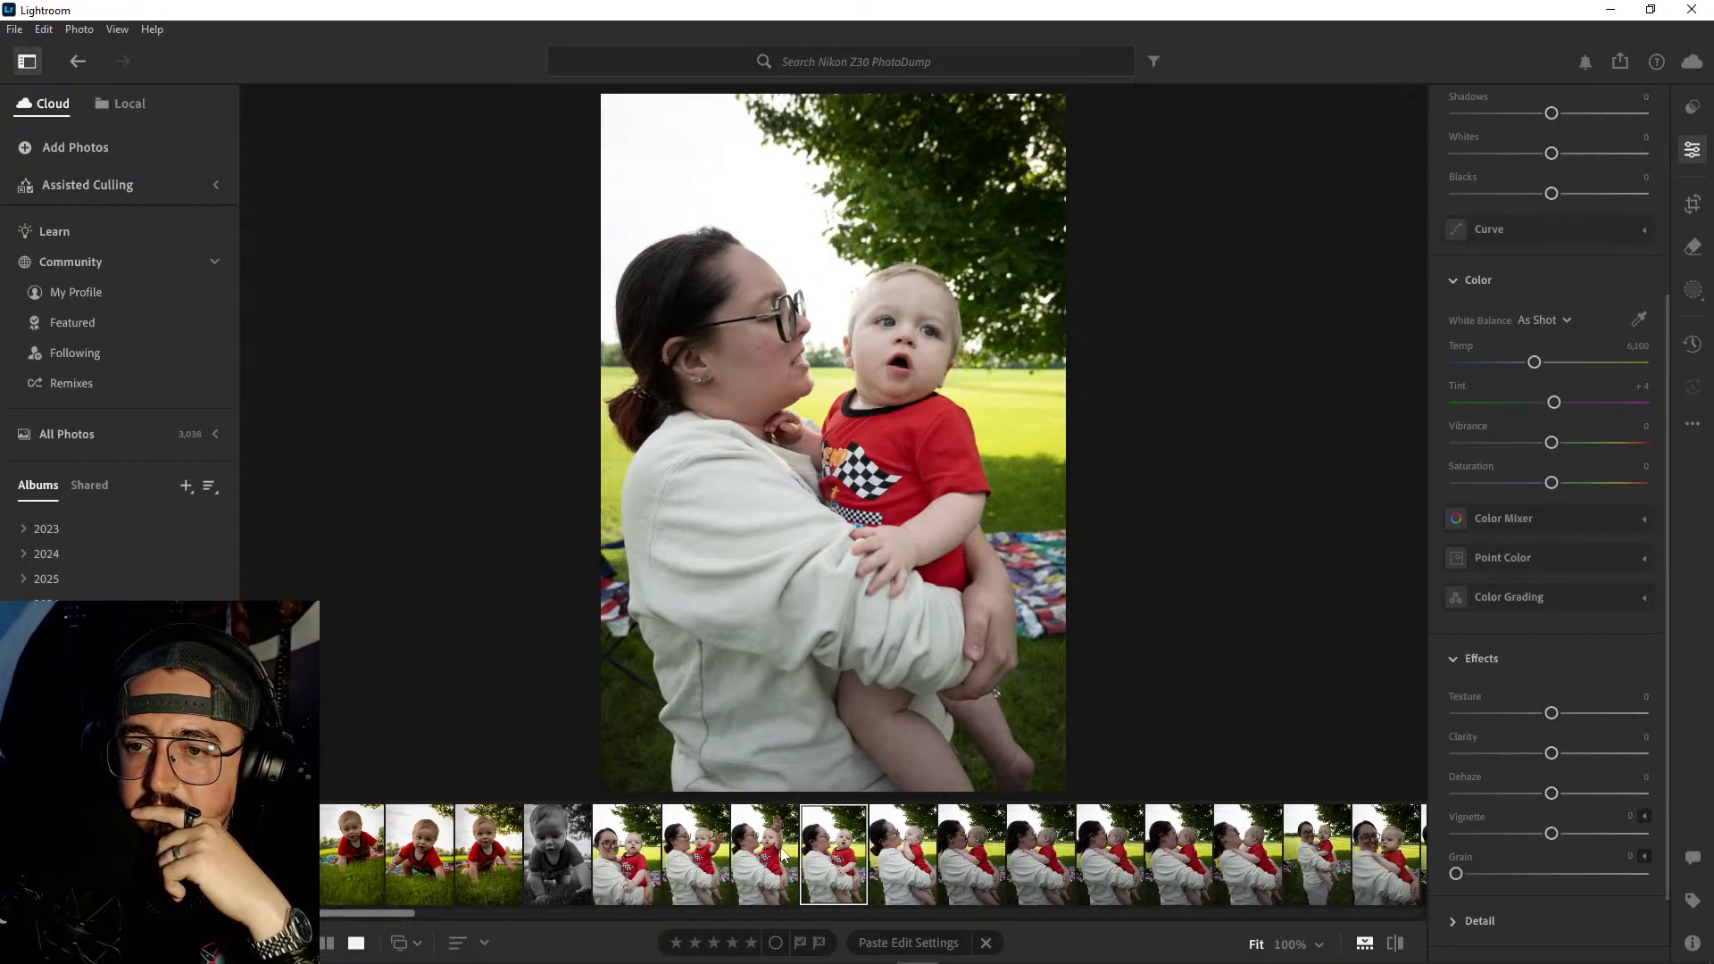
key(Right)
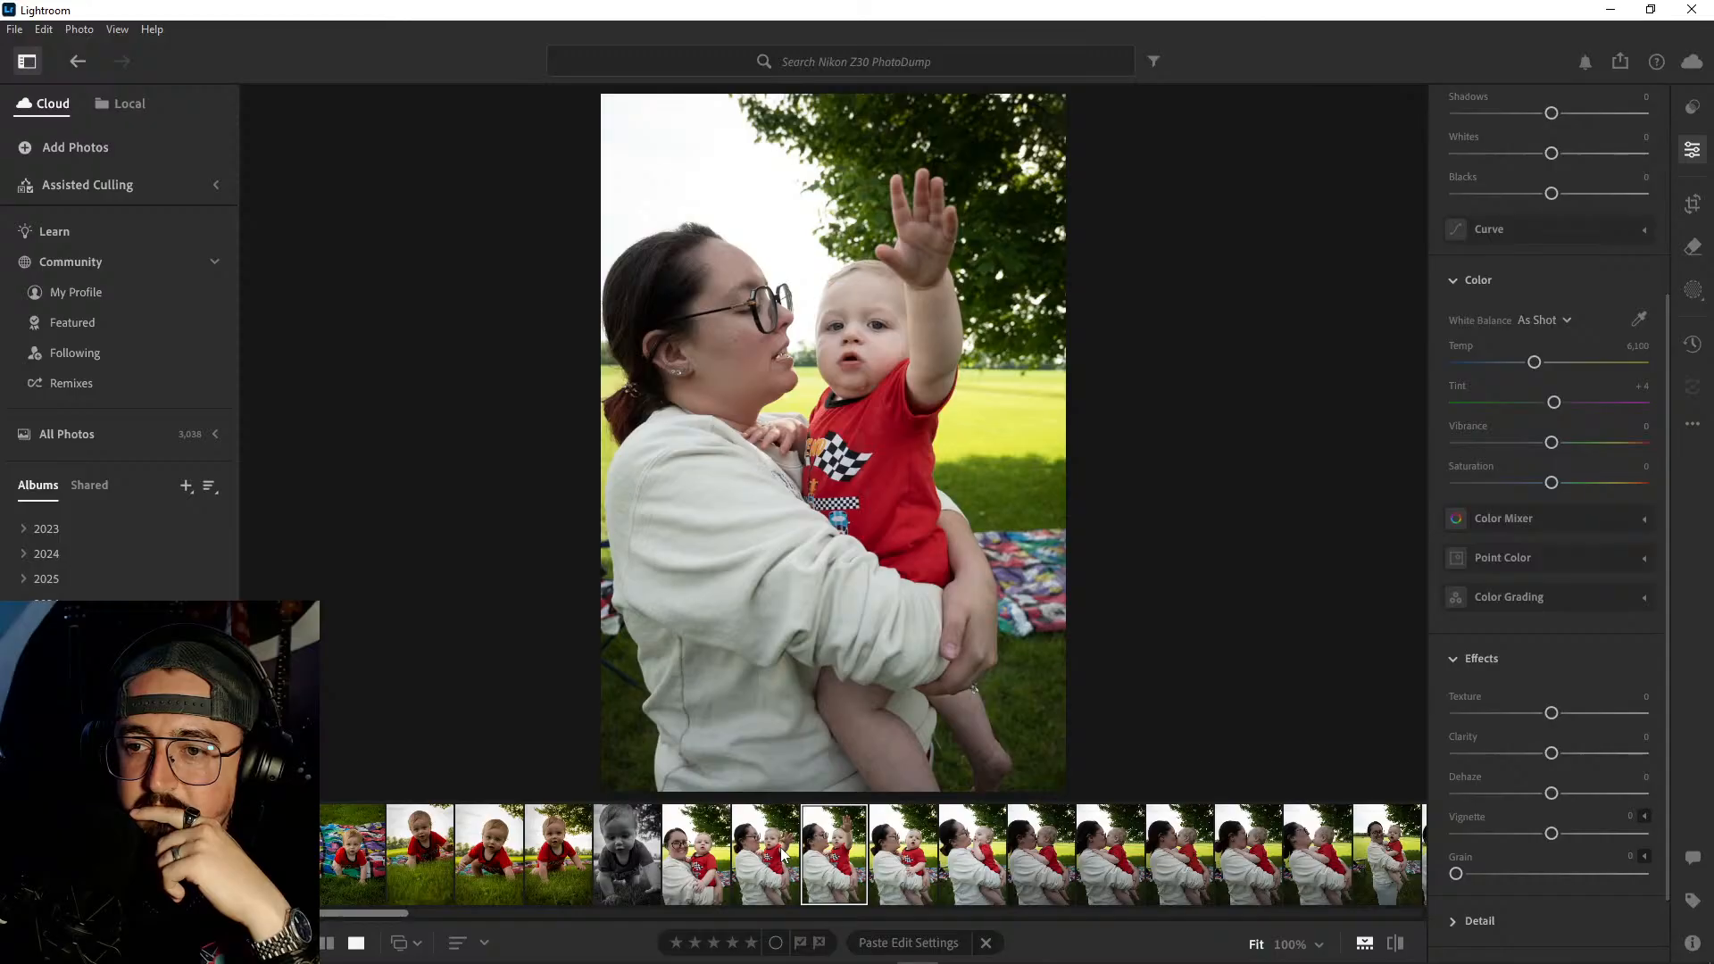
key(Right)
key(Right)
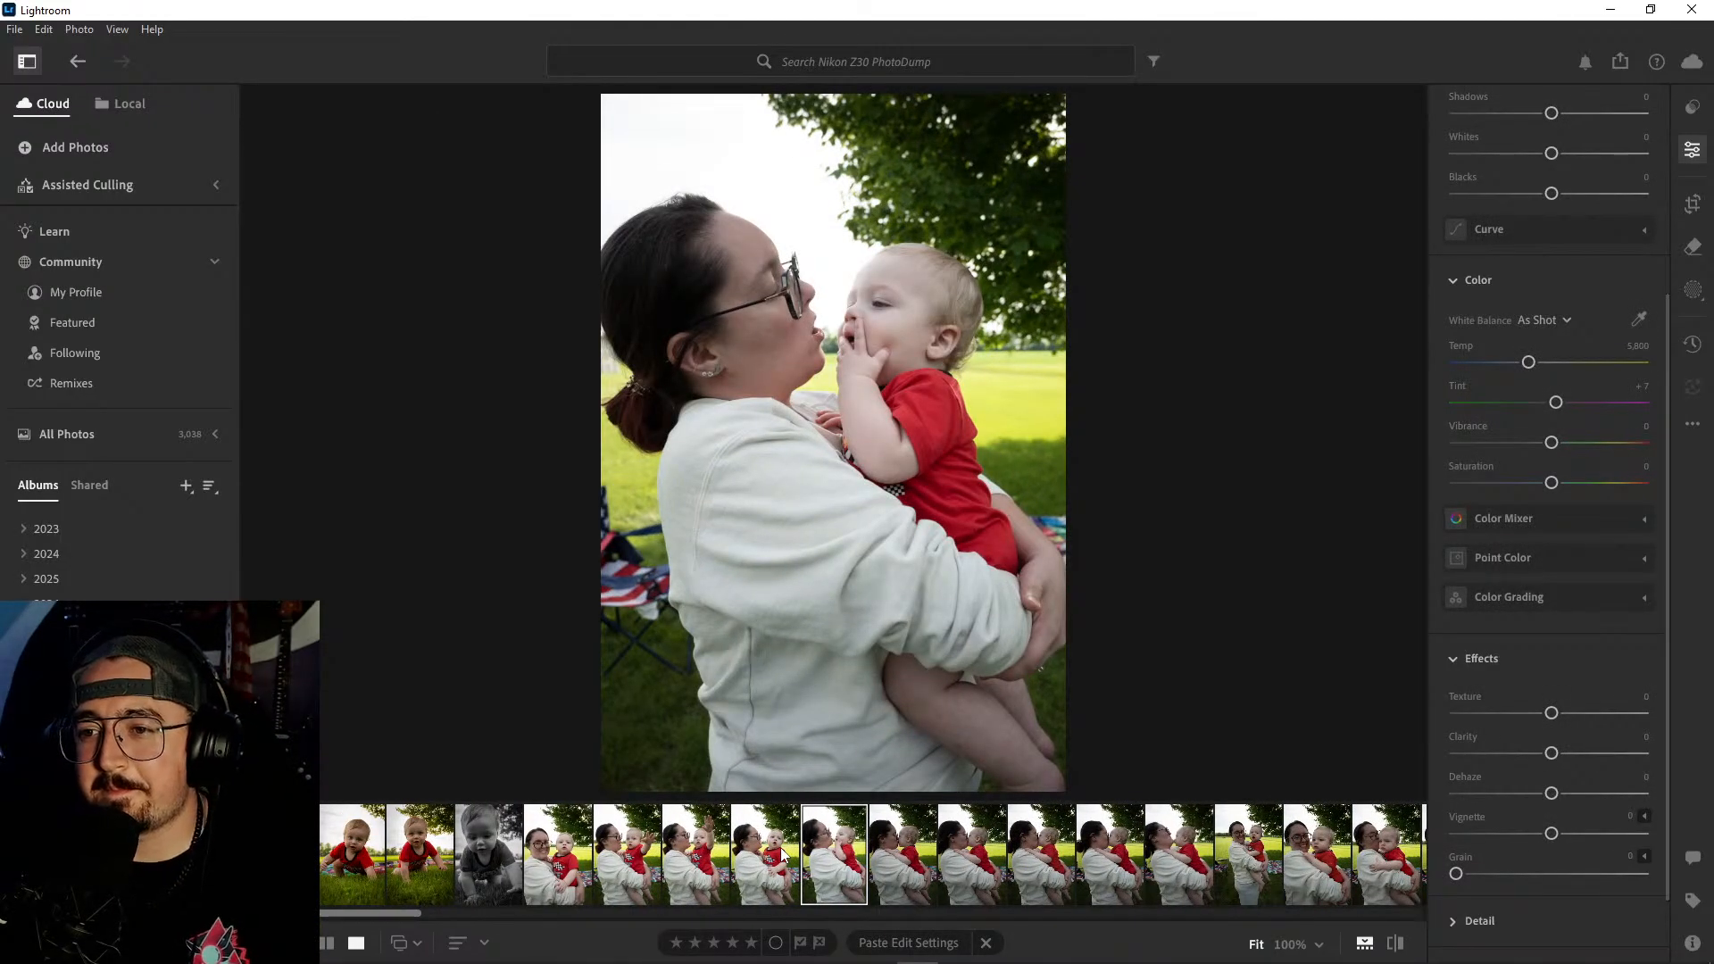
key(Right)
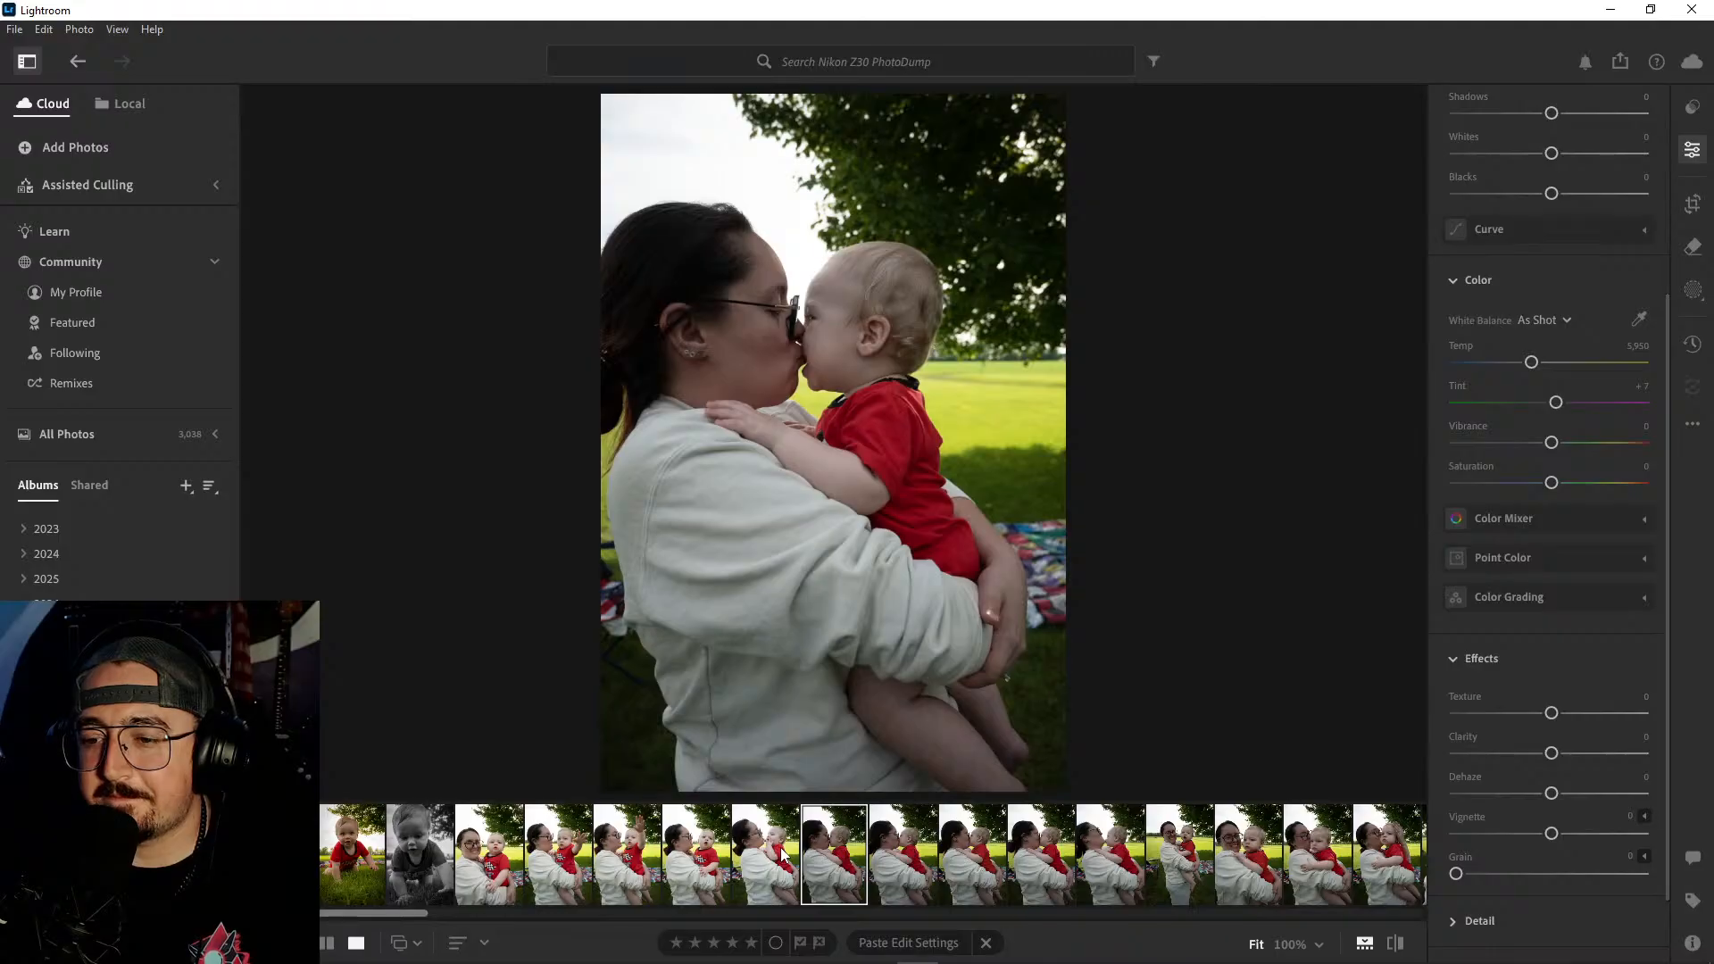
key(Right)
key(Left)
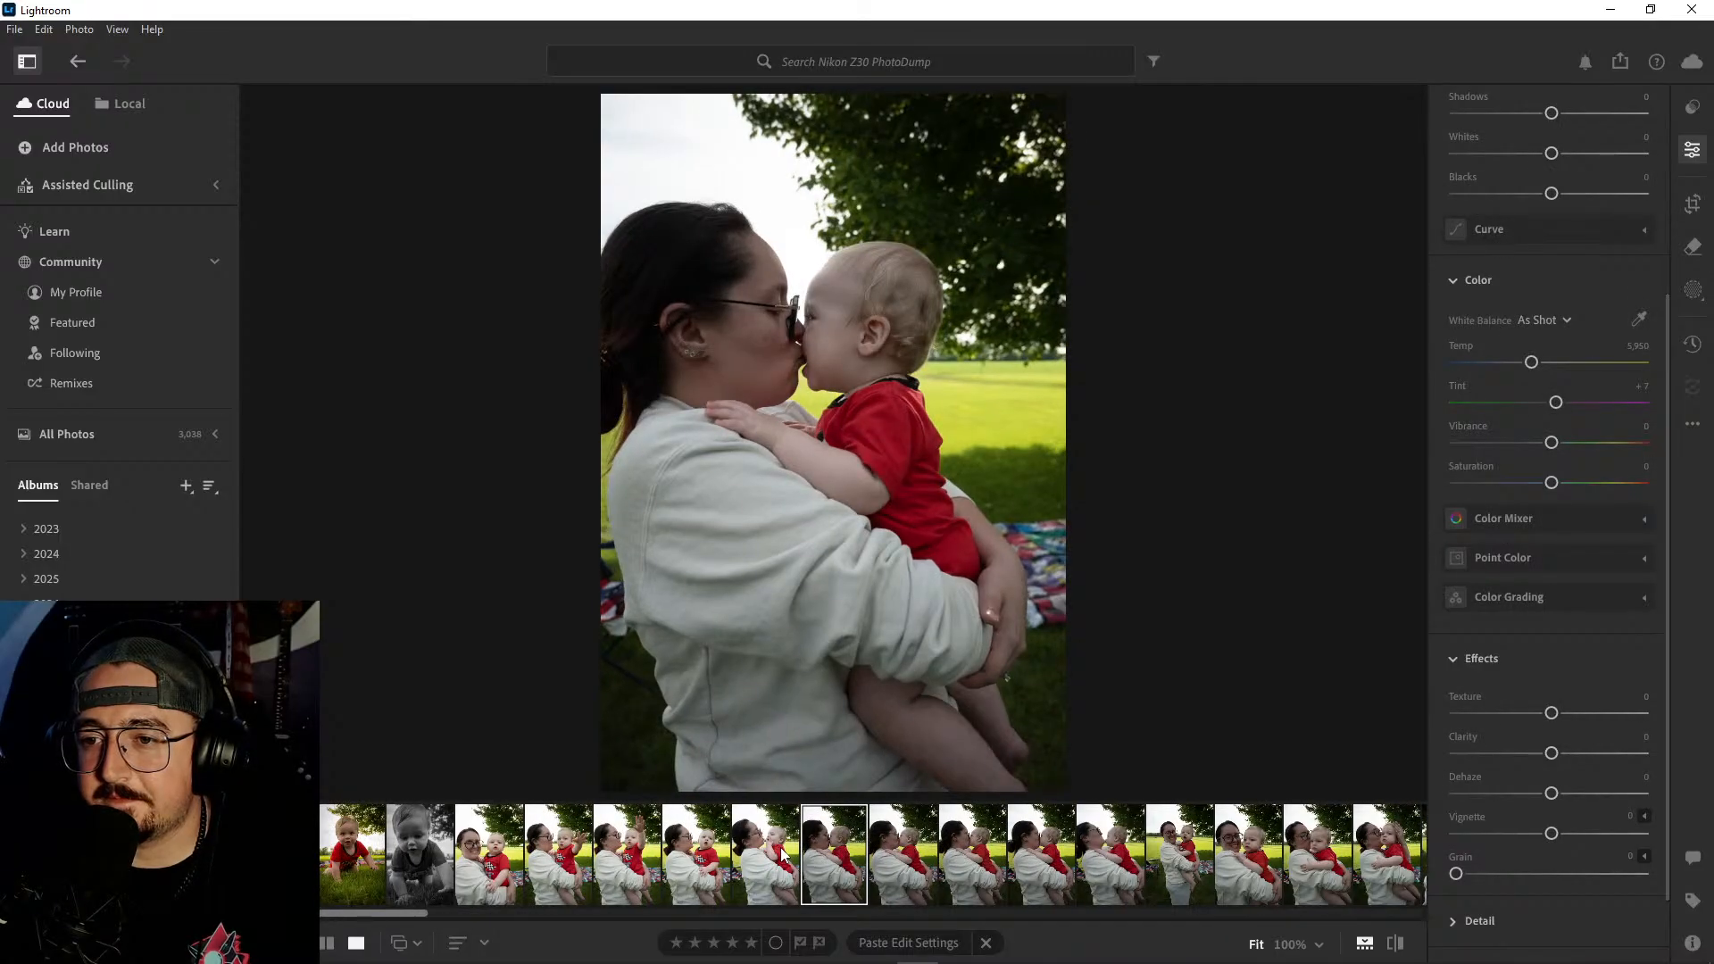
- Compare the two raised-hand shots with each other and with the neighbouring shots leading up to the kiss
key(Left)
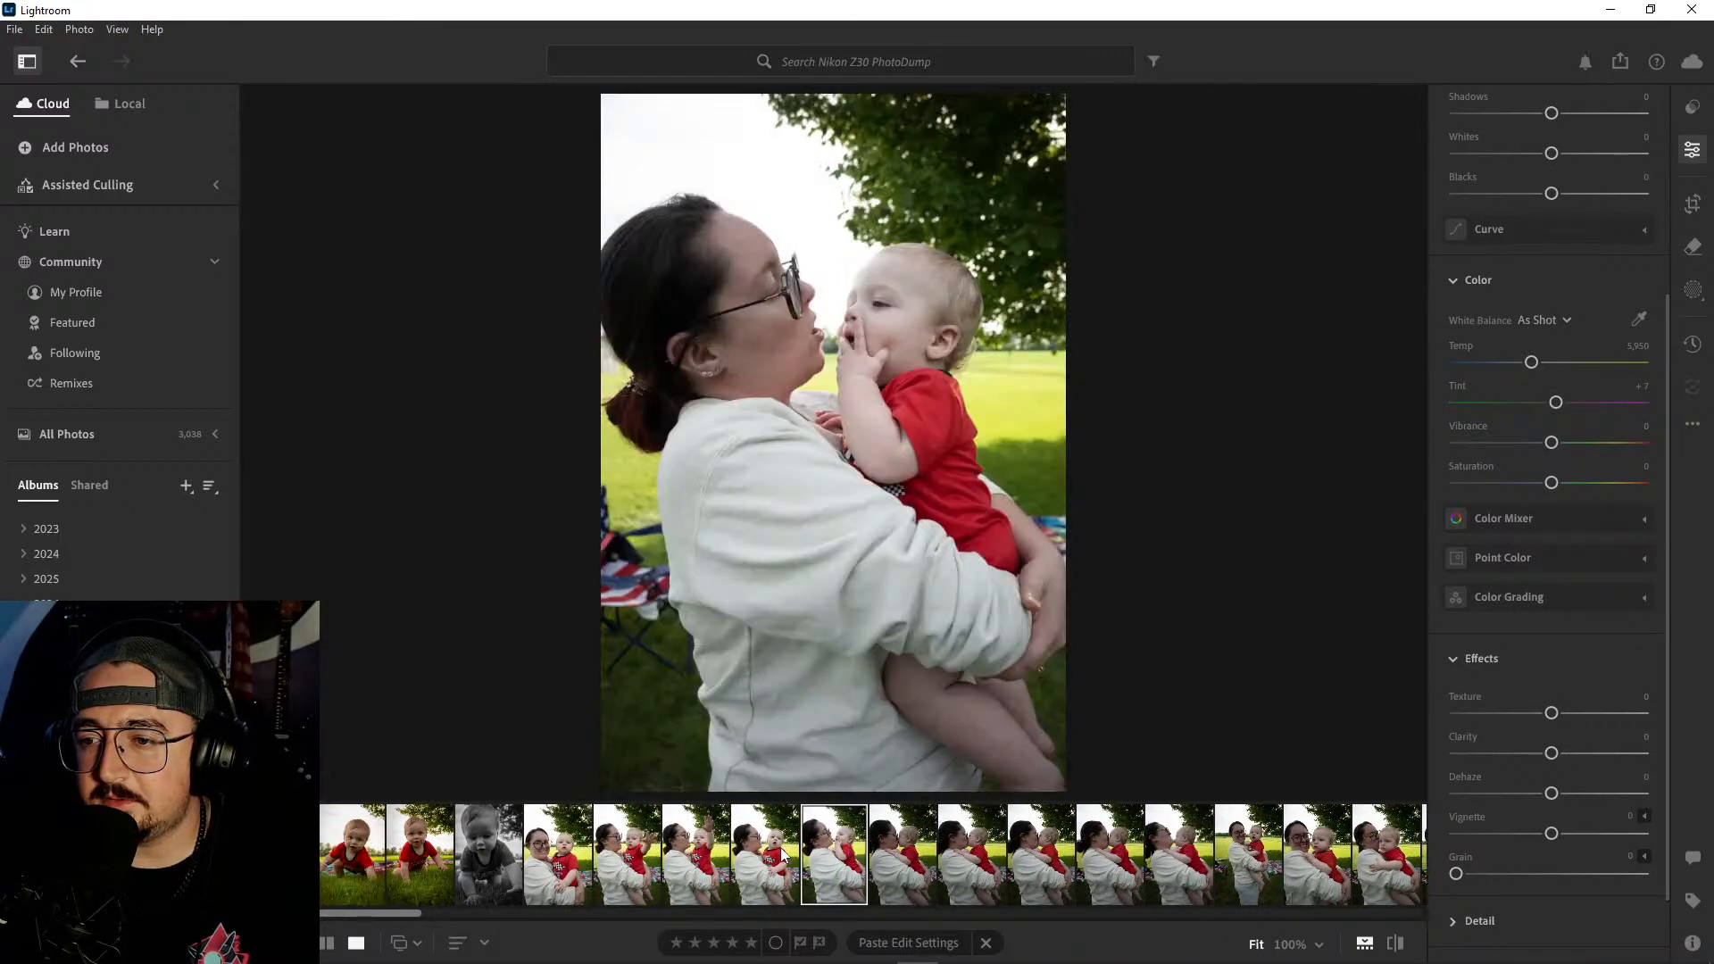
key(Left)
key(Left)
key(Left)
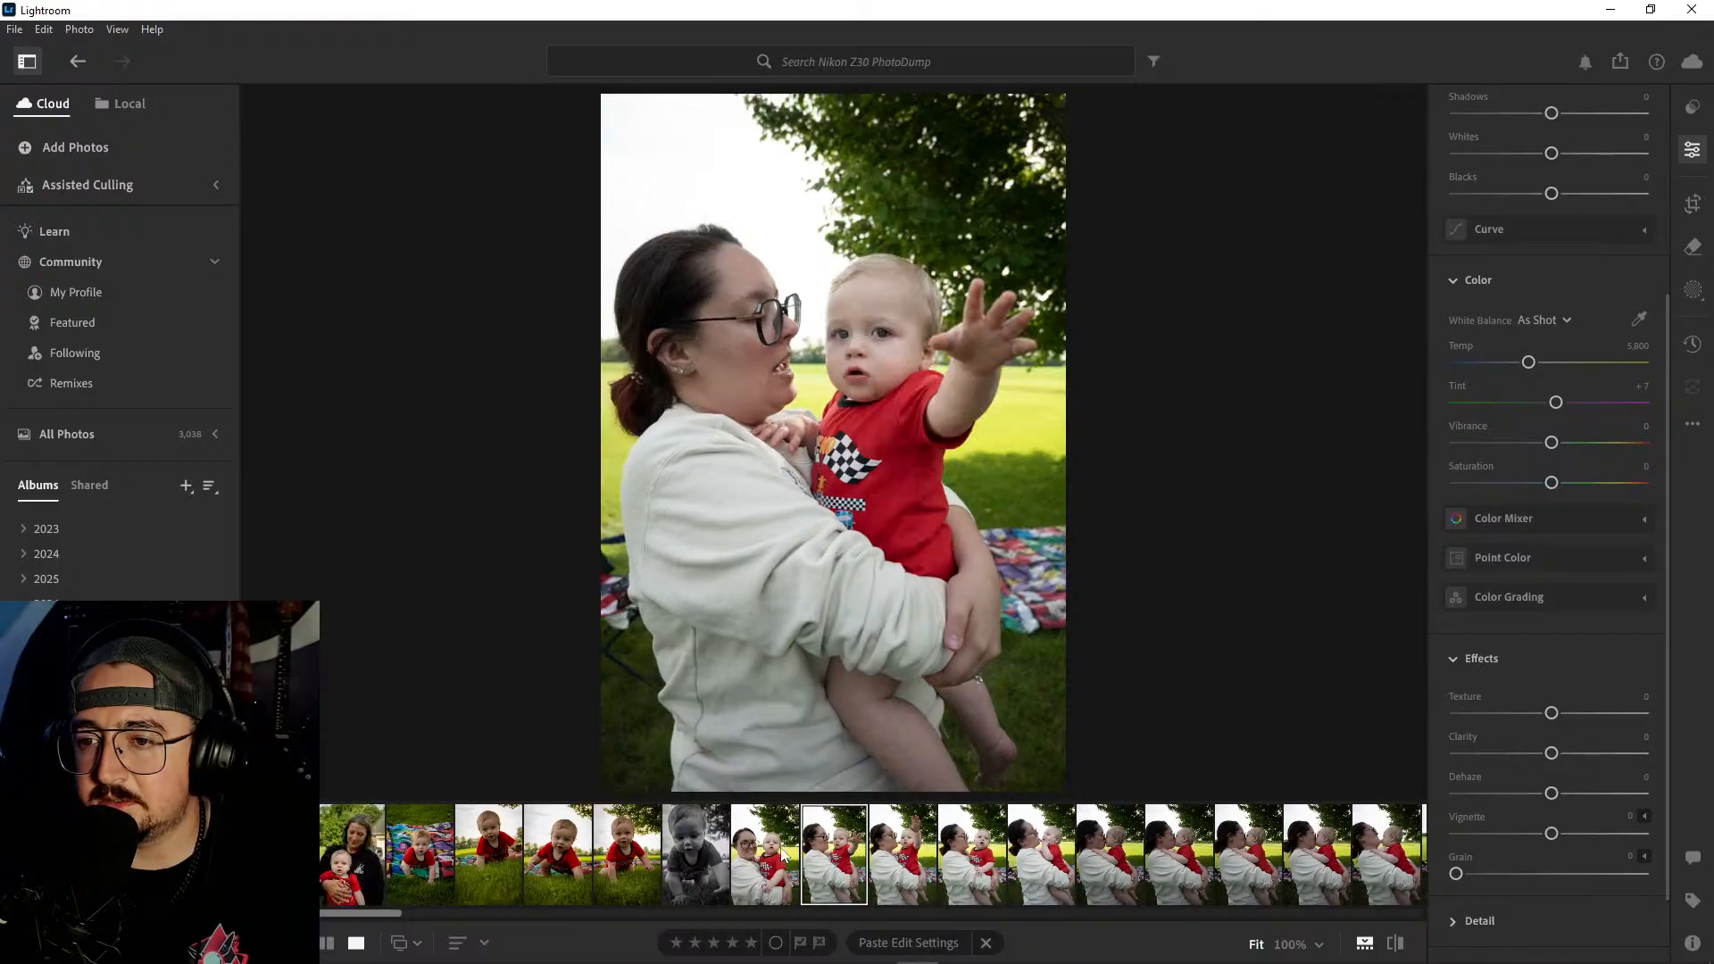
key(Right)
key(Right)
key(Left)
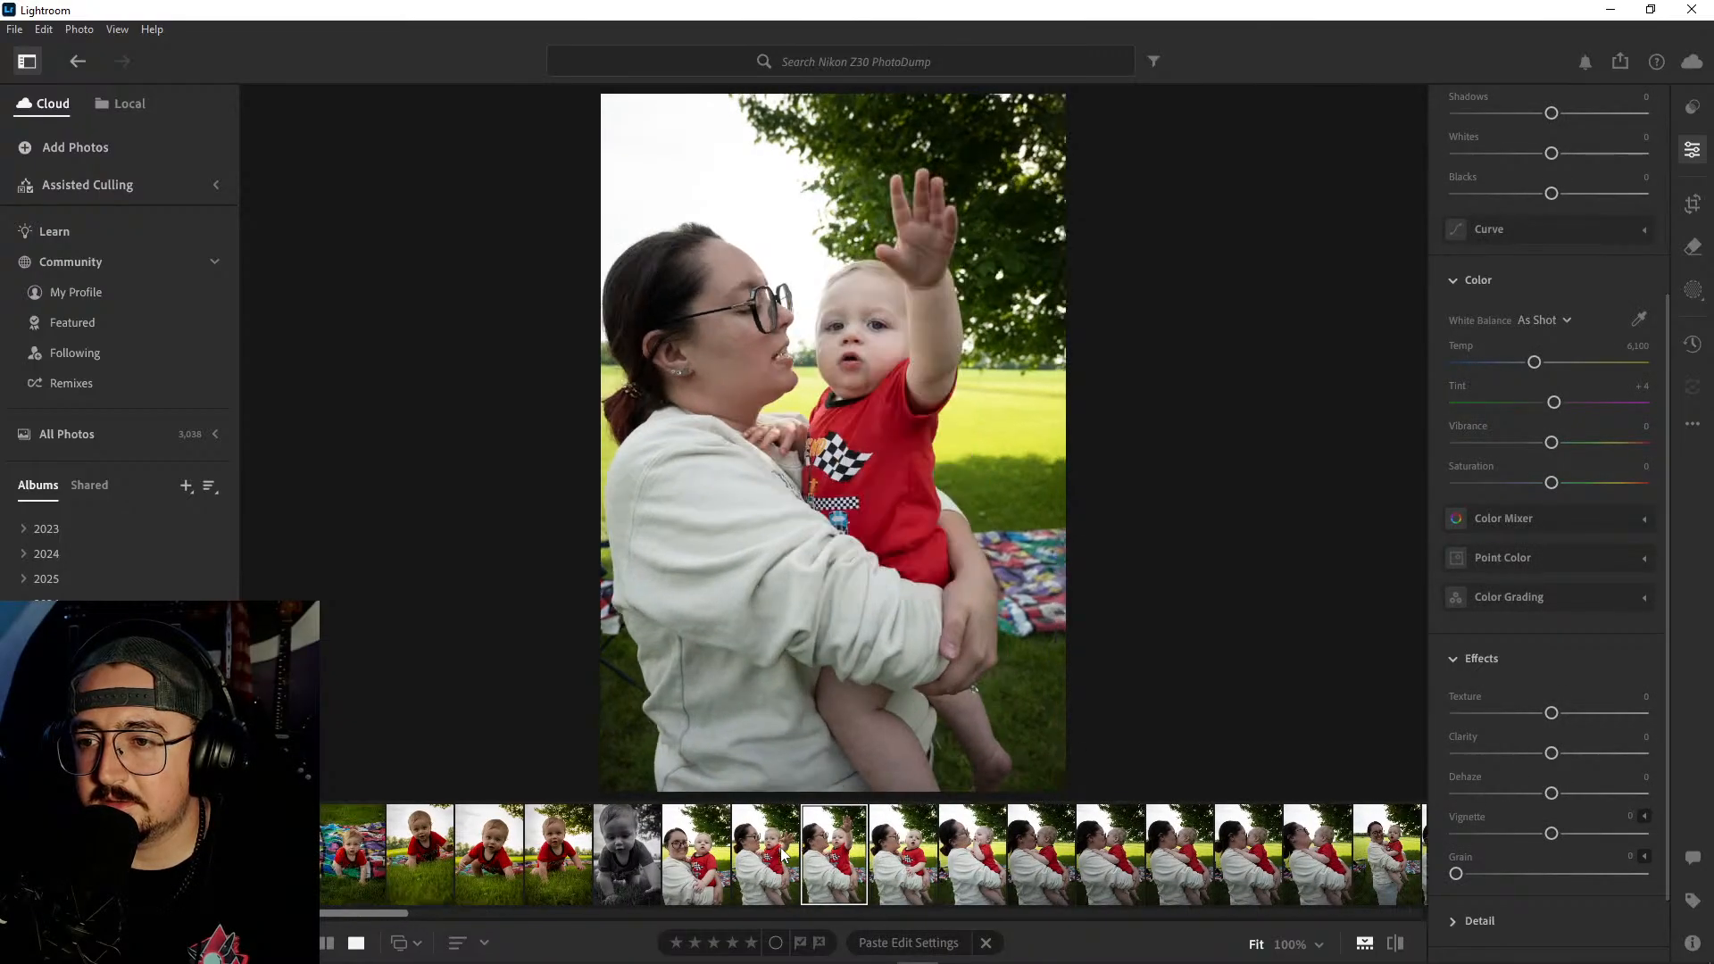
key(Left)
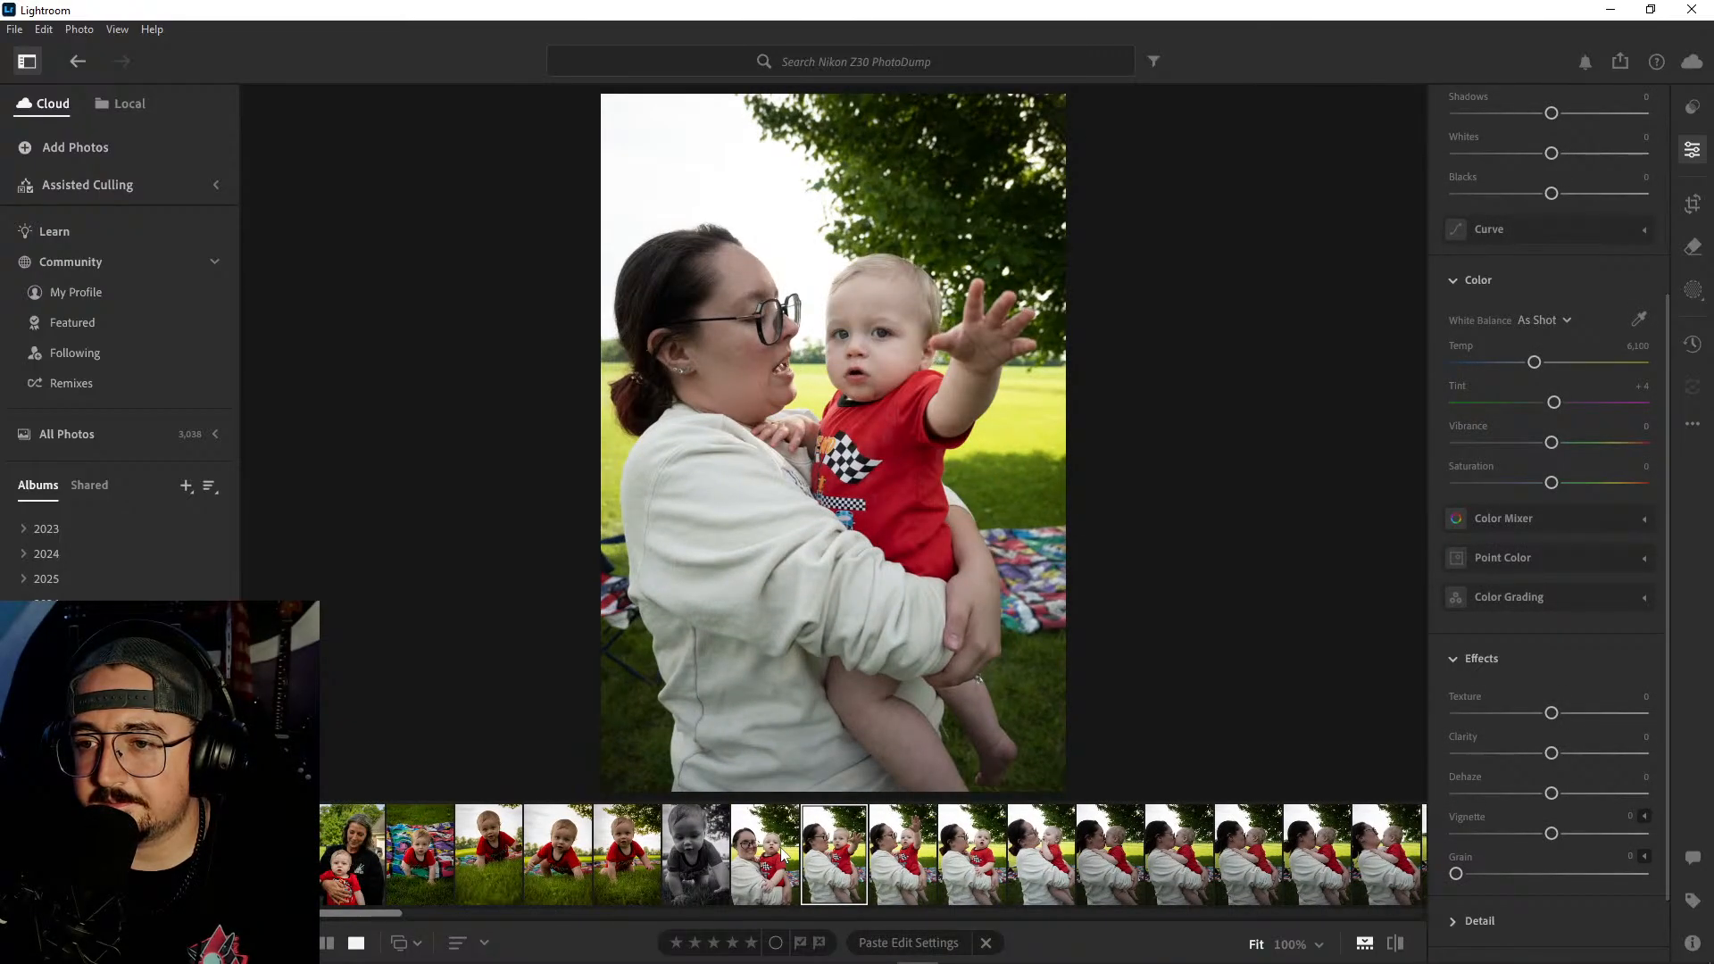
key(Right)
key(Left)
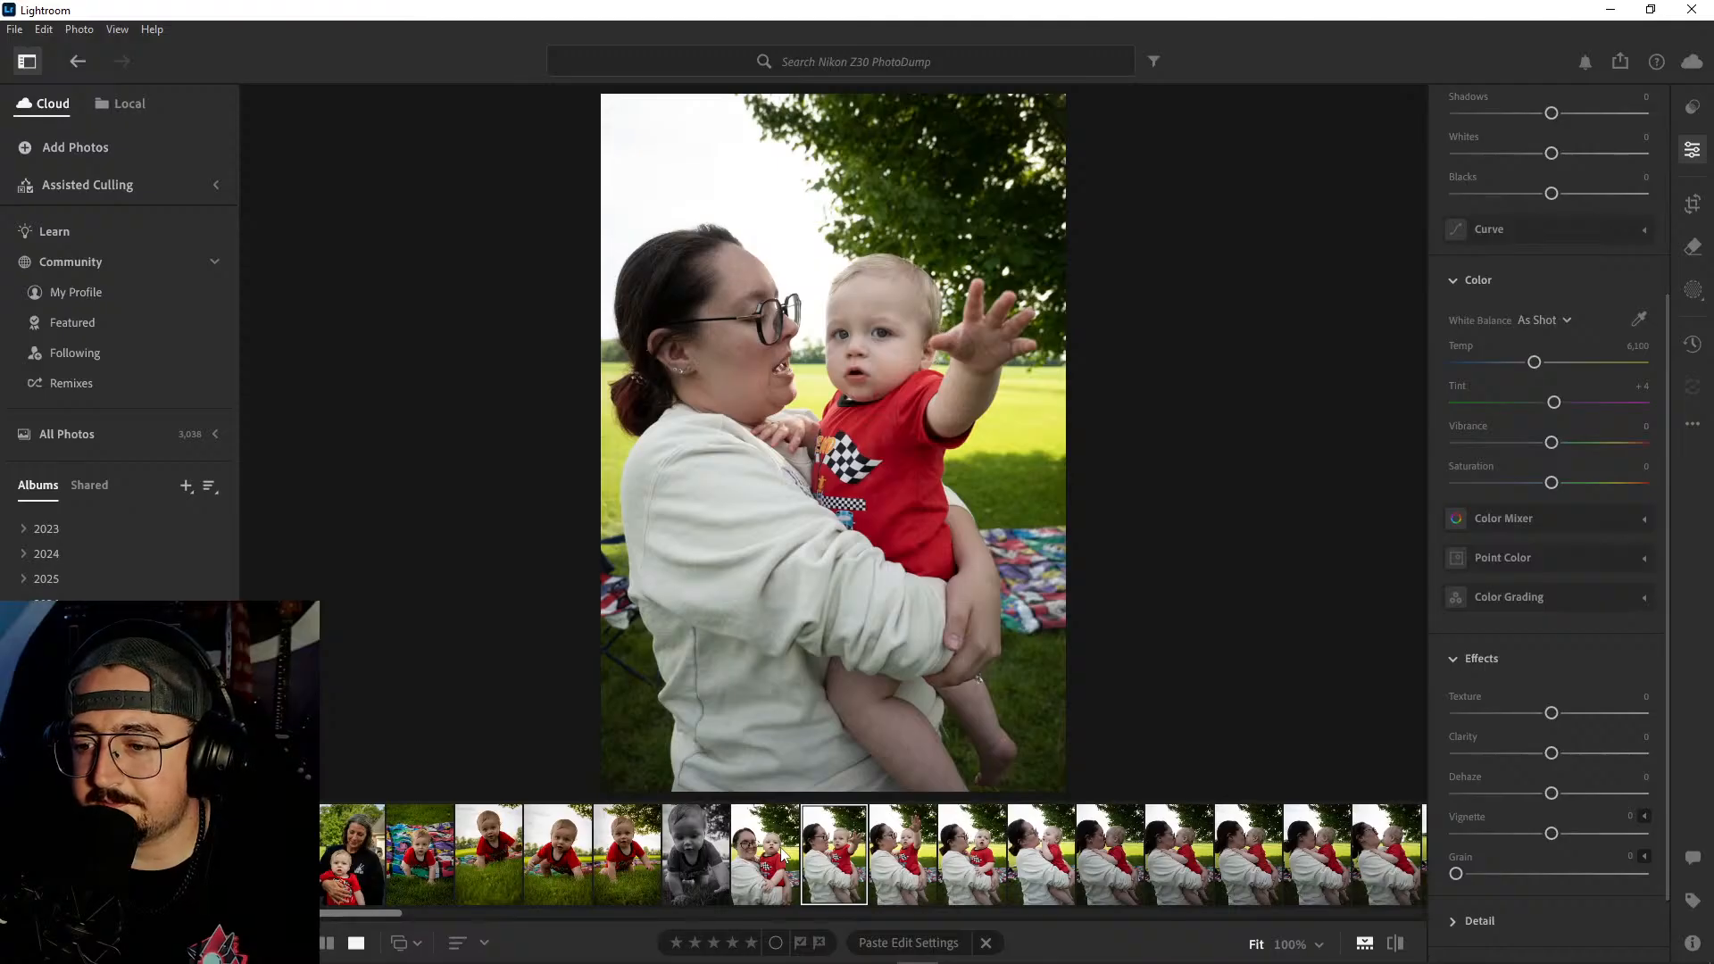
key(Right)
key(Right)
key(Right)
key(Right)
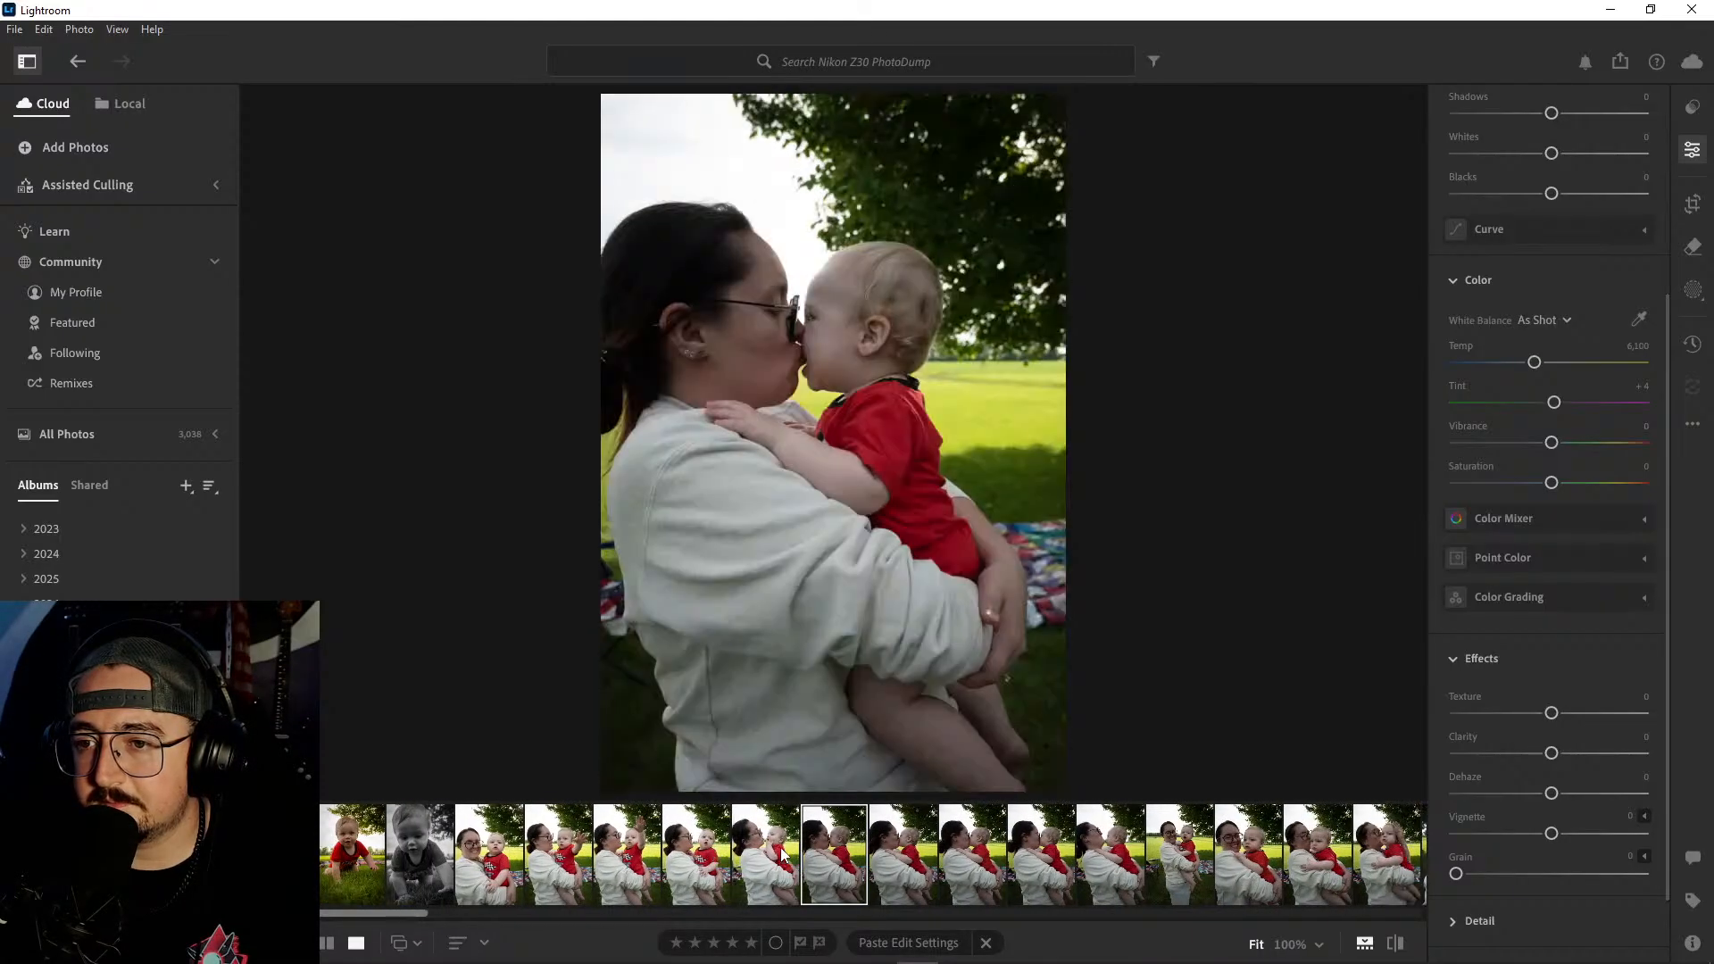
- Delete the four photos between the kept smiling portrait and the first kissing shot
key(Left)
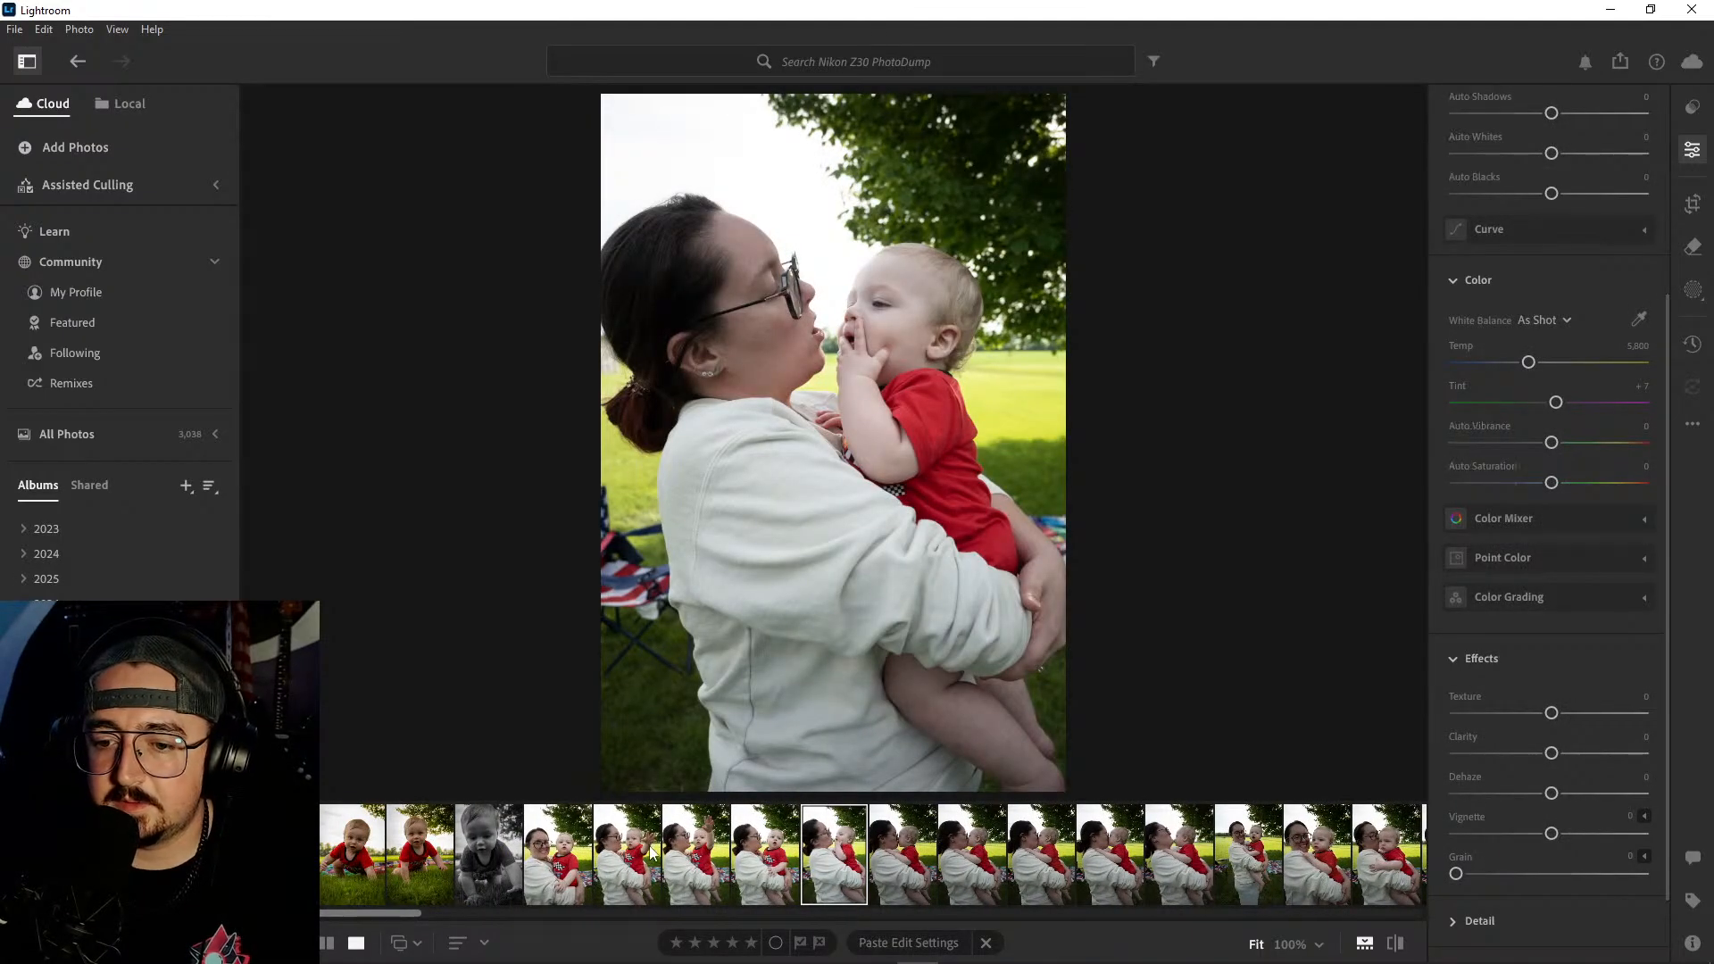
shift+click(652, 855)
right_click(652, 854)
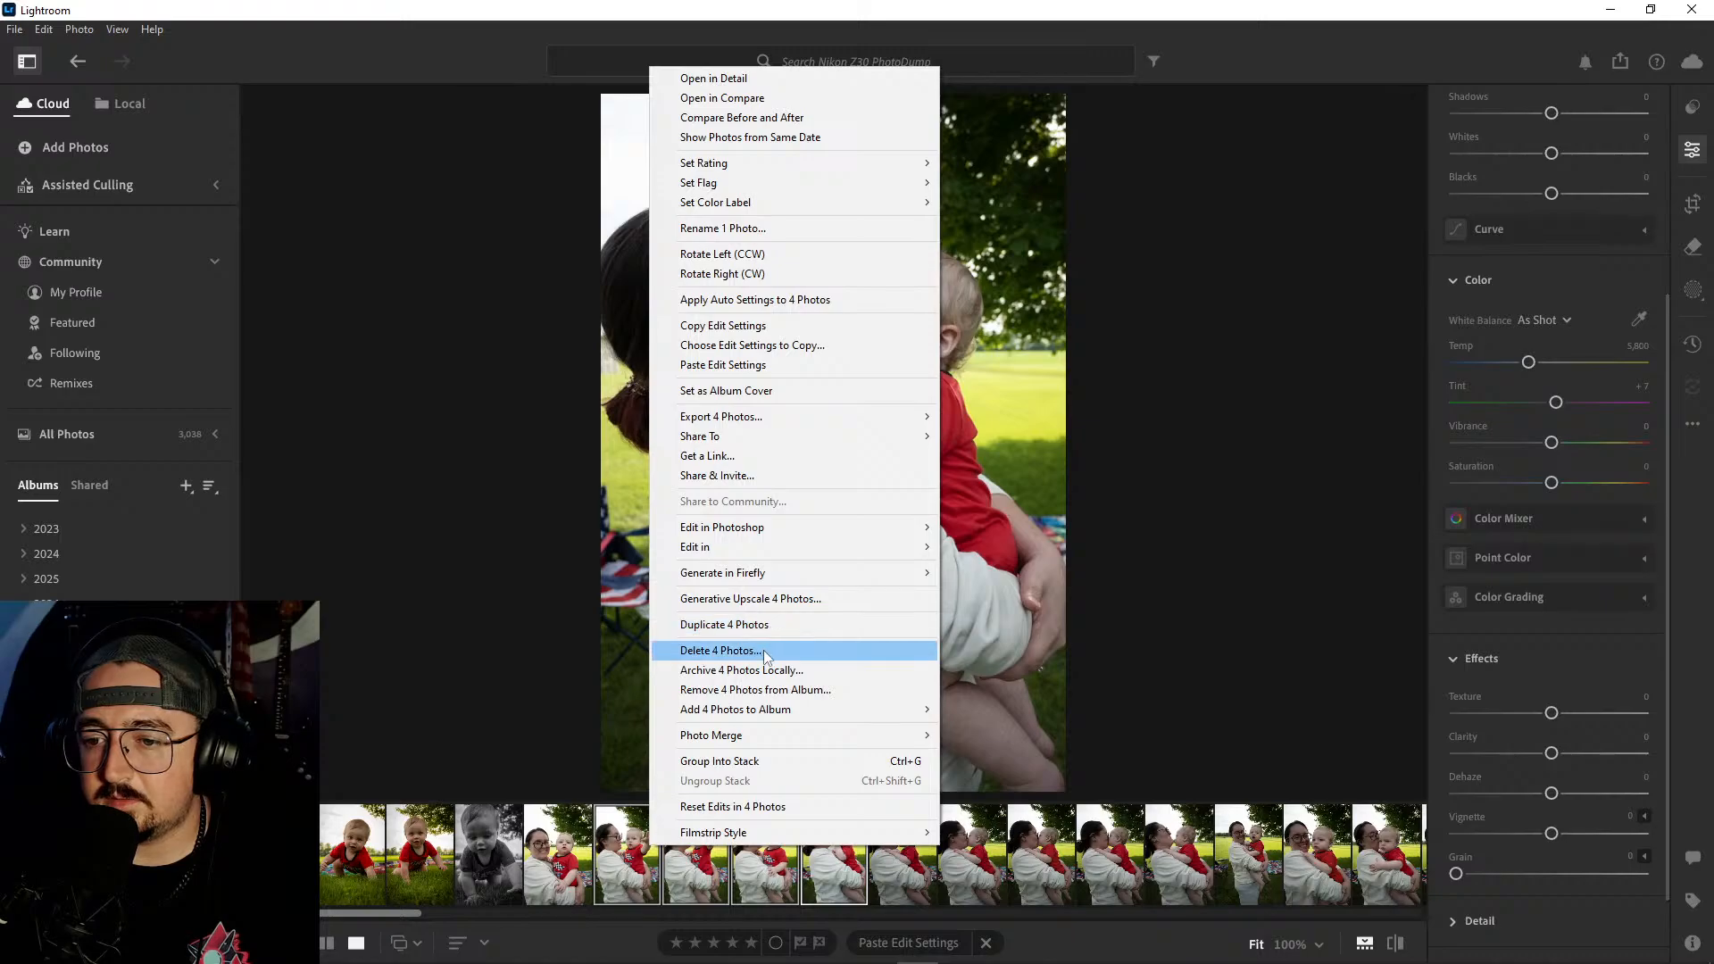
click(766, 650)
click(929, 639)
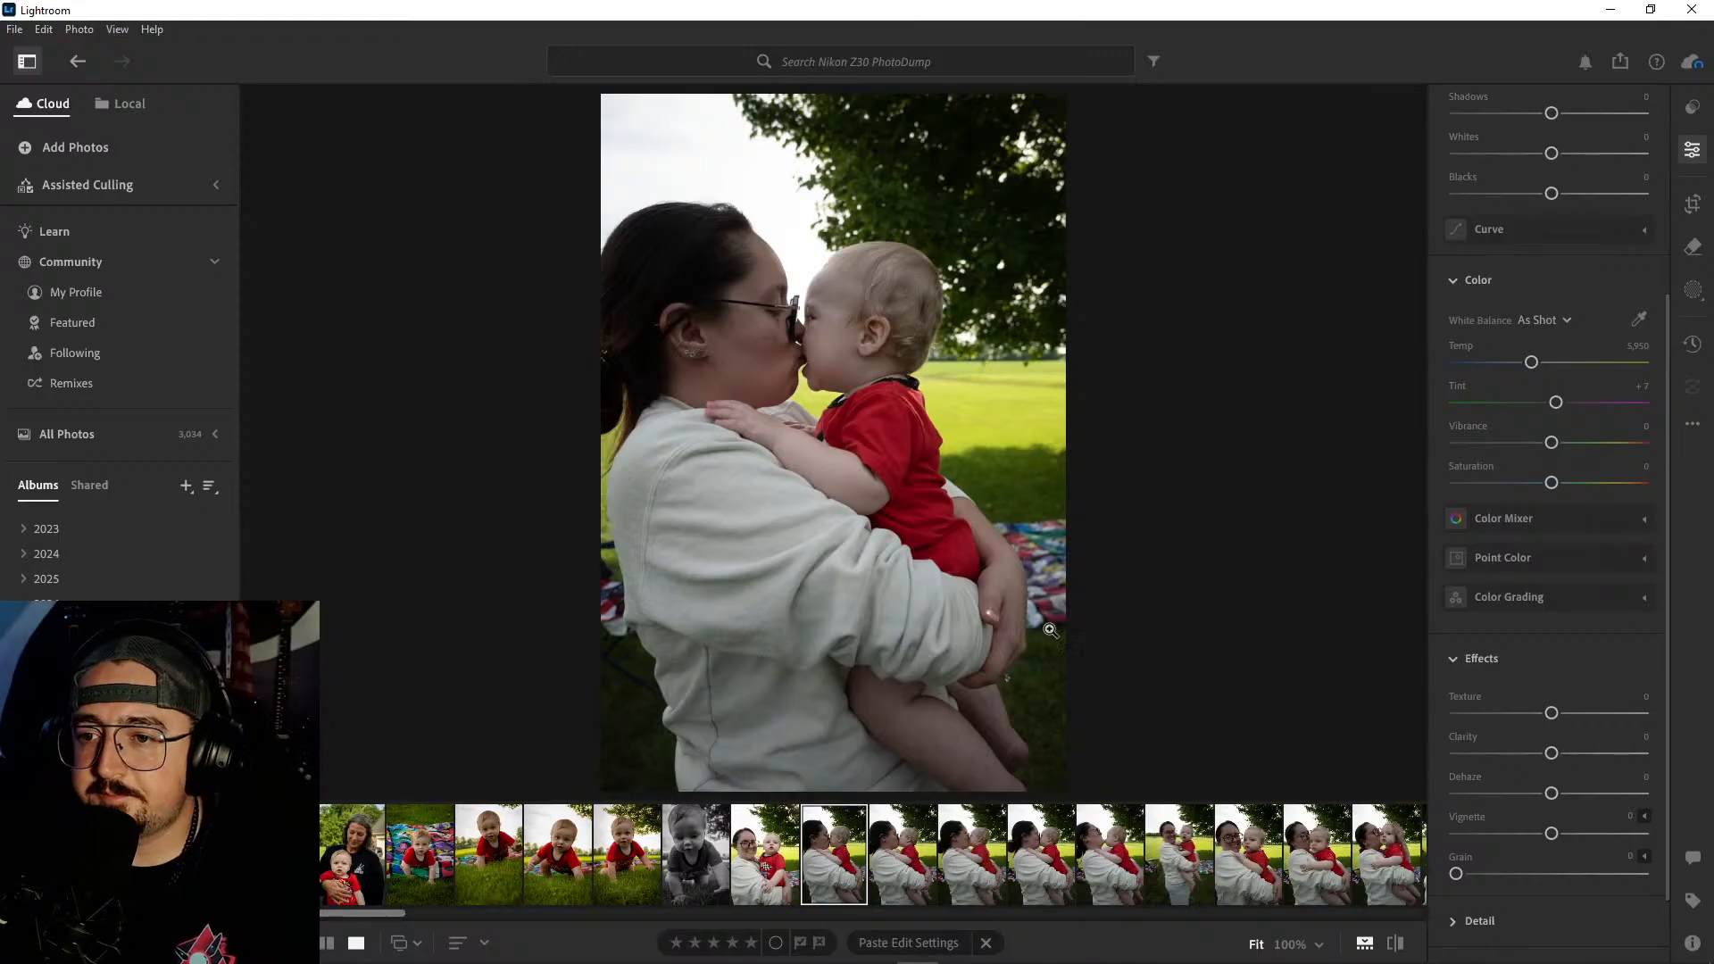
- Review the lip-kiss shots of the woman and baby through the leaning-back shot to the full-length portrait
click(897, 877)
click(846, 875)
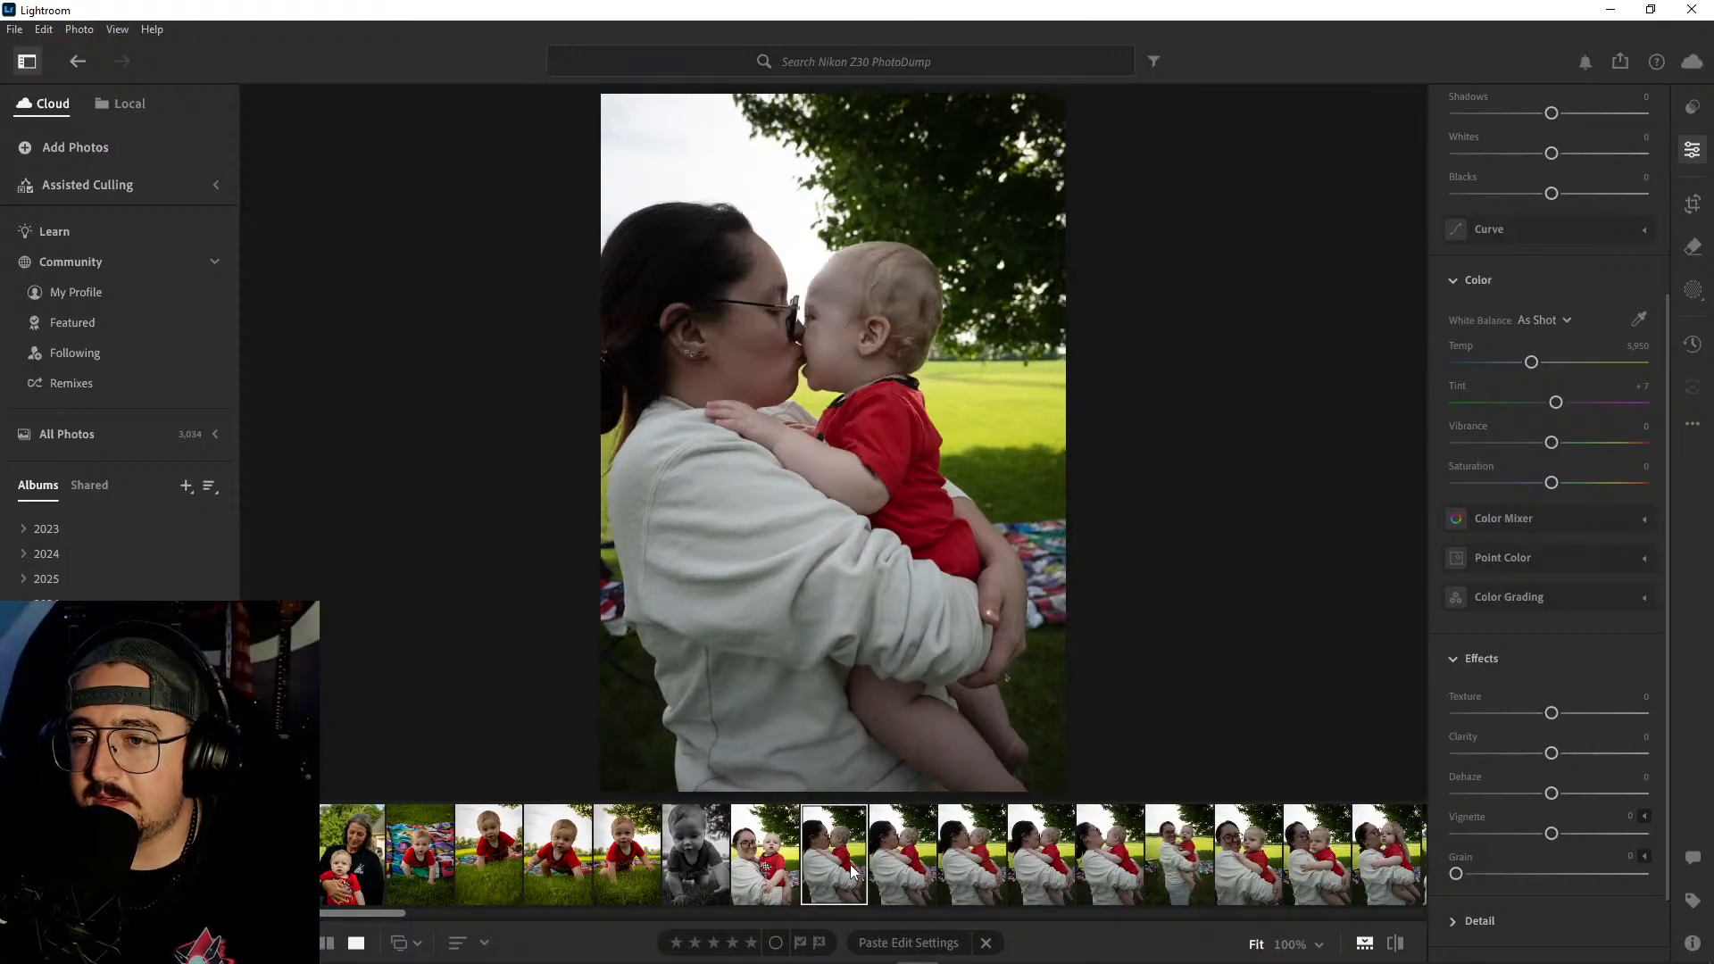
click(920, 864)
key(Right)
key(Right)
key(Right)
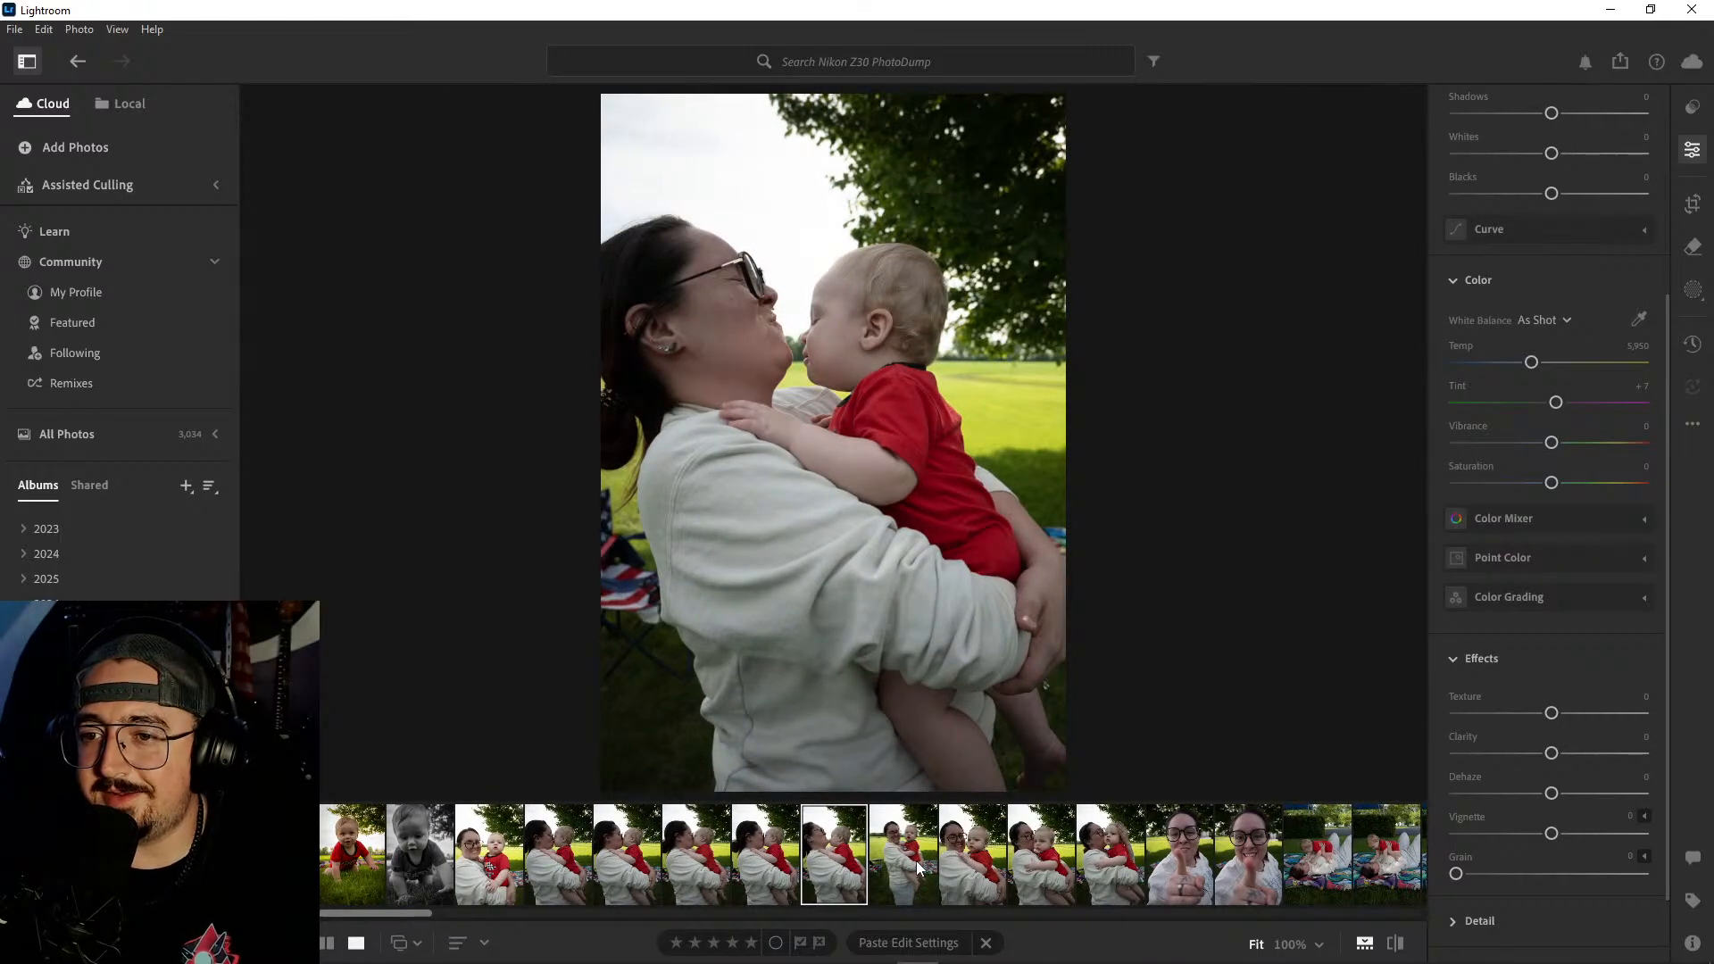
key(Right)
key(Left)
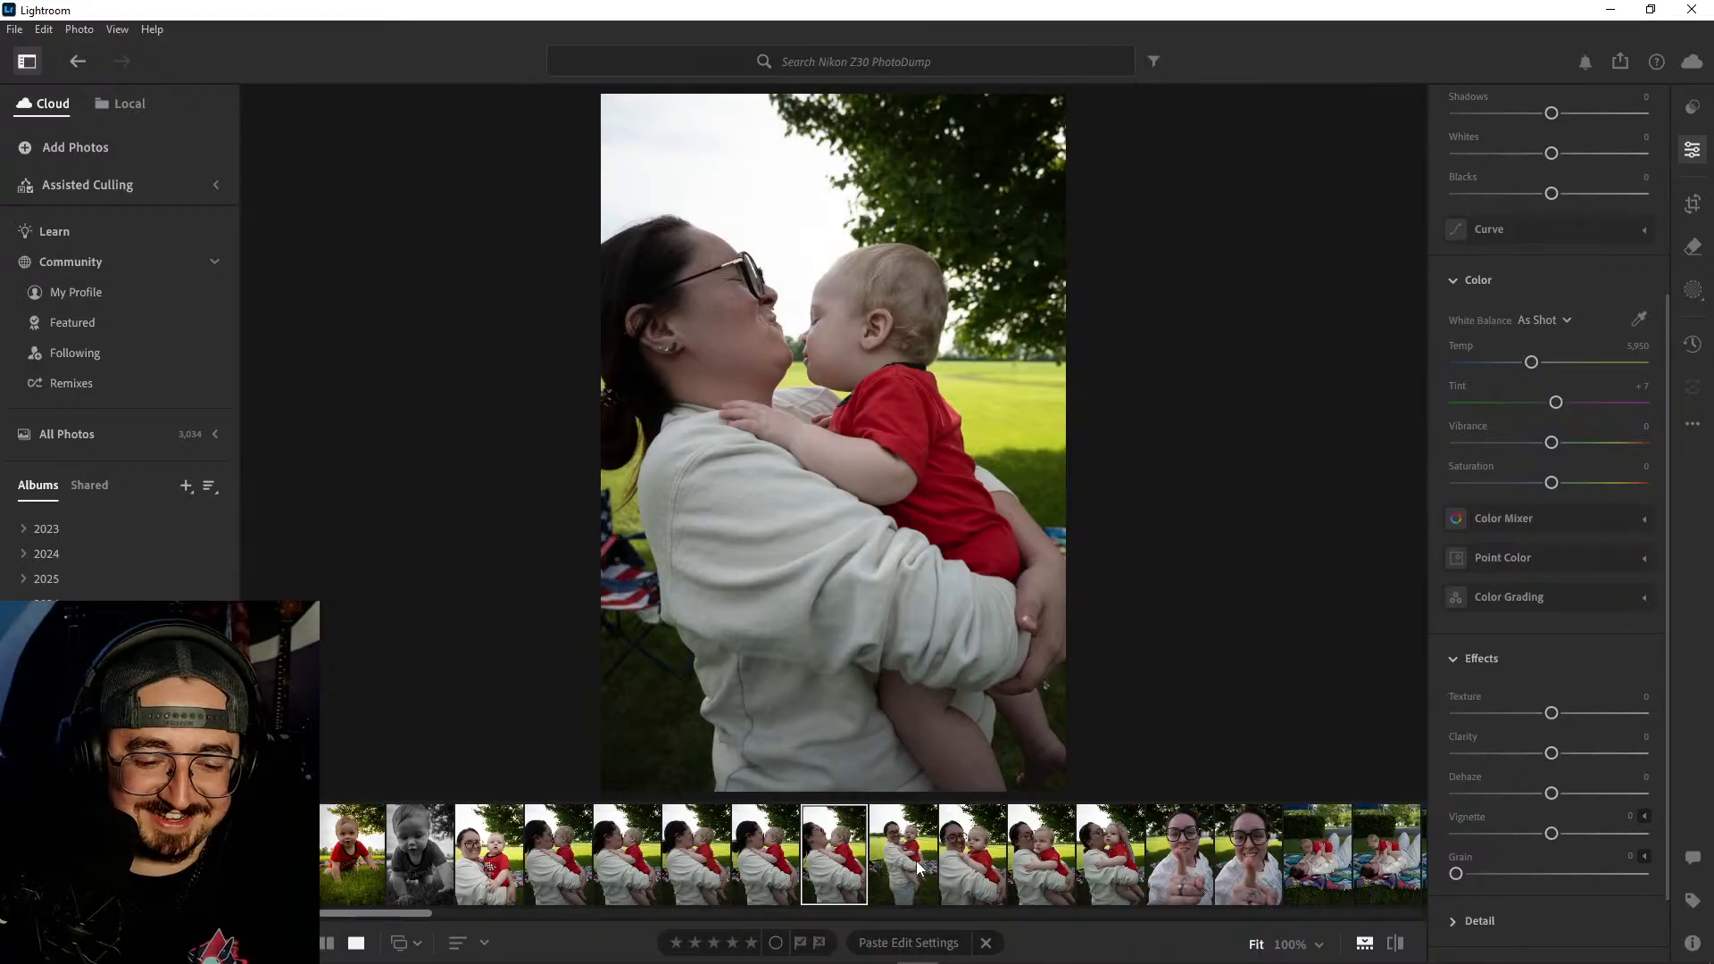
key(Right)
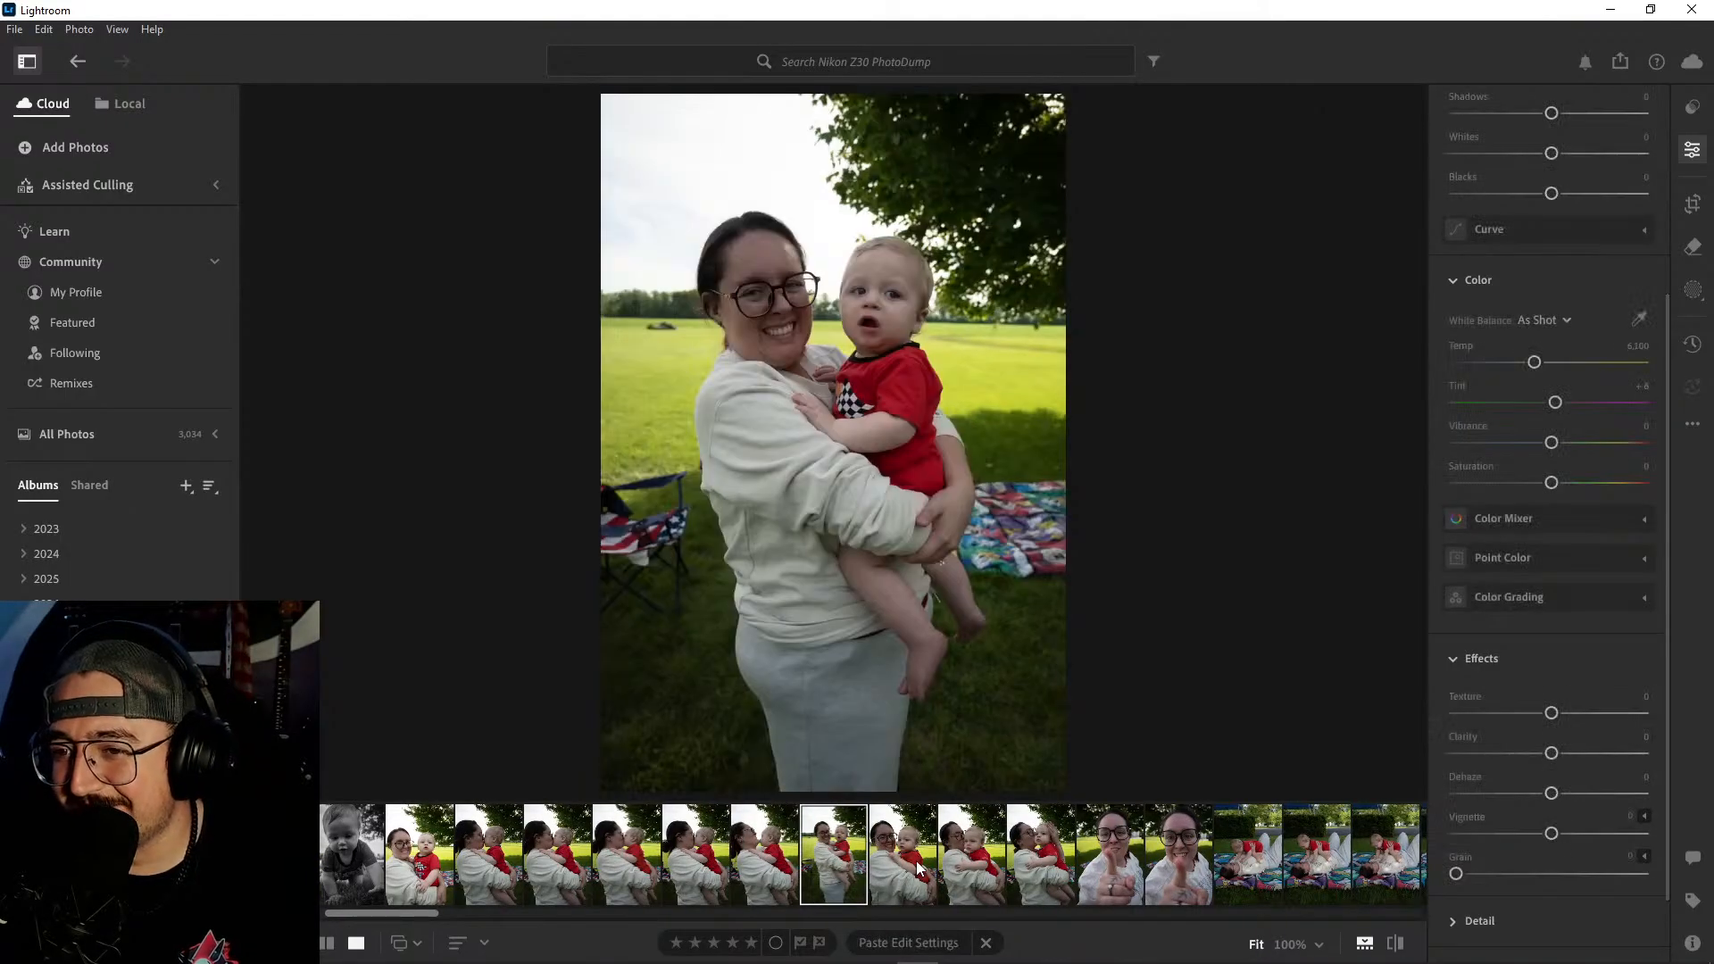
- Step on to the two close-up shots of the woman holding her hand toward the camera and compare them
key(Right)
key(Right)
key(Right)
key(Right)
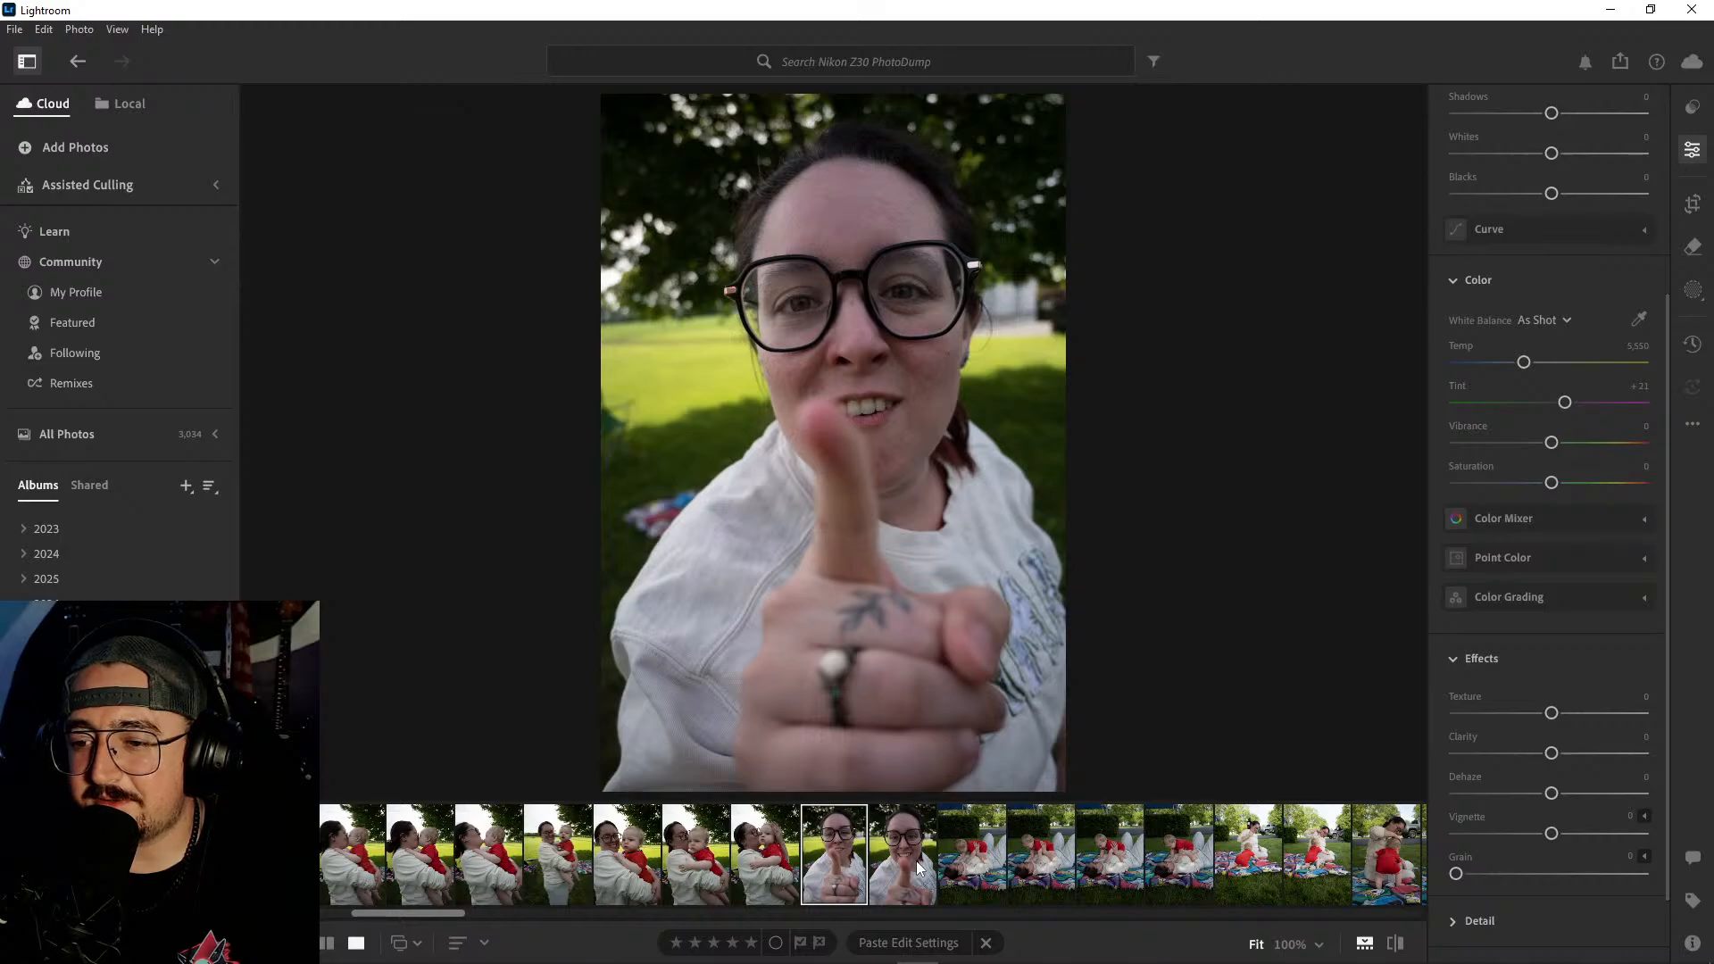
key(Right)
key(Left)
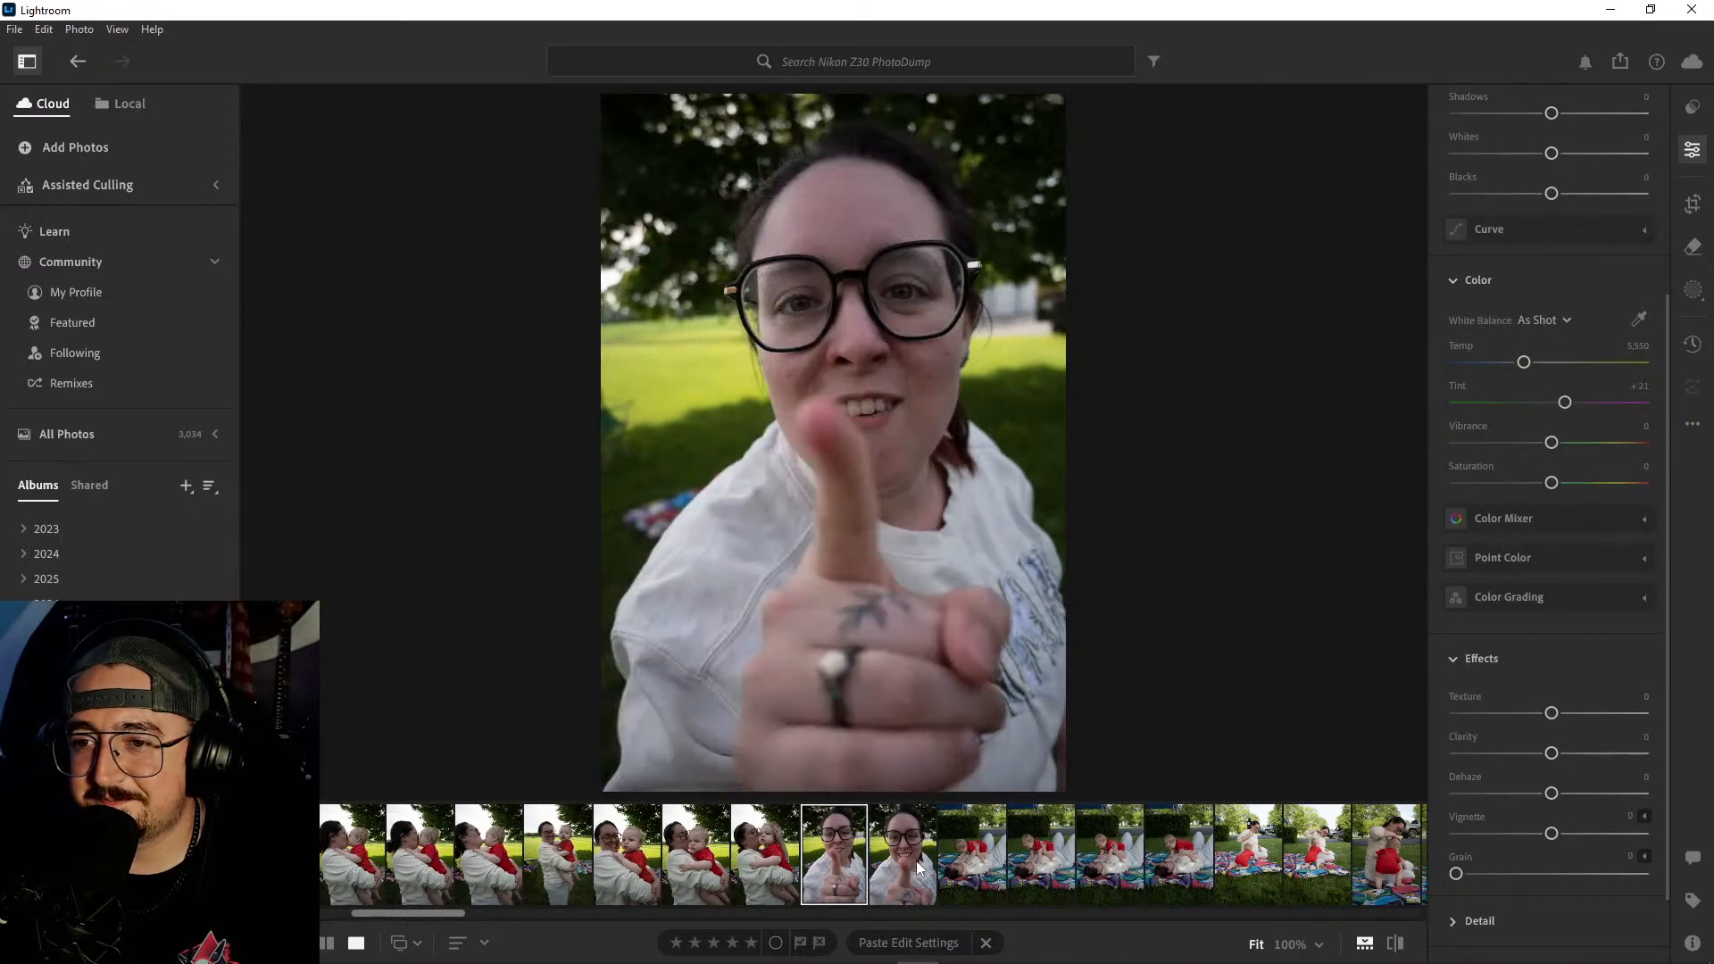
key(Right)
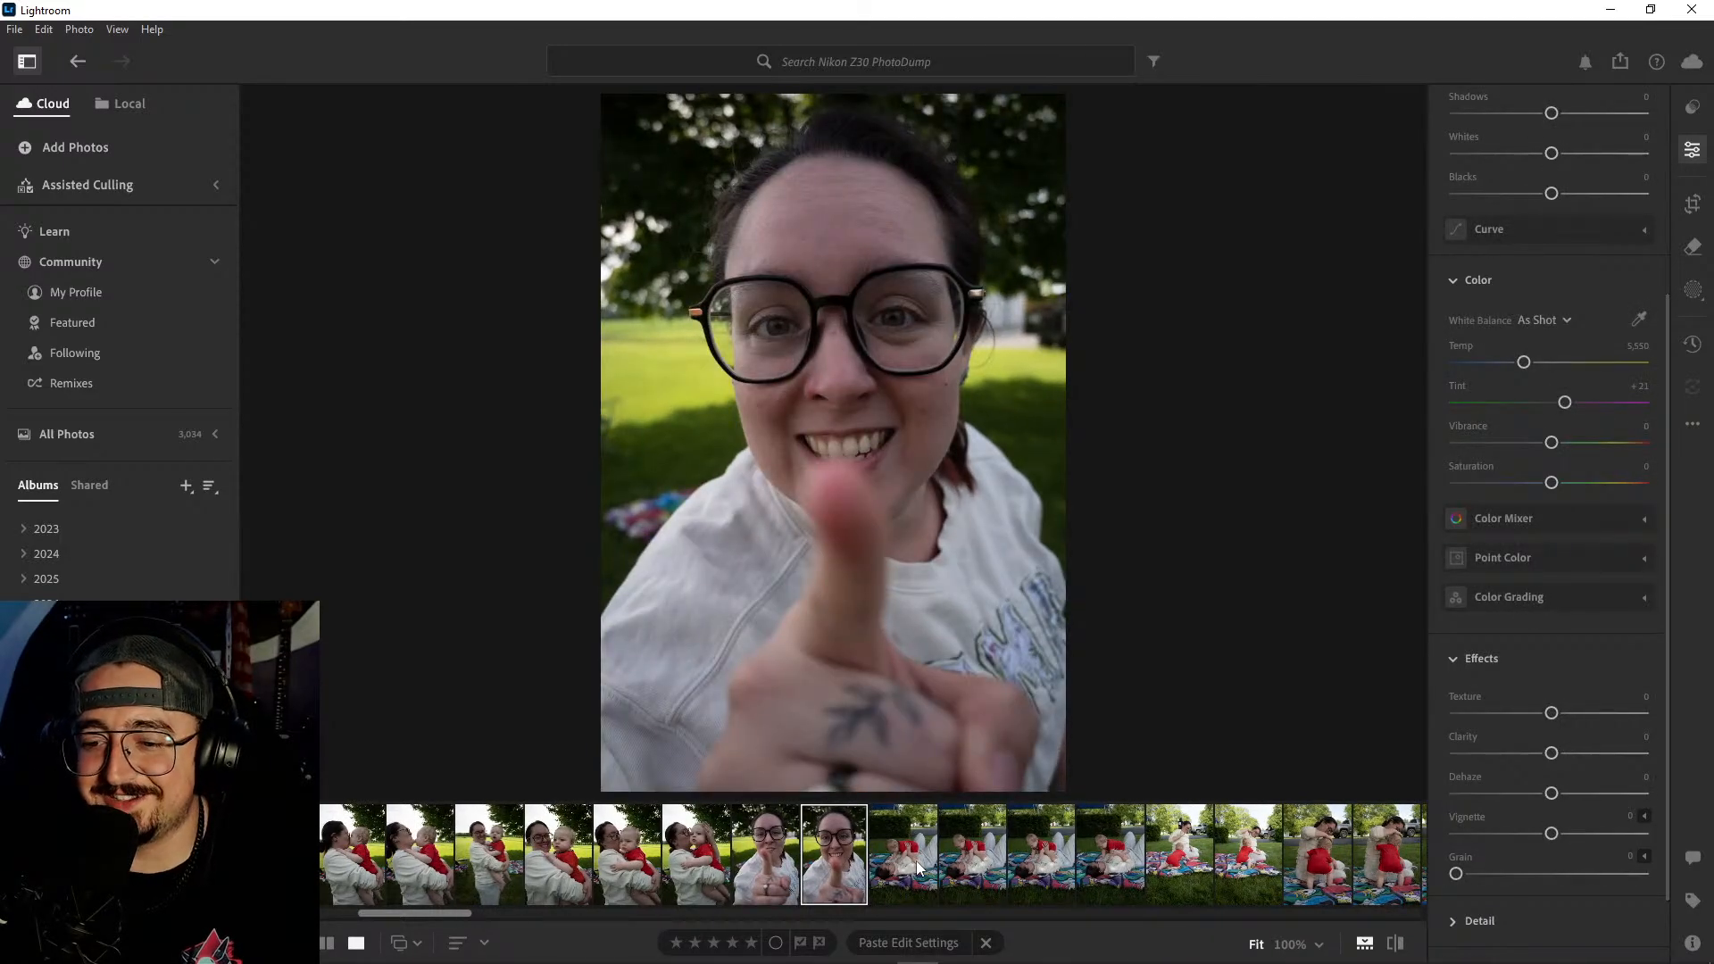
- Inspect the baby's face at 100% in the shot where the woman kisses his cheek with her hand raised
key(Left)
key(Left)
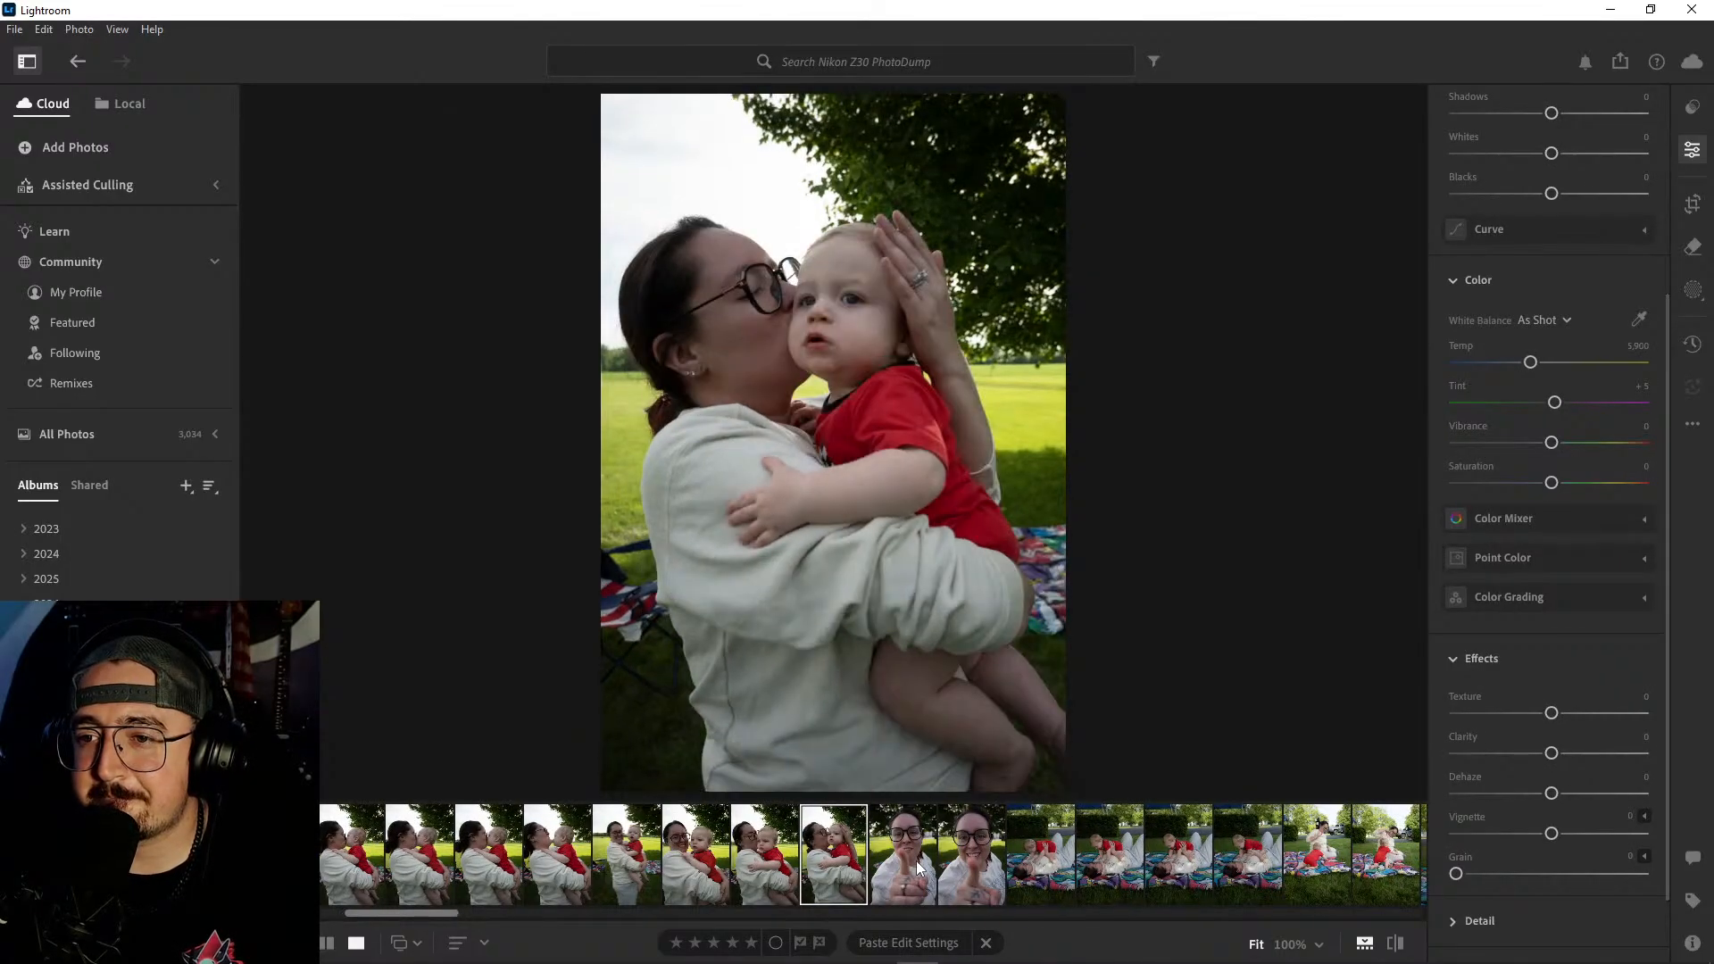
click(808, 331)
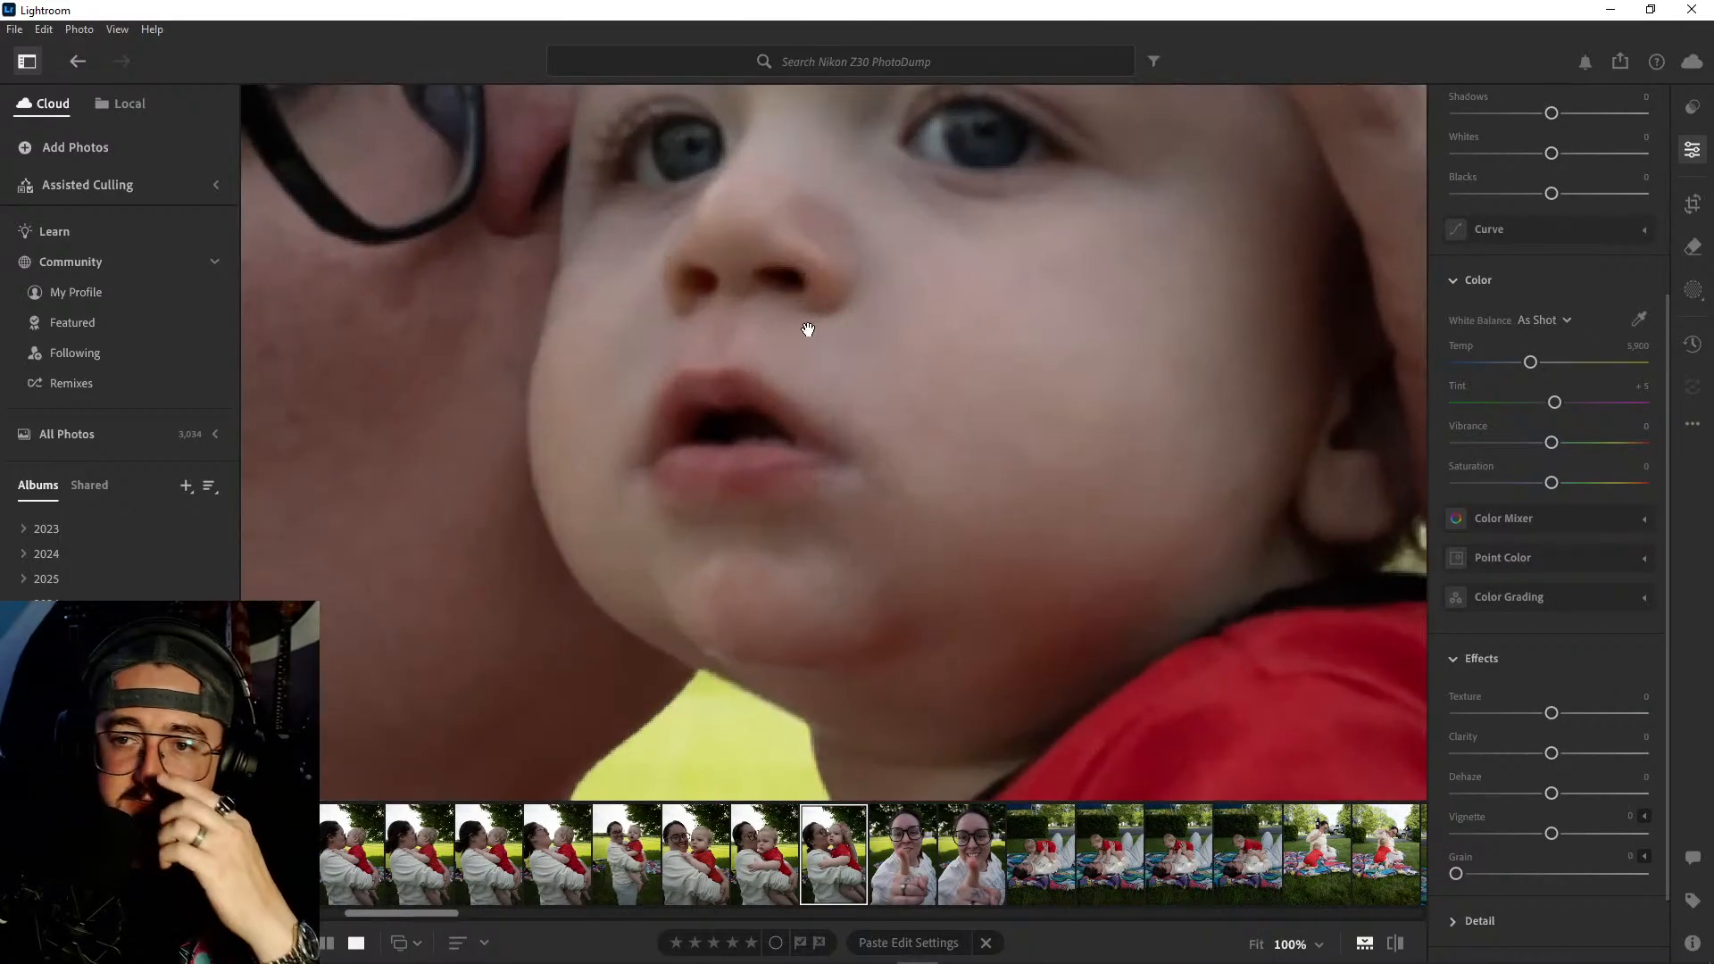
click(839, 304)
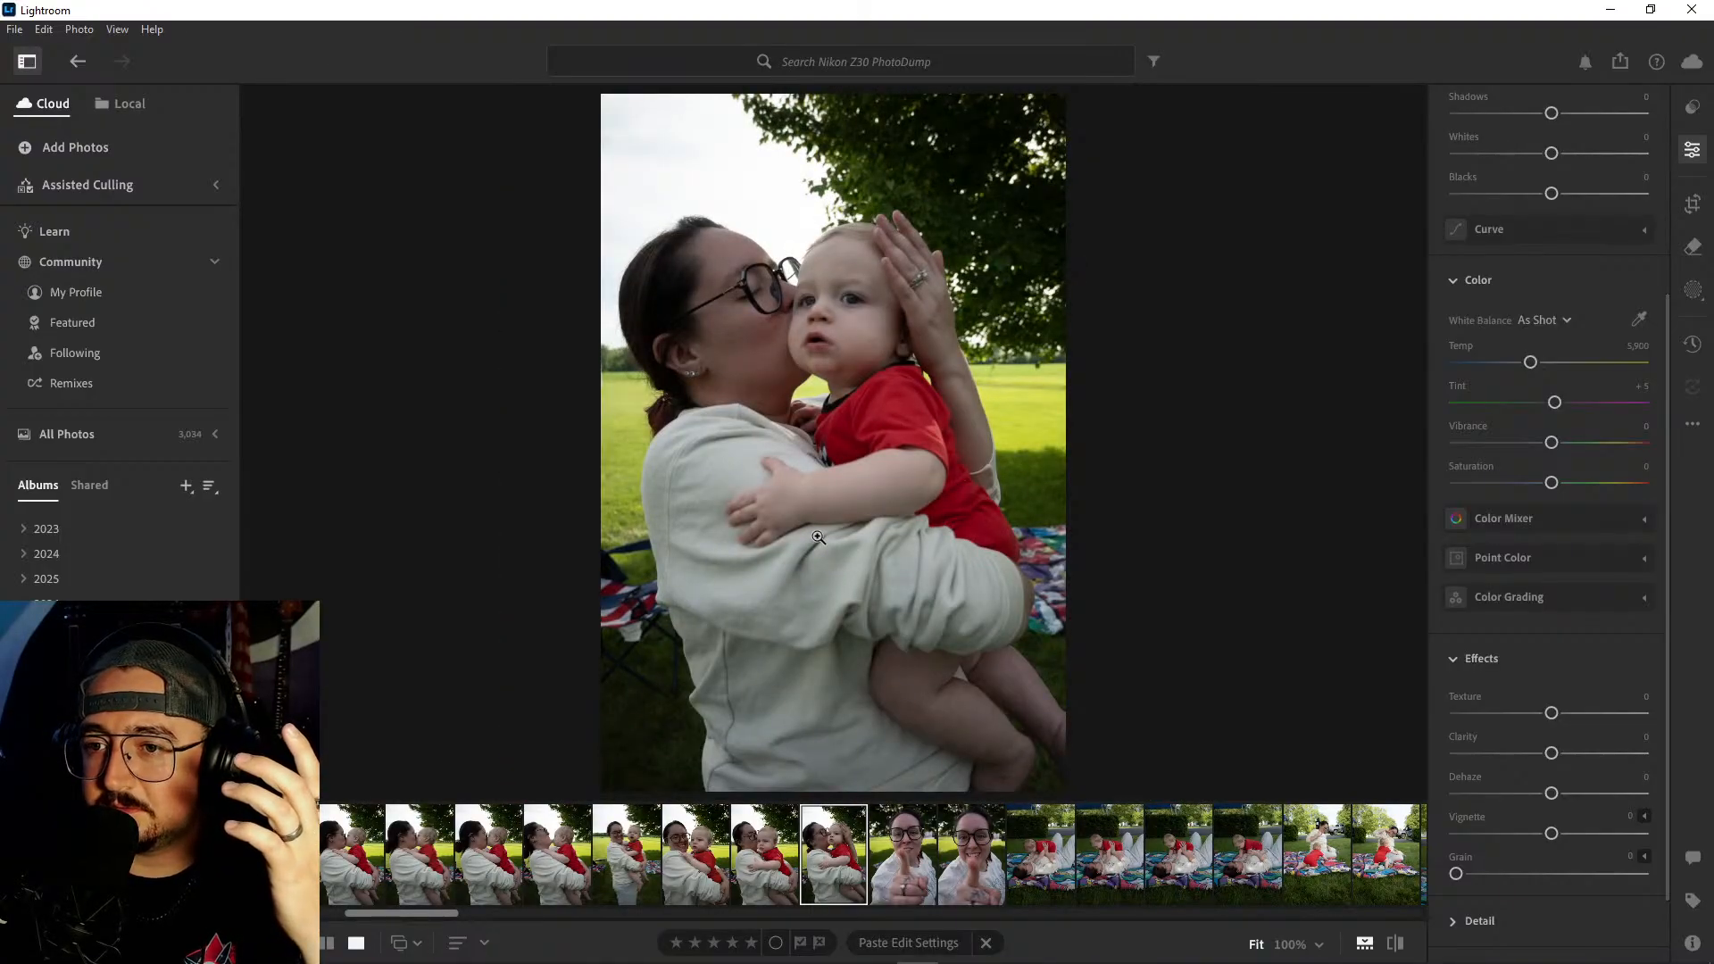
- Compare the leaning-back shot with the neighbouring full-length portrait and inspect the faces in the full-length portrait at 100%
click(713, 859)
click(629, 861)
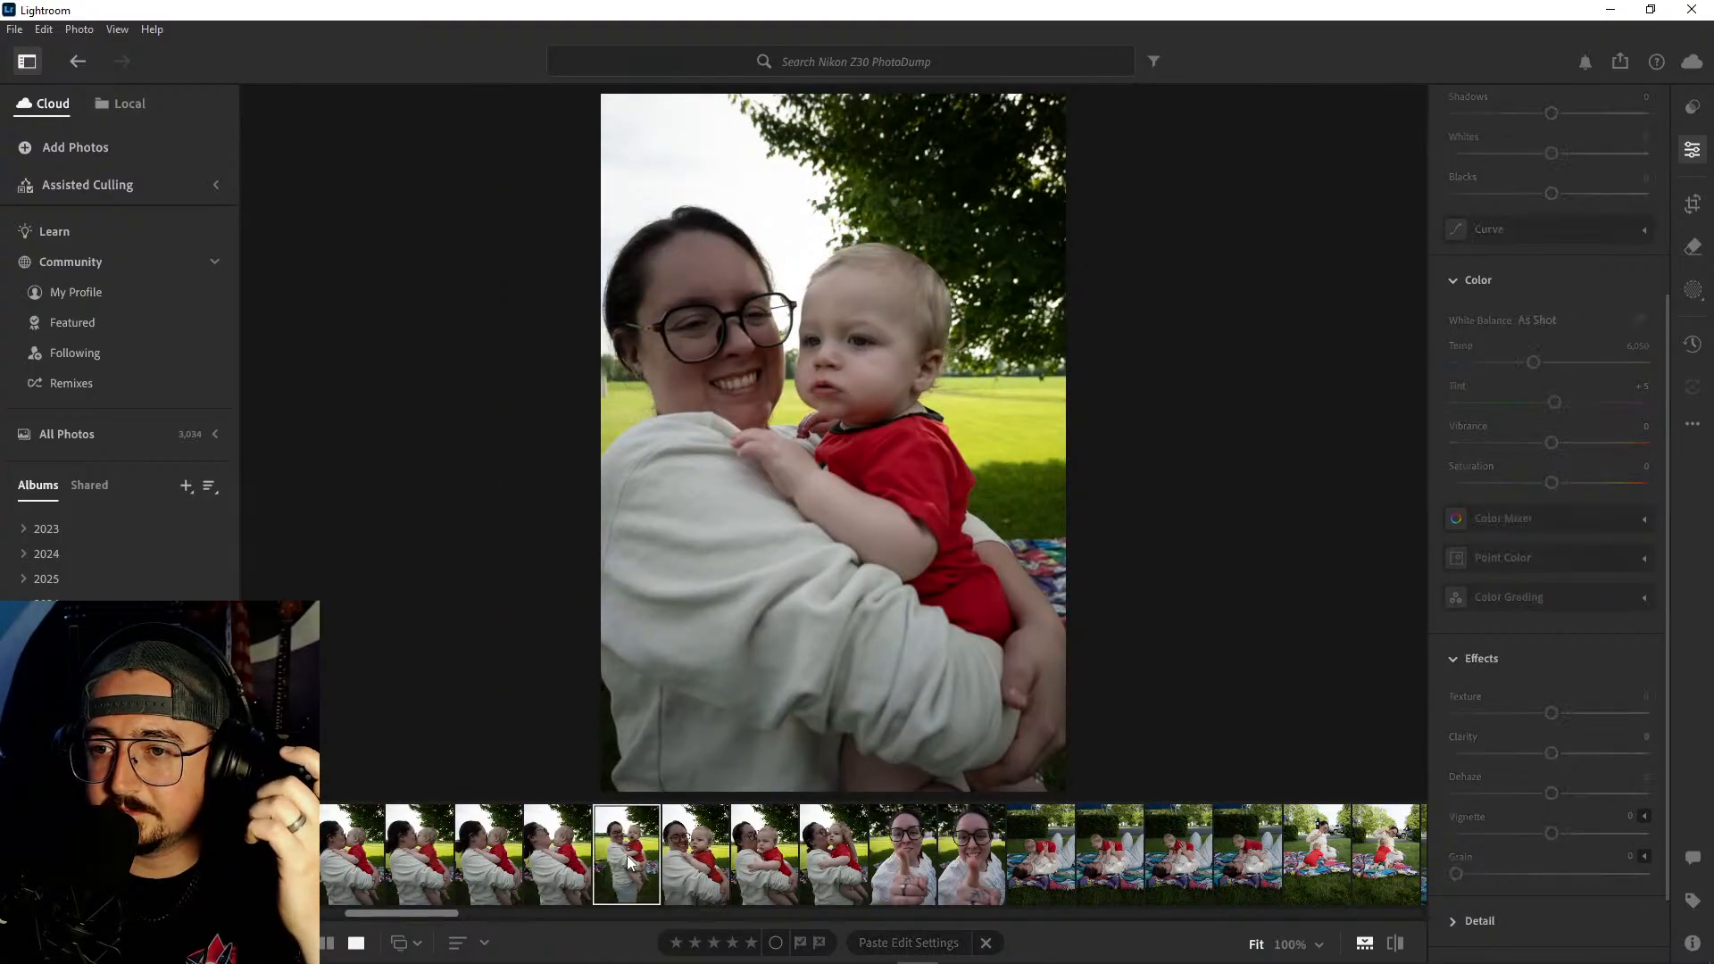
click(558, 860)
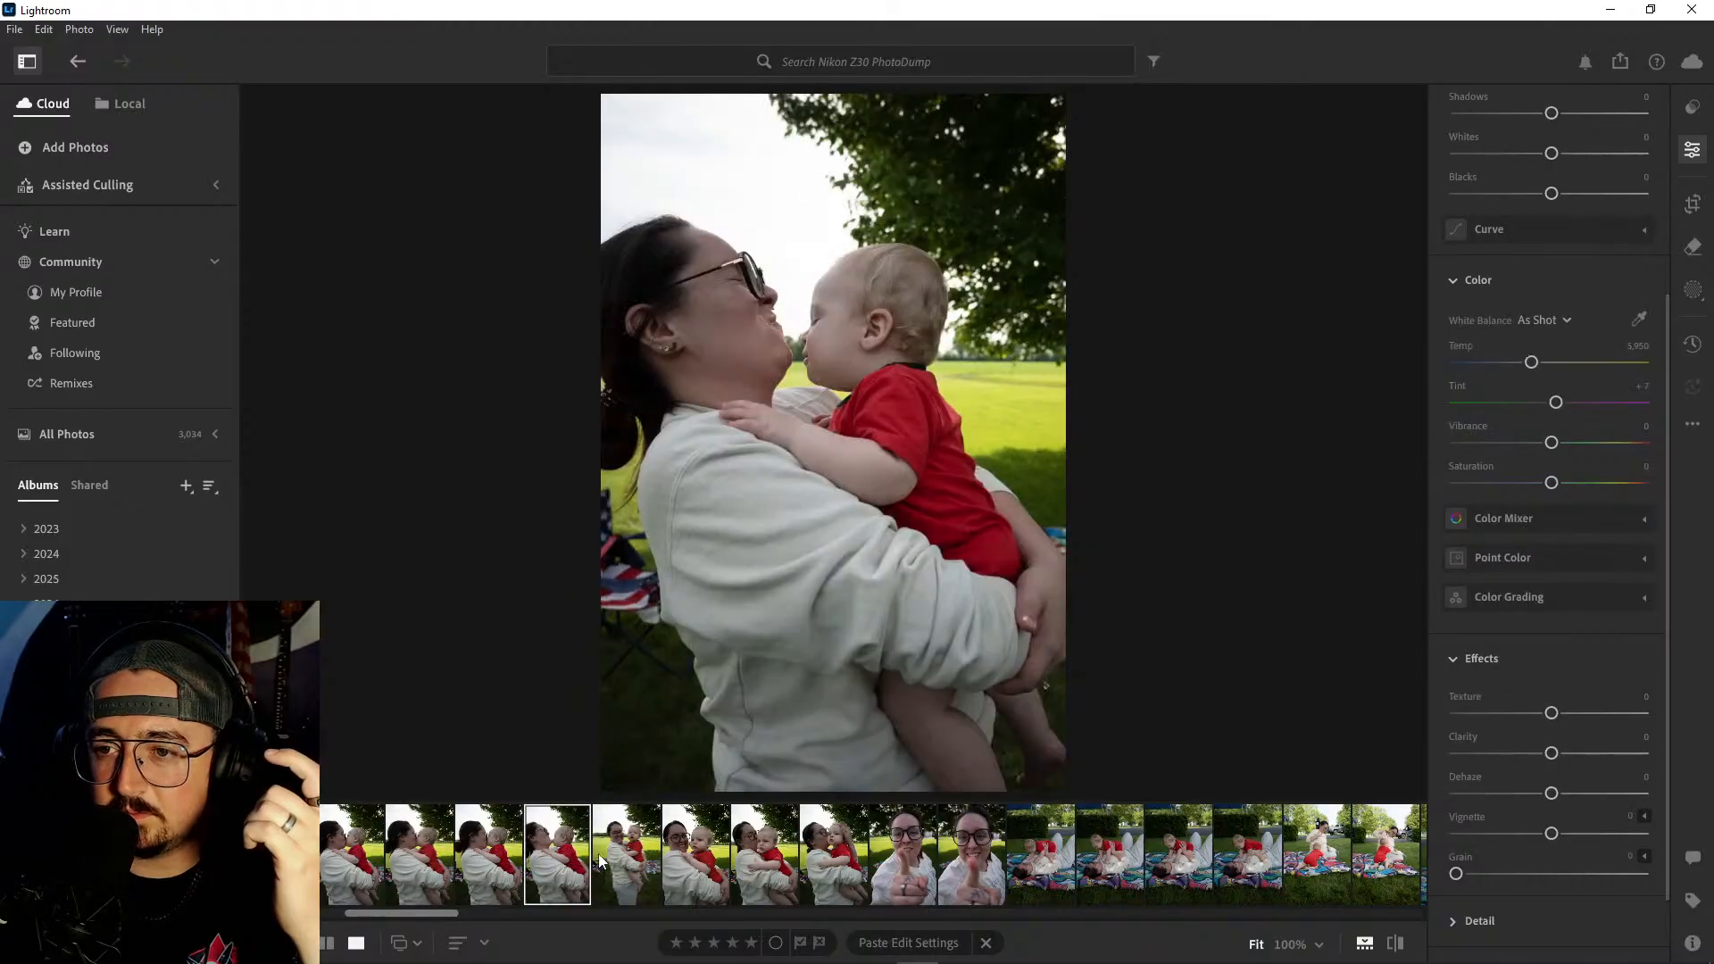
click(615, 862)
click(558, 860)
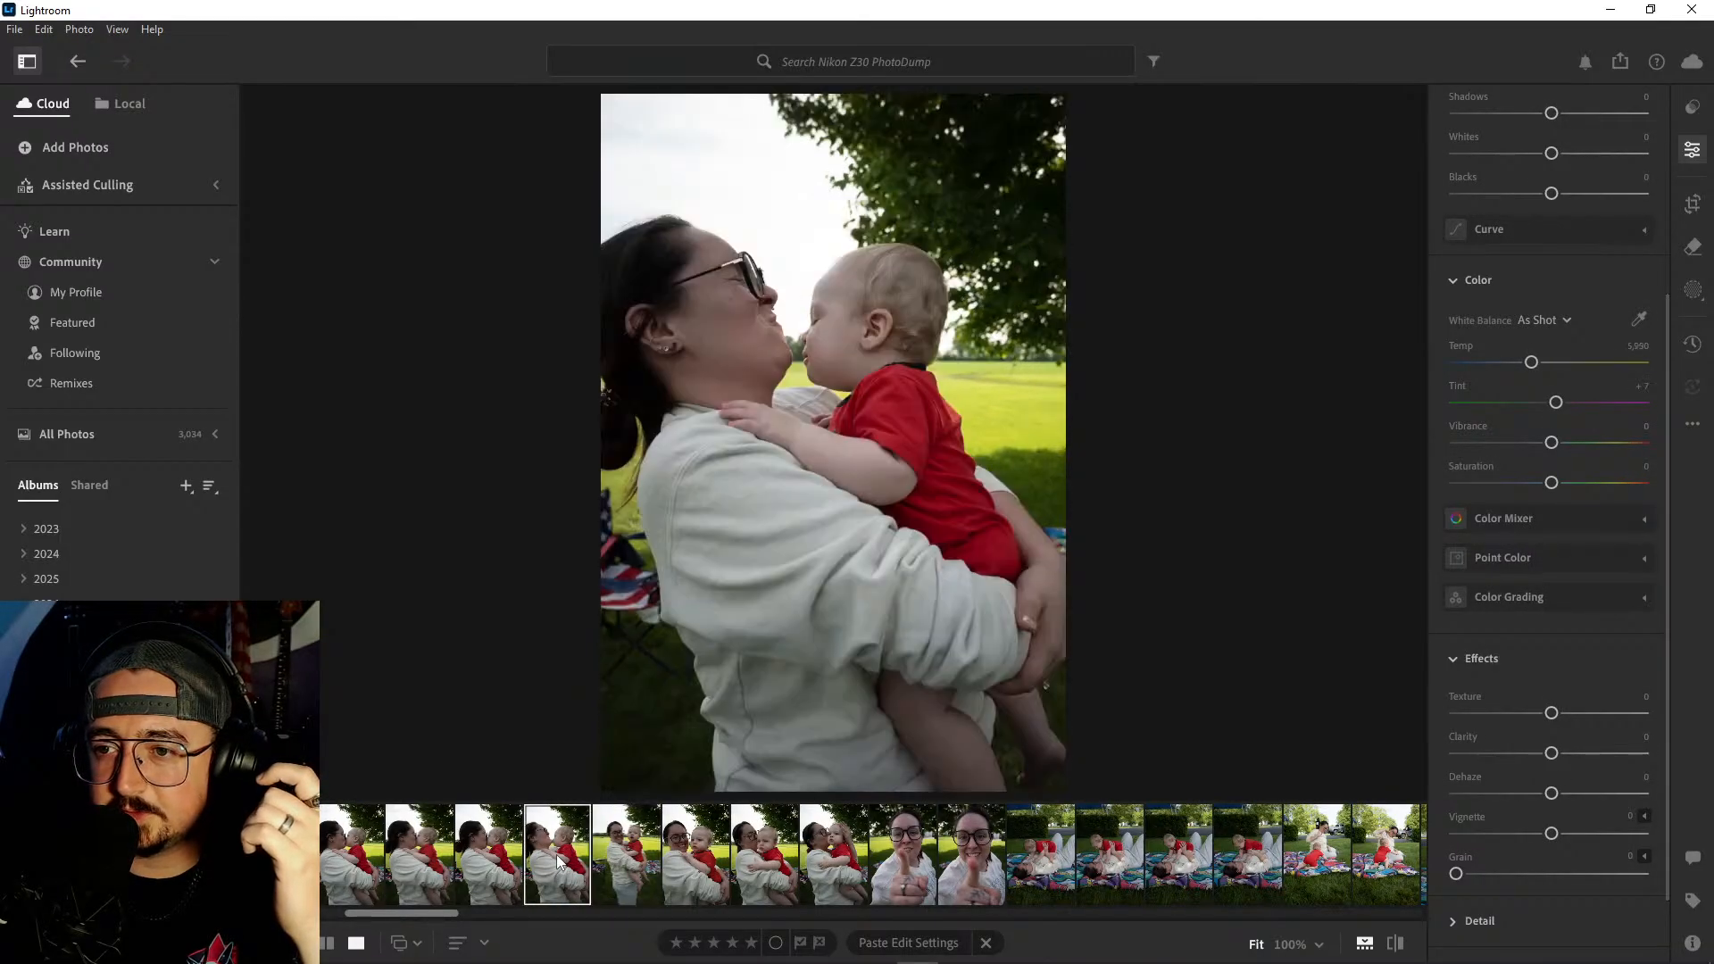
click(640, 856)
click(845, 308)
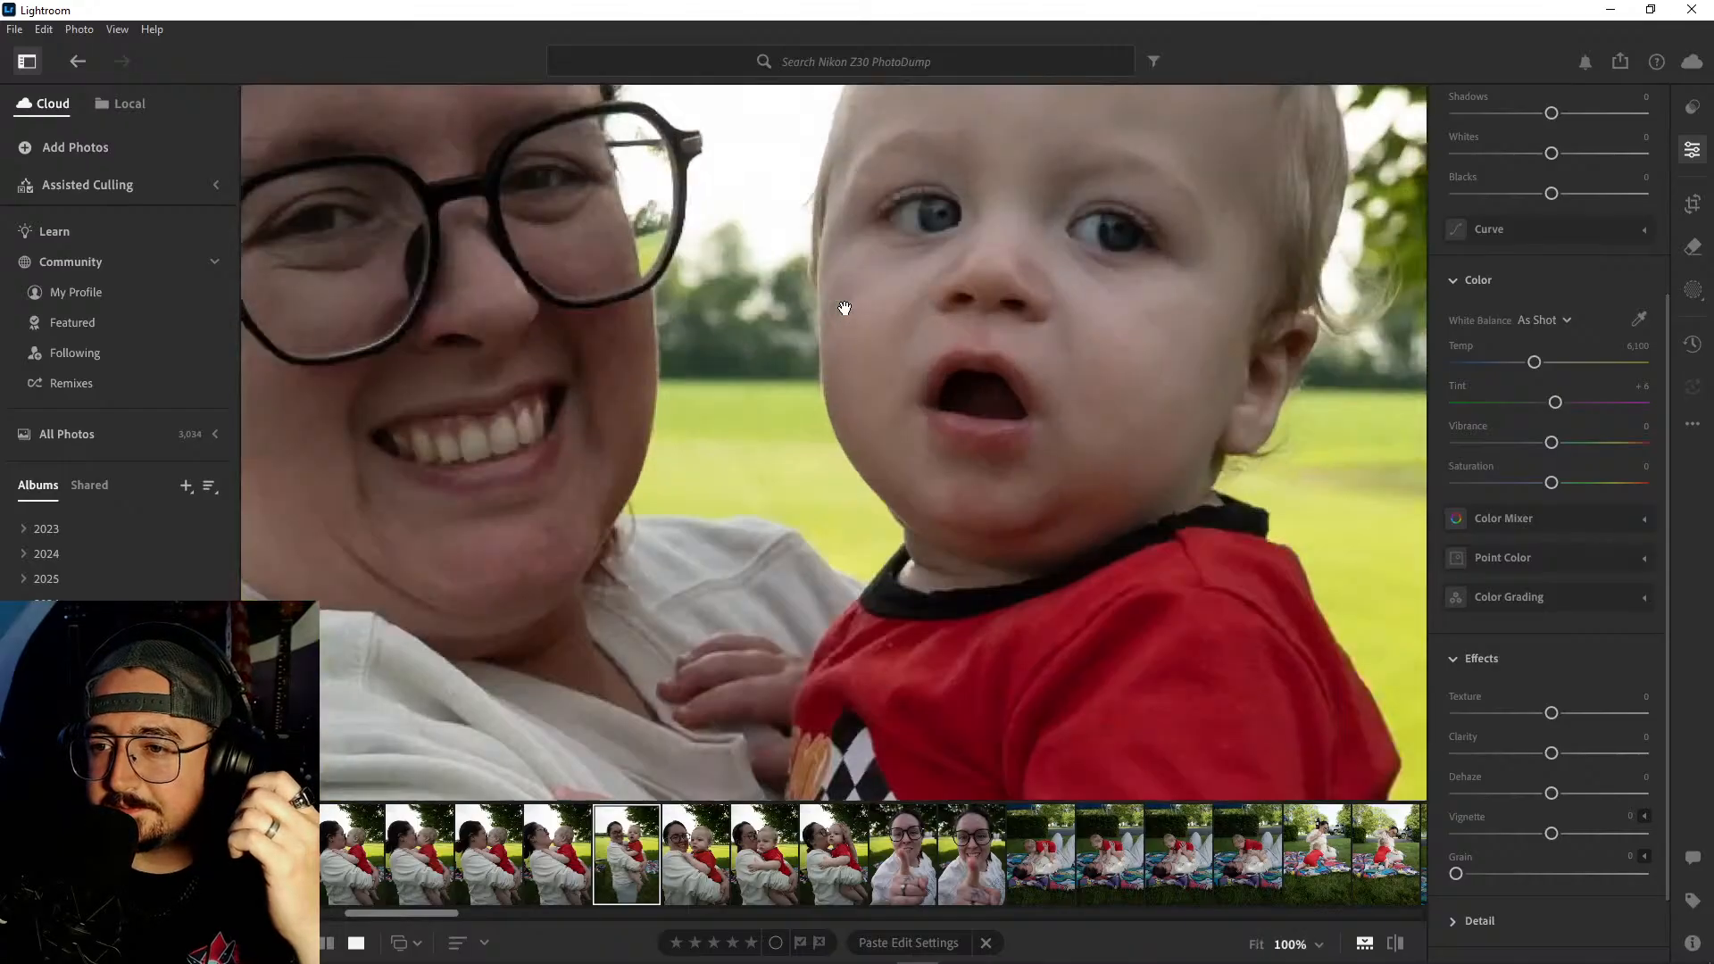
drag(846, 310, 1068, 410)
click(1068, 411)
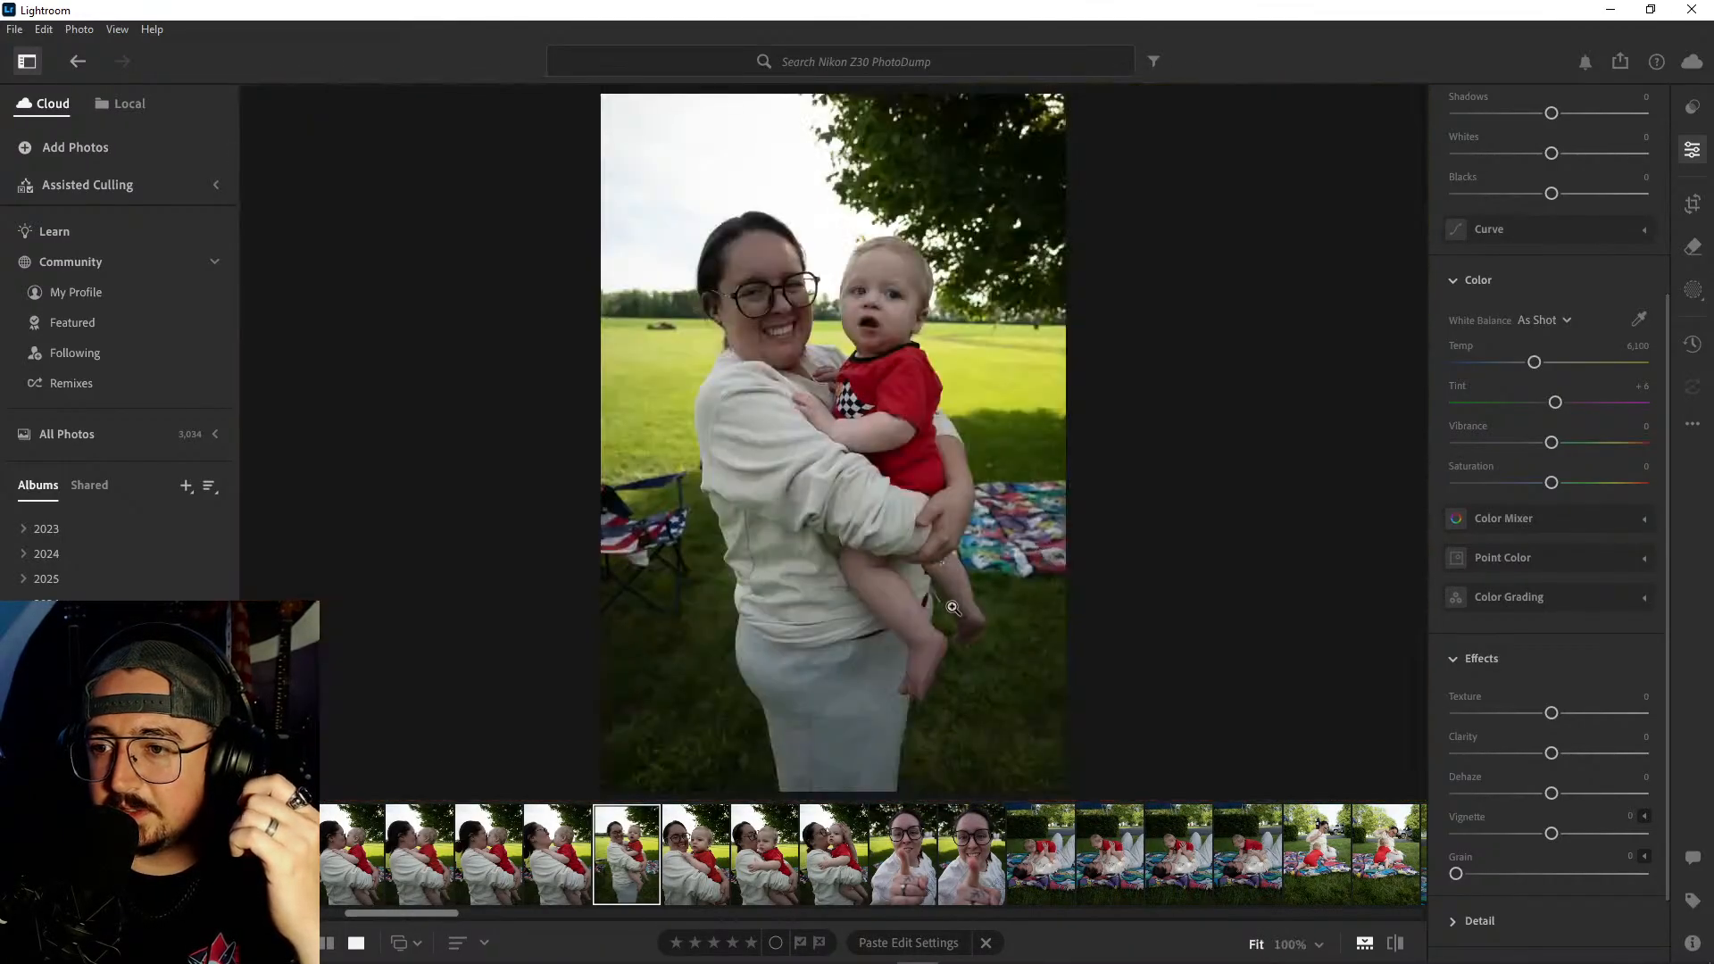
- Review the closer smiling portrait through the raised-hand cheek kiss and go back over the lip-kiss shots
click(705, 865)
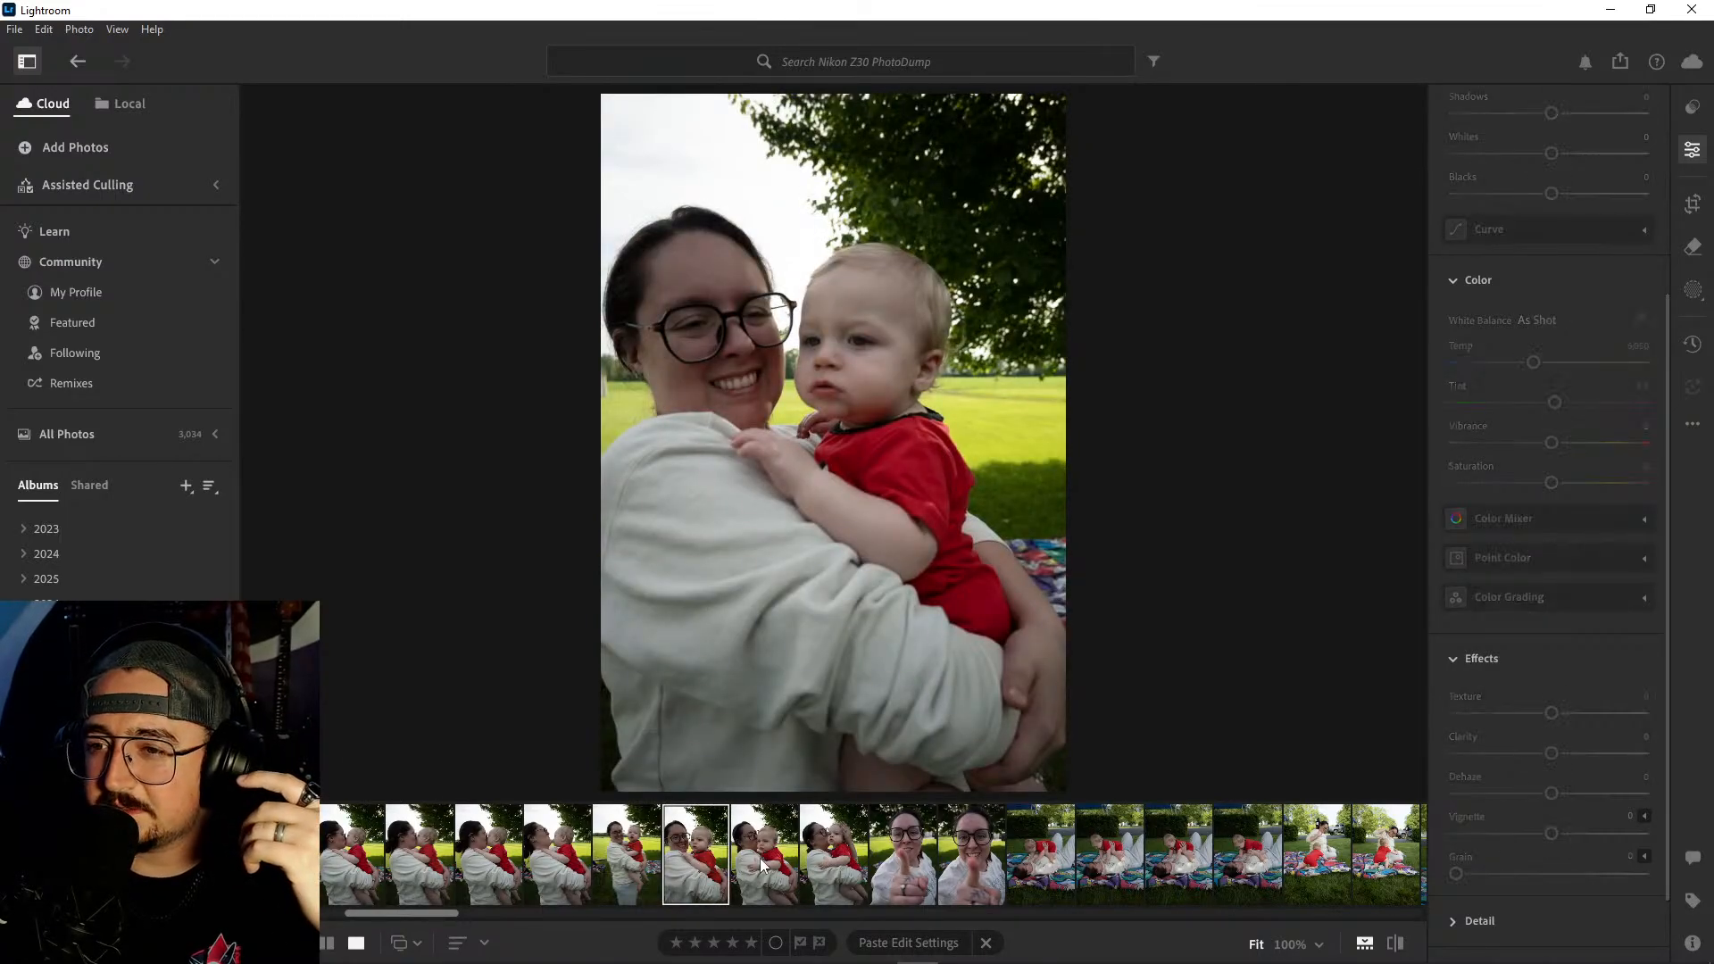
click(764, 865)
click(828, 853)
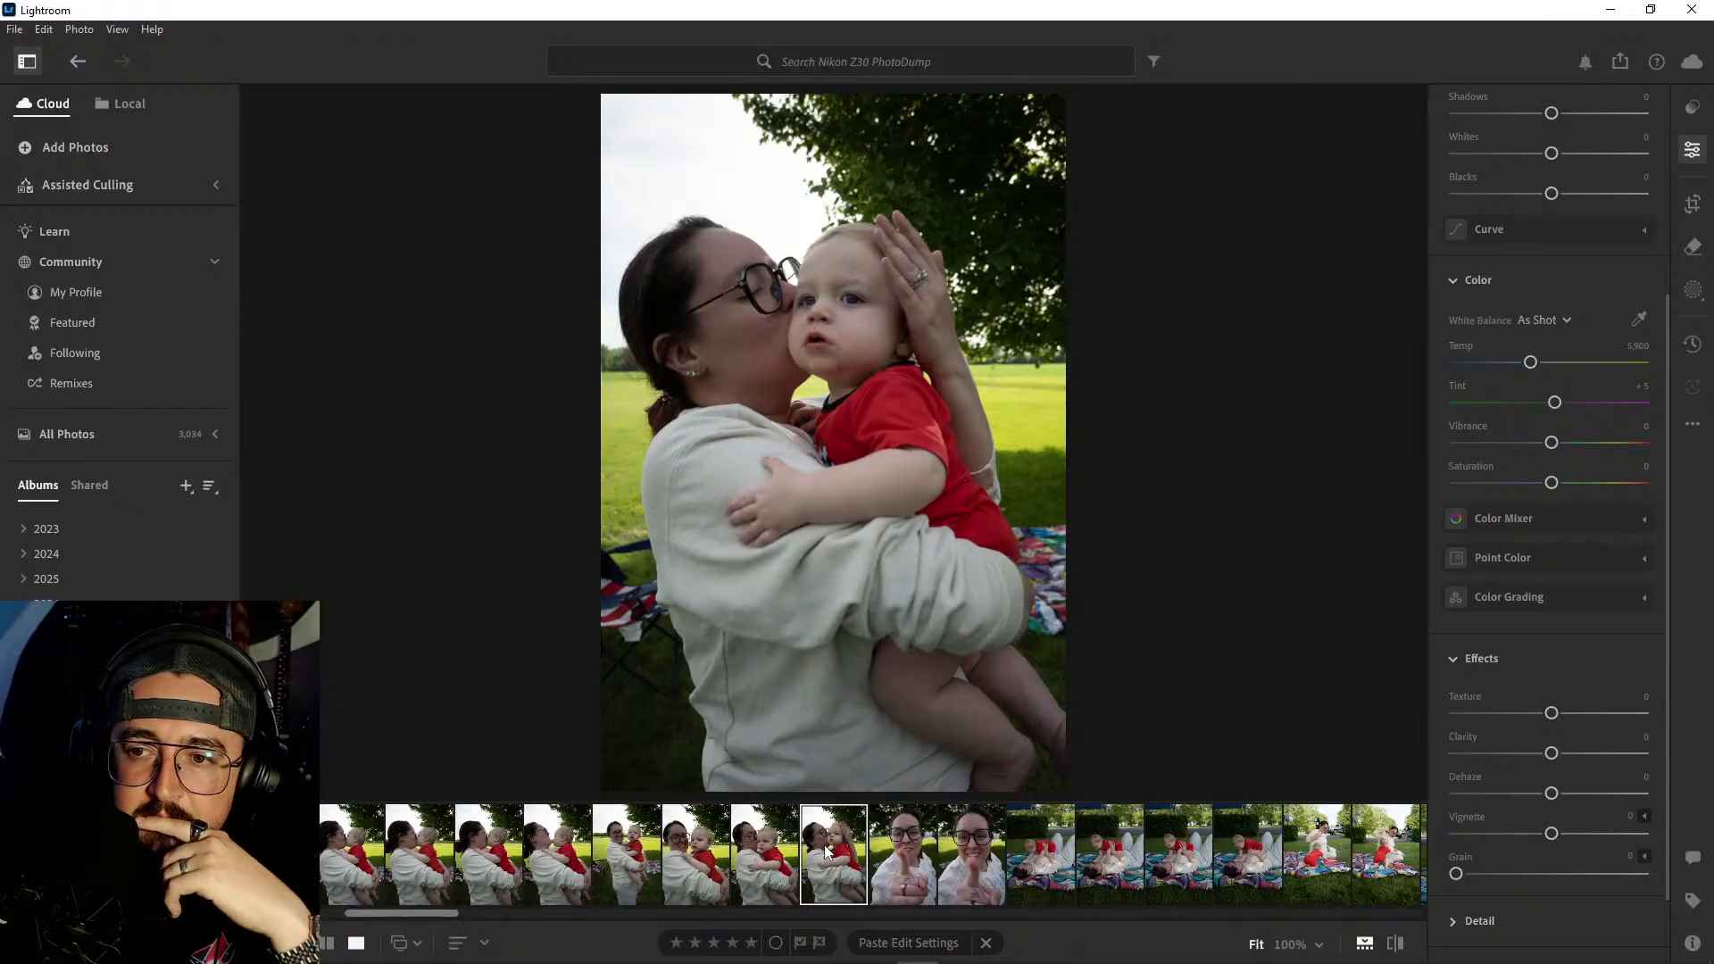
click(559, 855)
click(501, 857)
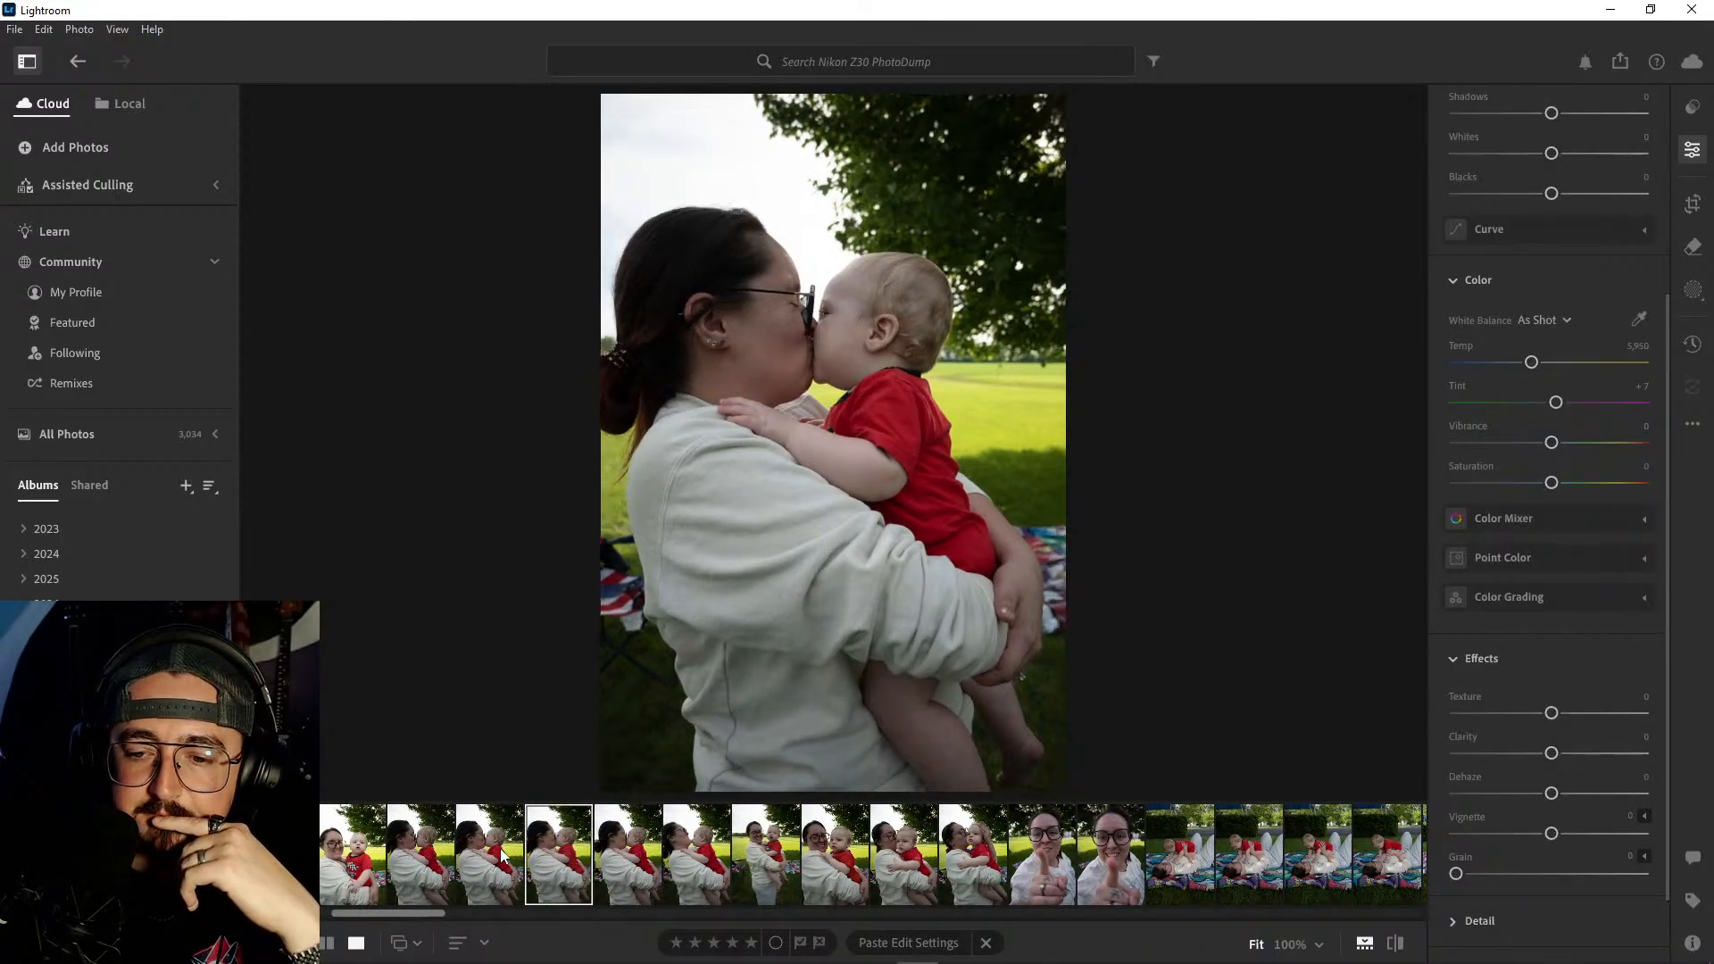
click(503, 856)
click(429, 854)
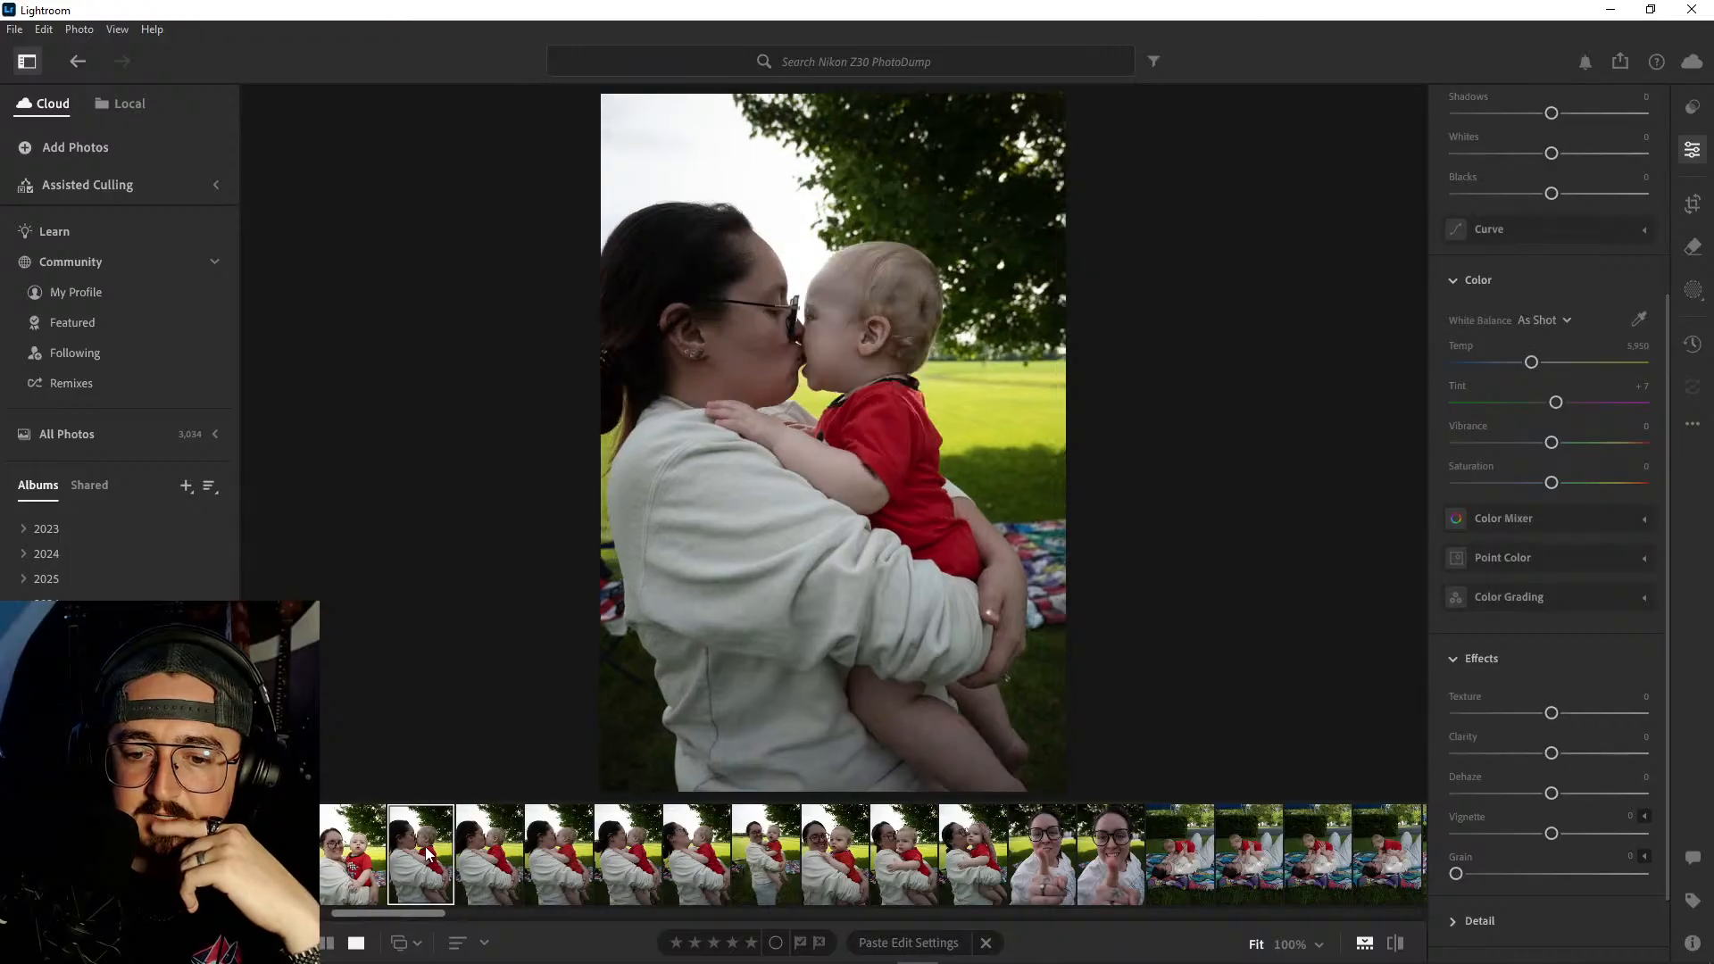
- Compare the leaning-back and last lip-kiss shots with the full-length, smiling and raised-hand cheek-kiss portraits
click(698, 852)
click(795, 847)
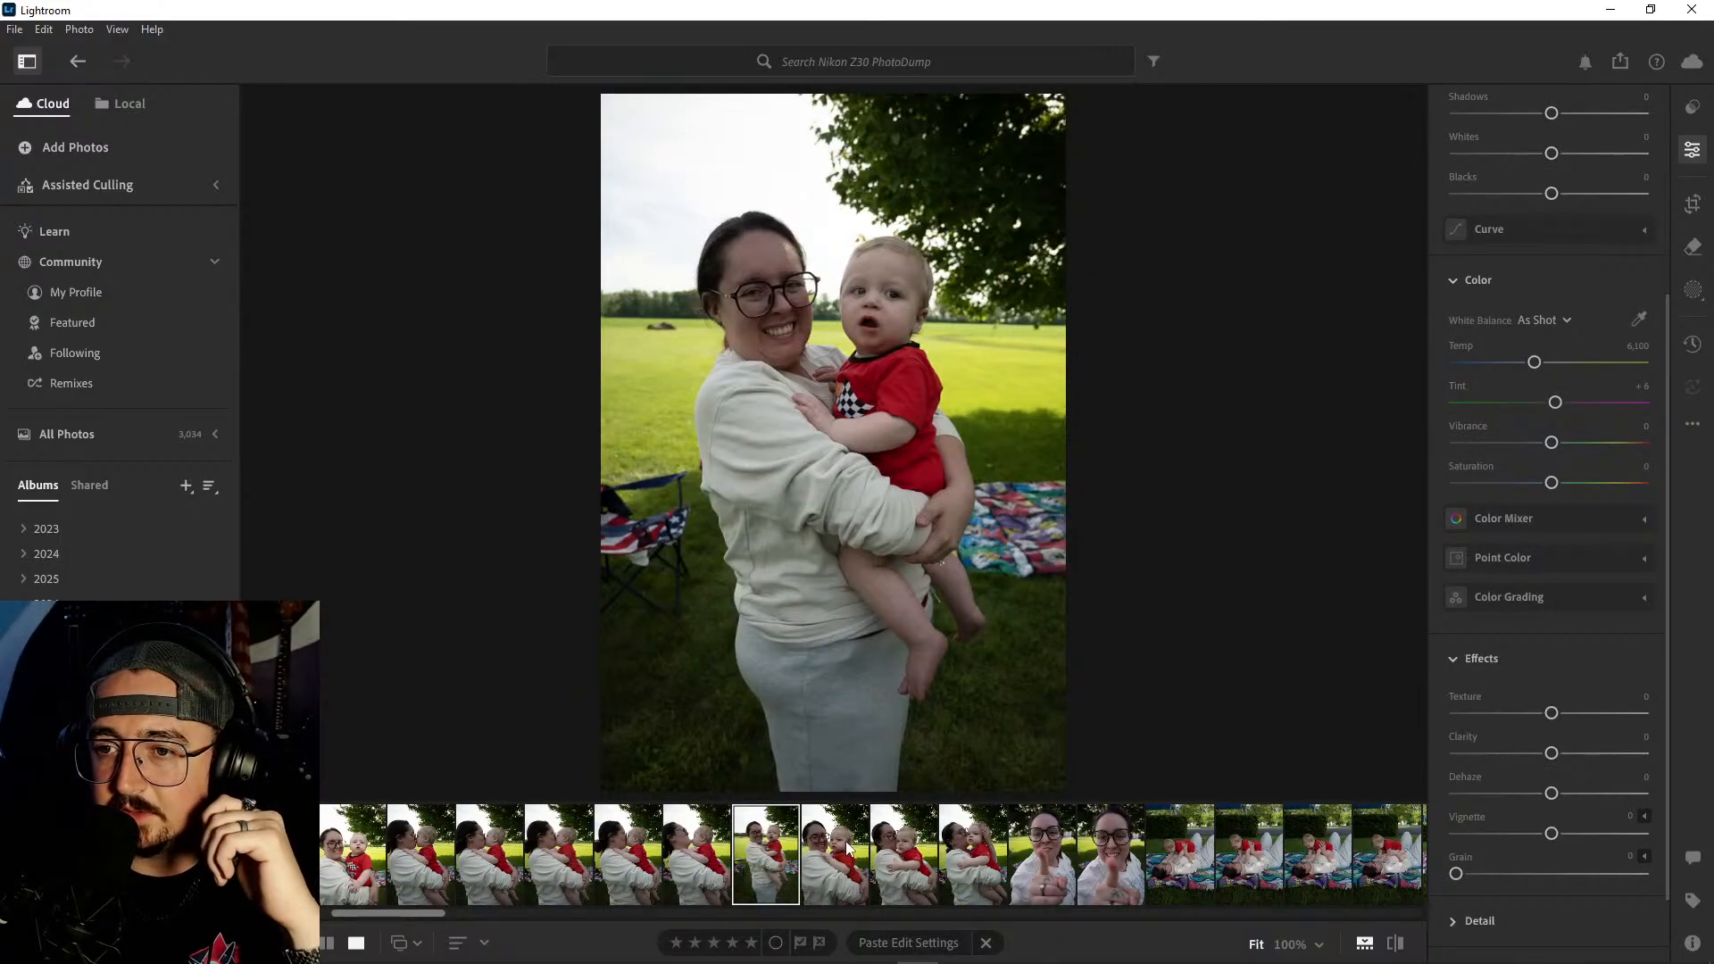
click(837, 850)
click(909, 848)
click(953, 850)
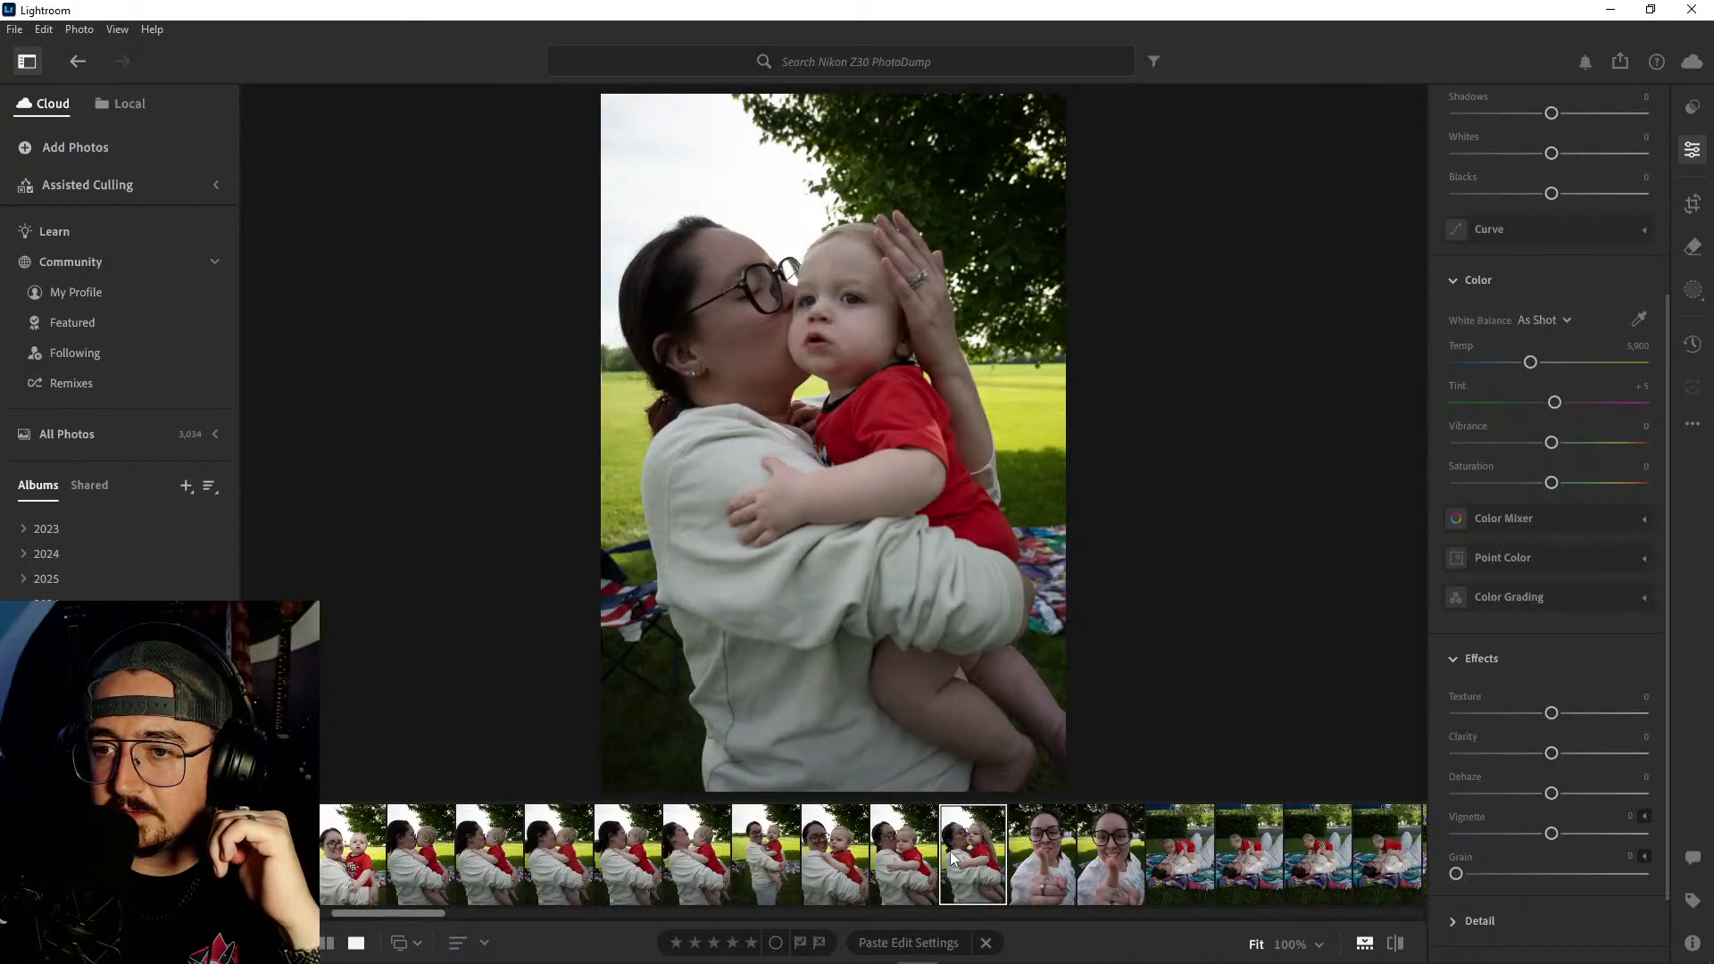
click(671, 855)
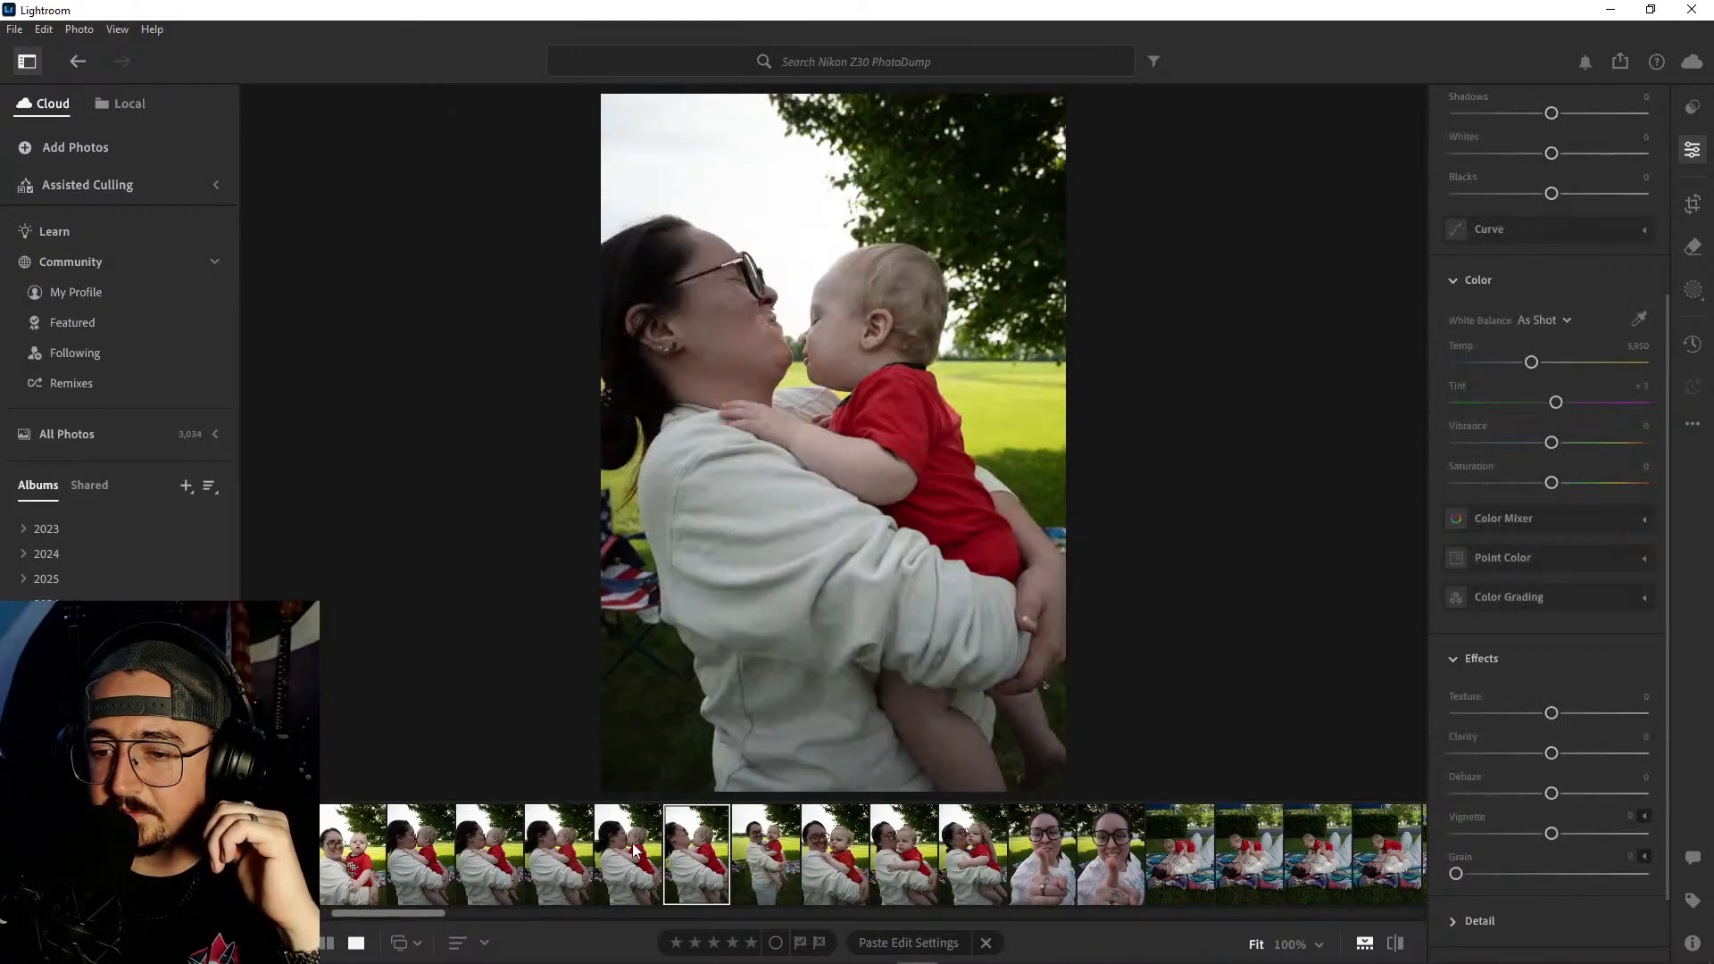
click(636, 850)
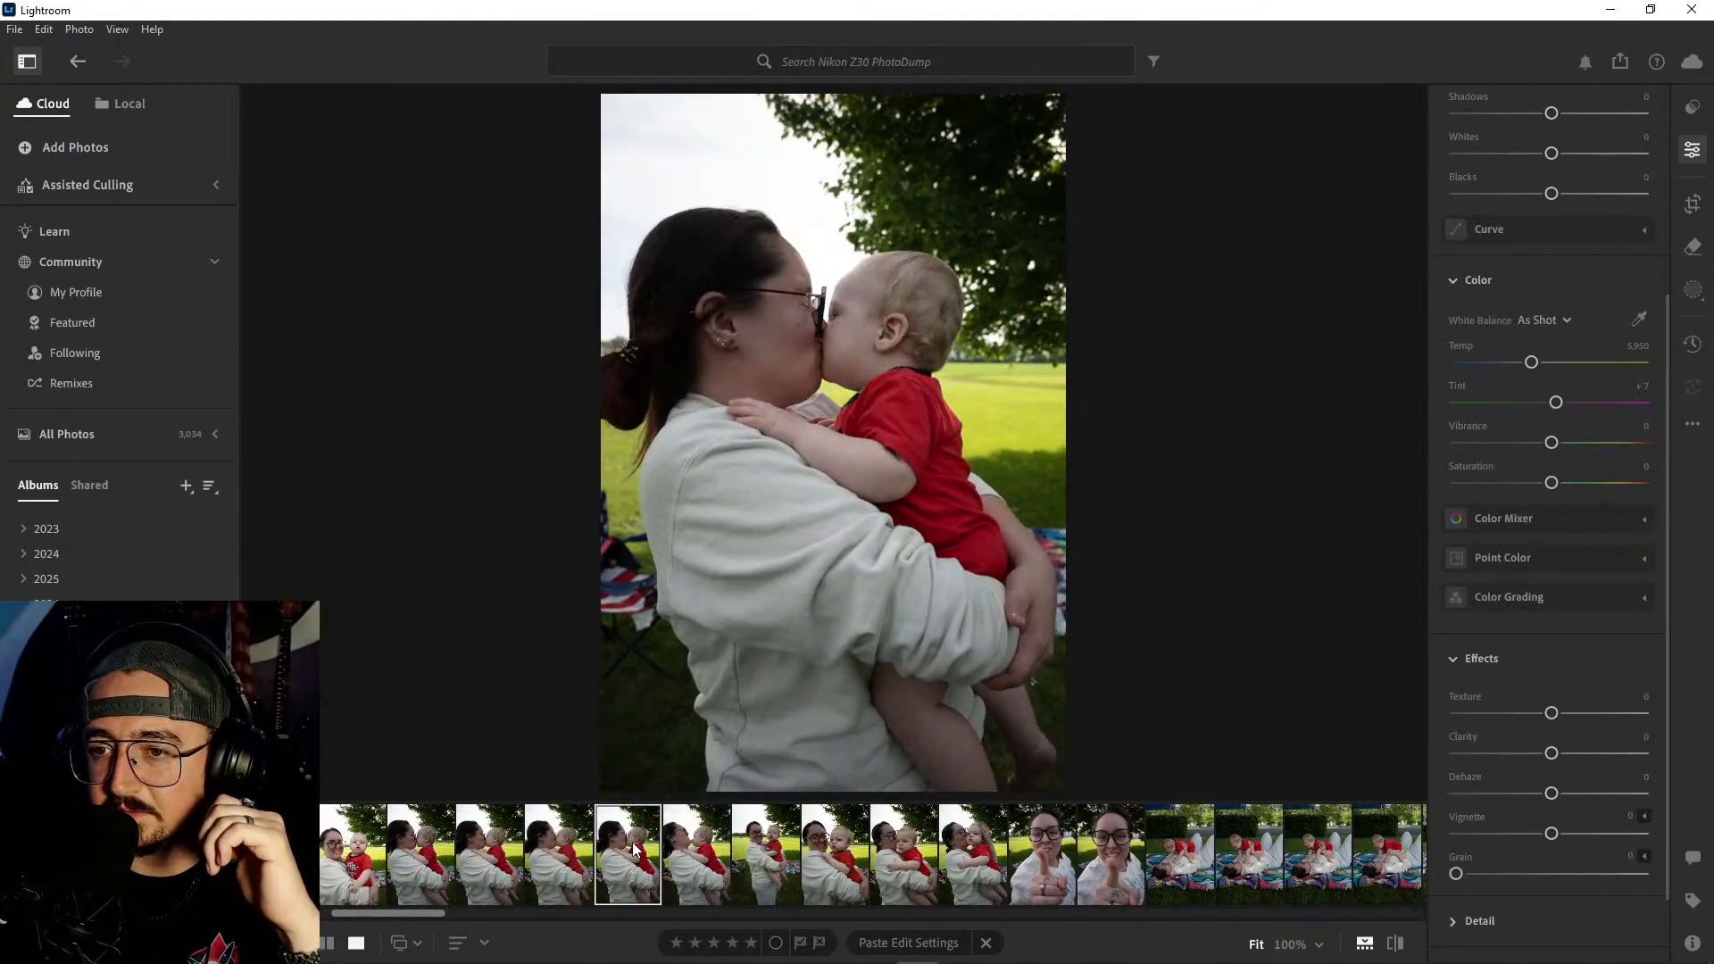
click(971, 851)
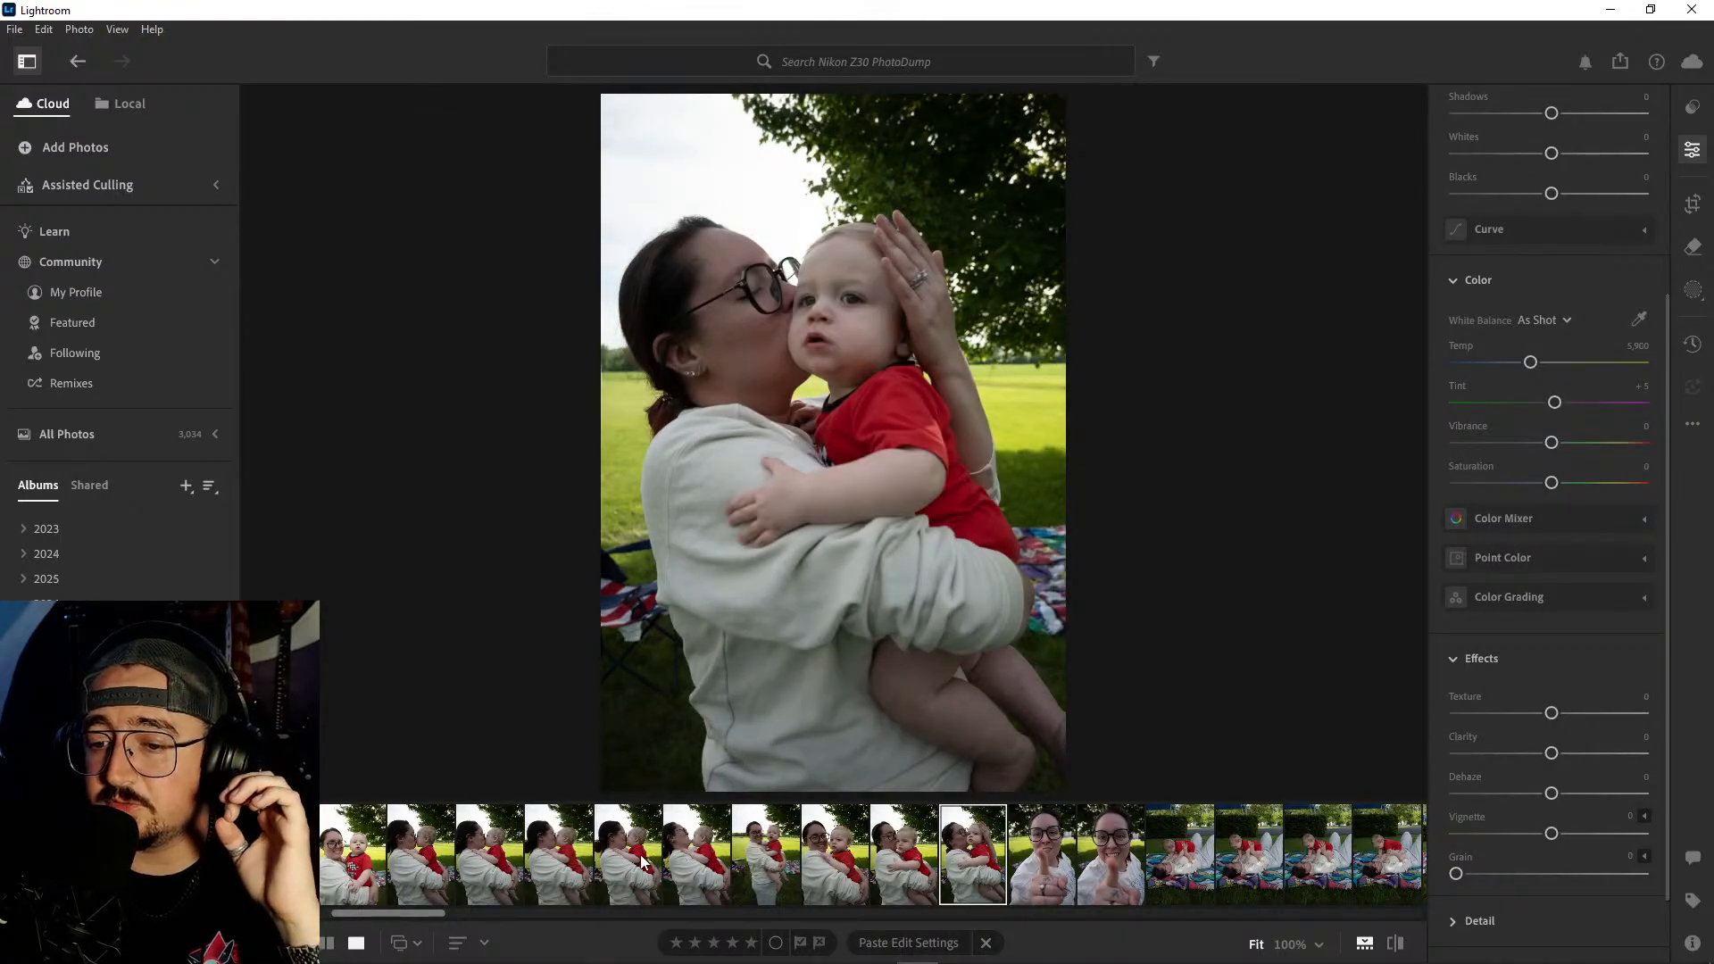
click(643, 860)
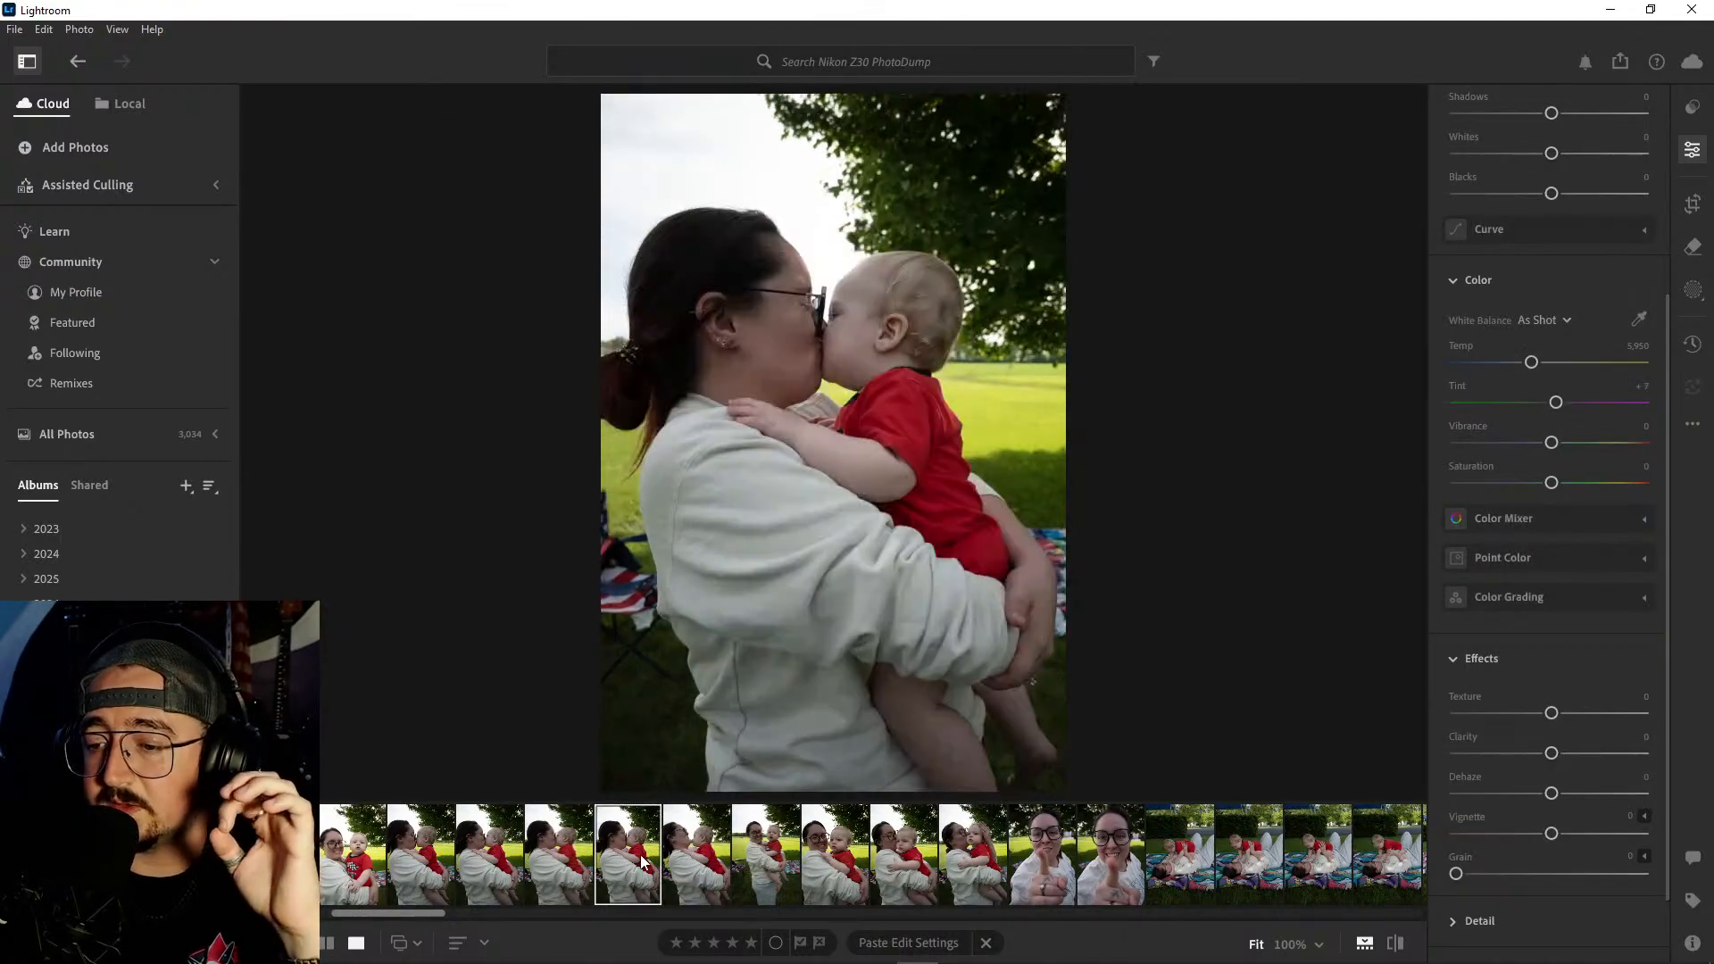
click(555, 861)
- Delete the four photos from the second lip-kiss shot through the shot where the woman leans back
click(470, 859)
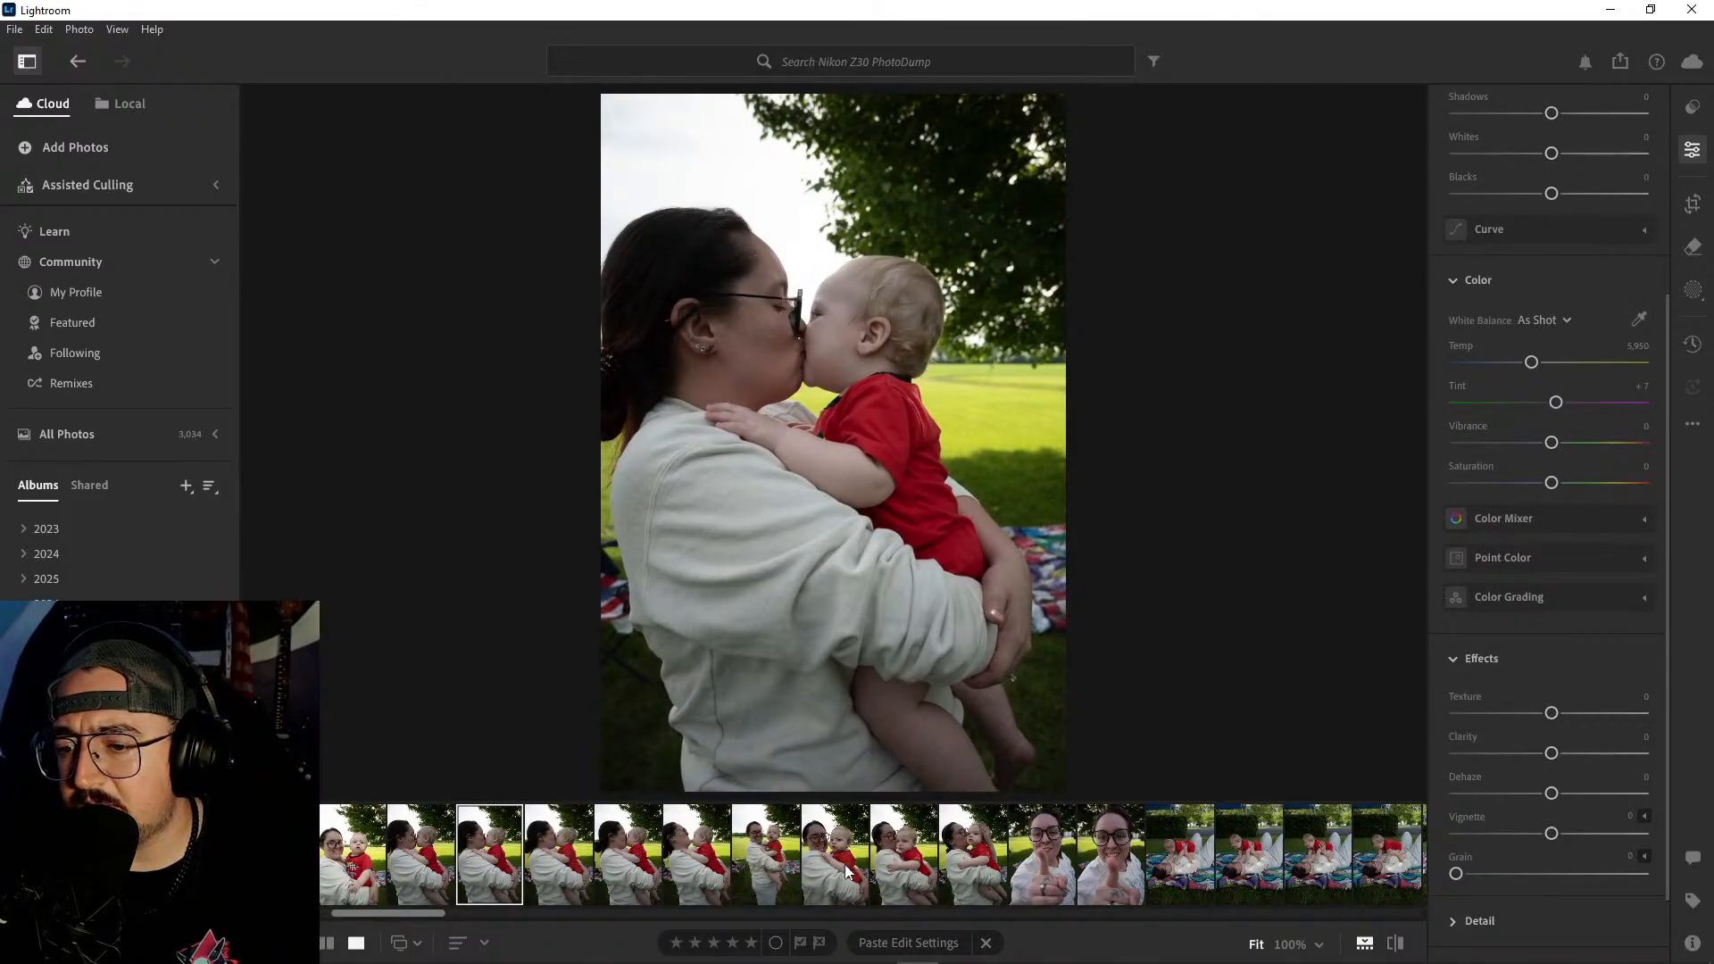
shift+click(695, 866)
right_click(693, 859)
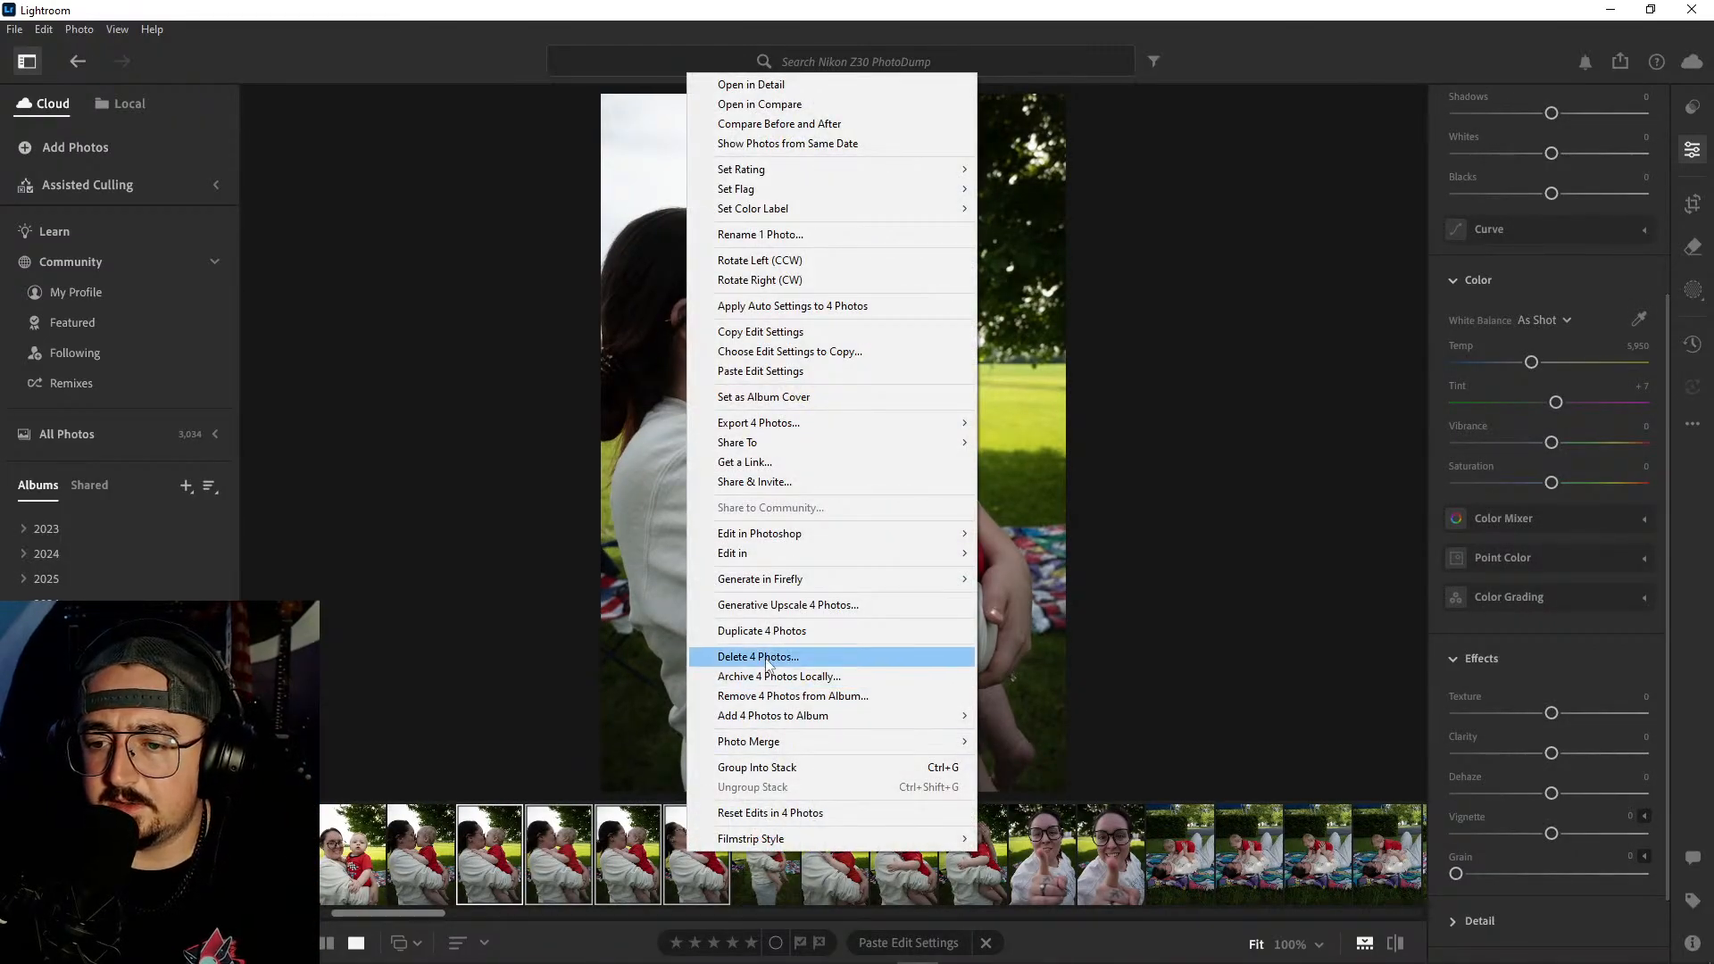
click(741, 661)
click(907, 638)
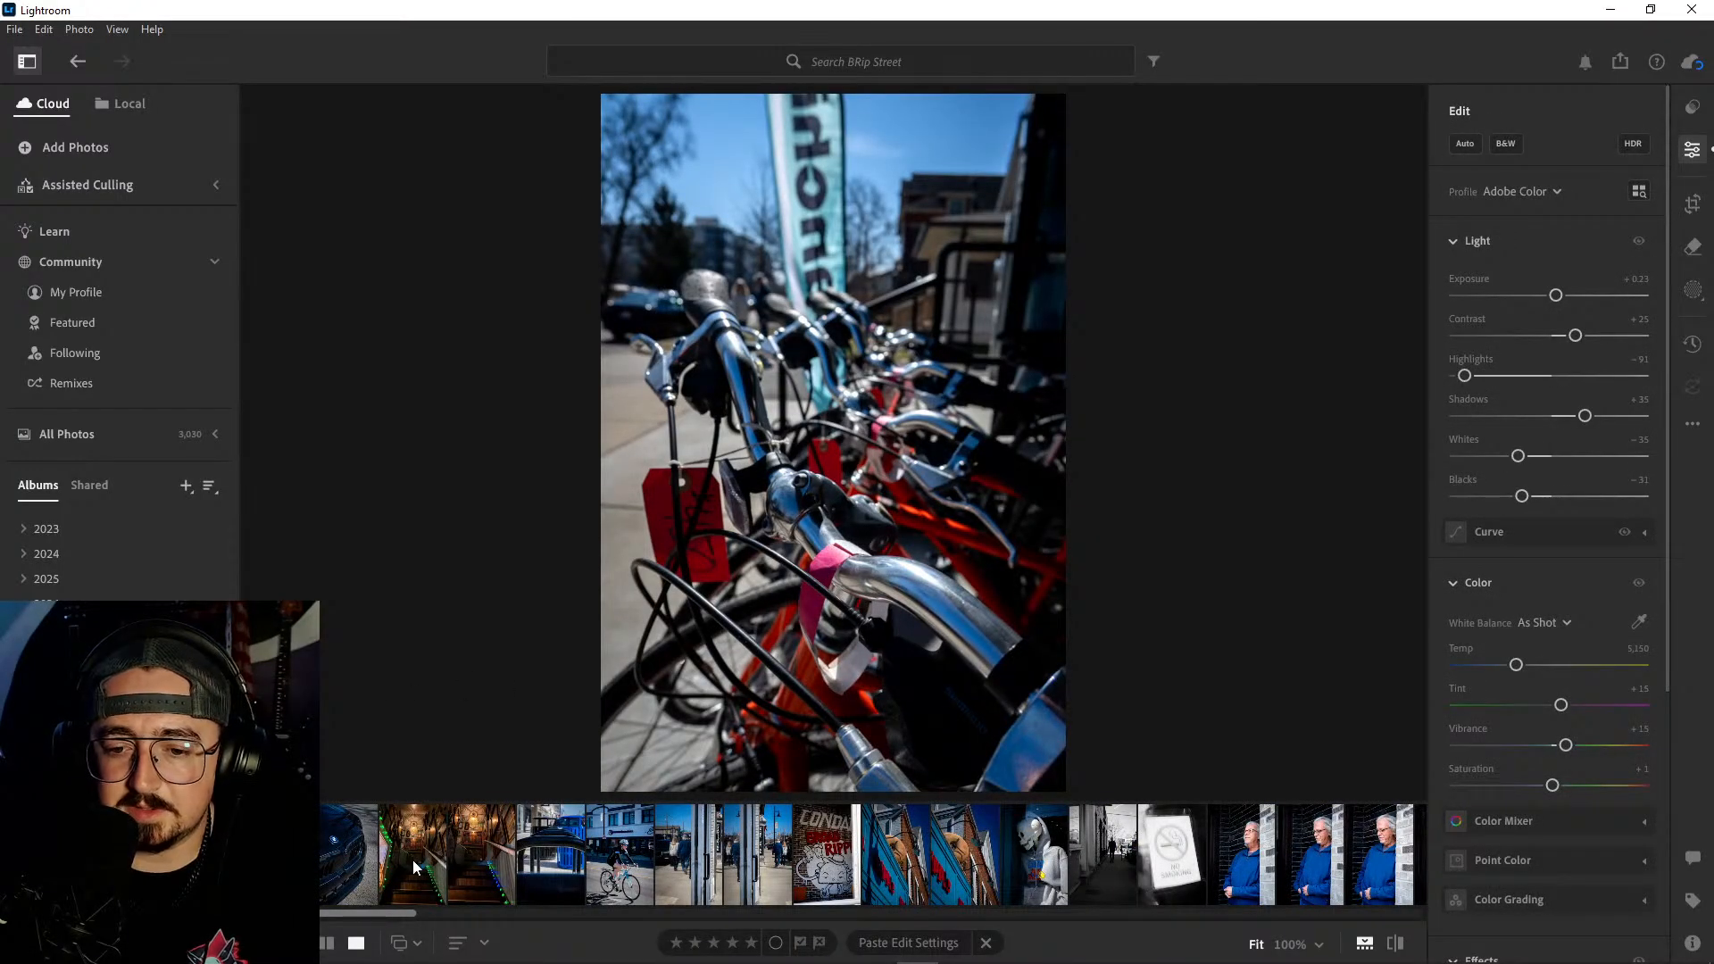
- Review the street photos in the BRip Street album from the dark blue BMW to the man in the blue jacket
click(340, 860)
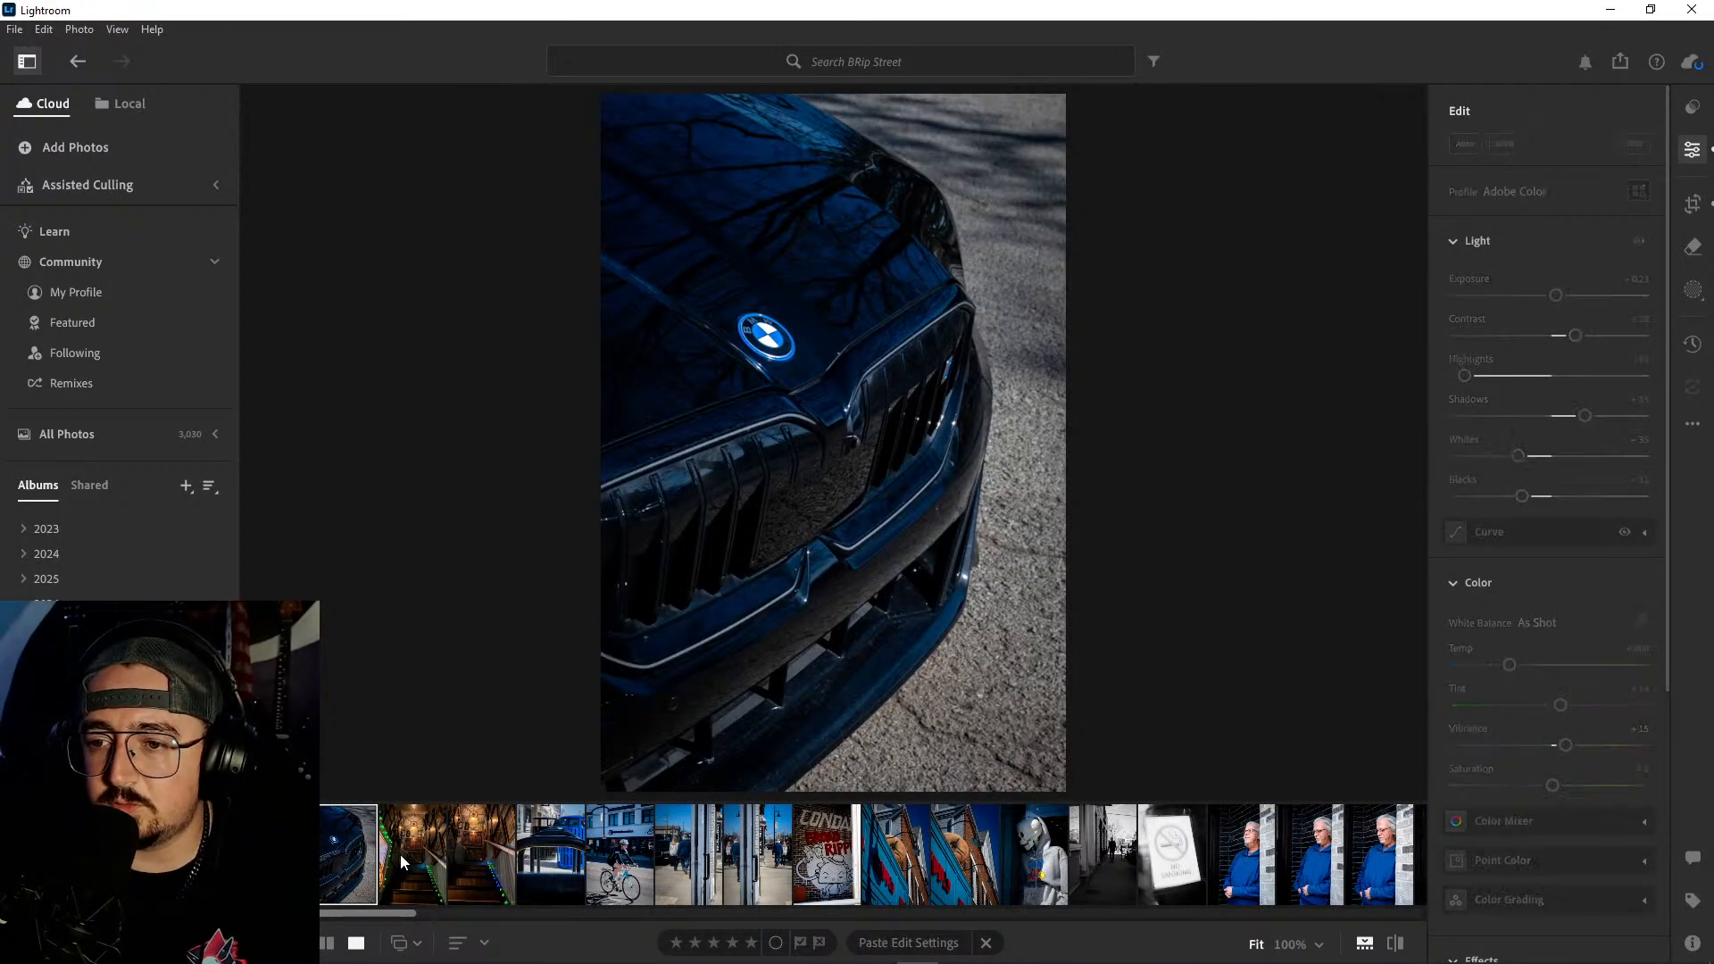
click(400, 855)
click(466, 859)
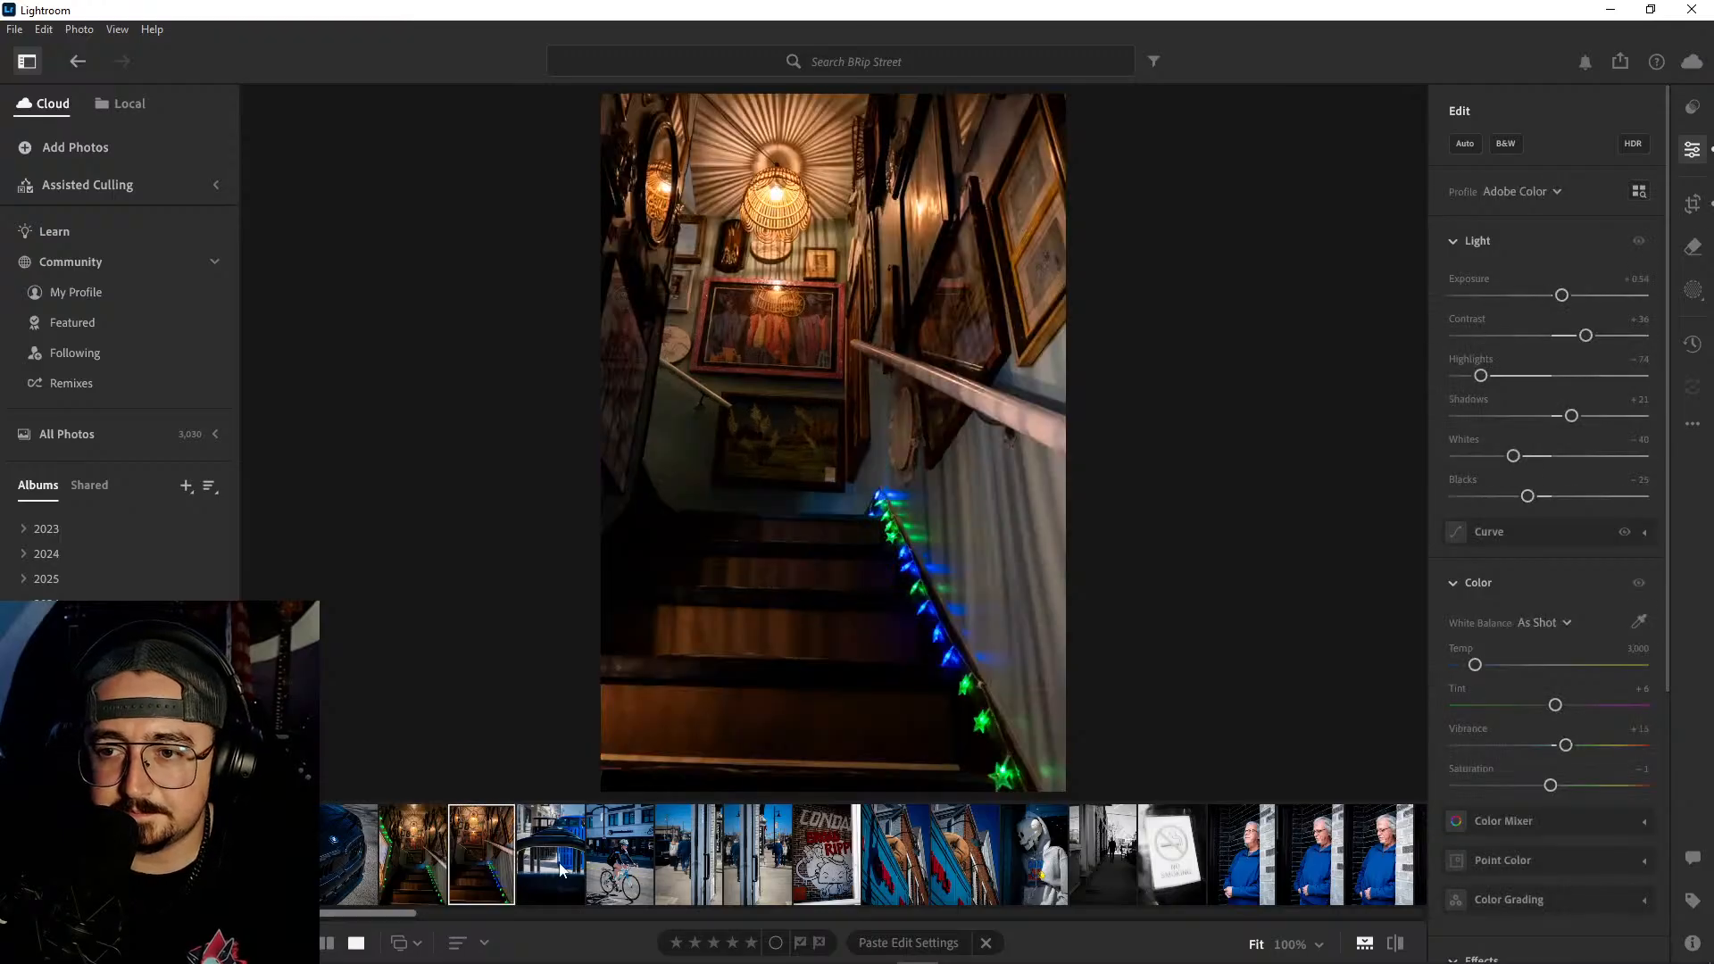
click(562, 866)
click(620, 861)
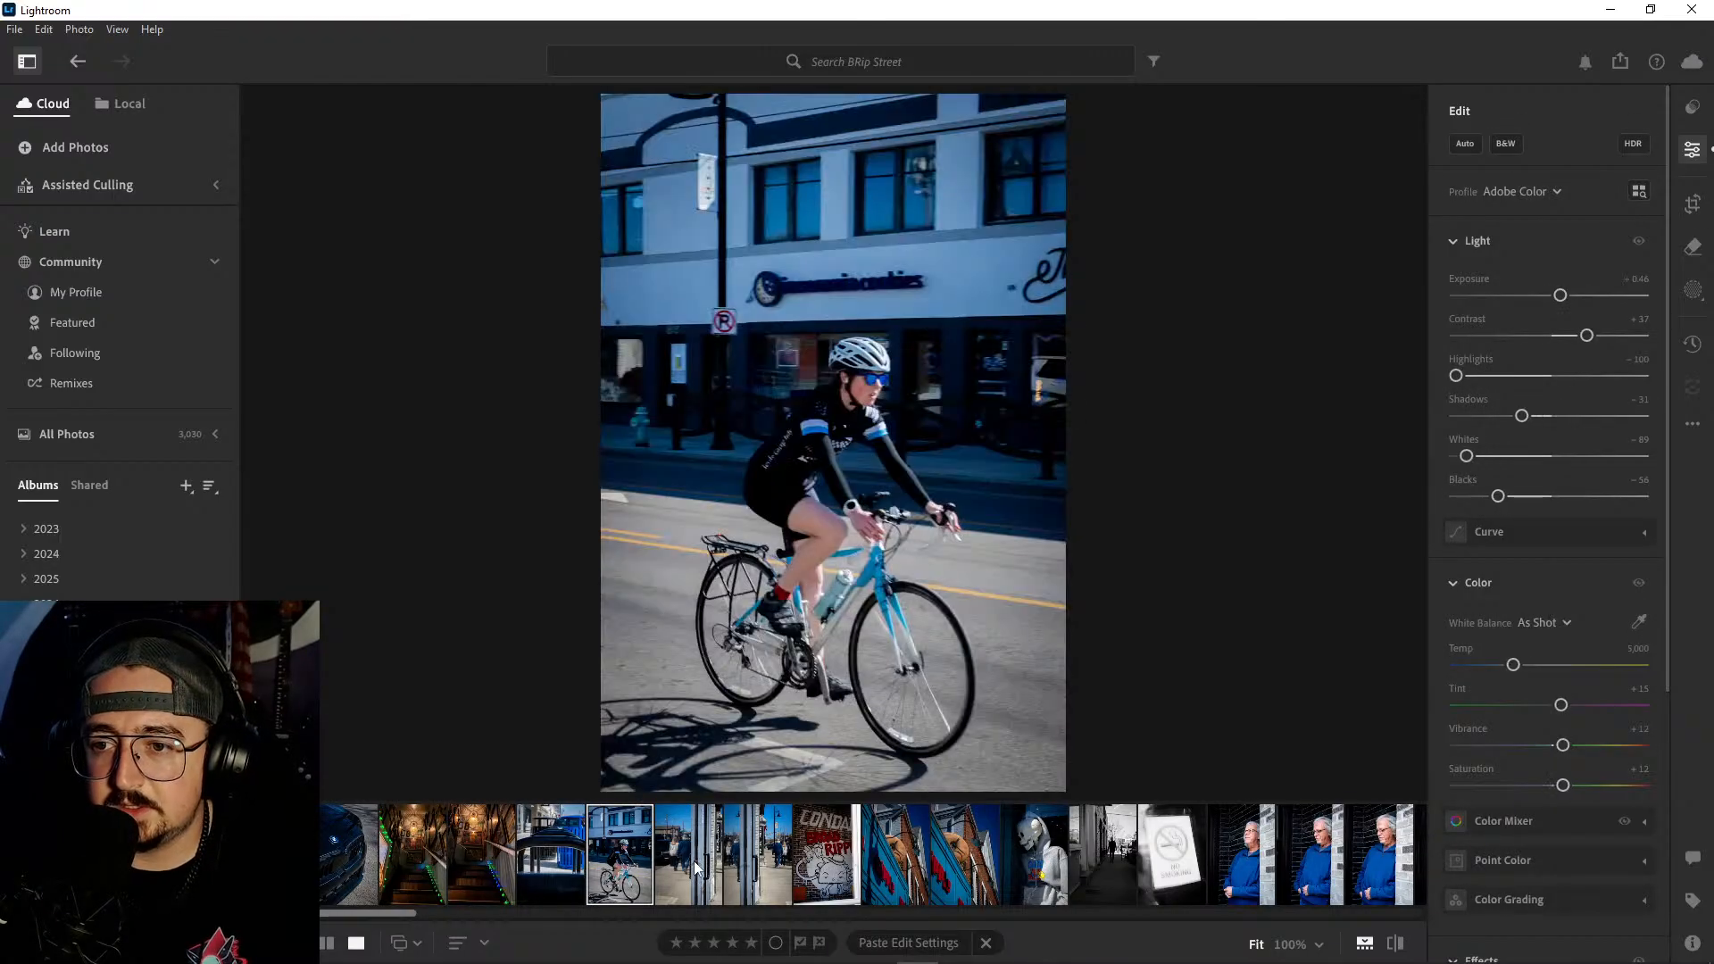
click(694, 861)
click(759, 859)
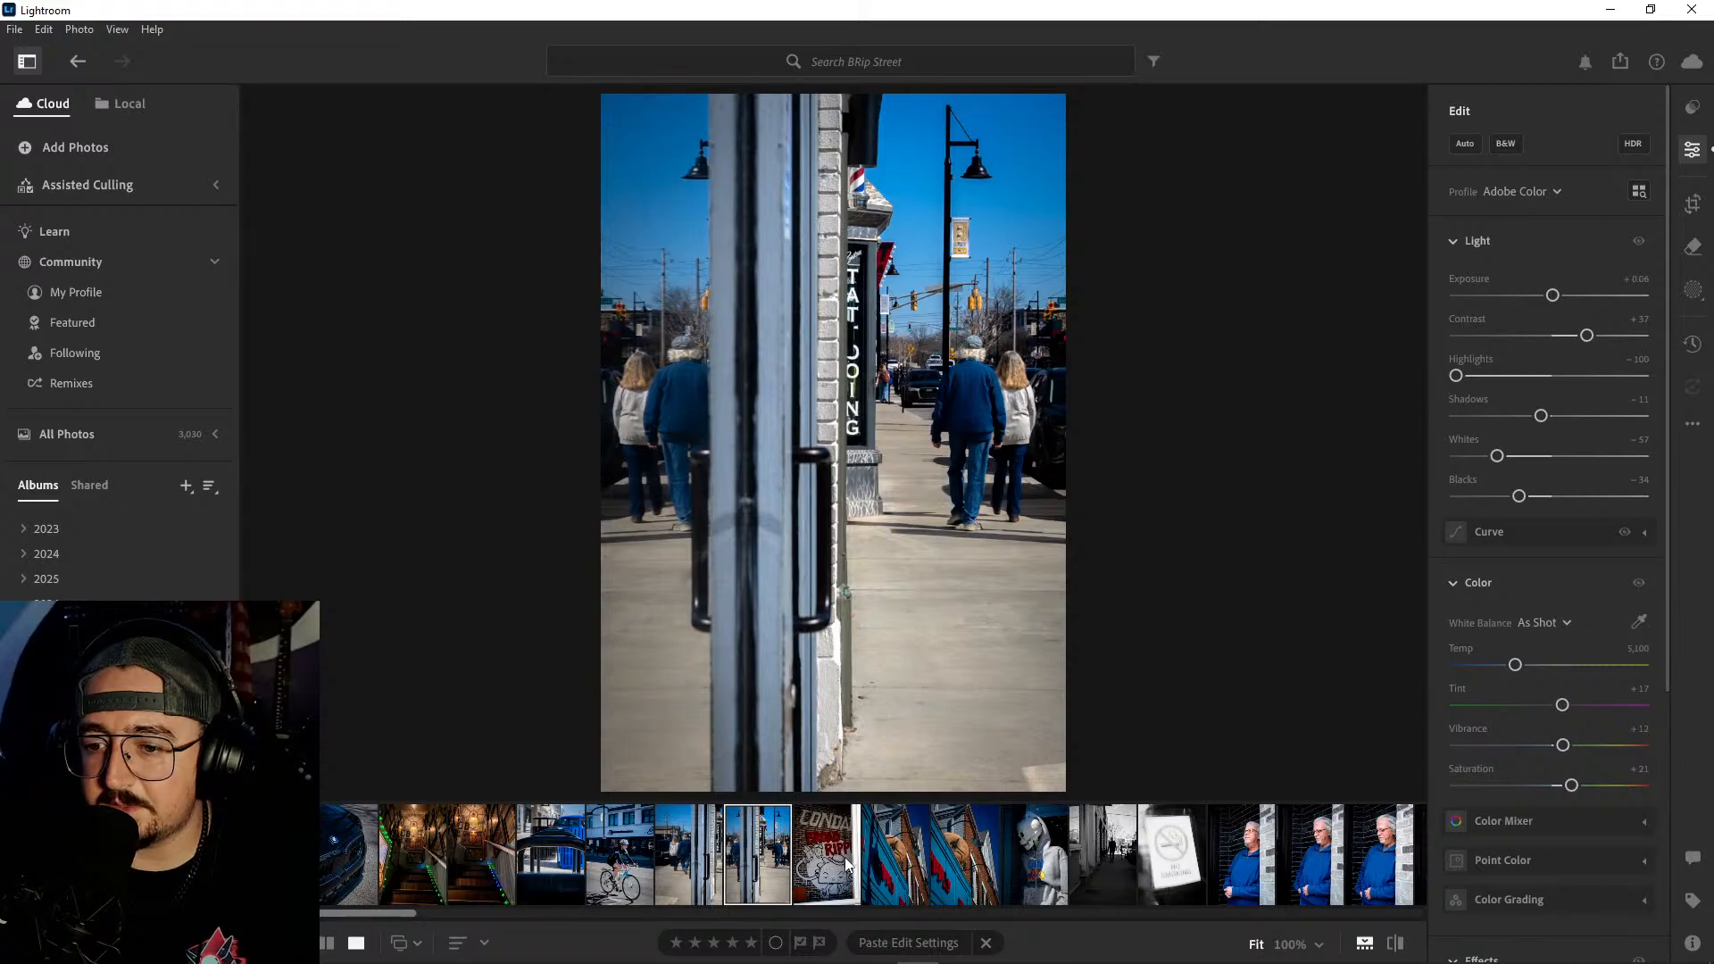
click(847, 865)
click(899, 863)
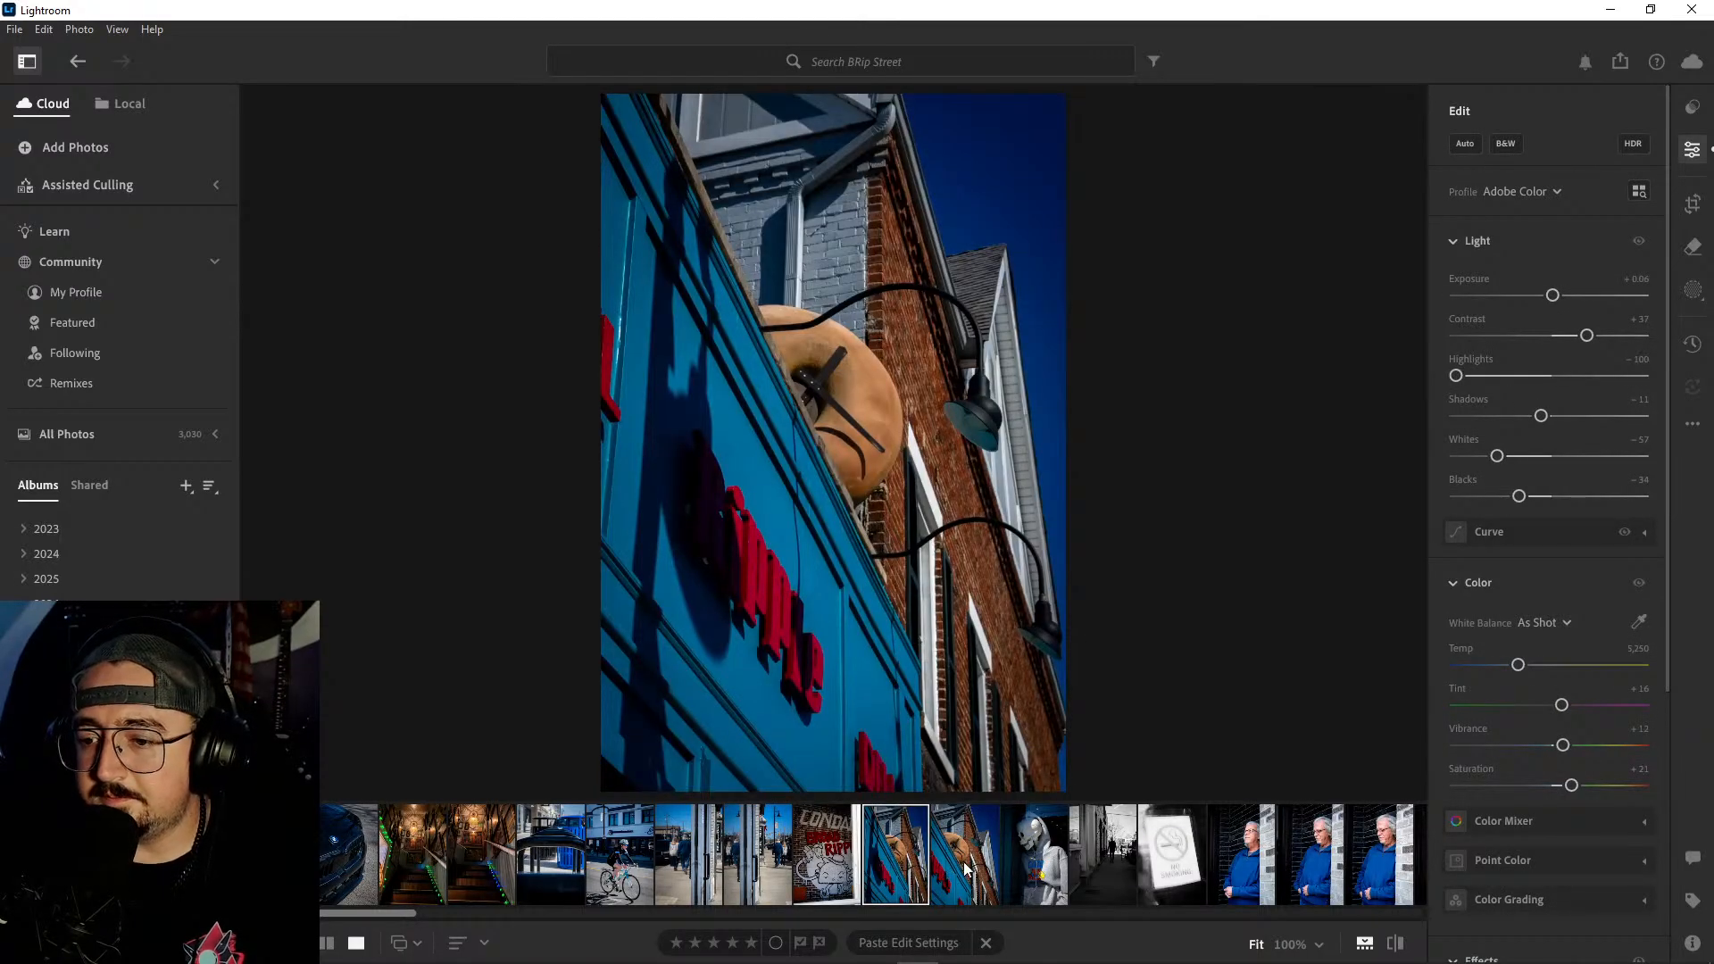
click(969, 869)
click(1036, 869)
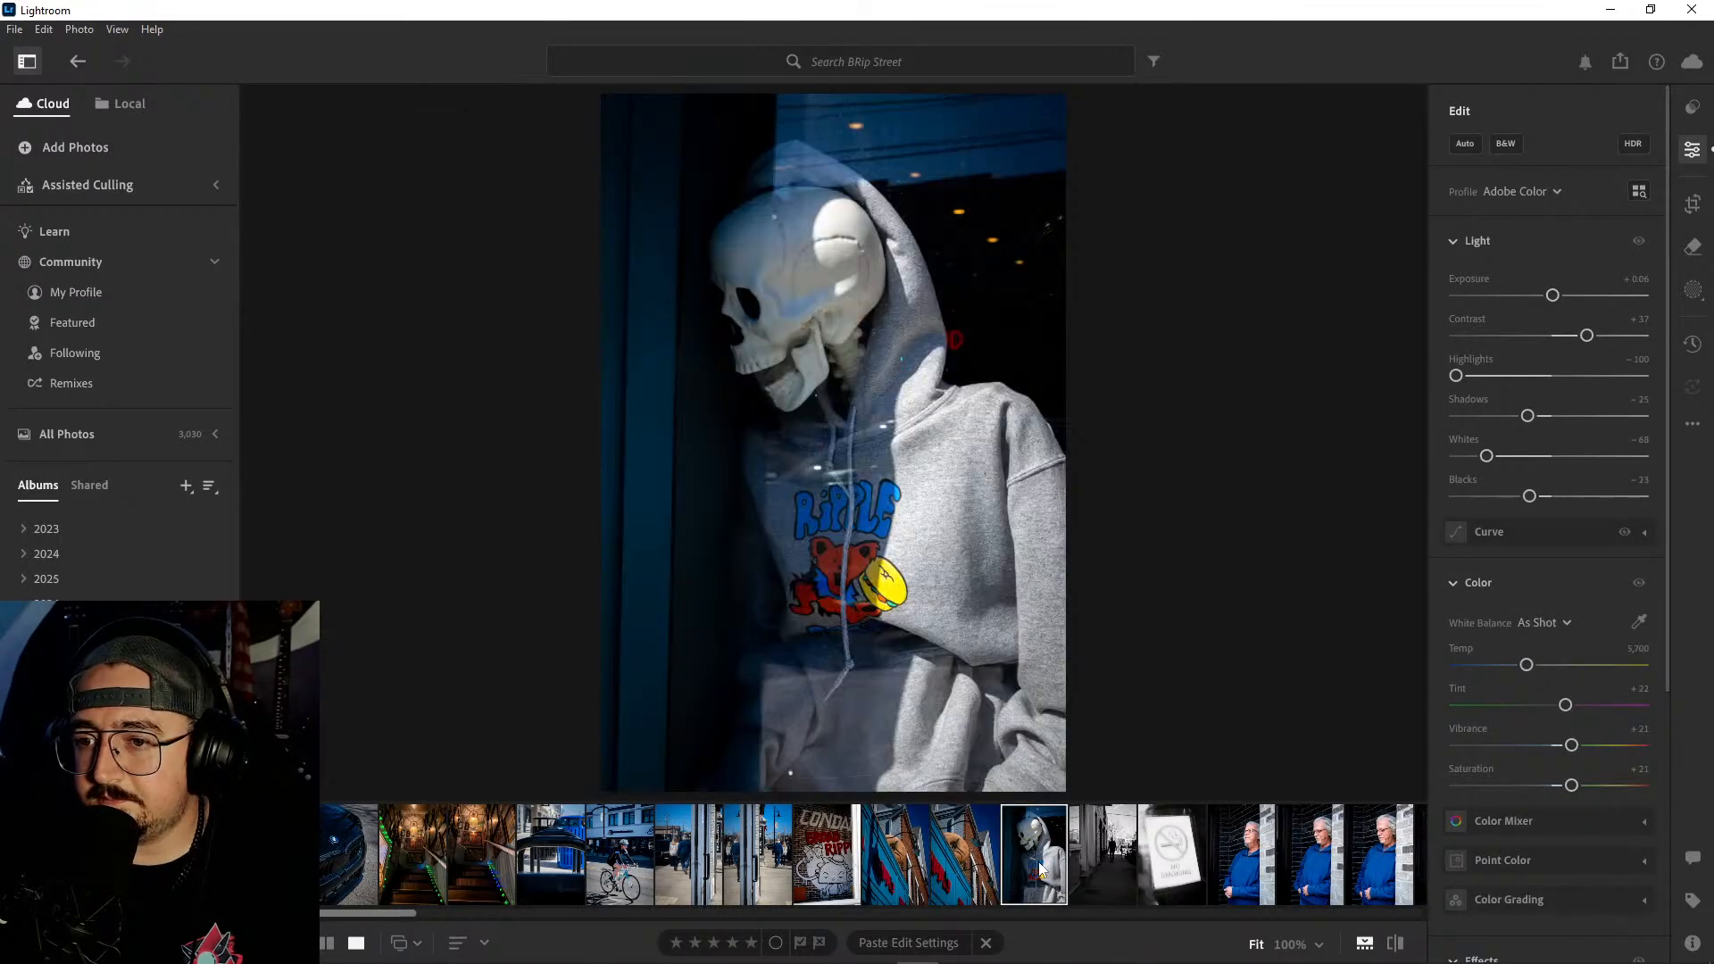
click(1125, 862)
click(1284, 855)
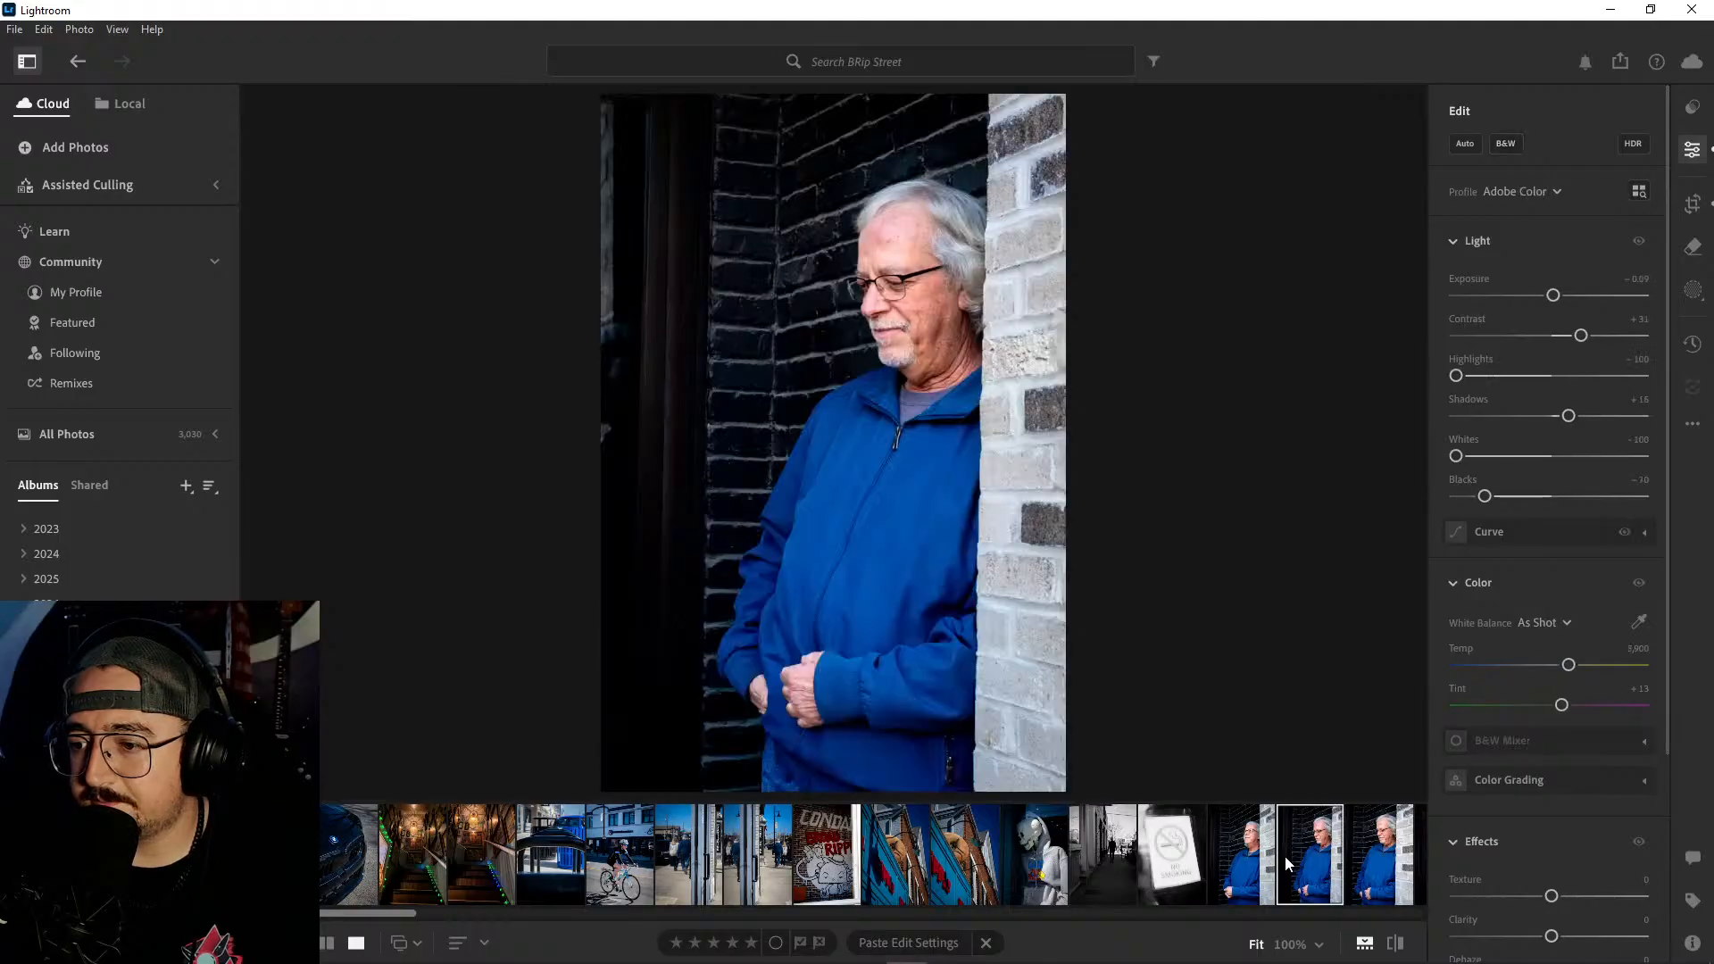
- Review the BRip Street photos of the BEER sign, Indianapolis Fire Station No. 32 and the person leaning on the red wall
scroll(1284, 855, down, 5)
click(941, 851)
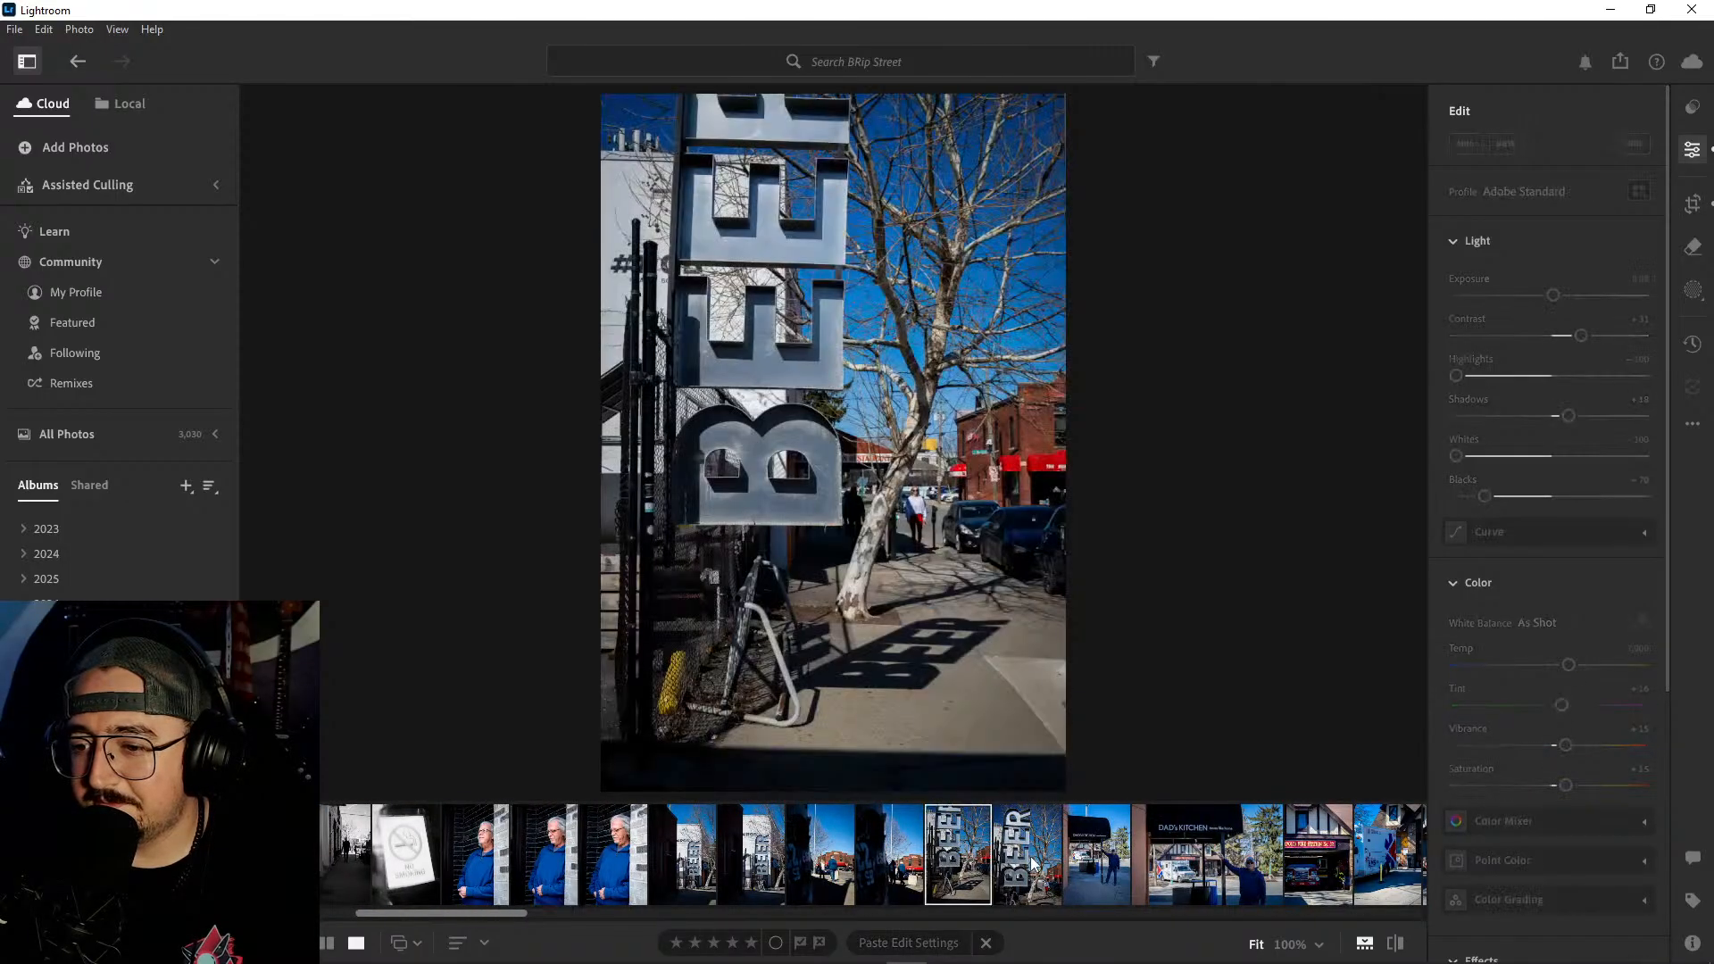
scroll(1033, 864, down, 2)
click(765, 866)
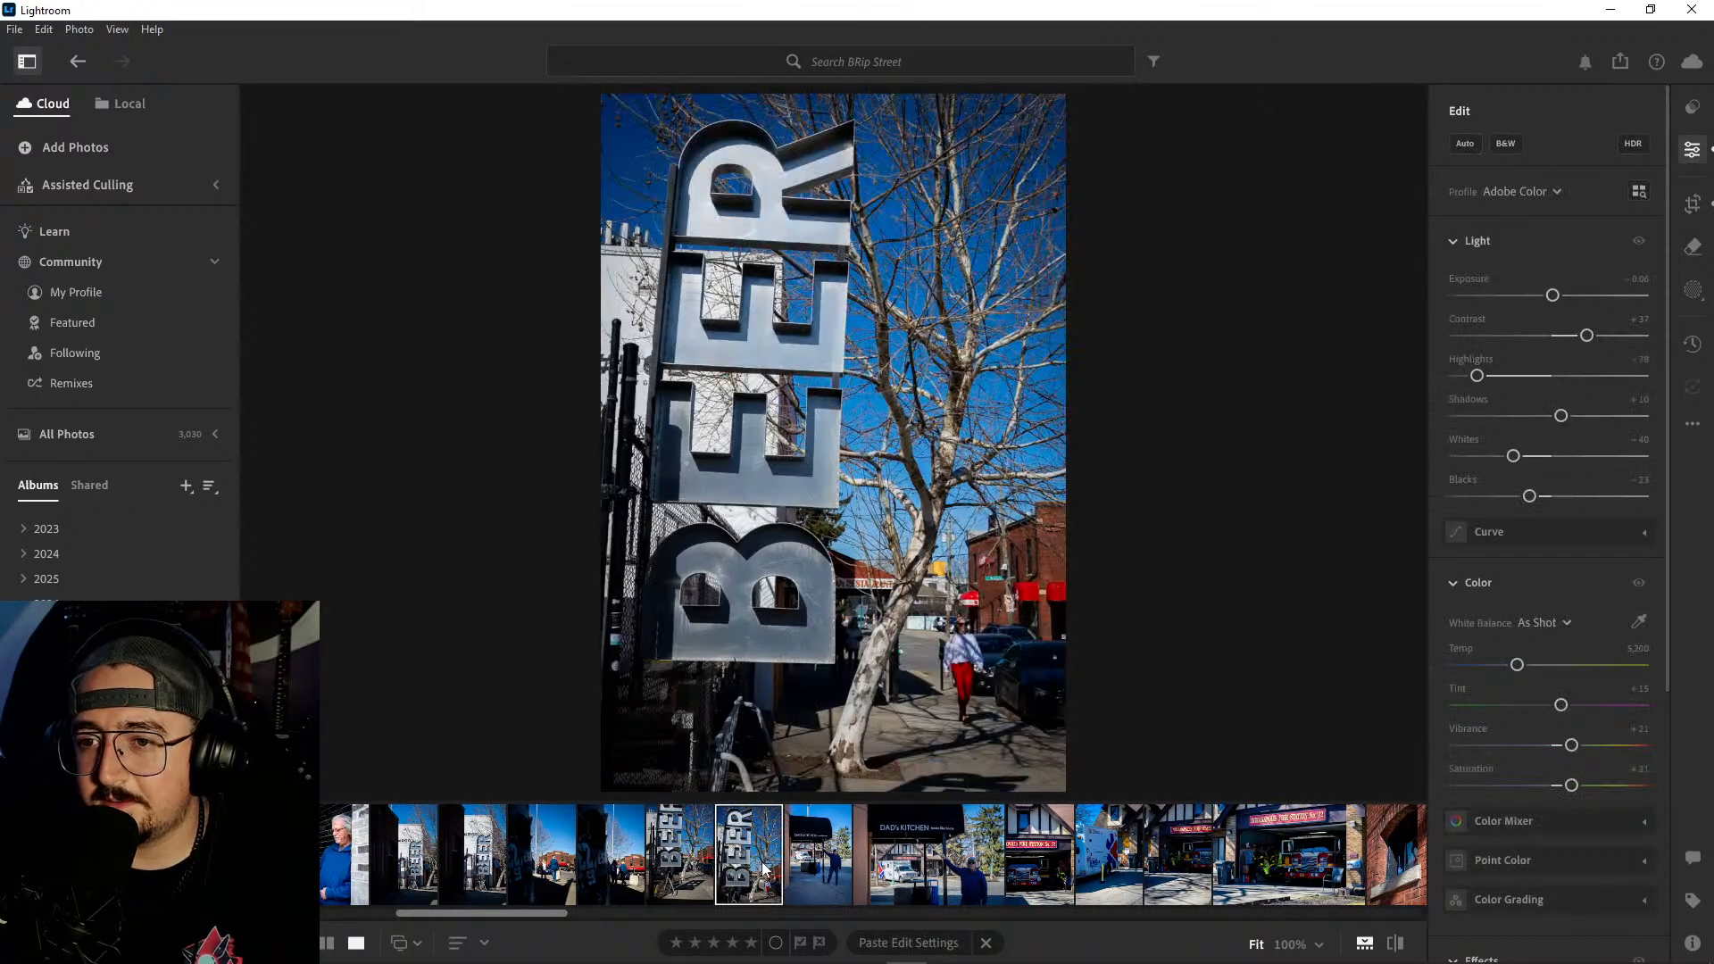
scroll(859, 869, down, 2)
click(1064, 862)
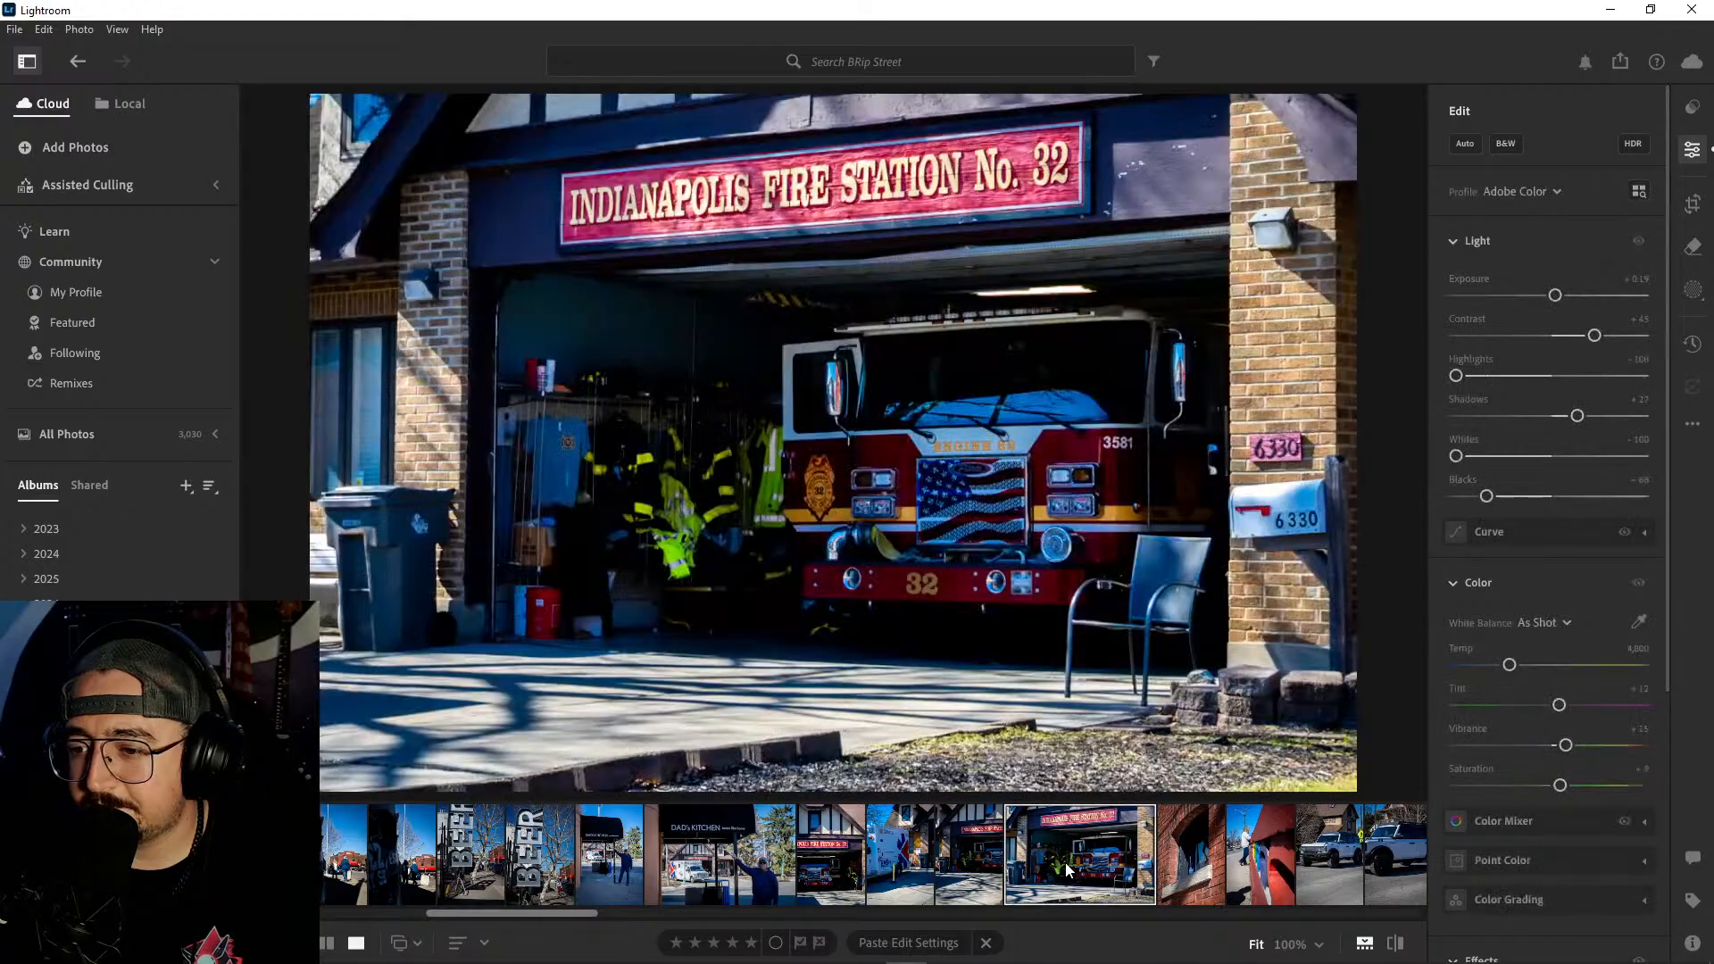
scroll(1064, 862, down, 5)
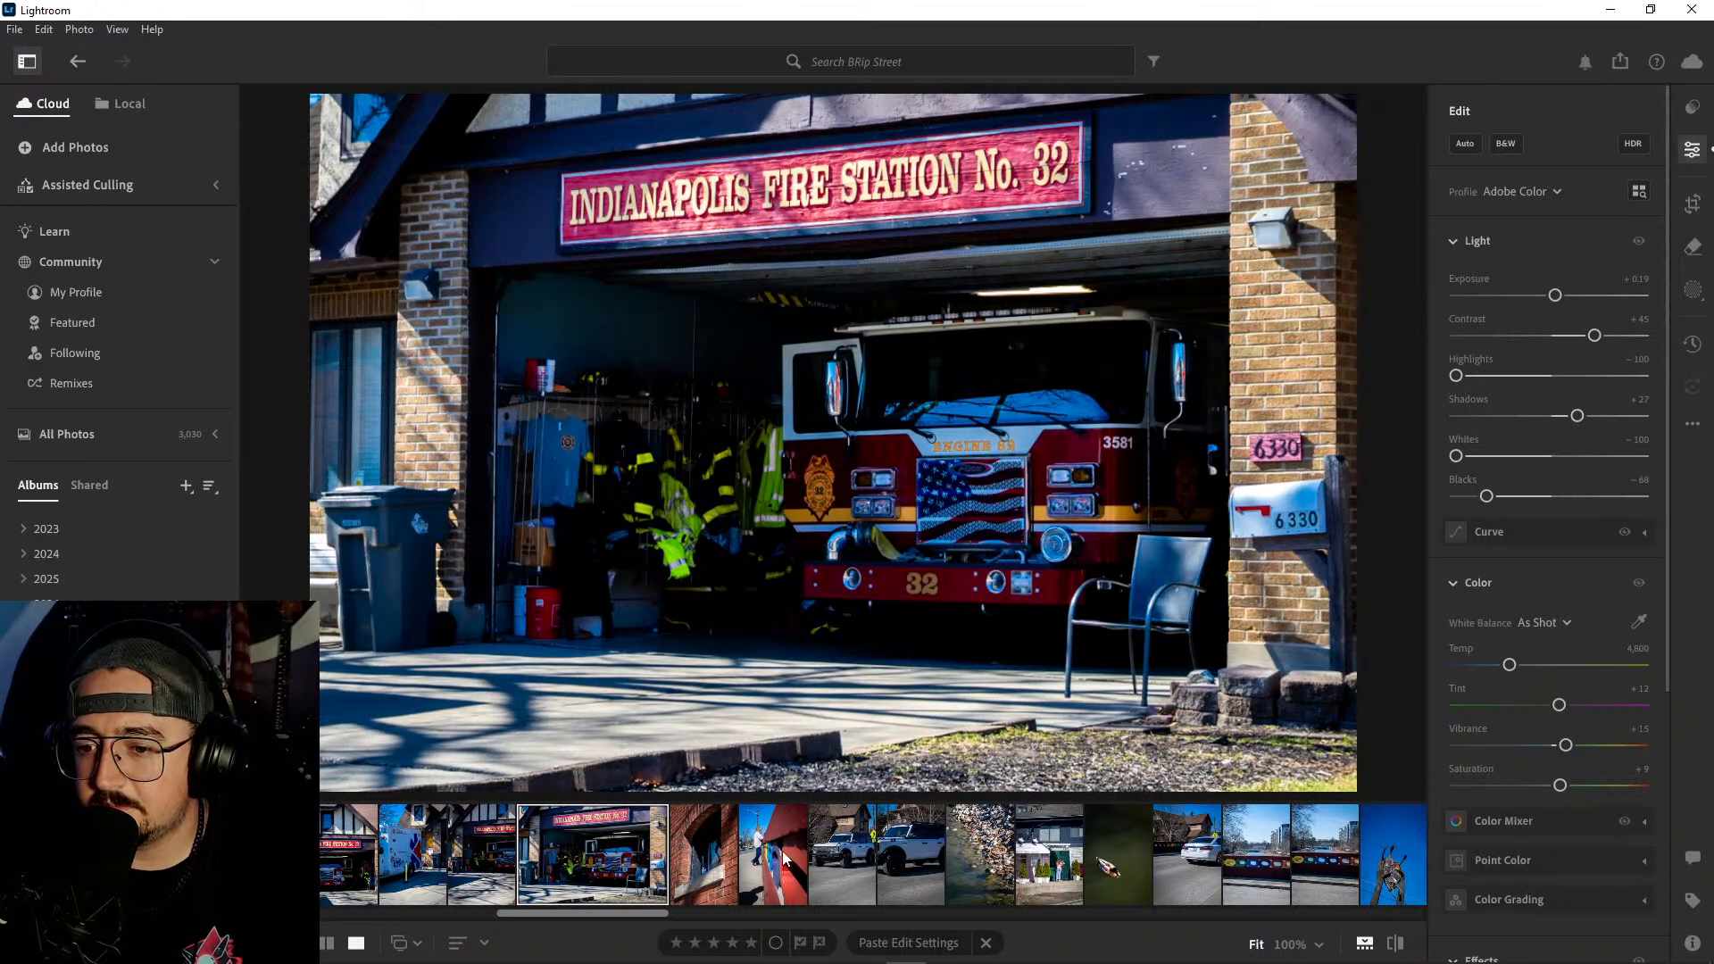
click(784, 857)
- Review the street photos of the car framed by a curved cutout, the golden dog, the backpacker and the red disc against blue sky
scroll(784, 858, down, 6)
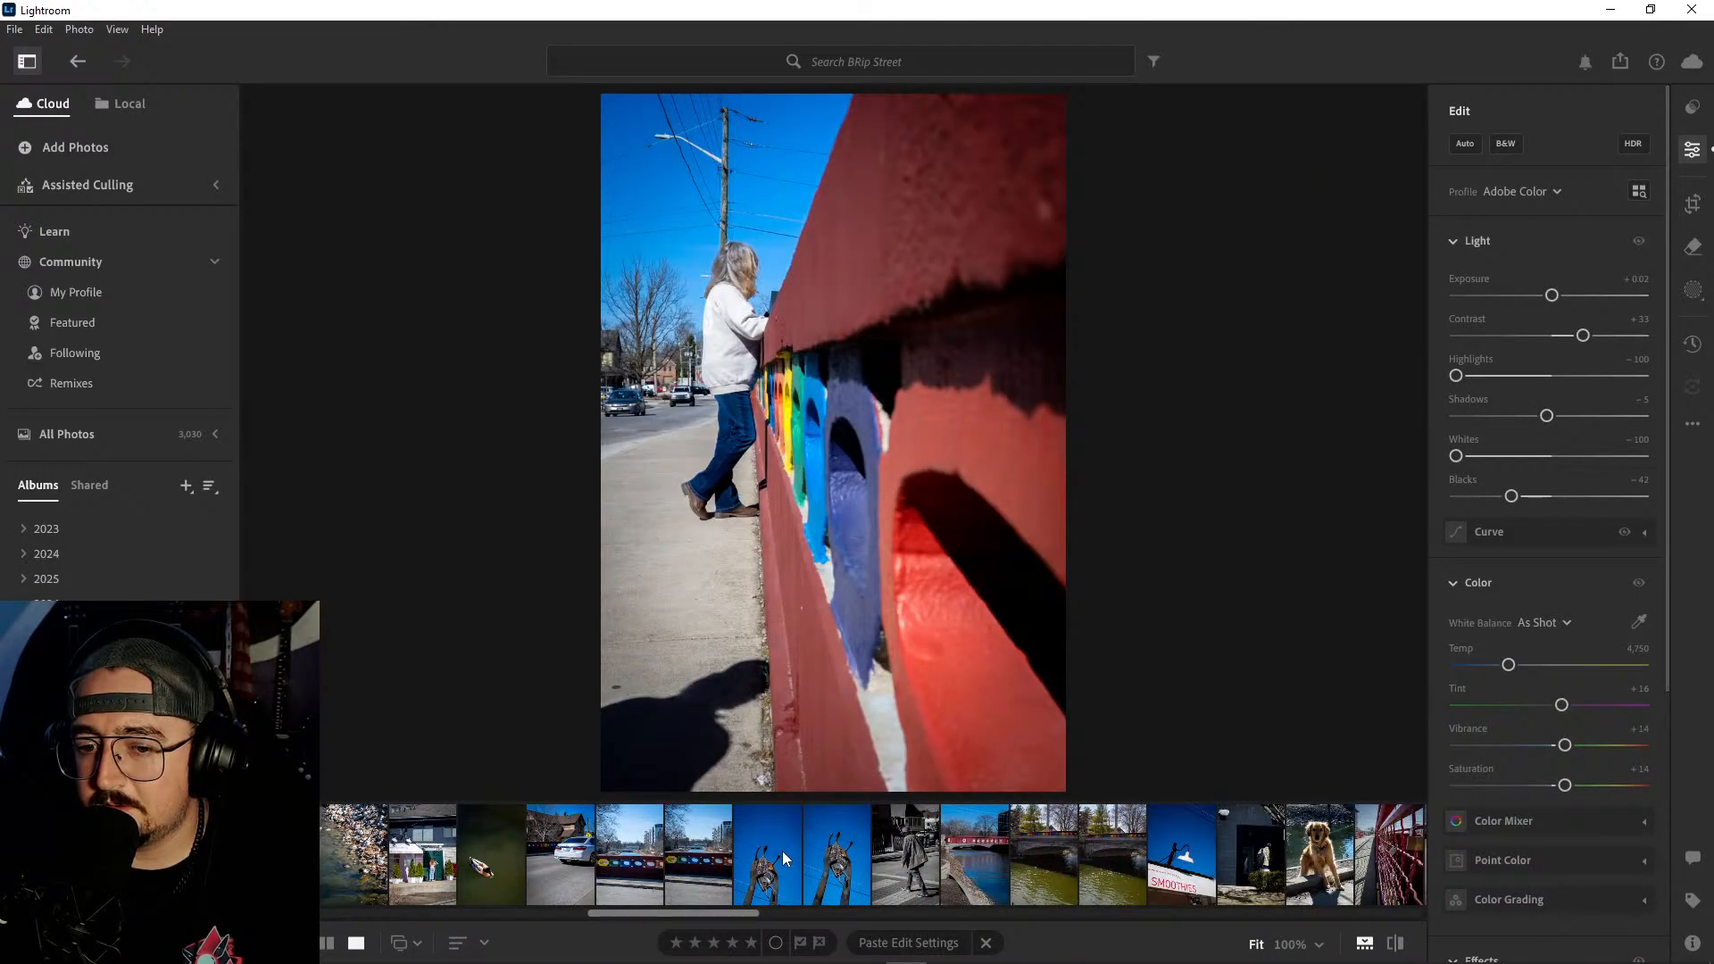
scroll(782, 850, down, 7)
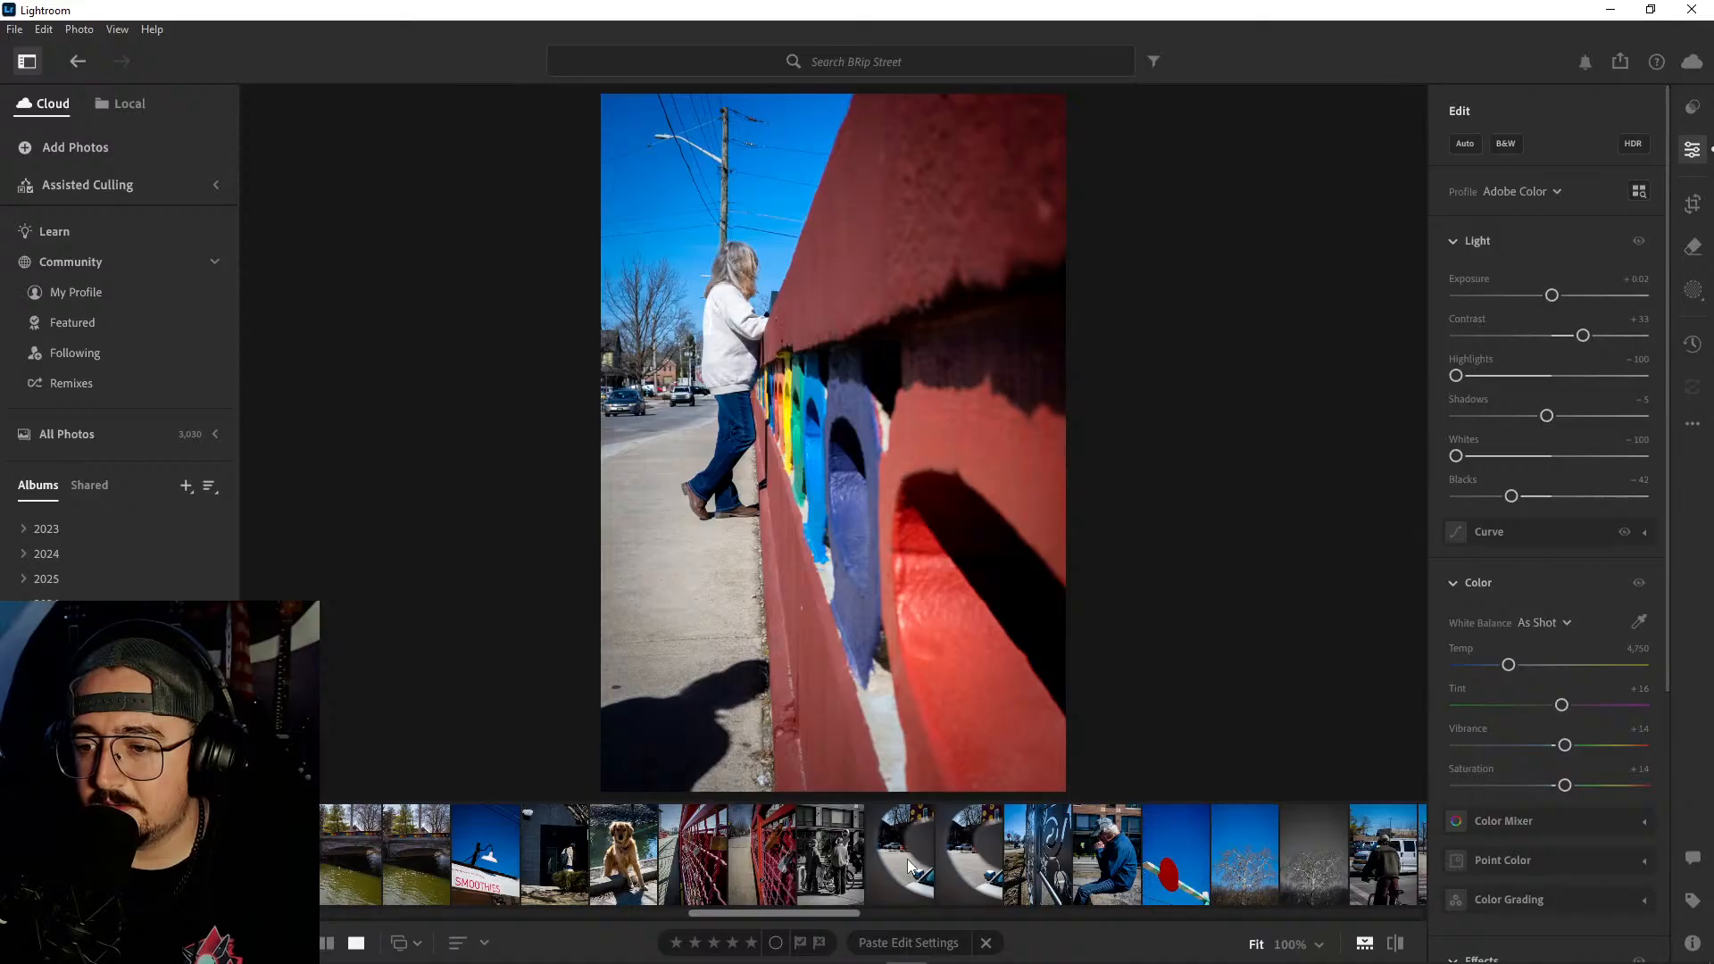
click(907, 859)
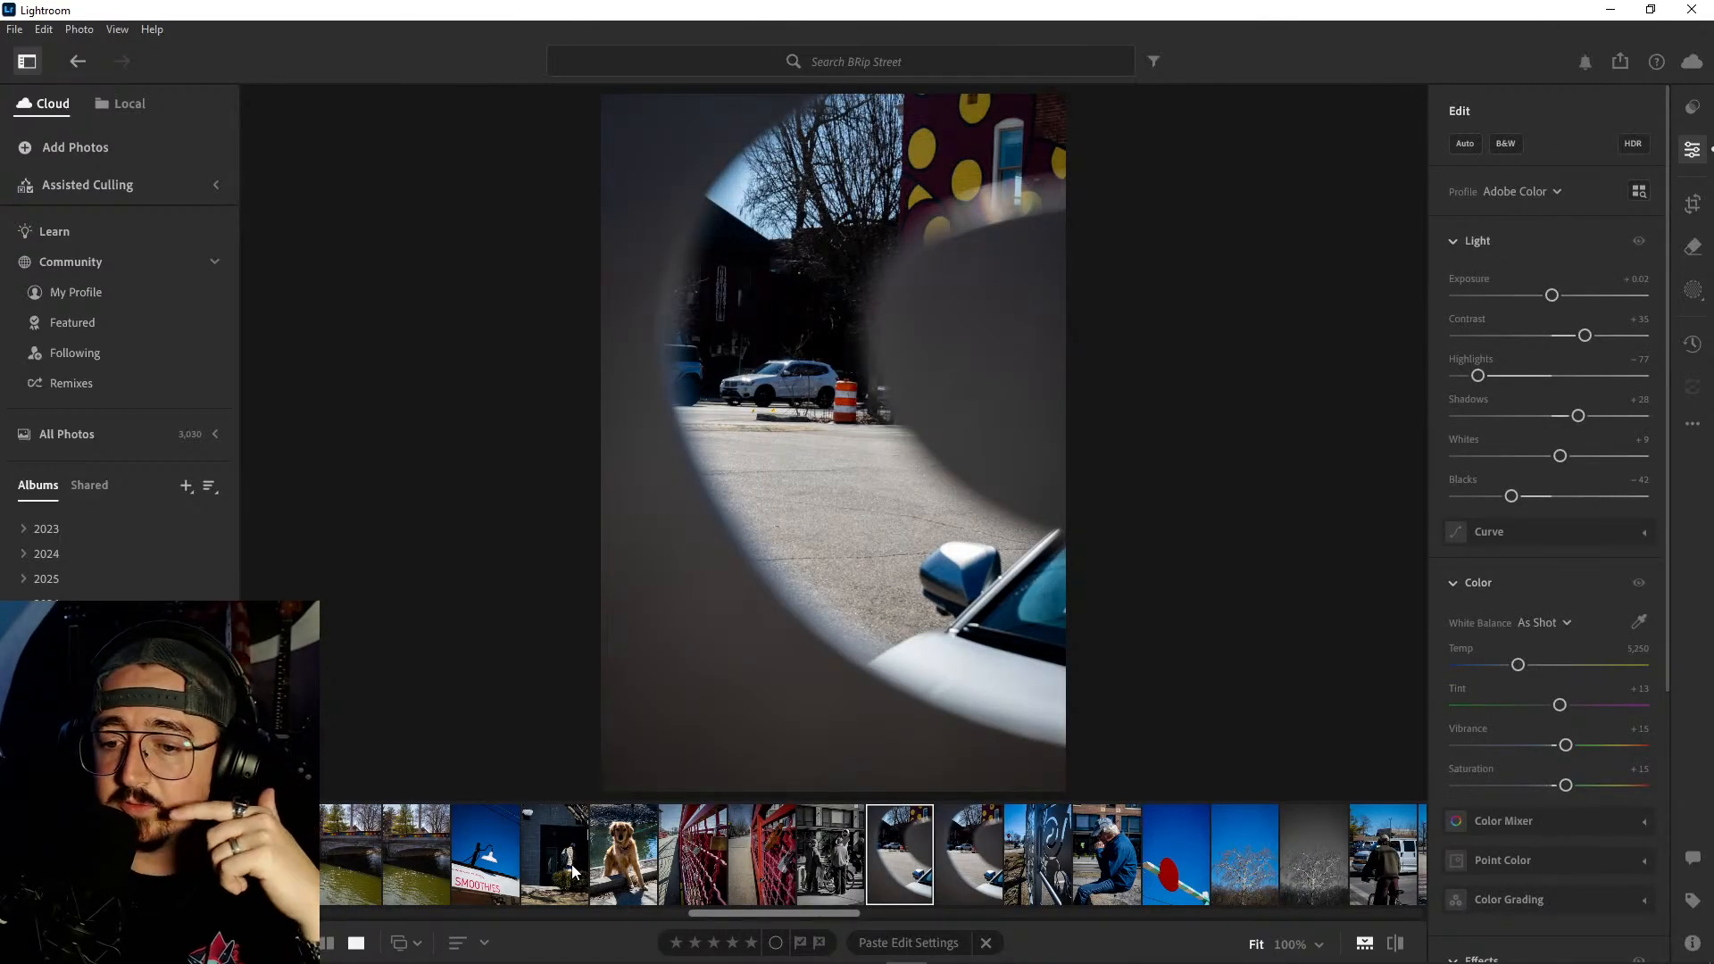
click(605, 862)
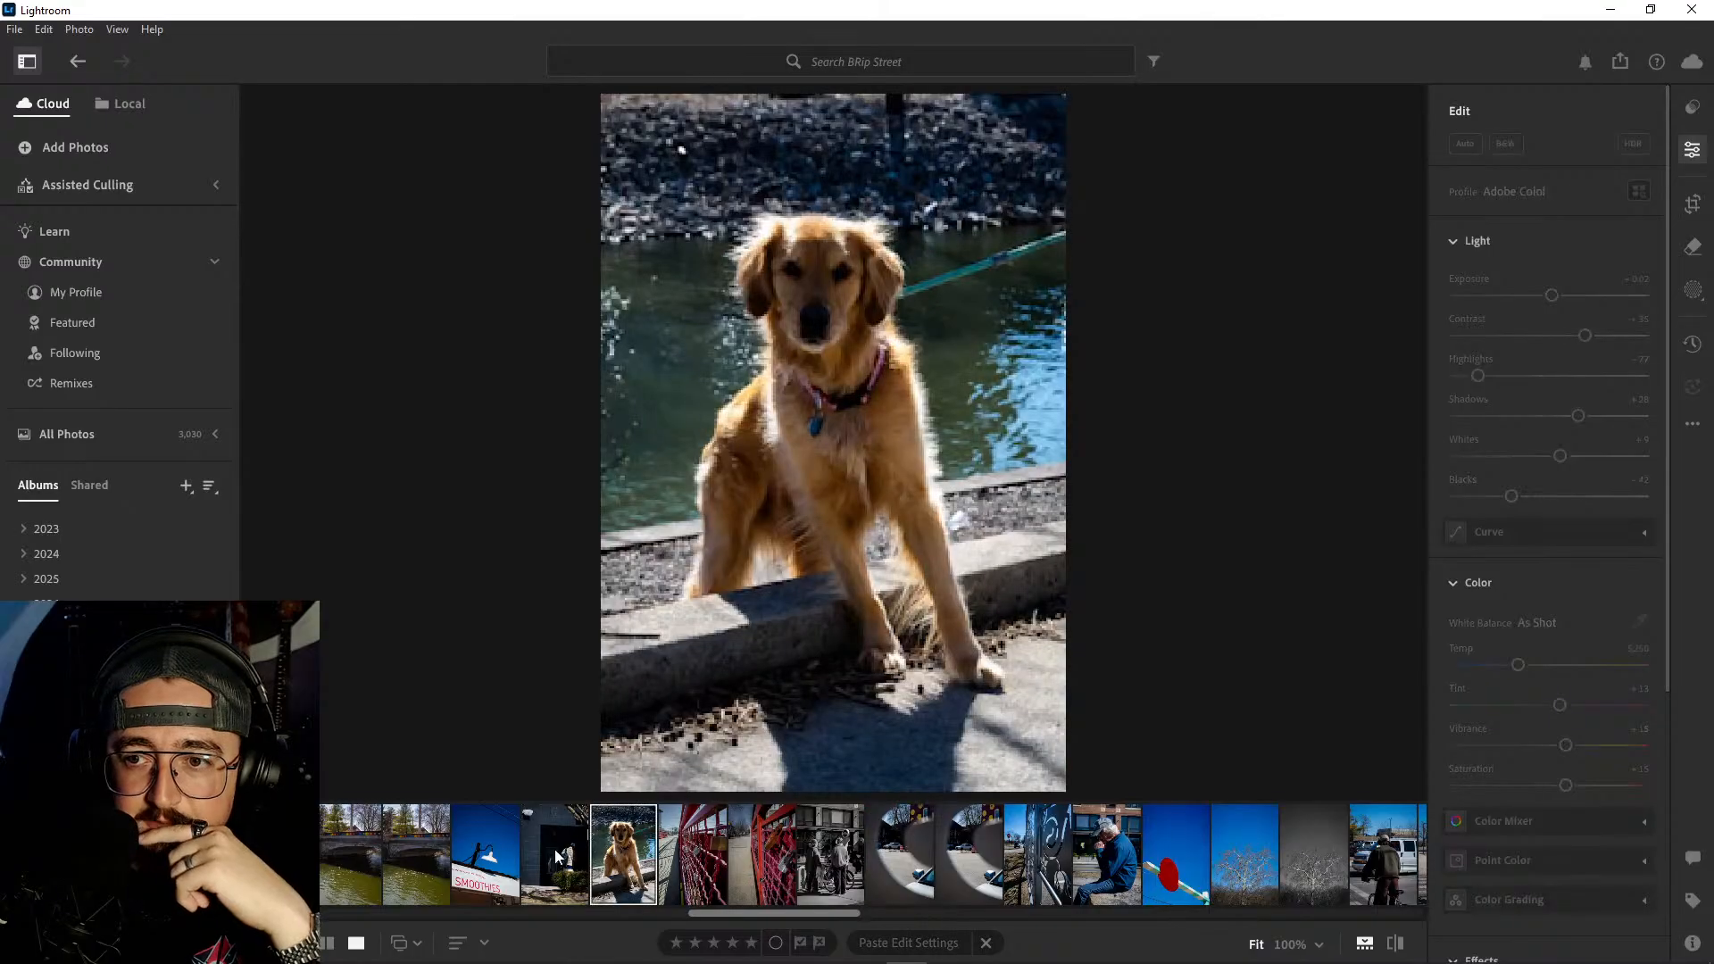
click(574, 863)
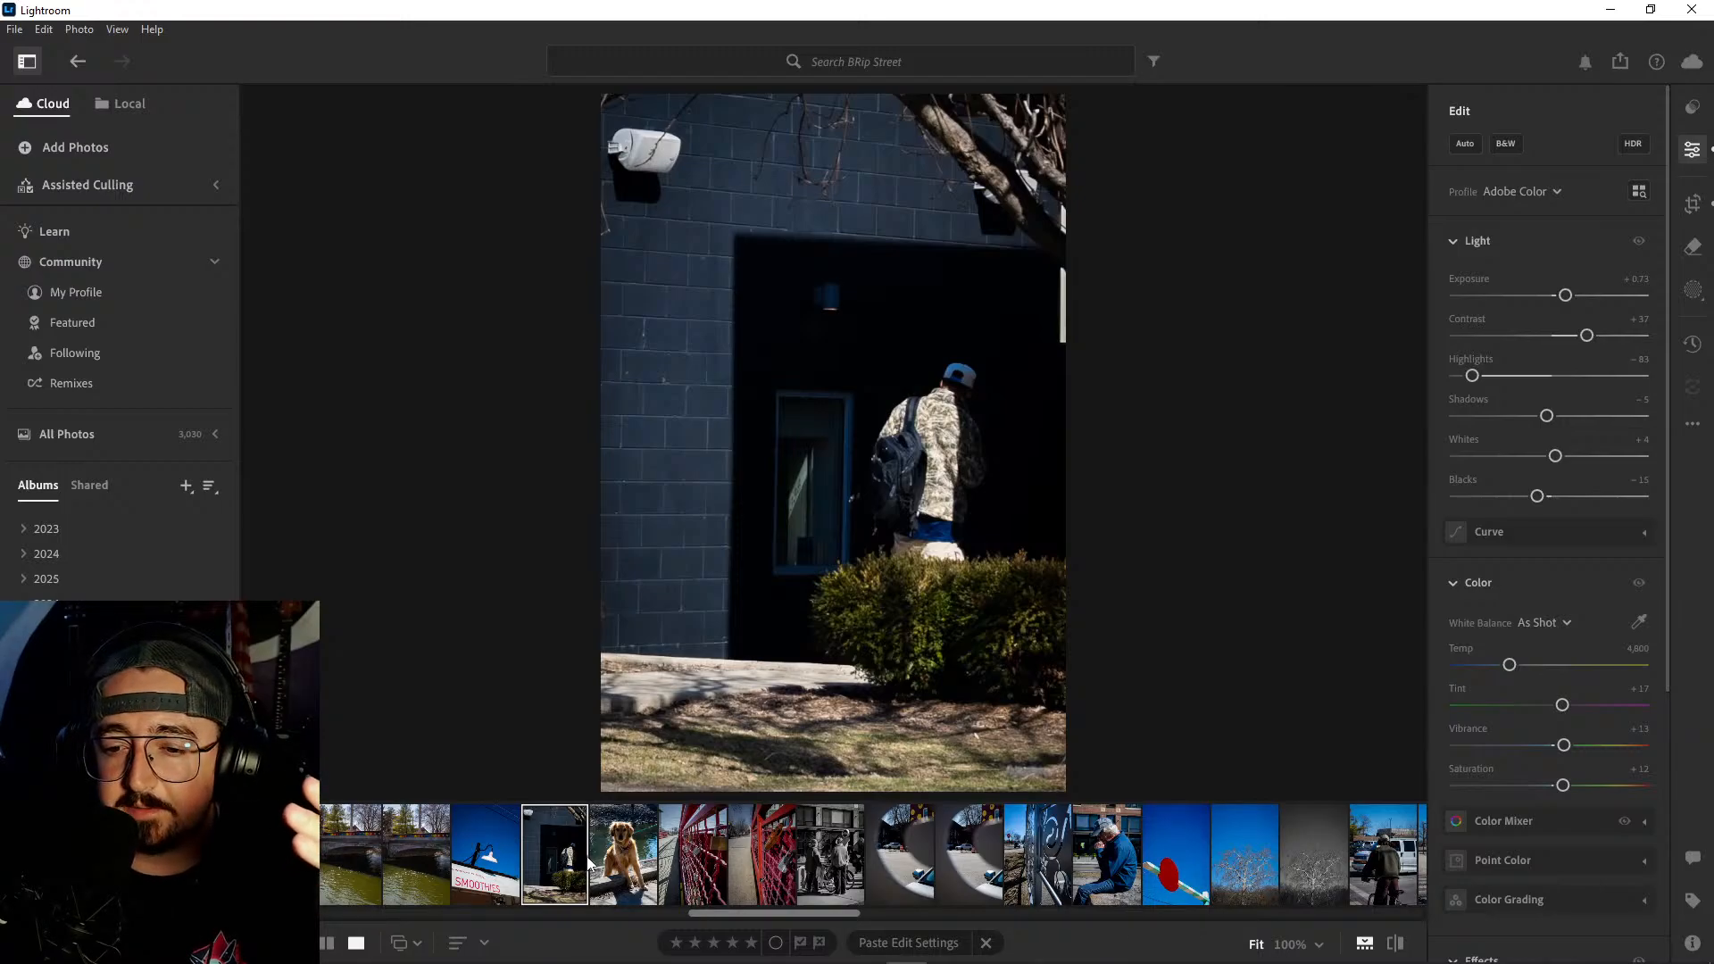
click(1177, 874)
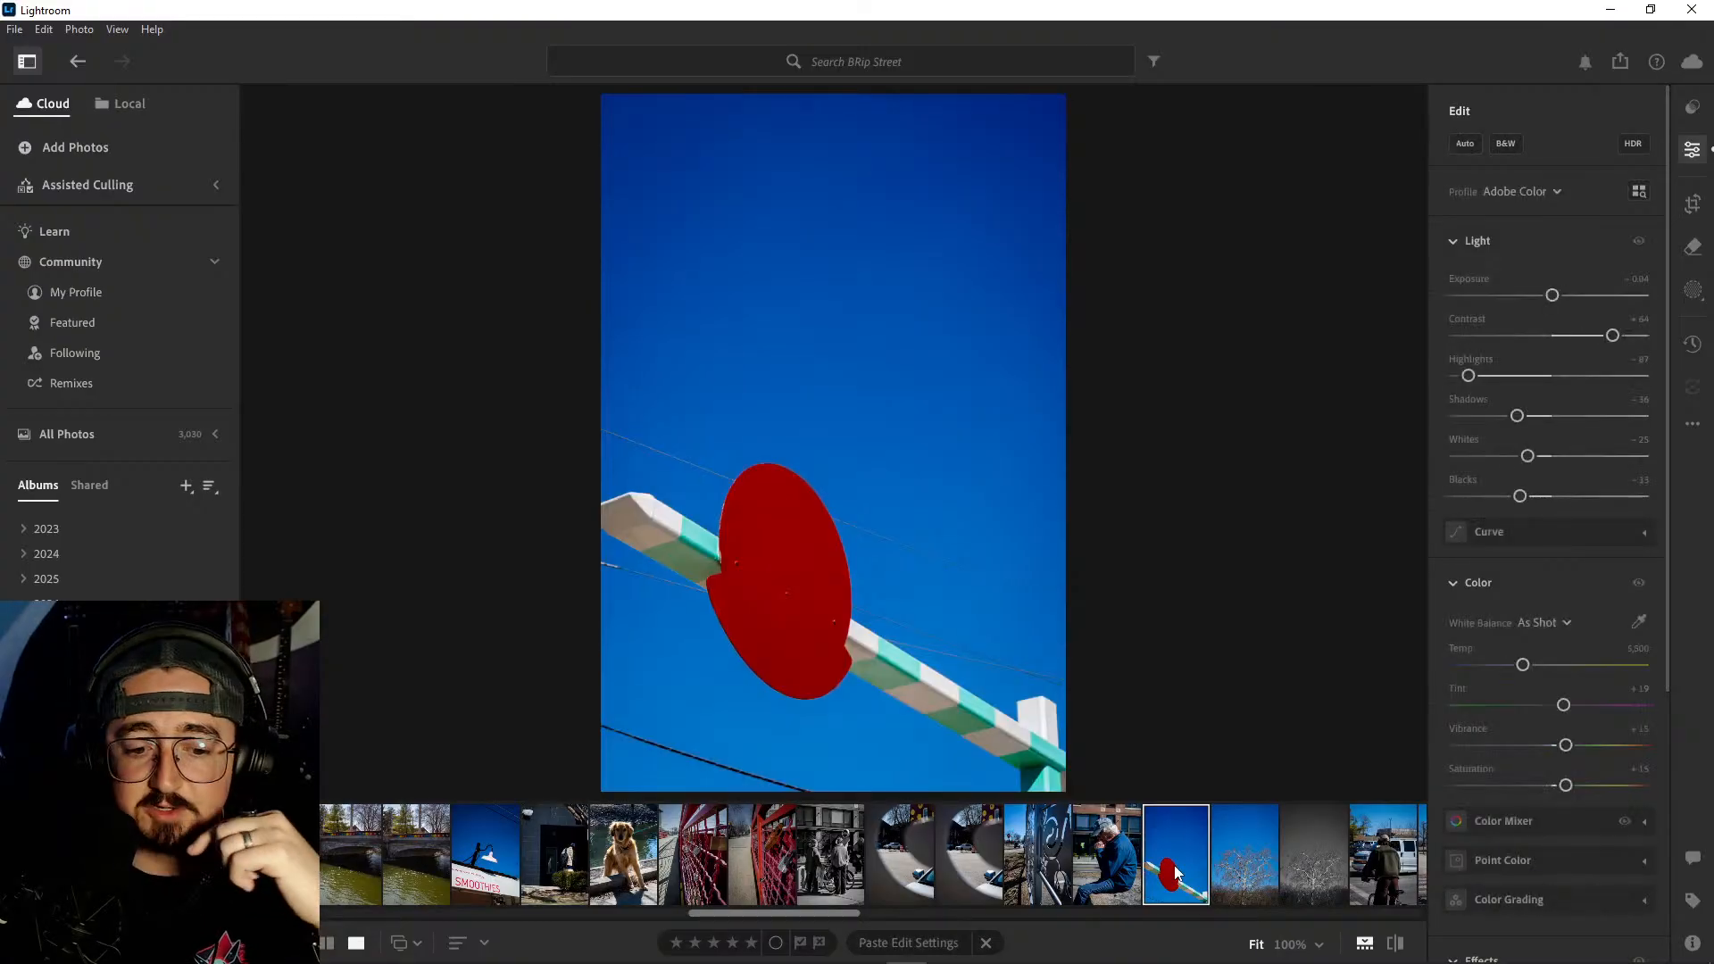
- Review the street photos of the polka-dot building, the wooden window box, the striped colorful surface and the sneakers in the shop window
scroll(1177, 874, down, 8)
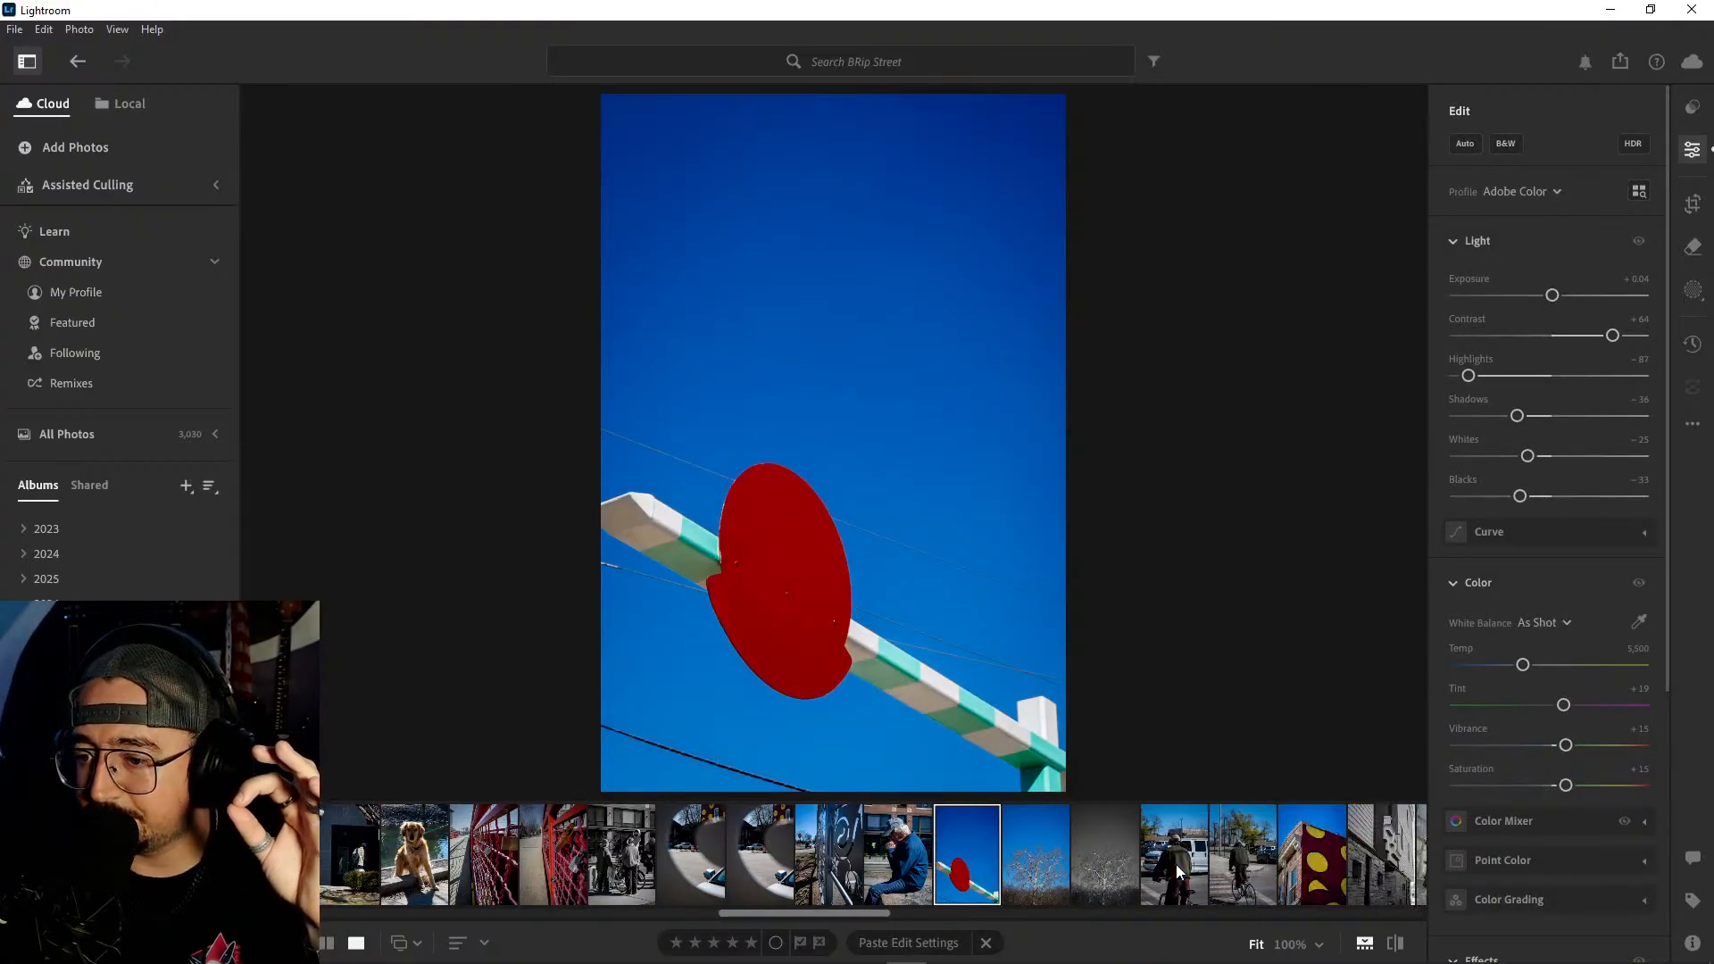
scroll(1177, 874, down, 3)
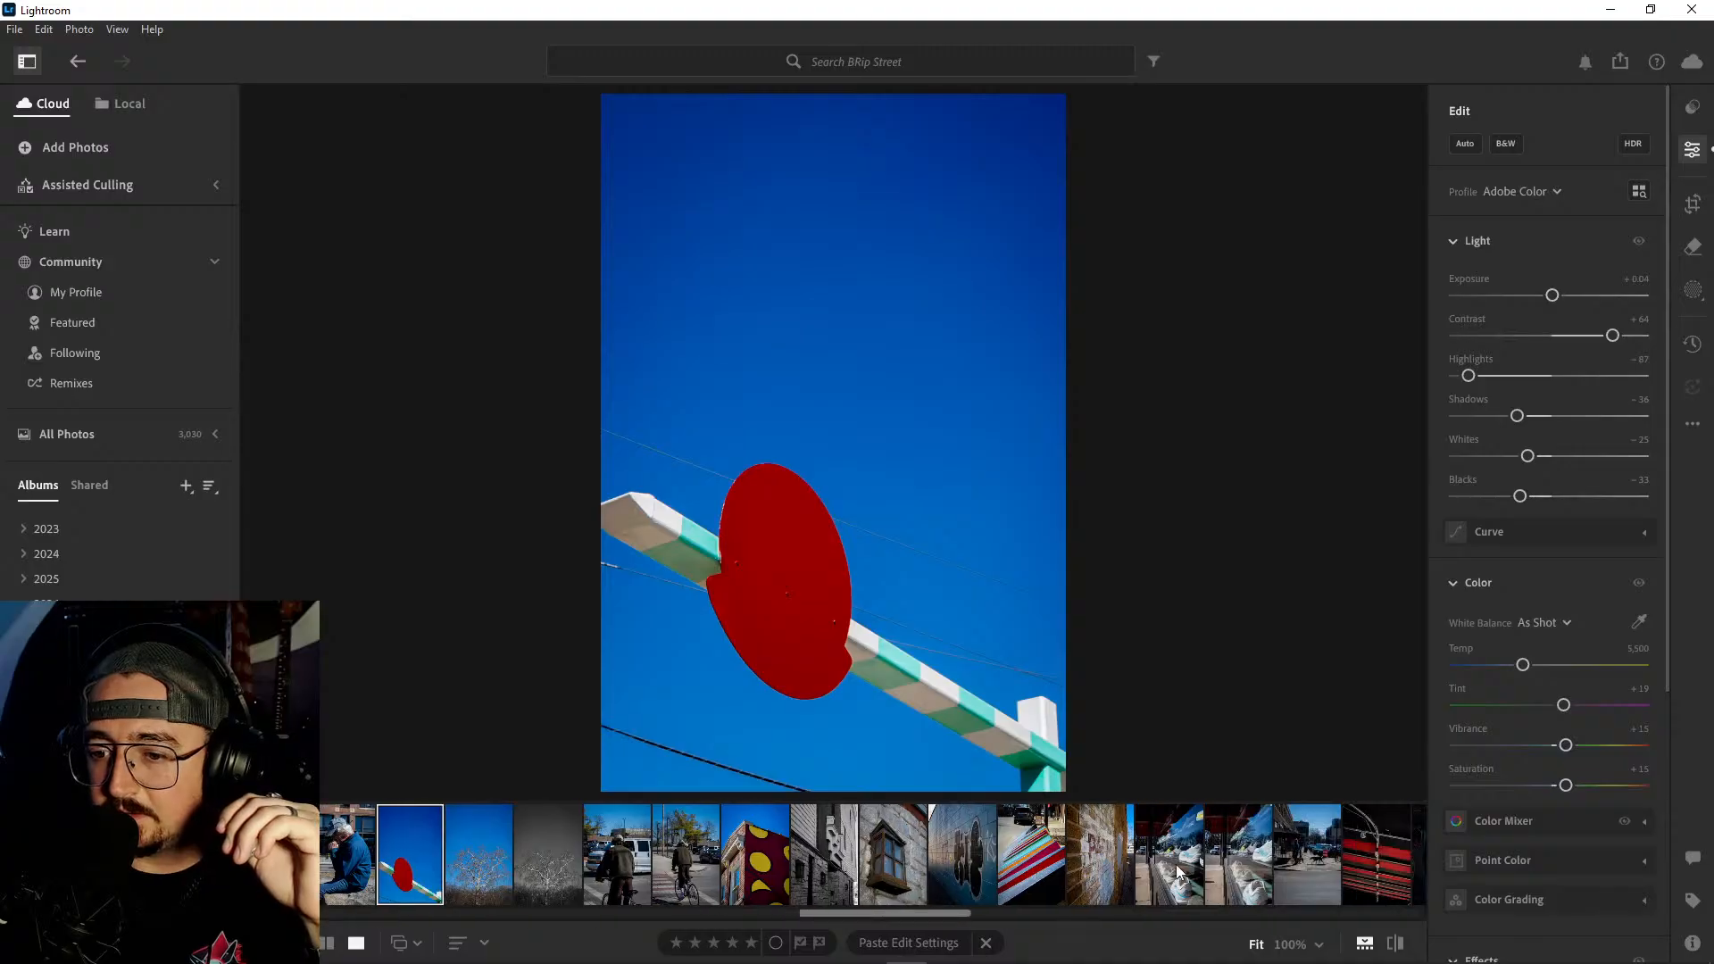
click(685, 861)
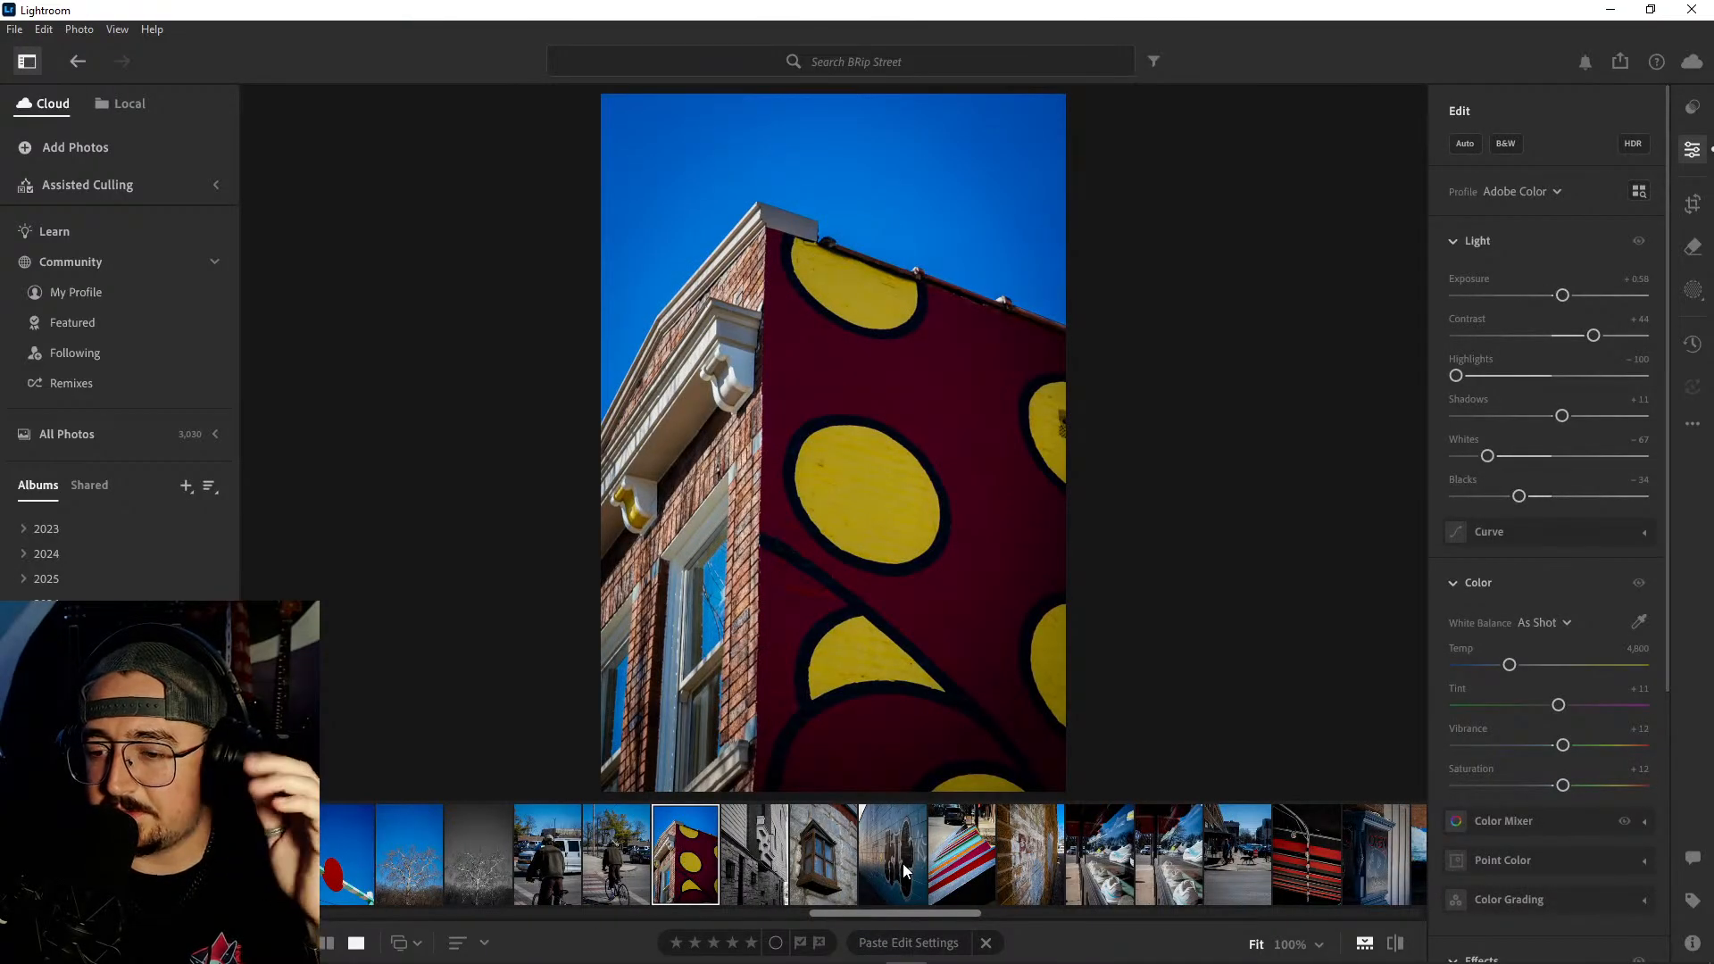
scroll(902, 864, down, 5)
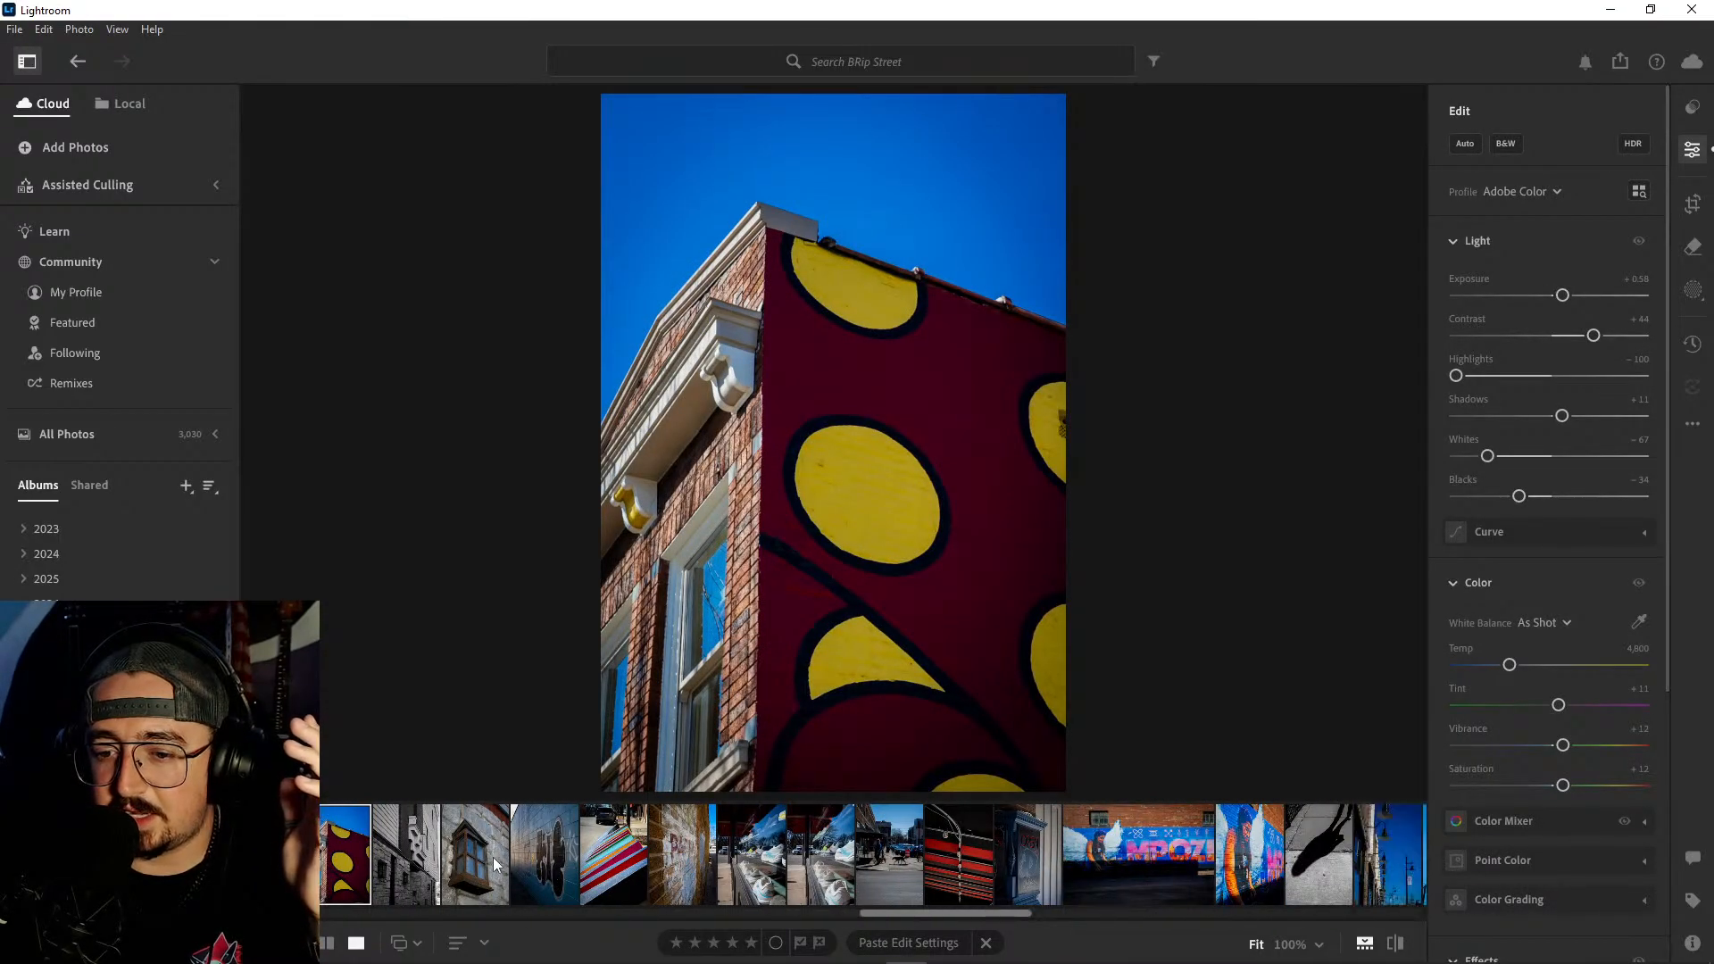
click(482, 853)
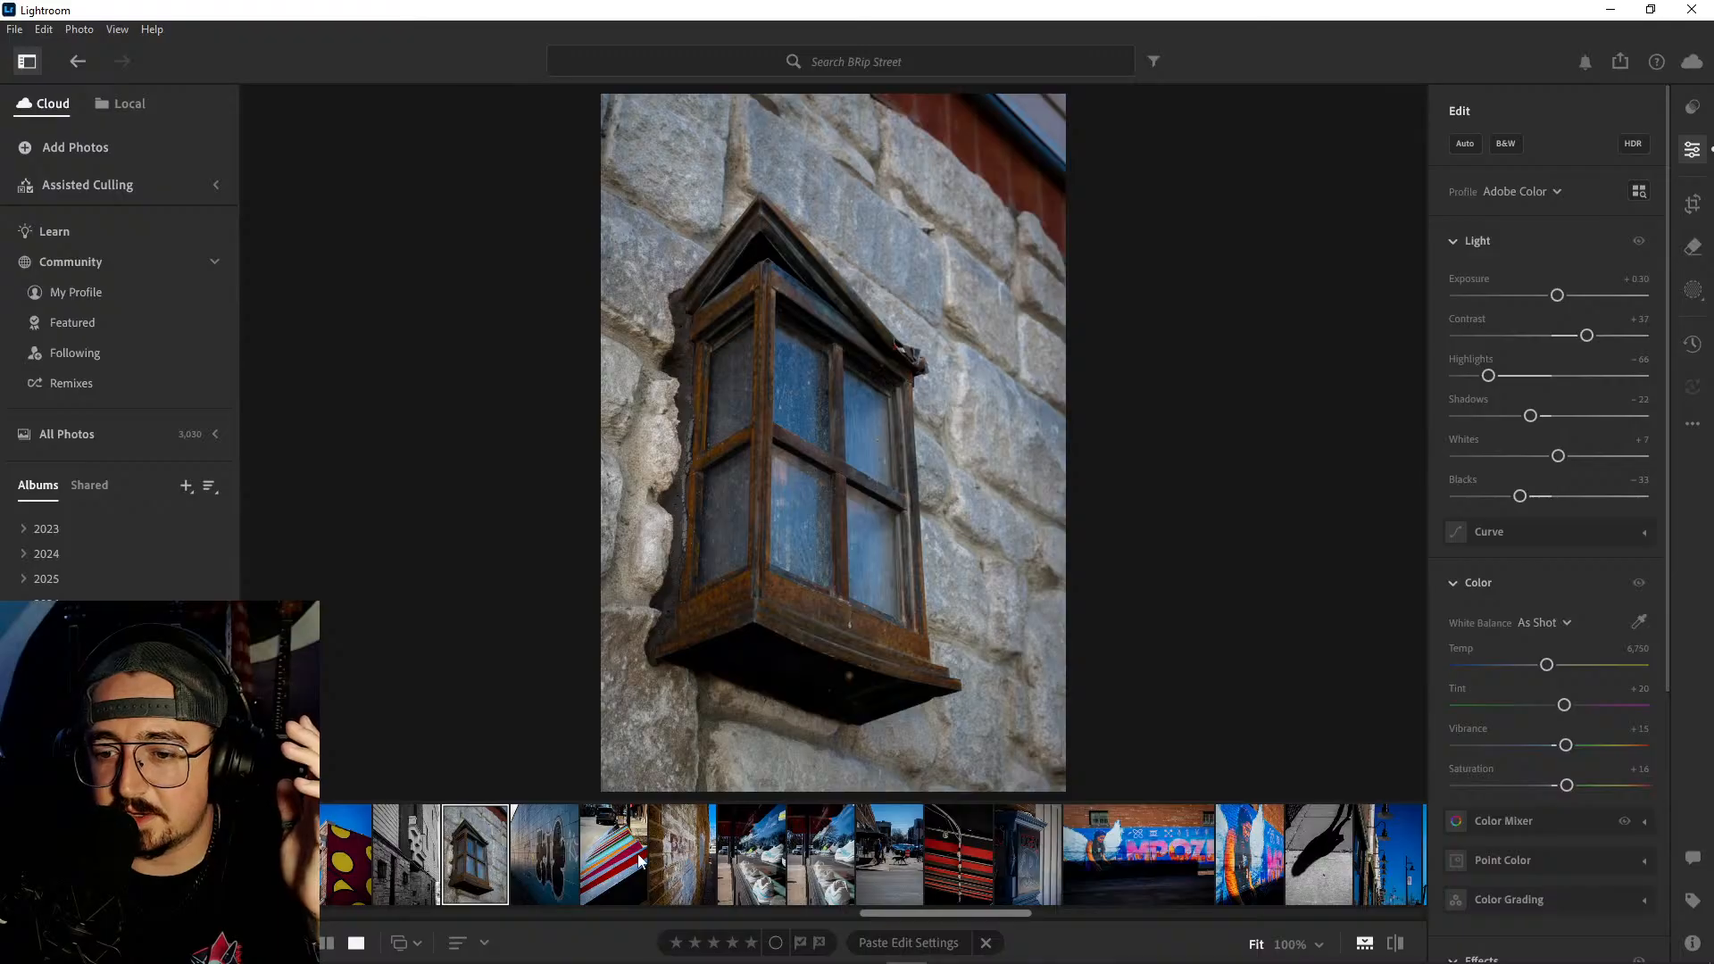
click(639, 859)
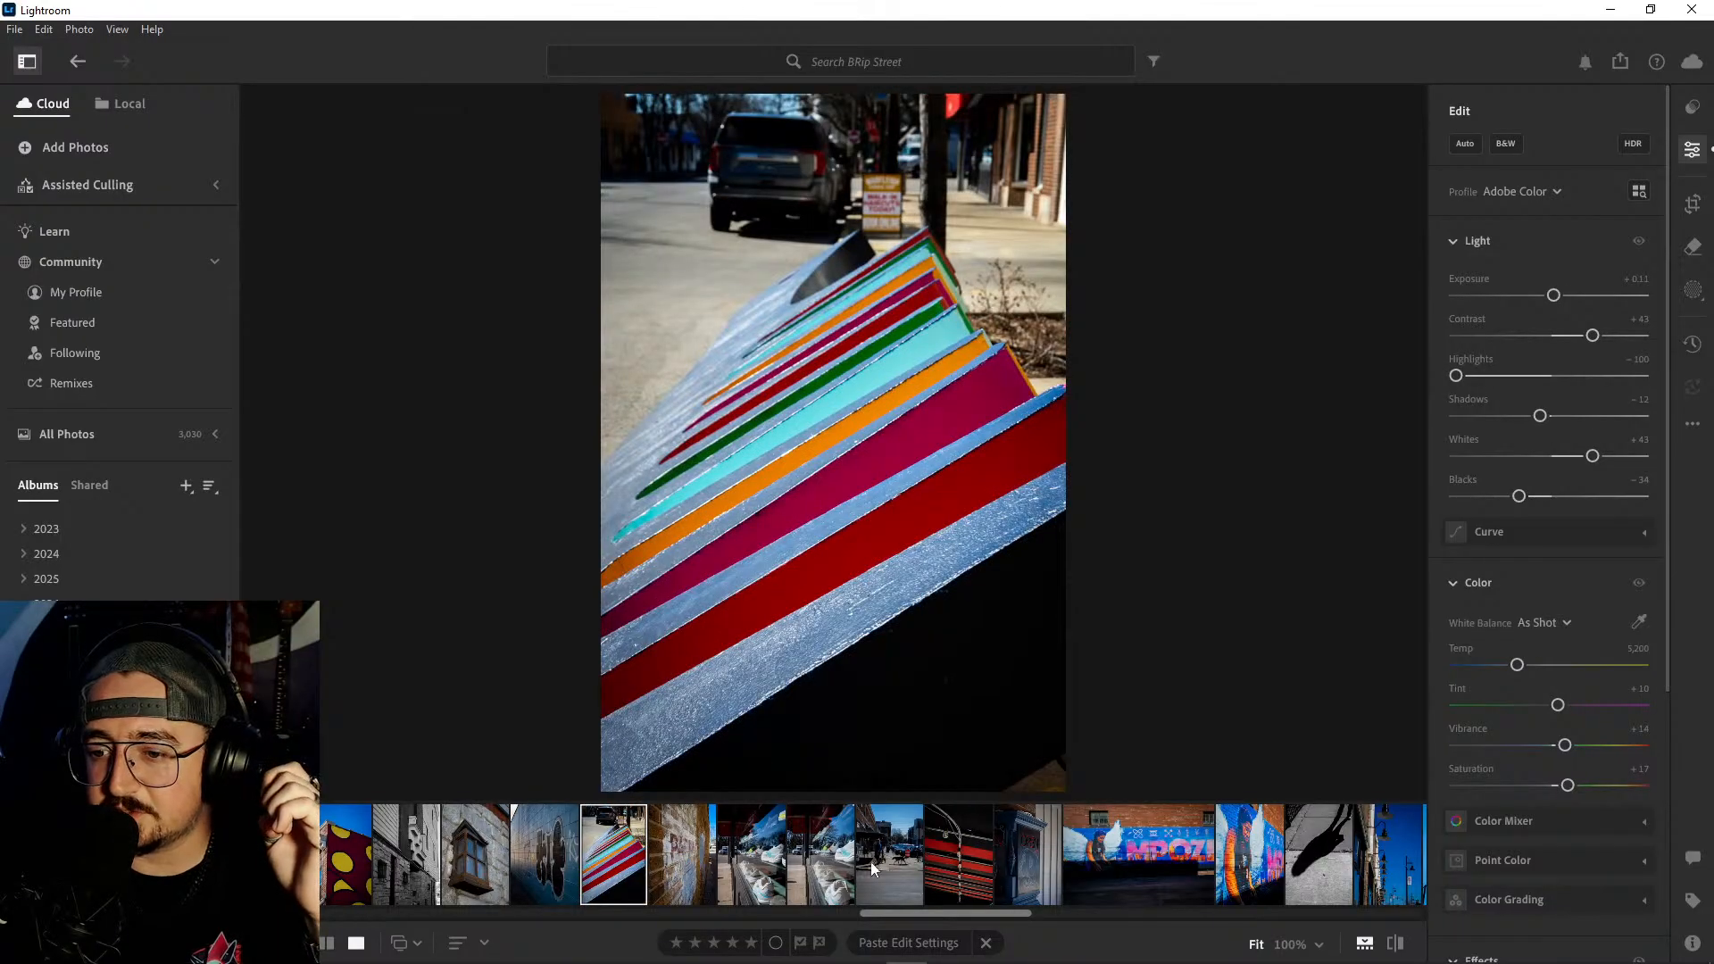
click(821, 863)
- Review the photos of the woman seated at the dark restaurant table and the graffiti-covered Central Canal sign
scroll(822, 865, down, 4)
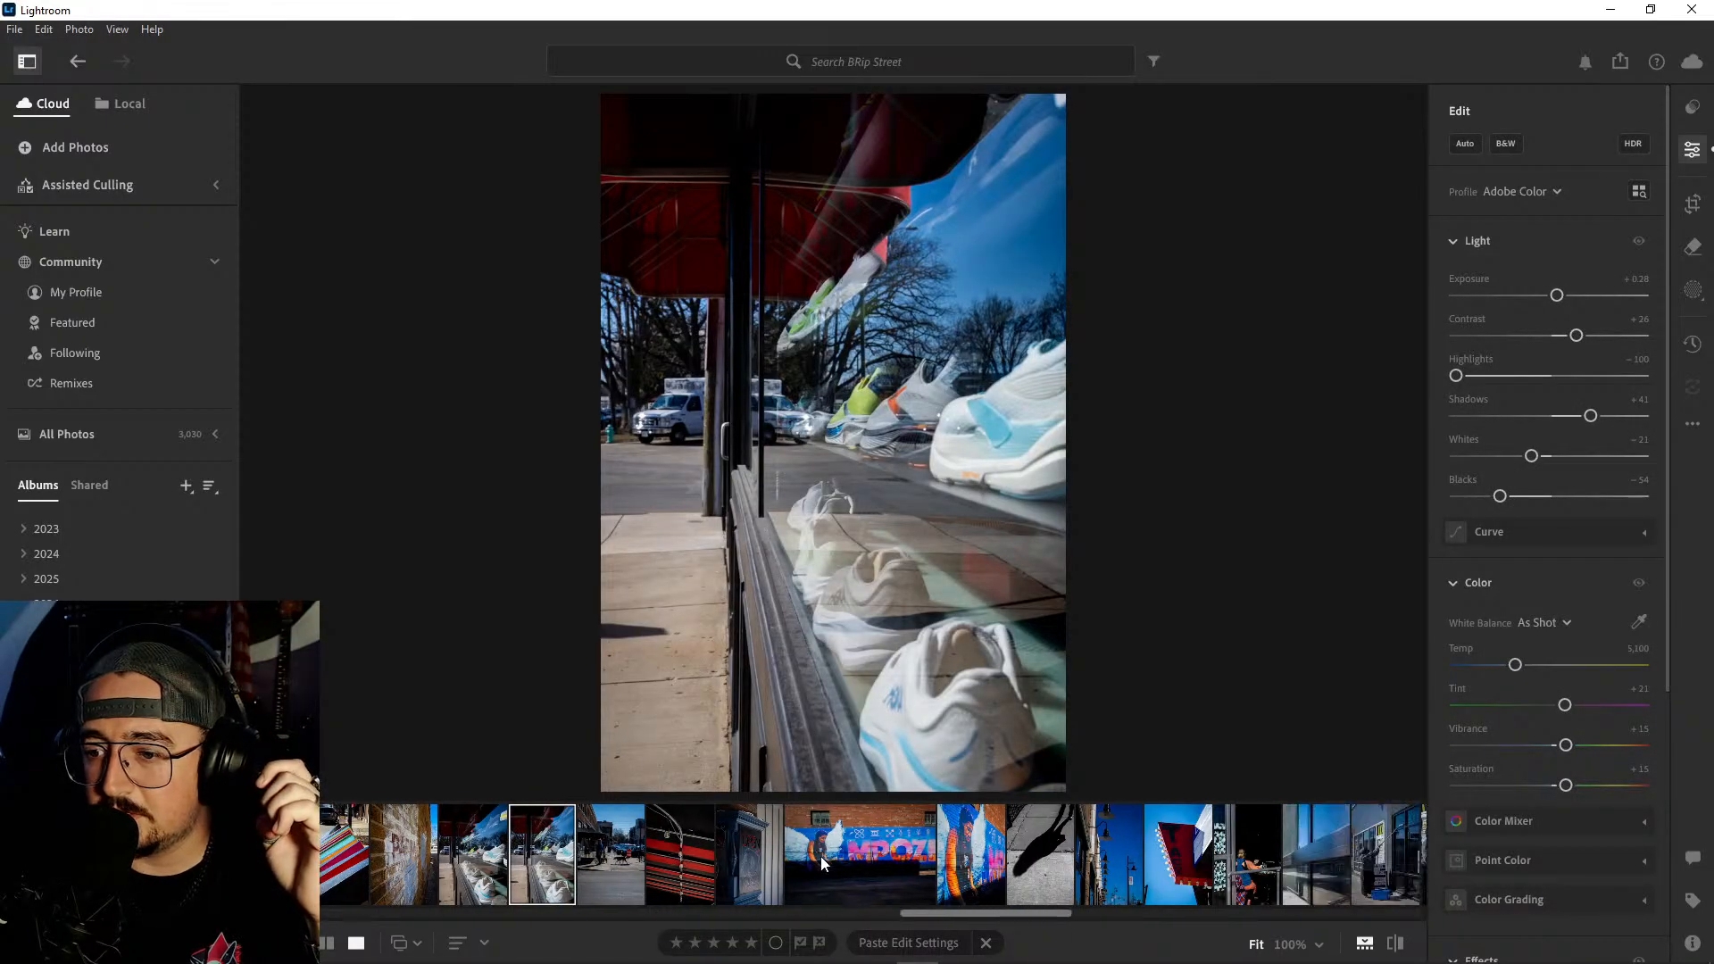
scroll(823, 862, down, 10)
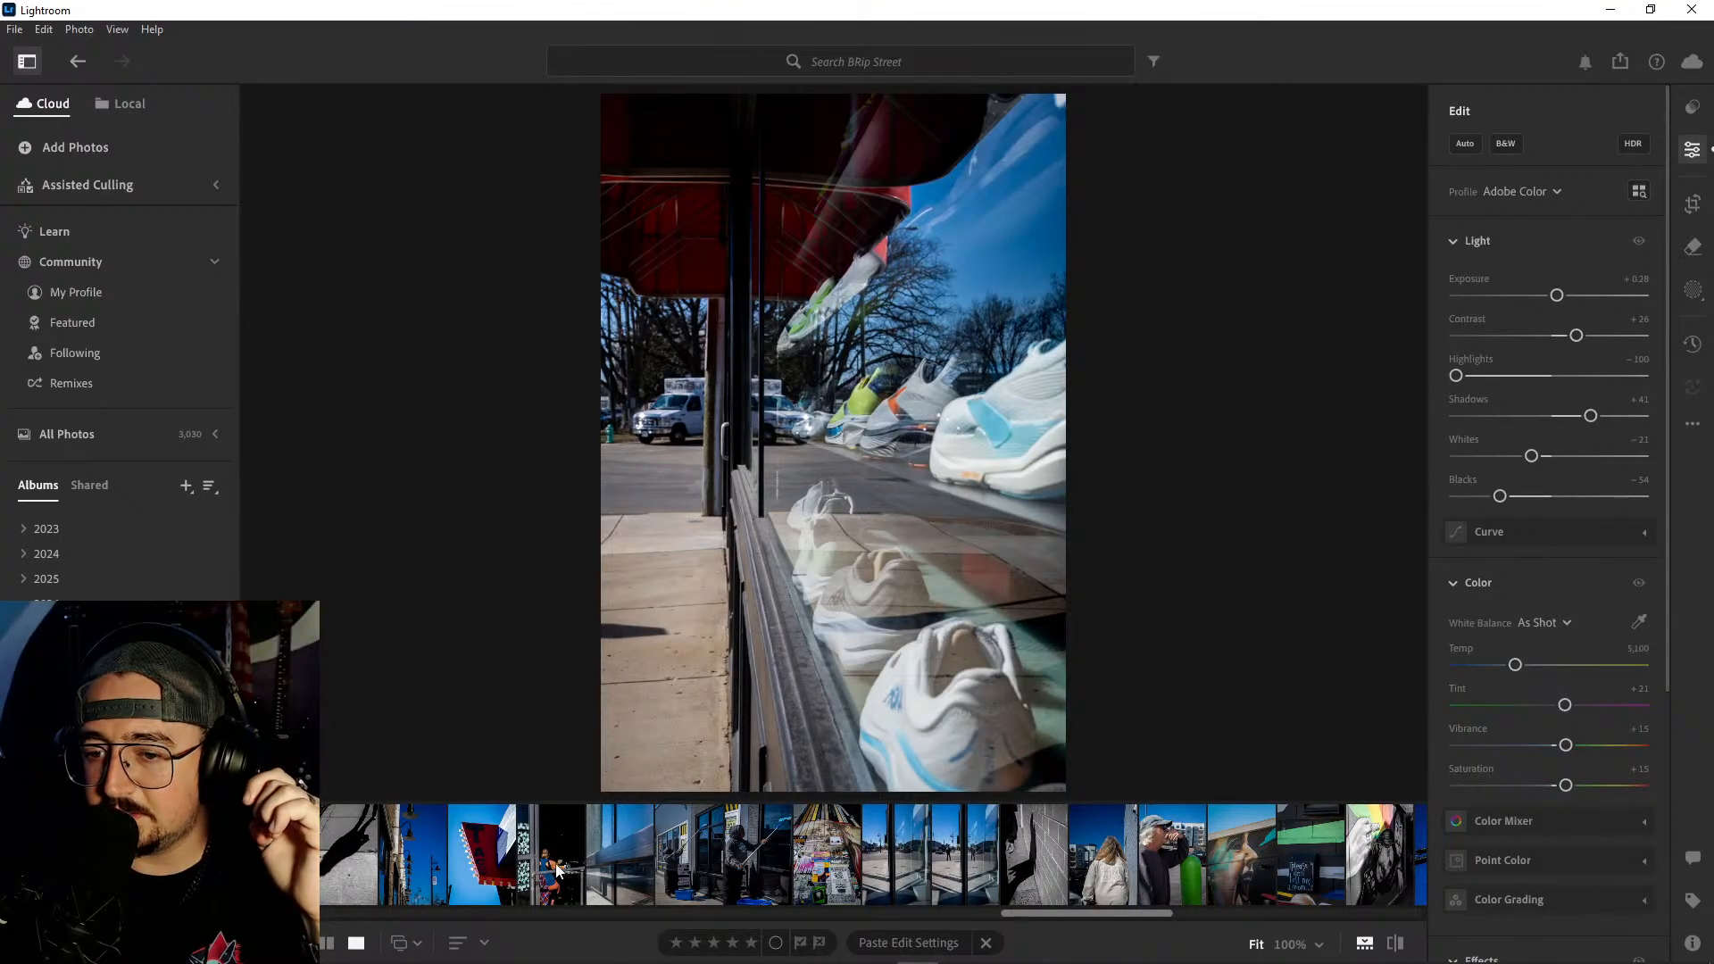
click(557, 871)
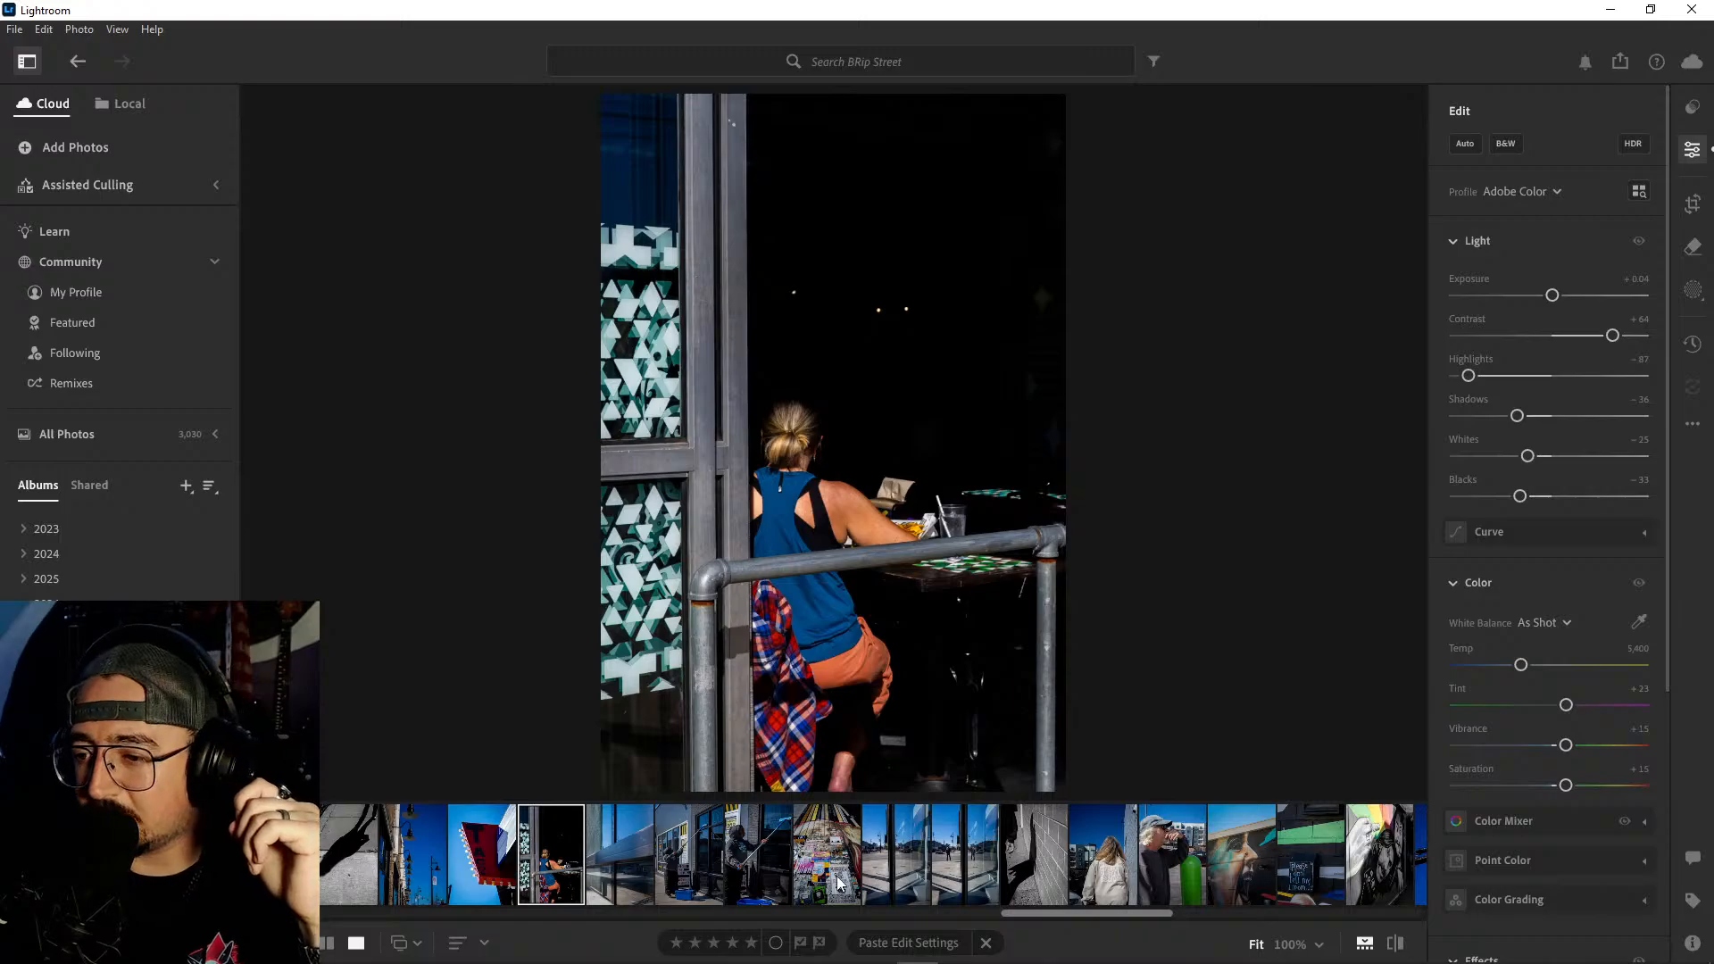
scroll(840, 884, down, 5)
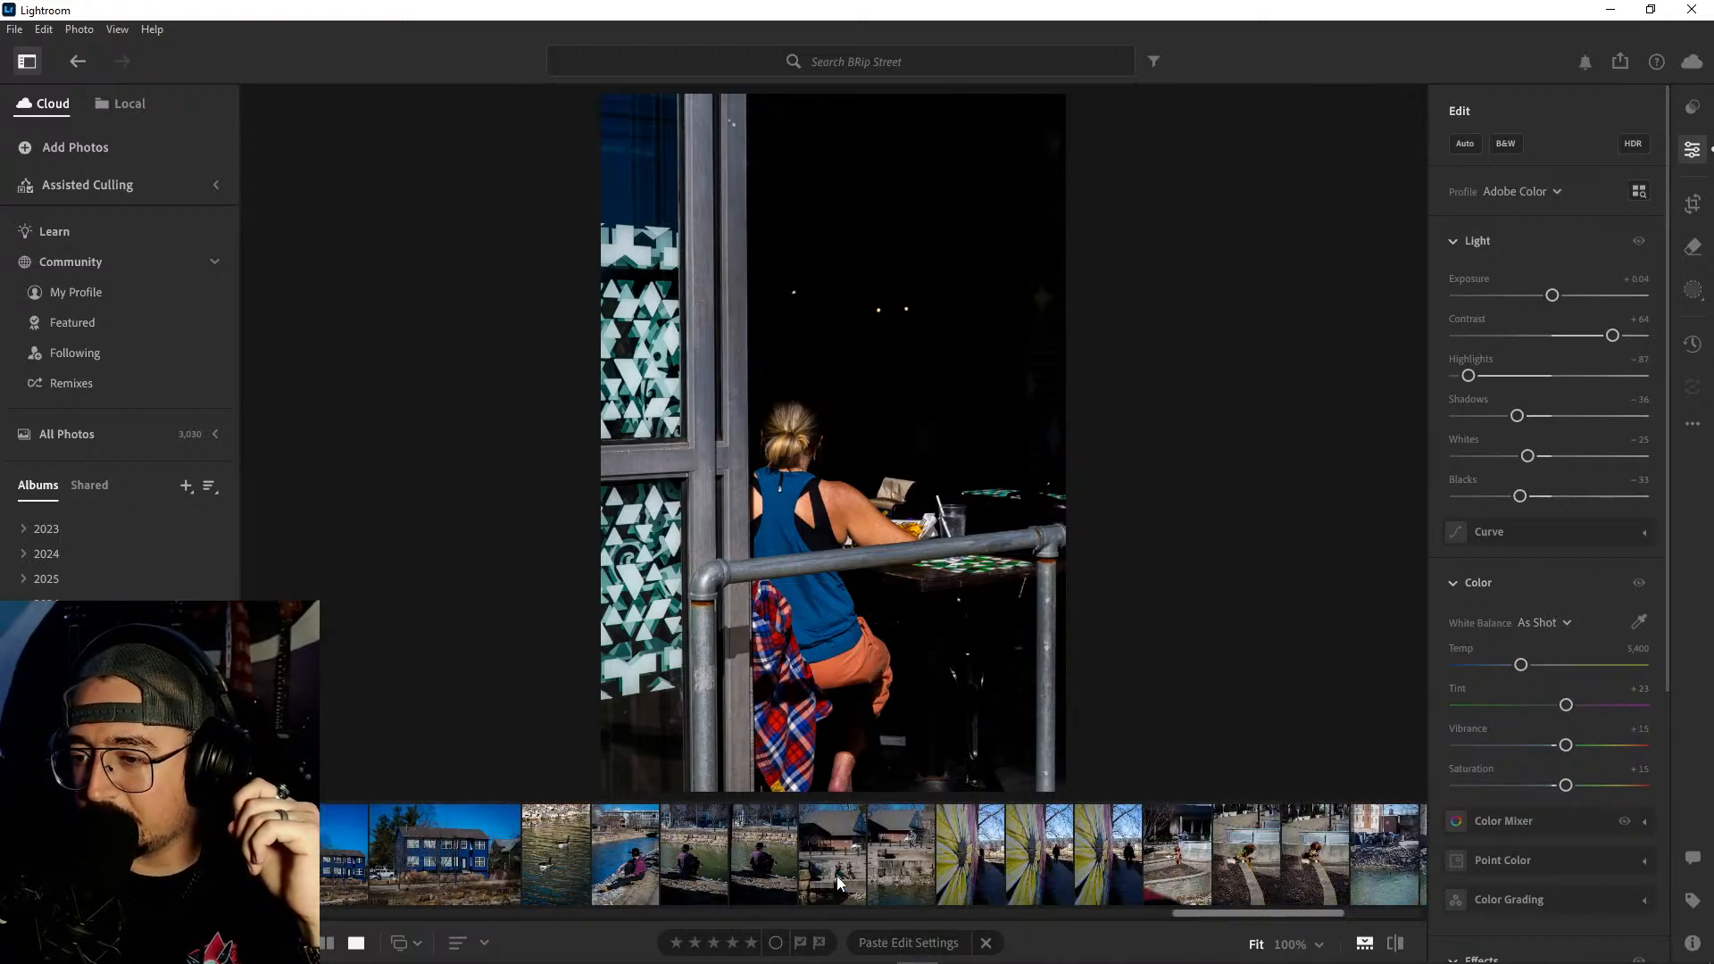
scroll(839, 884, down, 5)
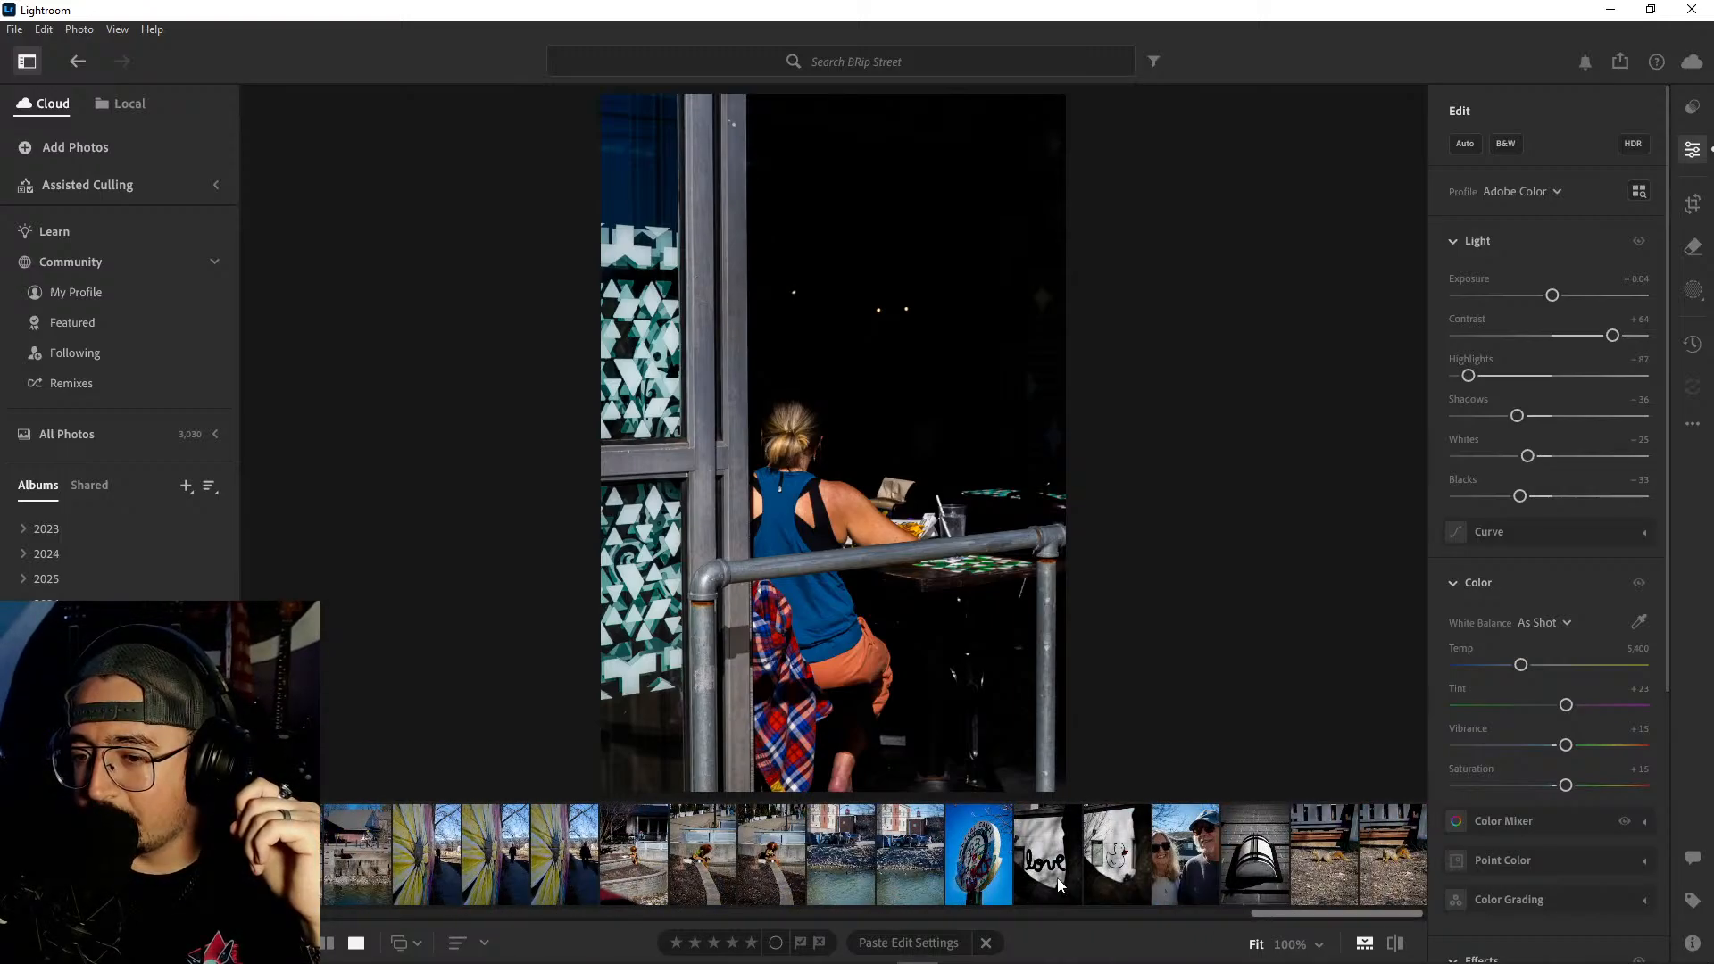
click(979, 859)
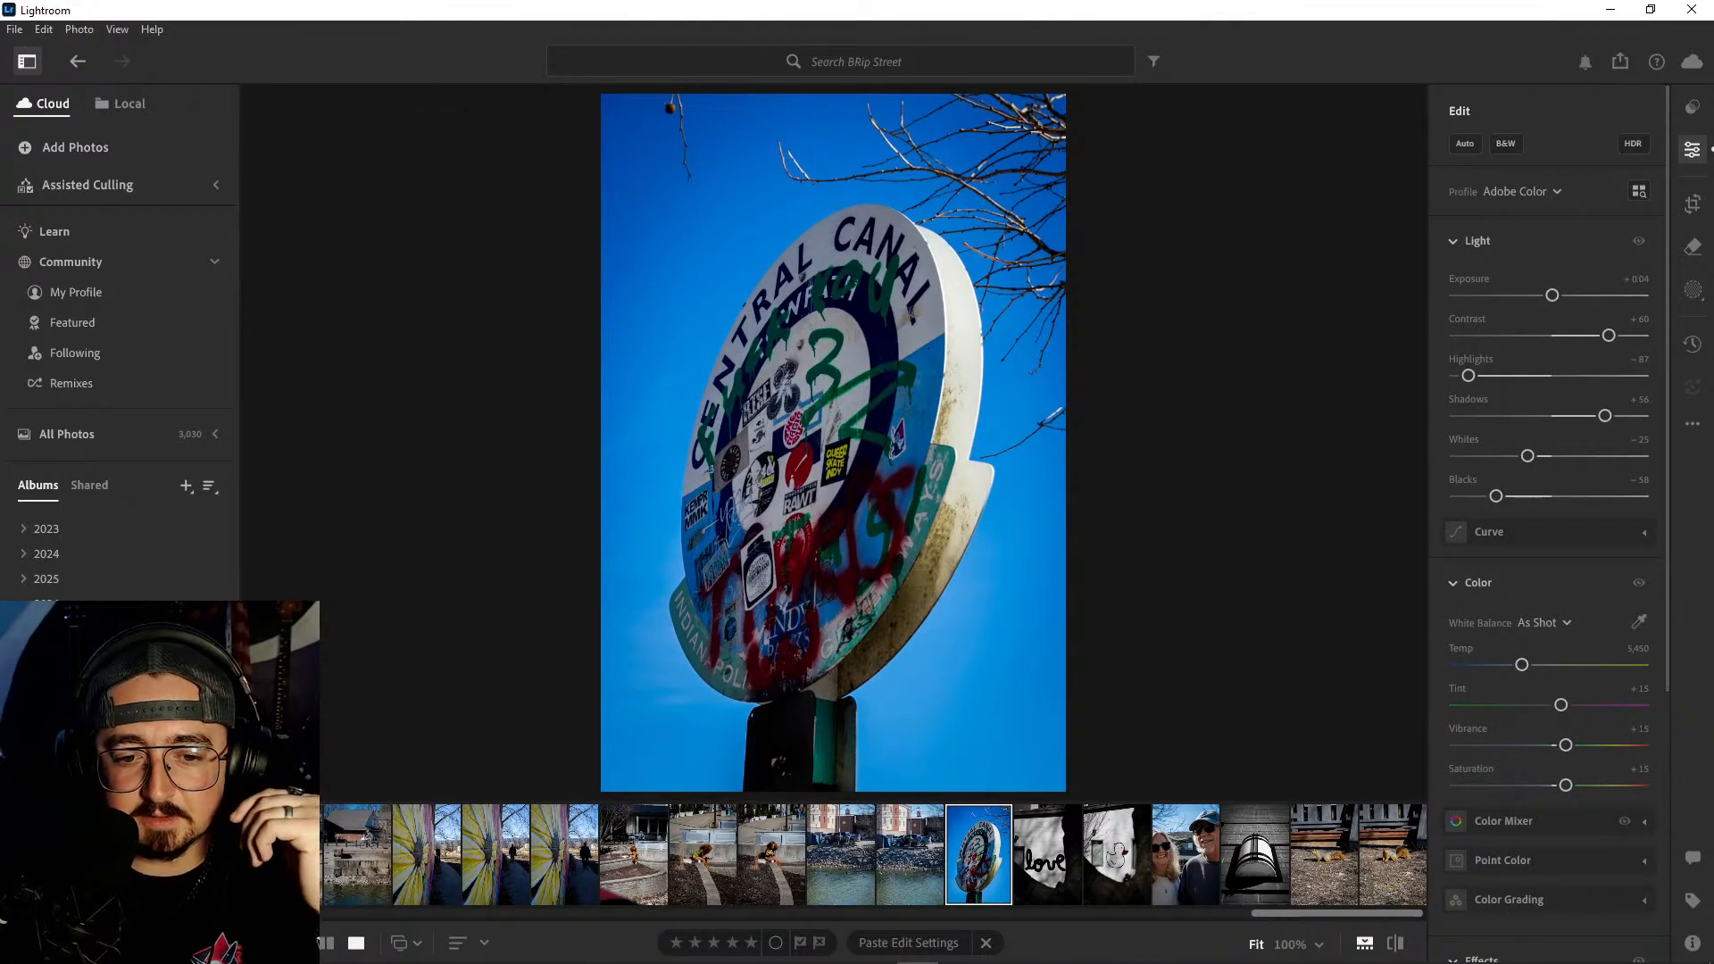
- Return to the Nikon Z30 PhotoDump album and review the woman-and-baby portraits from the first smiling shot through the closer smiling shot
click(125, 728)
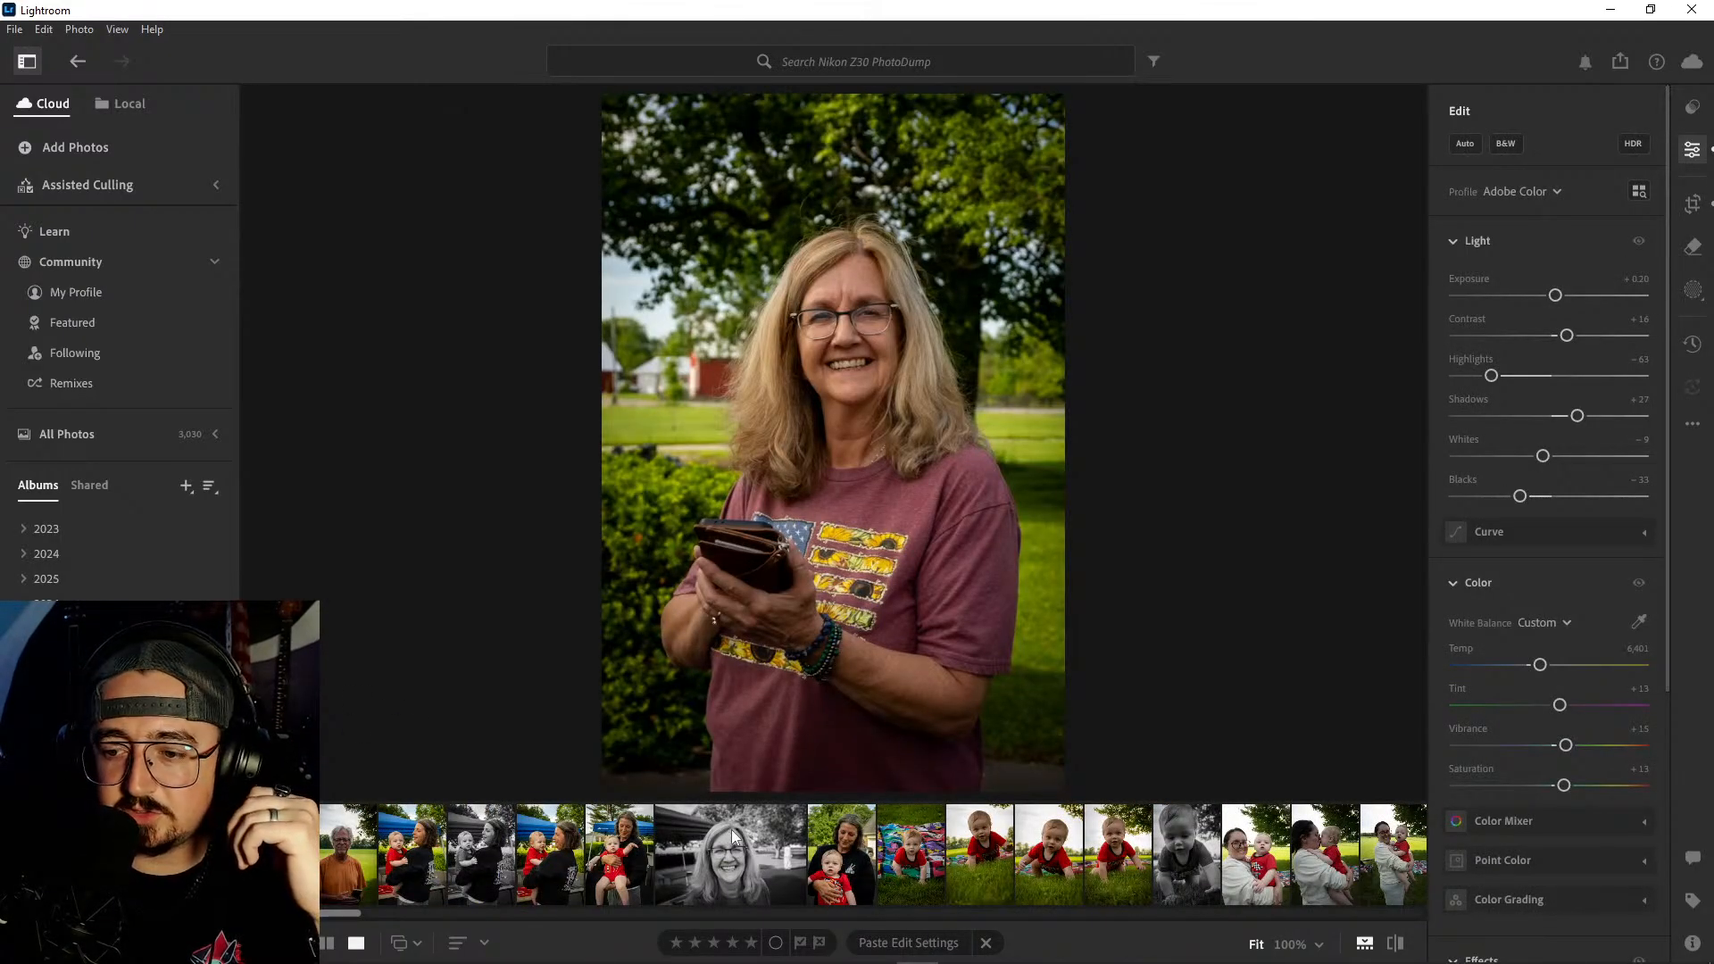
scroll(840, 854, down, 5)
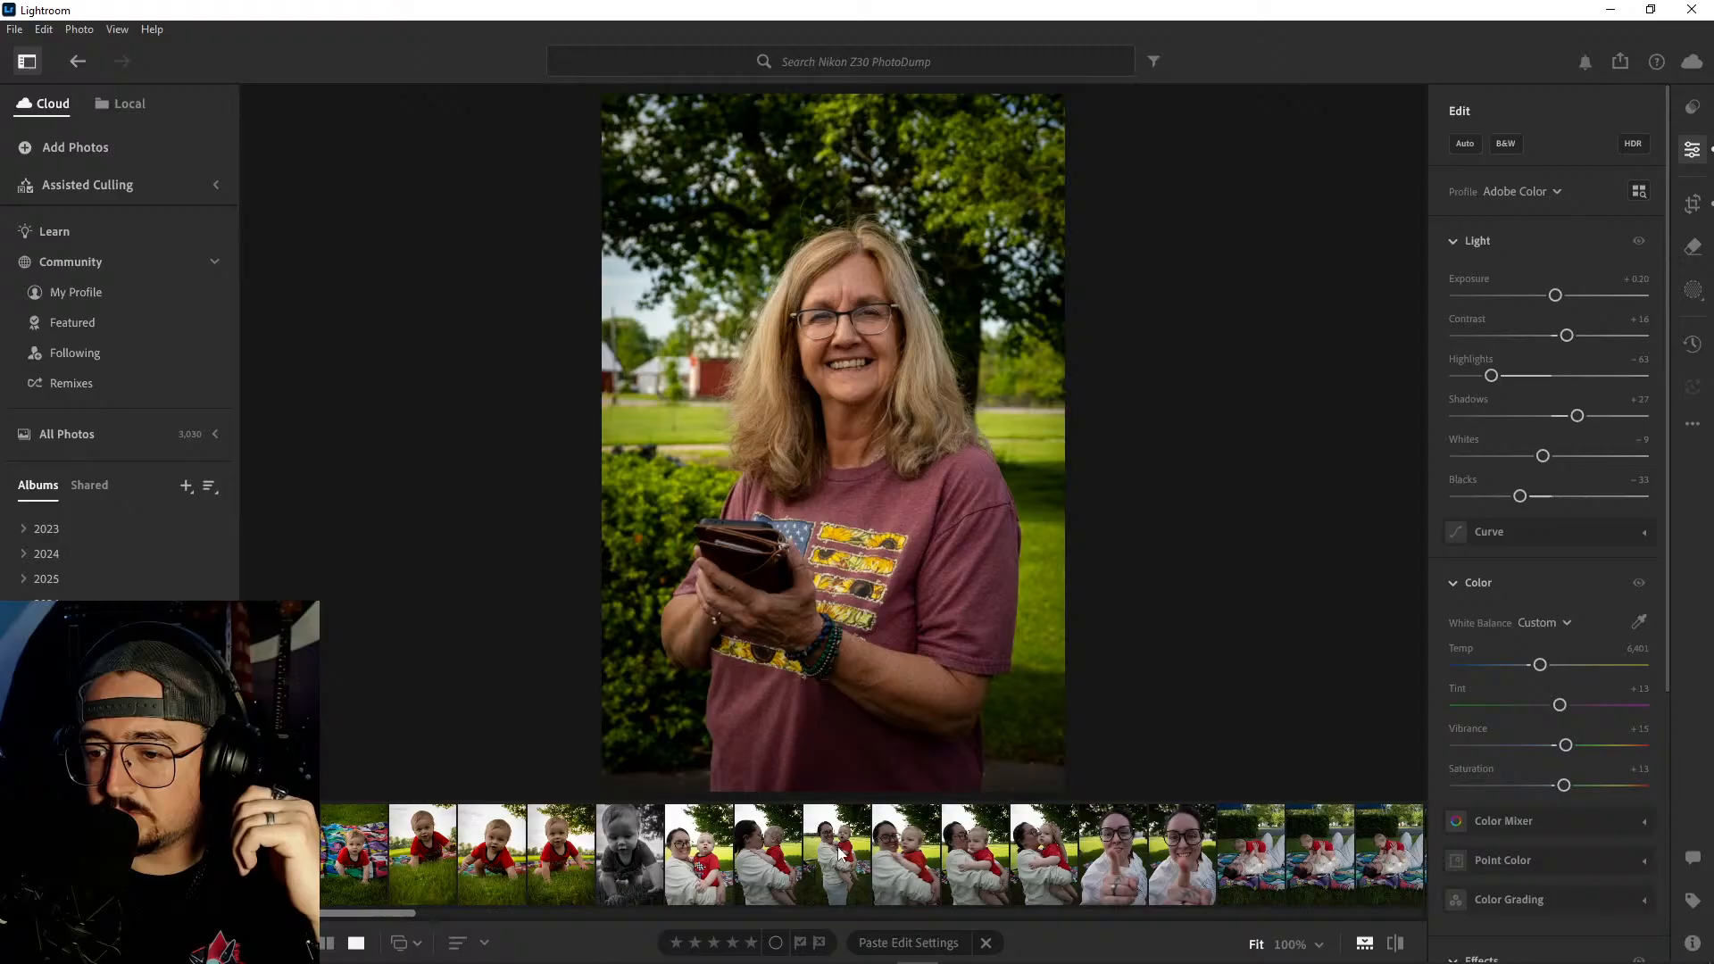
click(683, 853)
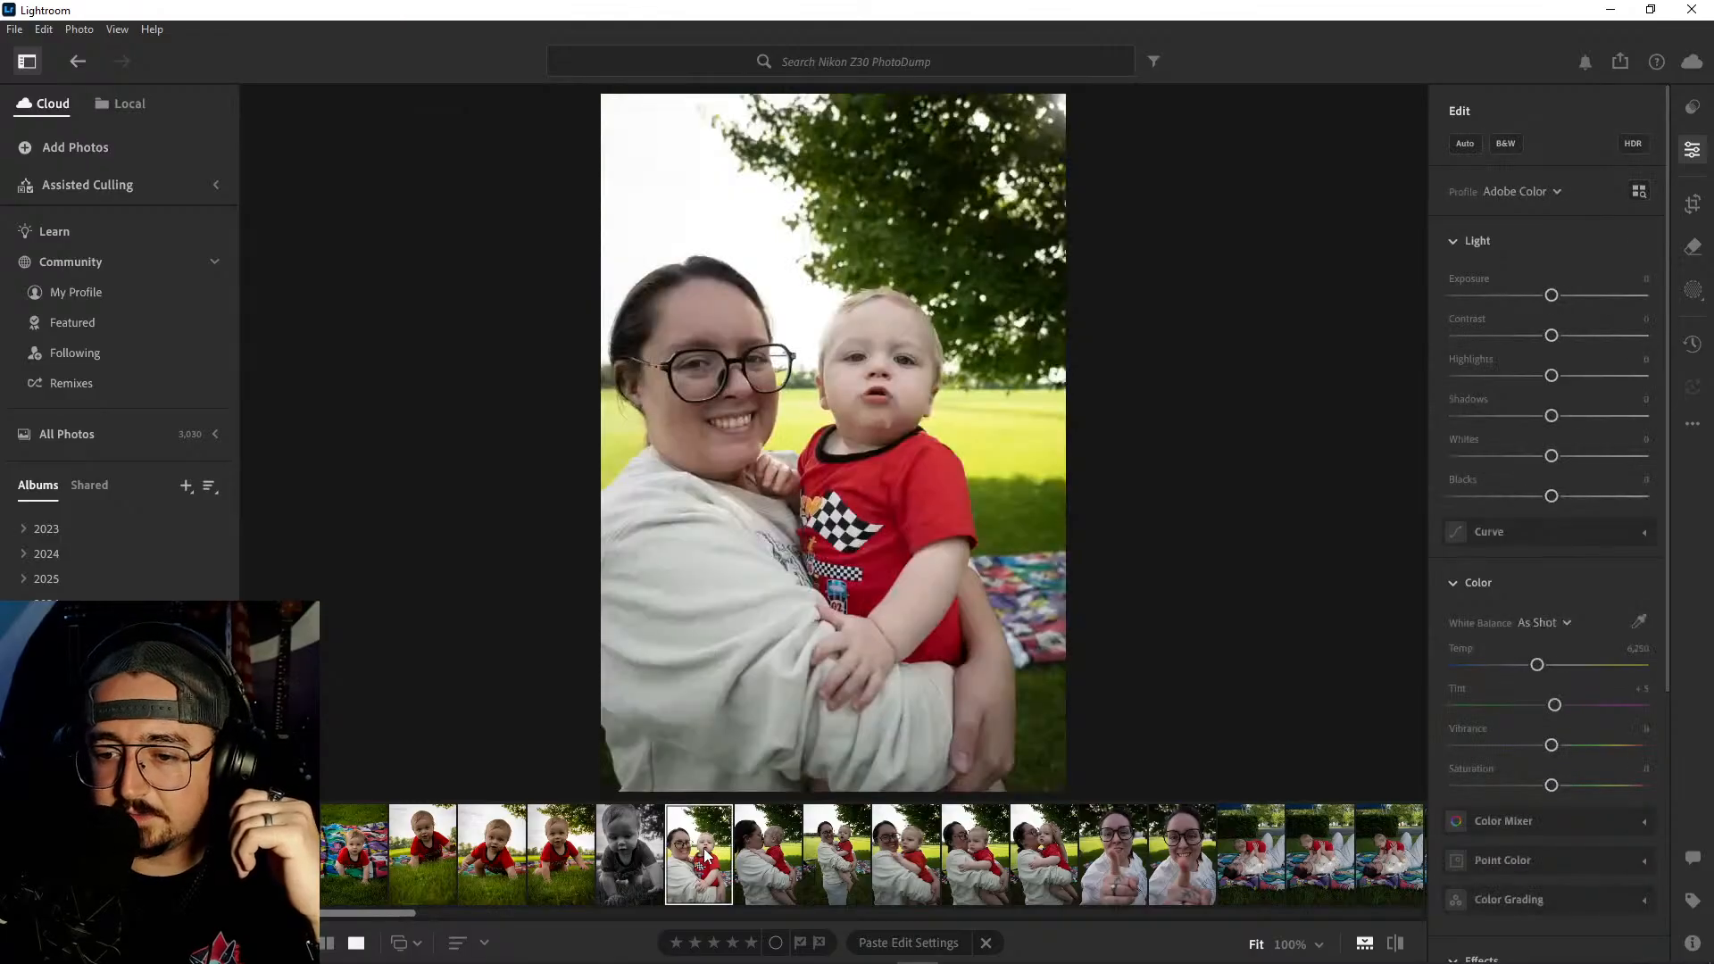
click(768, 855)
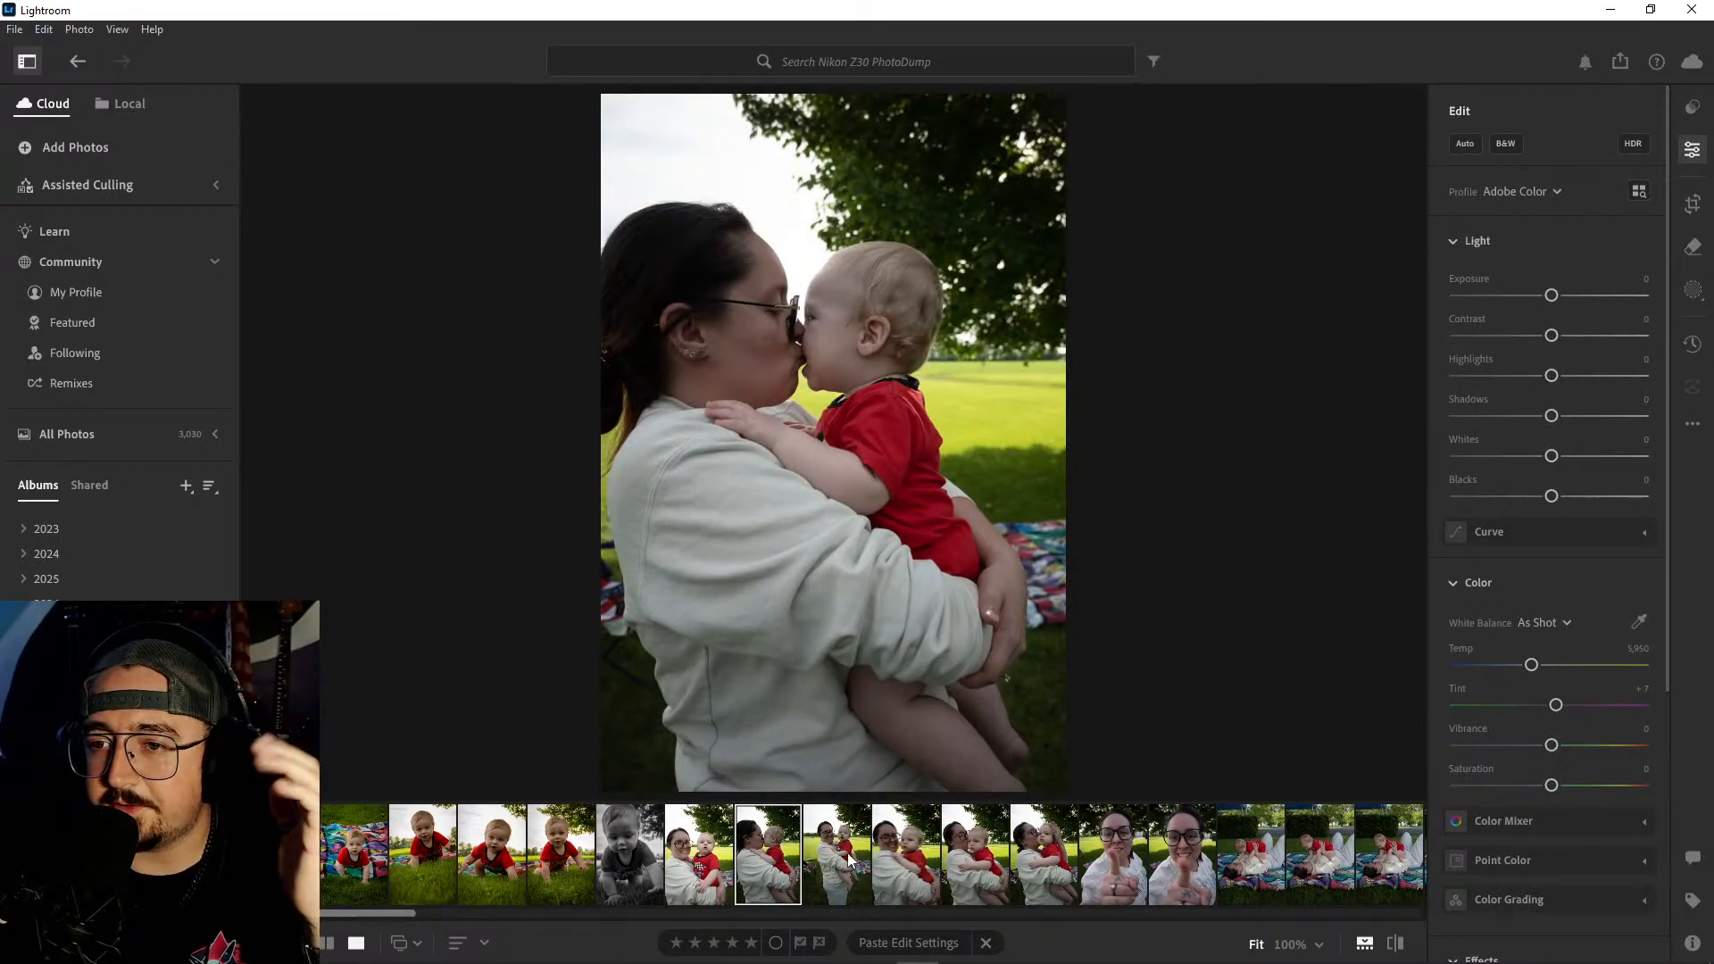
click(848, 860)
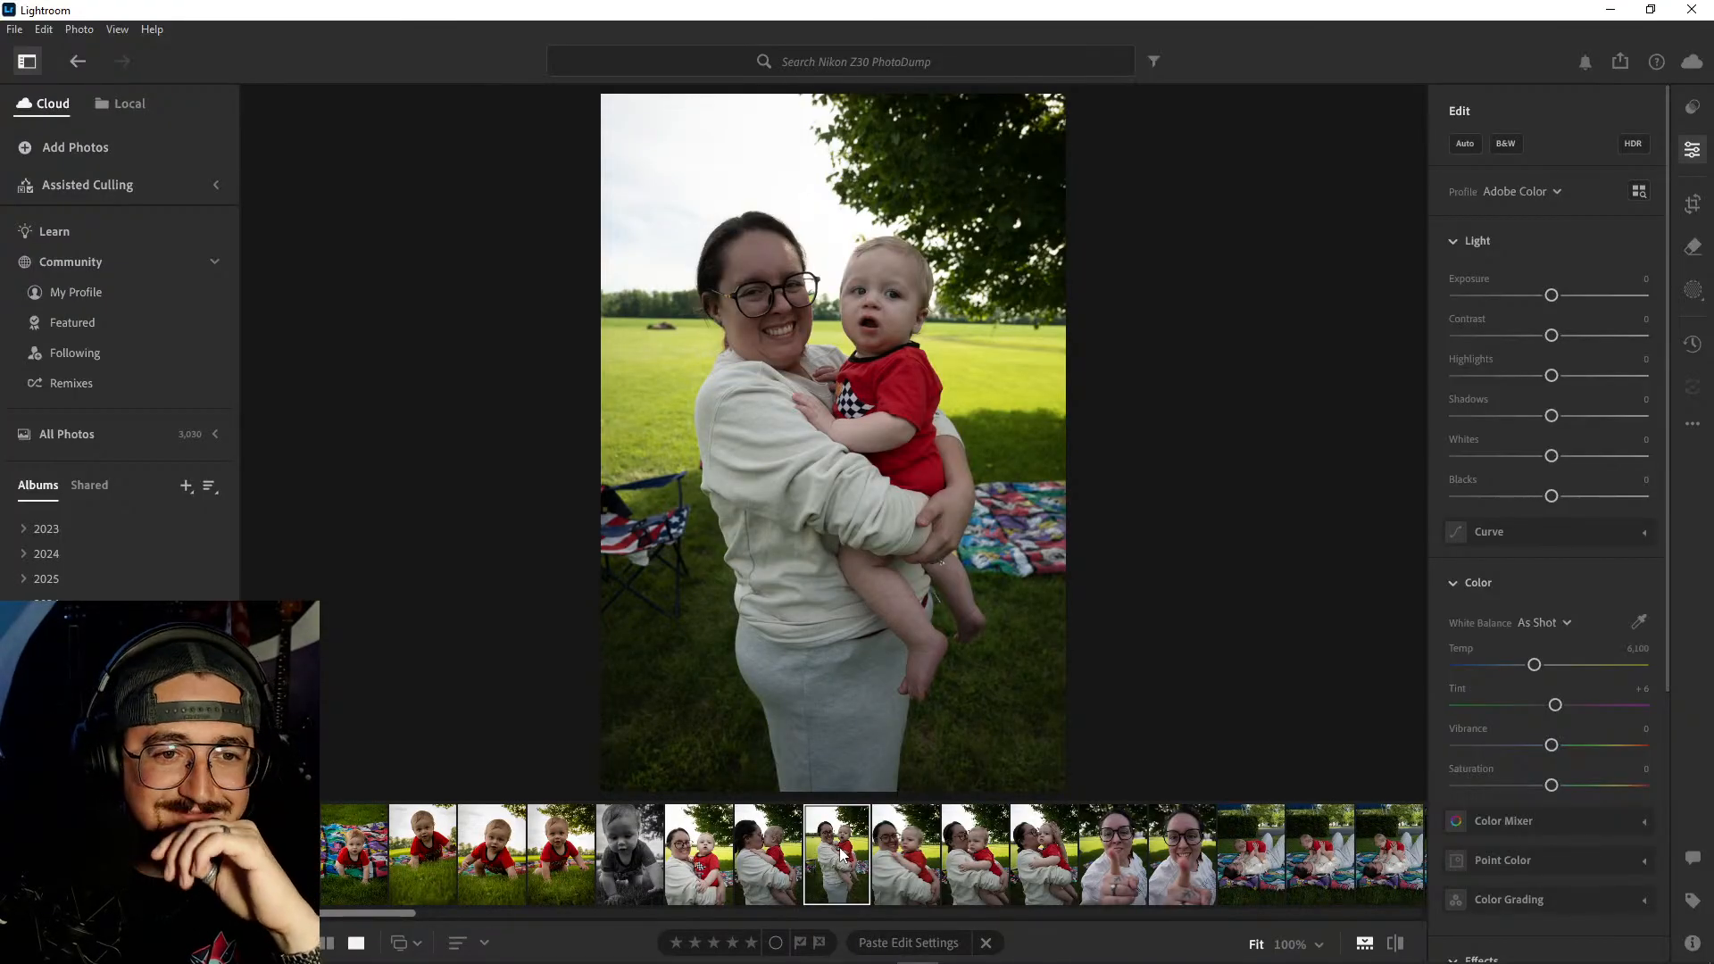
click(913, 859)
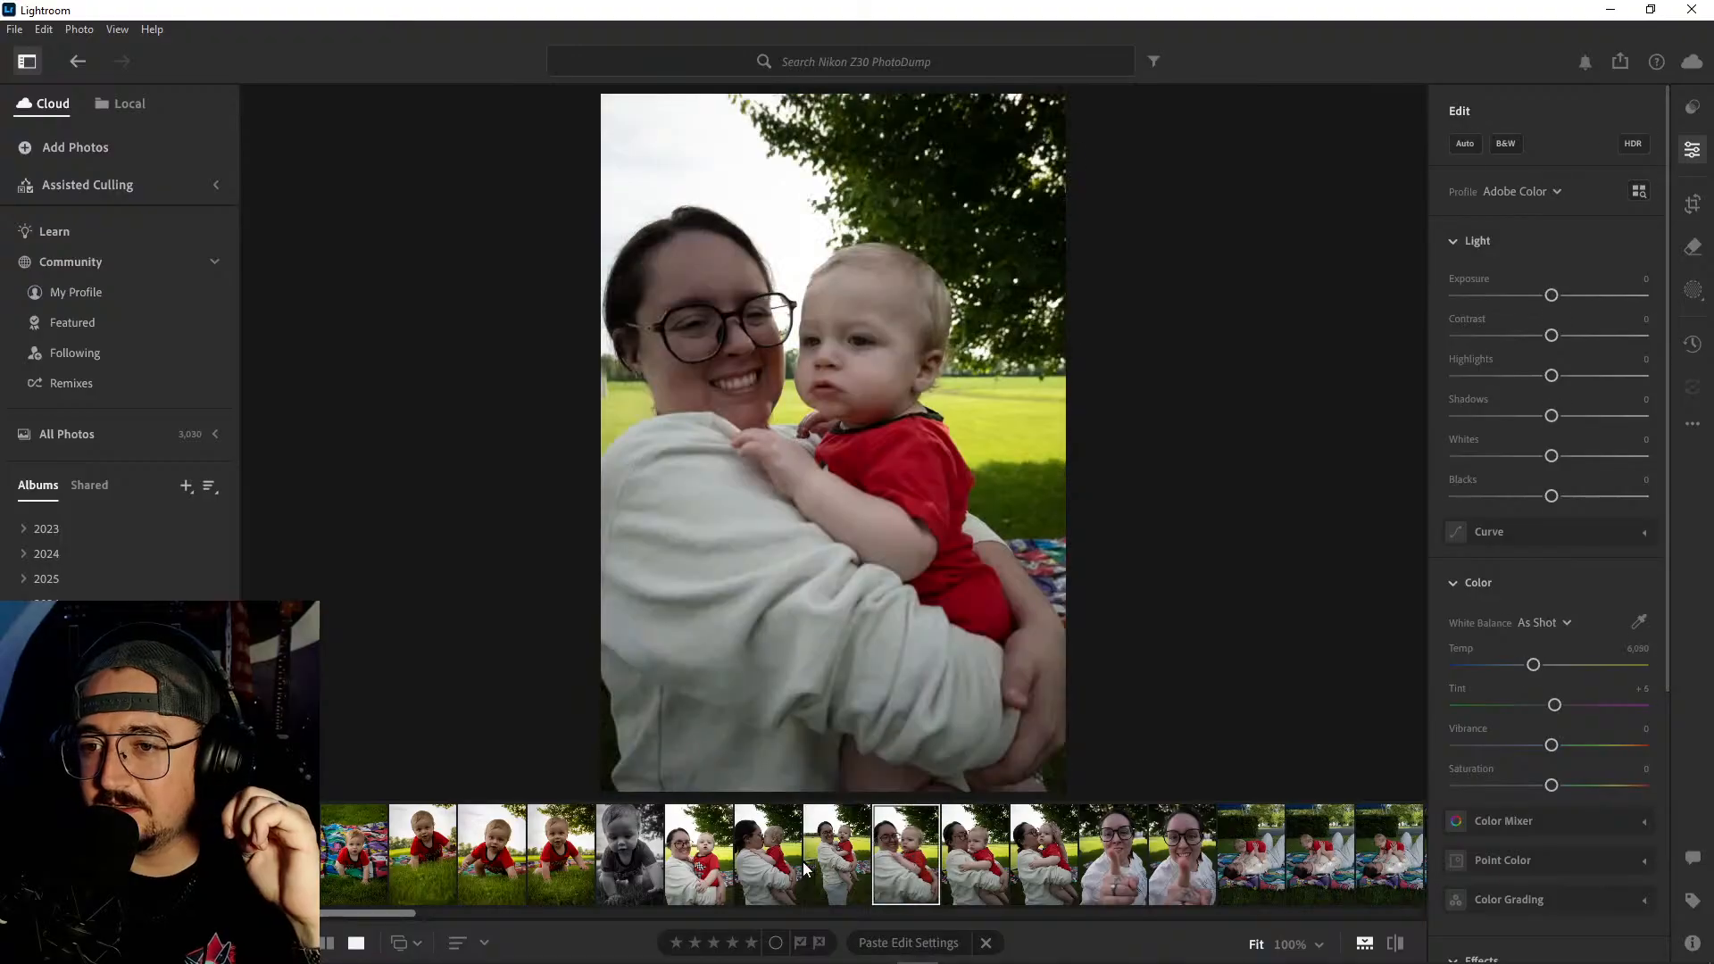
- Compare the lip-kiss, full-length and closer smiling portraits with the two cheek-kiss shots
click(766, 857)
click(835, 862)
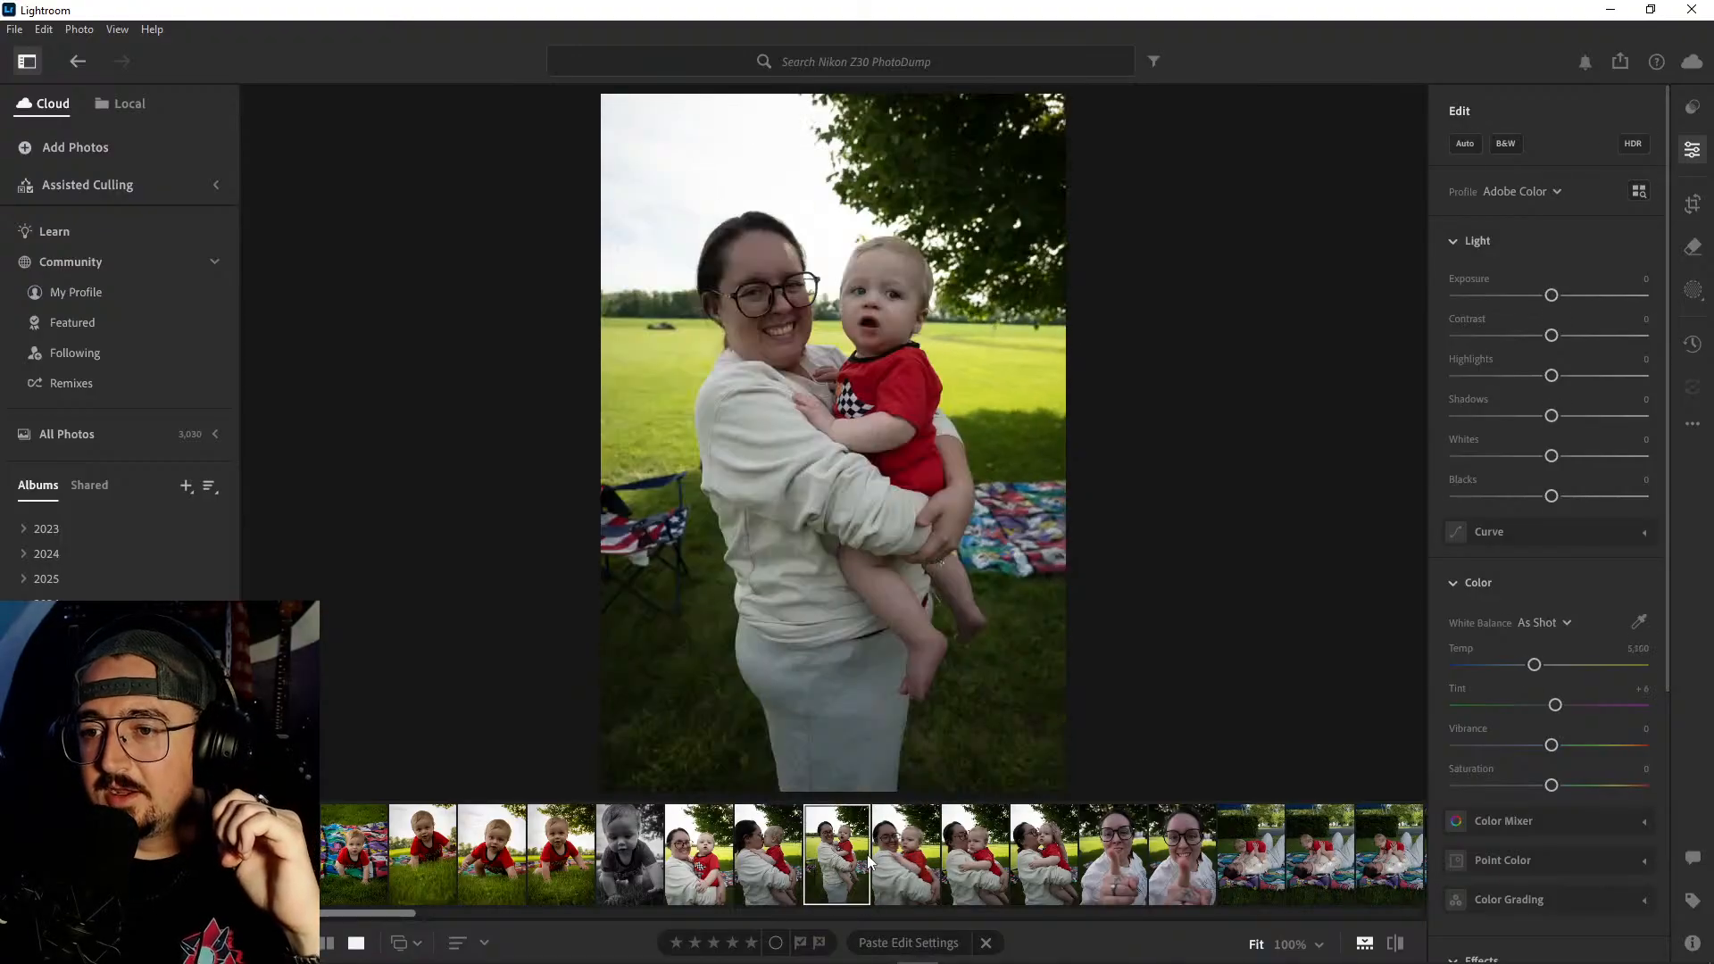
click(890, 854)
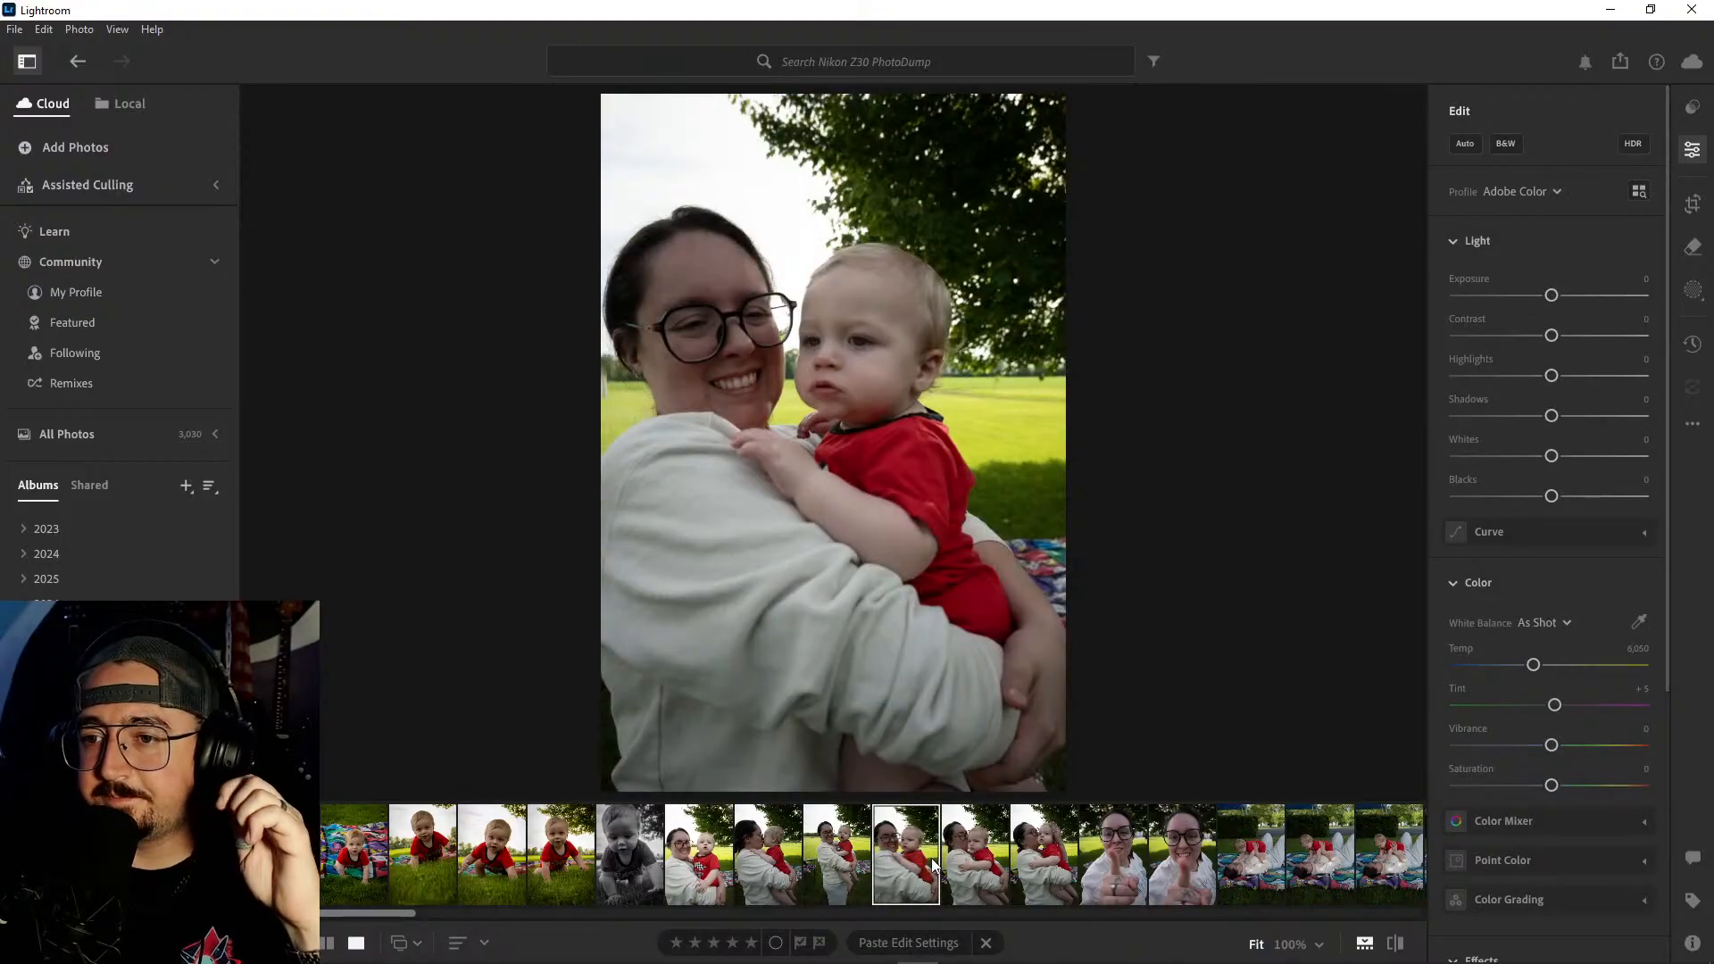
click(960, 857)
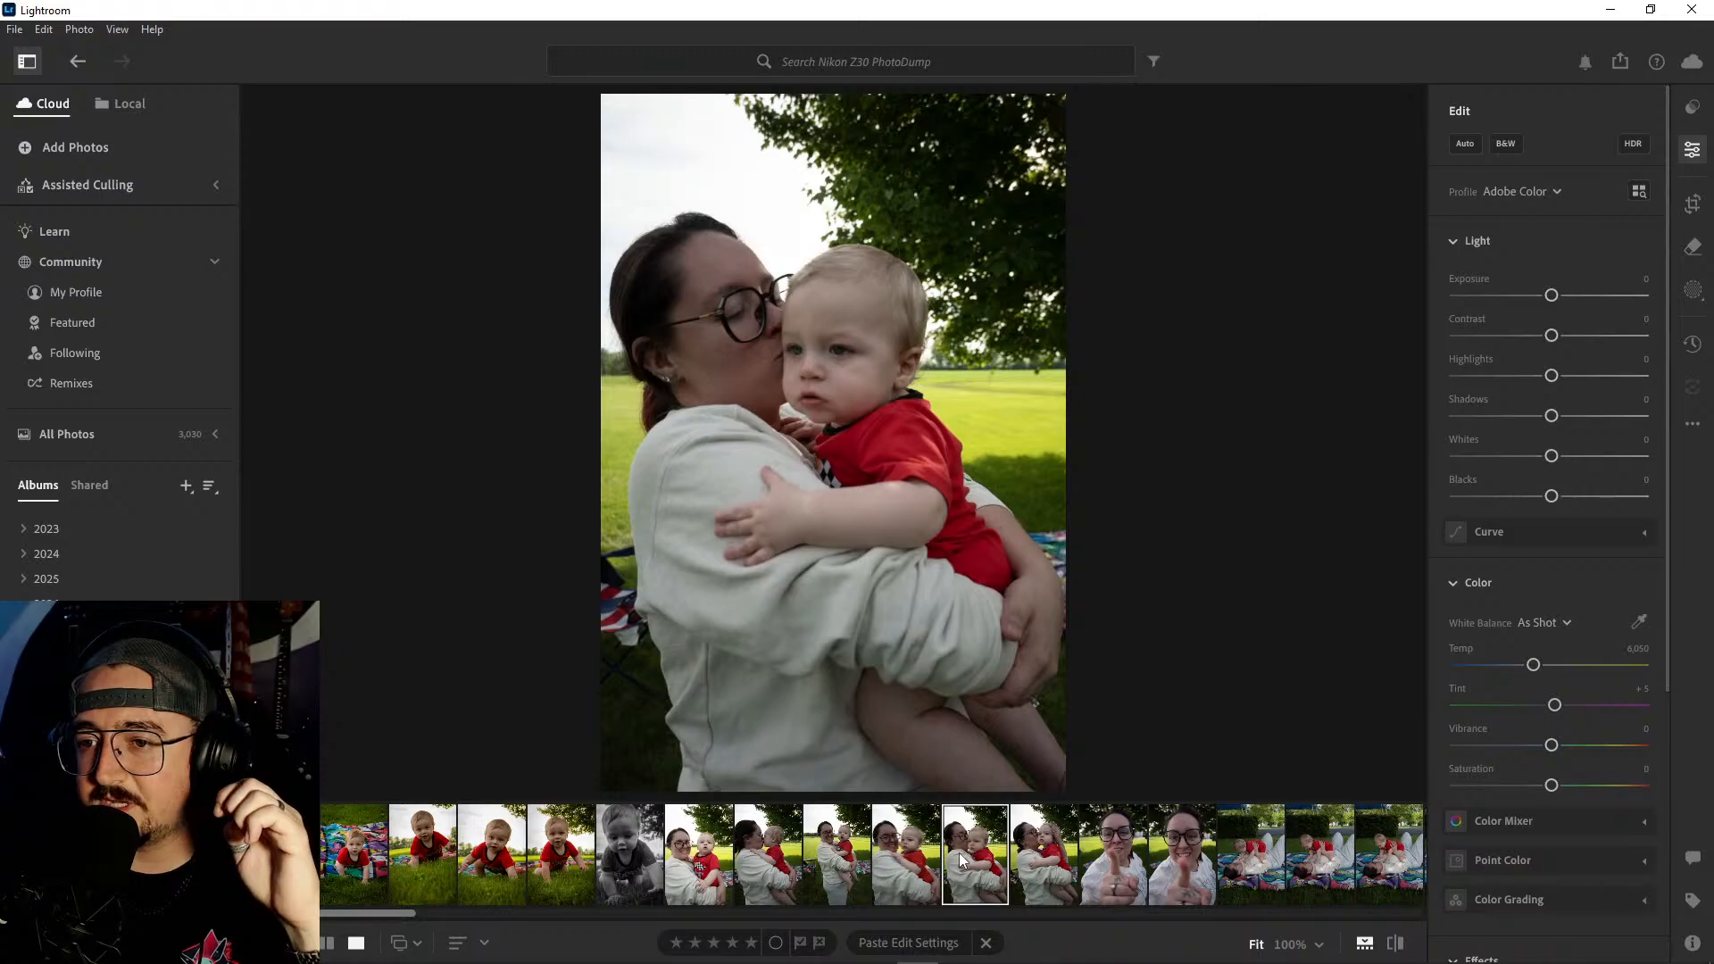
scroll(960, 857, down, 2)
click(918, 853)
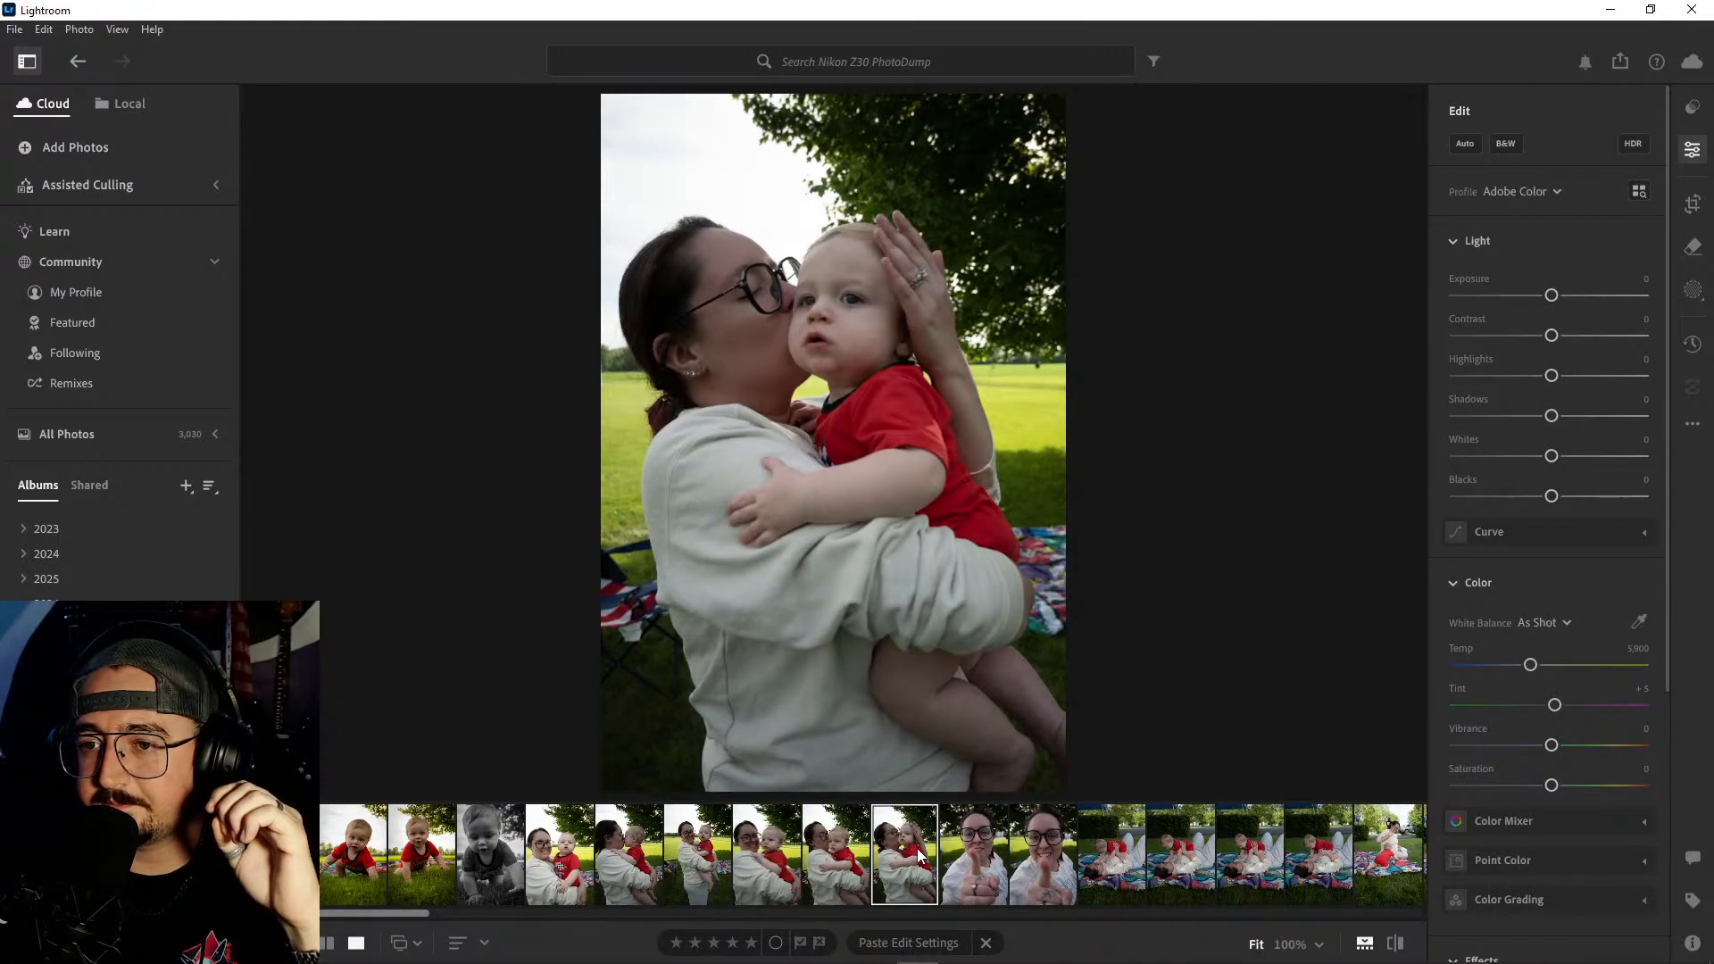
click(852, 858)
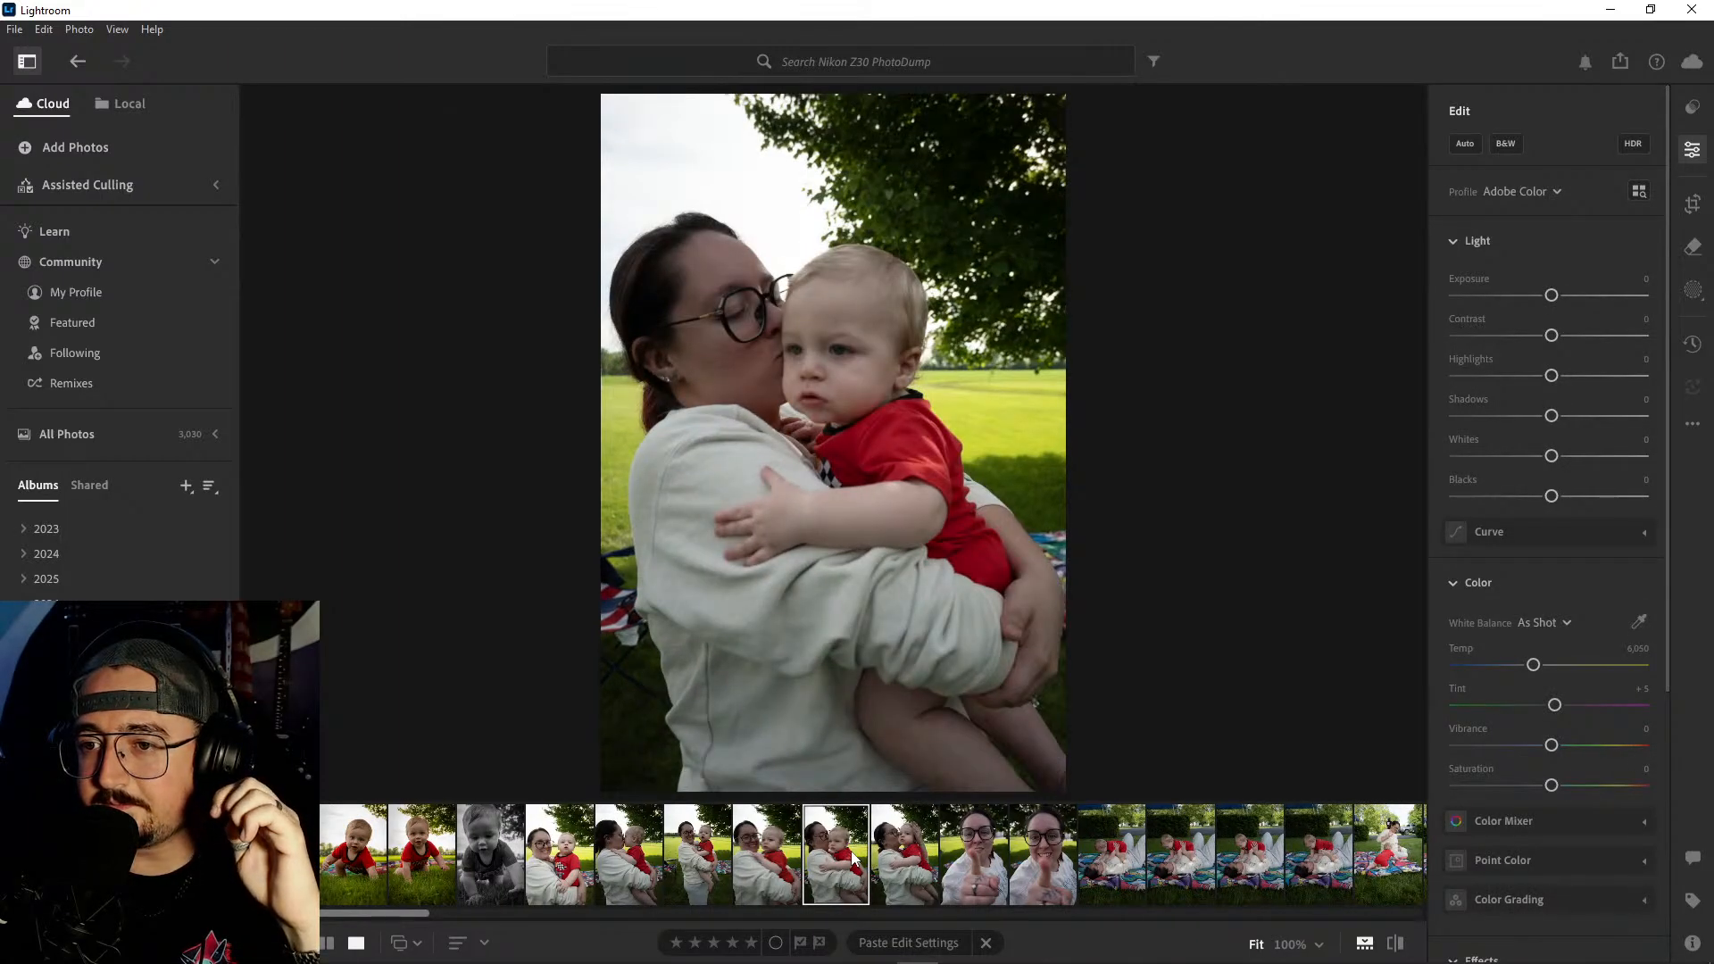
click(783, 853)
- Delete the four woman-and-baby portraits from the full-length smiling shot through the last cheek-kiss shot
click(704, 853)
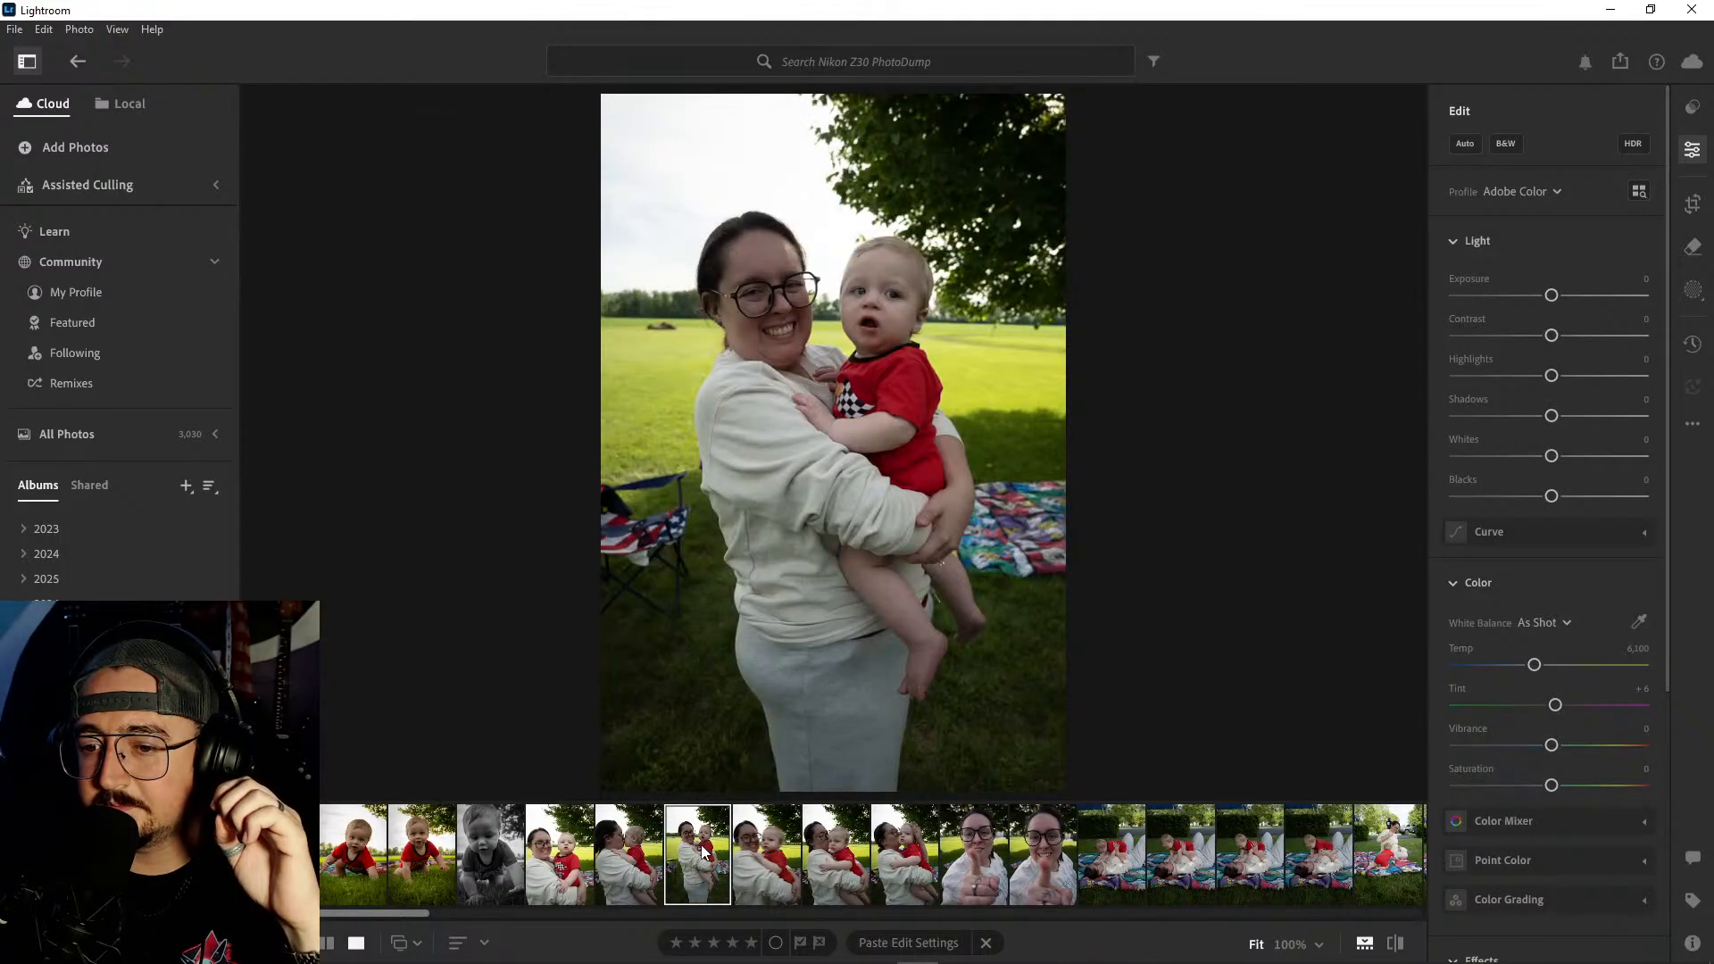
shift+click(901, 859)
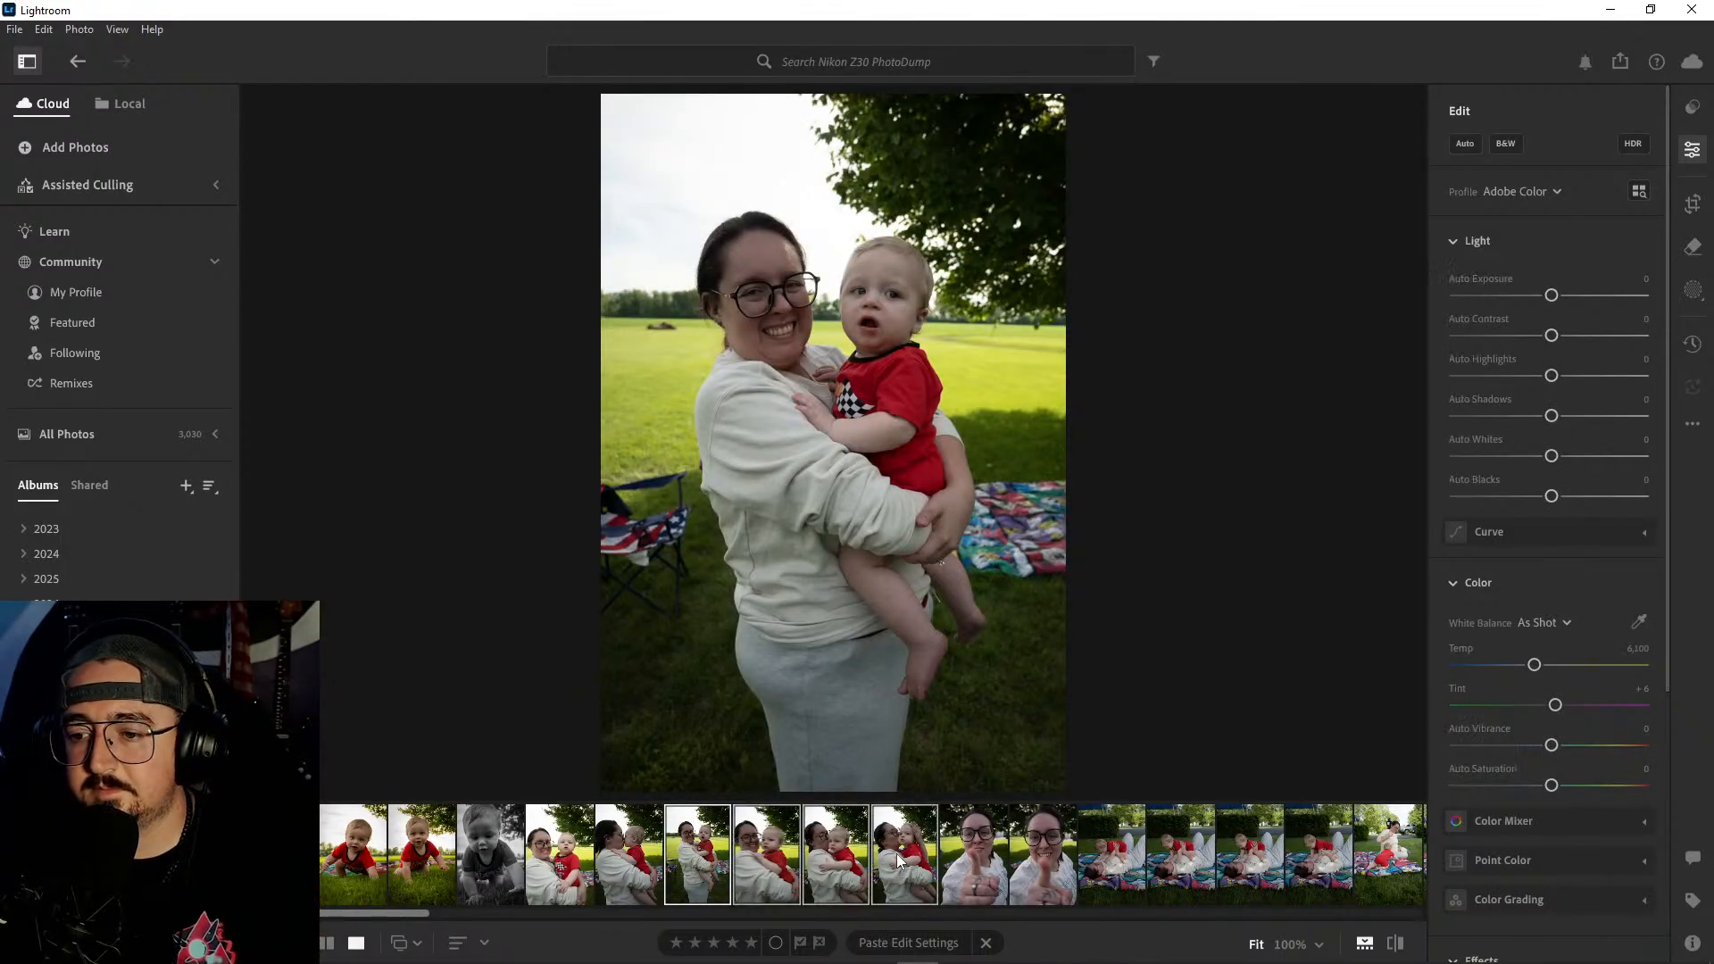
right_click(900, 859)
click(930, 659)
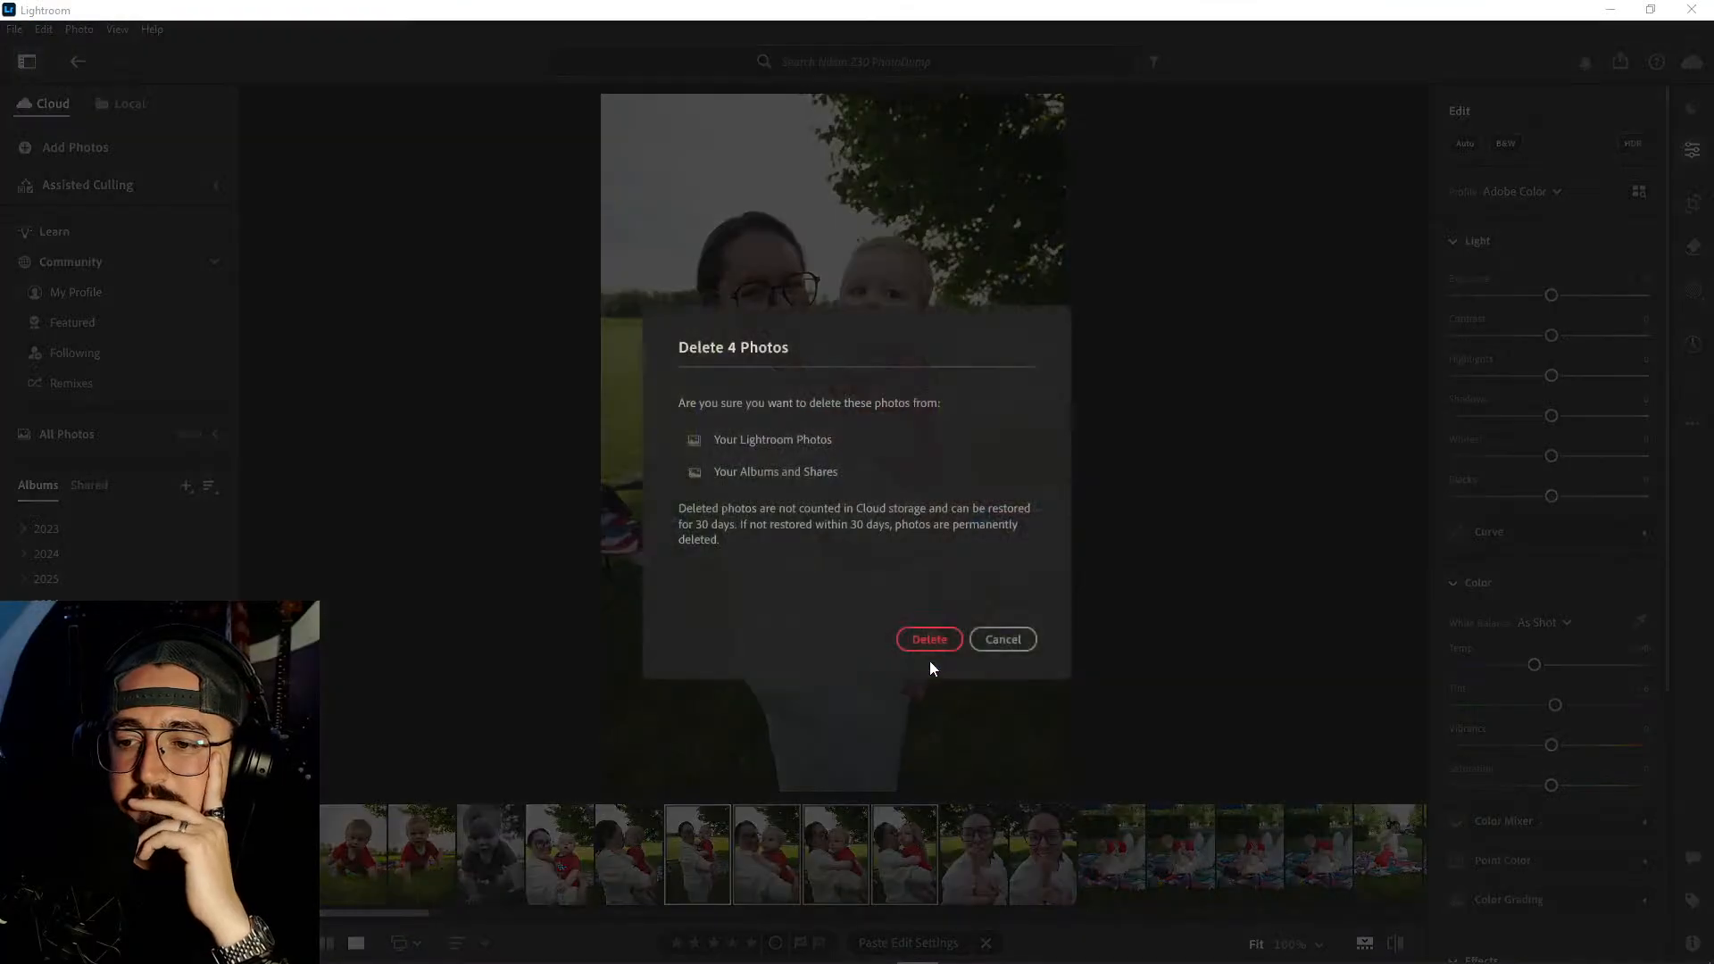
click(914, 641)
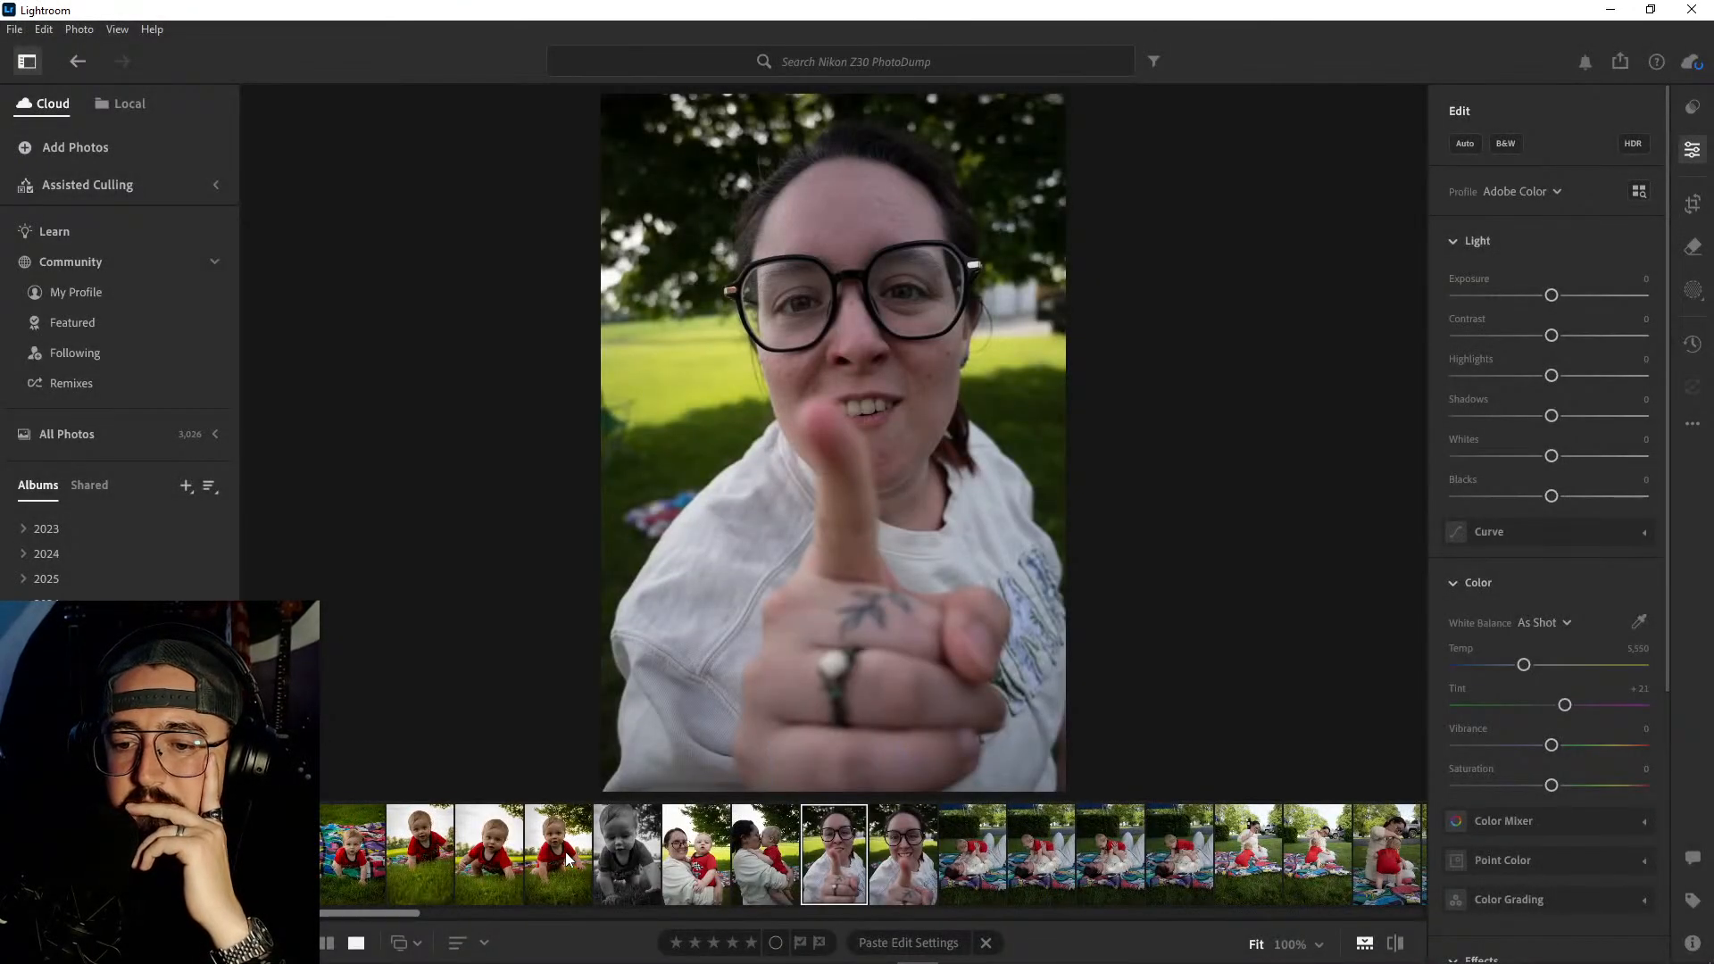
- Delete the first of the two close-up portraits of the woman holding her hand out toward the camera
click(564, 855)
click(701, 860)
click(841, 859)
right_click(848, 858)
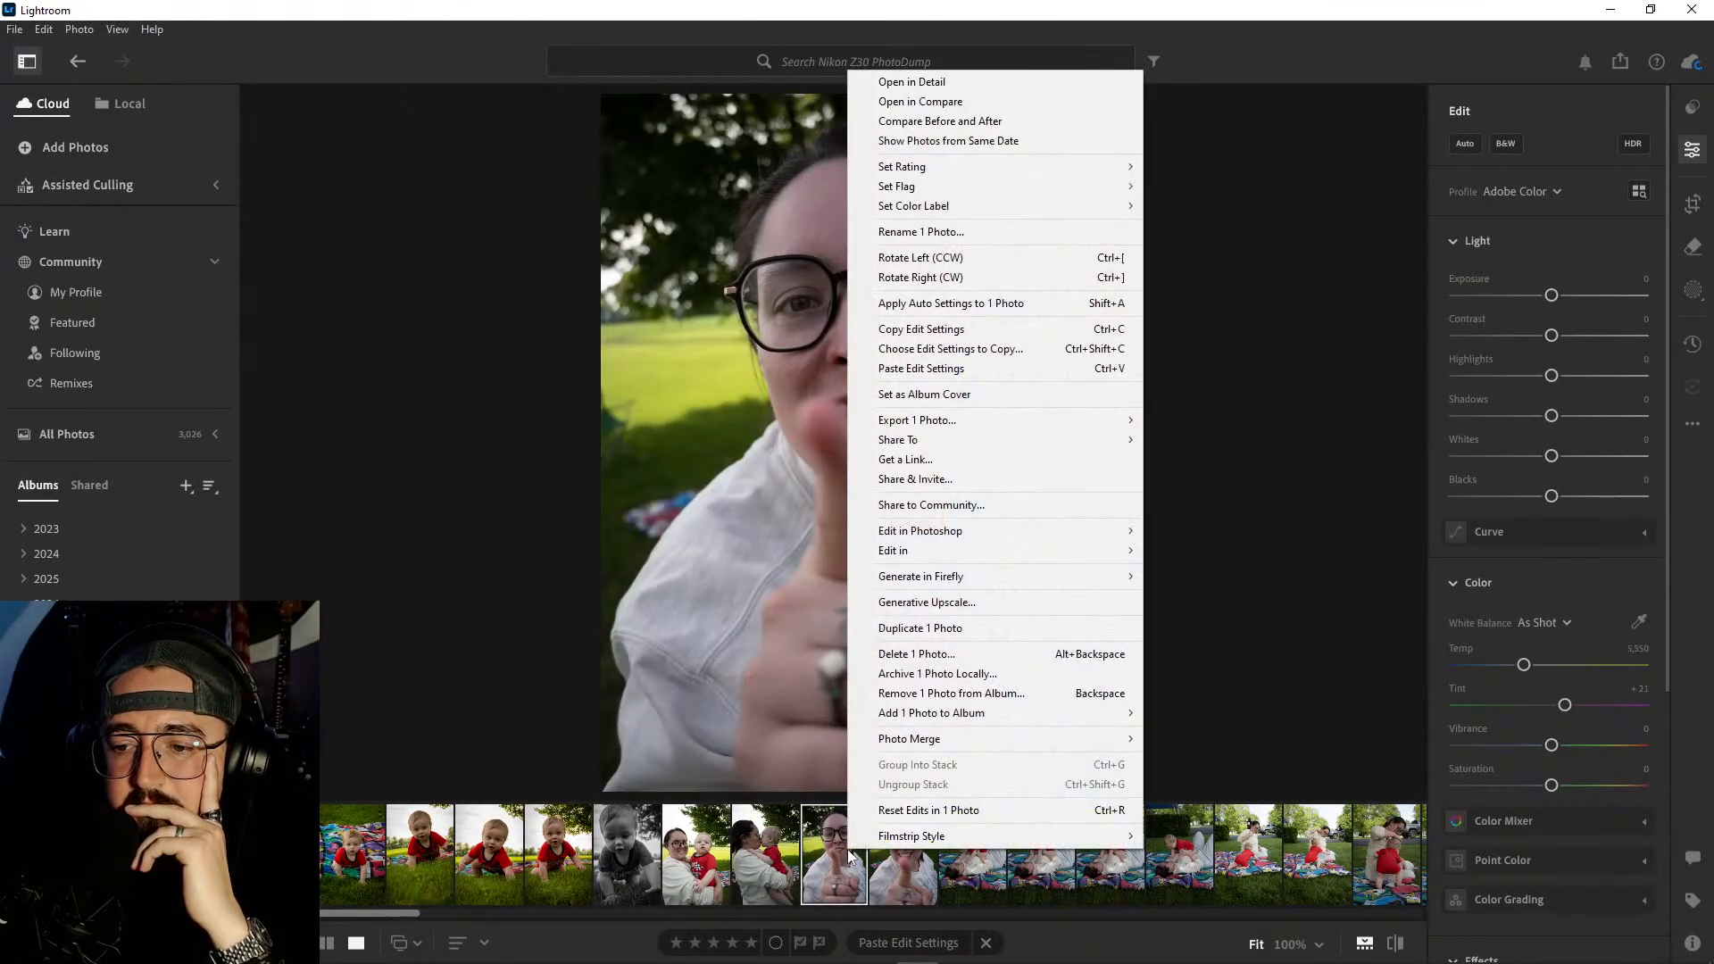
click(919, 653)
click(907, 635)
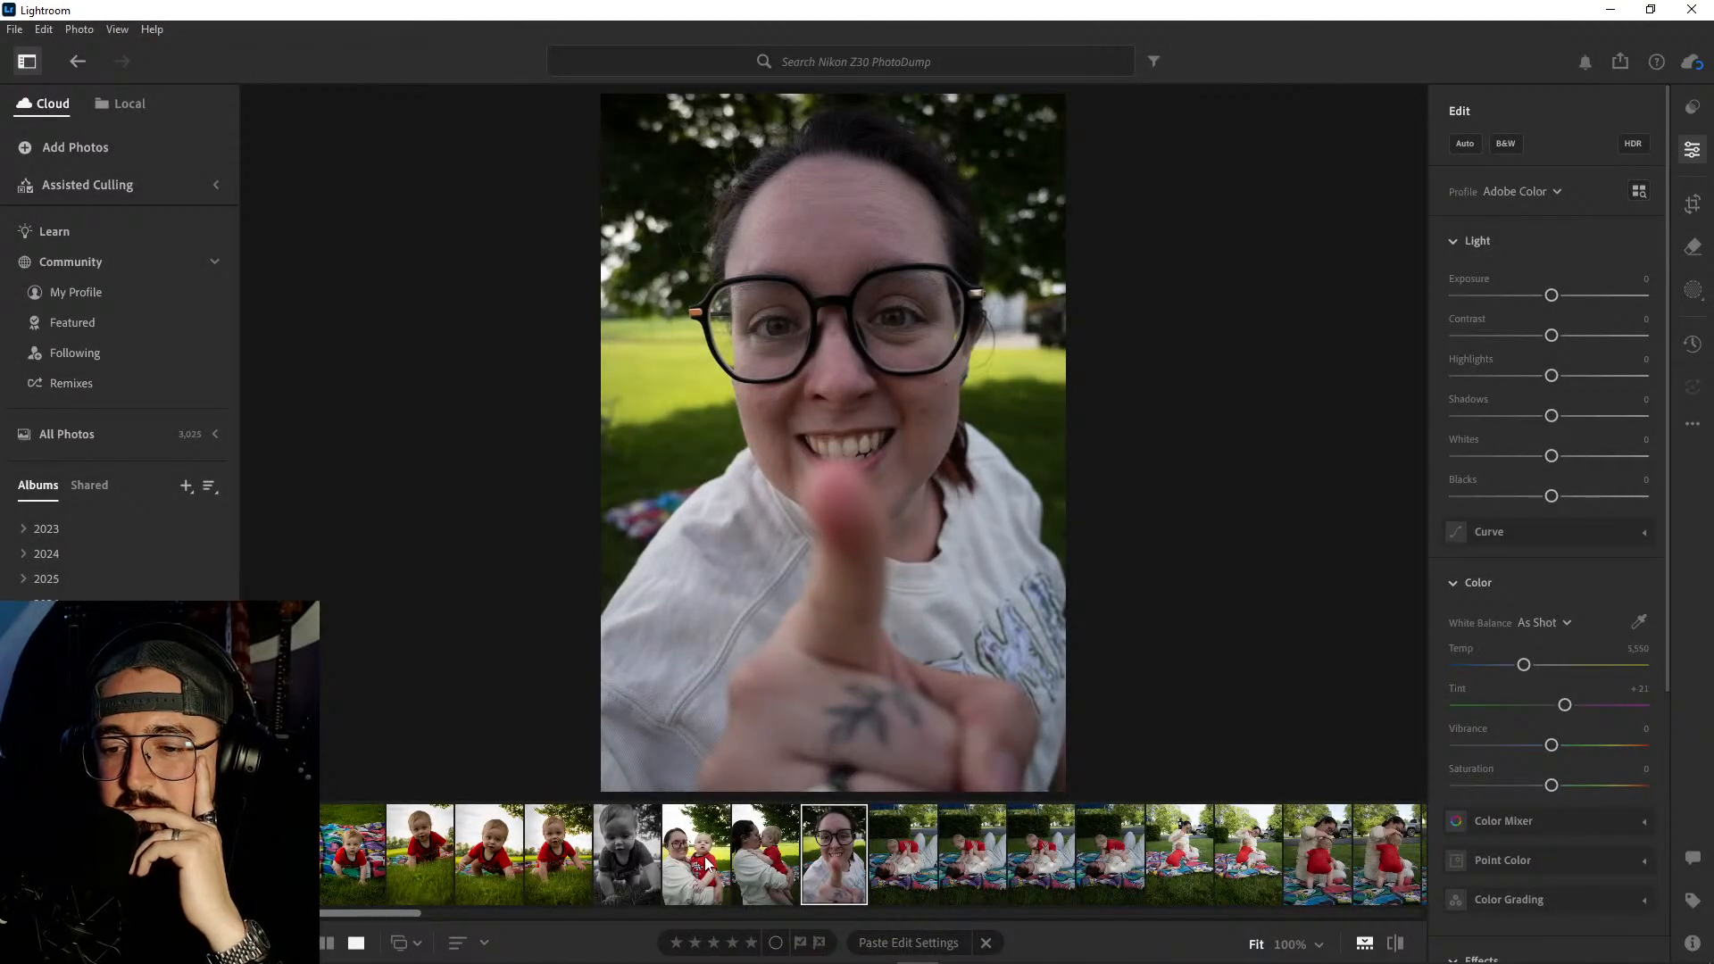
- Copy the edit settings from the last color photo of the crawling baby onto the smiling woman-and-baby portrait
click(708, 863)
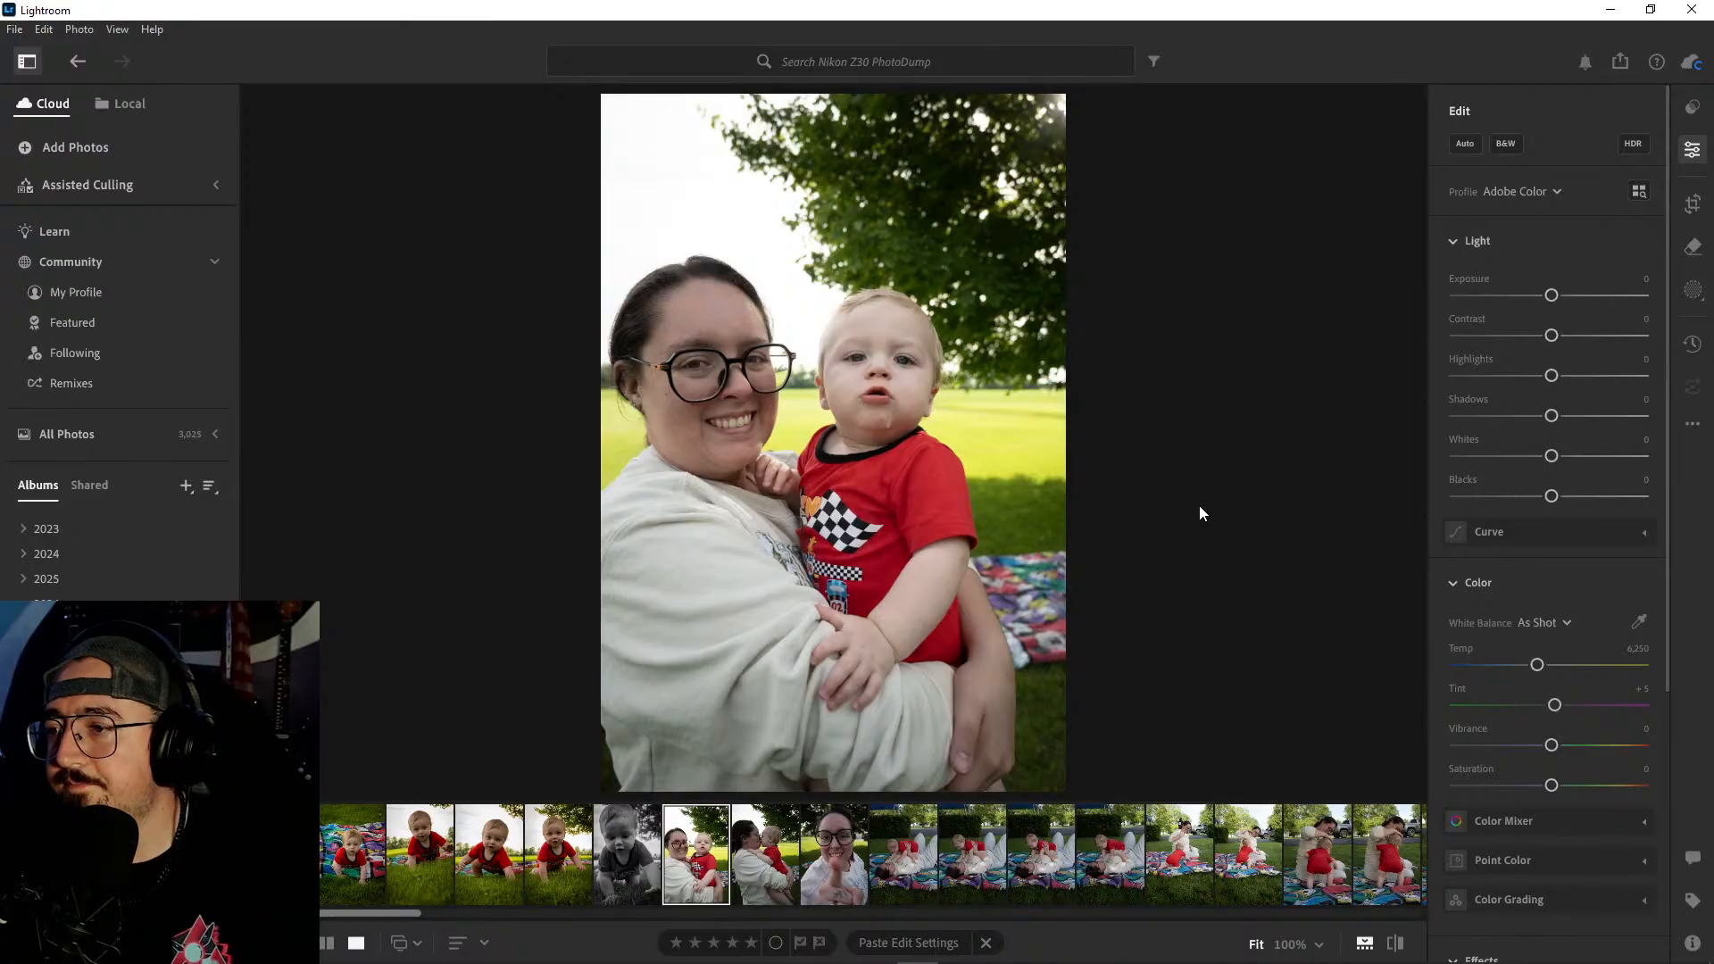
click(559, 855)
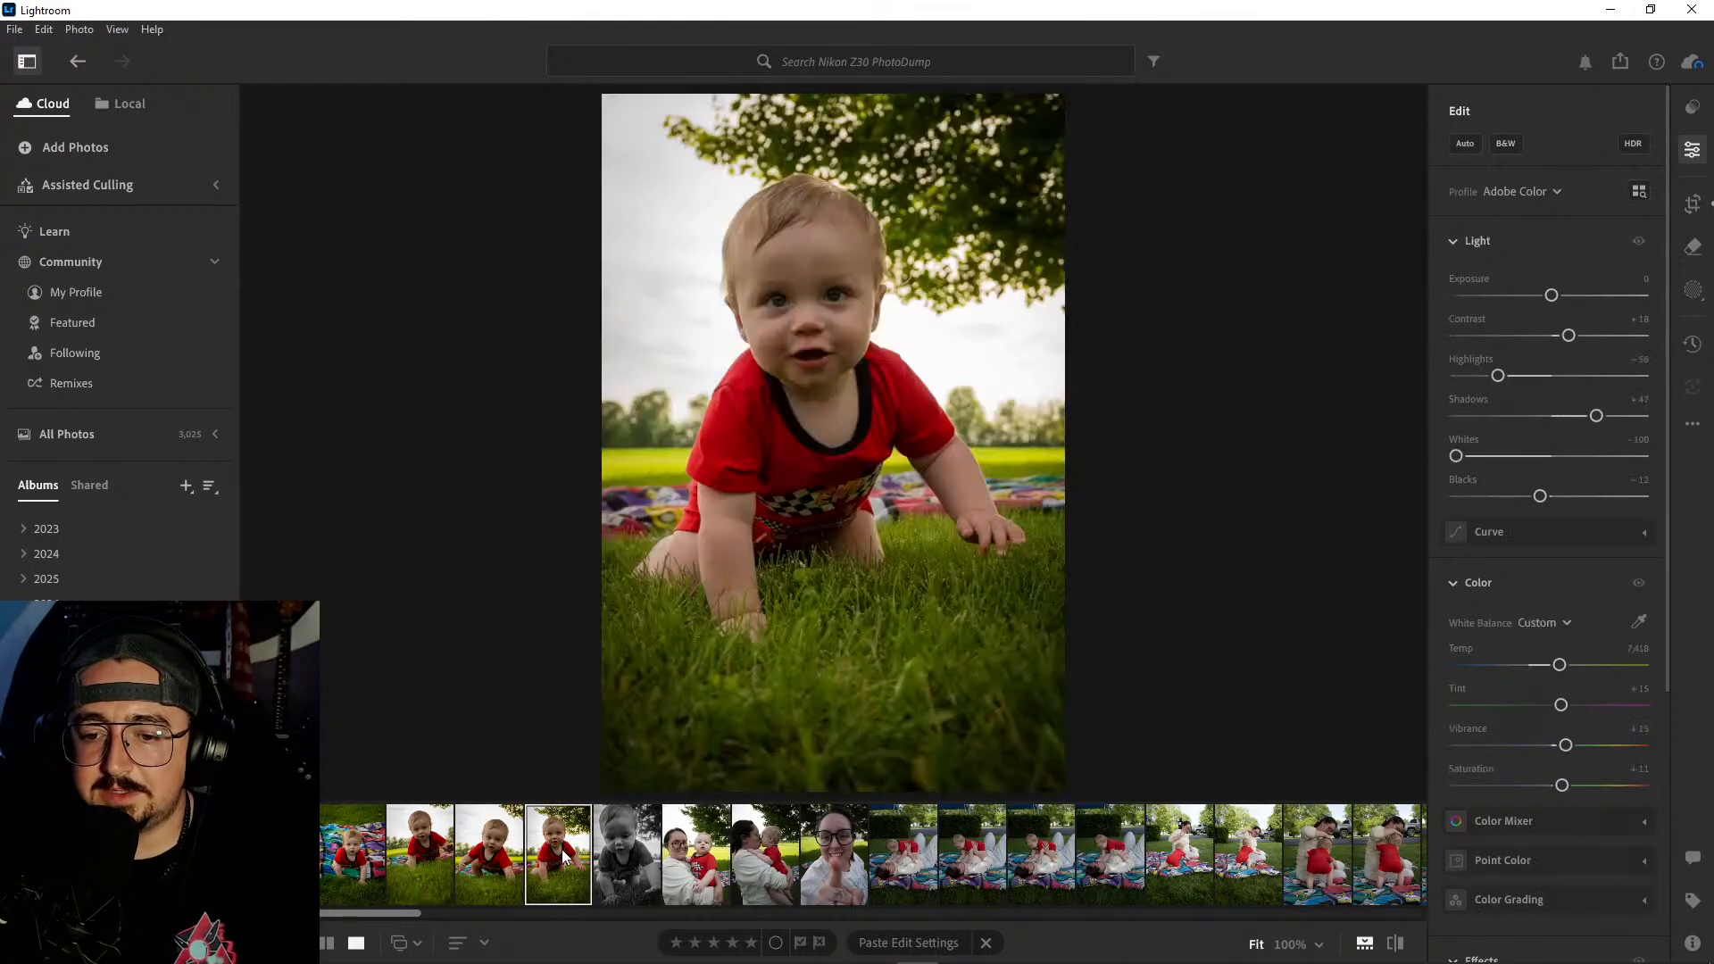
key(ctrl+c)
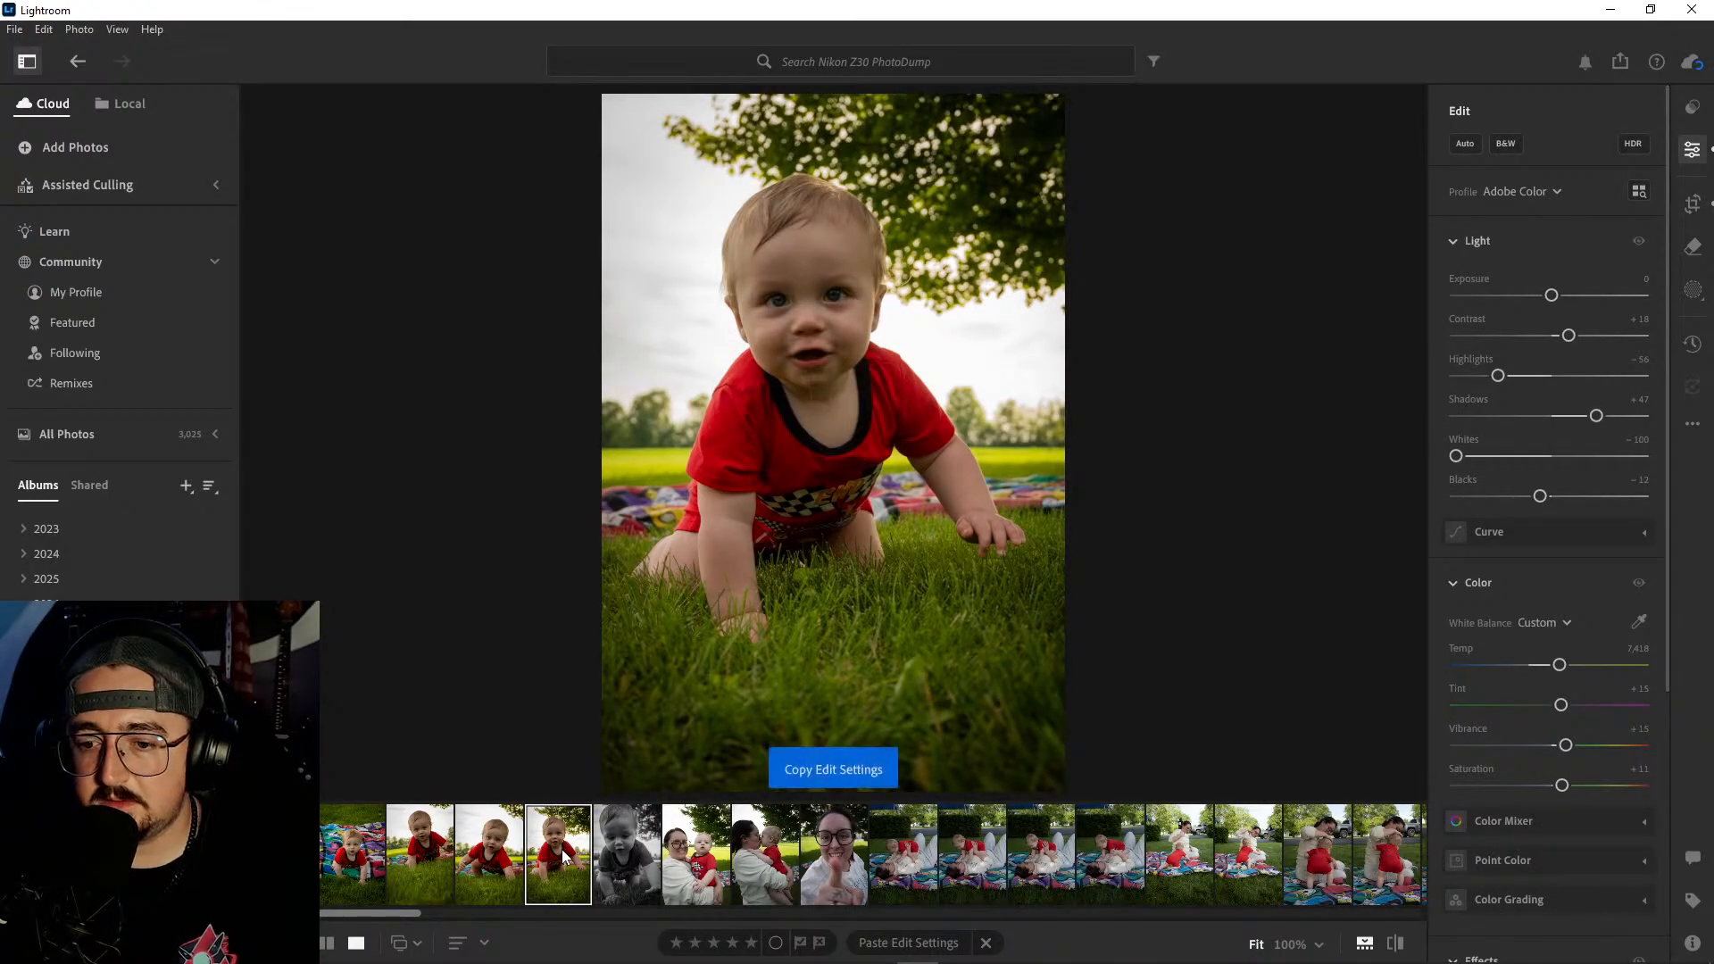
click(711, 858)
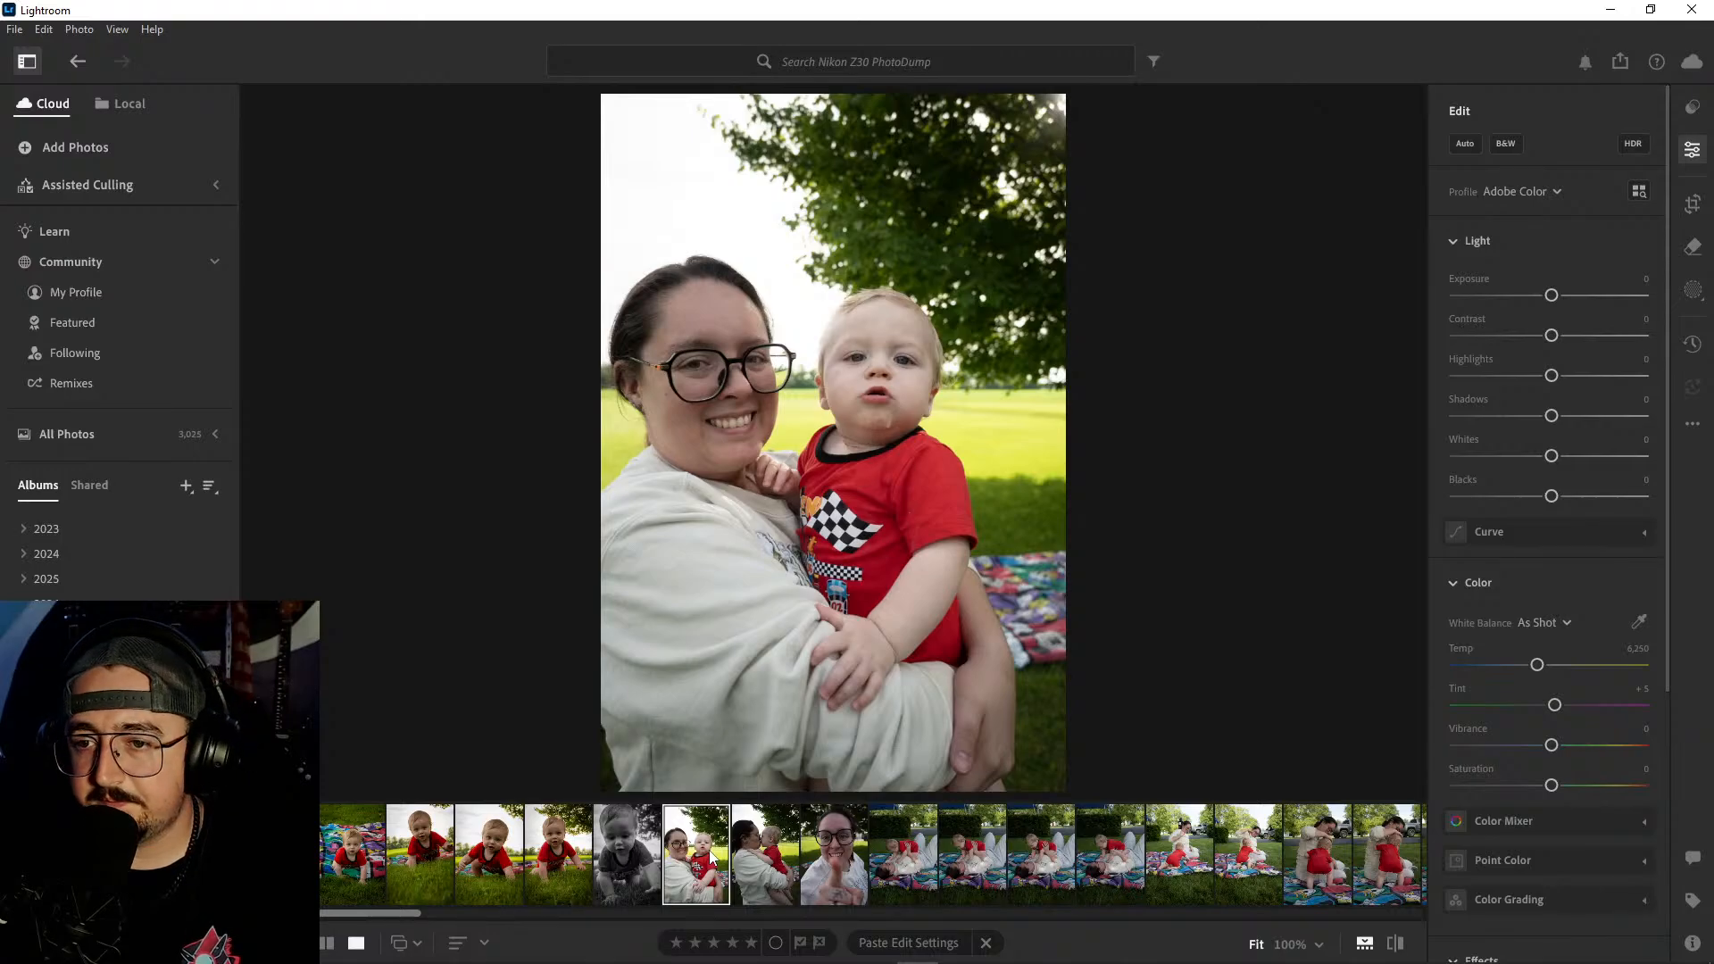
key(ctrl+v)
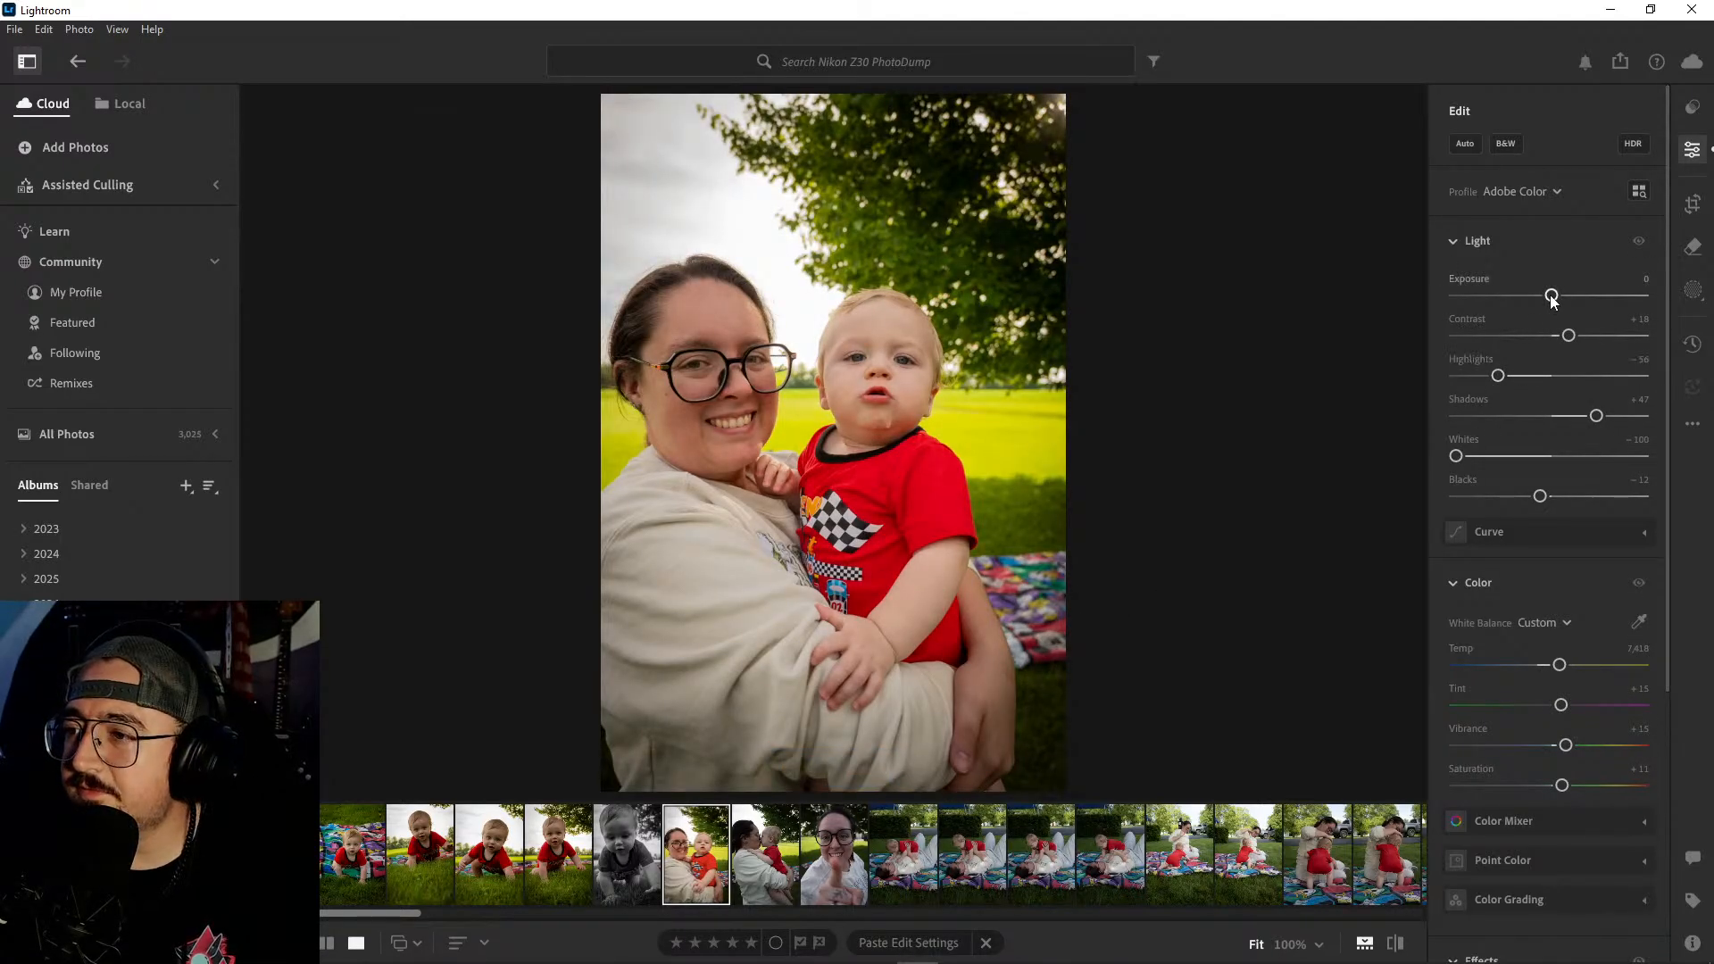
- Adjust the smiling portrait's light with Highlights at -100, Blacks at -21 and Shadows at +27
drag(1498, 375, 1439, 381)
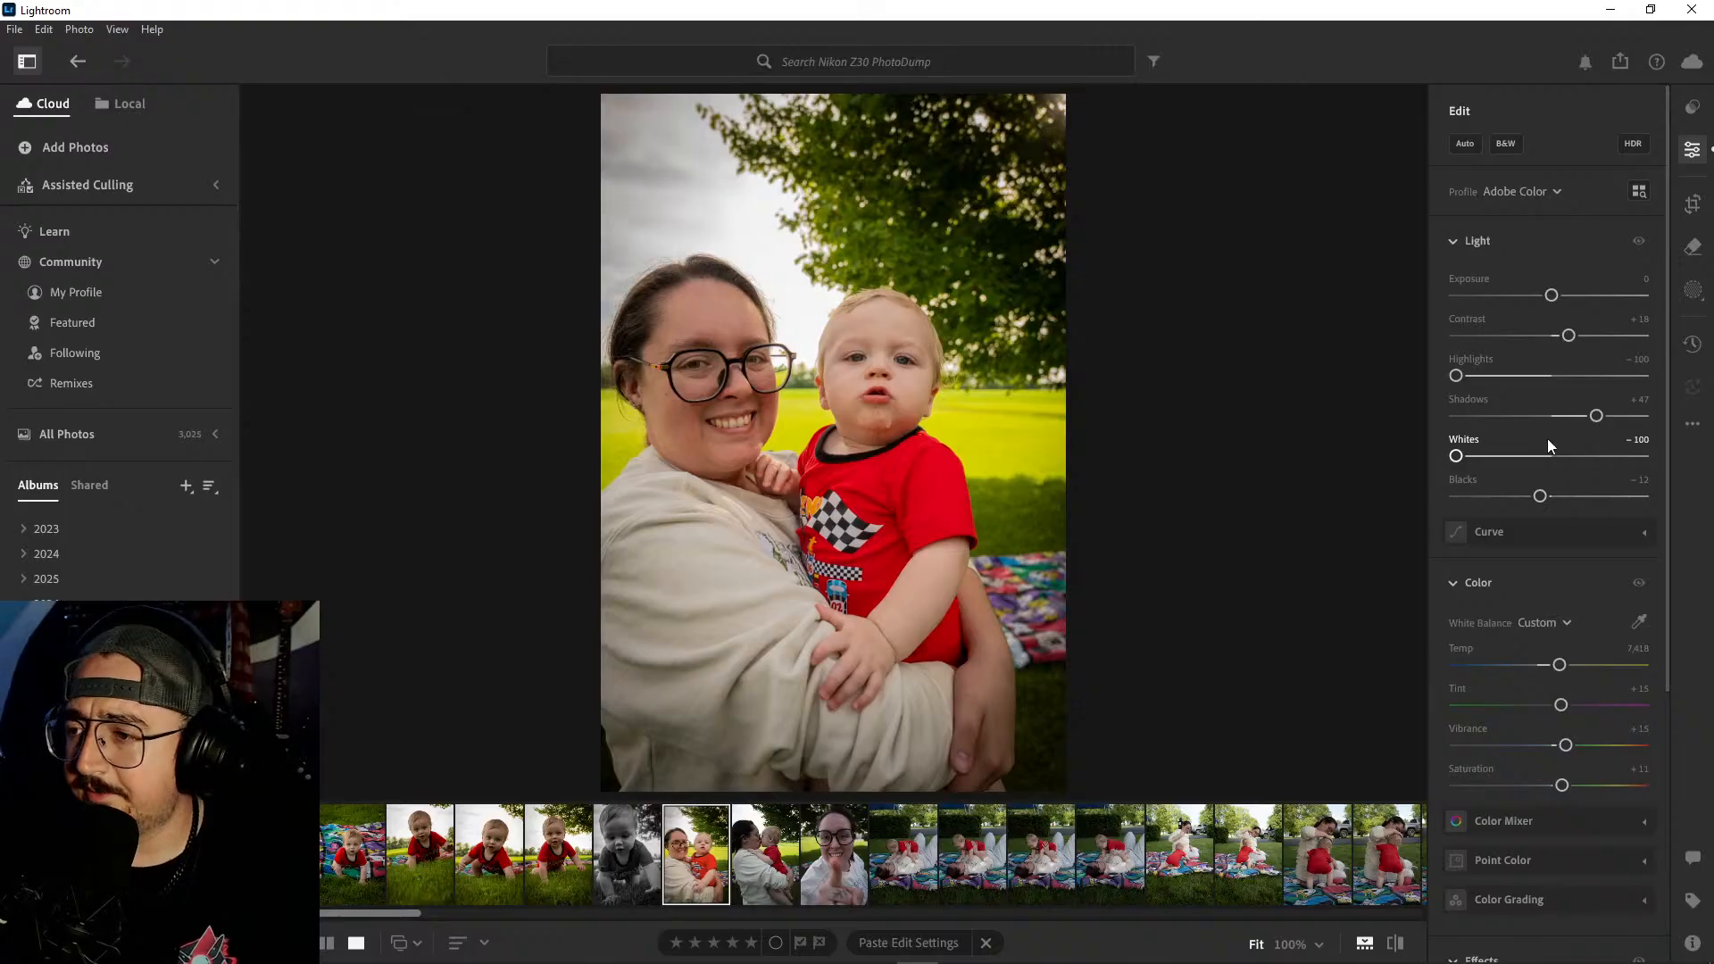
drag(1541, 498, 1531, 497)
drag(1569, 337, 1569, 336)
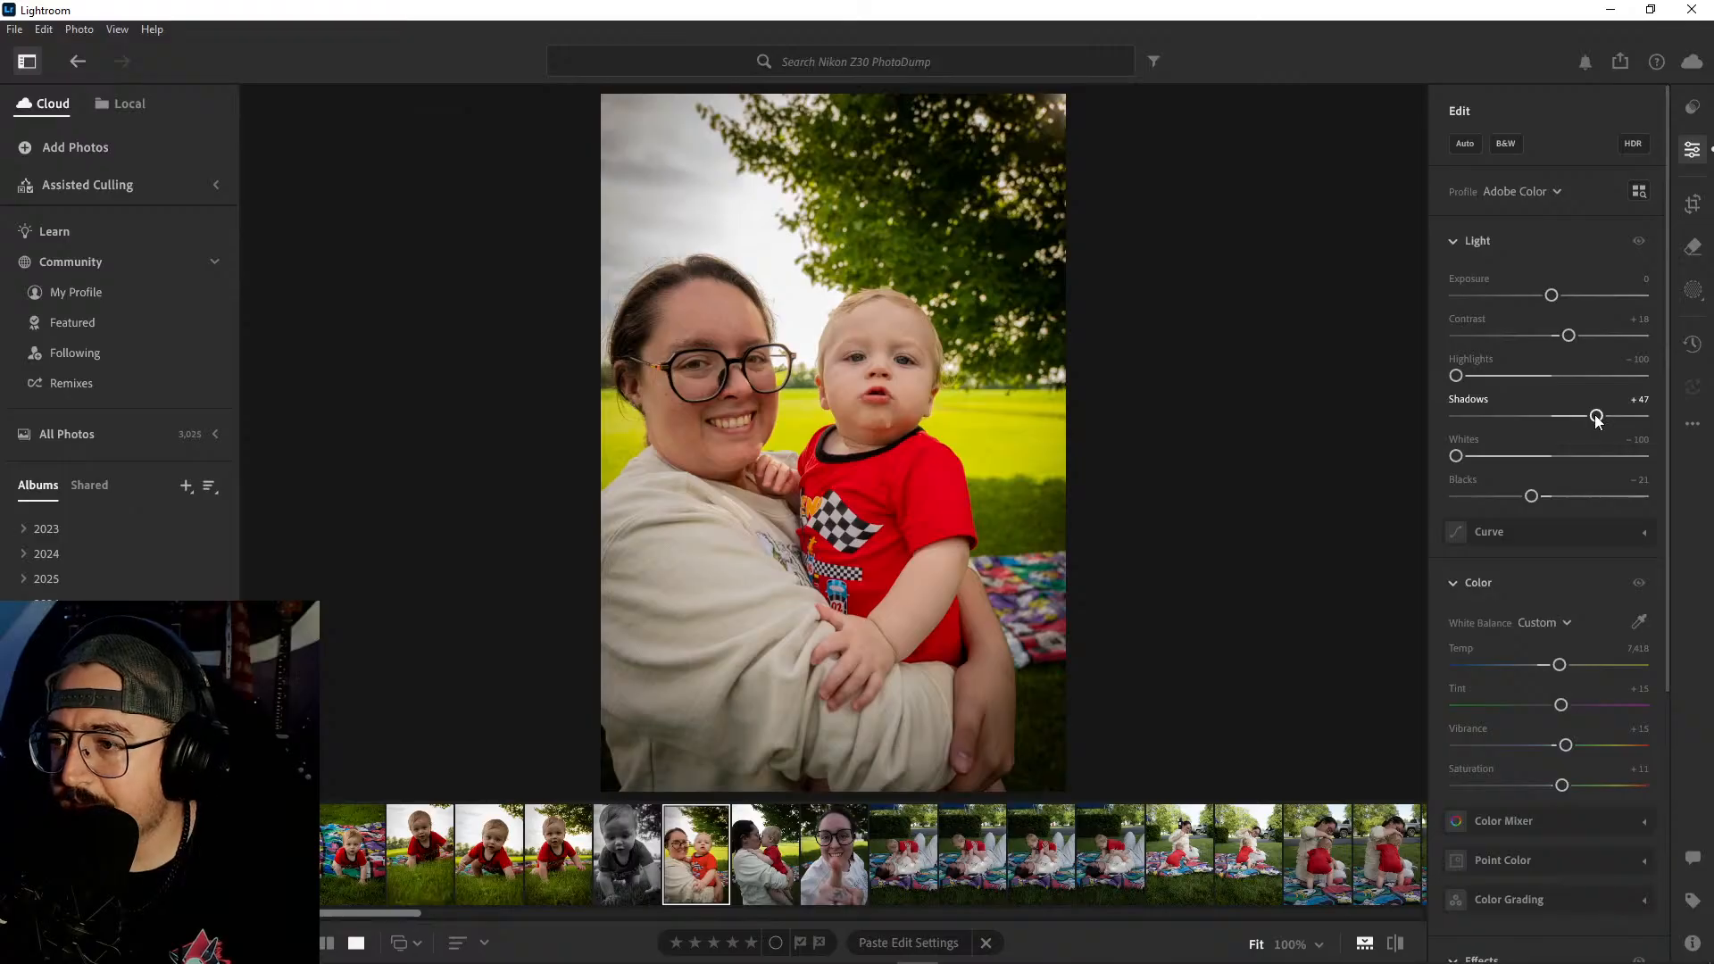
drag(1597, 418, 1578, 418)
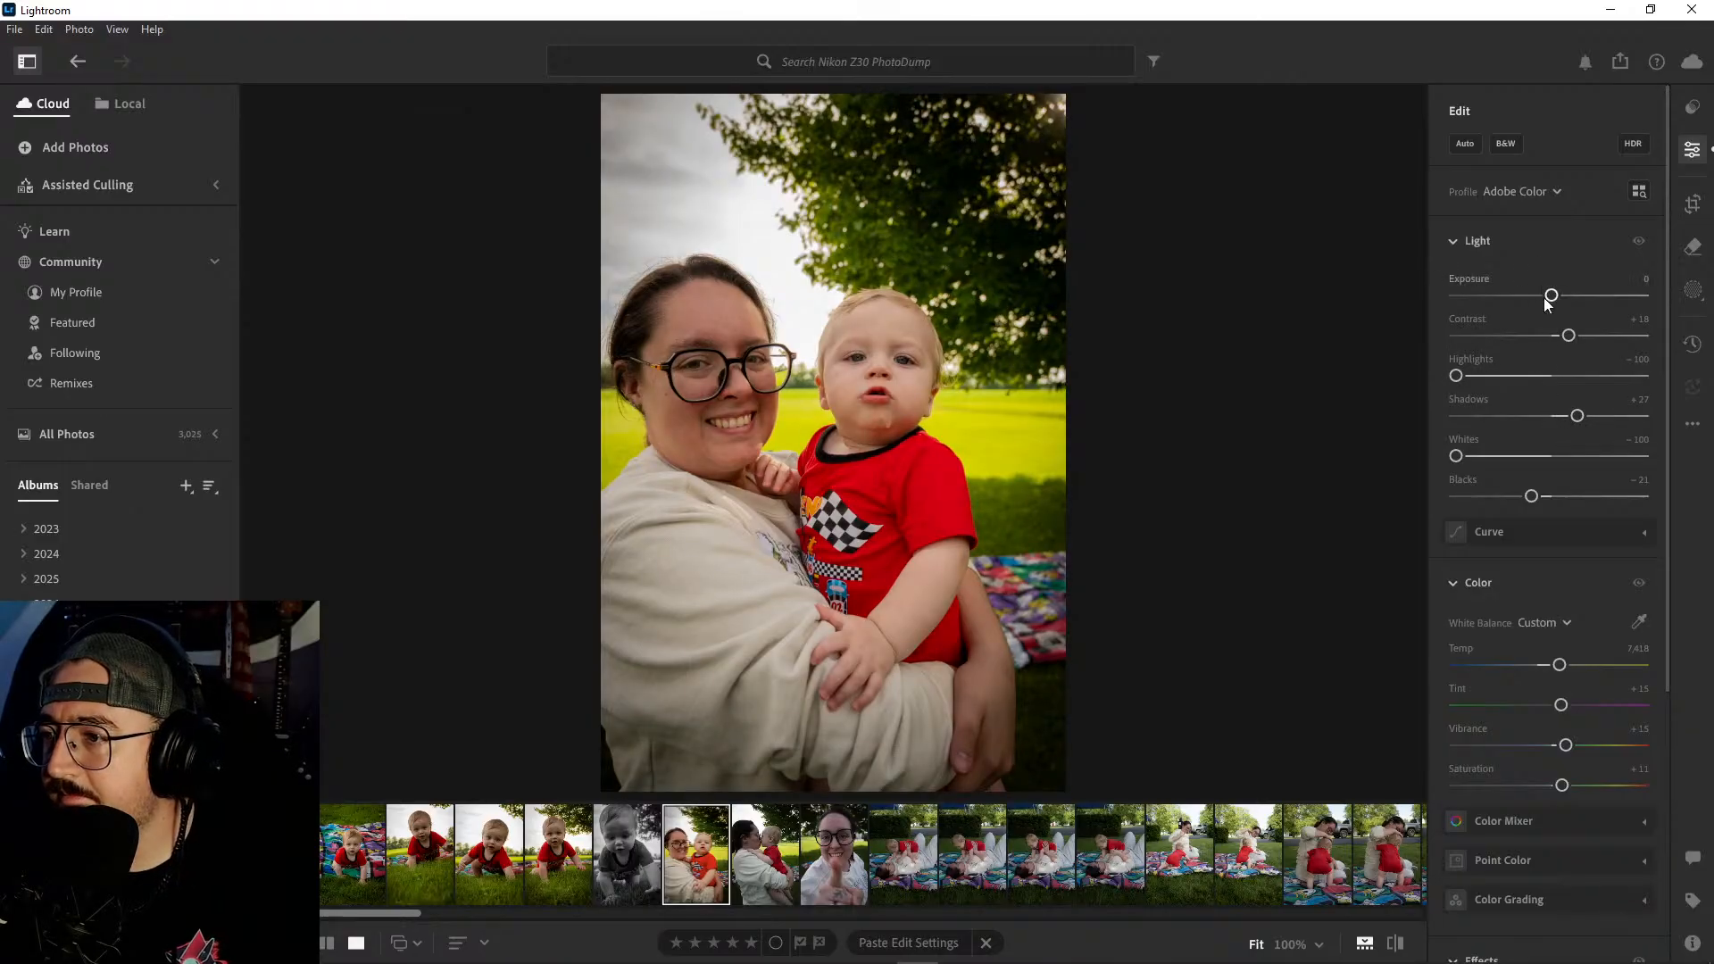
scroll(1560, 480, down, 3)
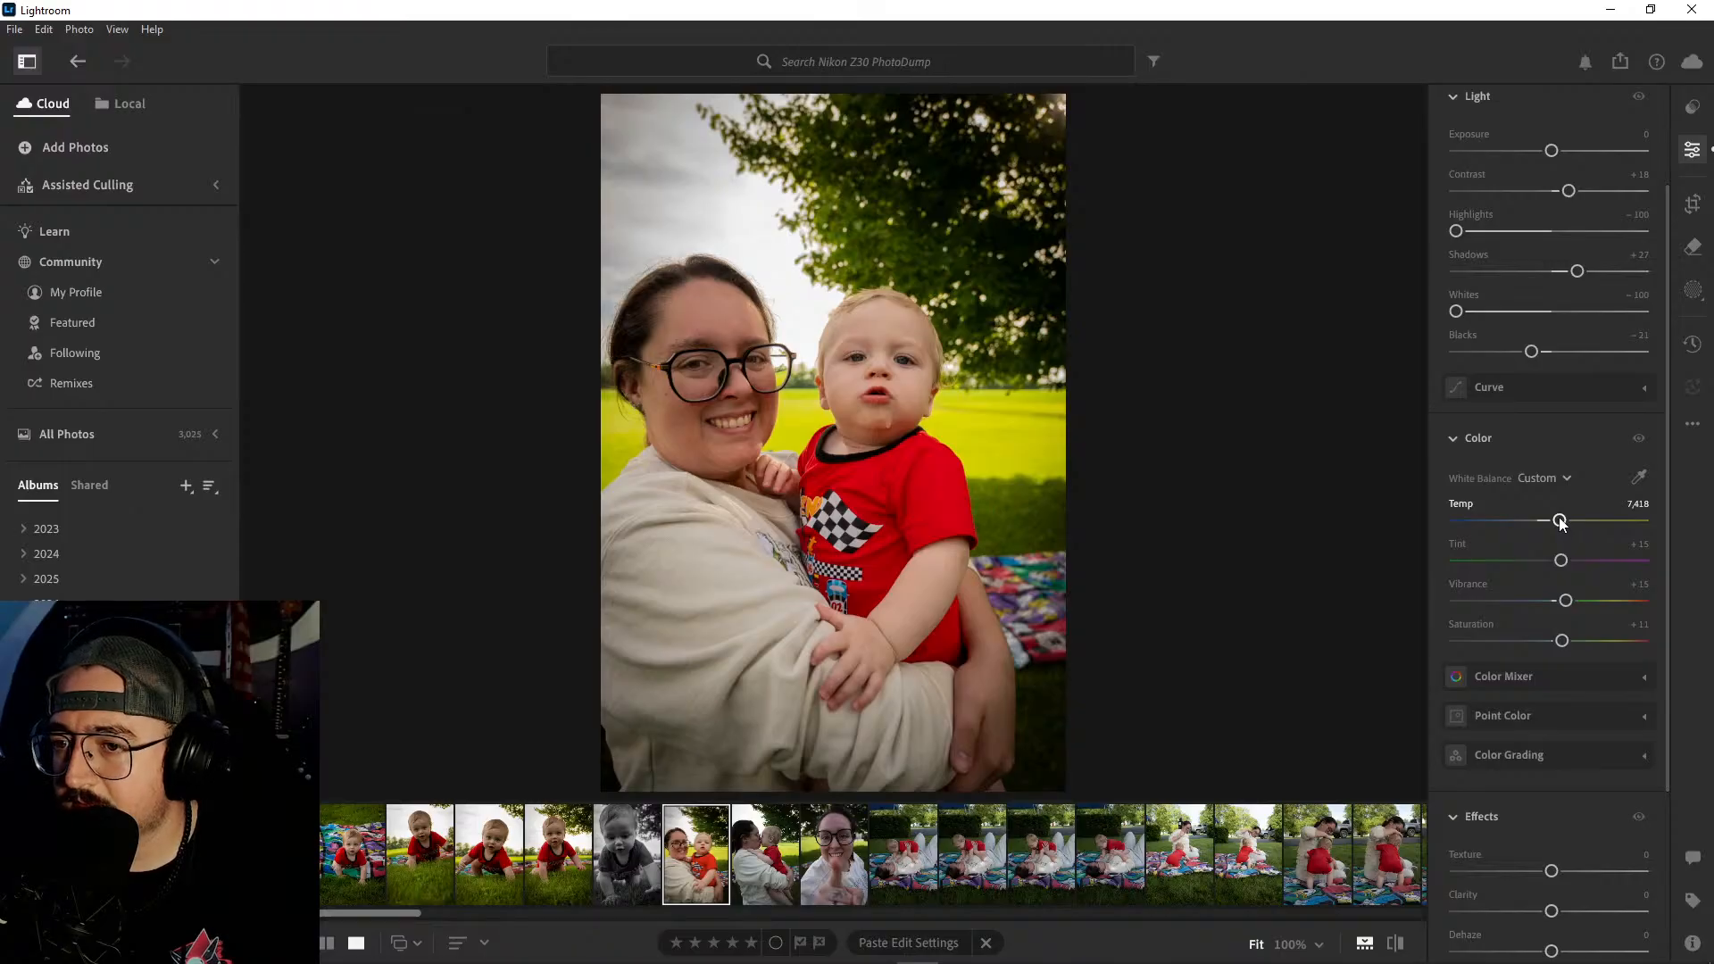
scroll(1561, 524, down, 4)
scroll(1557, 512, down, 1)
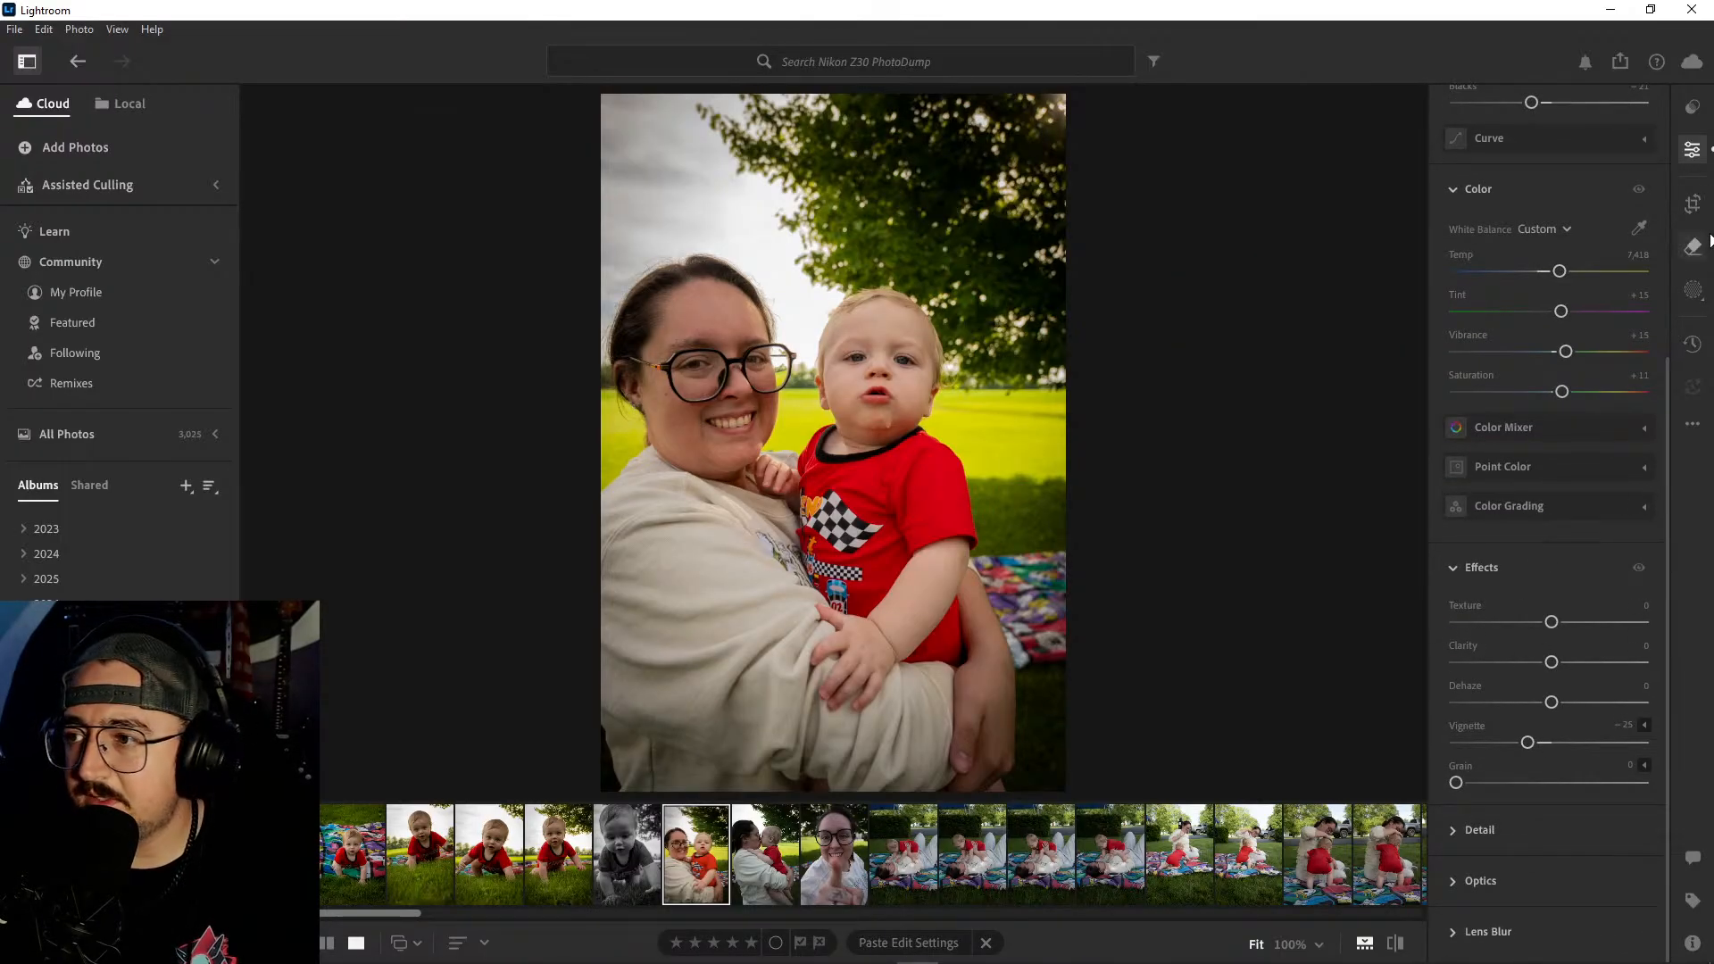
- Crop the smiling portrait slightly tighter at the original 2 x 3 ratio, trimming the top and right edges
key(c)
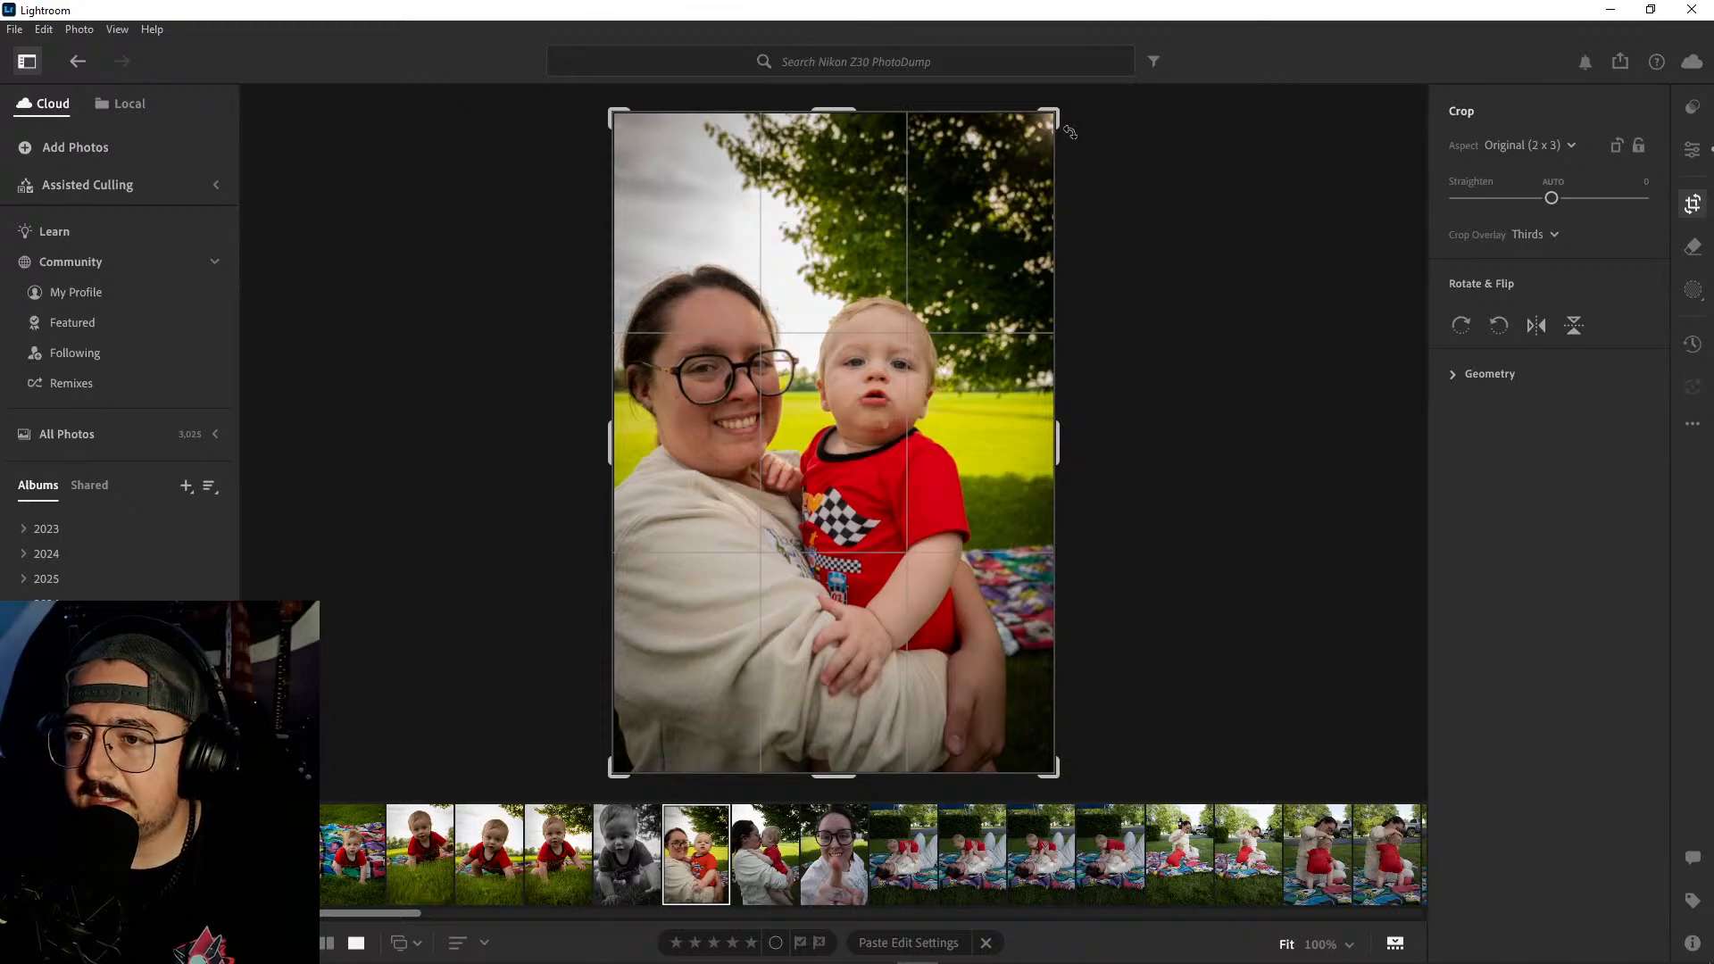
mouse_move(1066, 114)
mouse_down()
mouse_move(1039, 118)
mouse_move(1048, 128)
mouse_up()
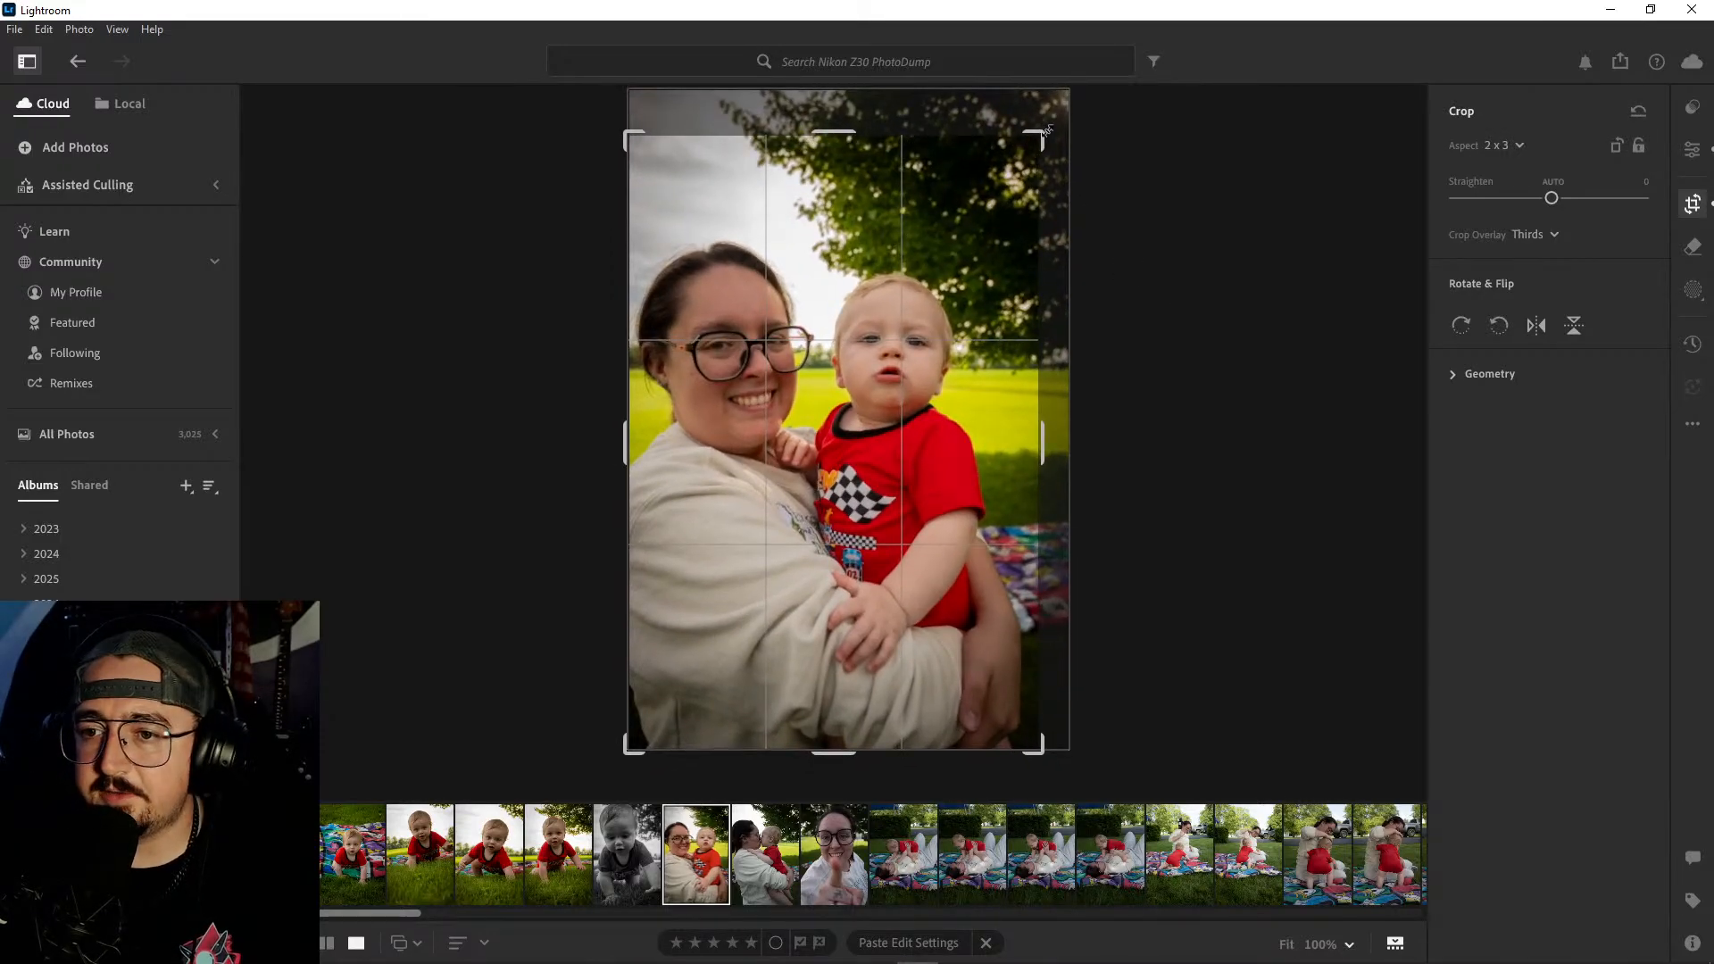
key(e)
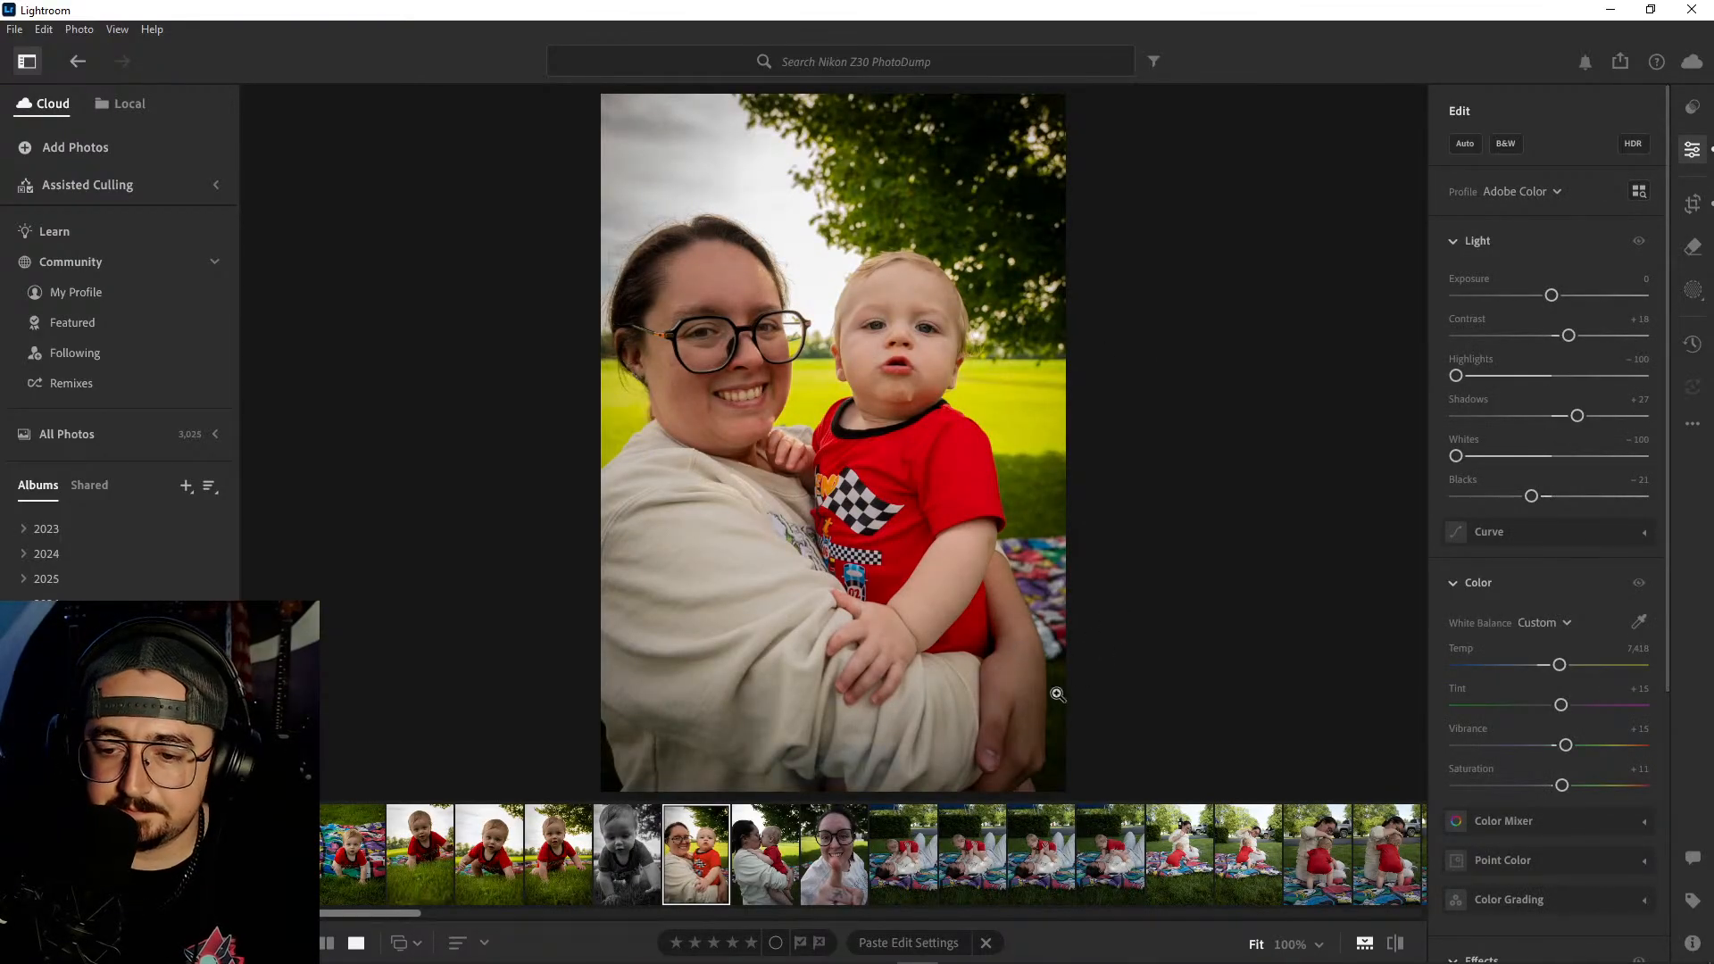
- Copy the smiling portrait's edit settings onto the lip-kiss portrait of the woman and baby
key(ctrl+c)
key(Right)
key(ctrl+v)
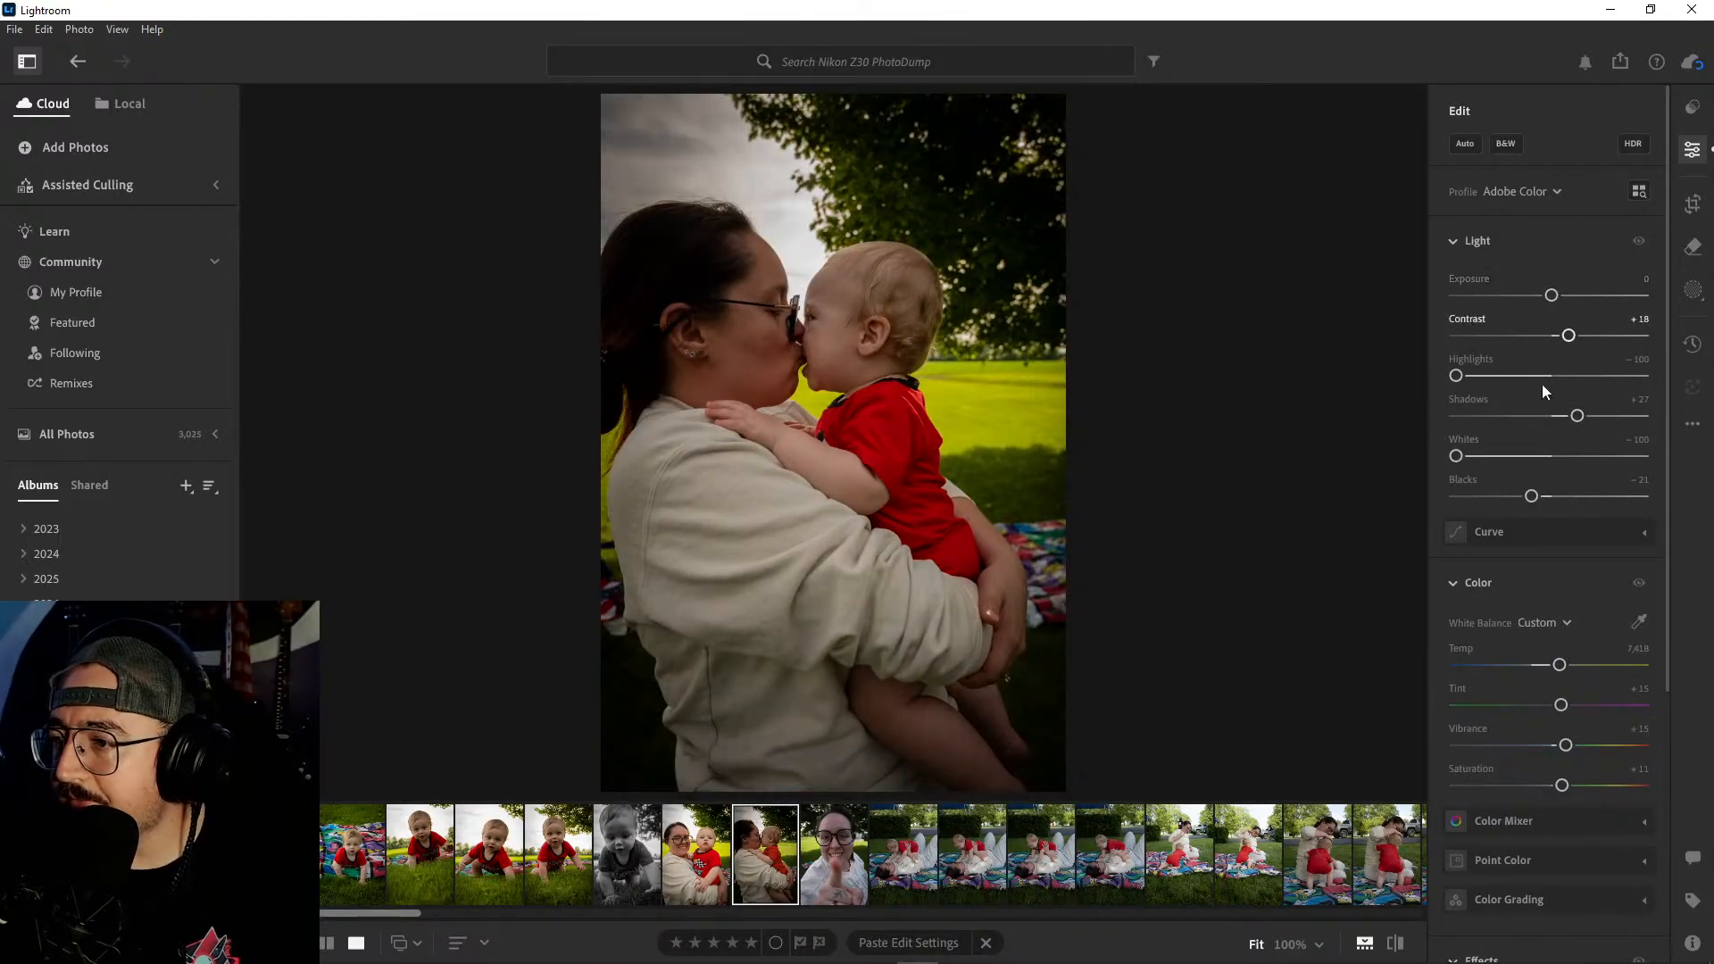
- Brighten the lip-kiss portrait with Exposure at +0.84, Shadows at +26 and Blacks at -17
drag(1551, 295, 1561, 296)
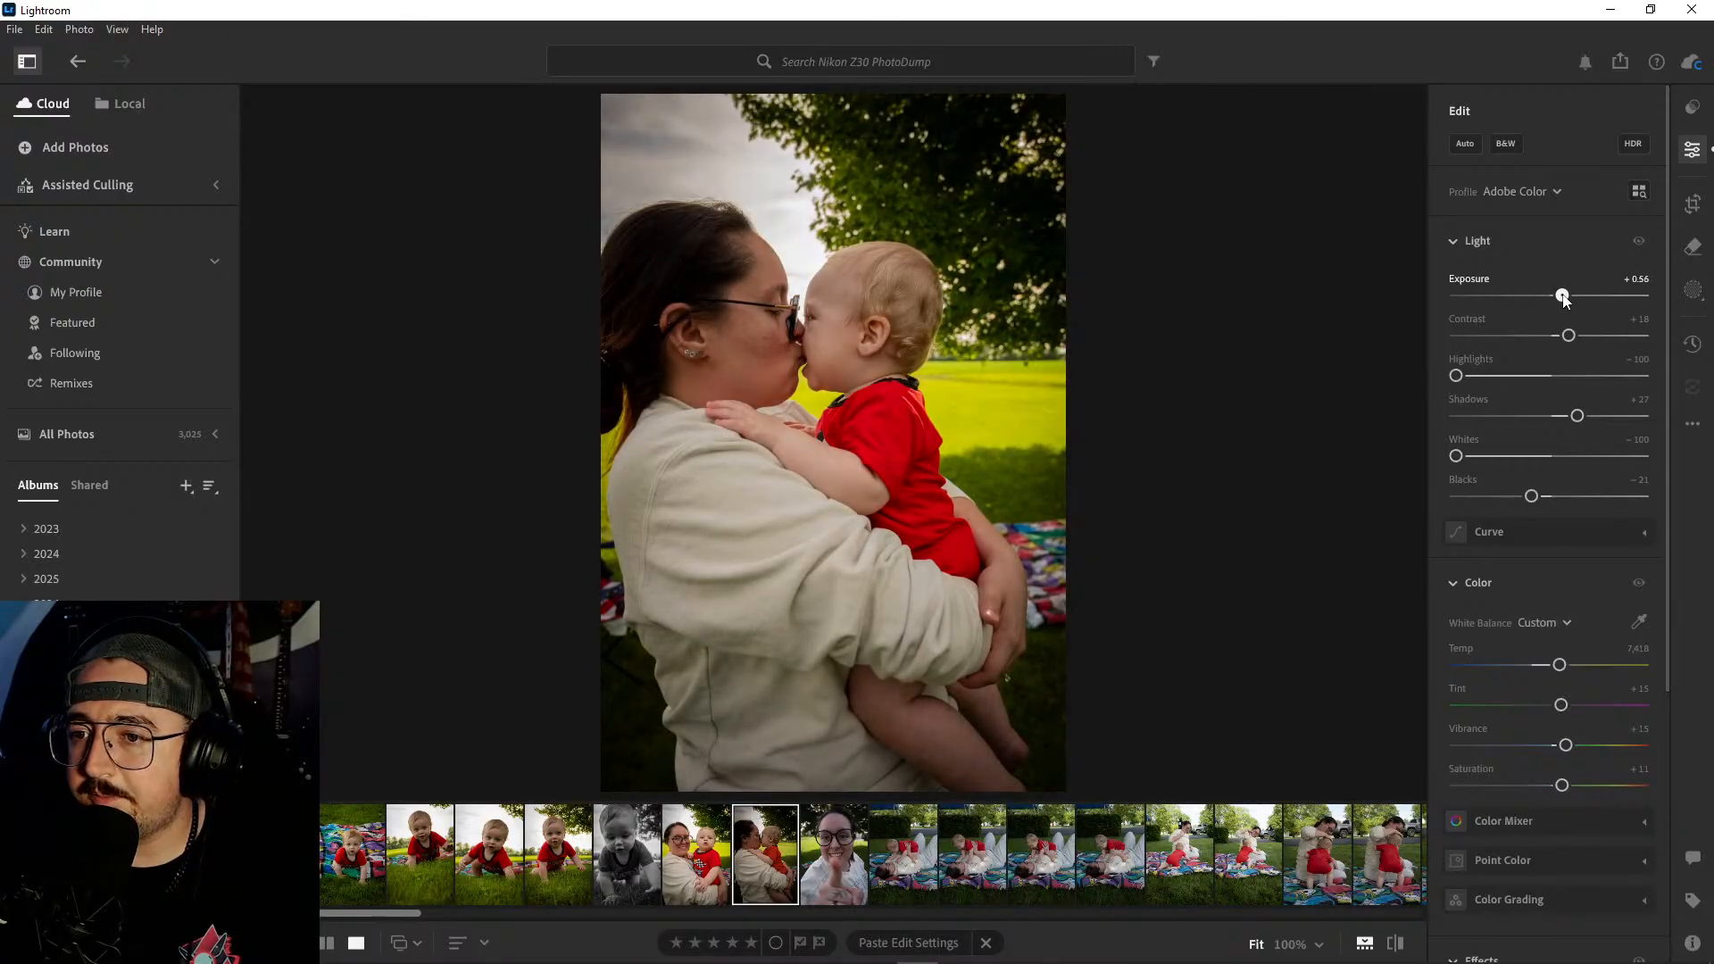
drag(1536, 492, 1548, 495)
drag(1578, 416, 1591, 421)
drag(1561, 297, 1568, 297)
drag(1591, 416, 1576, 417)
drag(1546, 496, 1535, 502)
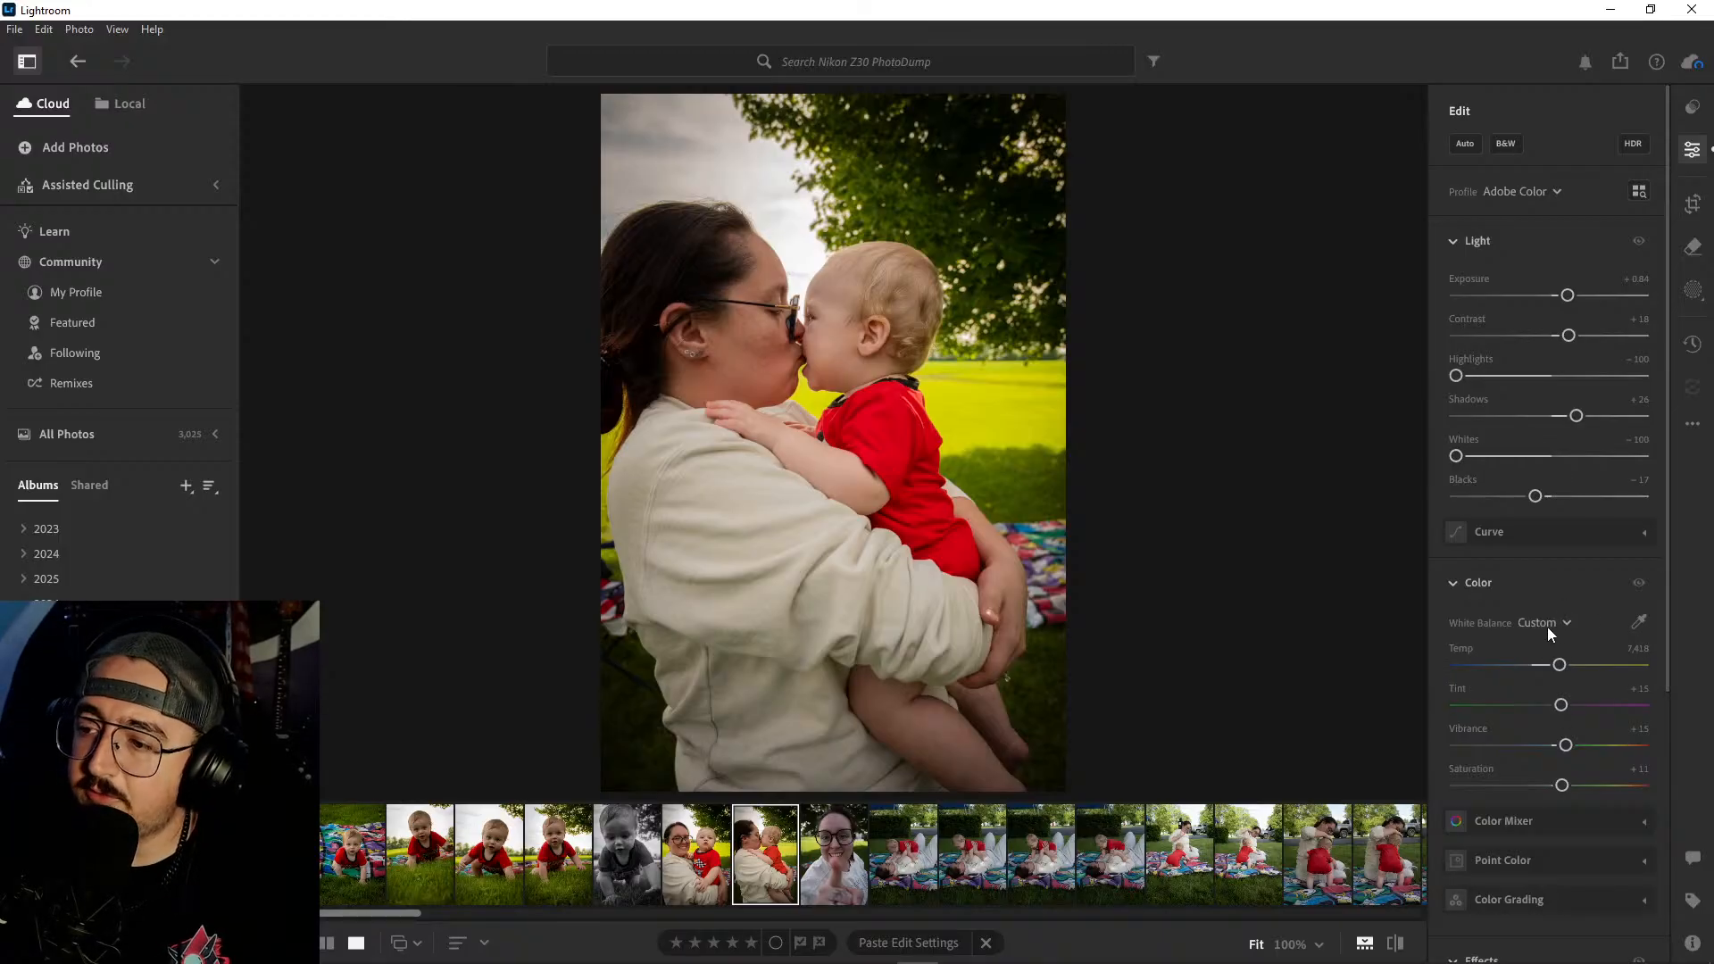
scroll(1577, 589, down, 3)
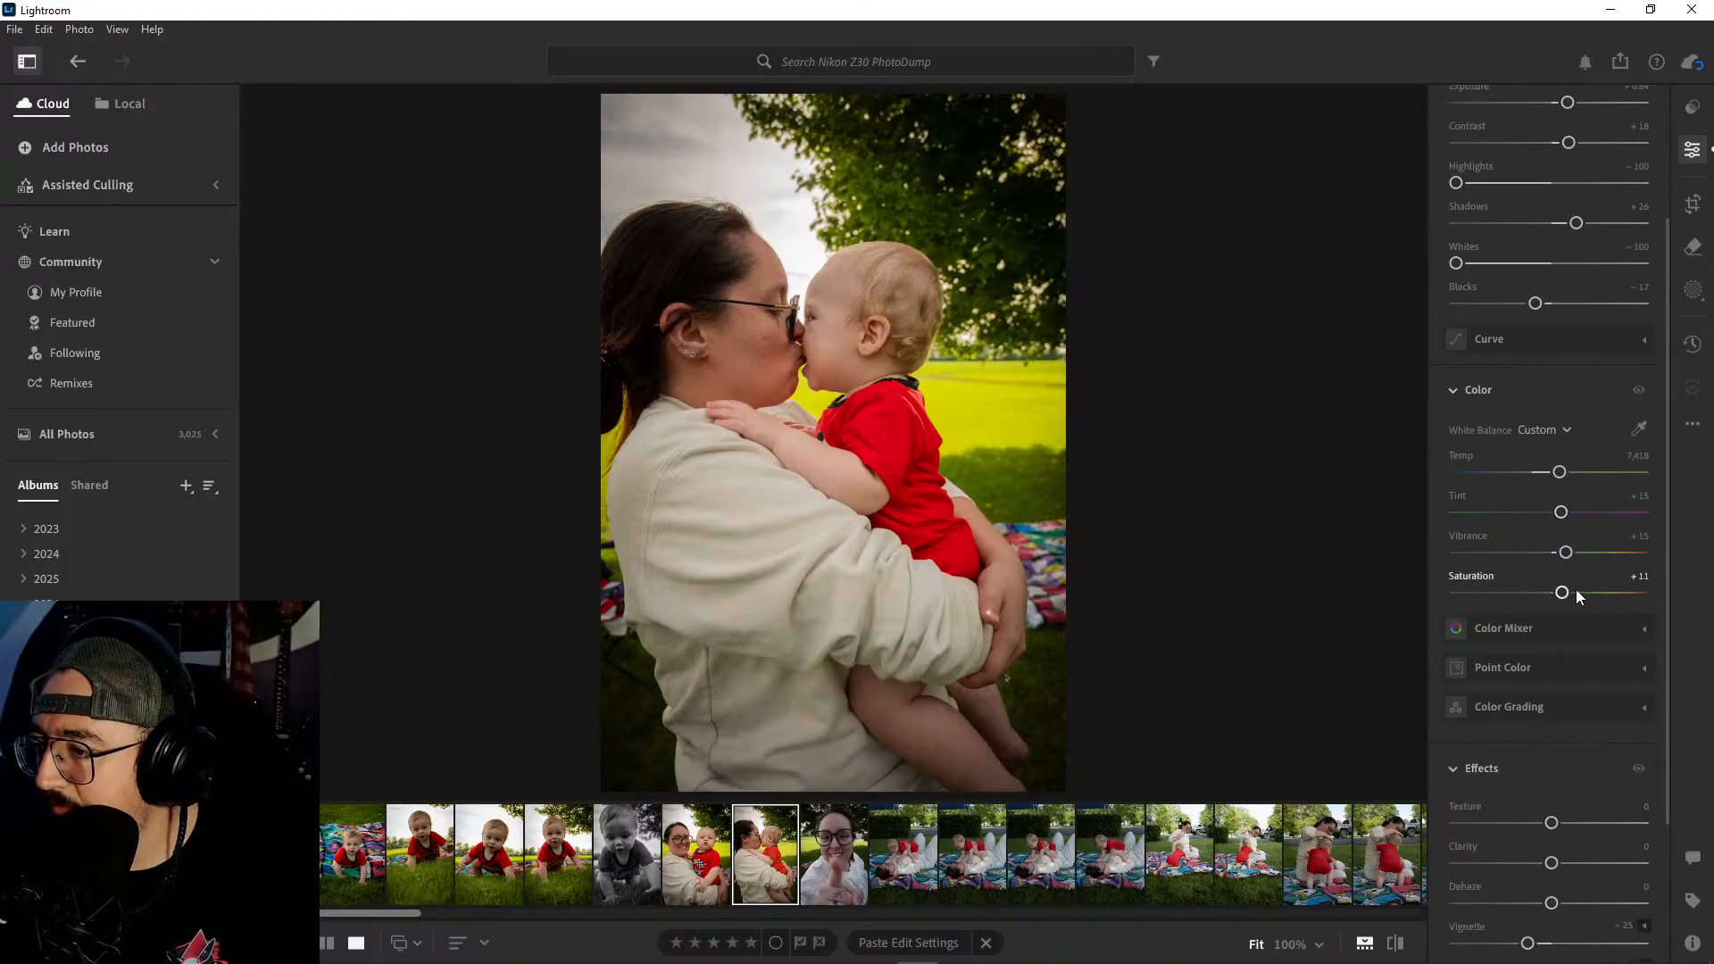
scroll(1563, 595, down, 2)
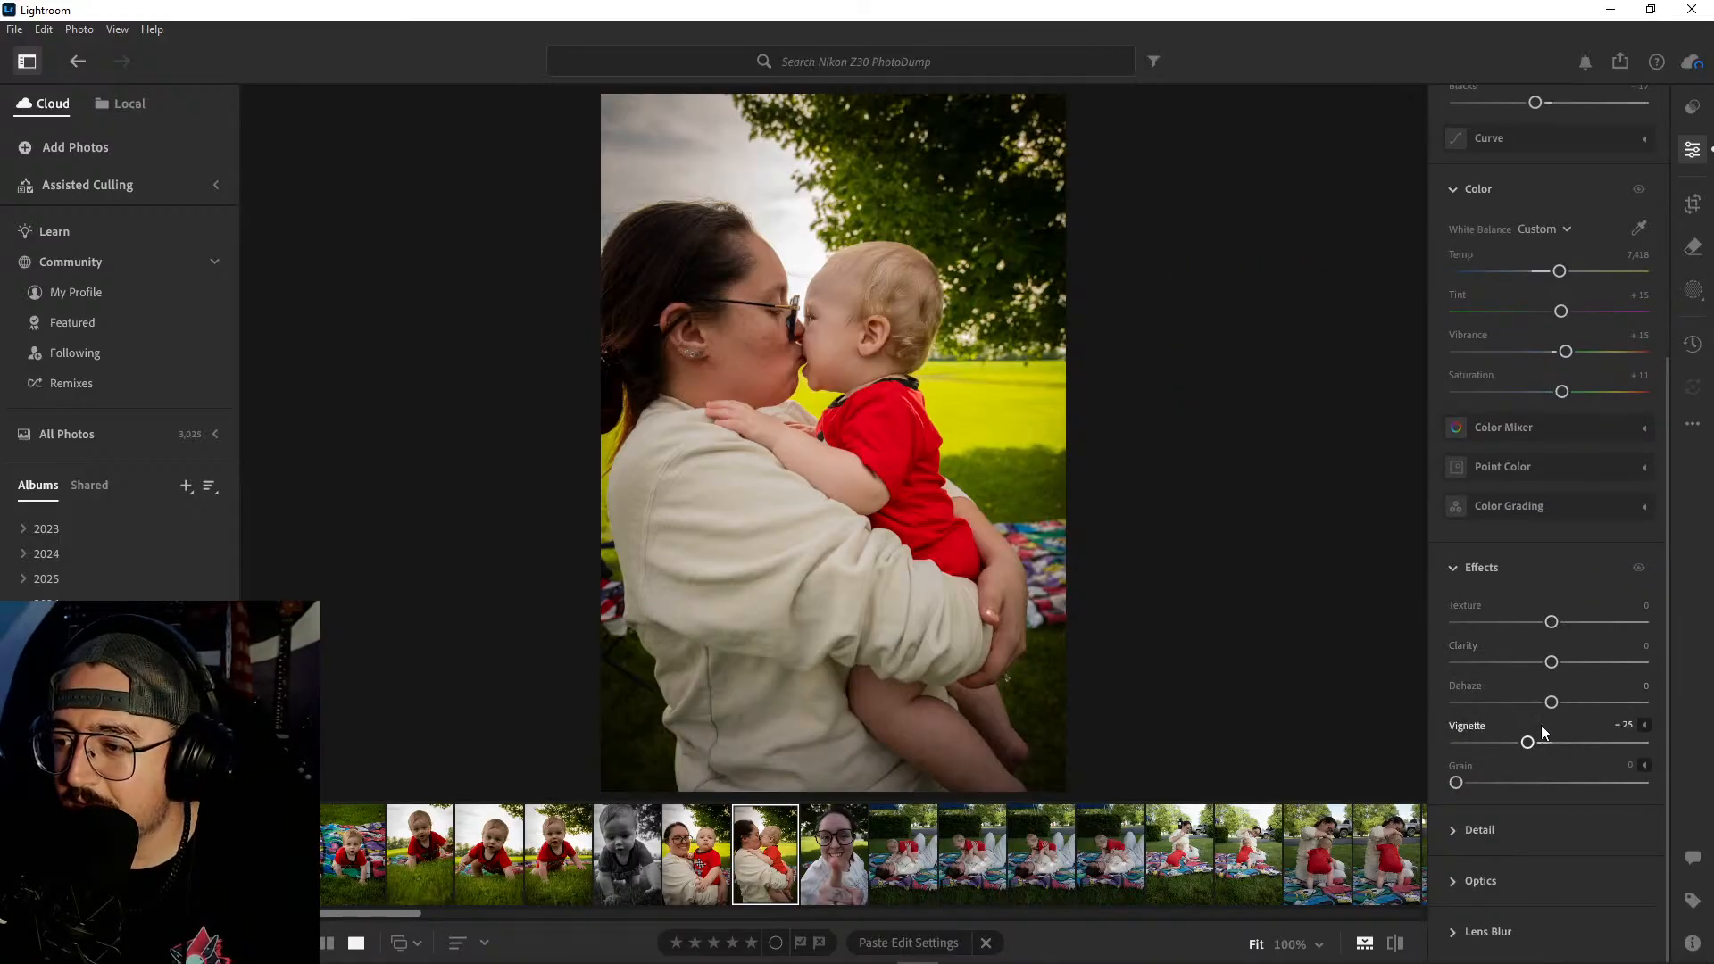
scroll(1545, 568, up, 4)
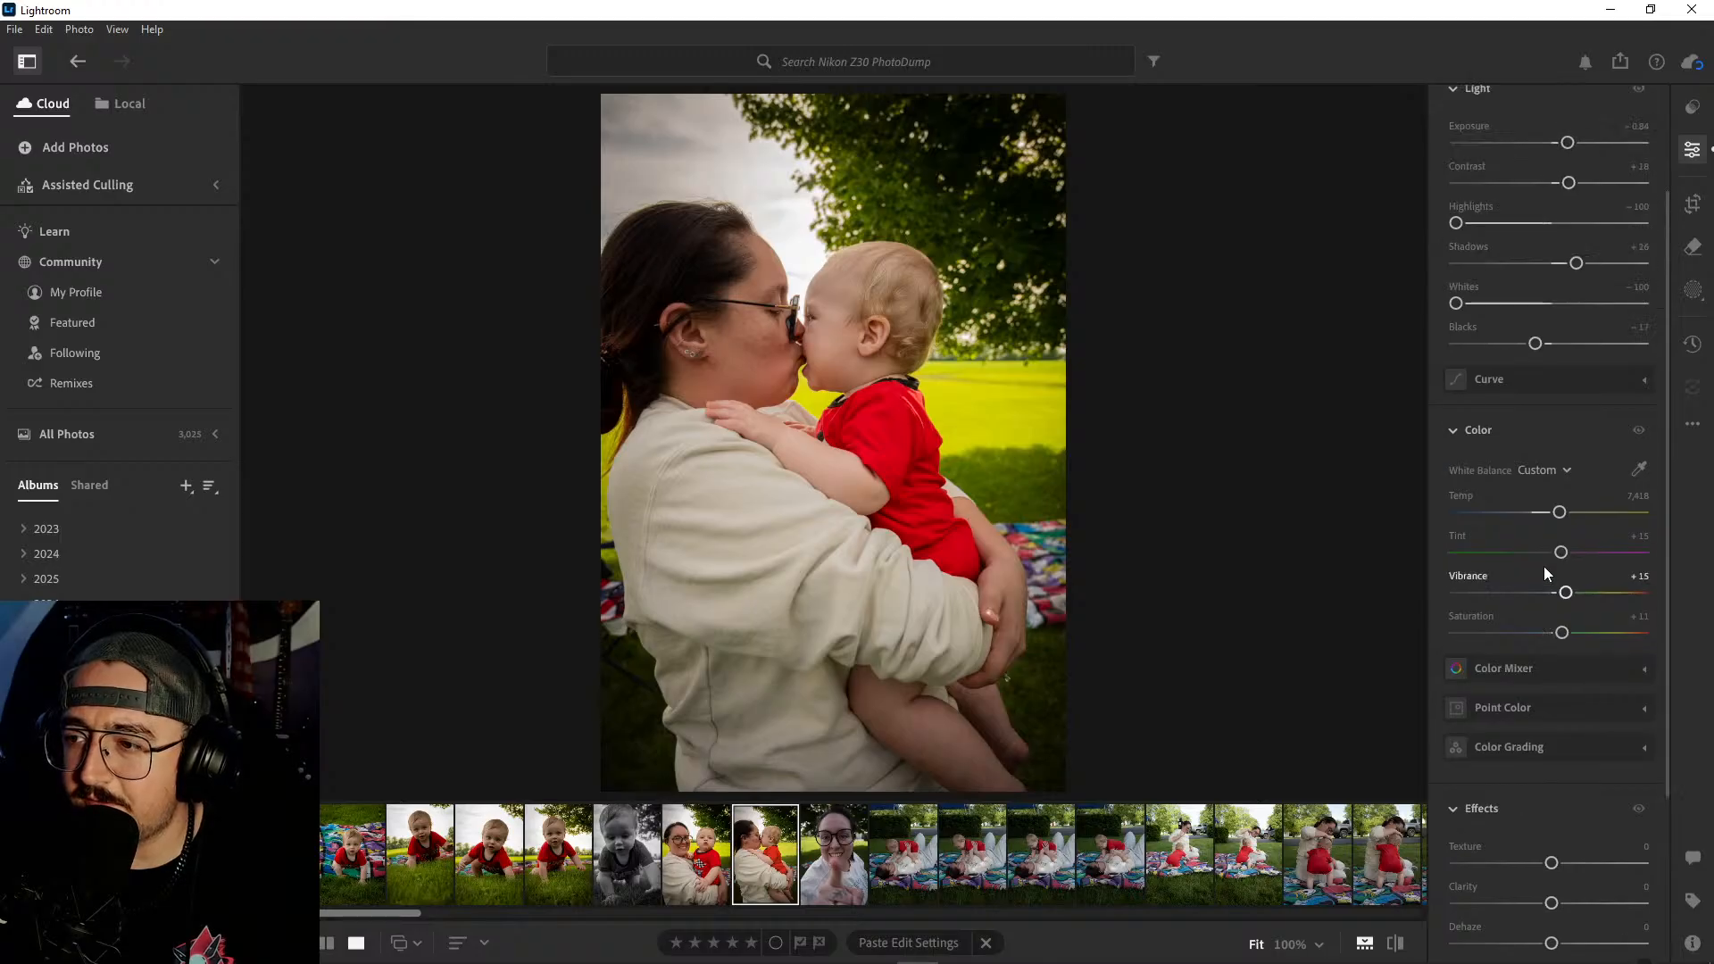
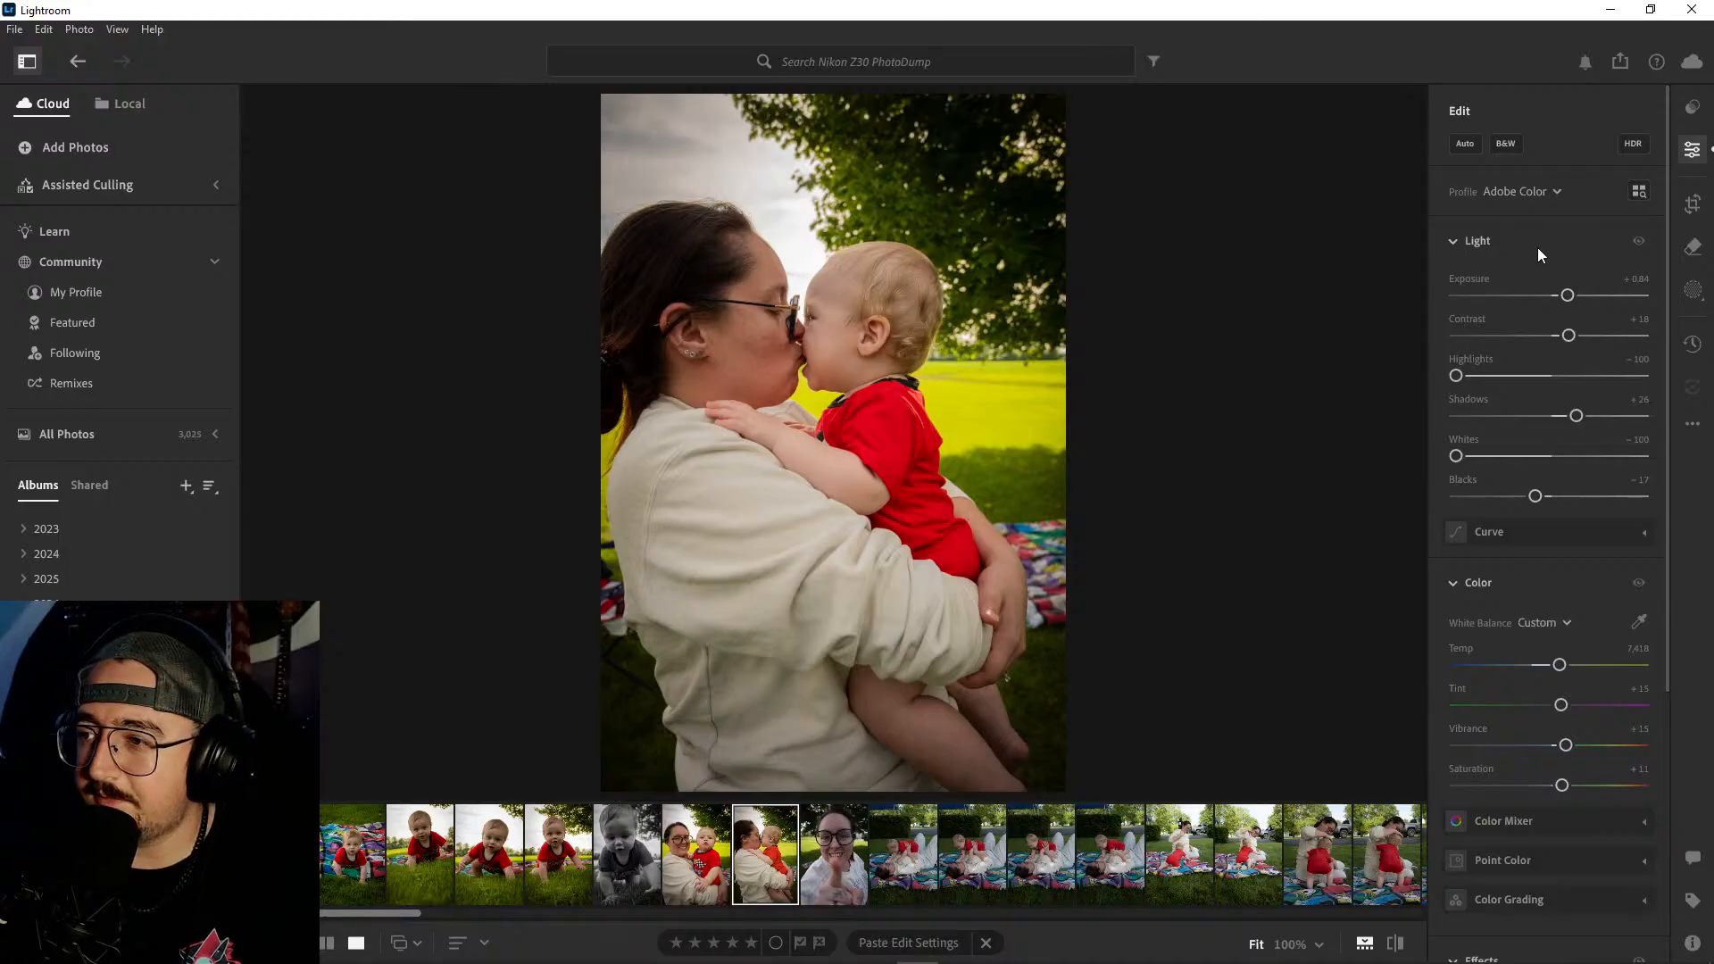
- Try rotating the lip-kiss portrait's crop clockwise by 5.80 and counterclockwise by about 8.32, undoing each straighten change
click(1693, 204)
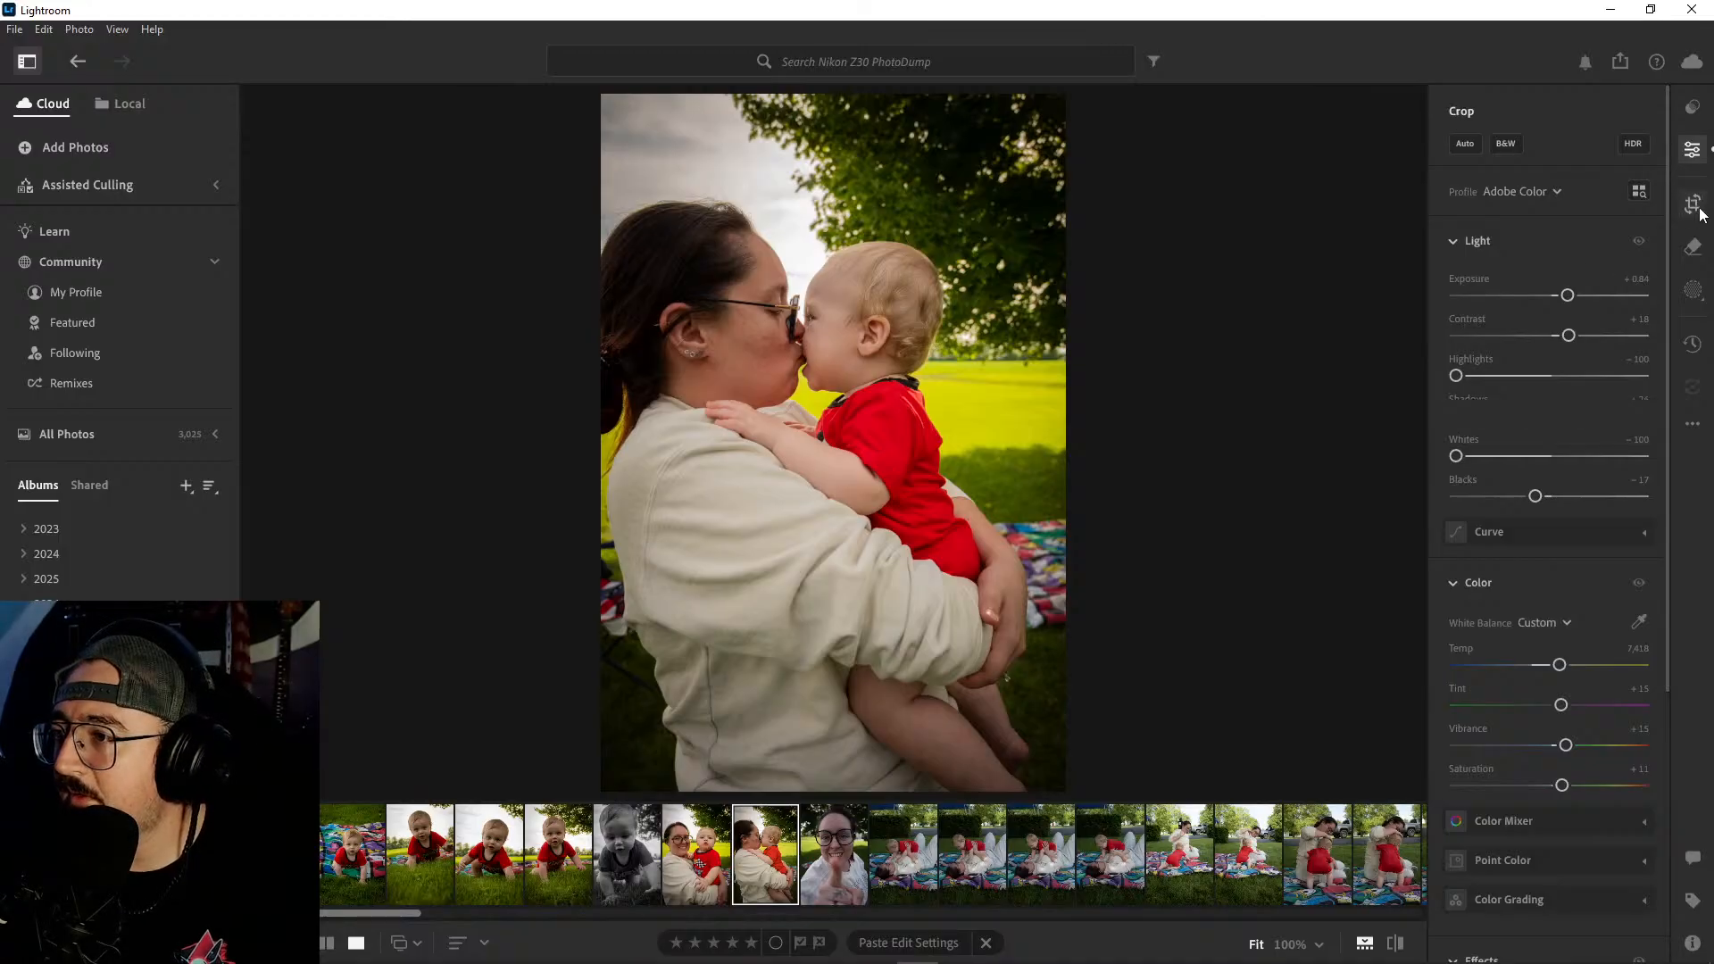
drag(1078, 102, 1111, 126)
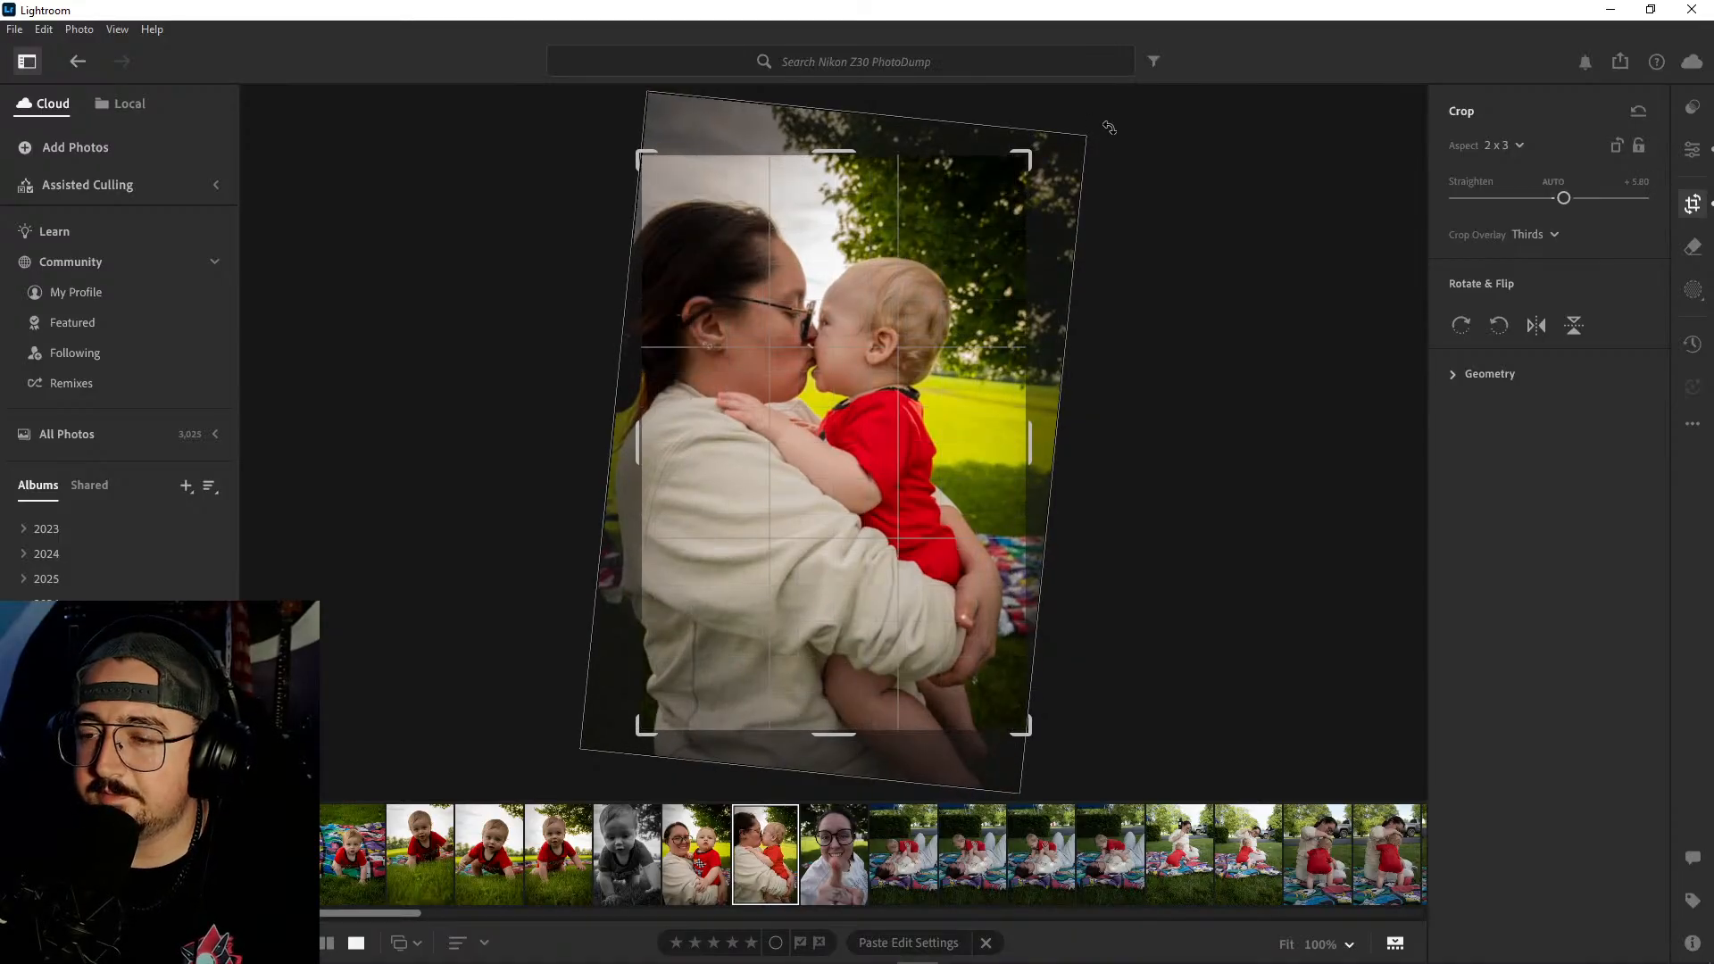
key(e)
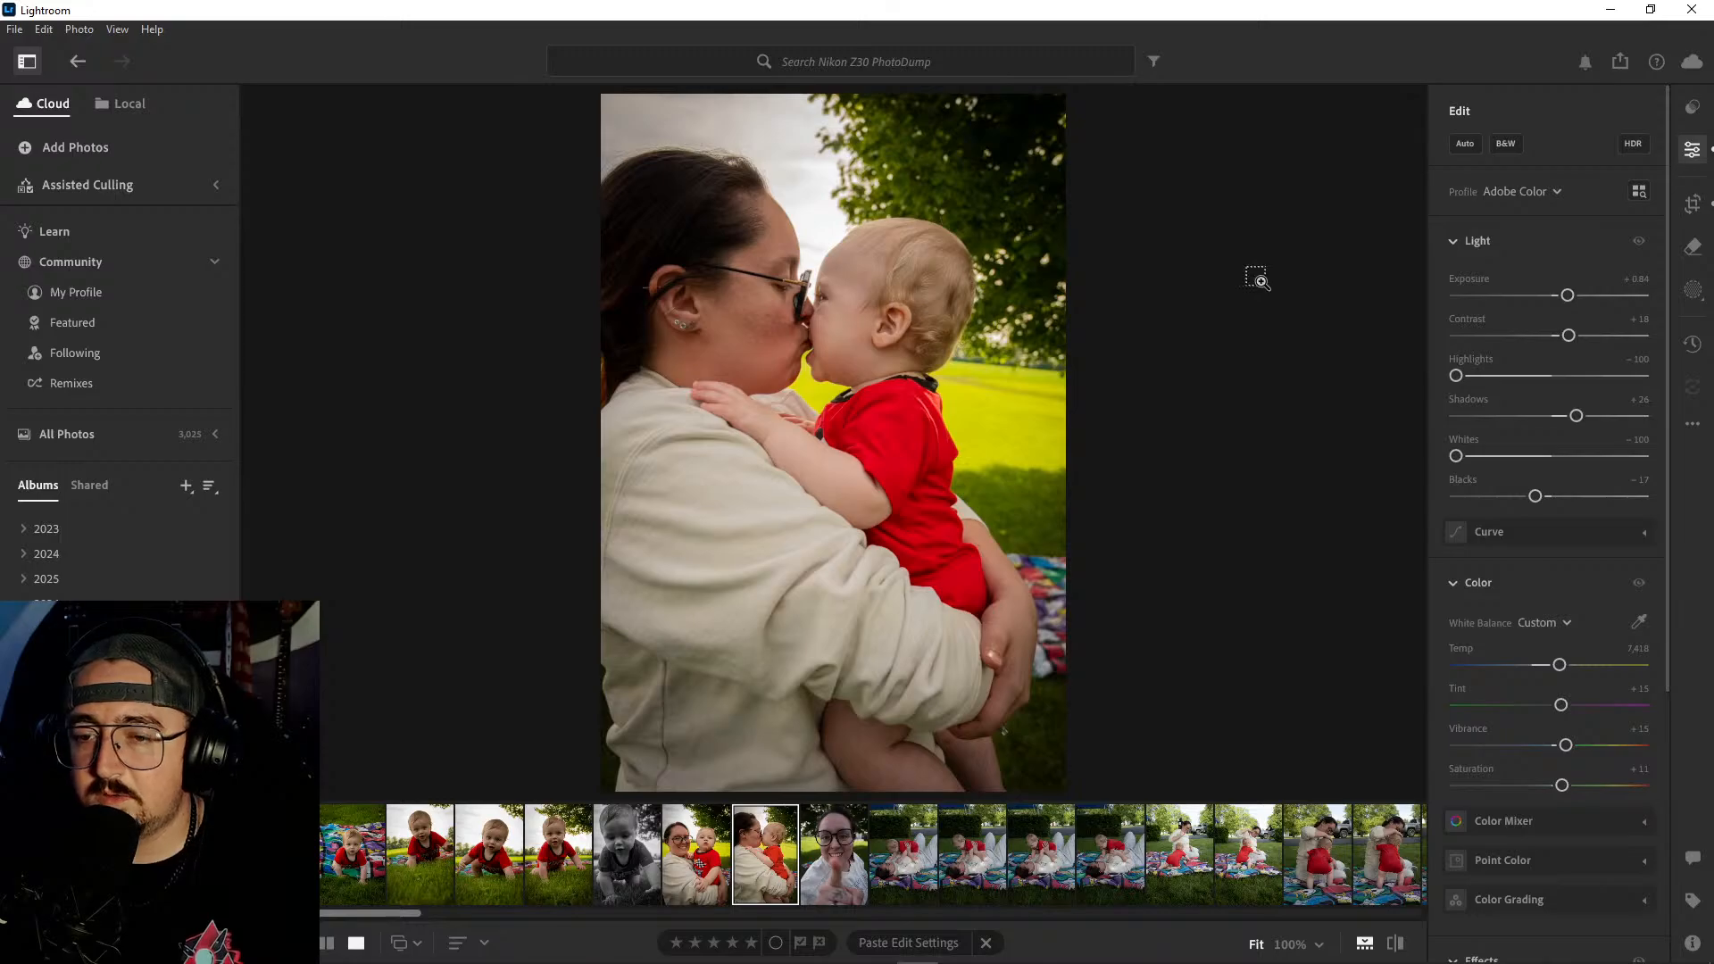
key(ctrl+z)
key(c)
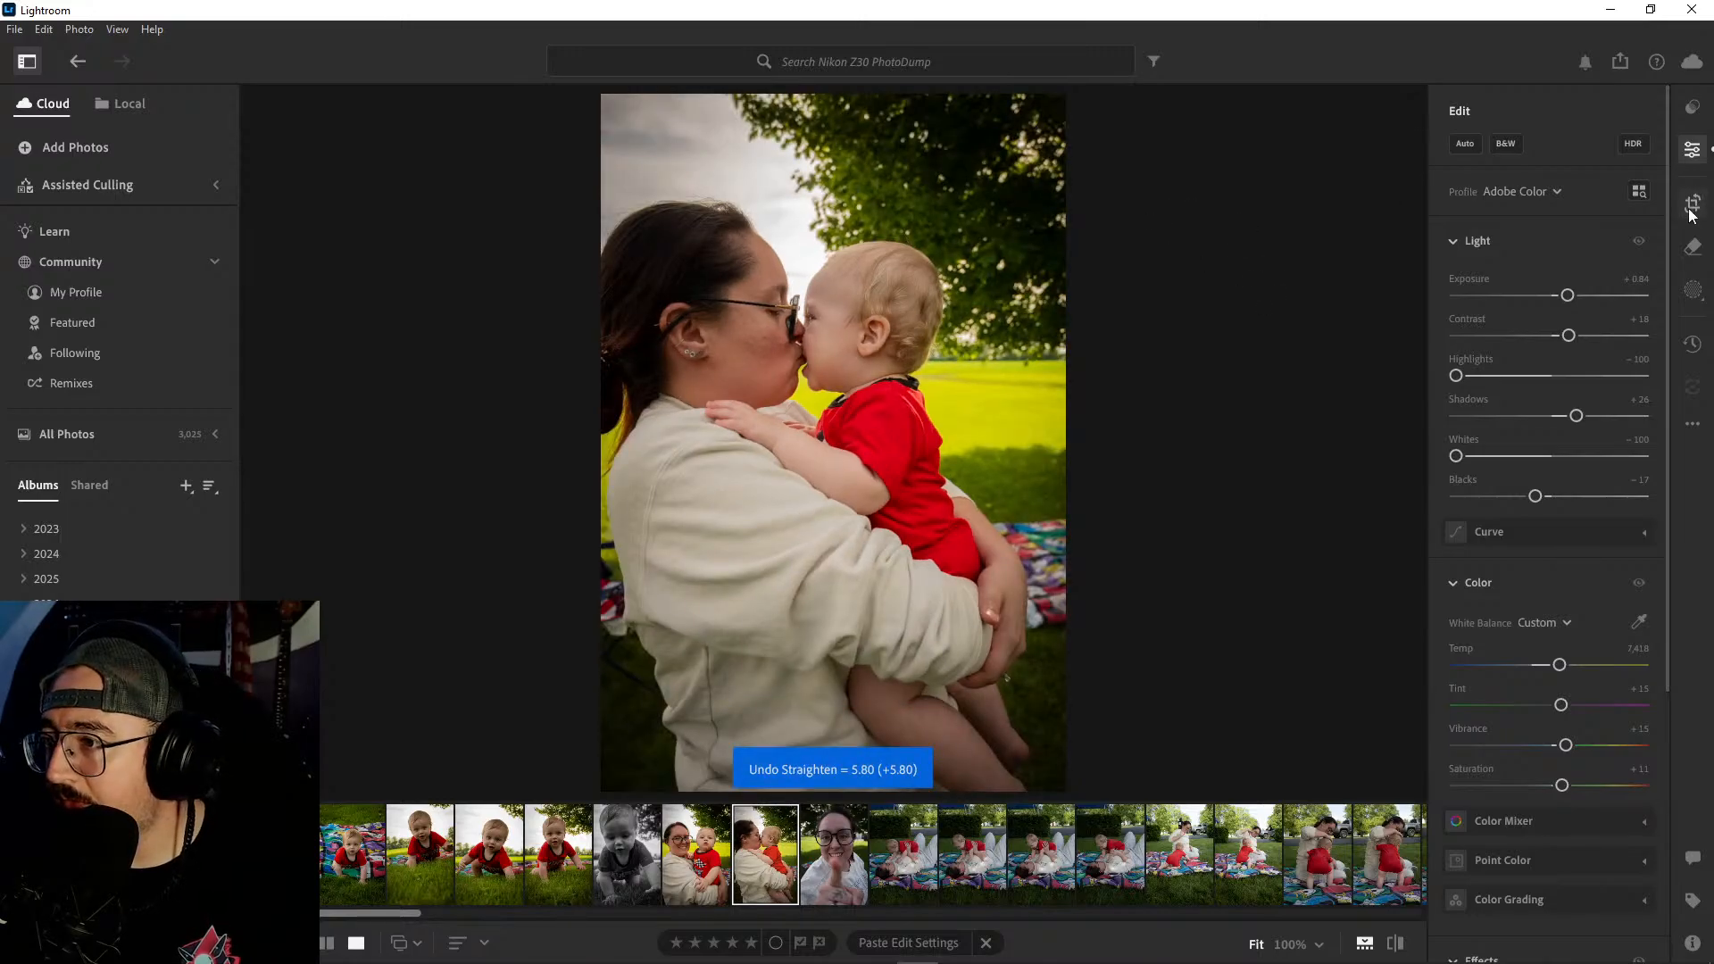
drag(1054, 91, 1012, 79)
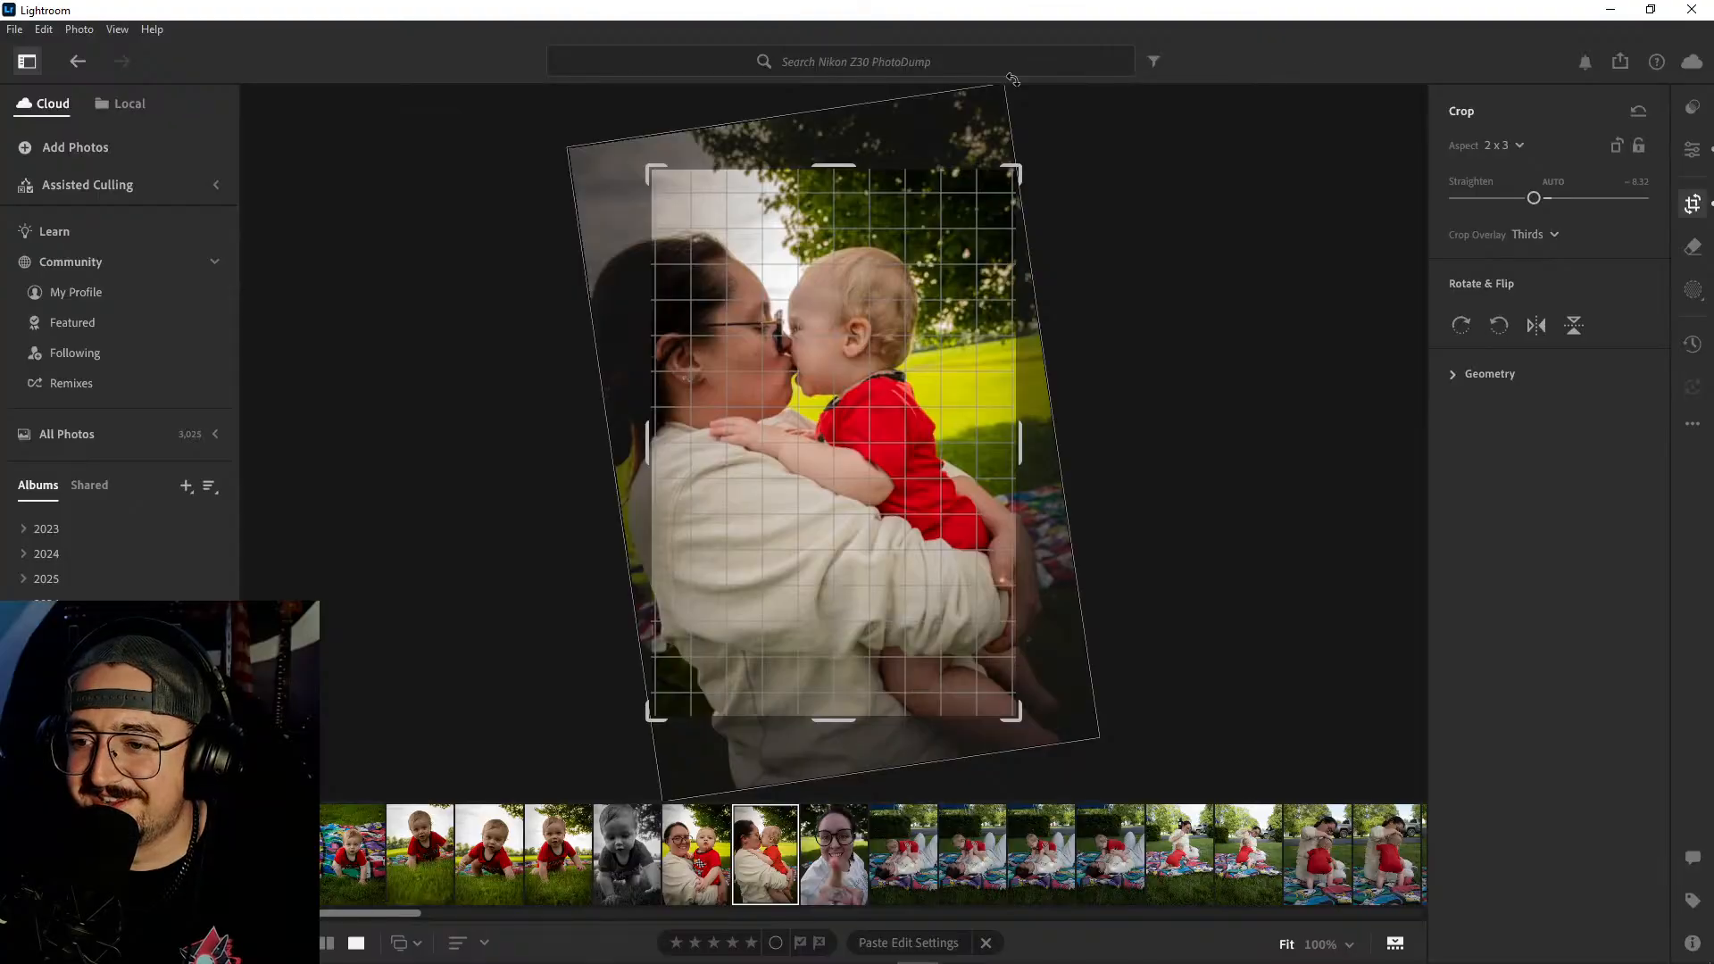
key(Return)
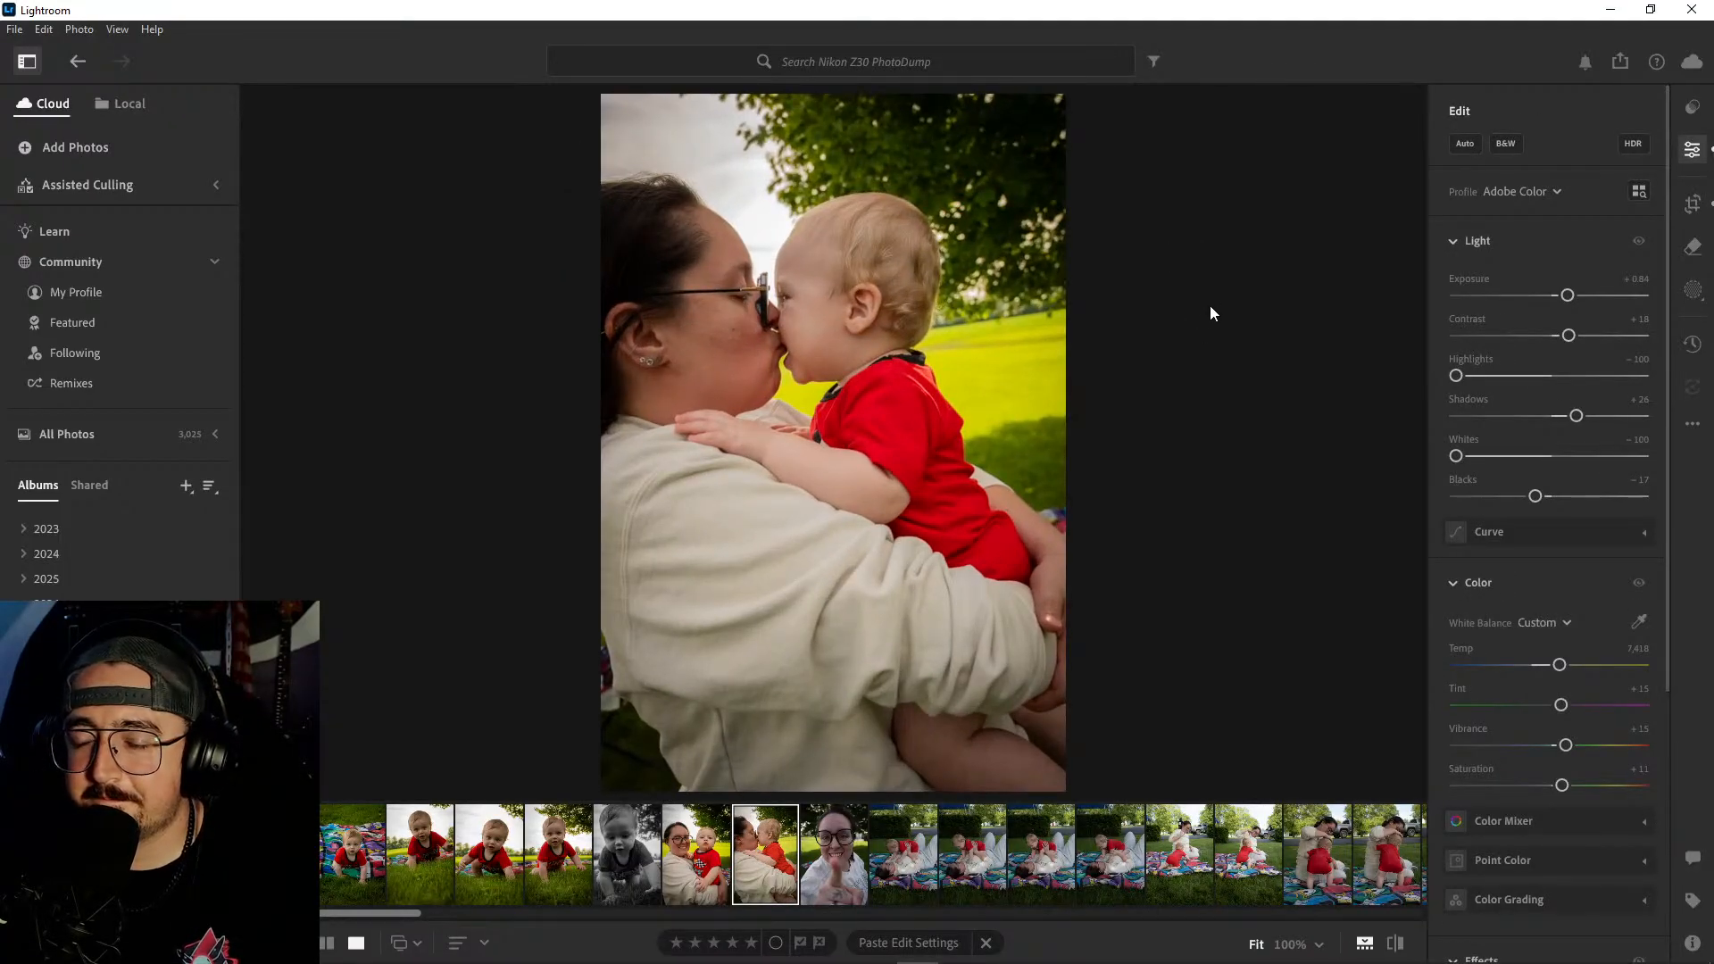
key(ctrl+z)
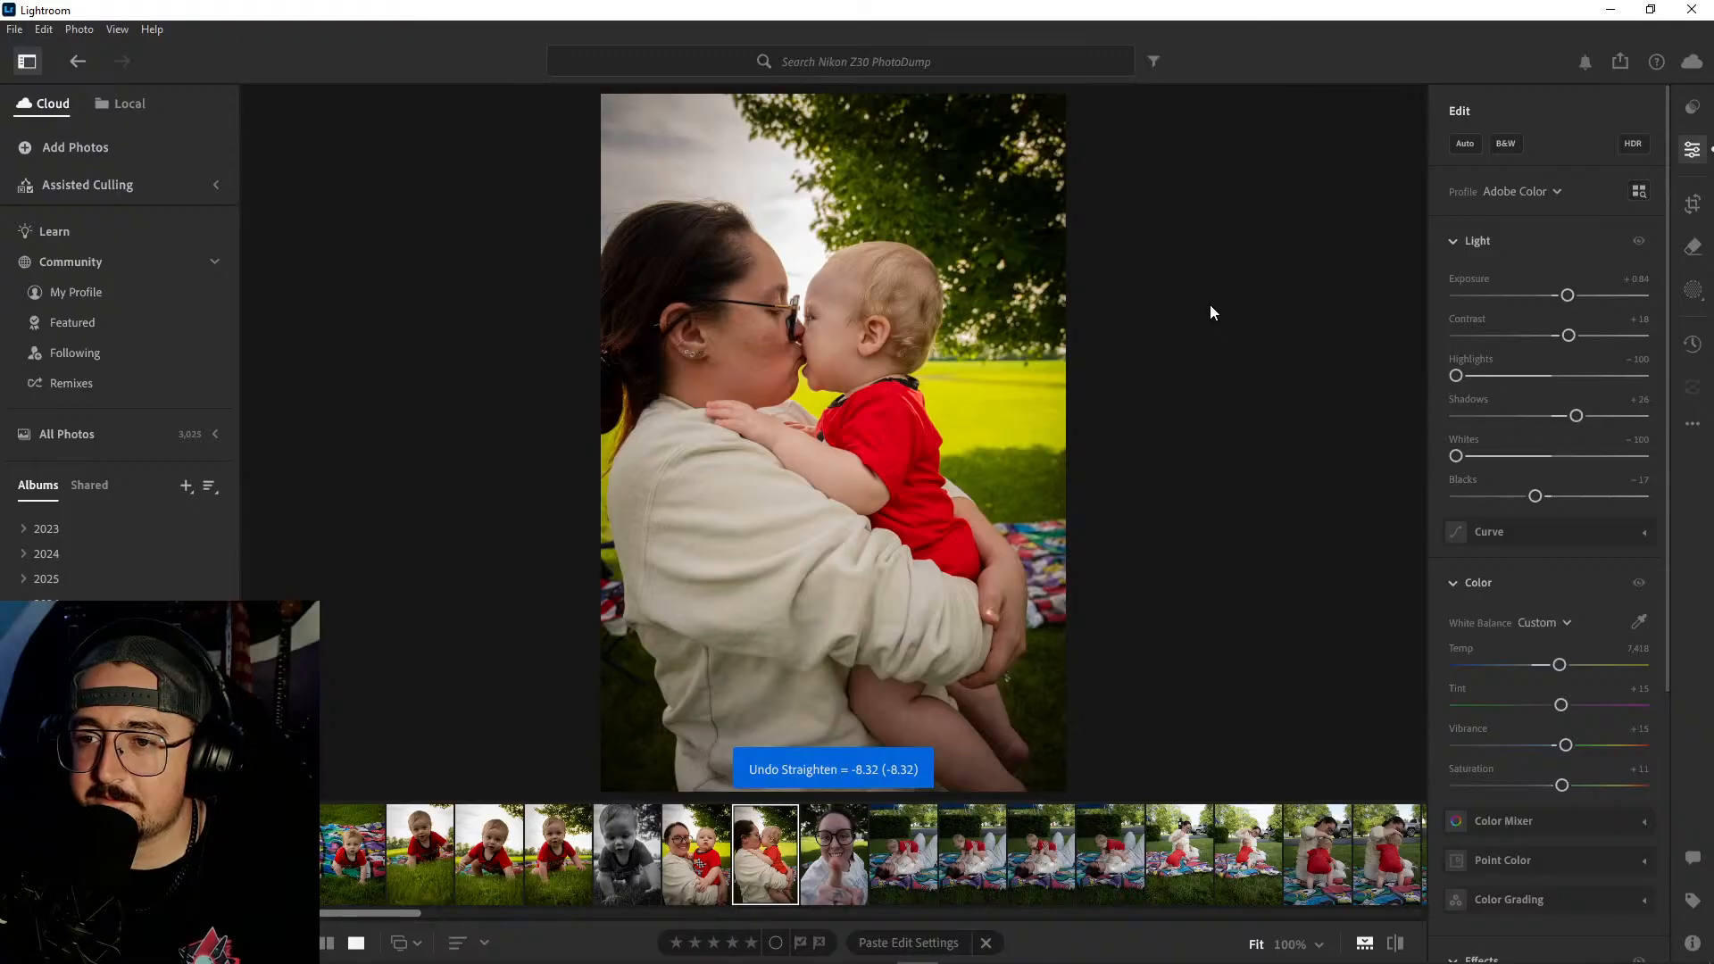
- Crop the lip-kiss portrait slightly tighter at the 2 x 3 ratio by trimming inward from its right edge
click(1695, 206)
drag(1056, 444, 1038, 447)
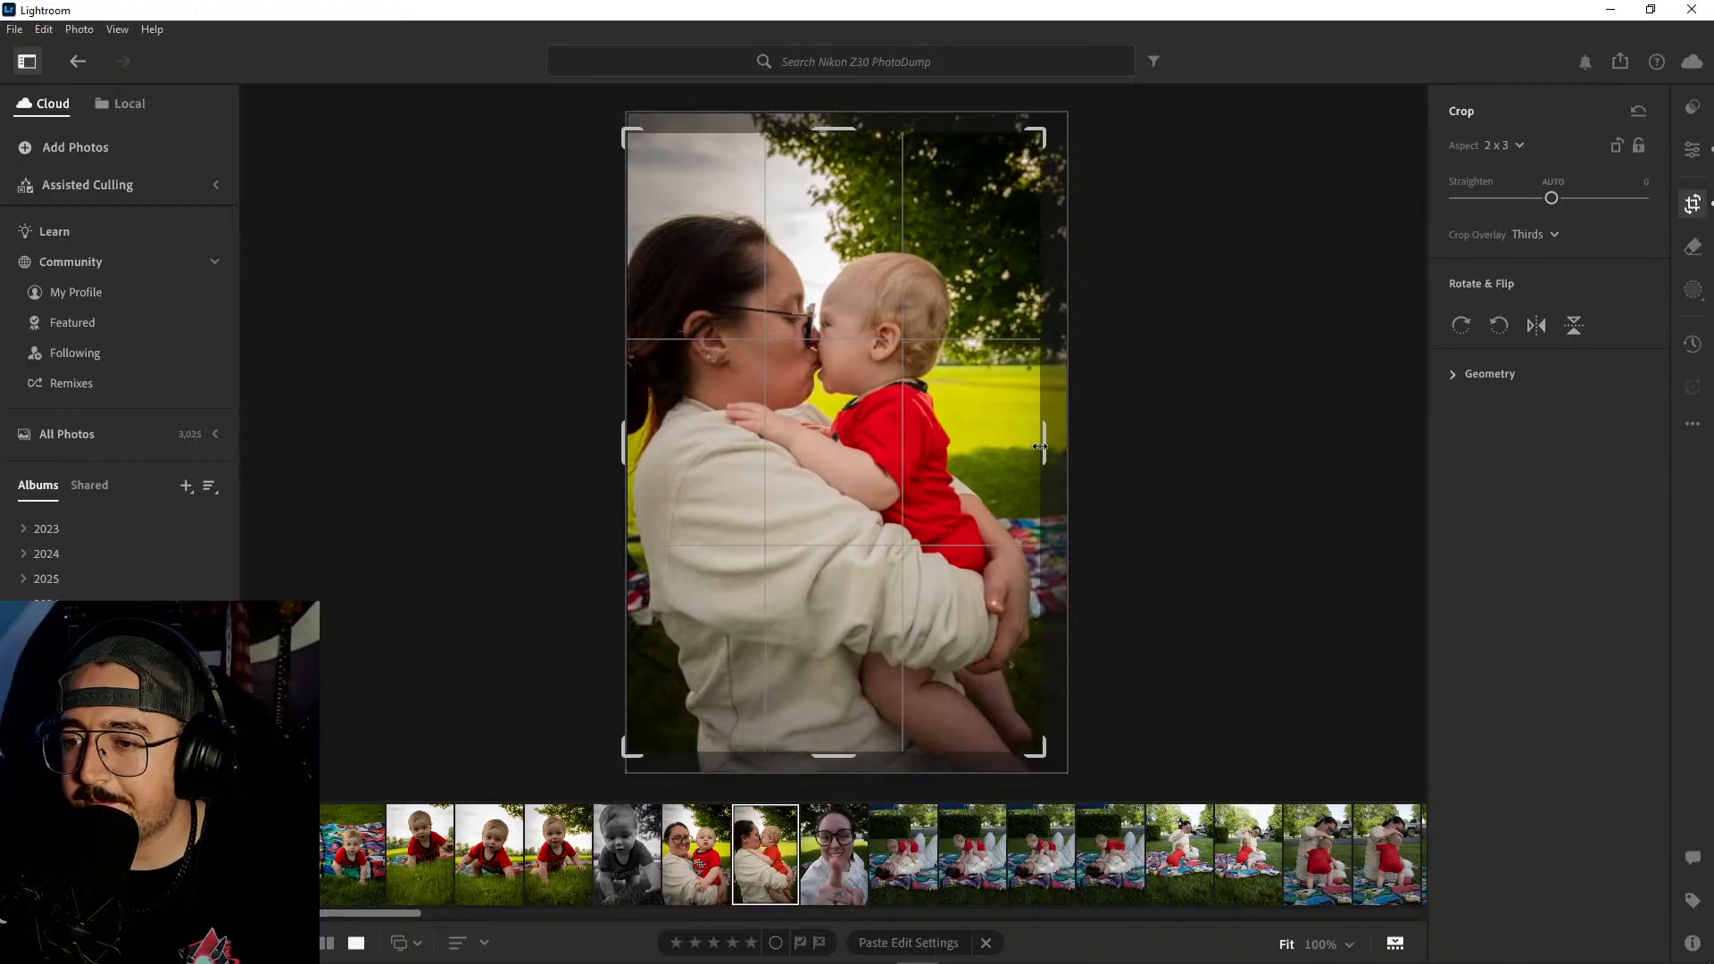
key(e)
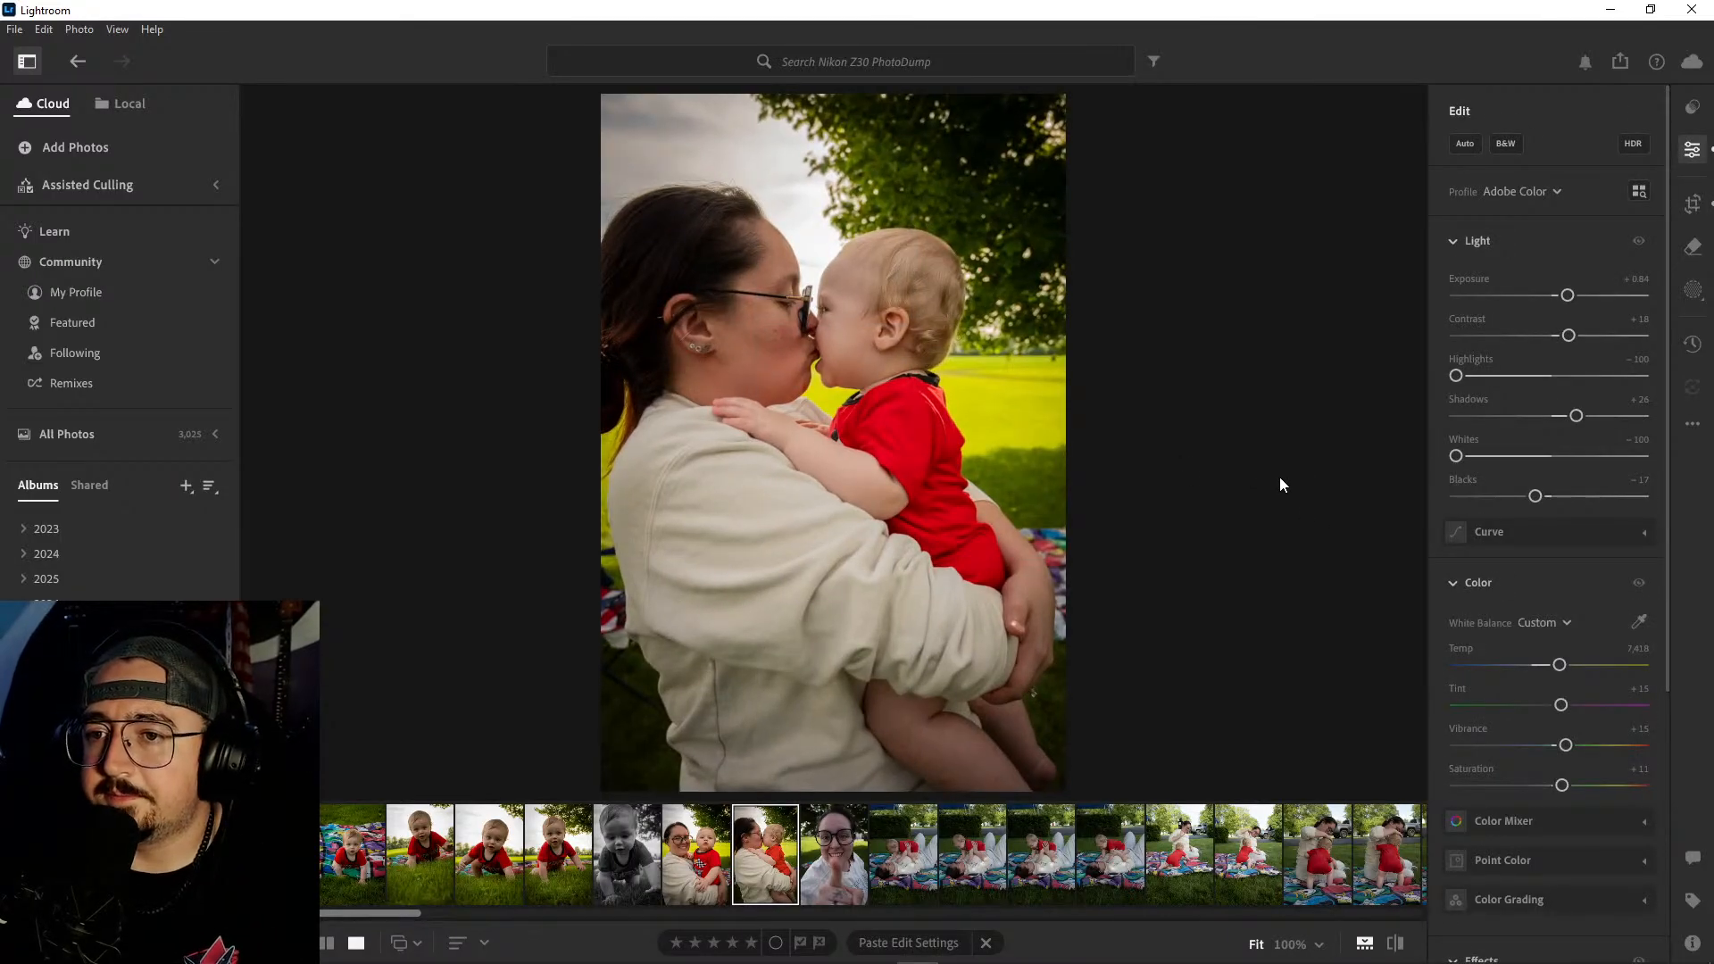
- Inspect the two faces in the lip-kiss portrait at 100% and compare the photo in black and white with its color version
click(891, 370)
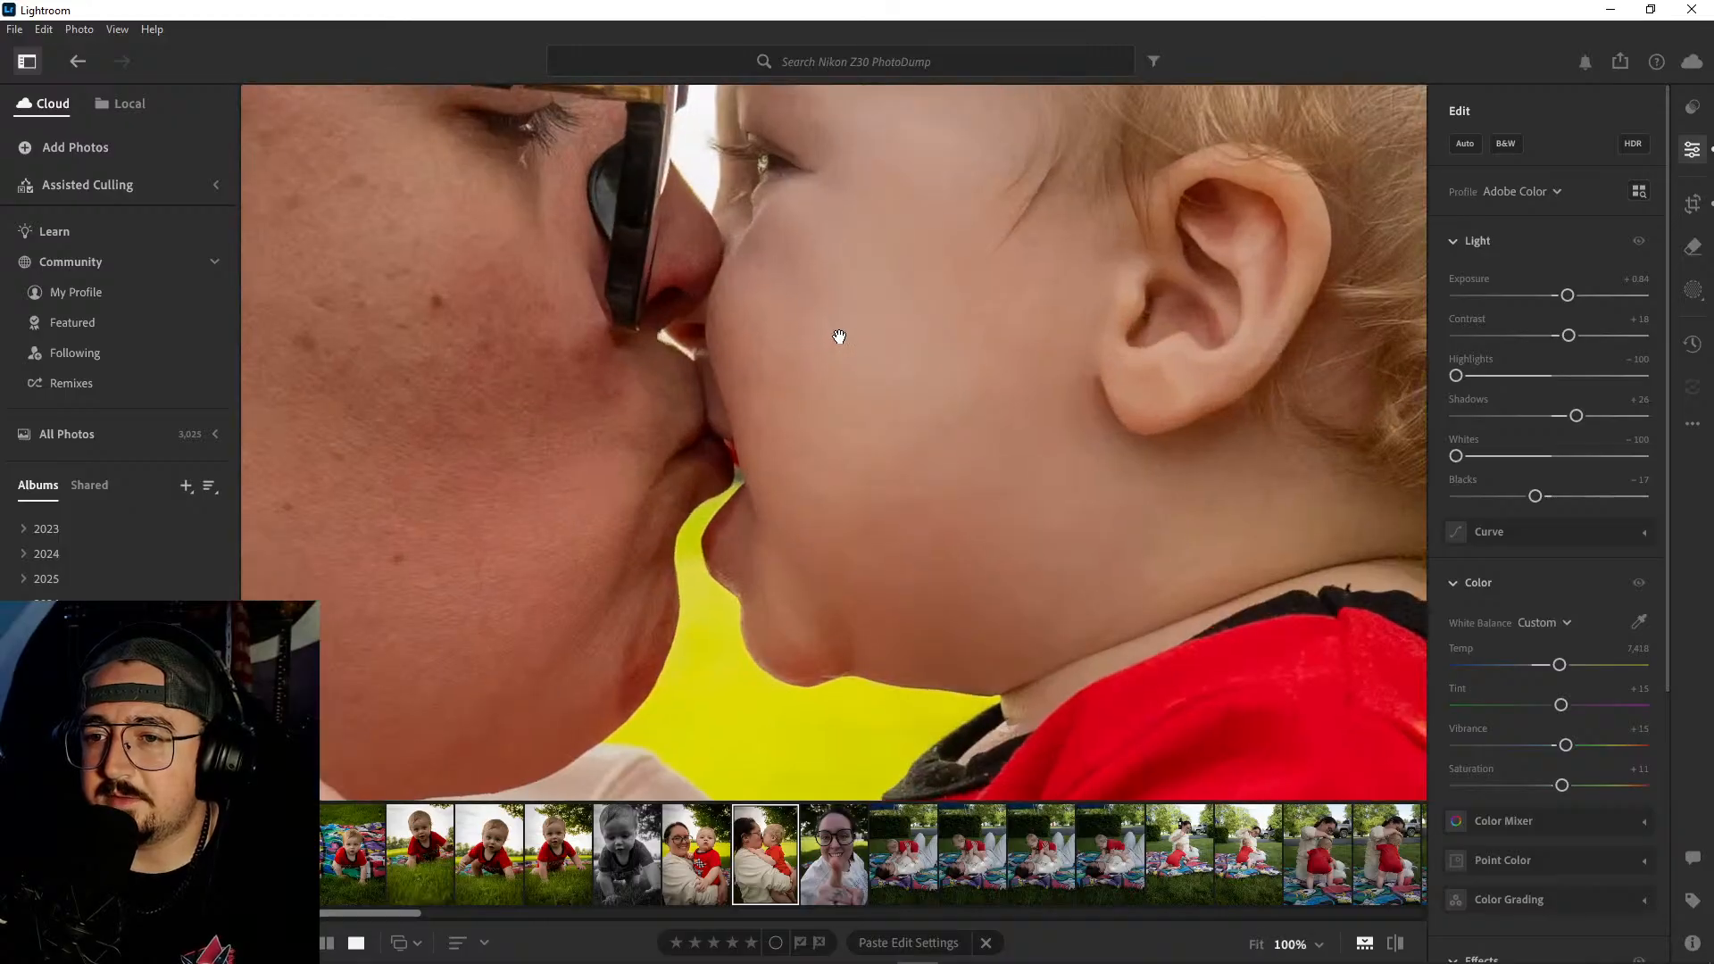
drag(838, 336, 937, 577)
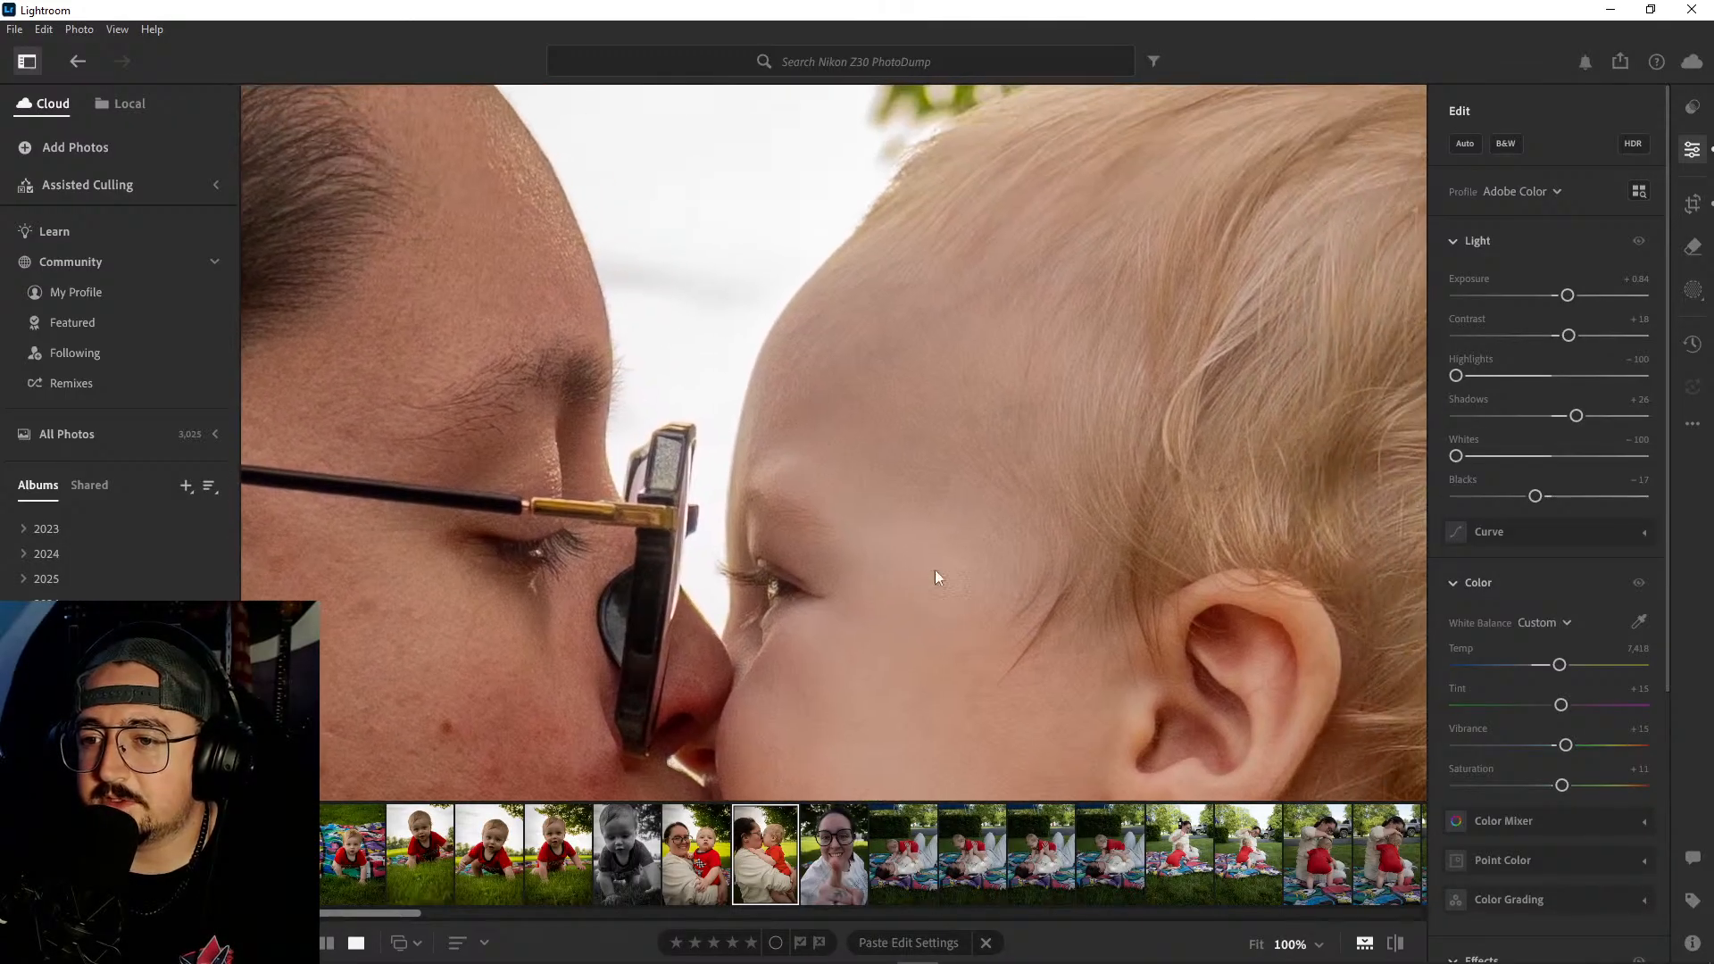
drag(572, 185, 642, 249)
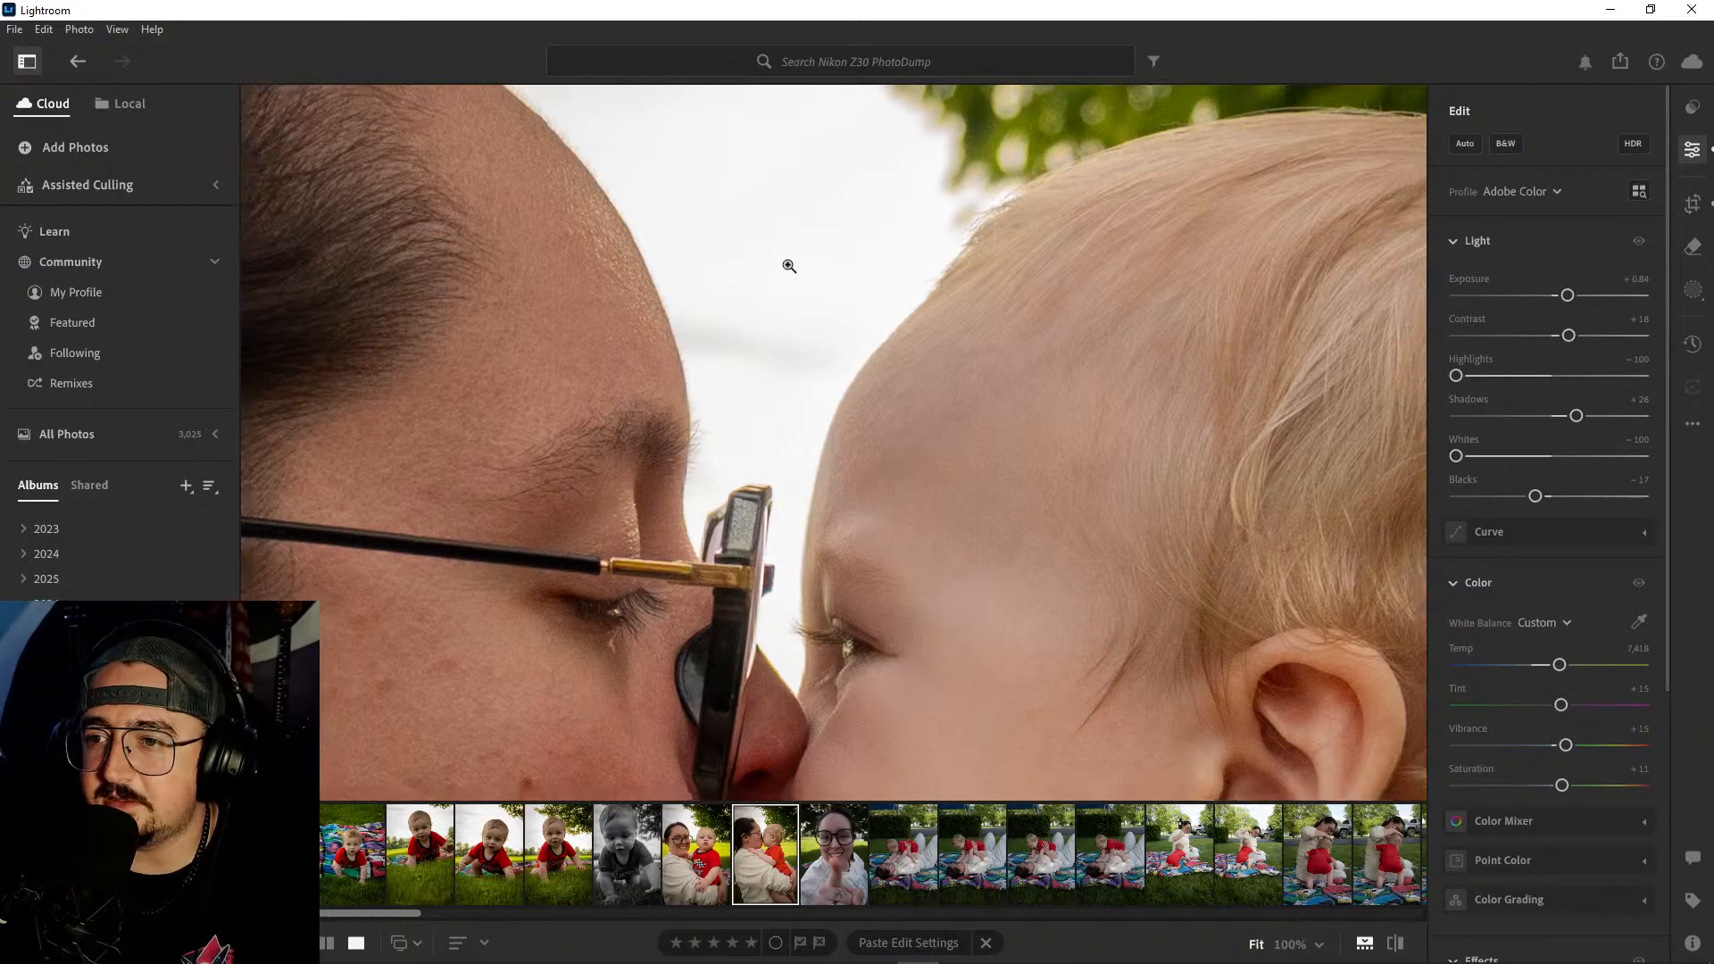
click(801, 277)
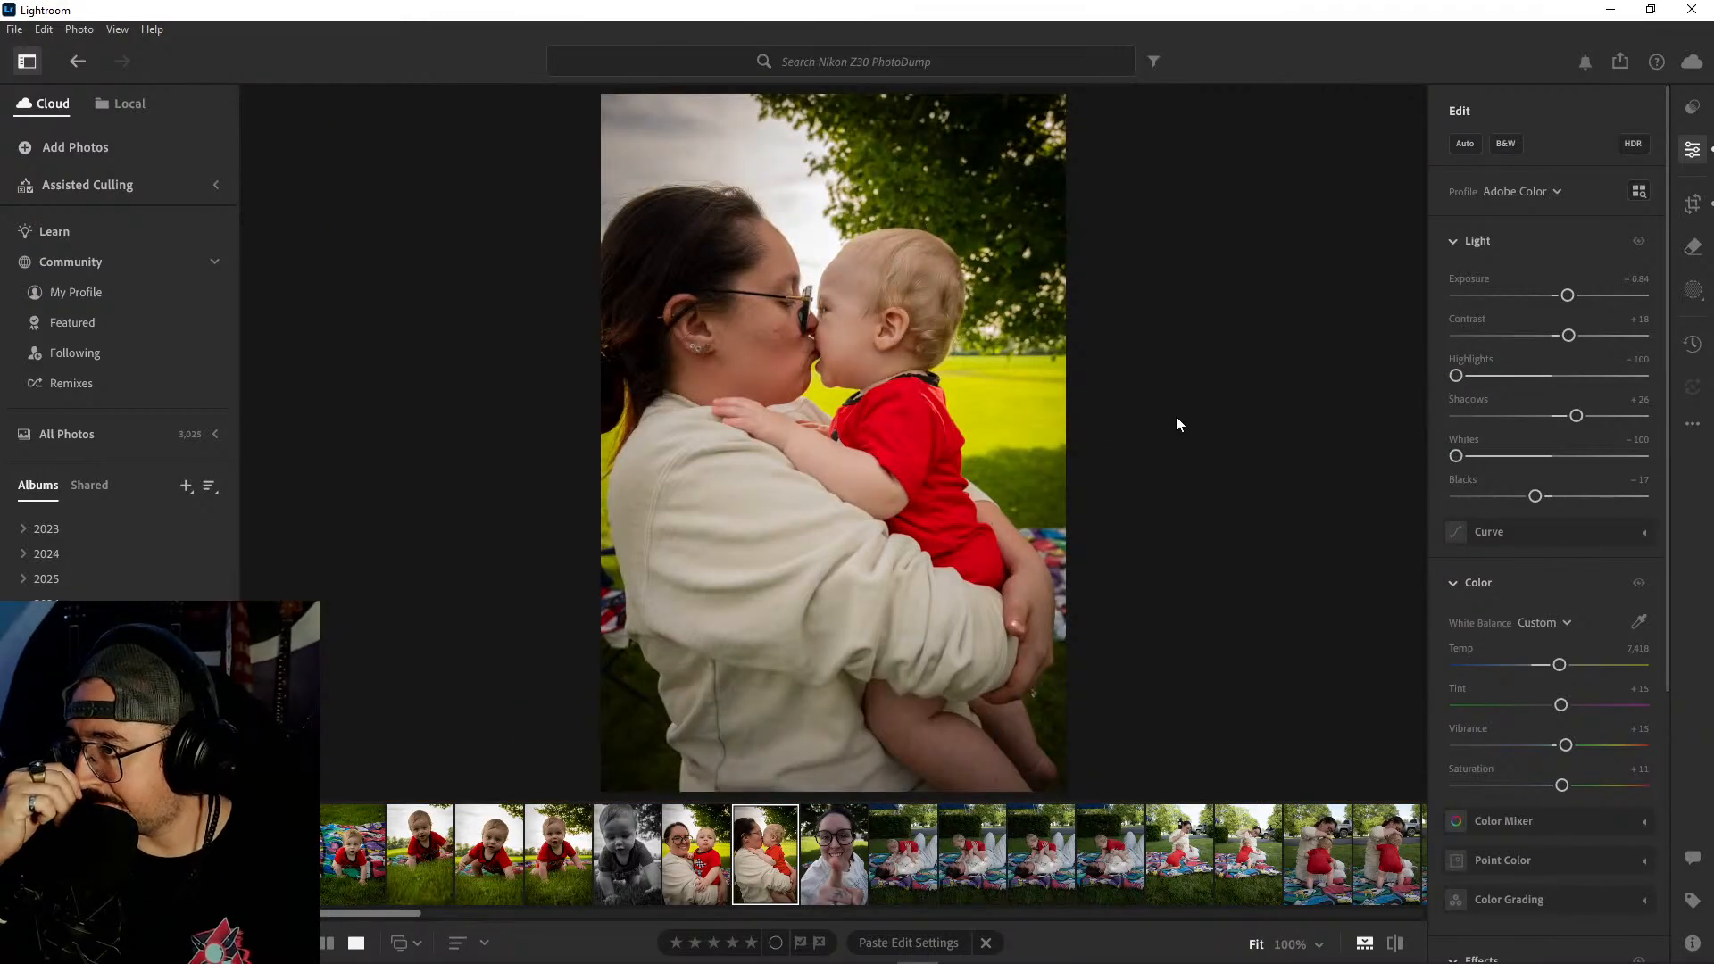
click(1507, 144)
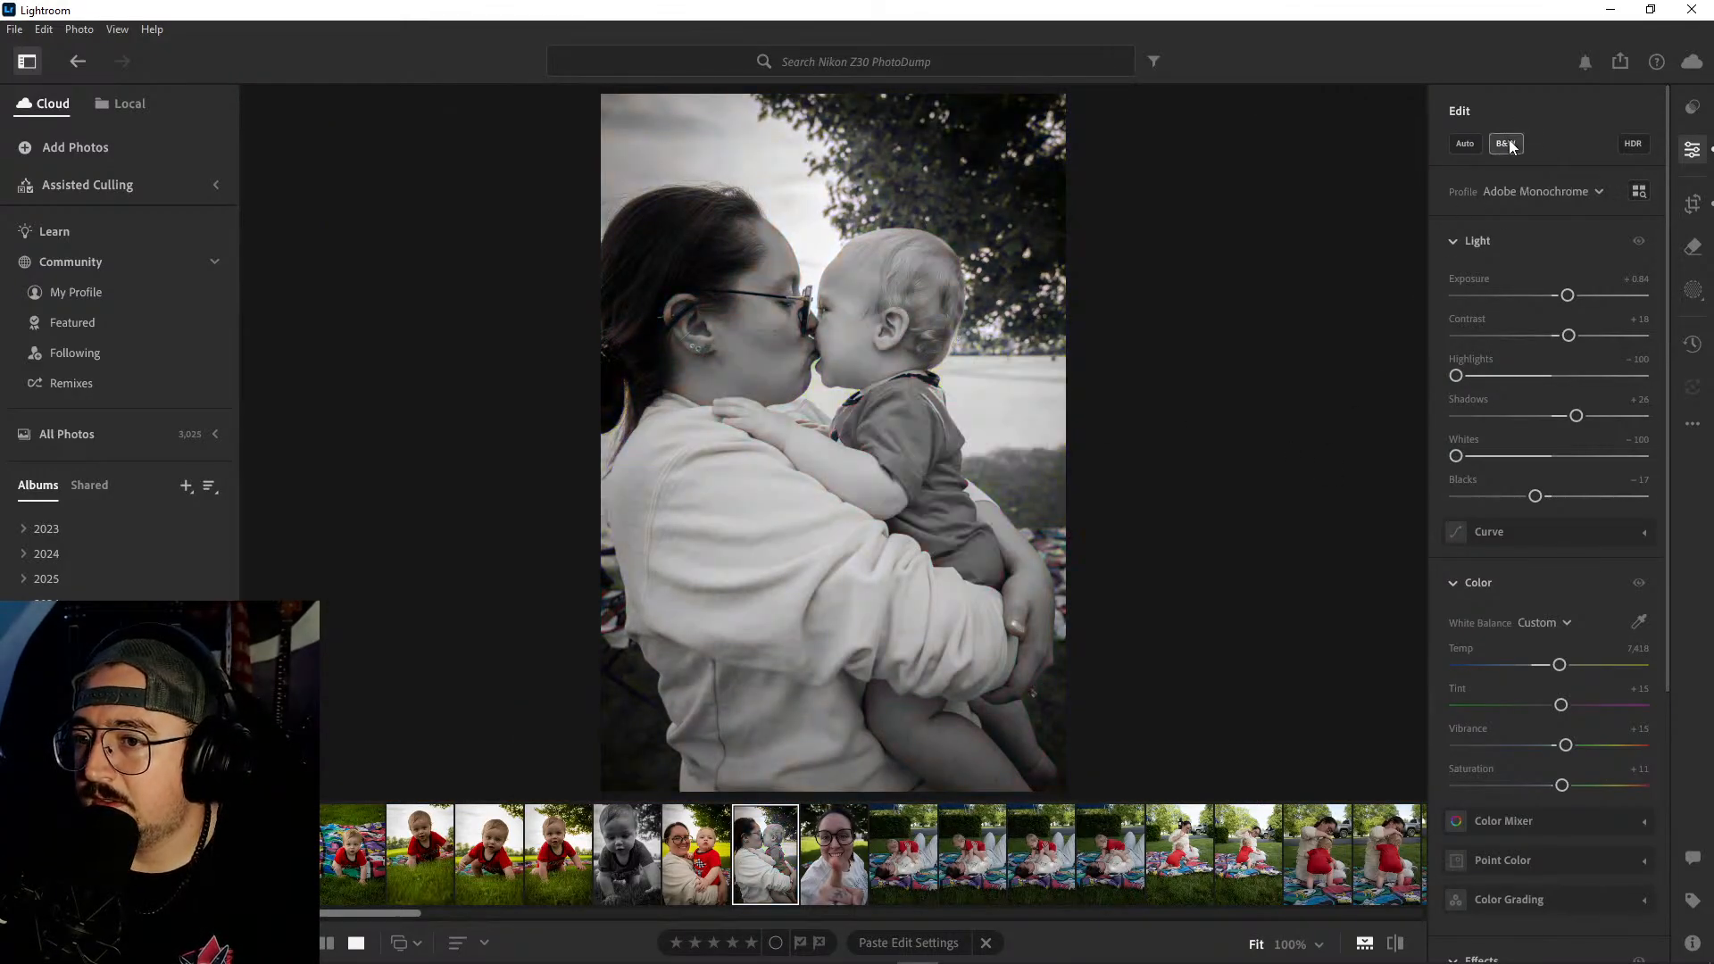
click(1508, 144)
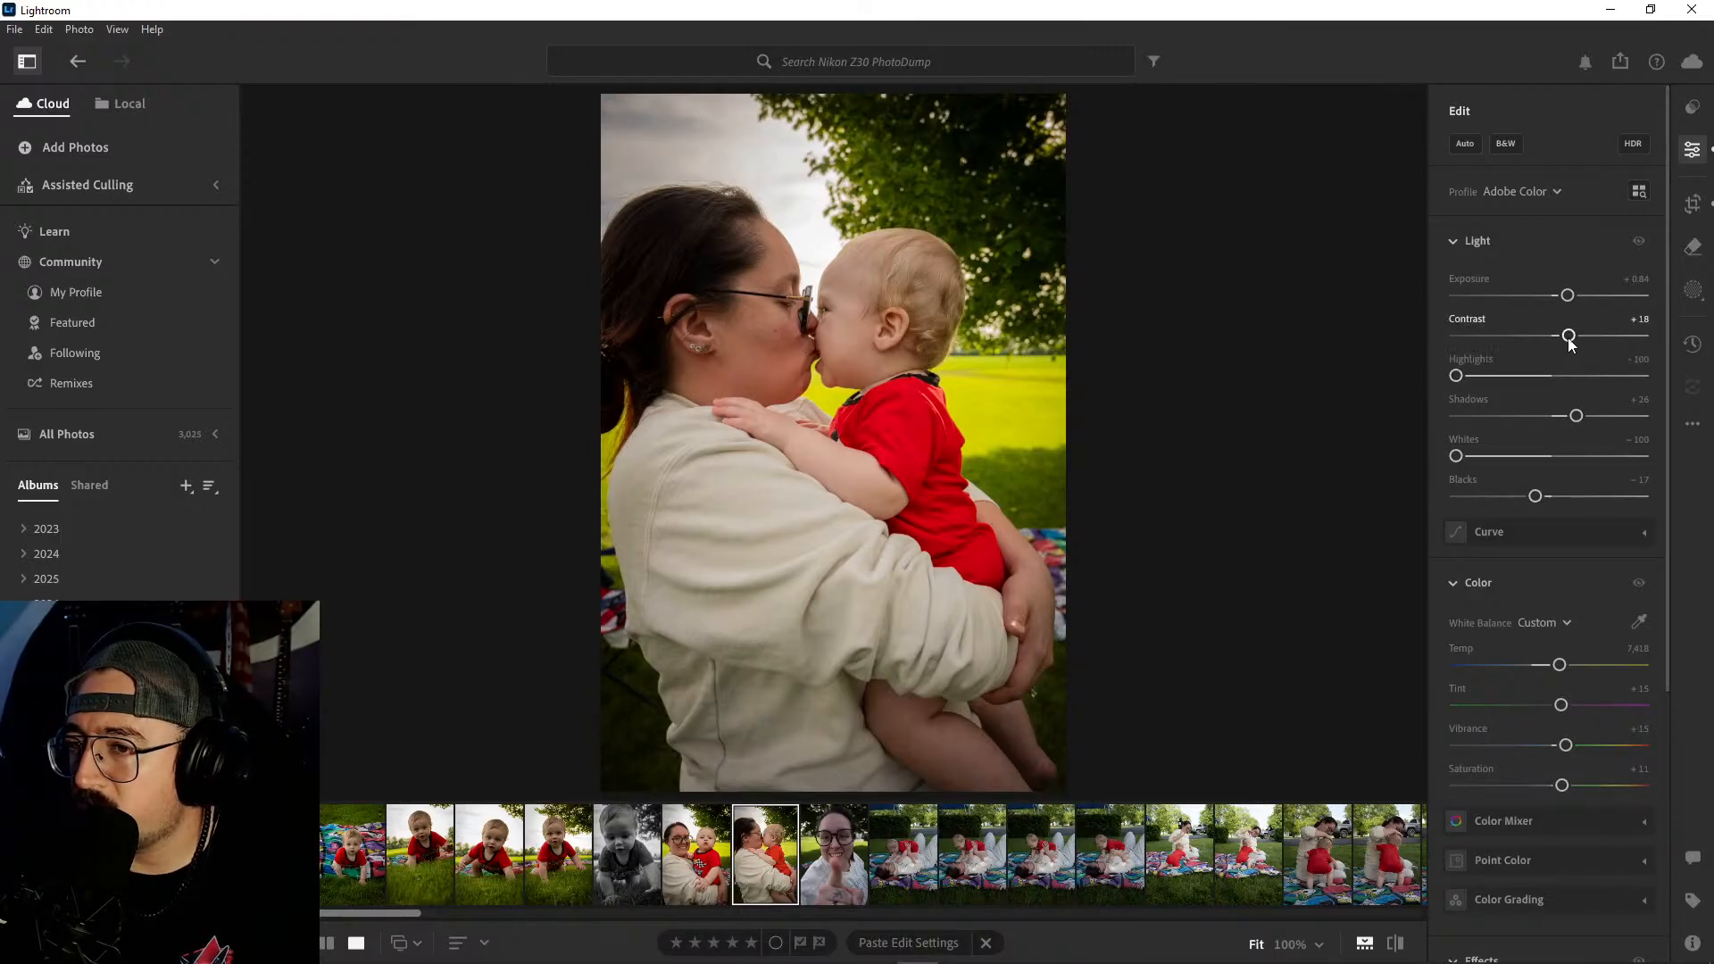
- Set the lip-kiss portrait's Contrast to +21 and its overall Saturation to +5
drag(1569, 335, 1572, 335)
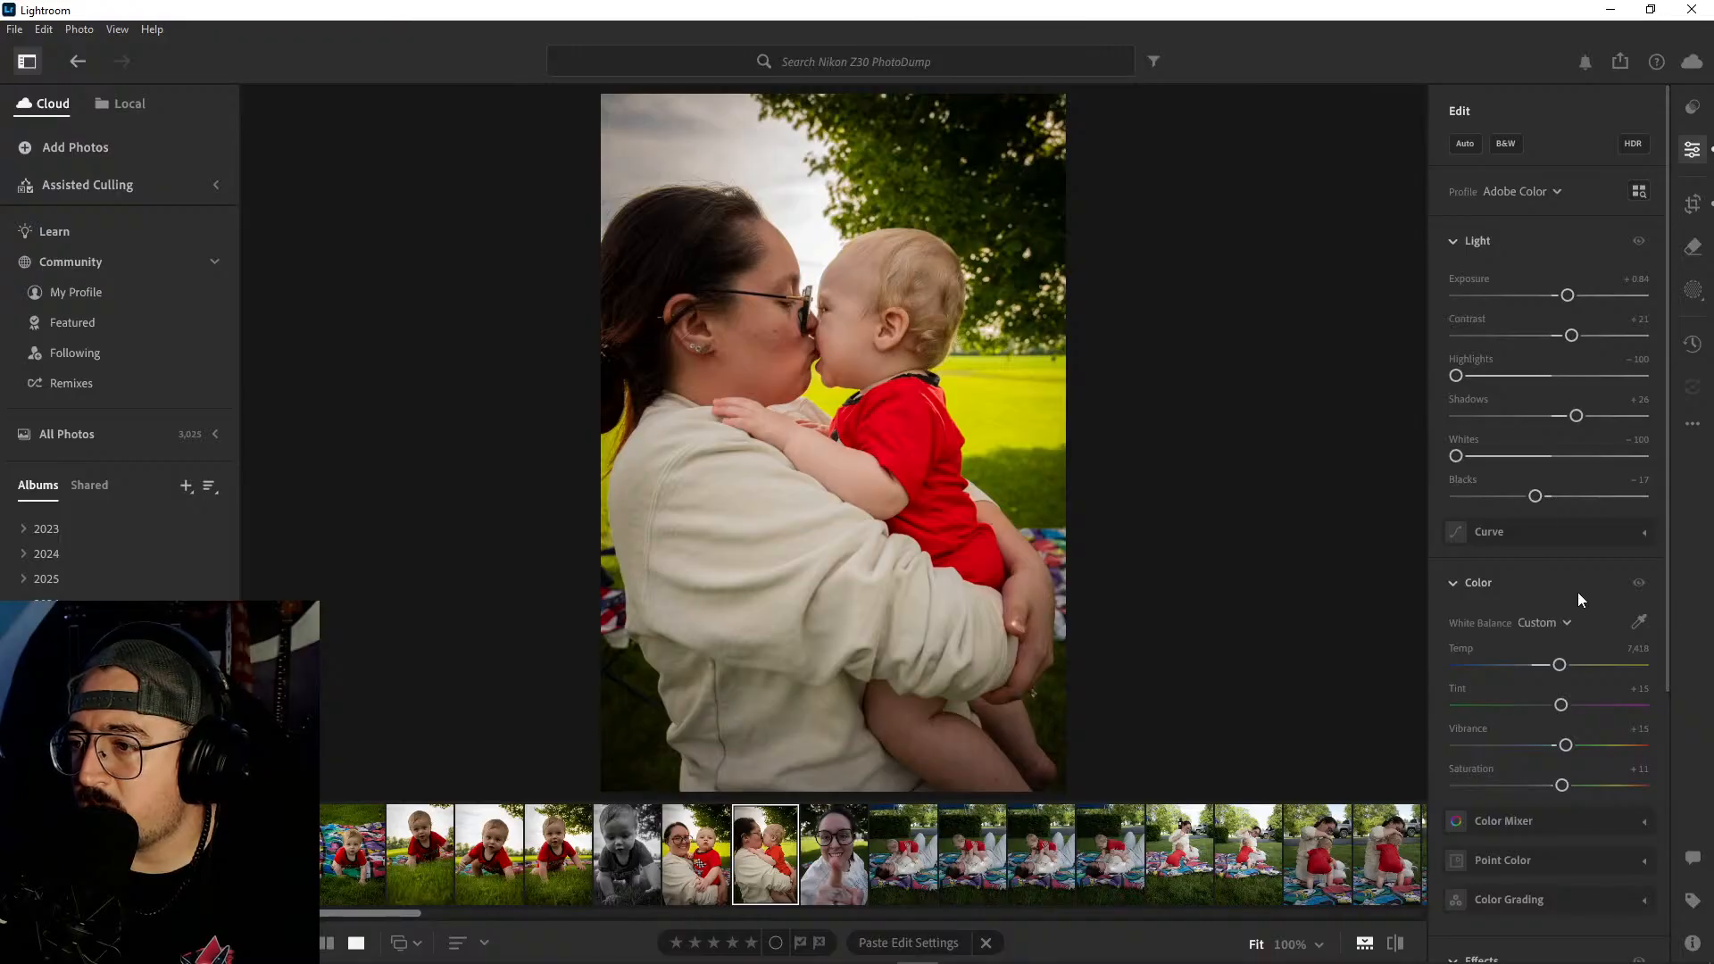
scroll(1574, 580, down, 3)
scroll(1573, 581, down, 1)
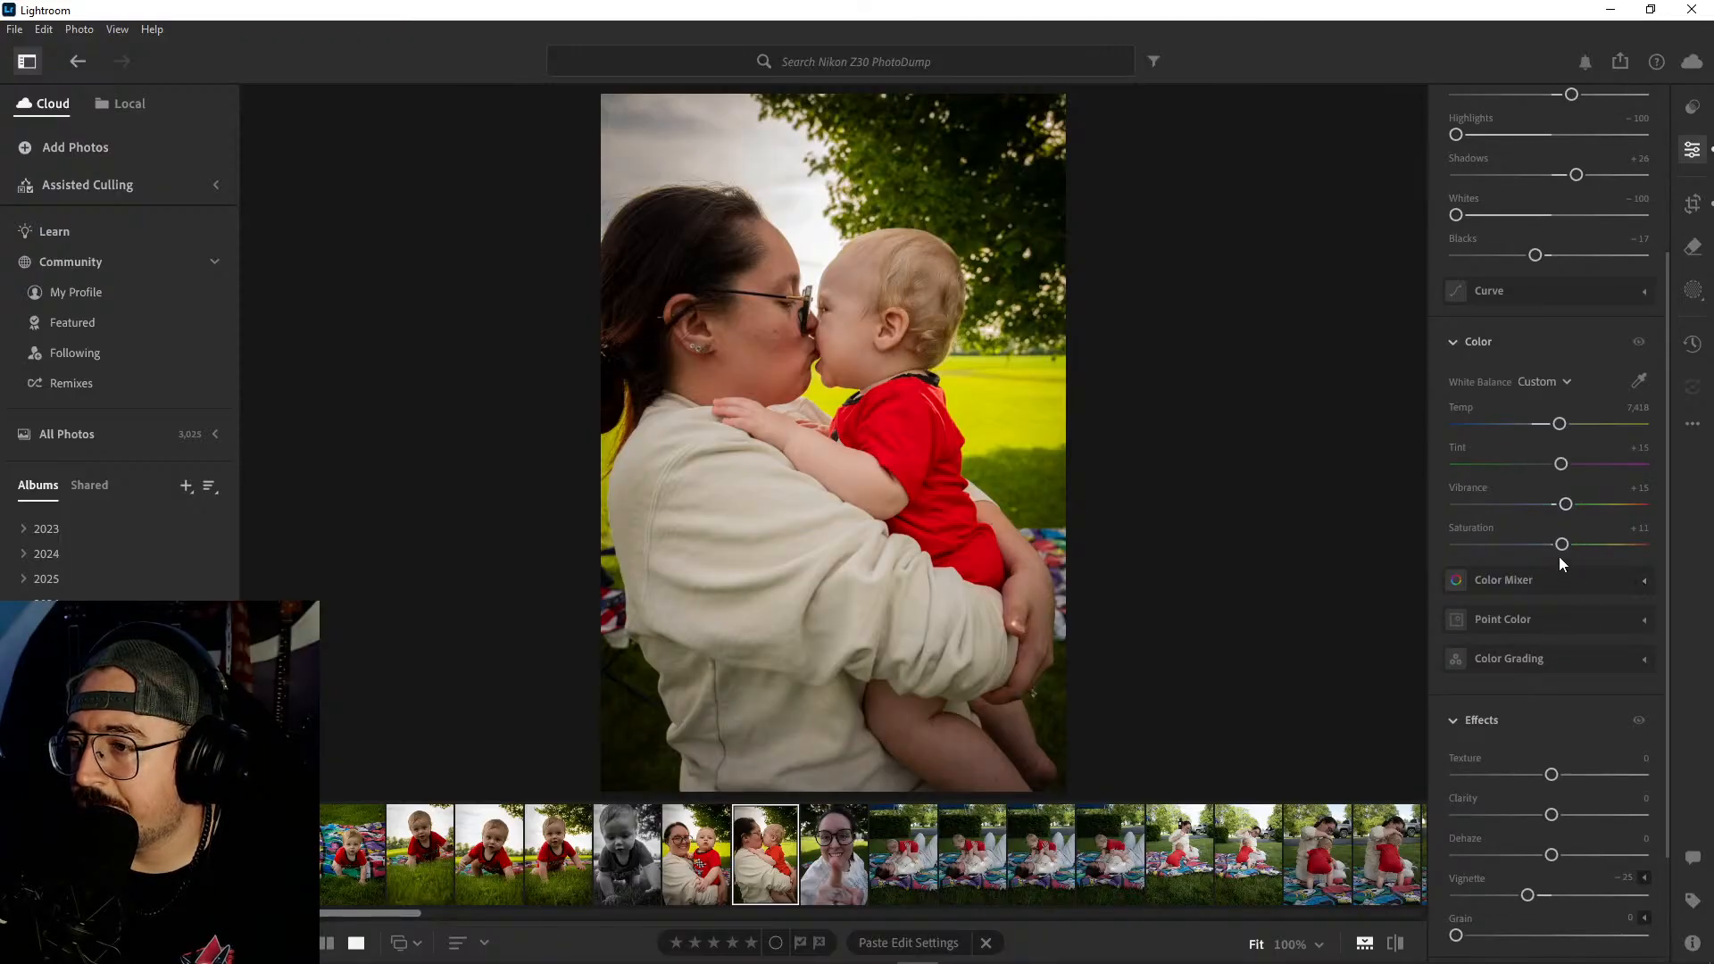
drag(1560, 544, 1559, 547)
- Tone down the reds in the lip-kiss portrait by setting the Color Mixer's red Saturation to -18
scroll(1537, 580, down, 2)
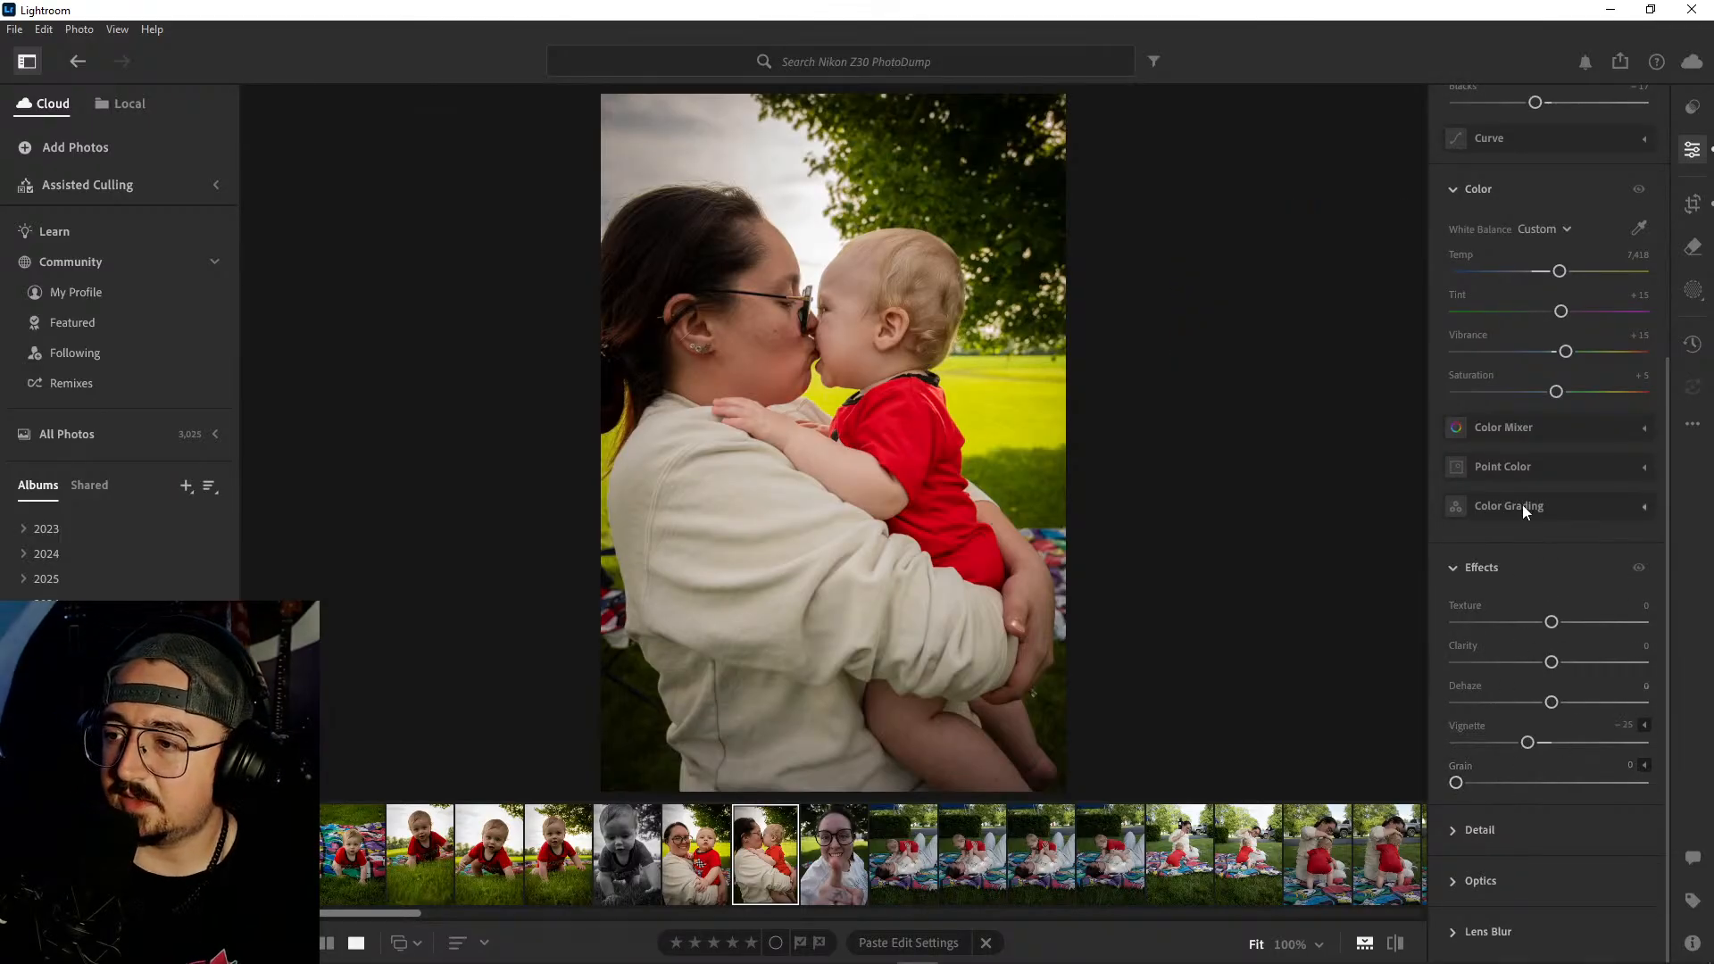
click(1570, 431)
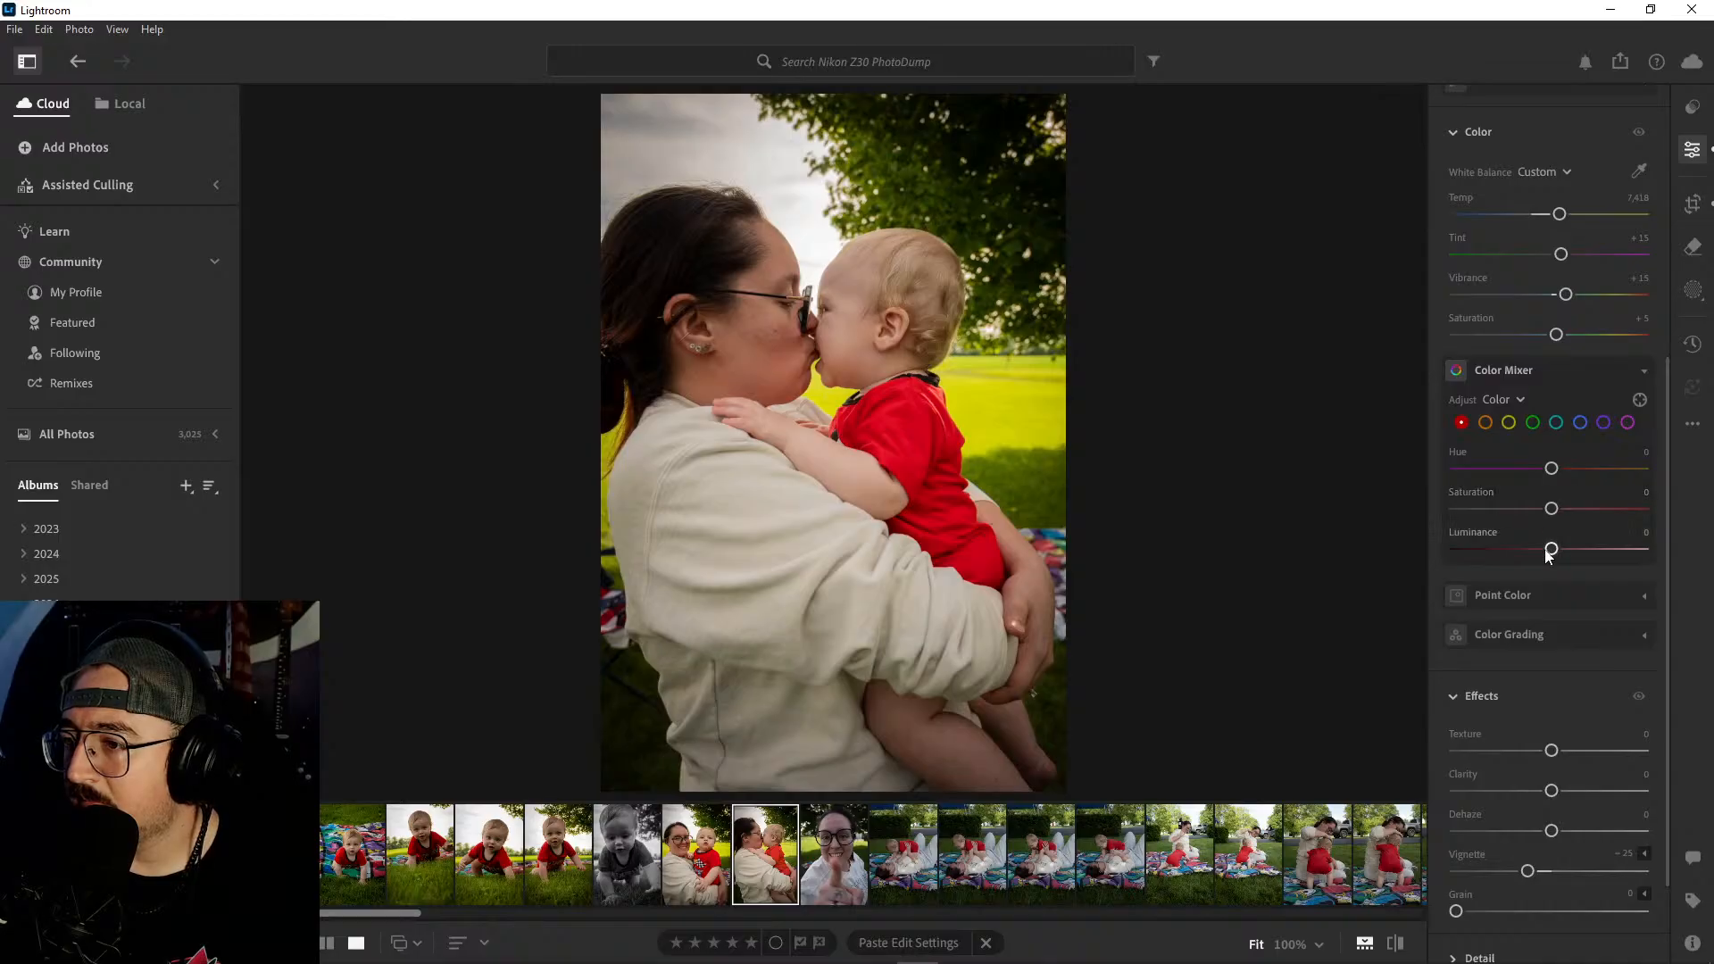
drag(1551, 511, 1535, 511)
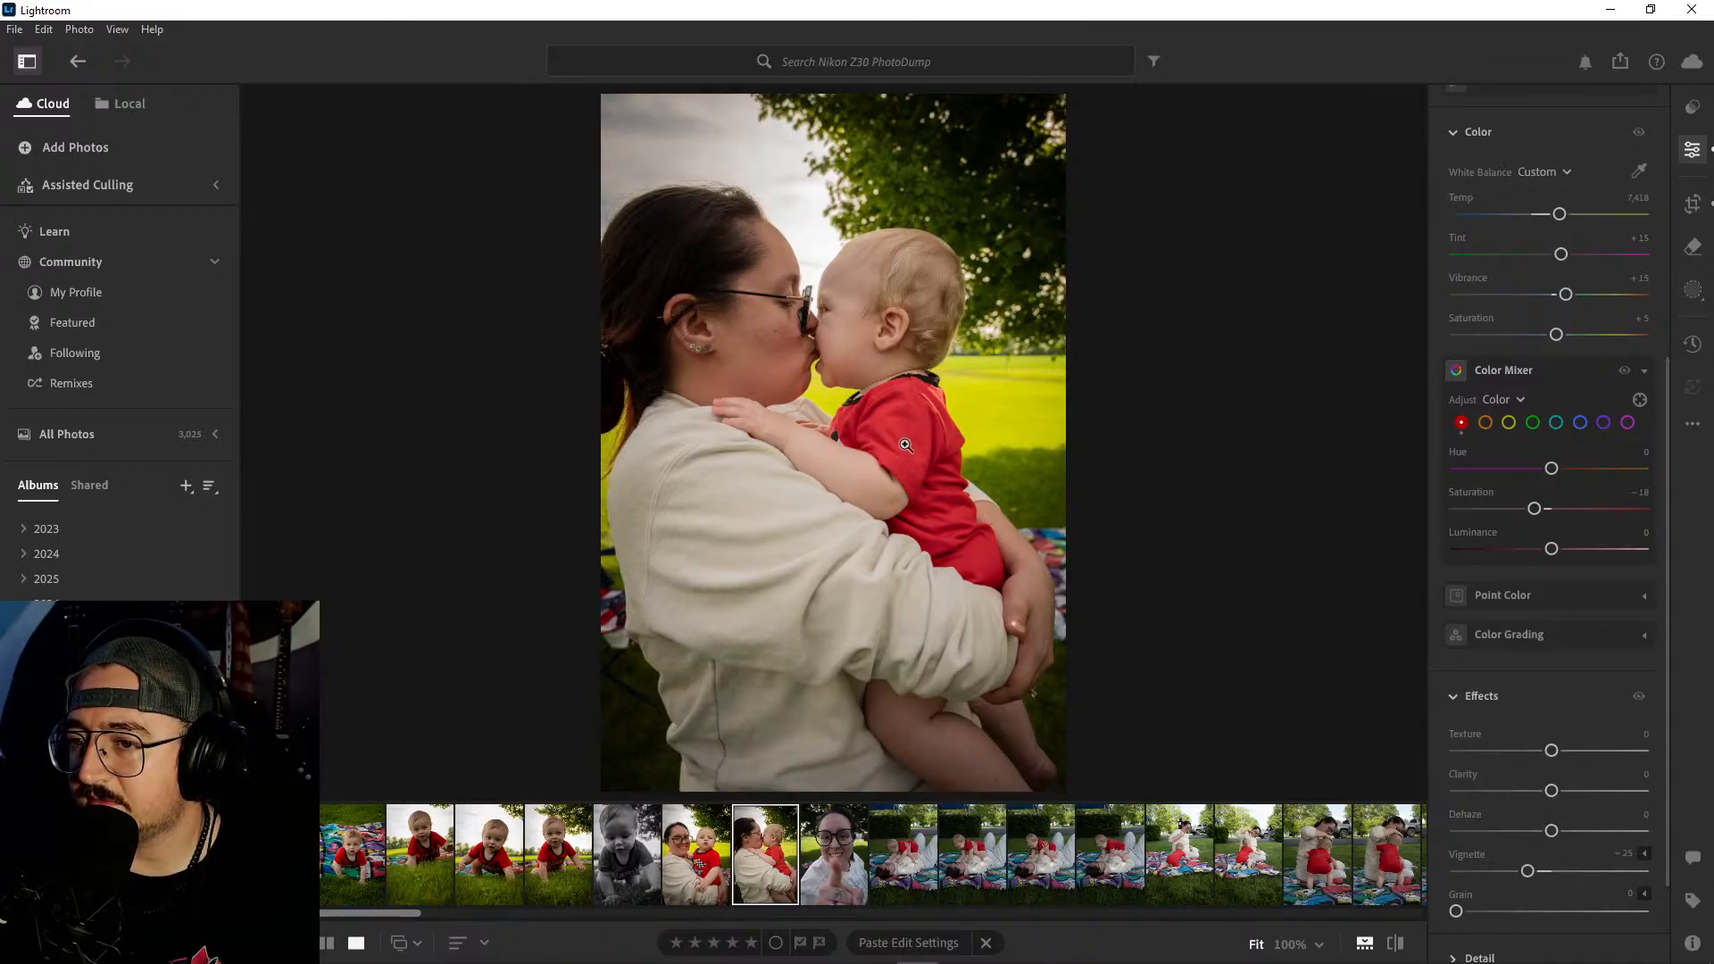
mouse_move(1535, 509)
mouse_down()
mouse_move(1584, 510)
mouse_move(1534, 510)
mouse_up()
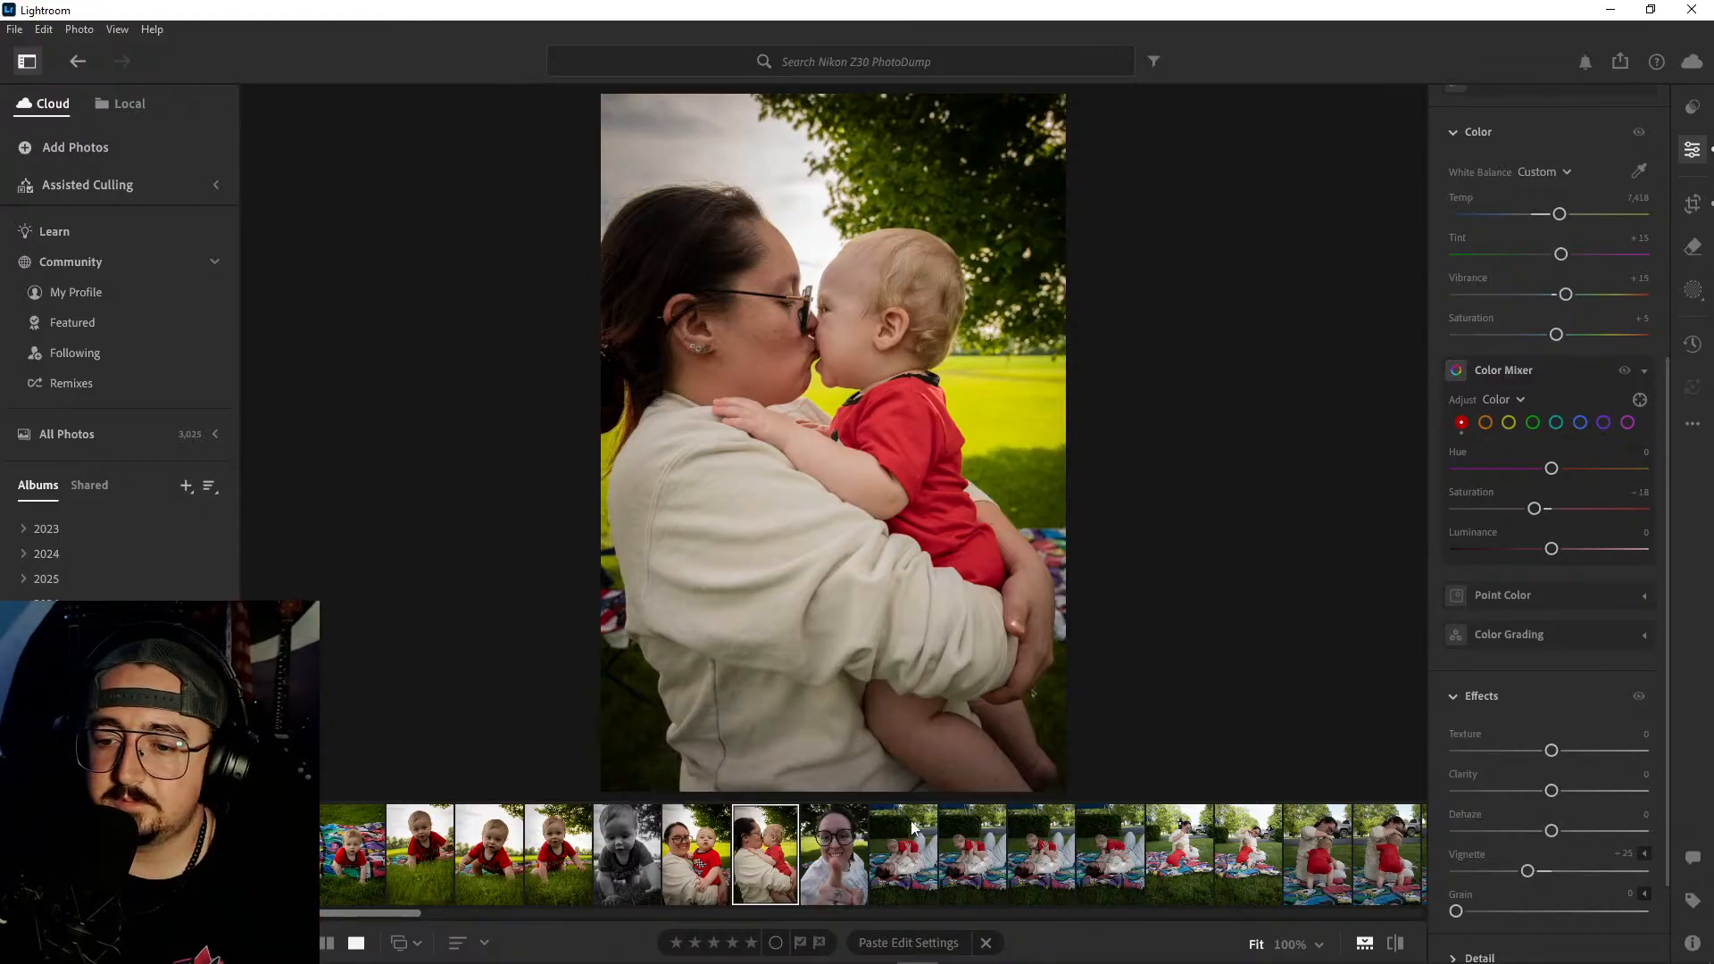
- Copy the lip-kiss portrait's edit settings onto the thumbs-up portrait of the woman in glasses
click(835, 840)
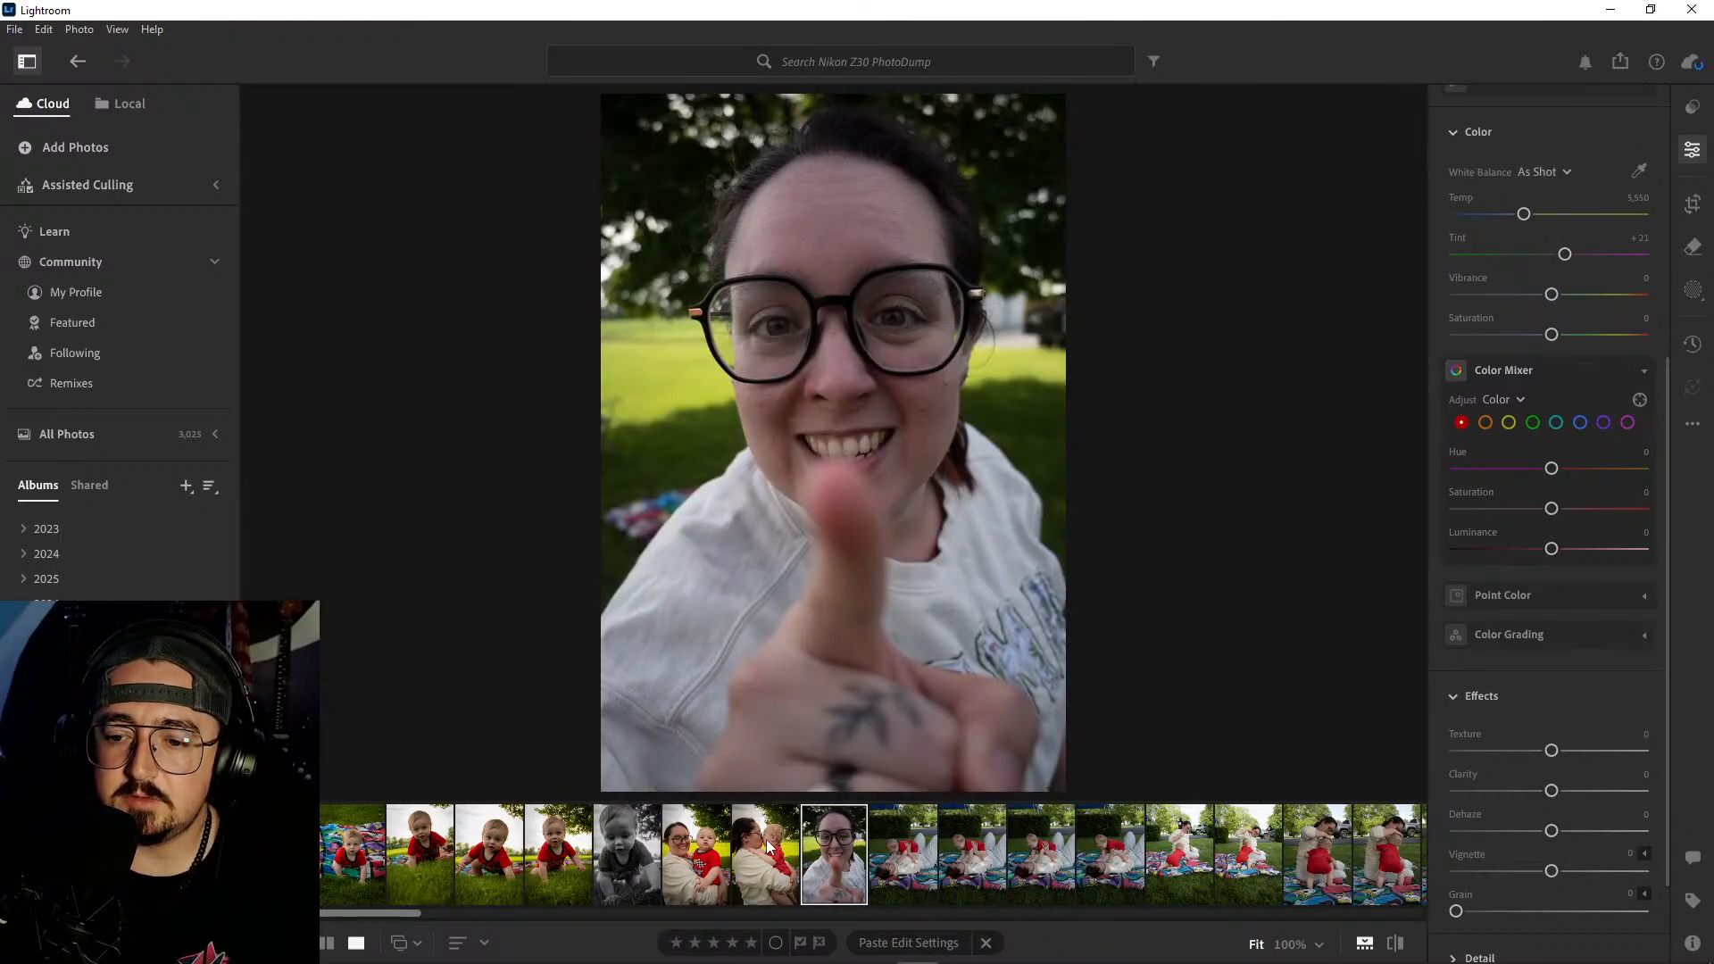
click(769, 847)
key(ctrl+c)
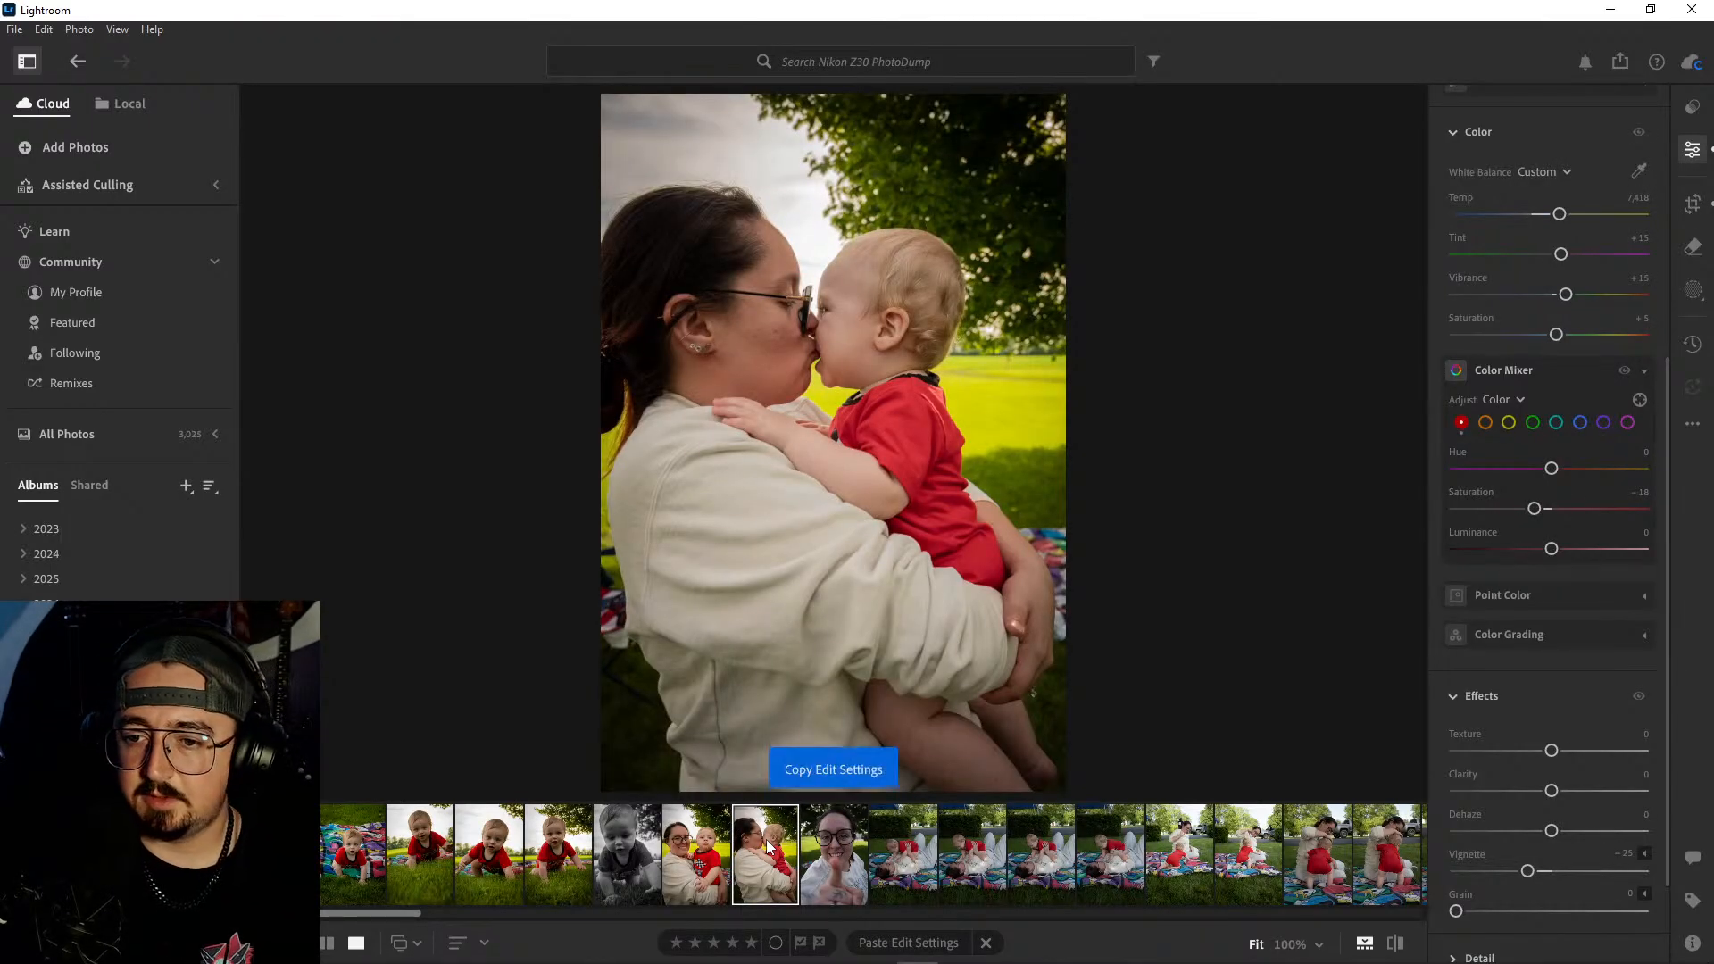
click(839, 848)
key(ctrl+v)
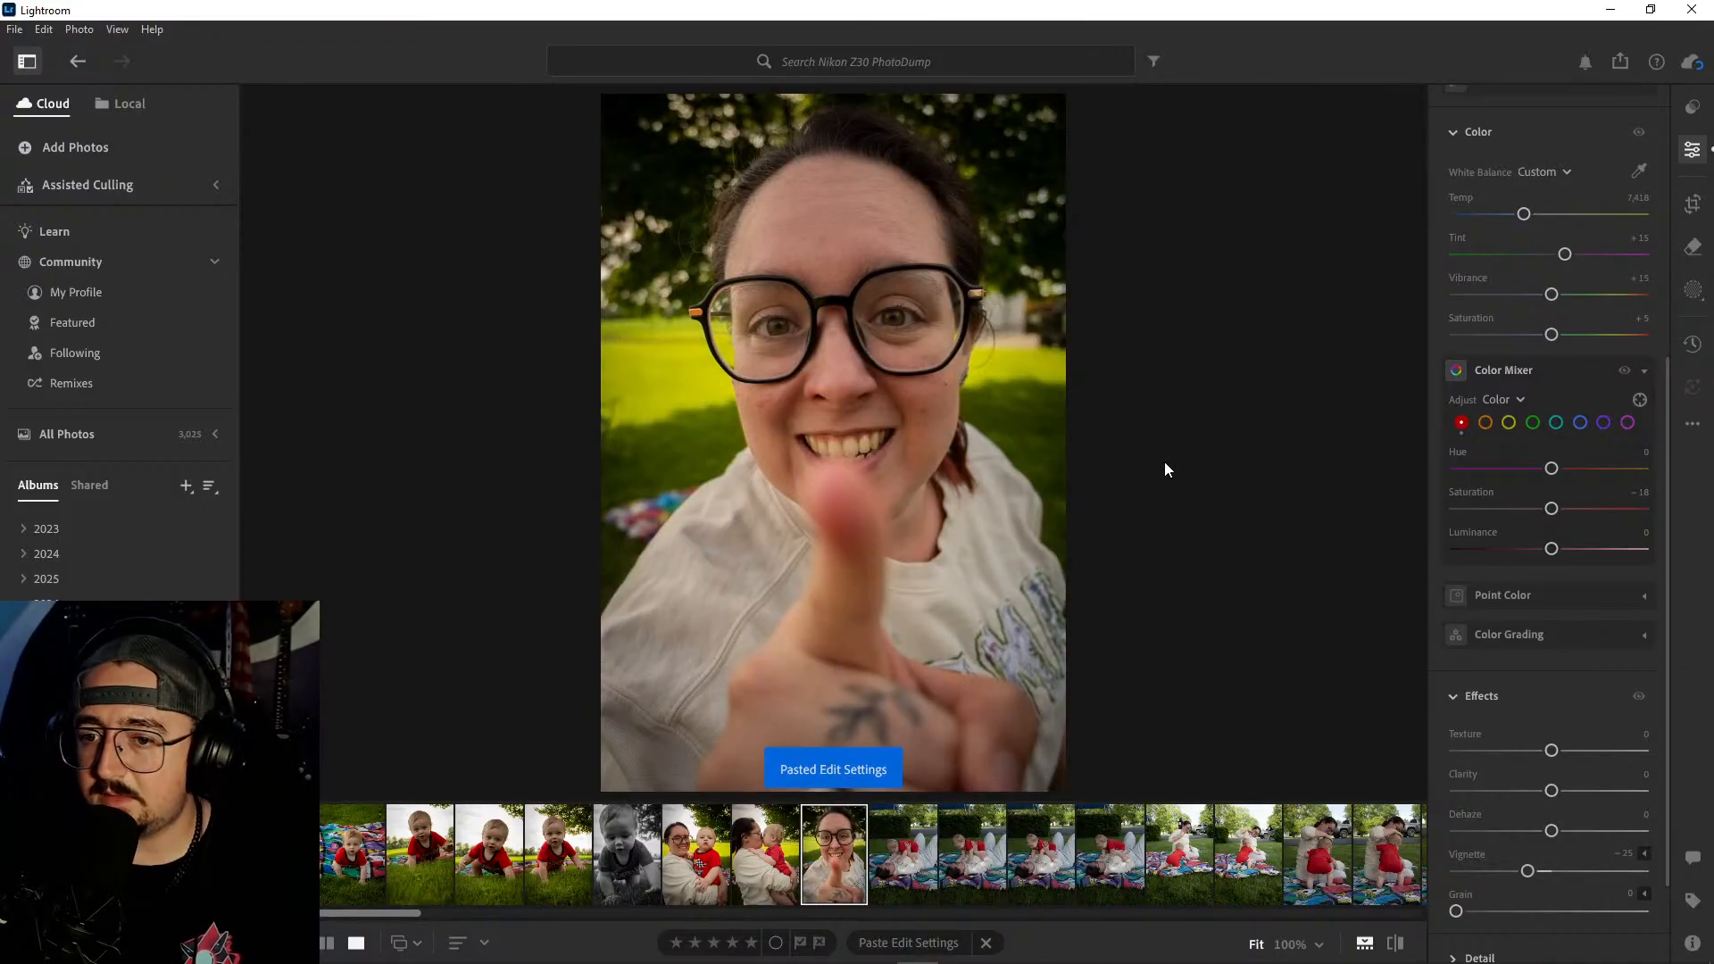
- Convert the thumbs-up portrait to black and white after comparing it with the color version, and collapse the B&W Mixer
scroll(1527, 459, up, 5)
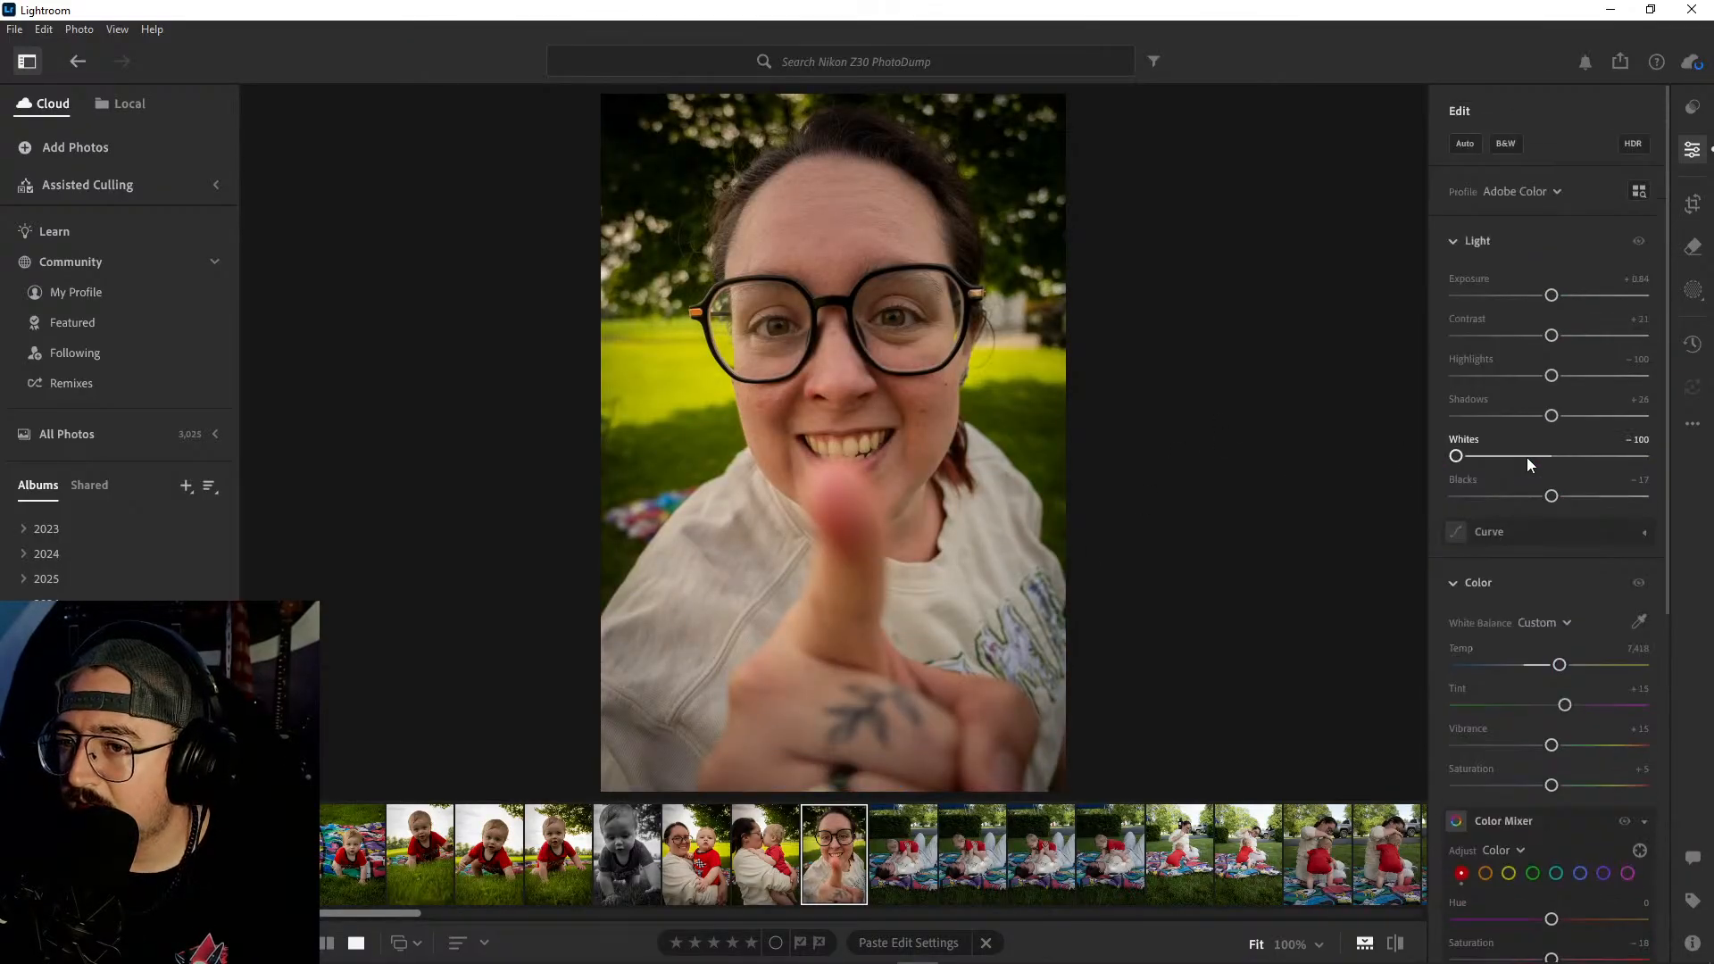
click(1506, 144)
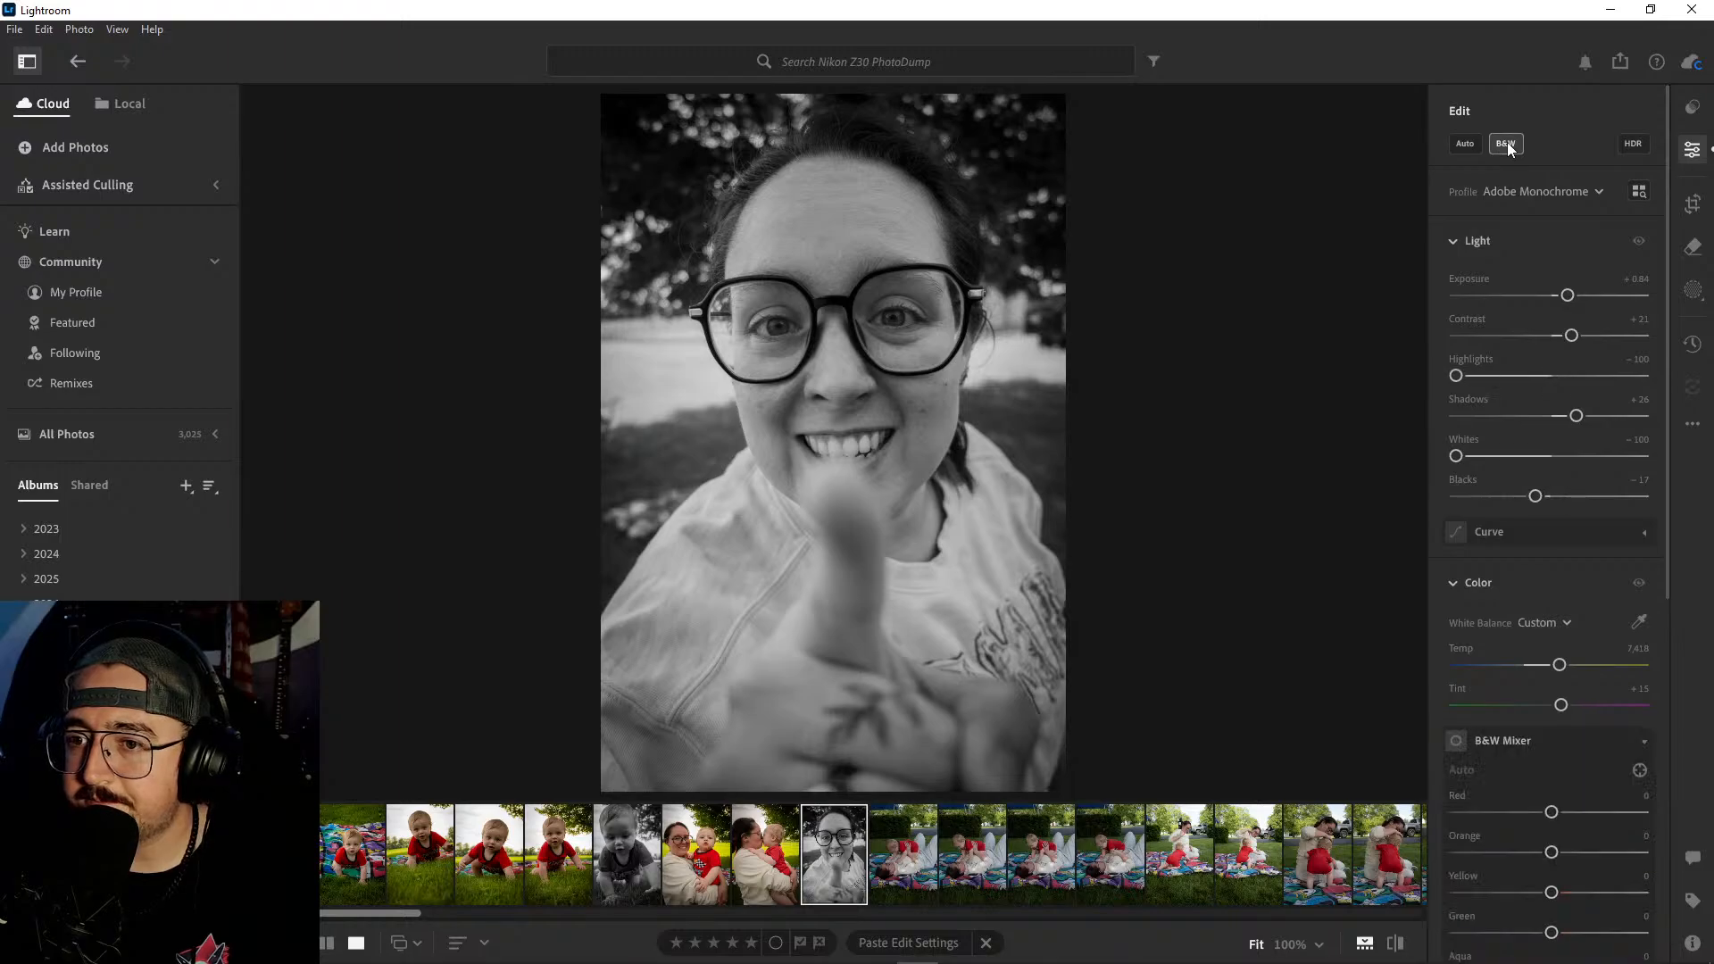
click(1506, 144)
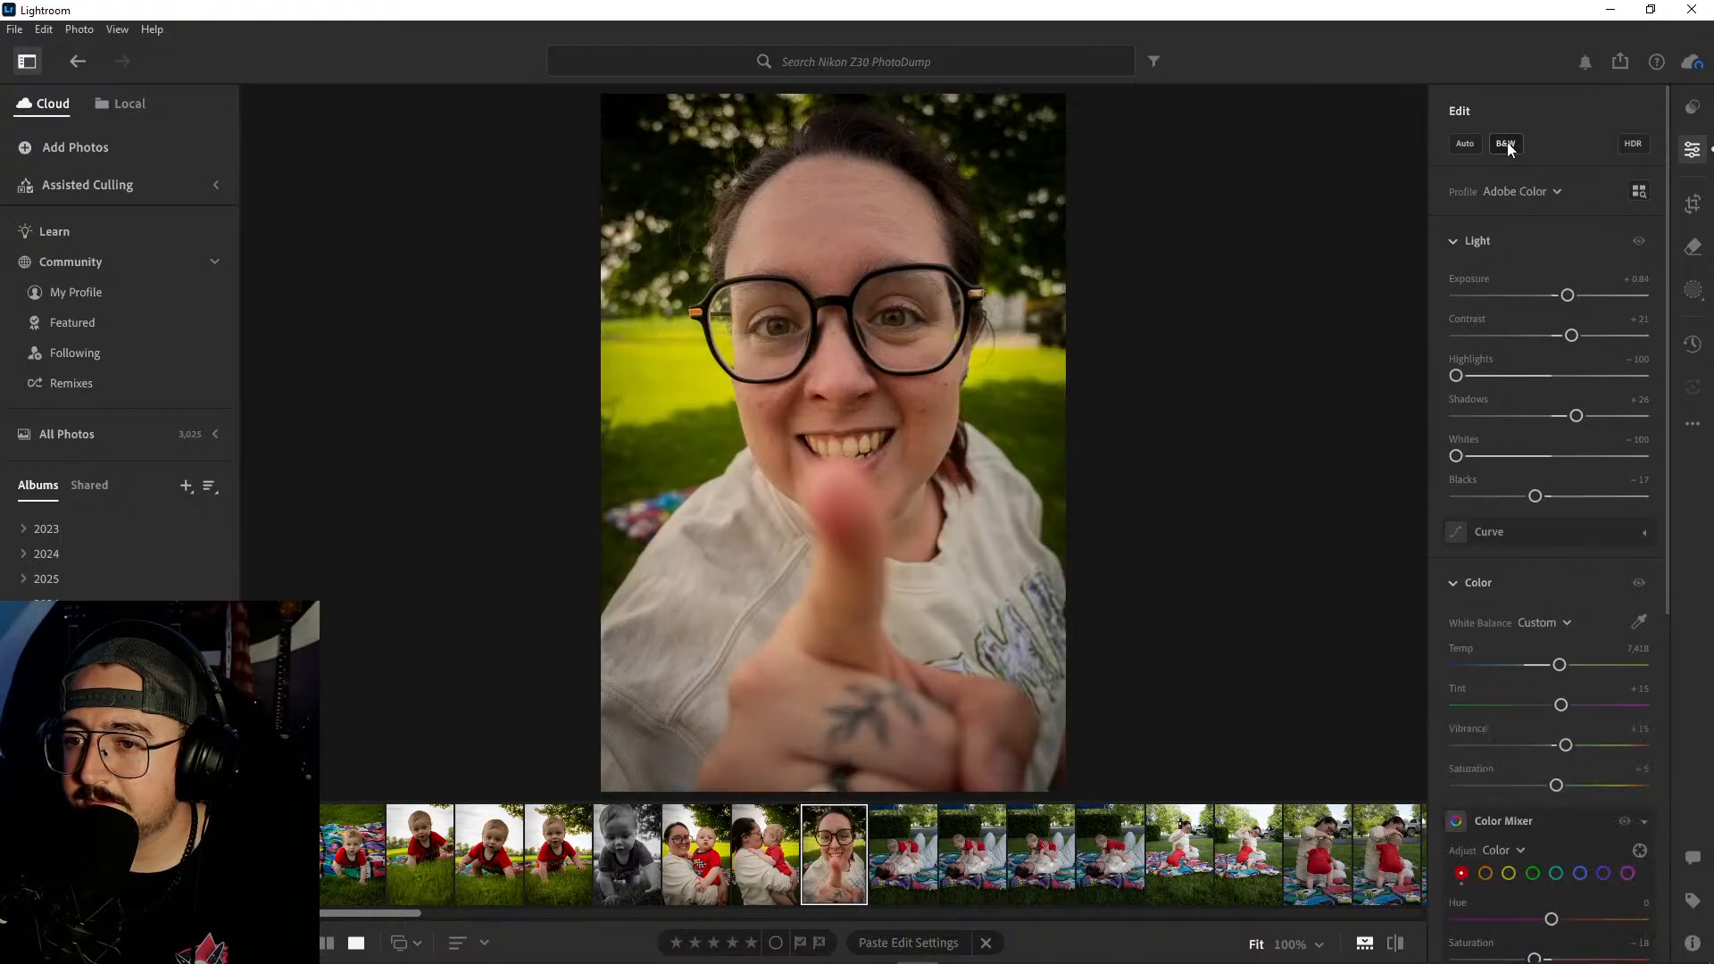
click(1506, 145)
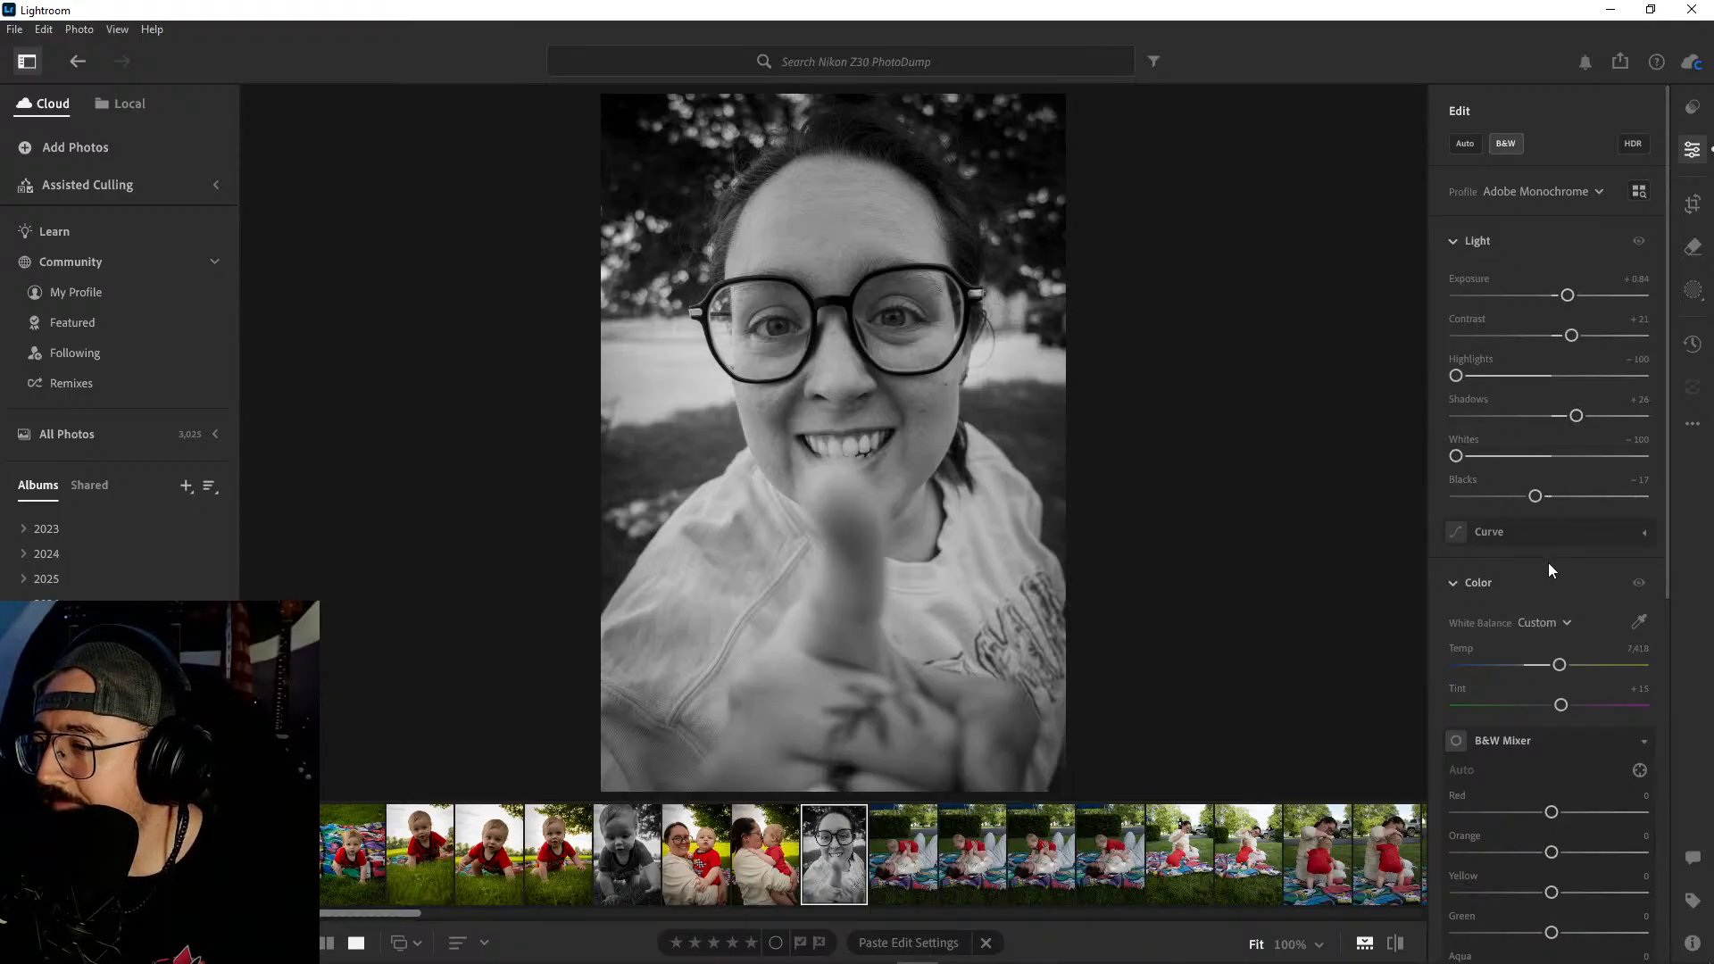
scroll(1548, 564, down, 3)
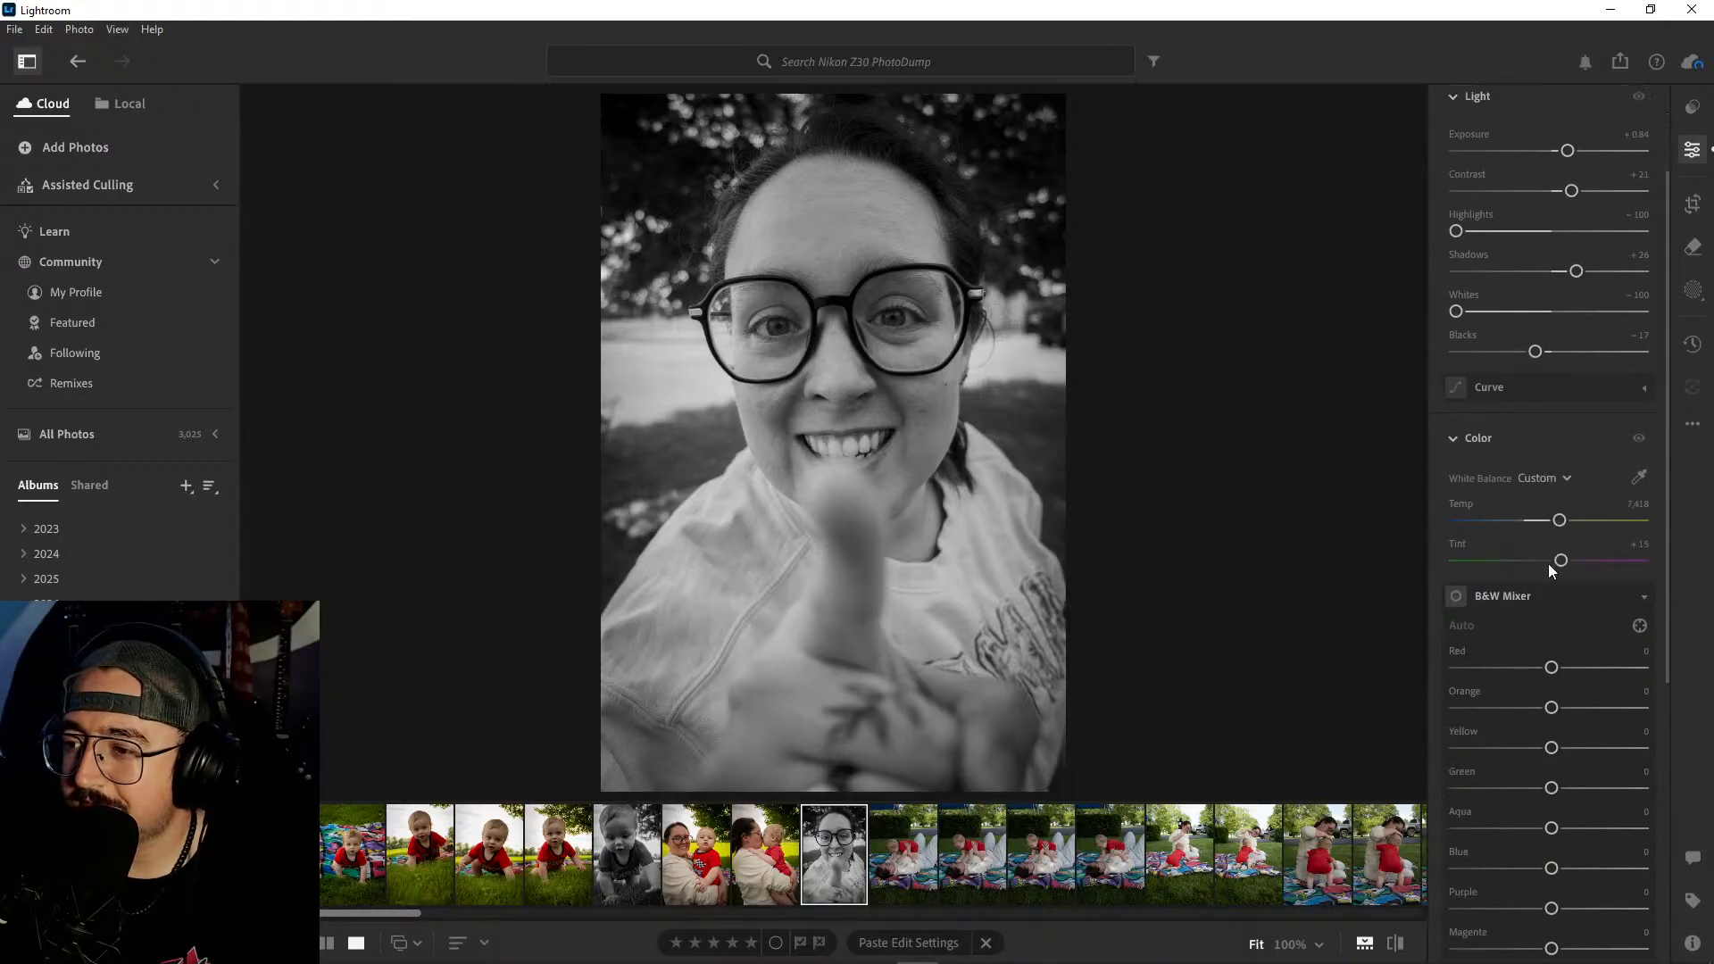
scroll(1550, 560, down, 4)
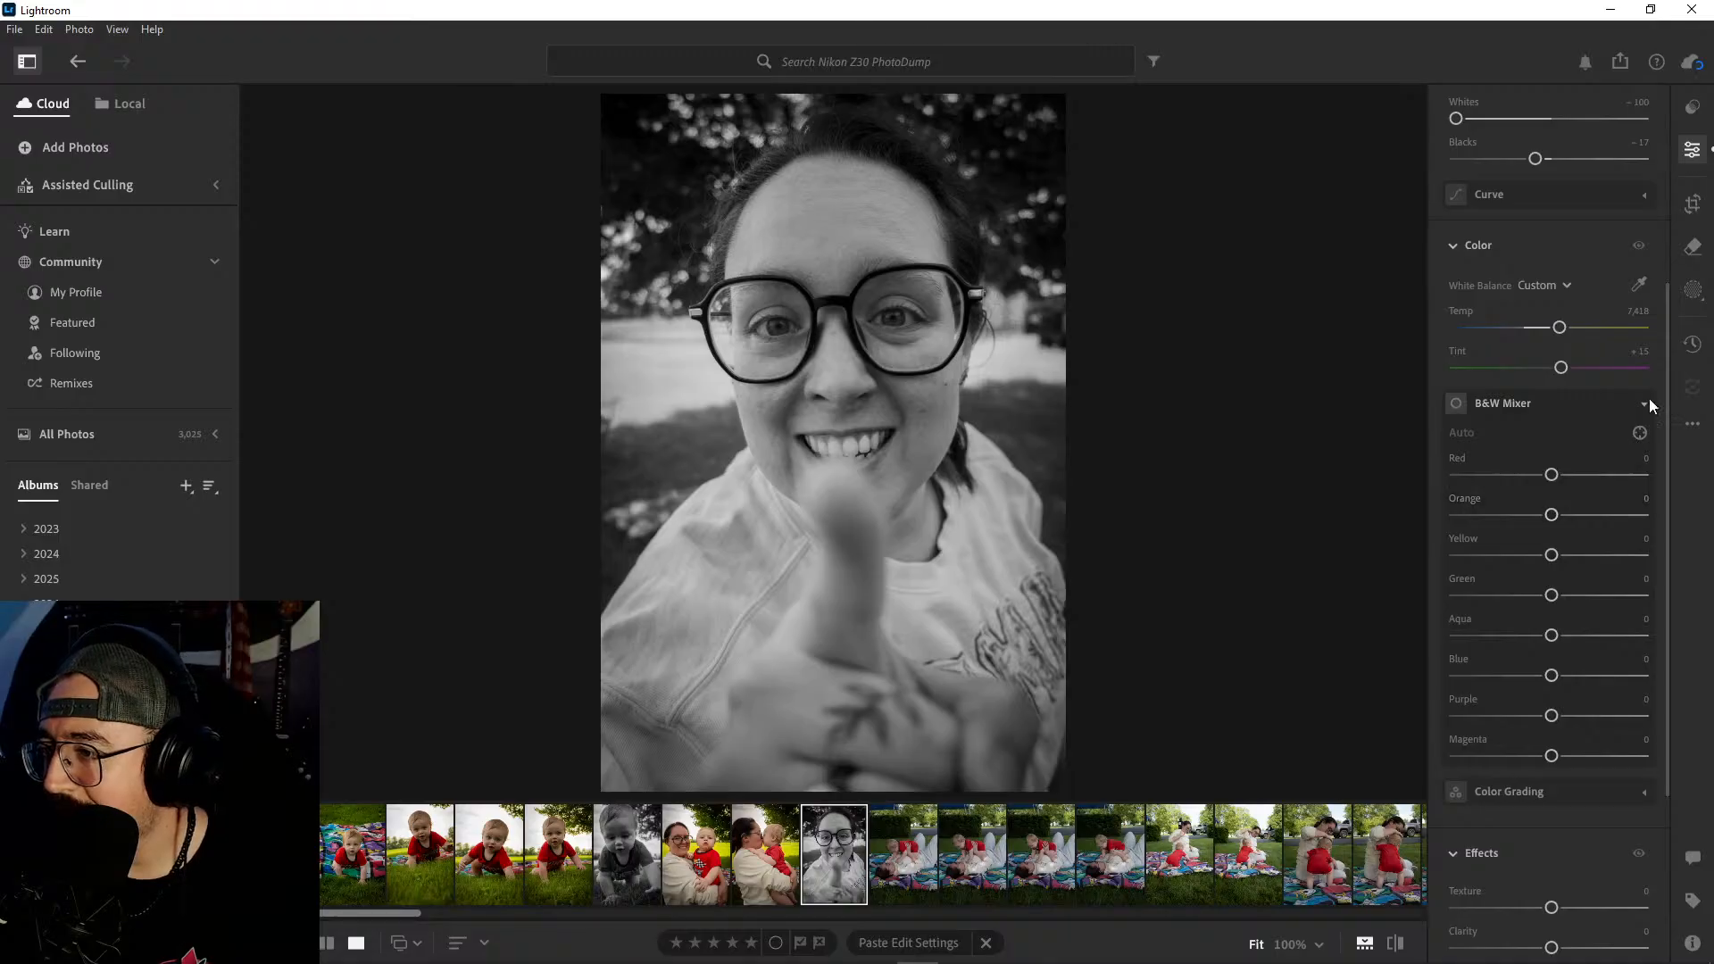
click(1648, 398)
scroll(1578, 431, up, 5)
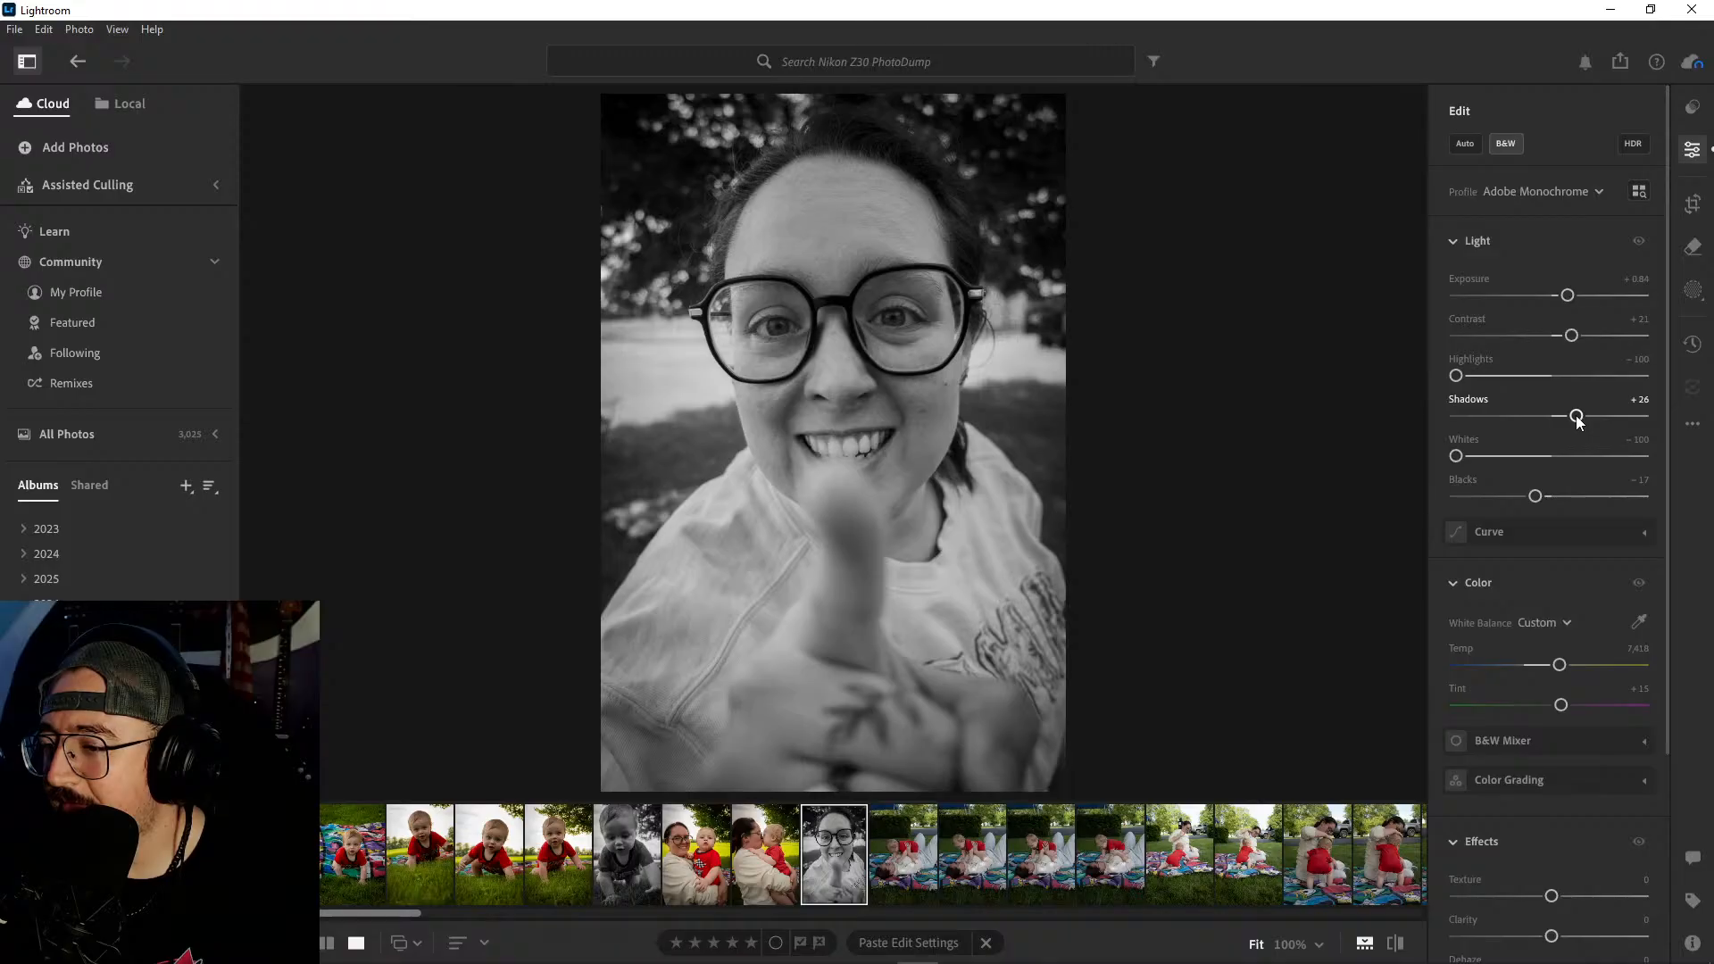
- Switch to Artlist in Chrome, look through the lofi beats music results, and return to Lightroom
mouse_move(911, 959)
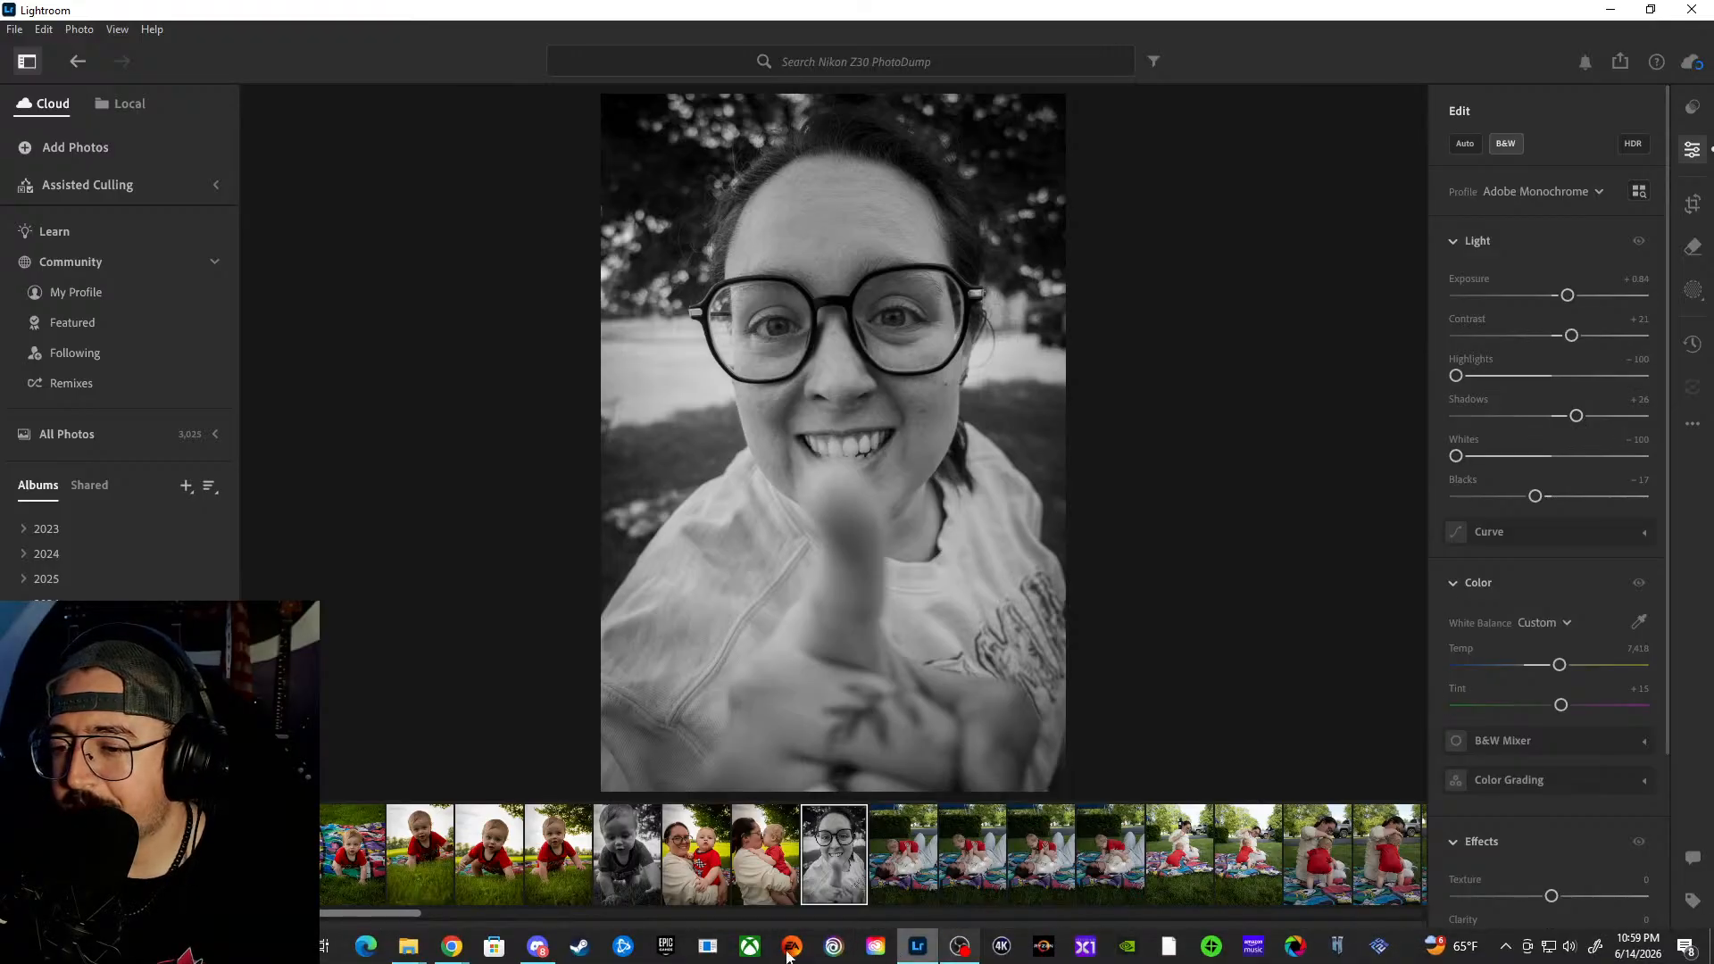
mouse_move(452, 947)
click(506, 879)
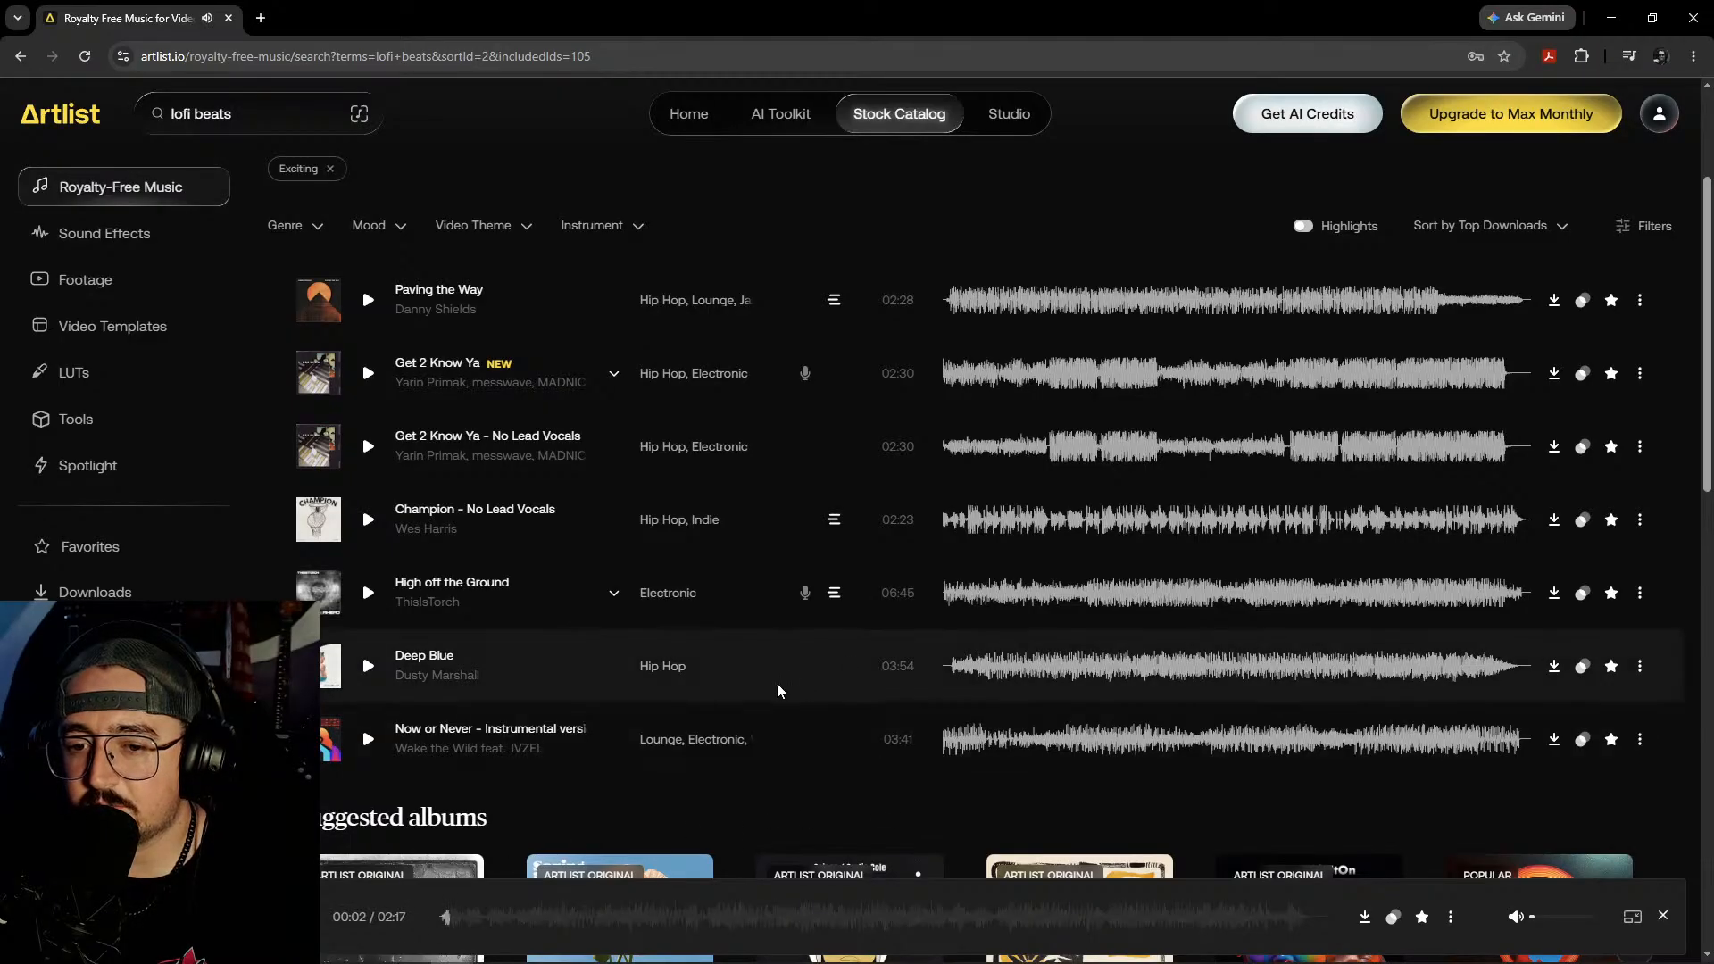
scroll(786, 692, down, 13)
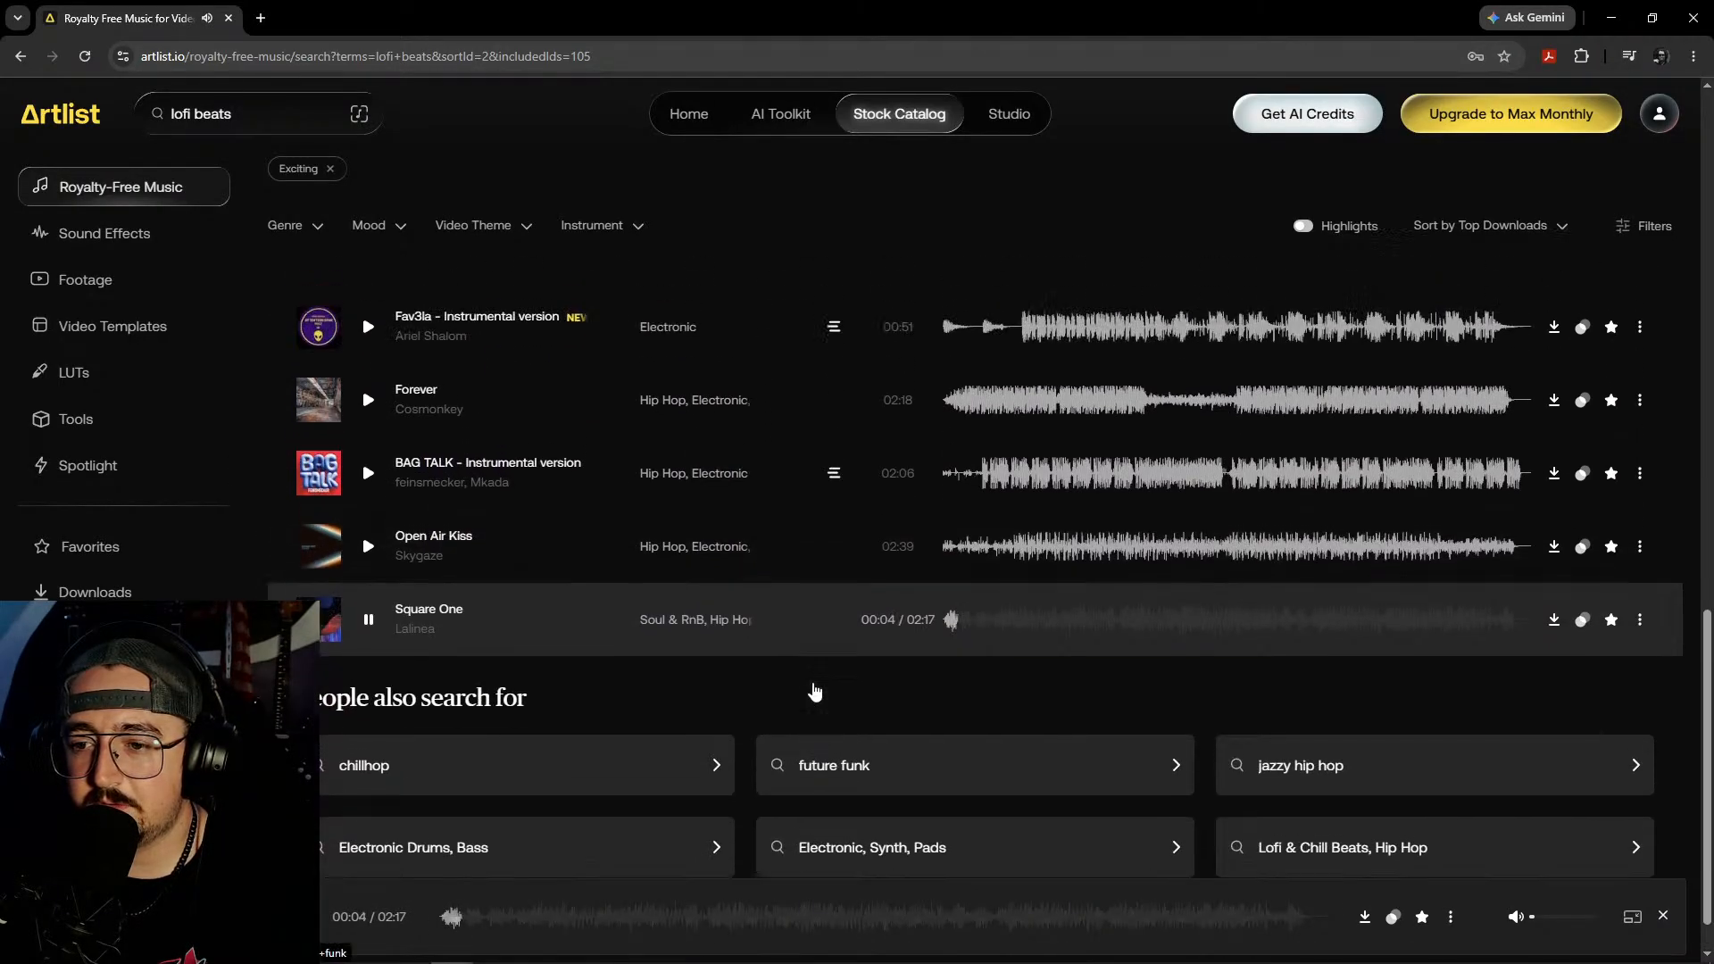
scroll(815, 691, up, 15)
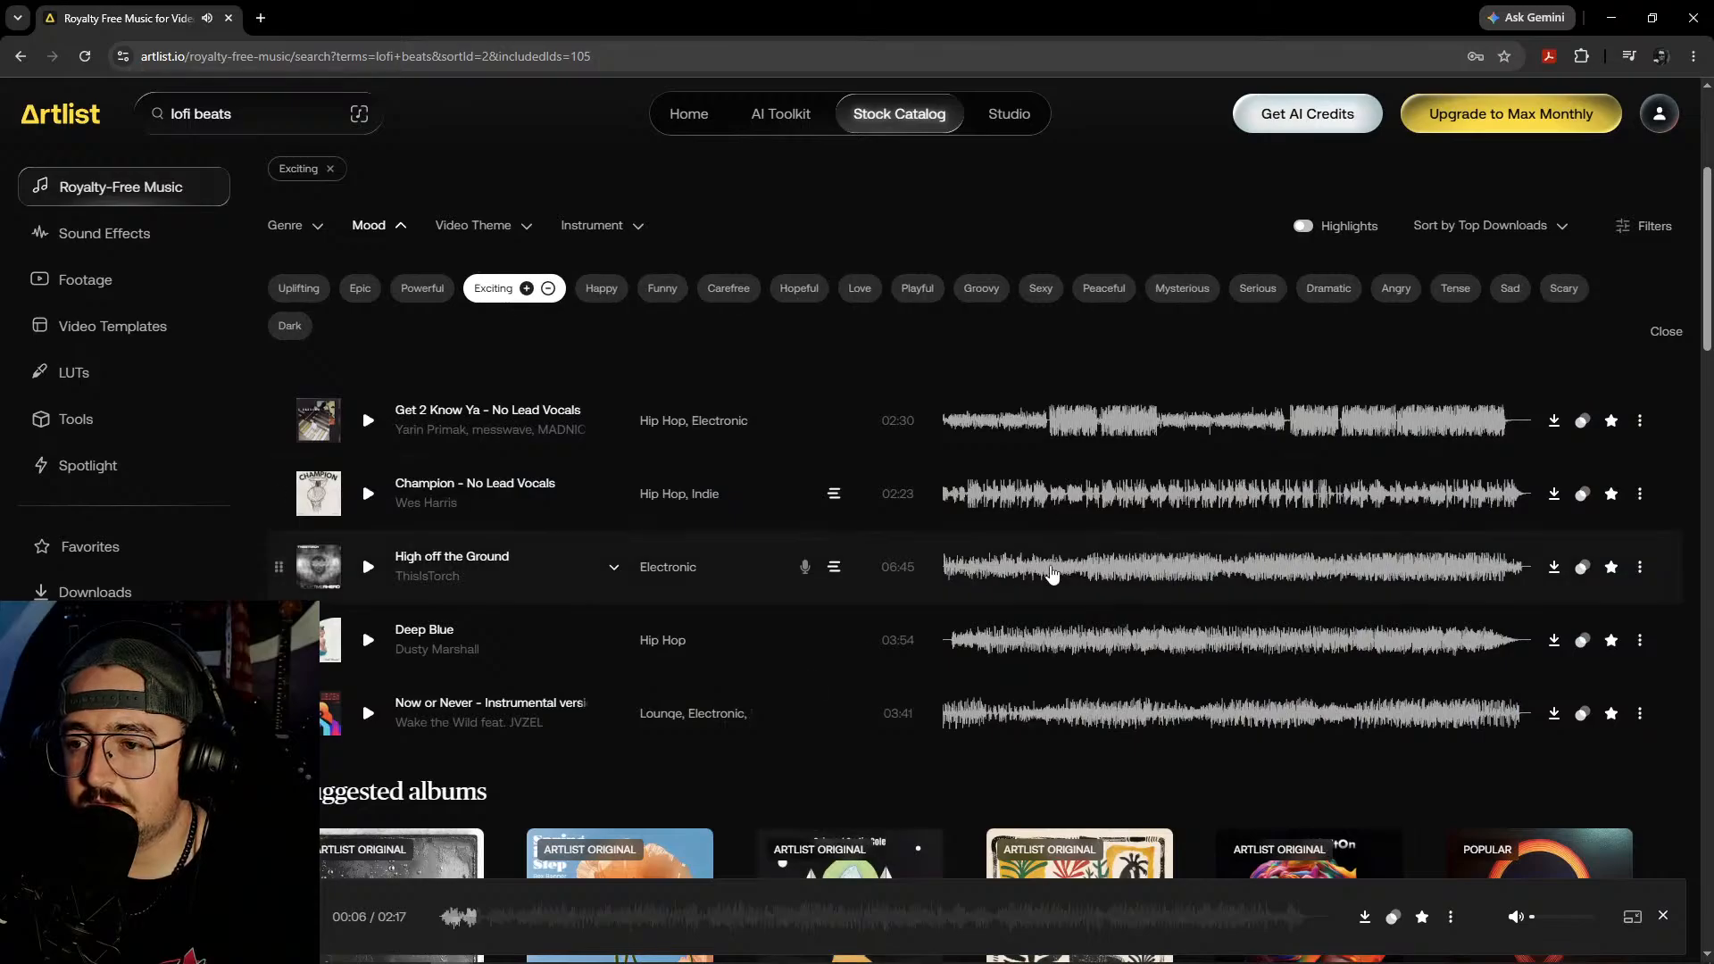
click(1611, 18)
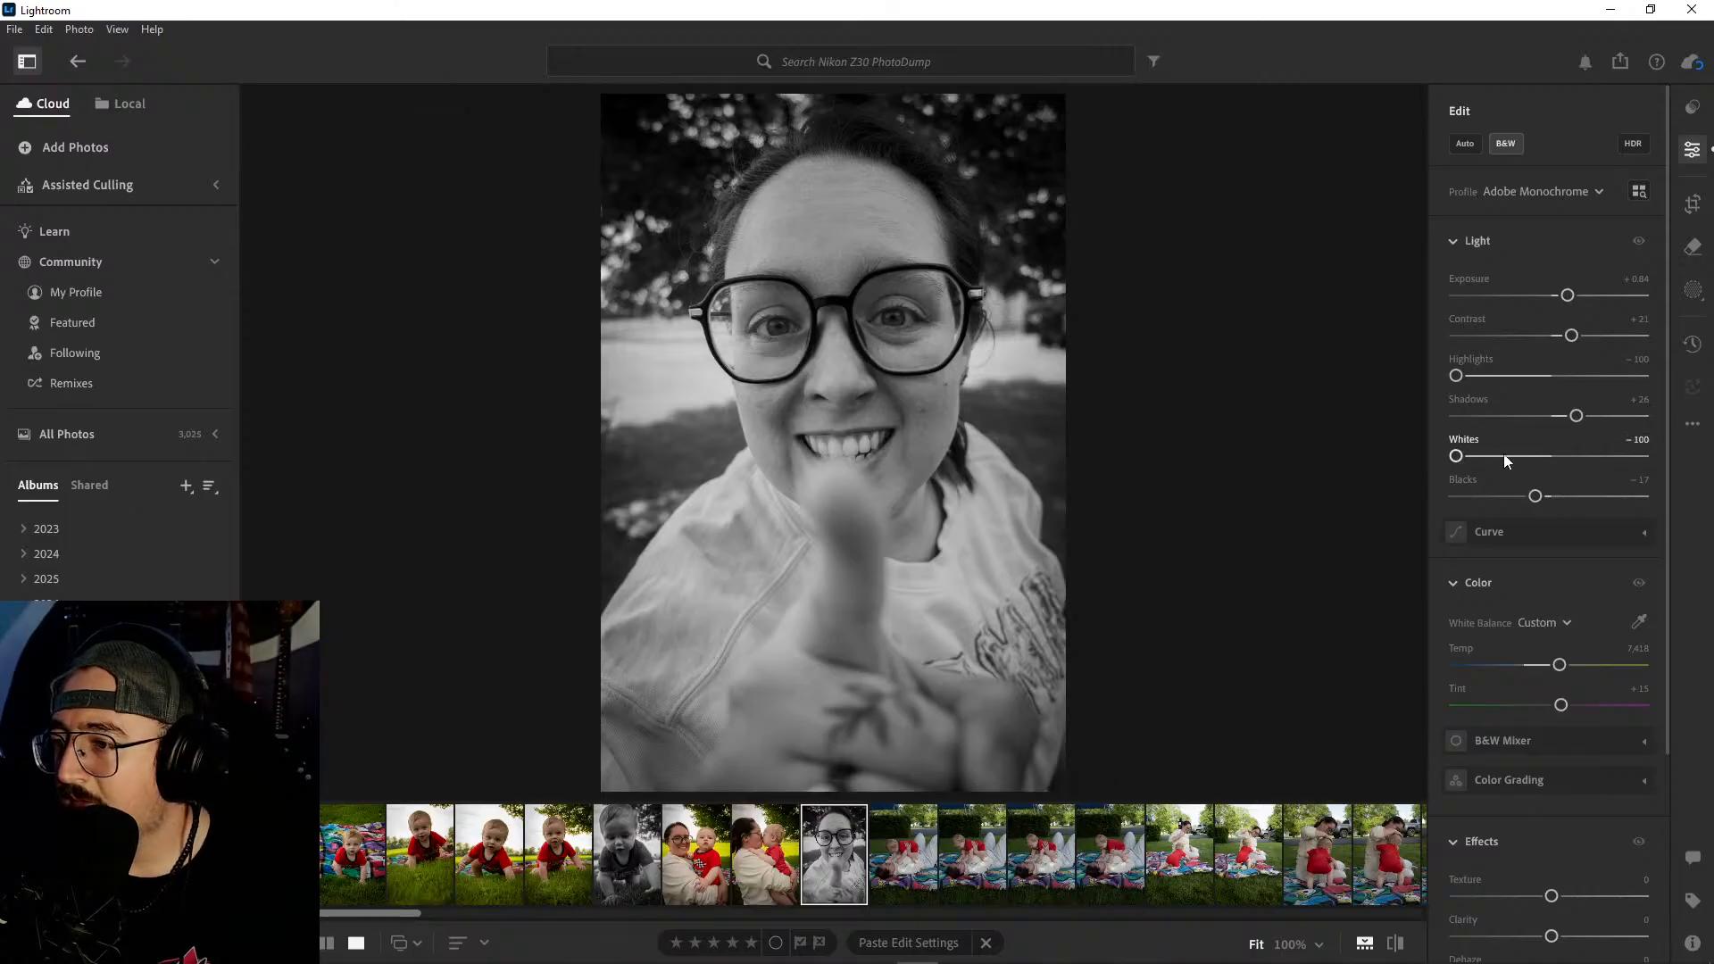
- Deepen the black-and-white thumbs-up portrait by setting Shadows to 0, Blacks to -25 and Contrast to +25
drag(1576, 416, 1554, 419)
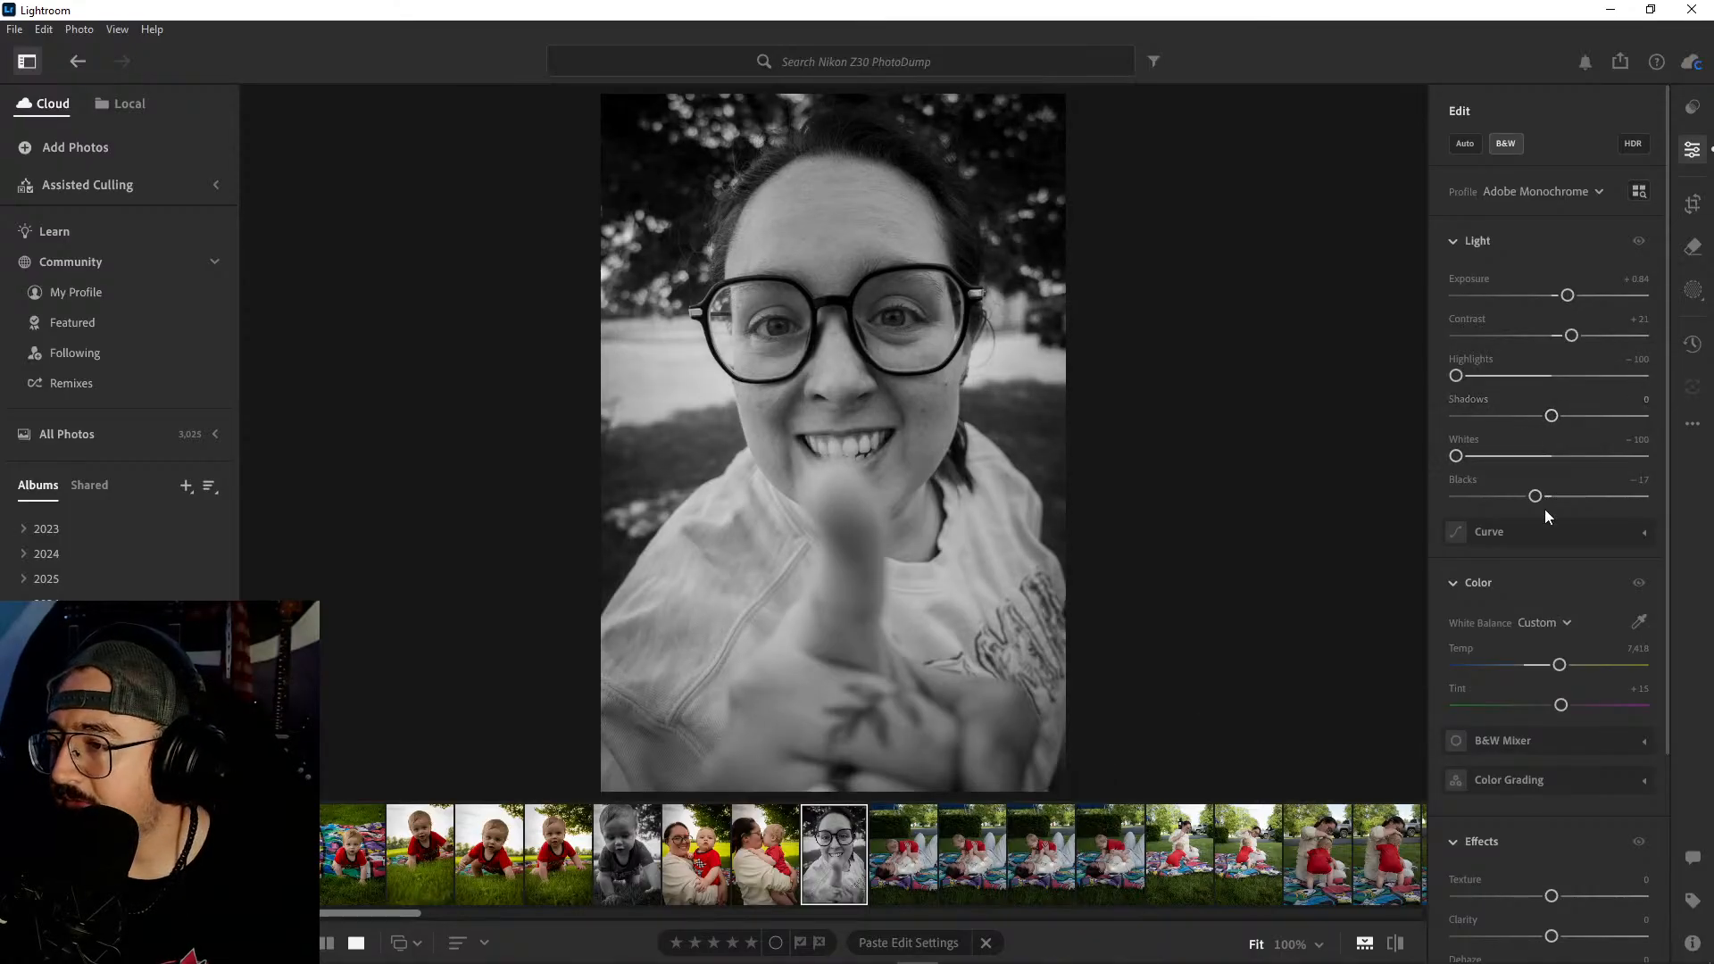
drag(1535, 496, 1528, 500)
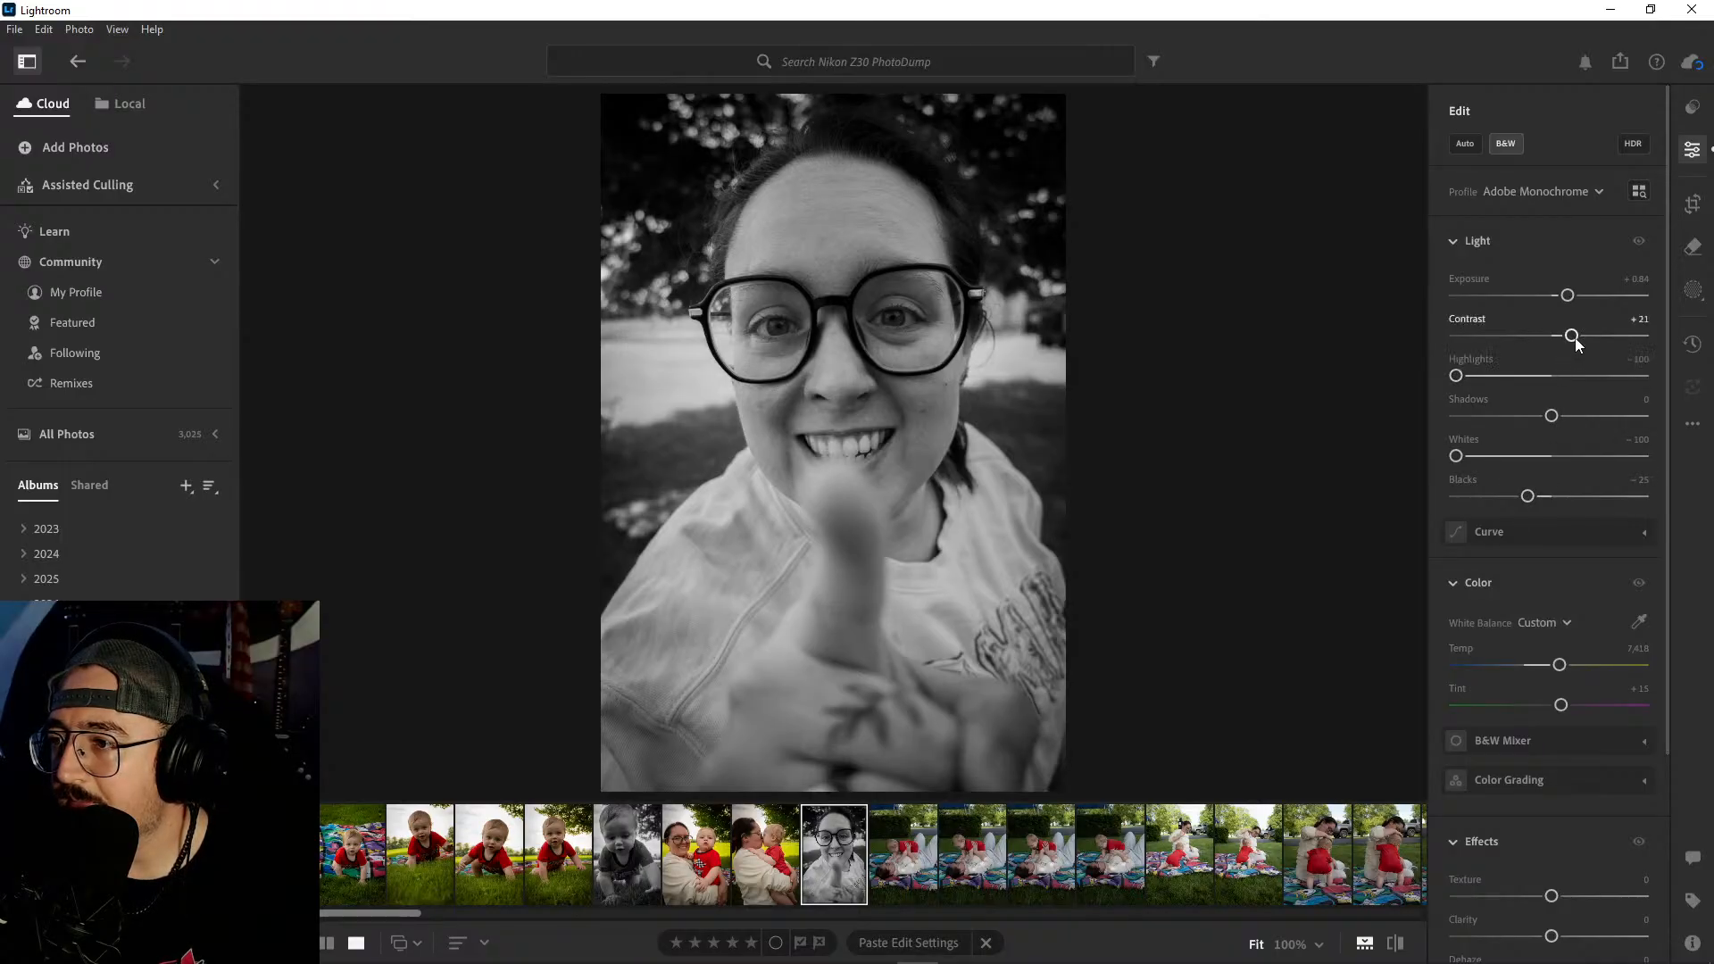
drag(1578, 342, 1580, 342)
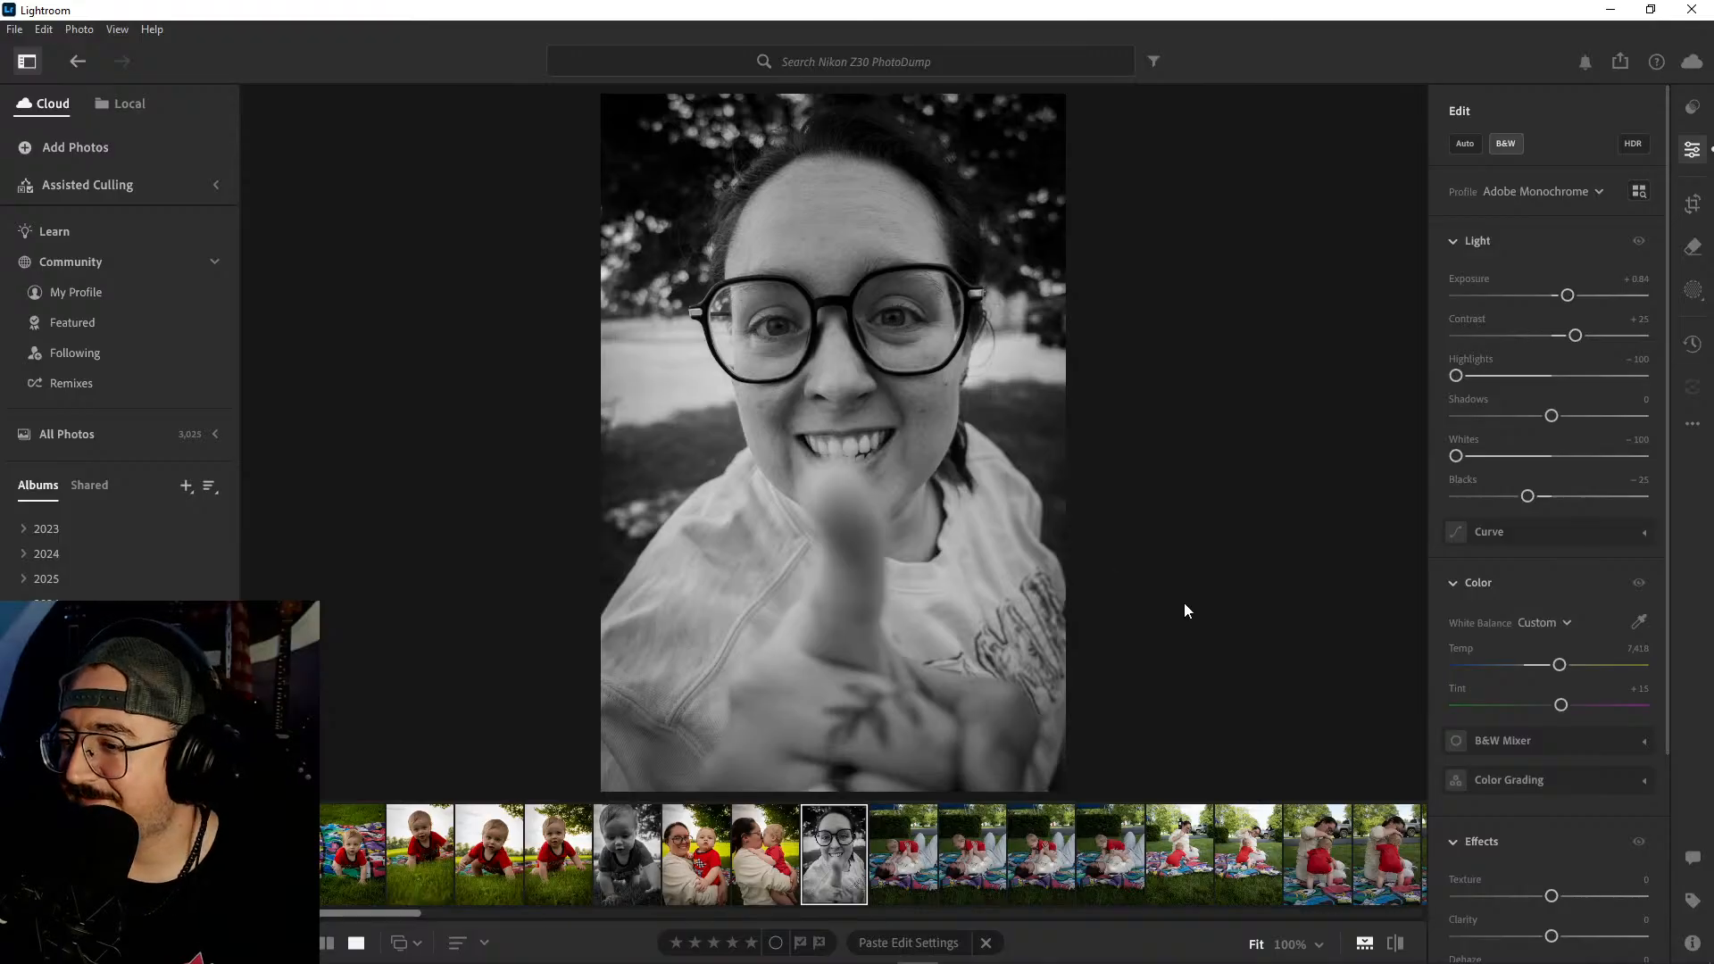
- Set the thumbs-up portrait's Vignette to -32 and check the edit against the original photo
scroll(1555, 564, down, 2)
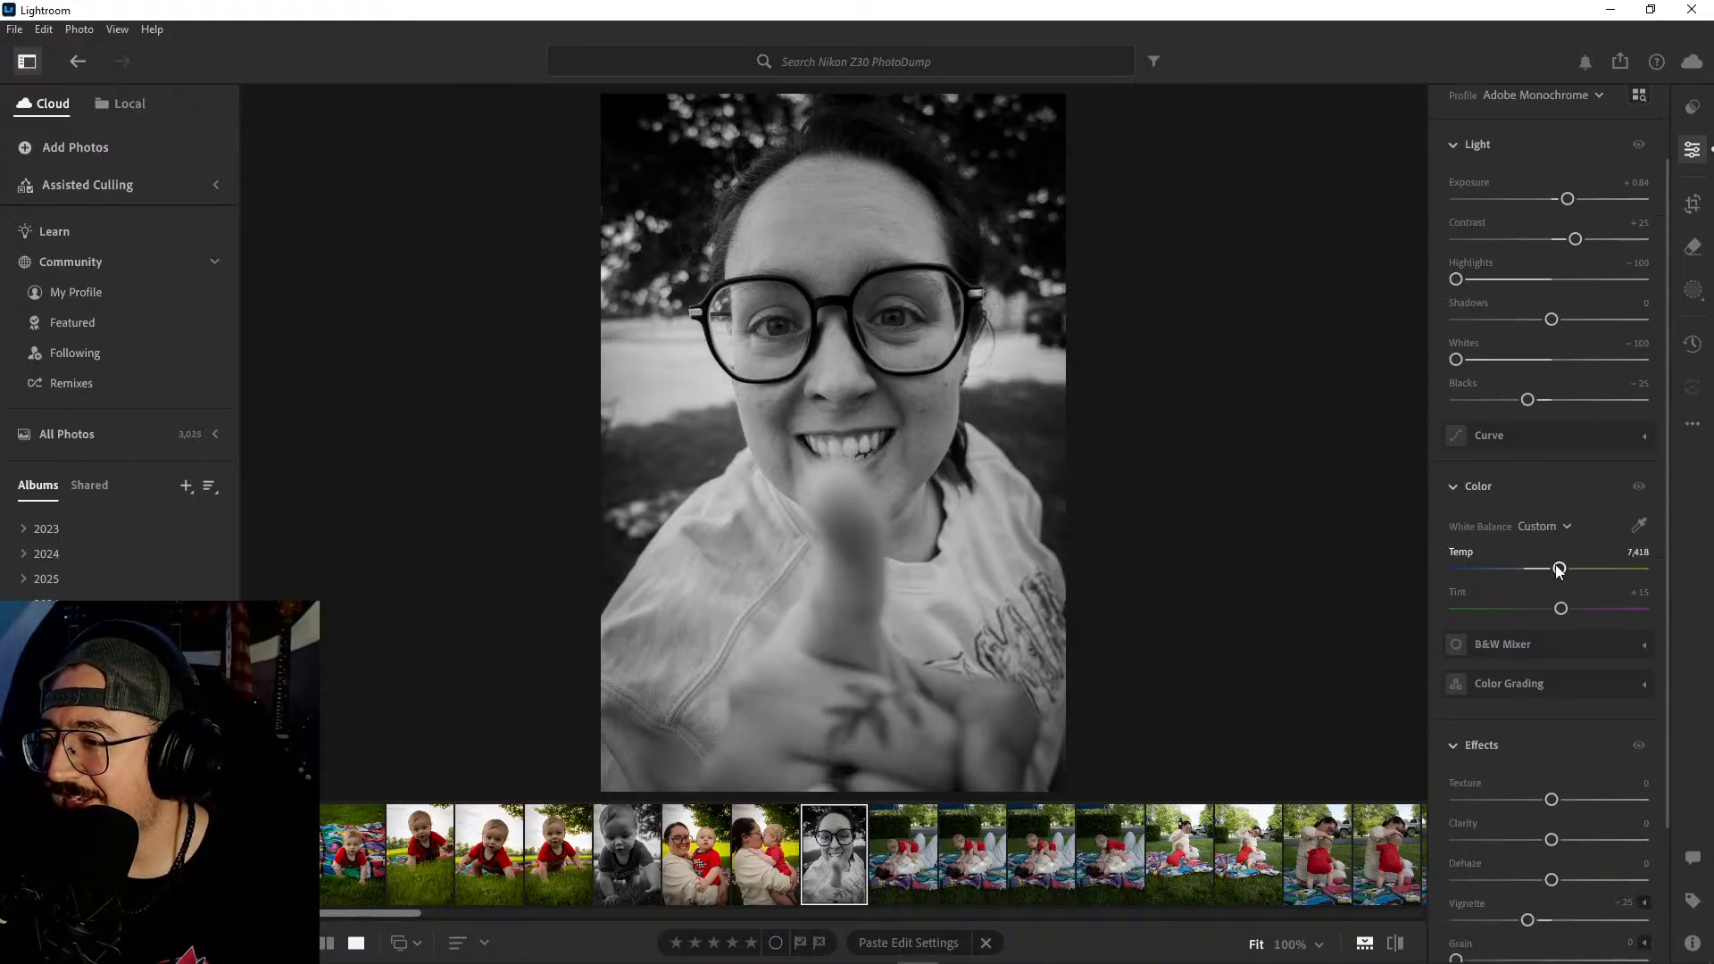
scroll(1562, 663, down, 2)
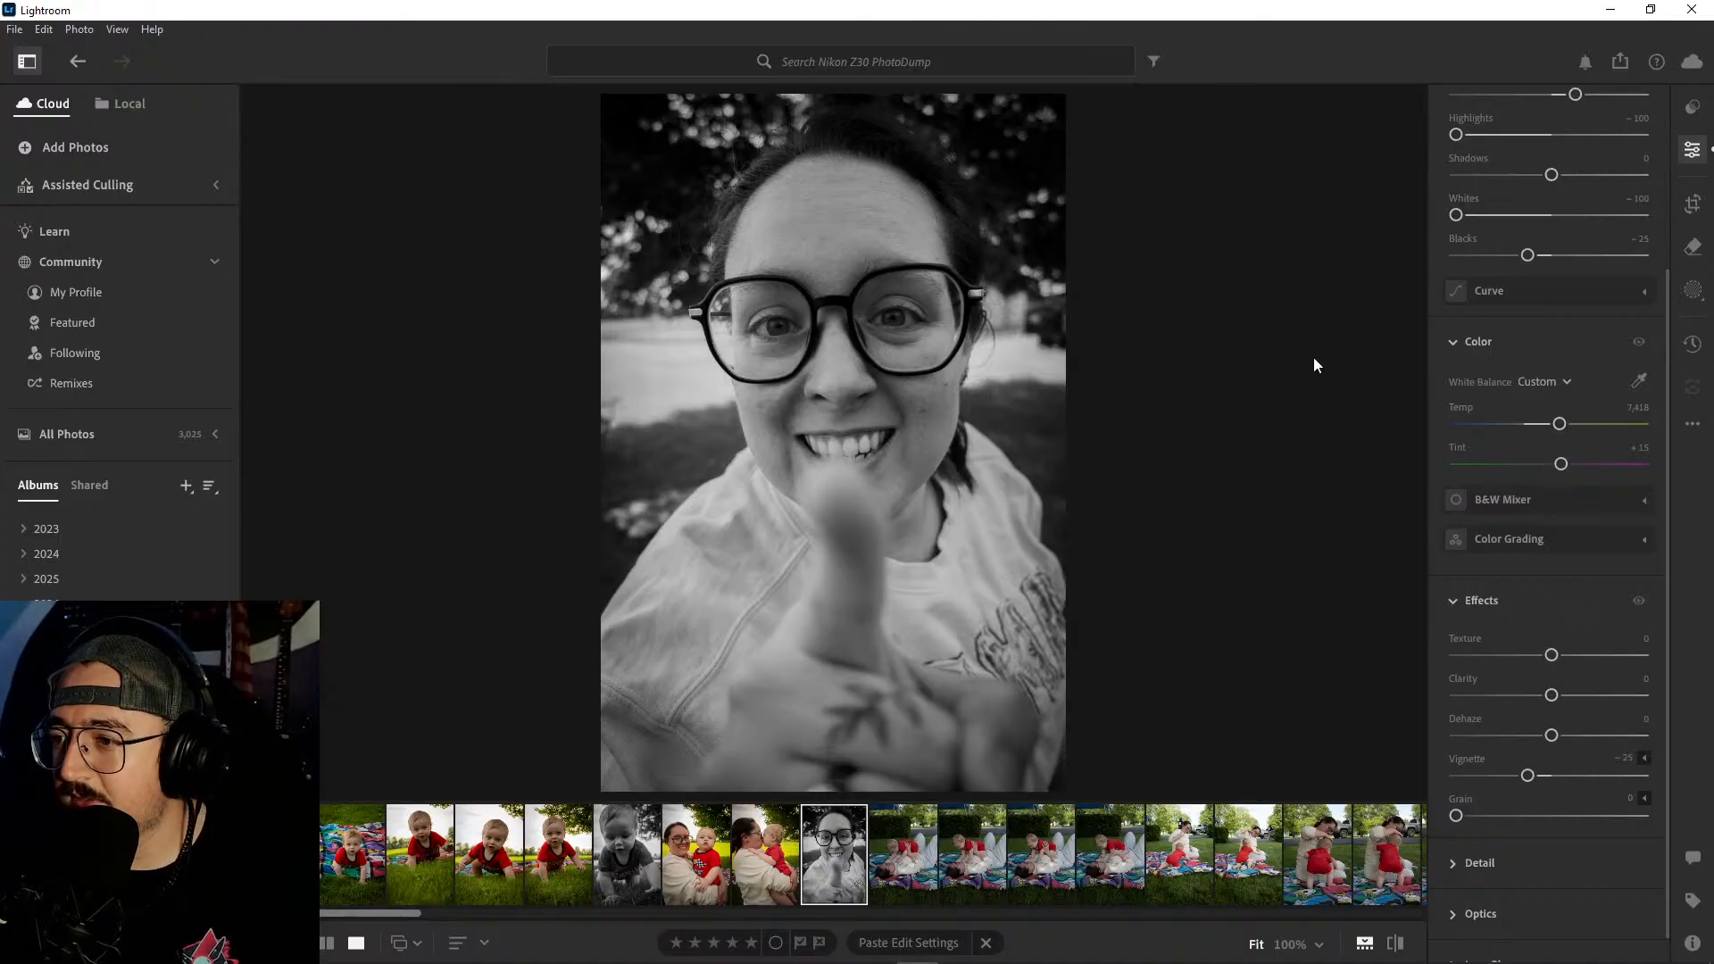
drag(1530, 773, 1524, 774)
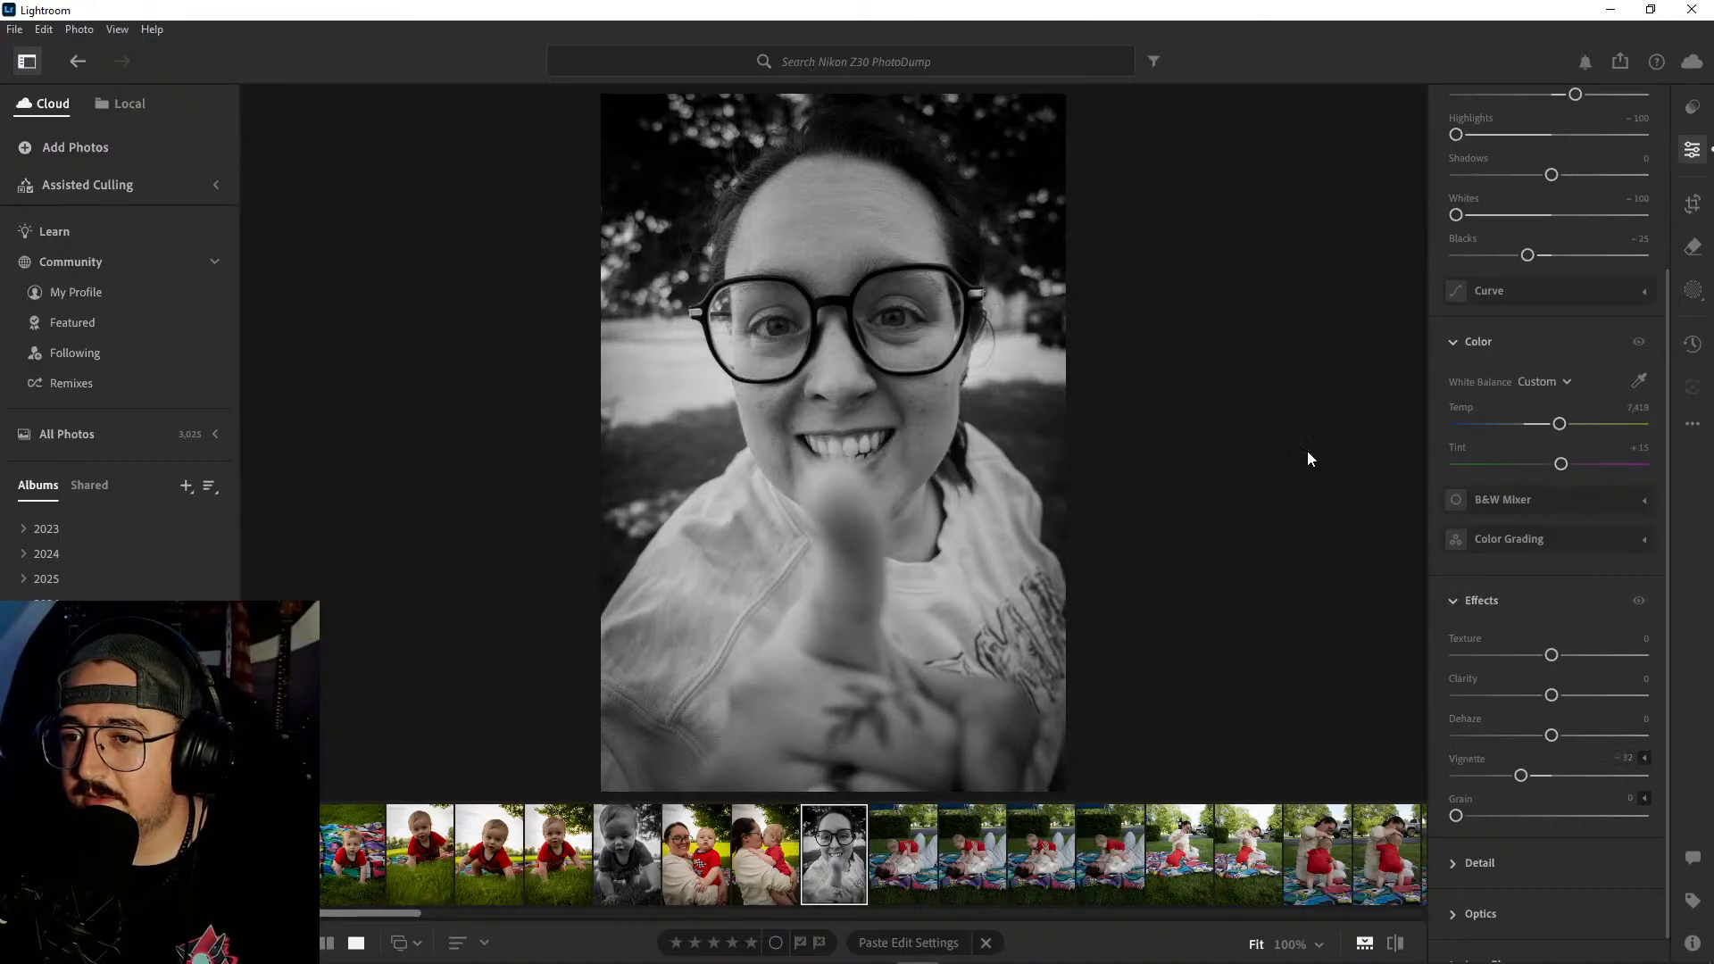
key(backslash)
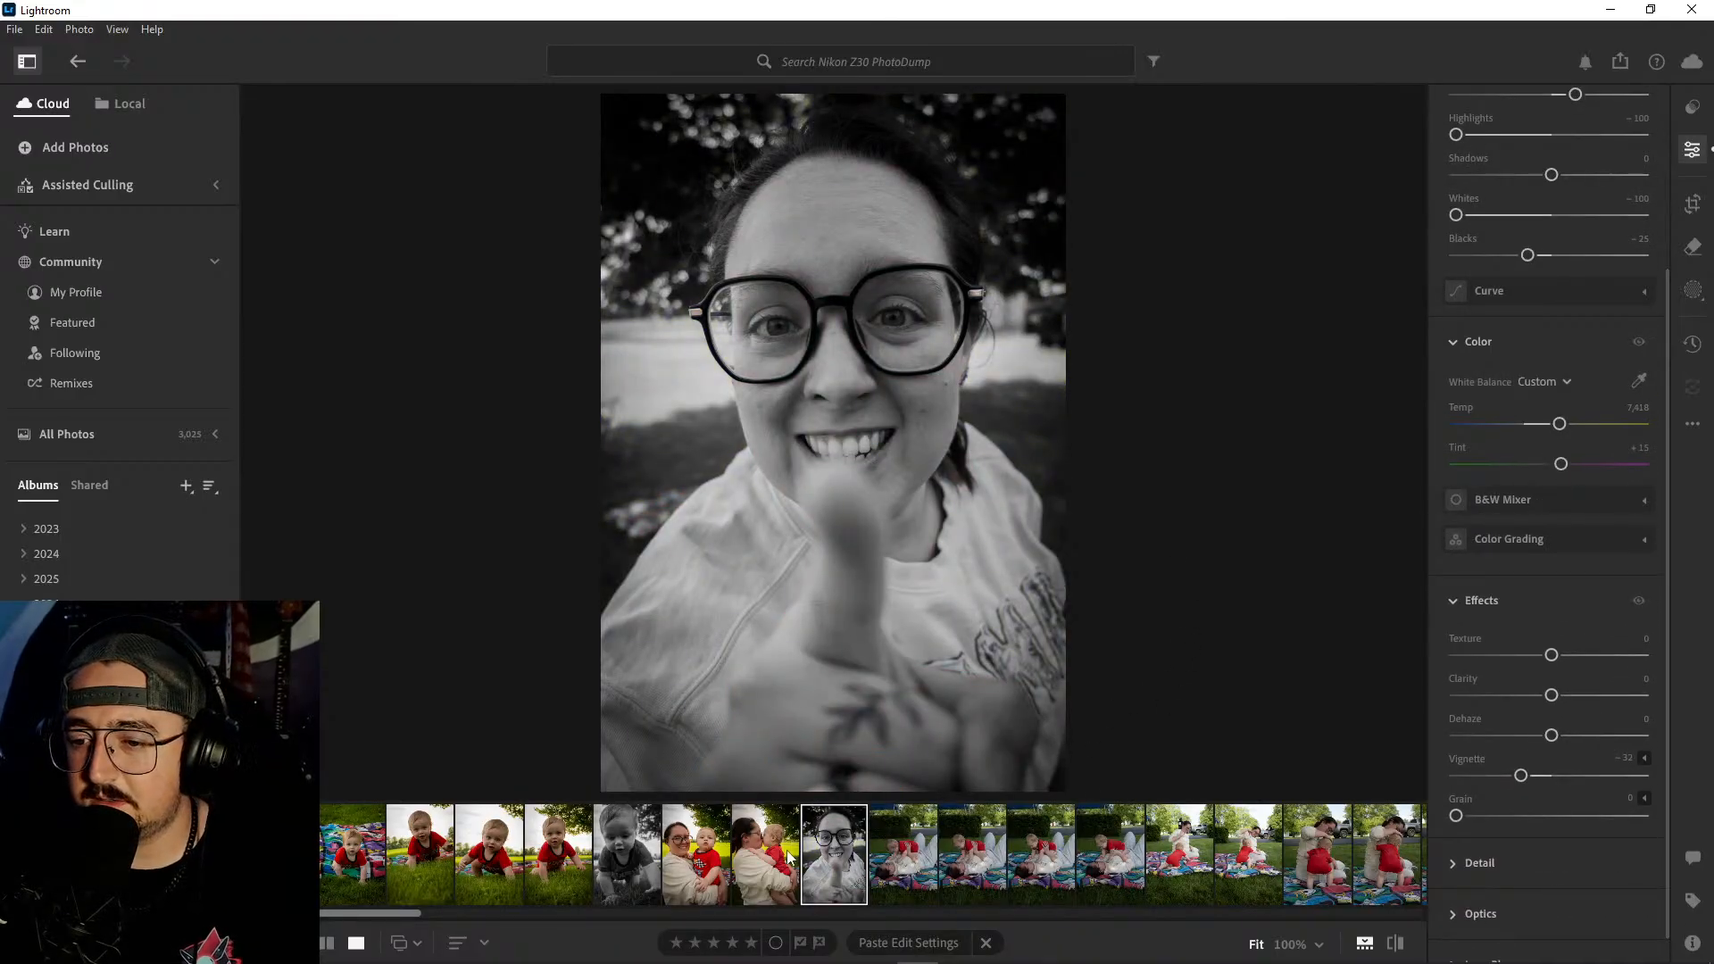
- Compare the four similar shots of the baby on the woman lying on the blanket to judge which to keep
click(909, 855)
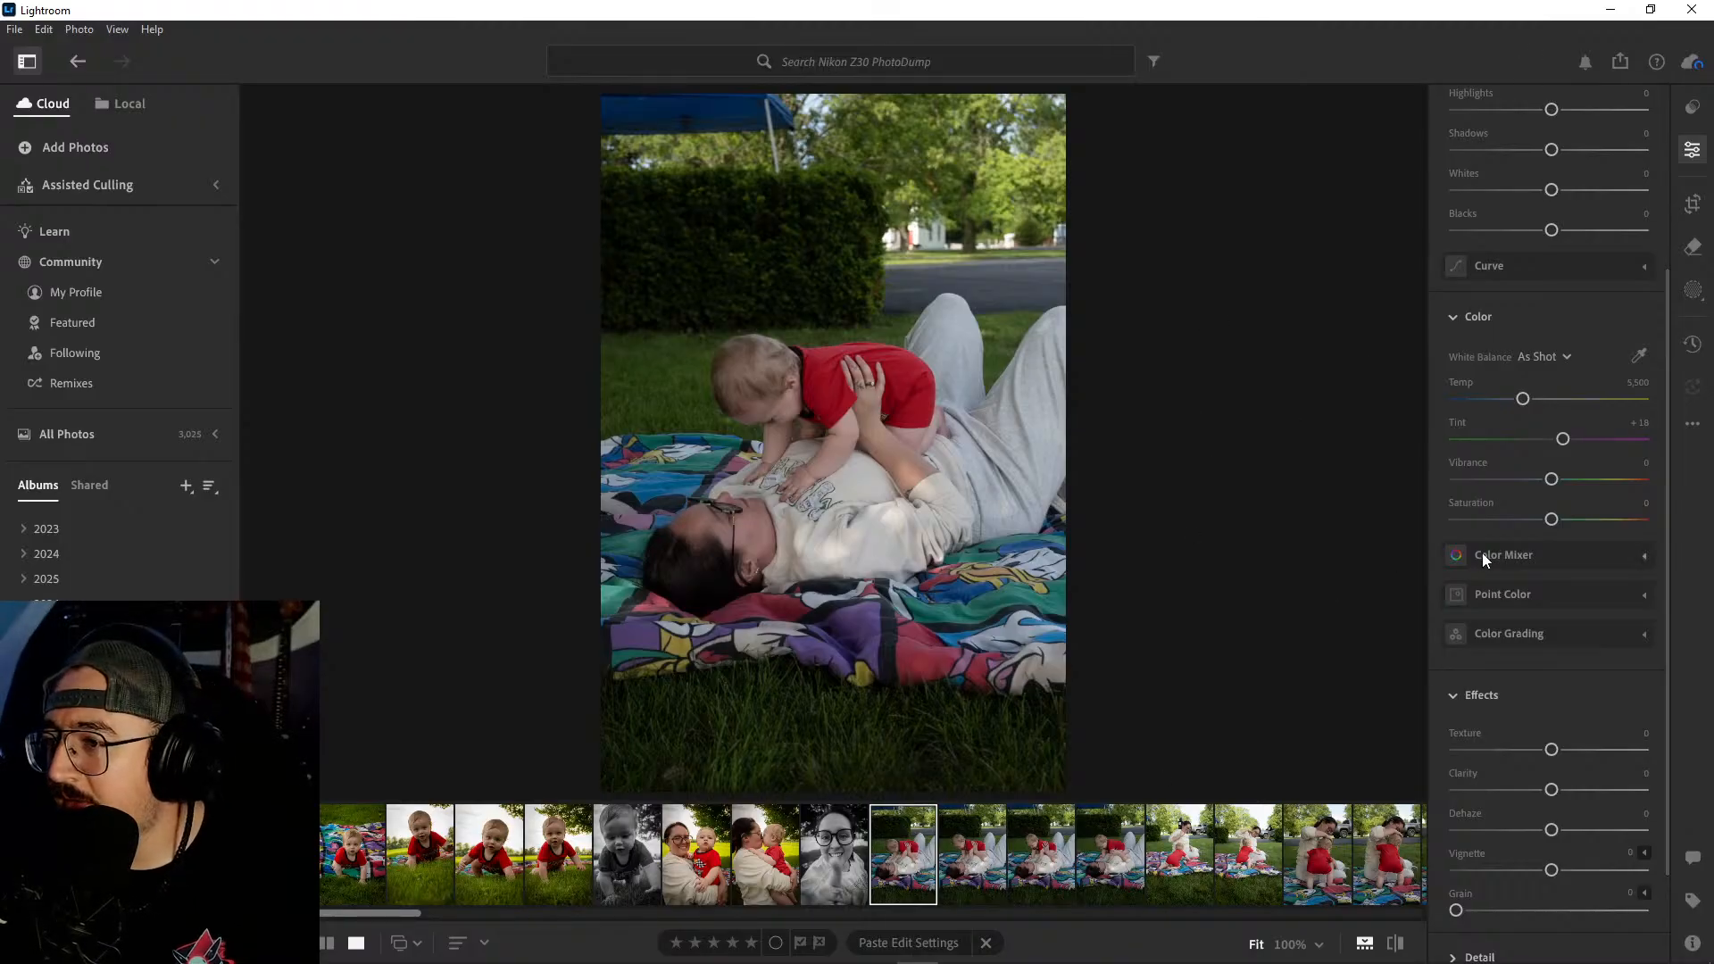
scroll(1482, 553, up, 3)
click(987, 857)
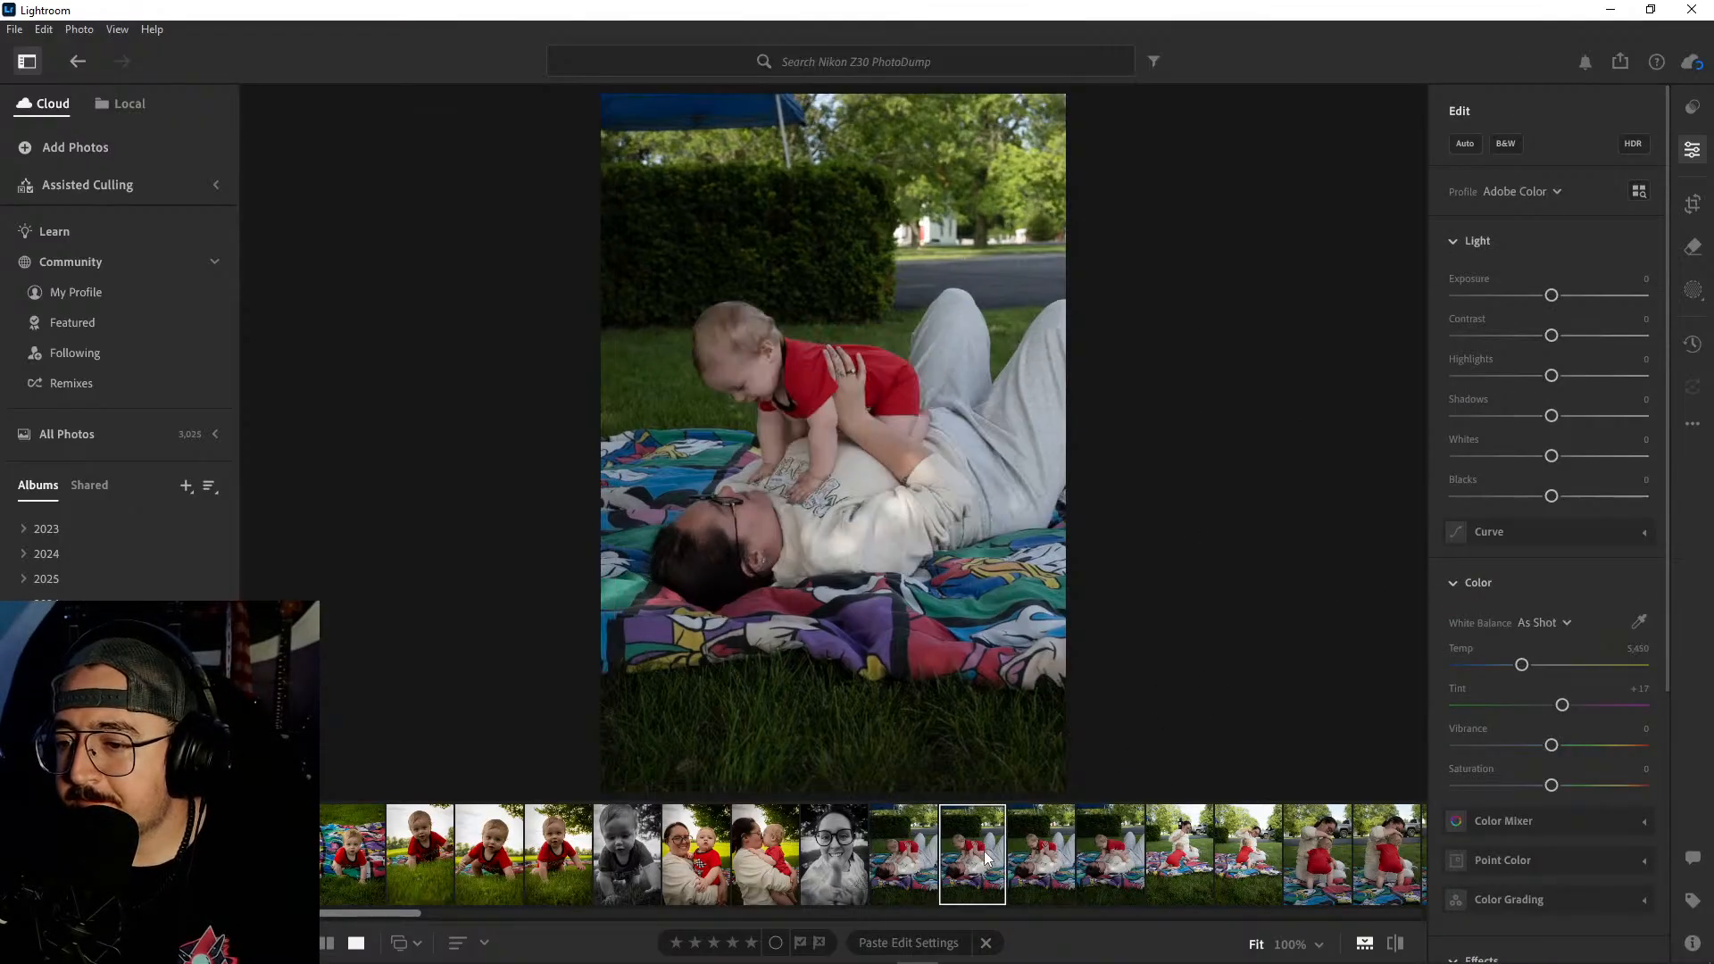
key(Right)
key(Right)
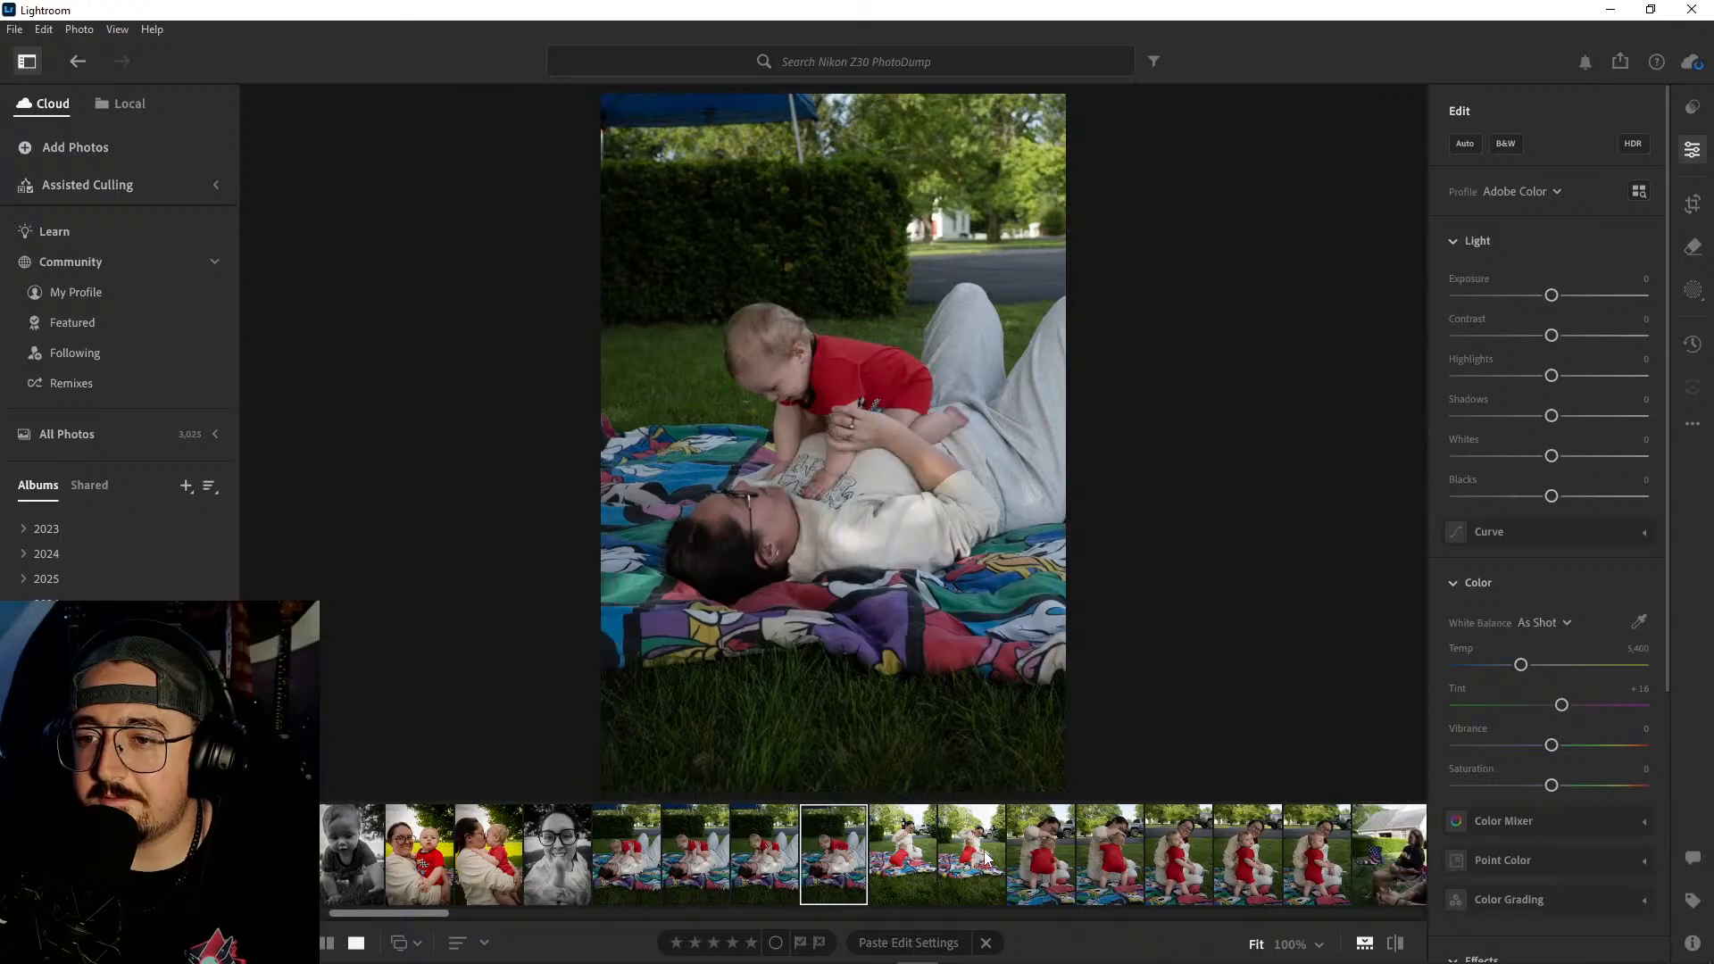
key(Right)
key(Left)
key(Left)
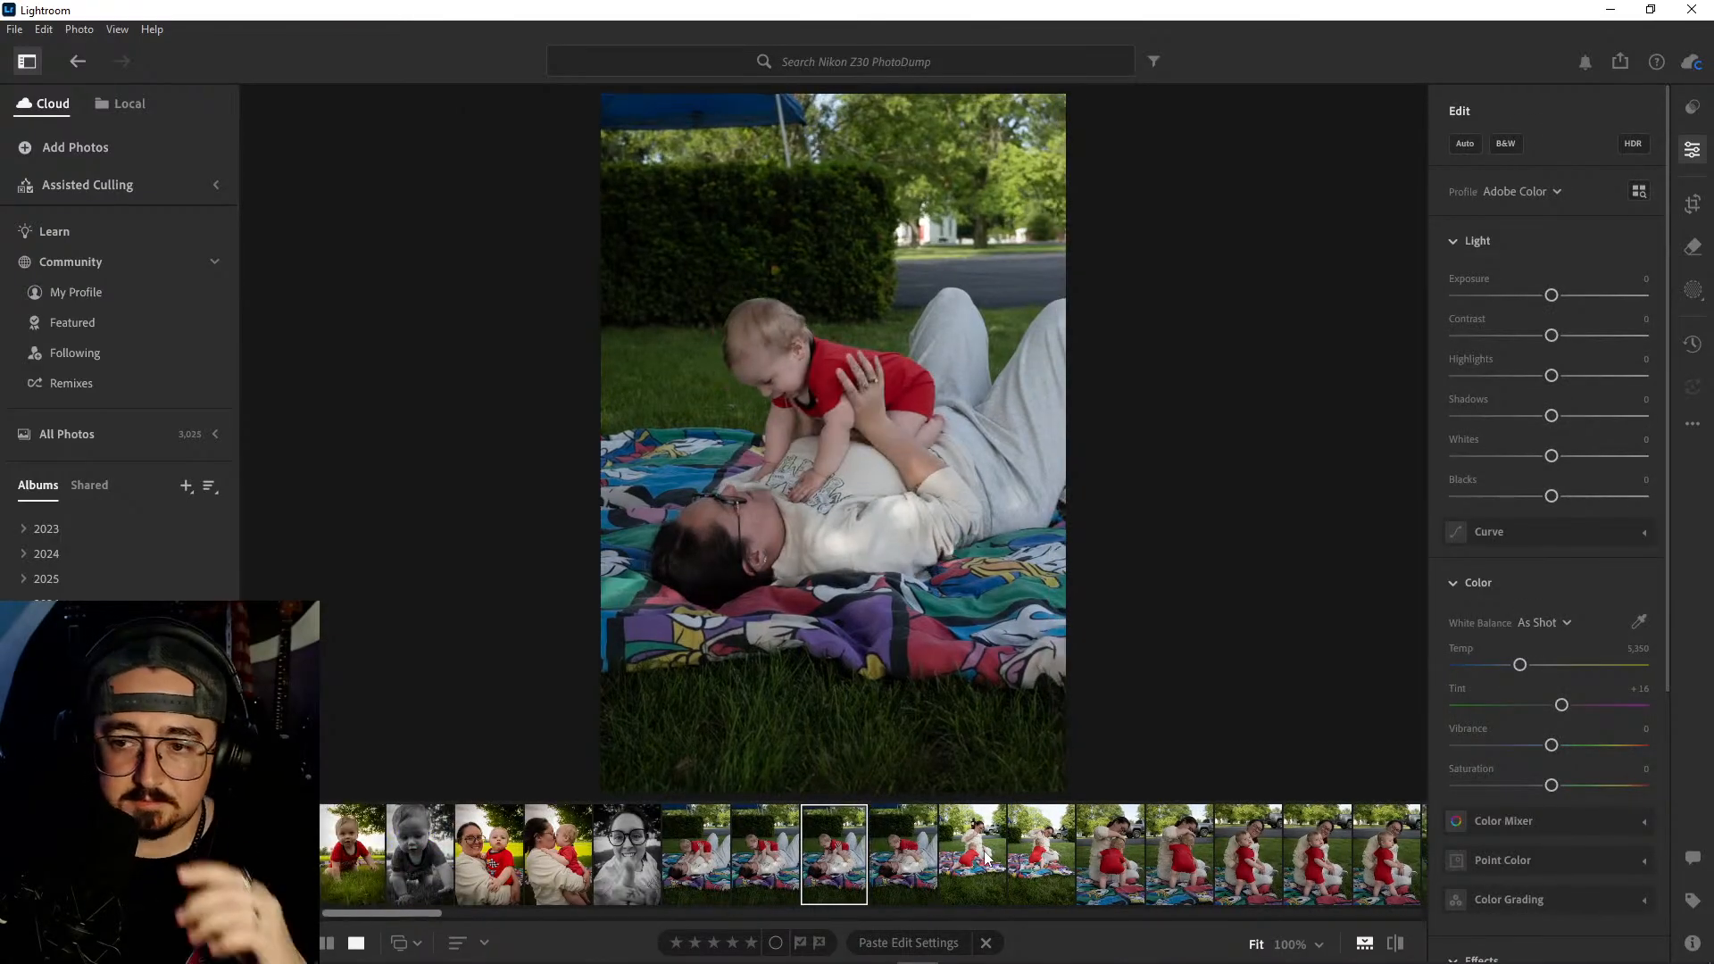
key(Left)
key(Right)
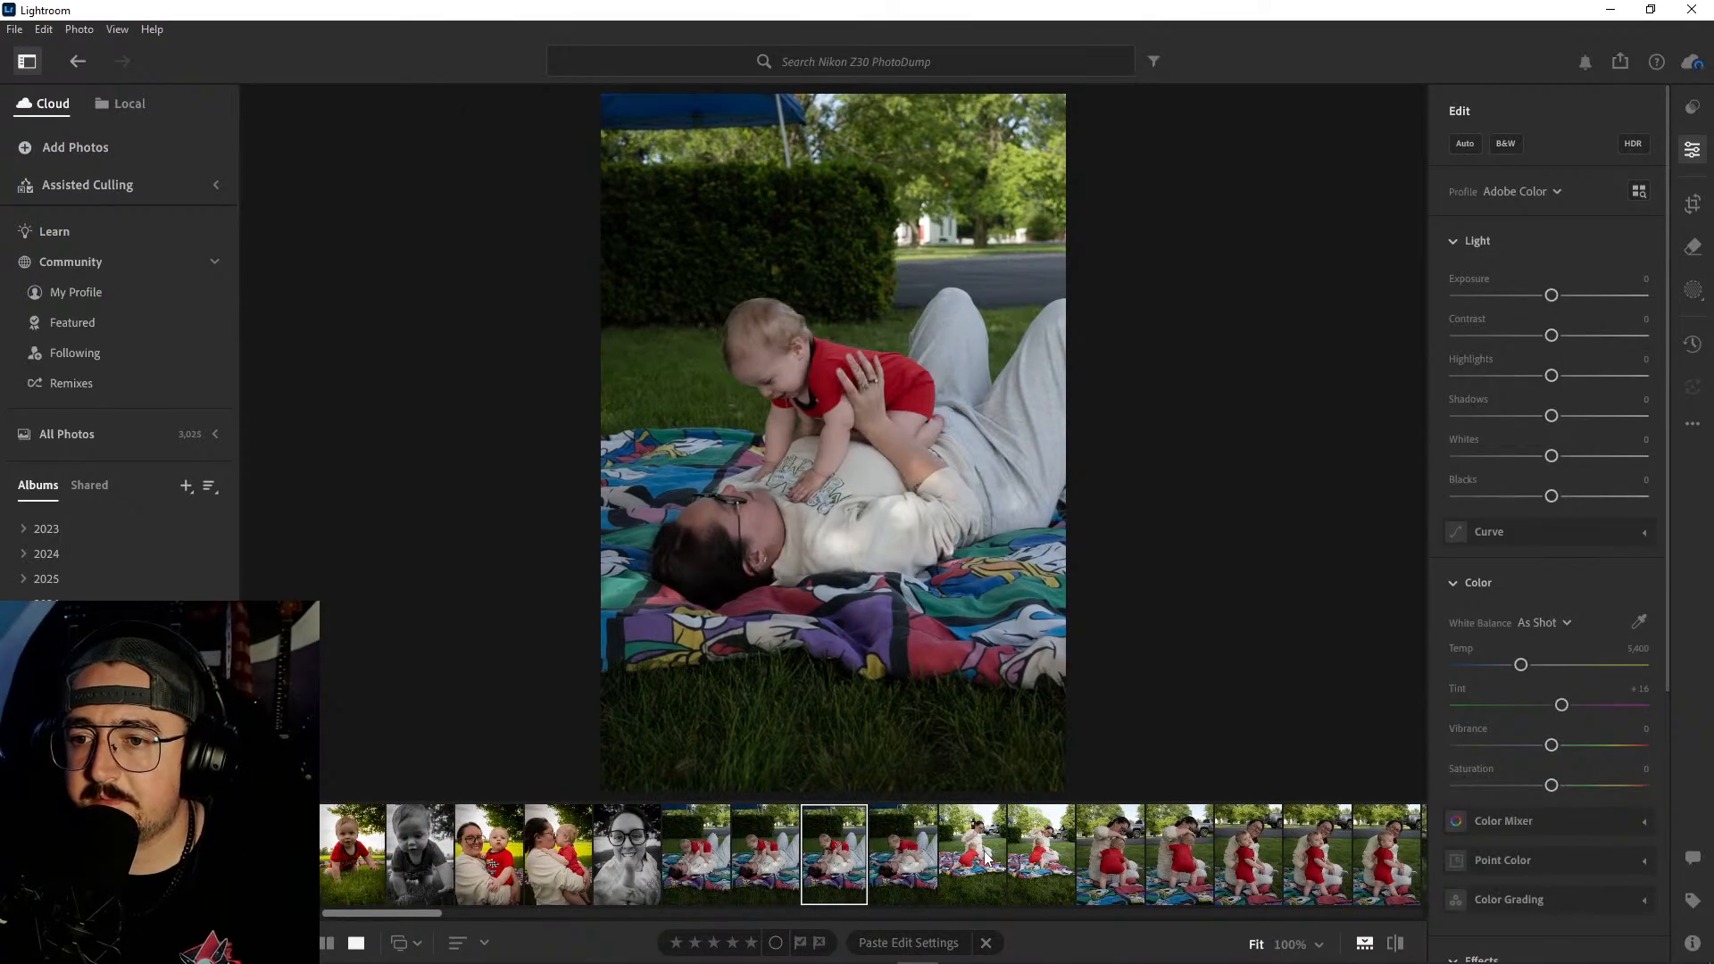
key(Left)
key(Left)
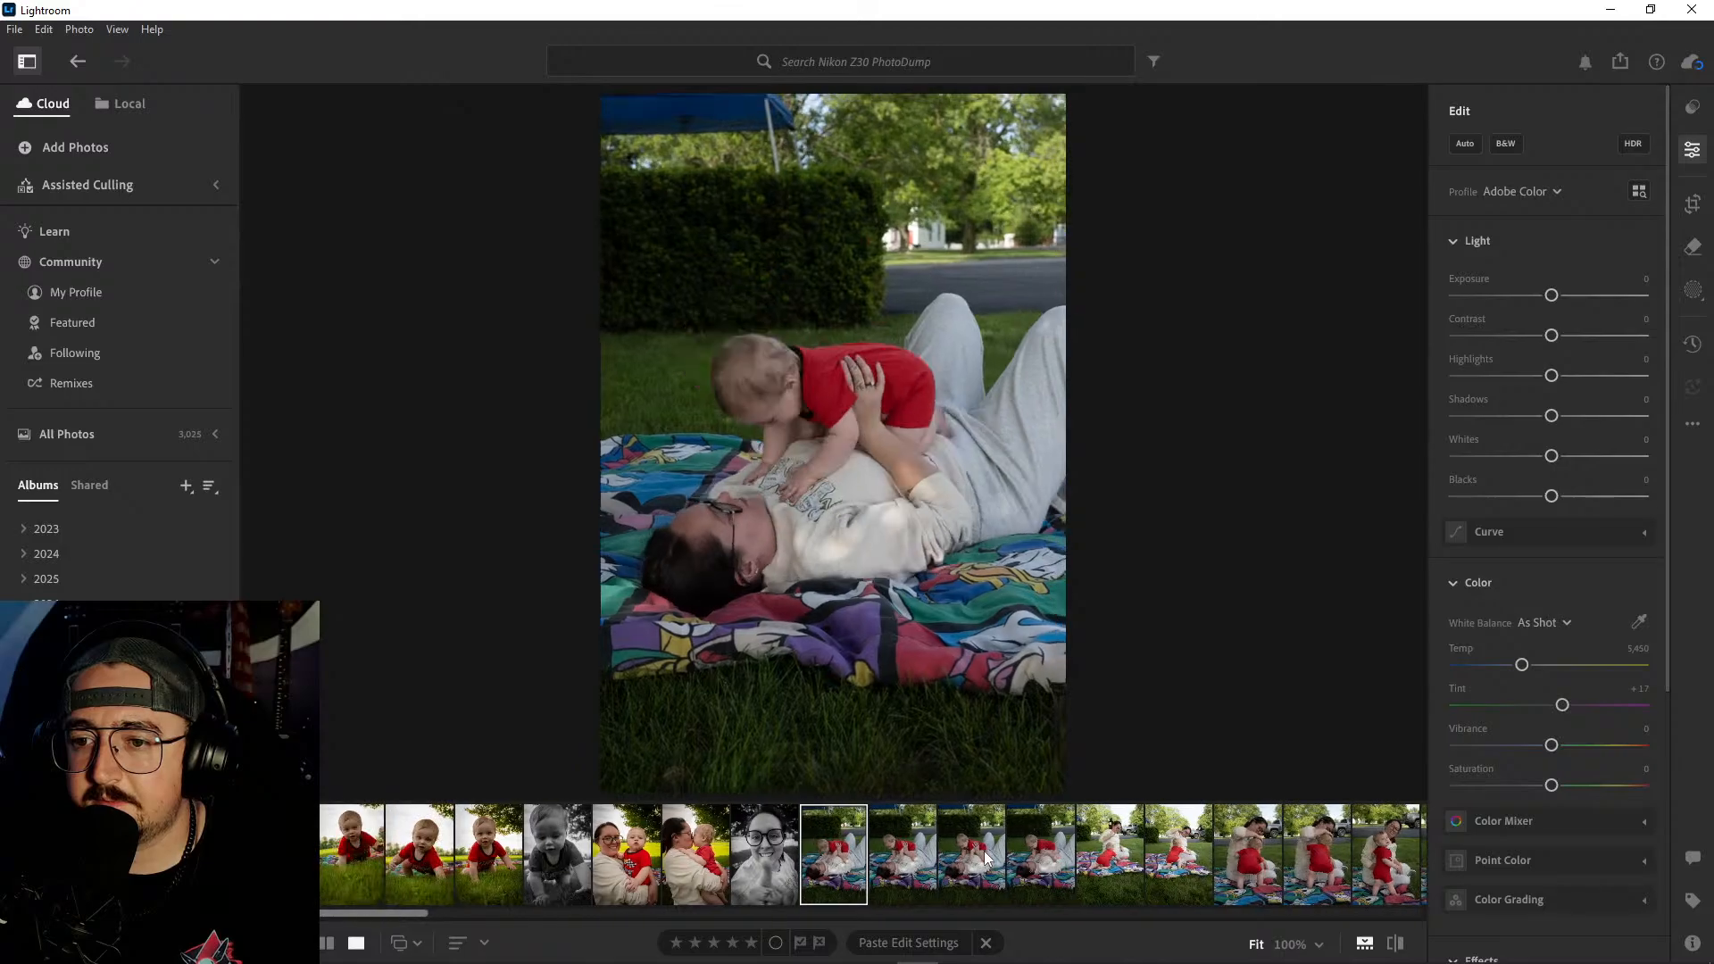
key(Right)
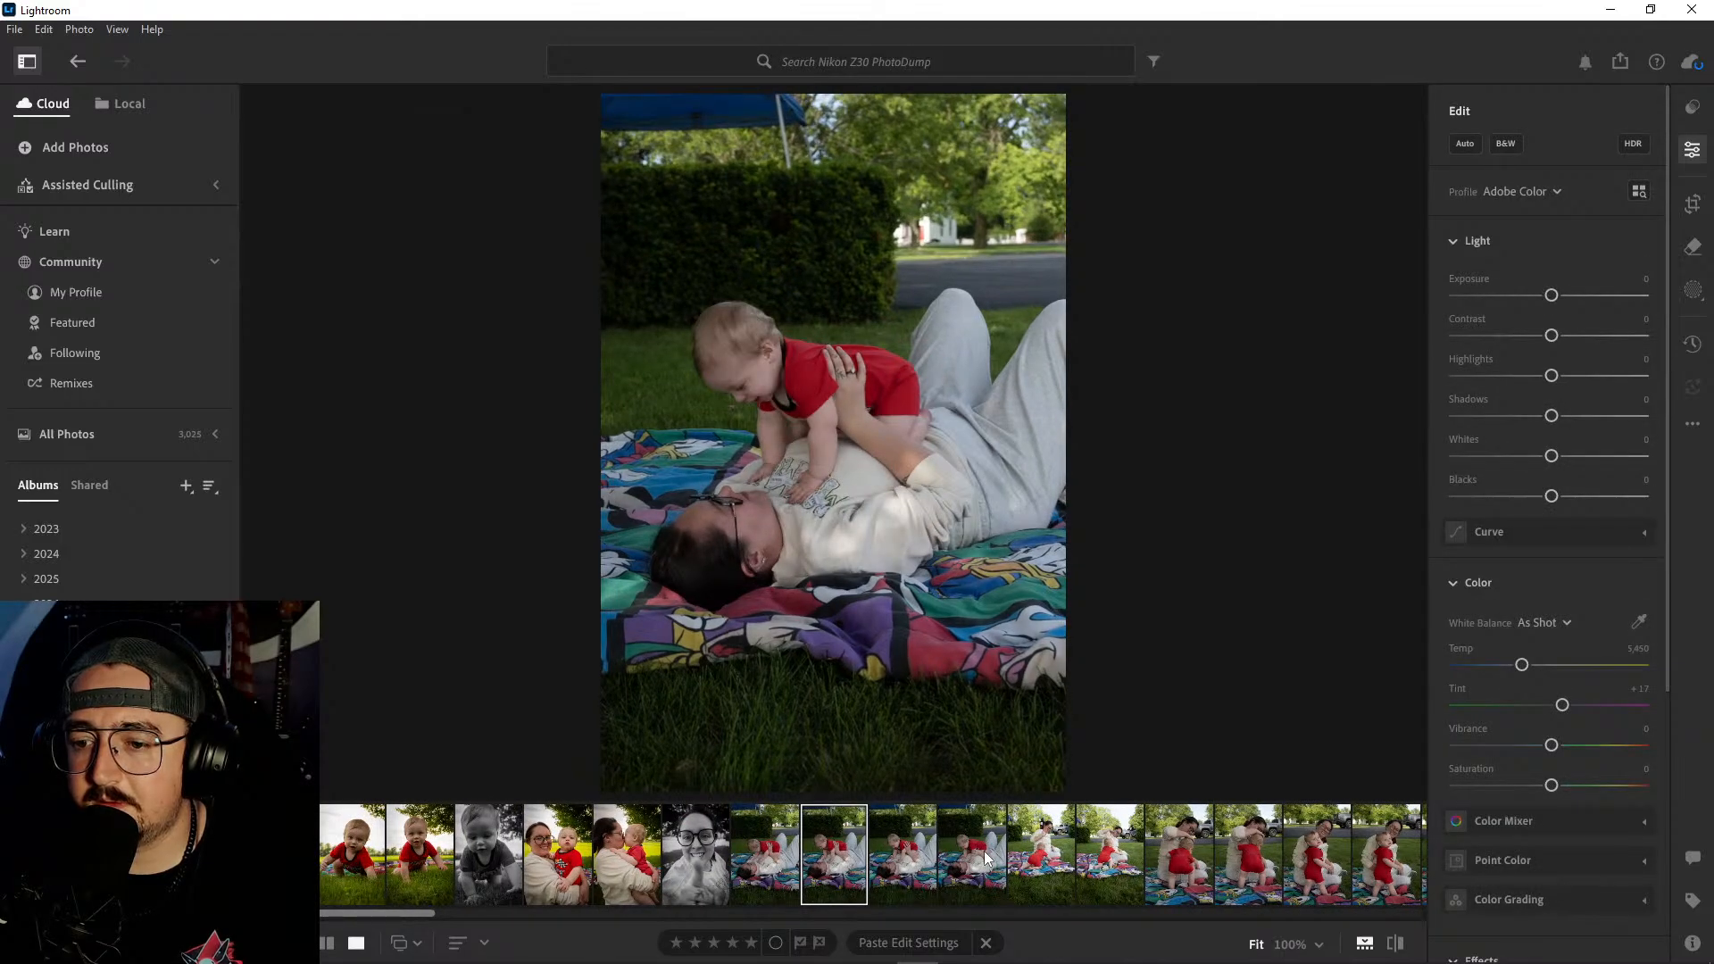
- Delete the first shot of the lying-on-the-blanket series, where the baby's face is turned down
key(Left)
right_click(828, 836)
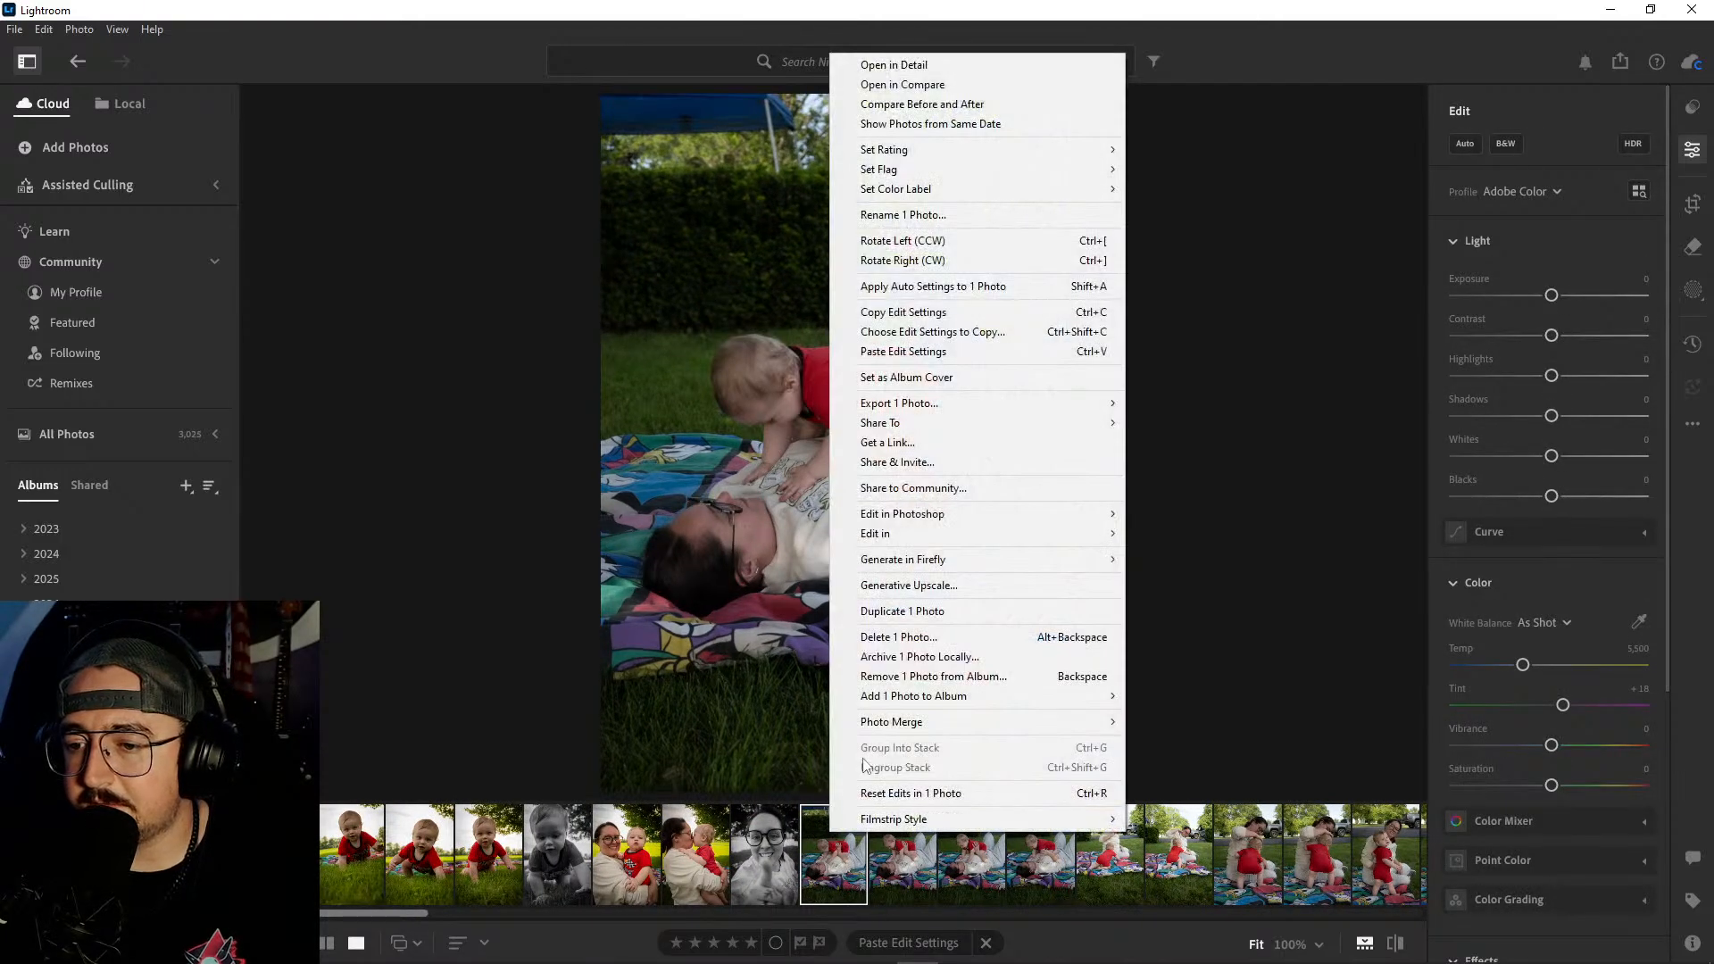
click(893, 638)
click(924, 638)
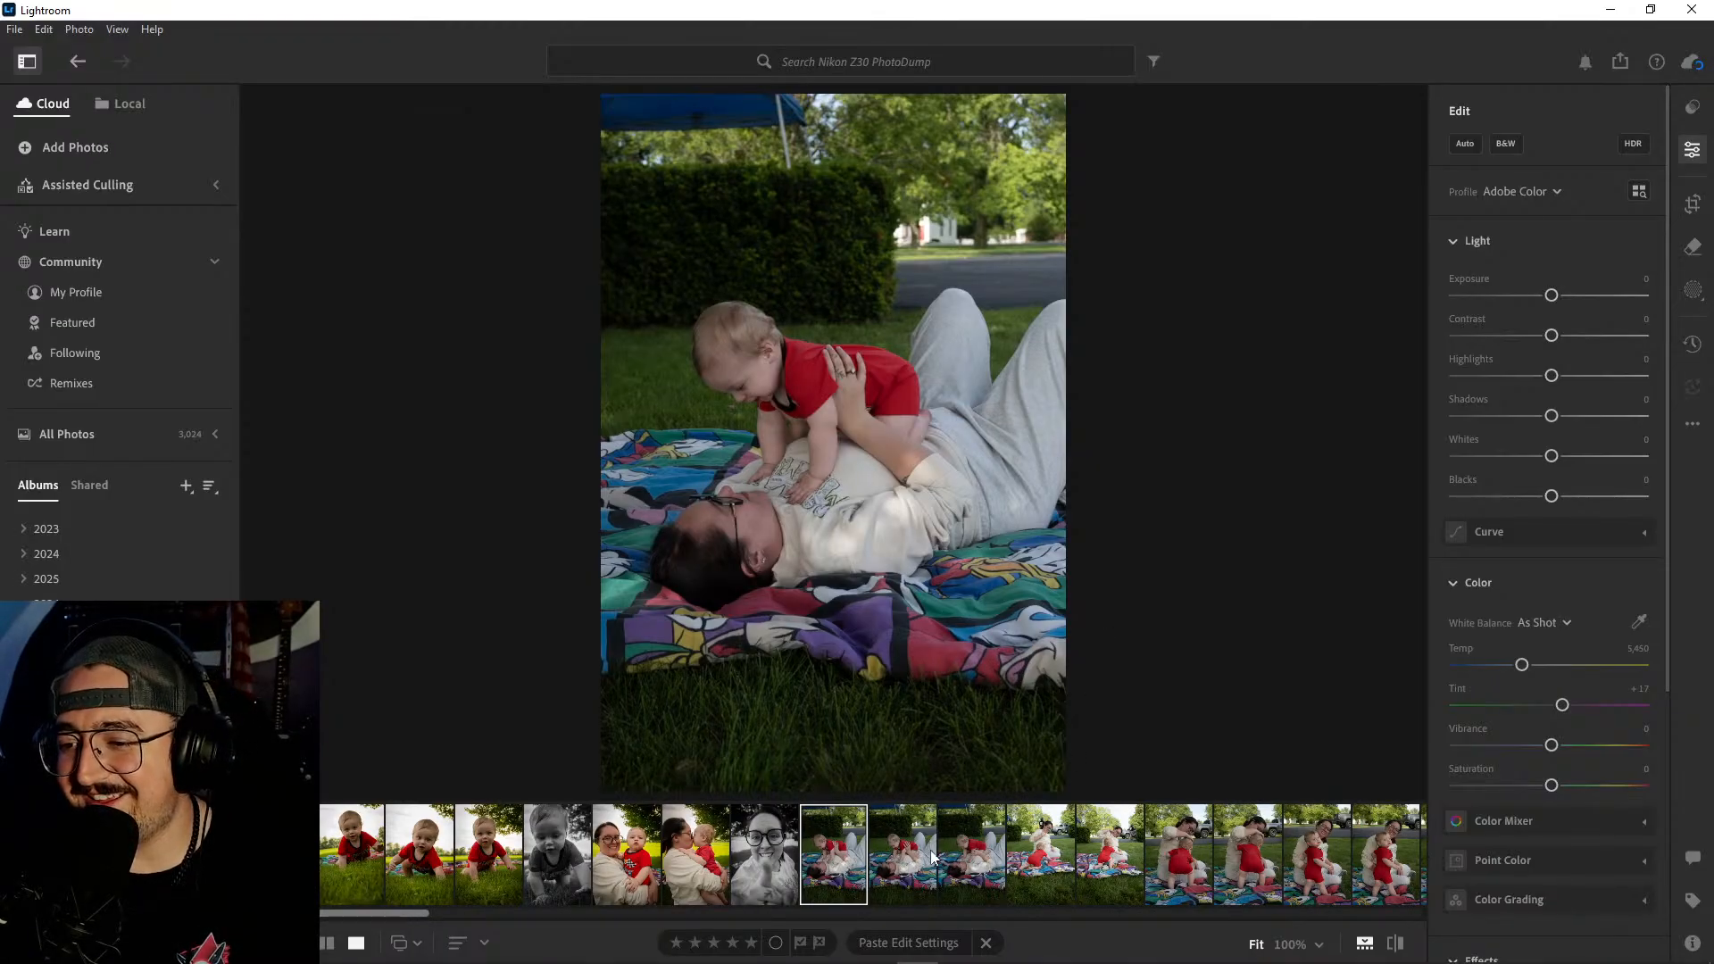
- Delete the last shot of the lying-on-the-blanket series and open the first remaining one for editing
click(968, 869)
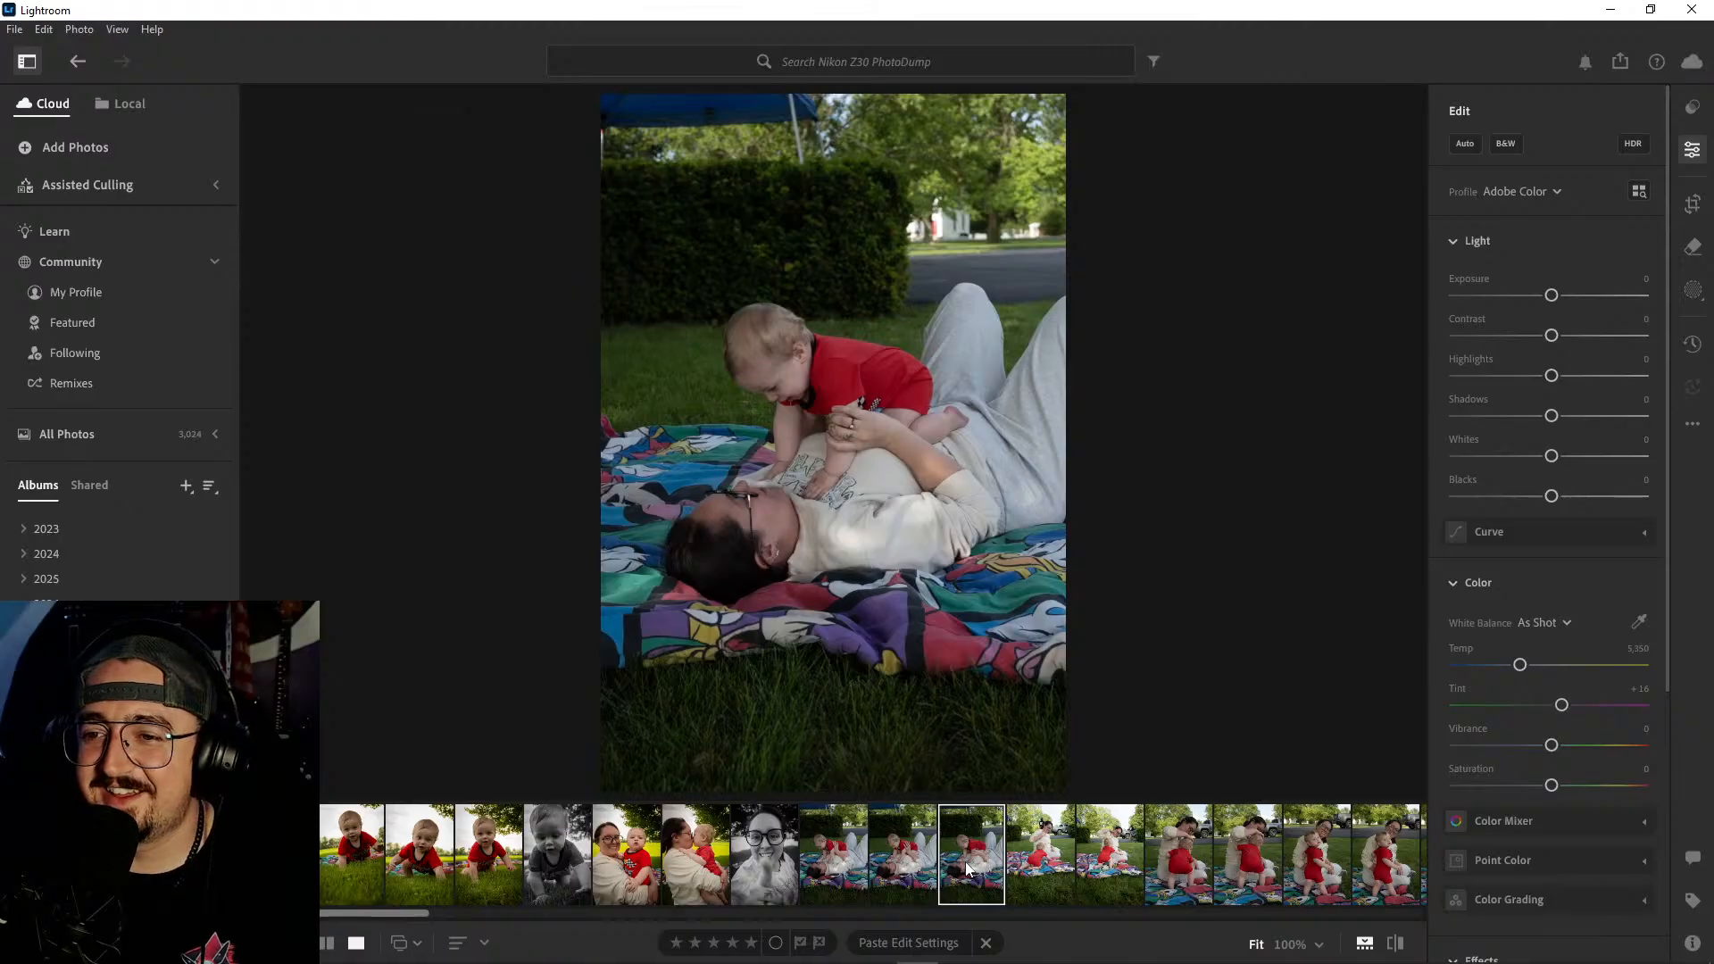
right_click(968, 869)
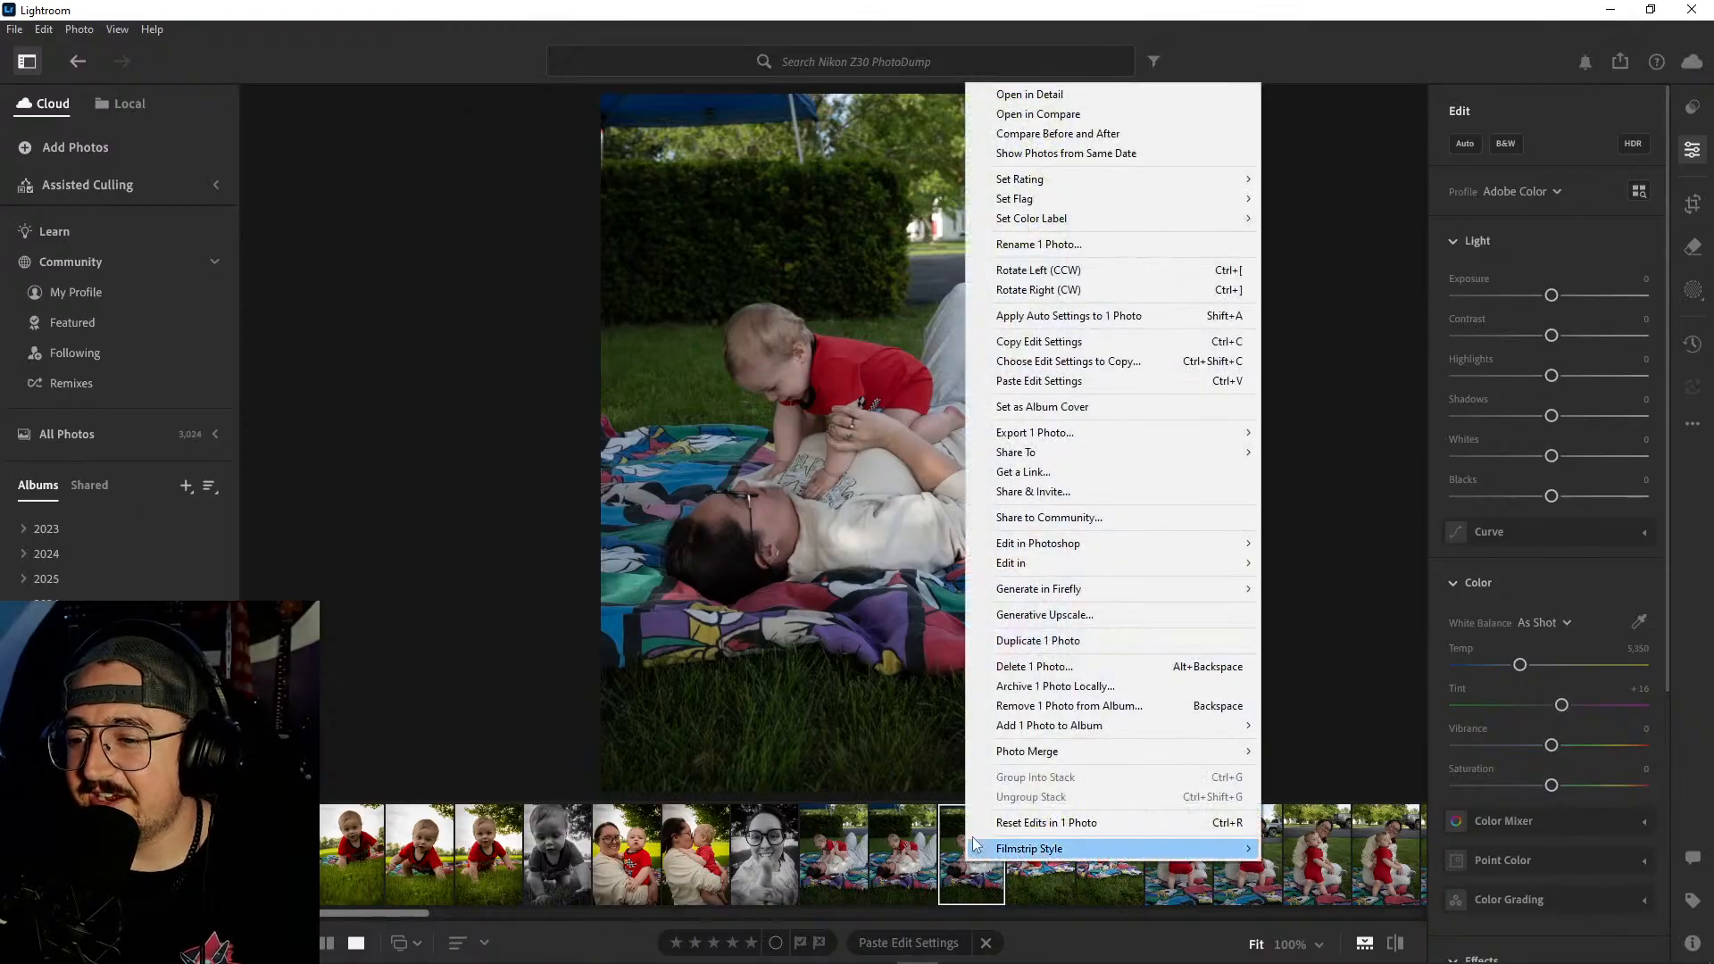
click(1036, 667)
click(930, 641)
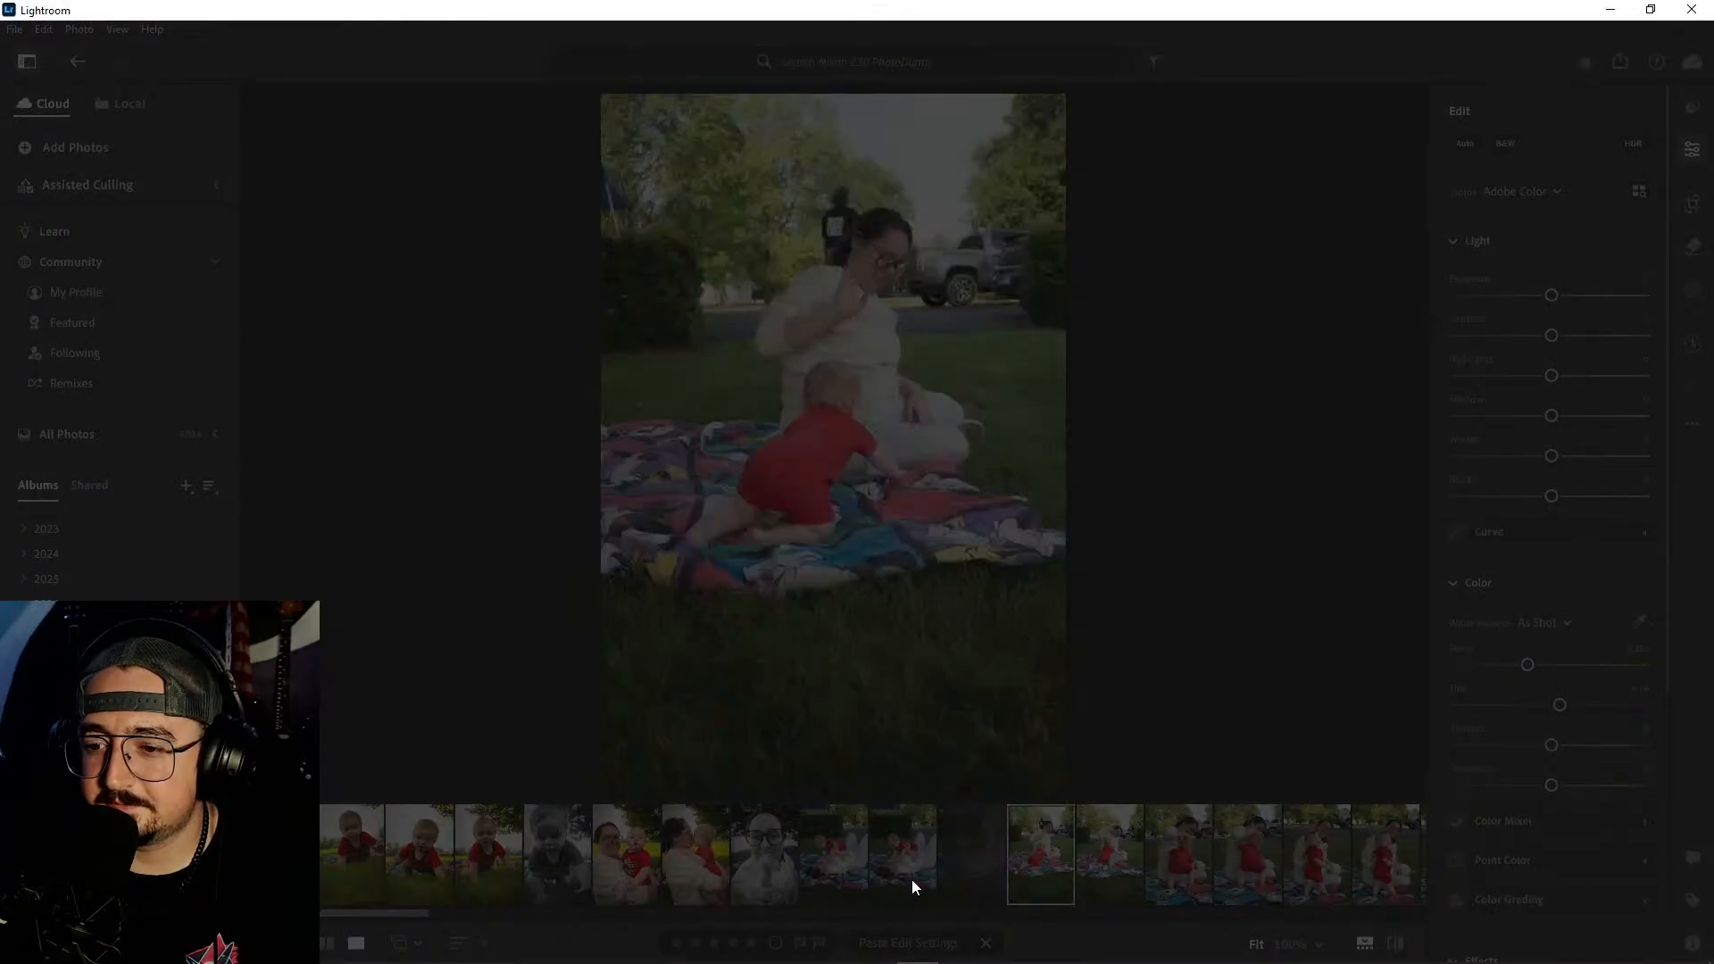
click(831, 847)
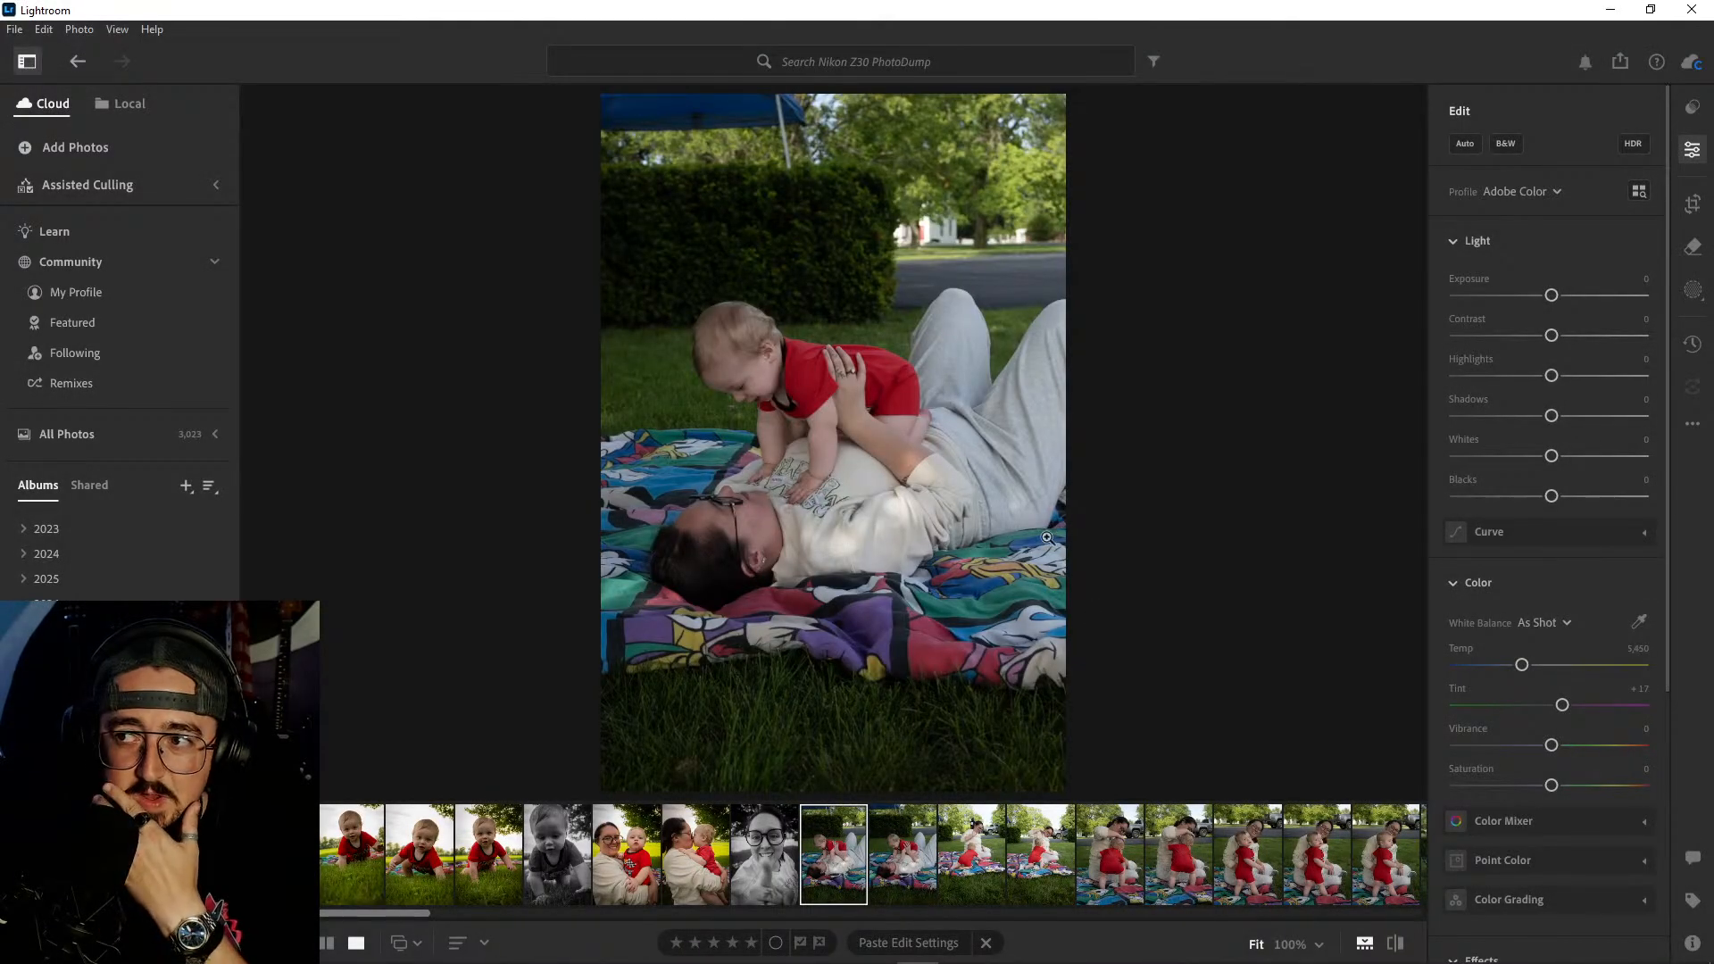
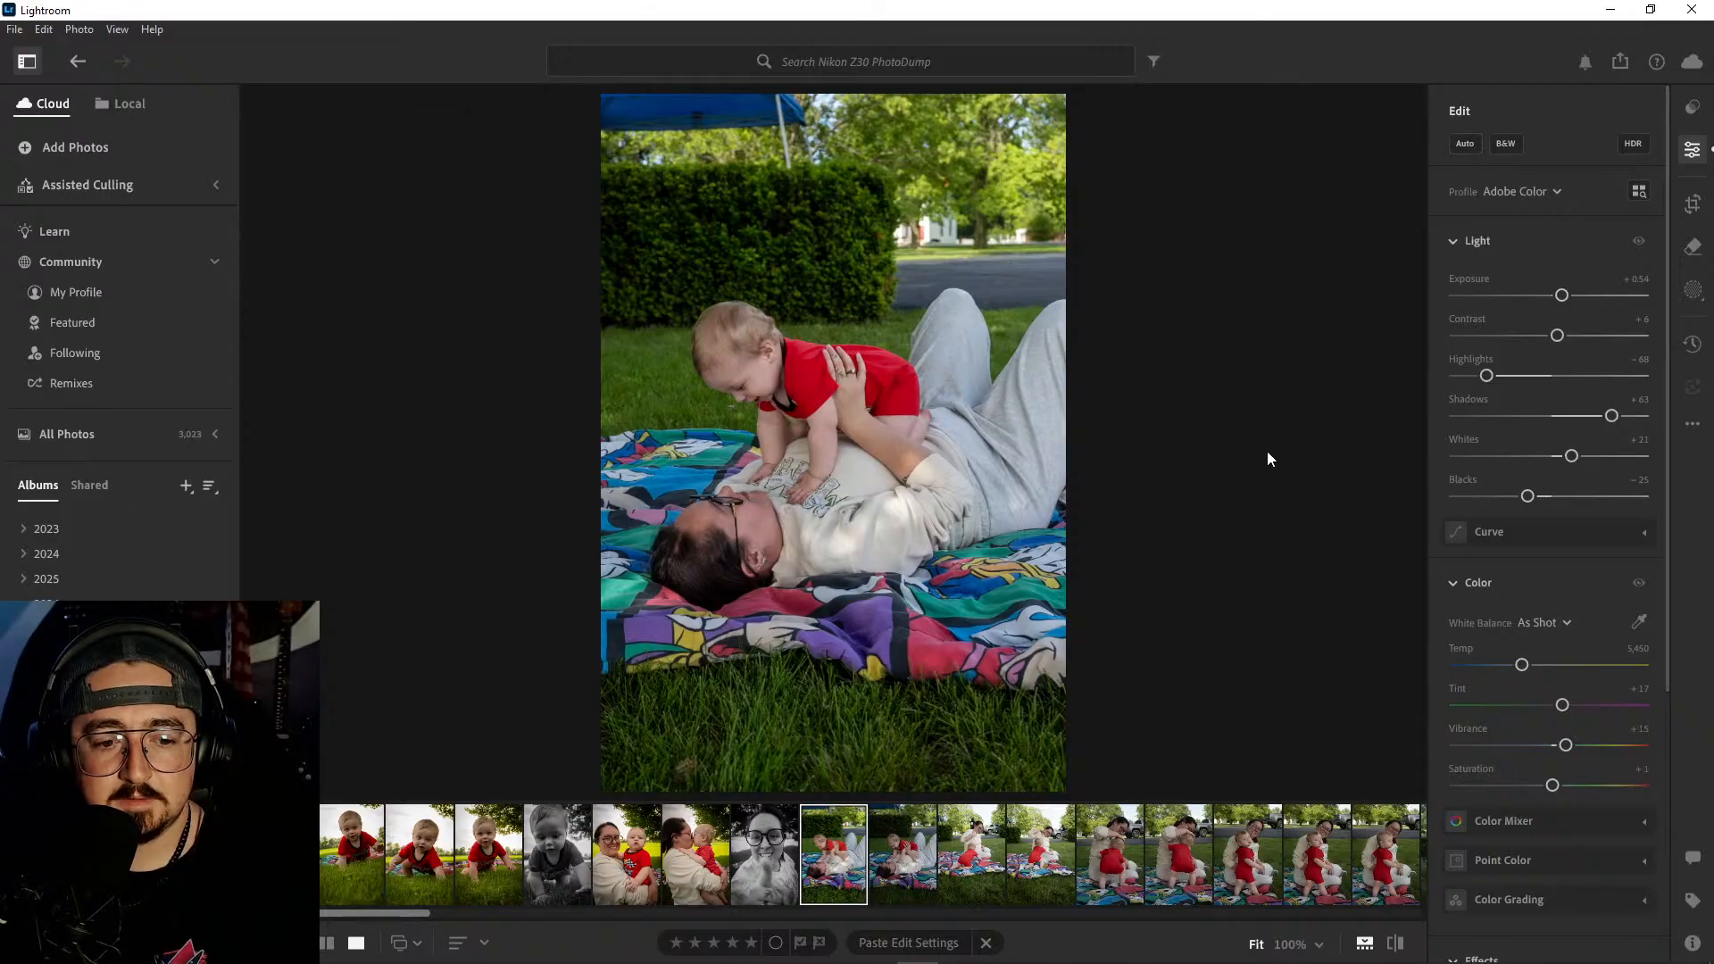
- Set the lying-on-the-blanket photo's Contrast to +23, Highlights to -88, Shadows to +39, Whites to +32 and Blacks to -30
drag(1558, 340, 1574, 341)
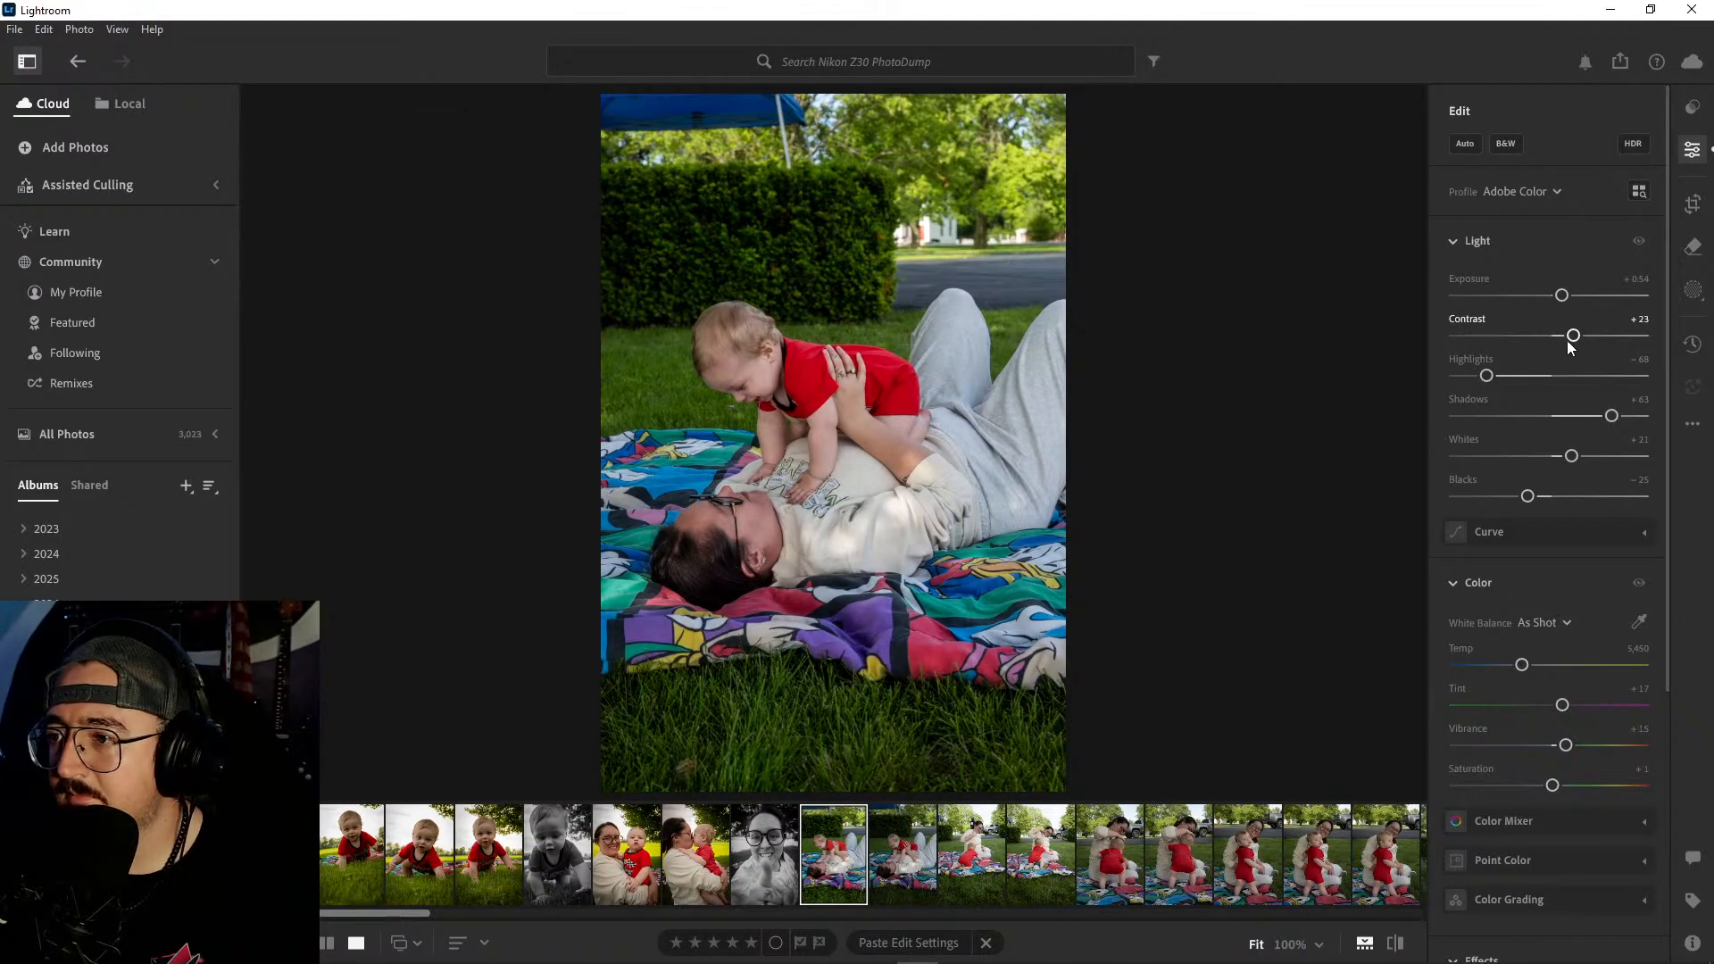
drag(1487, 376, 1467, 376)
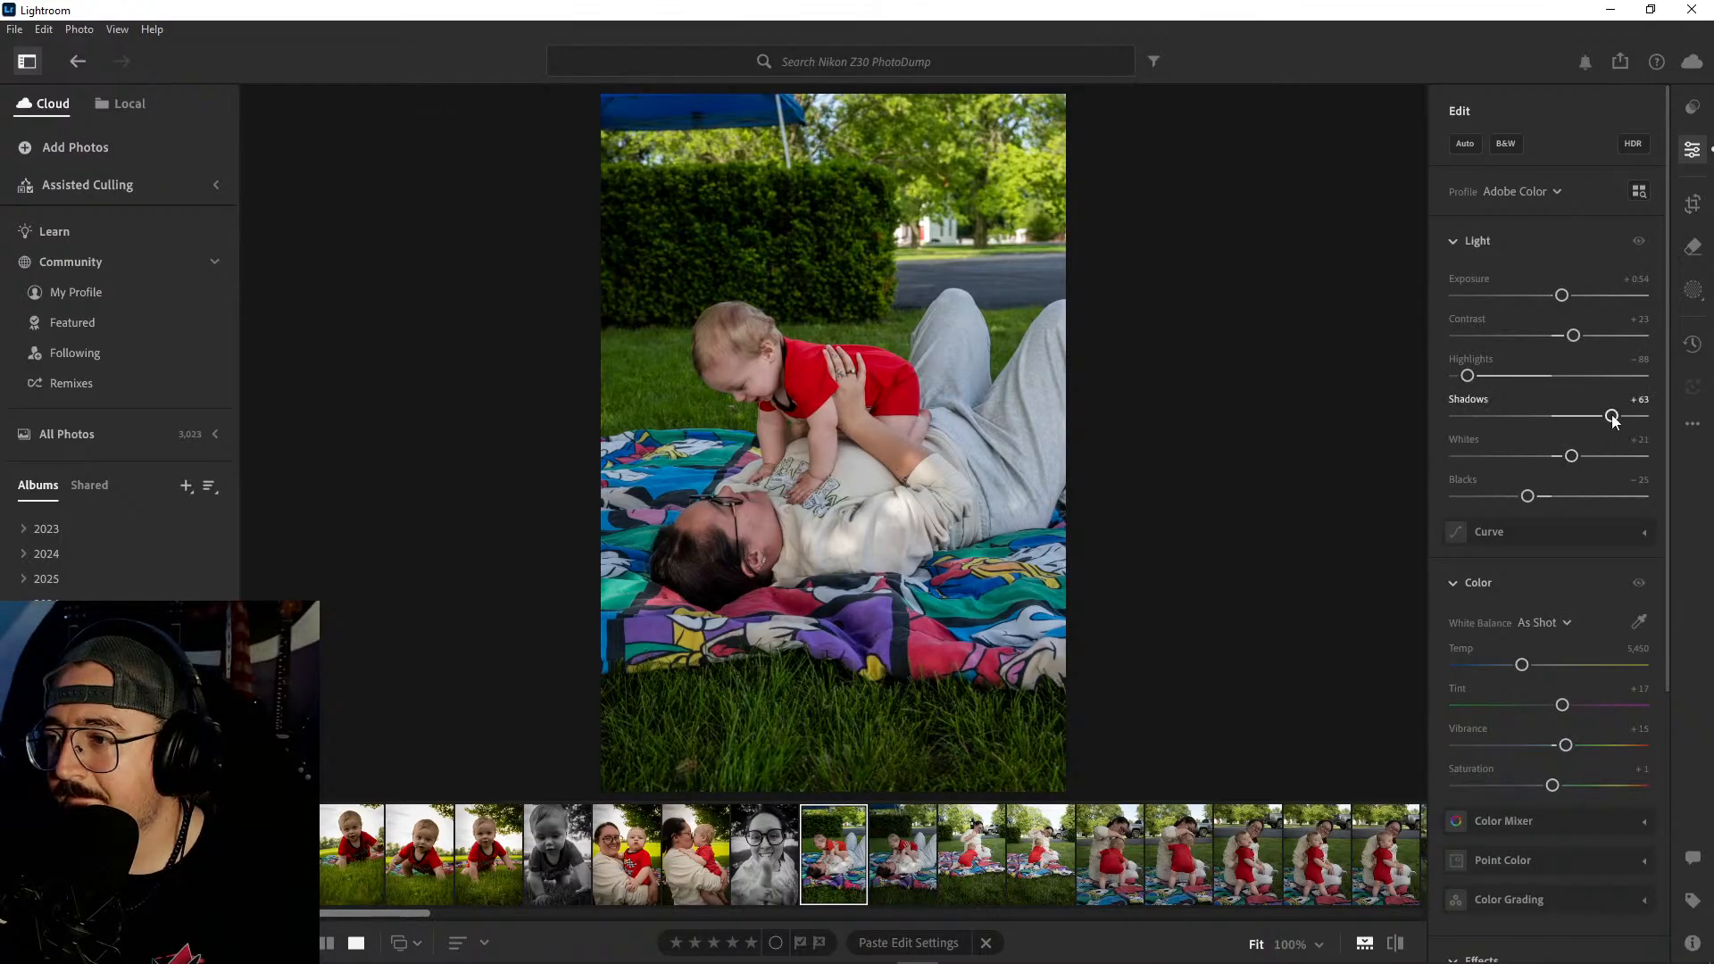
drag(1611, 416, 1588, 416)
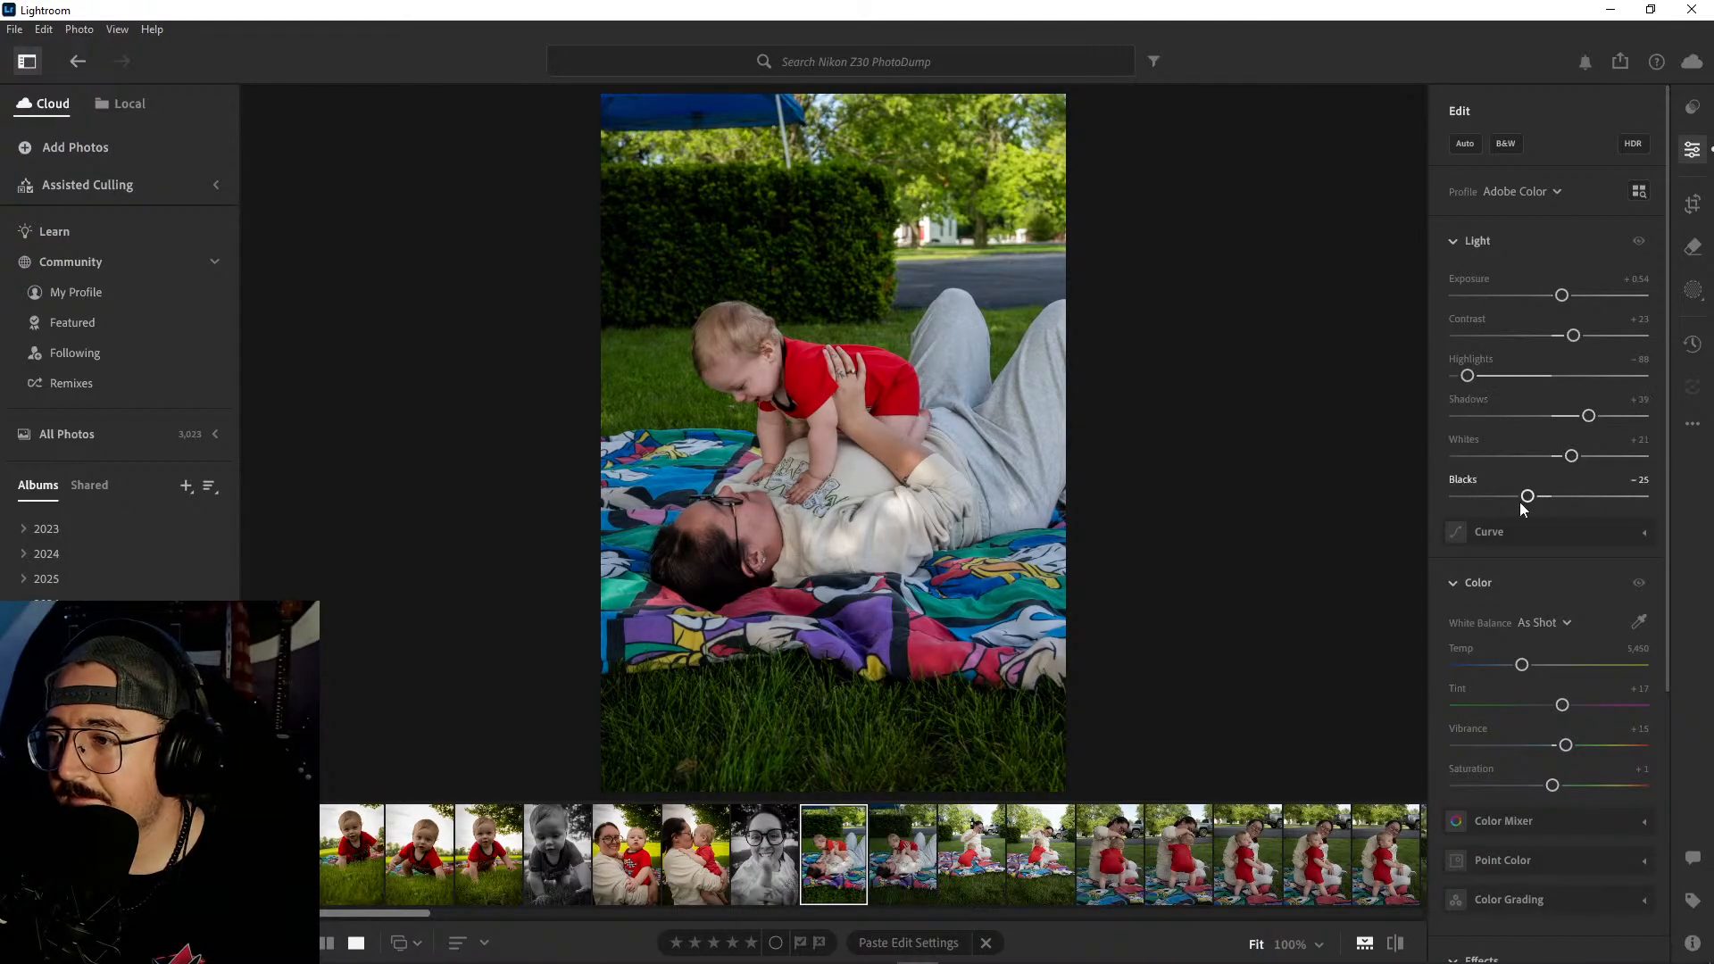
drag(1529, 497, 1580, 458)
- Warm the lying-on-the-blanket photo's white balance to a Temp of about 6,450 and set Saturation to +3
scroll(1578, 486, down, 3)
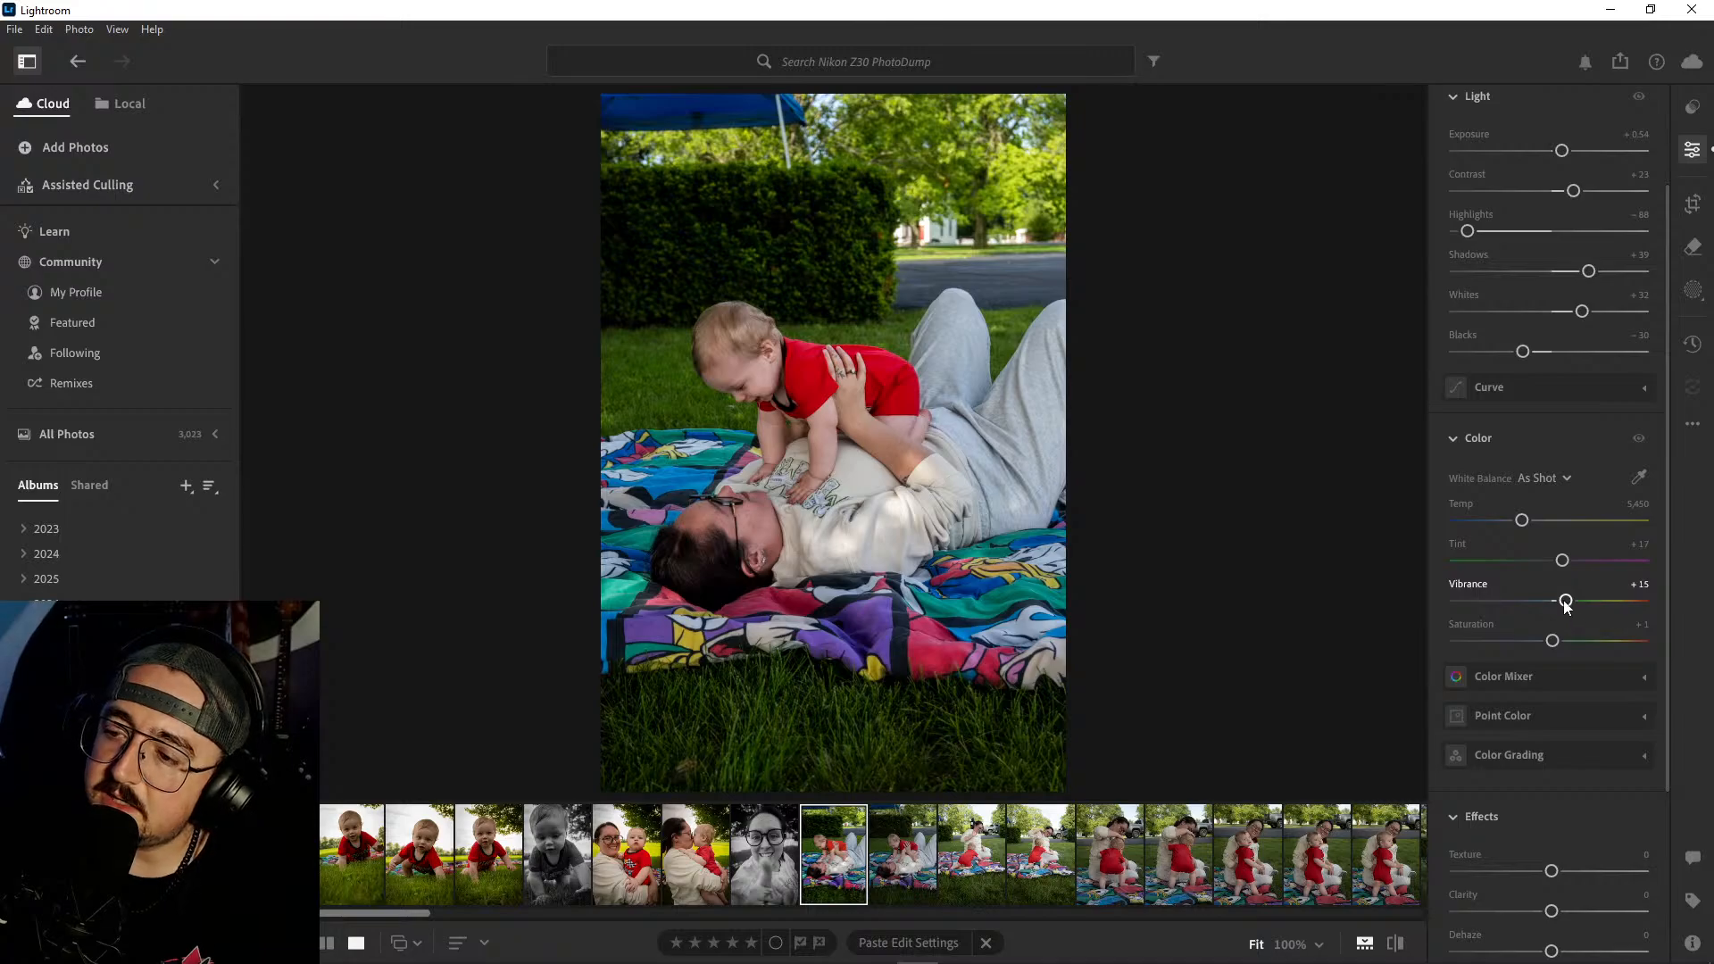
drag(1522, 522, 1538, 525)
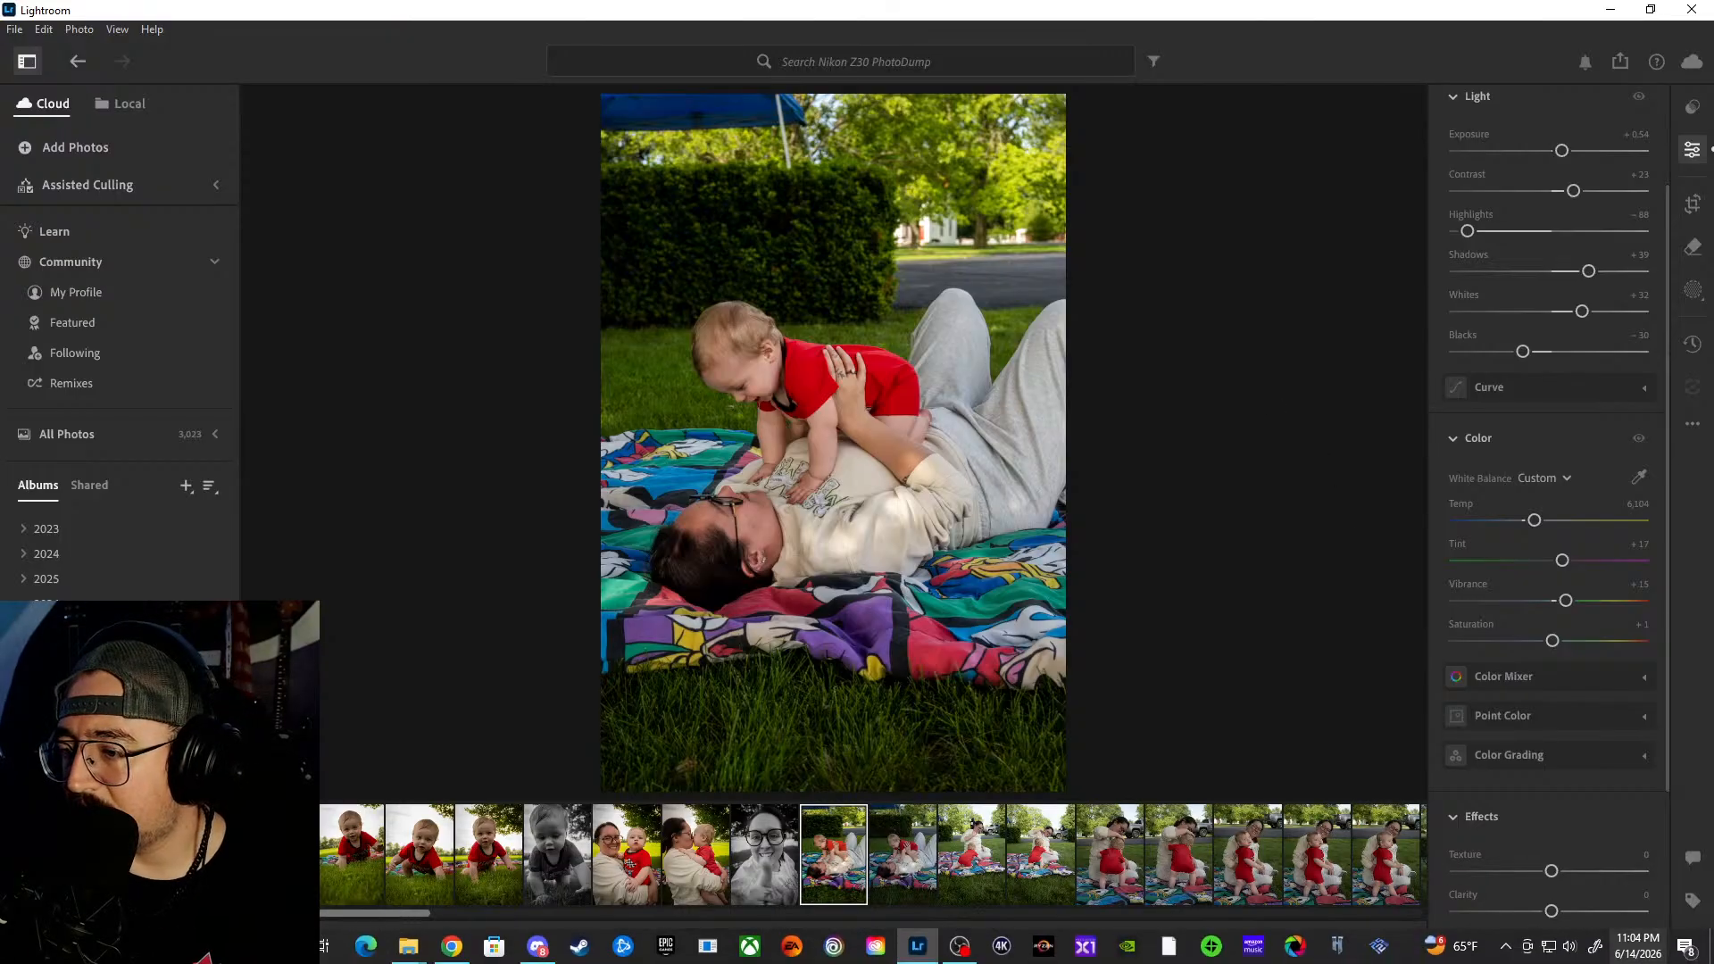
click(1638, 947)
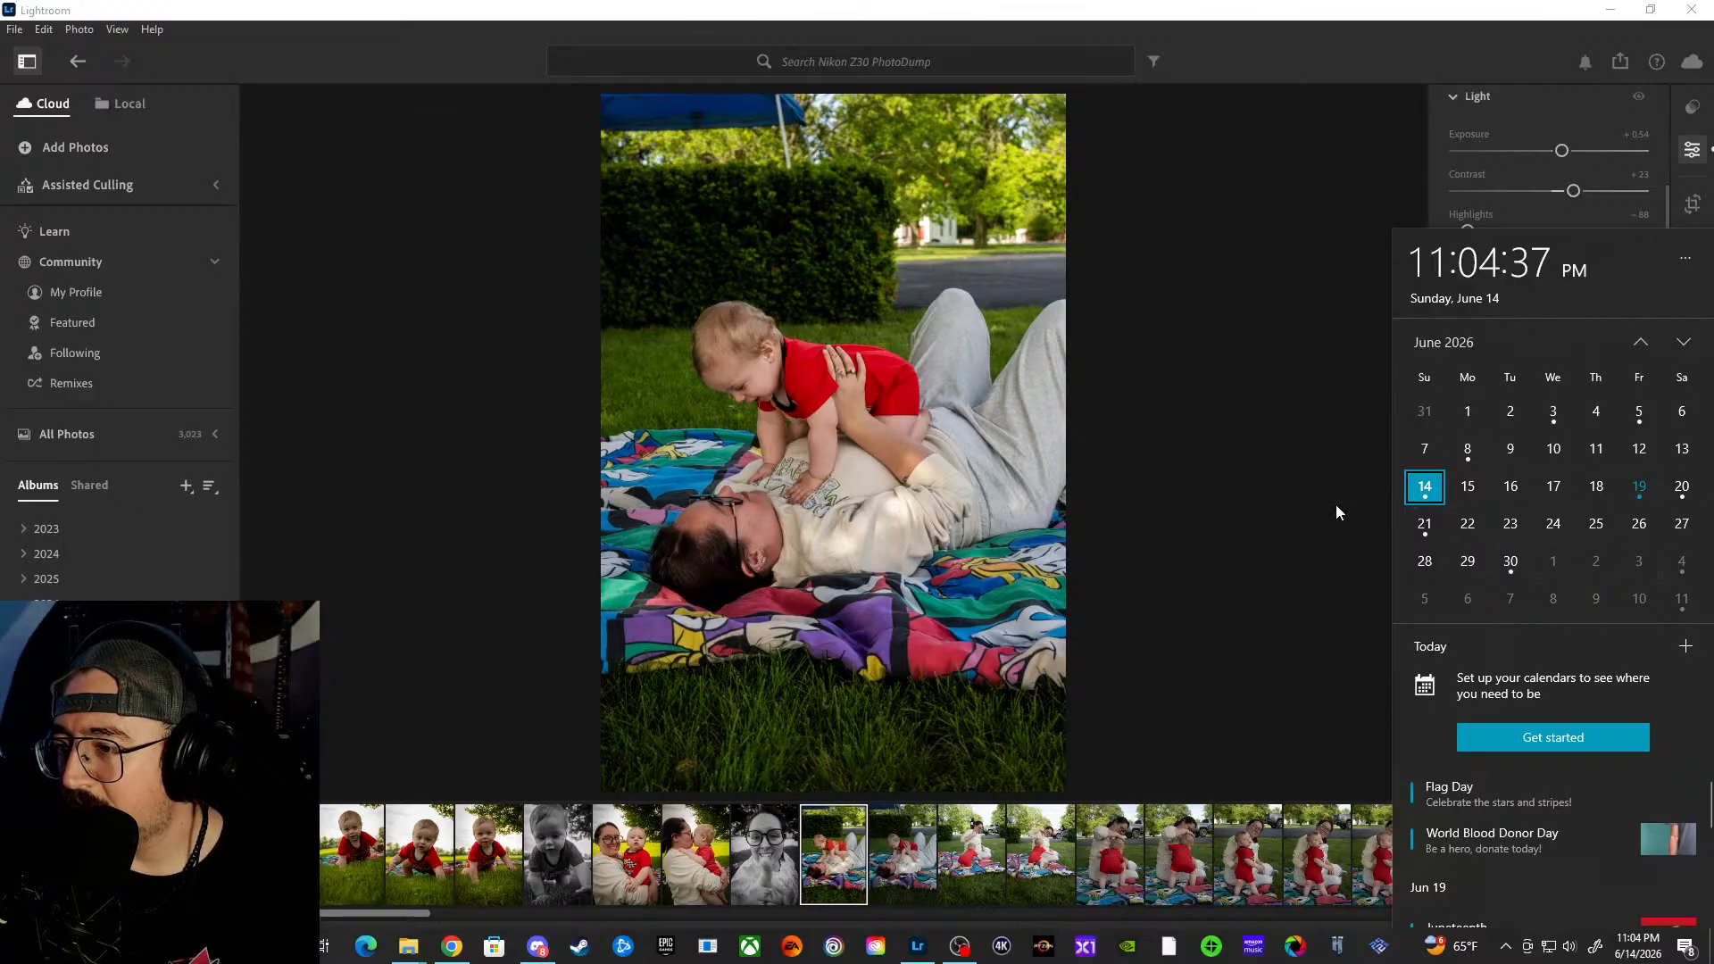
click(1286, 499)
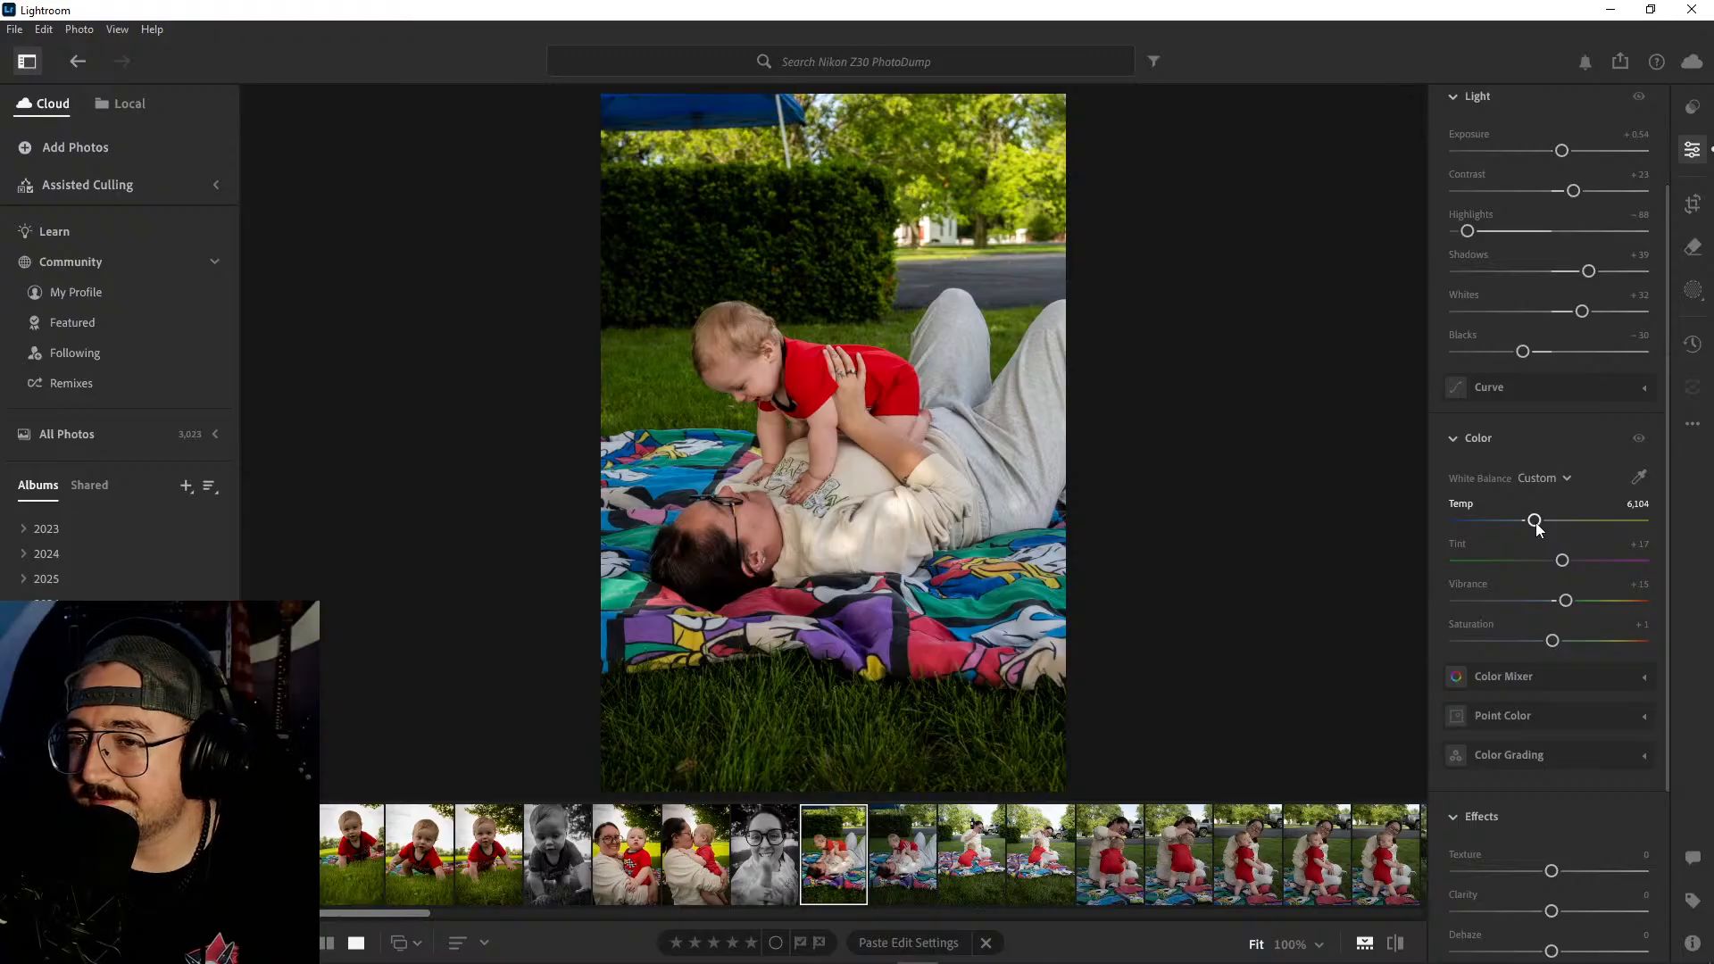
drag(1537, 528, 1541, 524)
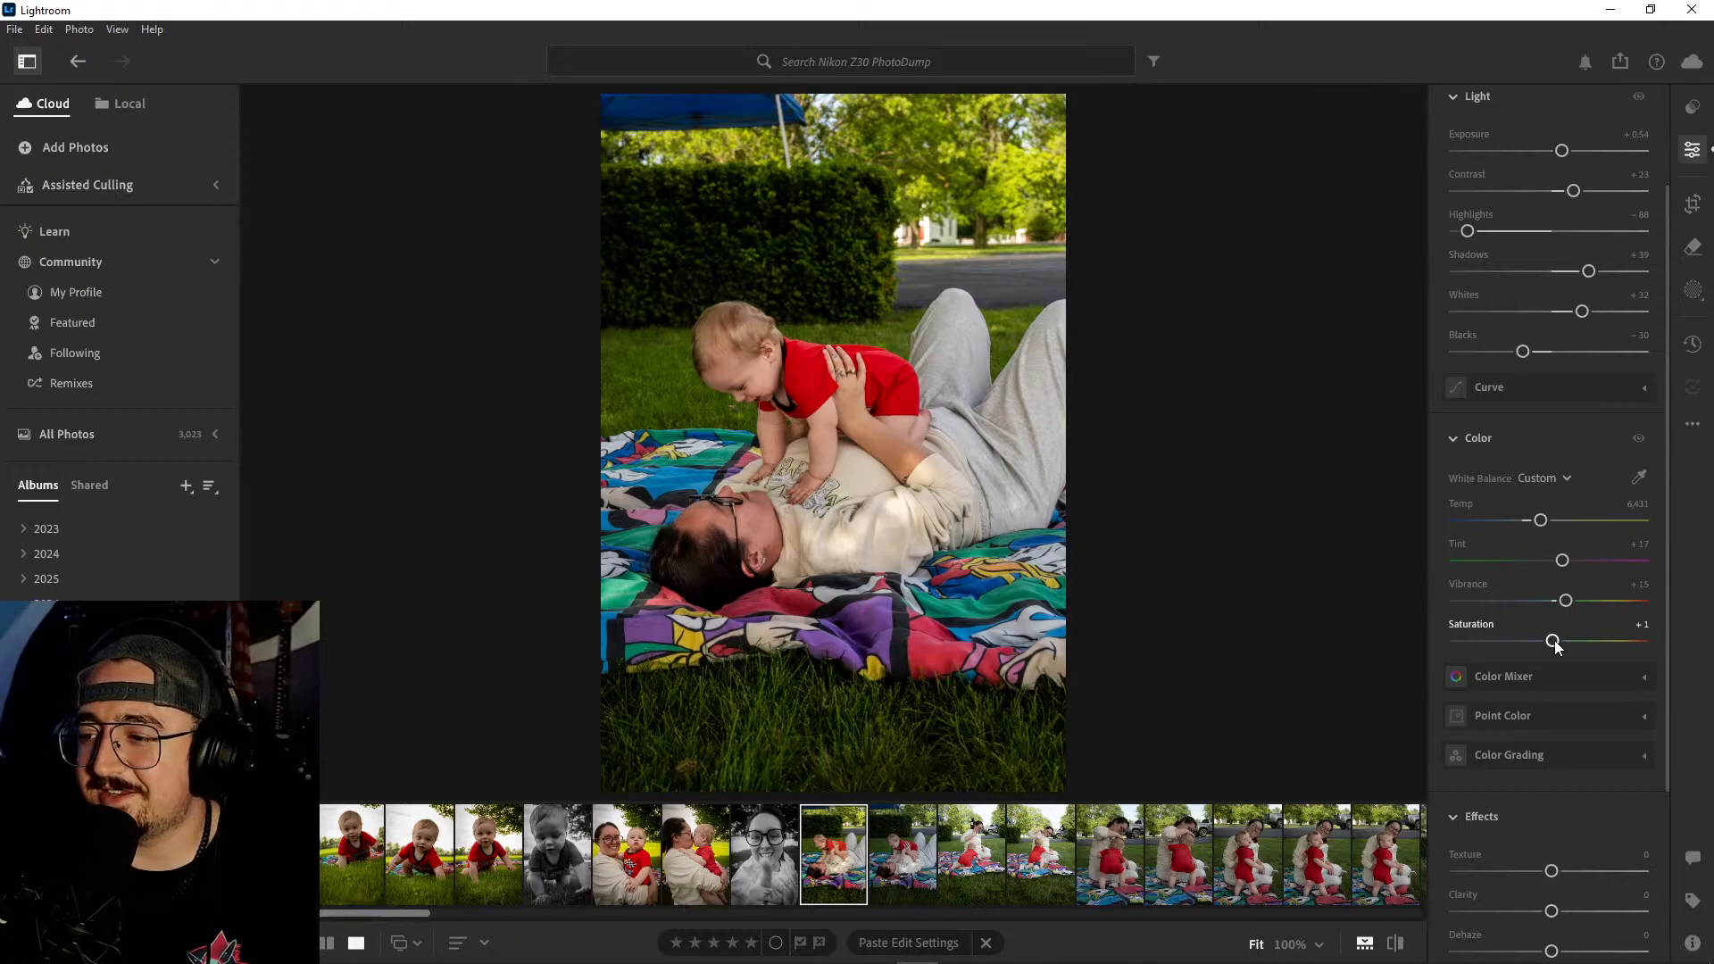
drag(1554, 645, 1558, 647)
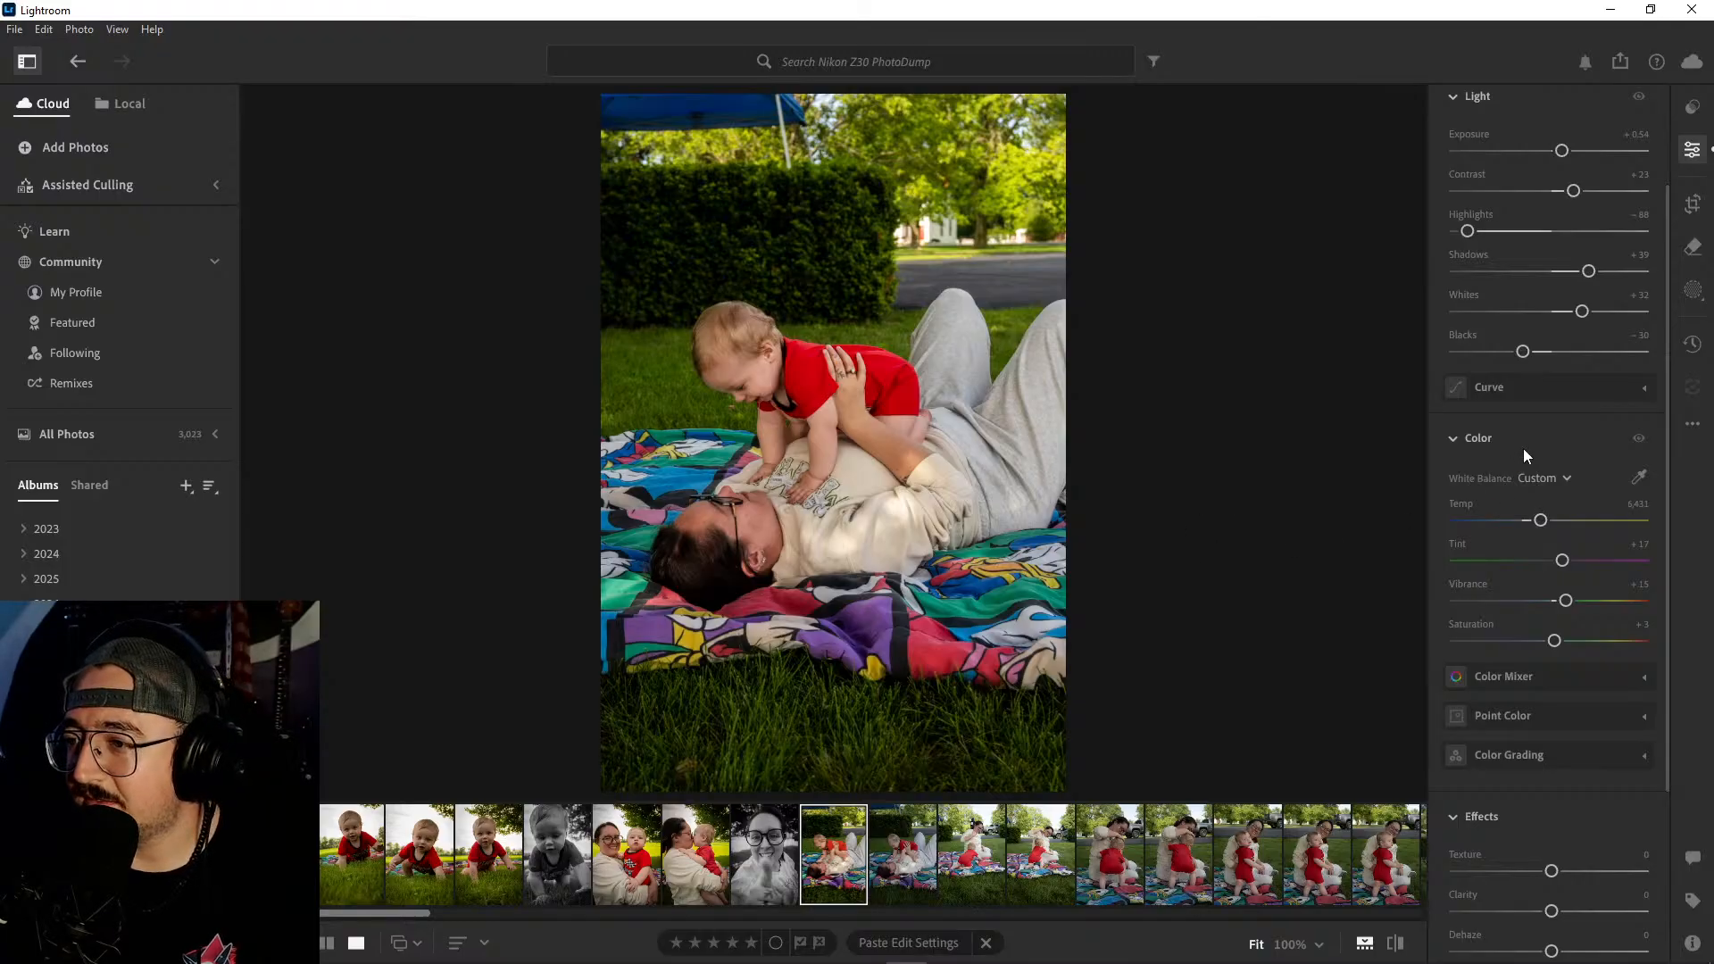
- Add a Vignette of -15 to the lying-on-the-blanket photo
scroll(1524, 448, up, 3)
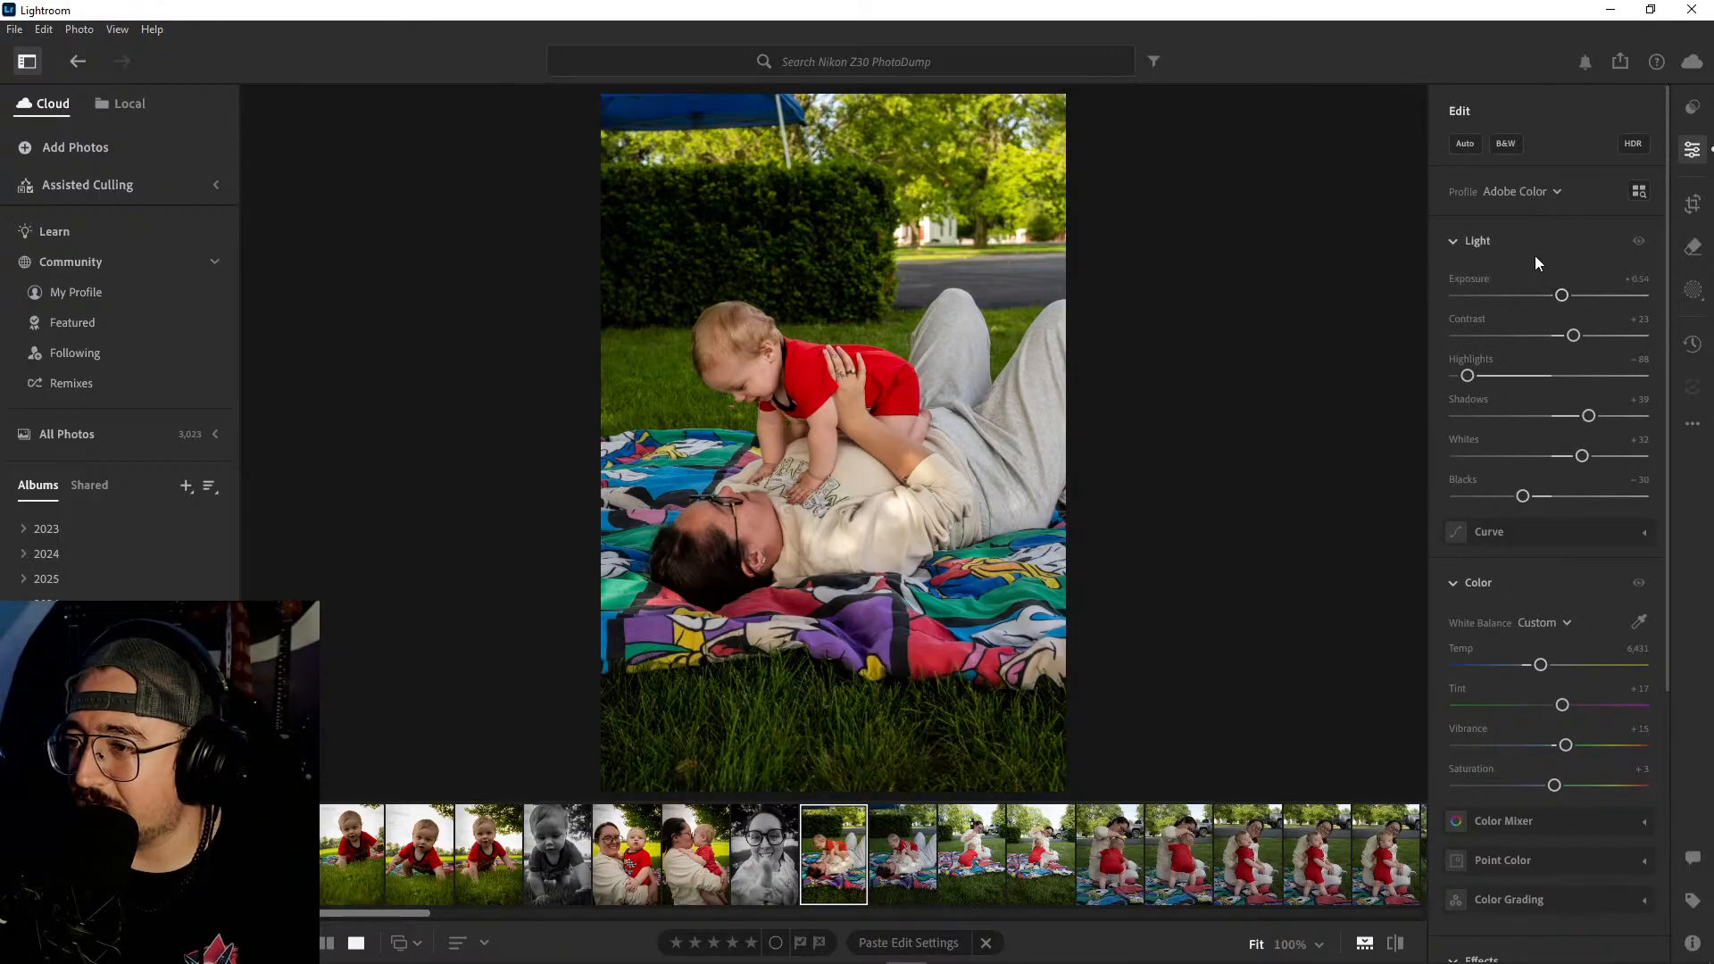
scroll(1581, 501, down, 3)
scroll(1577, 505, down, 2)
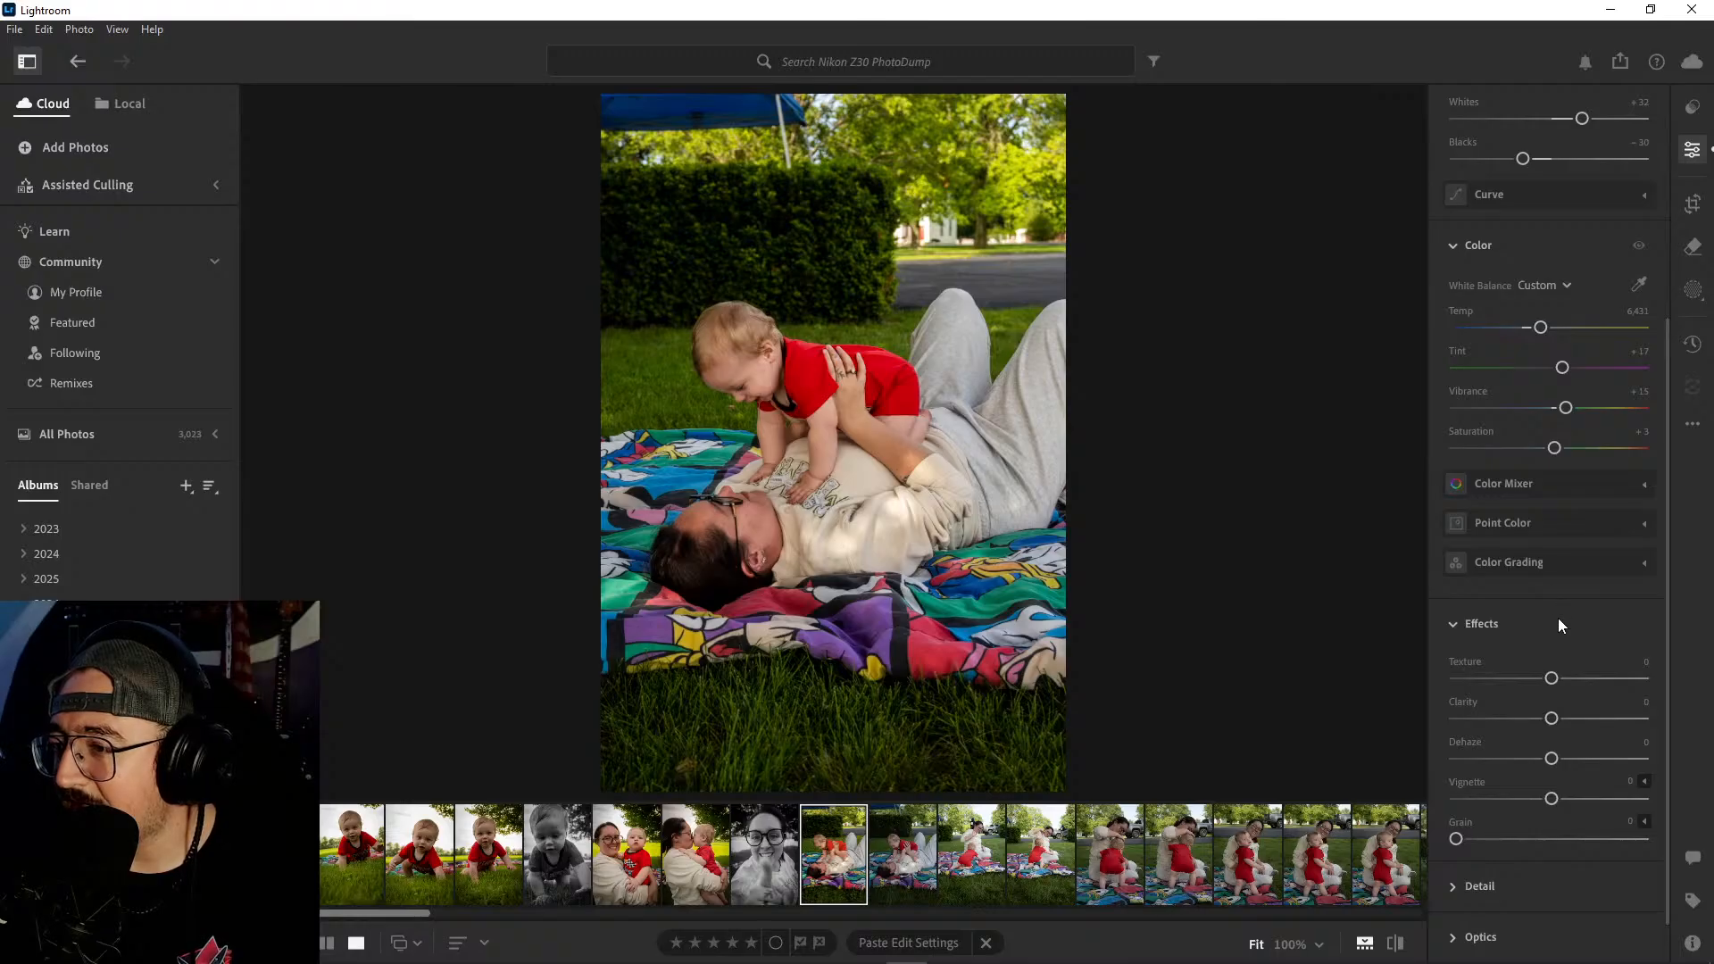
drag(1551, 798, 1537, 799)
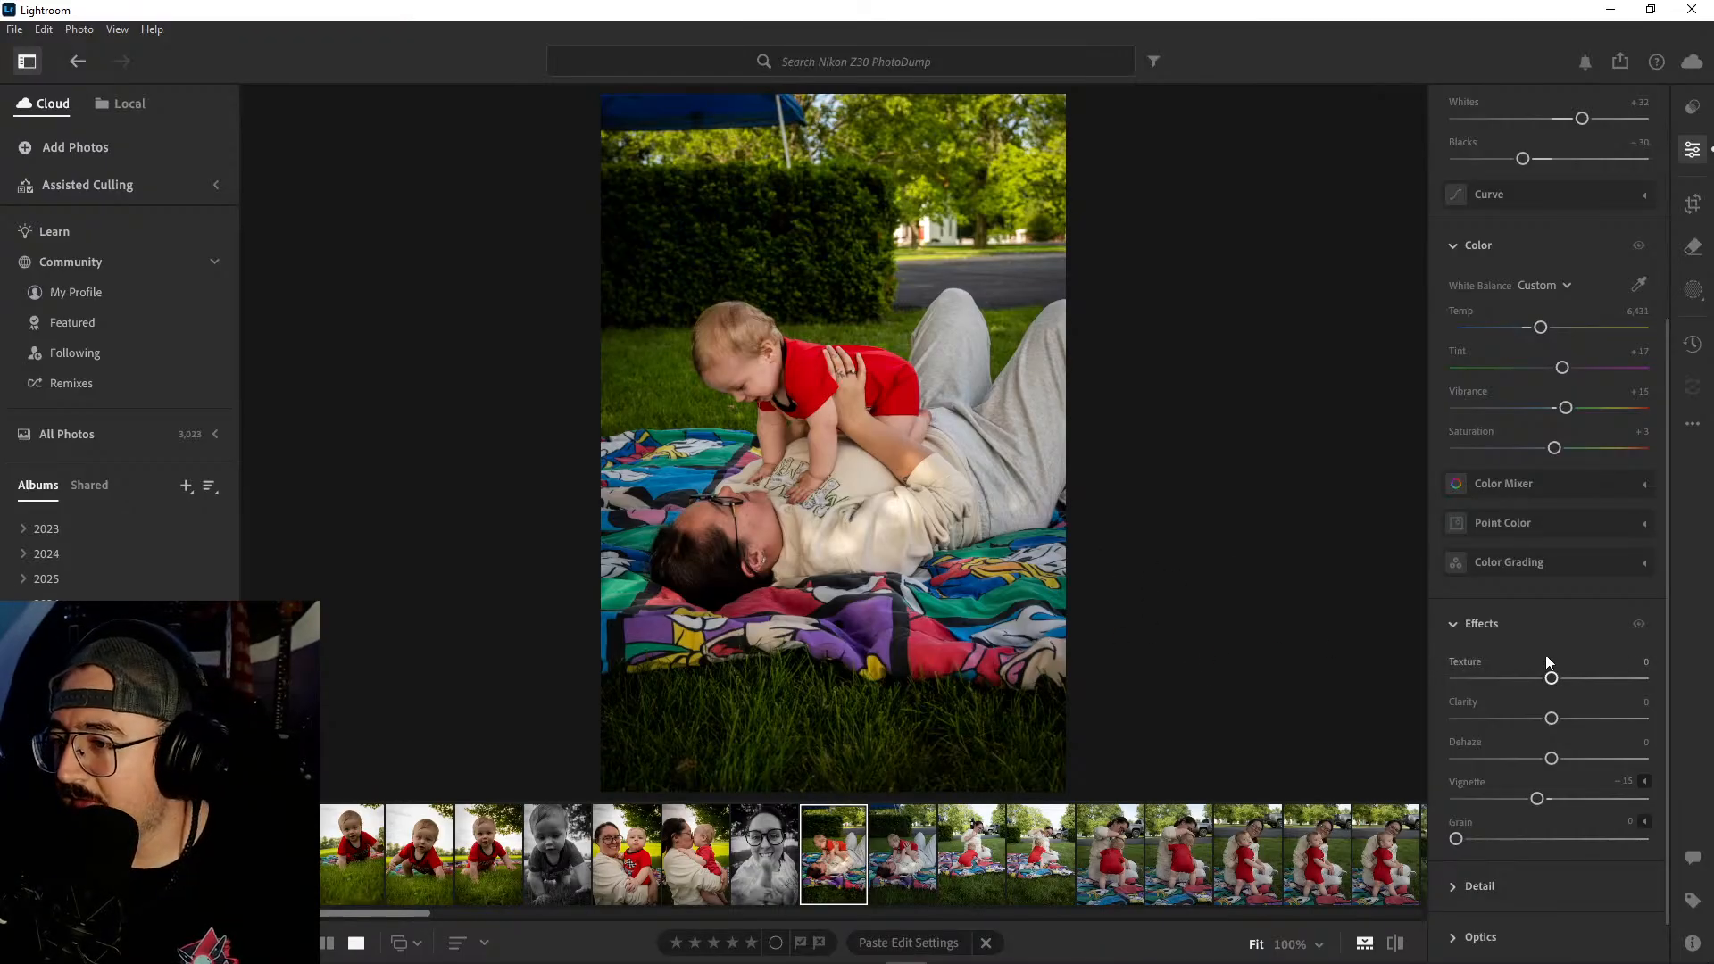
- Try the black-and-white treatment on the lying-on-the-blanket photo and return it to color
scroll(1545, 620, up, 4)
click(1504, 145)
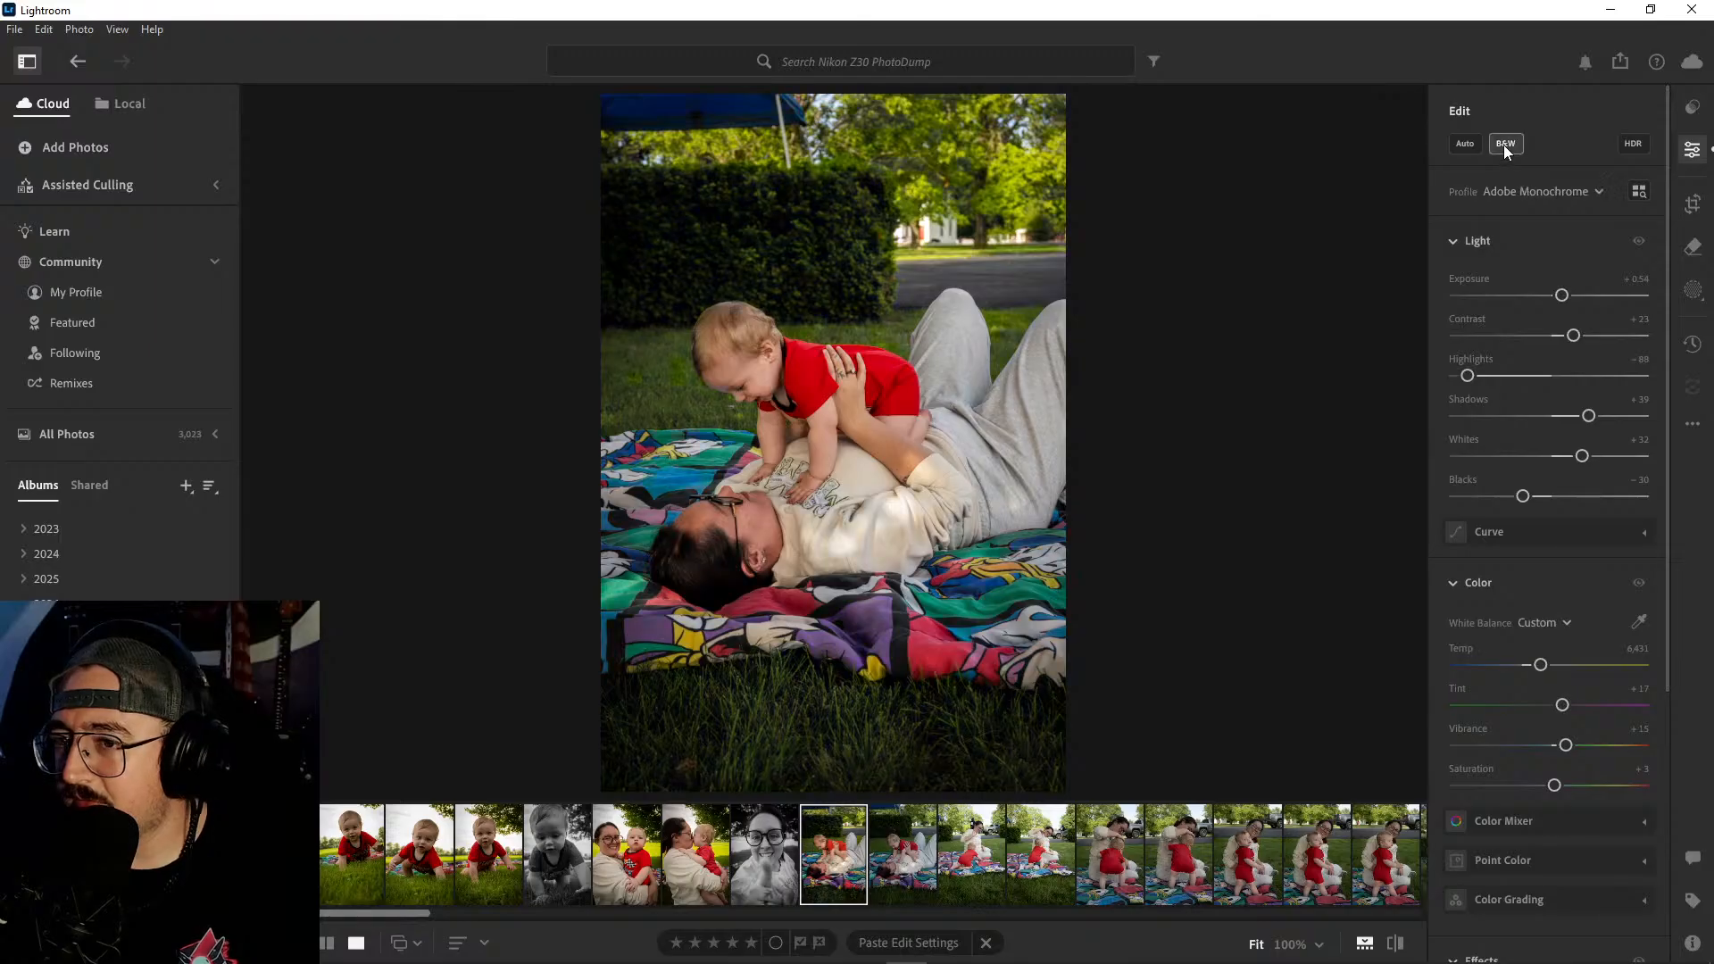
click(1503, 145)
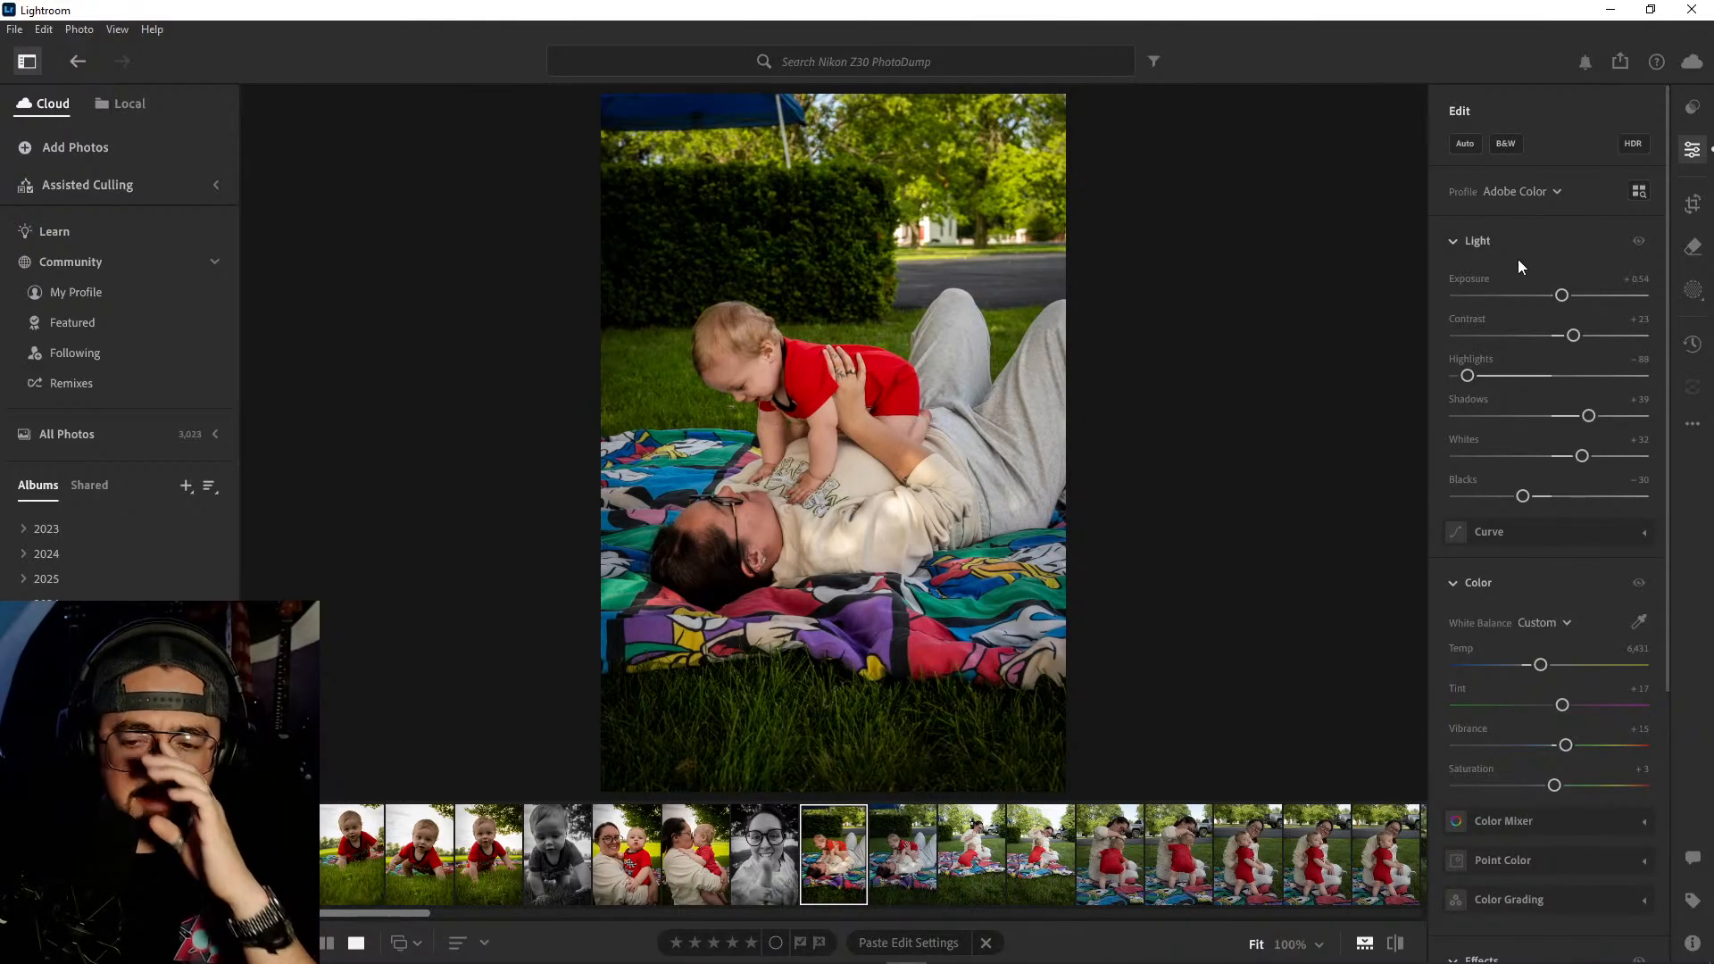
- Delete the unedited second lying-on-the-blanket shot and copy the edit settings of the edited one
click(897, 854)
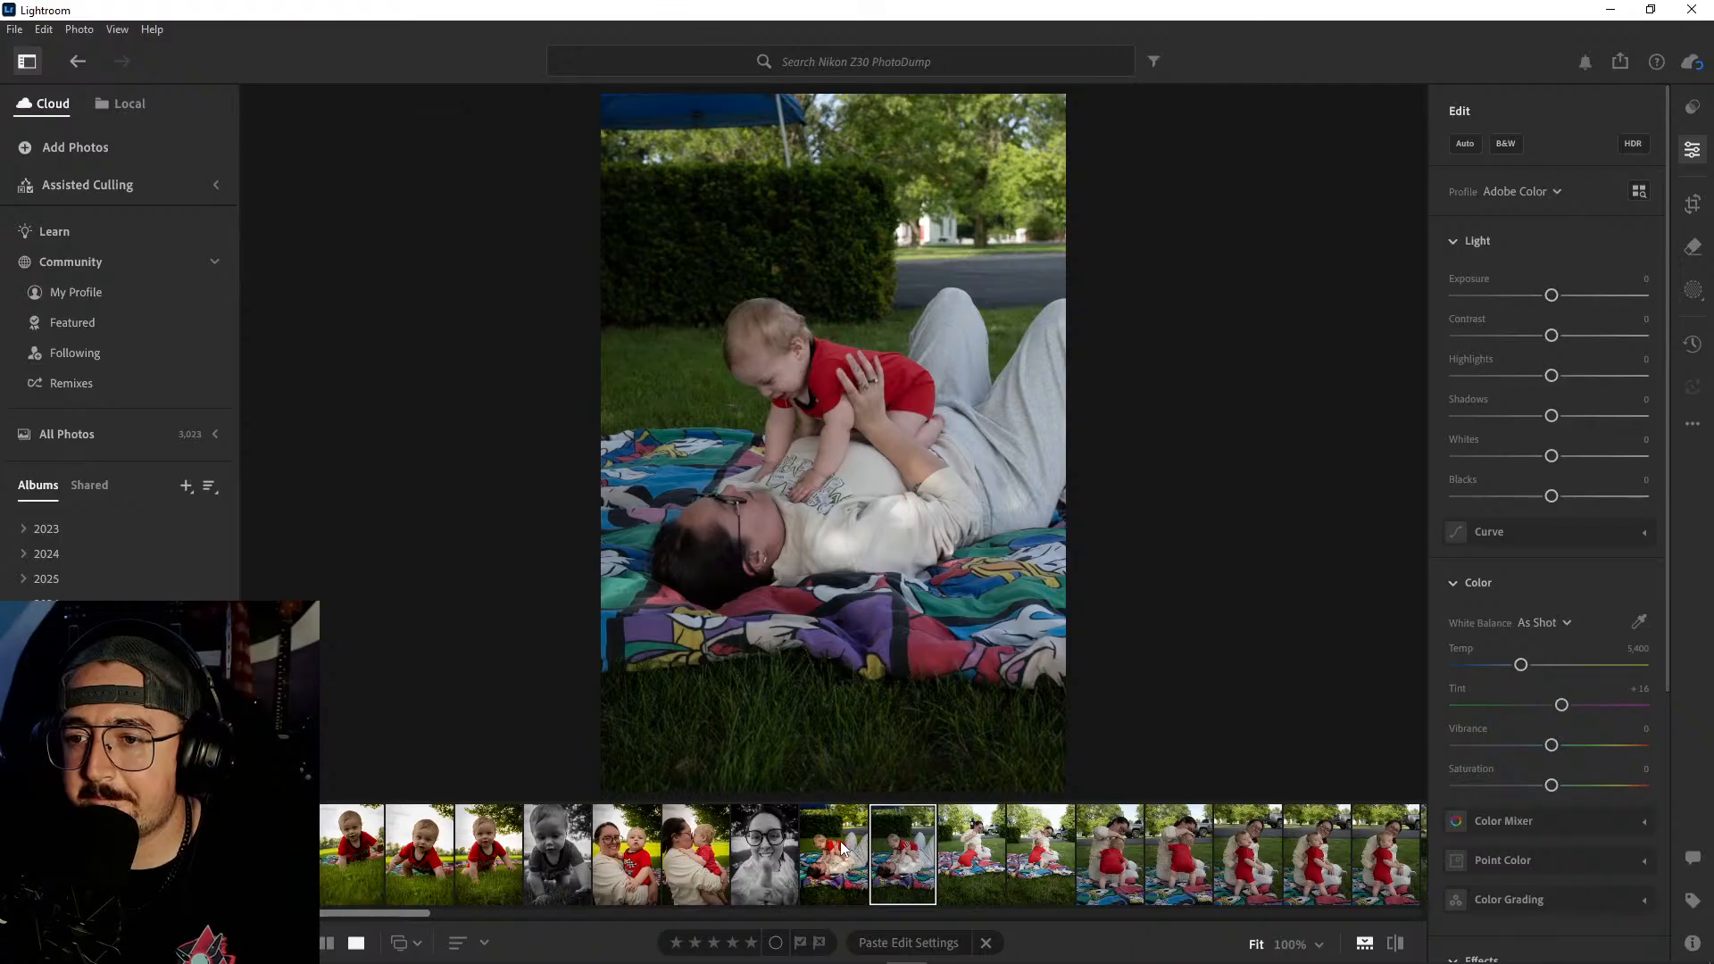
click(849, 850)
right_click(895, 839)
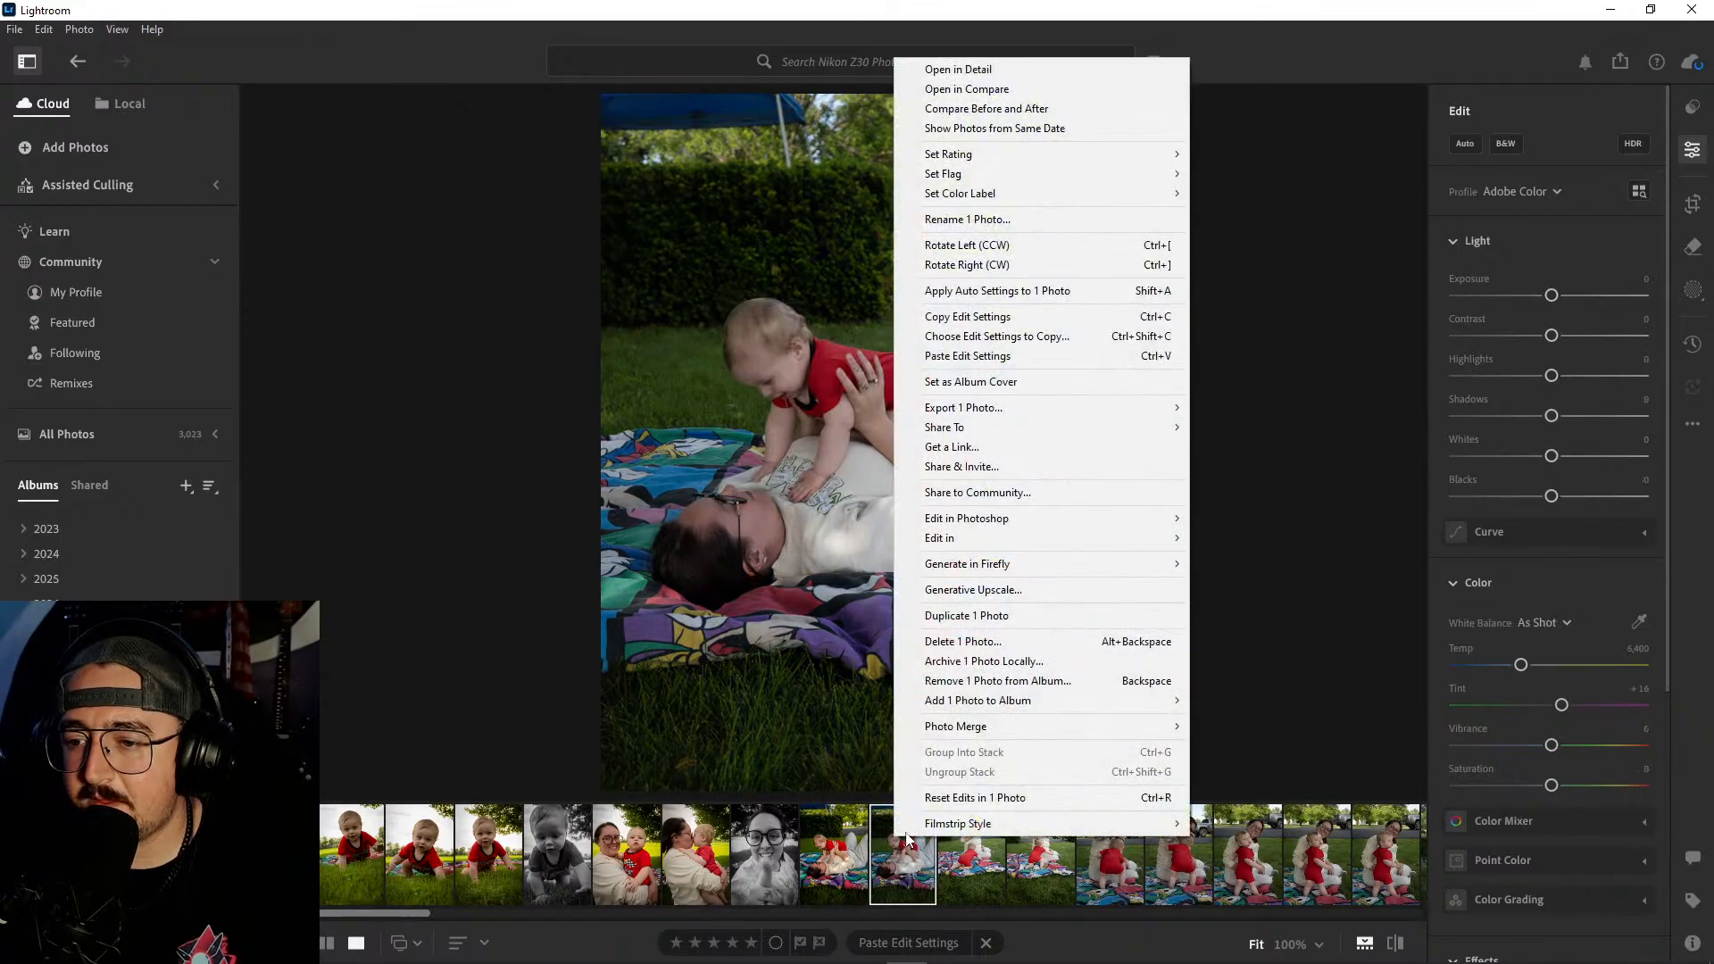
click(967, 645)
click(948, 640)
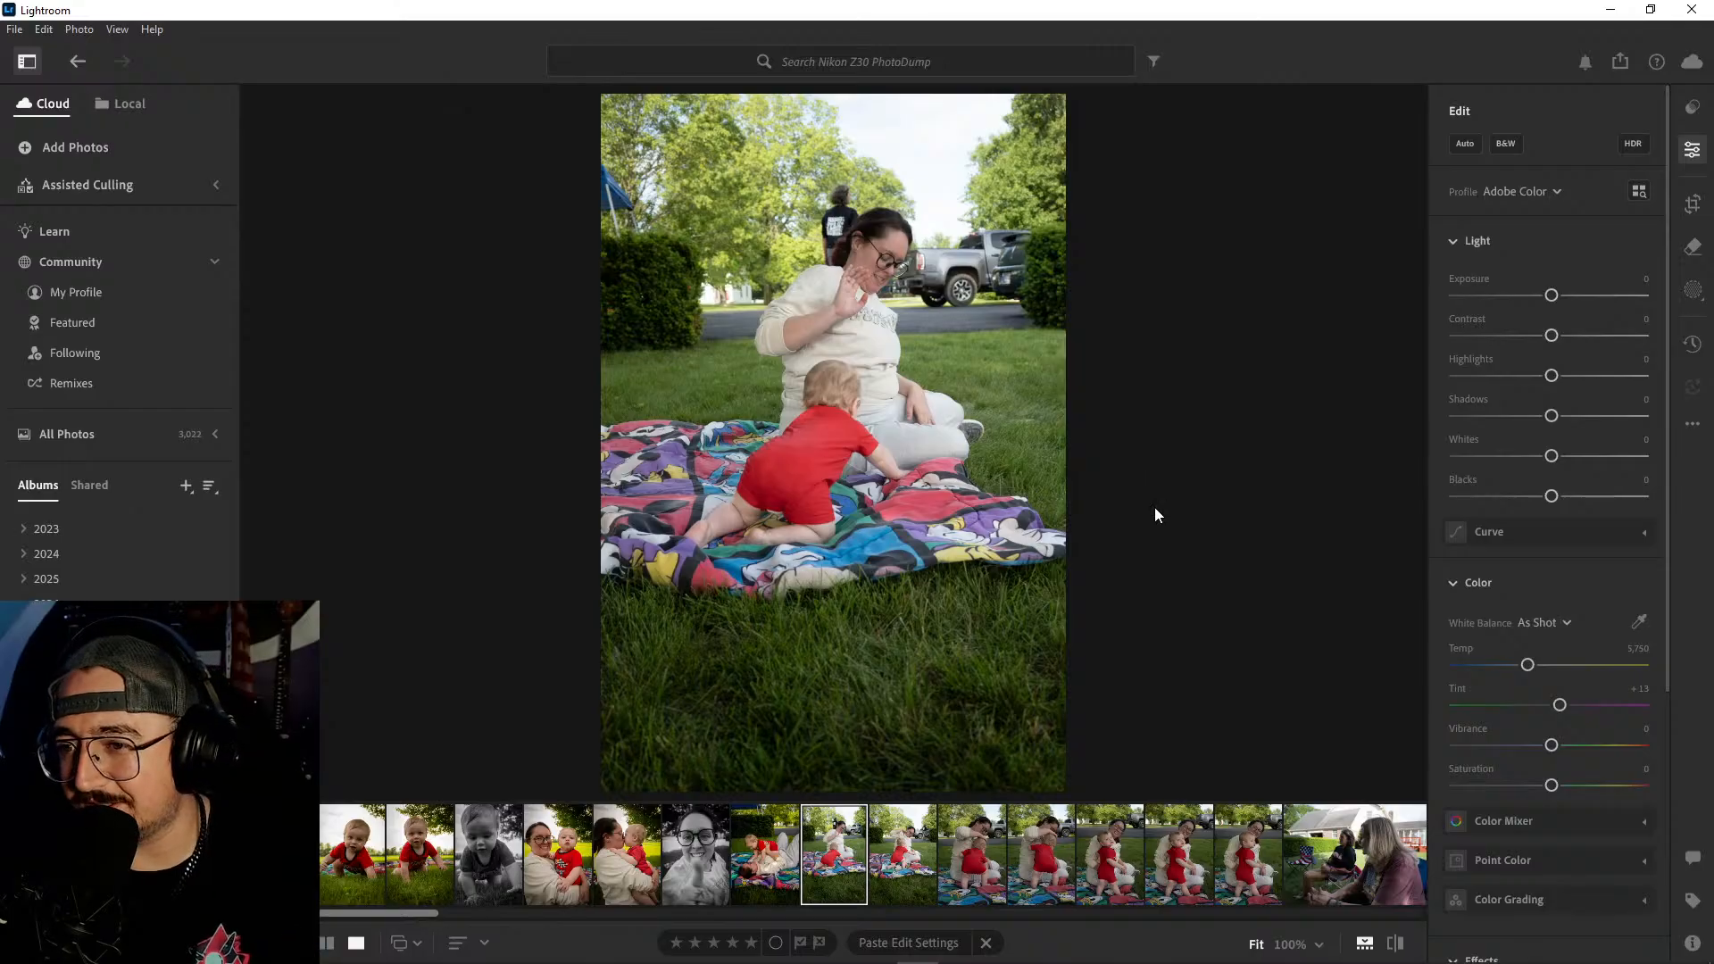
click(771, 856)
key(ctrl+c)
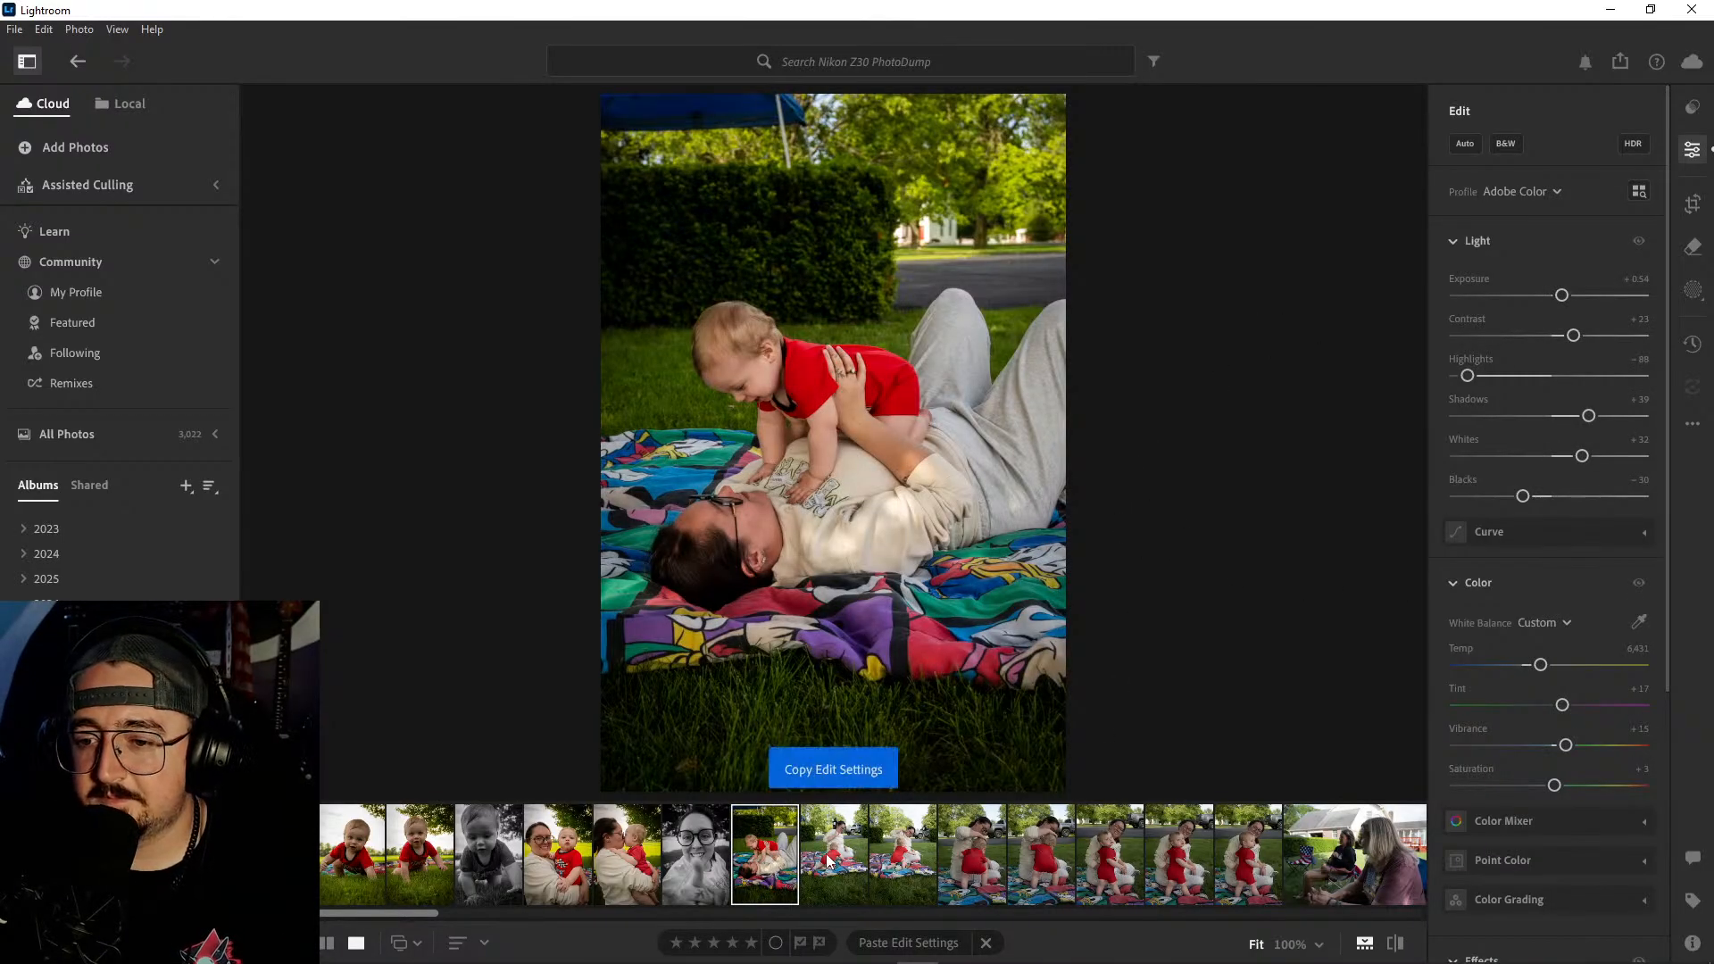
- Delete the two wider shots of the woman sitting on the blanket with her hand raised beside the baby
click(829, 848)
click(913, 855)
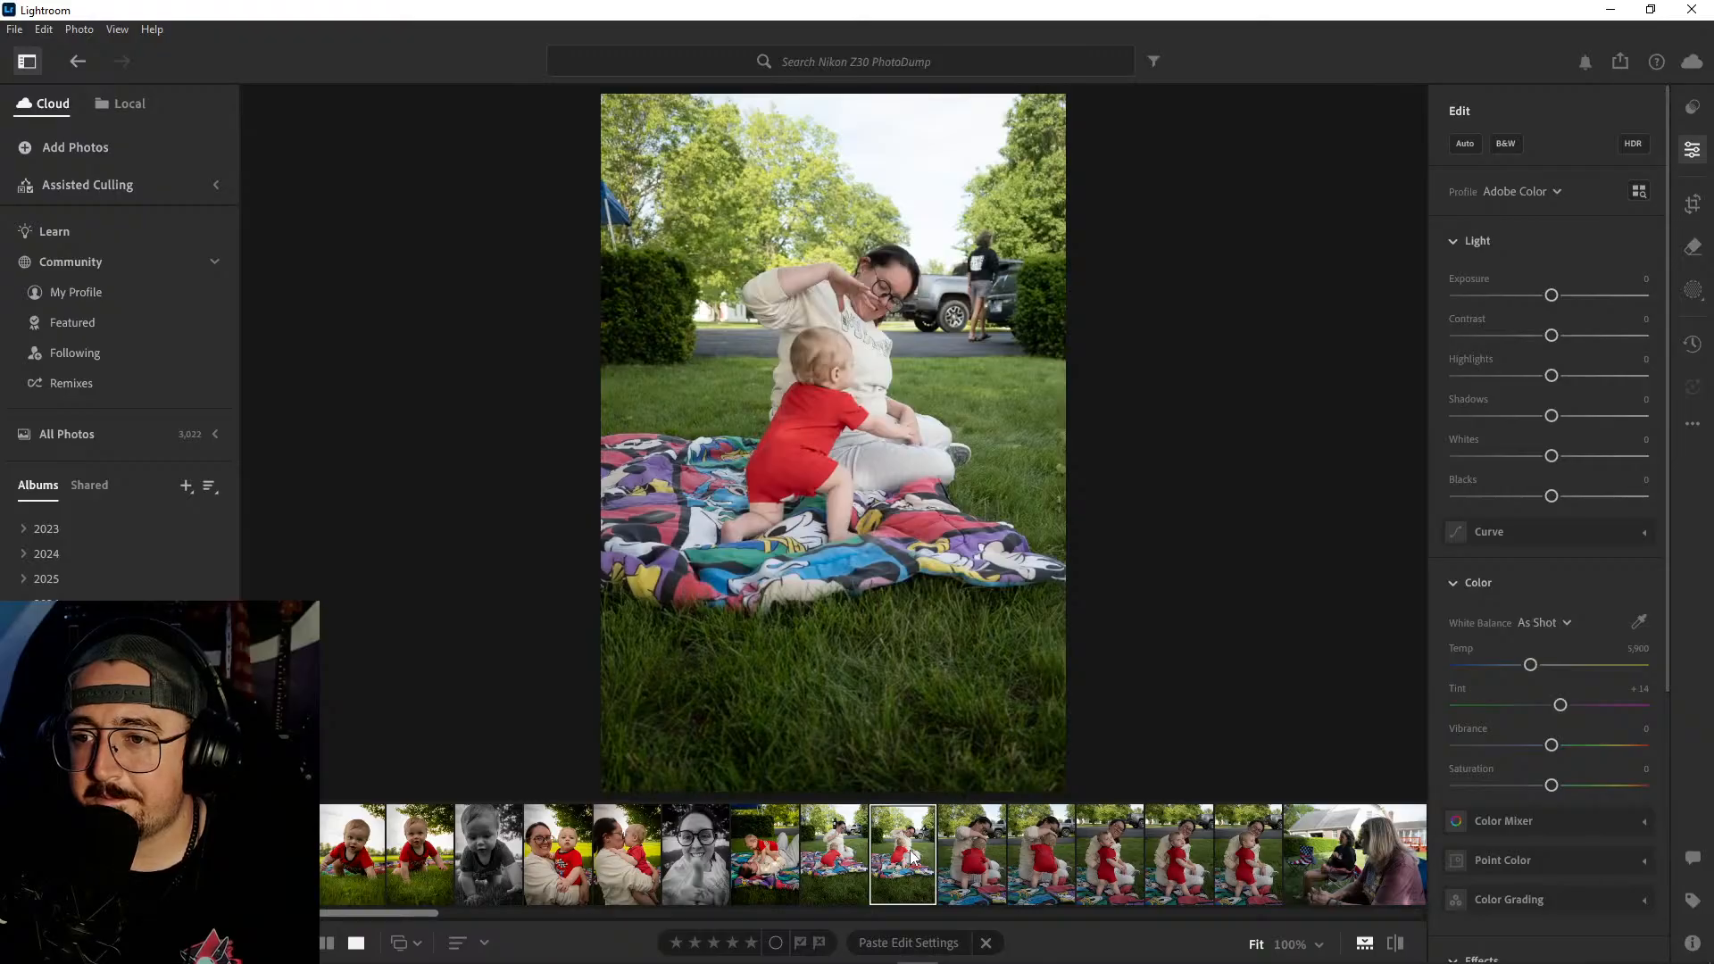
ctrl+click(849, 857)
right_click(918, 853)
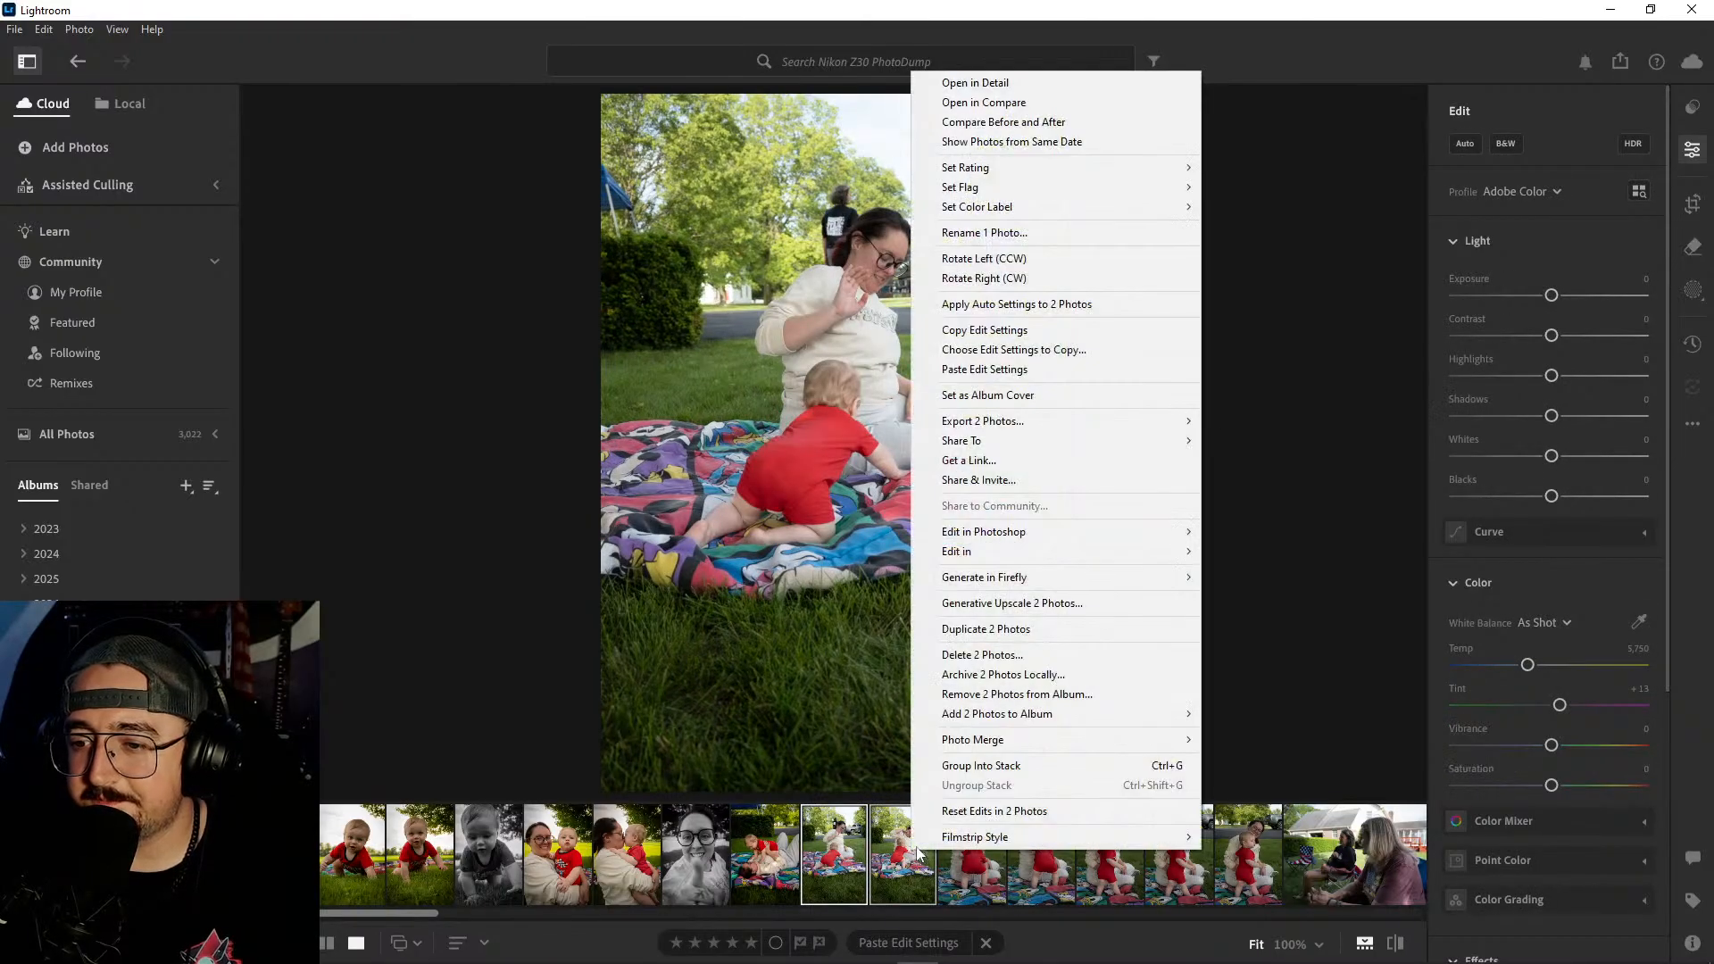
click(982, 654)
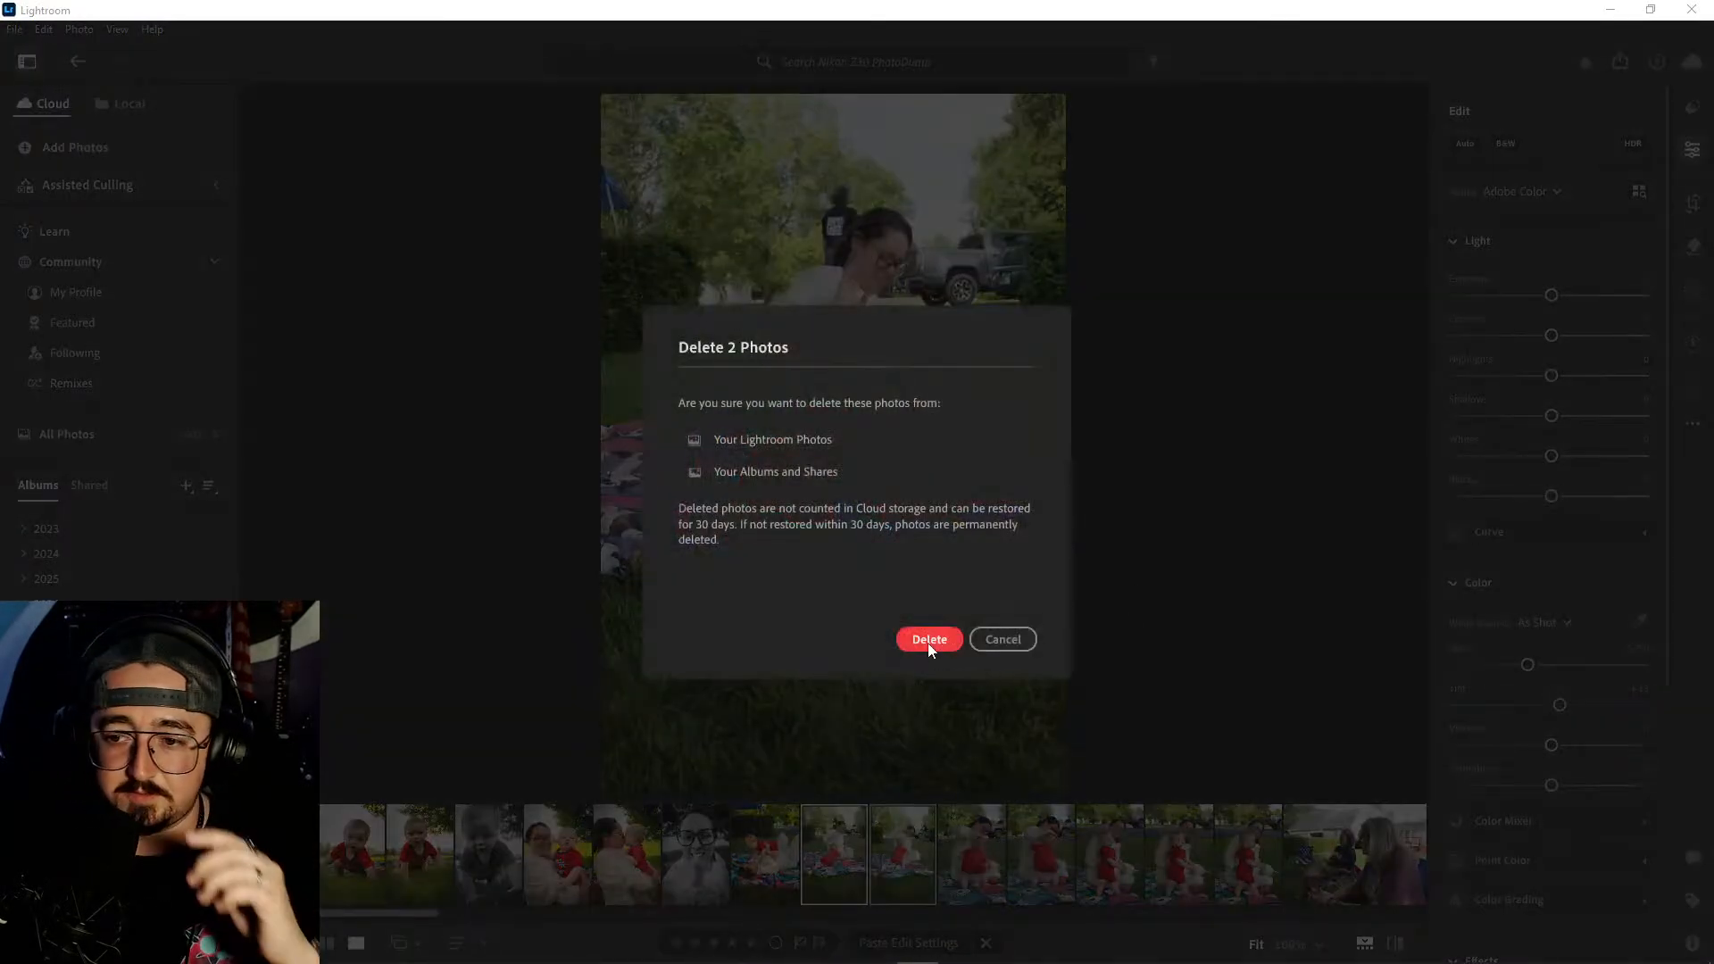
click(928, 639)
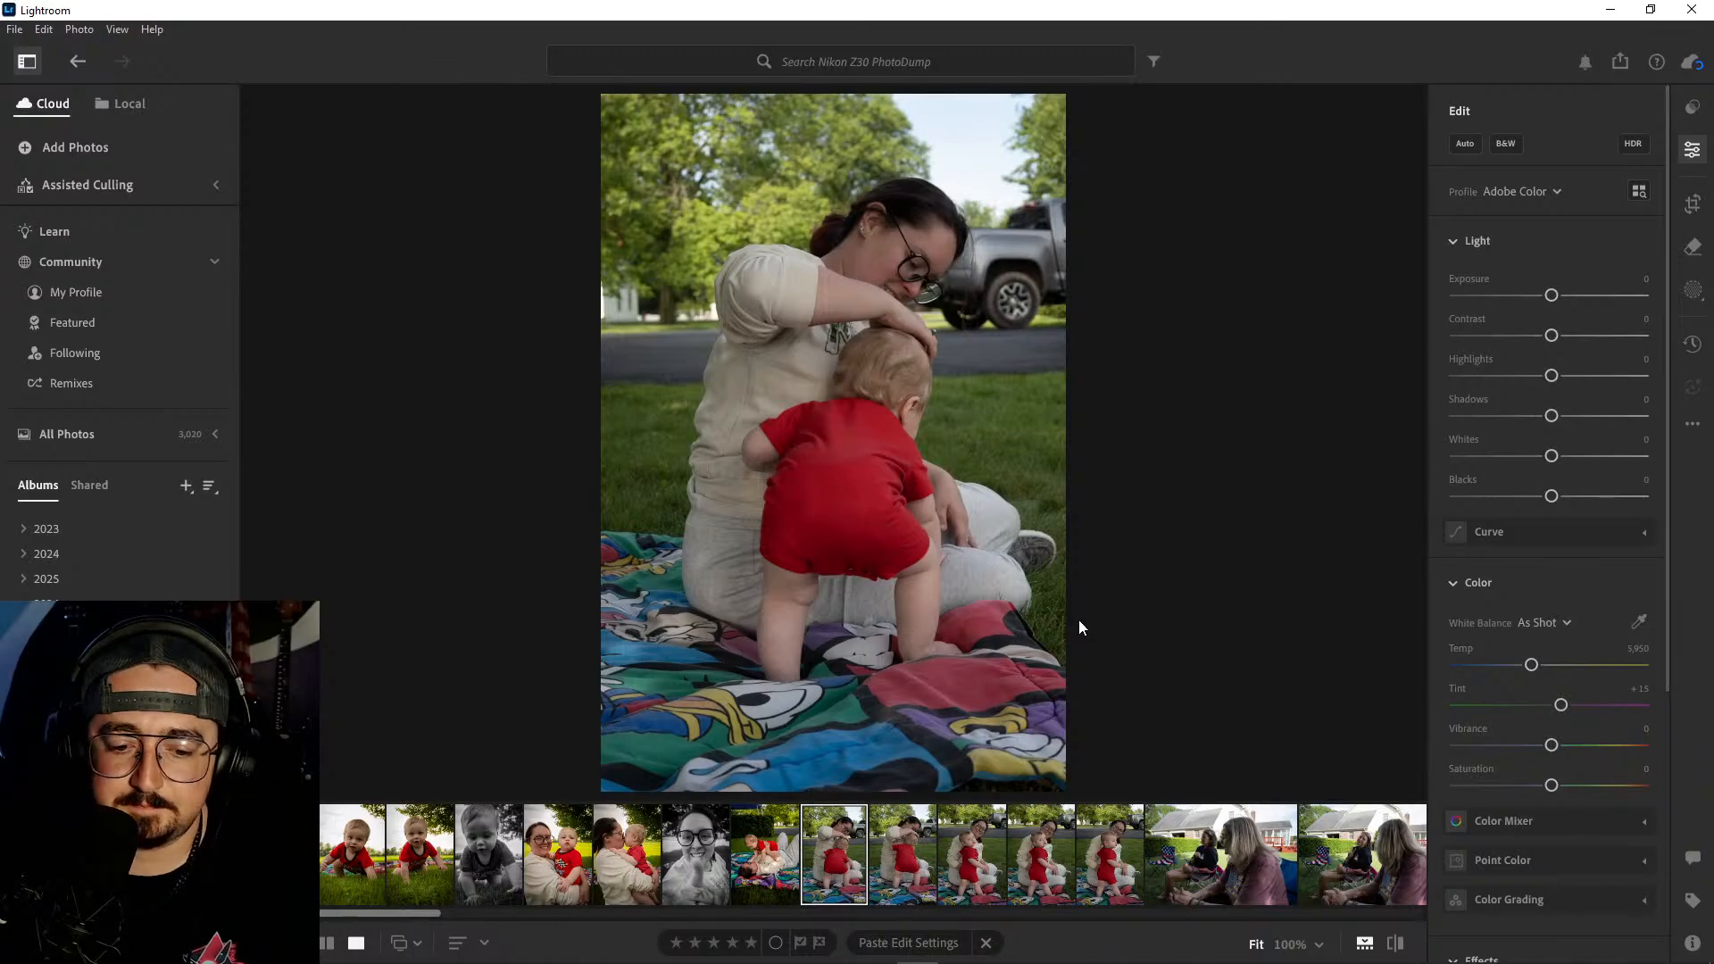
- Compare the five shots of the baby standing beside the seated woman, checking the sharpness of the baby's face up close
click(890, 843)
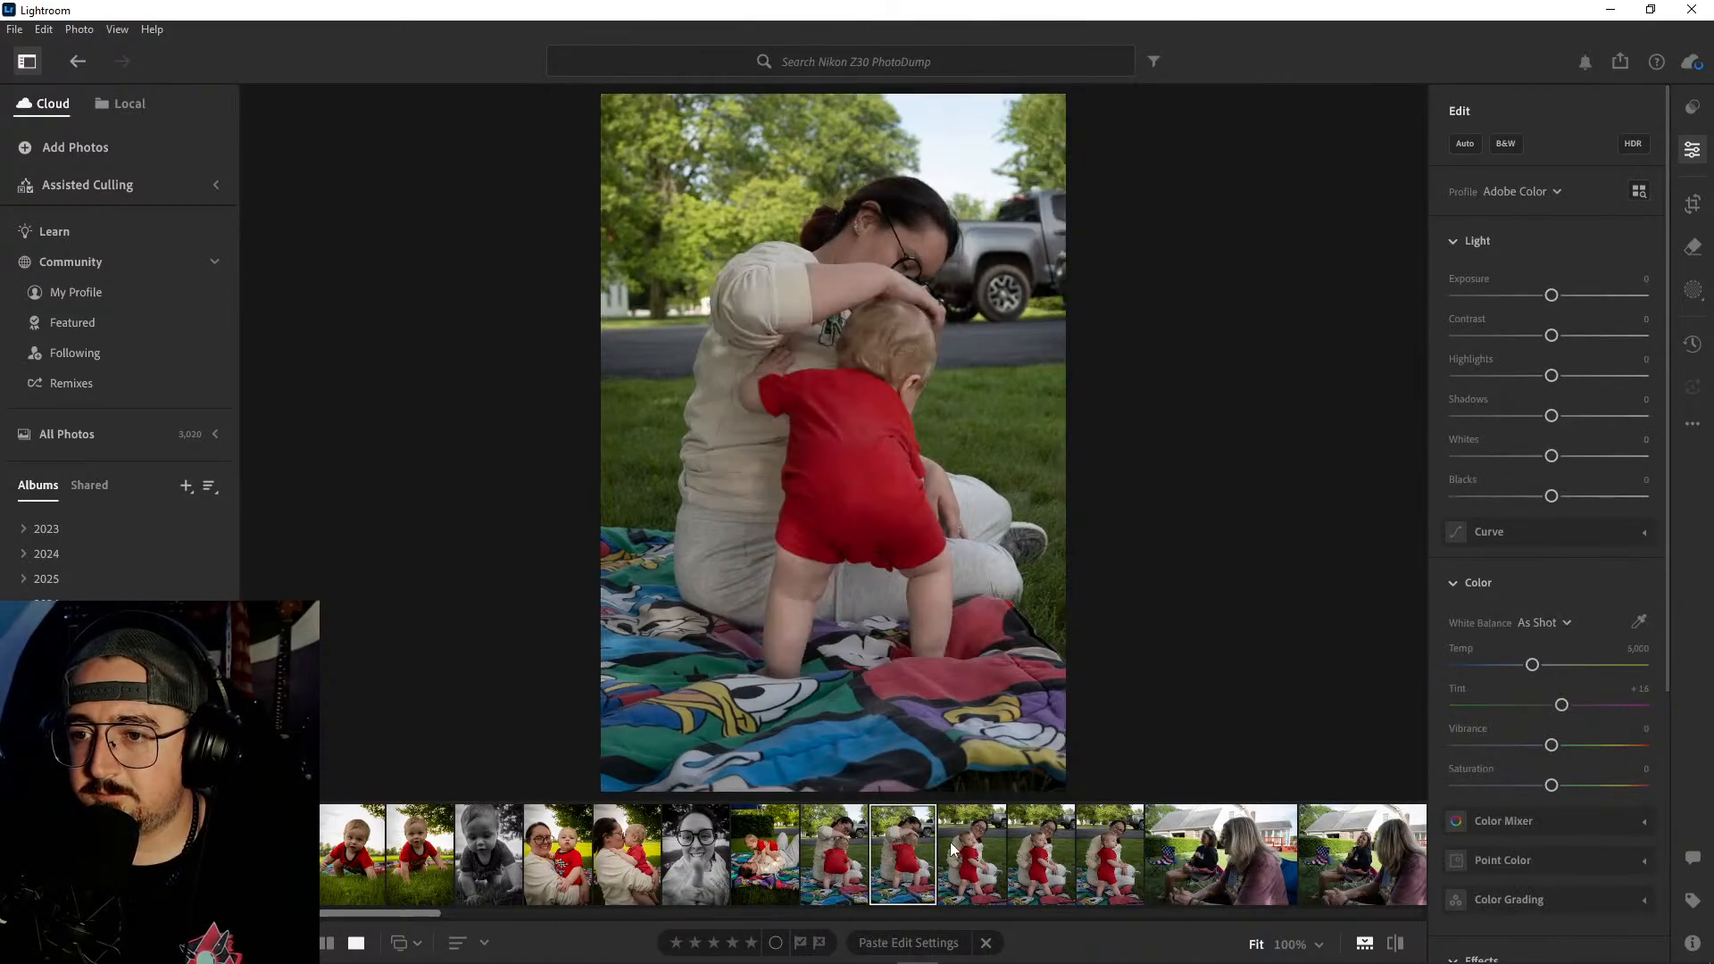
click(982, 852)
click(1033, 849)
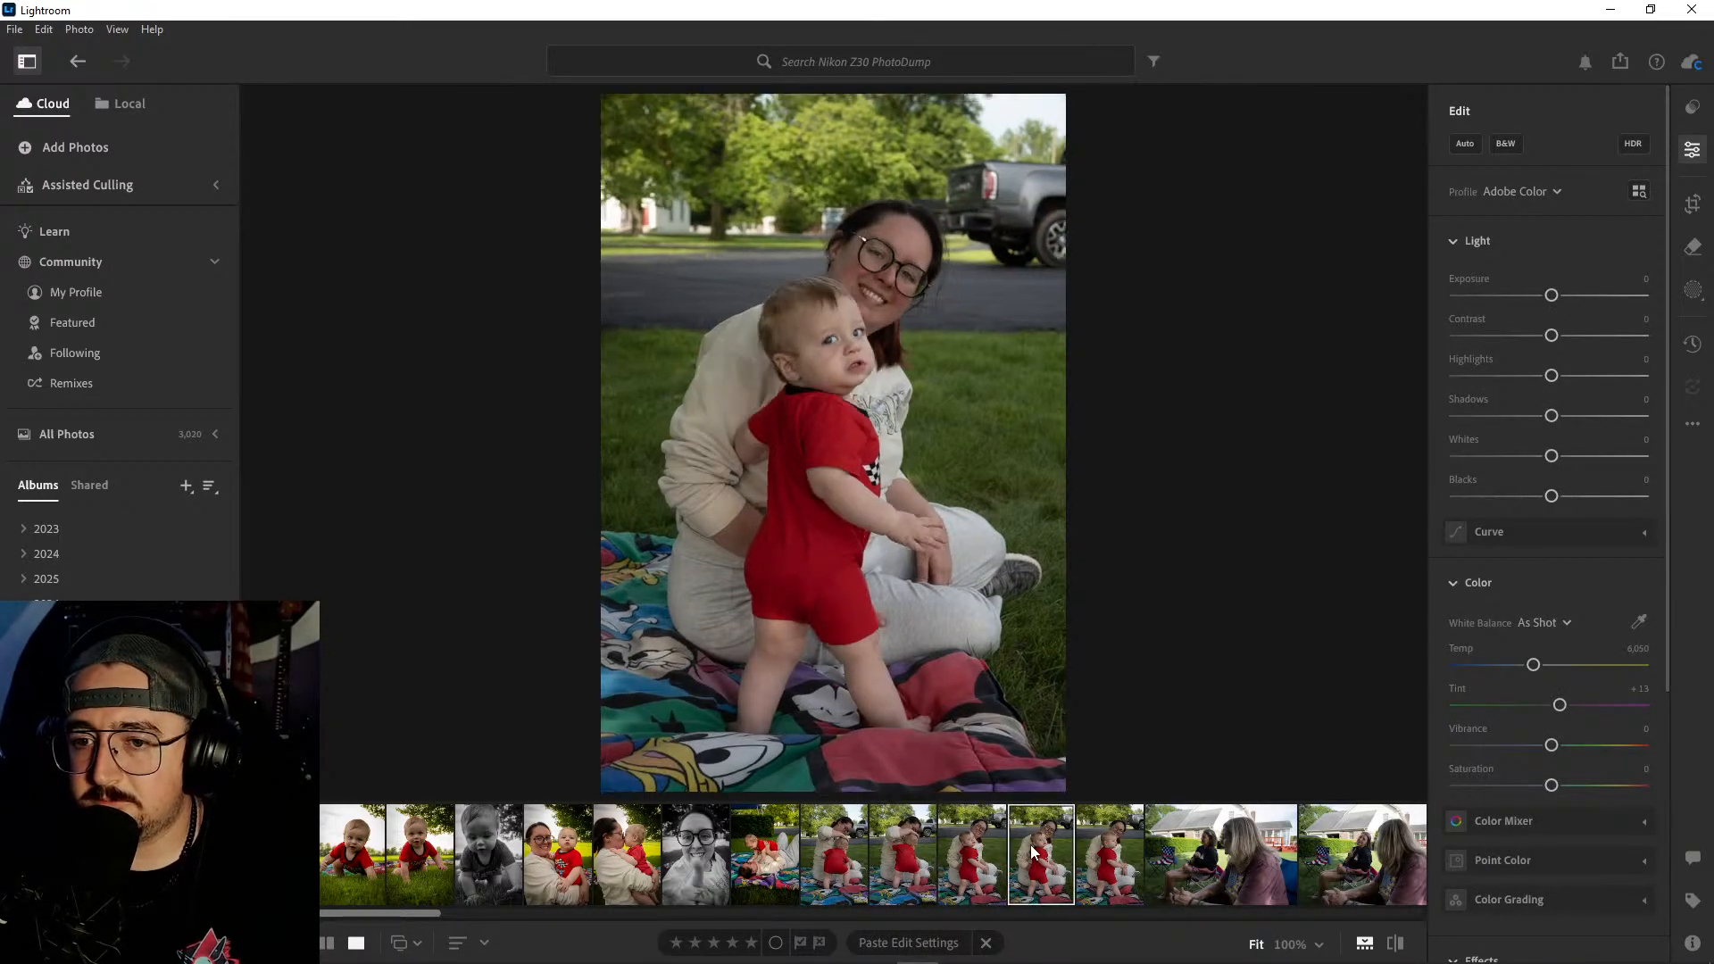
click(1118, 846)
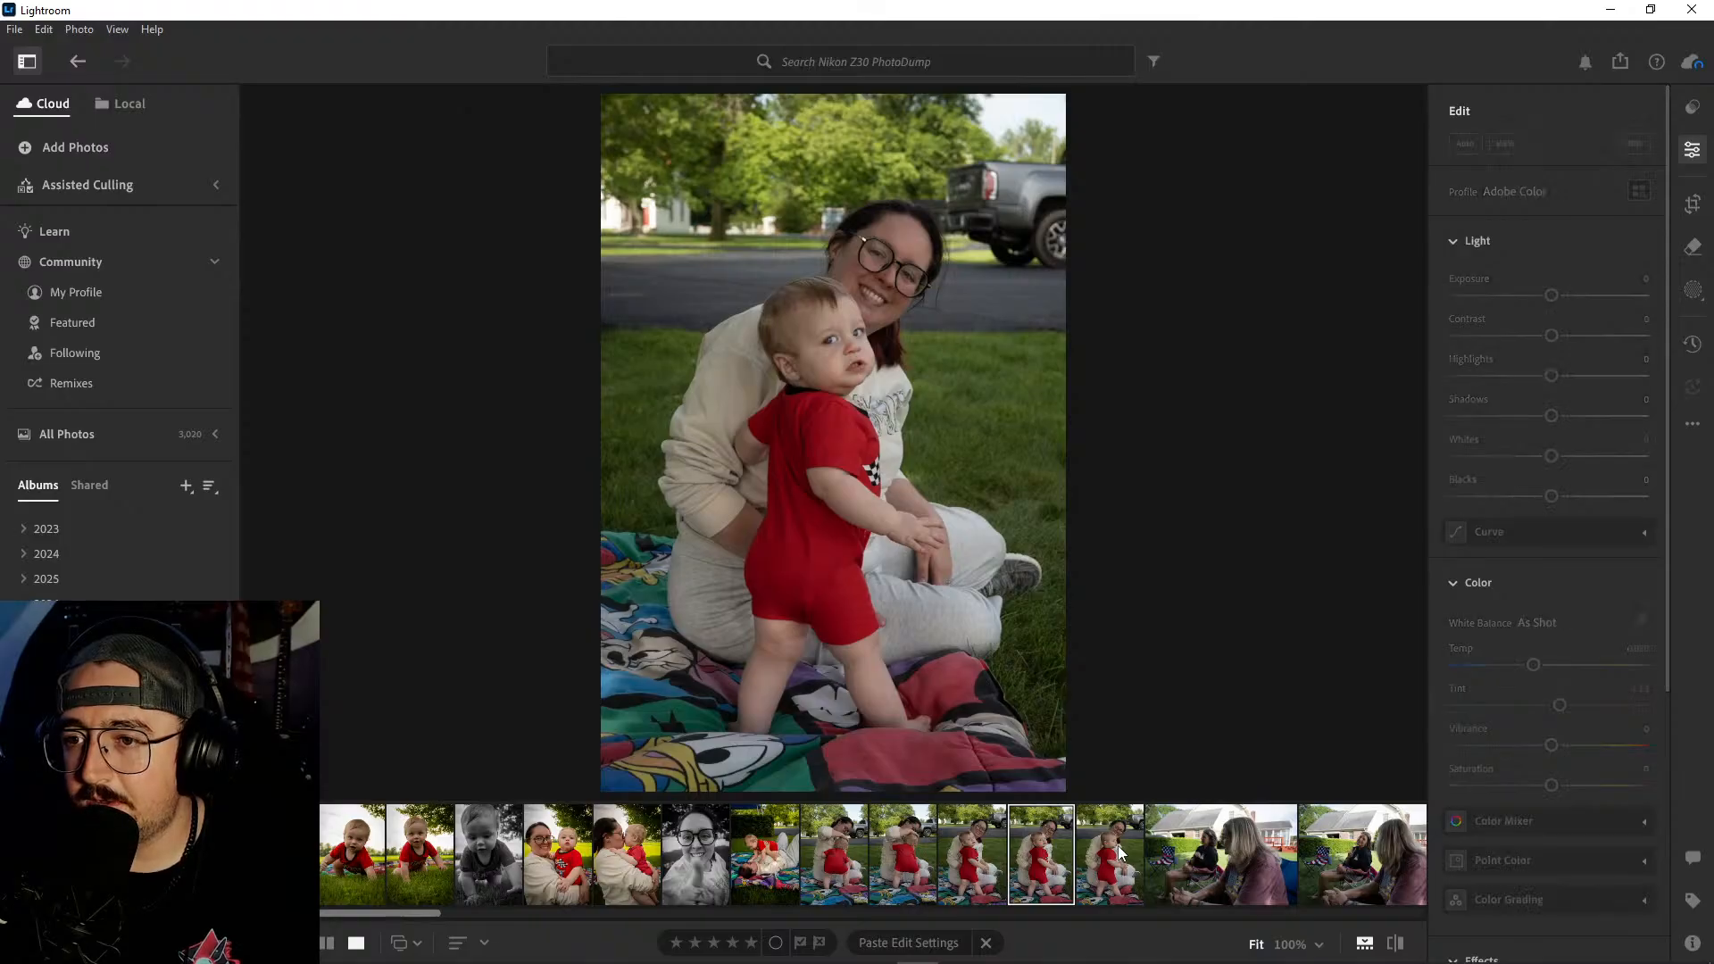
click(1062, 850)
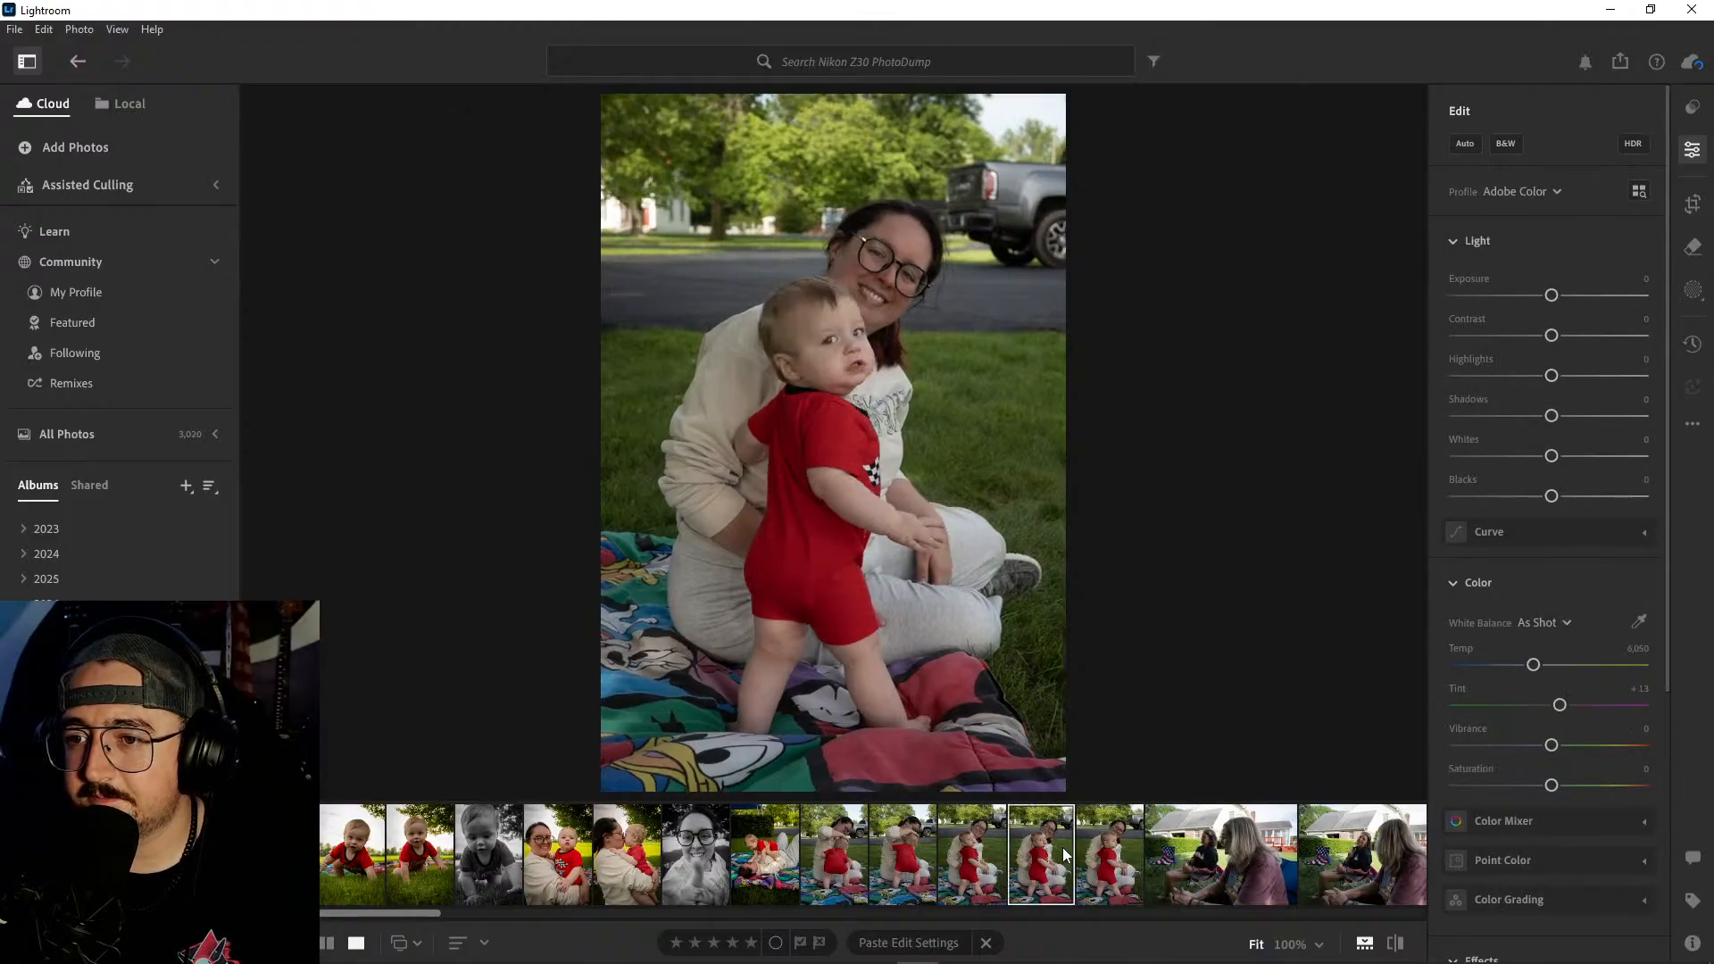
click(833, 351)
drag(873, 421, 873, 600)
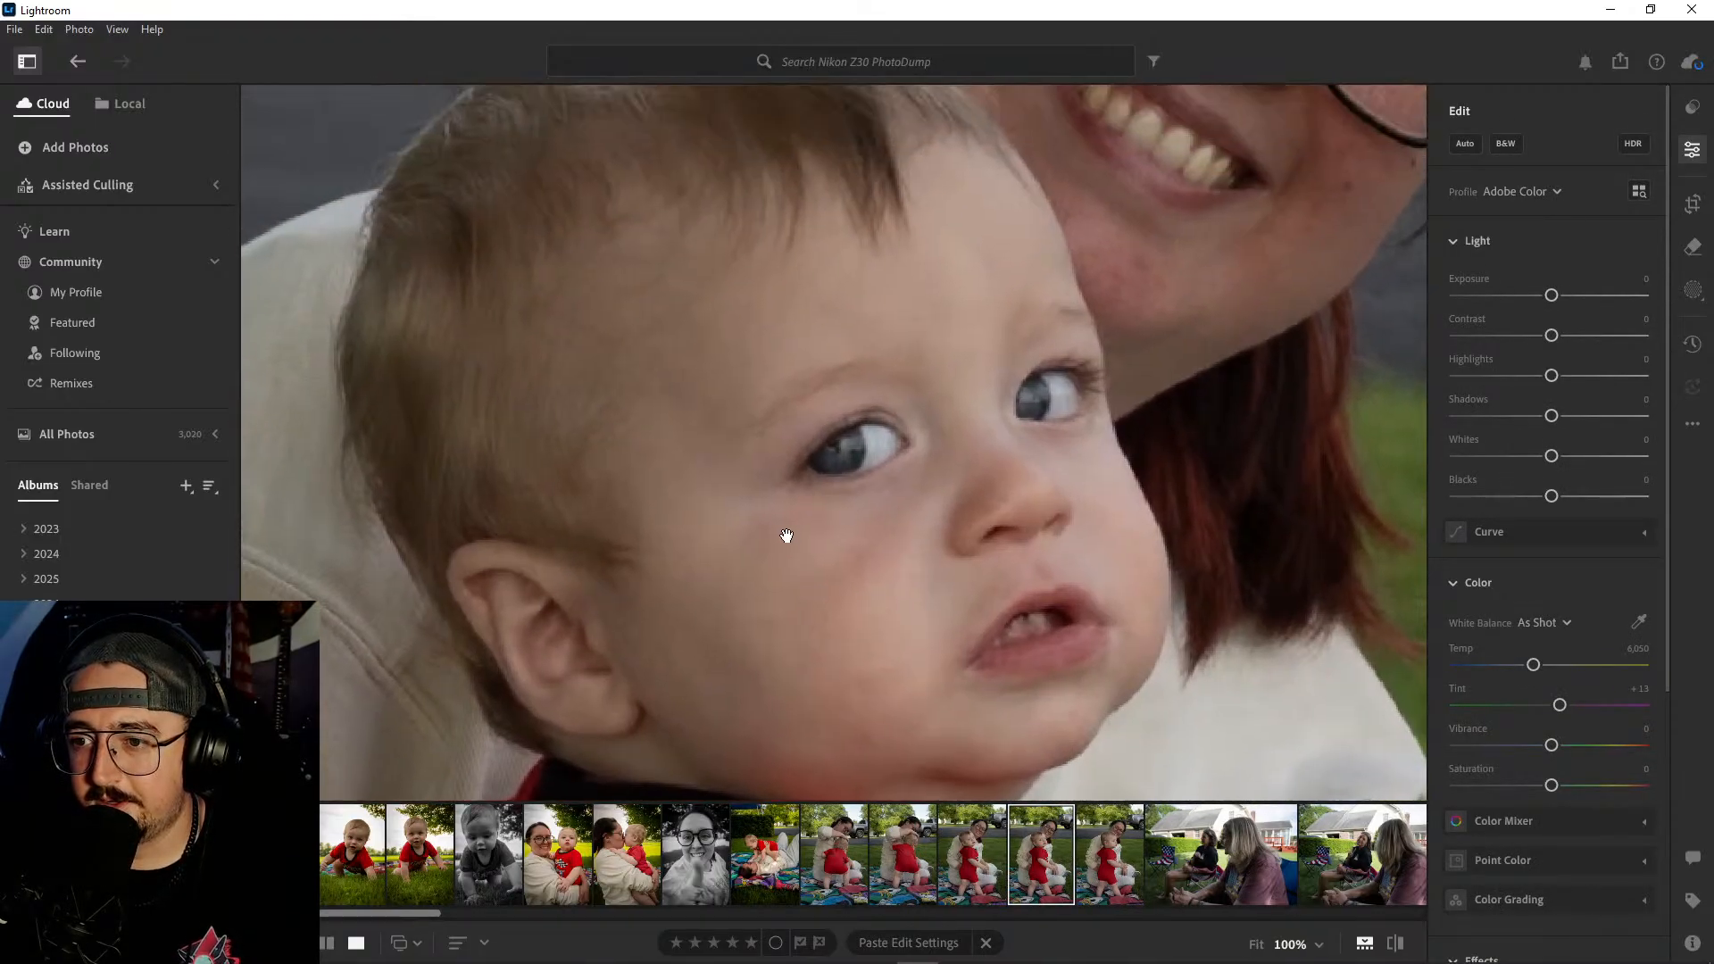
click(785, 534)
click(983, 839)
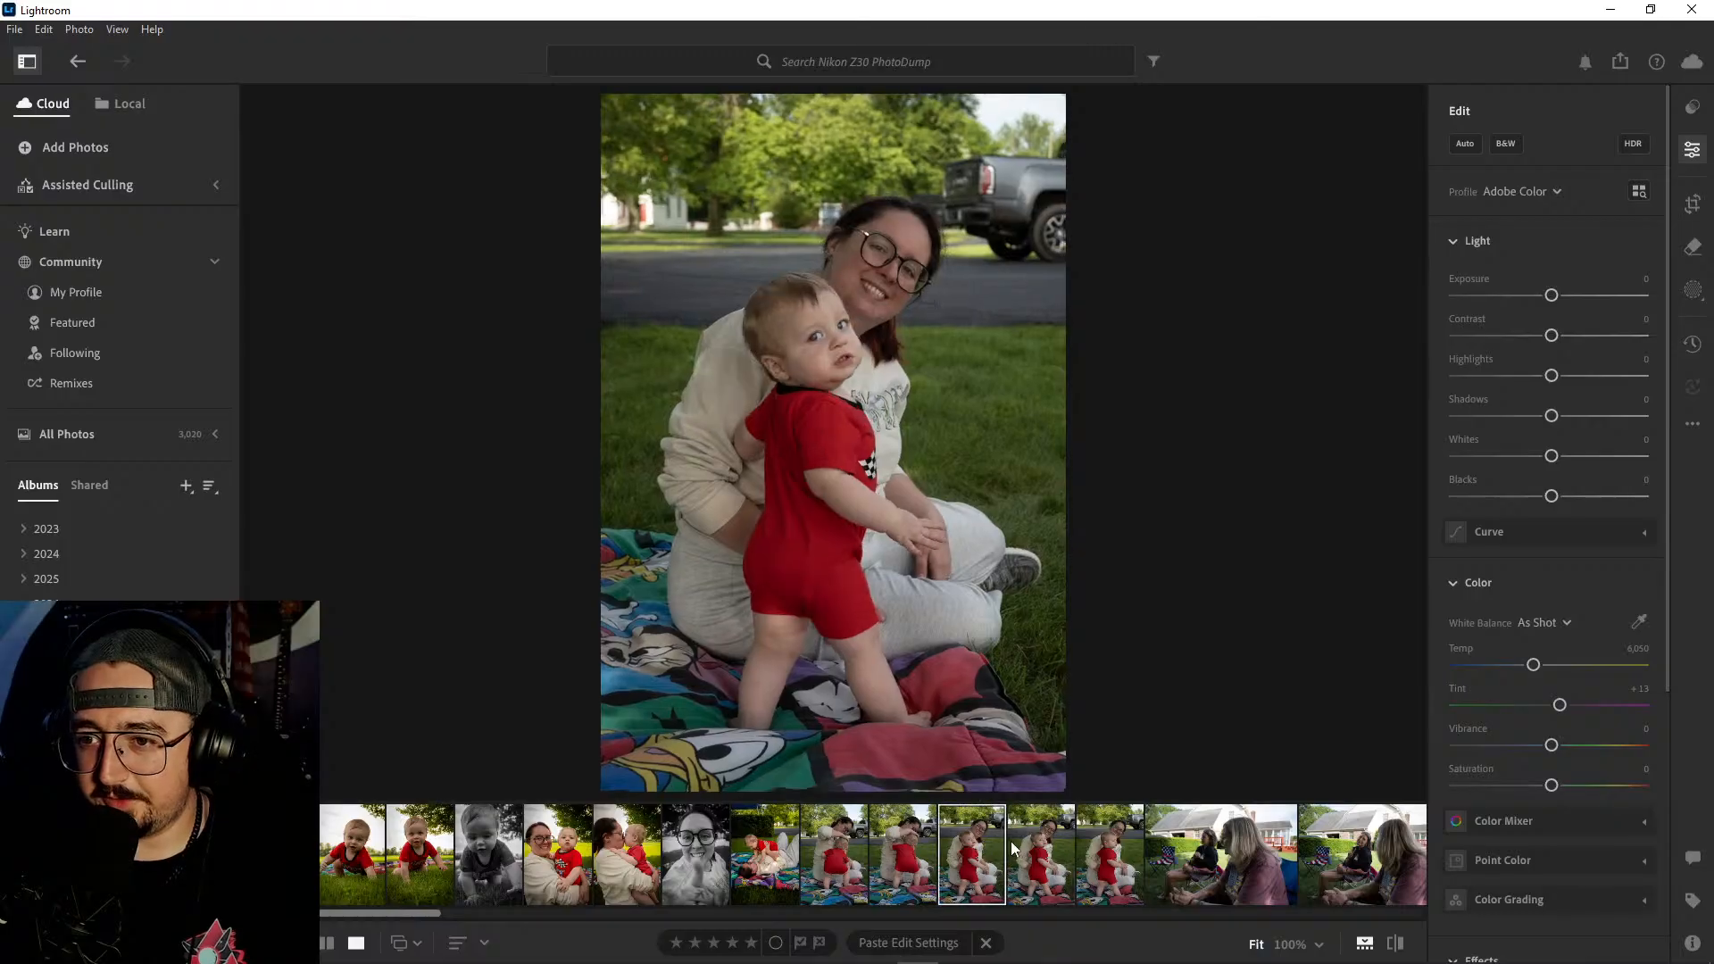
click(1025, 843)
click(968, 843)
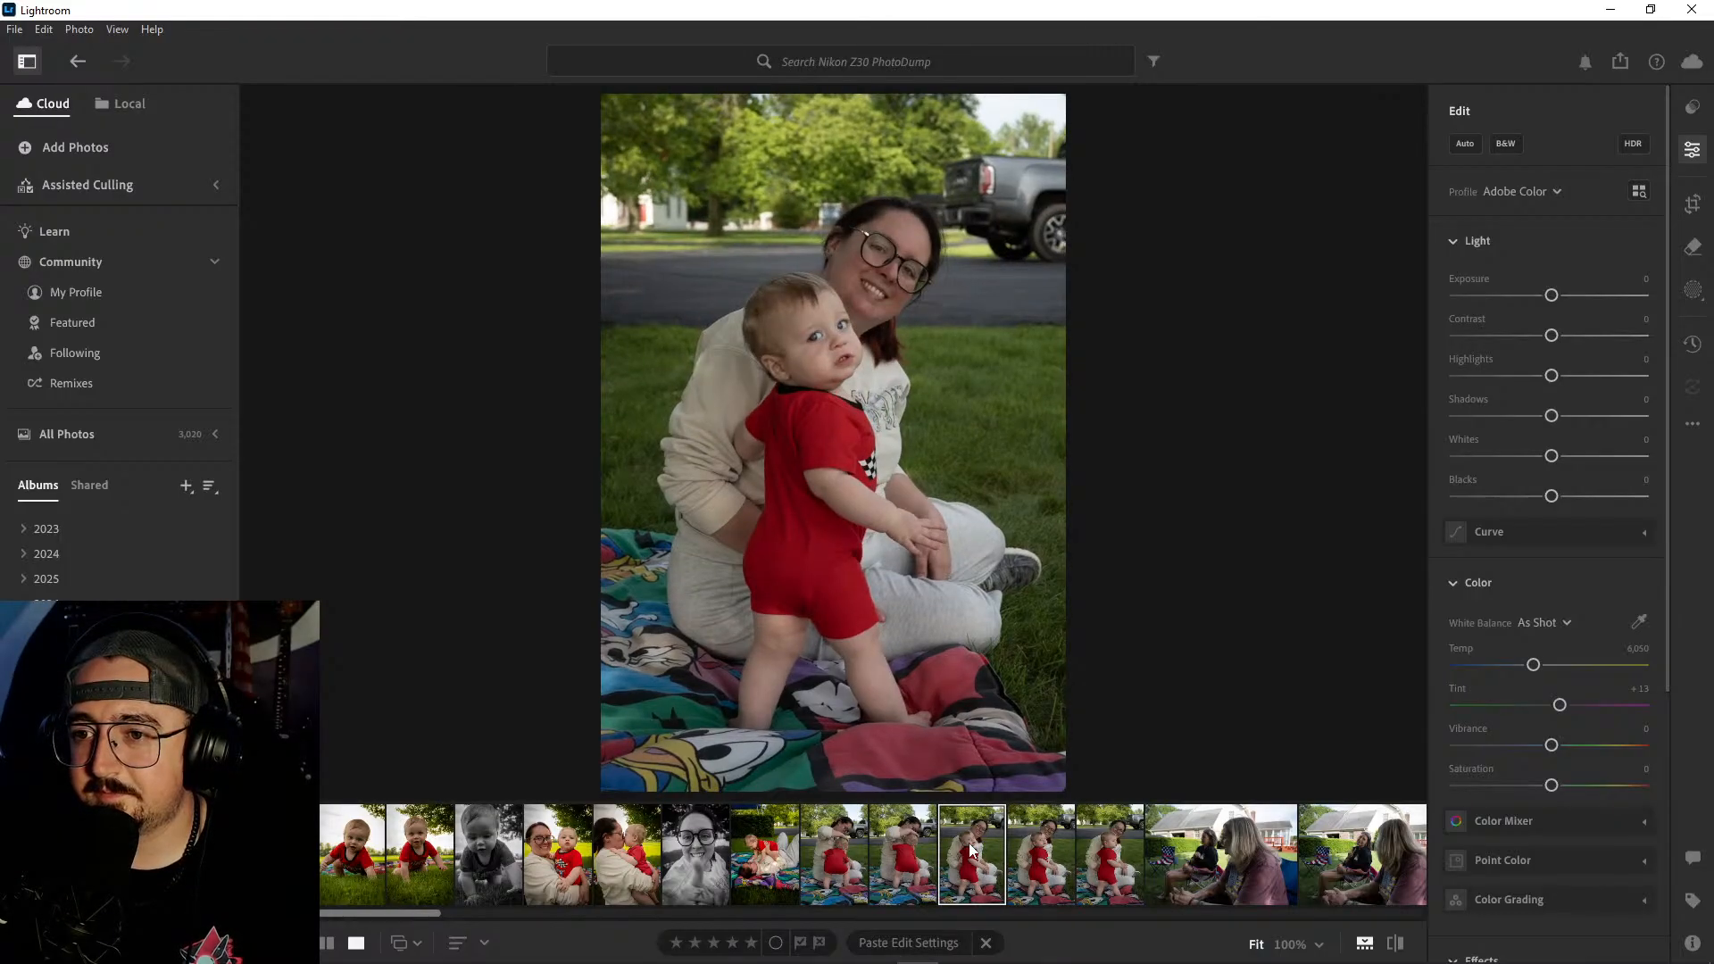
- Delete the first two standing-baby shots, where the baby's back is to the camera
click(909, 848)
shift+click(831, 847)
right_click(829, 845)
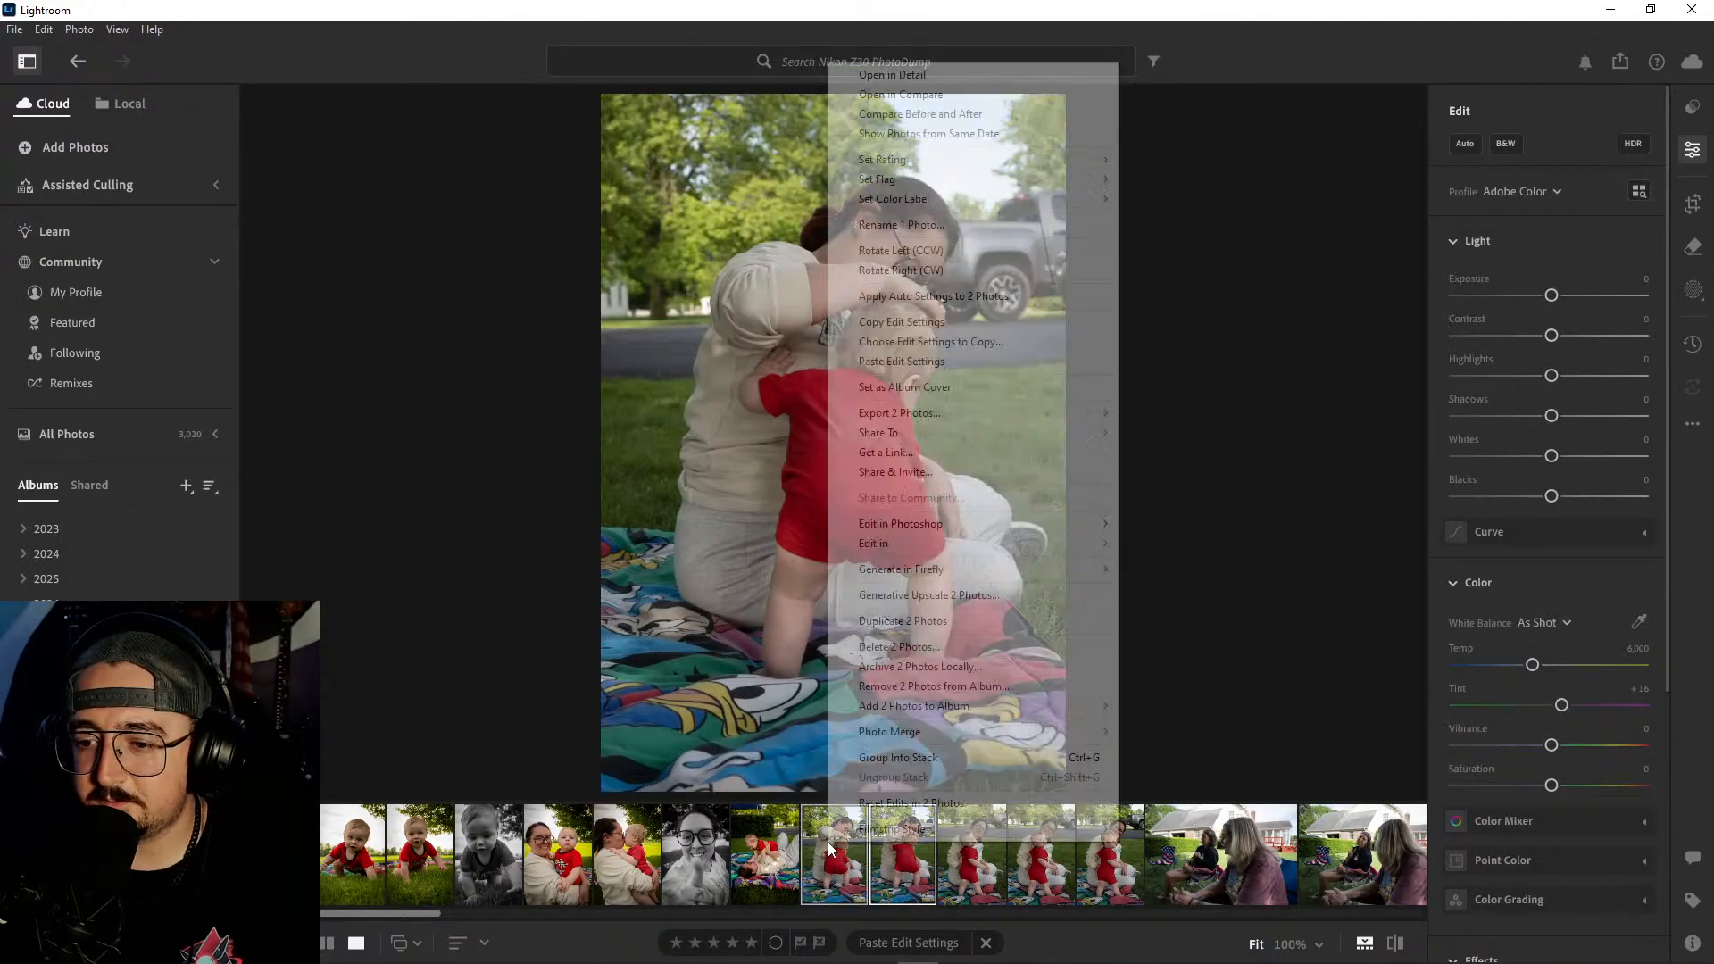
click(897, 646)
click(930, 632)
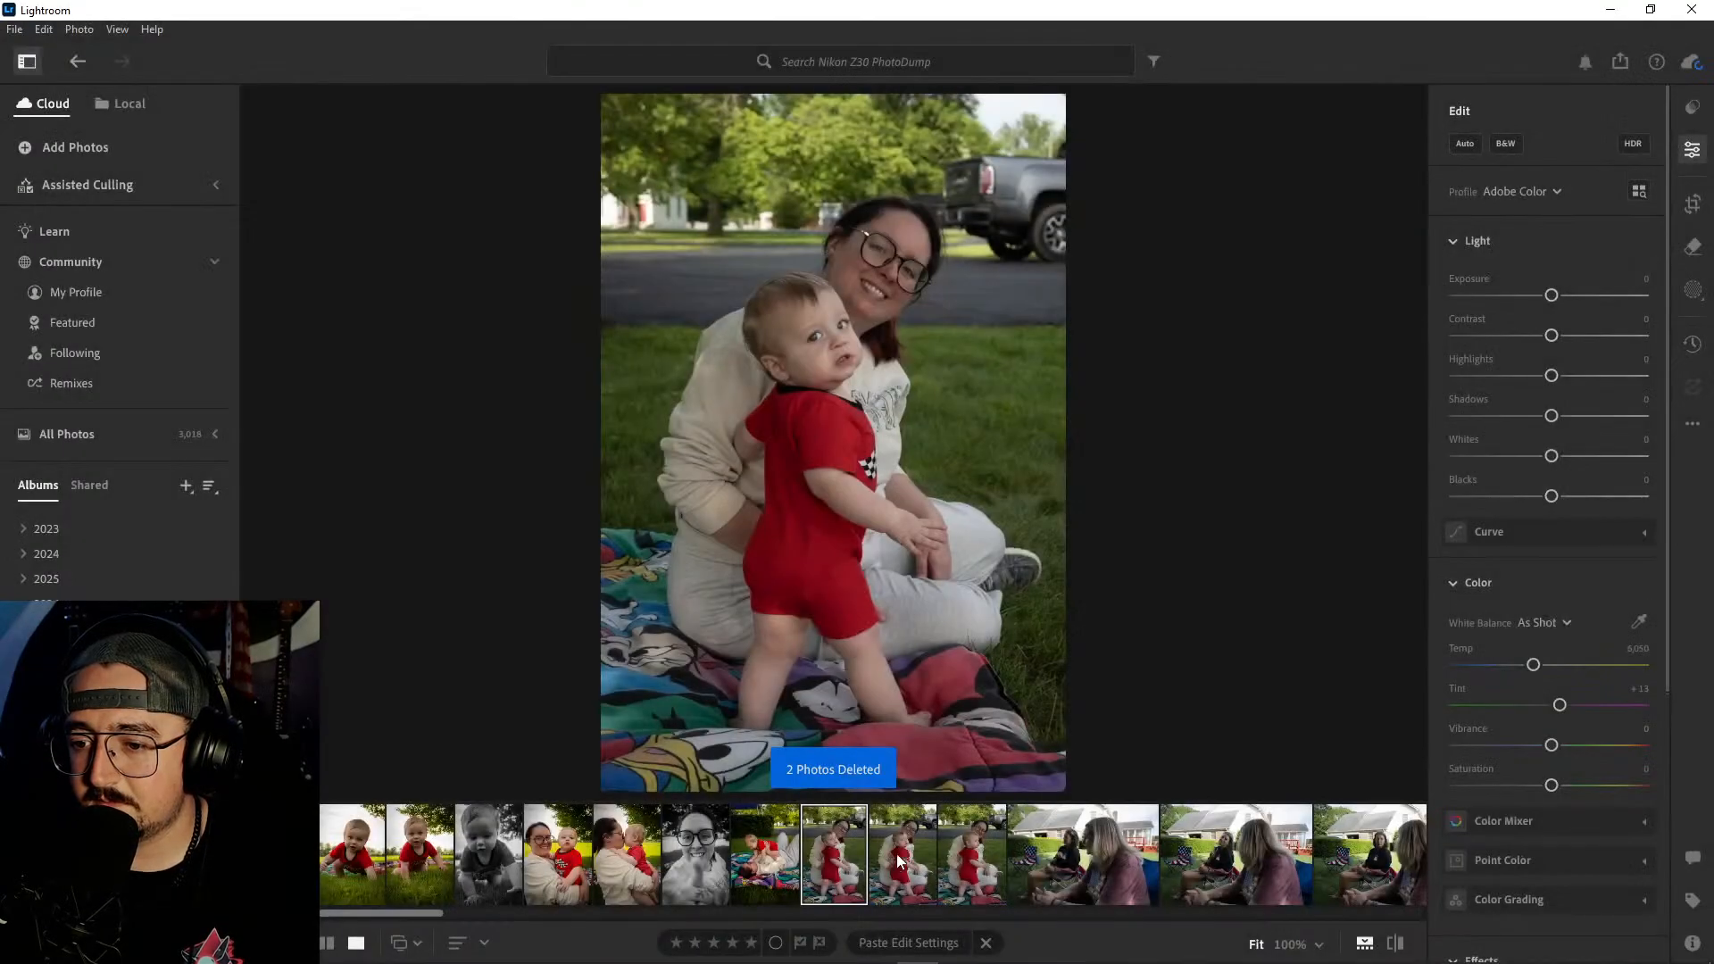
- Delete the last two standing-baby shots, keeping only the first one where the baby looks toward the camera
click(902, 848)
shift+click(976, 846)
right_click(976, 847)
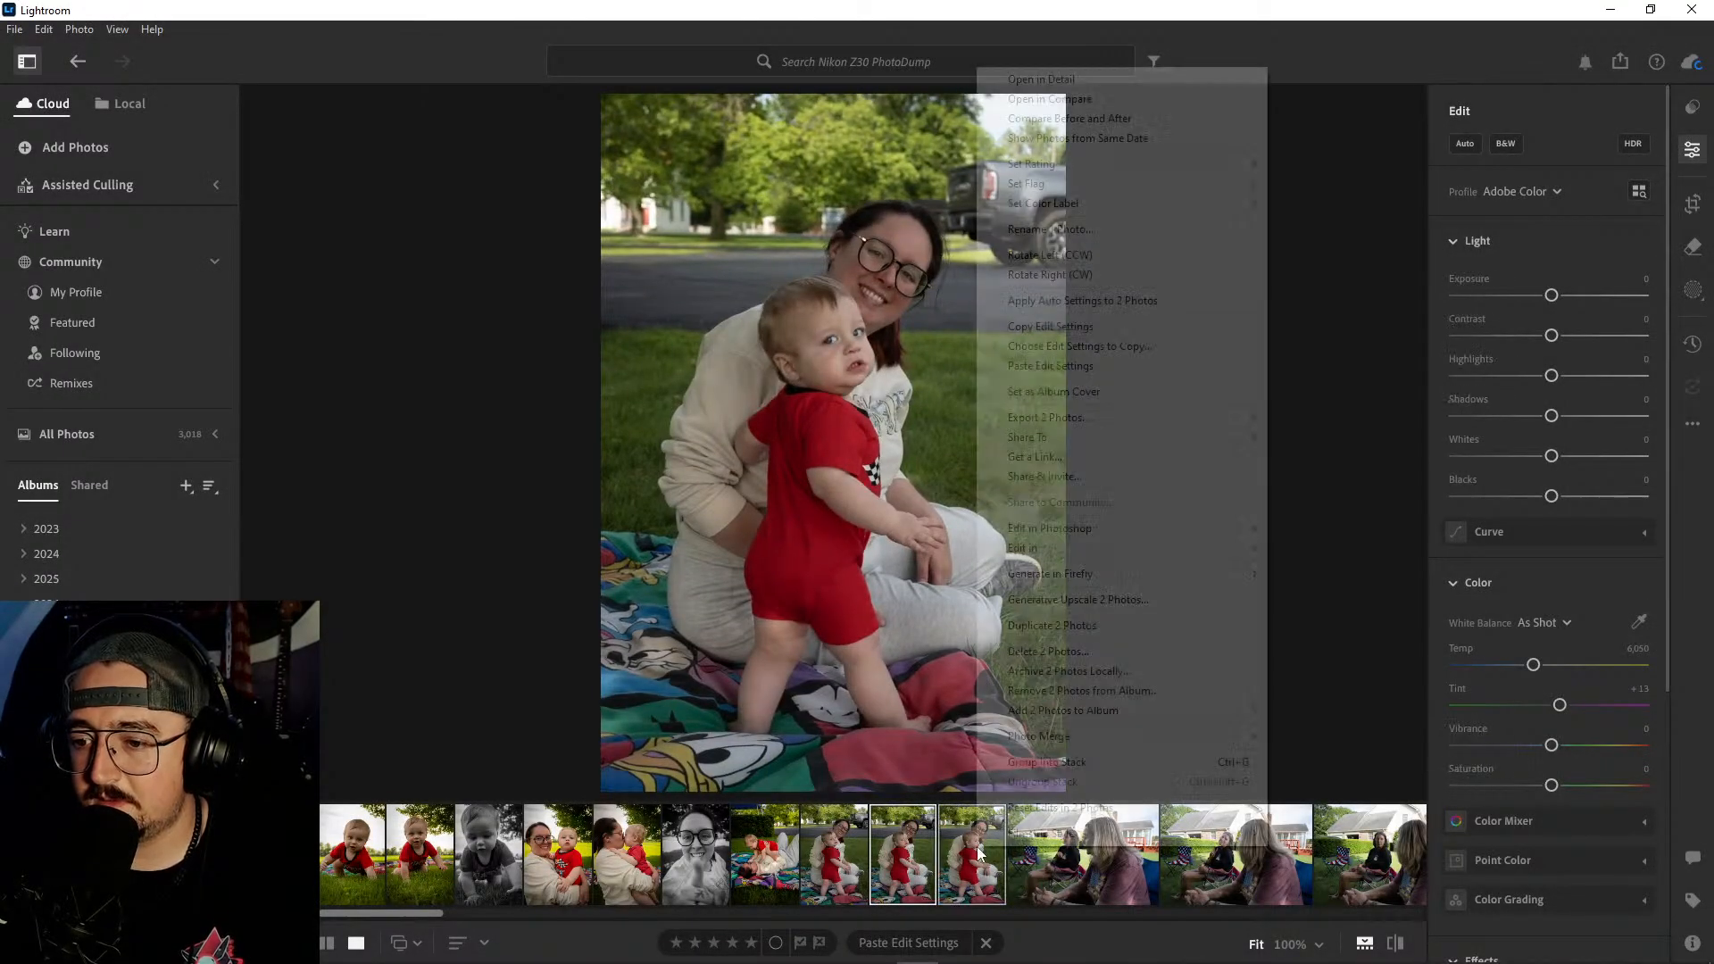
click(1040, 652)
click(926, 639)
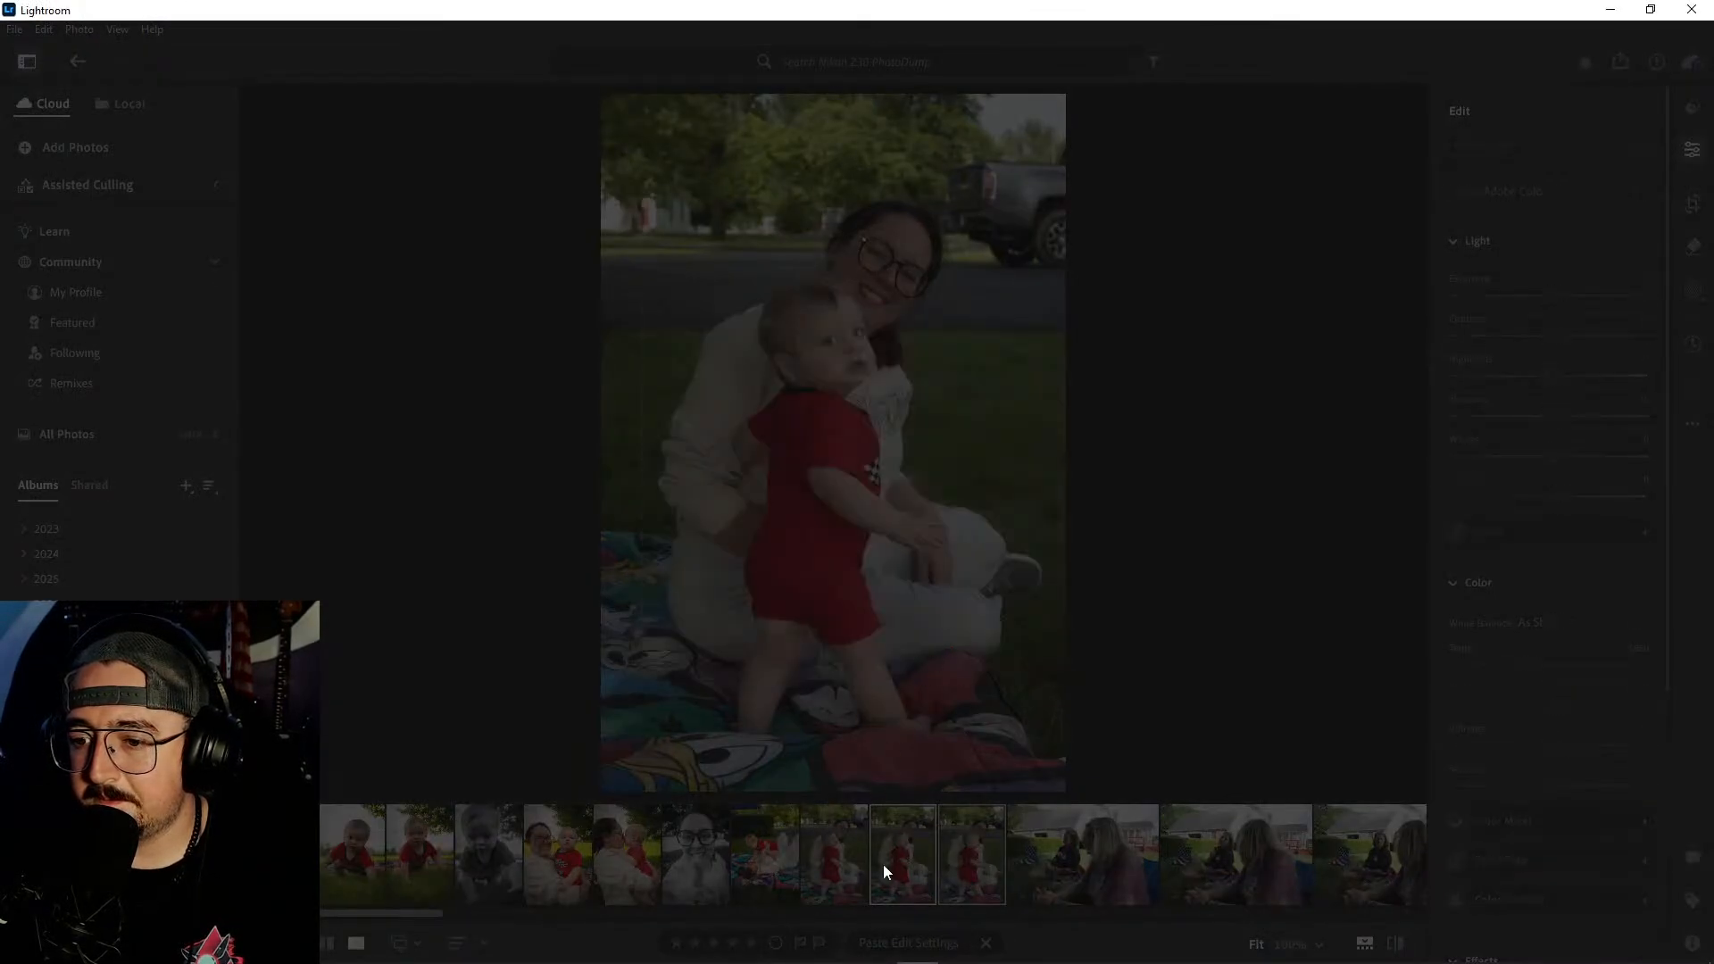
- Paste the copied edit settings onto the remaining photo of the baby standing beside the smiling woman
click(740, 851)
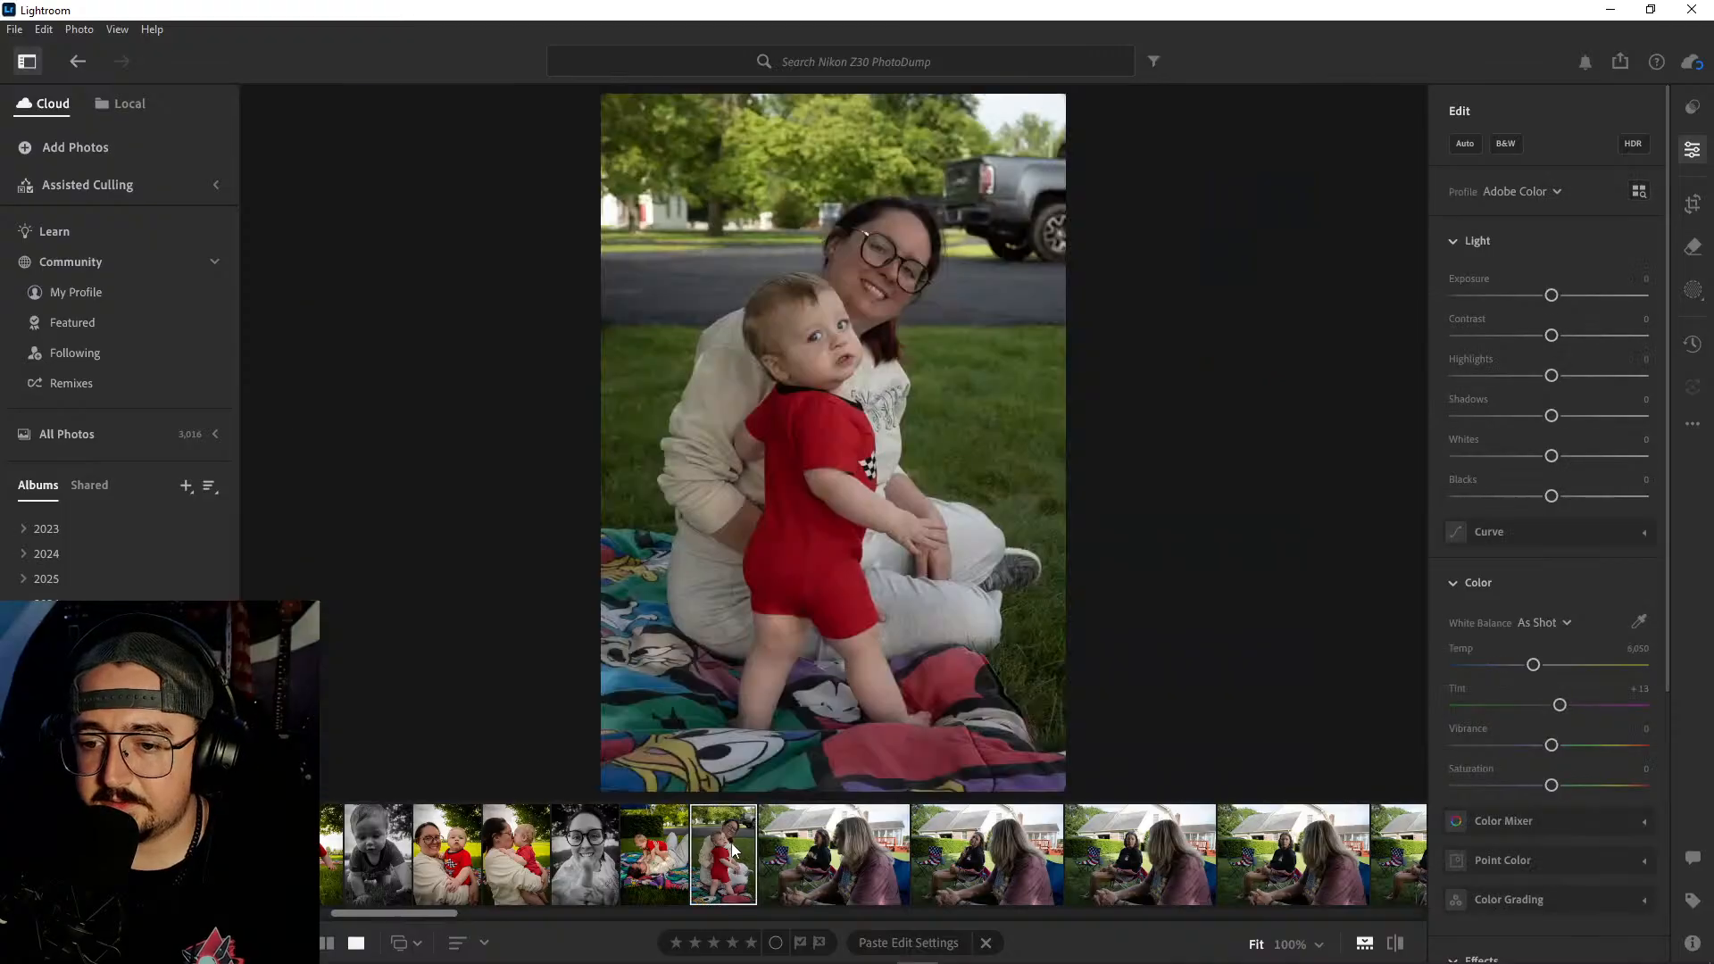
key(ctrl+shift+v)
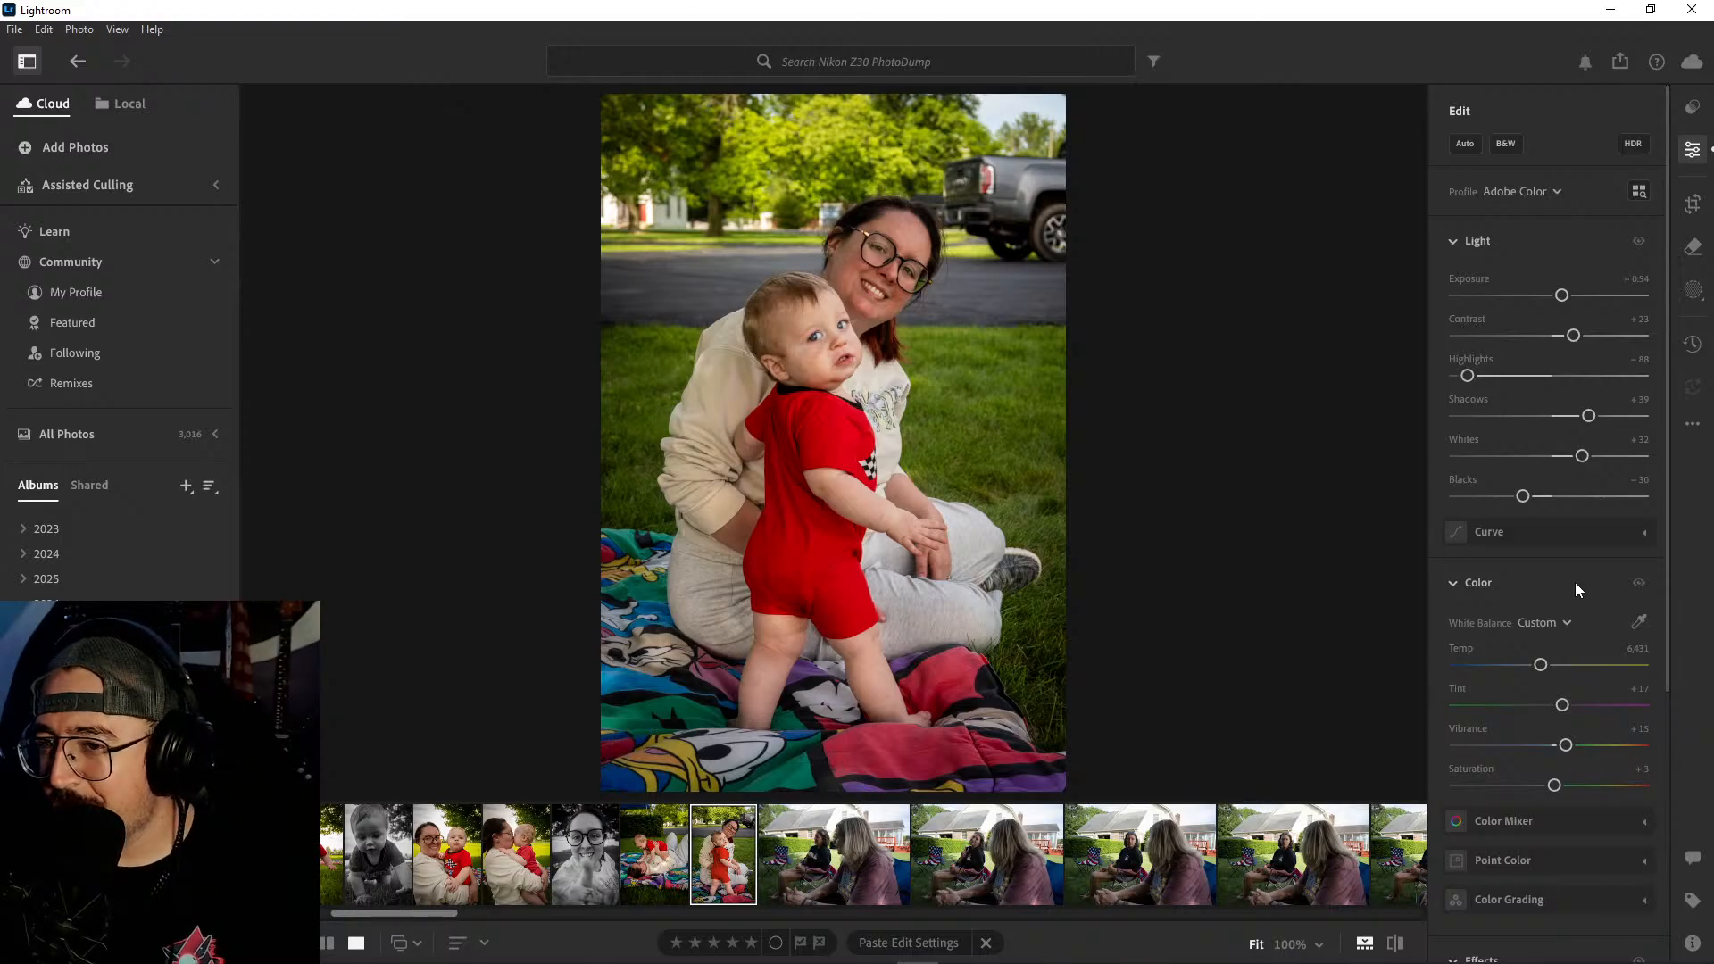
- Warm the standing-baby photo to a temperature of 6,711, raise contrast to +30 and set the vignette to -21
drag(1542, 665, 1547, 666)
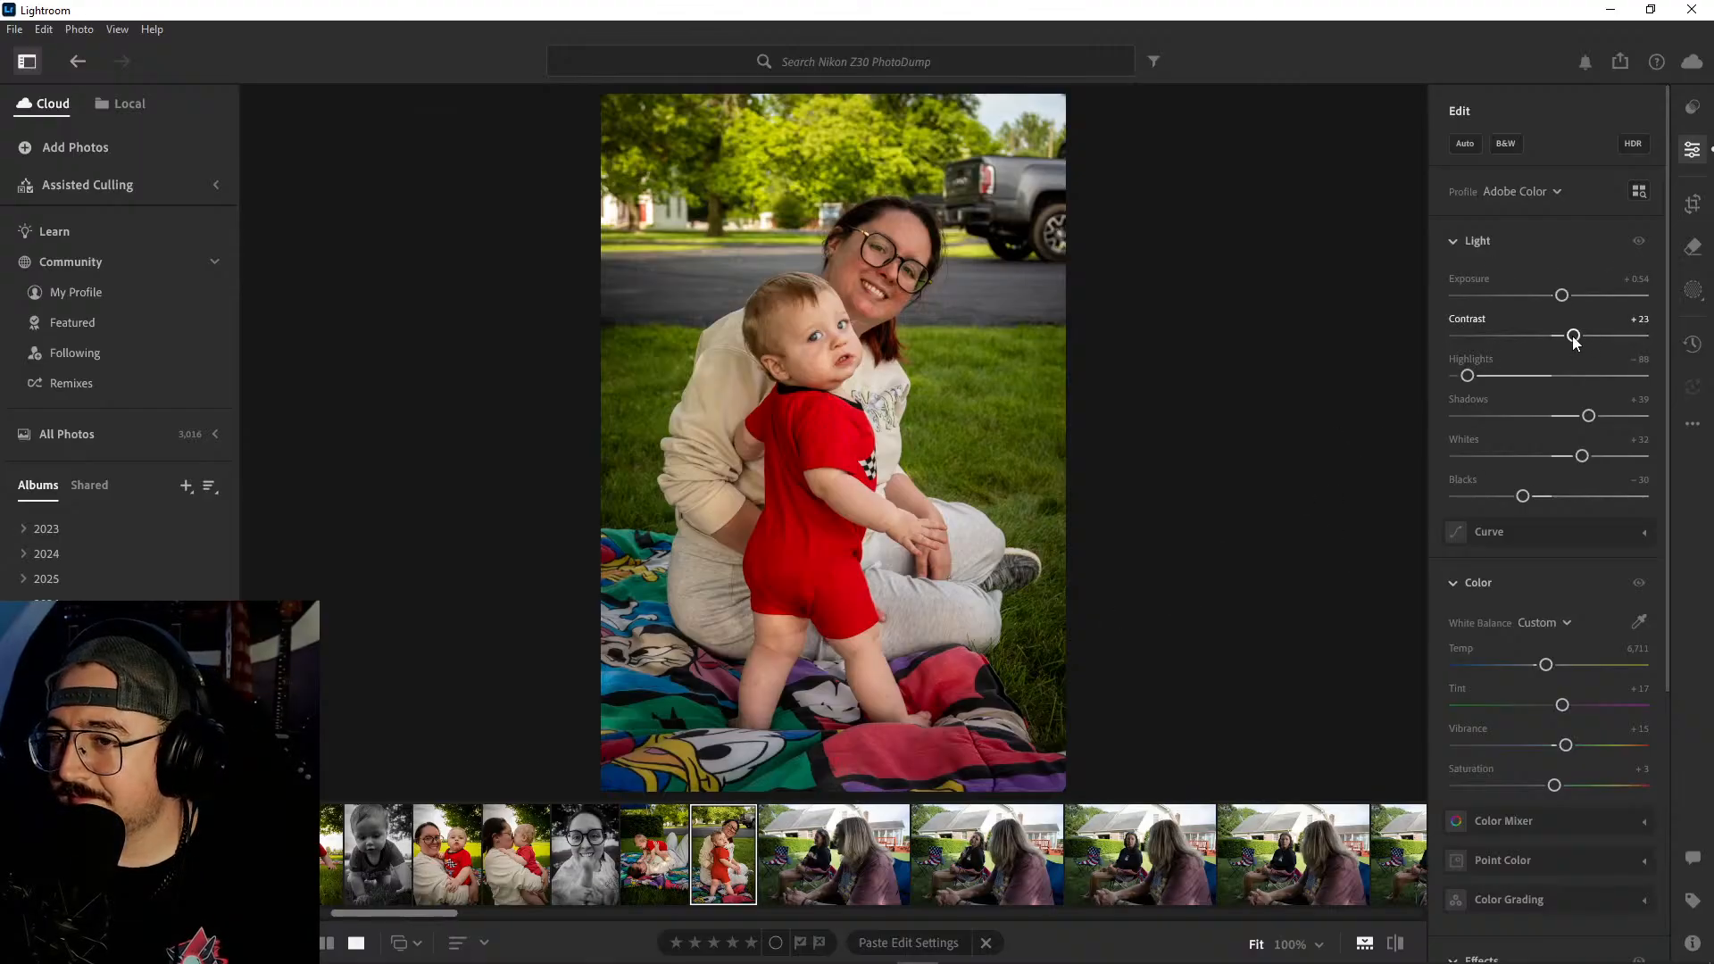
drag(1573, 336, 1580, 343)
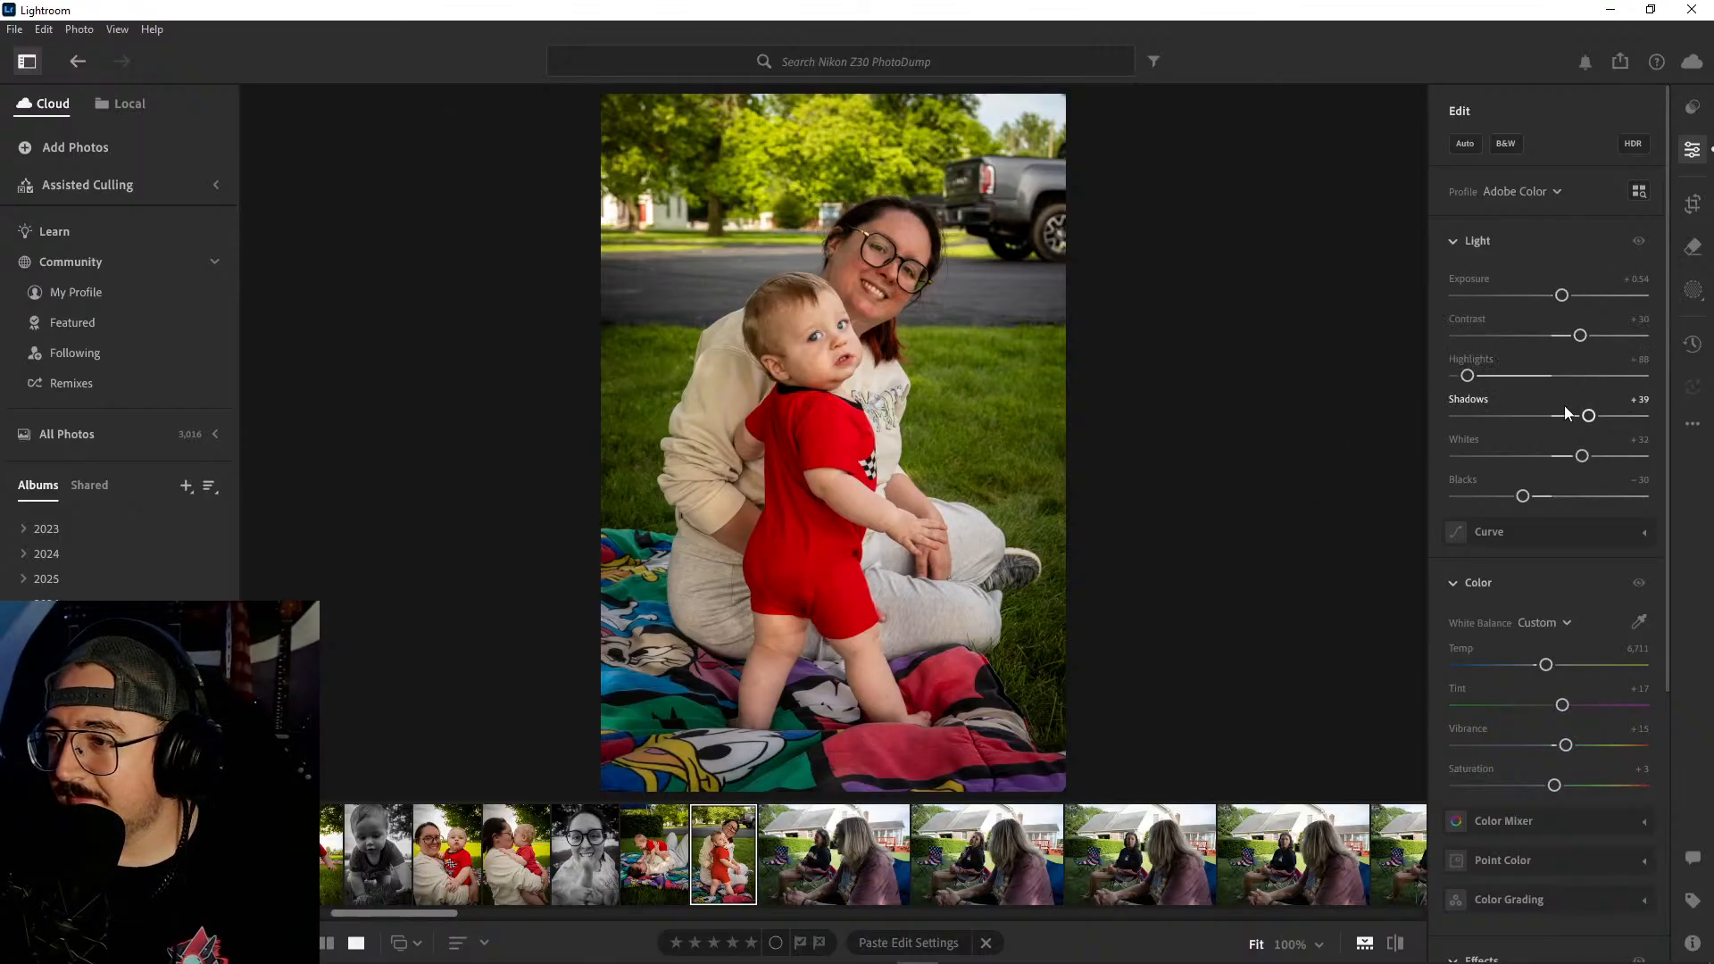
scroll(1545, 684, down, 5)
drag(1538, 745, 1536, 748)
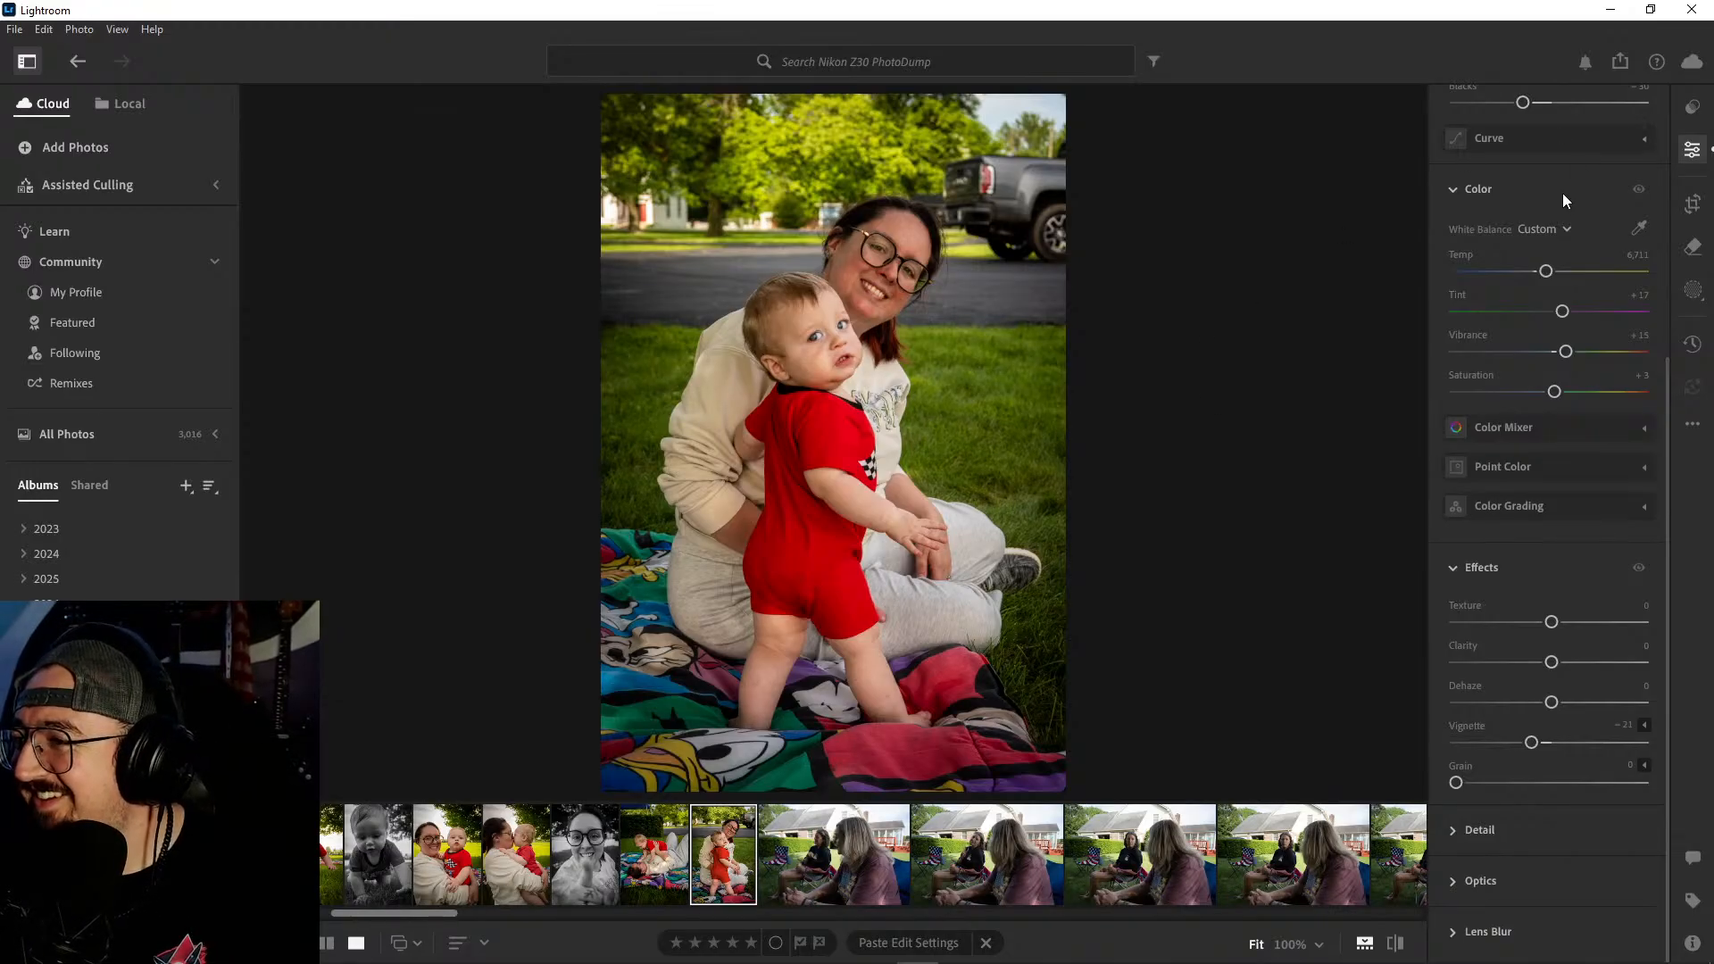
scroll(1557, 195, up, 5)
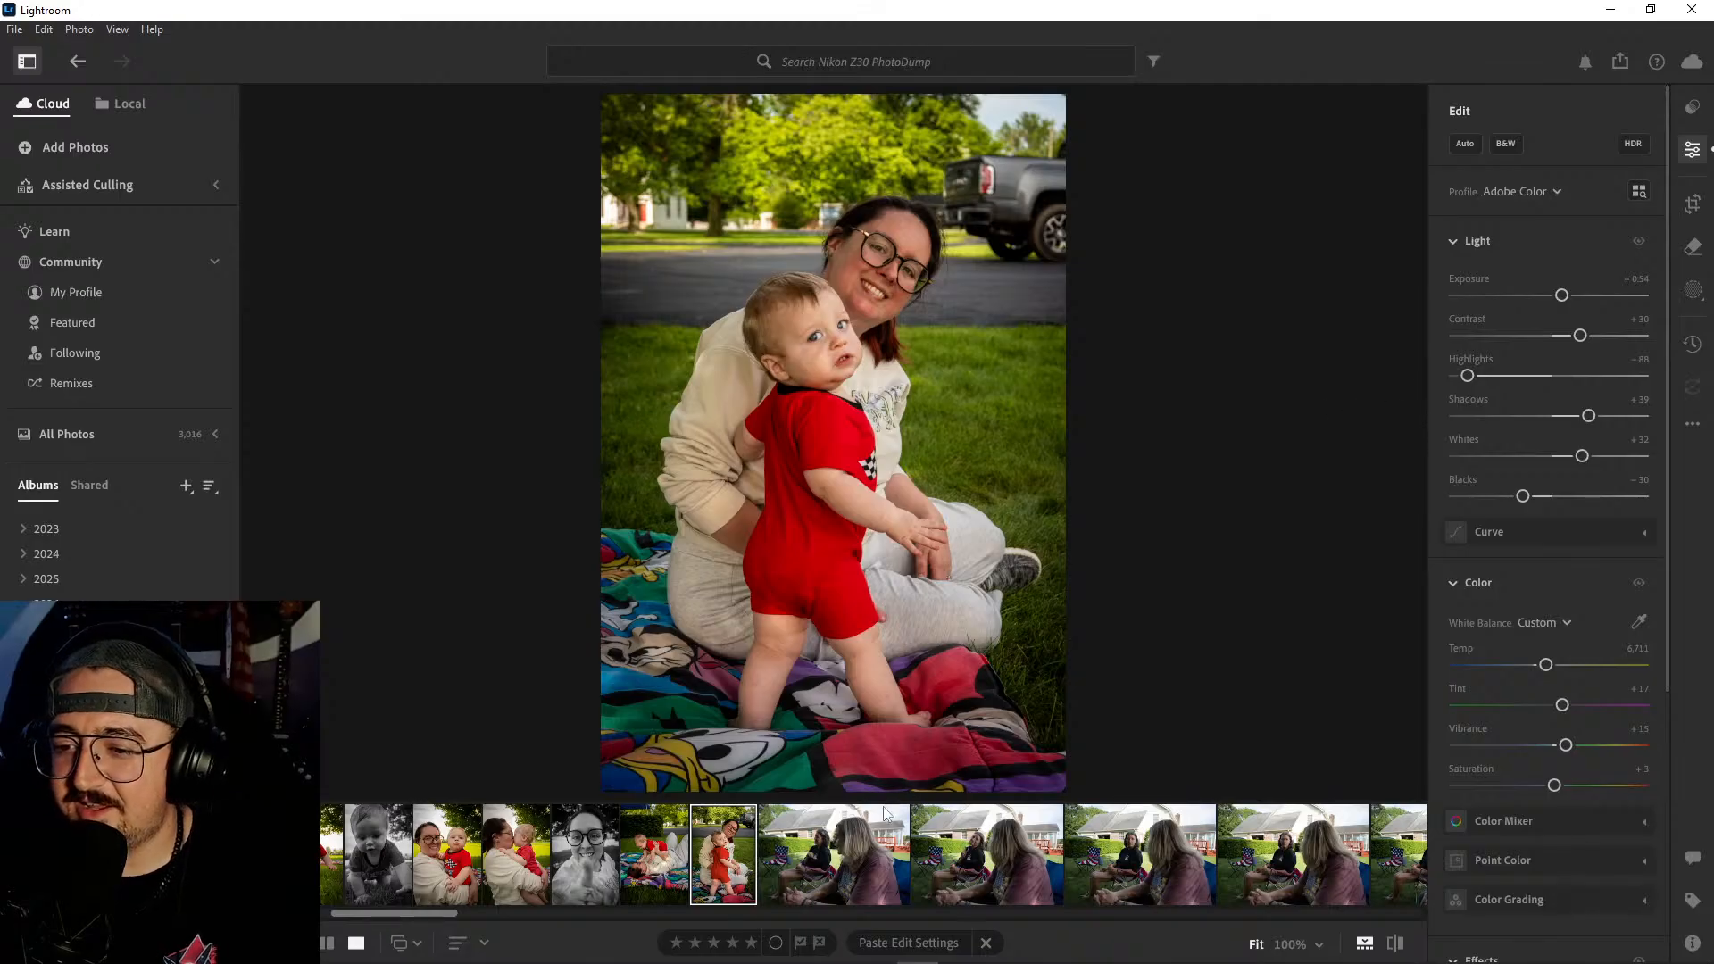
- Compare the standing-baby photo with its unedited version and check the baby's face at 100%
click(823, 868)
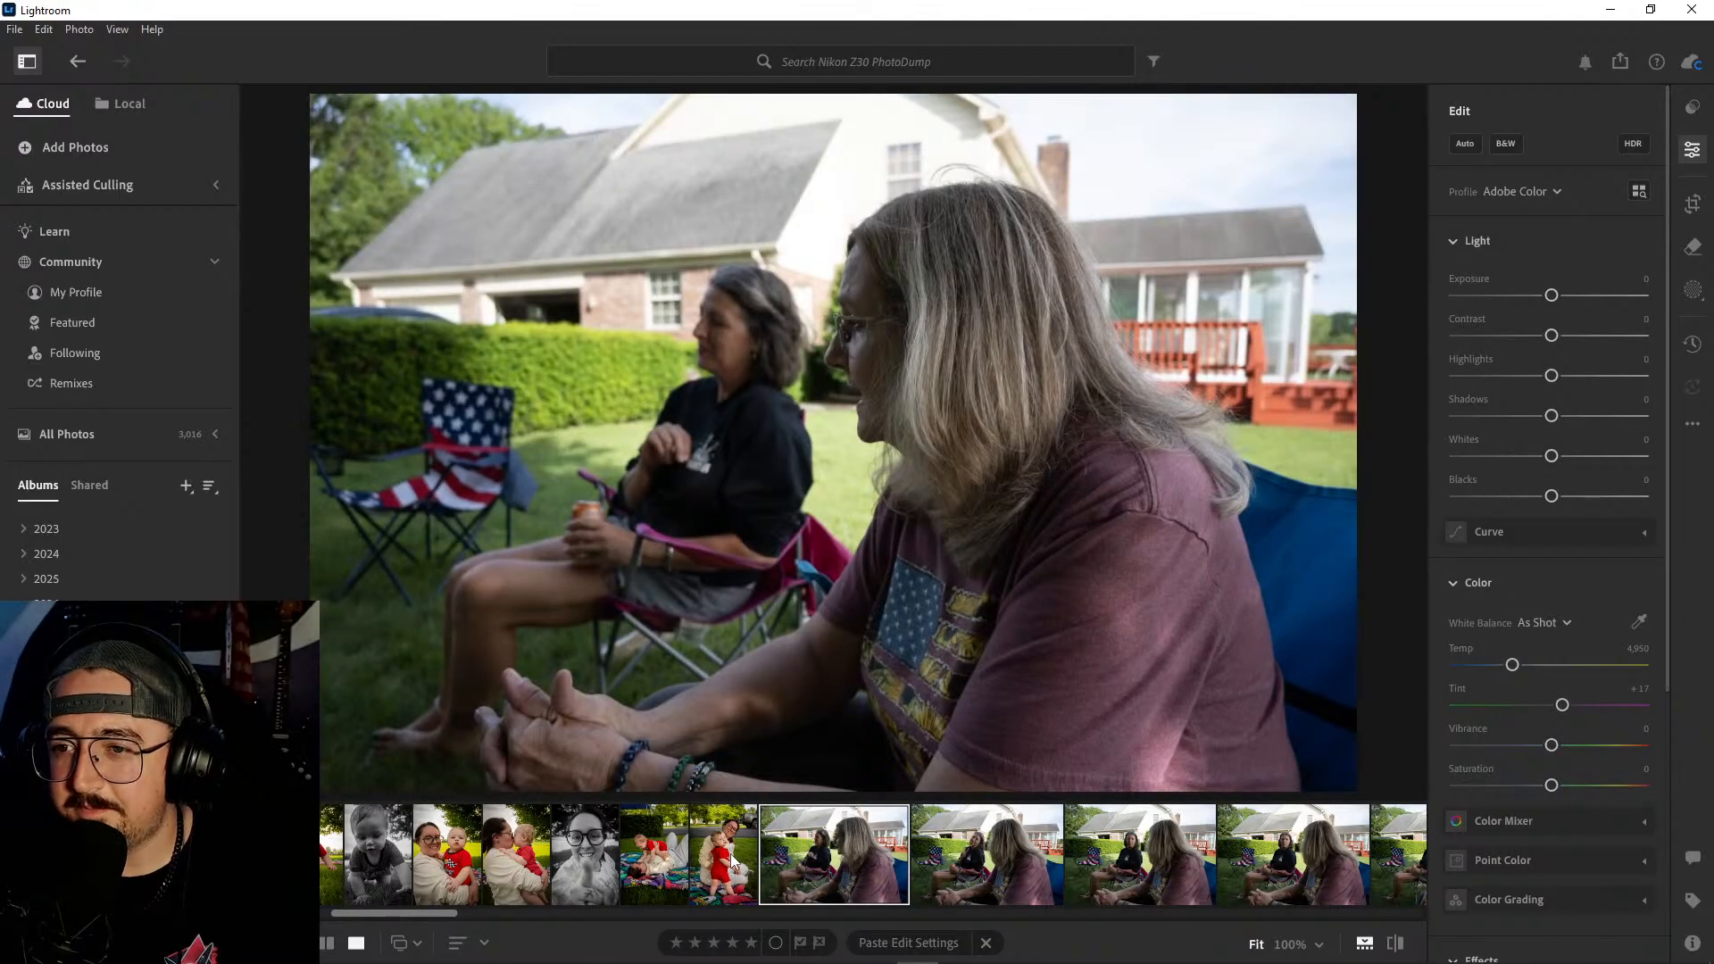
click(731, 859)
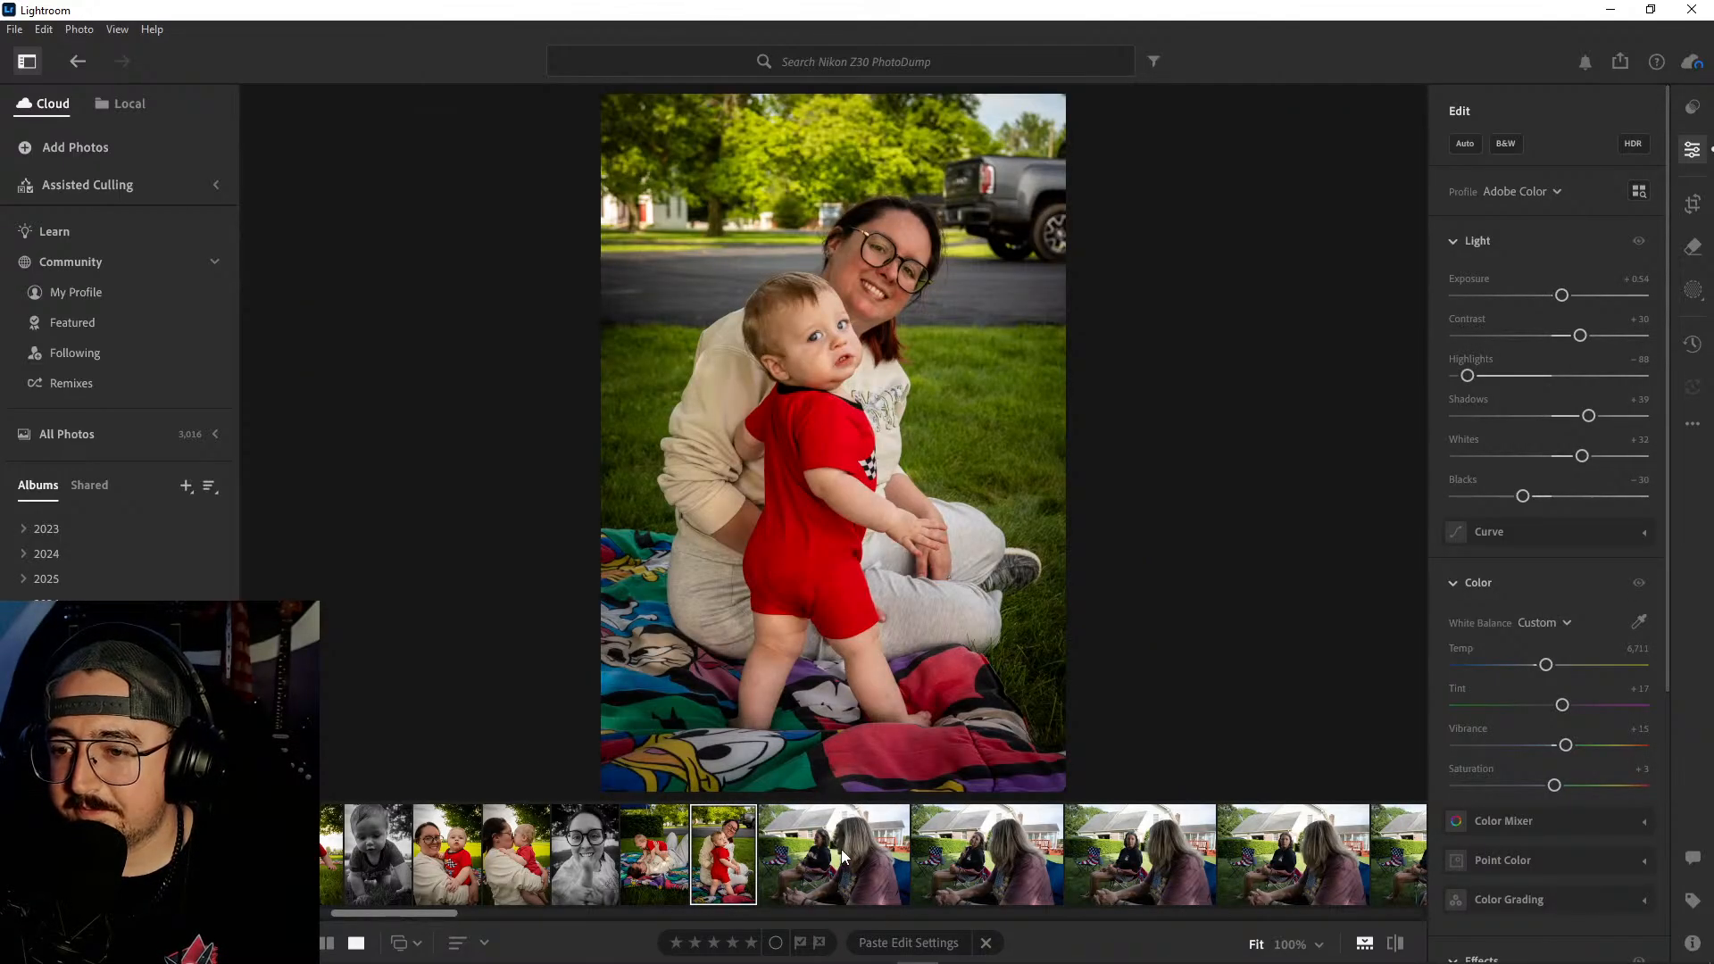
key(backslash)
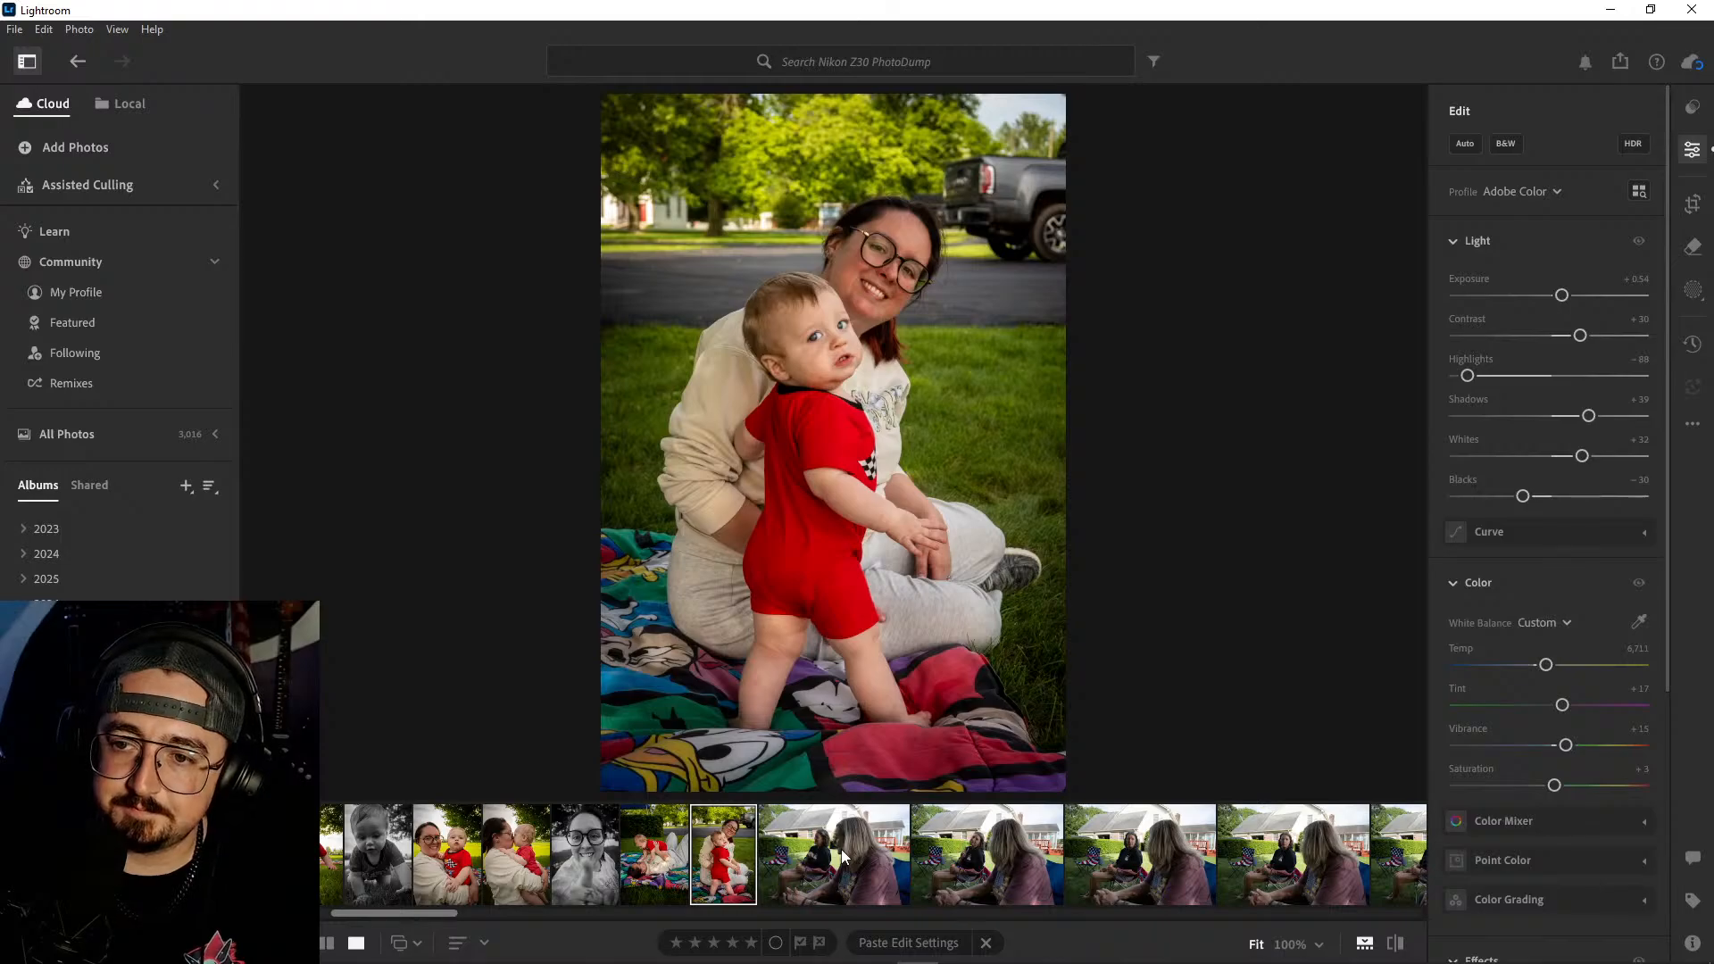
click(826, 349)
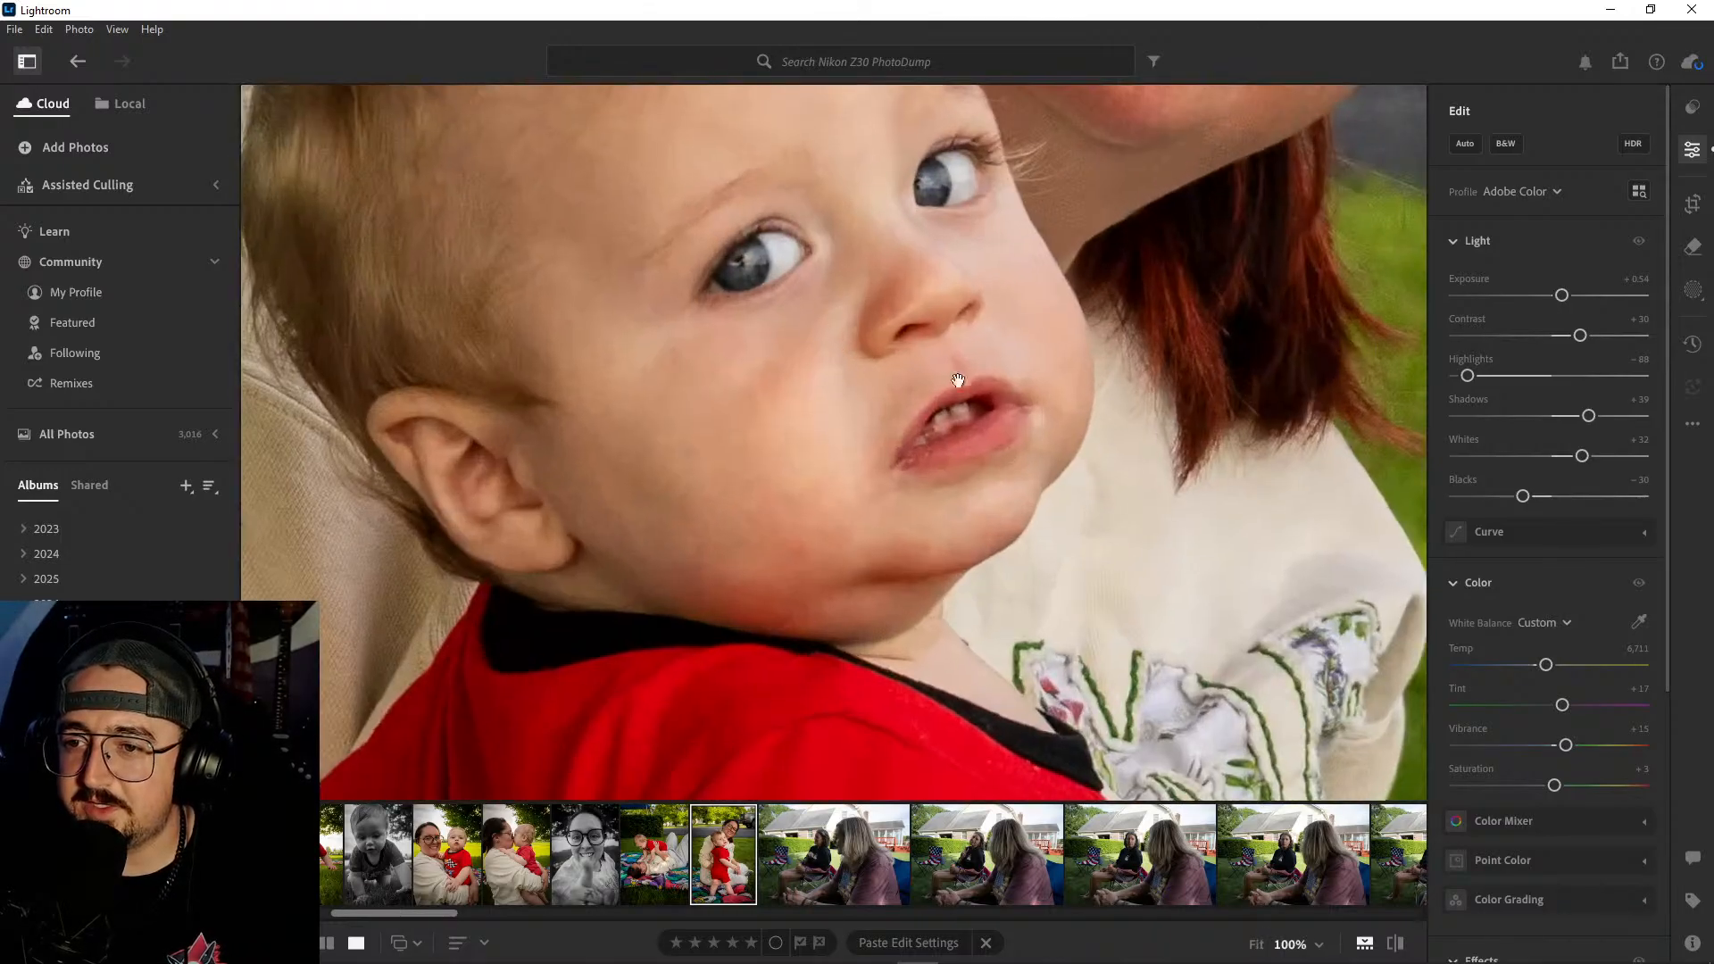
drag(1055, 340, 1098, 495)
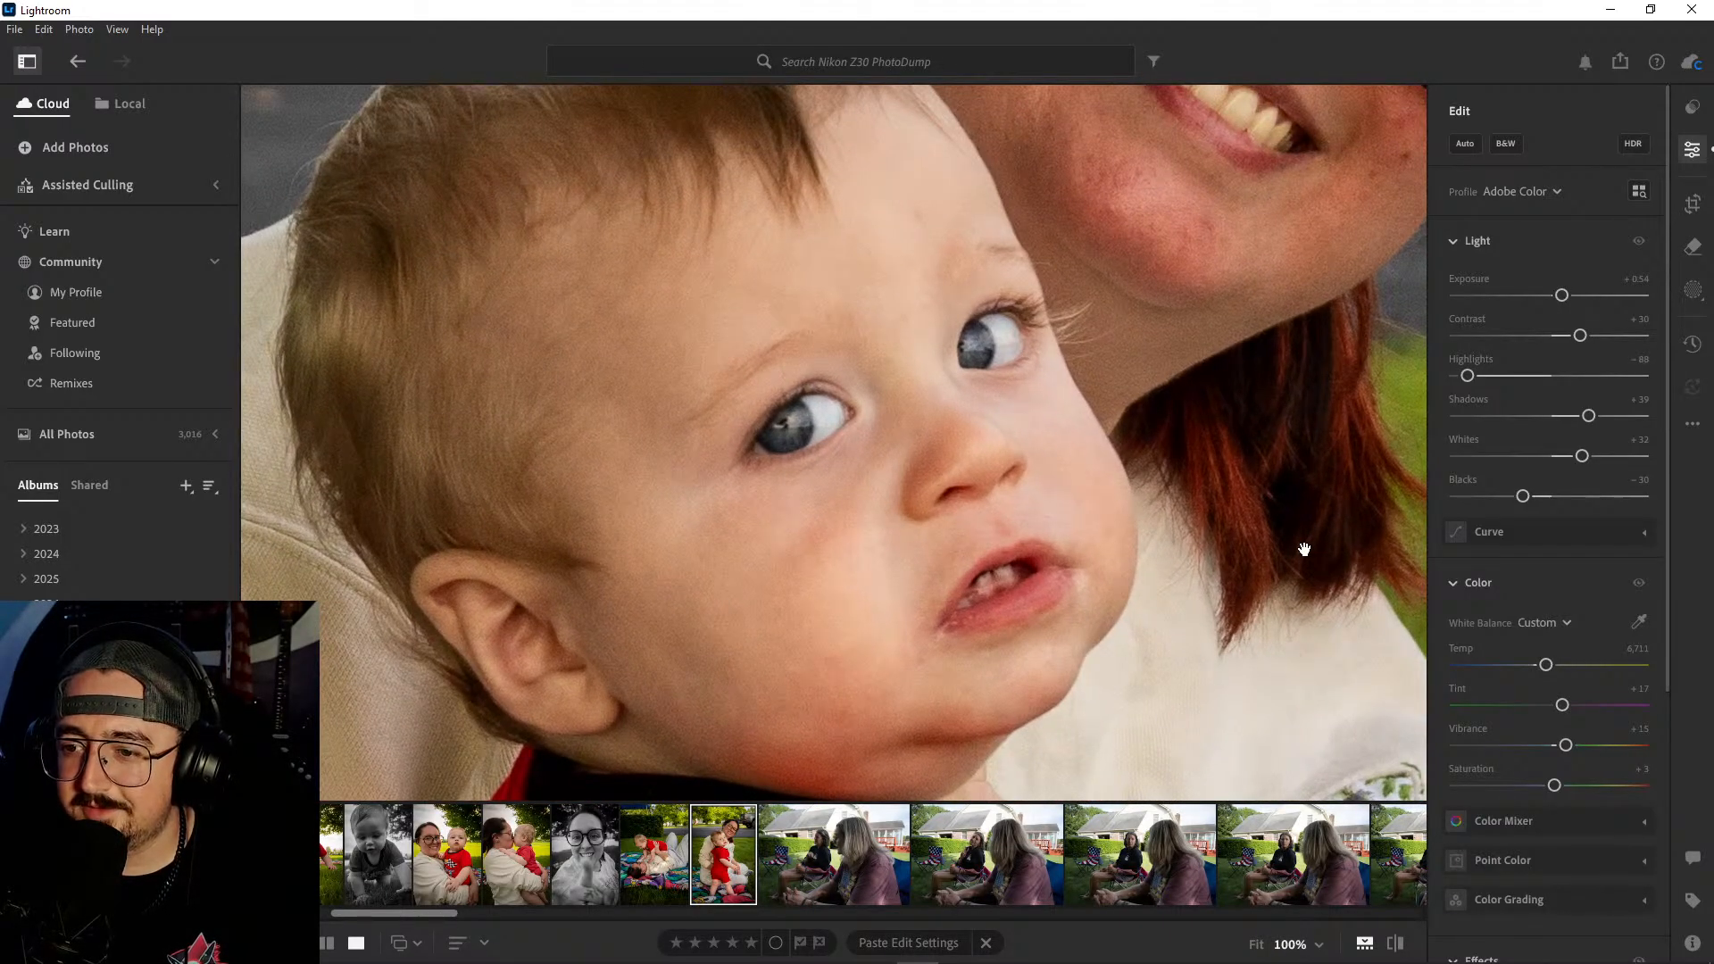
click(1184, 499)
- Compare the first three lawn-chair shots and delete the first one, where both women look away from the camera
click(843, 850)
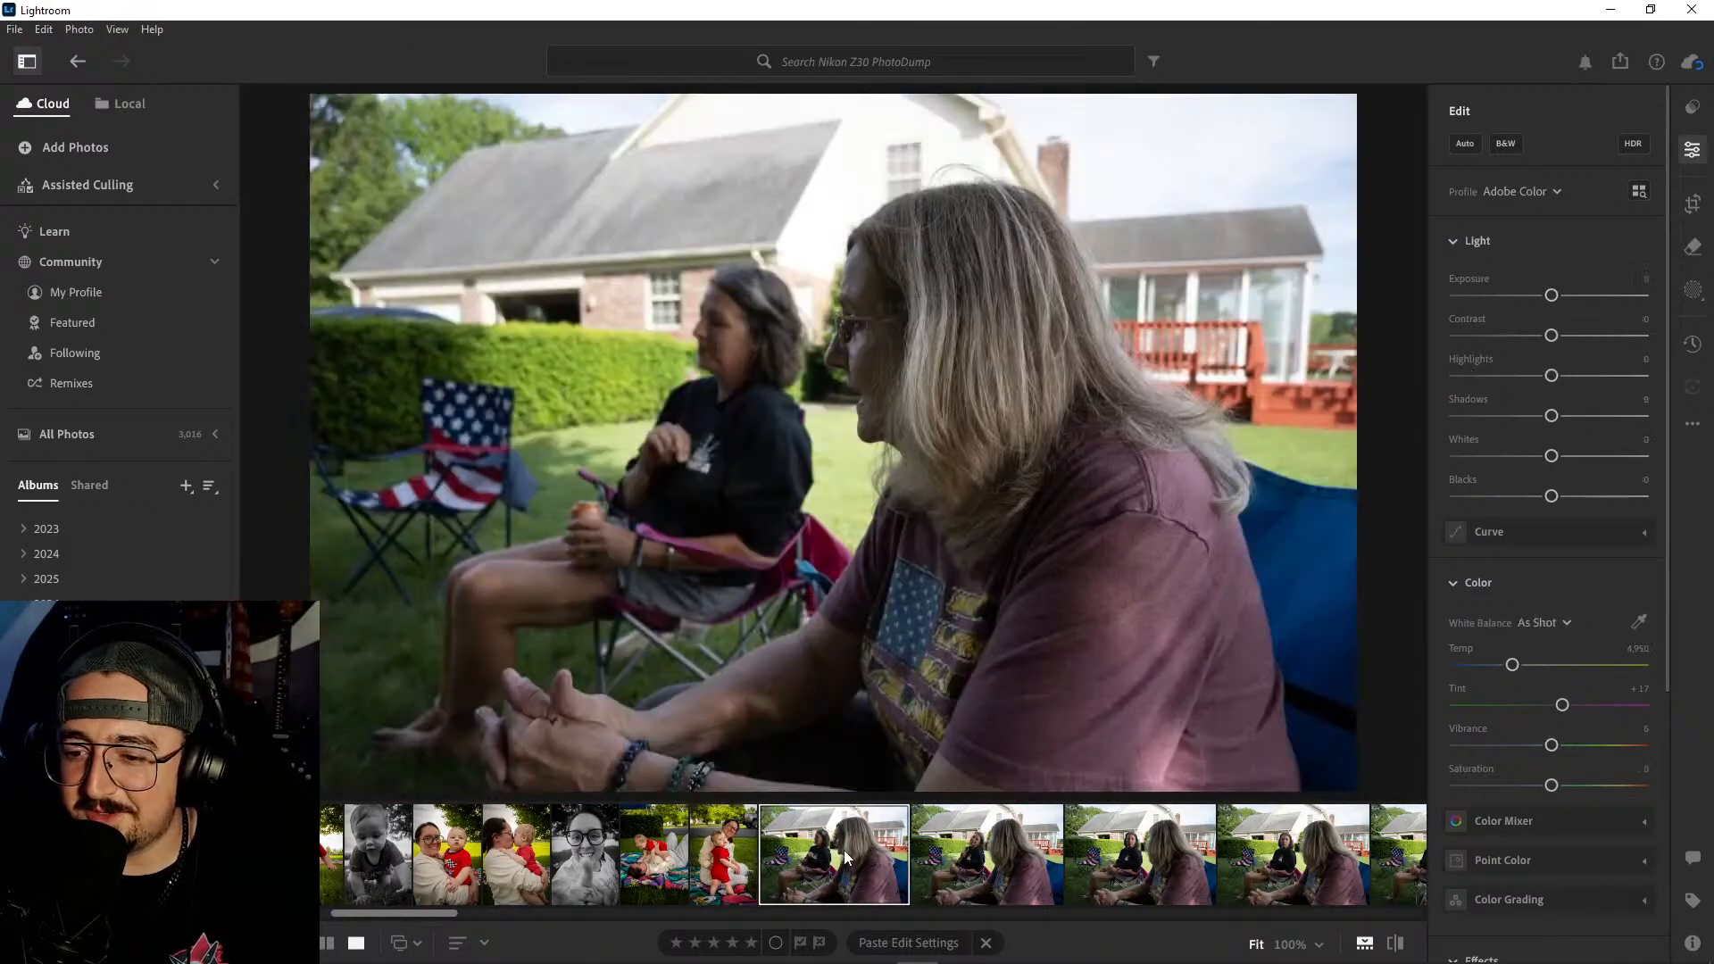
click(996, 856)
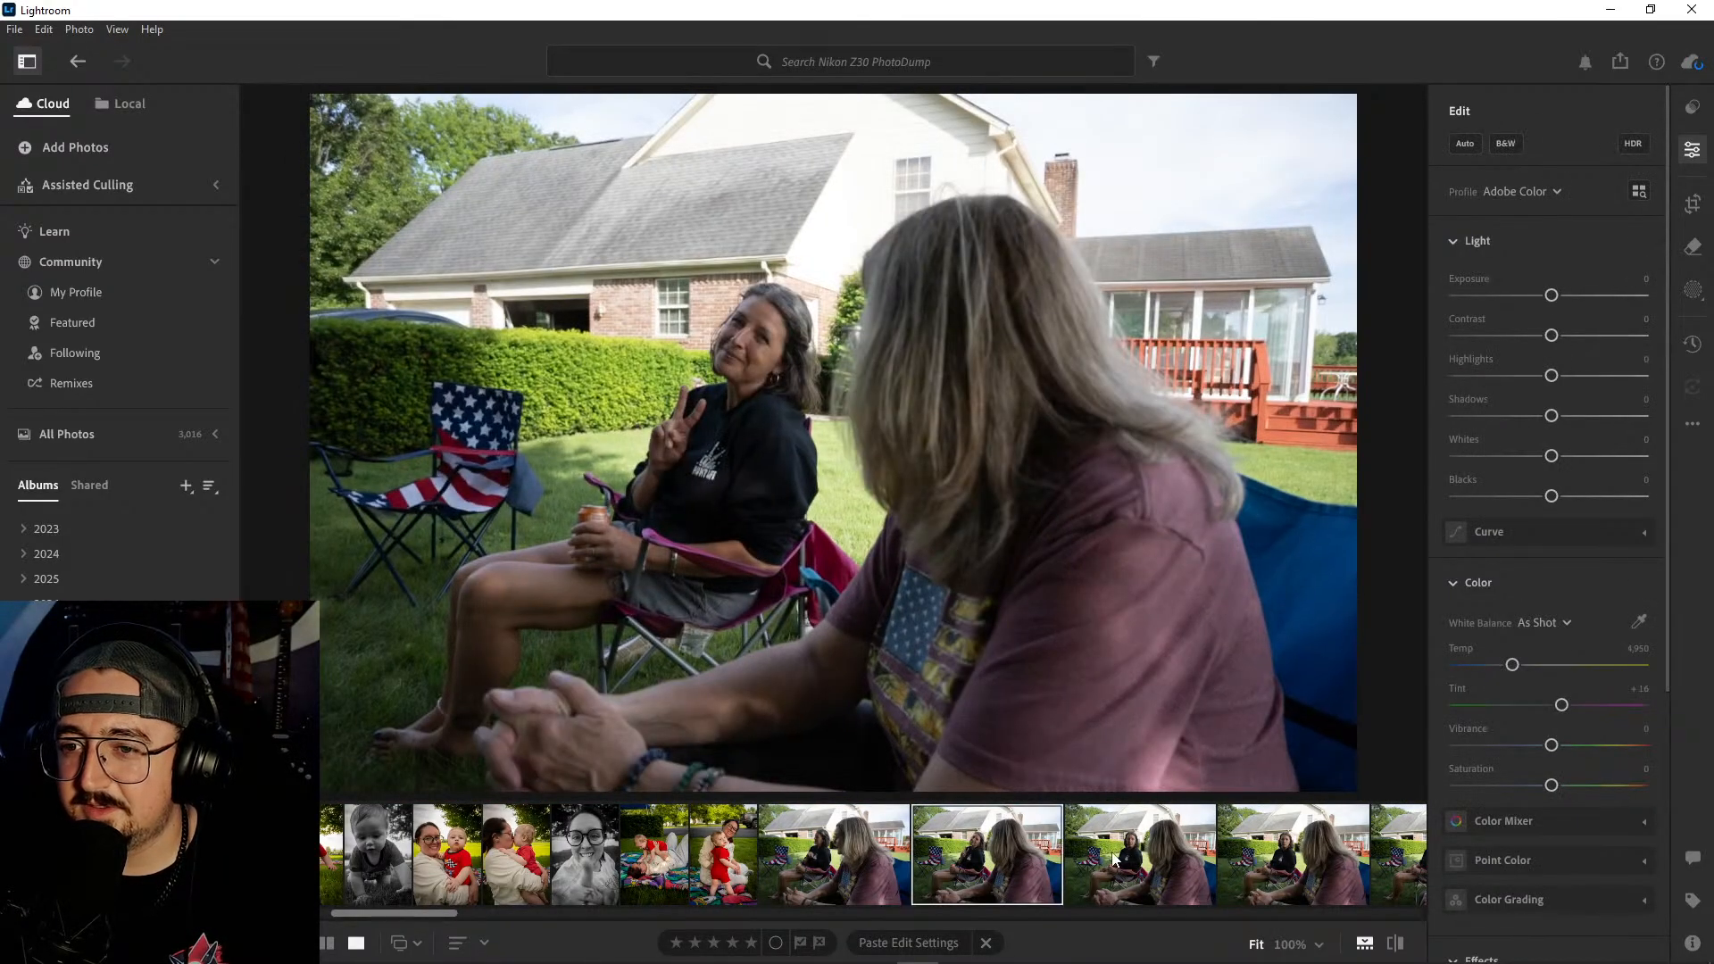
click(1116, 859)
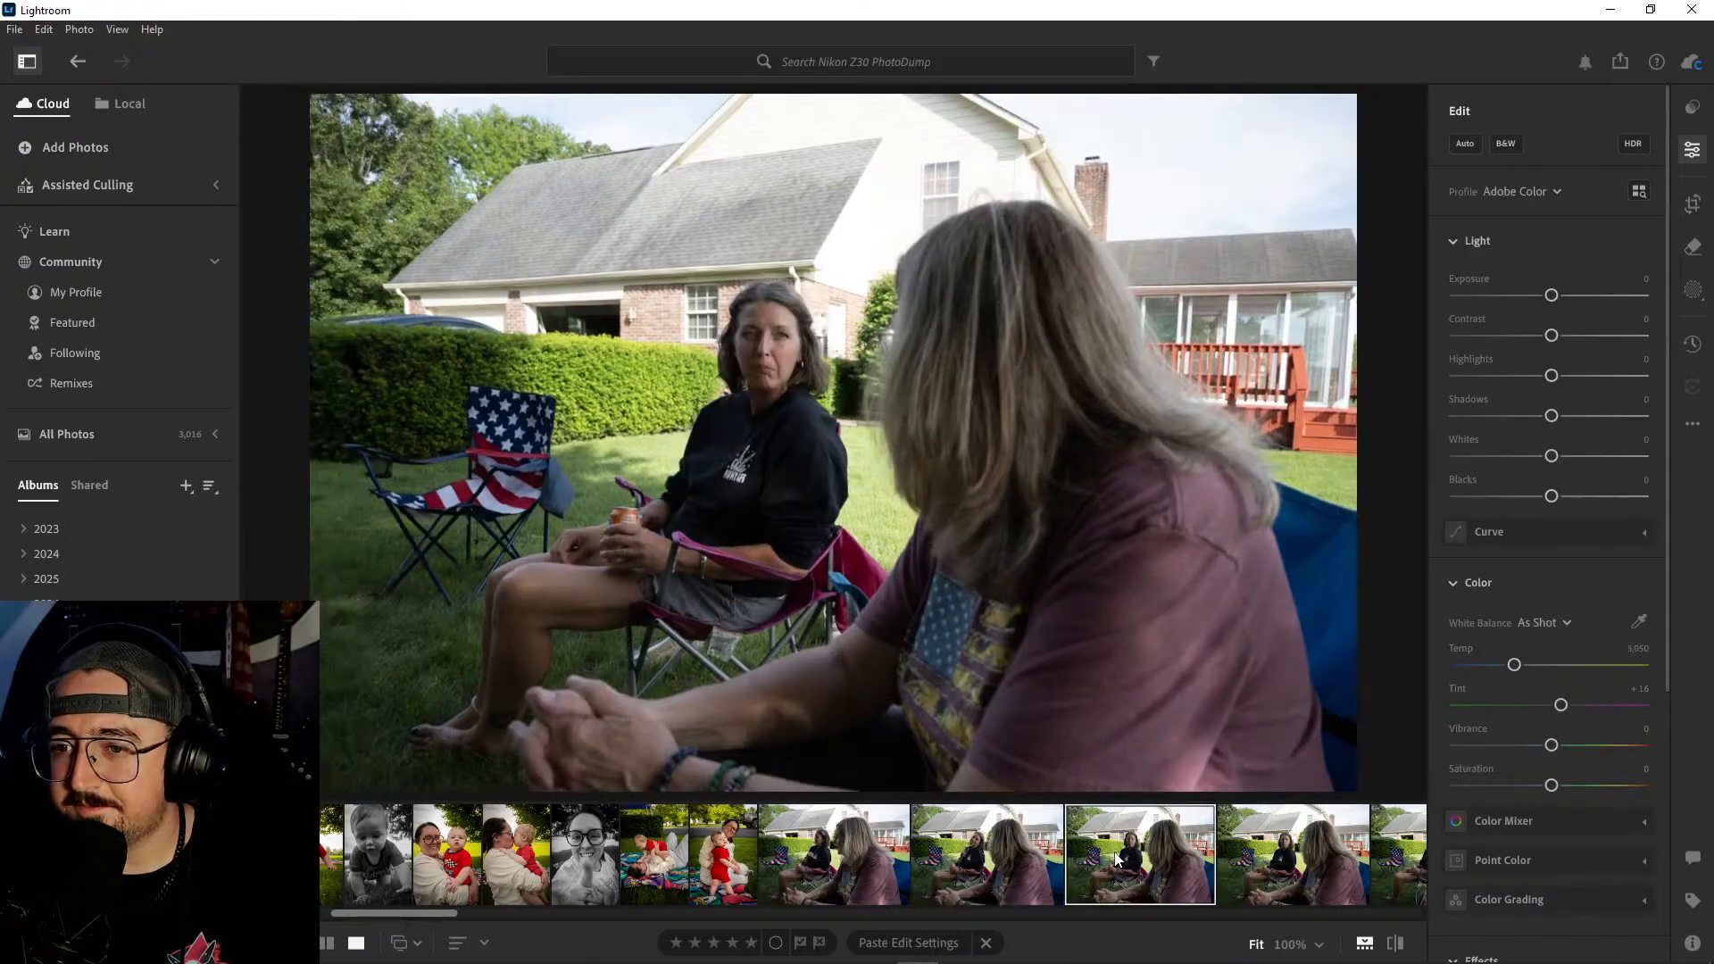
click(1019, 854)
click(846, 855)
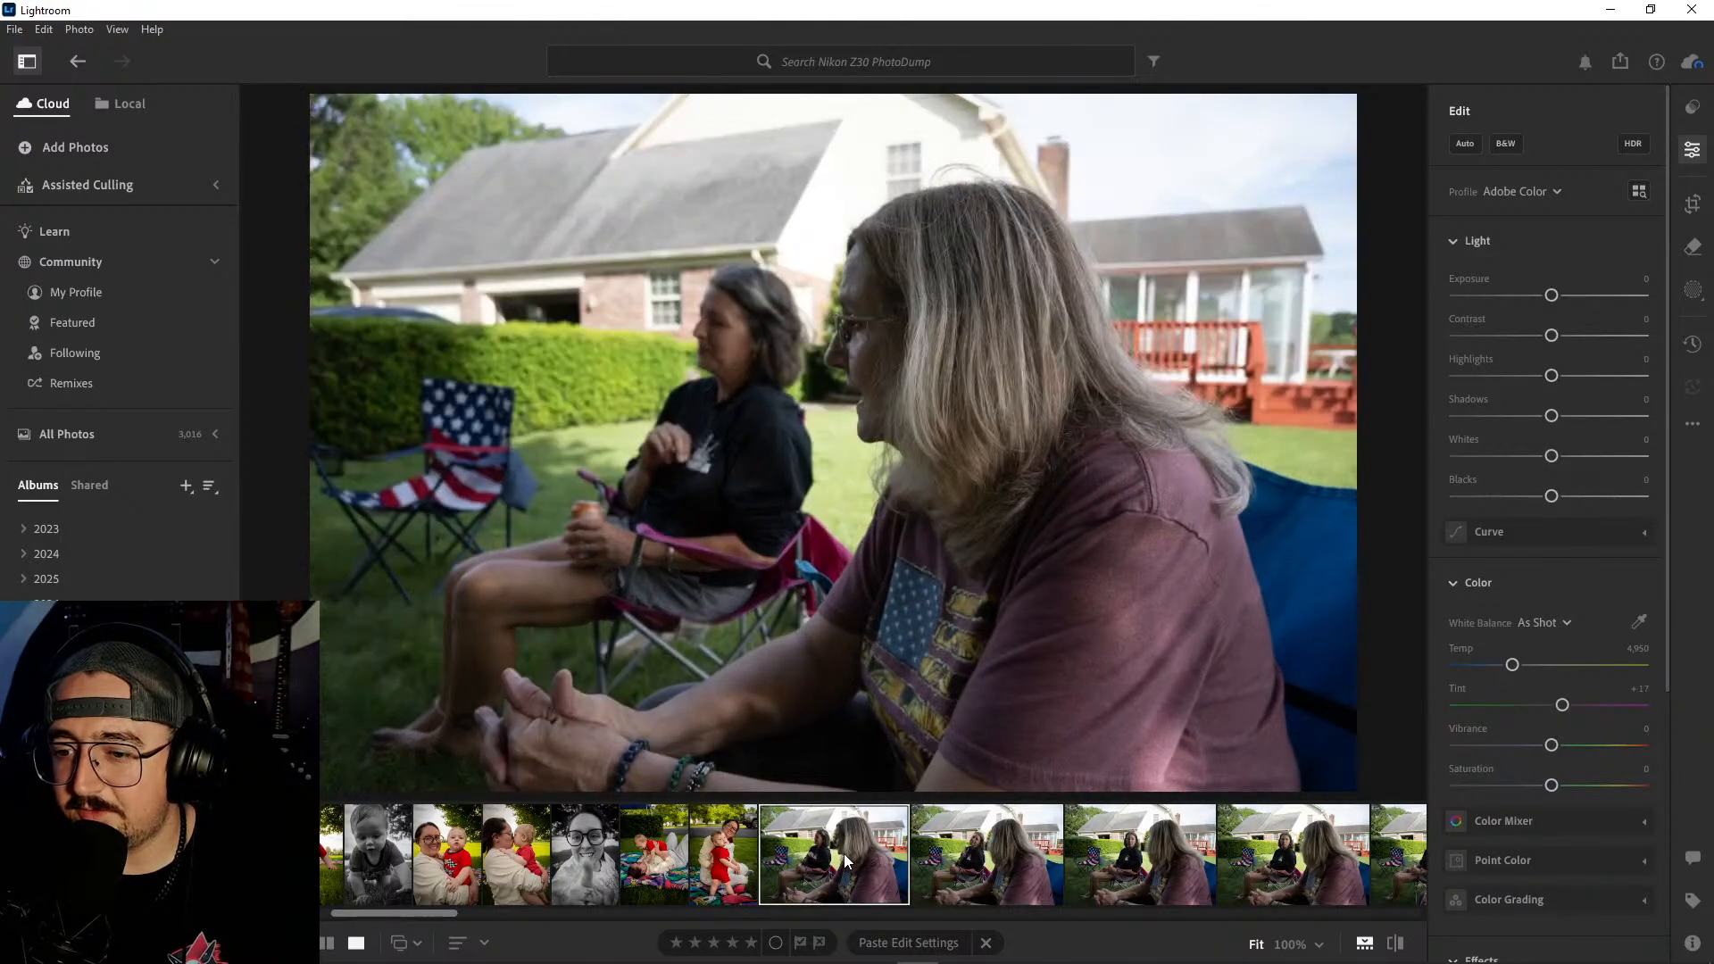
right_click(844, 853)
click(938, 658)
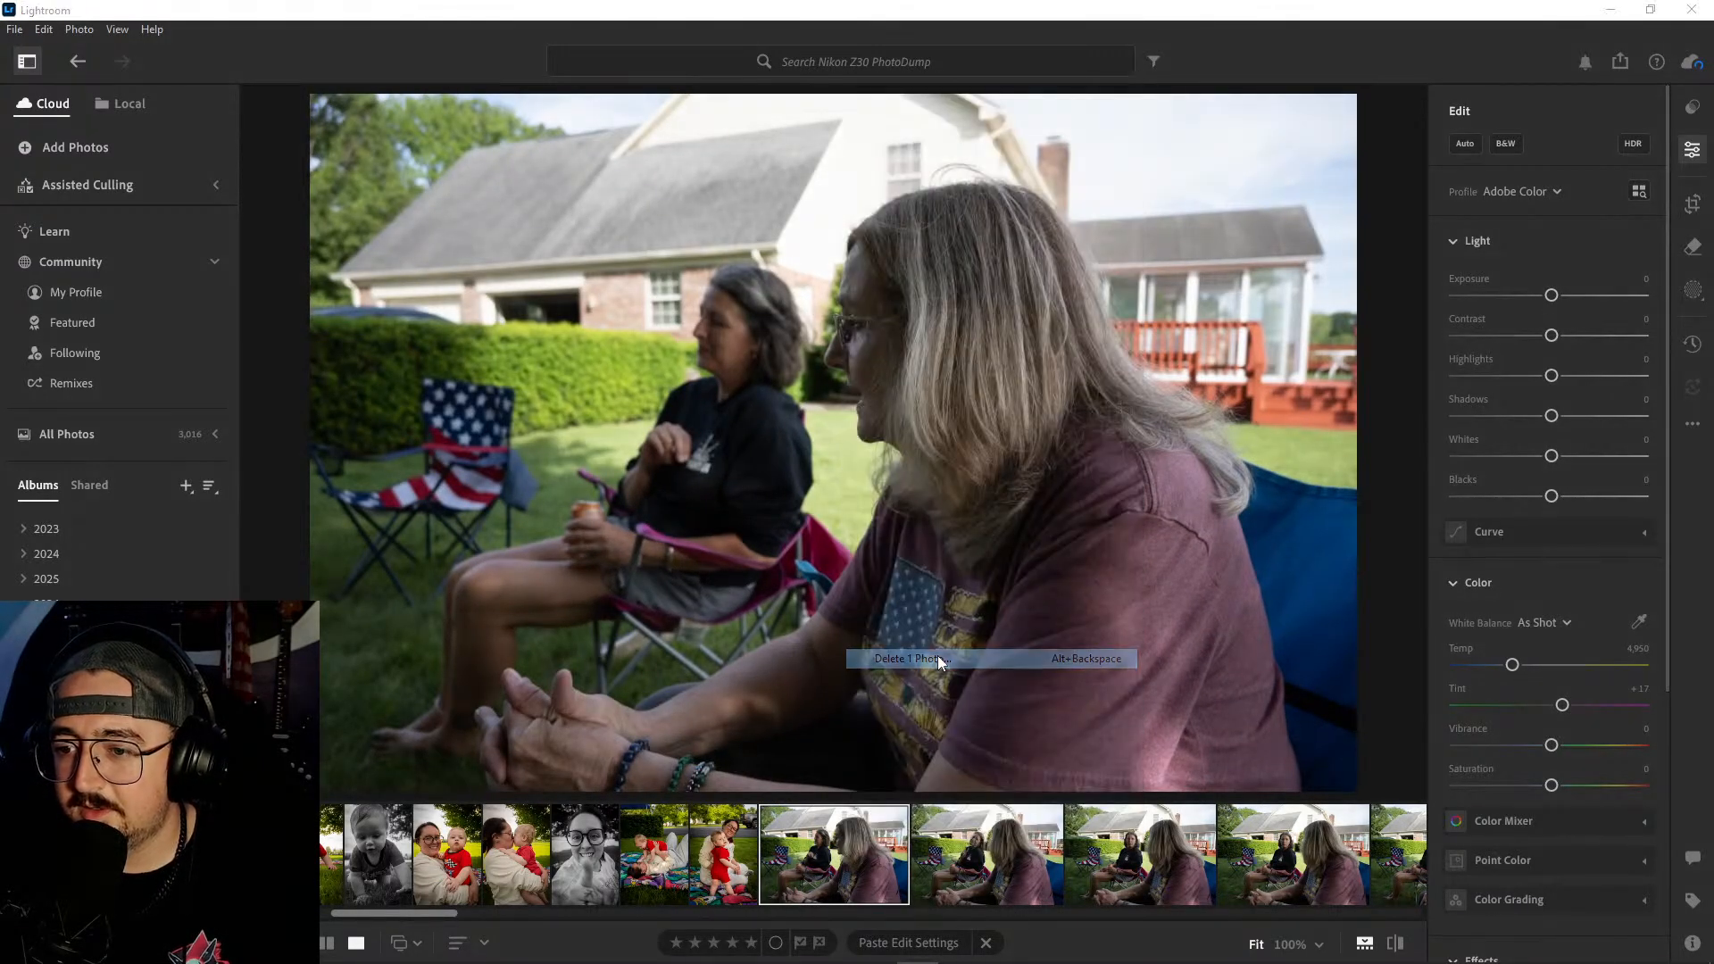
click(933, 638)
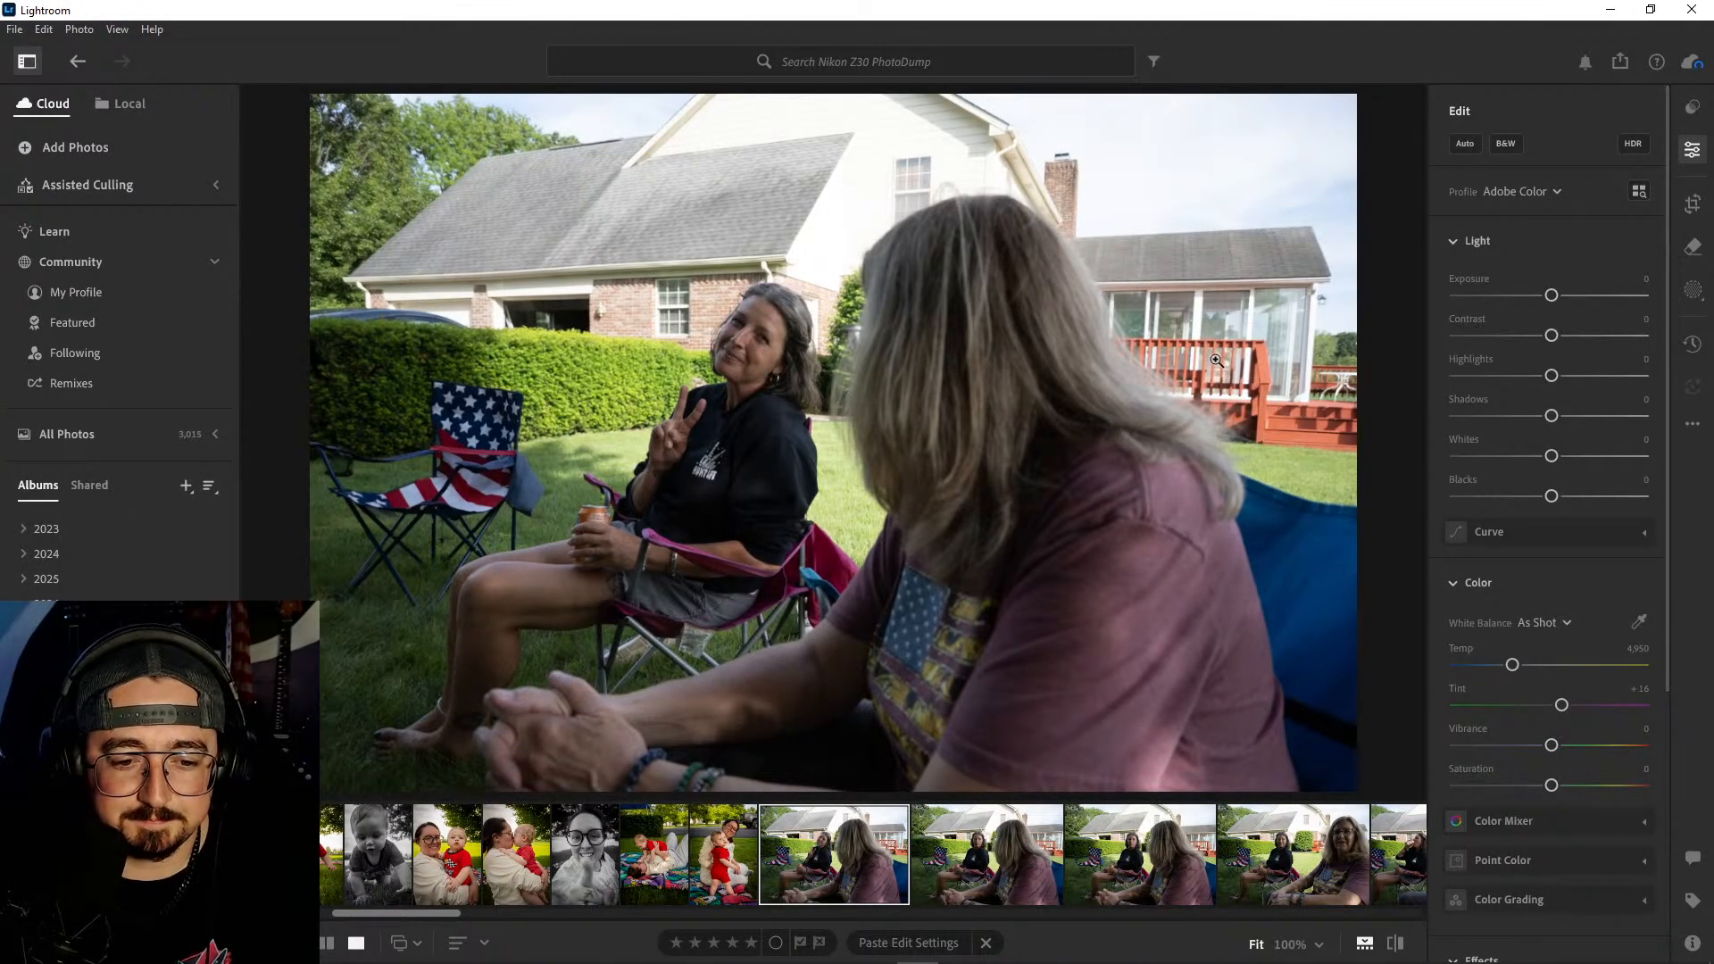
- Examine the baby's eyes and skin at 100% again in the standing-baby photo
click(715, 839)
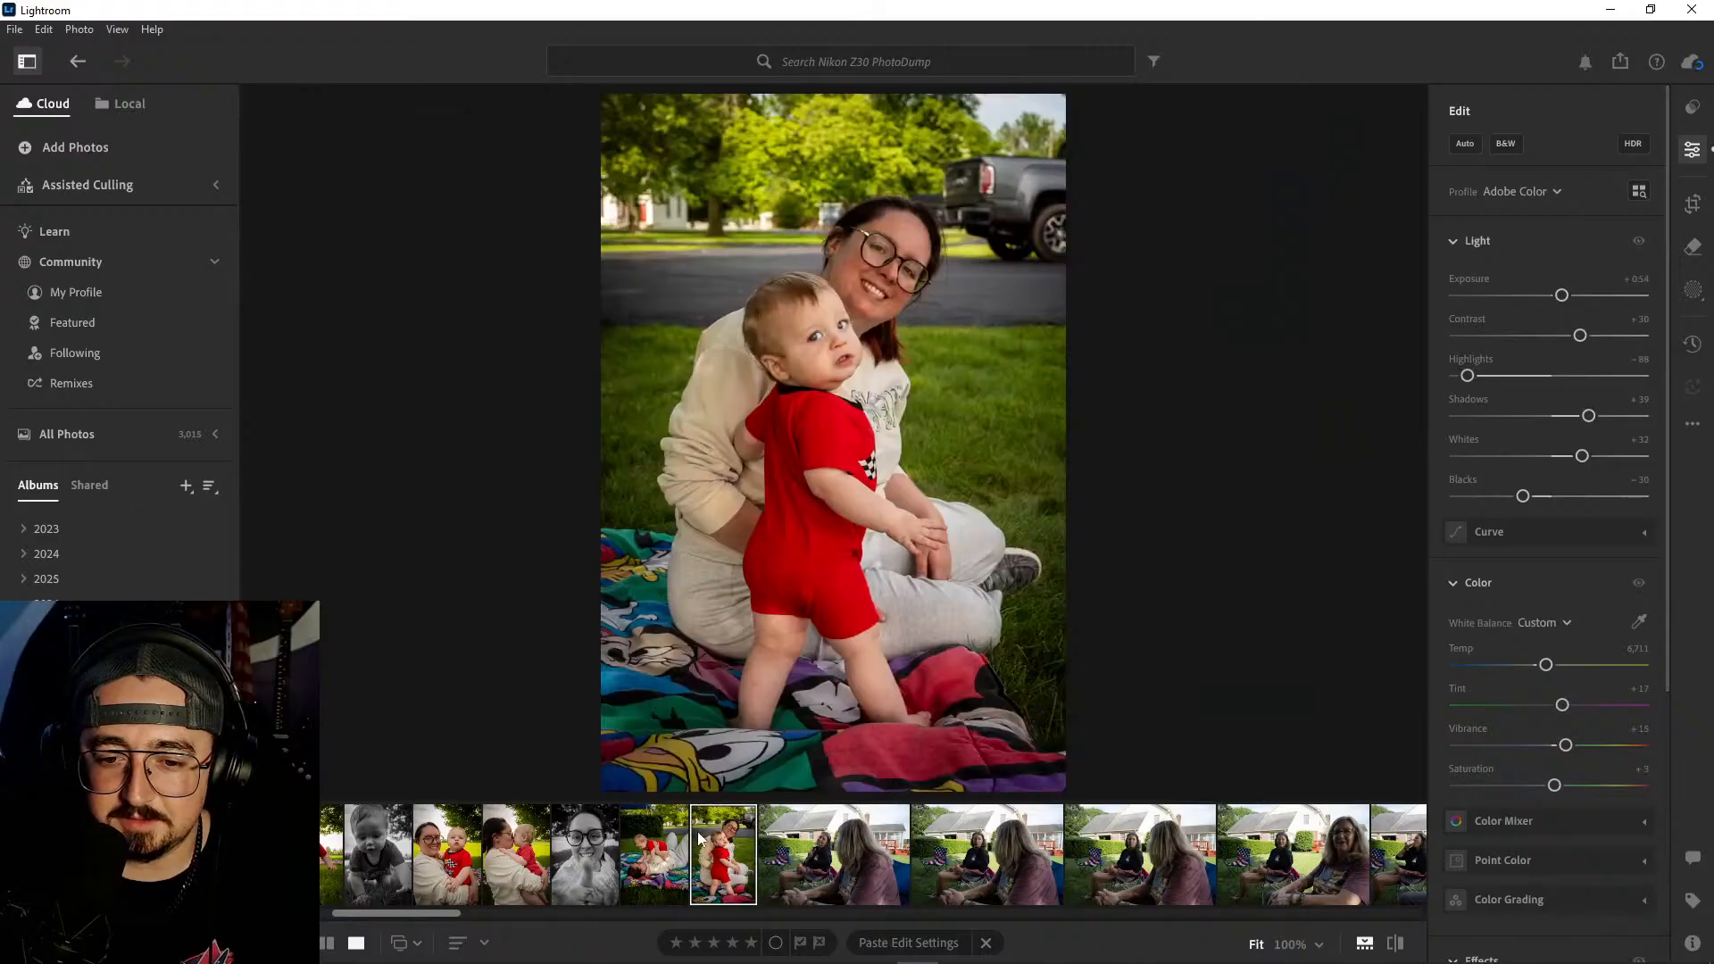
click(826, 370)
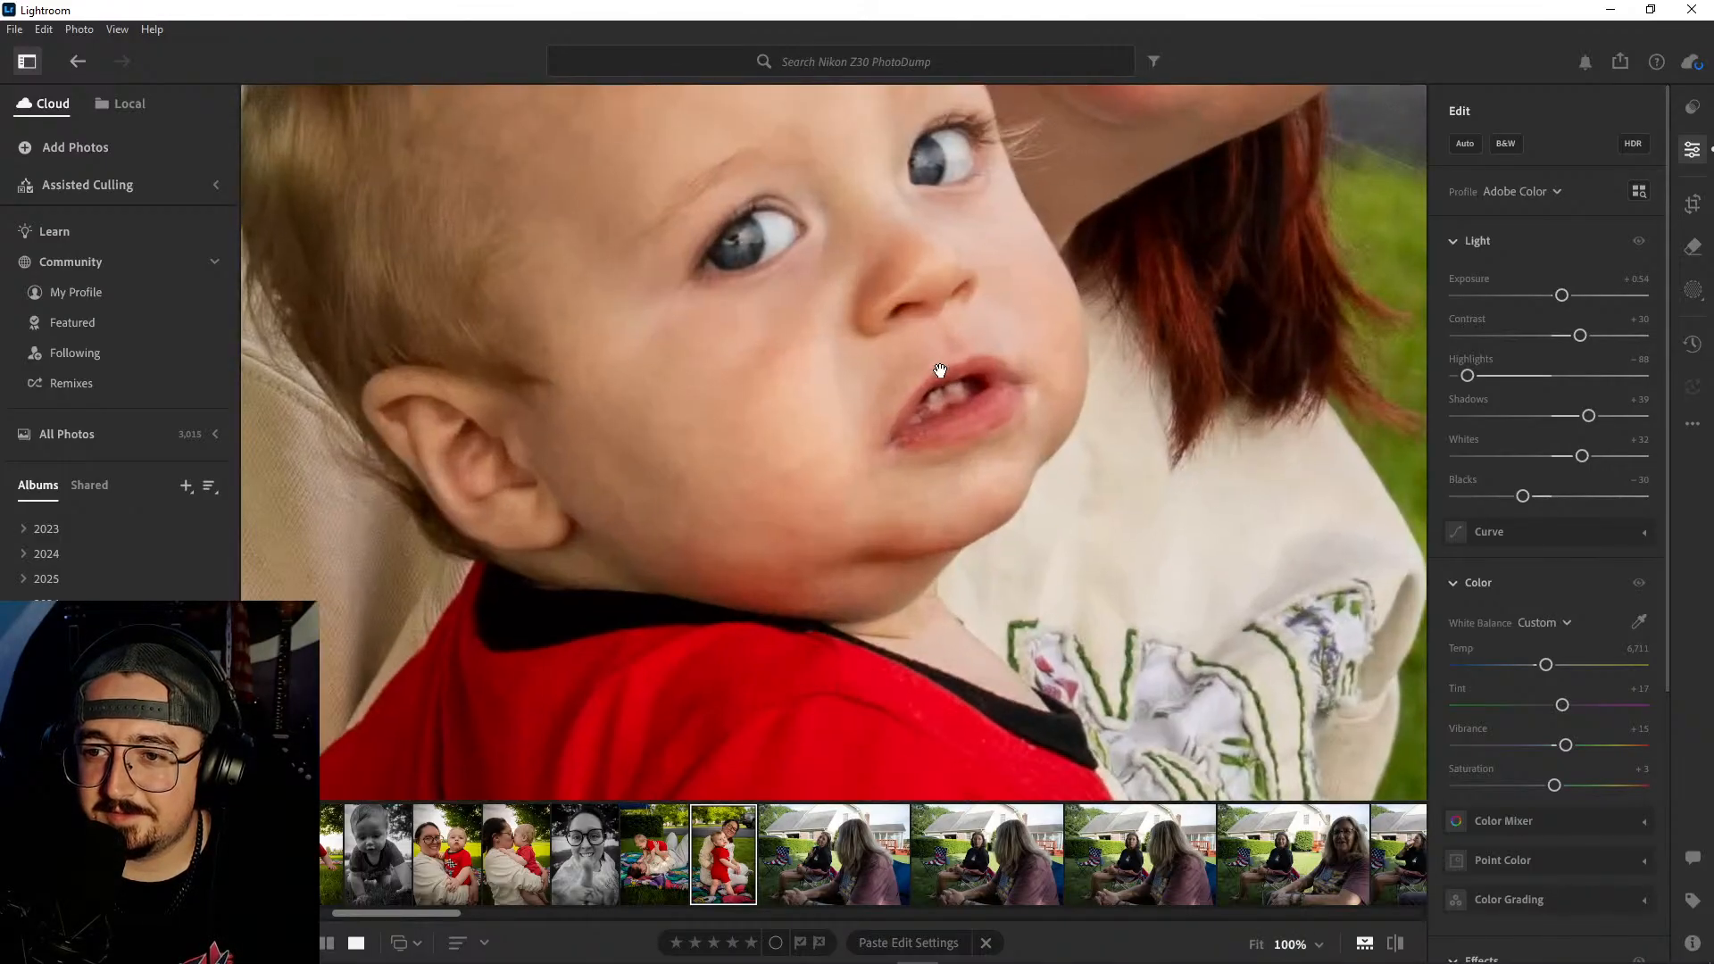
drag(938, 371, 960, 585)
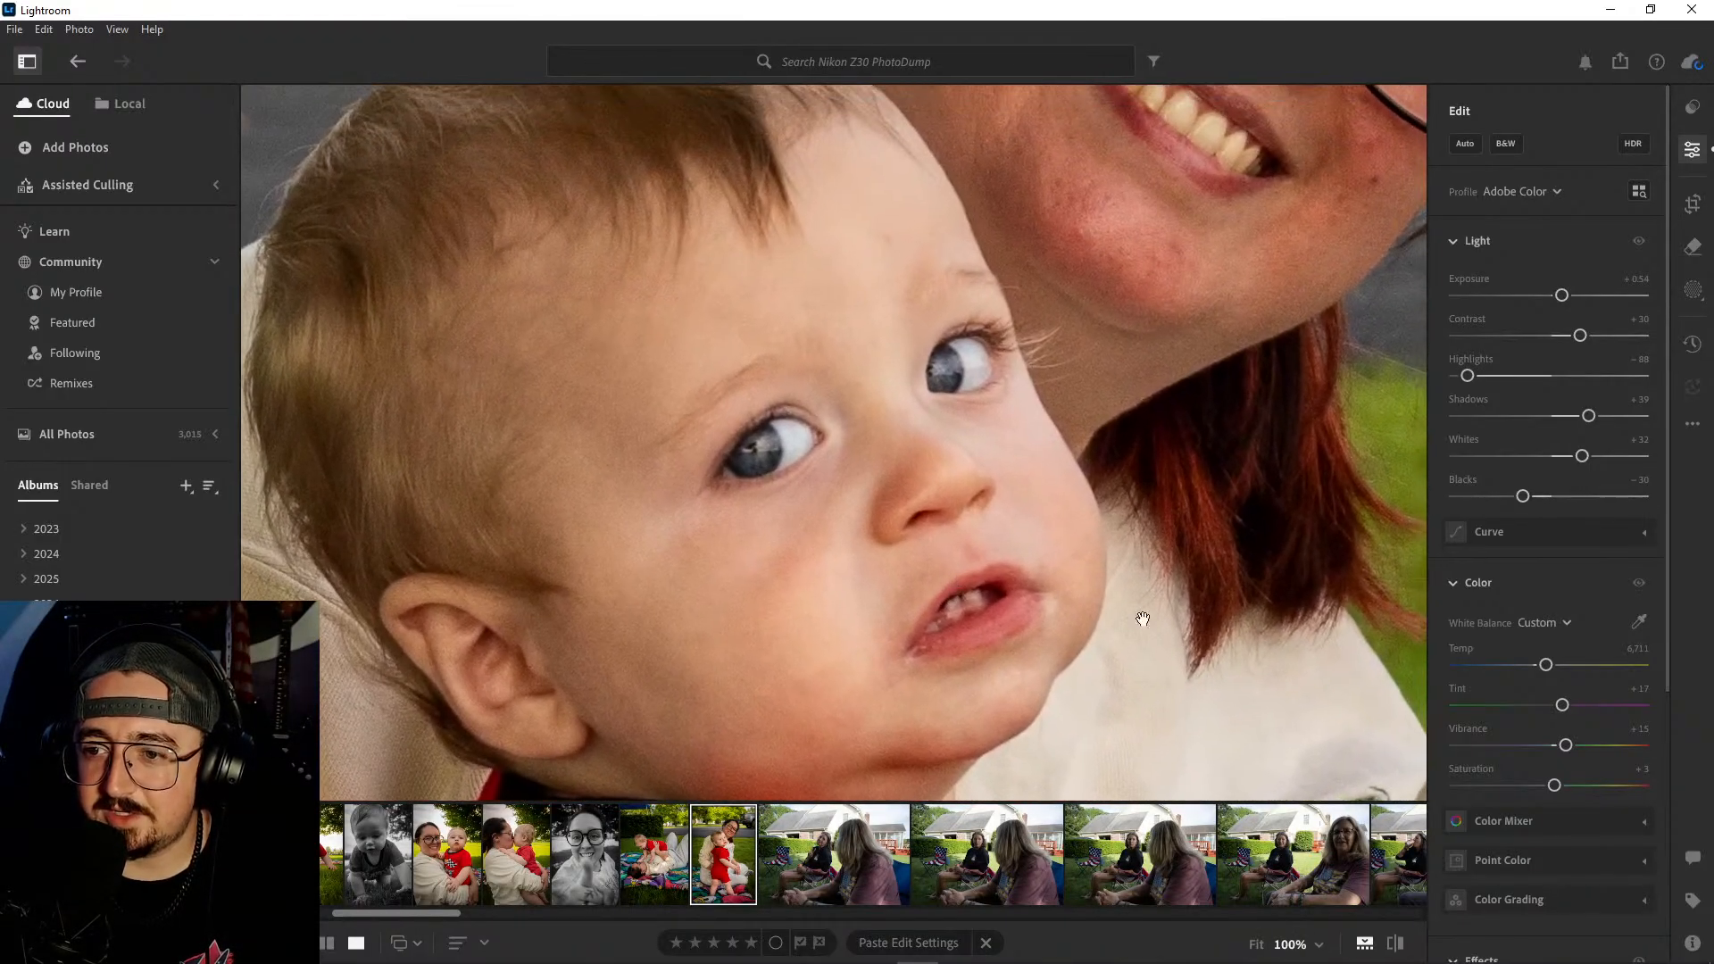
click(1188, 536)
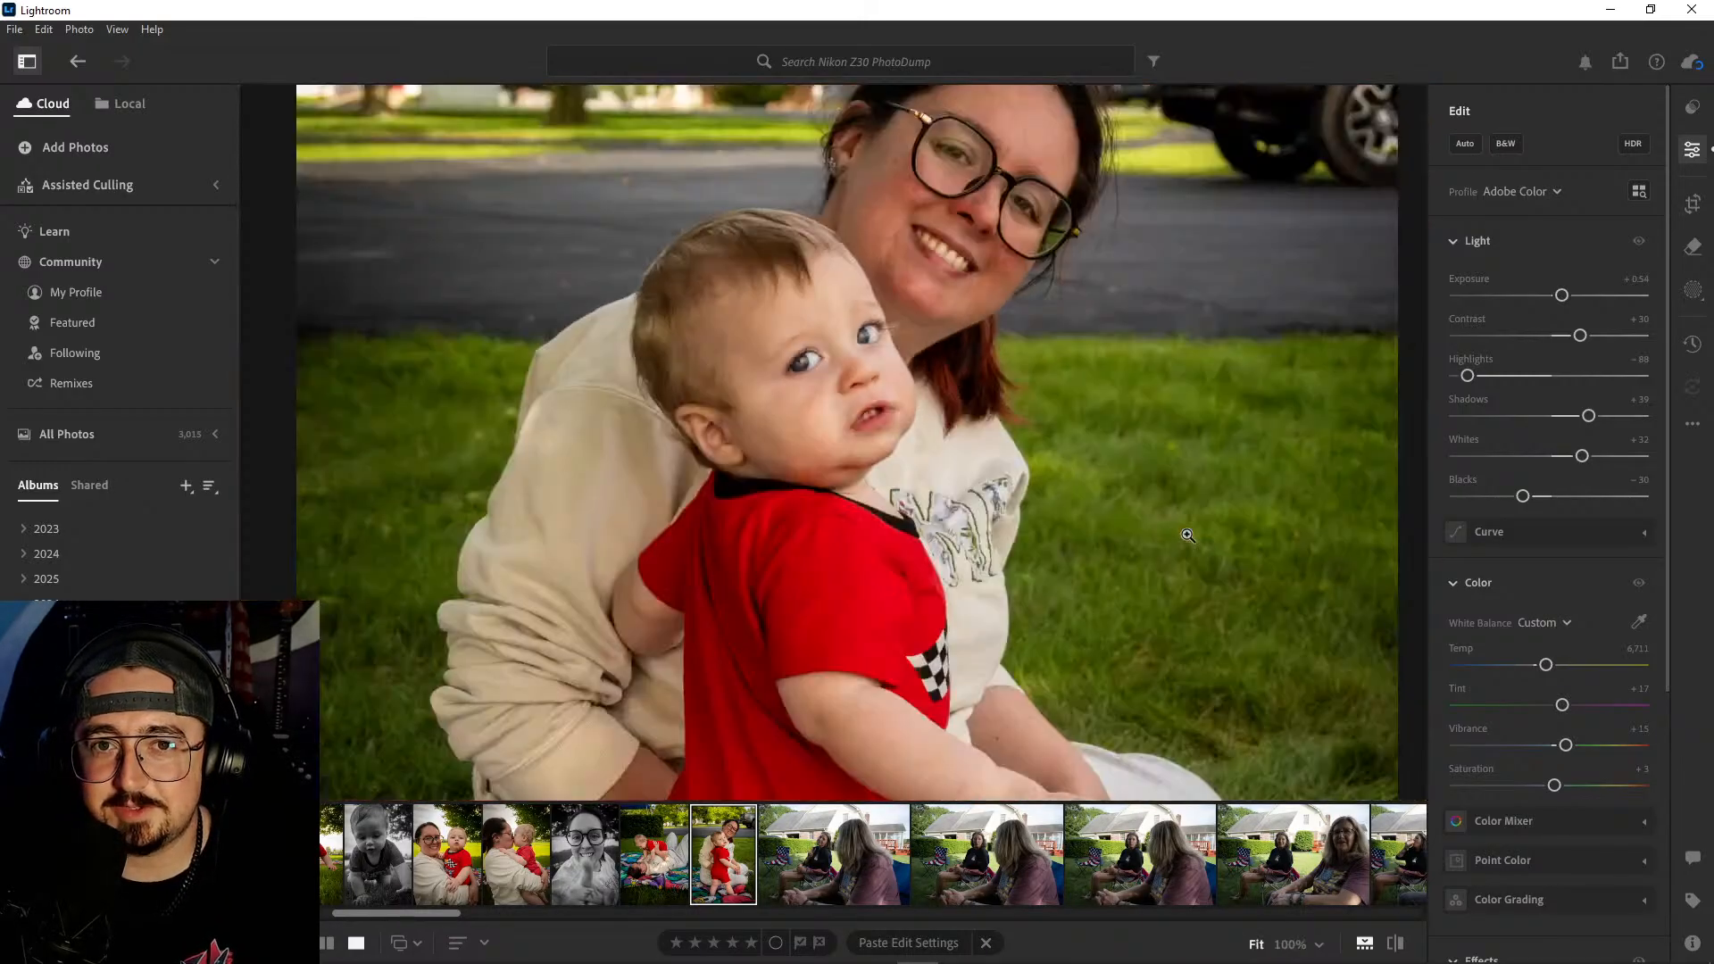
- Try pasting the standing-baby photo's edit settings onto the lawn-chair photo with the peace sign, and undo the paste
click(826, 893)
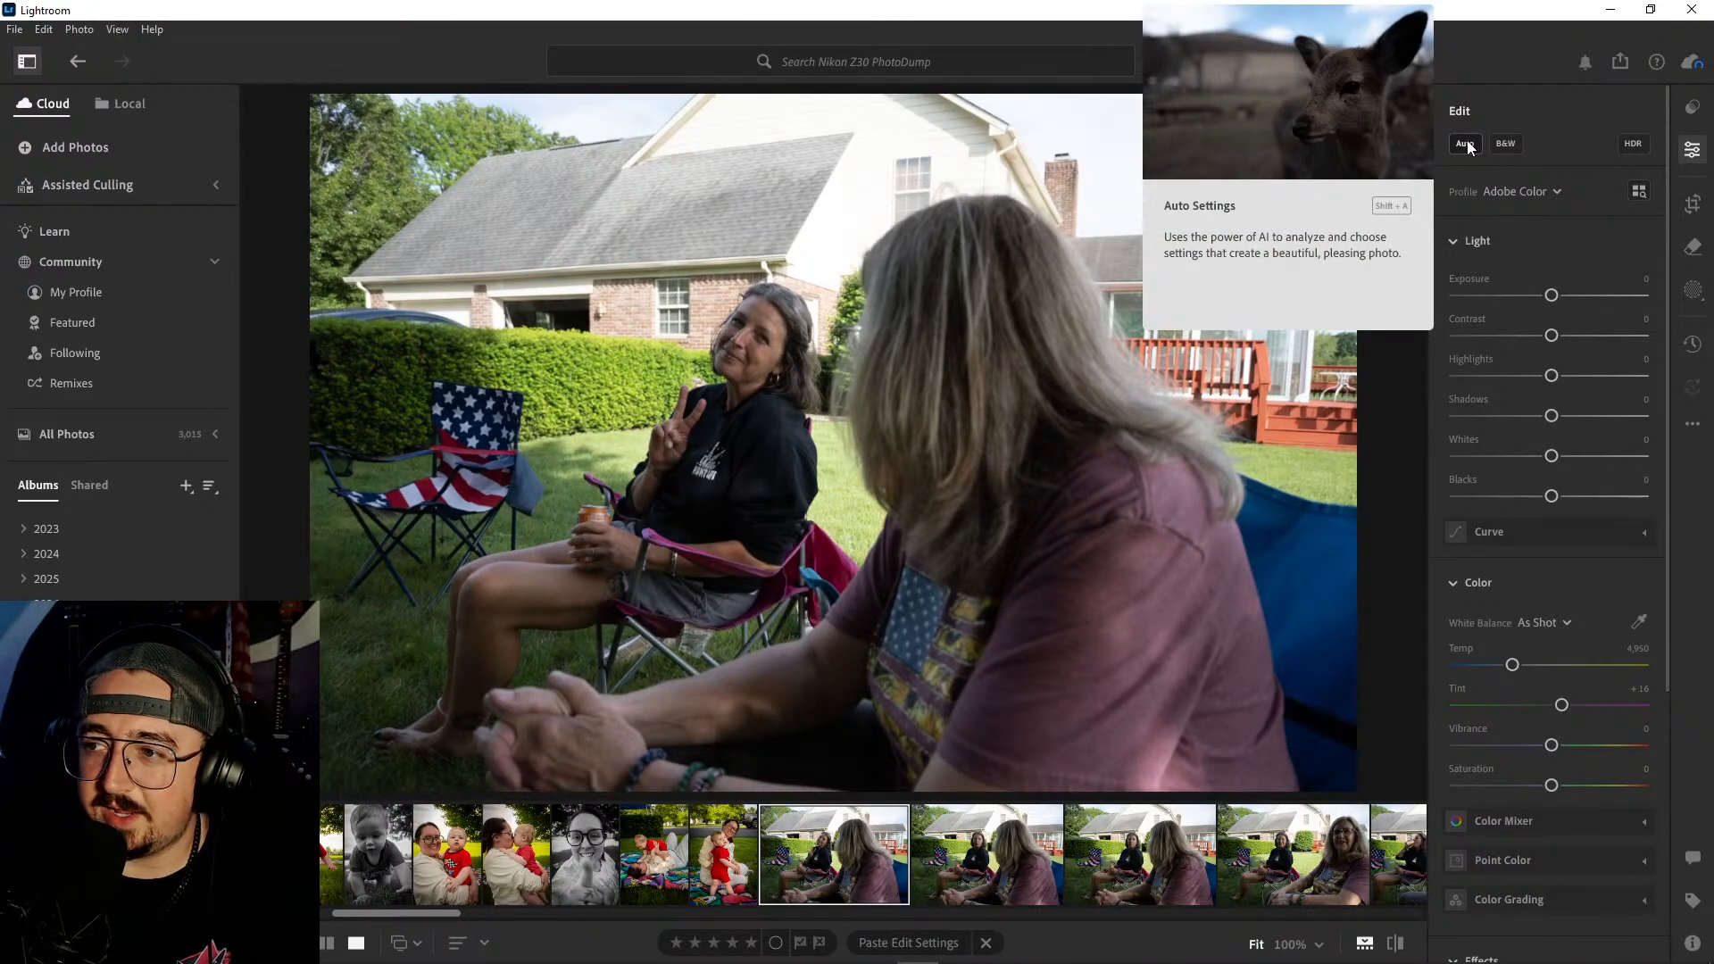
click(741, 856)
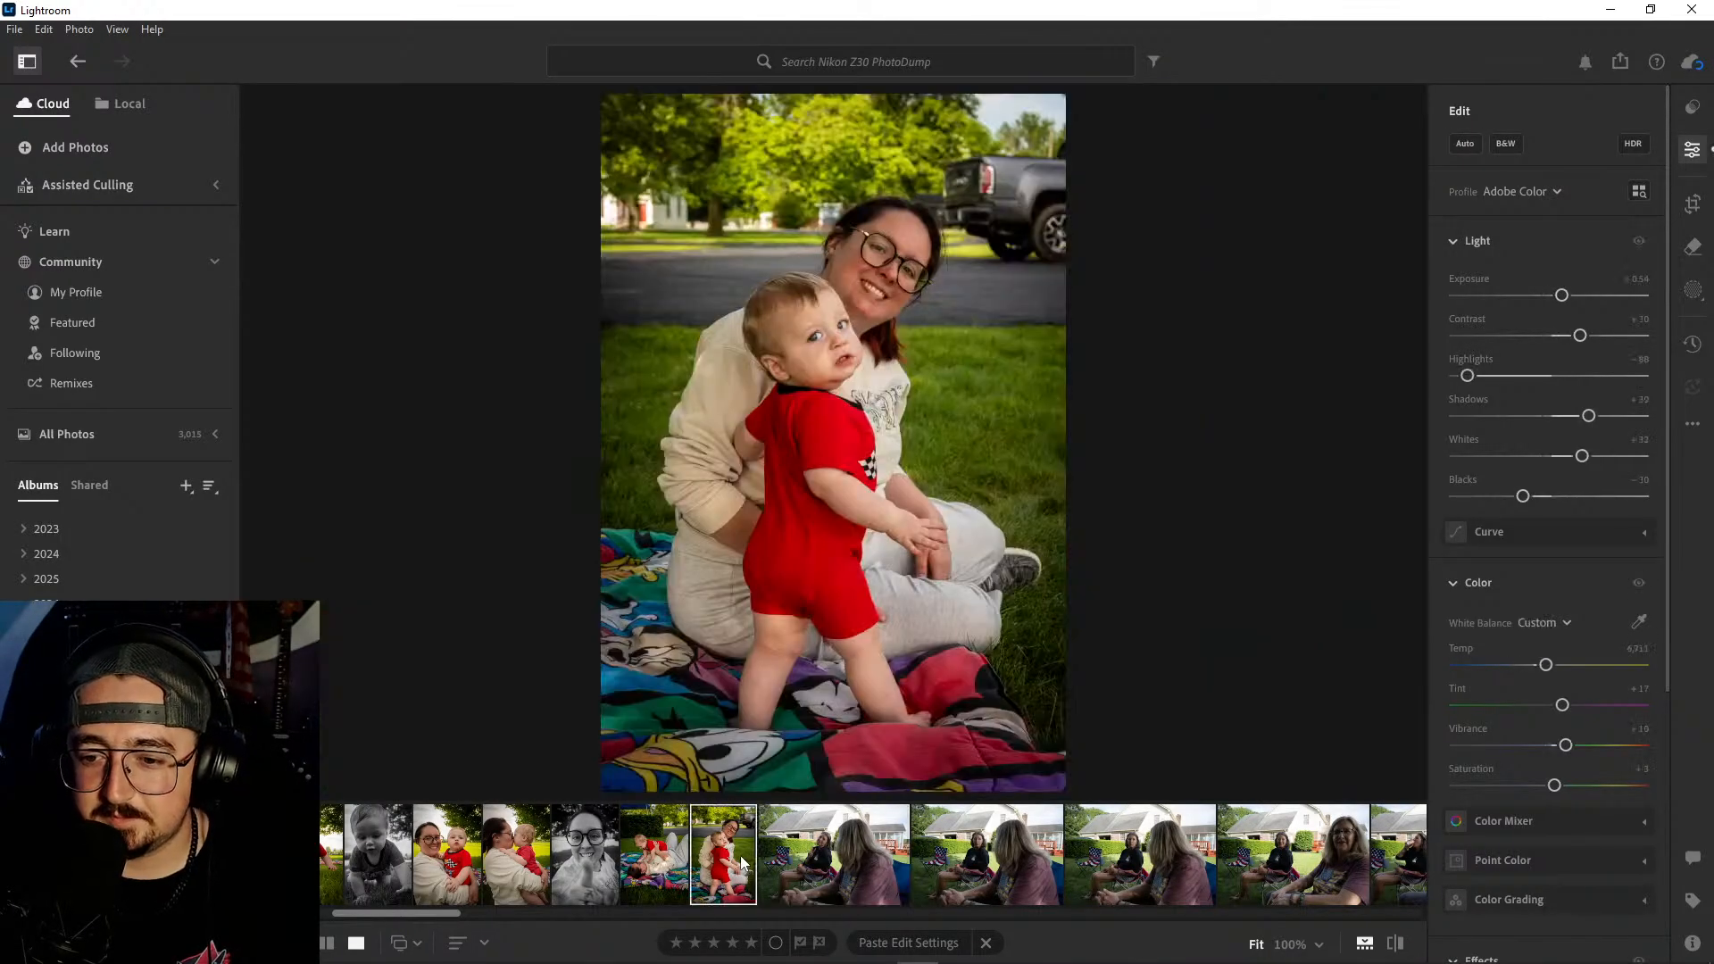
key(ctrl+c)
click(861, 859)
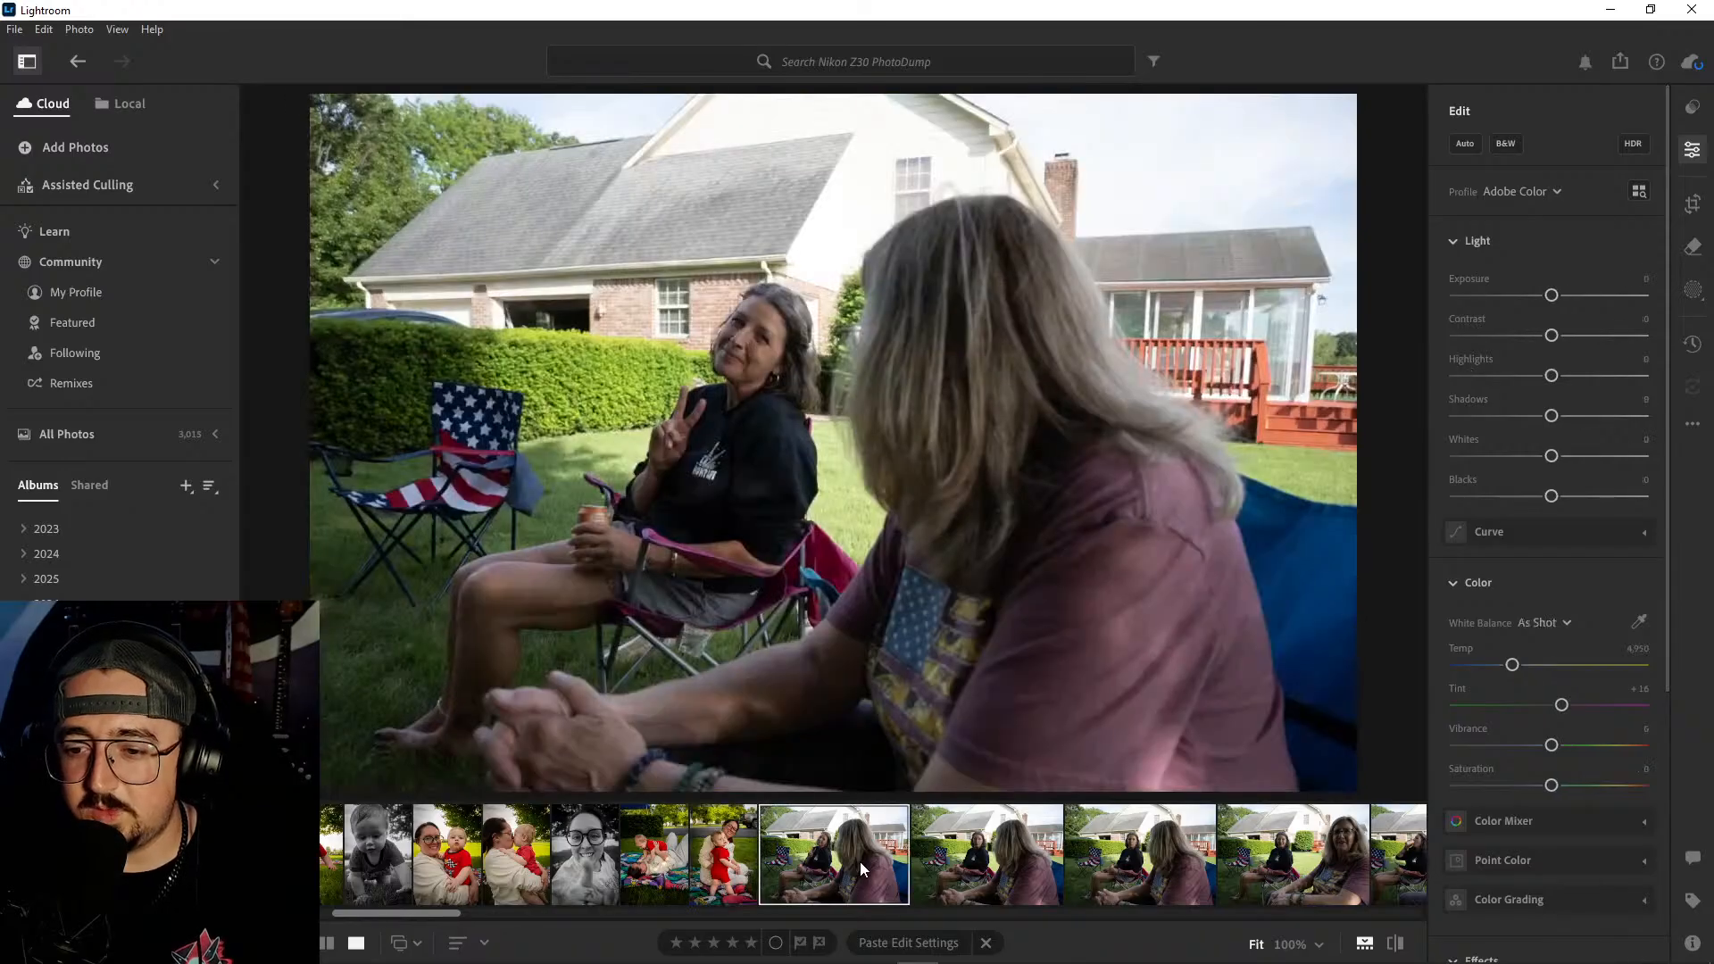
key(ctrl+v)
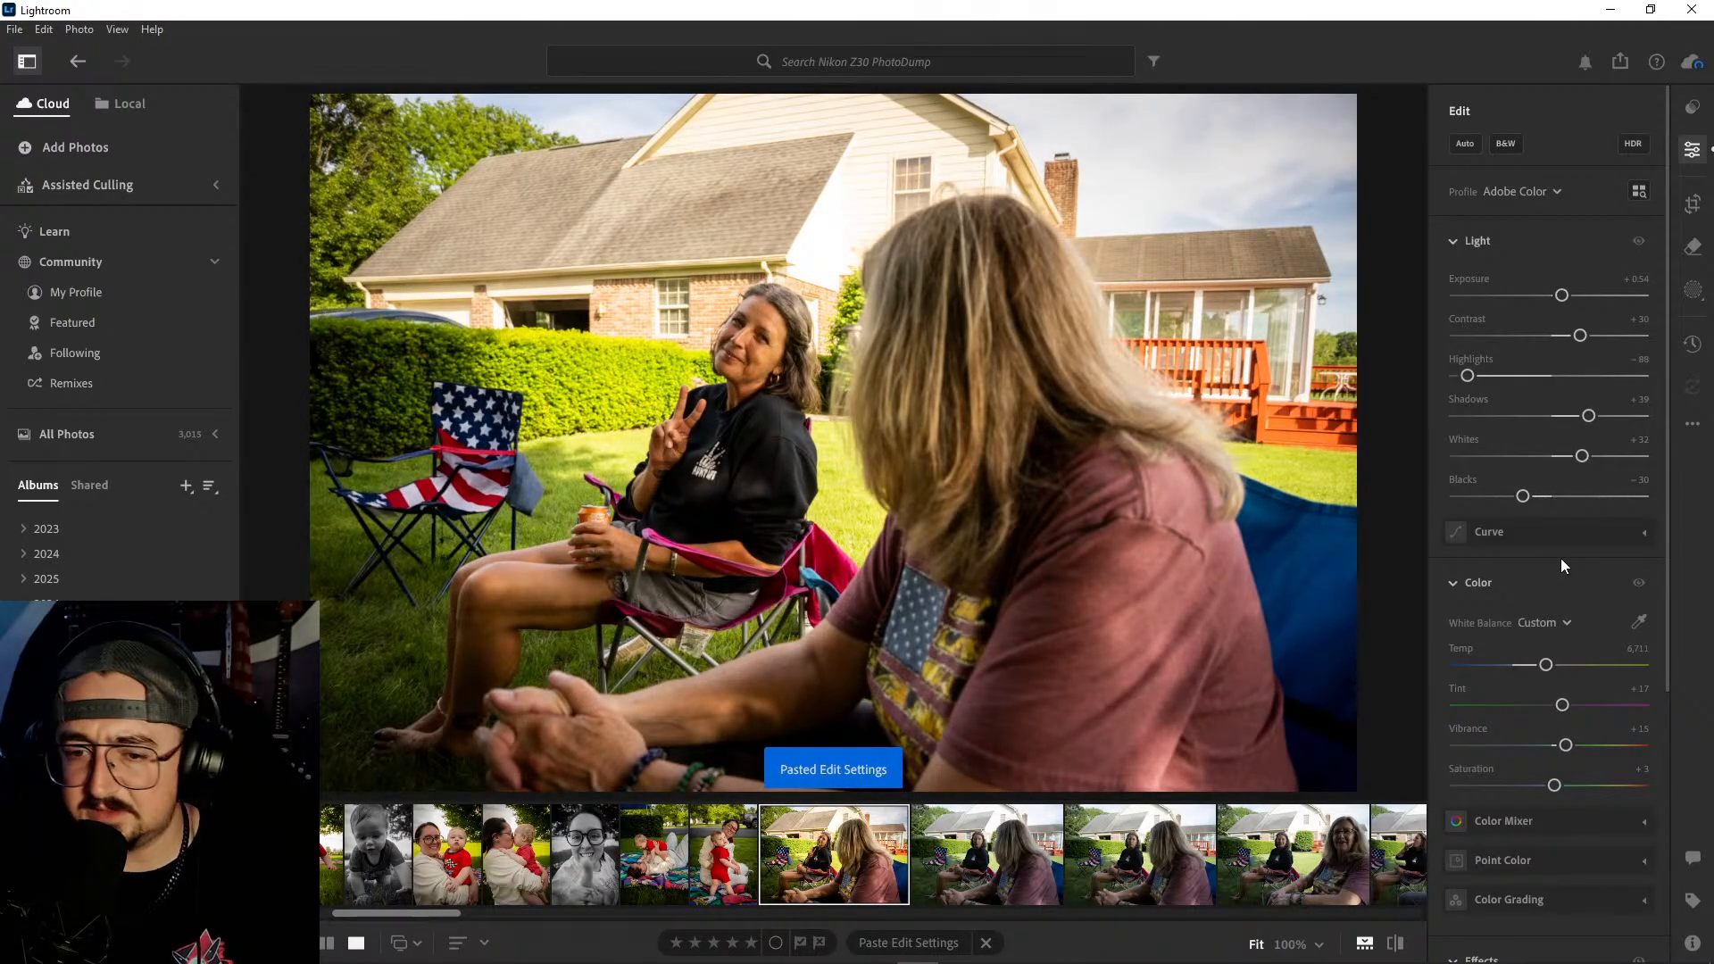
key(ctrl+z)
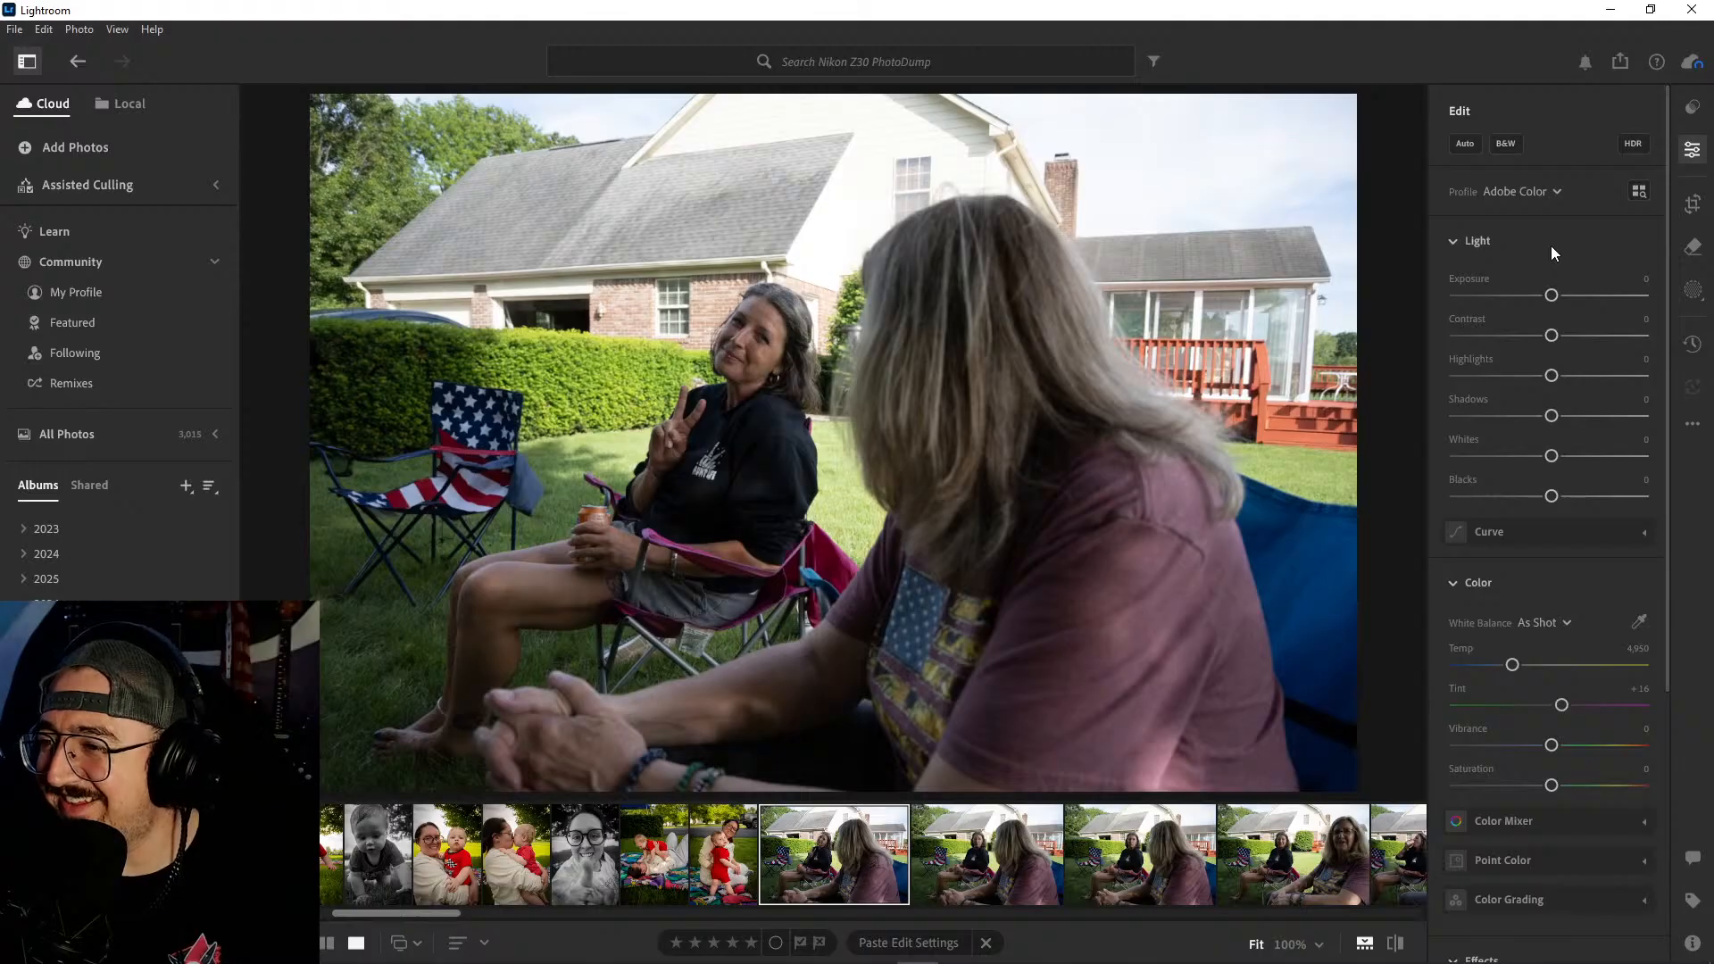
- Apply Auto settings to the peace-sign photo, raise contrast to +27 and warm the temperature to 5,464
click(1459, 143)
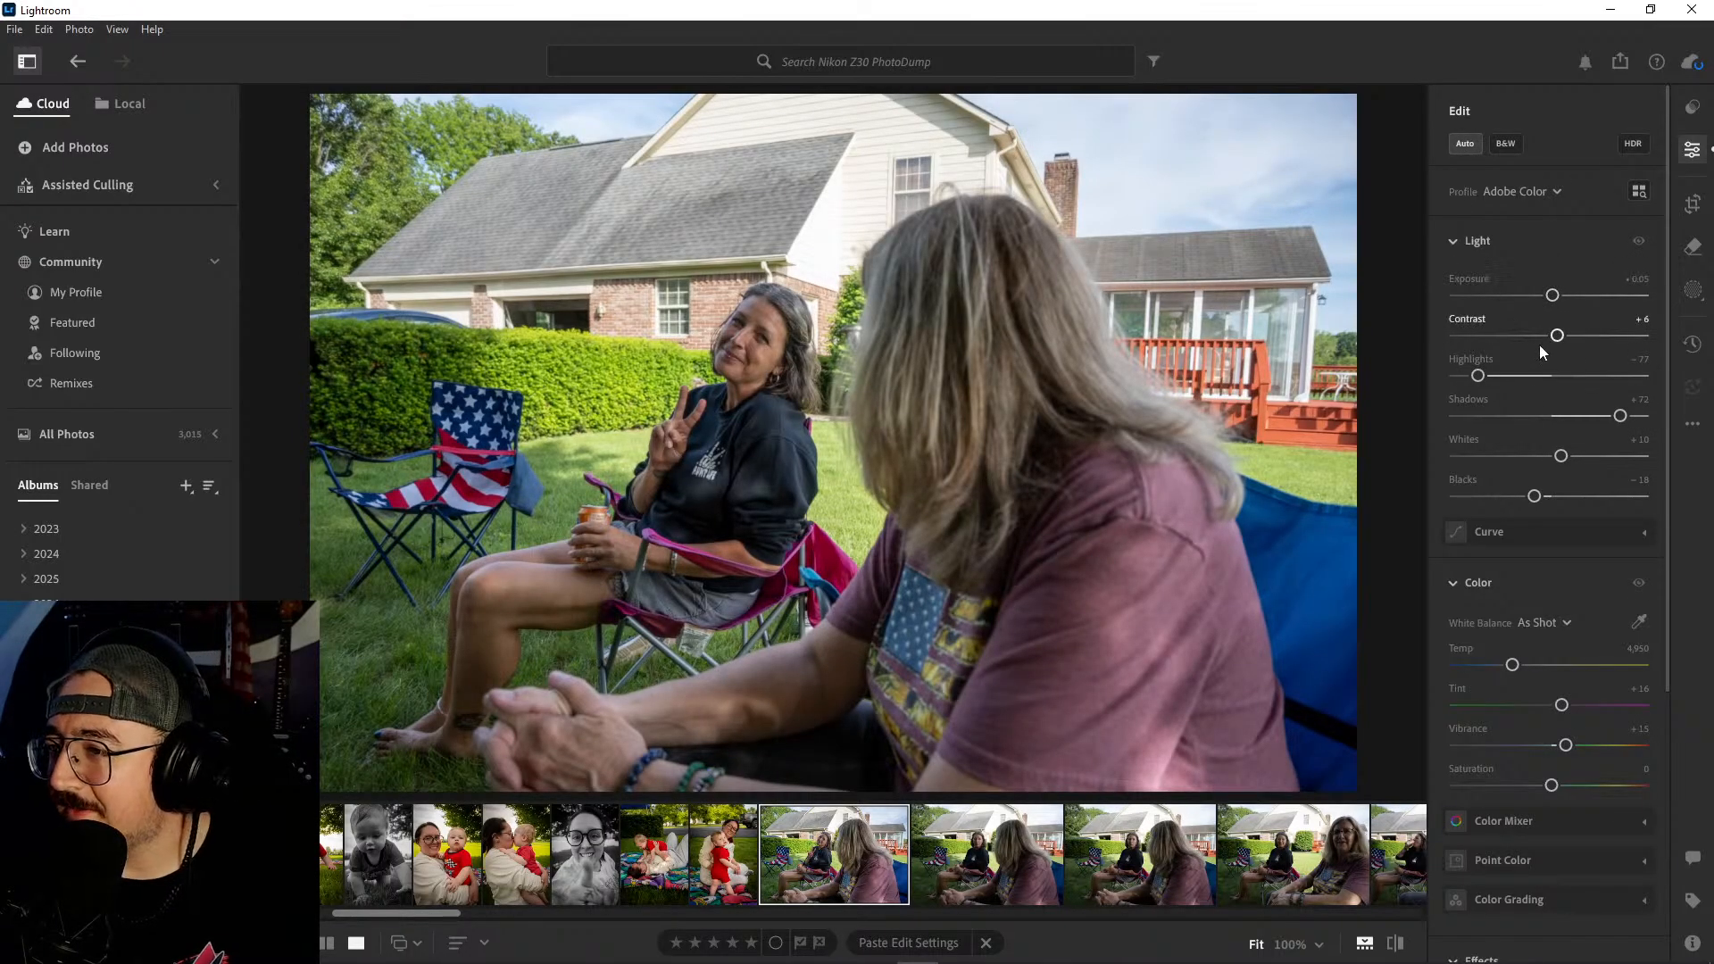
drag(1557, 336, 1578, 336)
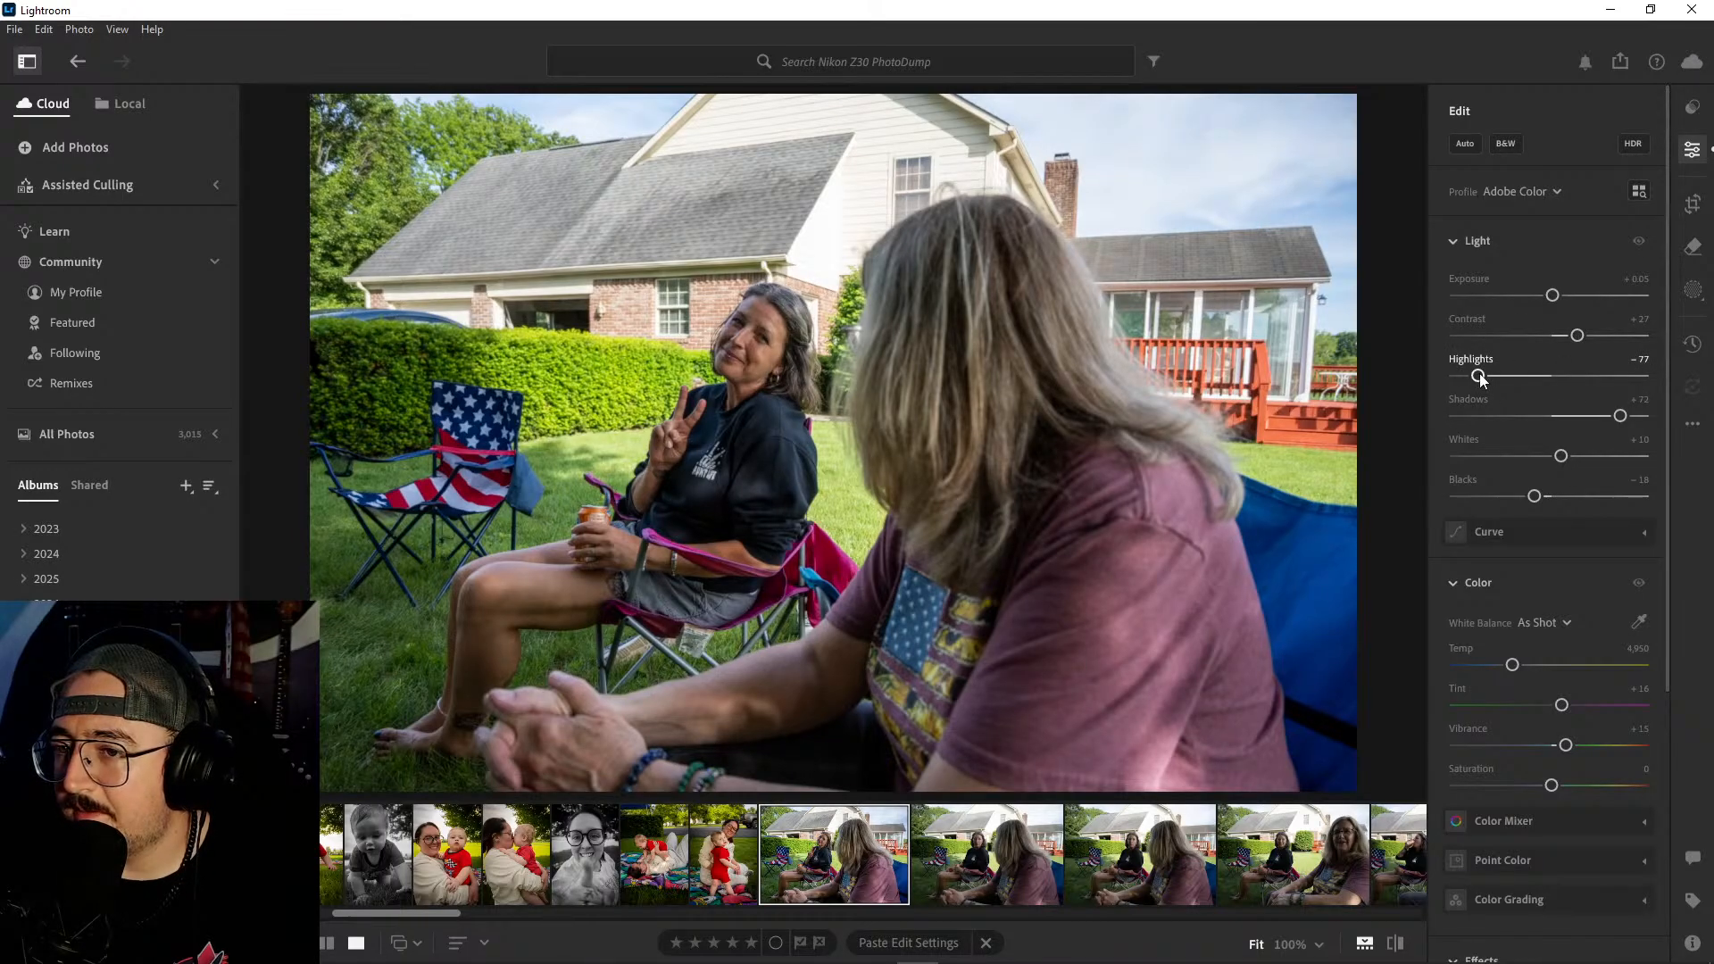
scroll(1544, 504, down, 3)
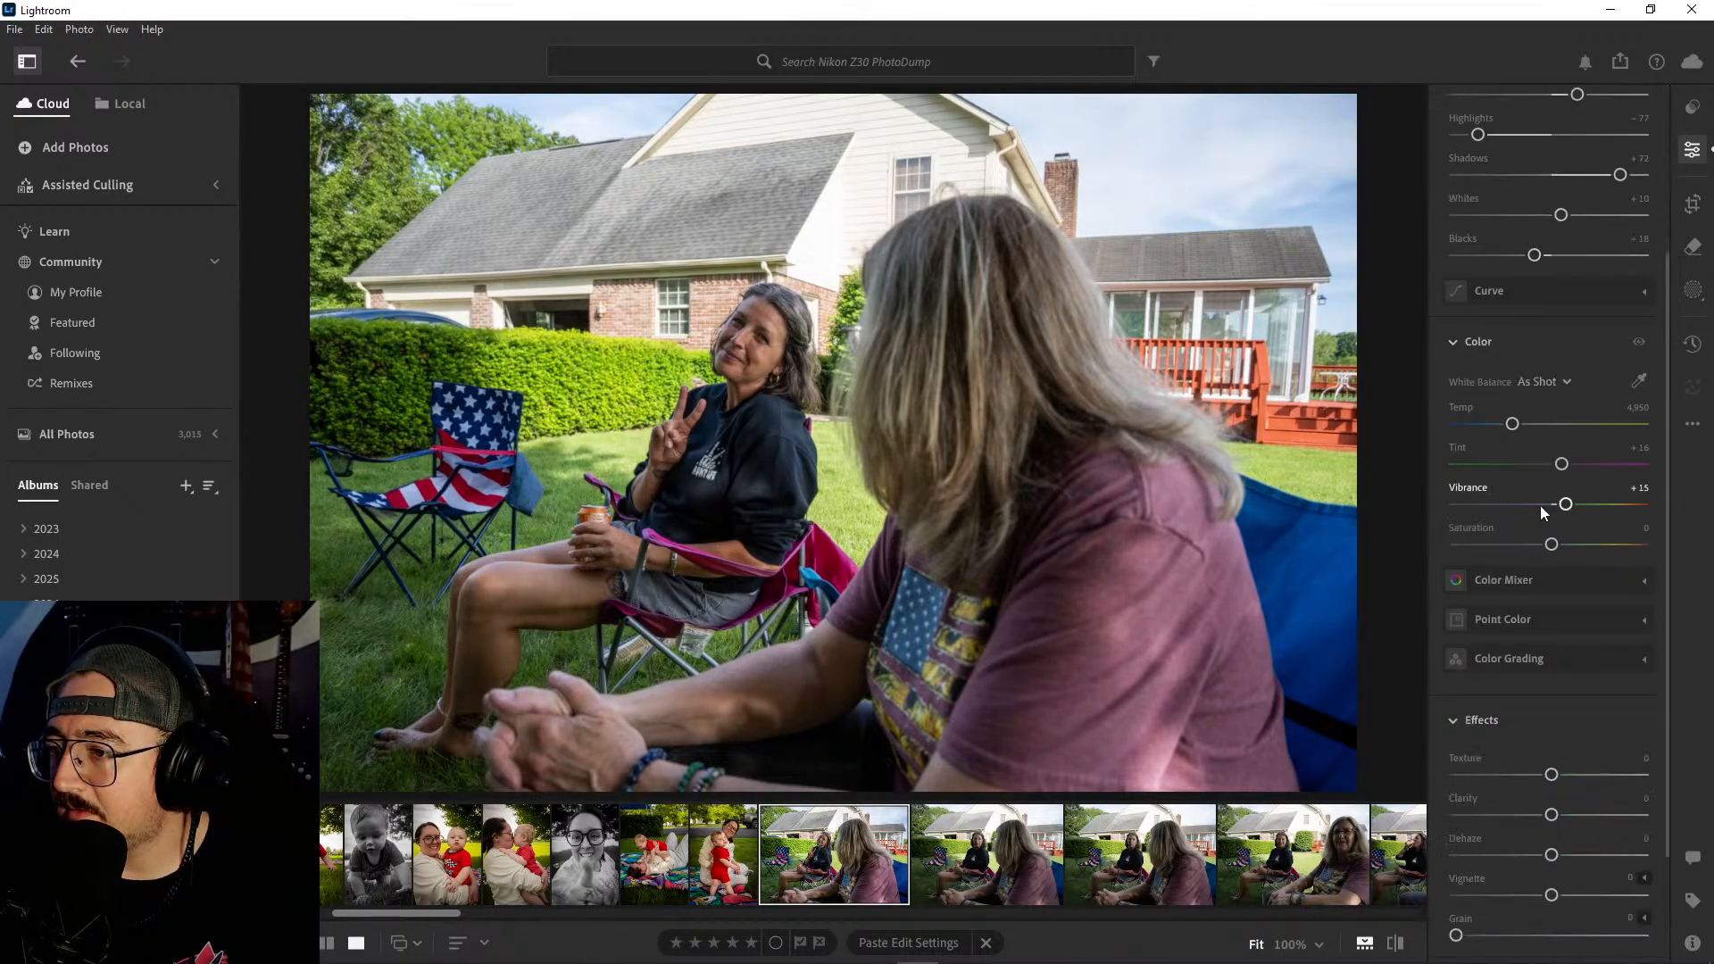
drag(1513, 426, 1522, 428)
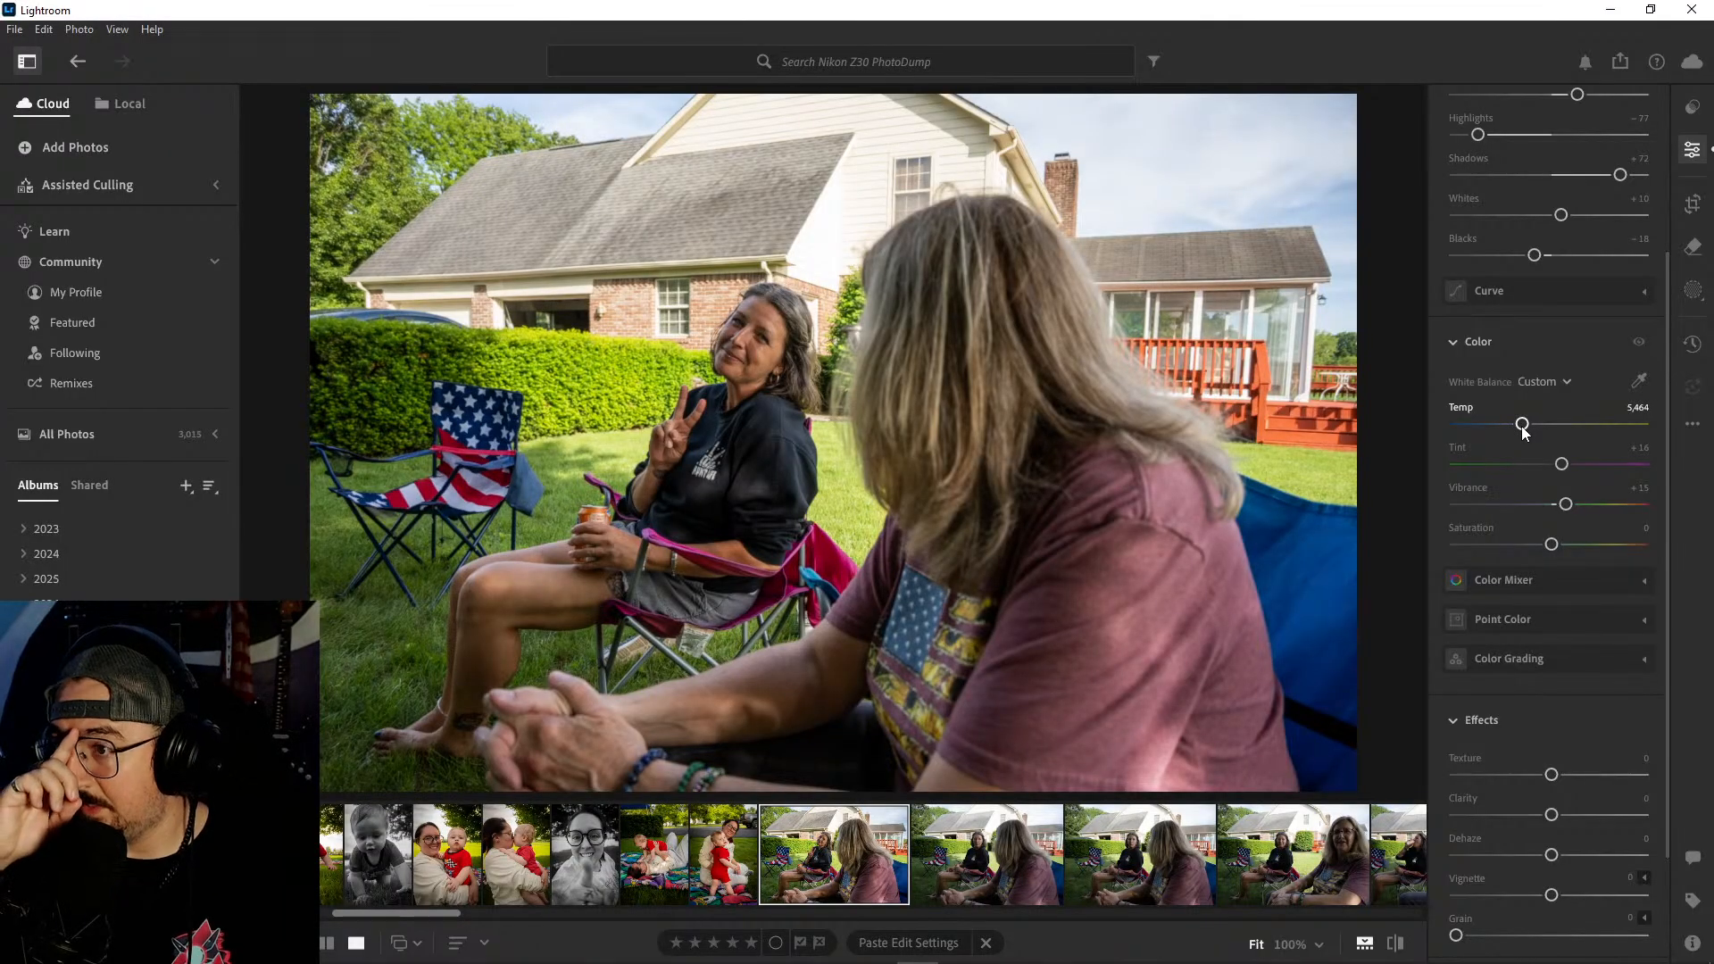
scroll(1524, 427, up, 3)
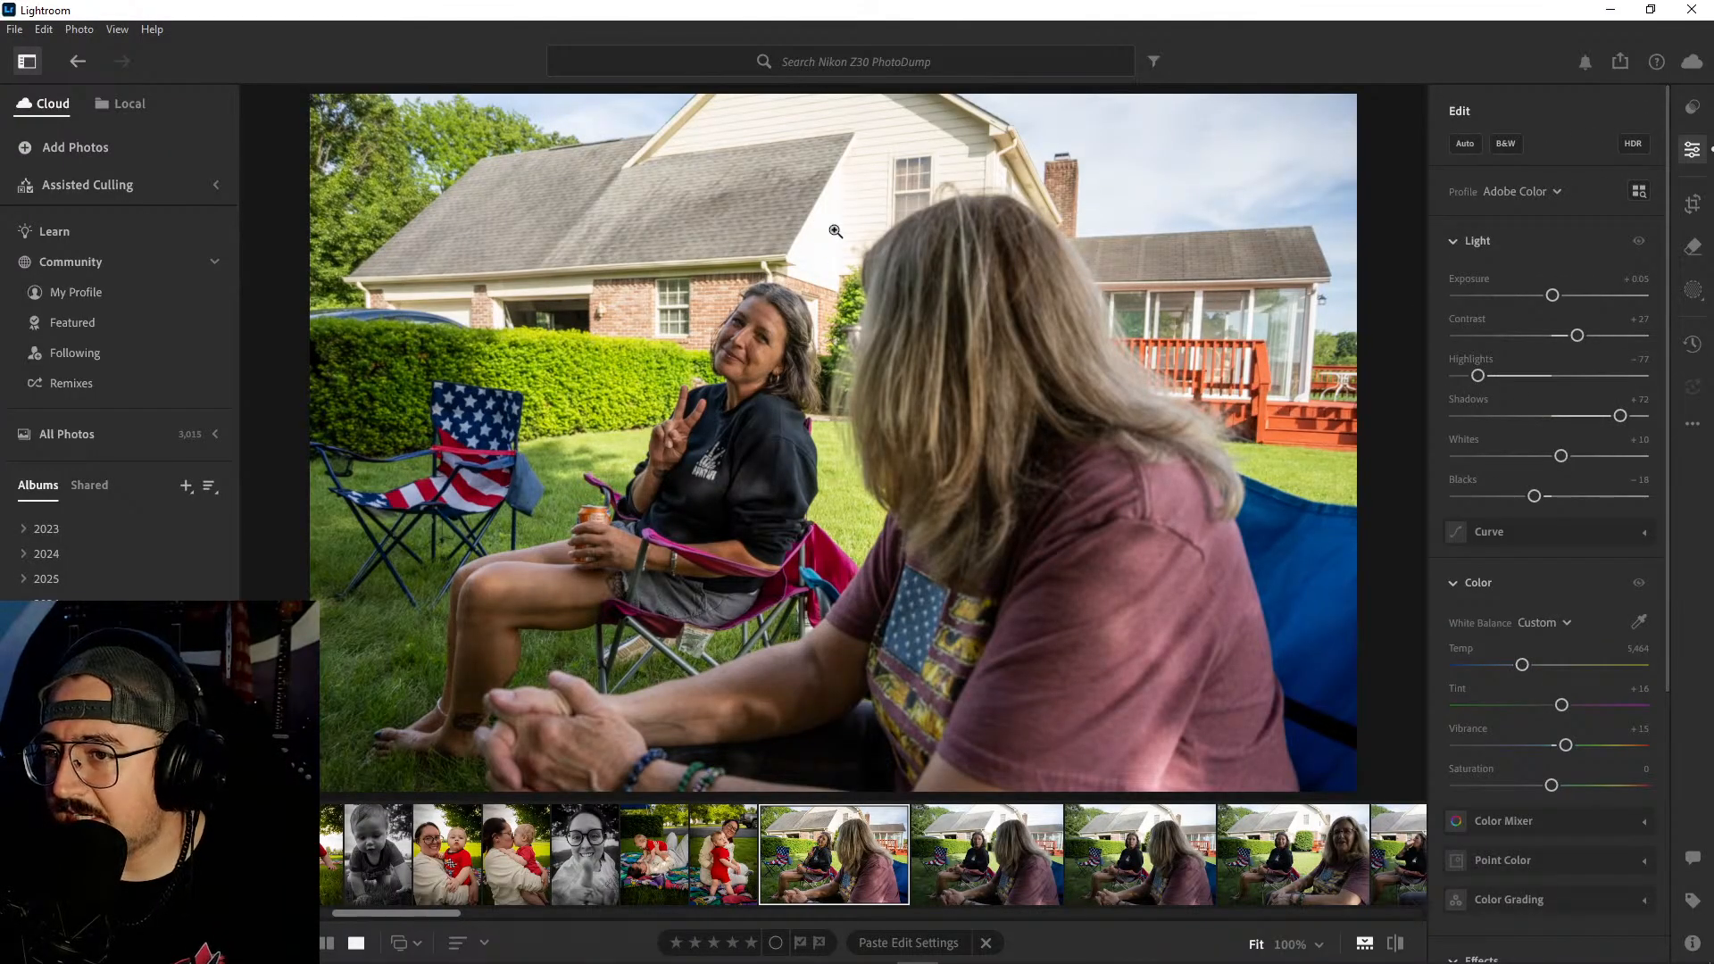
- Tame the peace-sign photo's bright areas with highlights at -100 and whites at -18, and reduce shadows to +64
drag(1478, 376, 1423, 382)
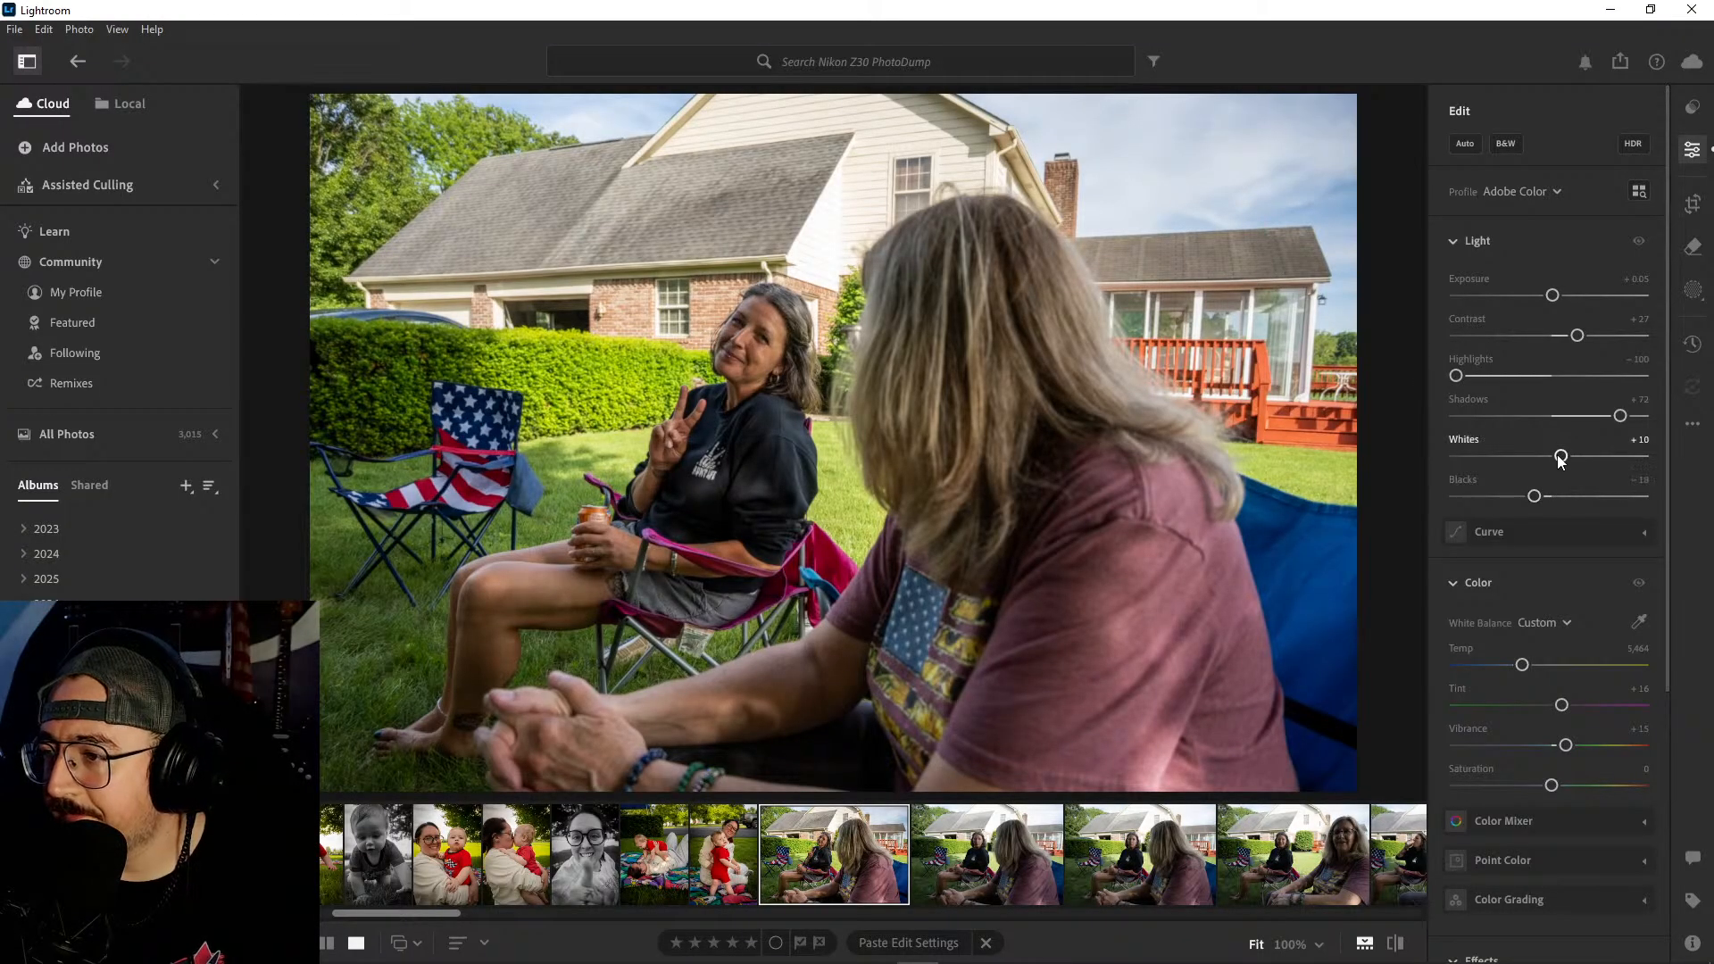
mouse_move(1561, 455)
mouse_down()
mouse_move(1512, 457)
mouse_move(1534, 457)
mouse_up()
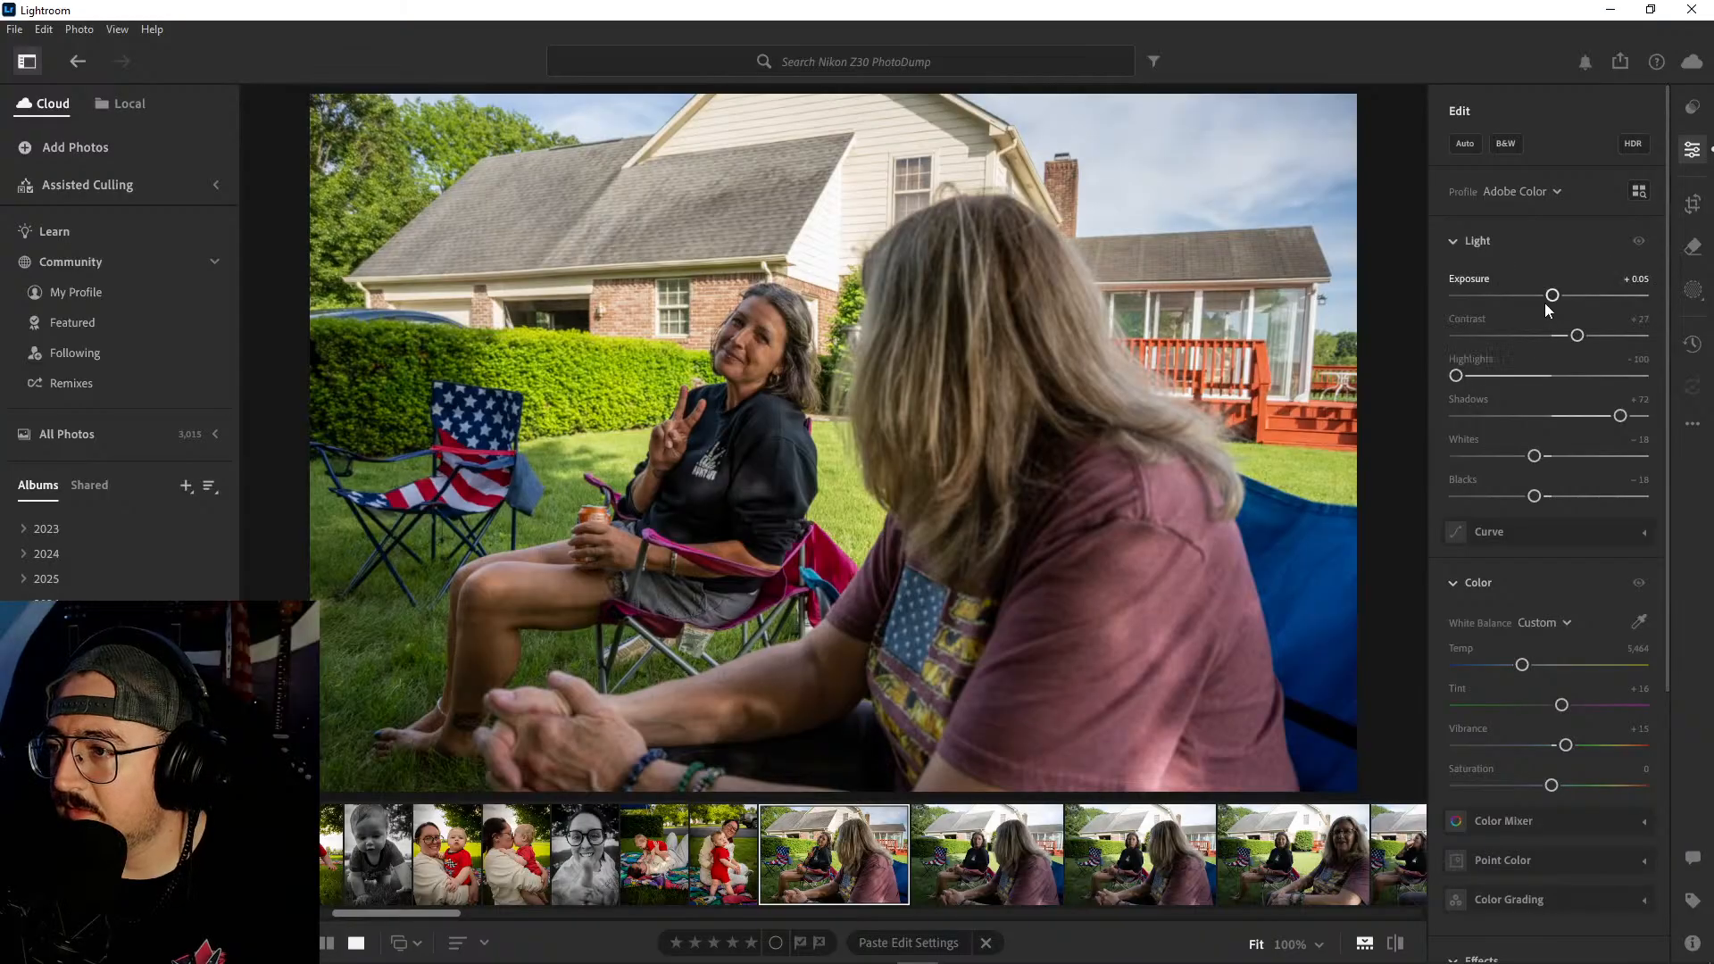
drag(1553, 296, 1550, 298)
key(ctrl+z)
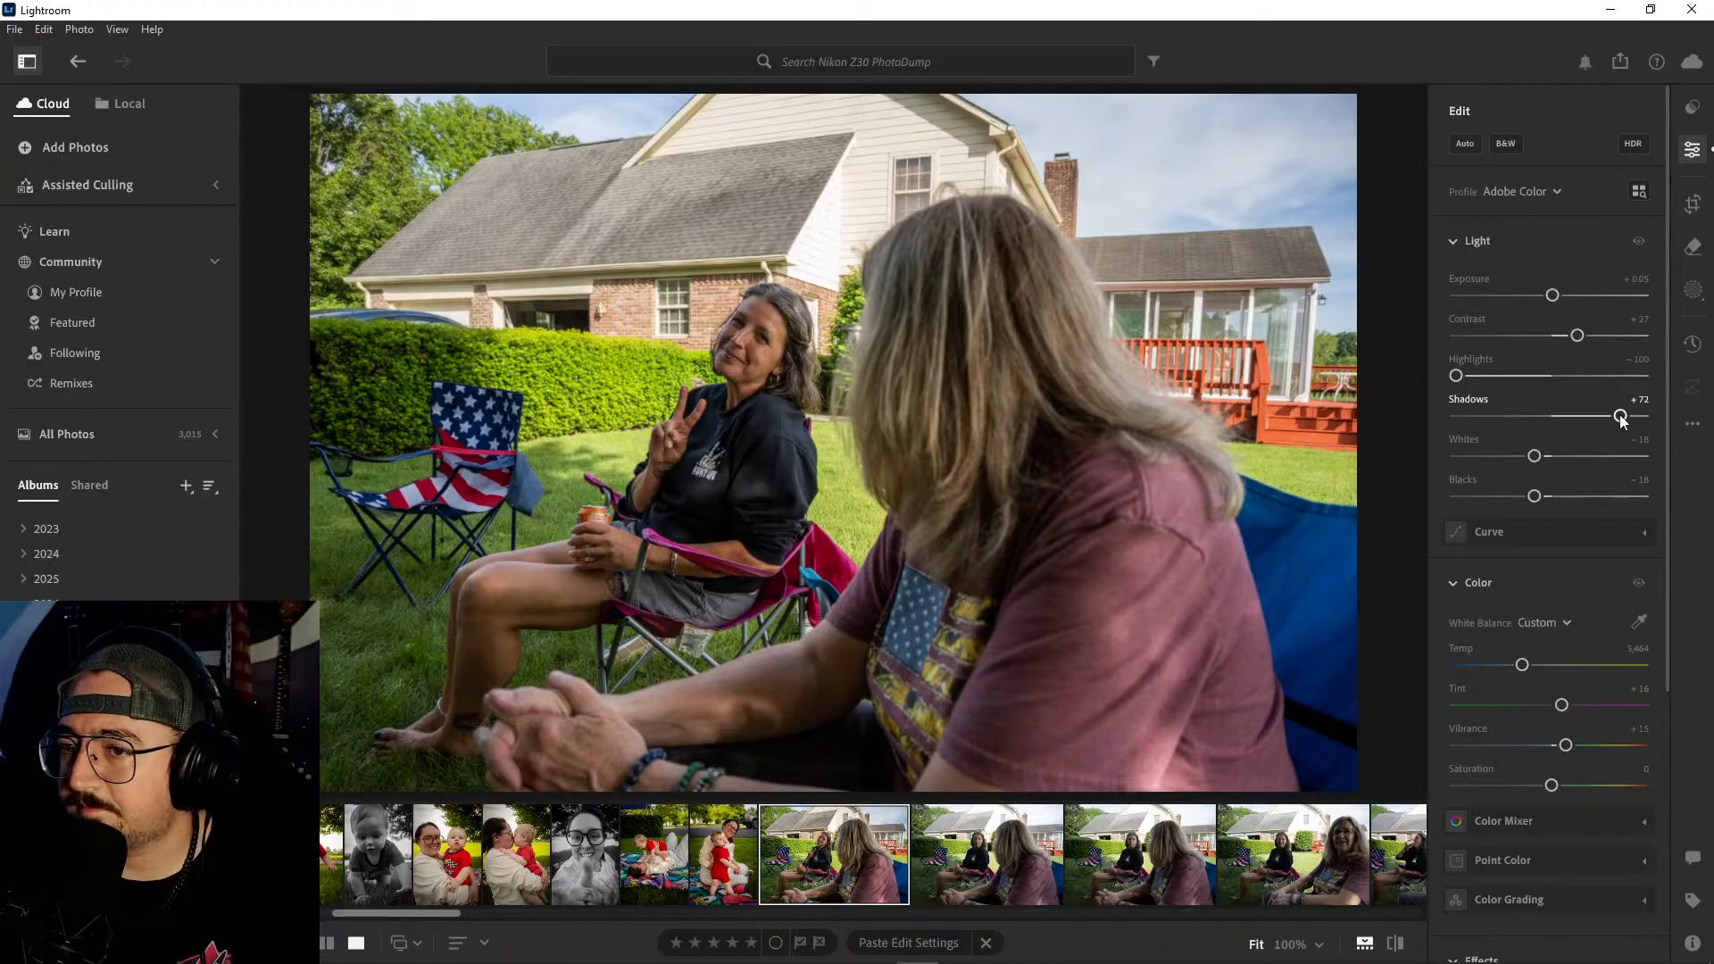
drag(1620, 421, 1613, 419)
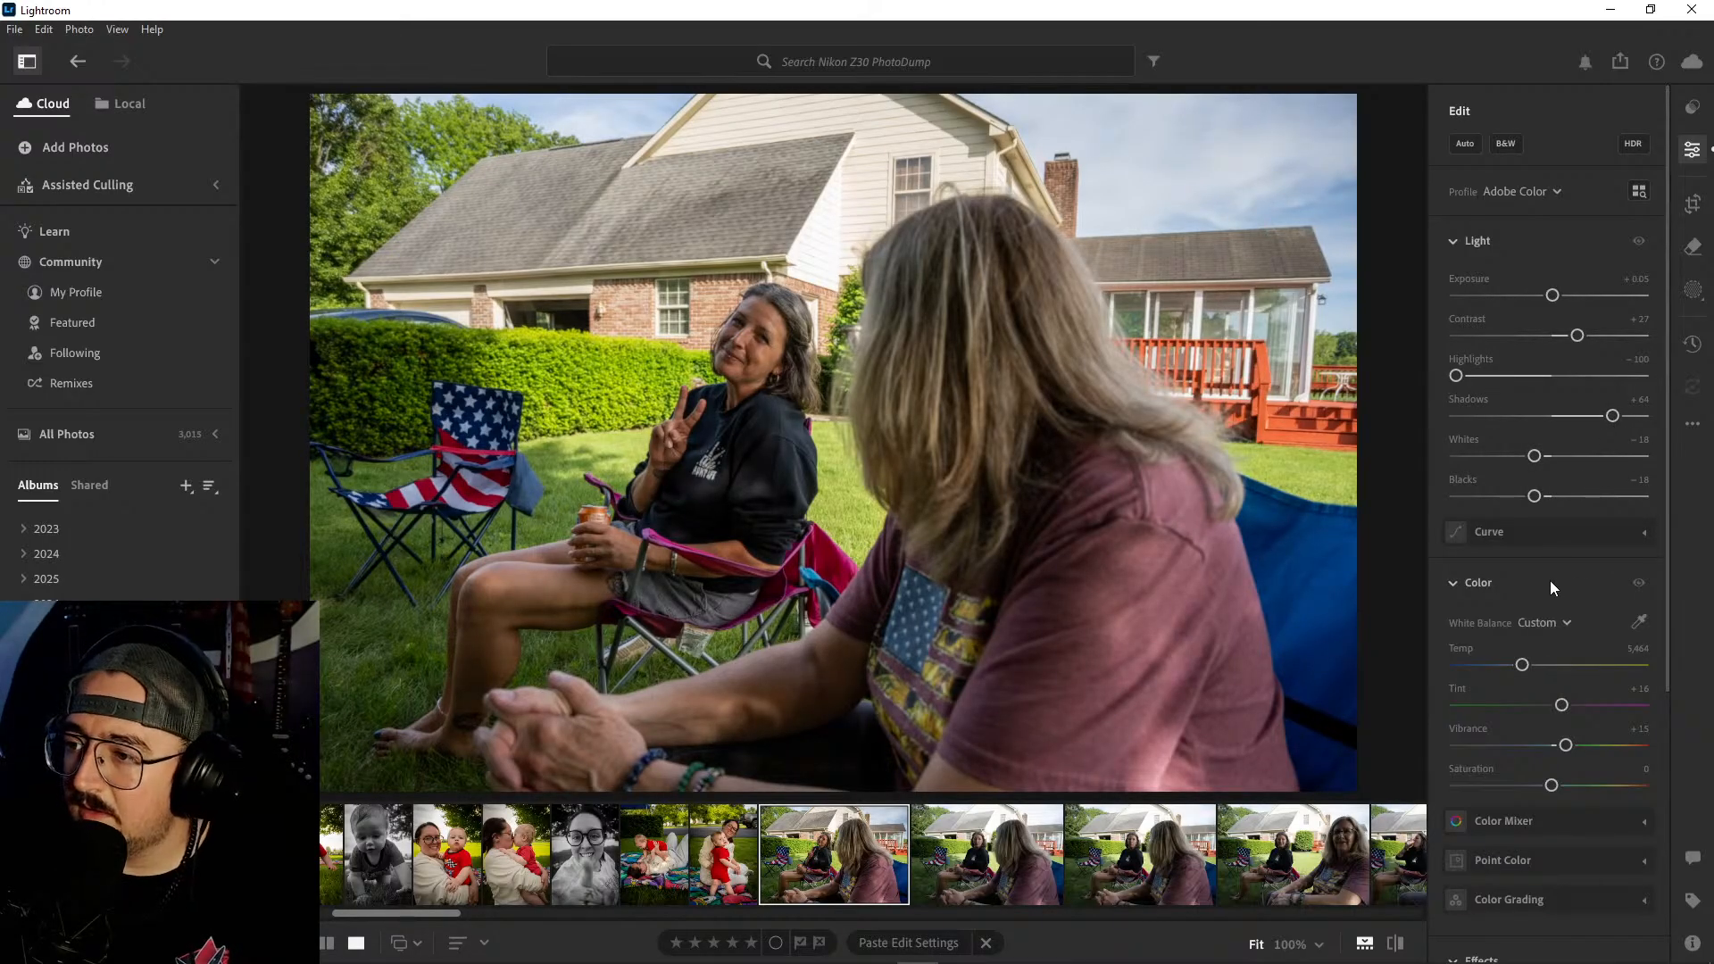
- Compare the edited peace-sign photo with its original version
scroll(1551, 584, down, 3)
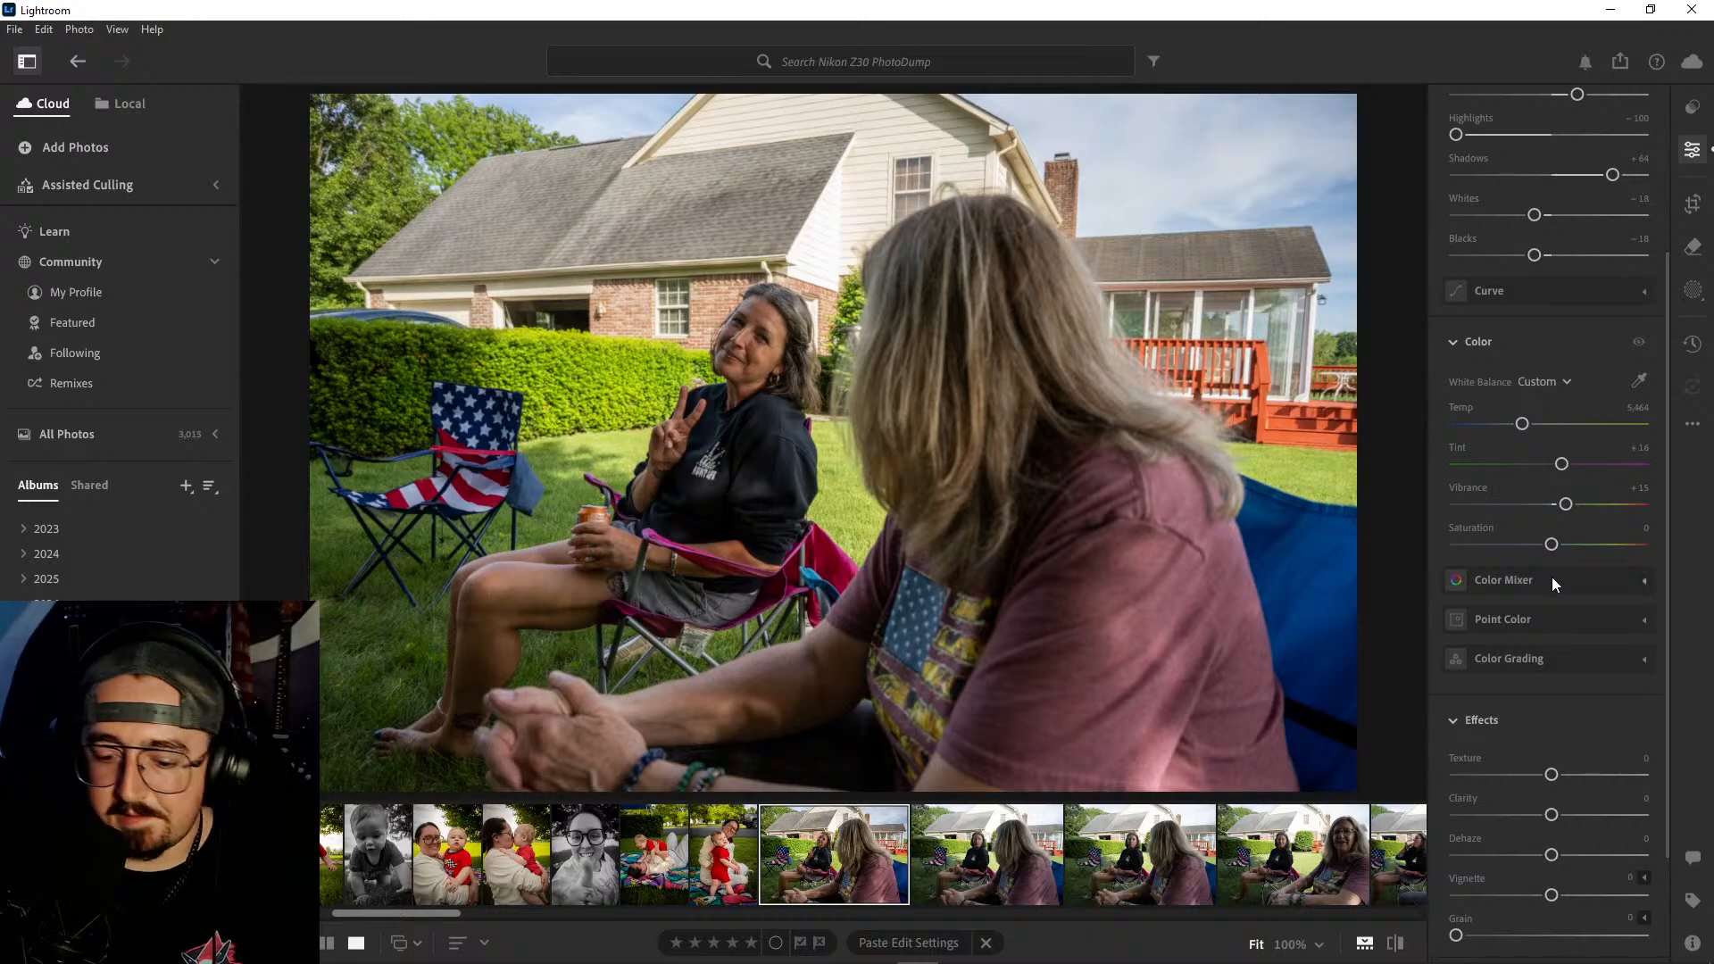
key(backslash)
mouse_move(1552, 585)
key(backslash)
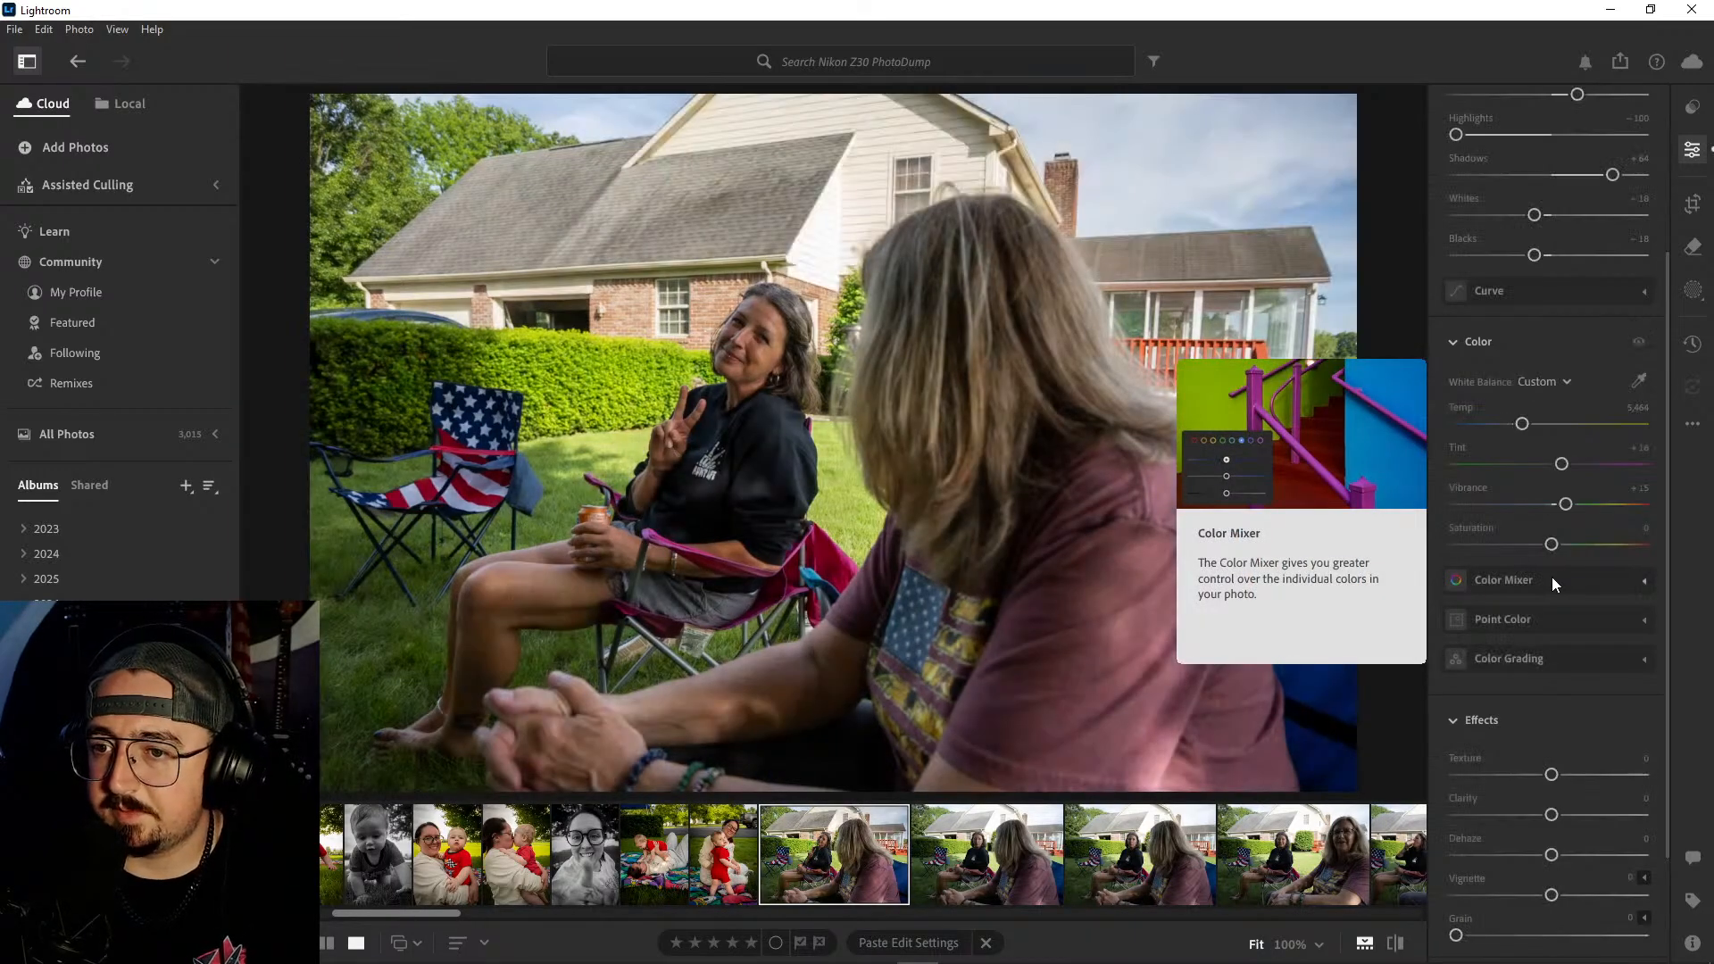
- Set the peace-sign photo's saturation to +7 and add a vignette of -16
scroll(1569, 563, down, 1)
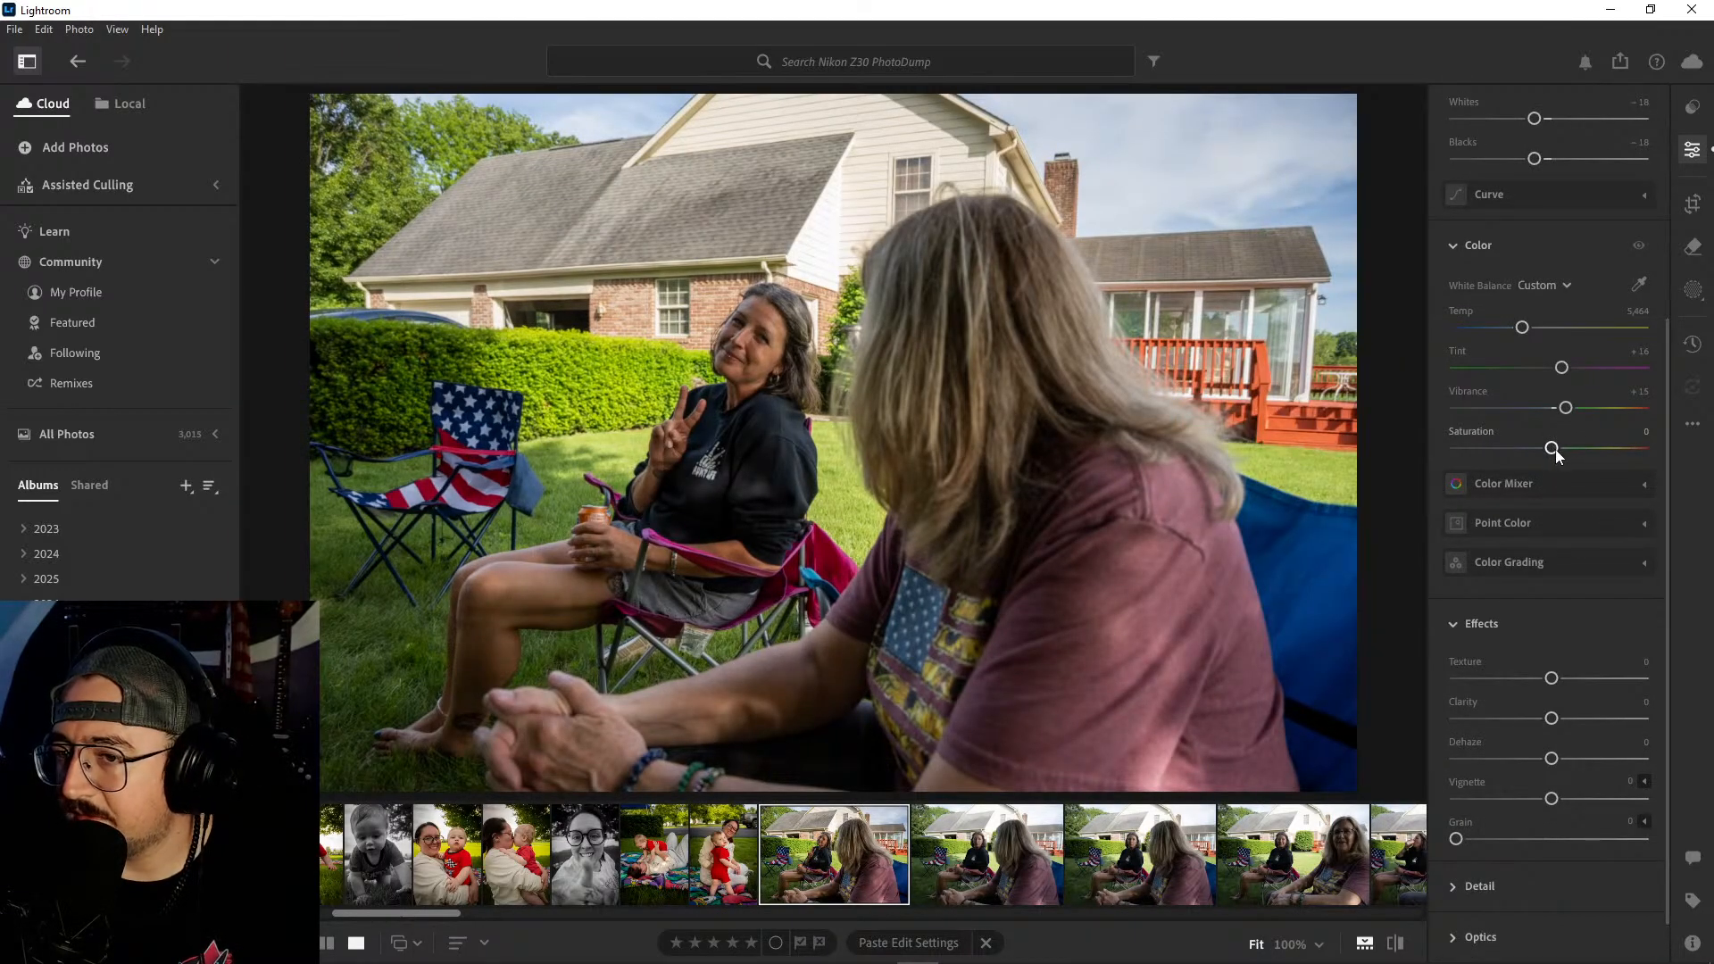
drag(1556, 448, 1561, 449)
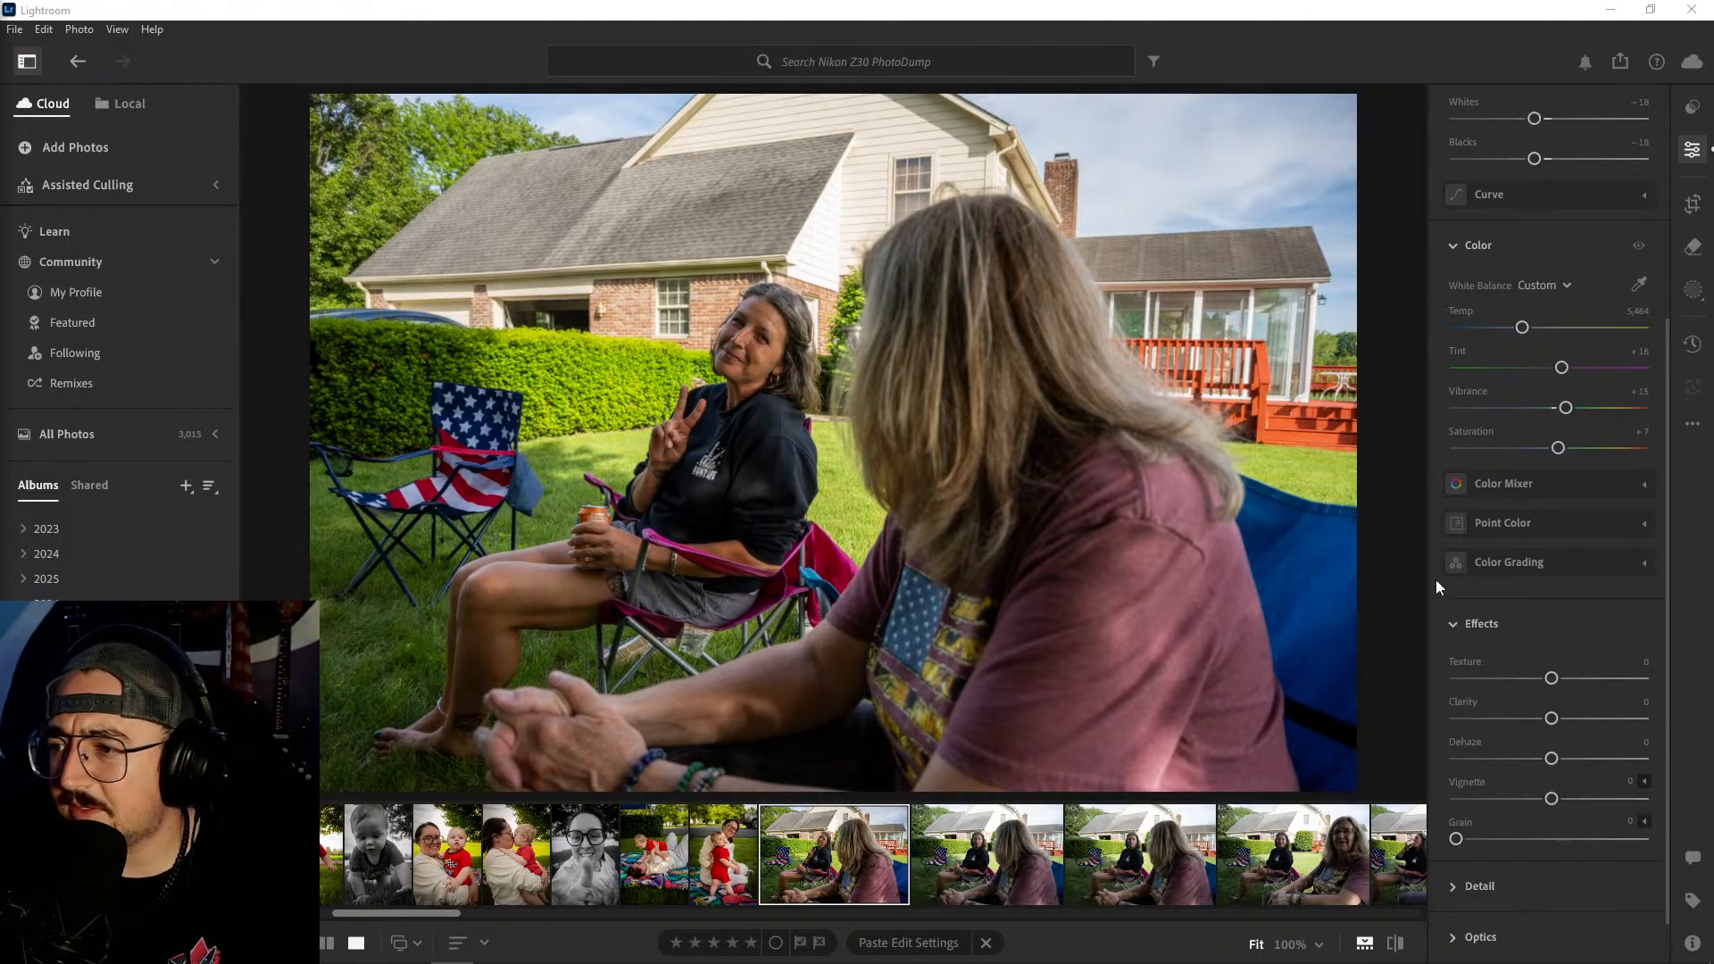
scroll(1594, 589, down, 1)
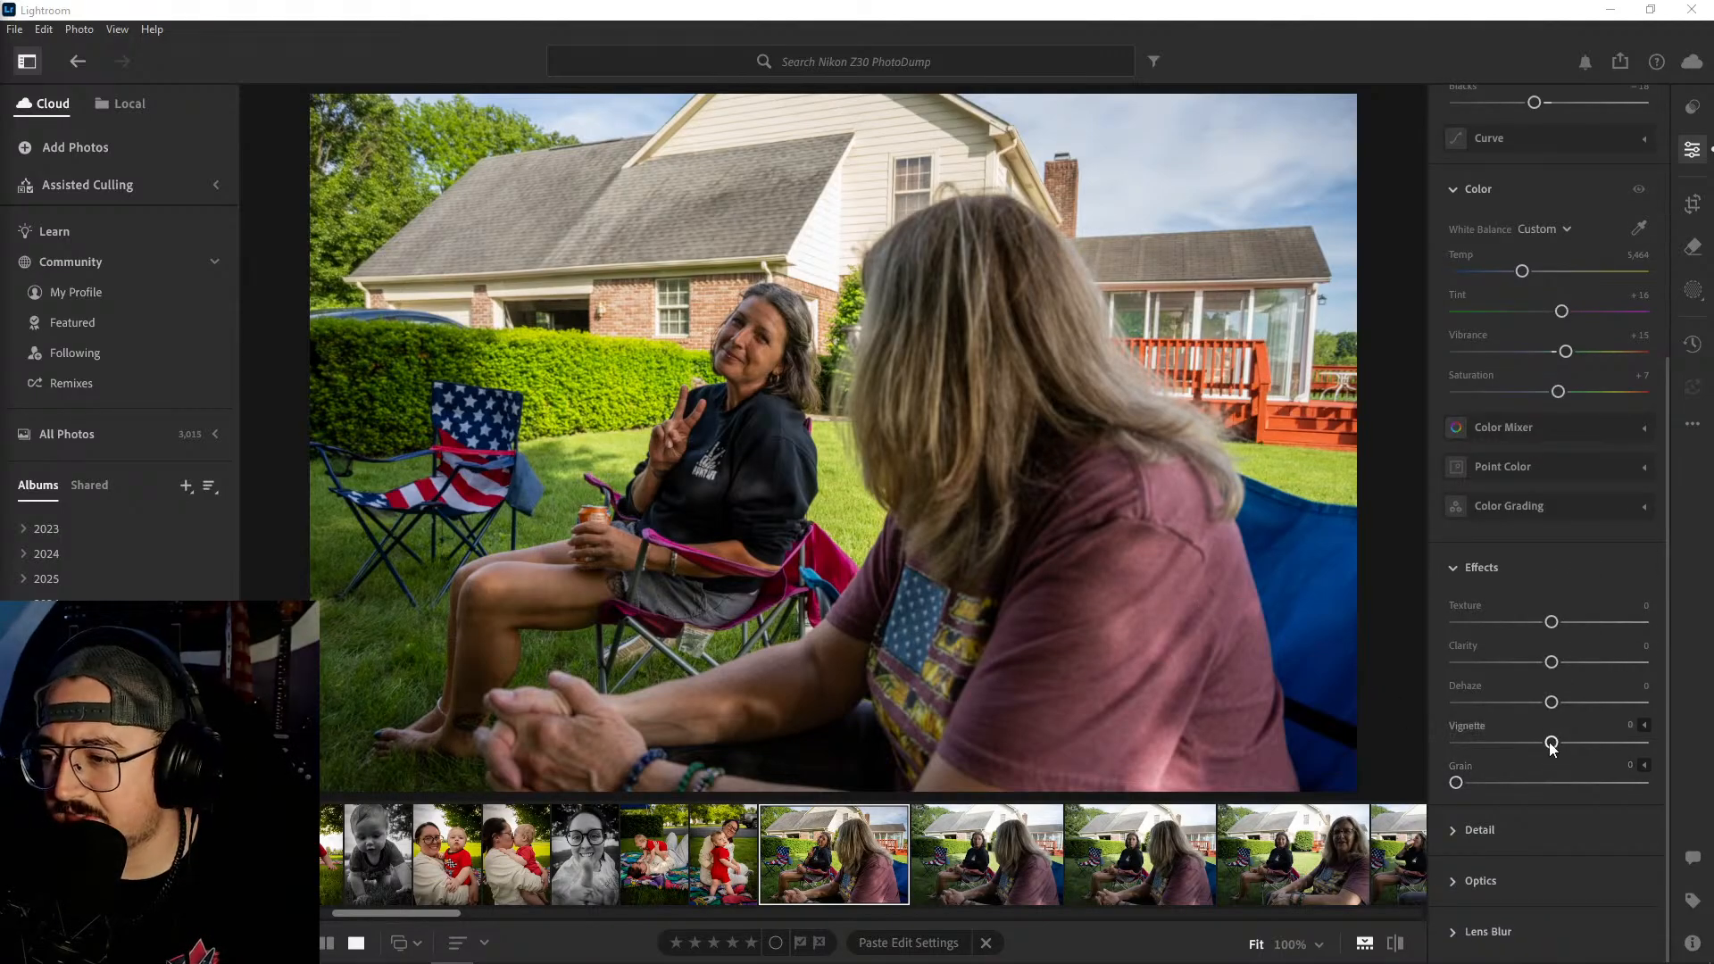
drag(1552, 745, 1528, 750)
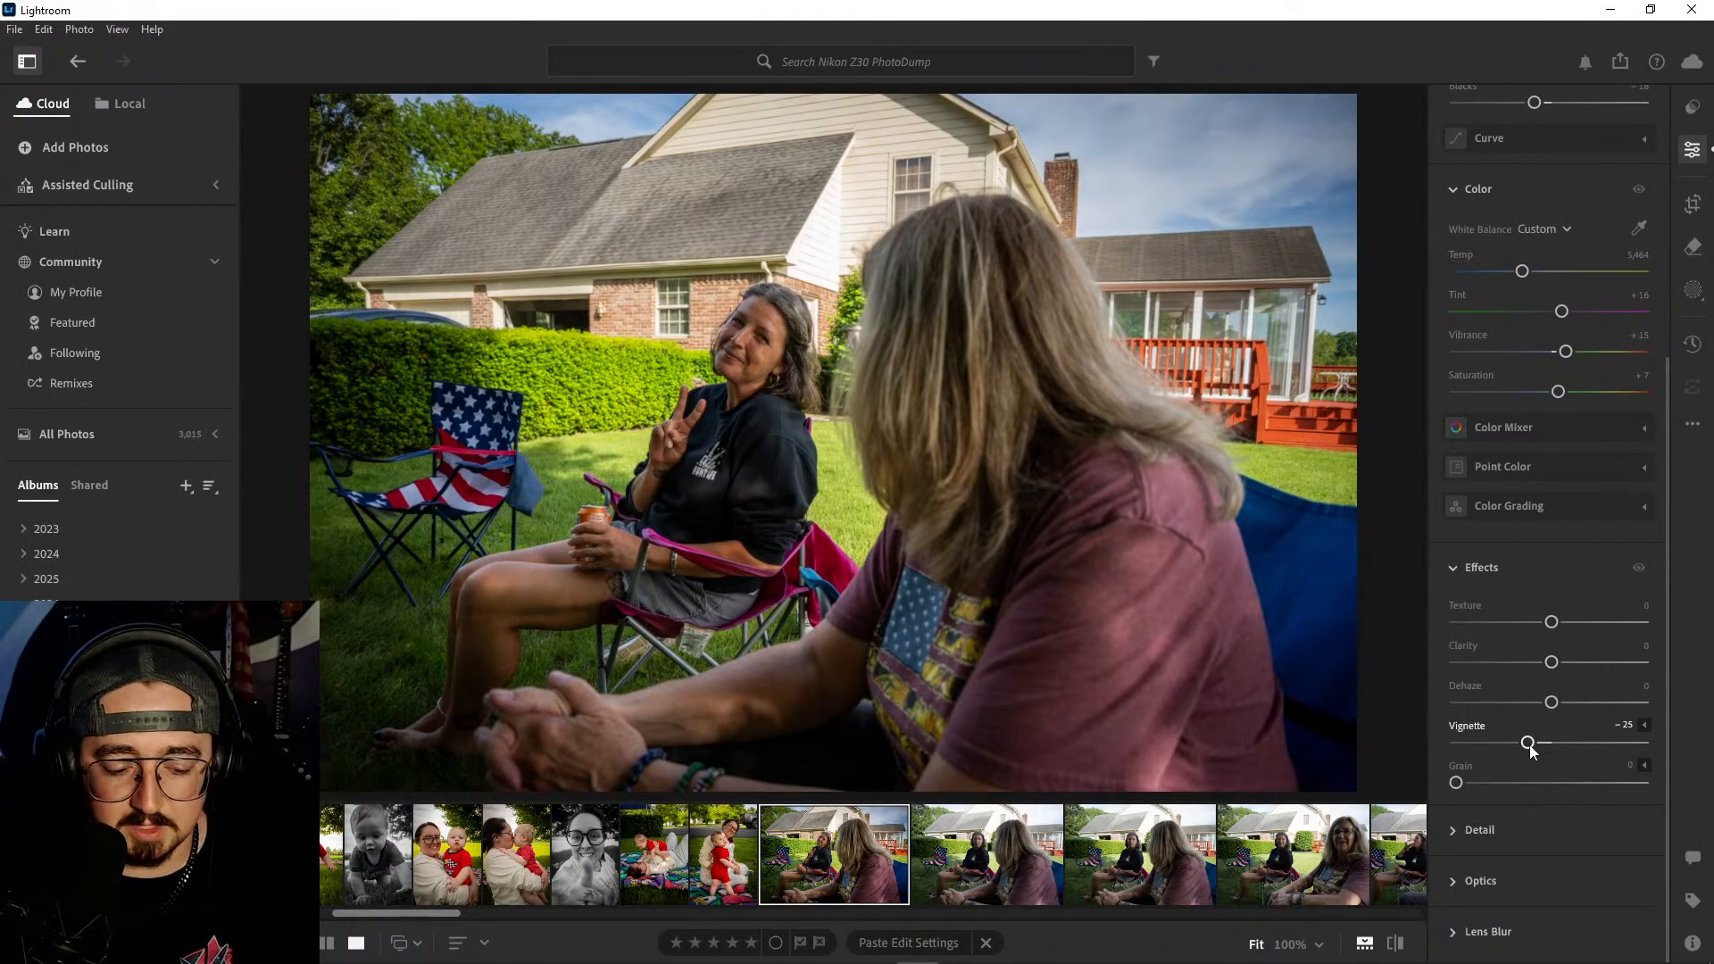
drag(1529, 743, 1537, 748)
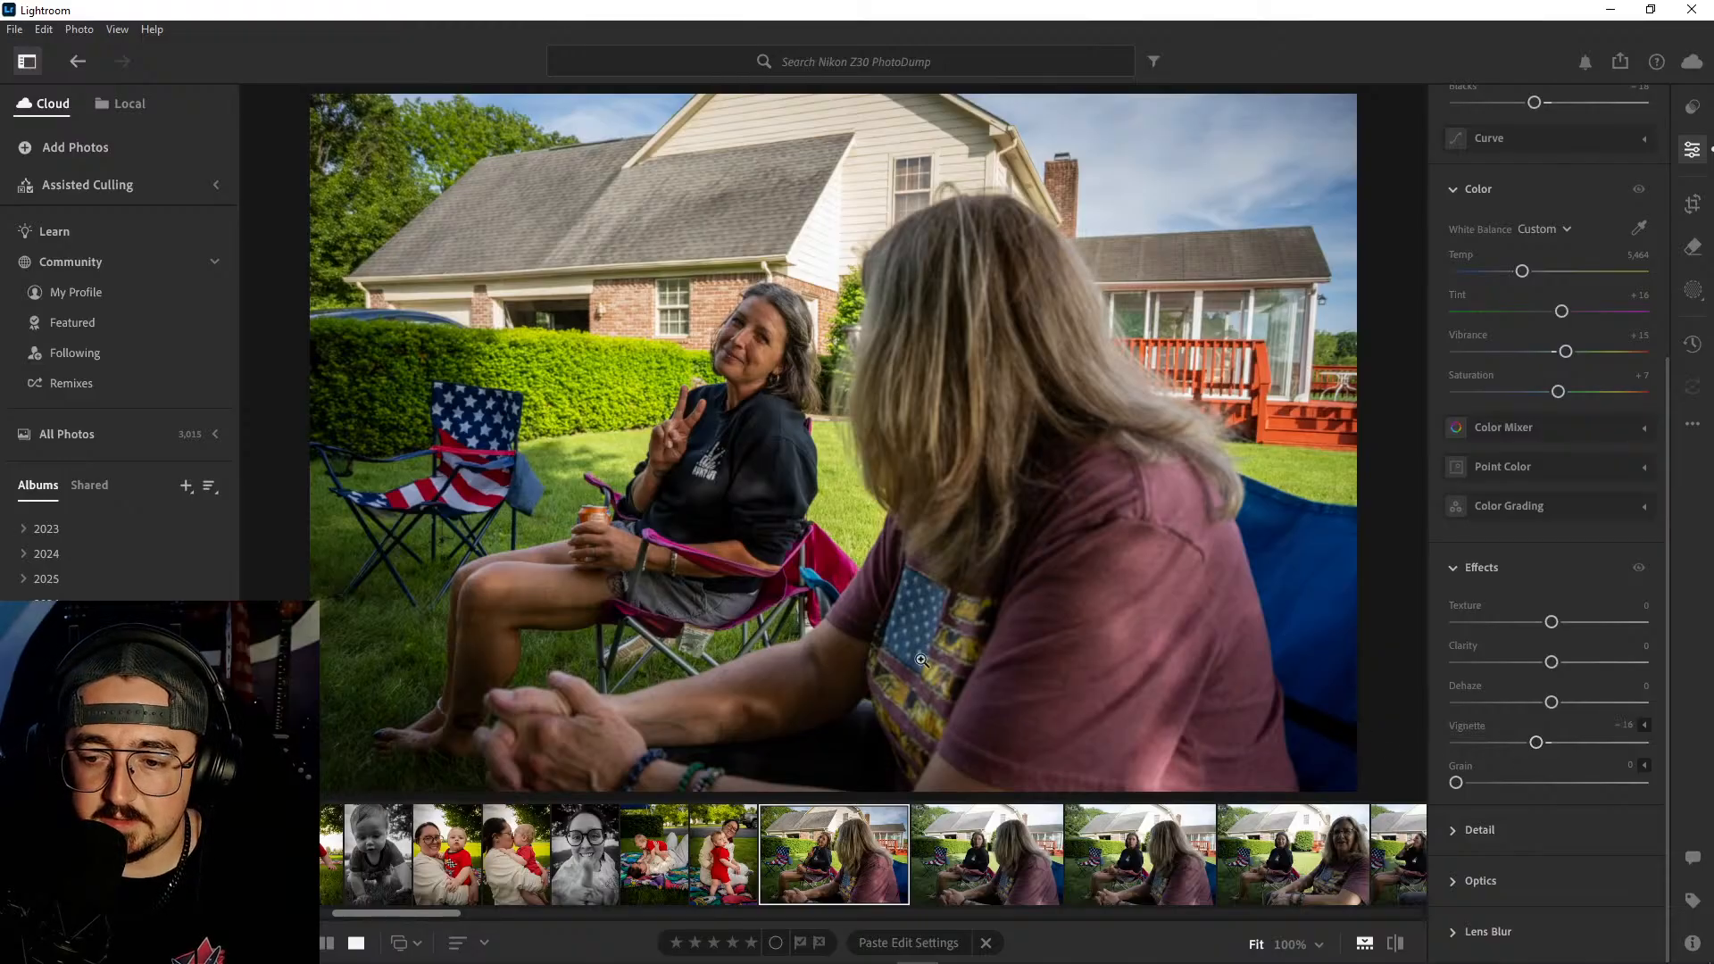
- Copy the peace-sign photo's edit settings and review the remaining lawn-chair shots of the two women
key(ctrl+c)
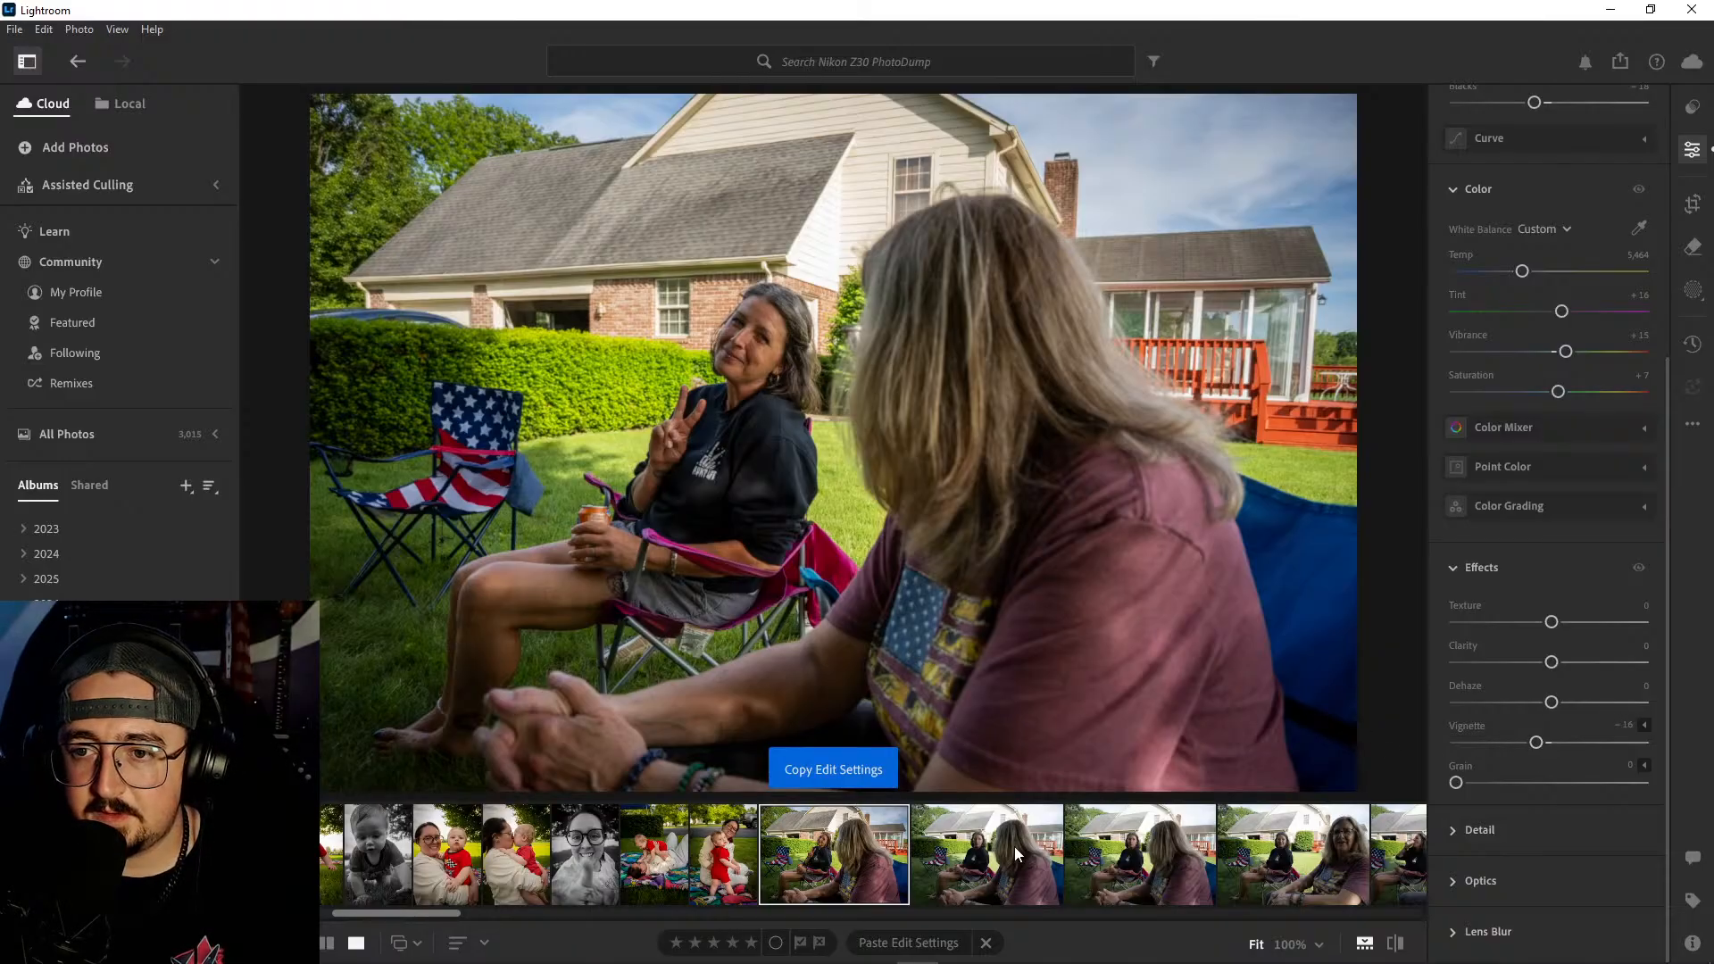
click(1018, 855)
click(1107, 857)
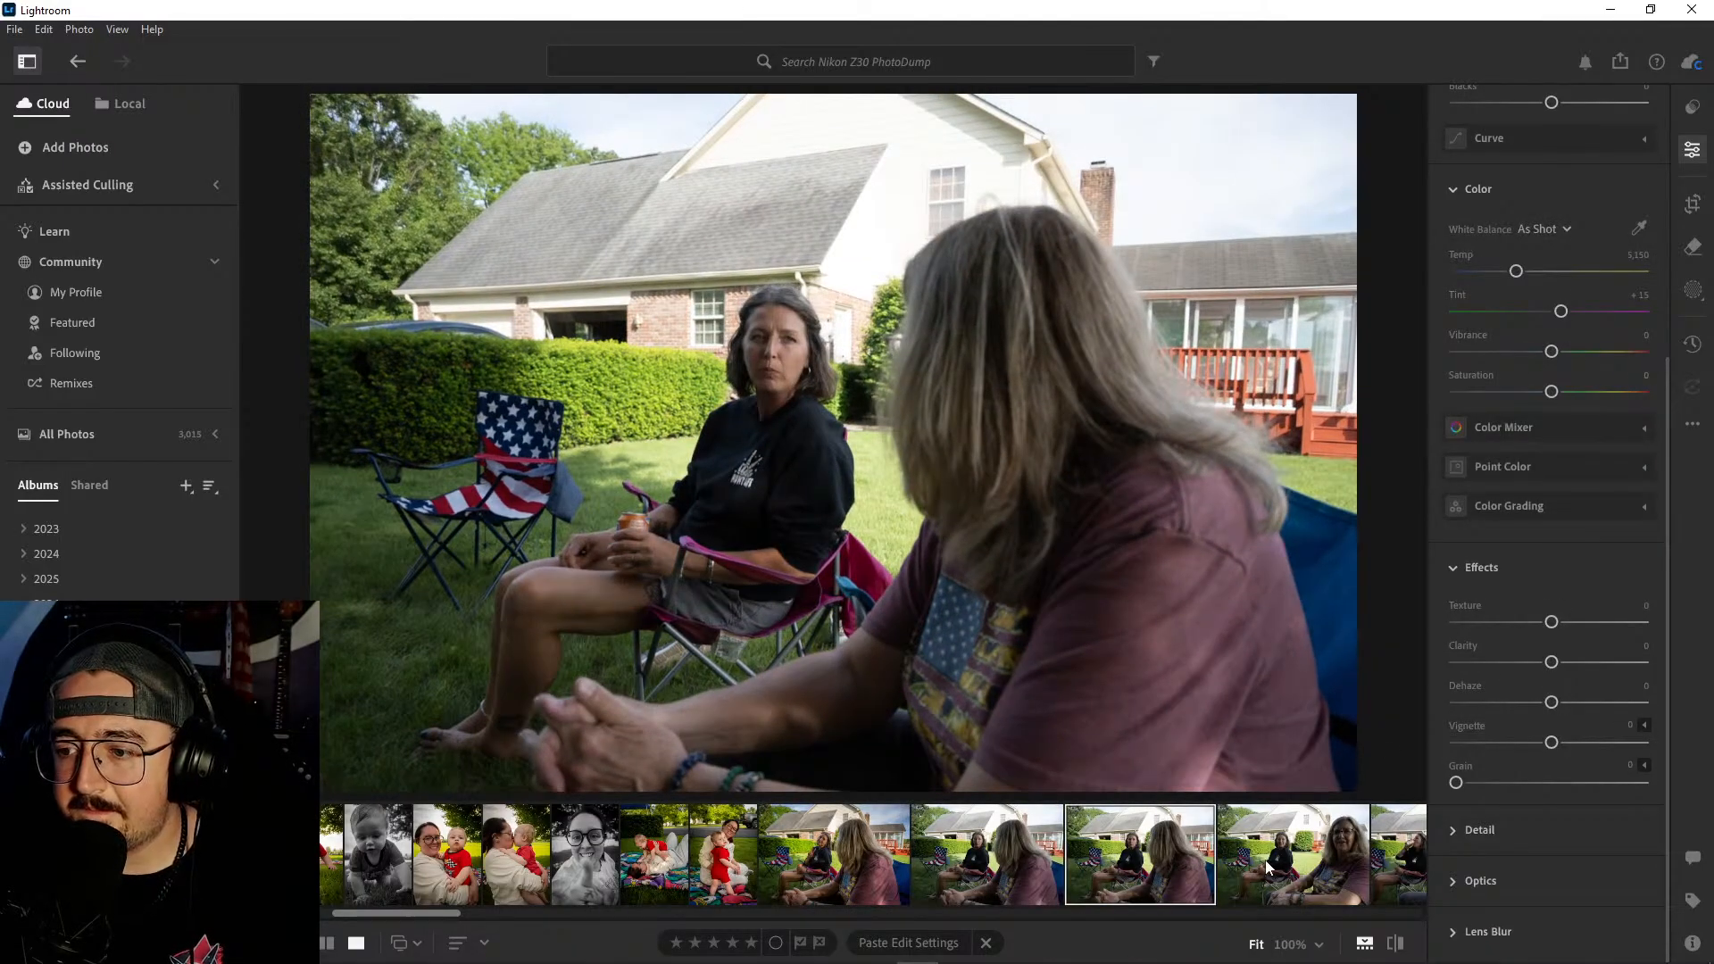
click(1267, 864)
scroll(1266, 860, down, 2)
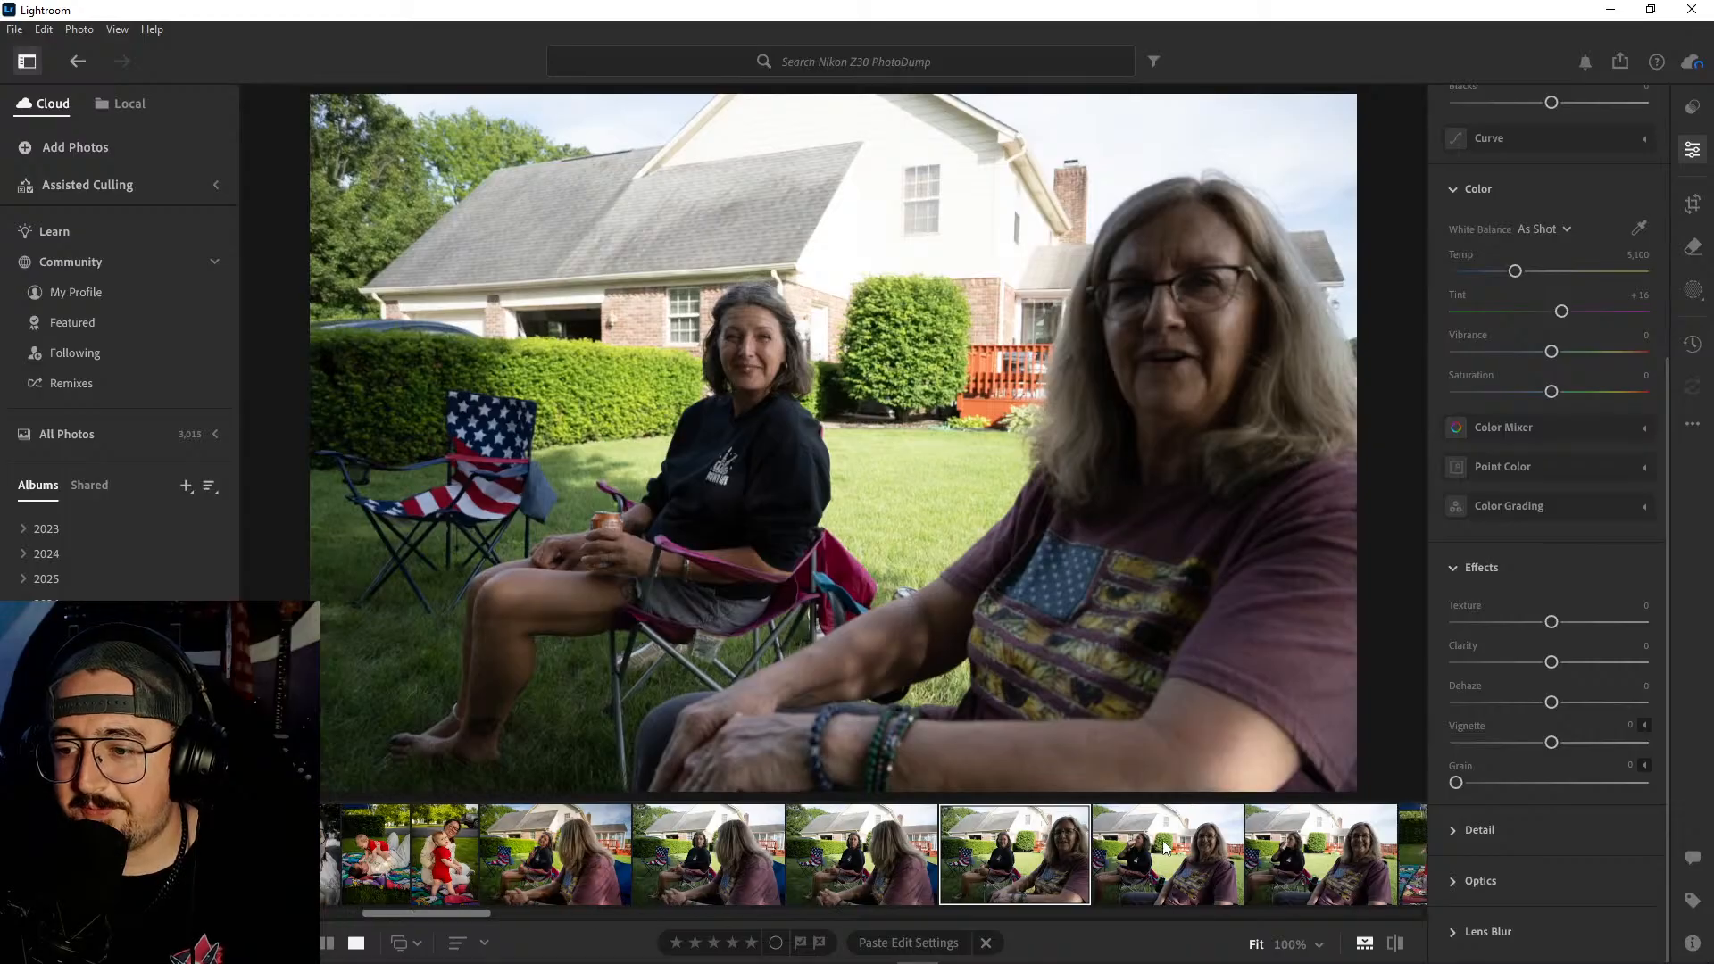
click(1164, 848)
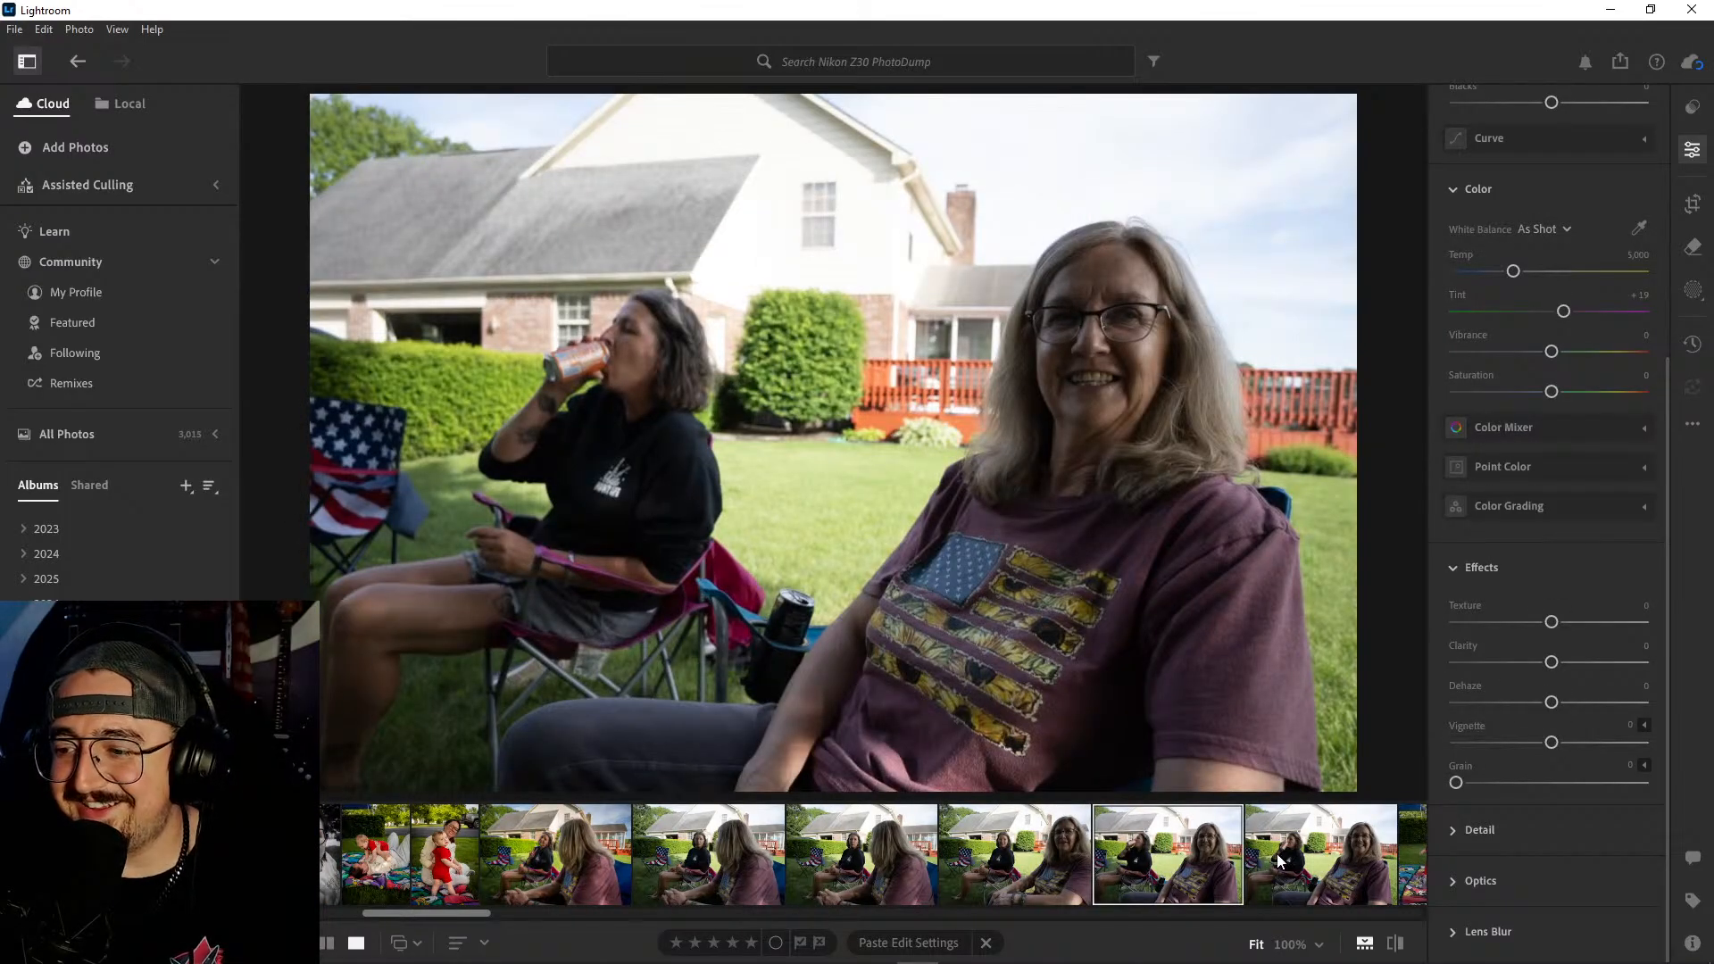
click(1277, 854)
scroll(1279, 857, down, 1)
scroll(1277, 857, down, 1)
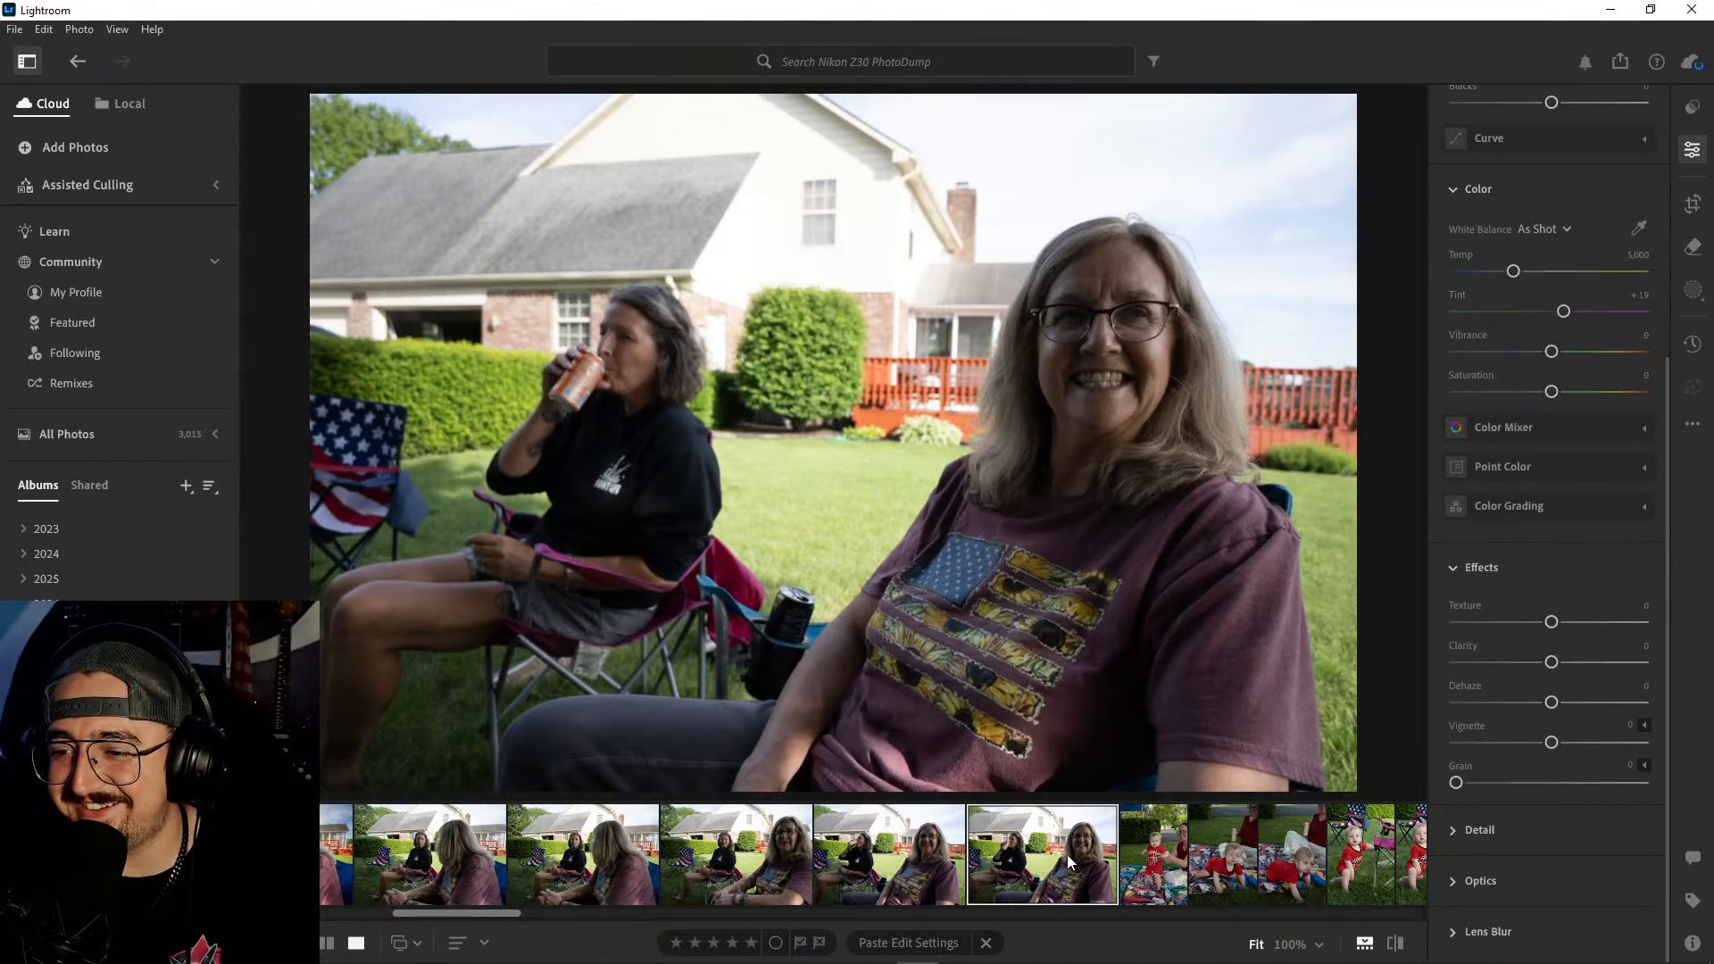
- Delete the four unwanted lawn-chair shots between the peace-sign photo and the last one with the wide grin
click(895, 868)
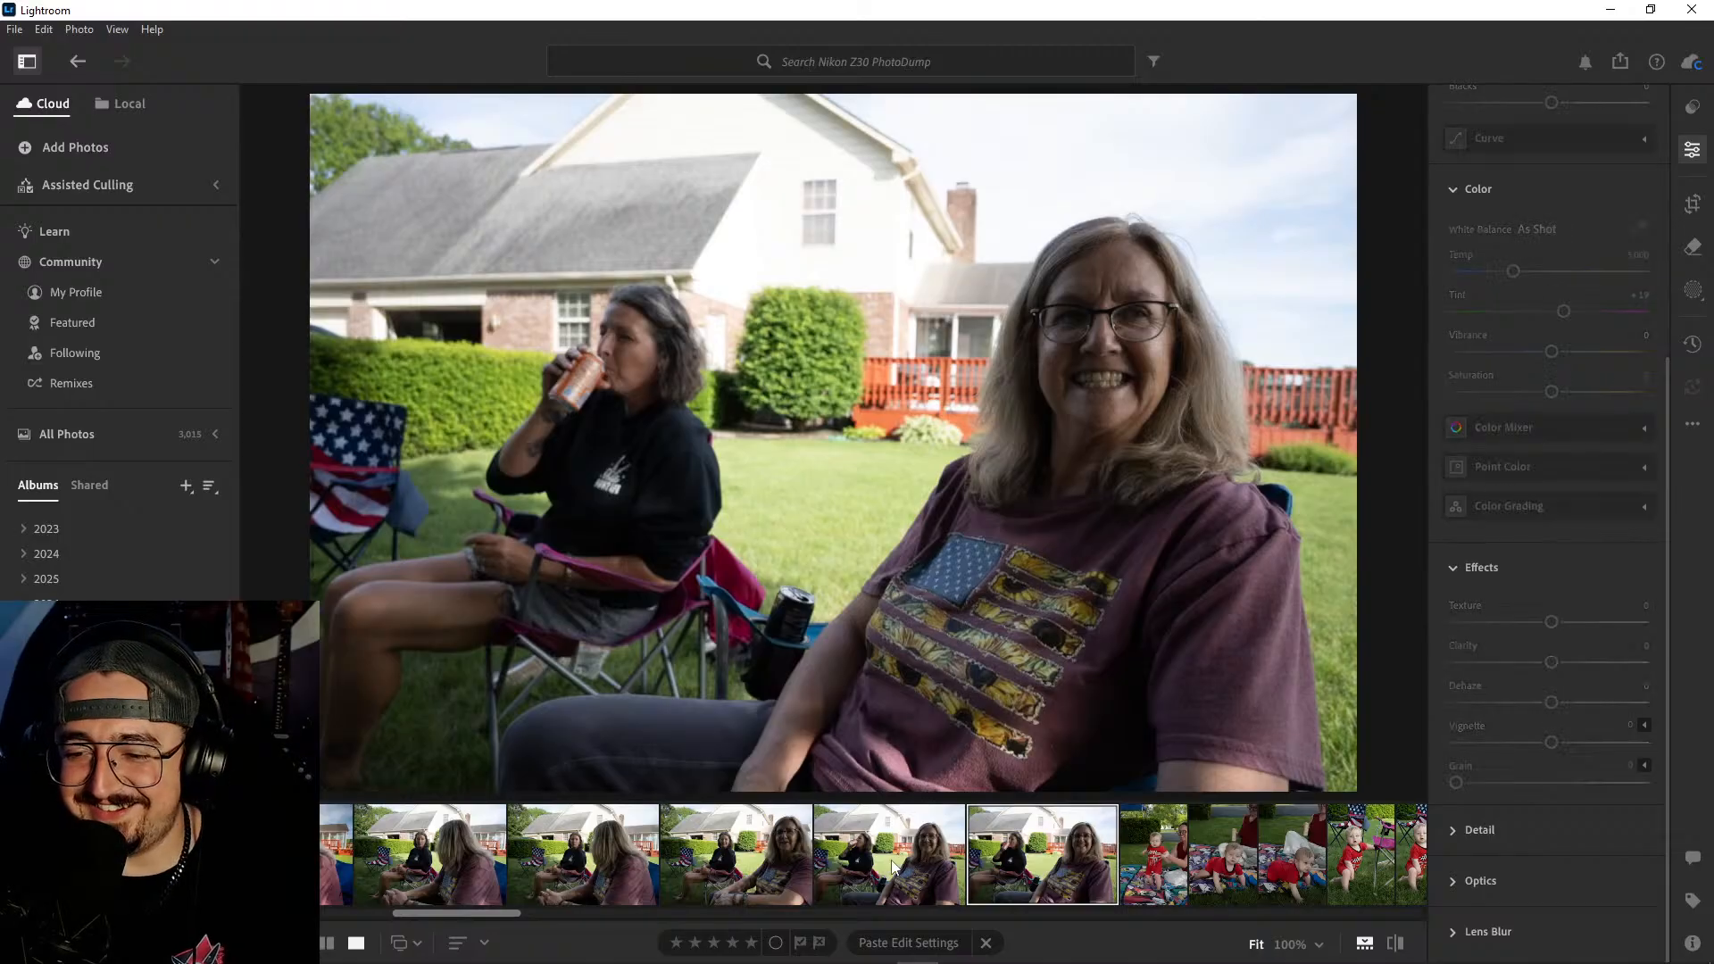
shift+click(442, 852)
right_click(442, 853)
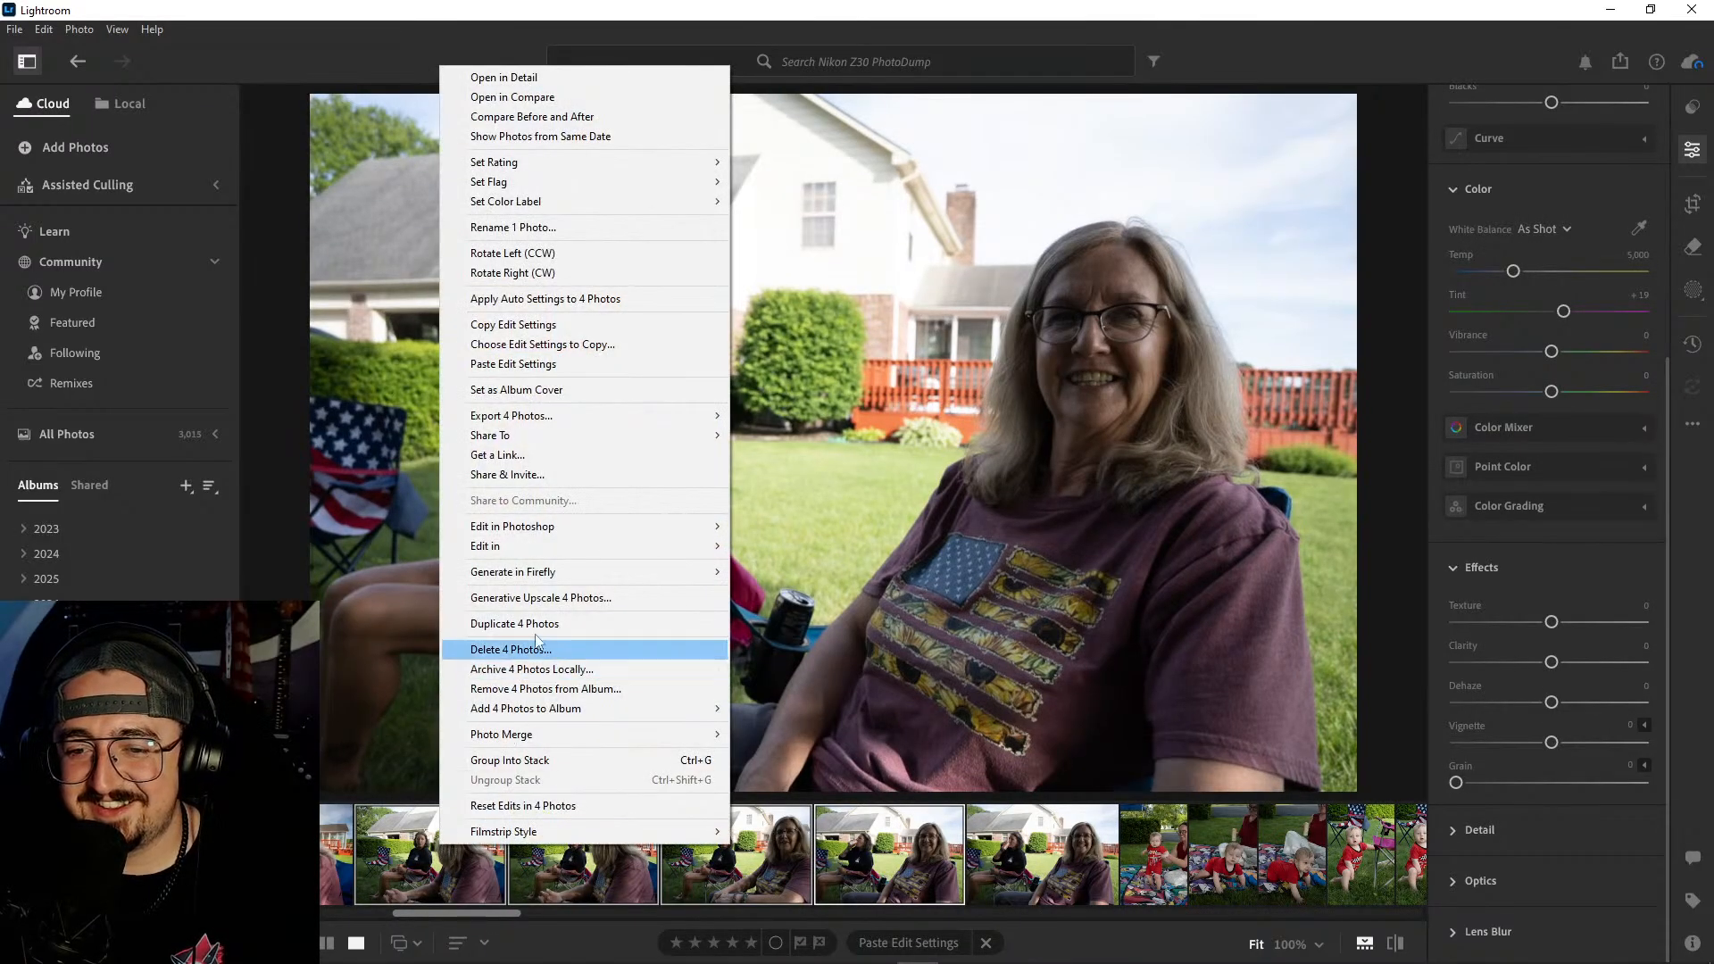
click(535, 650)
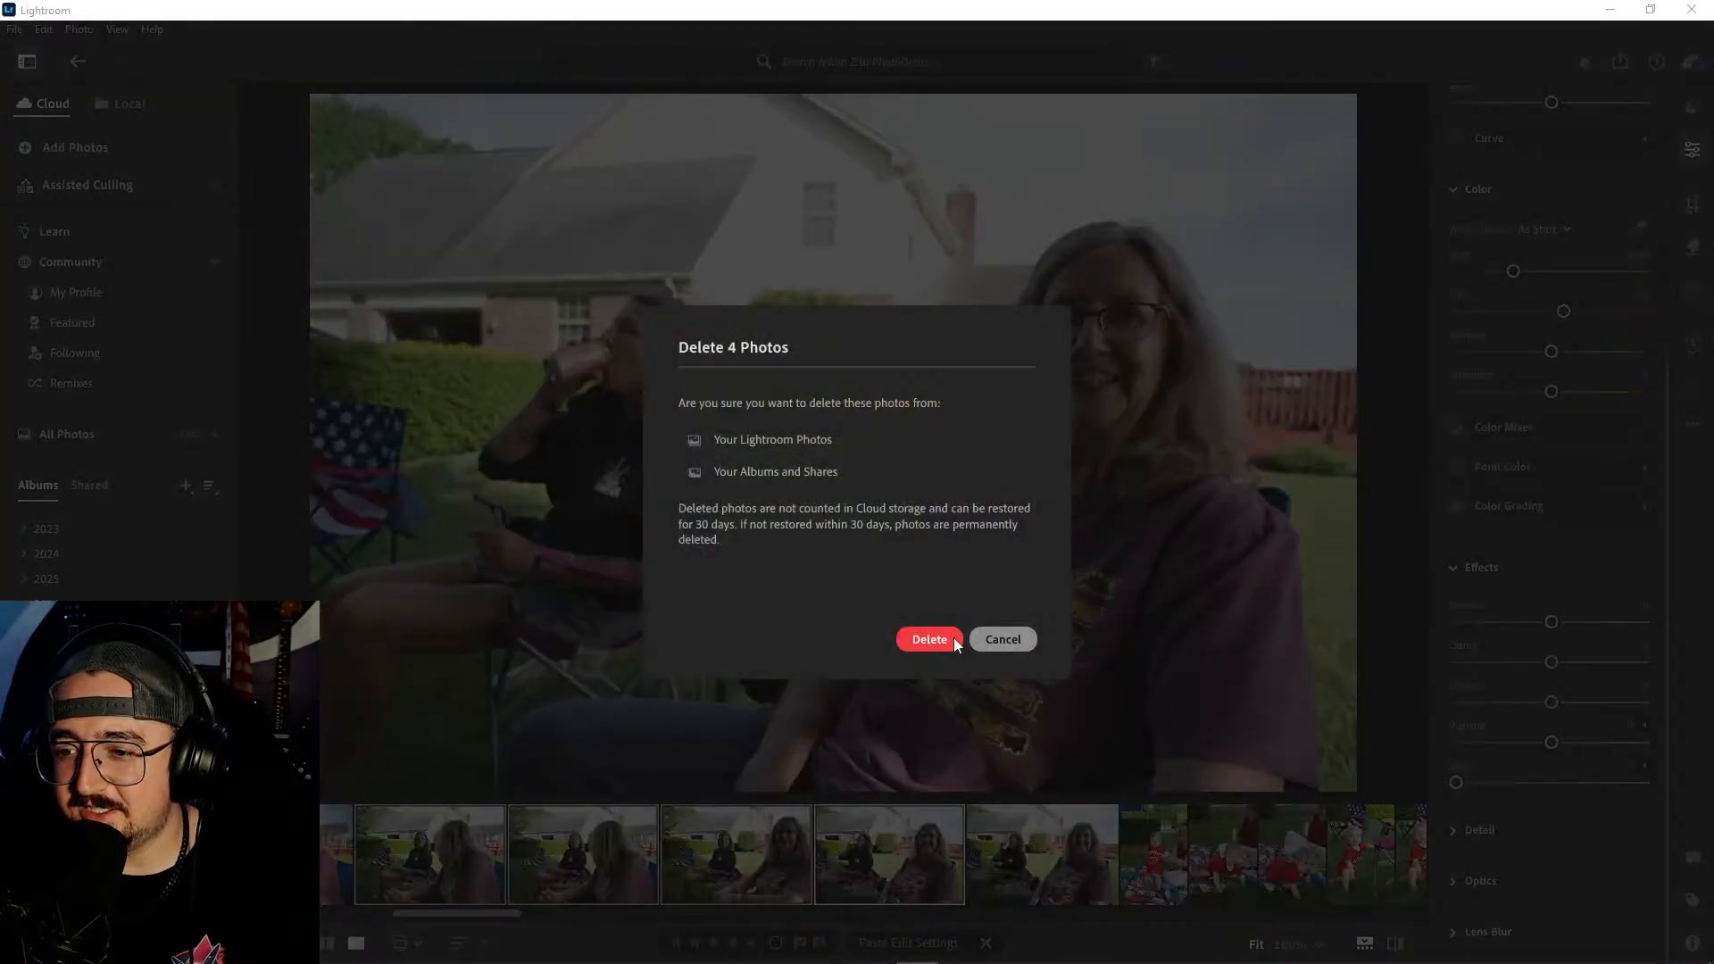
click(953, 637)
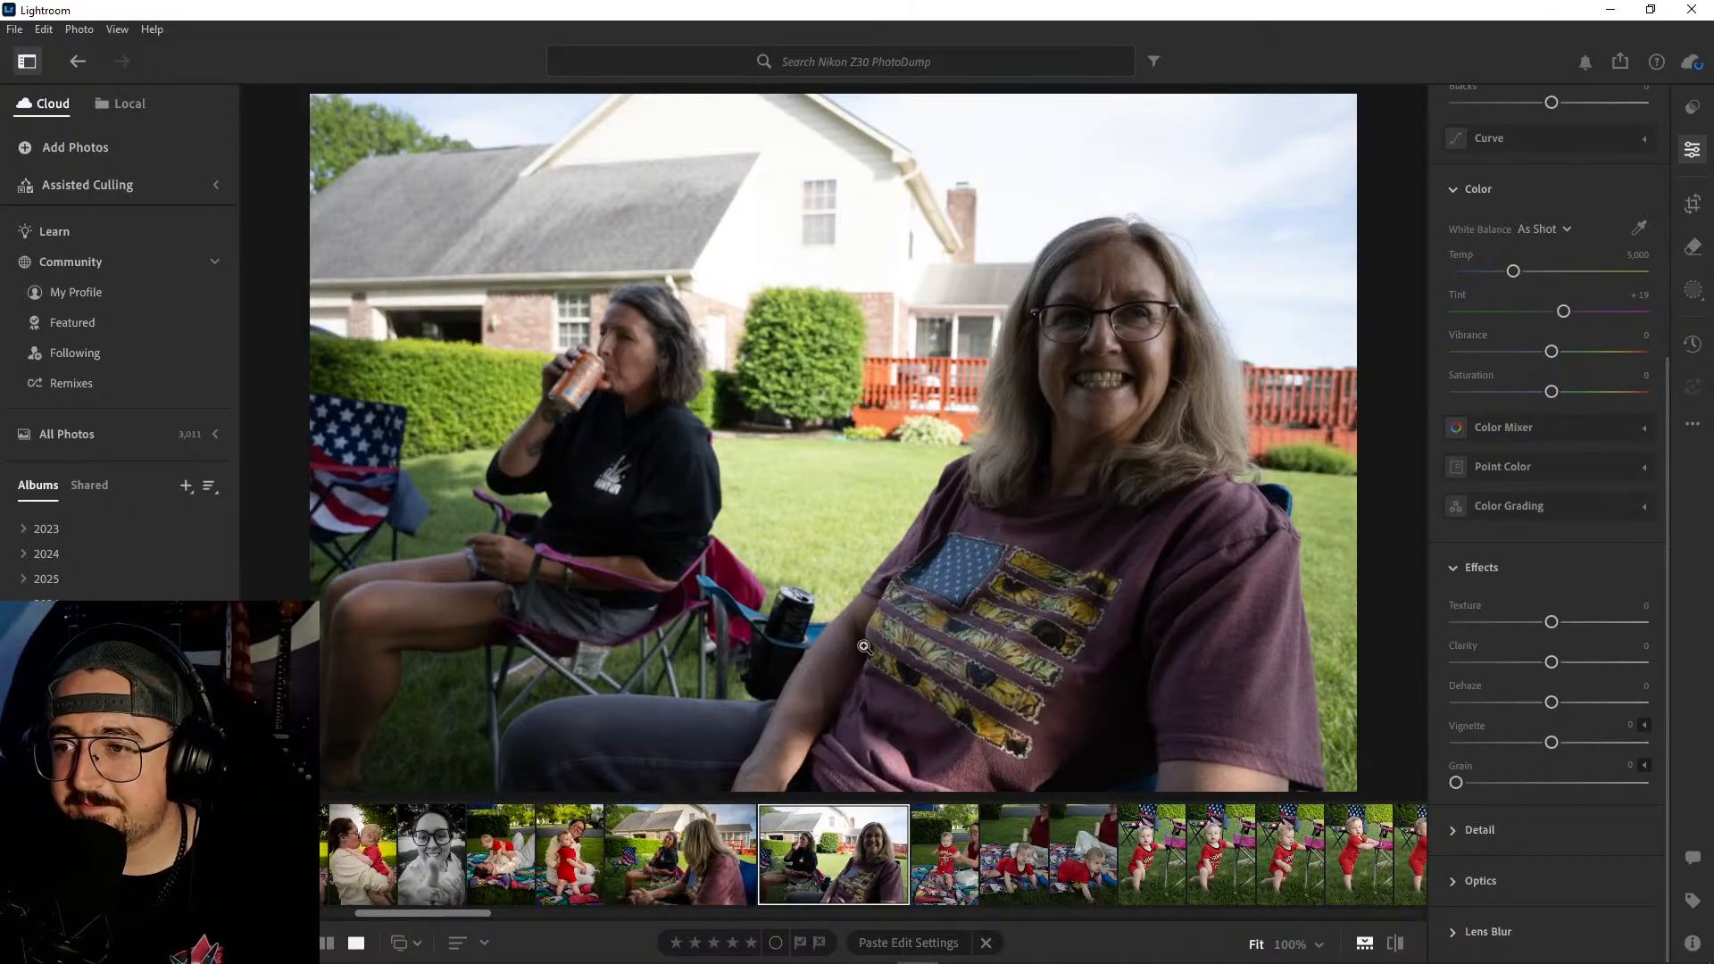
- Paste the copied edit settings onto the wide-grin lawn-chair photo and compare it with the peace-sign photo
key(ctrl+v)
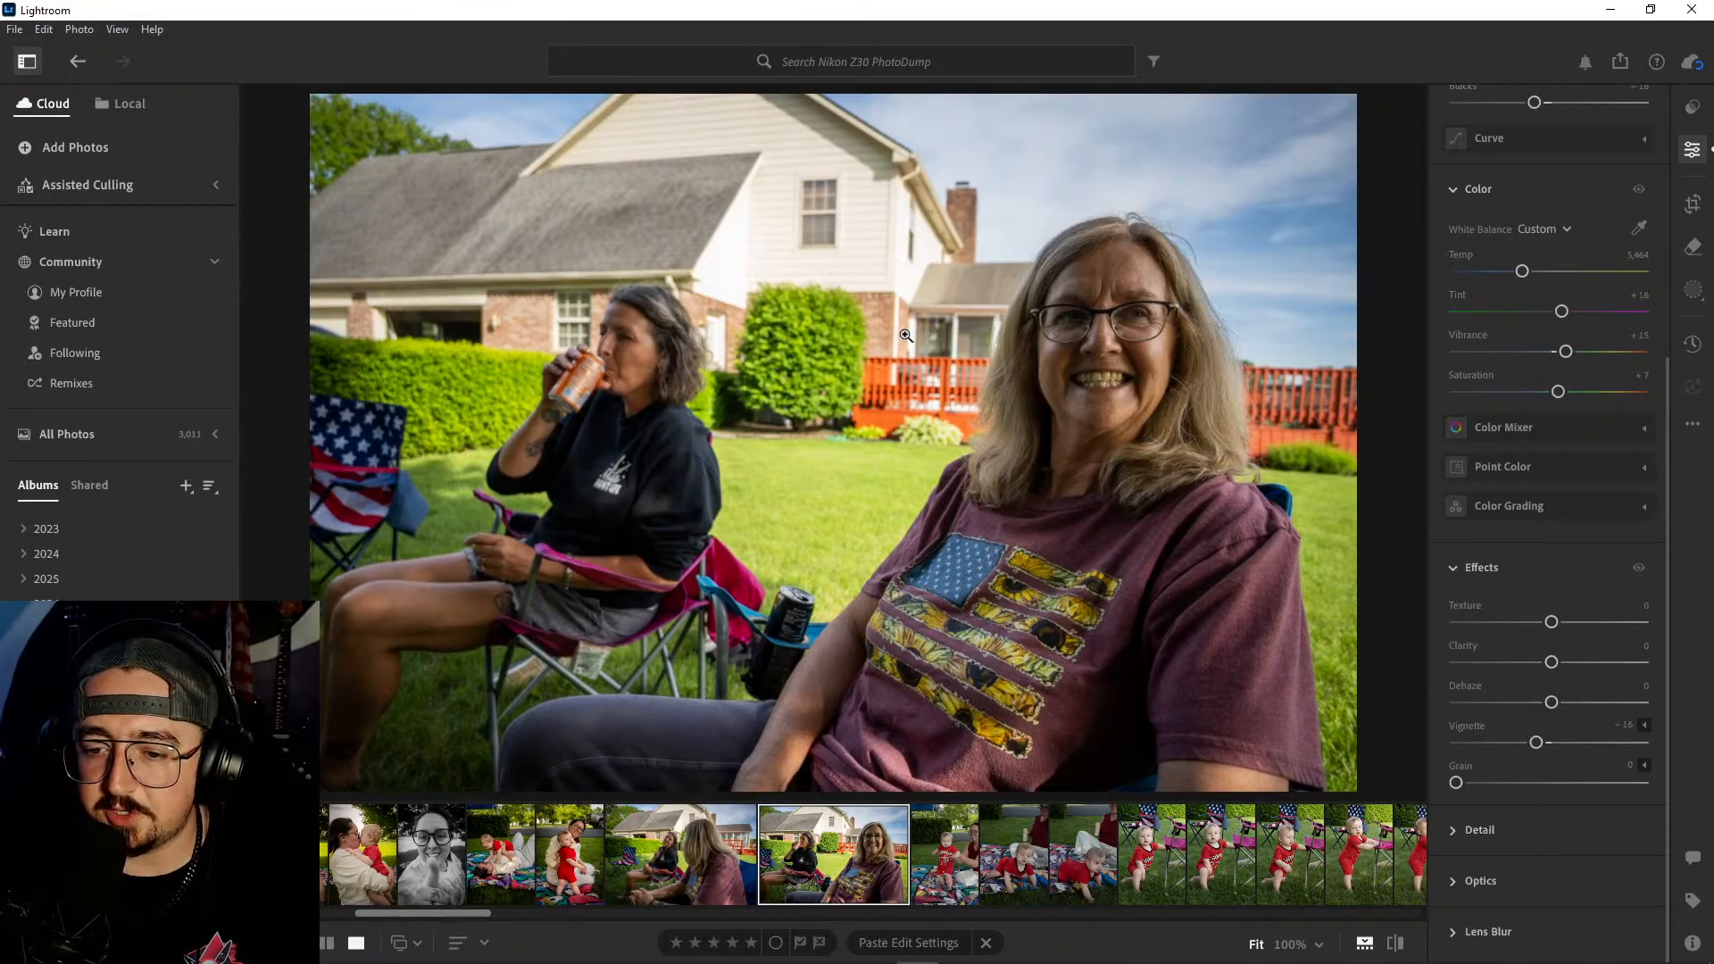
key(Left)
key(Right)
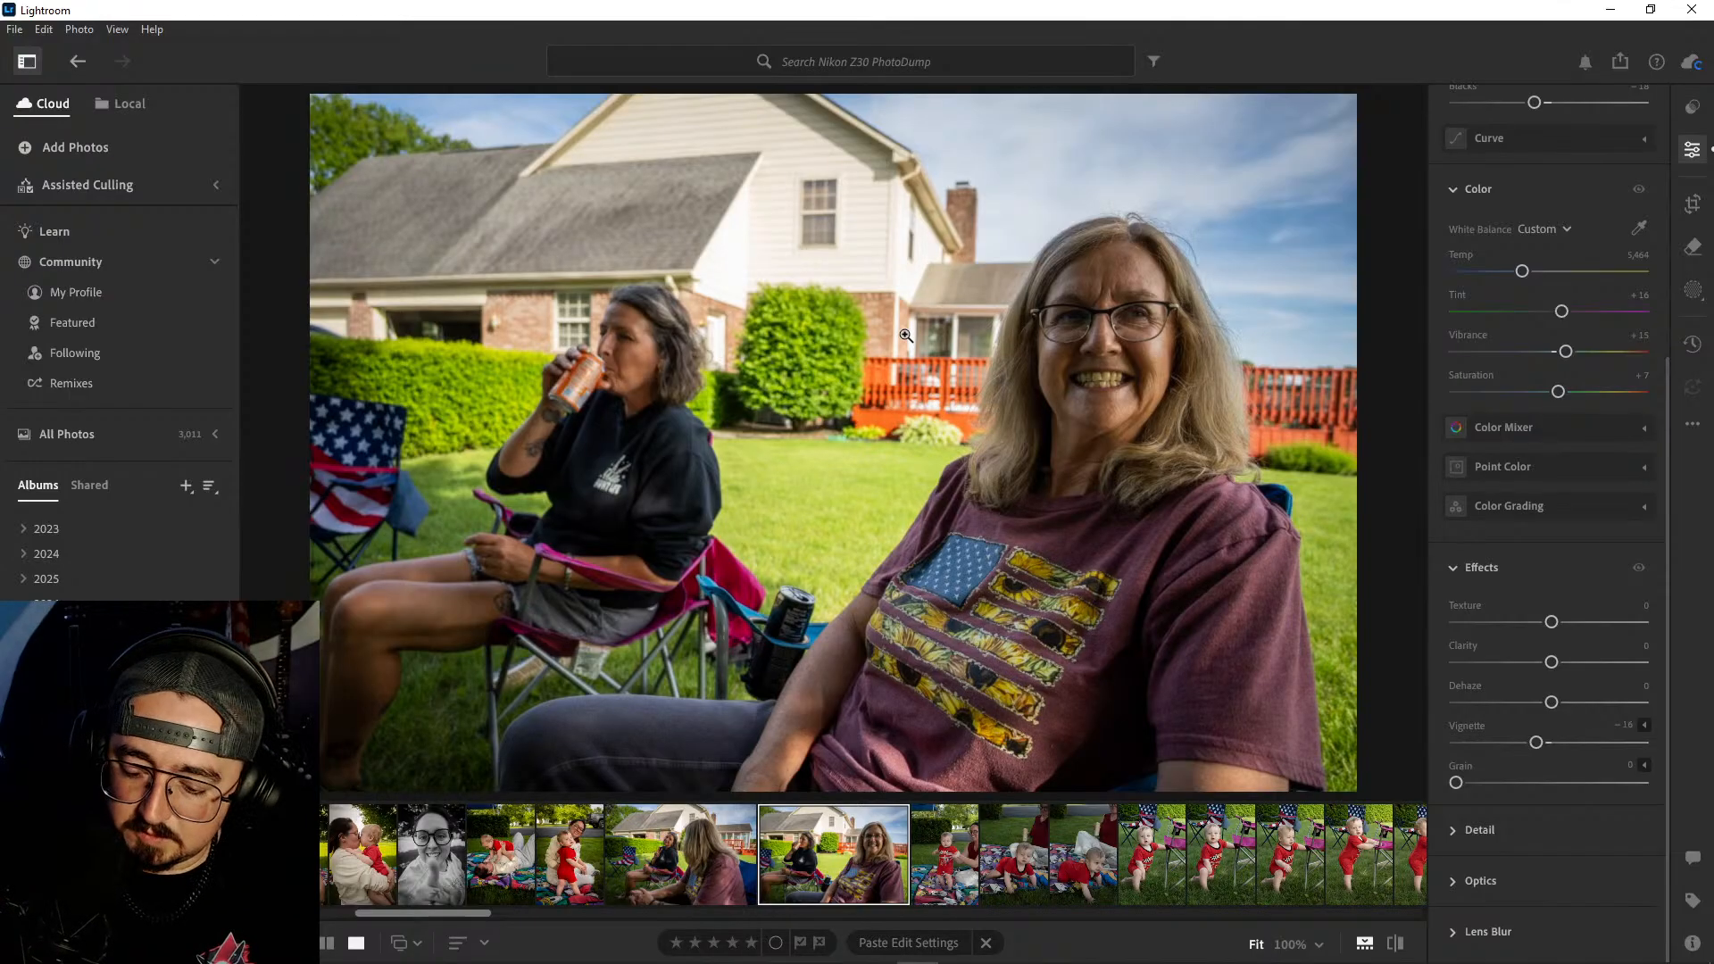
- Try the black-and-white treatment on the peace-sign photo and return it to color
key(Left)
scroll(1525, 218, up, 5)
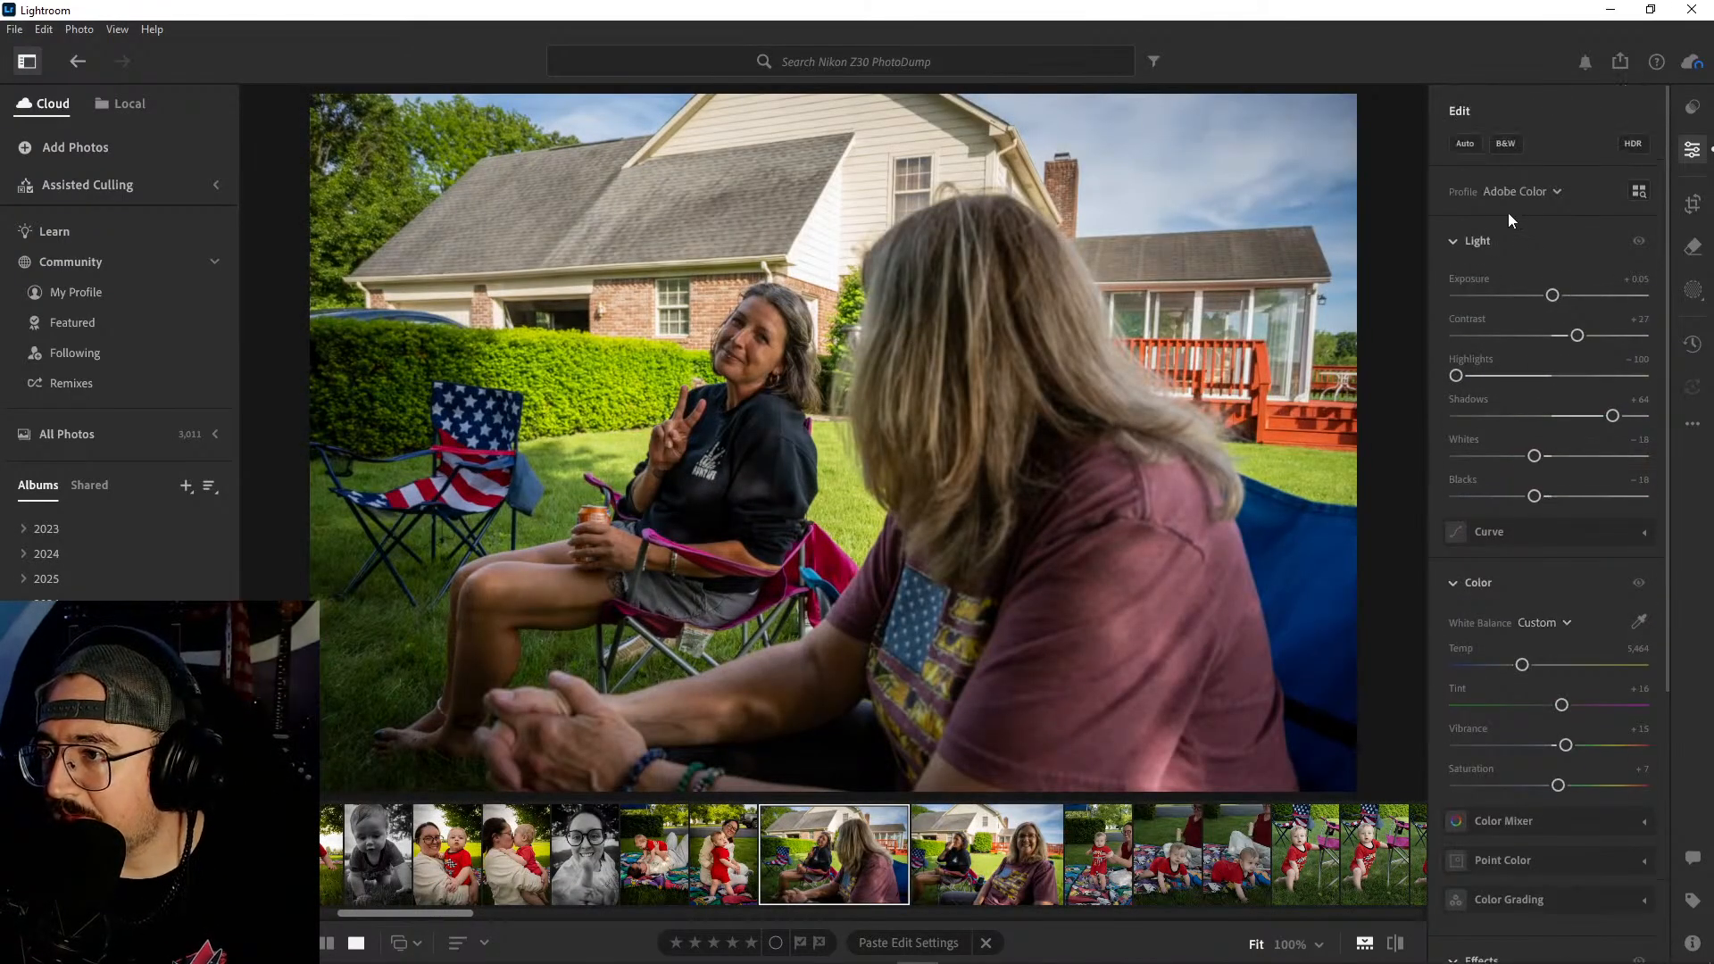
click(1508, 150)
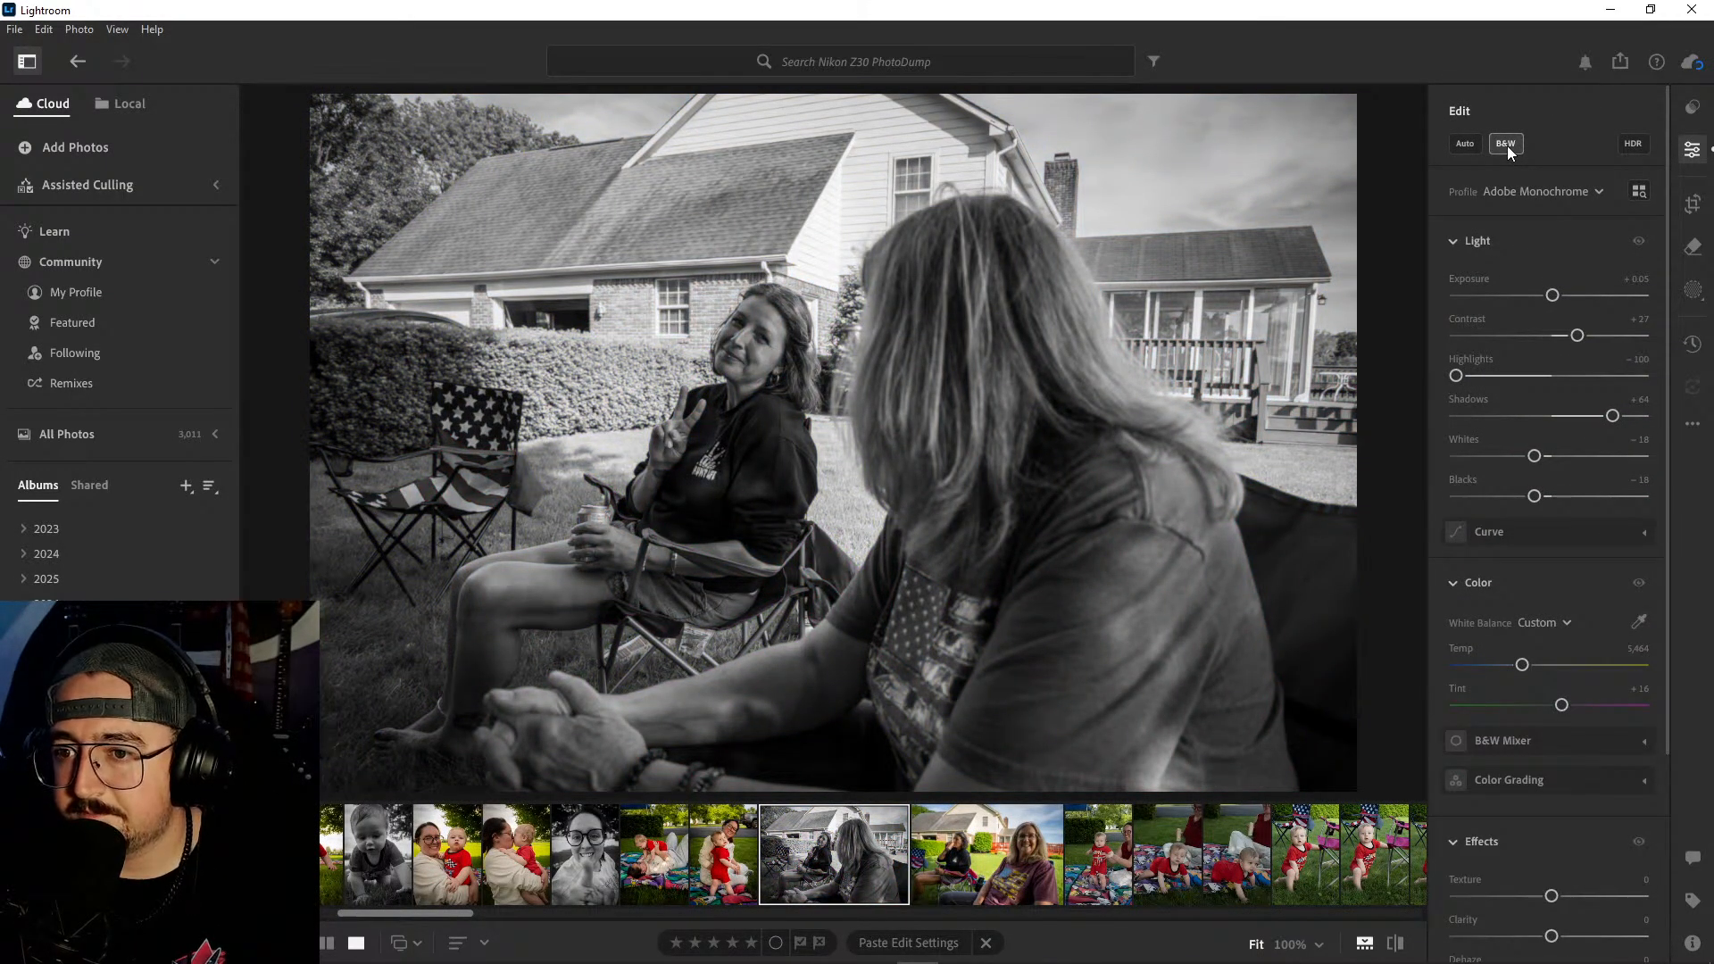
click(1507, 146)
click(1508, 146)
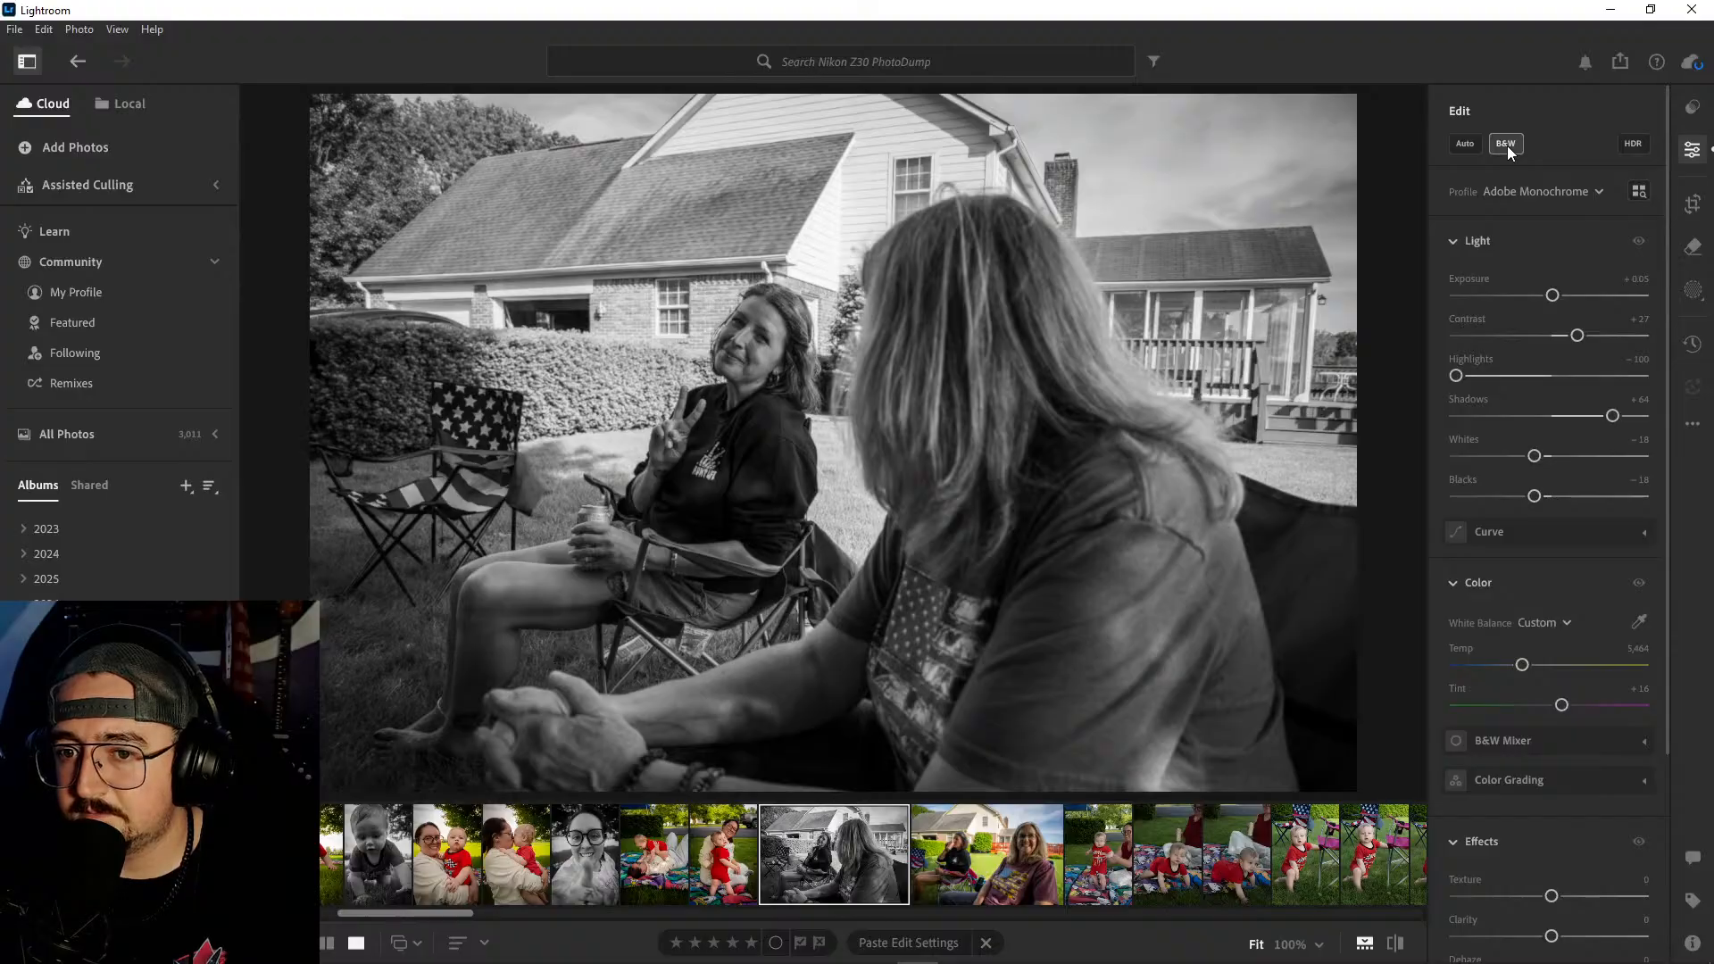
click(1507, 146)
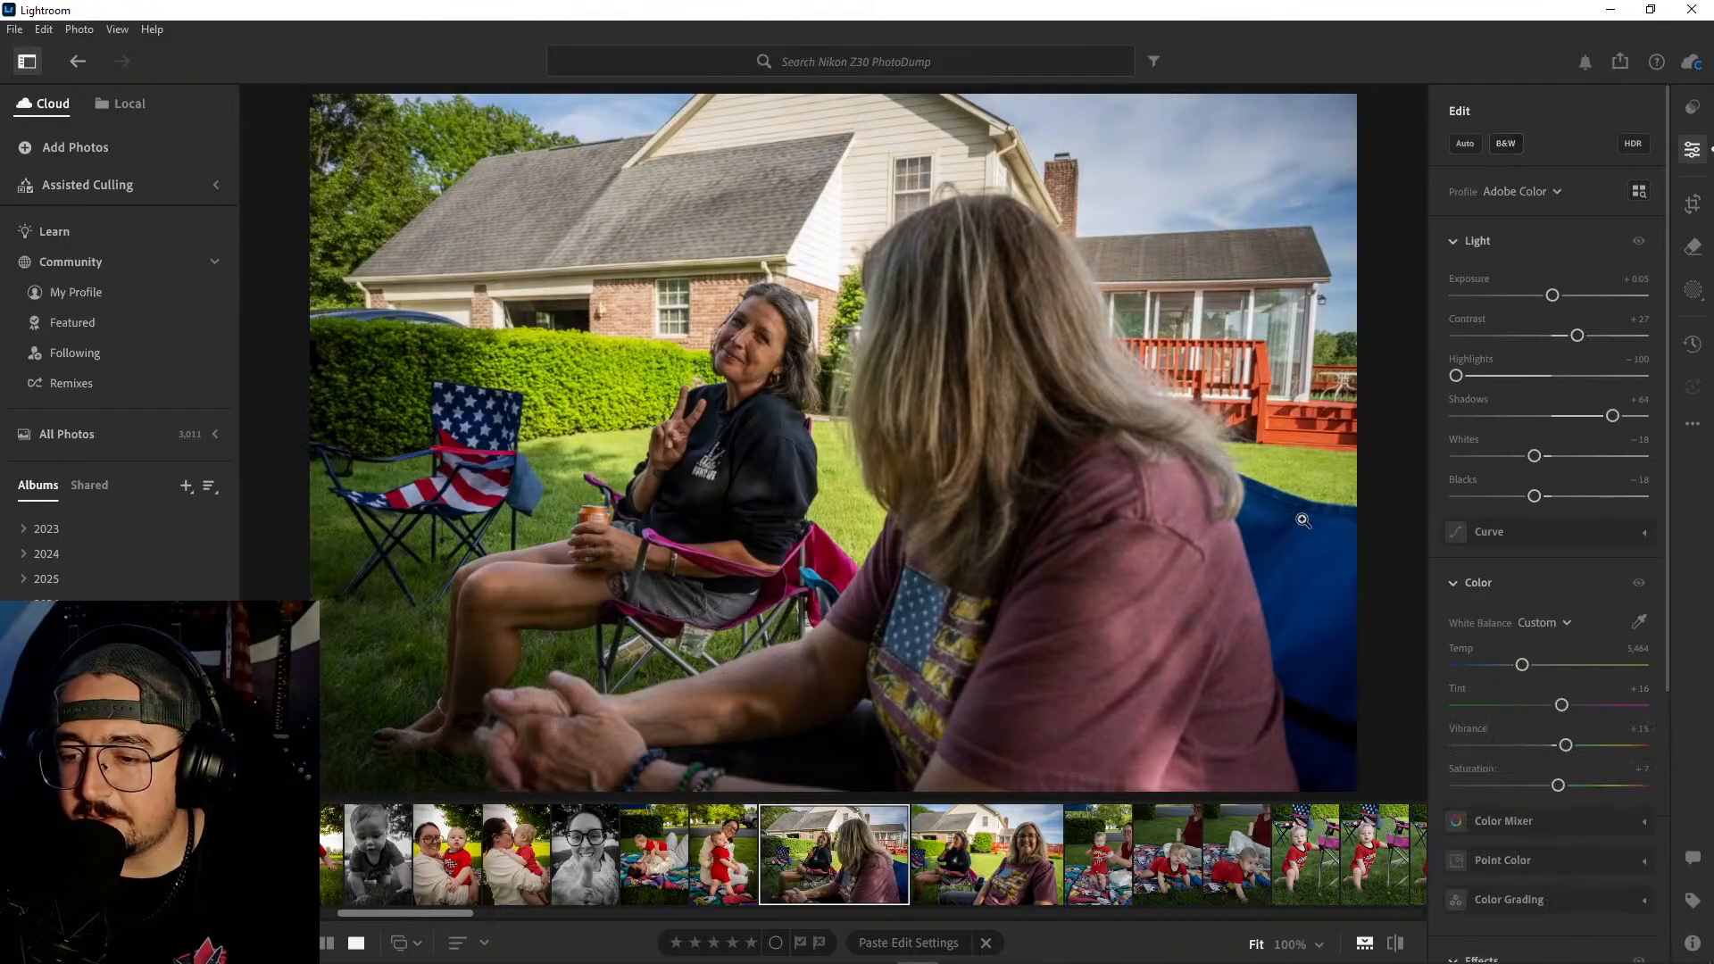
- Examine the baby's face and expression in the standing and crawling photos on the picnic blanket
click(1096, 862)
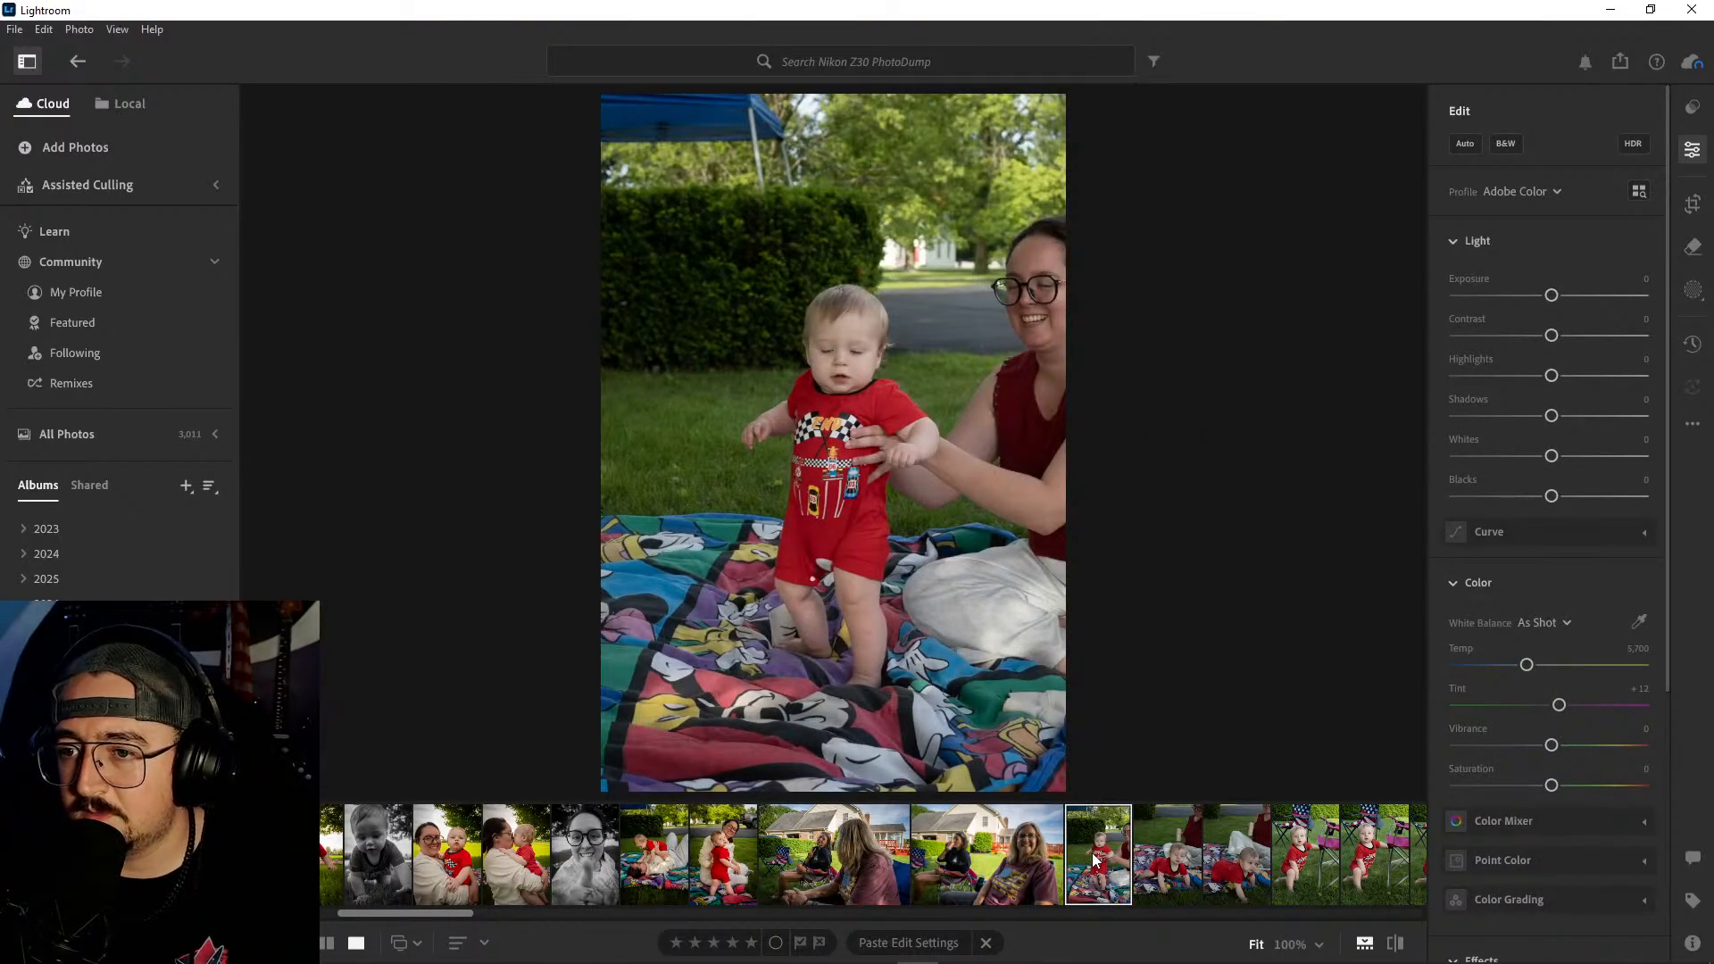
click(853, 359)
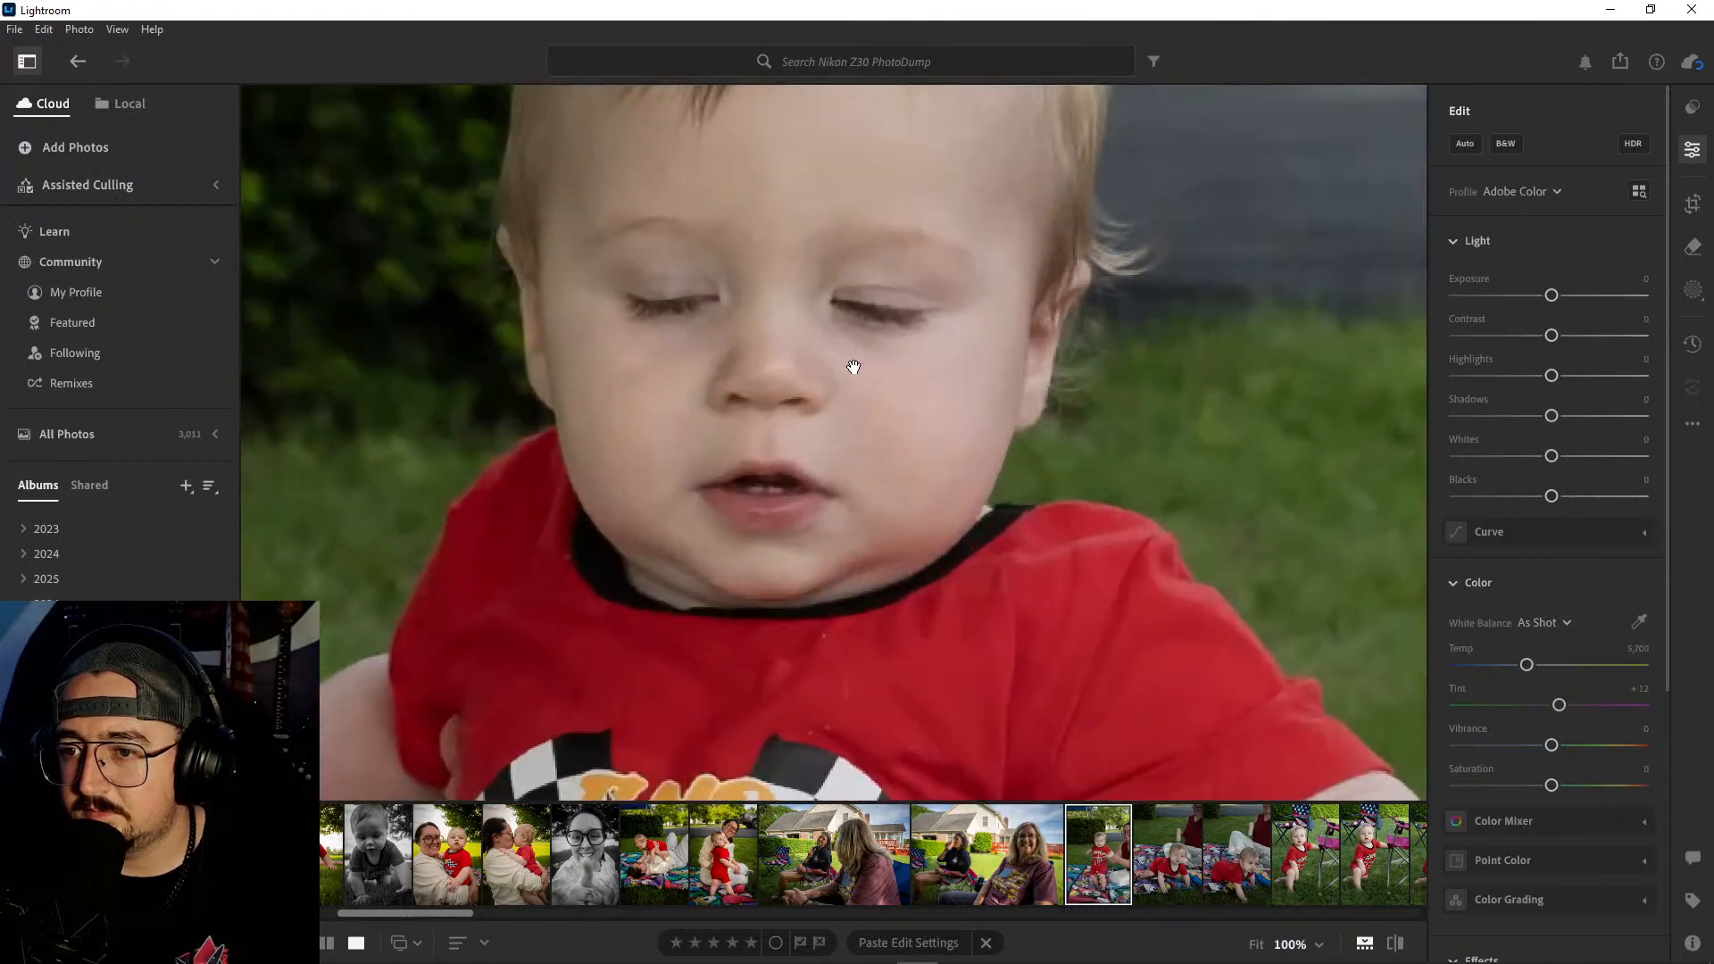
drag(959, 408, 996, 586)
click(995, 586)
click(1164, 873)
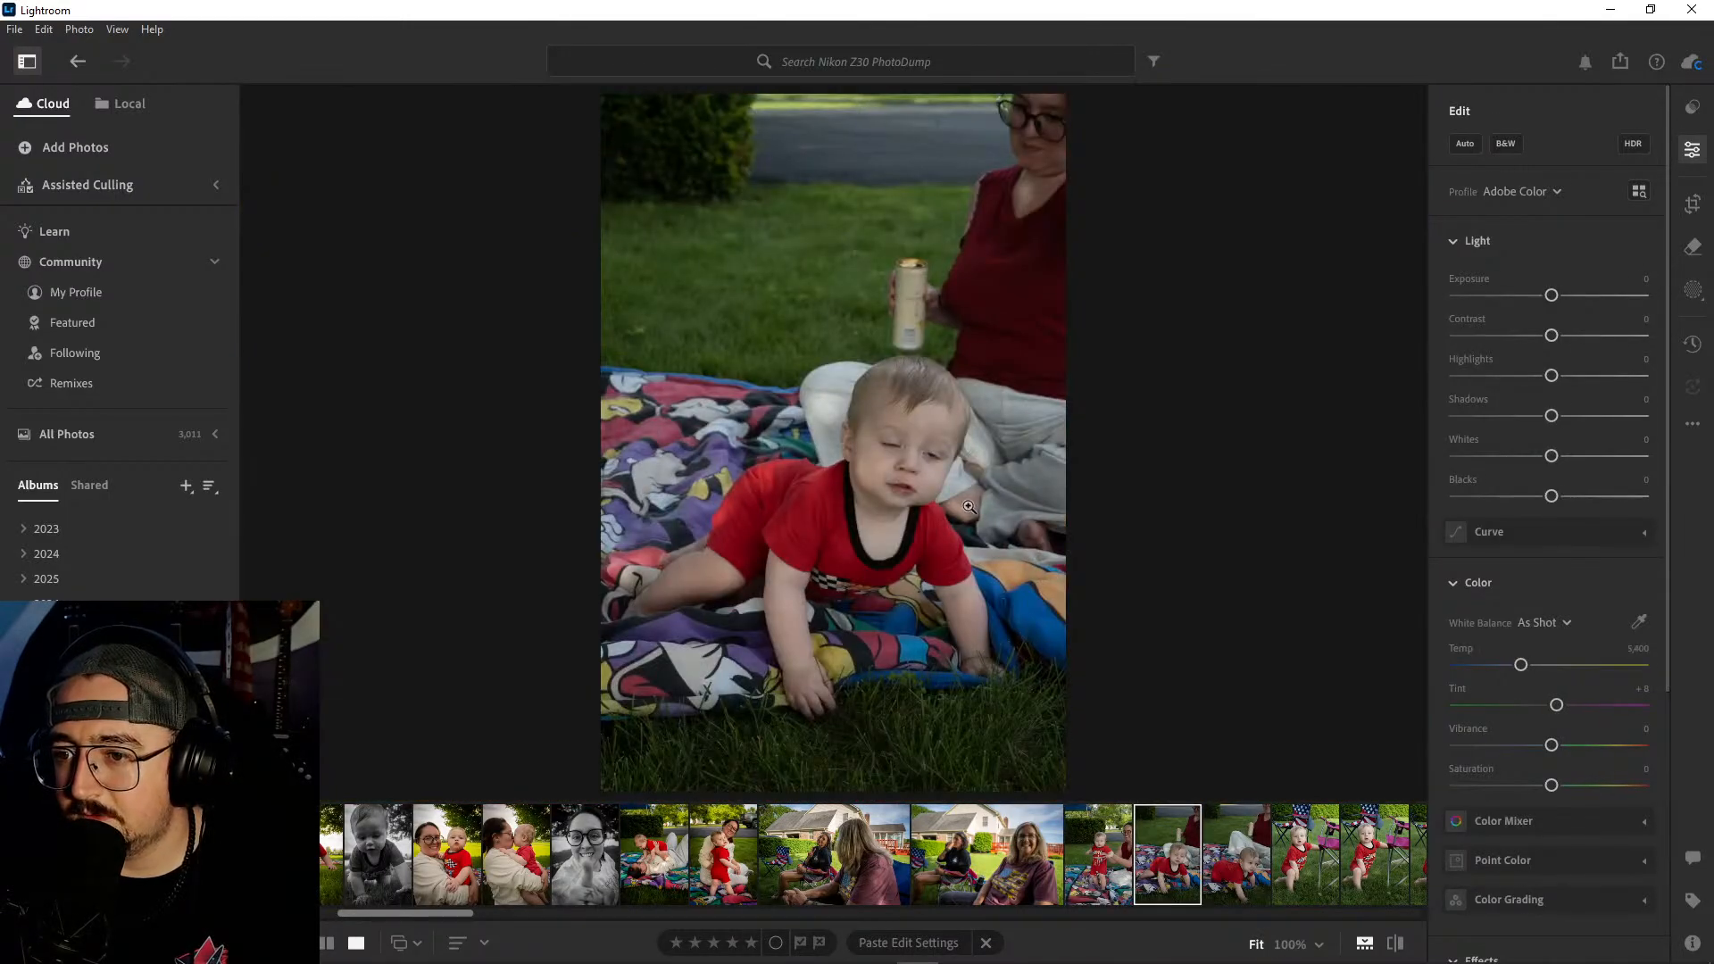
click(925, 485)
drag(949, 490, 1081, 589)
click(1050, 575)
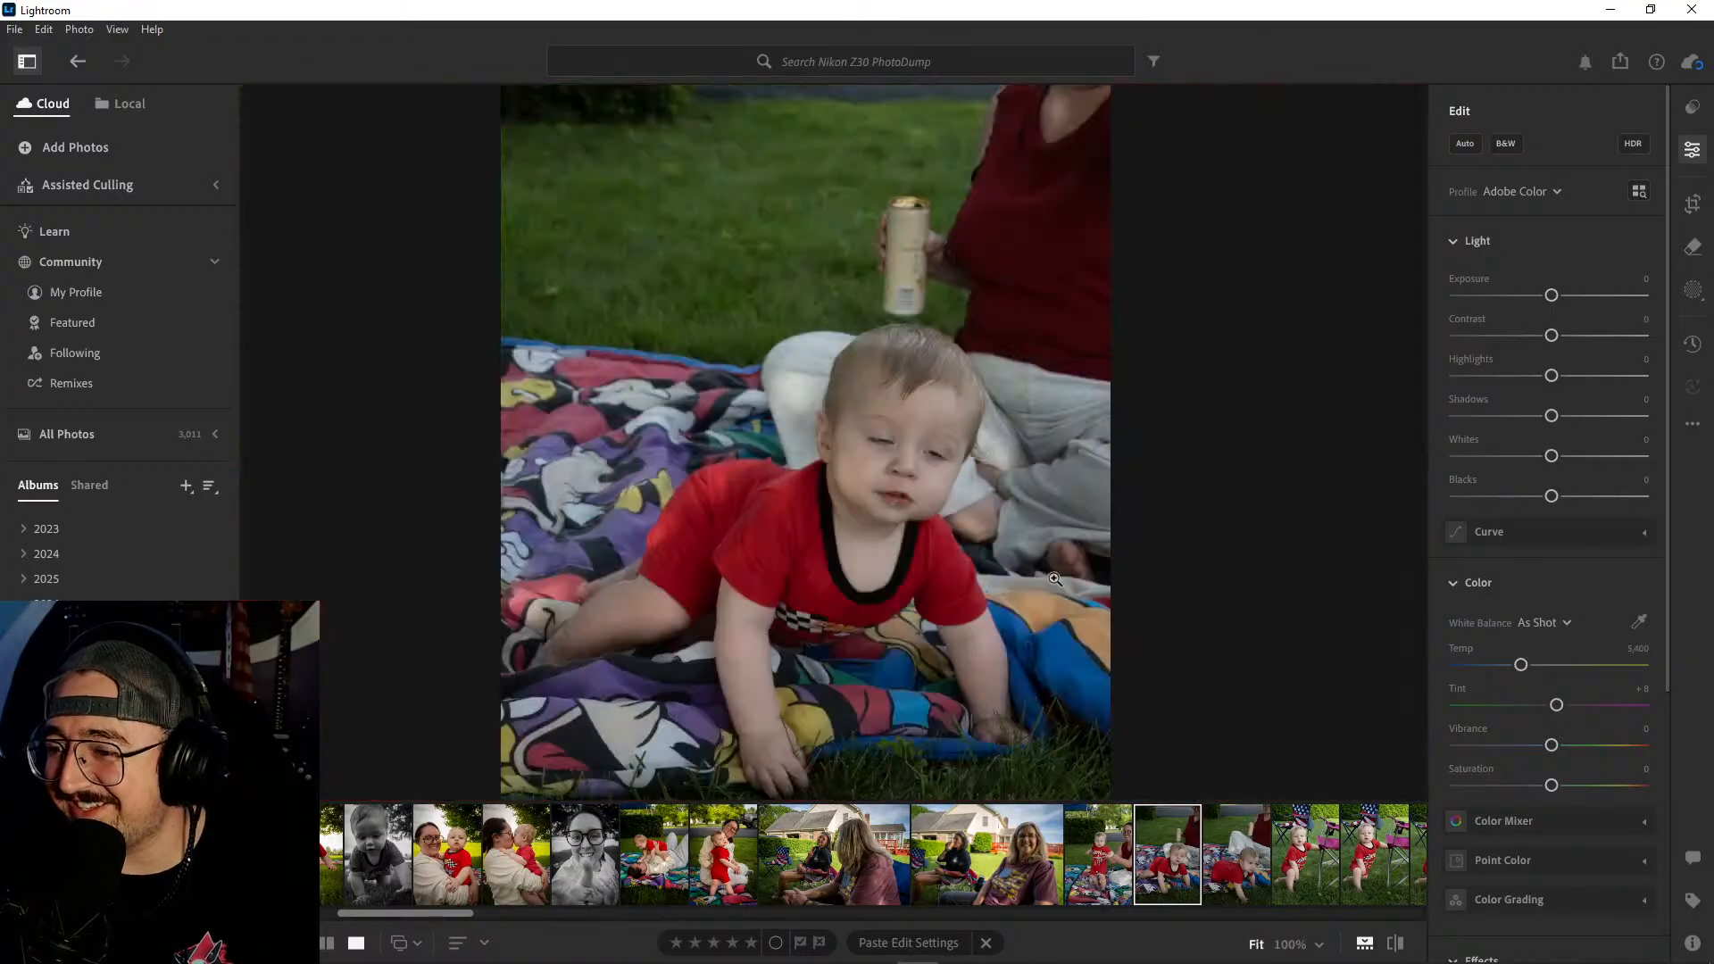
click(1252, 875)
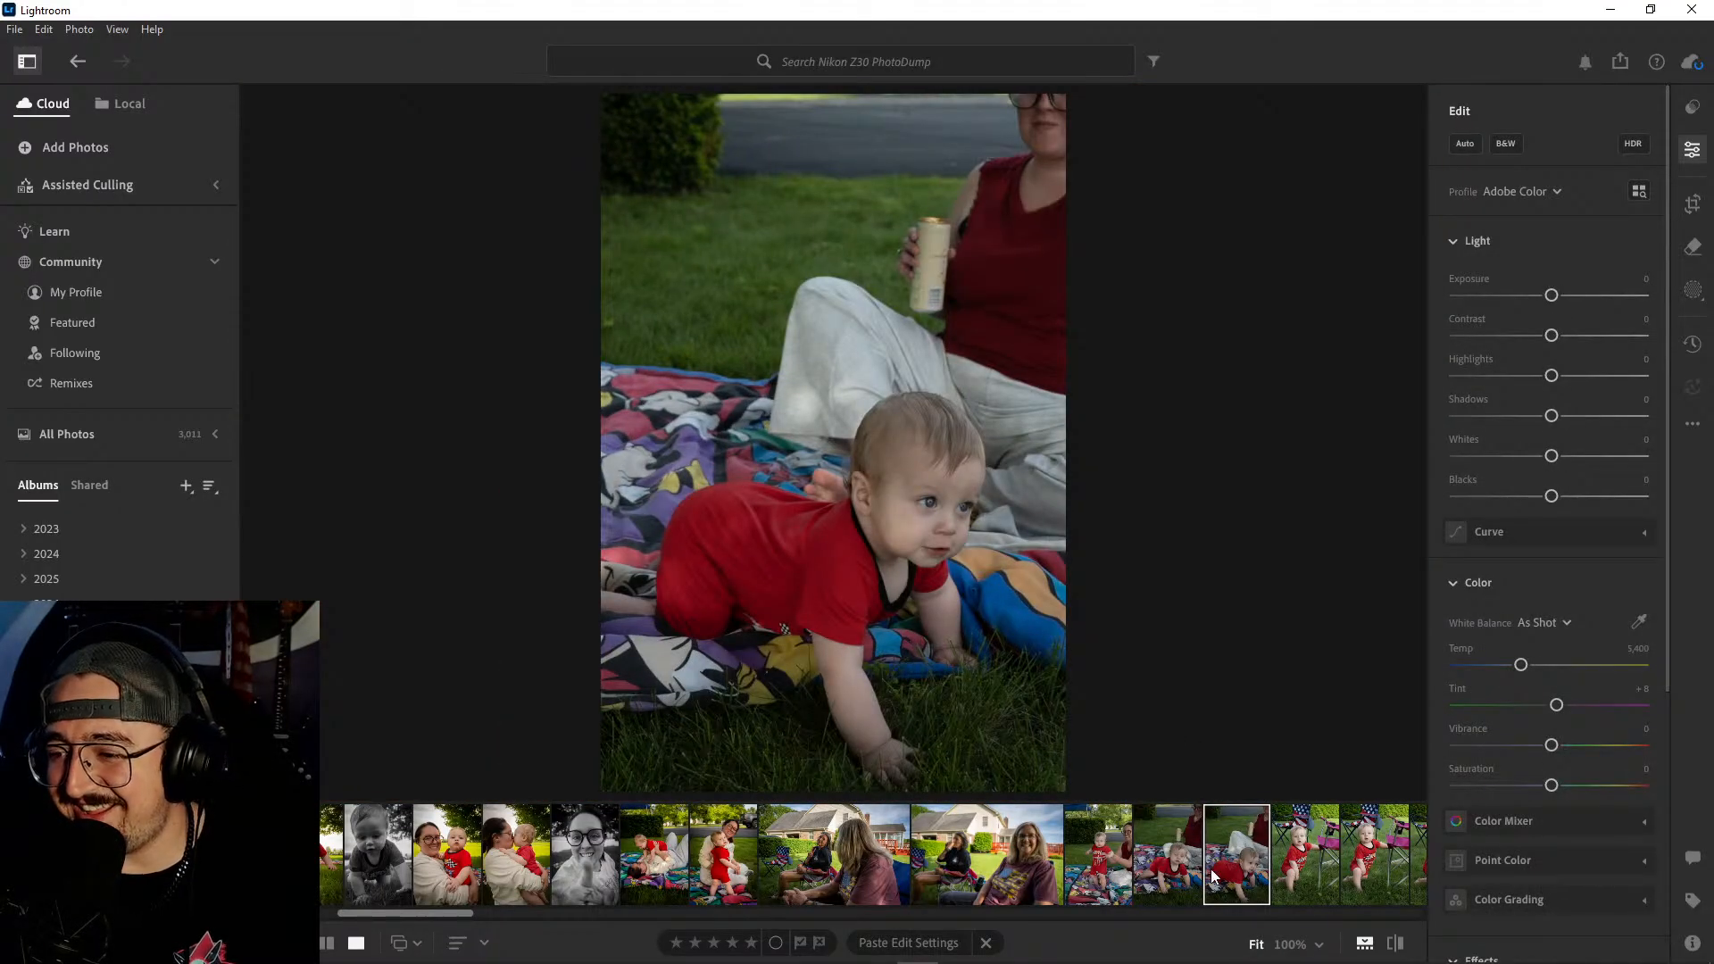
click(1180, 843)
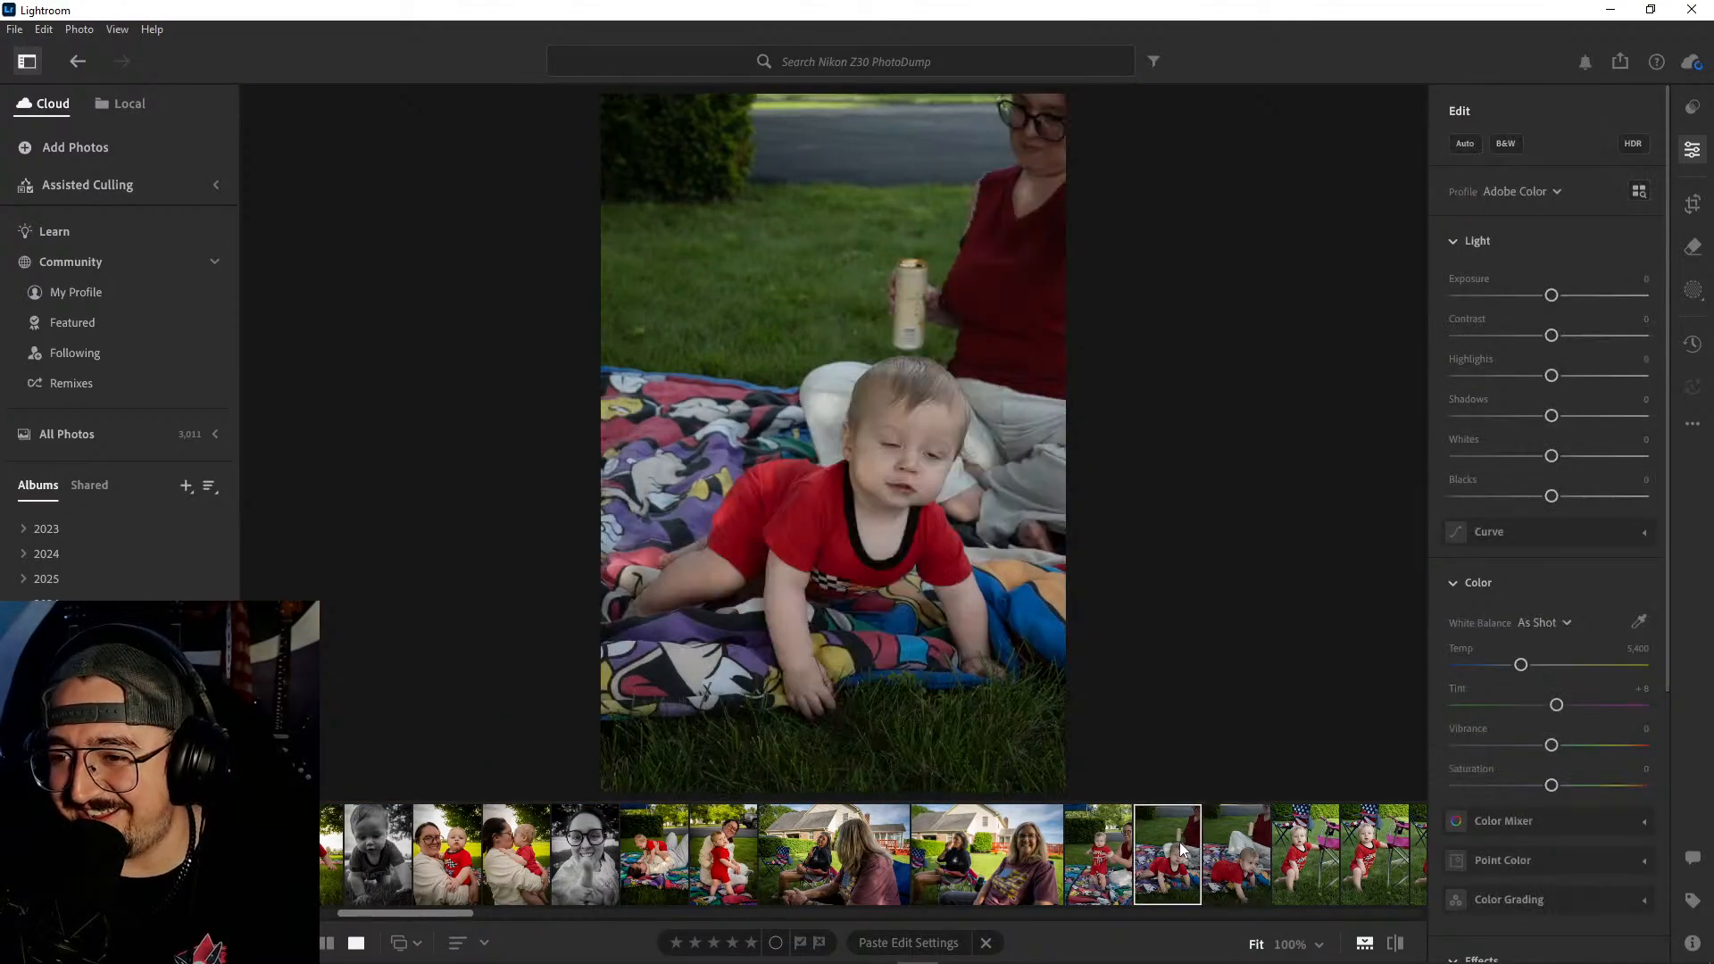
- Delete the unedited photo of the baby standing on the blanket with eyes closed
click(1111, 852)
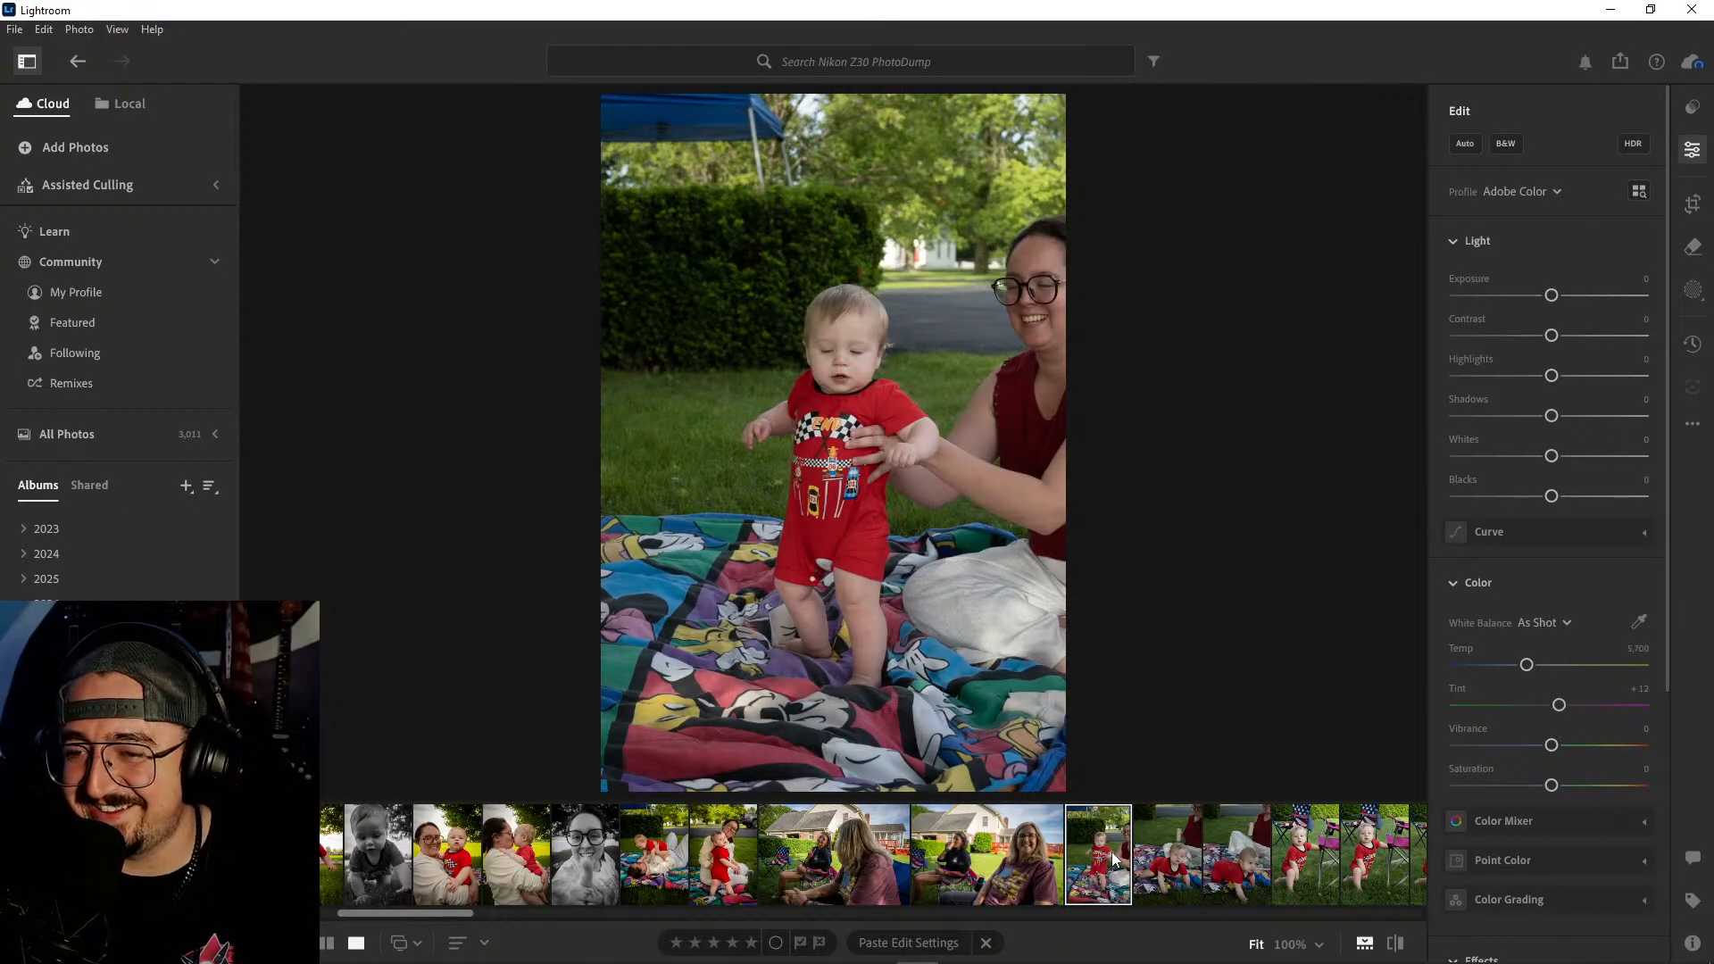
right_click(1112, 852)
click(1190, 657)
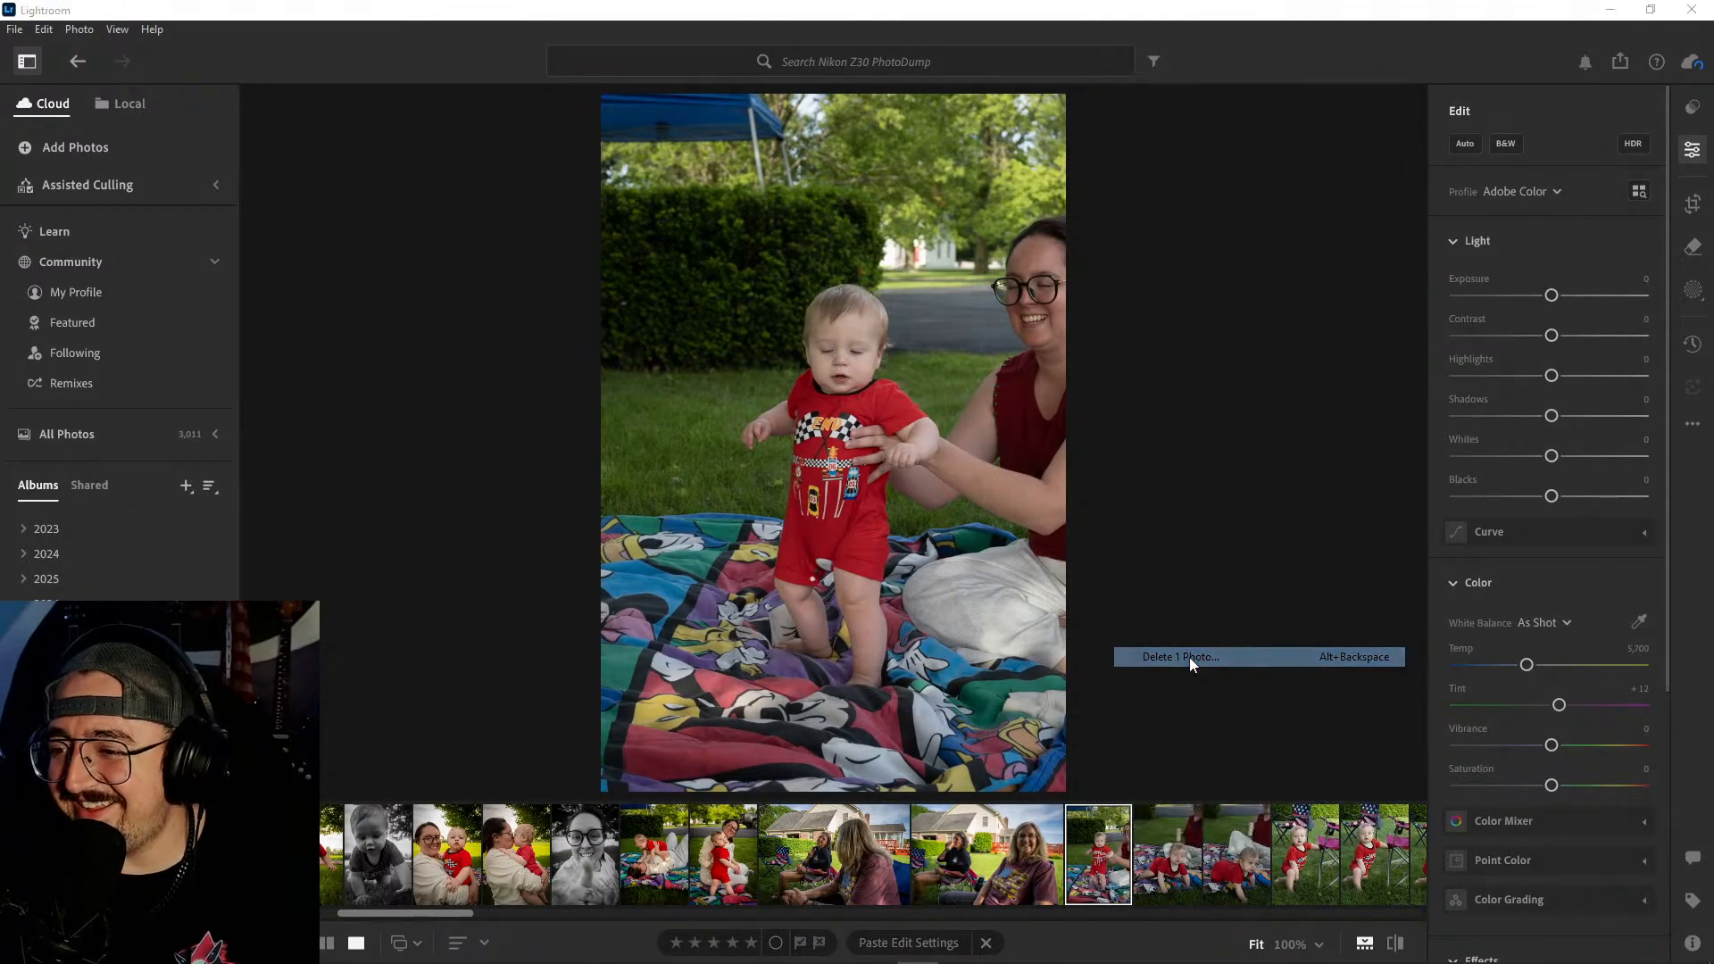
click(937, 646)
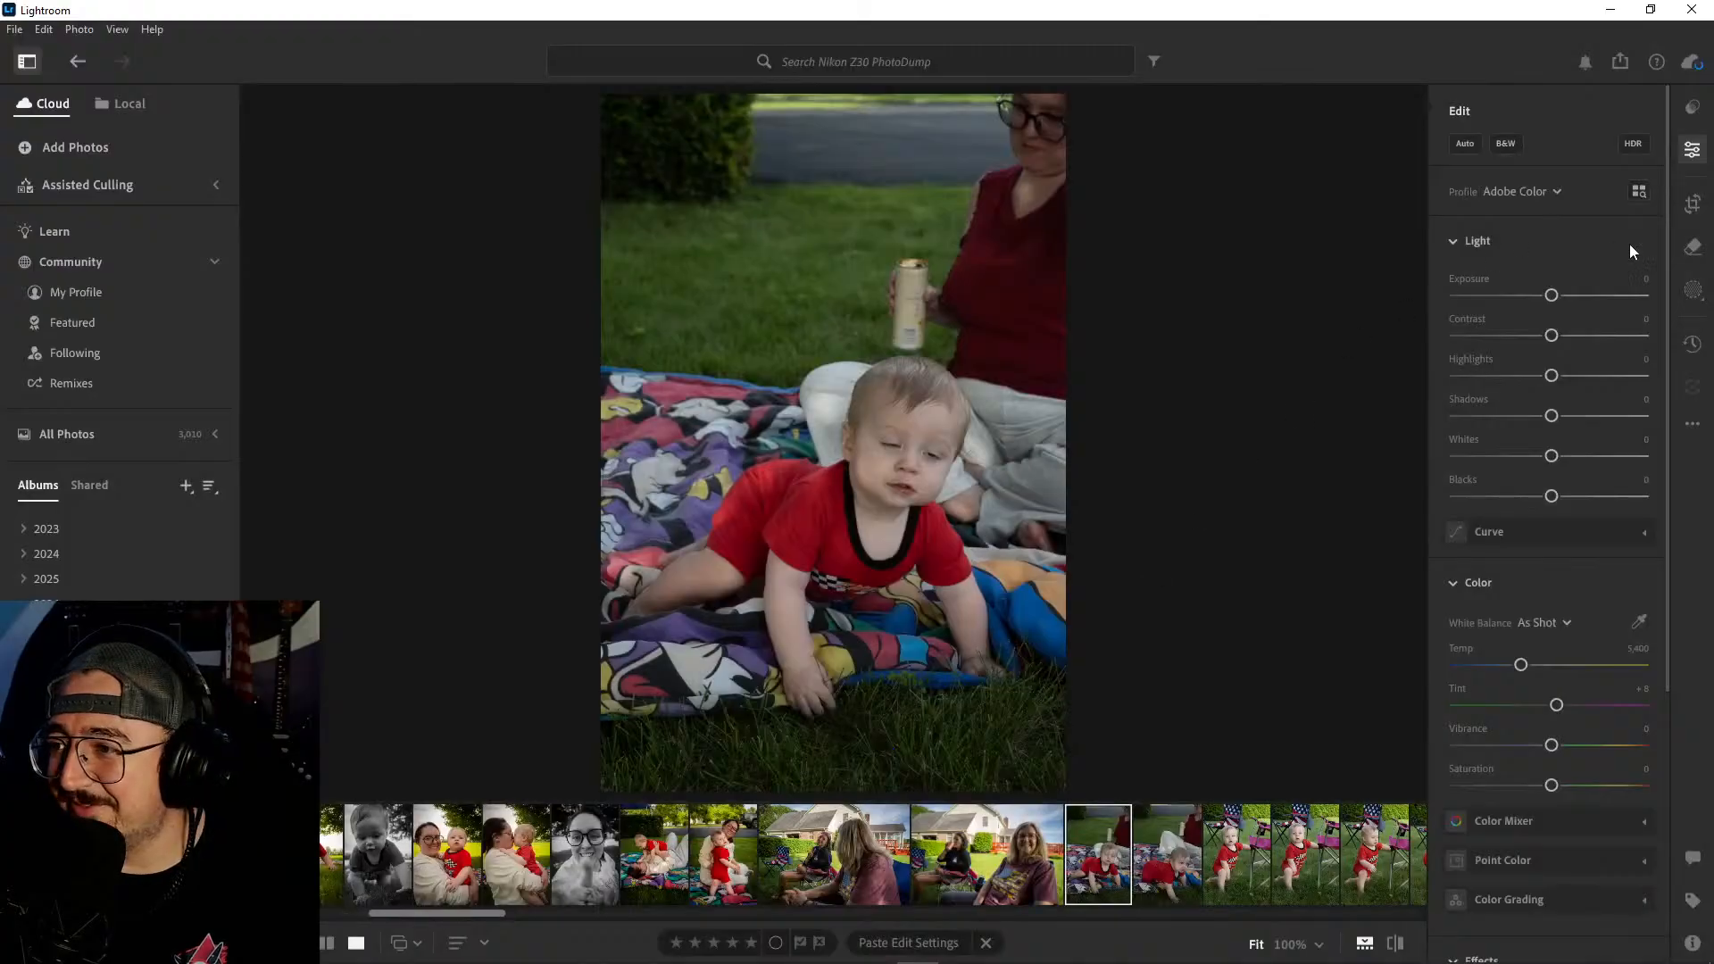
- Crop the photo of the crawling baby with closed eyes tightly around the head and upper body, keeping the portrait proportions
key(c)
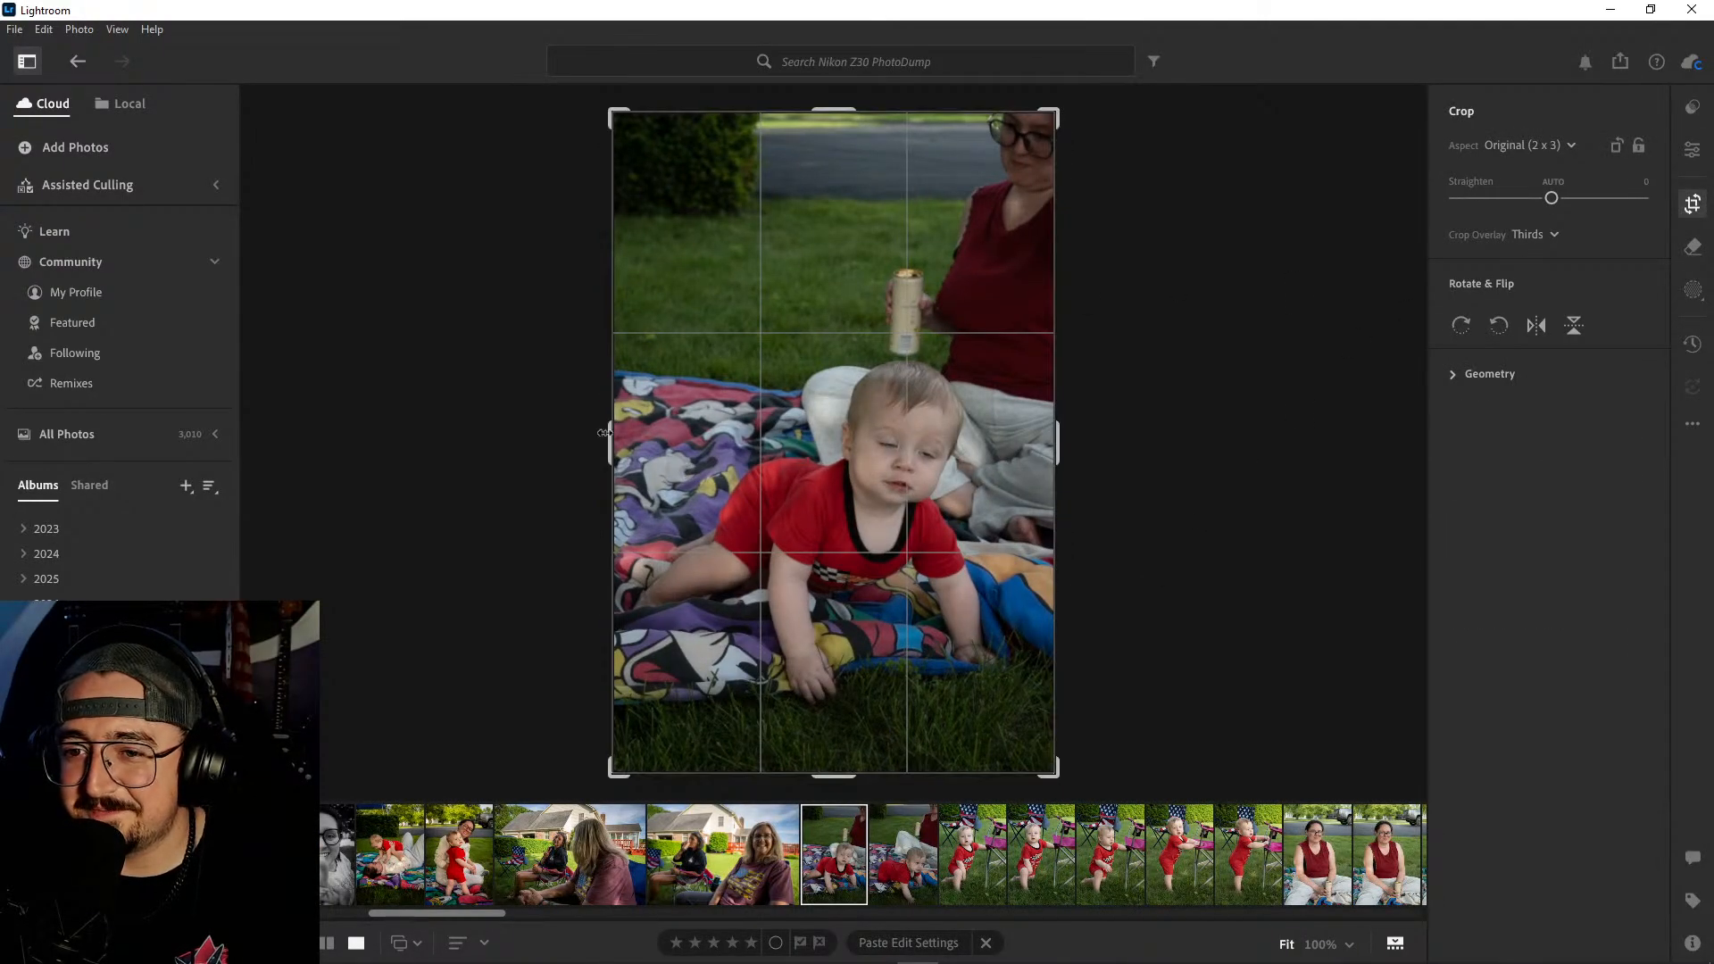
drag(613, 434, 688, 437)
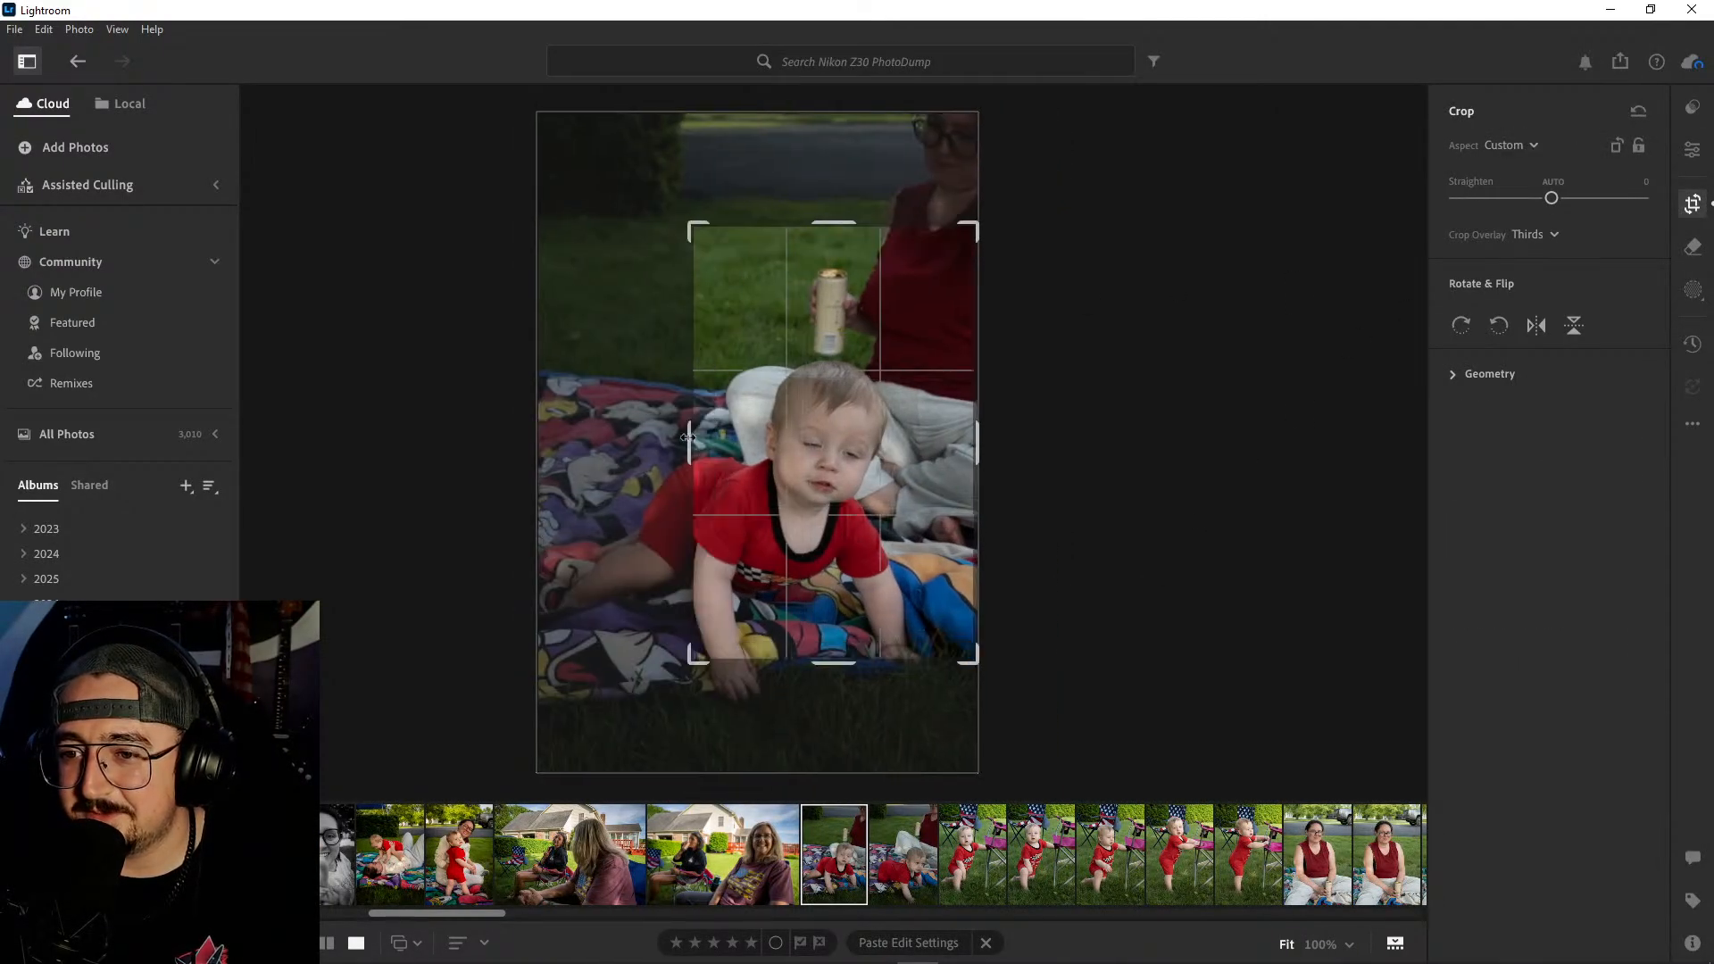
drag(974, 437, 939, 448)
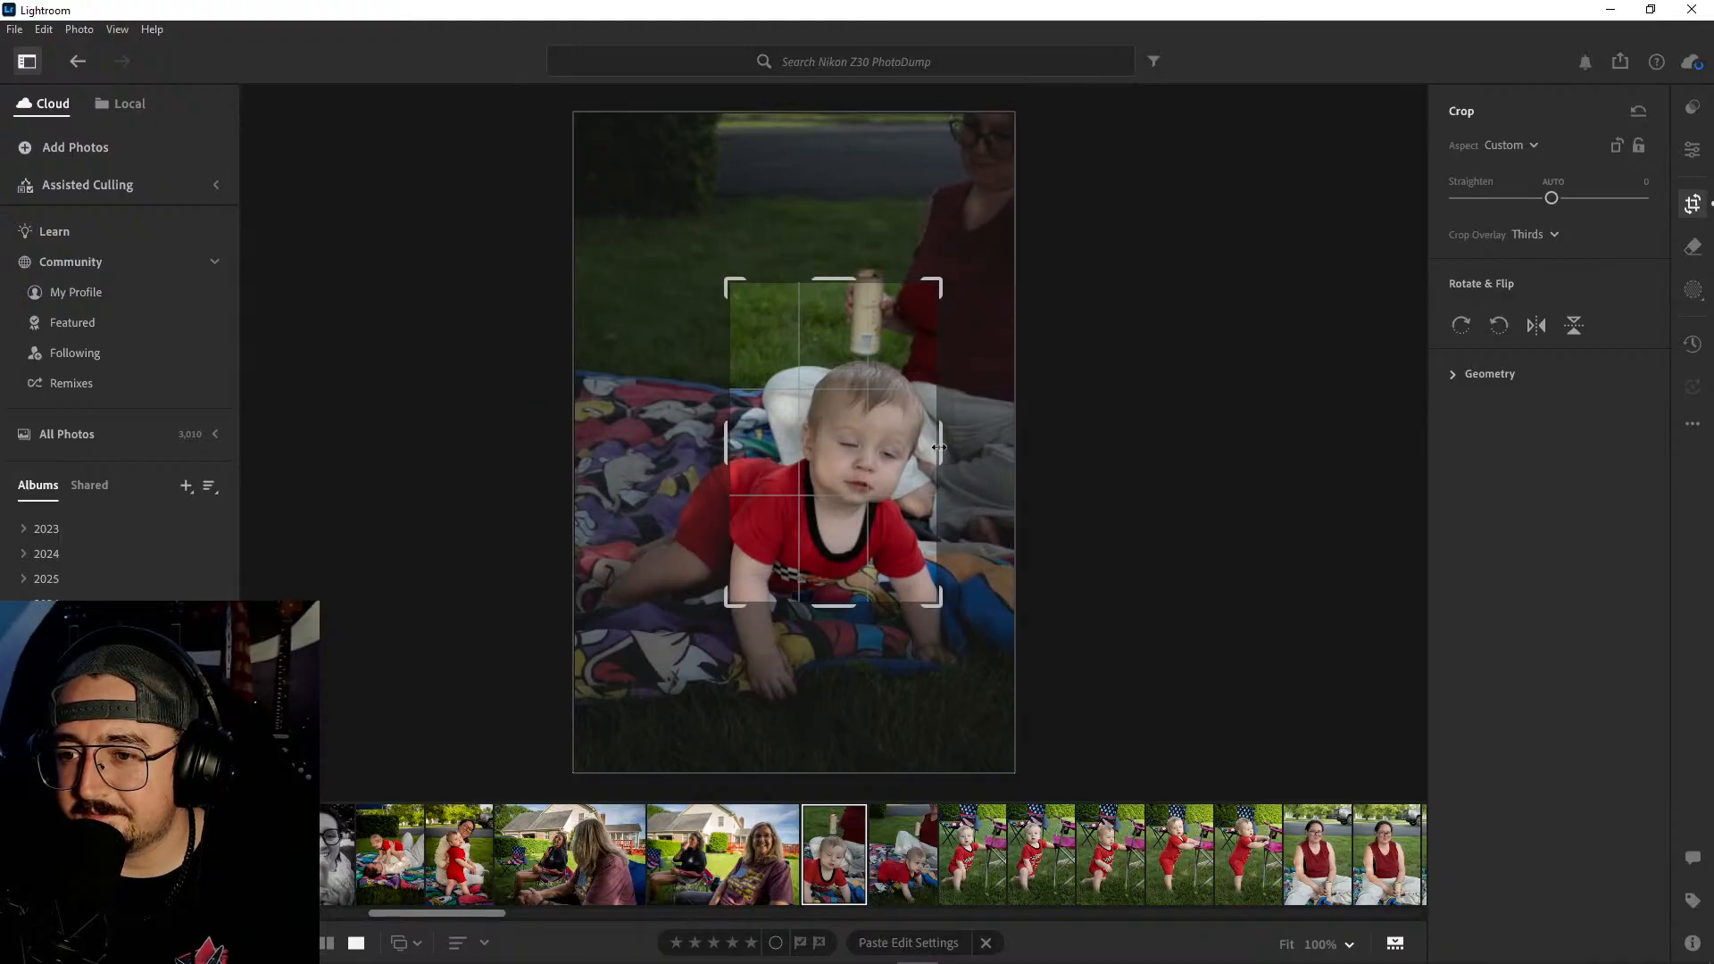
double_click(856, 509)
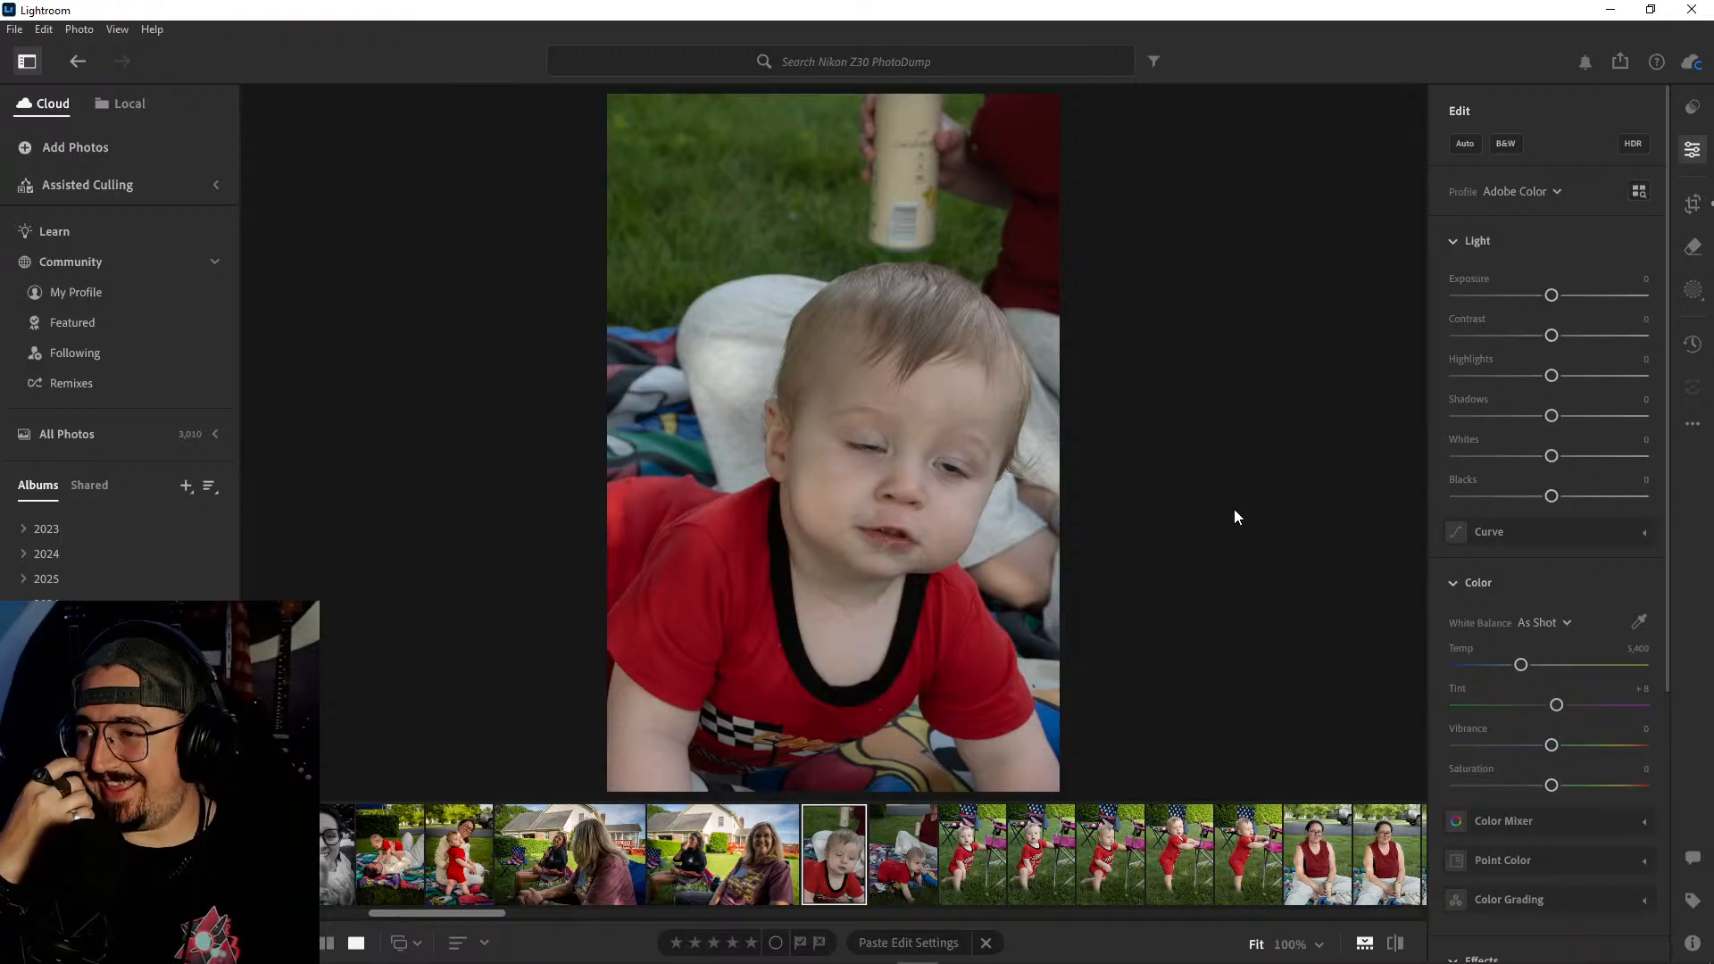
- Reposition the image within the crop to reduce the space above the baby's head and show more of the arms
click(1693, 204)
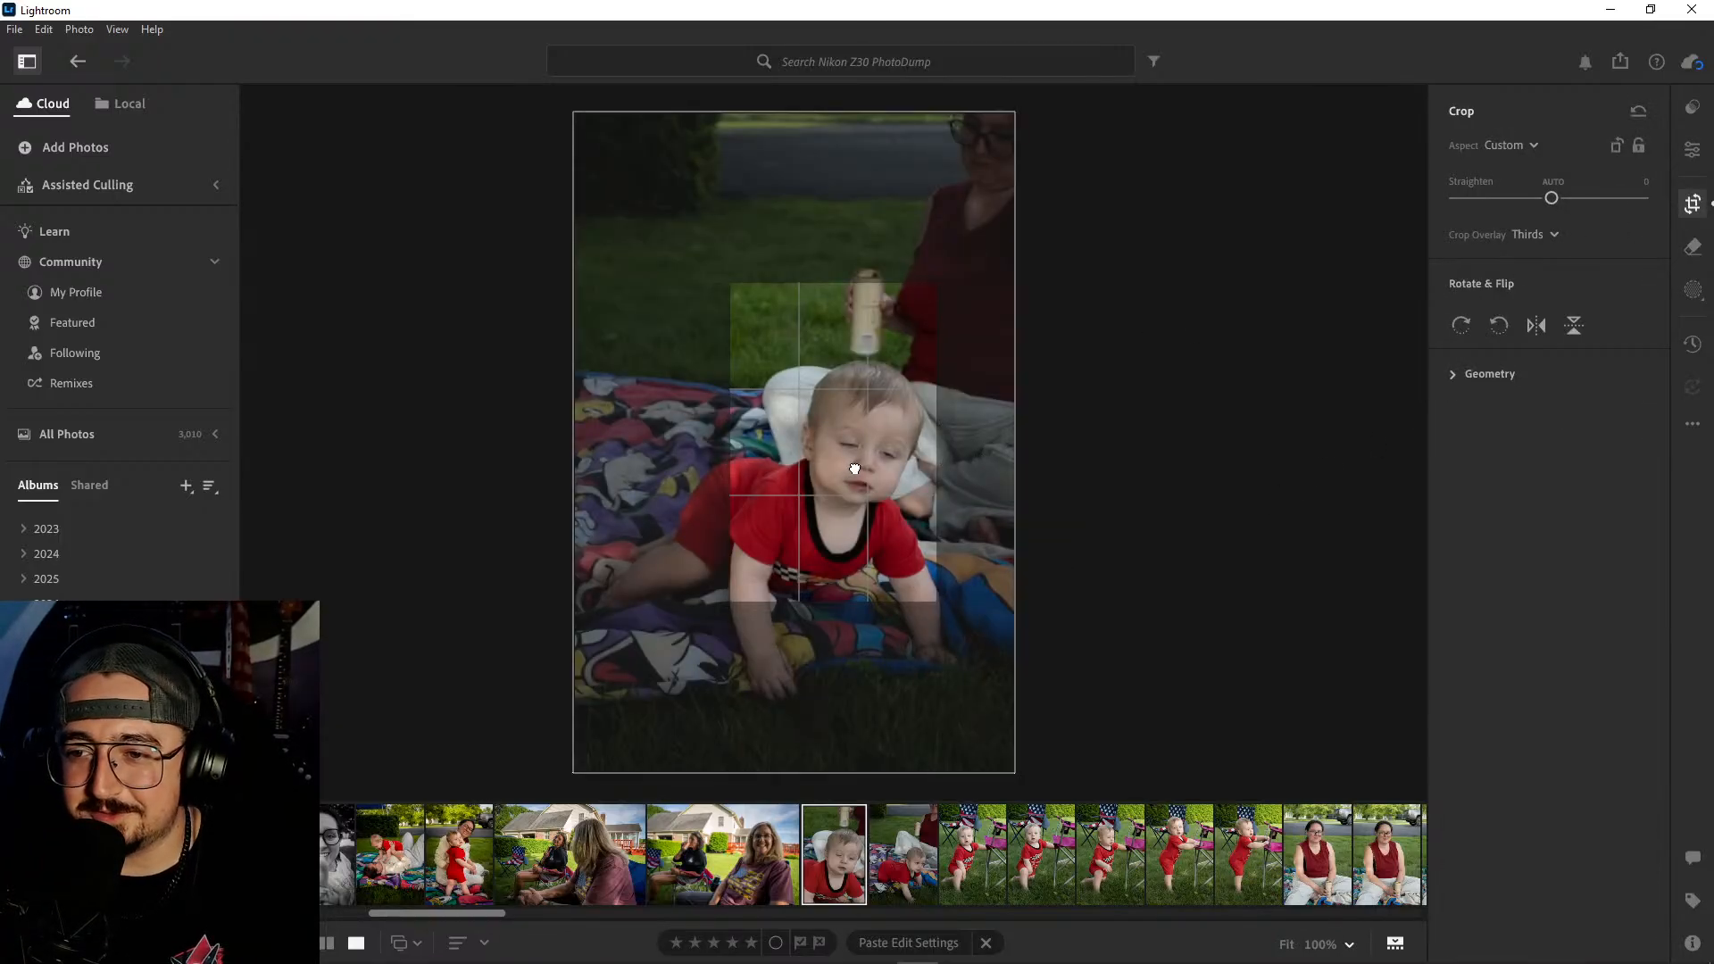
drag(854, 469, 856, 456)
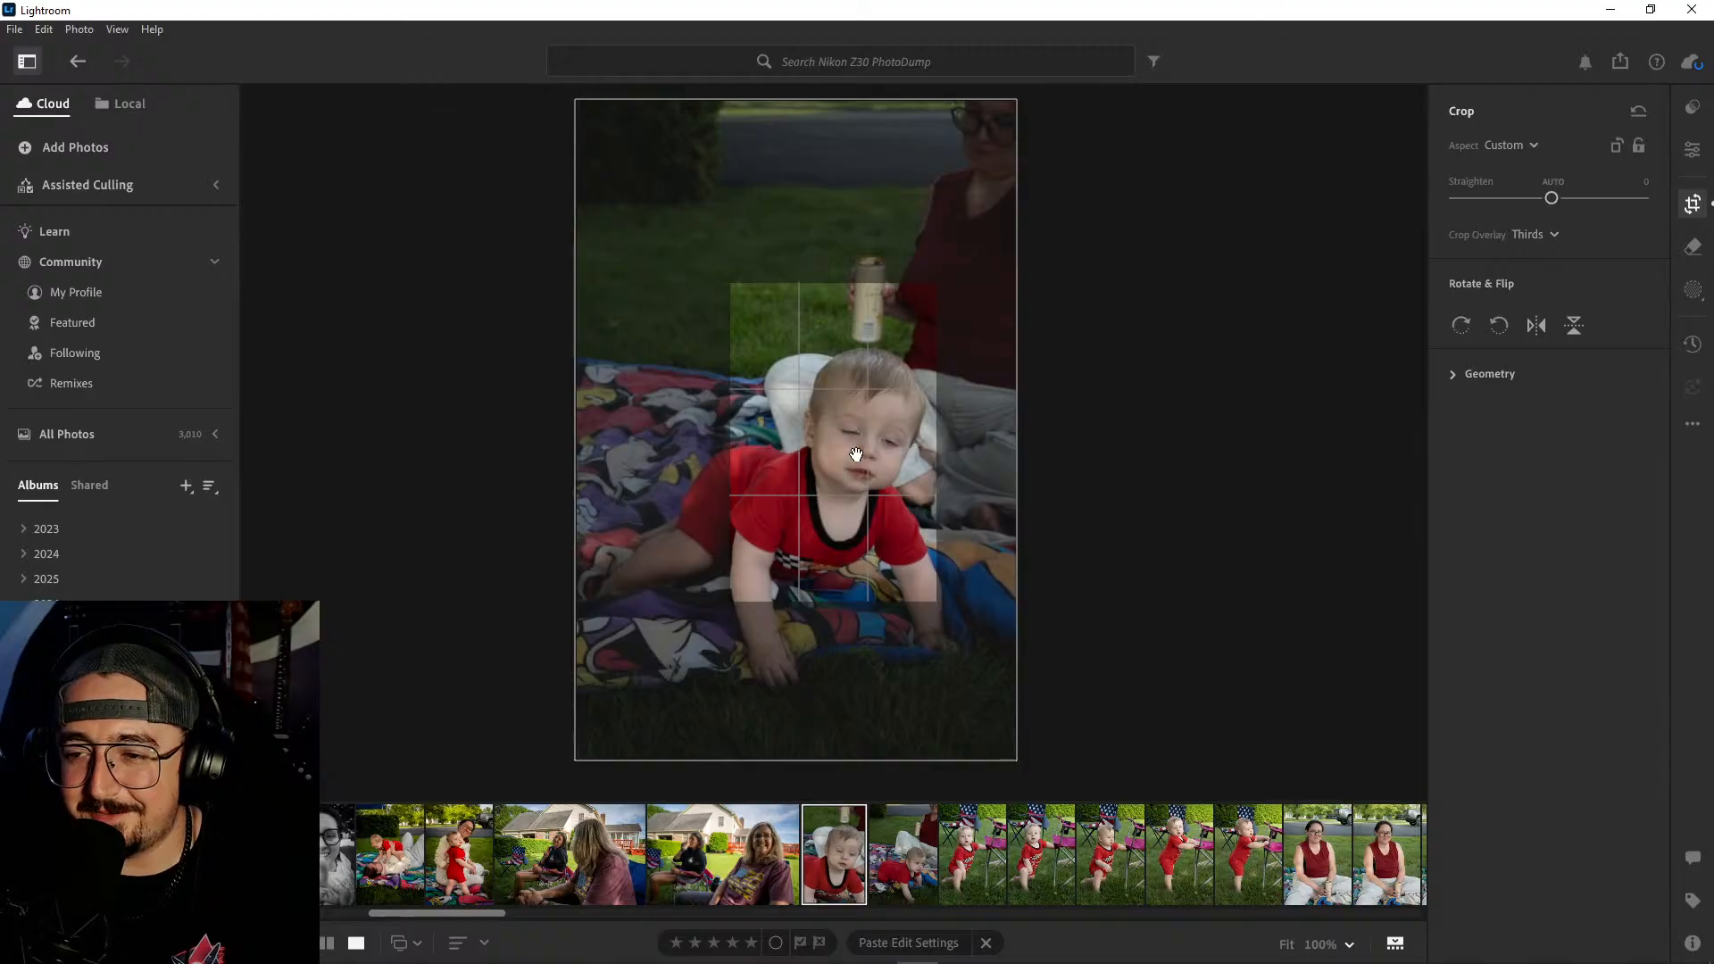
key(Return)
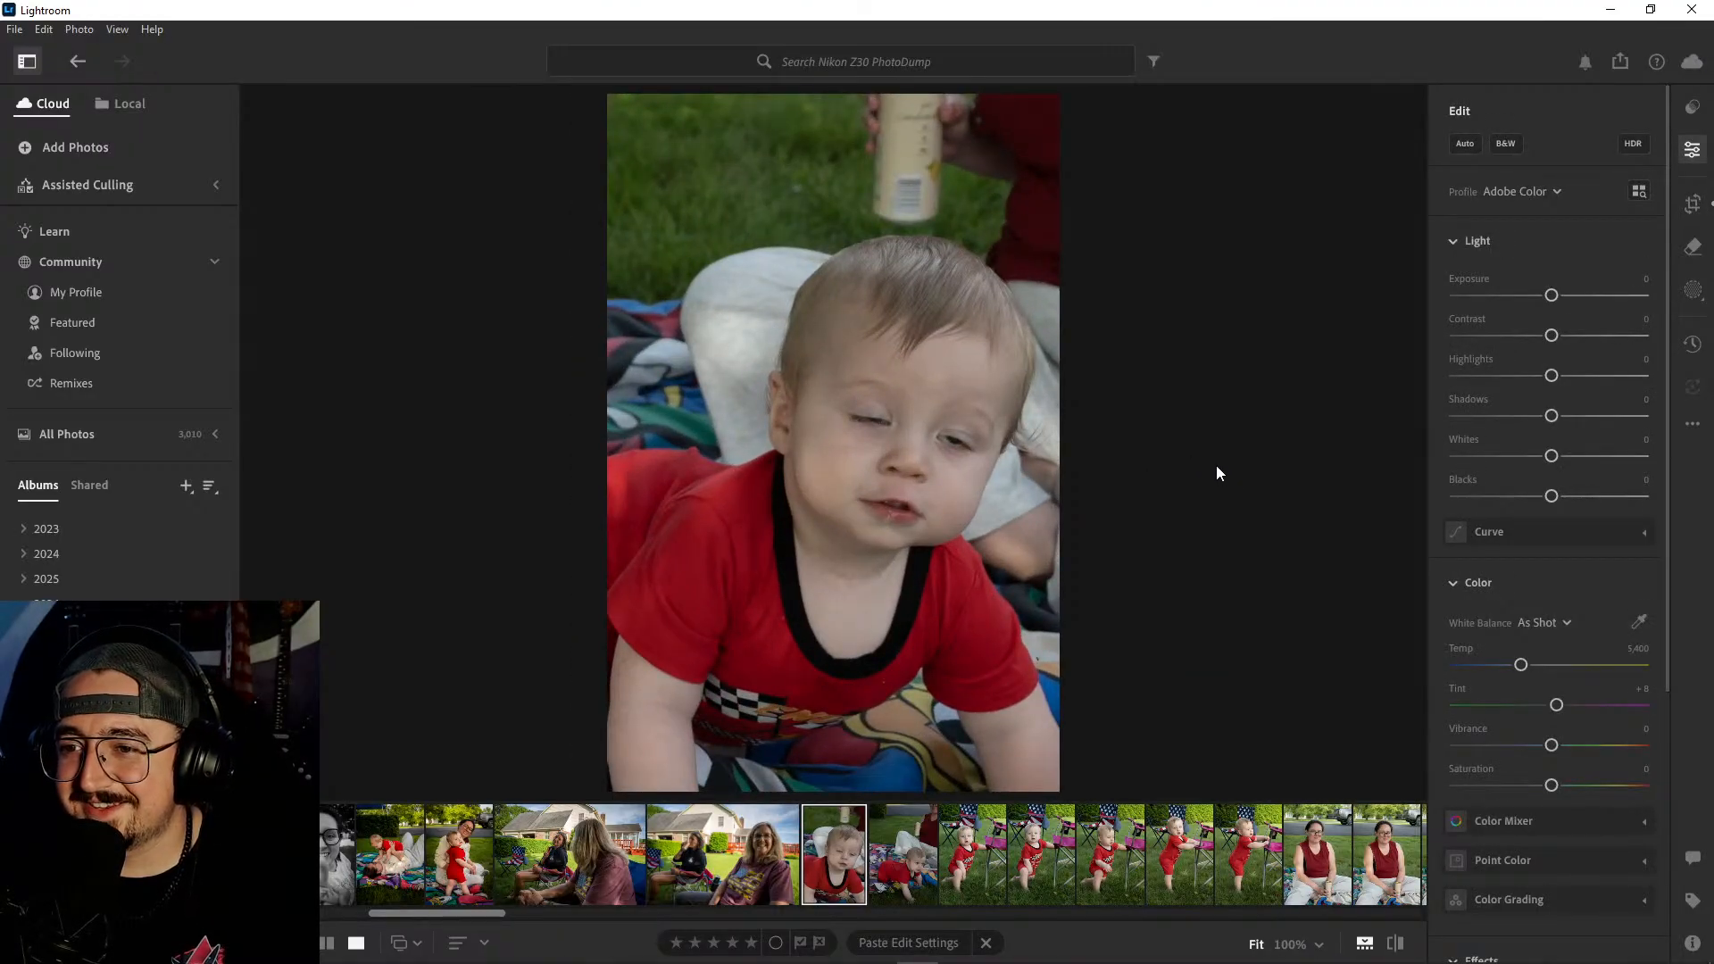
click(1693, 203)
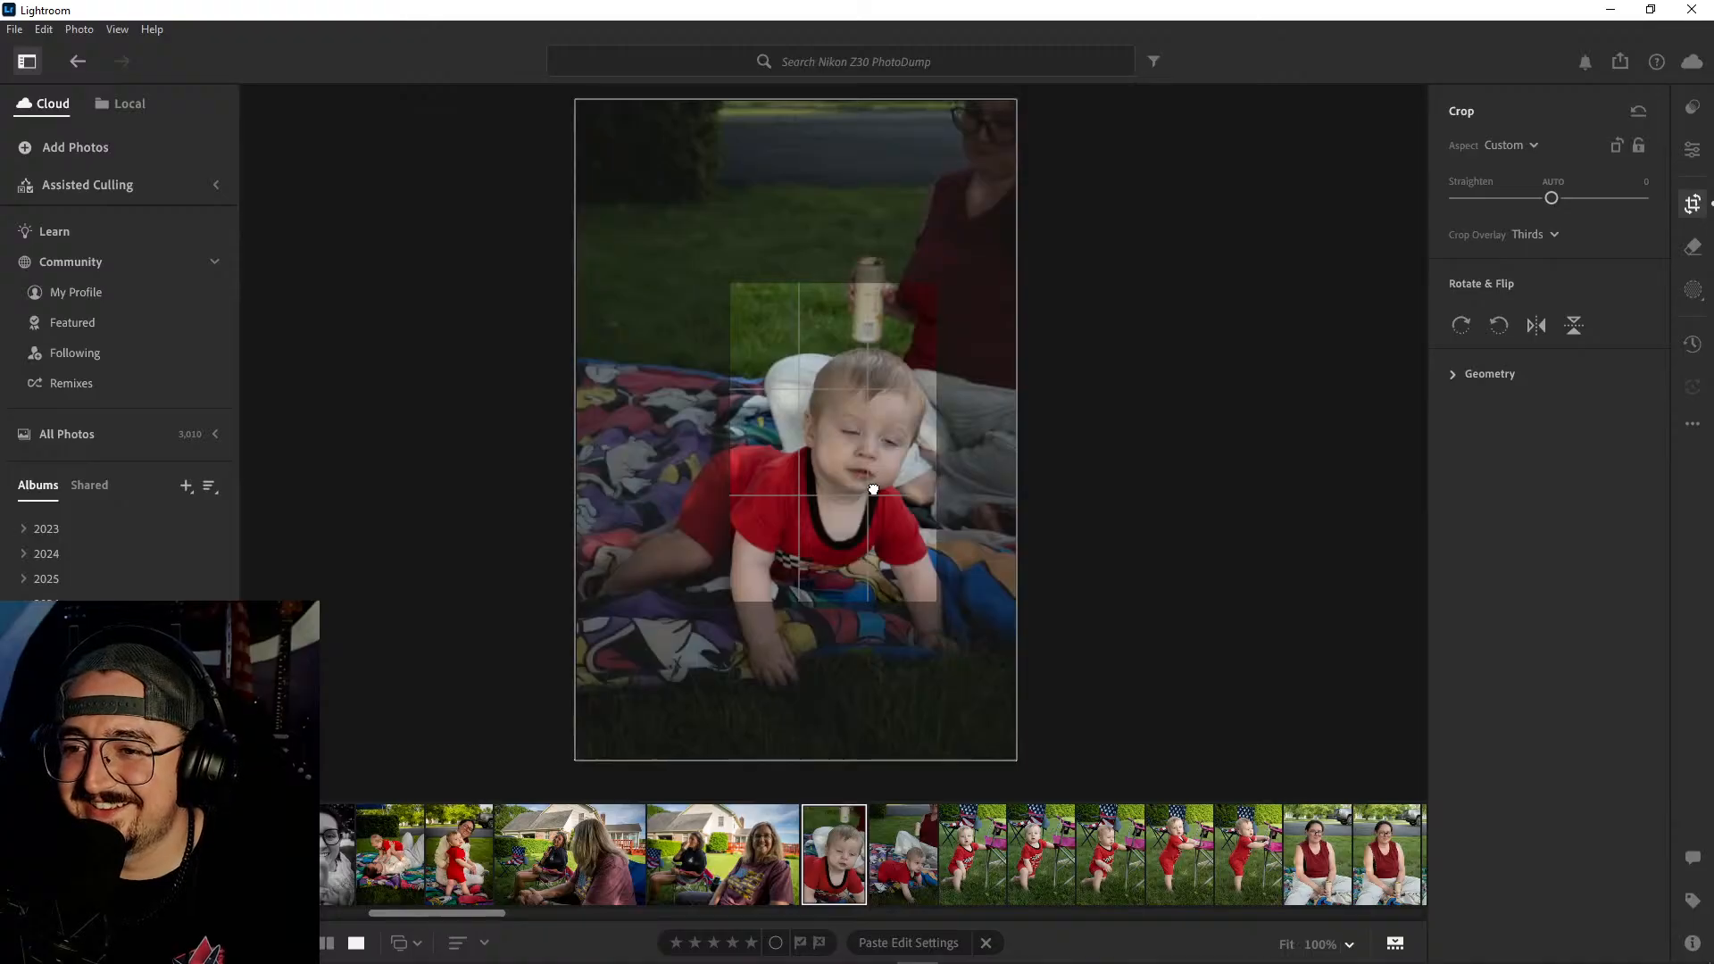
drag(873, 488, 874, 450)
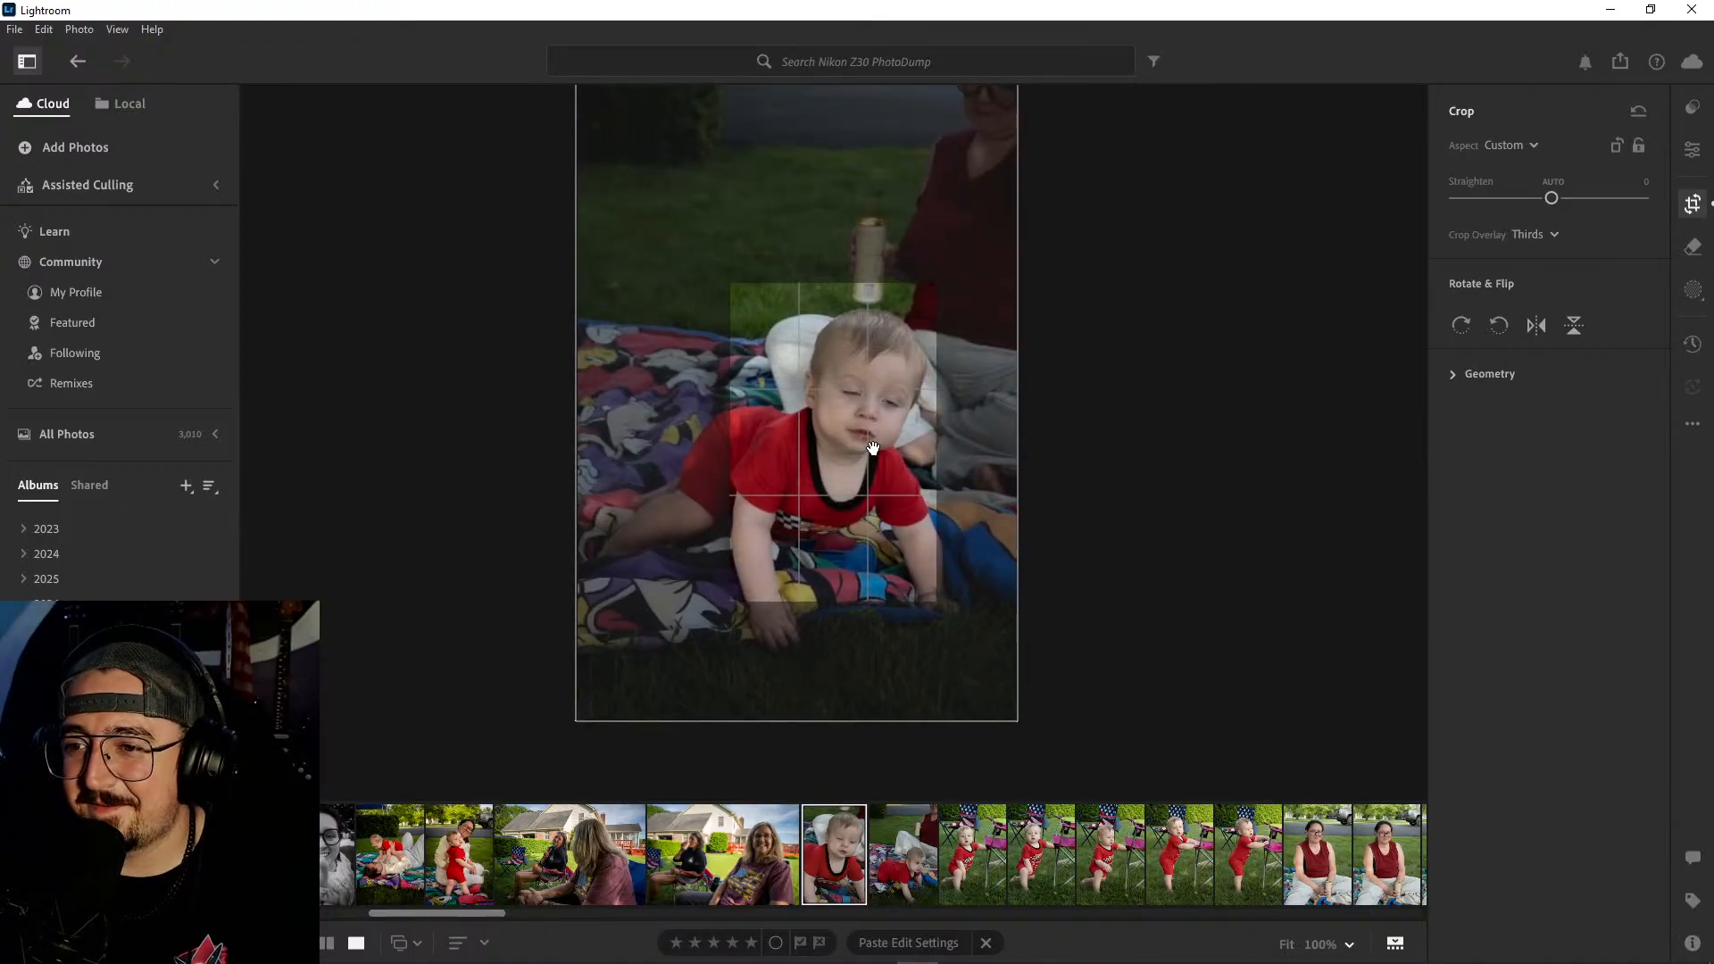
key(Return)
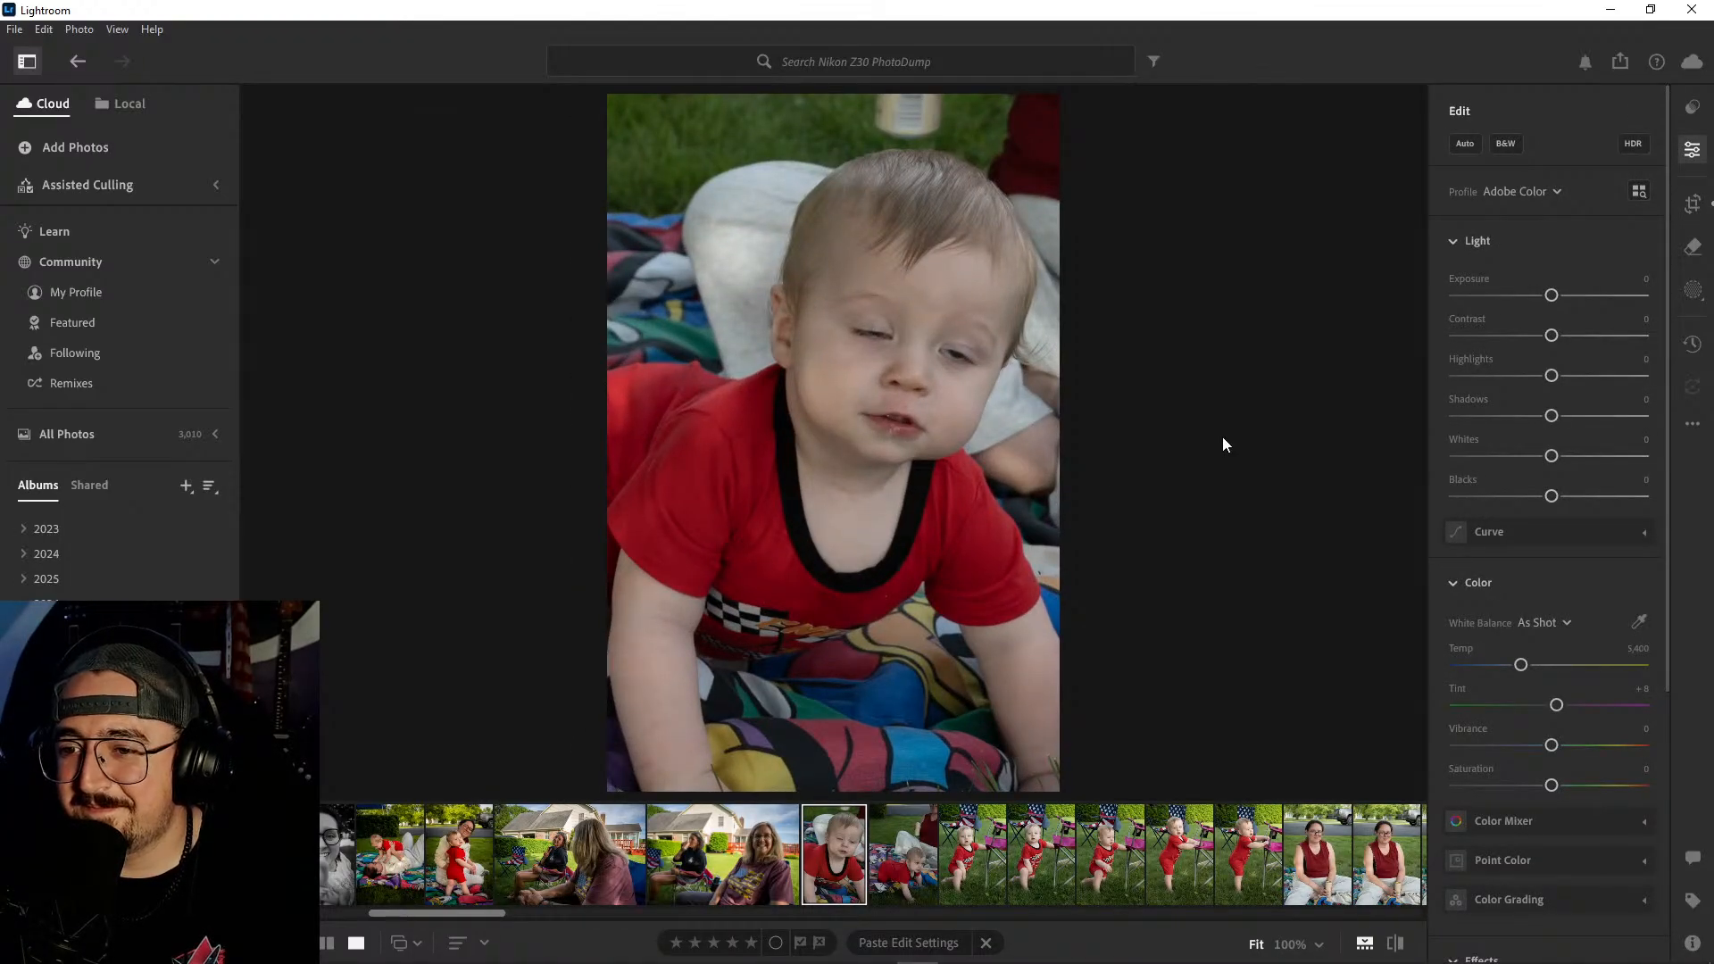
click(1693, 203)
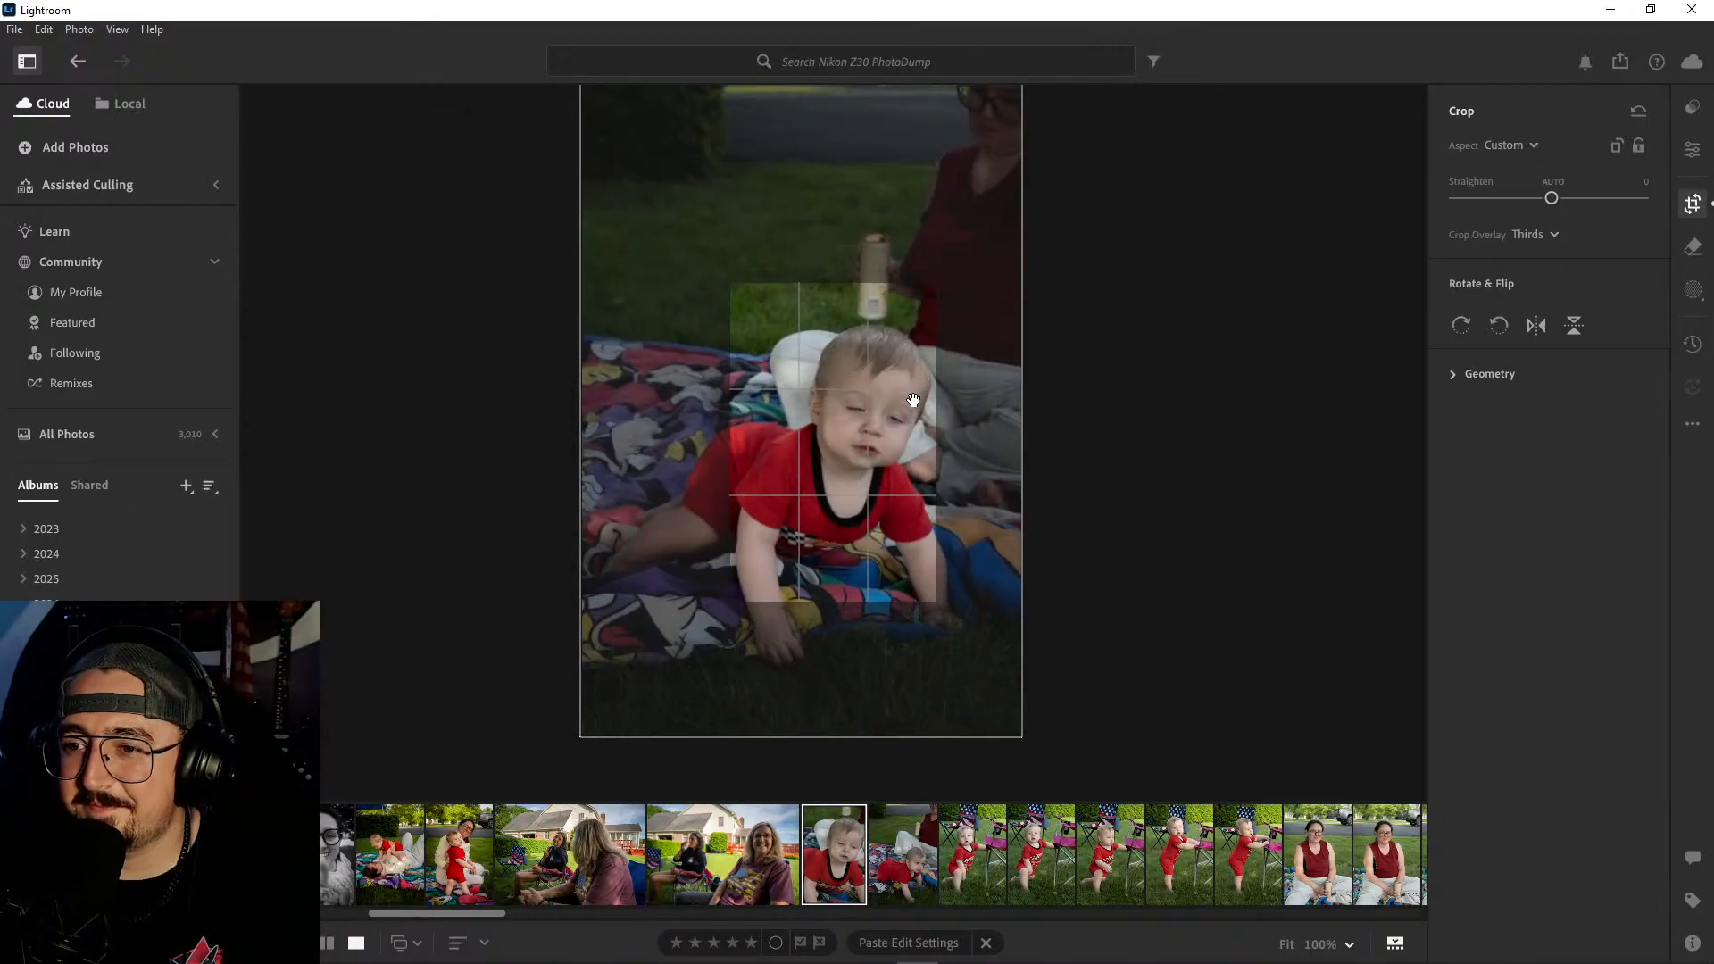
key(Return)
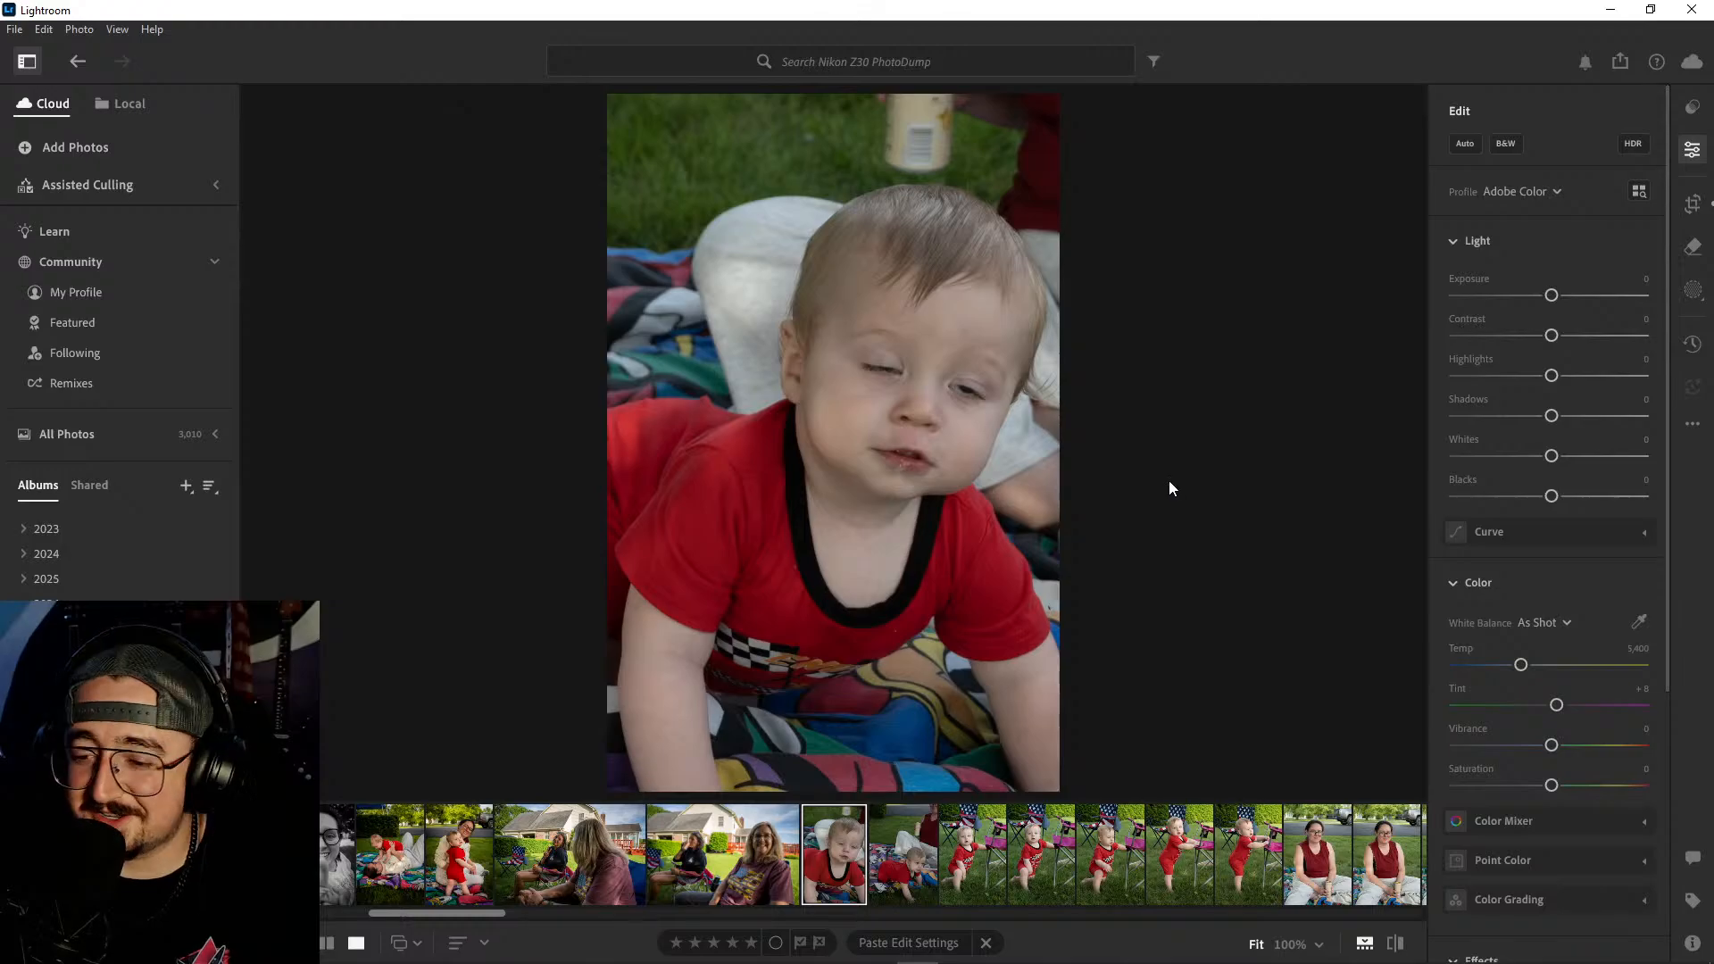
- Apply the edit settings of the photo of the woman with the standing baby to the close-up and lower its temperature to 6,104
click(1465, 144)
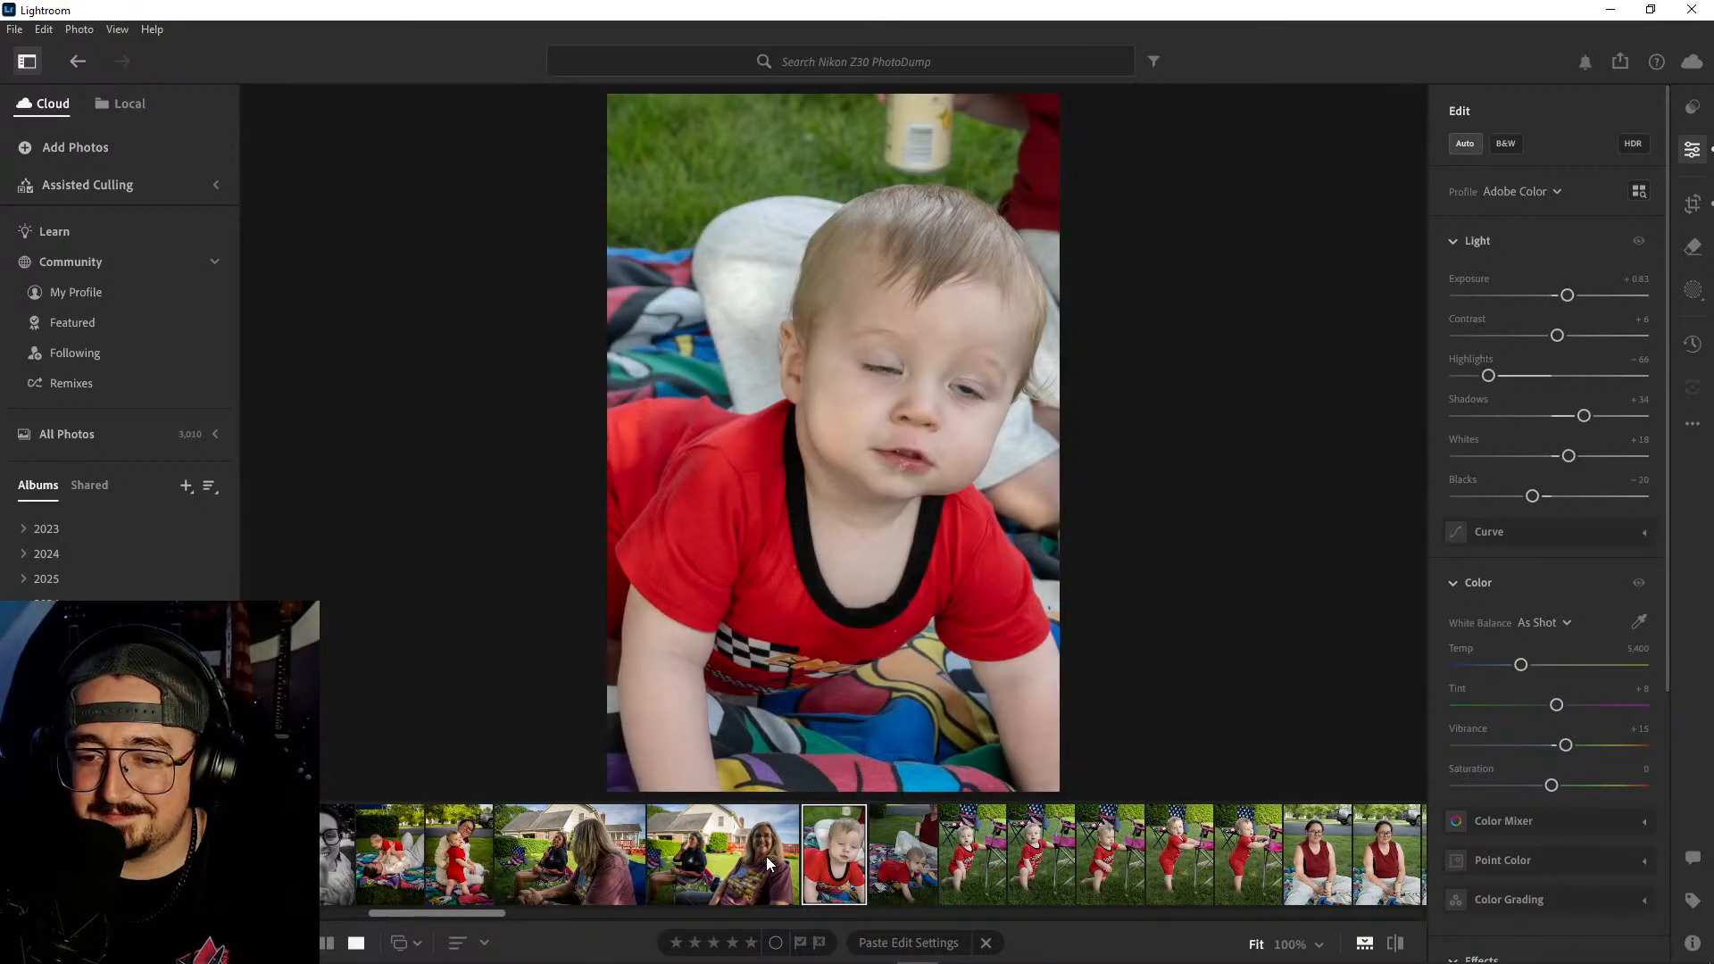
click(447, 836)
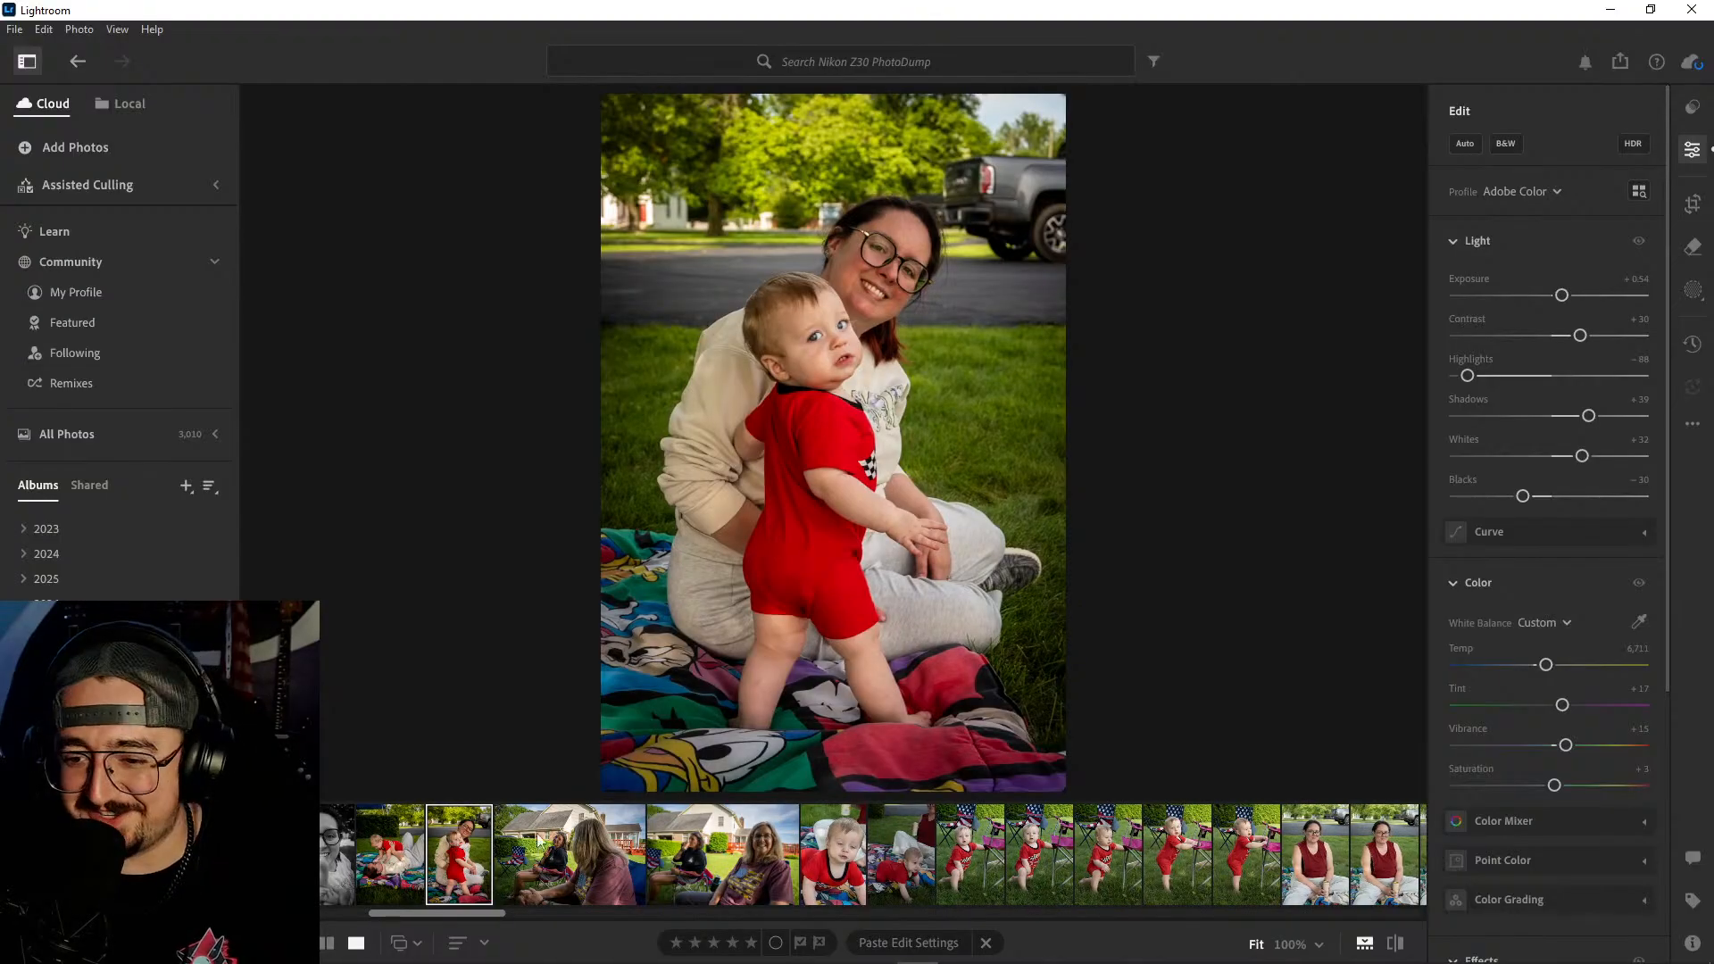
click(841, 855)
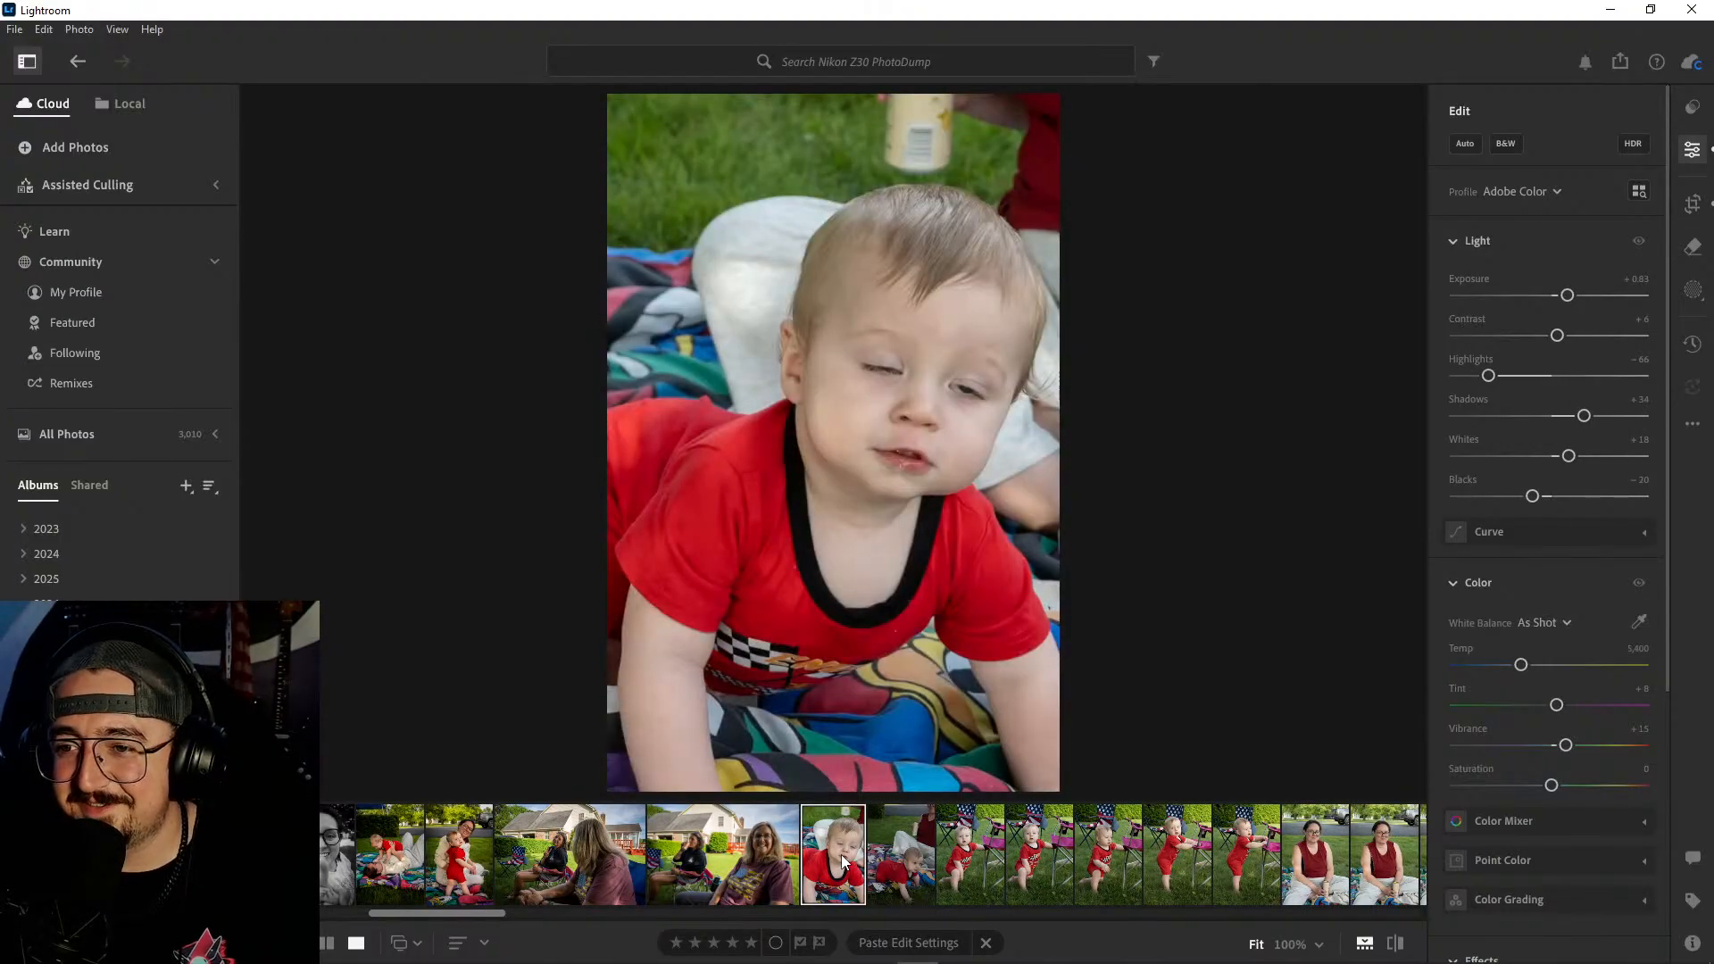
key(ctrl+v)
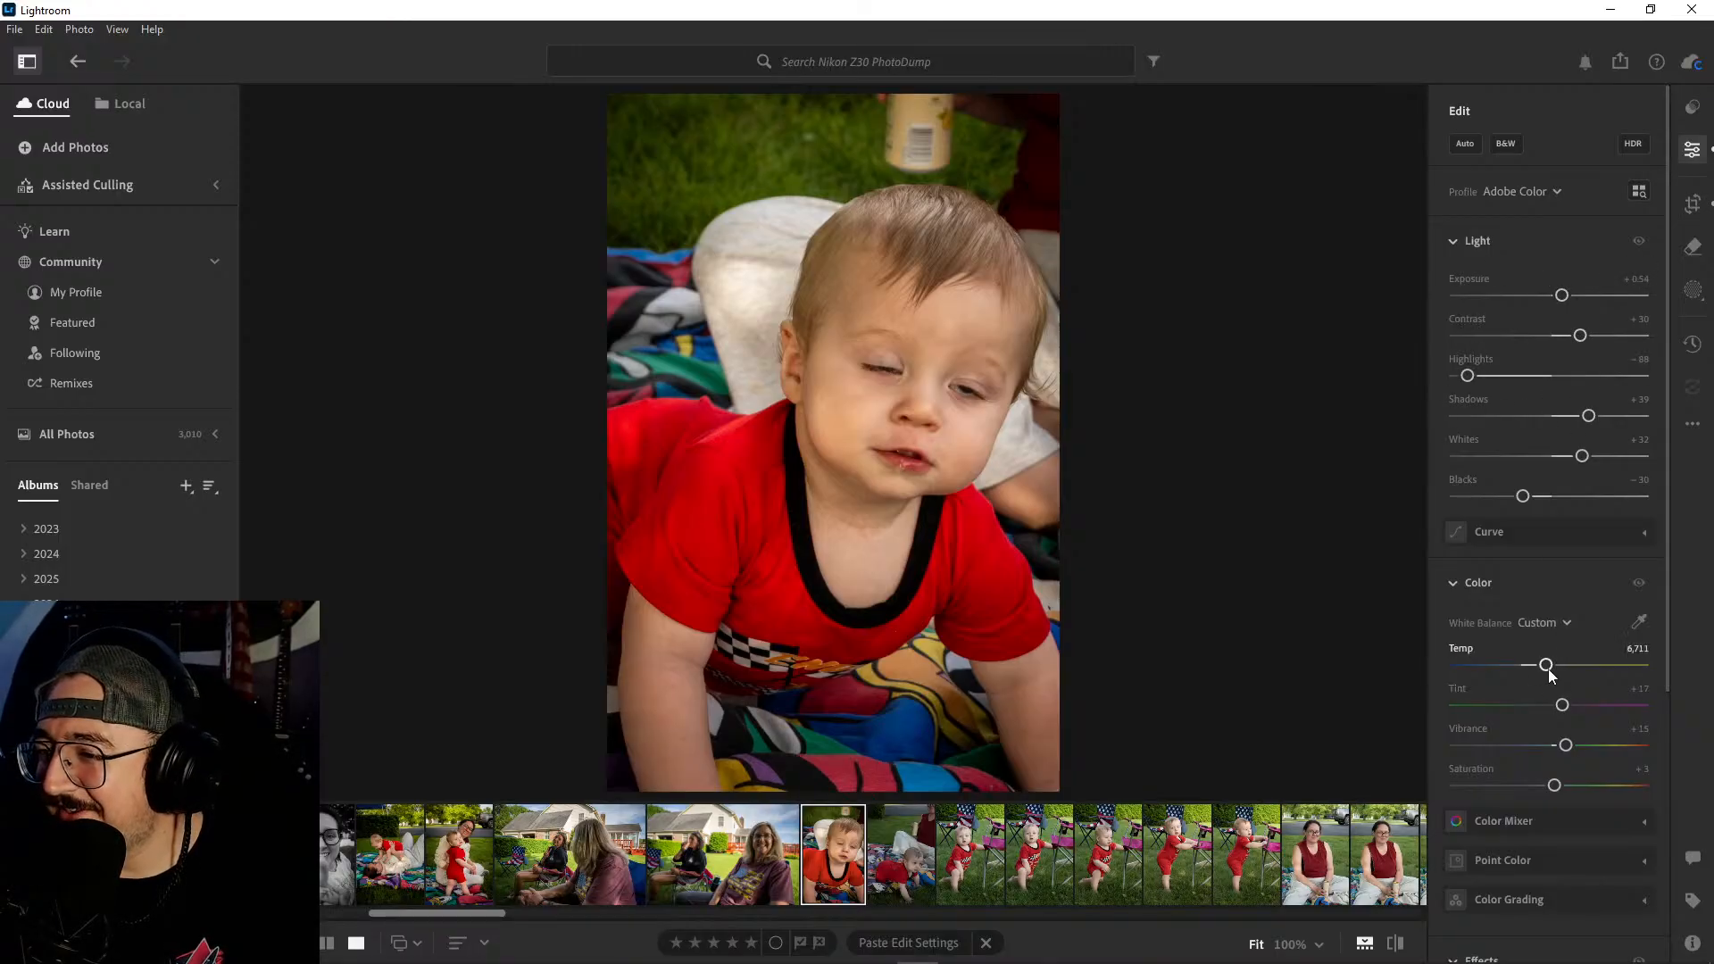
drag(1548, 666, 1536, 666)
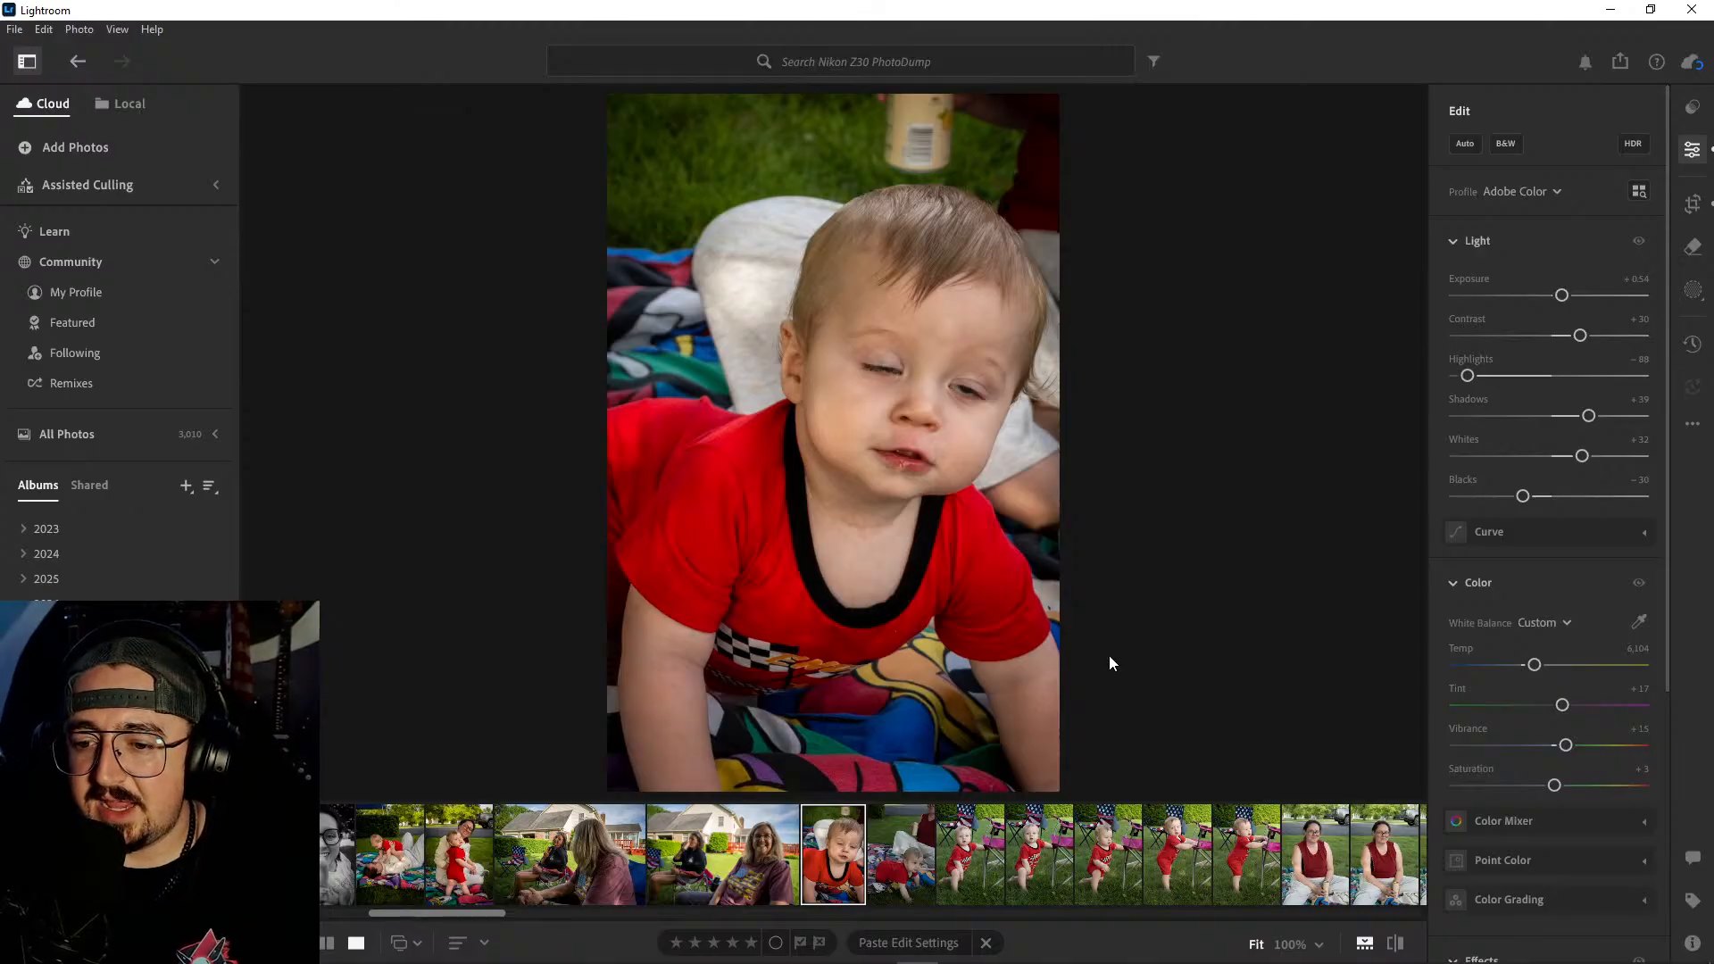
- Check the neighboring crawling photo, try the black-and-white treatment on the baby close-up and return it to color
click(908, 869)
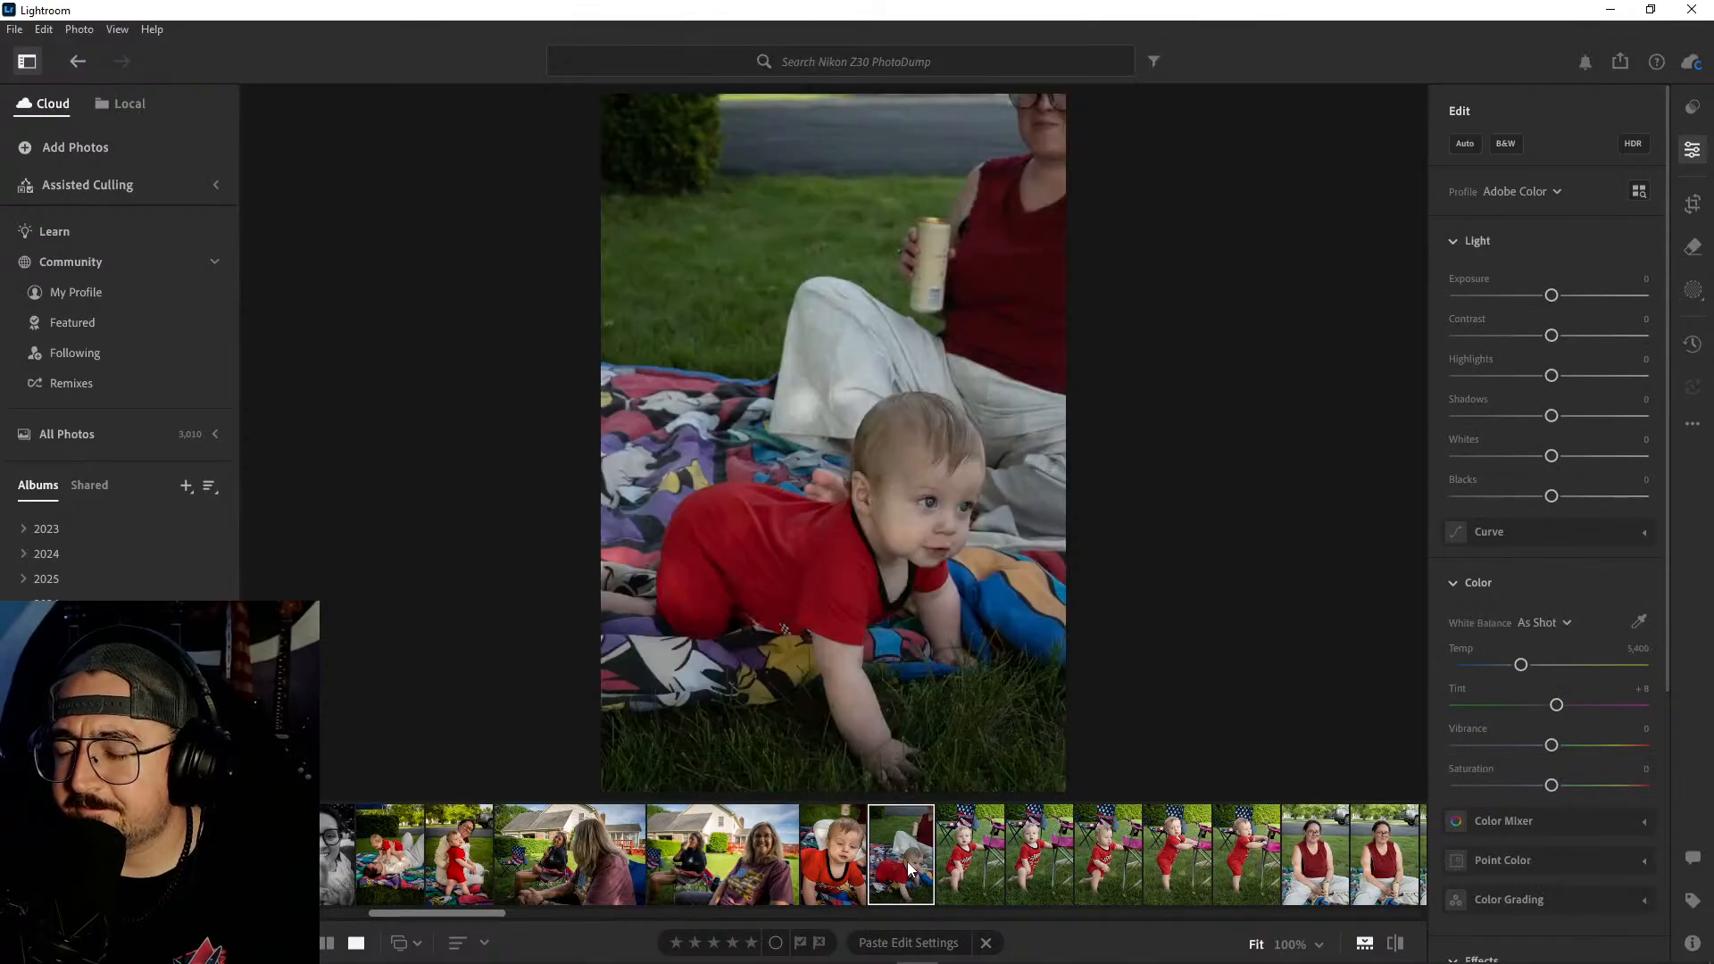
click(849, 862)
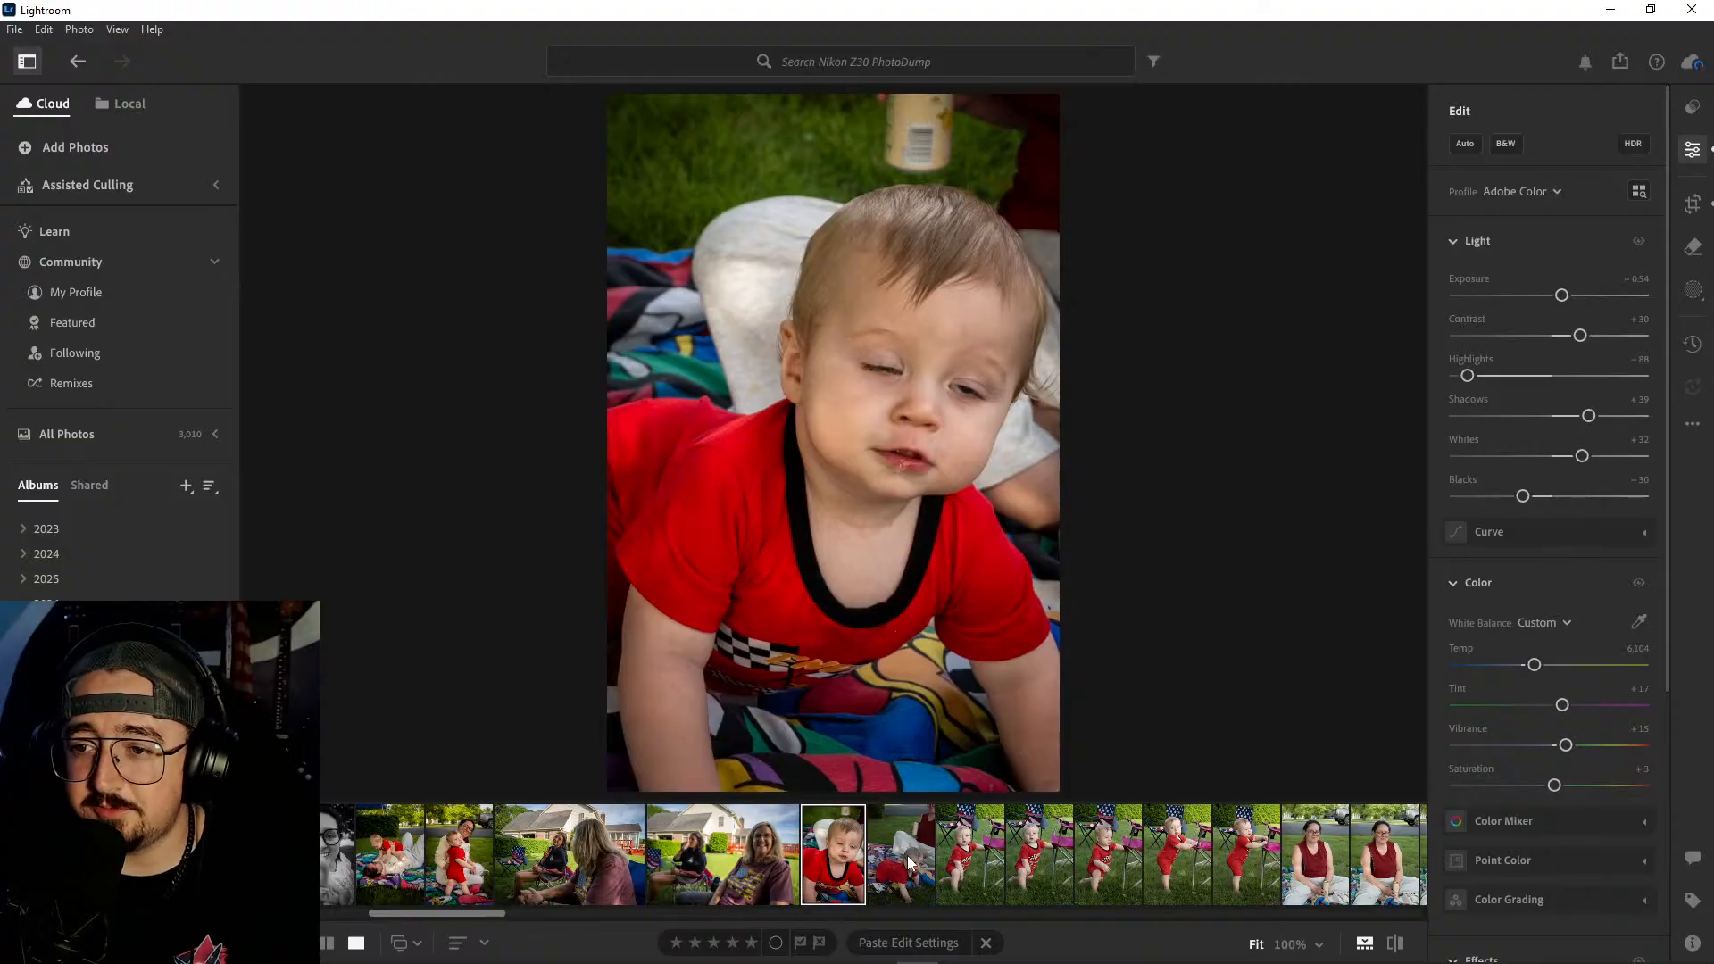
click(1507, 143)
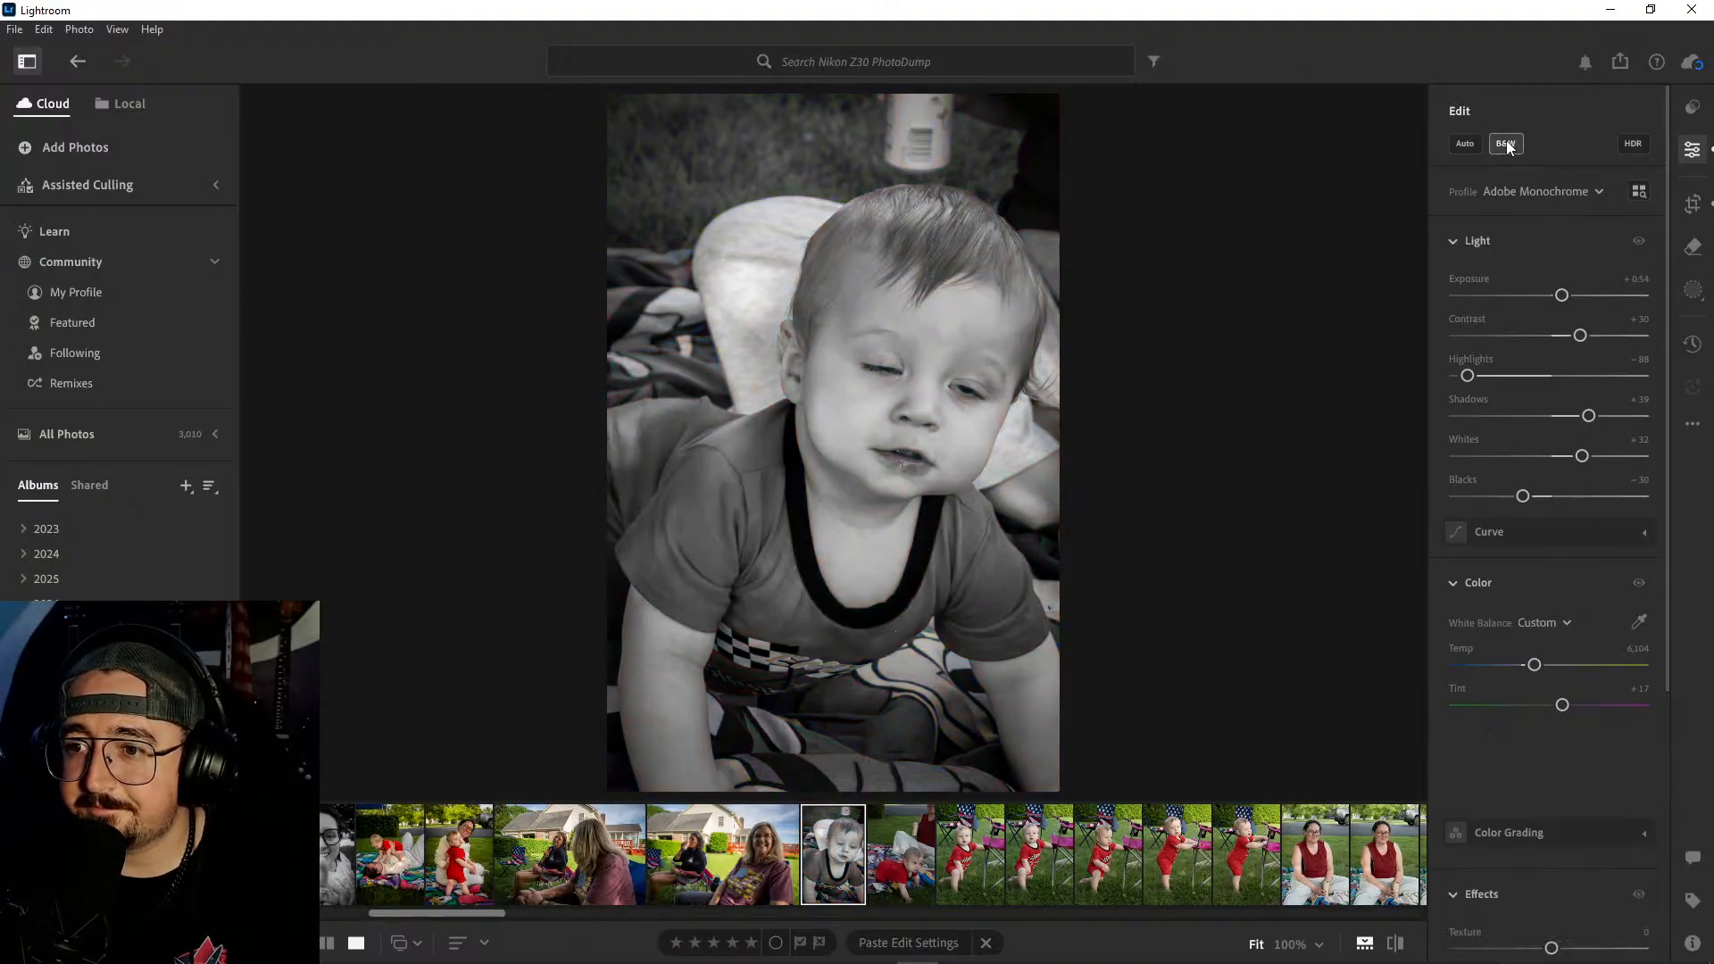
click(1508, 142)
- Delete the unedited photo of the baby crawling off the blanket onto the grass
click(905, 853)
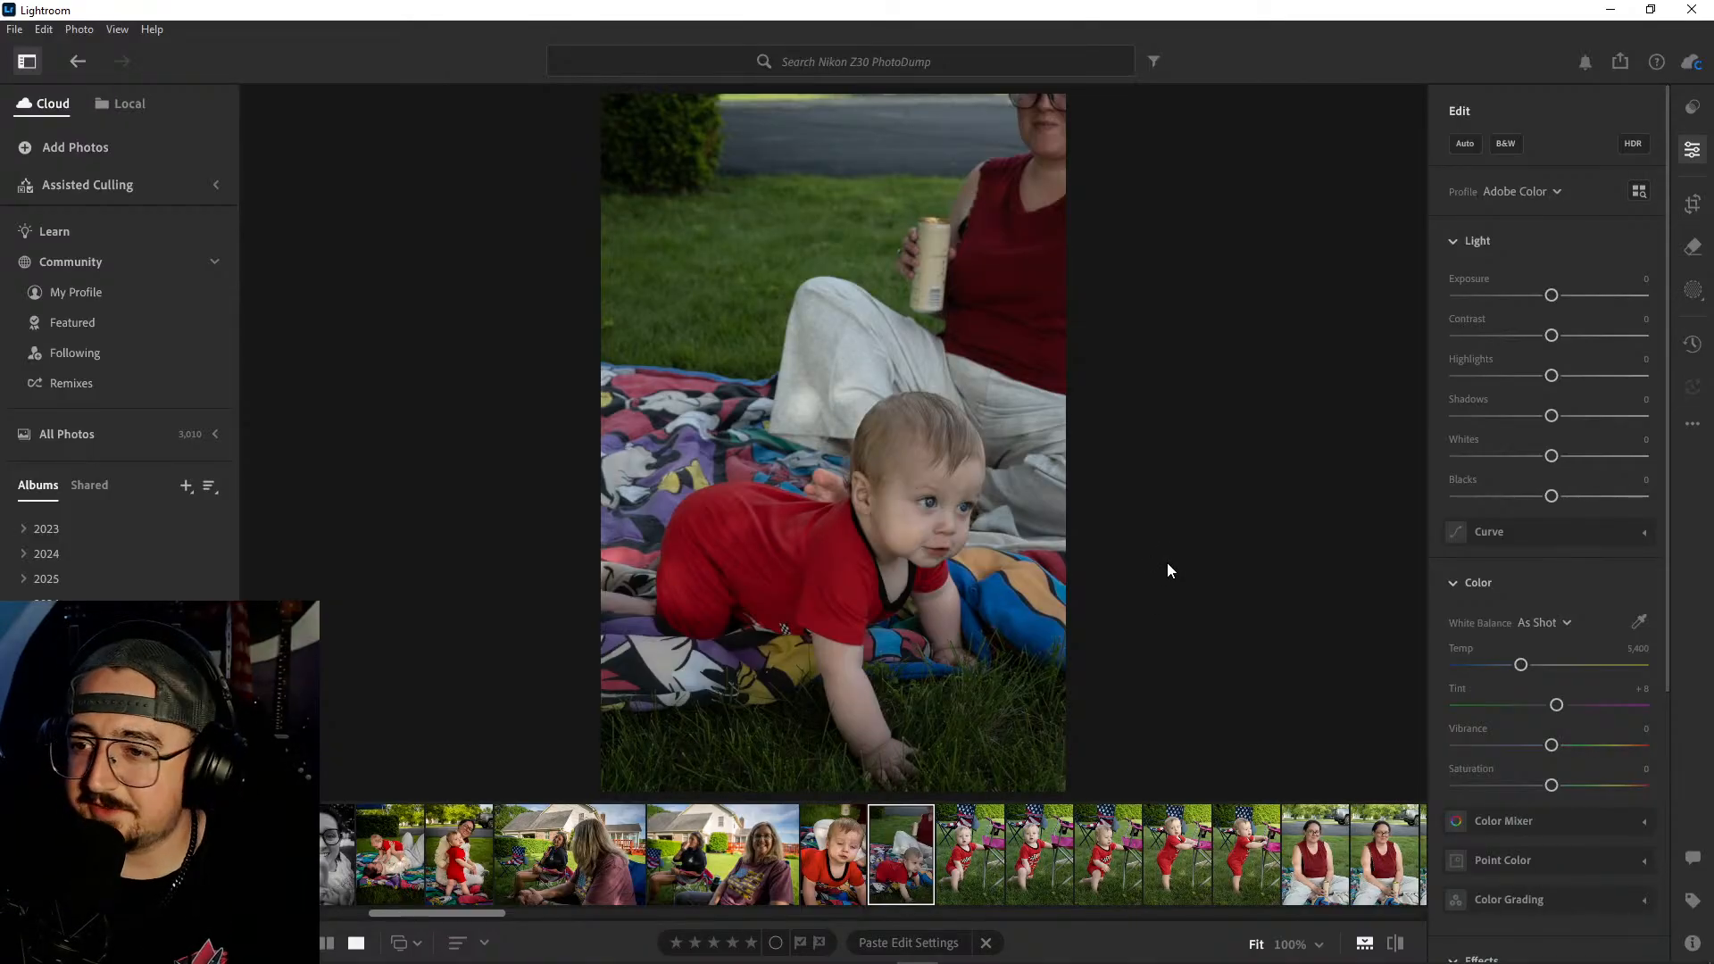
right_click(912, 870)
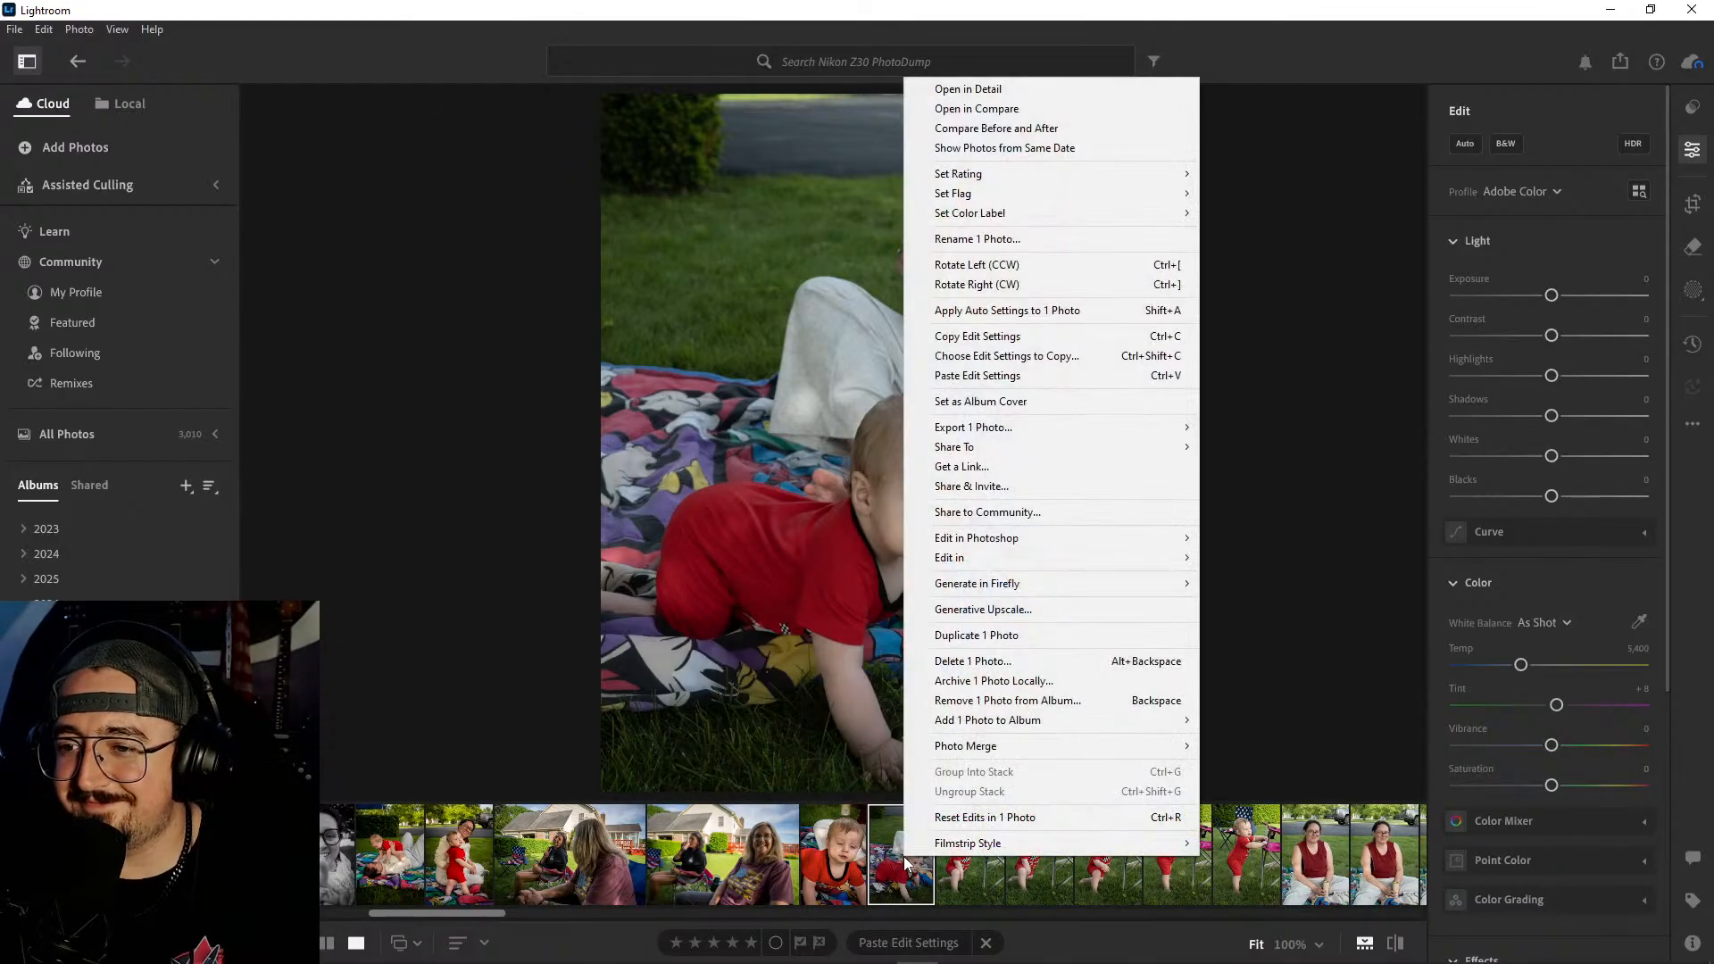
click(953, 659)
click(921, 641)
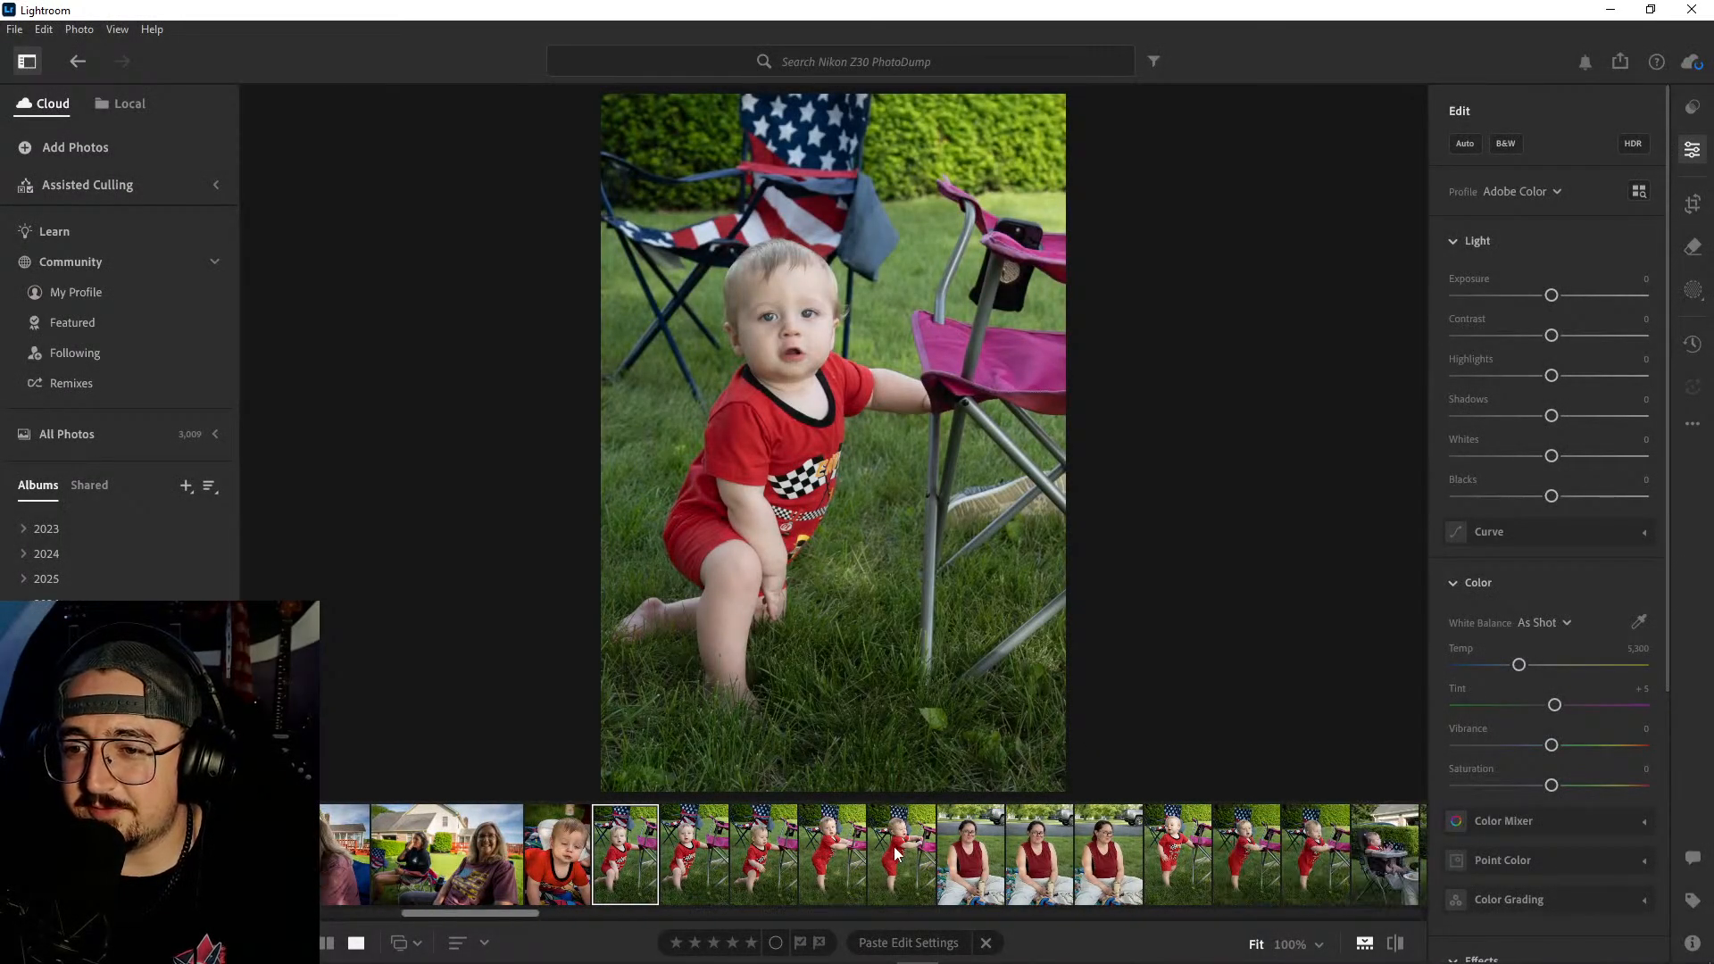
- Compare the baby's pose and expression across the five photos beside the pink camp chair
click(701, 862)
click(755, 855)
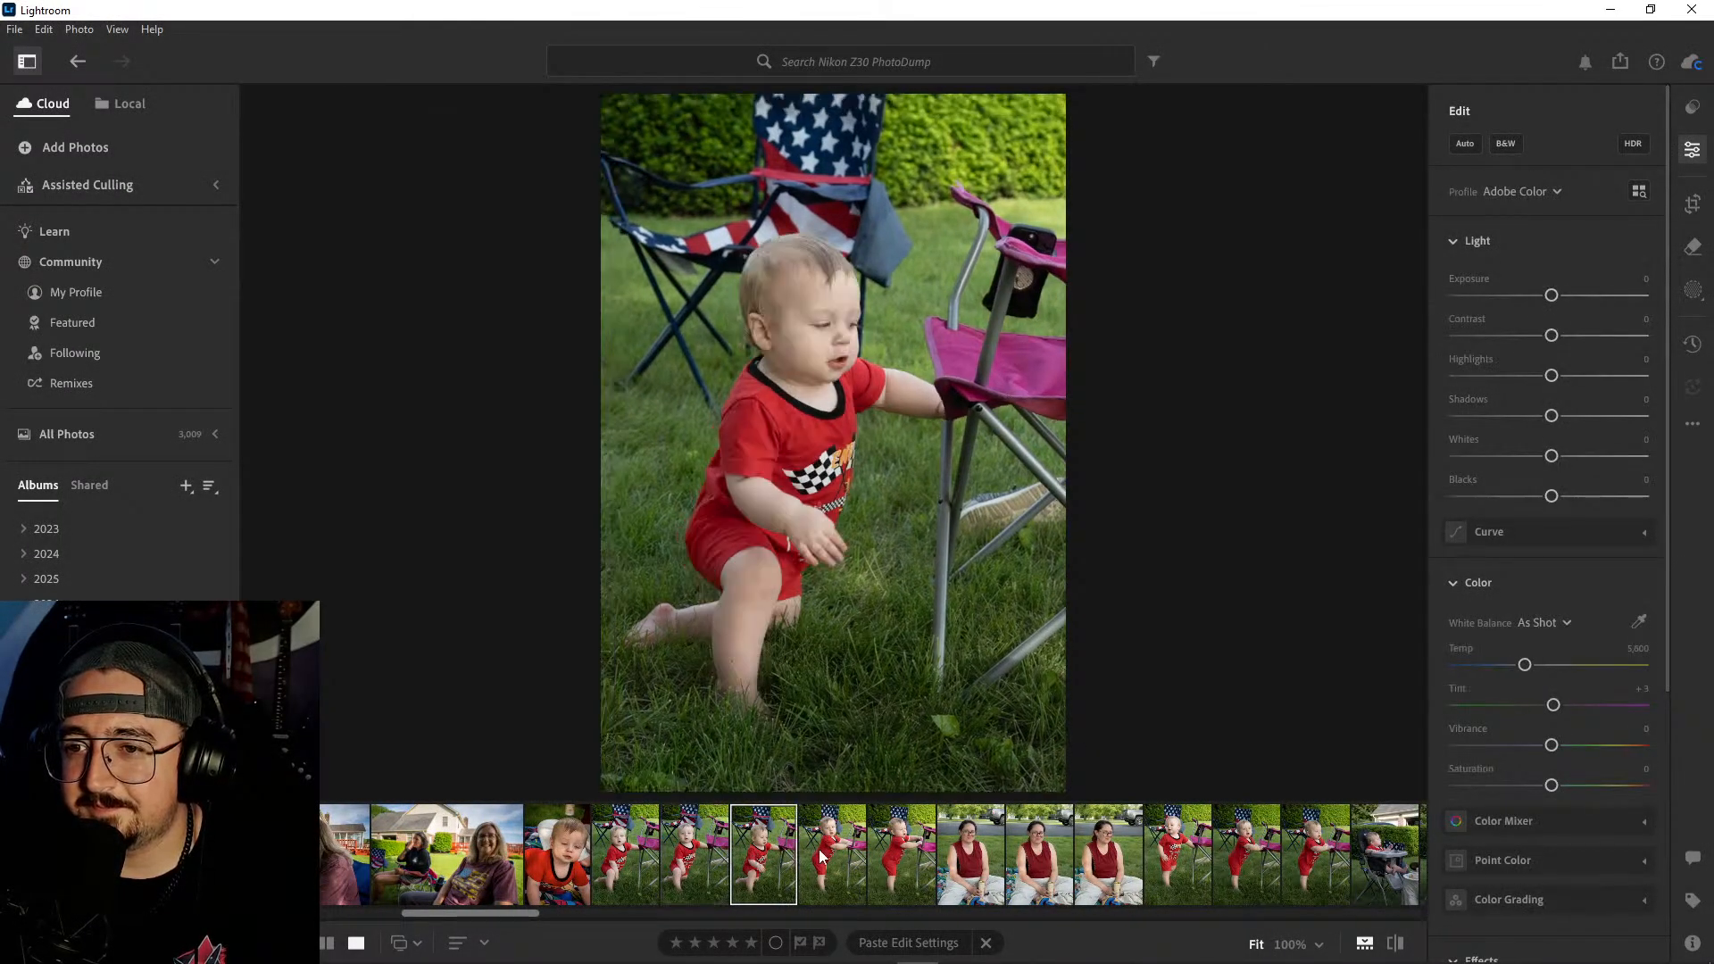
click(829, 857)
click(901, 852)
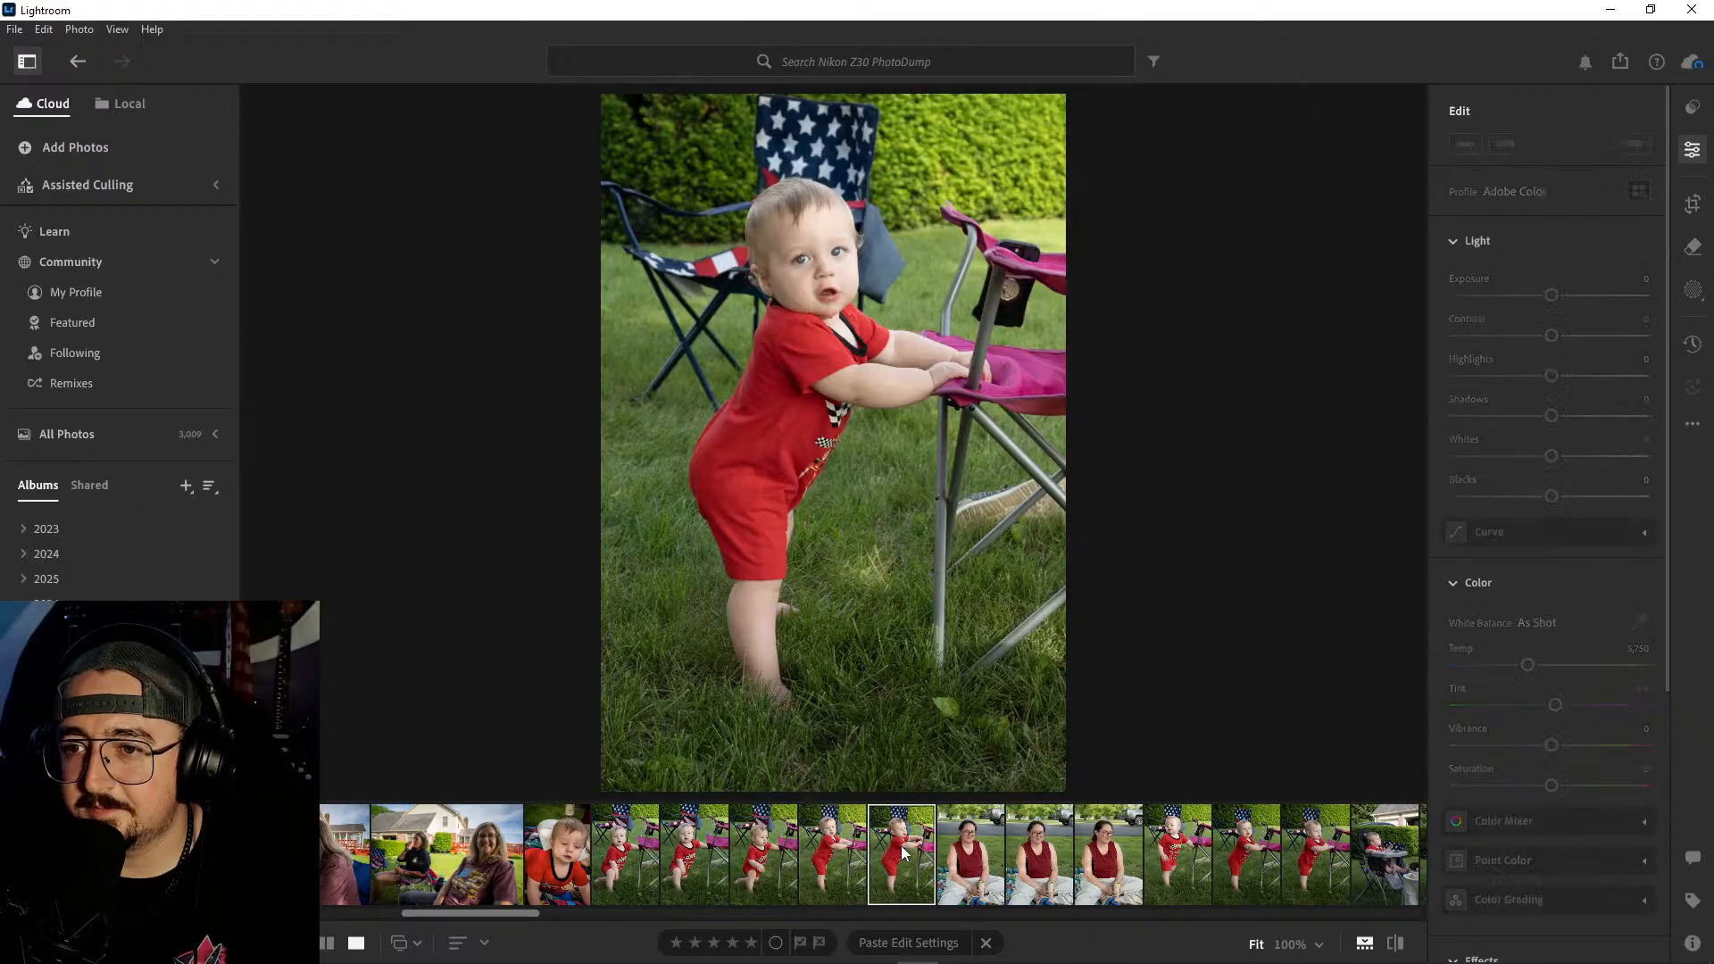
click(633, 849)
click(689, 855)
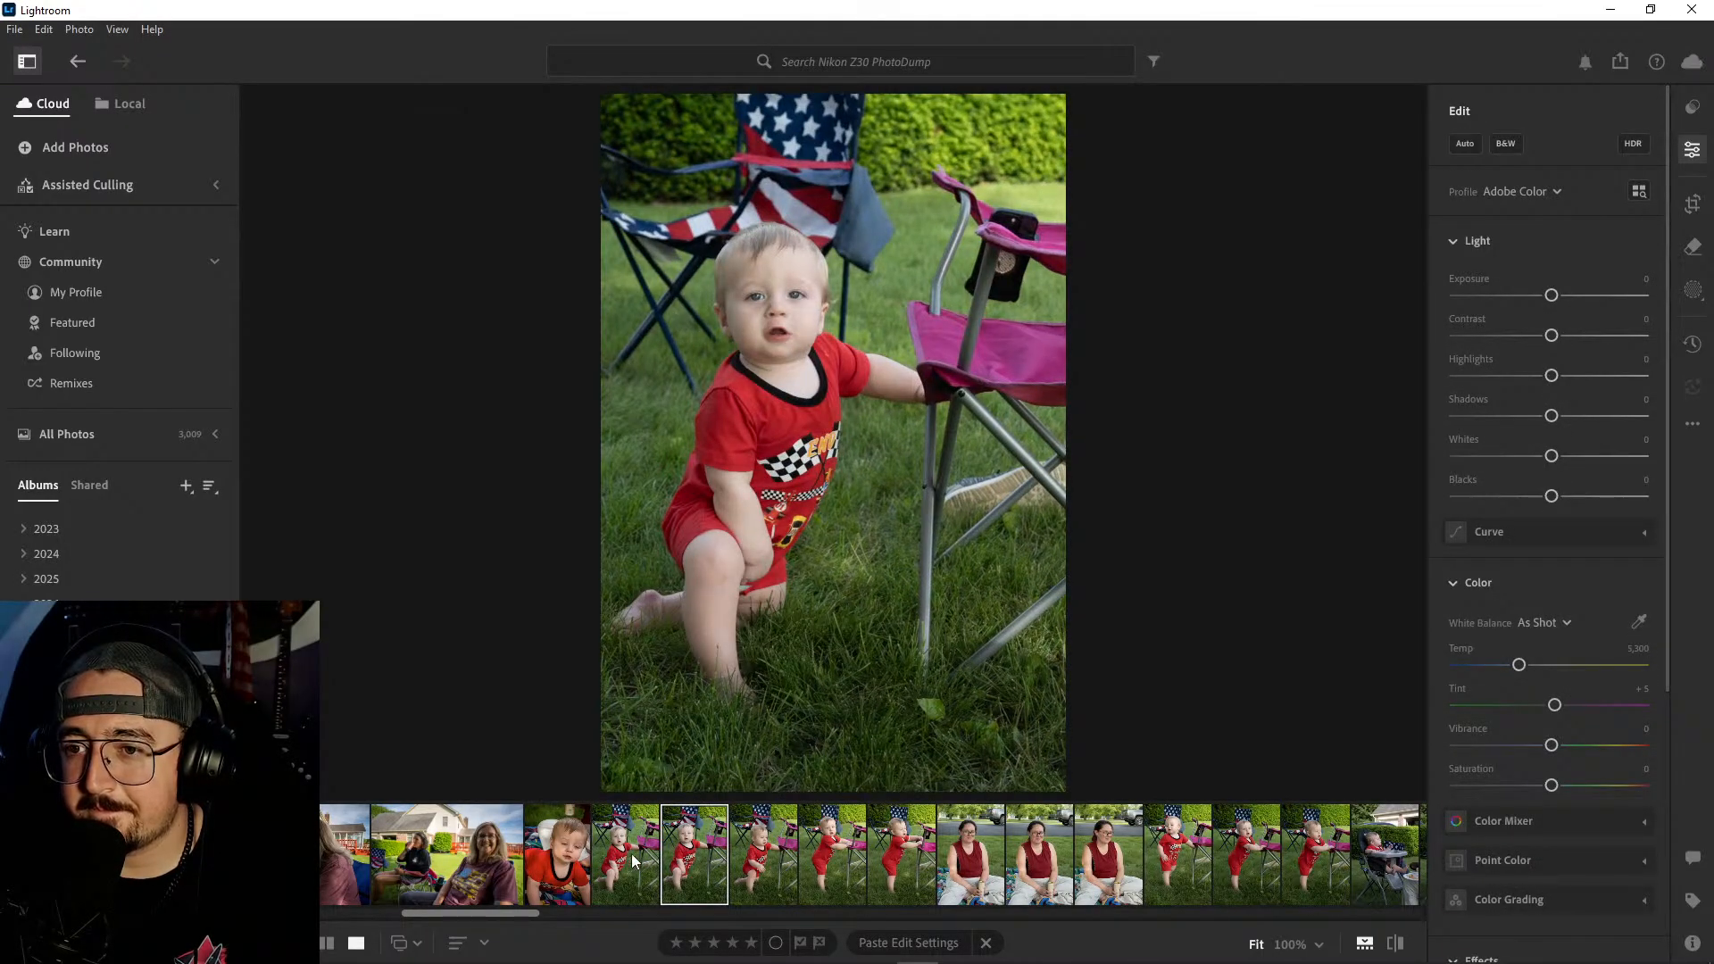
click(633, 858)
- Delete the second and third photos of the baby kneeling beside the pink camp chair
click(697, 859)
shift+click(766, 857)
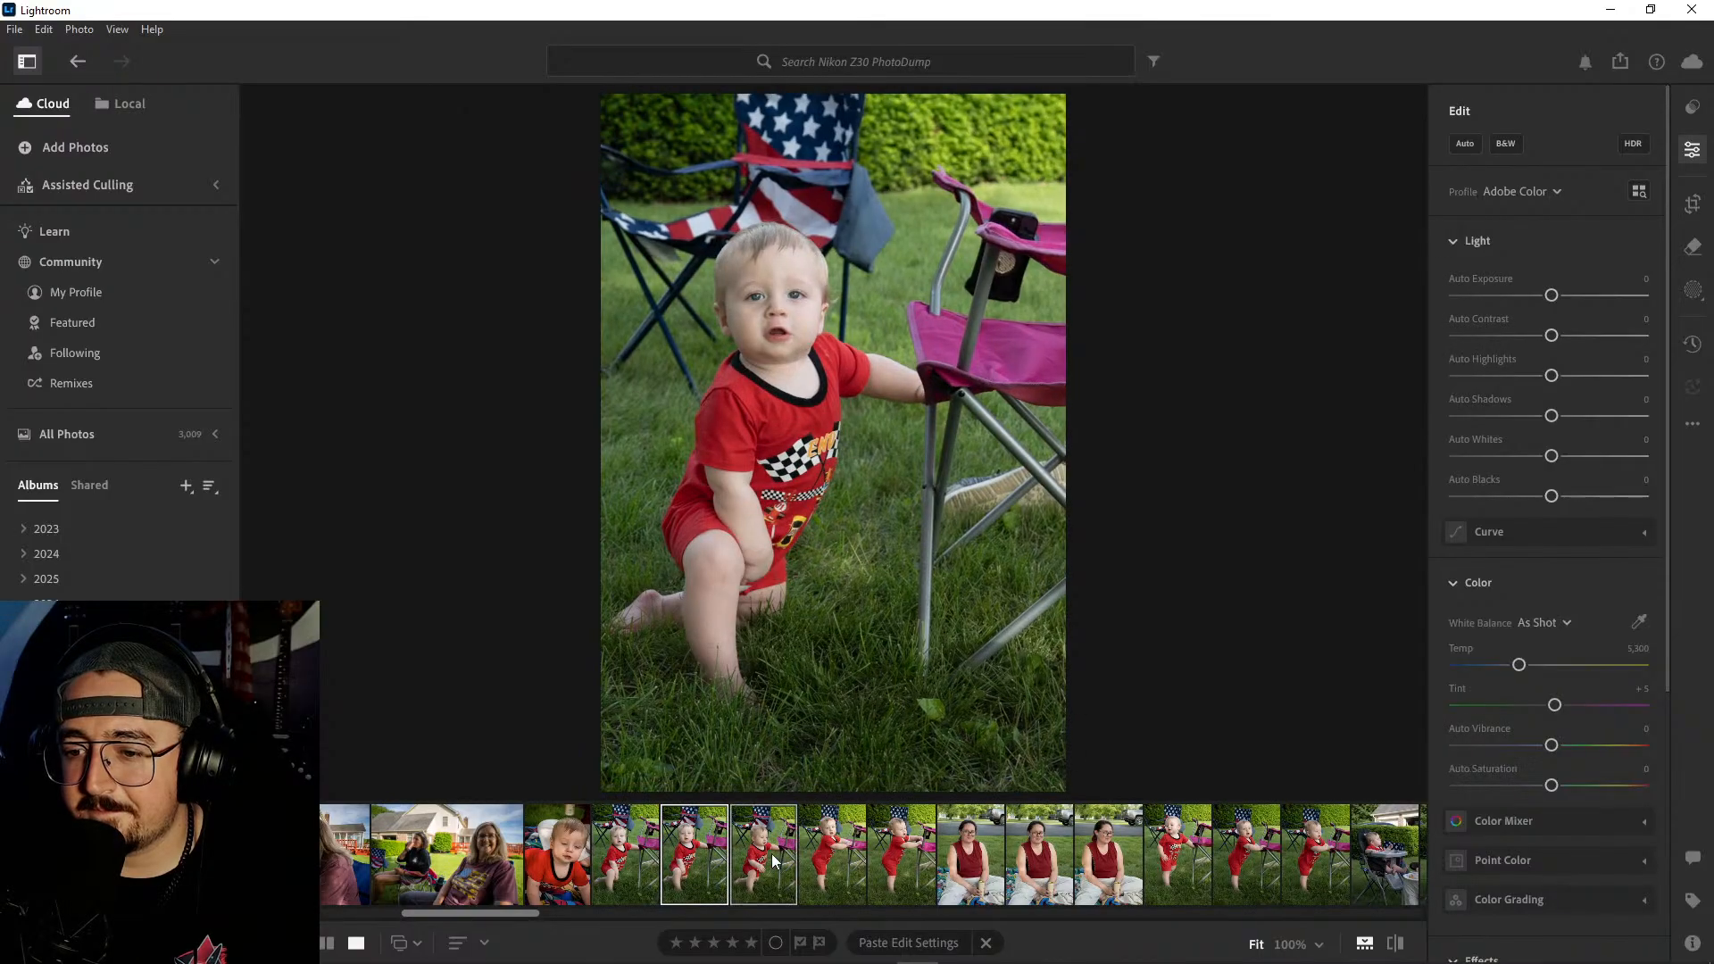
right_click(774, 858)
click(860, 658)
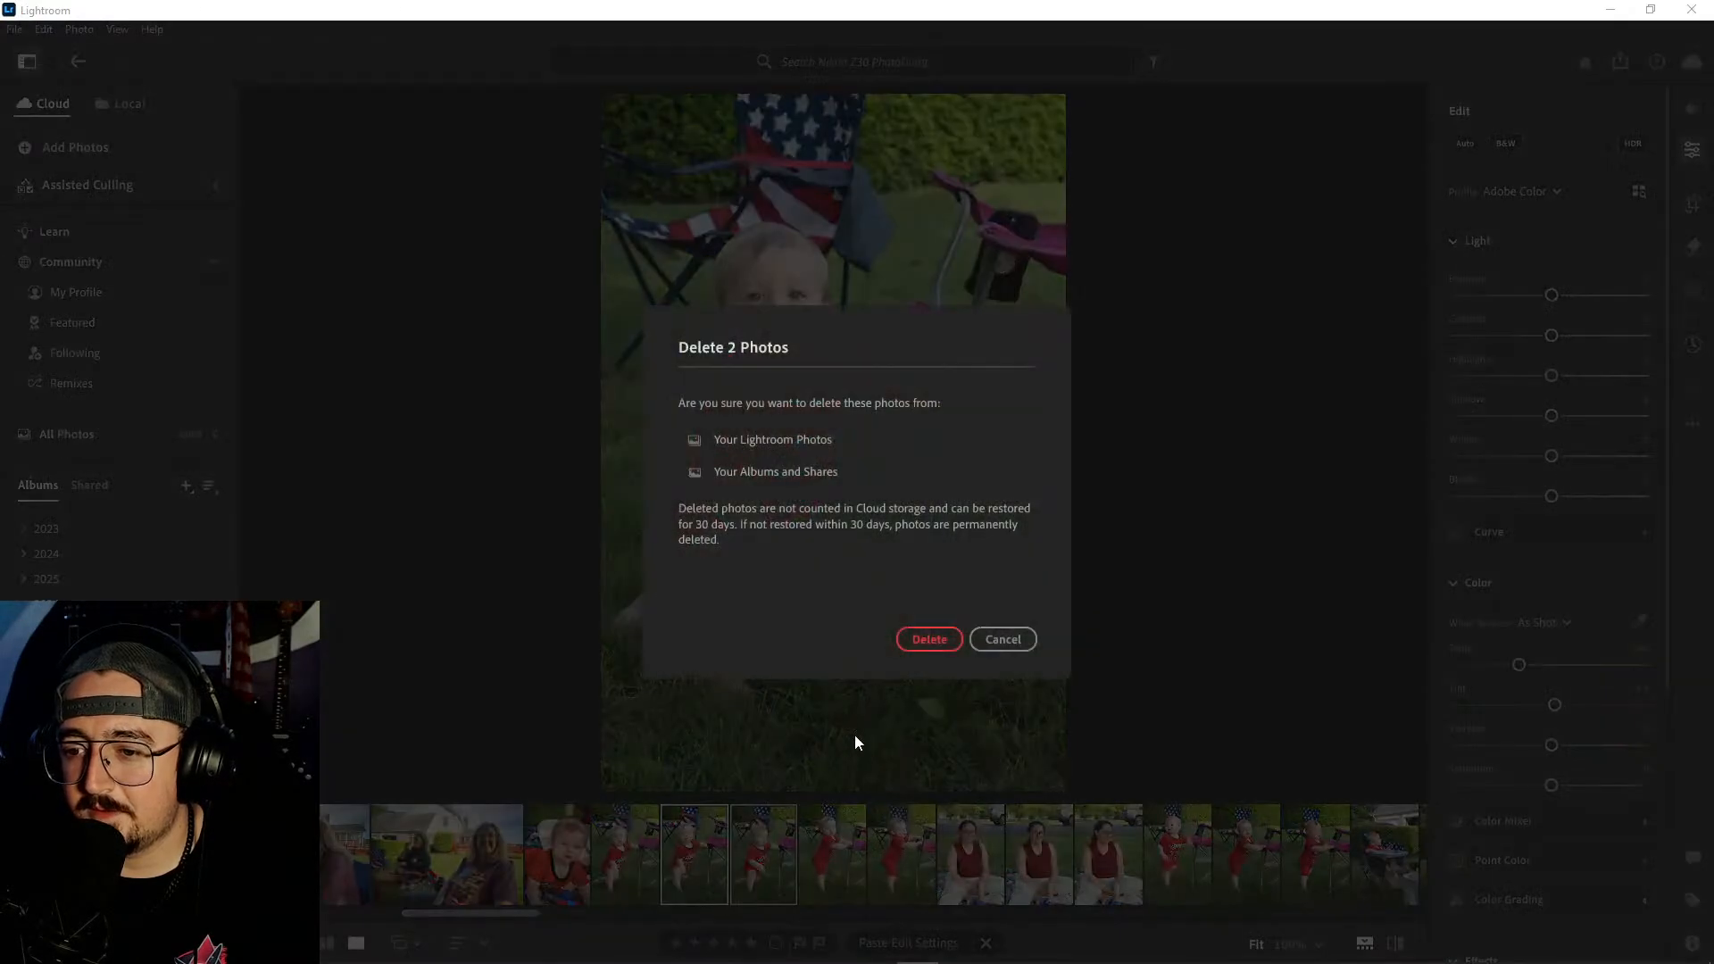
click(930, 641)
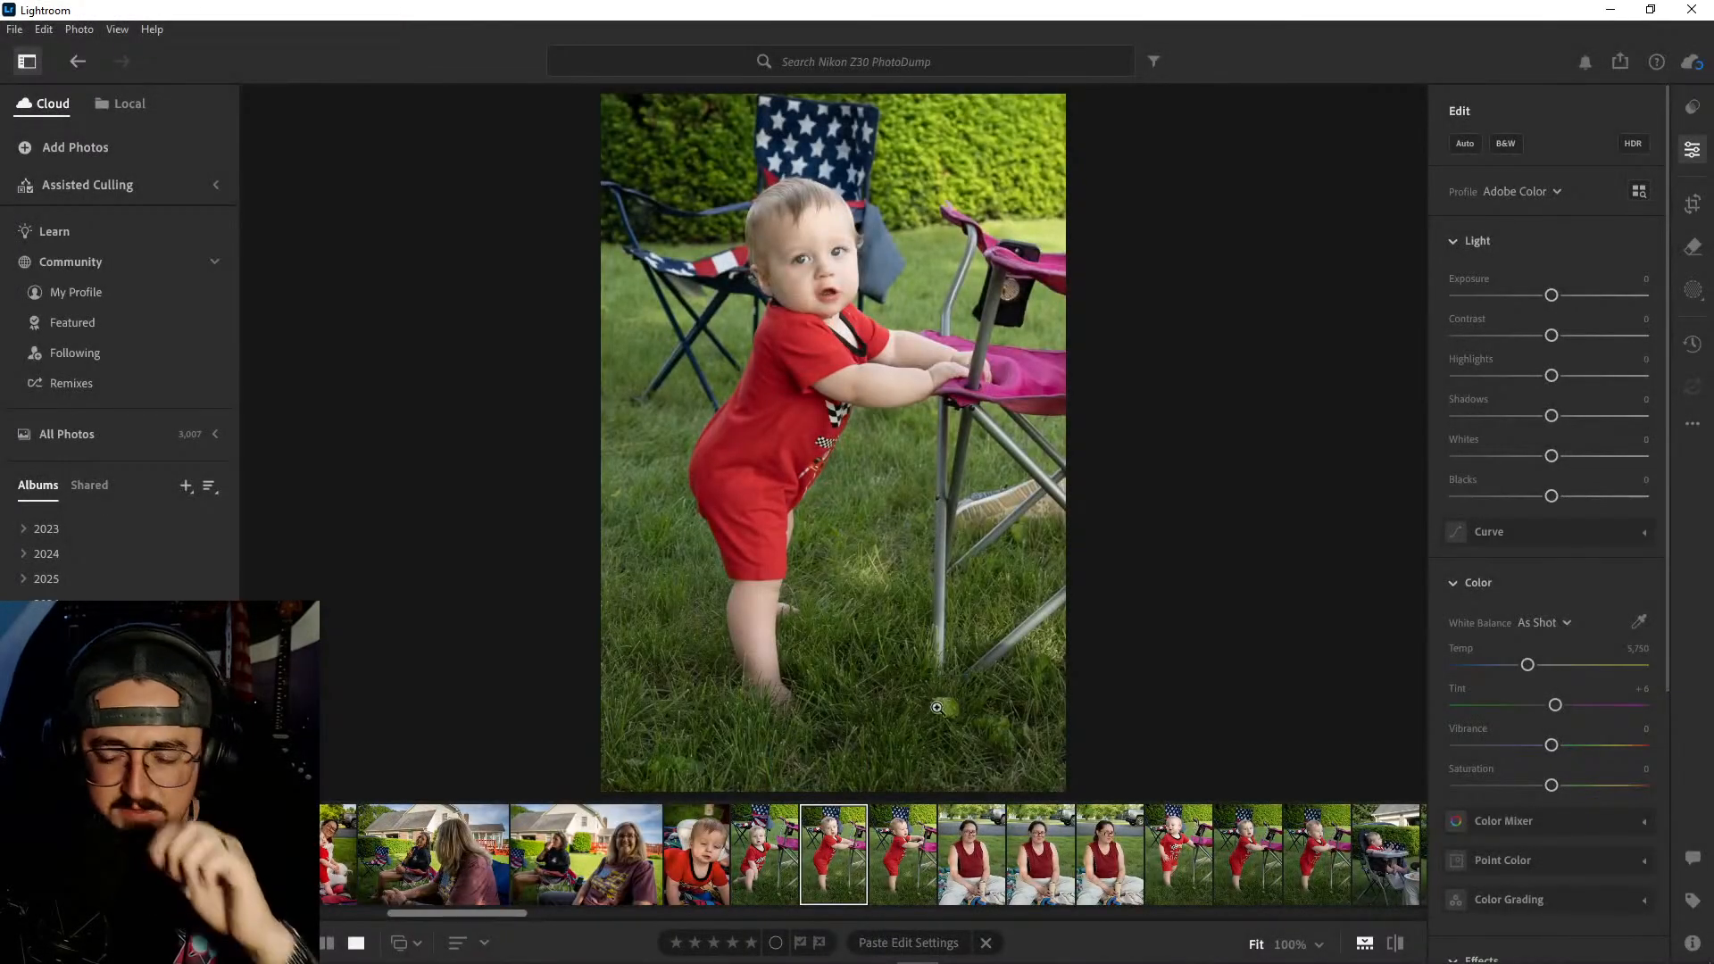
- Delete the photo of the baby standing at the pink chair and looking away from the camera
click(909, 848)
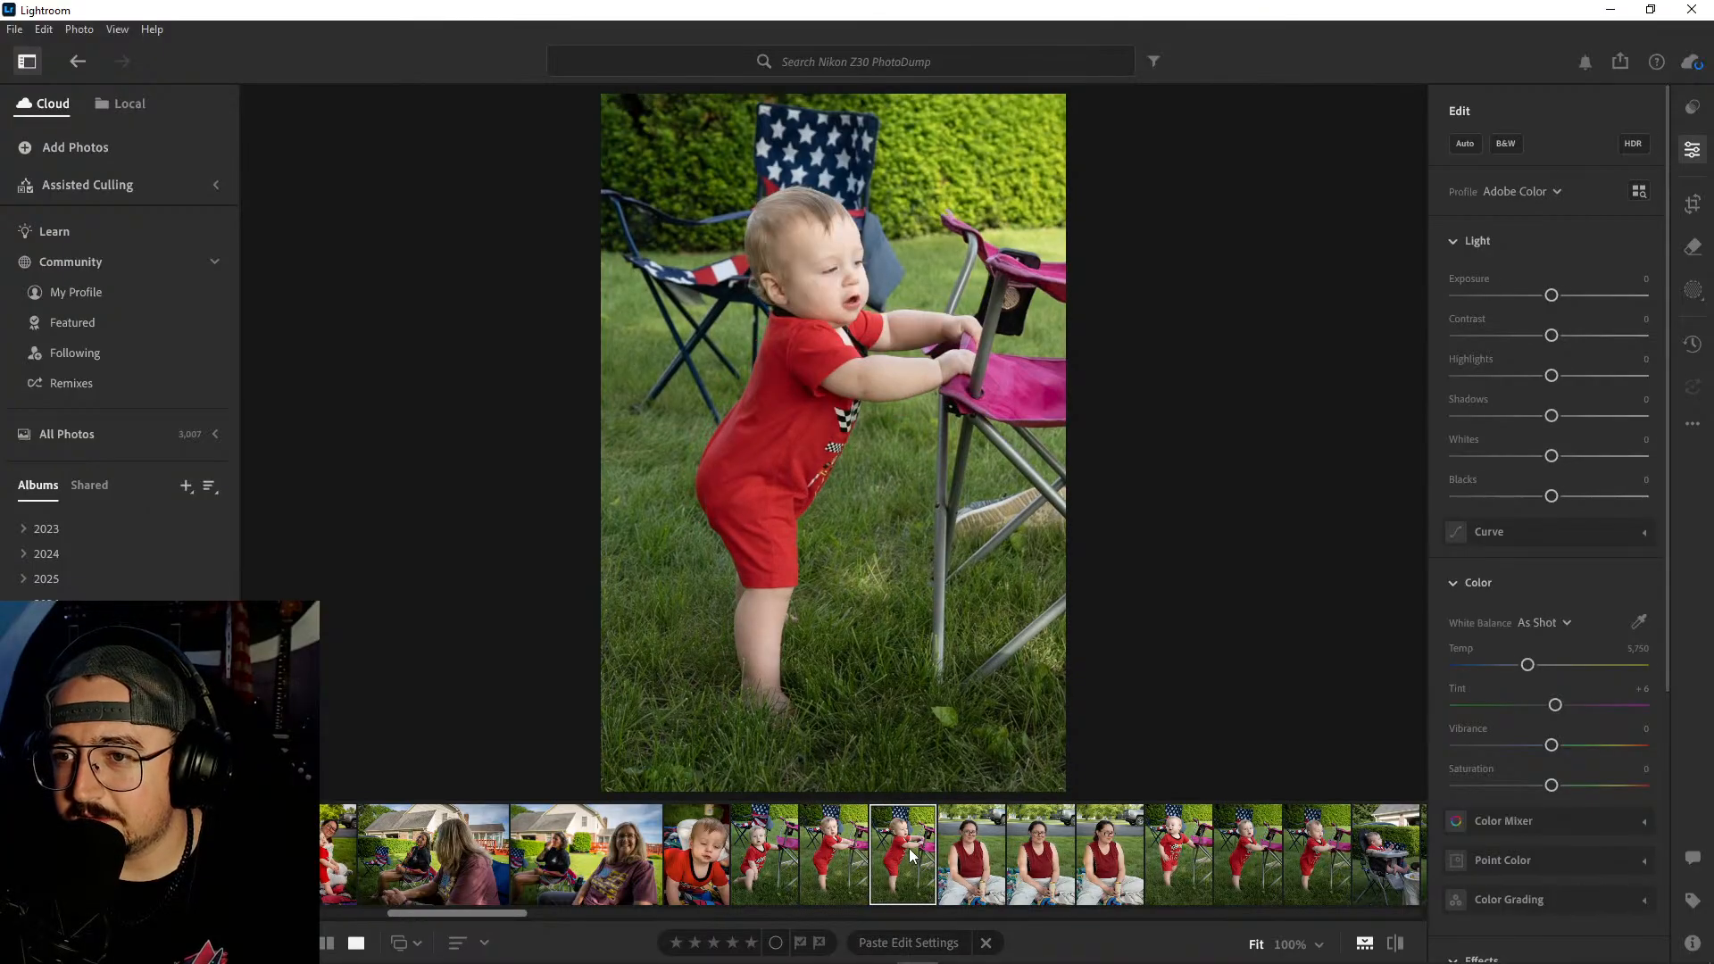
right_click(909, 848)
click(973, 654)
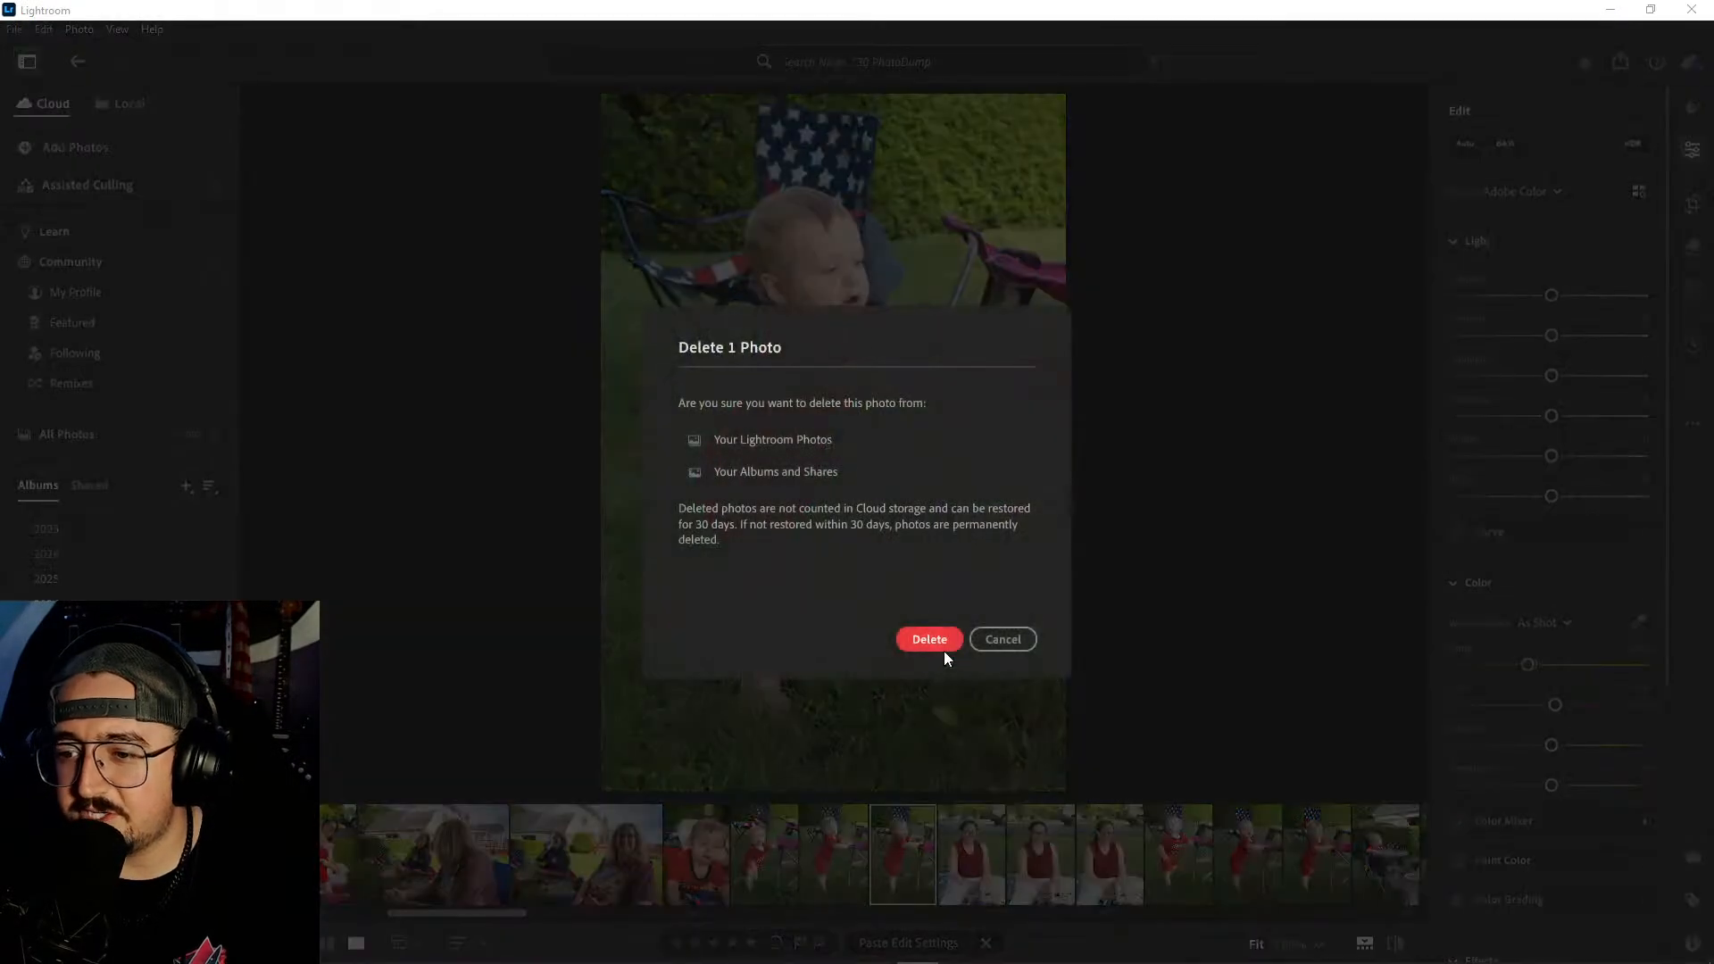
click(945, 647)
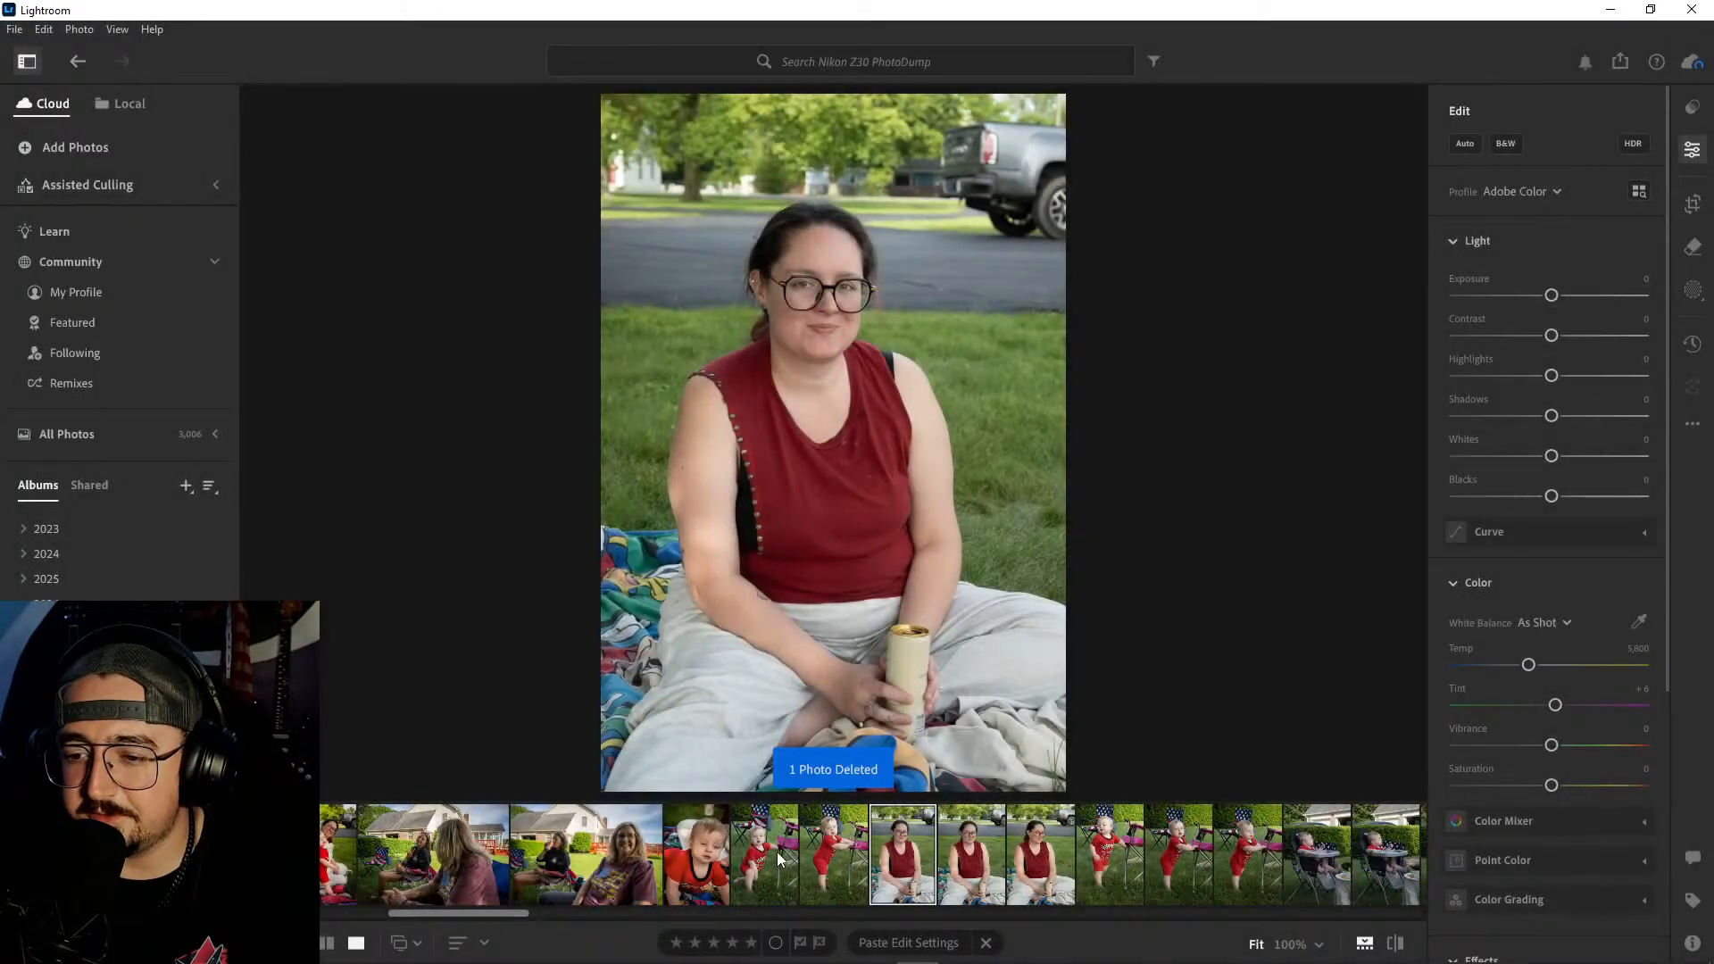
- Copy the baby close-up's edit settings onto the photo of the baby kneeling by the pink chair and lower Whites to -4
click(769, 852)
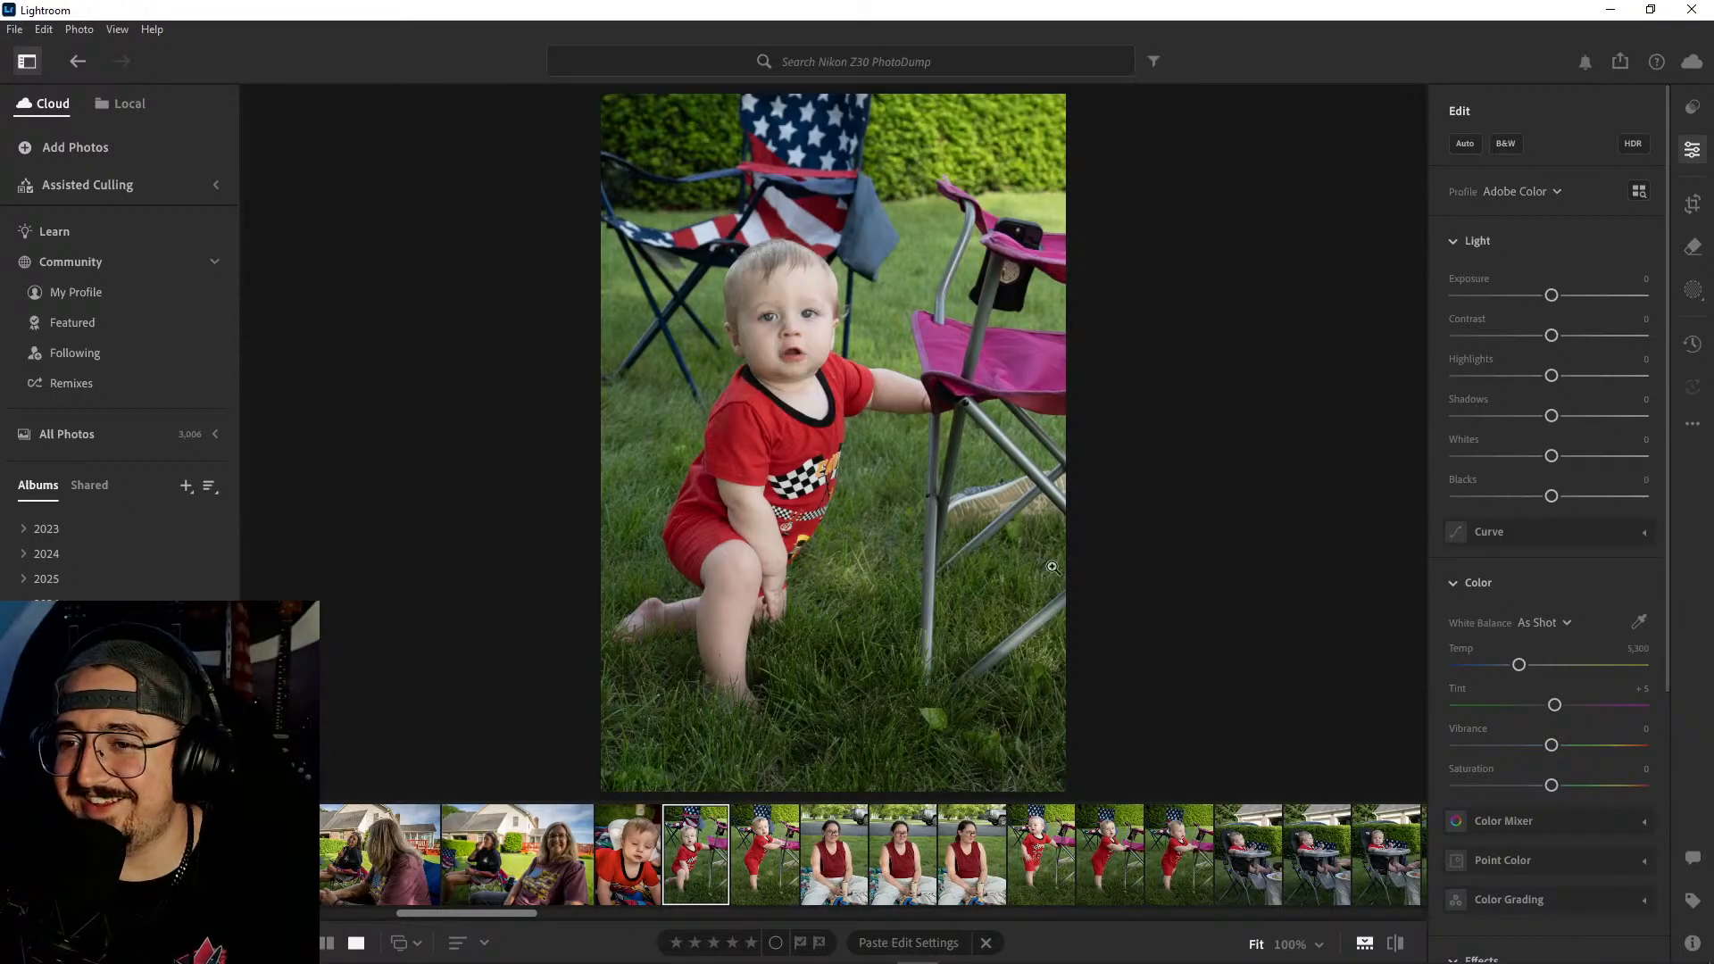
click(637, 843)
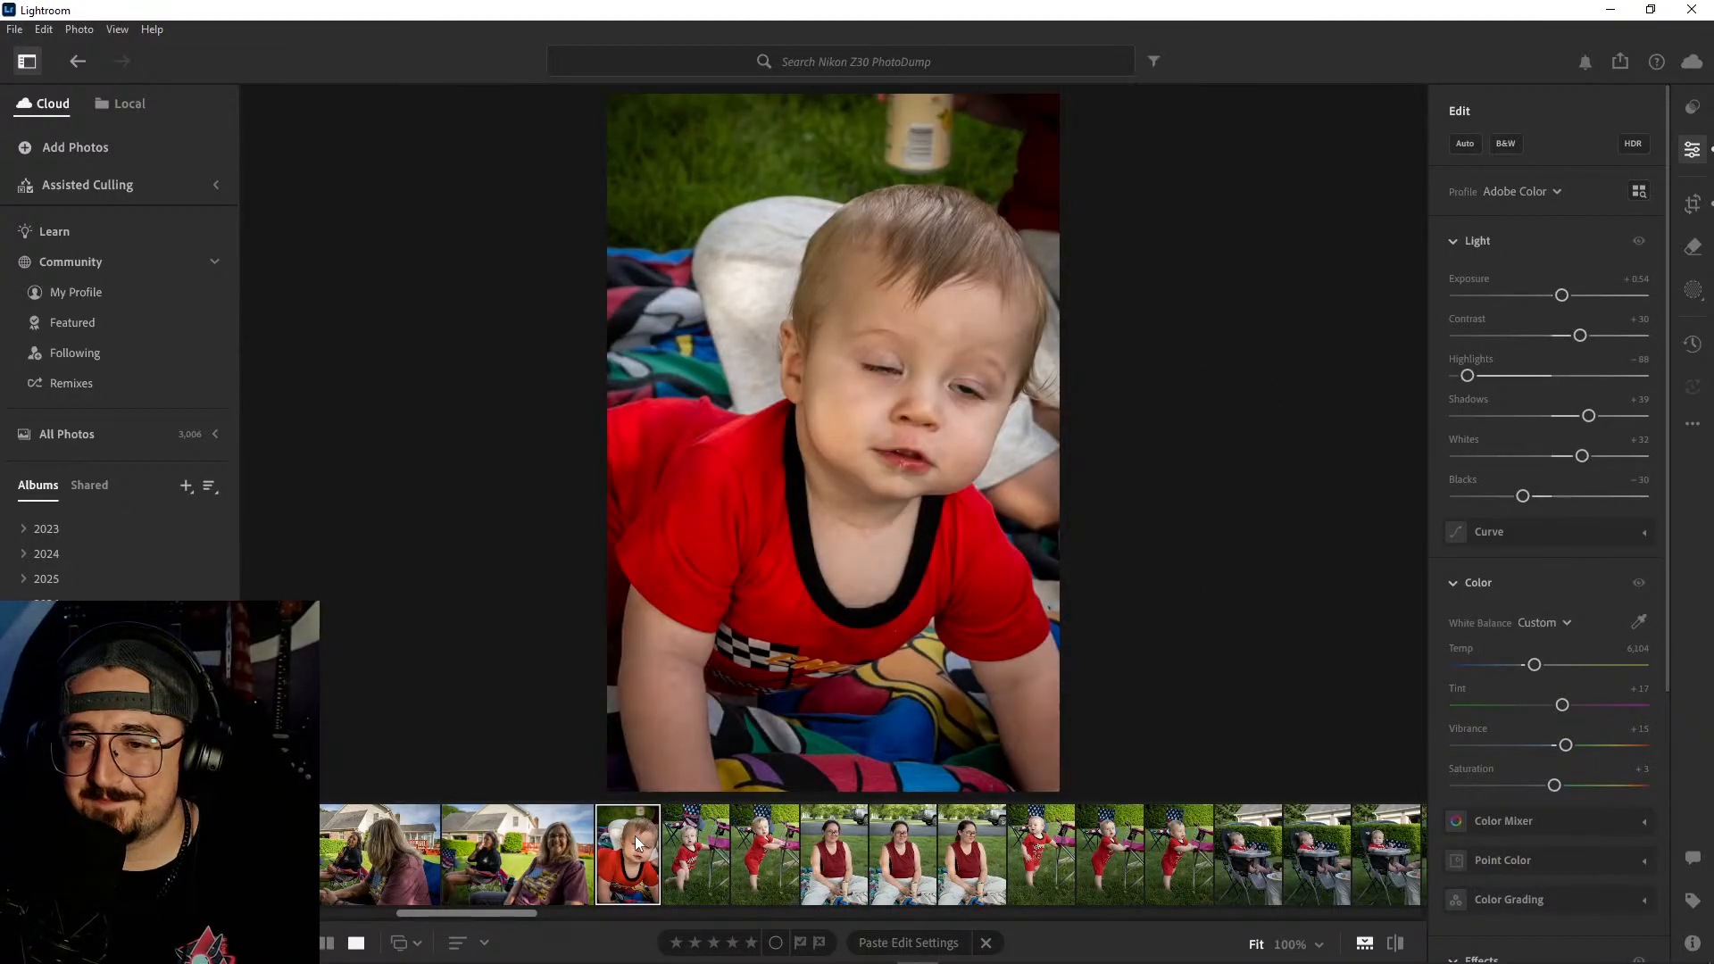
key(ctrl+c)
click(703, 854)
key(ctrl+v)
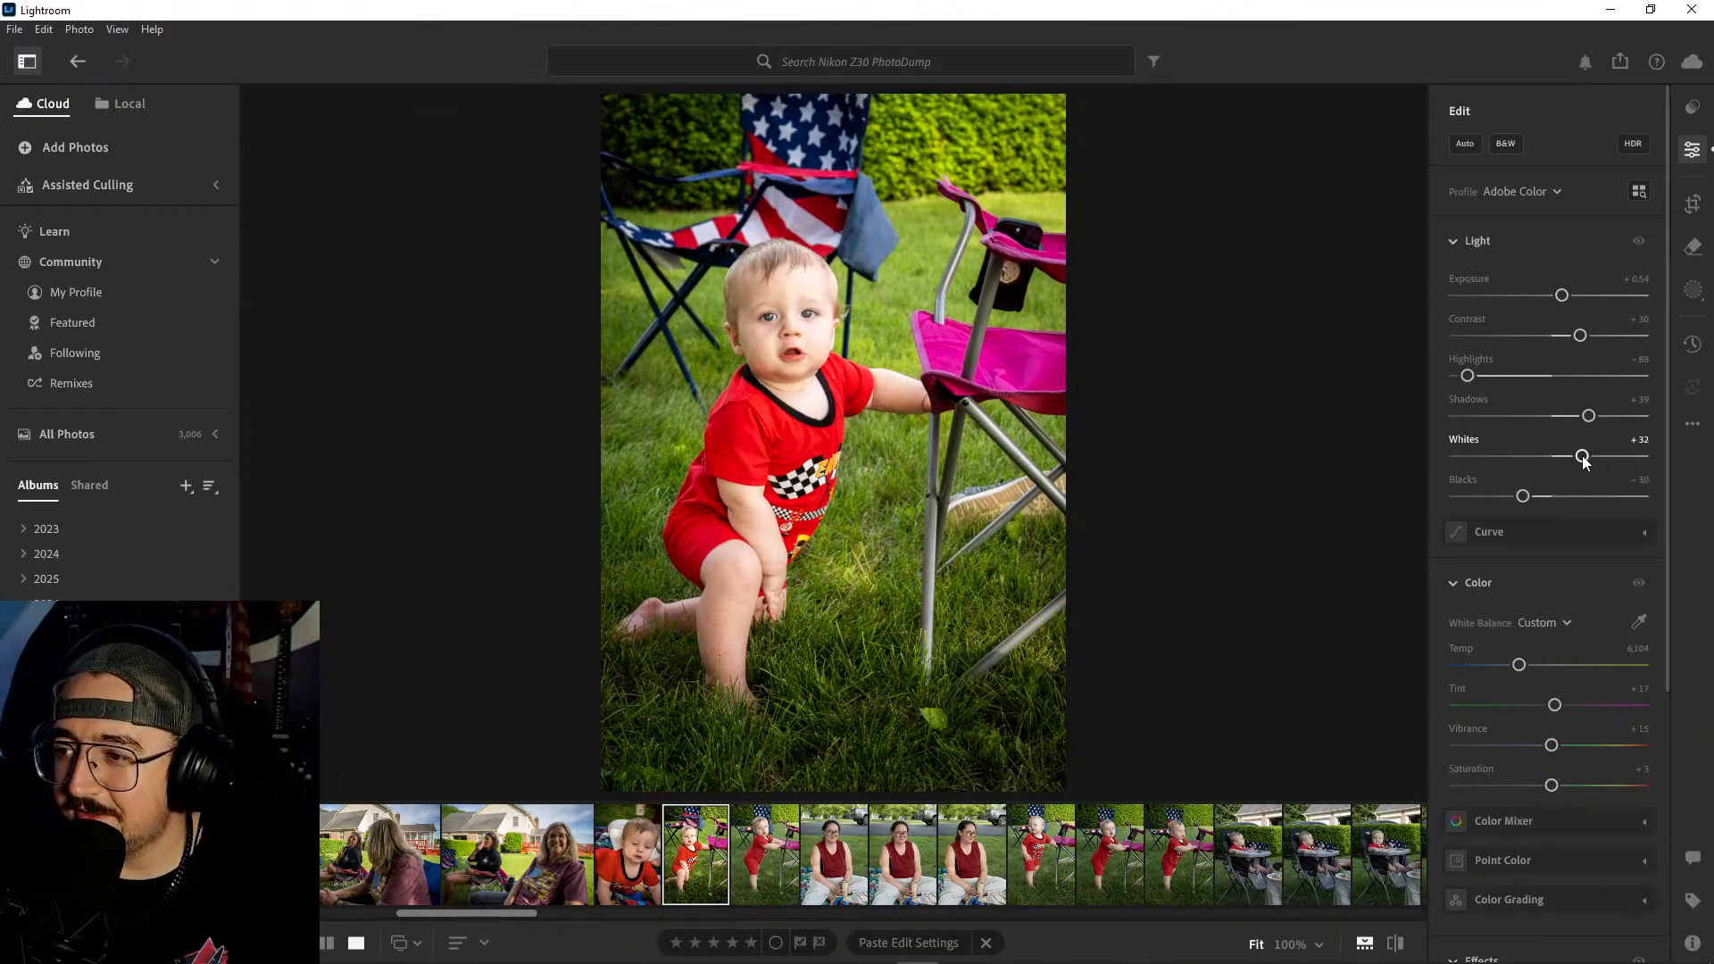
drag(1583, 458, 1548, 456)
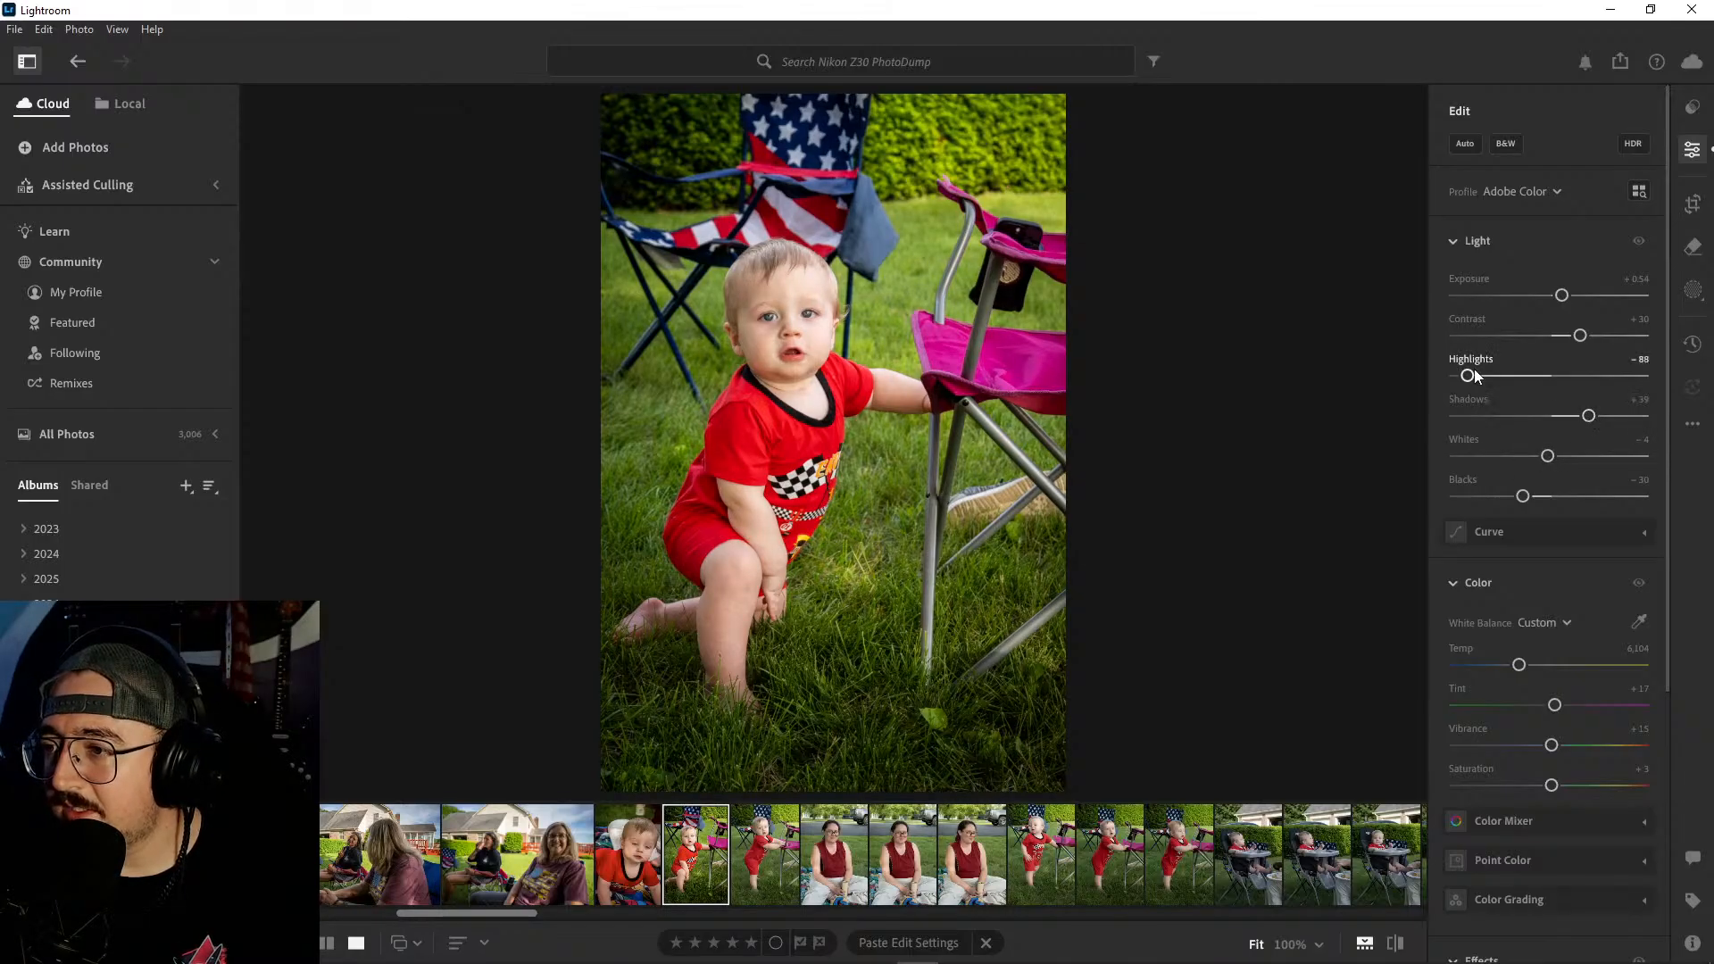
- Set Highlights to -100 and Exposure to +0.45 on the kneeling baby photo, and crop it tighter at the same aspect ratio around the baby
drag(1469, 379, 1389, 388)
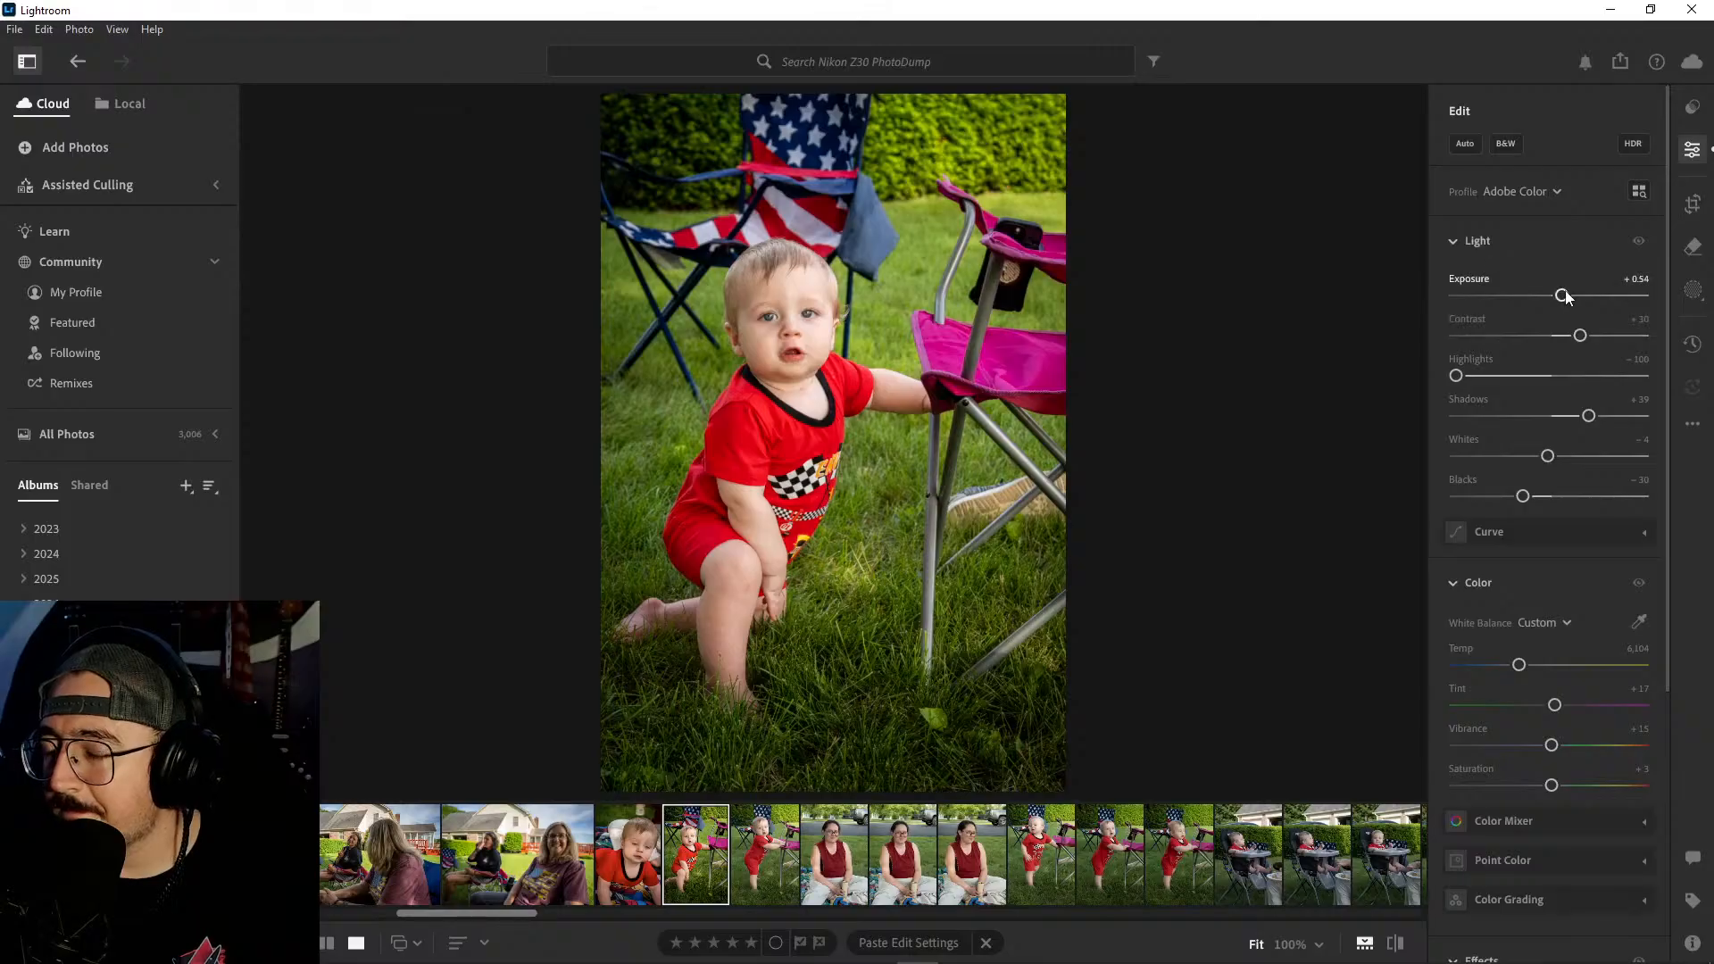
drag(1565, 299, 1564, 304)
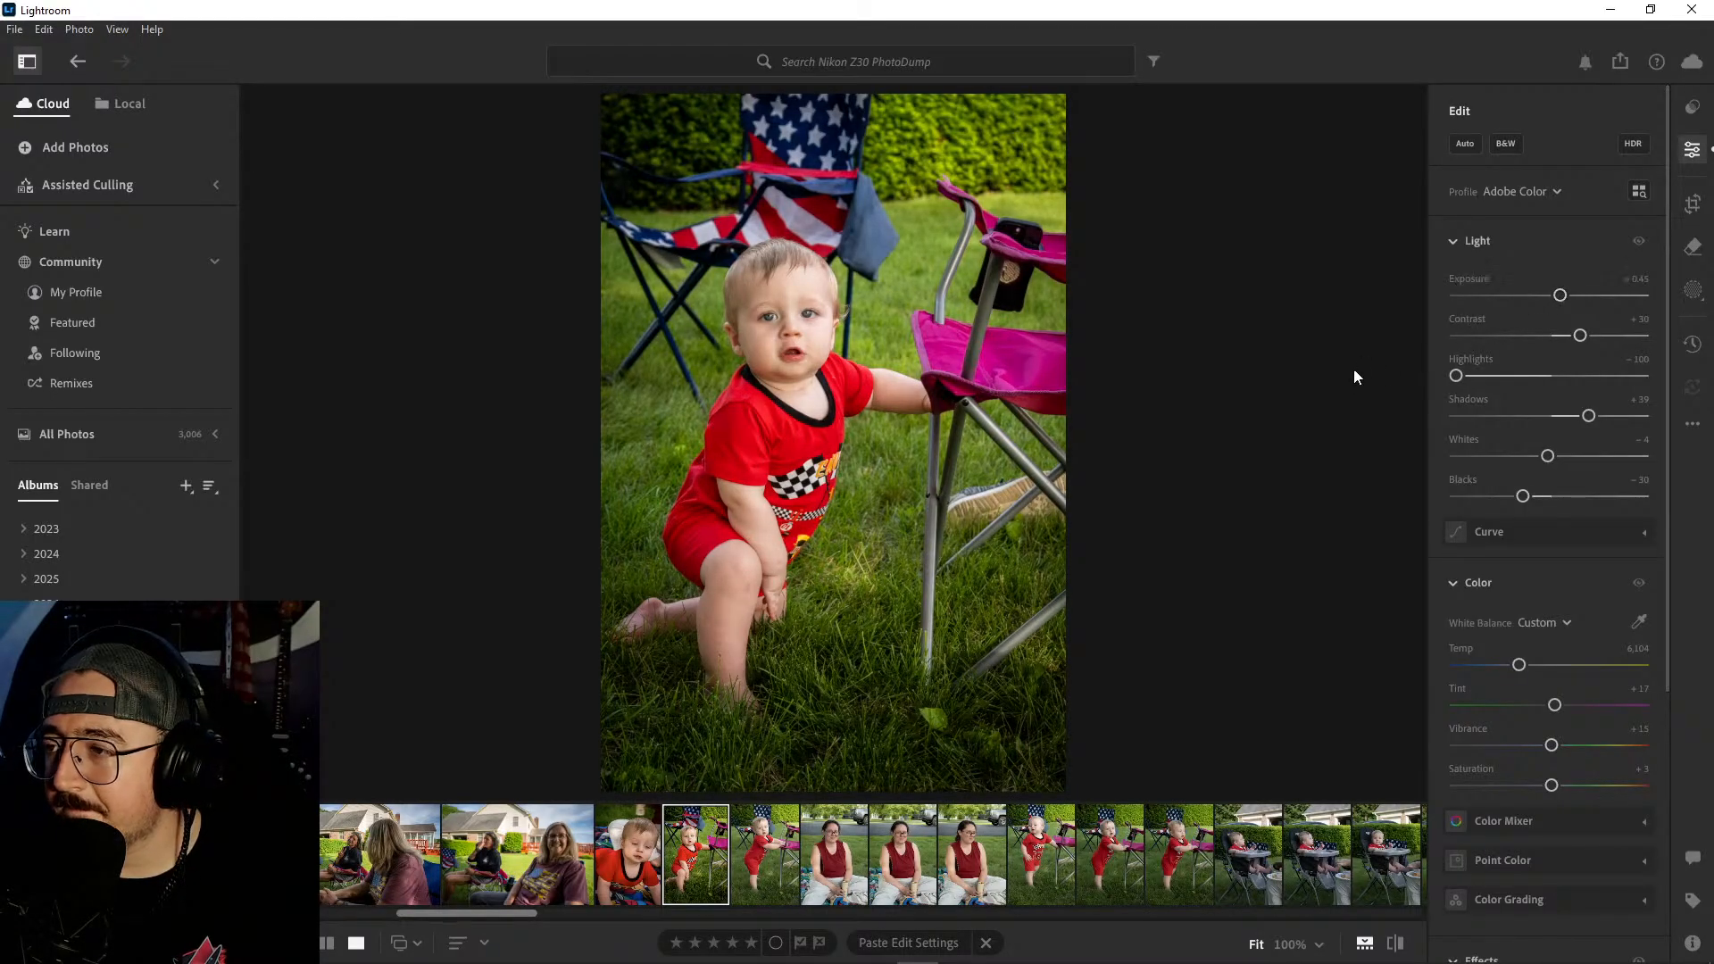
key(c)
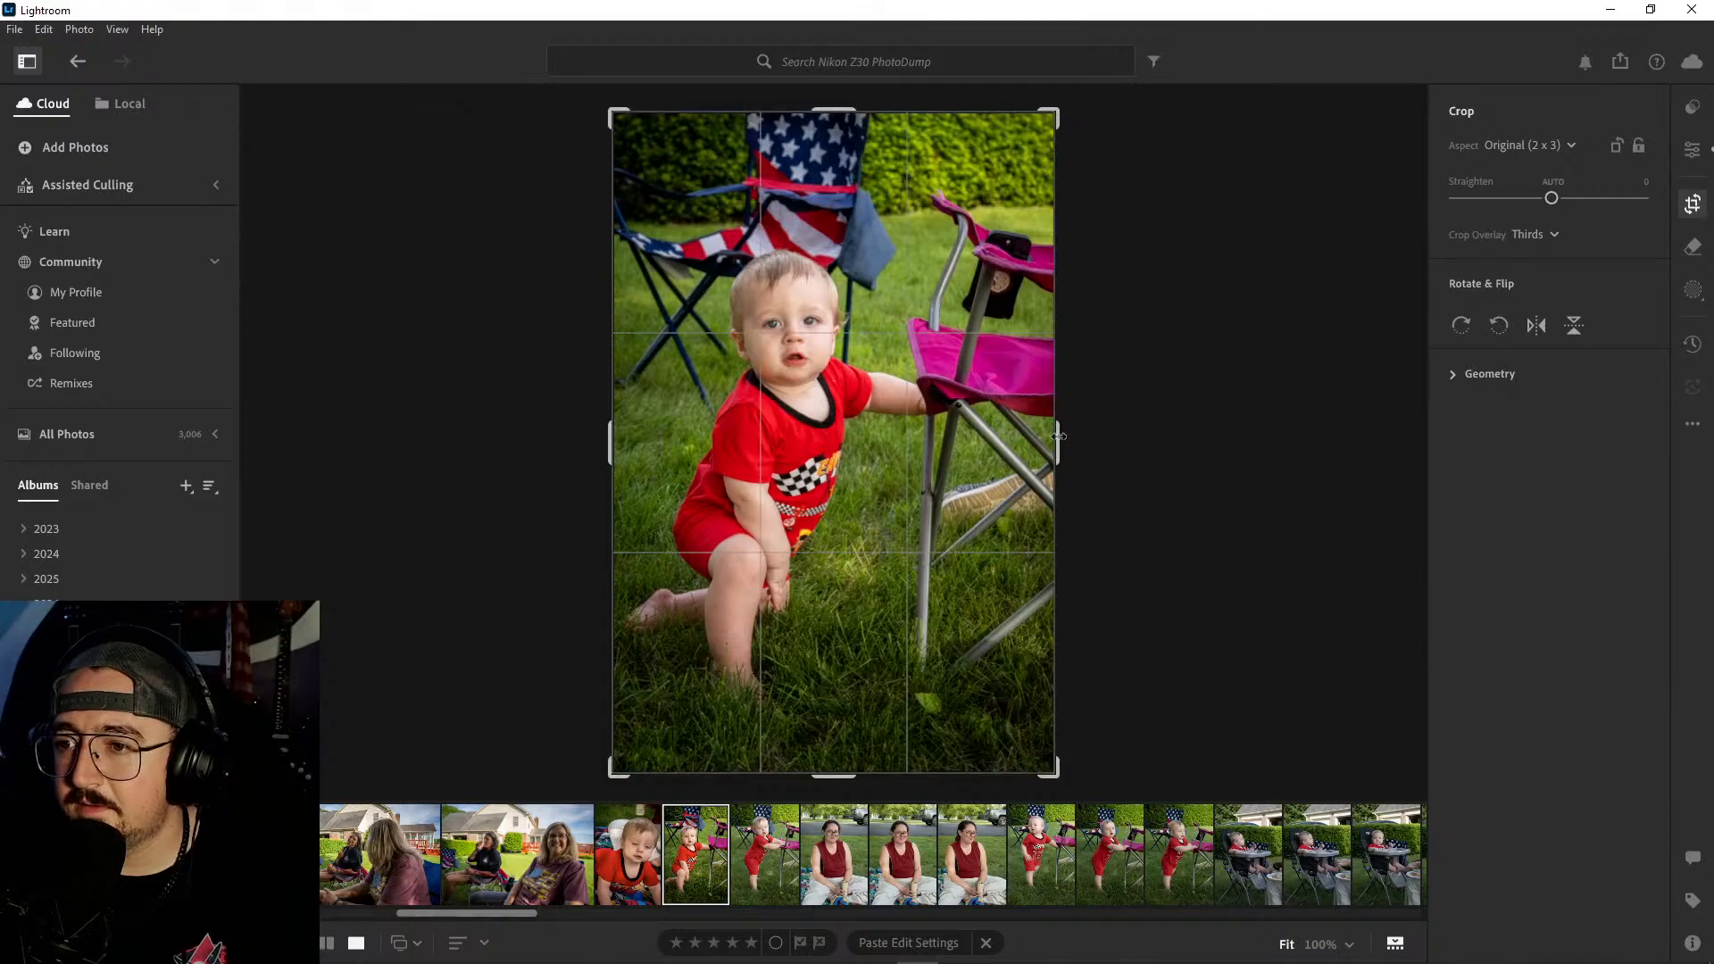
drag(1063, 437, 1038, 444)
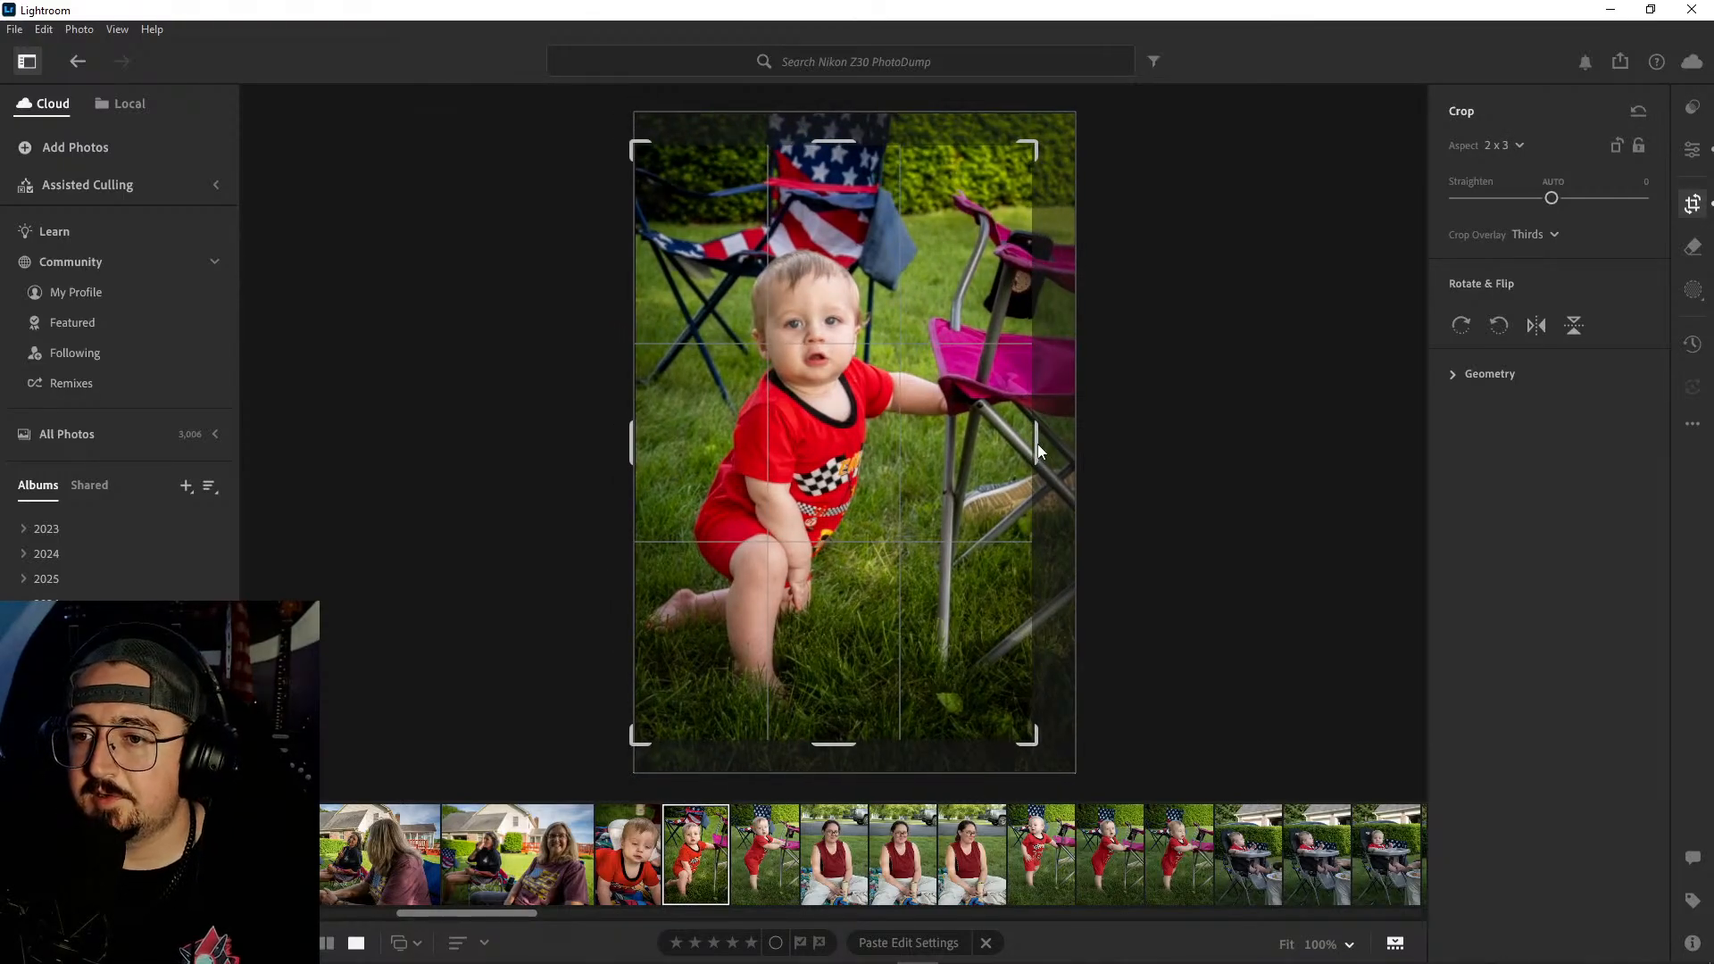
key(Return)
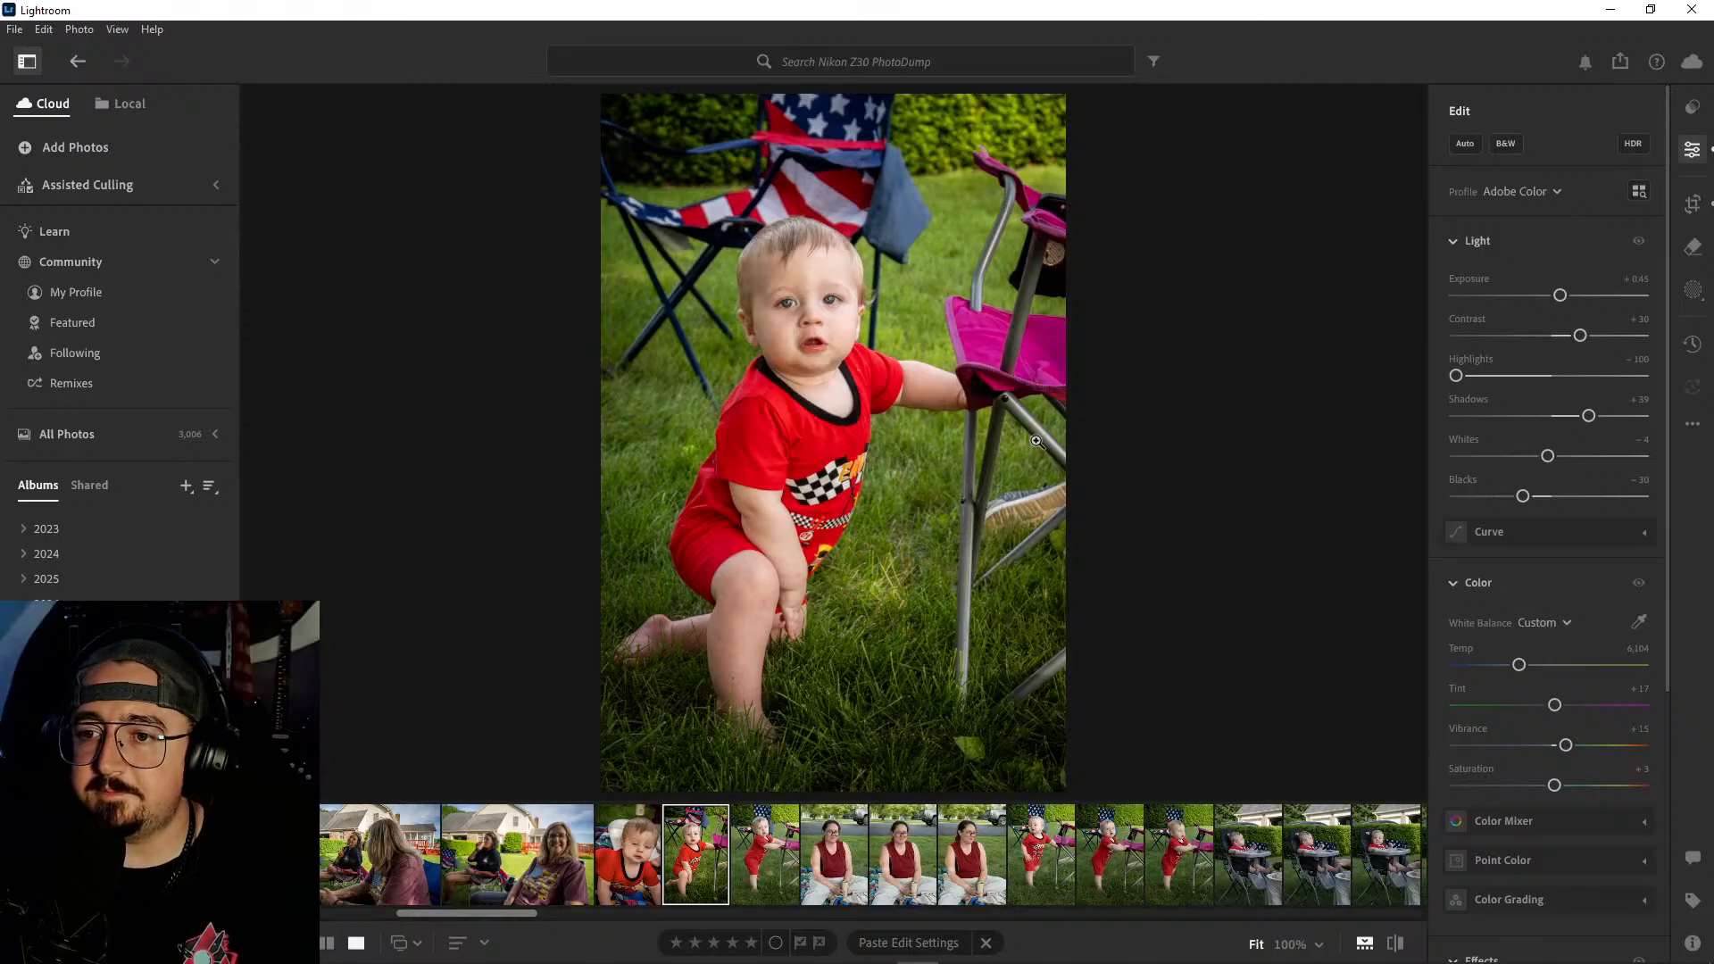
- Convert the kneeling baby photo to black and white, and set Contrast to +41, Shadows to +19 and Blacks to -51
click(1500, 143)
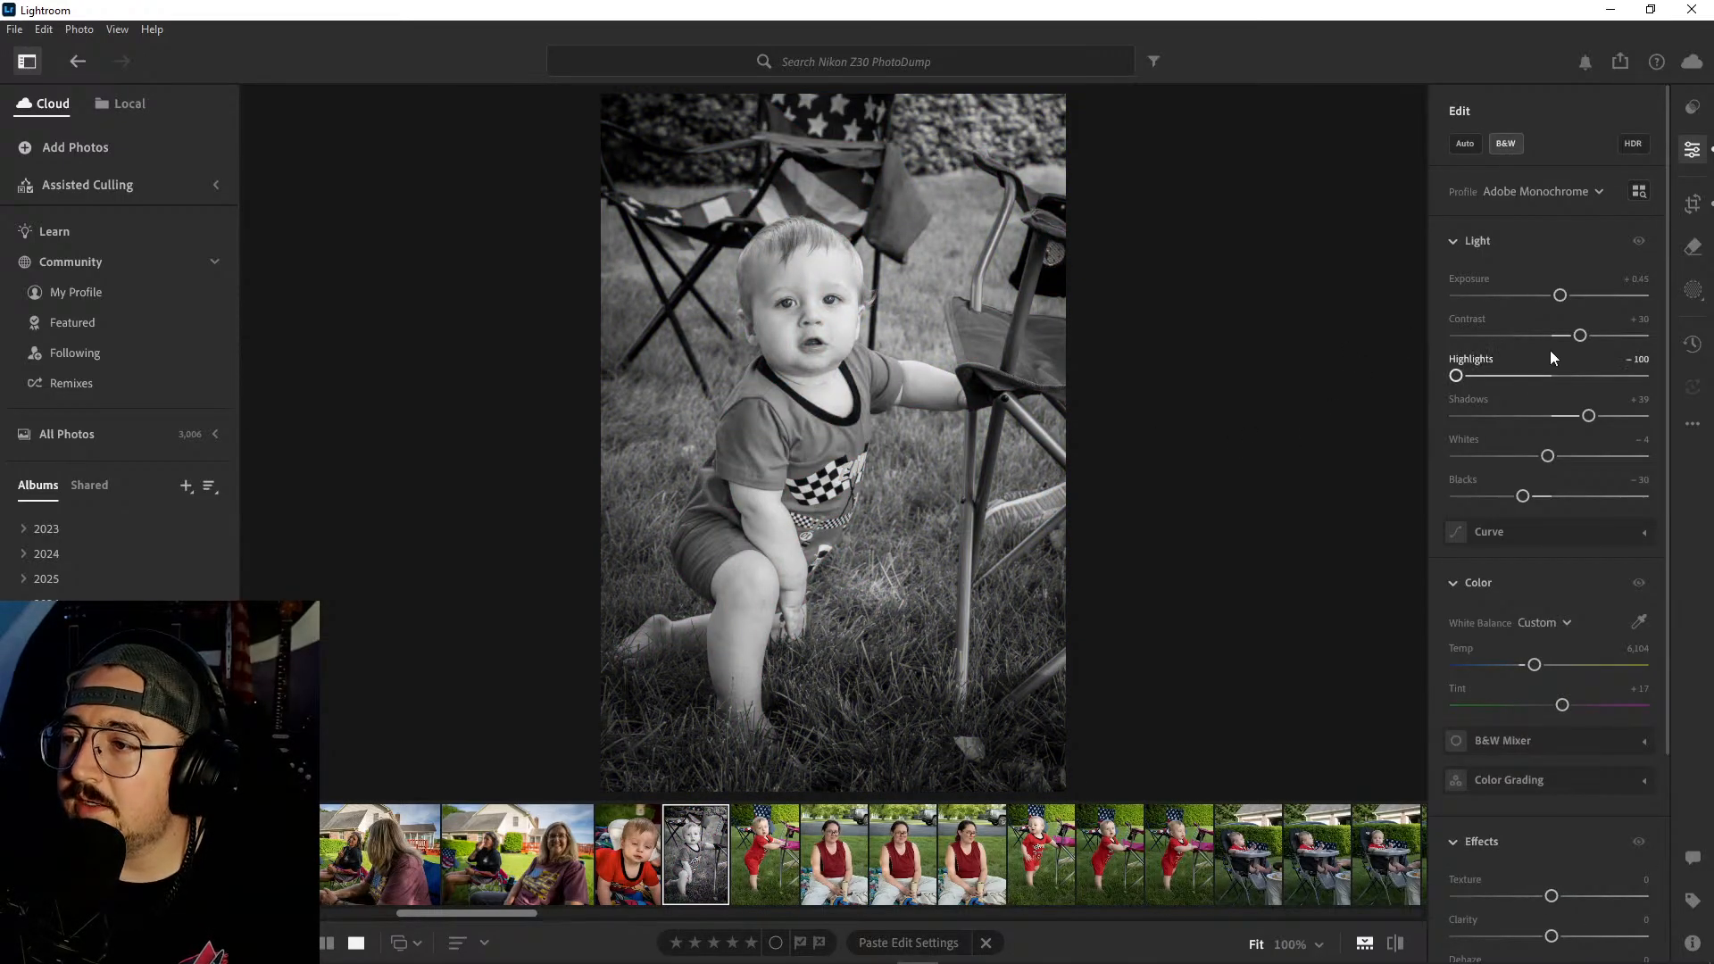
drag(1580, 336, 1591, 336)
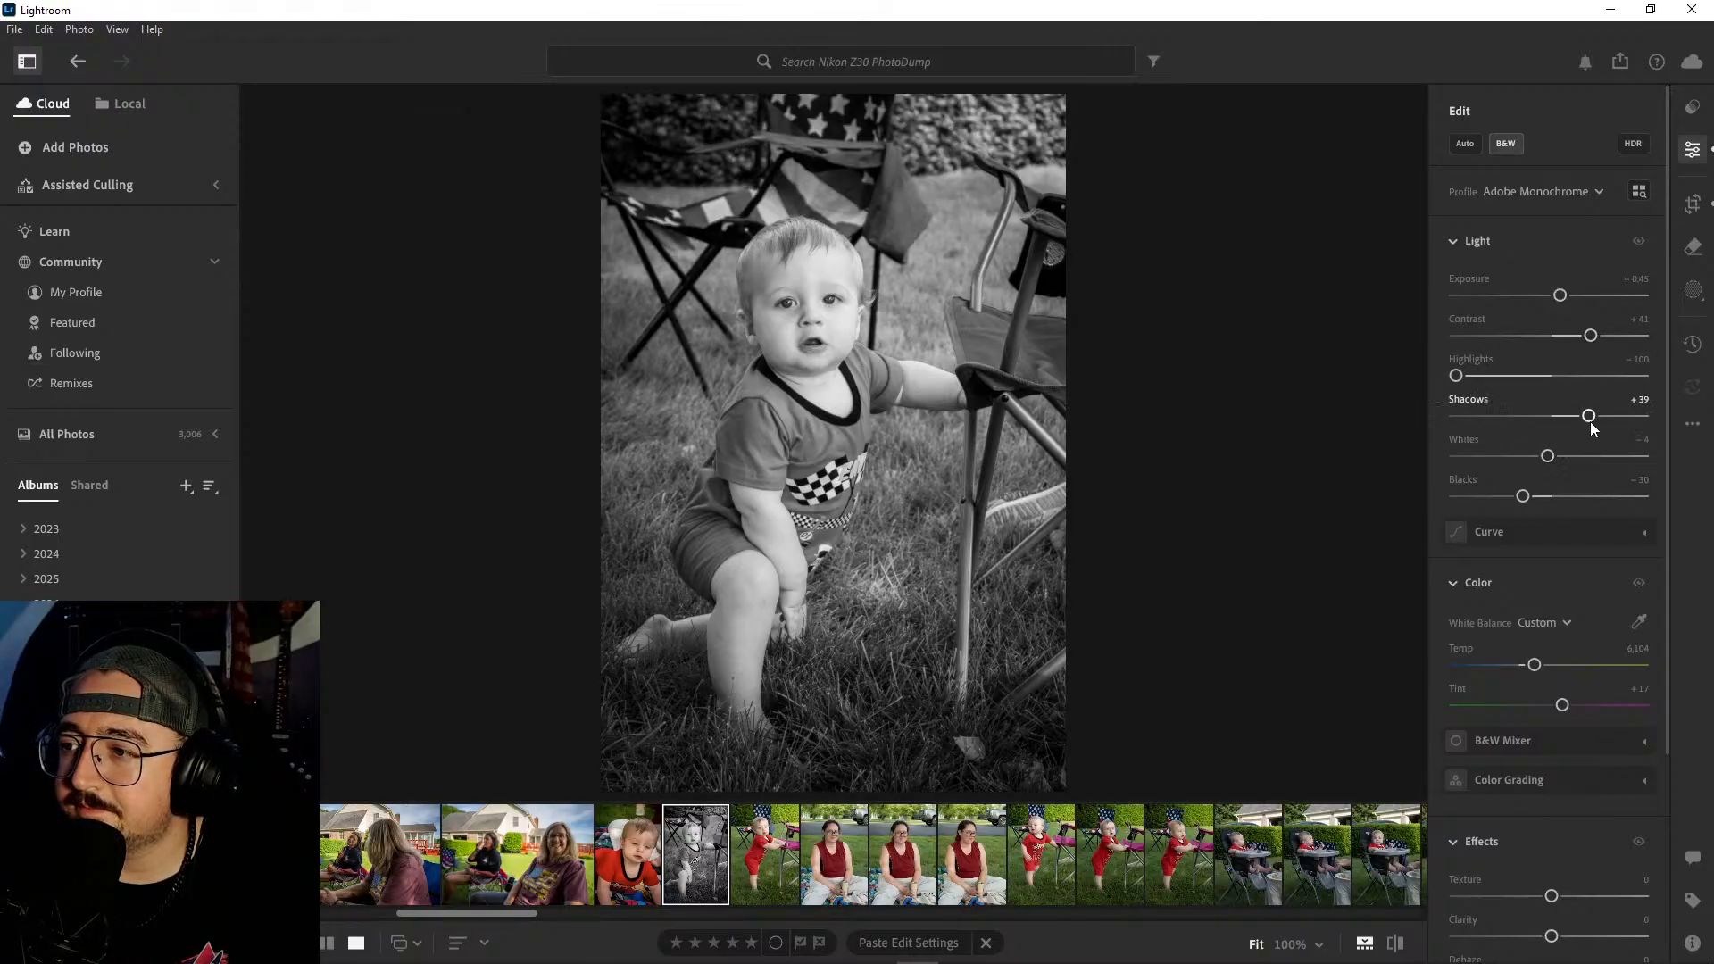
drag(1591, 423, 1570, 421)
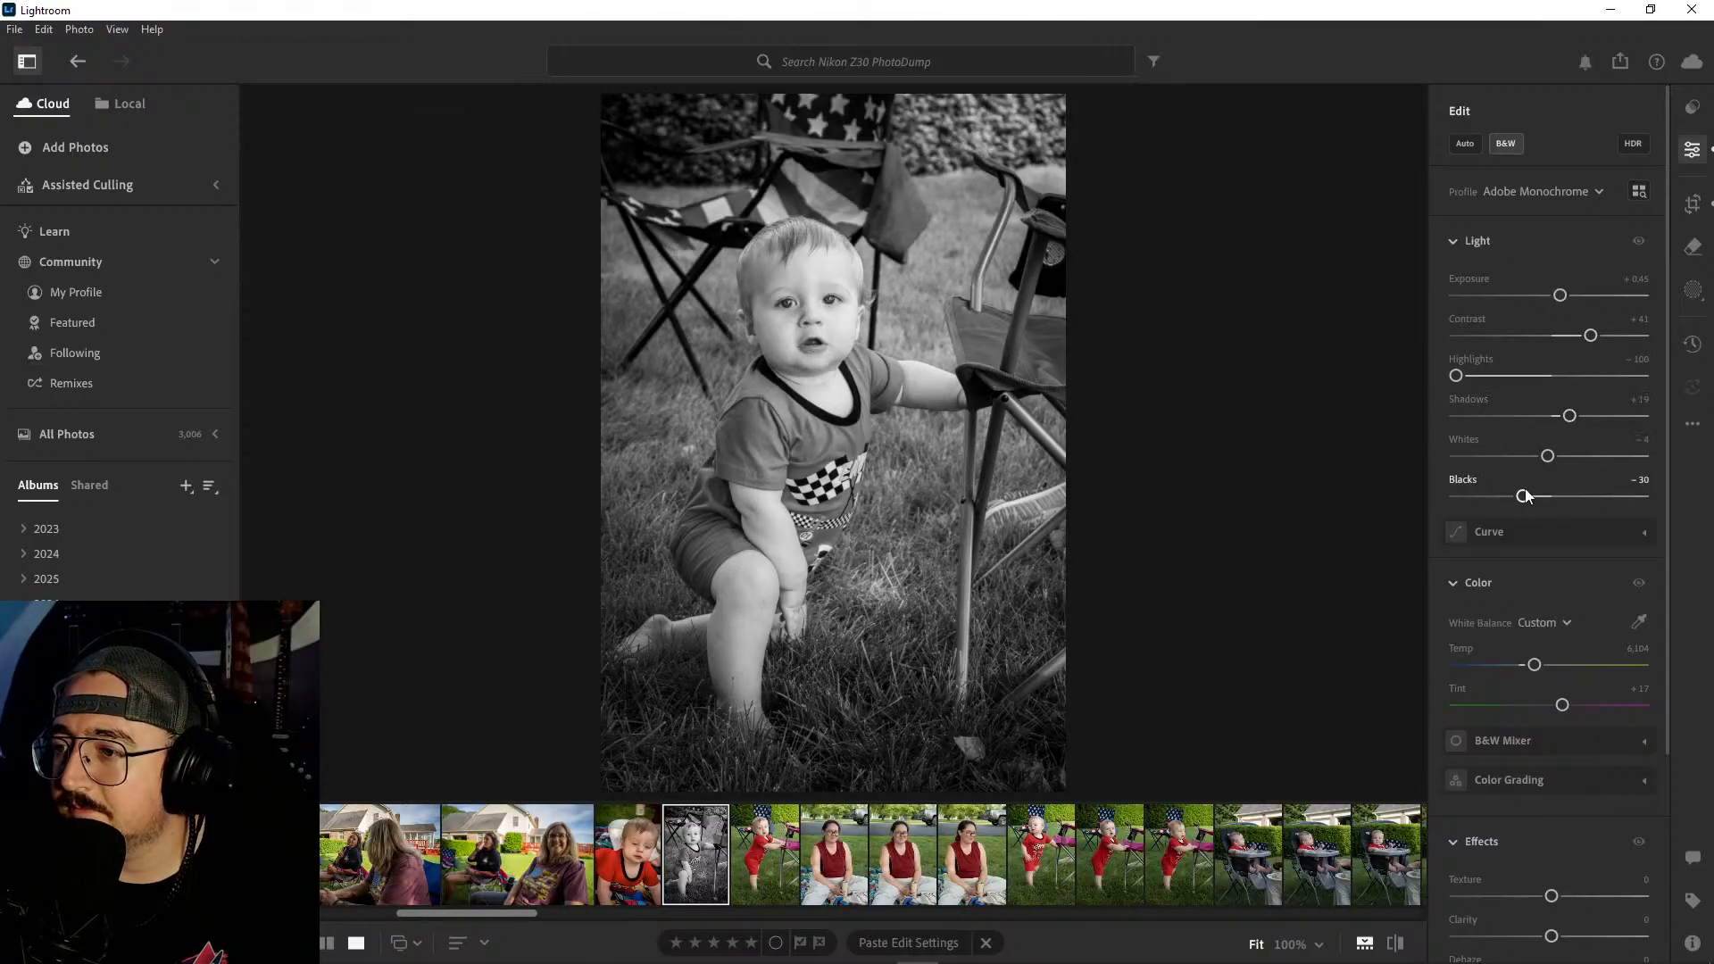
drag(1525, 496, 1505, 498)
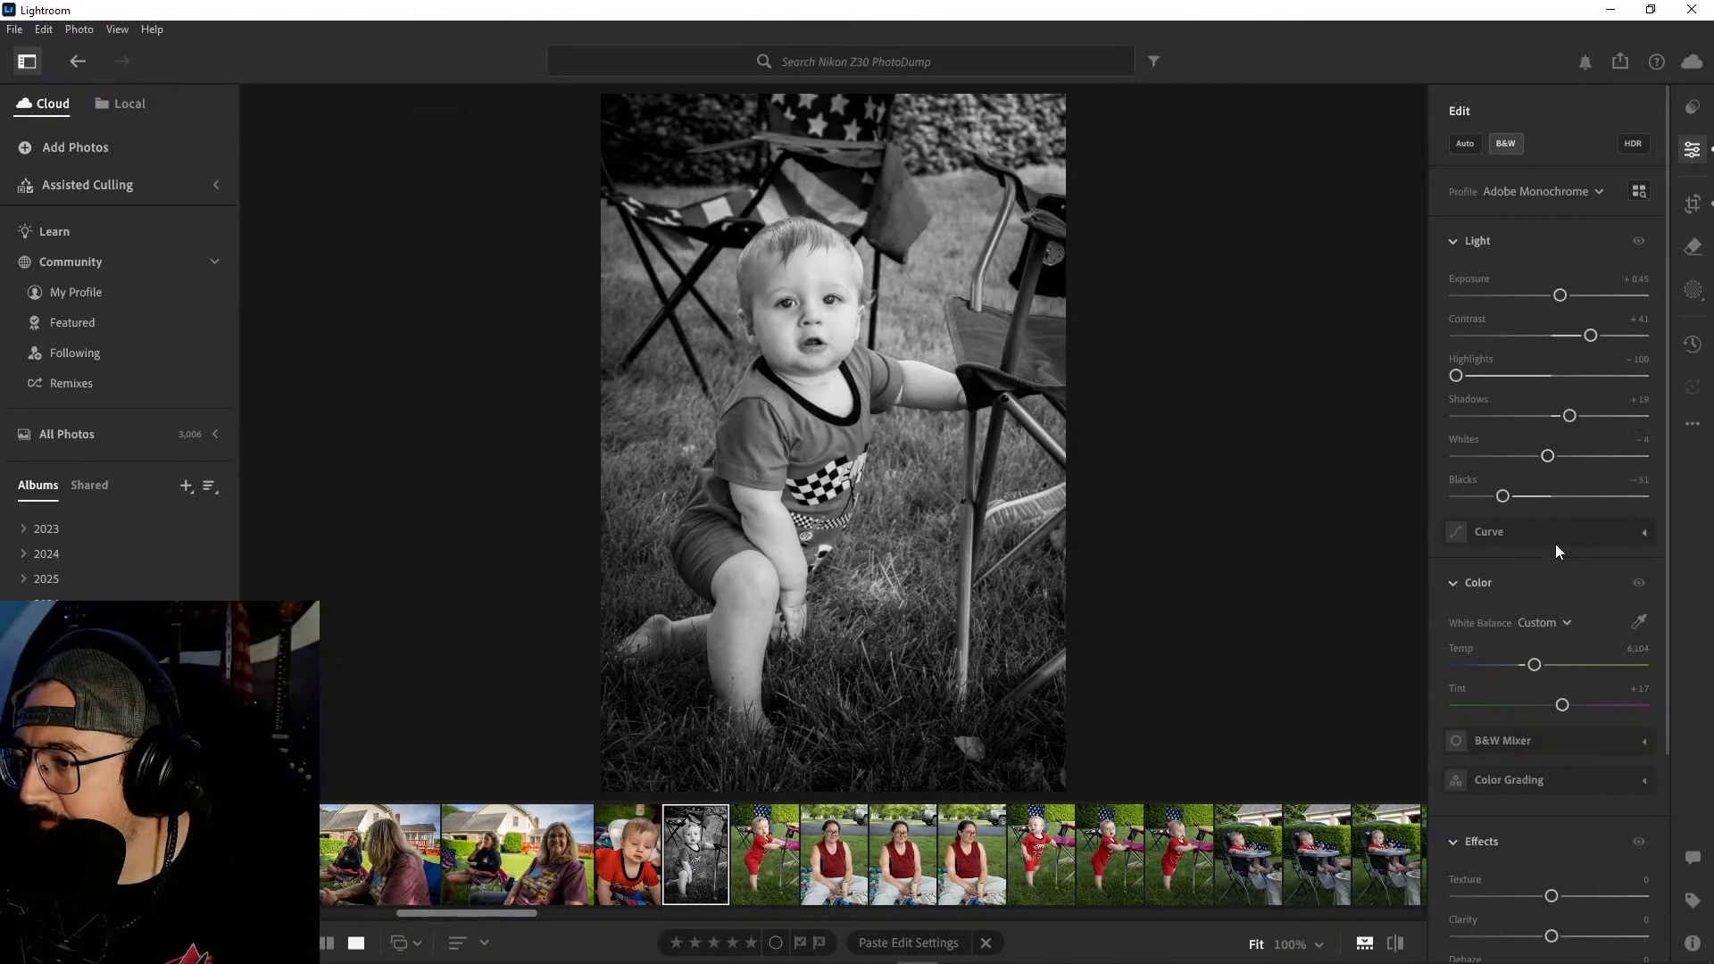
- Set the vignette to -24 on the black-and-white kneeling baby photo and check the edit against the original
scroll(1569, 536, down, 3)
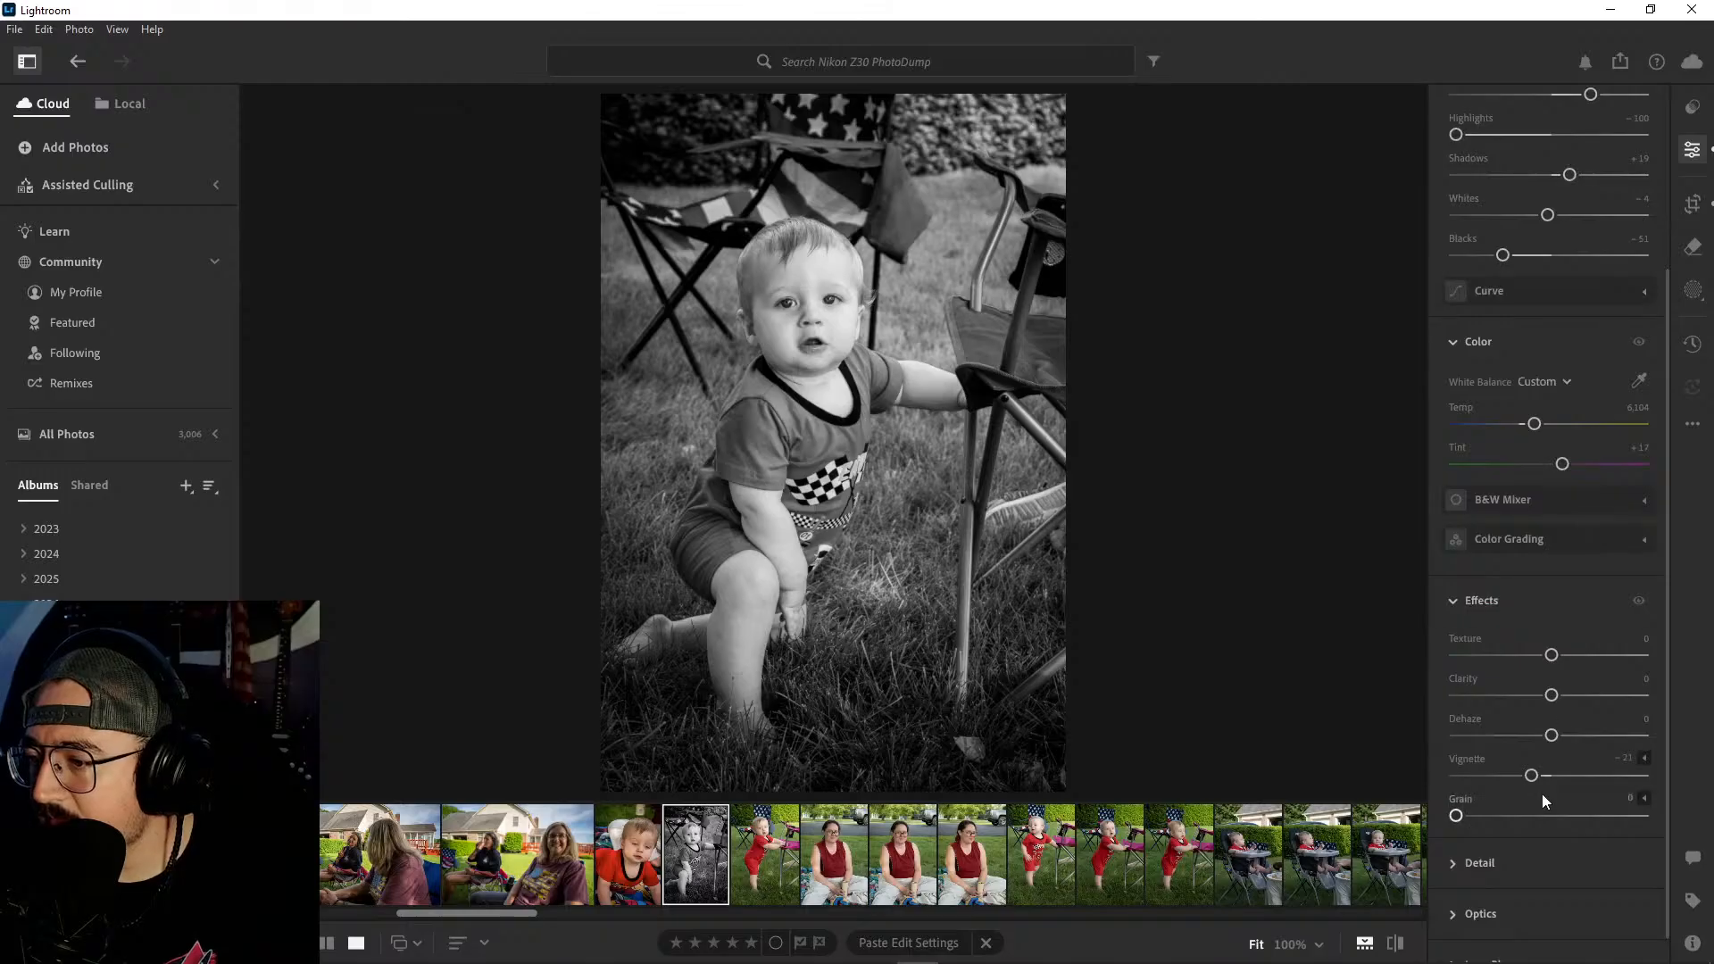
drag(1551, 775, 1529, 777)
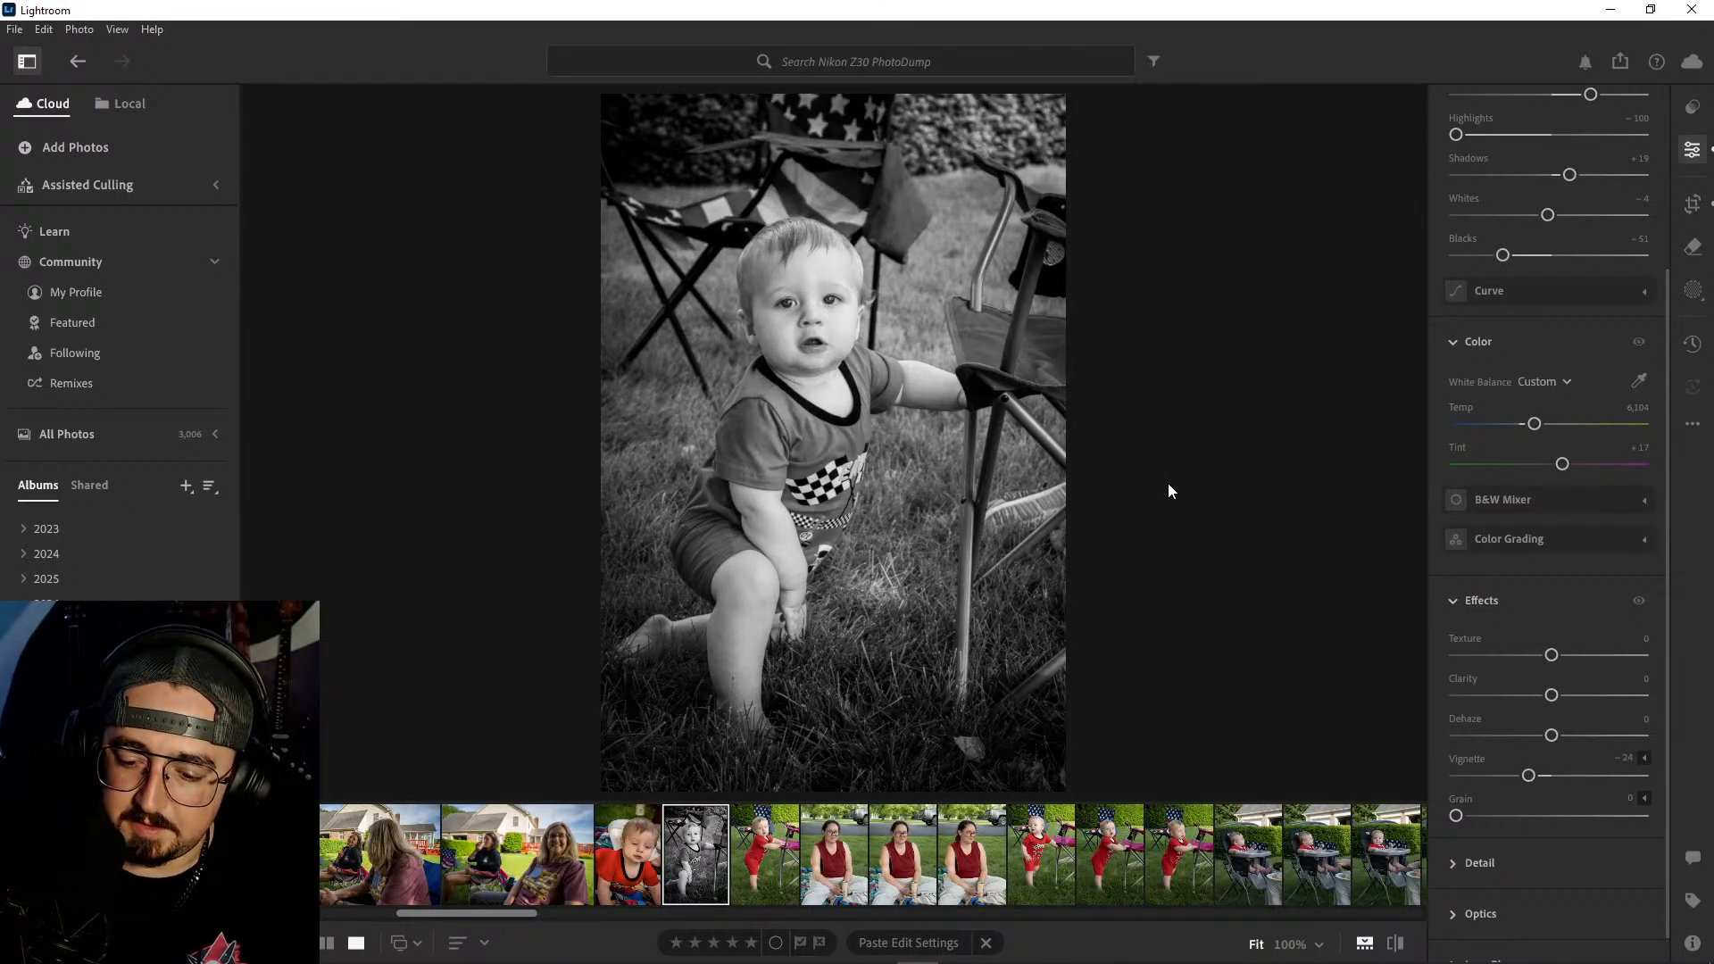
key(backslash)
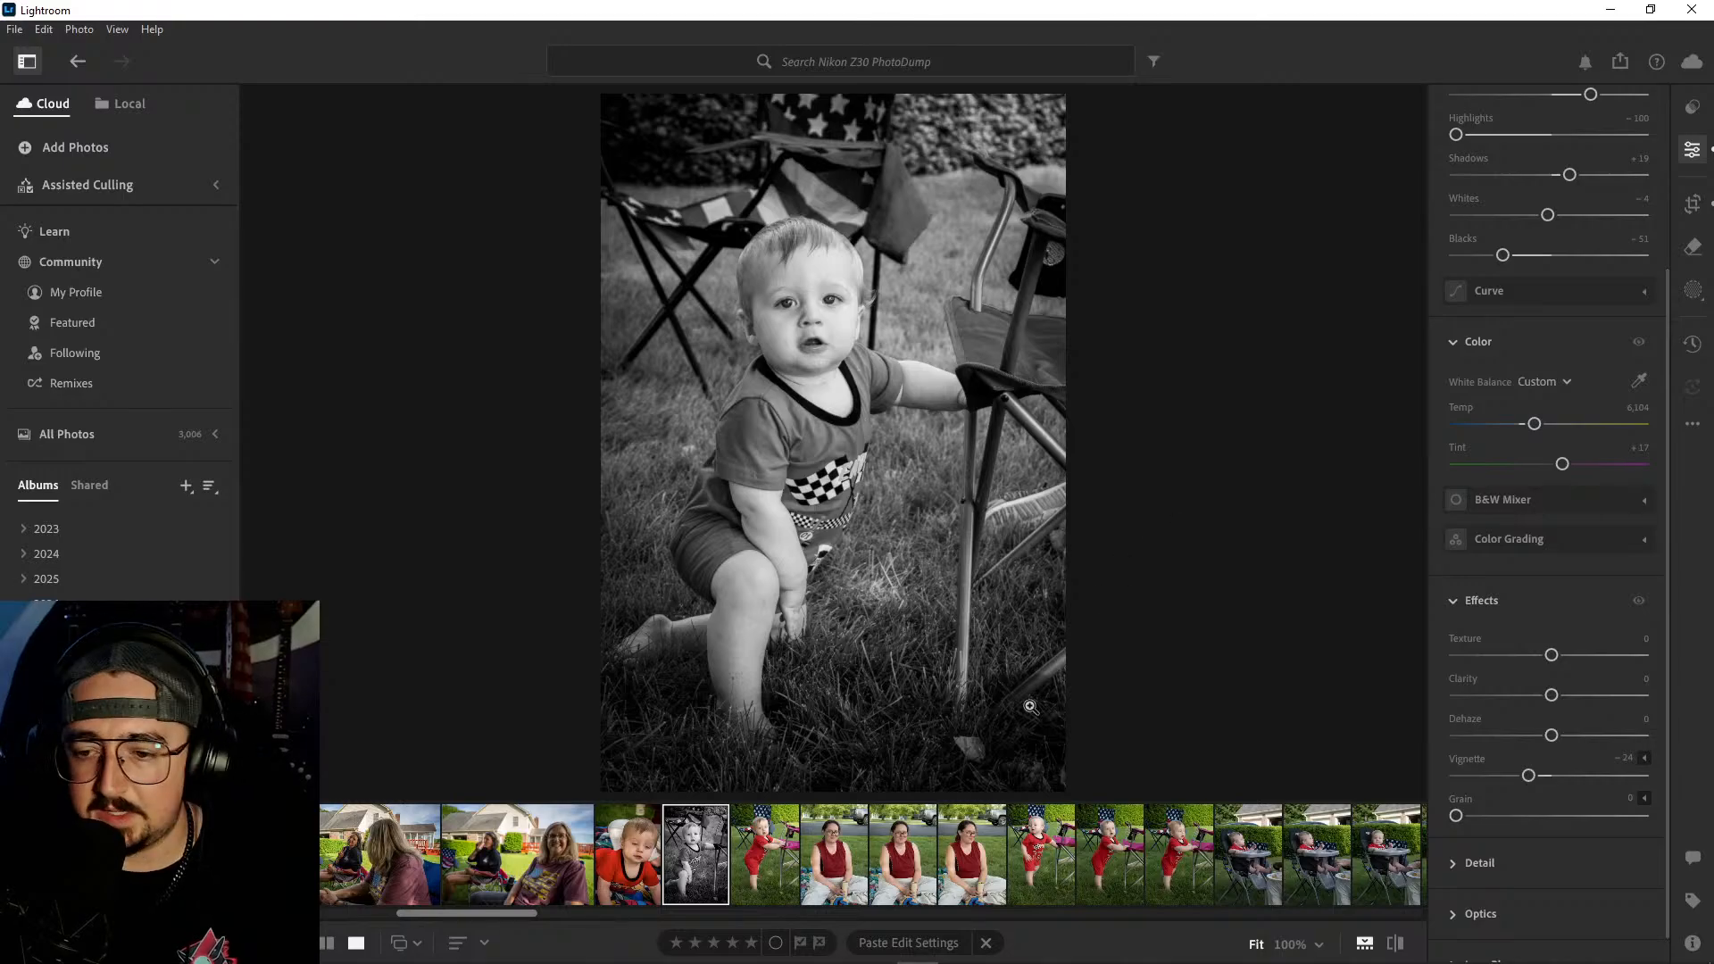
click(765, 853)
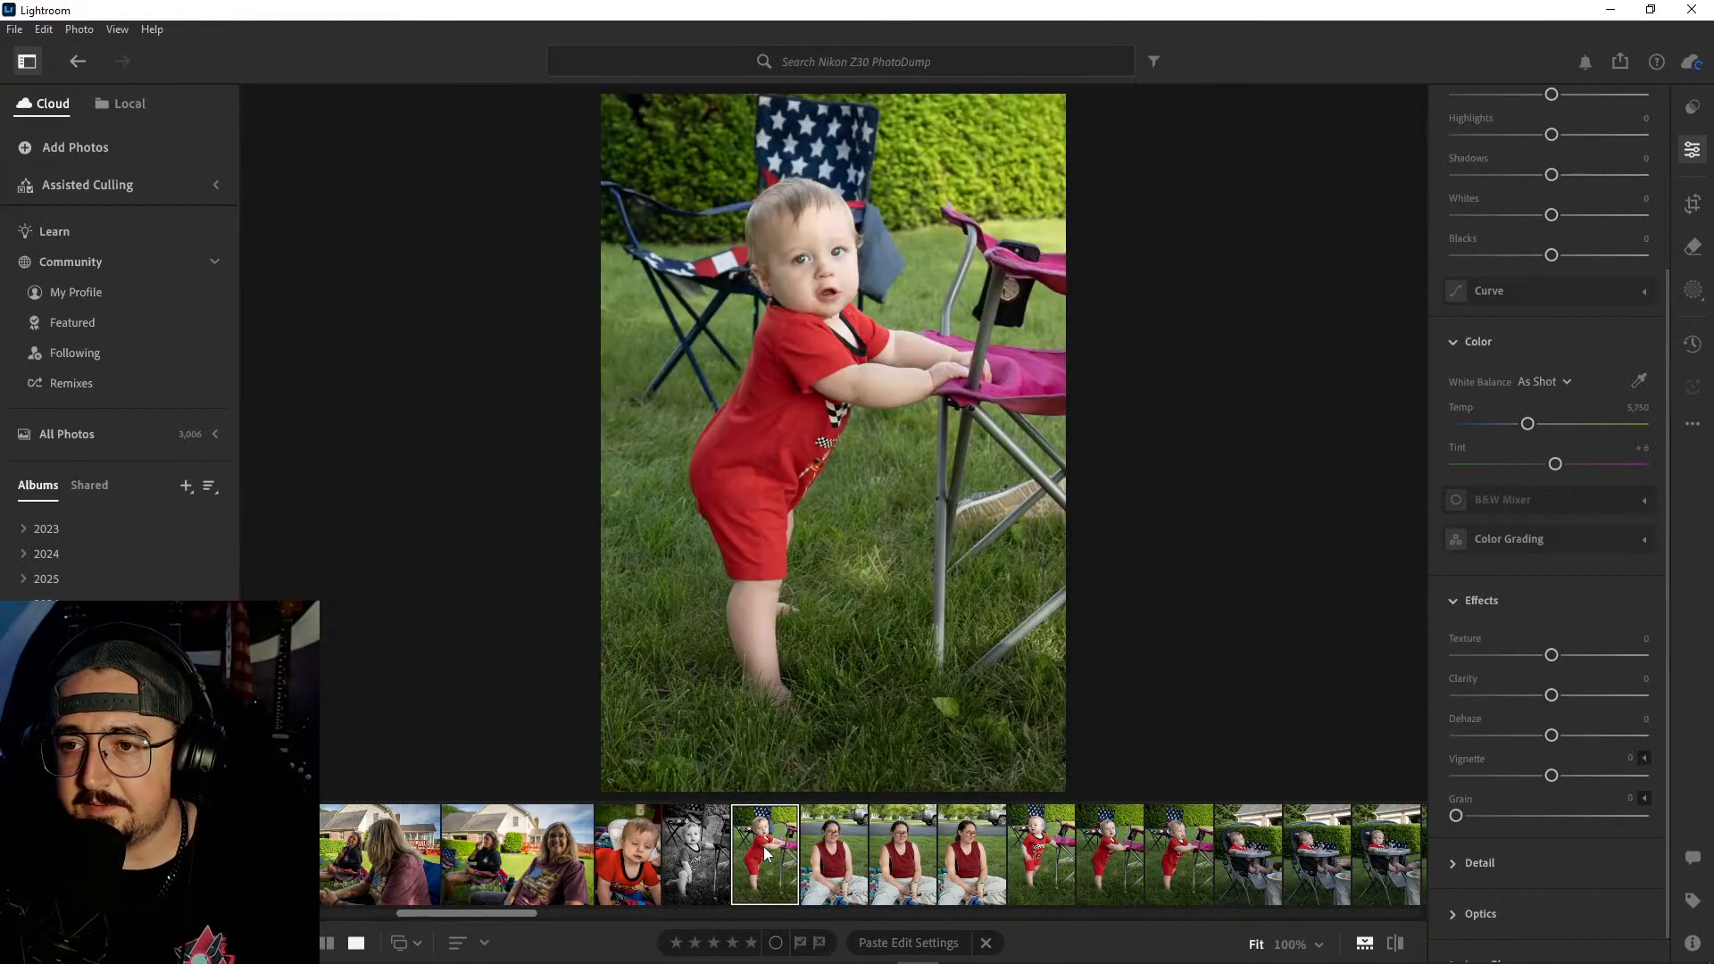
key(ctrl+v)
scroll(1504, 344, up, 3)
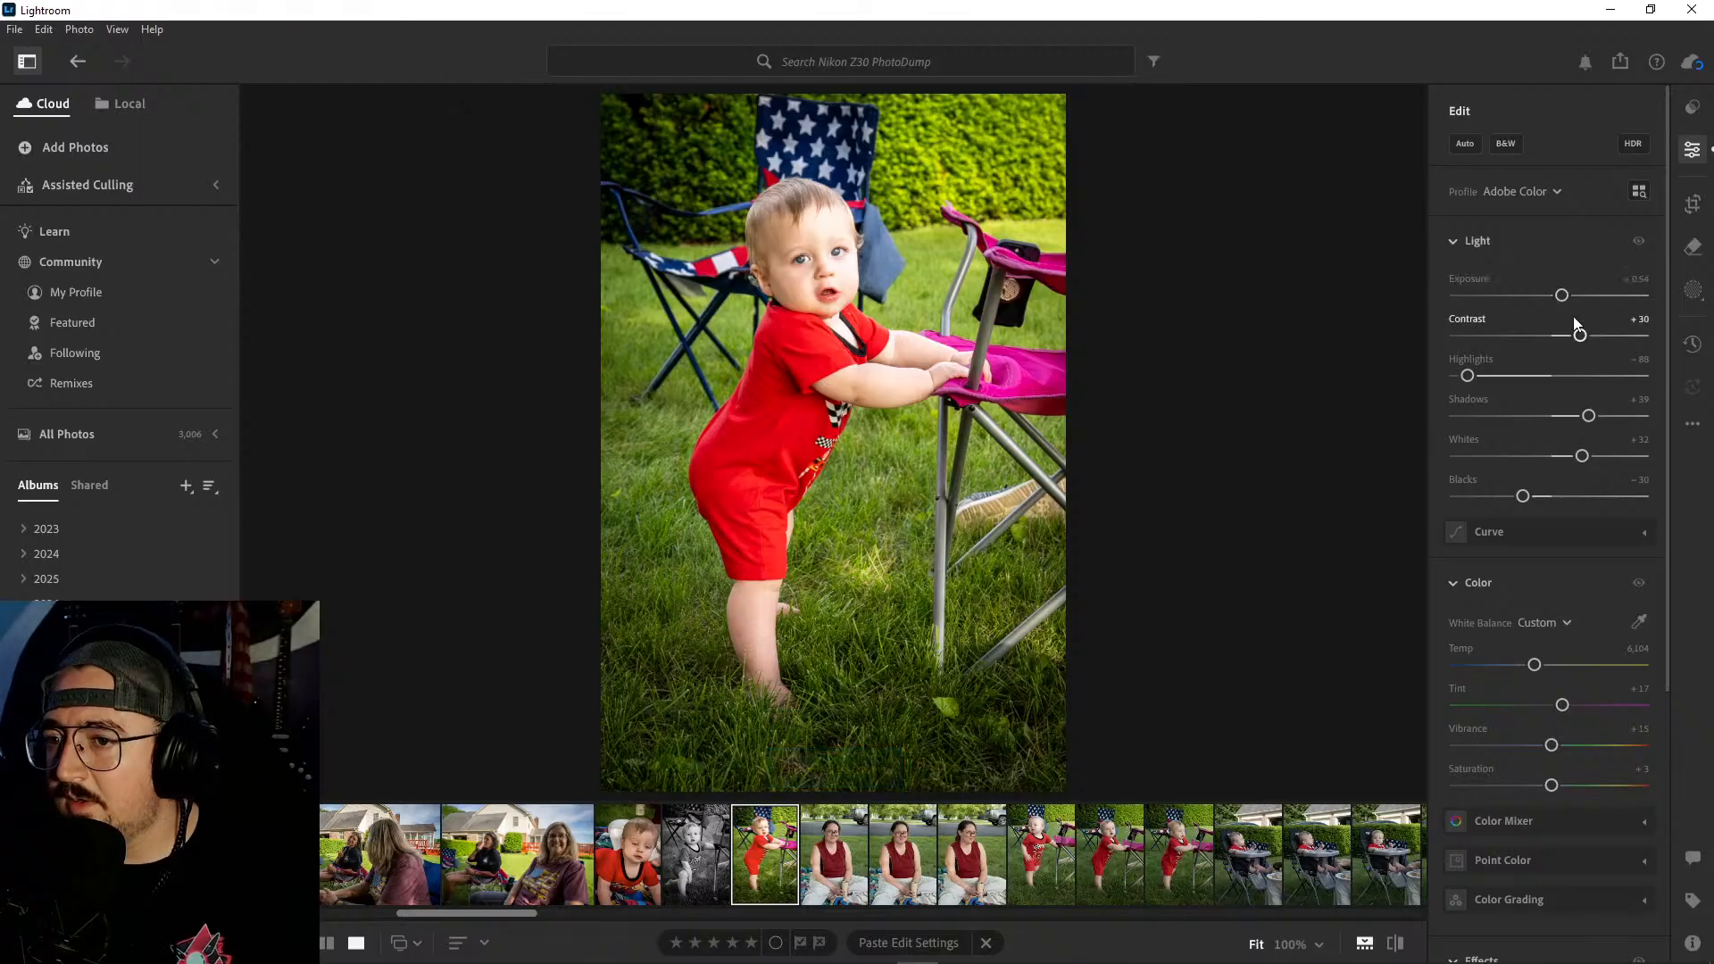
- Copy the kneeling baby photo's black-and-white edit settings onto the neighbouring photo of the baby standing at the chair
click(693, 861)
key(ctrl+c)
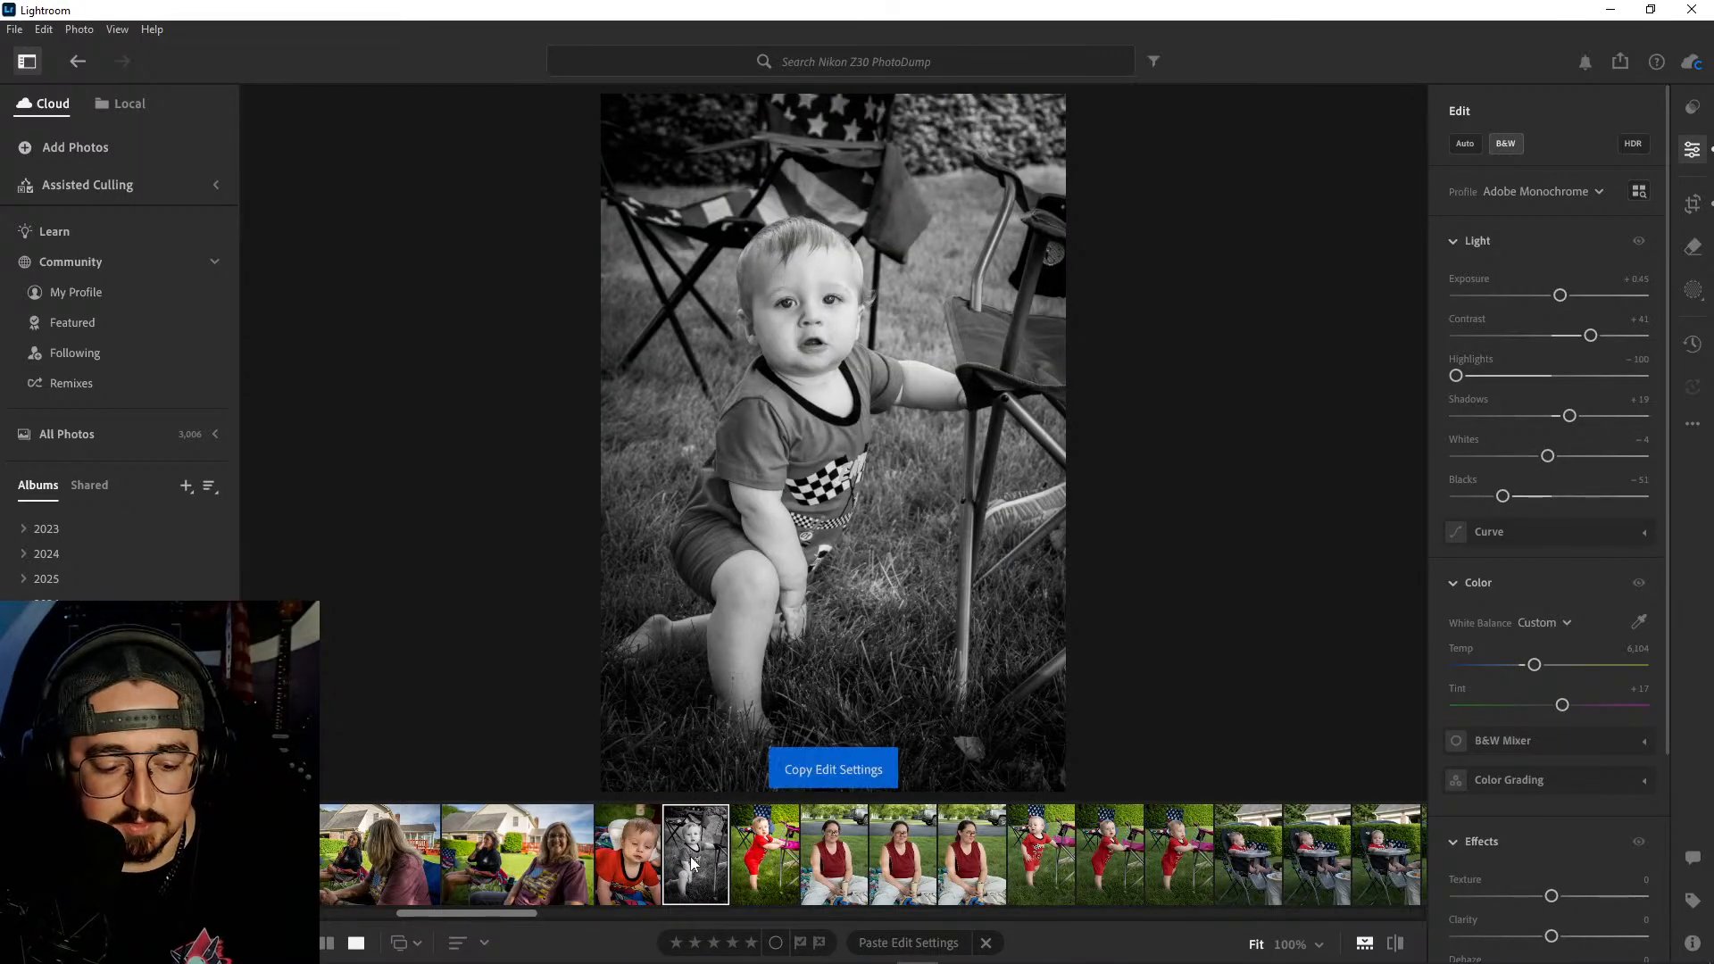
click(775, 859)
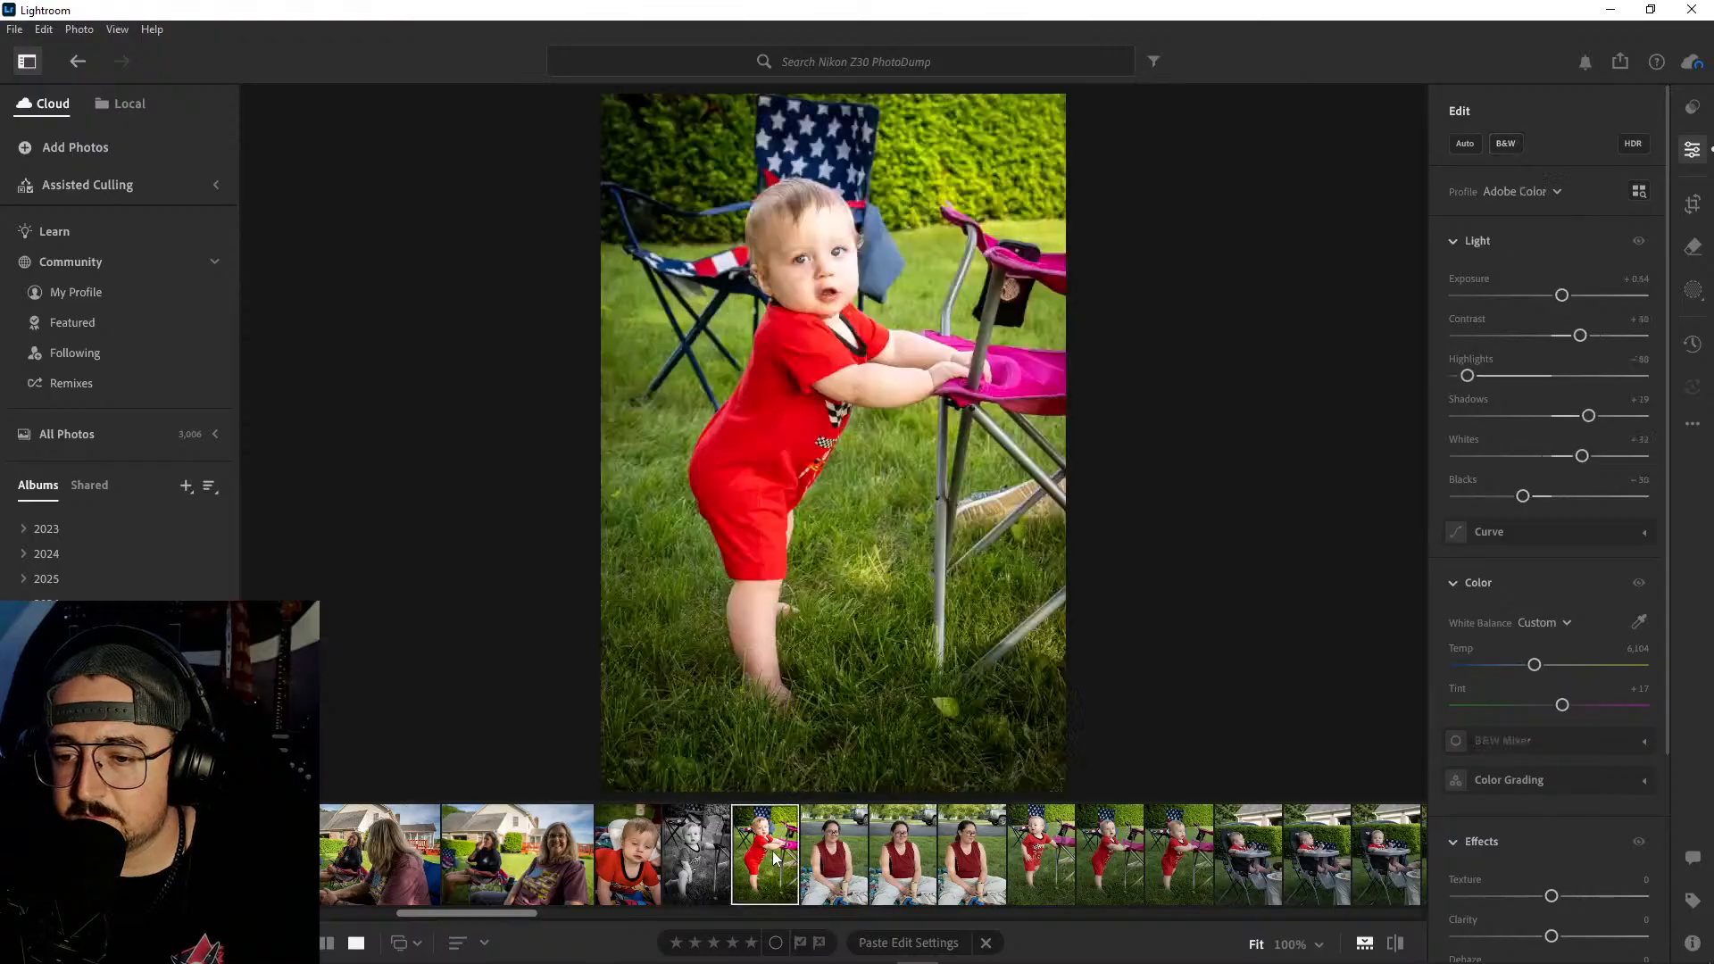
key(ctrl+v)
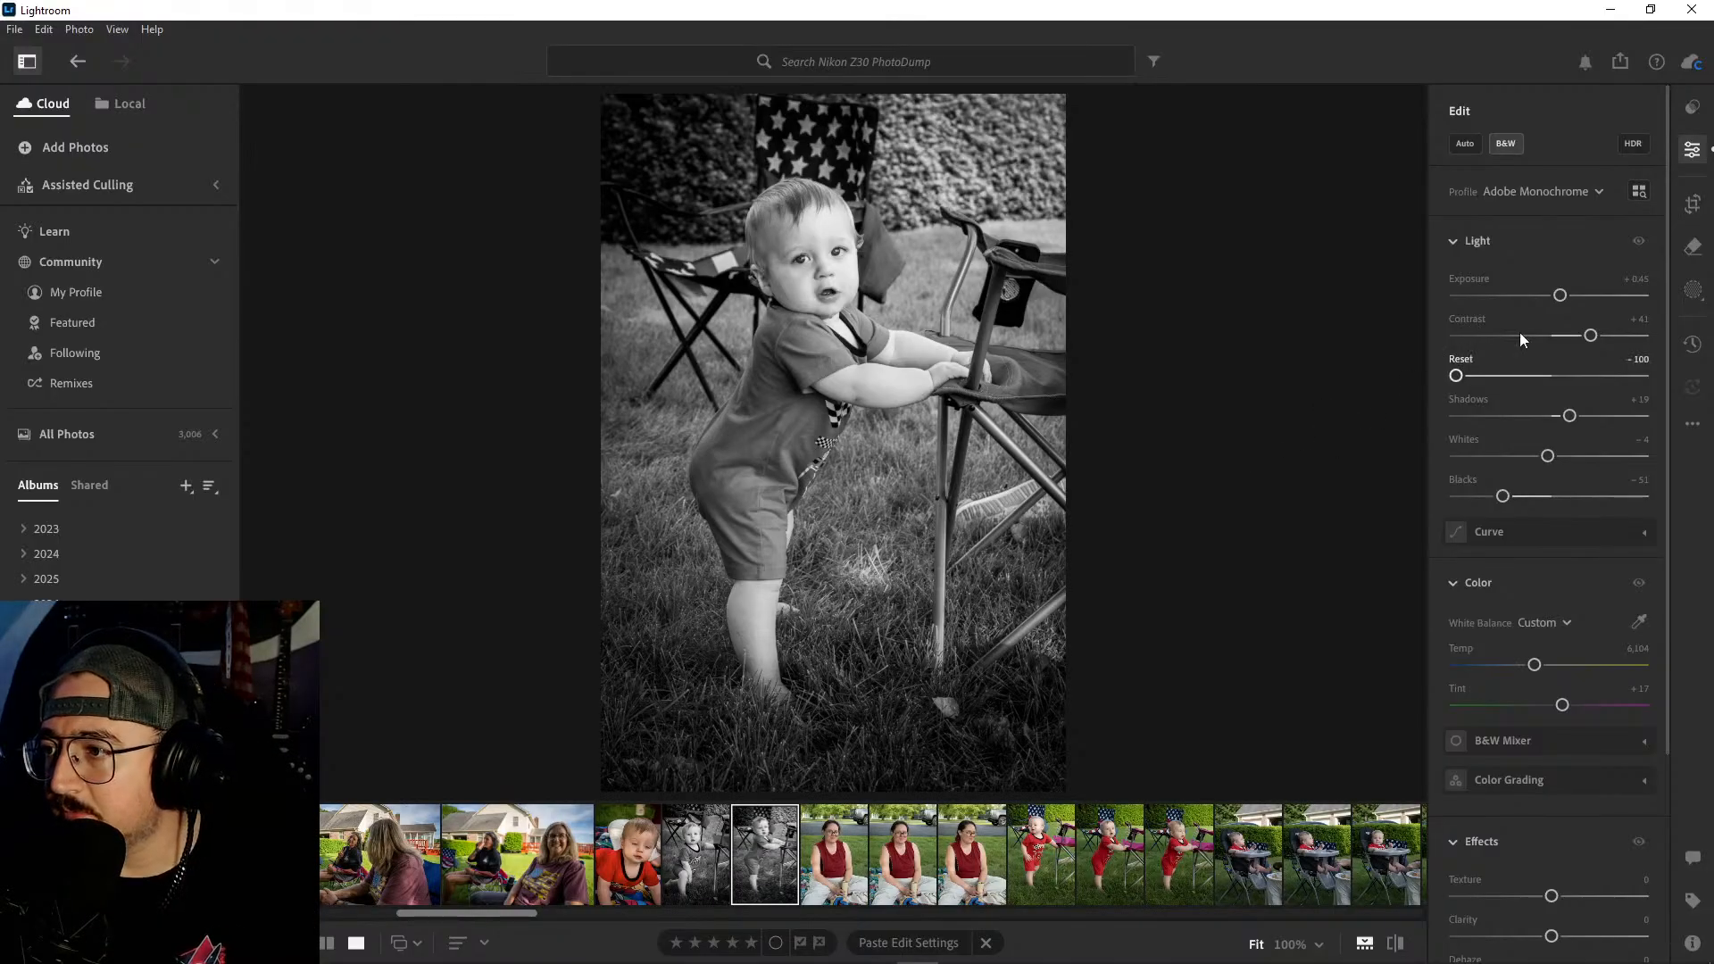
- Crop the standing baby photo slightly tighter at 2 x 3, trimming the grass below the feet and the area above the head
click(1692, 207)
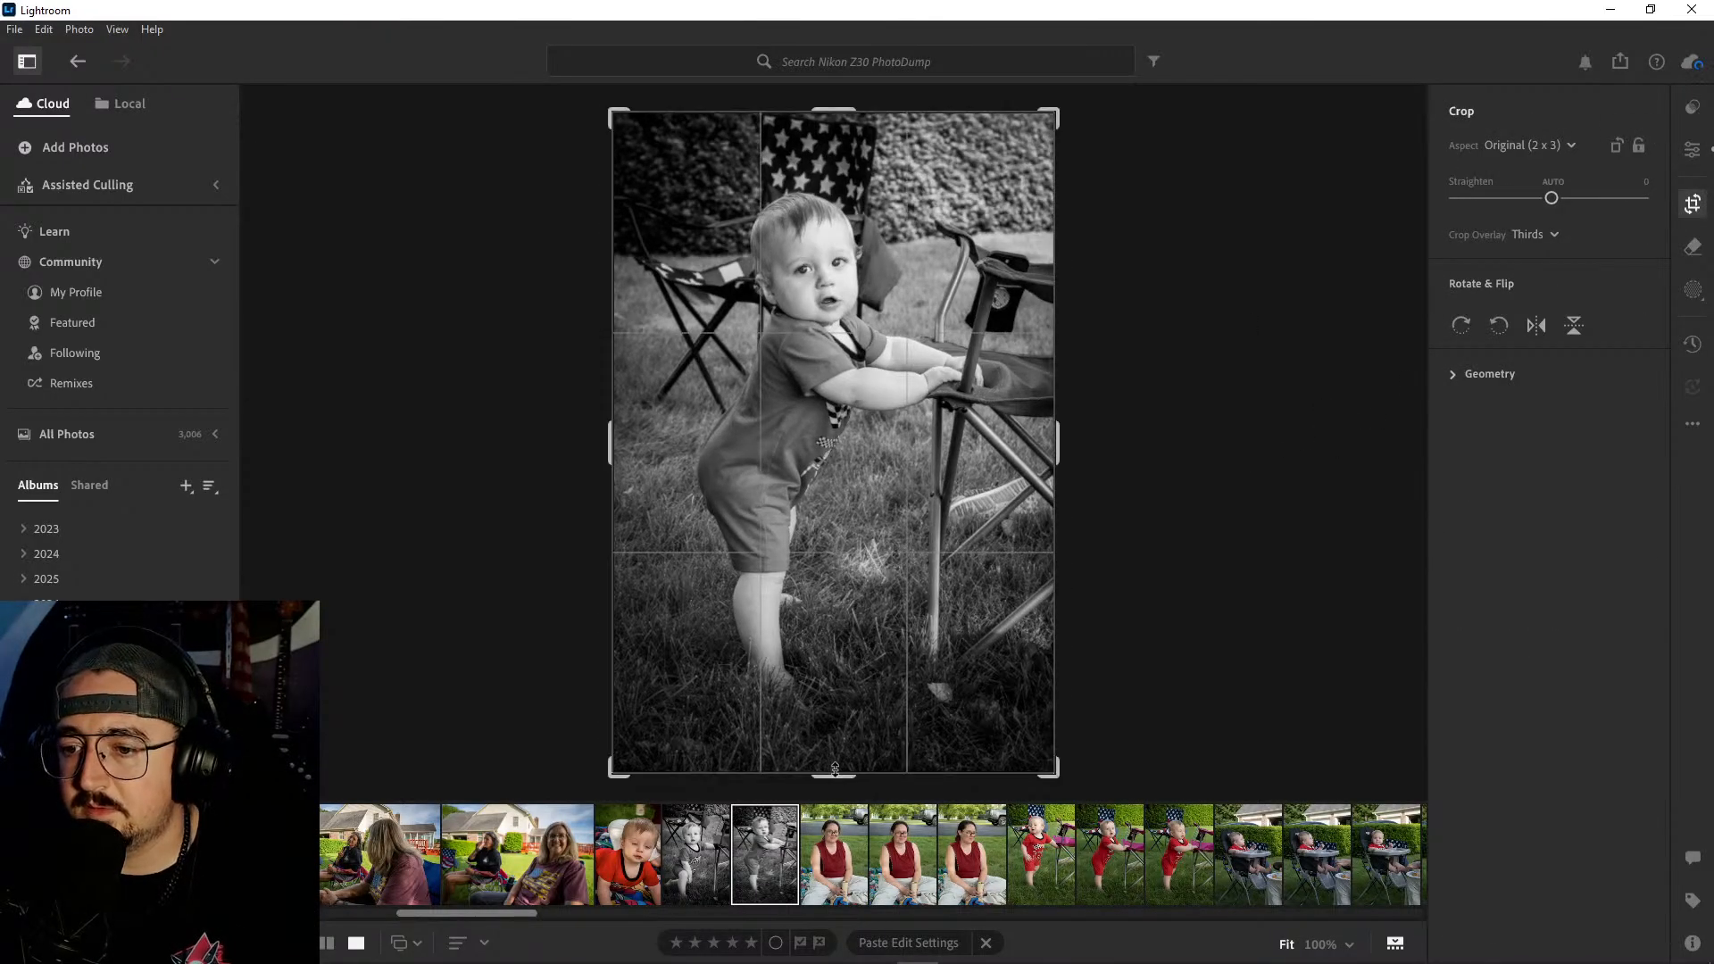
drag(837, 770, 842, 749)
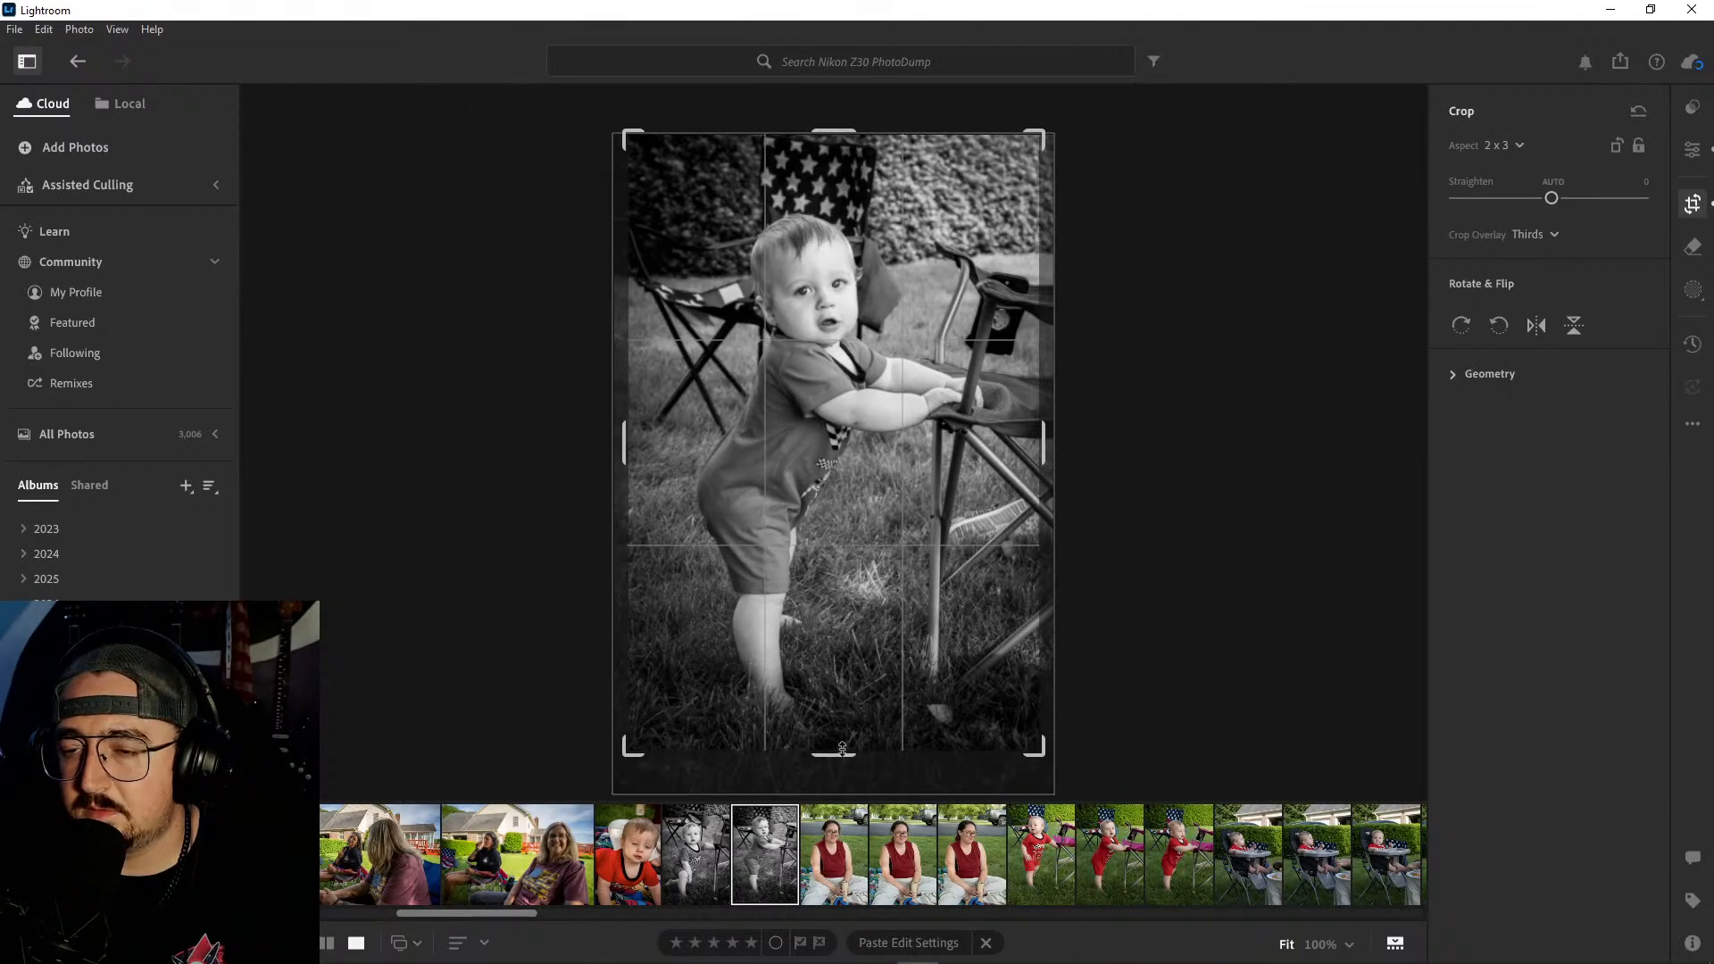
drag(840, 134, 845, 150)
key(Return)
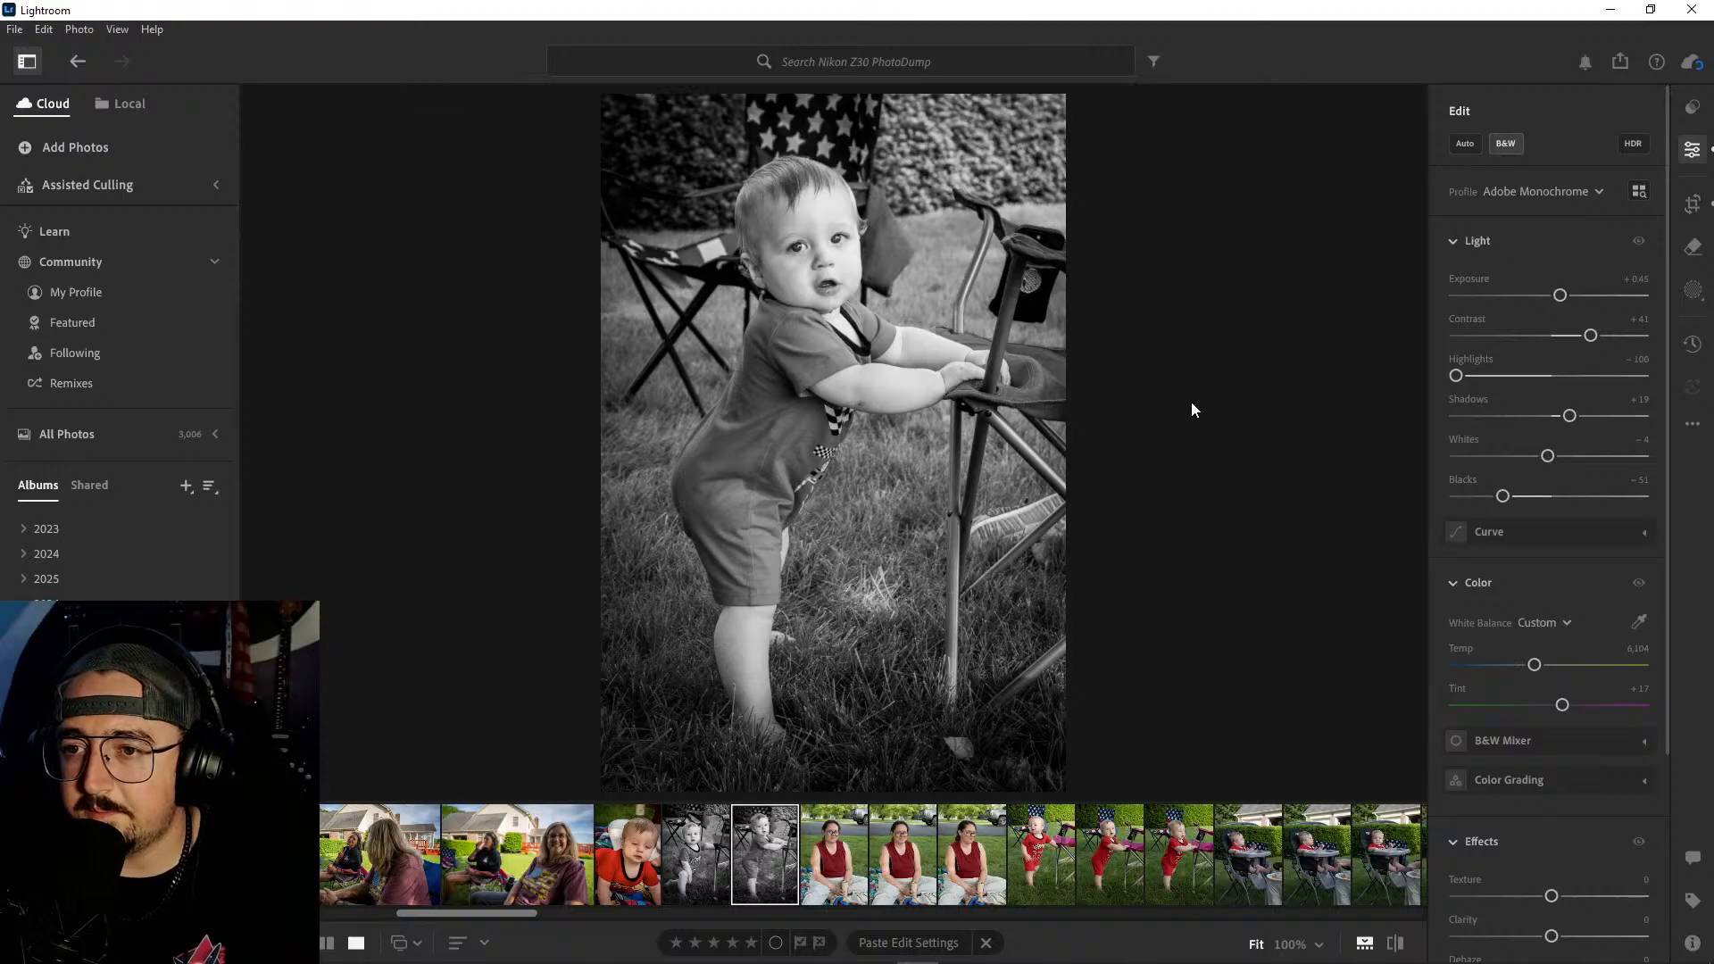
- Strengthen the vignette slightly on the standing baby photo and set Contrast to +46 and Blacks to -58
scroll(1596, 705, down, 3)
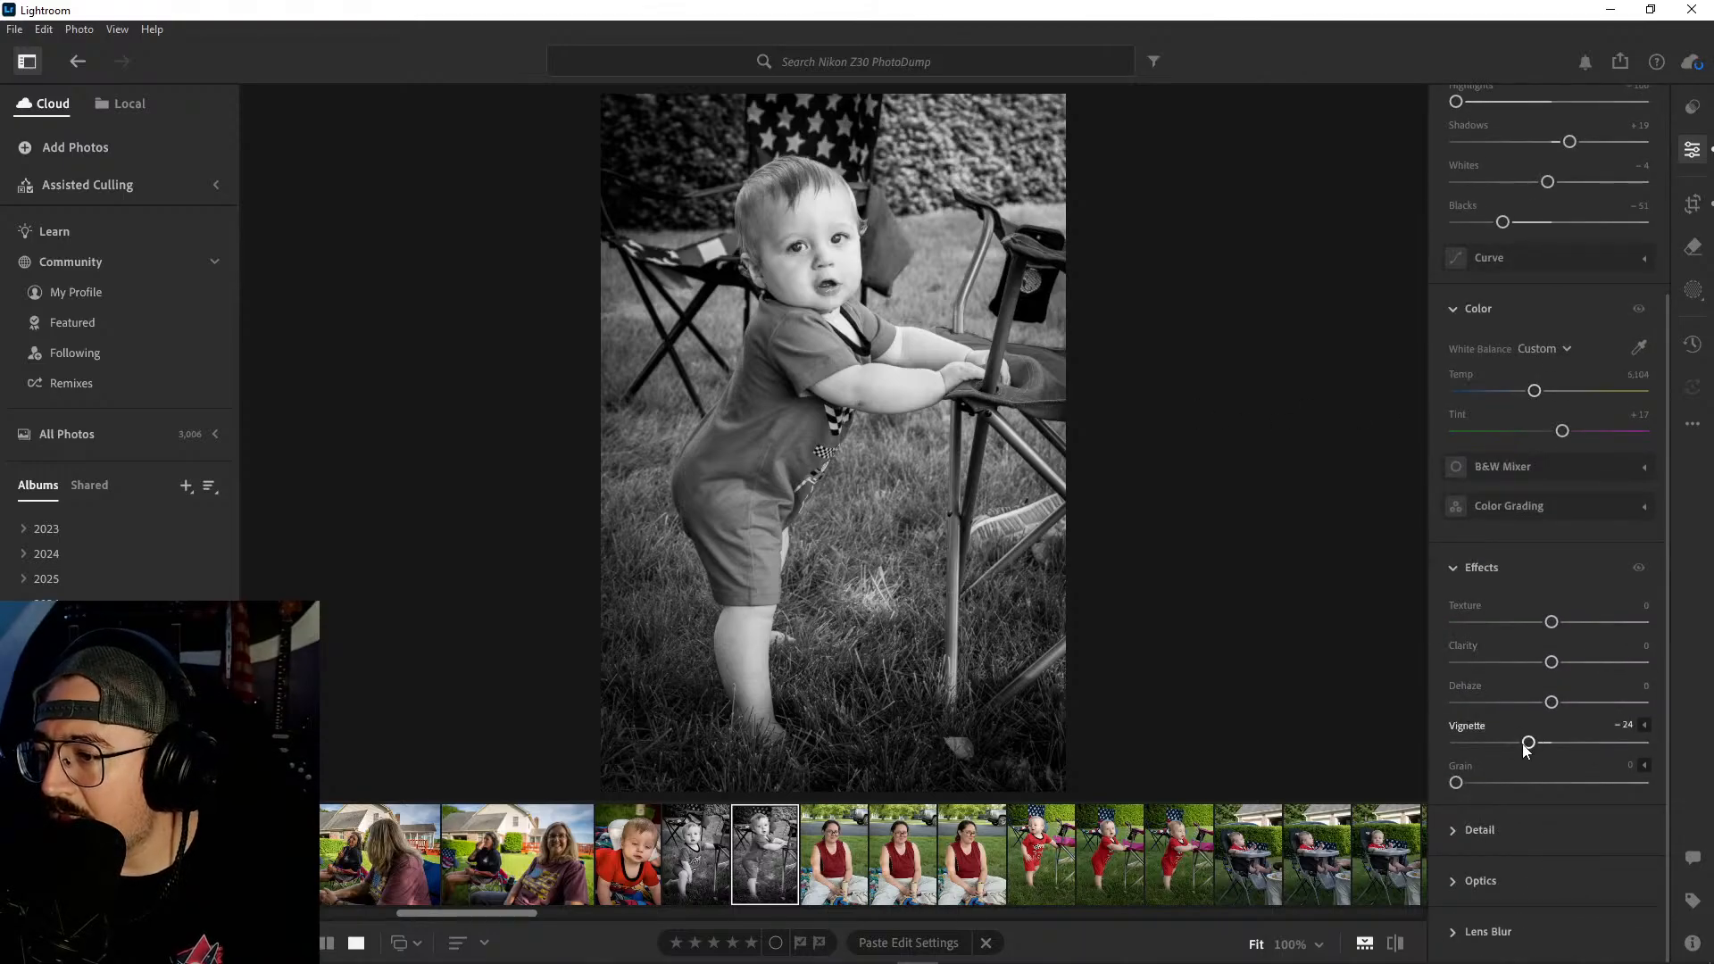
drag(1529, 744, 1522, 744)
scroll(1516, 643, up, 3)
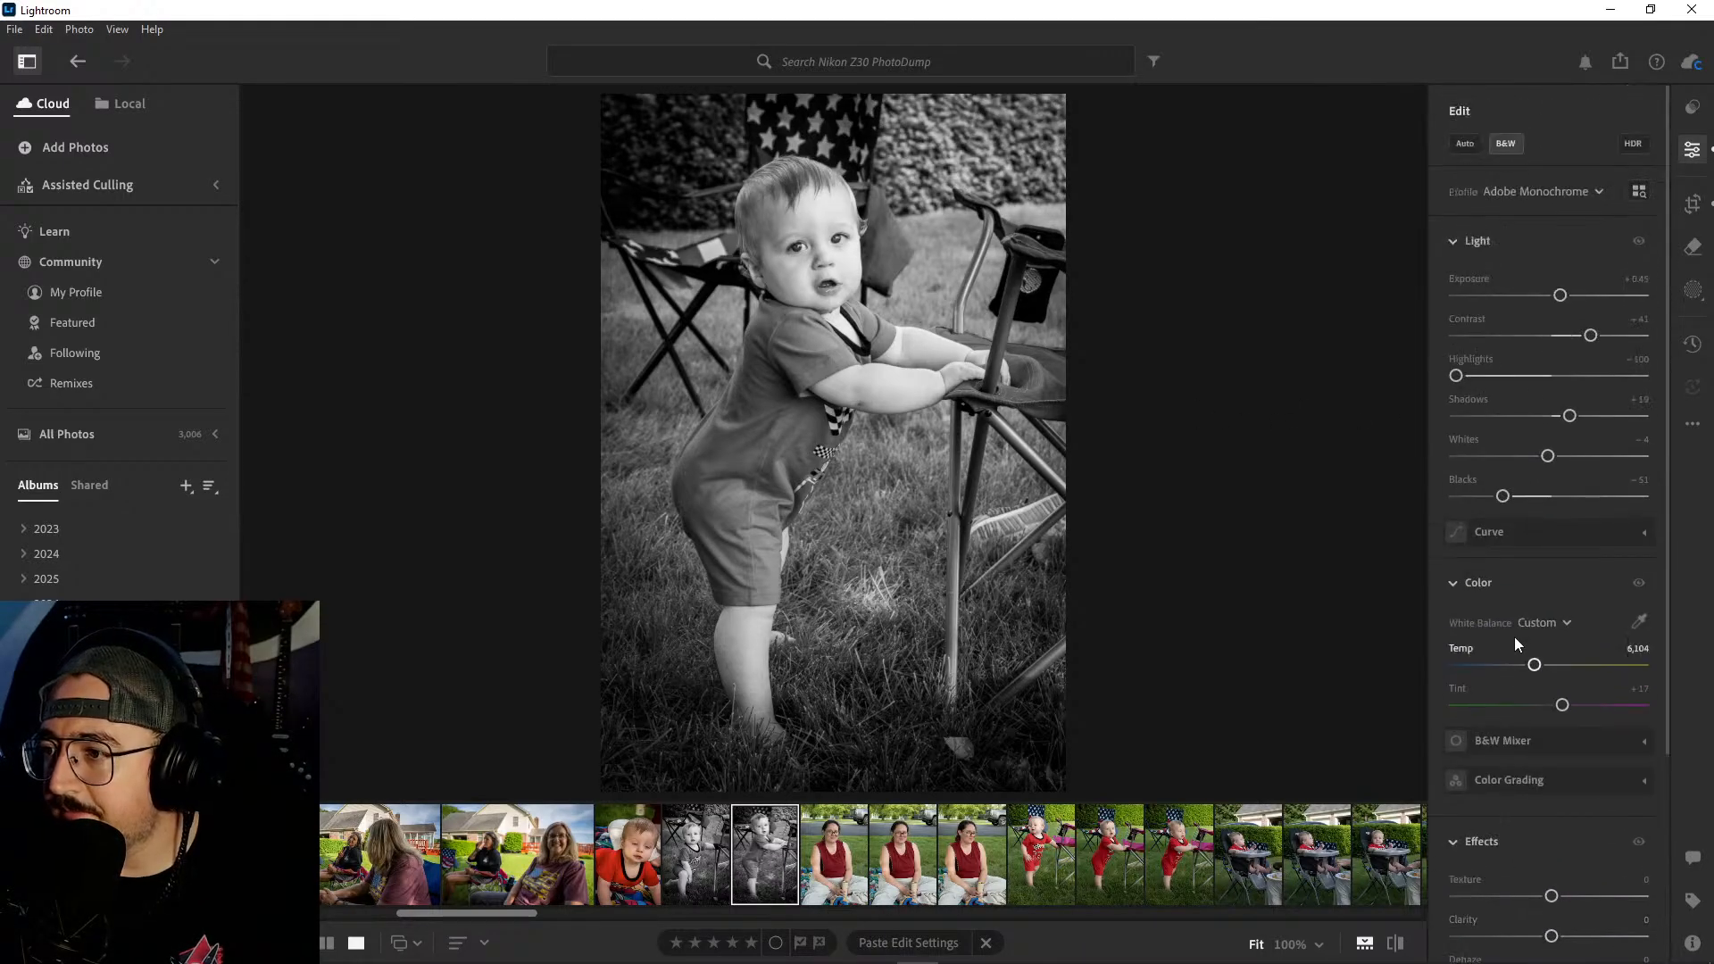
drag(1591, 337, 1595, 337)
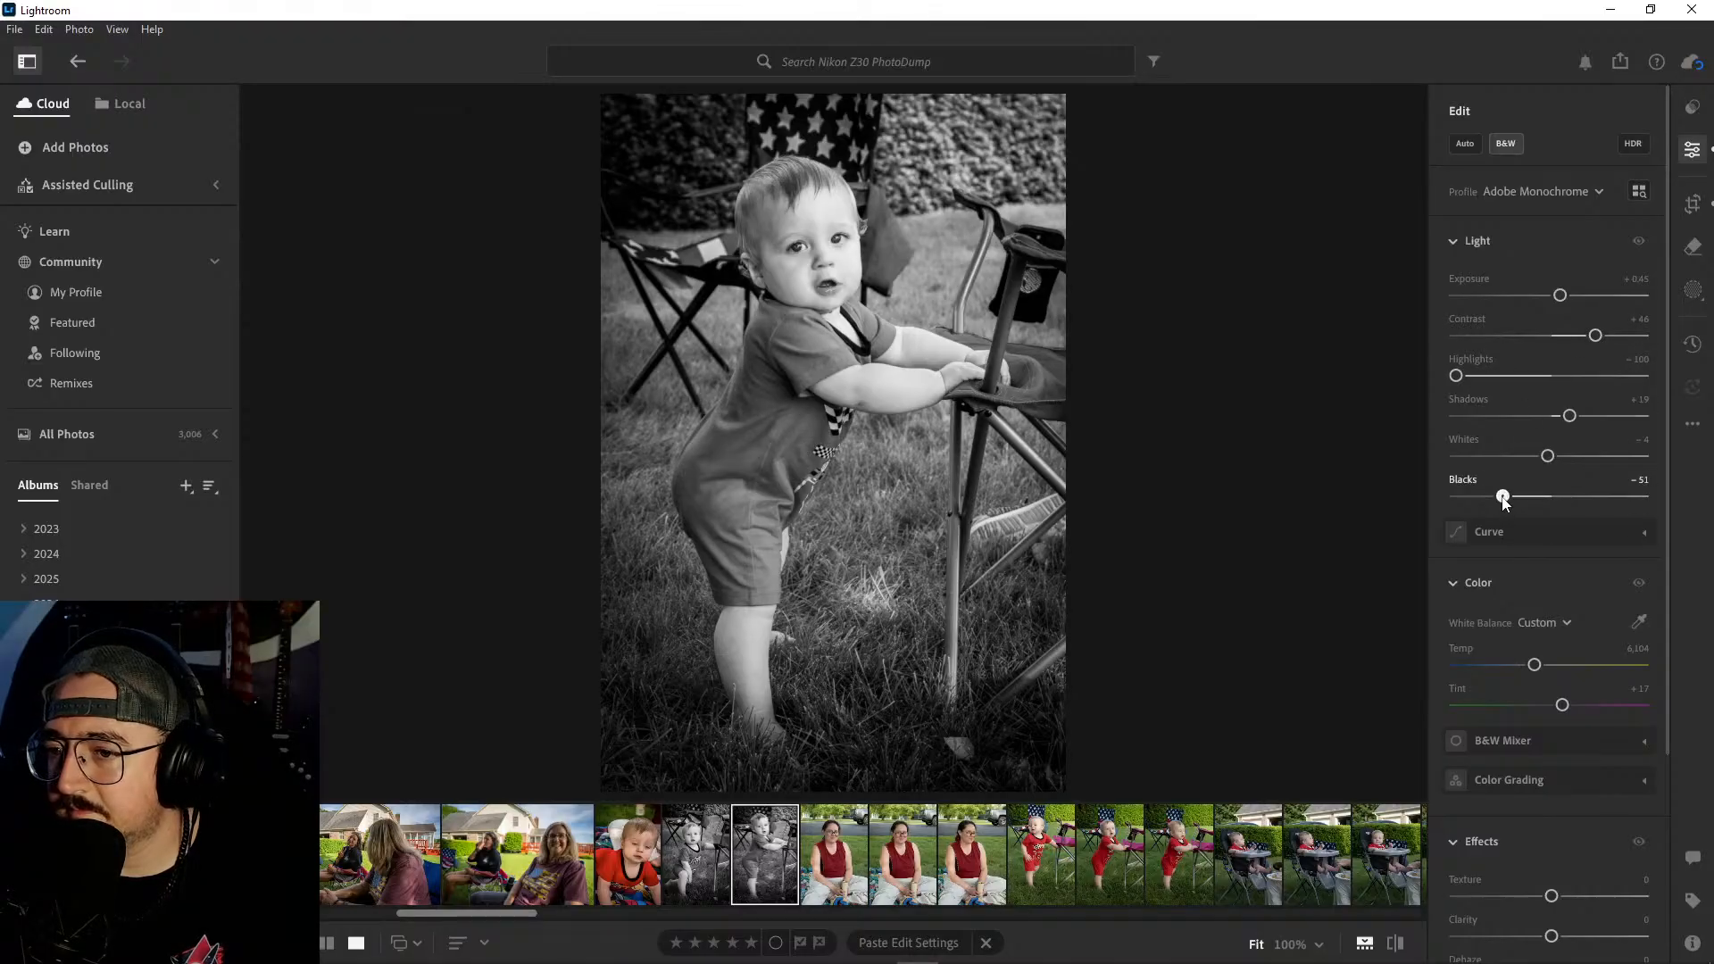
drag(1503, 496, 1497, 497)
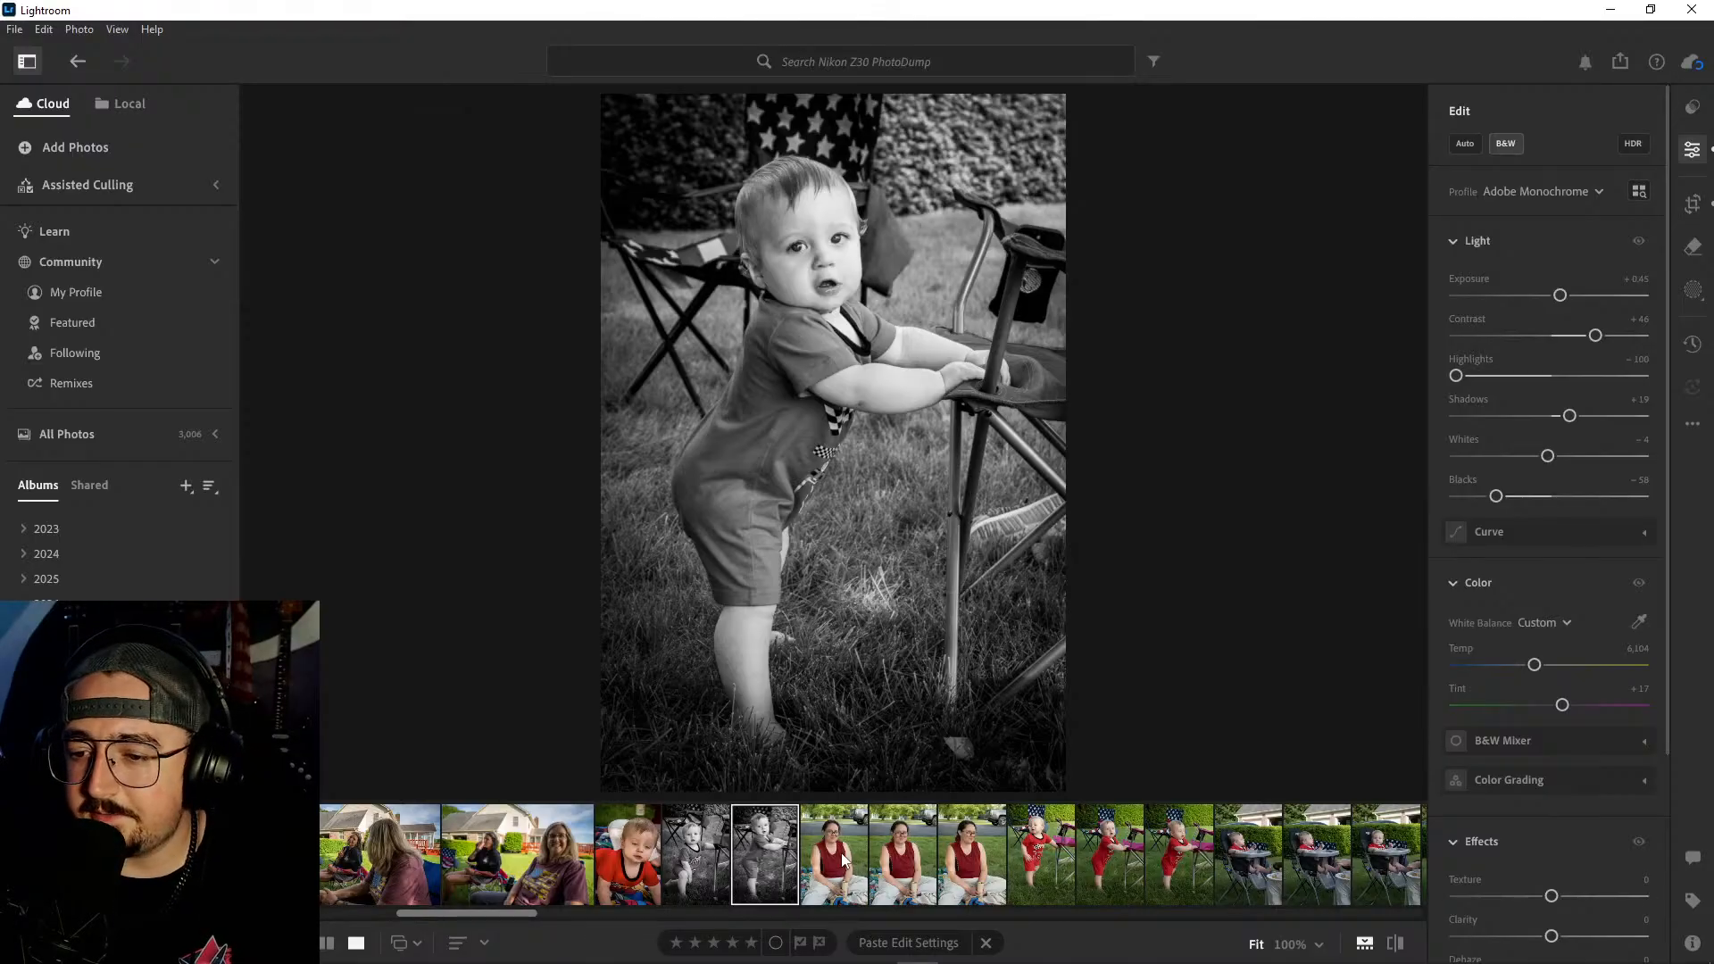
- Compare the expression and framing across the three portraits of the woman in the red top
click(844, 860)
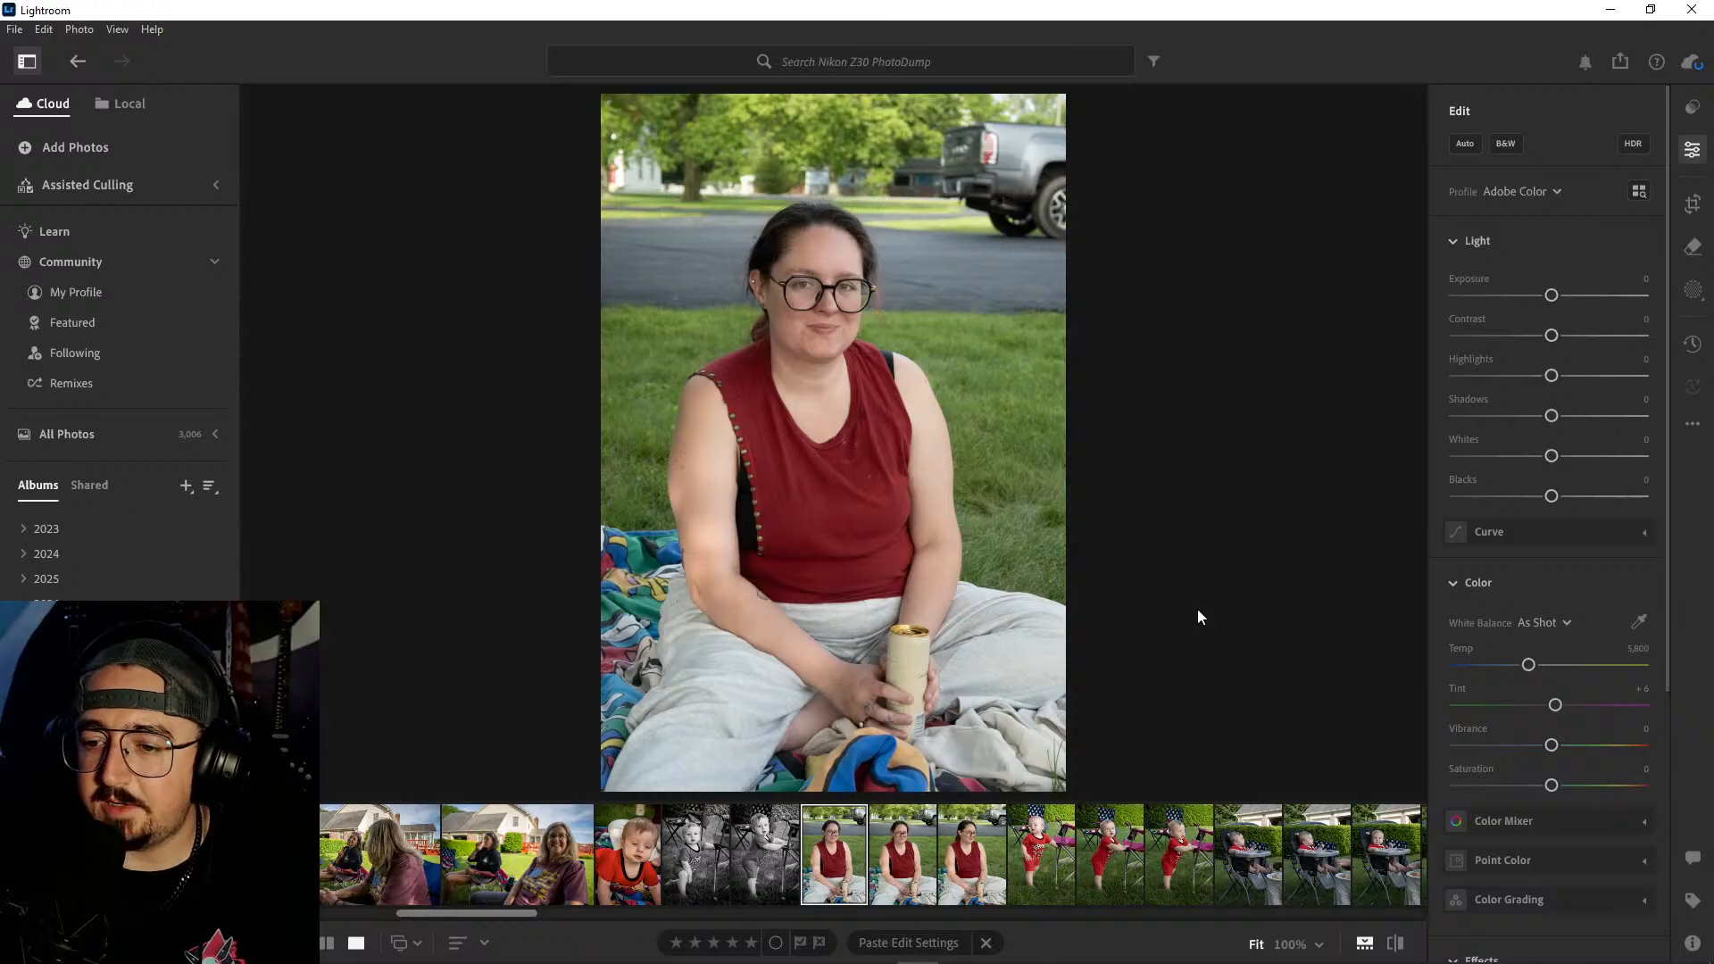
key(Right)
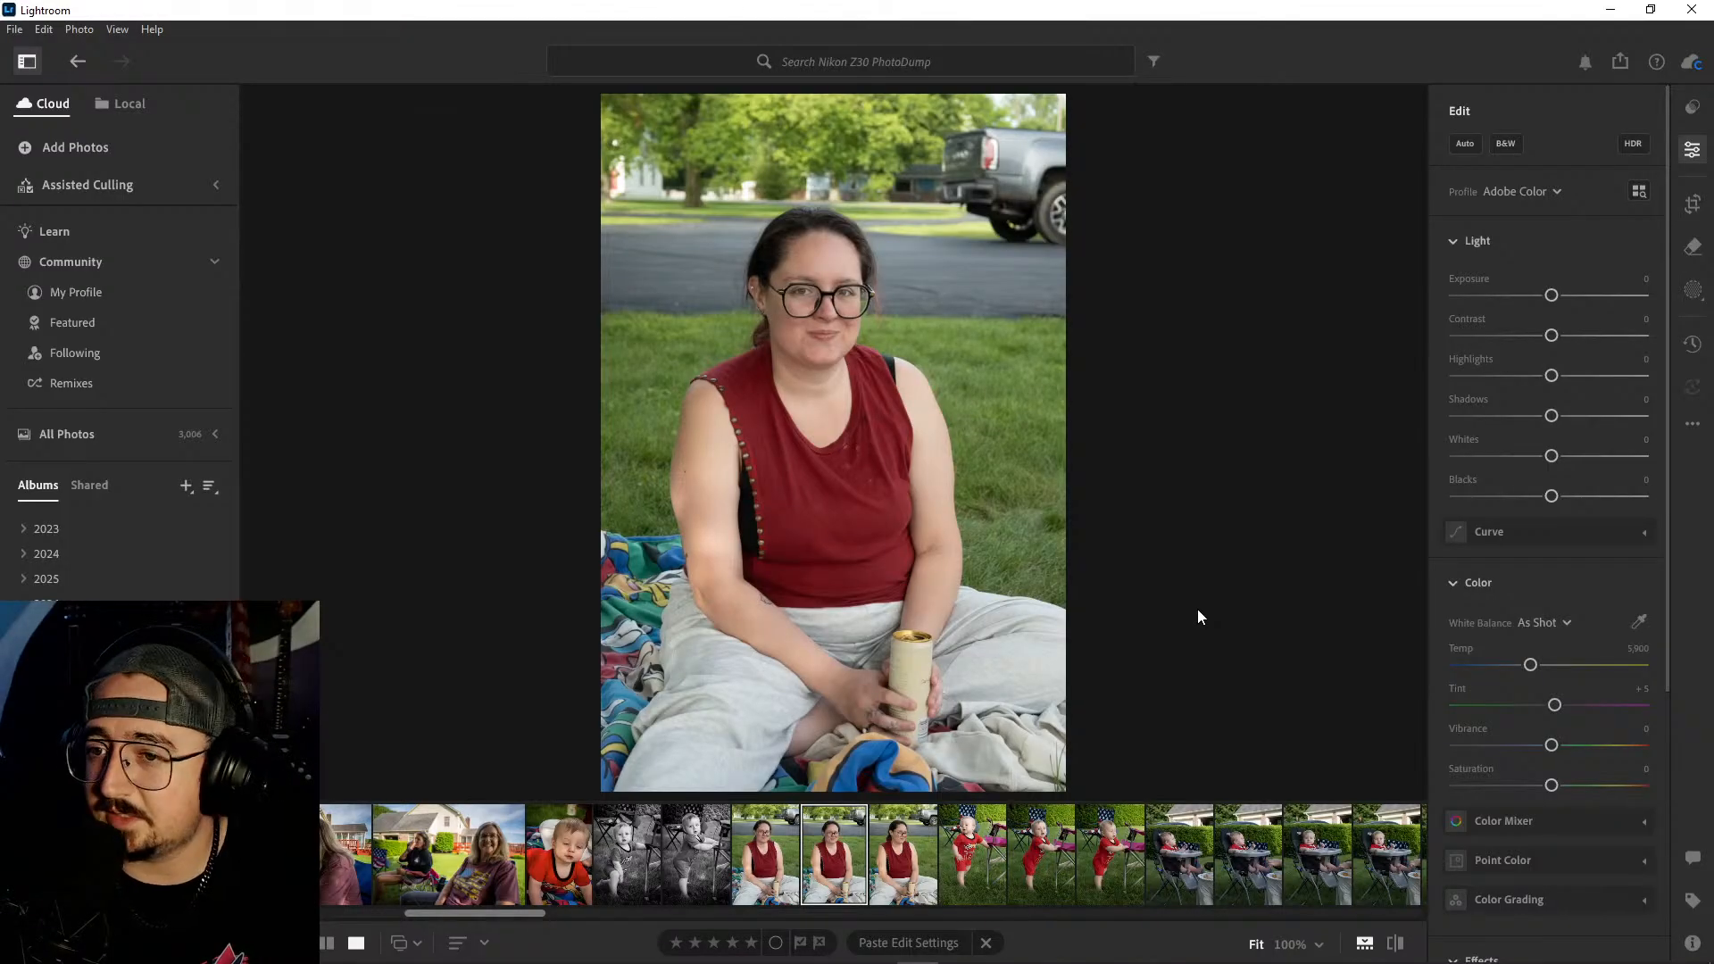
key(Right)
key(Left)
key(Right)
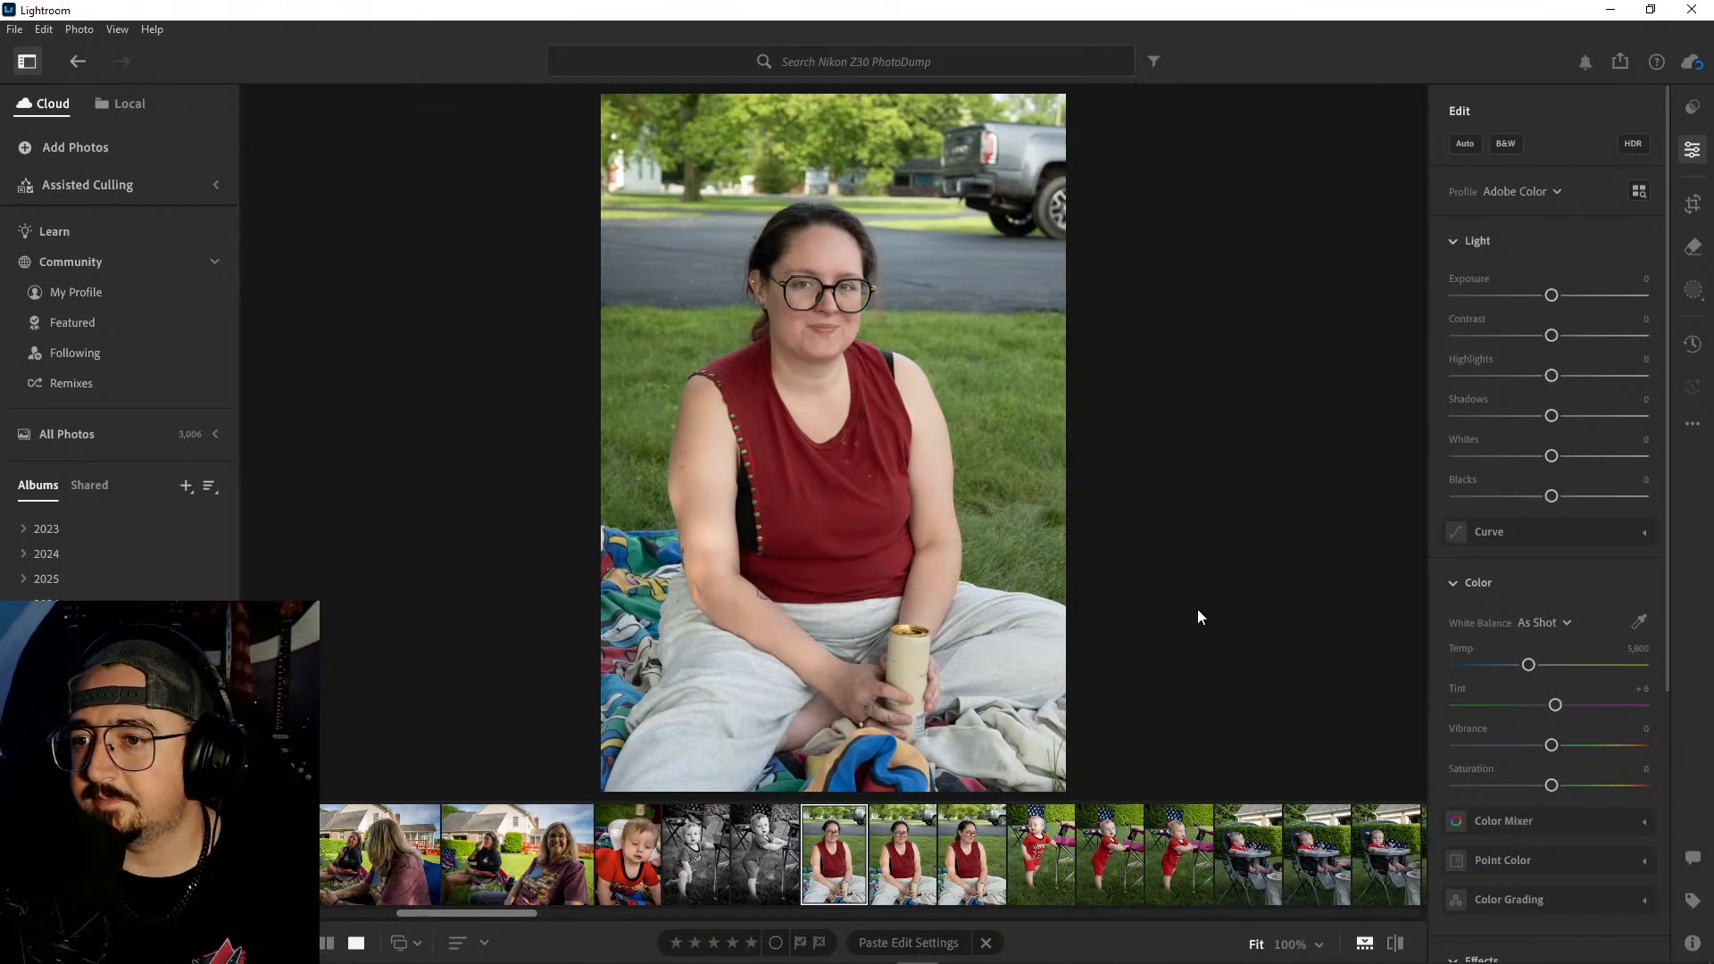
- Crop the first portrait of the woman in the red top at 2 x 3 to her head and upper body, placing her off-centre
key(c)
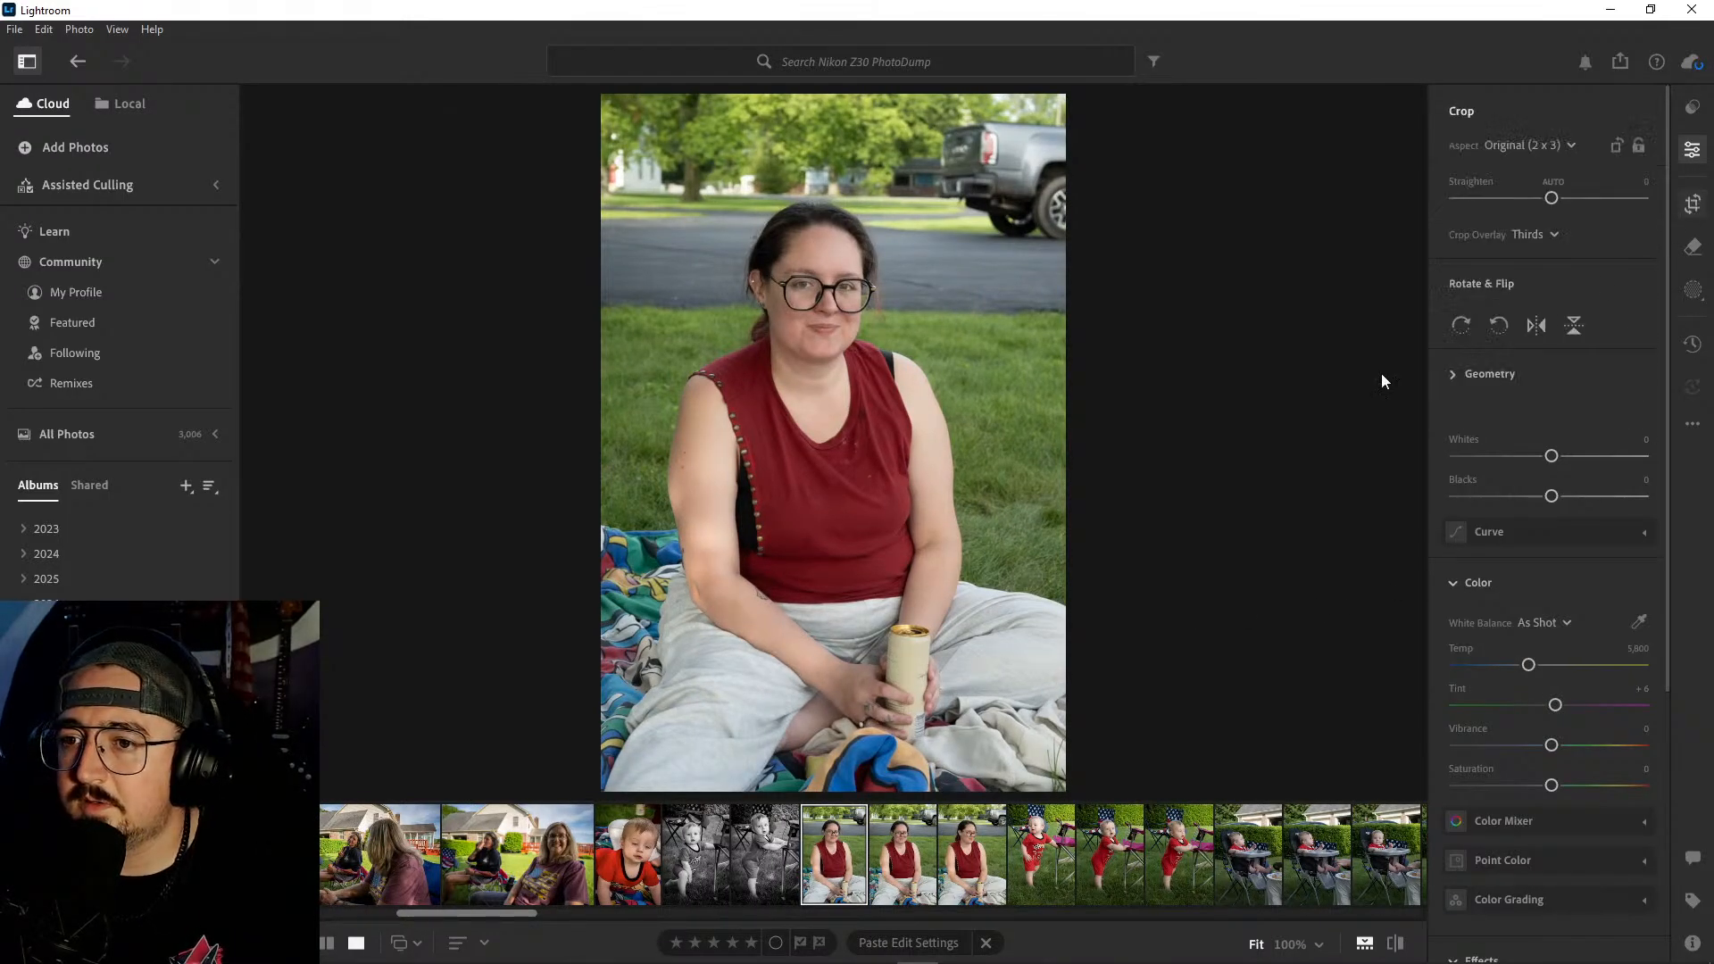
drag(848, 773, 866, 643)
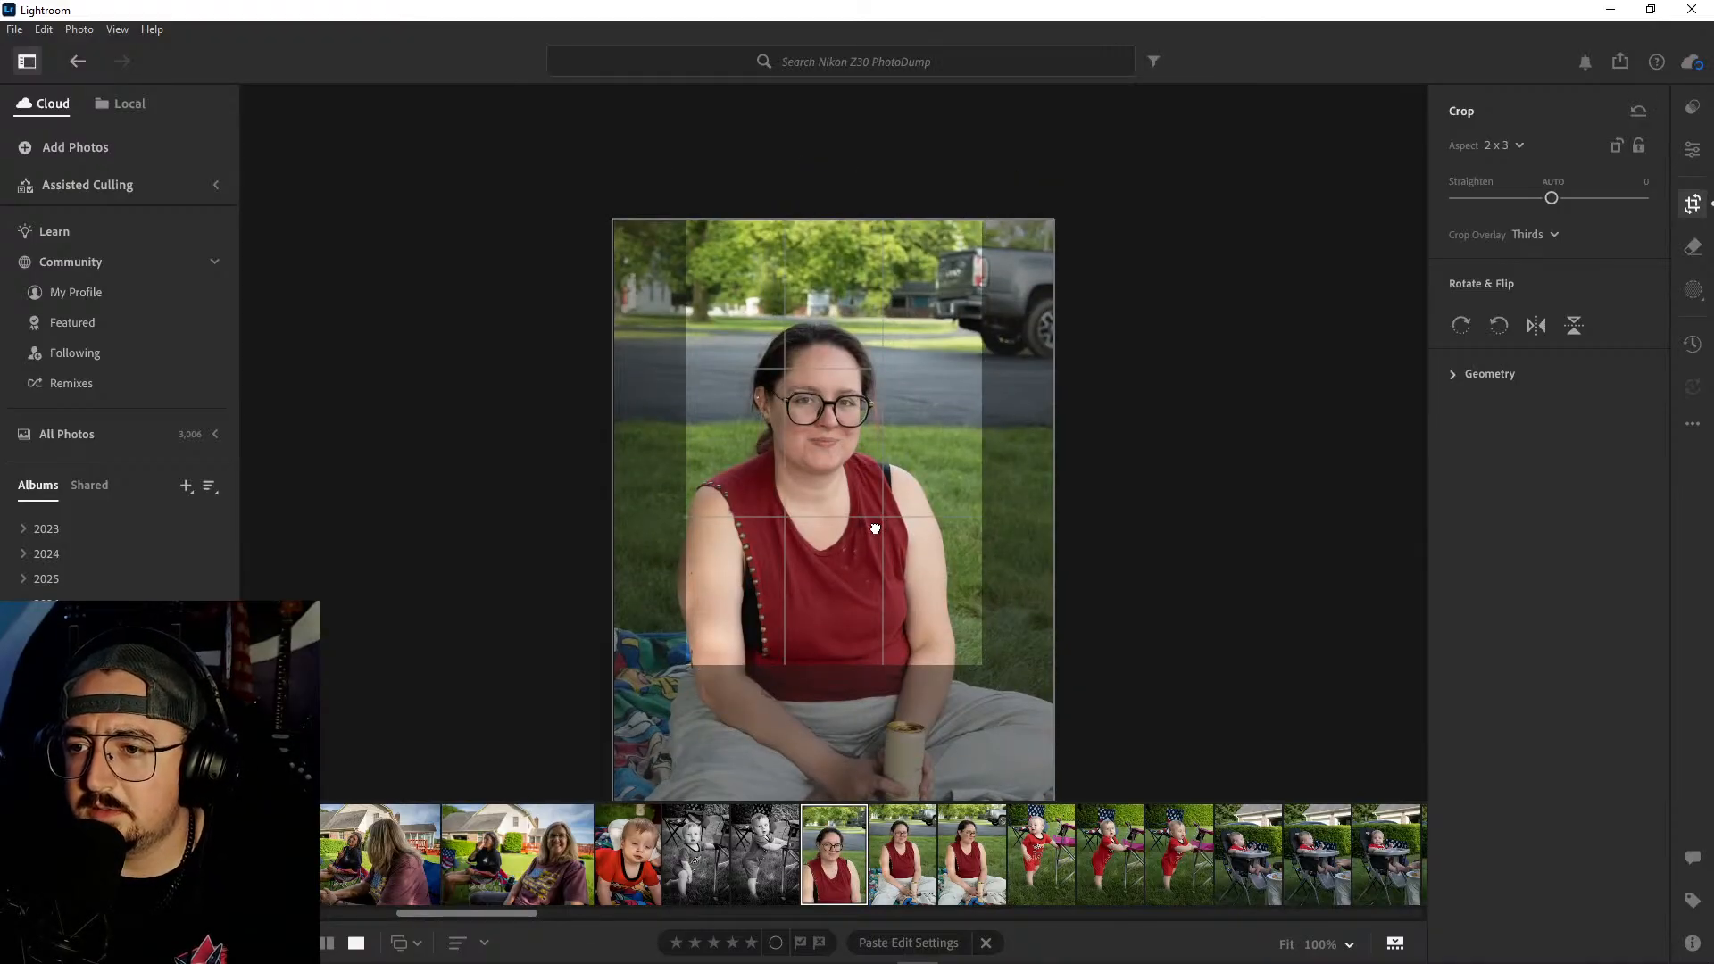
drag(875, 528, 843, 550)
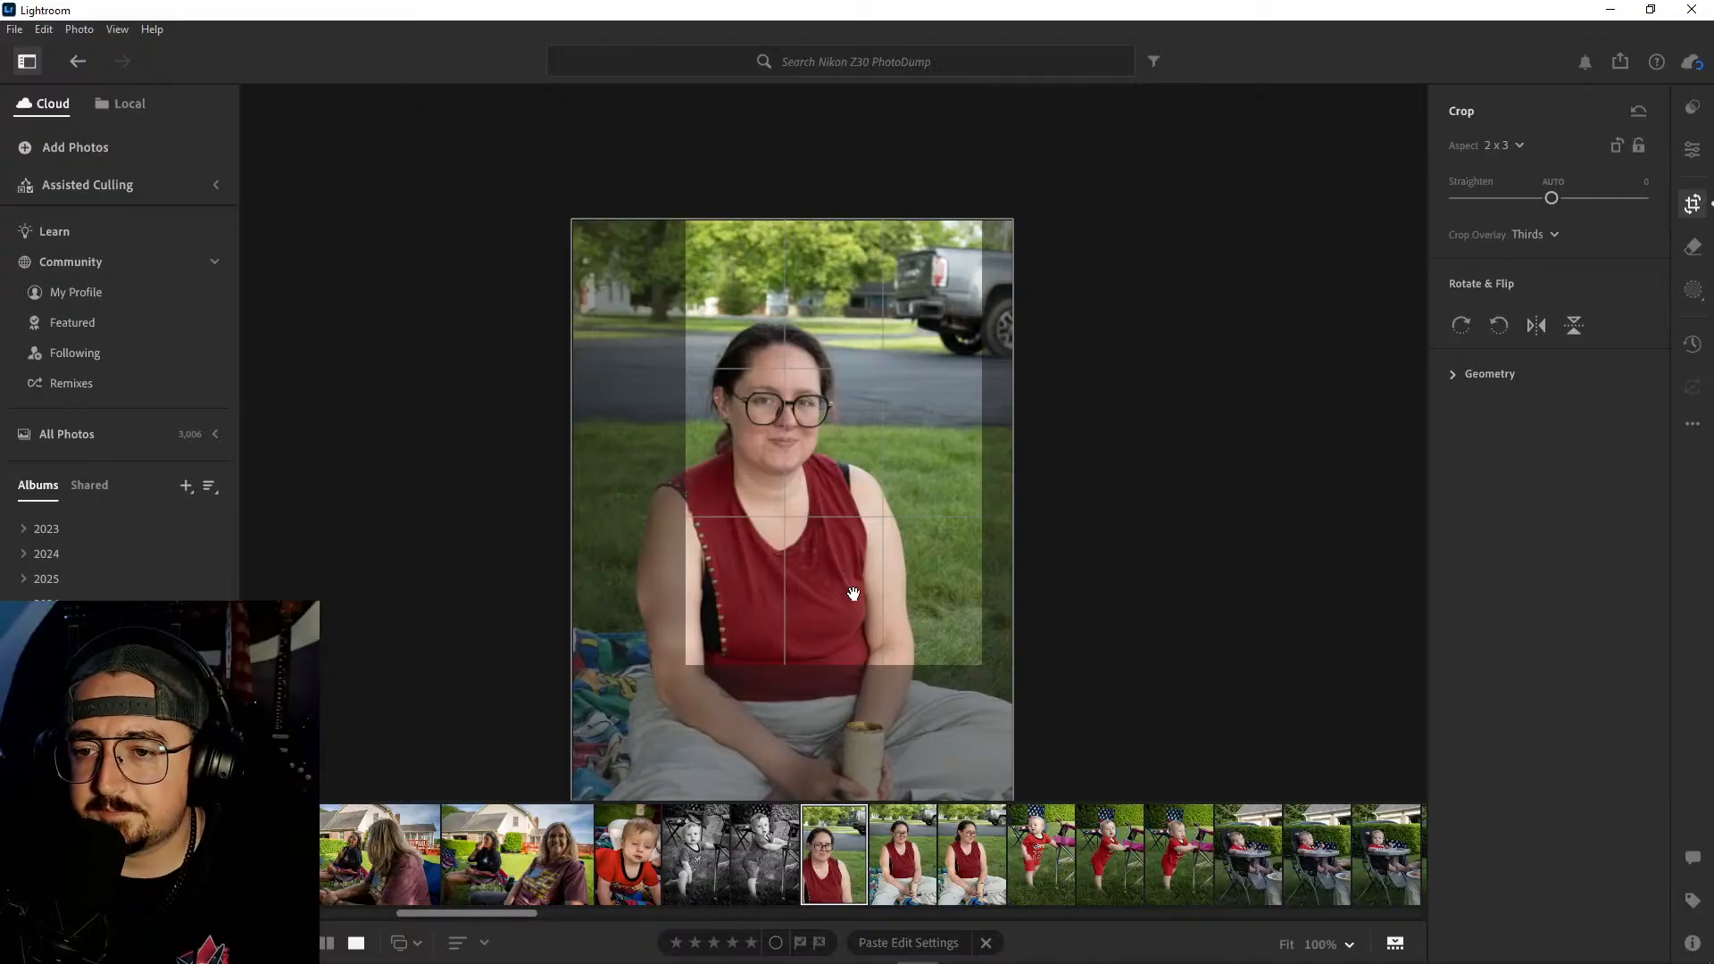
drag(842, 668, 849, 694)
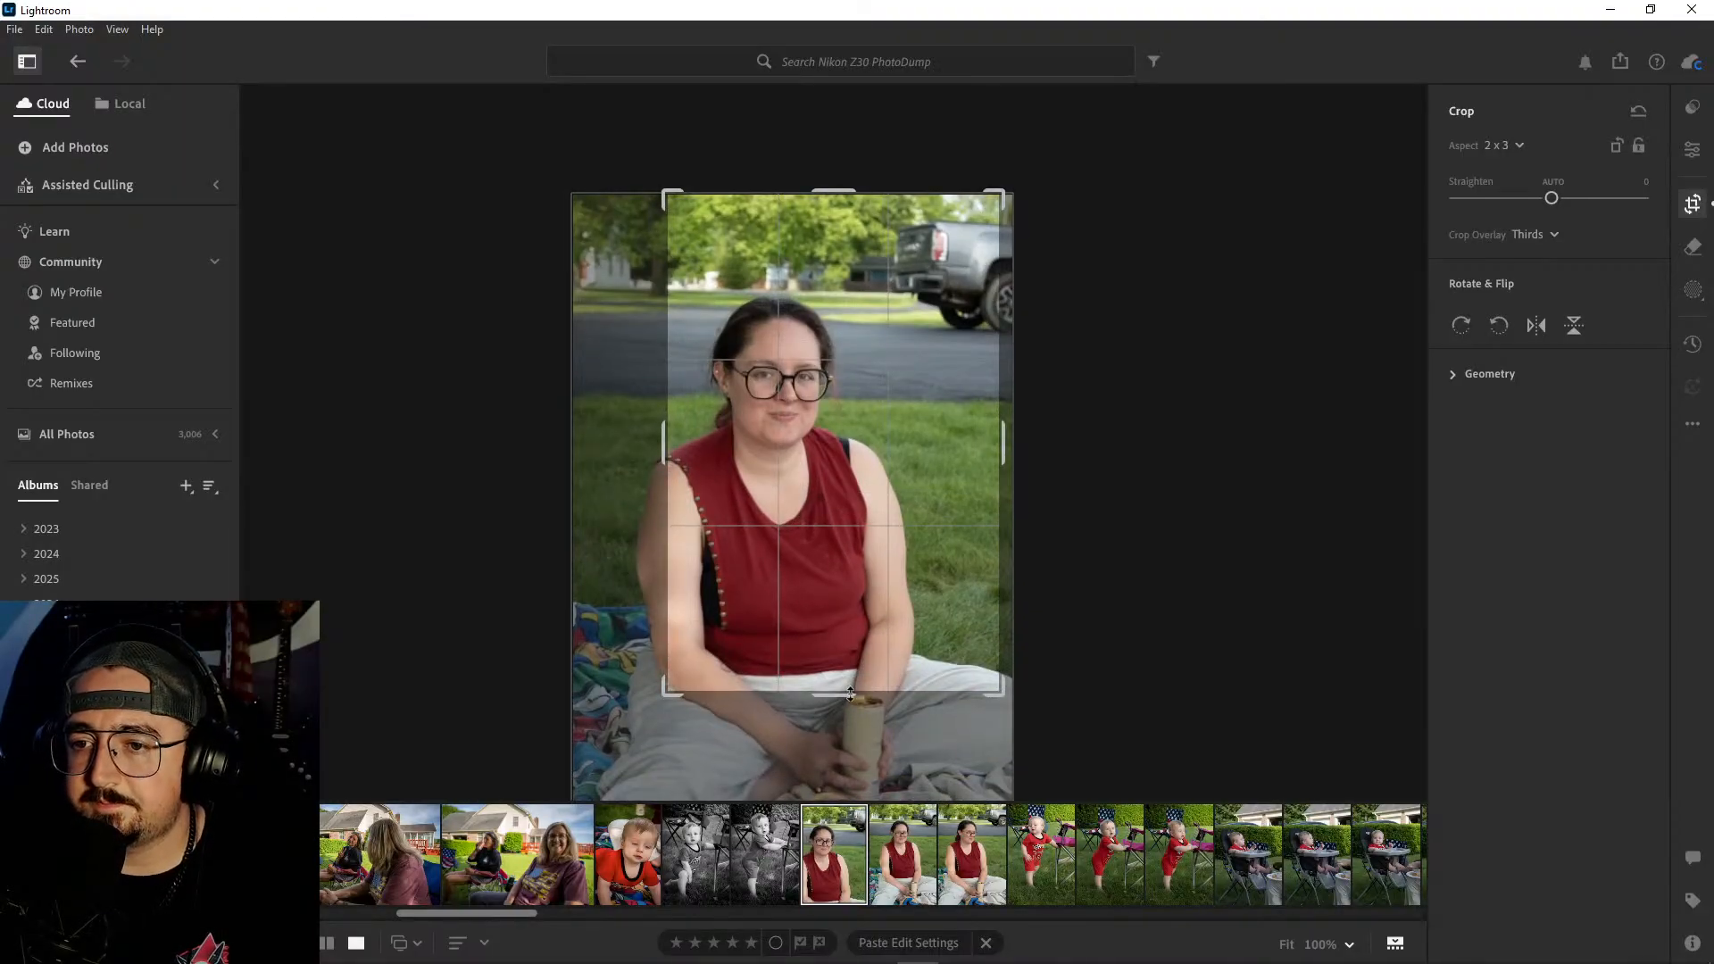
key(Return)
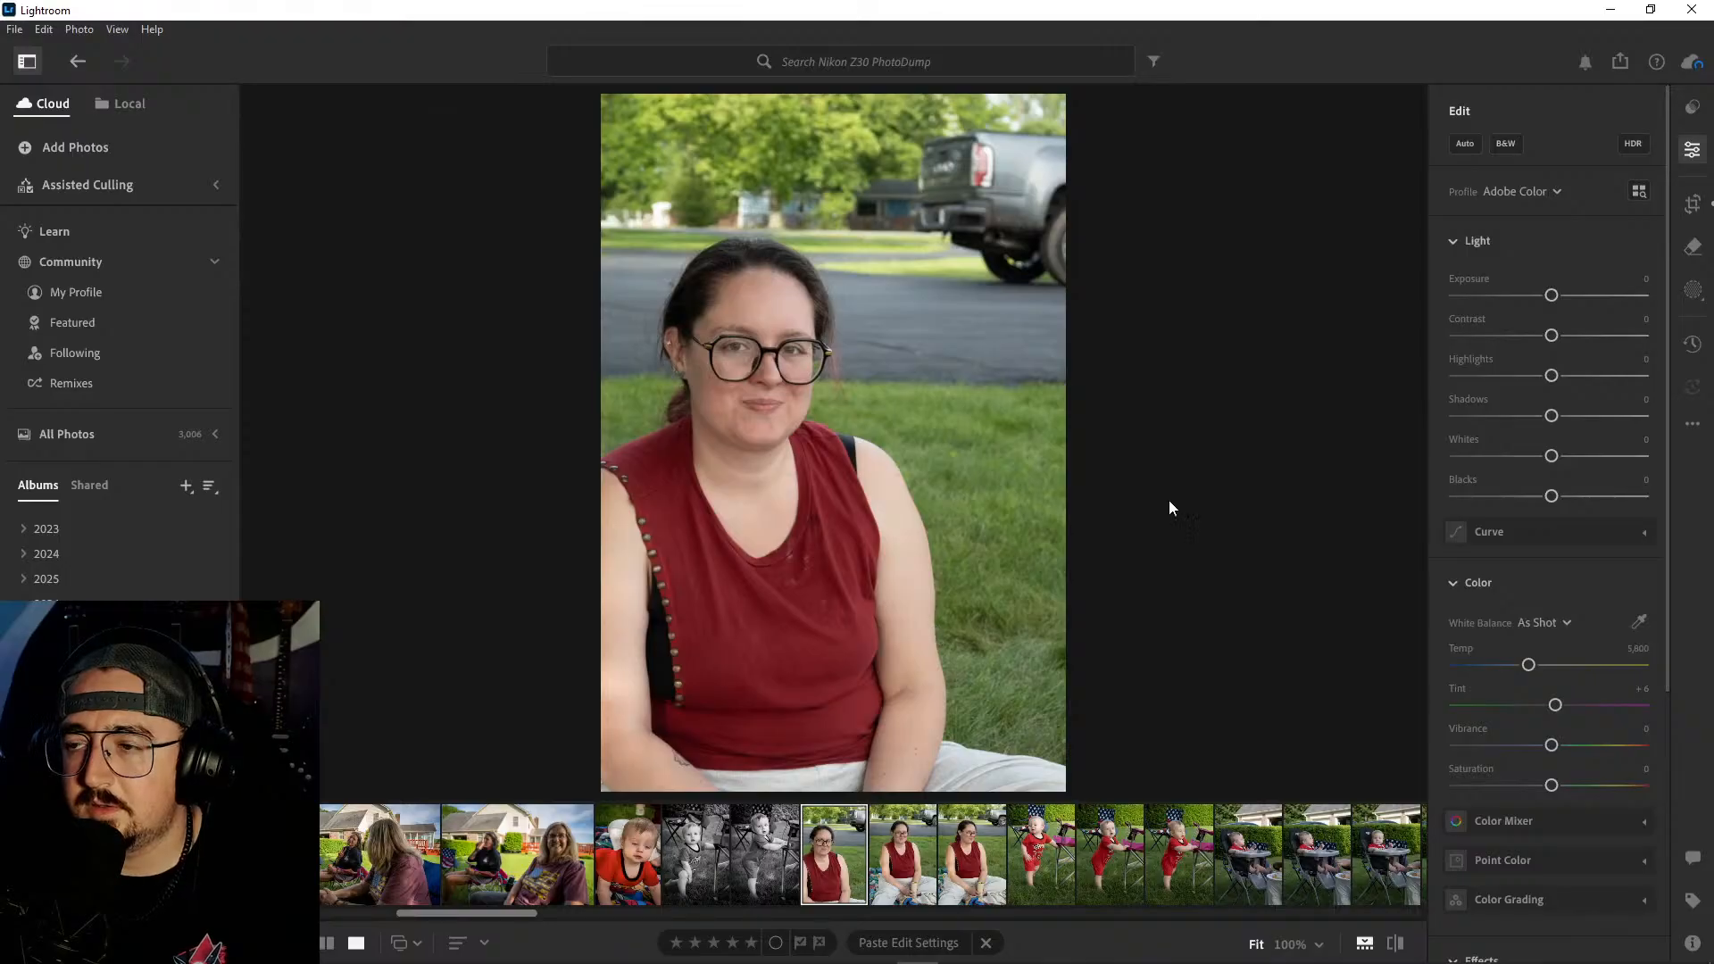
- Shift the portrait's crop so the woman sits closer to the centre and both her arms fit in the frame
click(1695, 211)
drag(889, 432, 914, 431)
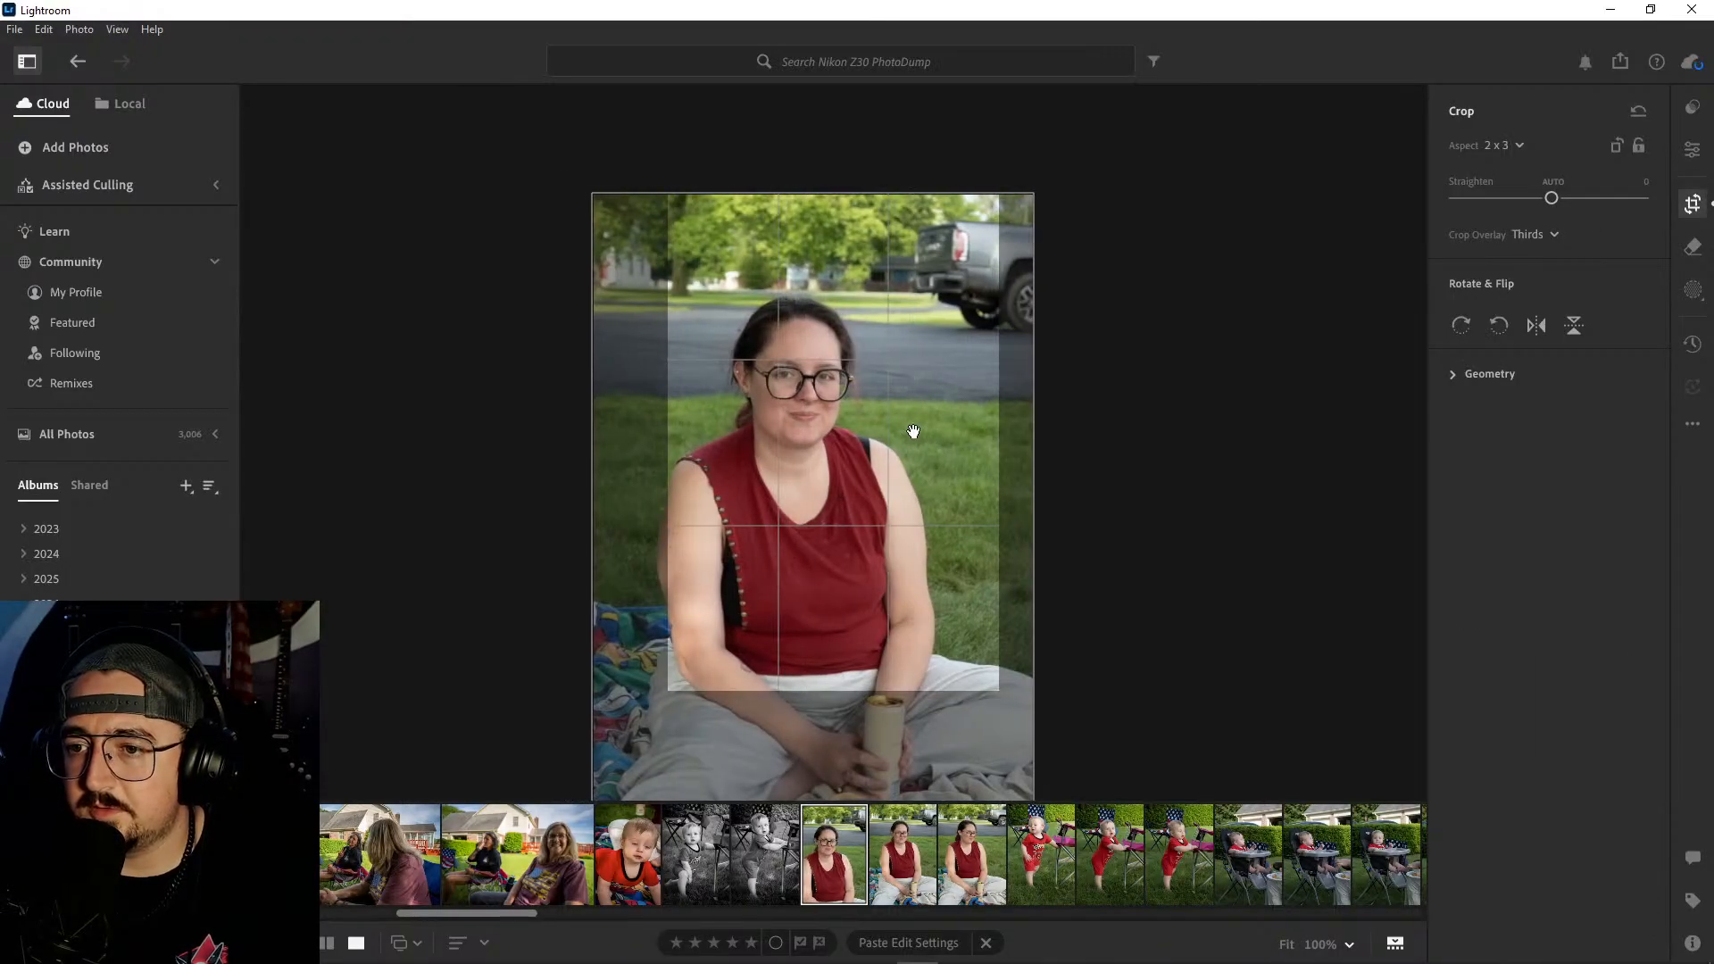
key(Return)
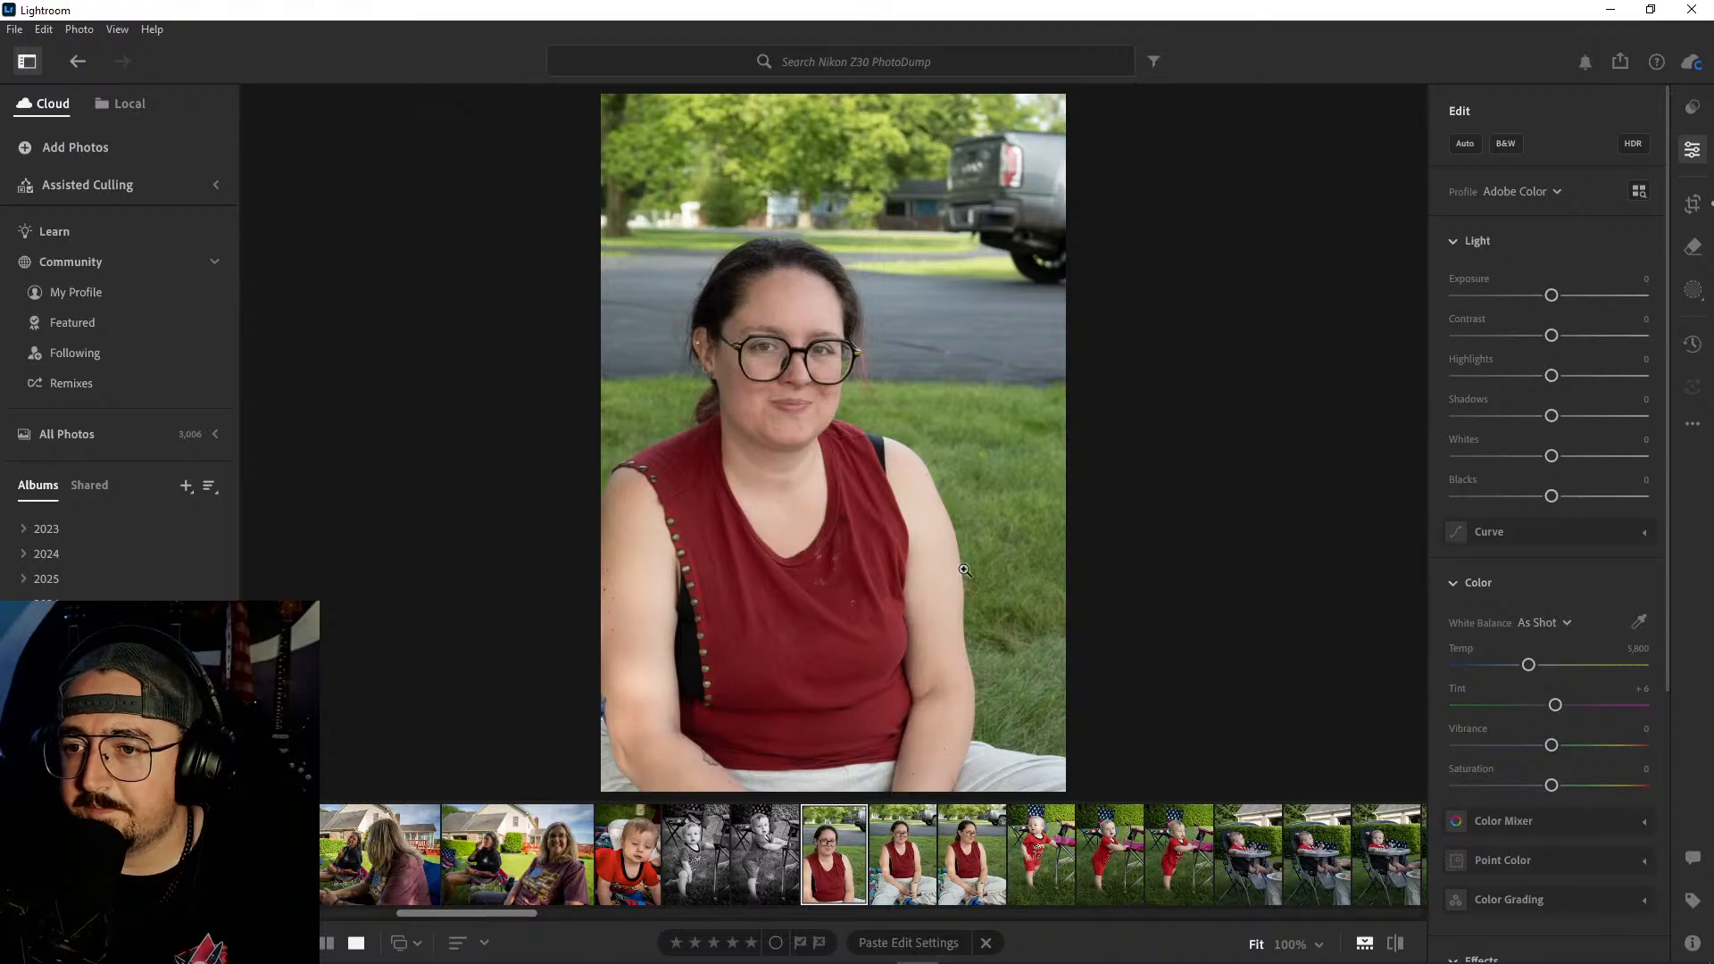
- Delete the second and third portraits of the woman in the red top, keeping the cropped first one
click(909, 866)
right_click(971, 853)
click(1041, 654)
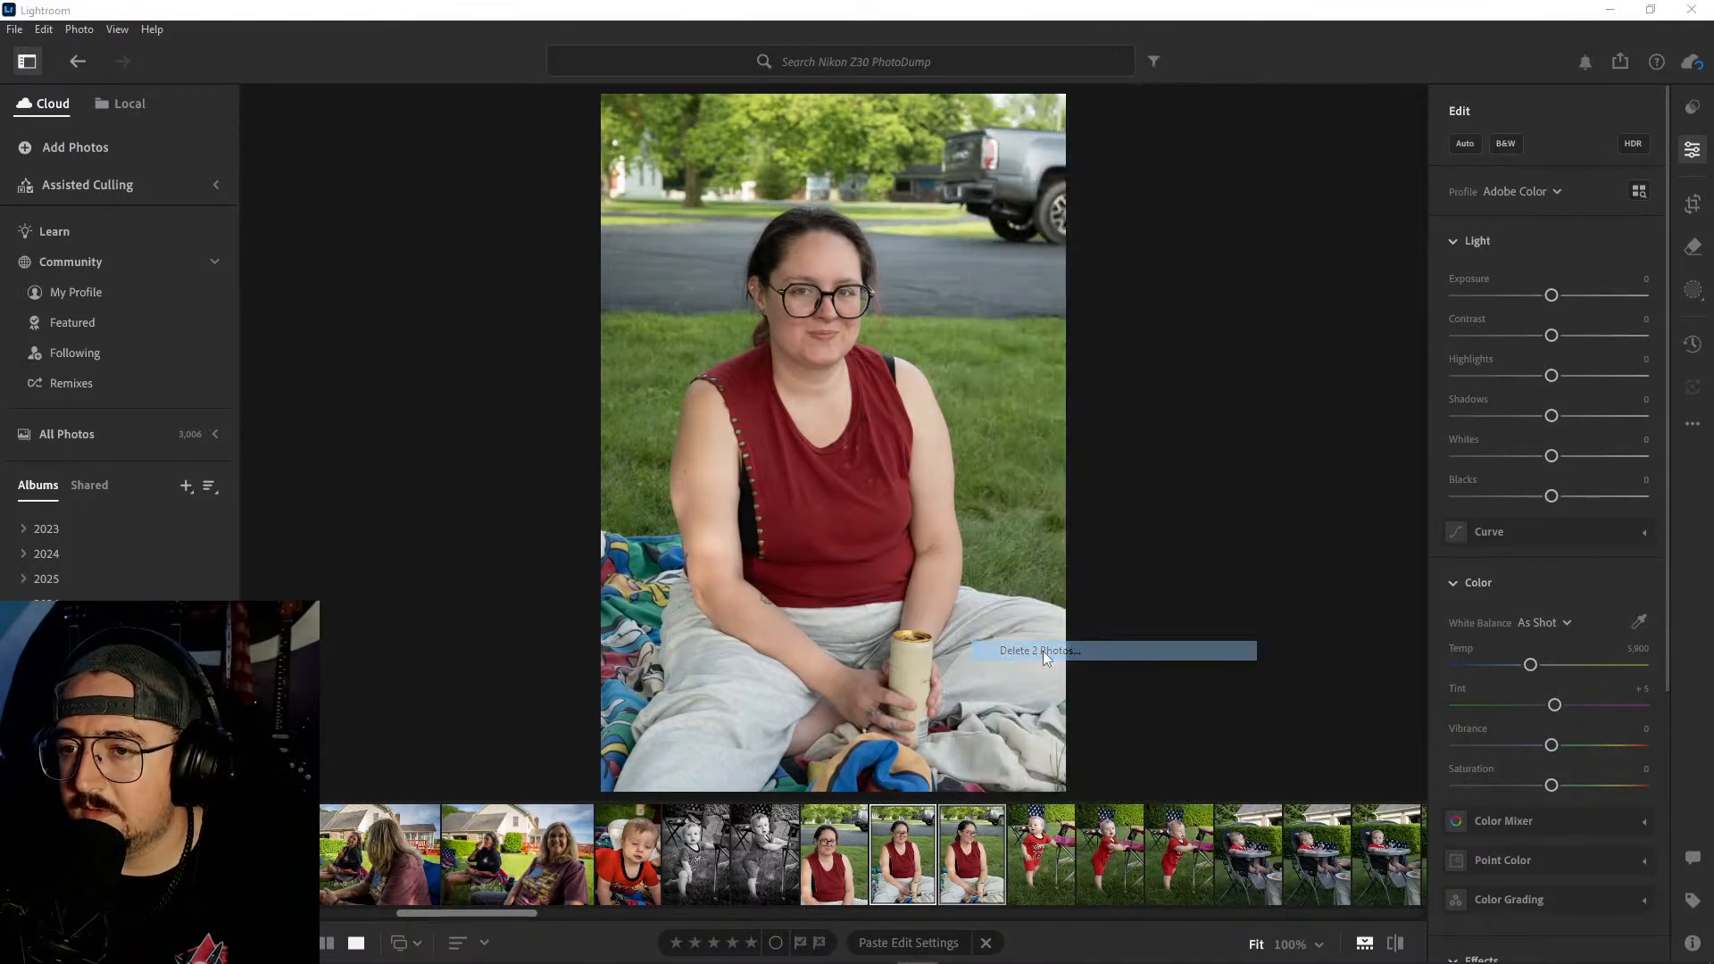
click(938, 639)
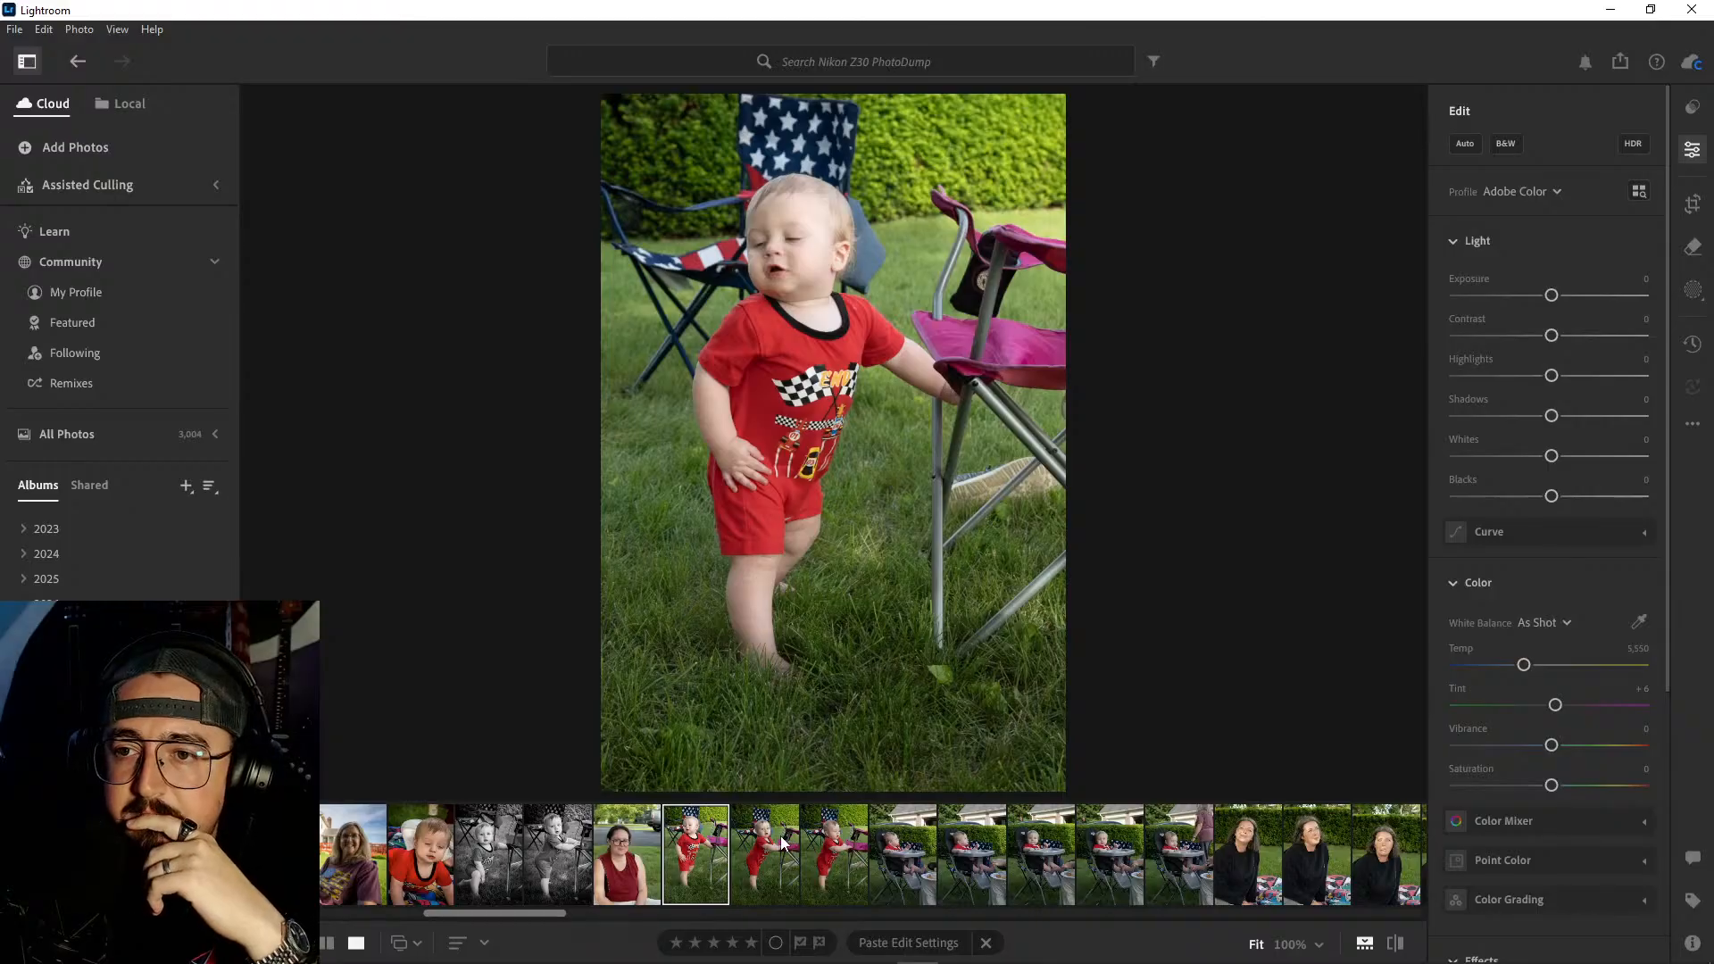
- Check the baby's face at 100% in the first red-romper photo and compare it with the next two shots
click(830, 243)
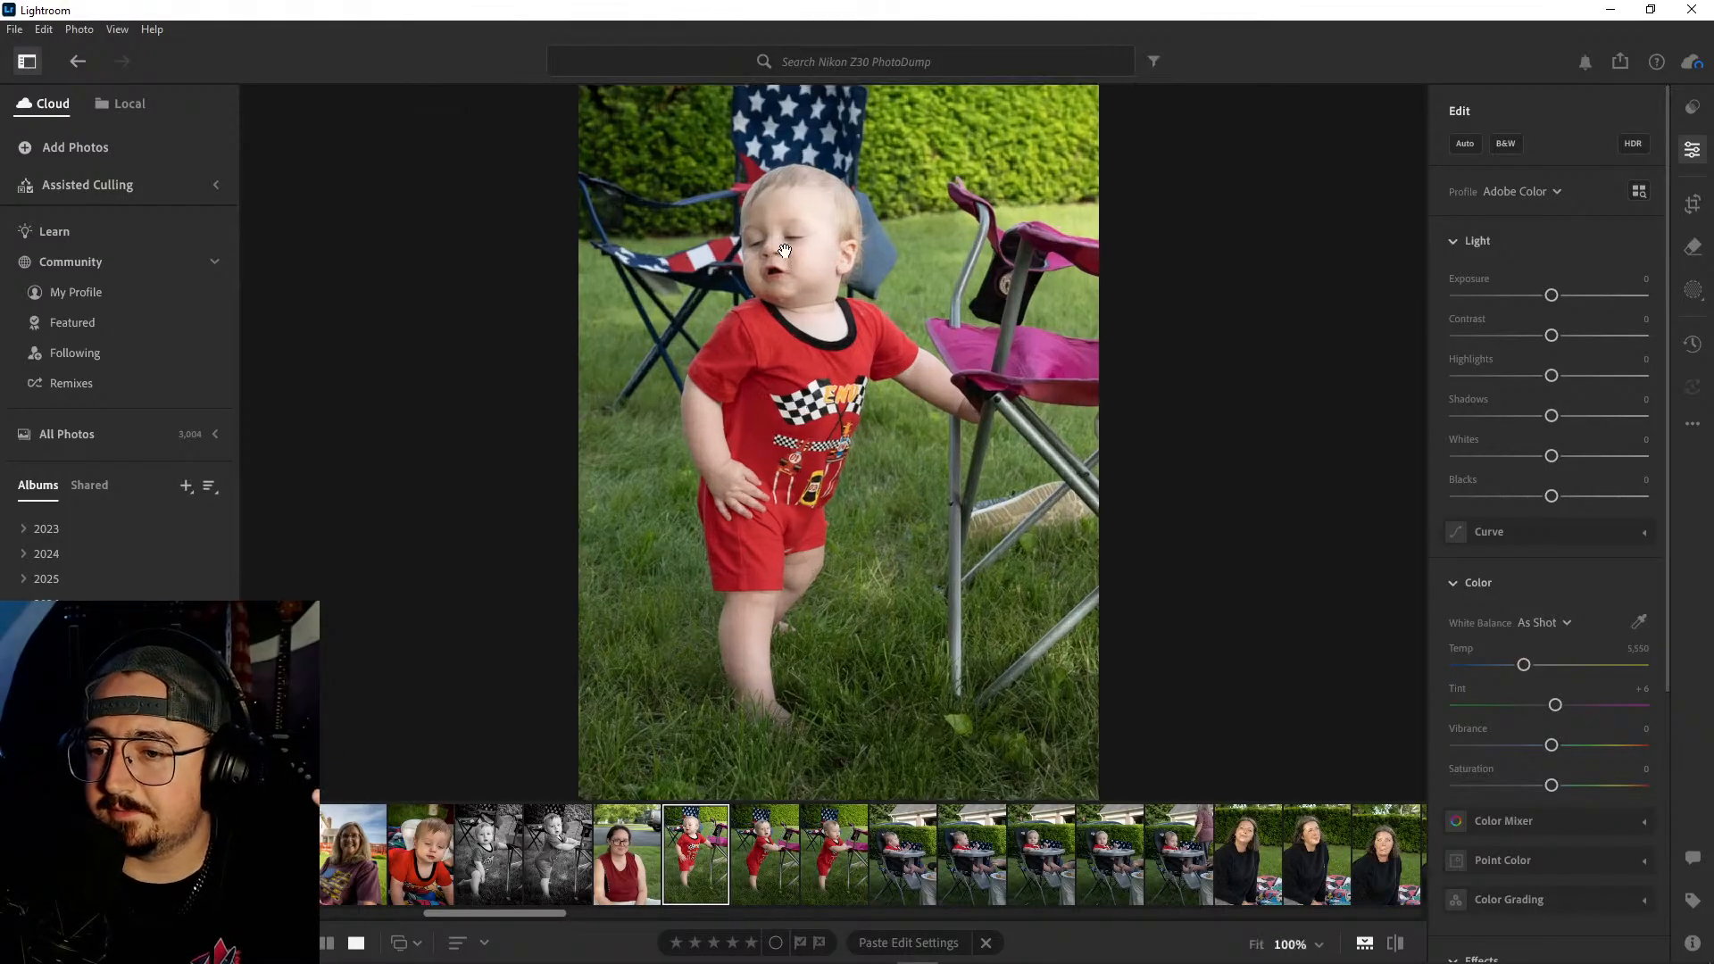
drag(959, 275, 1003, 498)
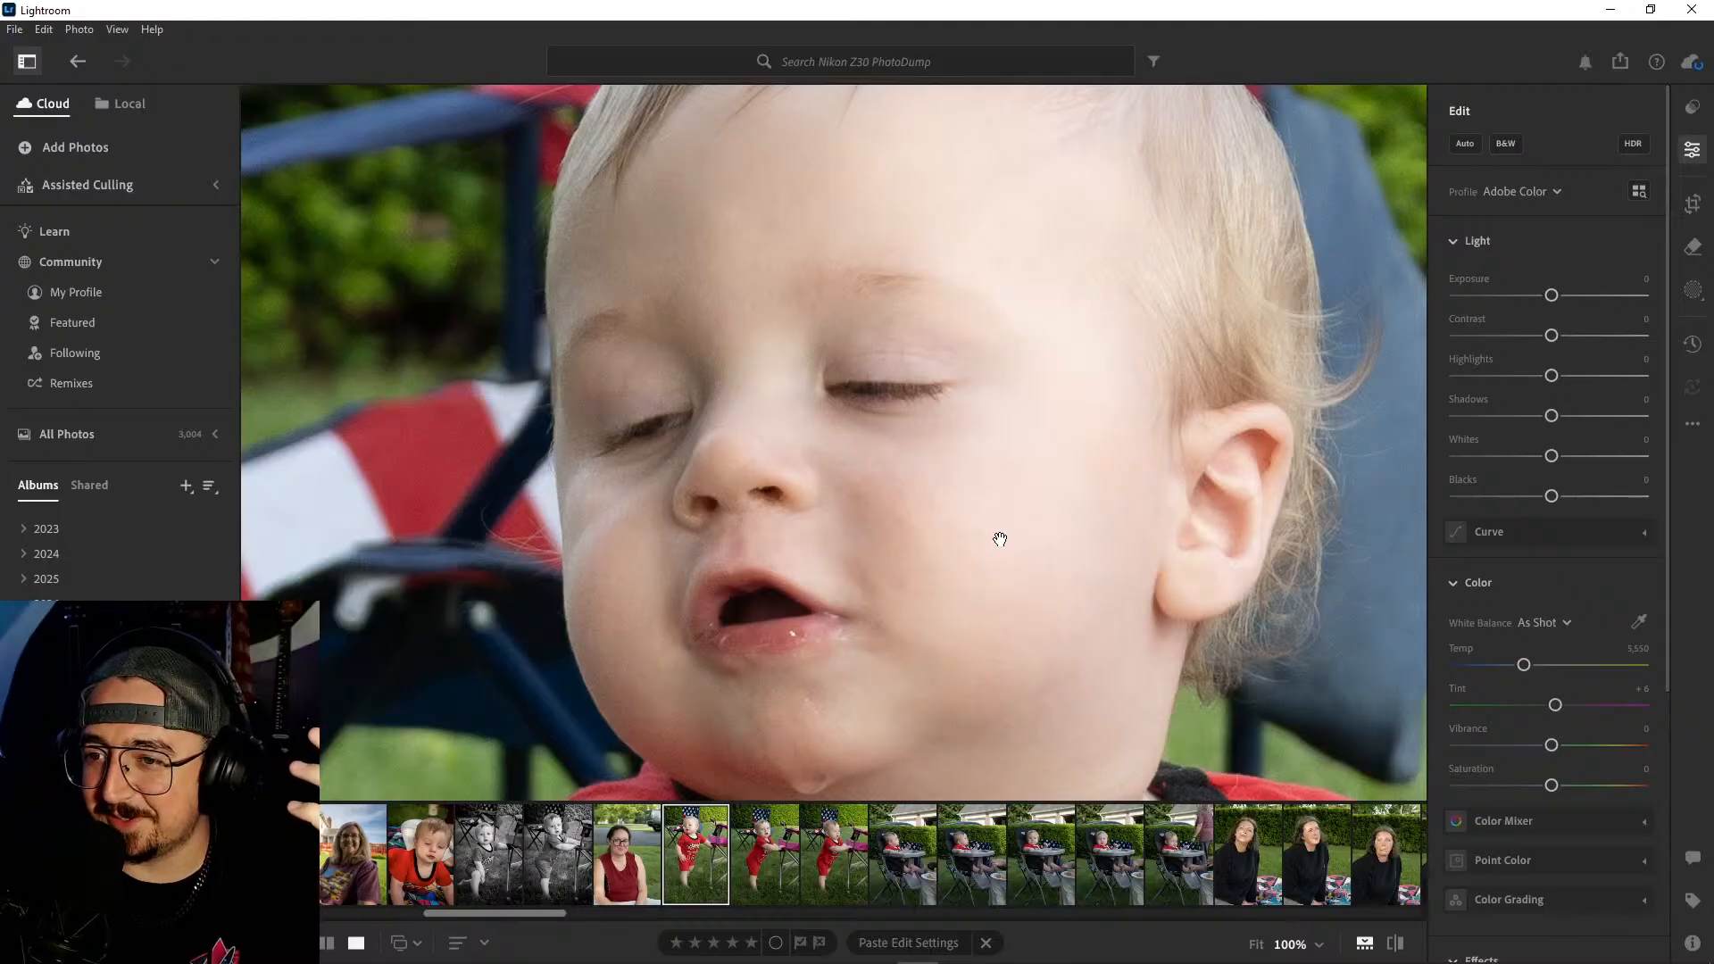
drag(1001, 540, 989, 511)
click(1021, 479)
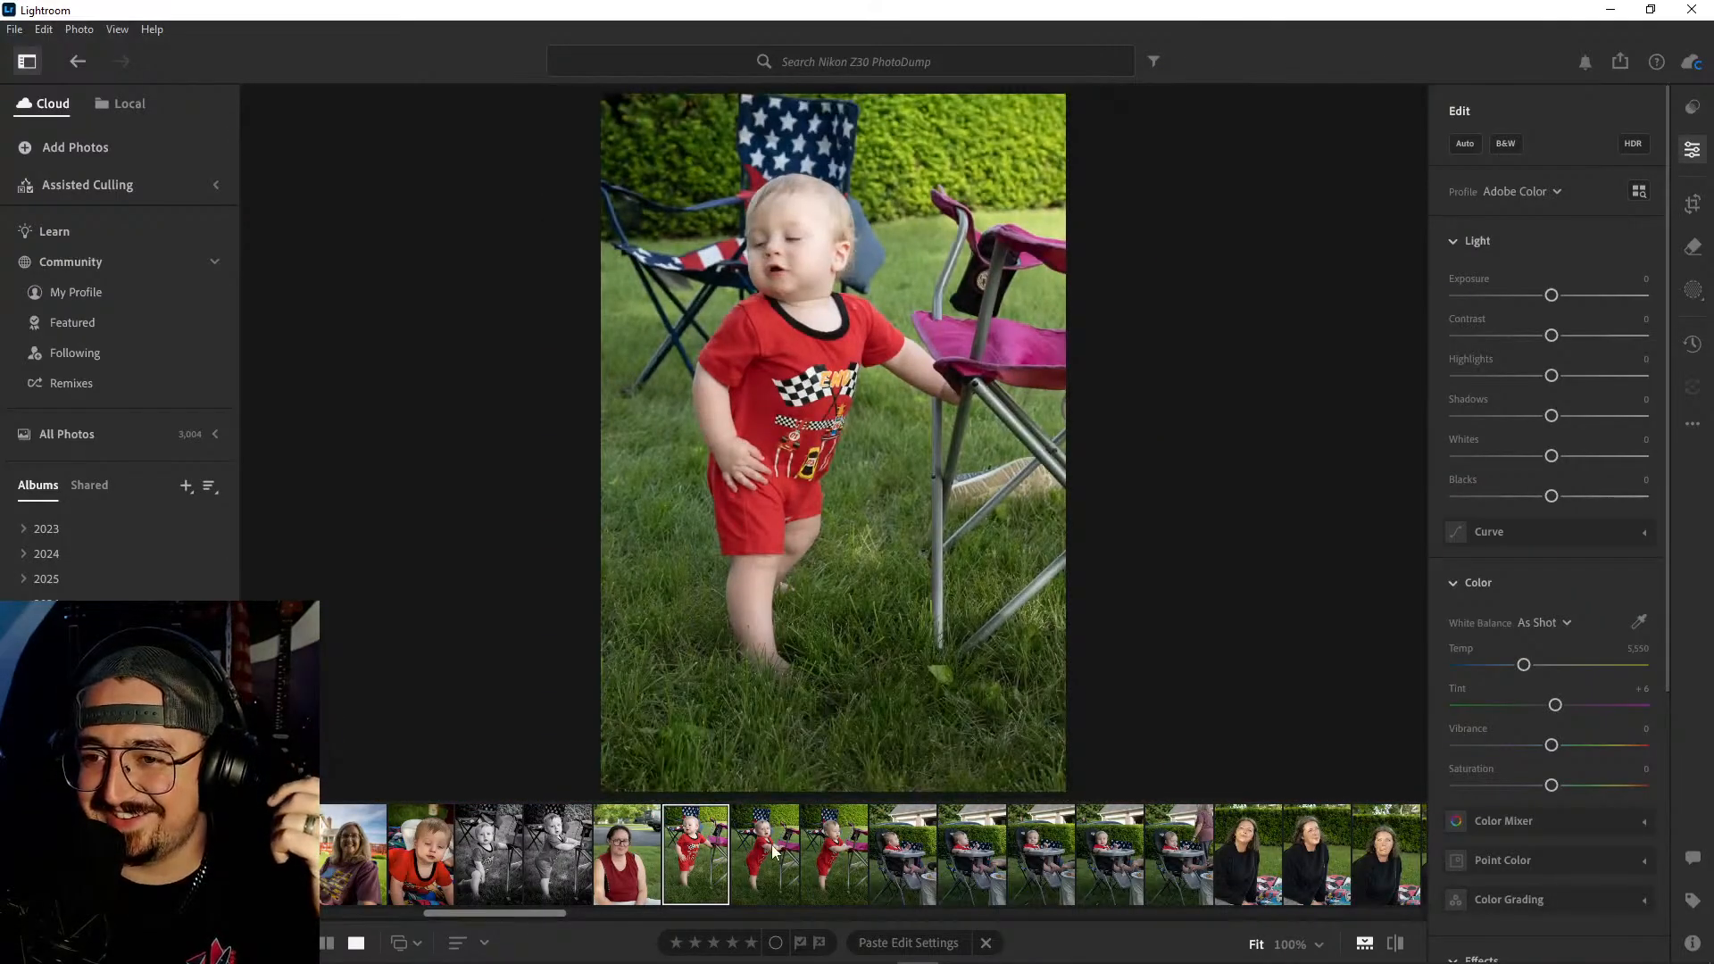
click(773, 850)
click(827, 840)
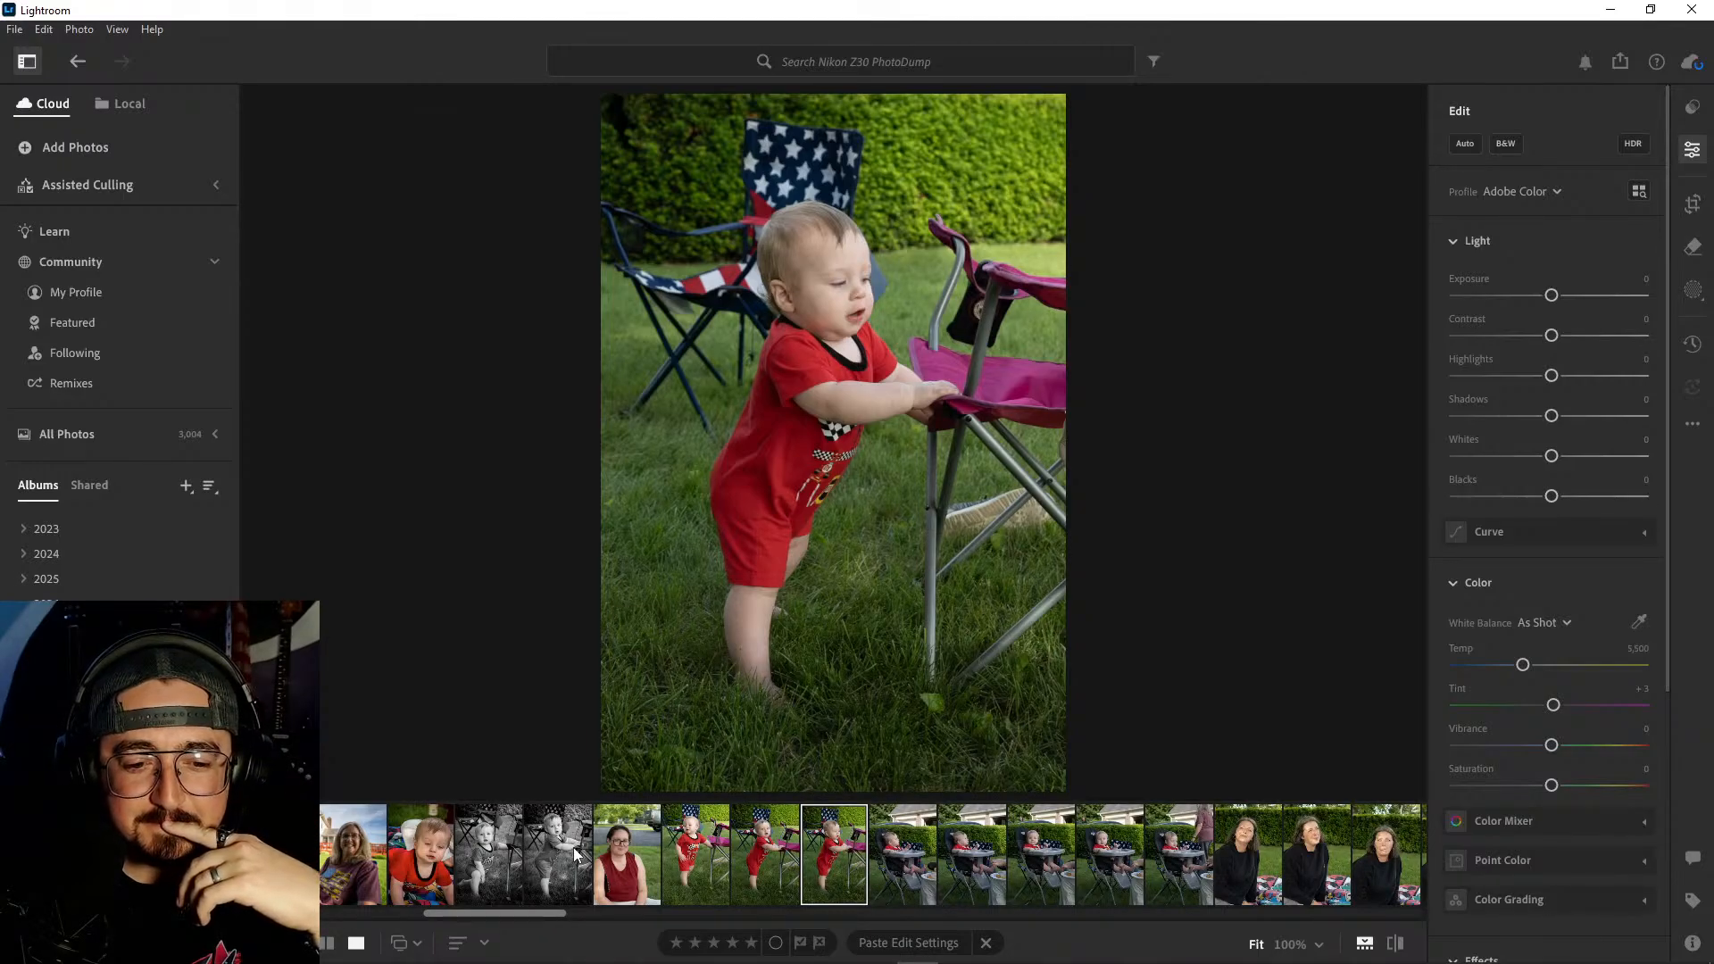
- Delete all three photos of the baby in the red romper standing beside the camping chair
click(714, 854)
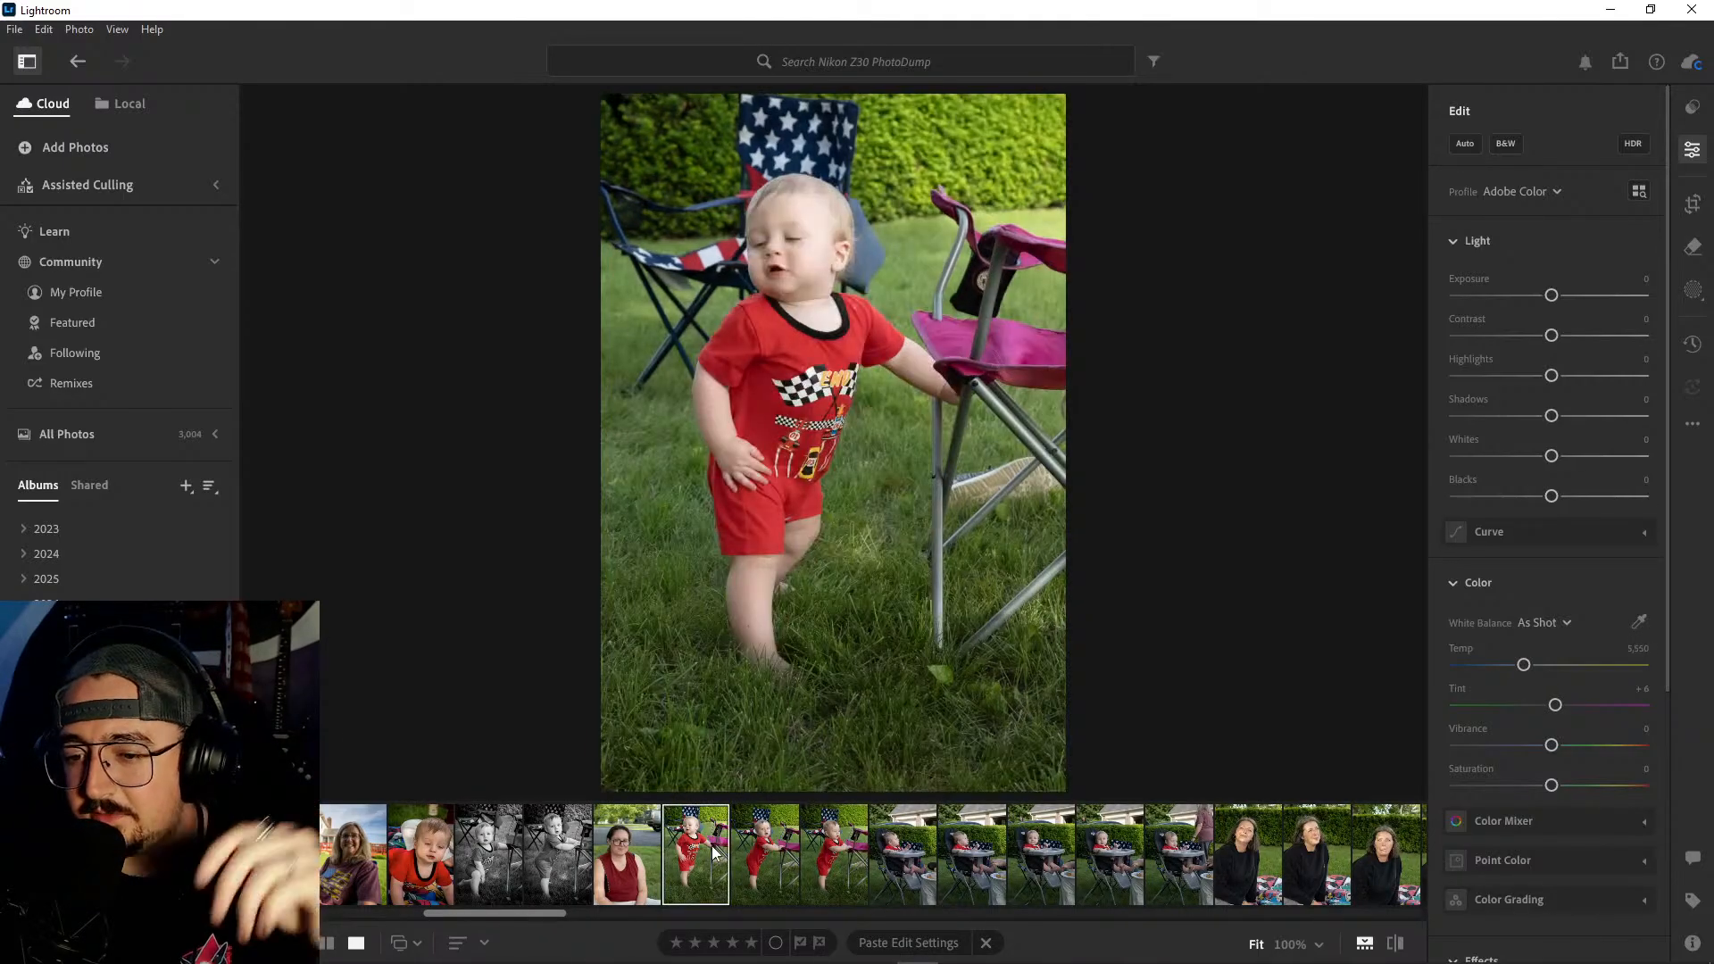
shift+click(831, 862)
right_click(831, 859)
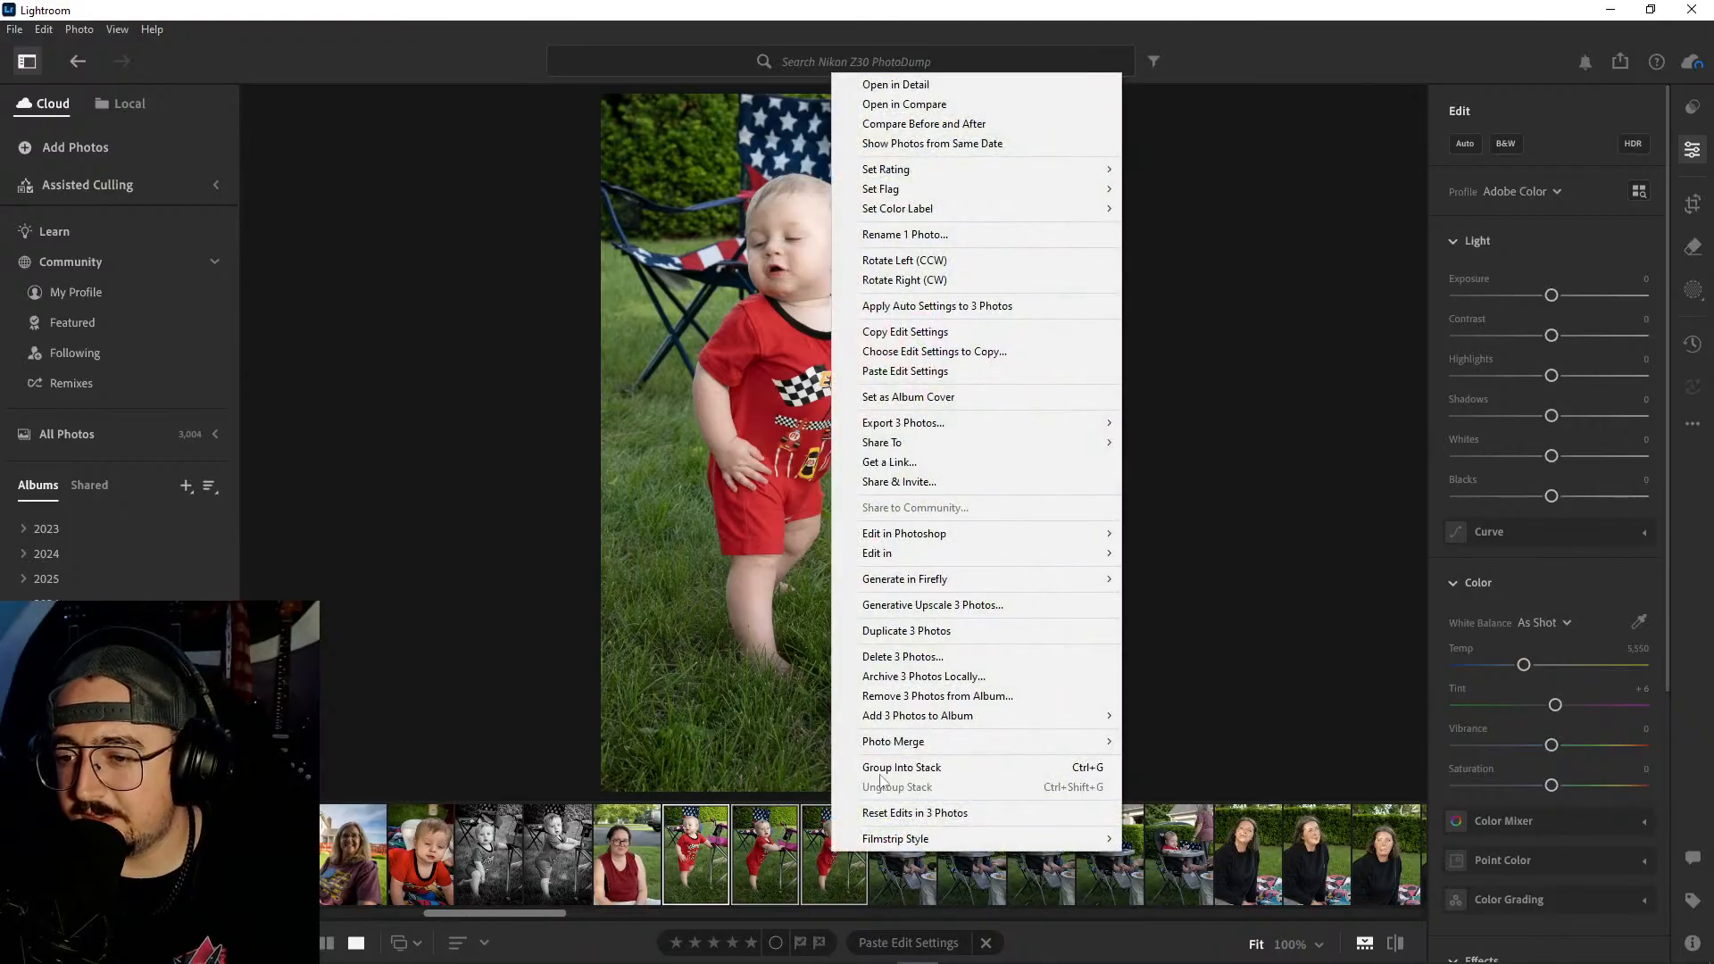
click(881, 657)
click(920, 640)
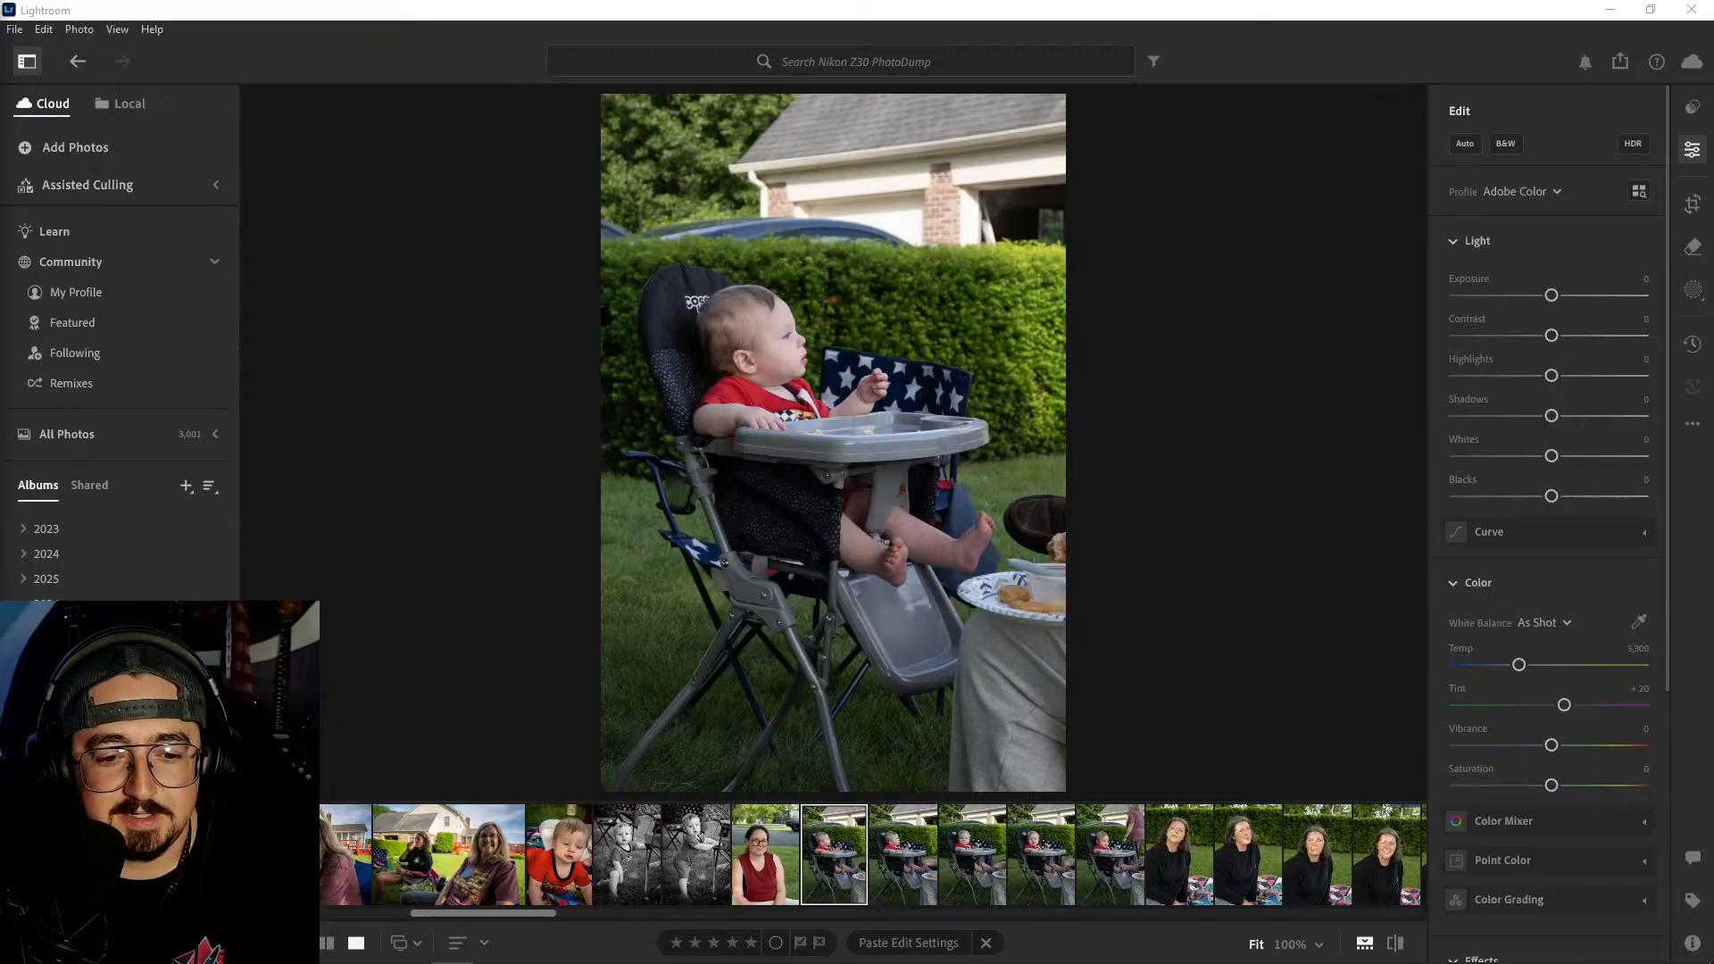
- Compare the baby's gaze and the background across the five high chair photos
click(915, 857)
click(964, 859)
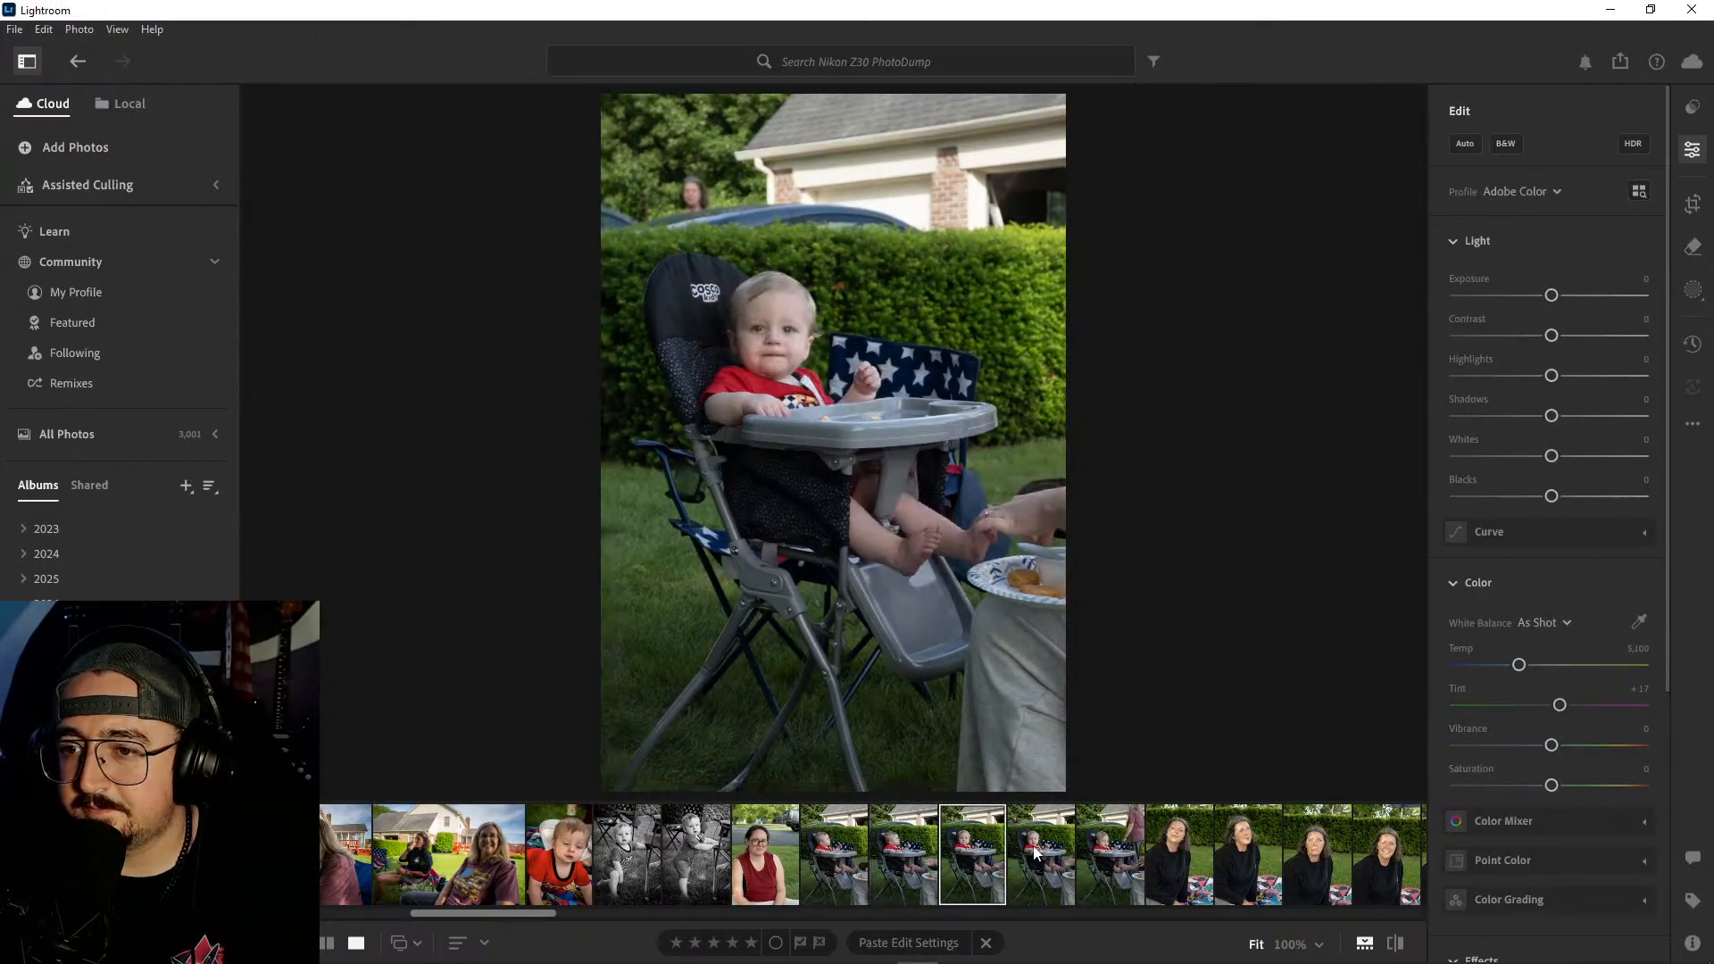
click(1039, 854)
click(1092, 846)
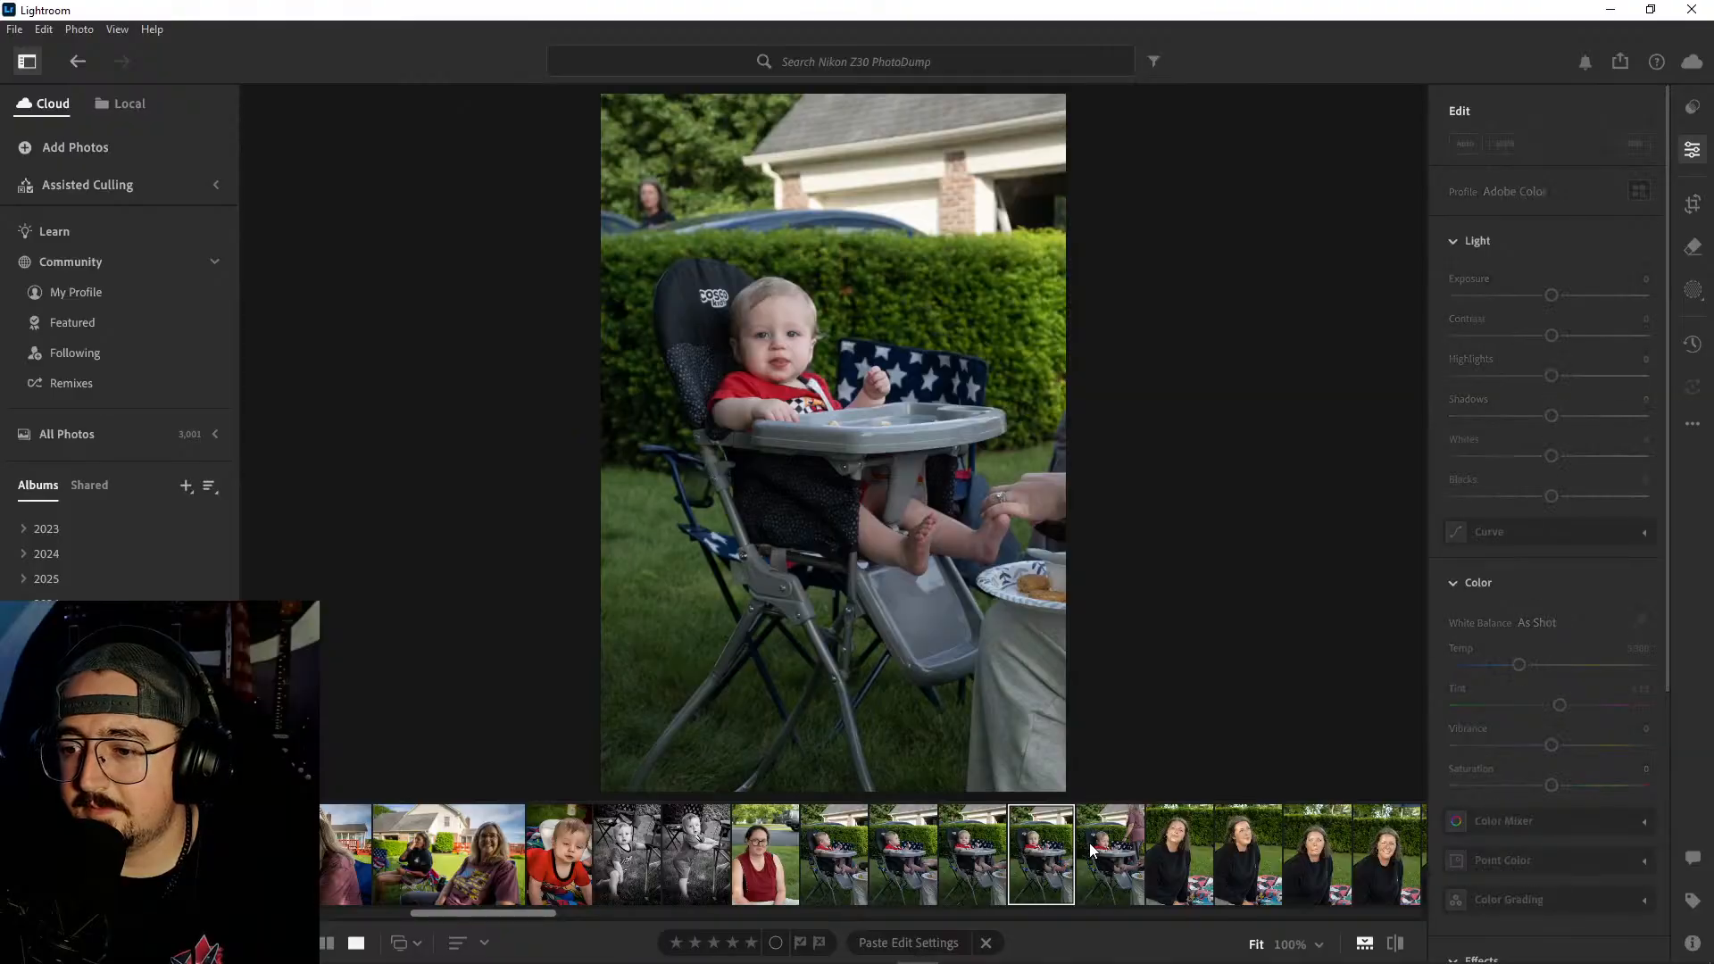
click(982, 848)
click(888, 853)
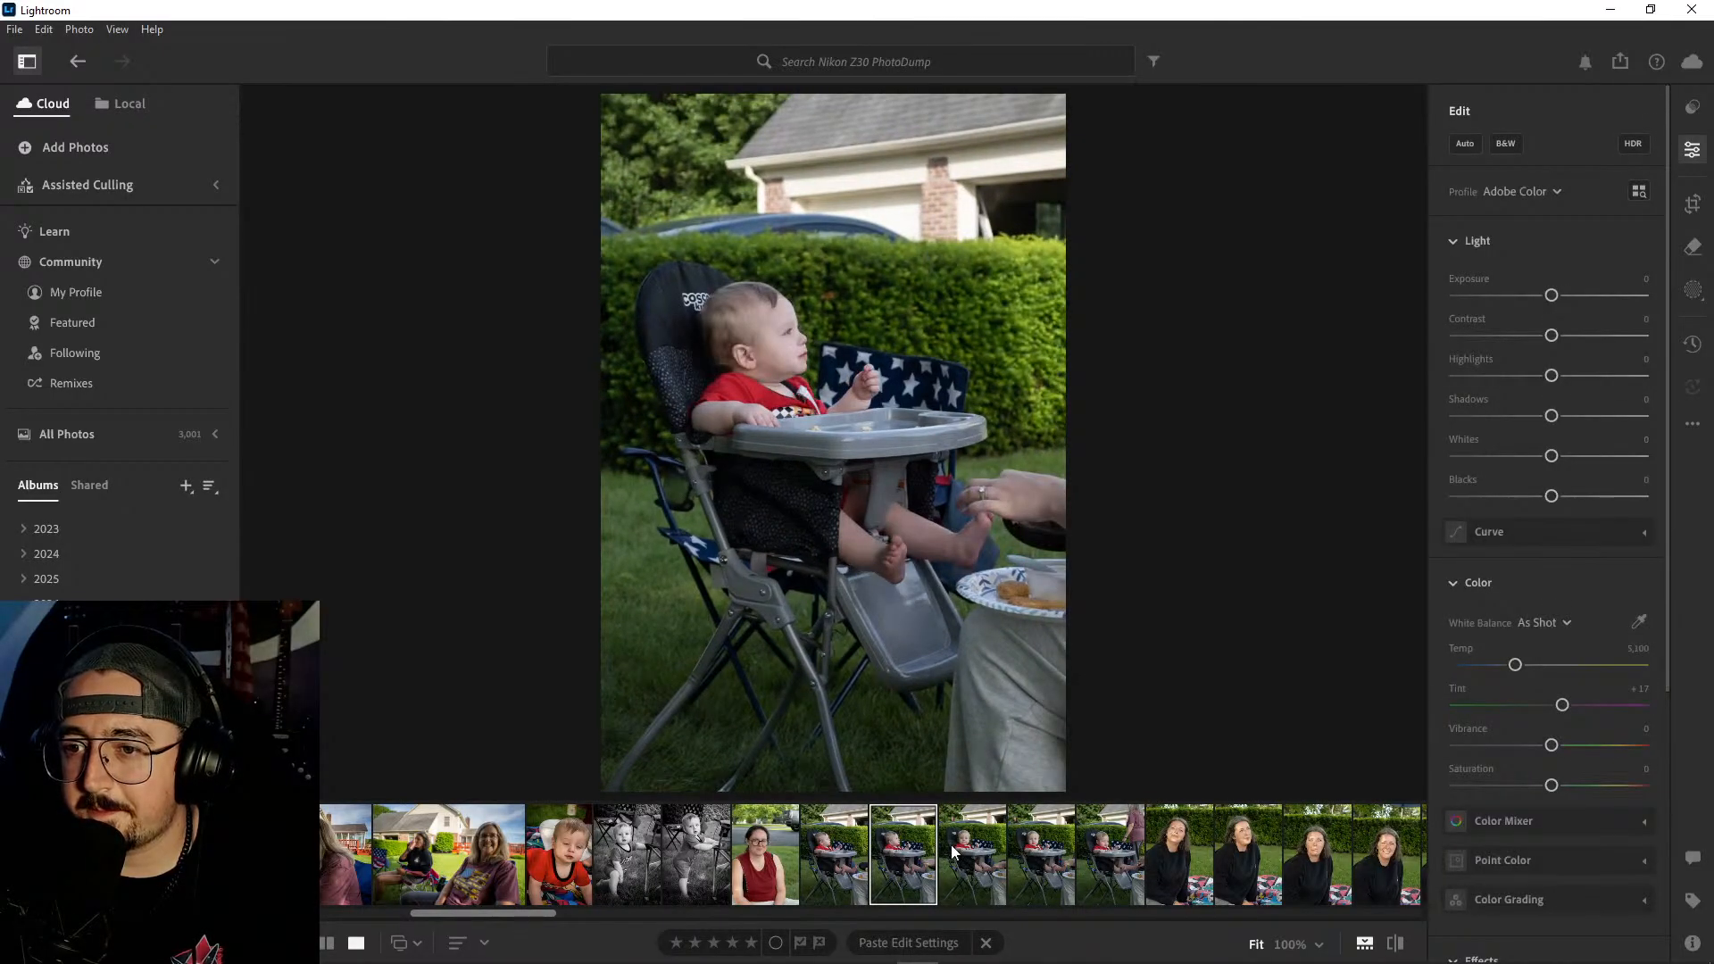
click(956, 854)
- Delete the first two high chair photos, in which the baby looks off to the side
ctrl+click(846, 855)
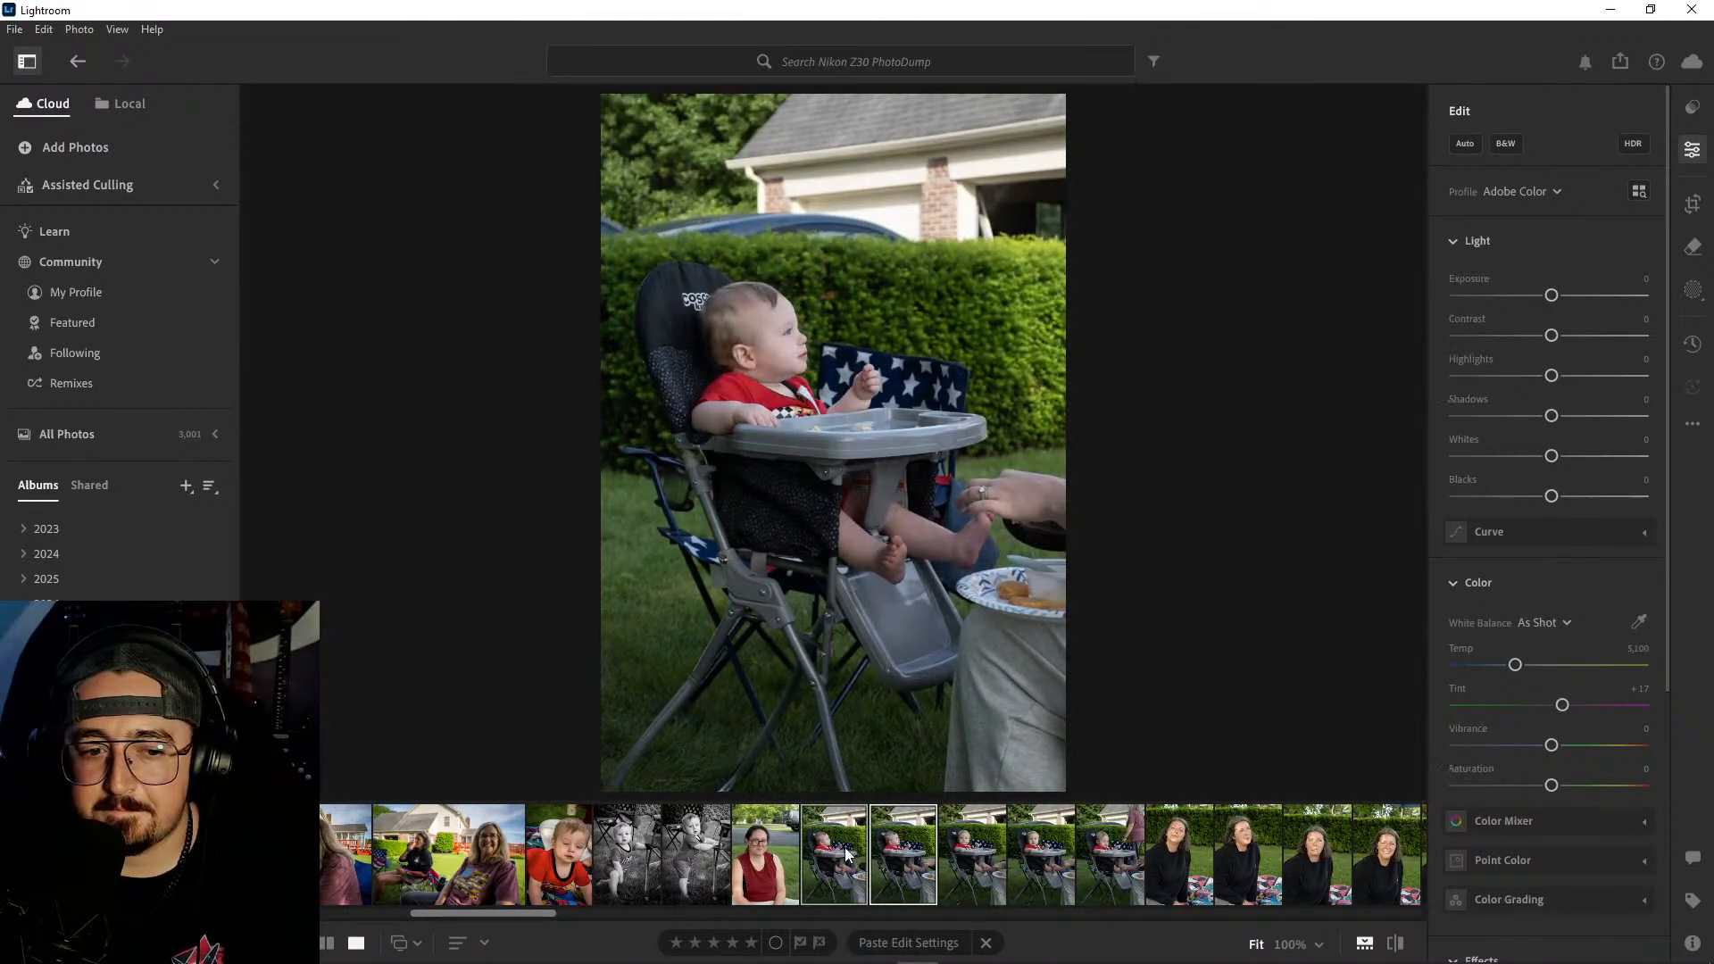
right_click(846, 856)
click(929, 653)
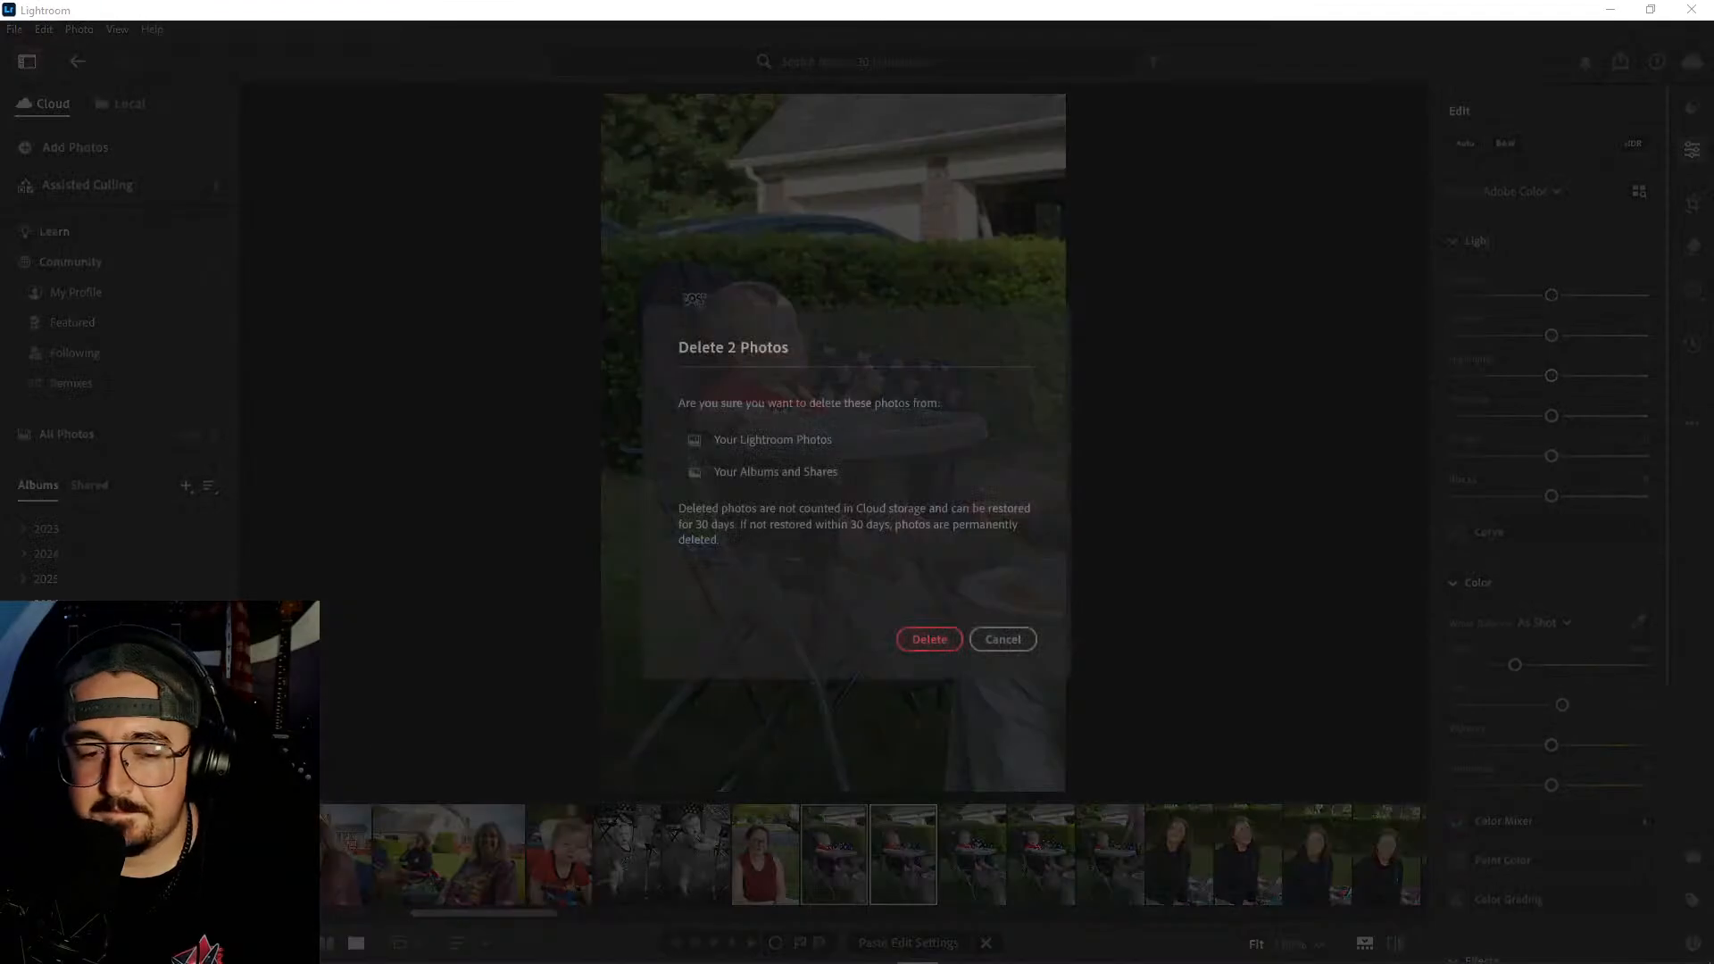
click(933, 640)
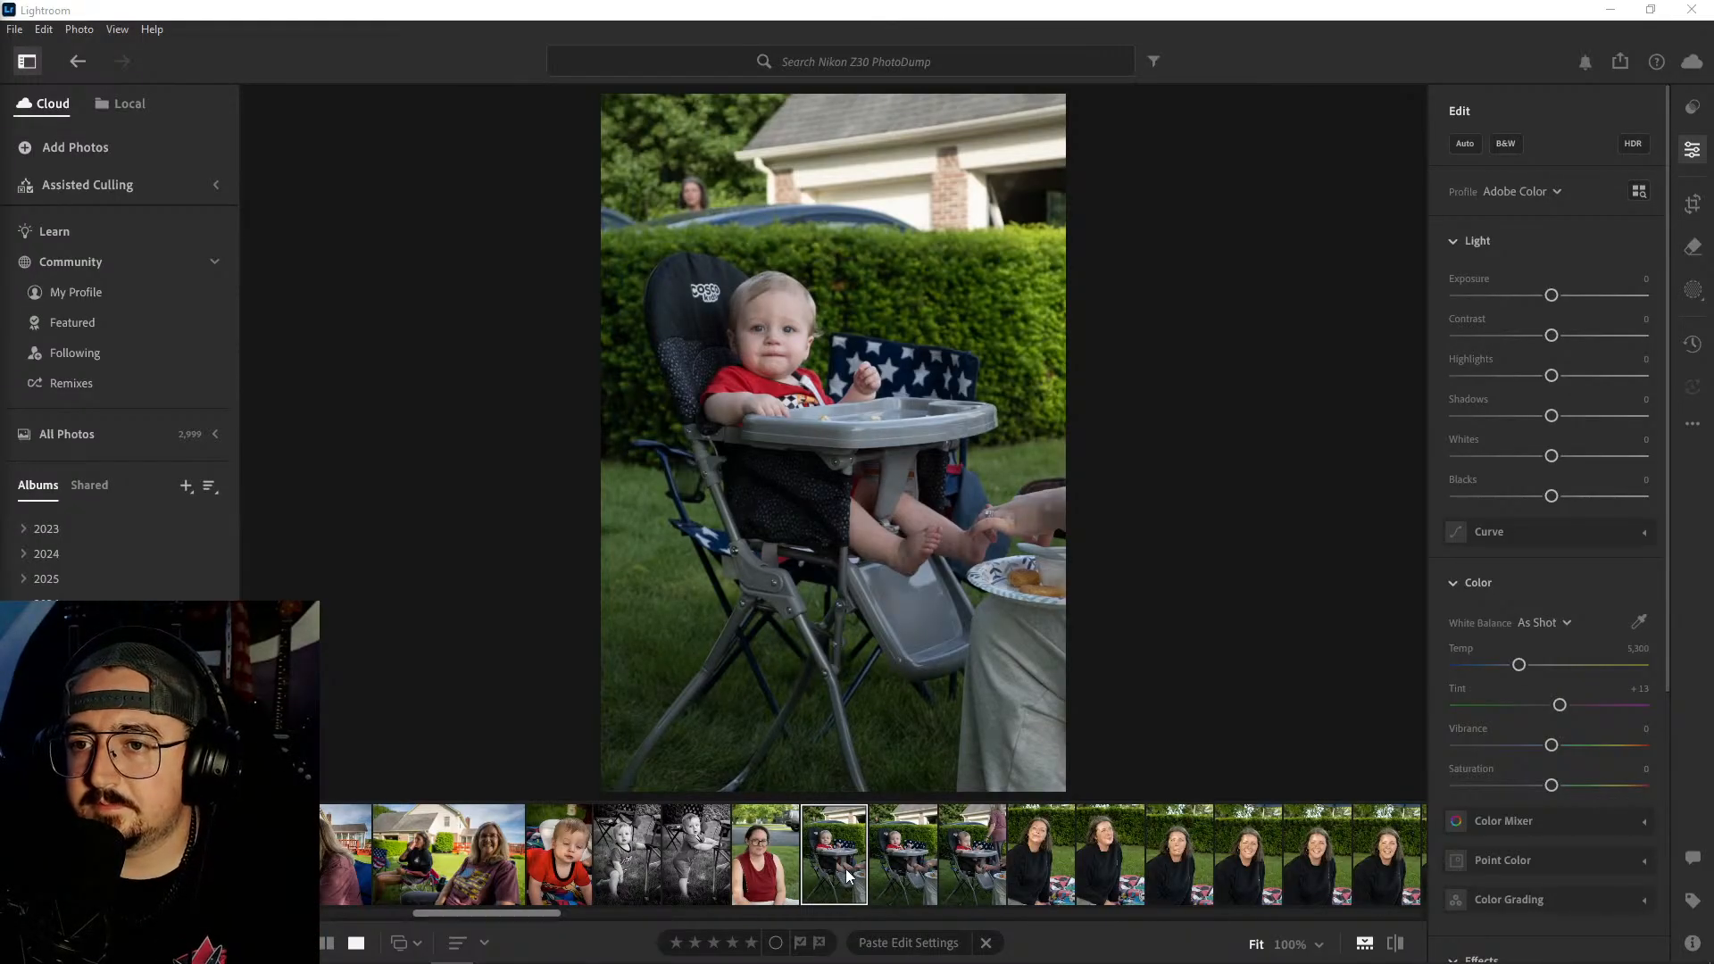
- Examine the person behind the hedge at 100% and compare the three remaining high chair photos for distractions
click(705, 192)
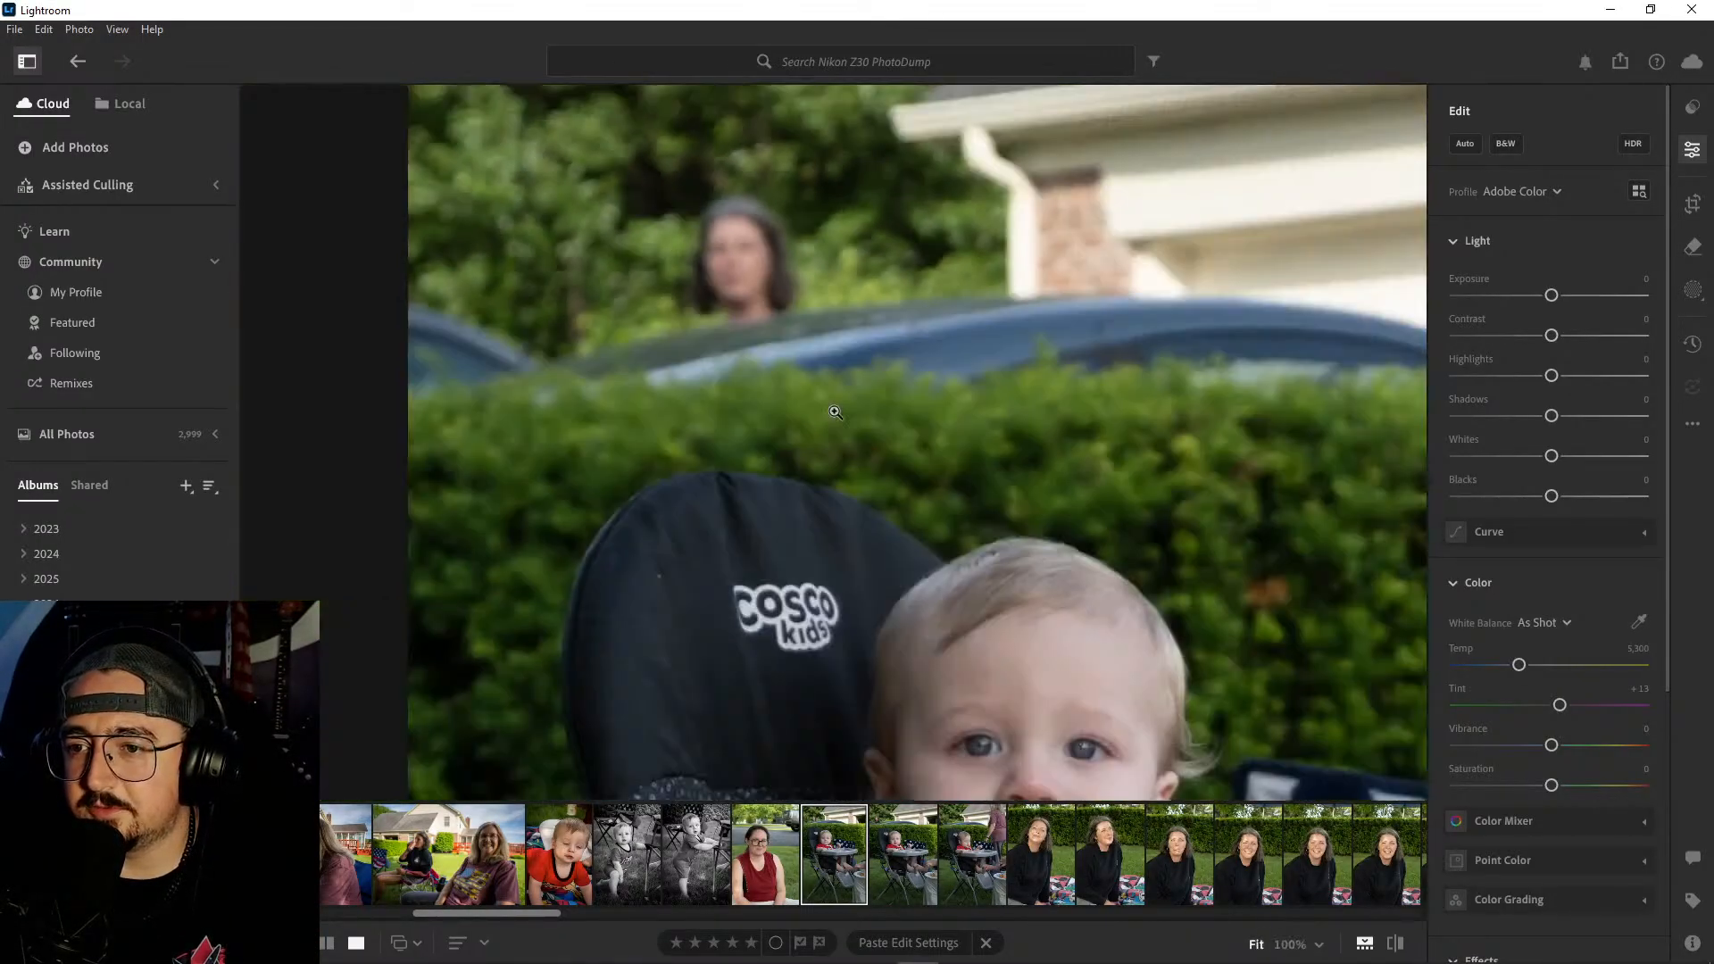
click(834, 411)
click(908, 870)
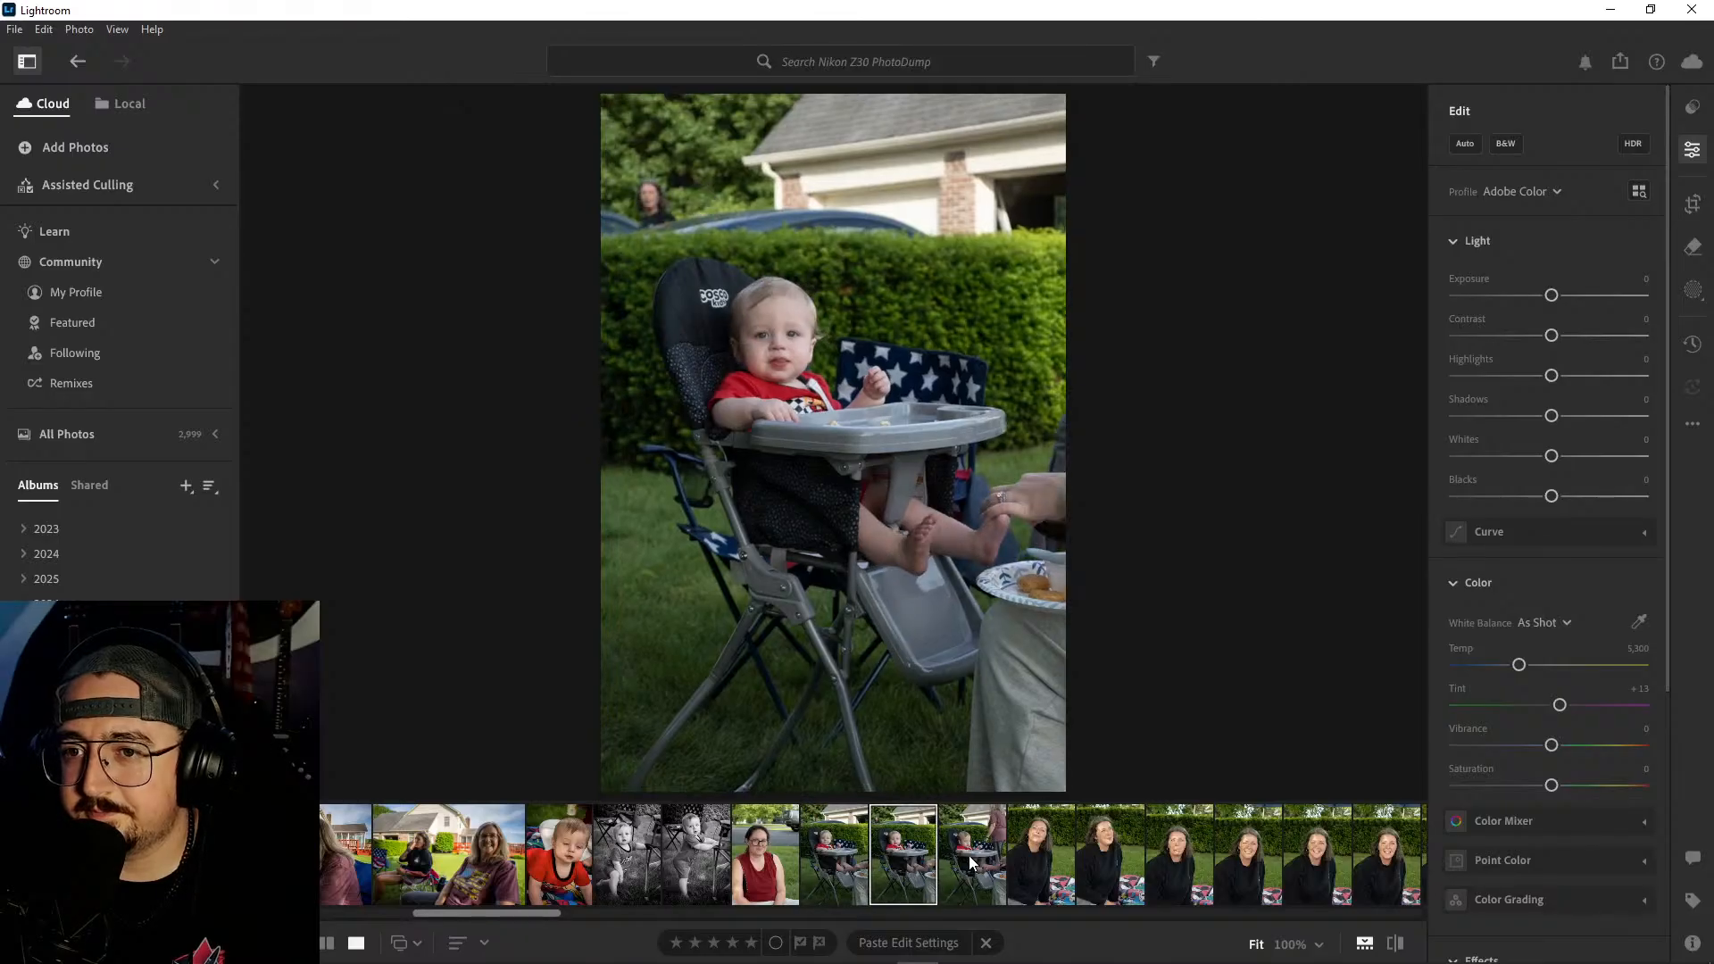
click(971, 855)
click(821, 848)
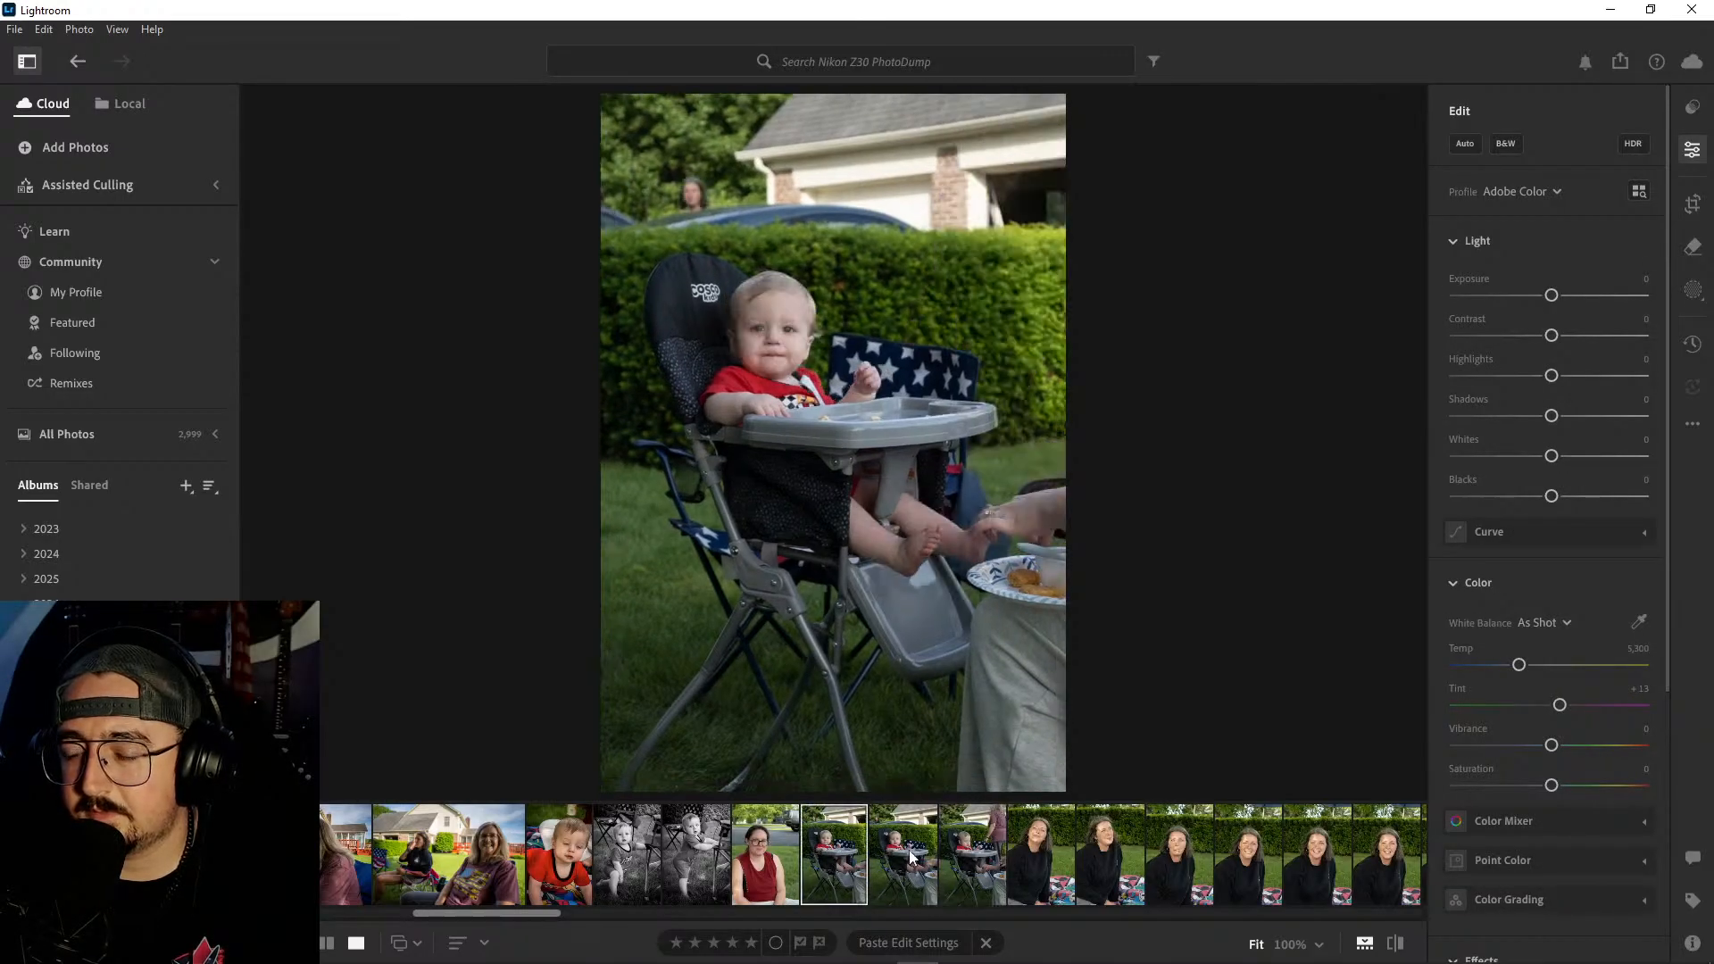
click(908, 852)
key(Left)
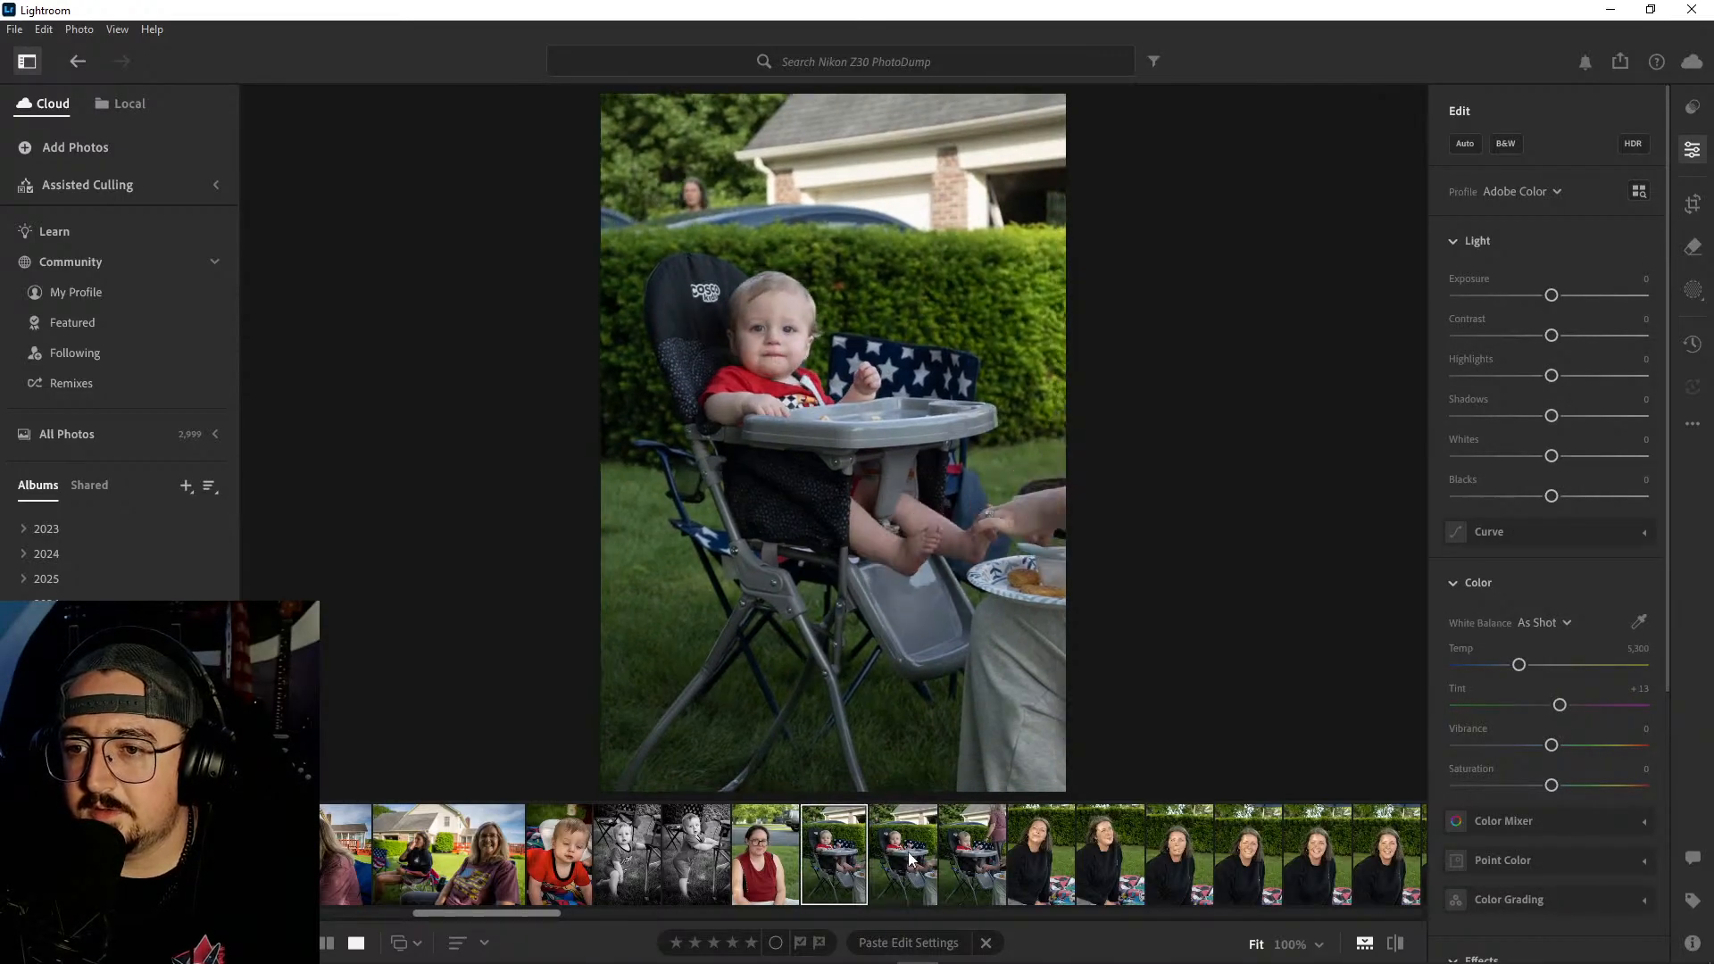
click(909, 852)
click(961, 854)
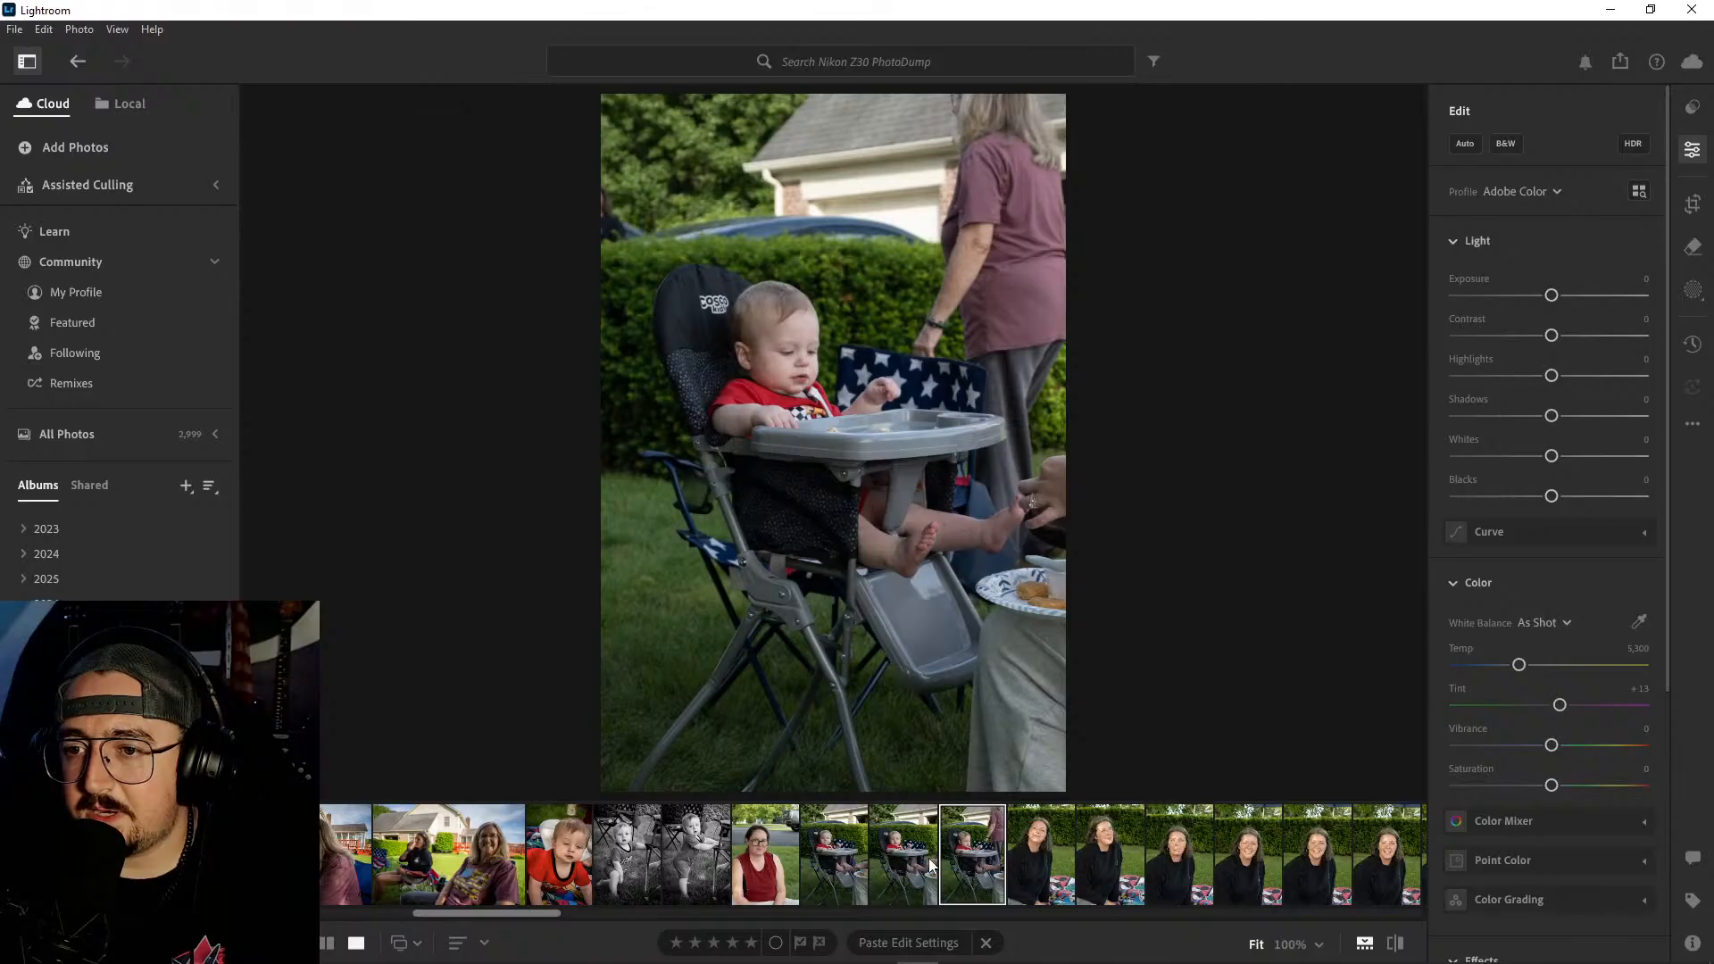
- Delete the three remaining photos of the baby in the high chair
shift+click(853, 855)
right_click(982, 855)
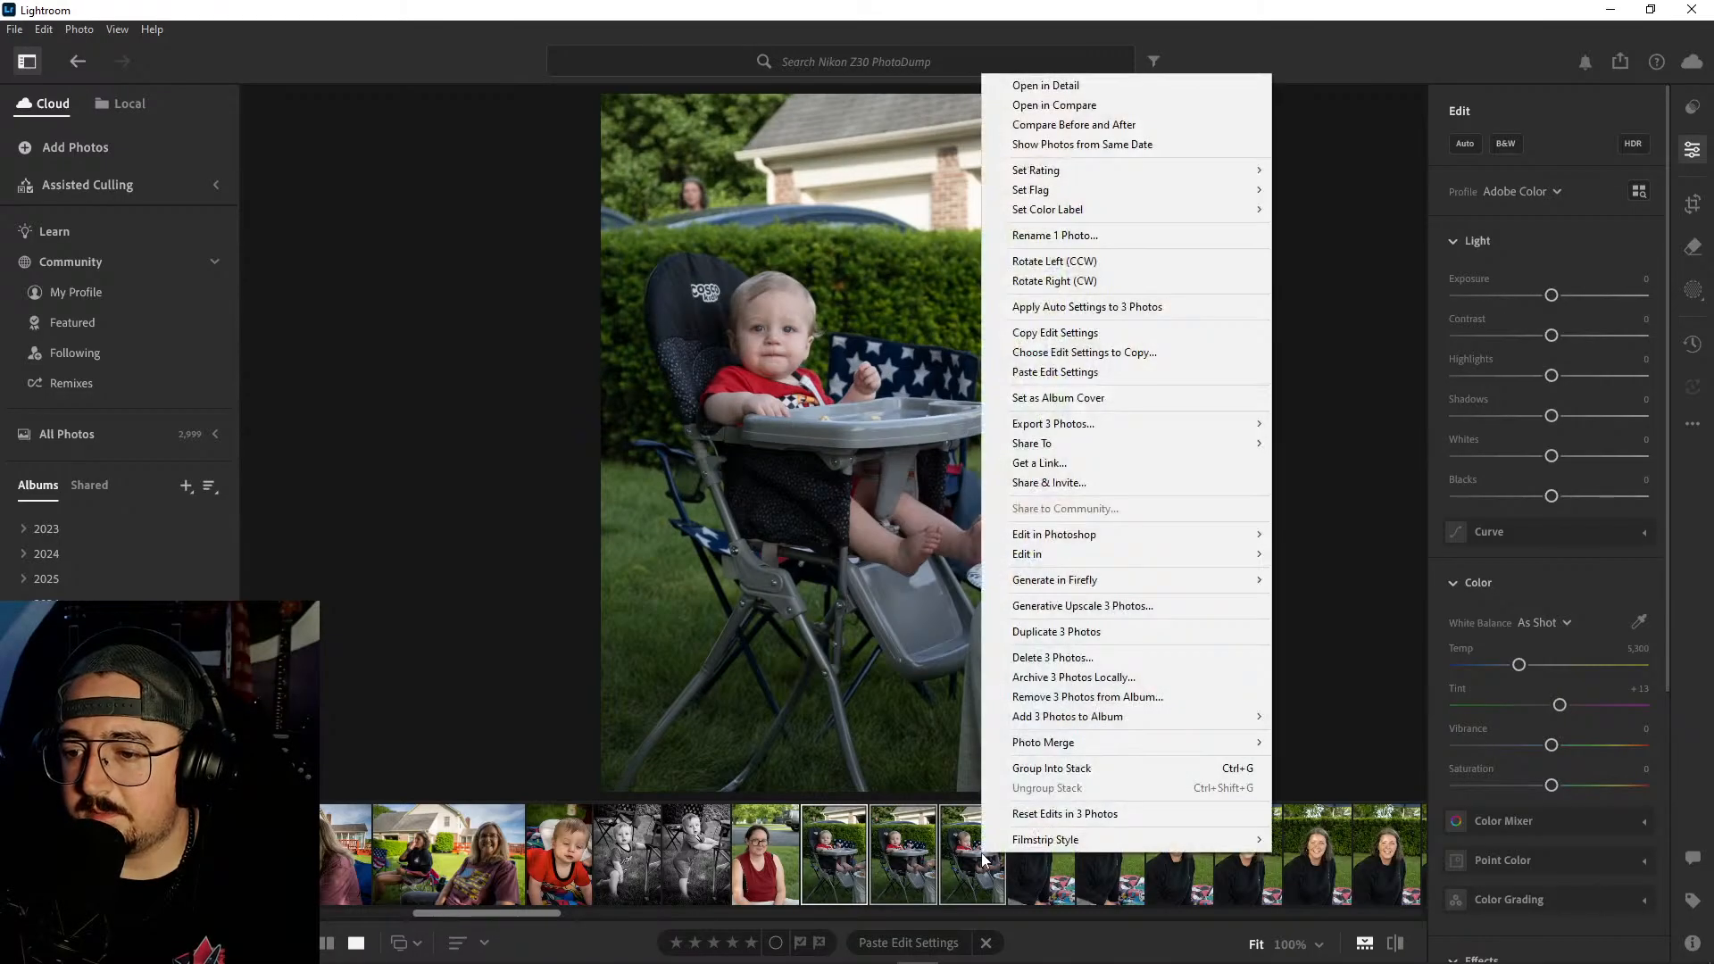
click(1039, 659)
click(930, 640)
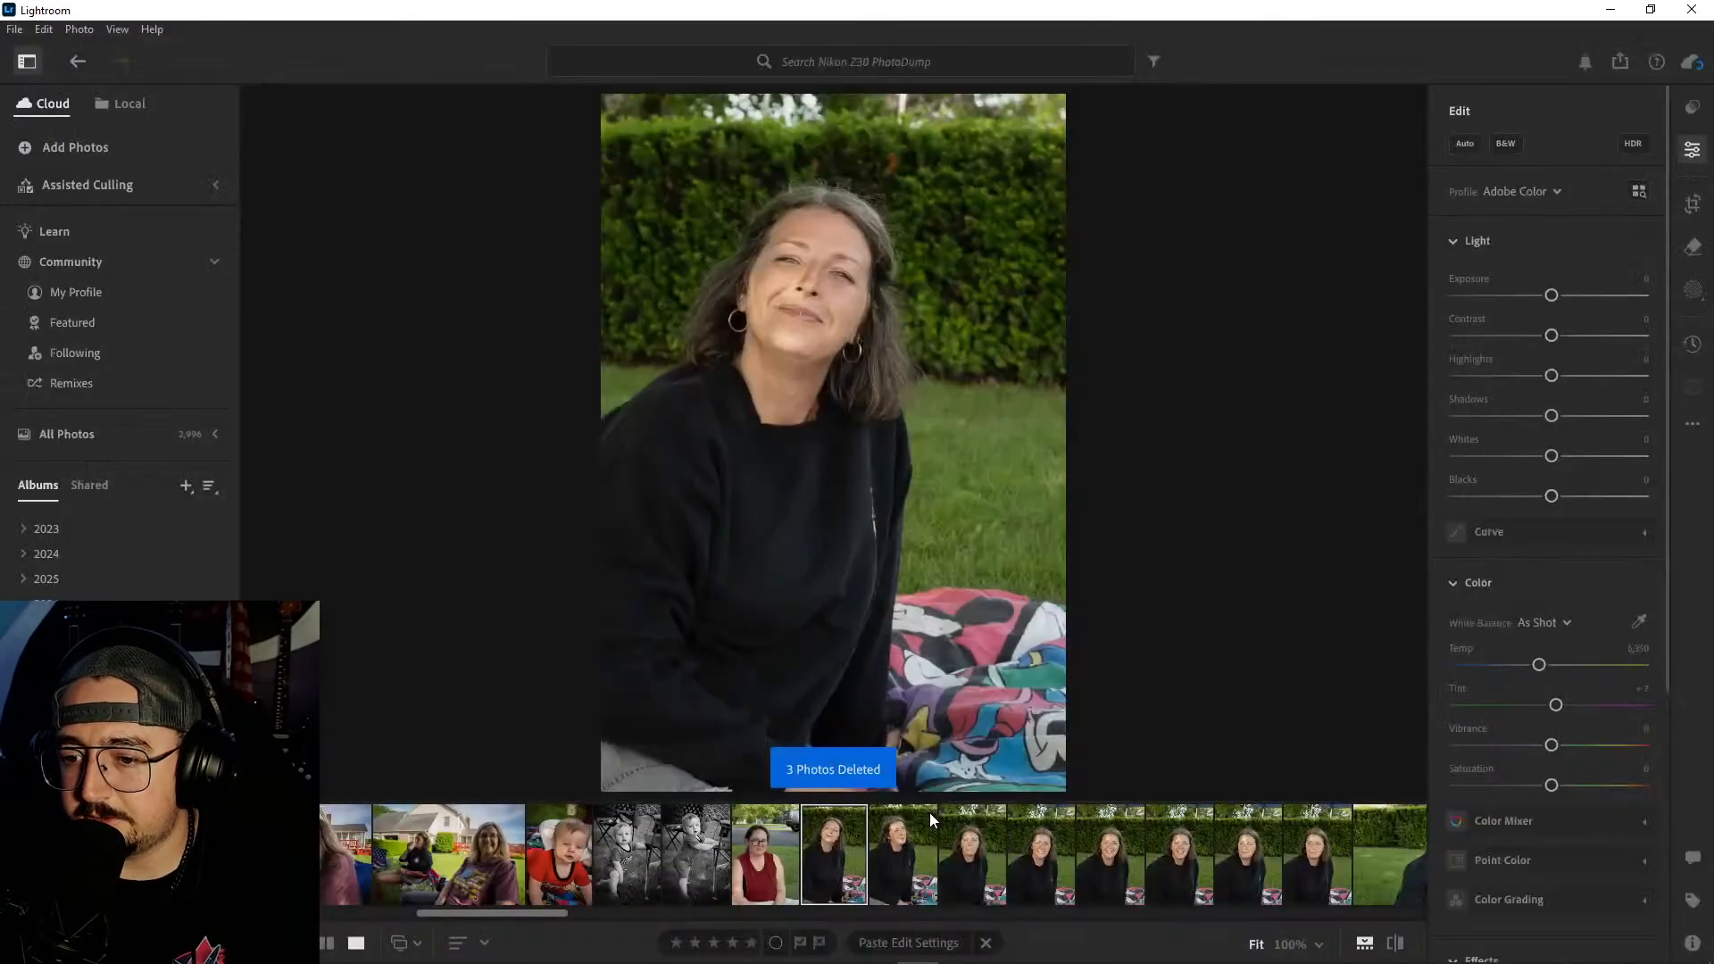
- Compare the expressions and light across the vertical portraits of the woman in the black sweatshirt
scroll(872, 855, down, 1)
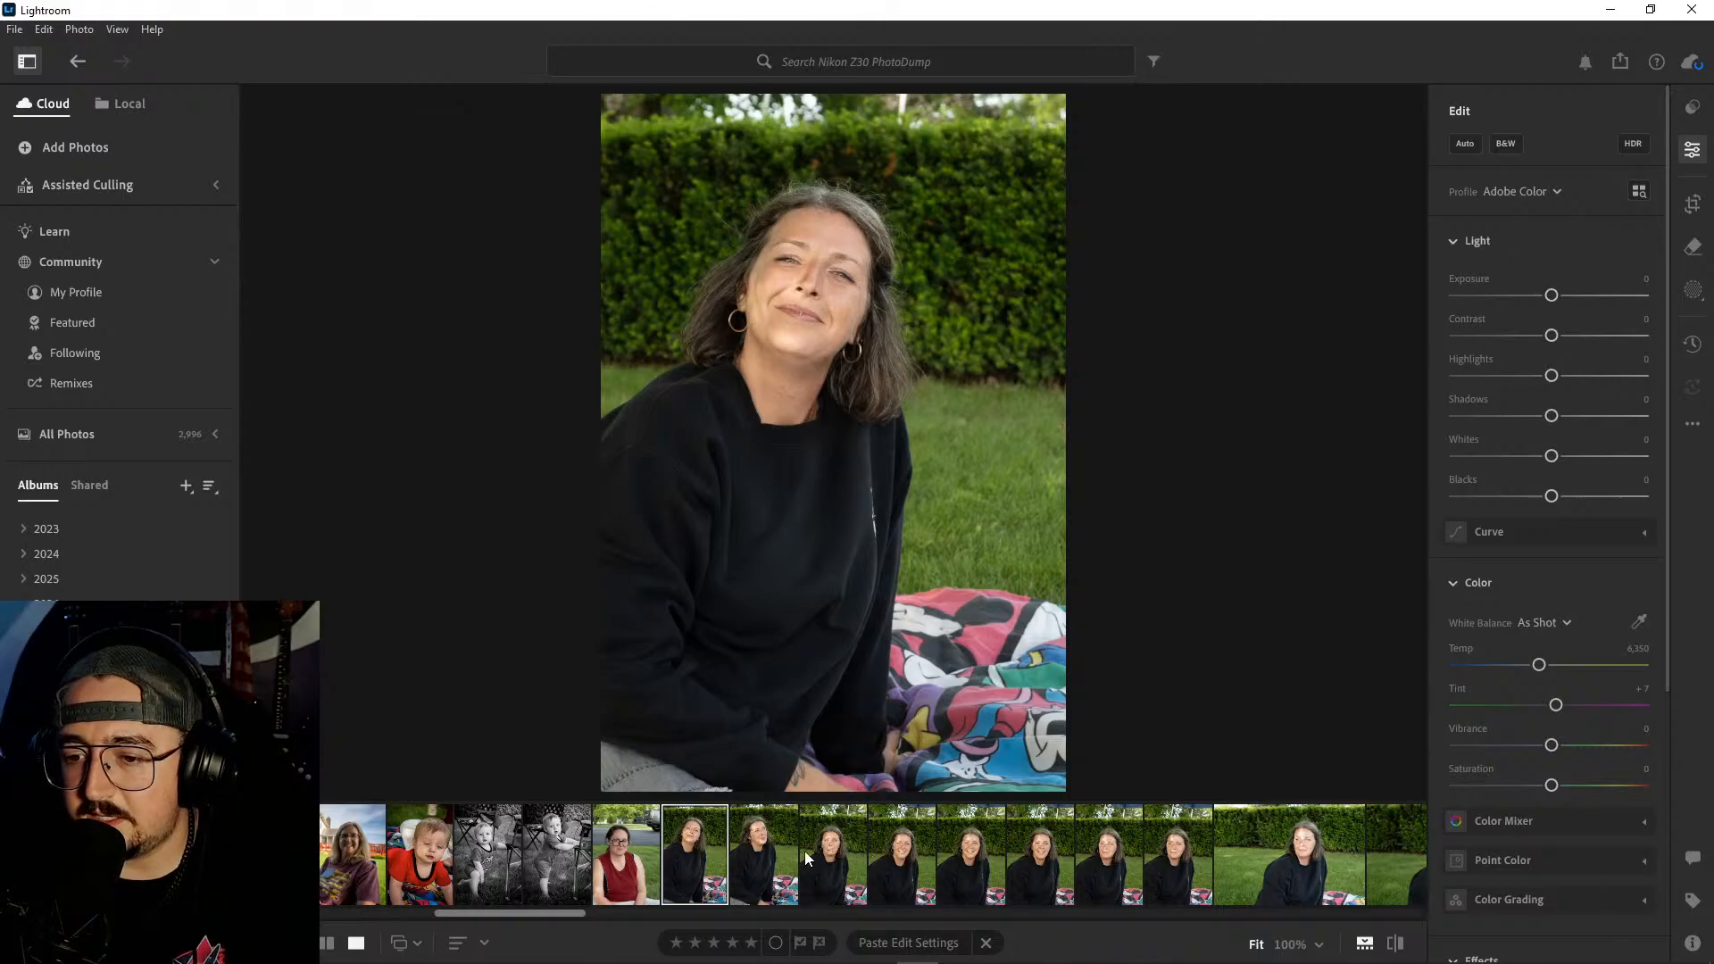
click(772, 850)
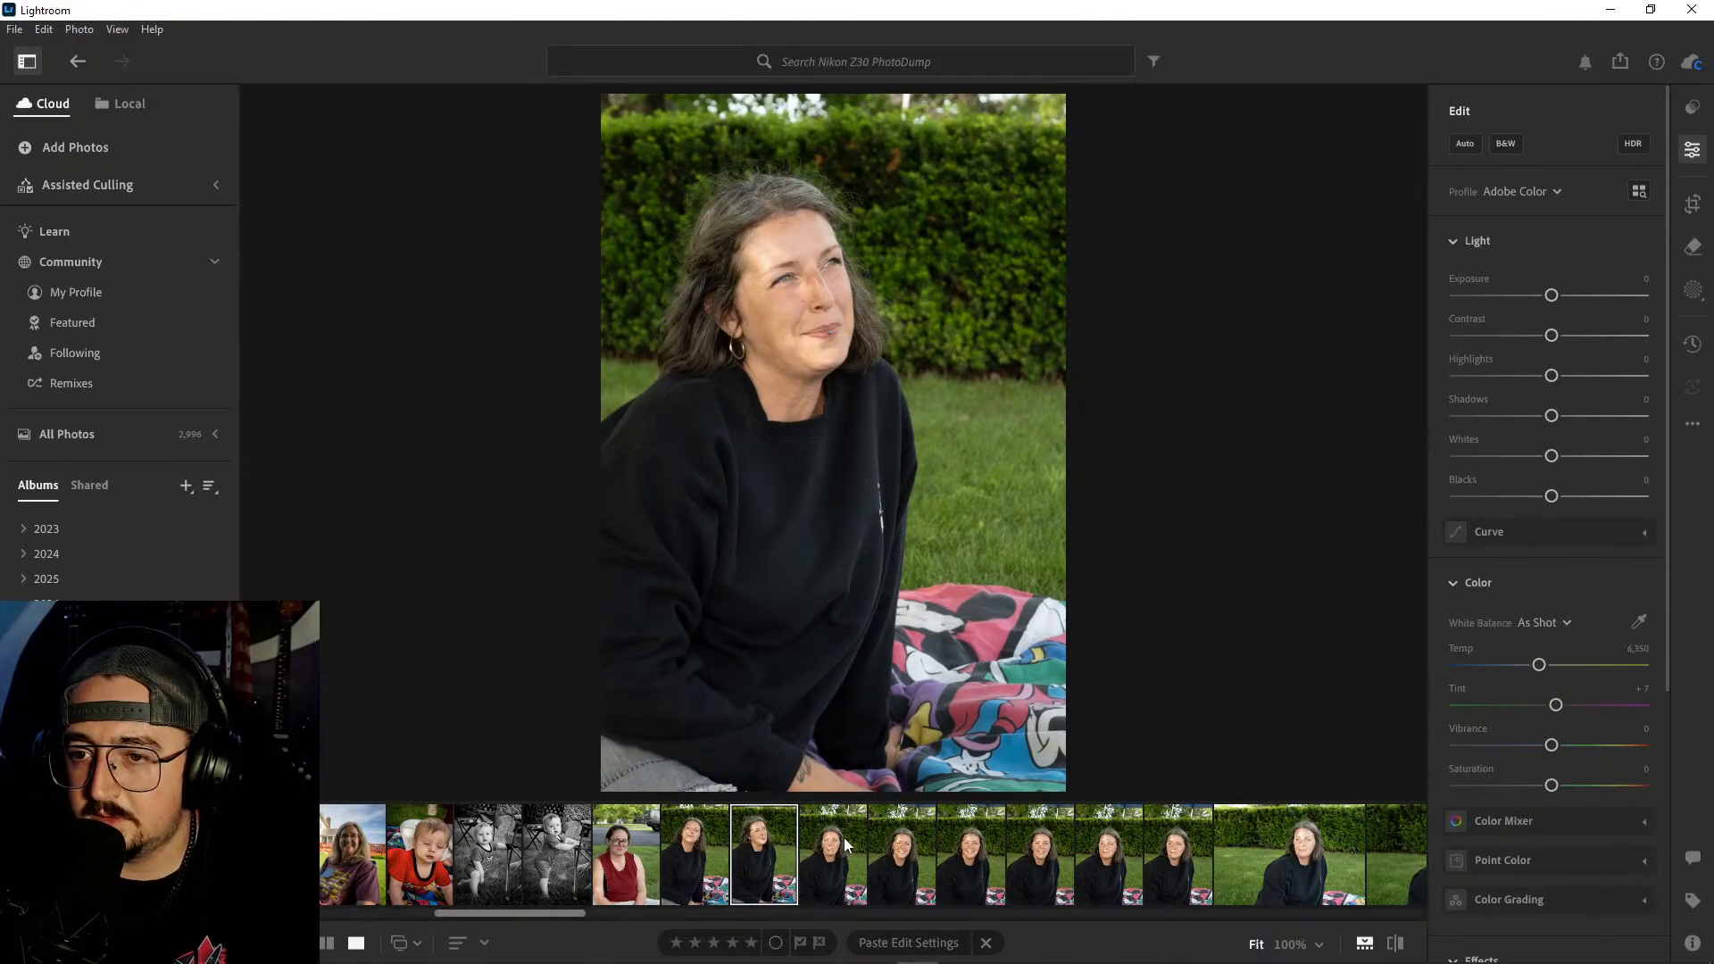
click(844, 838)
click(903, 854)
click(969, 856)
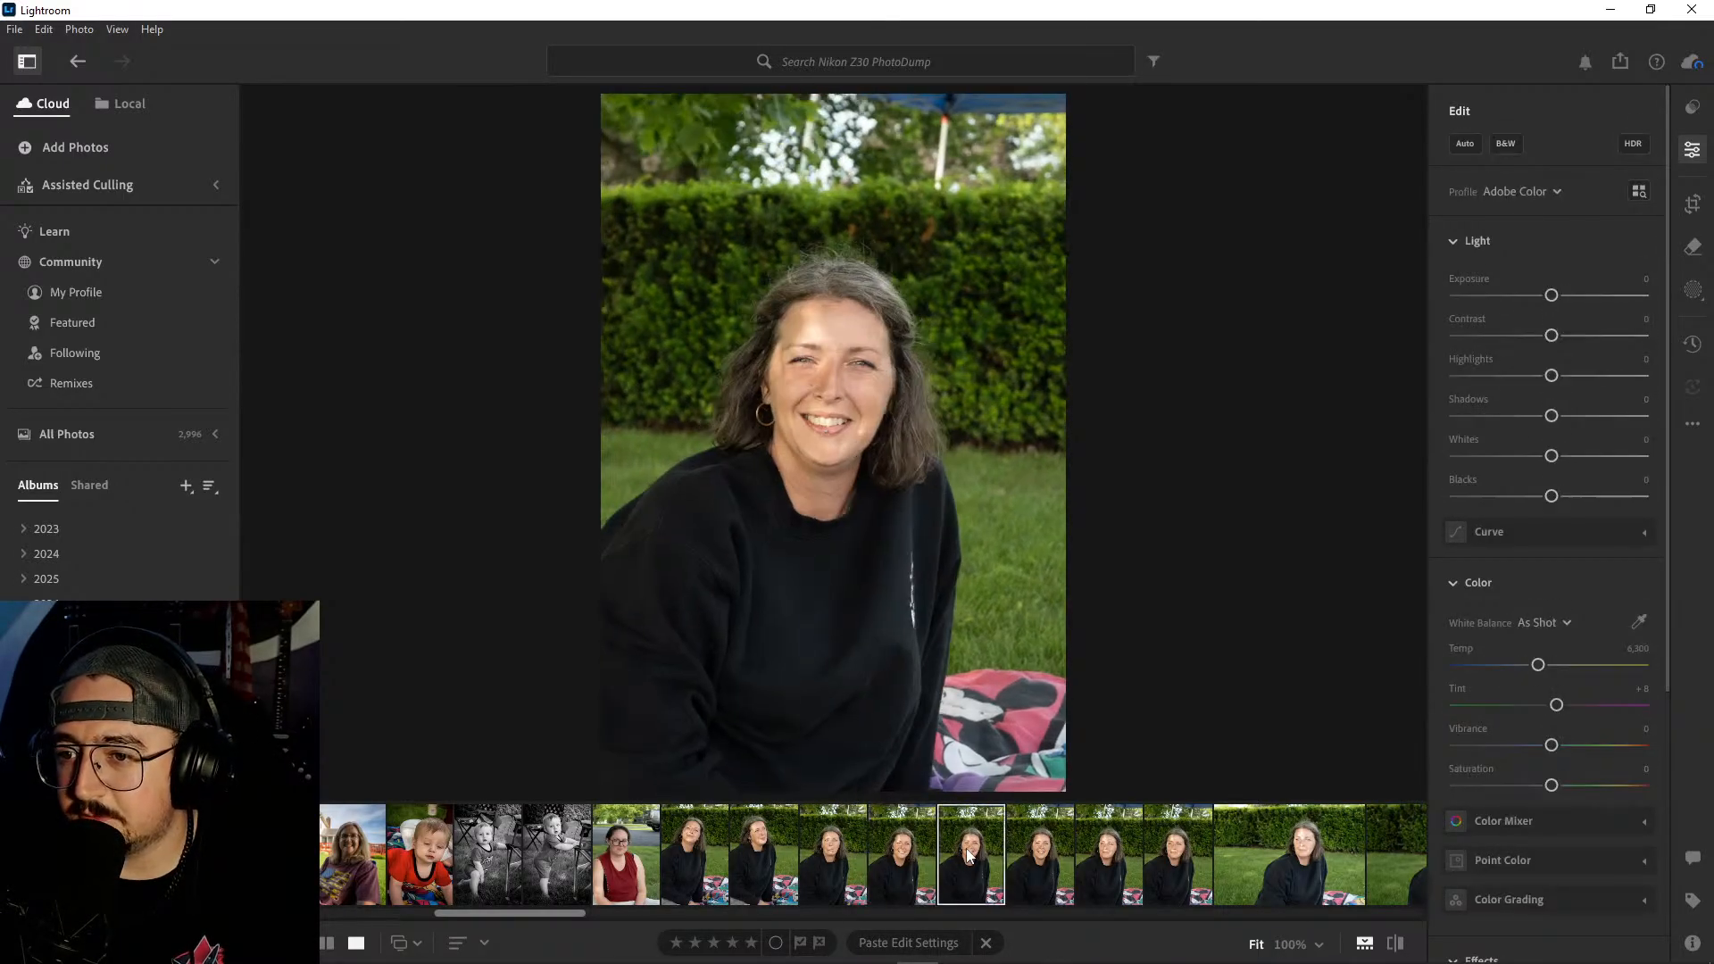
click(1040, 857)
click(1097, 859)
click(1164, 859)
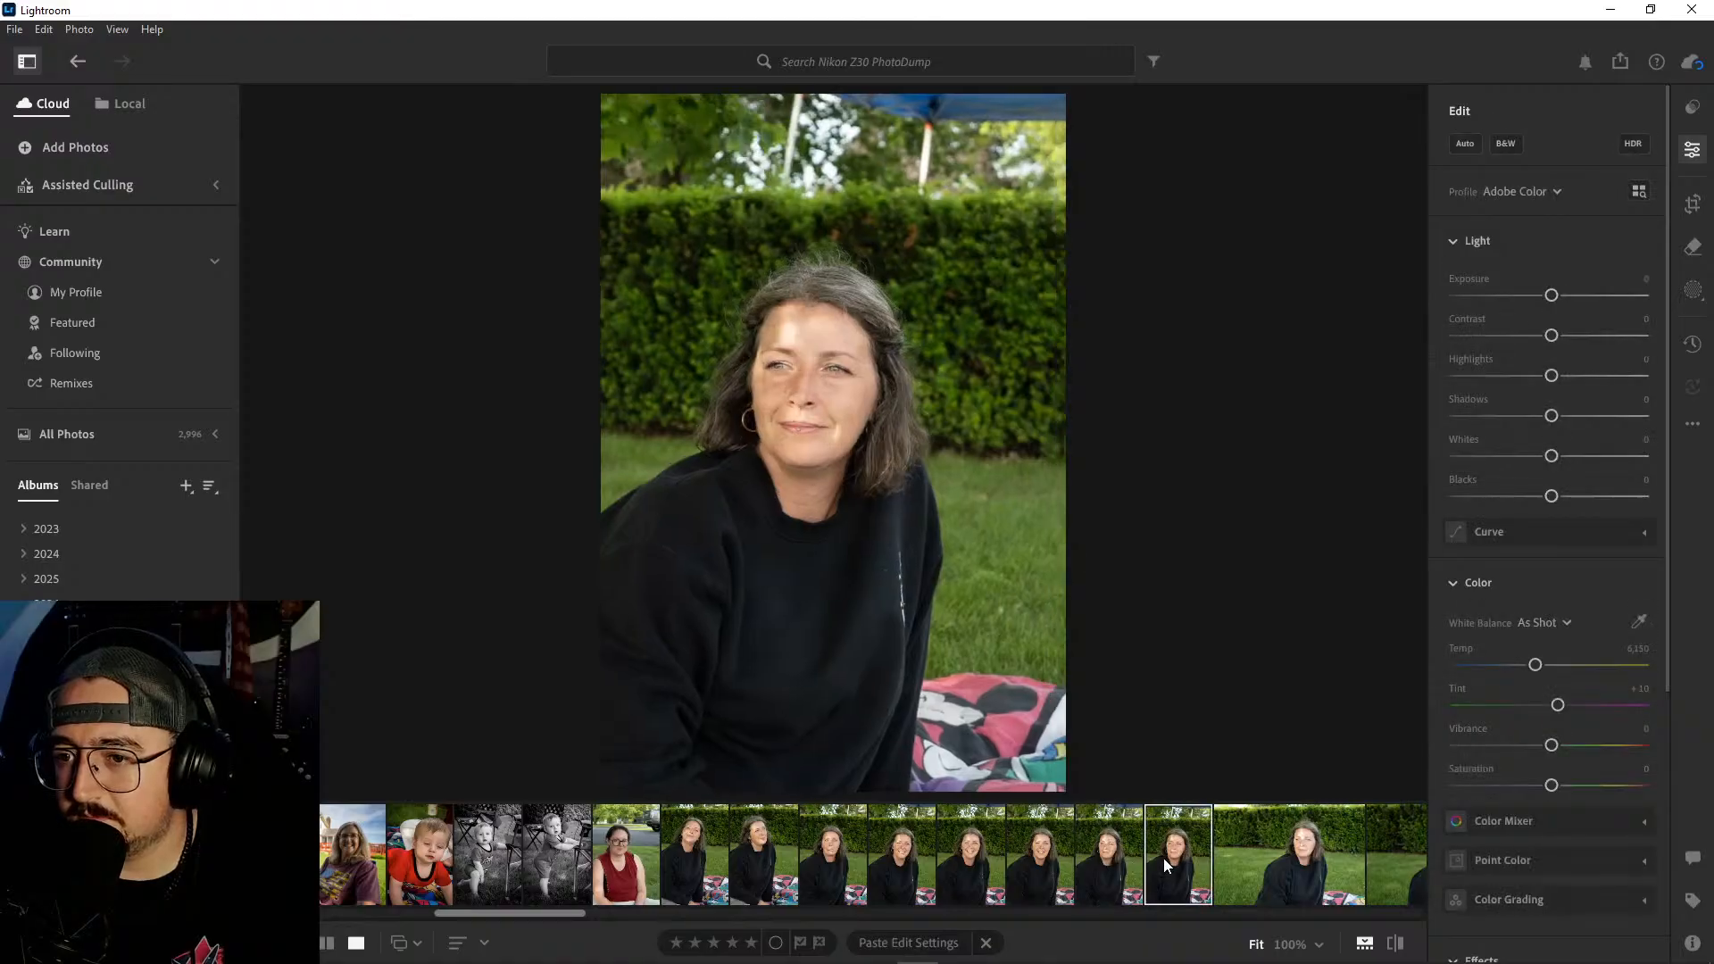
click(1035, 862)
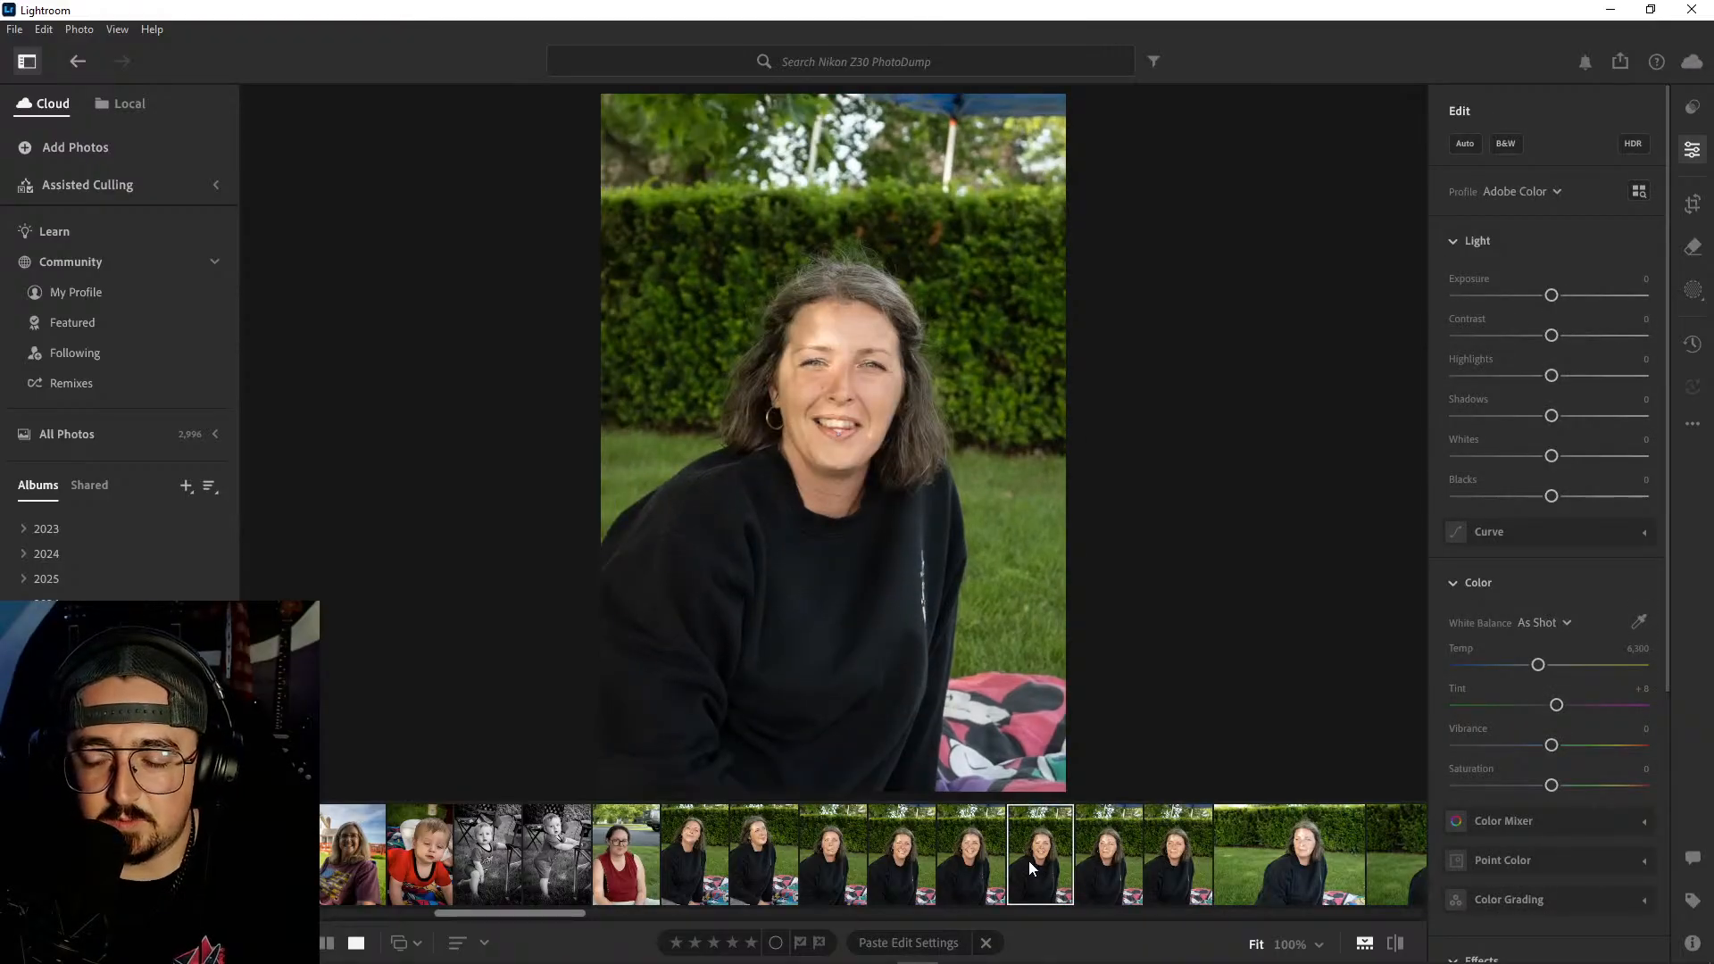
click(1107, 864)
click(1181, 860)
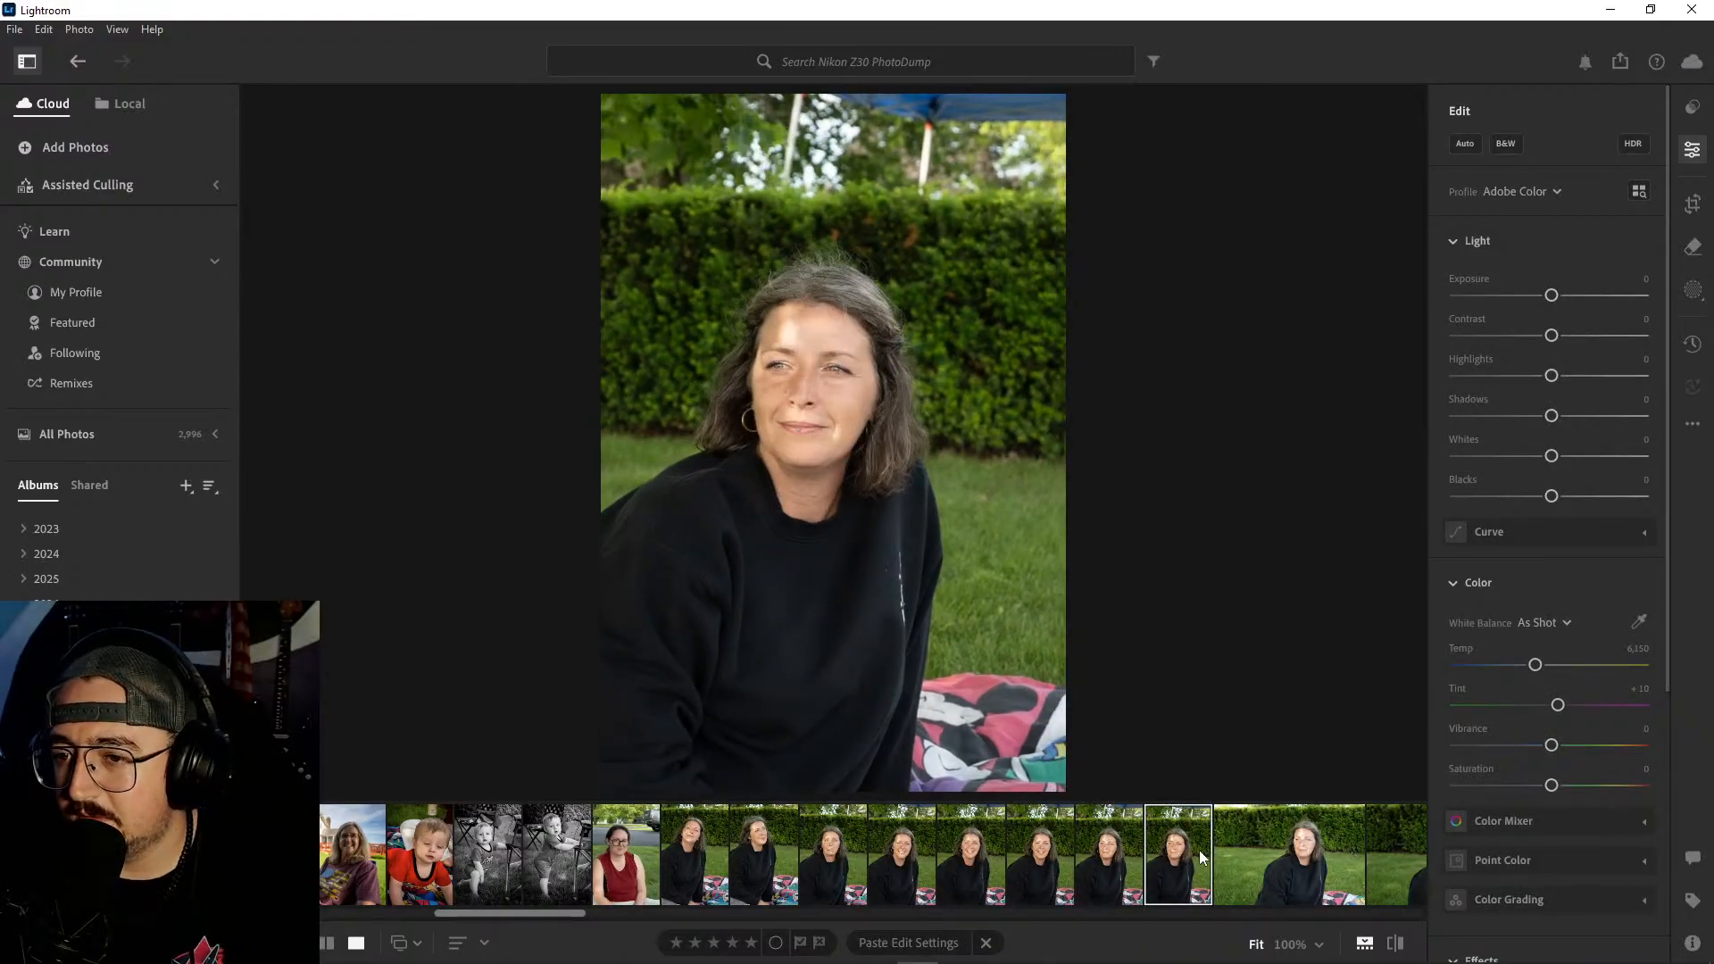
- Review the horizontal portraits of the woman in the black sweatshirt for expression and framing
scroll(1133, 884, down, 5)
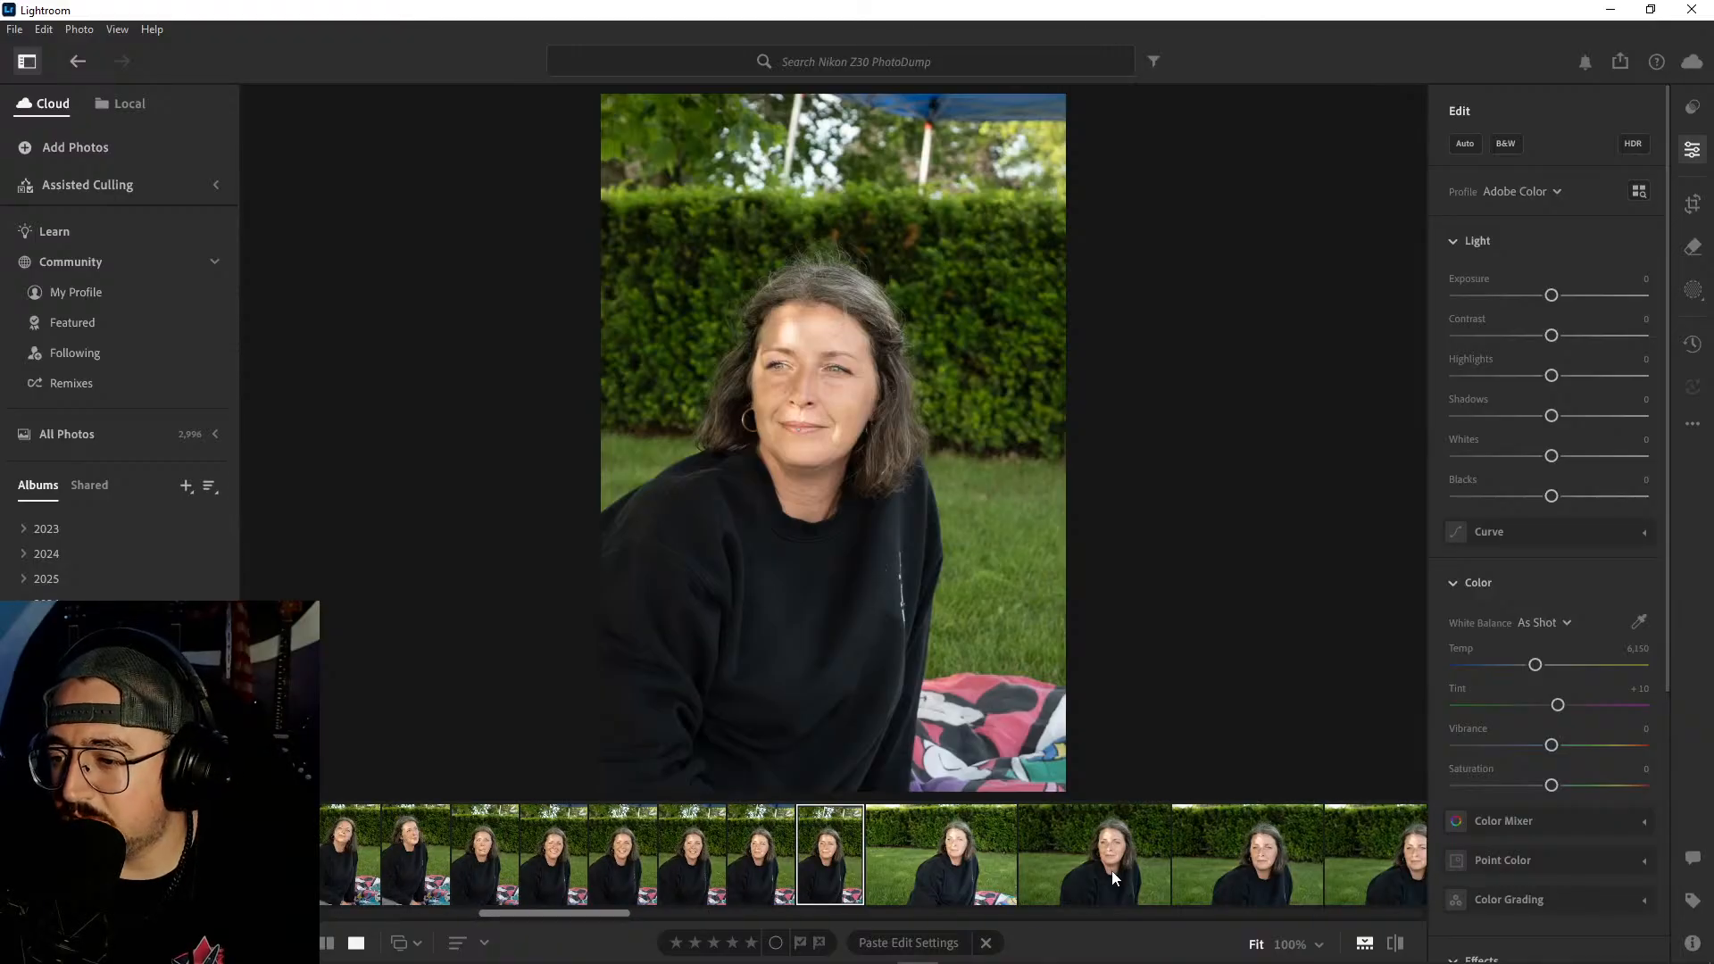
scroll(1111, 870, up, 1)
click(1111, 870)
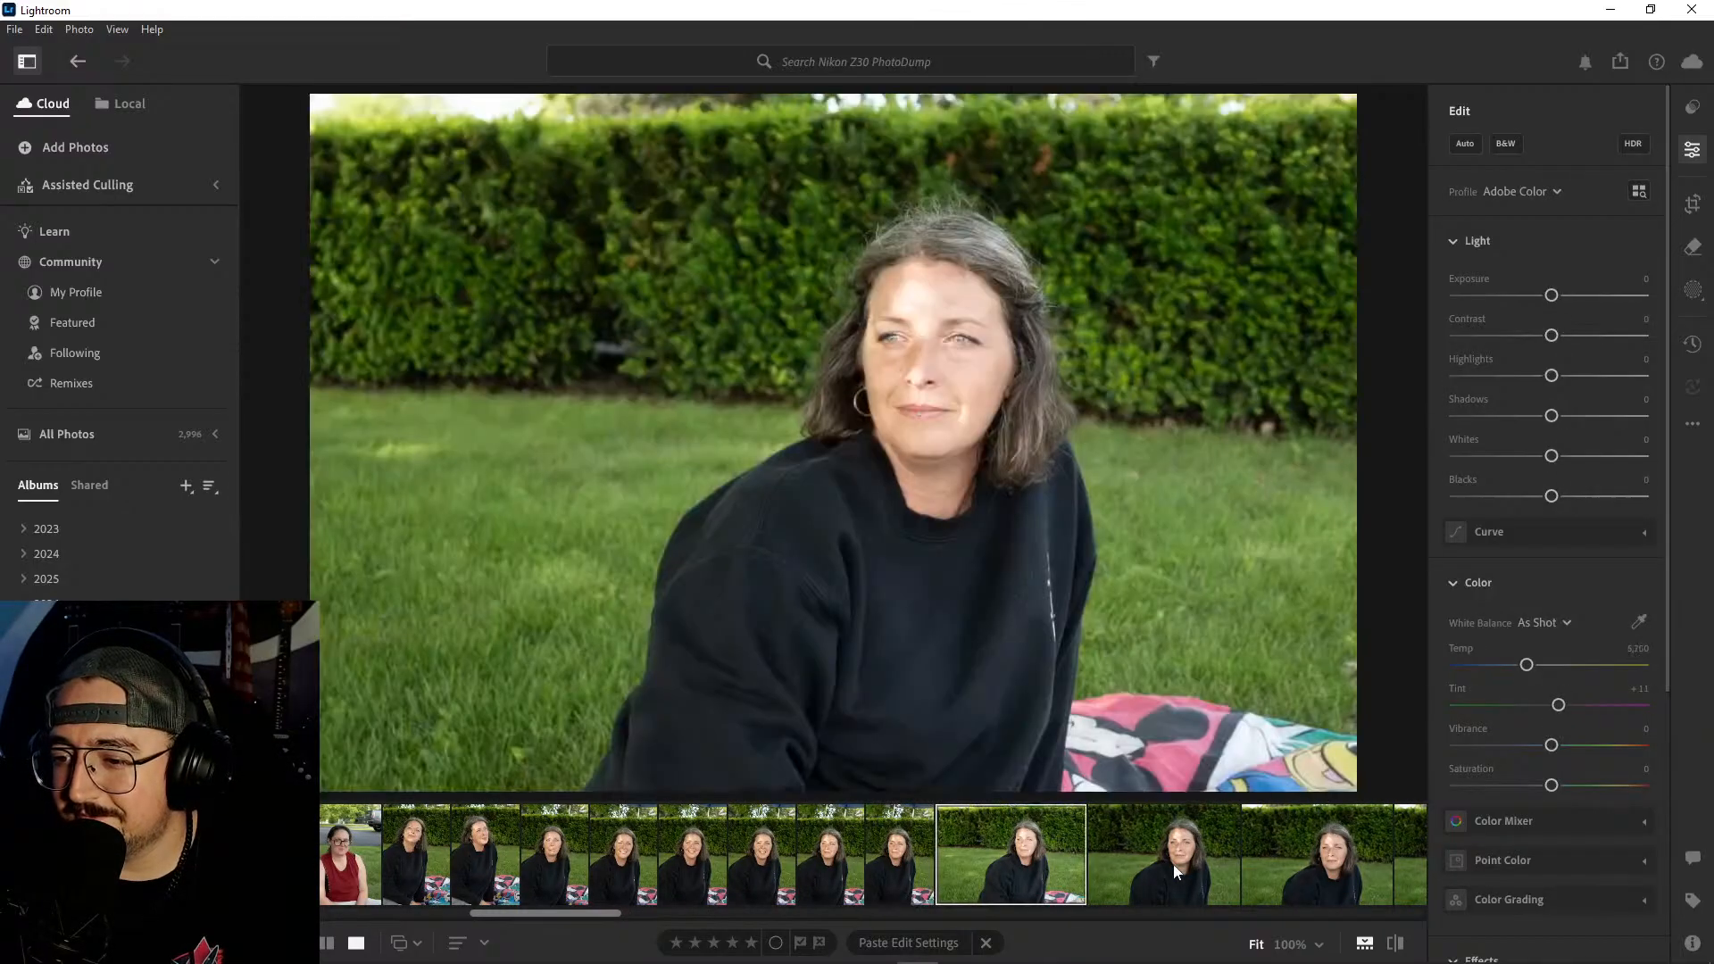
scroll(1181, 864, down, 3)
click(1105, 860)
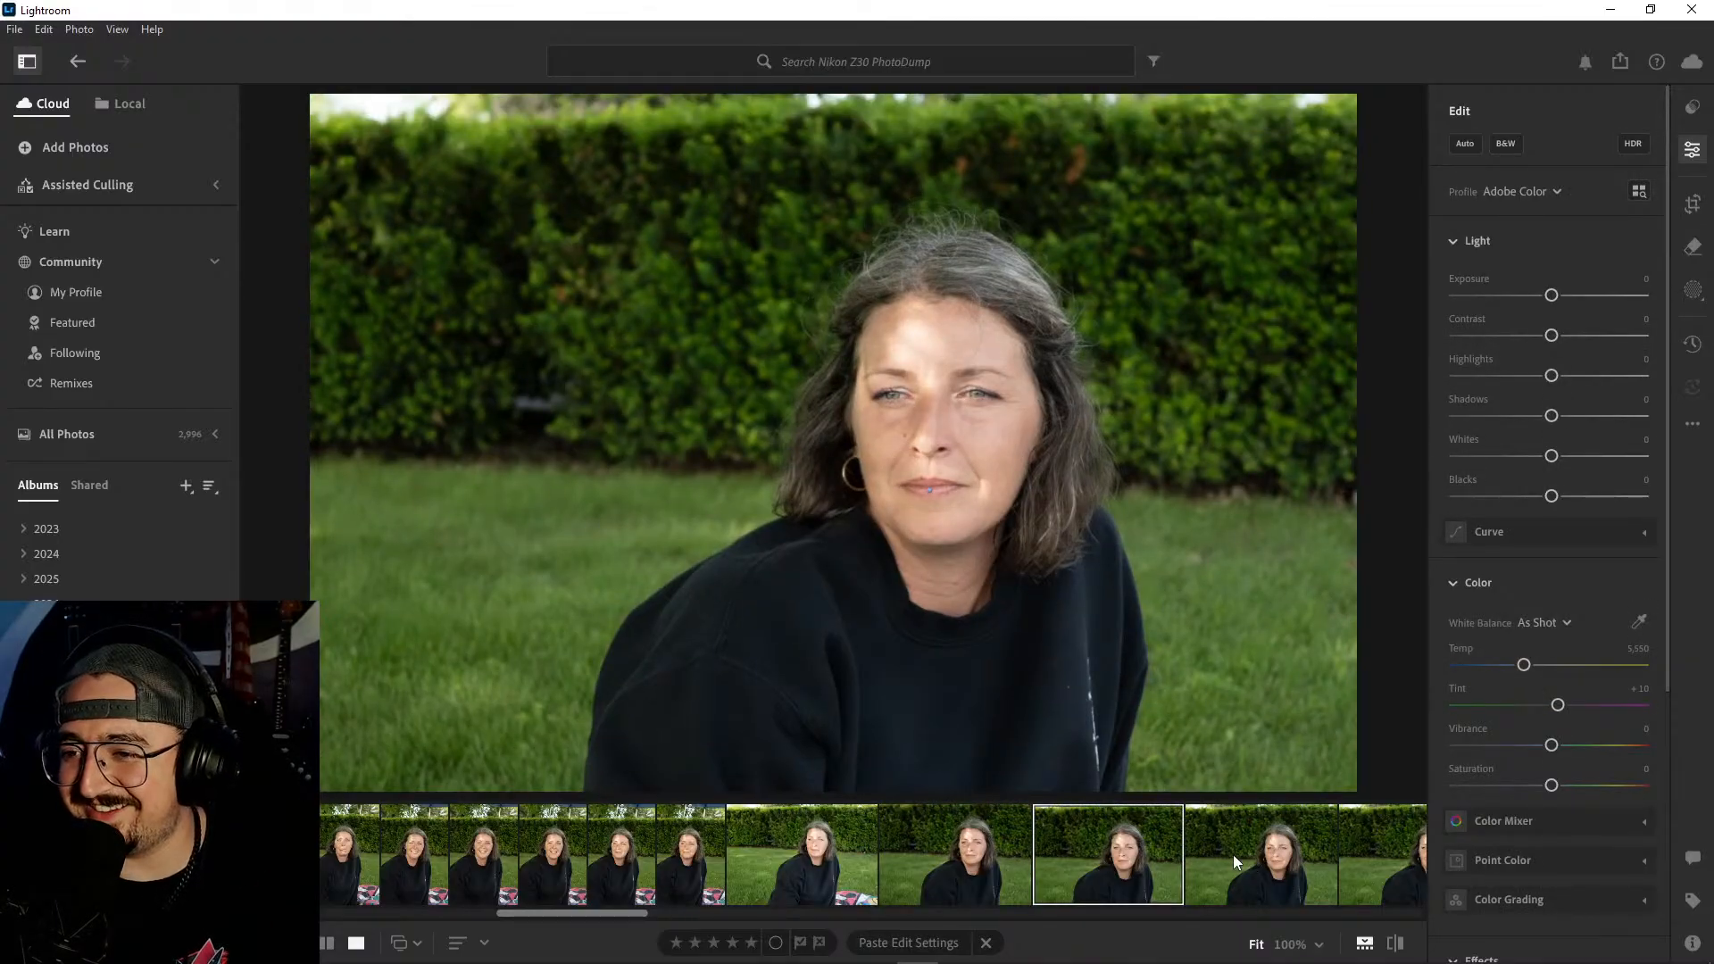
scroll(973, 859, up, 2)
- Compare the first vertical portraits of the woman in the black sweatshirt and delete the two where she tilts her head up or looks away
click(565, 847)
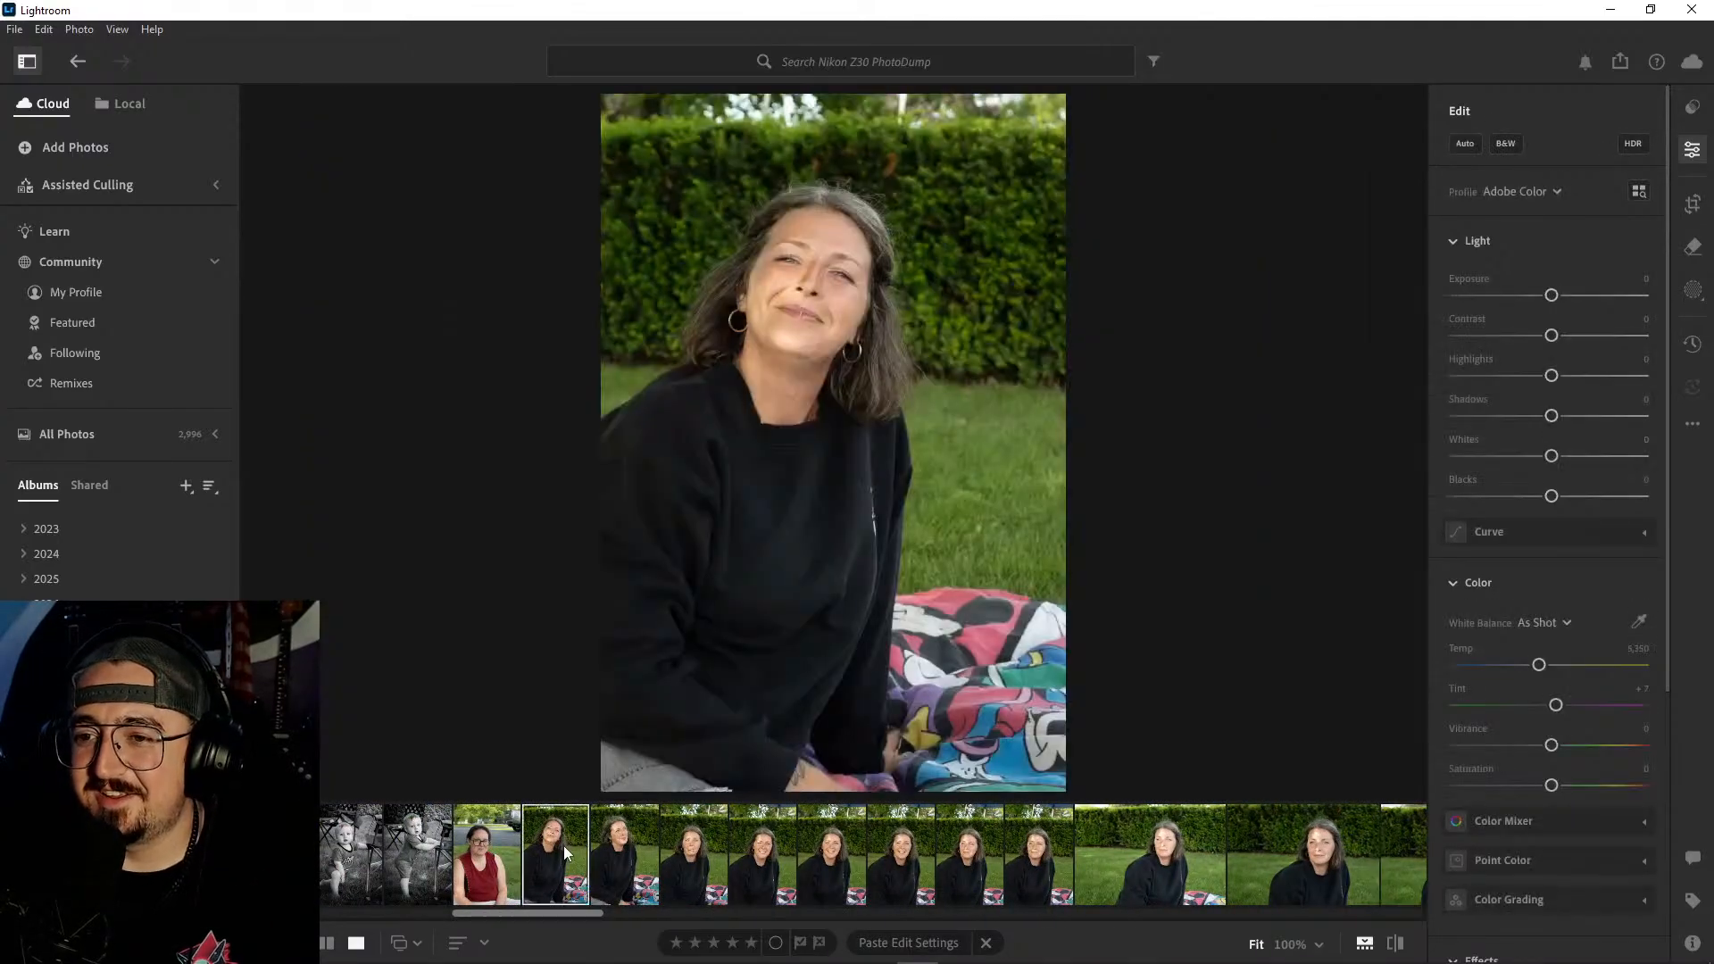
key(Right)
key(Right)
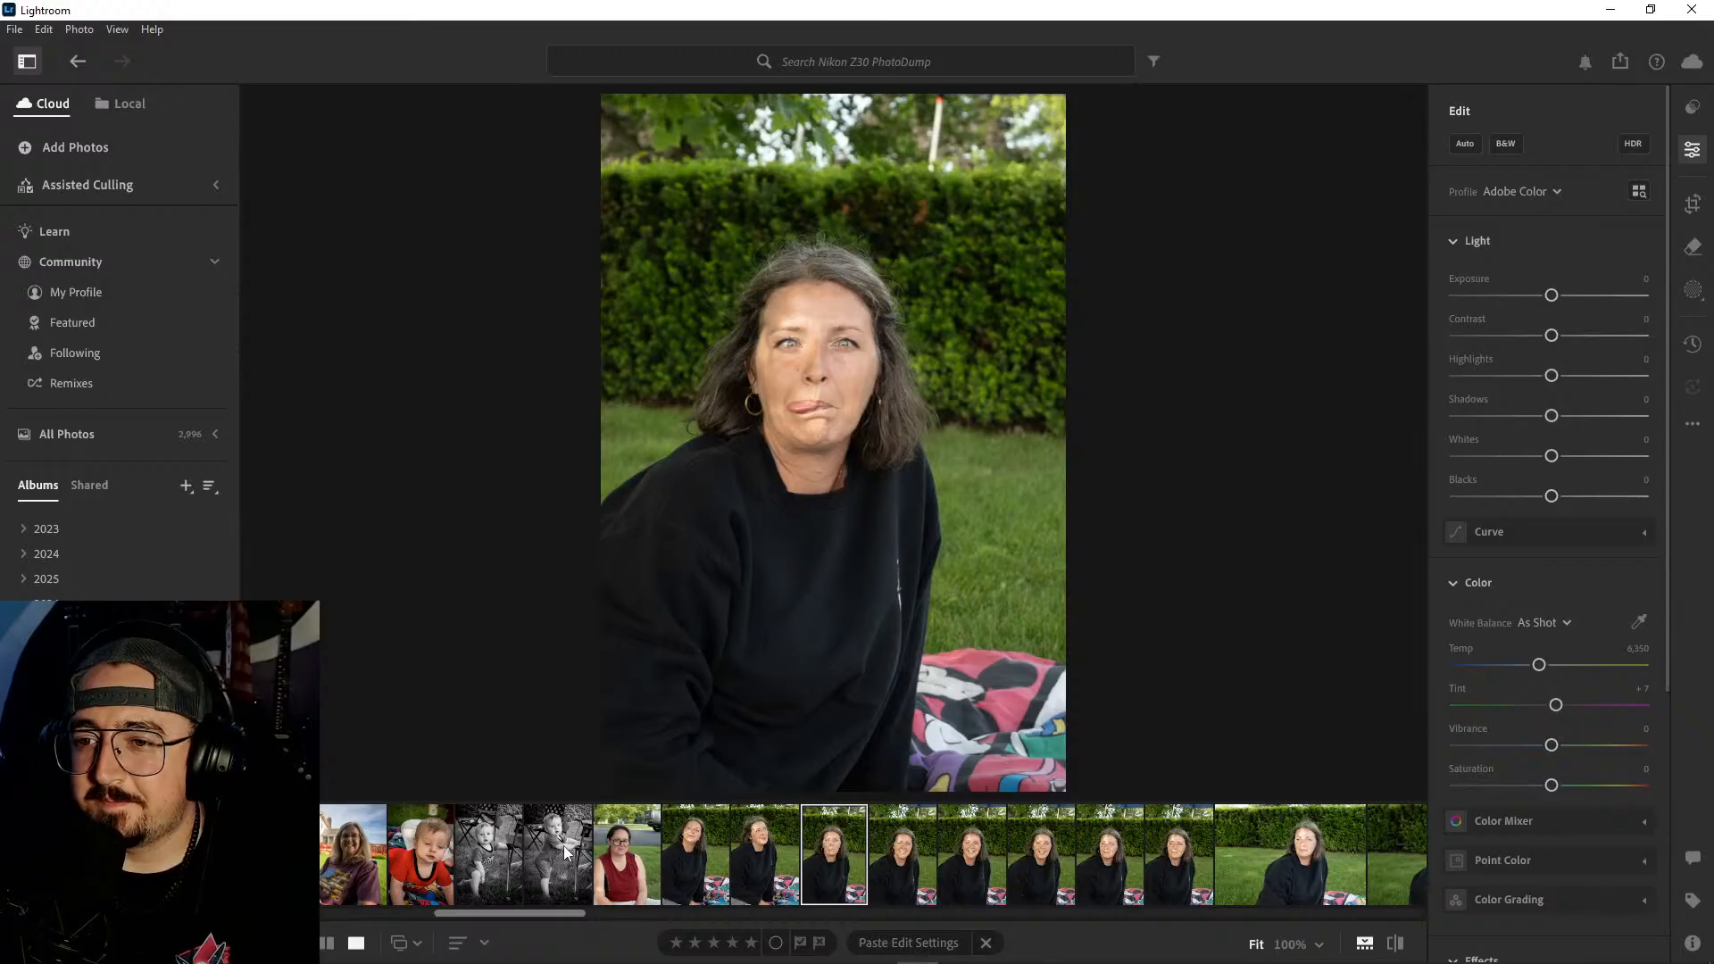
key(Left)
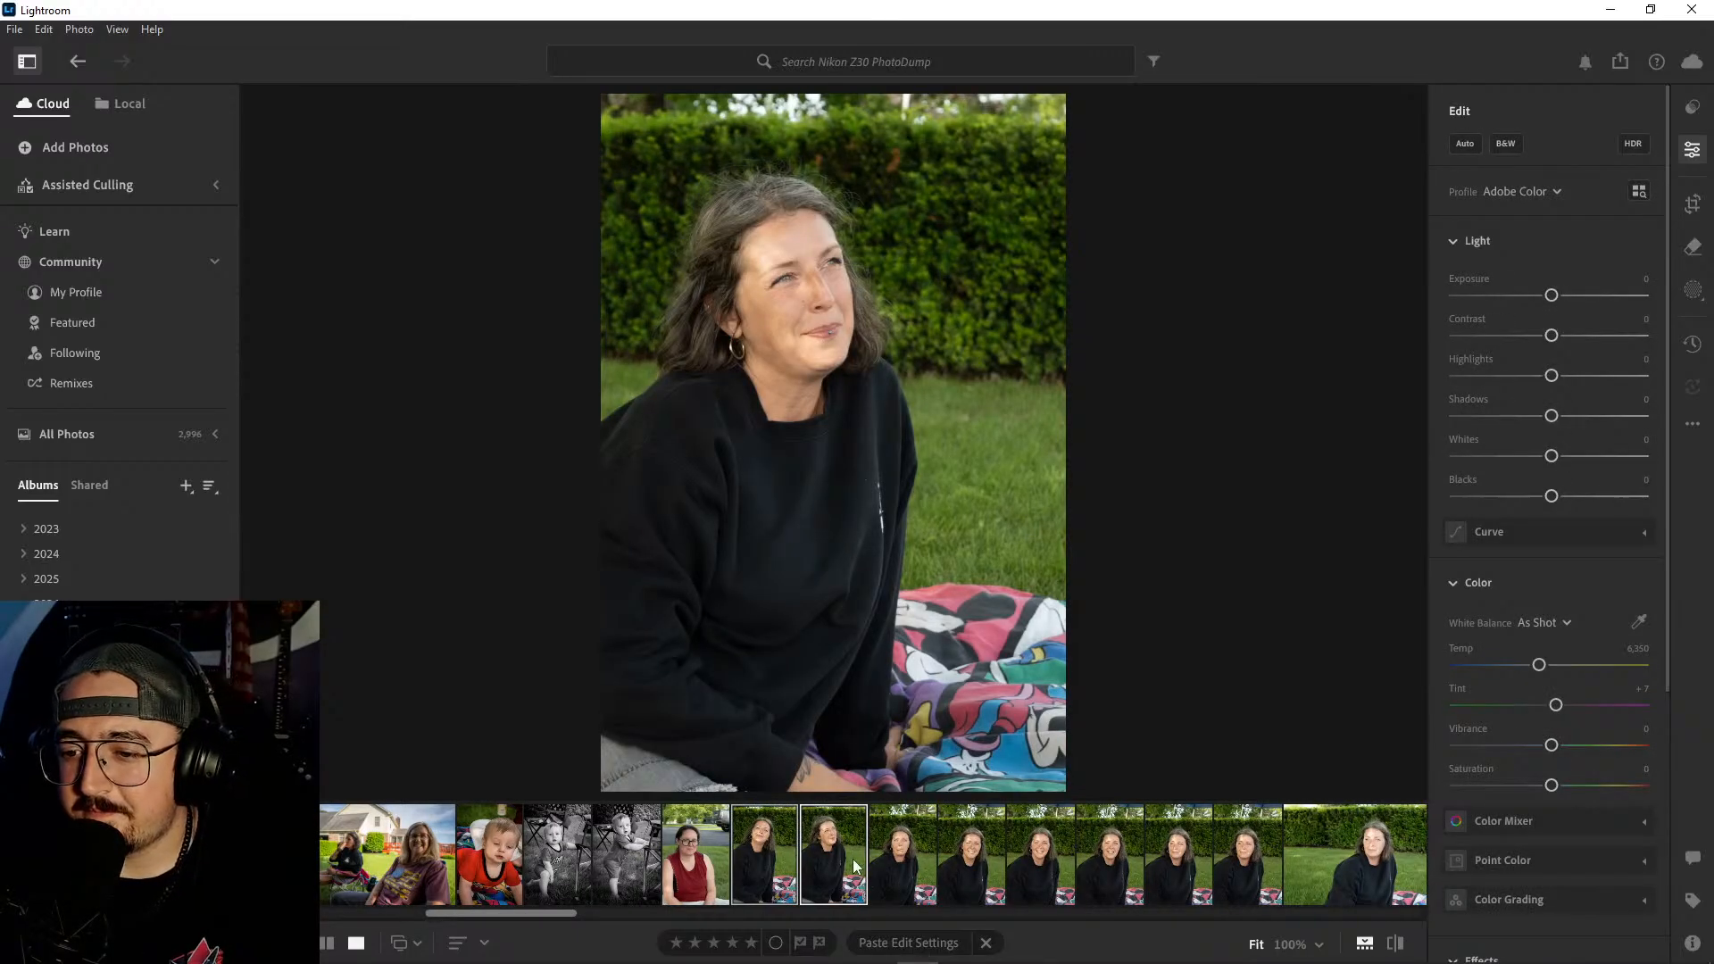
right_click(854, 866)
click(937, 642)
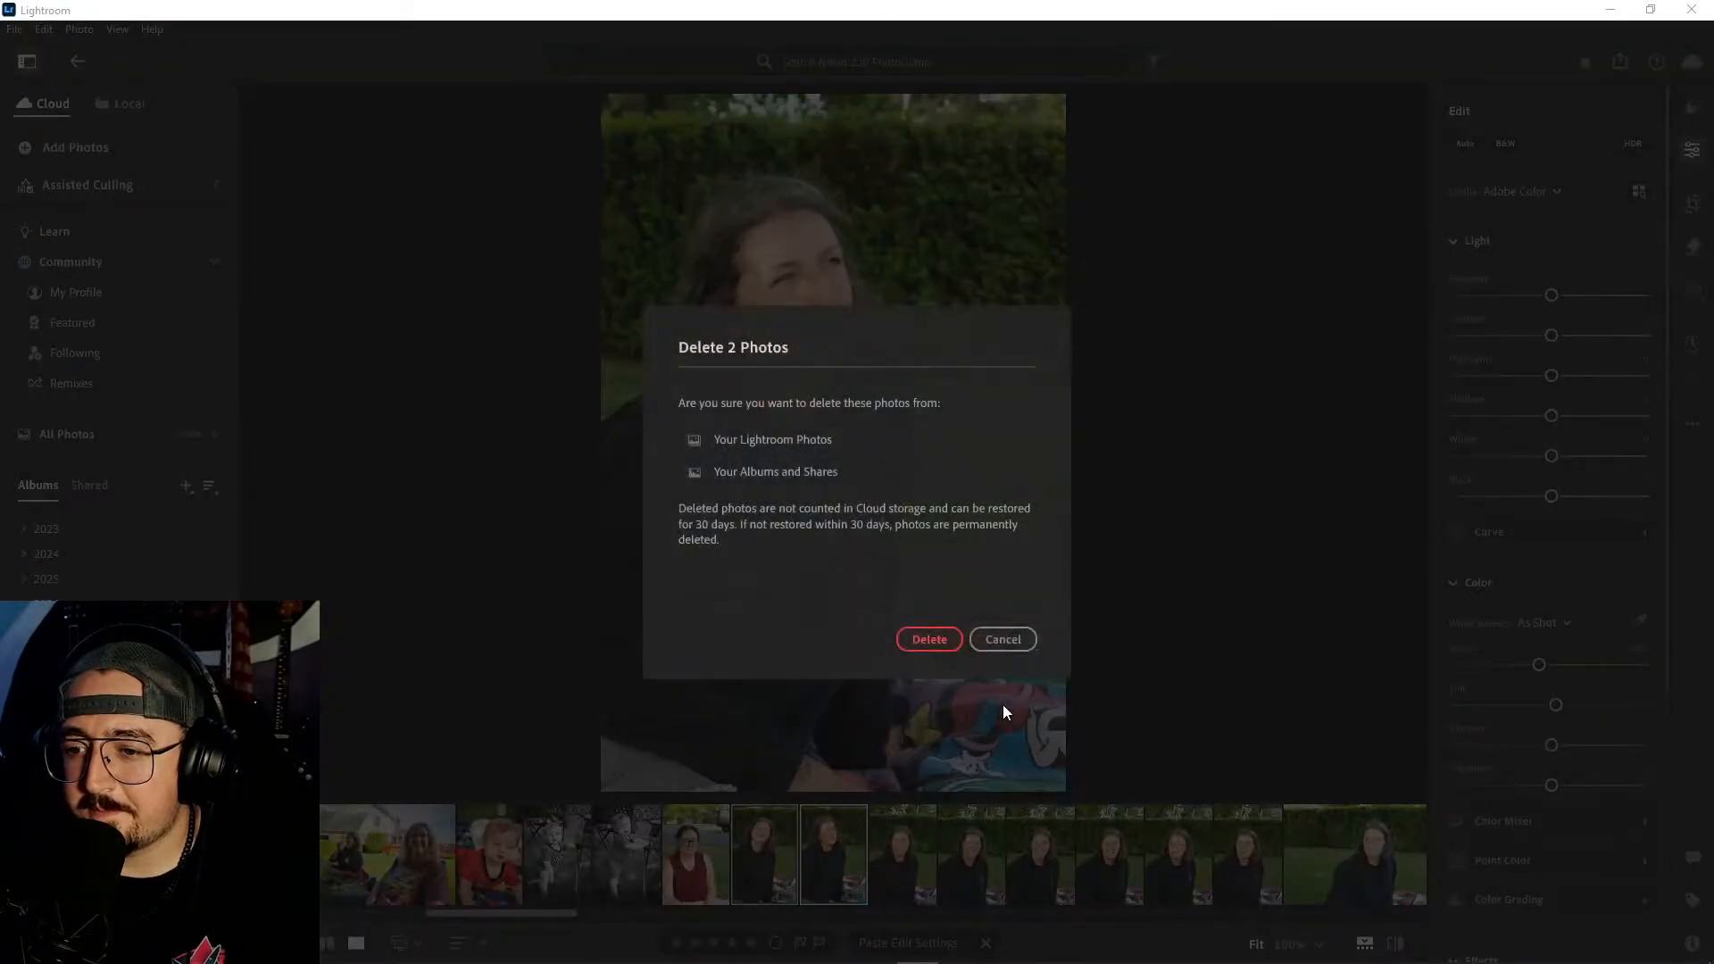
click(931, 641)
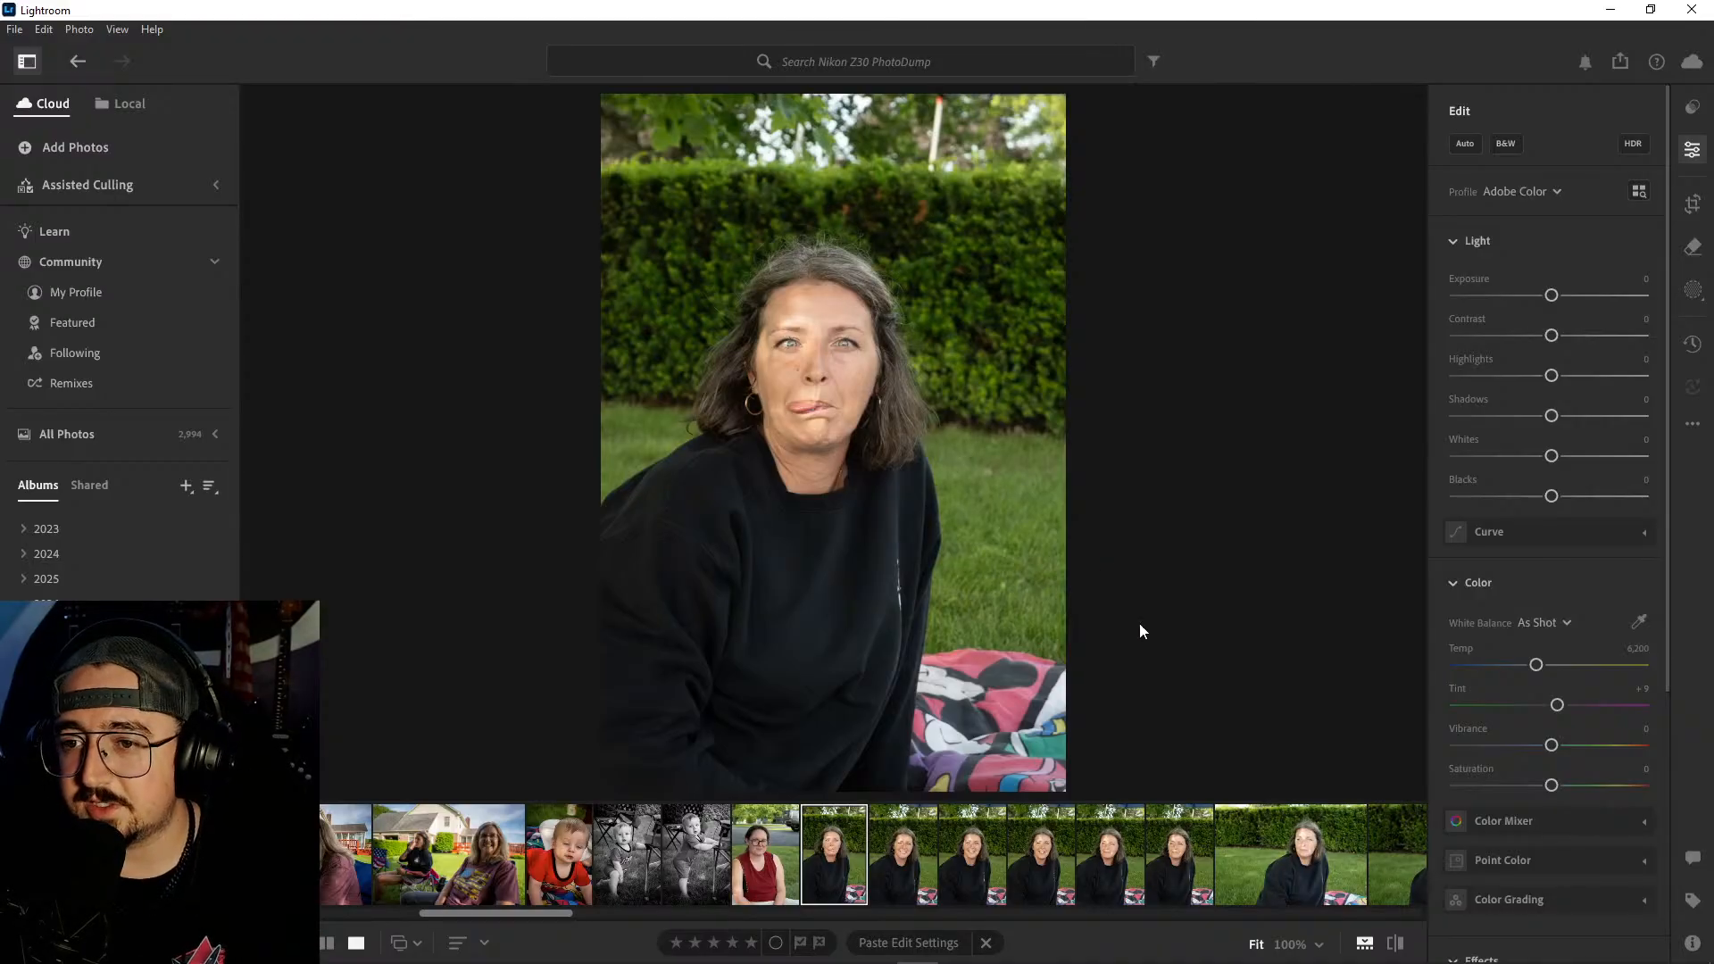
- Apply automatic corrections to the portrait of the woman in the red top and set whites to -18, contrast to +31 and highlights to -81
click(896, 850)
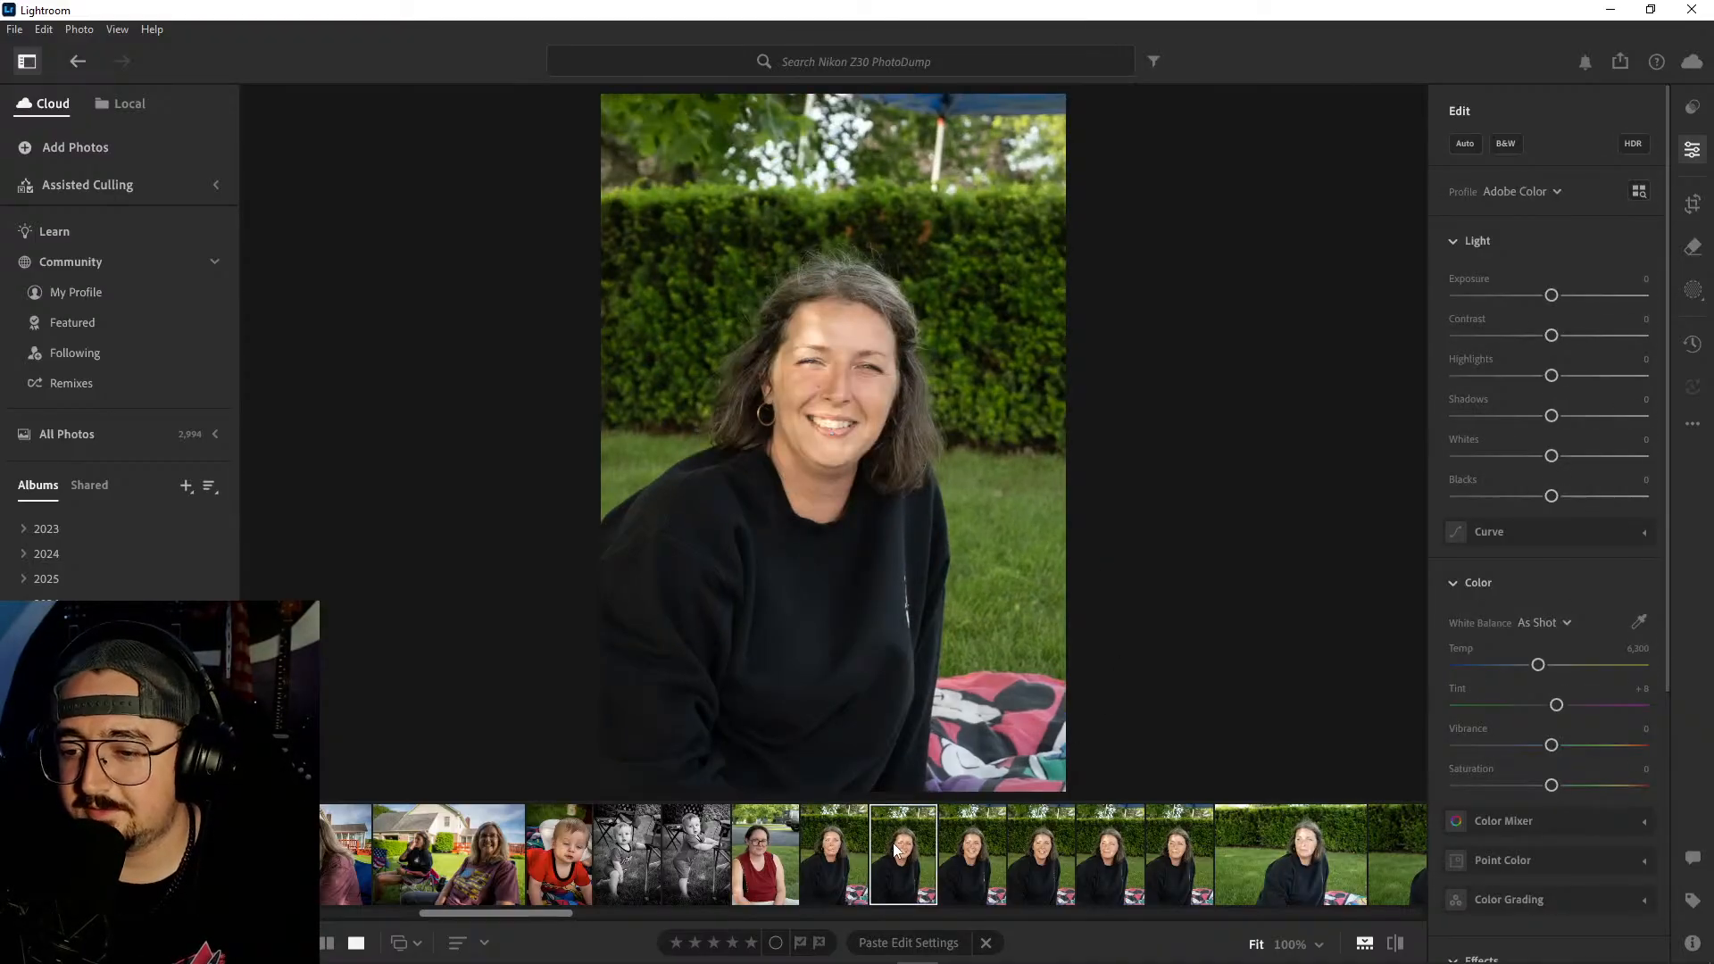
click(768, 850)
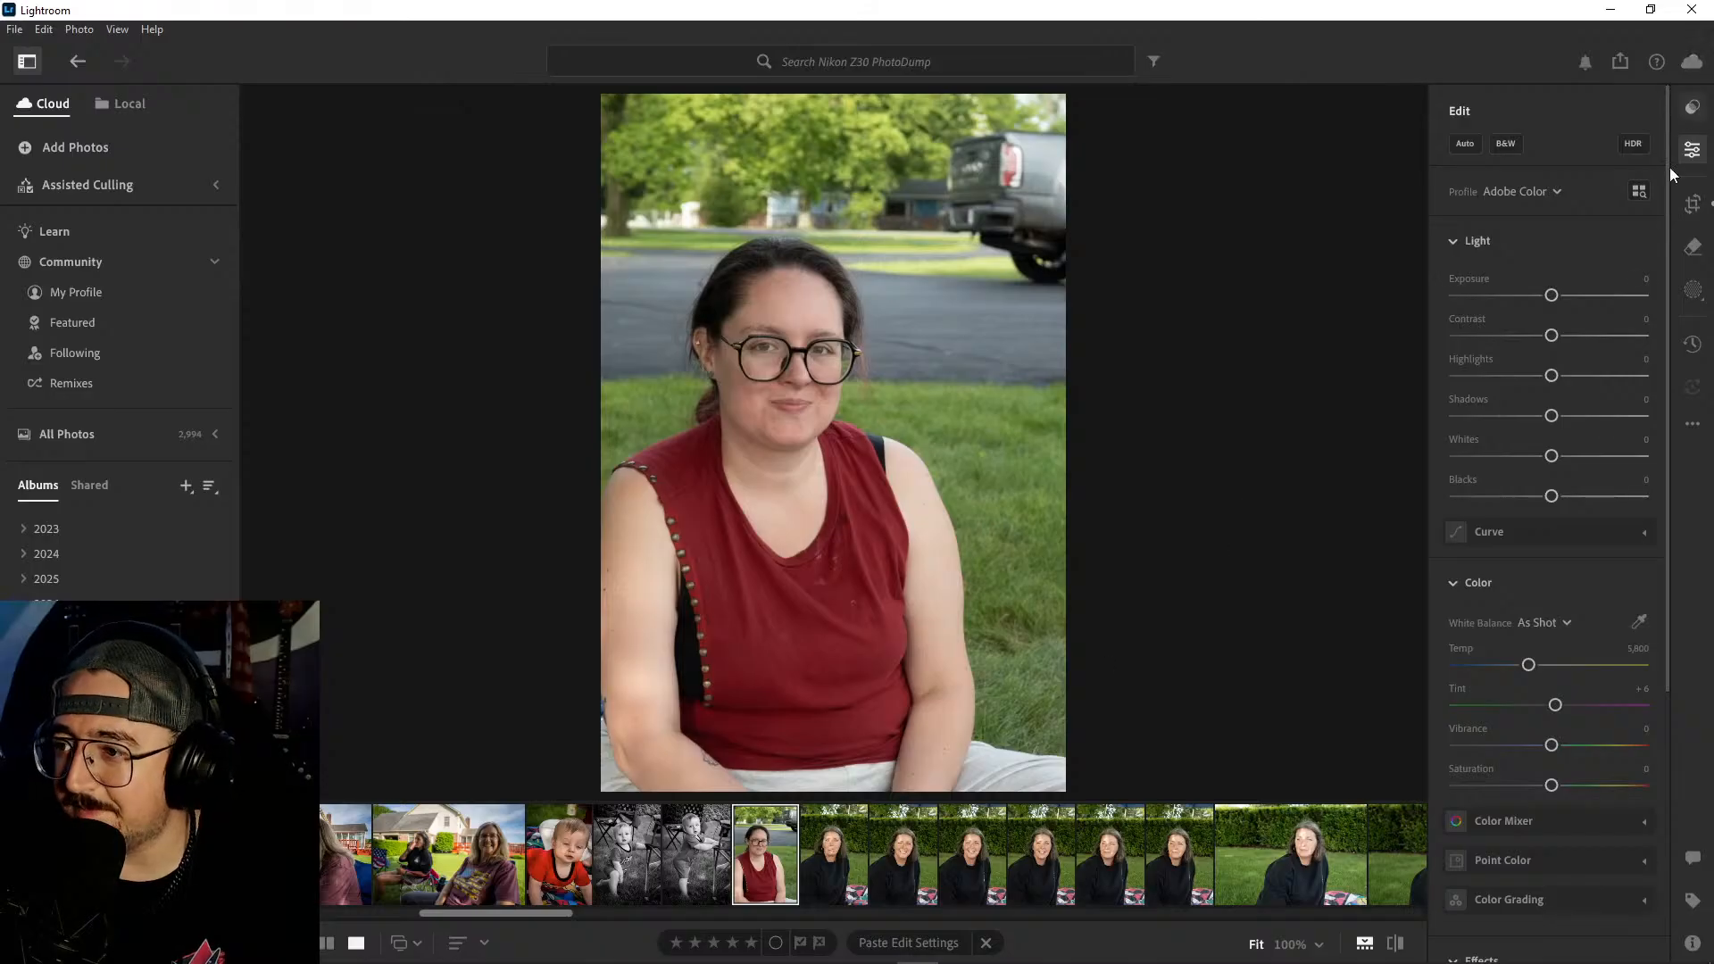
click(1473, 144)
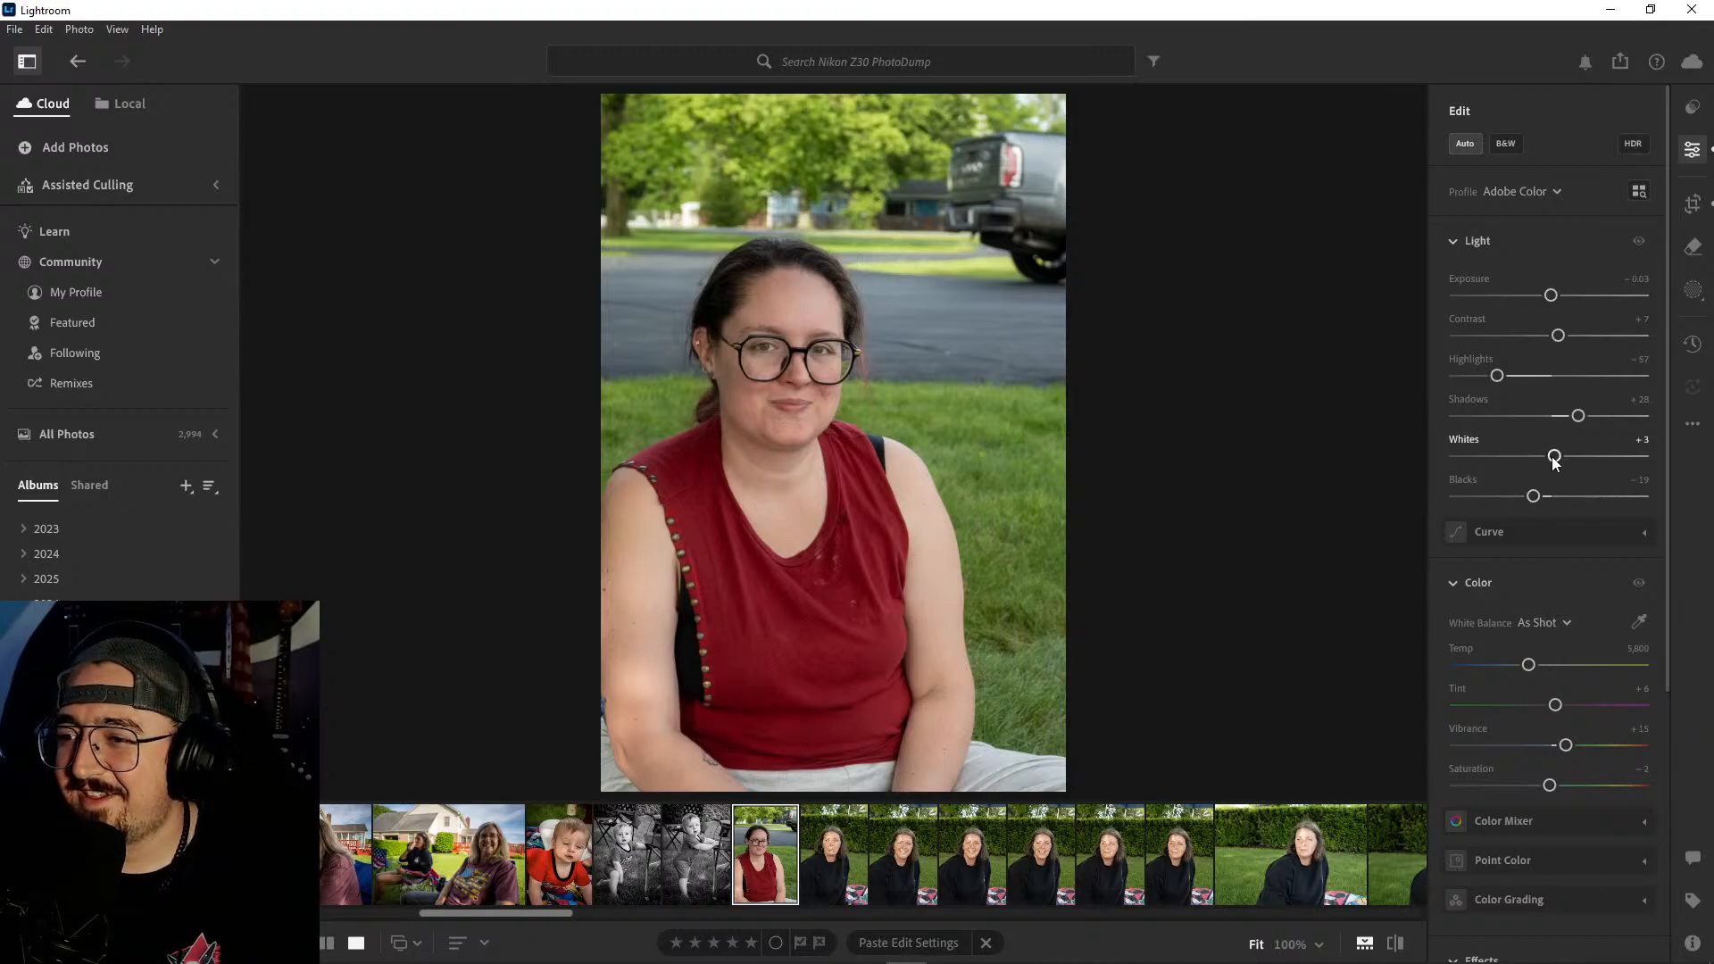
drag(1555, 456, 1534, 457)
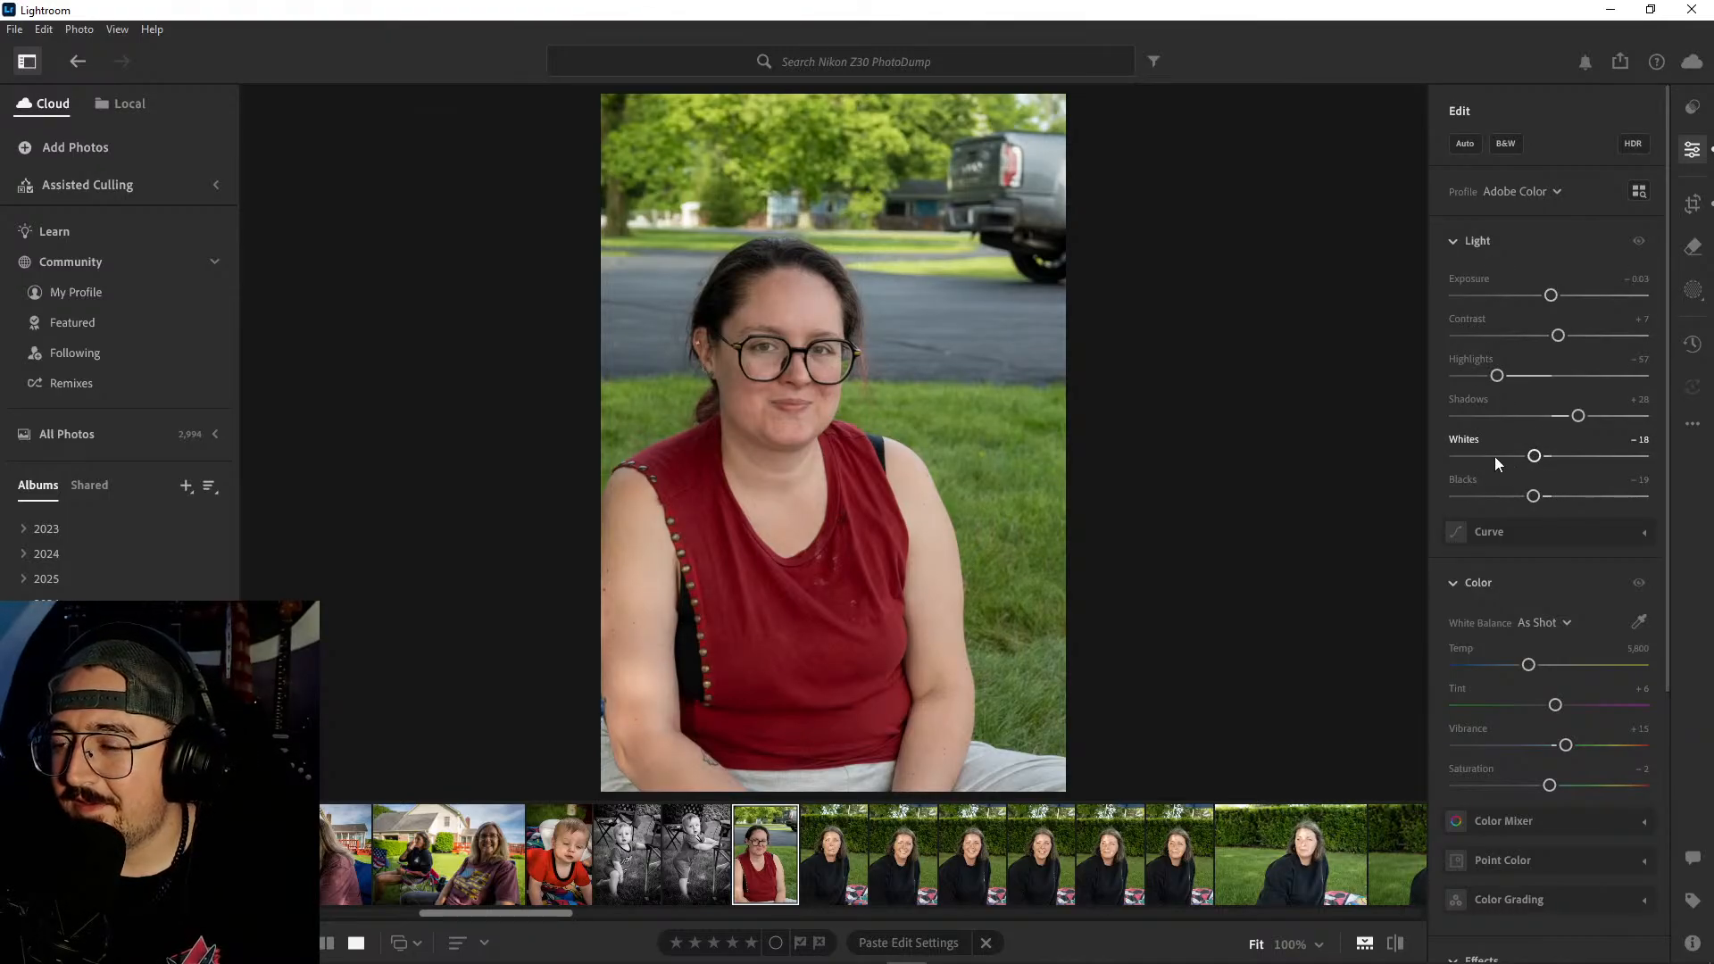
drag(1558, 336, 1581, 337)
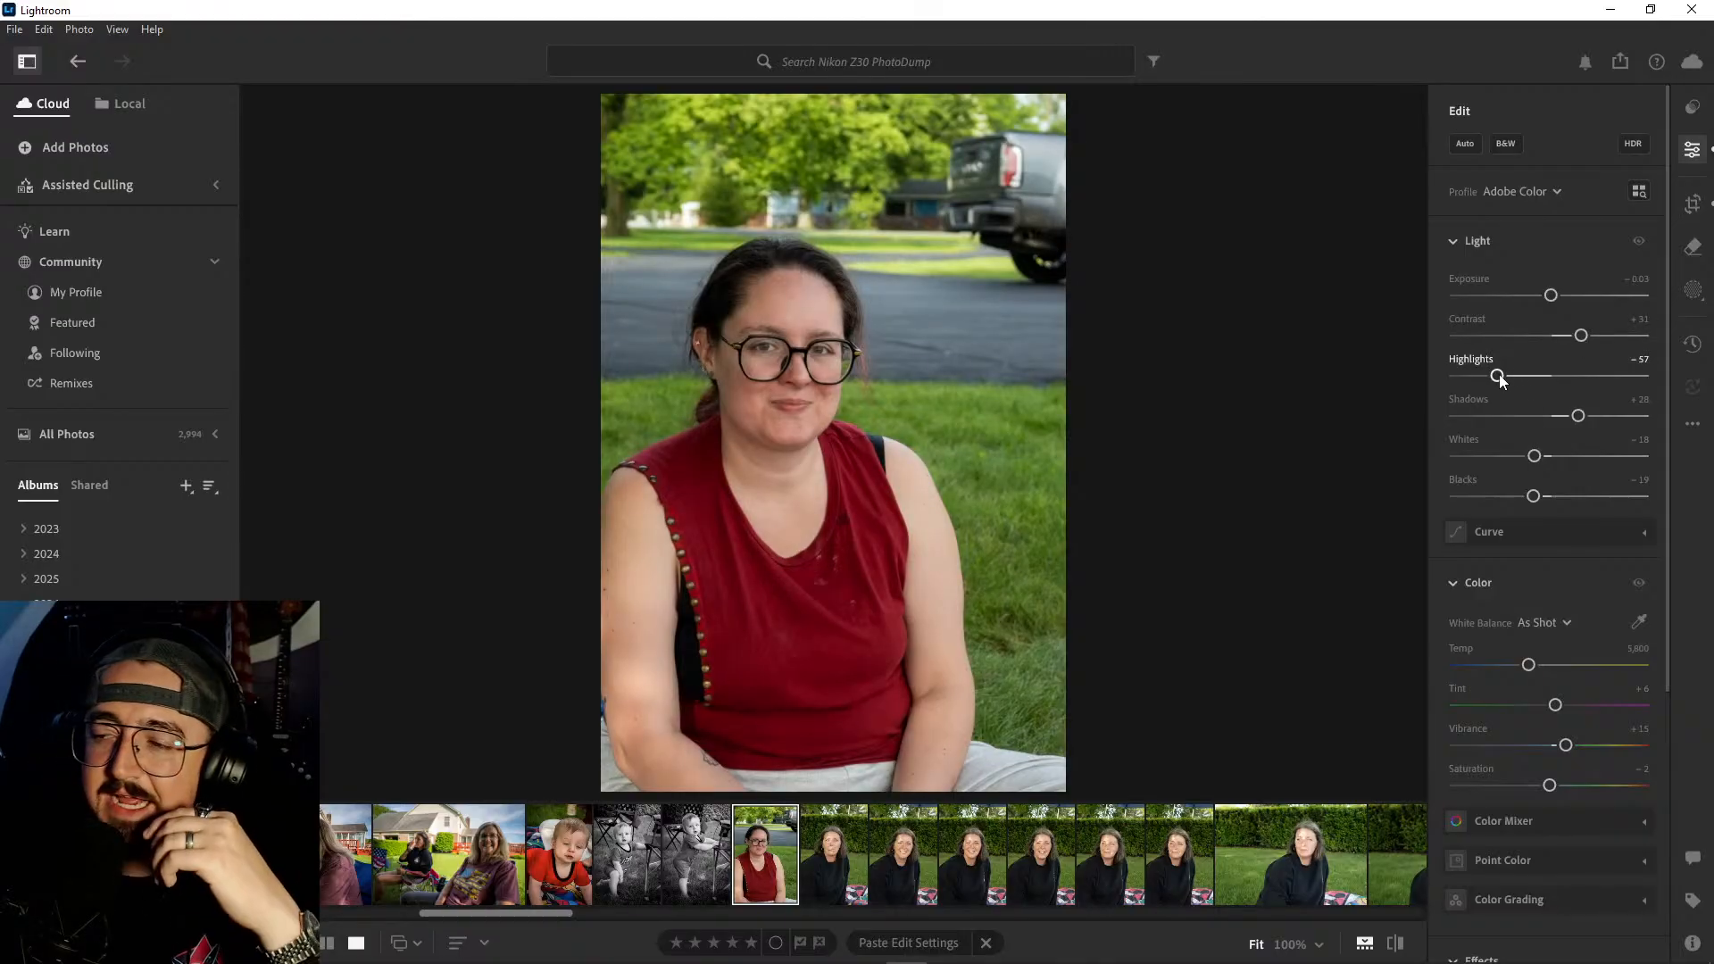
drag(1500, 379, 1478, 380)
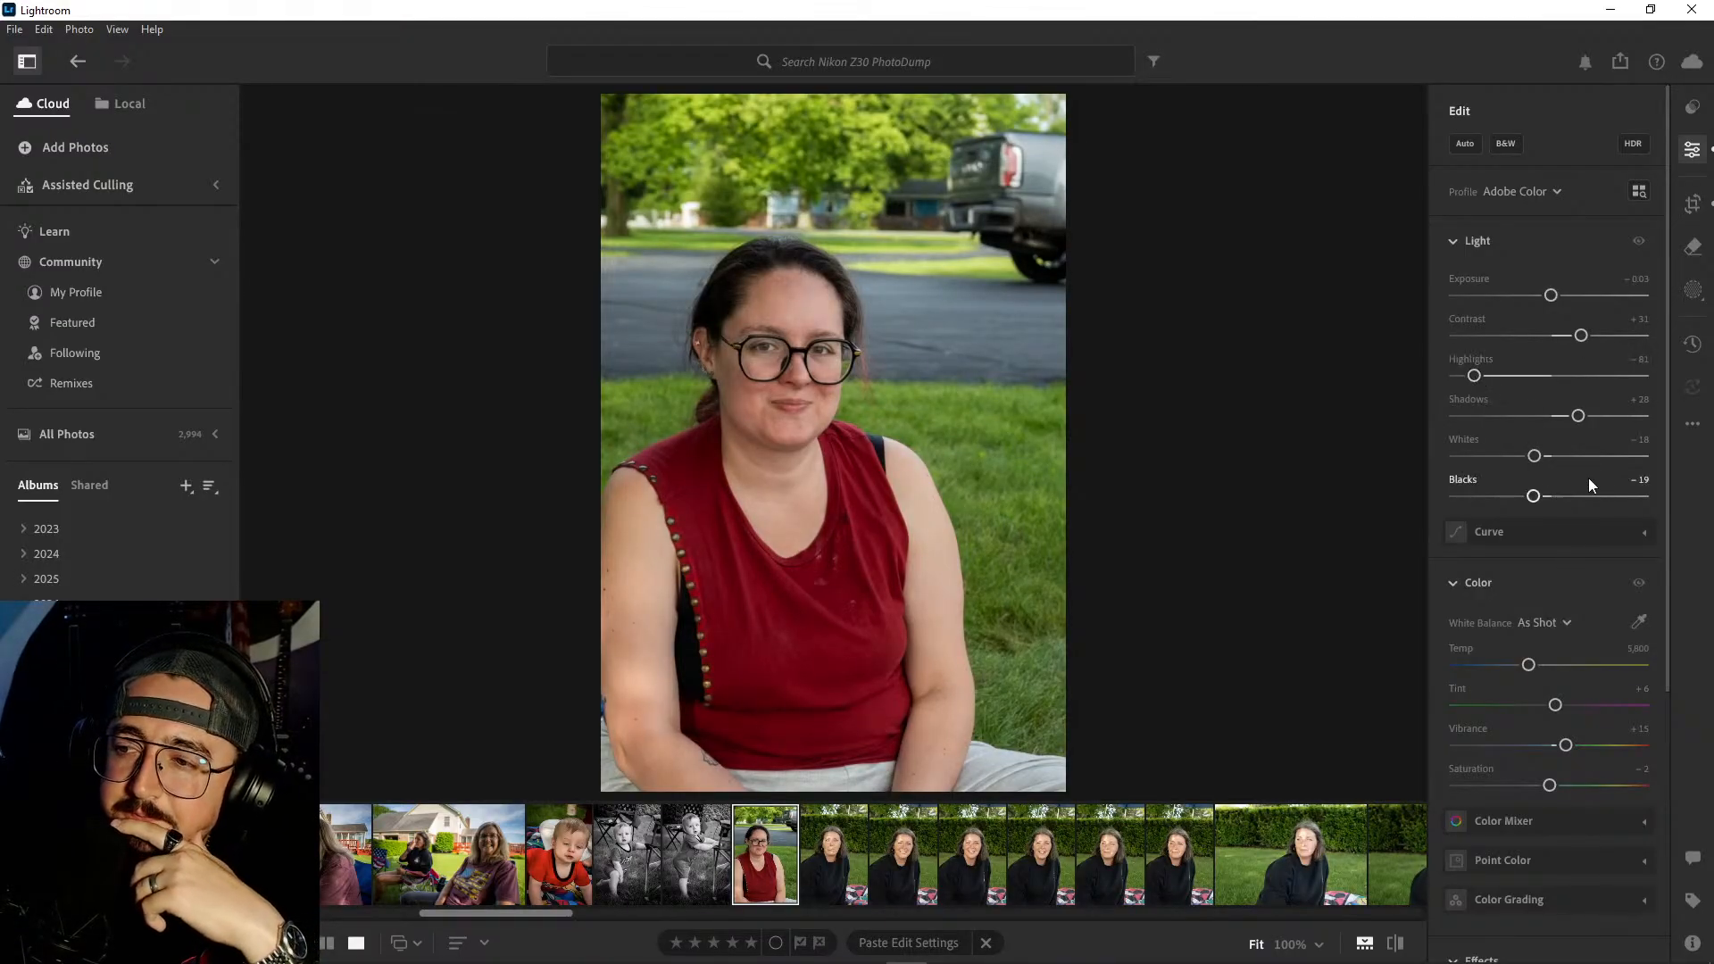
- Refine the red-top portrait's light with exposure +0.11, contrast +46, shadows -27 and blacks -39
drag(1579, 419, 1546, 422)
drag(1533, 497, 1503, 499)
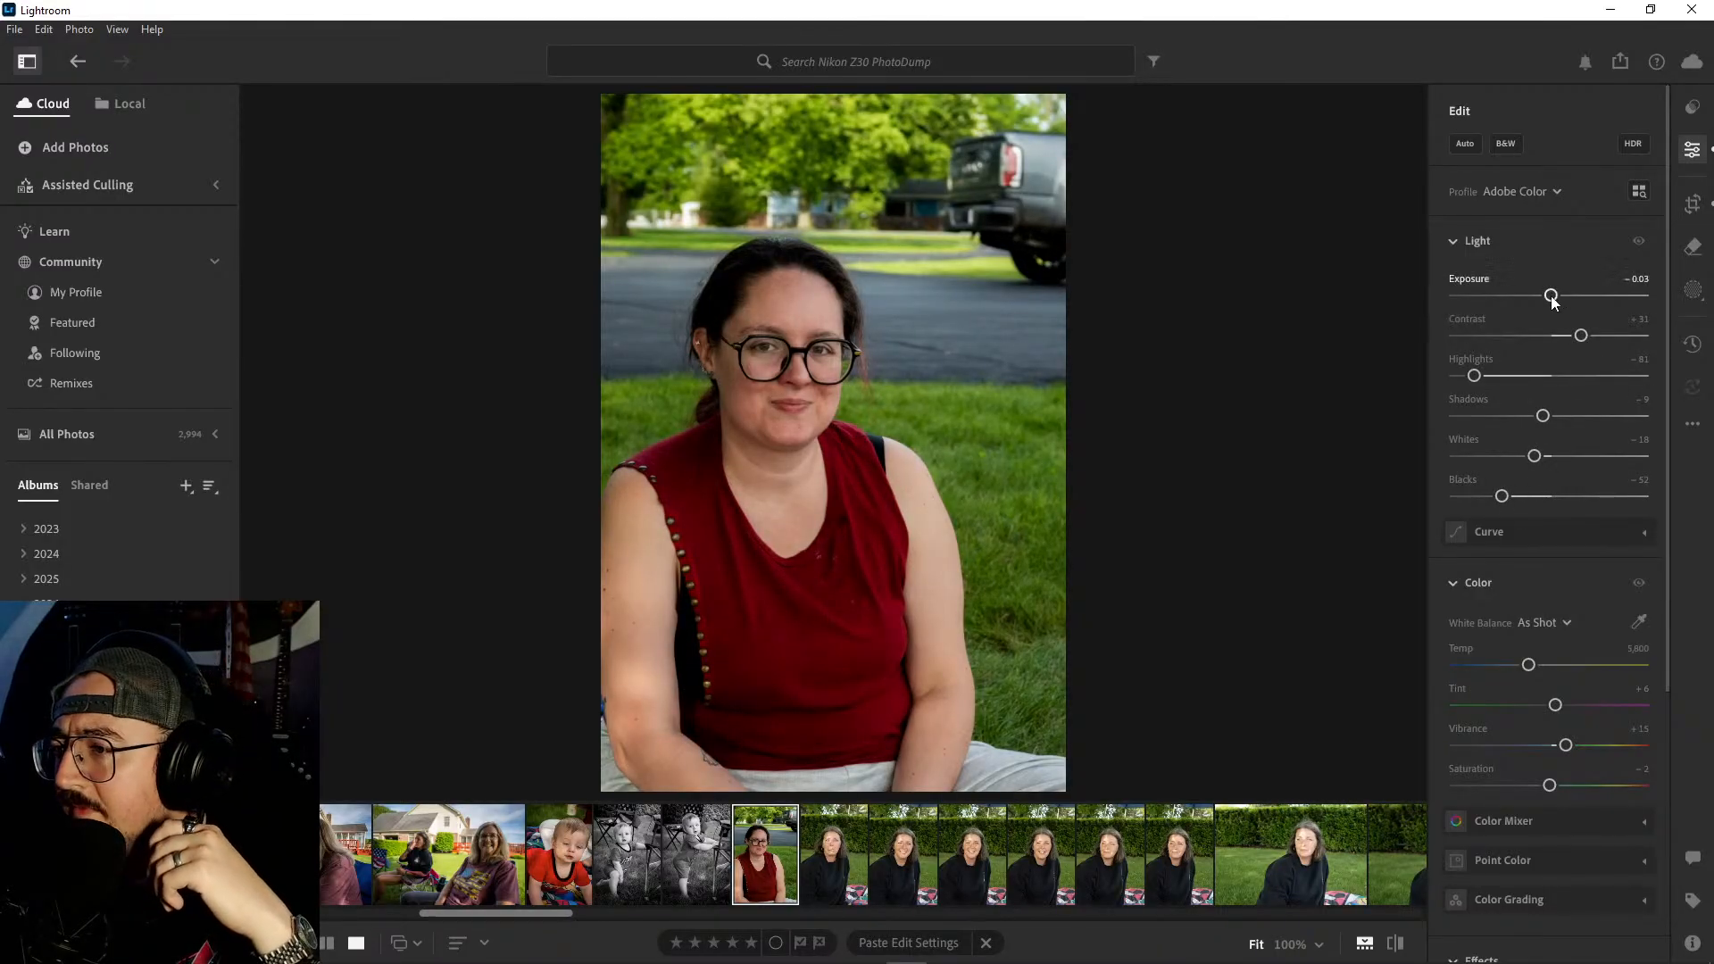
drag(1551, 296, 1554, 298)
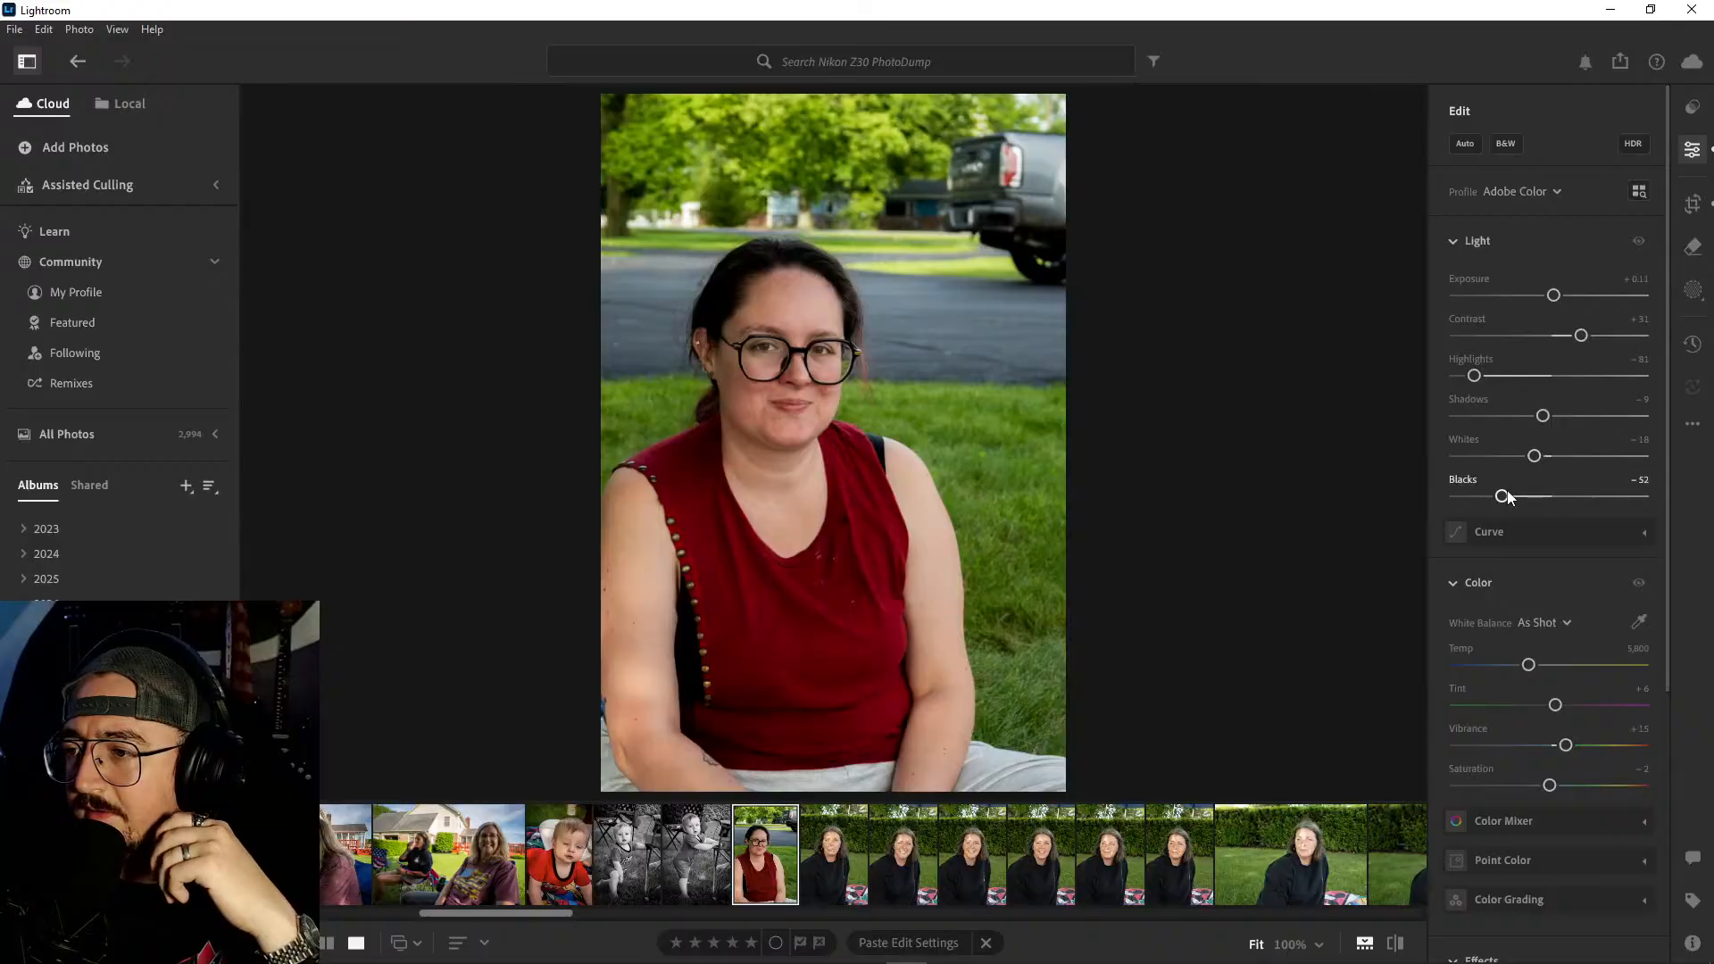
drag(1503, 497, 1514, 497)
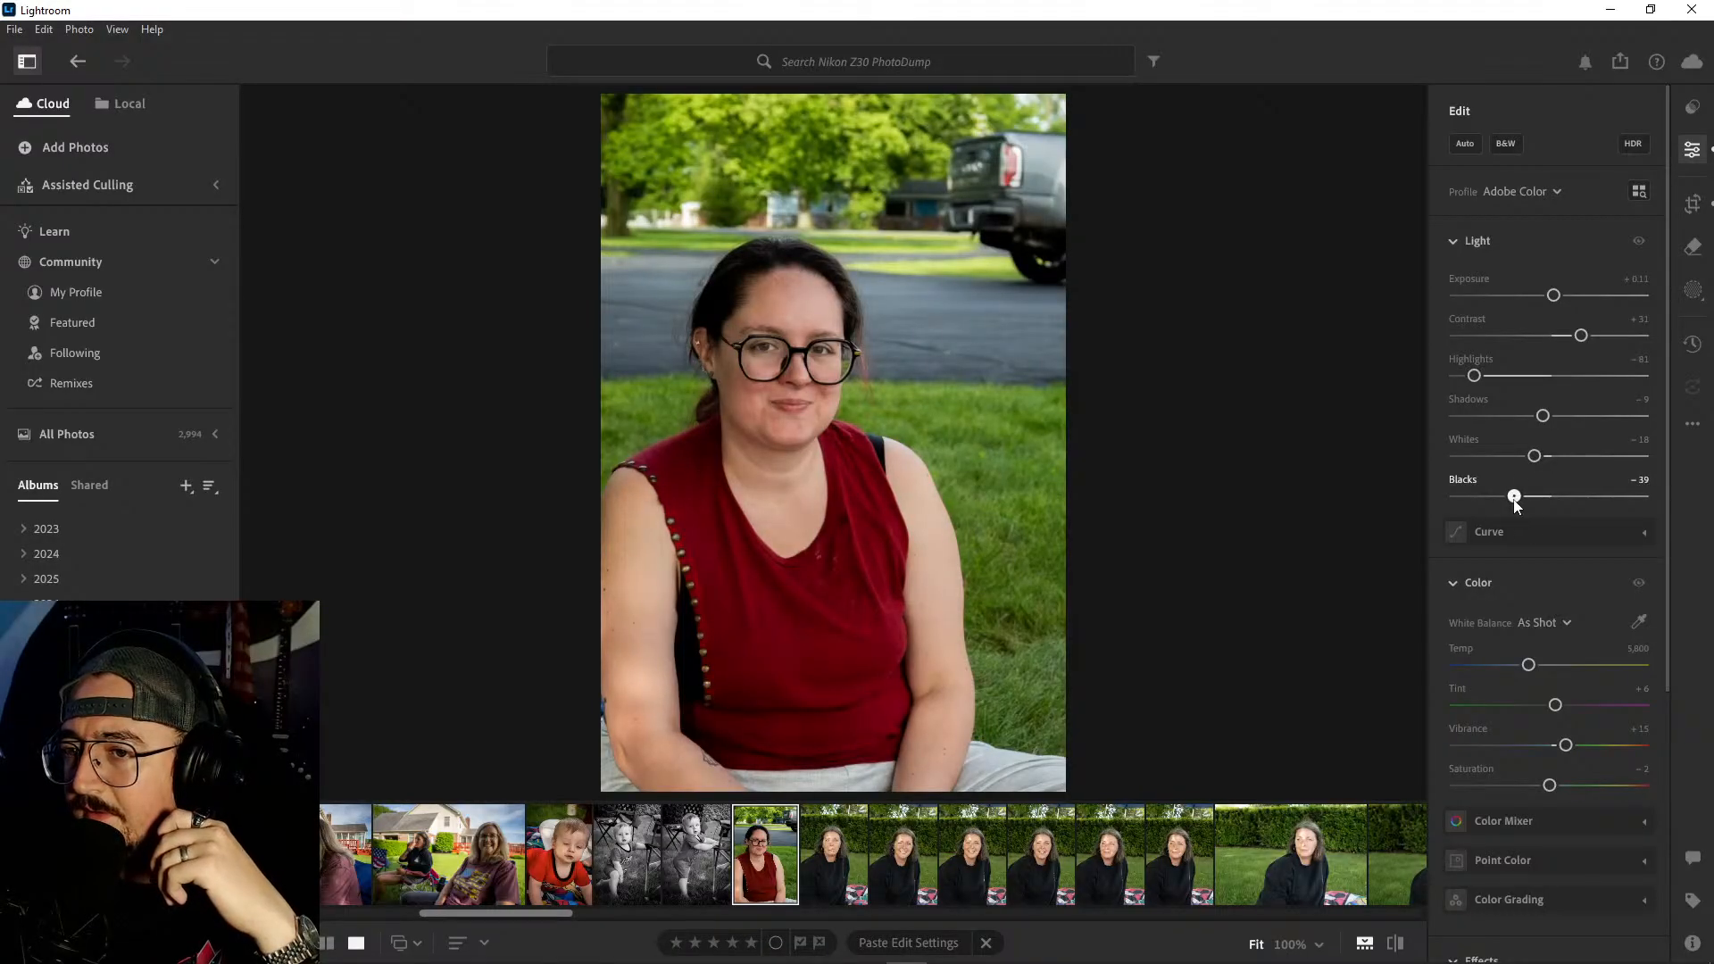
drag(1542, 418, 1527, 418)
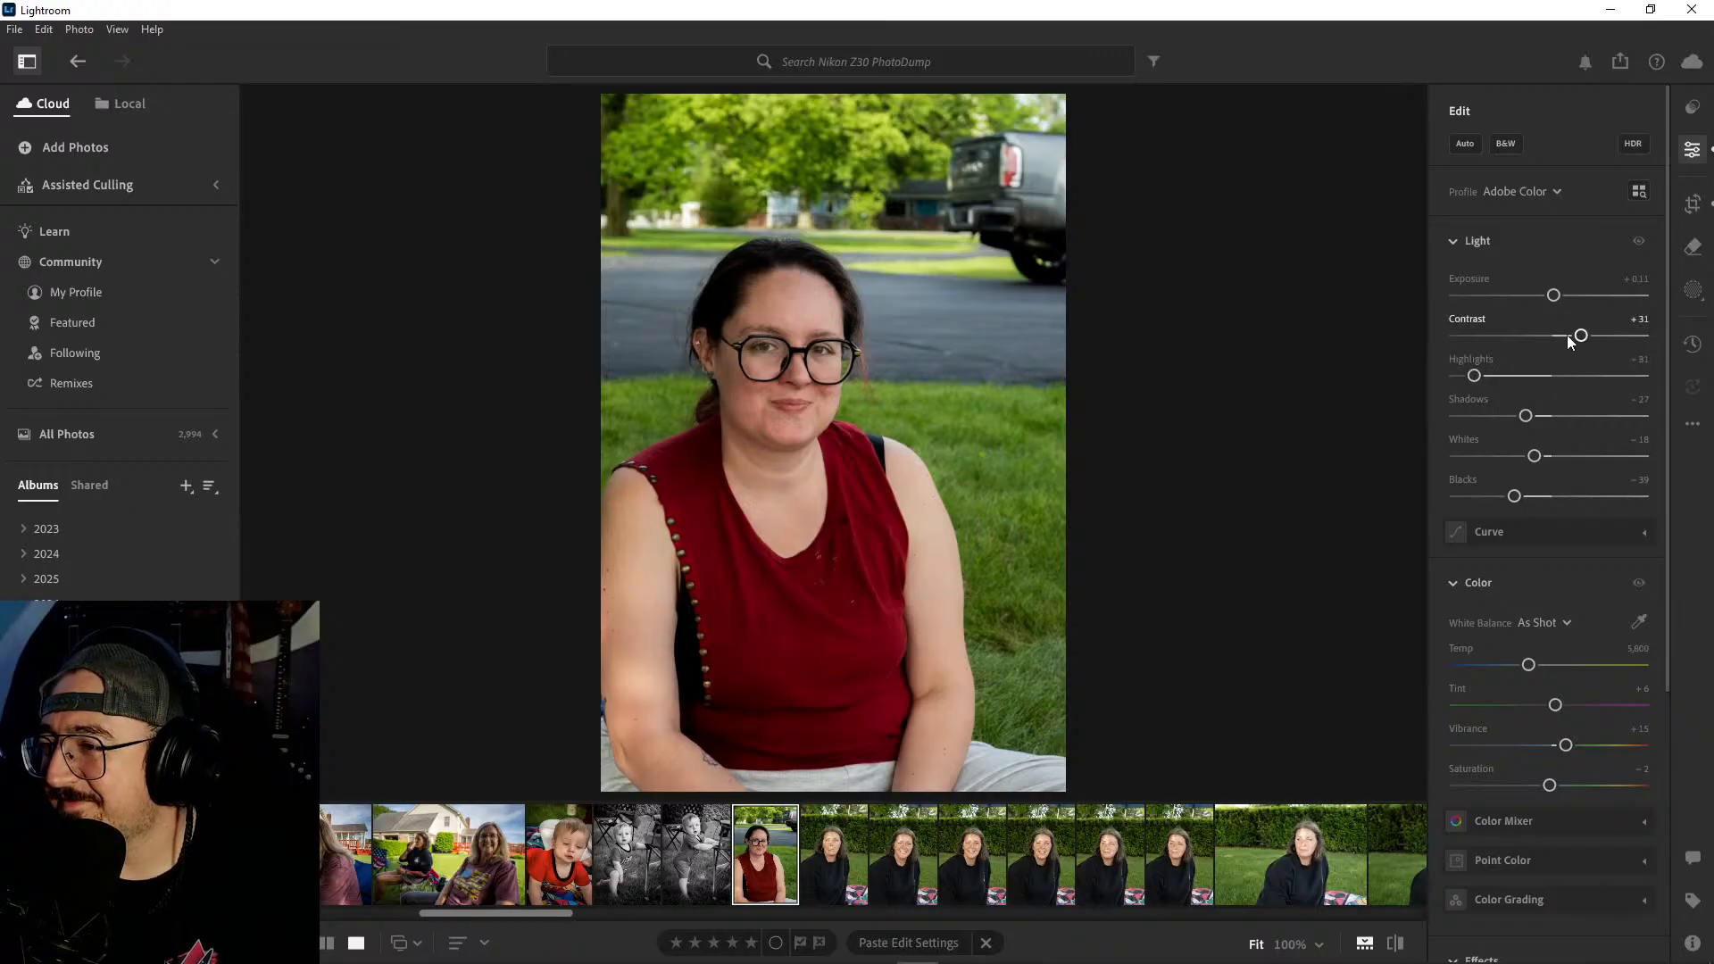
drag(1581, 335, 1595, 335)
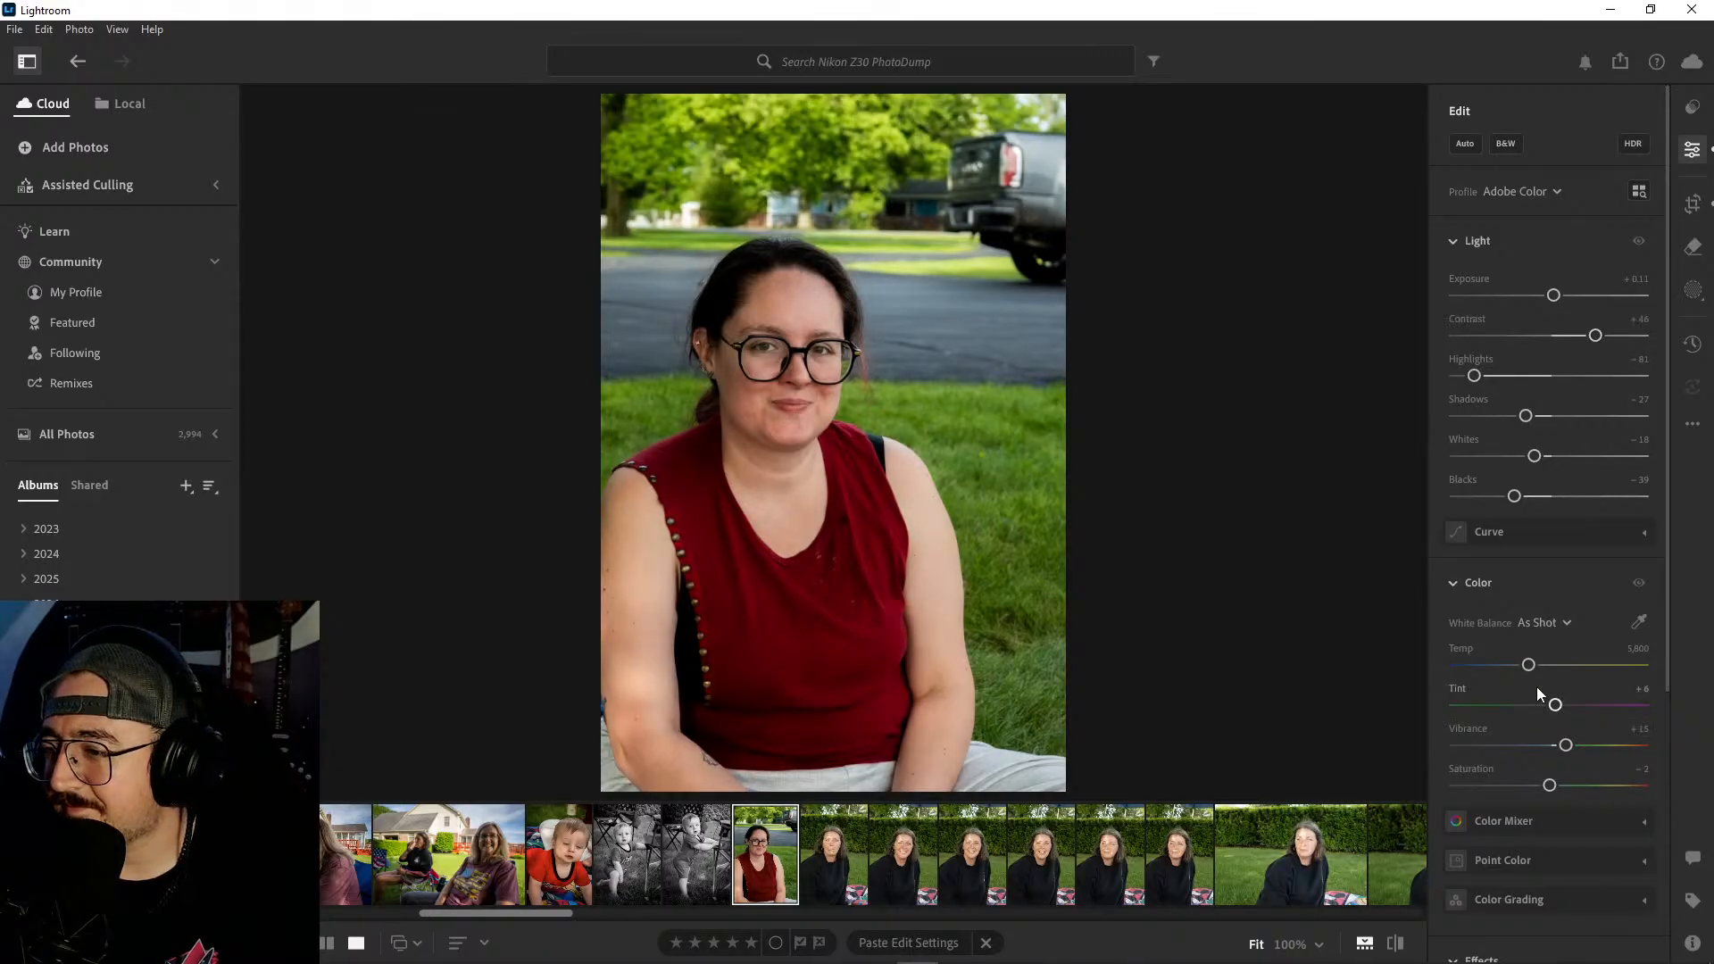
- Set the red-top portrait's color temperature to 5,940 and its vignette to -18, comparing the edit with the original
scroll(1573, 748, down, 3)
scroll(1573, 732, down, 2)
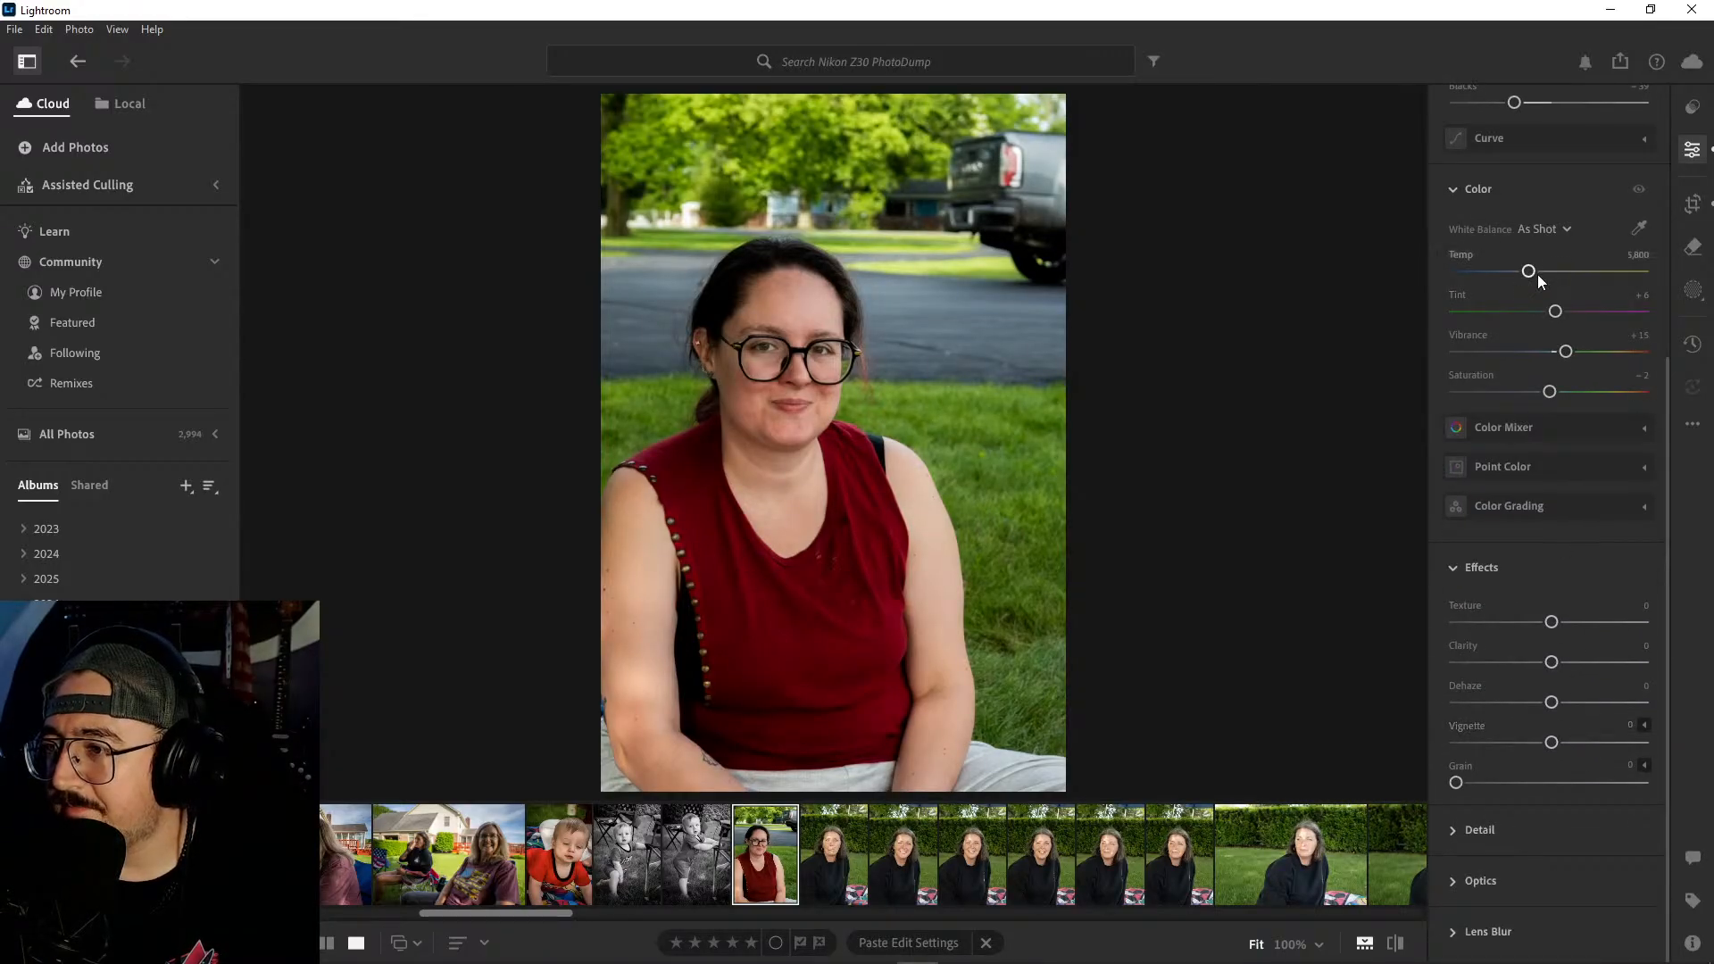
drag(1531, 272, 1542, 274)
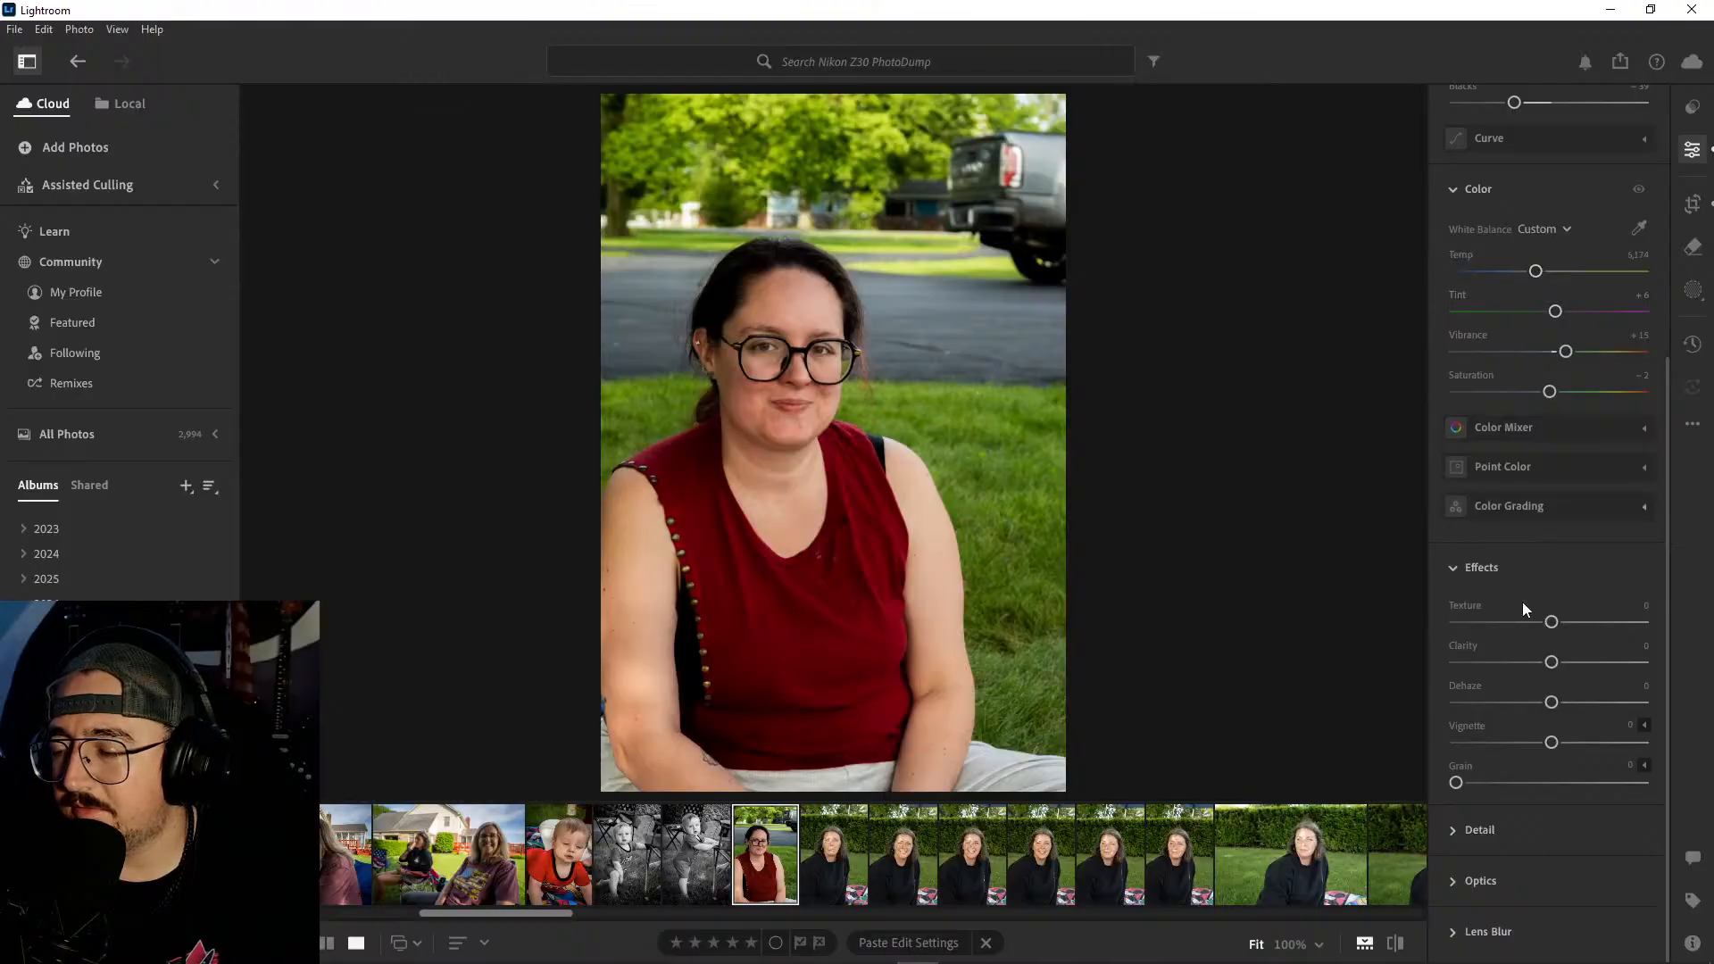
drag(1552, 742, 1532, 745)
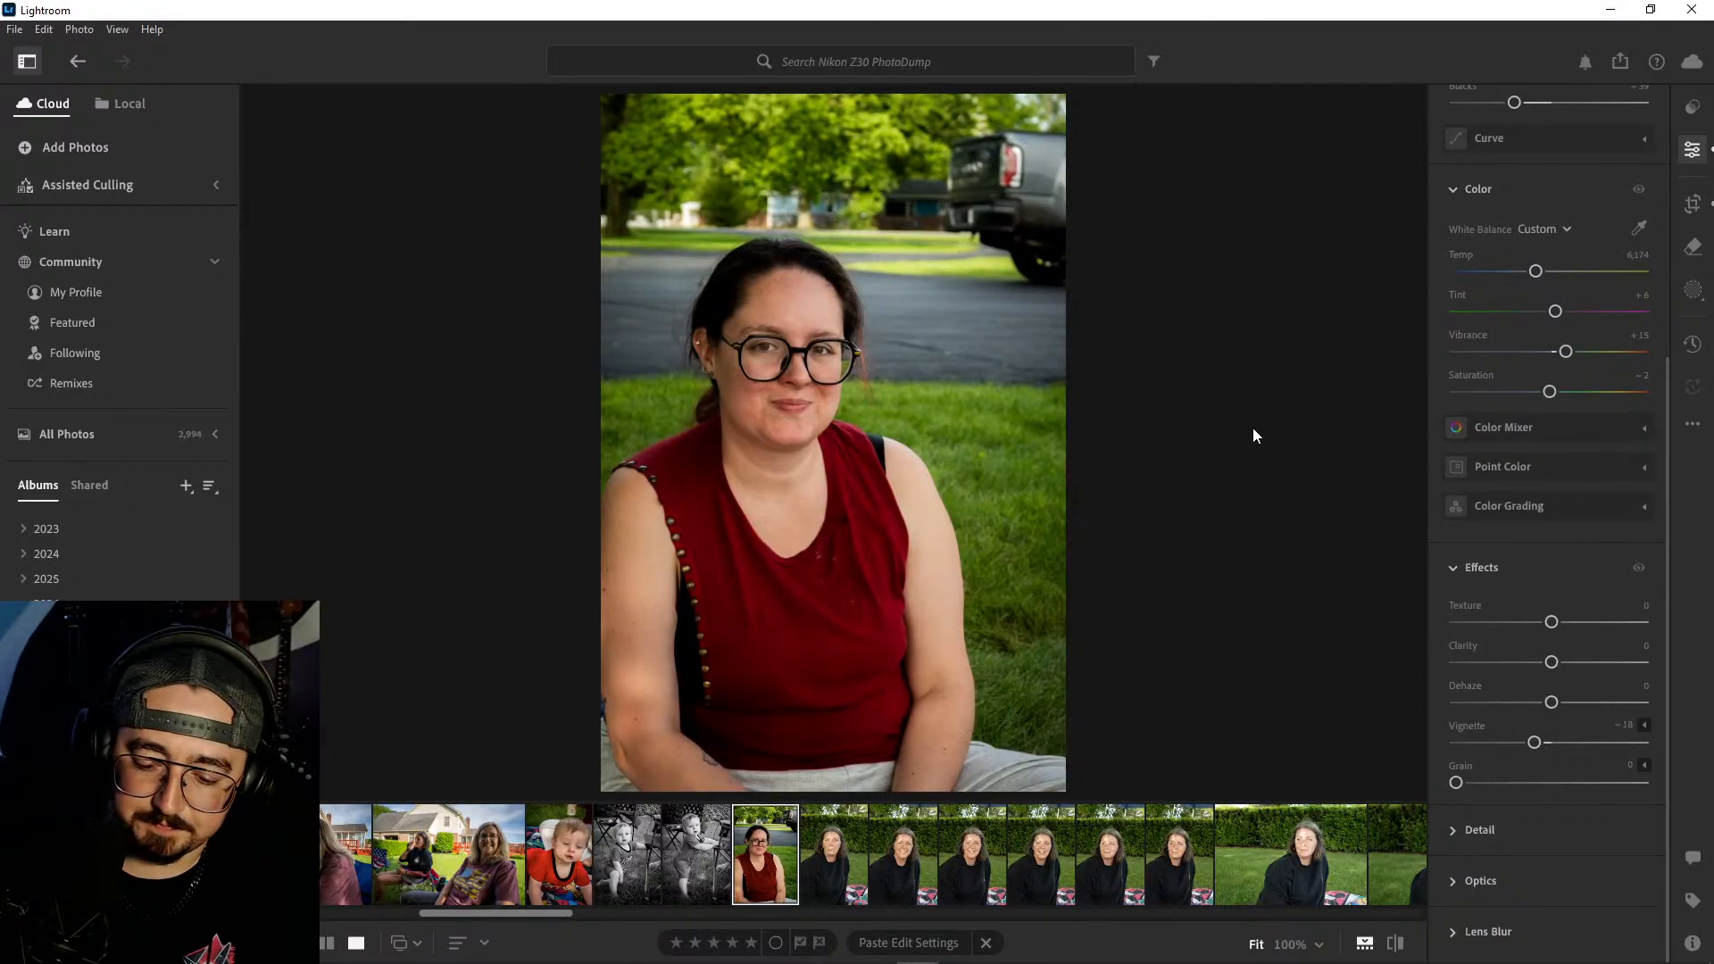
key(backslash)
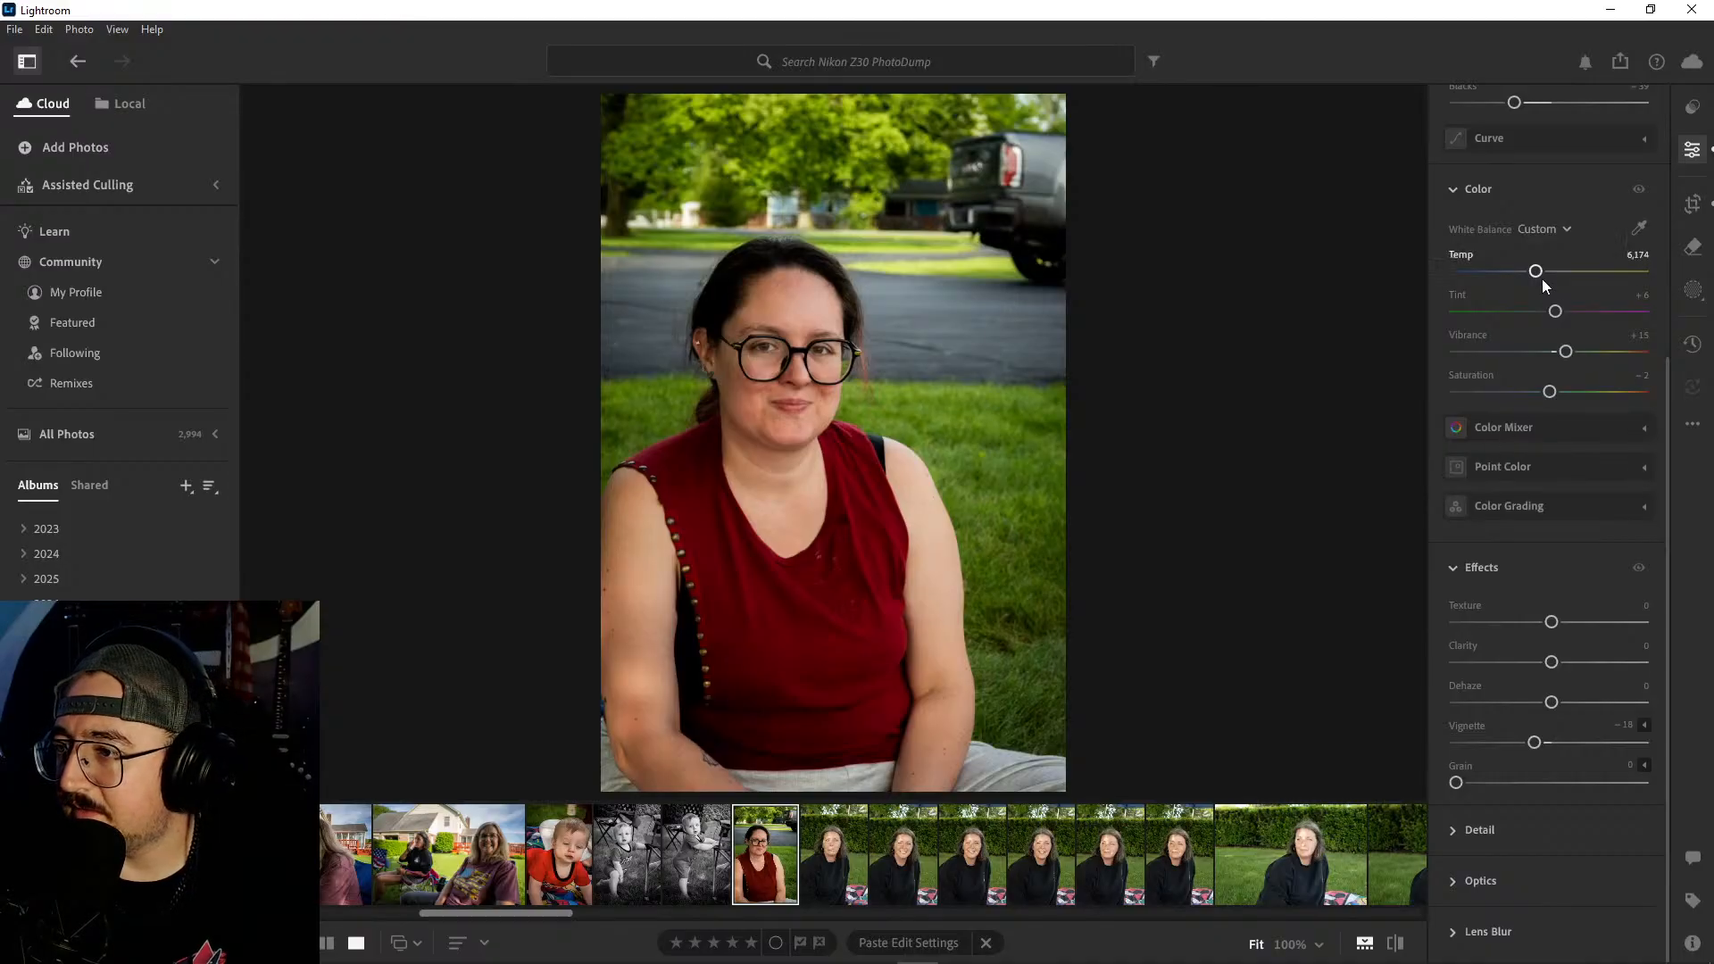
drag(1538, 272, 1532, 272)
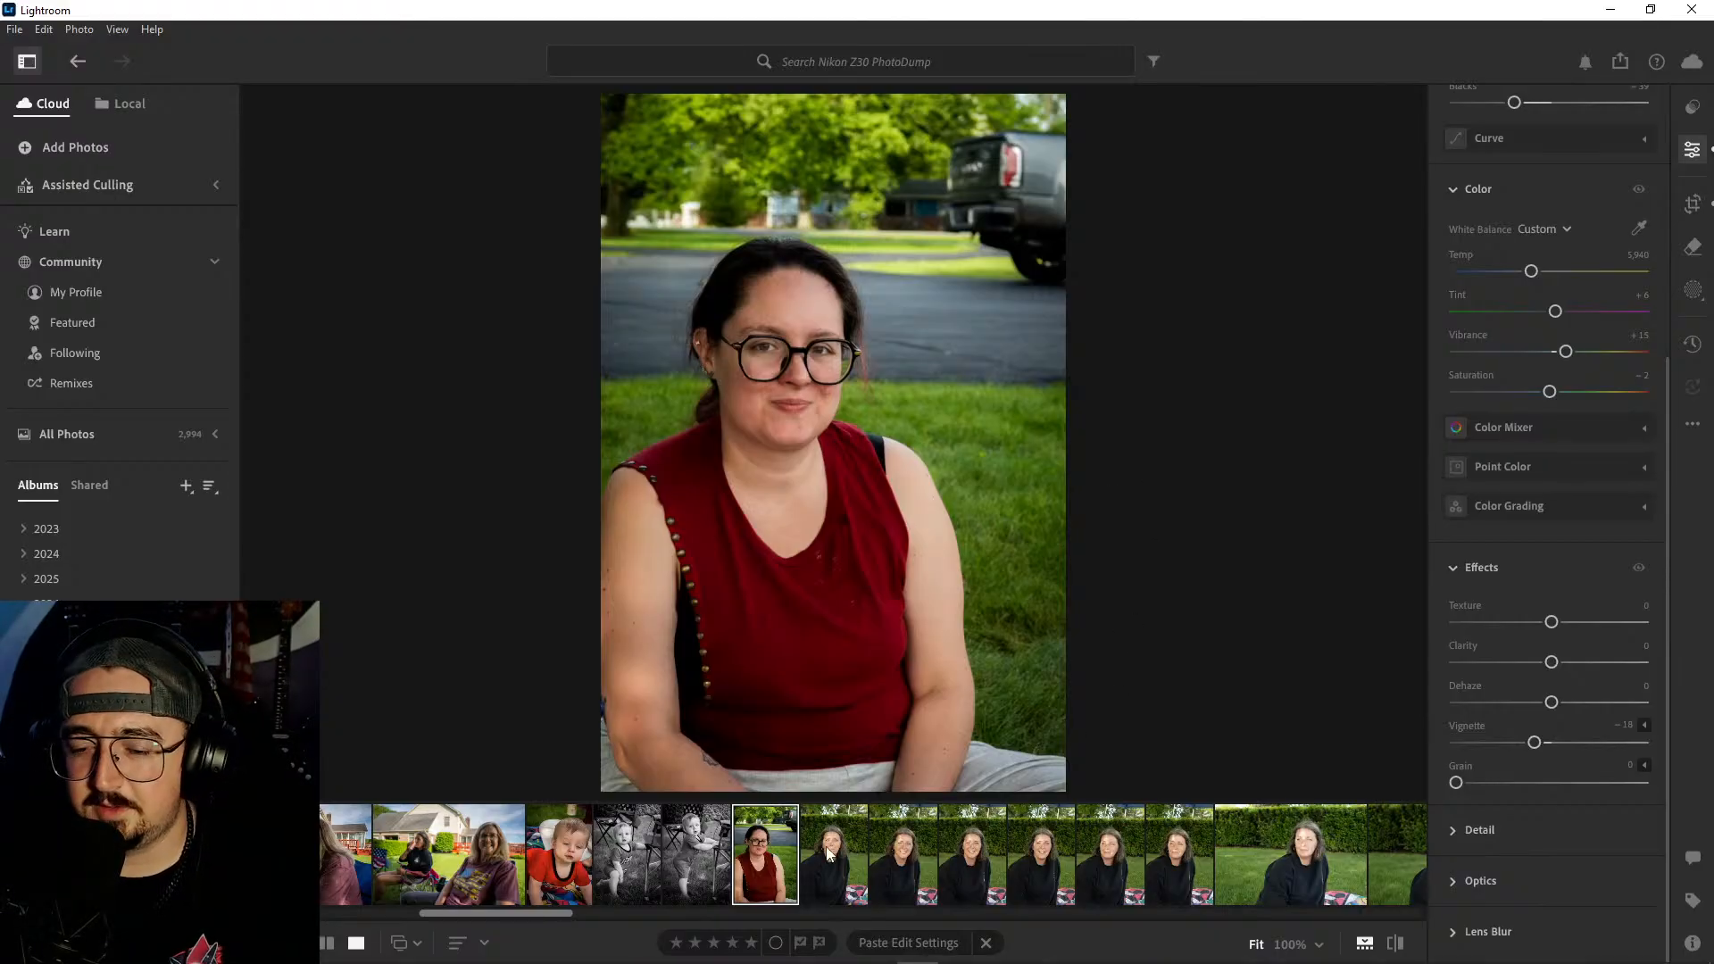
- Try to paste the red-top portrait's edit settings onto the tongue-out portrait of the woman in the black sweatshirt
key(ctrl+c)
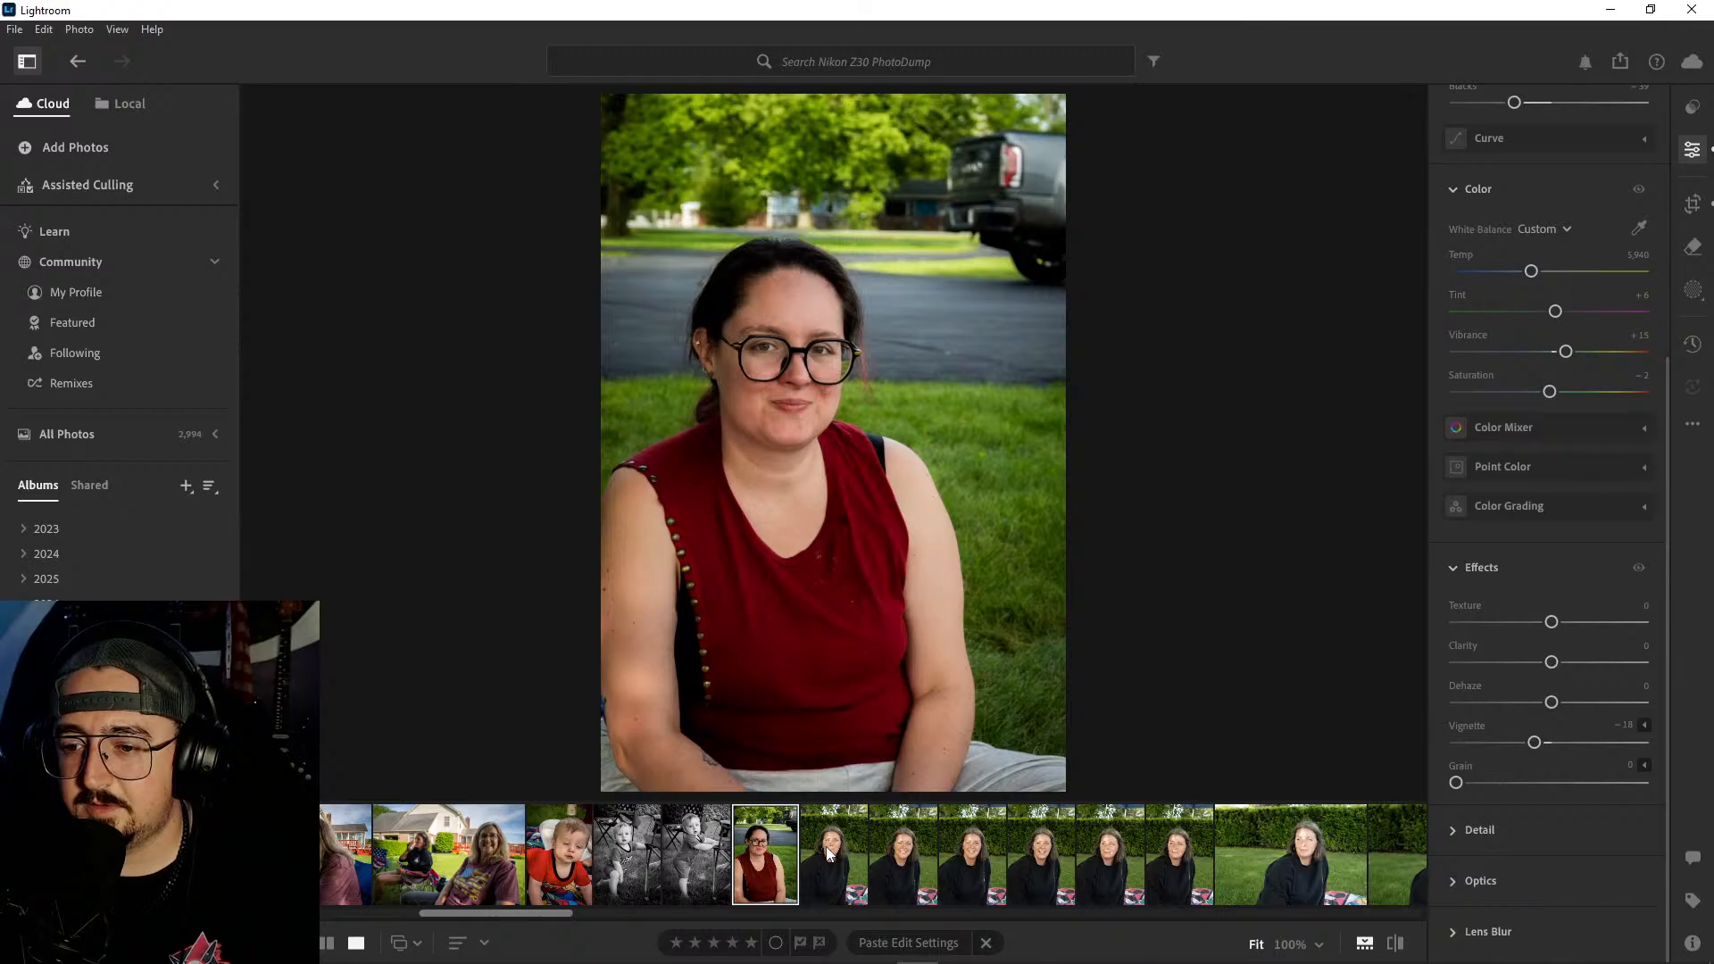
click(827, 853)
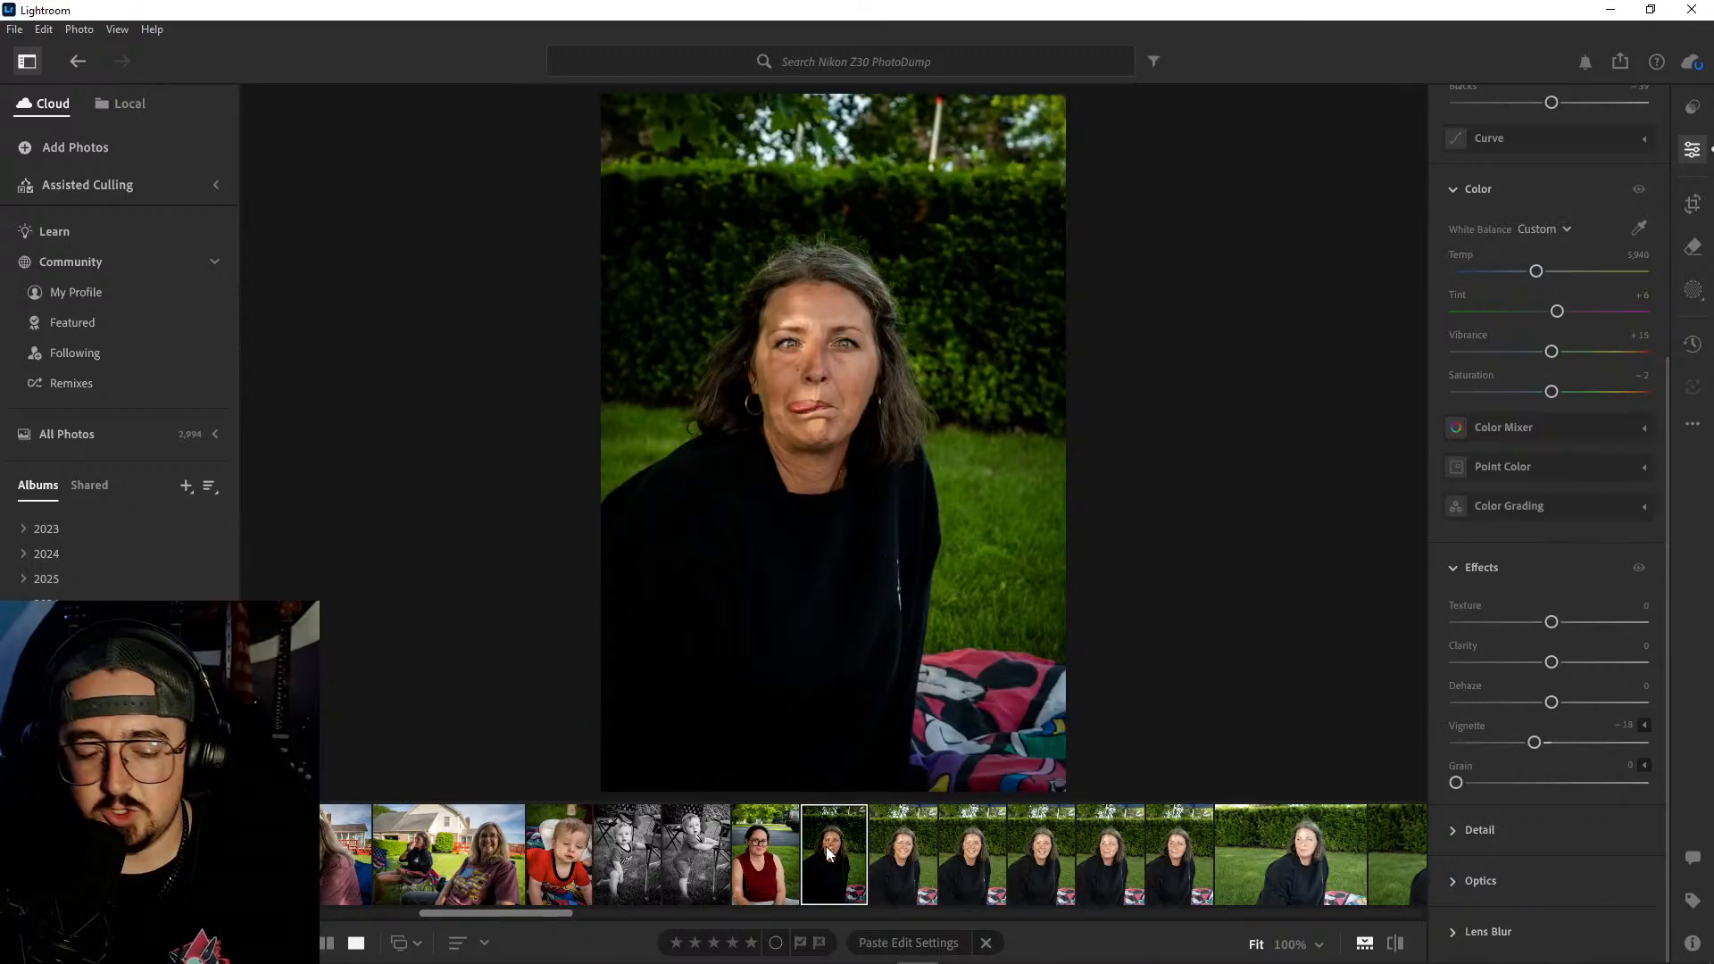
key(ctrl+z)
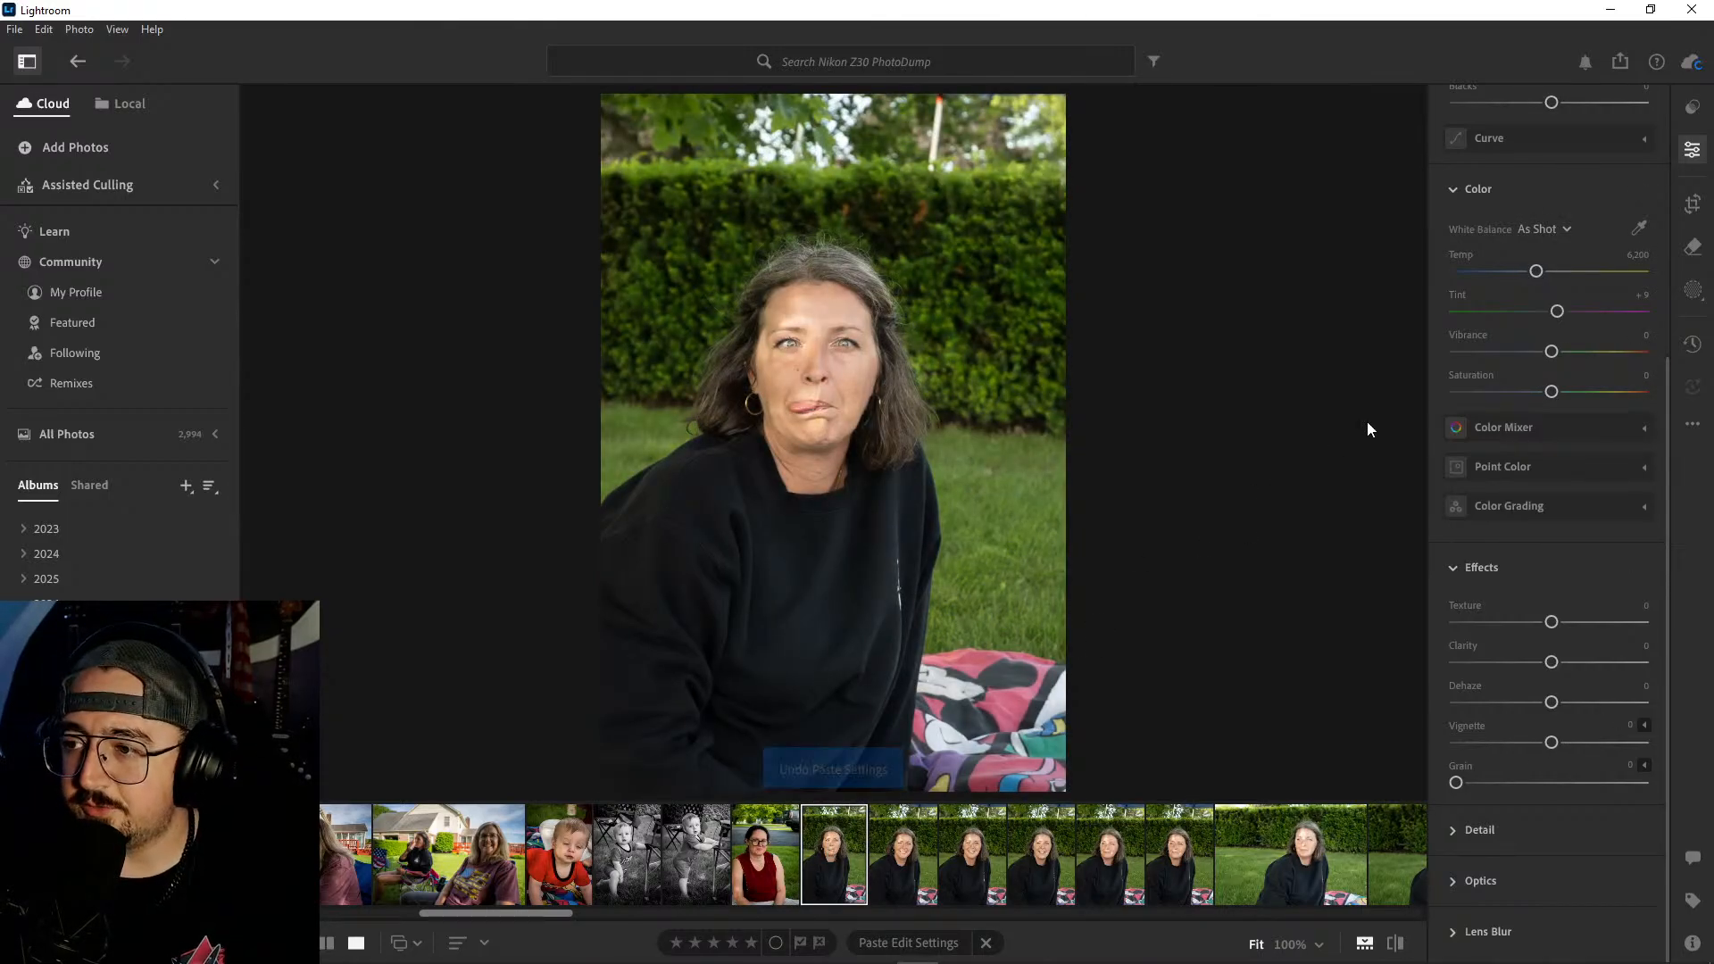
- Apply automatic corrections to the tongue-out portrait and set shadows to +27, contrast to +26 and exposure to +0.25
scroll(1563, 418, up, 5)
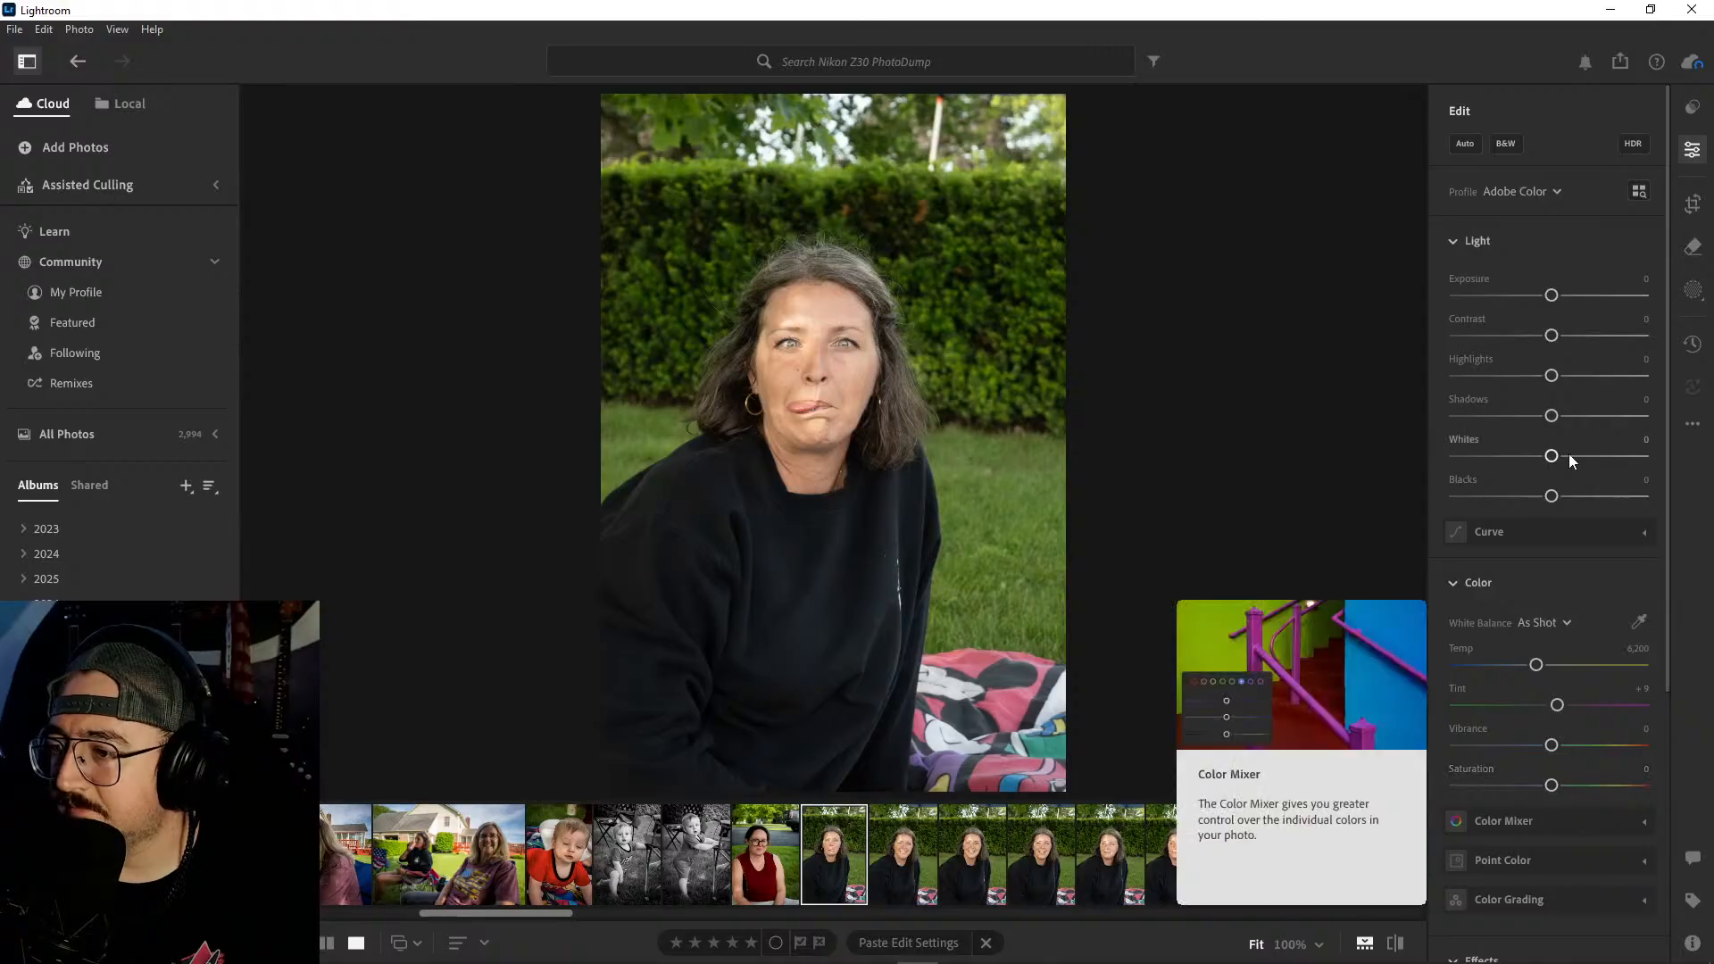
click(1468, 148)
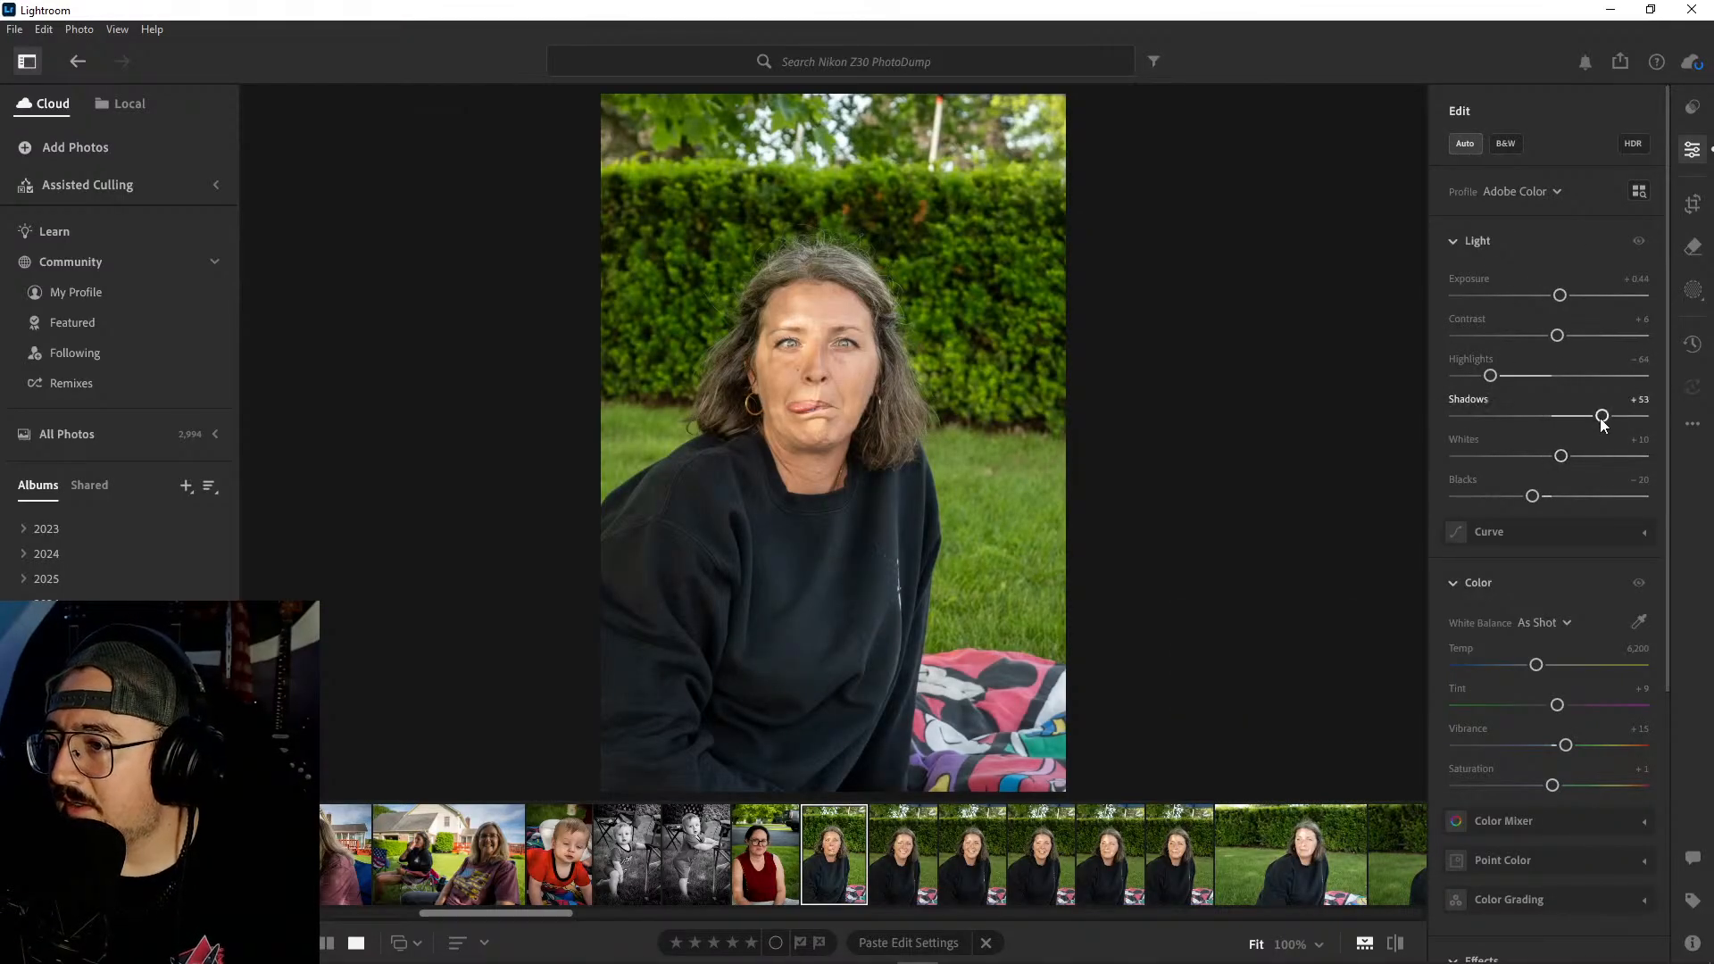
drag(1602, 416, 1578, 425)
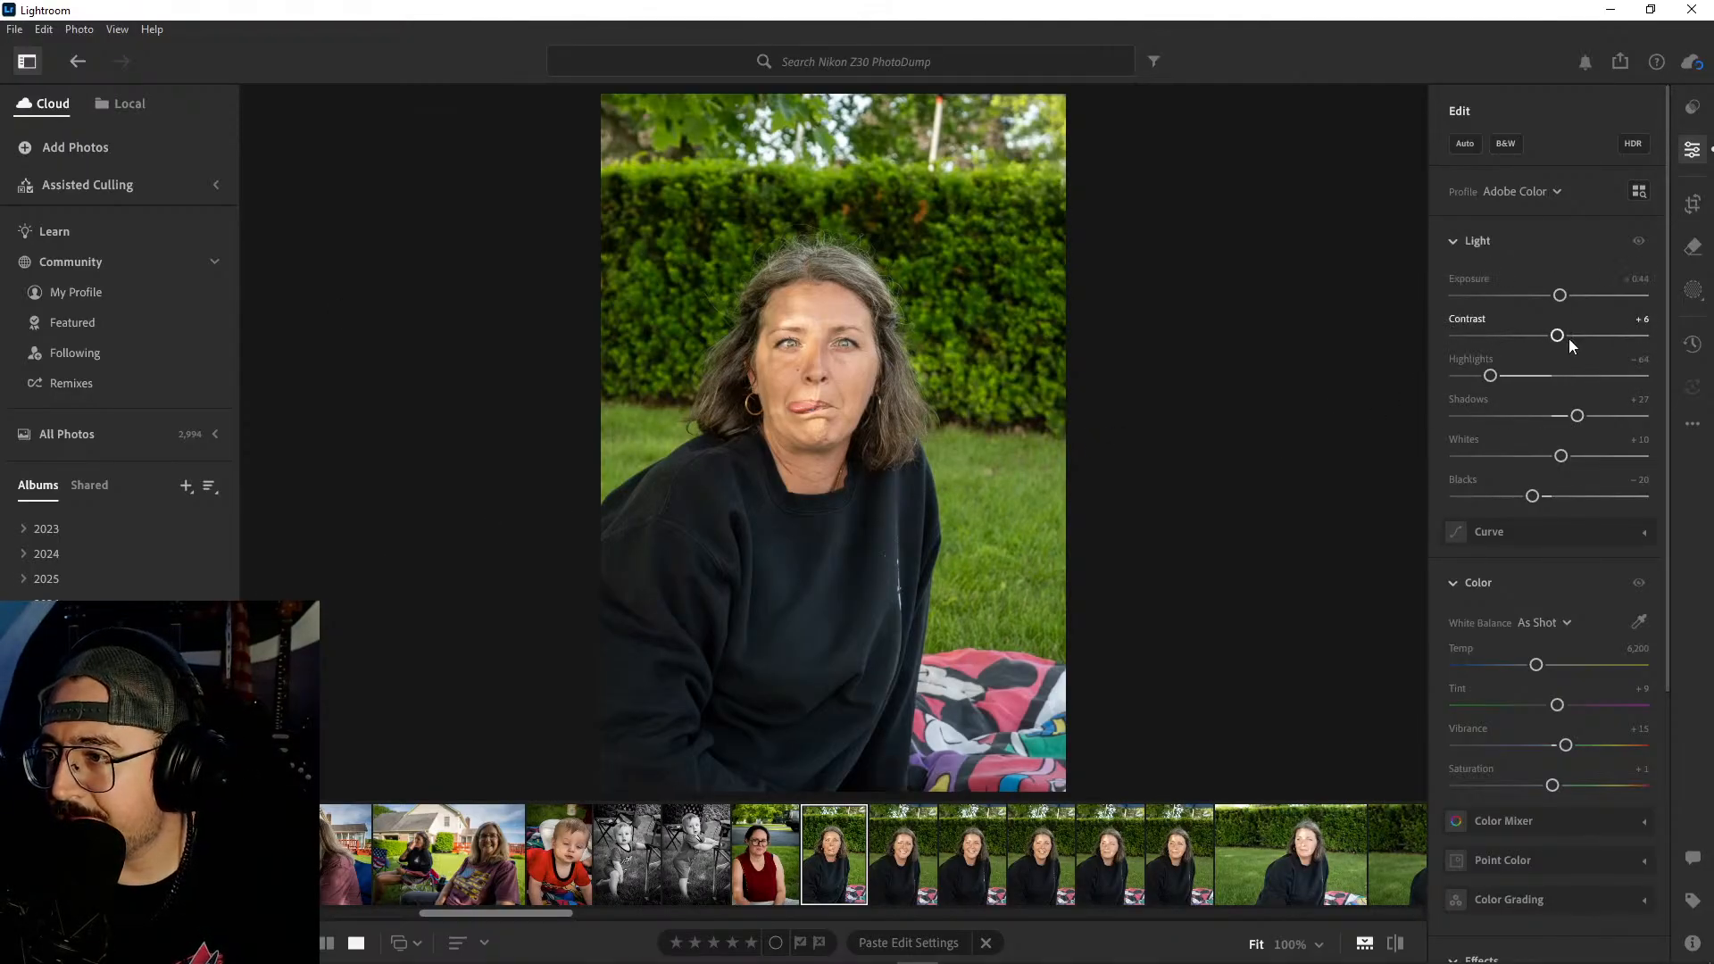
drag(1557, 335, 1558, 295)
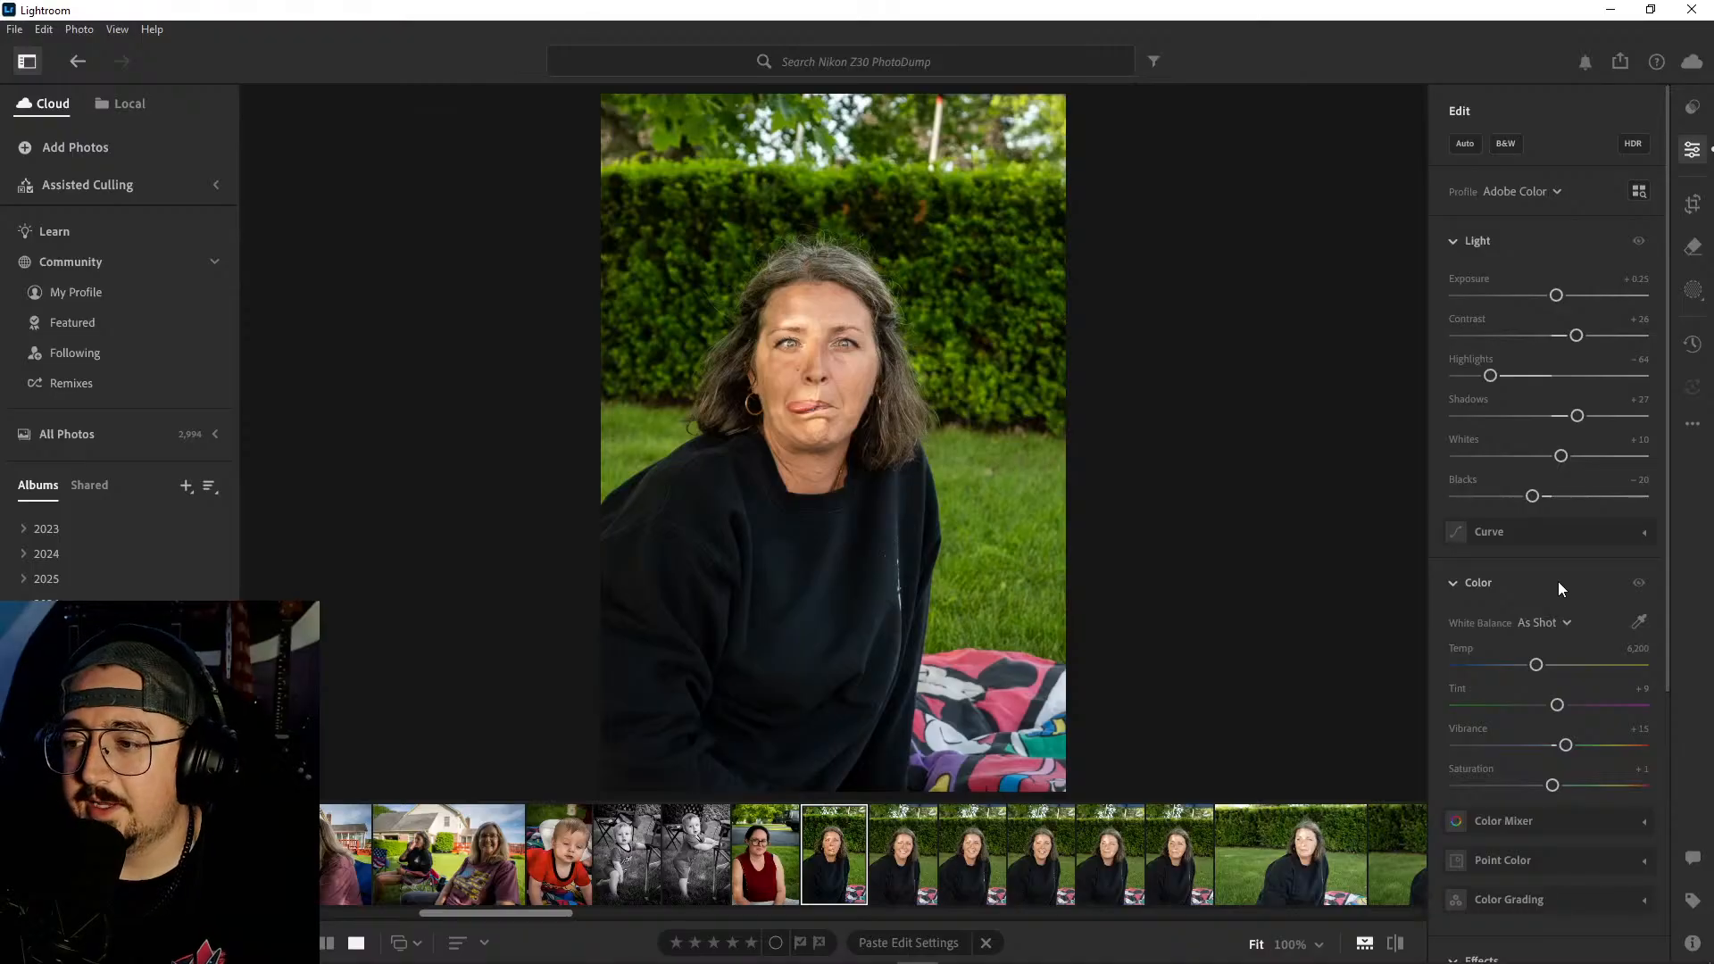
- Set the tongue-out portrait's whites to -9, highlights to -71 and shadows to +15, and add a -13 vignette
scroll(1558, 582, down, 1)
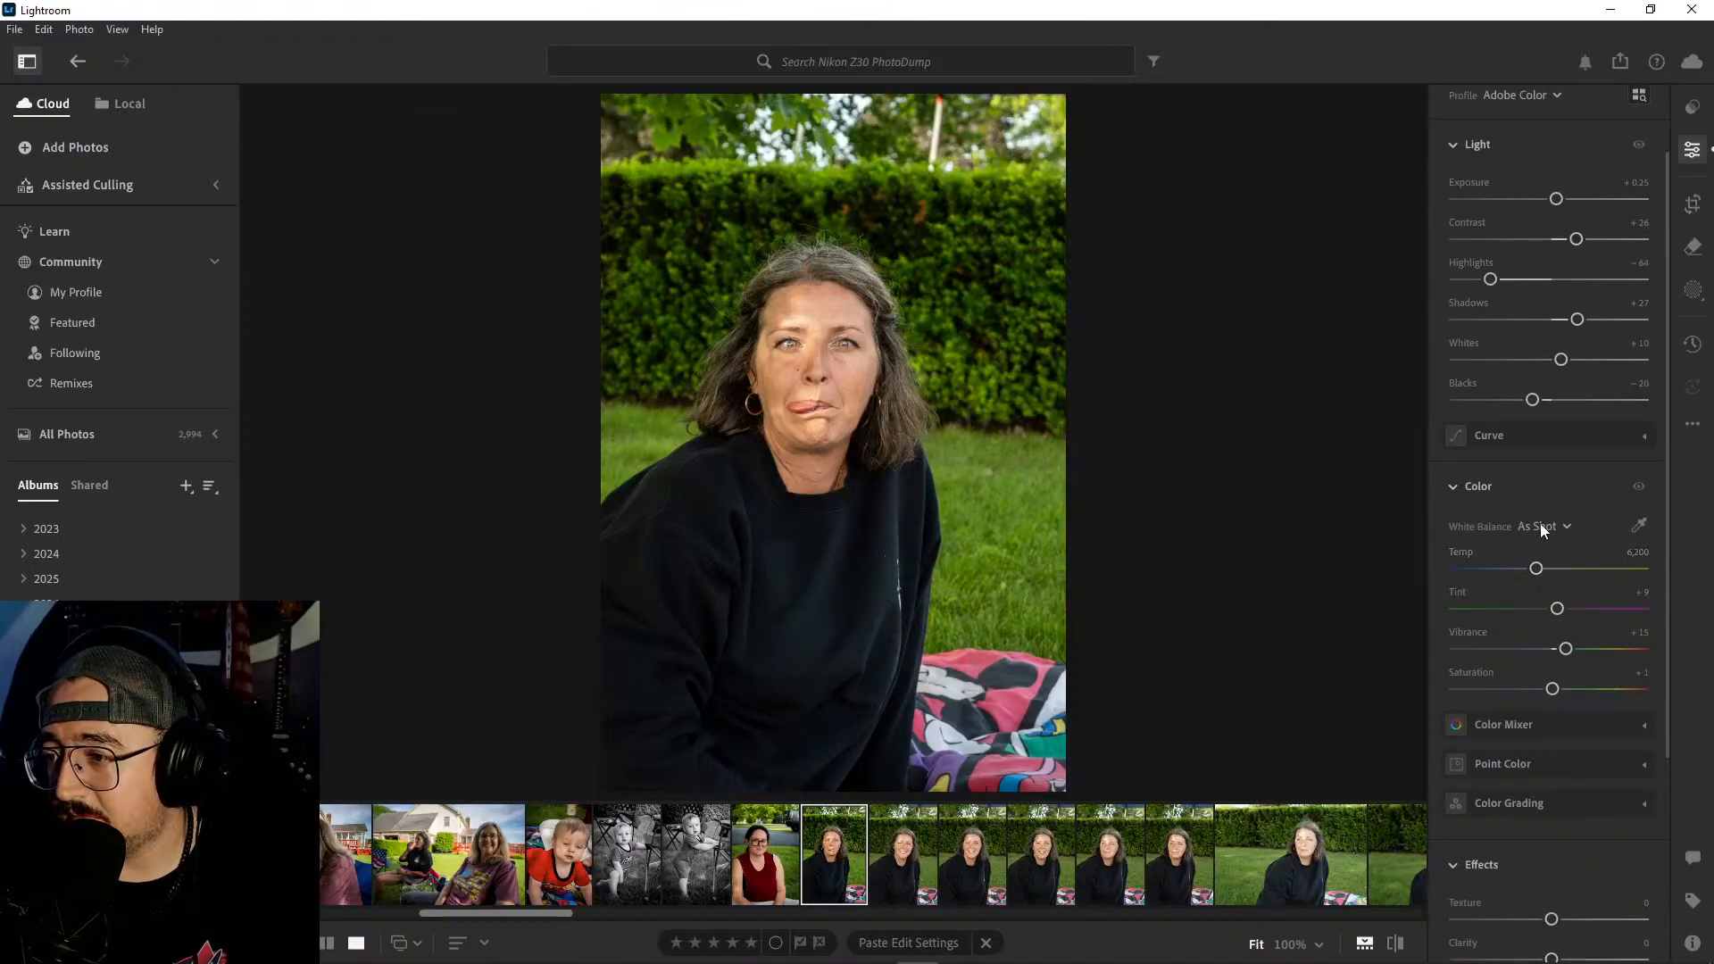
scroll(1537, 488, up, 1)
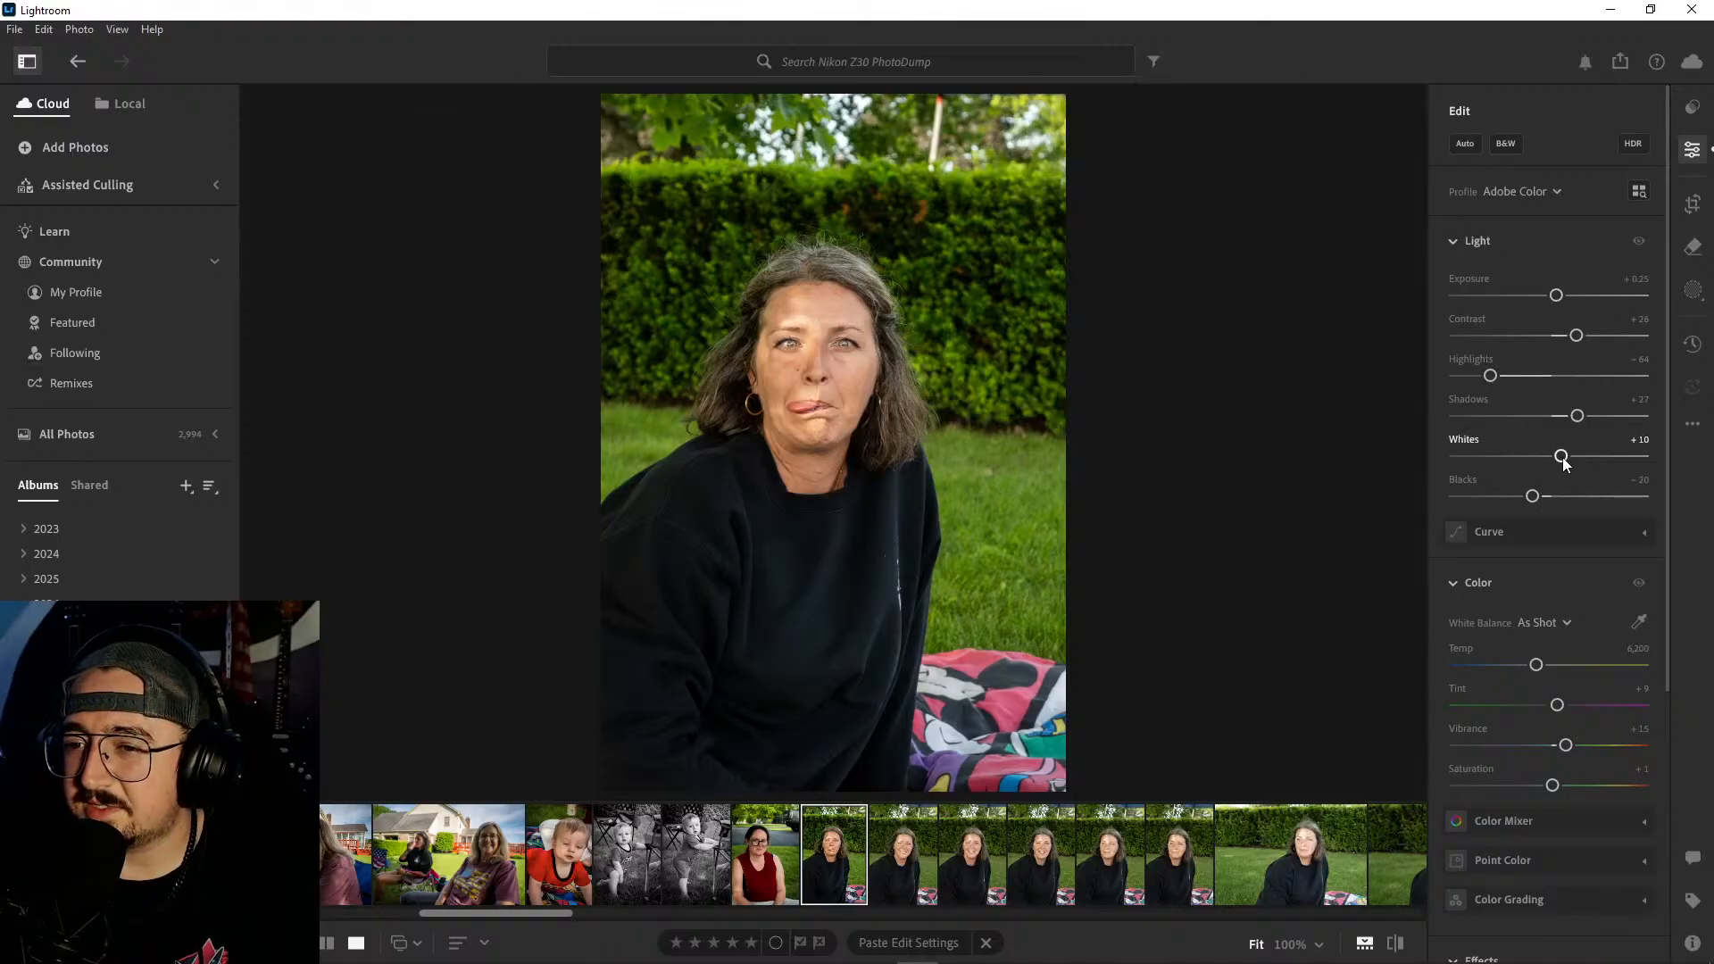
drag(1563, 460, 1543, 458)
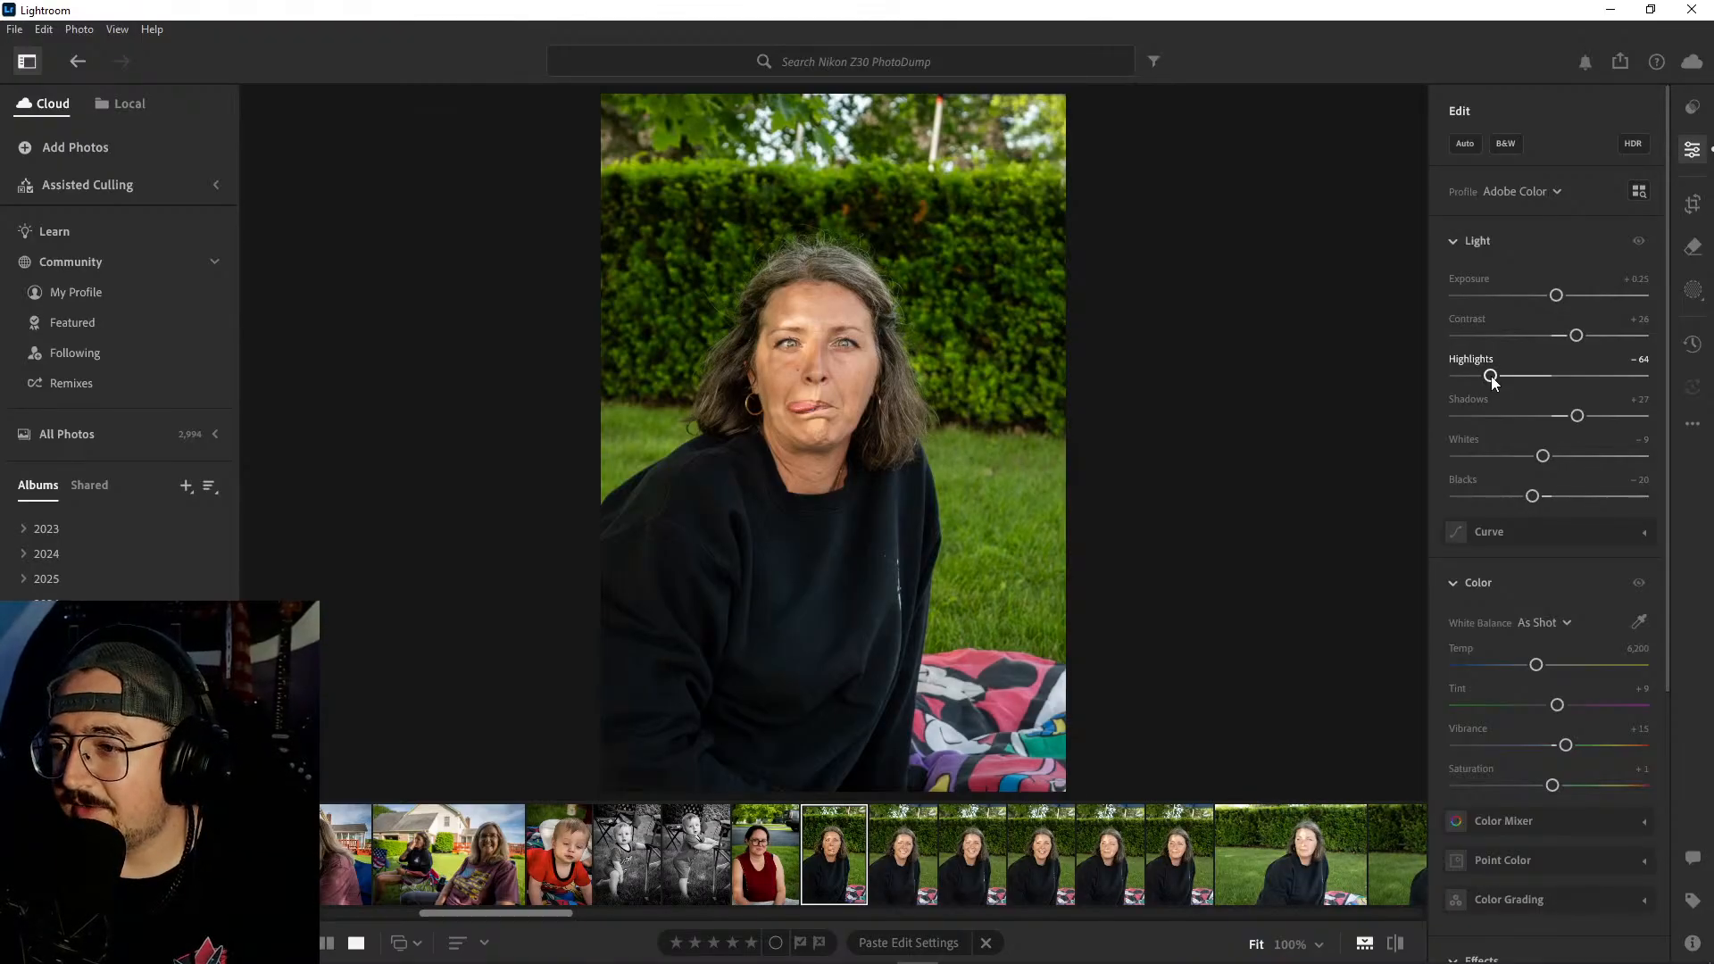
drag(1491, 376, 1484, 376)
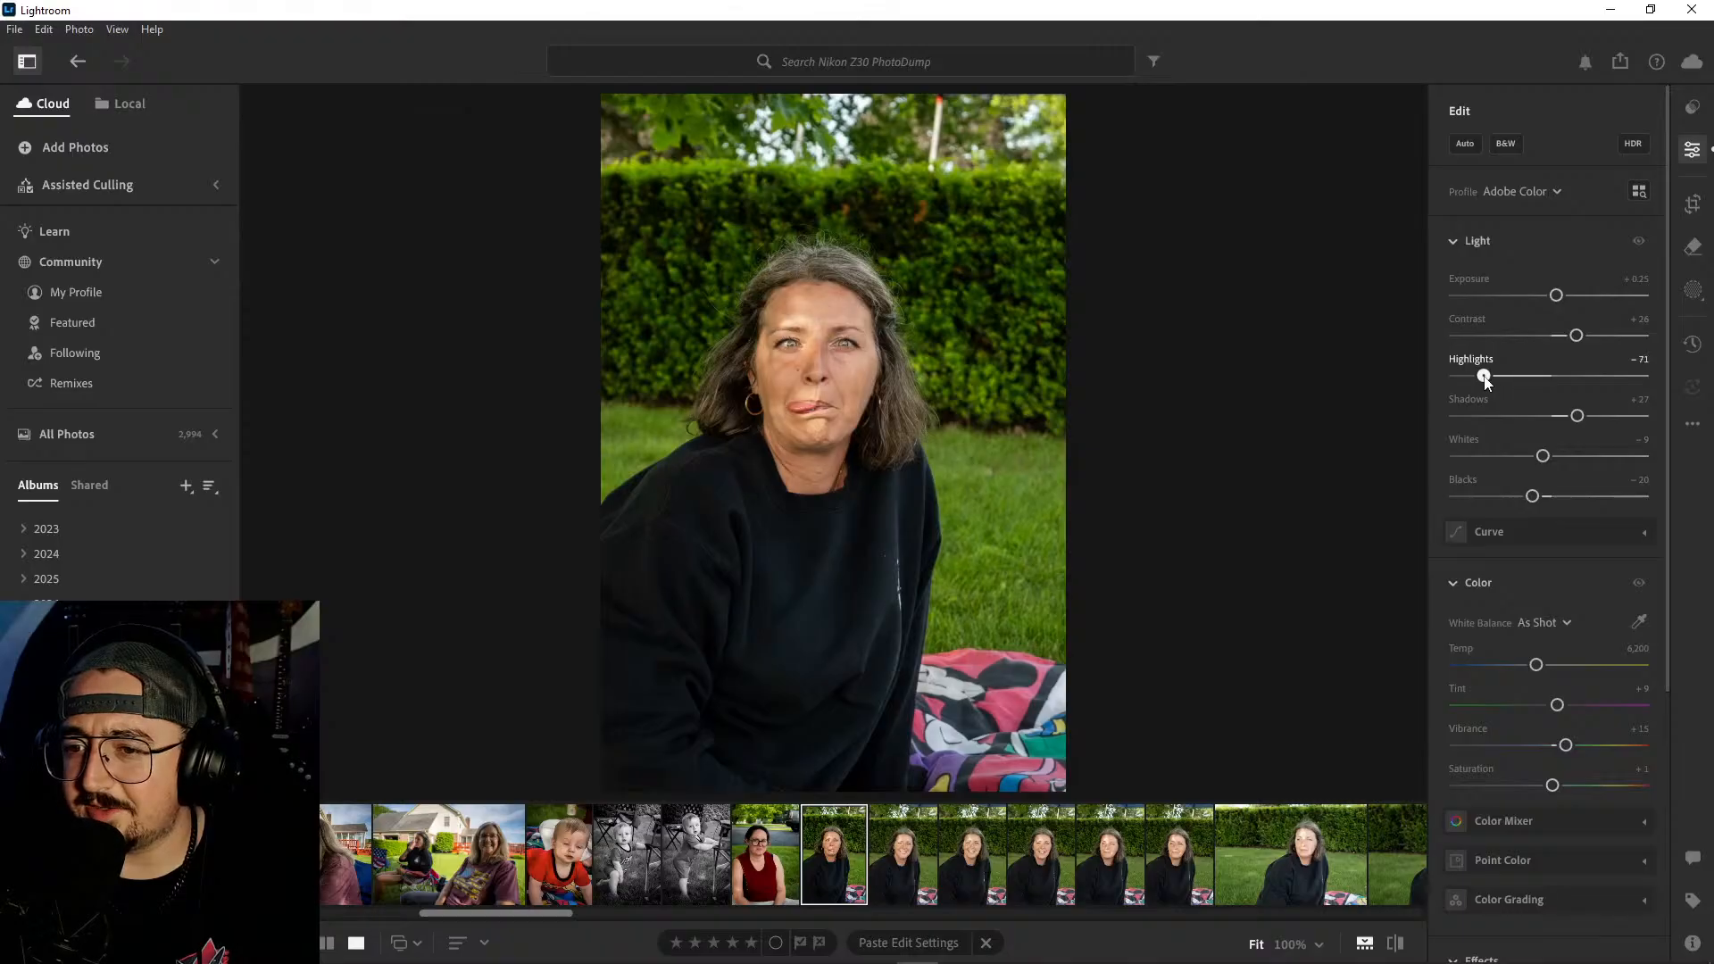
drag(1576, 417, 1570, 423)
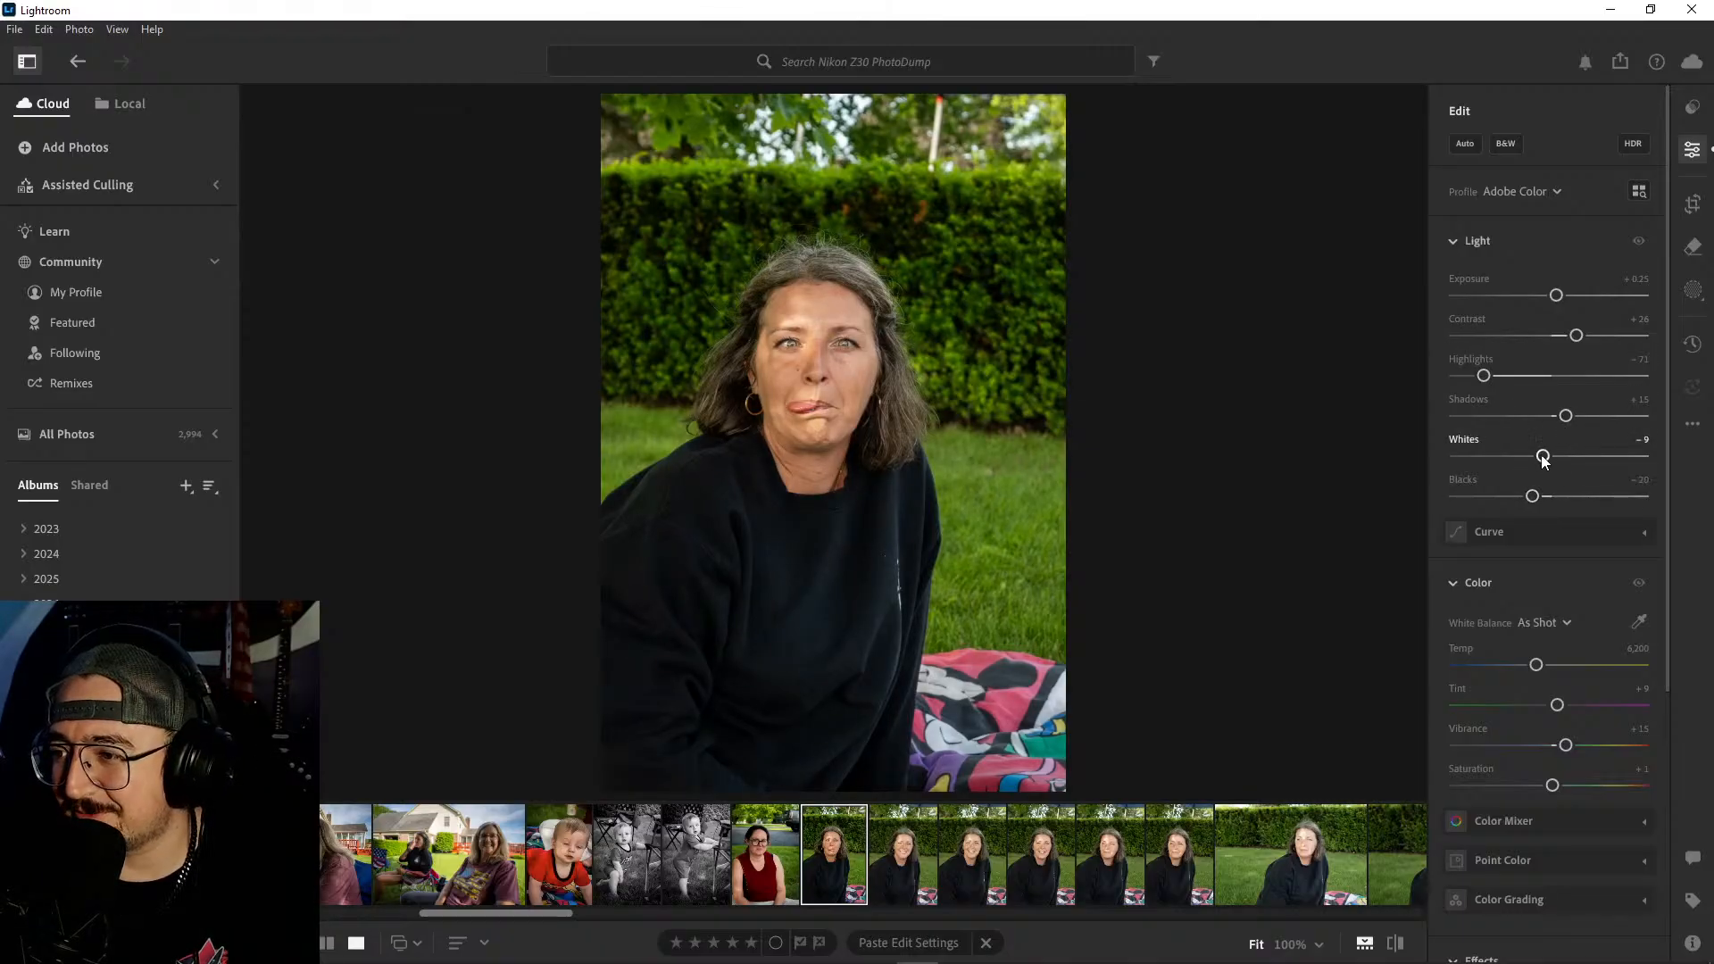
scroll(1579, 476, down, 3)
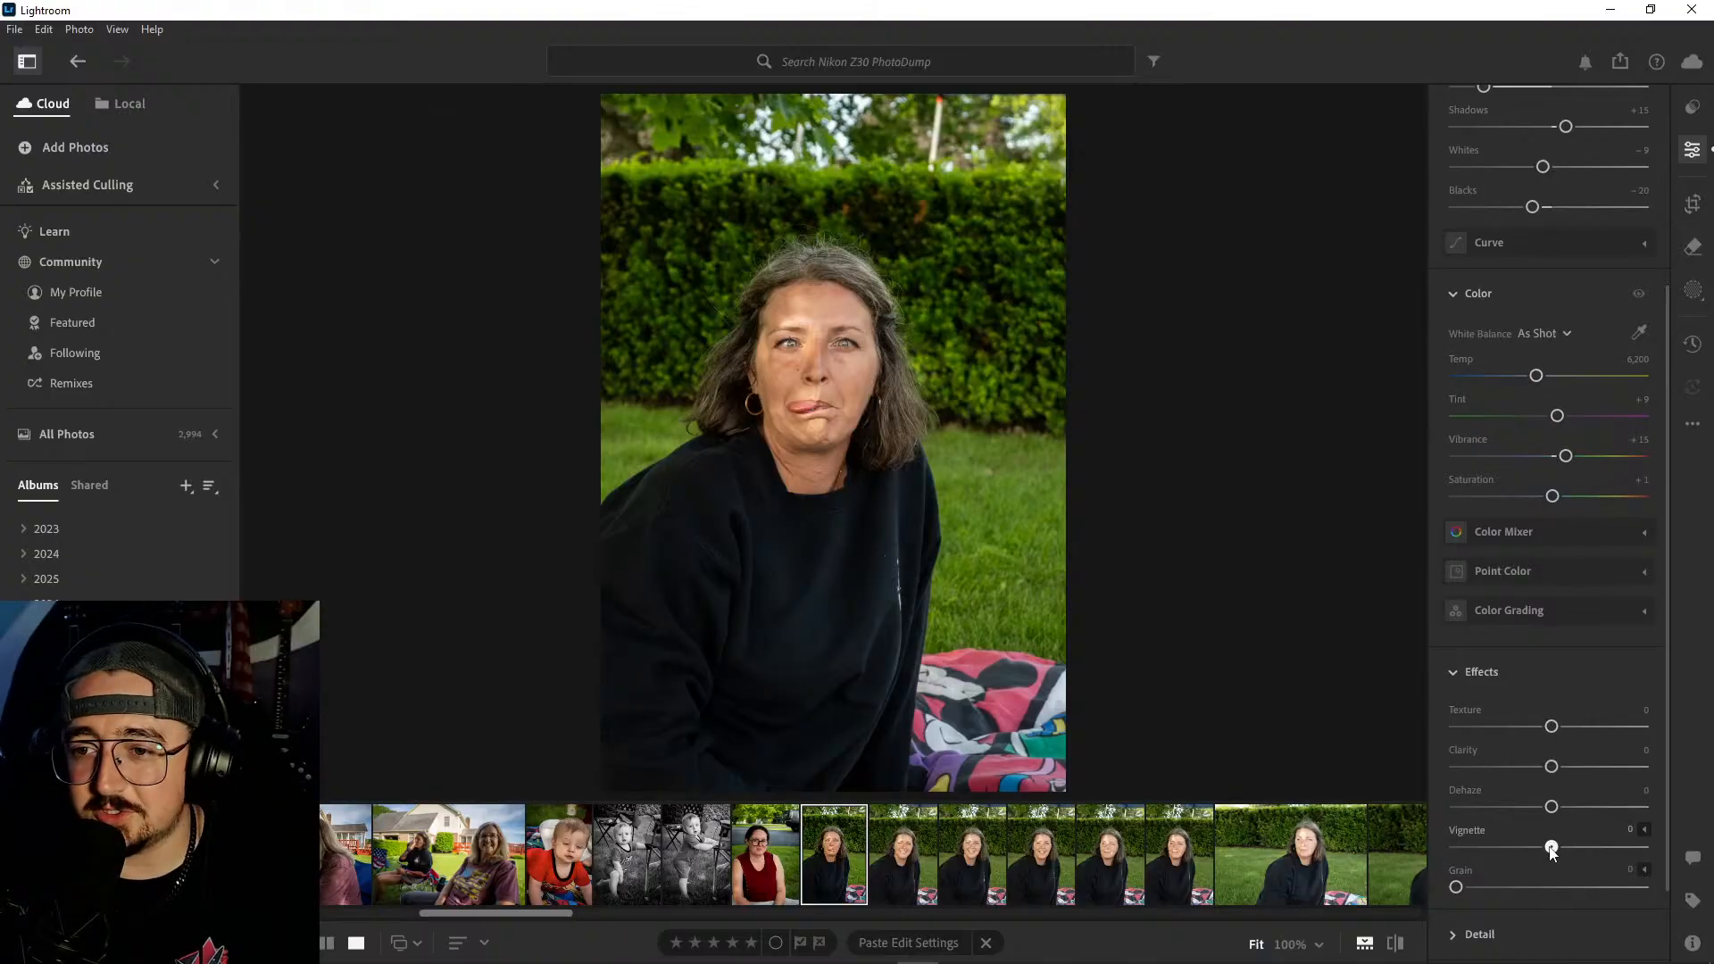
drag(1551, 847, 1541, 848)
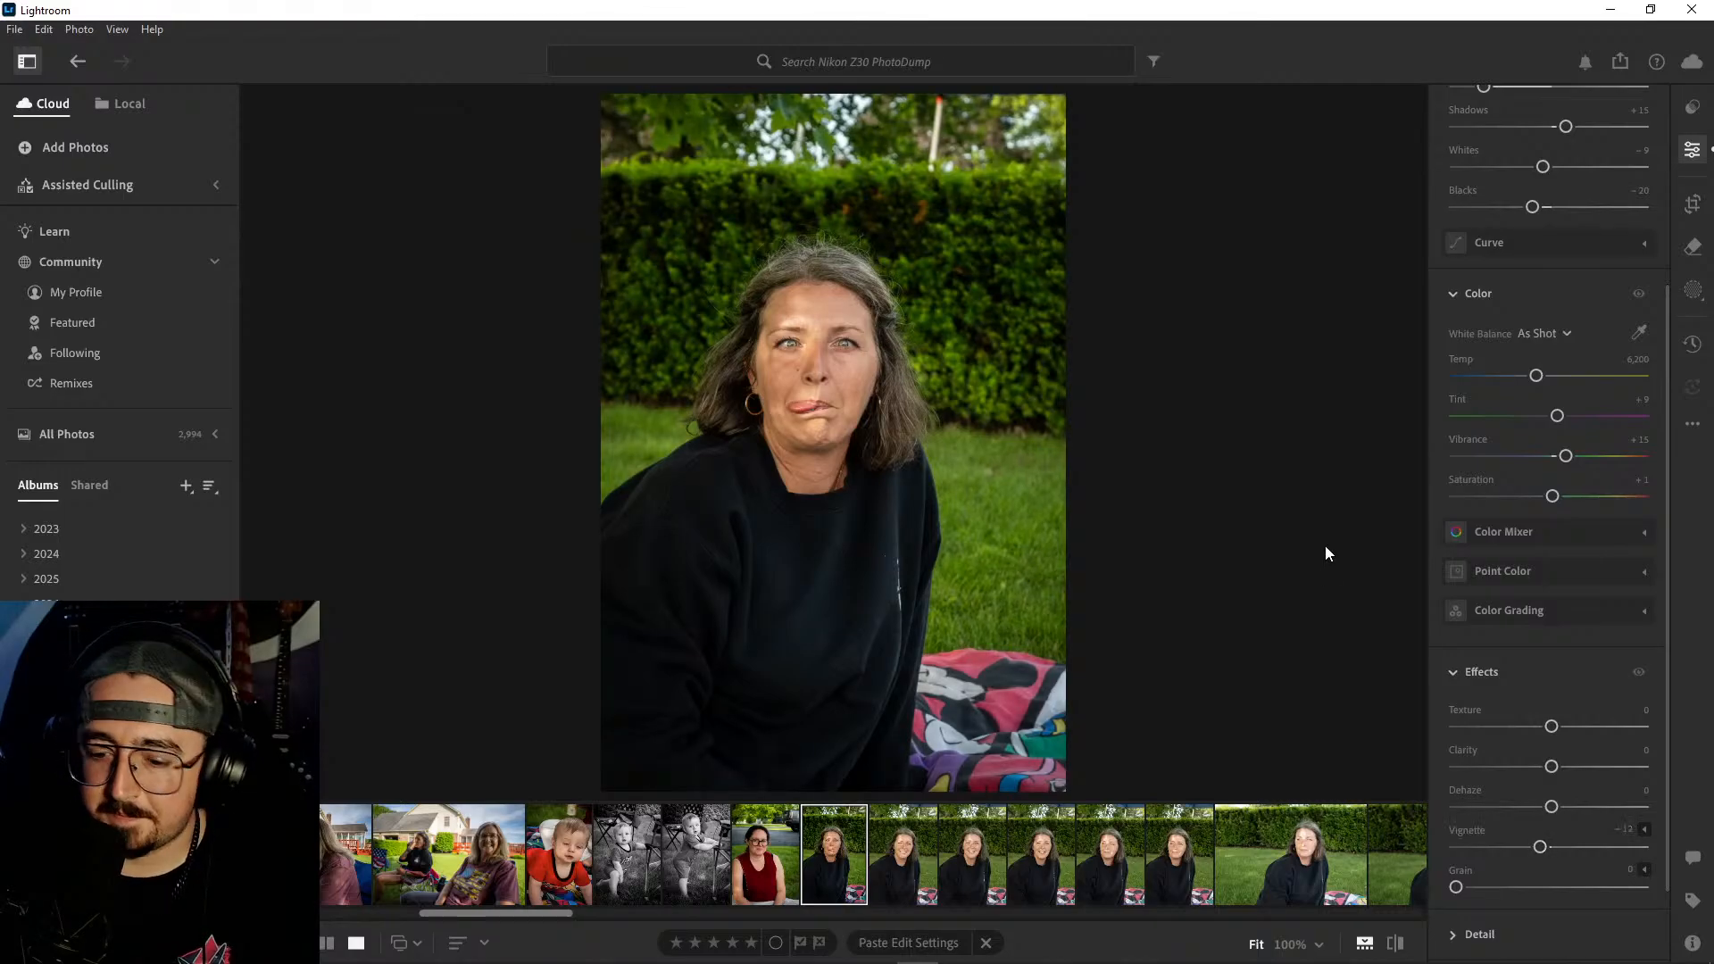
- Copy the tongue-out portrait's edit settings and delete the first of the two smiling portraits that follow it
key(backslash)
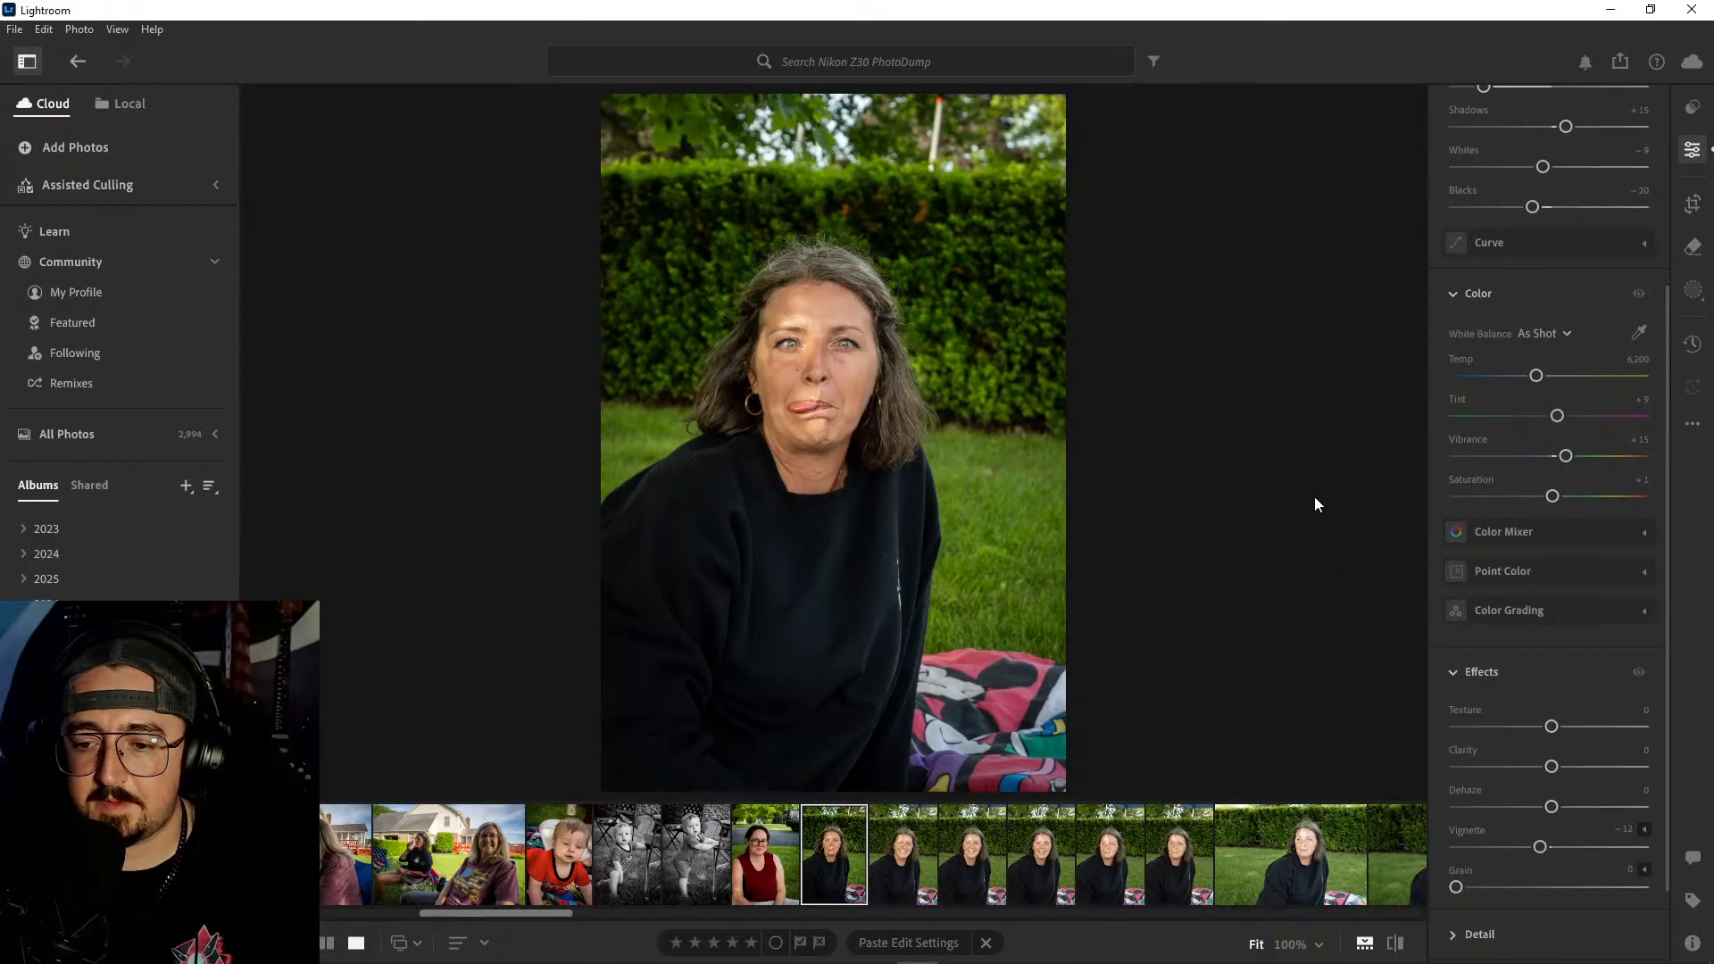
key(ctrl+c)
click(920, 868)
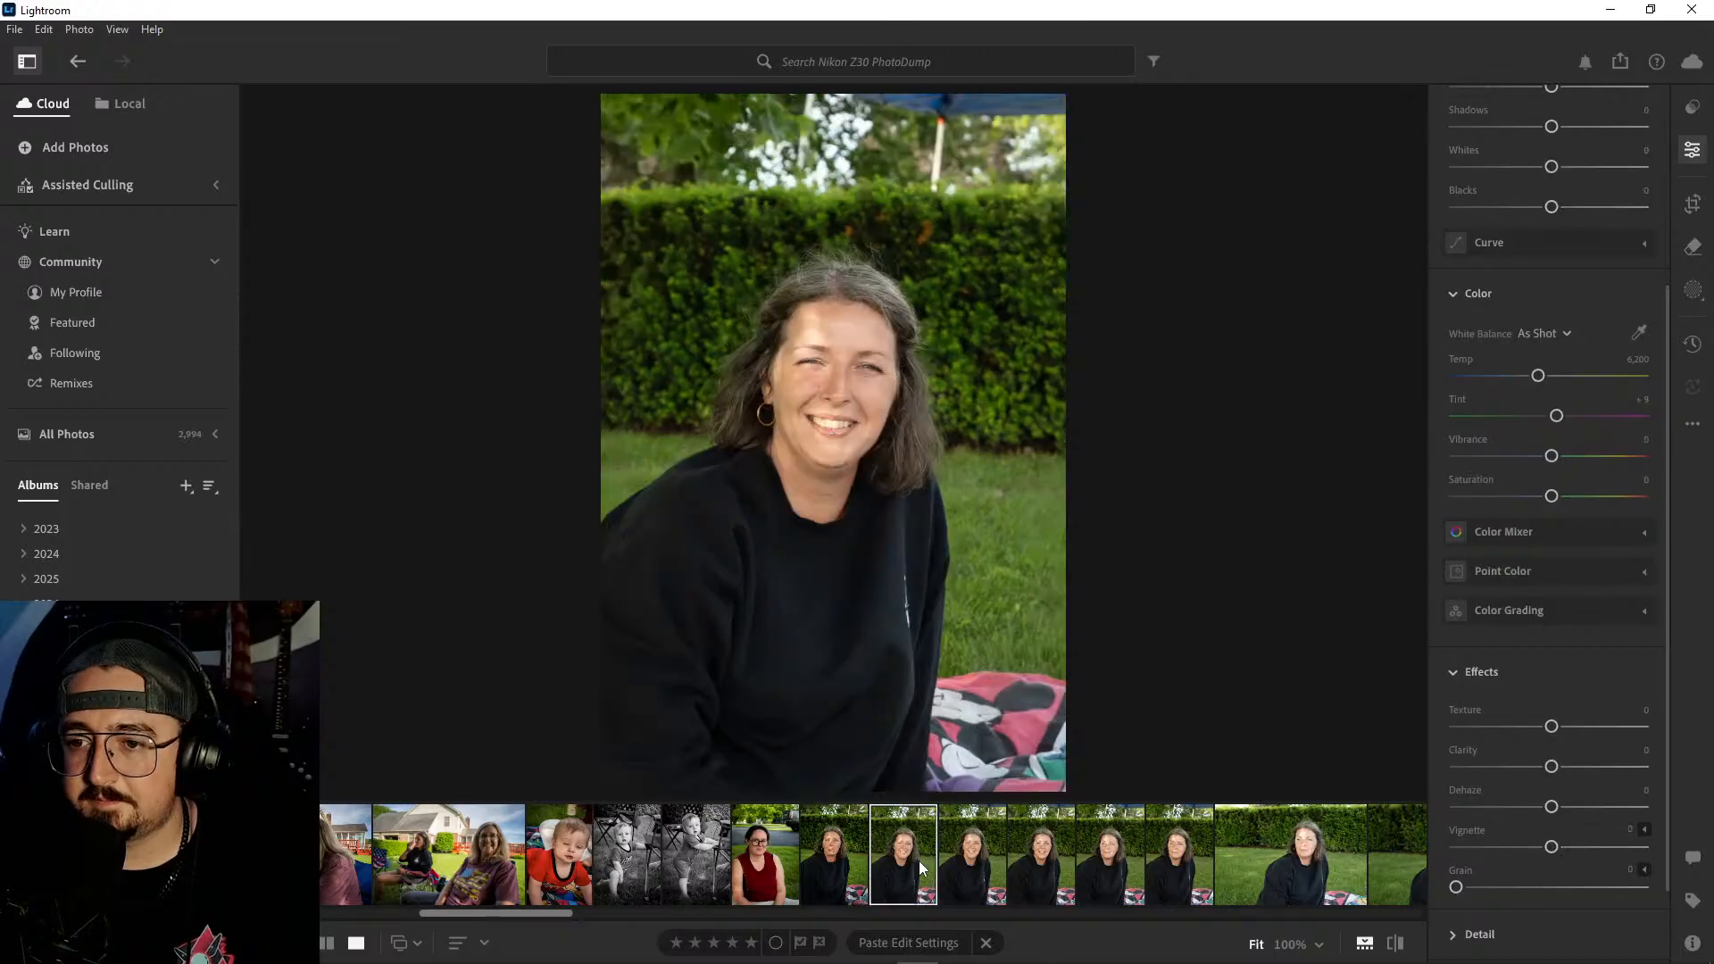
click(961, 861)
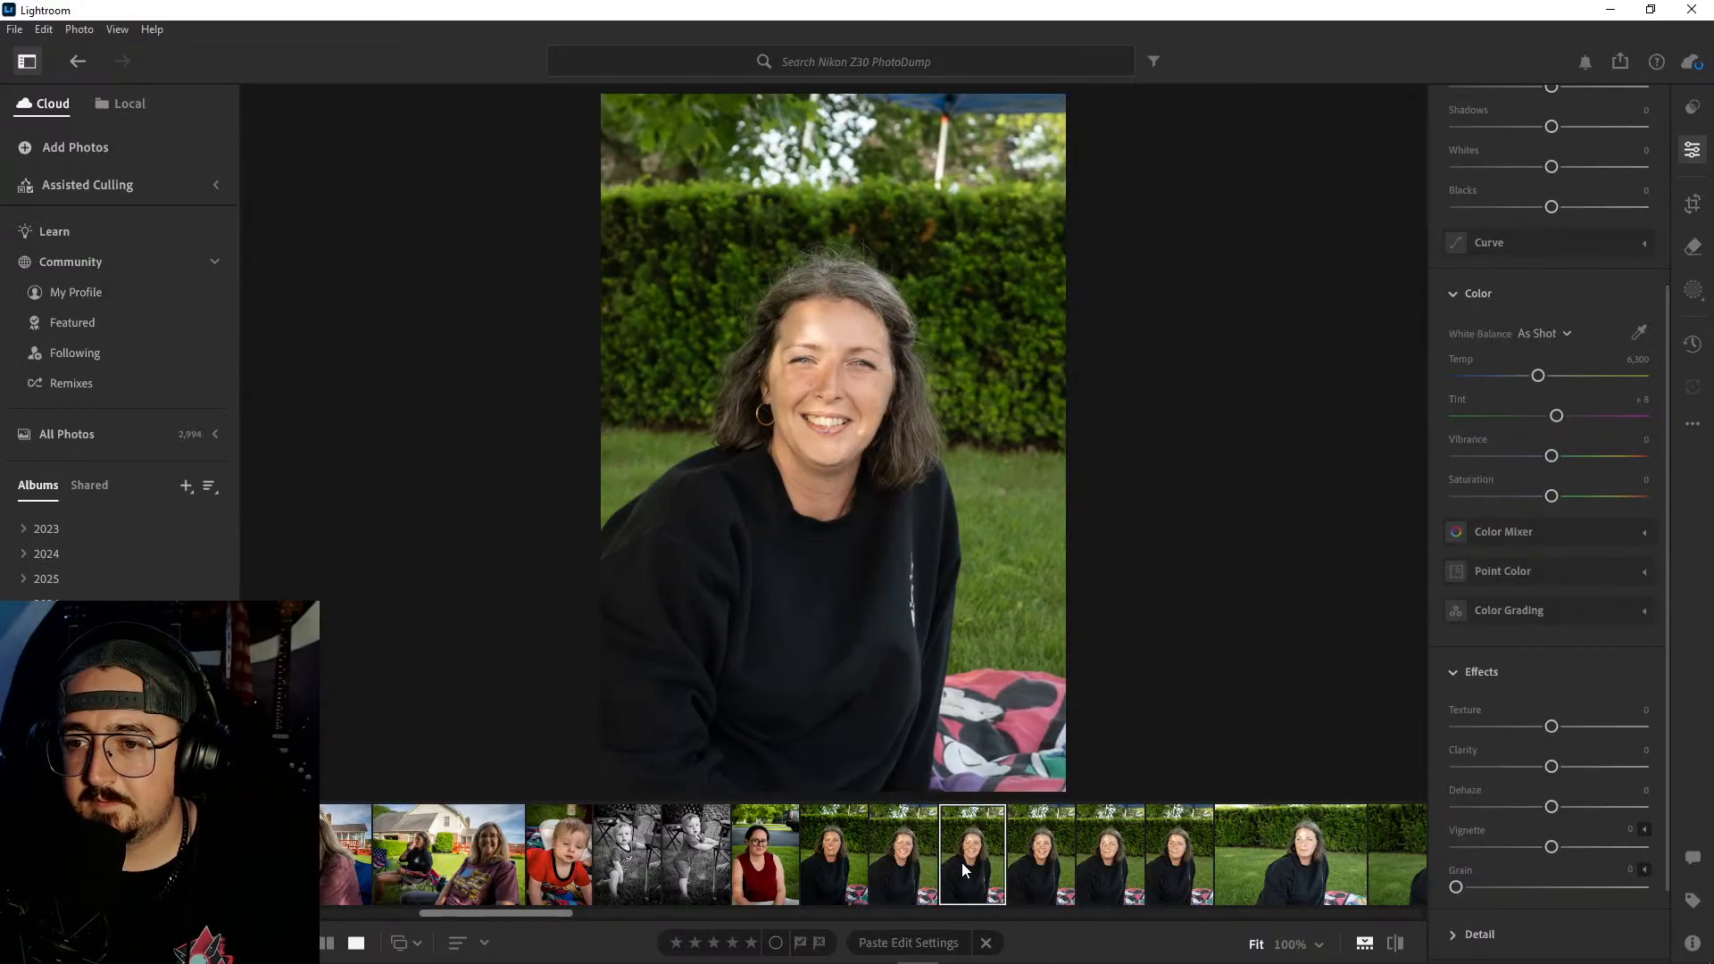
right_click(919, 871)
click(982, 669)
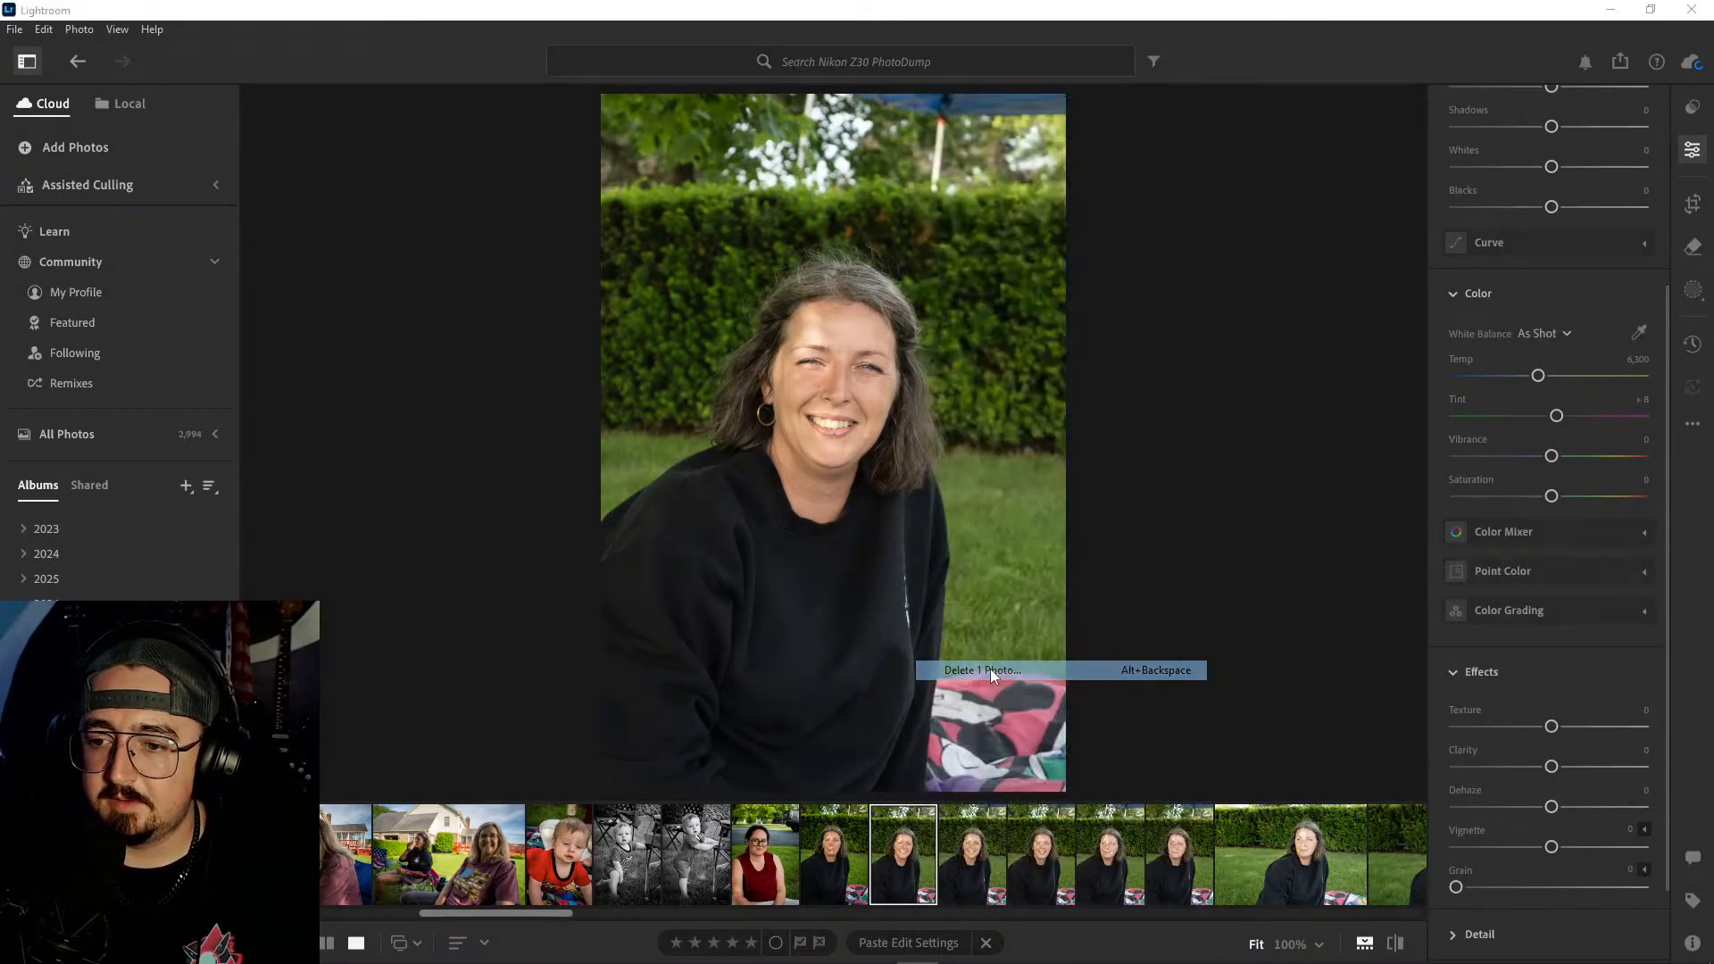
click(933, 643)
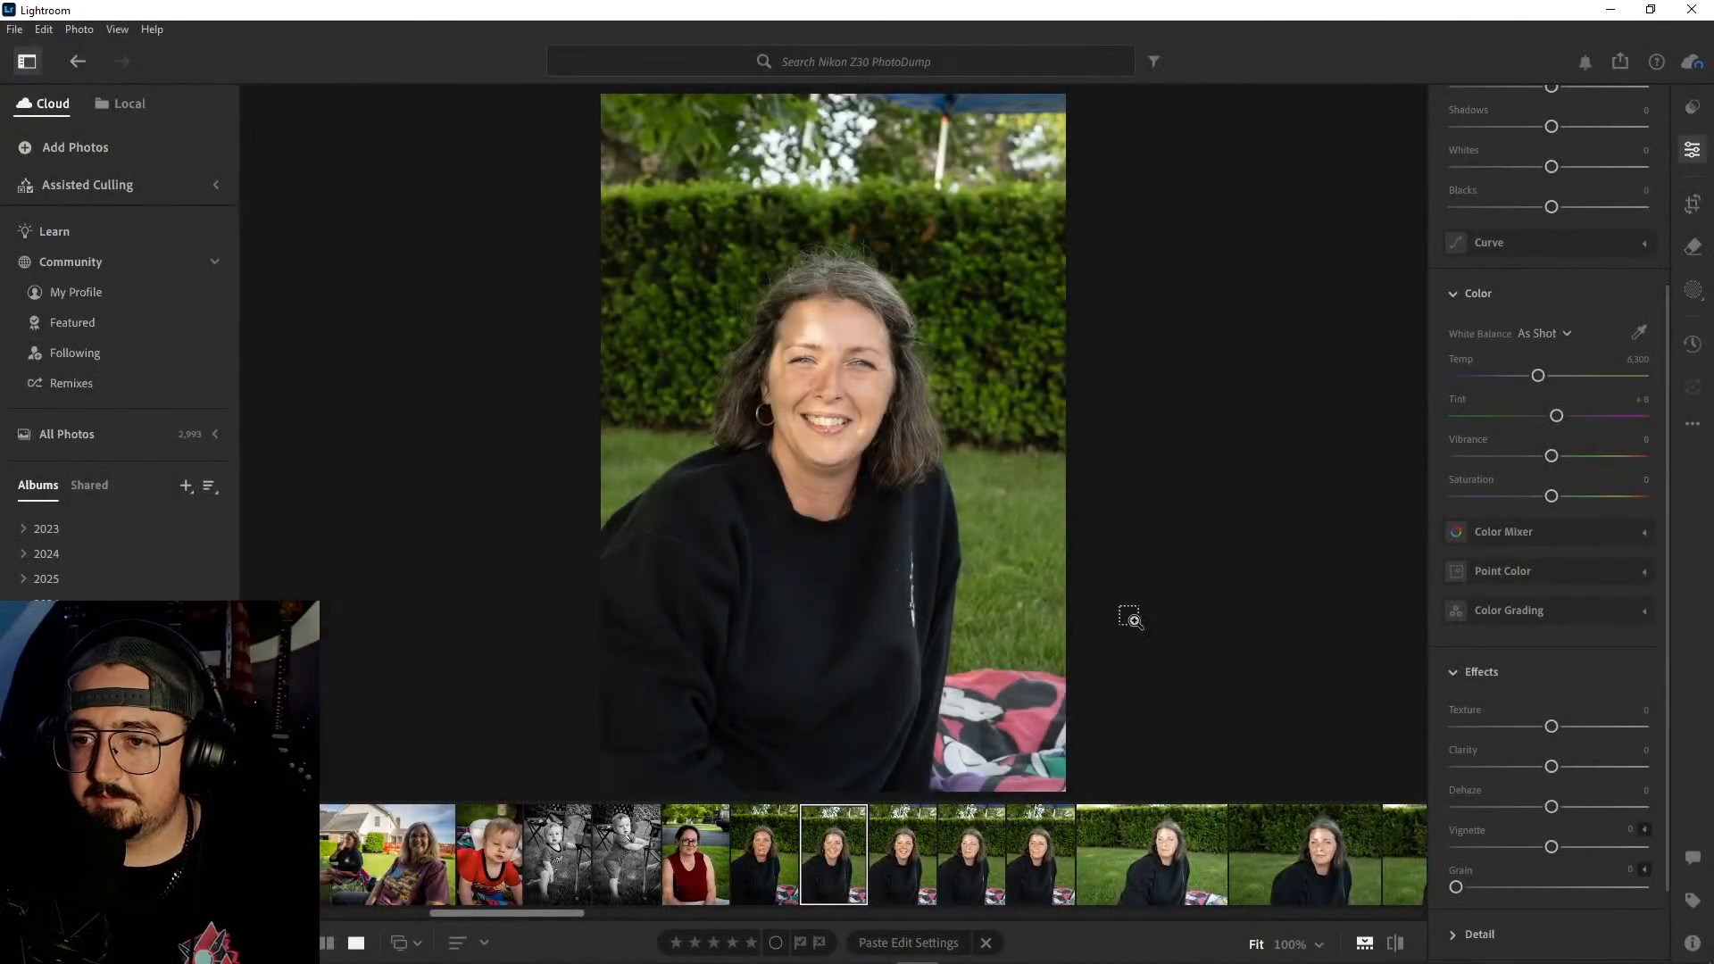
- Paste the copied edits onto the remaining smiling portrait and delete the open-mouthed portrait after it
key(ctrl+v)
click(902, 859)
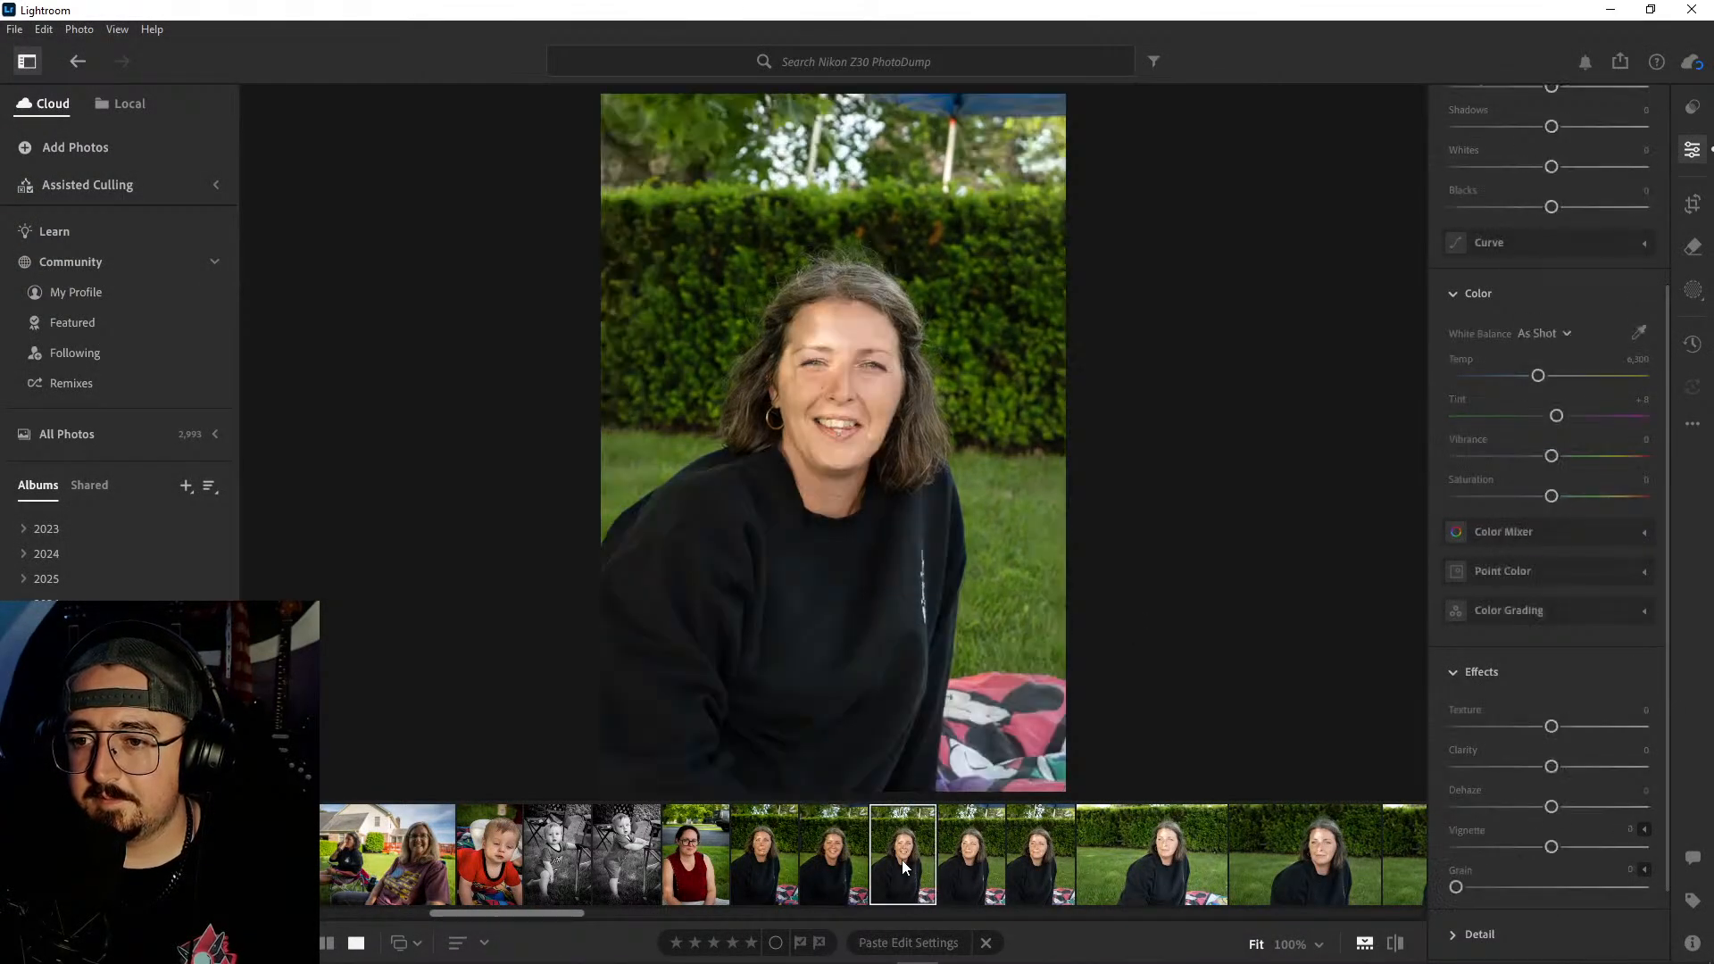
click(972, 857)
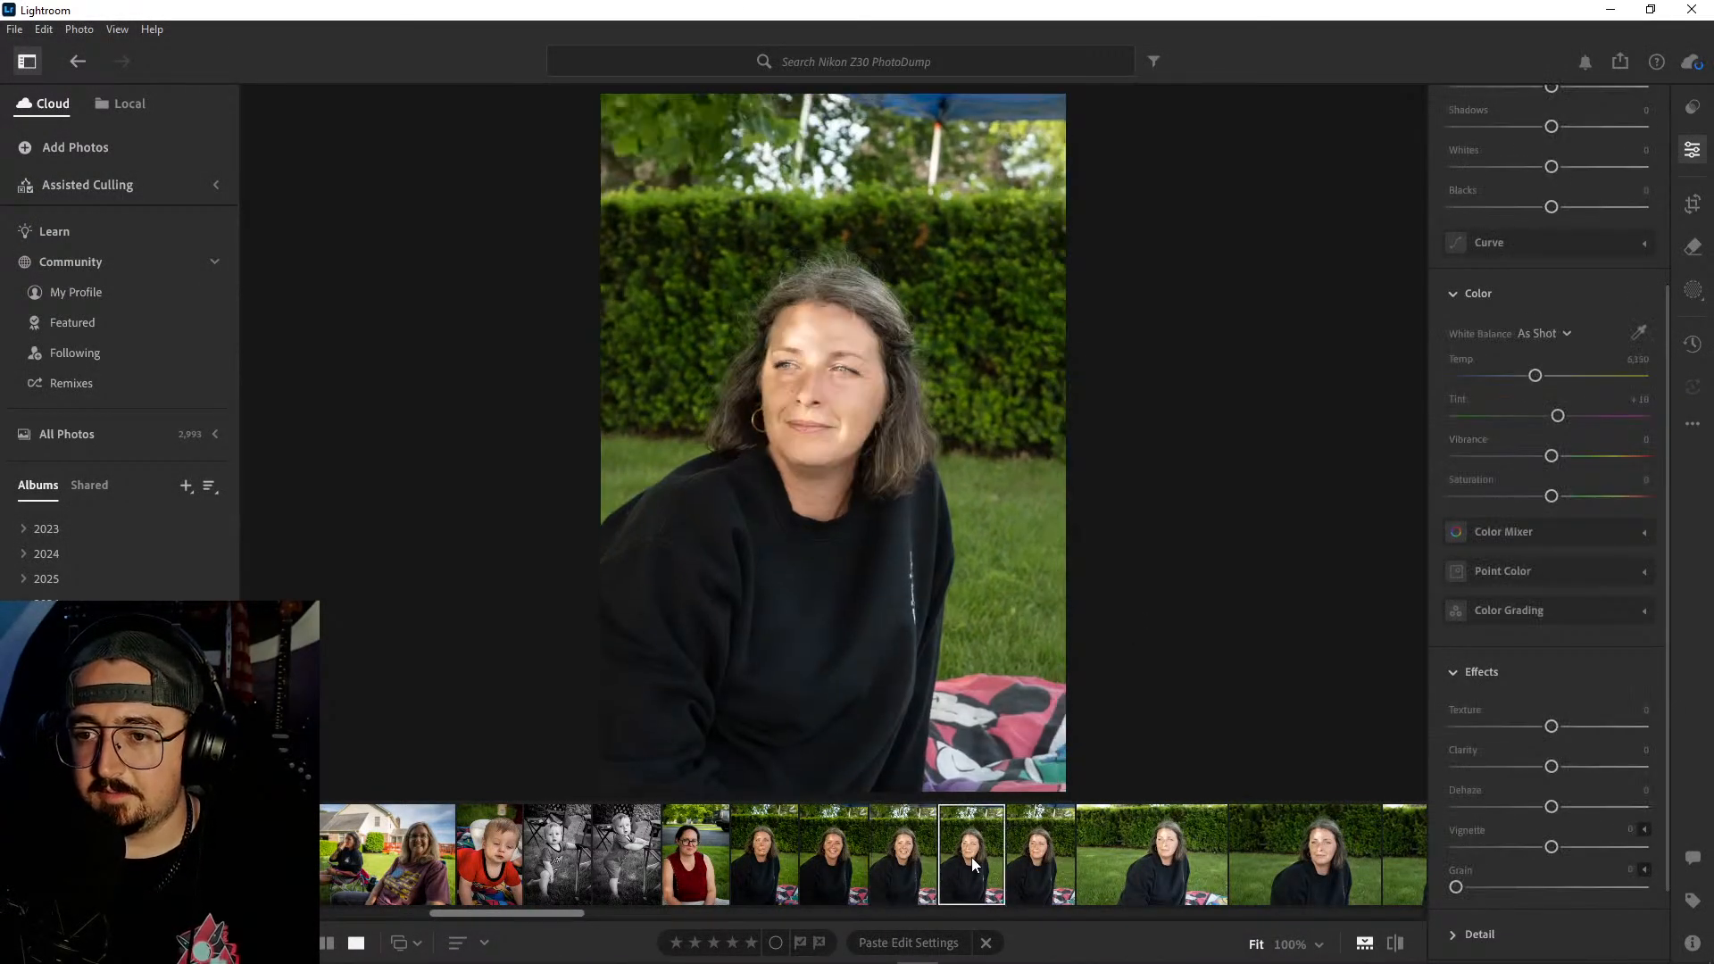
click(903, 857)
right_click(903, 857)
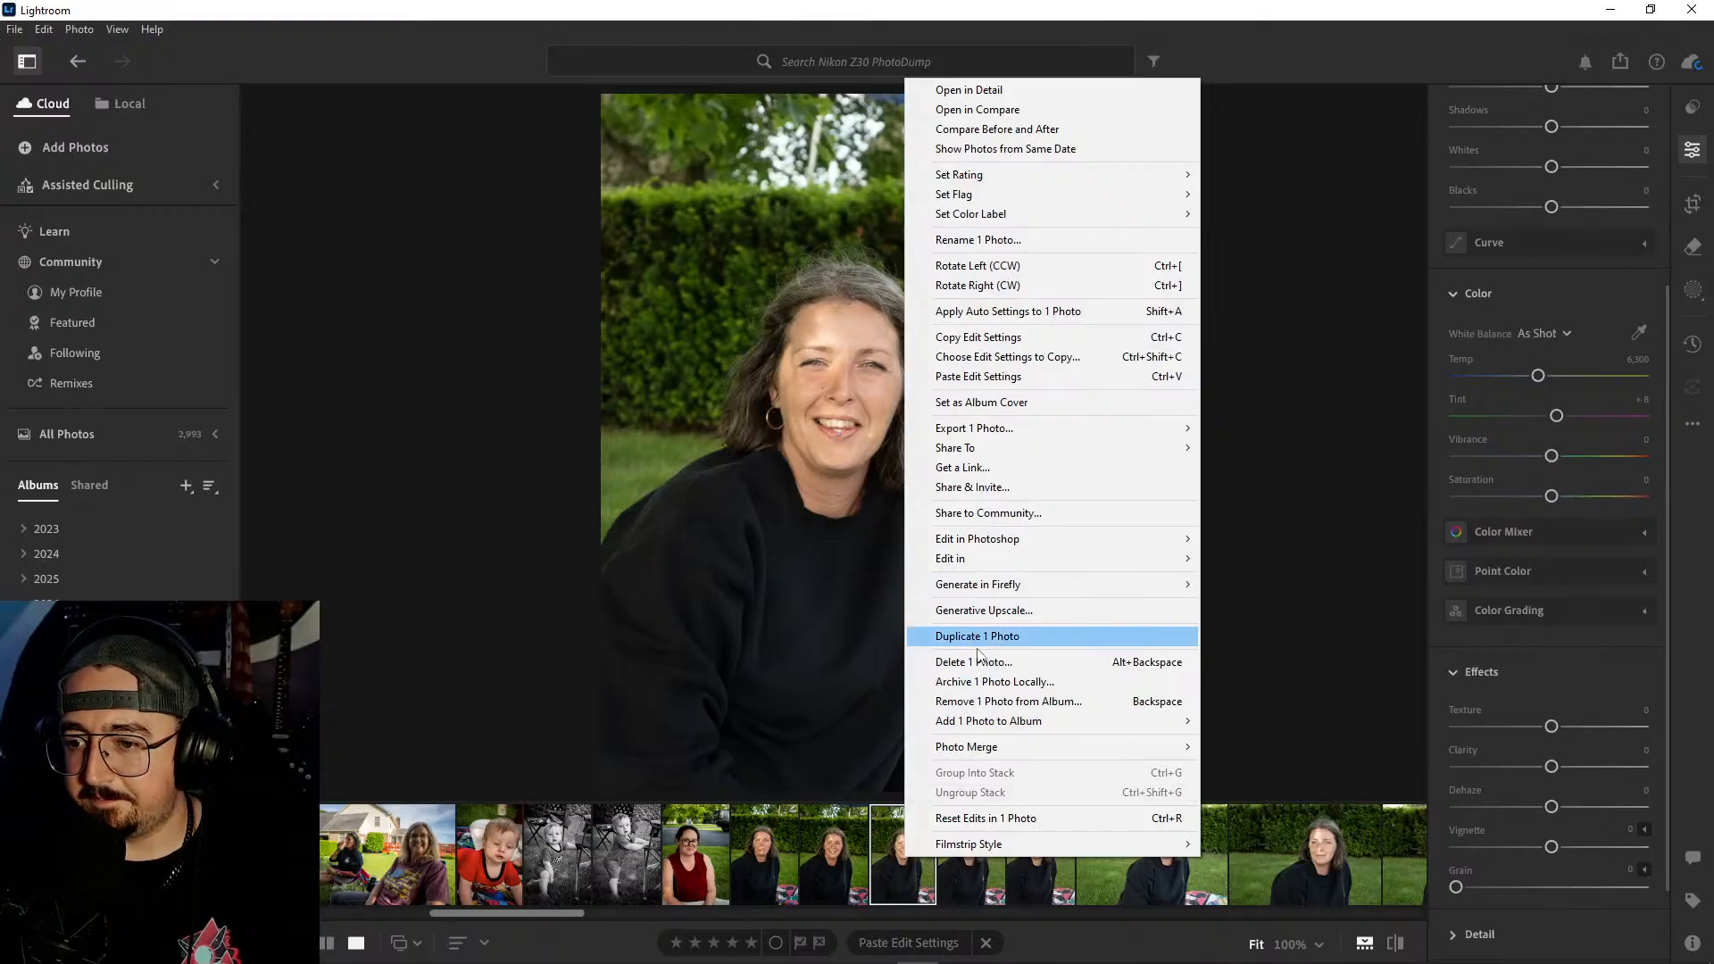
click(925, 661)
click(928, 640)
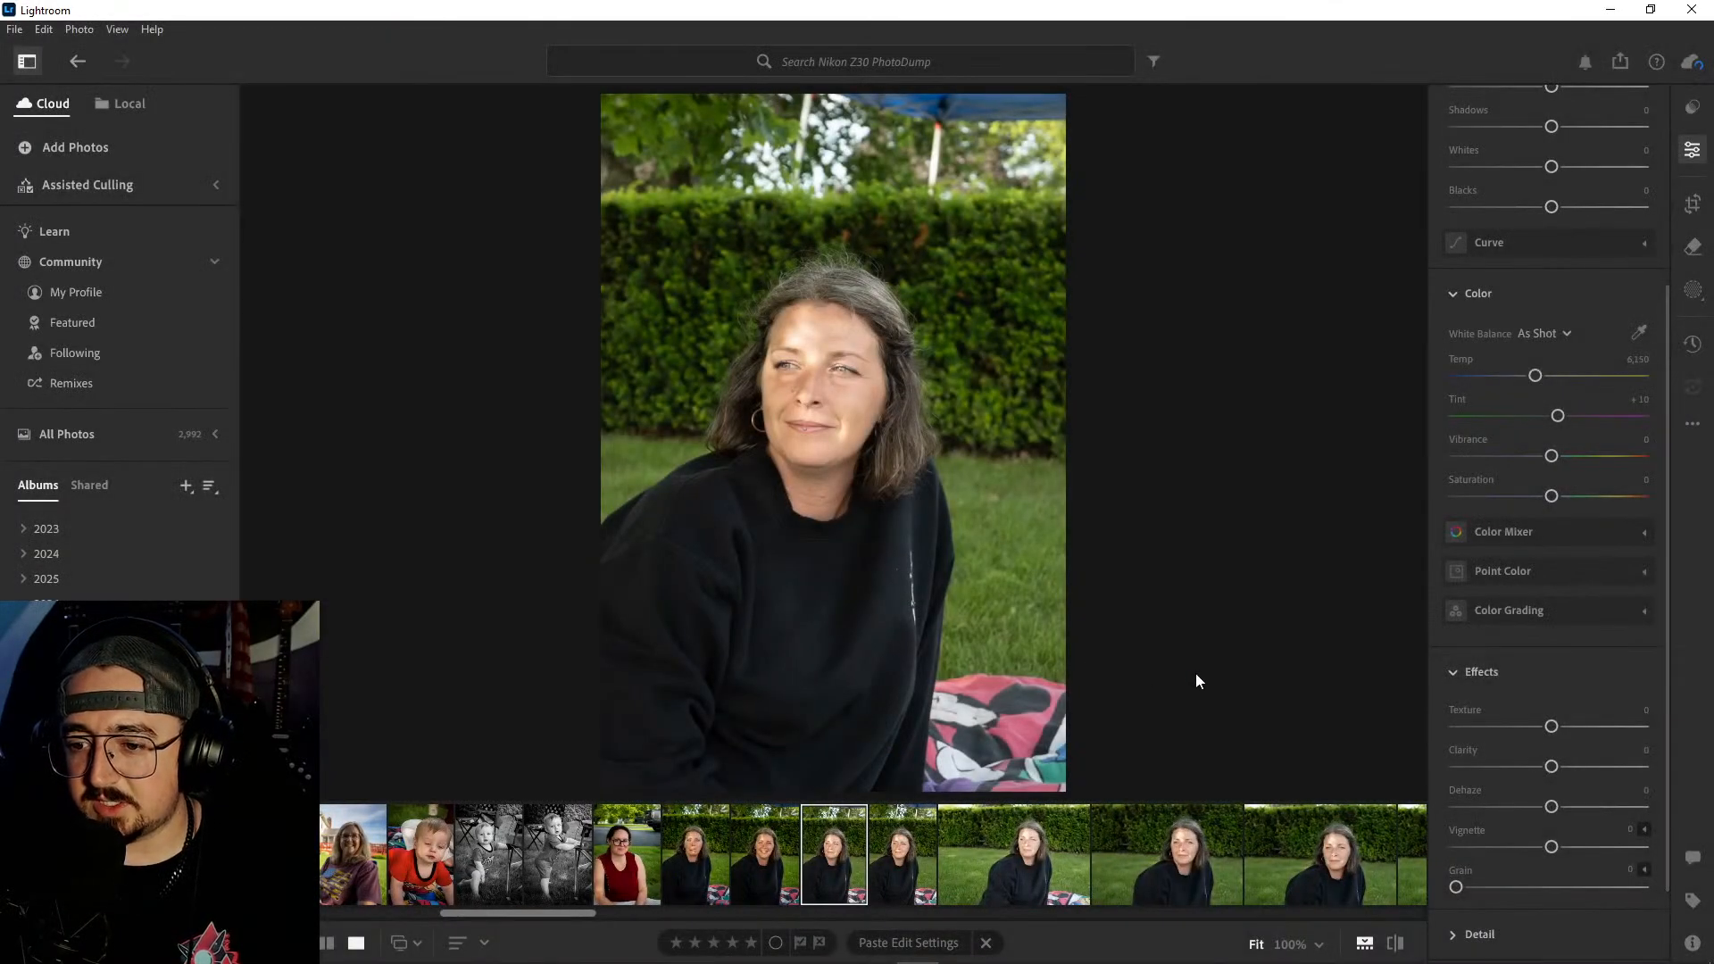
- Compare the two vertical portraits of the woman looking away and delete the first one
click(914, 843)
click(852, 850)
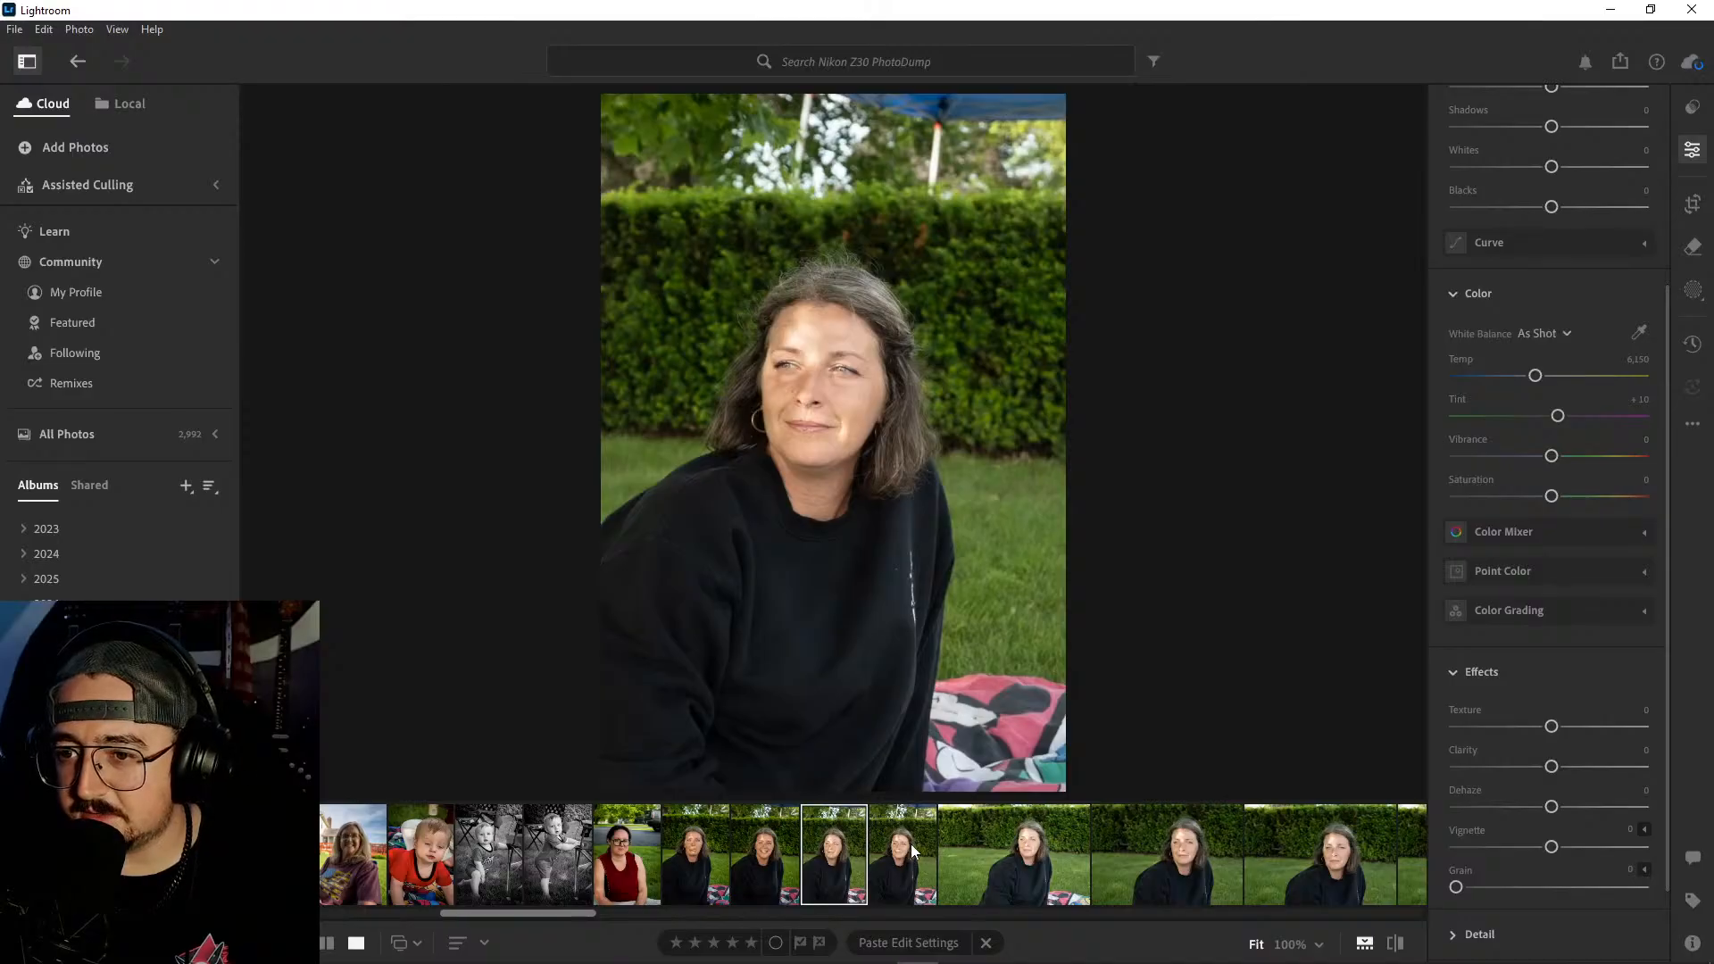
click(904, 848)
click(859, 844)
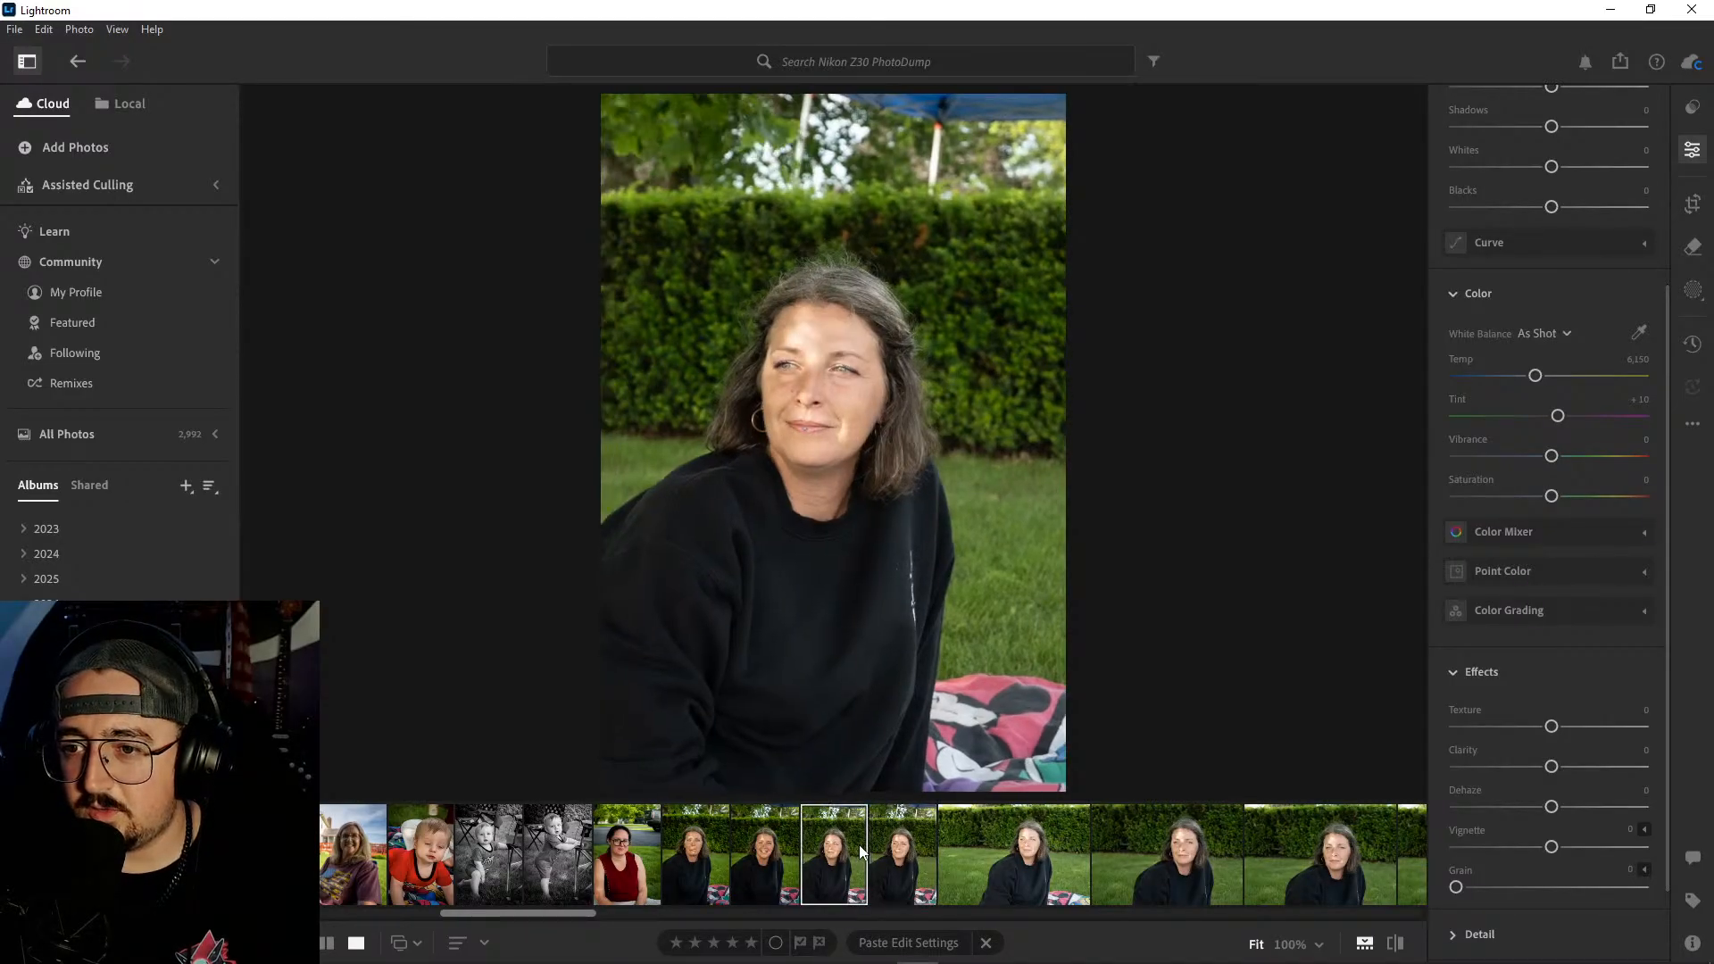
right_click(859, 845)
click(991, 651)
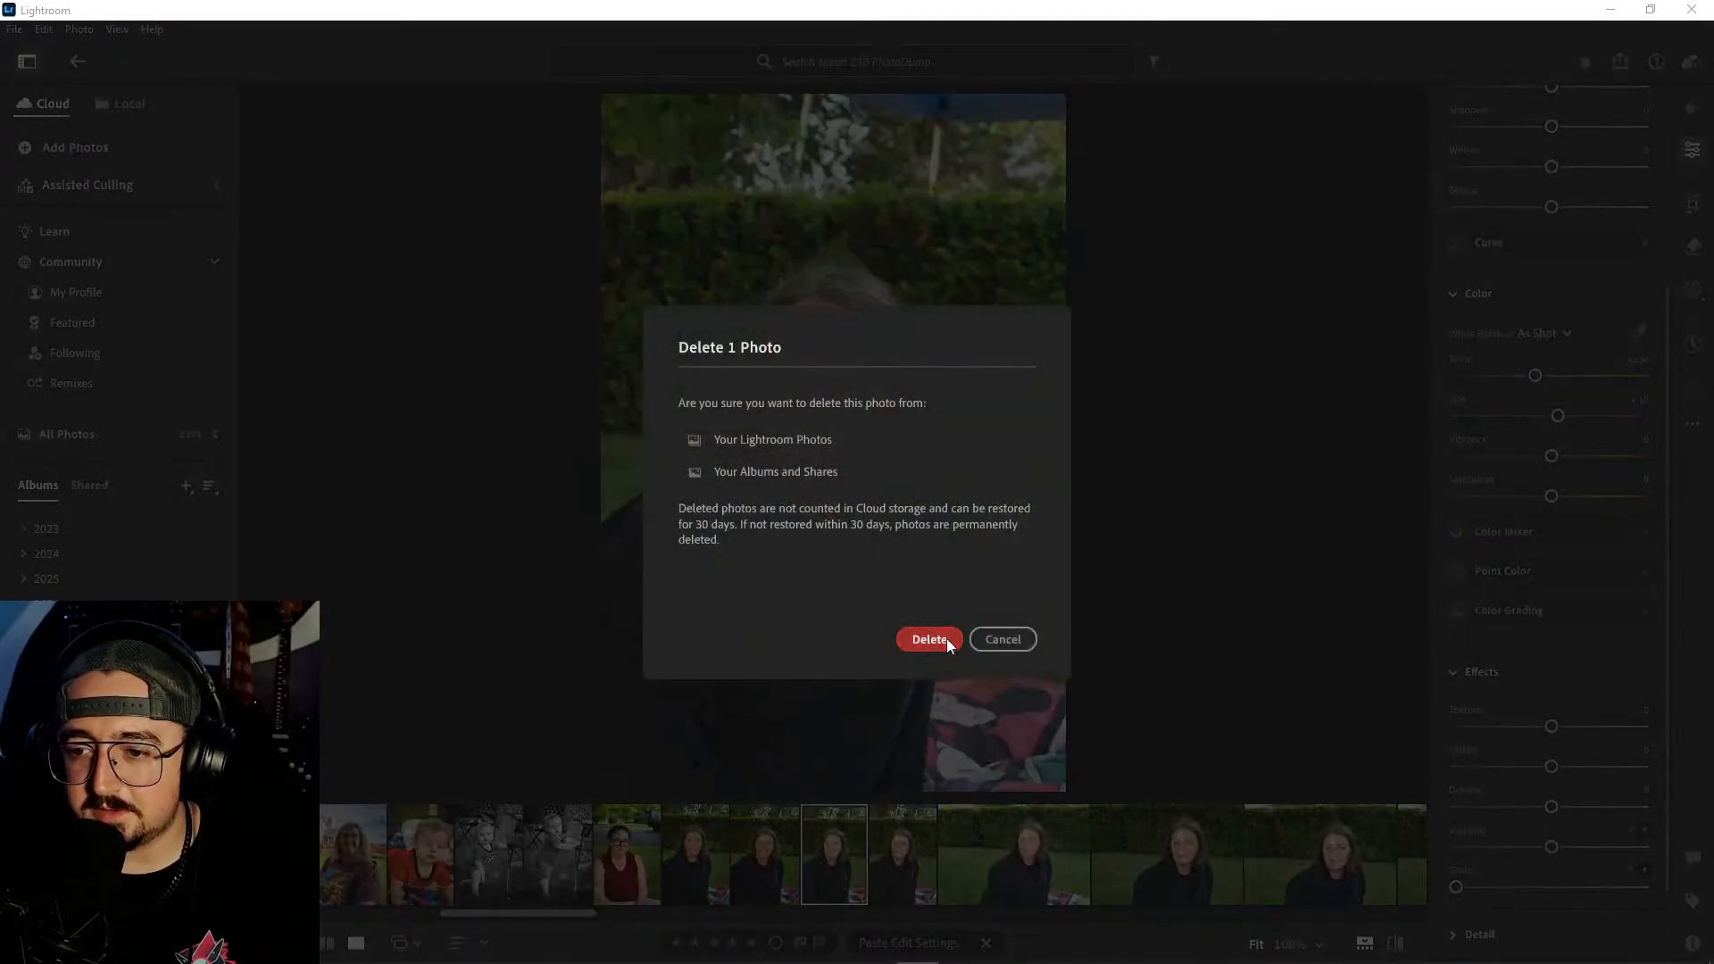
click(947, 639)
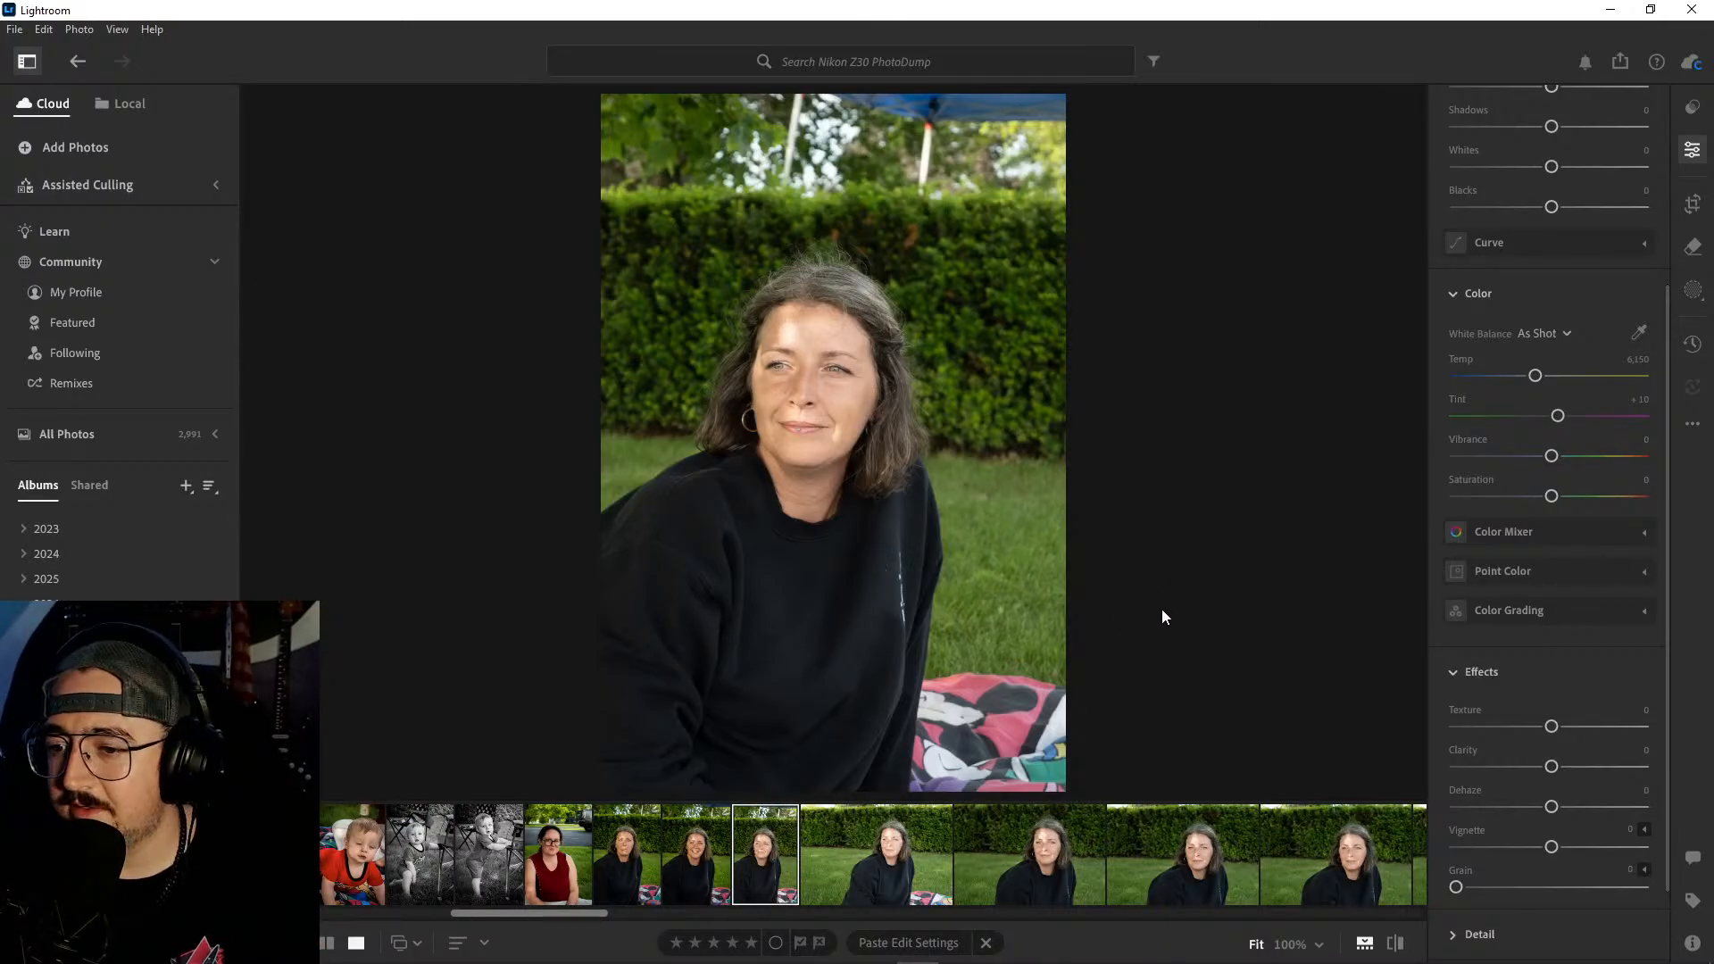
- Paste the copied edits onto the remaining looking-away portrait and crop it tighter from the upper-right corner at 2 x 3
key(ctrl+shift+v)
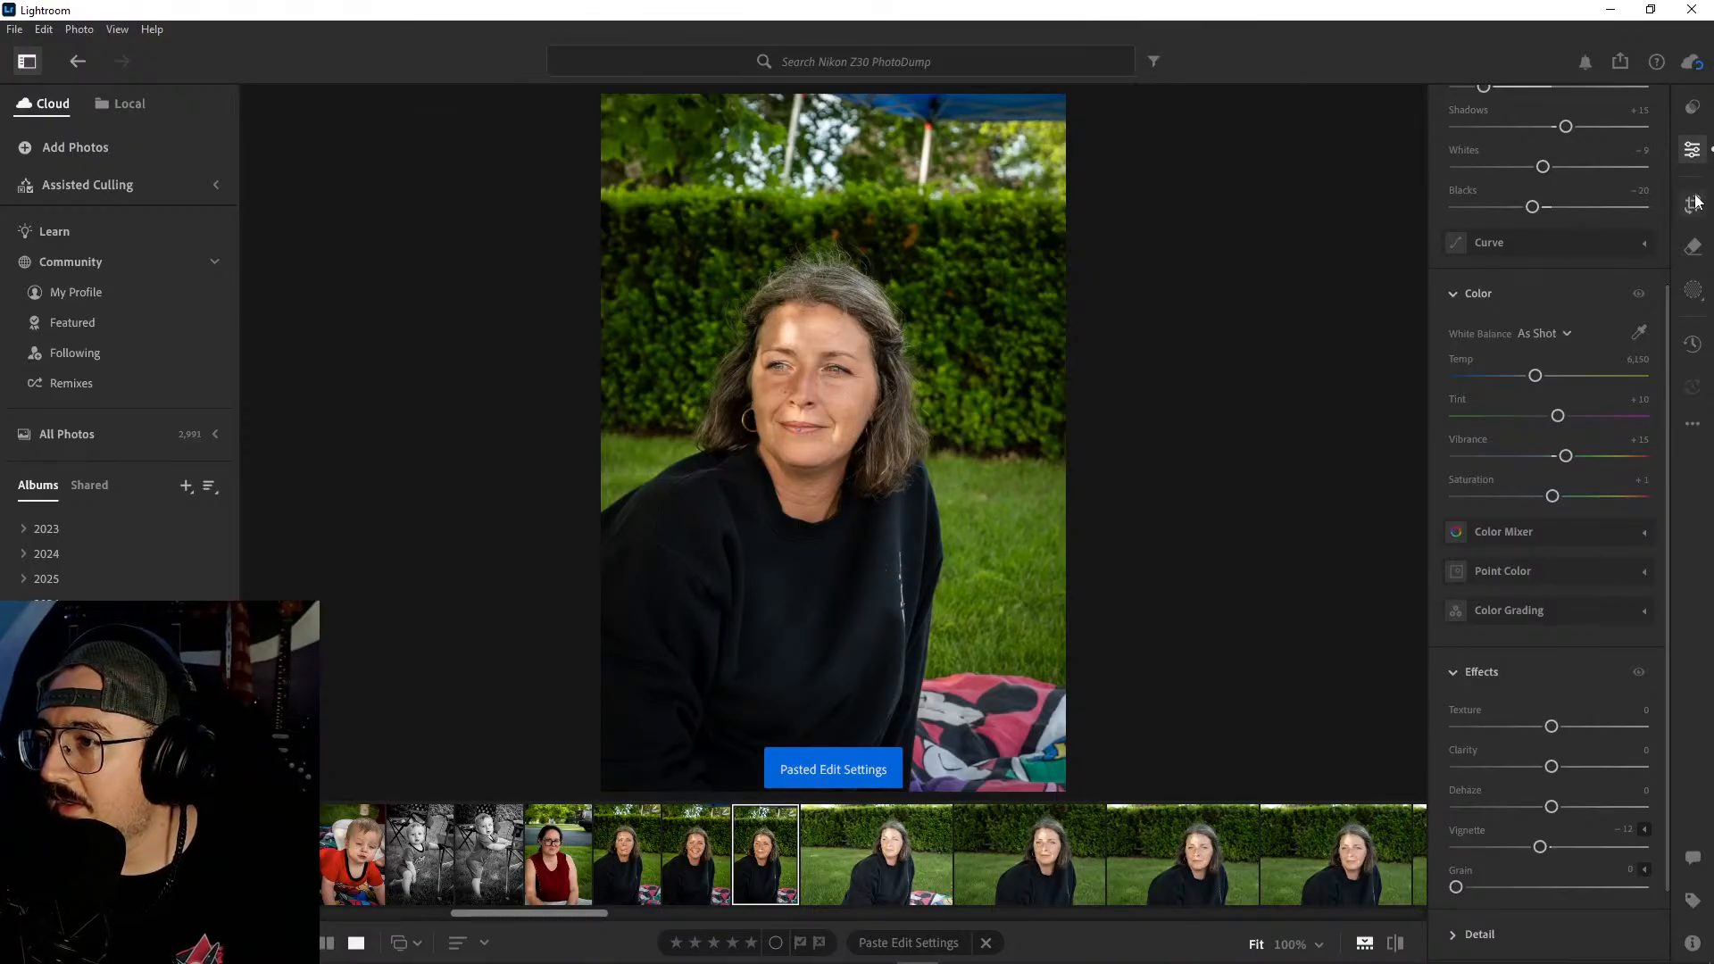
key(c)
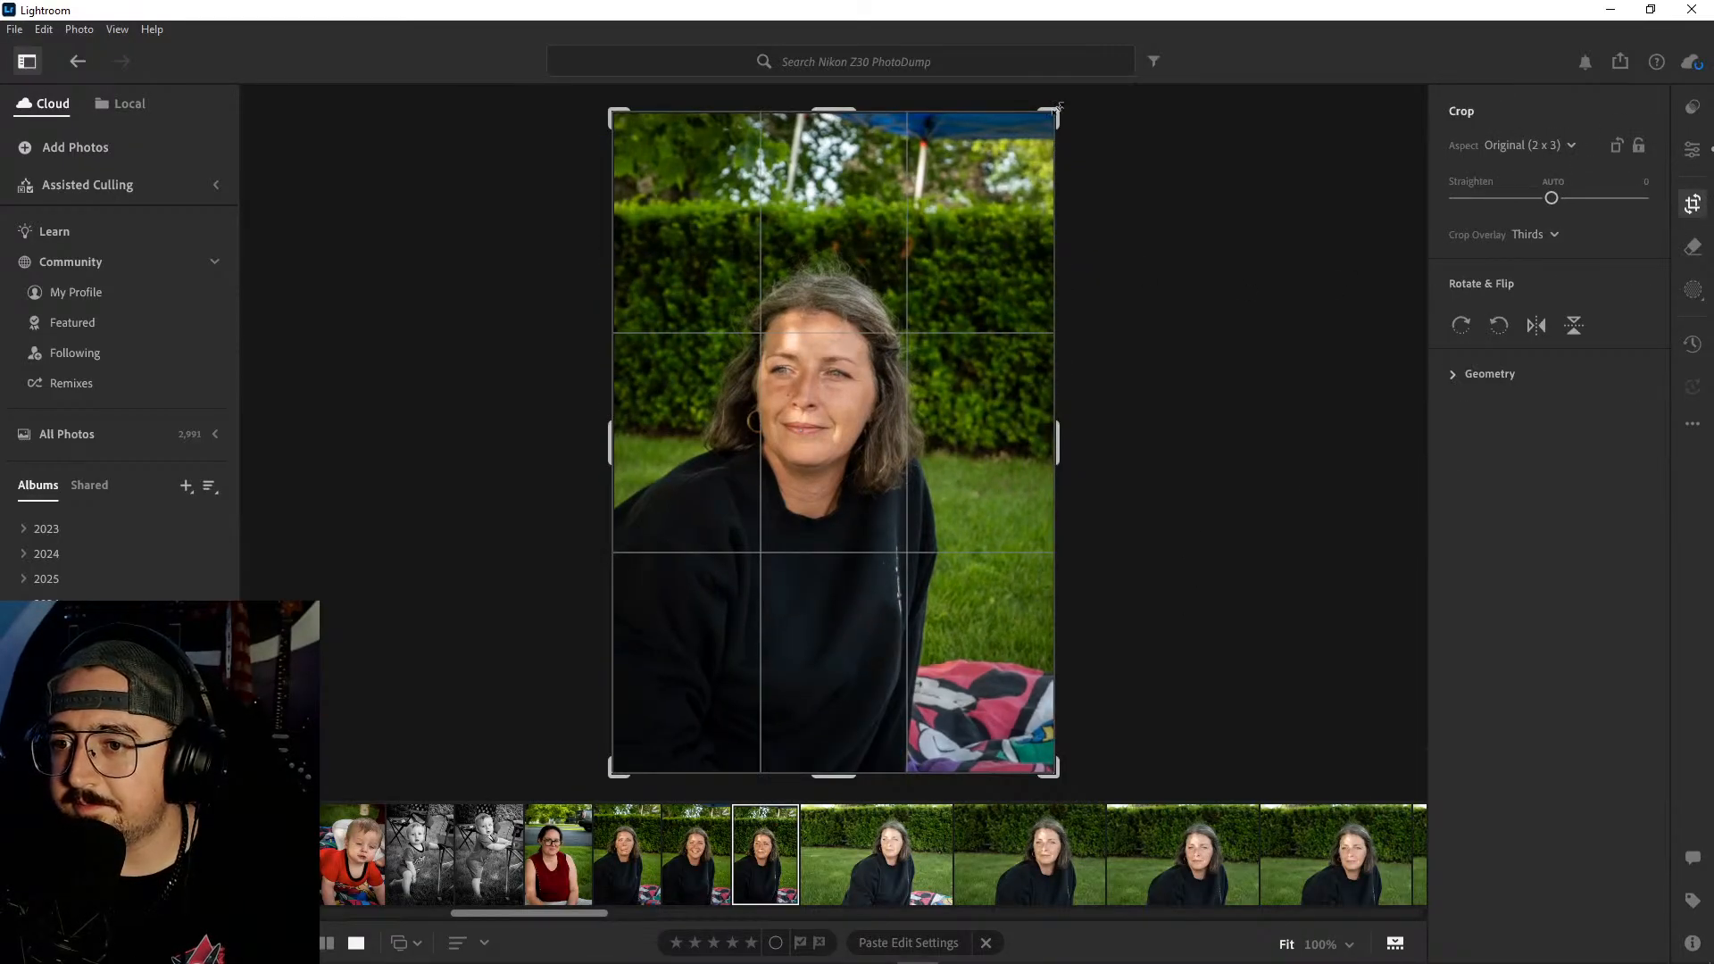
drag(1059, 102, 1042, 127)
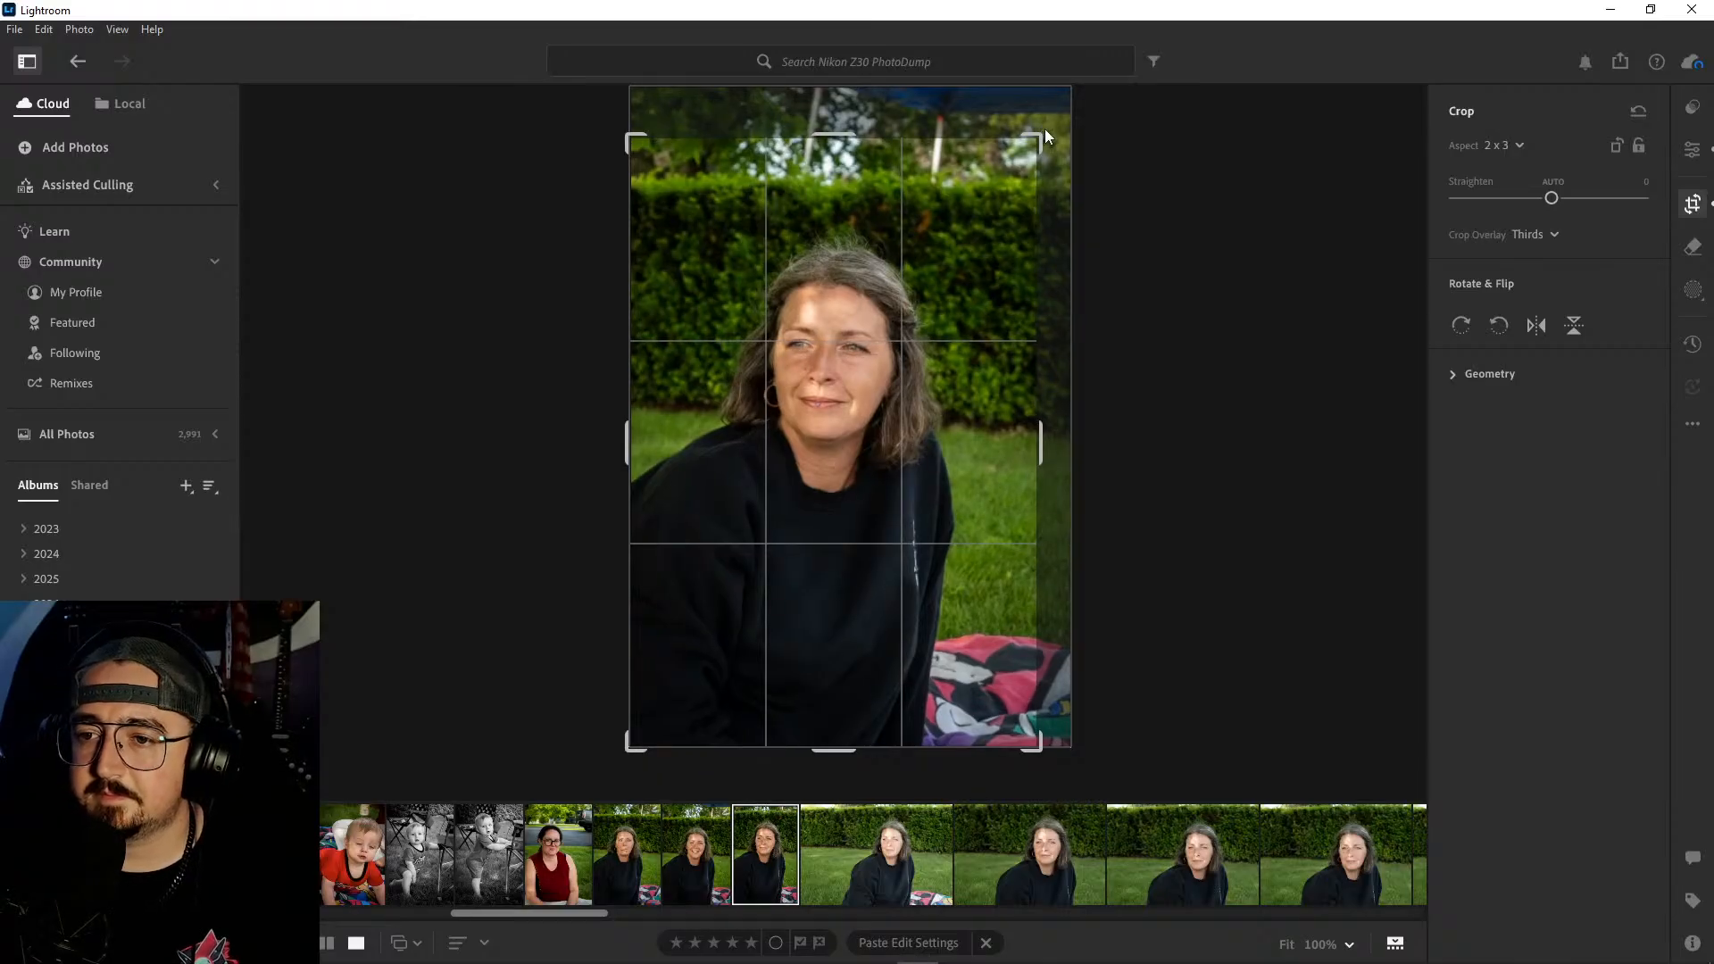
key(e)
click(693, 817)
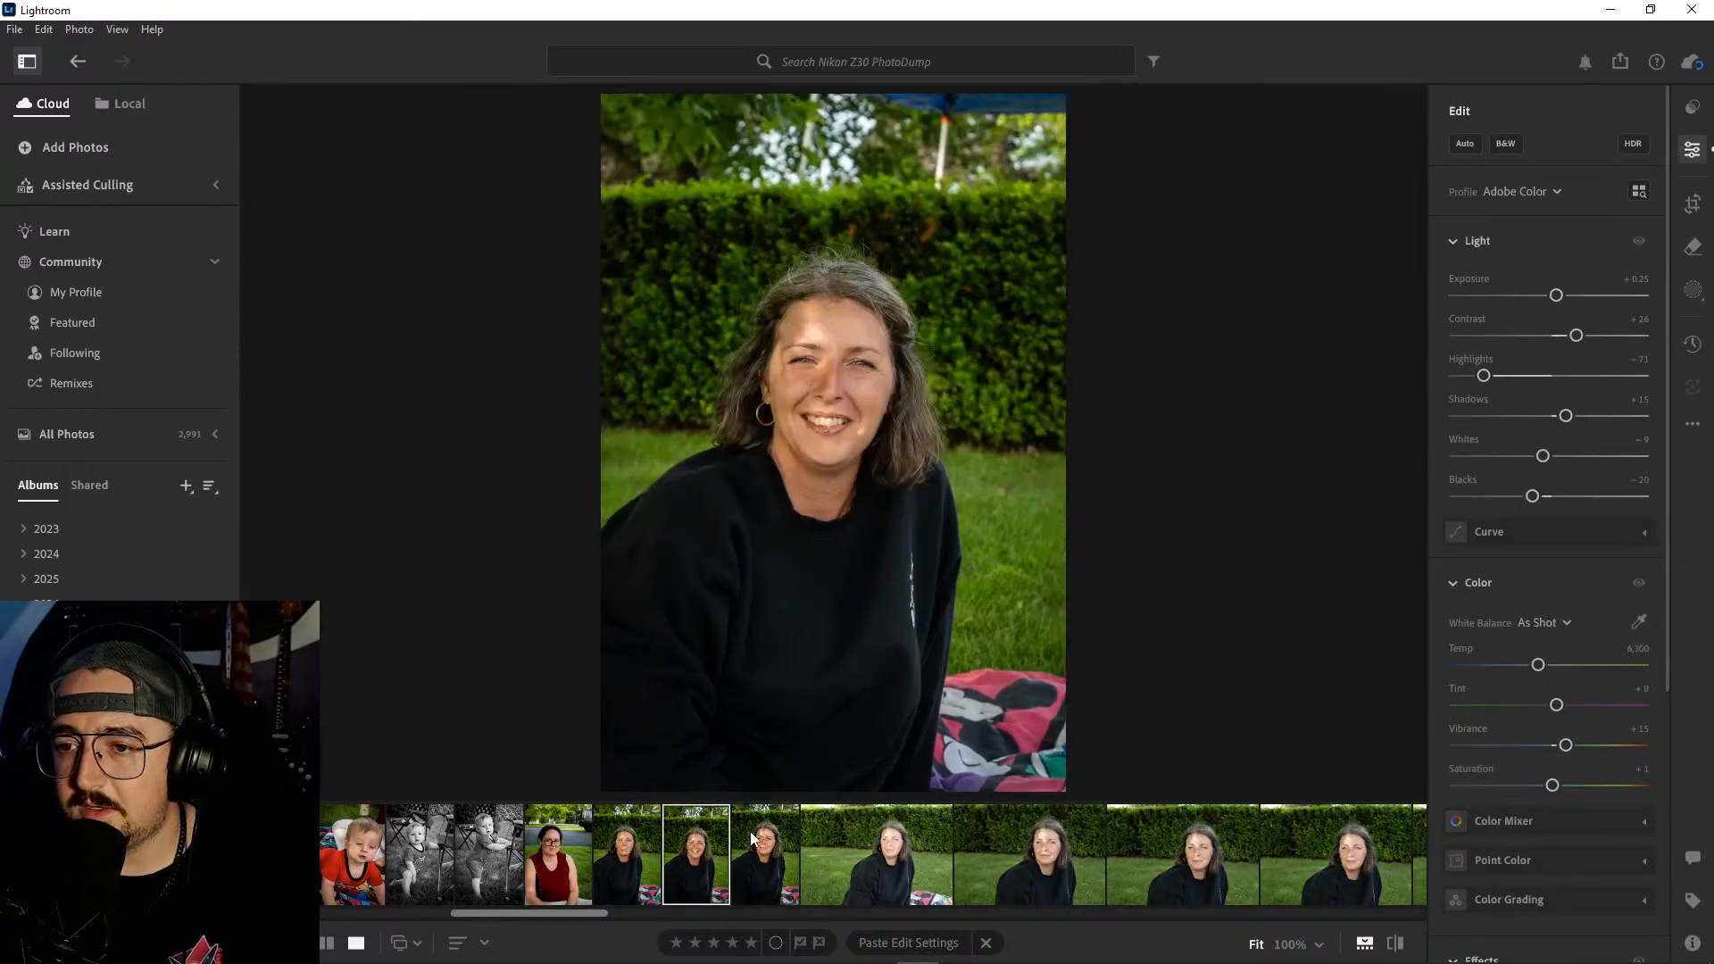
click(761, 845)
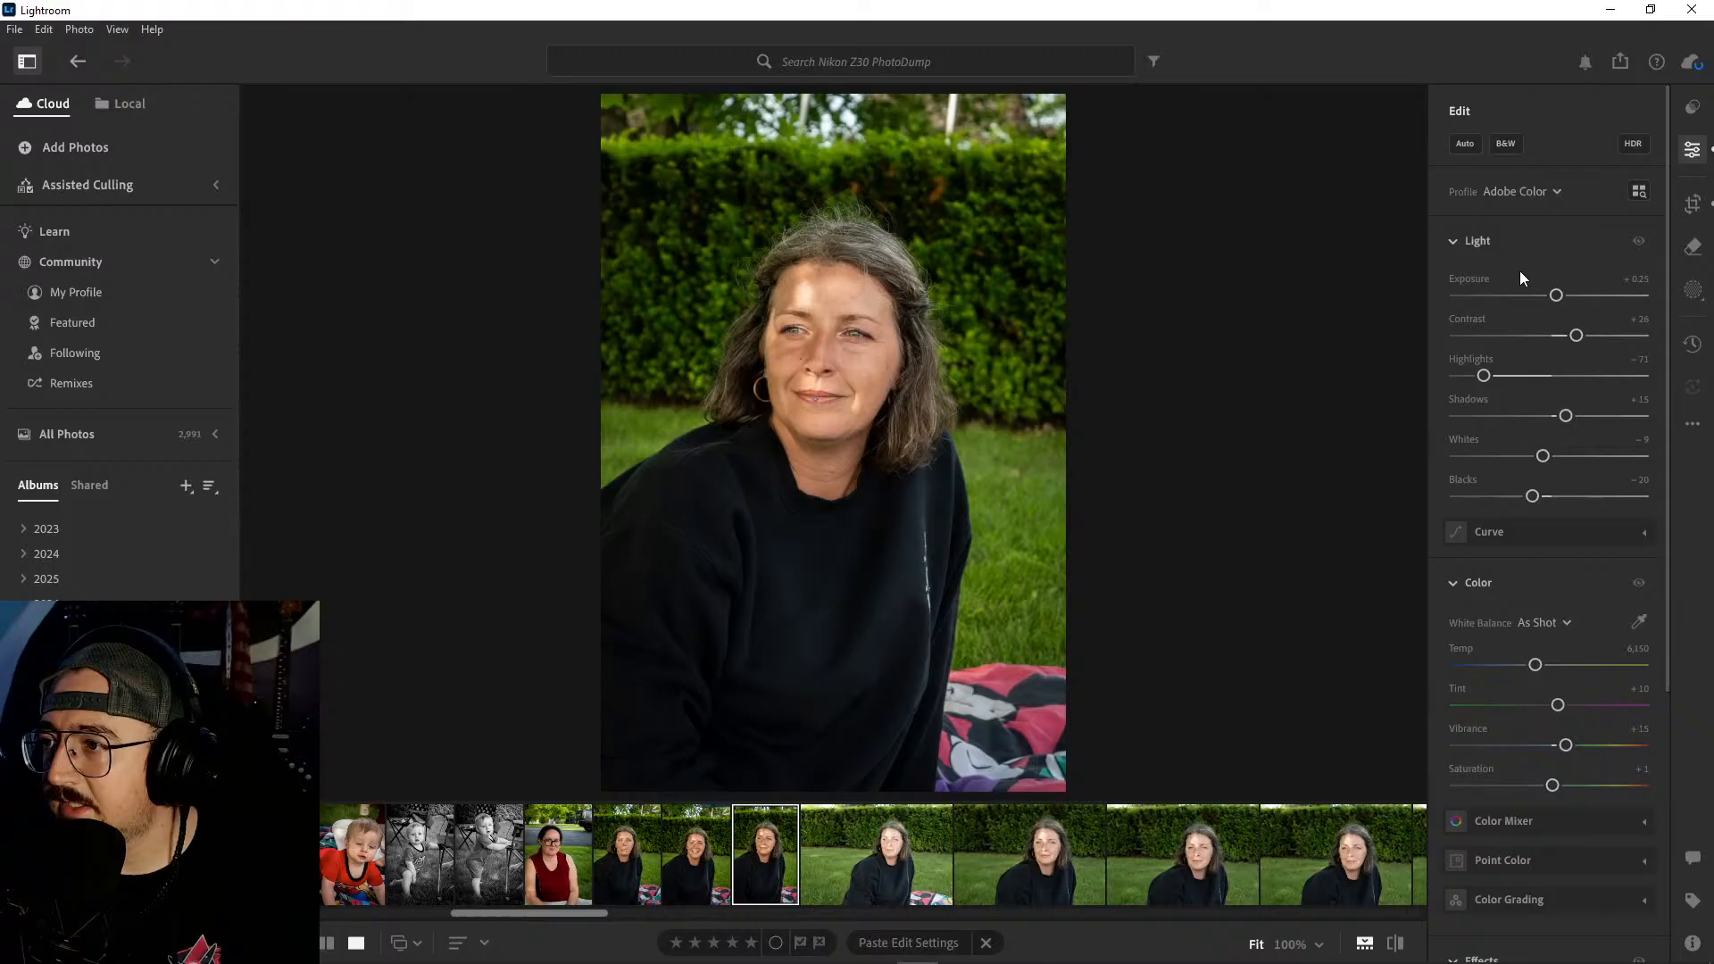
- Paste the copied edits onto the first horizontal portrait with the colorful blanket, then delete that photo
click(894, 854)
key(ctrl+v)
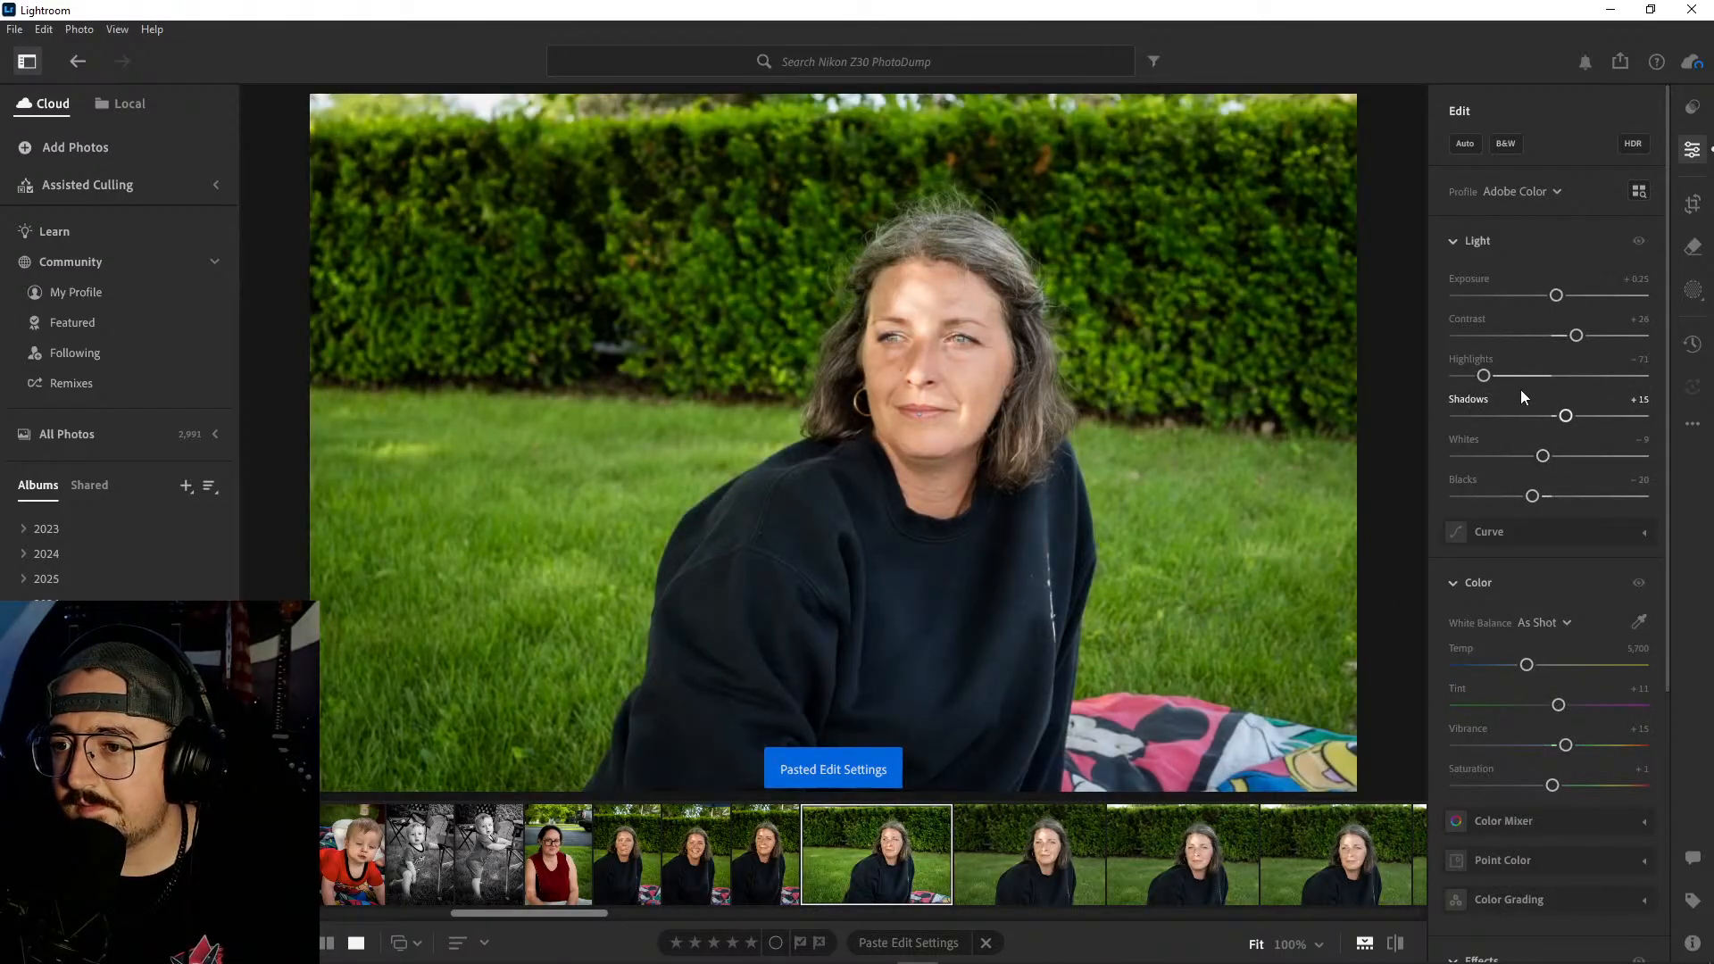
click(1013, 853)
click(909, 856)
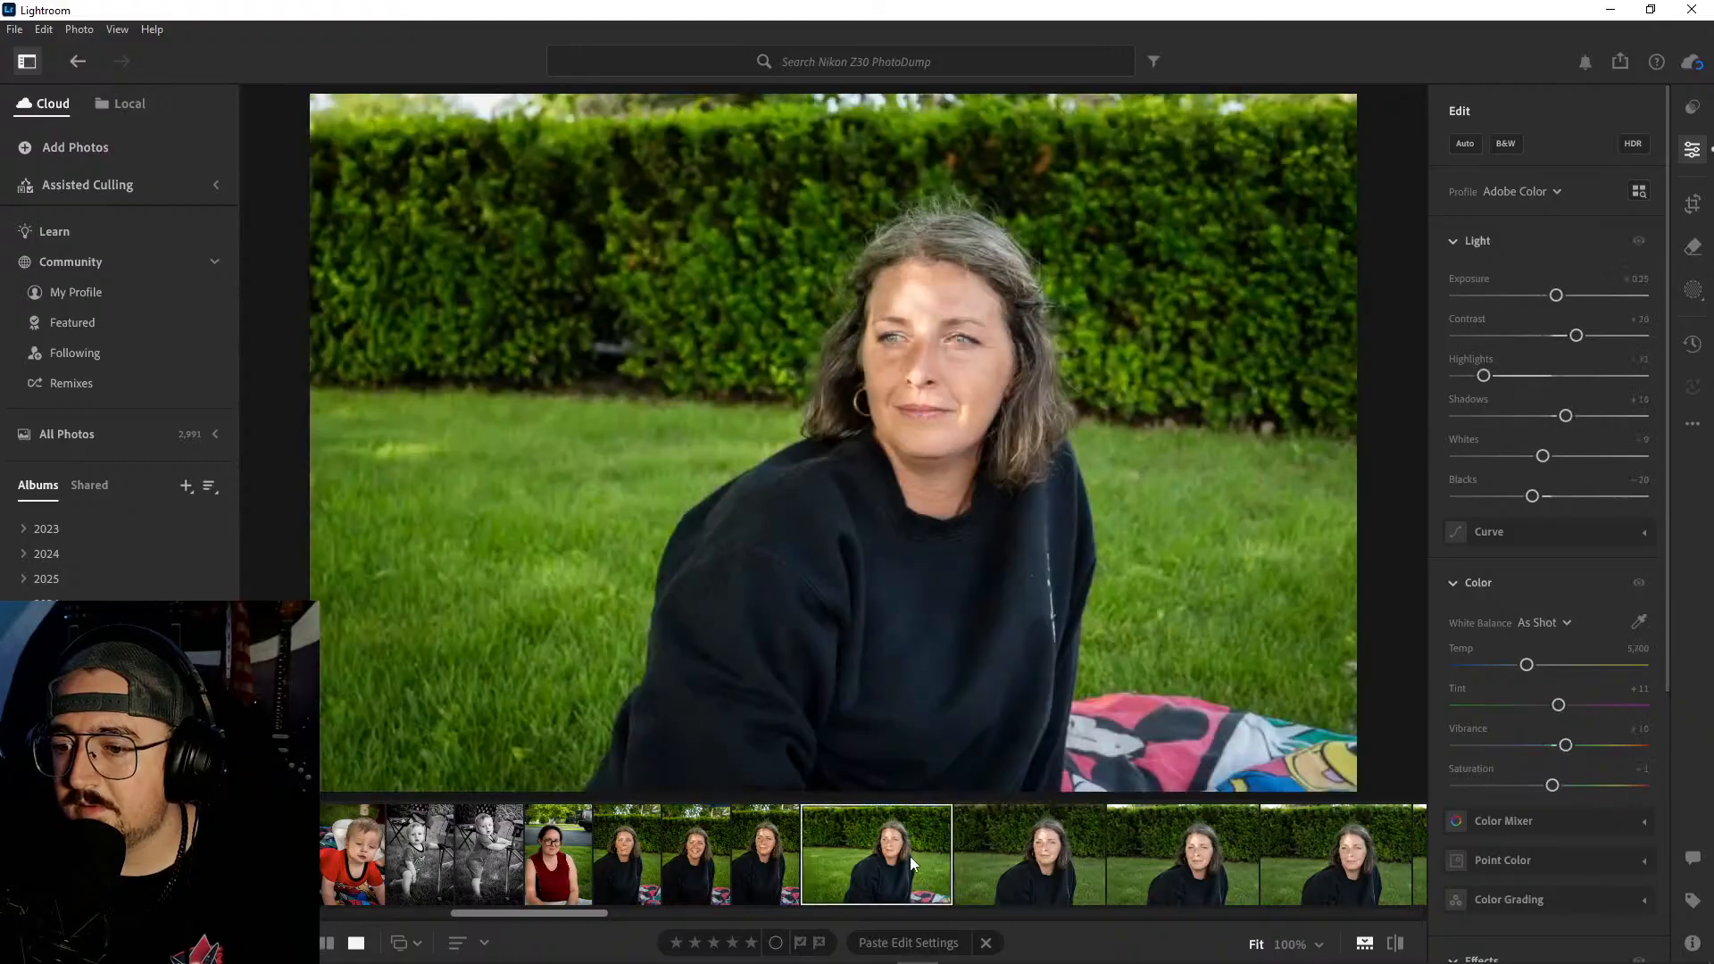
right_click(909, 856)
click(1018, 661)
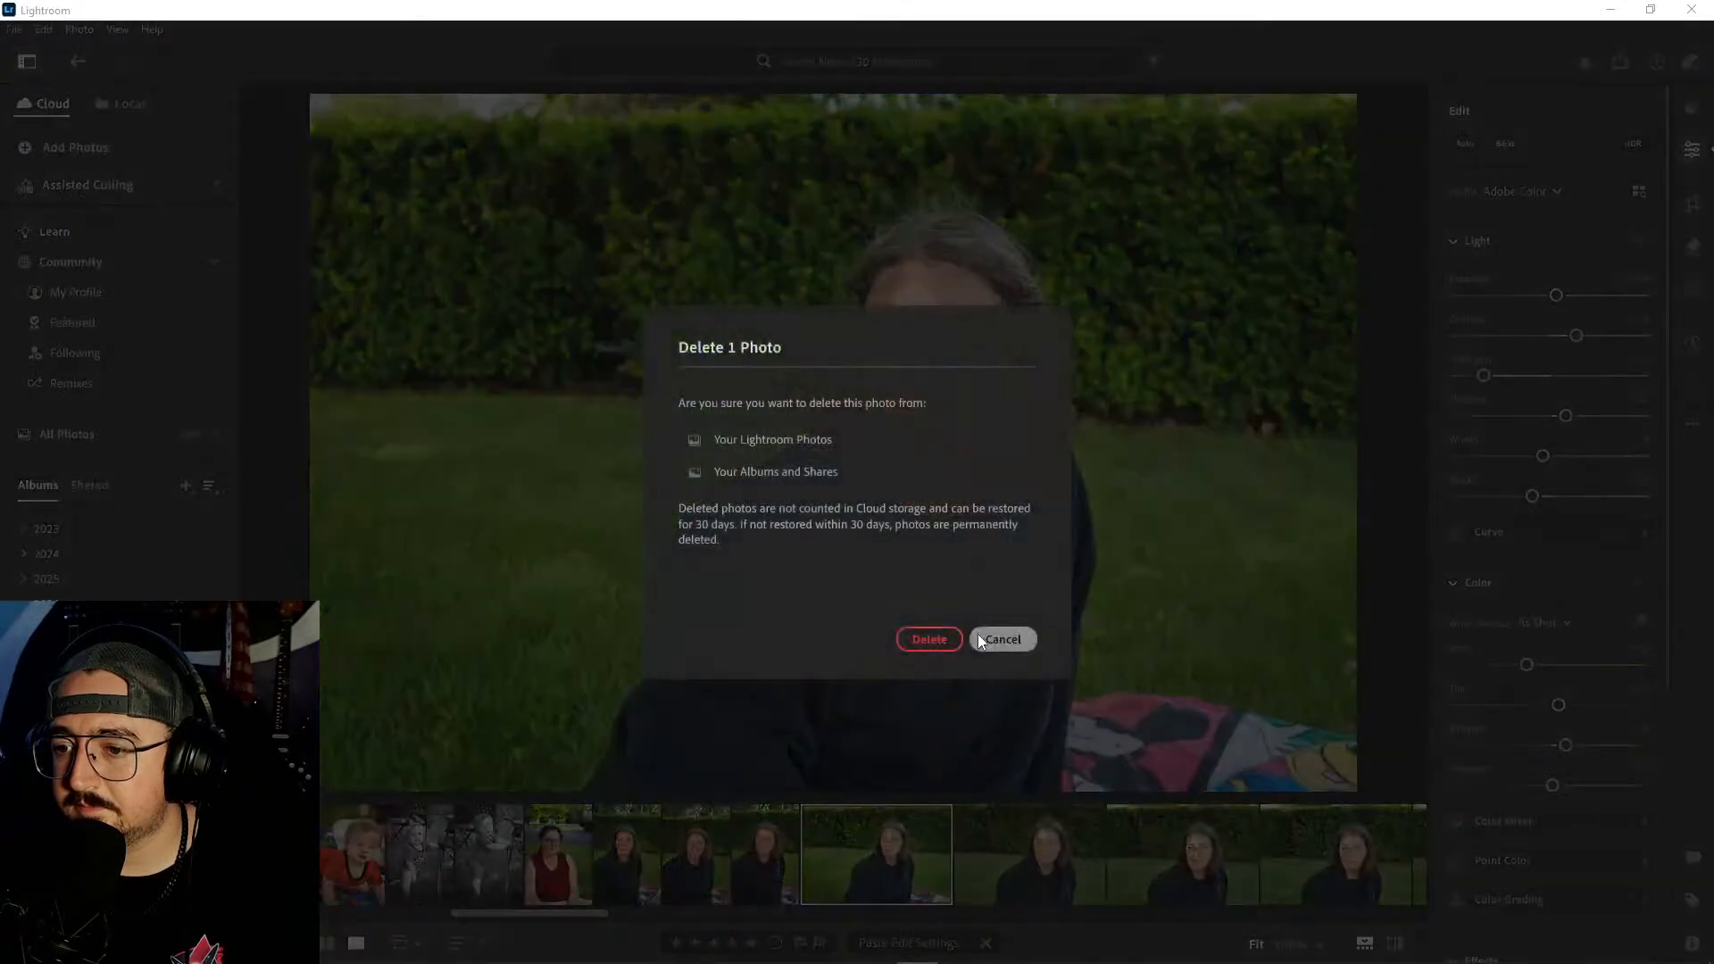
click(946, 636)
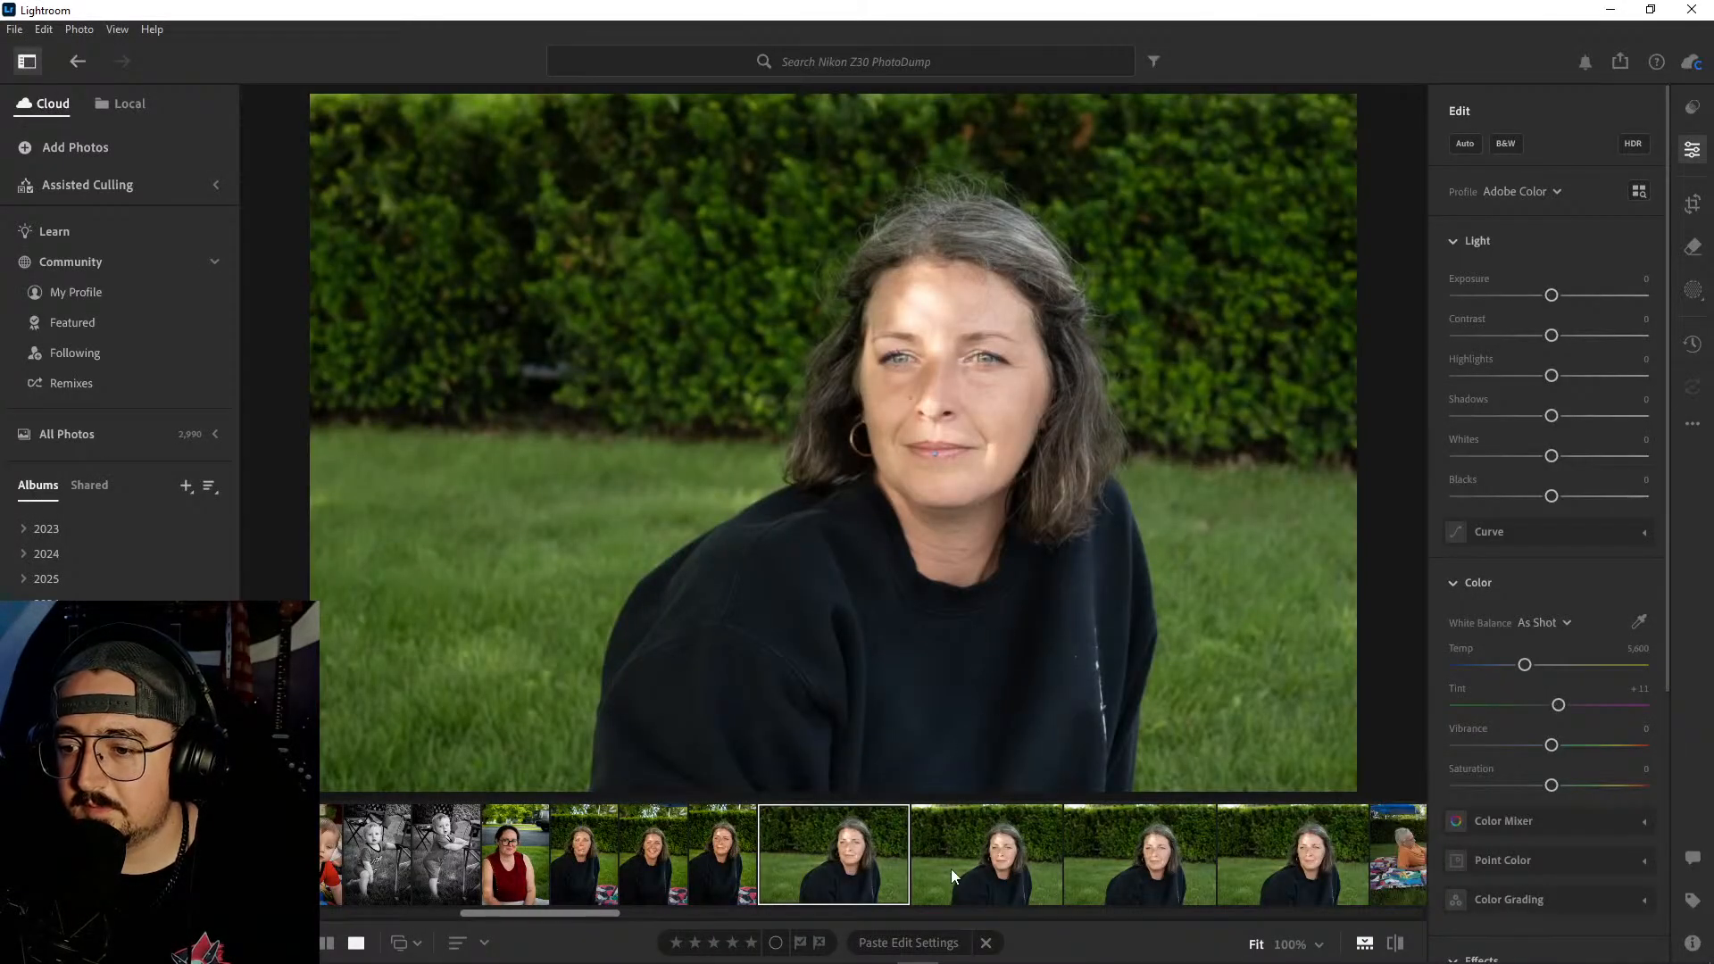
- Compare the four remaining horizontal portraits of the woman in the black sweatshirt and delete the last three
click(1116, 862)
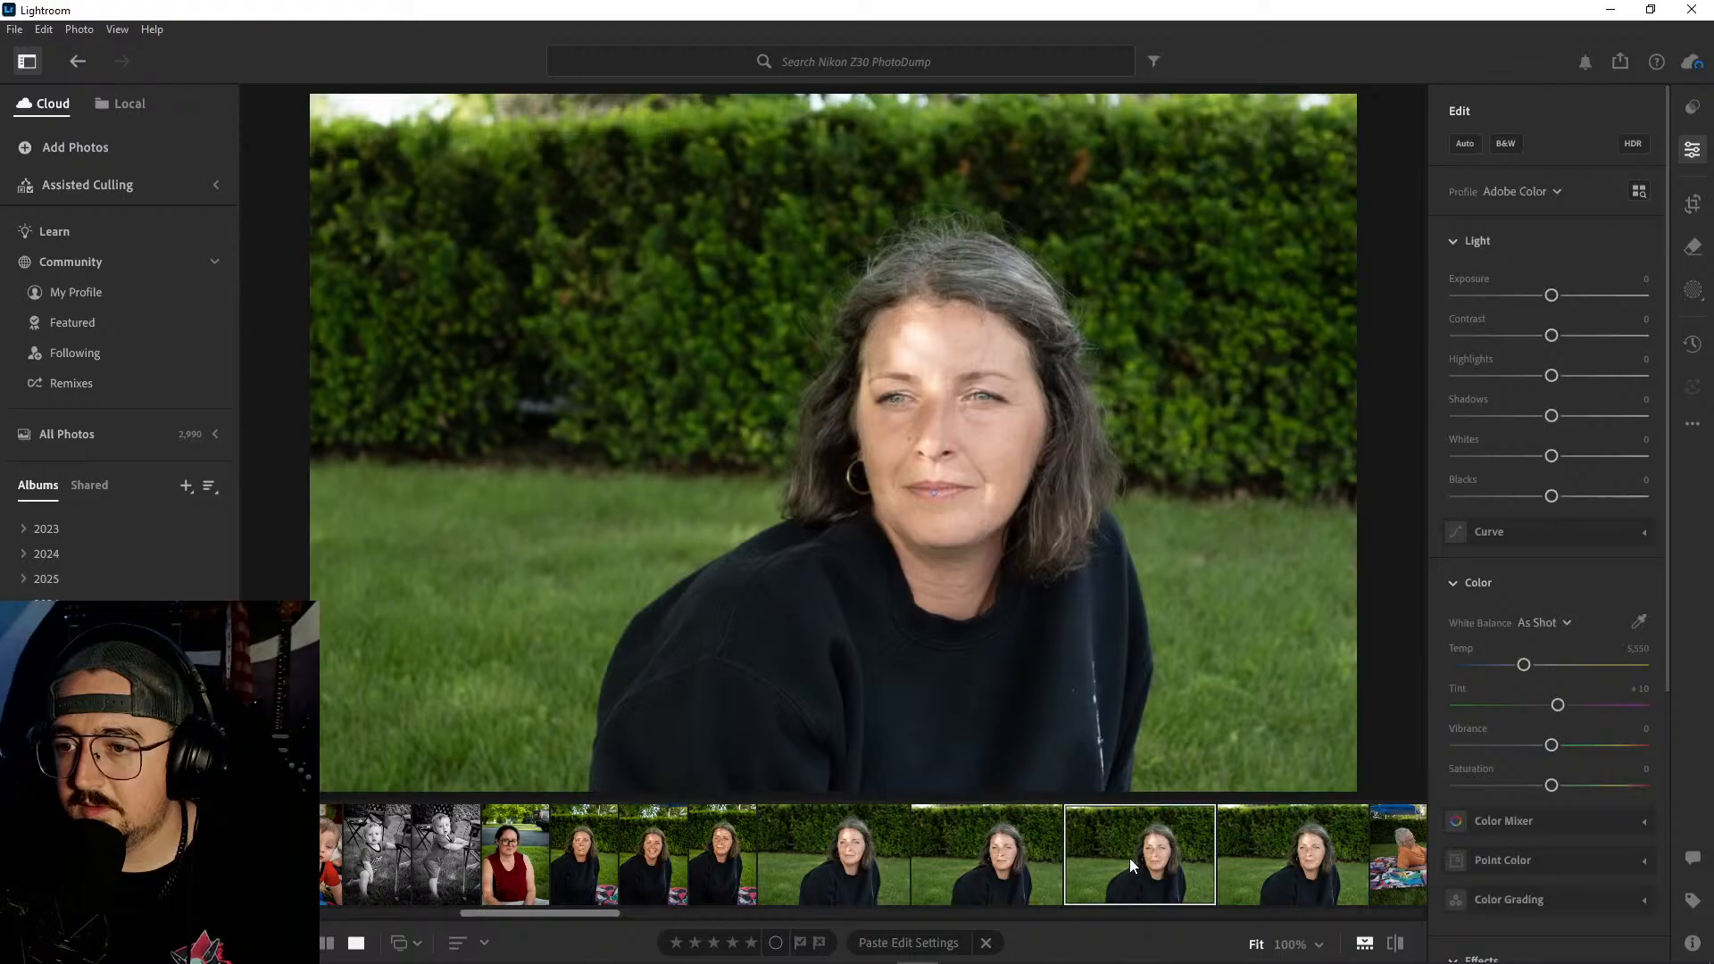
click(1225, 850)
click(853, 860)
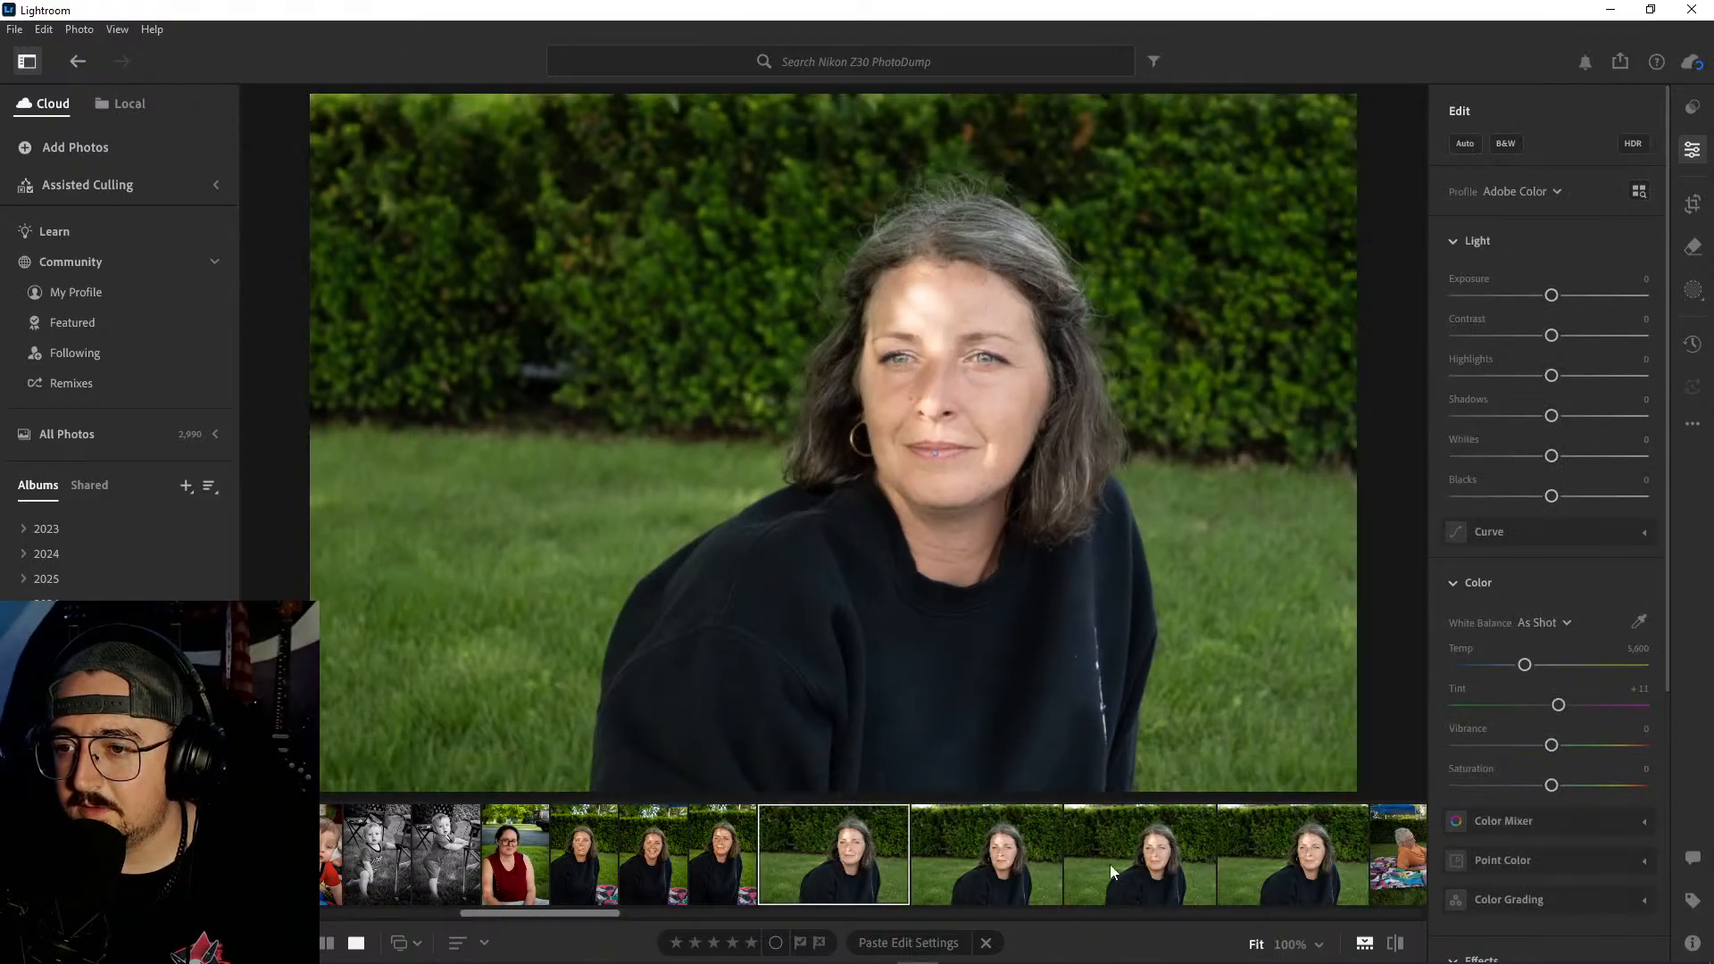
click(1149, 852)
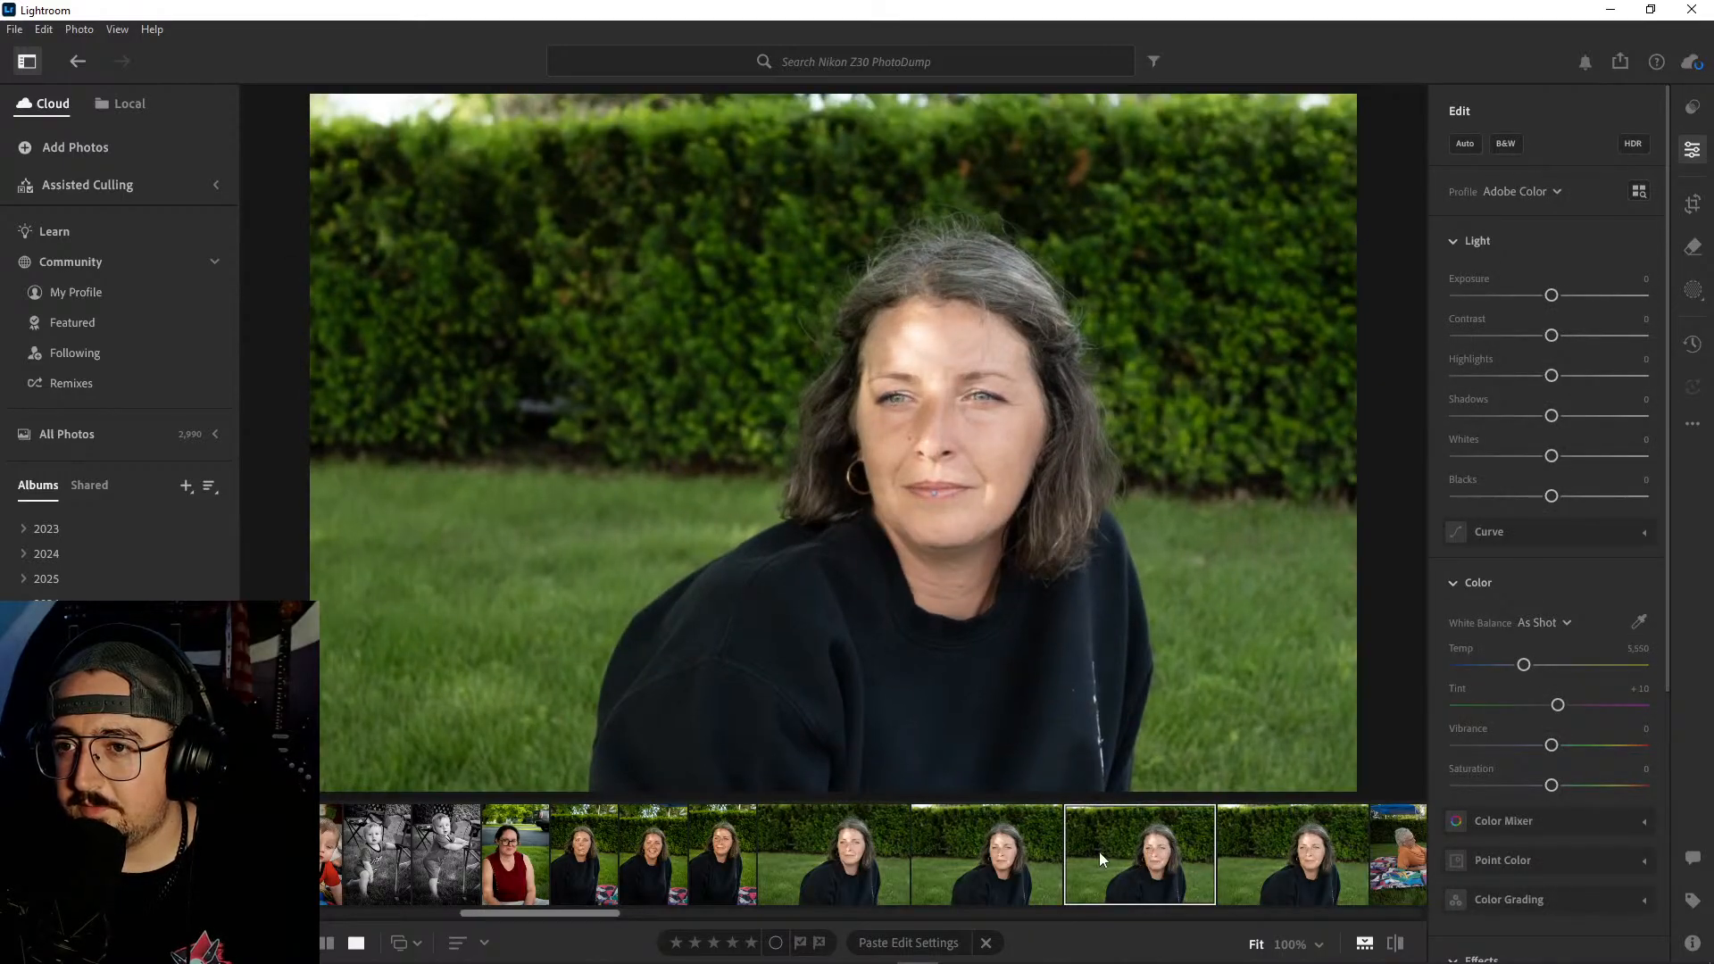
click(833, 845)
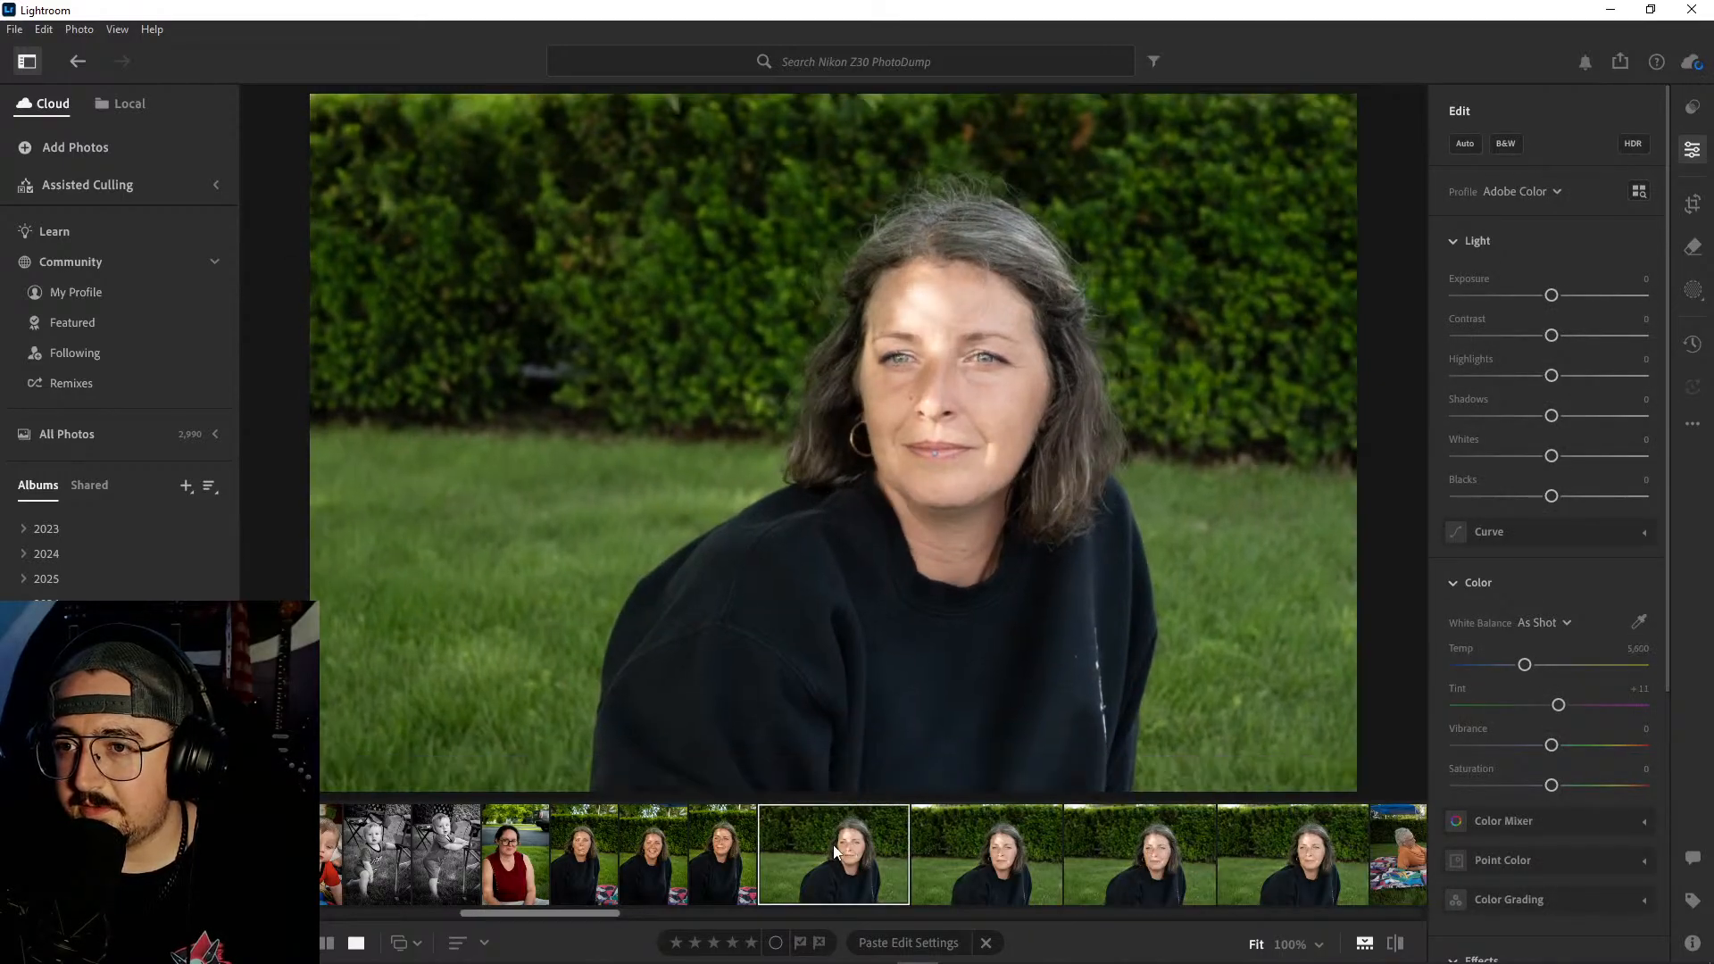
click(980, 849)
shift+click(1282, 860)
right_click(1282, 860)
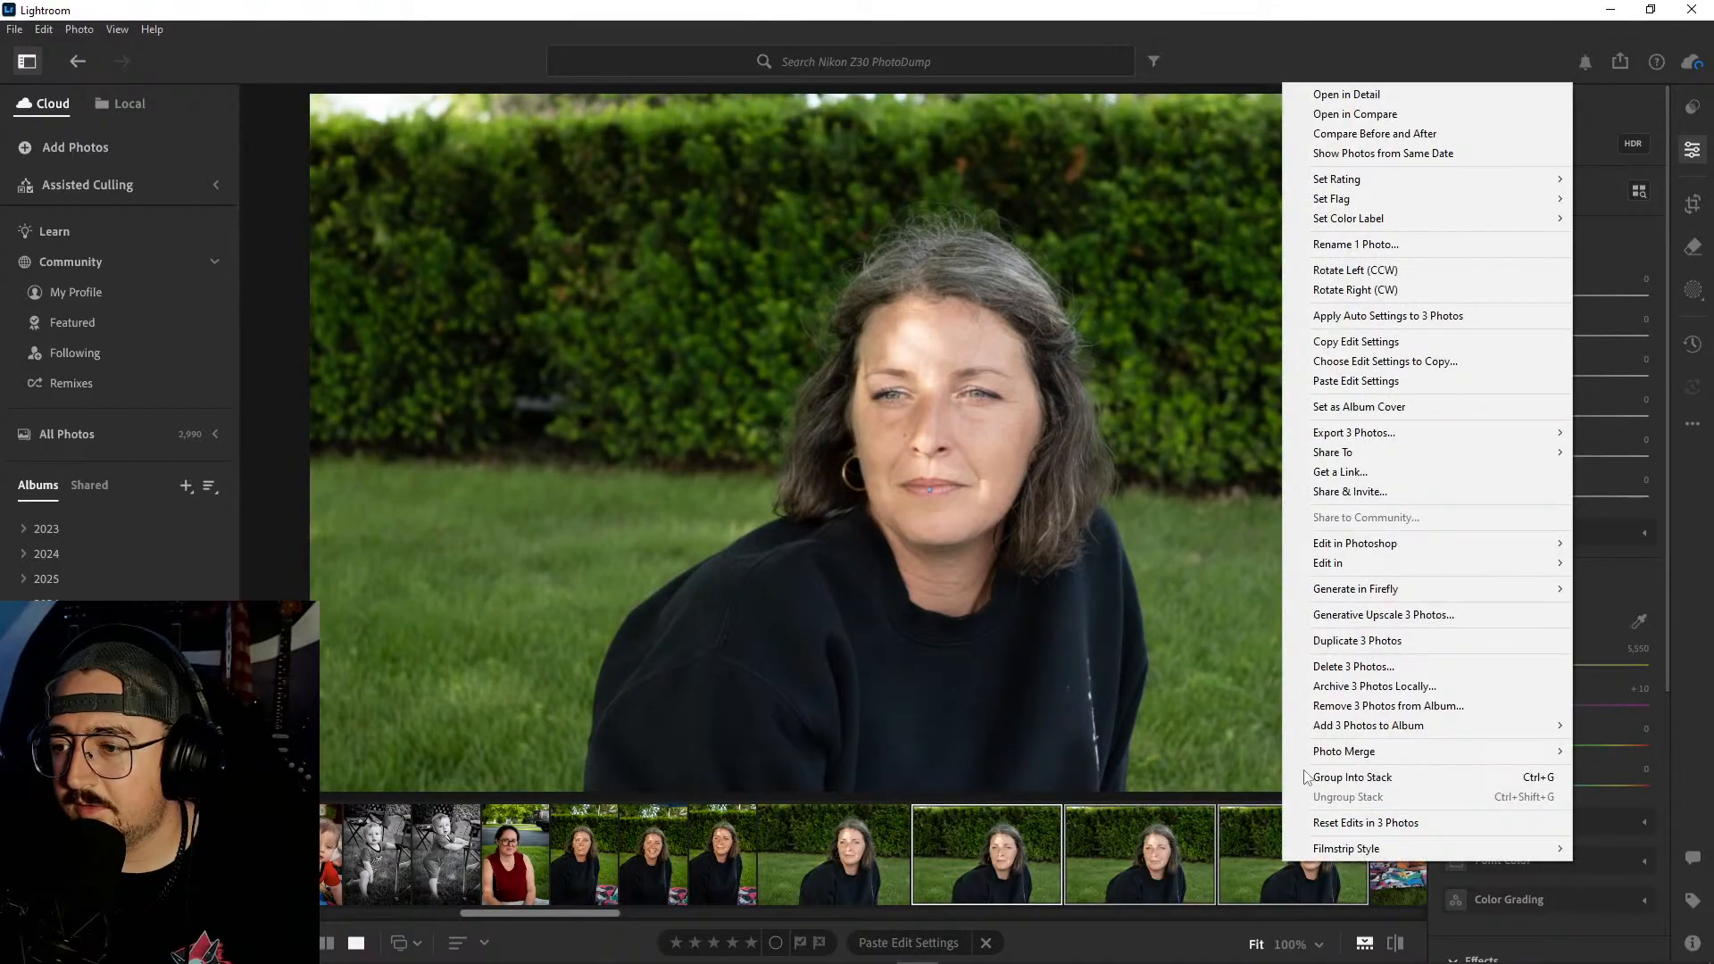
click(1354, 666)
click(902, 637)
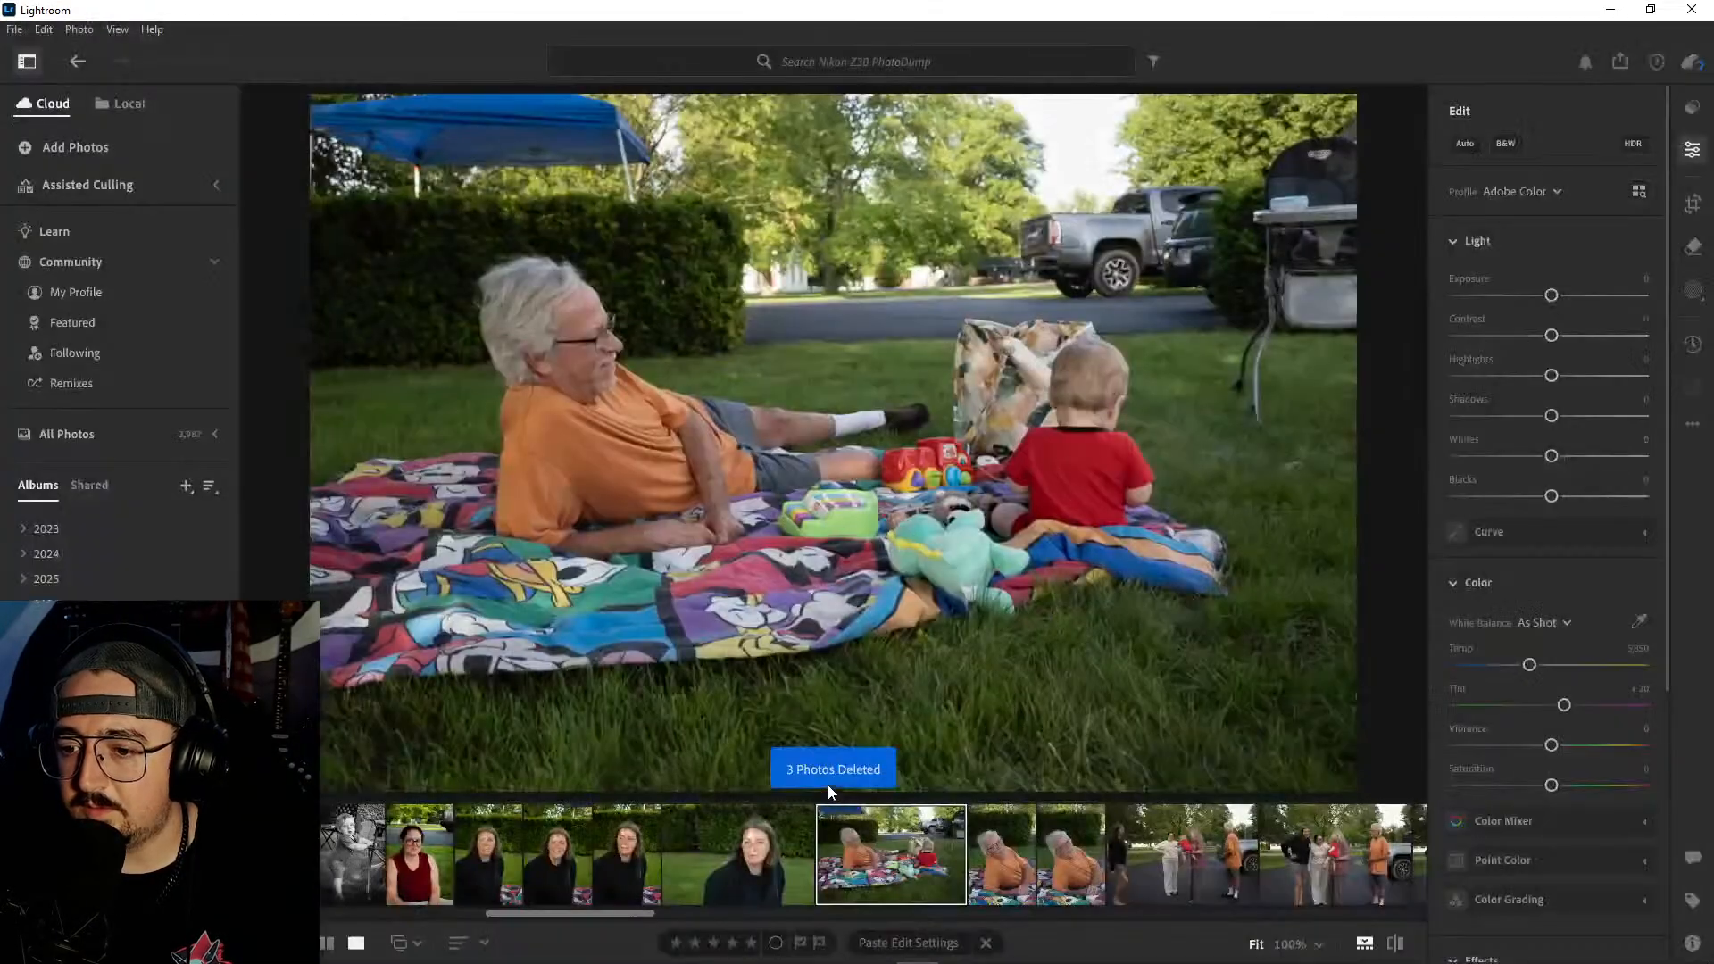
- Paste the copied edits onto the remaining horizontal portrait and set its vignette to -18
click(746, 845)
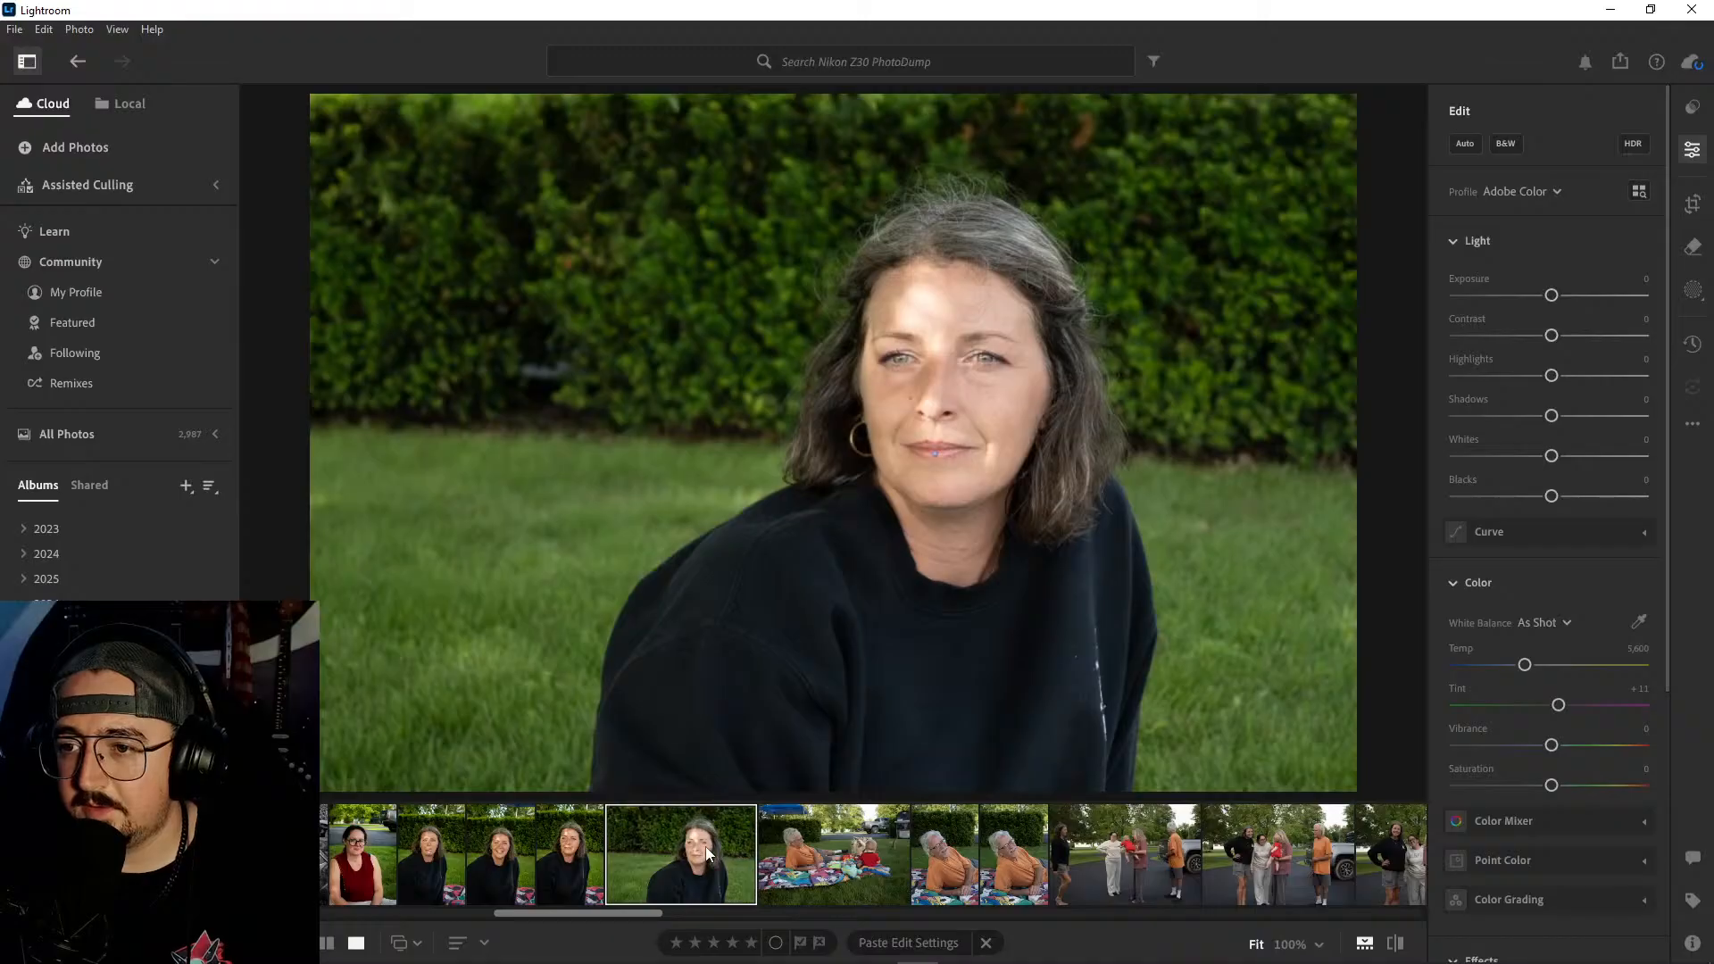
key(ctrl+v)
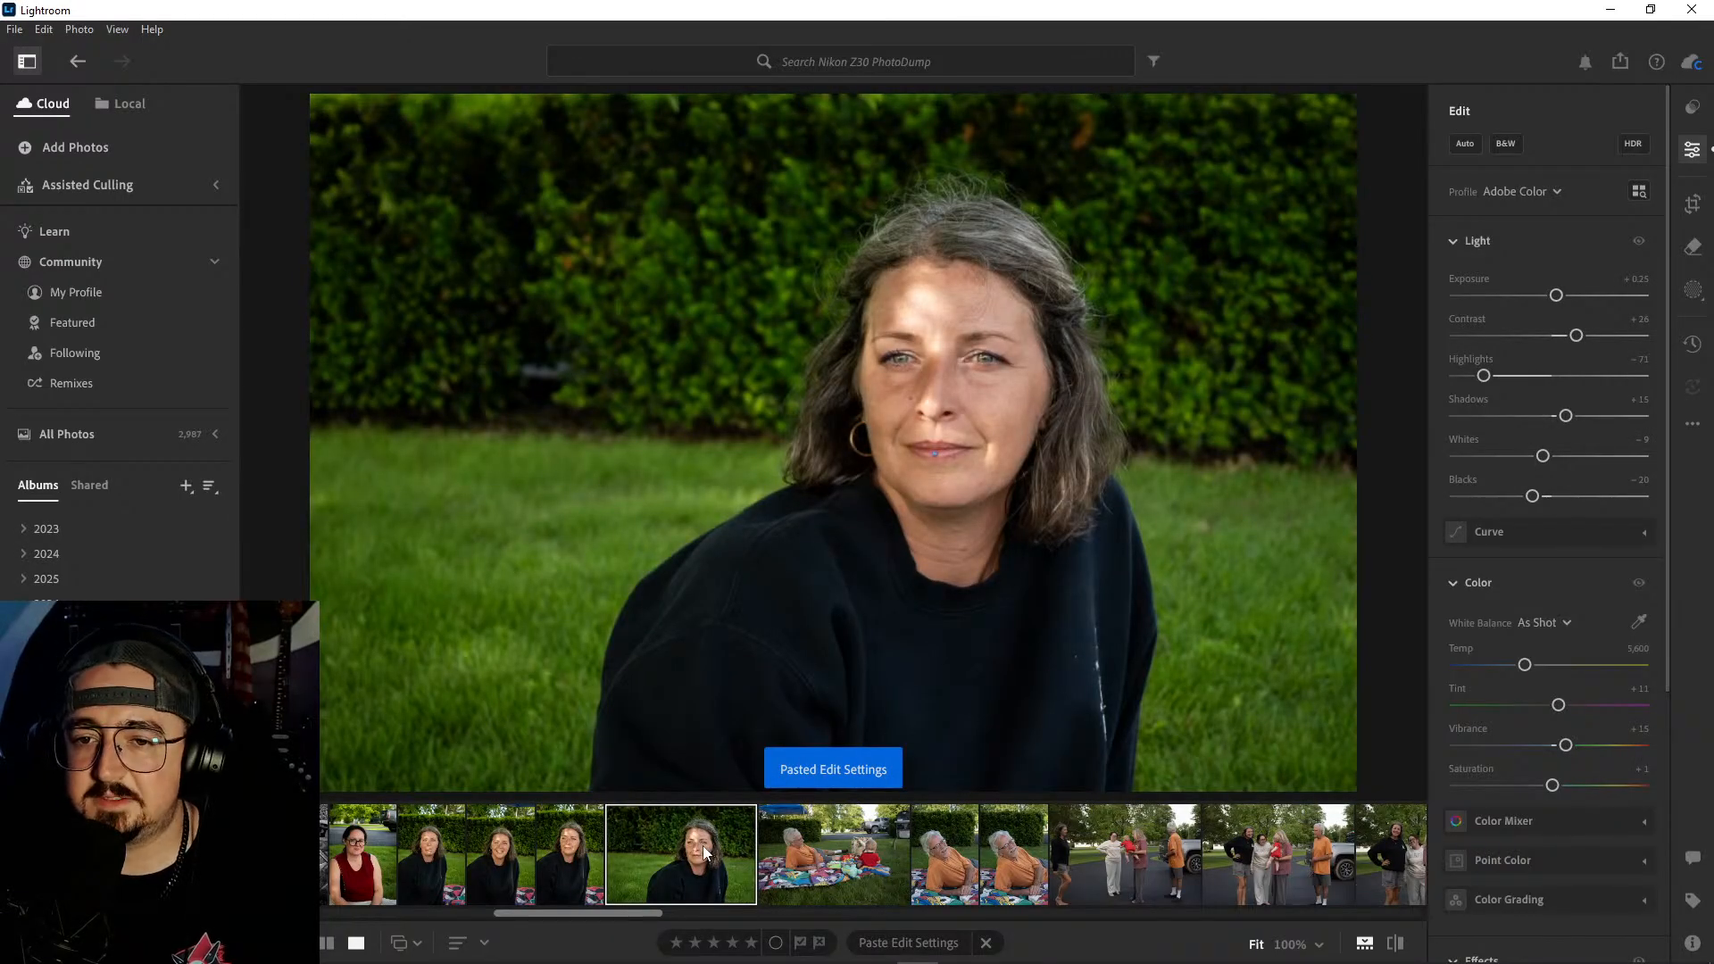
scroll(1521, 590, down, 5)
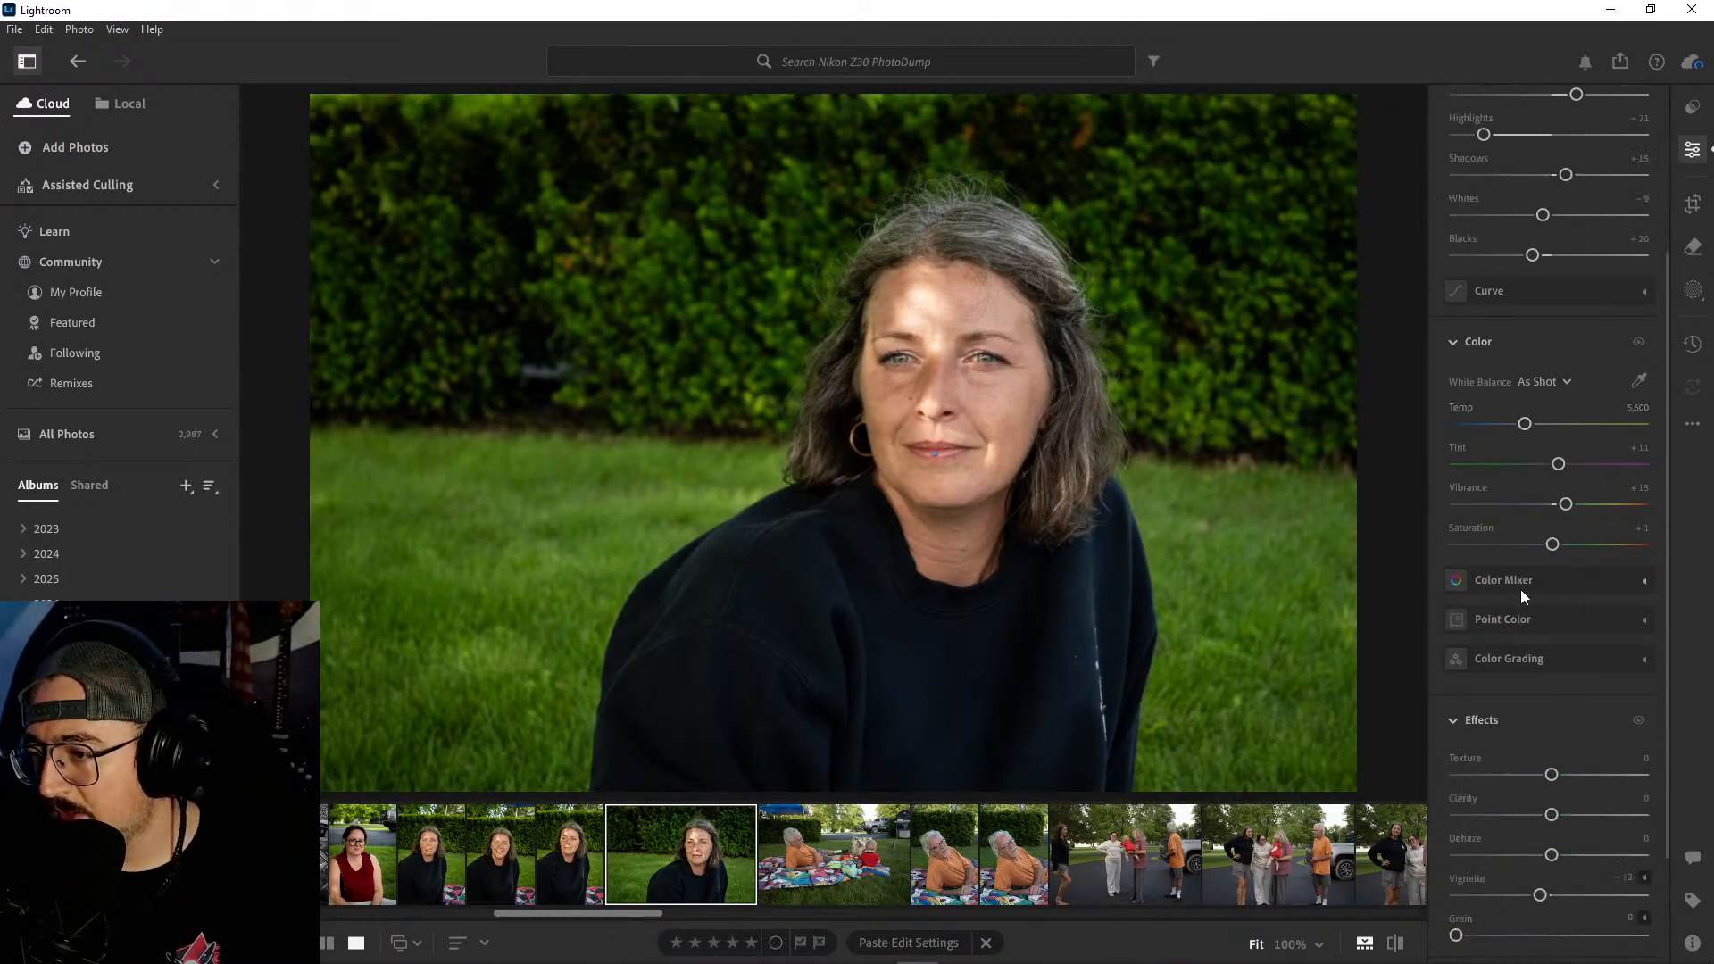
drag(1541, 752, 1535, 749)
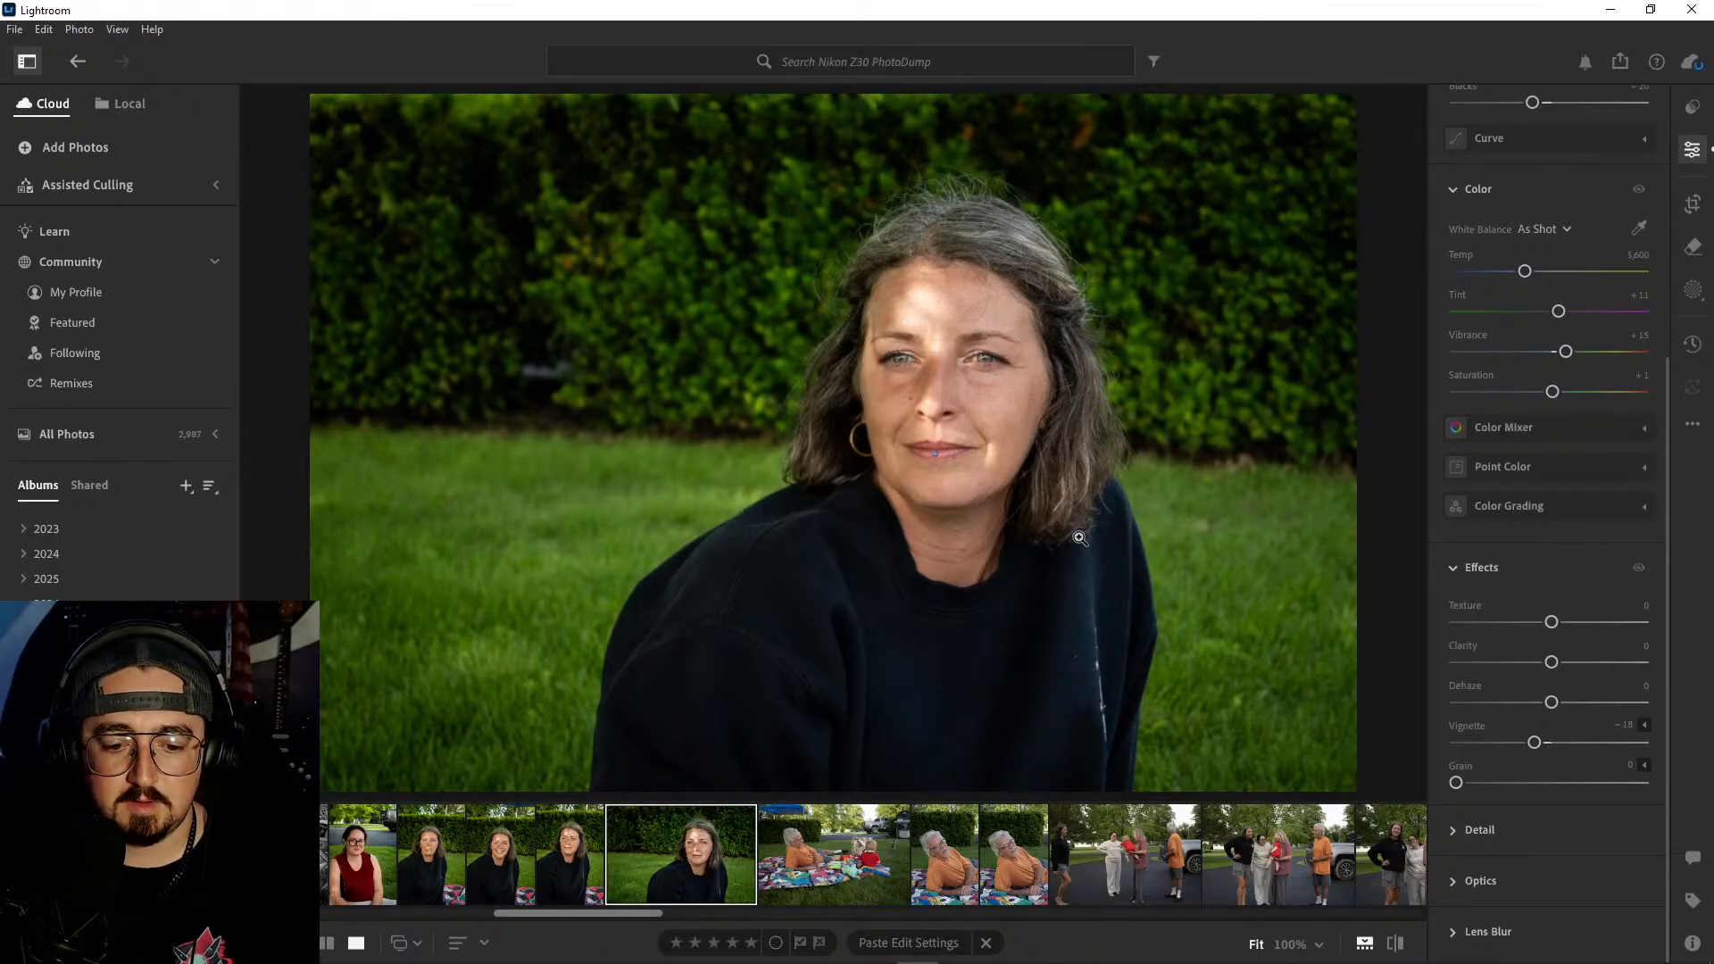
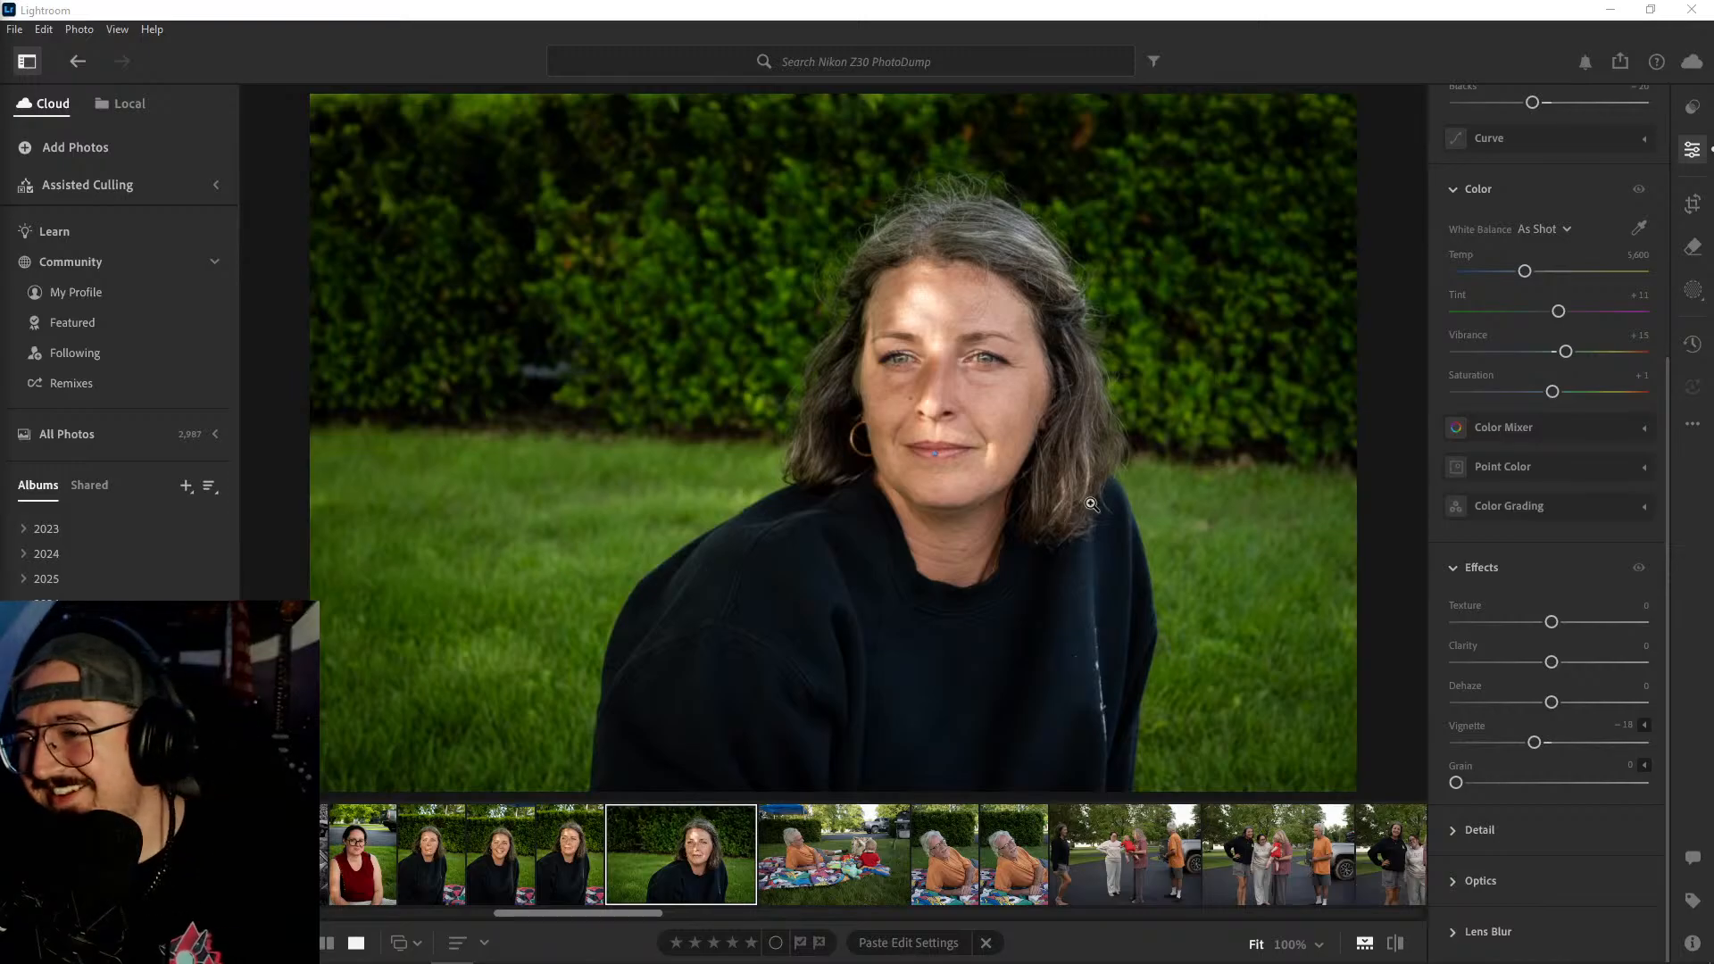
- Compare the unedited picnic blanket shots and delete the wide photo of the man lying beside the baby
click(844, 850)
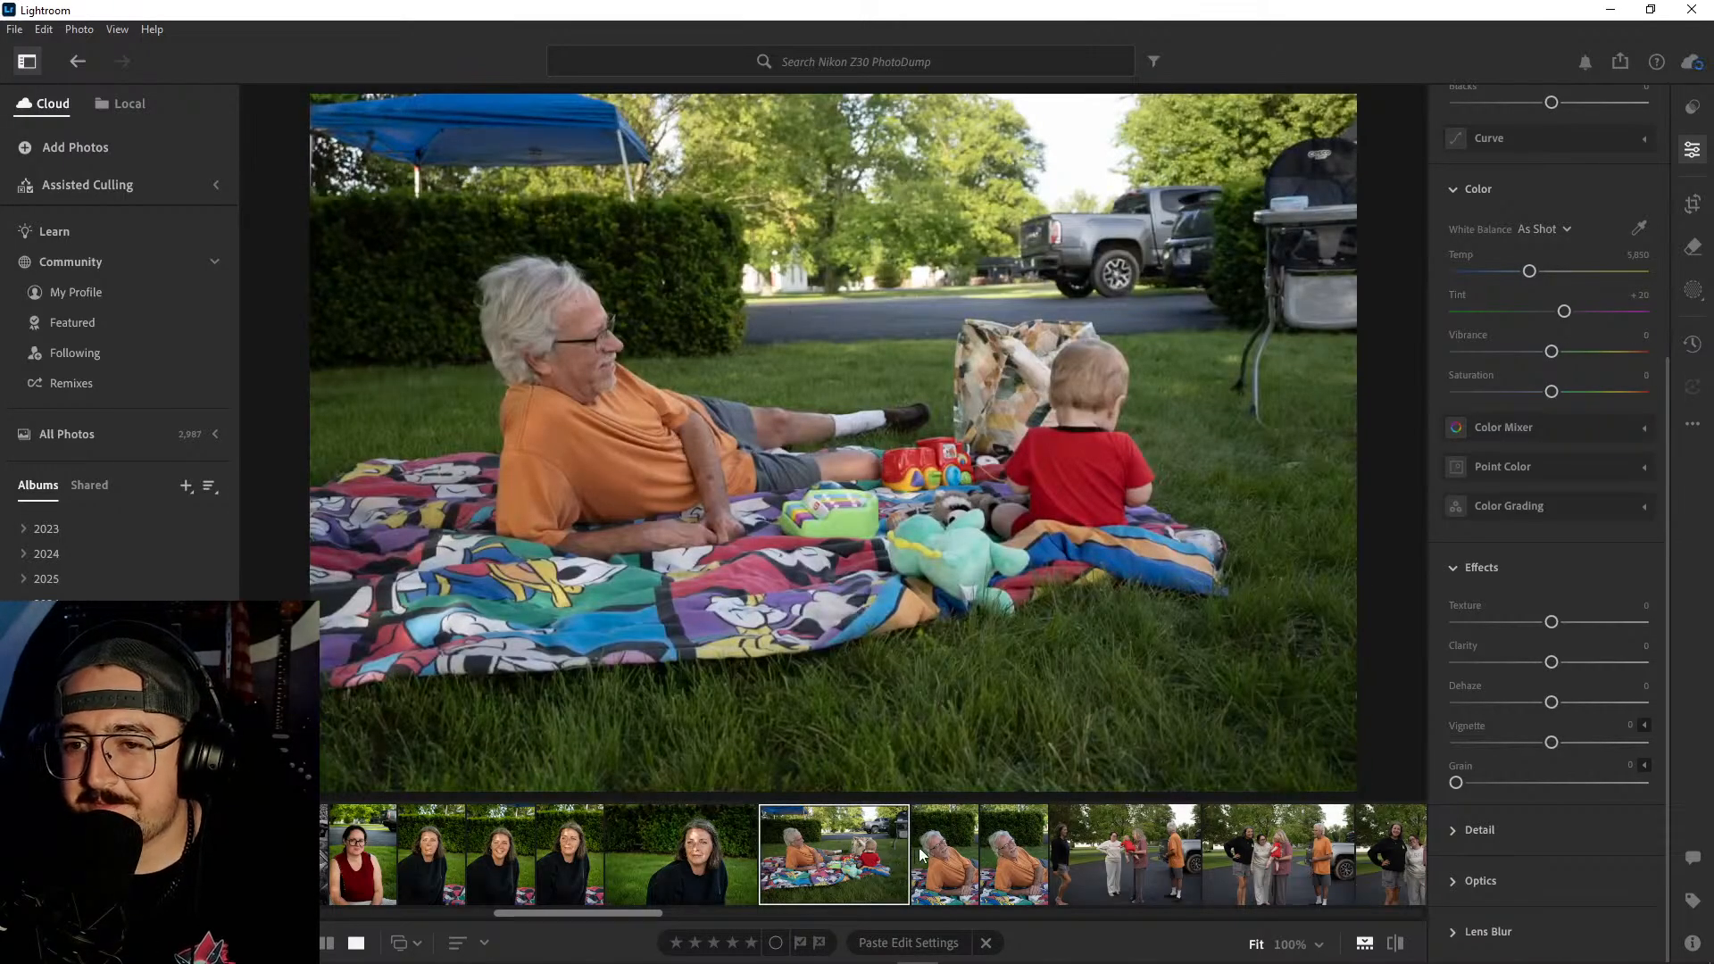
click(949, 859)
click(1021, 855)
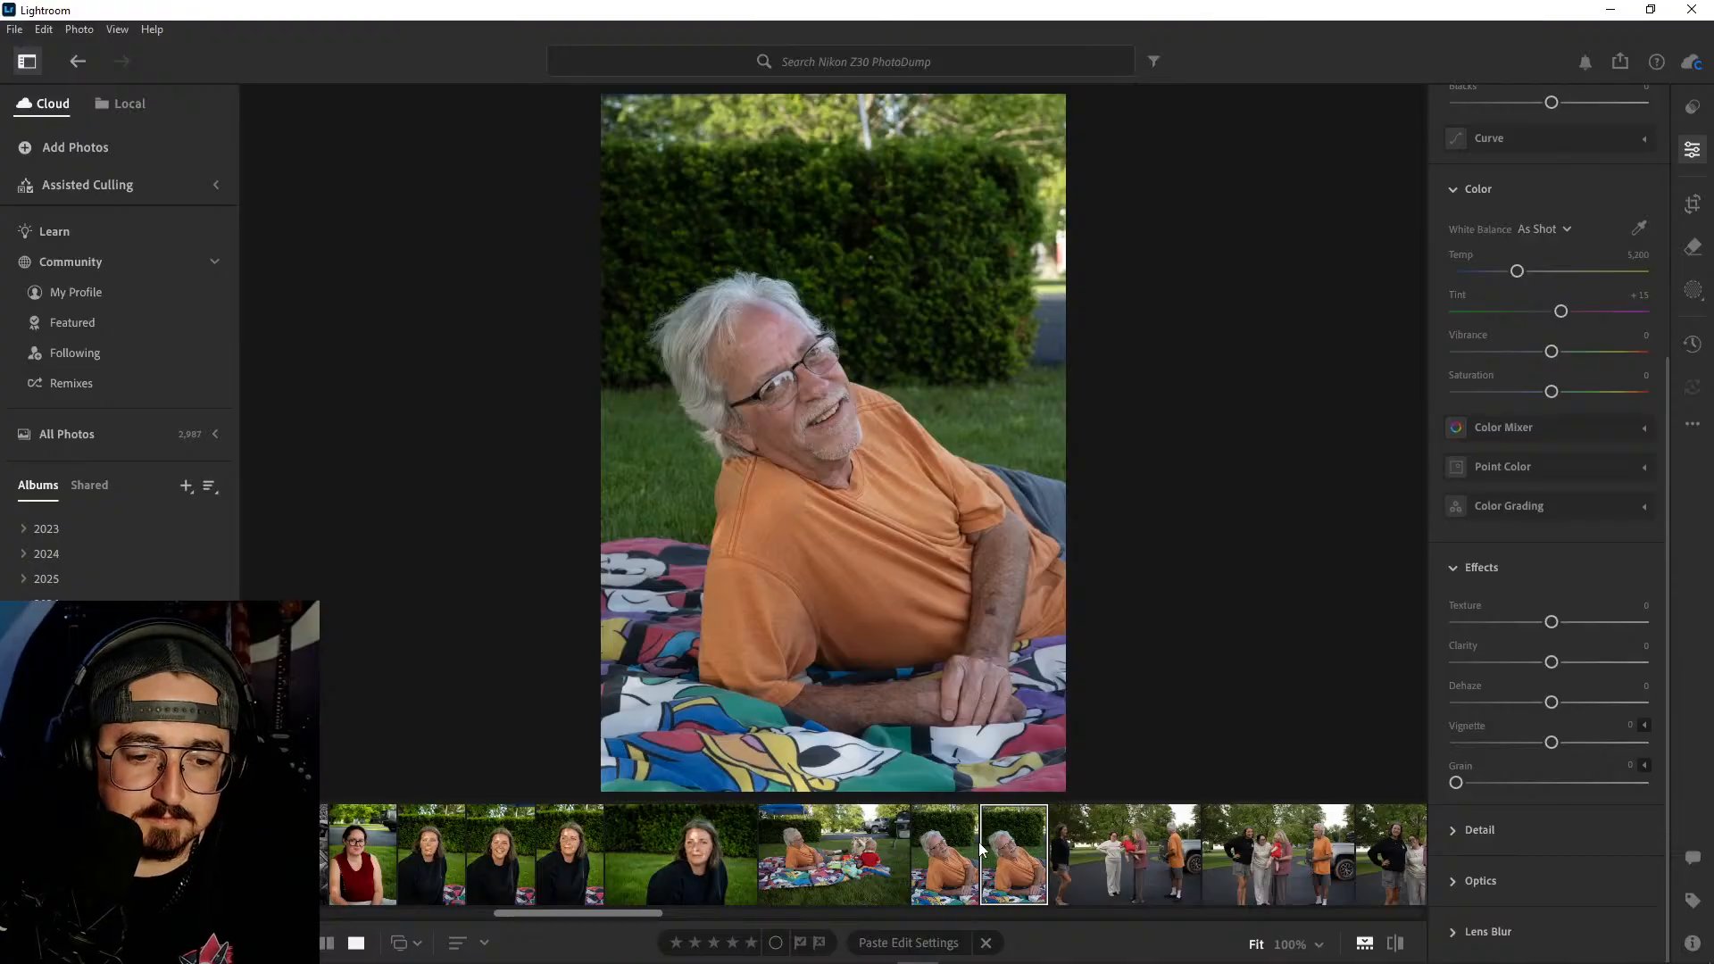
click(859, 874)
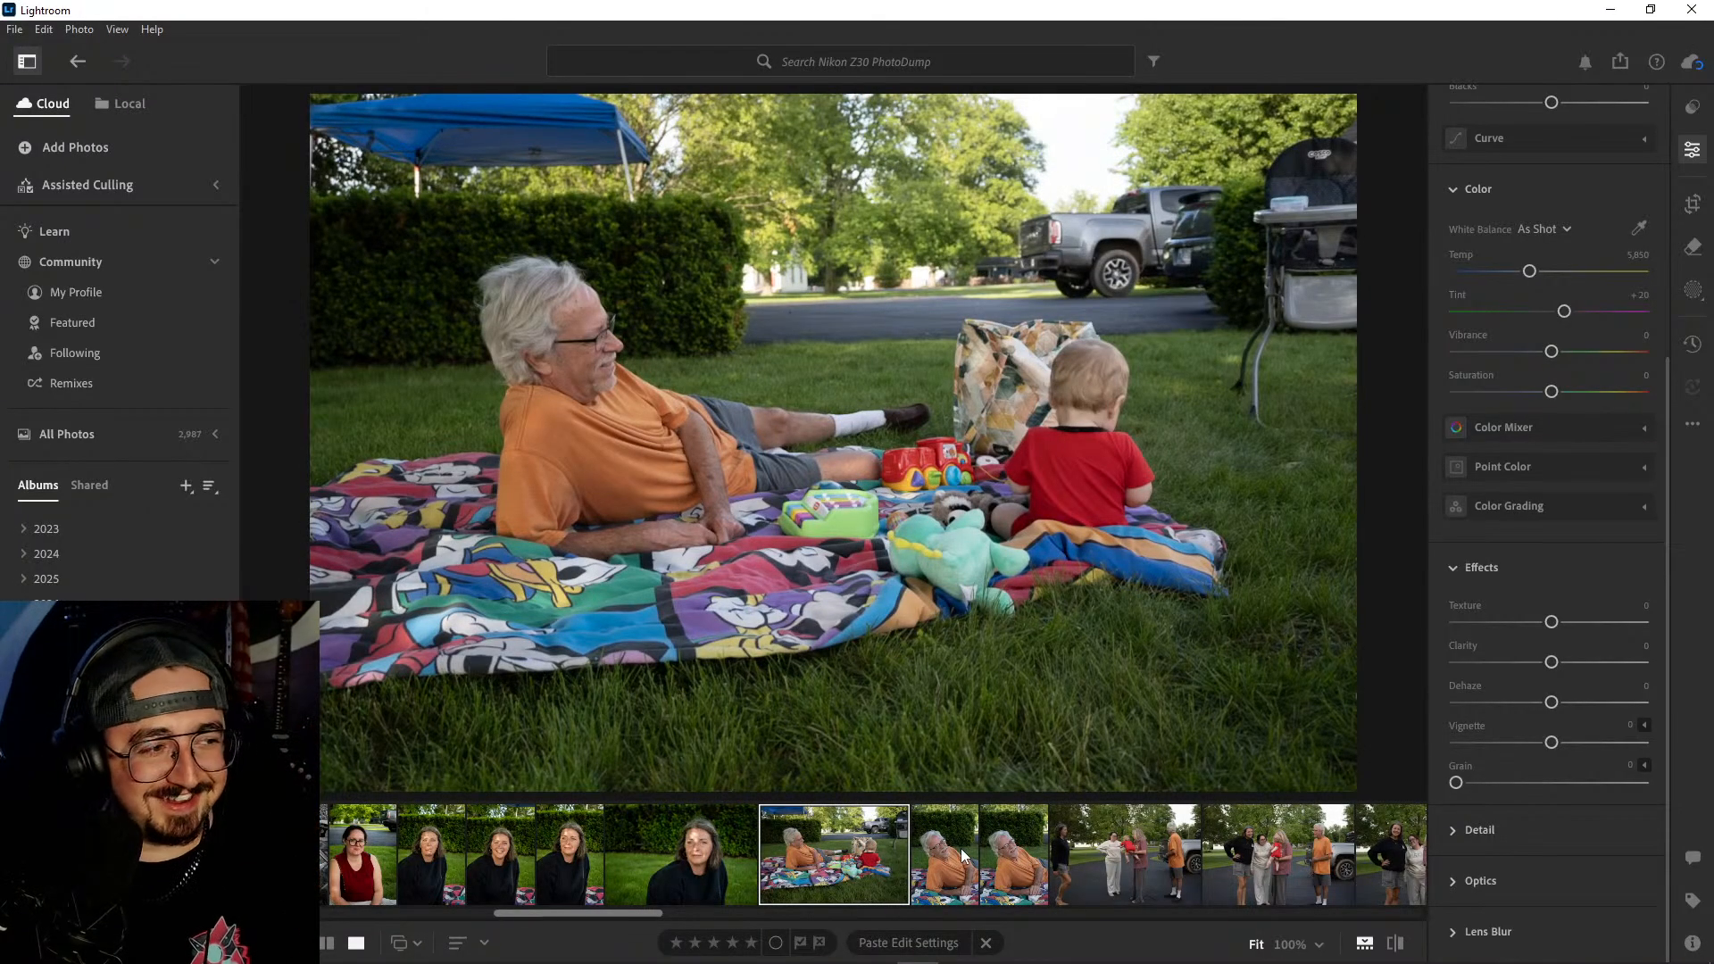
right_click(857, 857)
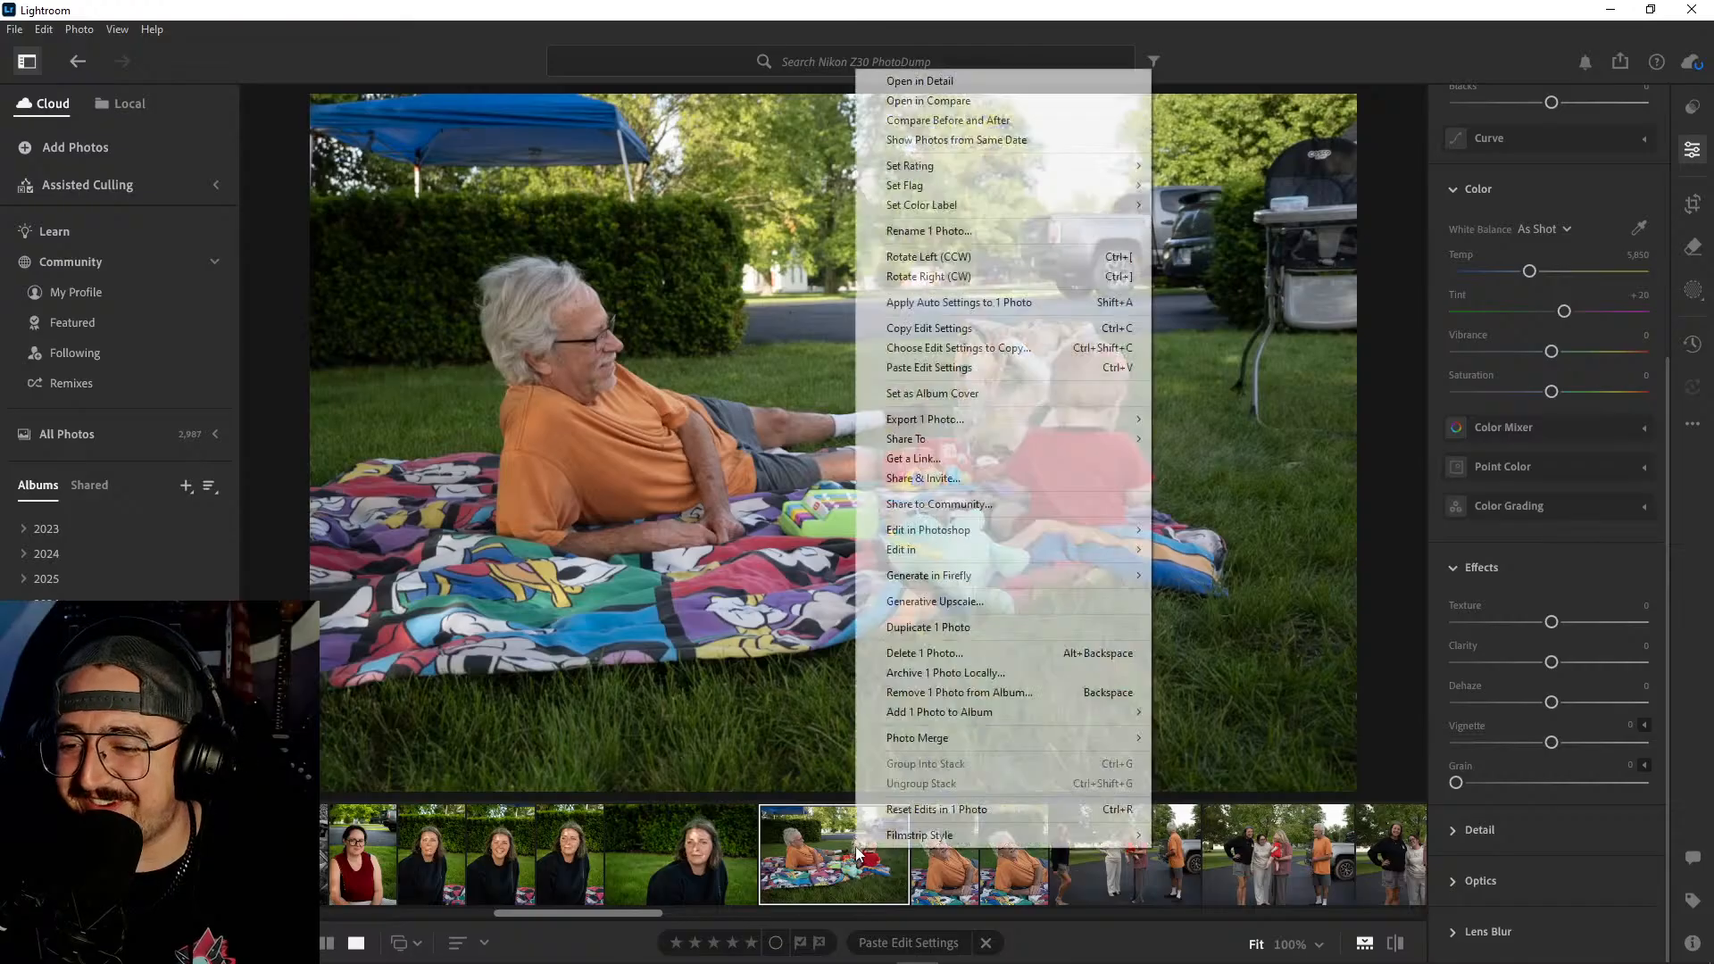
click(923, 652)
click(907, 639)
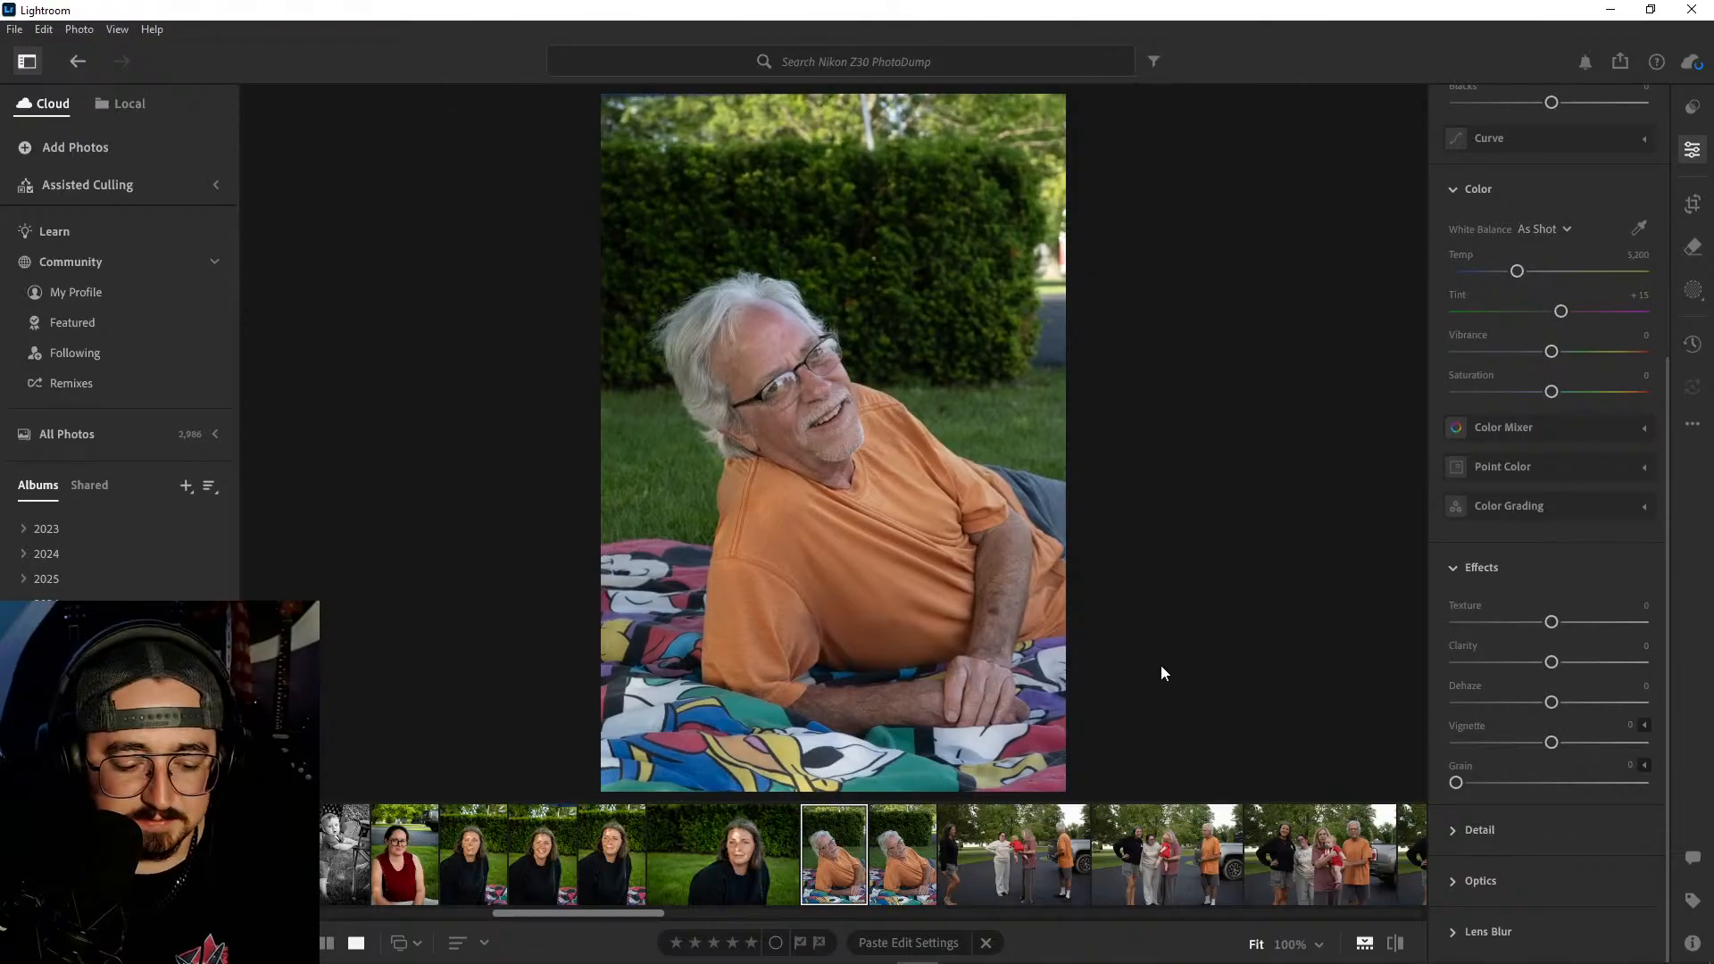
- Paste the copied edit settings onto the first portrait of the man in orange and crop it tighter at 2 x 3
key(ctrl+v)
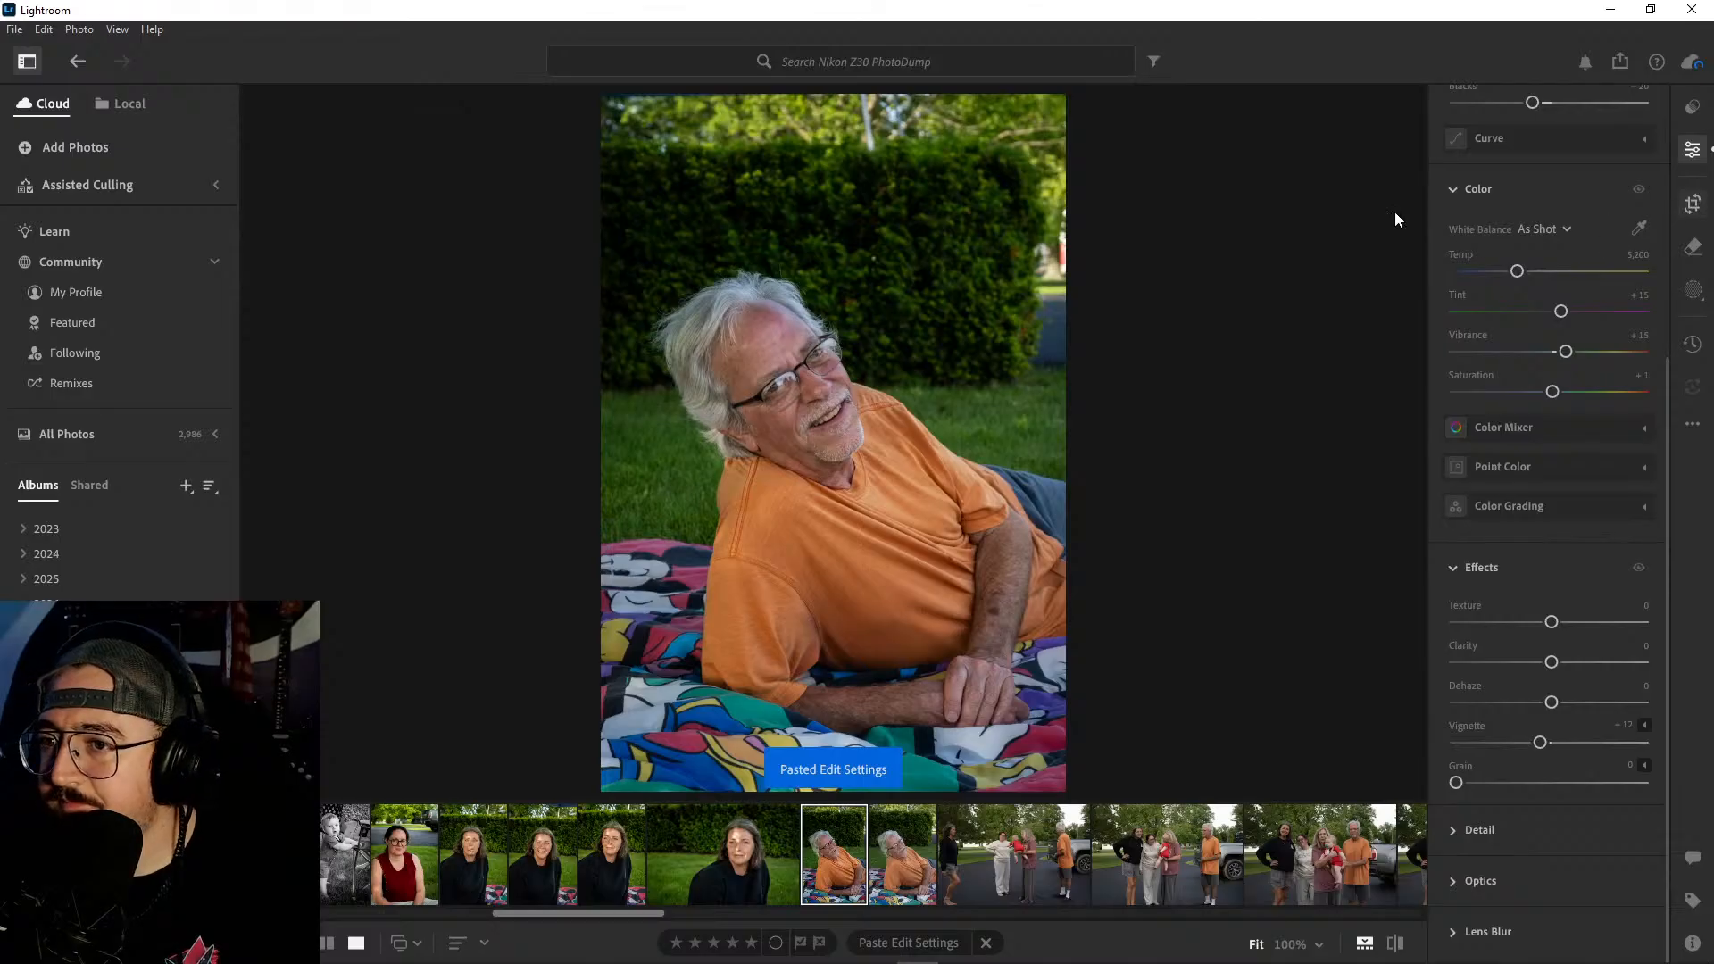
key(c)
mouse_move(1053, 109)
mouse_down()
mouse_move(1046, 148)
mouse_move(1055, 136)
mouse_up()
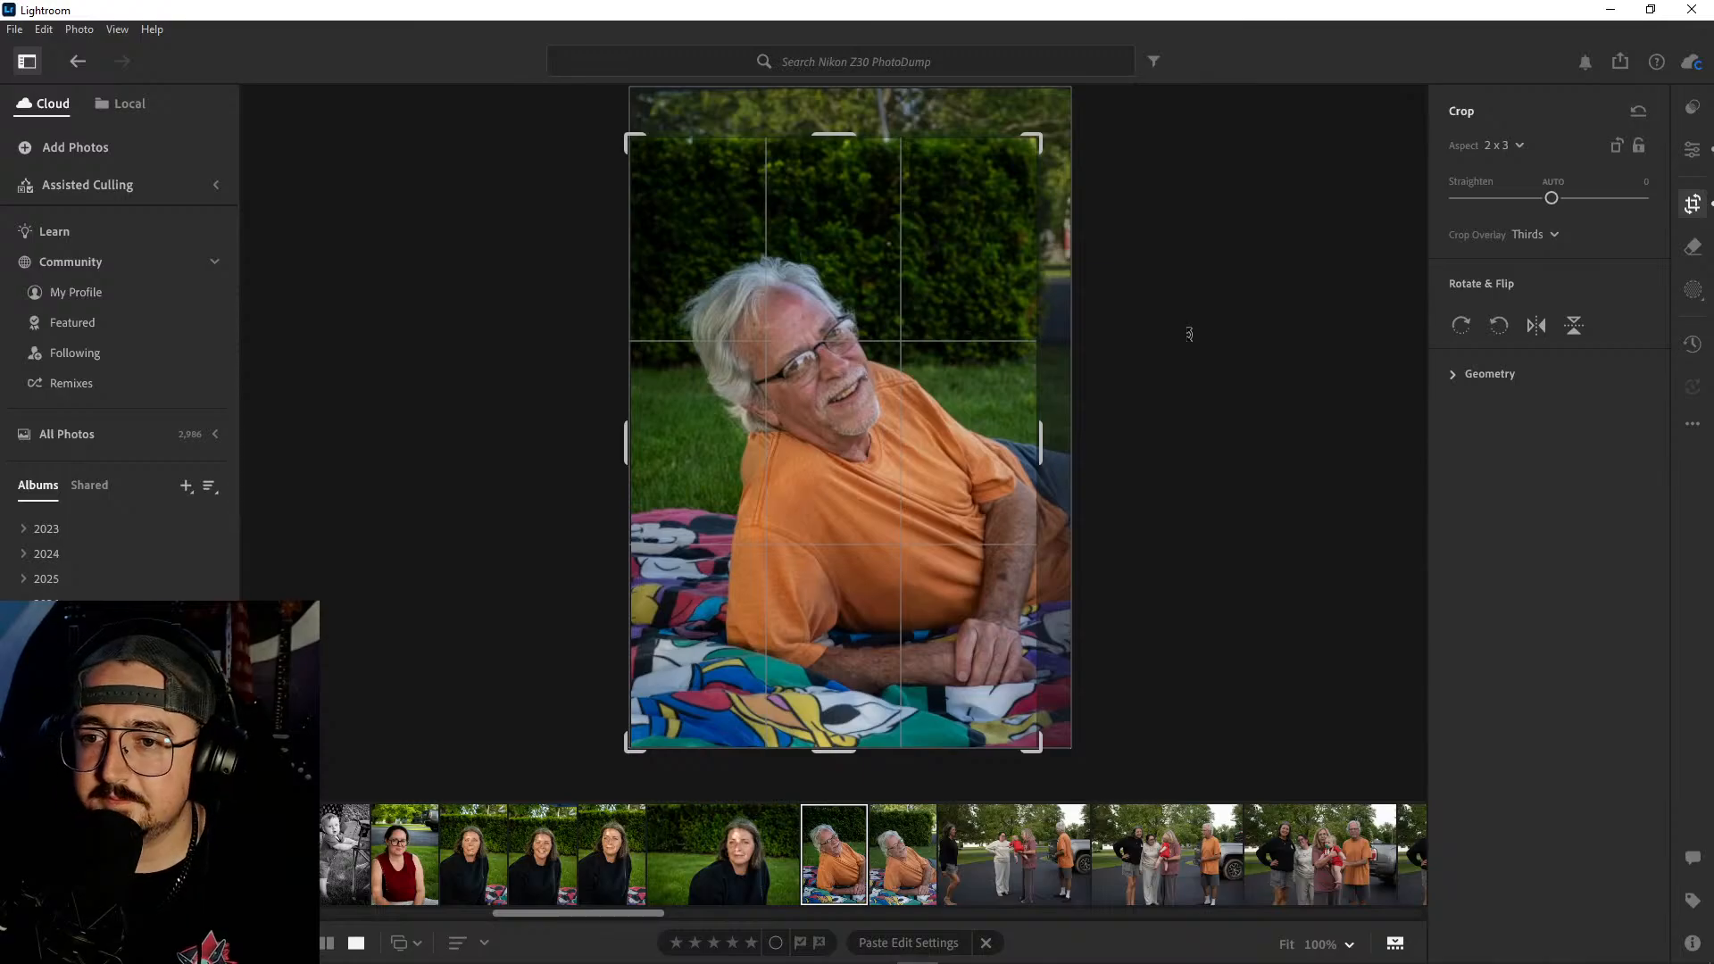
drag(627, 136, 631, 143)
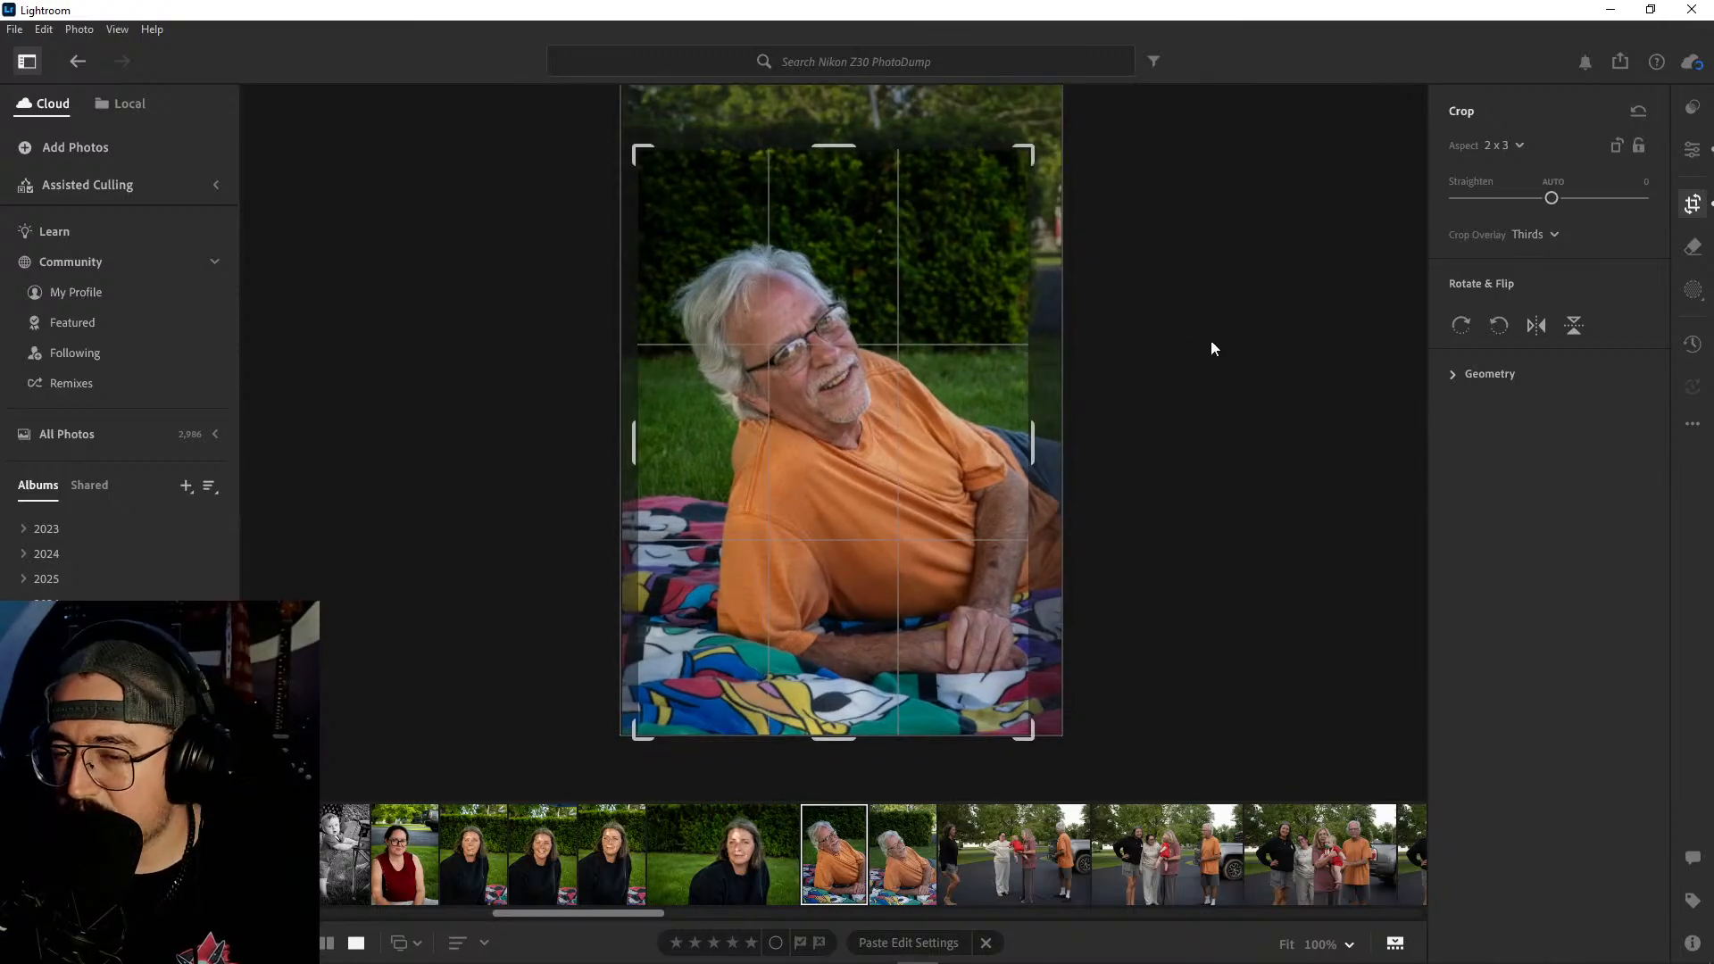
key(e)
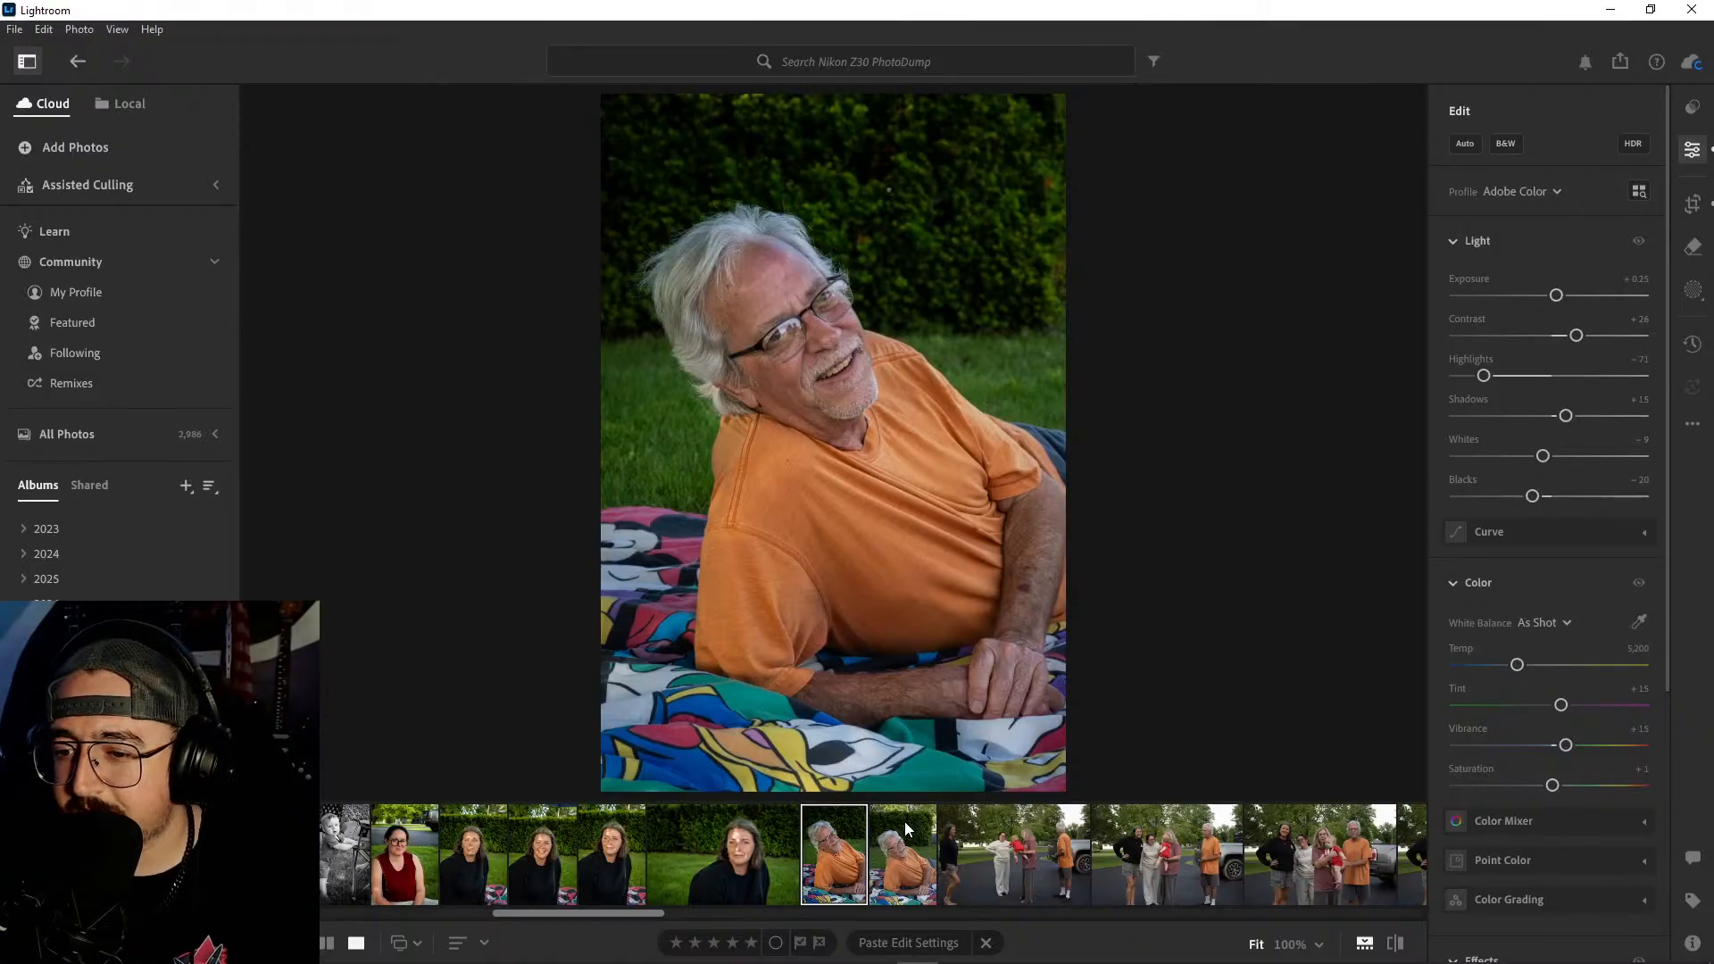
- Delete the second, near-identical portrait of the man in the orange shirt
click(897, 843)
right_click(897, 844)
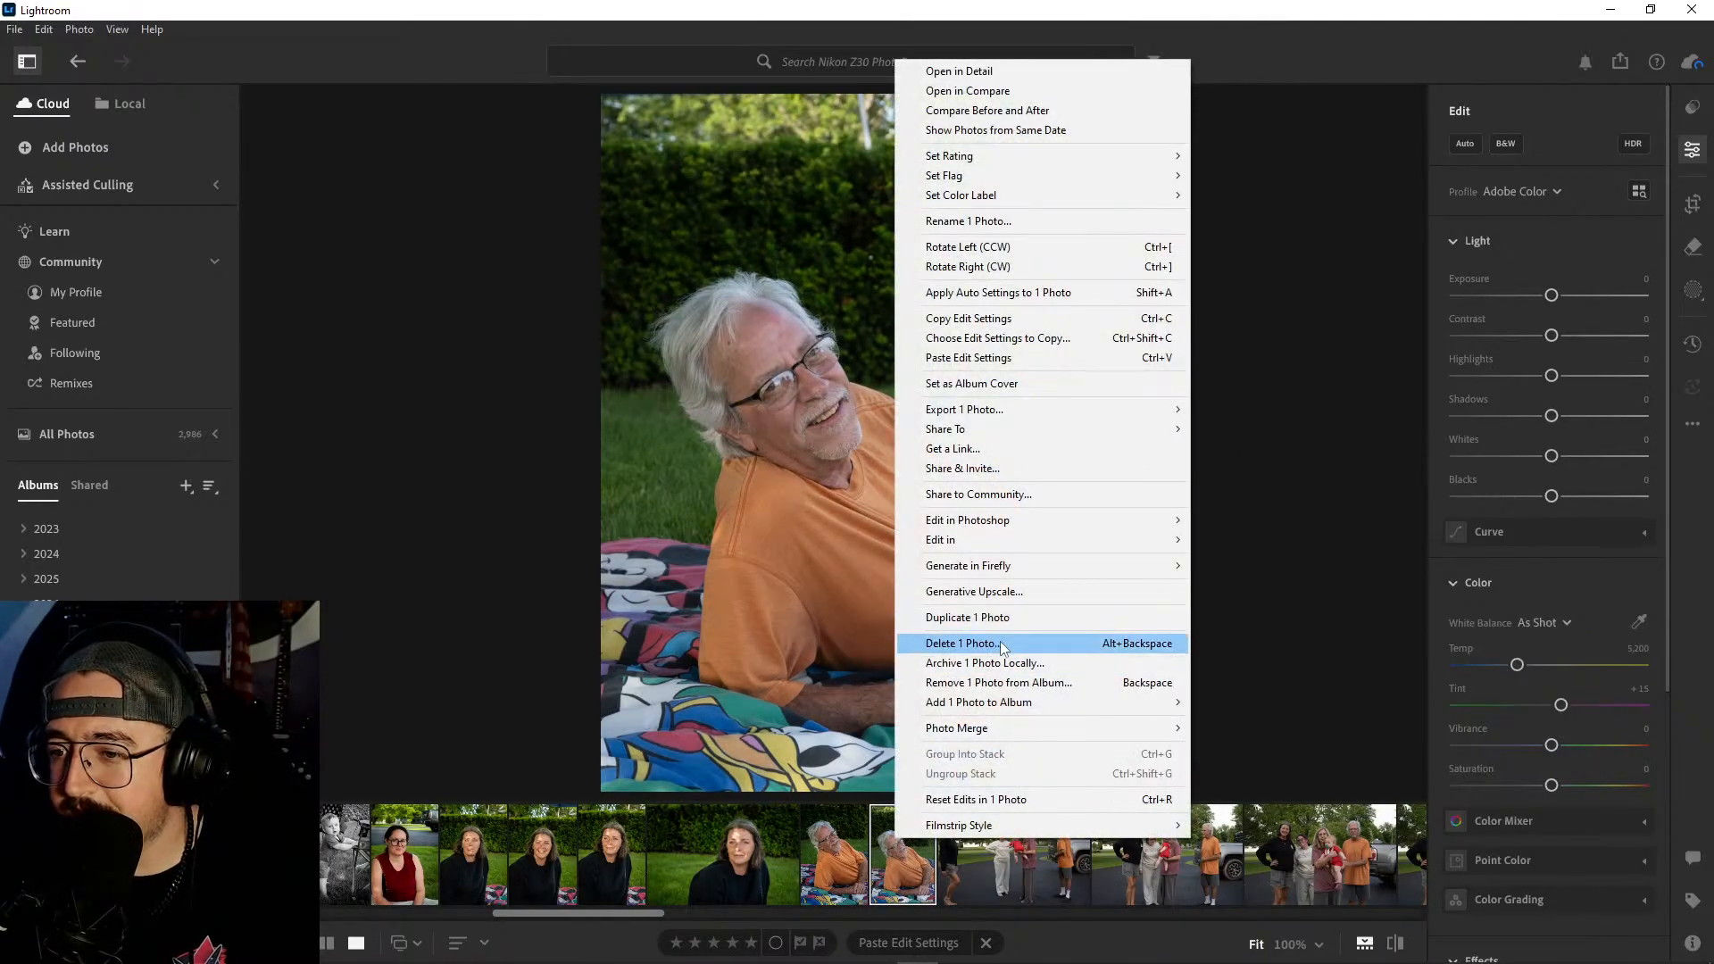
click(960, 642)
click(936, 643)
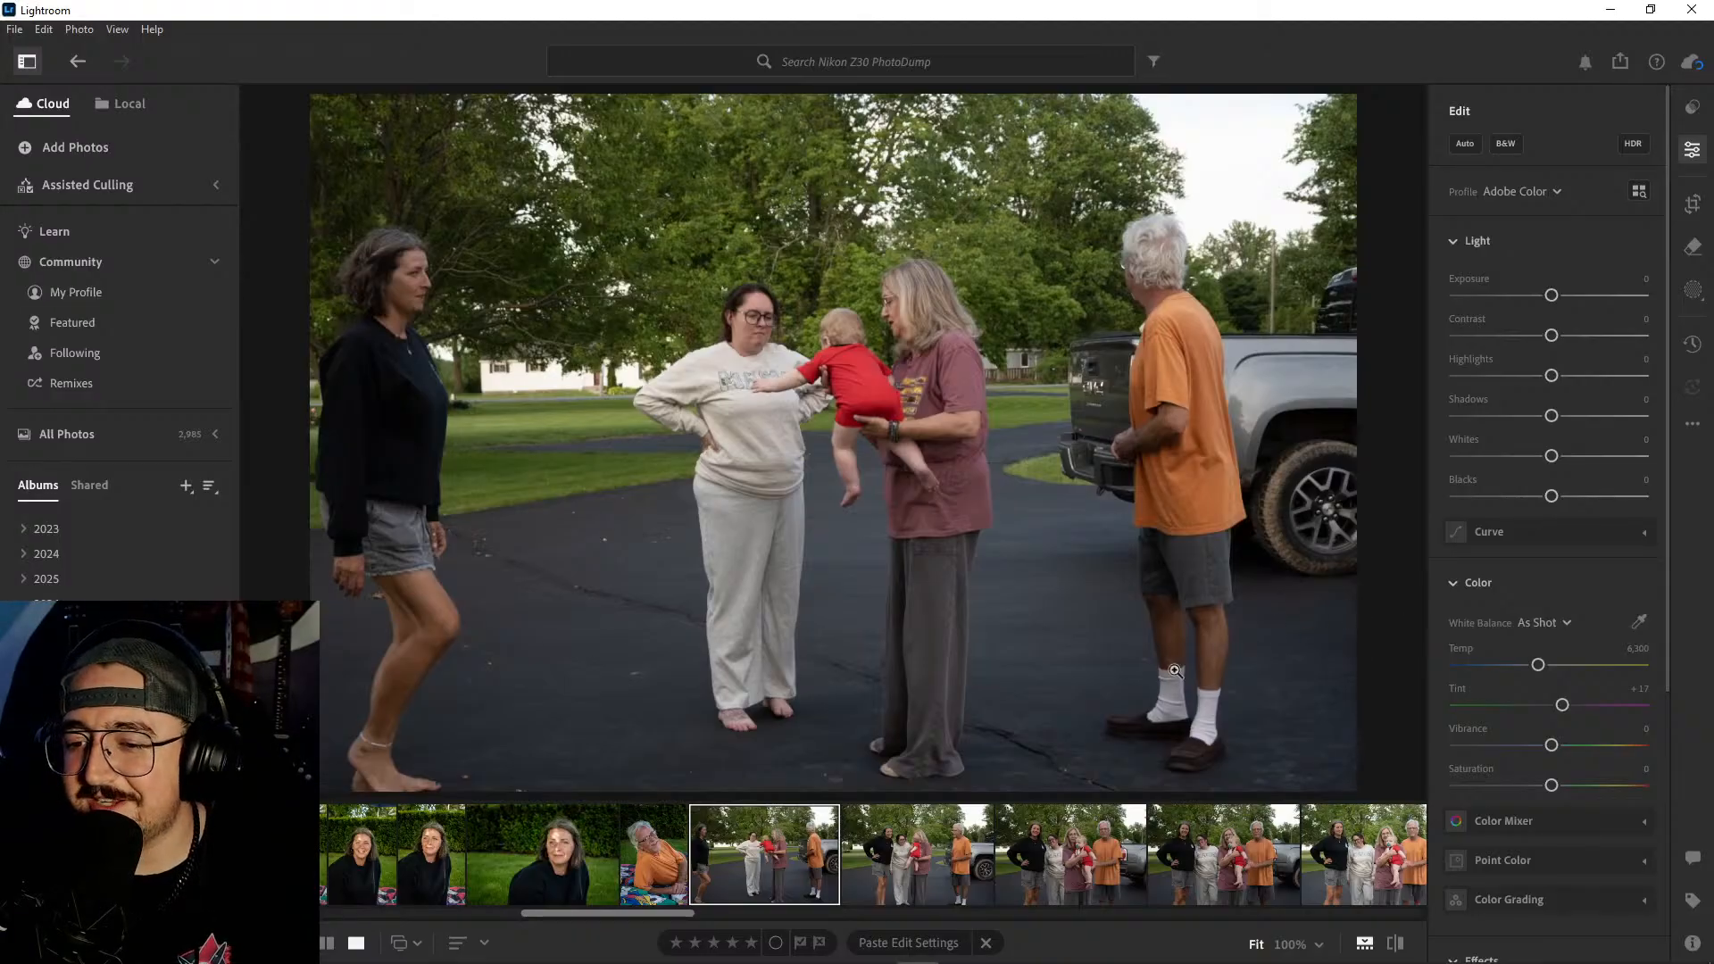
- Review the first driveway shots and delete the two candid ones in which the group is not yet posing
click(884, 849)
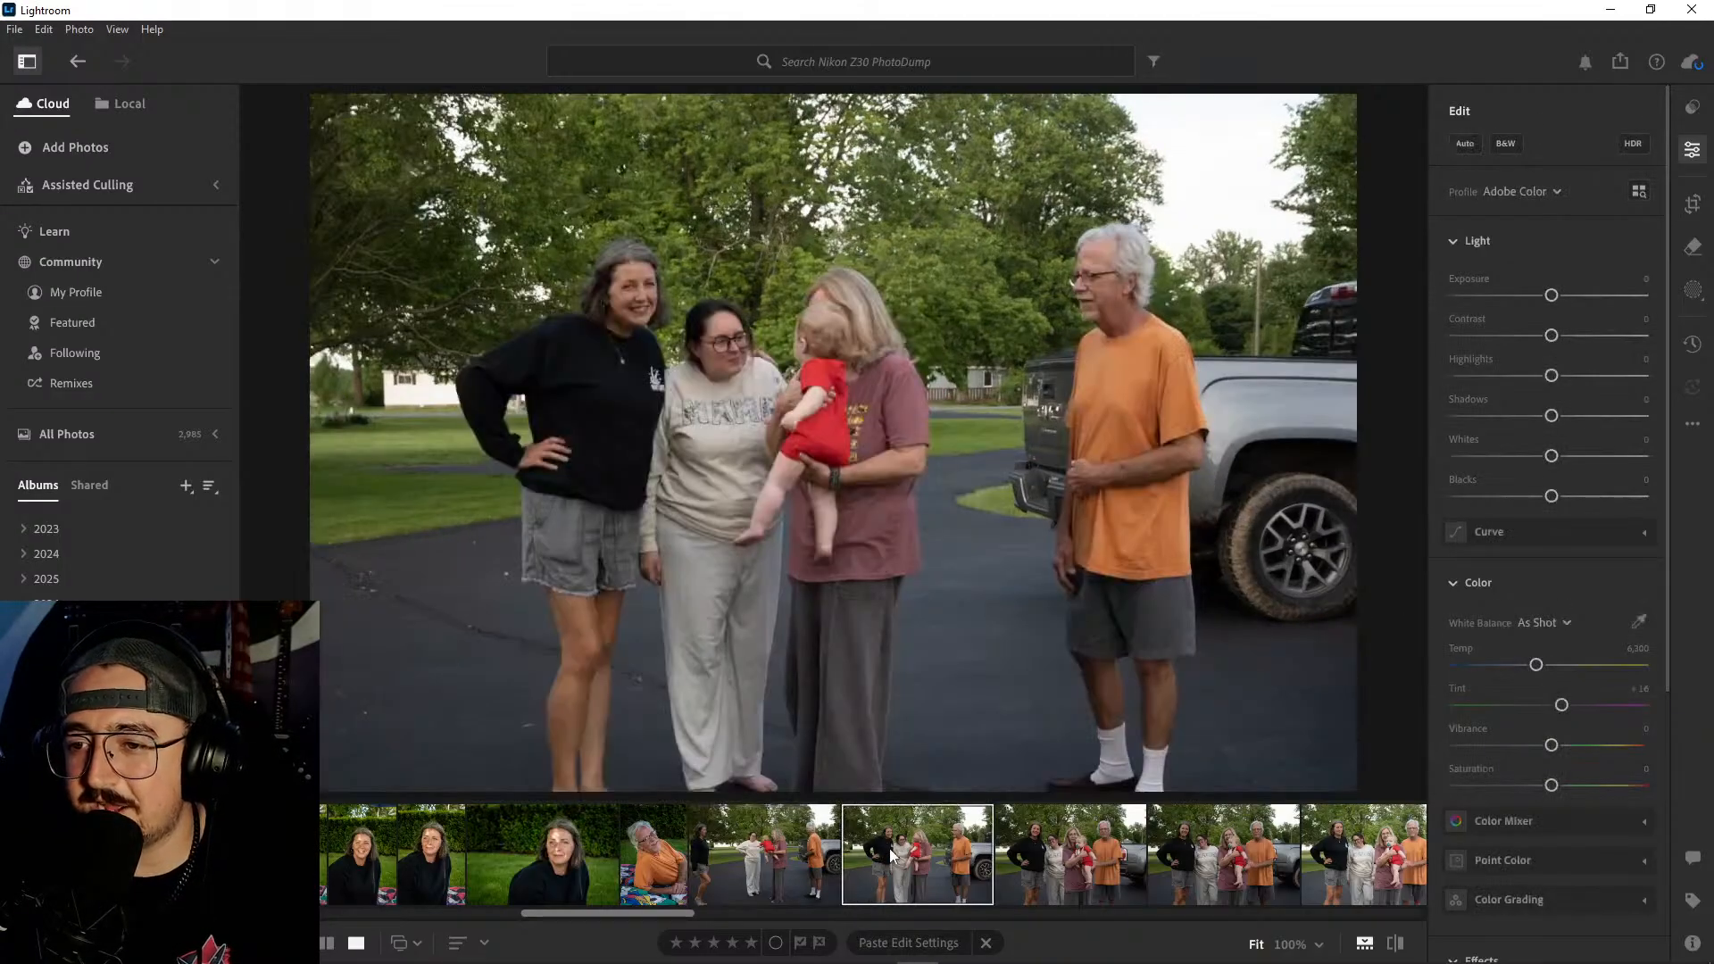
click(1079, 858)
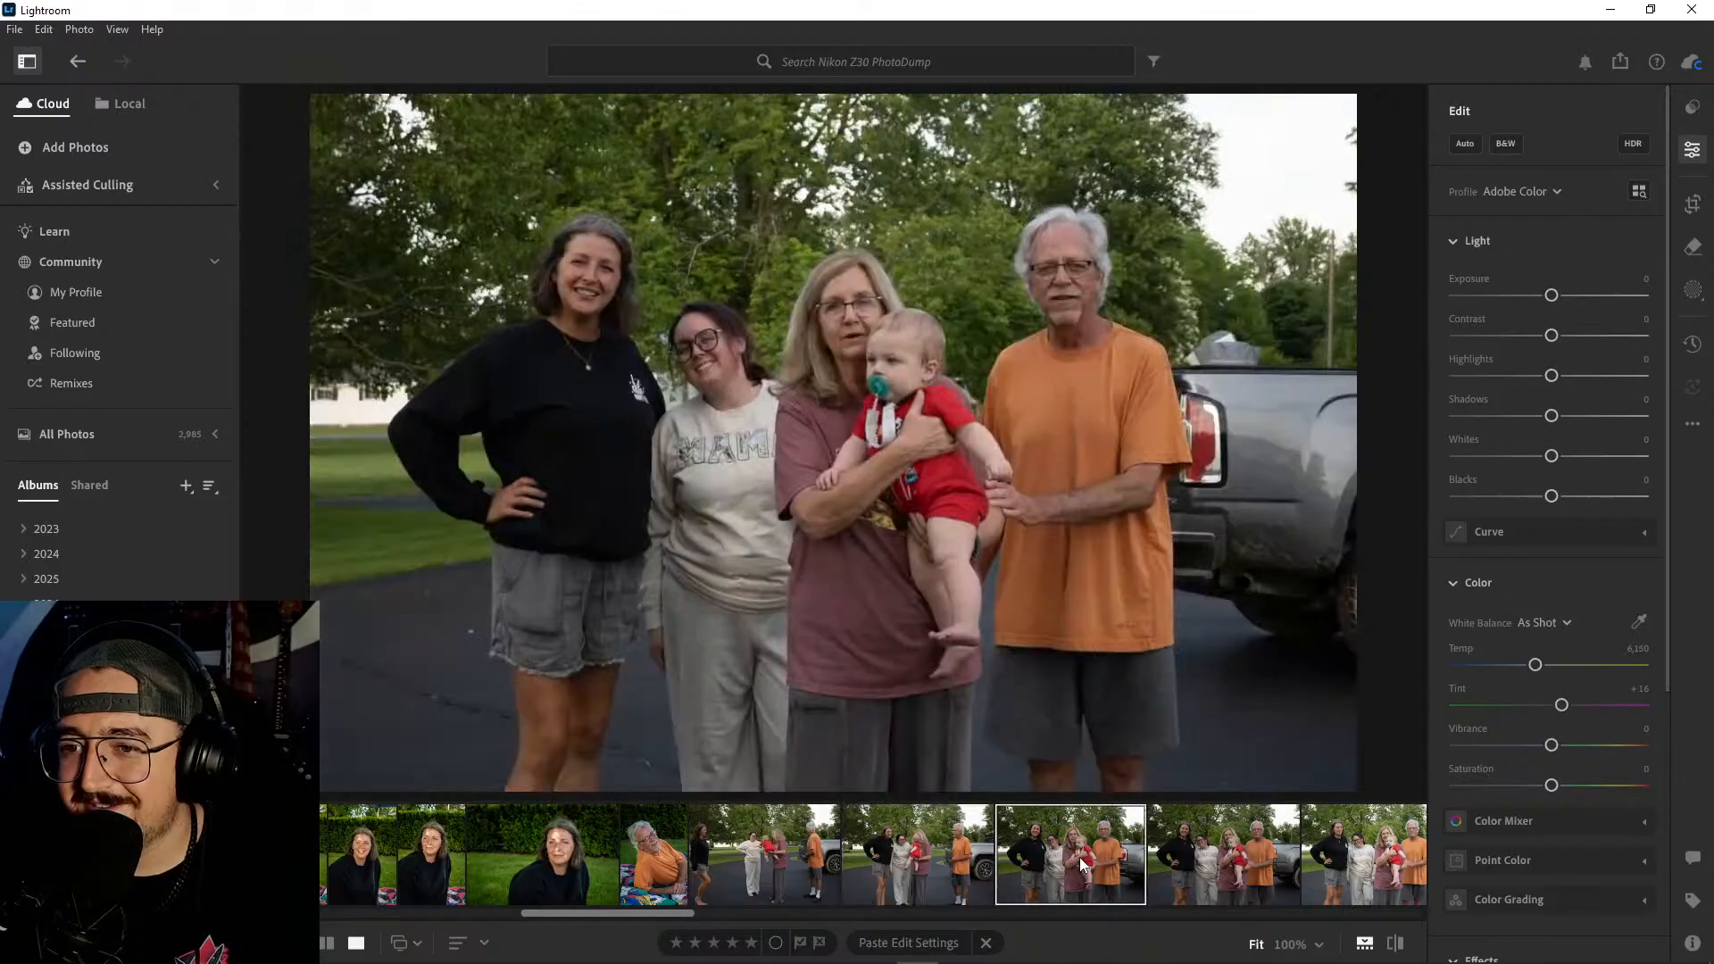
click(925, 861)
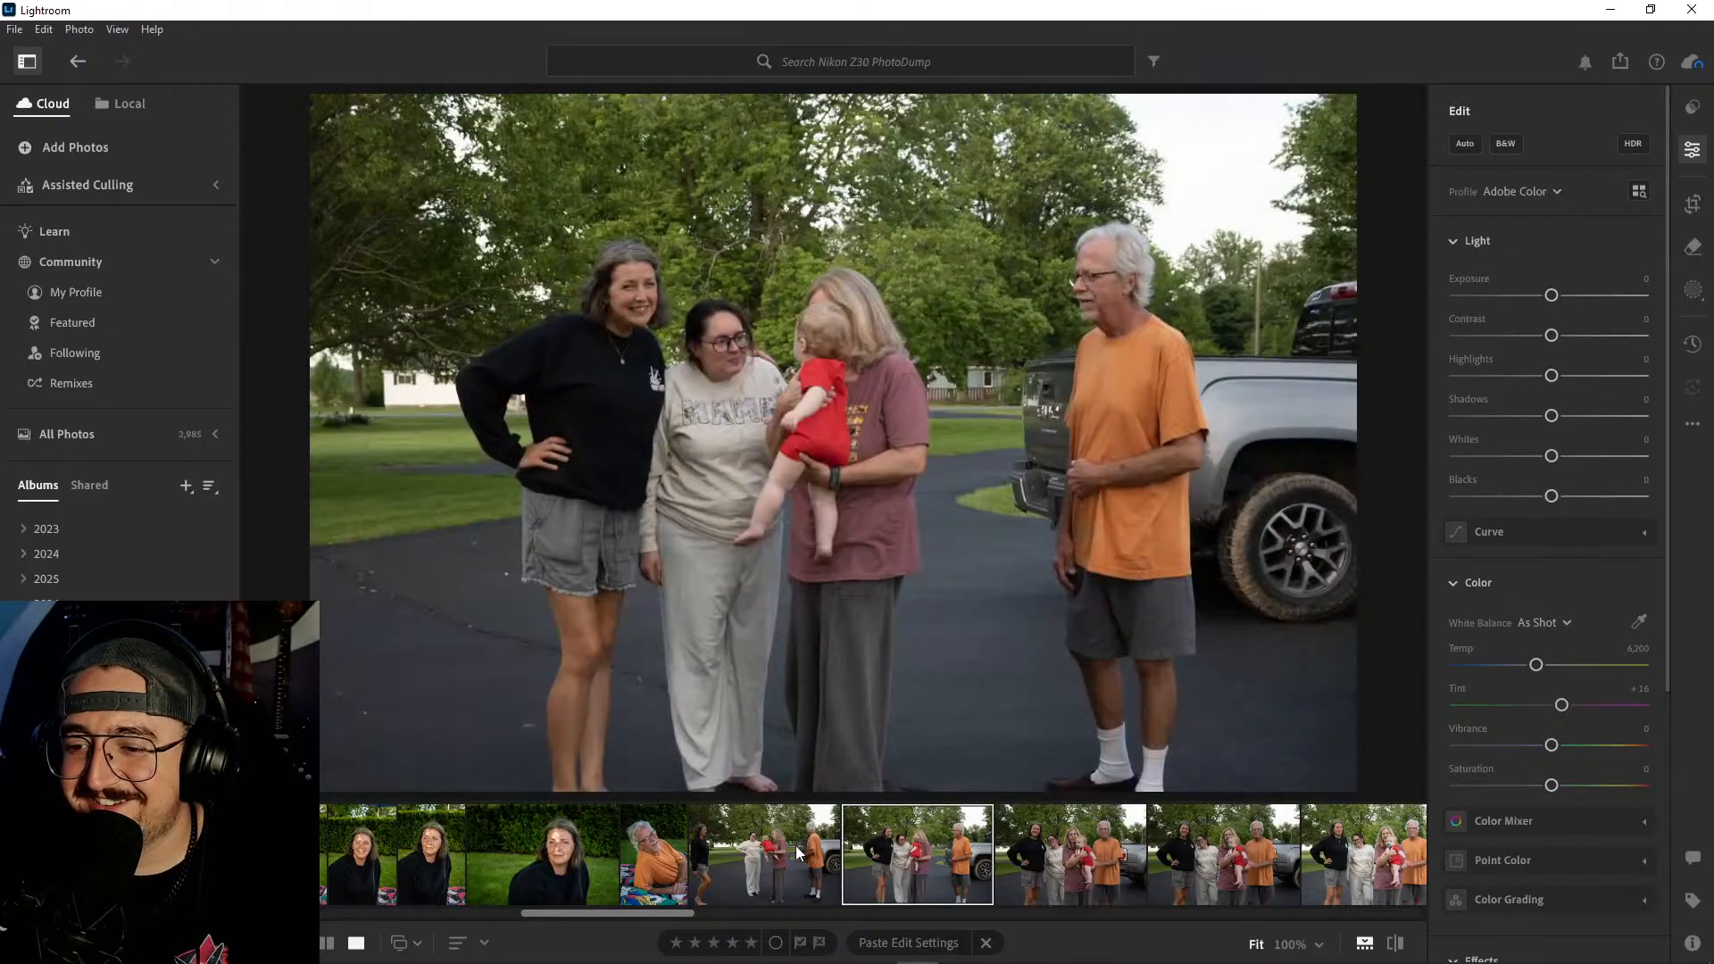
ctrl+click(789, 847)
right_click(789, 846)
click(862, 651)
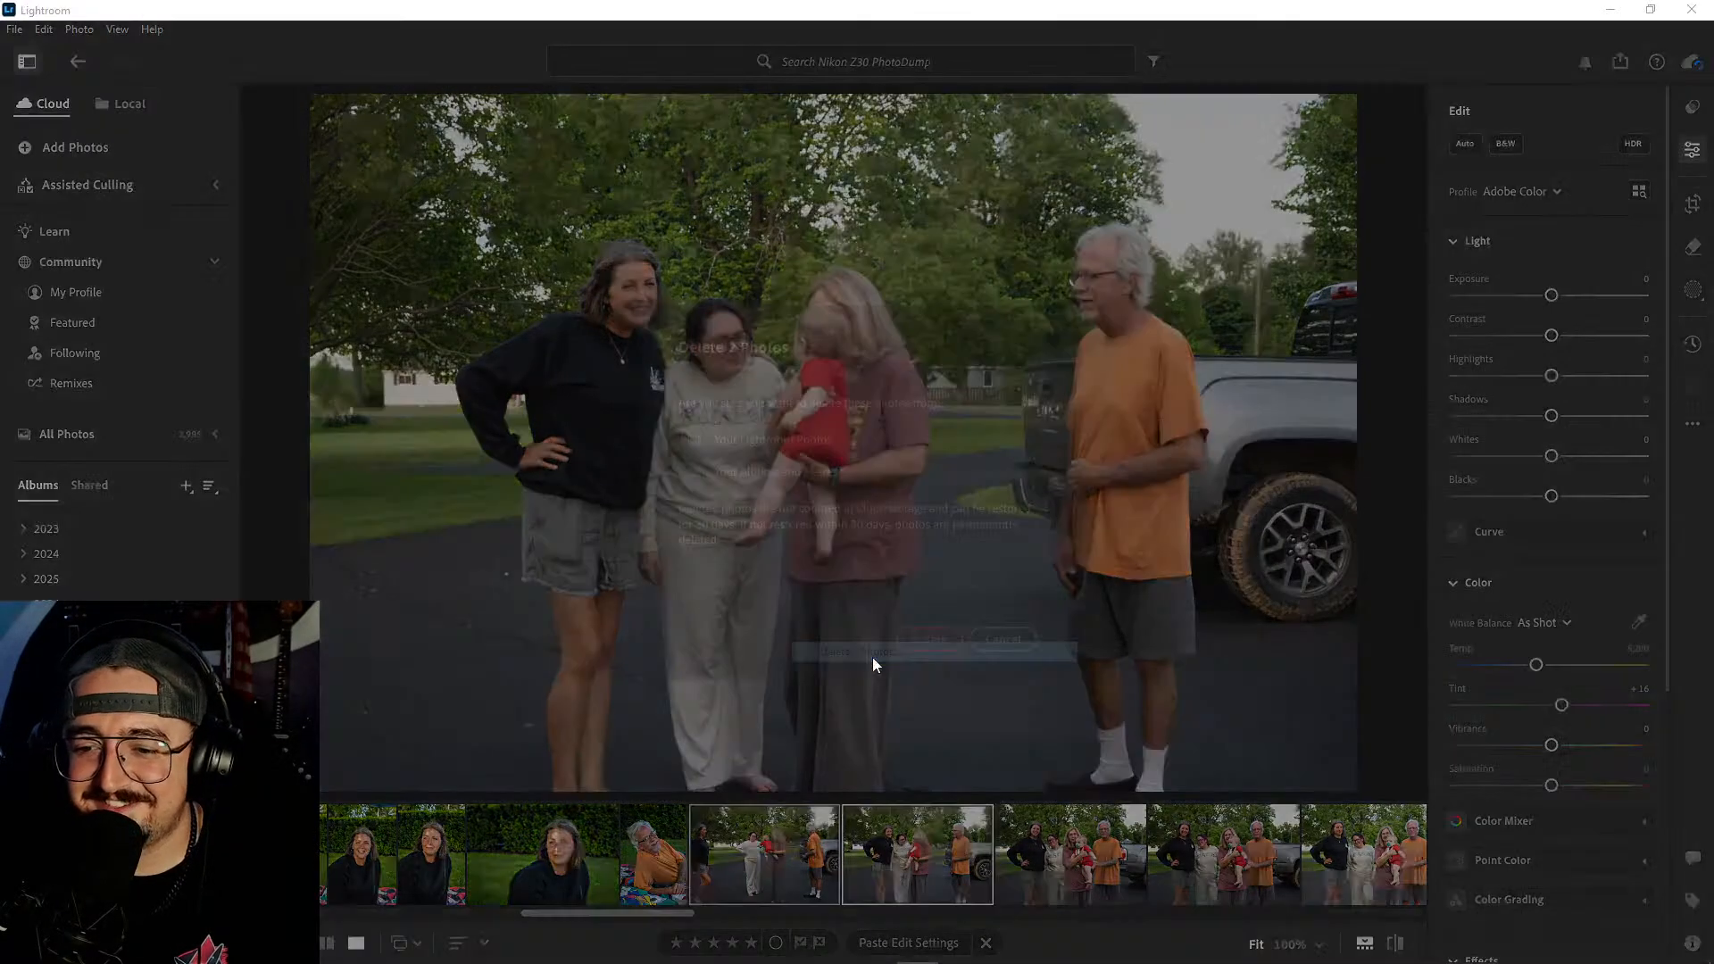
click(926, 641)
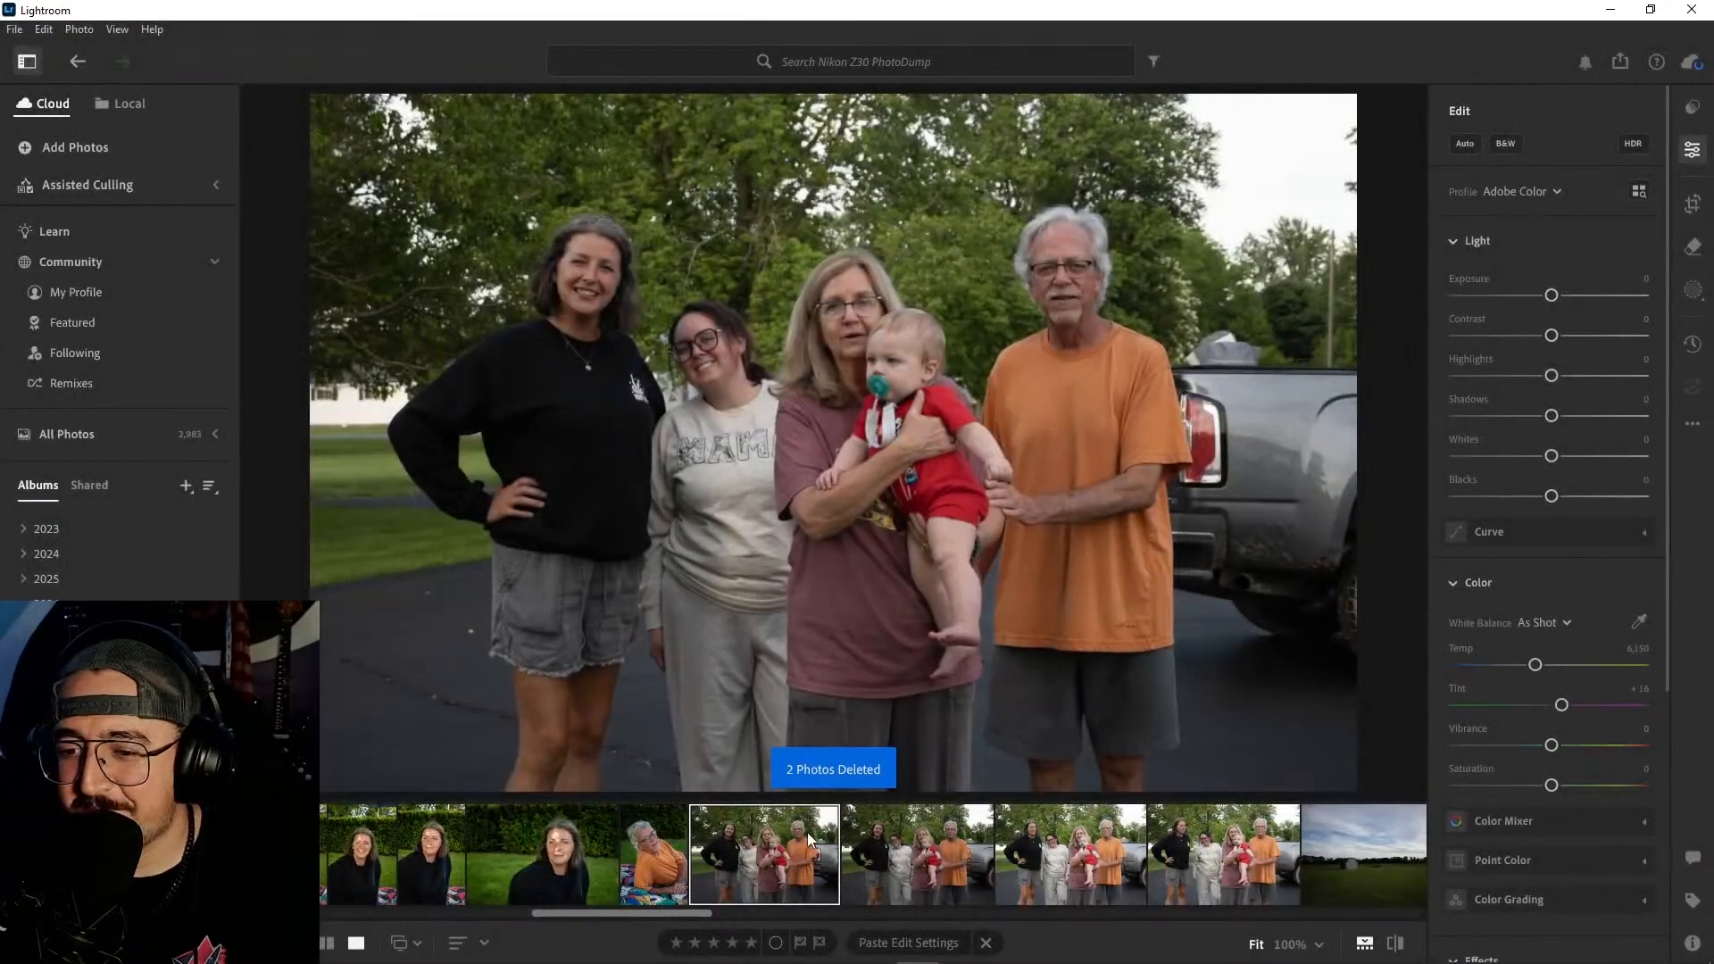
- Look through the posed driveway group photos and delete the last one of the series
click(978, 855)
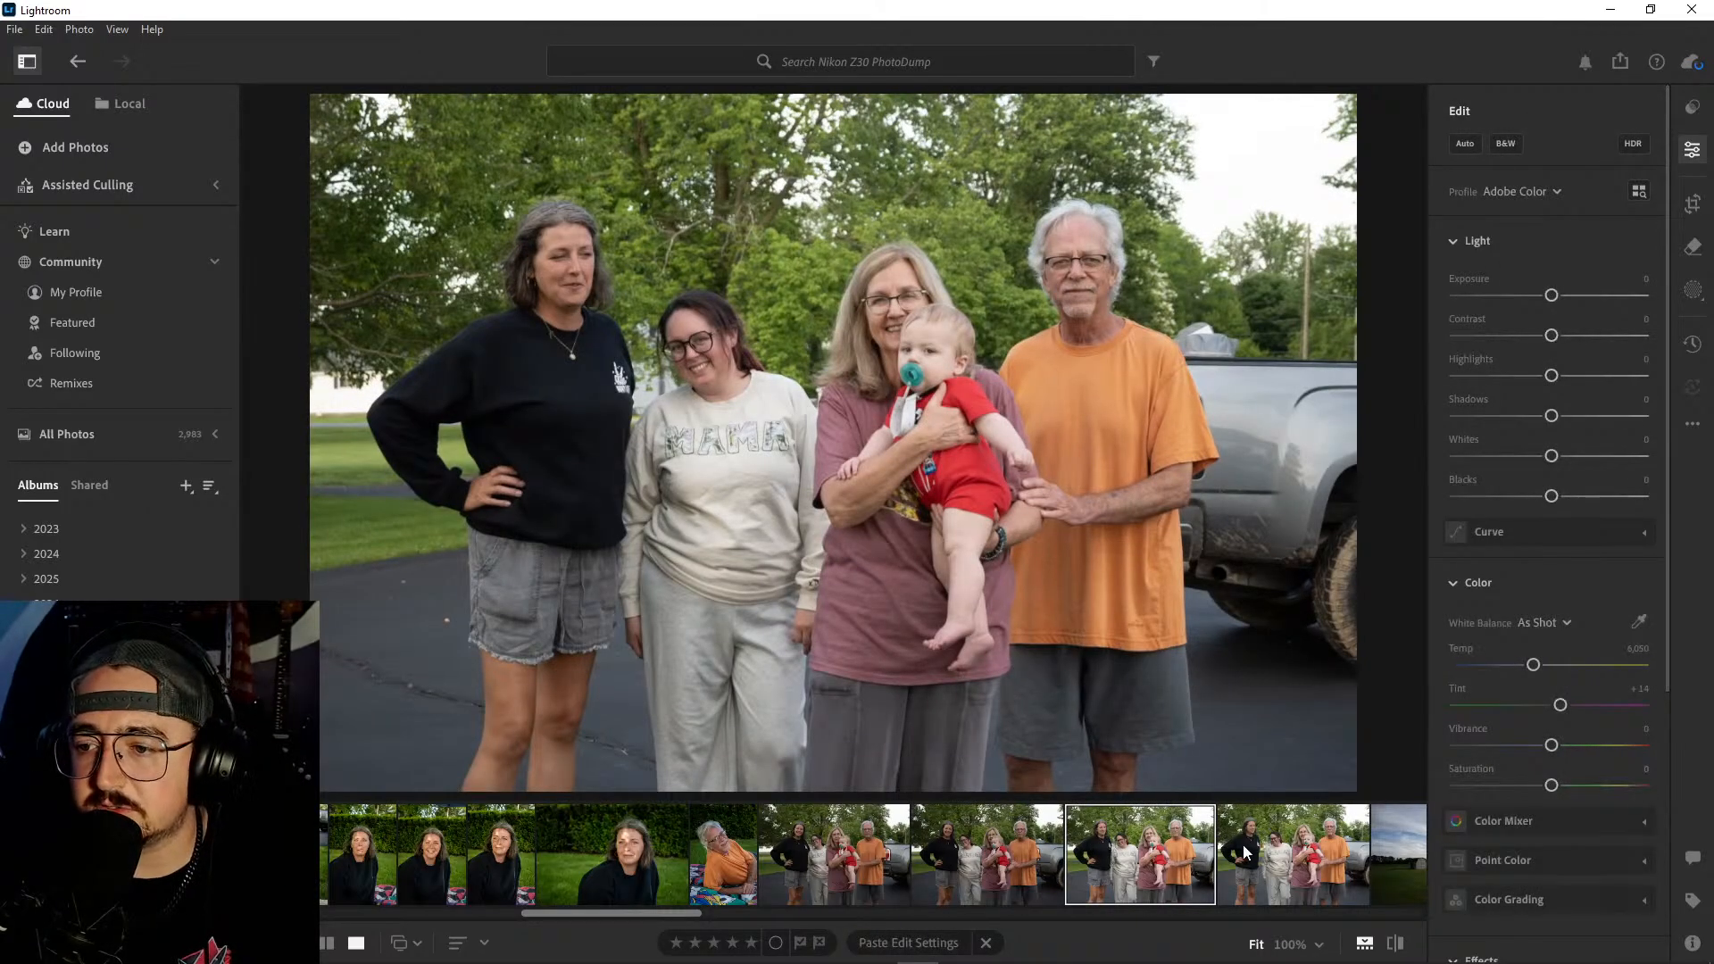
click(1275, 854)
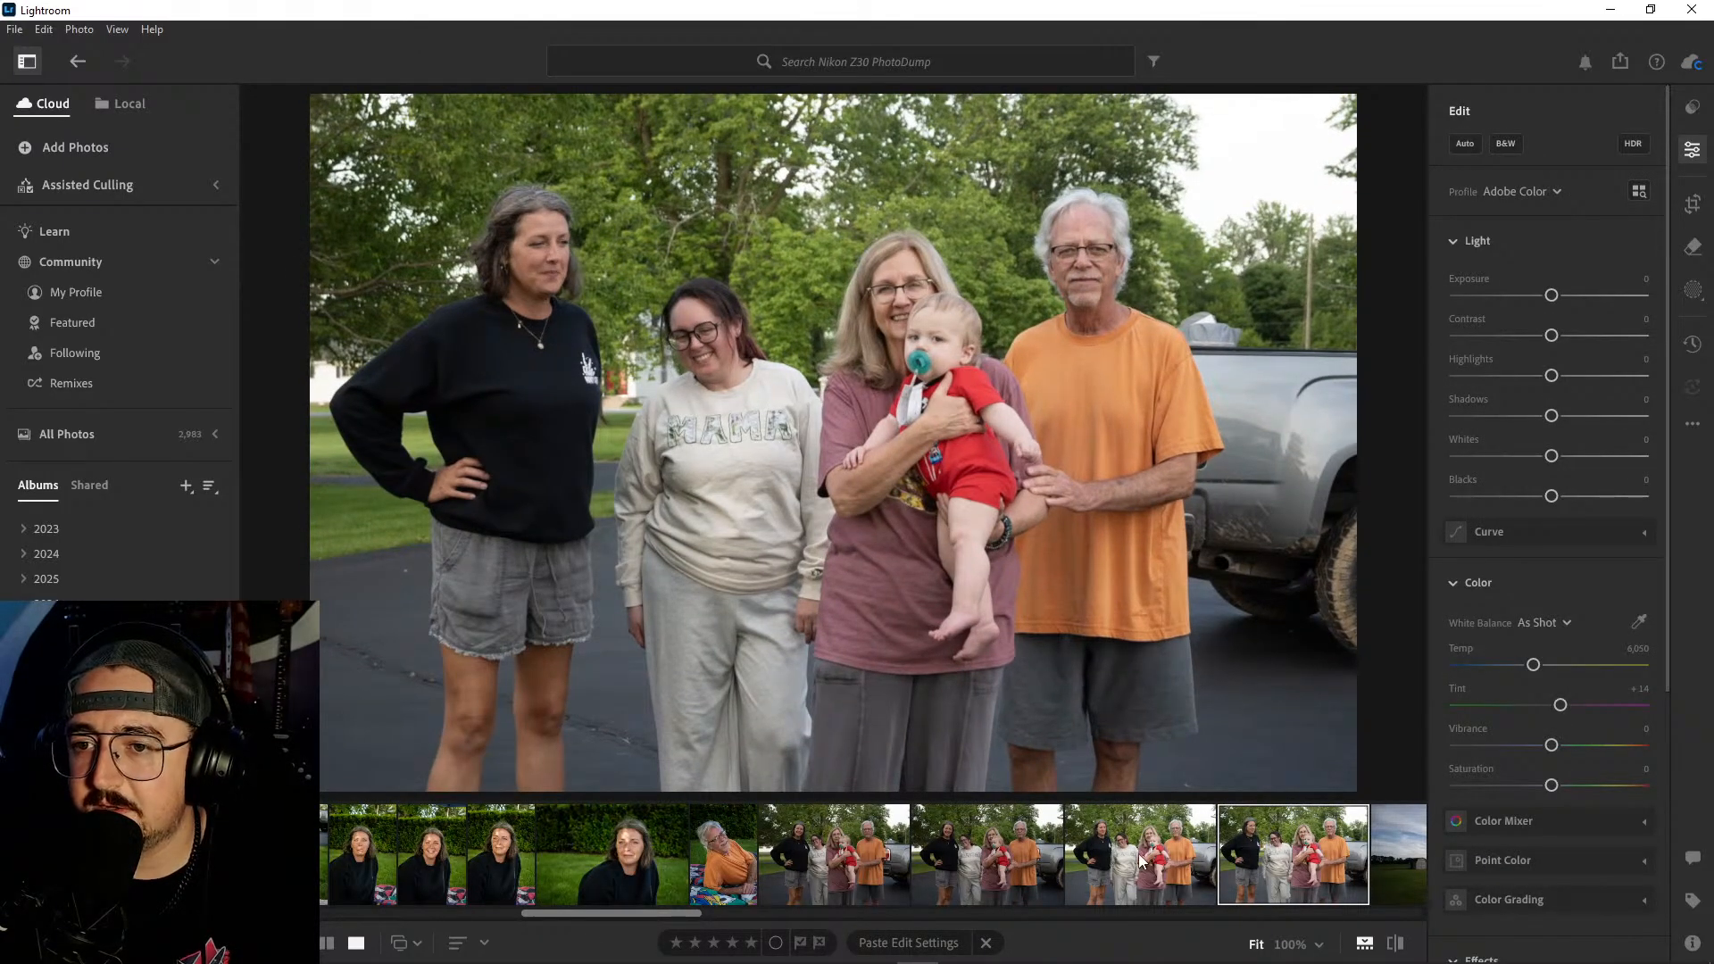
right_click(1276, 862)
click(1375, 663)
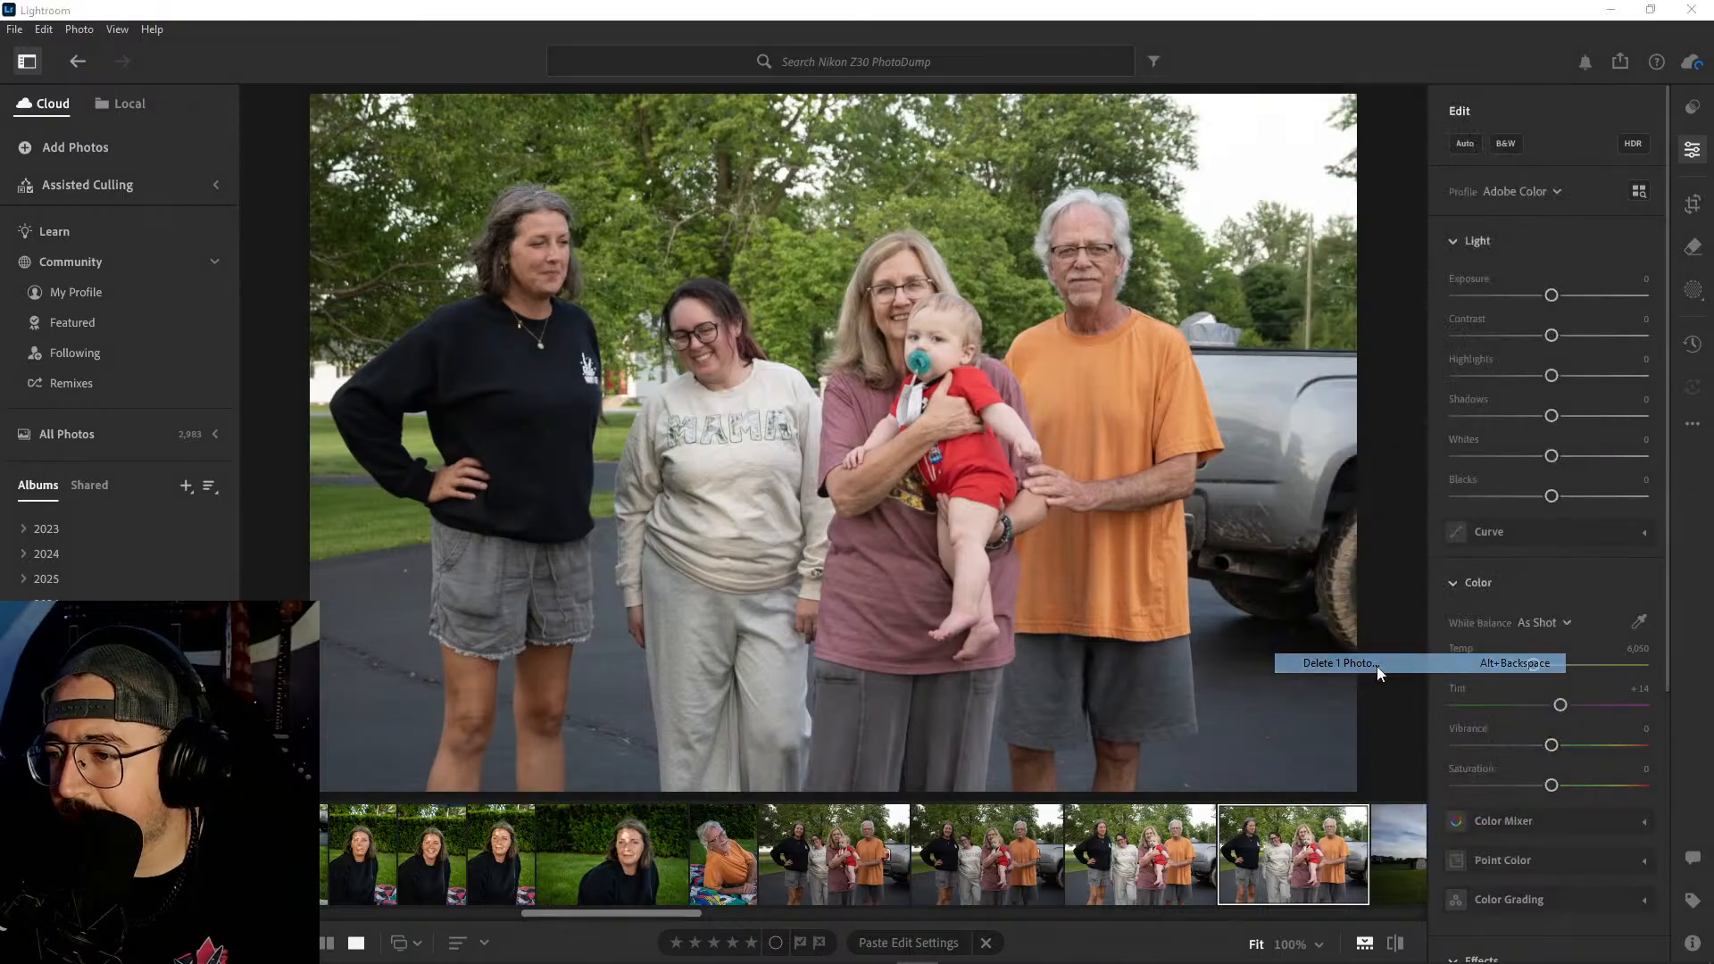
click(932, 635)
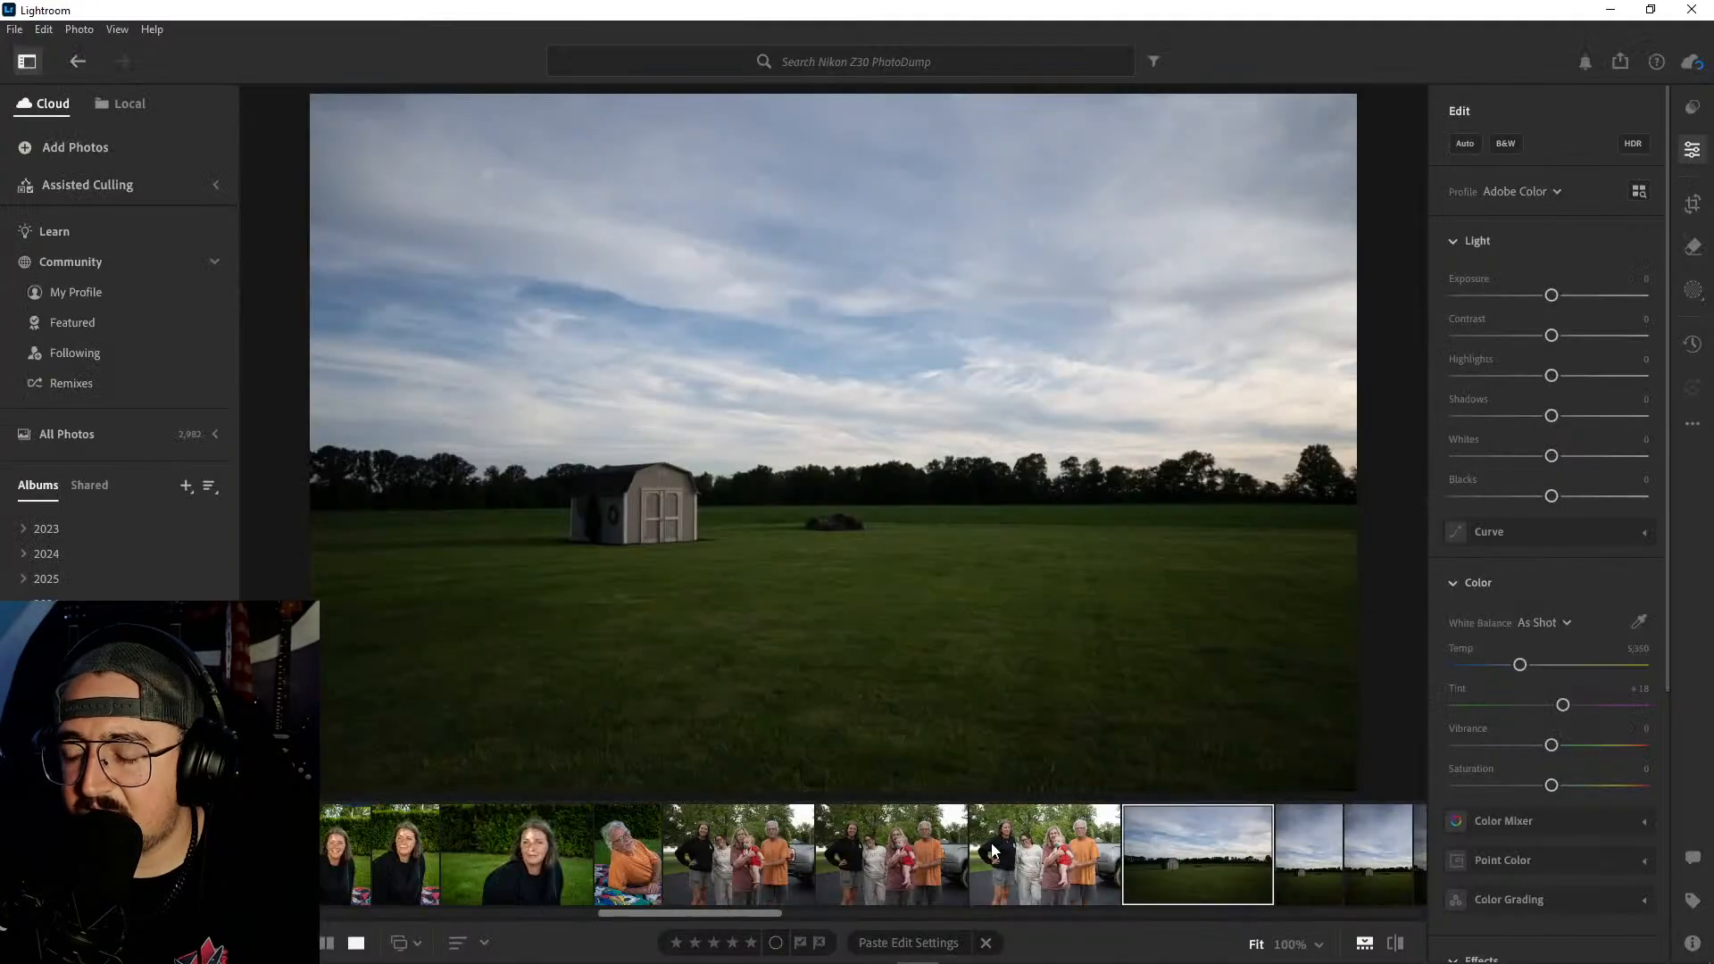
- Compare the three remaining driveway group photos and delete the first one
click(695, 841)
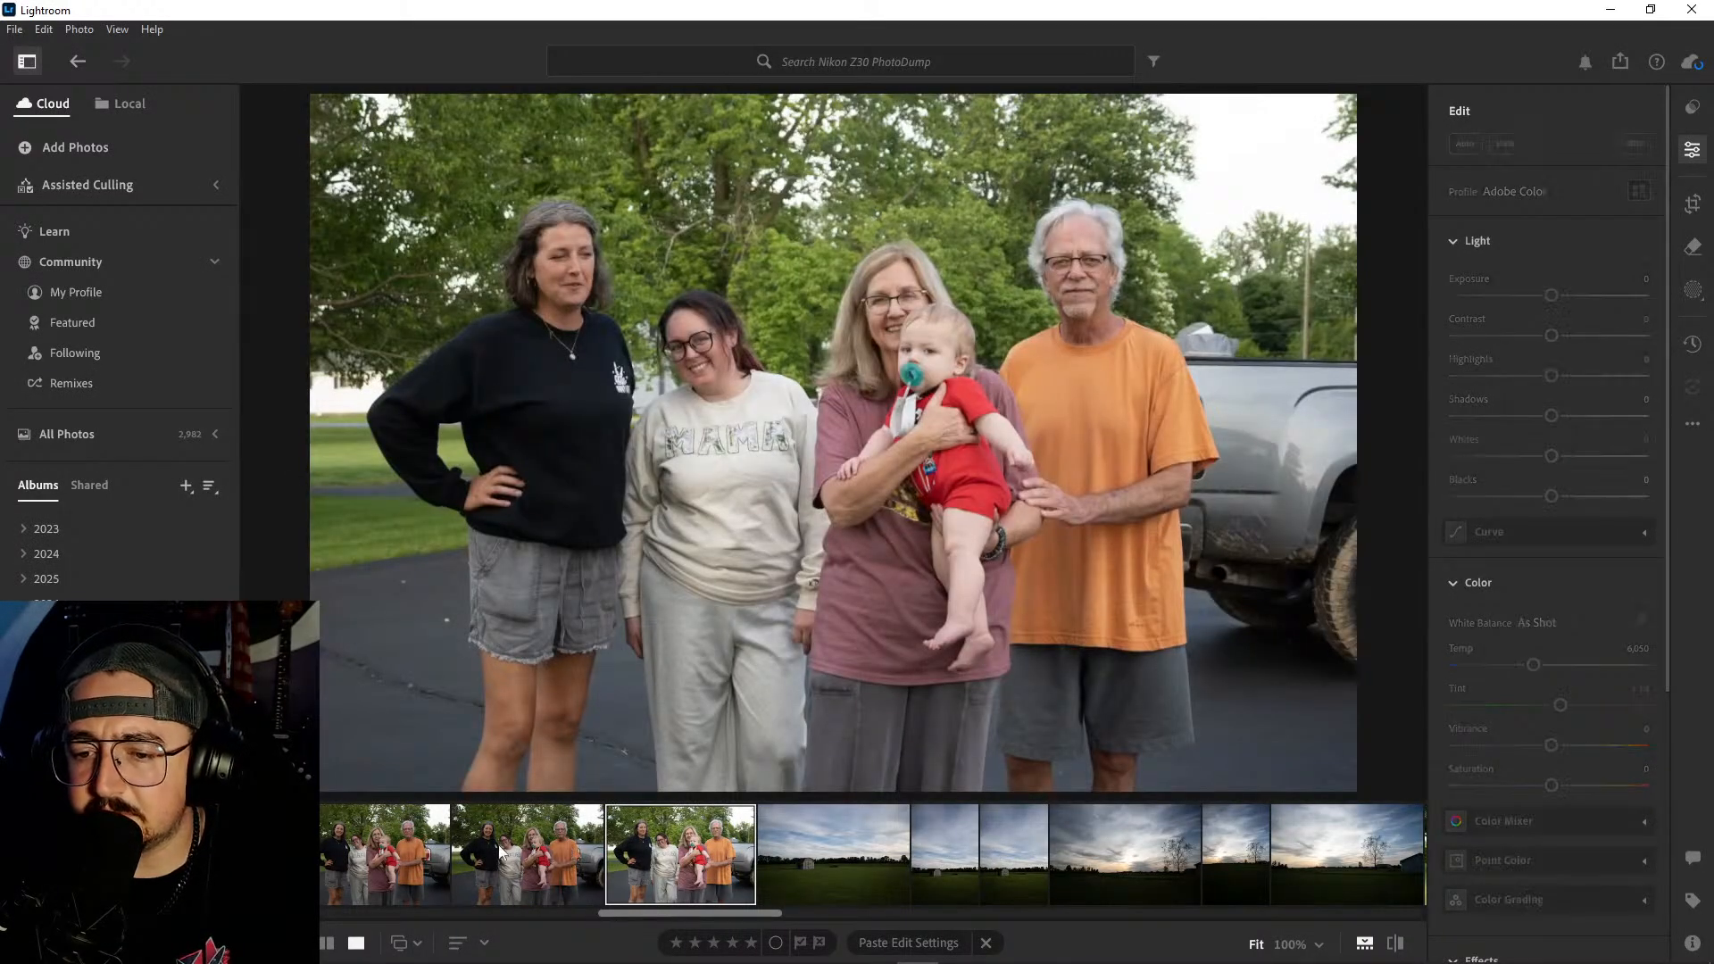
click(575, 843)
click(411, 844)
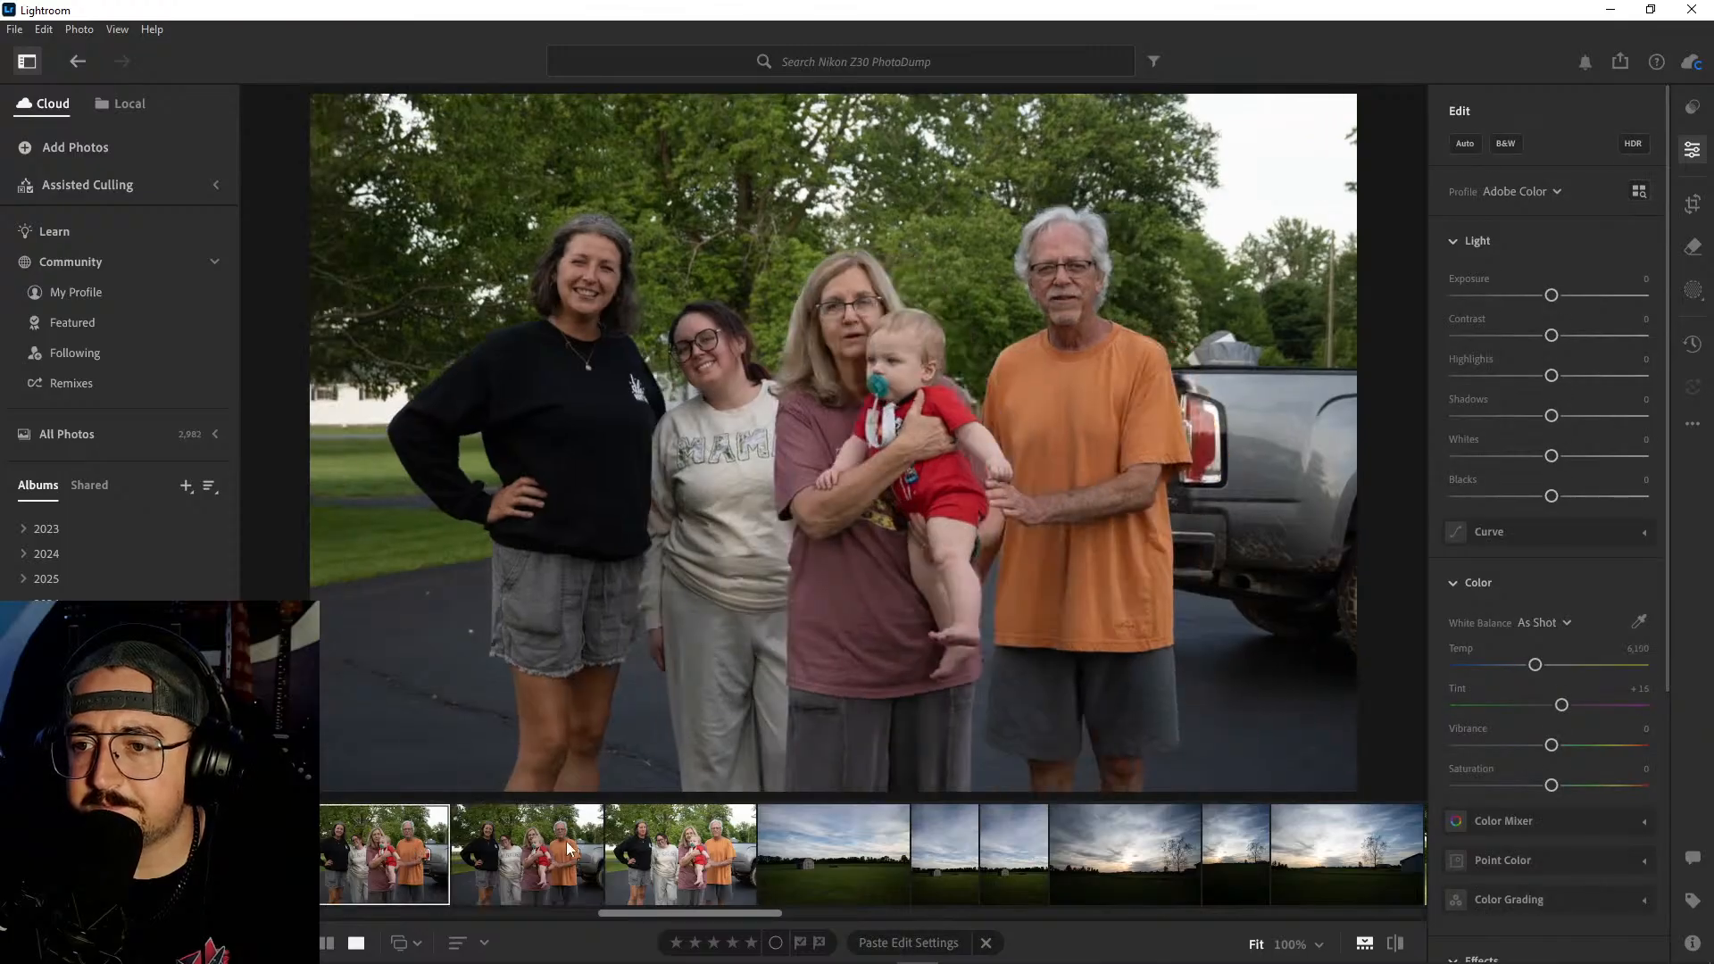
click(555, 843)
click(683, 846)
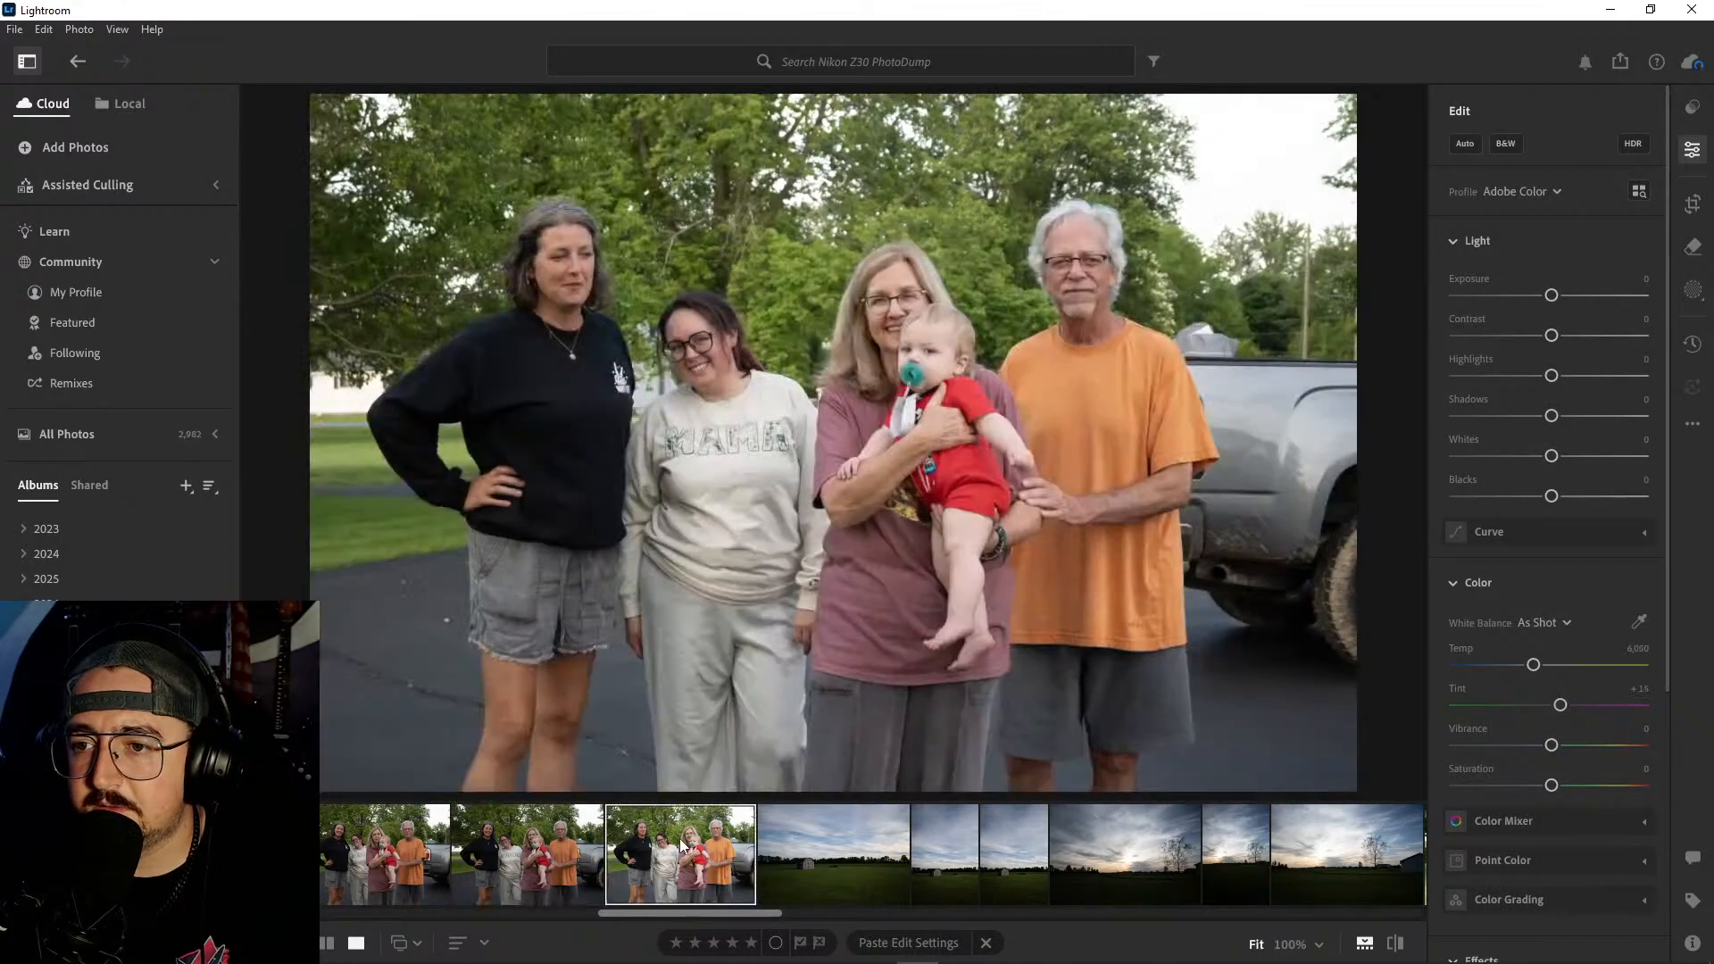
click(598, 839)
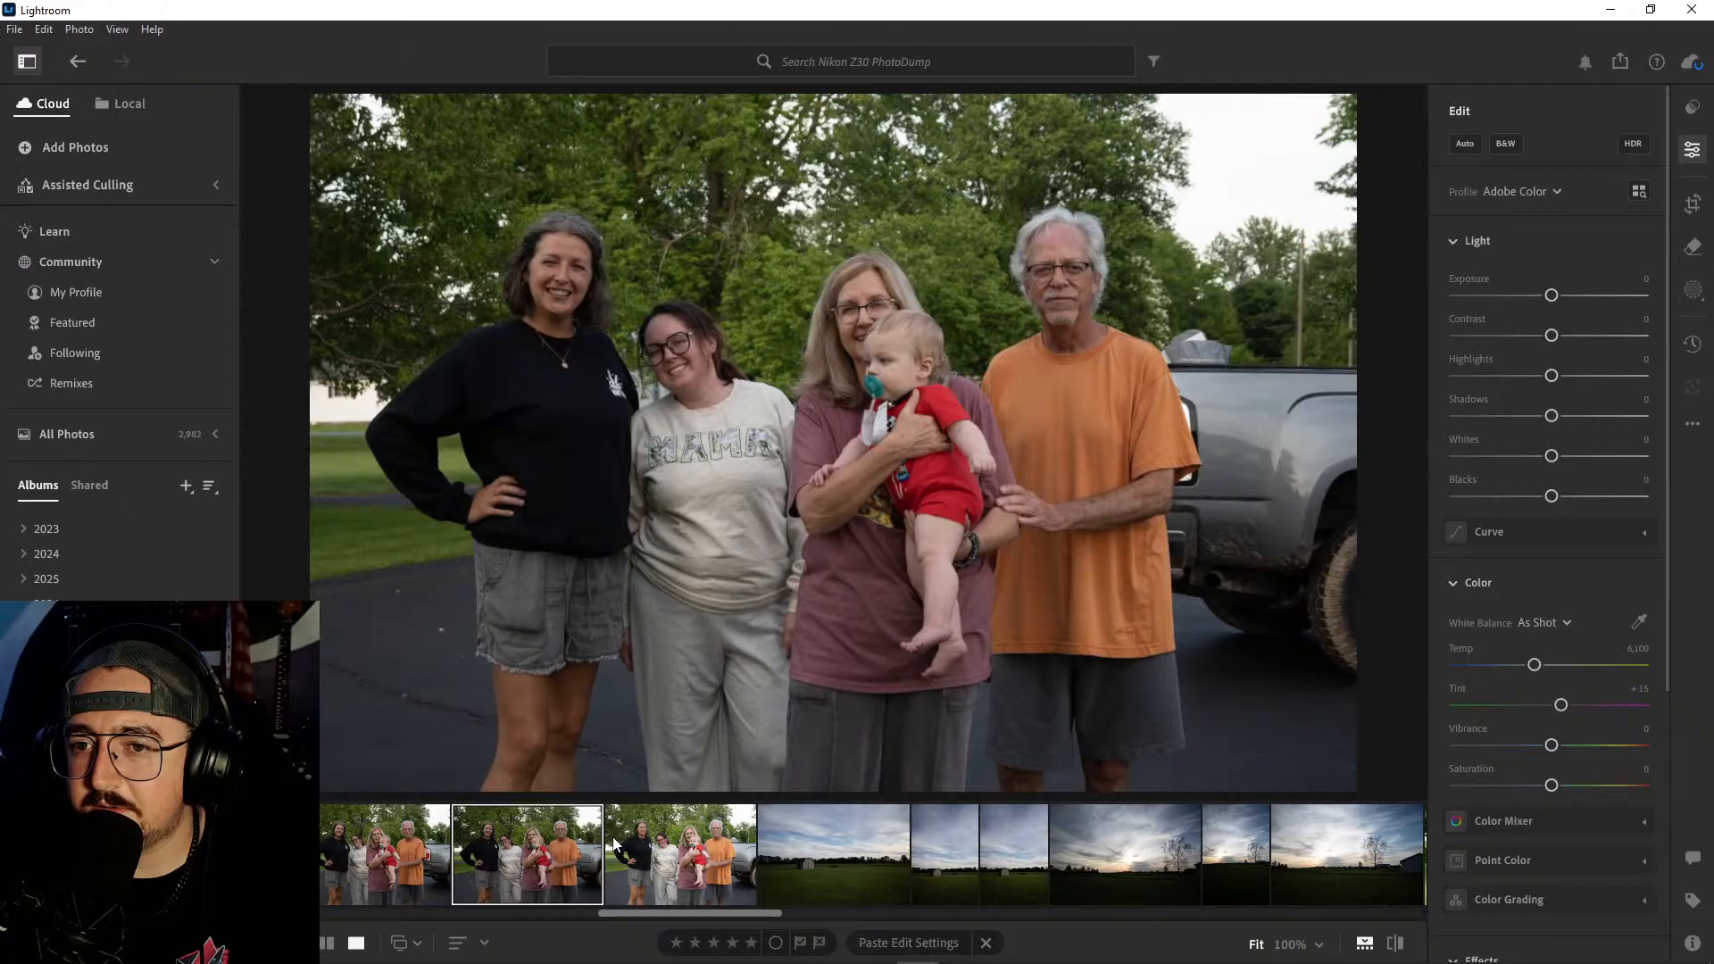
click(411, 844)
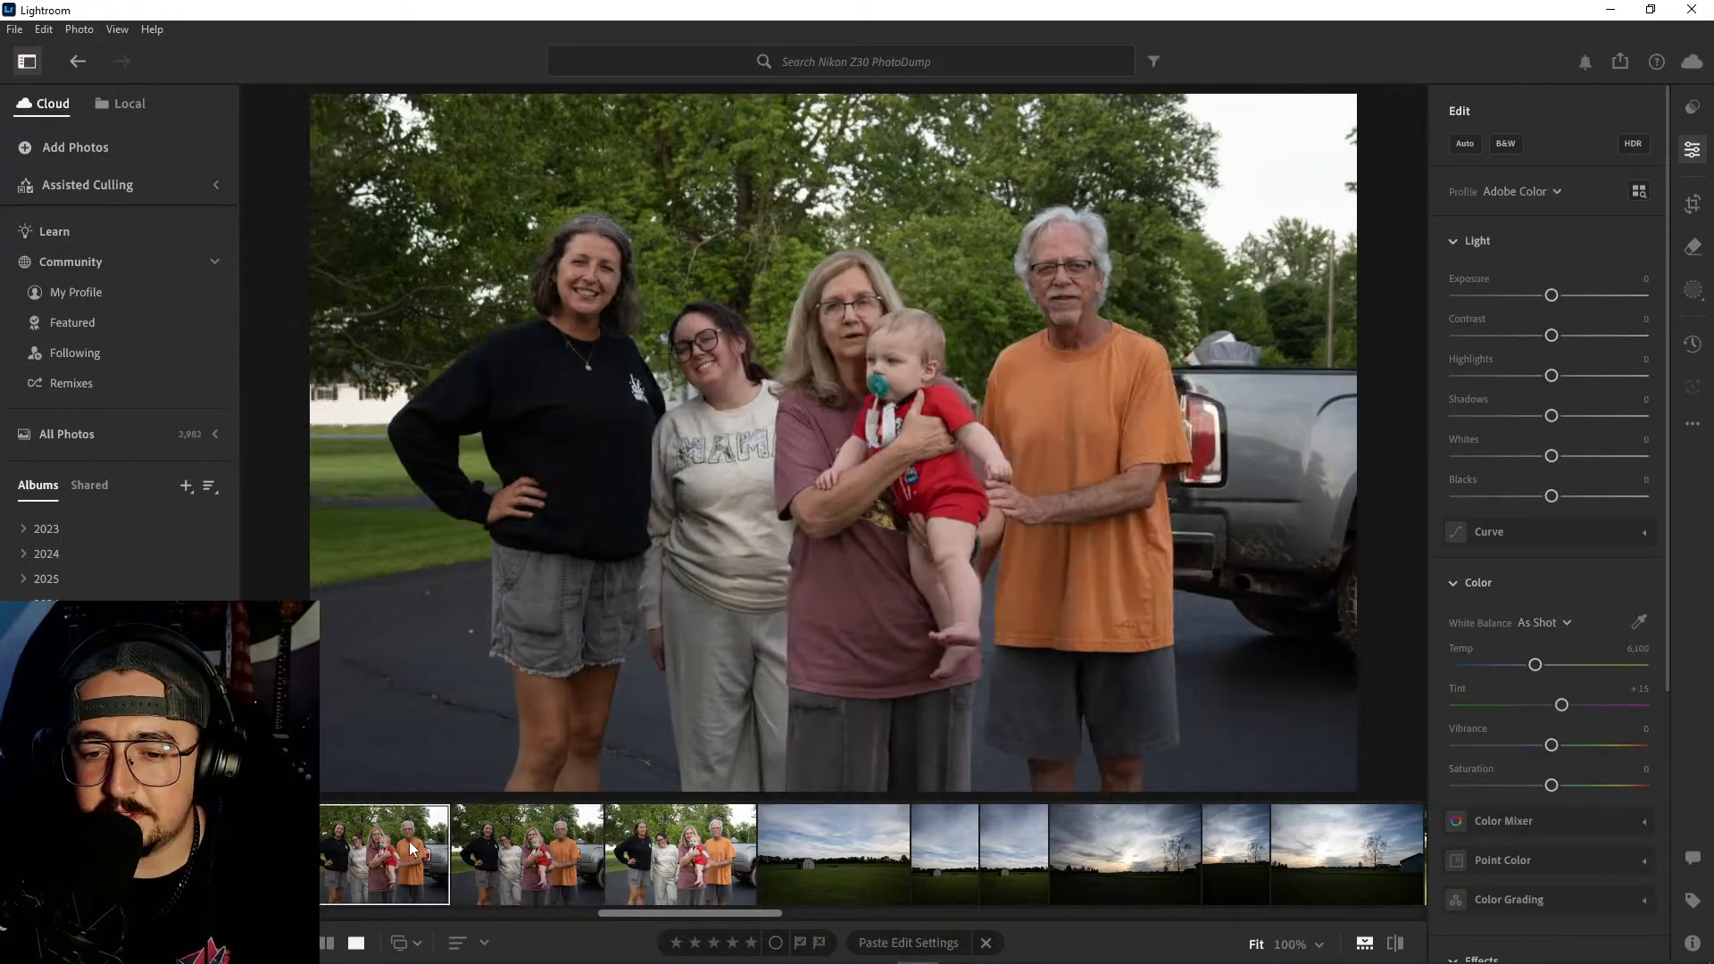
right_click(410, 843)
click(479, 645)
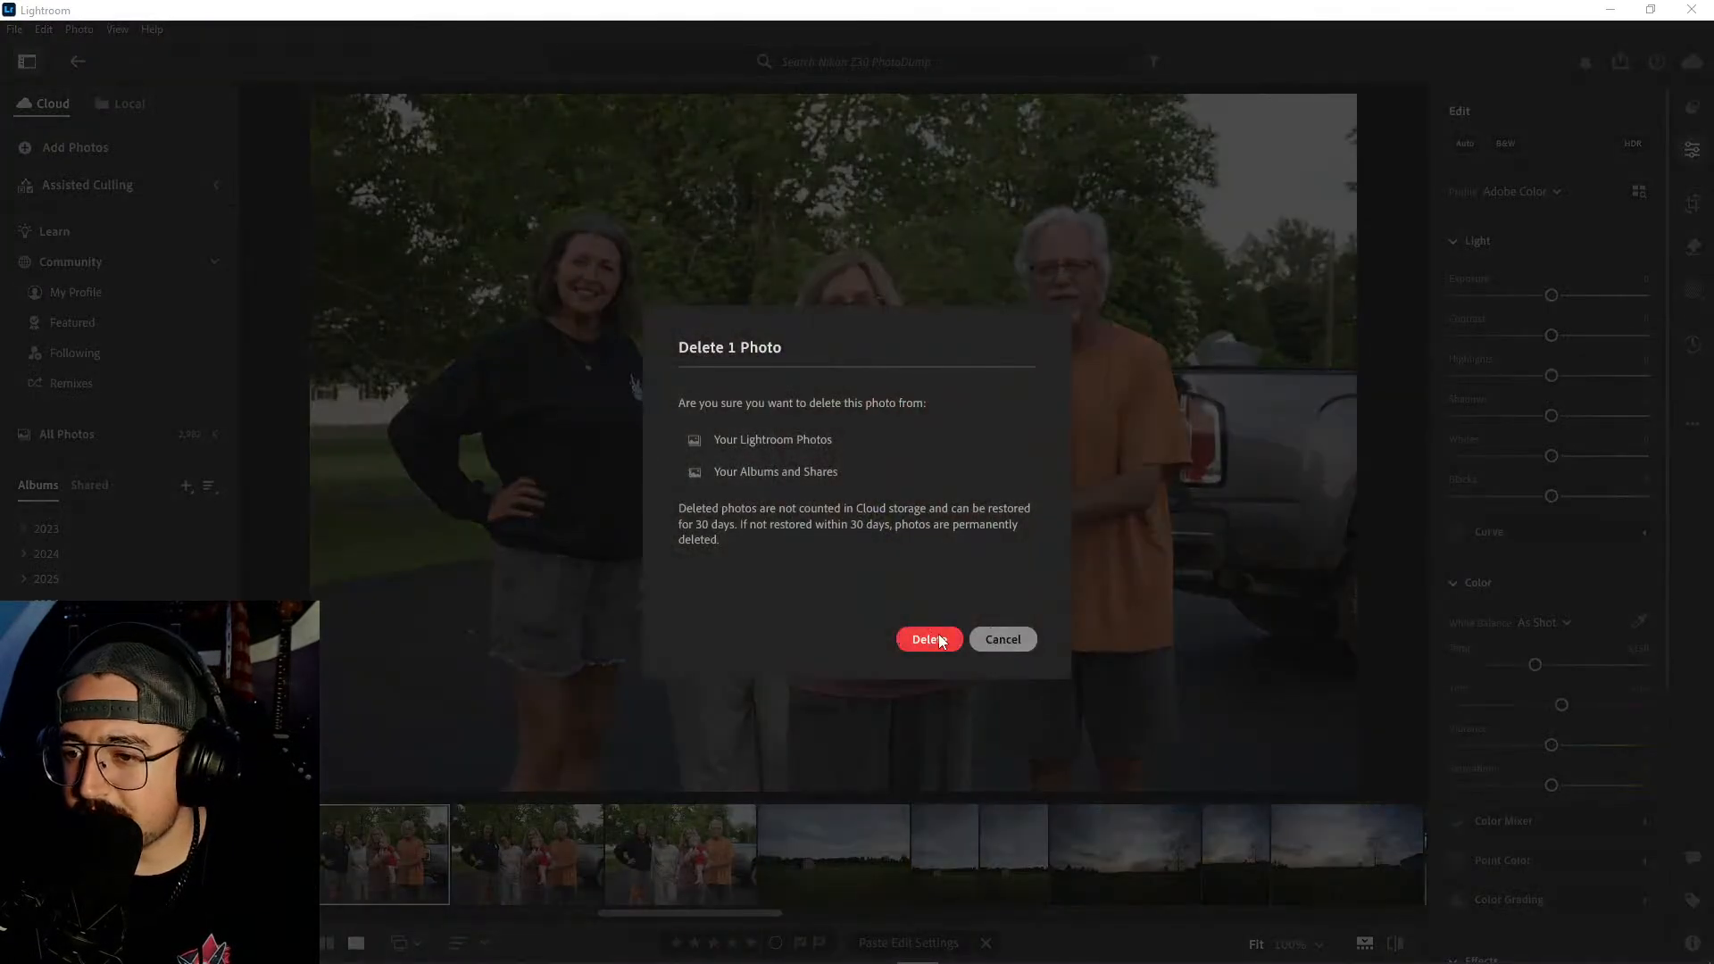
key(Return)
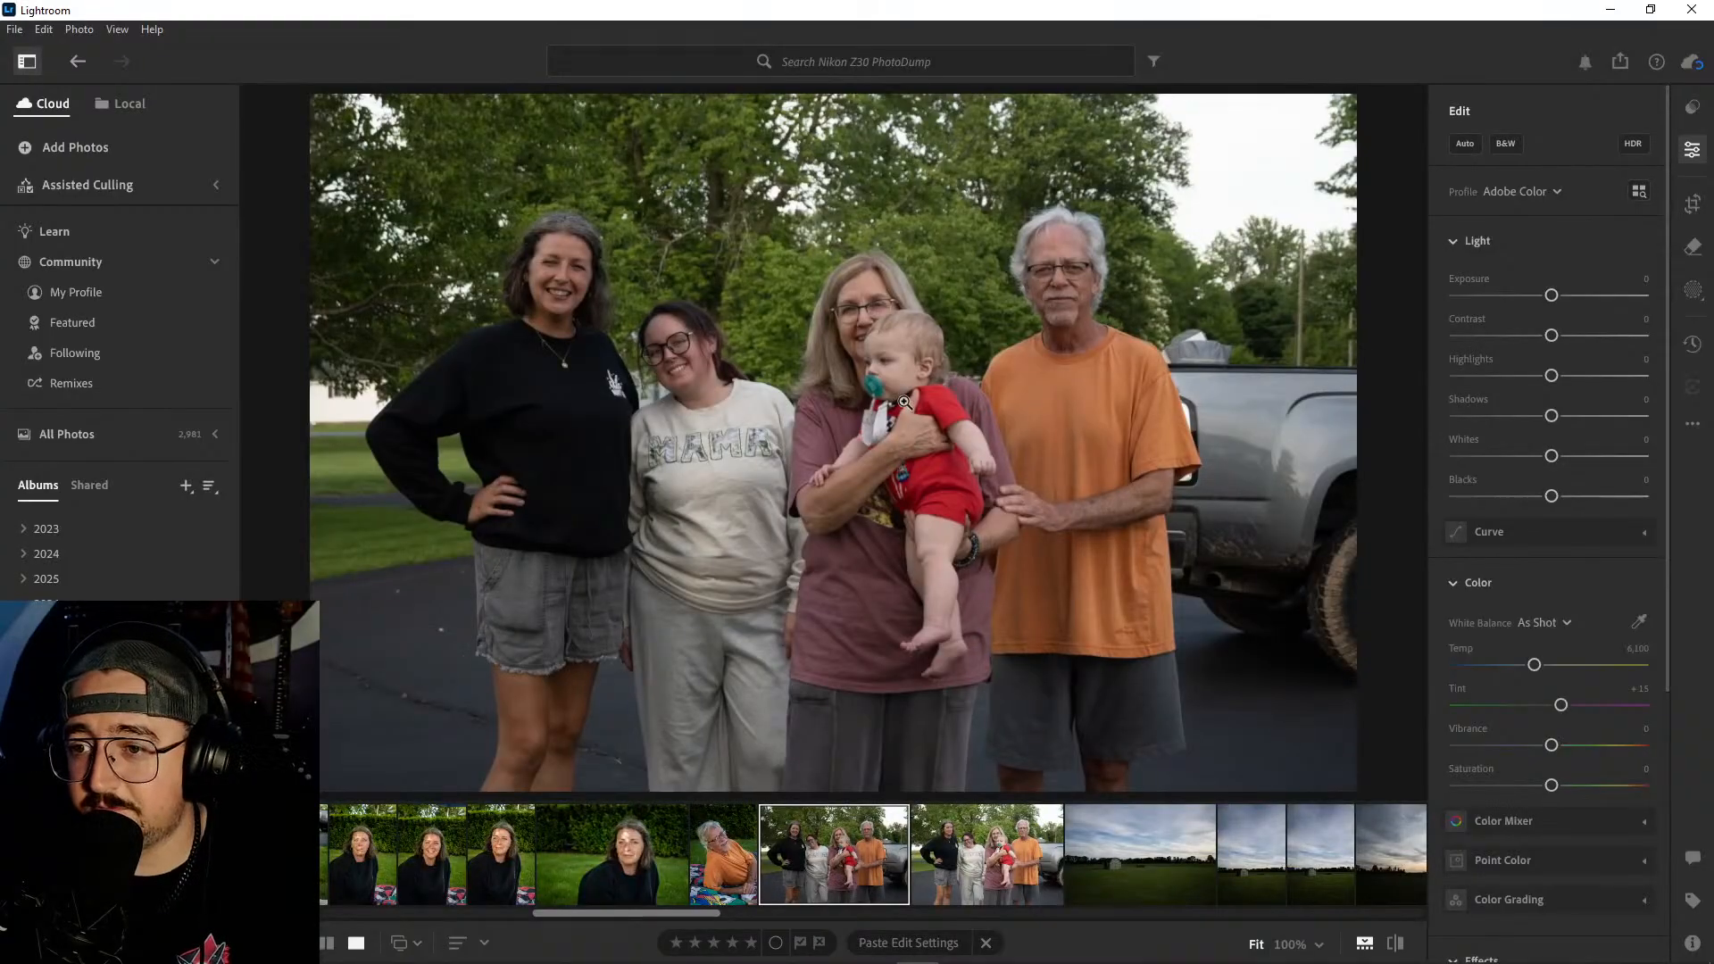
- Check the faces in the first remaining group photo up close and delete the other group photo following it
click(897, 378)
click(855, 369)
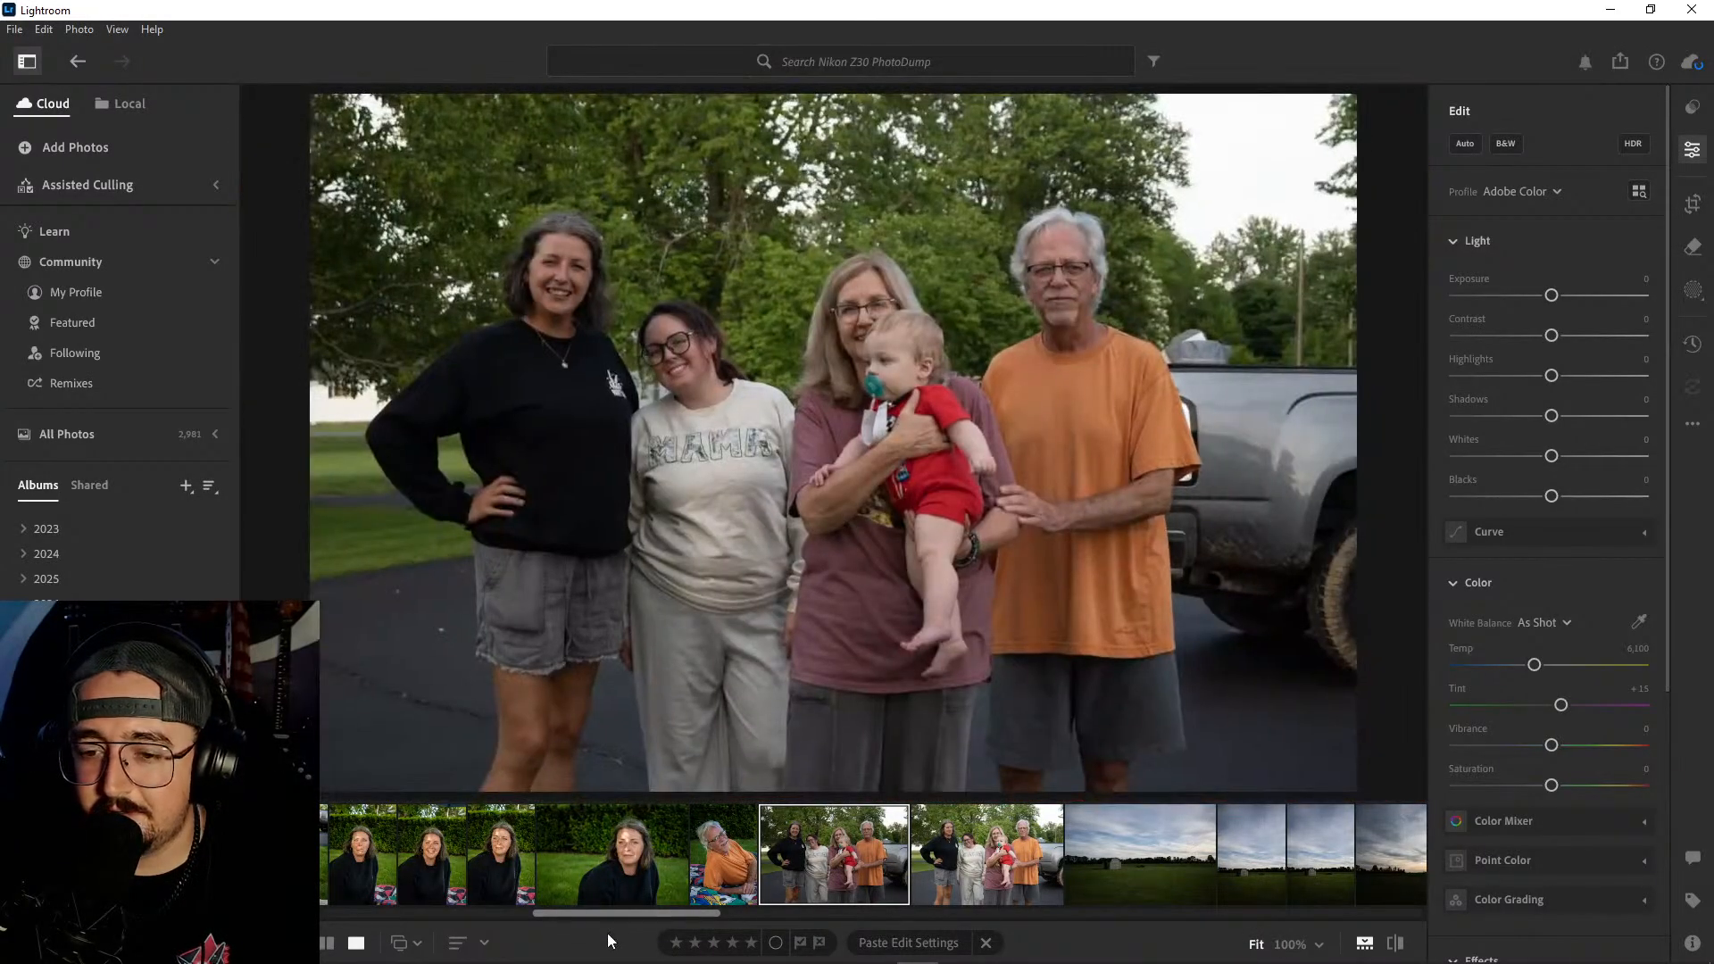
click(959, 847)
right_click(960, 846)
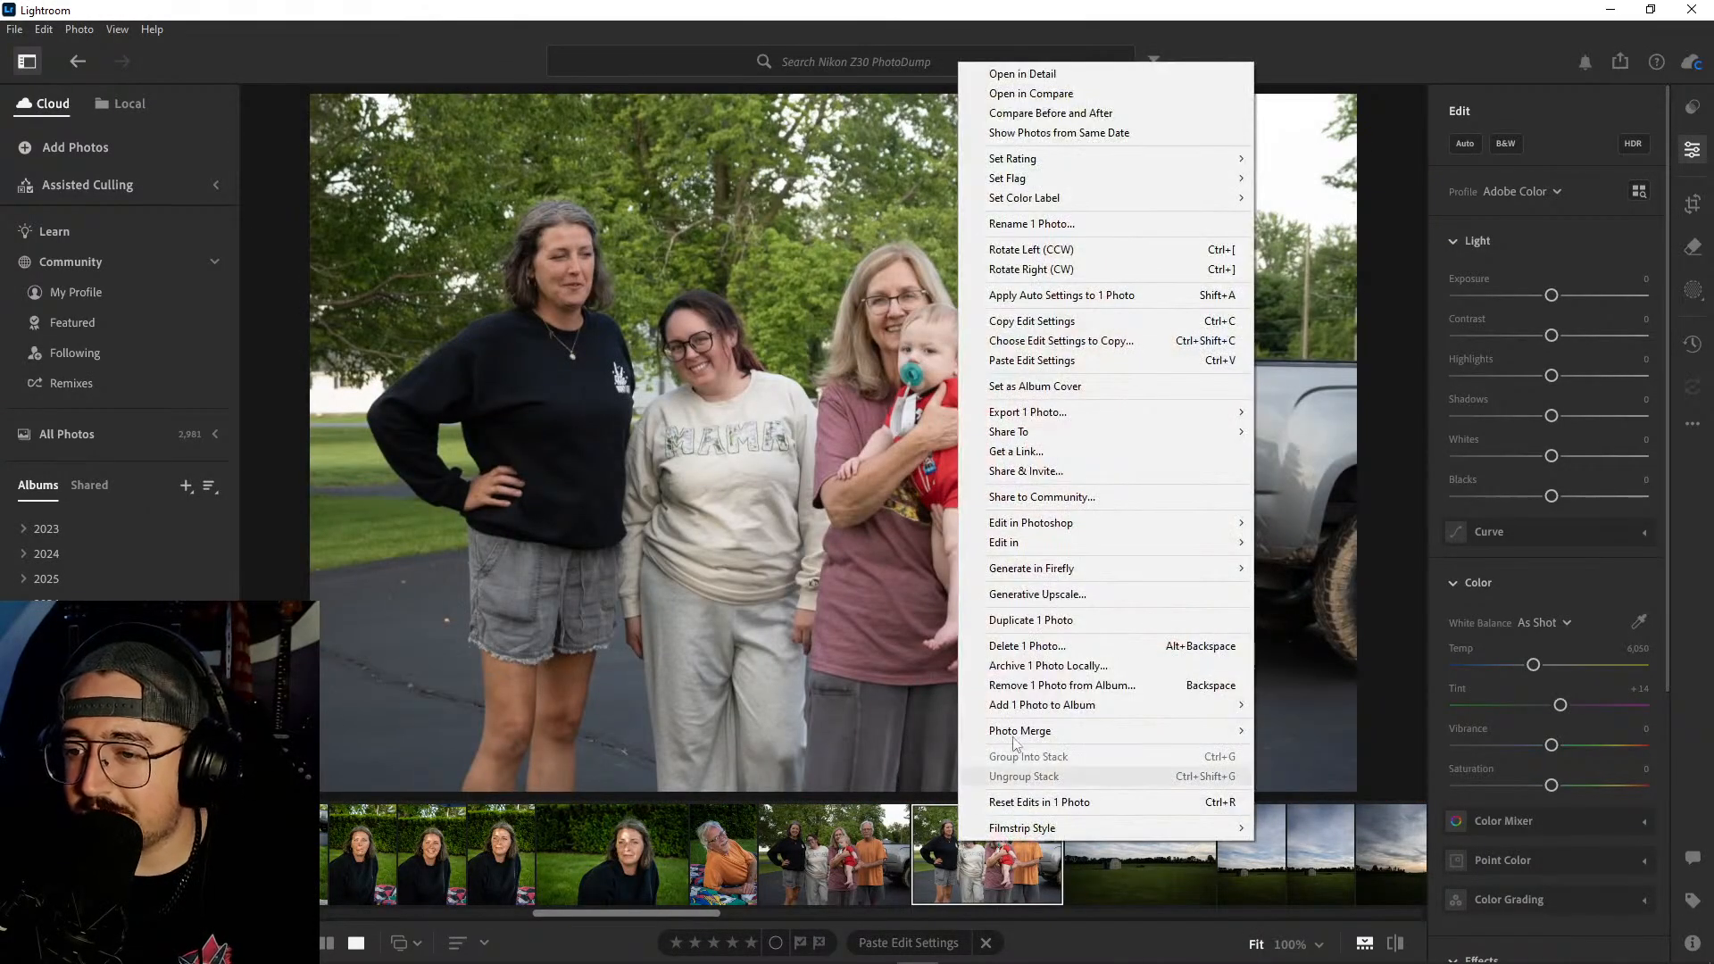
click(1026, 644)
click(944, 640)
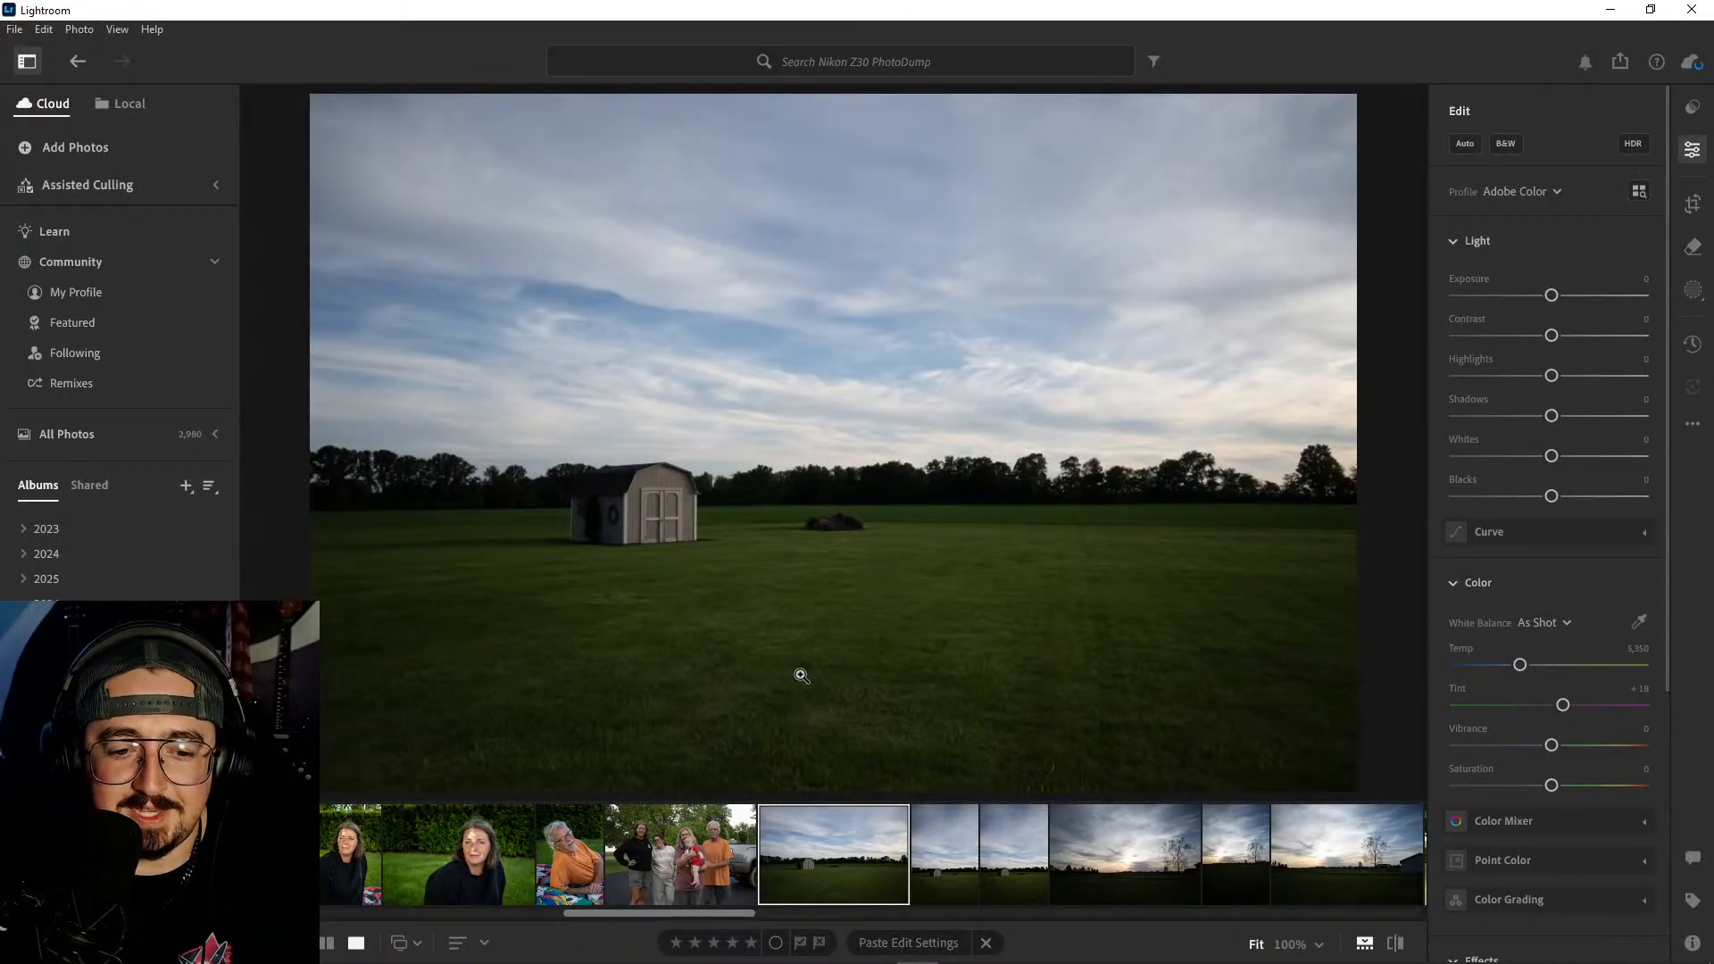
- Apply automatic adjustments to the kept driveway group photo and crop it tighter around the people from the upper-right and lower-right corners
click(680, 871)
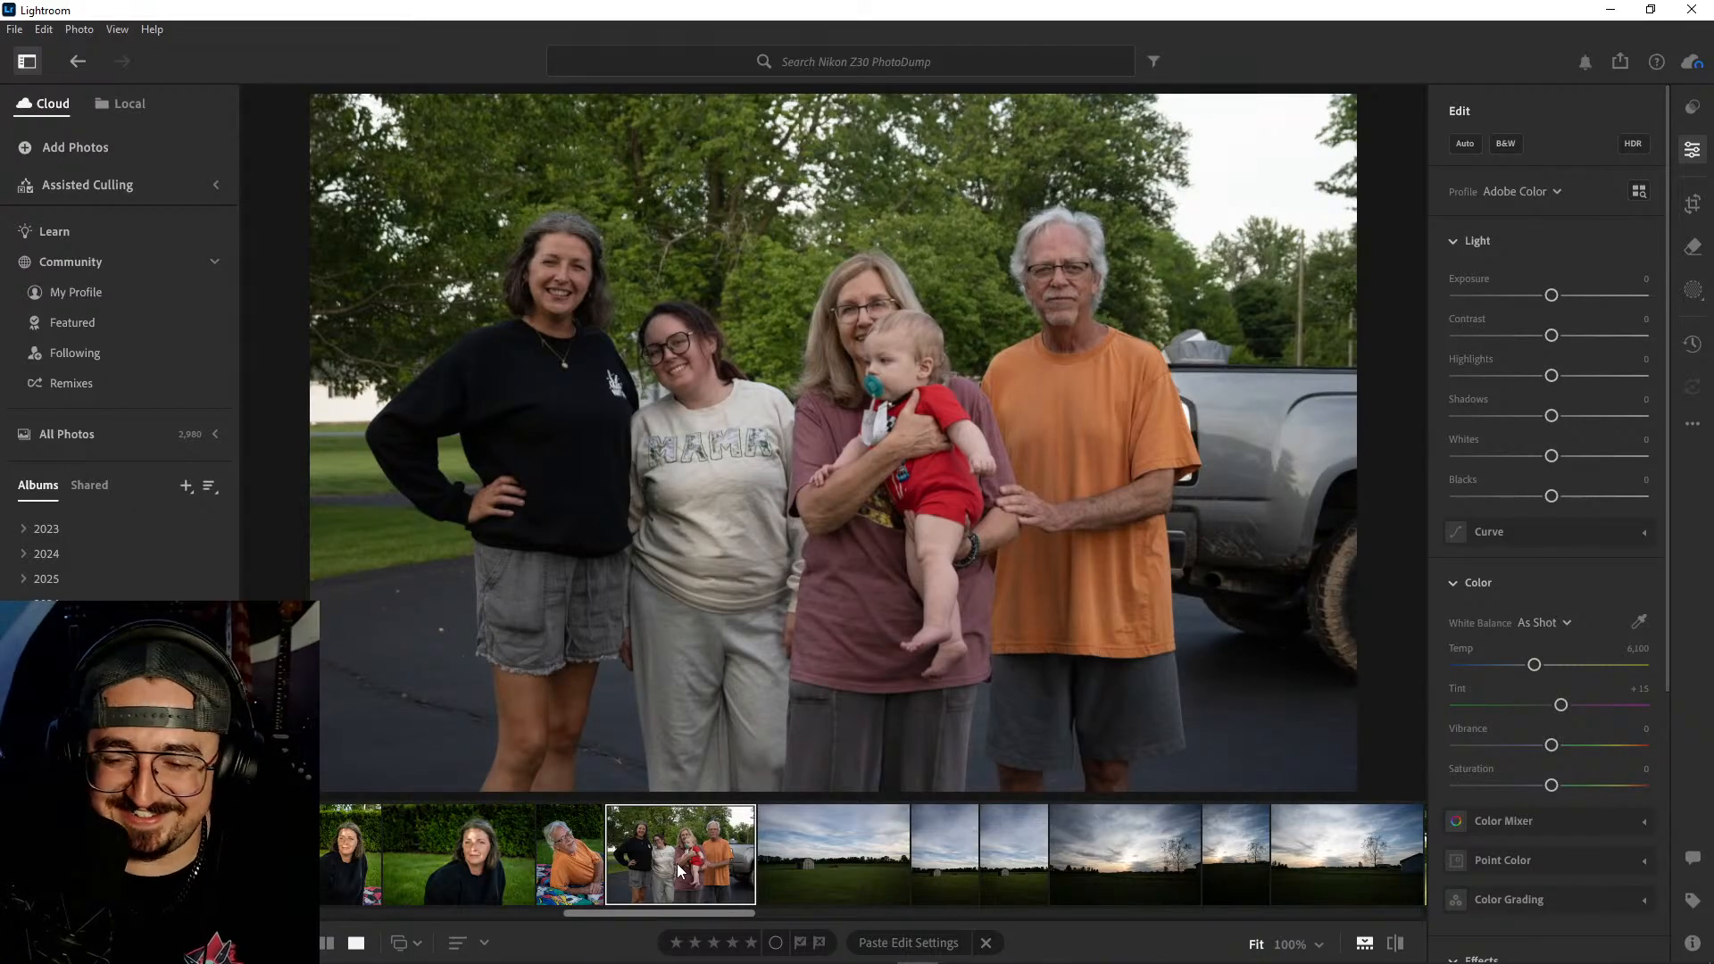
click(1466, 144)
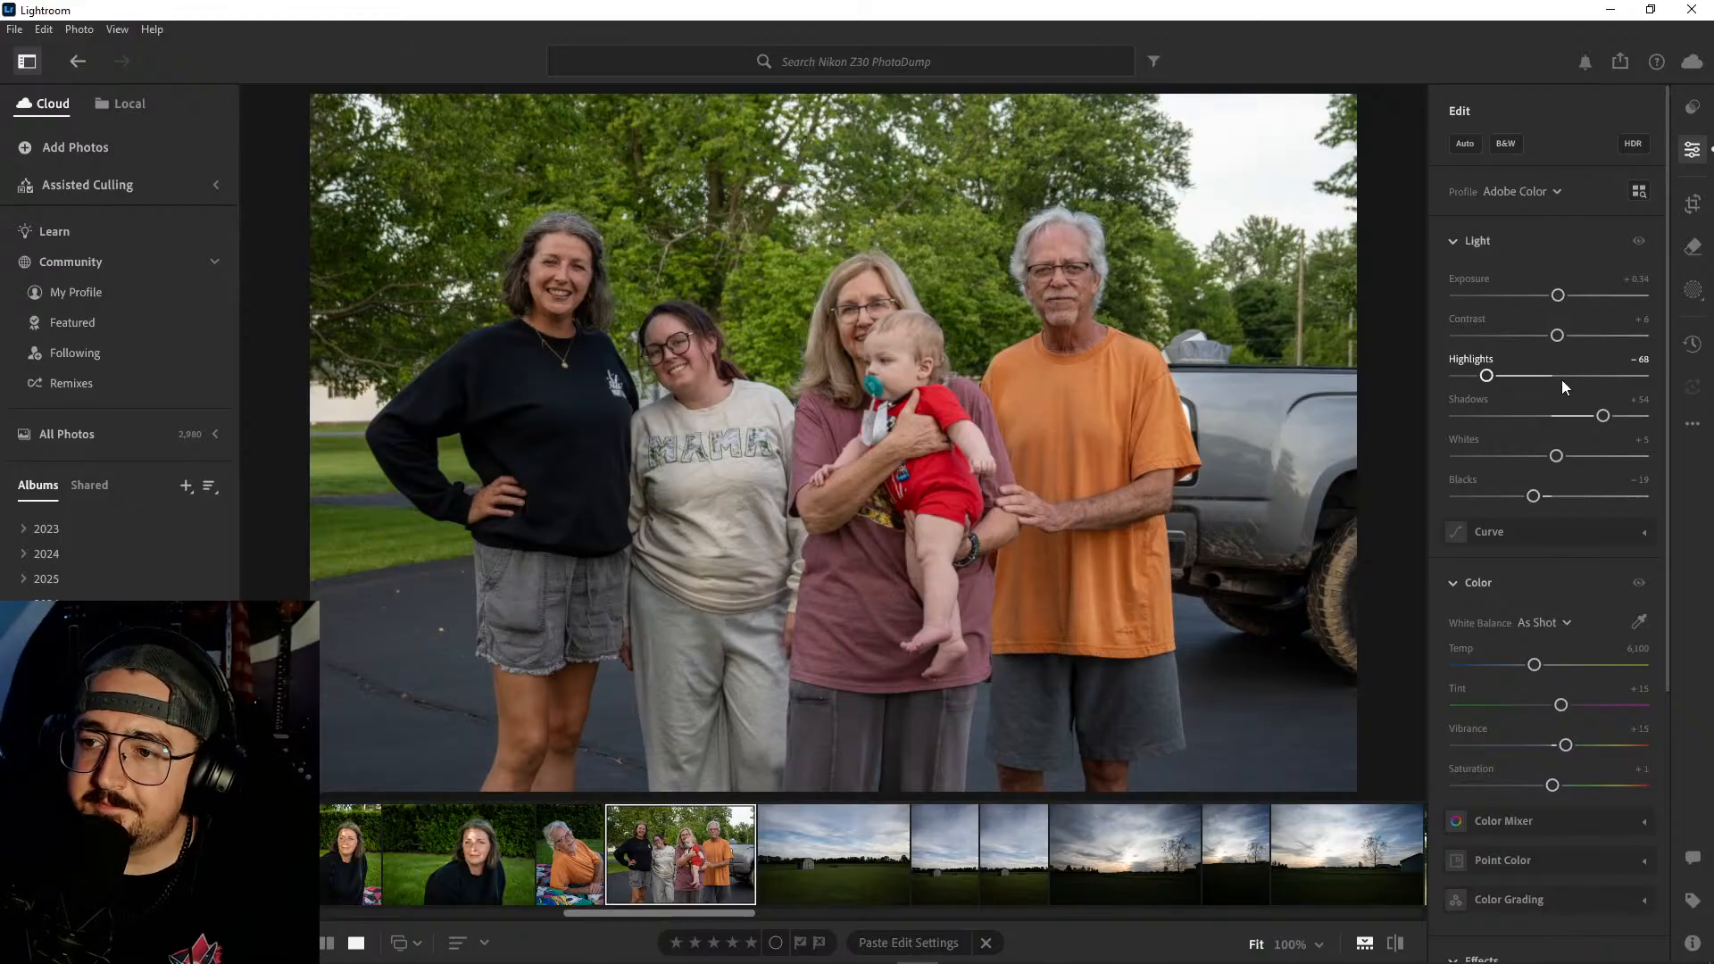
click(1693, 204)
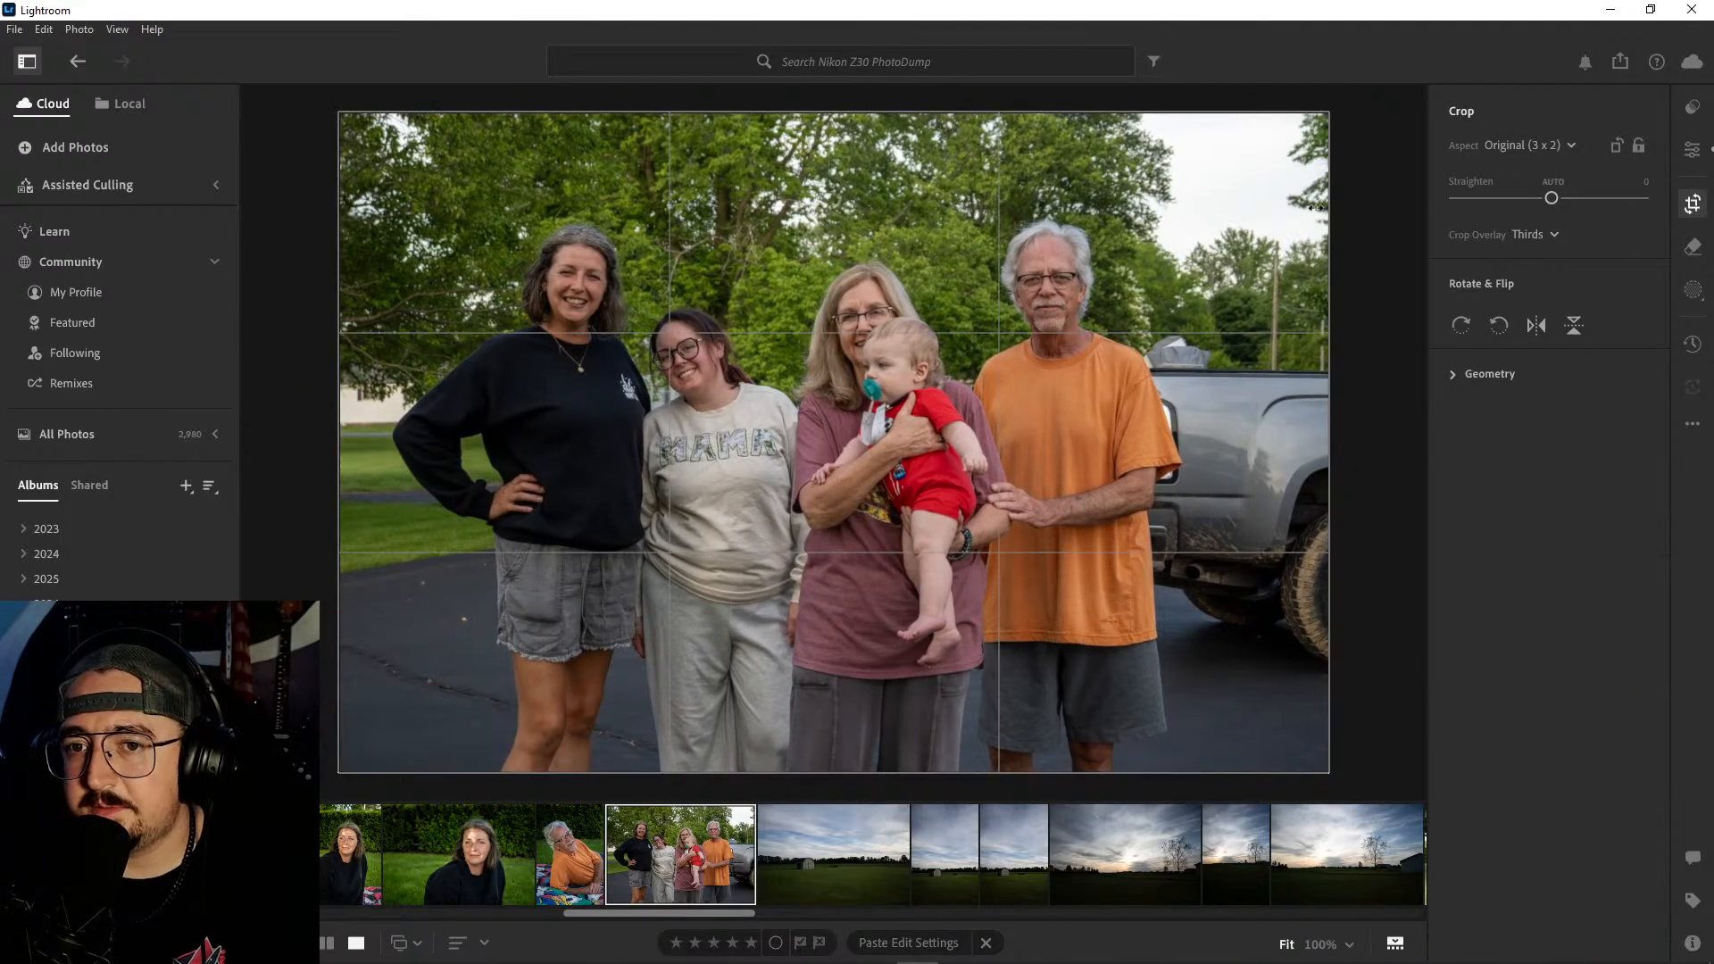
drag(1328, 114, 1300, 129)
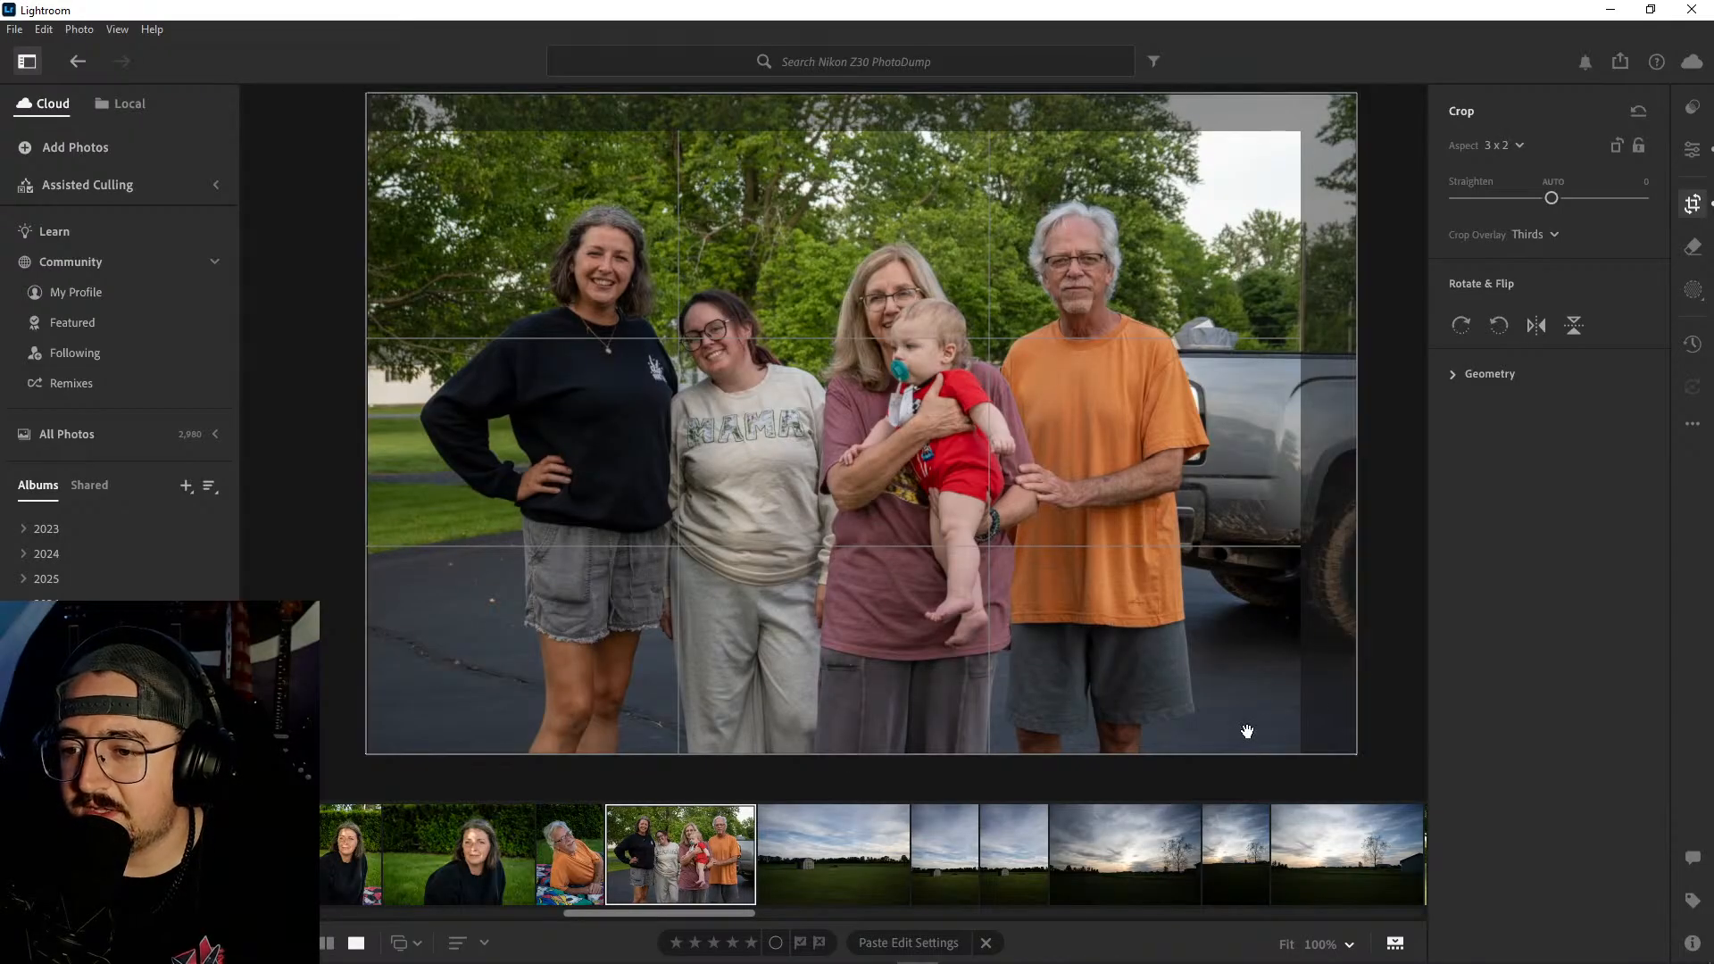
drag(1300, 755, 1295, 745)
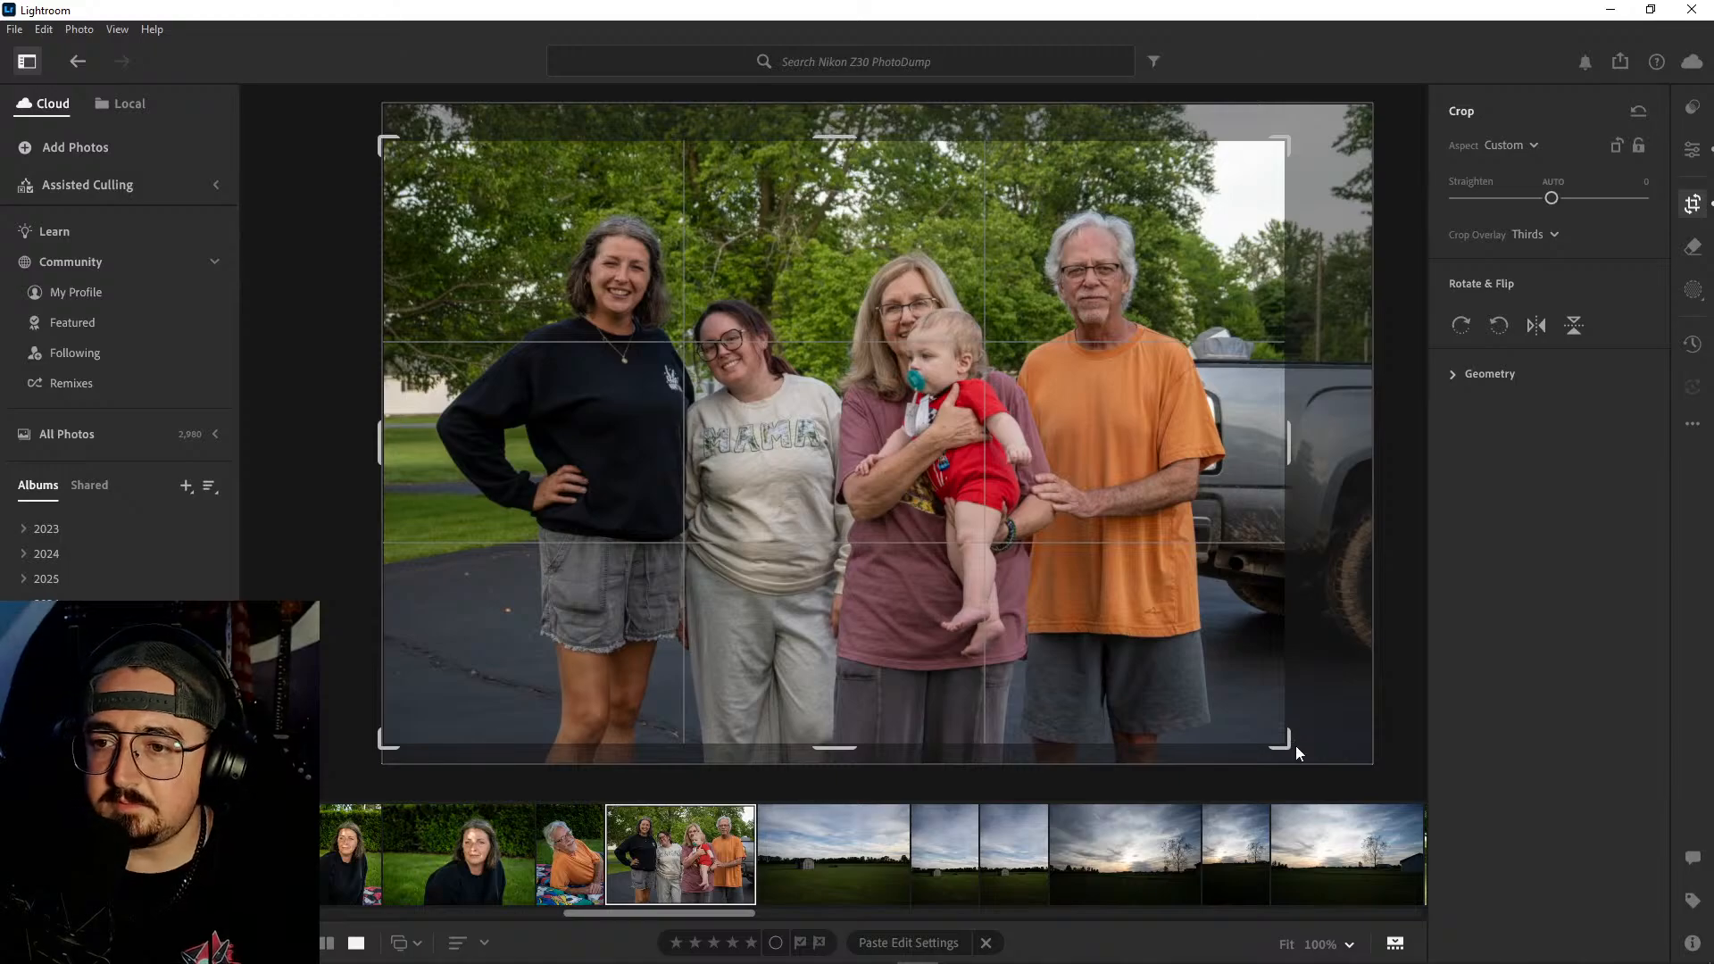
key(Return)
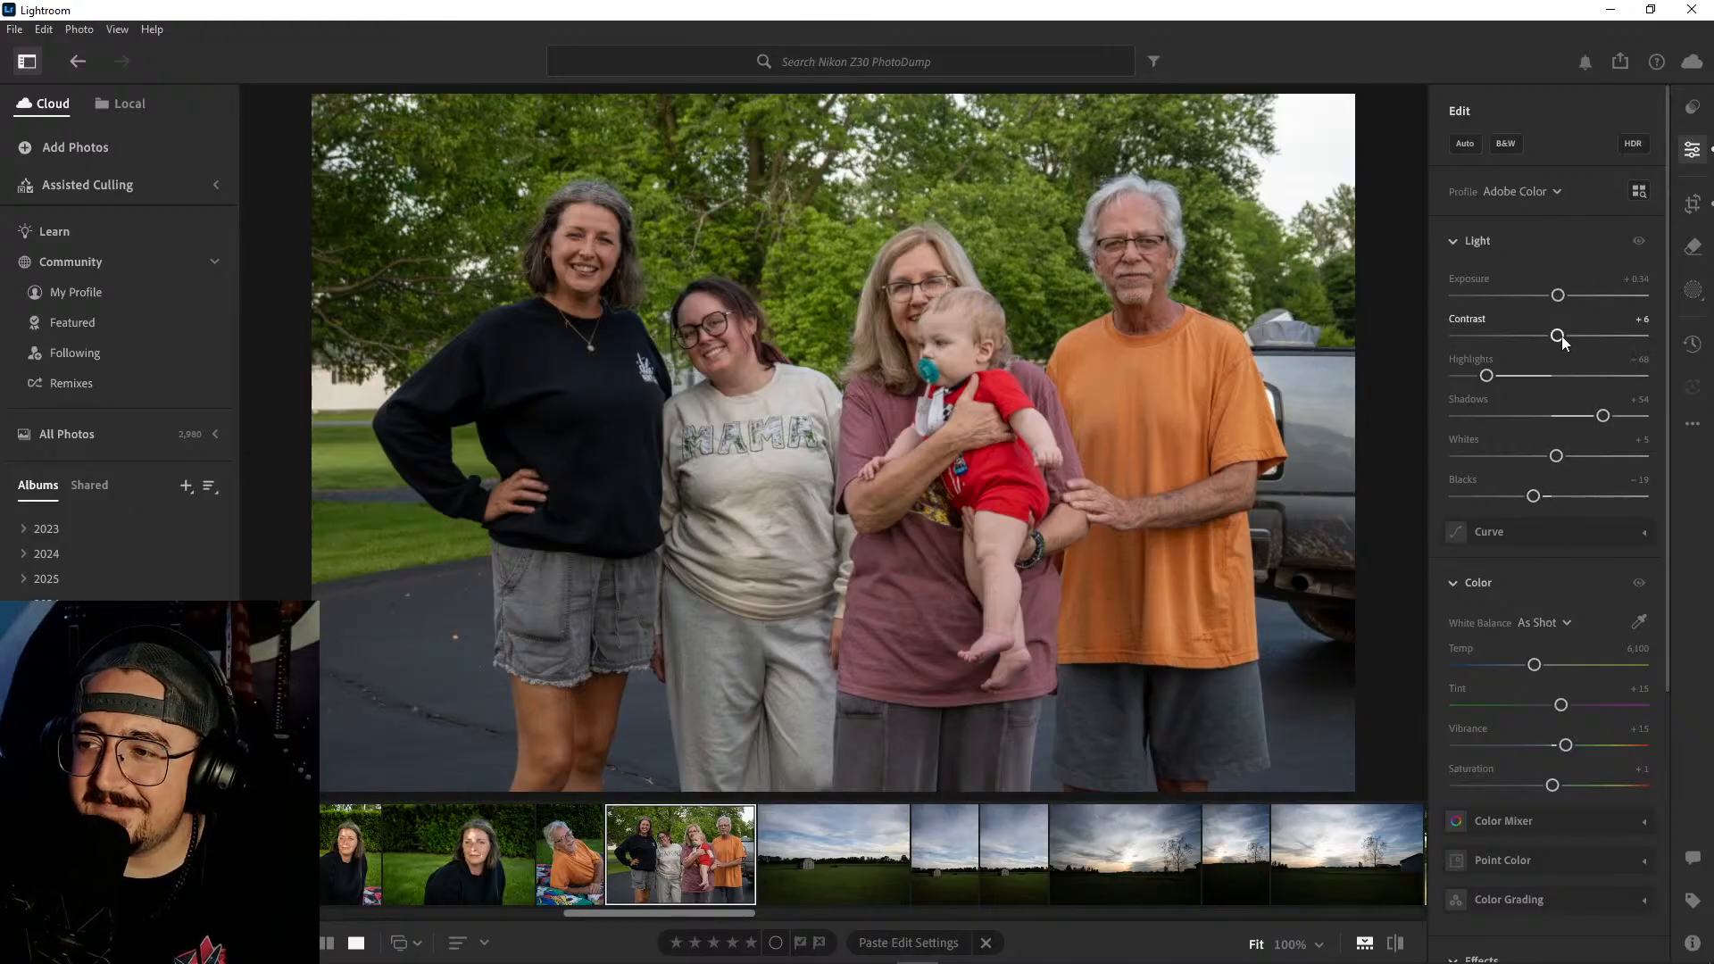
- Set the group photo's contrast to +27, temperature to 6,567, saturation to +7, whites to −16 and blacks to −28
drag(1562, 336, 1577, 338)
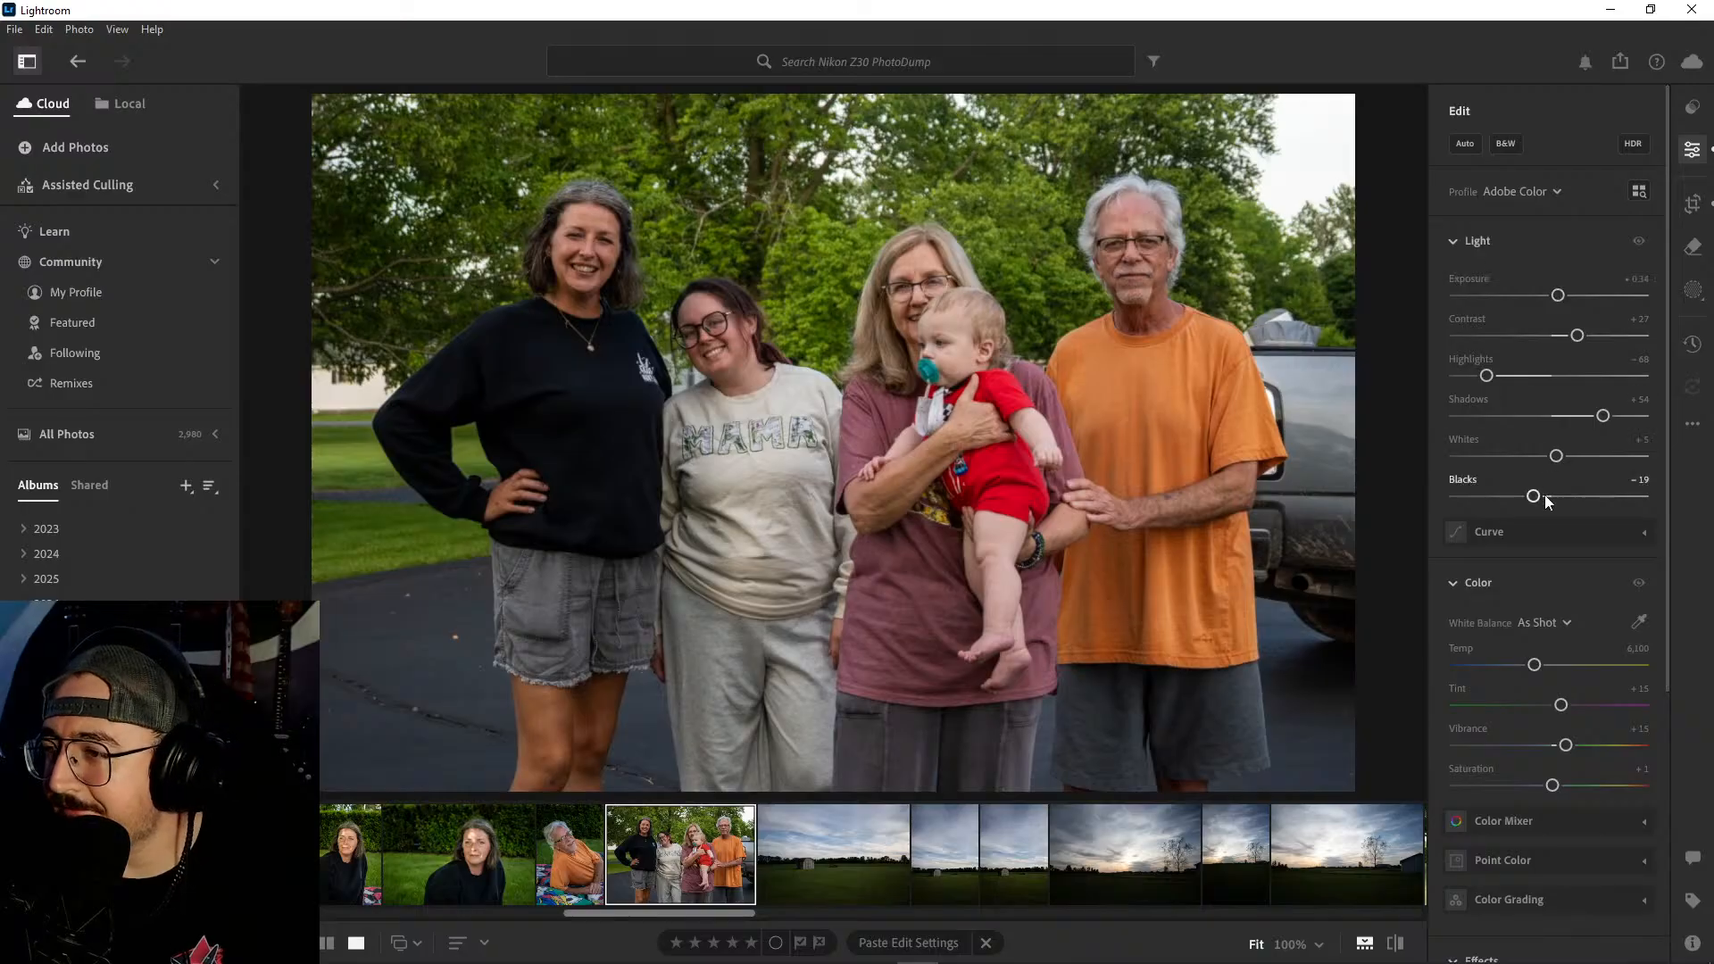
drag(1535, 665, 1547, 672)
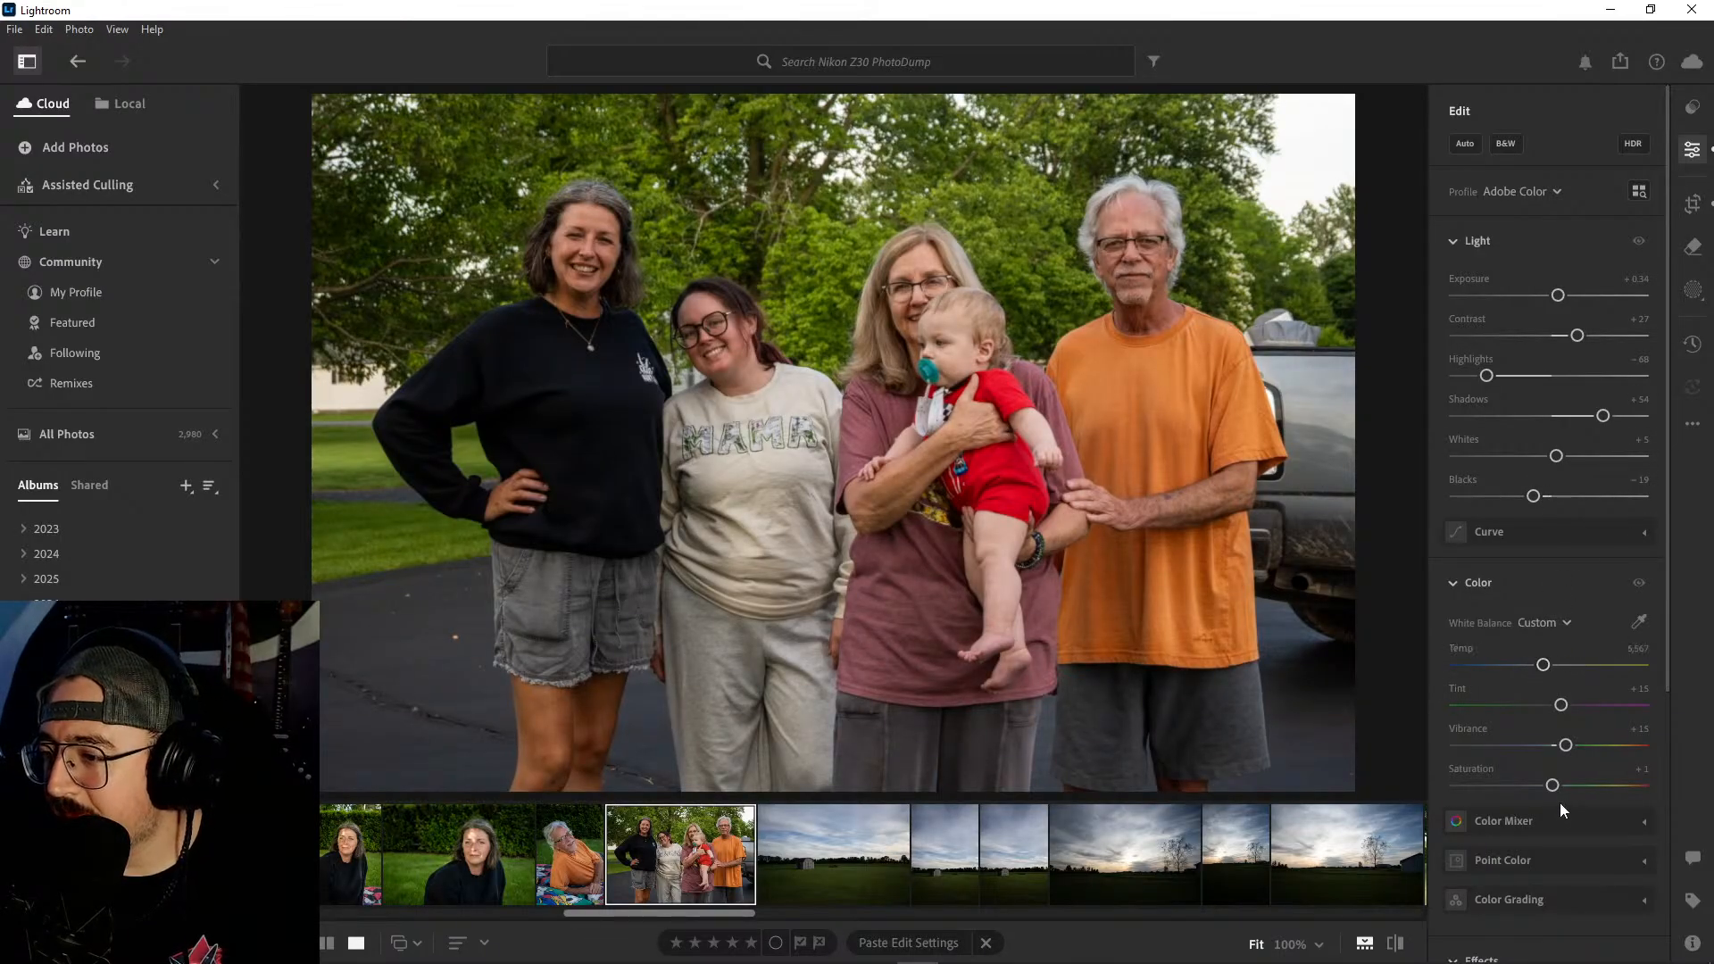
drag(1553, 786, 1561, 790)
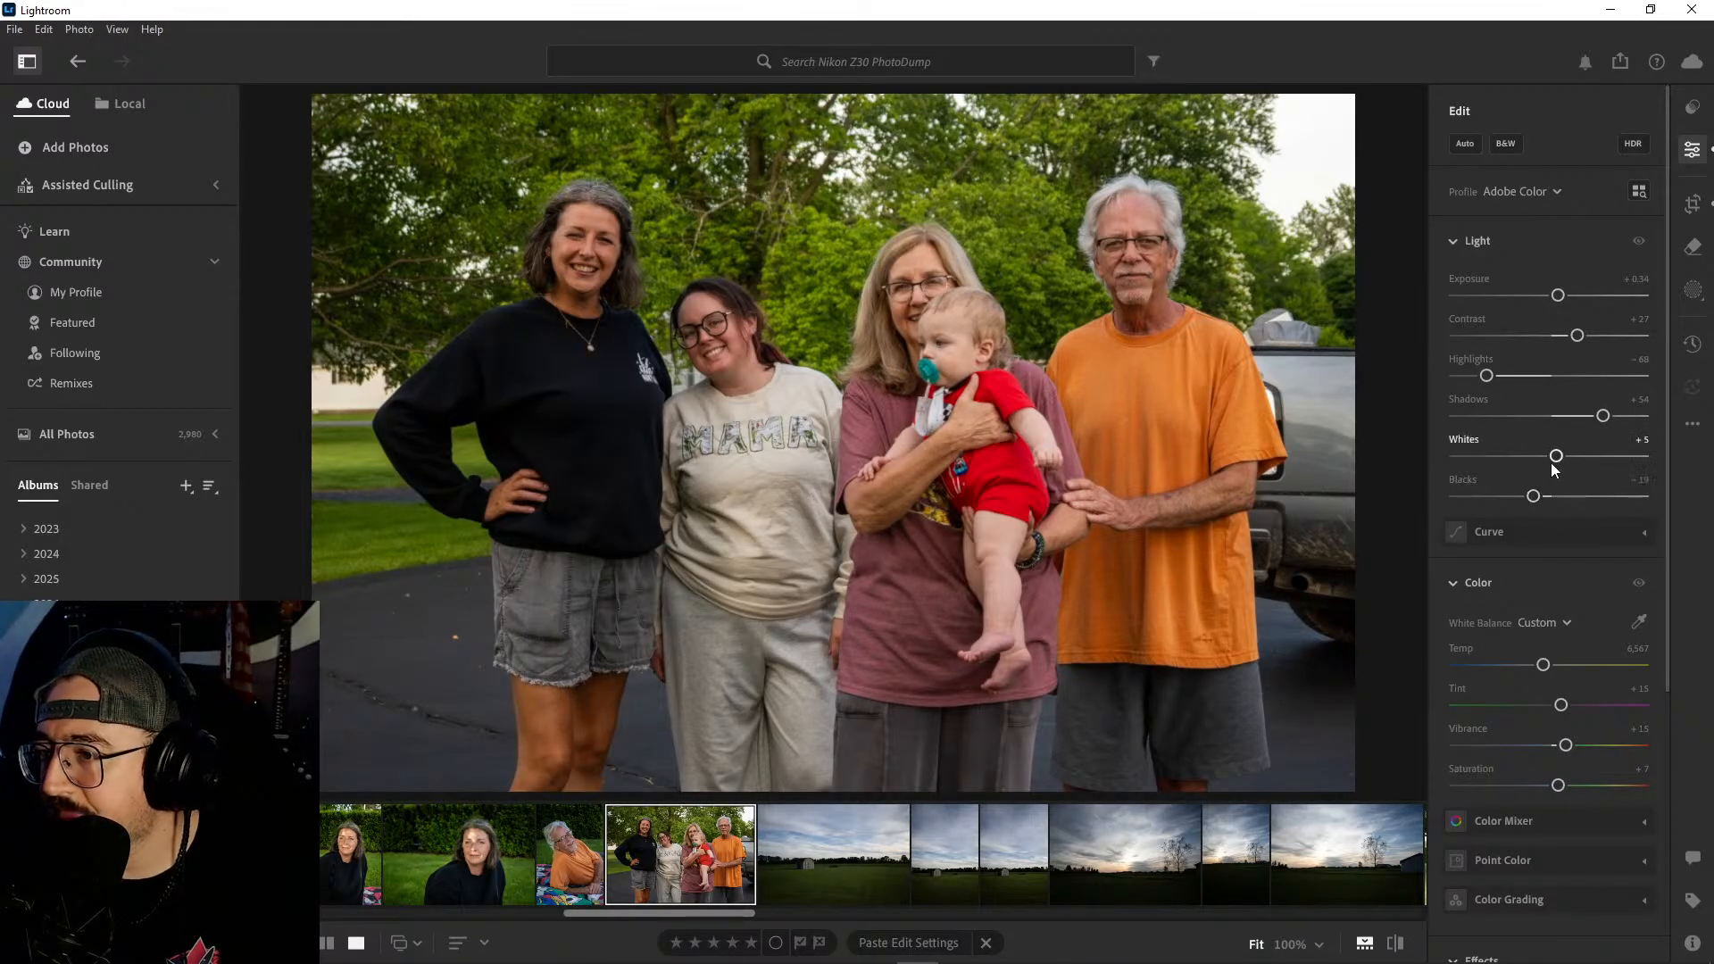
drag(1558, 458, 1525, 502)
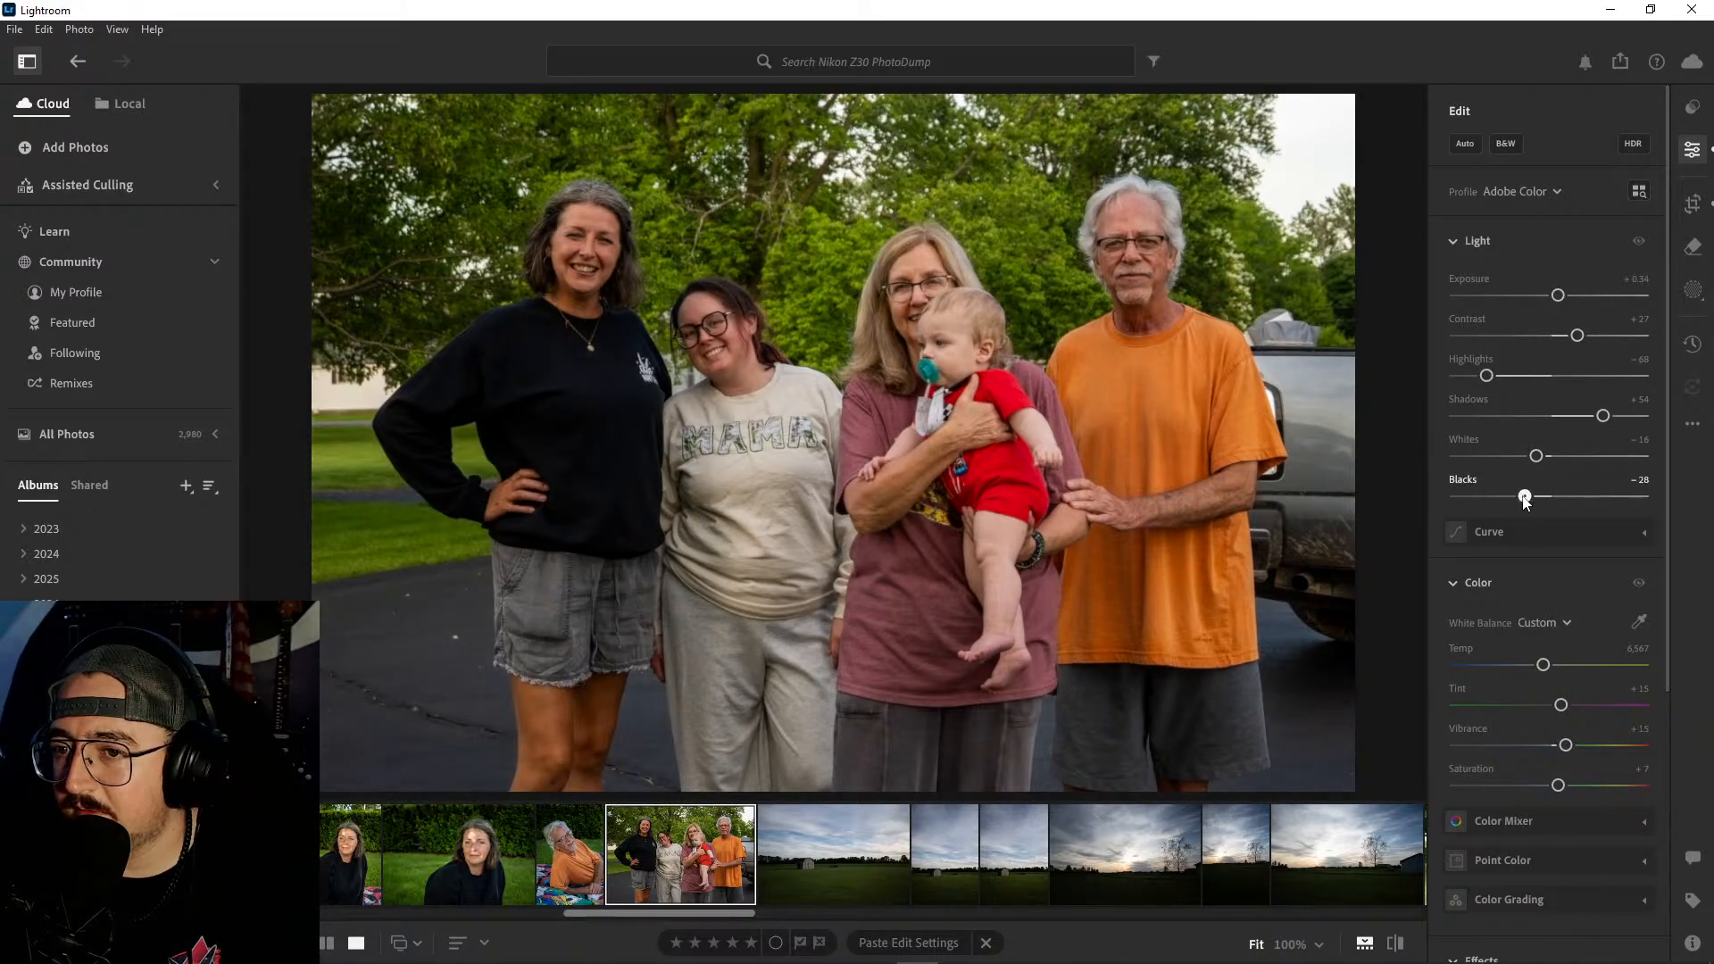
- Add a vignette of −8 to the group photo and compare the edit with the original
scroll(1560, 596, down, 3)
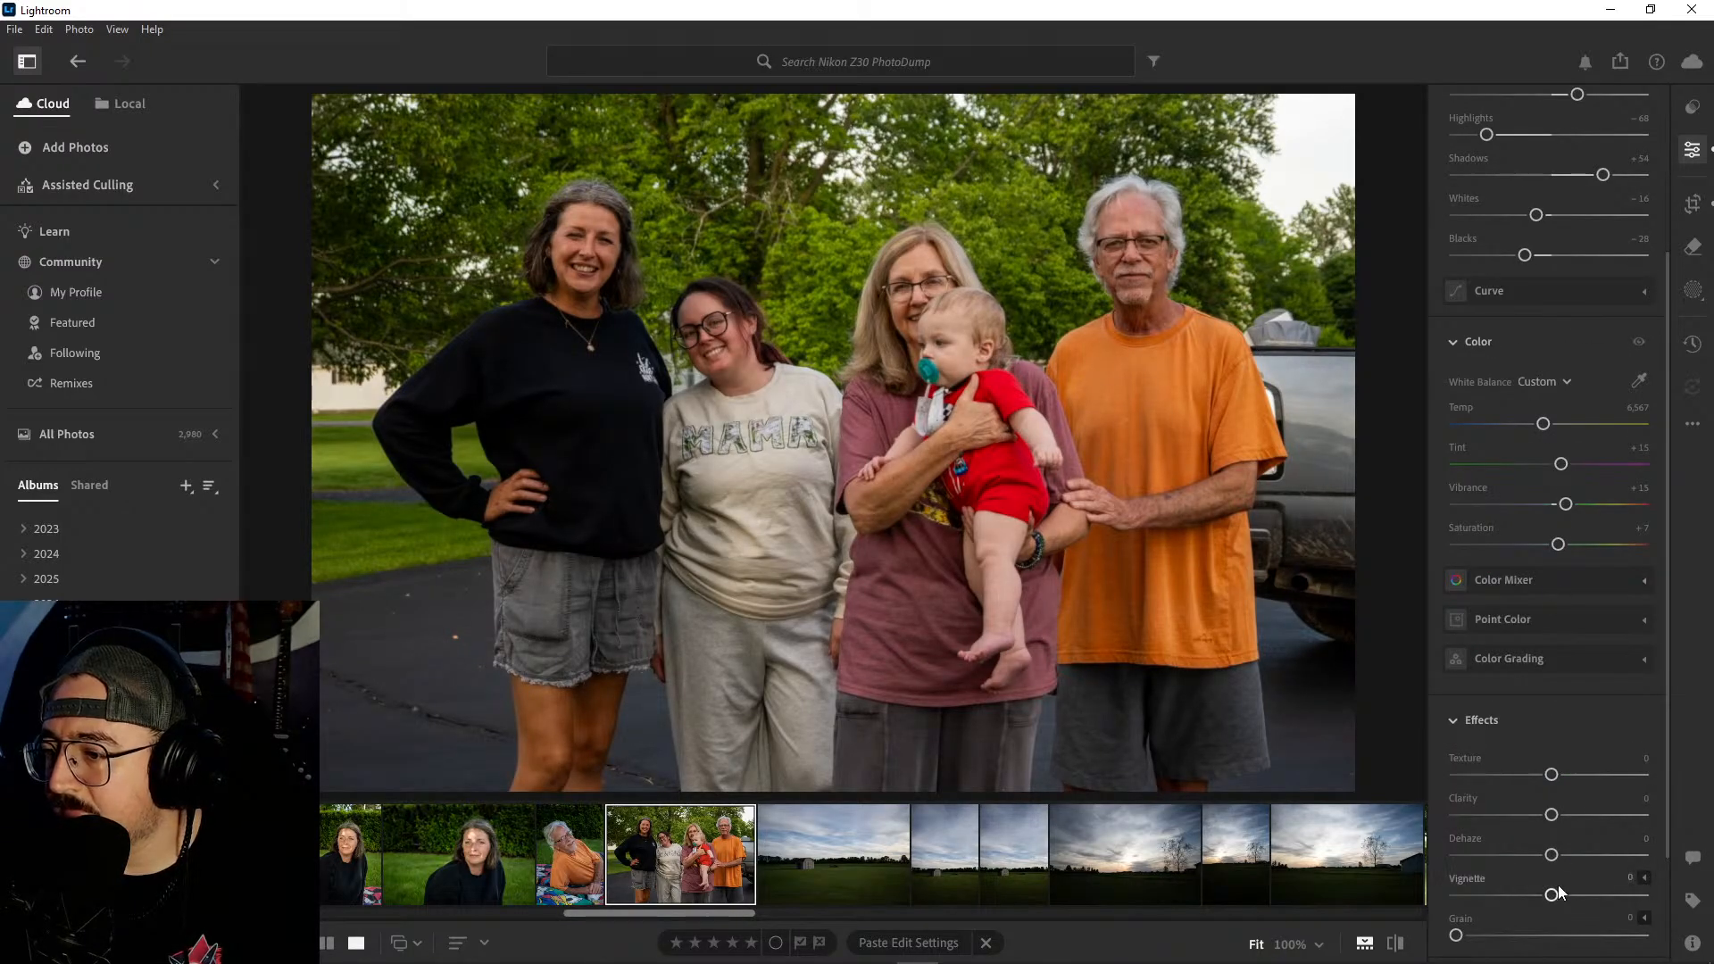
drag(1551, 897, 1541, 897)
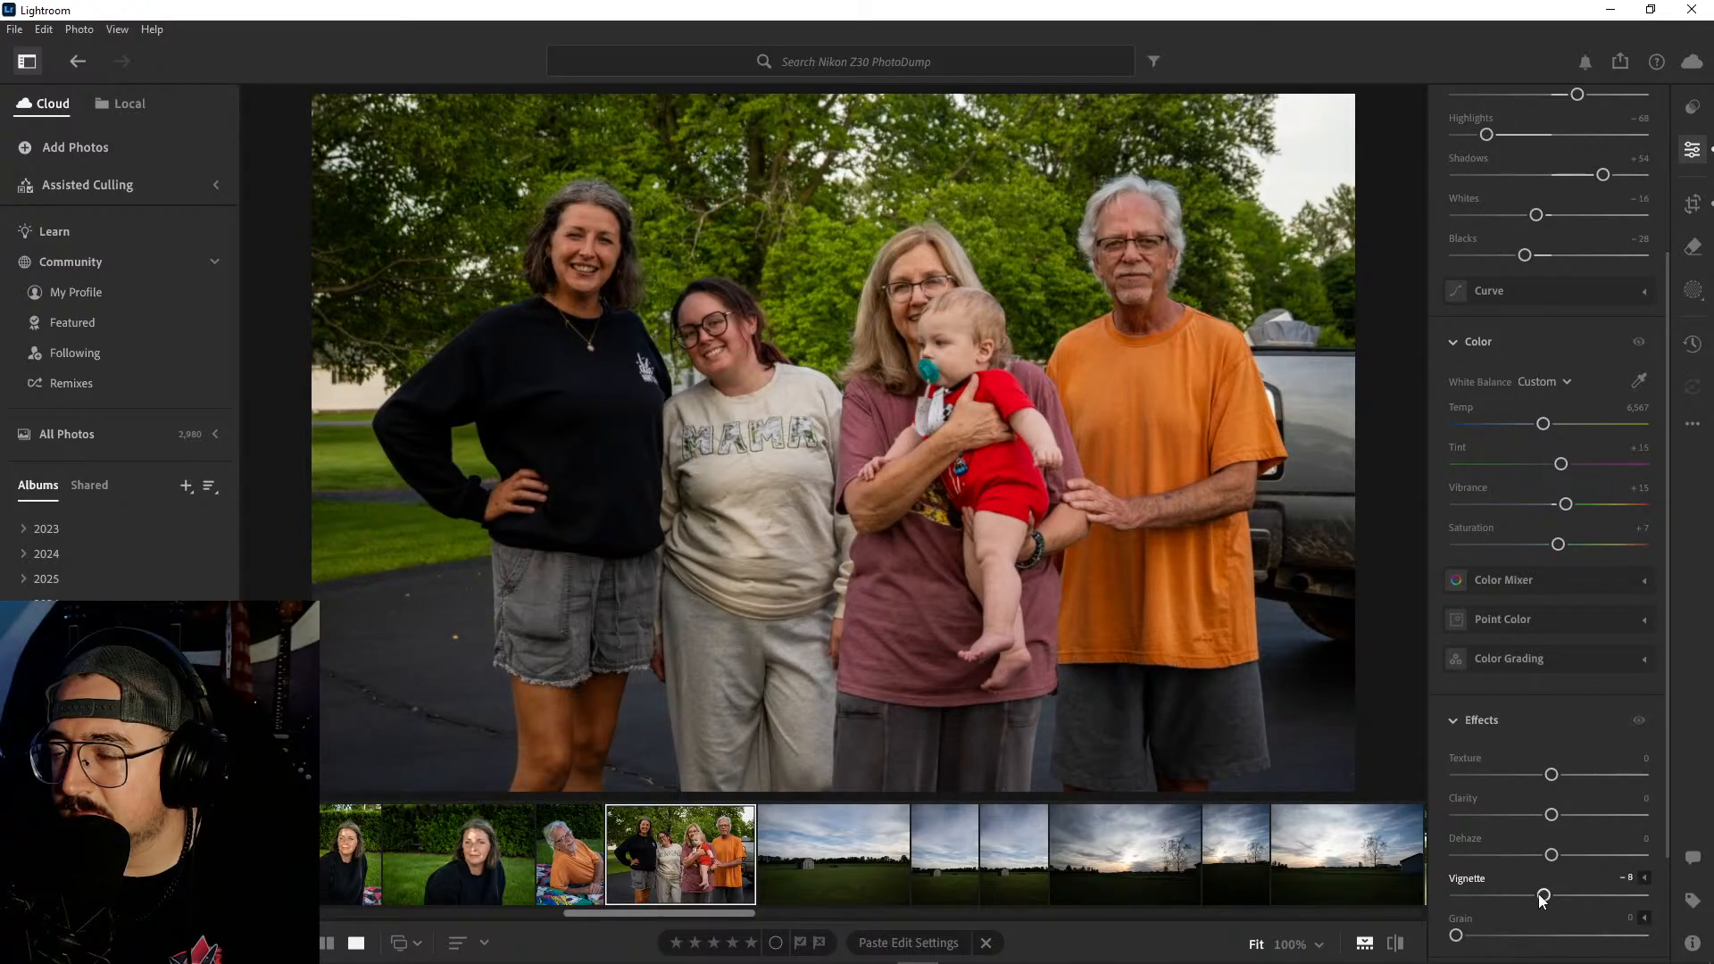
key(backslash)
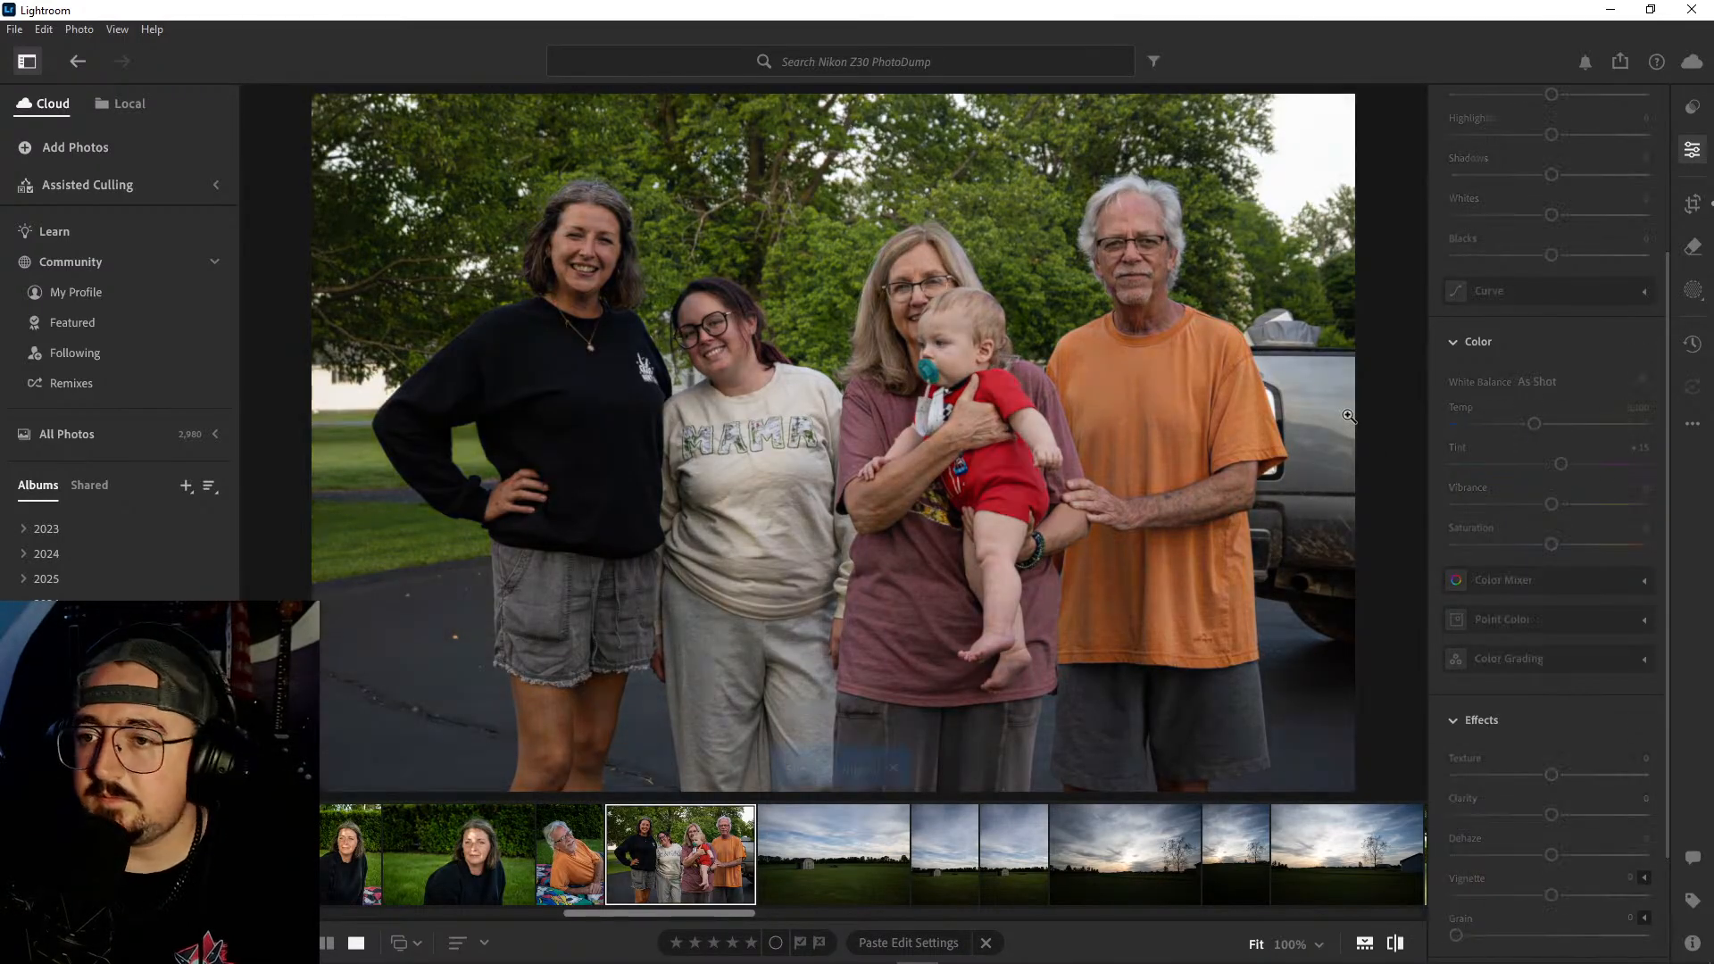
- Open the shed landscape photo that follows the group photo and apply automatic adjustments to it
click(841, 864)
scroll(842, 862, down, 10)
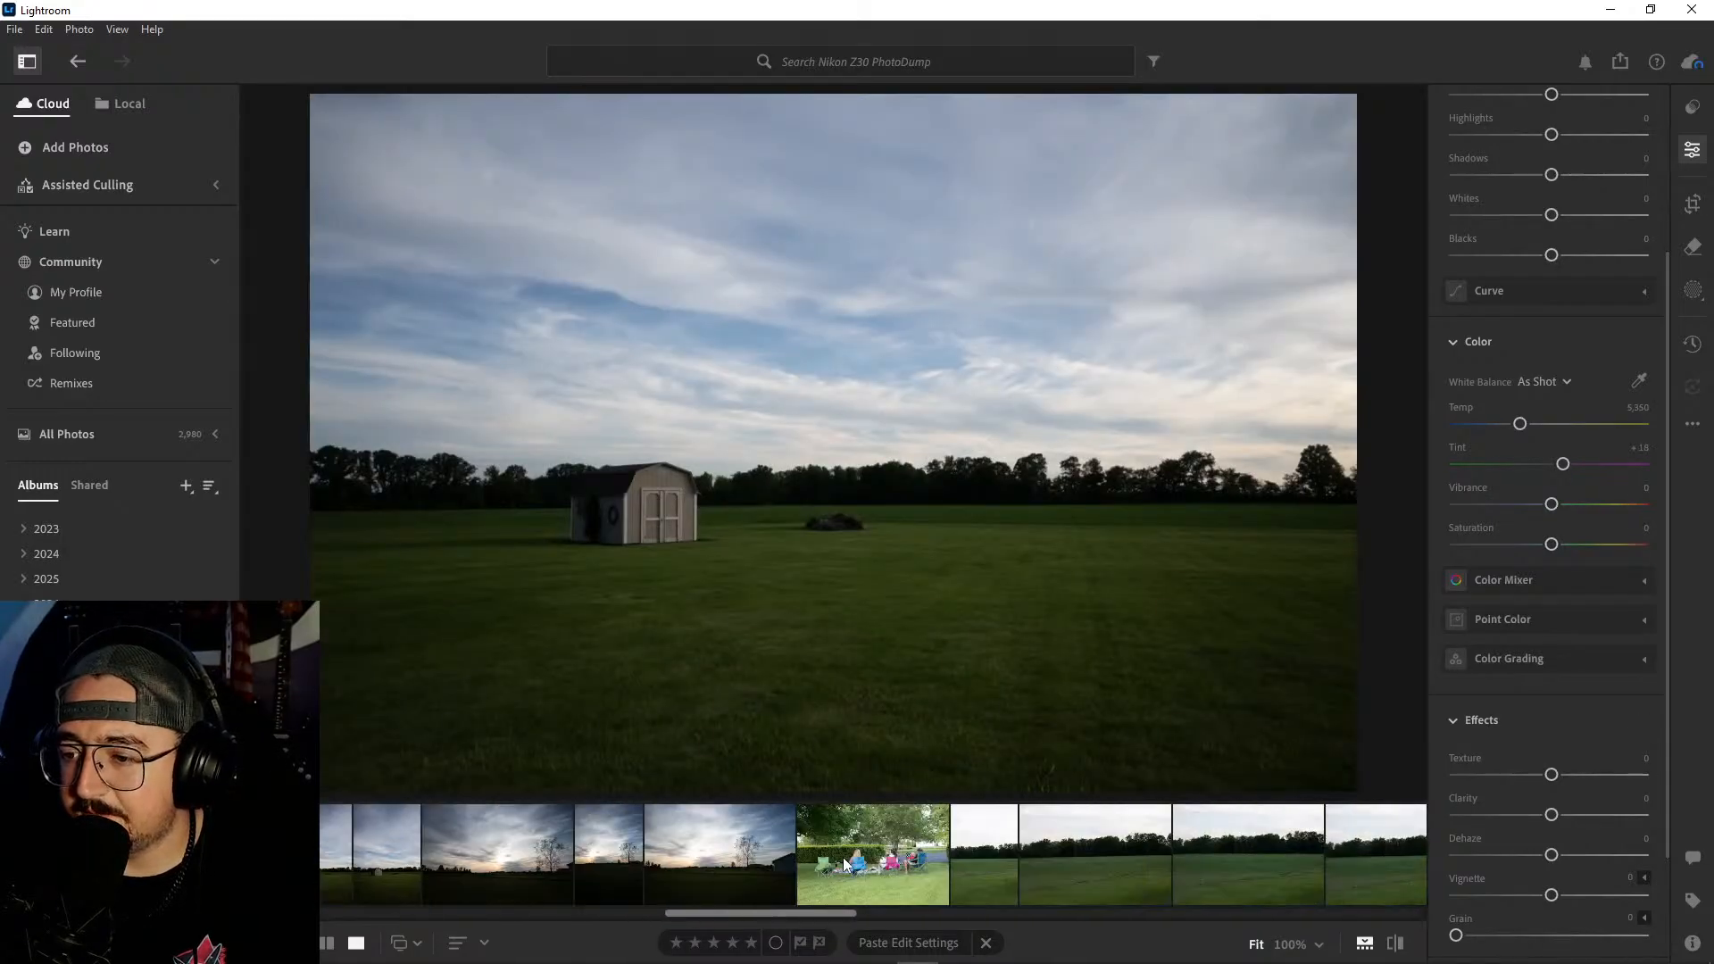
scroll(841, 866, down, 10)
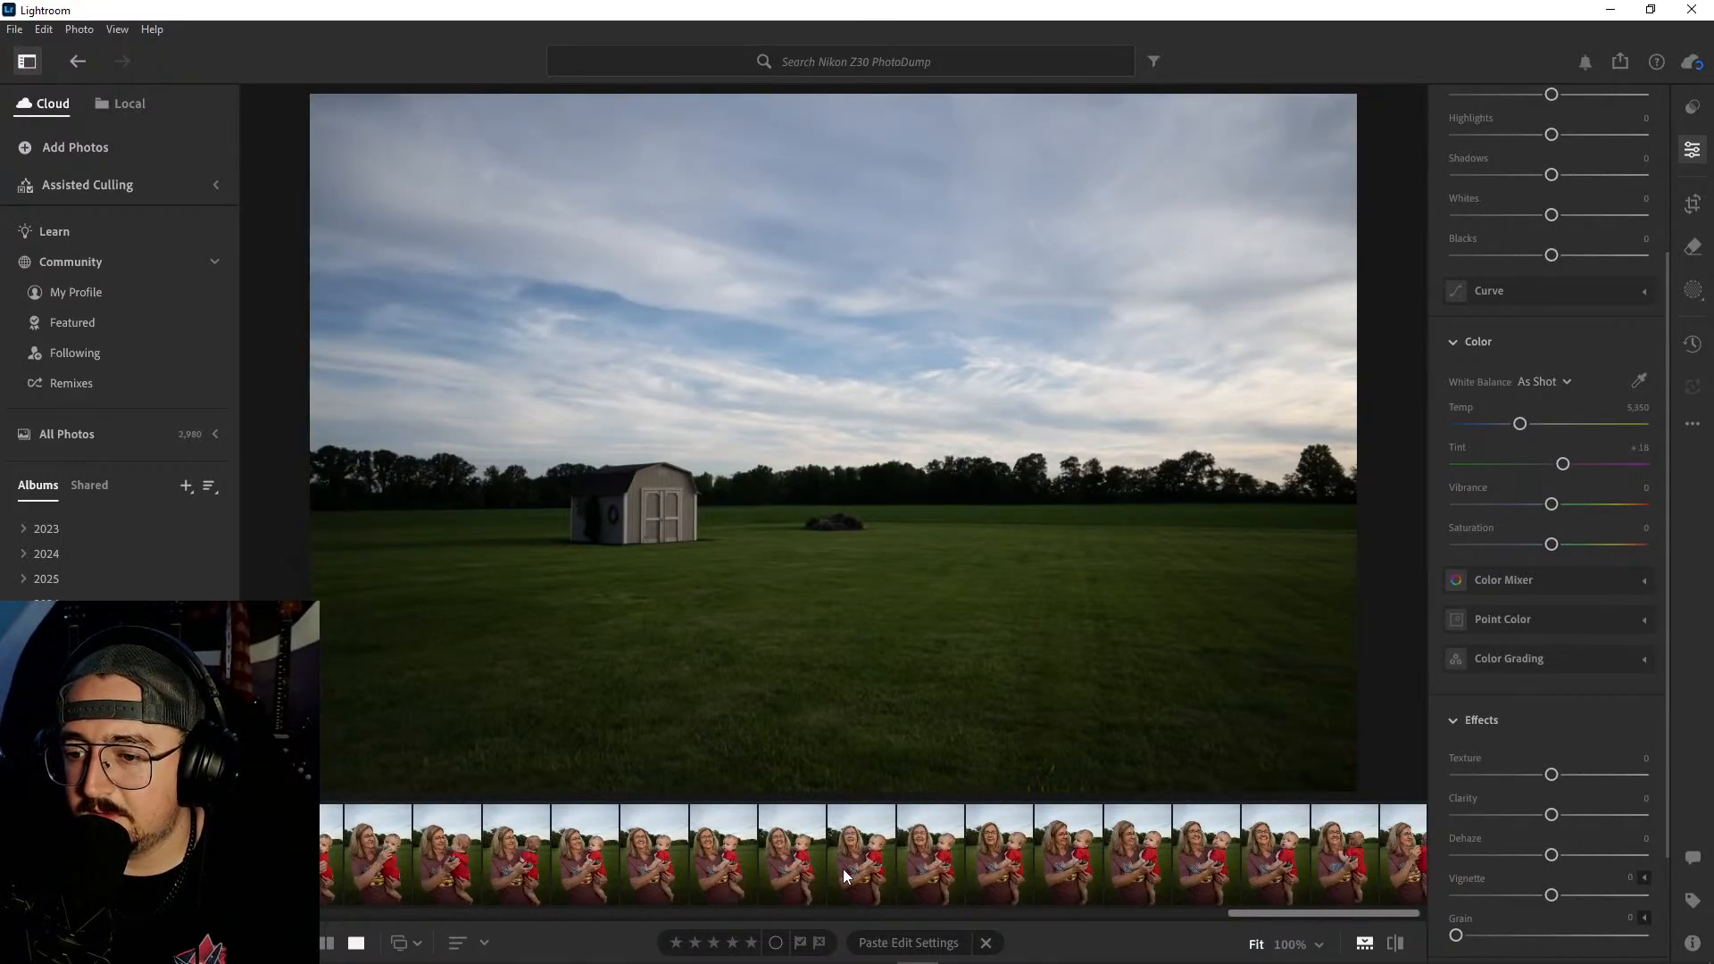
scroll(841, 862, up, 10)
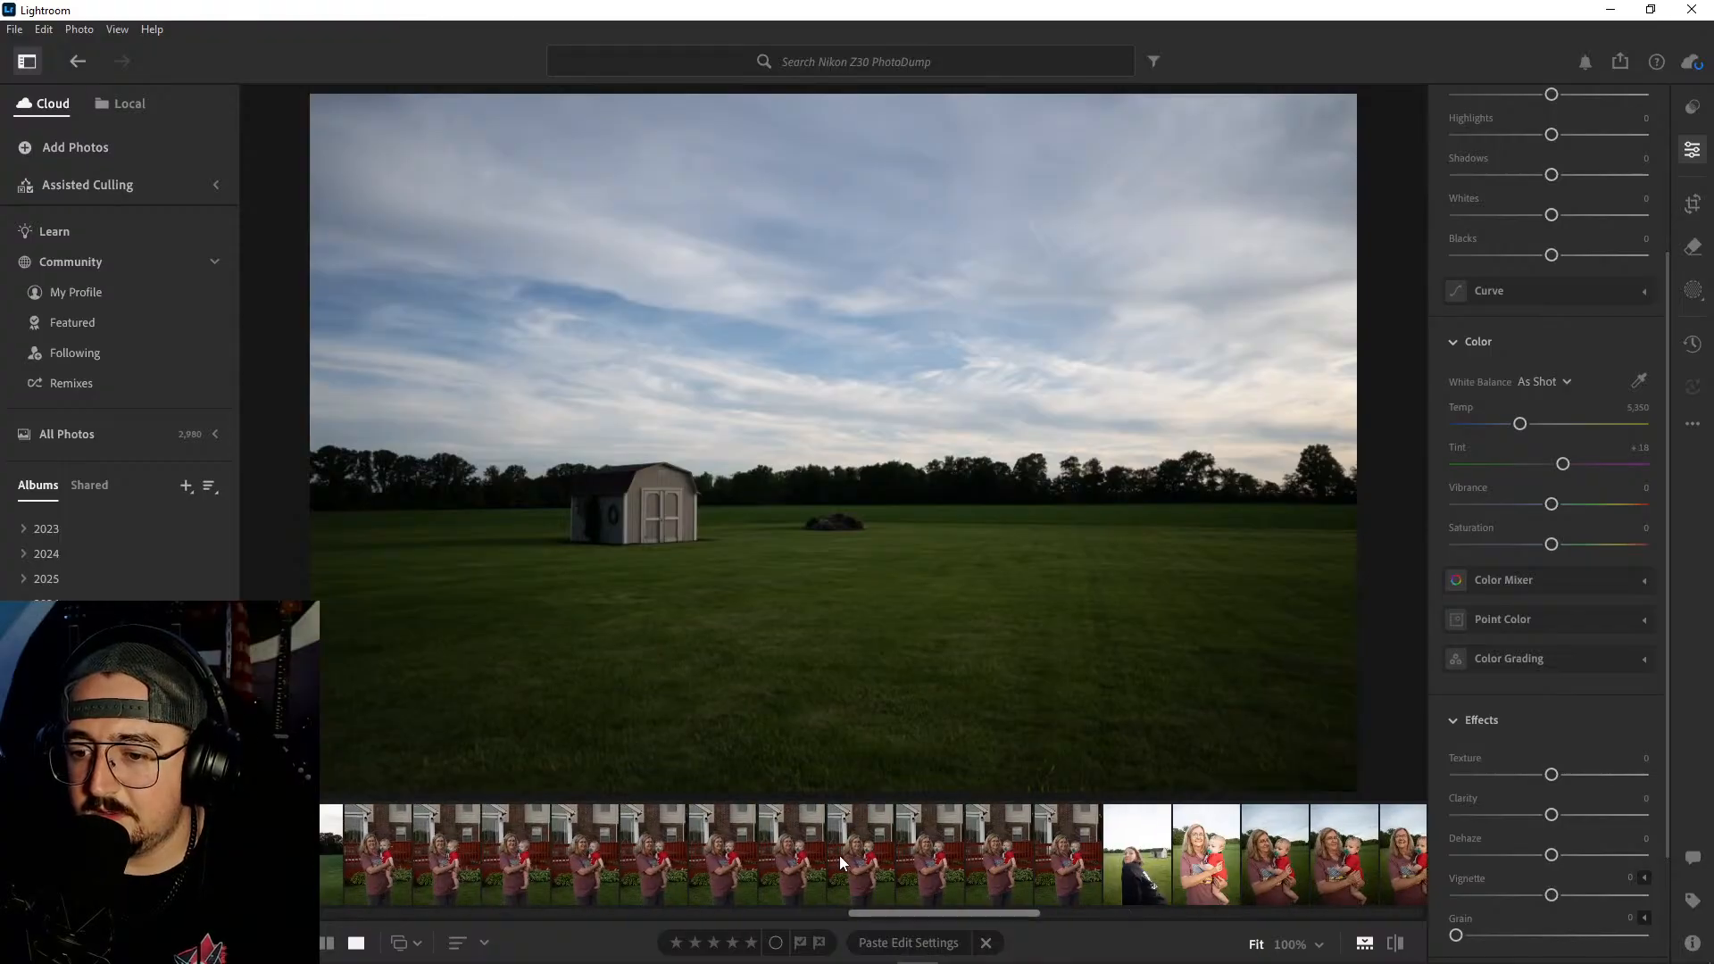
scroll(838, 855, up, 4)
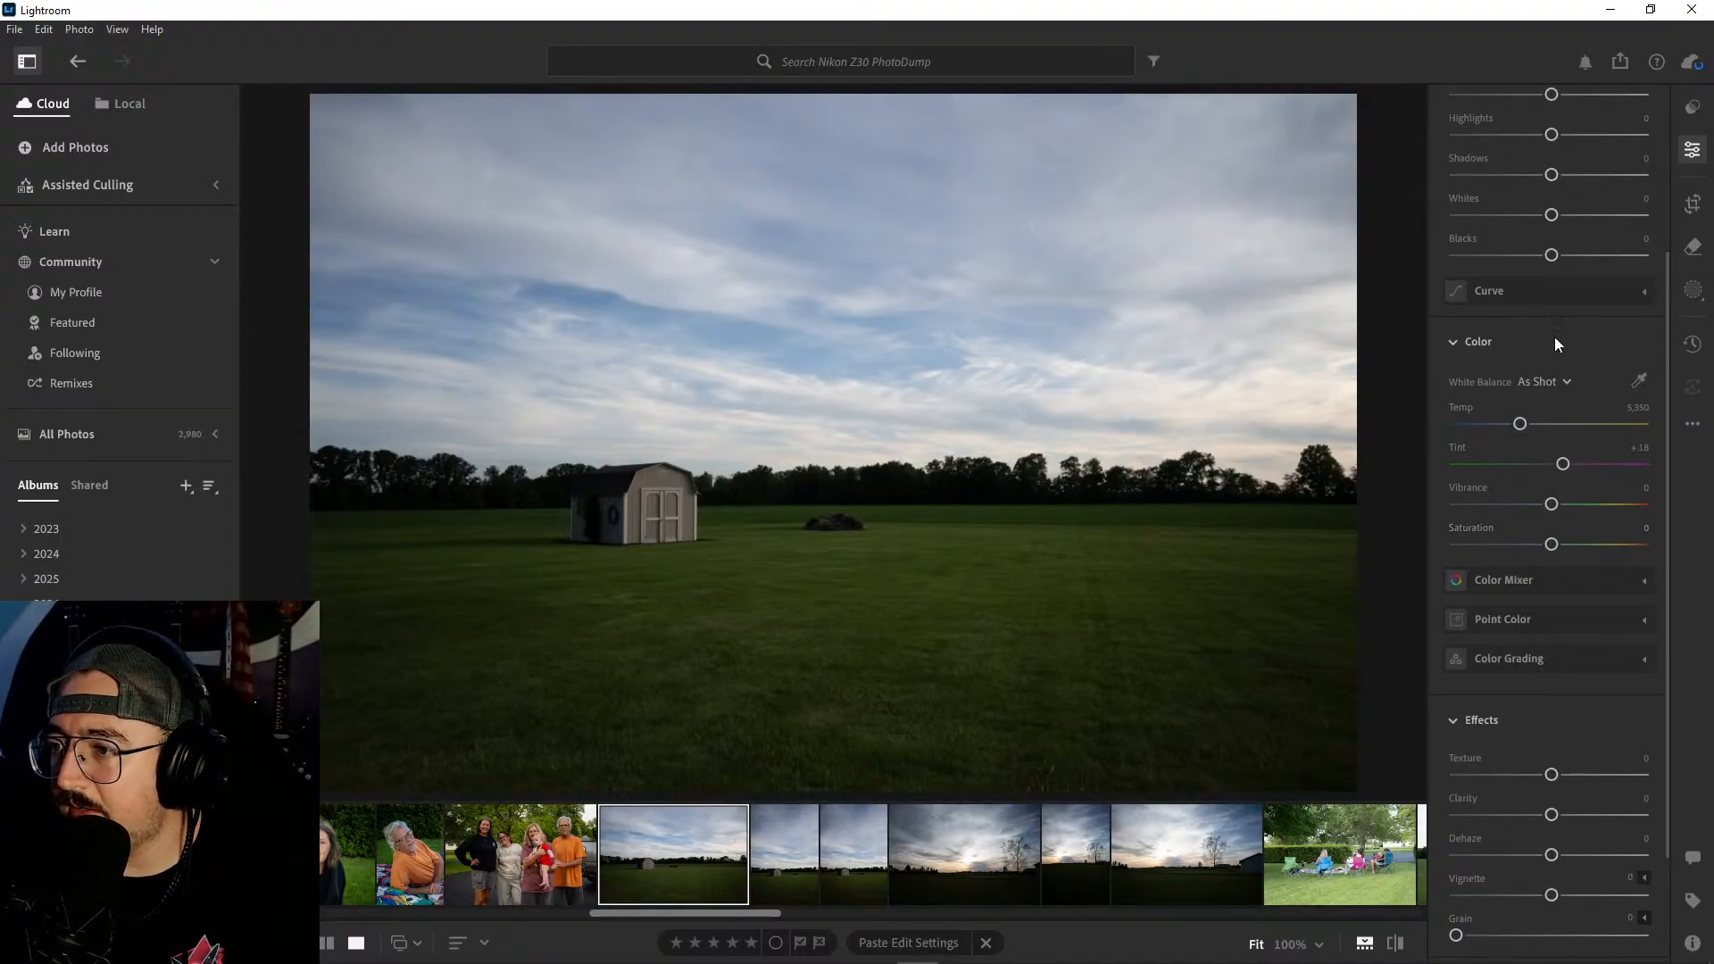
scroll(1558, 348, up, 3)
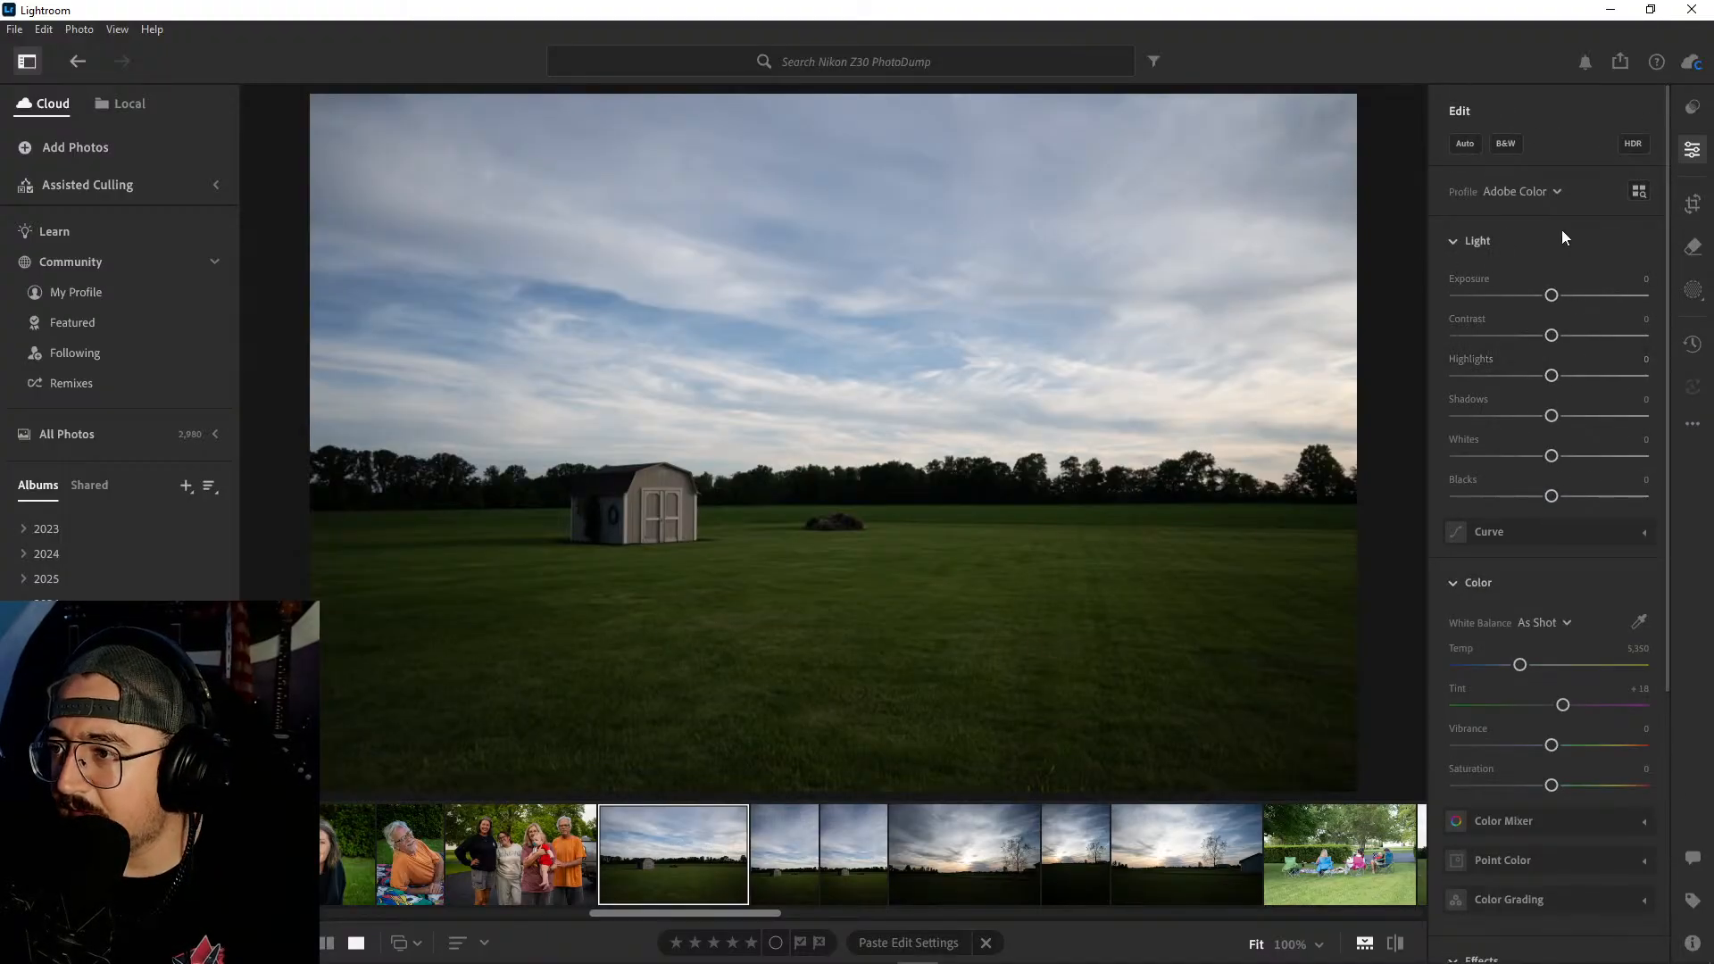
click(1471, 145)
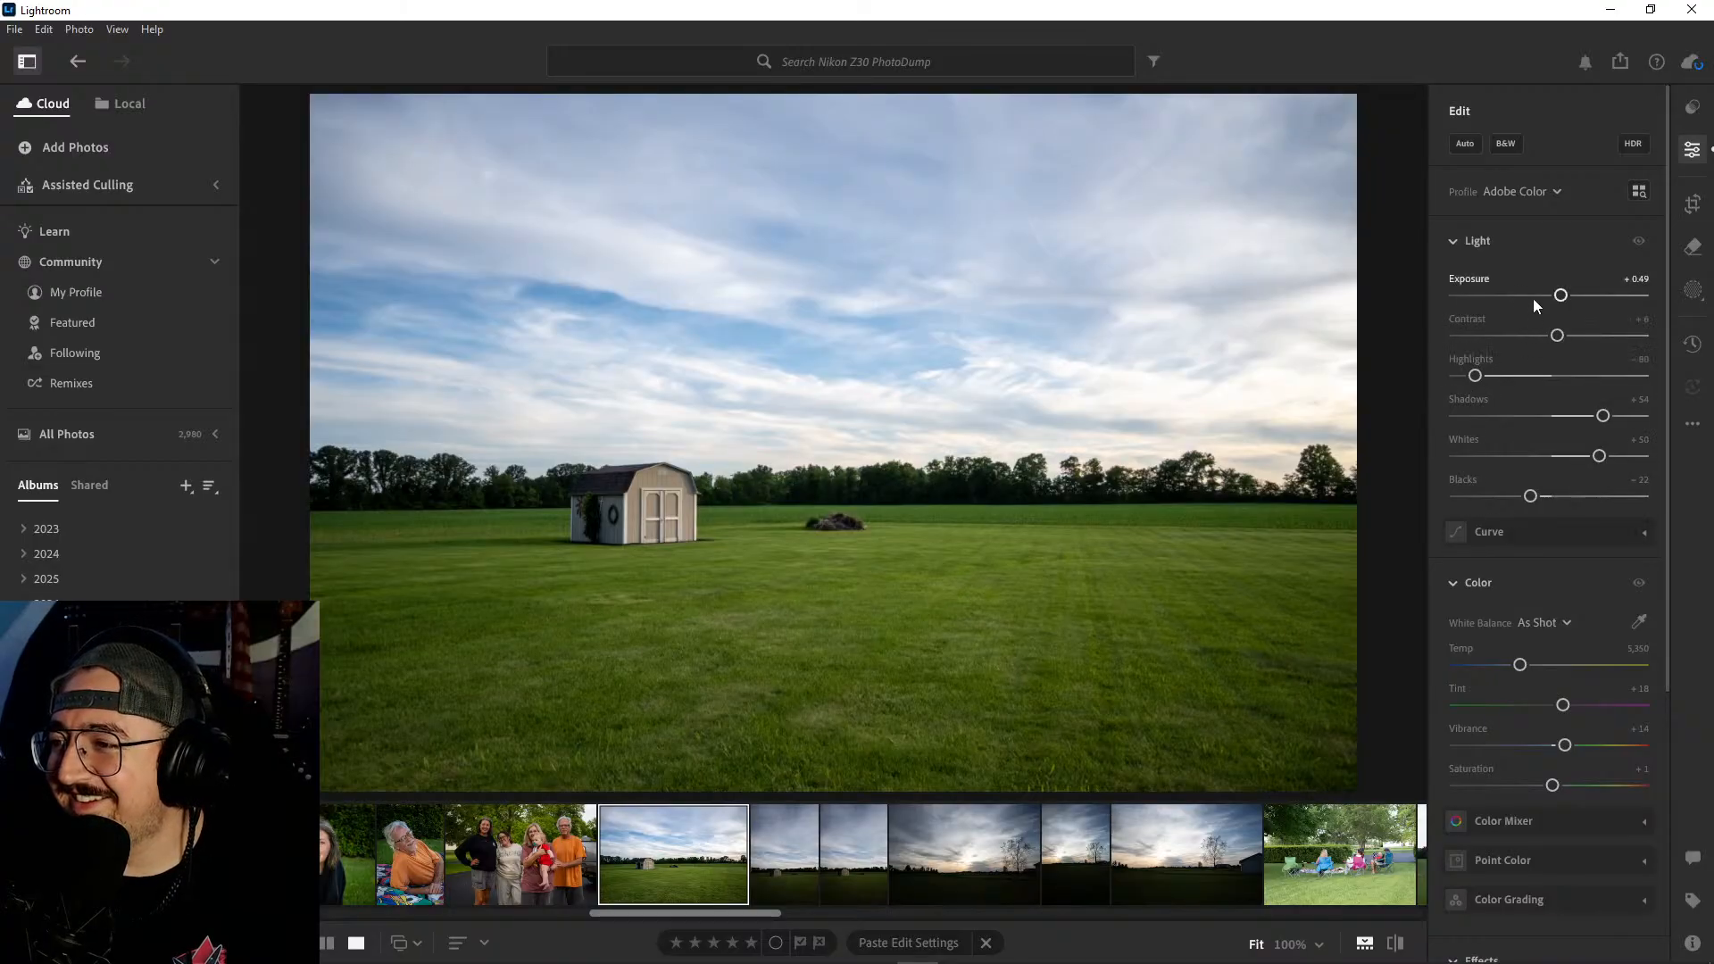
- Set the shed photo's contrast to +43, highlights −100, shadows +47, whites +55, blacks −30, temperature 5,864, vibrance +24 and saturation +23
drag(1556, 337, 1583, 338)
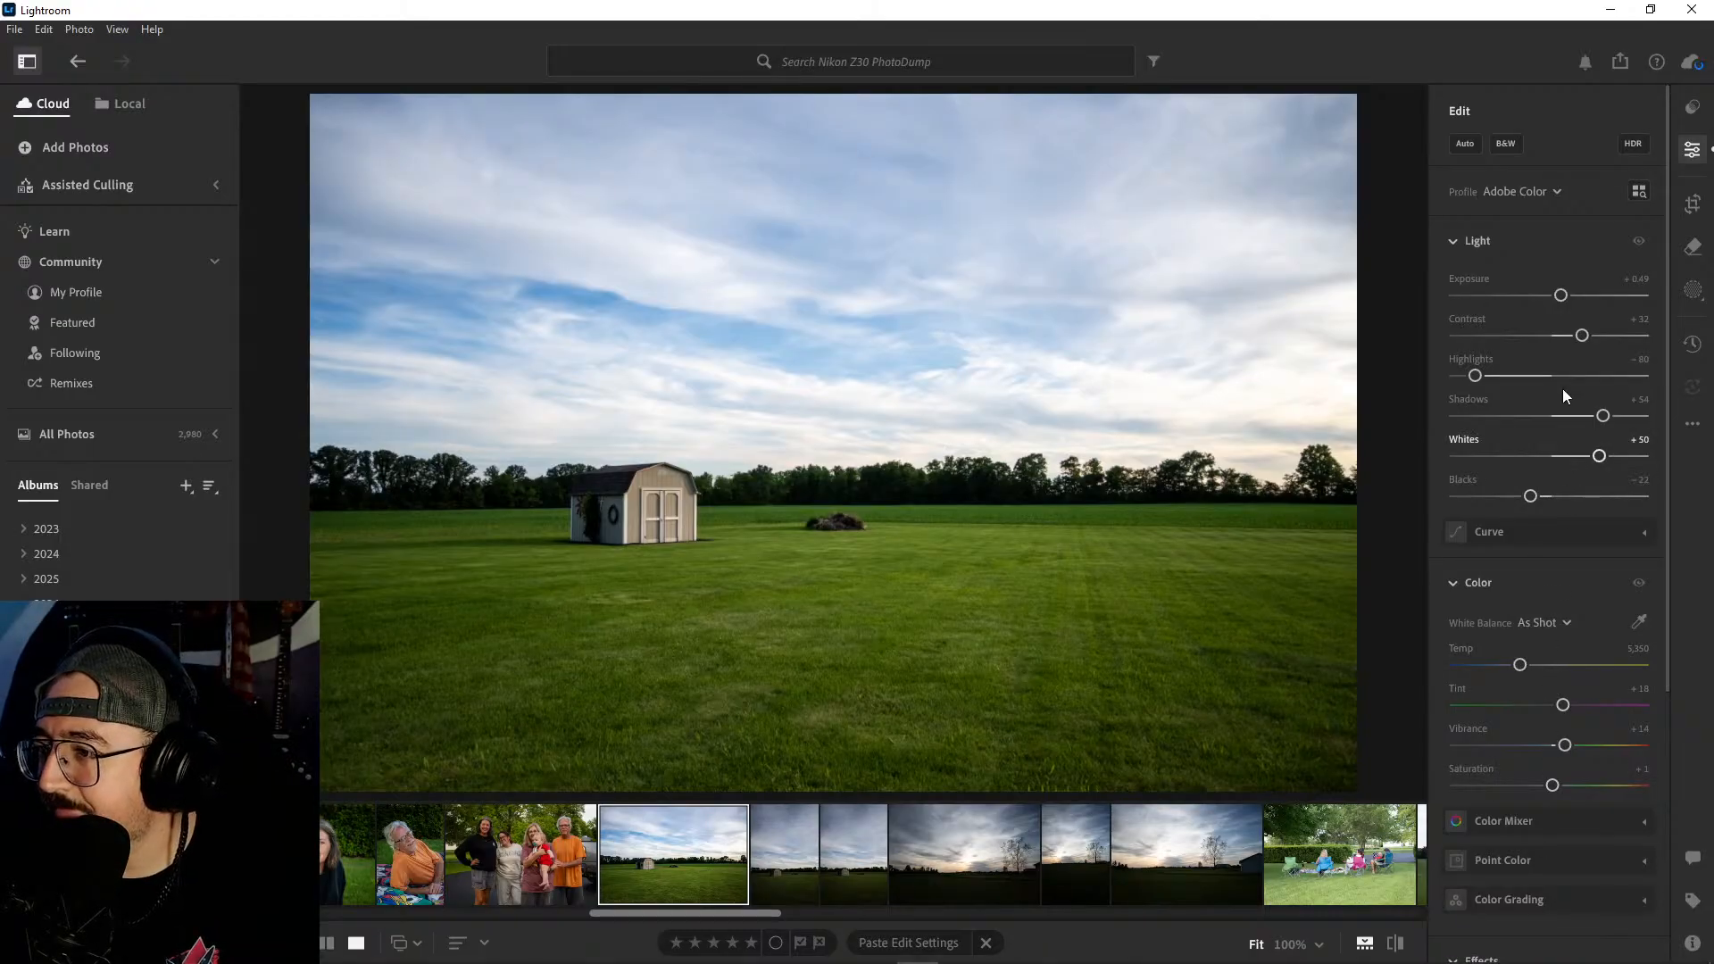
drag(1477, 377, 1443, 369)
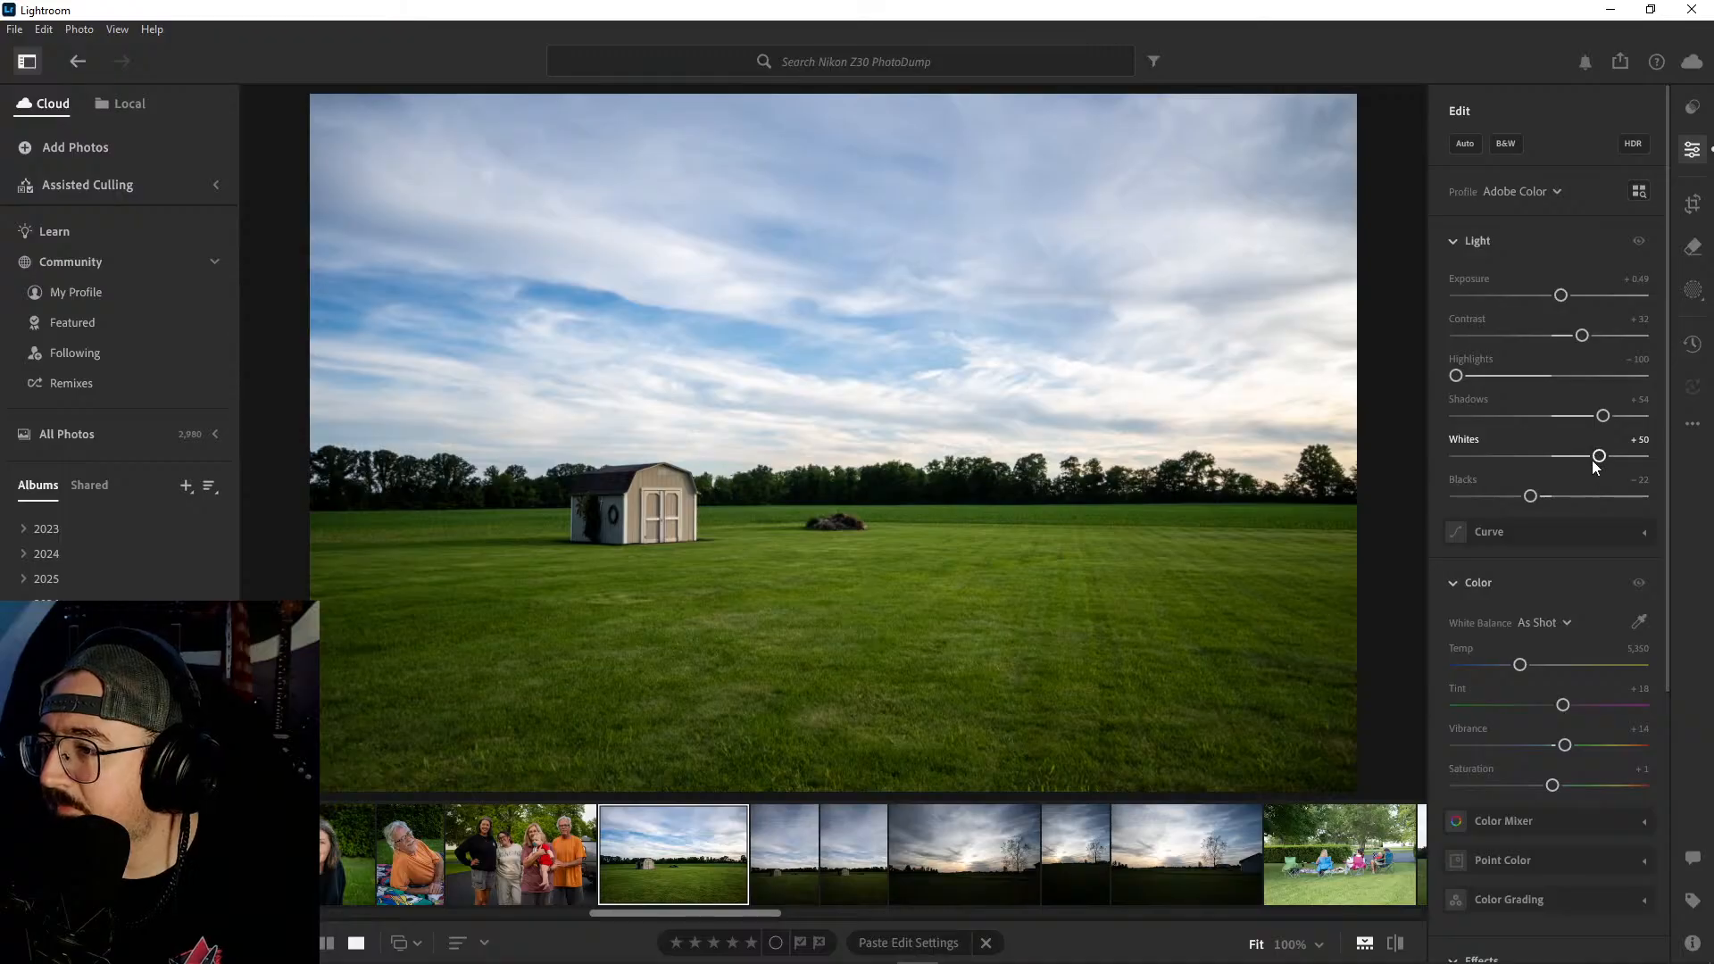
drag(1599, 456, 1523, 496)
drag(1601, 415, 1598, 424)
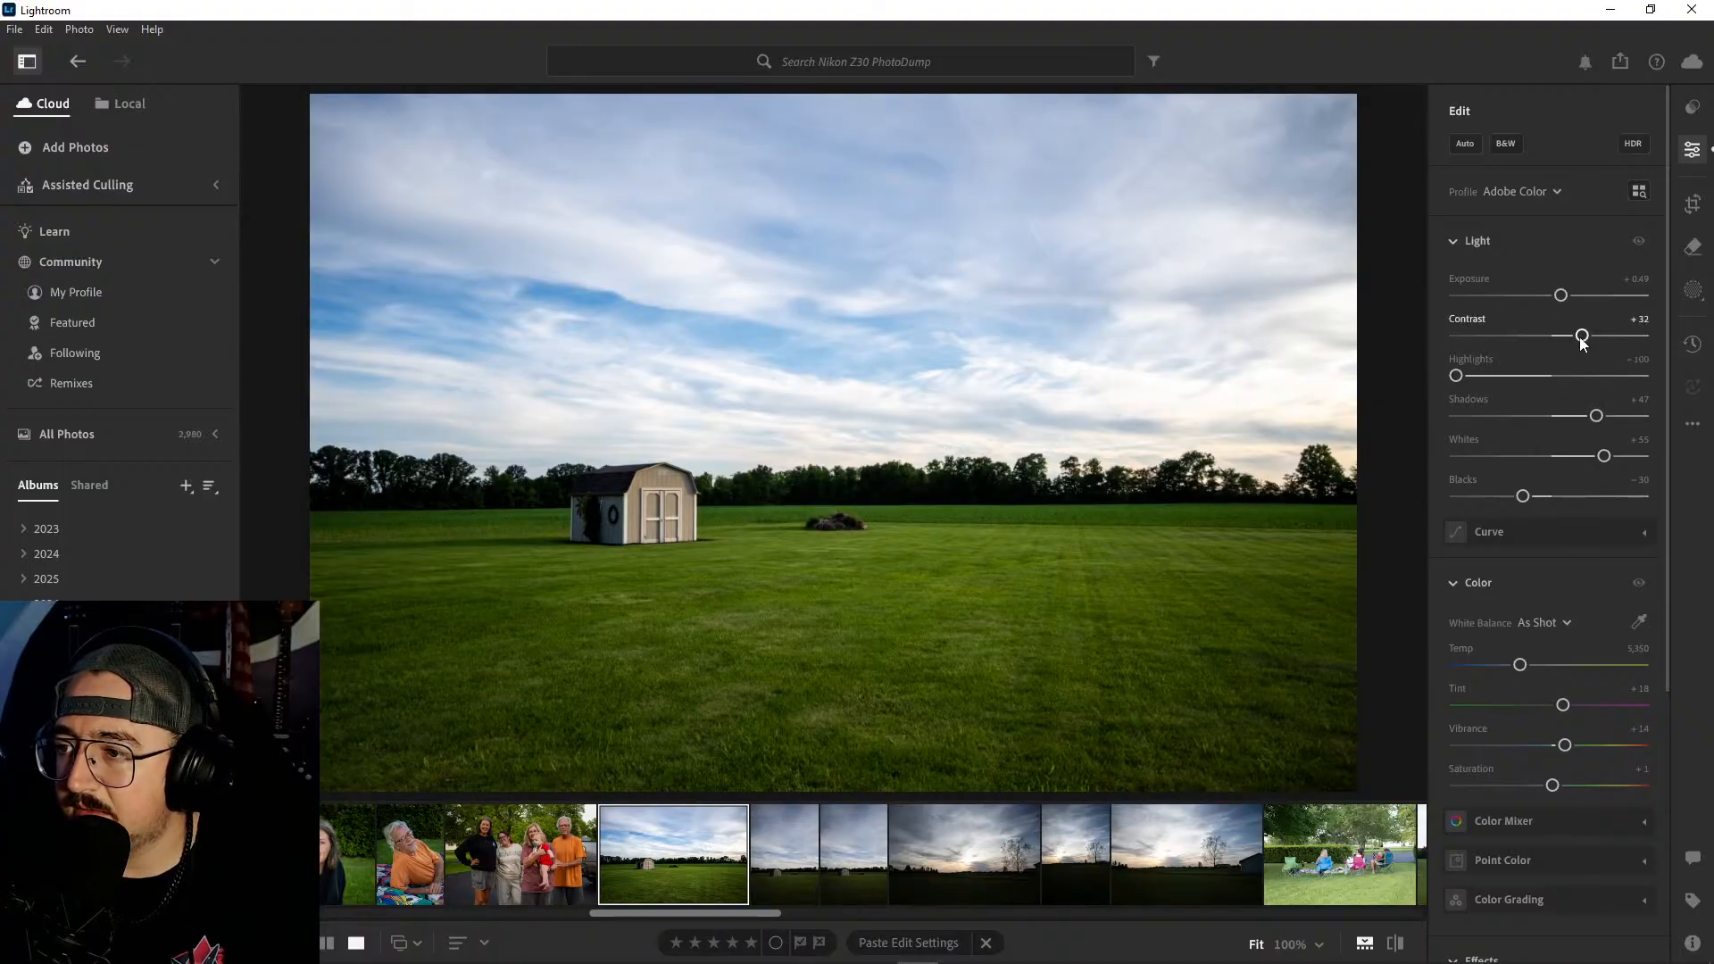
drag(1583, 336, 1593, 344)
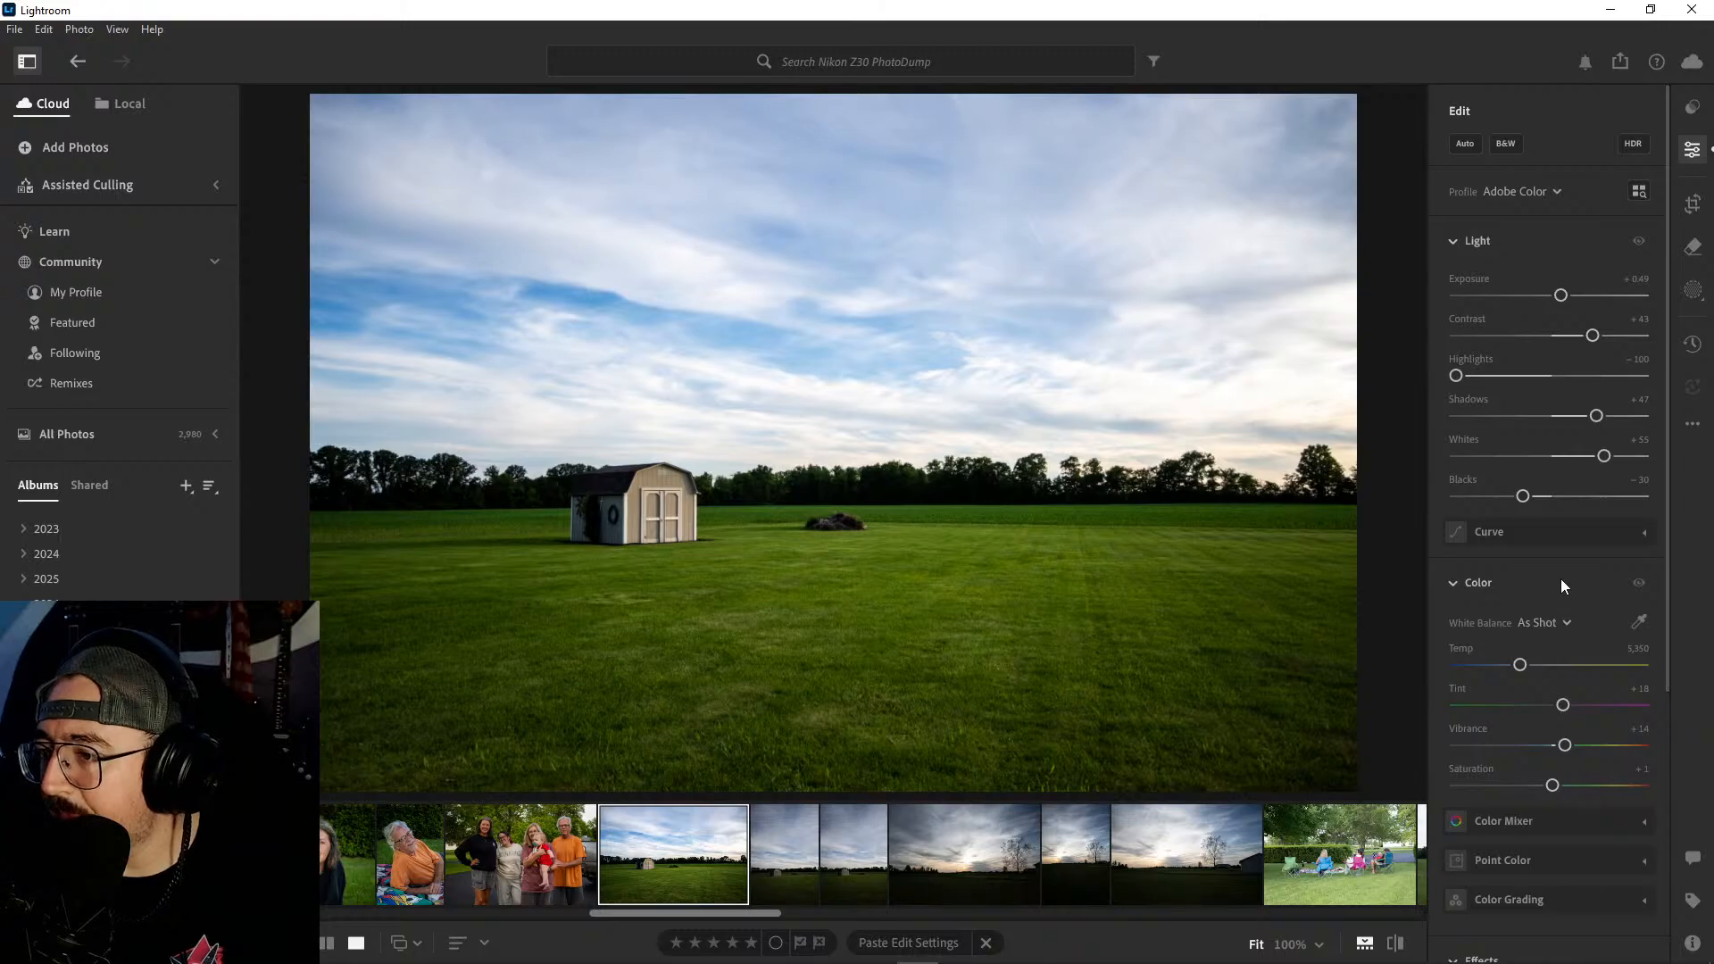
drag(1522, 665, 1532, 666)
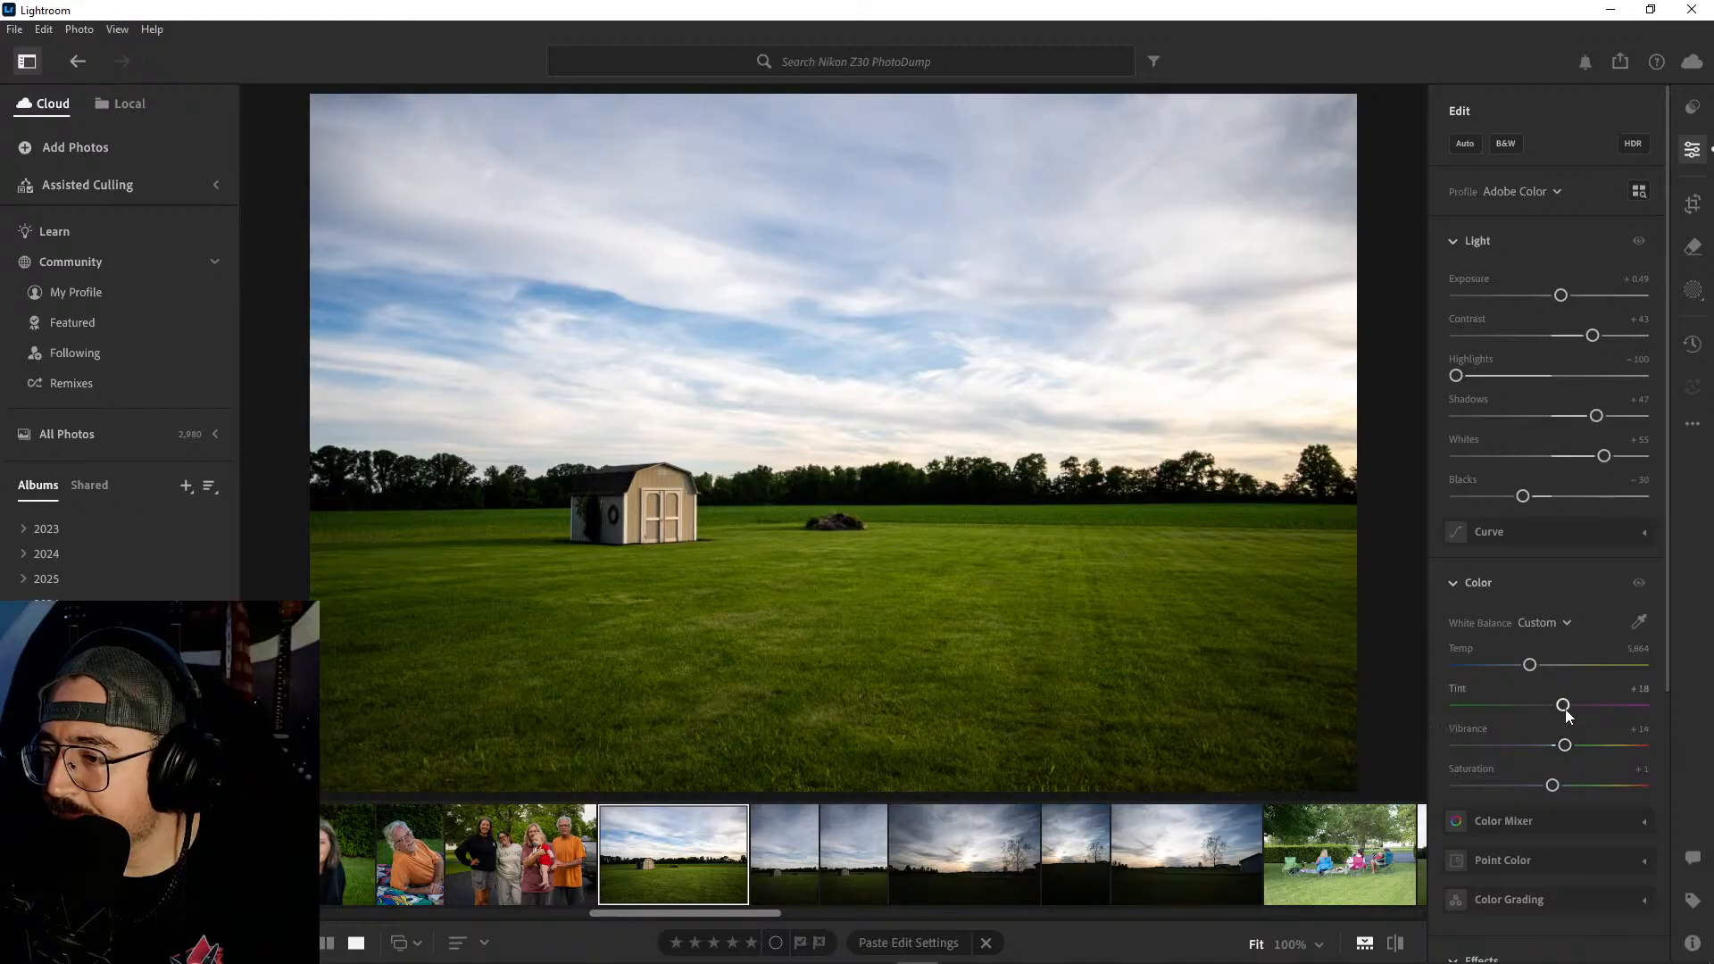
drag(1554, 785, 1575, 746)
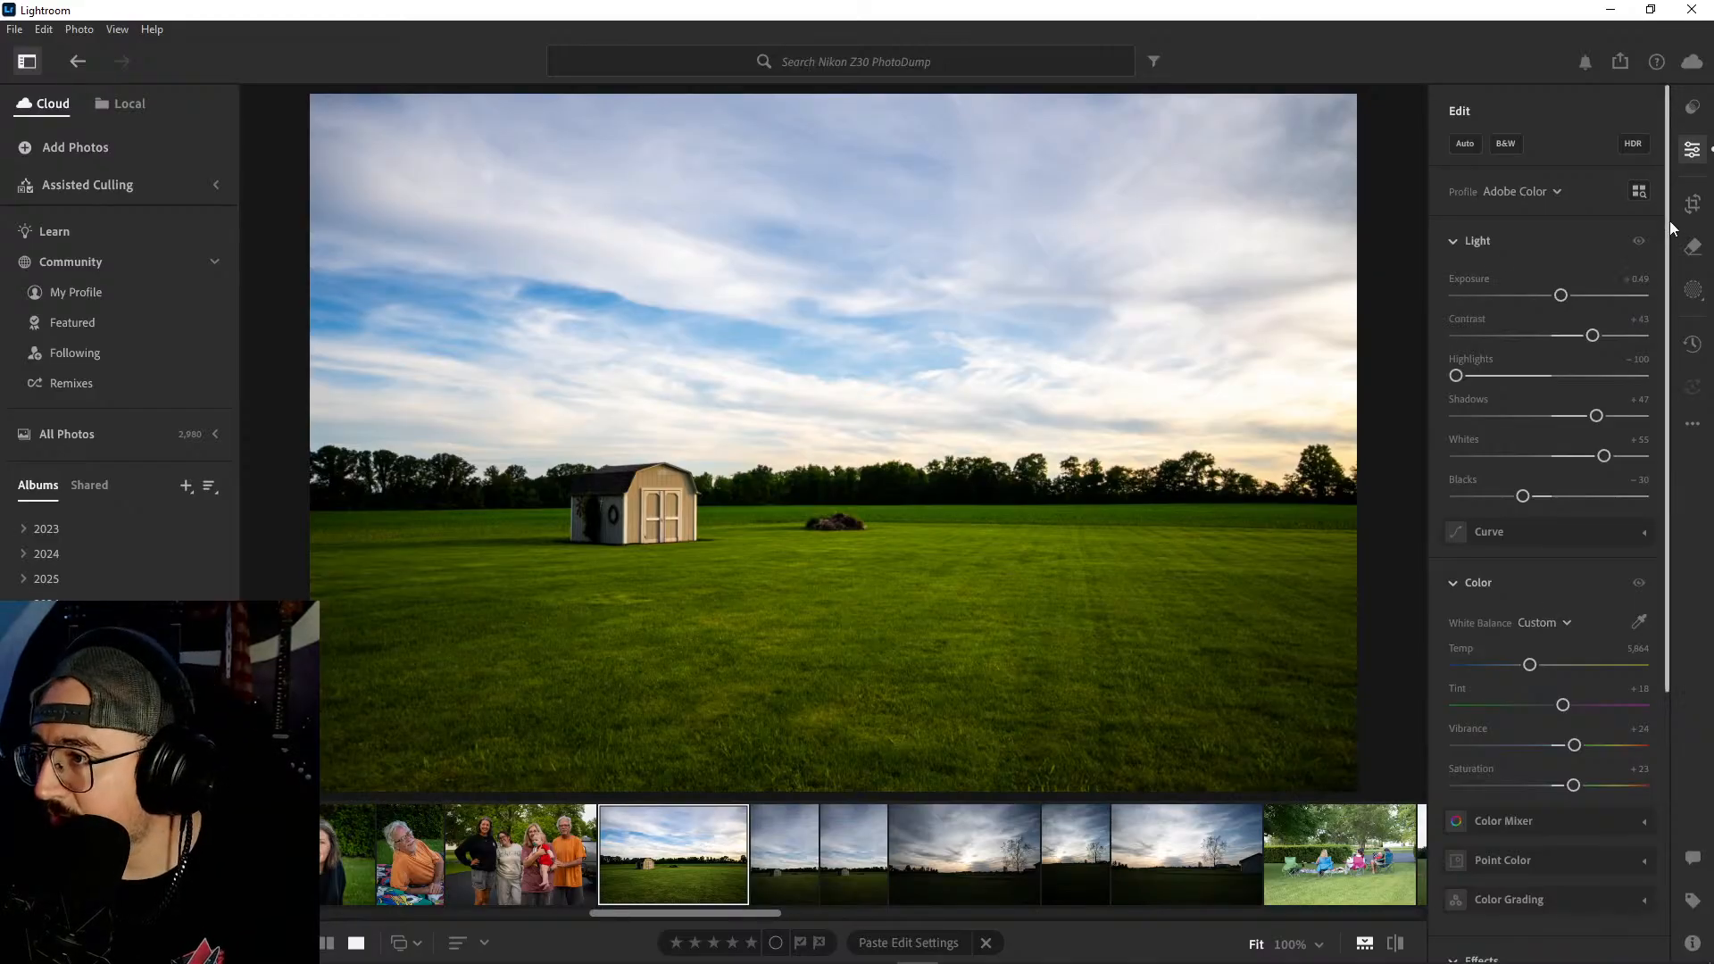
- Straighten the shed photo's horizon by rotating the crop +0.40
click(1693, 203)
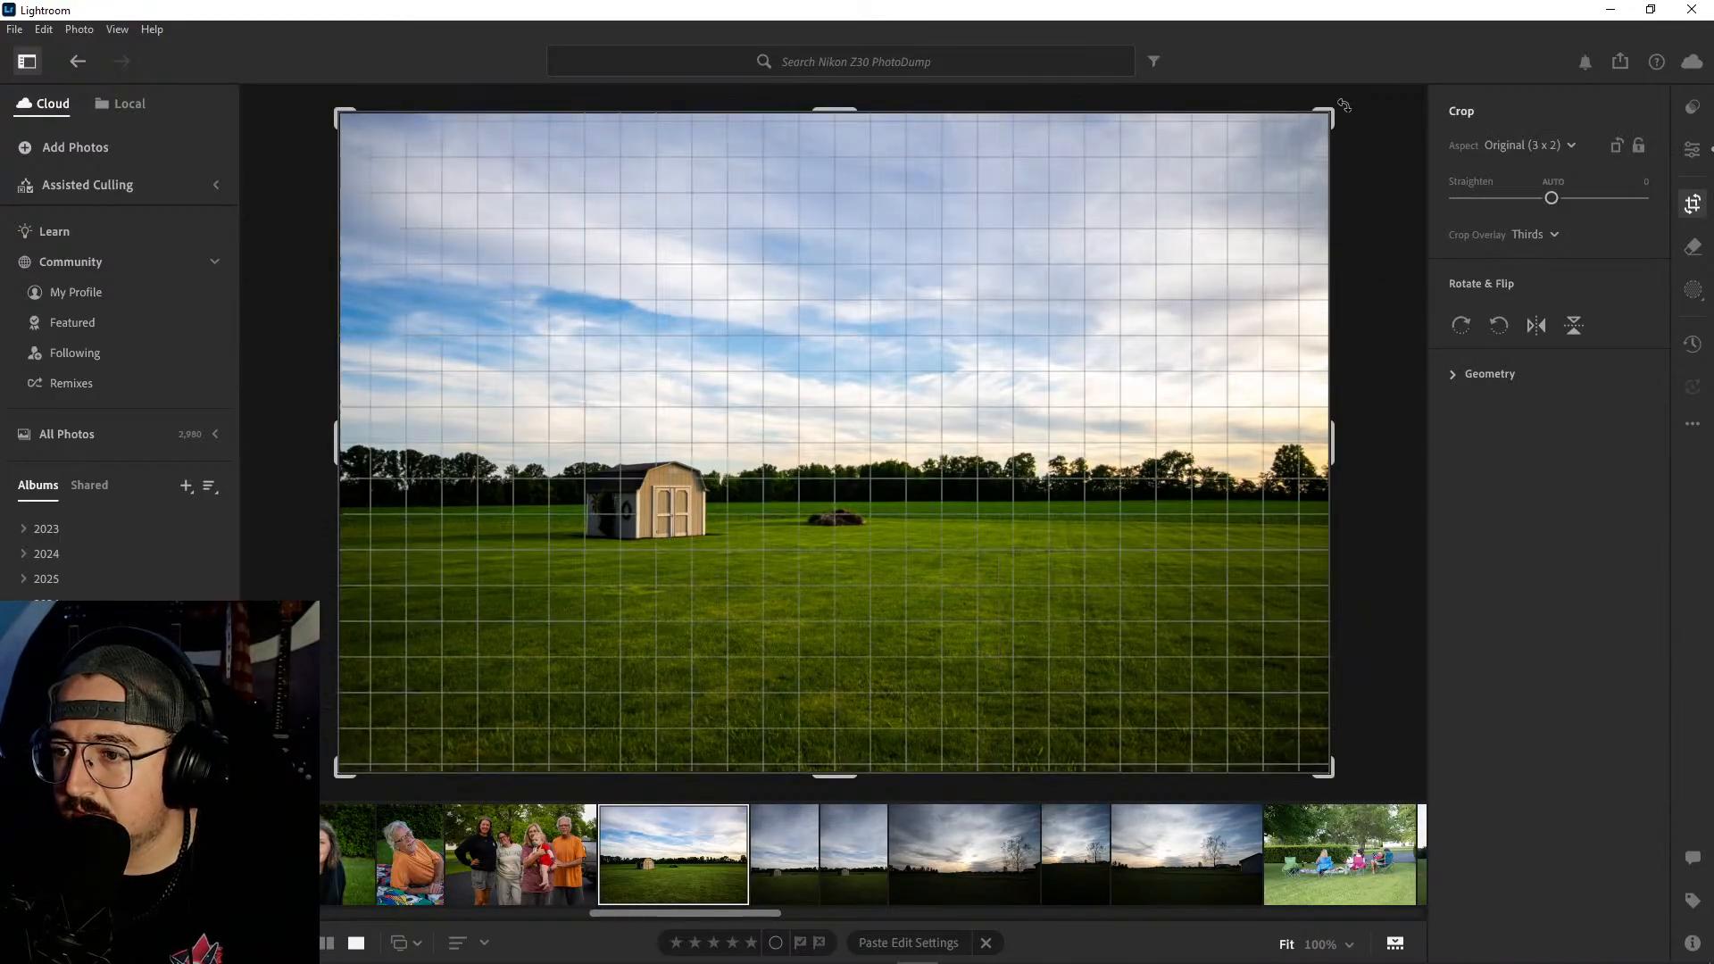
drag(1344, 105, 1352, 106)
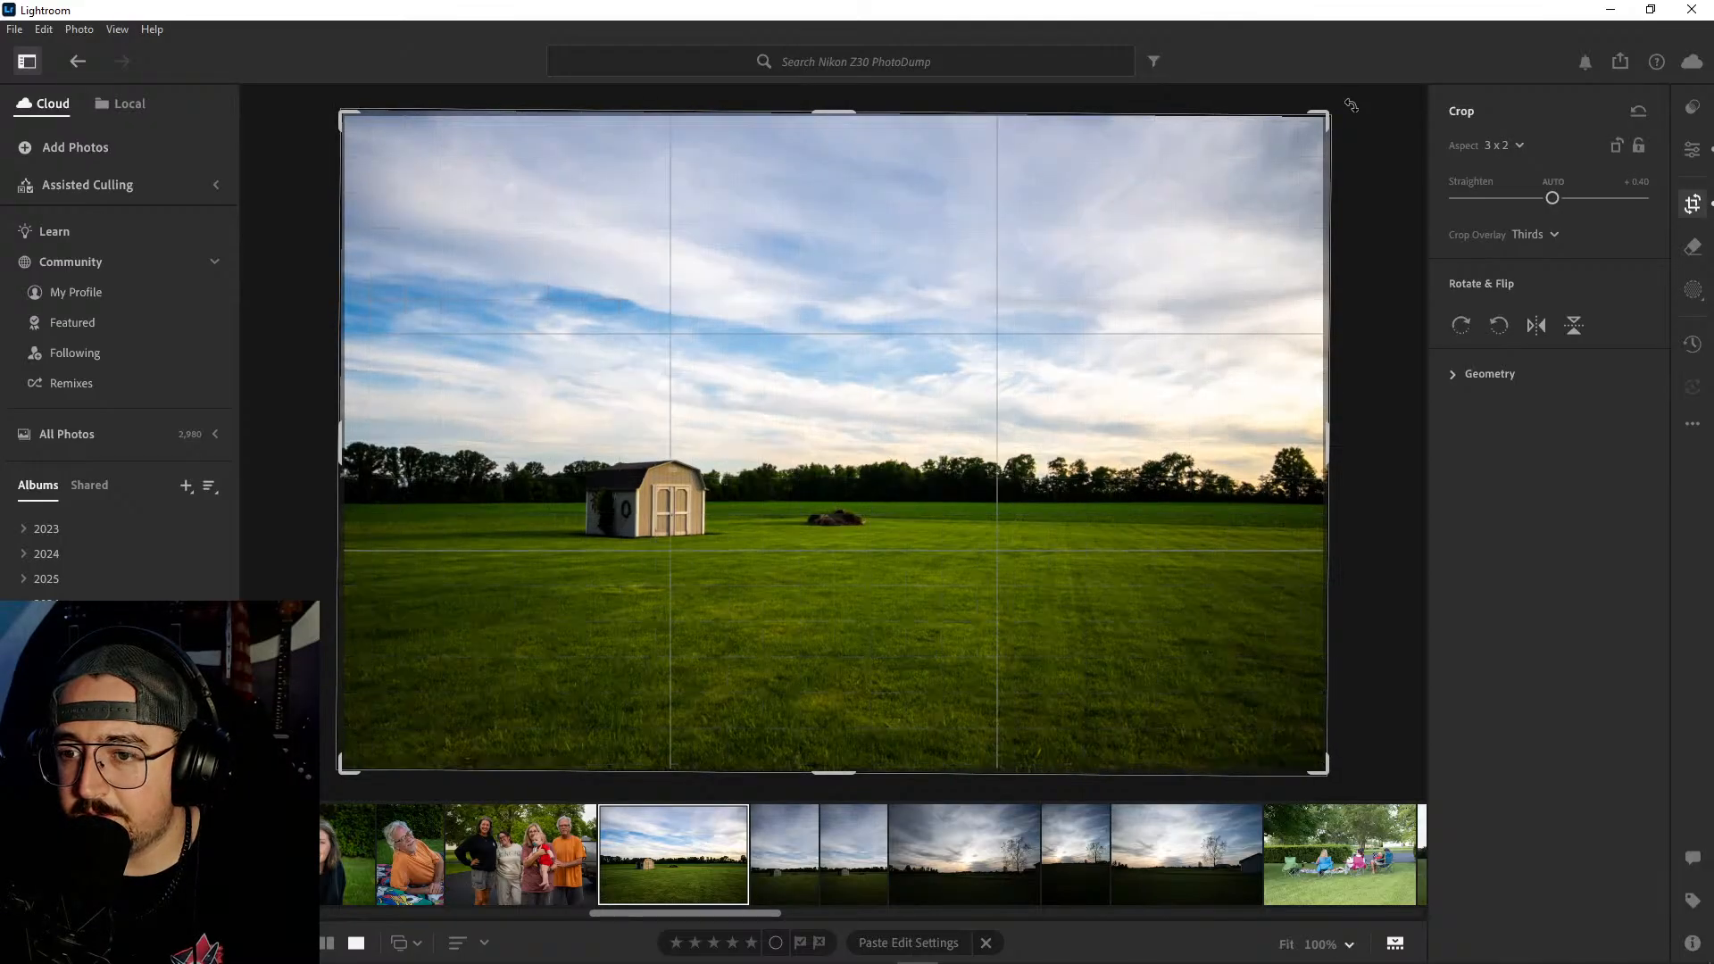
key(Return)
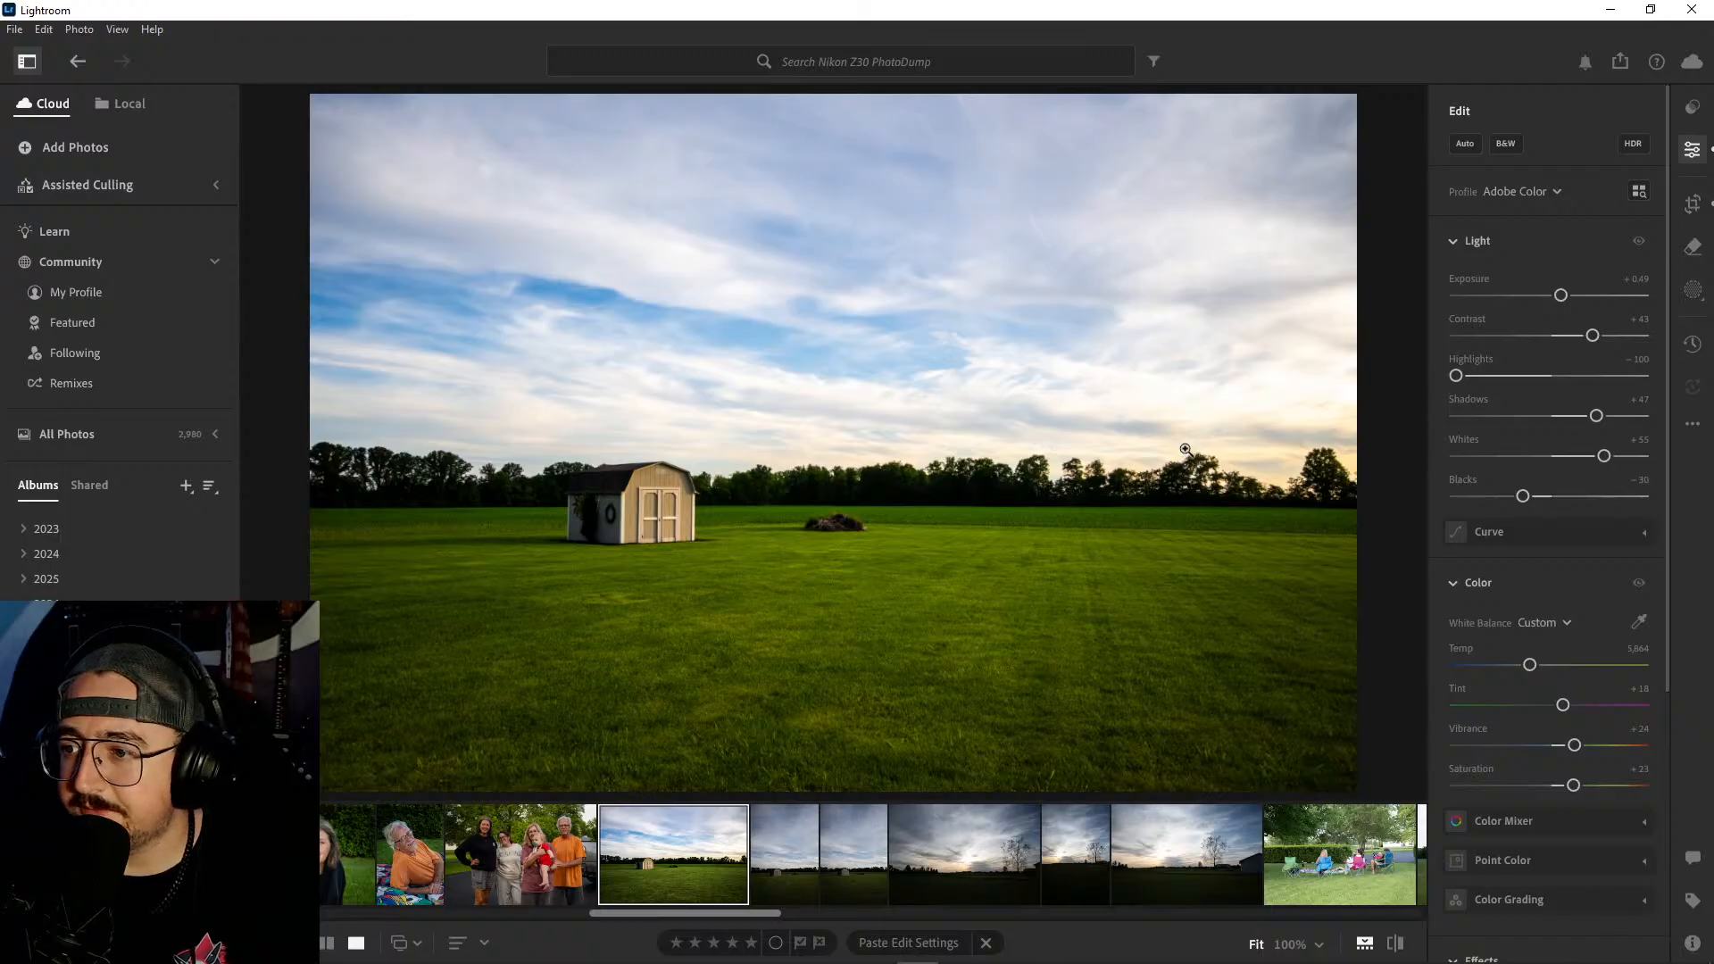
click(1692, 205)
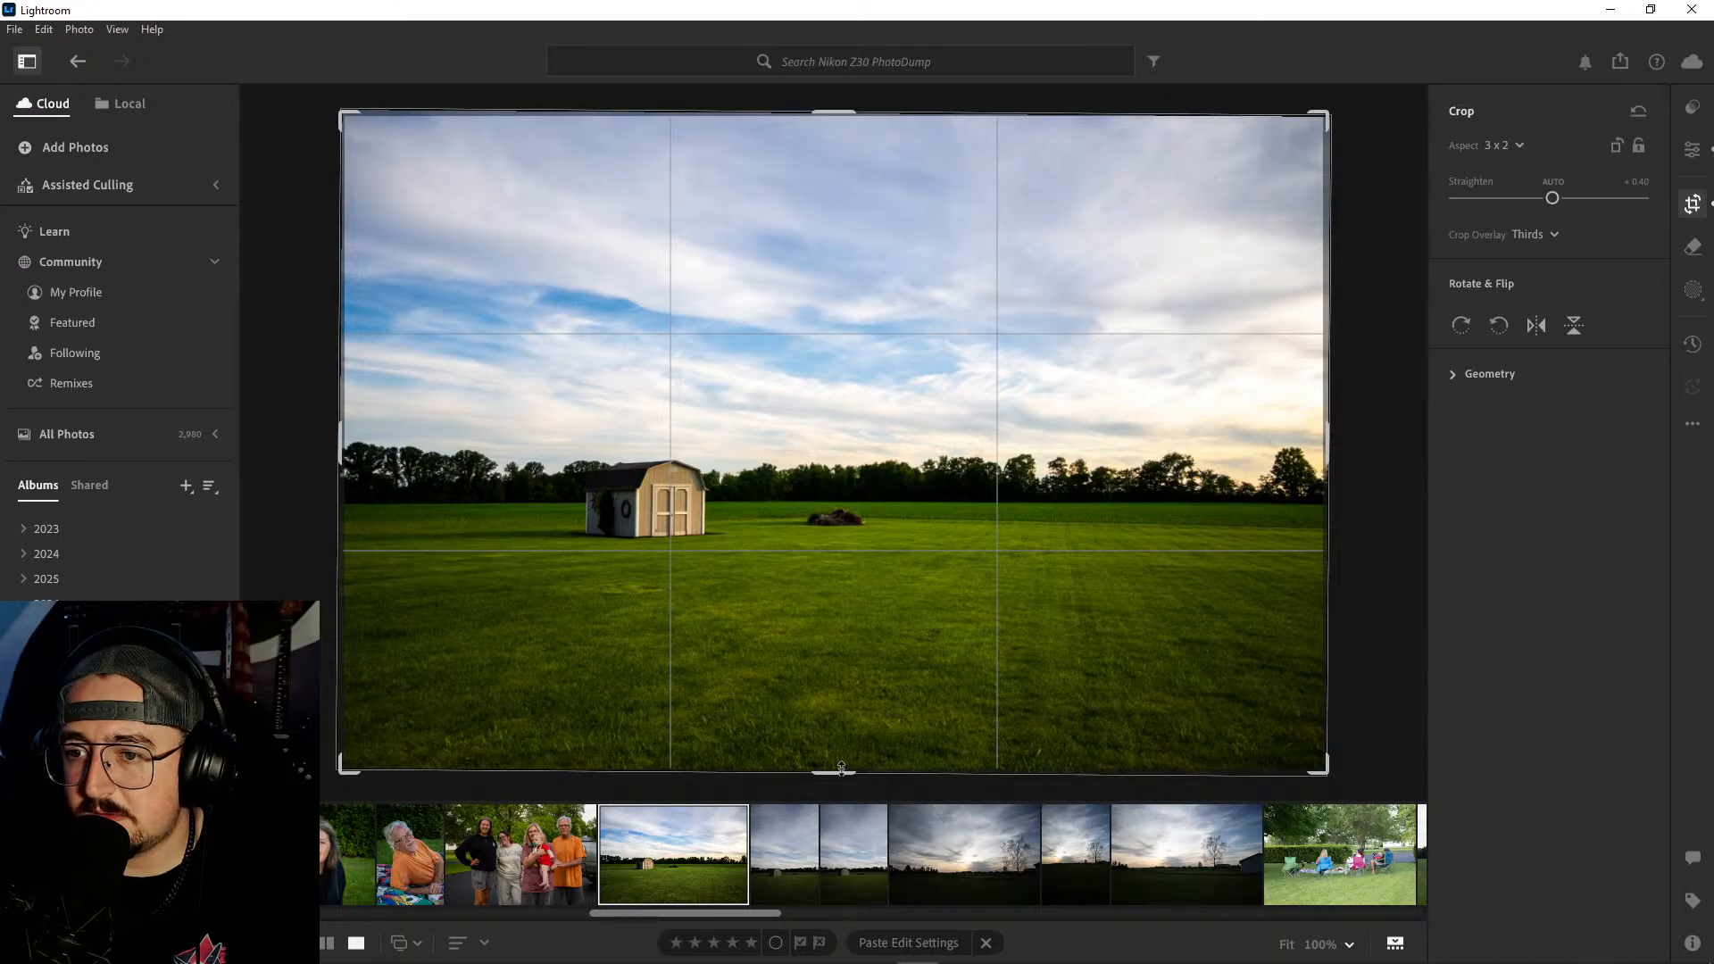
drag(841, 768, 841, 740)
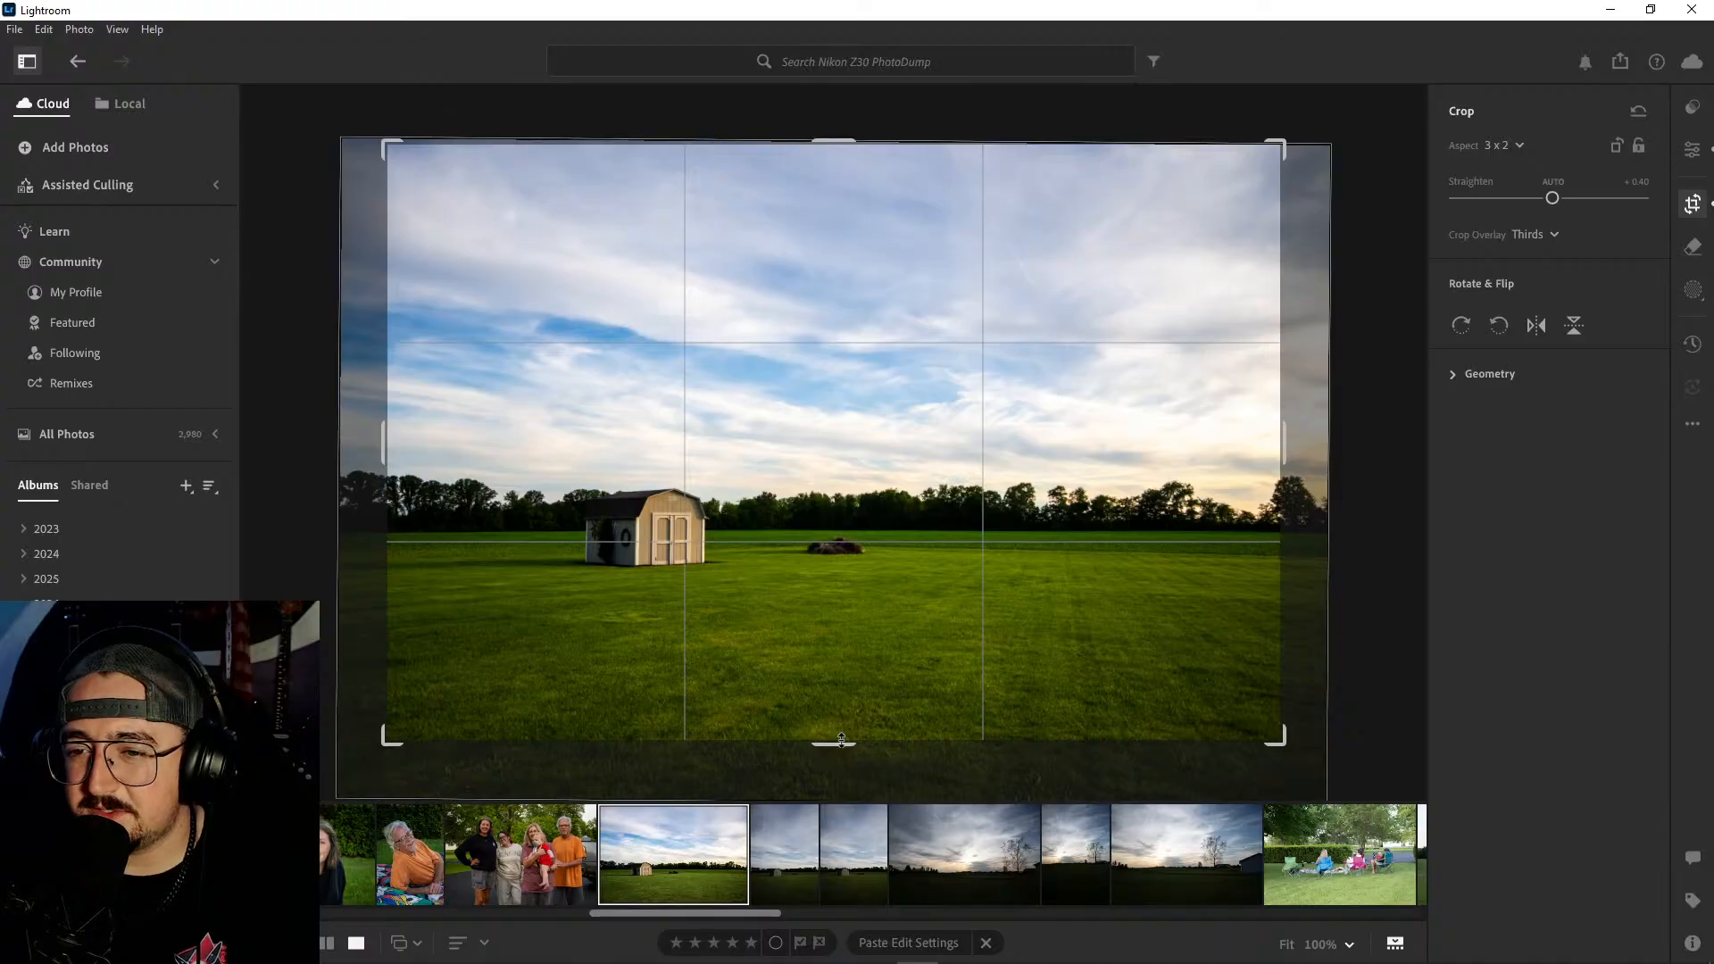
key(e)
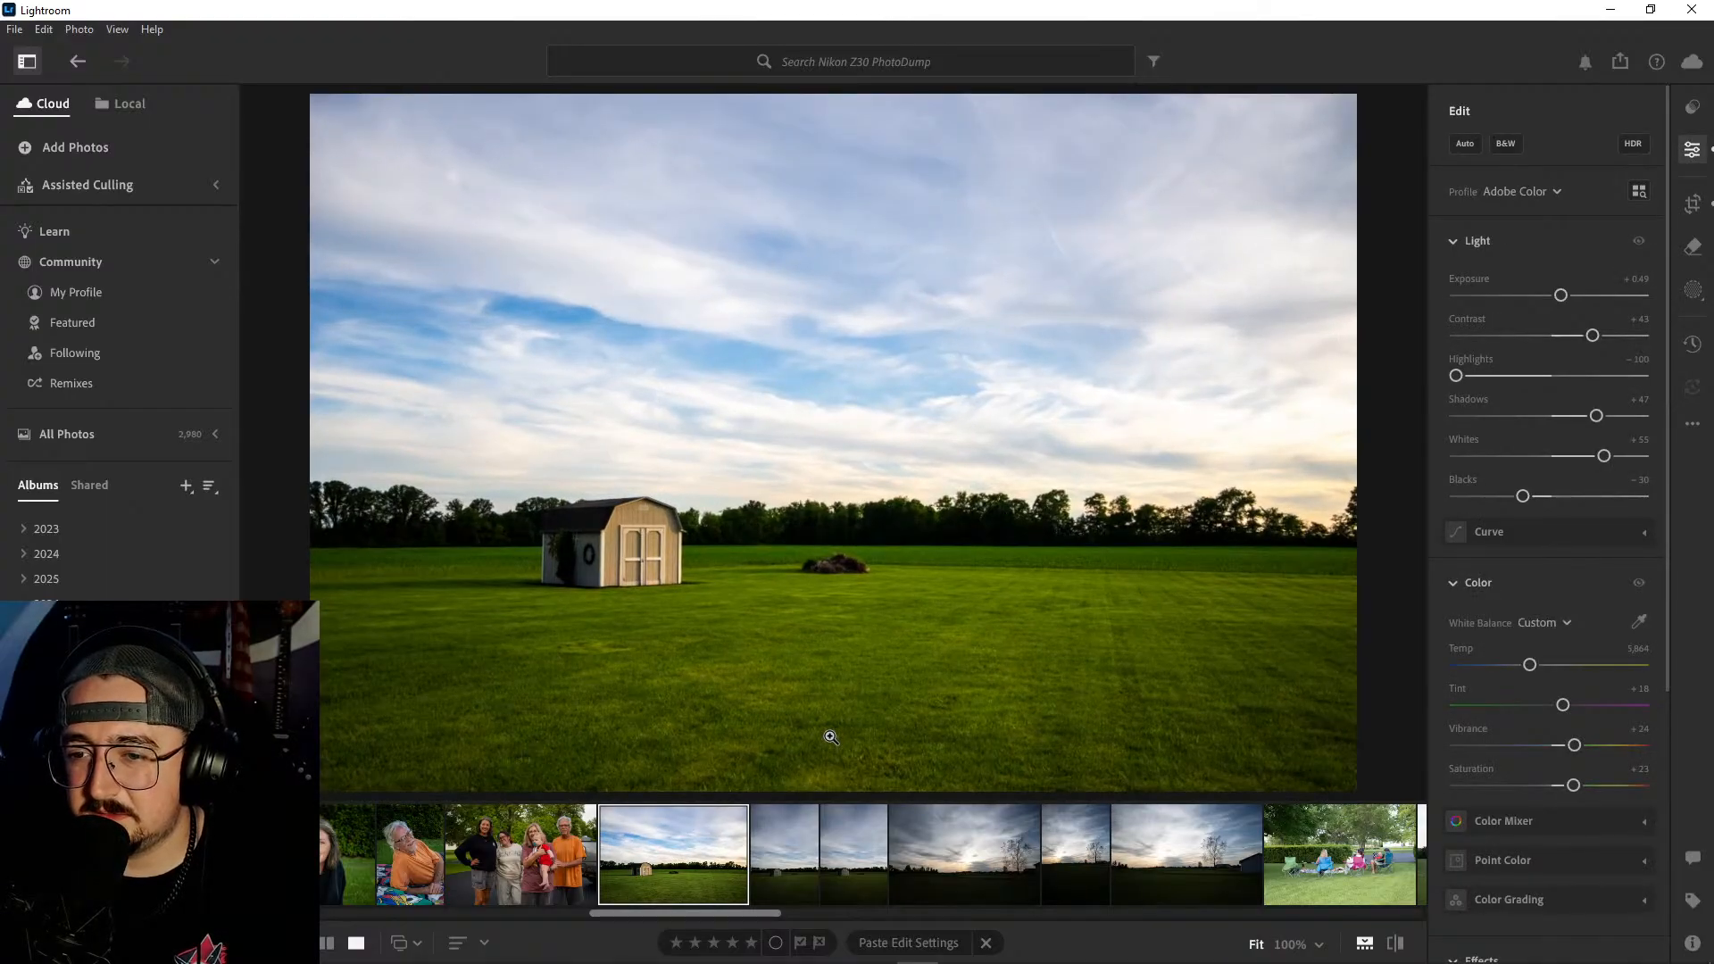
key(ctrl+z)
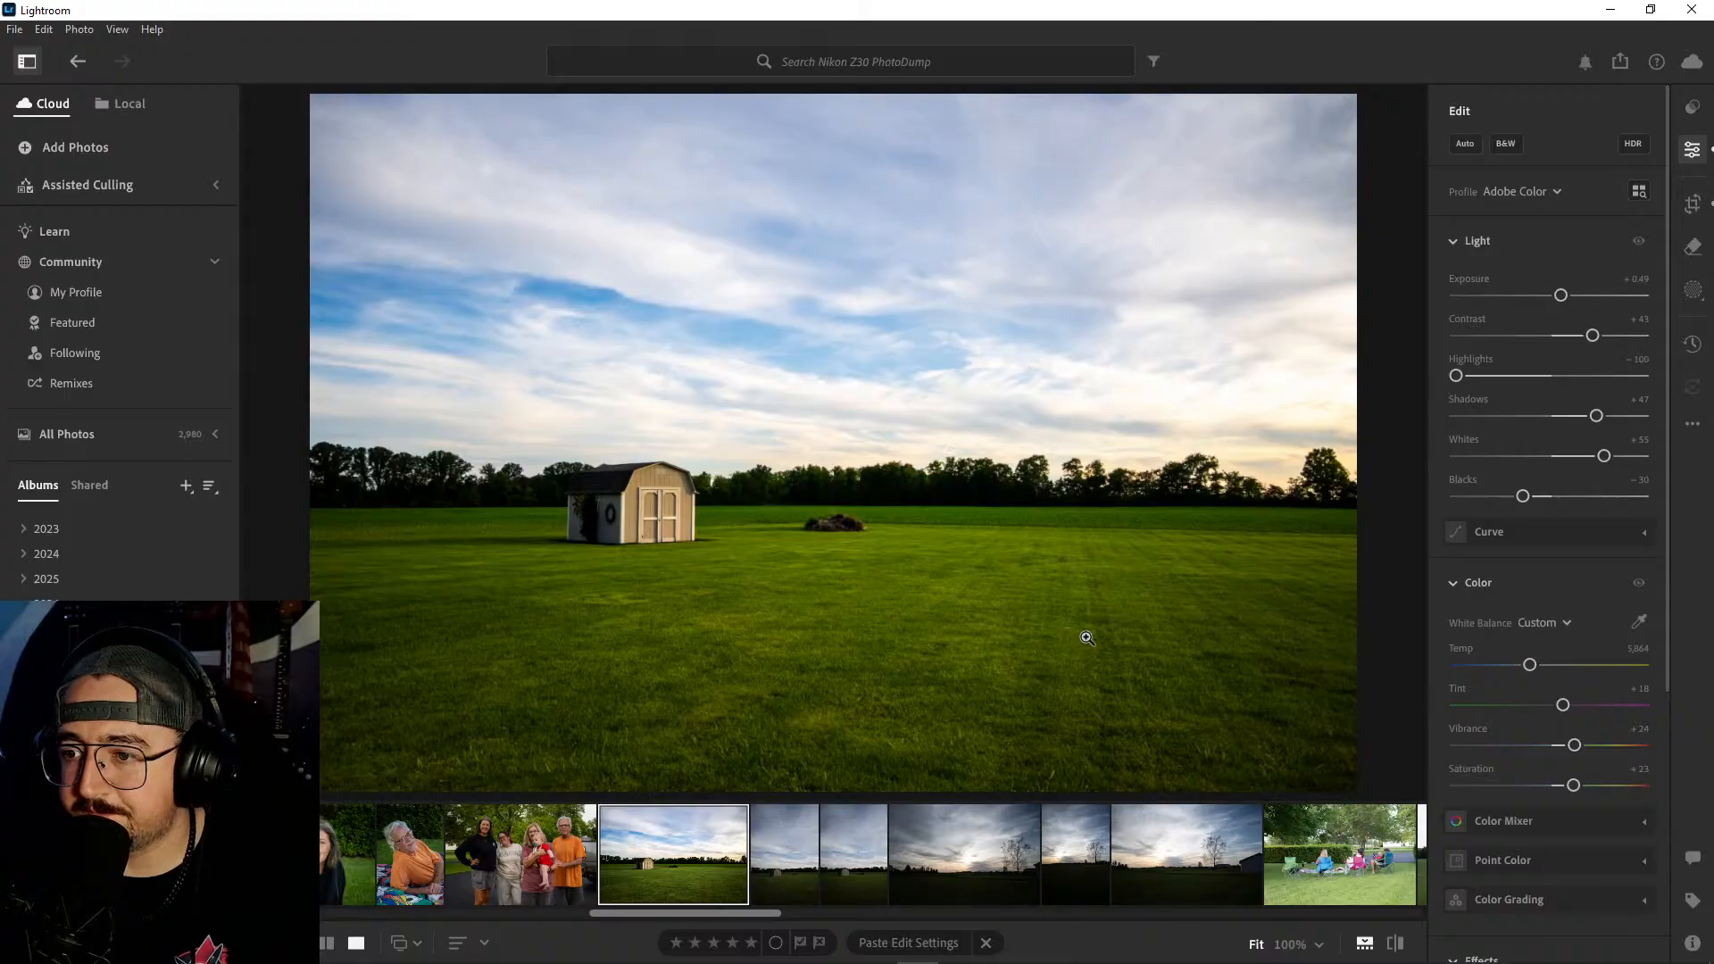
- Crop the shed photo tighter evenly around its centre and shift the image slightly down within the frame
click(1692, 204)
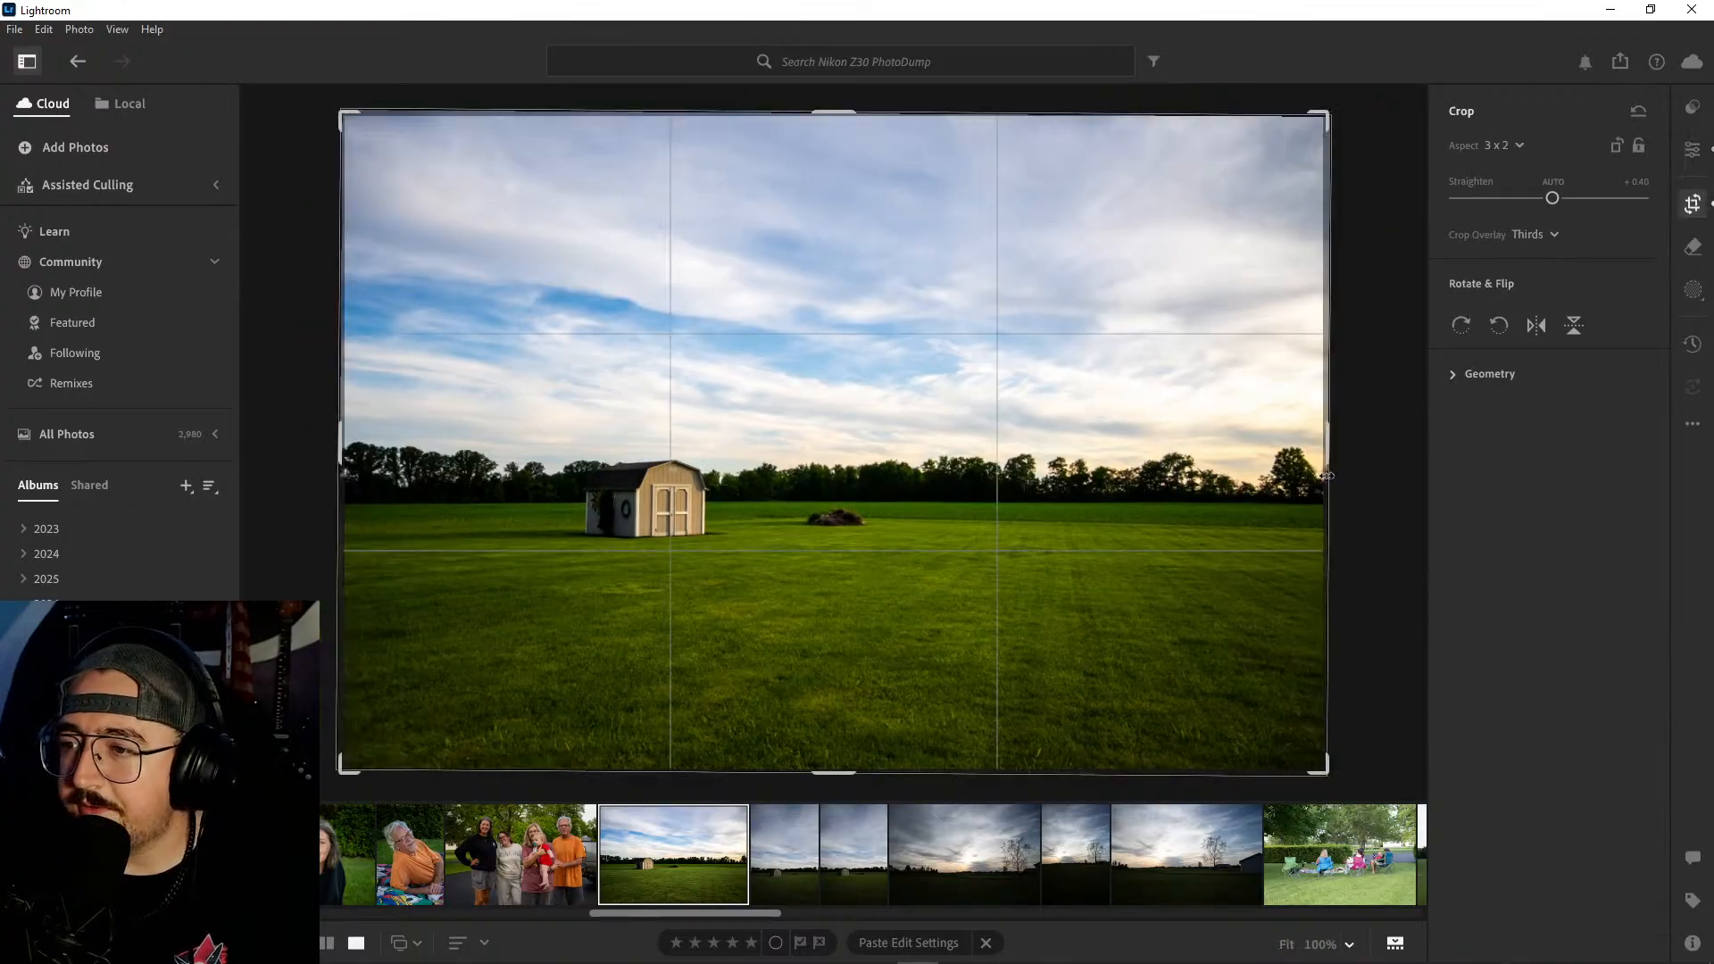
drag(1326, 447, 1266, 451)
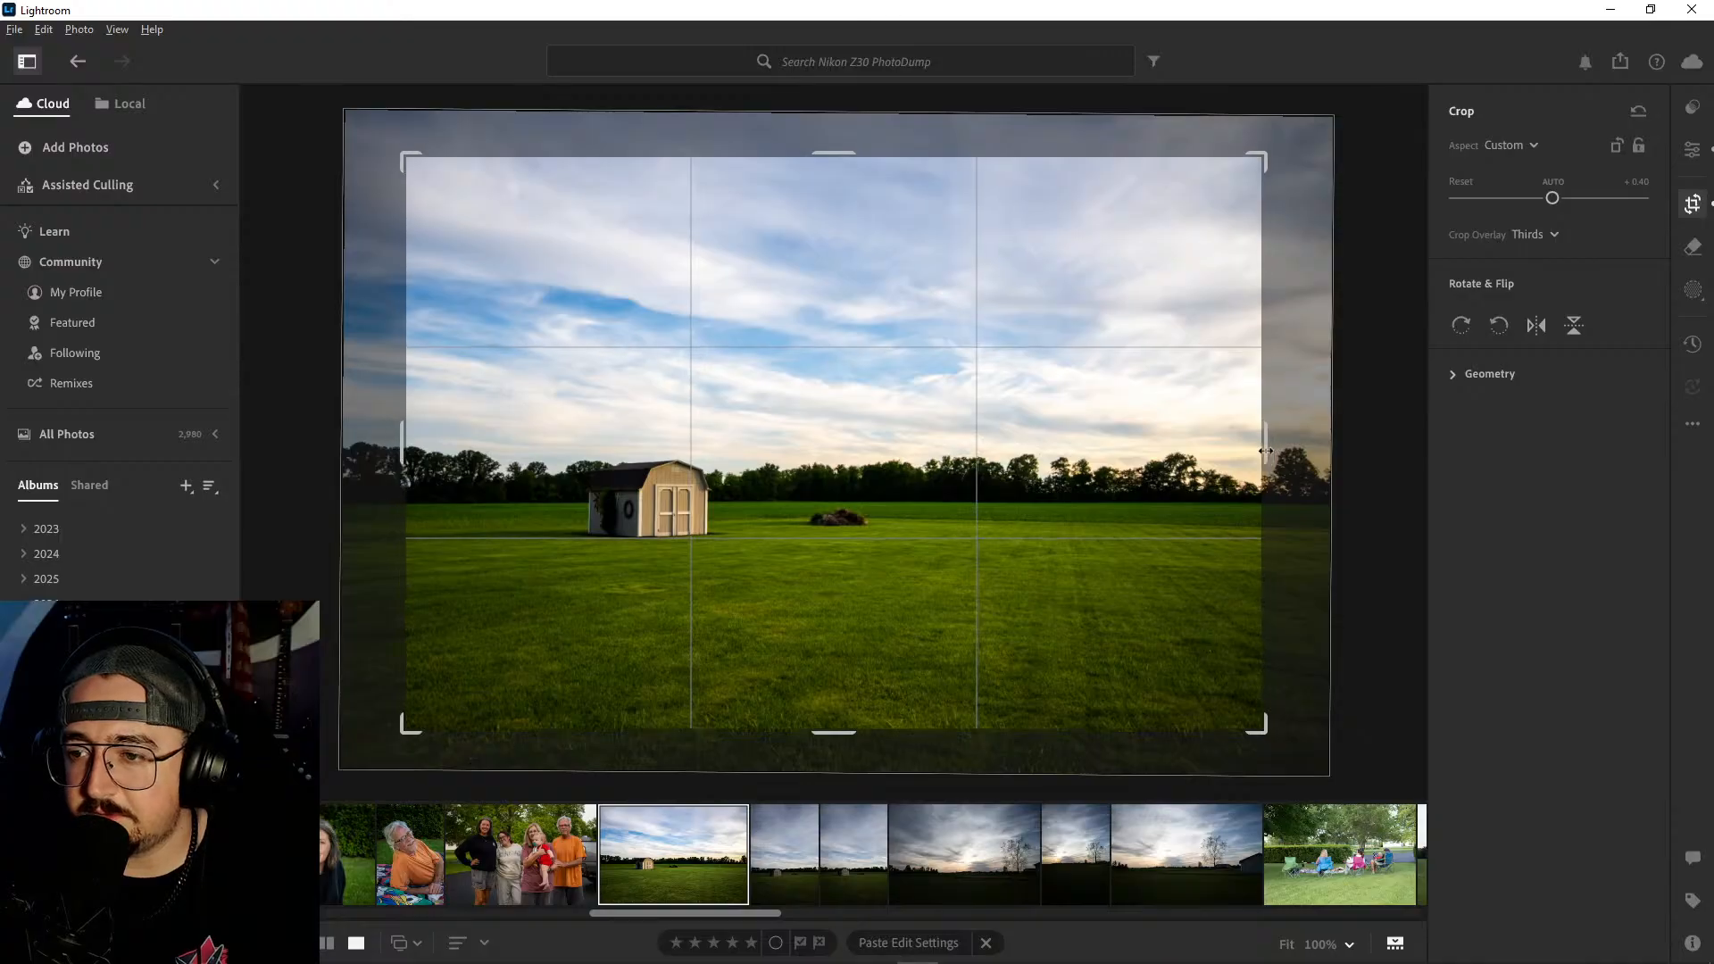
mouse_move(1083, 520)
mouse_down()
mouse_move(1102, 536)
mouse_move(1072, 526)
mouse_up()
key(e)
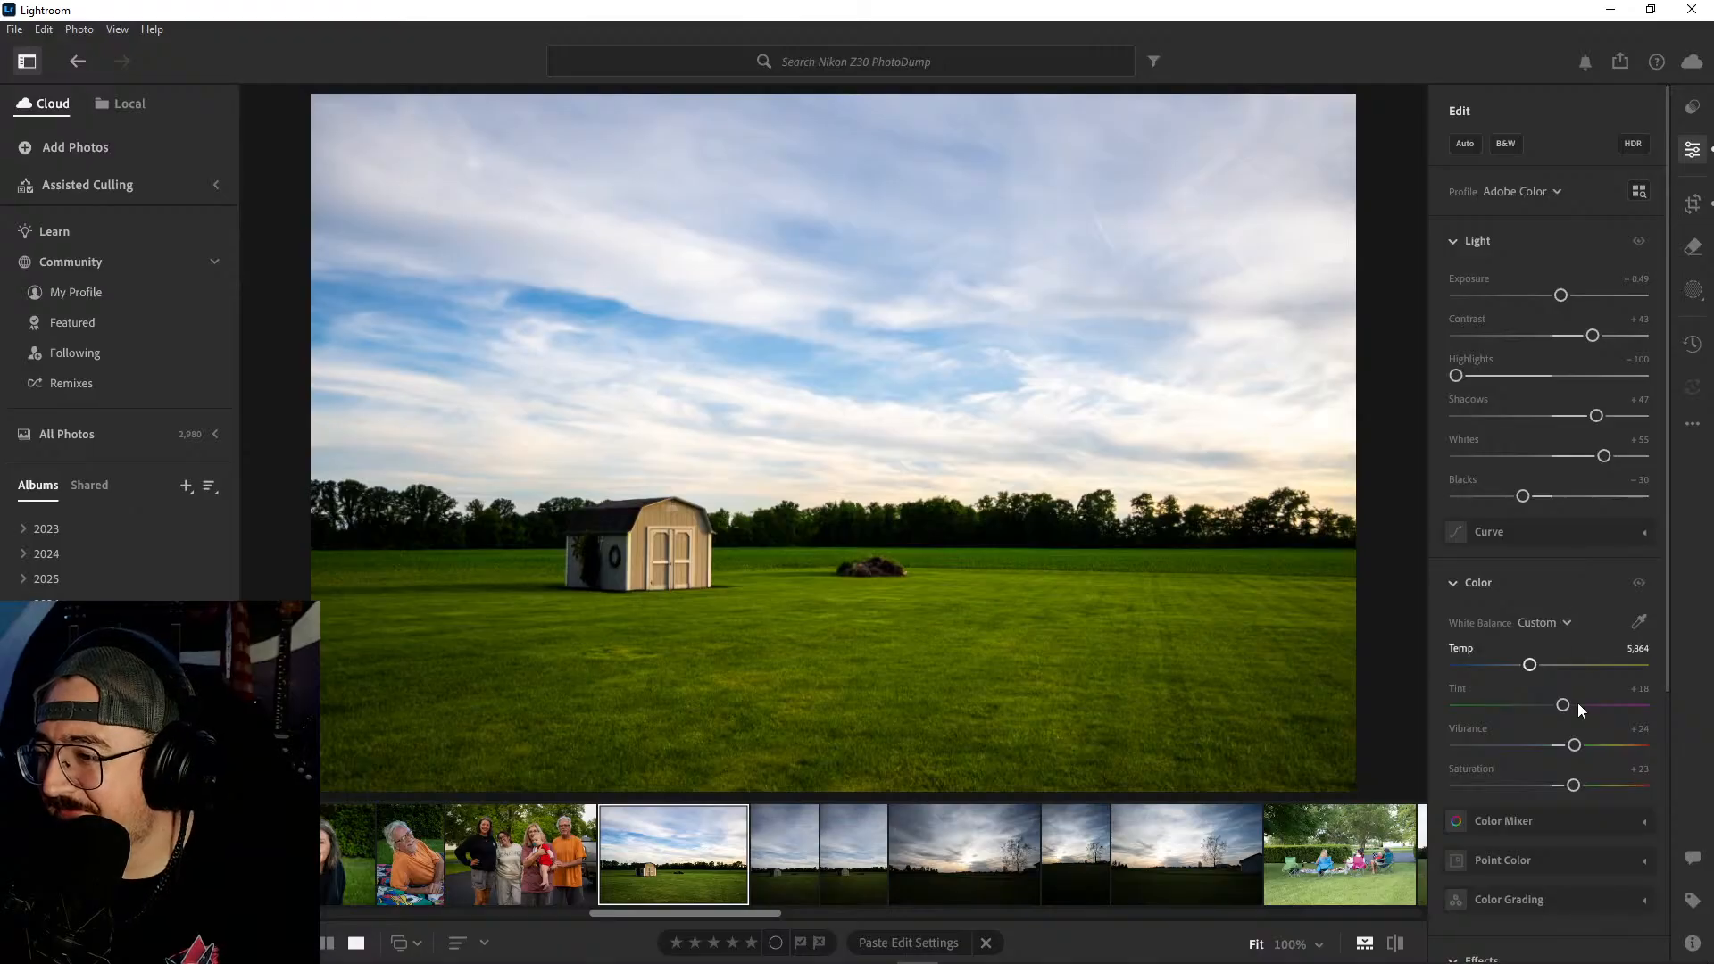
- Apply a vignette of −10 to the landscape-format shed photo
scroll(1596, 626, down, 5)
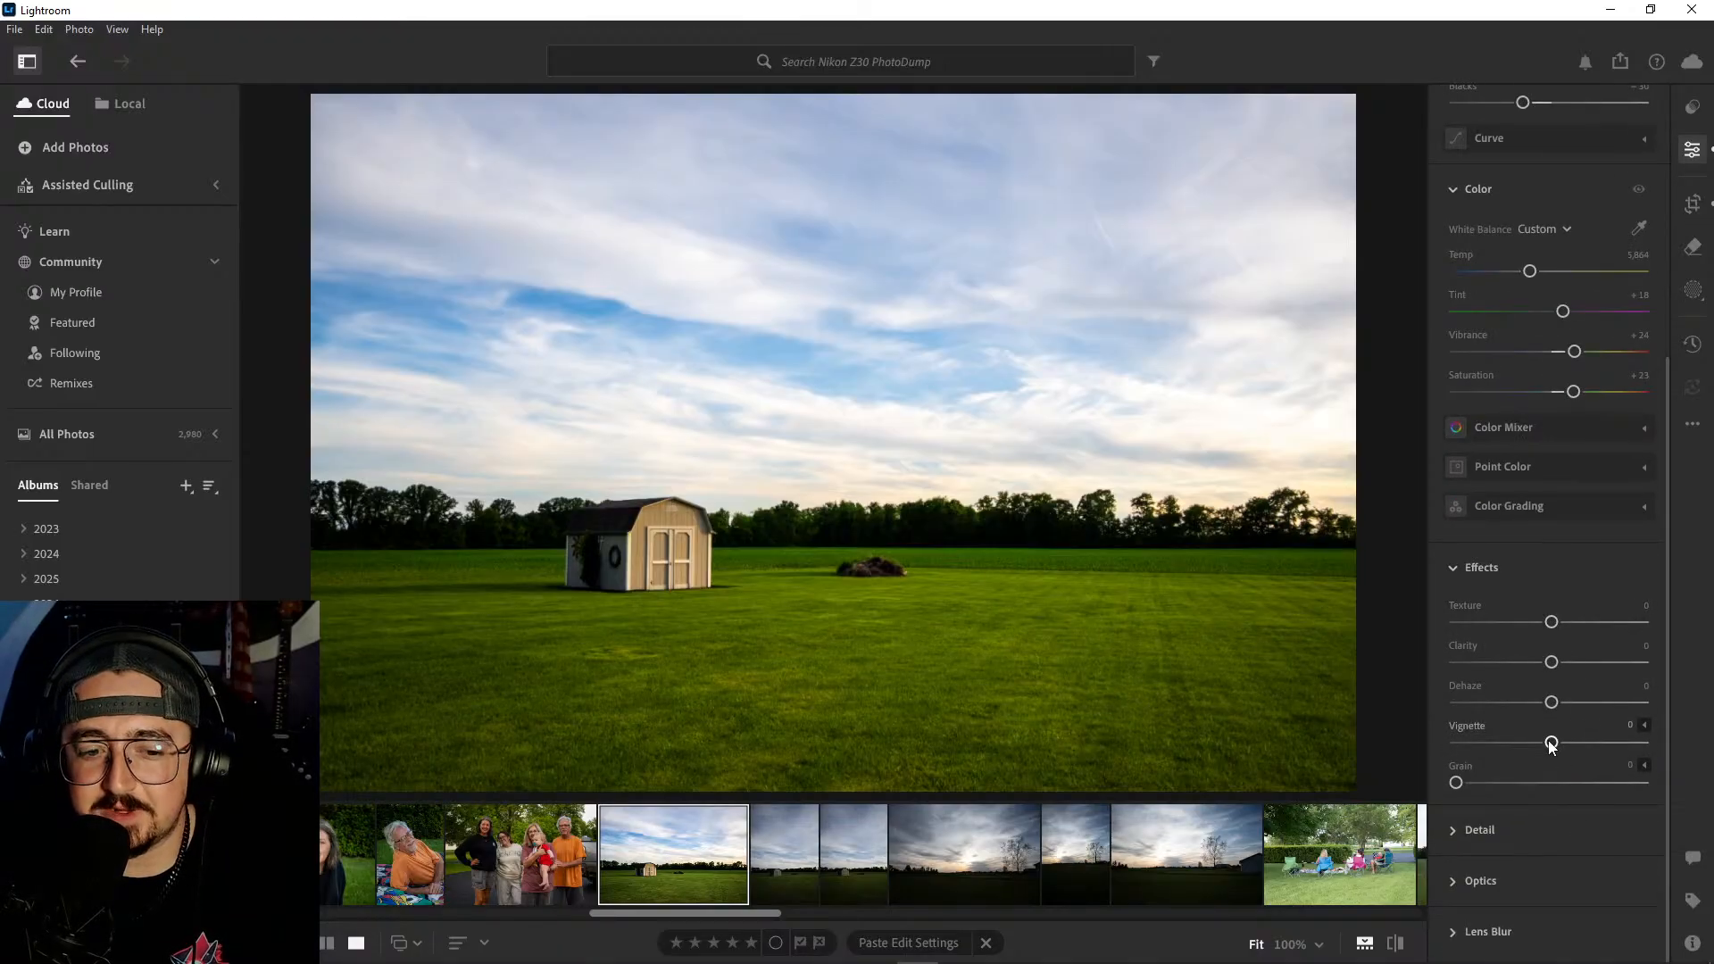
drag(1551, 745, 1537, 746)
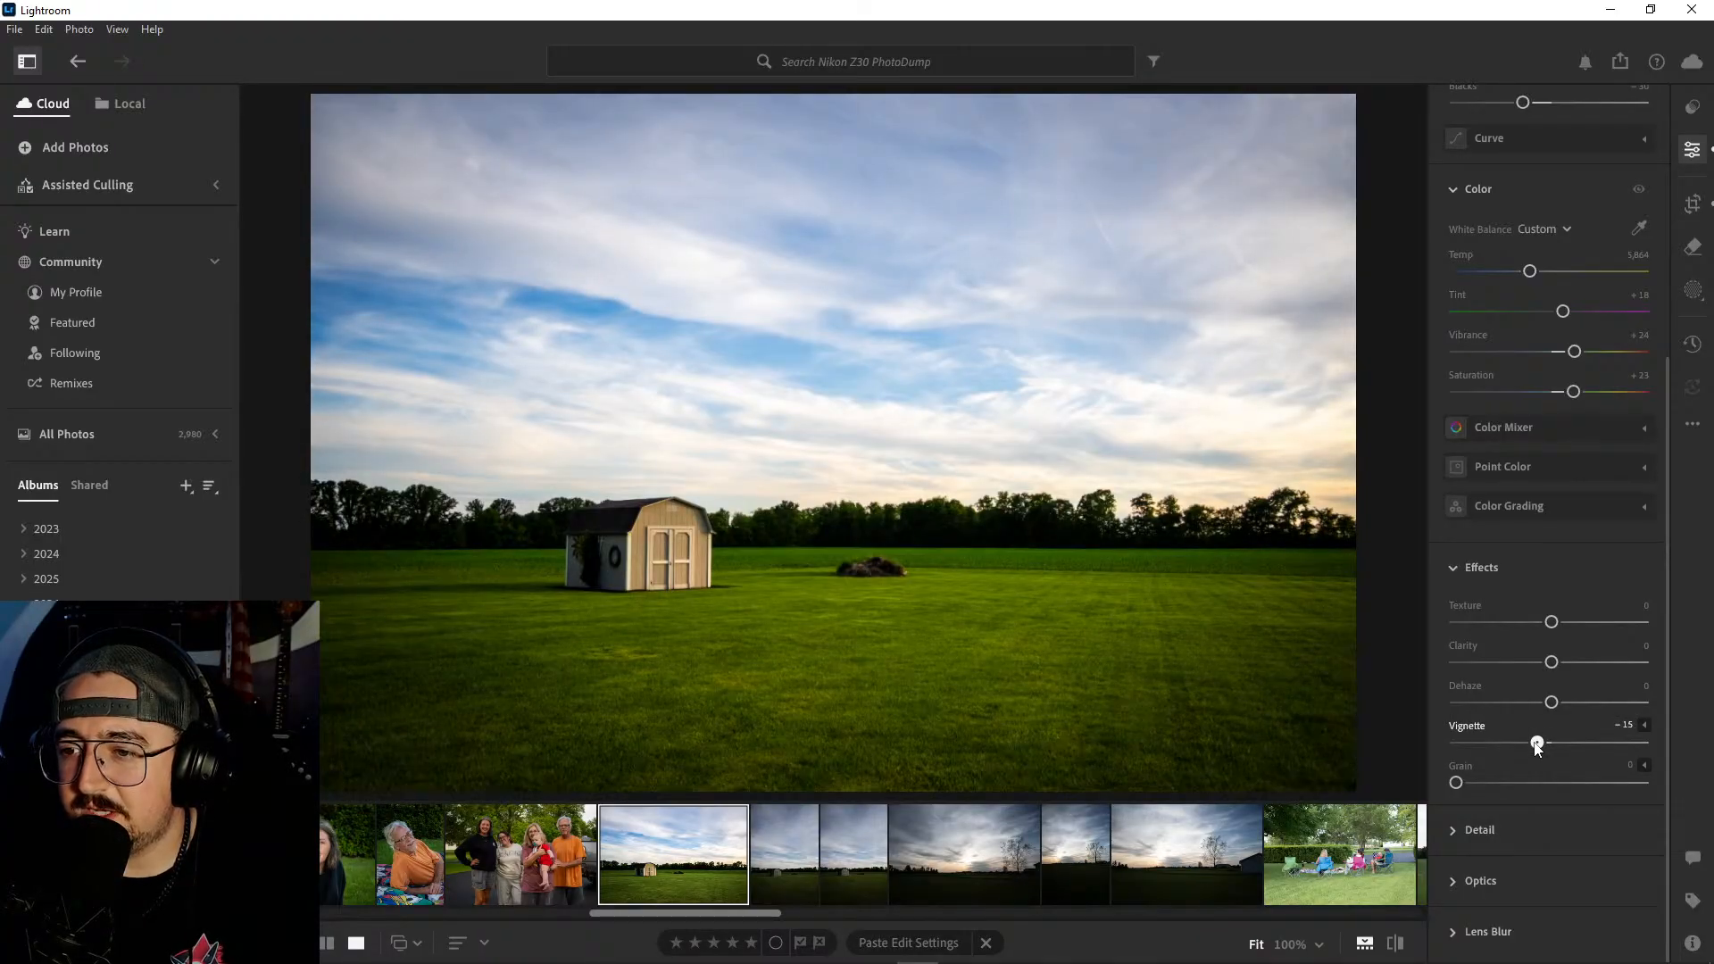
double_click(1536, 745)
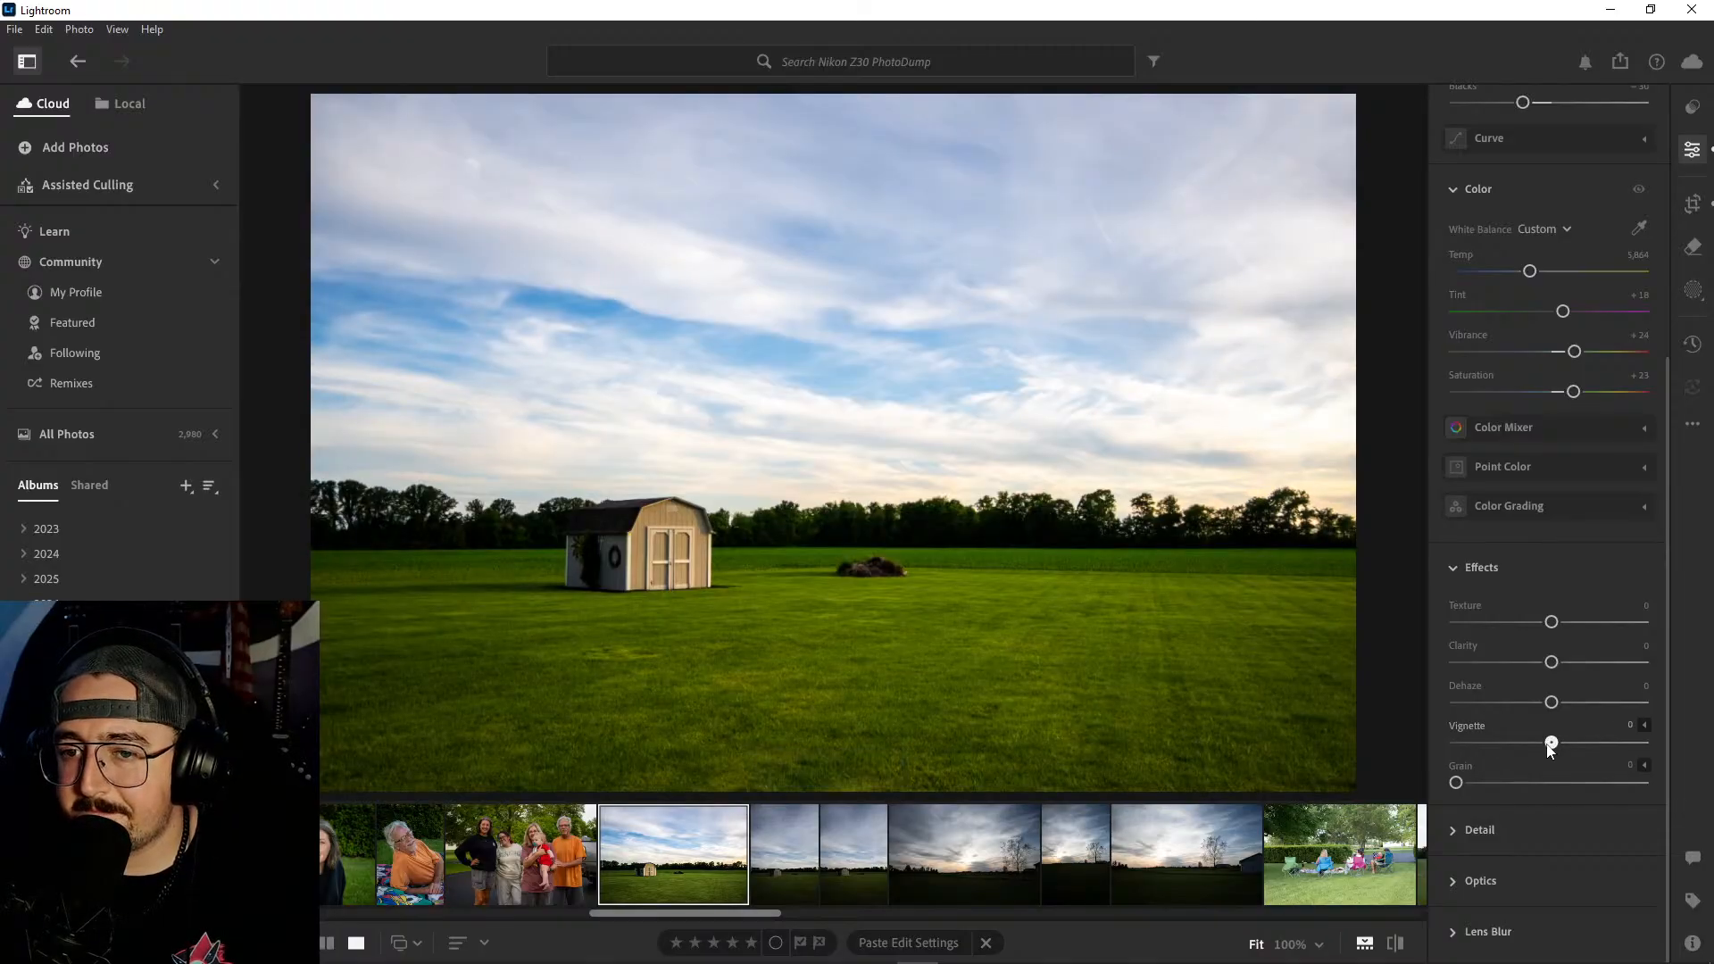
drag(1551, 744, 1540, 746)
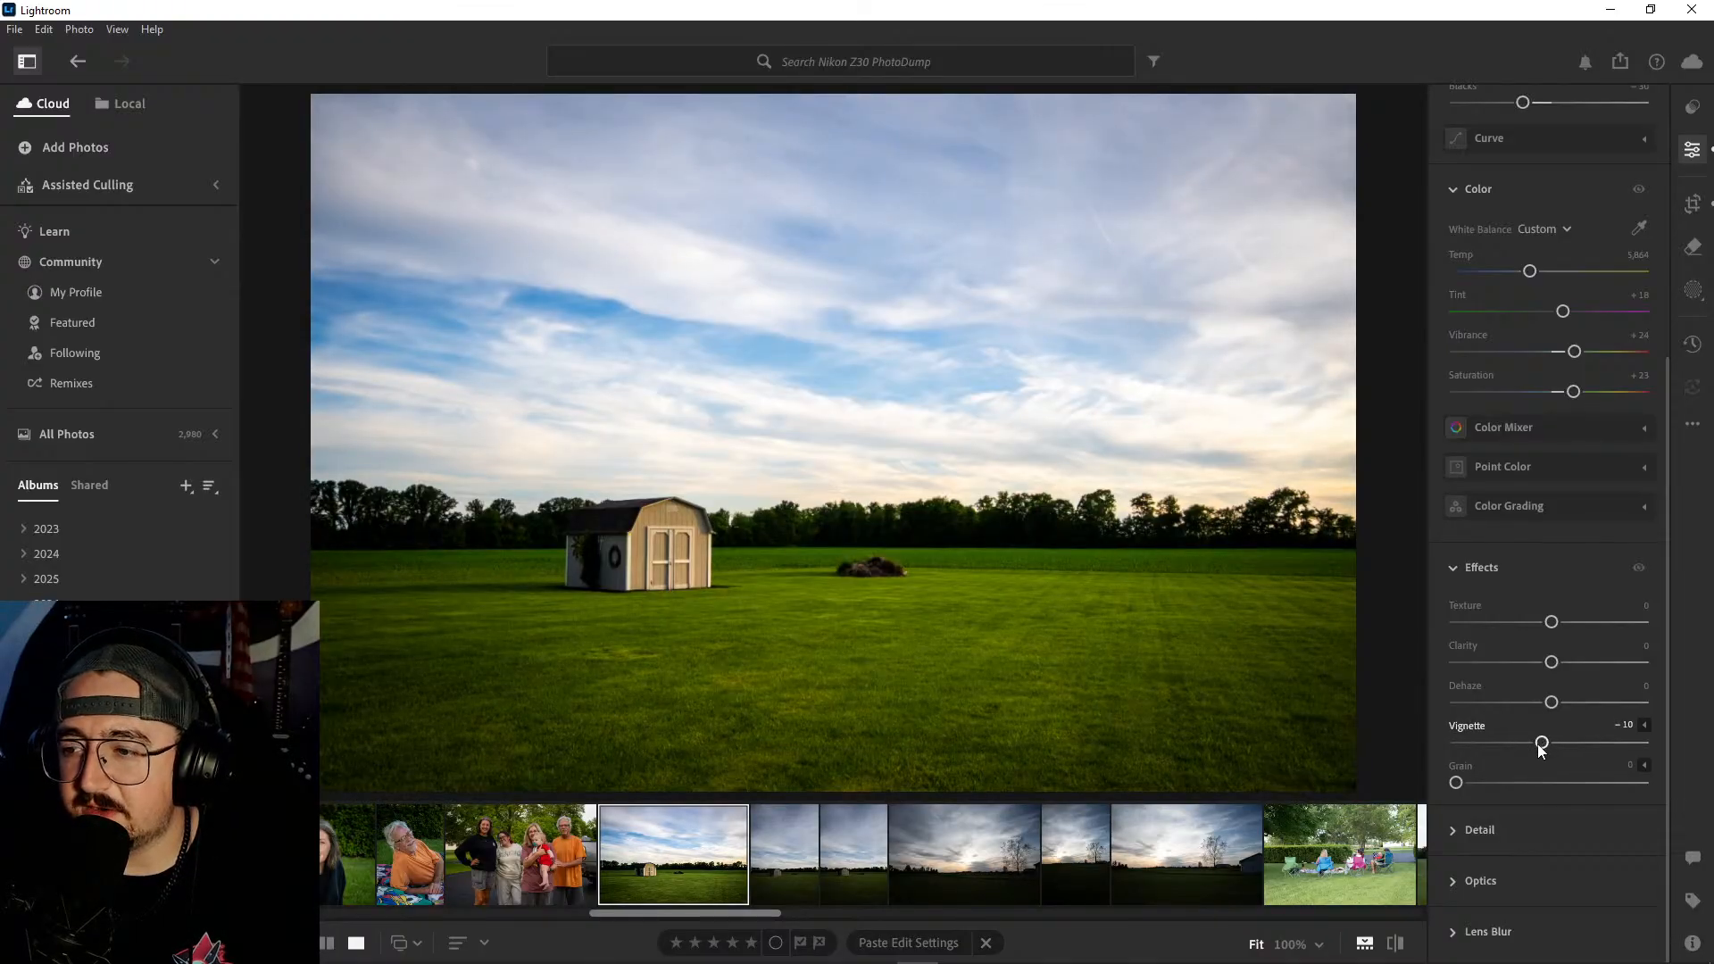
- Copy the landscape-format shed photo's edit settings and paste them onto the portrait-format shed photo beside it
click(782, 865)
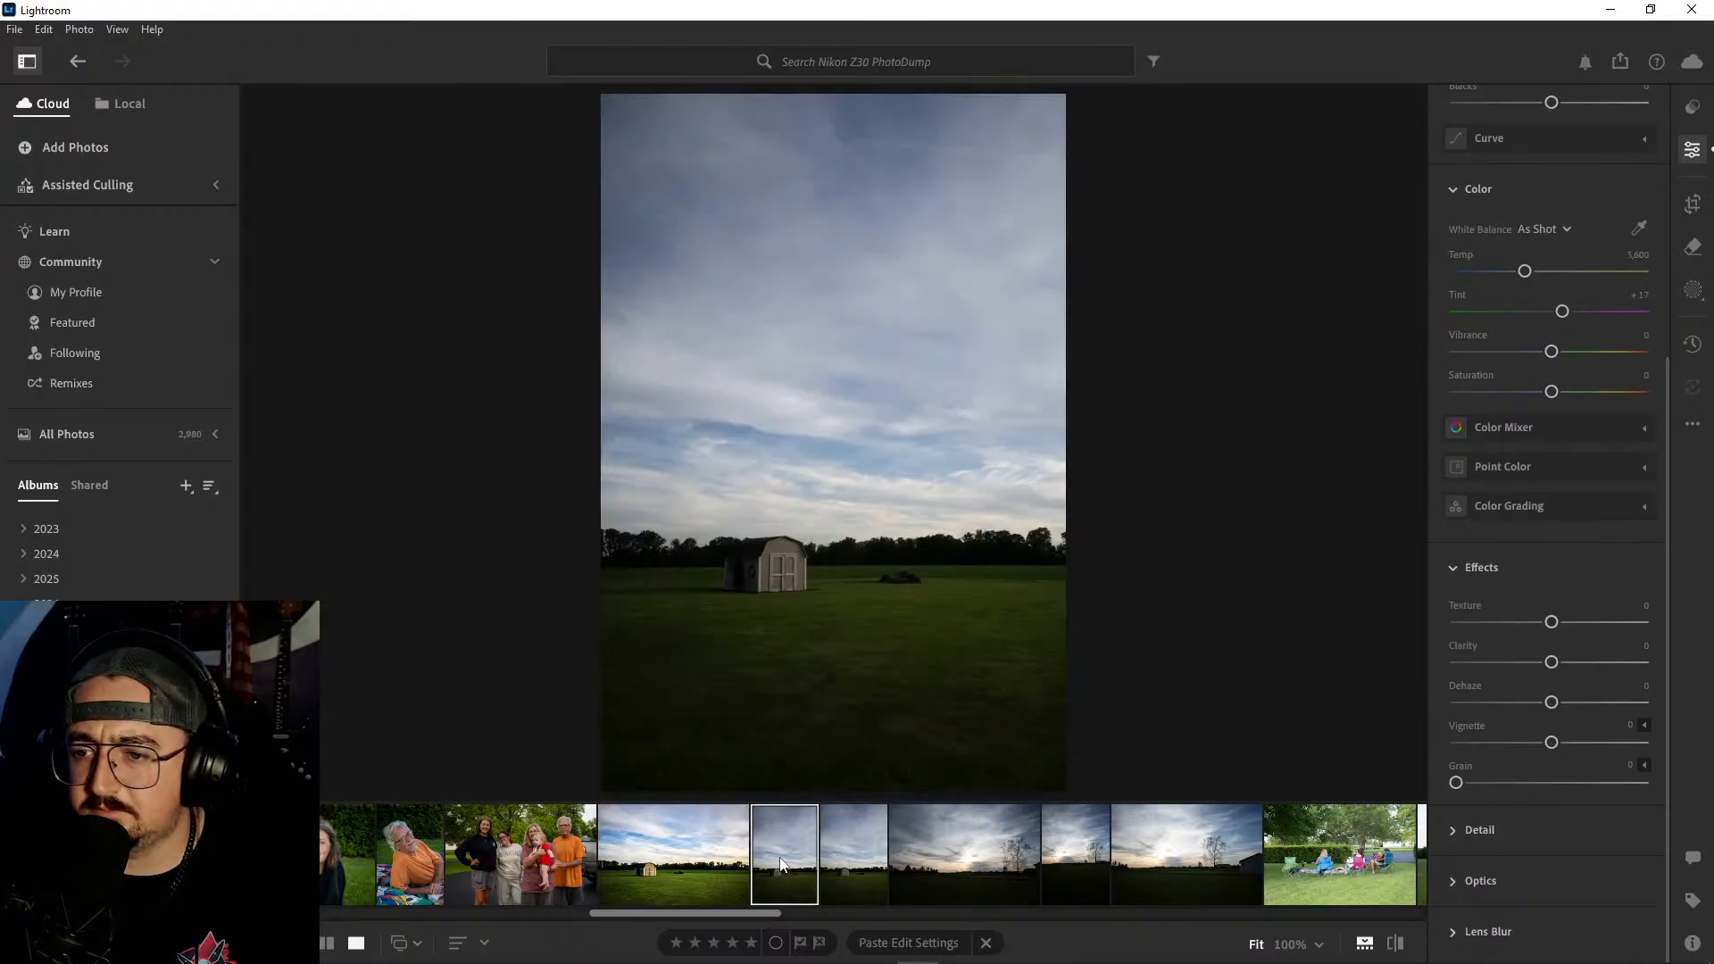
click(696, 855)
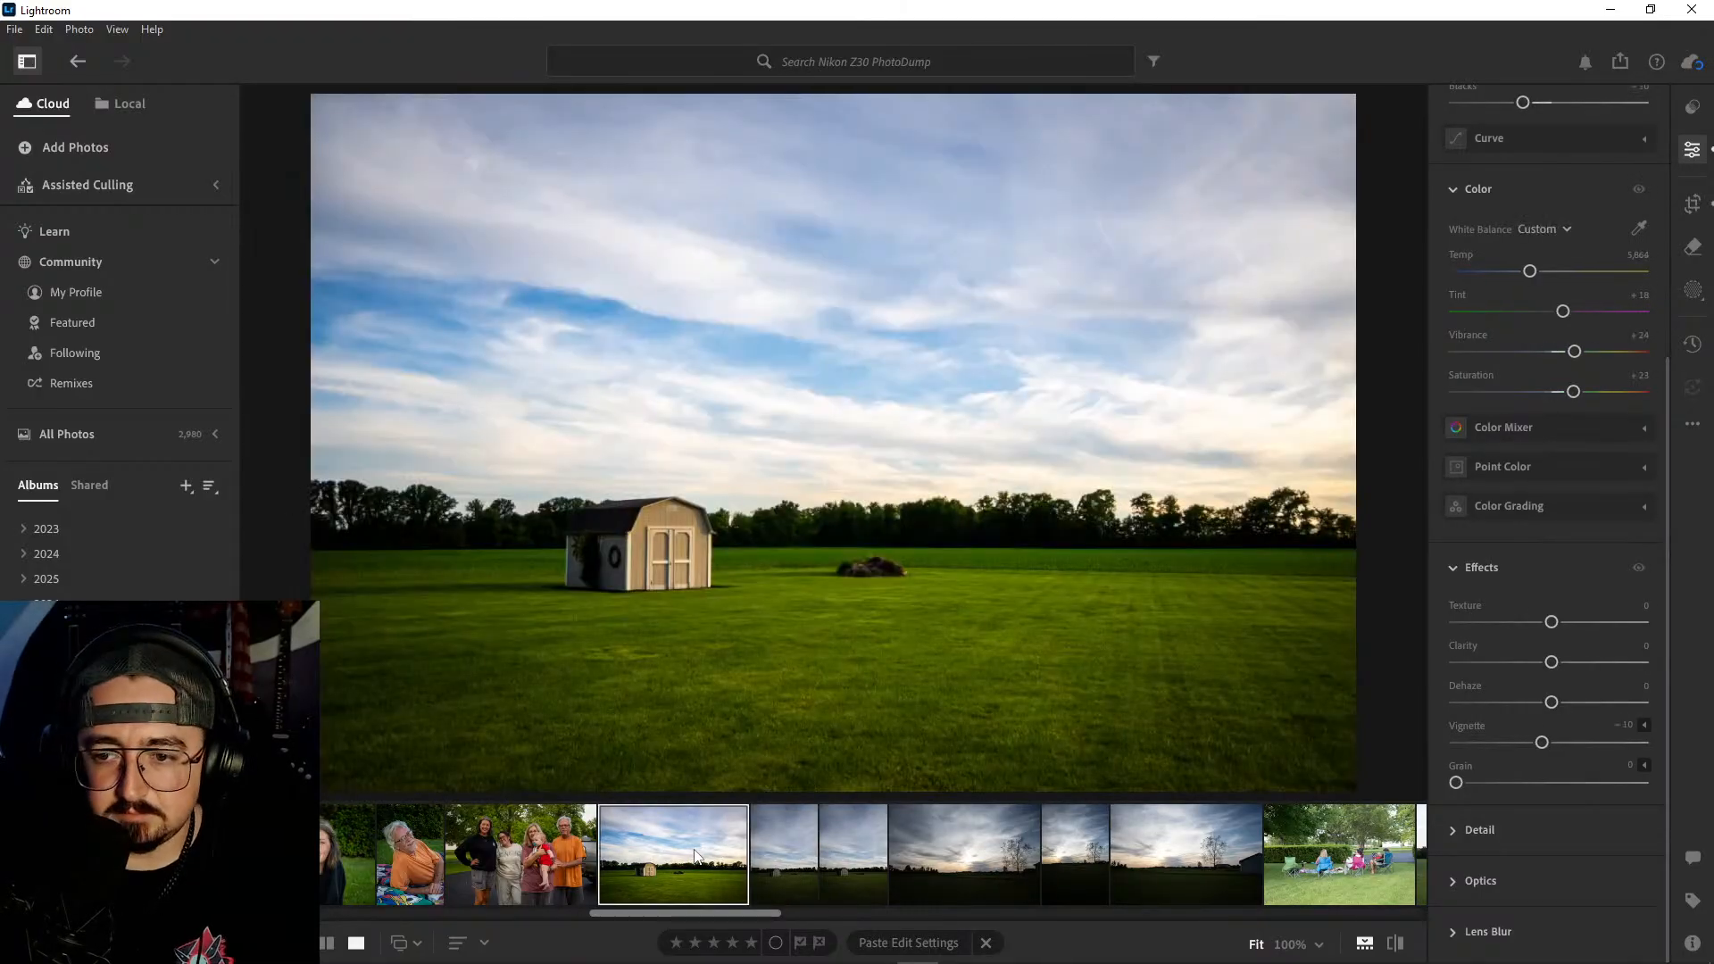
key(ctrl+c)
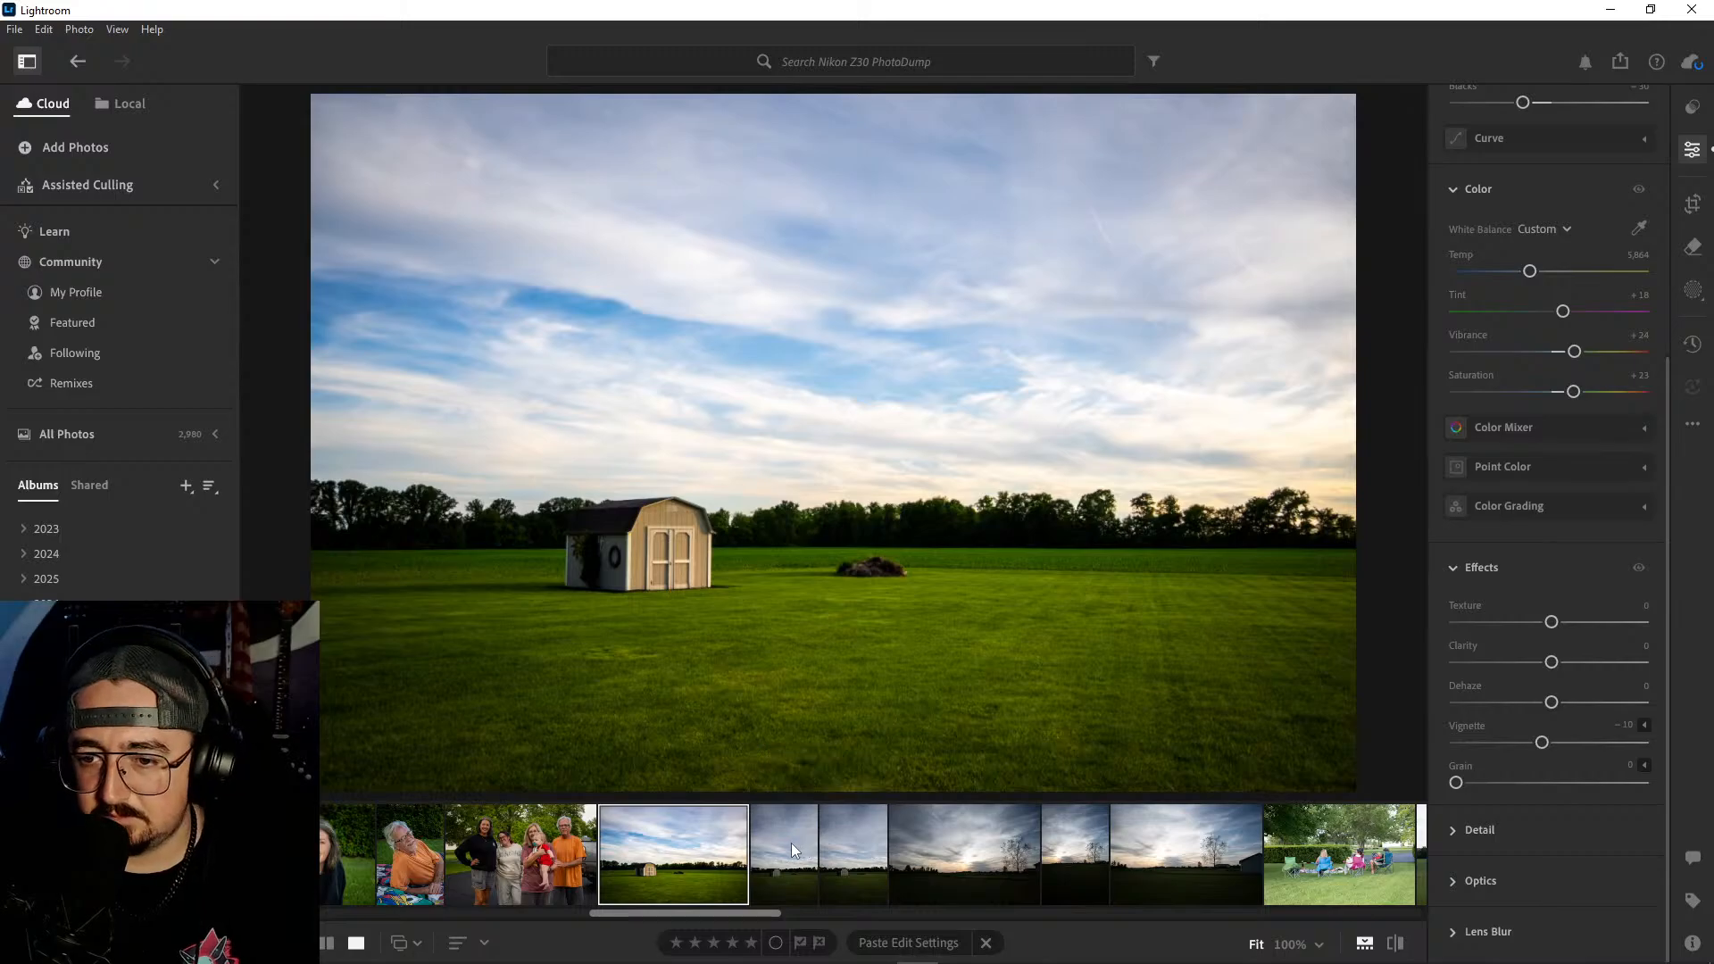
click(791, 843)
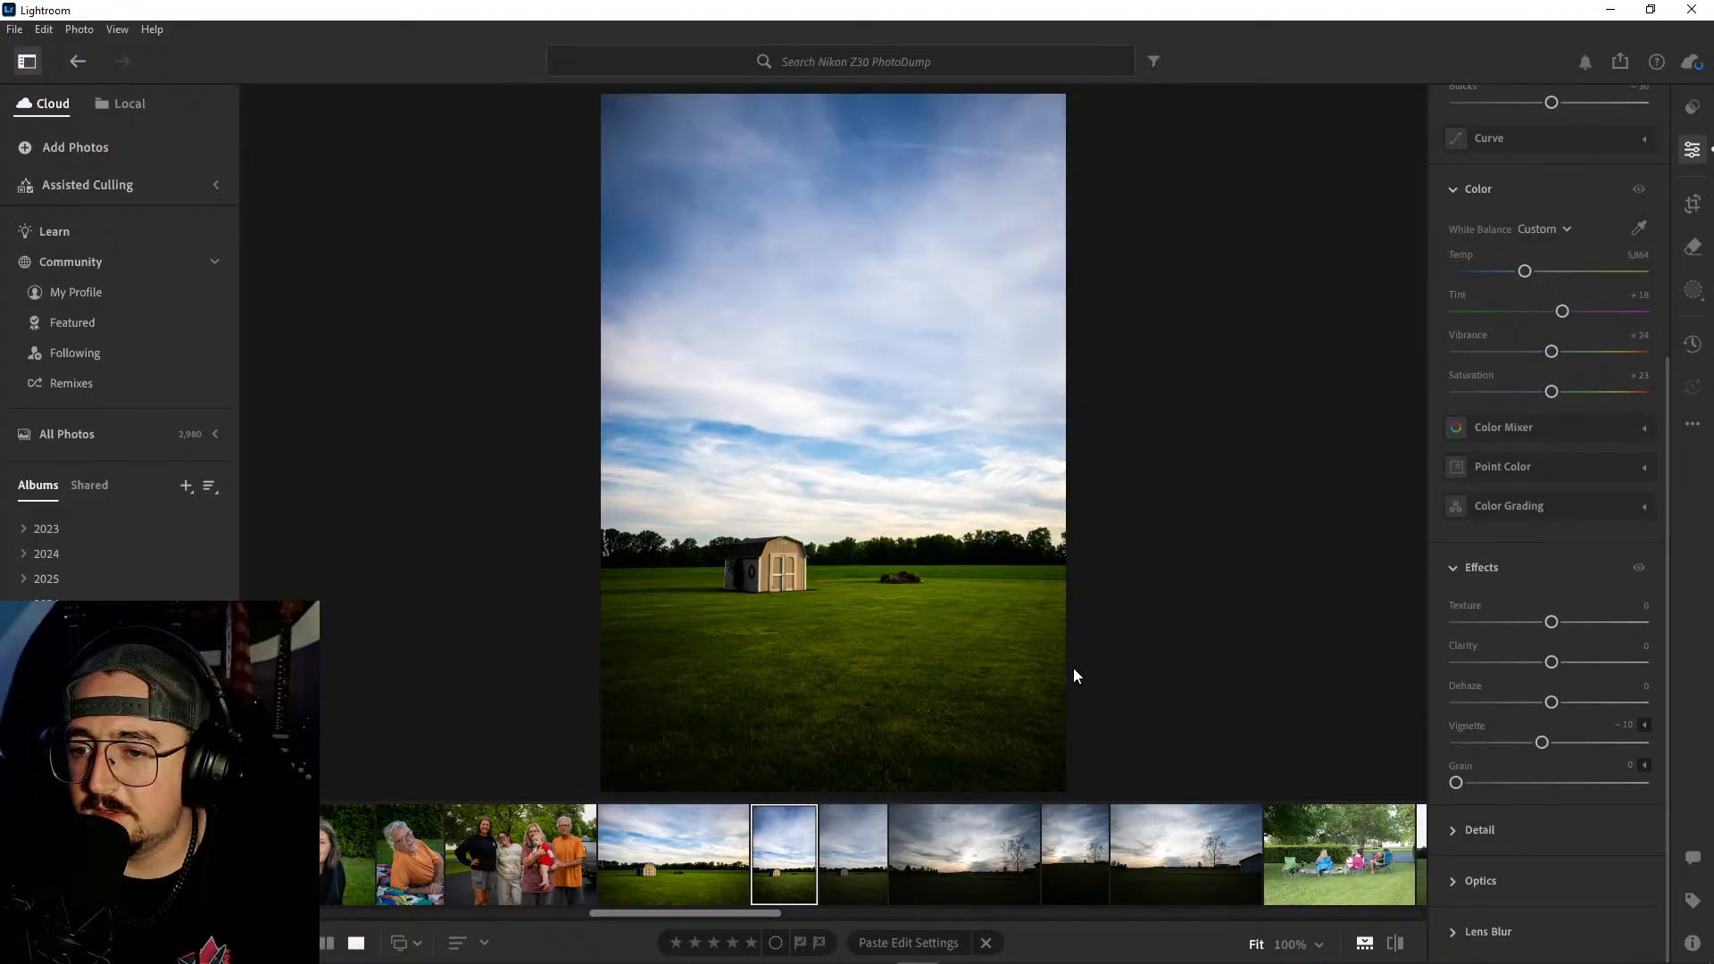
- Crop the portrait-format shed photo slightly tighter and shift the image a little to the left within the frame
click(1693, 204)
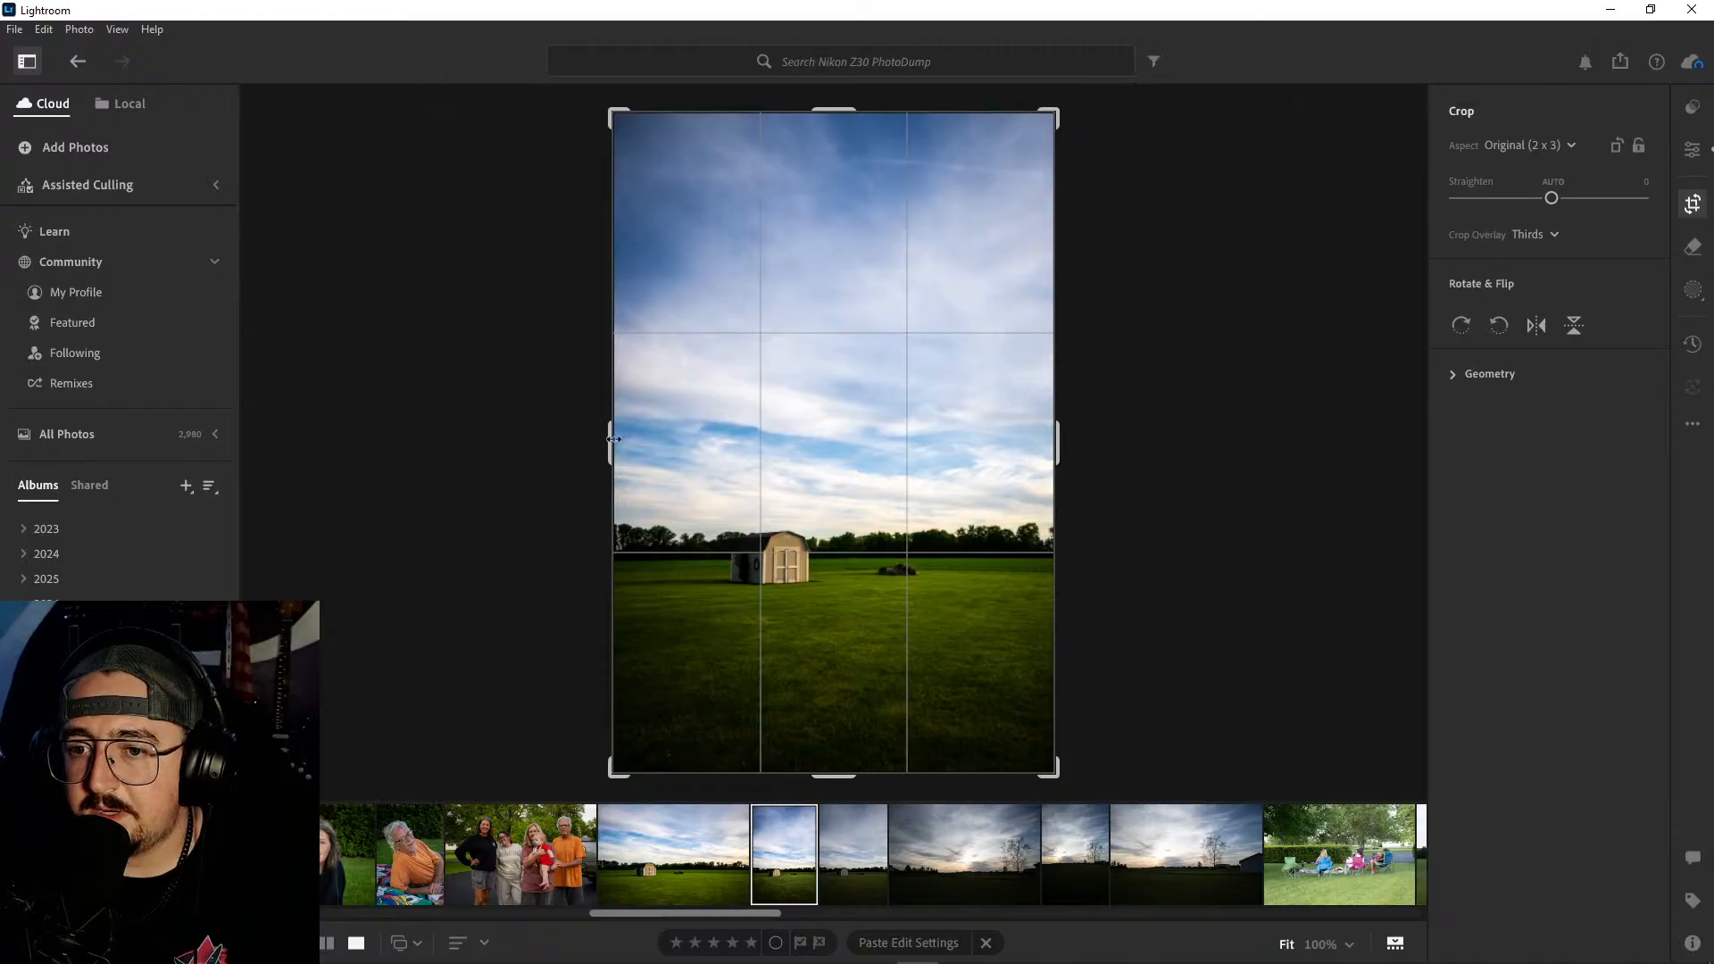
drag(614, 439, 628, 441)
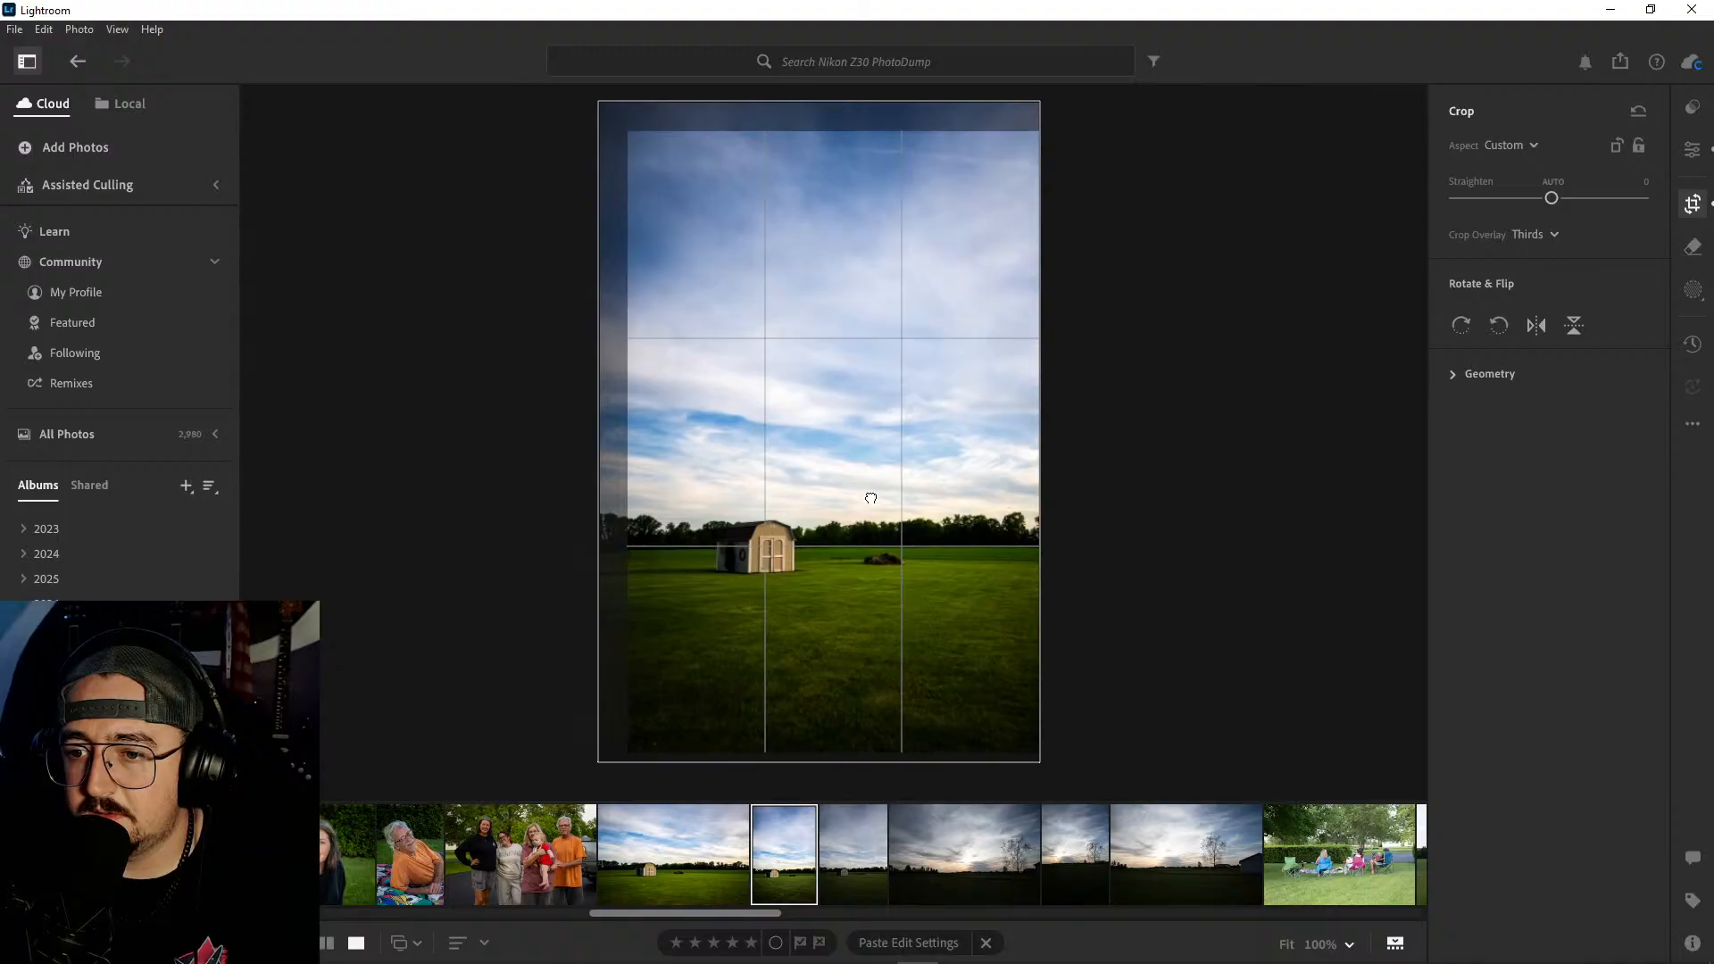
key(e)
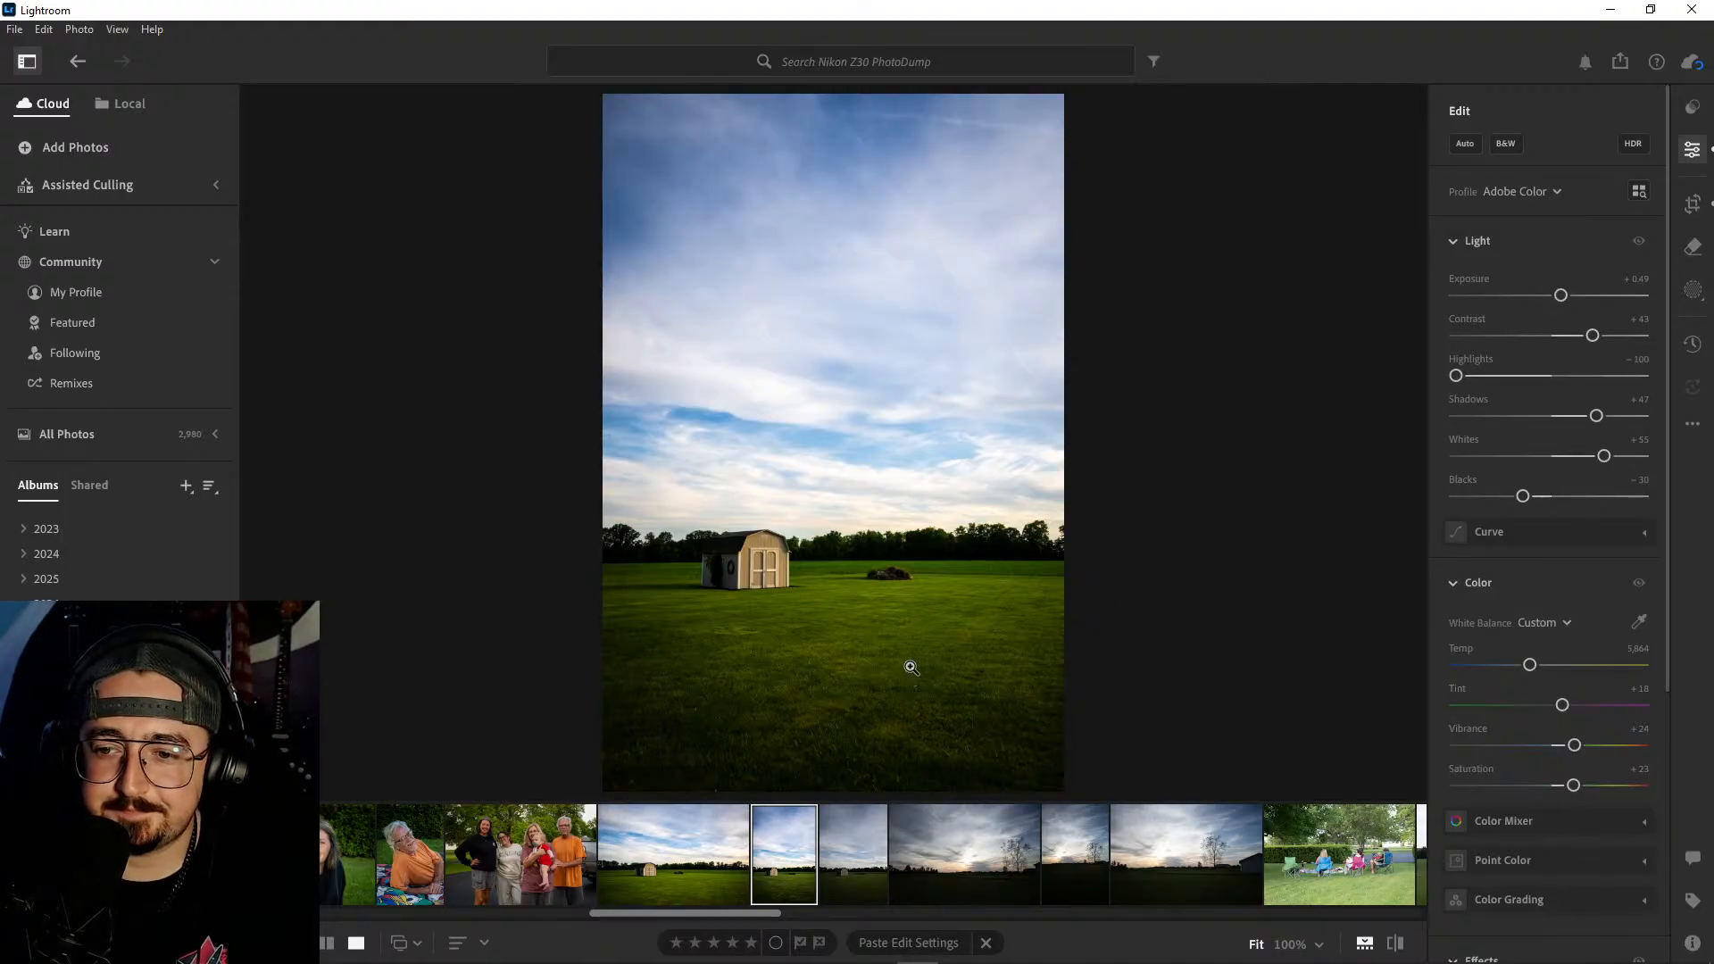
- Check the neighbouring portrait shot, return to the edited one and strengthen its vignette to −17
click(834, 870)
click(777, 849)
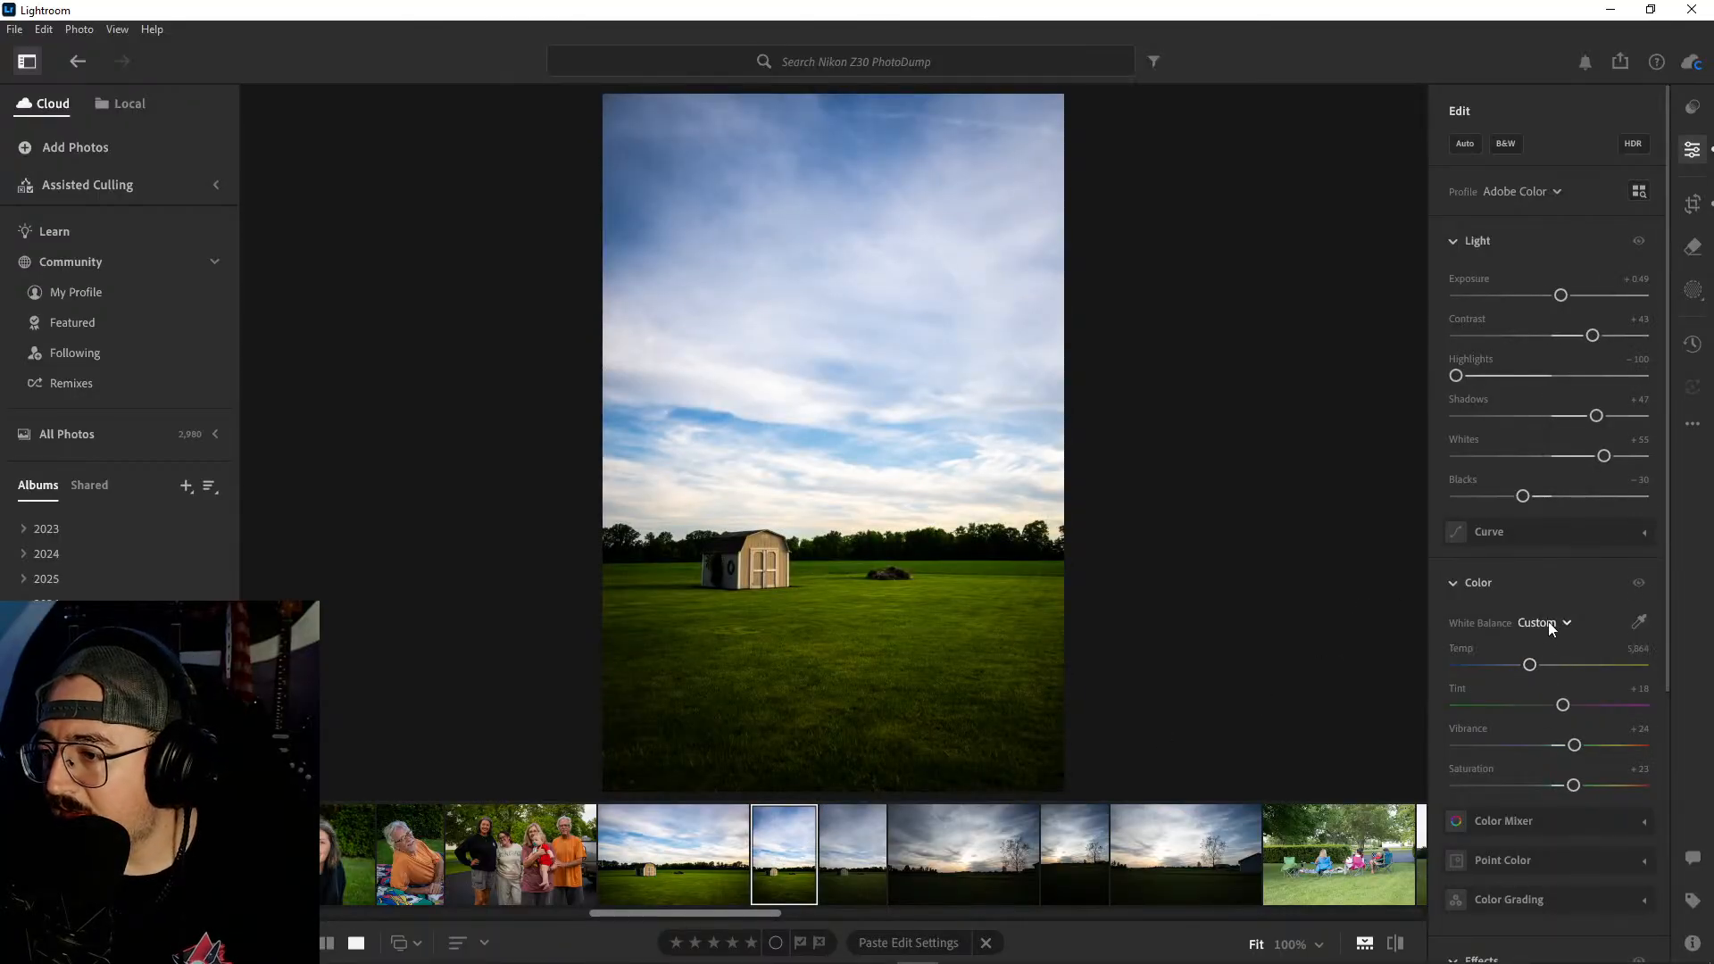
scroll(1555, 621, down, 4)
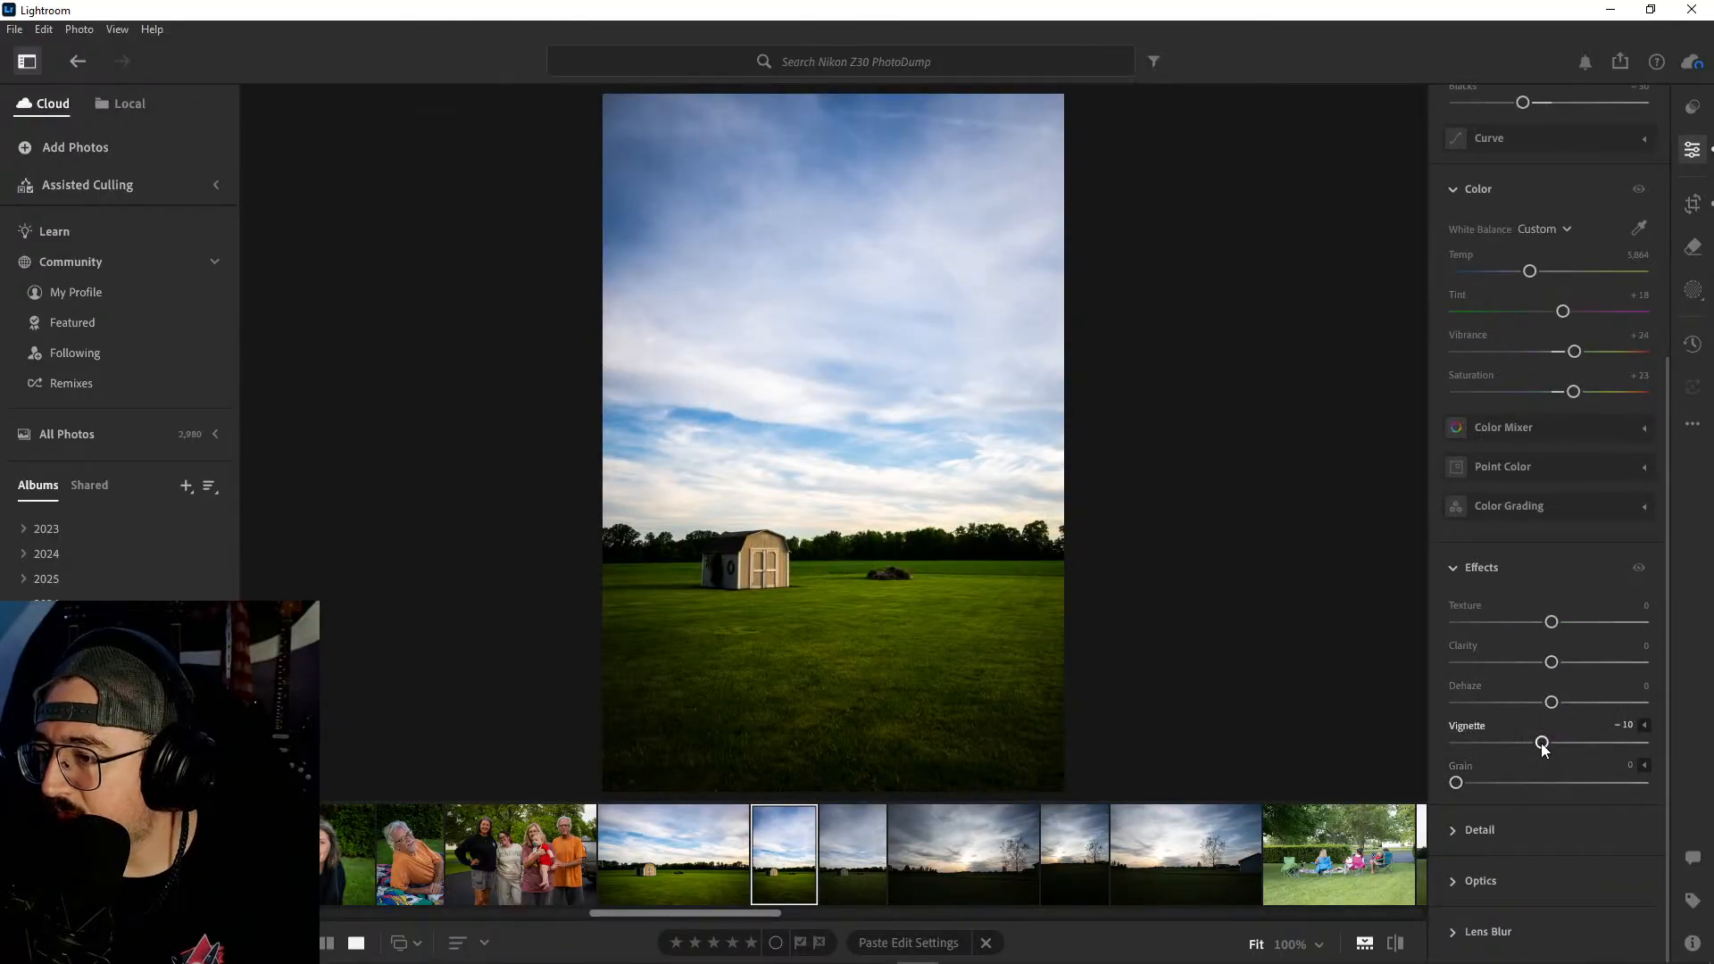
drag(1543, 746, 1537, 747)
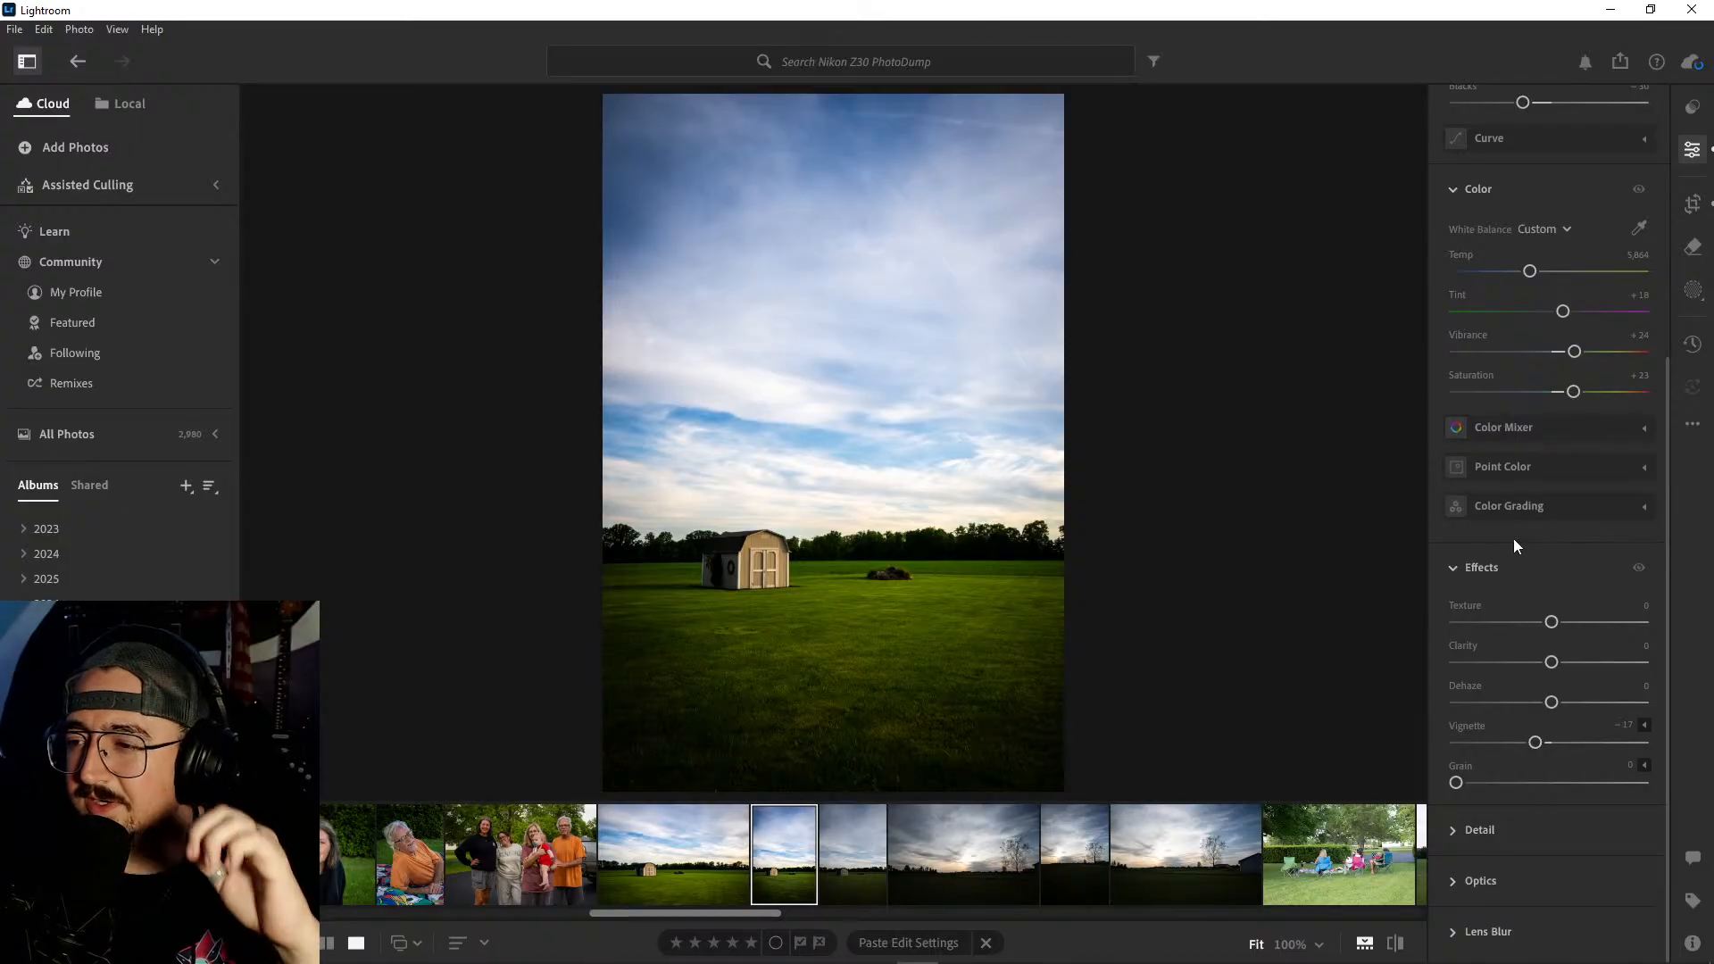
- In the Color Mixer, set the portrait shed photo's blue saturation to +48, green saturation to +53 and green luminance to −38
scroll(1540, 536, up, 3)
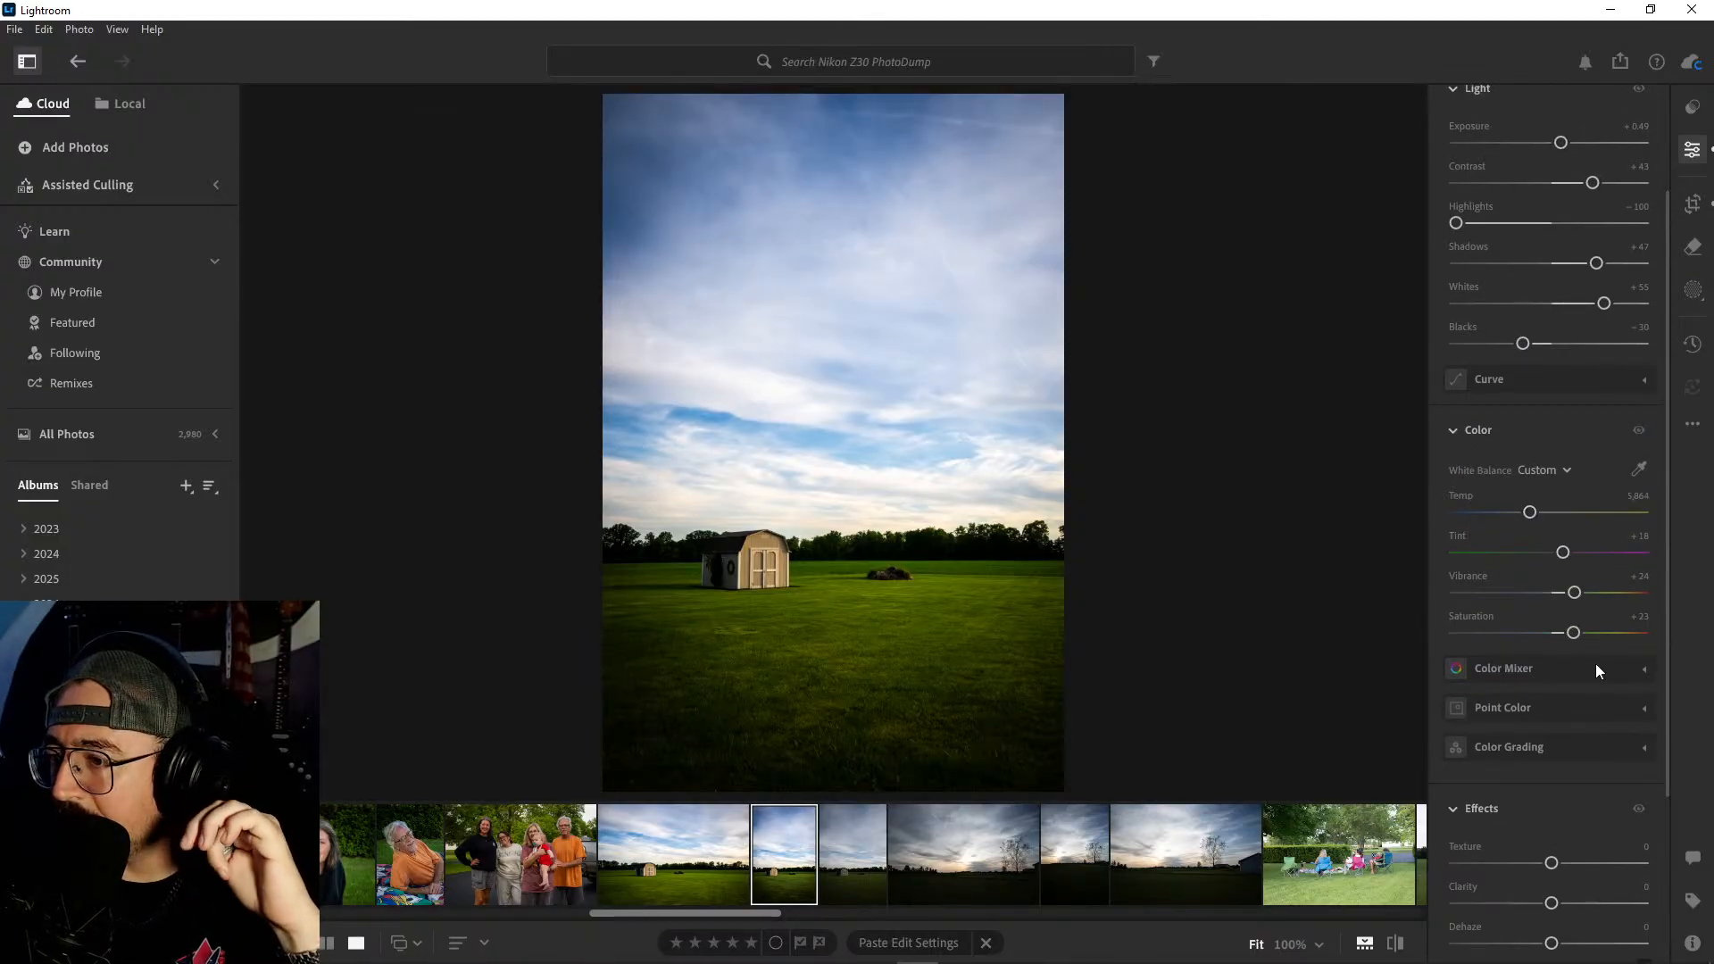
click(1634, 671)
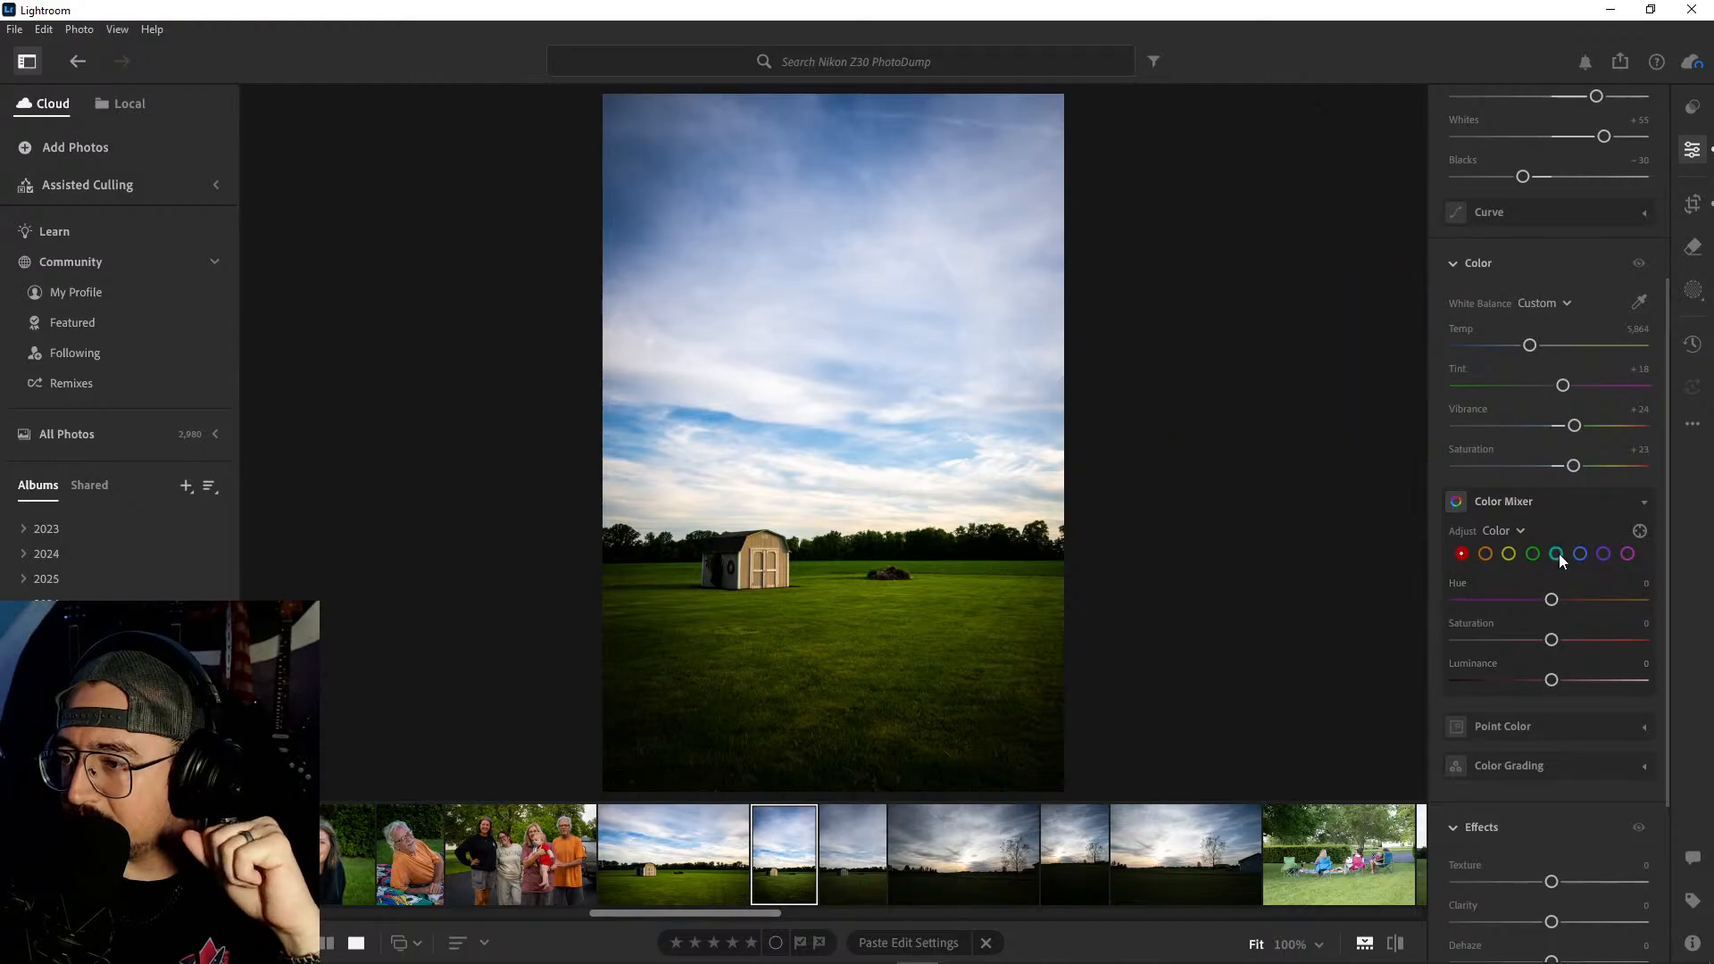
click(1580, 554)
drag(1551, 640, 1597, 640)
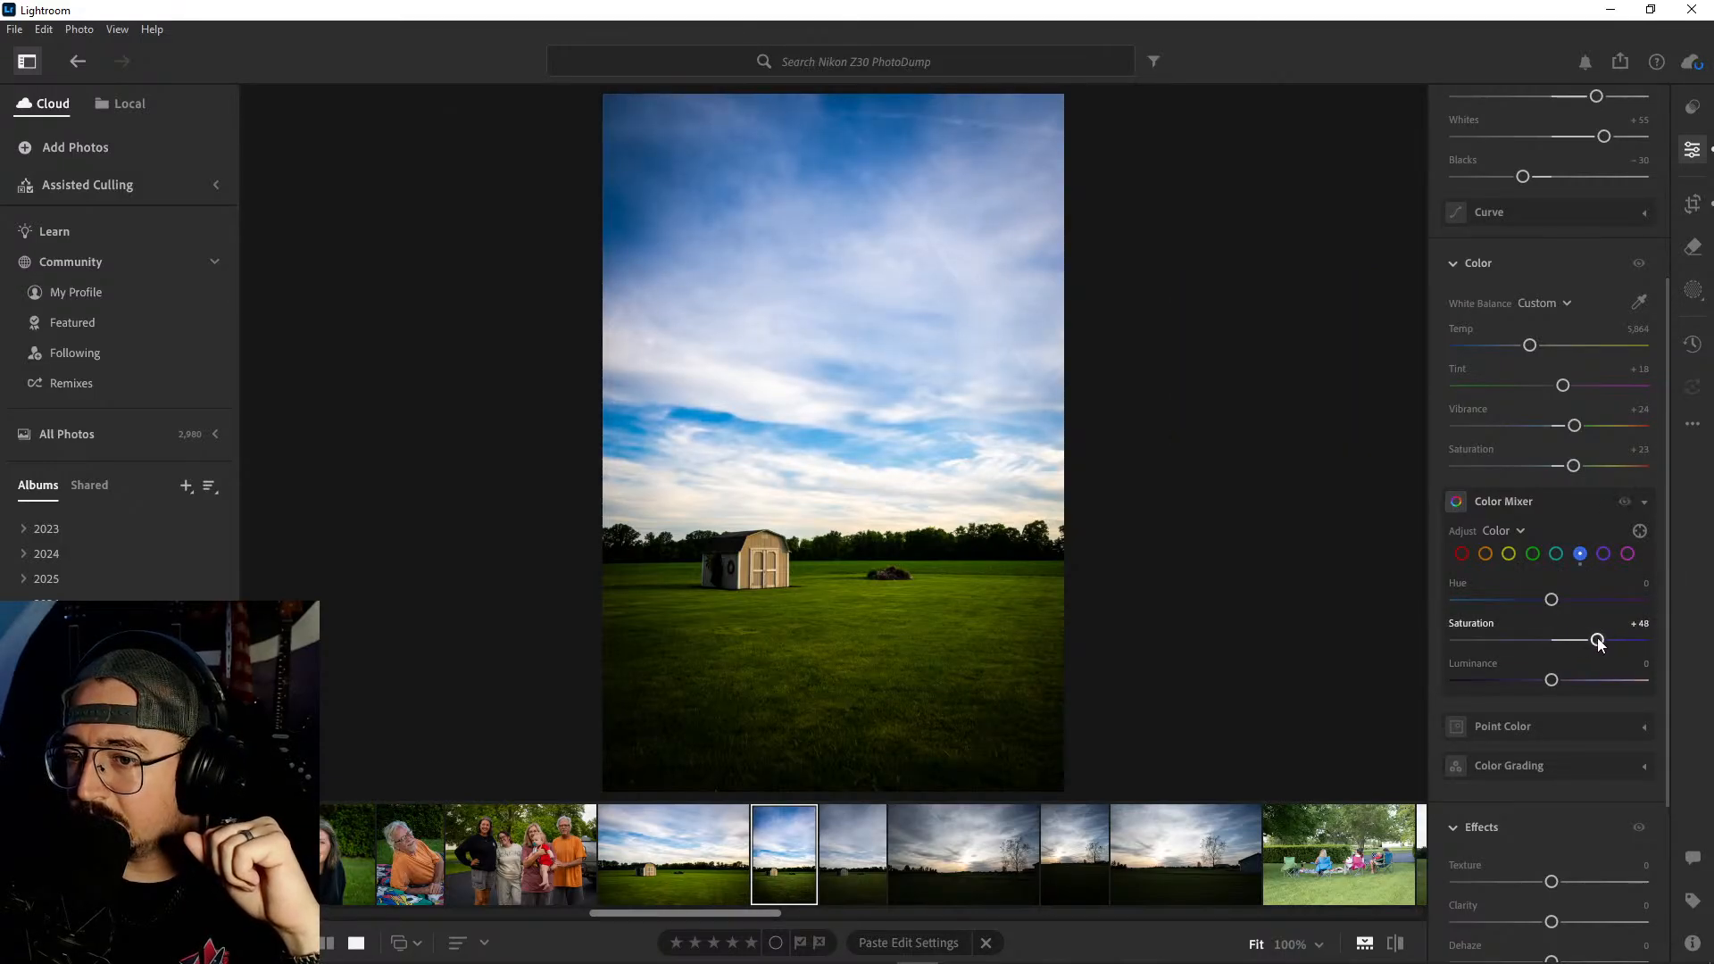
click(1533, 553)
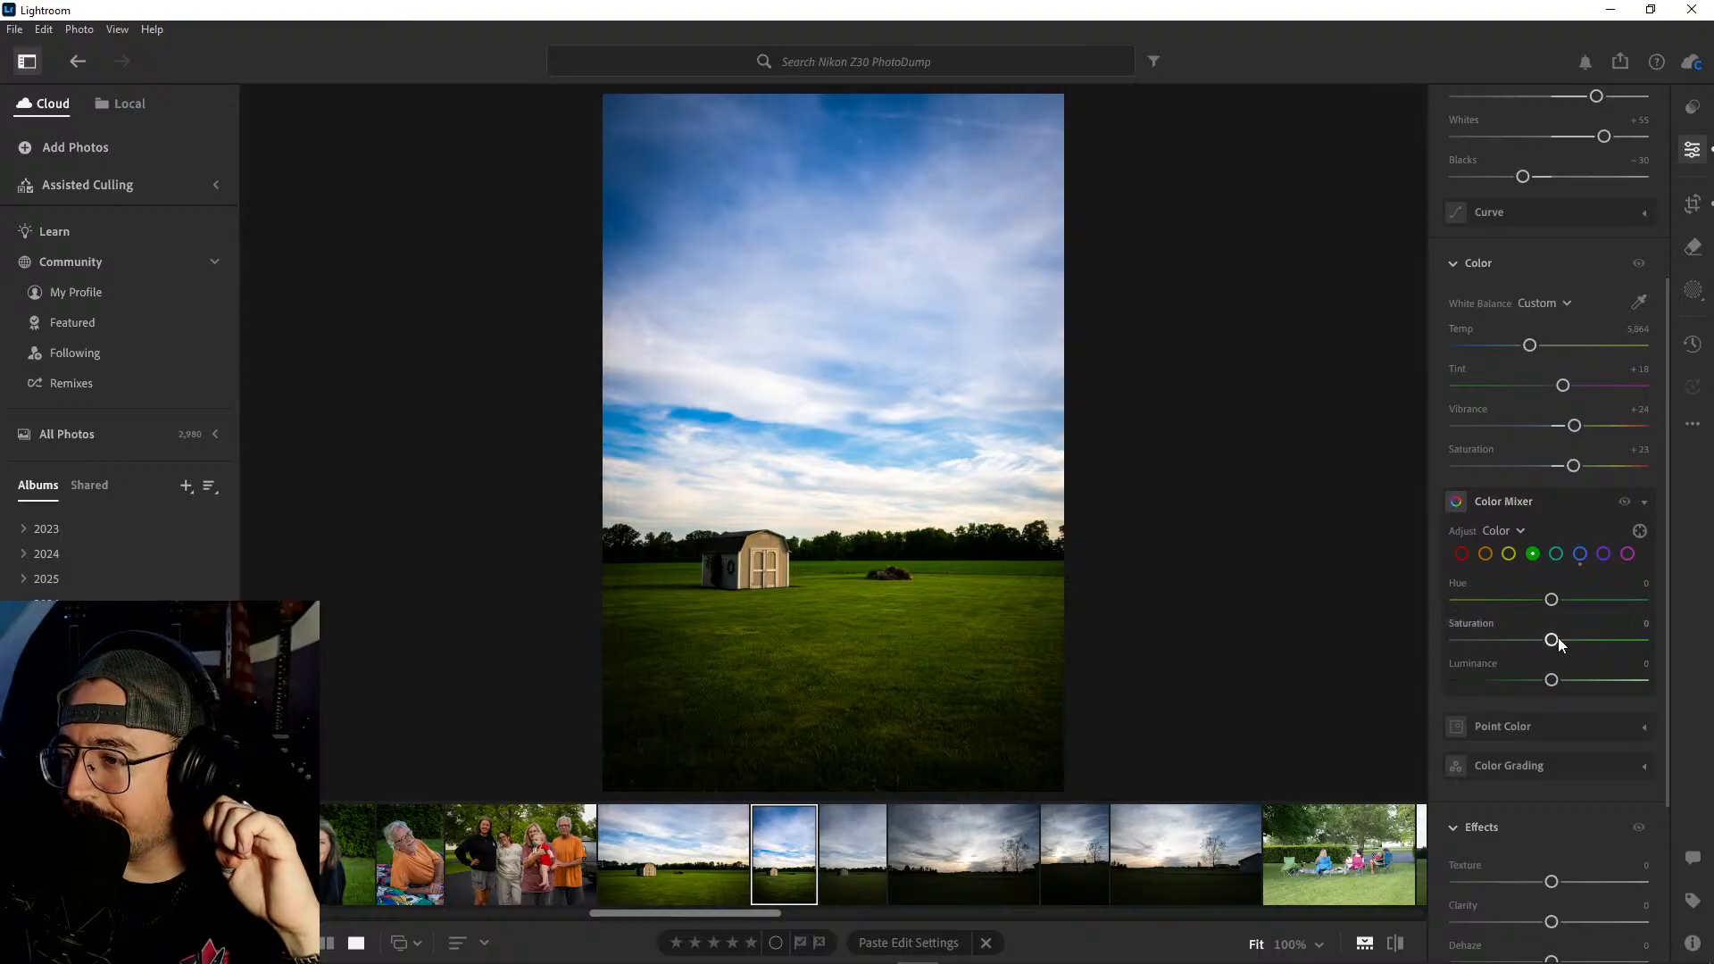
drag(1554, 641, 1521, 685)
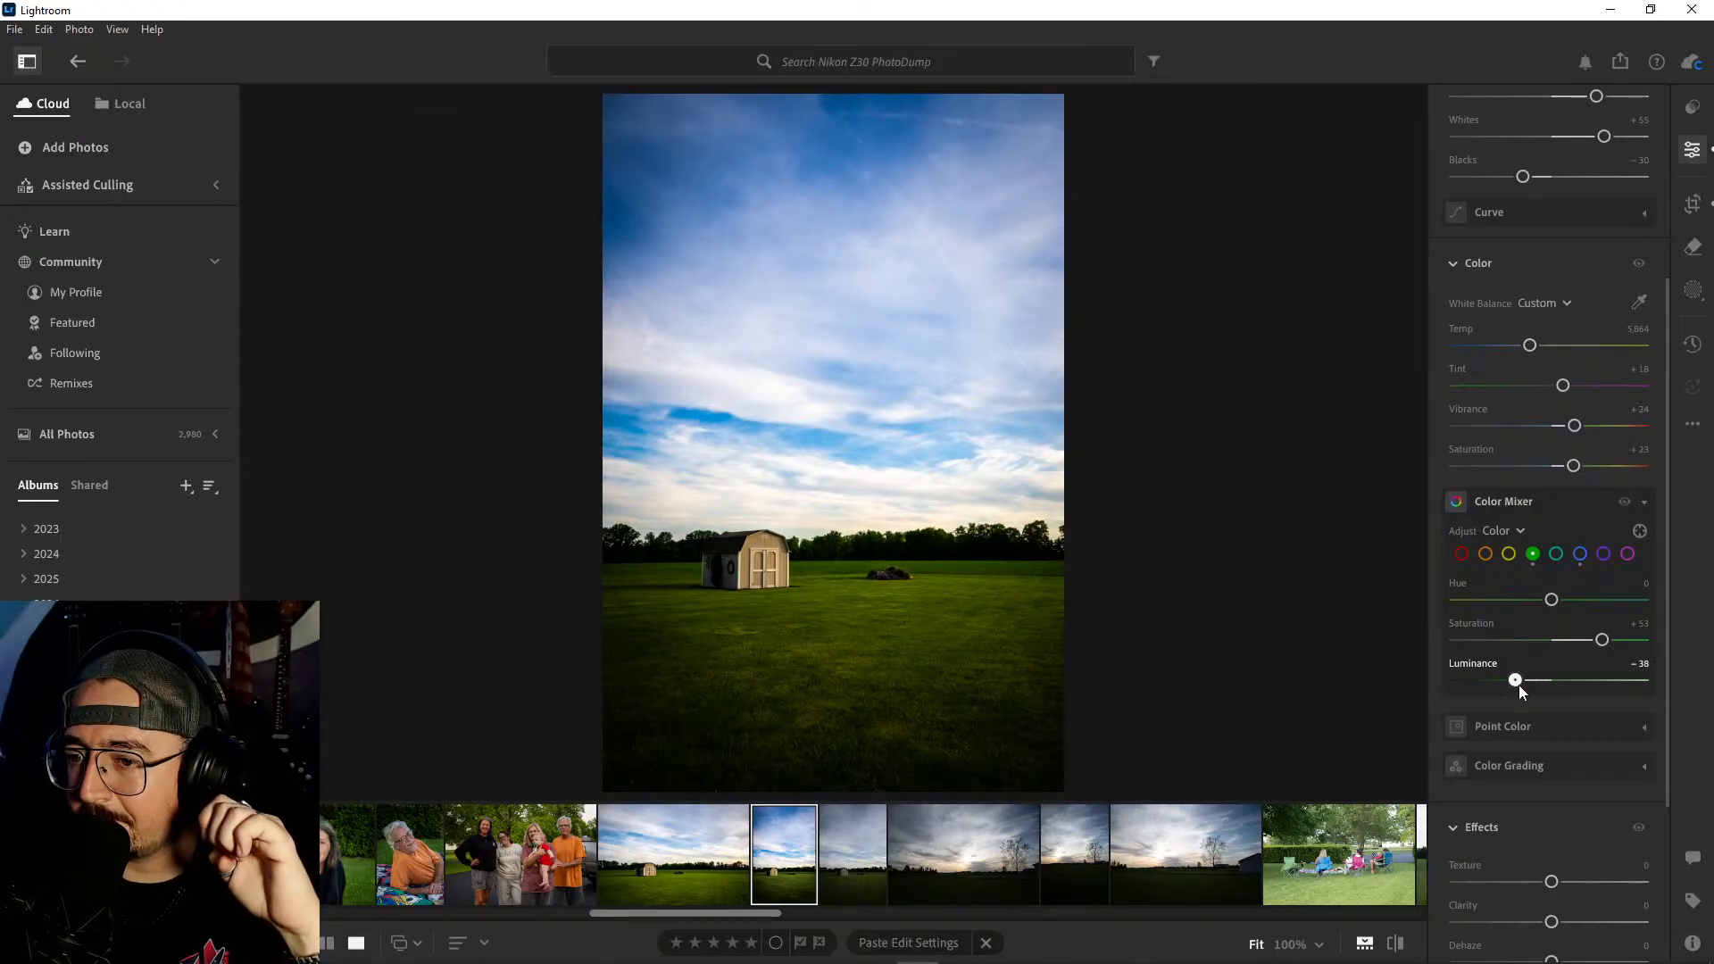
- Set the portrait shed photo's orange saturation to +50 and orange luminance to −23, and compare the result with the original
click(1486, 555)
drag(1551, 643, 1496, 647)
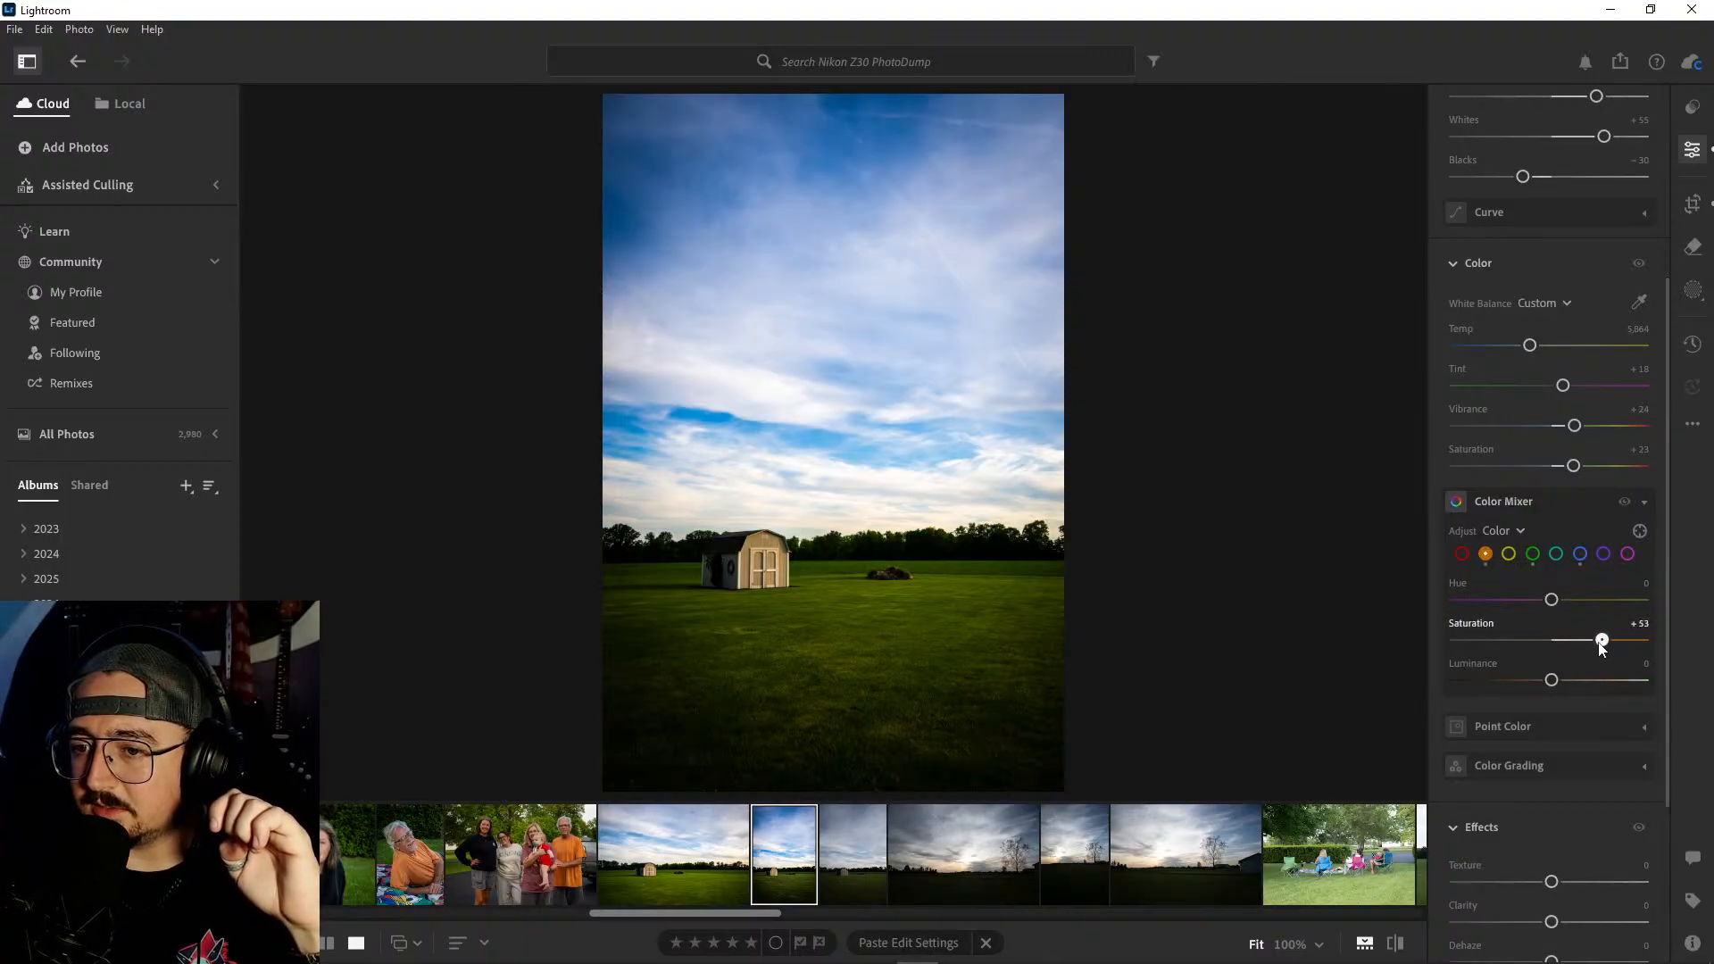
drag(1551, 680, 1530, 682)
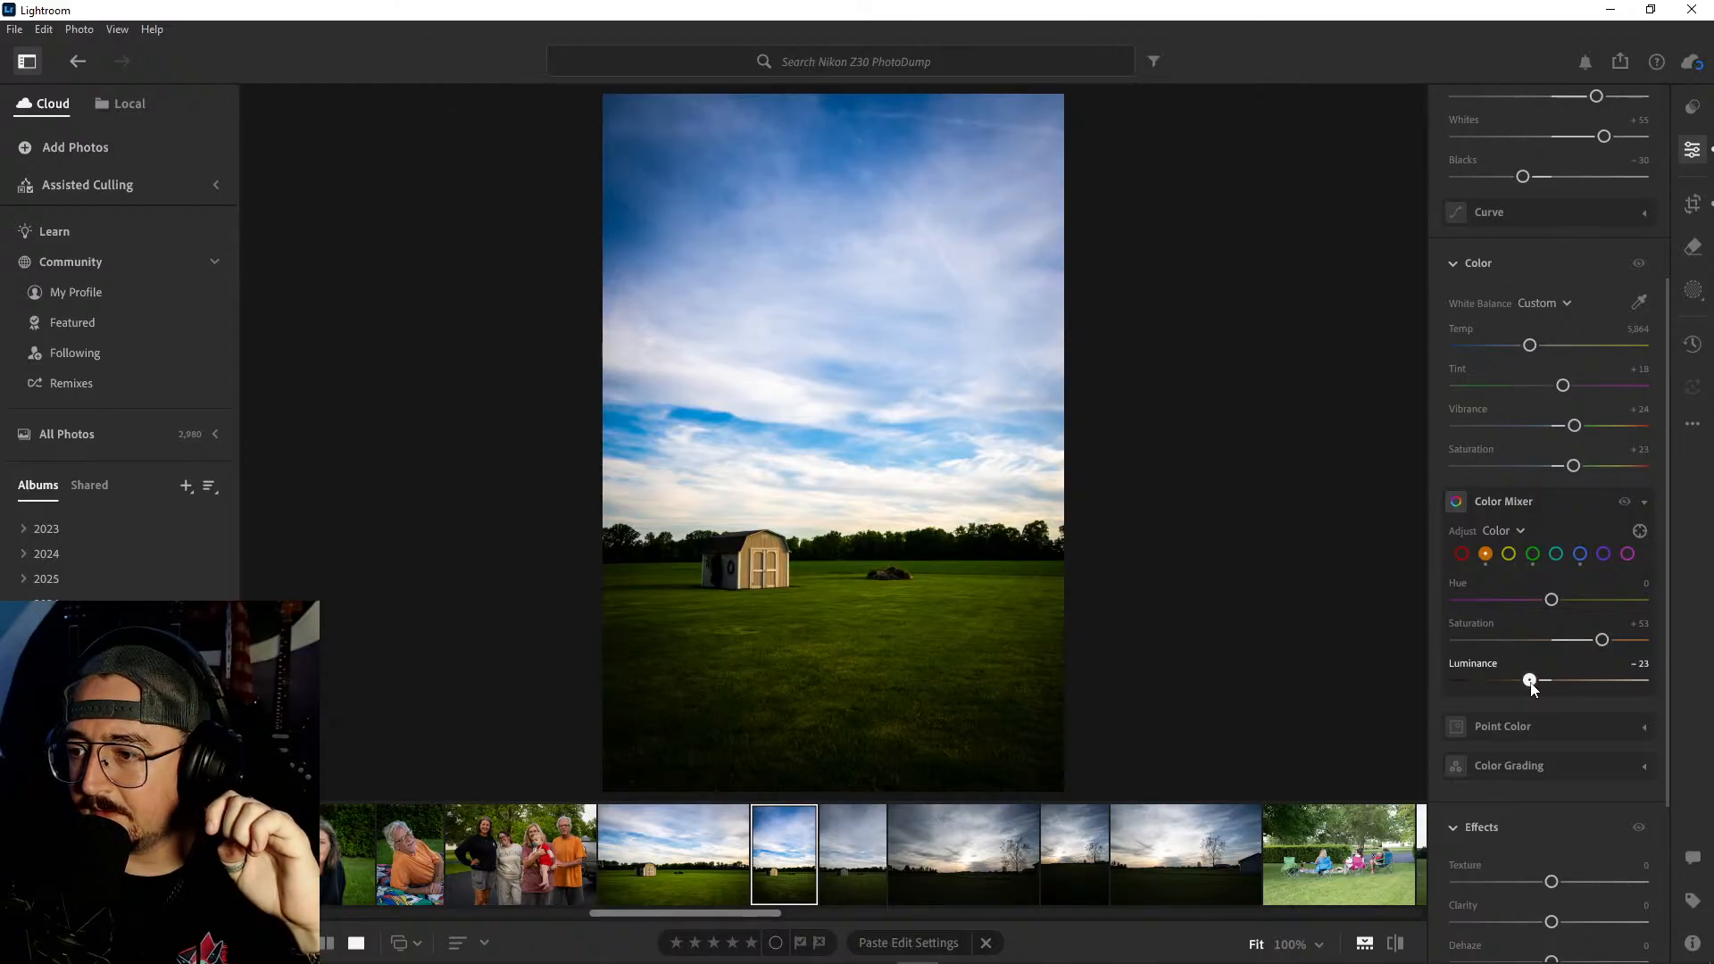
mouse_move(1602, 640)
mouse_down()
mouse_move(1647, 642)
mouse_move(1599, 652)
mouse_up()
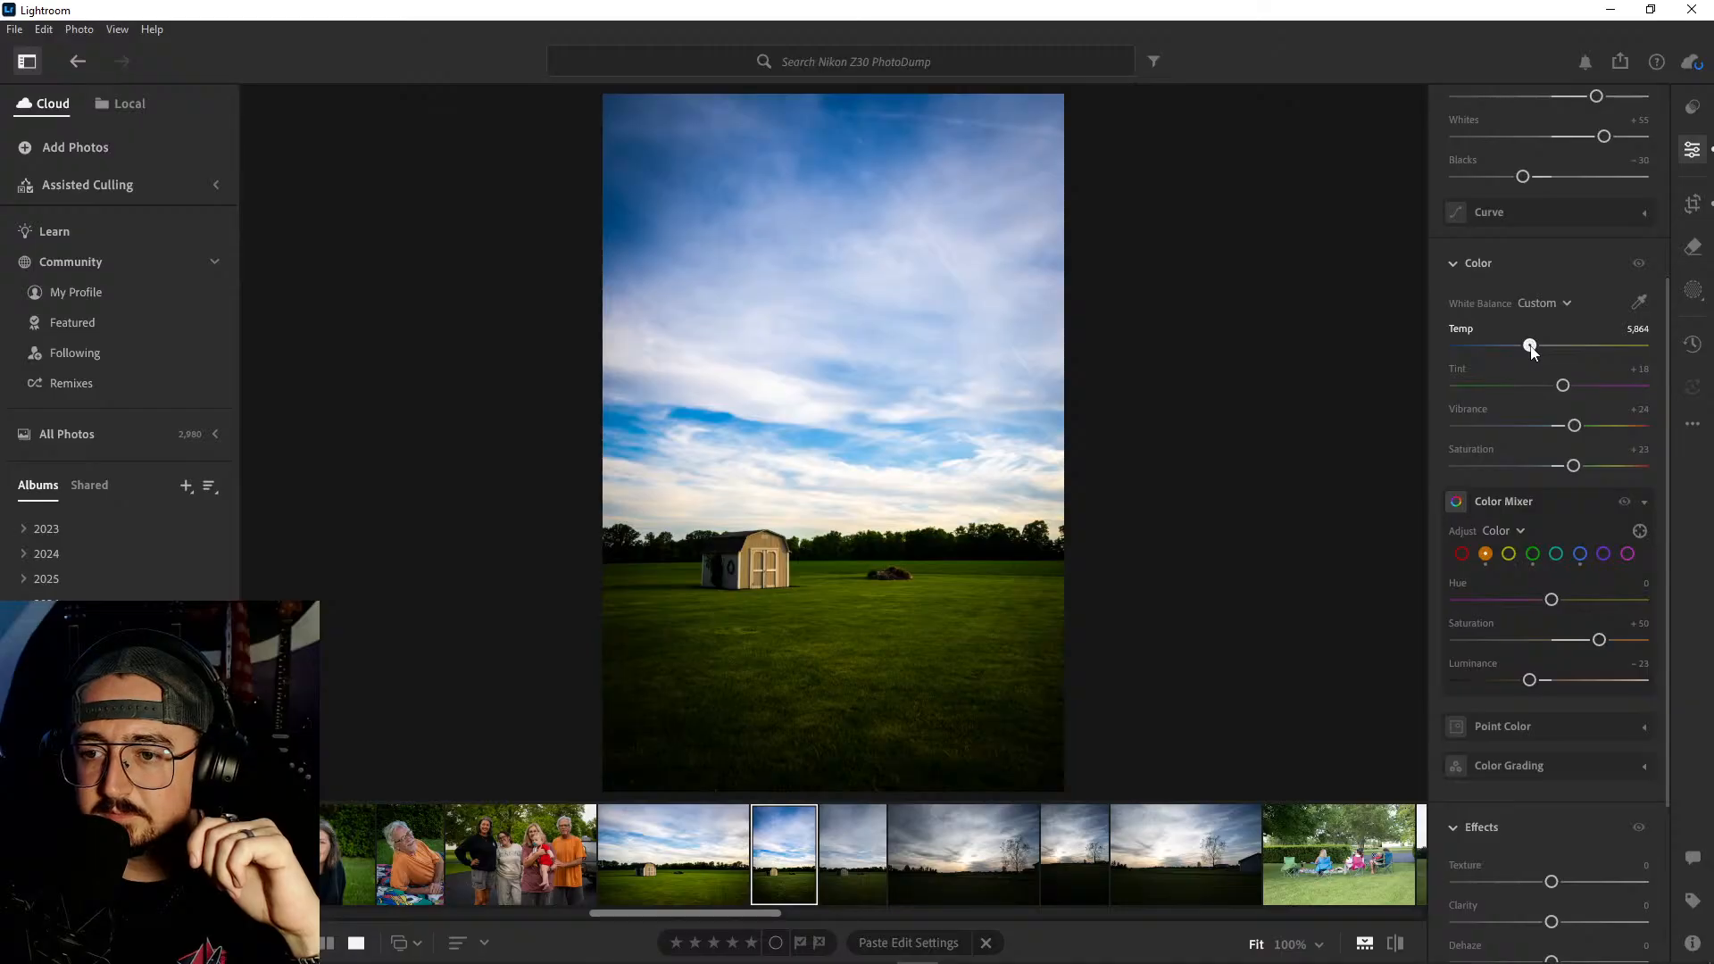
drag(1533, 350, 1532, 351)
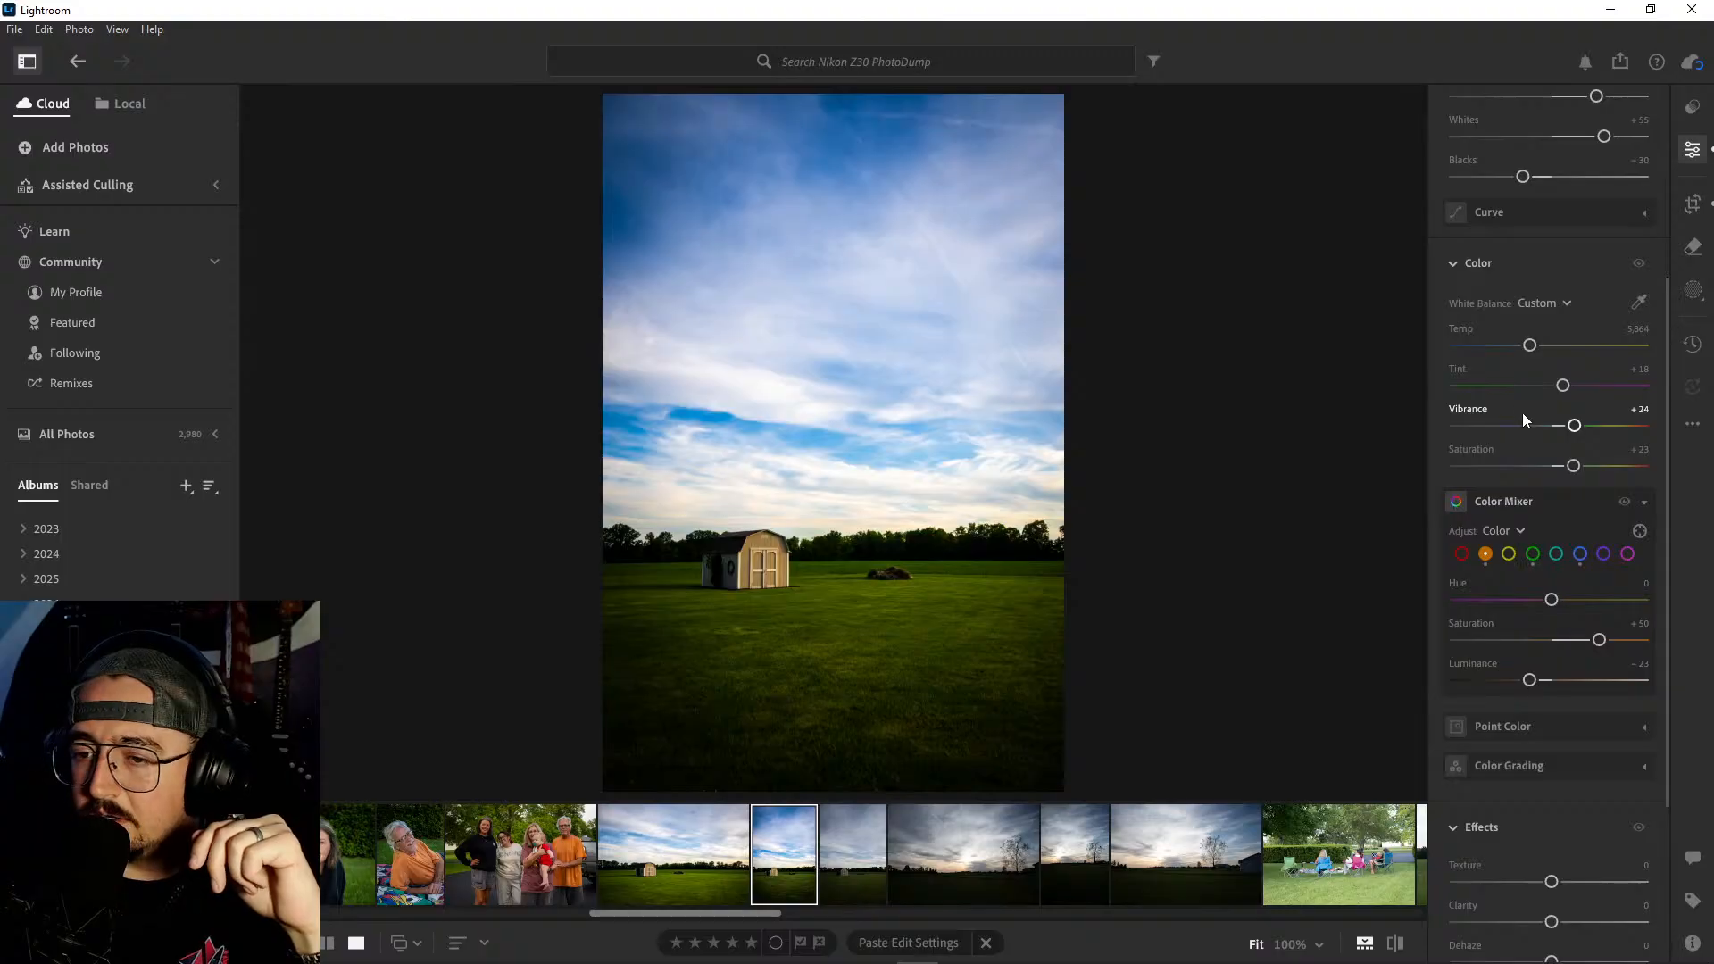
key(backslash)
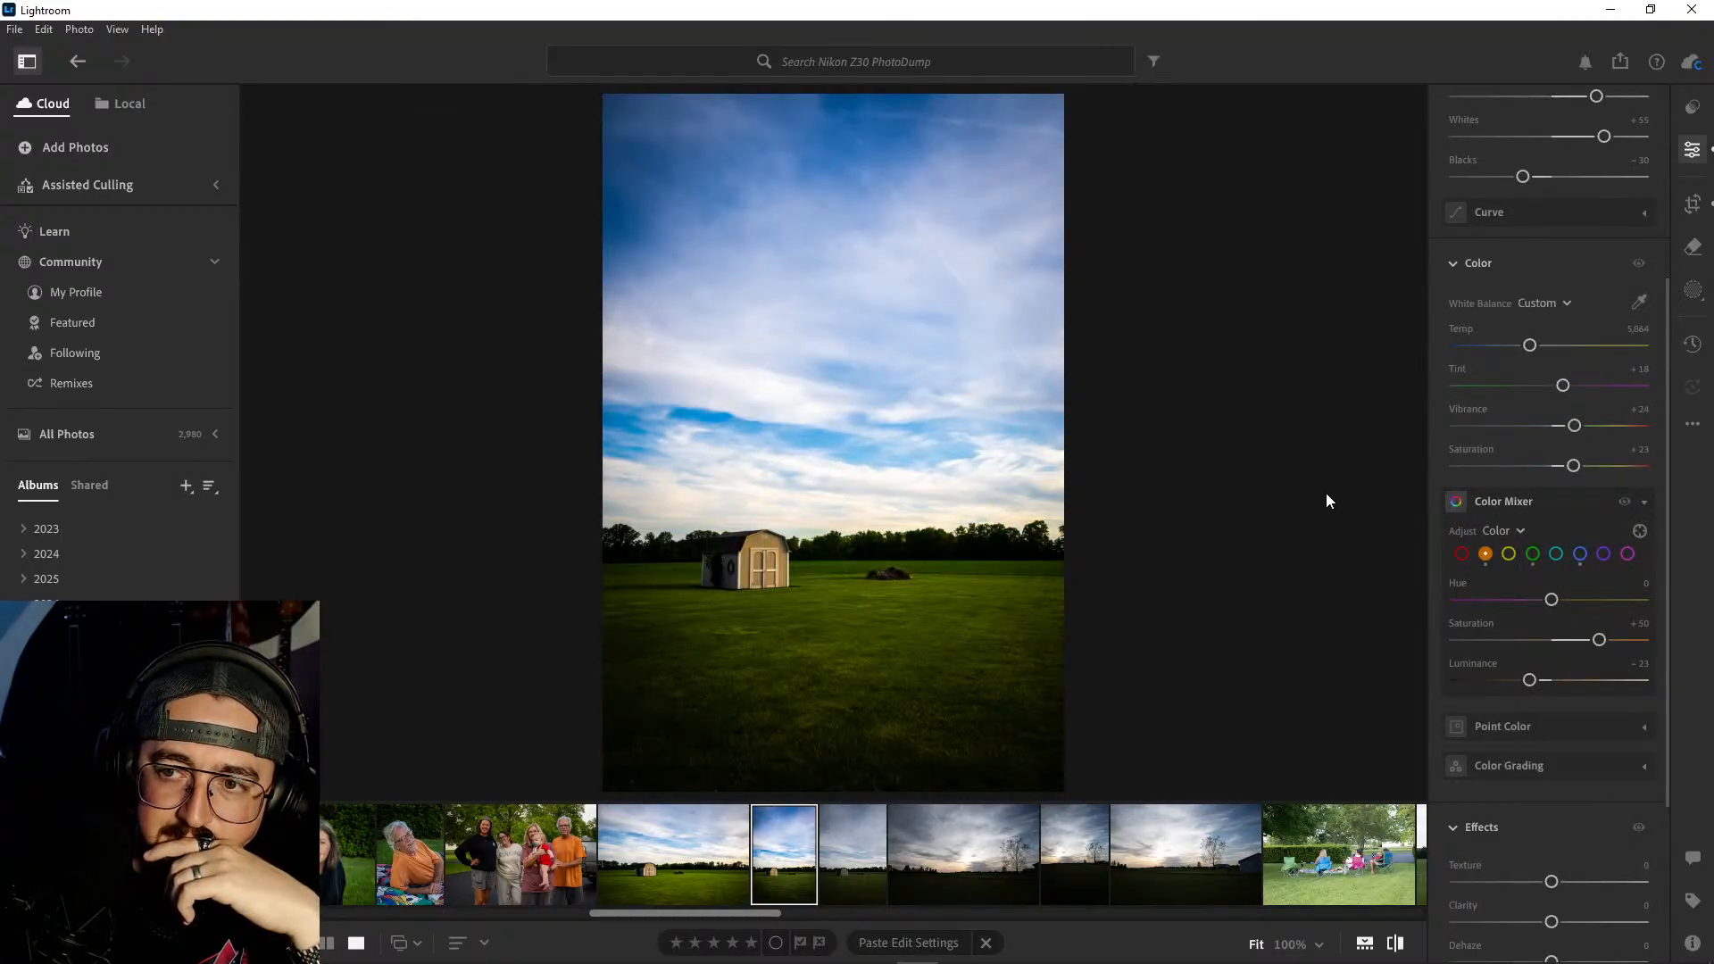
key(backslash)
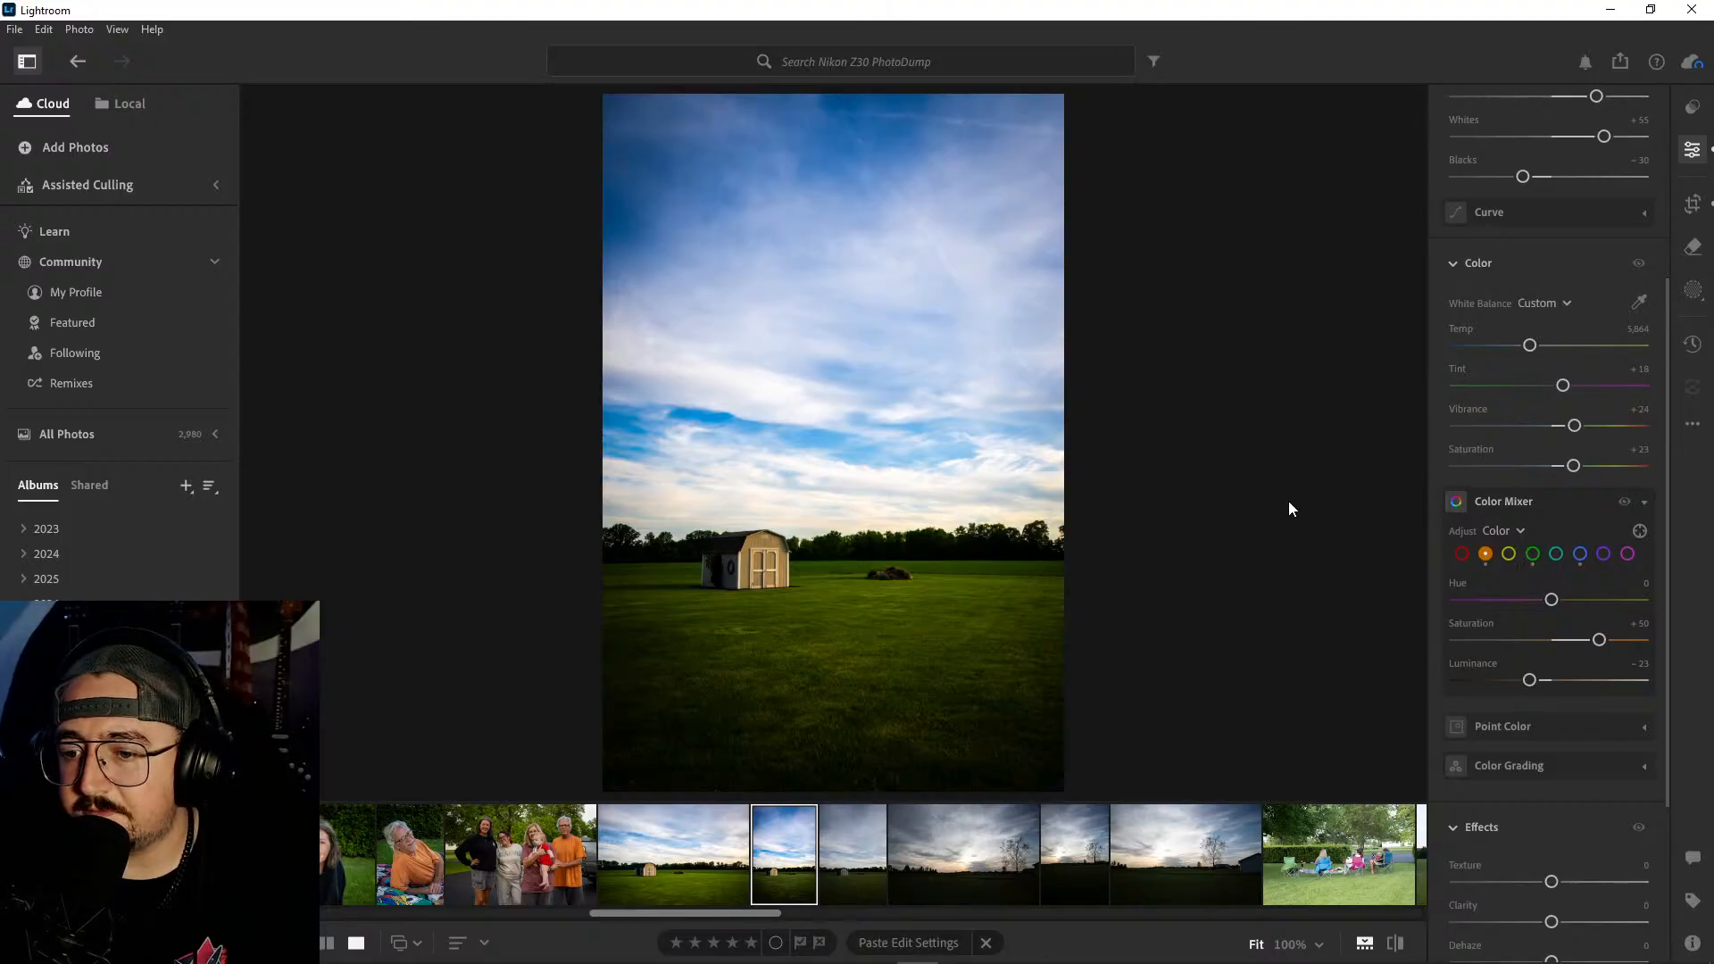
- Copy the portrait shed photo's edit settings and paste them onto the landscape-format shed photo
key(ctrl+c)
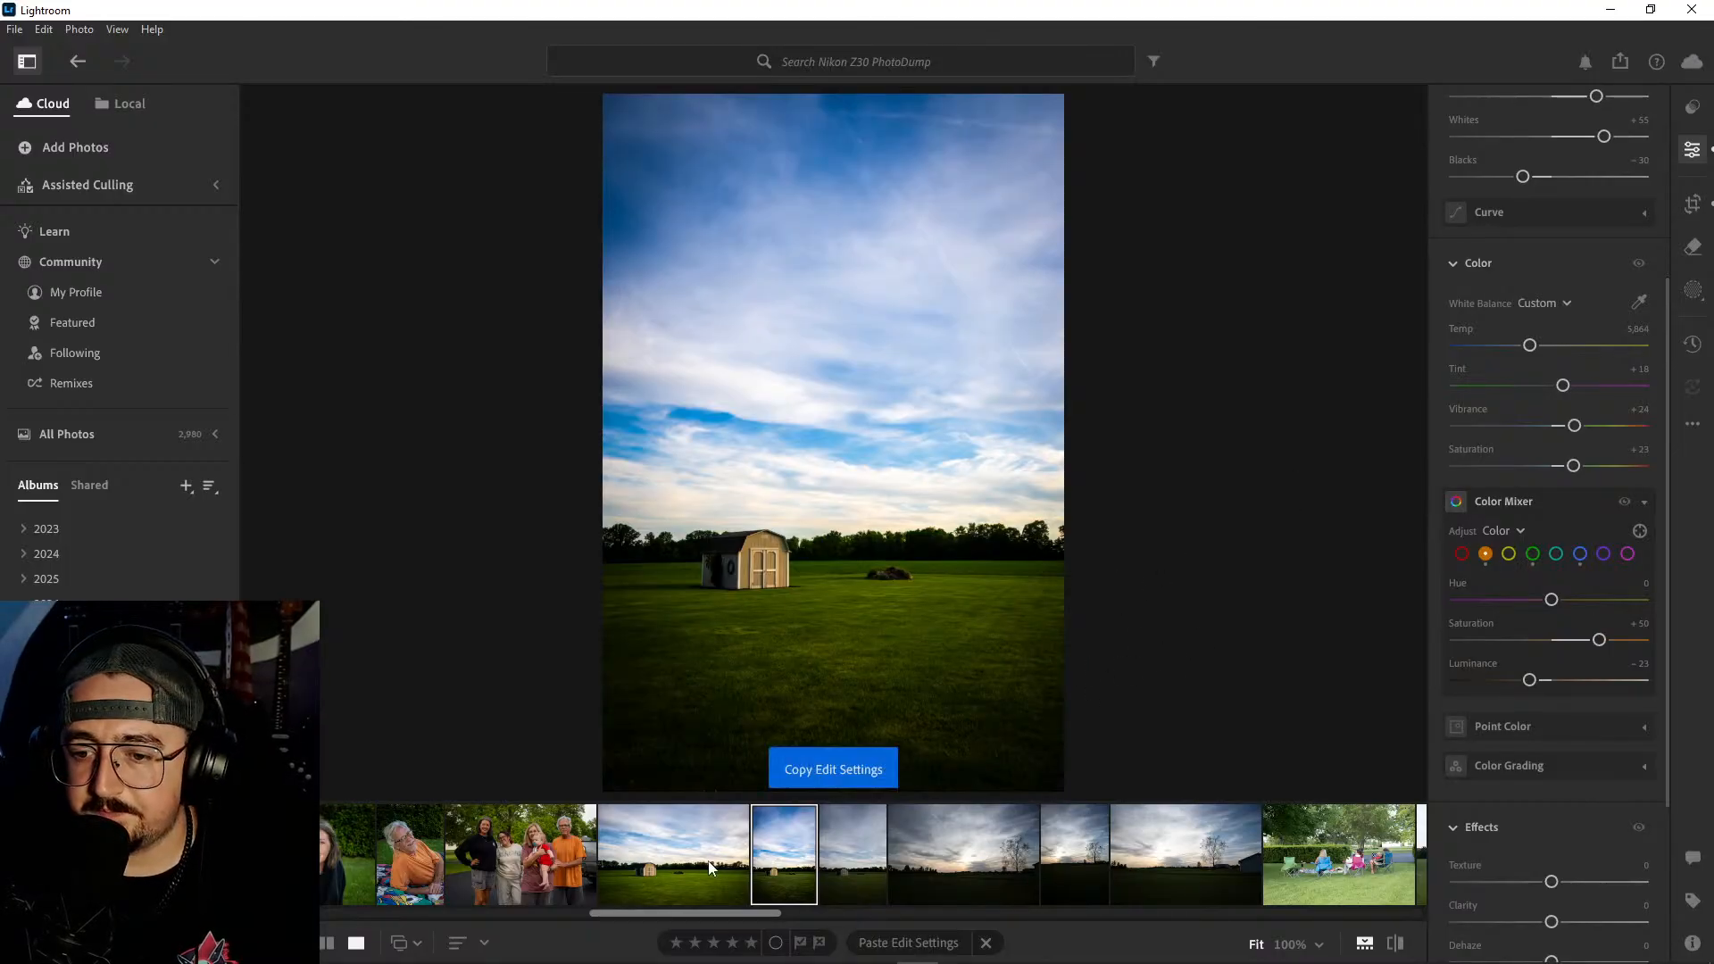
click(717, 863)
key(ctrl+v)
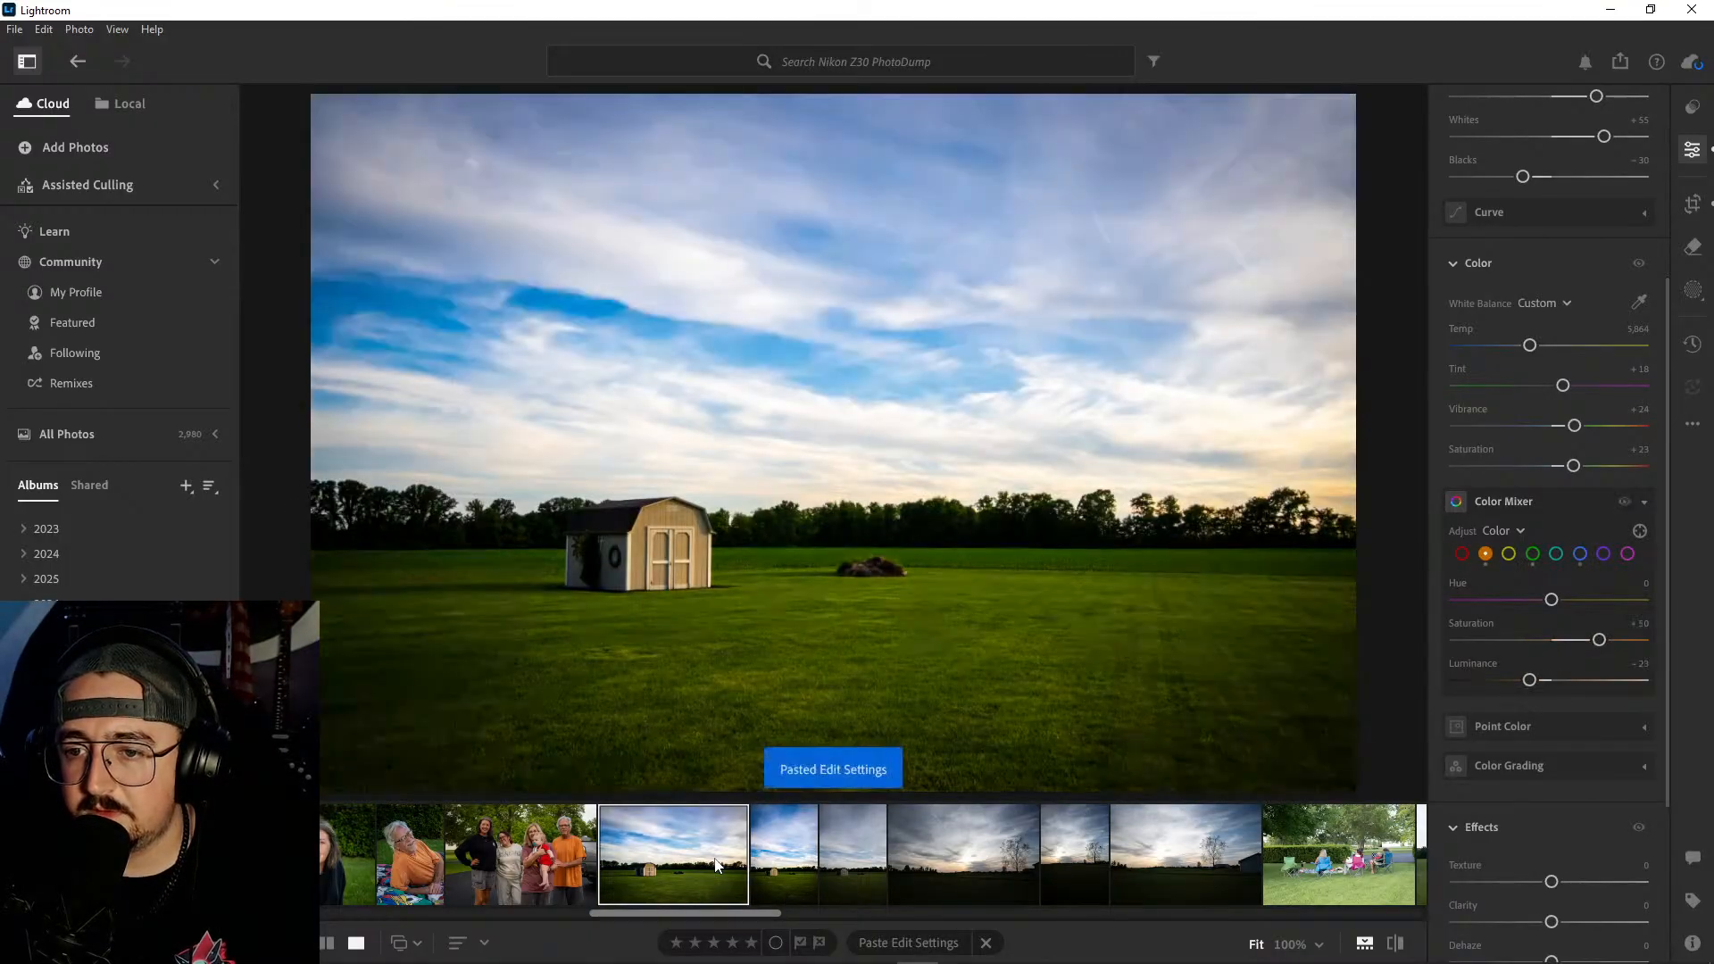
- Adjust the landscape-format shed photo's blue saturation in the Color Mixer, and set green saturation to +47 and orange saturation to +69
click(1580, 553)
mouse_move(1599, 641)
mouse_down()
mouse_move(1621, 643)
mouse_move(1493, 643)
mouse_move(1588, 648)
mouse_up()
click(1533, 555)
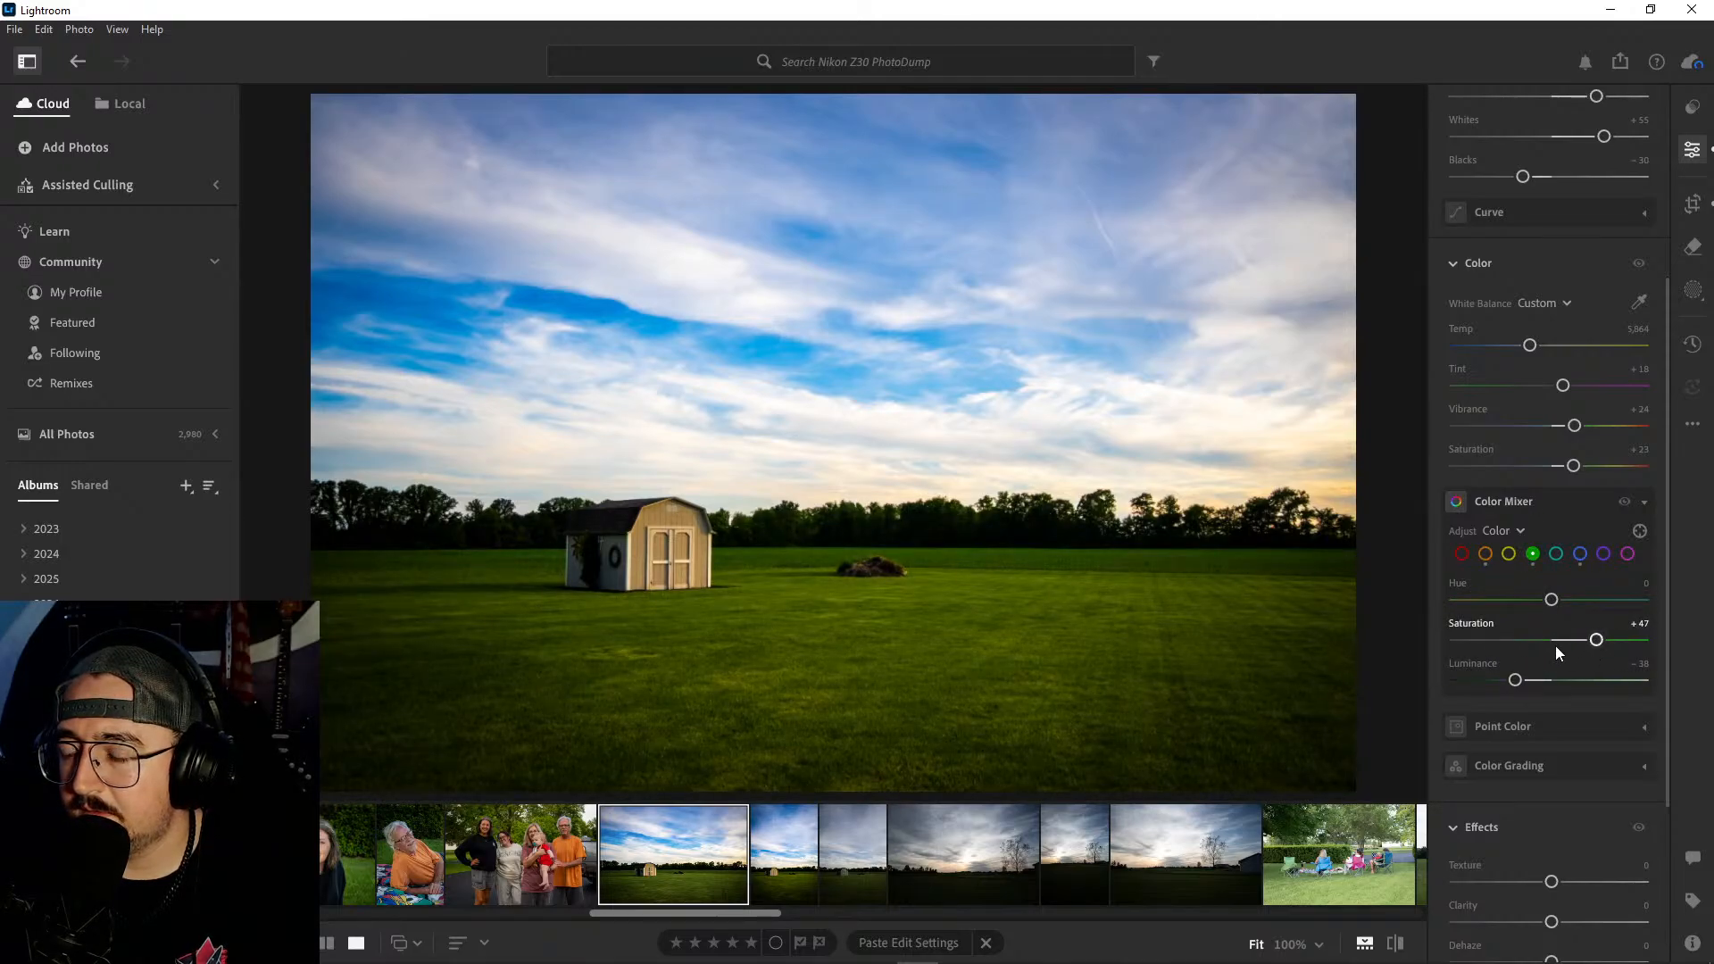
click(1486, 555)
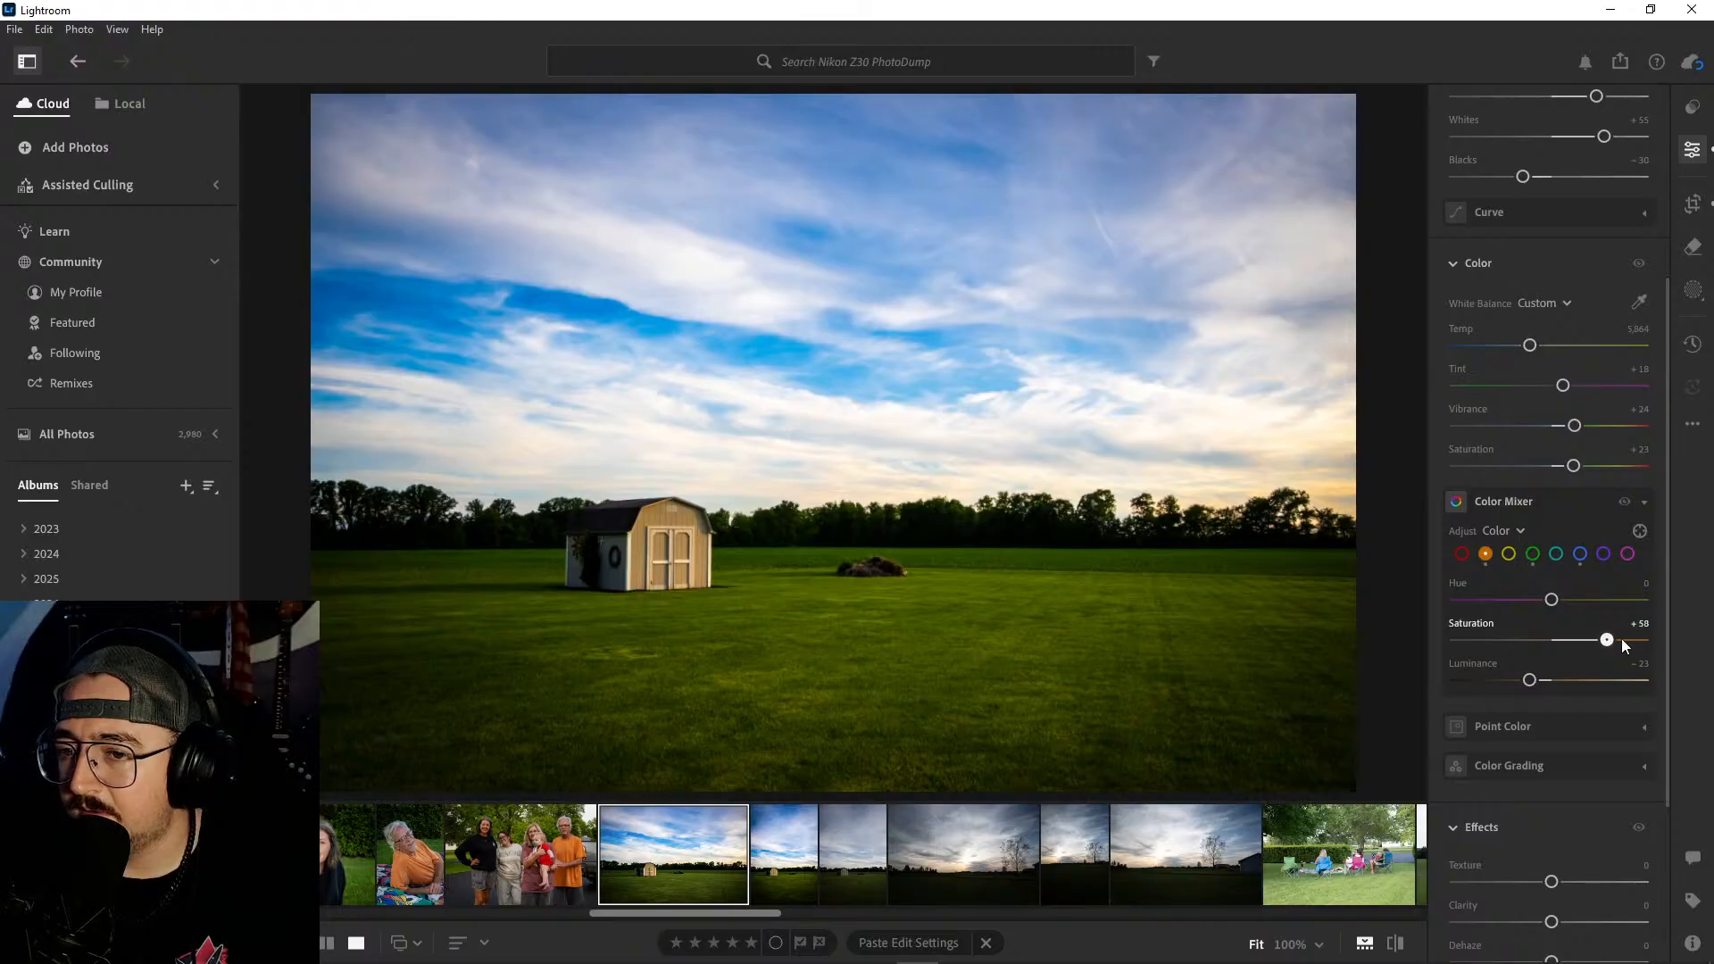
drag(1621, 639, 1617, 639)
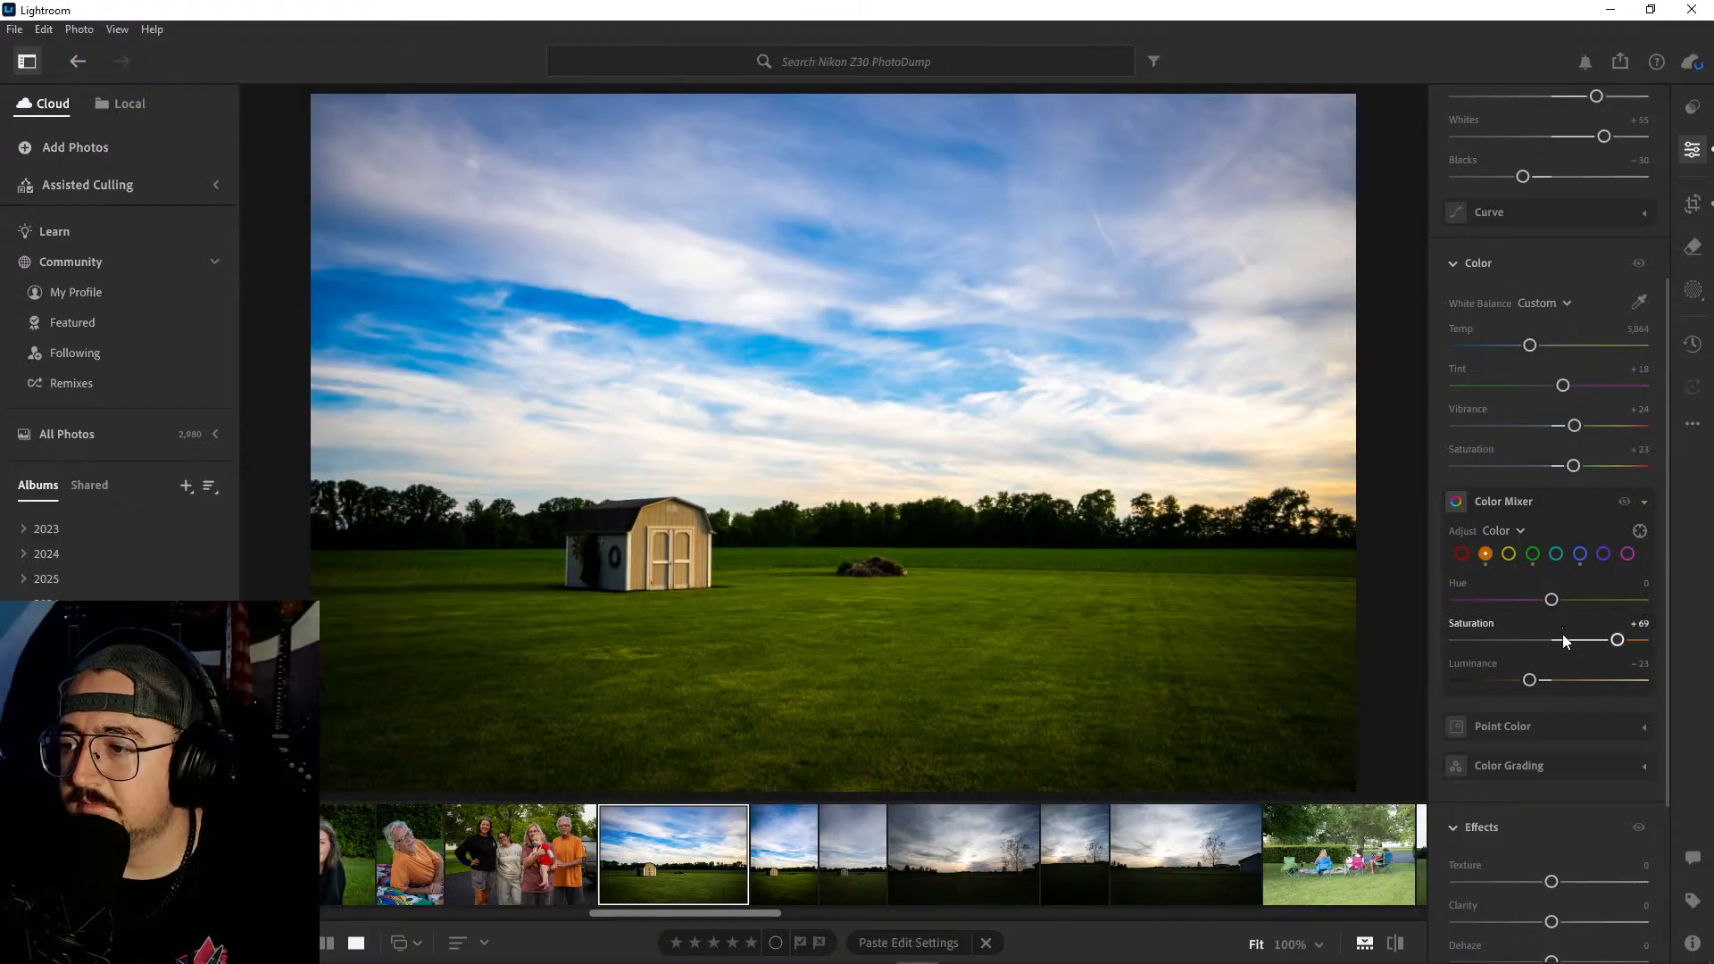
- Set the landscape-format shed photo's vignette to −24
scroll(1563, 635, down, 3)
click(1526, 743)
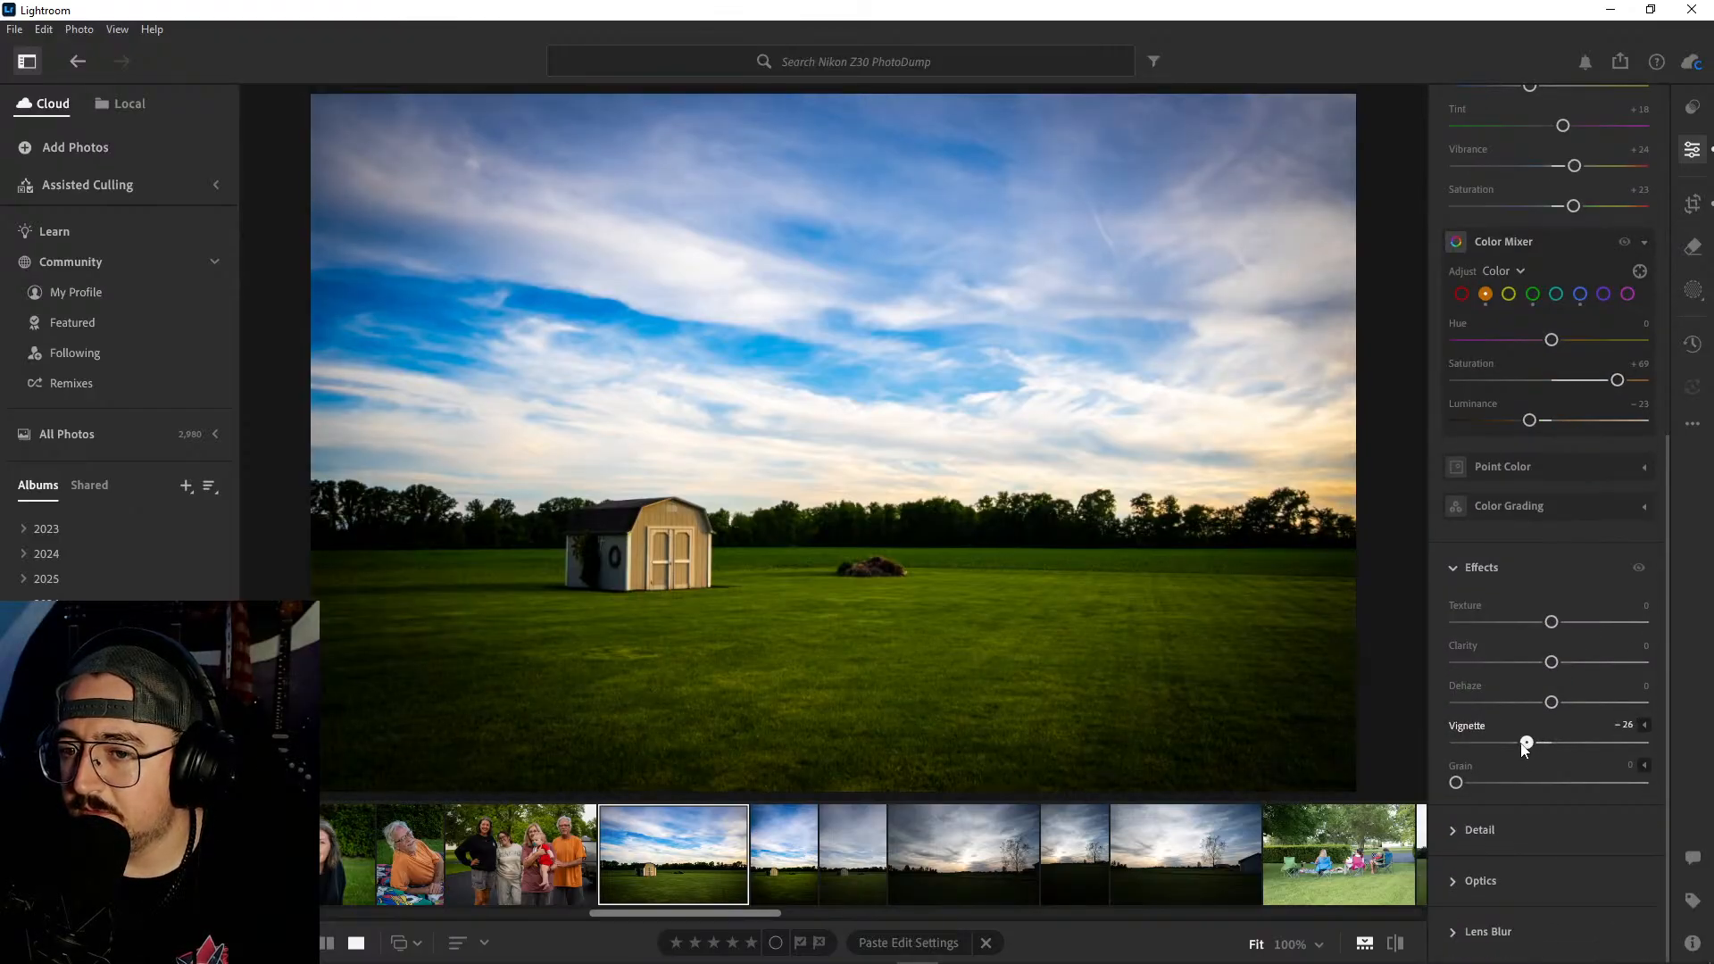
drag(1523, 743, 1526, 745)
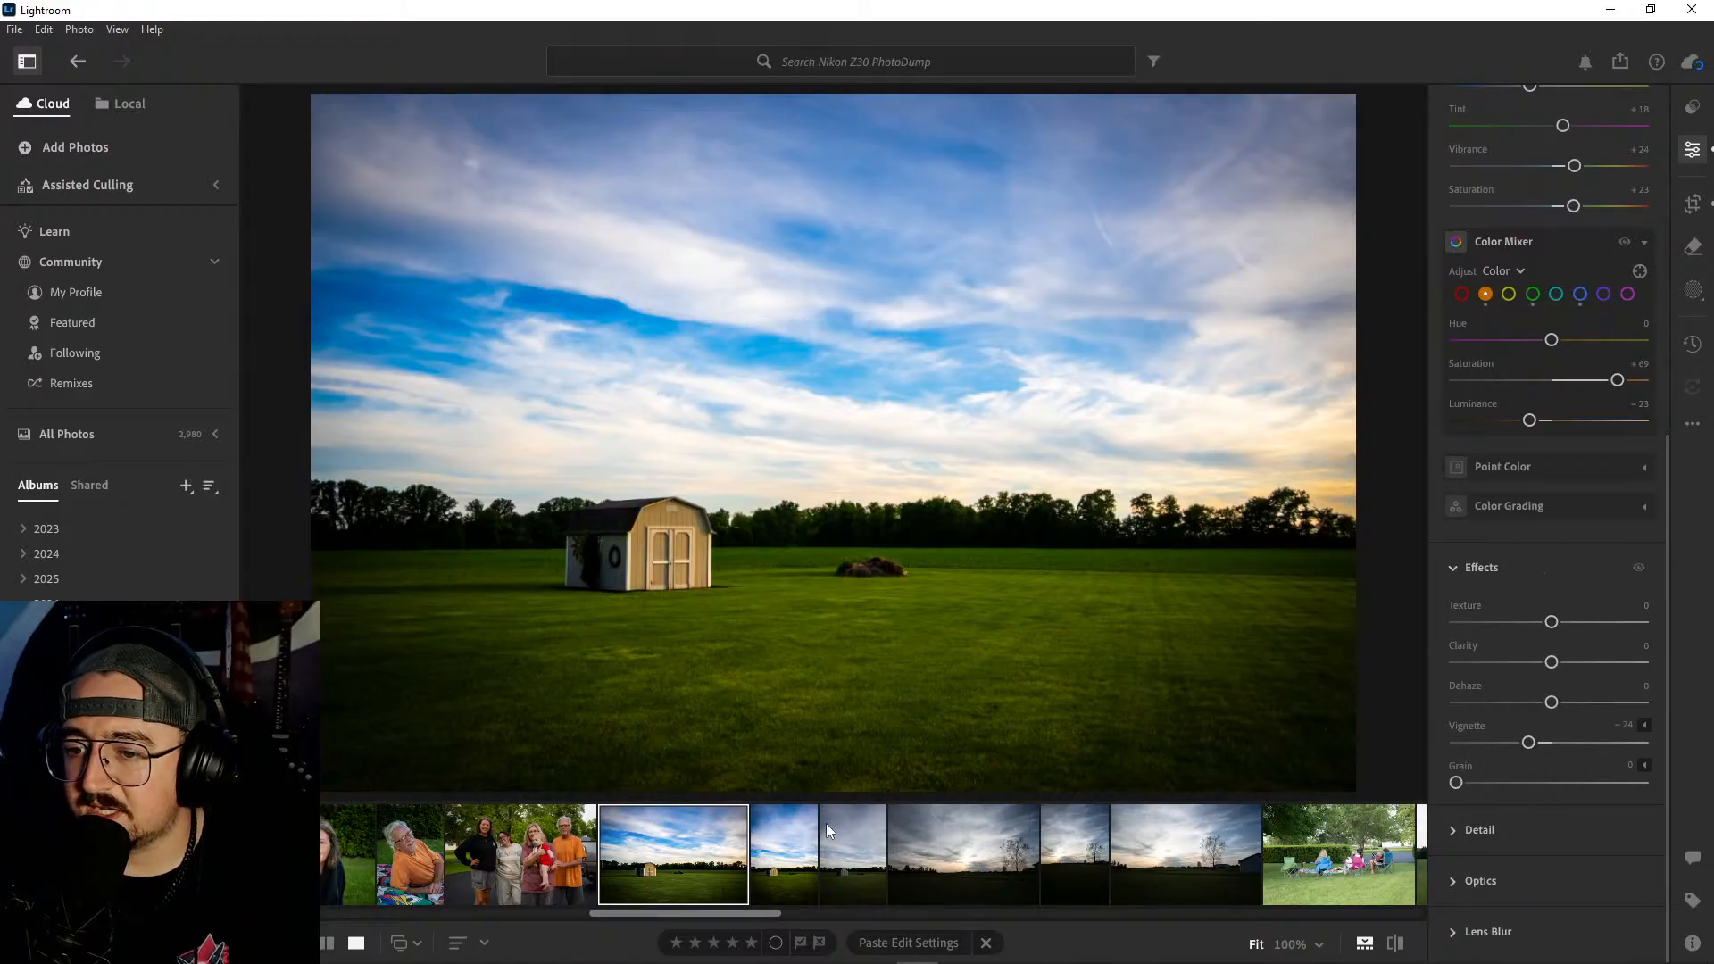
- Compare the two edited shed photos and open the unedited portrait shot that follows them
click(801, 829)
click(719, 859)
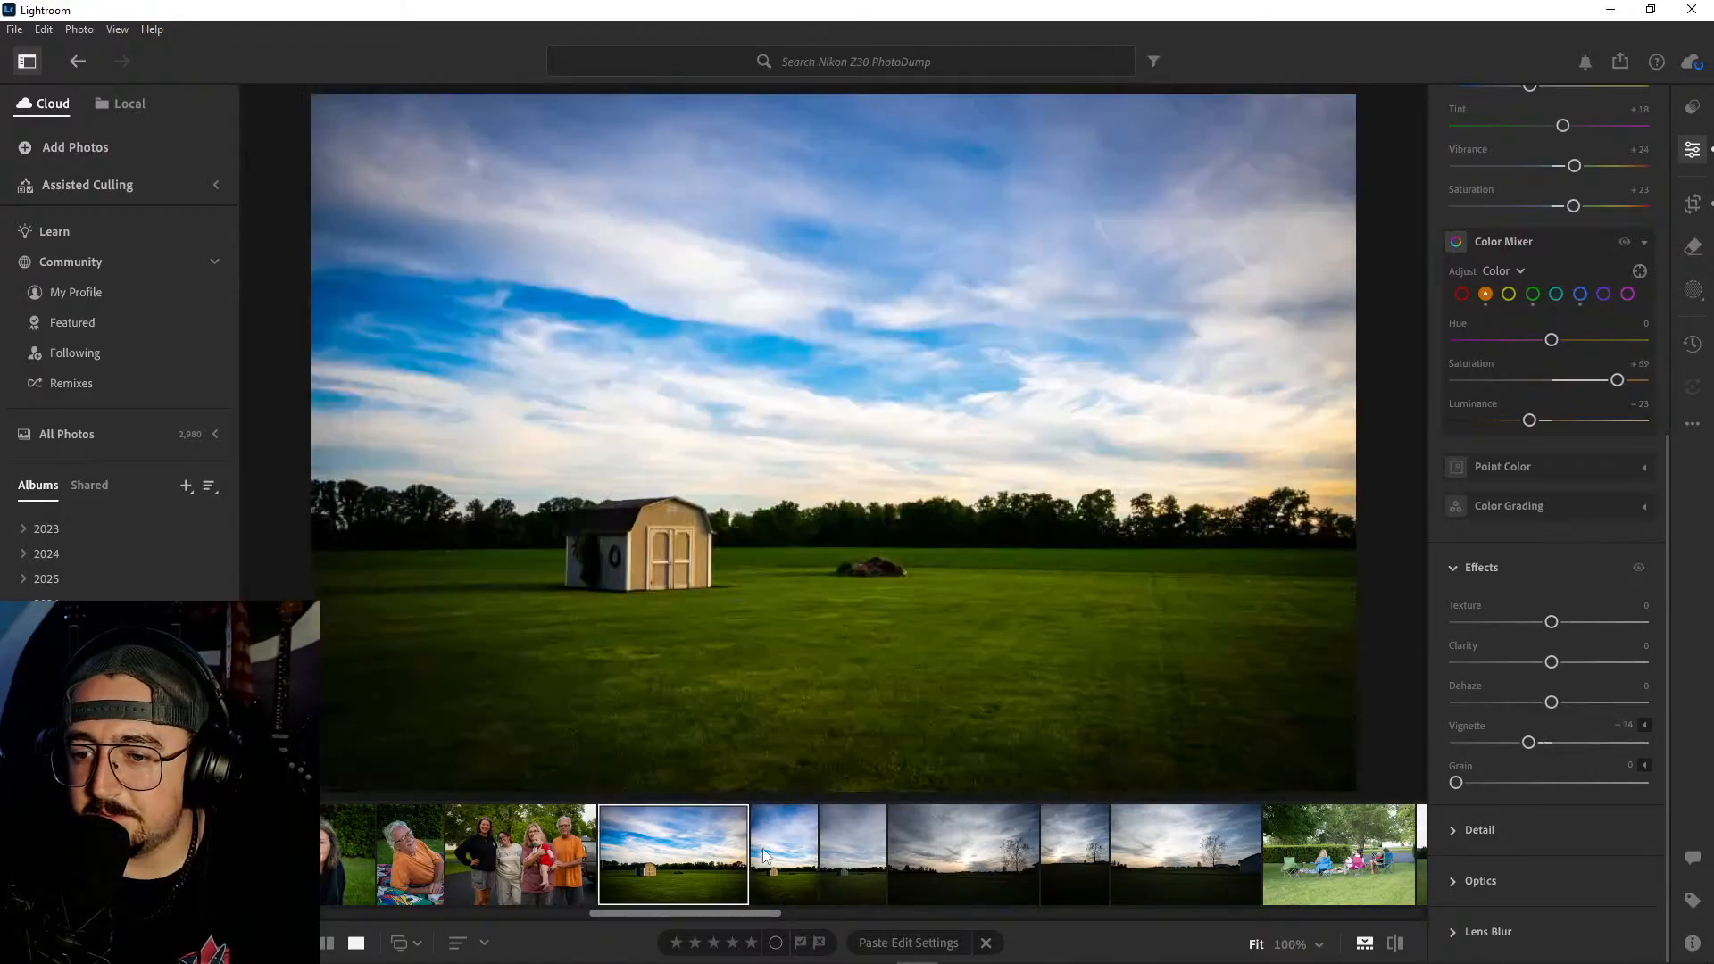
click(768, 848)
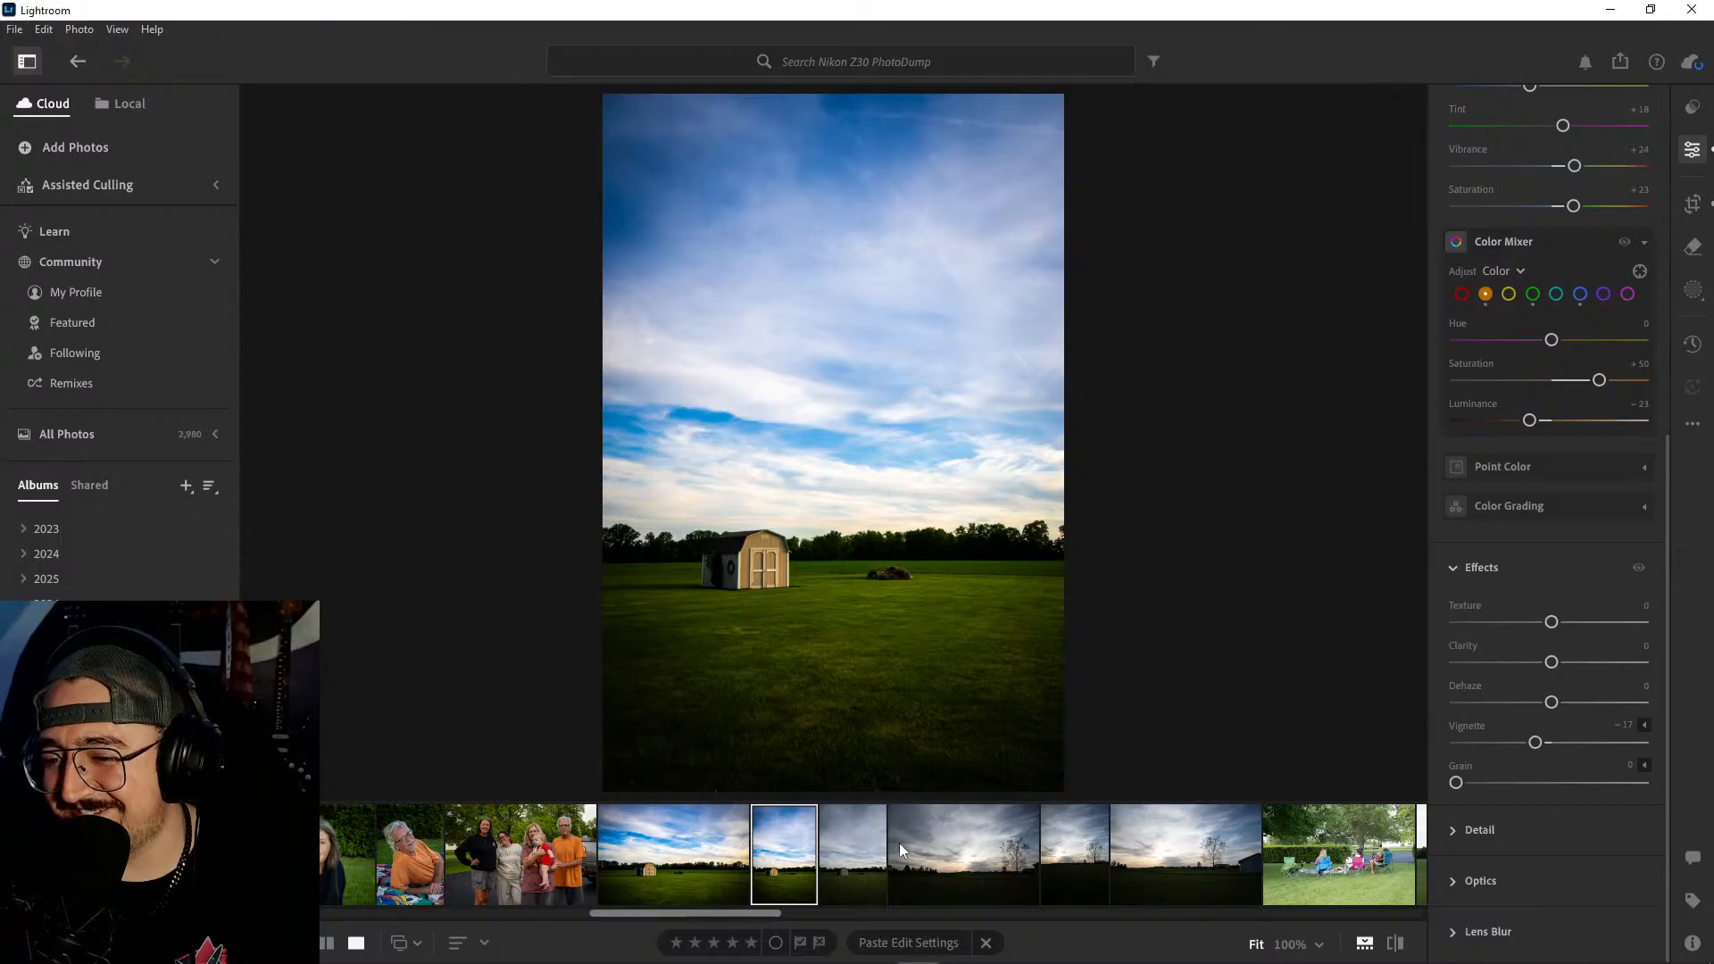
click(848, 850)
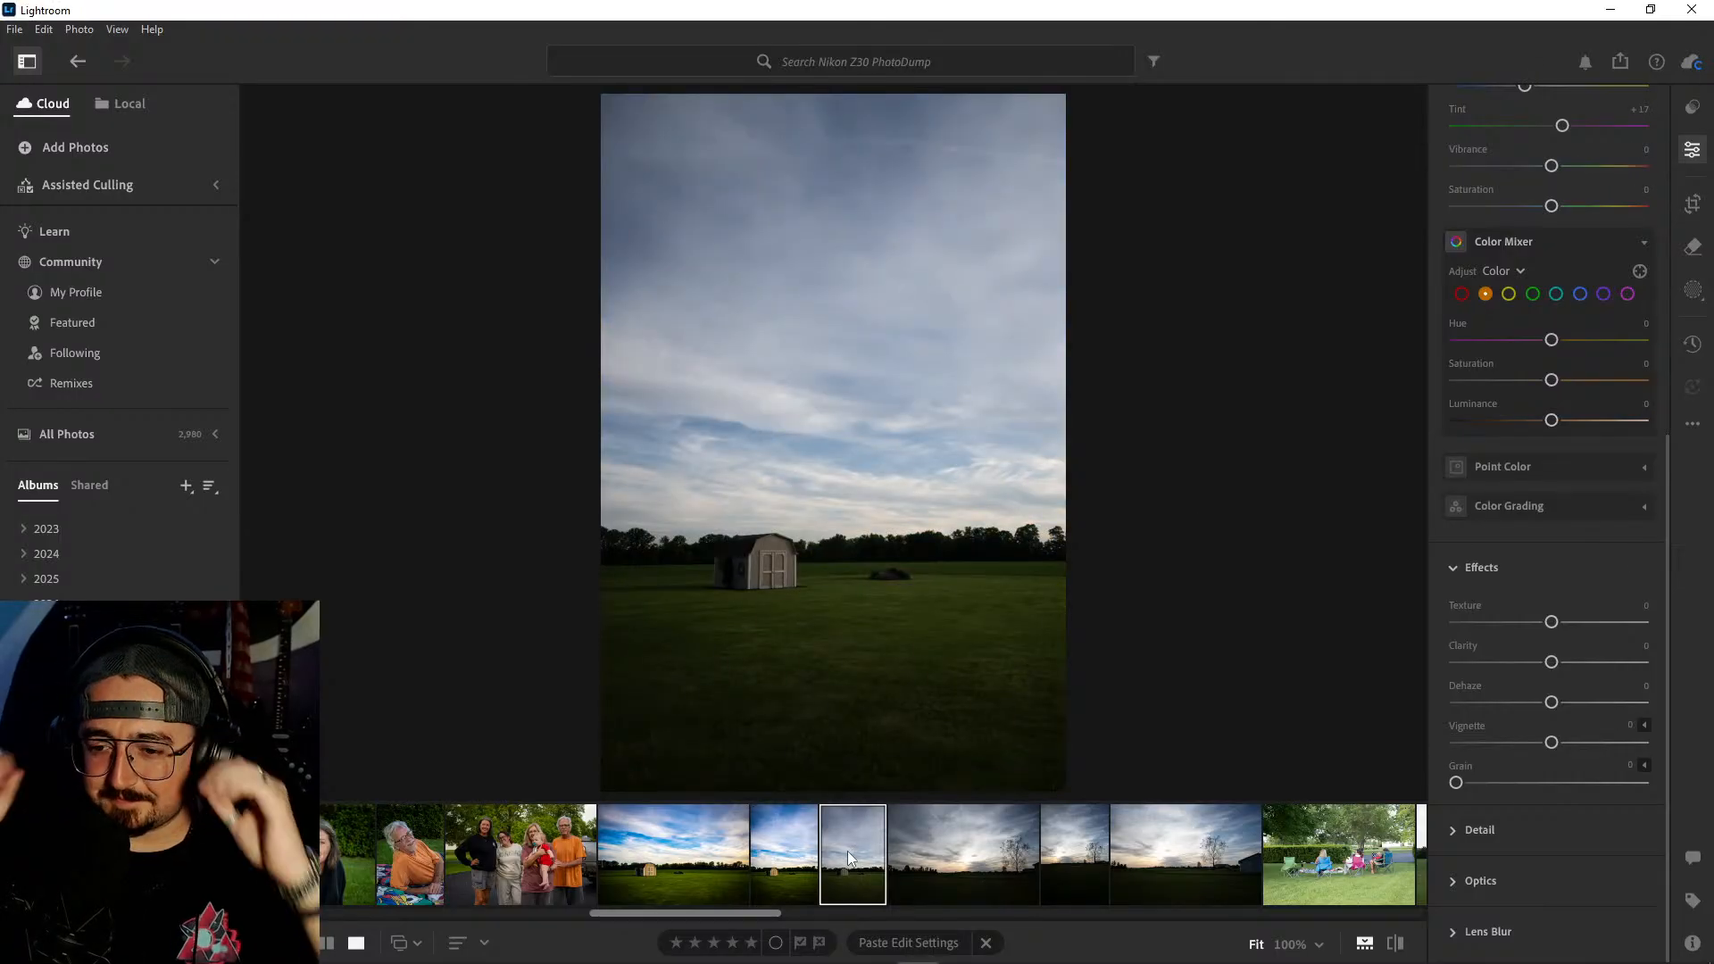
- Delete the unedited portrait shed photo and check the edited portrait shed photo against its original
right_click(848, 850)
click(937, 657)
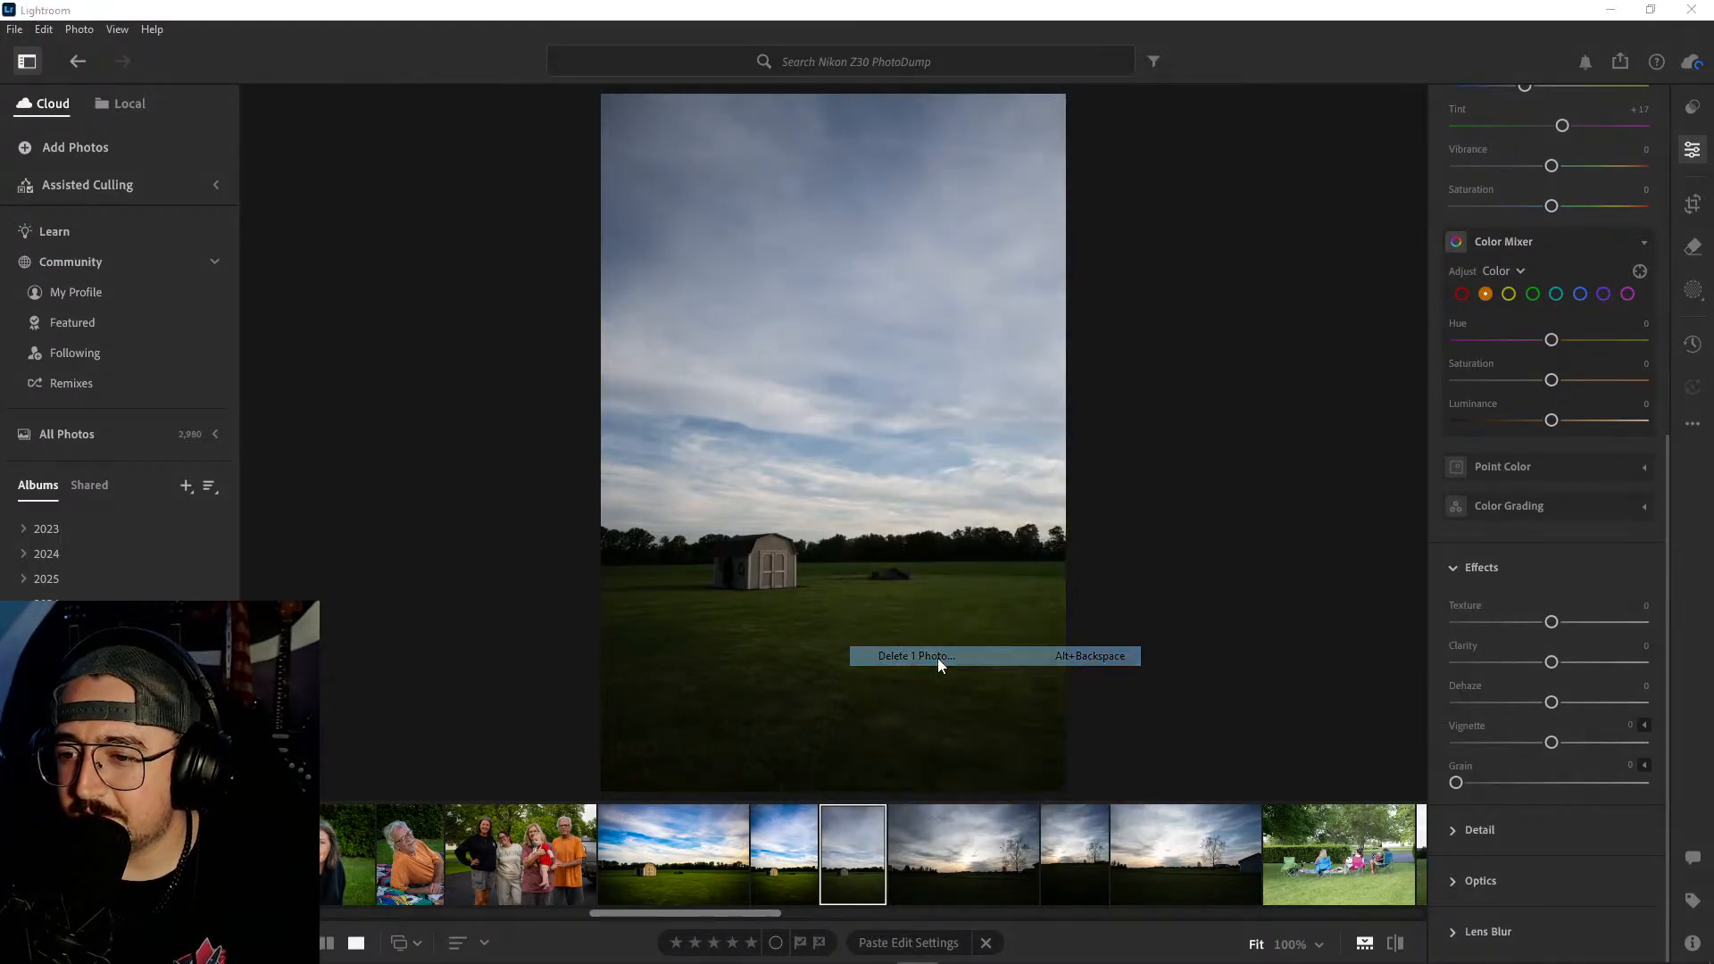
click(948, 646)
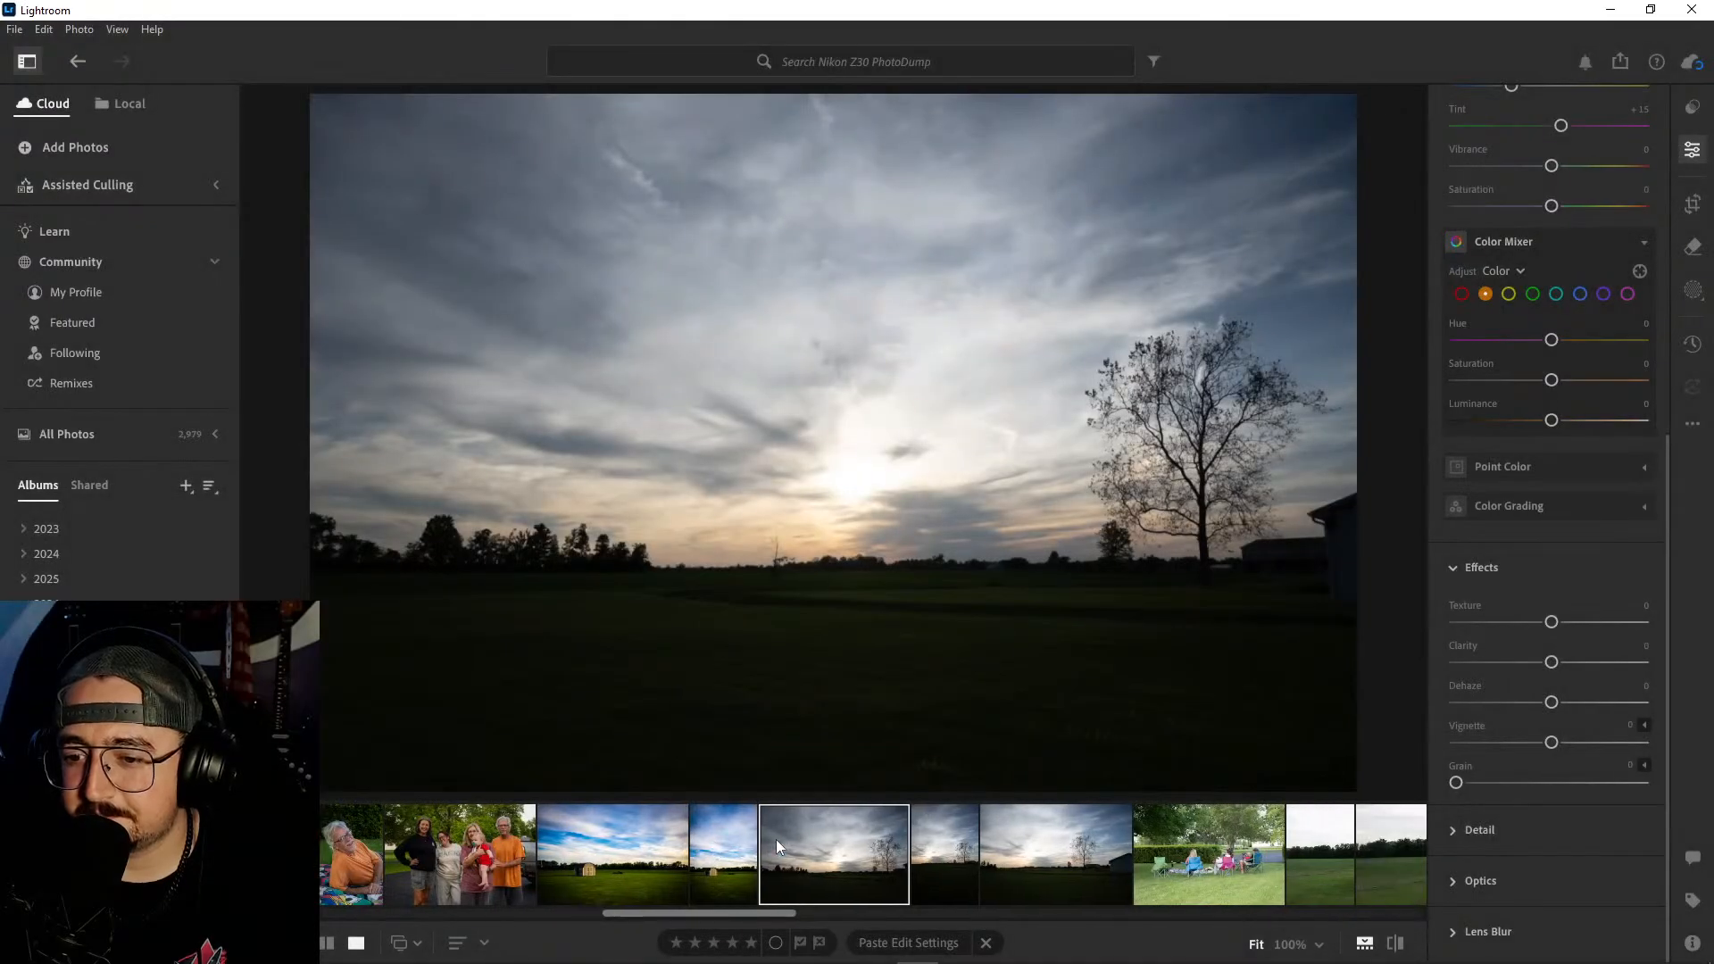
click(703, 845)
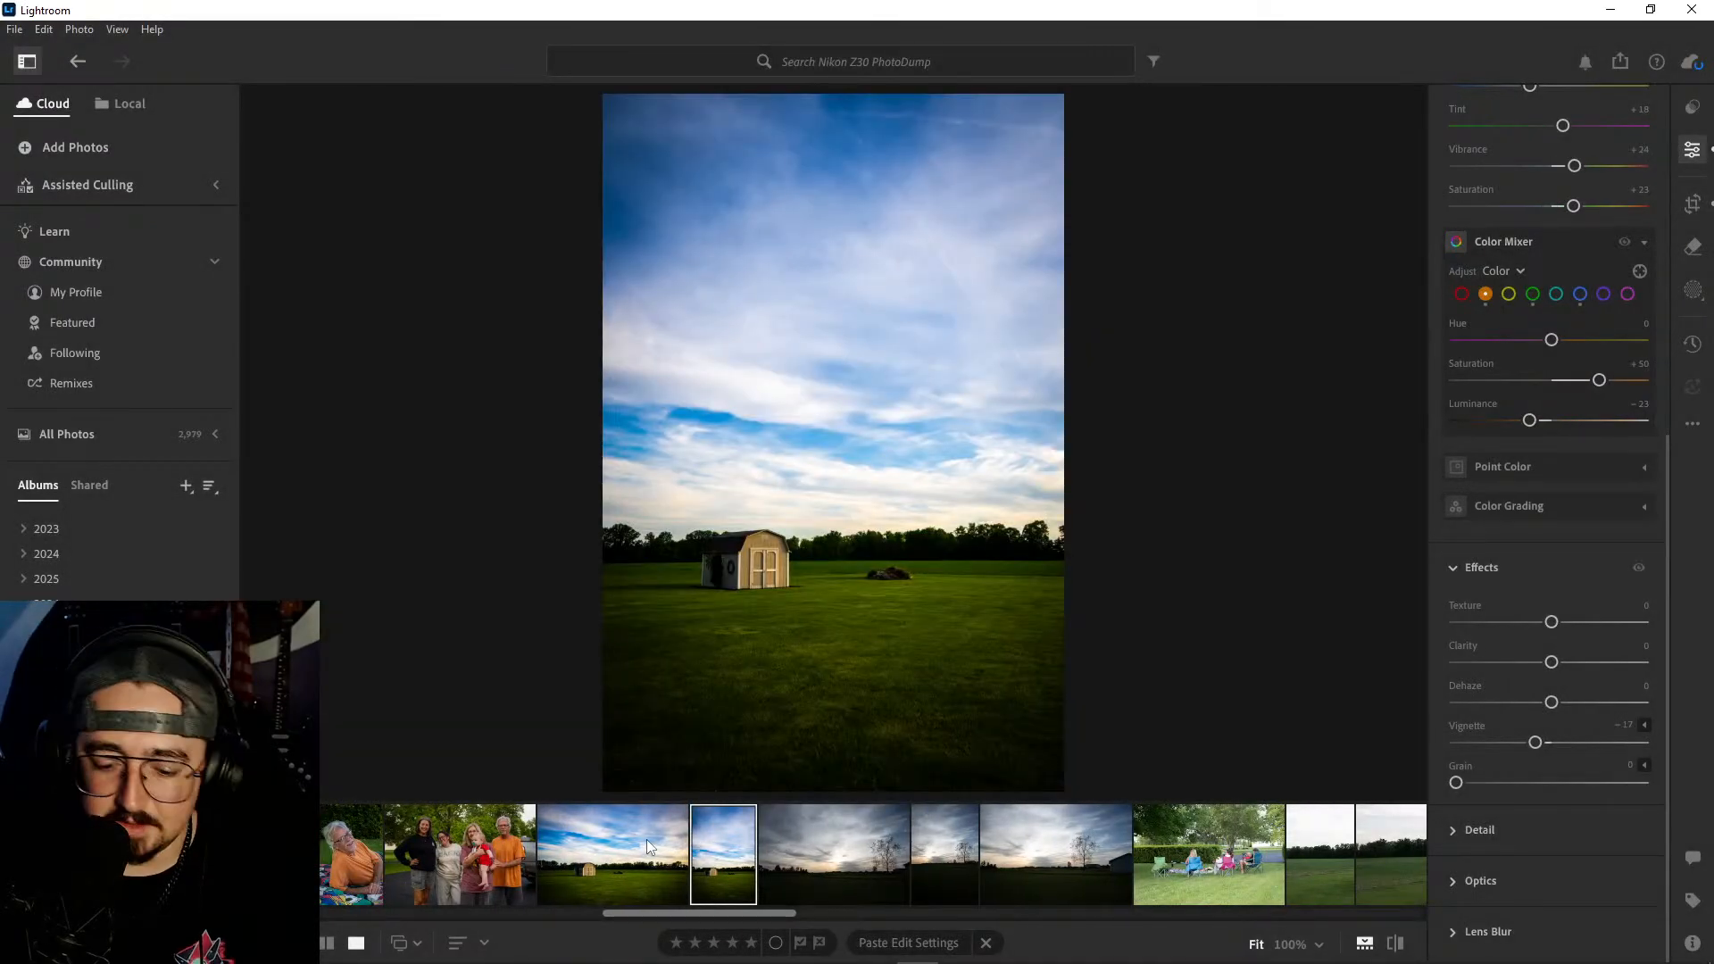
key(backslash)
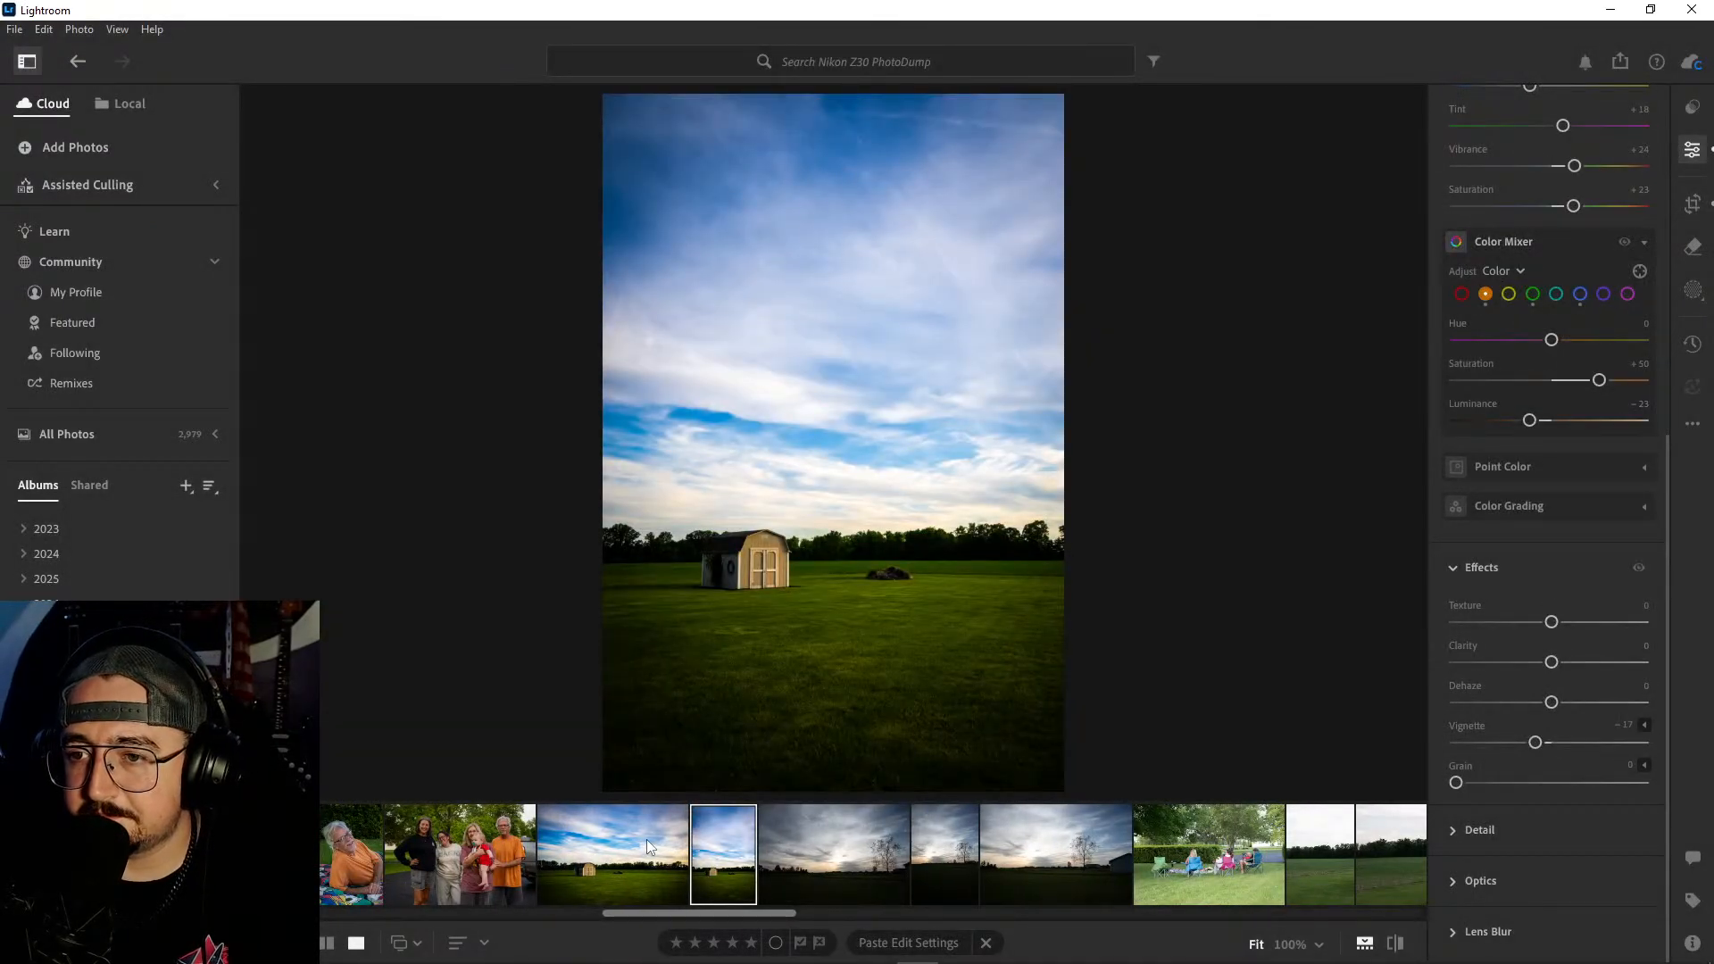
key(backslash)
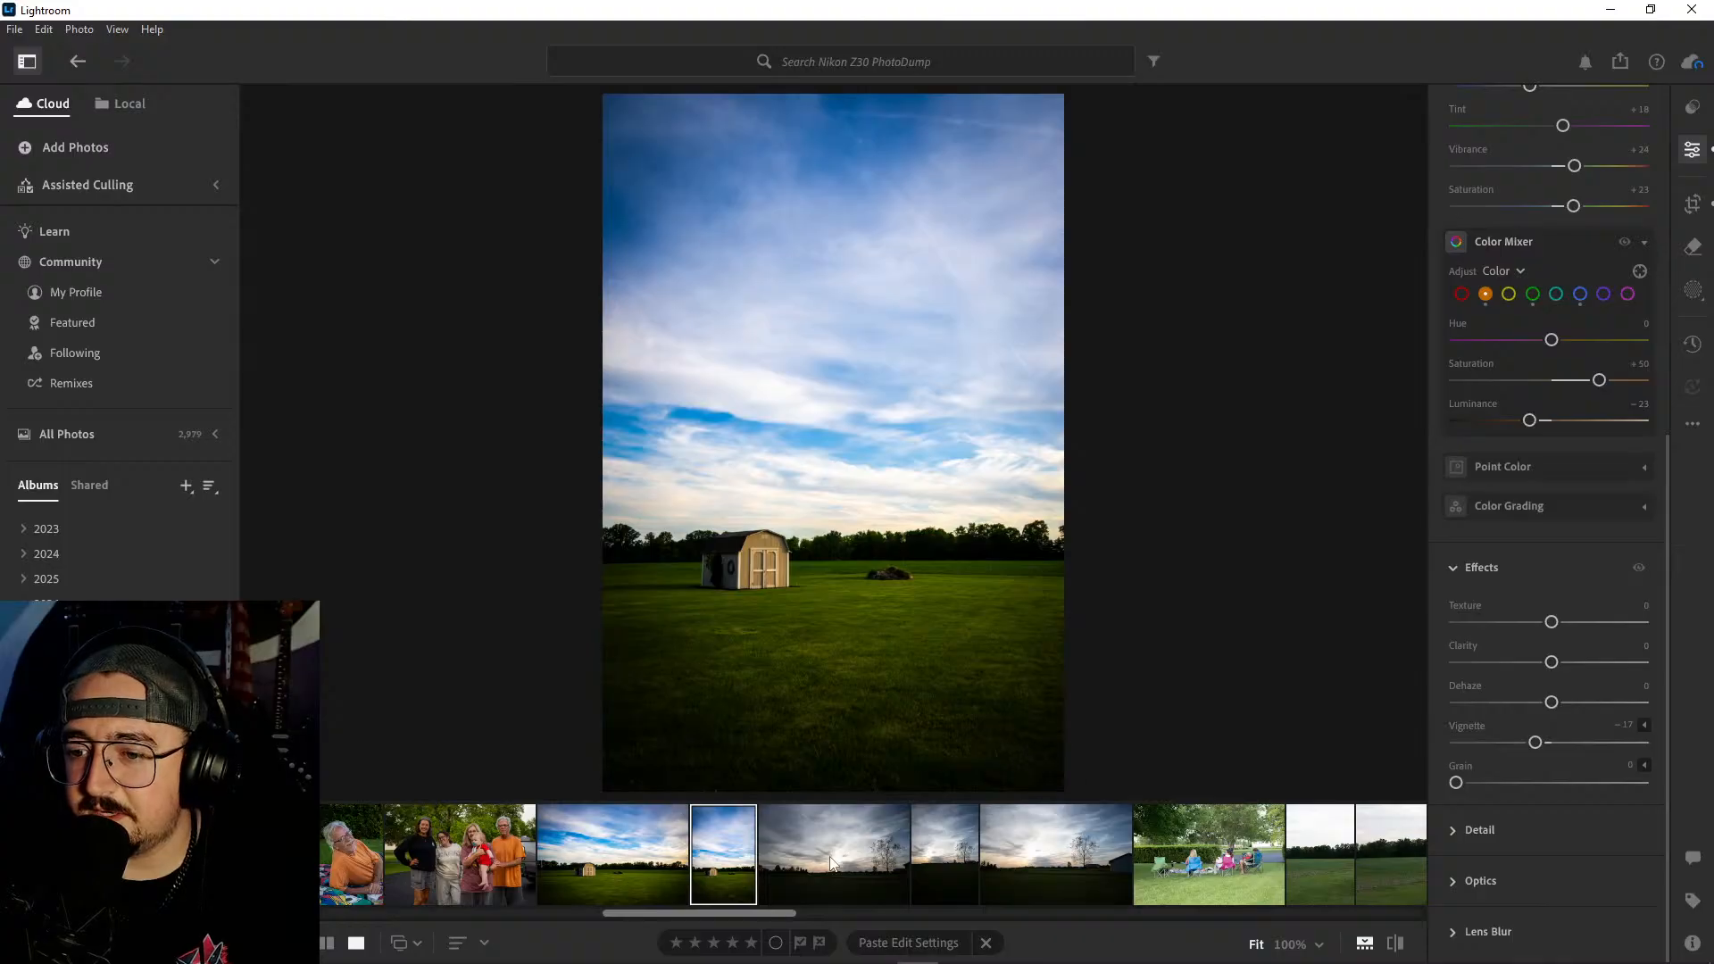
- Compare the three sunset tree photos and delete the first two, keeping the landscape-format shot with the barn
click(822, 872)
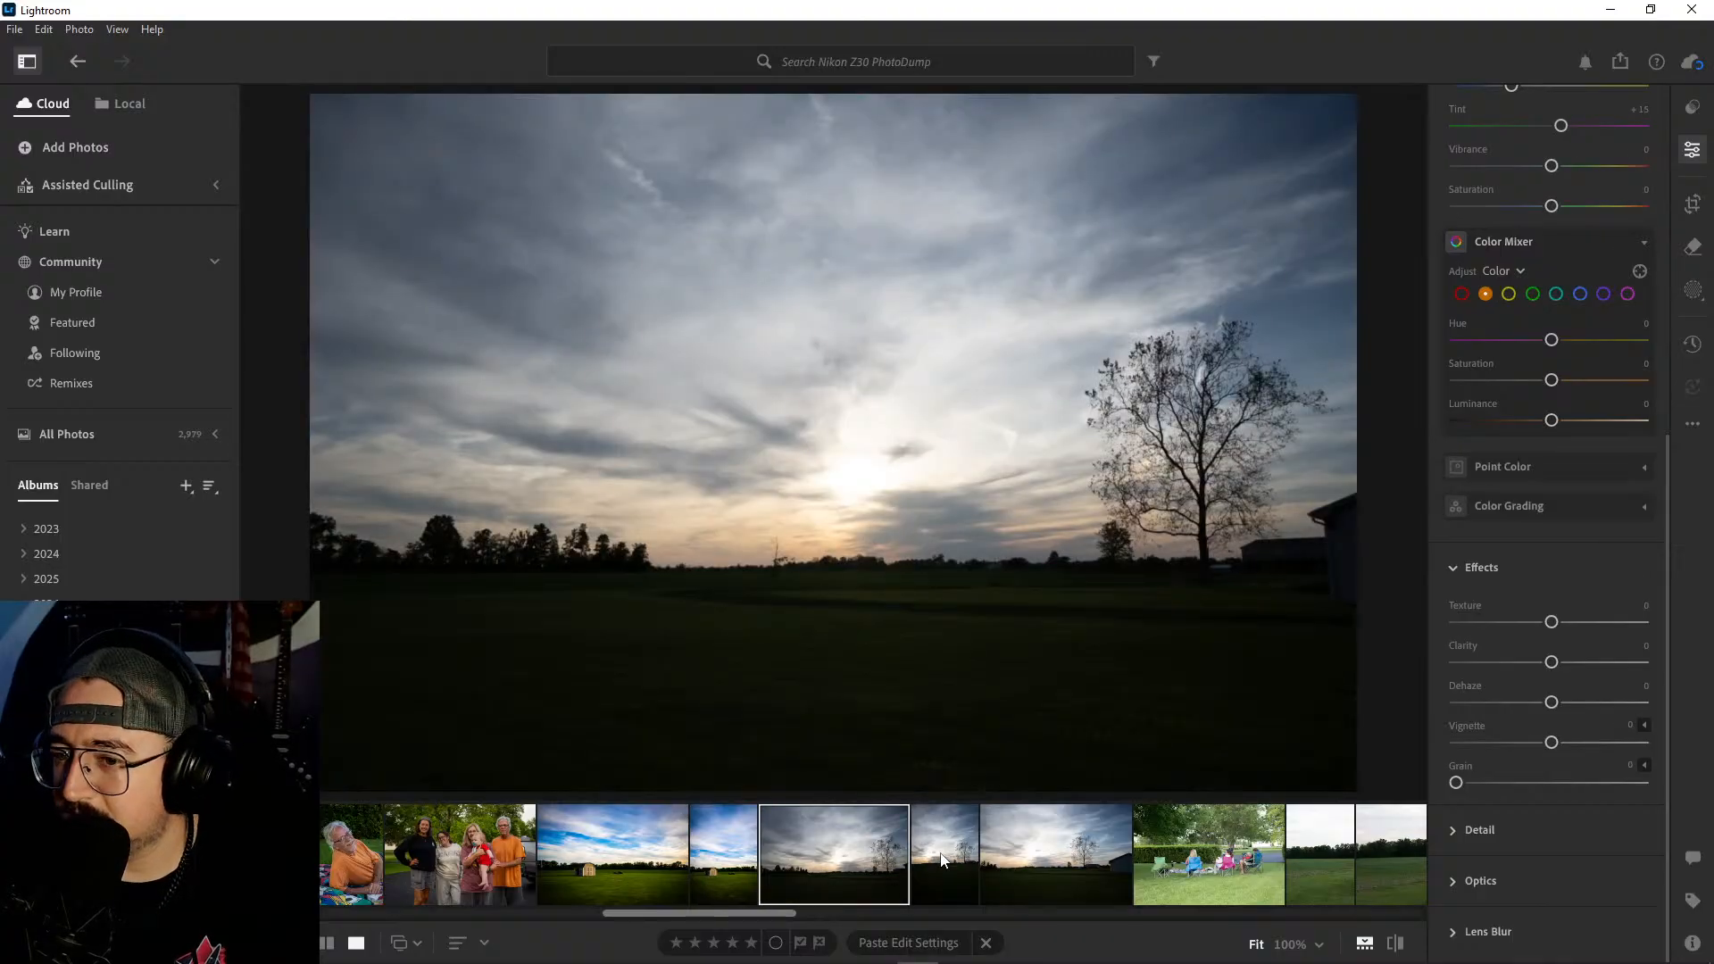
click(945, 859)
click(1045, 859)
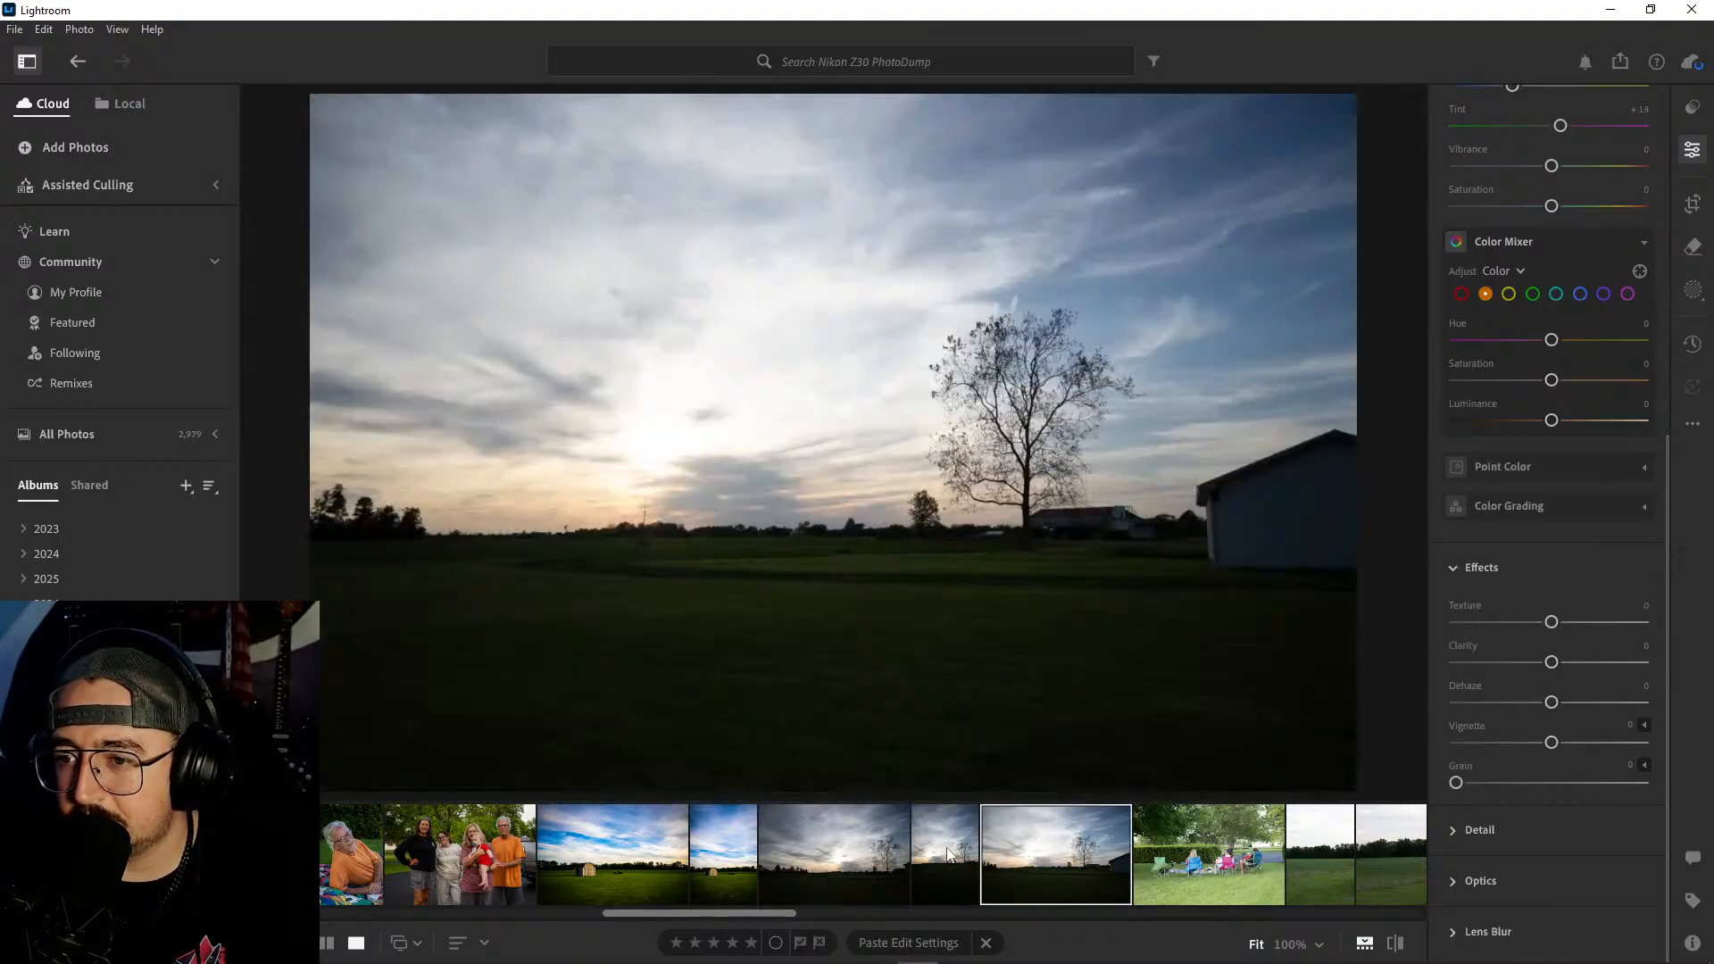
key(Left)
key(Left)
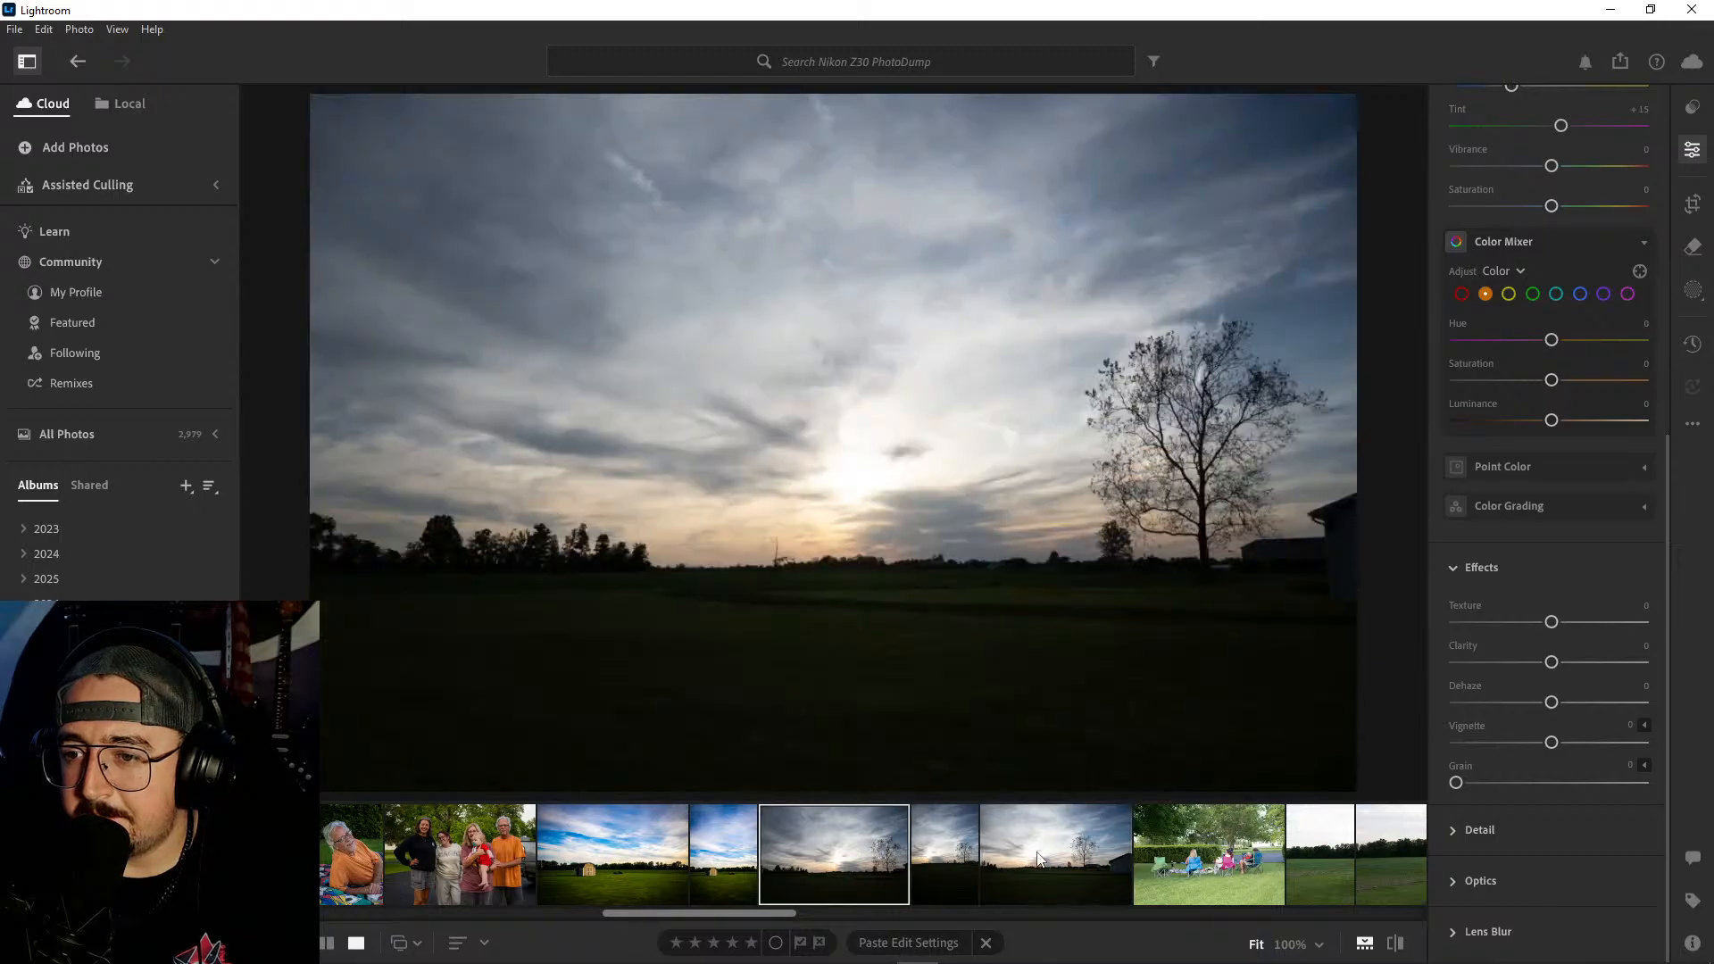
click(1038, 859)
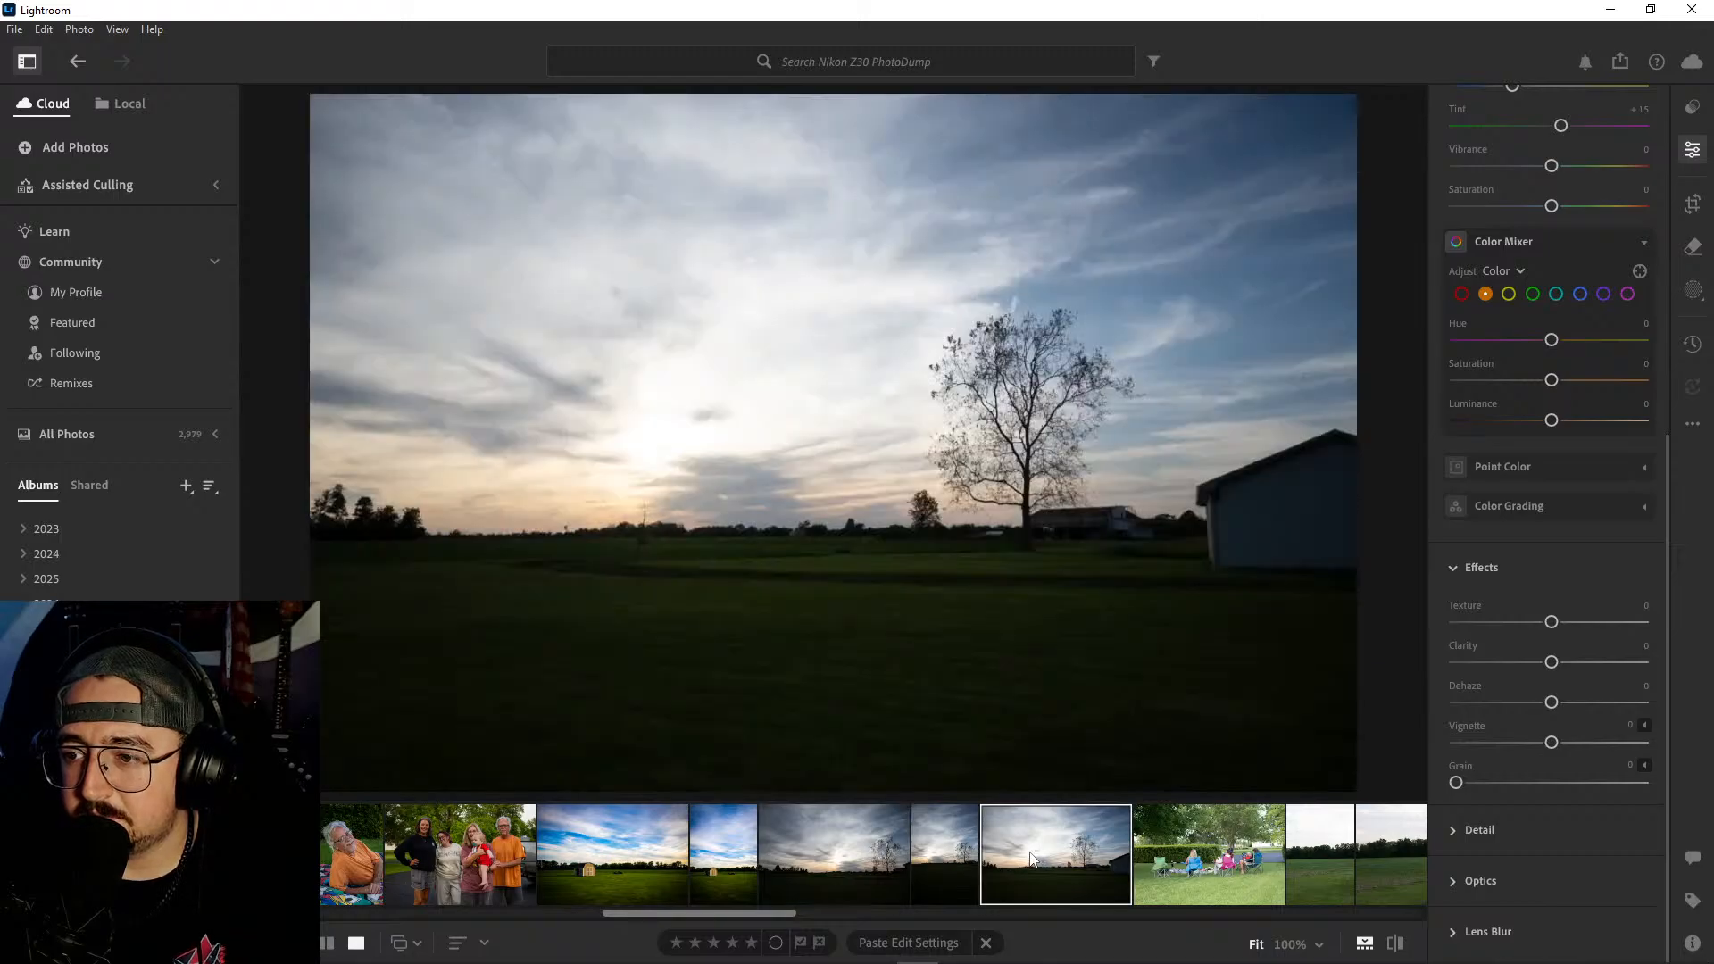
click(860, 849)
ctrl+click(955, 838)
right_click(957, 838)
click(1021, 650)
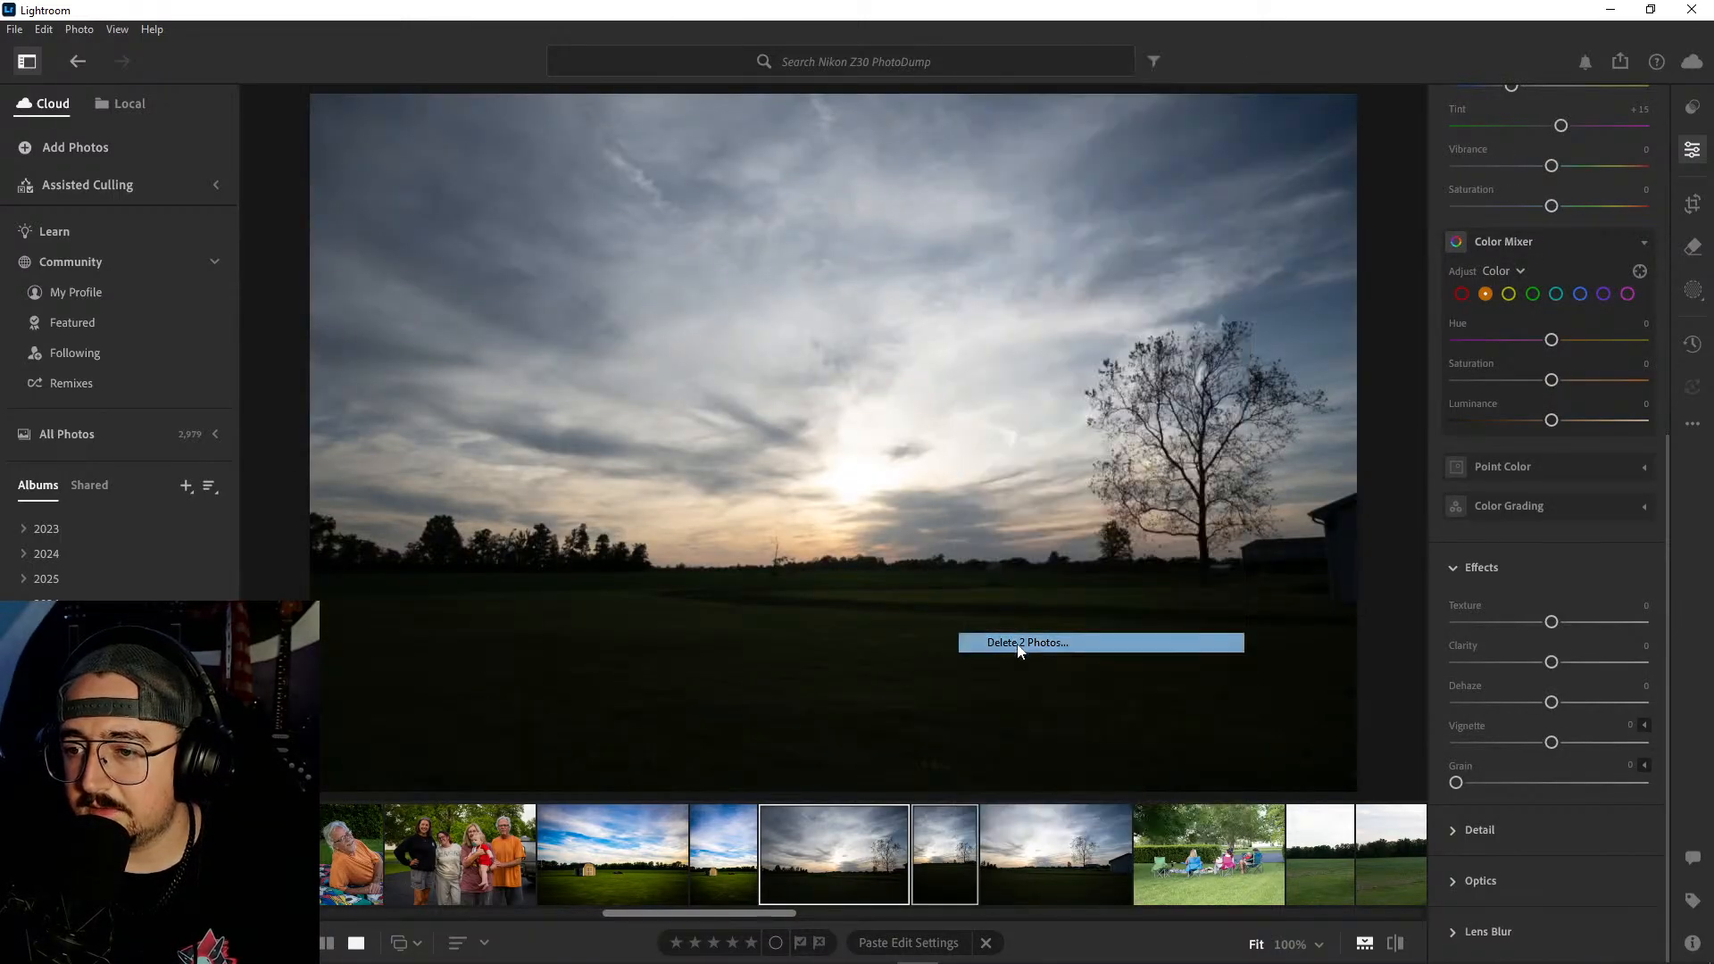
click(903, 639)
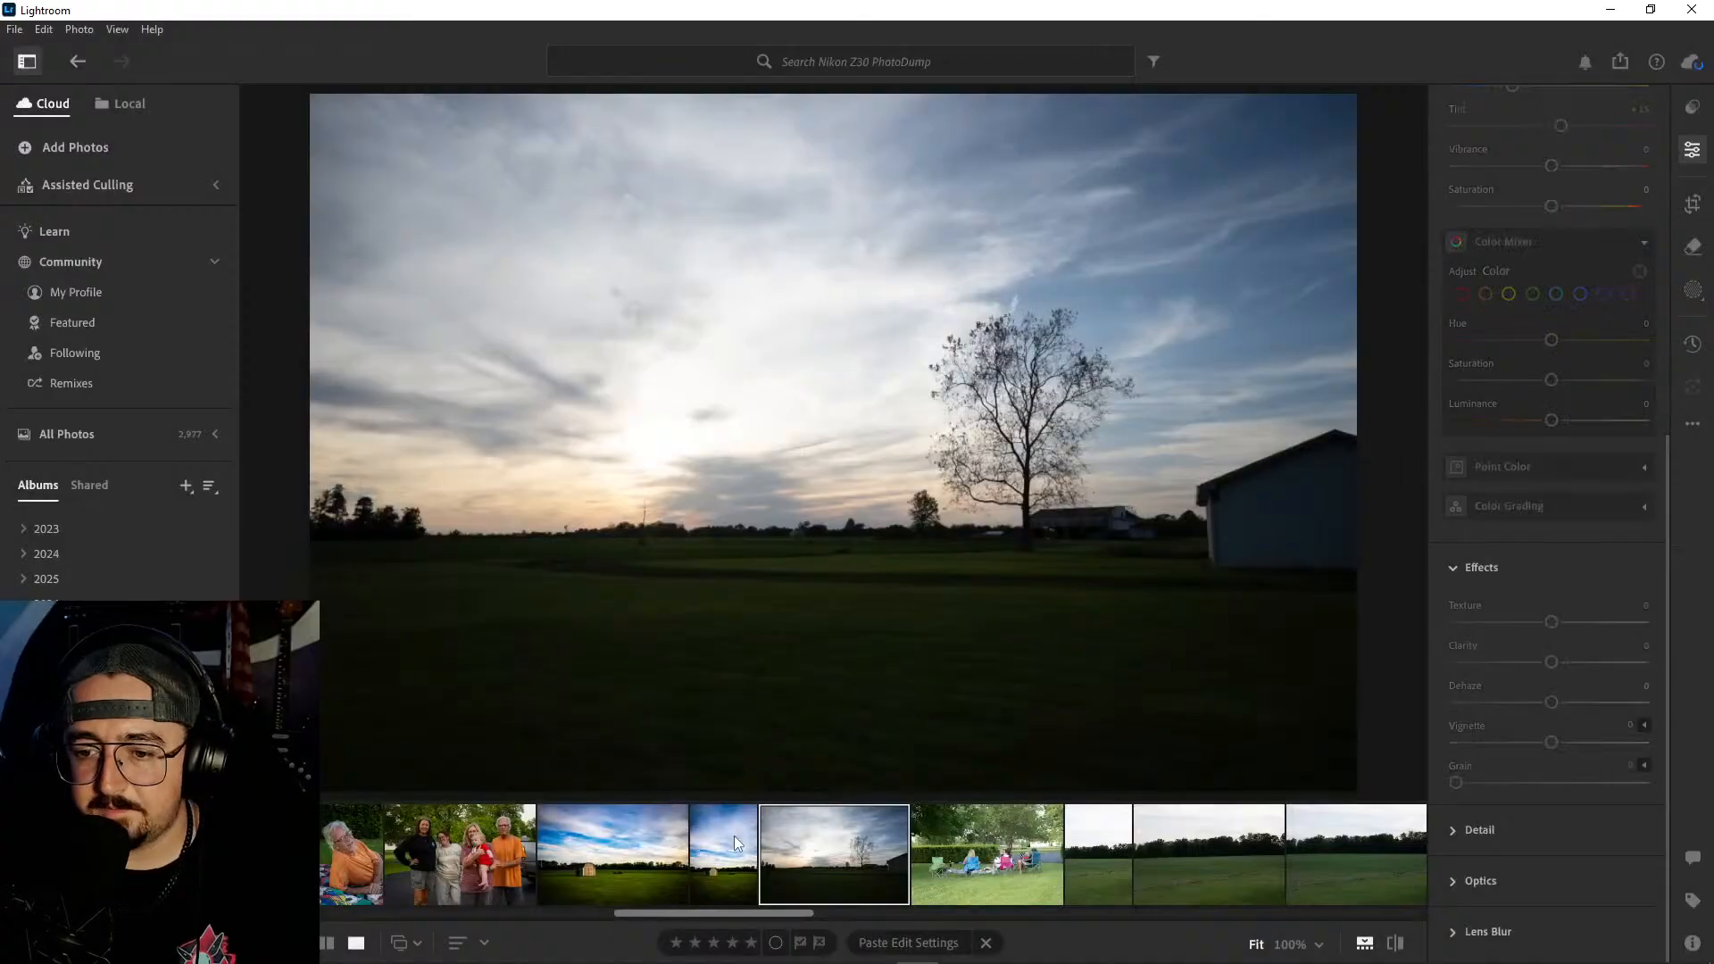
- Copy the portrait shed photo's edit settings and paste them onto the sunset photo with the tree and barn
click(738, 844)
key(ctrl+c)
click(818, 846)
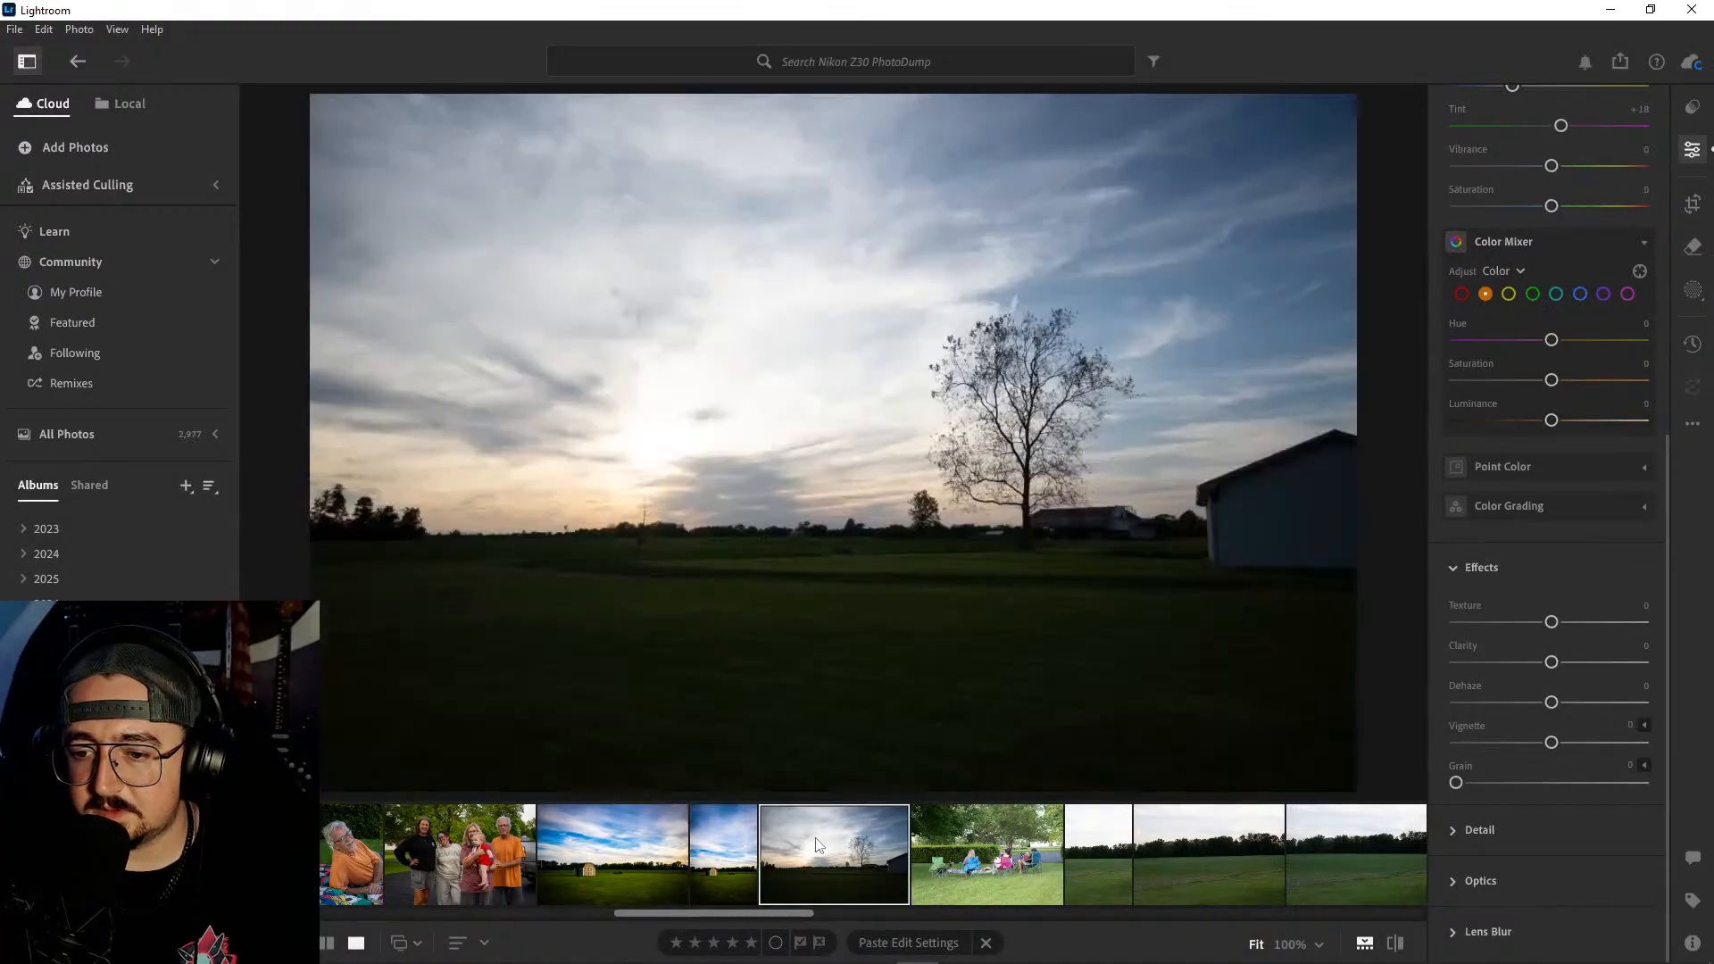
key(ctrl+v)
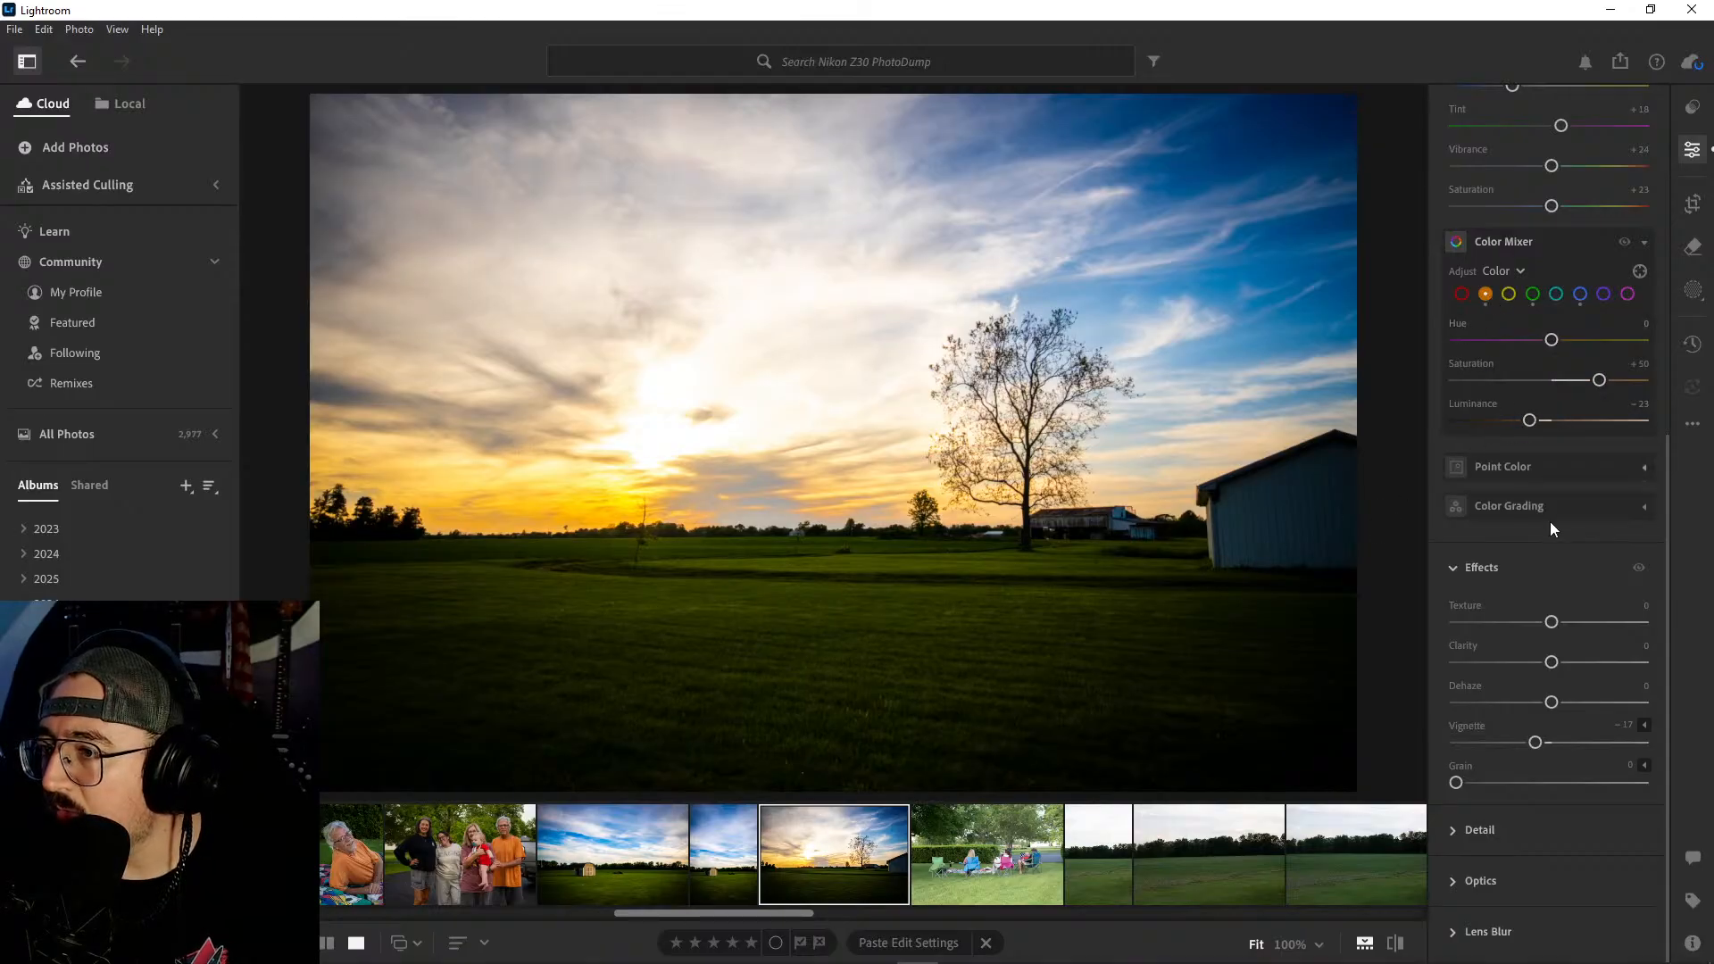
- In the sunset photo's Color Mixer, set yellow saturation to −16 and luminance to −18, and blue saturation to +60
drag(1600, 380, 1538, 422)
click(1509, 293)
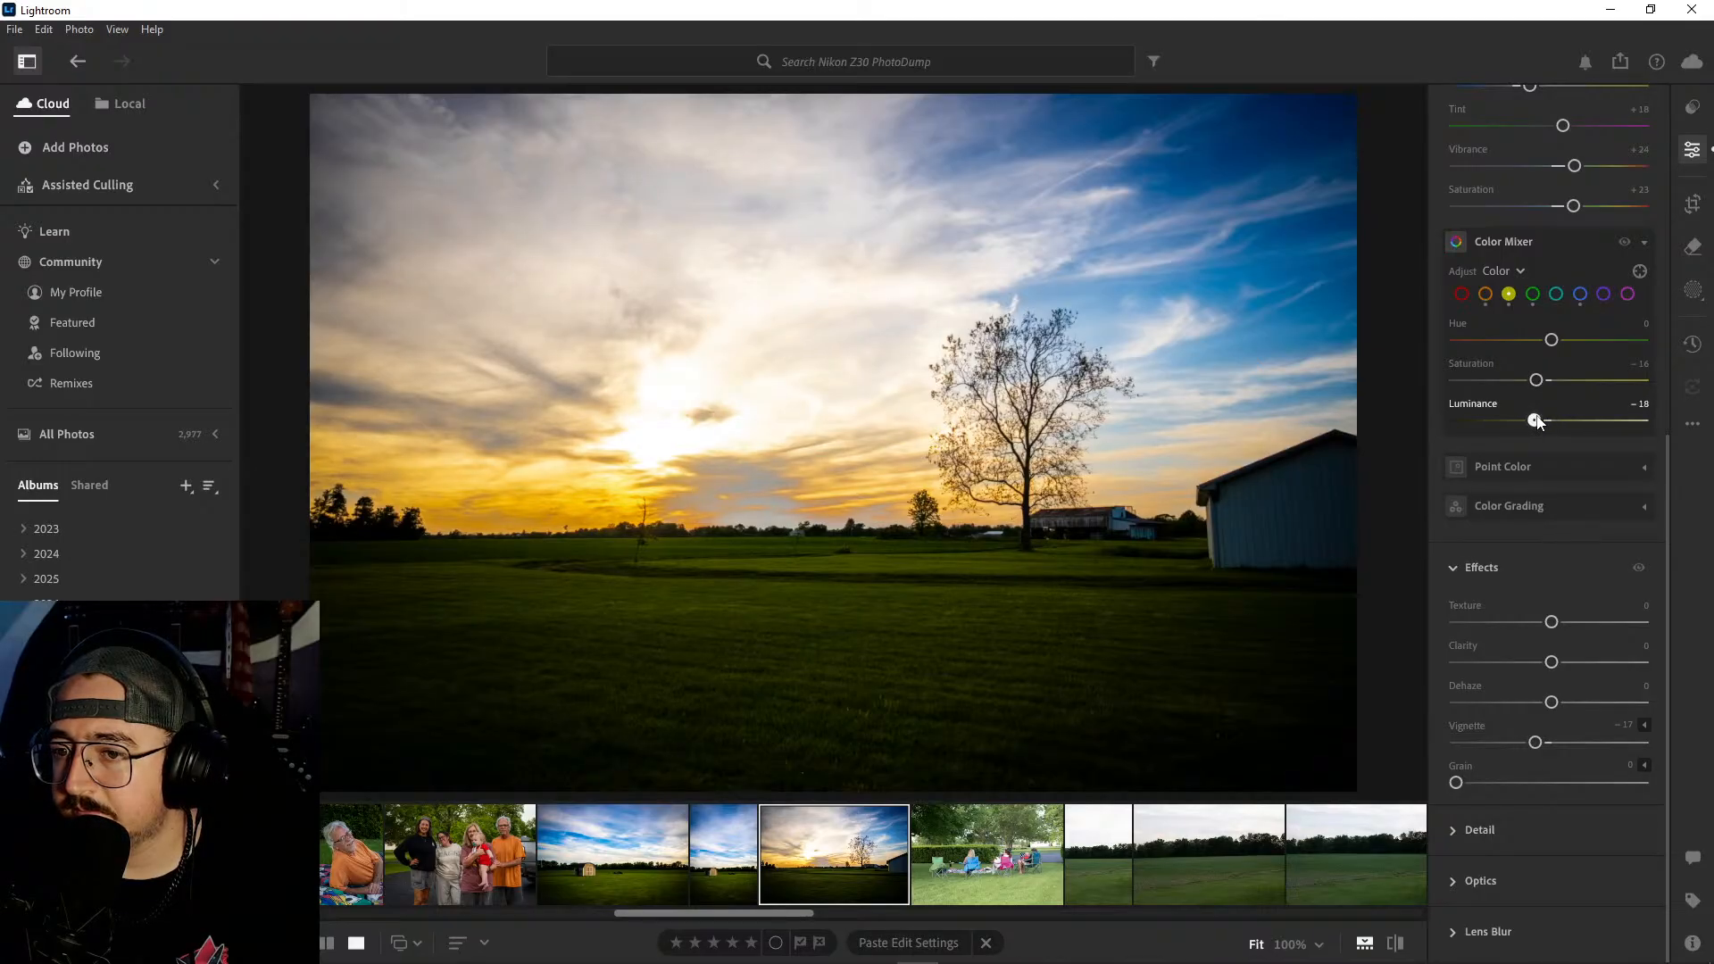
click(1579, 298)
drag(1598, 379, 1609, 382)
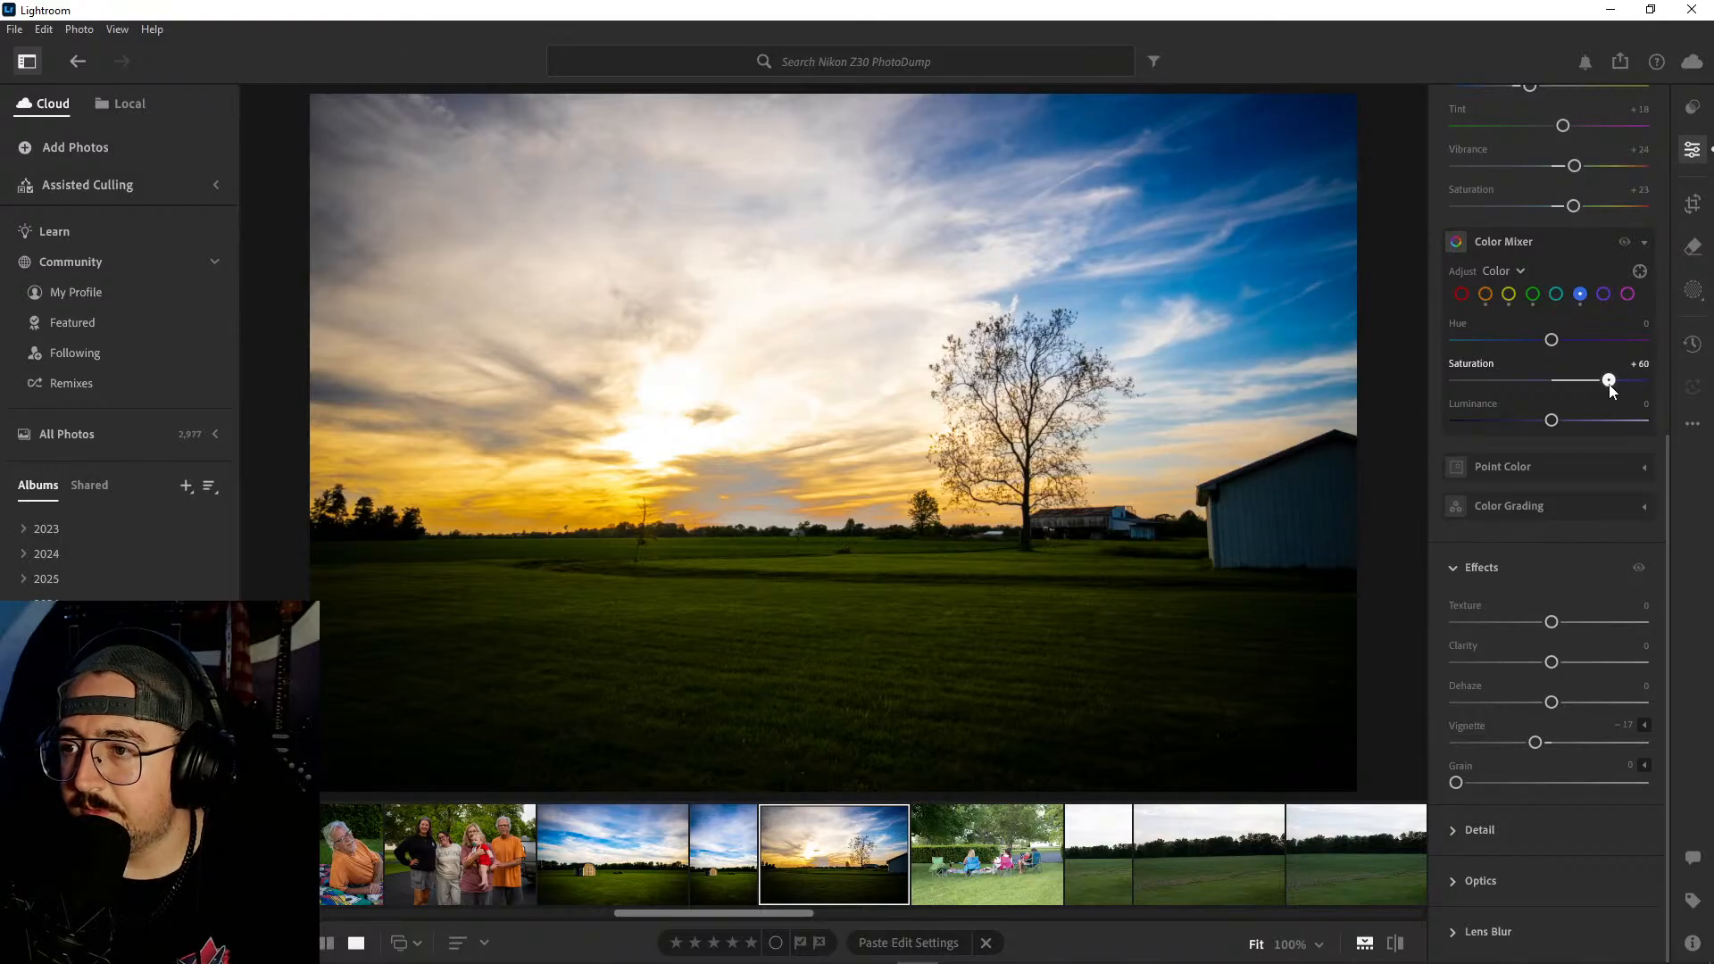
- Set the sunset photo's green saturation to +74 and green luminance to −14 in the Color Mixer
click(1557, 295)
drag(1551, 380, 1623, 383)
click(1533, 295)
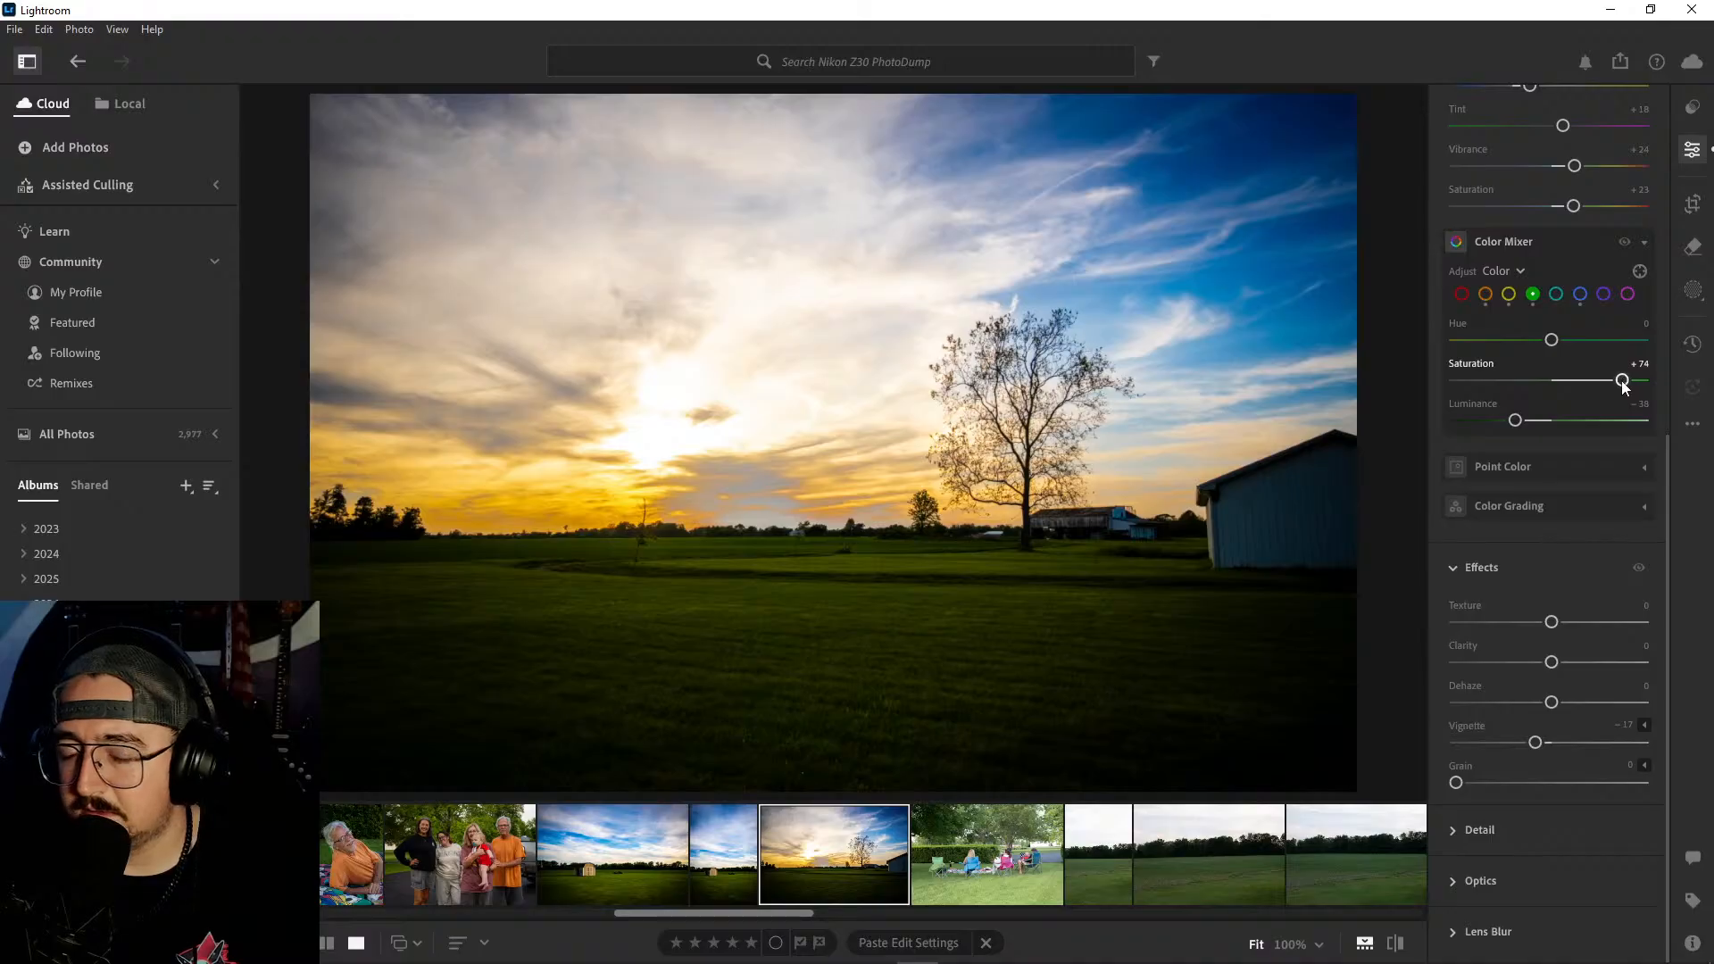
mouse_move(1515, 421)
mouse_down()
mouse_move(1552, 420)
mouse_move(1513, 421)
mouse_up()
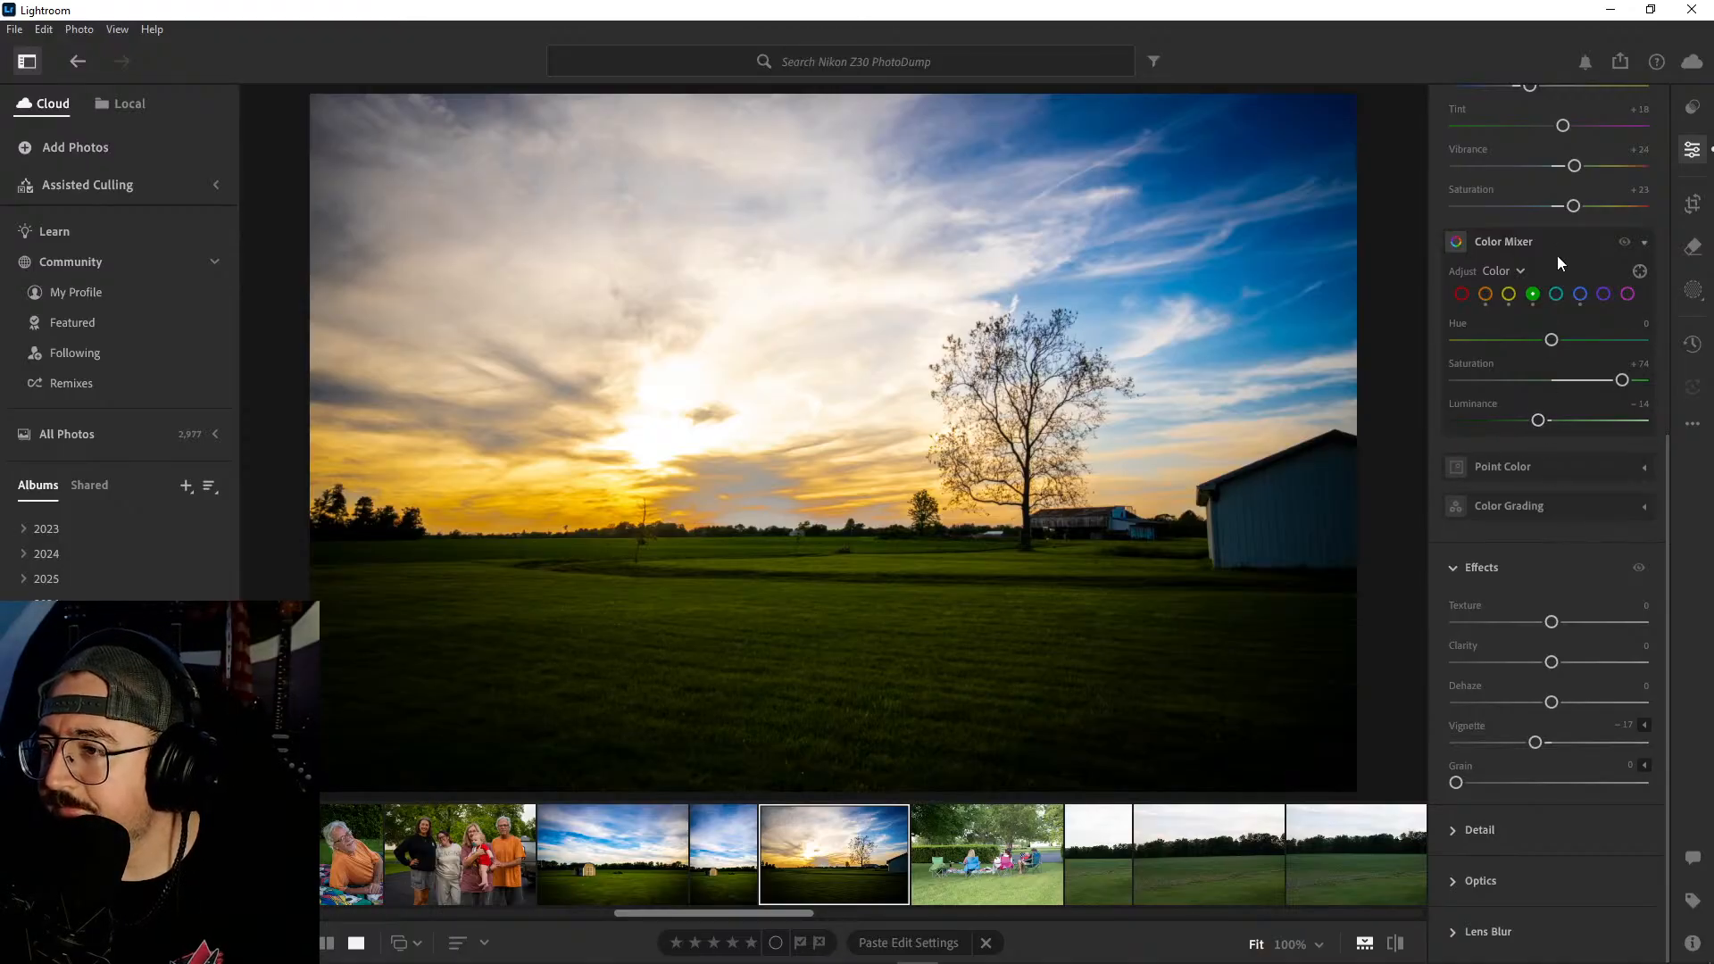
- Warm the sunset photo's white balance by setting the temperature to 6,565
scroll(1561, 295, up, 2)
scroll(1563, 324, up, 1)
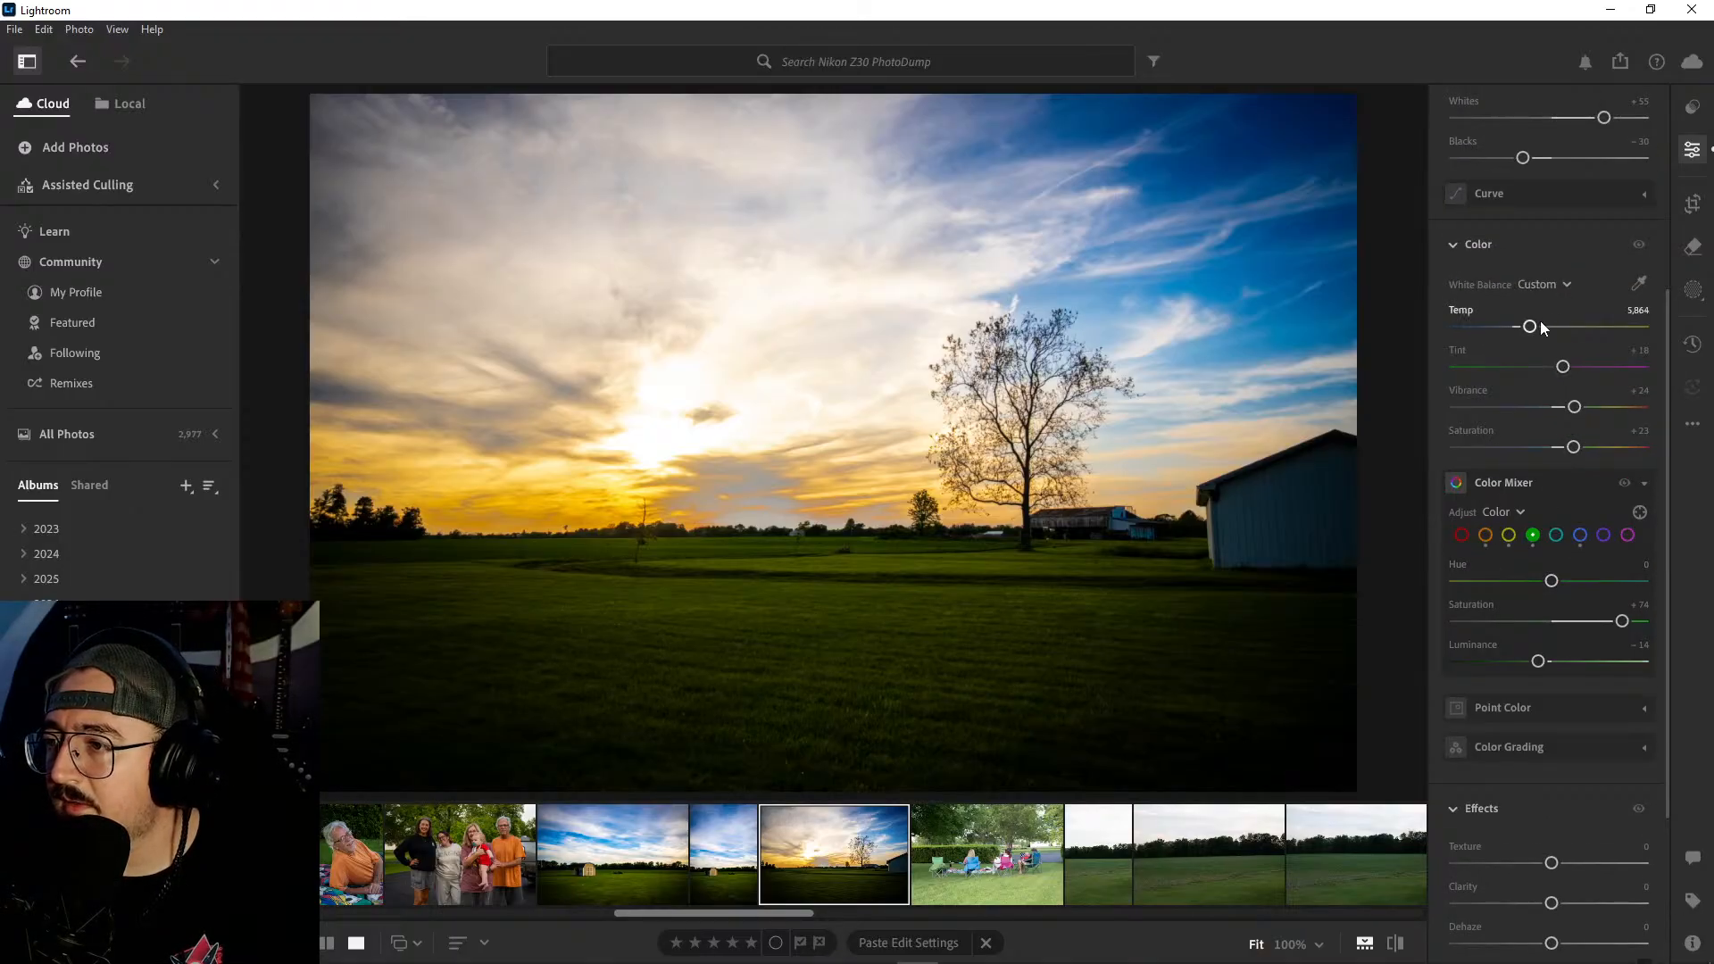
mouse_move(1534, 331)
mouse_down()
mouse_move(1507, 330)
mouse_move(1549, 336)
mouse_up()
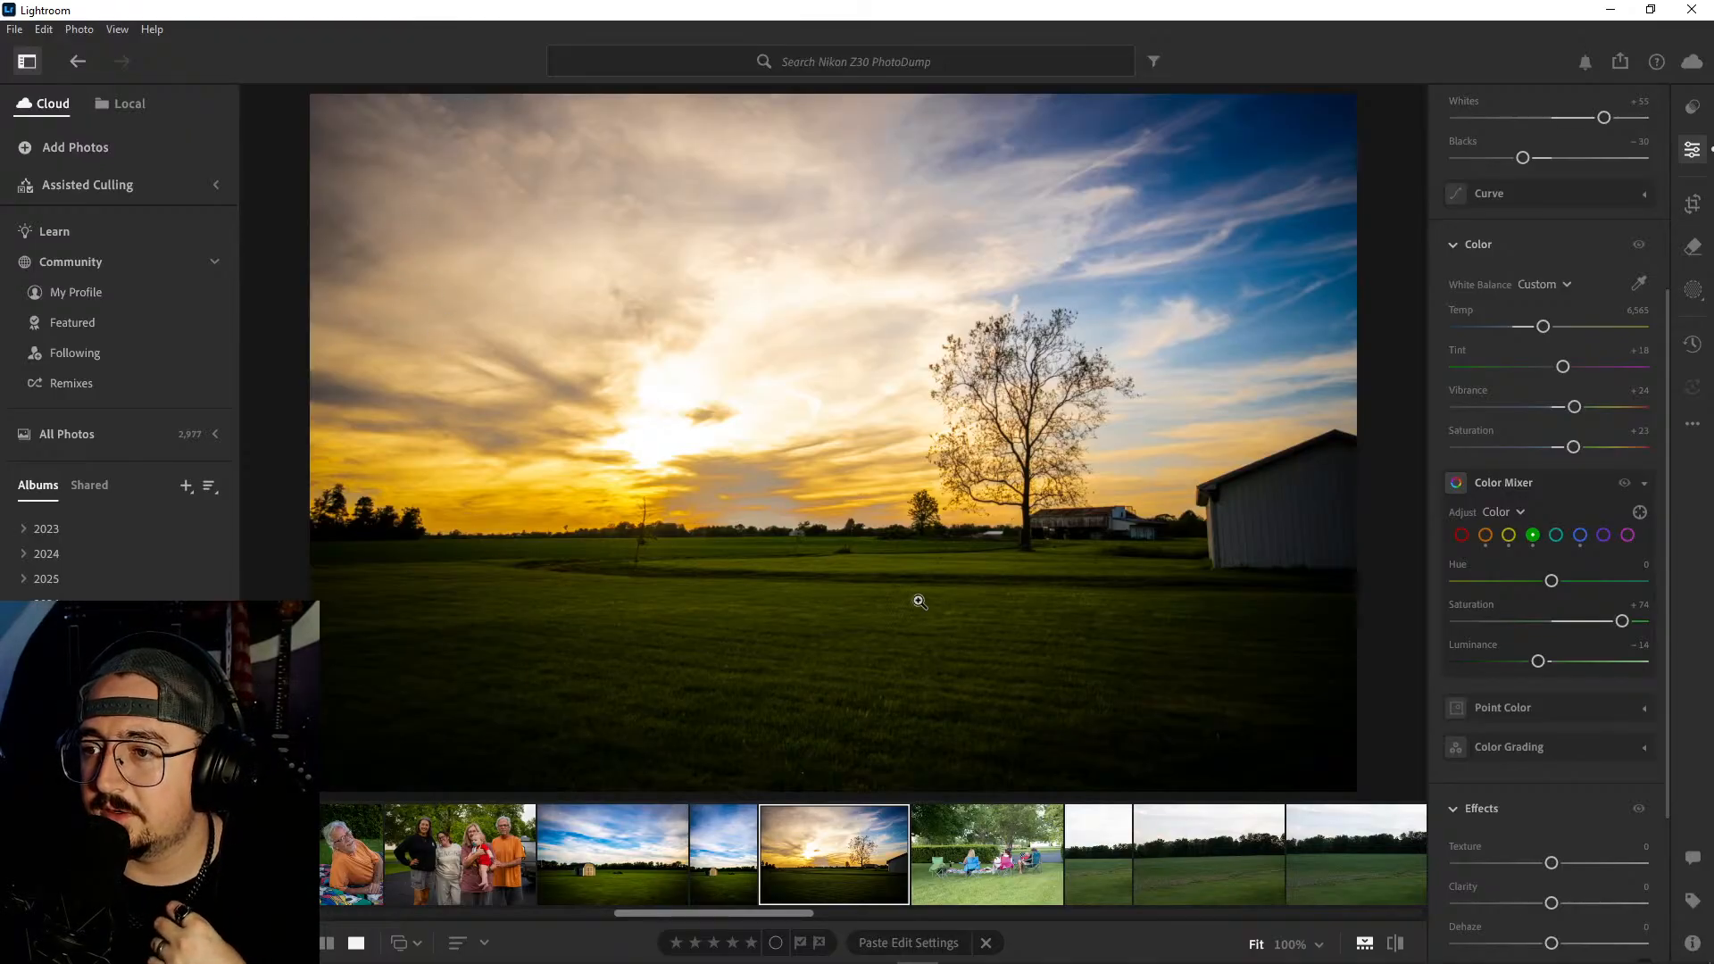
- Adjust the sunset photo's light settings to whites +3, blacks −37, contrast +32 and shadows +42
scroll(1580, 538, up, 5)
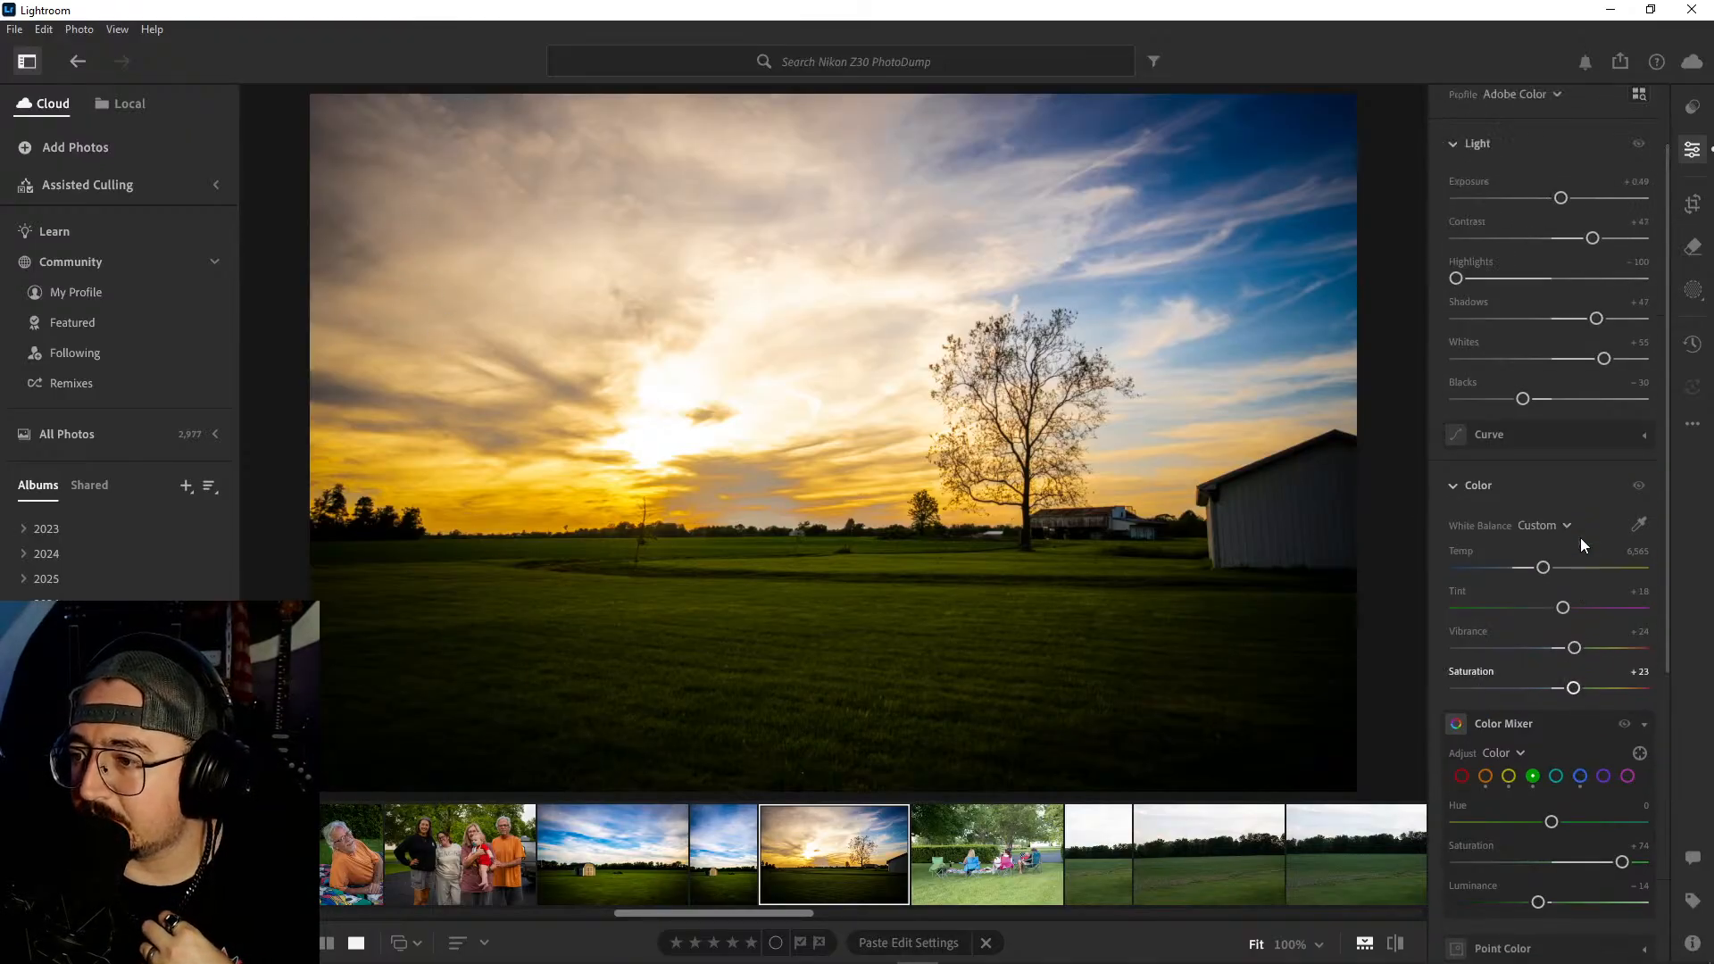
mouse_move(1465, 378)
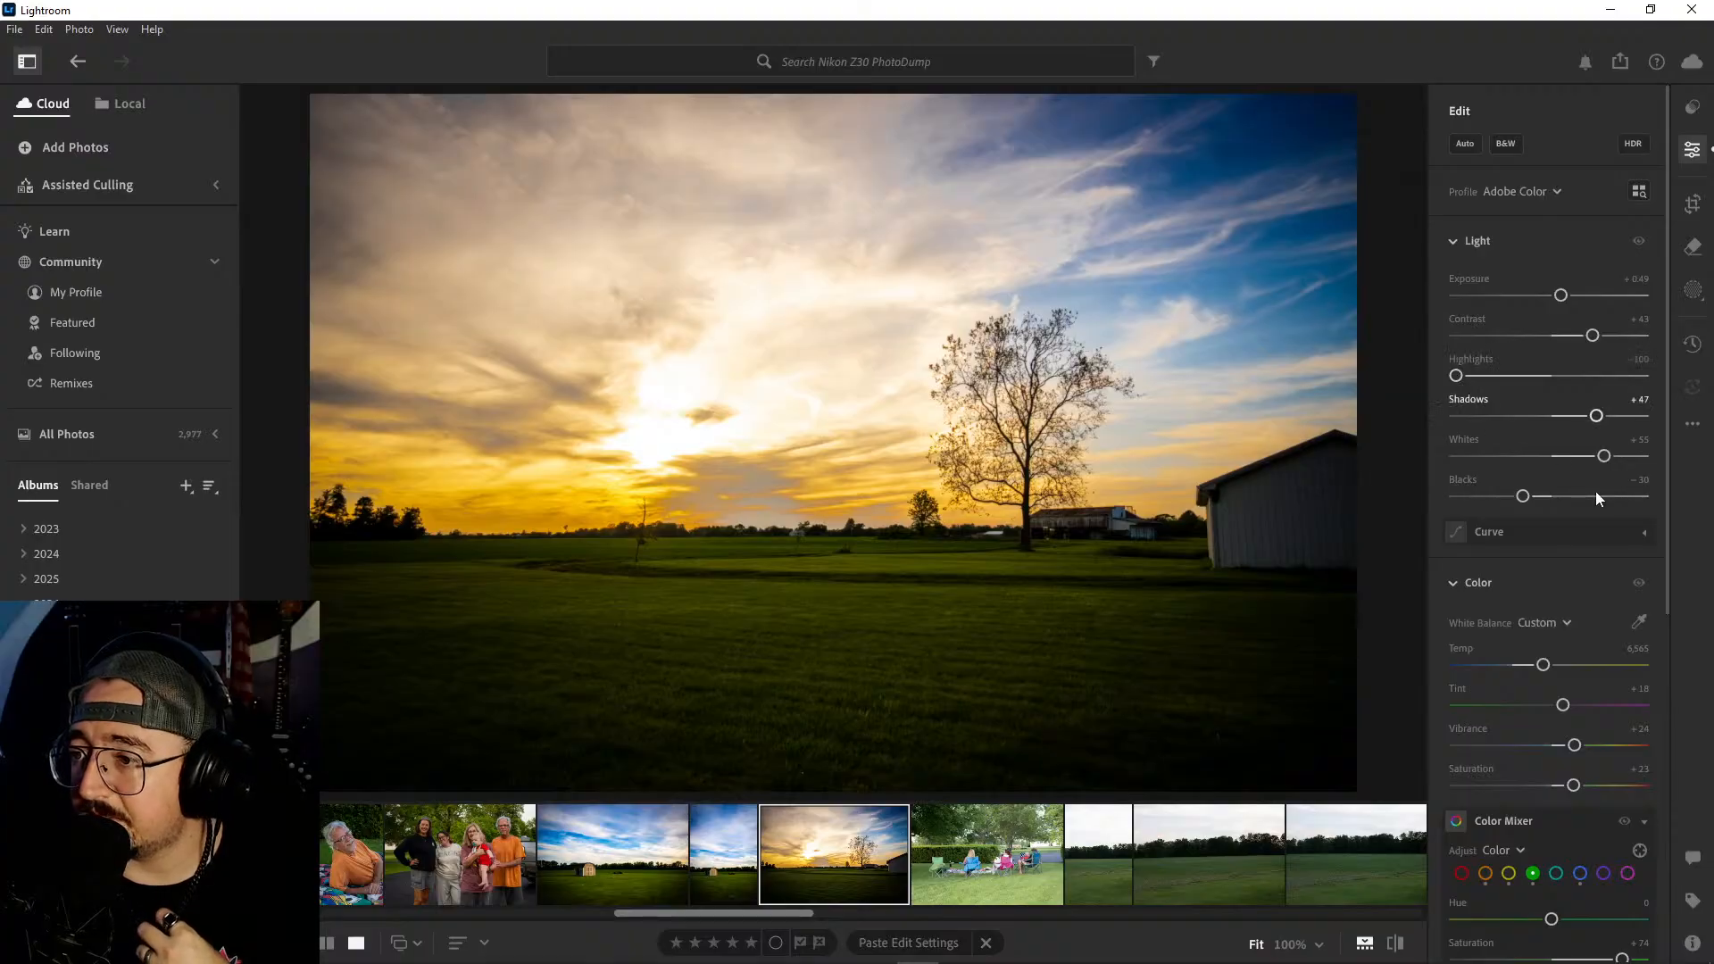
drag(1605, 457, 1517, 500)
mouse_move(1596, 342)
mouse_down()
mouse_move(1569, 340)
mouse_move(1585, 345)
mouse_up()
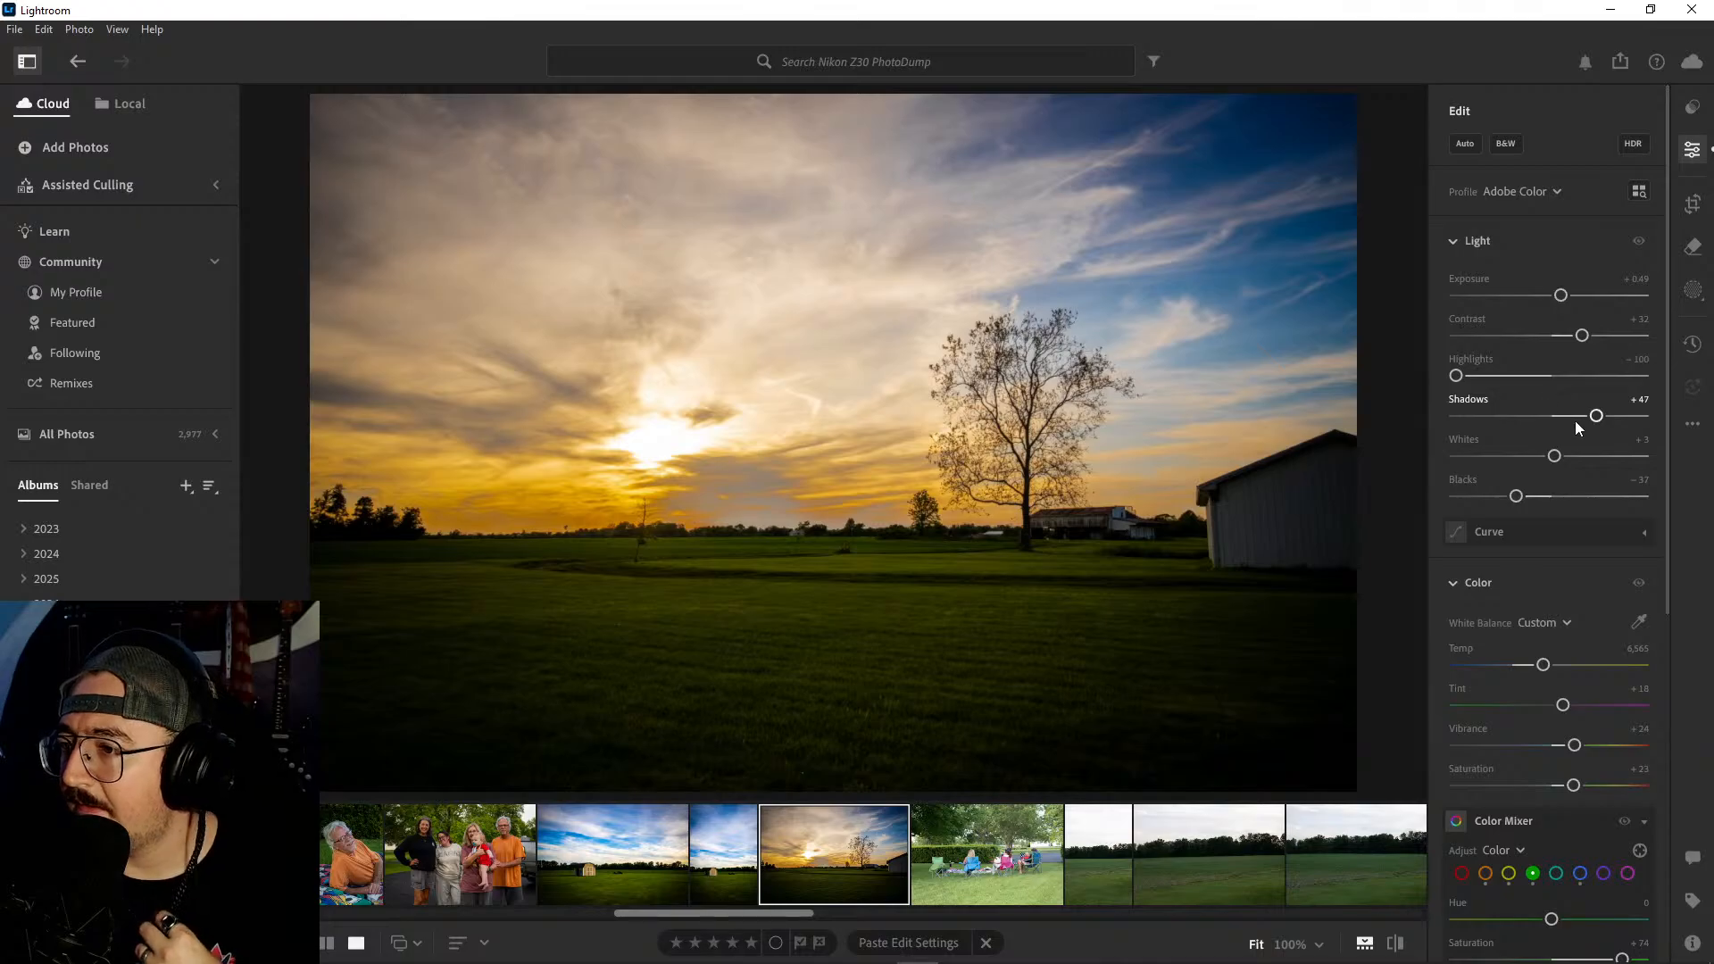
mouse_move(1598, 416)
mouse_down()
mouse_move(1572, 417)
mouse_move(1592, 418)
mouse_up()
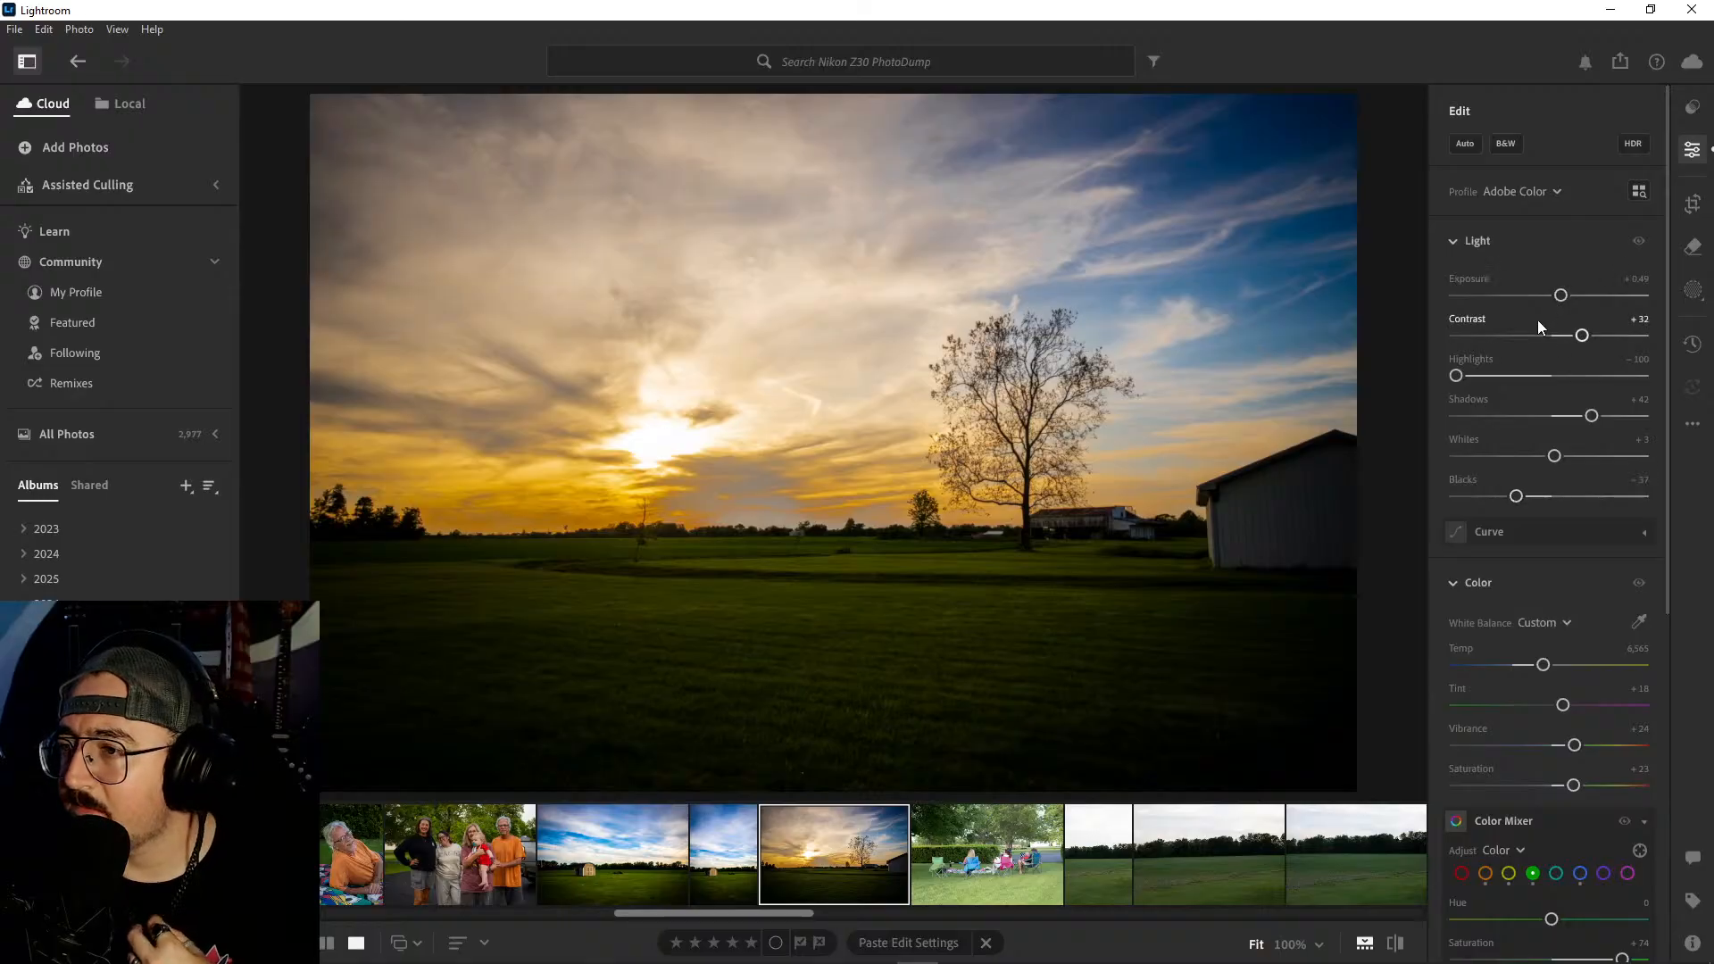
- Fine-tune the sunset photo's temperature to 6,518 and vignette to −15, and check the result against the original
scroll(1533, 456, down, 3)
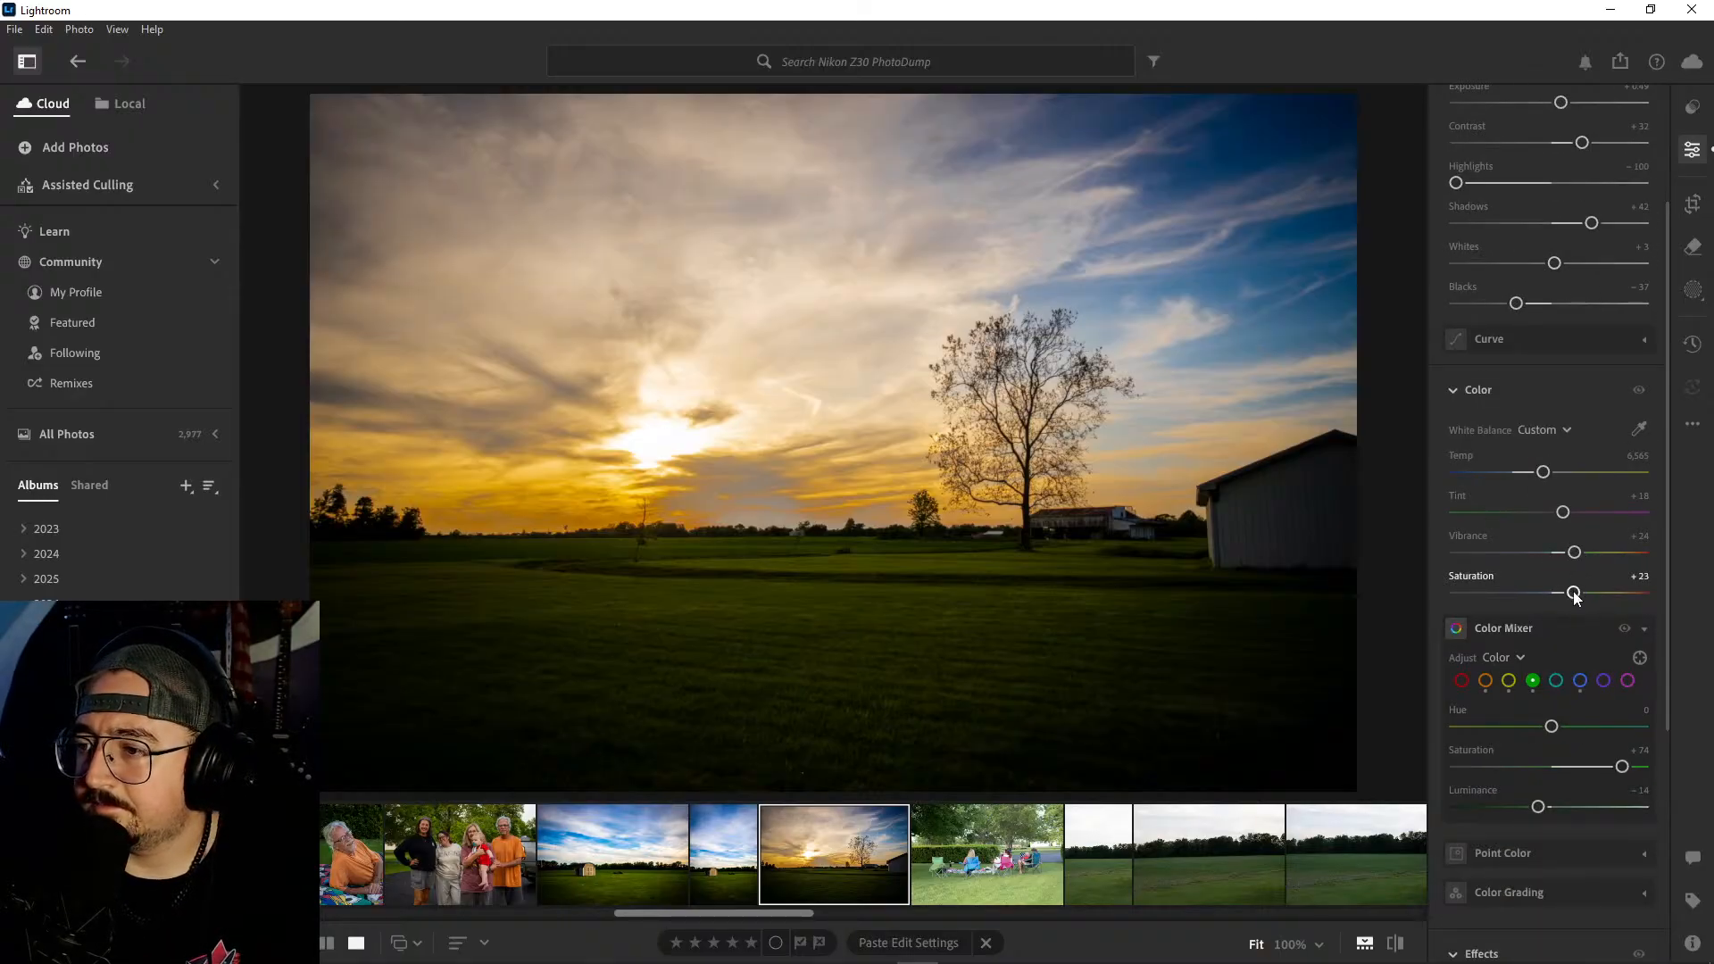
drag(1548, 477, 1545, 476)
scroll(1545, 532, down, 3)
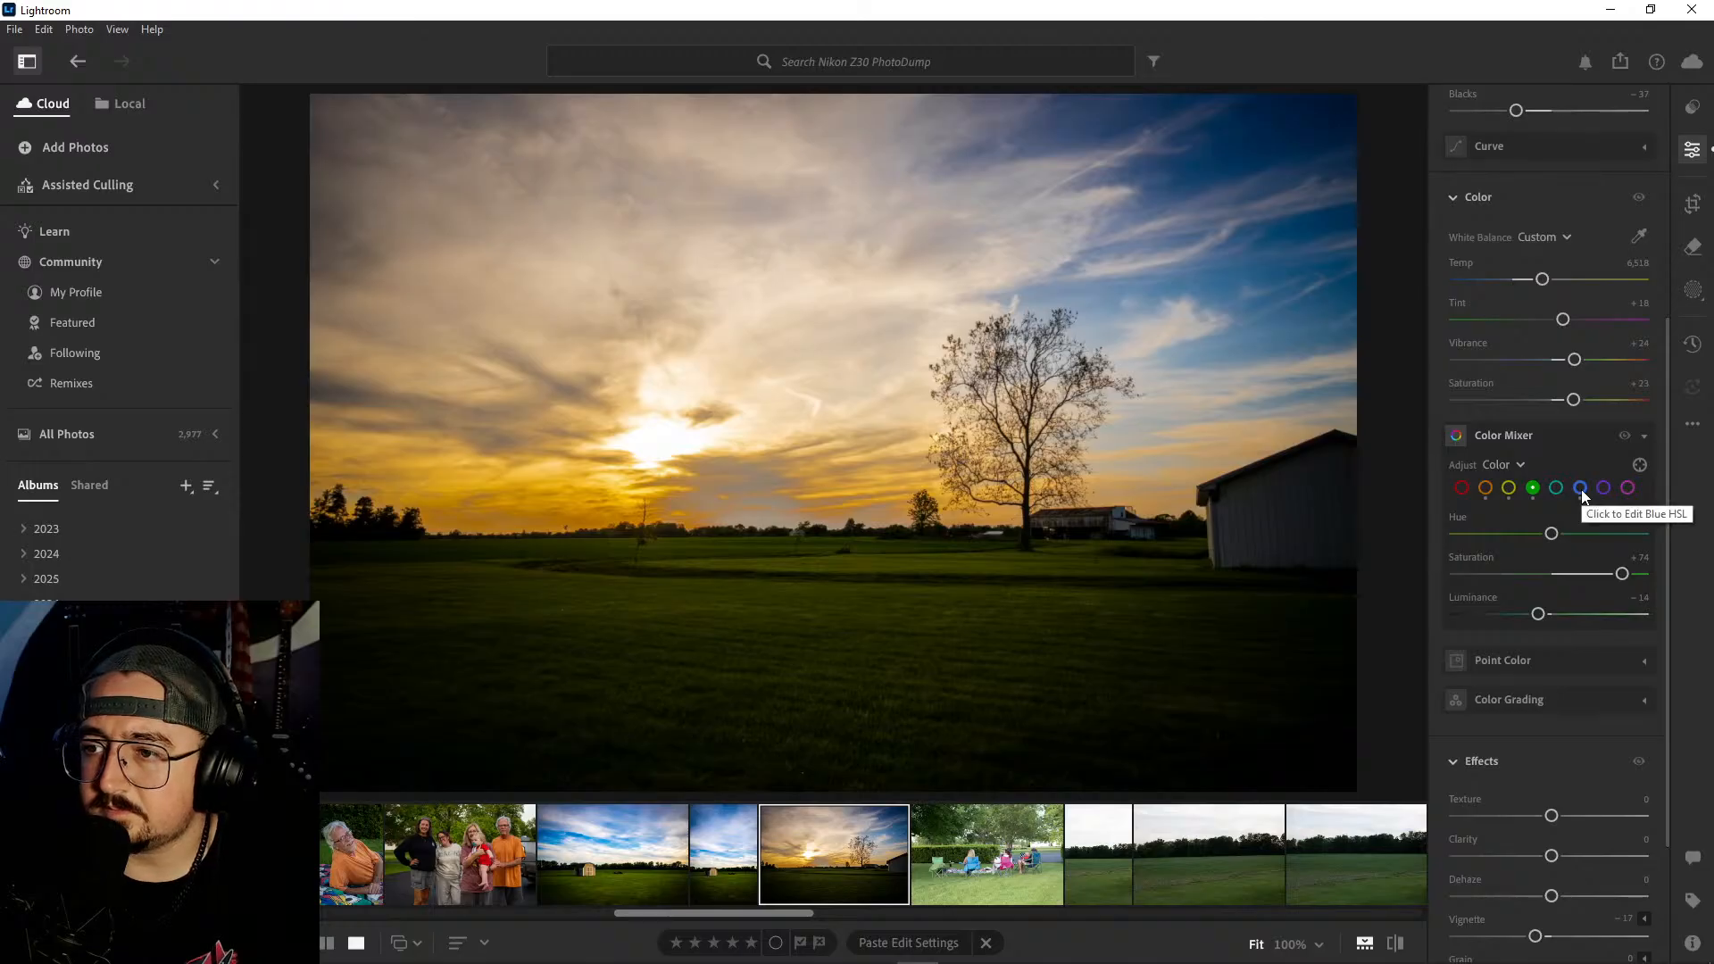
scroll(1562, 565, down, 3)
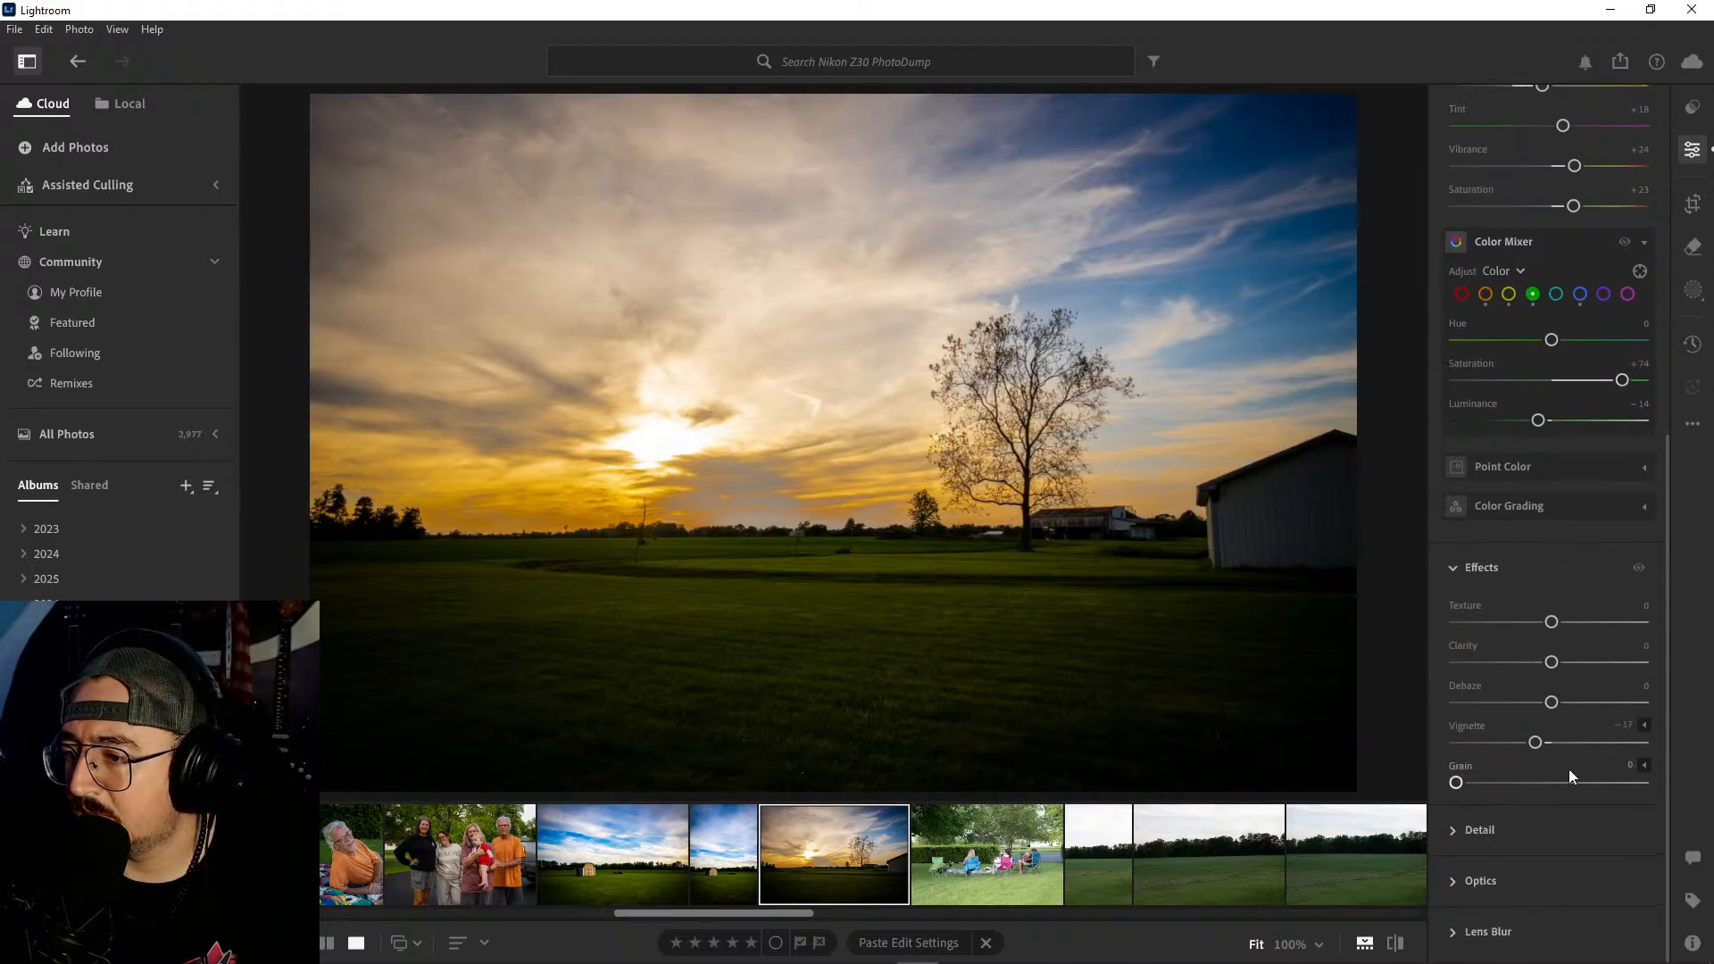
drag(1535, 745, 1538, 748)
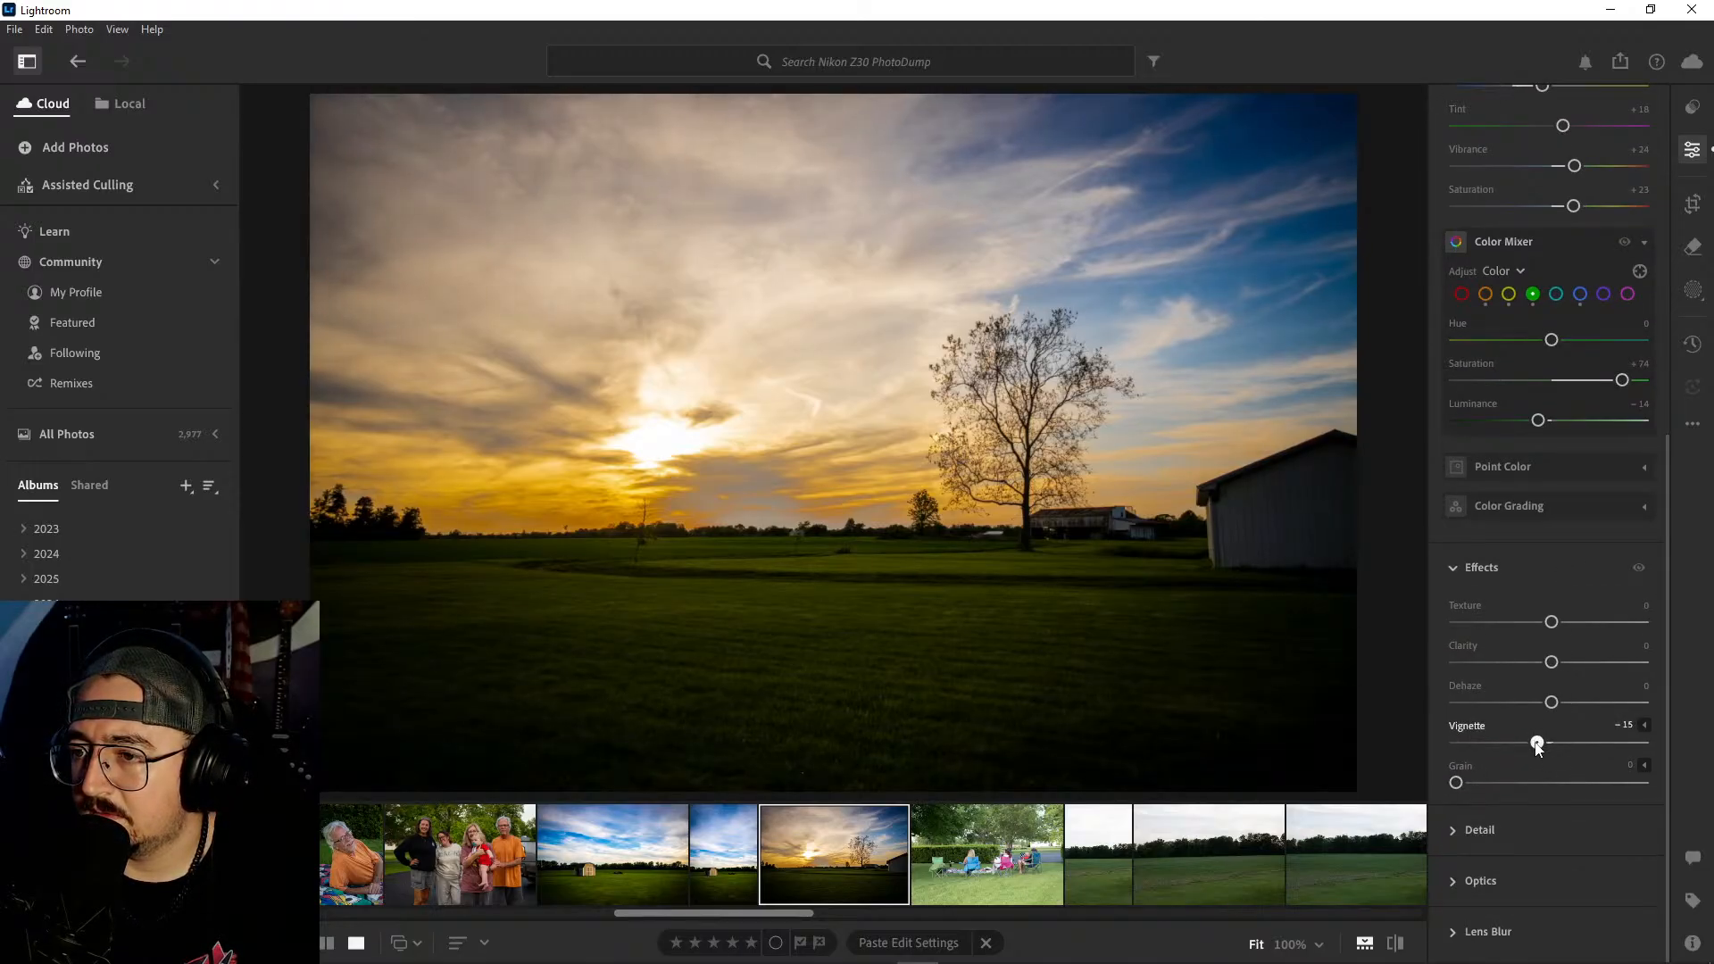
key(backslash)
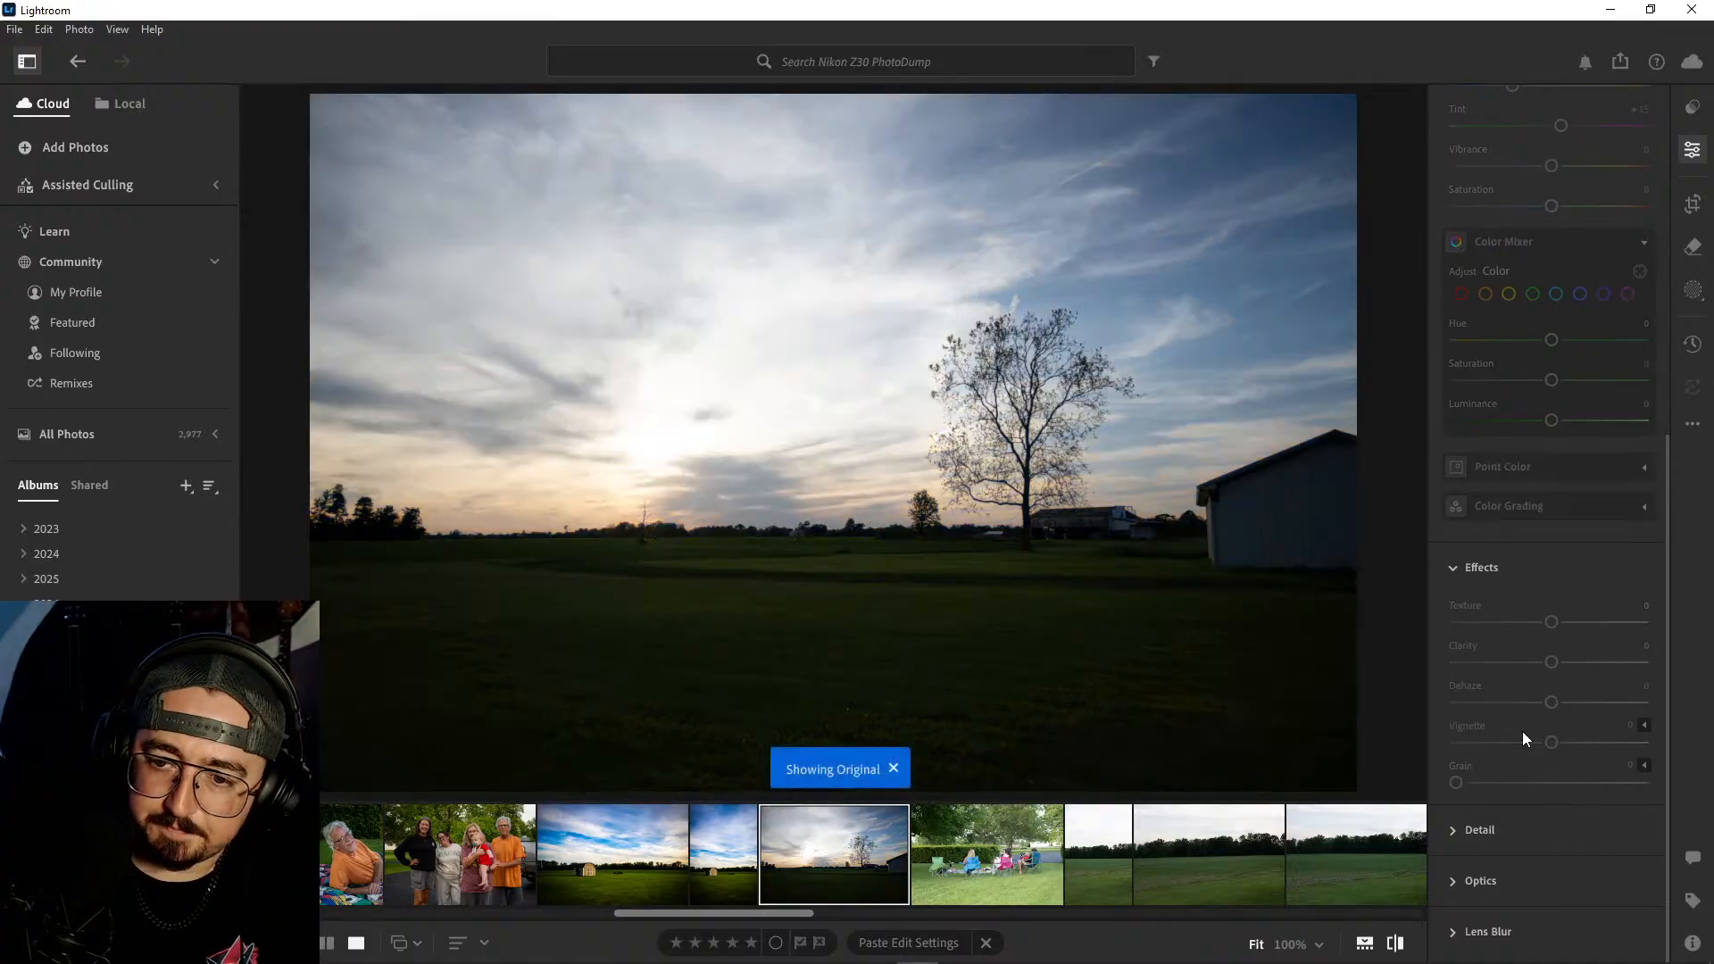
- Delete the photo of people sitting in lawn chairs by the hedge
click(1004, 860)
right_click(1004, 859)
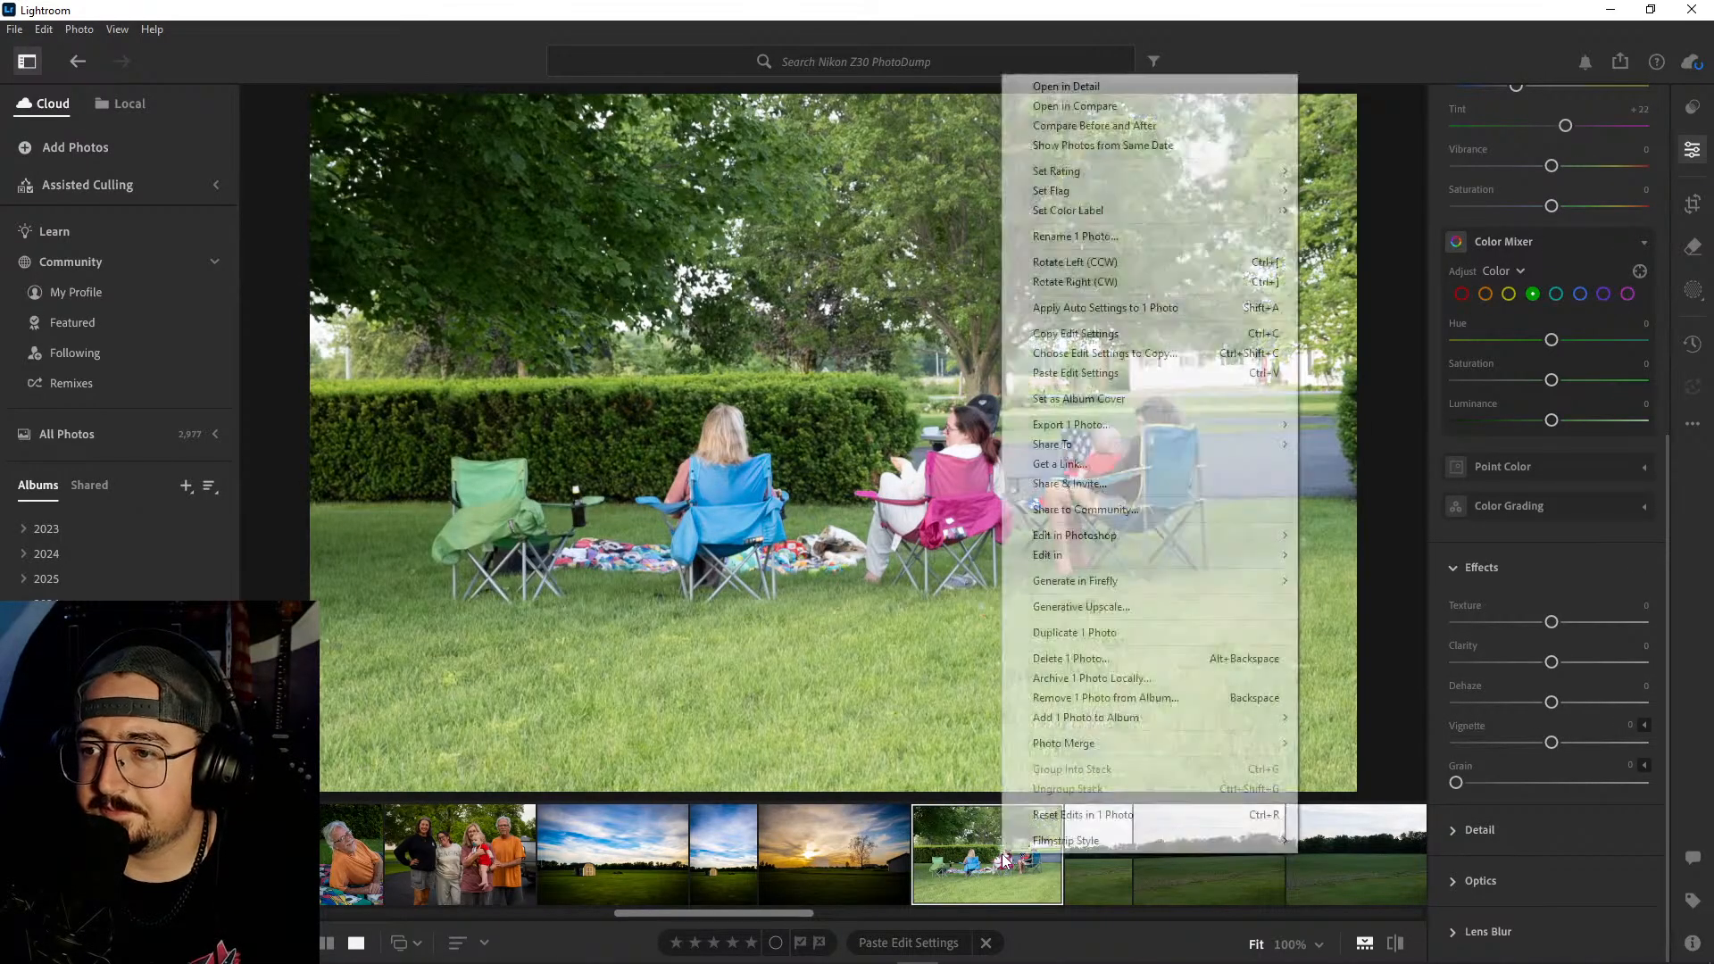
click(1075, 662)
click(930, 643)
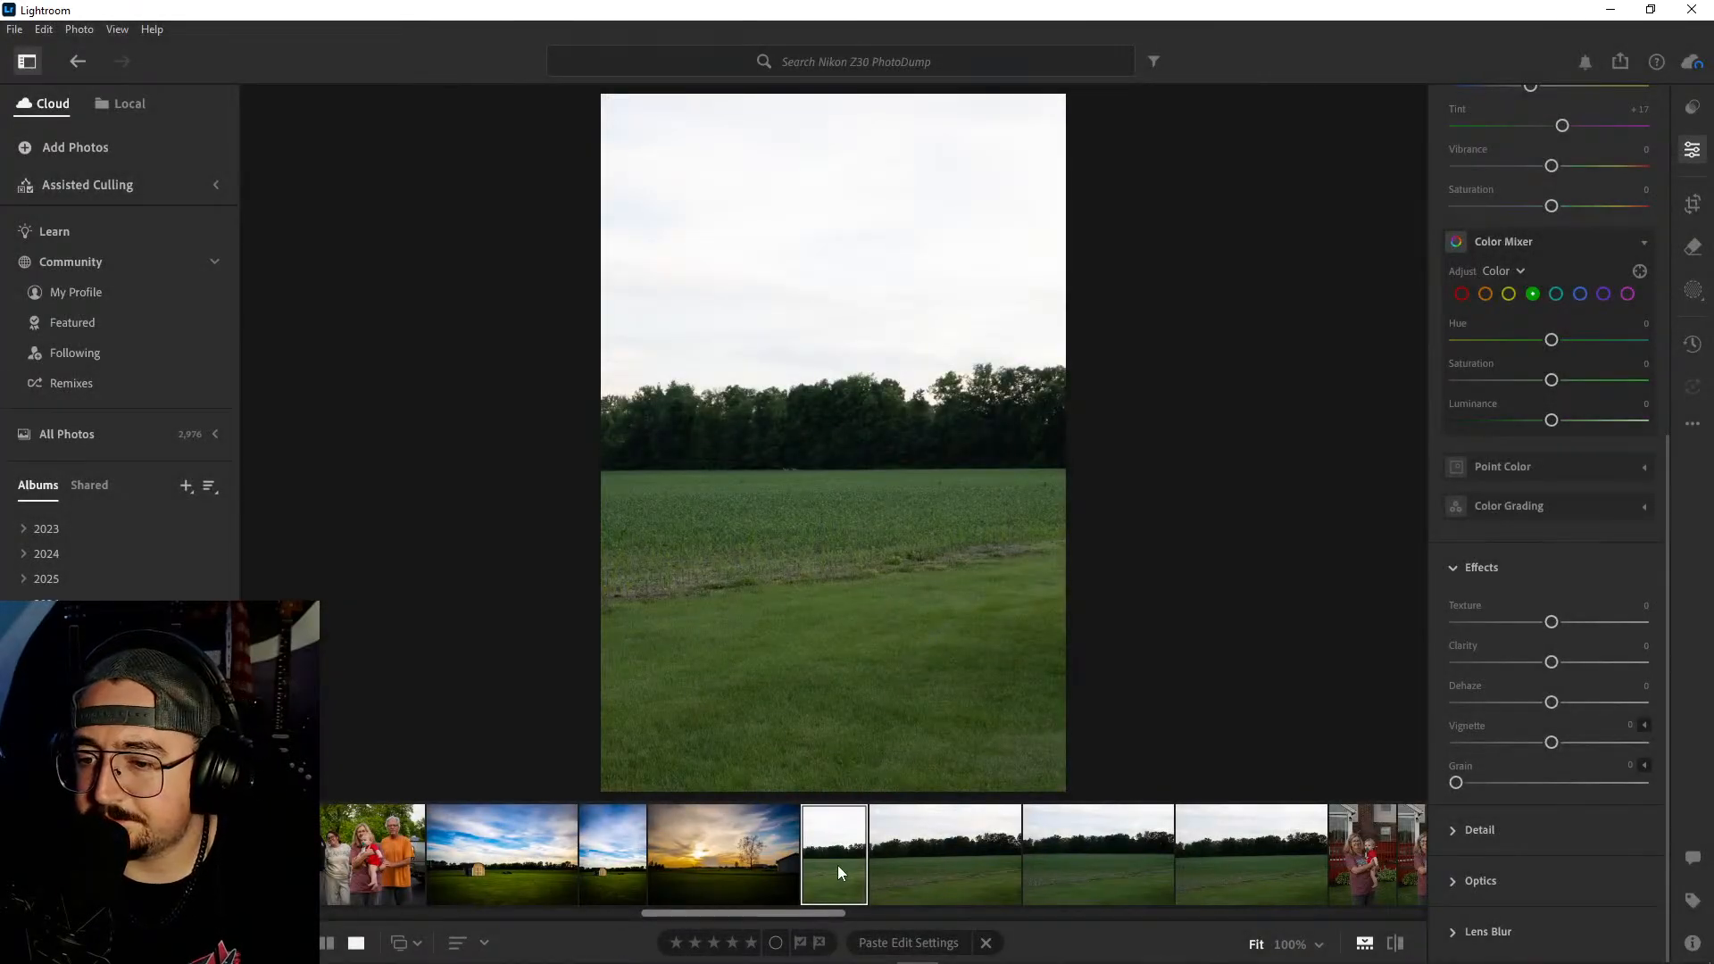
- Compare the deer at the tree line at 100% zoom across the four green field photos
click(793, 470)
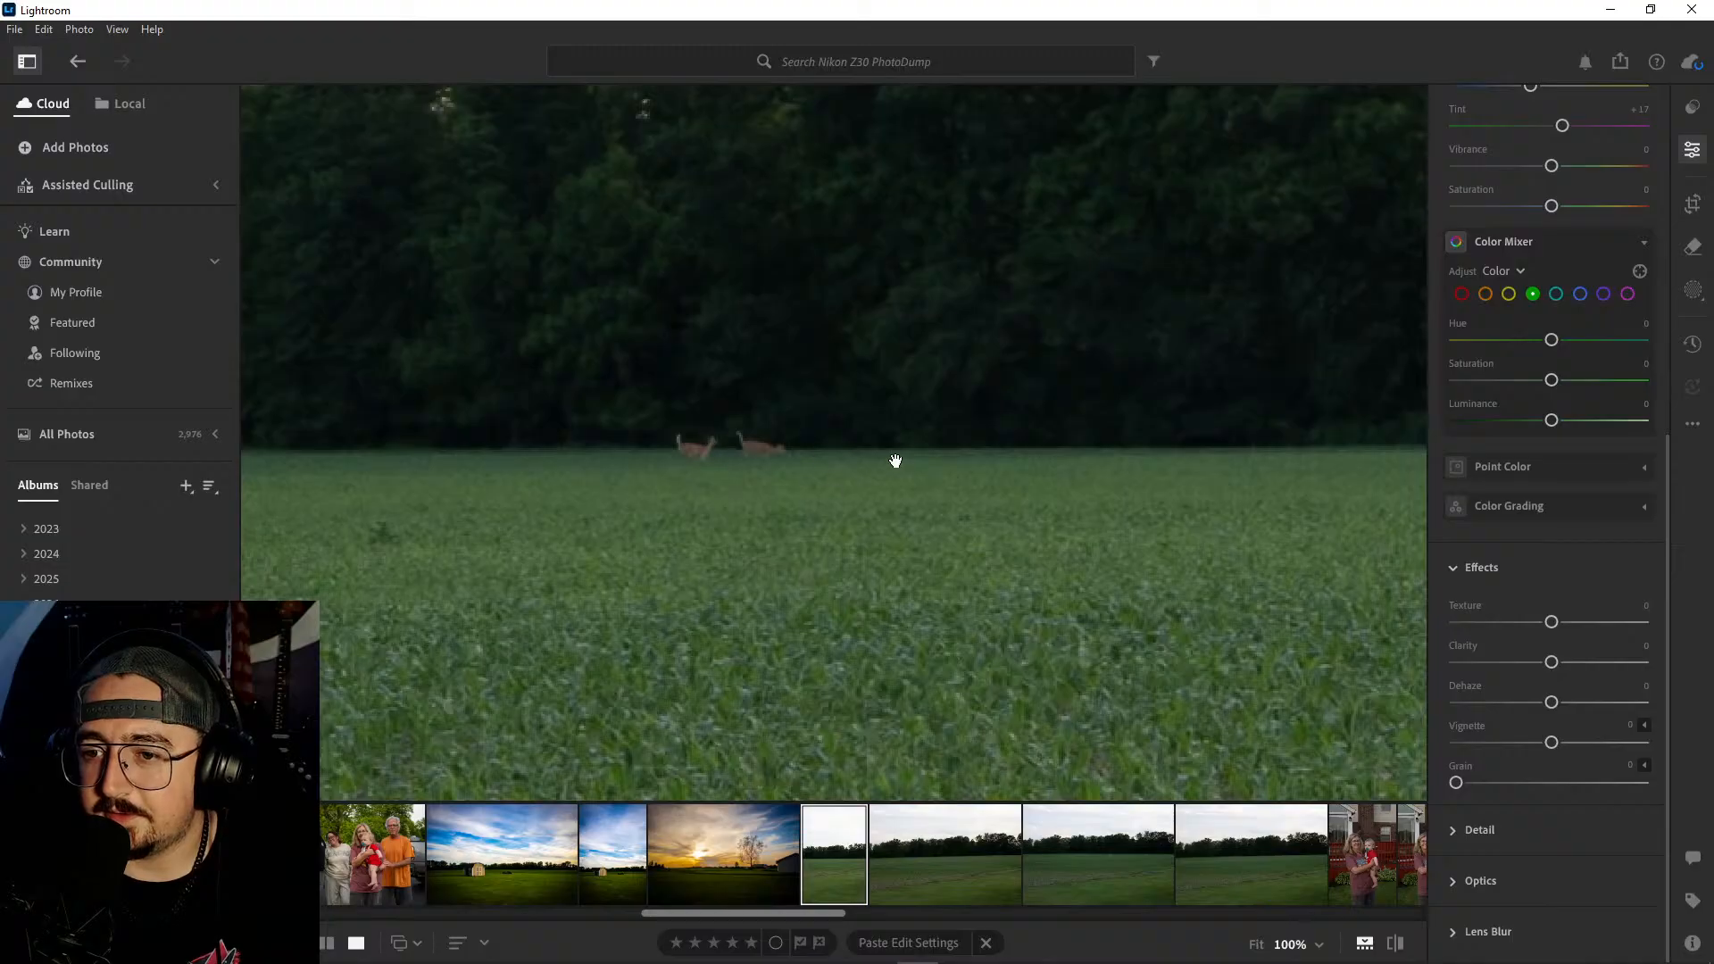
click(940, 855)
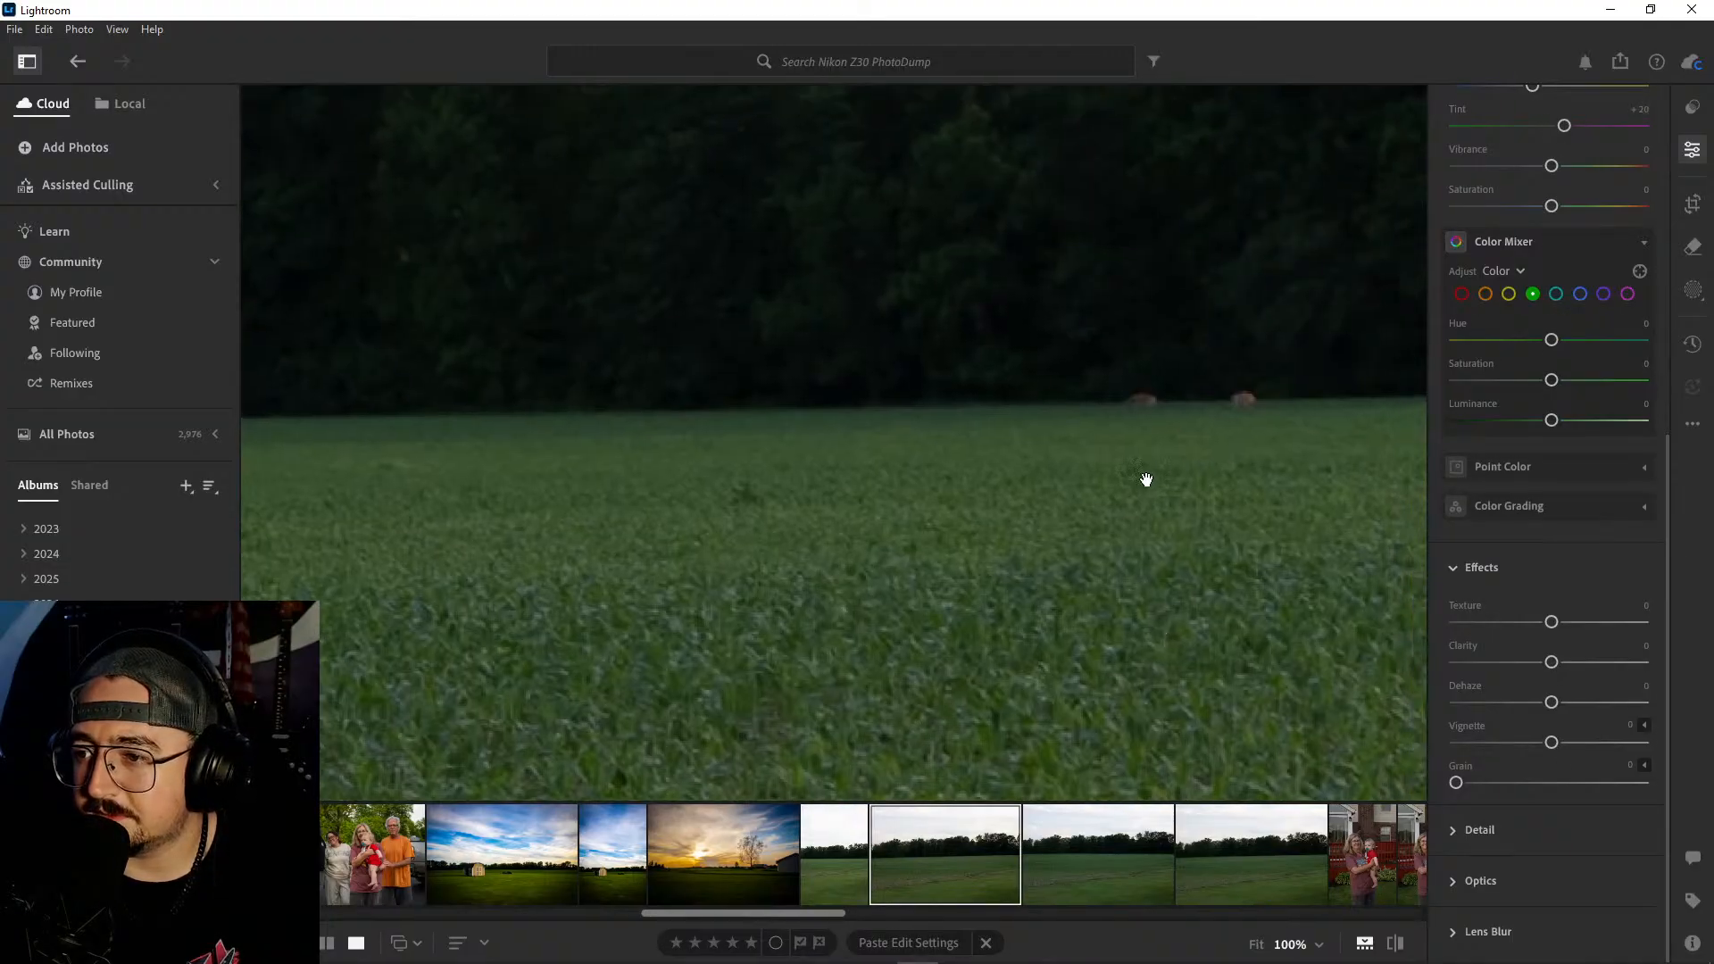
drag(1145, 478, 855, 512)
click(1069, 843)
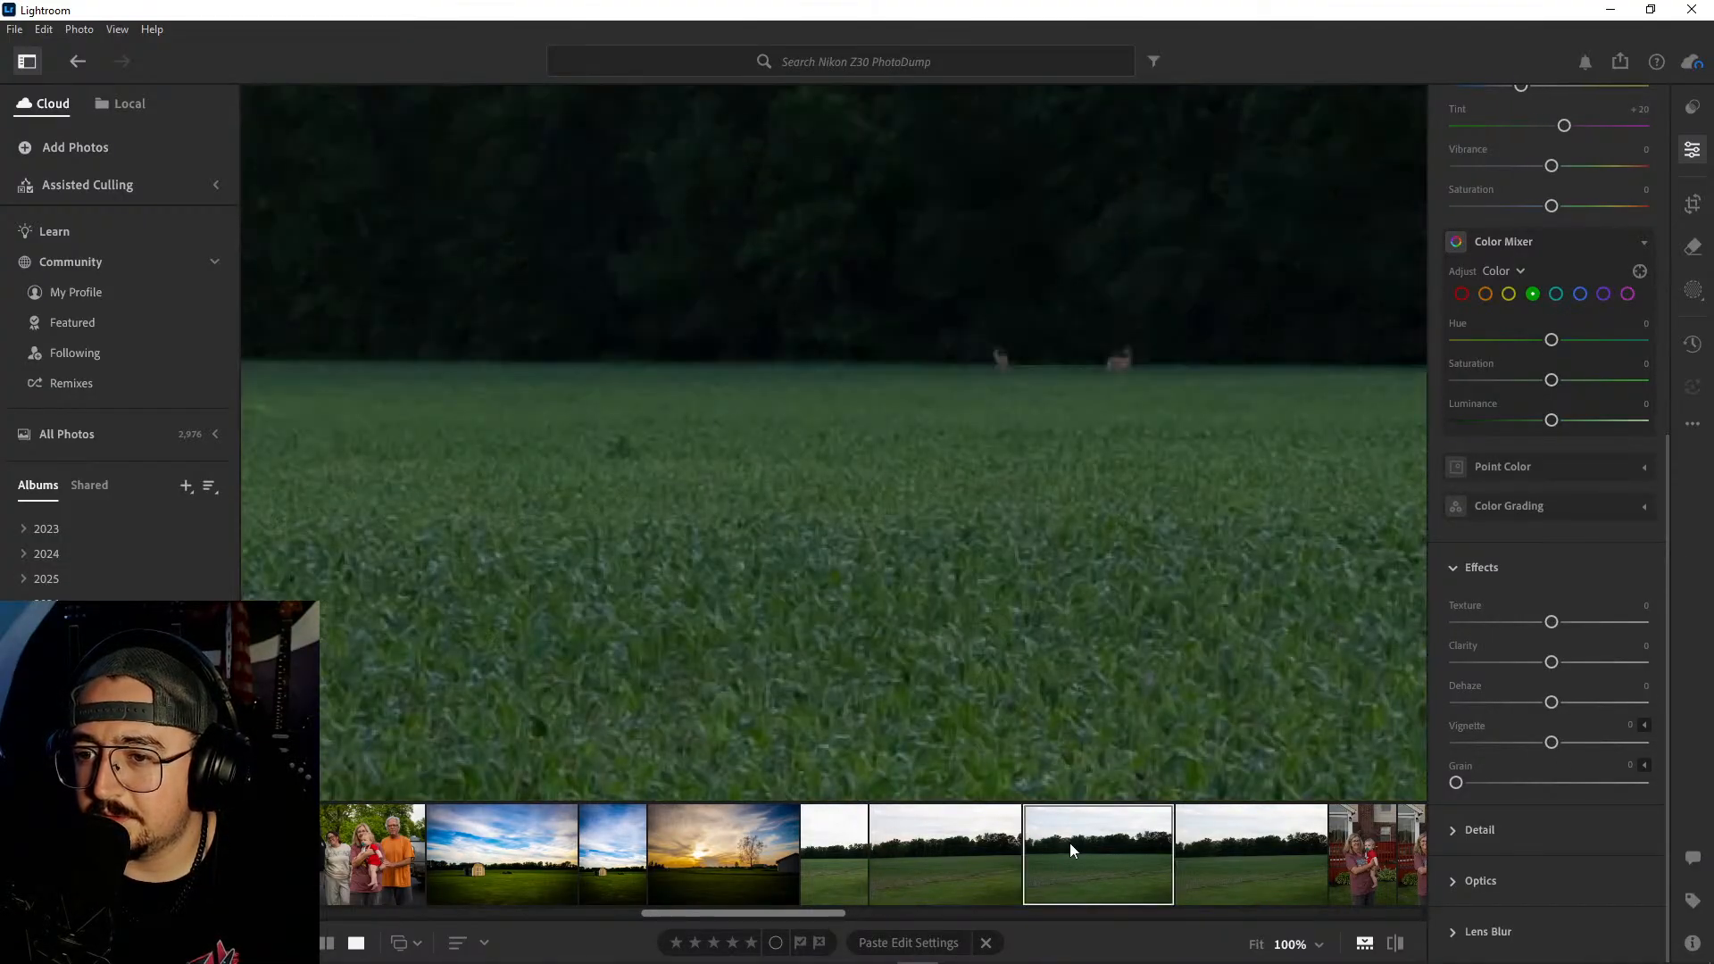
drag(1102, 486, 908, 581)
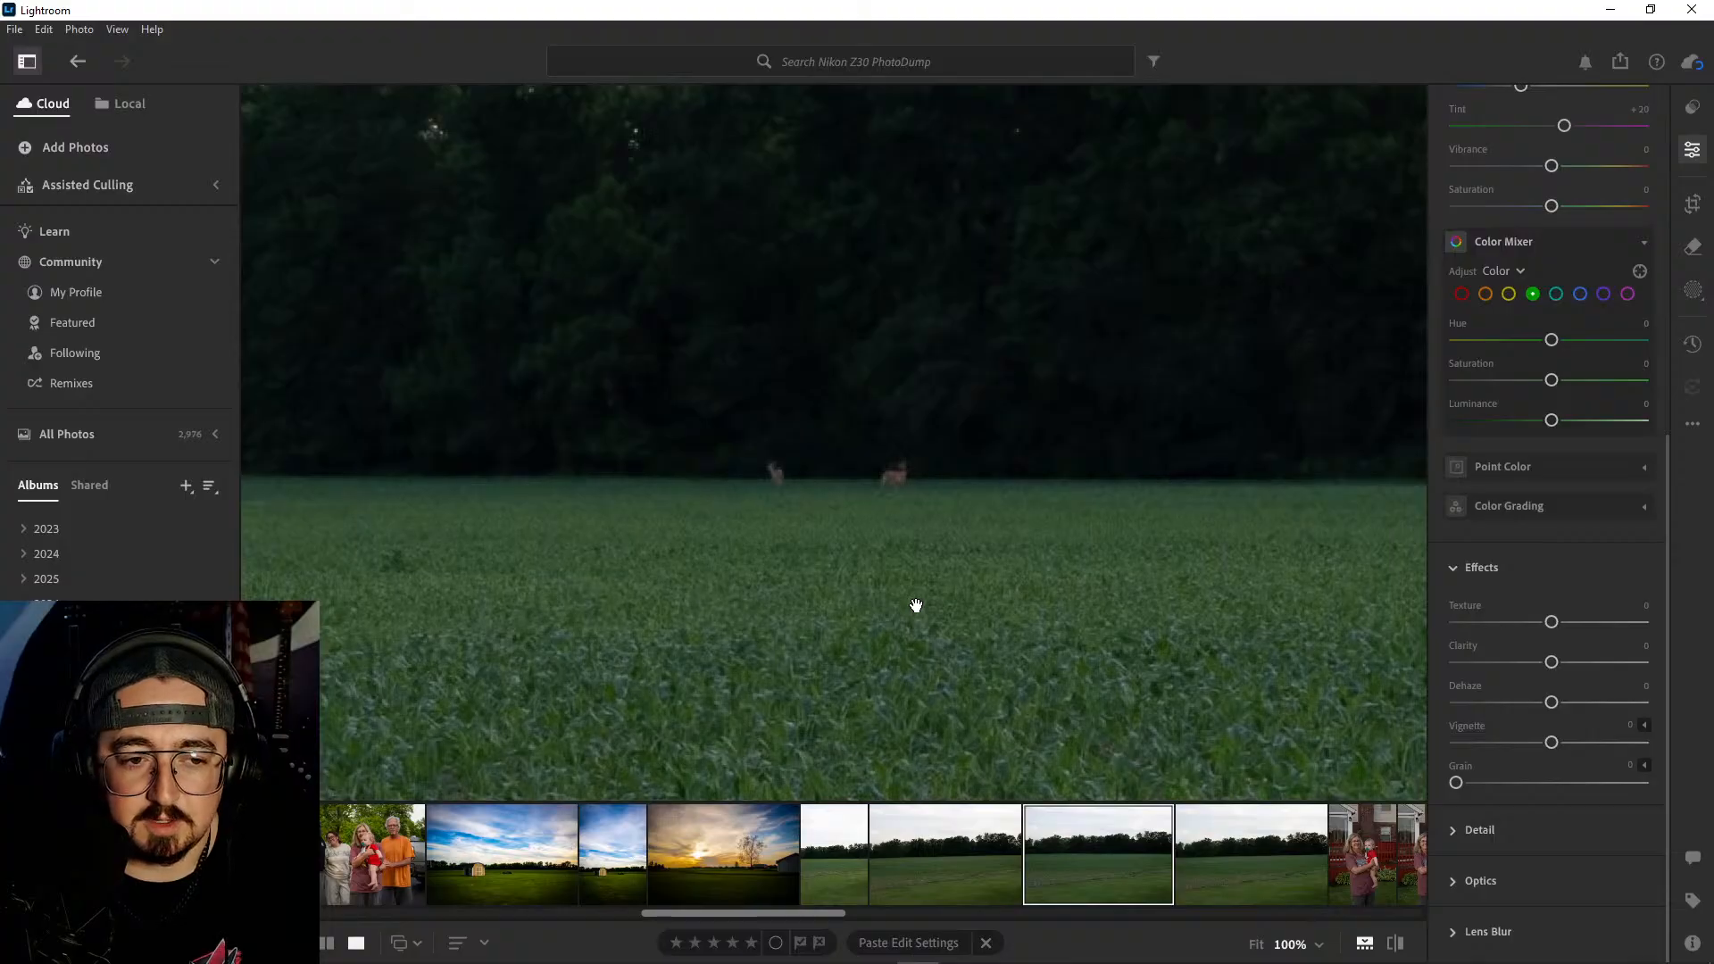
click(1232, 843)
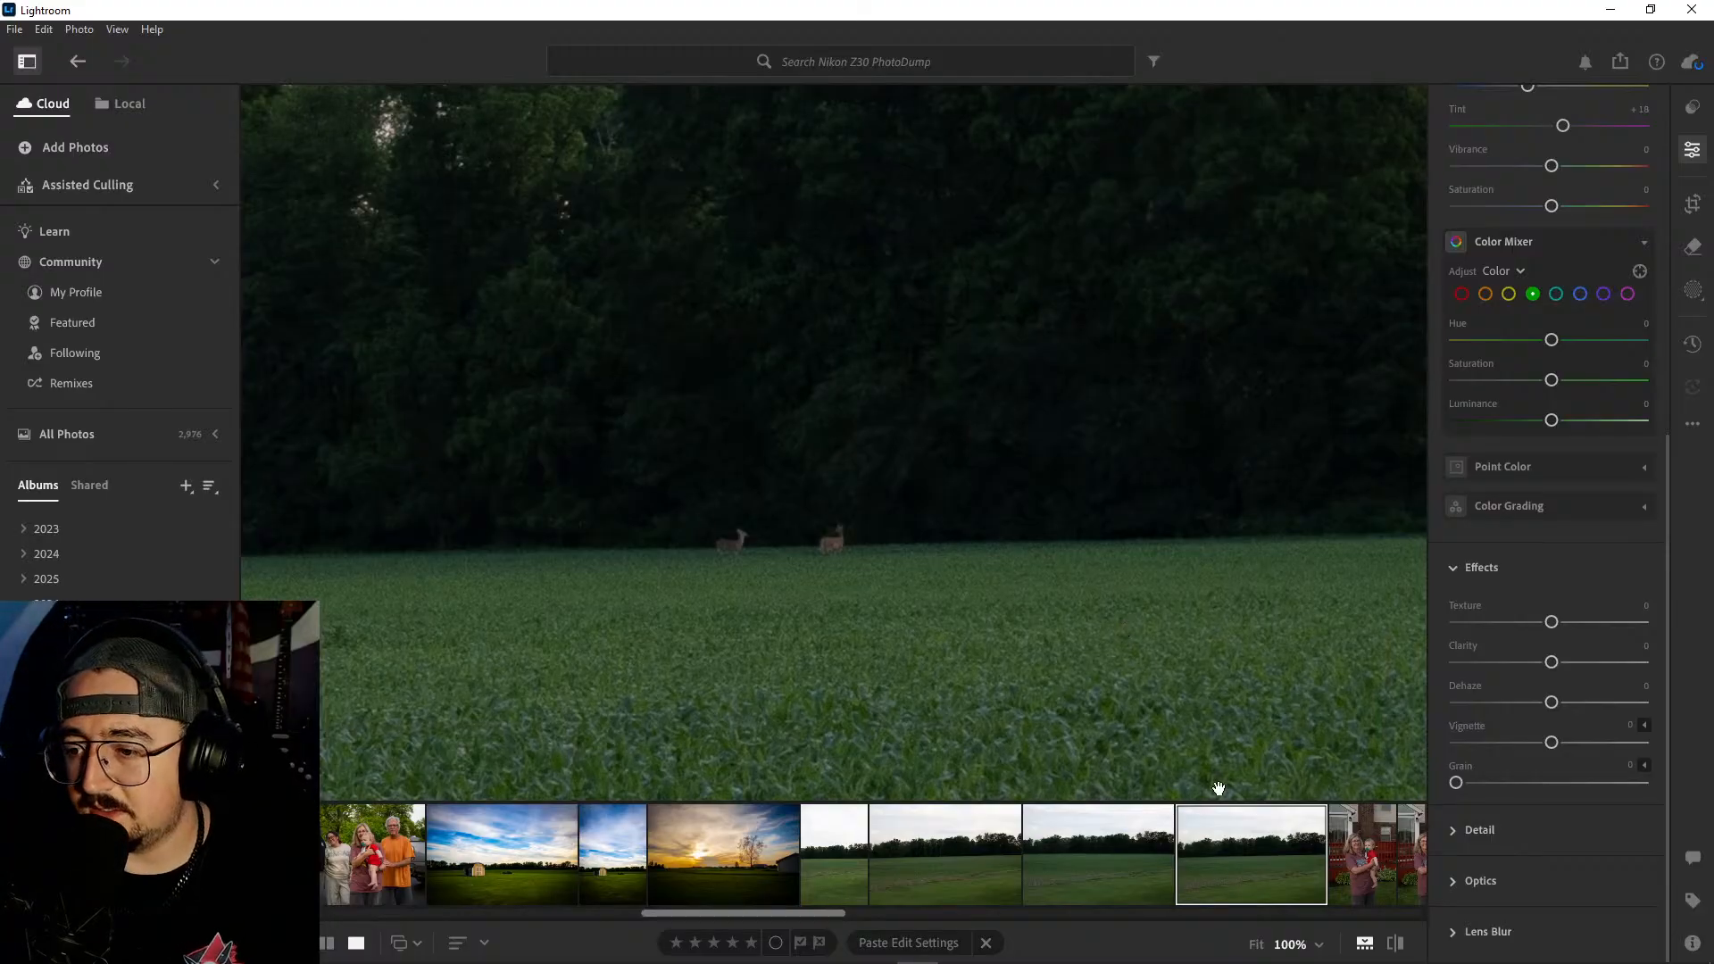
- Delete the four green field photos with the deer at the tree line
click(986, 576)
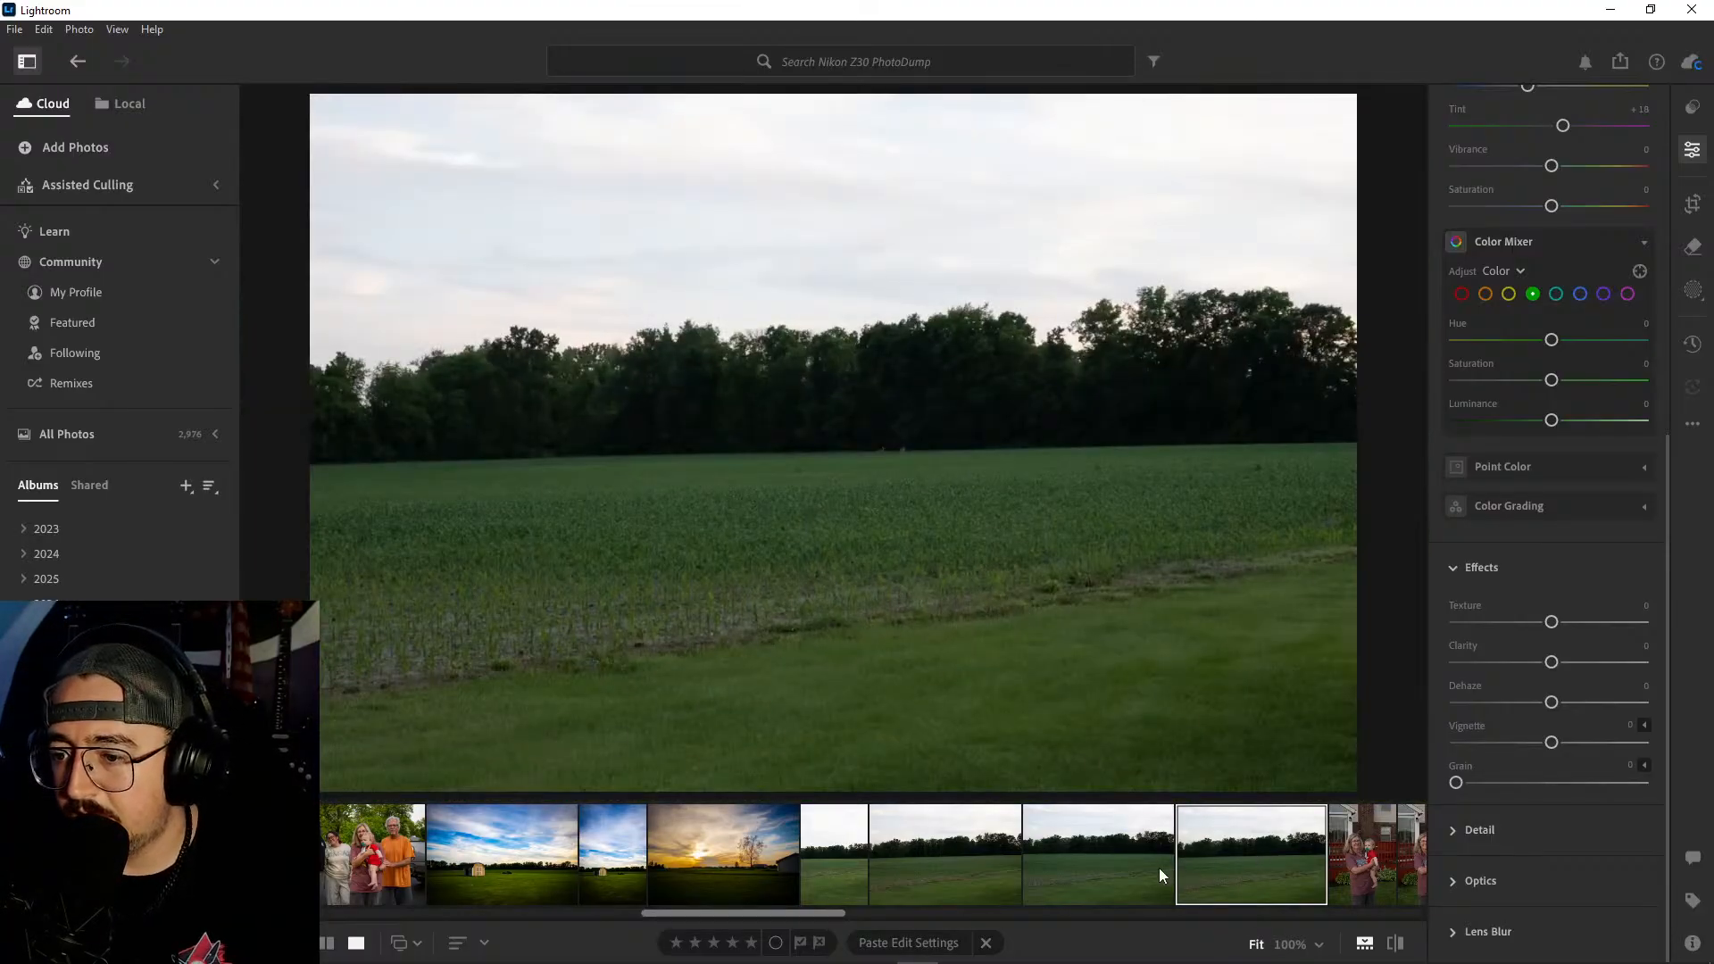
shift+click(843, 849)
right_click(843, 849)
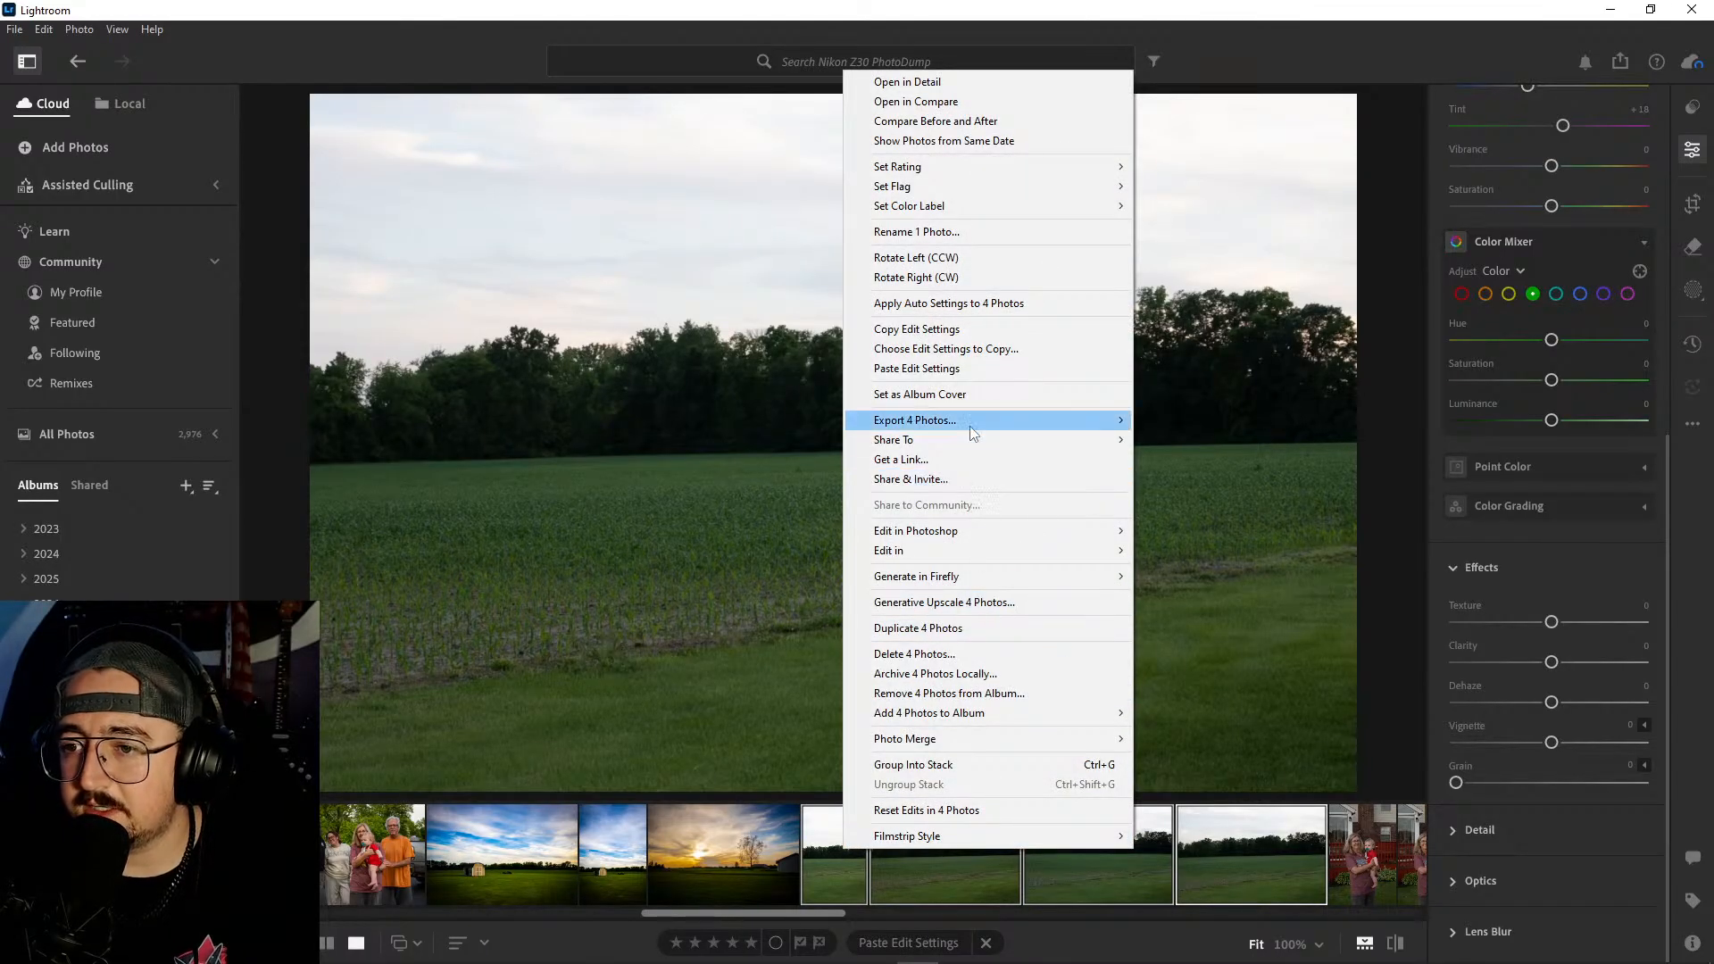
mouse_move(971, 432)
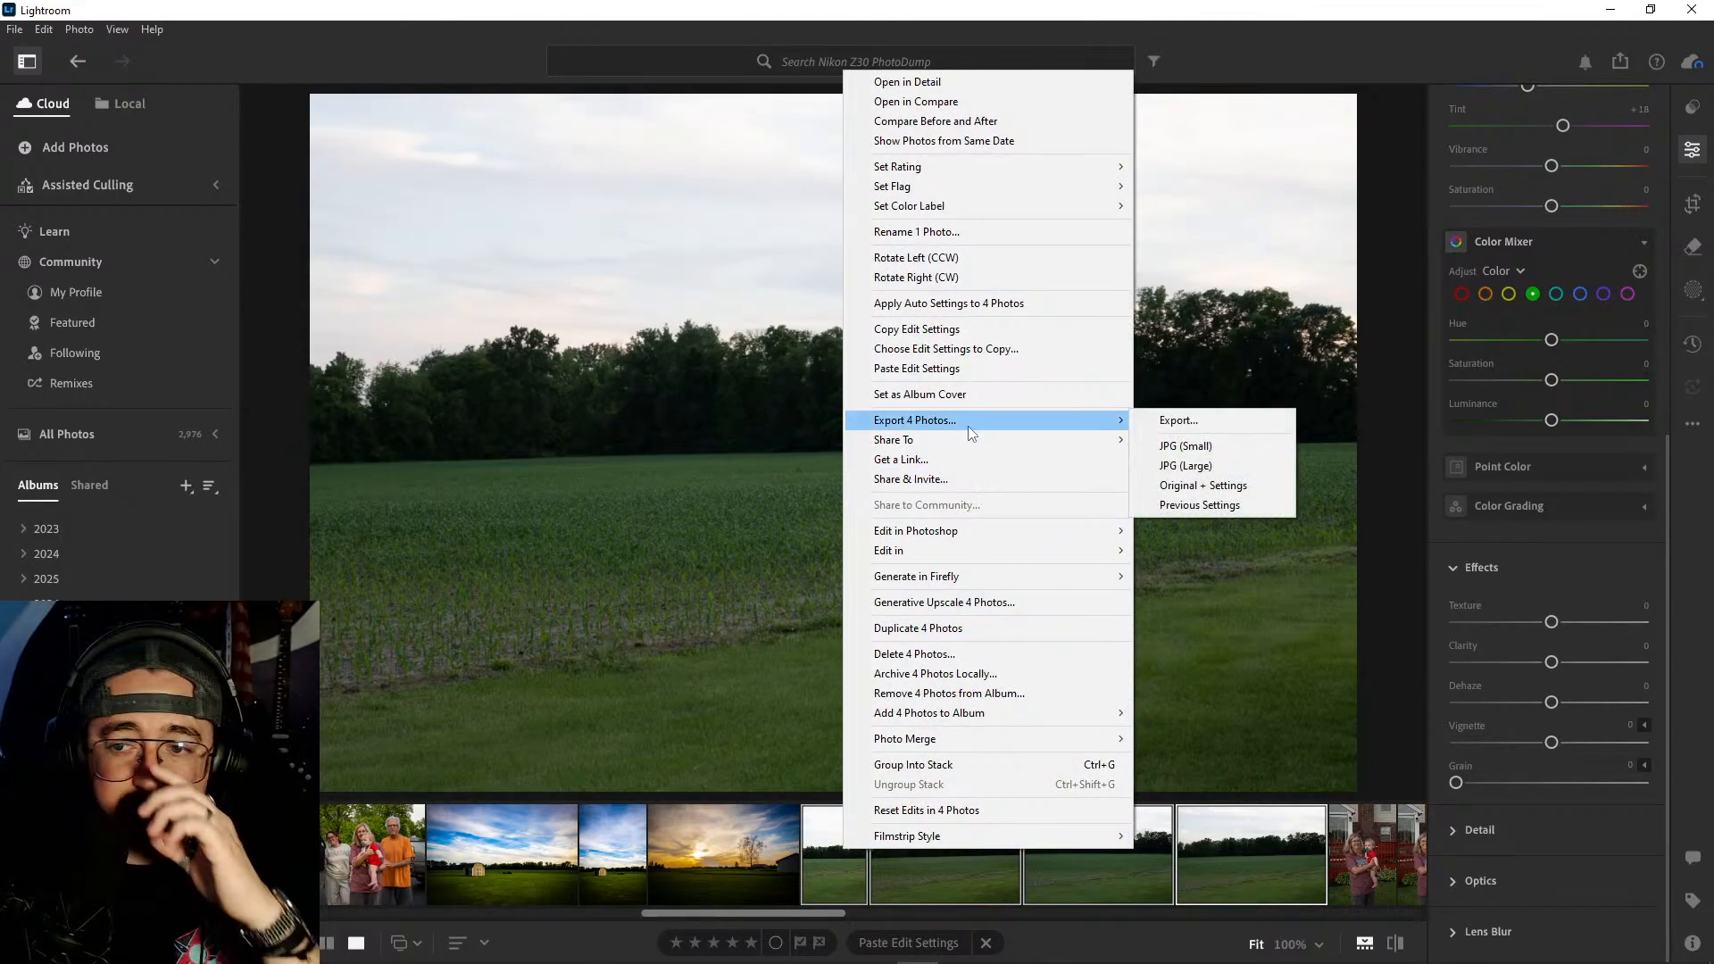
click(948, 657)
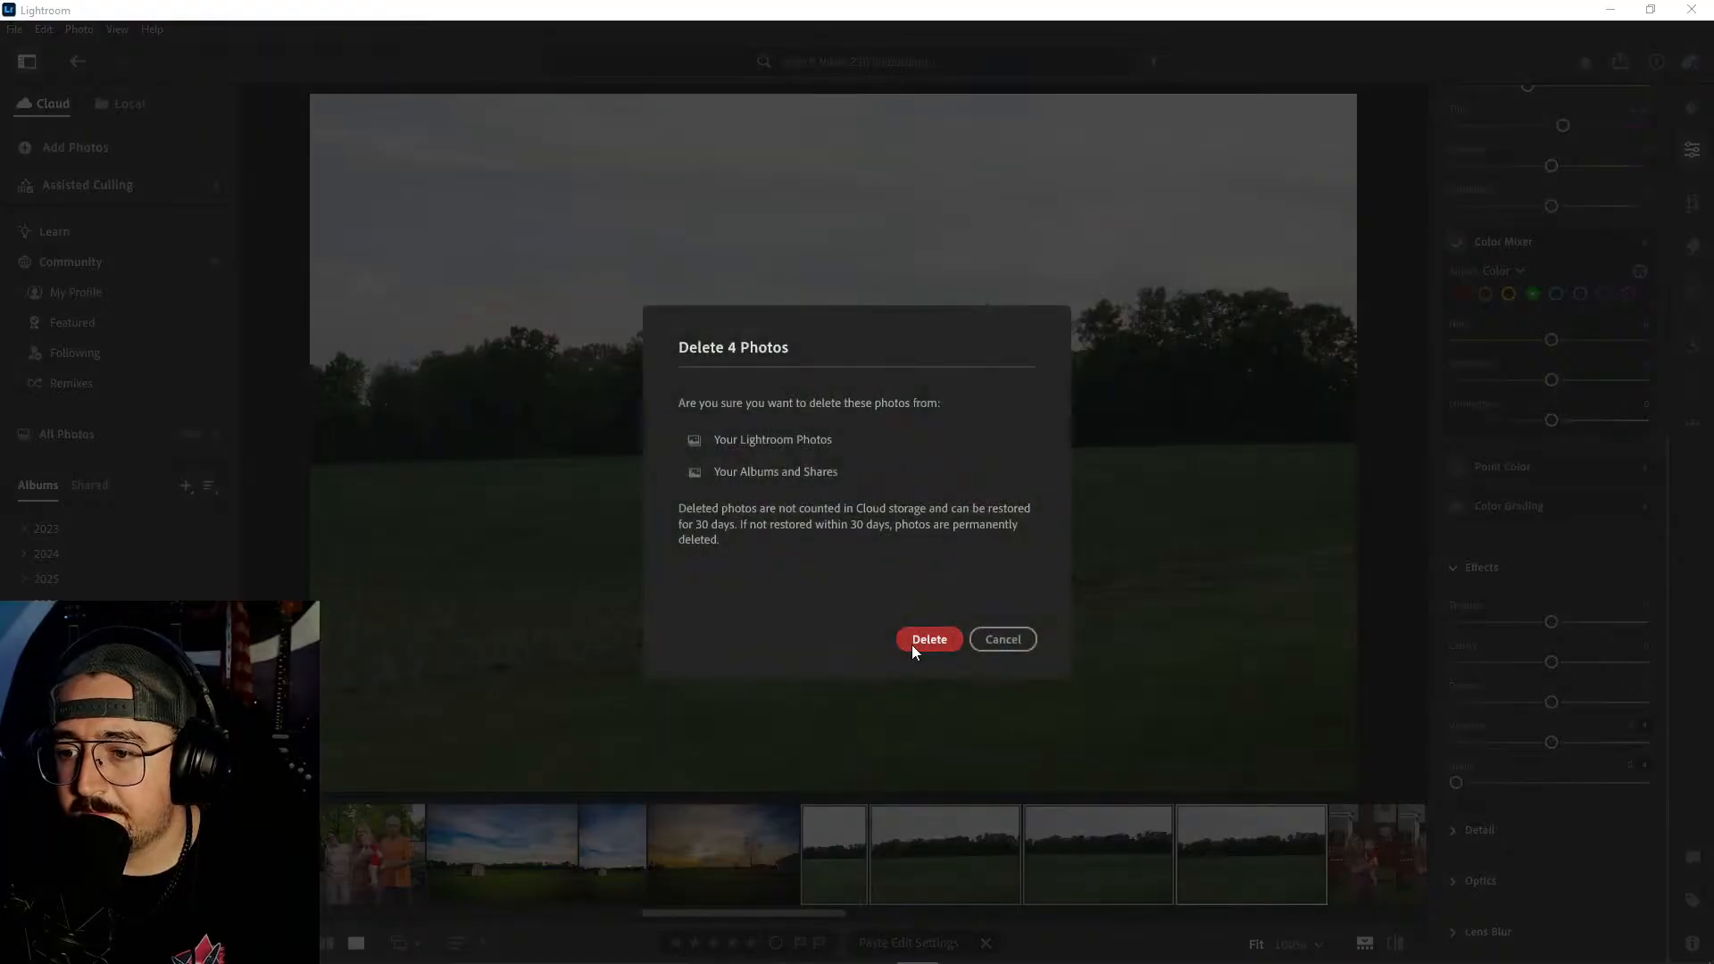
click(912, 644)
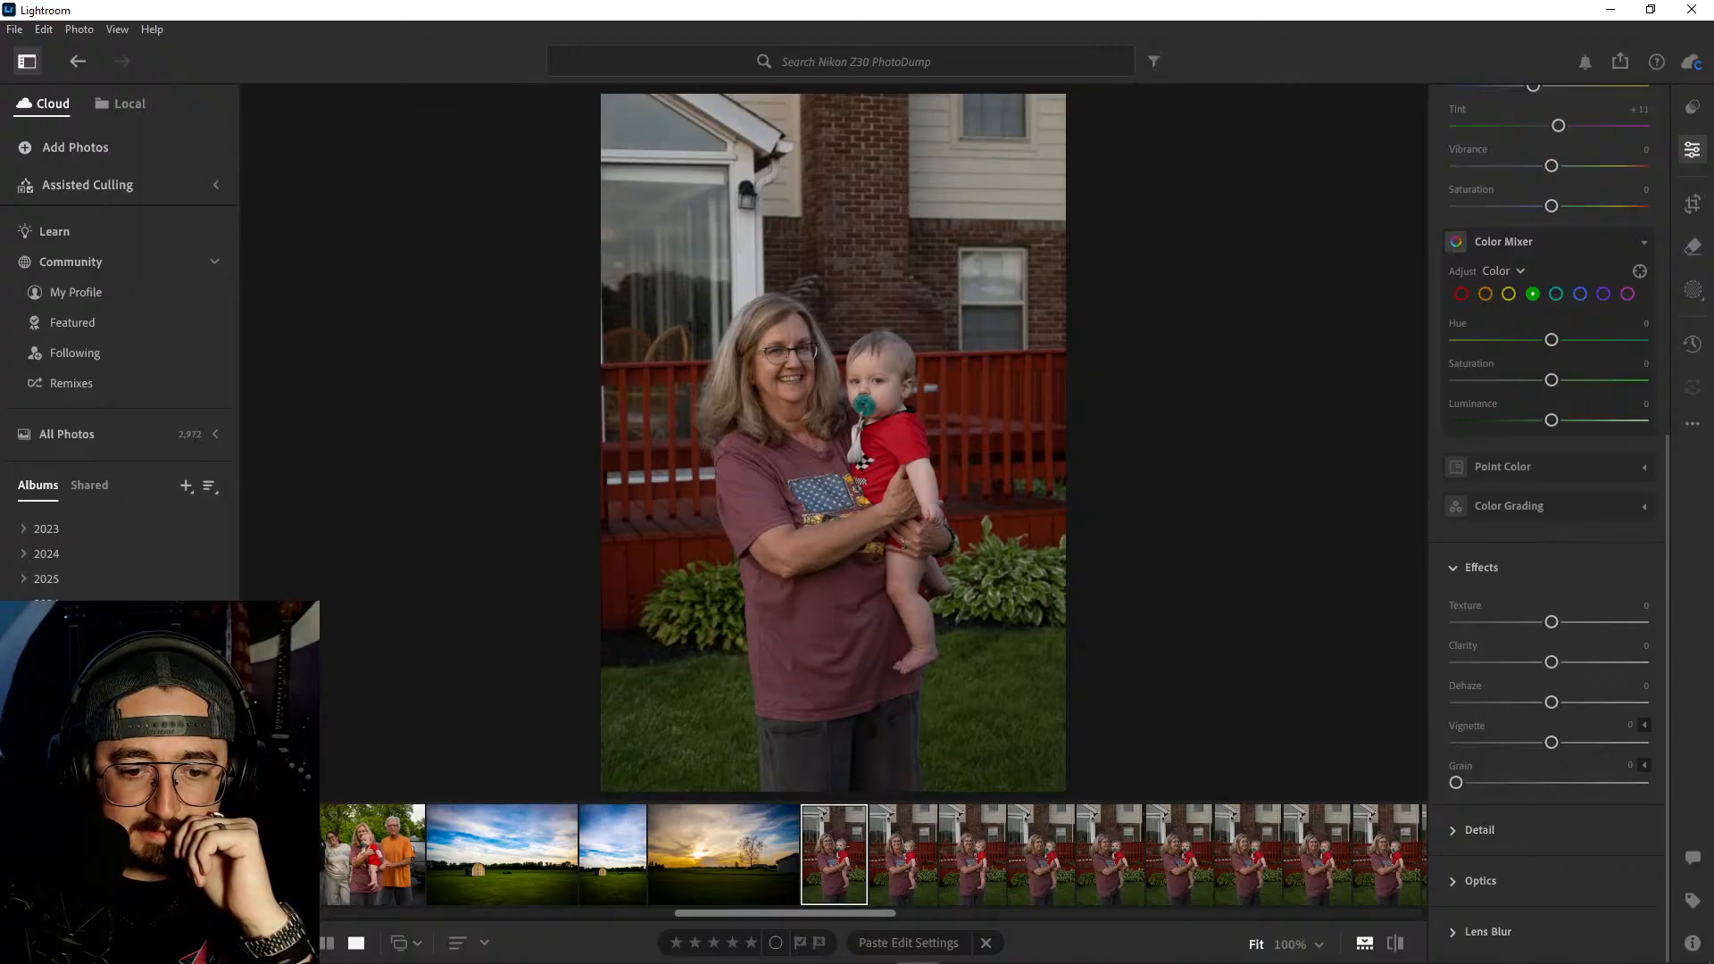
- Open the Nikon Z30 Field Test album and inspect the two ducks by the bridge at 100% zoom
click(98, 733)
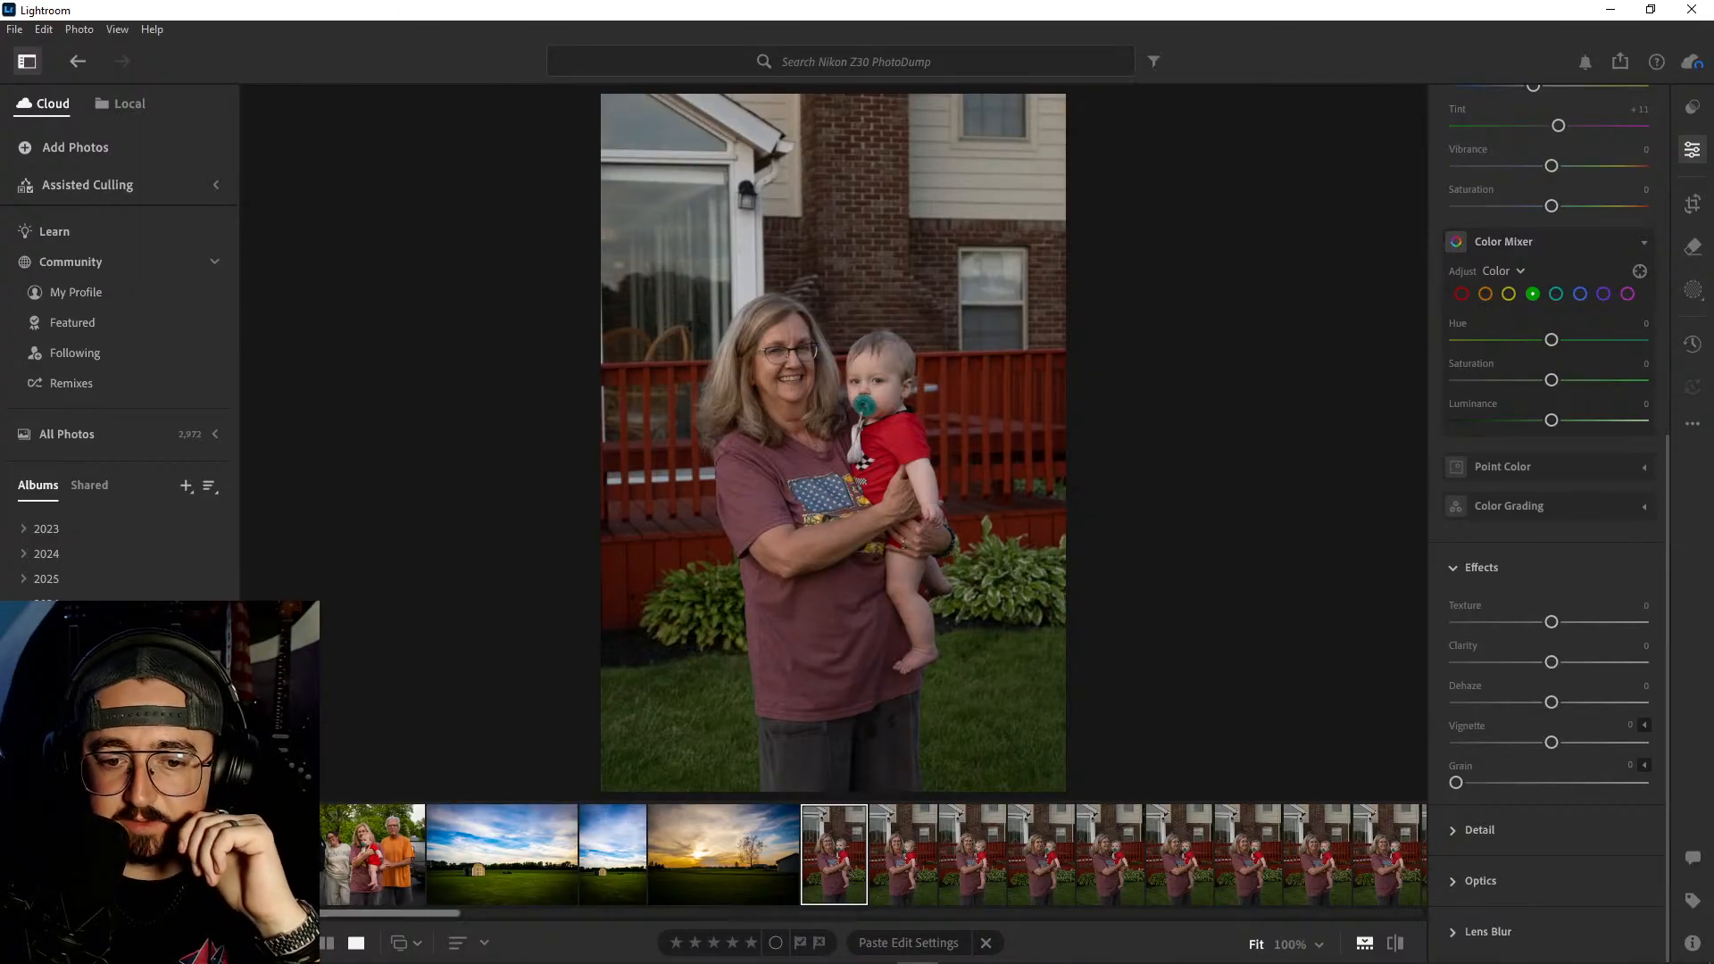
scroll(769, 858, down, 5)
scroll(775, 859, down, 10)
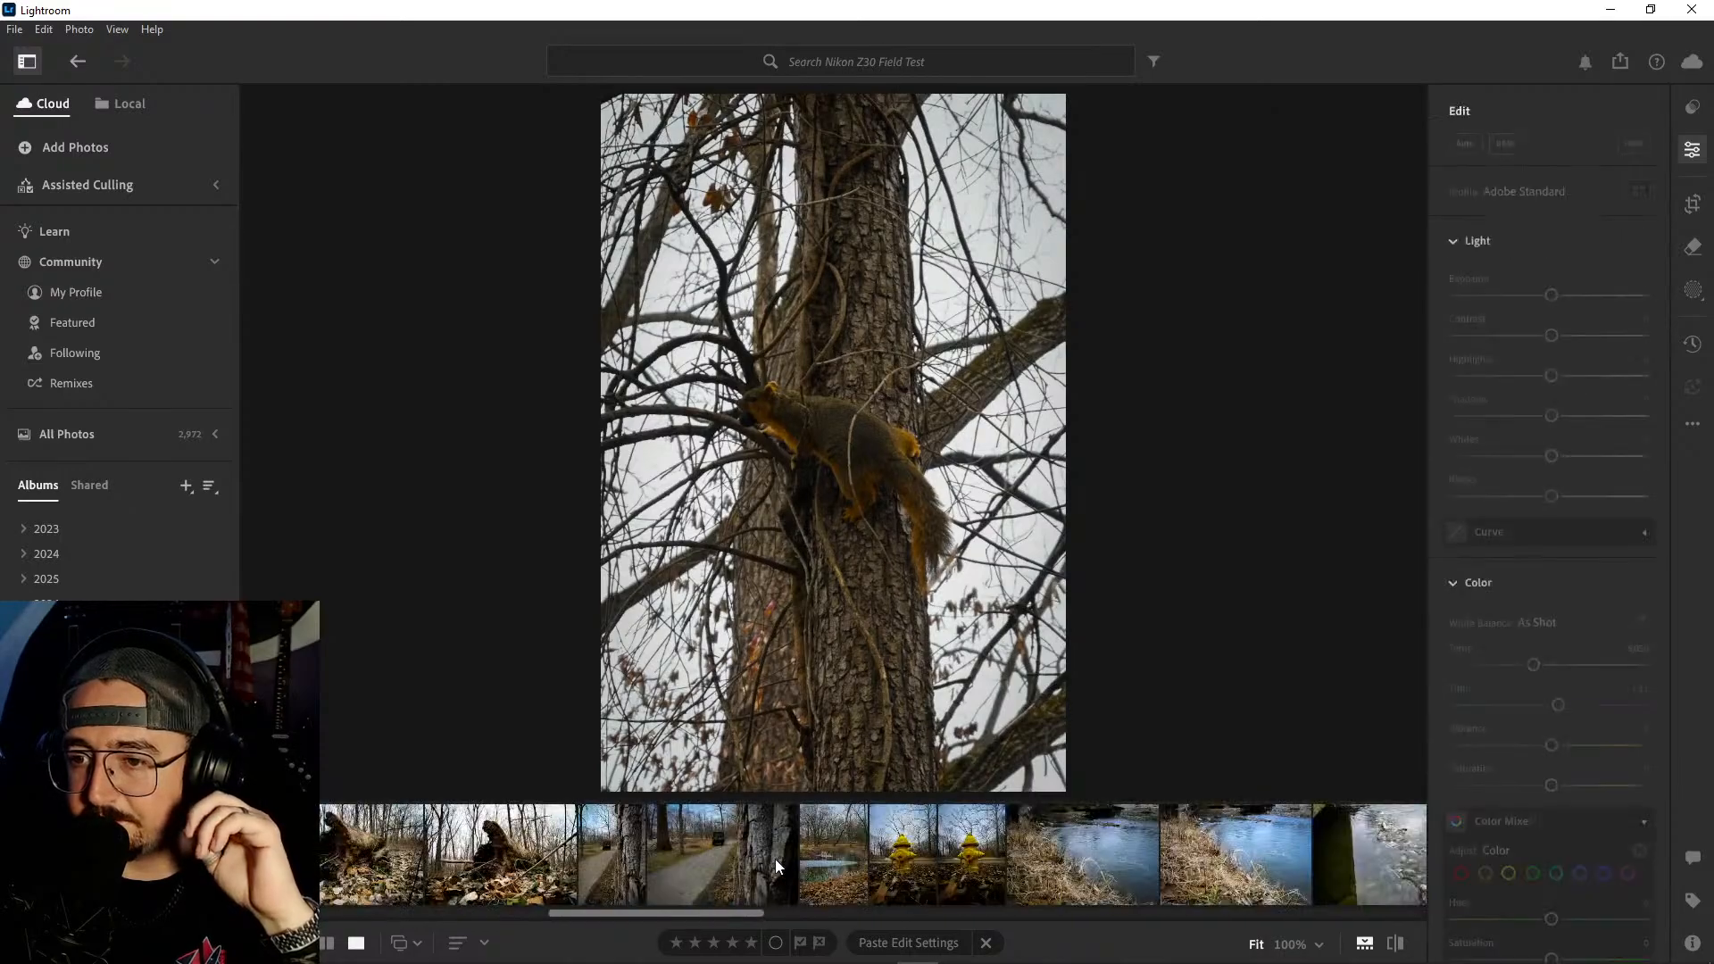
scroll(787, 868, down, 10)
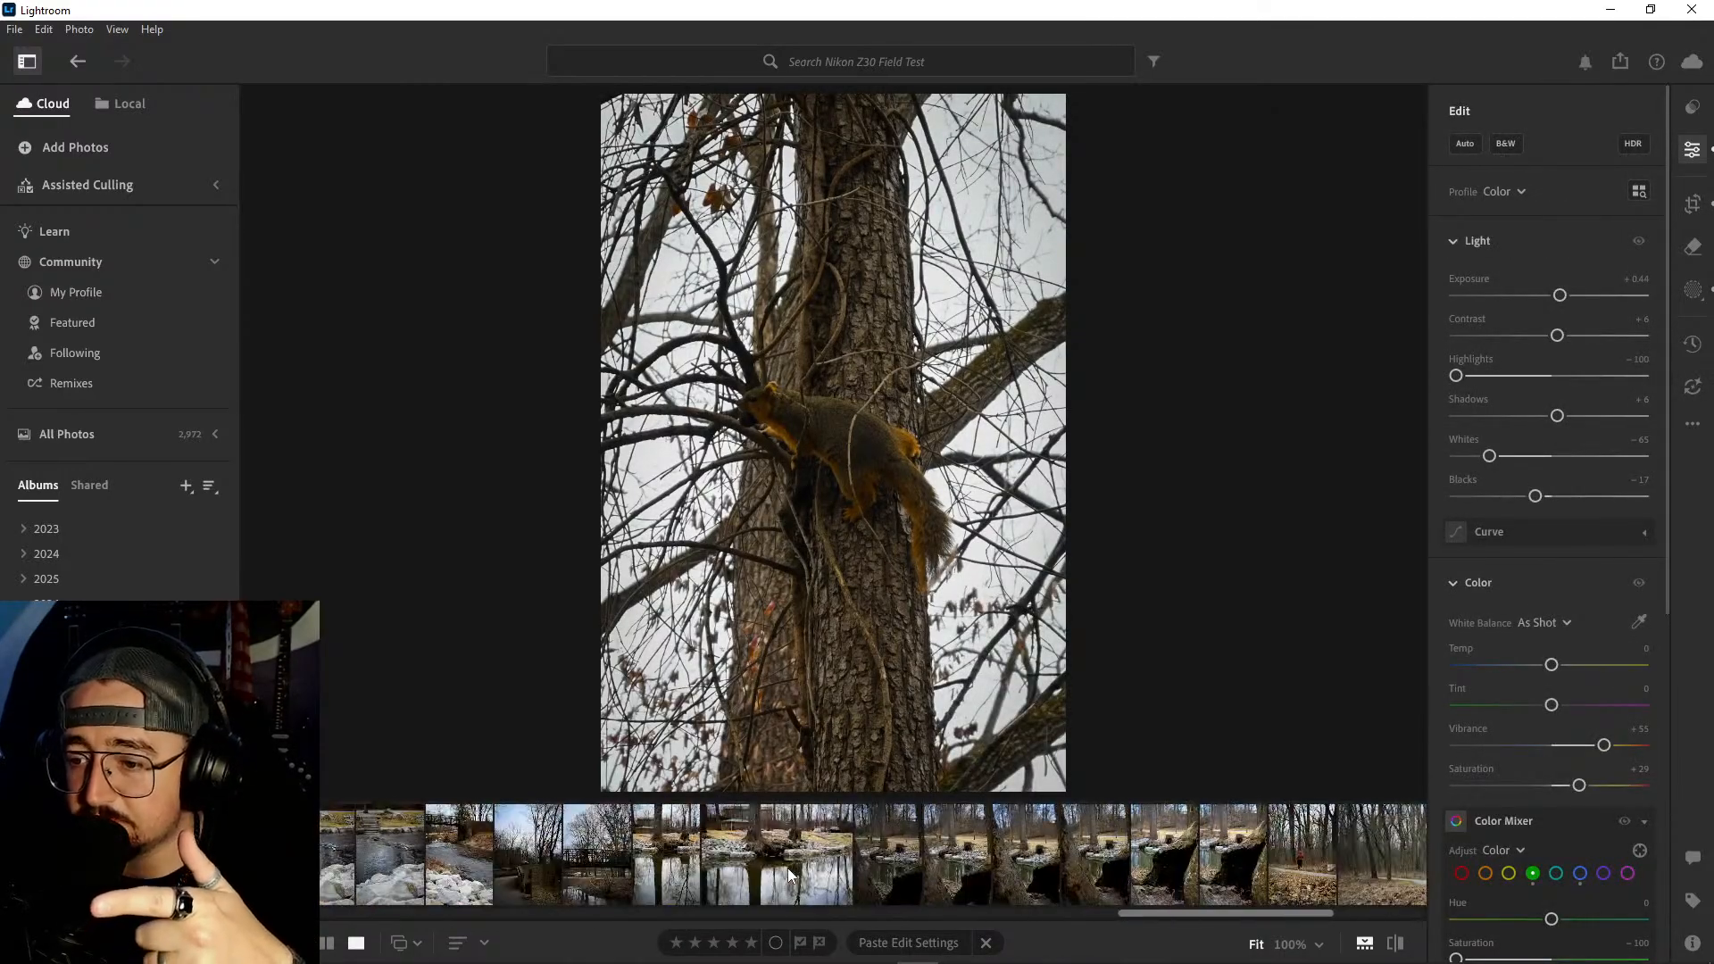
click(1351, 863)
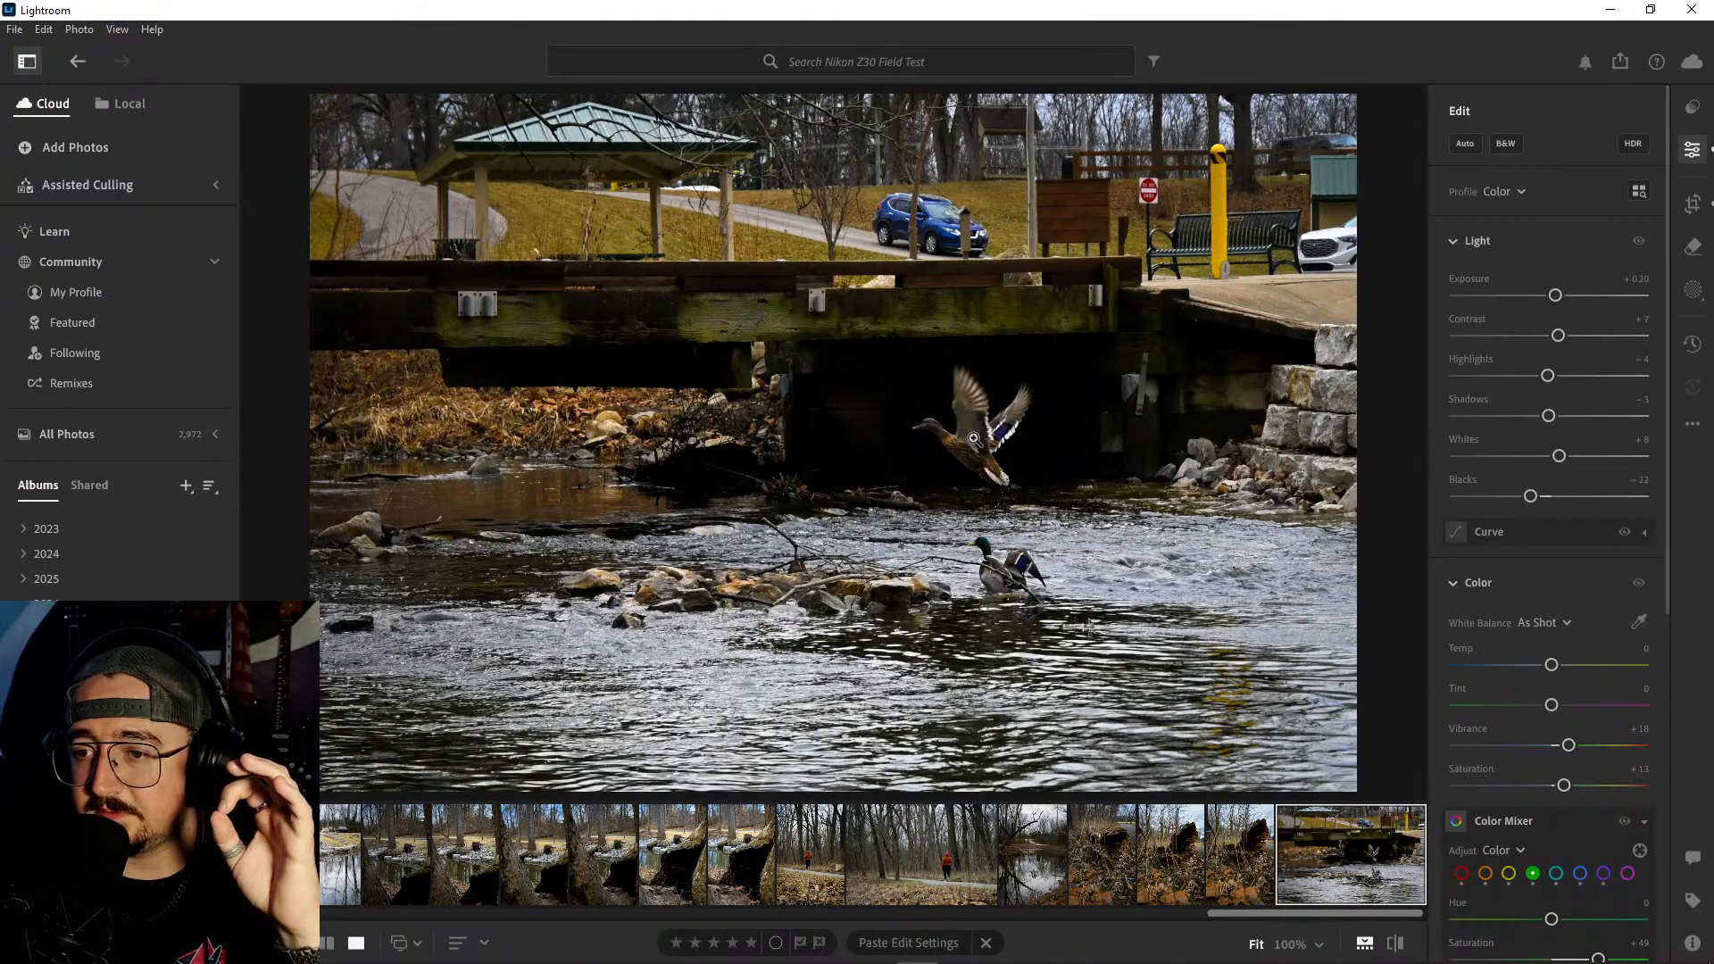
click(937, 444)
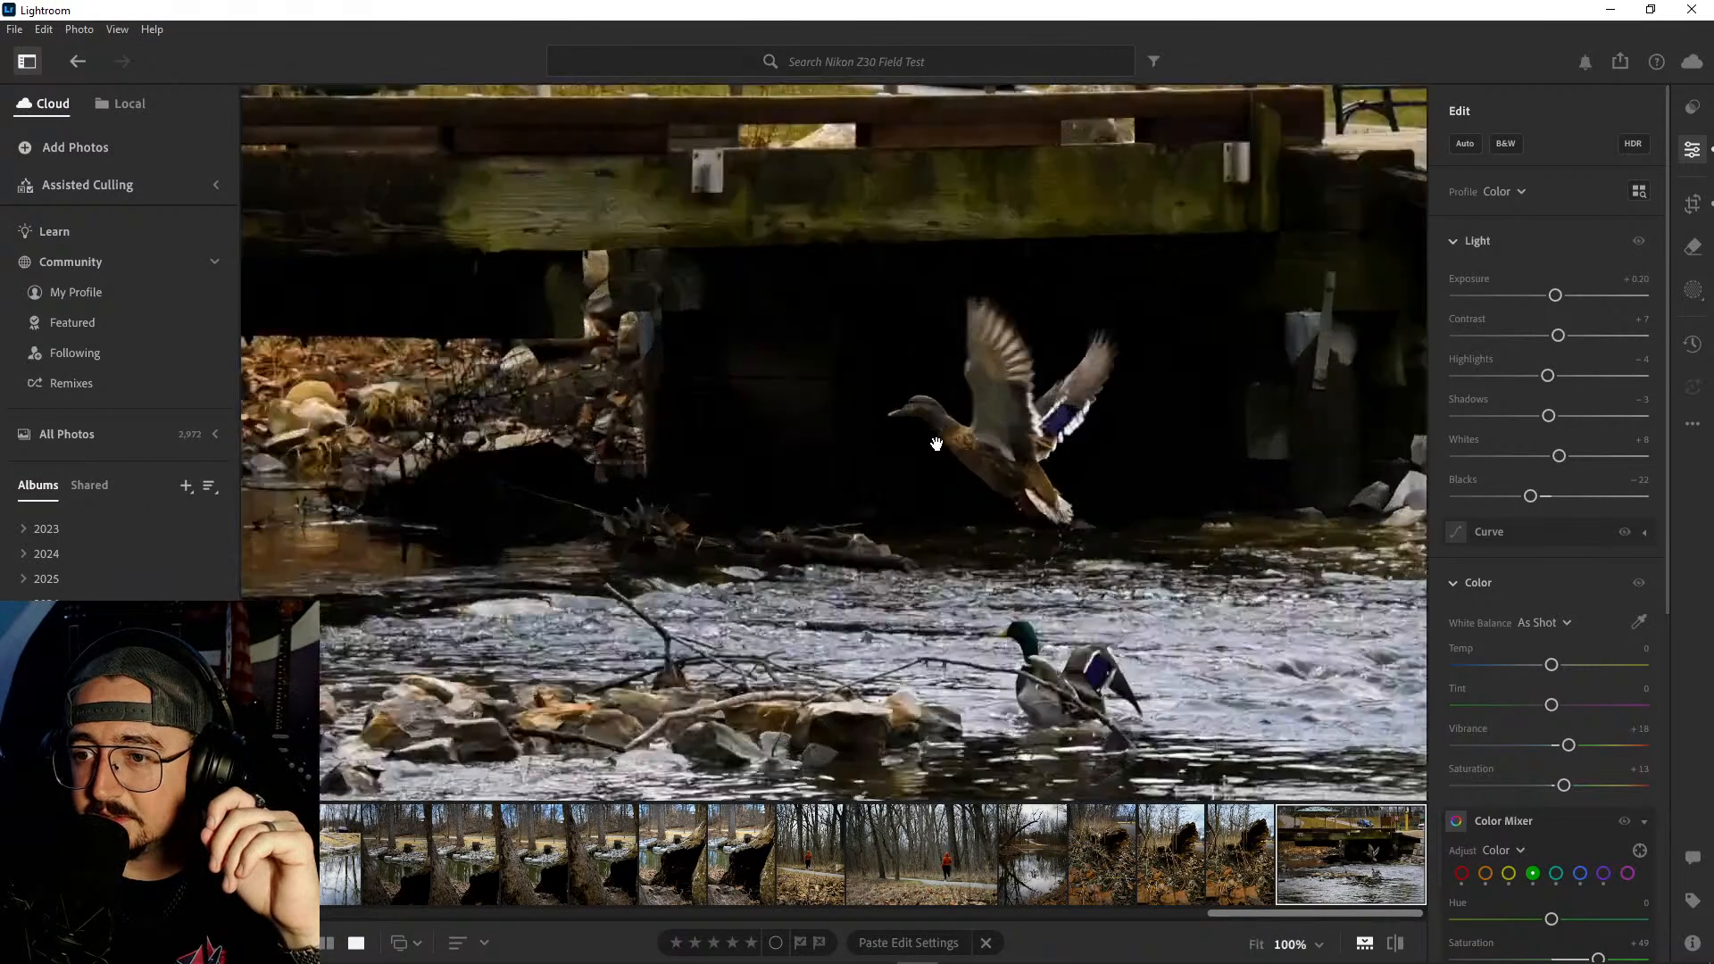
drag(1054, 521, 868, 306)
drag(1036, 616, 980, 537)
drag(902, 436, 972, 566)
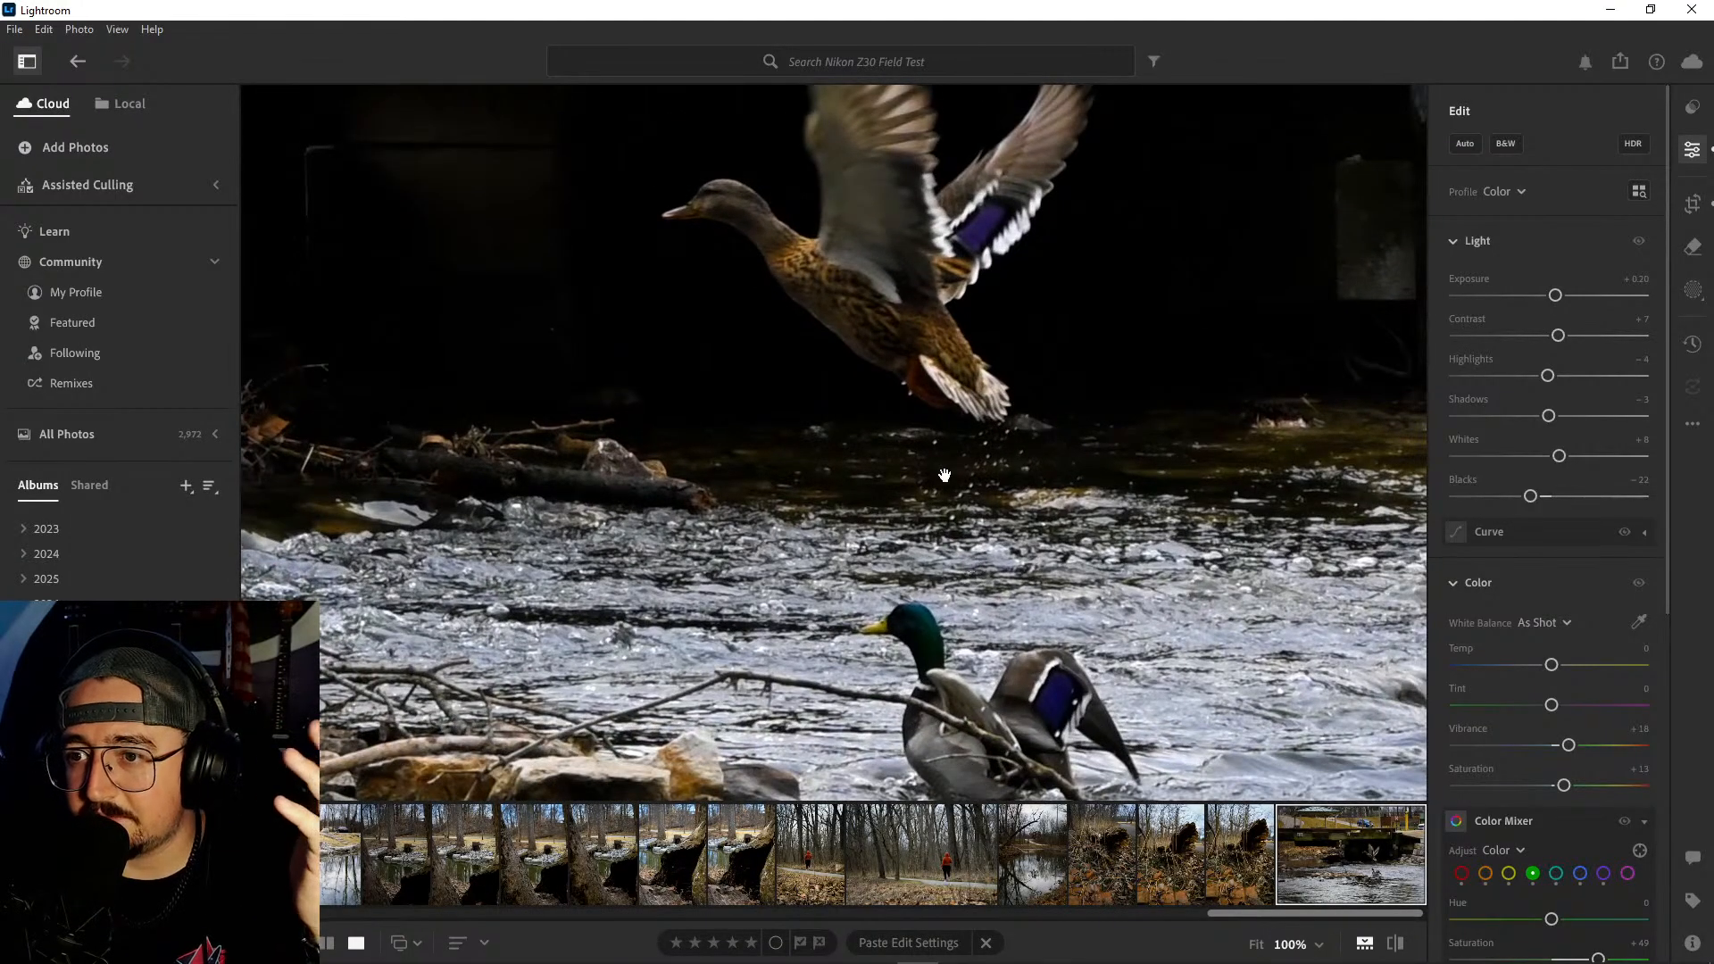
click(972, 566)
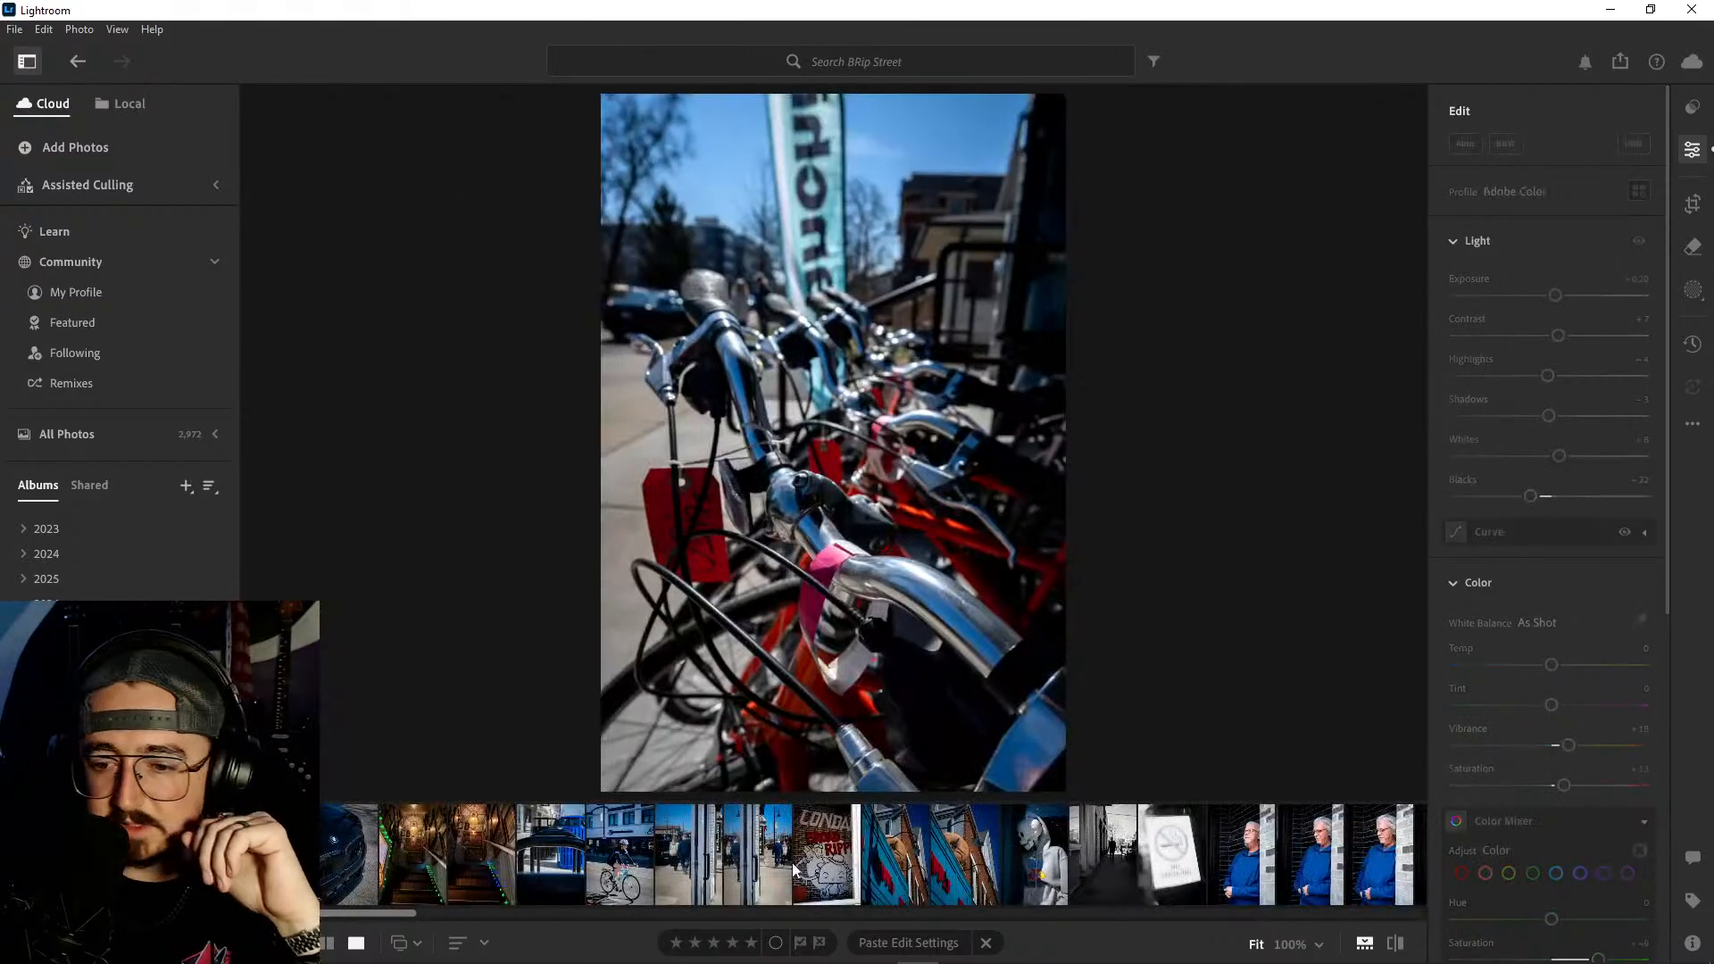
- Browse the BRip Street album and view the photo of two geese swimming
scroll(793, 861, down, 10)
scroll(795, 860, down, 10)
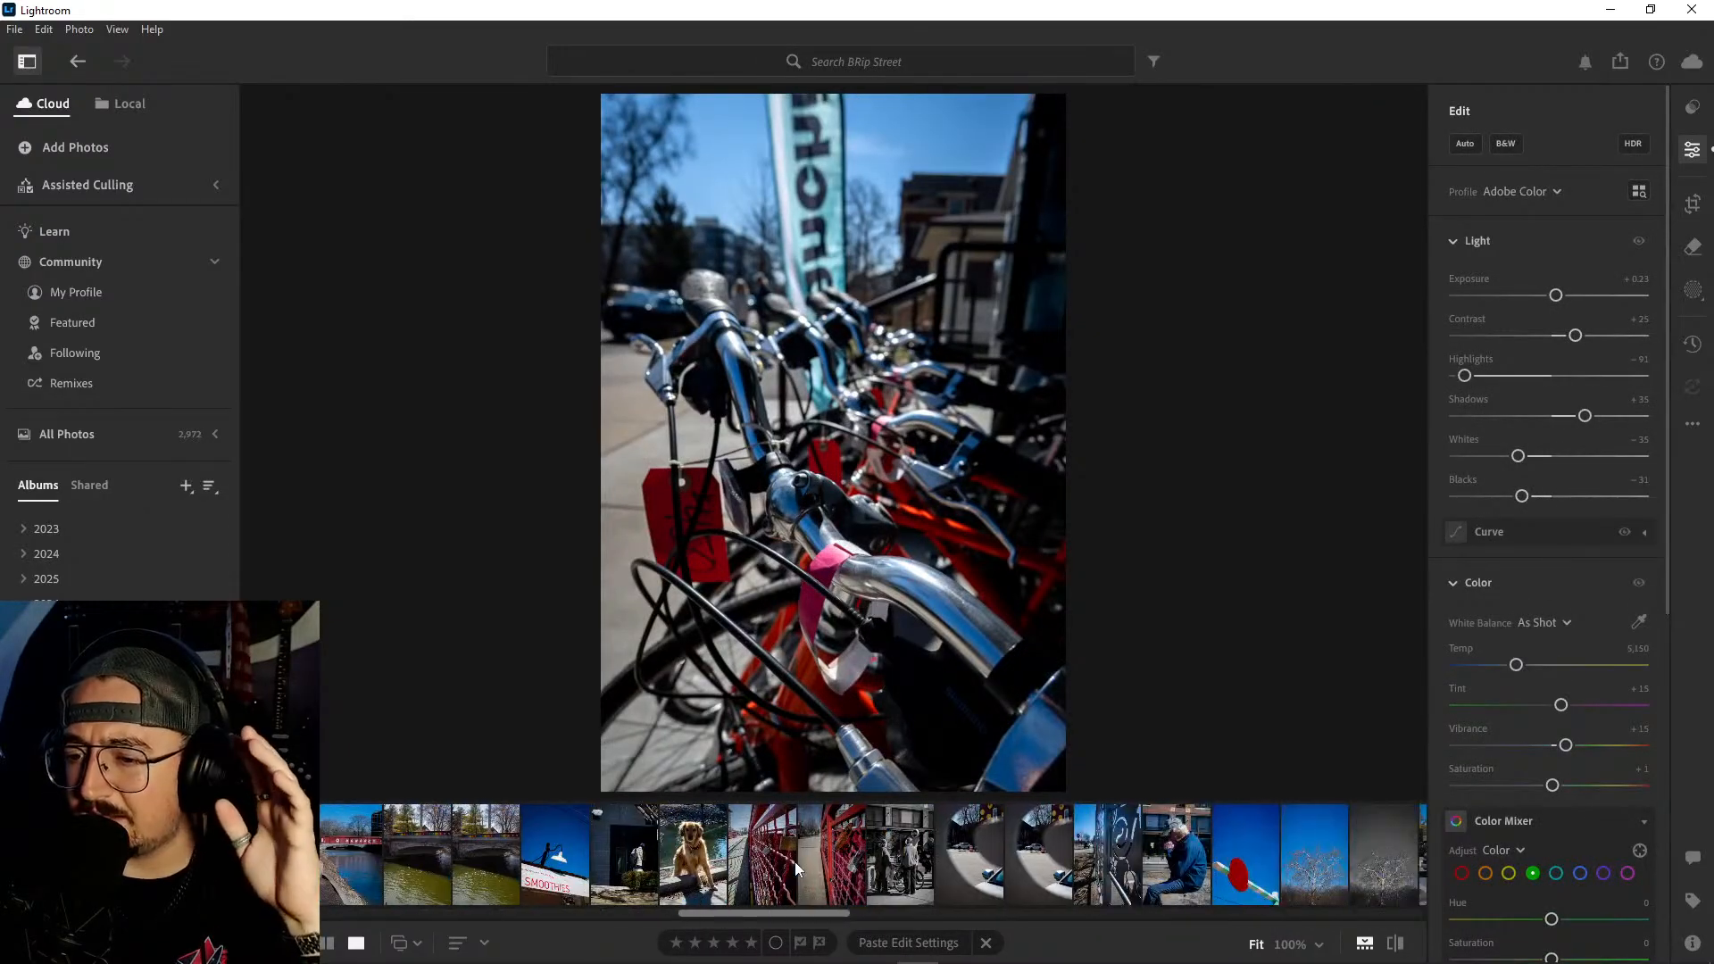
scroll(794, 862, down, 1)
scroll(794, 866, down, 4)
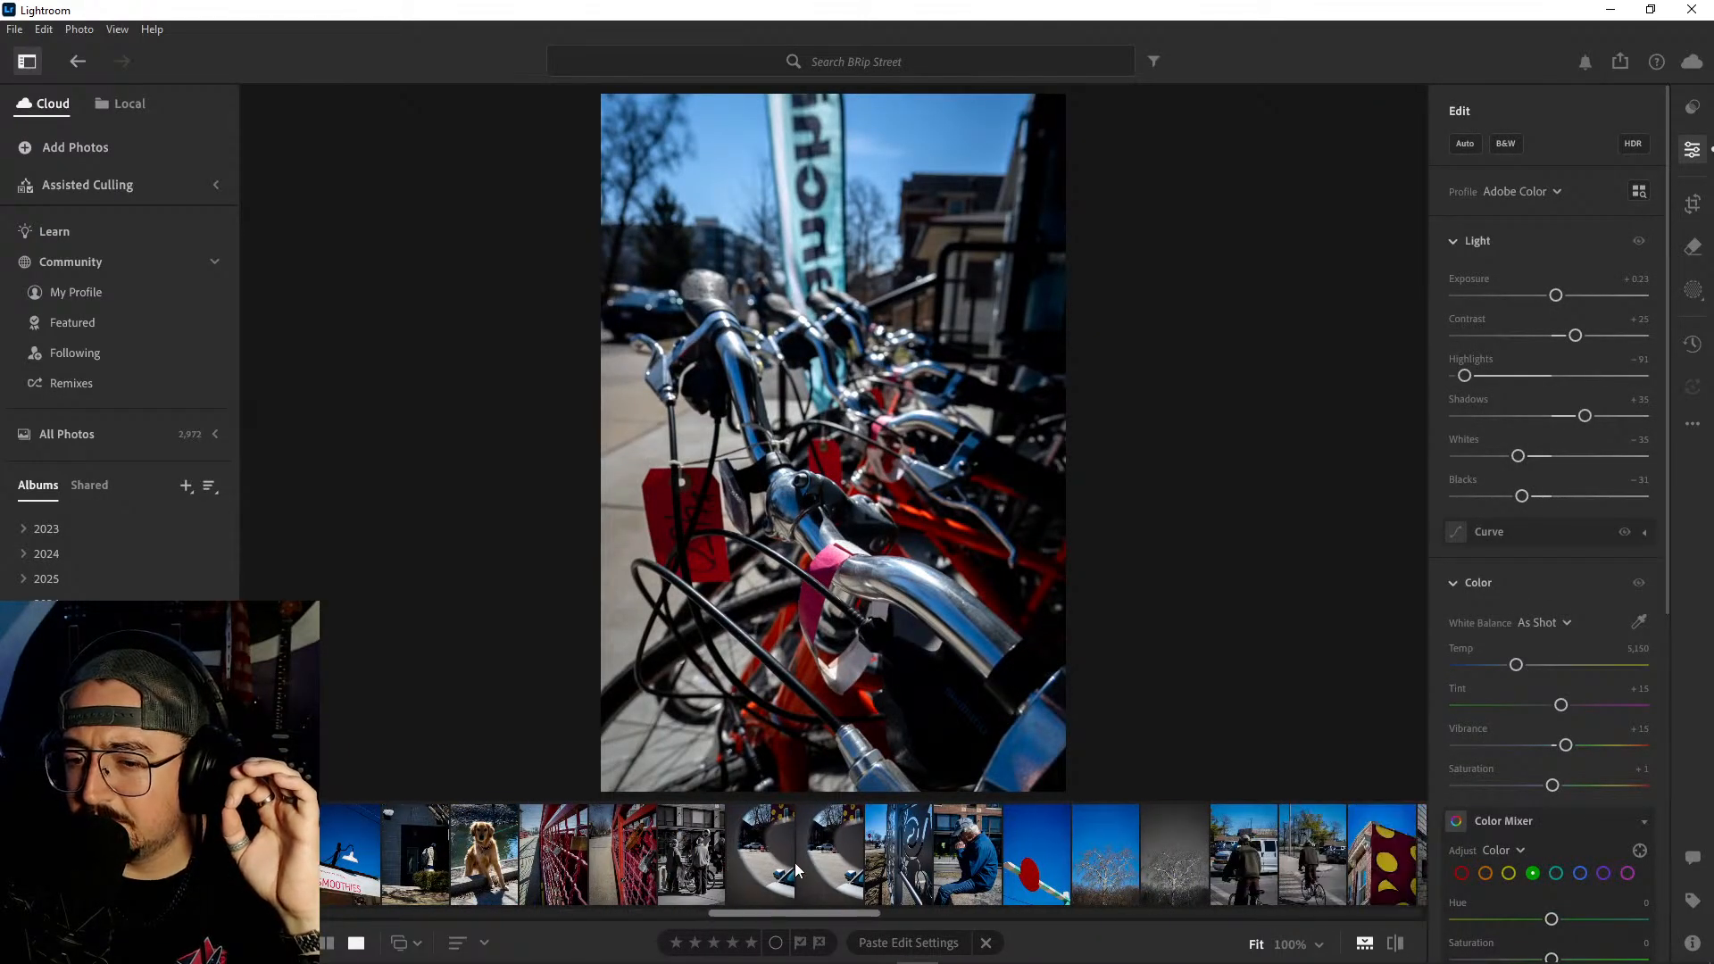
scroll(794, 866, down, 5)
scroll(795, 866, down, 4)
scroll(795, 863, down, 15)
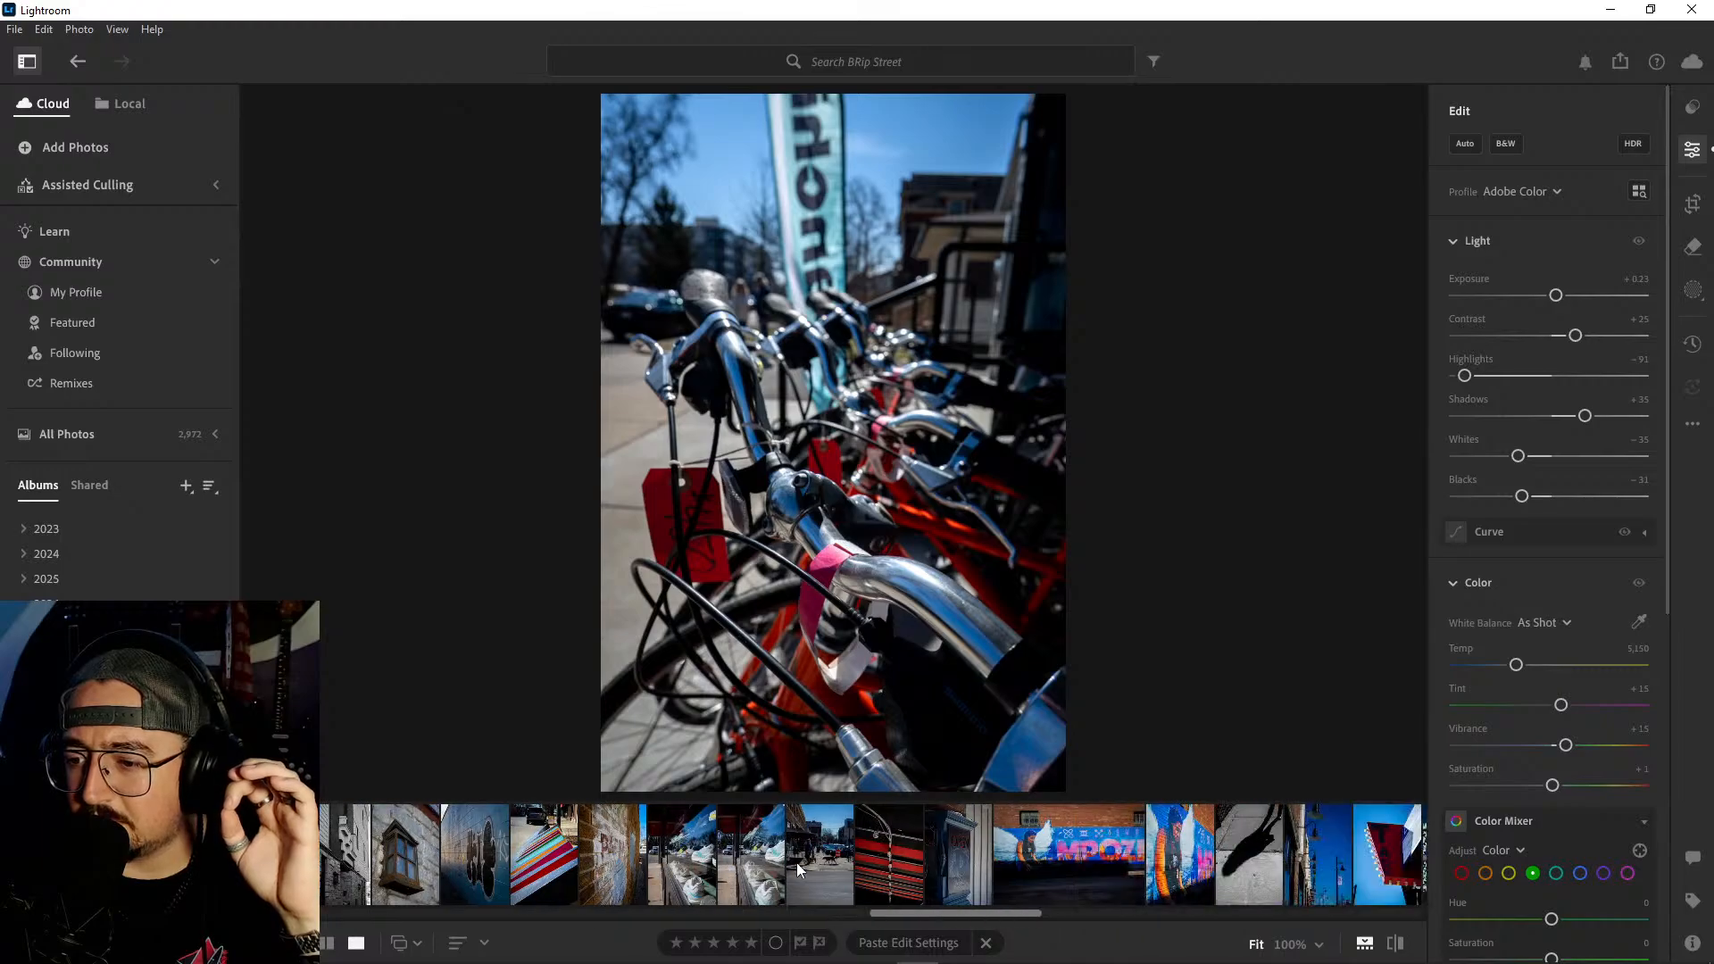
scroll(809, 866, down, 10)
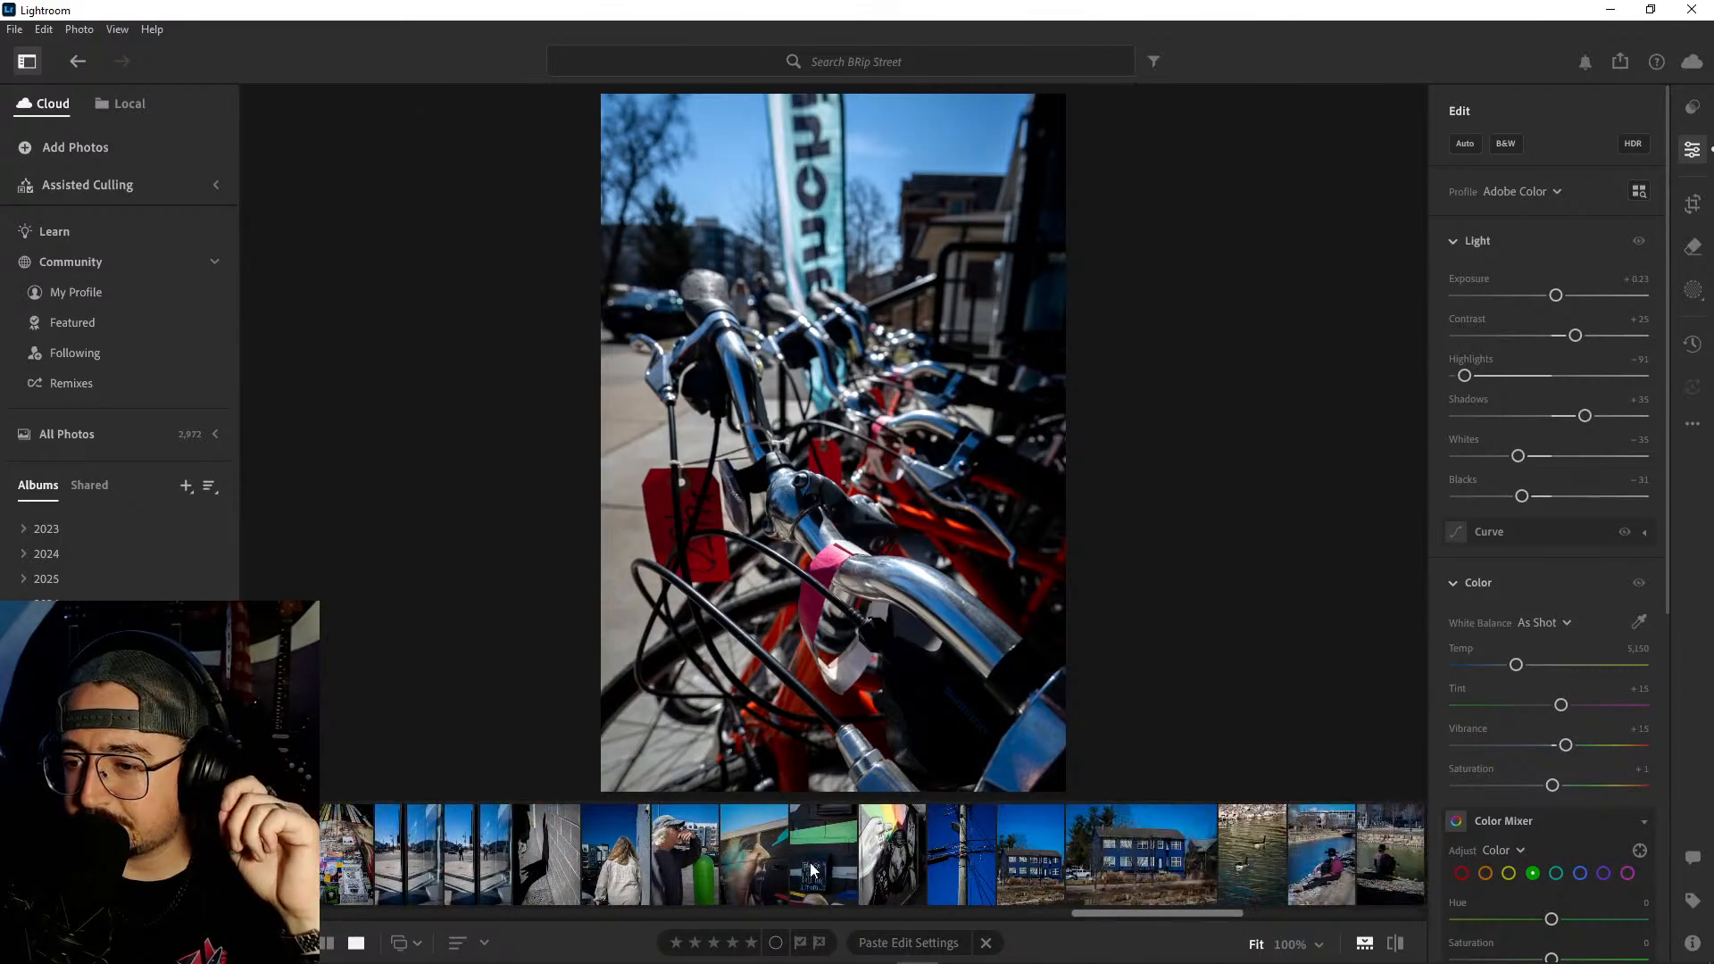
click(629, 851)
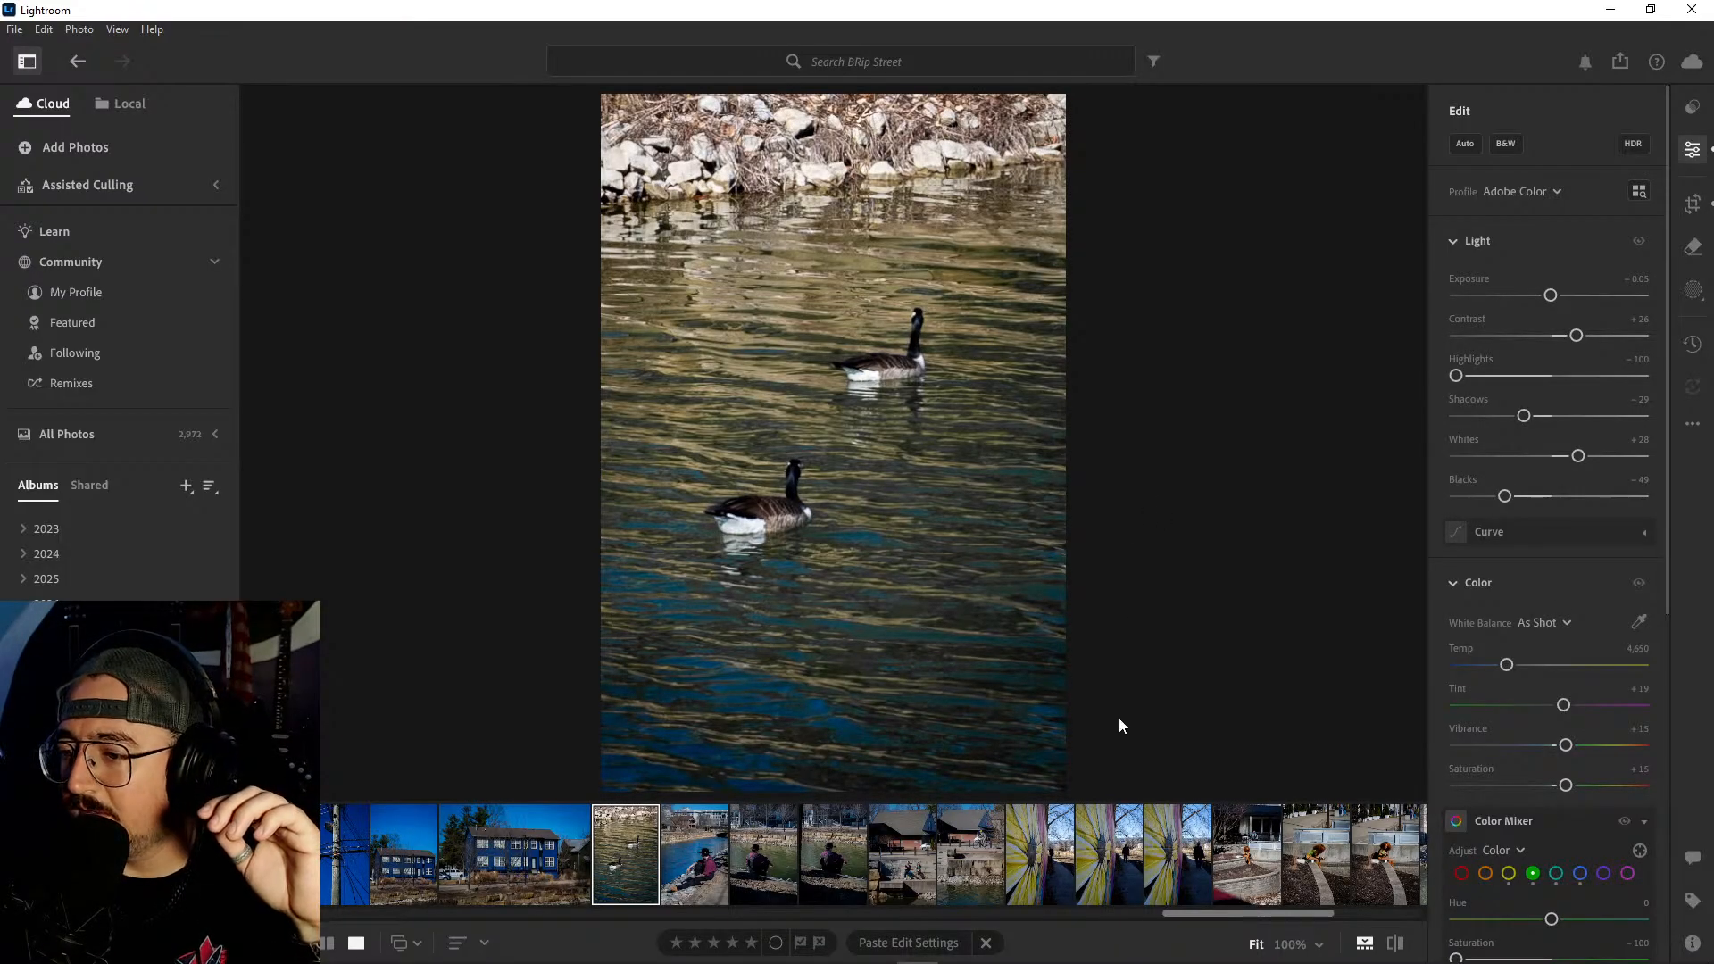
- Compare the BRip Street shots of the red-haired woman sitting on the stone ledge
scroll(1209, 875, down, 10)
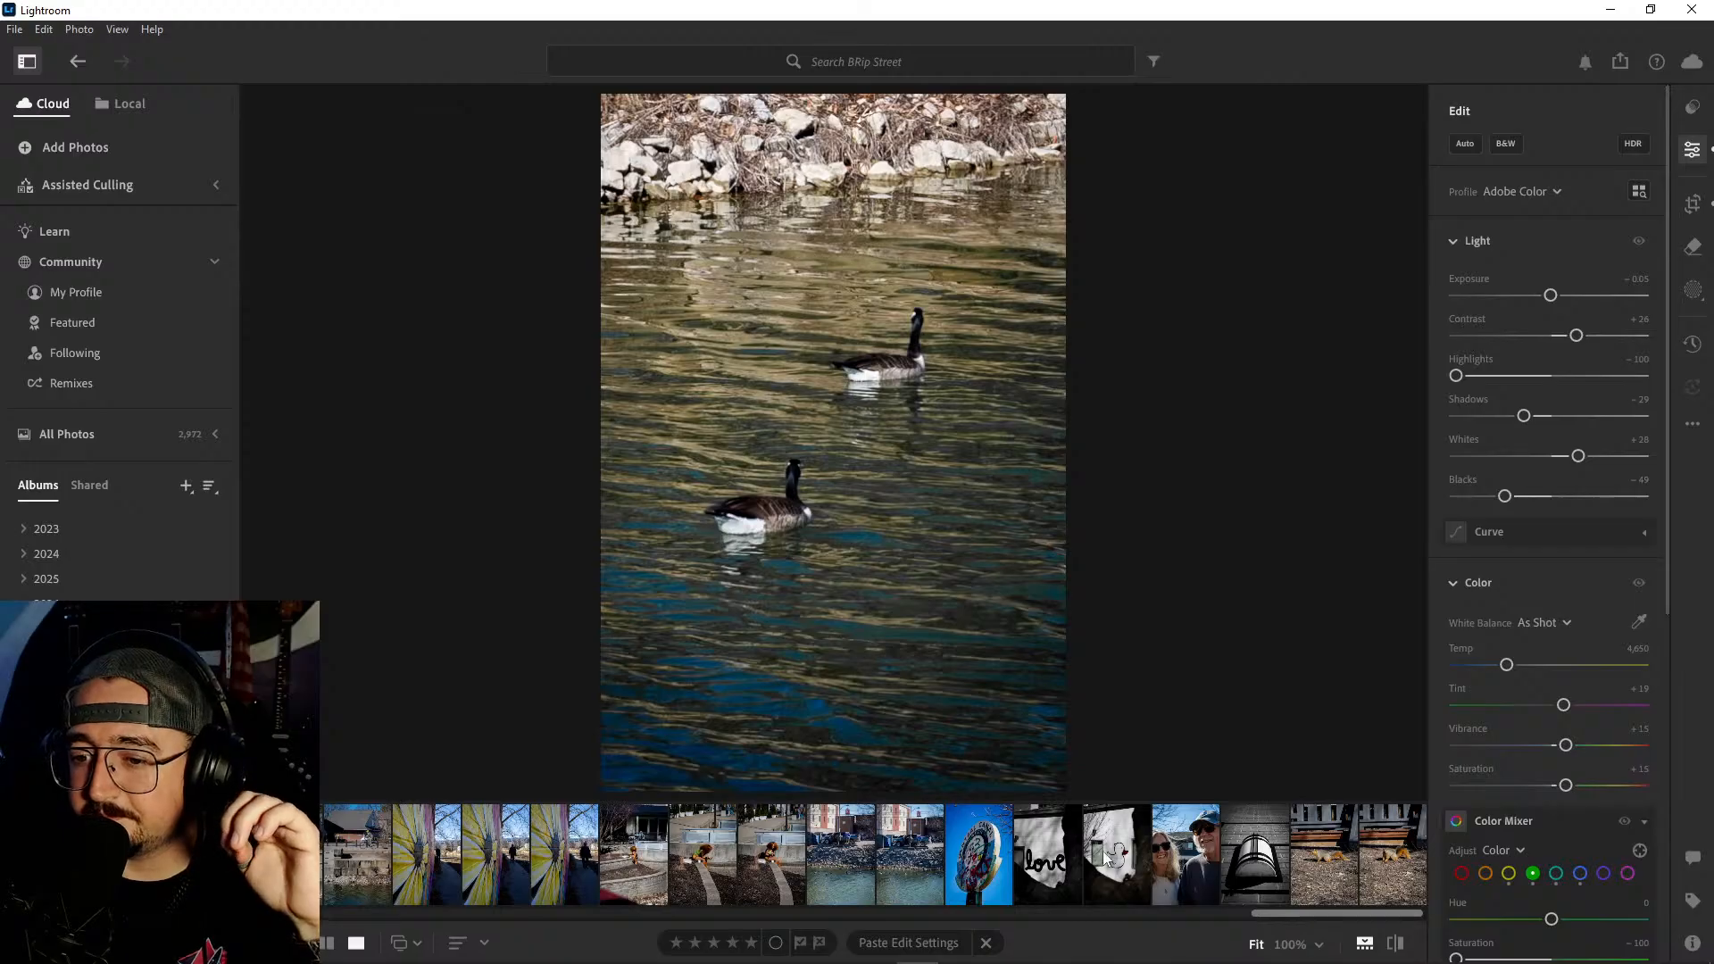
click(779, 853)
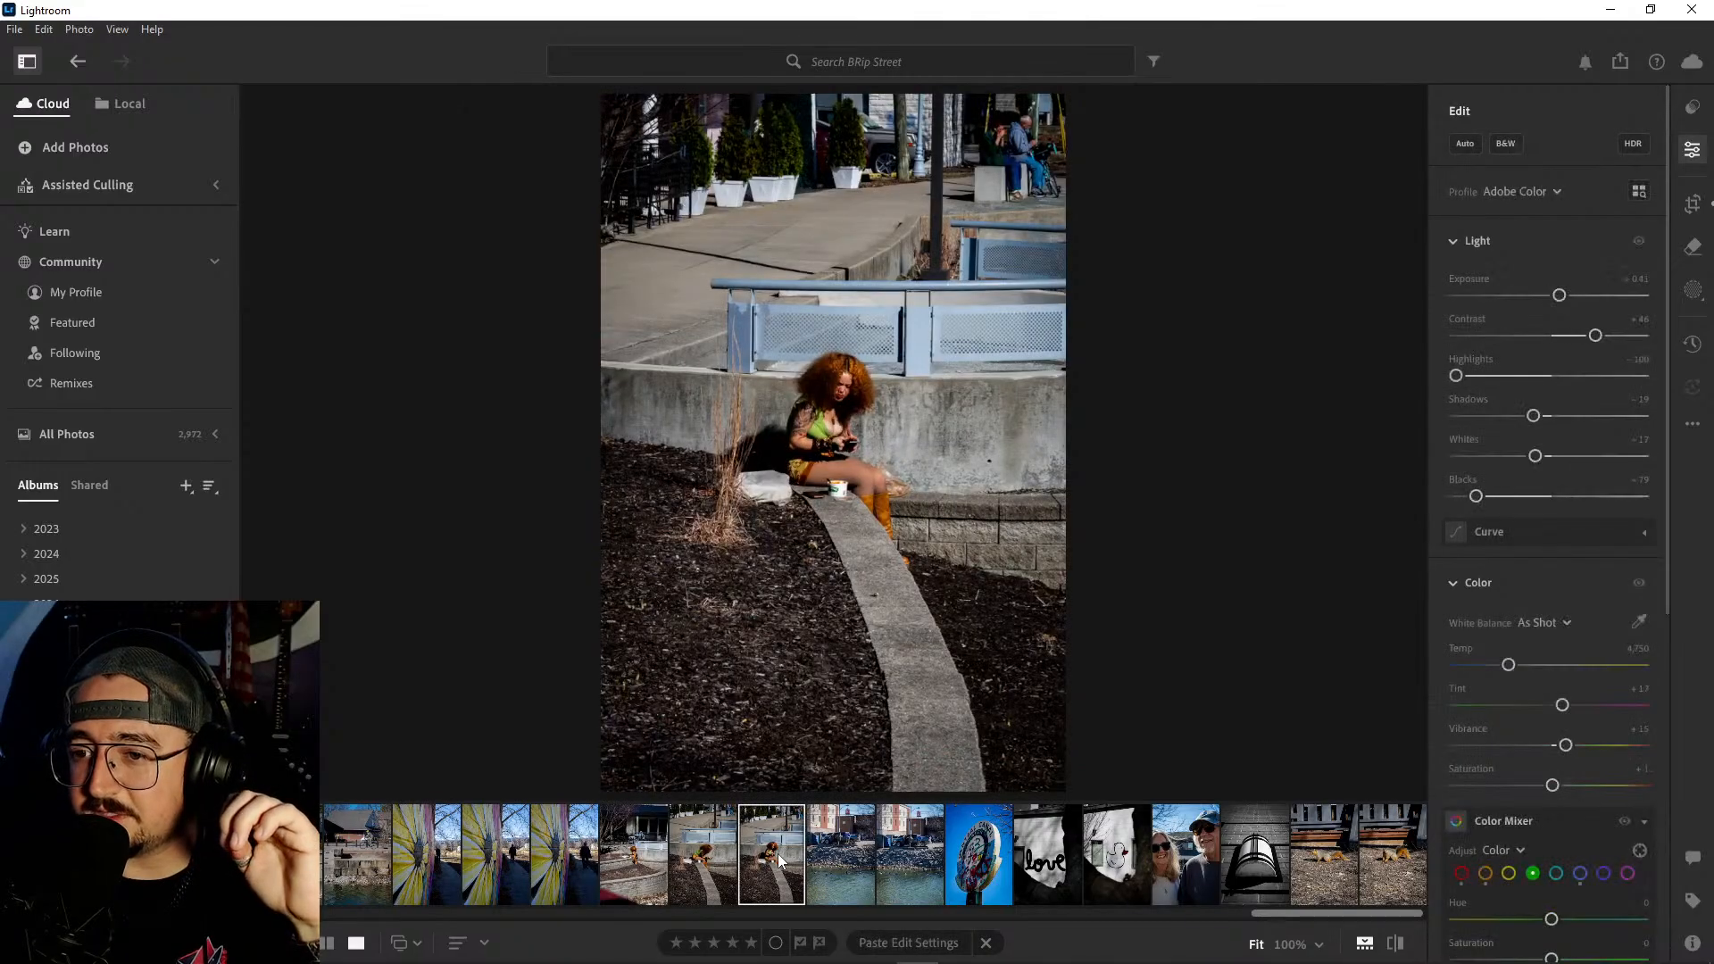
click(658, 859)
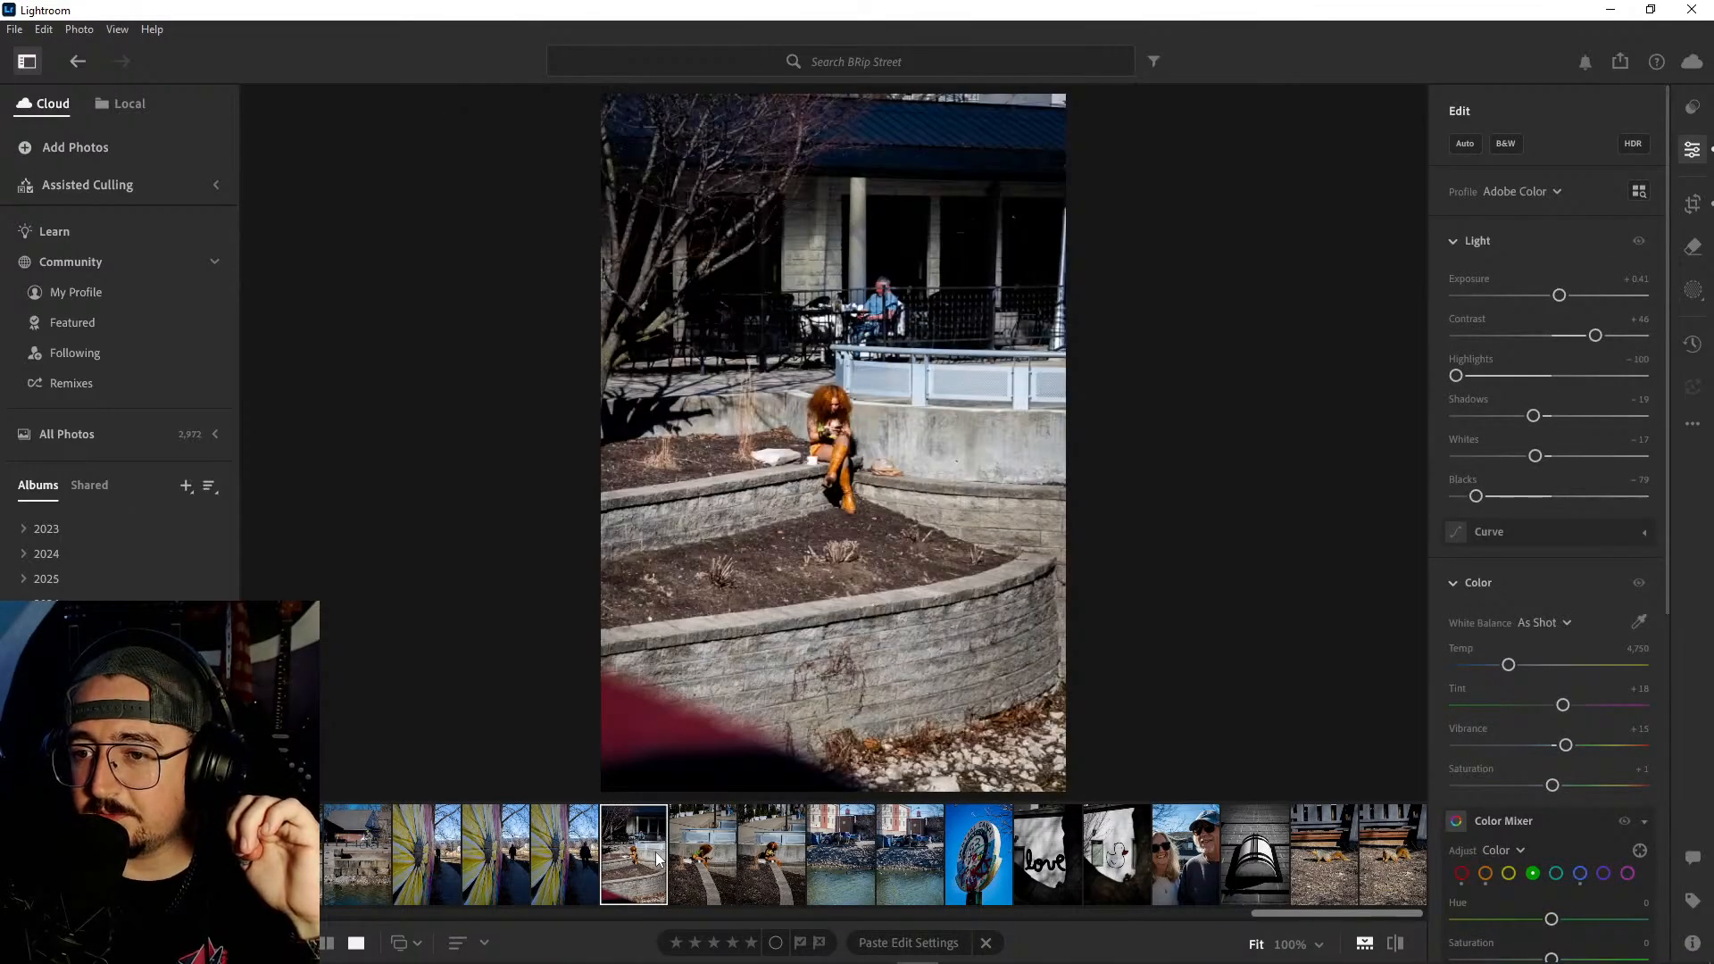
click(782, 853)
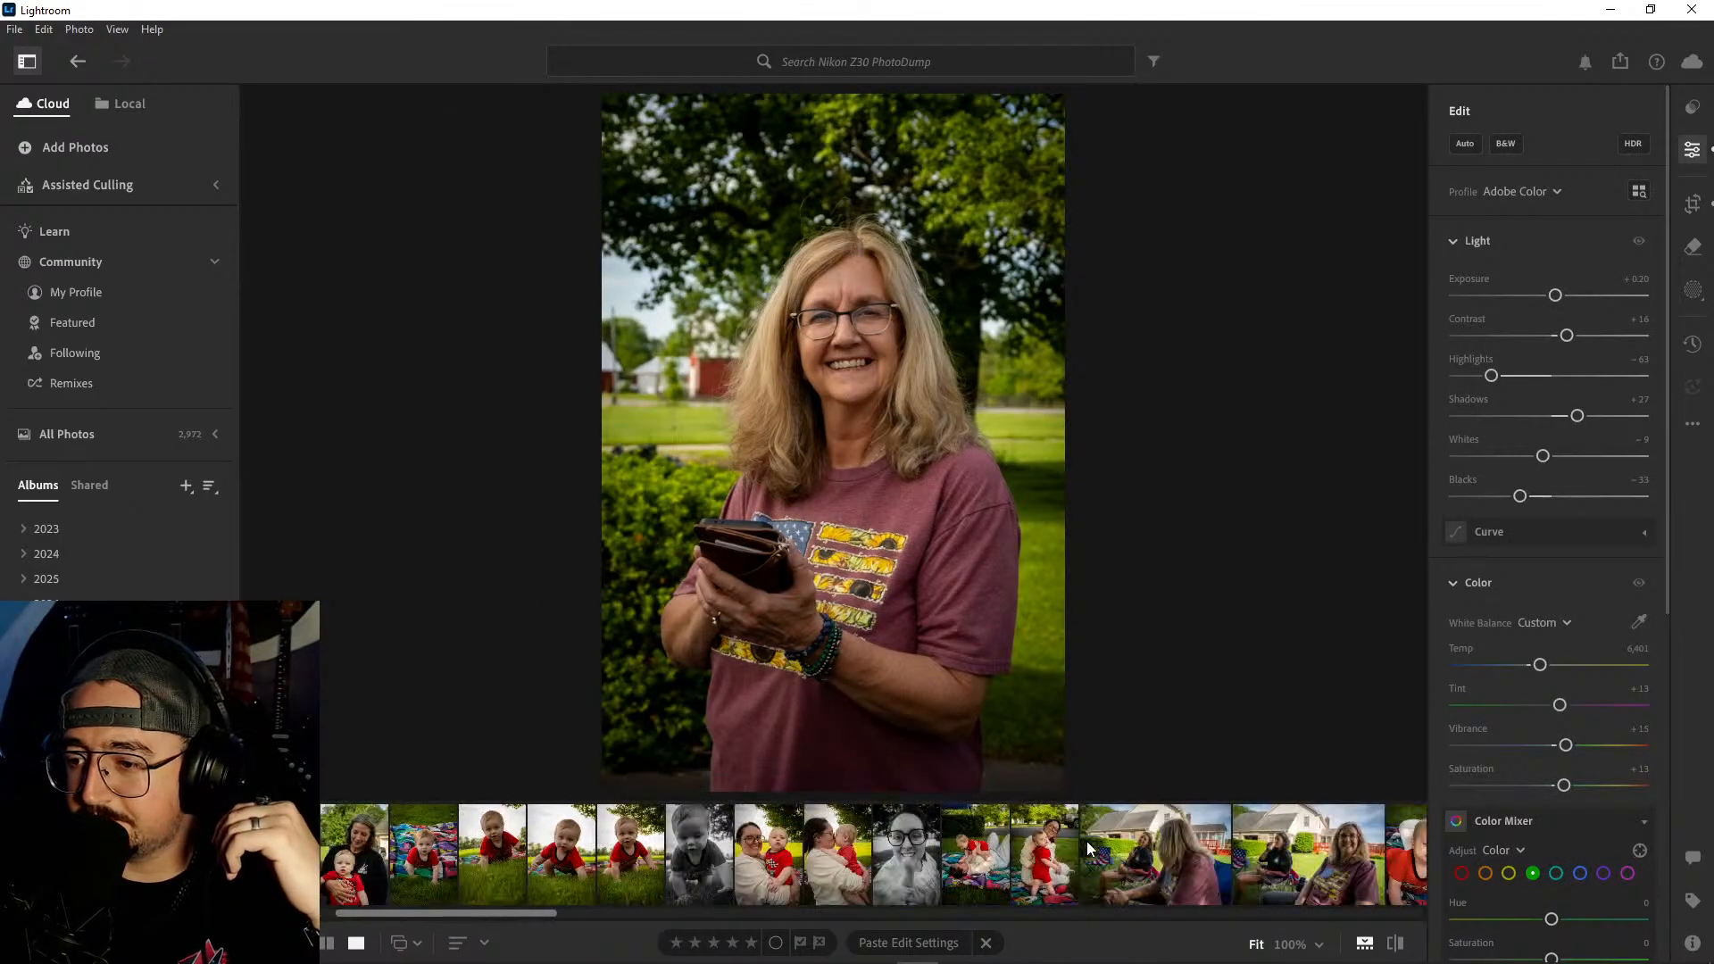
- Return to the Nikon Z30 PhotoDump album and view the first photos of the woman holding the baby by the red deck
scroll(1086, 840, down, 10)
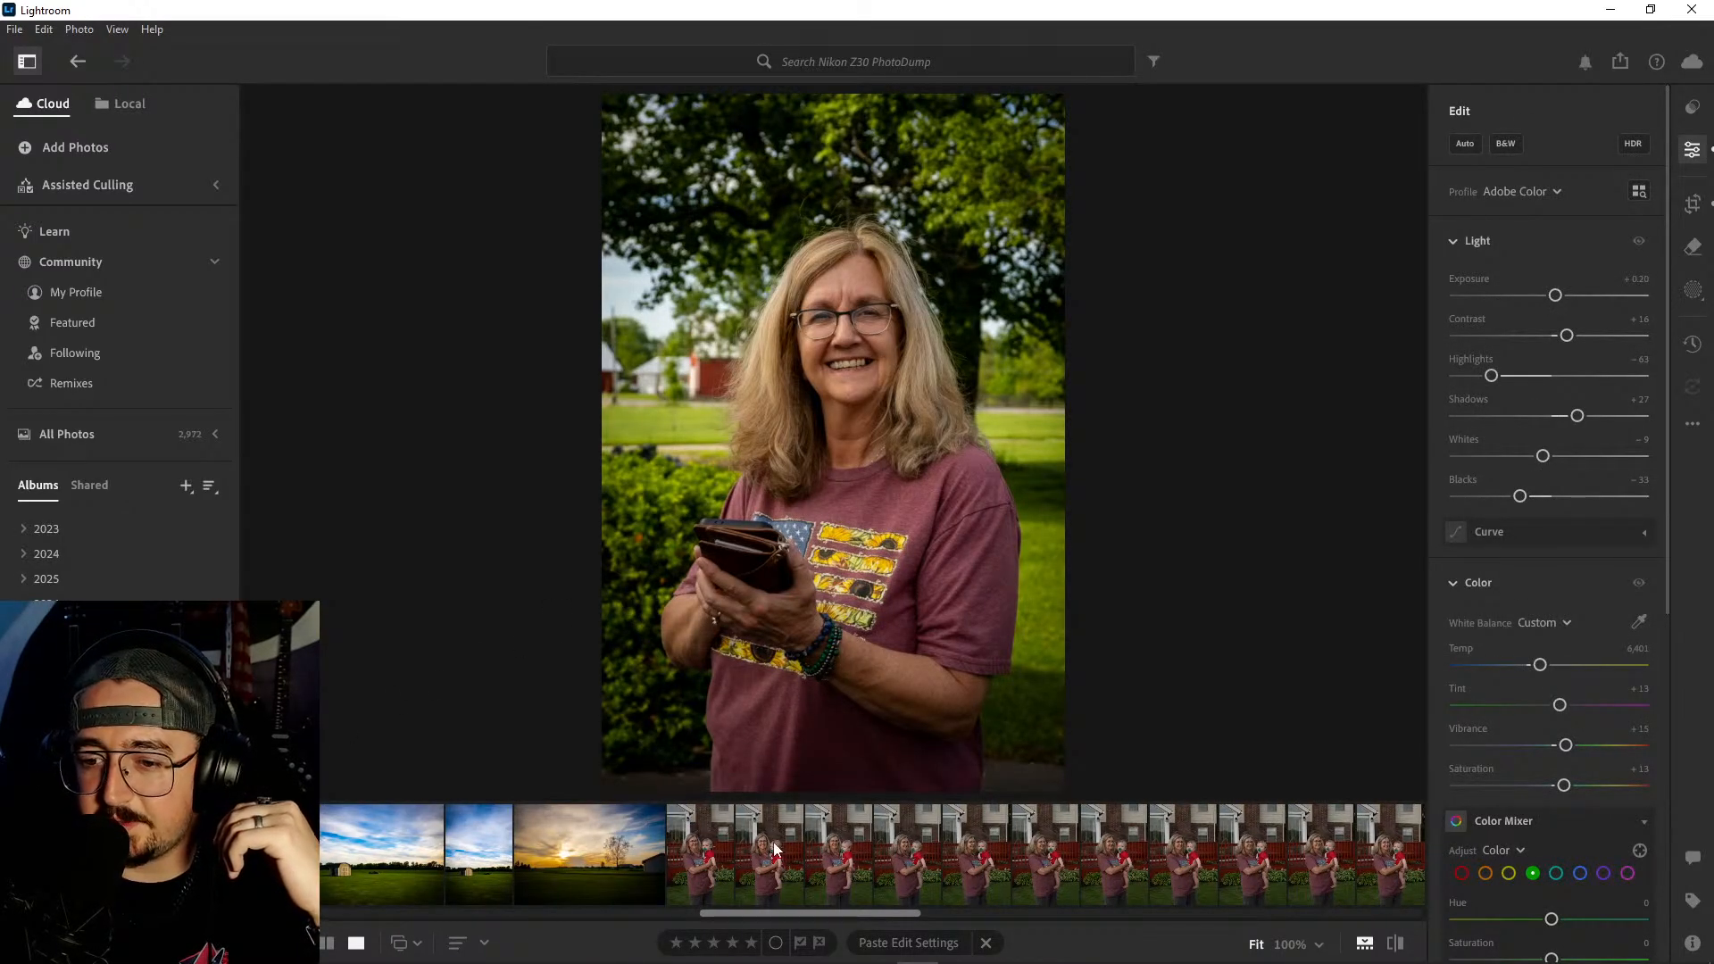
click(636, 864)
click(706, 852)
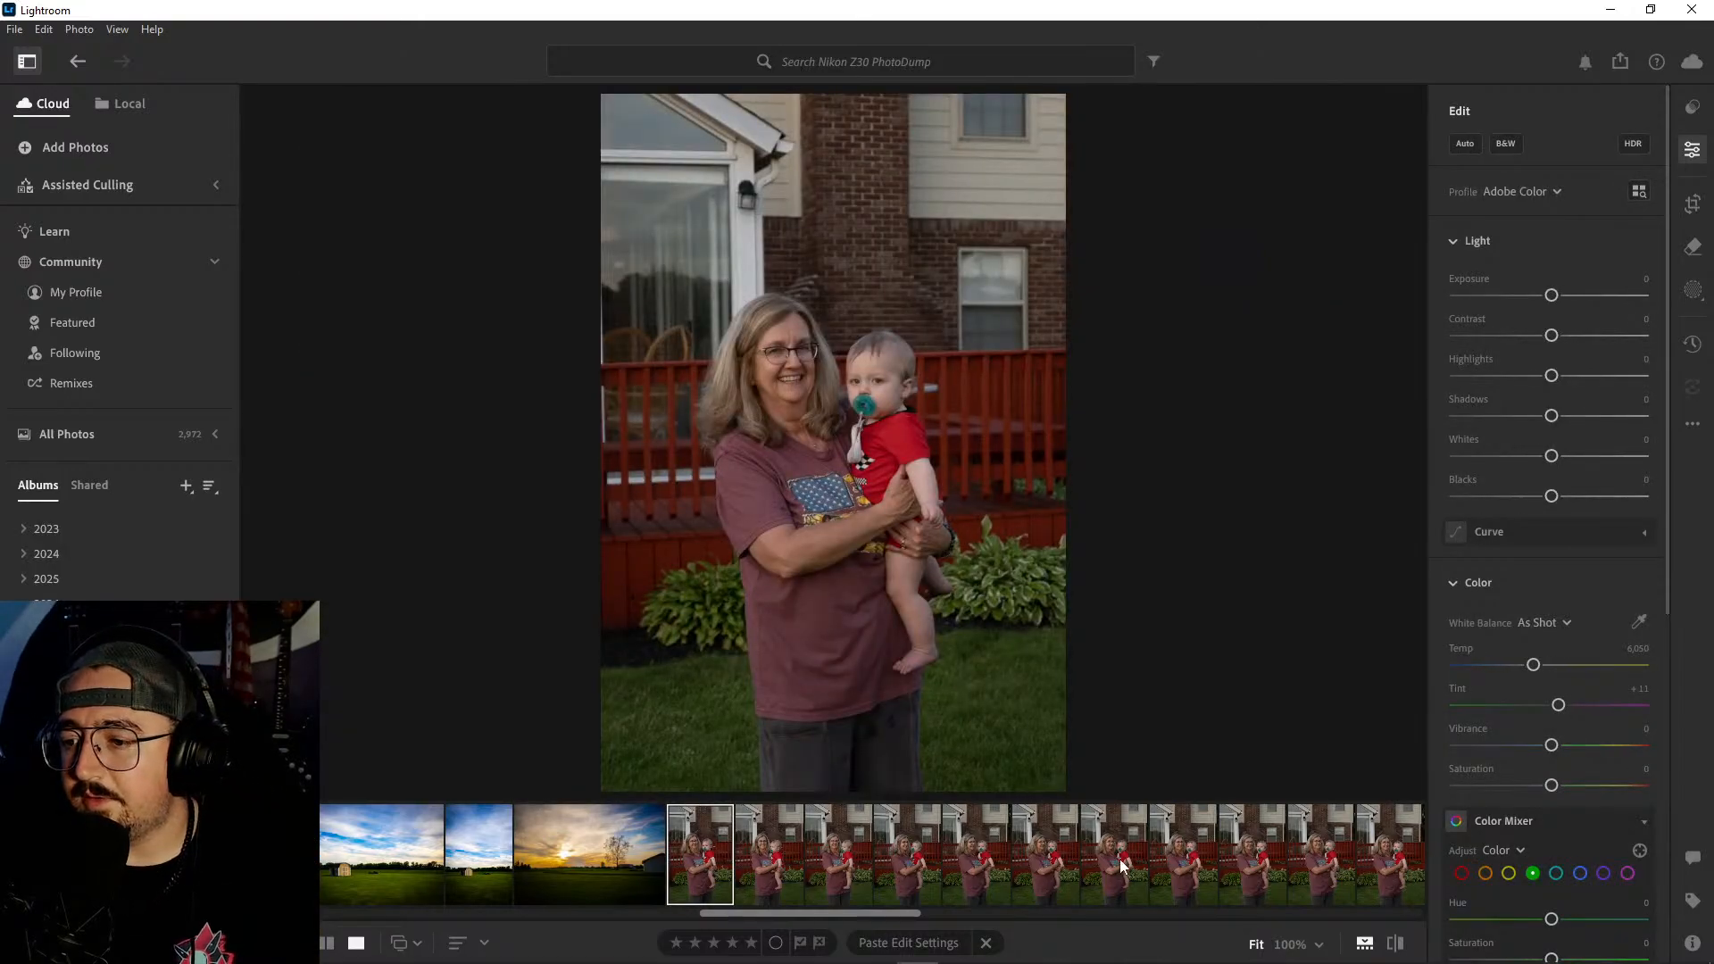
scroll(1121, 864, down, 2)
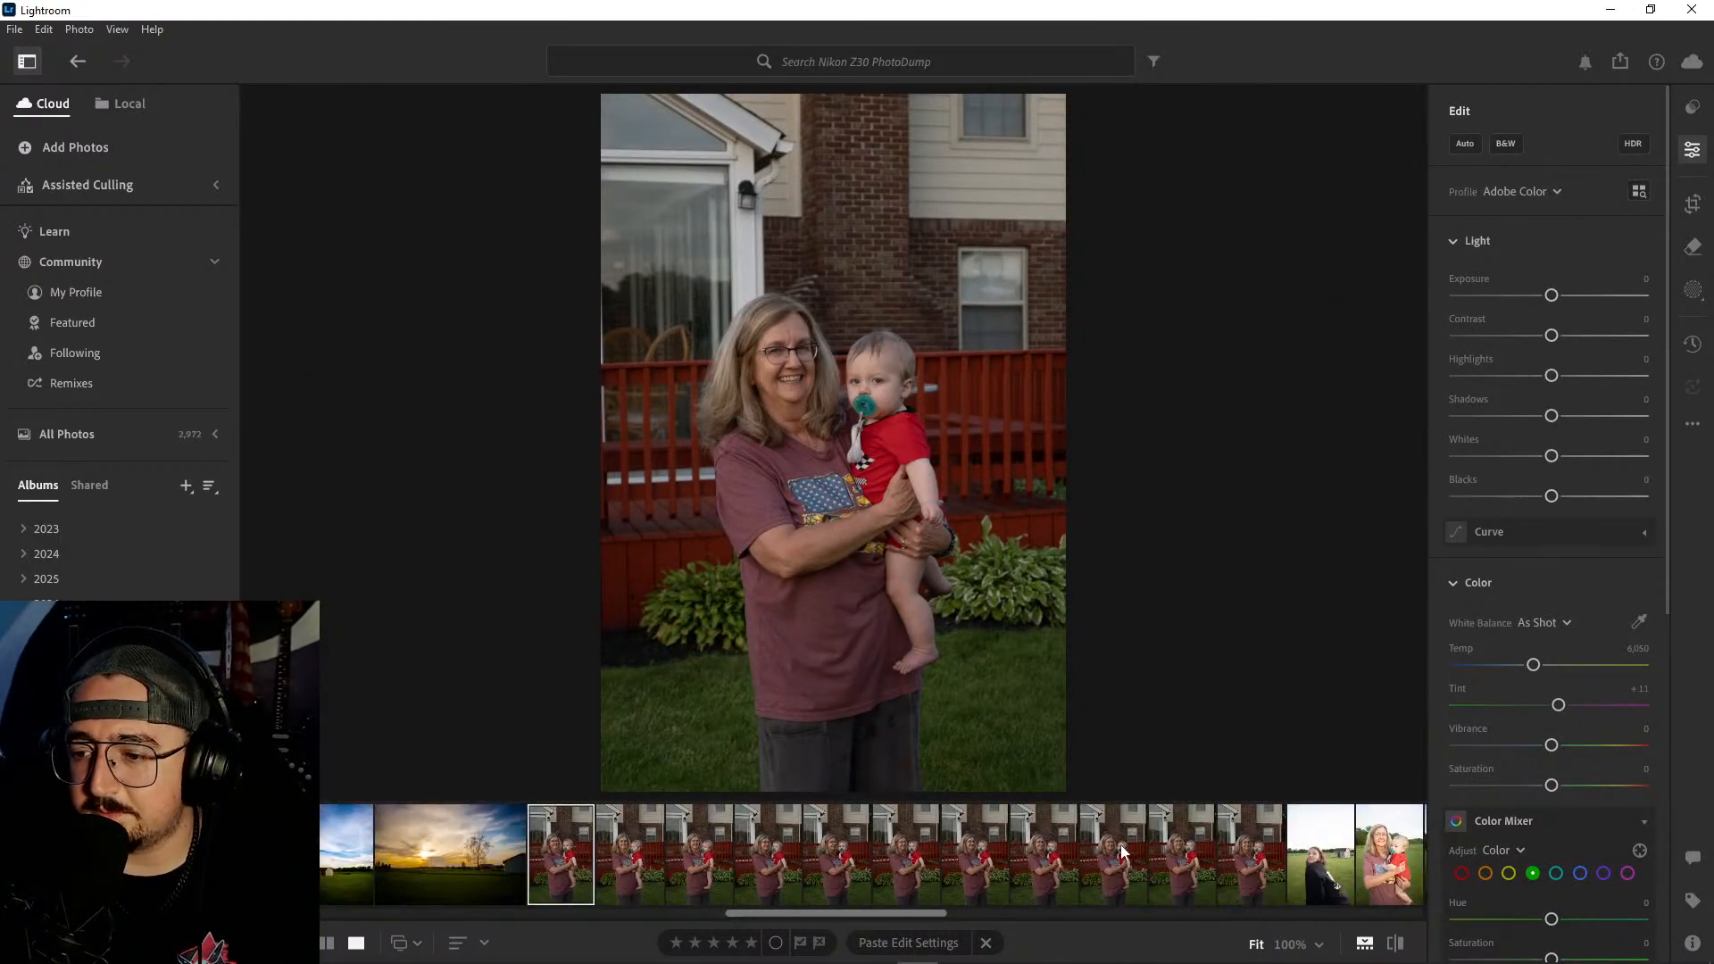
key(Right)
key(Right)
key(Right)
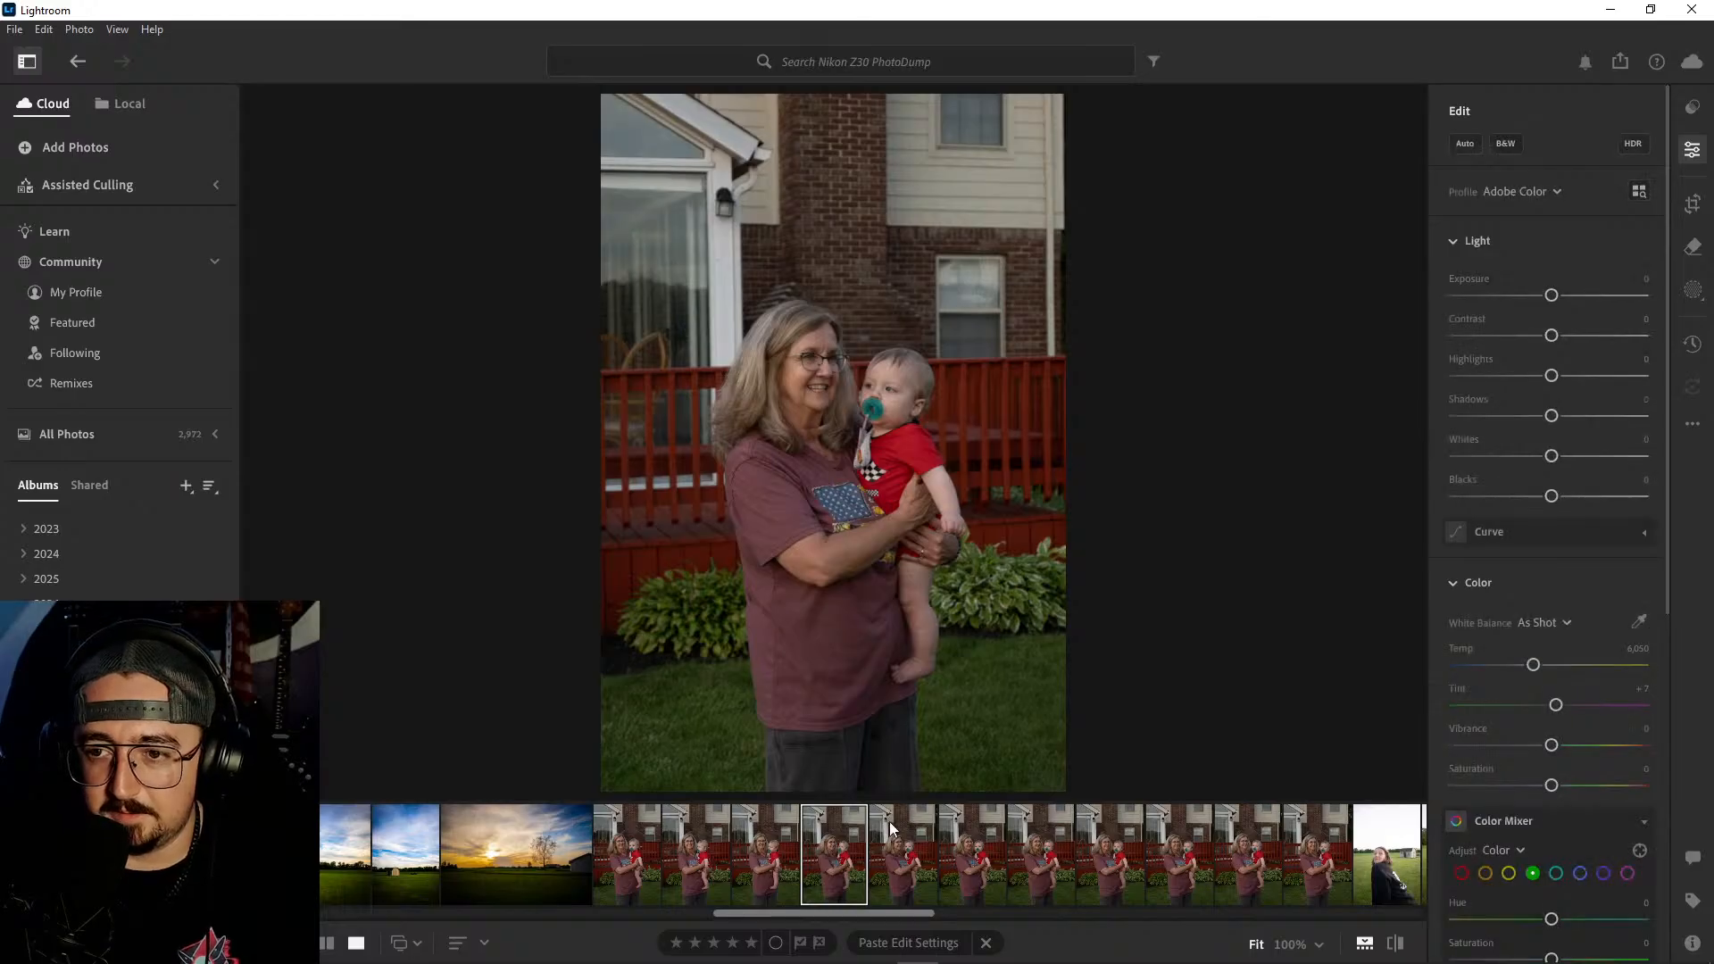
- Compare the whole series of the woman and baby by the red deck, starting from its first photo
click(635, 844)
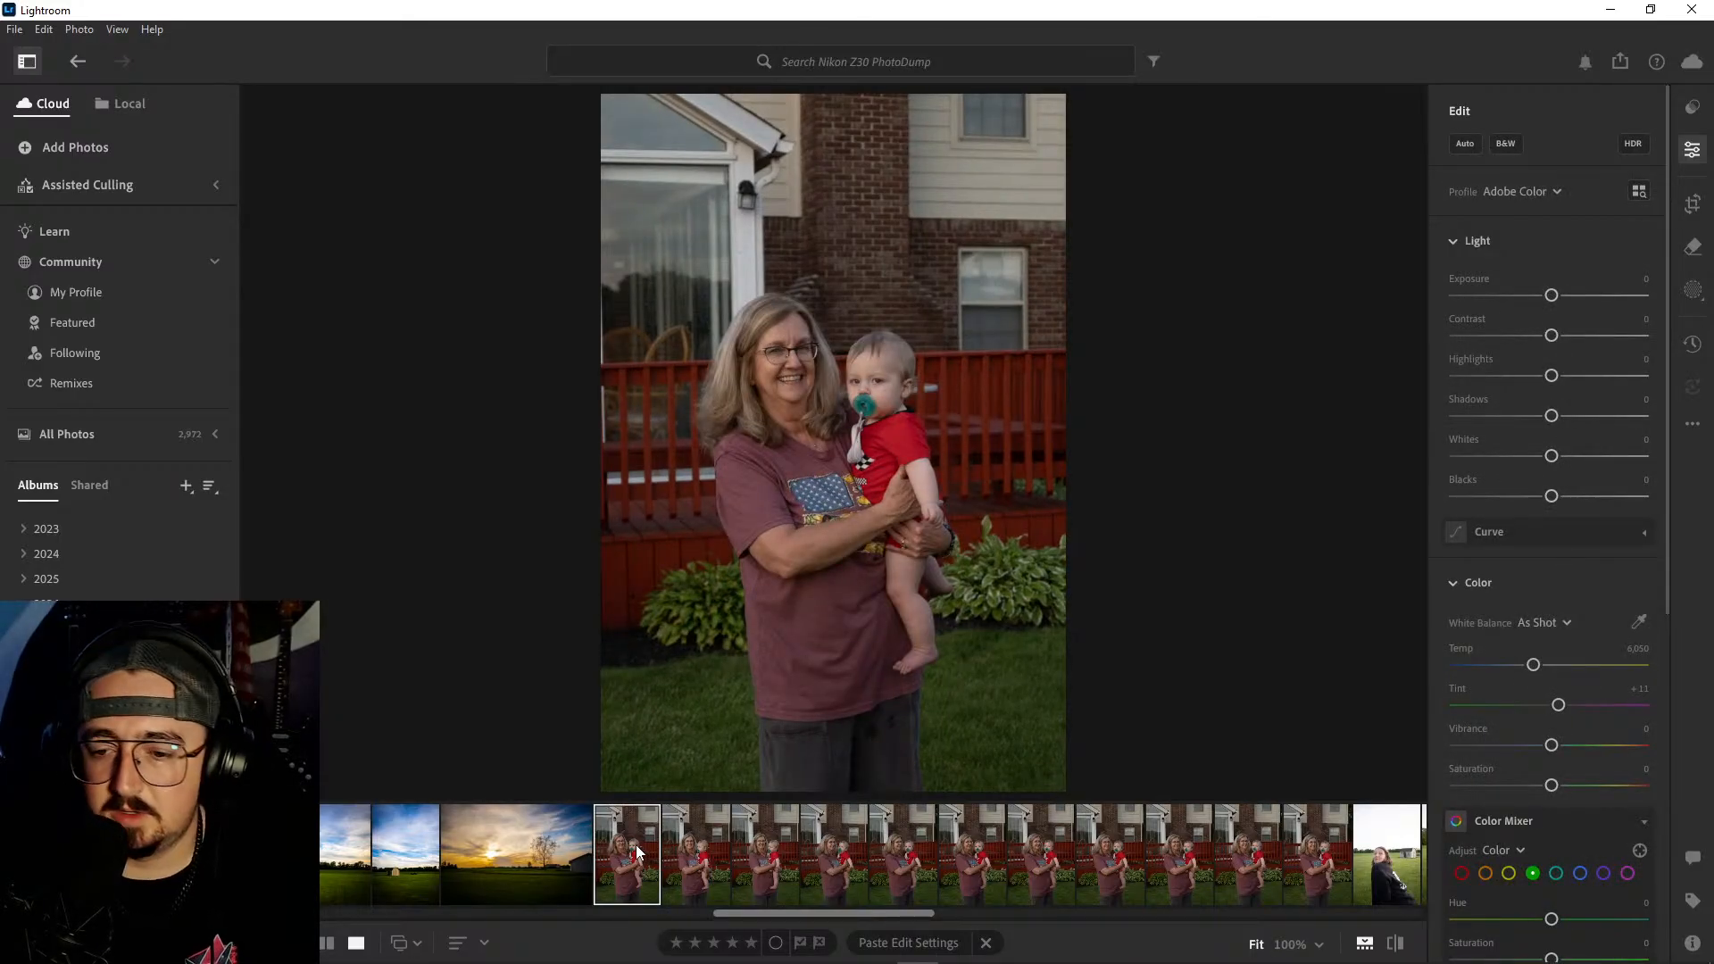
key(Right)
key(Right)
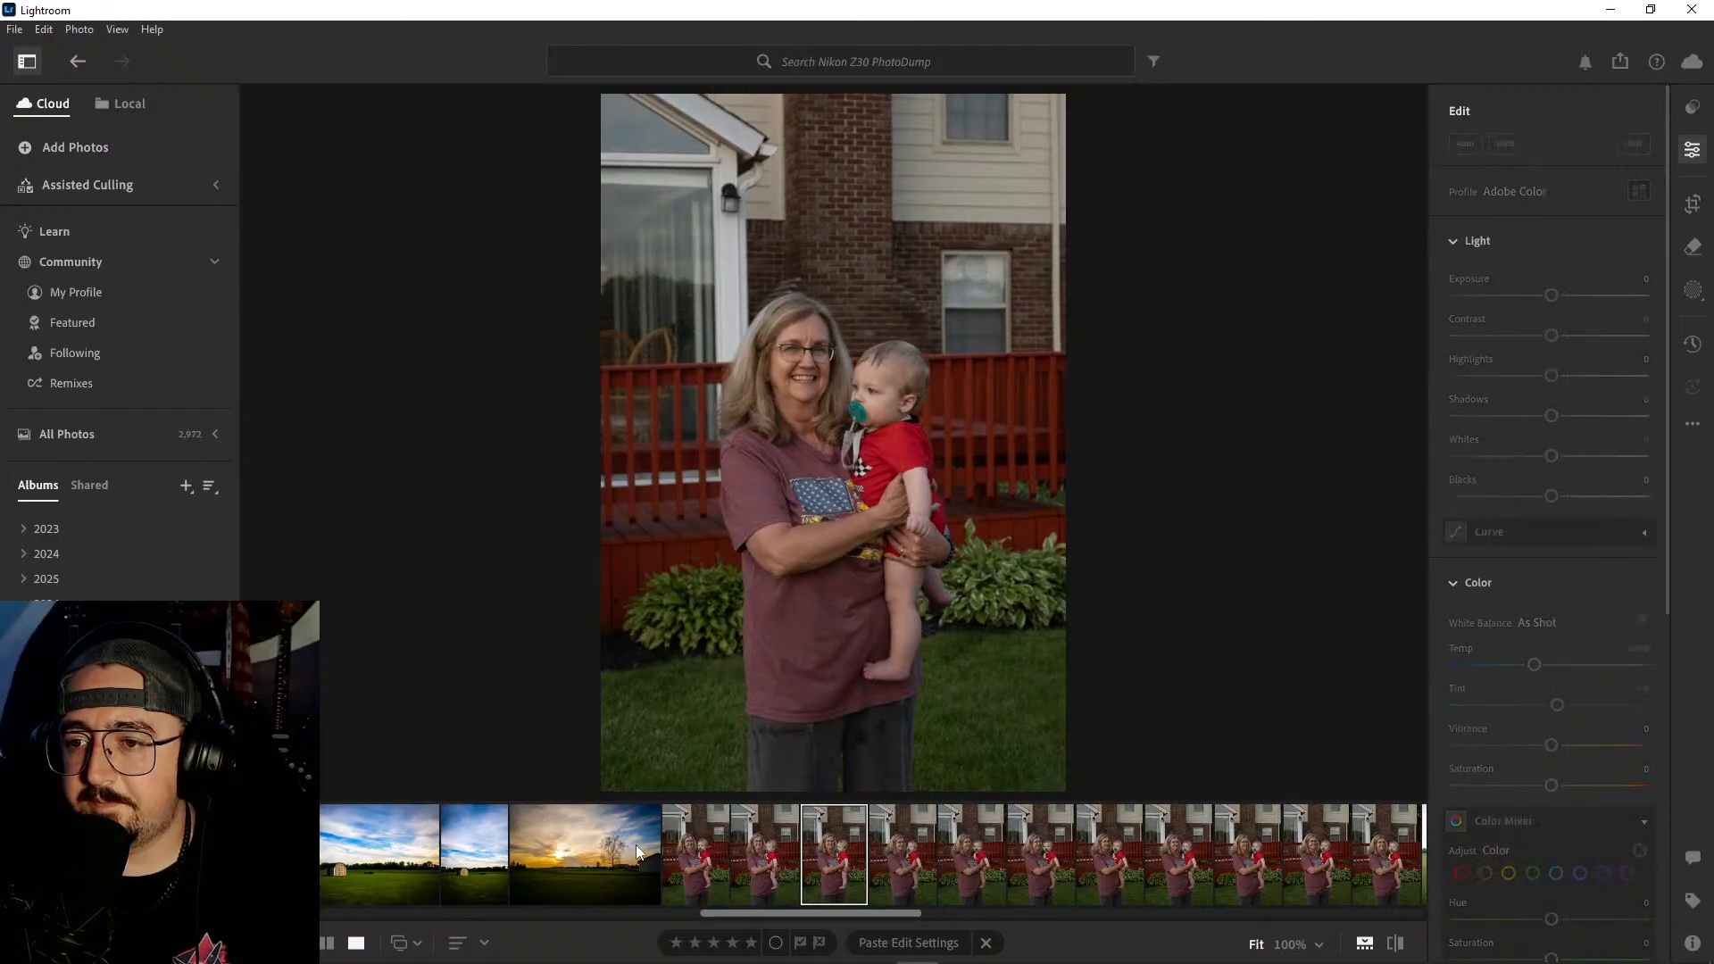
key(Right)
key(Right)
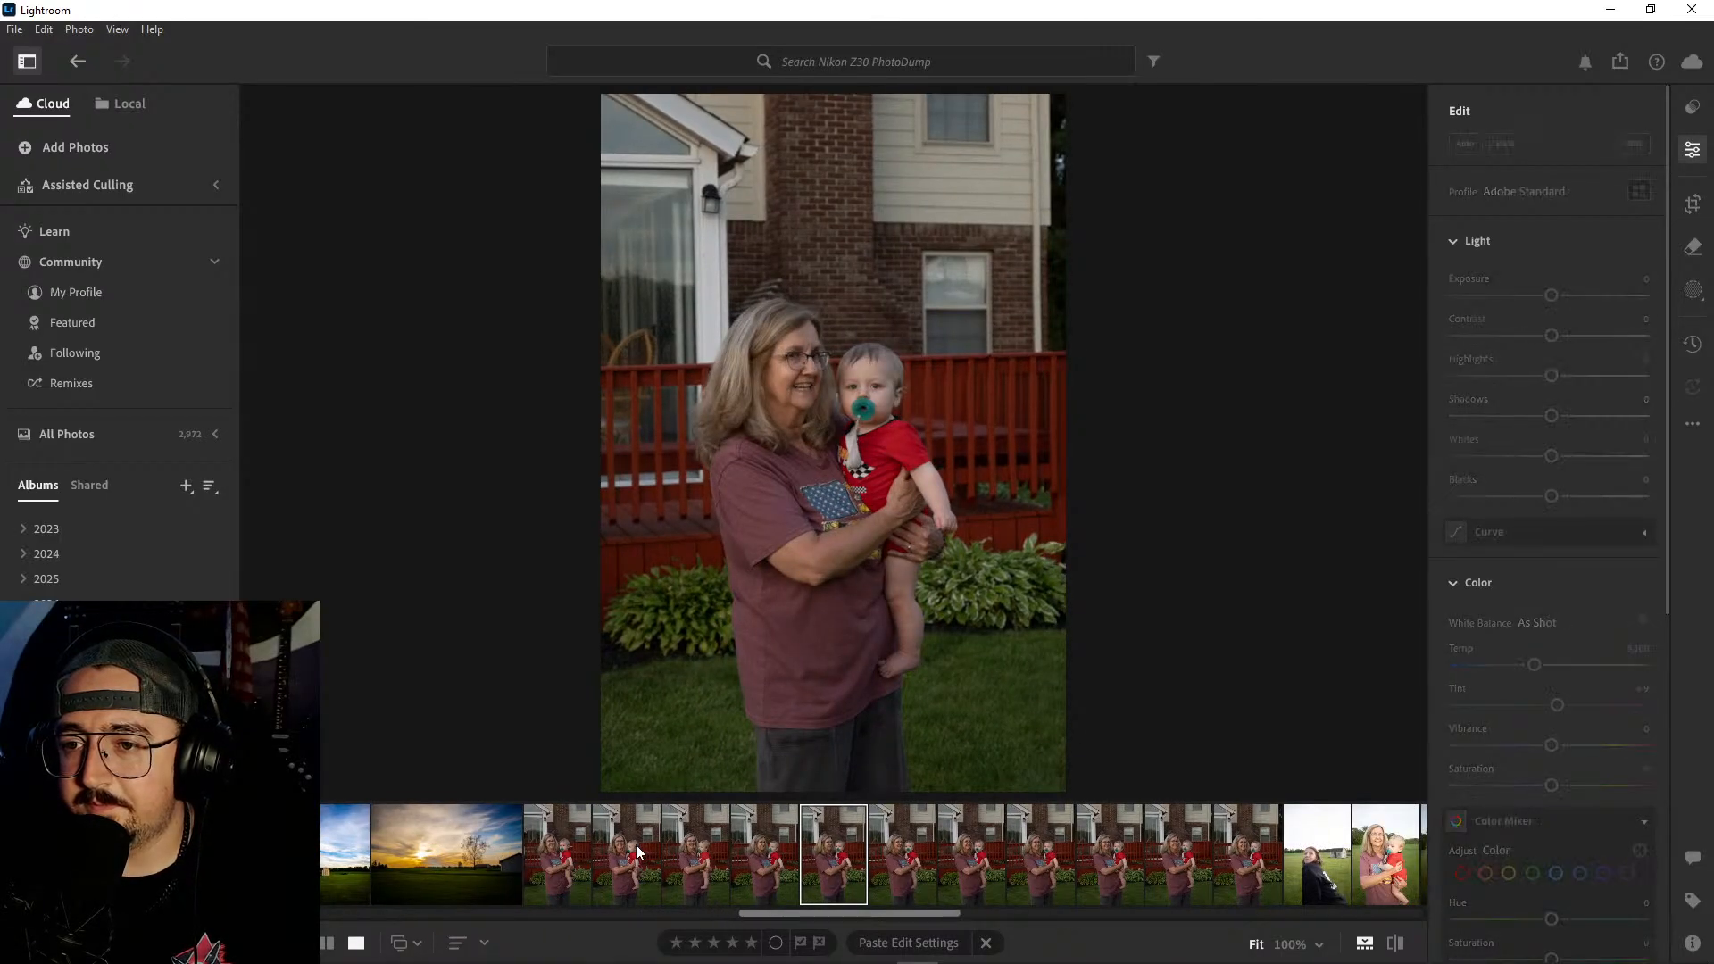
key(Right)
key(Right)
key(Right)
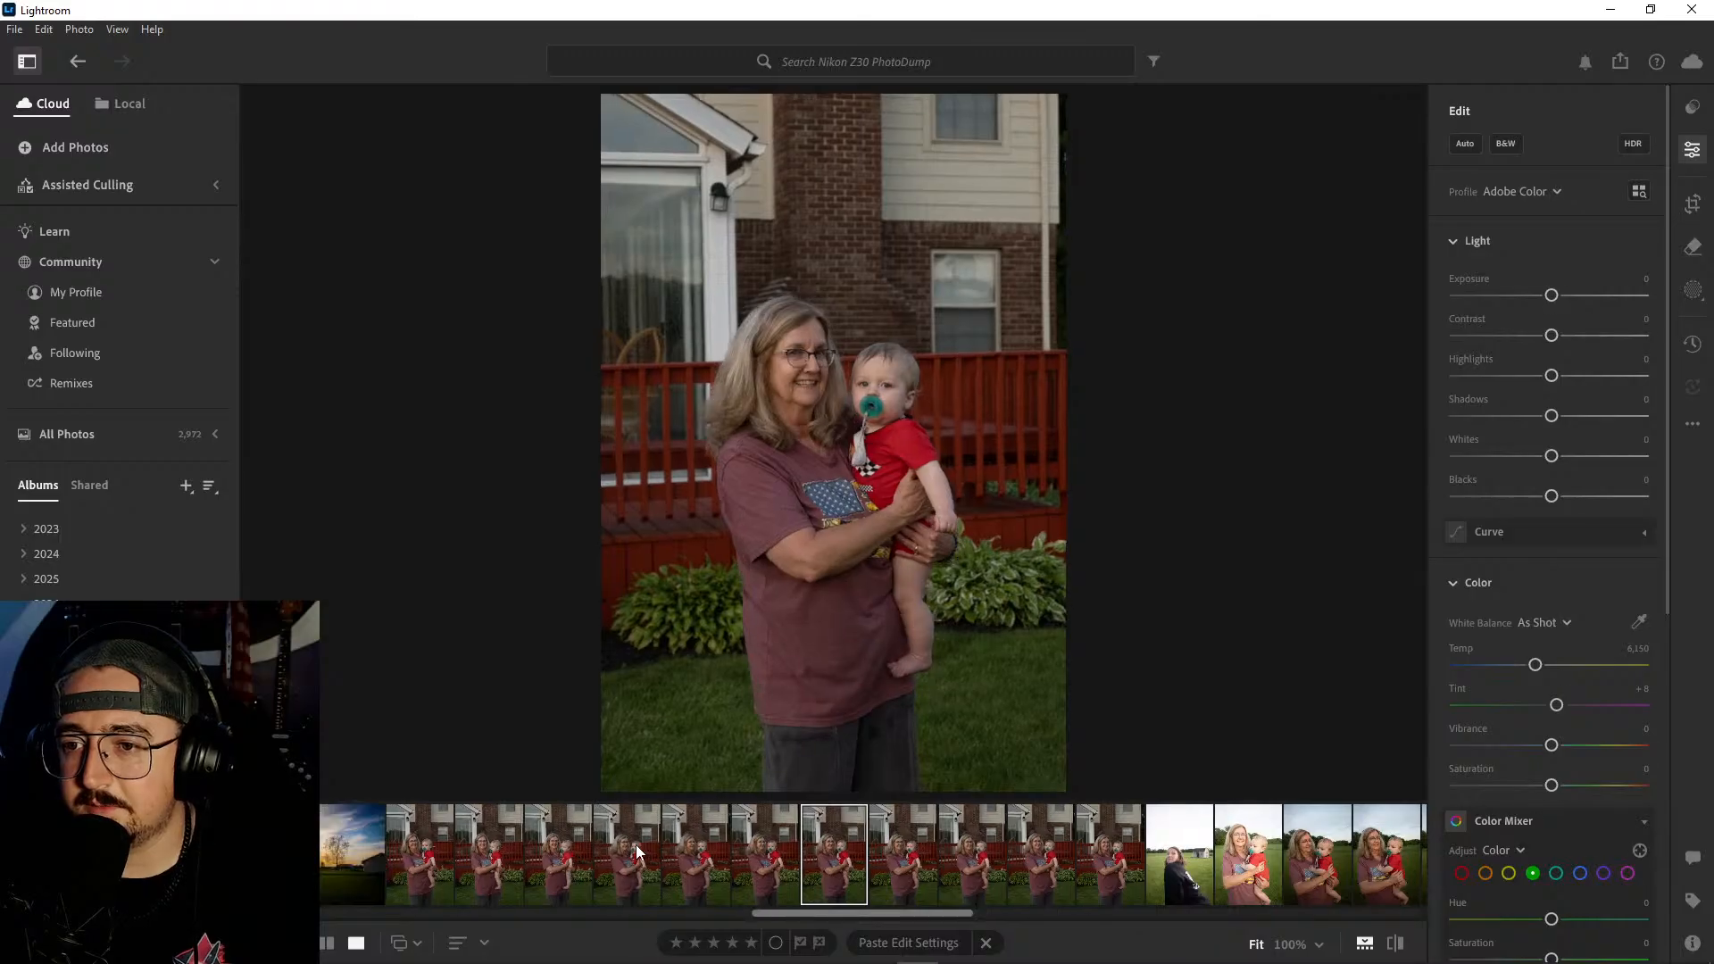
key(Right)
key(Right)
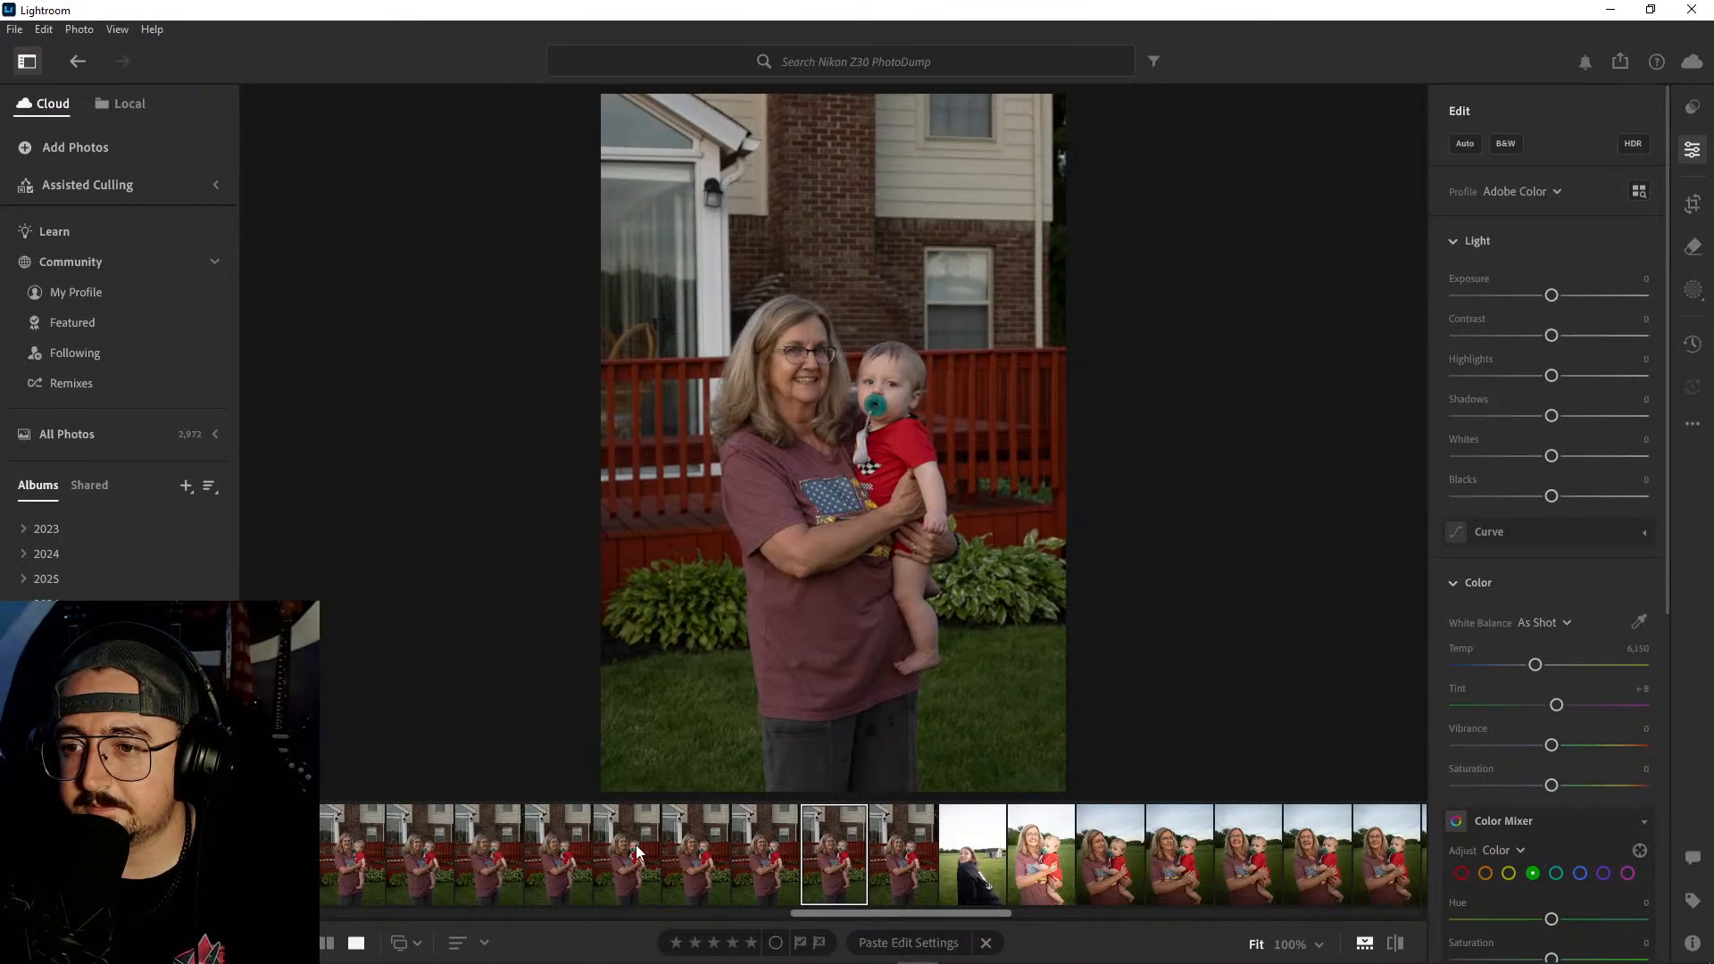
key(Left)
key(Left)
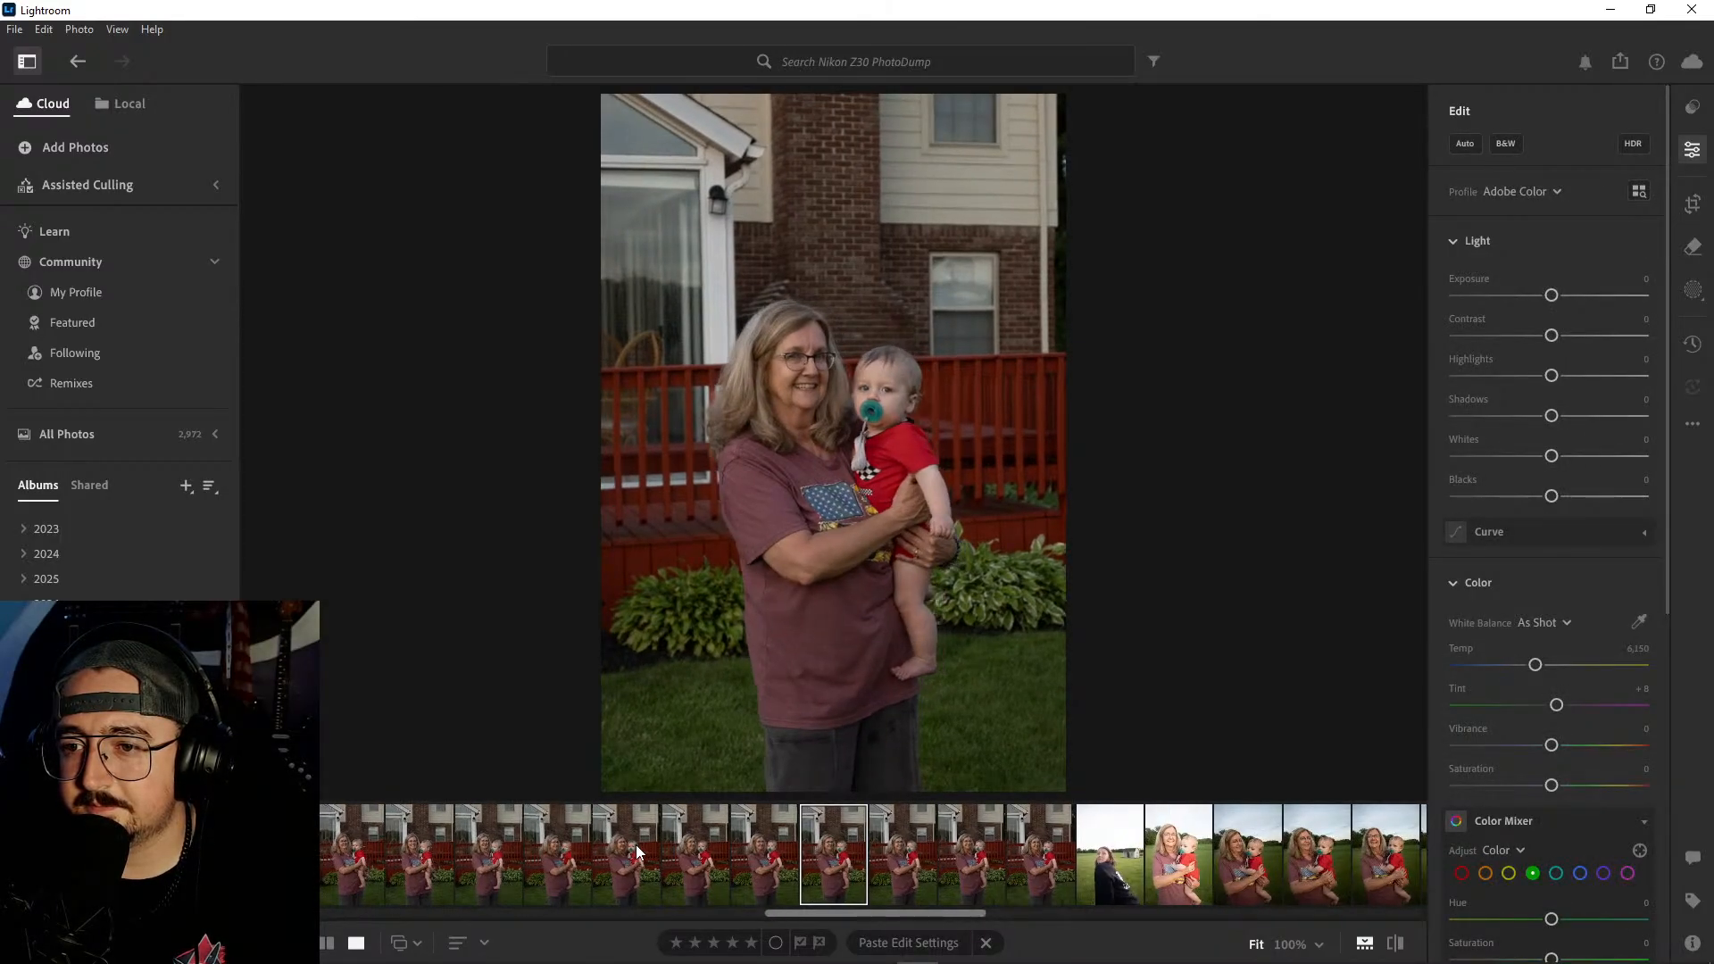
key(Left)
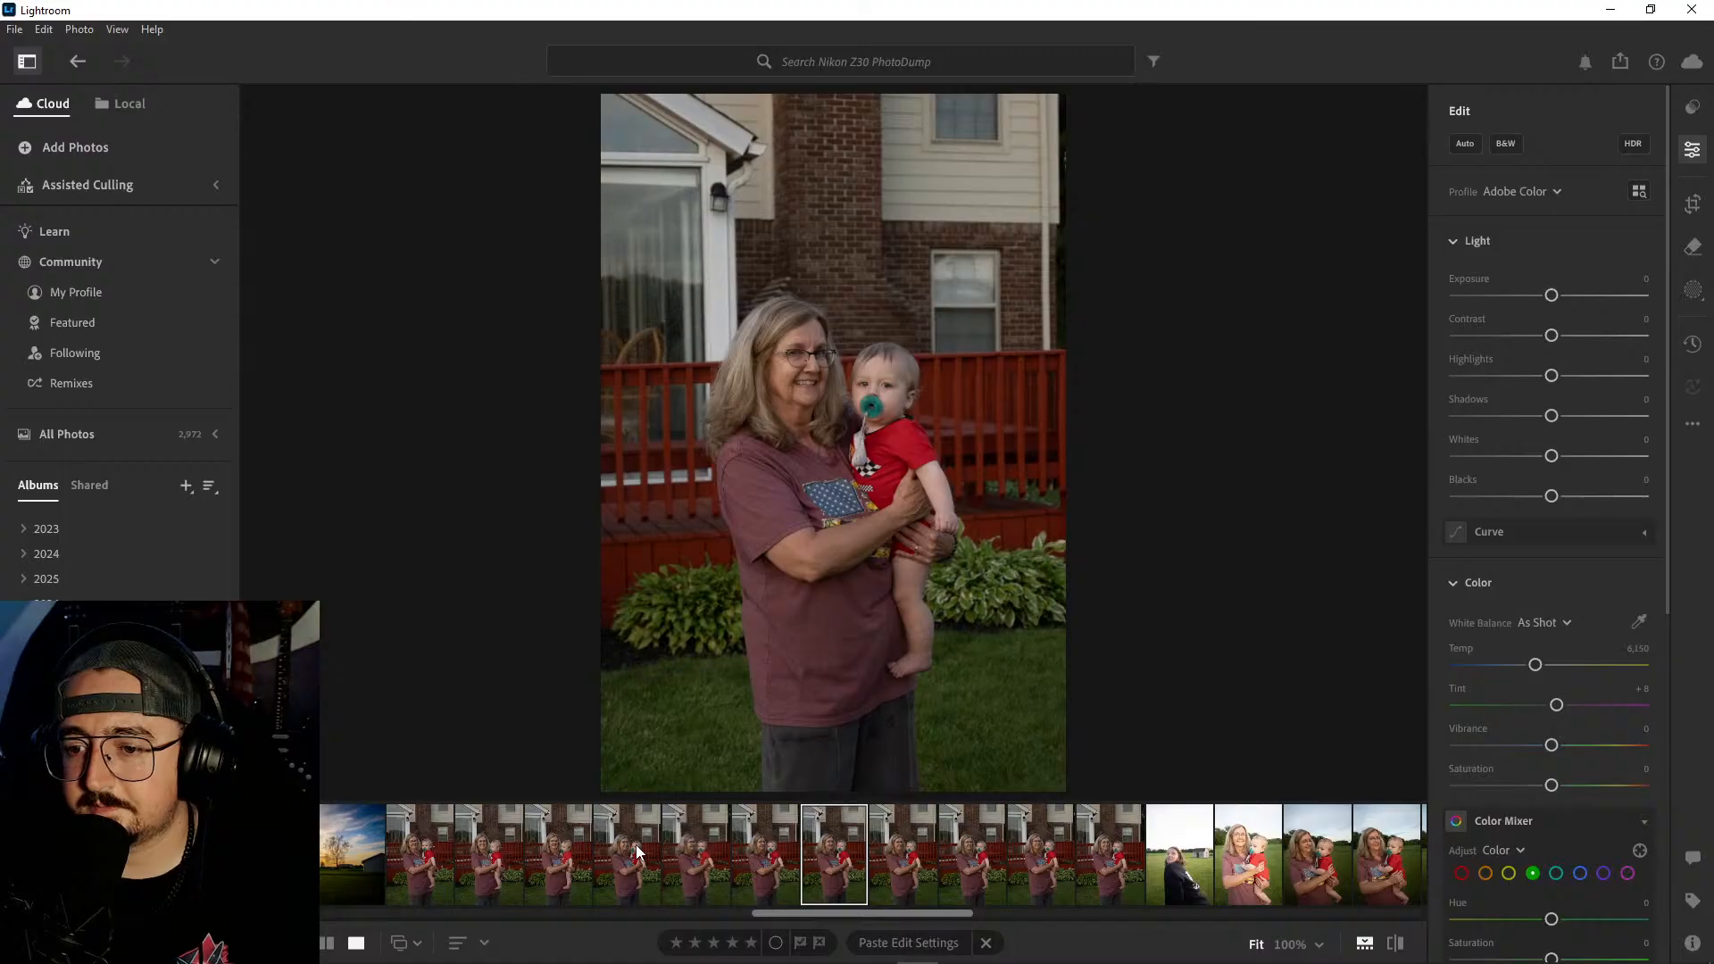
- Delete the first seven photos of the woman holding the baby by the red deck
shift+click(427, 828)
right_click(427, 828)
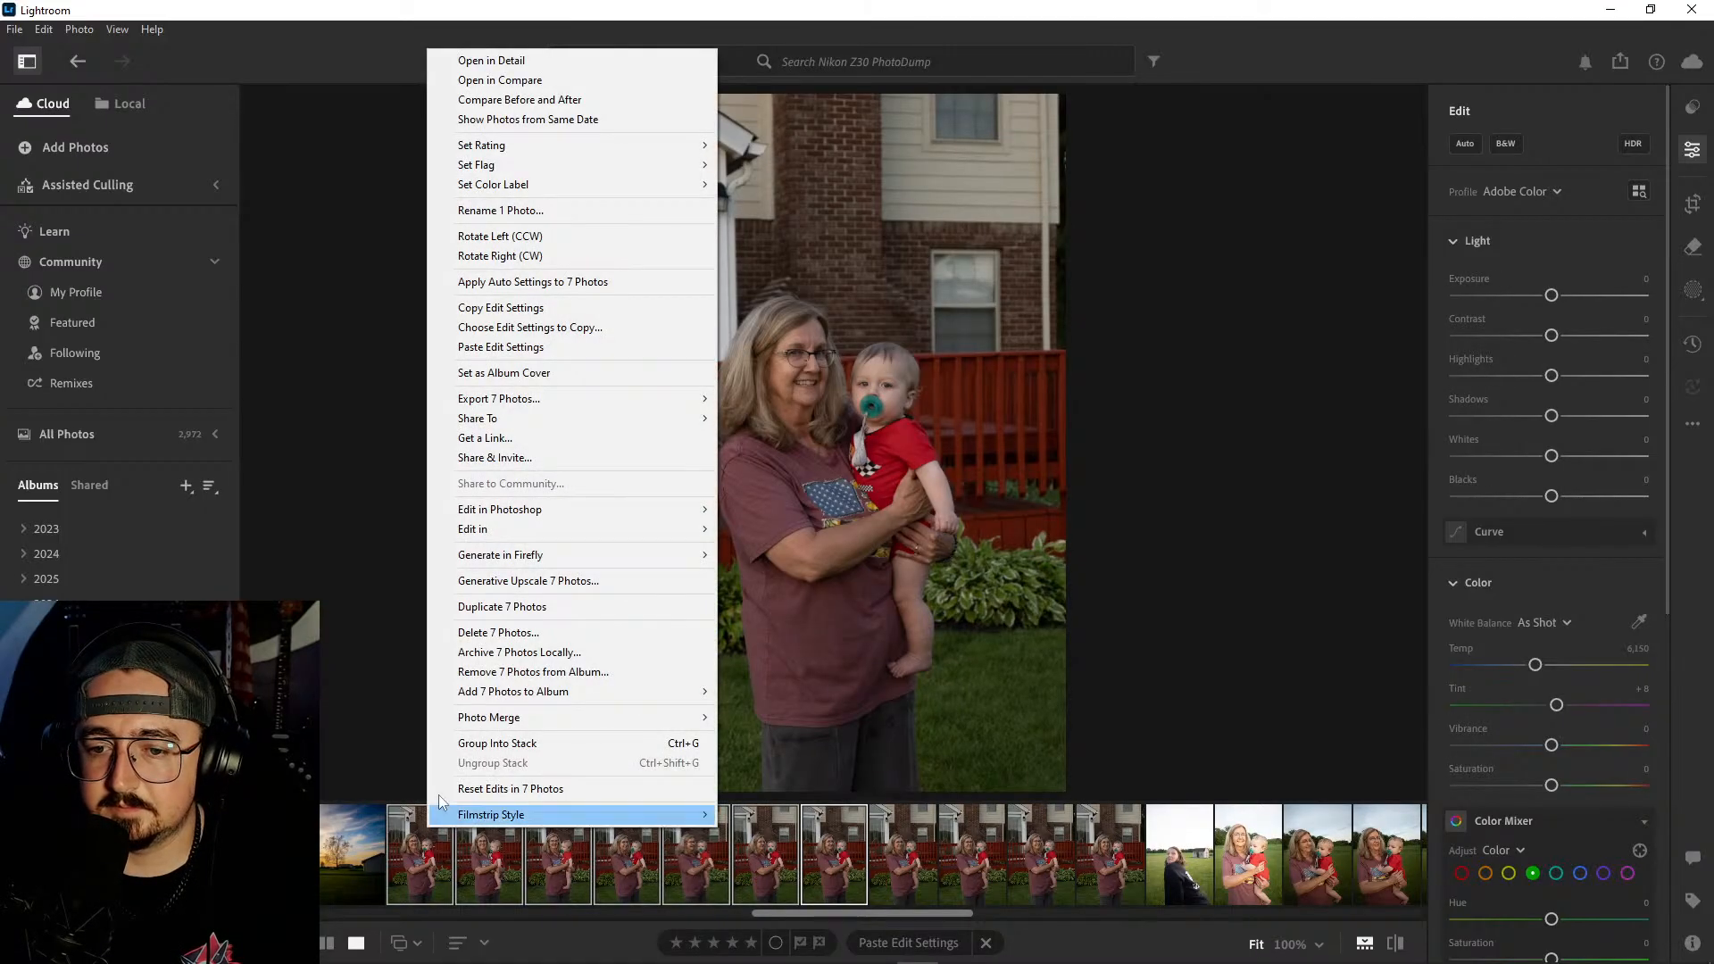
click(511, 631)
click(924, 640)
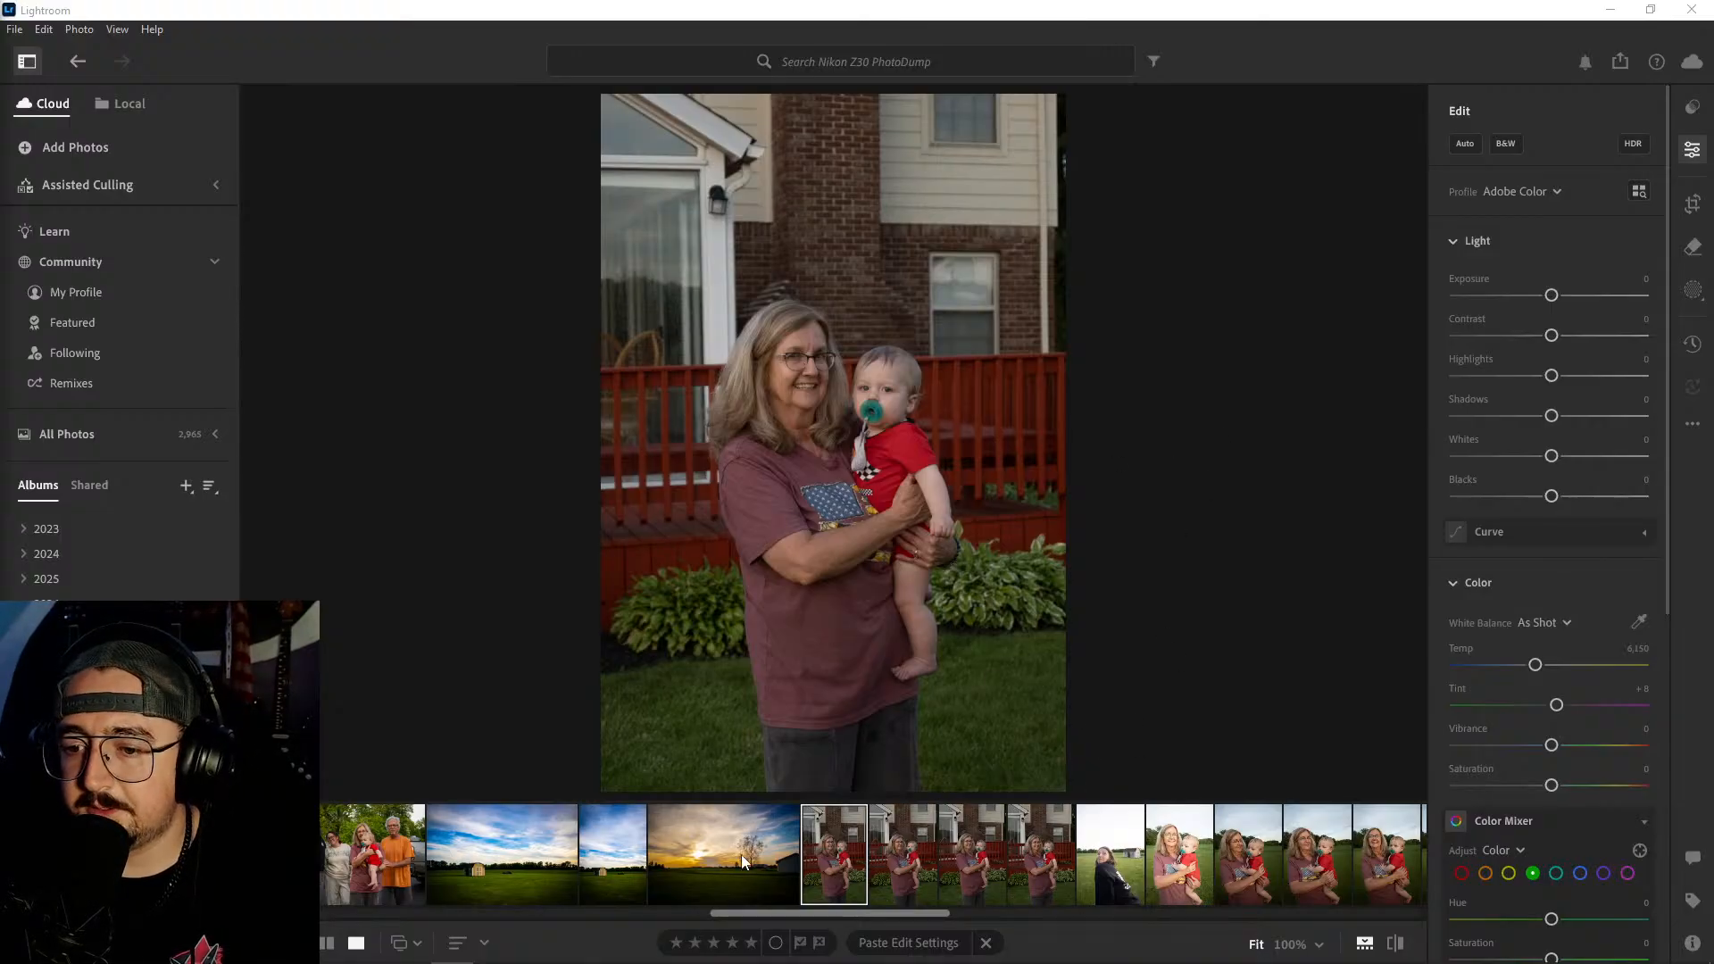
- Try the family group photo's edit settings on the first photo by the red deck, and undo the paste
click(351, 855)
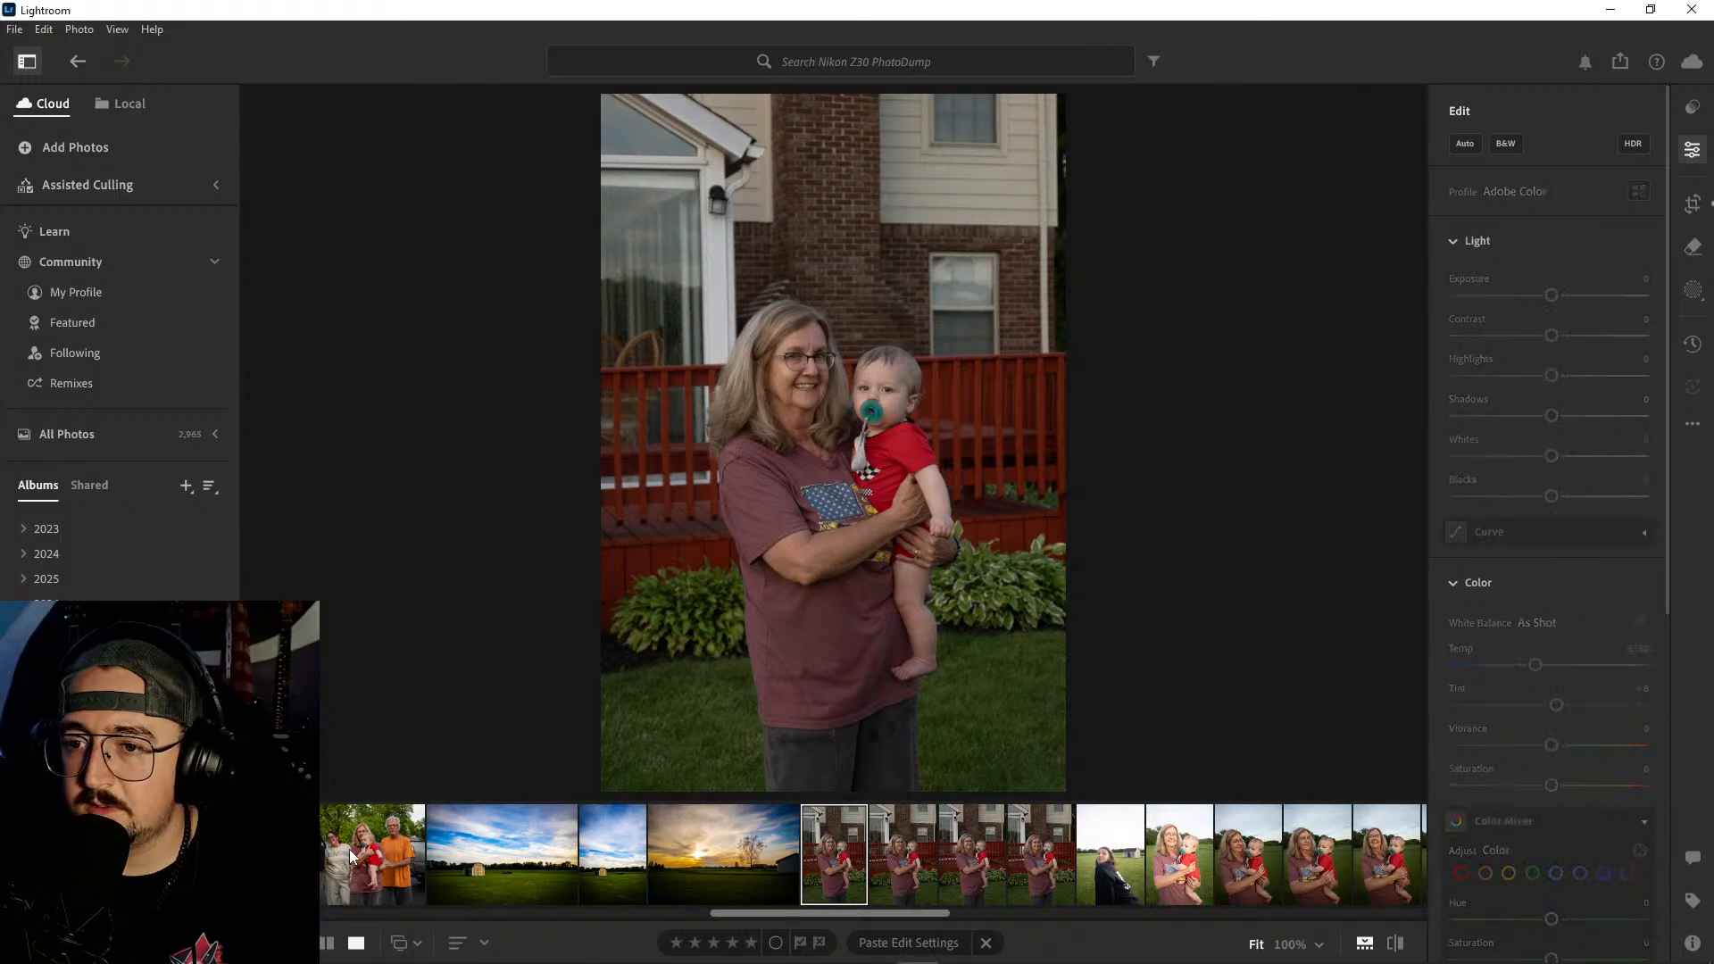
key(ctrl+c)
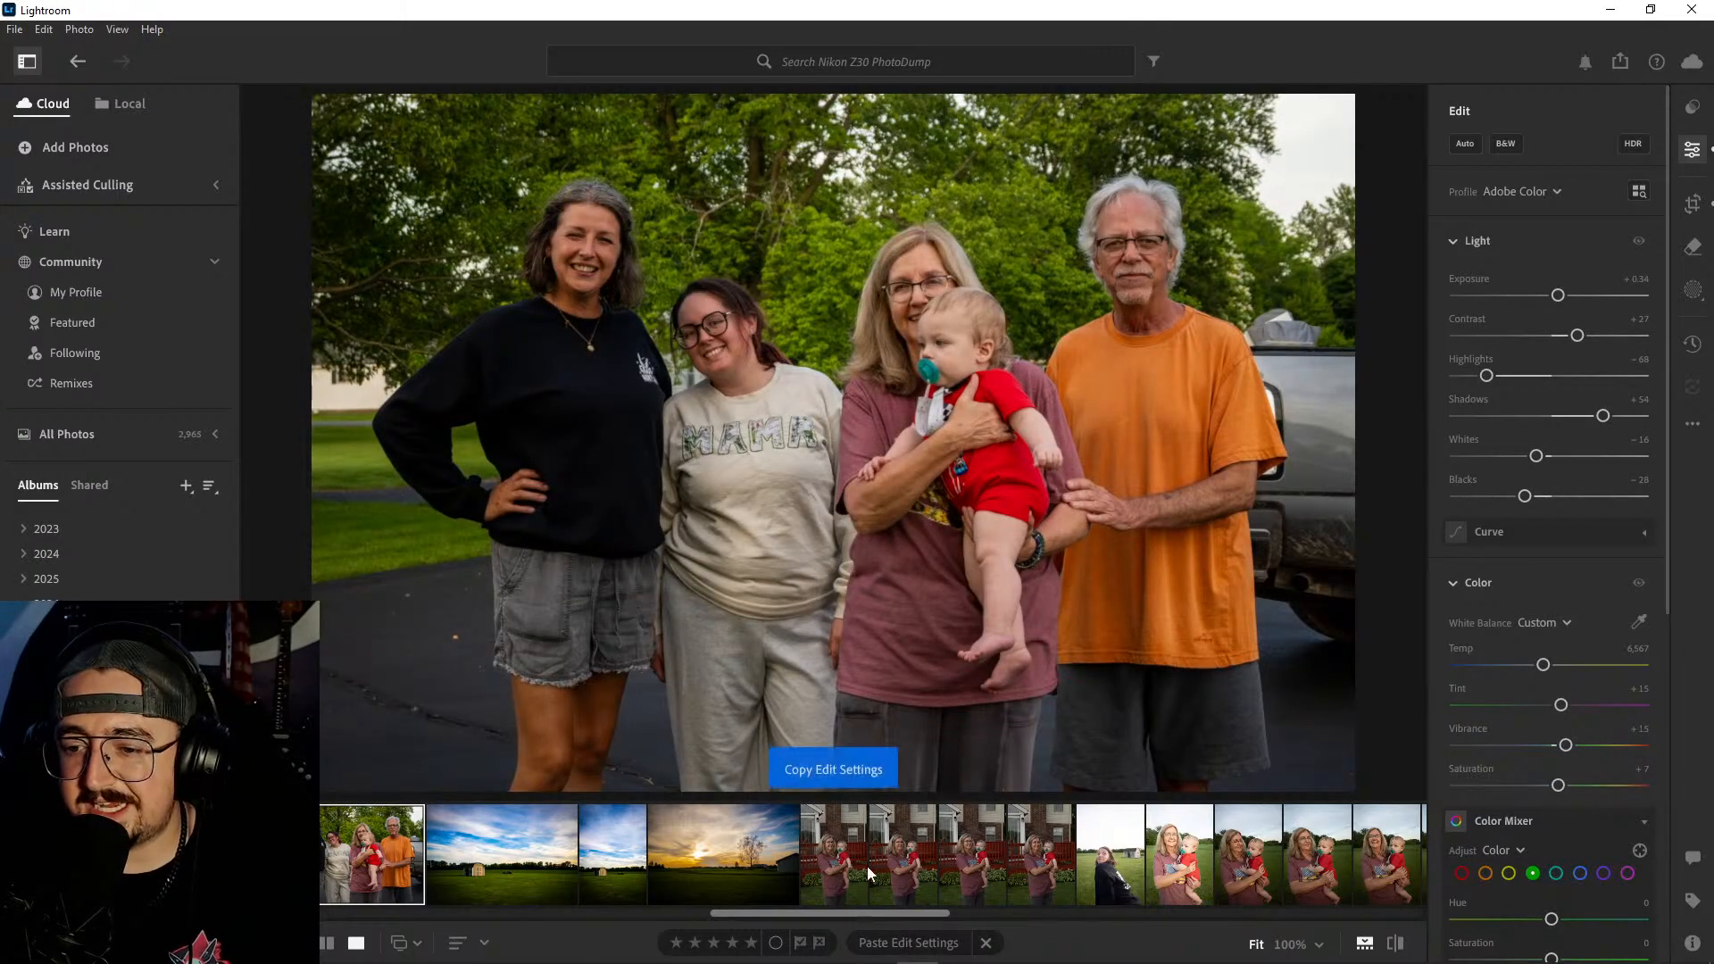
click(845, 851)
key(ctrl+v)
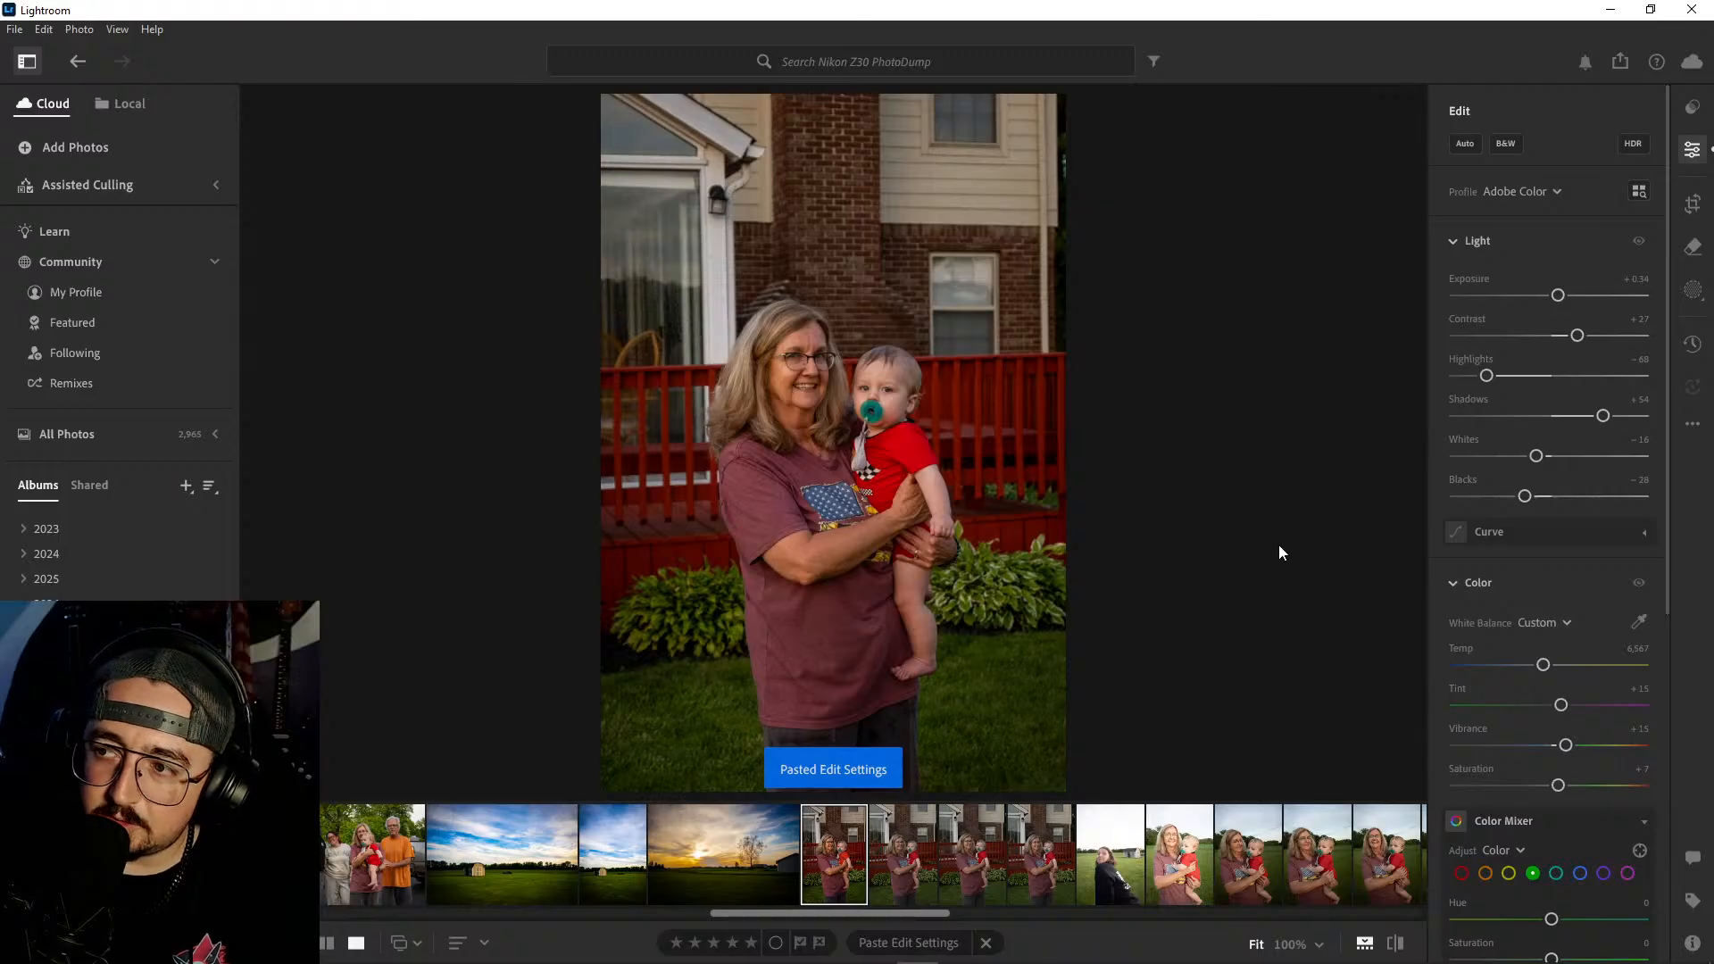
key(ctrl+z)
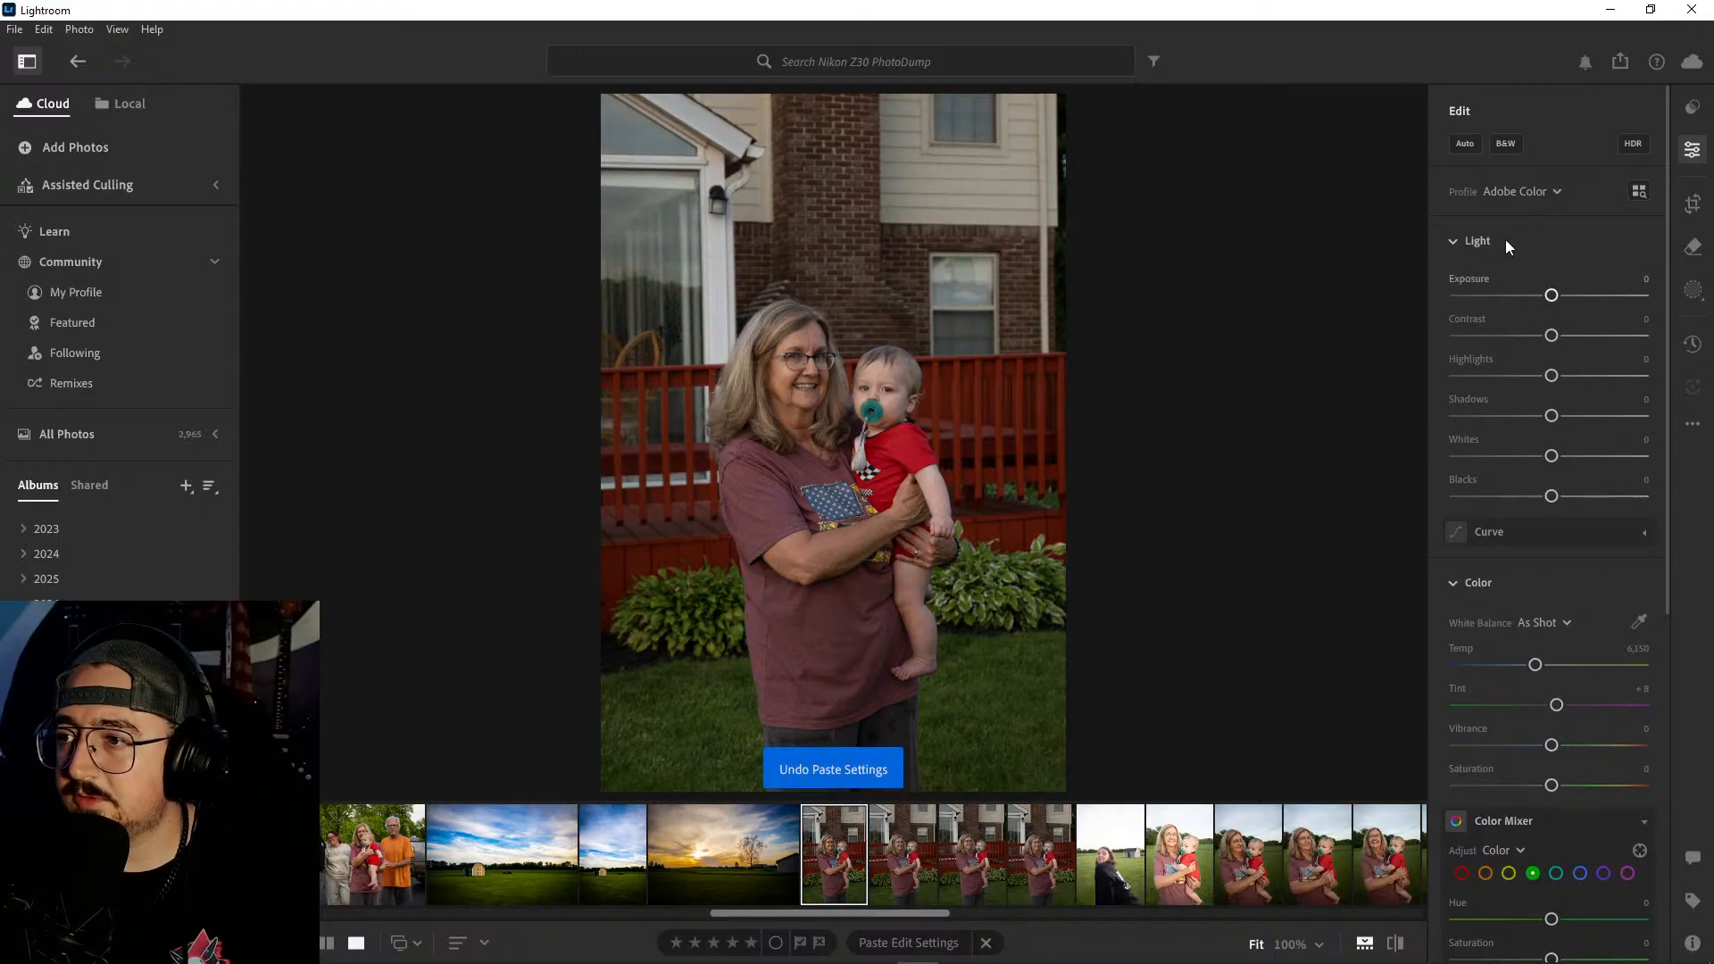
- Apply automatic adjustments to the first photo of the woman and baby by the red deck, and set Contrast to +39
click(1469, 146)
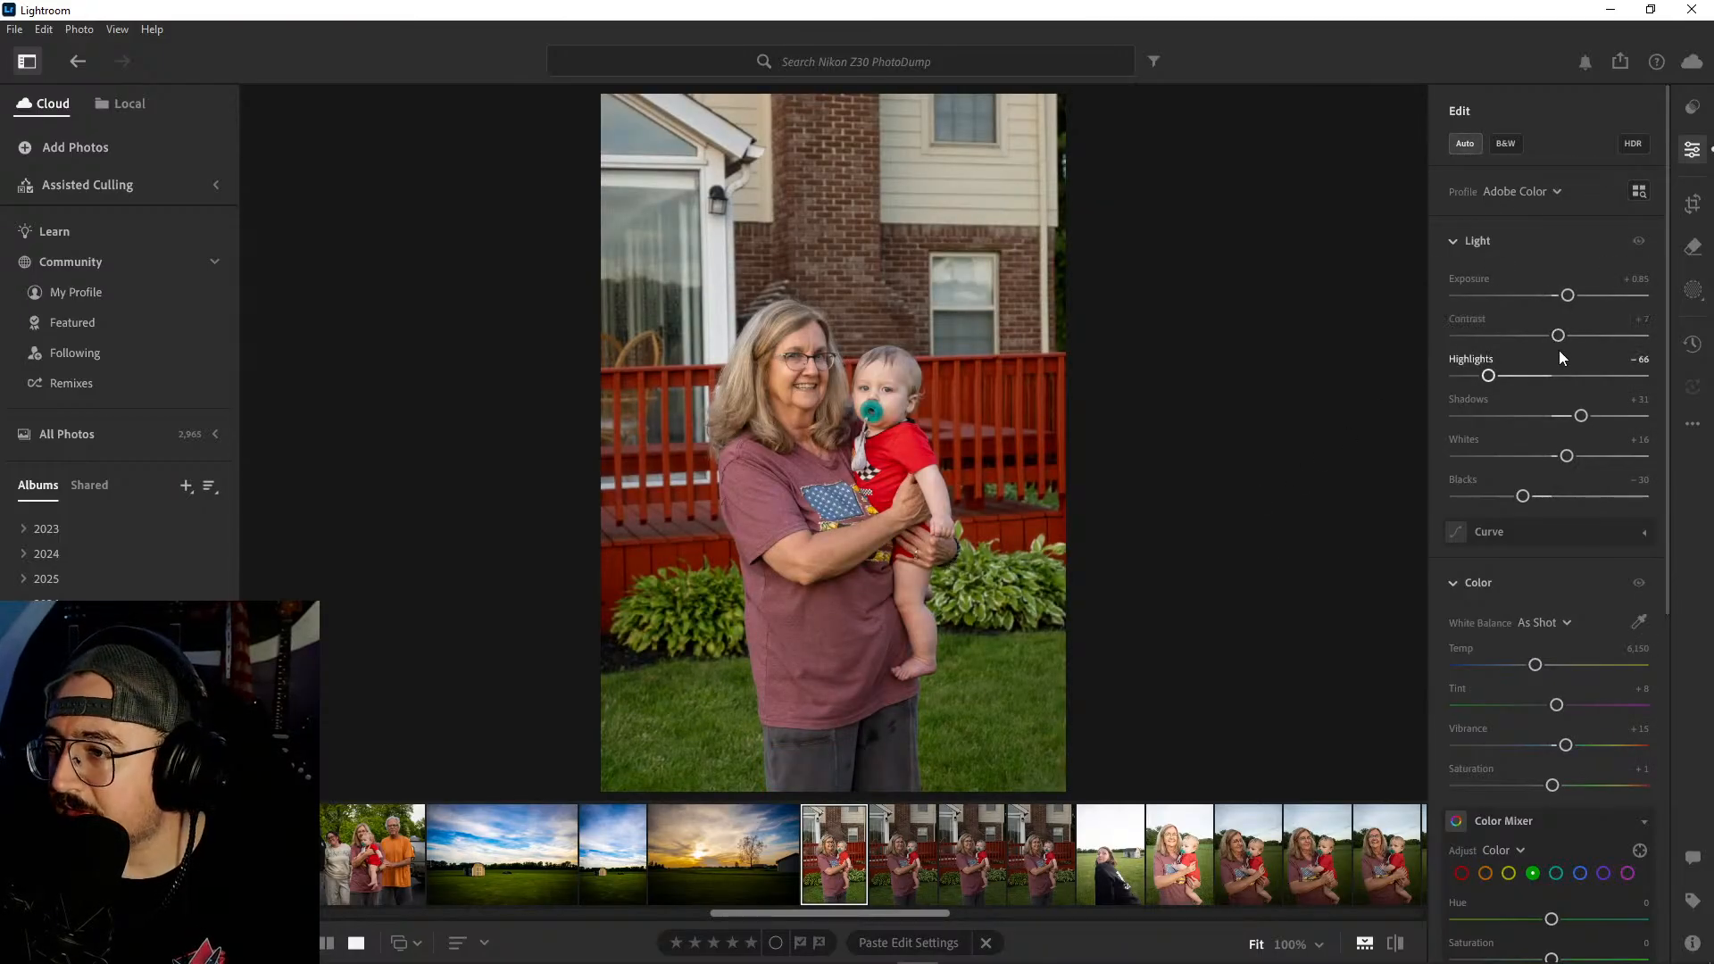
drag(1559, 336, 1592, 341)
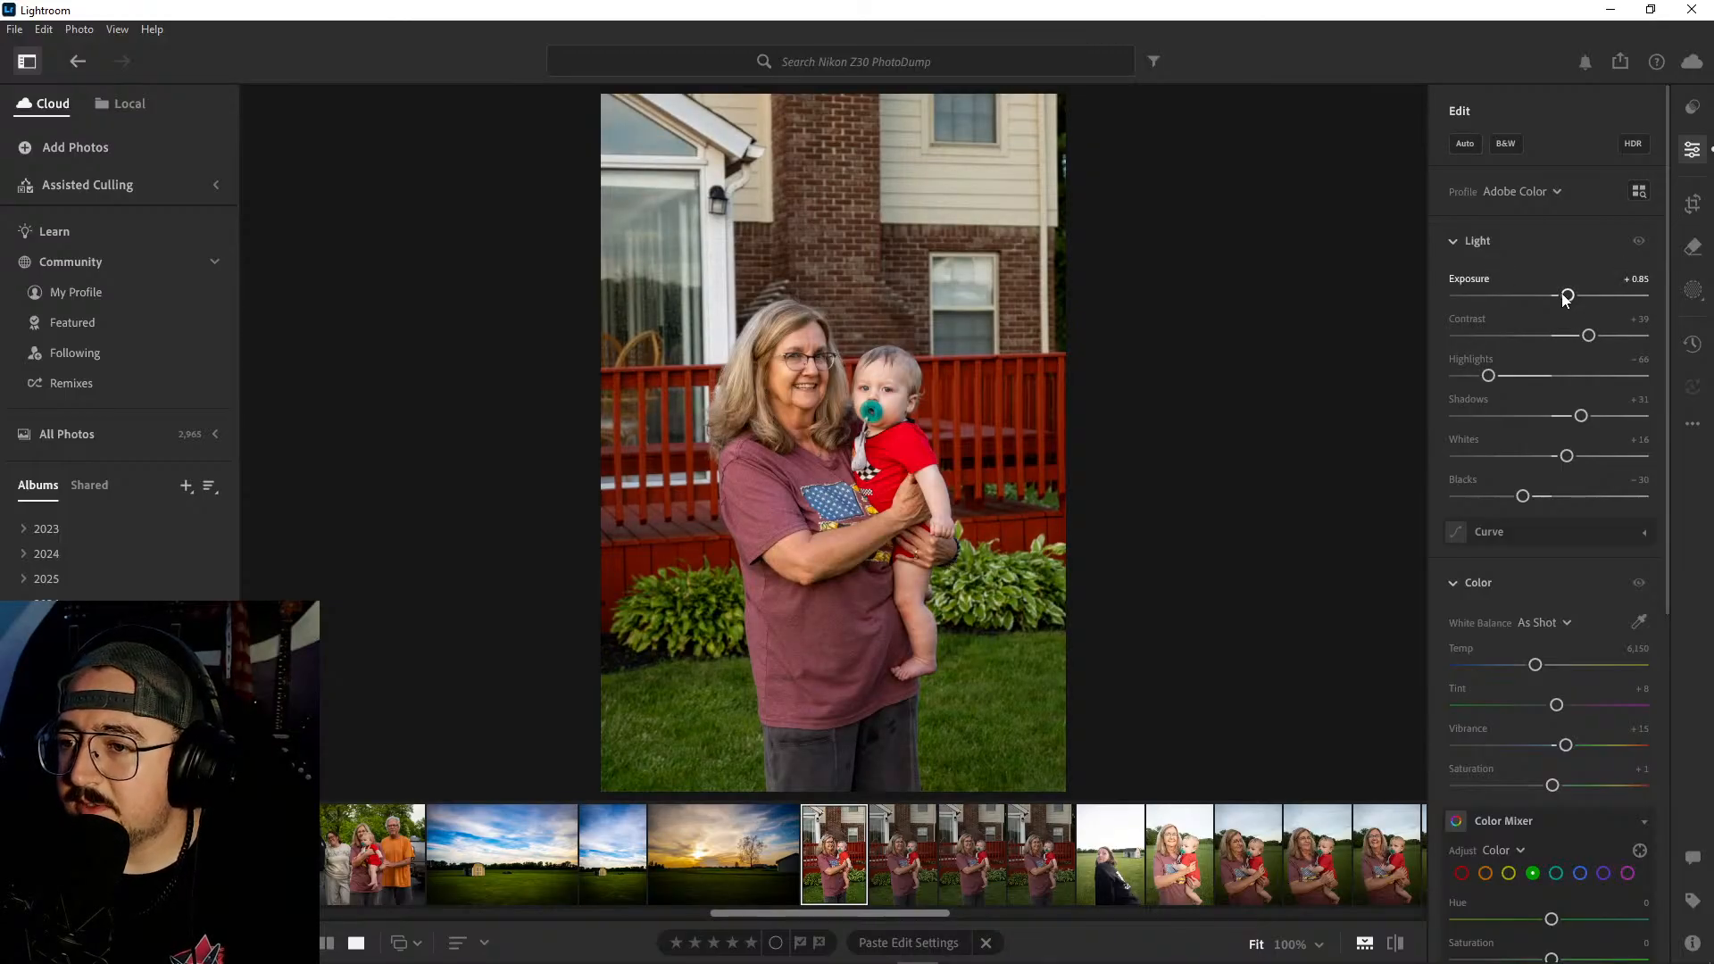
- Lower the saturation of the red color range to -32 with the Color Mixer
scroll(1562, 471, down, 2)
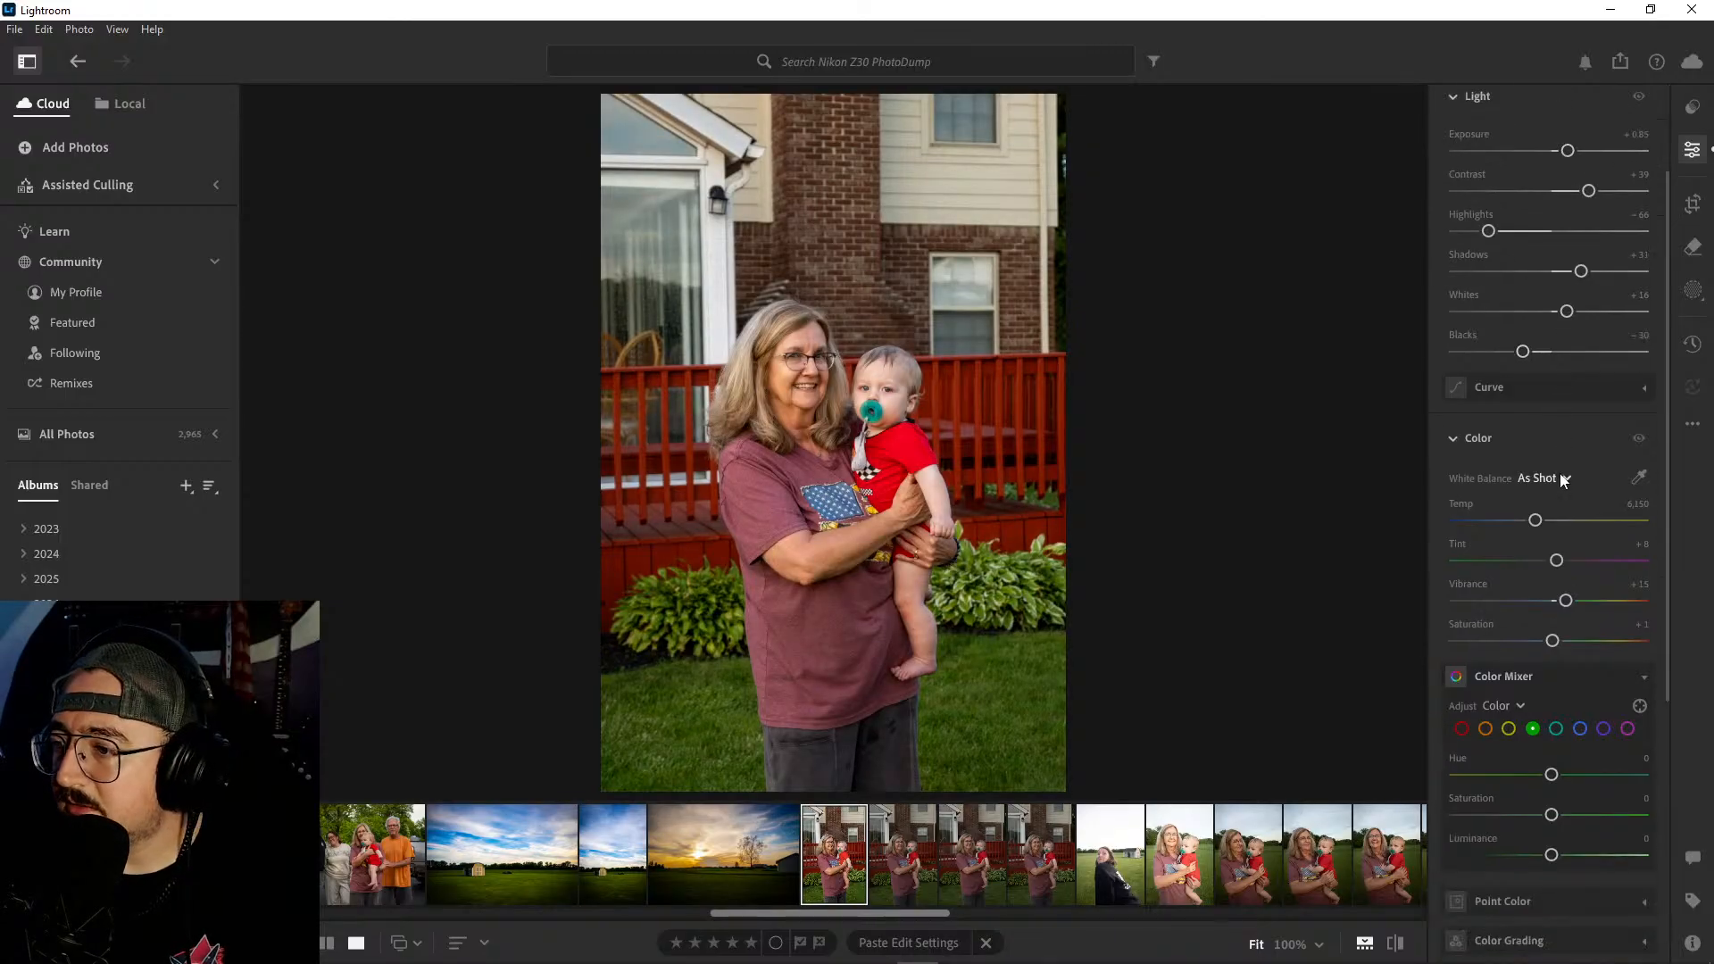
click(1463, 729)
drag(1554, 818, 1524, 820)
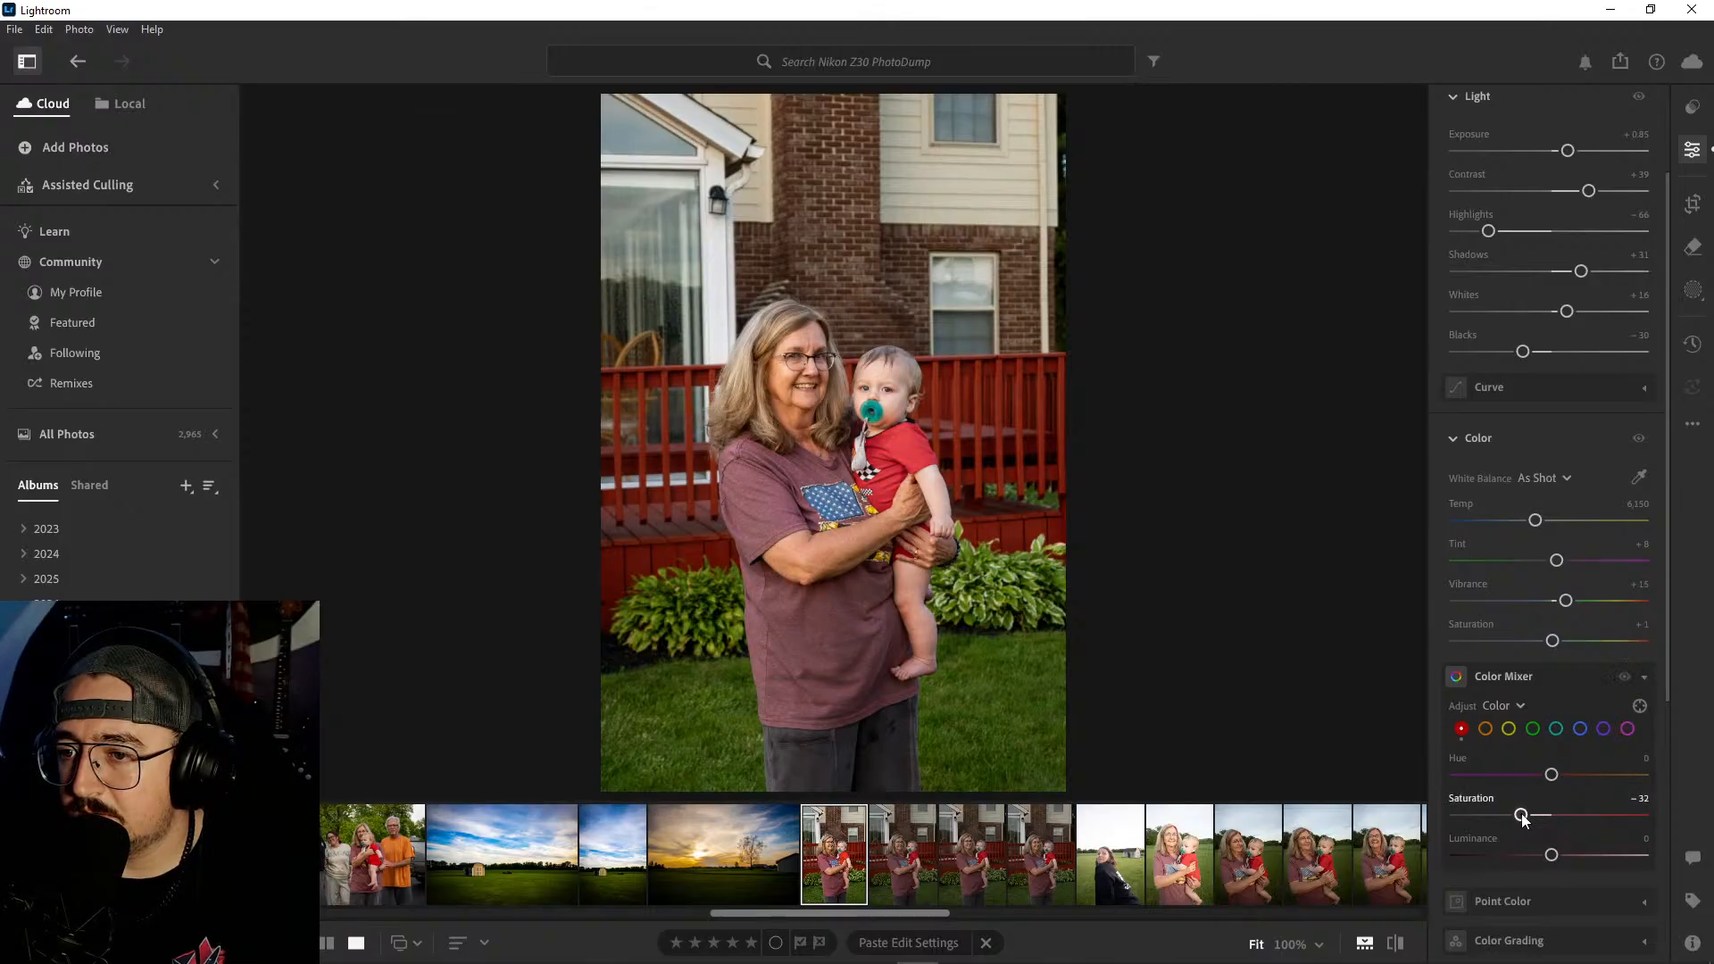
scroll(1513, 609, down, 2)
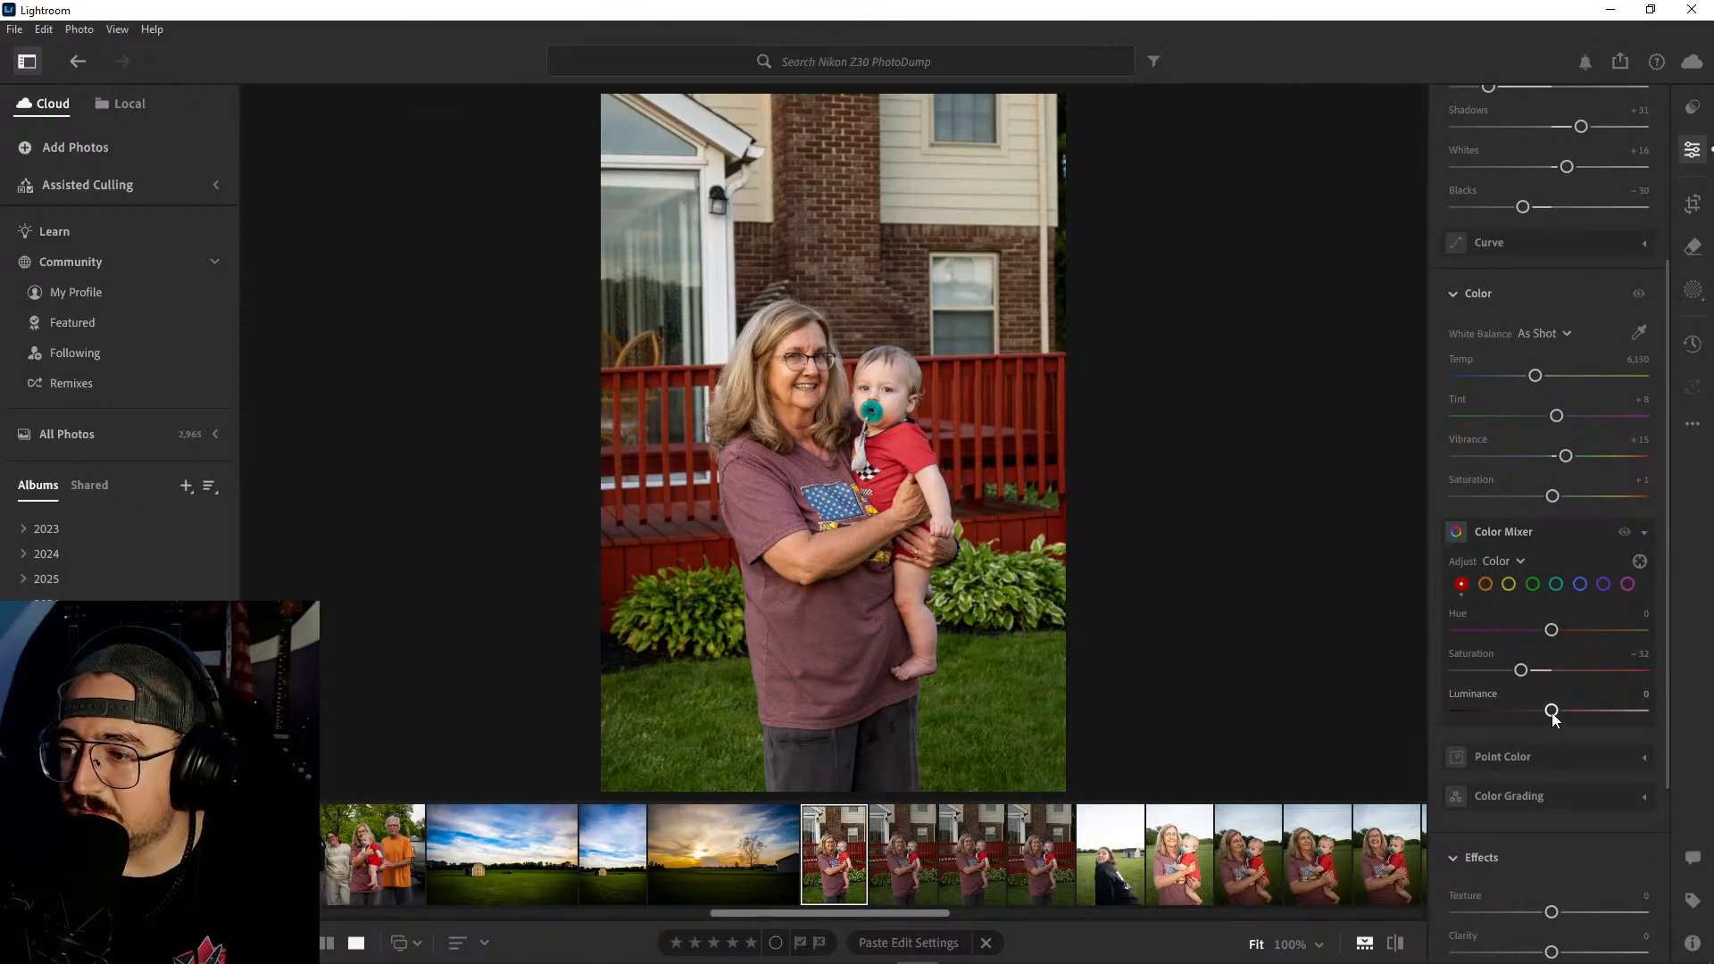
- Warm the white balance temperature to about 6,430 and lower Highlights to -85
scroll(1518, 529, up, 4)
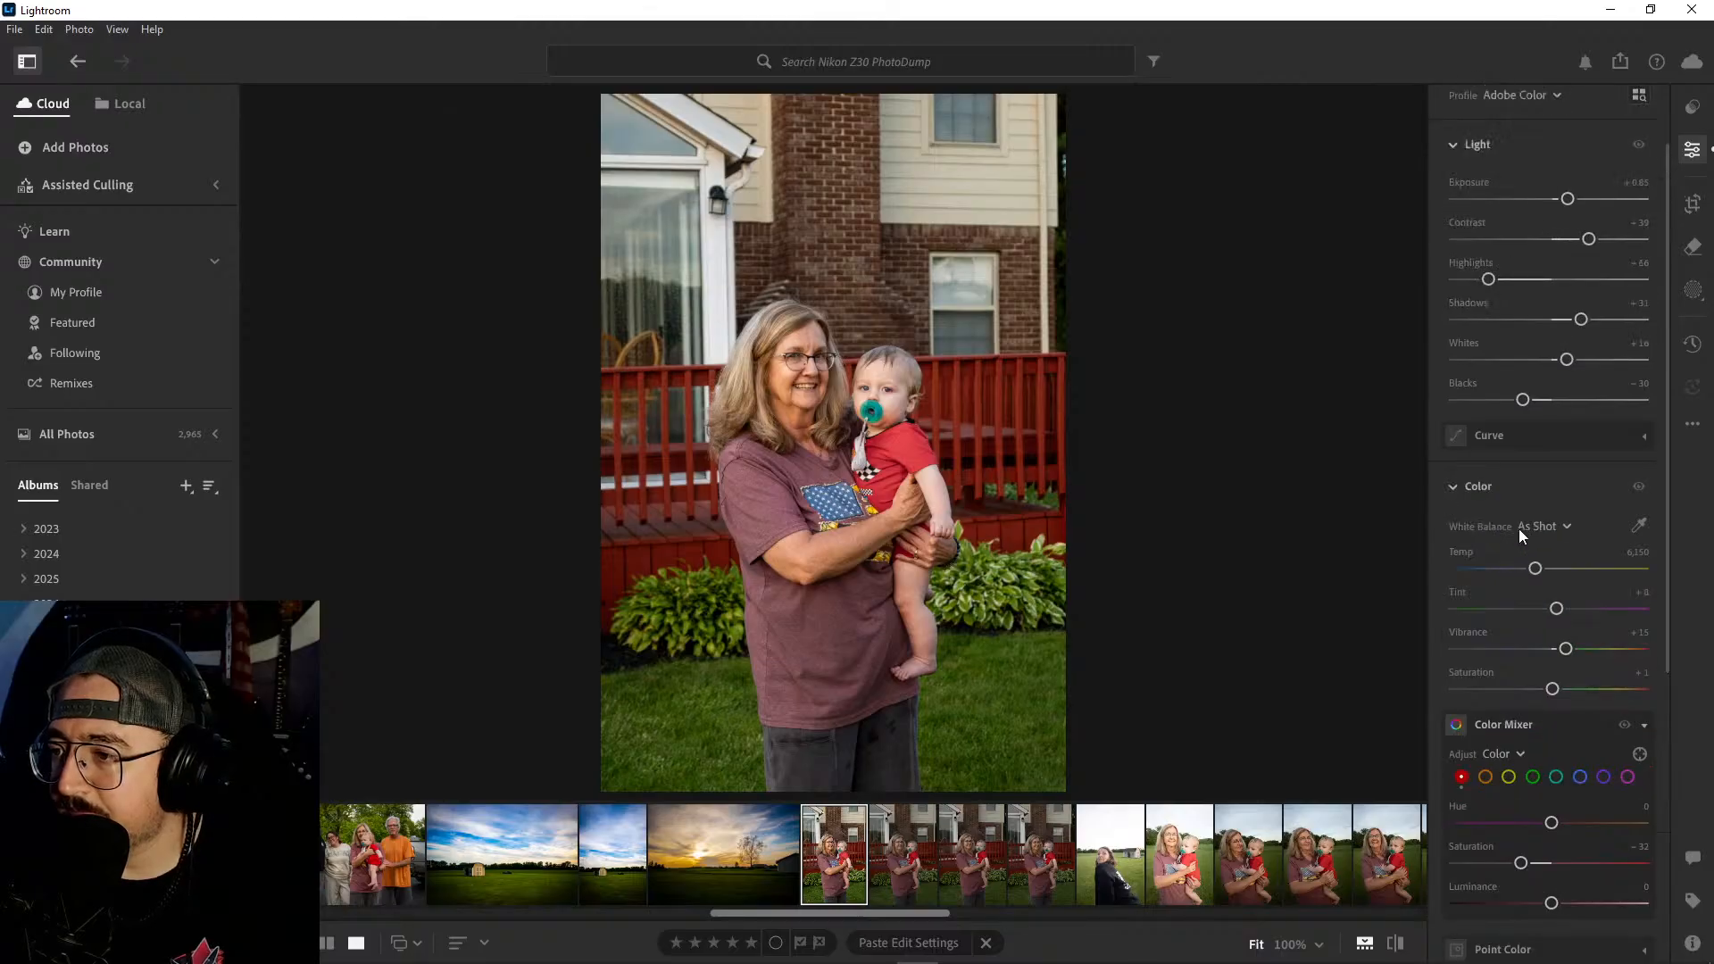
drag(1537, 670, 1541, 670)
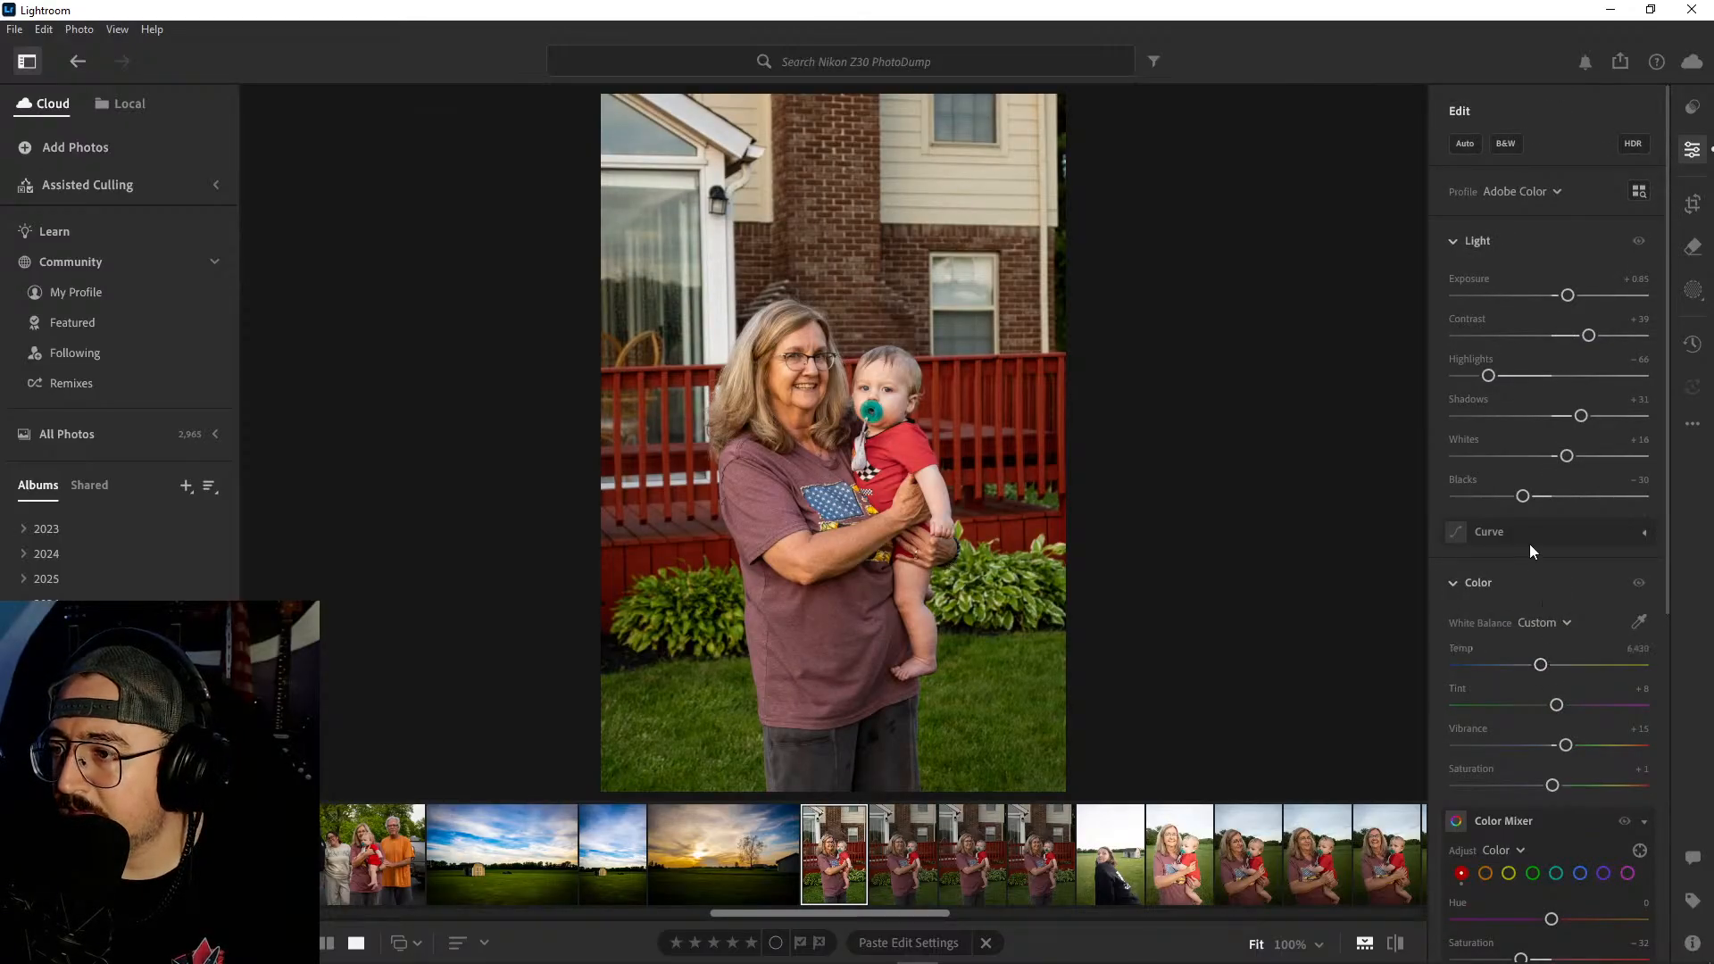
drag(1490, 379, 1473, 383)
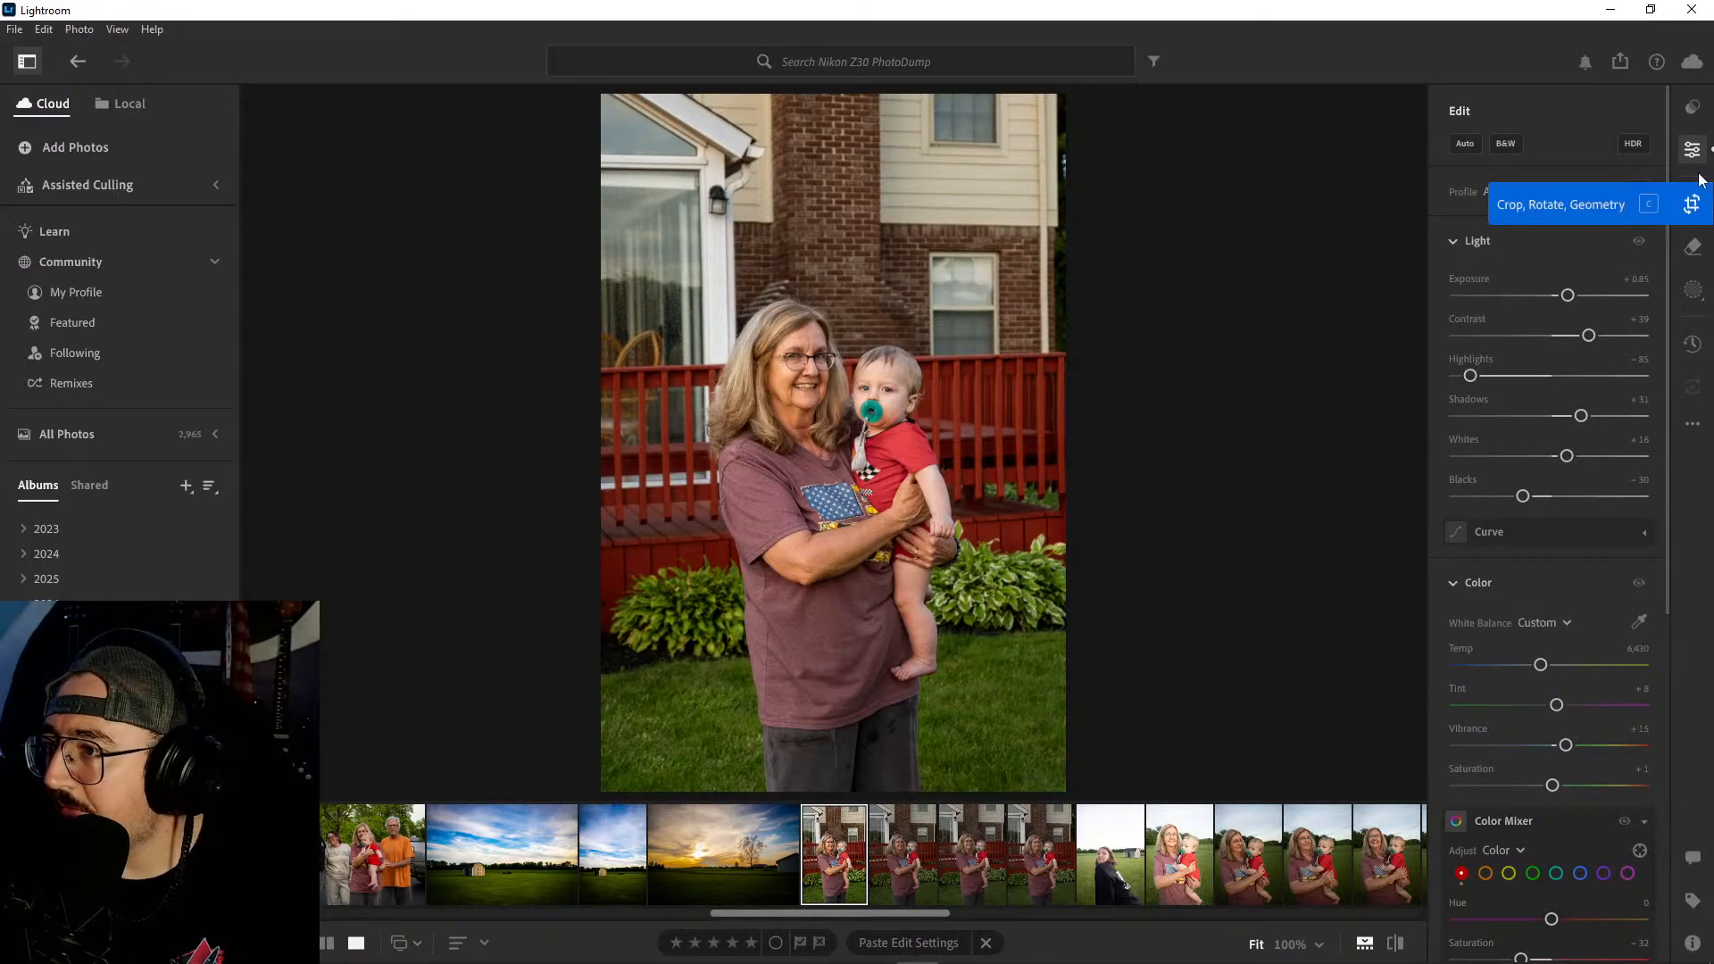
- Straighten the deck photo by 0.17 and crop it tighter around the woman and baby at 2 x 3, removing the upper part of the house
click(1693, 203)
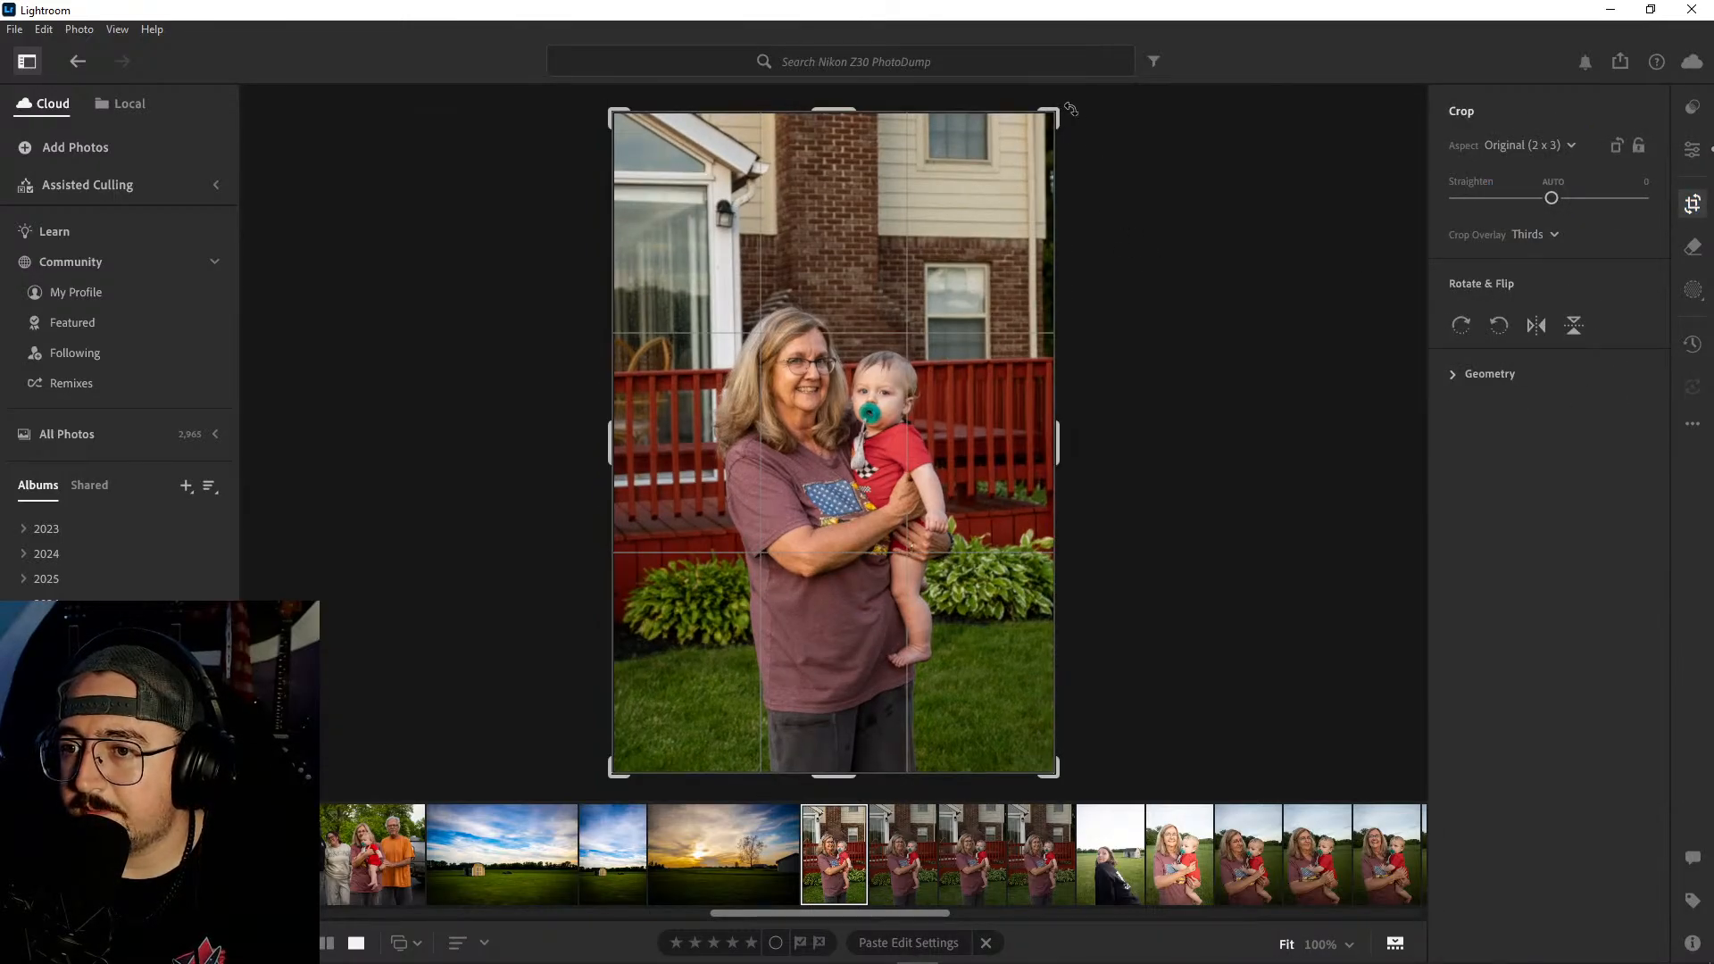
drag(1070, 109, 1073, 105)
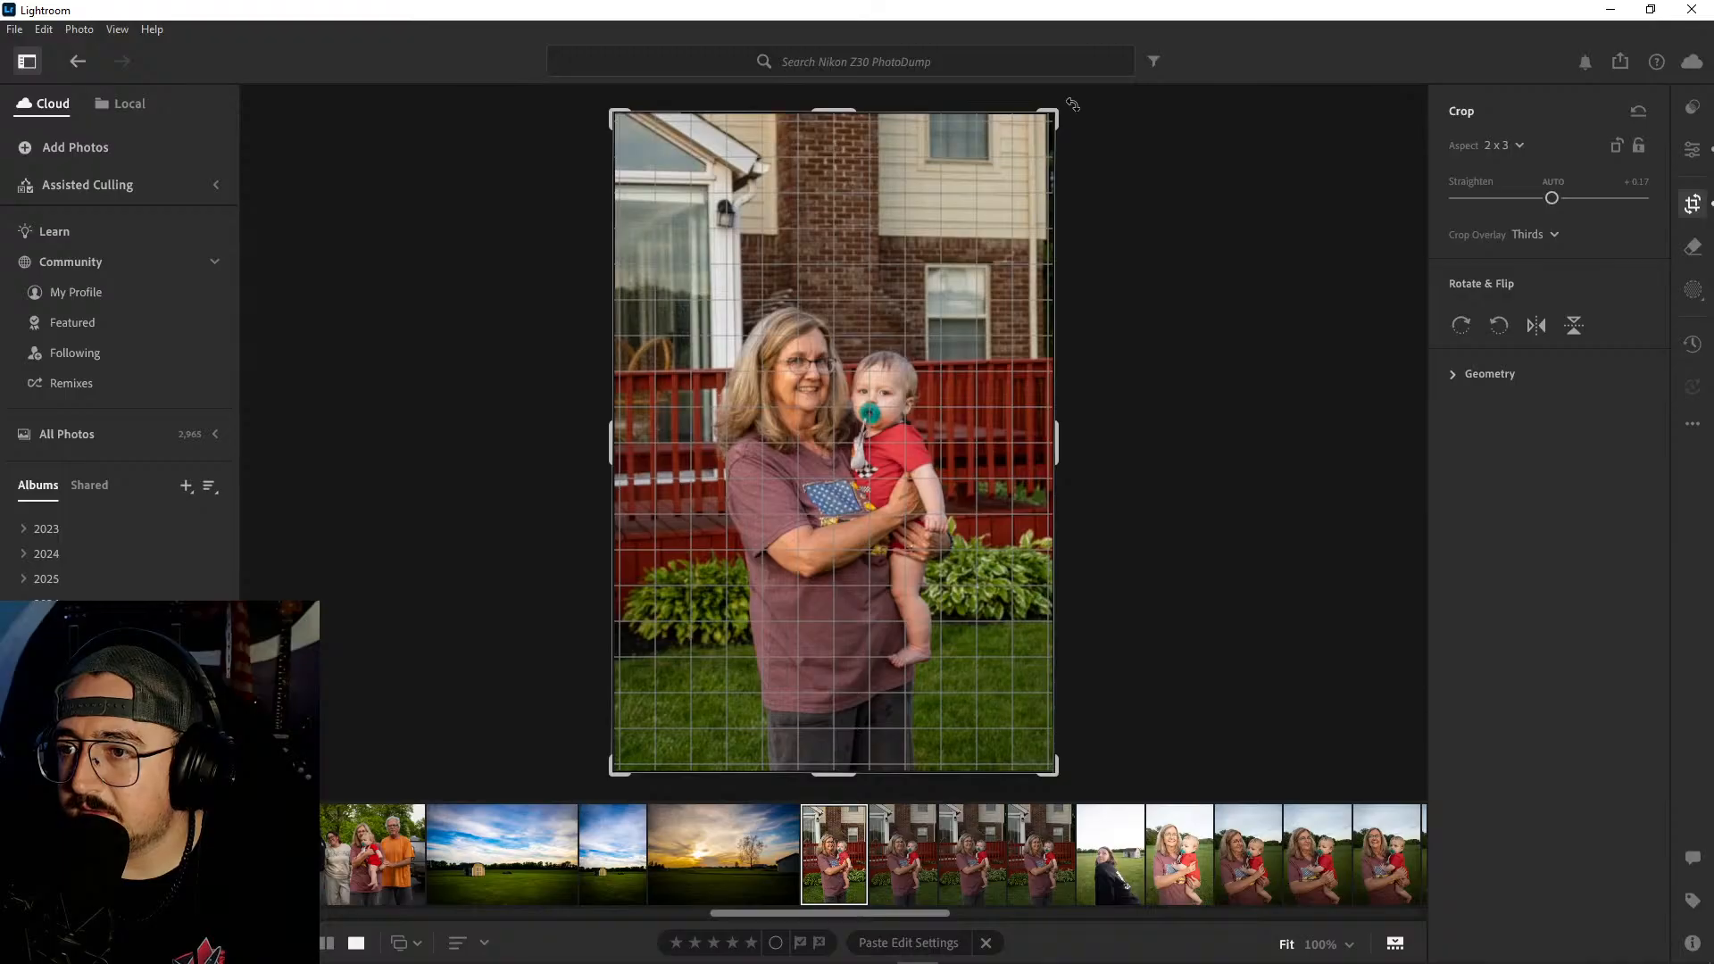
drag(1072, 104, 1073, 106)
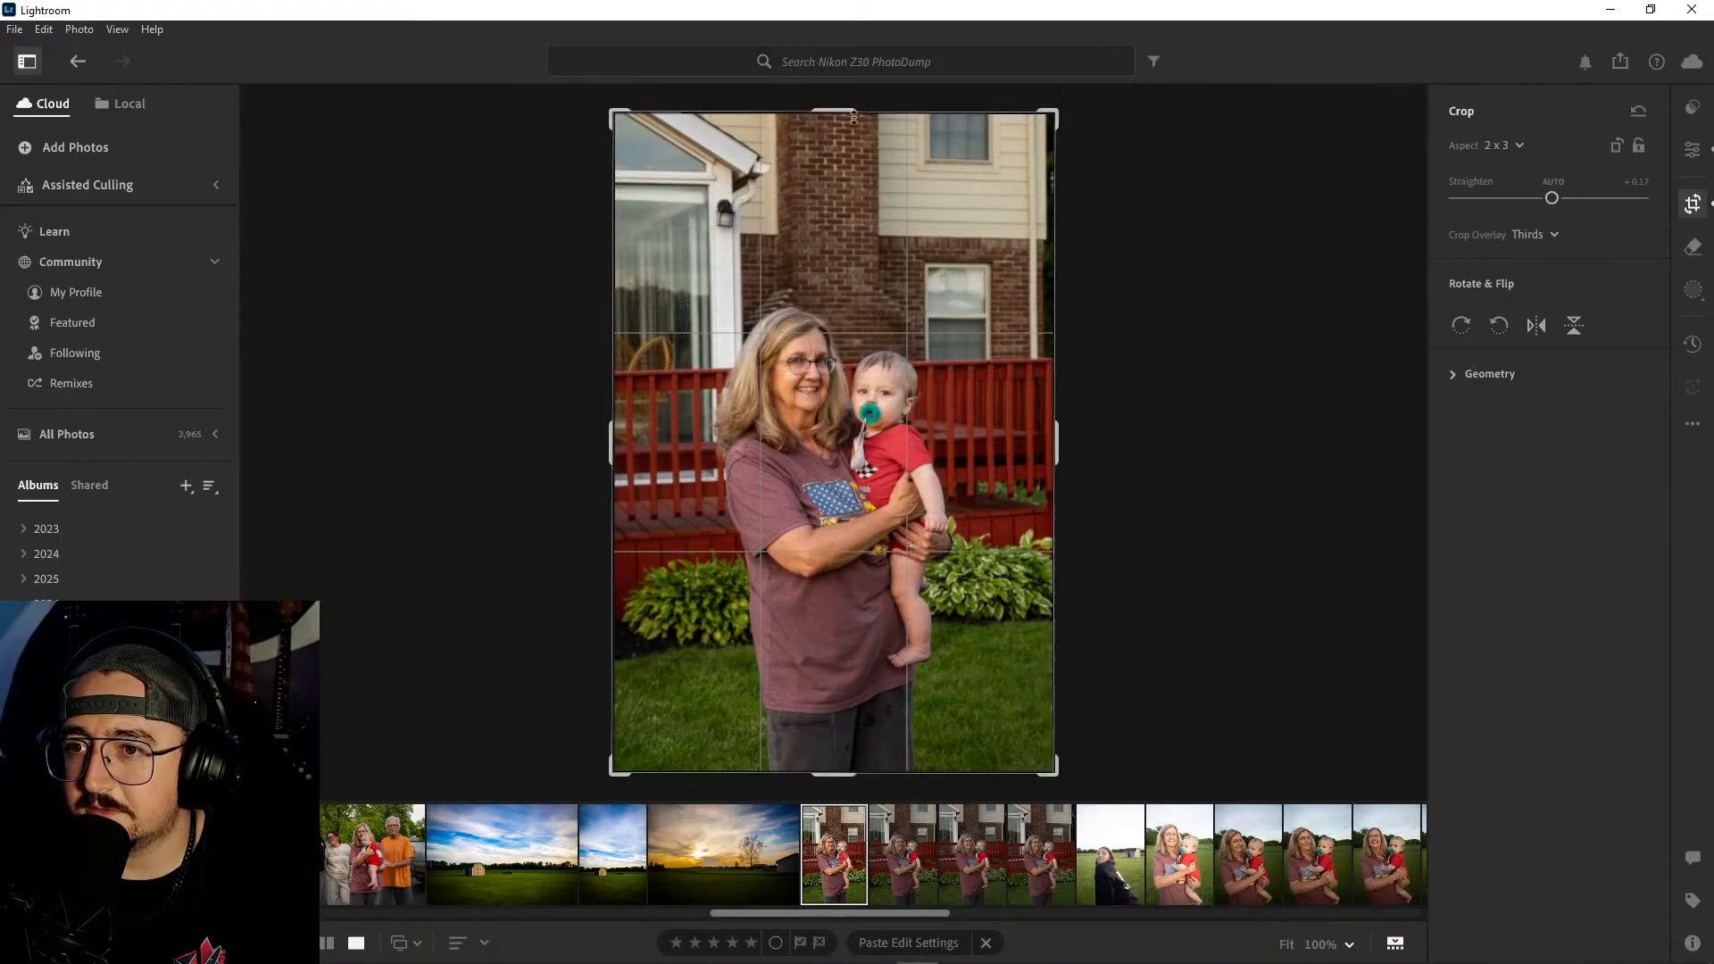
drag(850, 136, 856, 150)
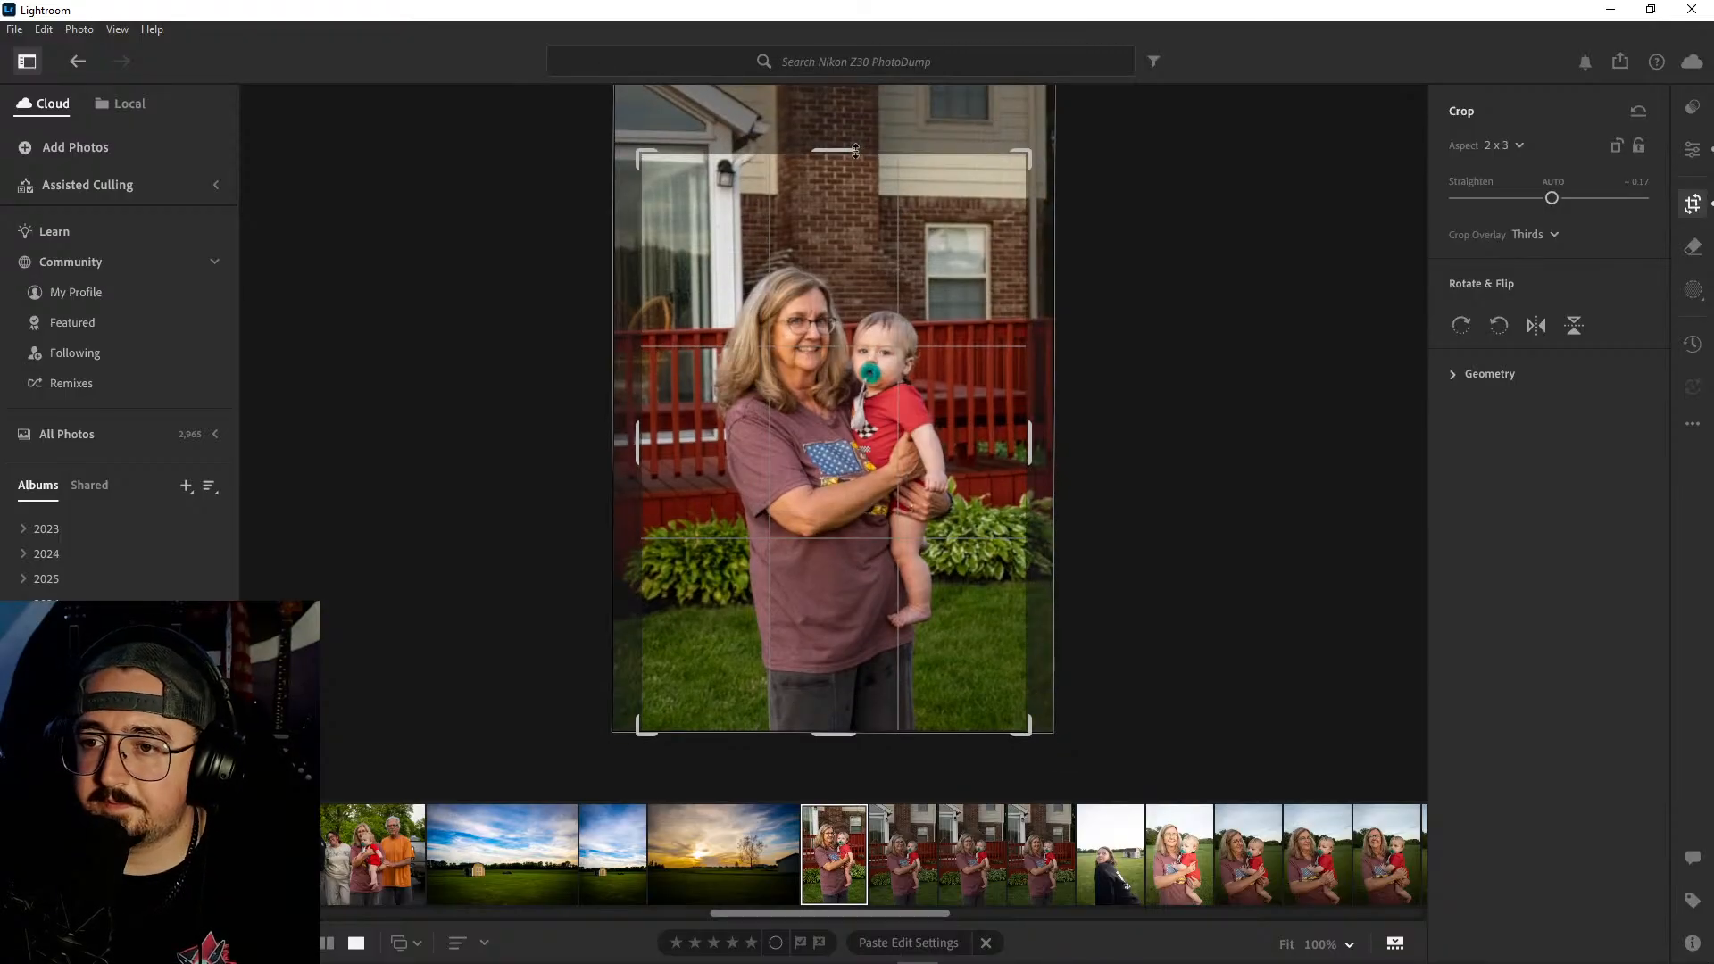
key(e)
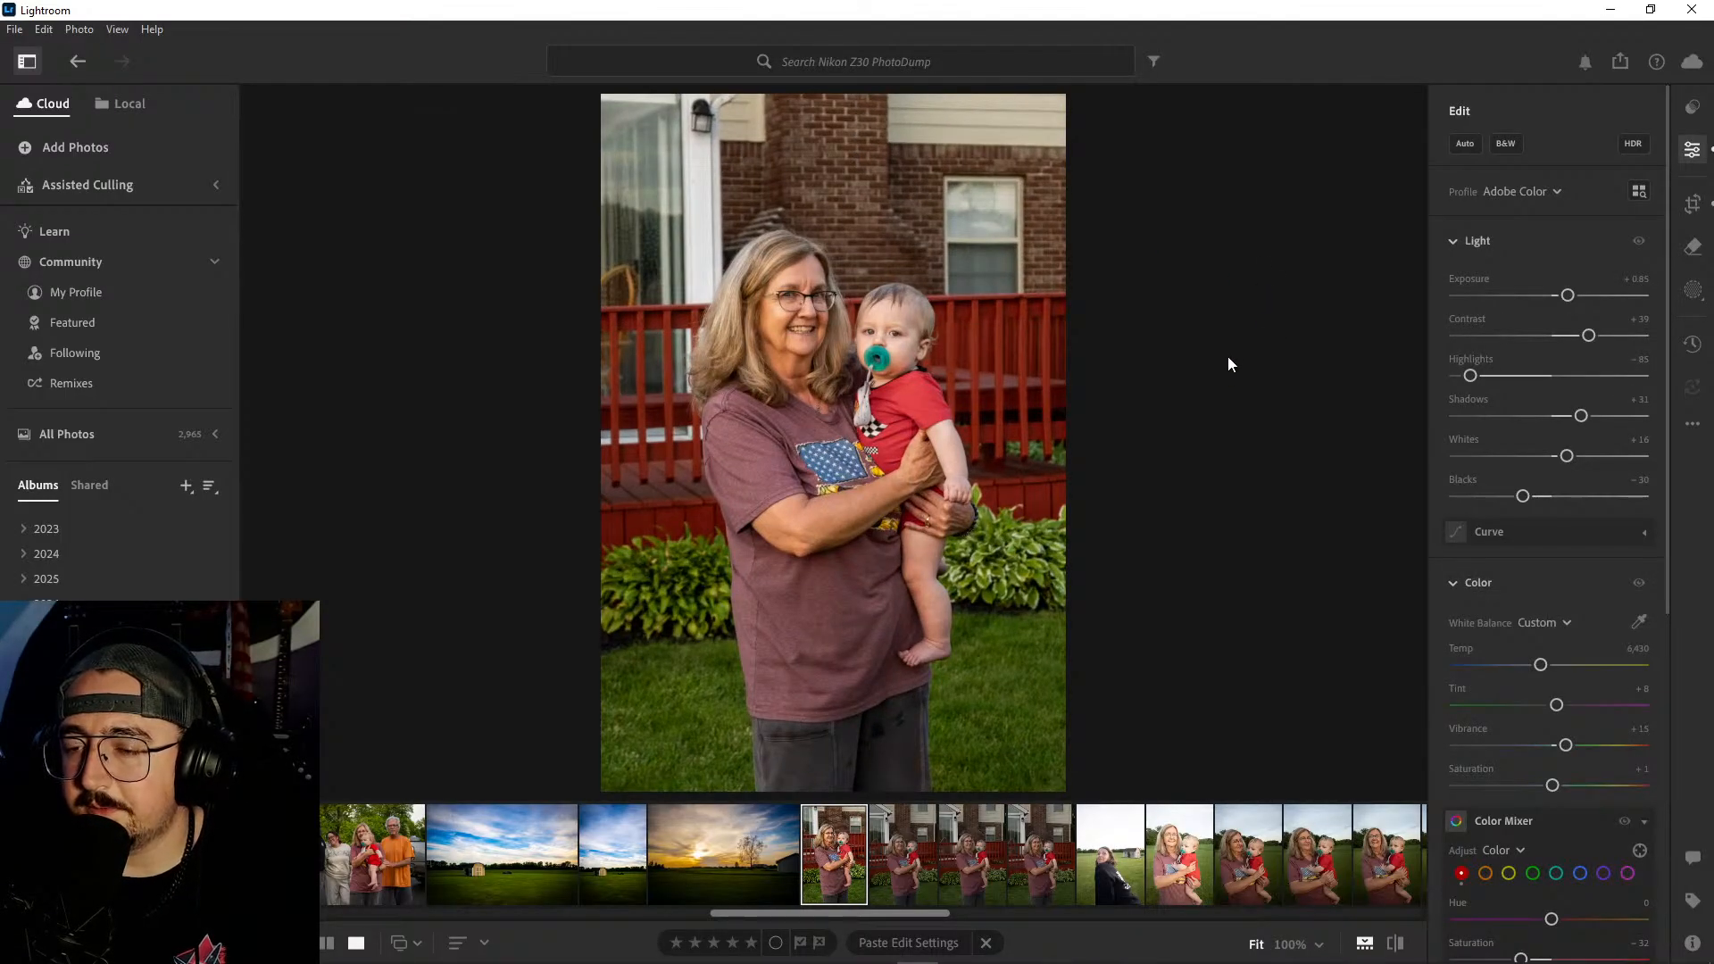
- Examine the sharpness and detail of the woman's and baby's faces at 100% zoom
click(801, 310)
drag(804, 313, 499, 222)
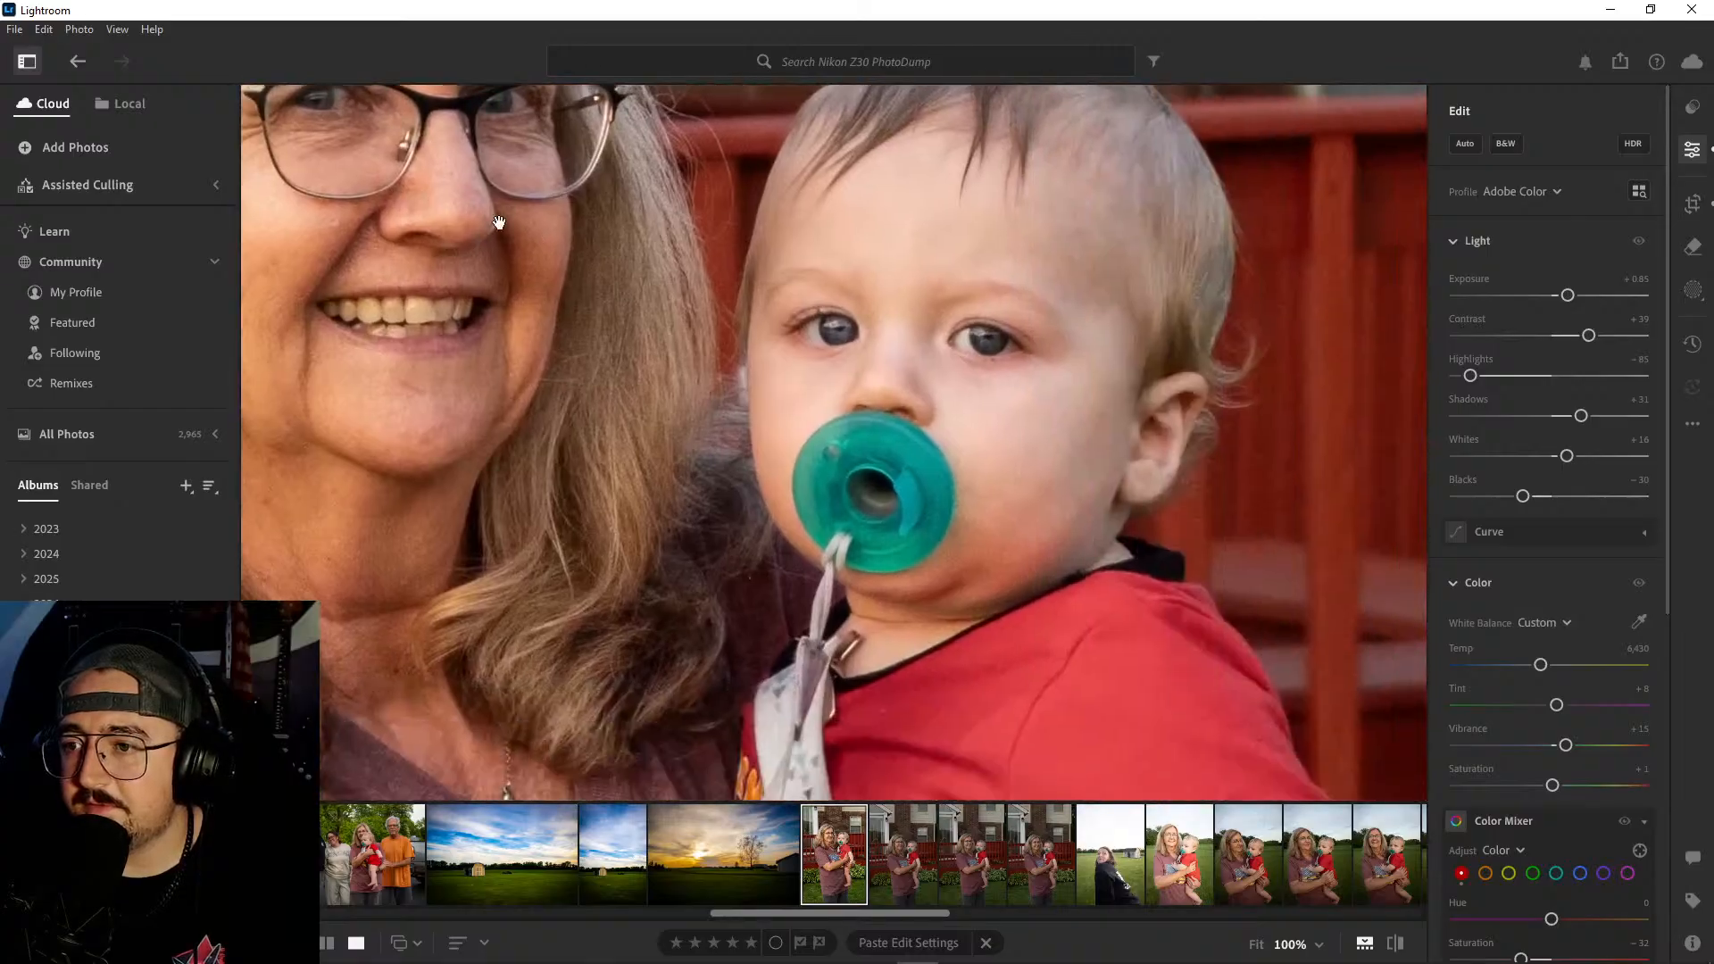
drag(593, 260, 891, 413)
click(893, 409)
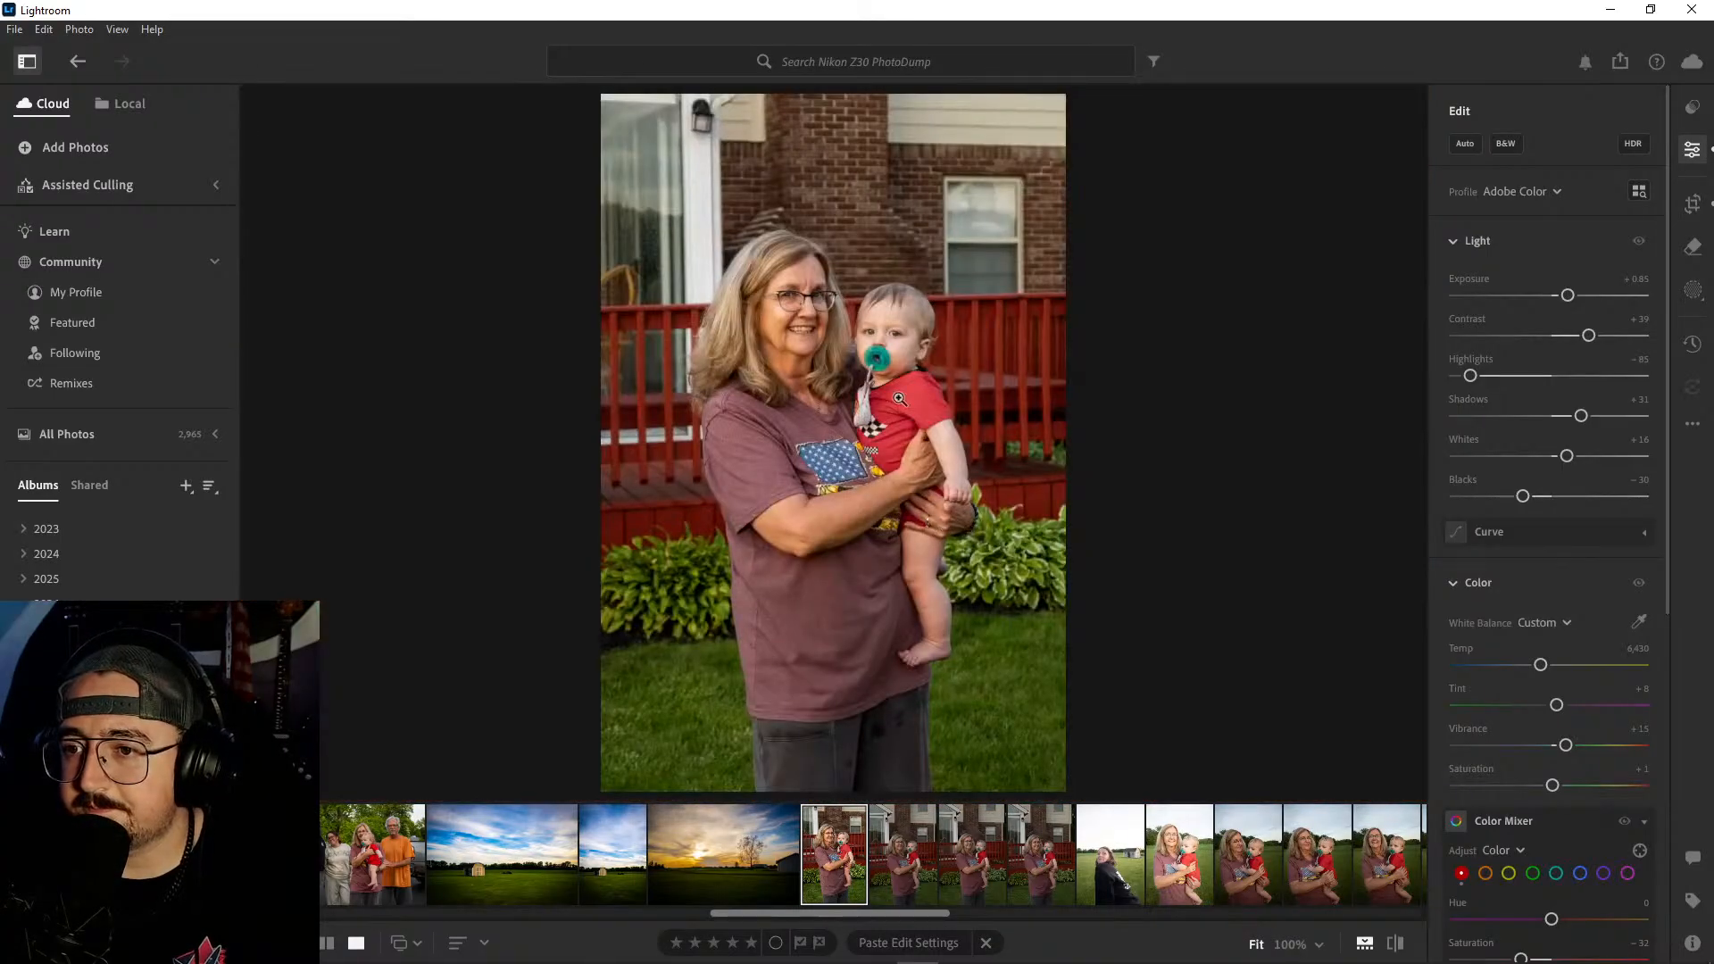
click(855, 327)
drag(880, 327, 810, 366)
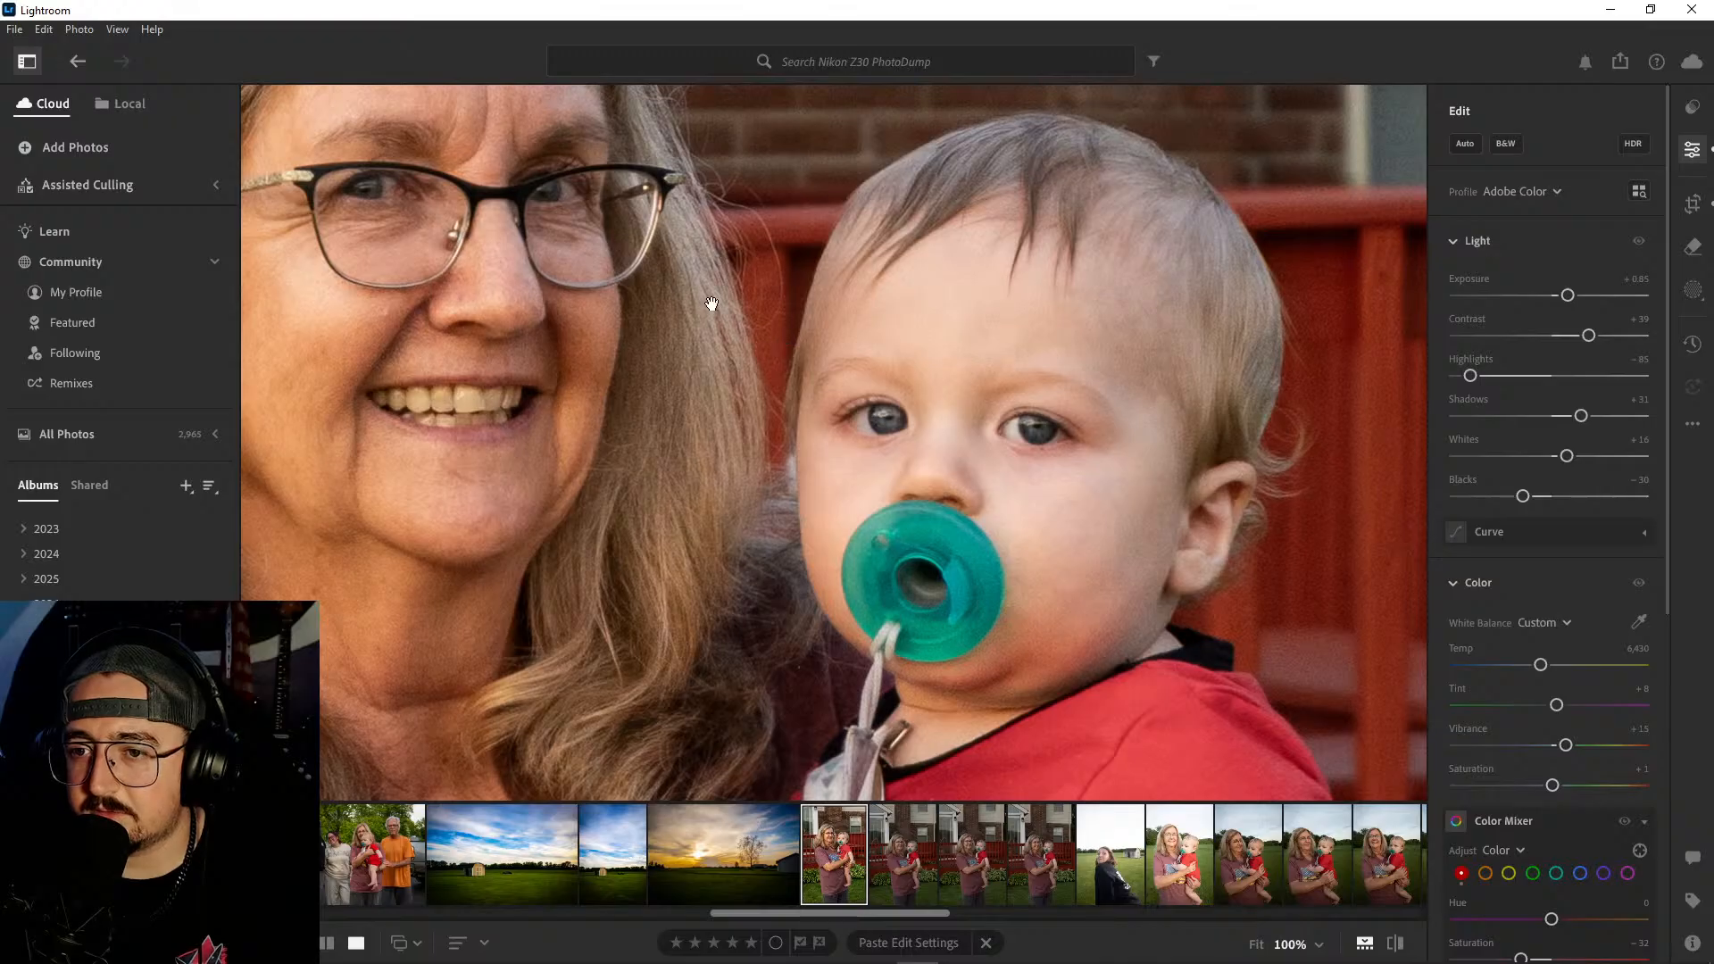
click(822, 326)
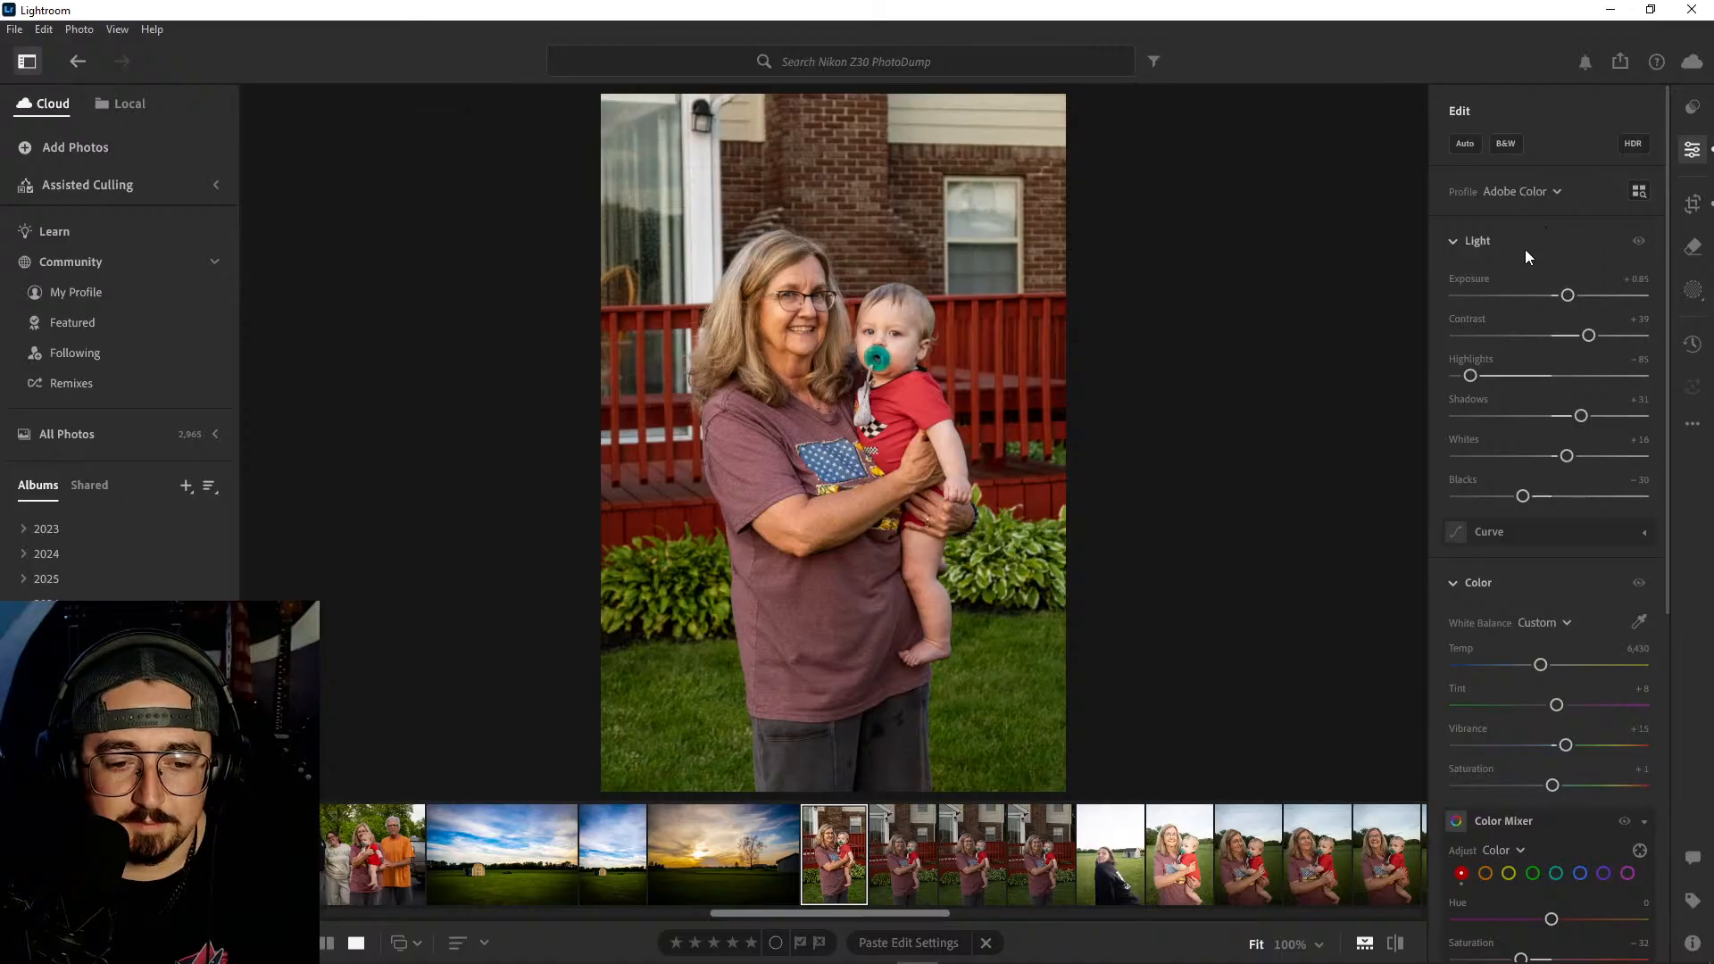
click(887, 340)
drag(1185, 388, 1091, 520)
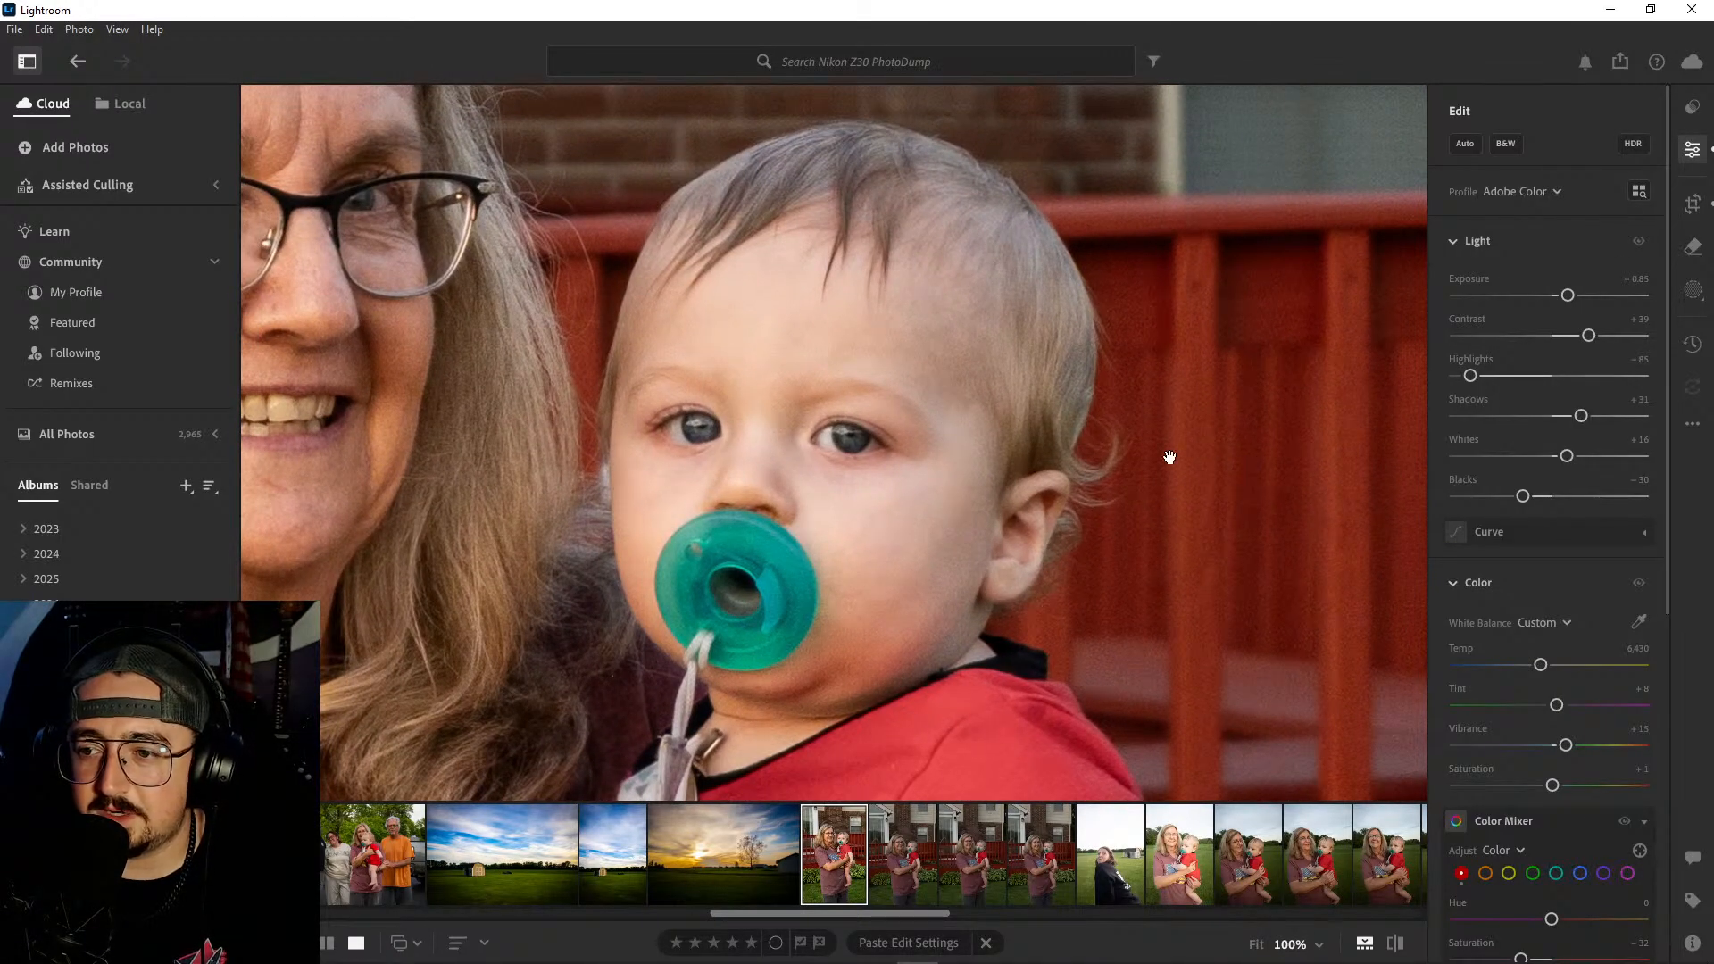
click(1032, 364)
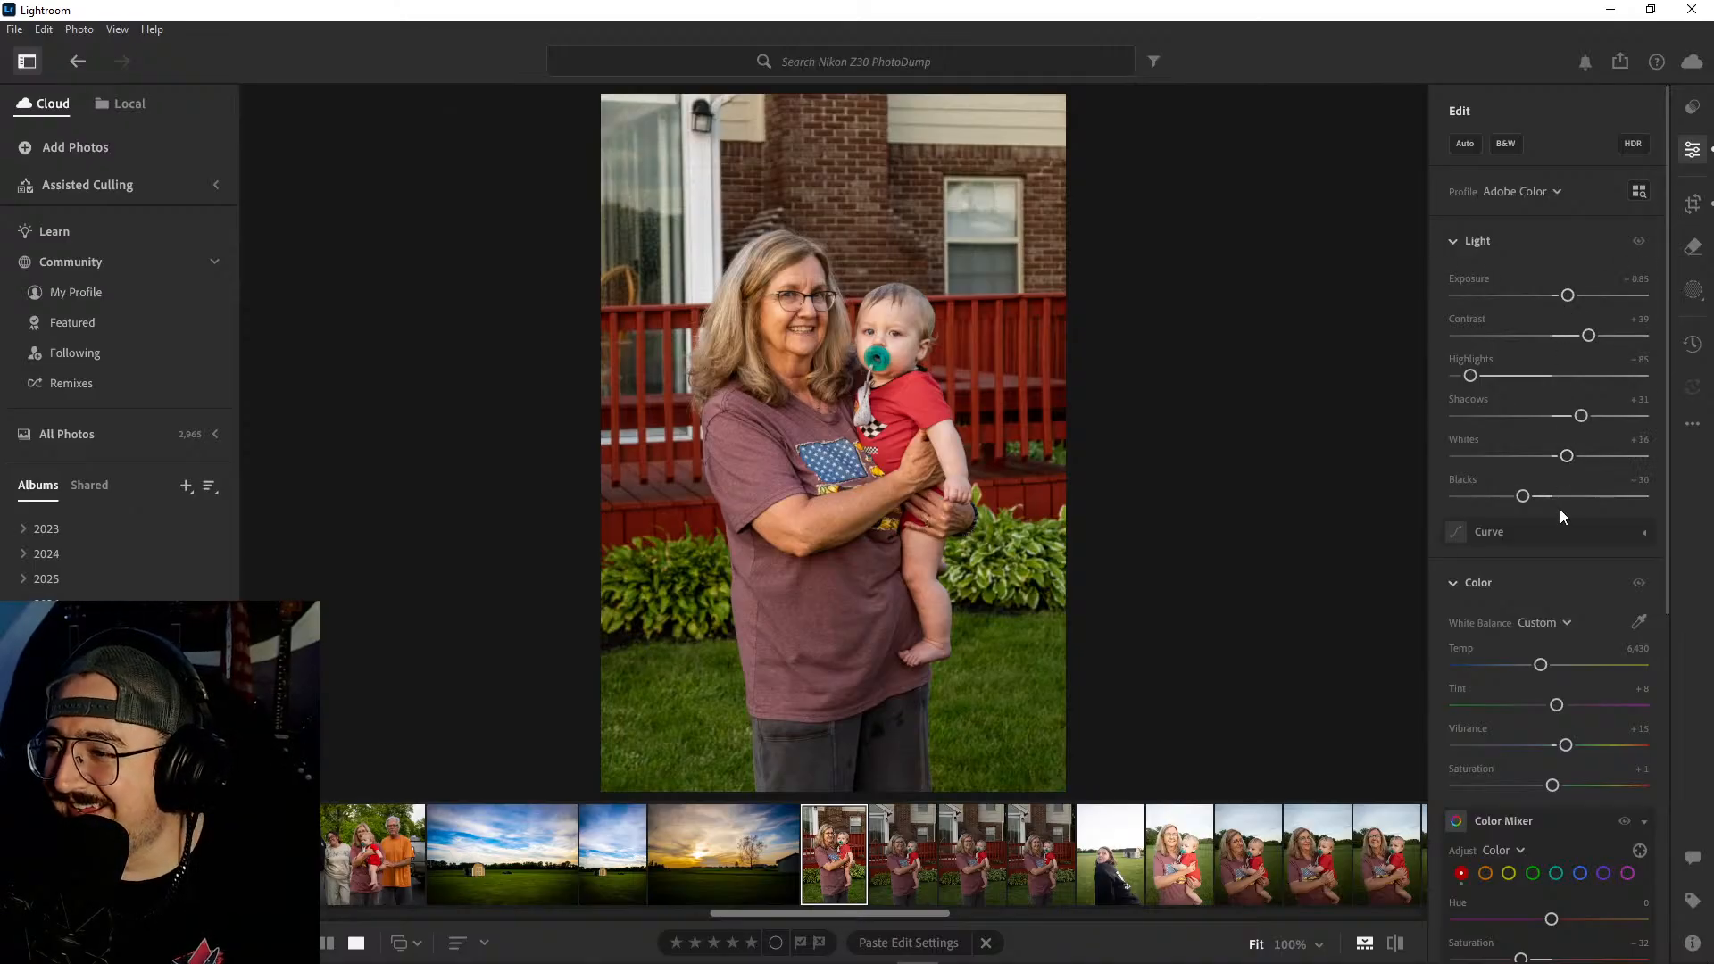
- Warm the deck photo's temperature to 6,664 and set the overall Saturation to +5
drag(1541, 665, 1546, 665)
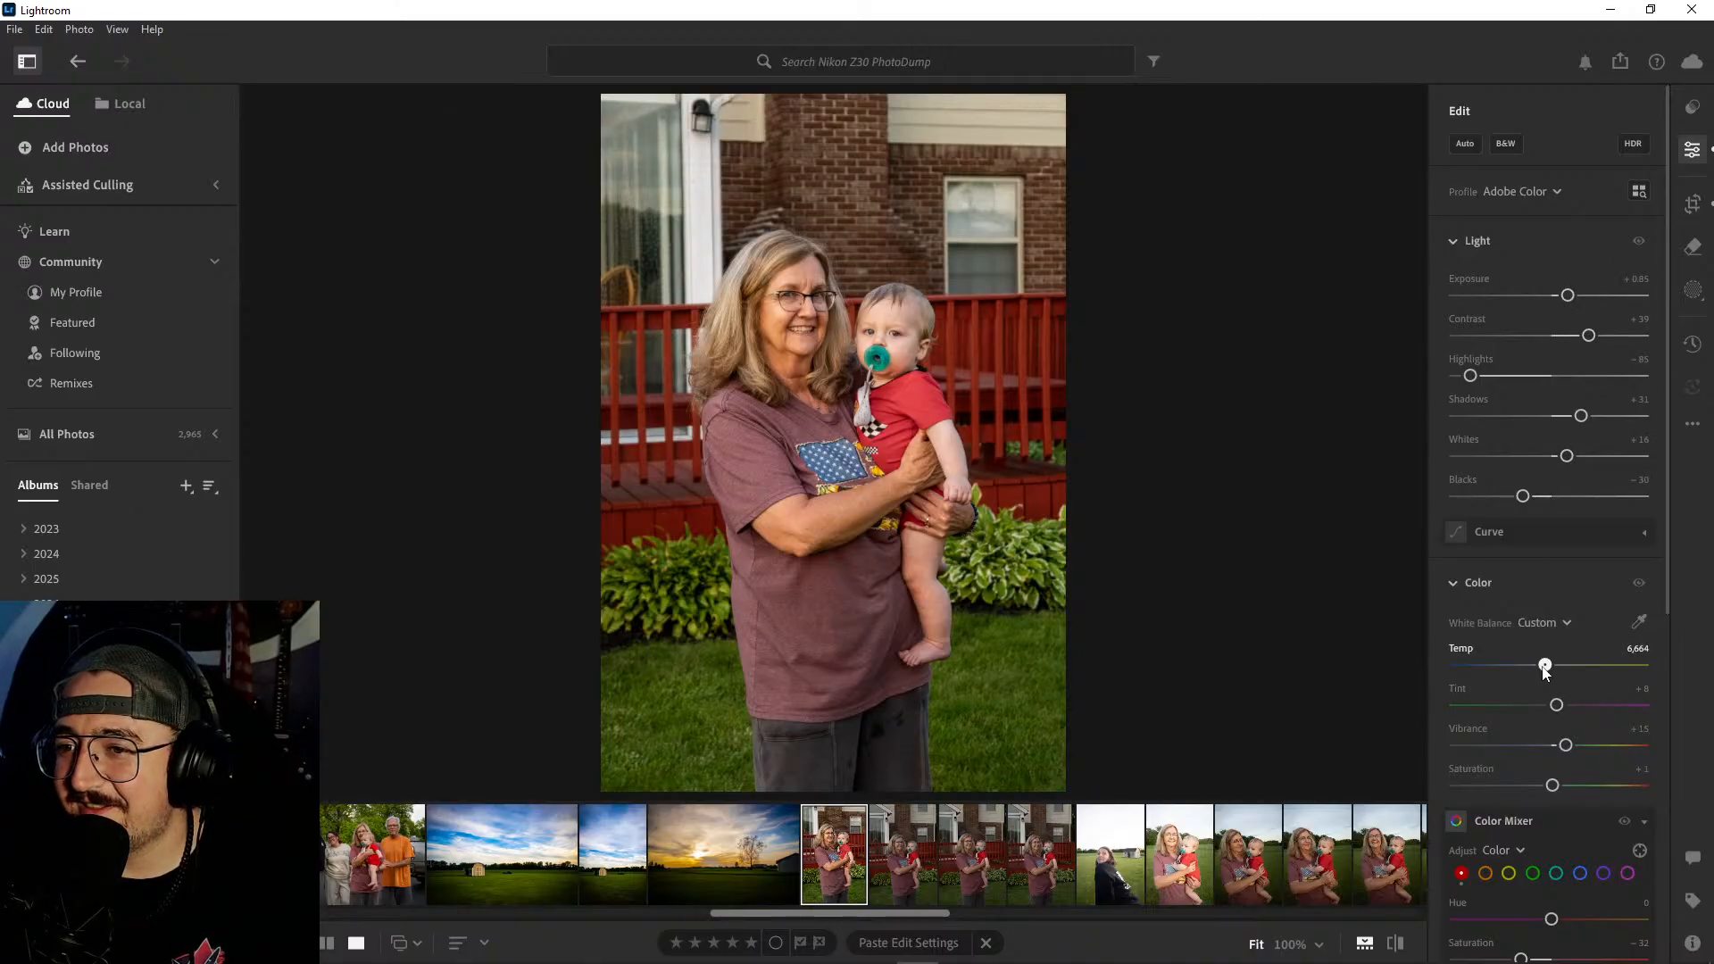
scroll(1545, 661, down, 3)
drag(1554, 594, 1557, 594)
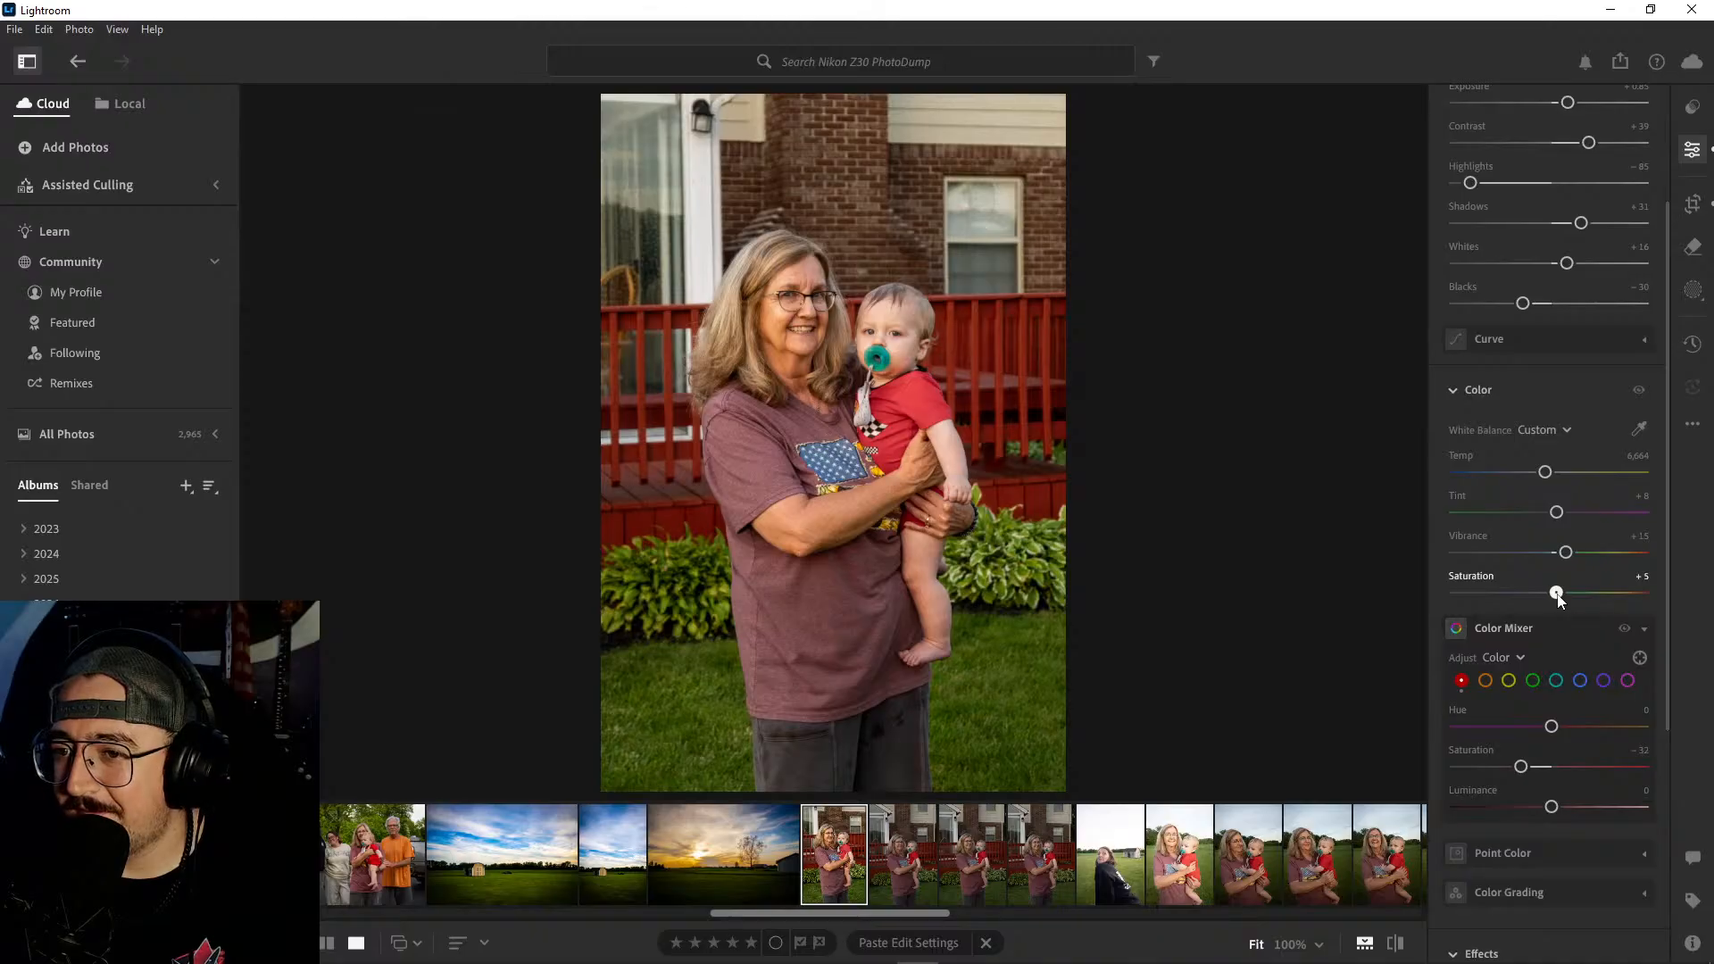
- Add a slight vignette of -3 to the deck photo and compare it with the original
scroll(1568, 607, down, 5)
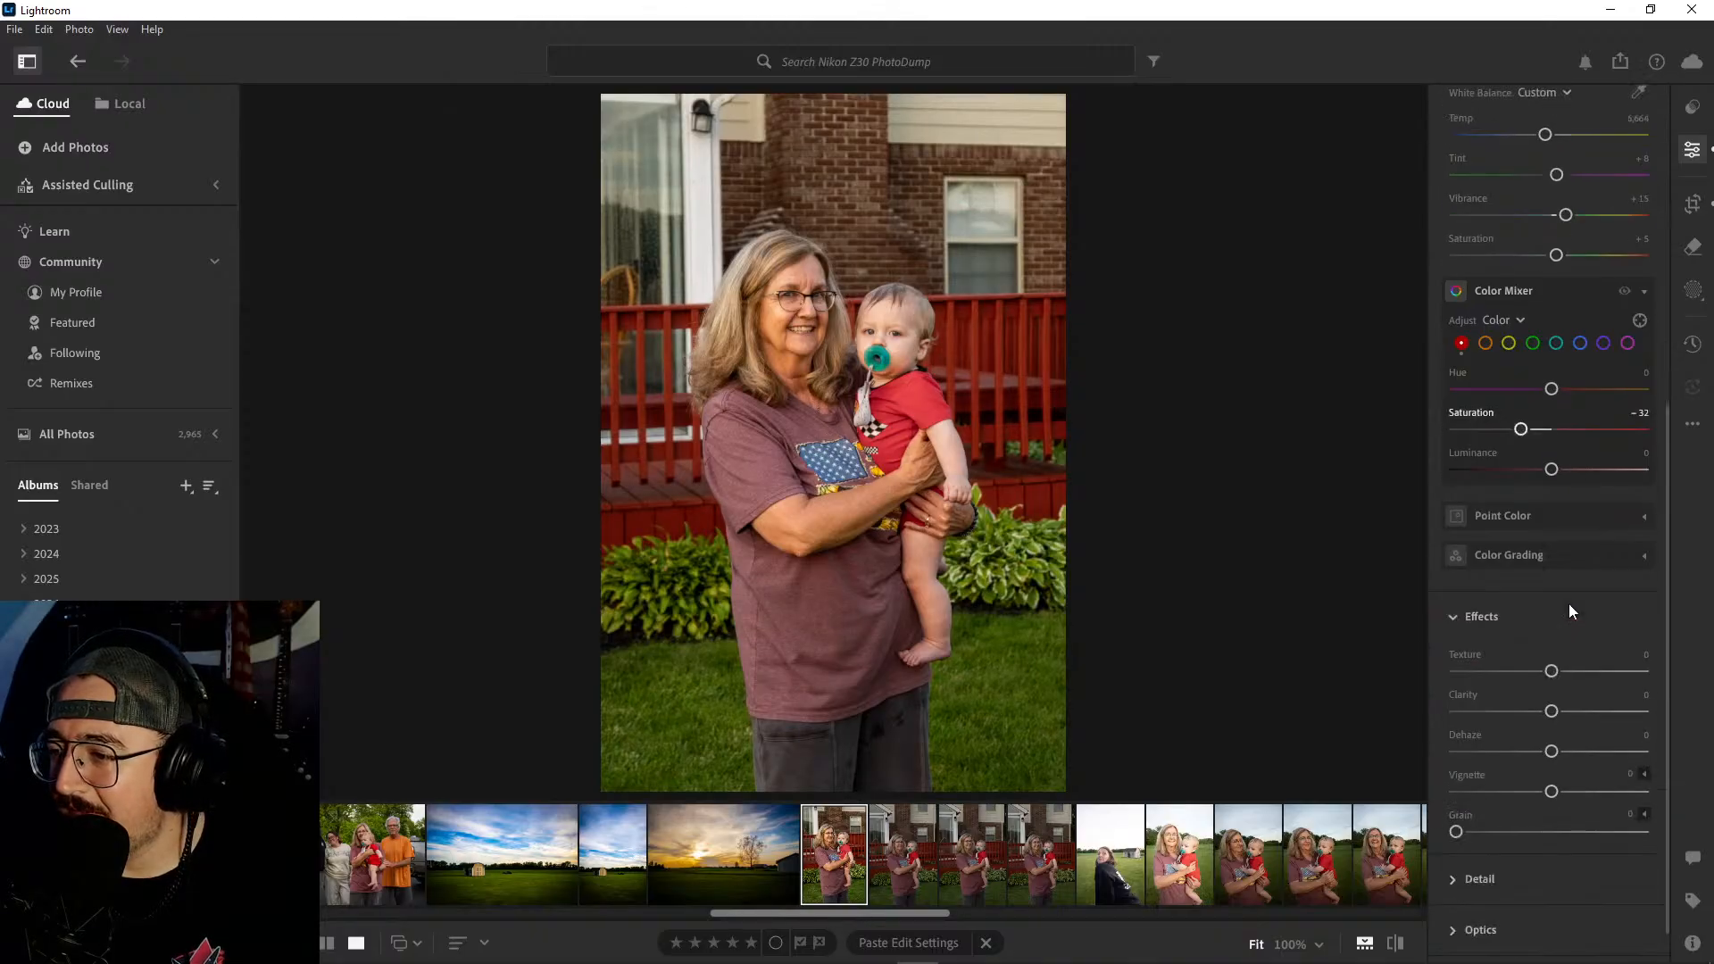
drag(1552, 793, 1550, 793)
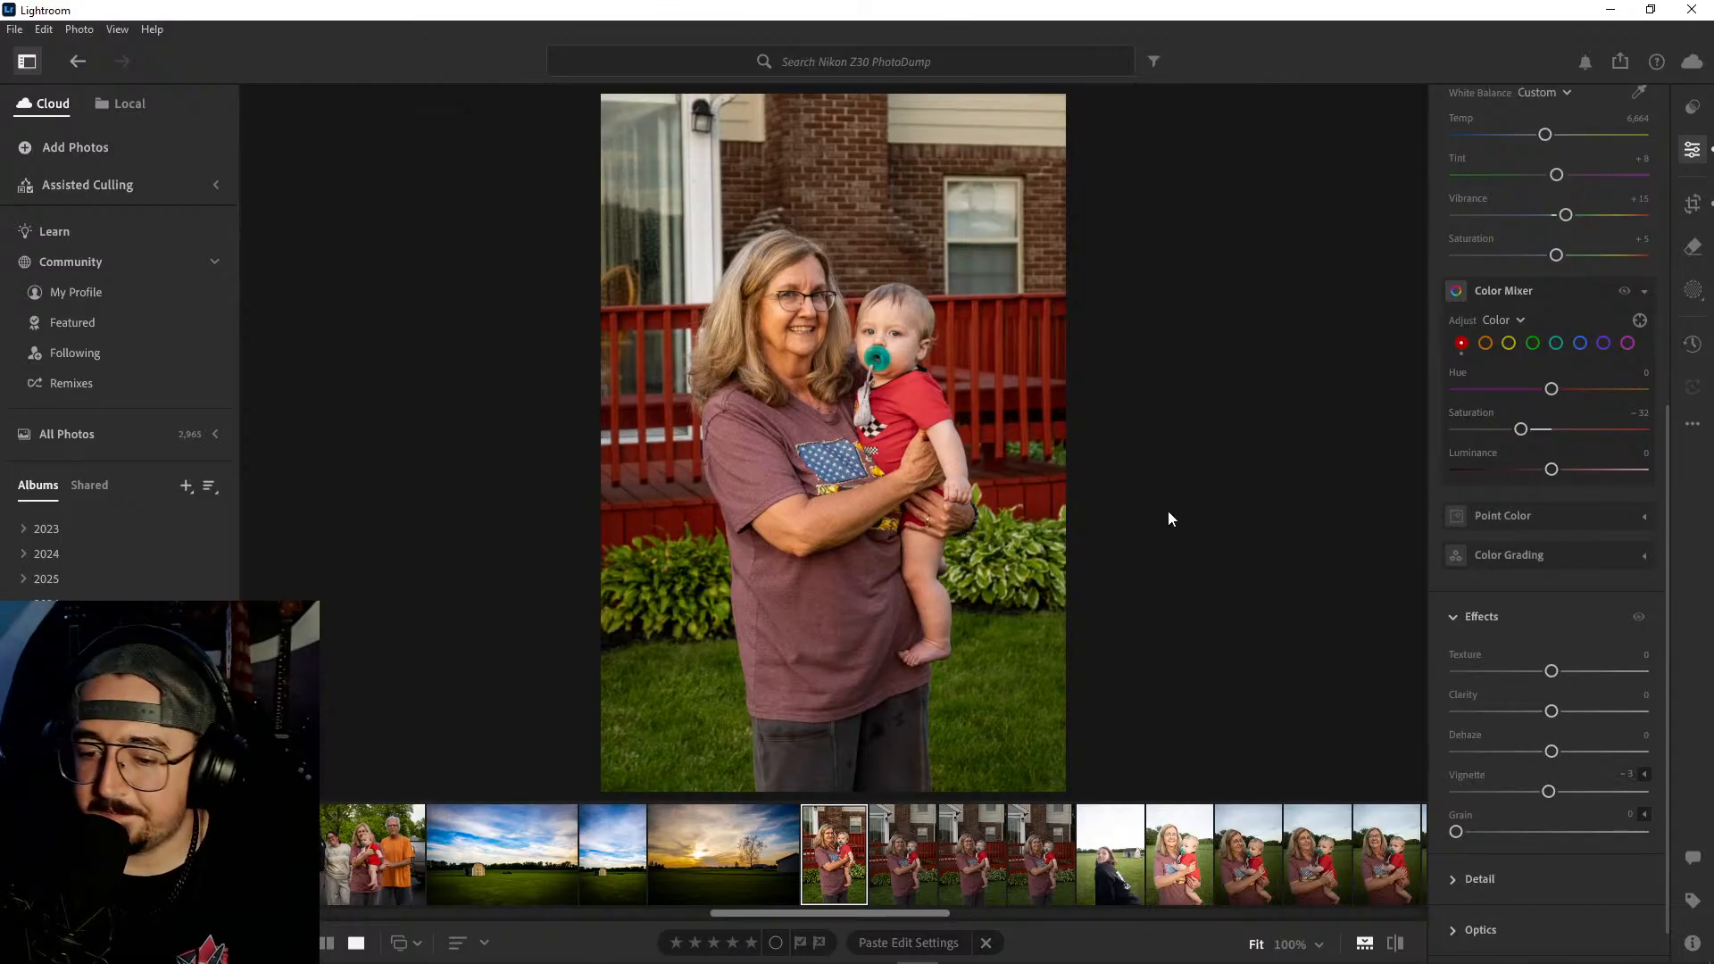
key(backslash)
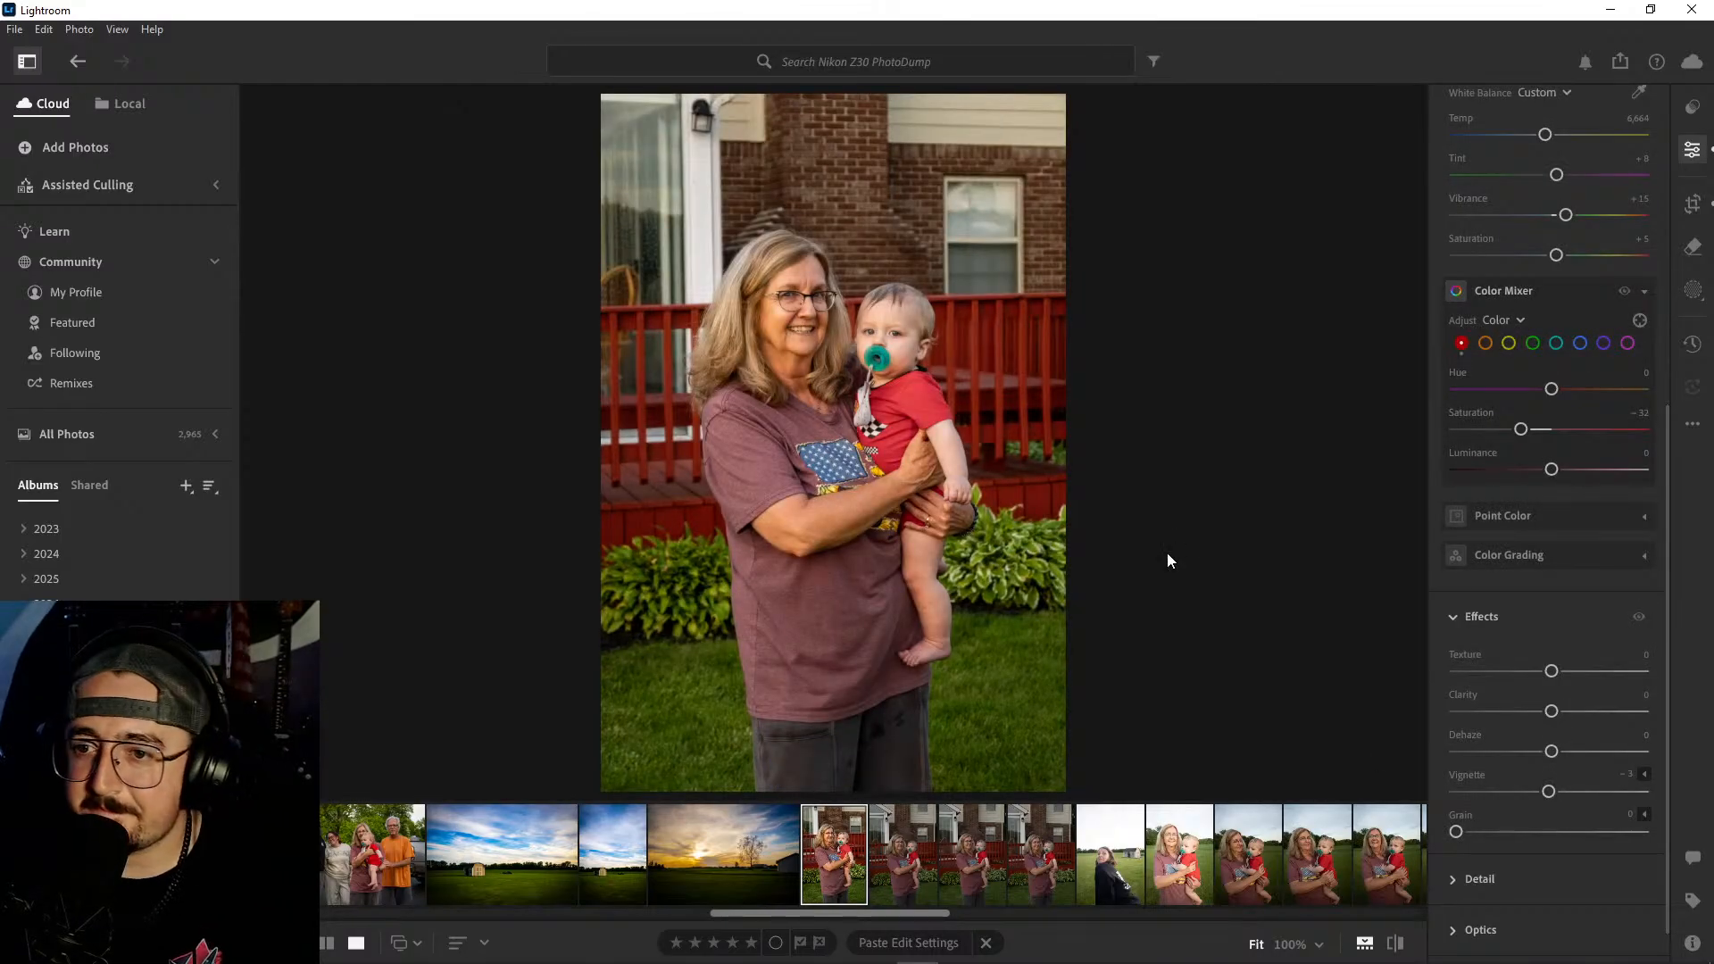
- Check the three remaining unedited photos of the woman and baby by the red deck, and delete all three
click(902, 862)
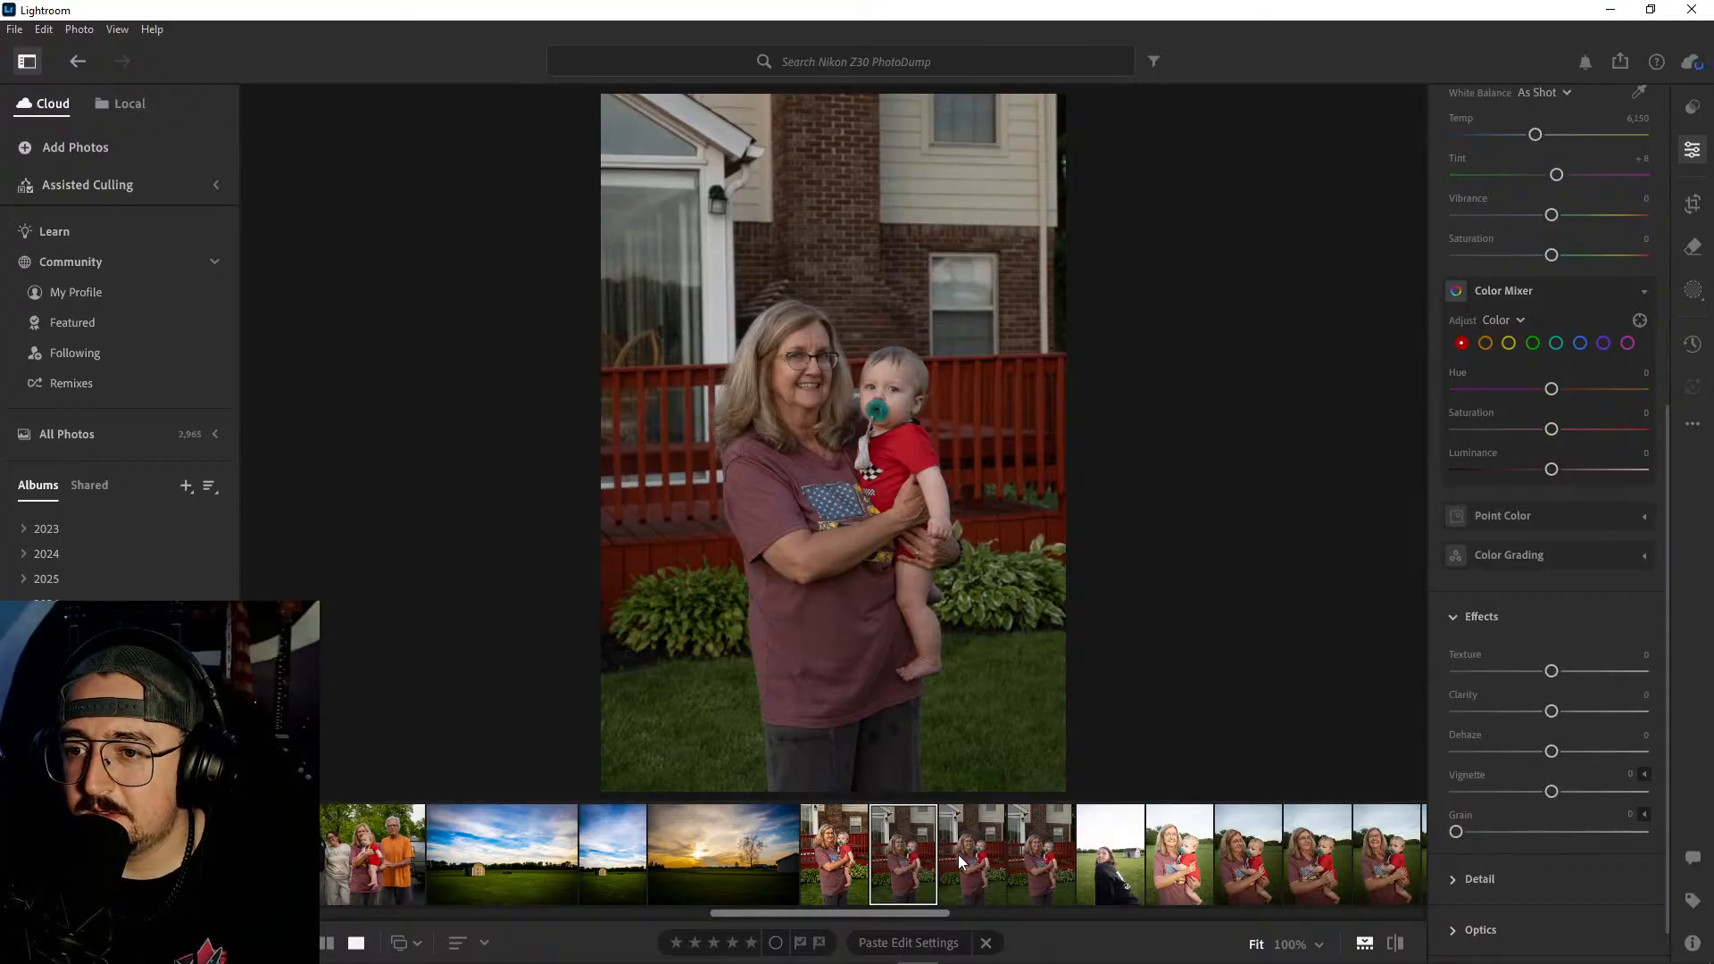
click(1016, 854)
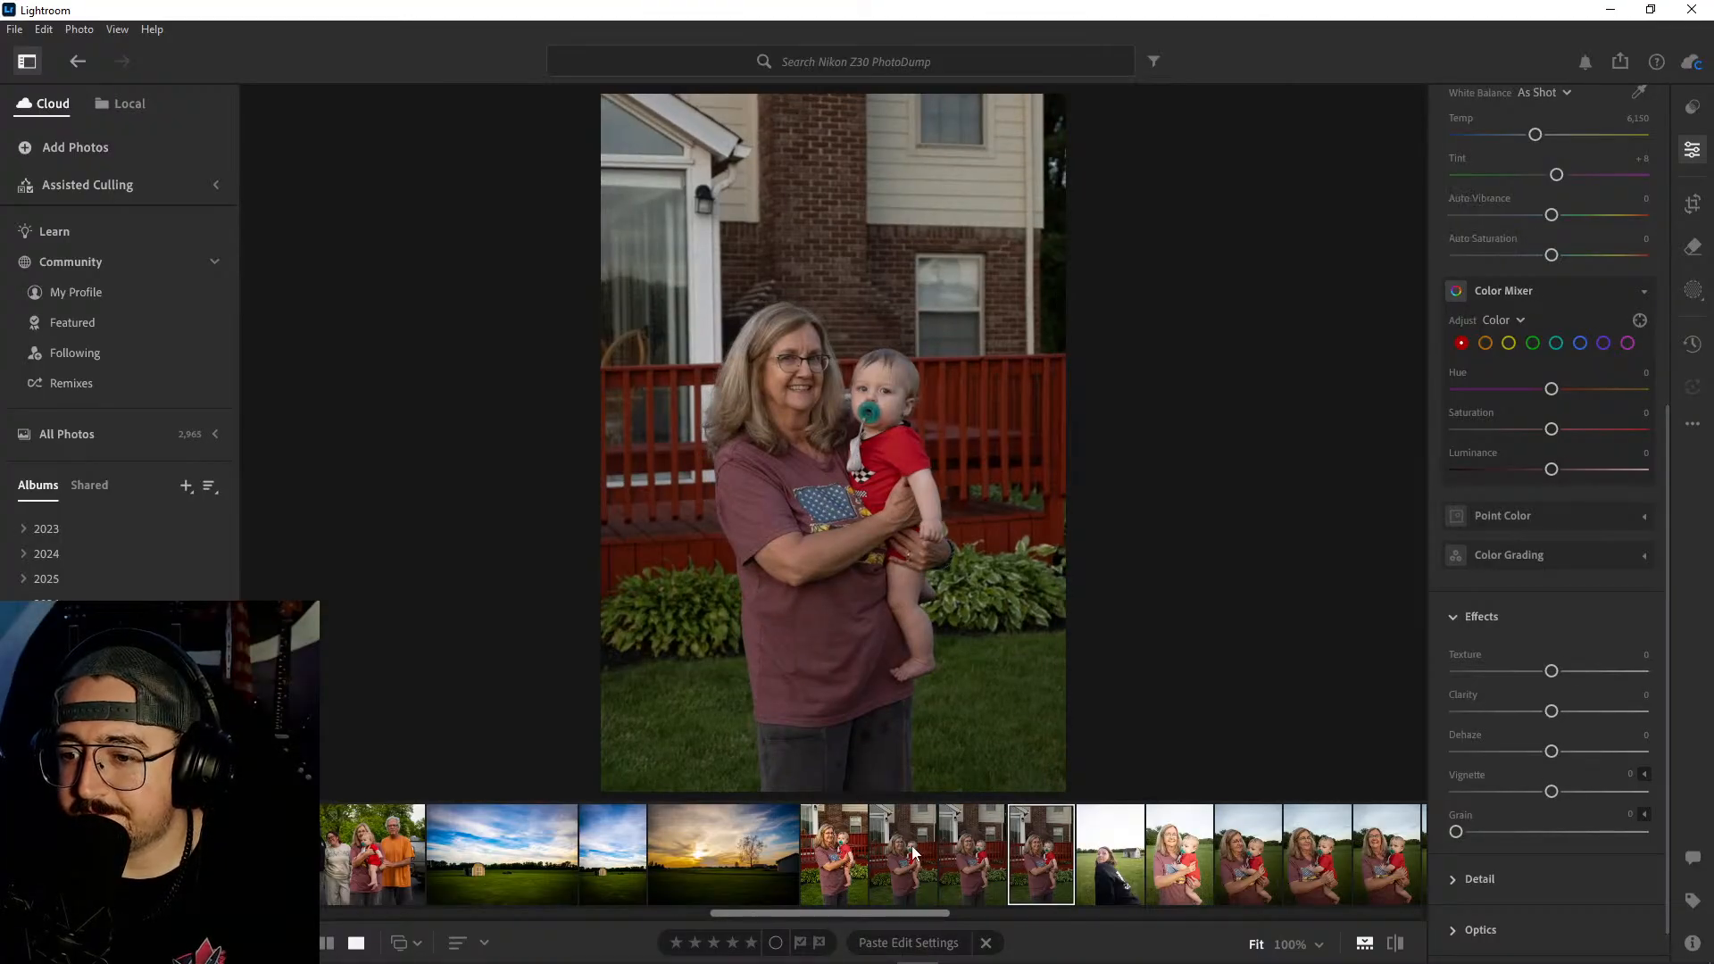
shift+click(906, 857)
right_click(913, 859)
click(1016, 651)
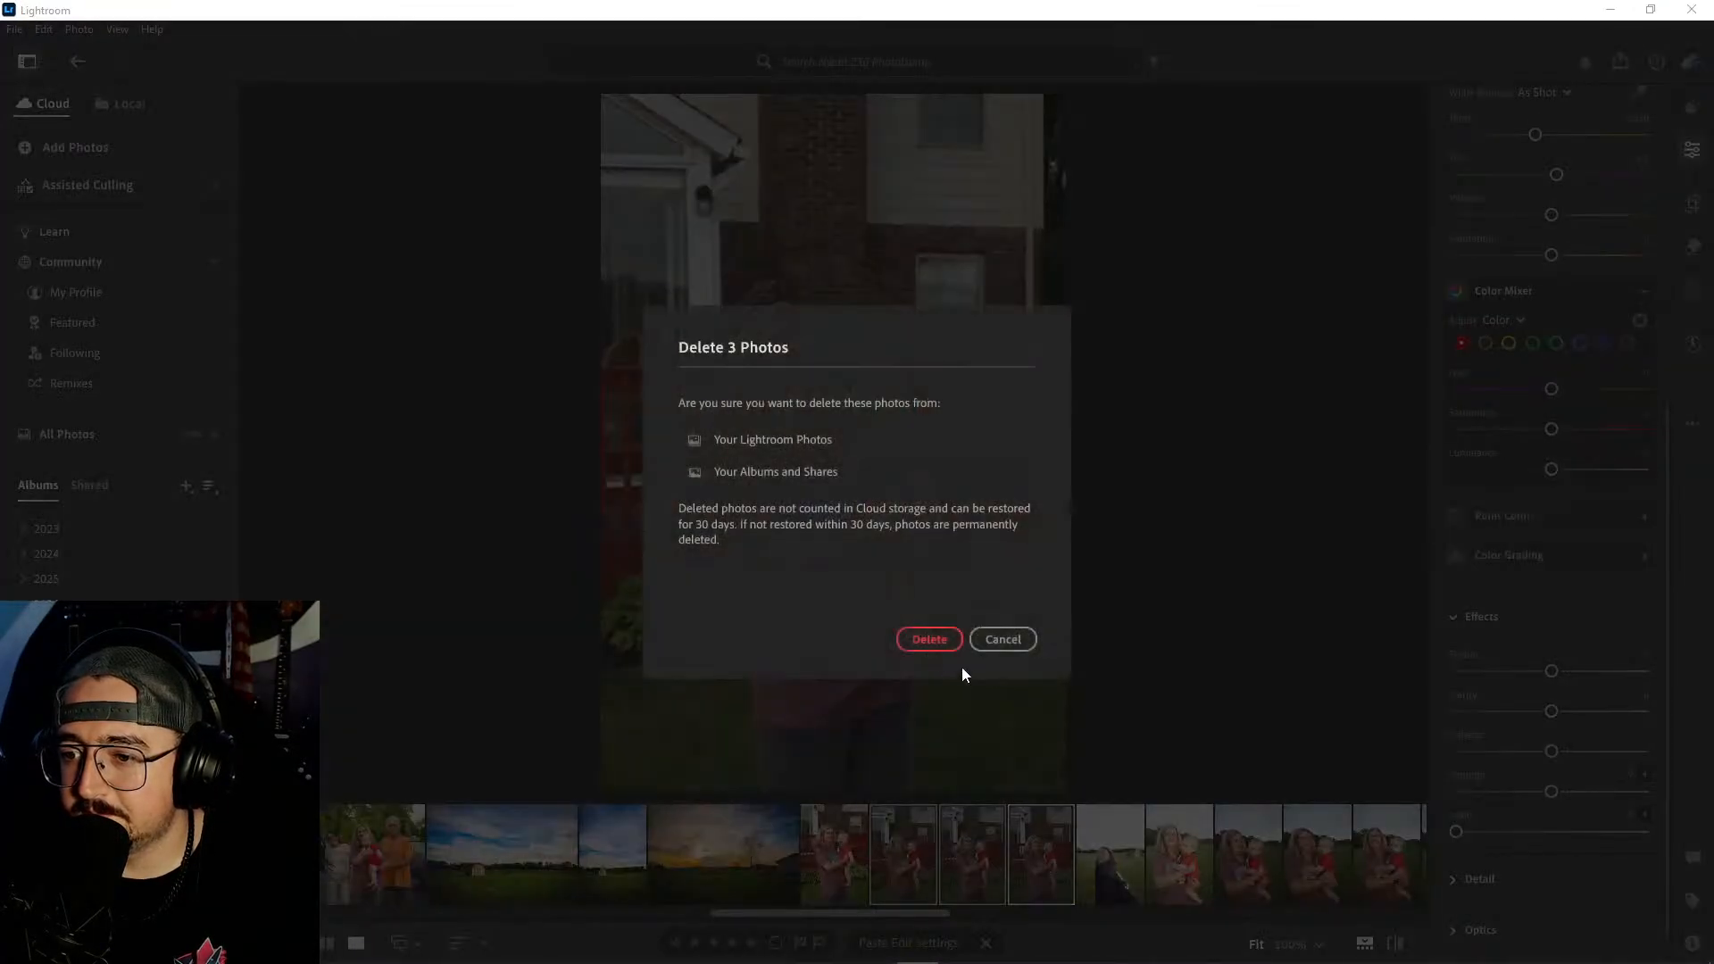
click(939, 646)
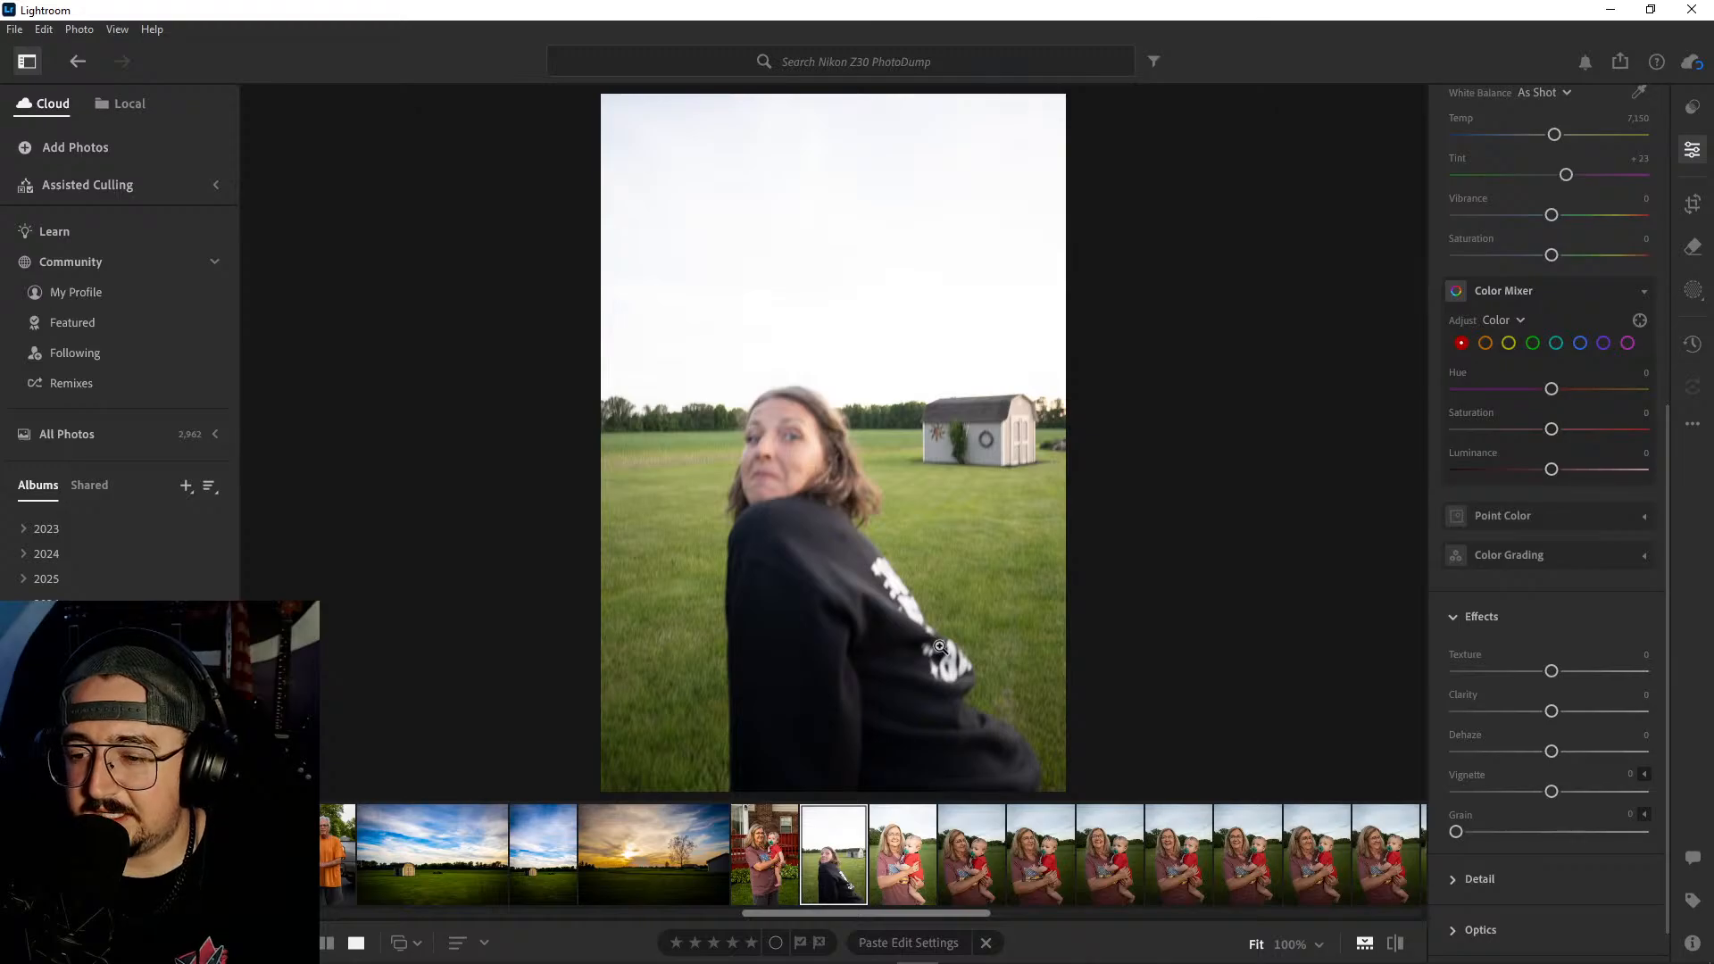
- Delete the blurry photo of the woman in the black sweatshirt in front of the shed
right_click(835, 853)
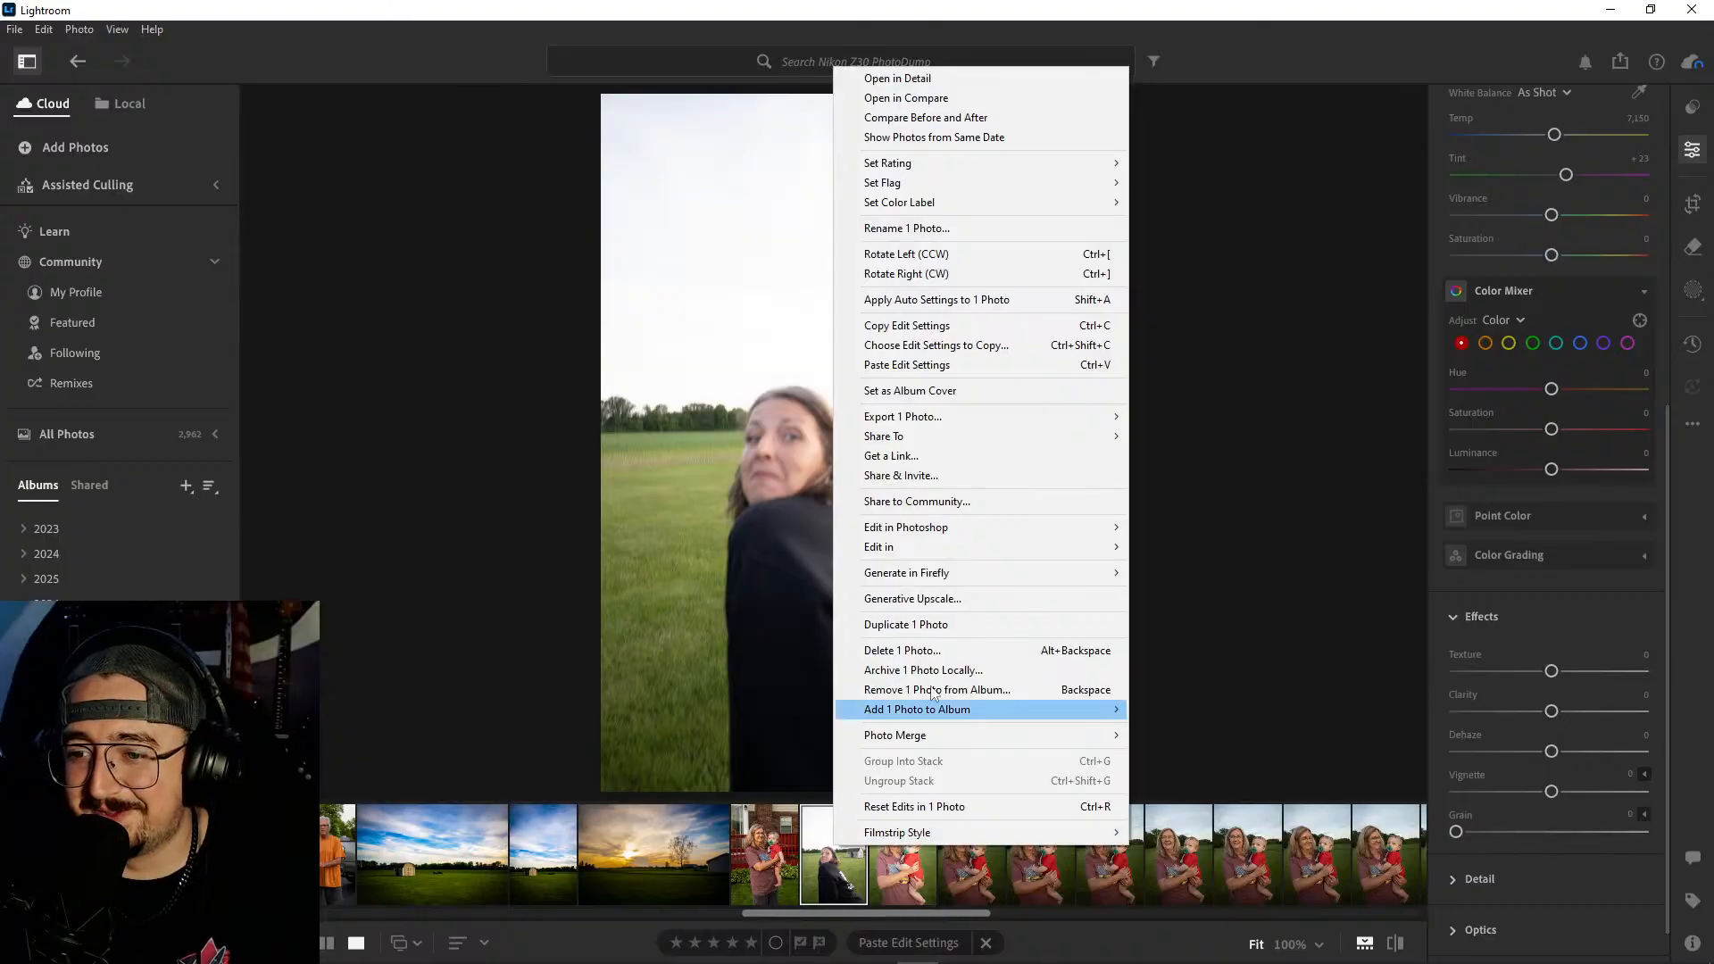
click(962, 648)
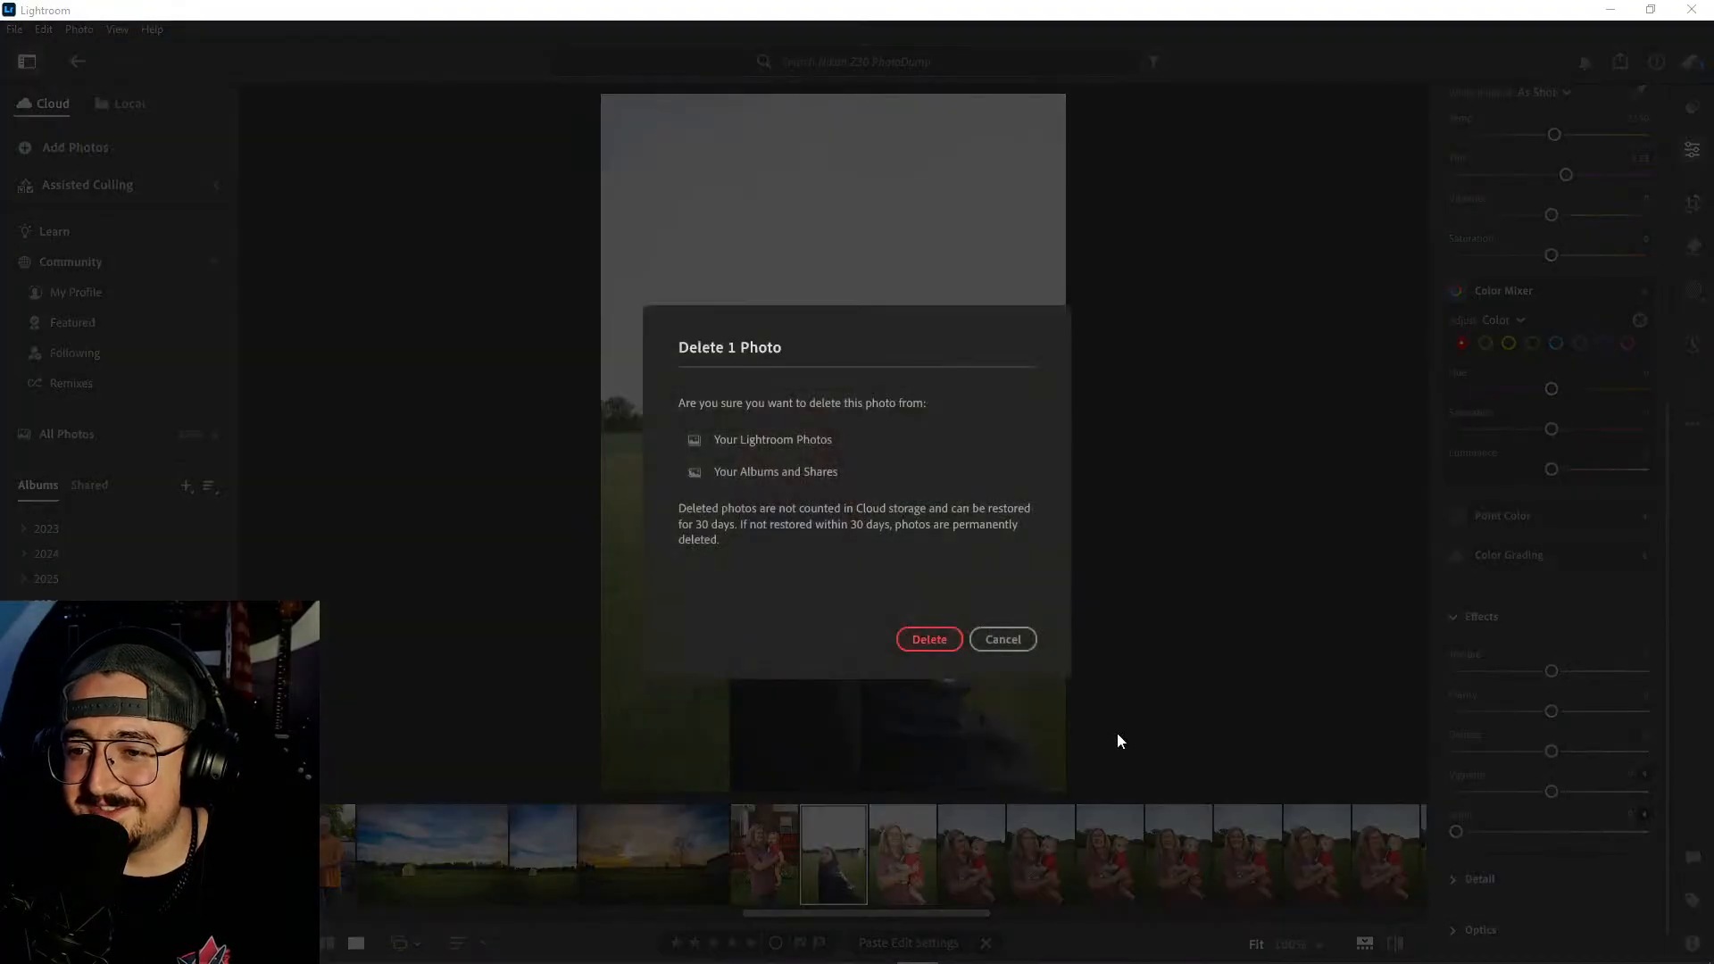
click(949, 646)
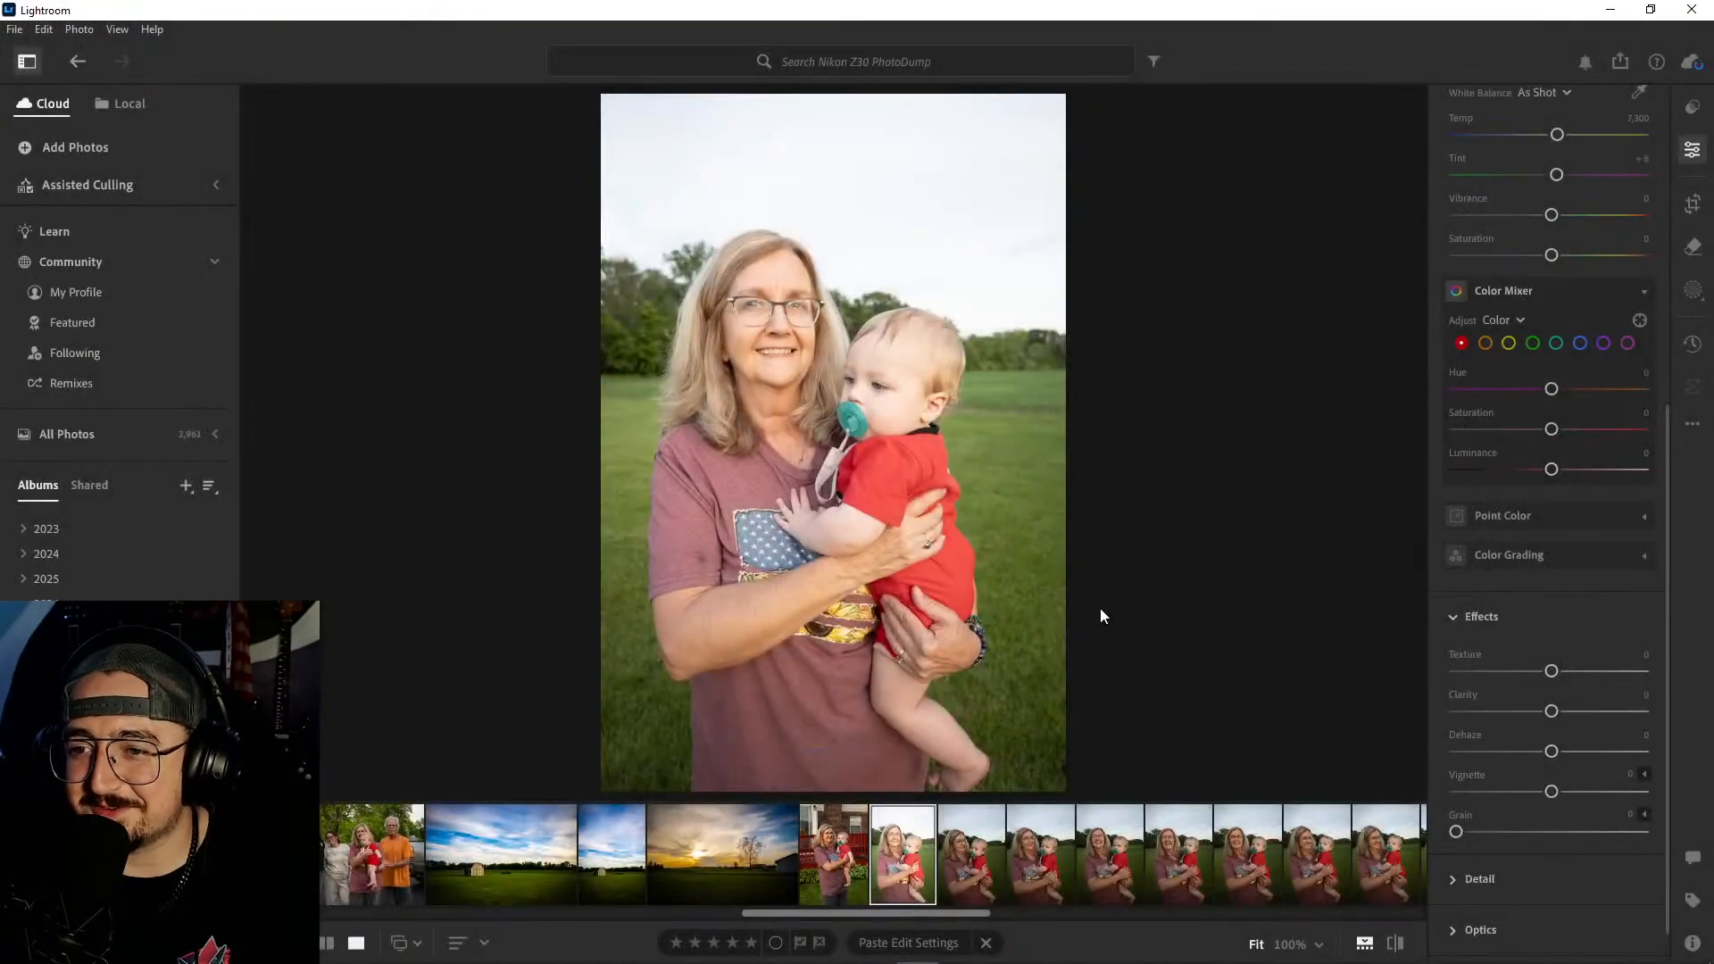
- Delete the overexposed photo of the woman holding the baby in the grass field
right_click(780, 853)
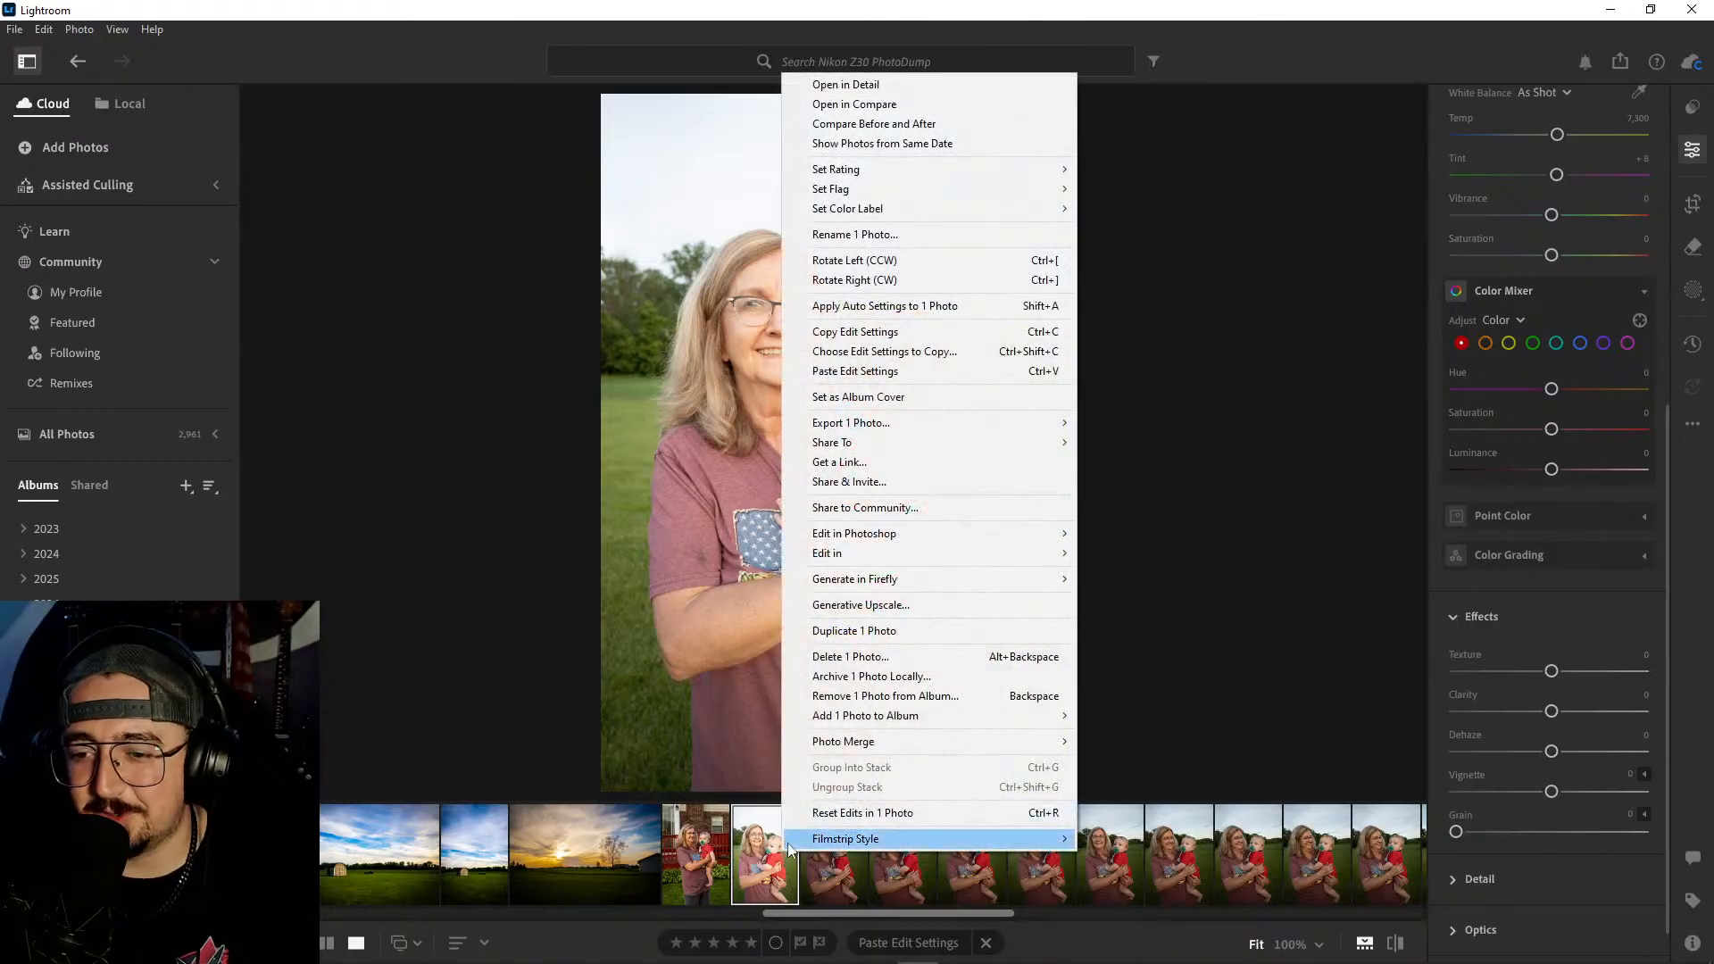
click(898, 659)
click(922, 642)
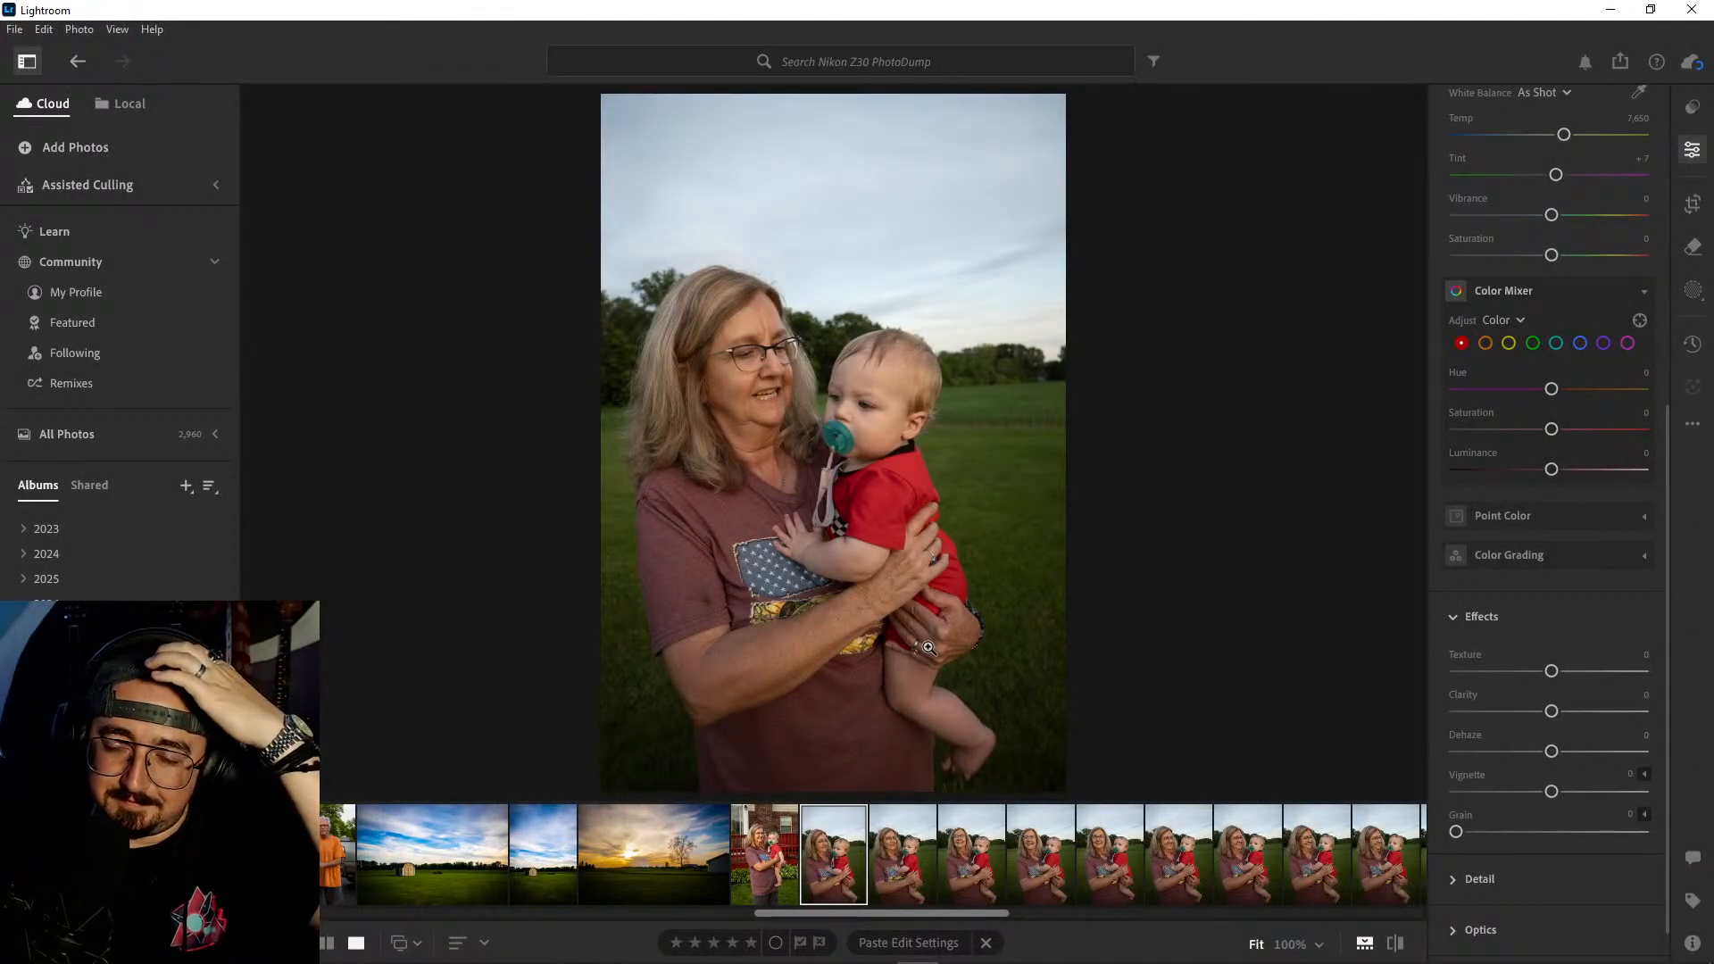
- Compare the next shots of the woman and baby in the field, checking the baby's face up close for sharpness
click(909, 853)
click(967, 853)
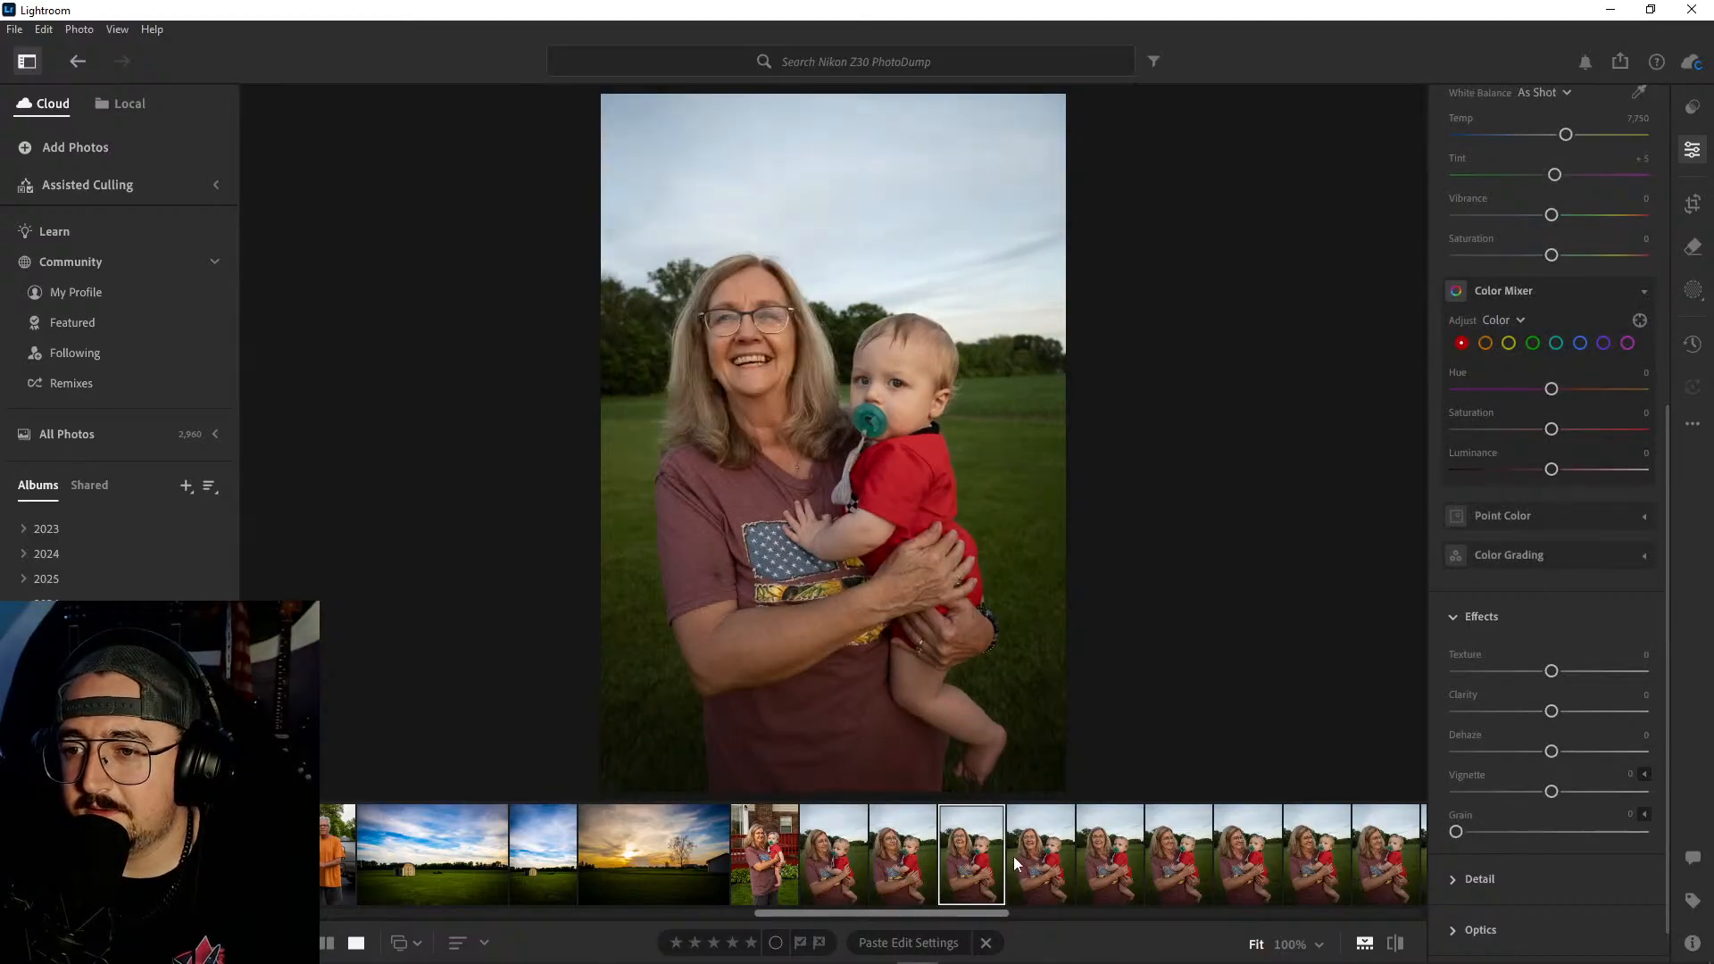
click(890, 391)
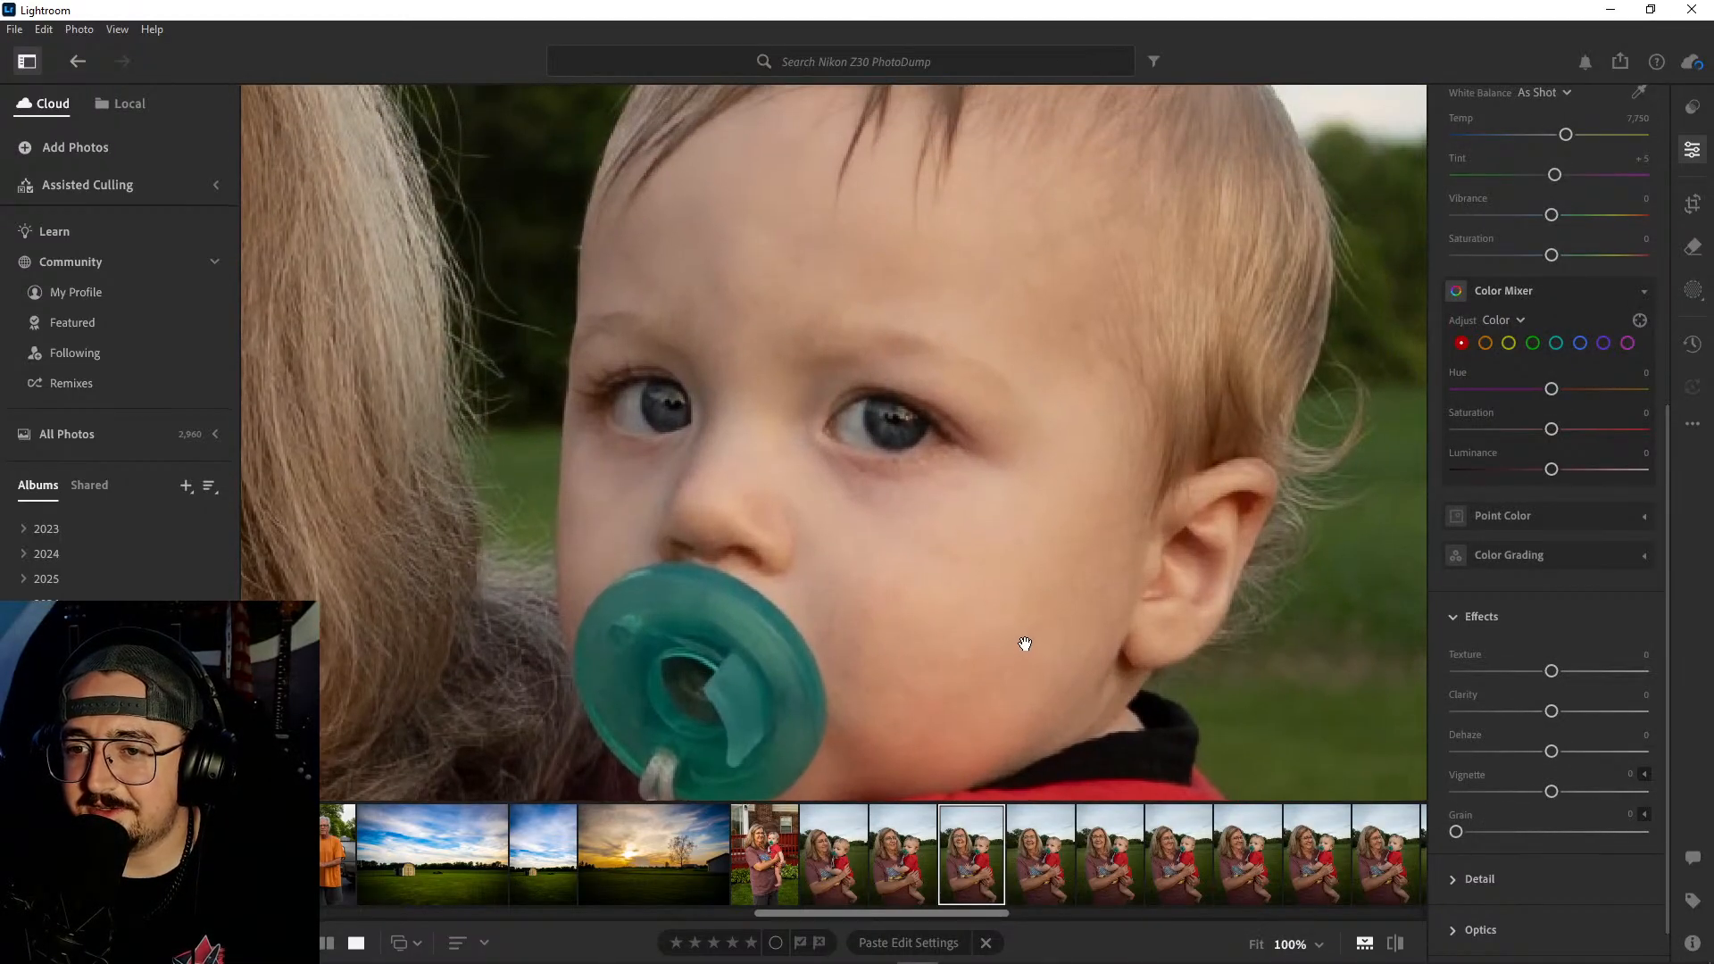
click(949, 555)
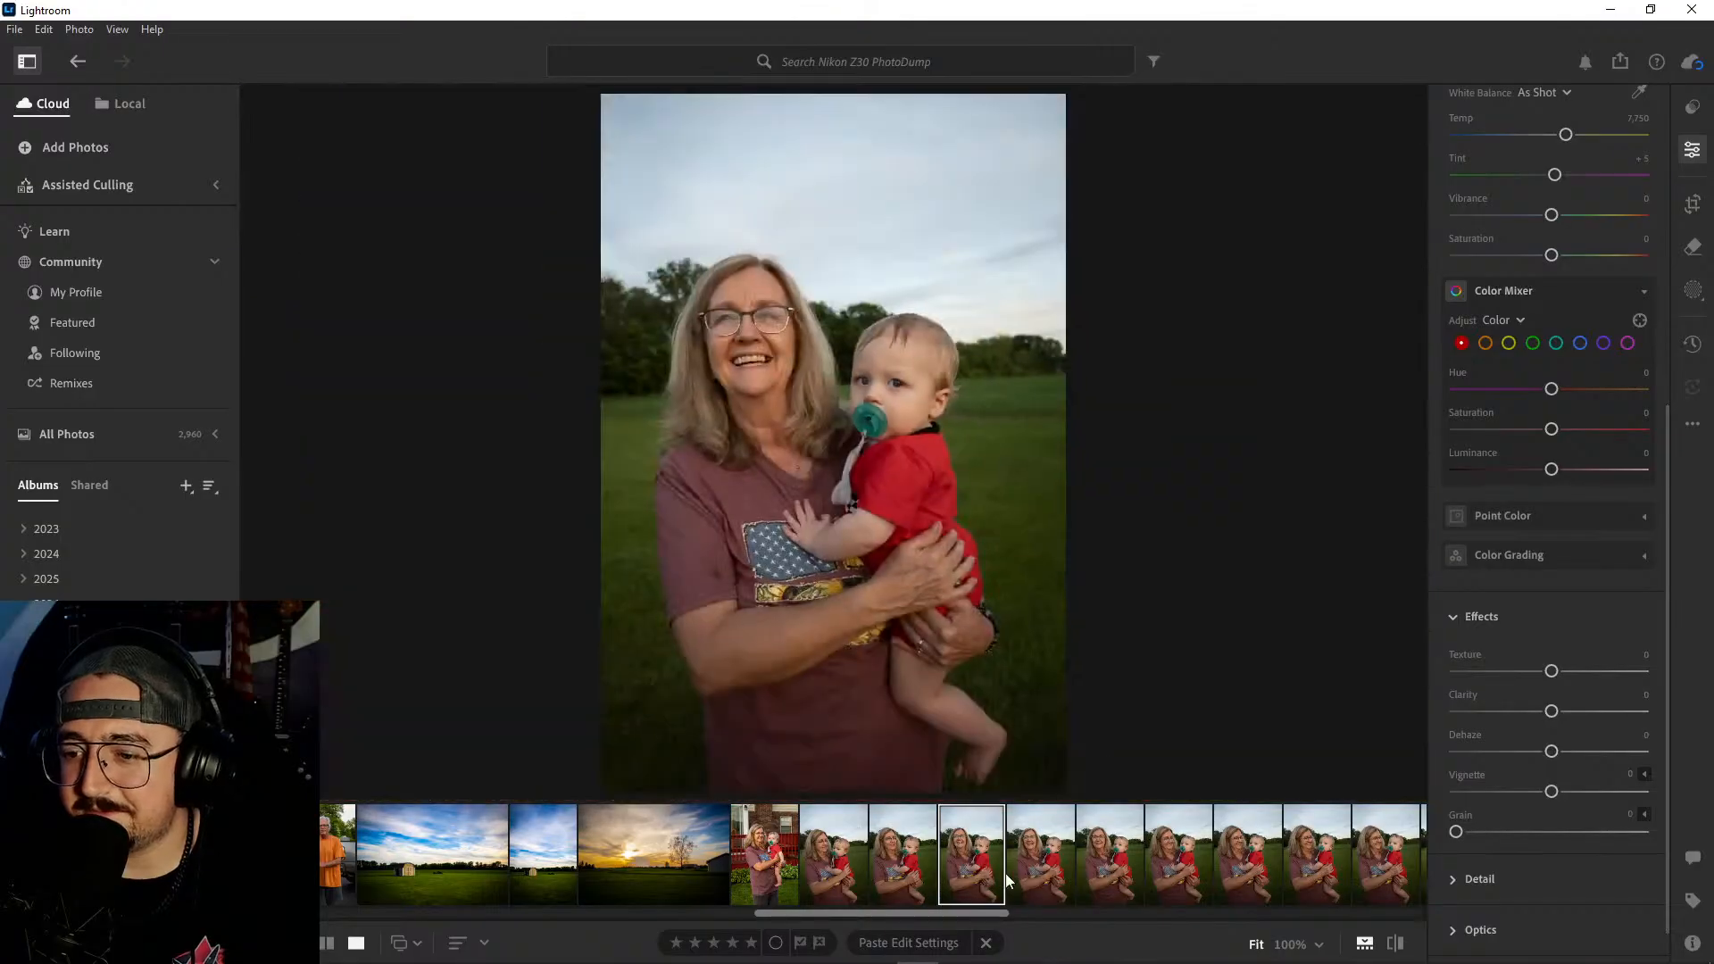
click(1026, 854)
click(1104, 854)
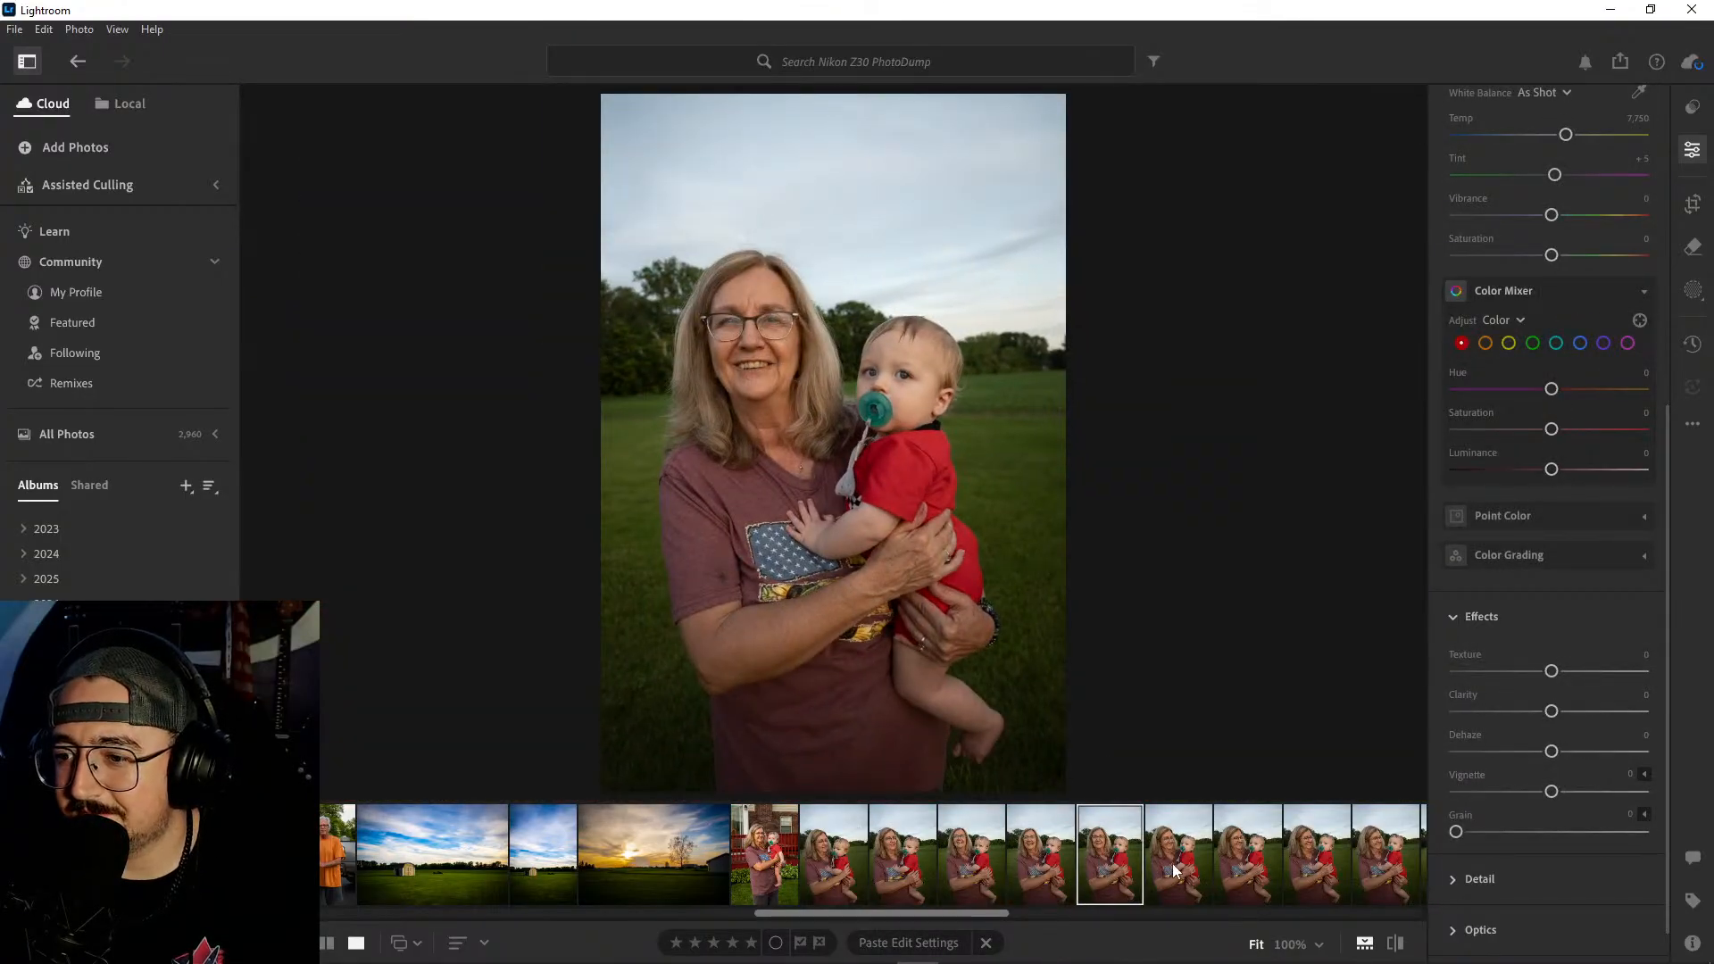
click(1175, 871)
click(968, 865)
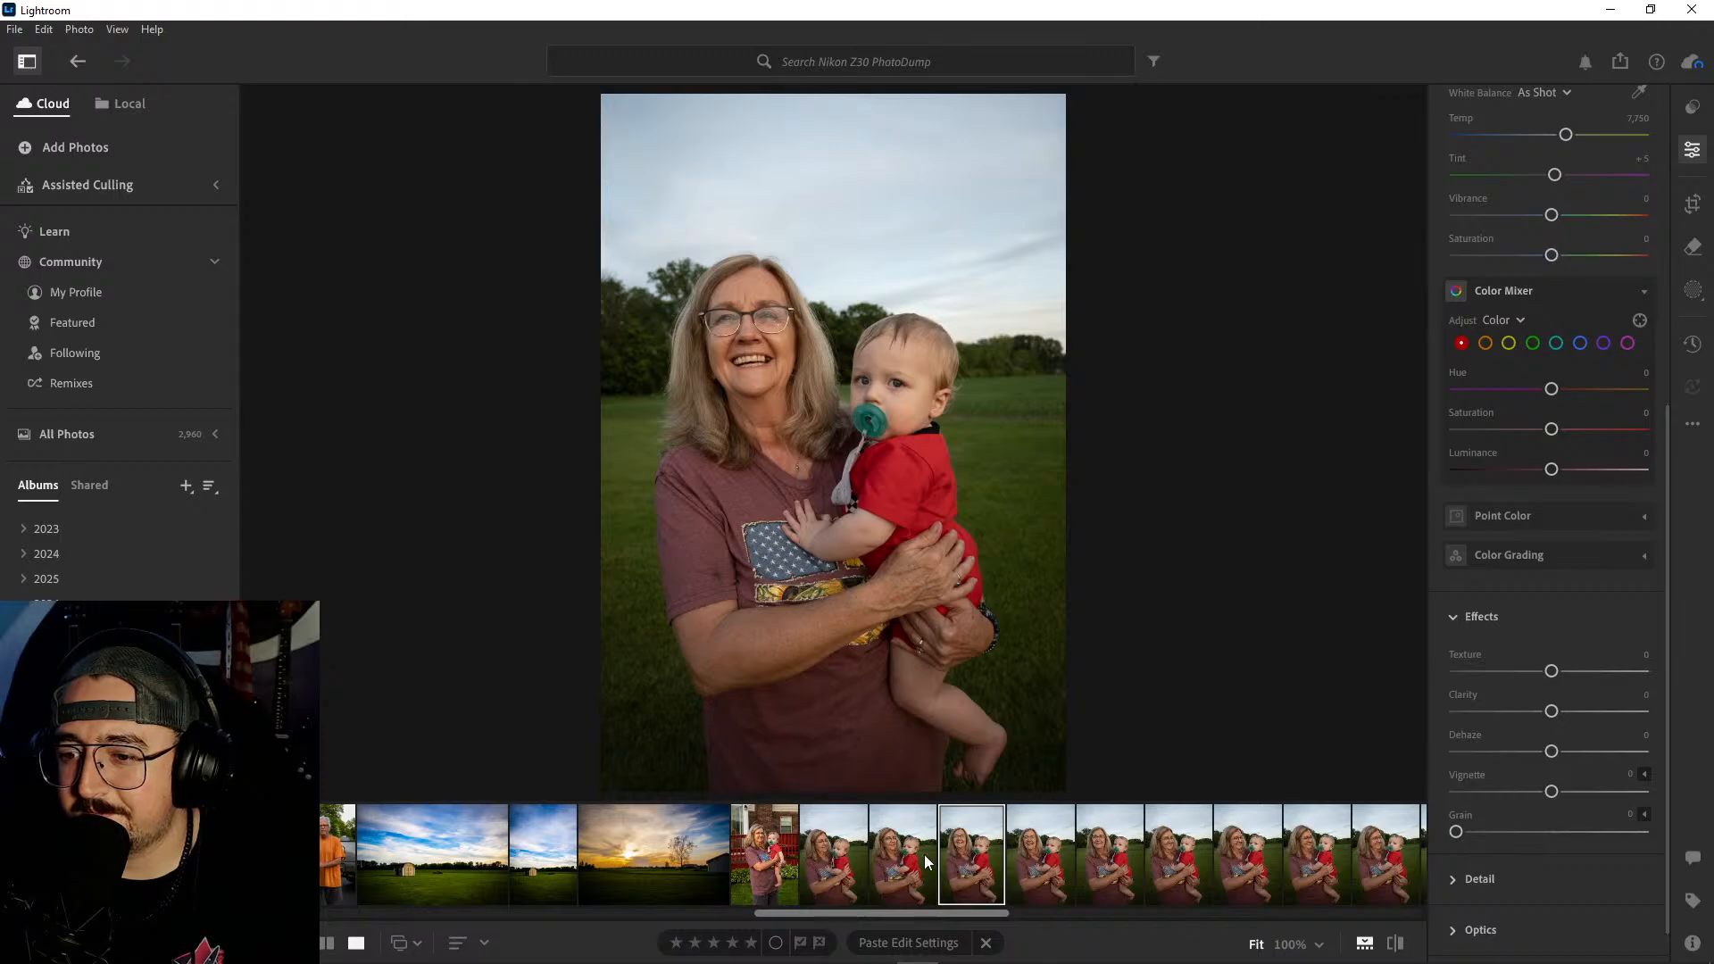
- Delete the first two field photos, in which the woman is looking away from the camera
click(924, 854)
shift+click(849, 853)
right_click(849, 854)
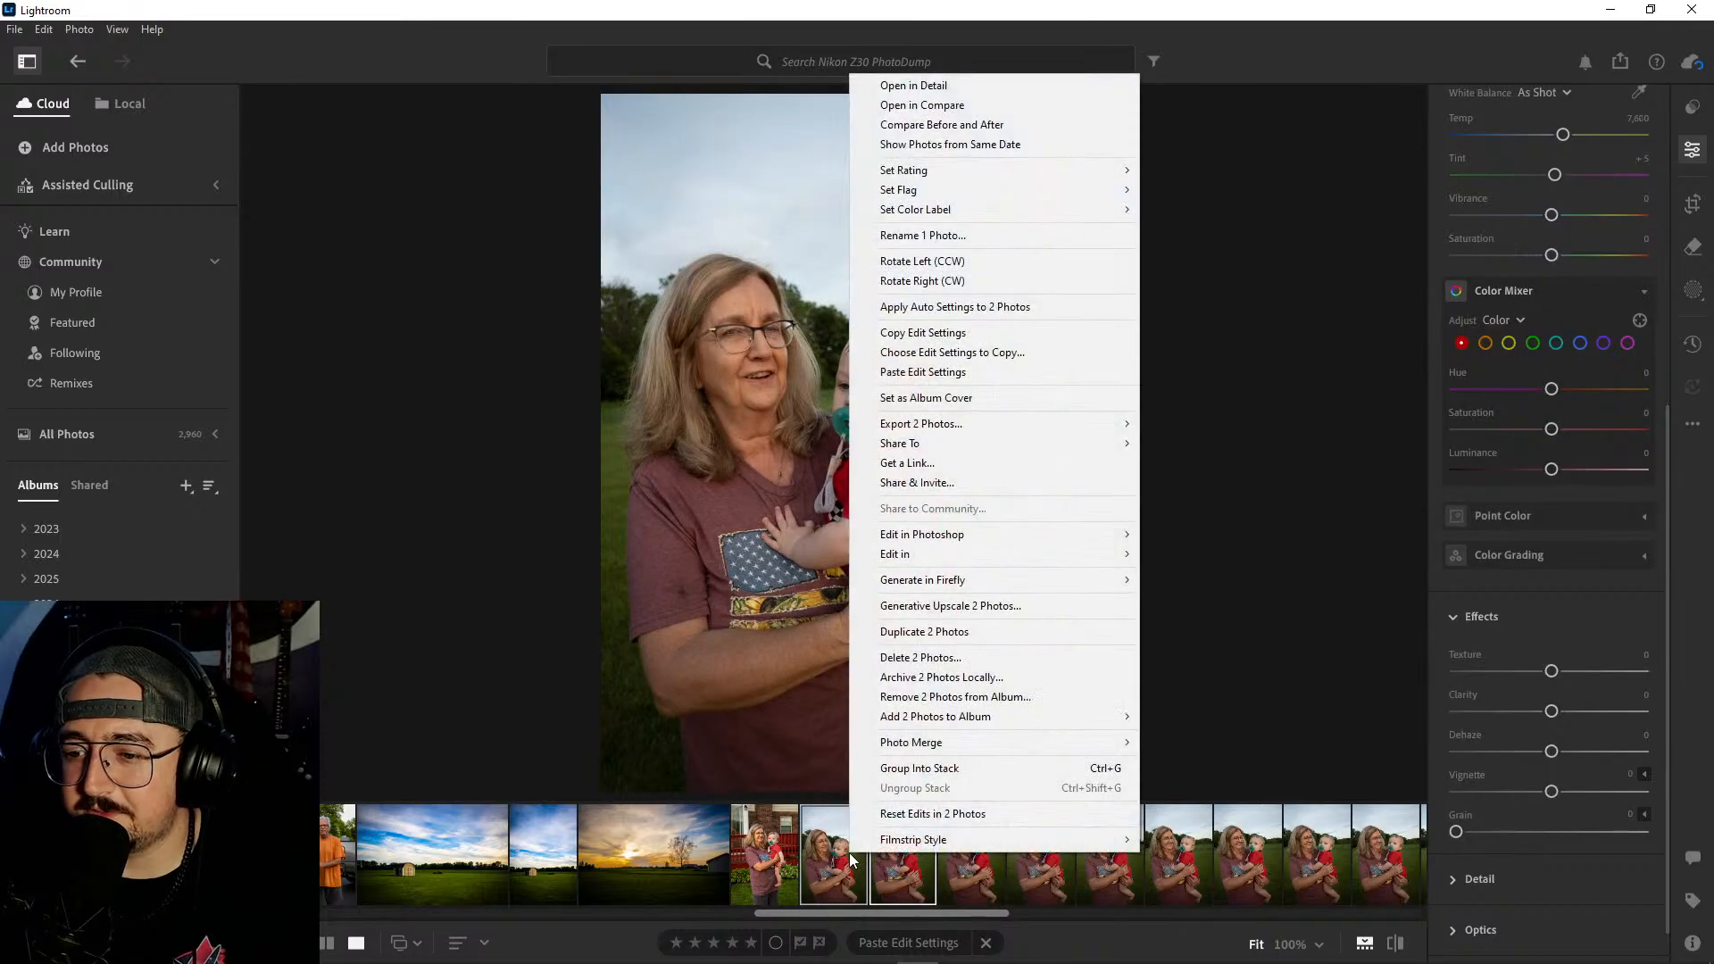
click(921, 658)
click(920, 632)
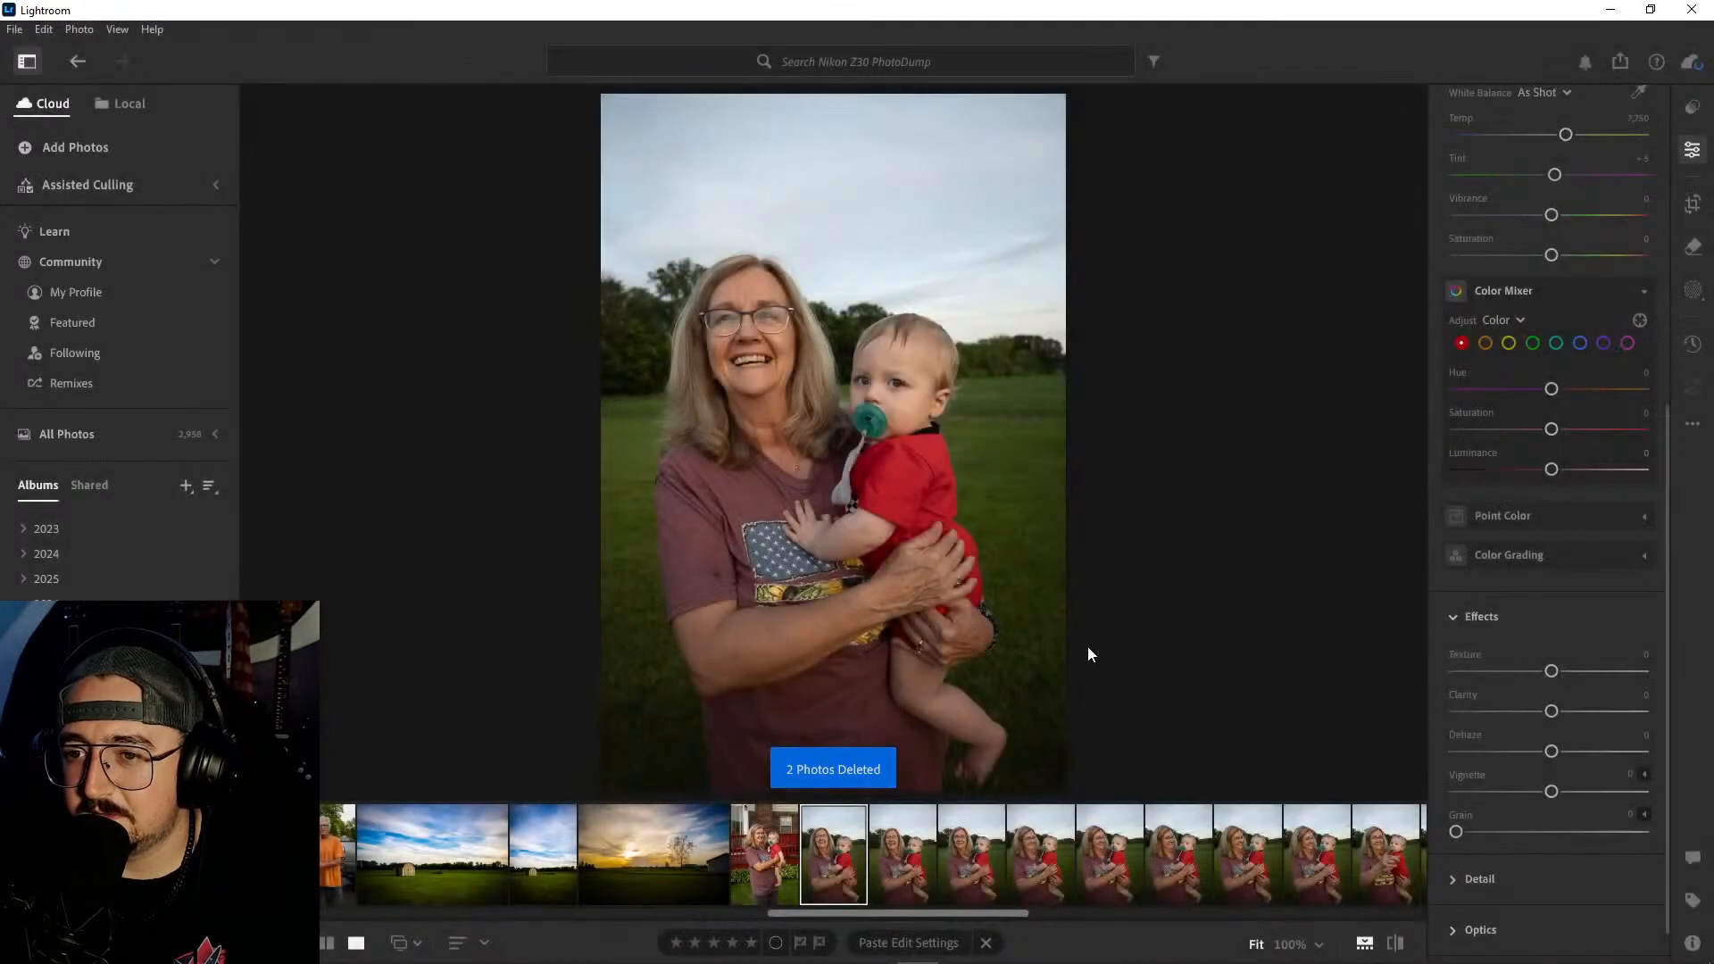
- Review the following field portraits and delete the six similar shots between the first one and the eighth one
click(930, 859)
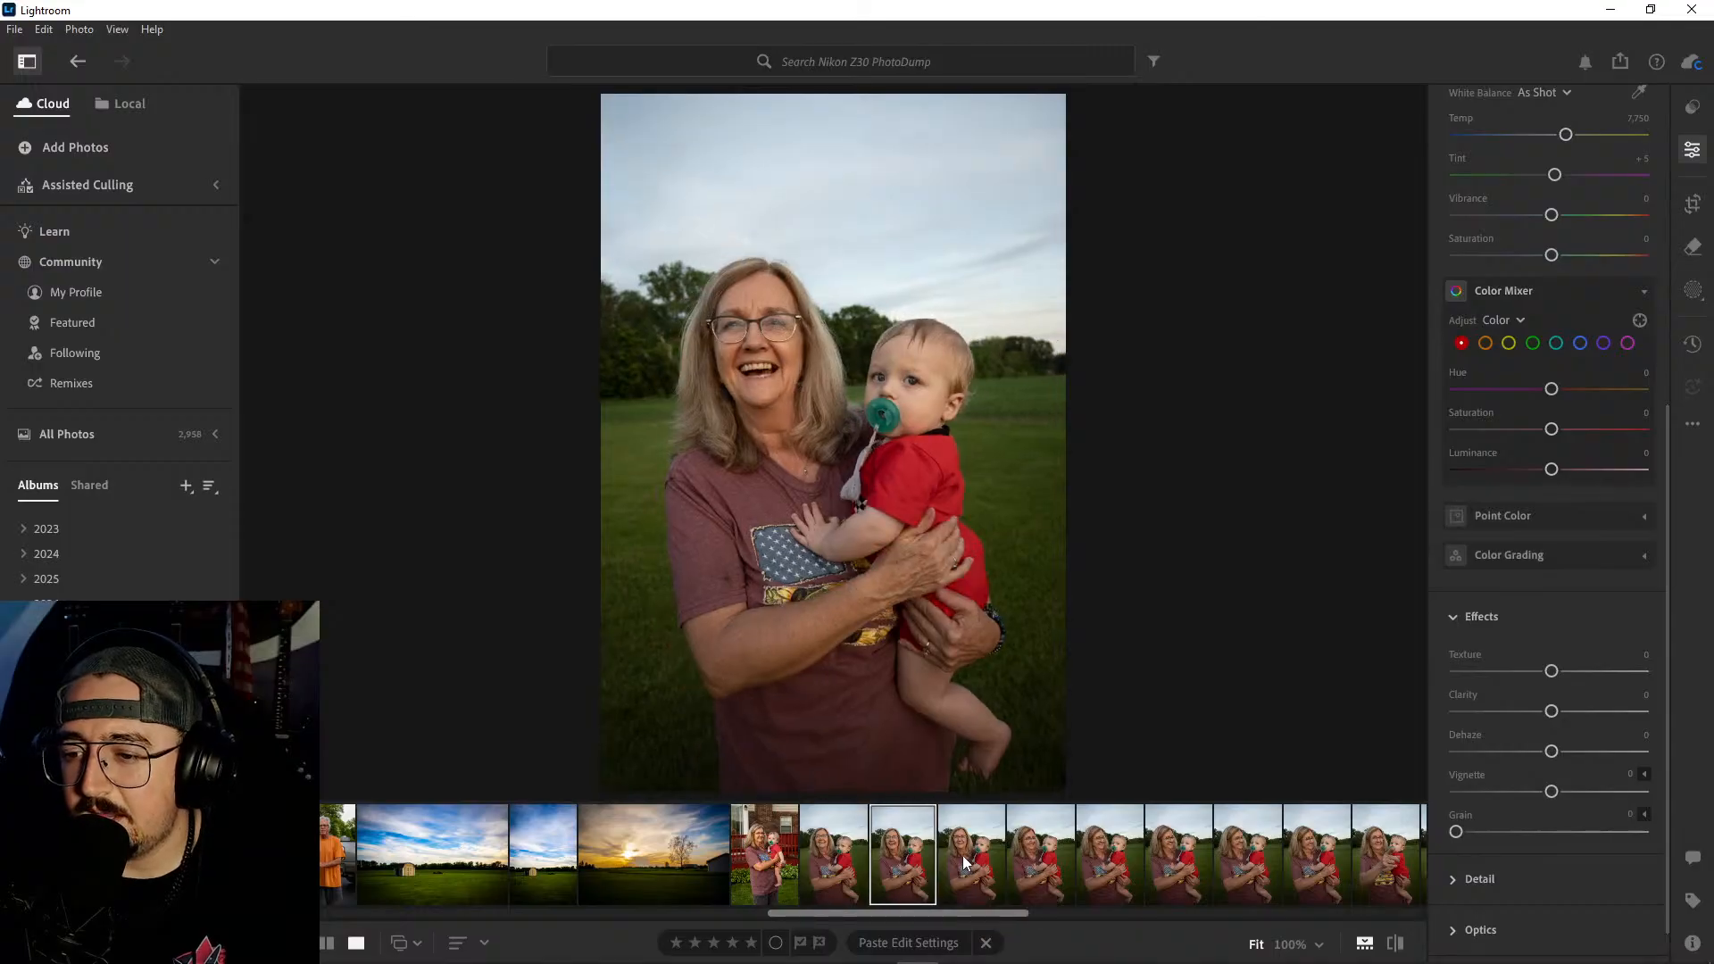
click(963, 855)
click(1053, 854)
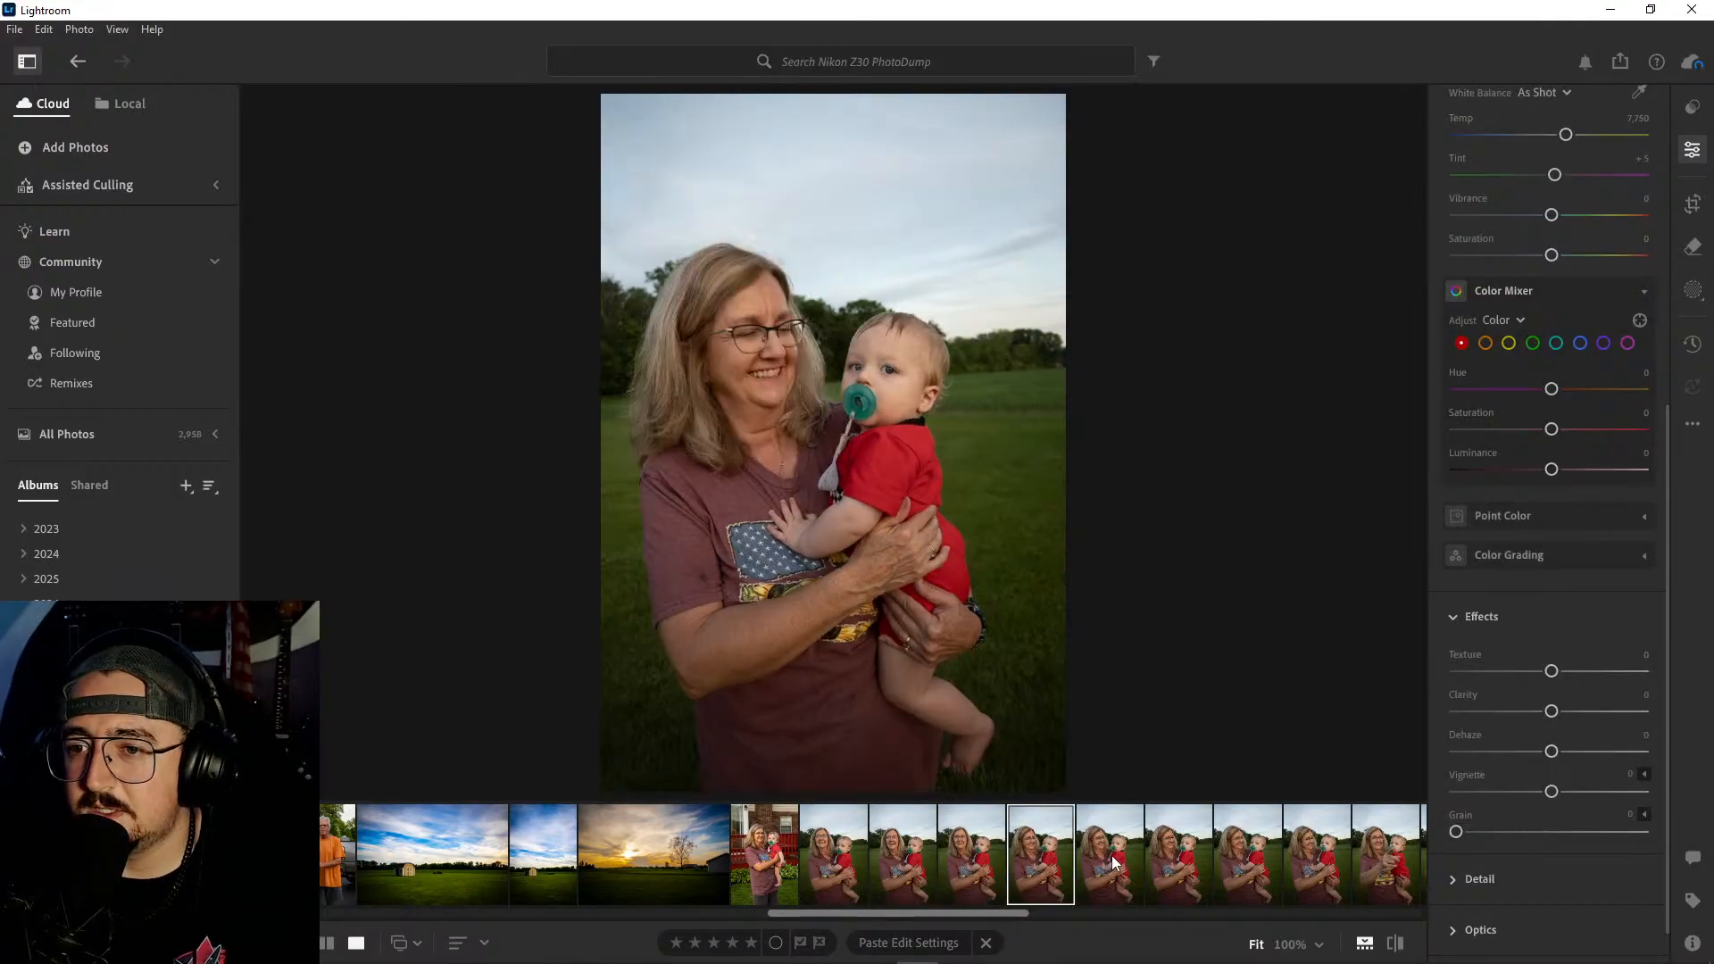
click(1113, 858)
click(1184, 854)
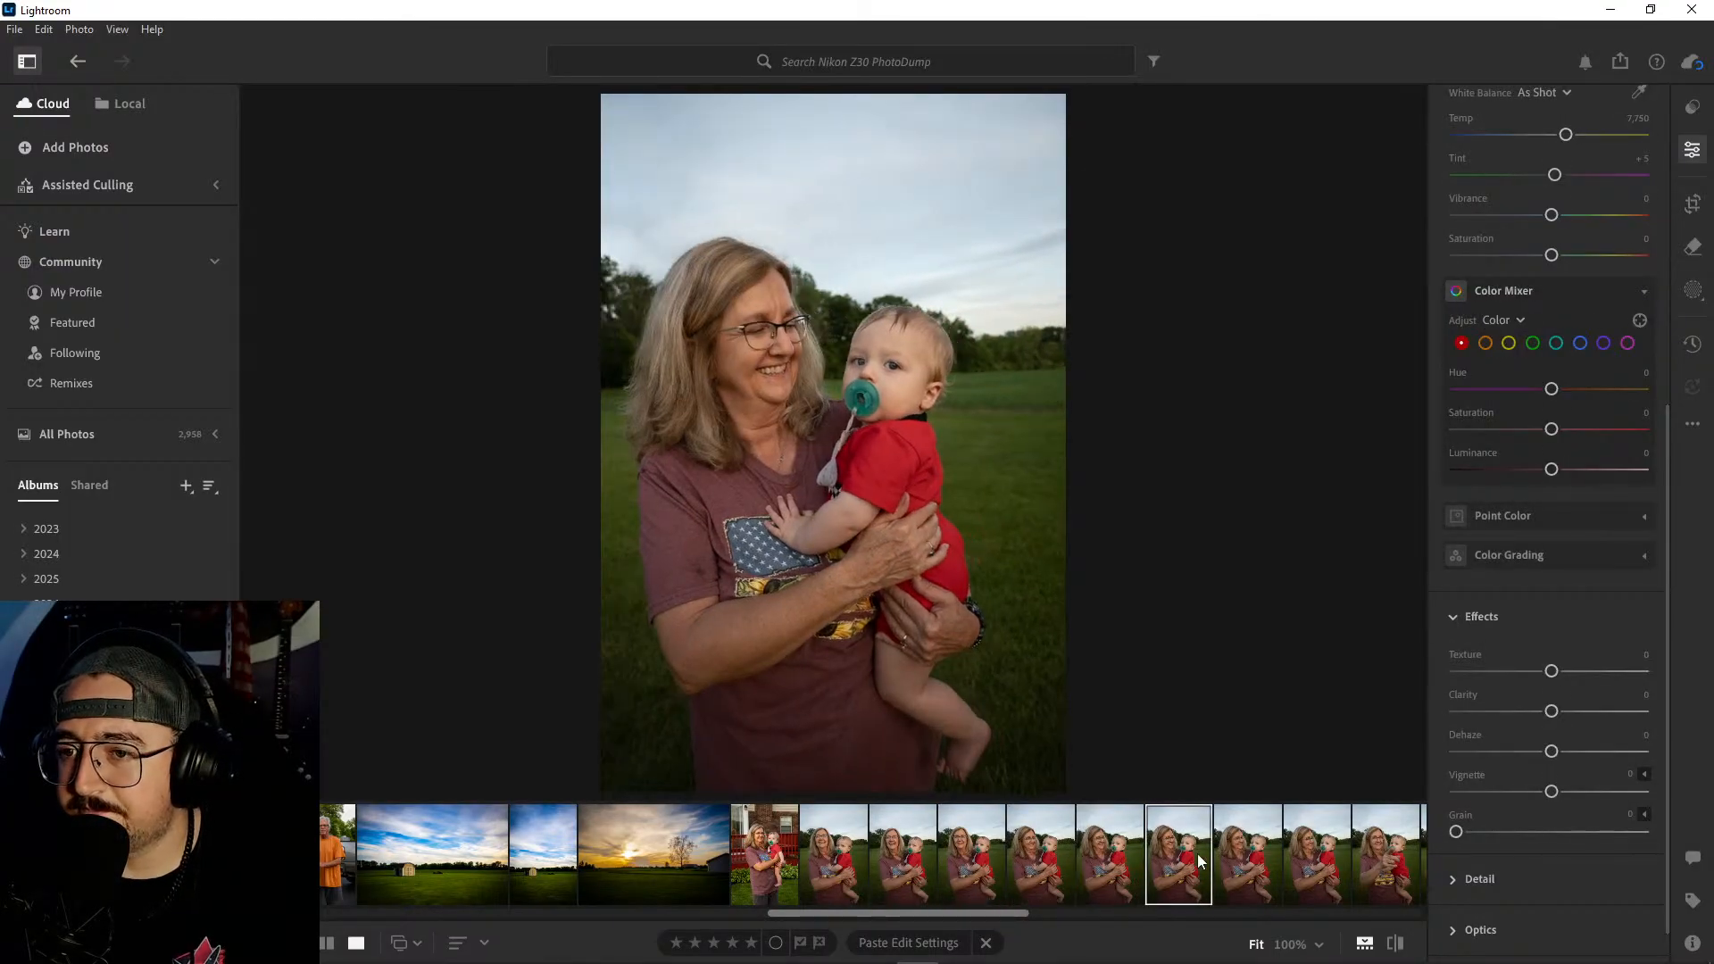
click(1225, 857)
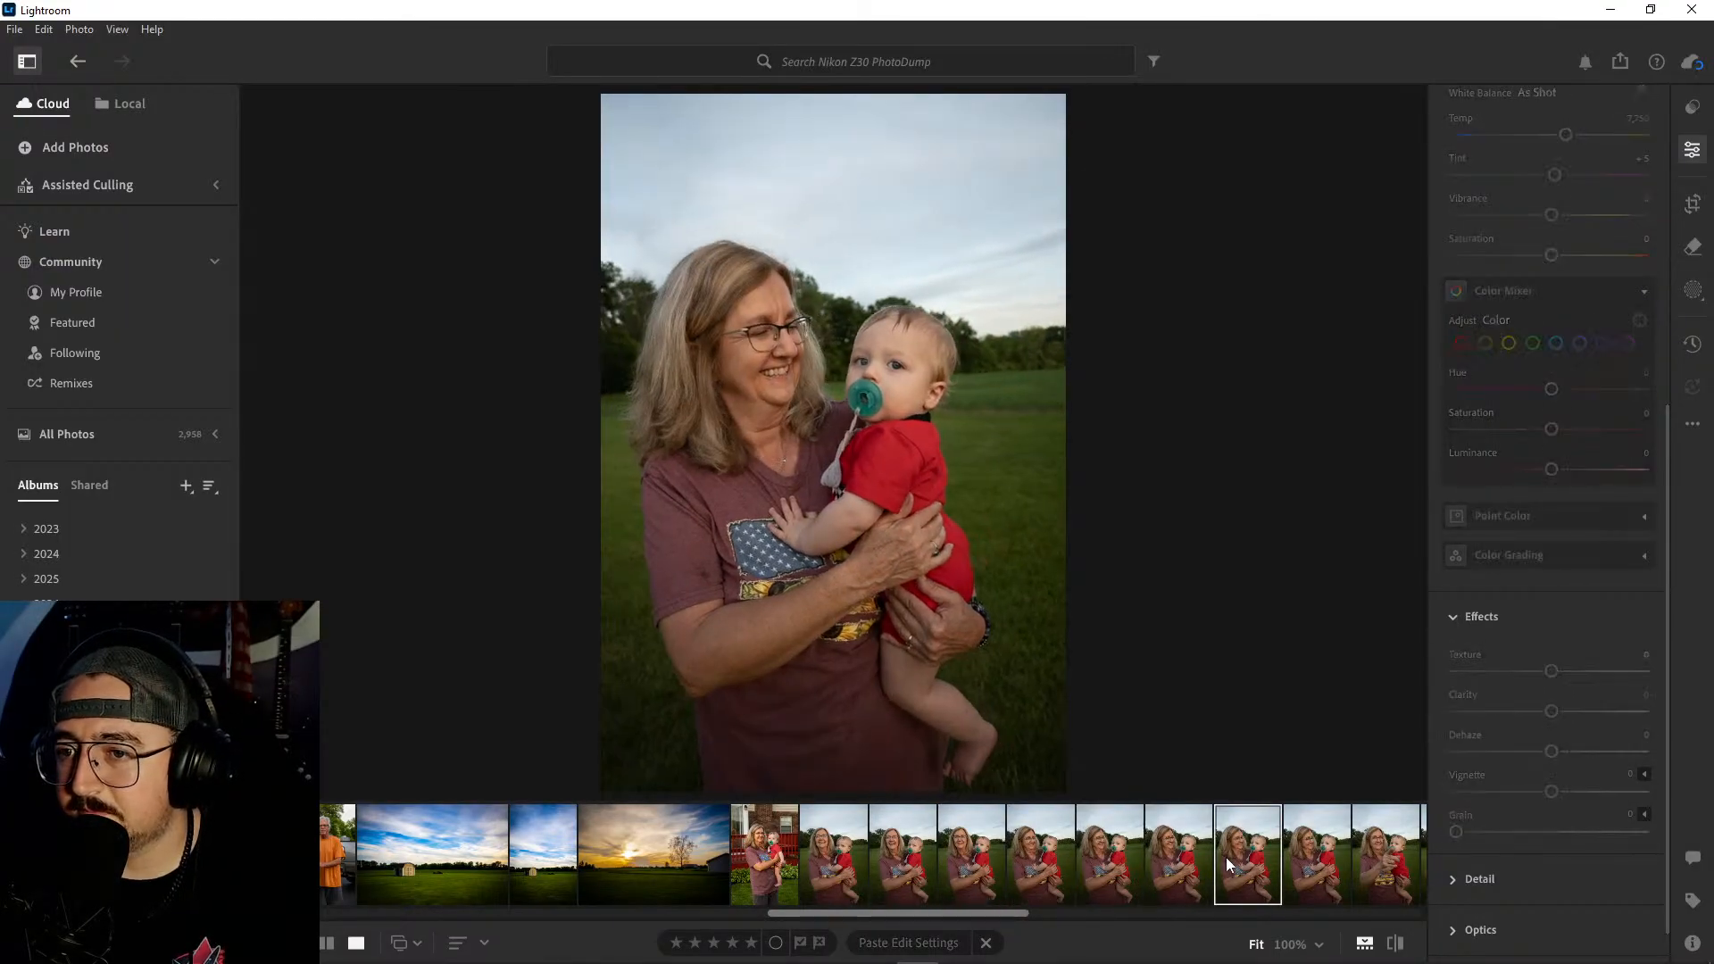
click(1326, 862)
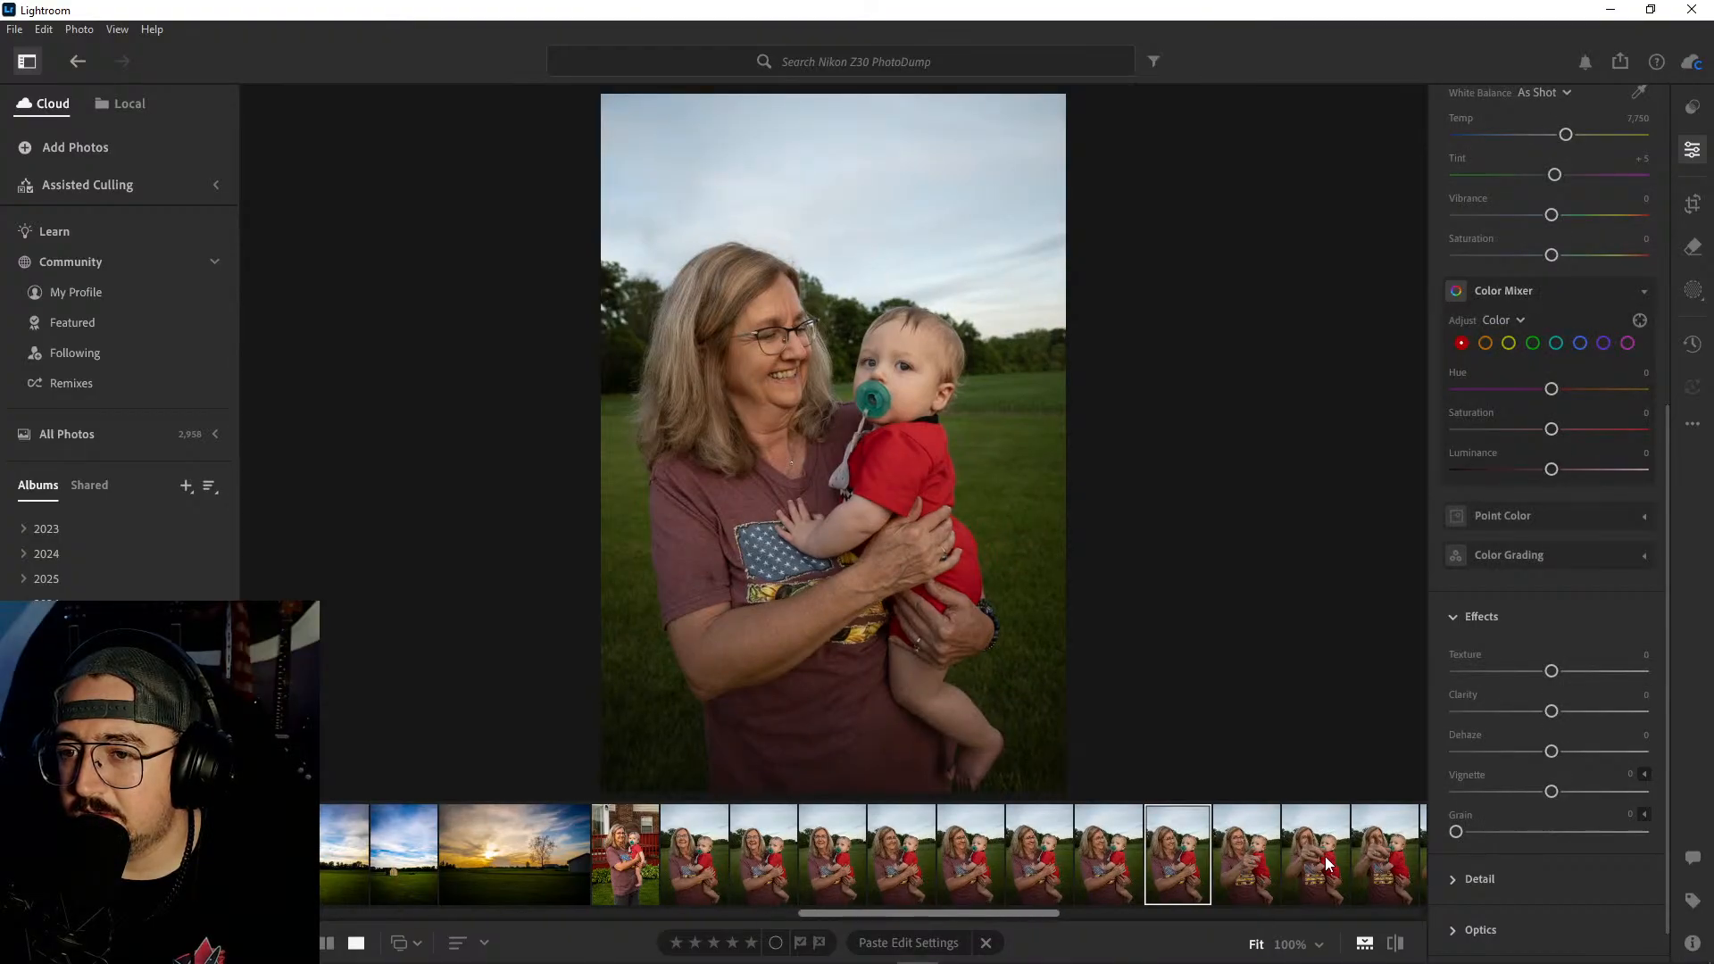
click(1172, 855)
shift+click(840, 838)
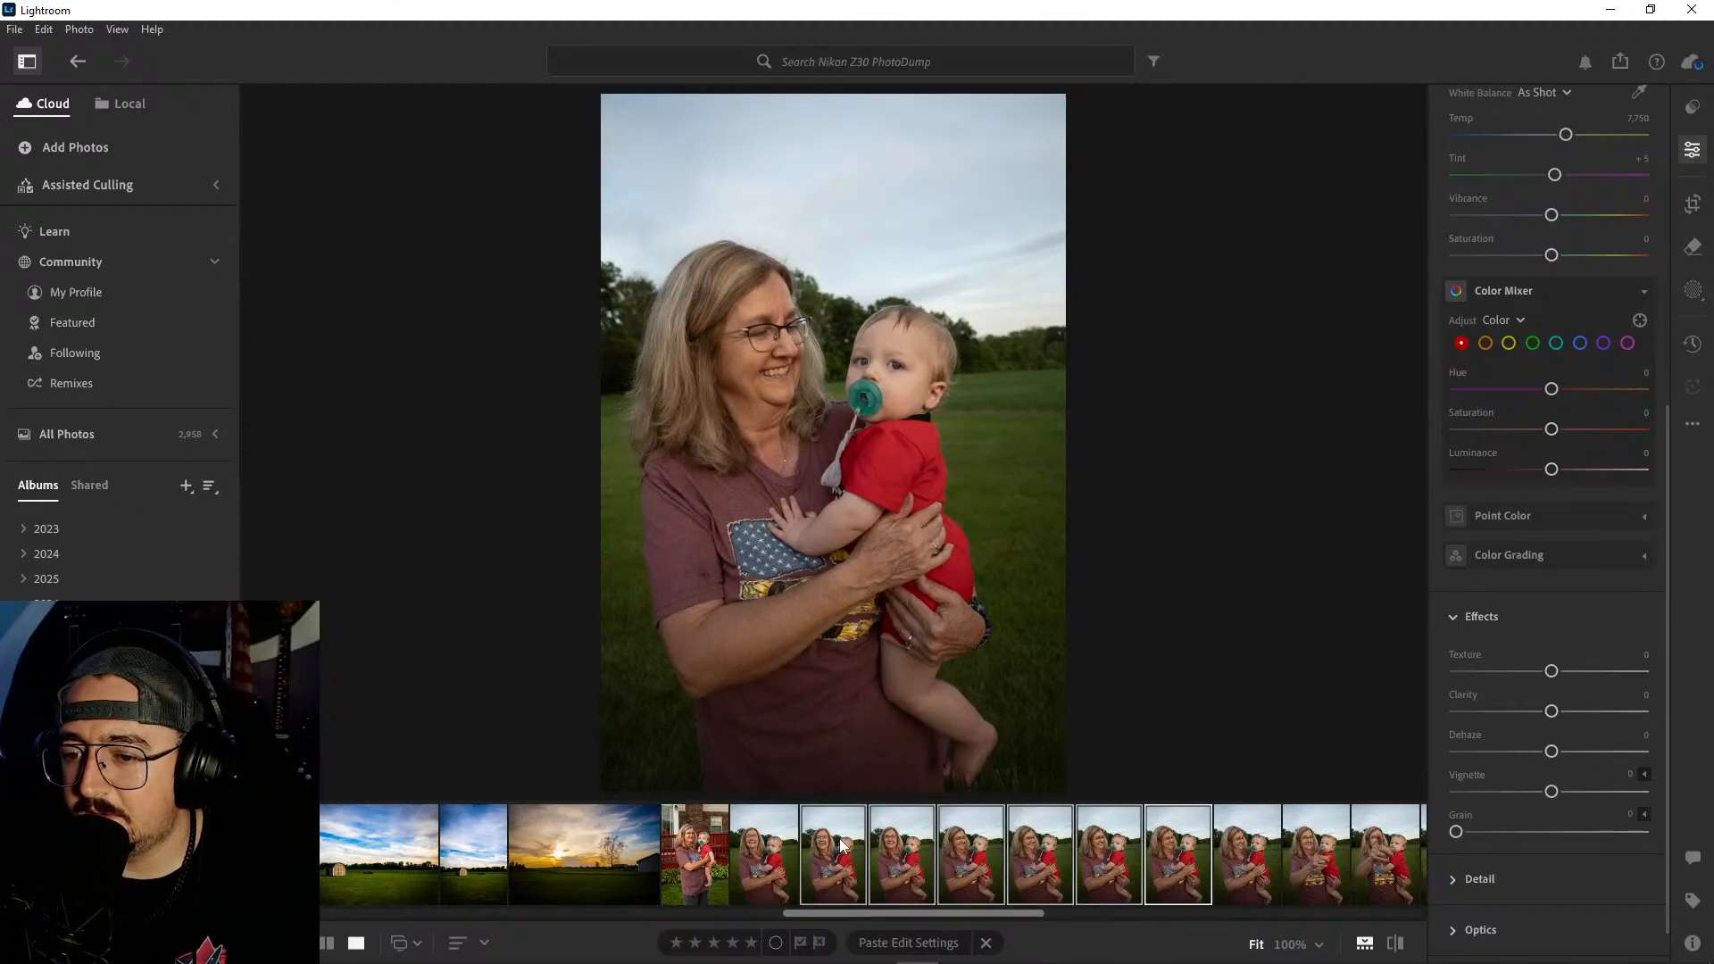
right_click(839, 838)
click(927, 643)
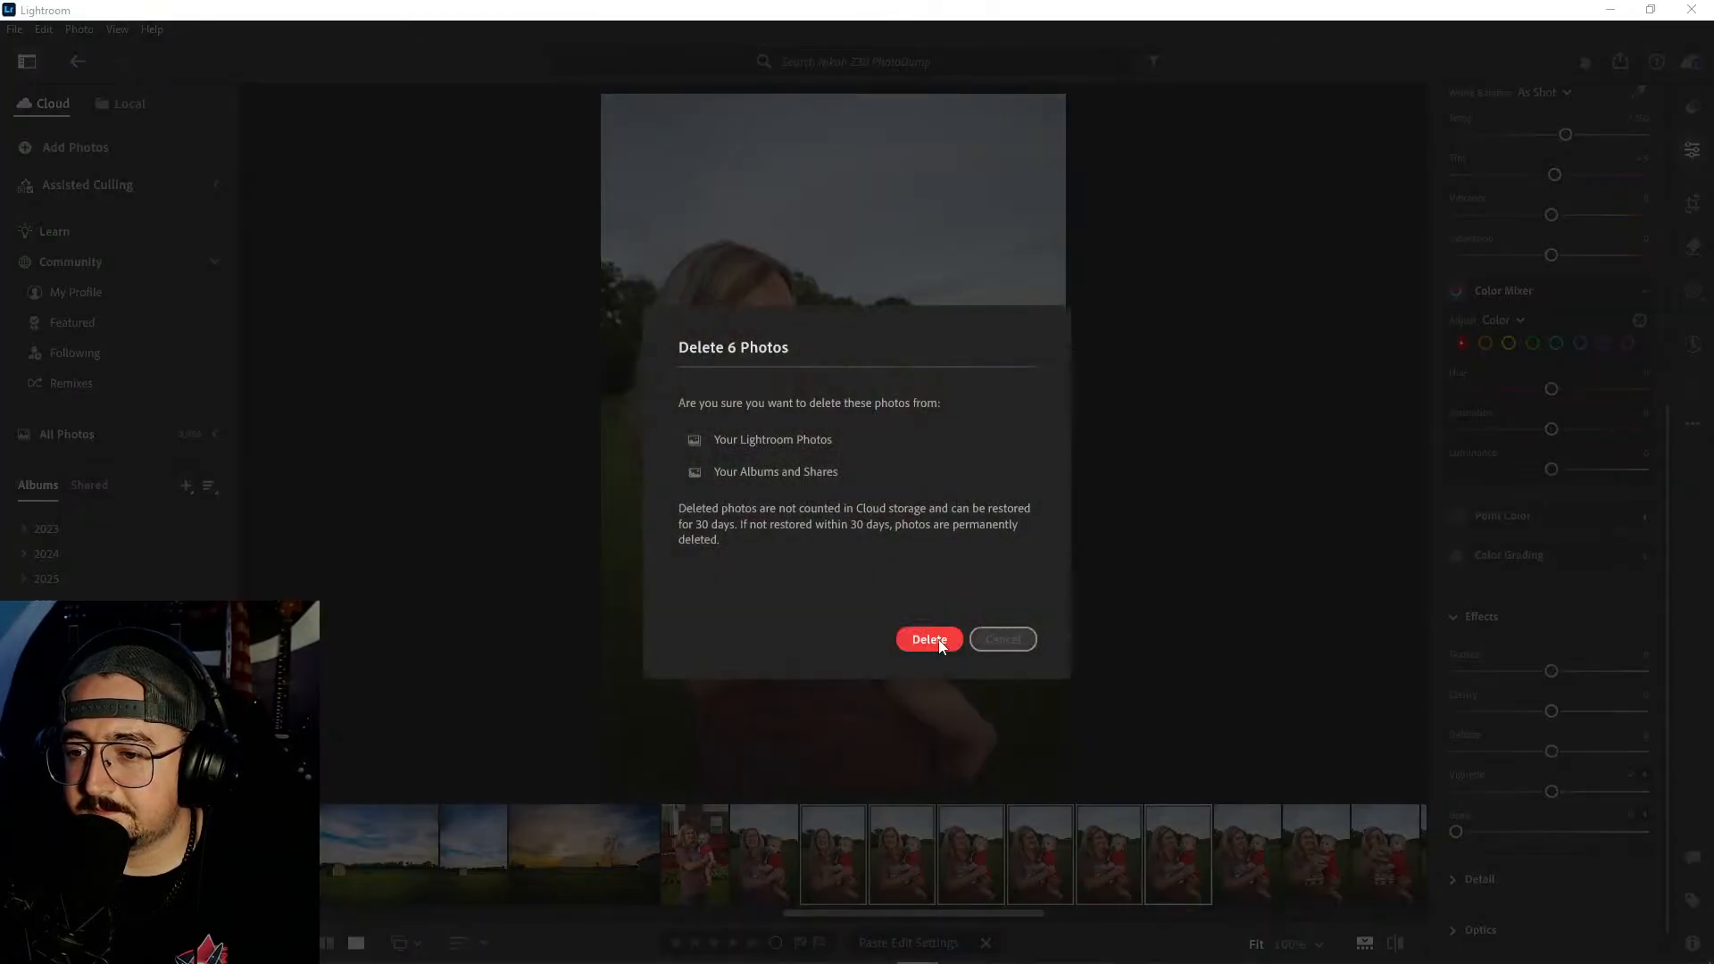
click(934, 641)
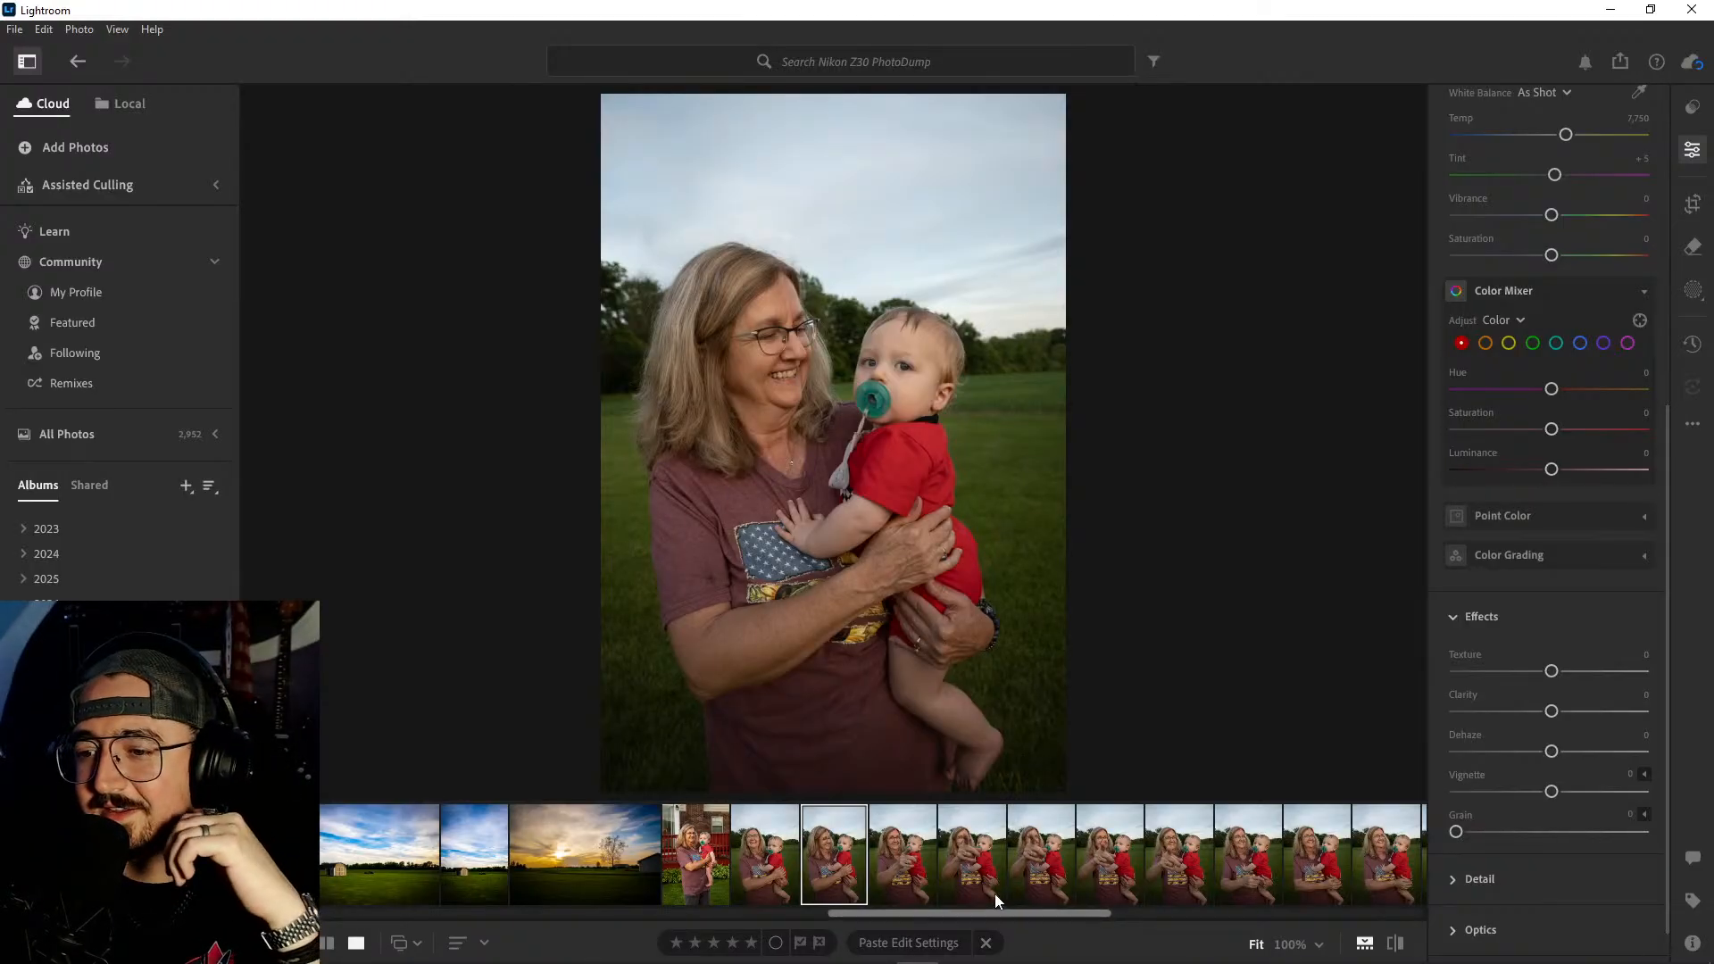
- Look through the remaining field portraits of the woman and baby, from the pointing shots to those with the pacifier out
scroll(967, 853, down, 2)
scroll(967, 853, down, 2)
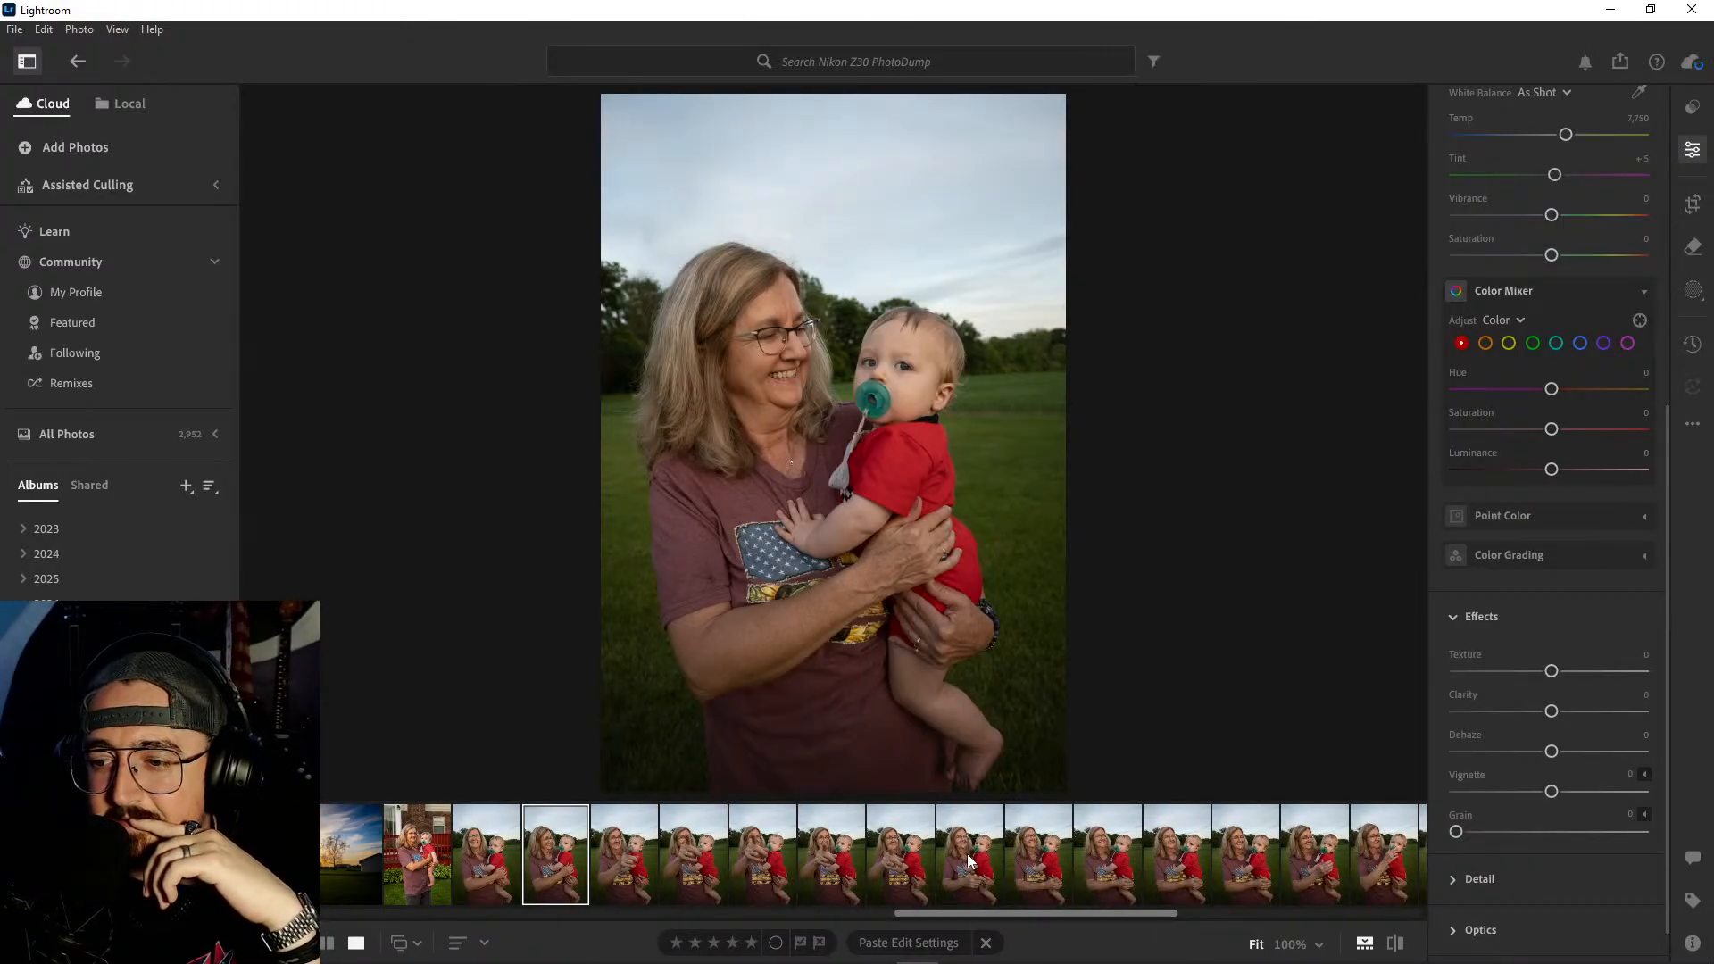
click(639, 853)
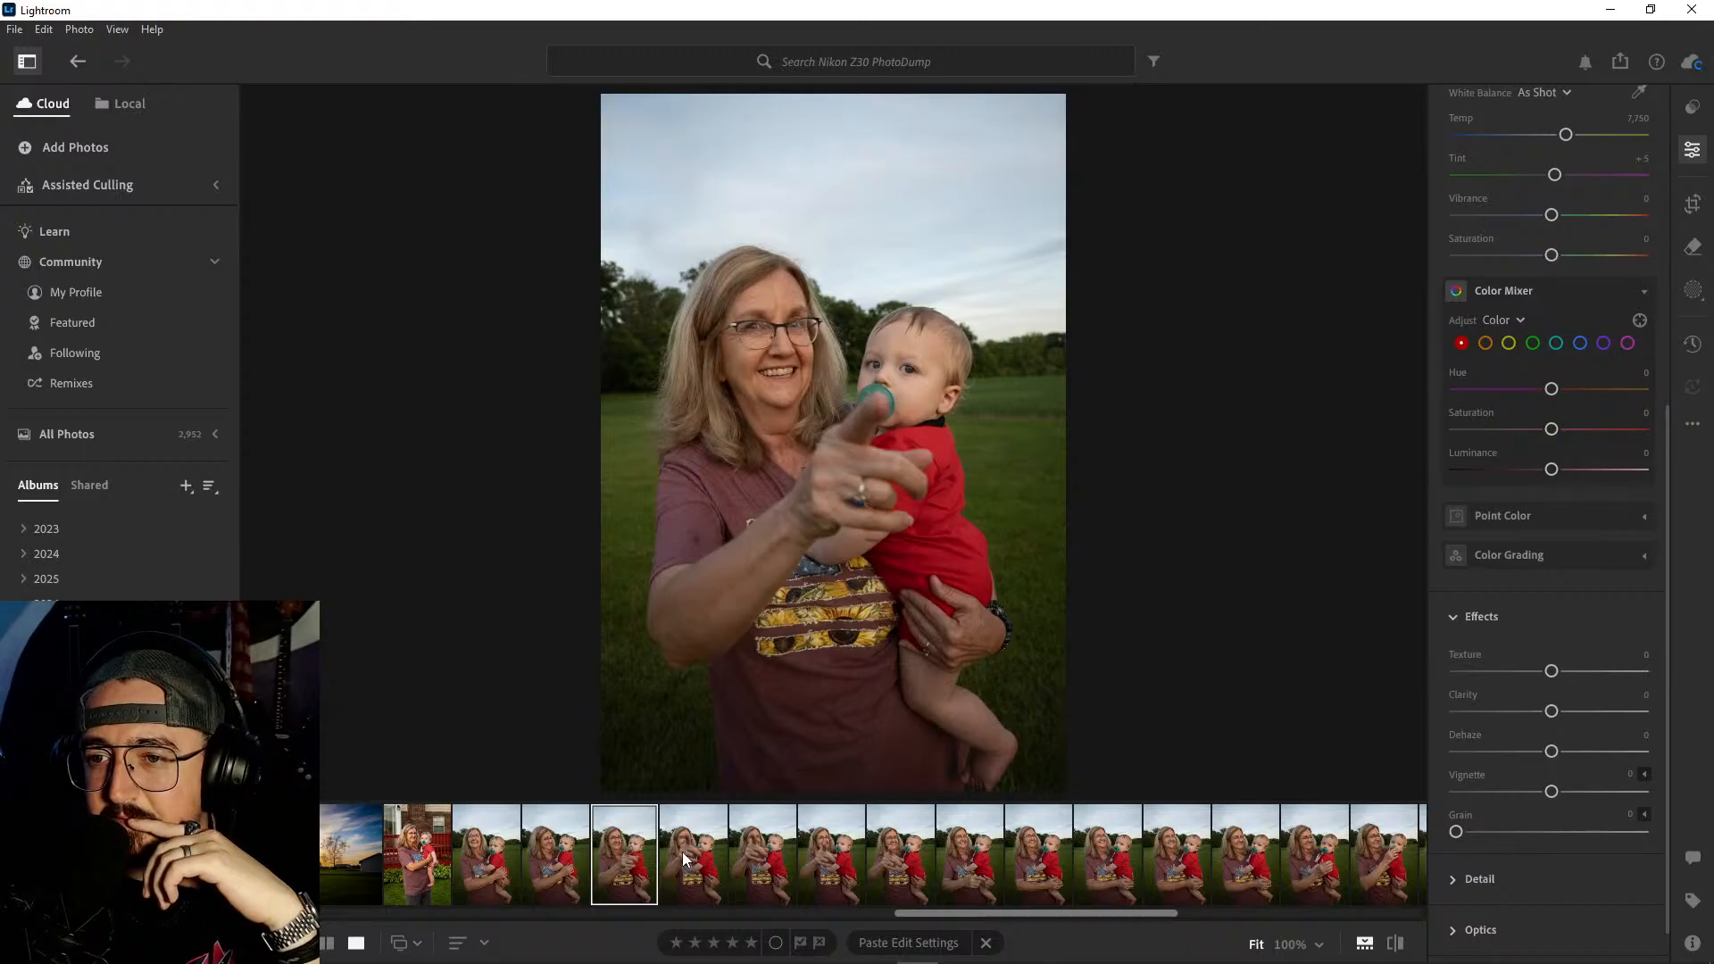
key(Right)
key(Right)
key(Right)
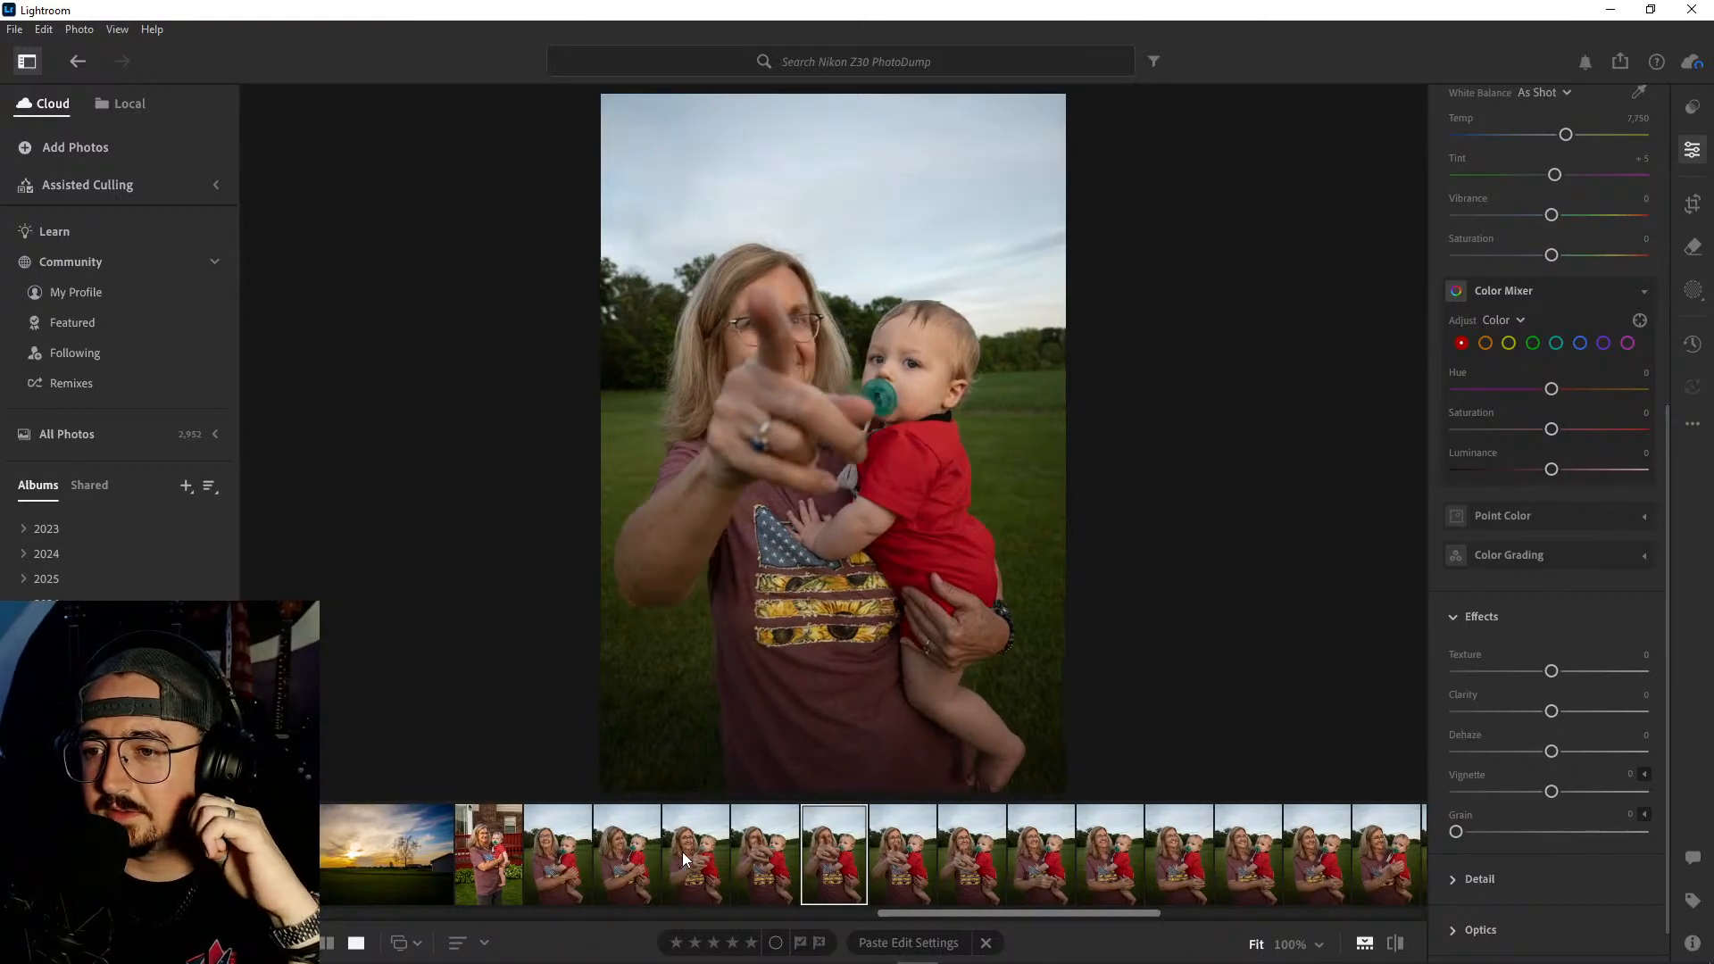
key(Right)
key(Right)
key(Right)
key(Right)
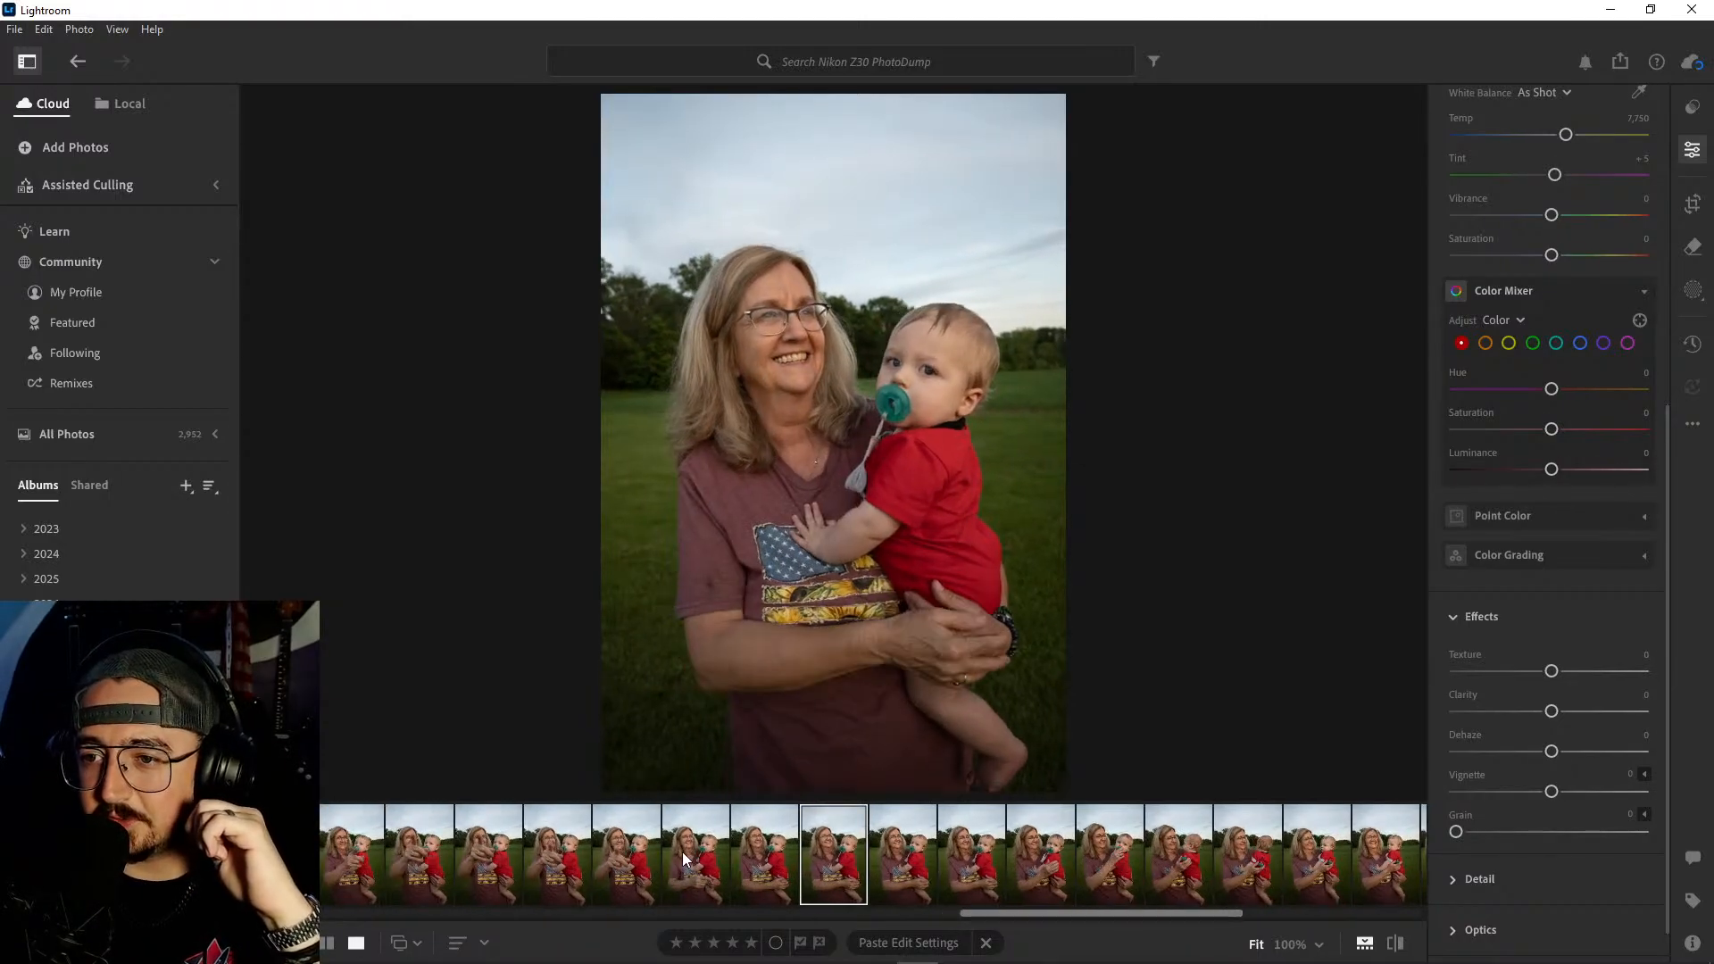
key(Right)
key(Right)
key(Right)
key(Right)
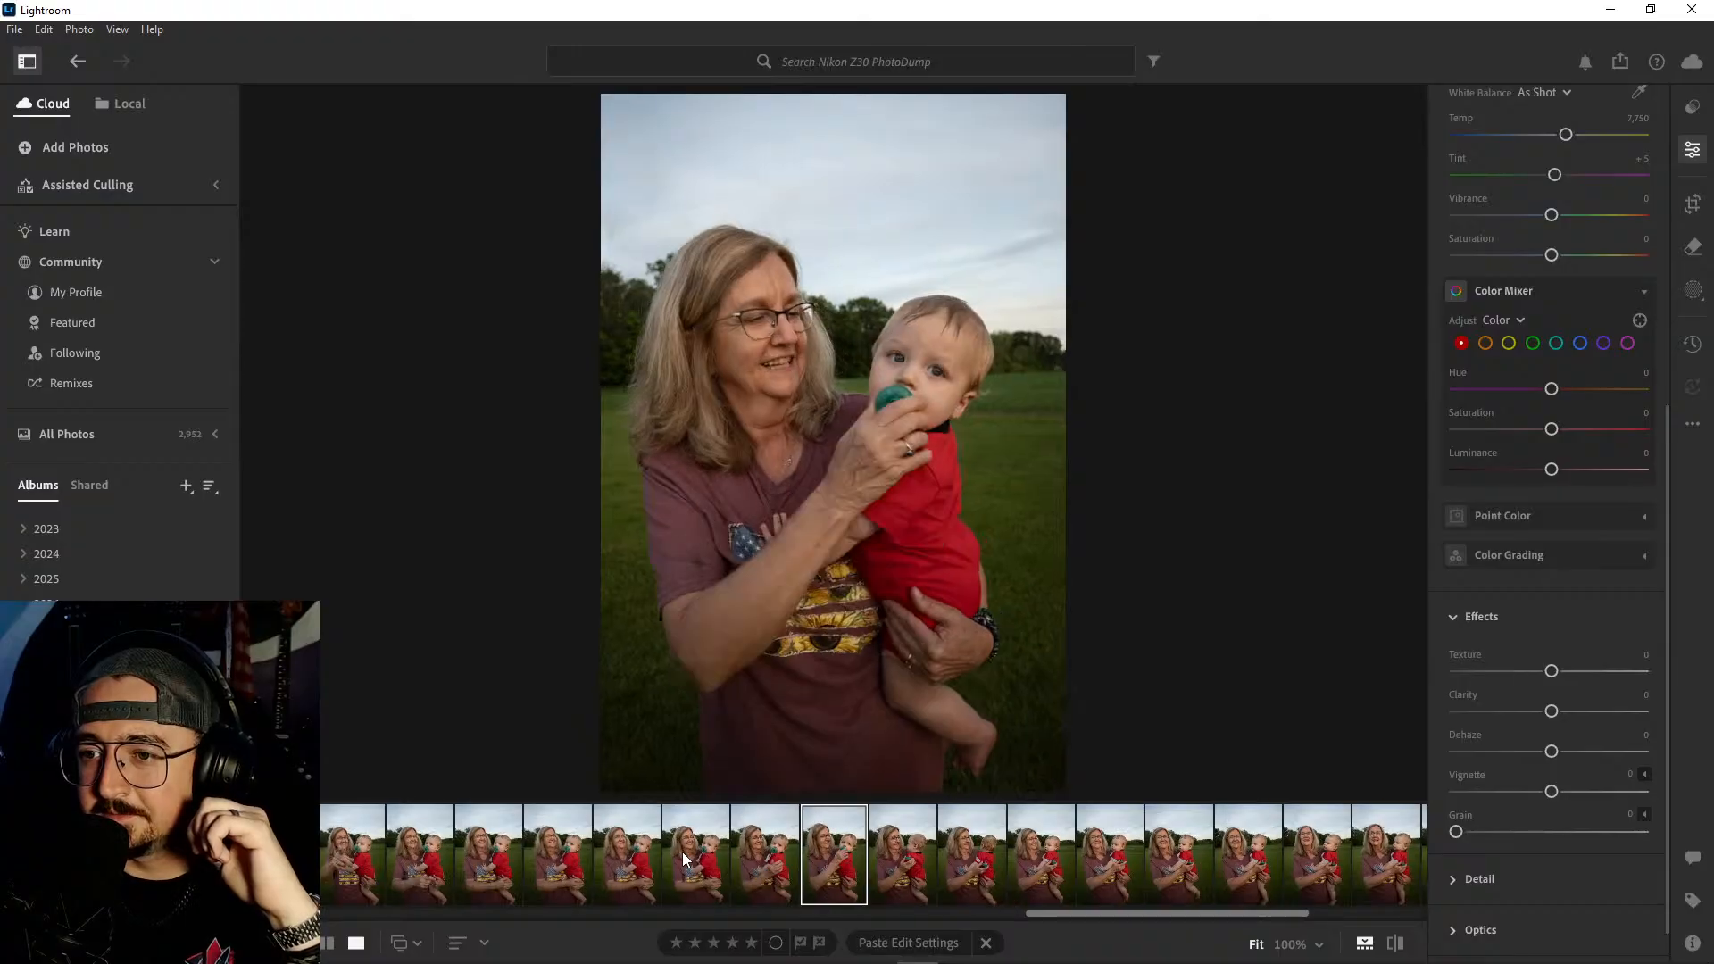
key(Right)
key(Right)
key(Right)
key(Right)
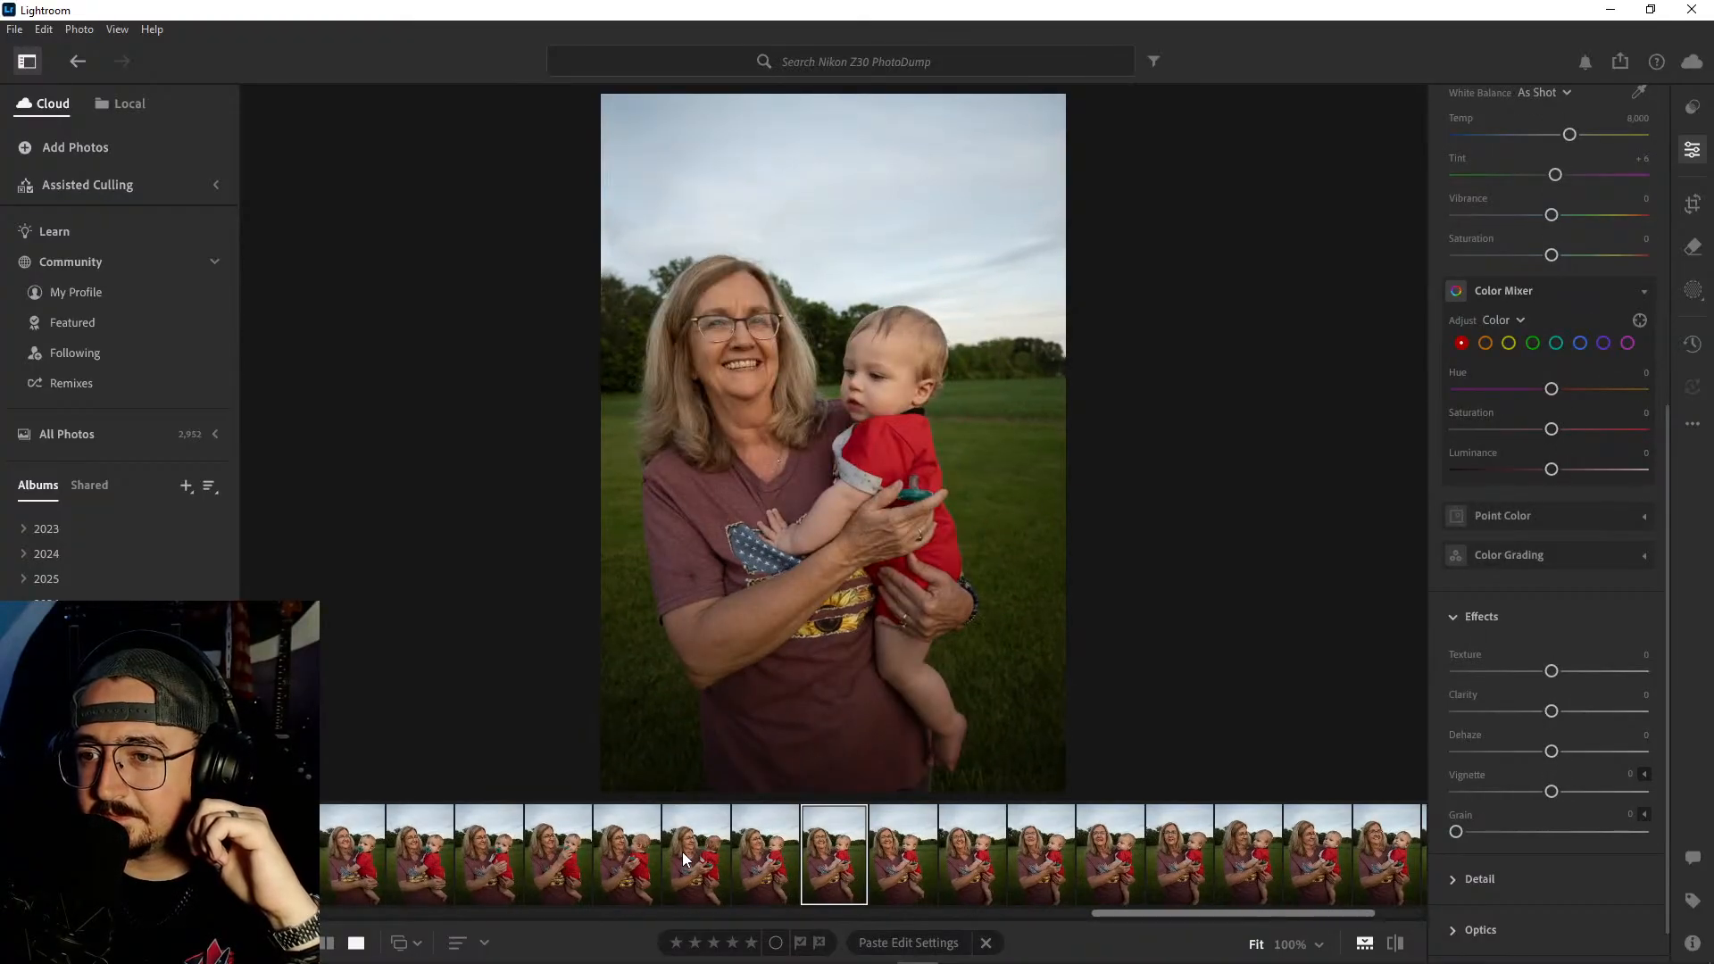
key(Right)
key(Right)
key(Right)
key(Right)
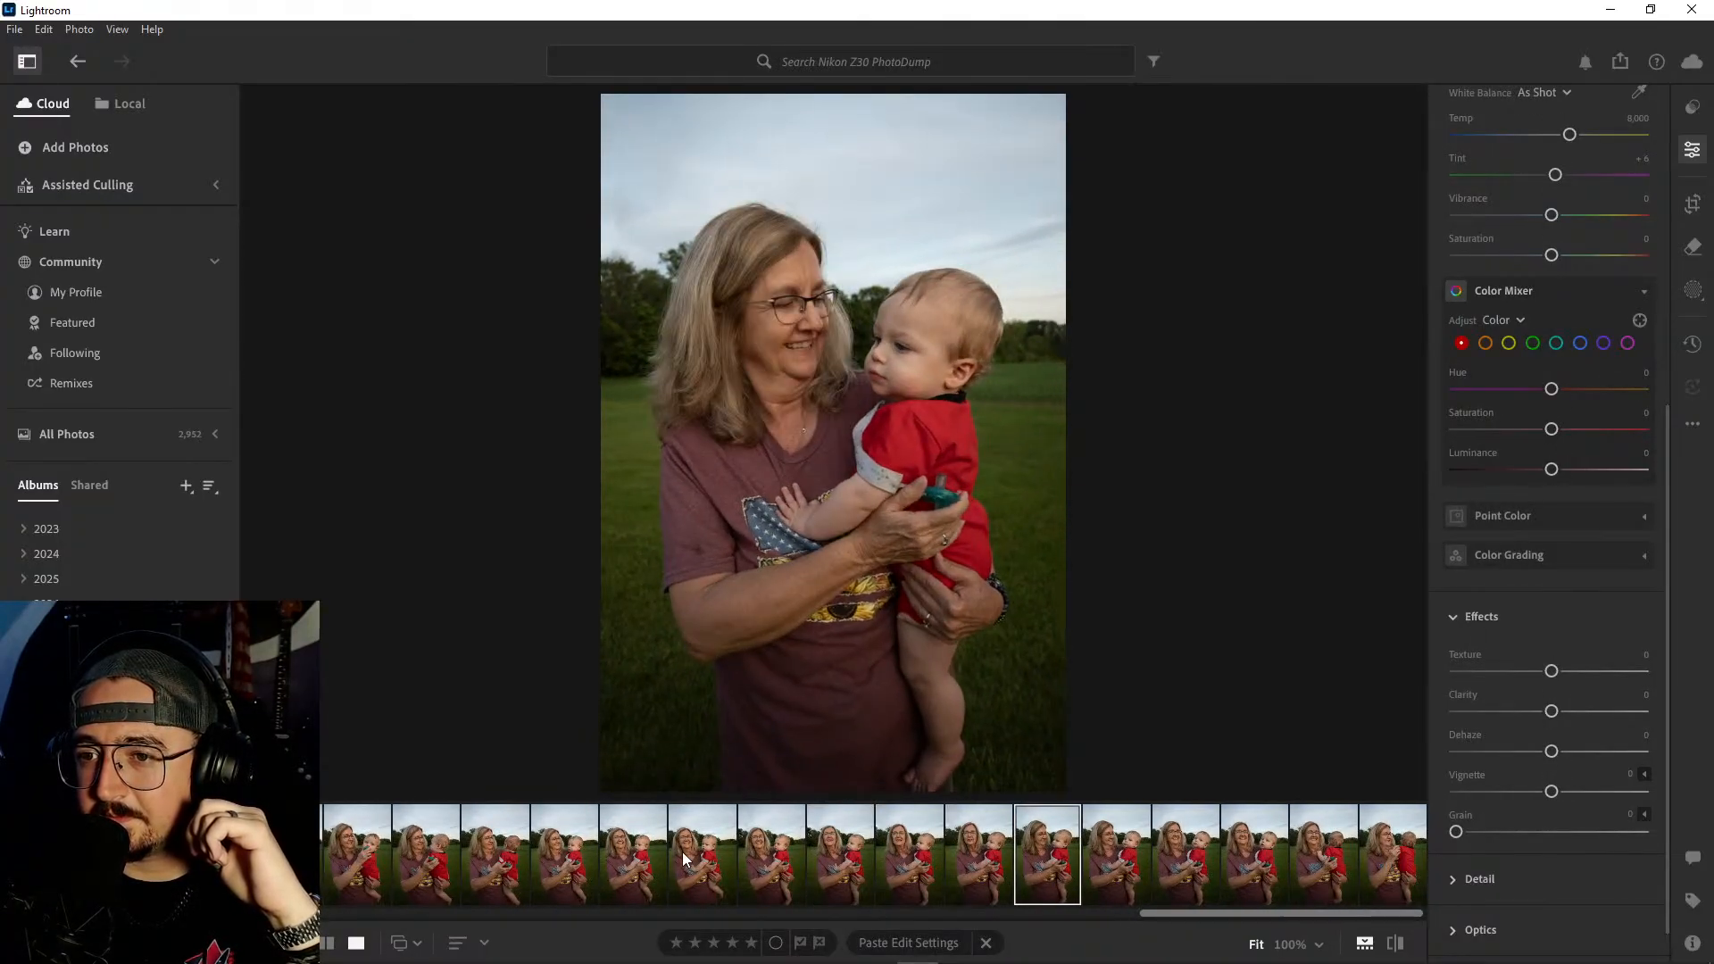
- Compare the last field portraits without the pacifier to find the best expressions of the woman and baby
key(Left)
key(Left)
key(Left)
key(Left)
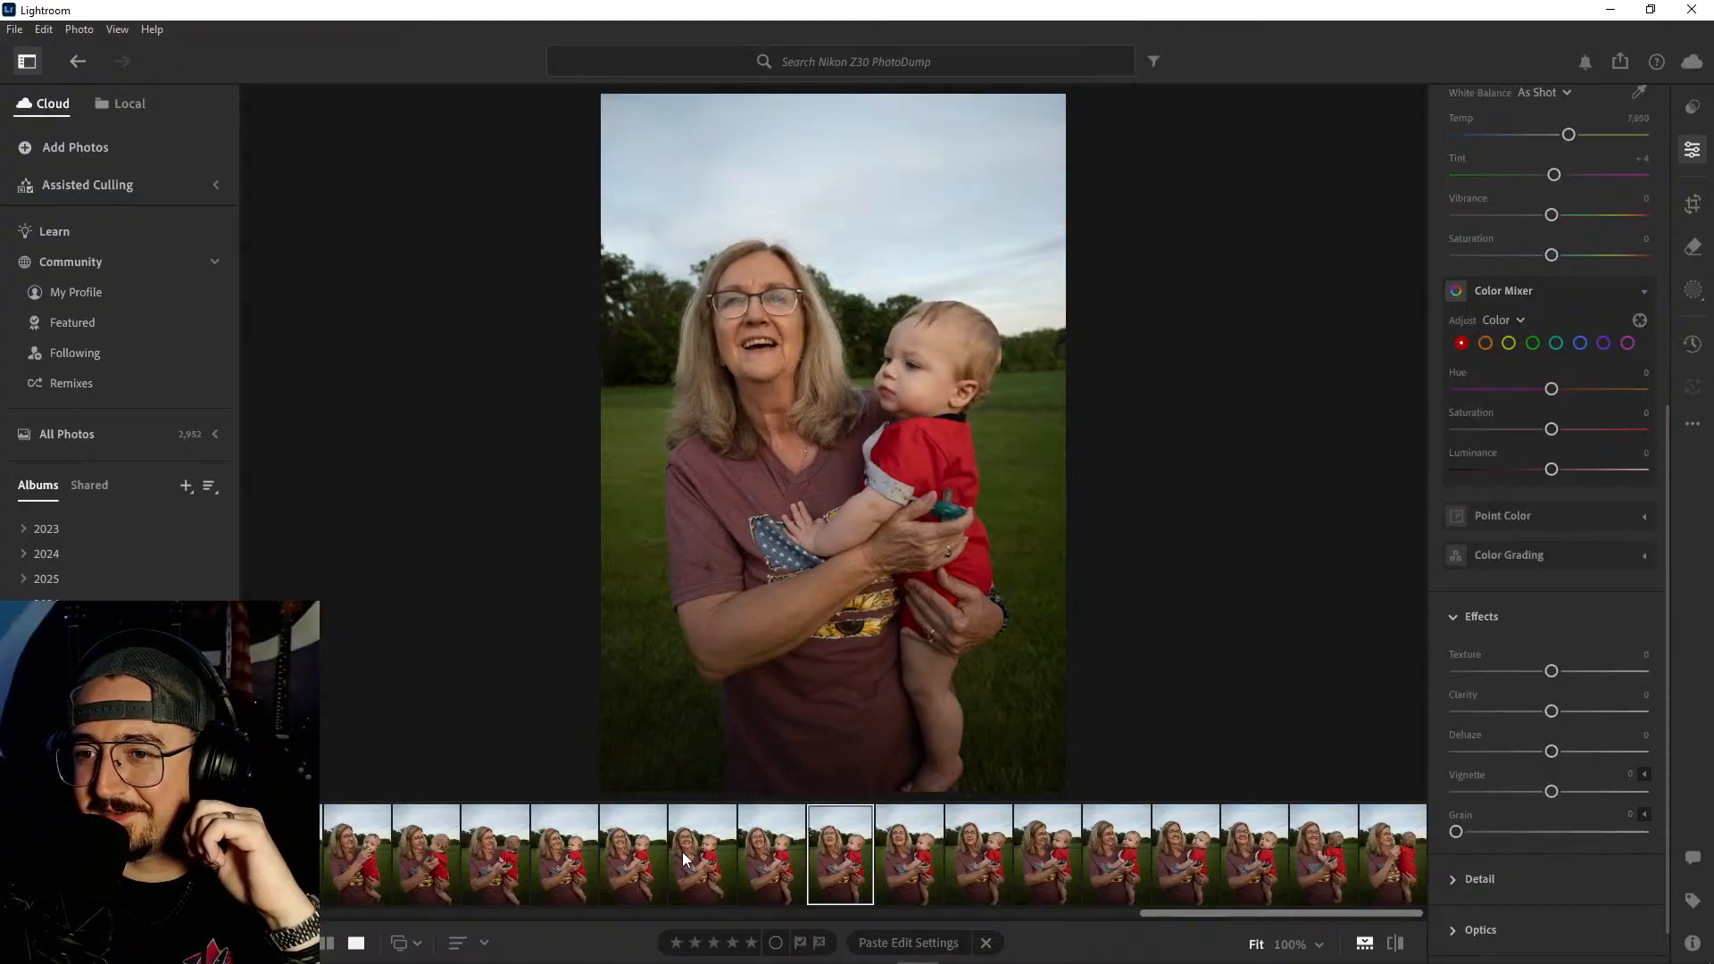
key(Right)
key(Right)
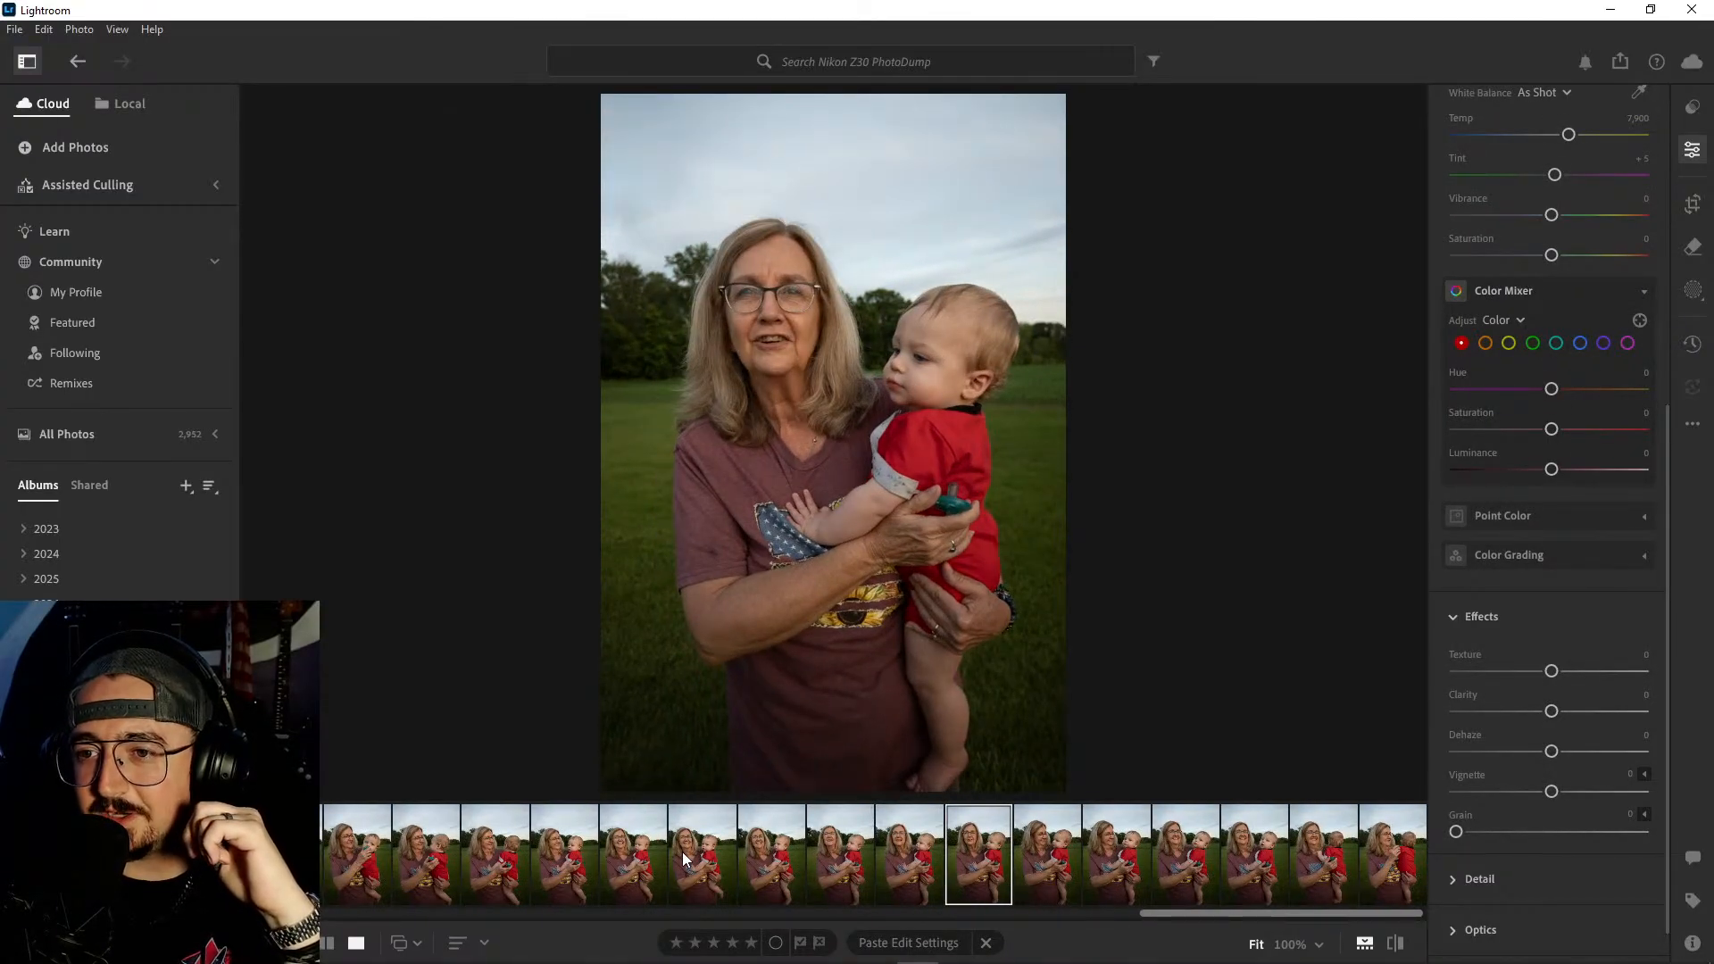
key(Right)
key(Right)
key(Right)
key(Right)
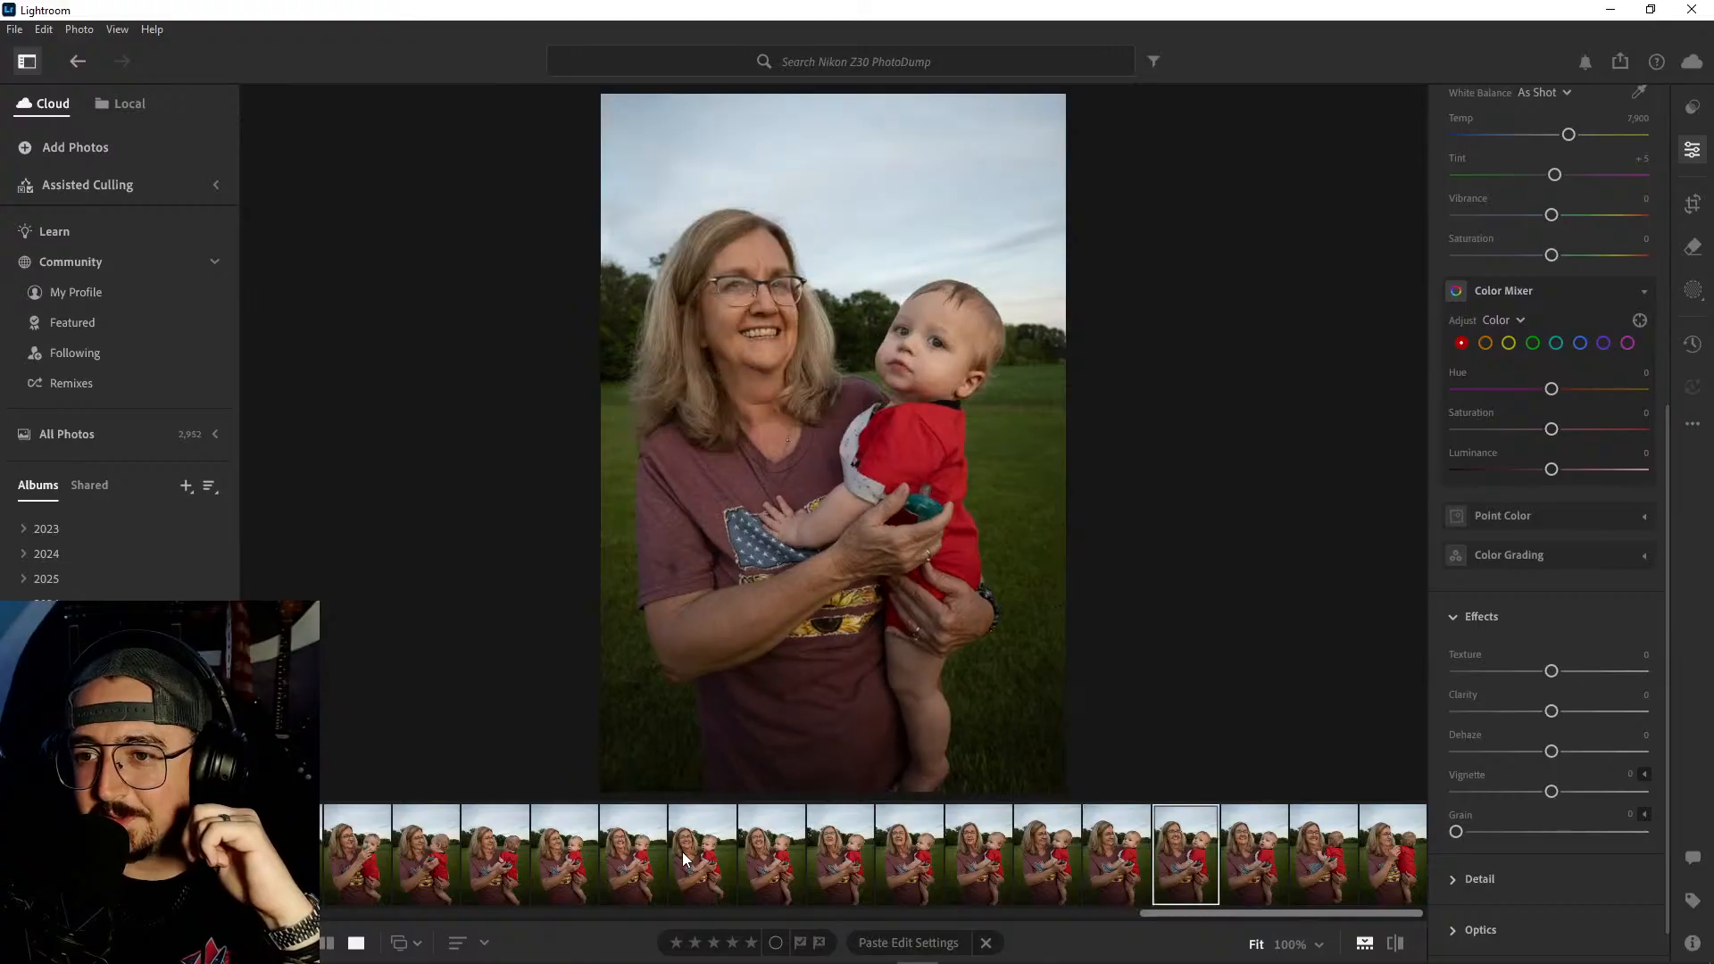
key(Right)
key(Left)
key(Left)
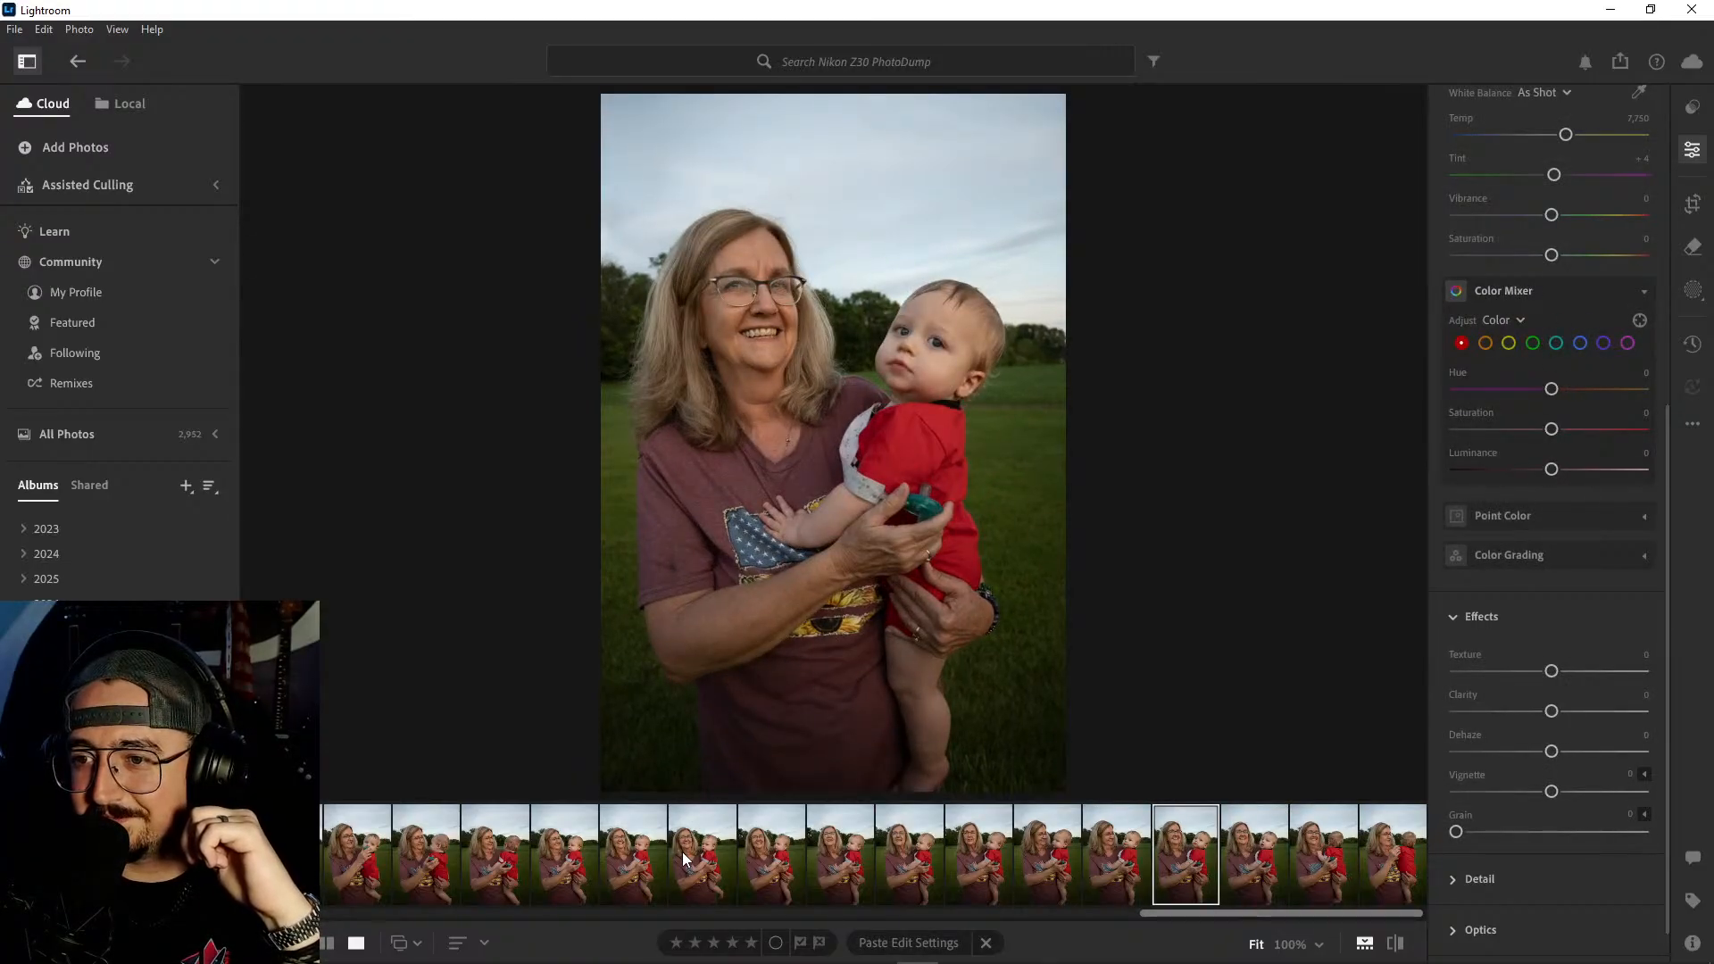
key(Right)
key(Right)
key(Right)
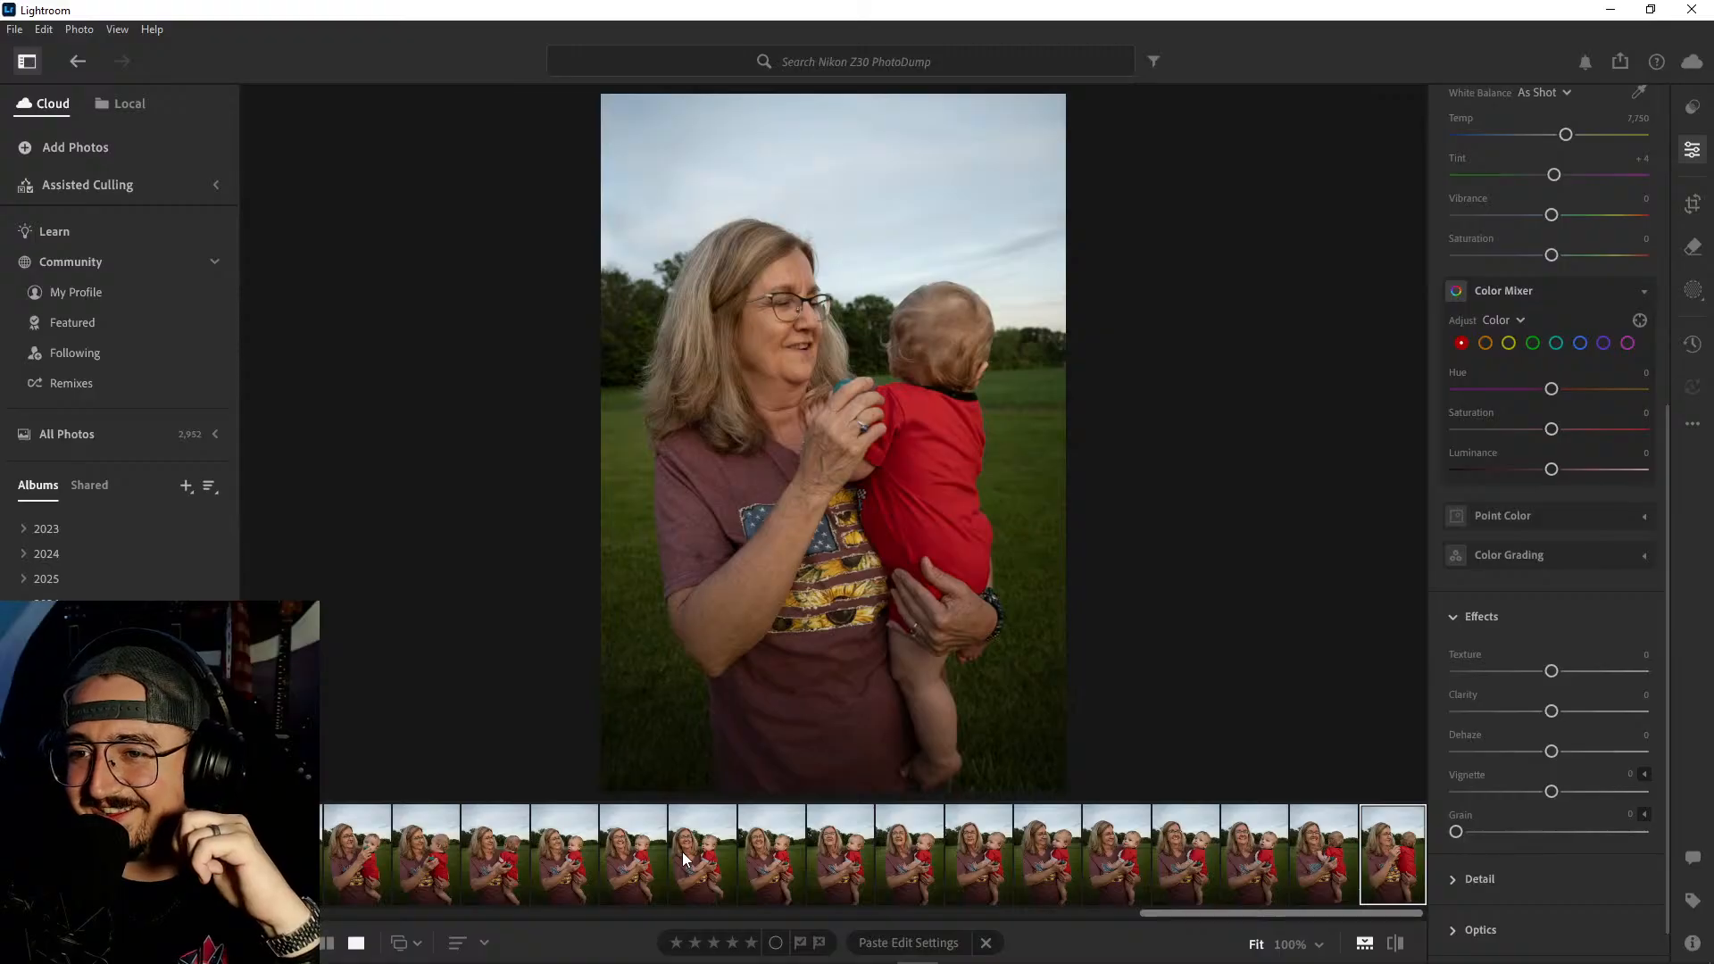
key(Left)
key(Left)
key(Left)
key(Left)
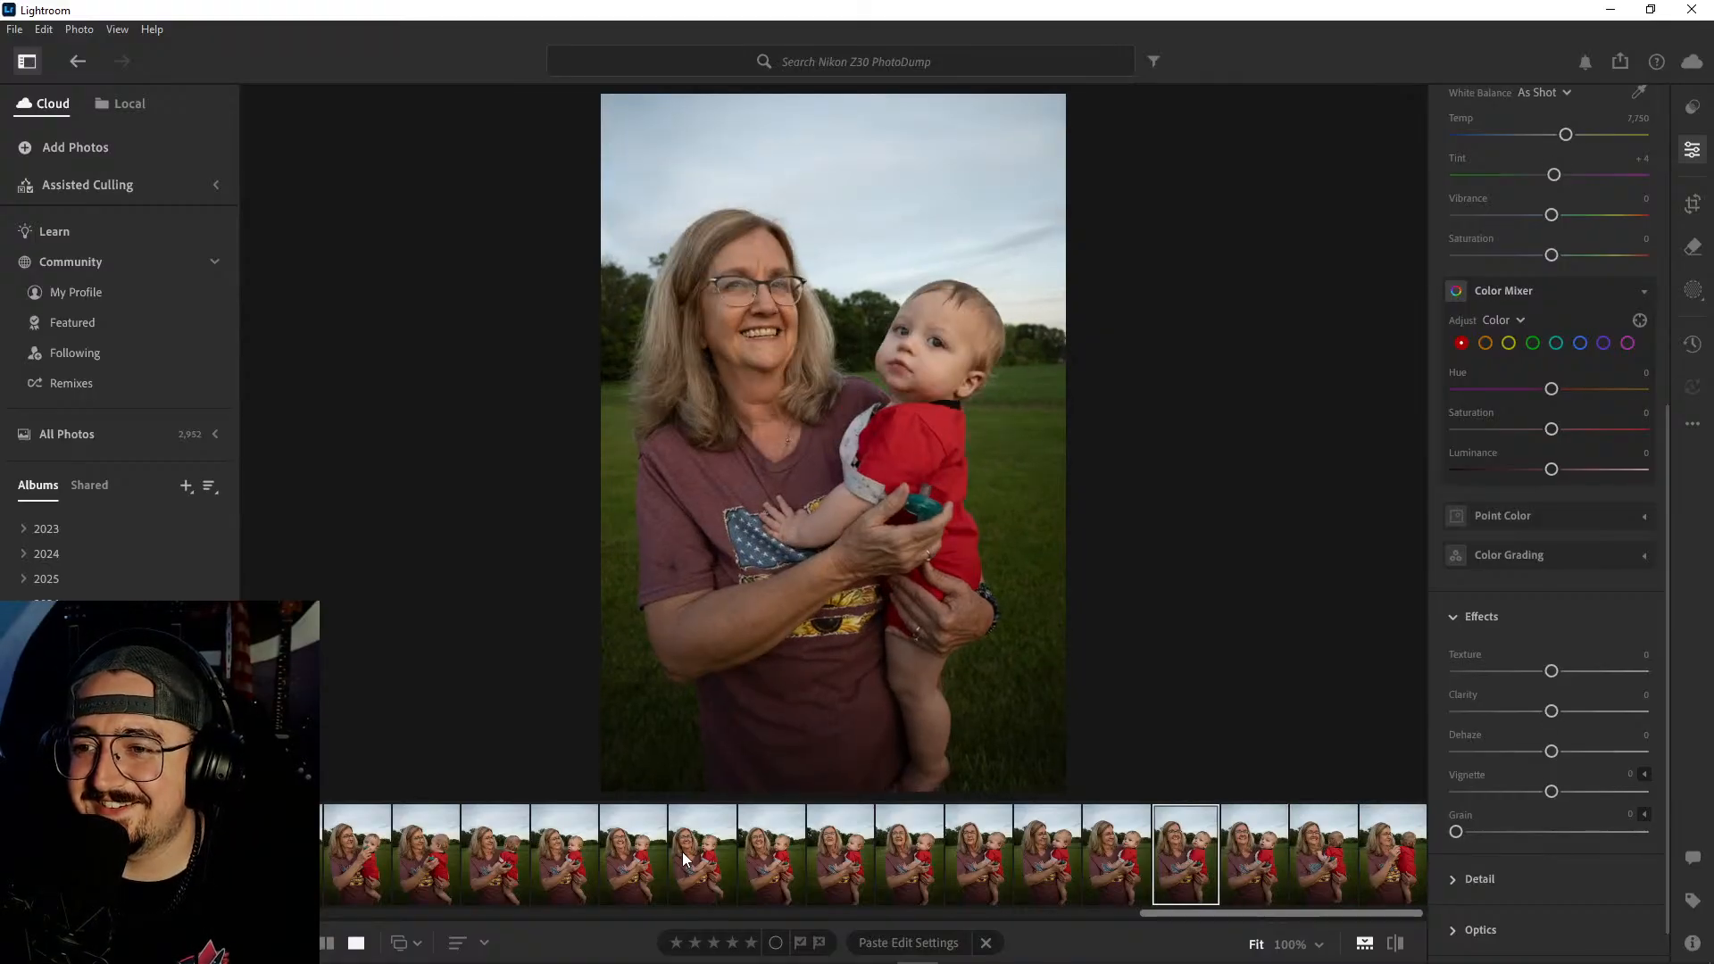
key(Right)
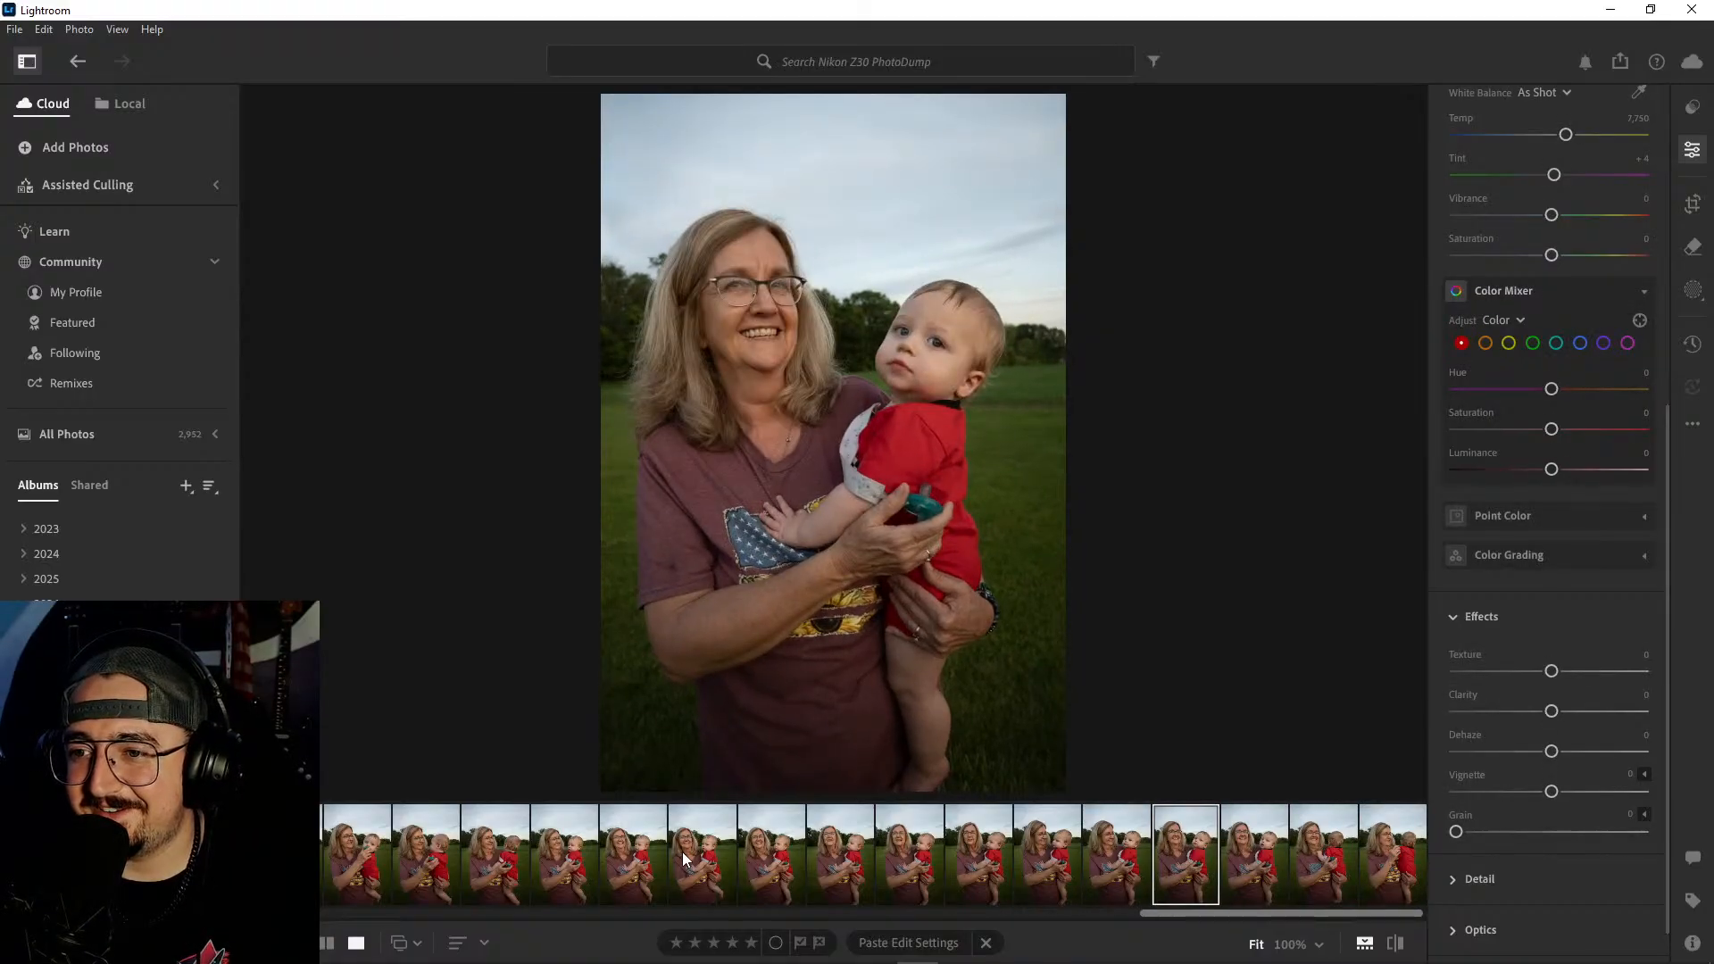
- Delete the last three field photos, keeping the one where both the woman and the baby face the camera
click(1256, 859)
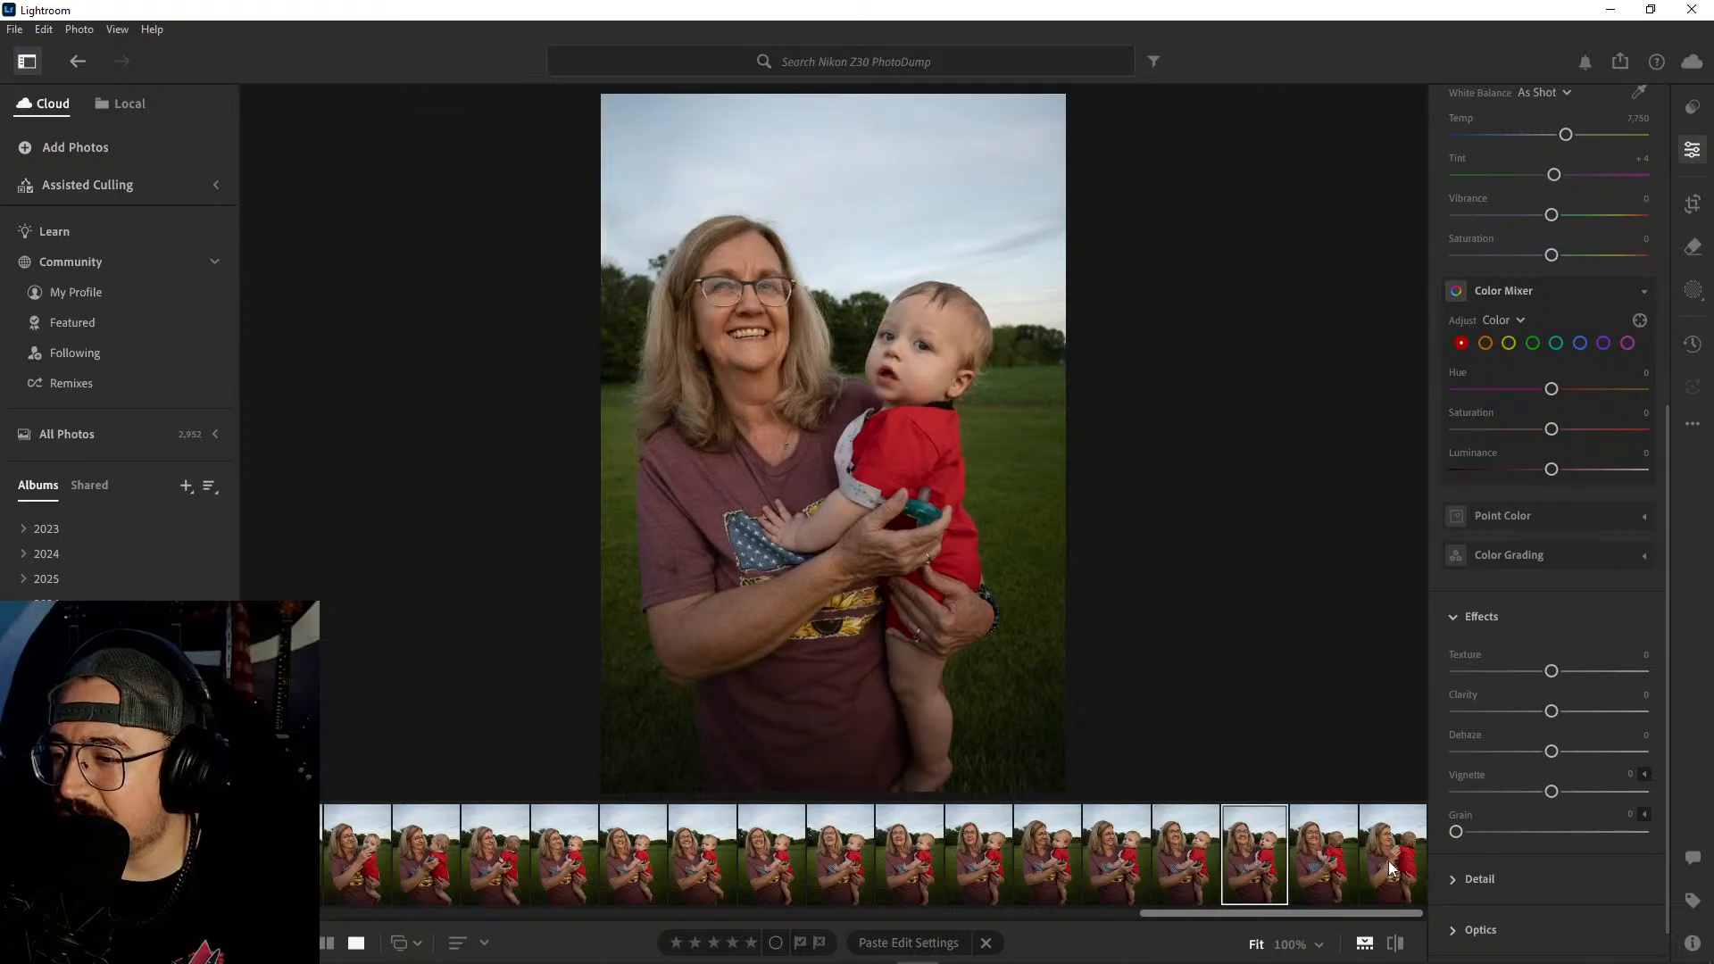
shift+click(1389, 861)
right_click(1389, 861)
click(1456, 664)
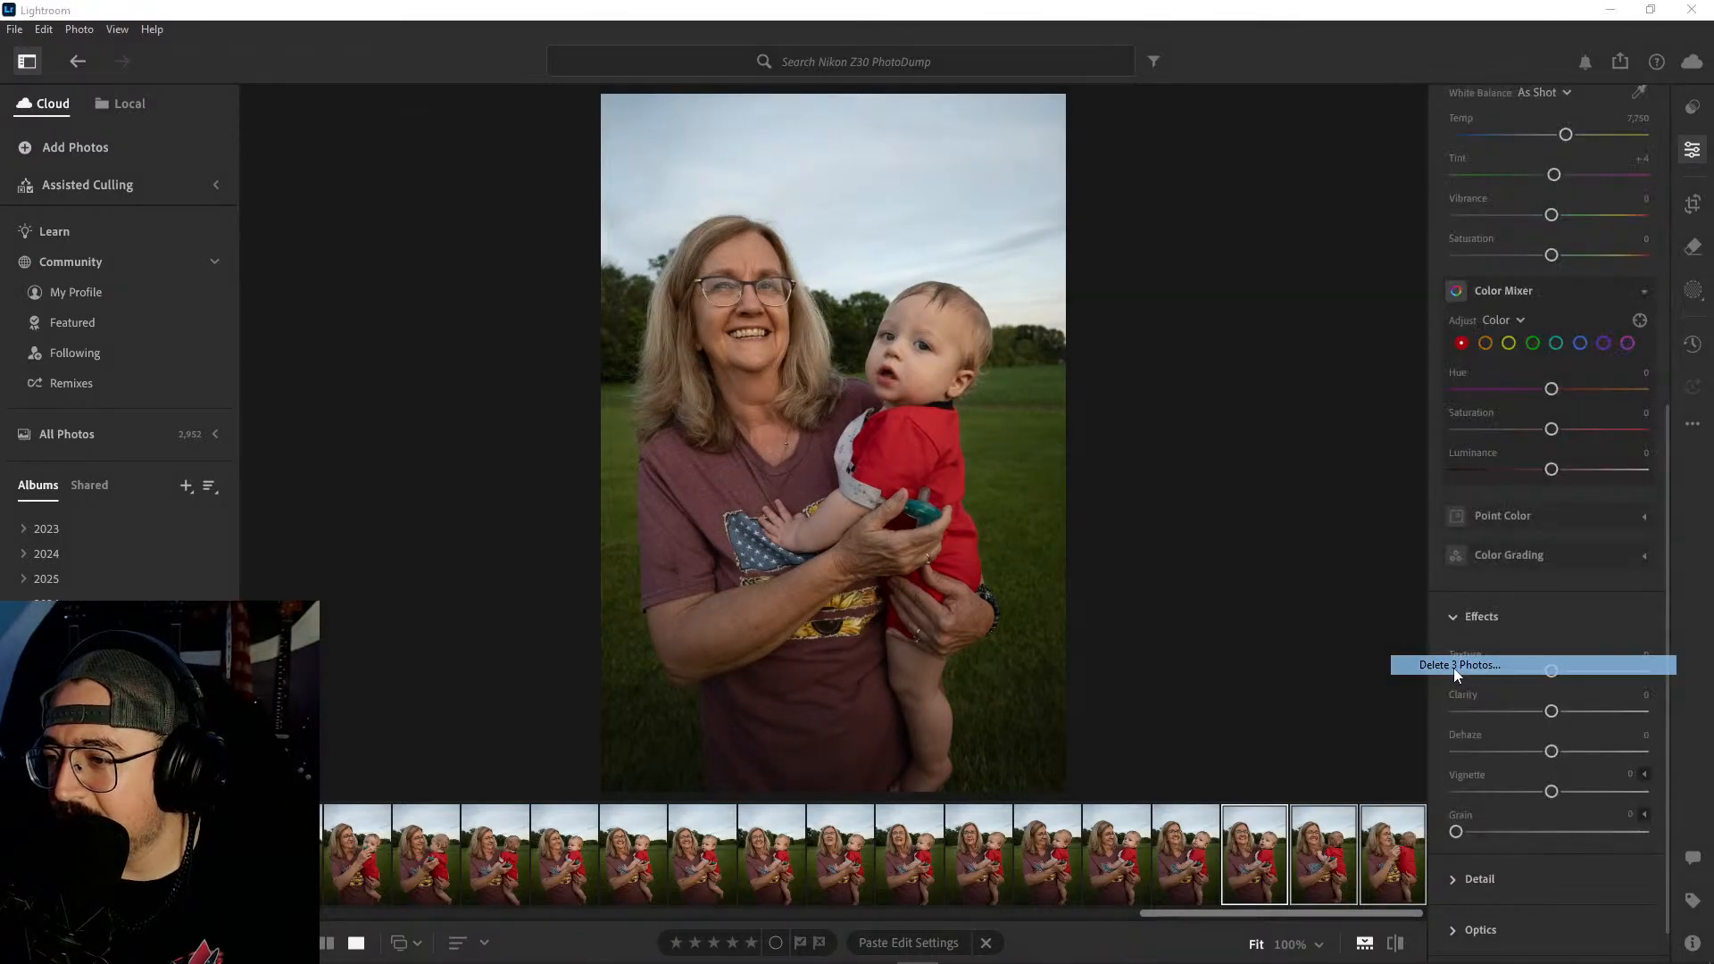
click(923, 642)
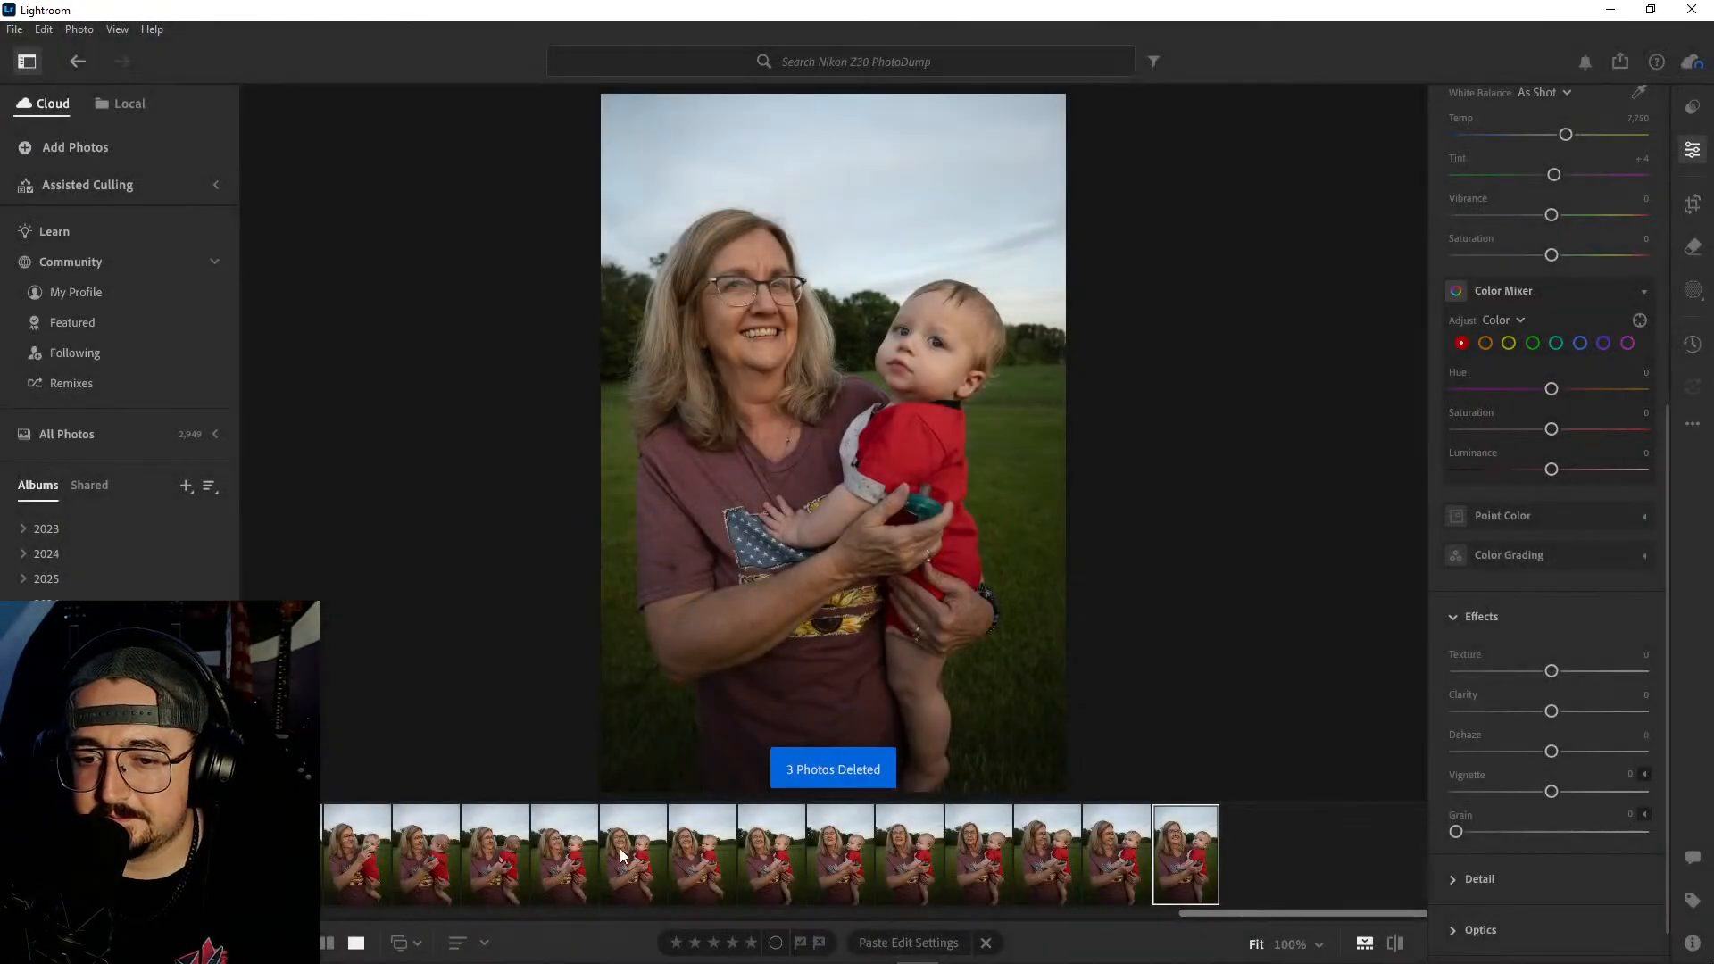
scroll(622, 849, up, 7)
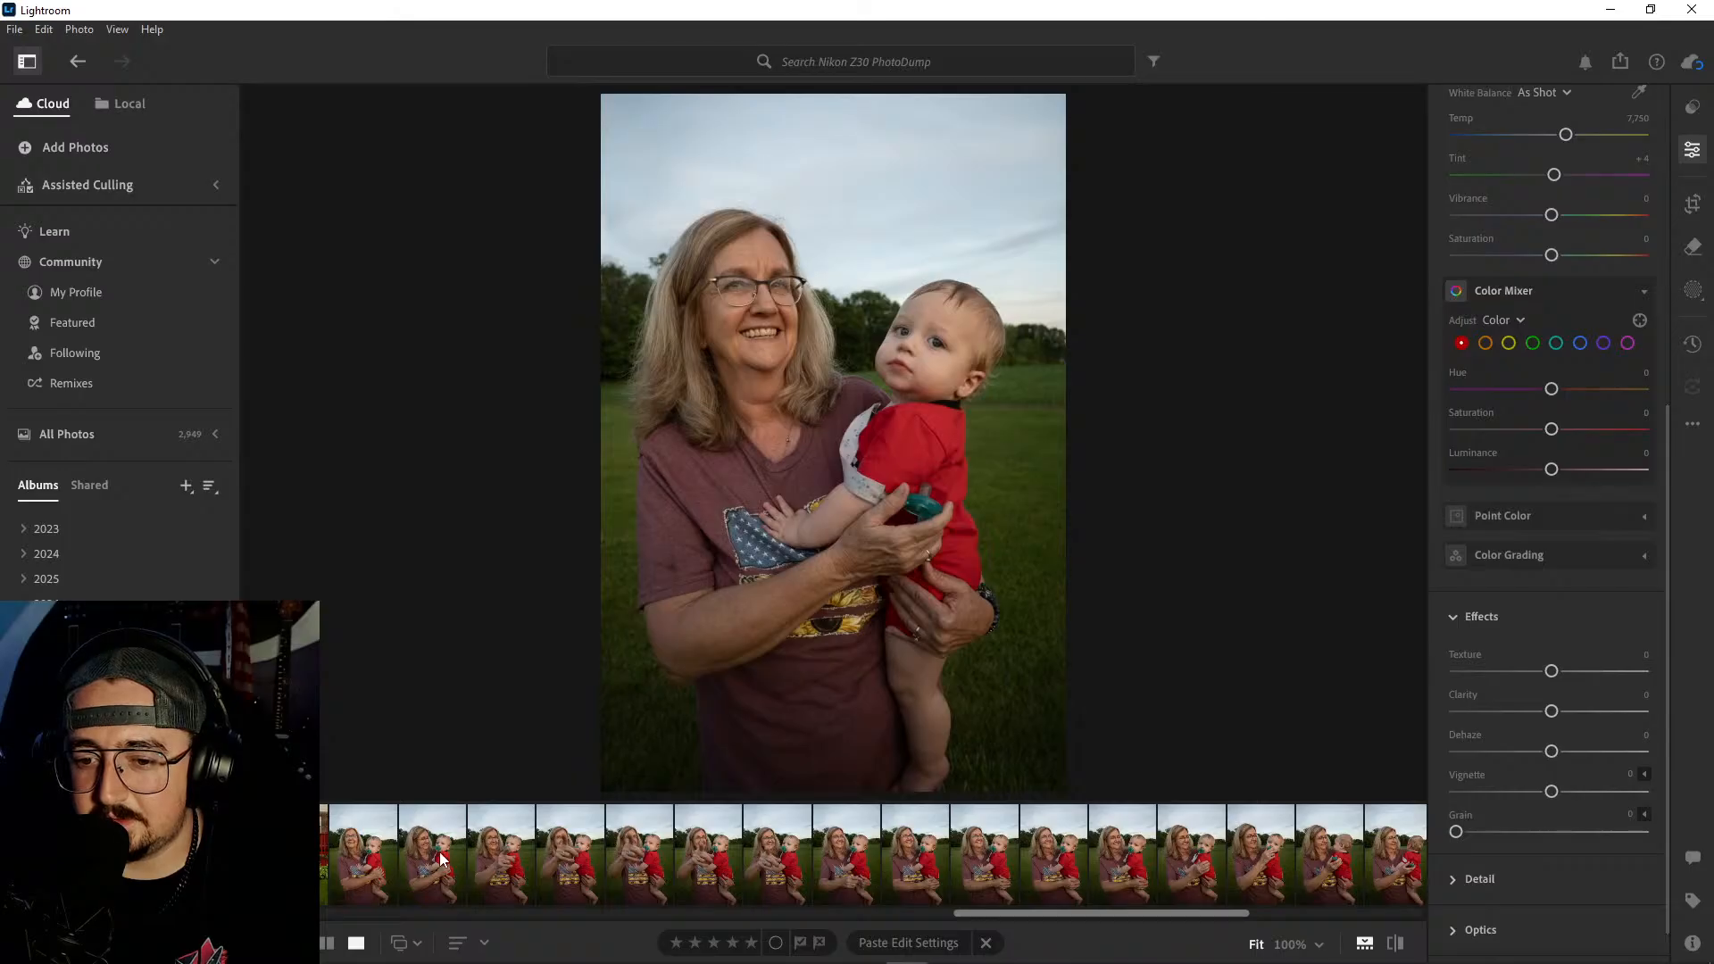
- Delete the 23 rejected woman-and-baby field photos, from the pointing shot up to the one before the last portrait
click(511, 850)
scroll(700, 862, down, 5)
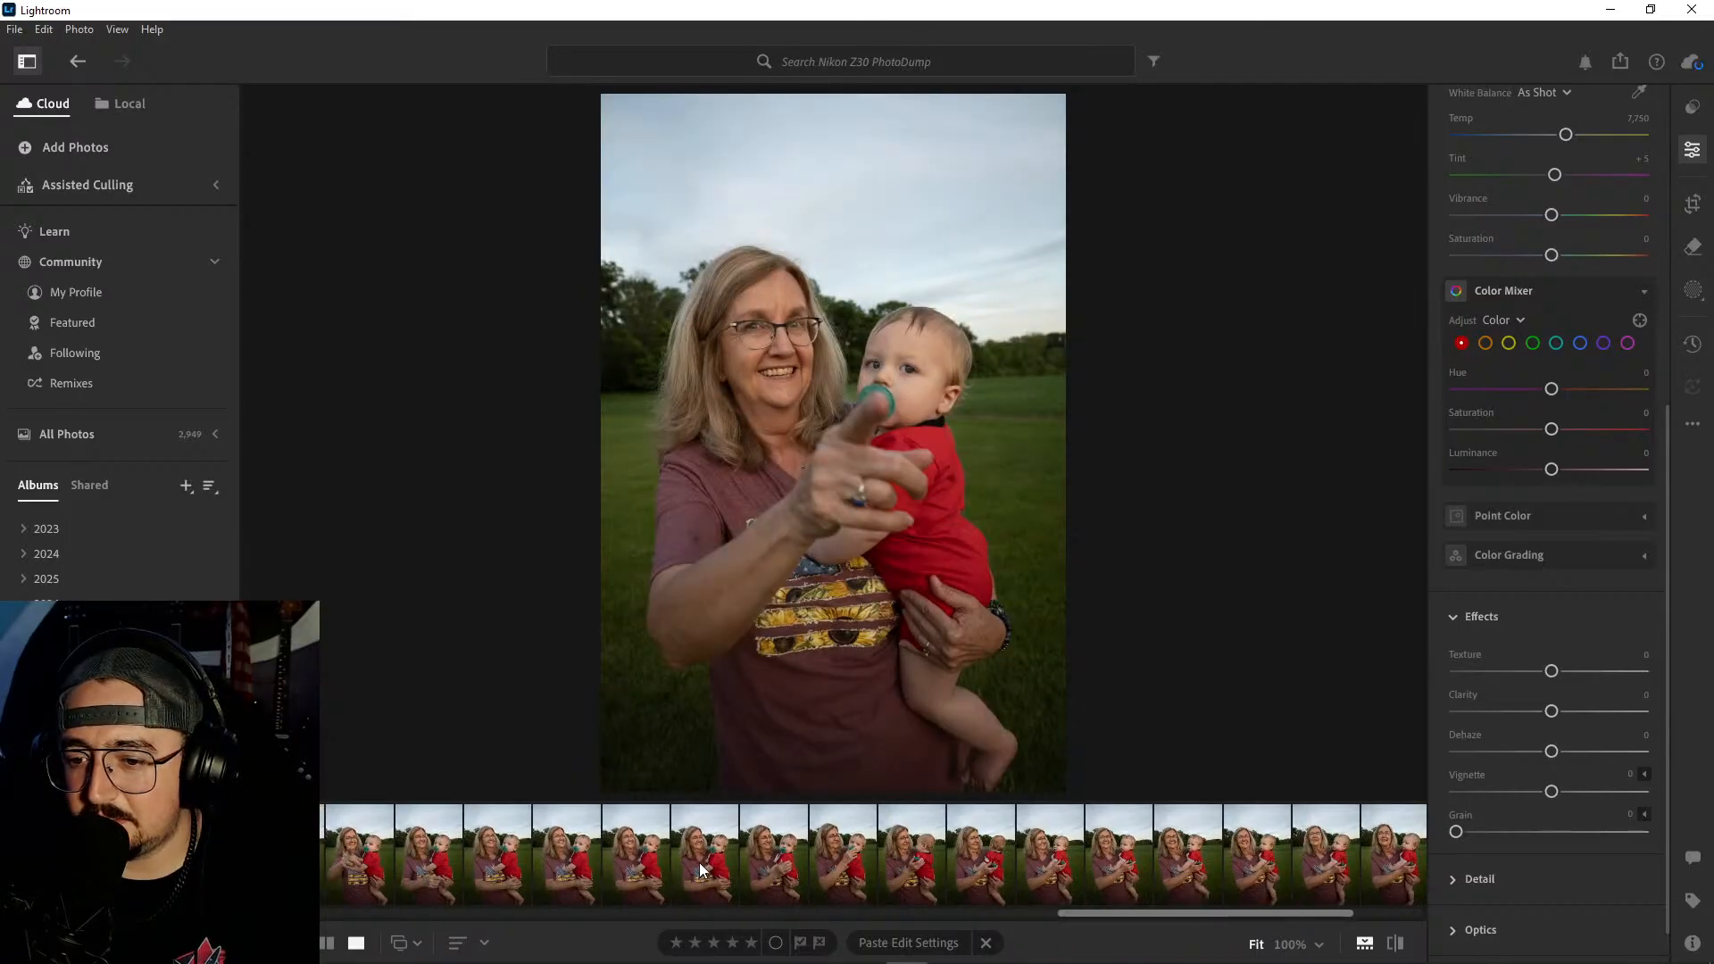
shift+click(1309, 838)
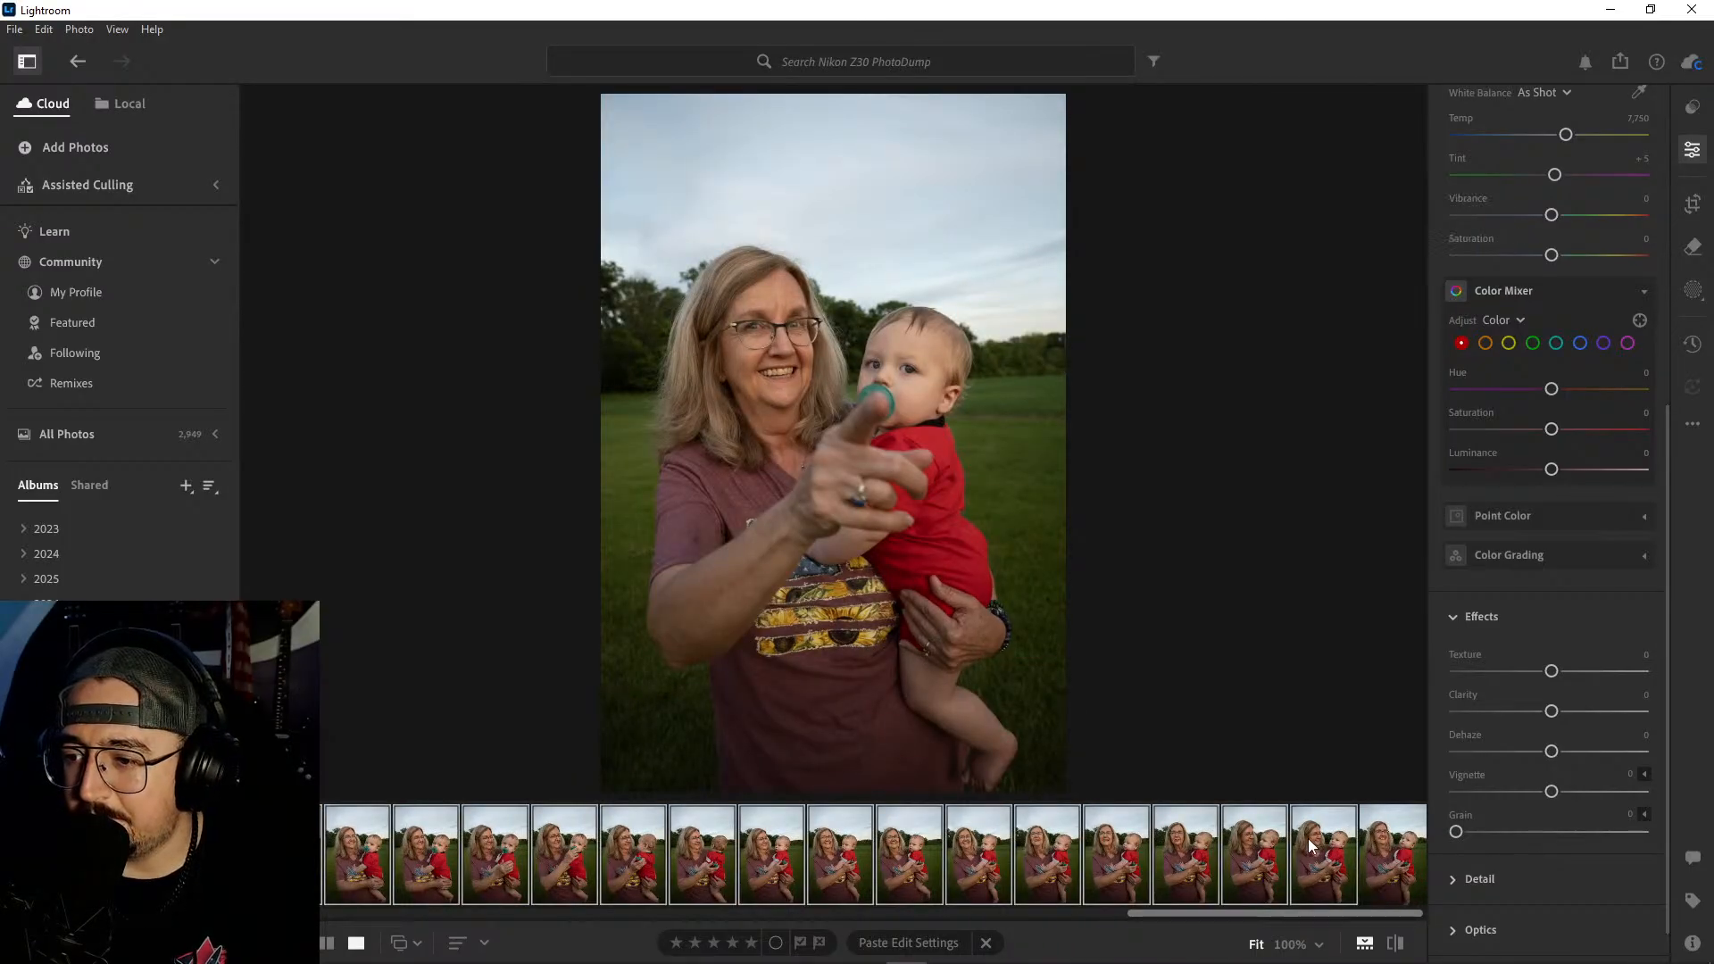
right_click(1309, 838)
click(1357, 649)
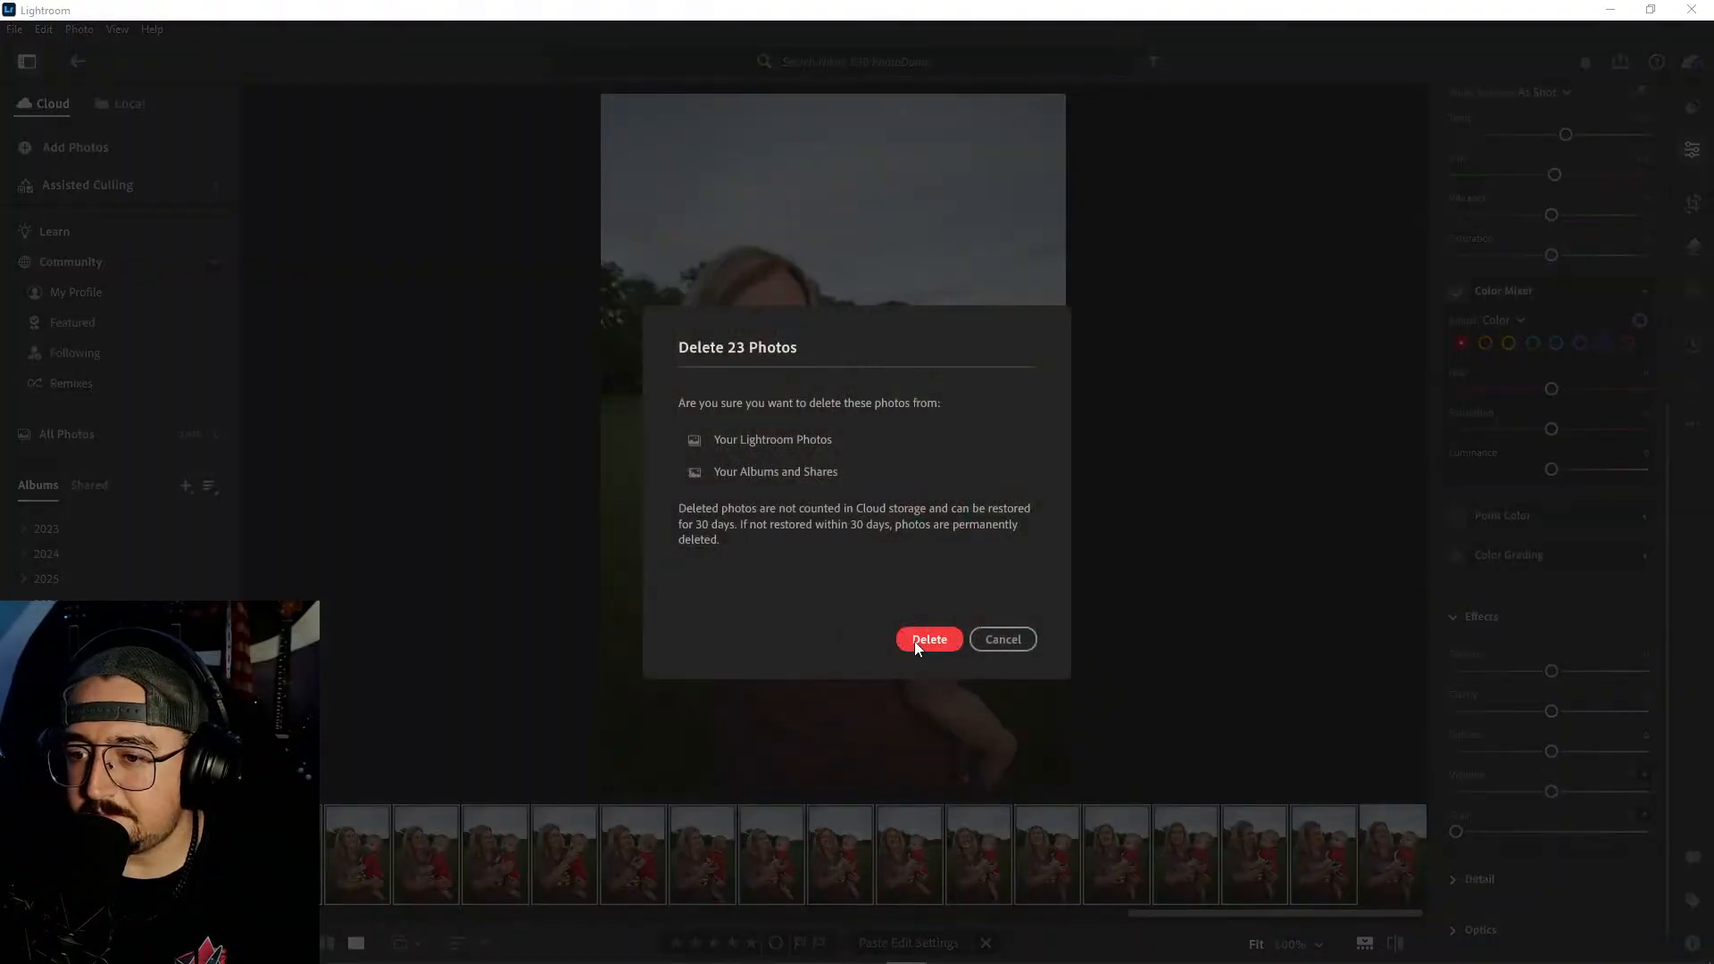
click(918, 640)
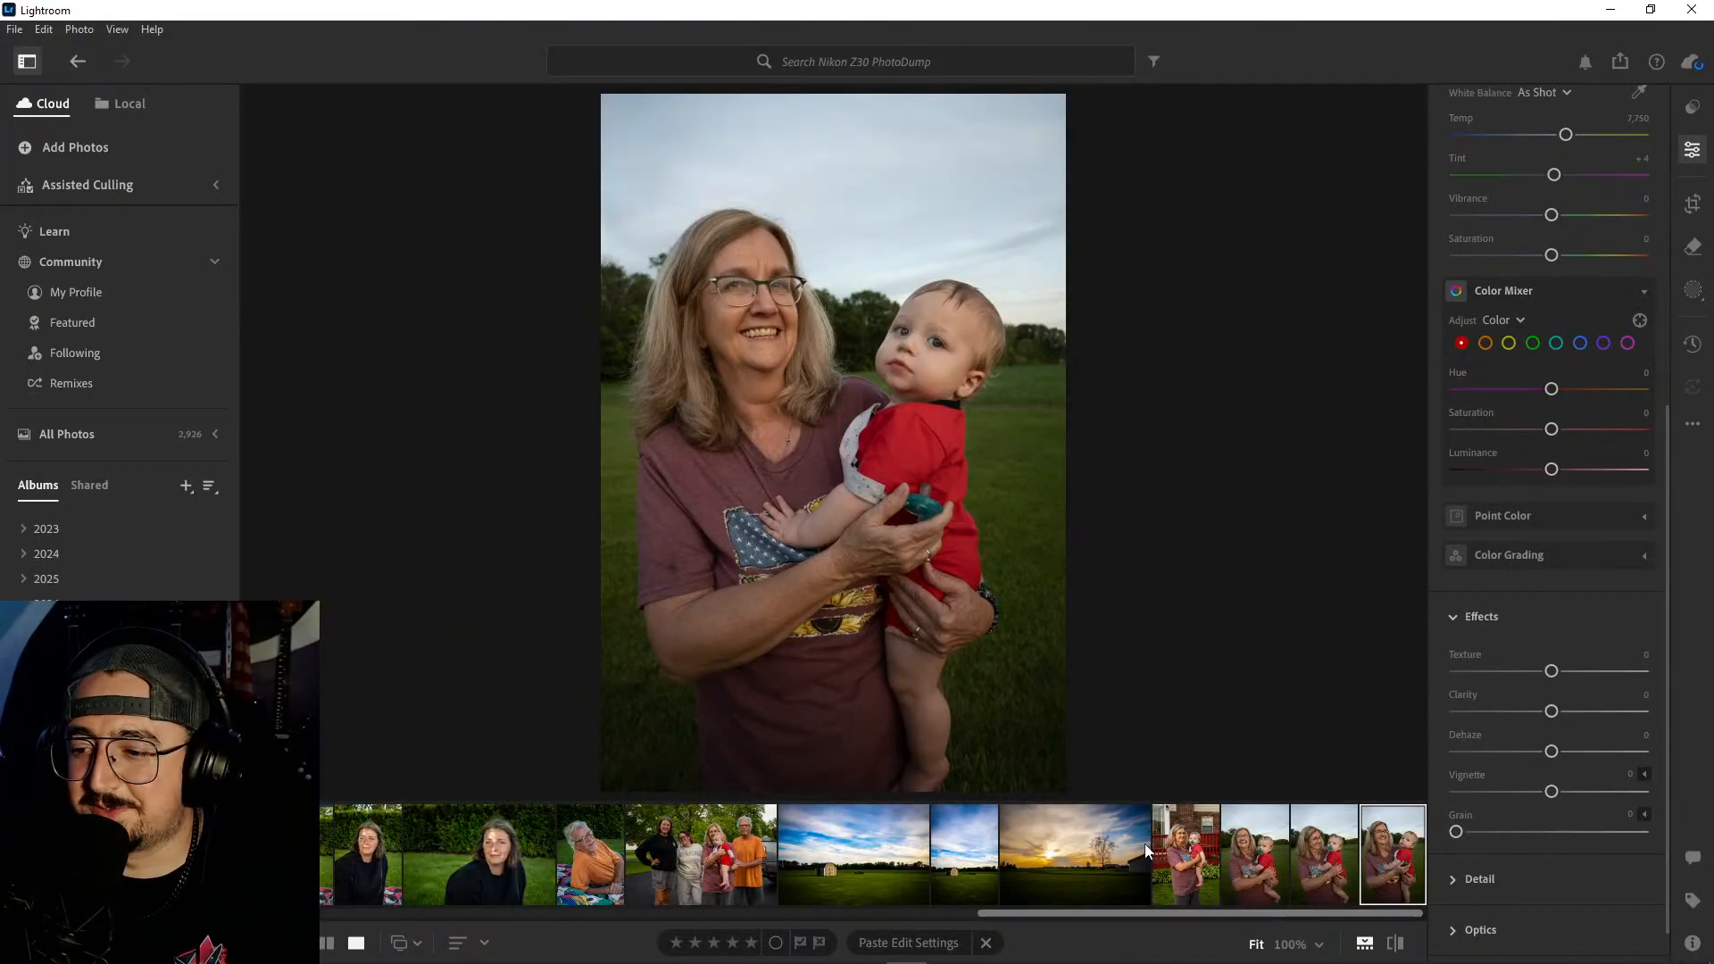
- Try the red-deck portrait's edit settings on the first remaining field portrait, and undo the paste
click(1264, 858)
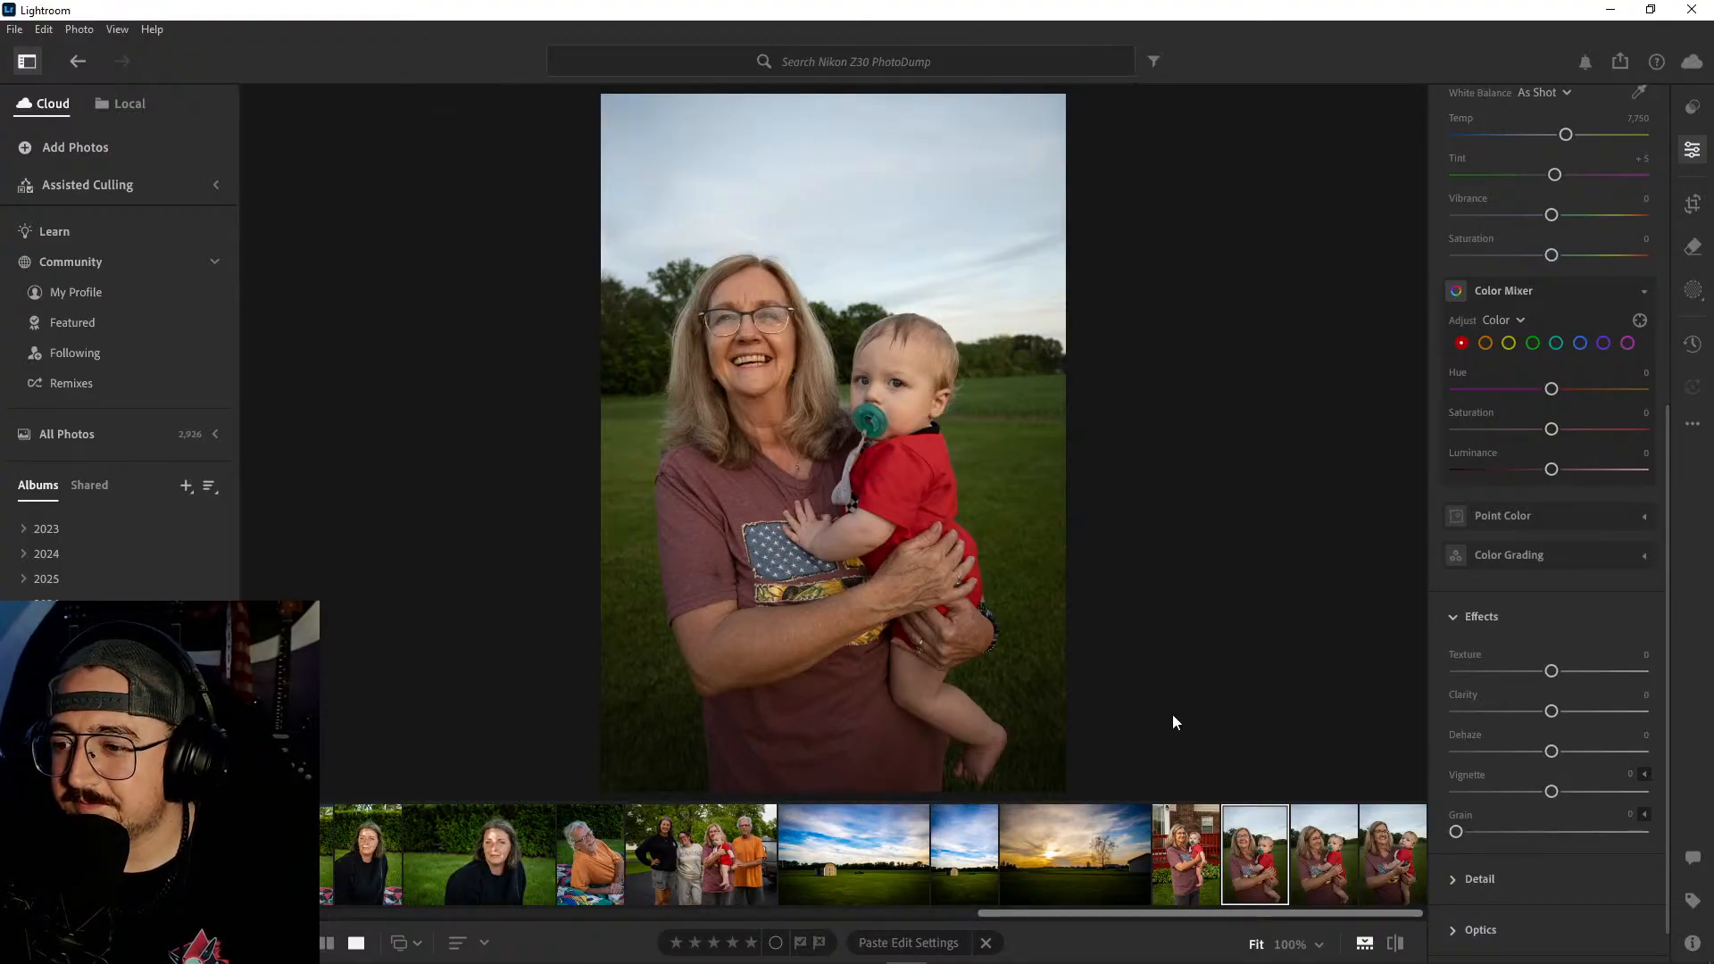
click(1213, 853)
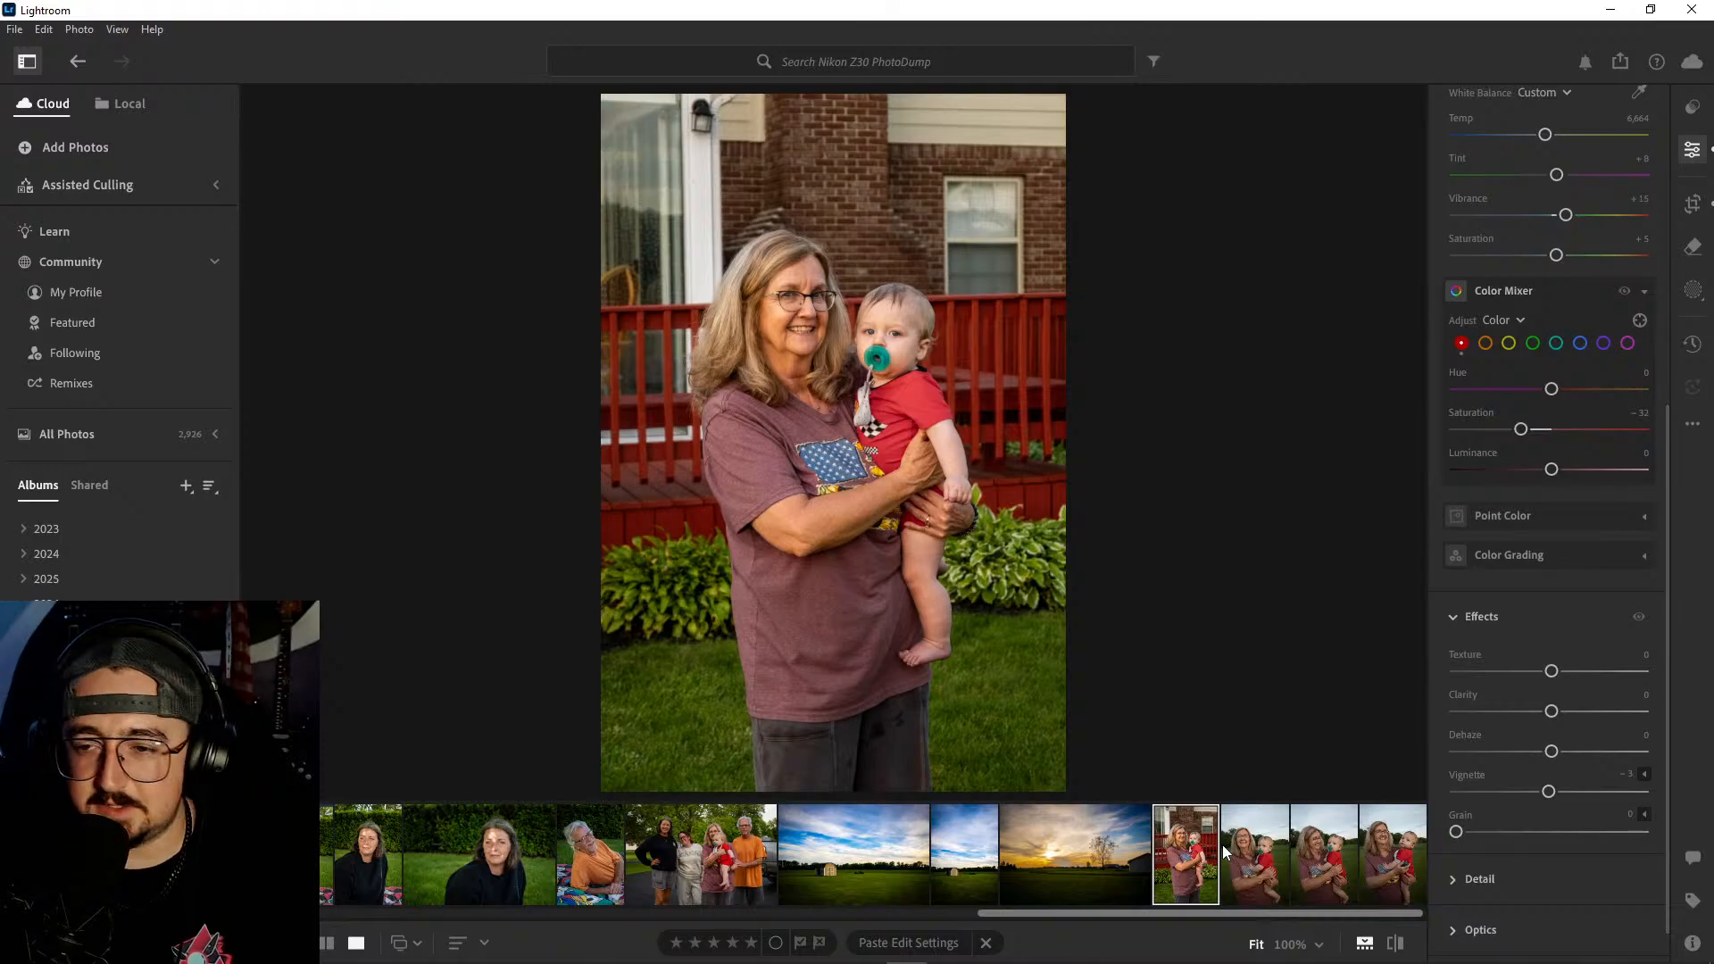
click(1262, 868)
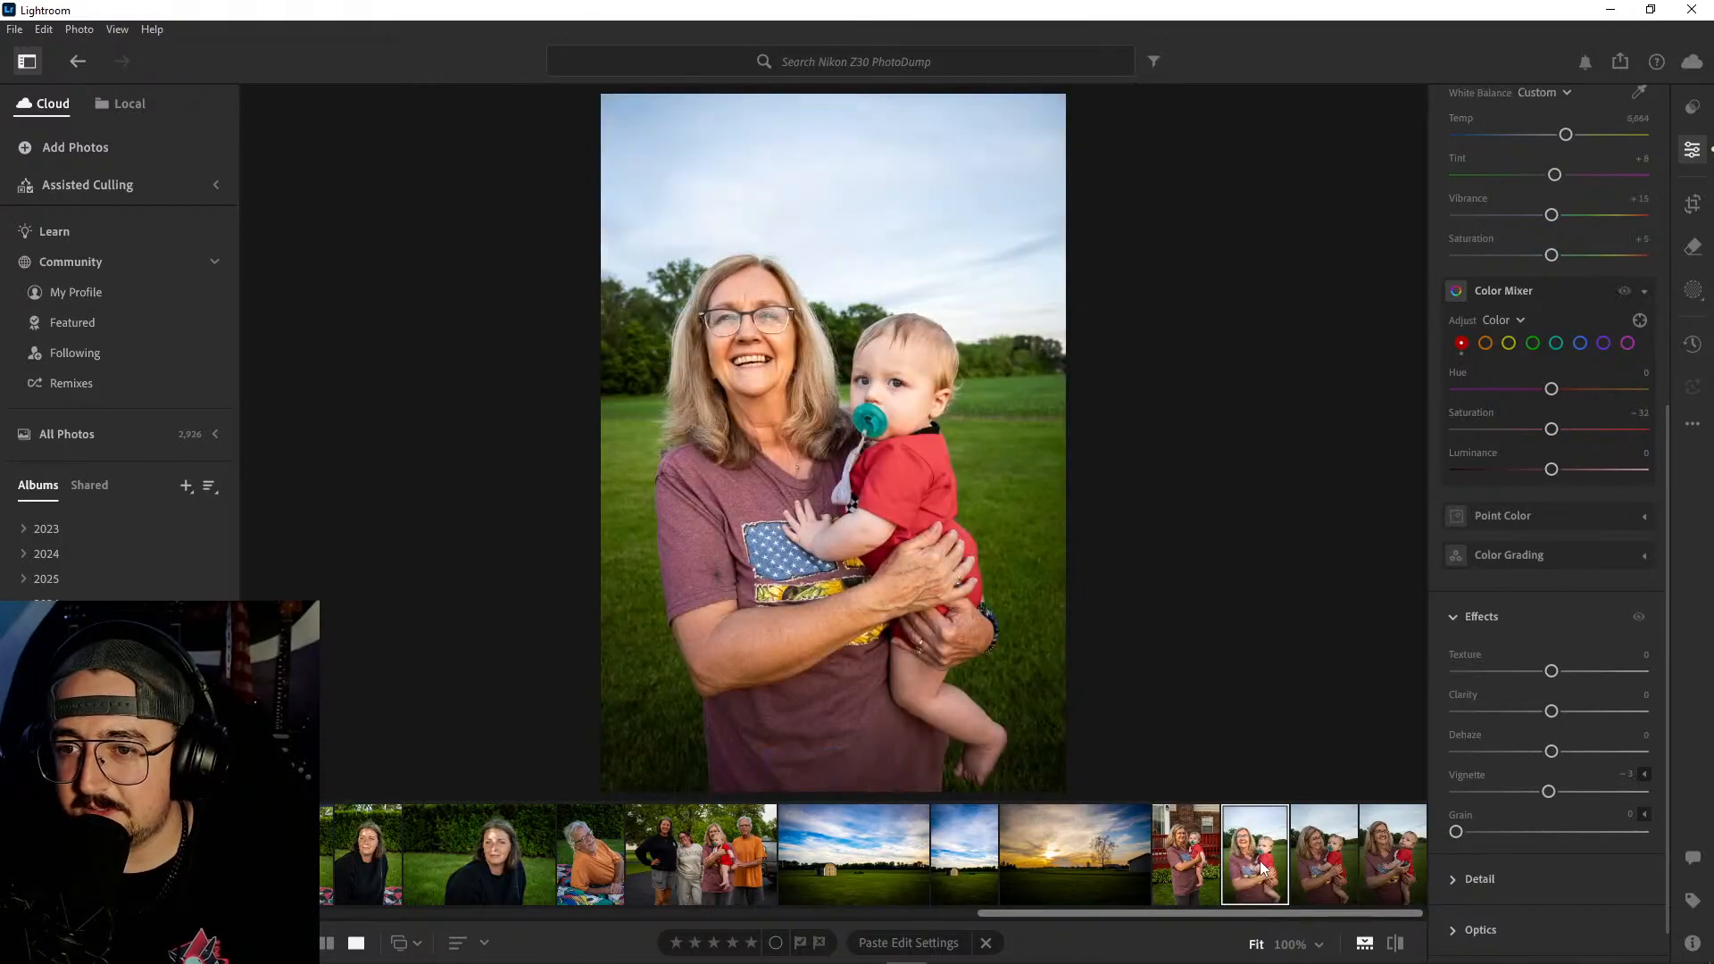
key(ctrl+v)
- Apply automatic adjustments to the first field portrait, and set Contrast to +30, Highlights to -100, Shadows to +15 and Blacks to -39
scroll(1515, 489, up, 6)
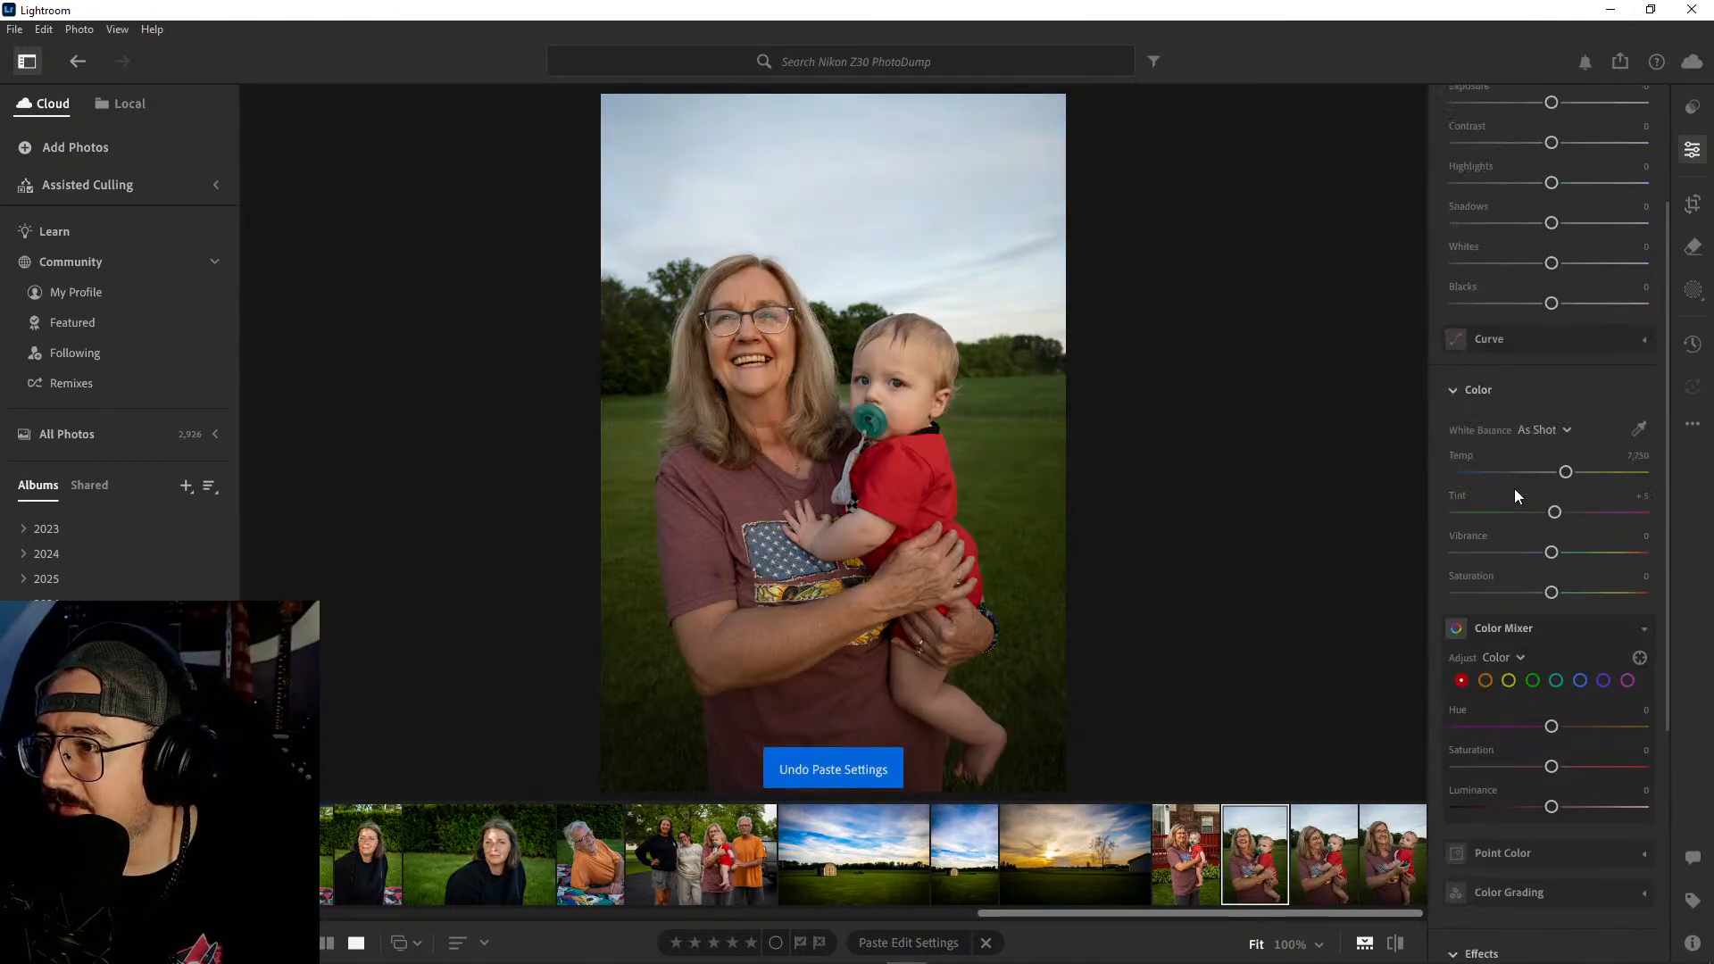
click(1466, 143)
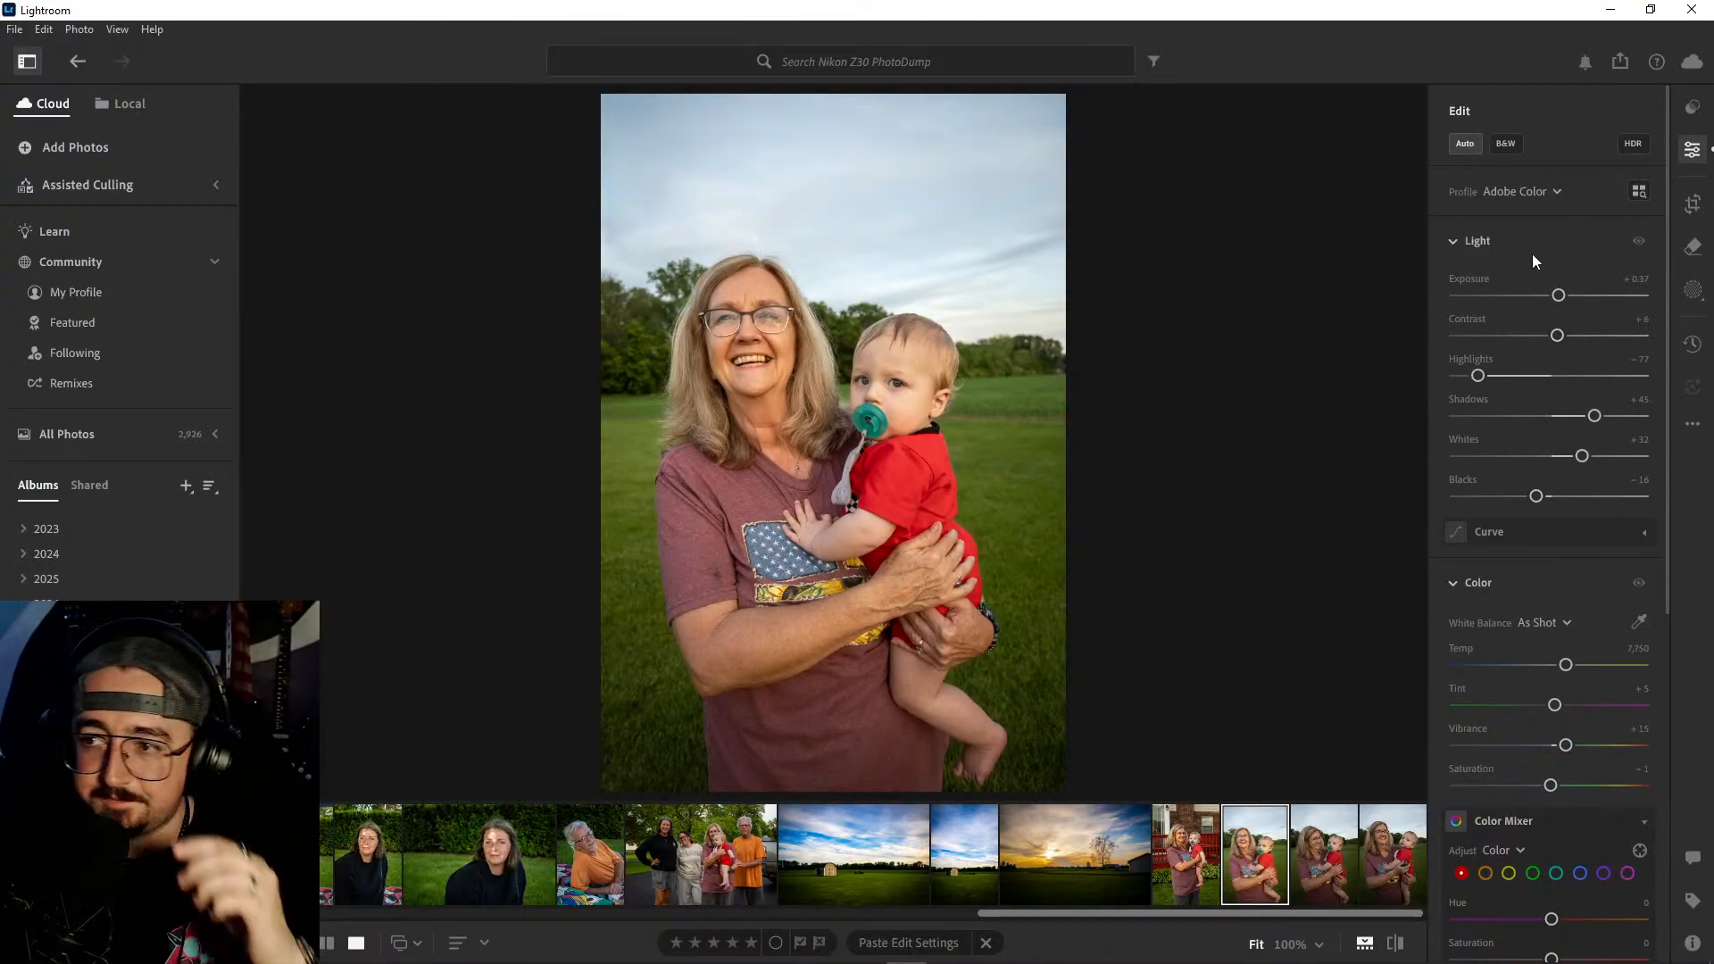
drag(1558, 335, 1582, 336)
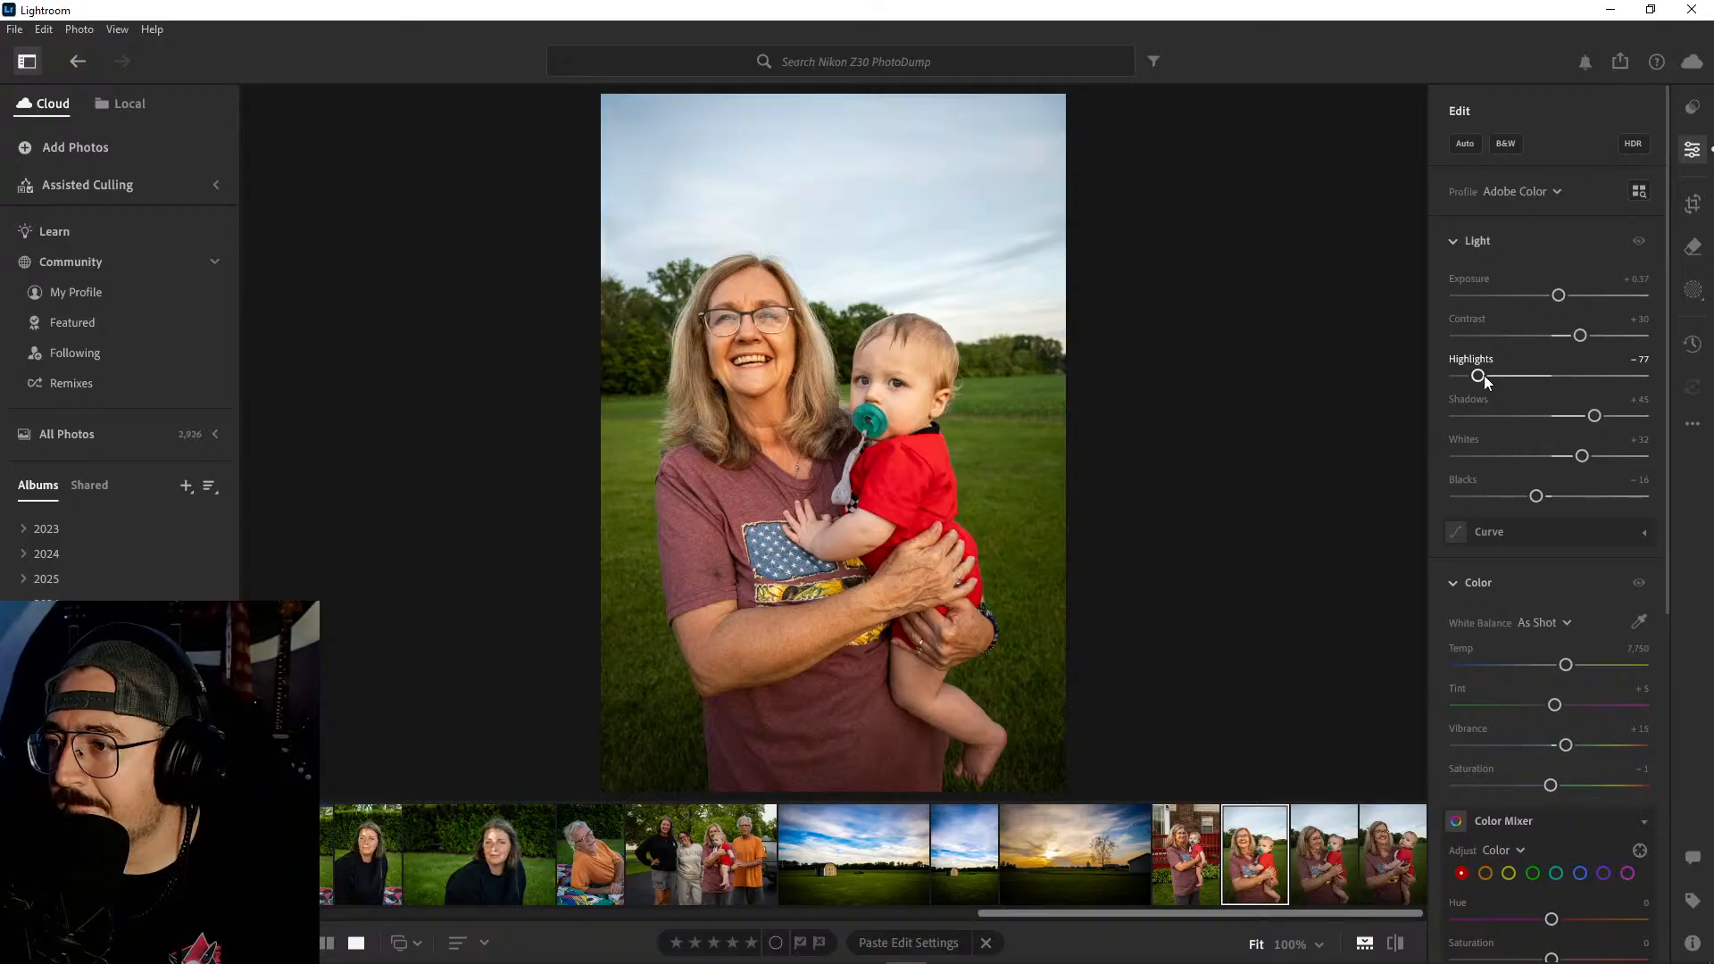
drag(1478, 377, 1438, 379)
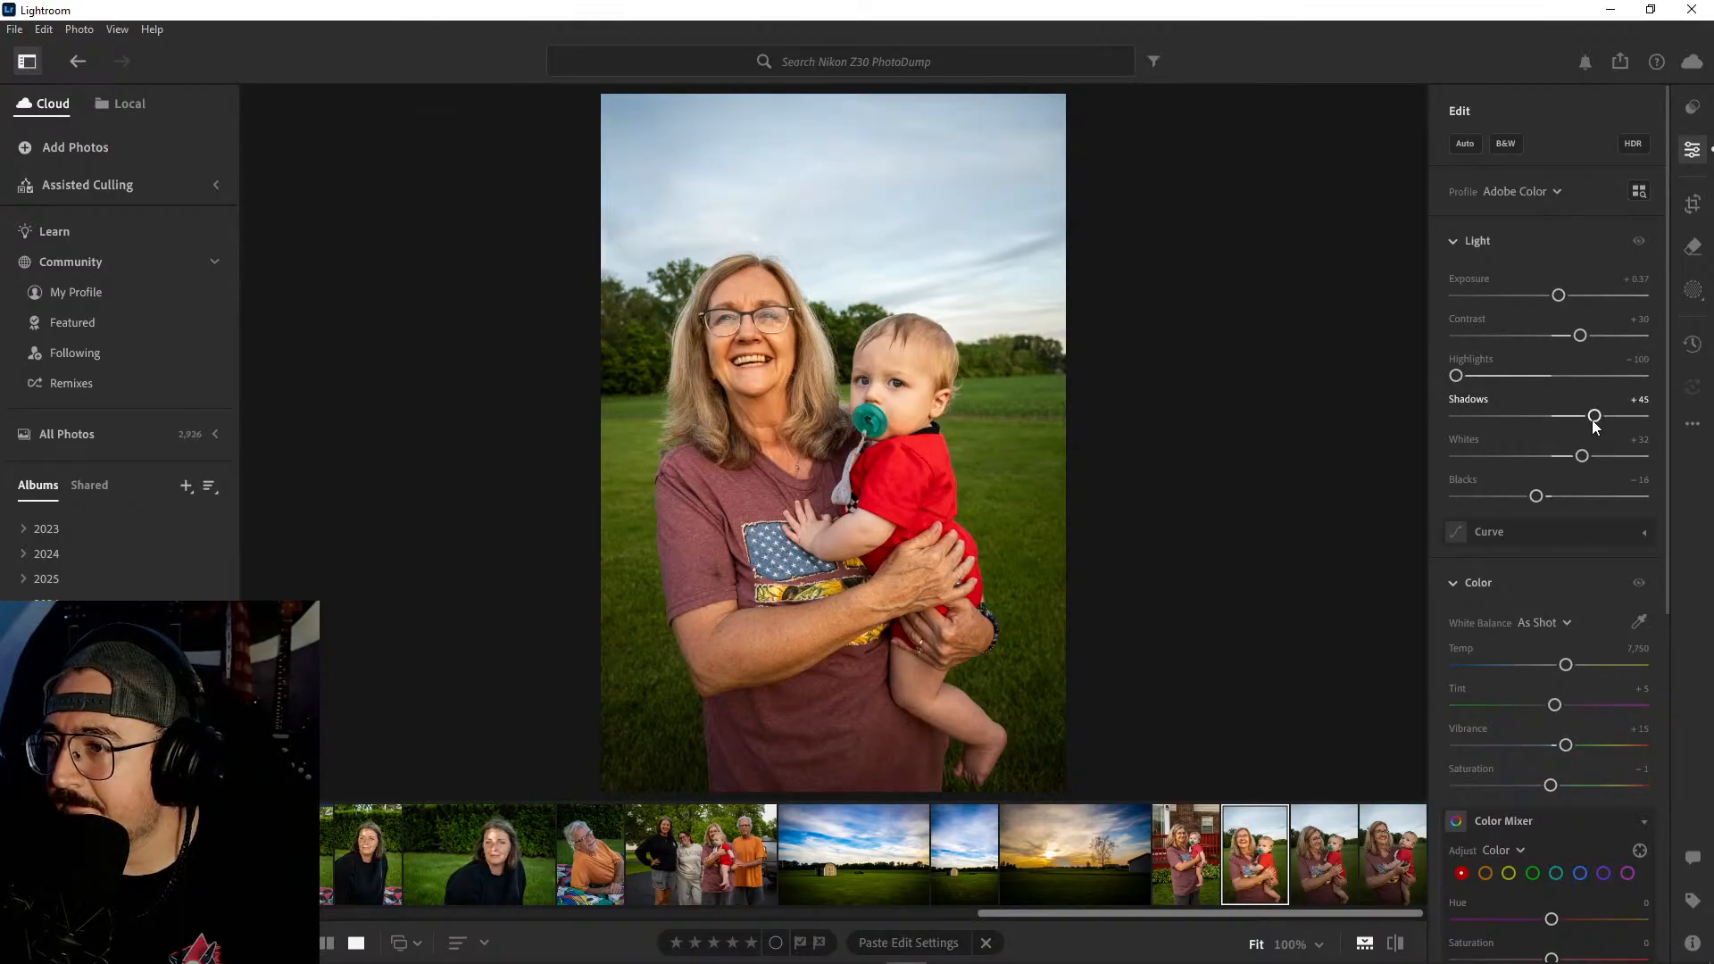
drag(1595, 417, 1581, 418)
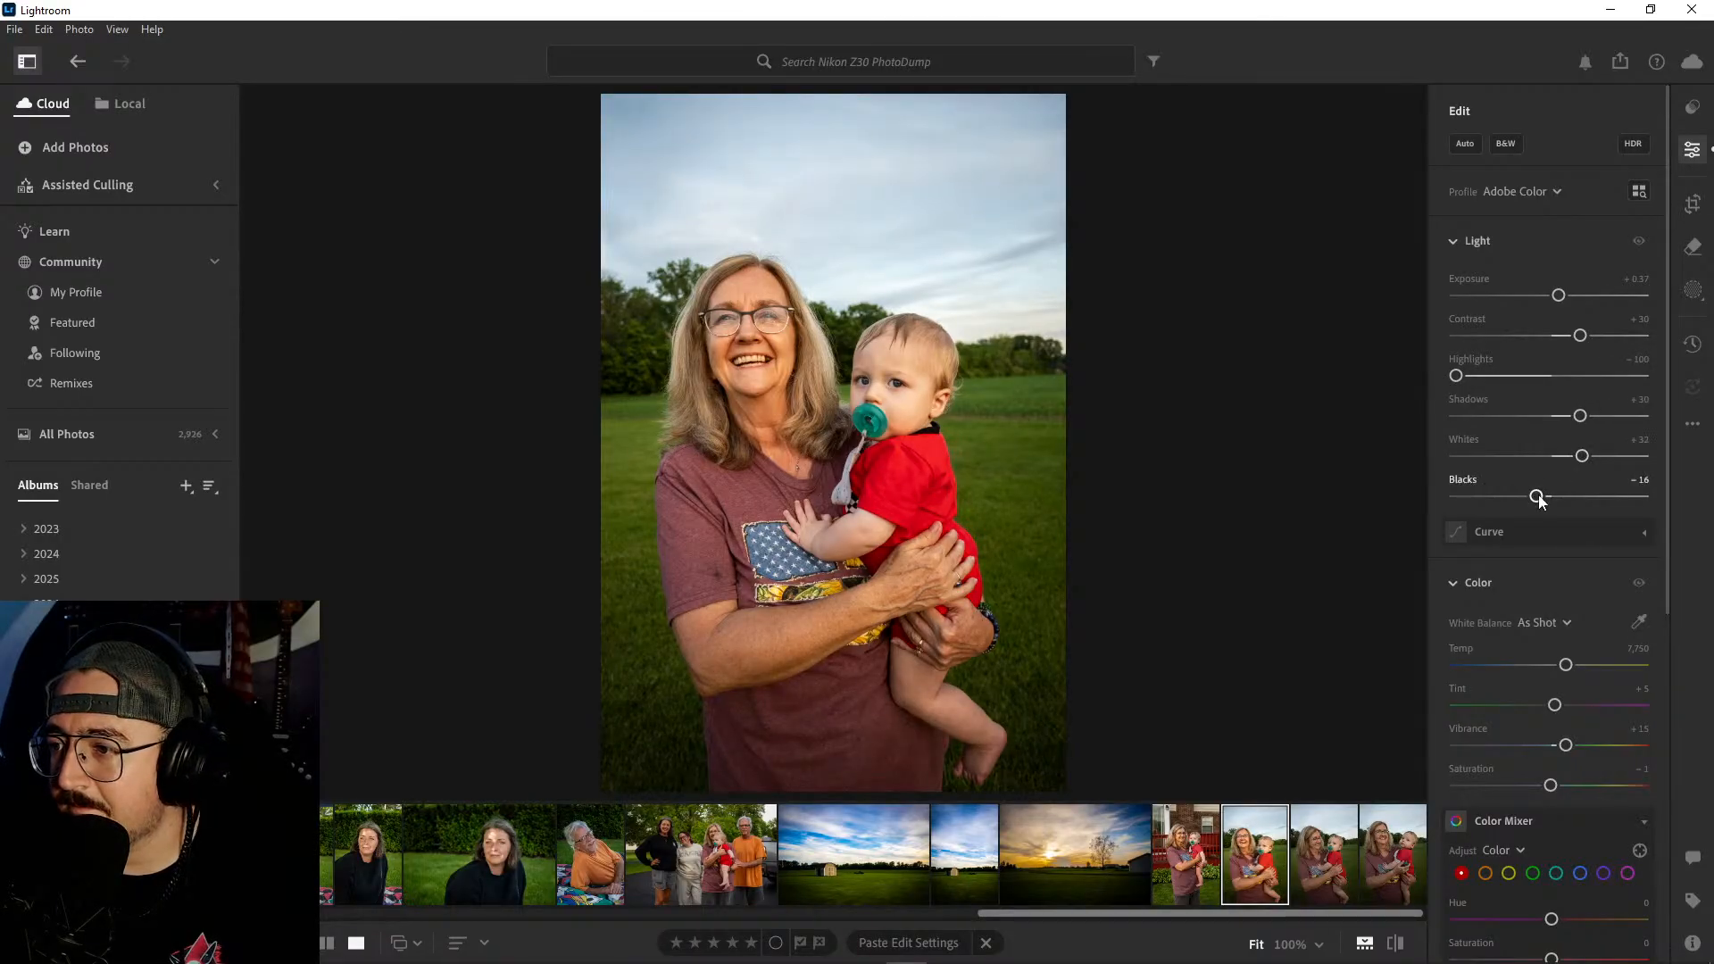
mouse_move(1536, 497)
mouse_down()
mouse_move(1484, 500)
mouse_move(1520, 501)
mouse_up()
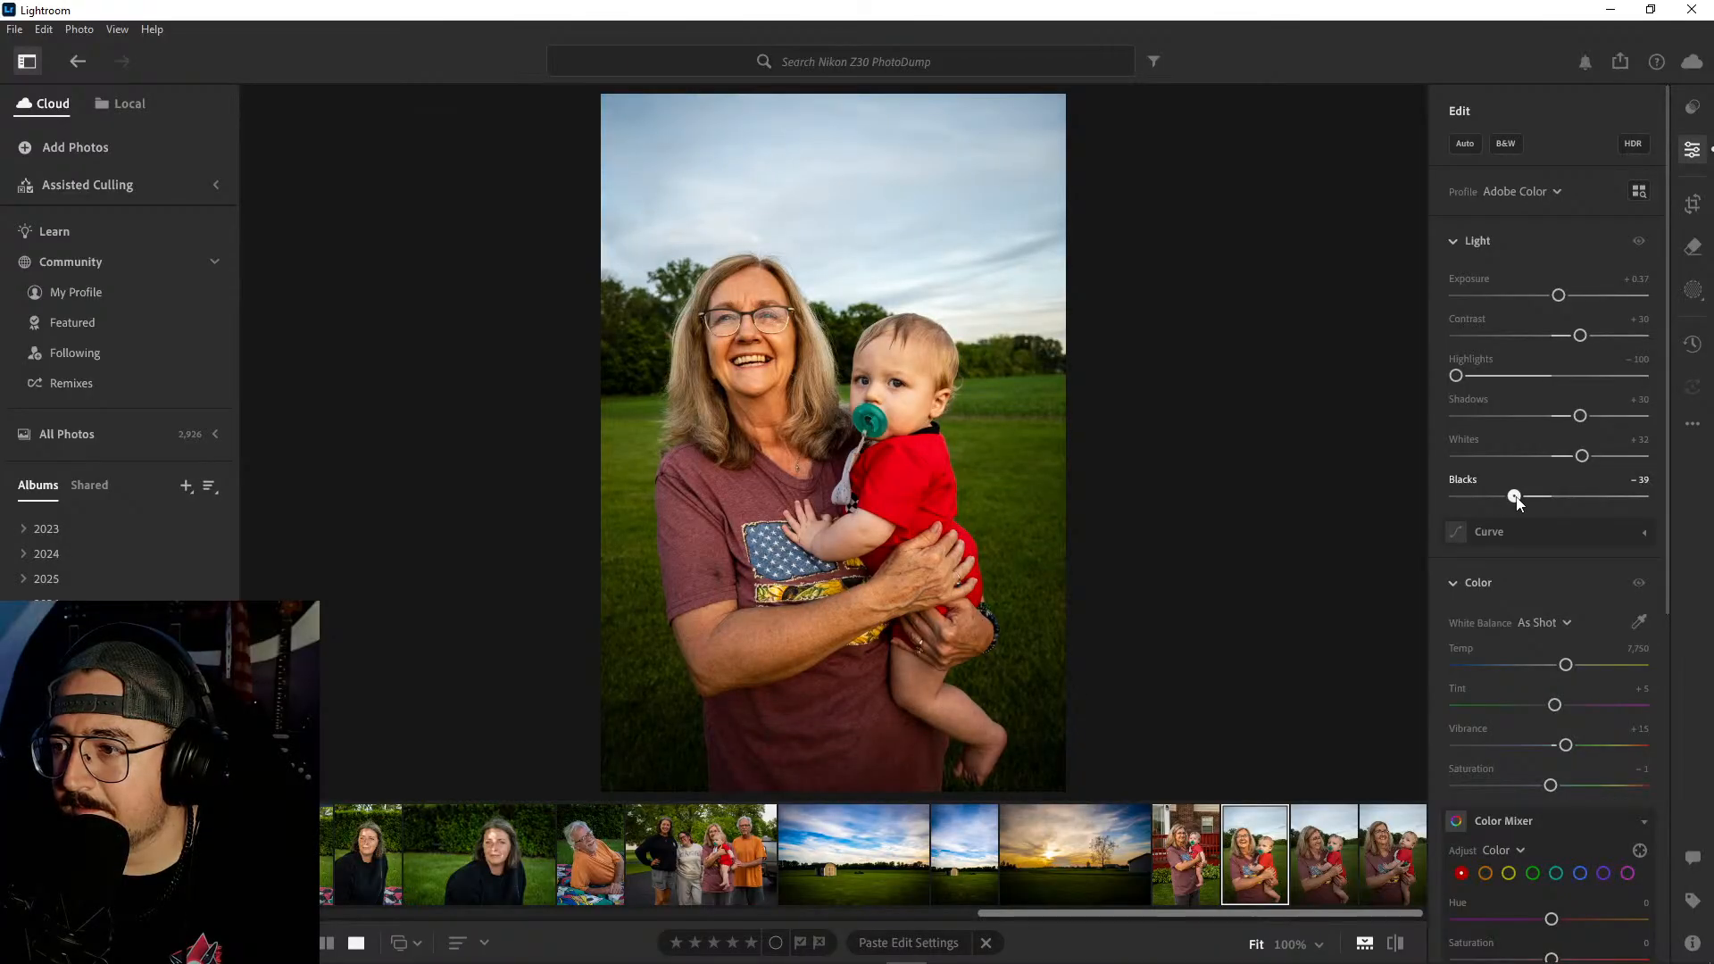
drag(1581, 420, 1566, 417)
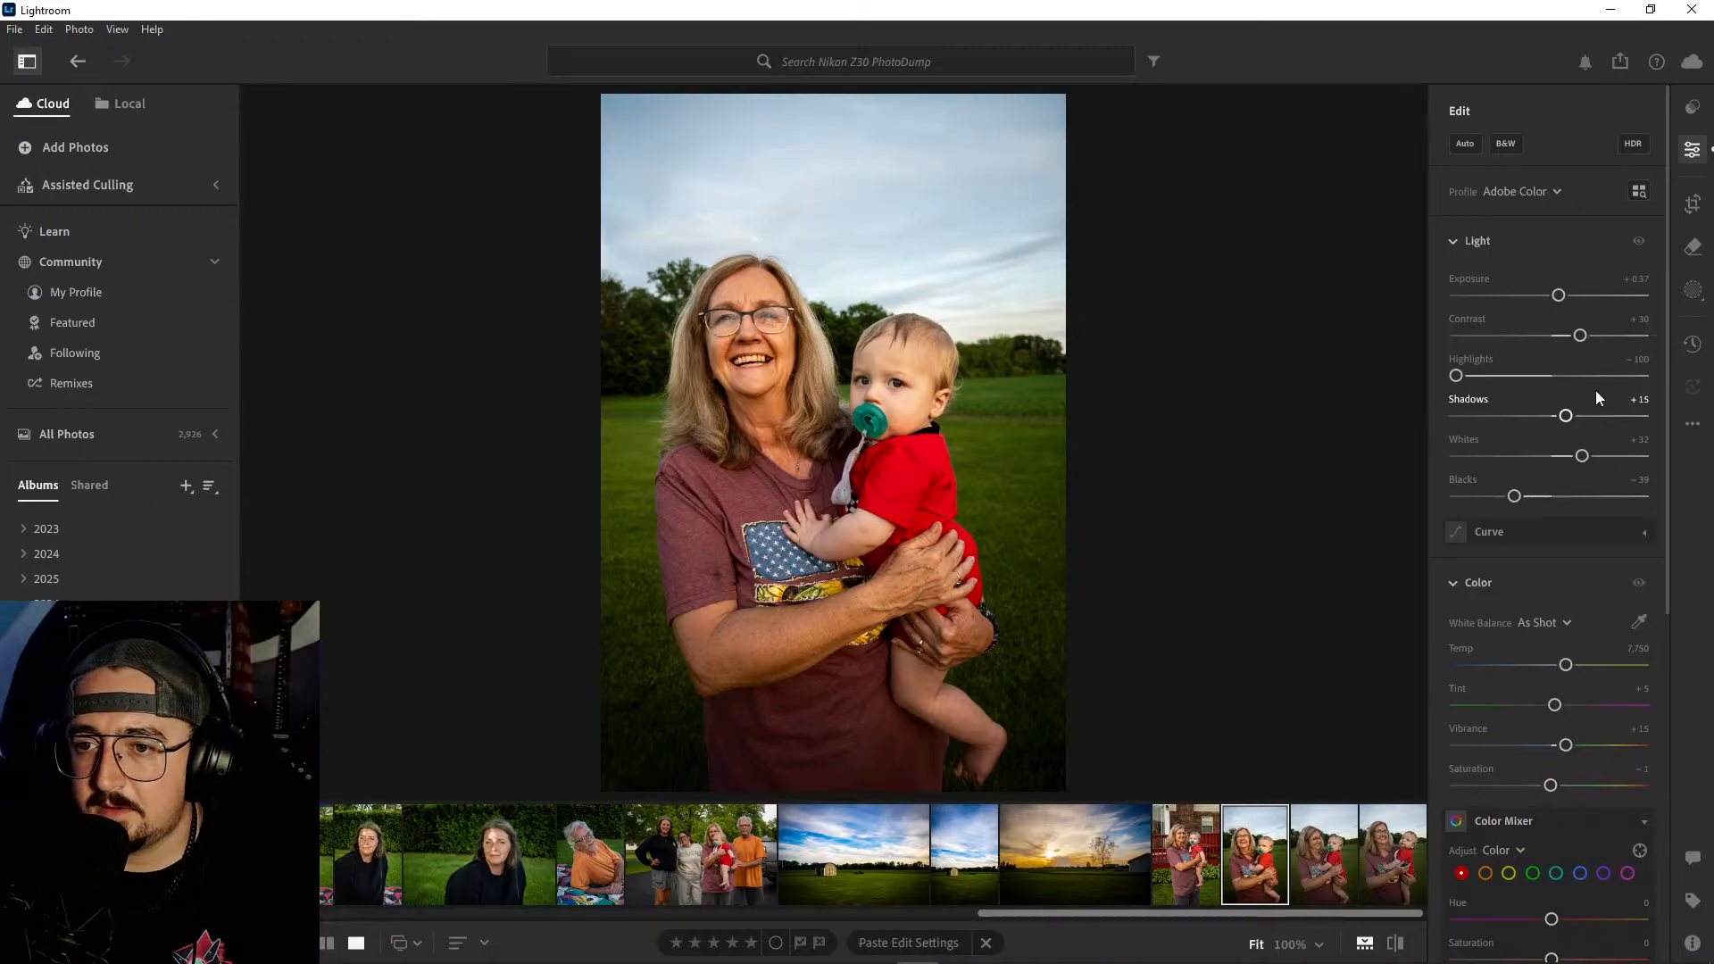
- Straighten the first field portrait by about 0.92 degrees, keeping the 2 x 3 crop ratio
click(1693, 204)
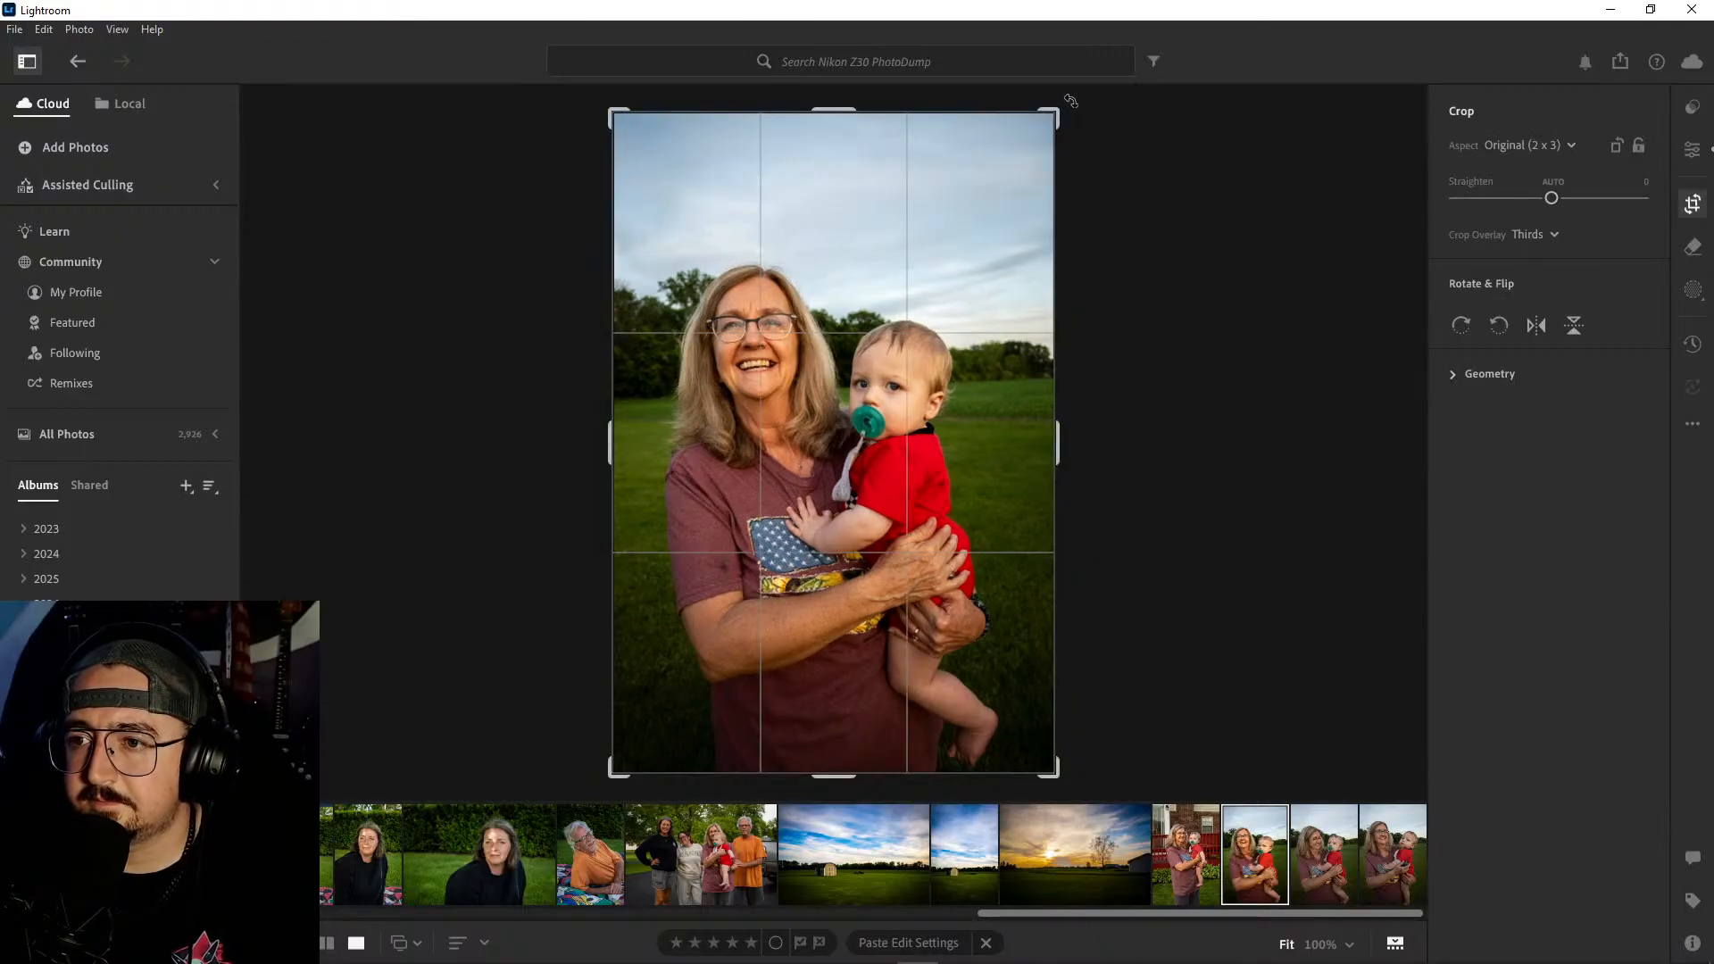
drag(1071, 101, 1078, 102)
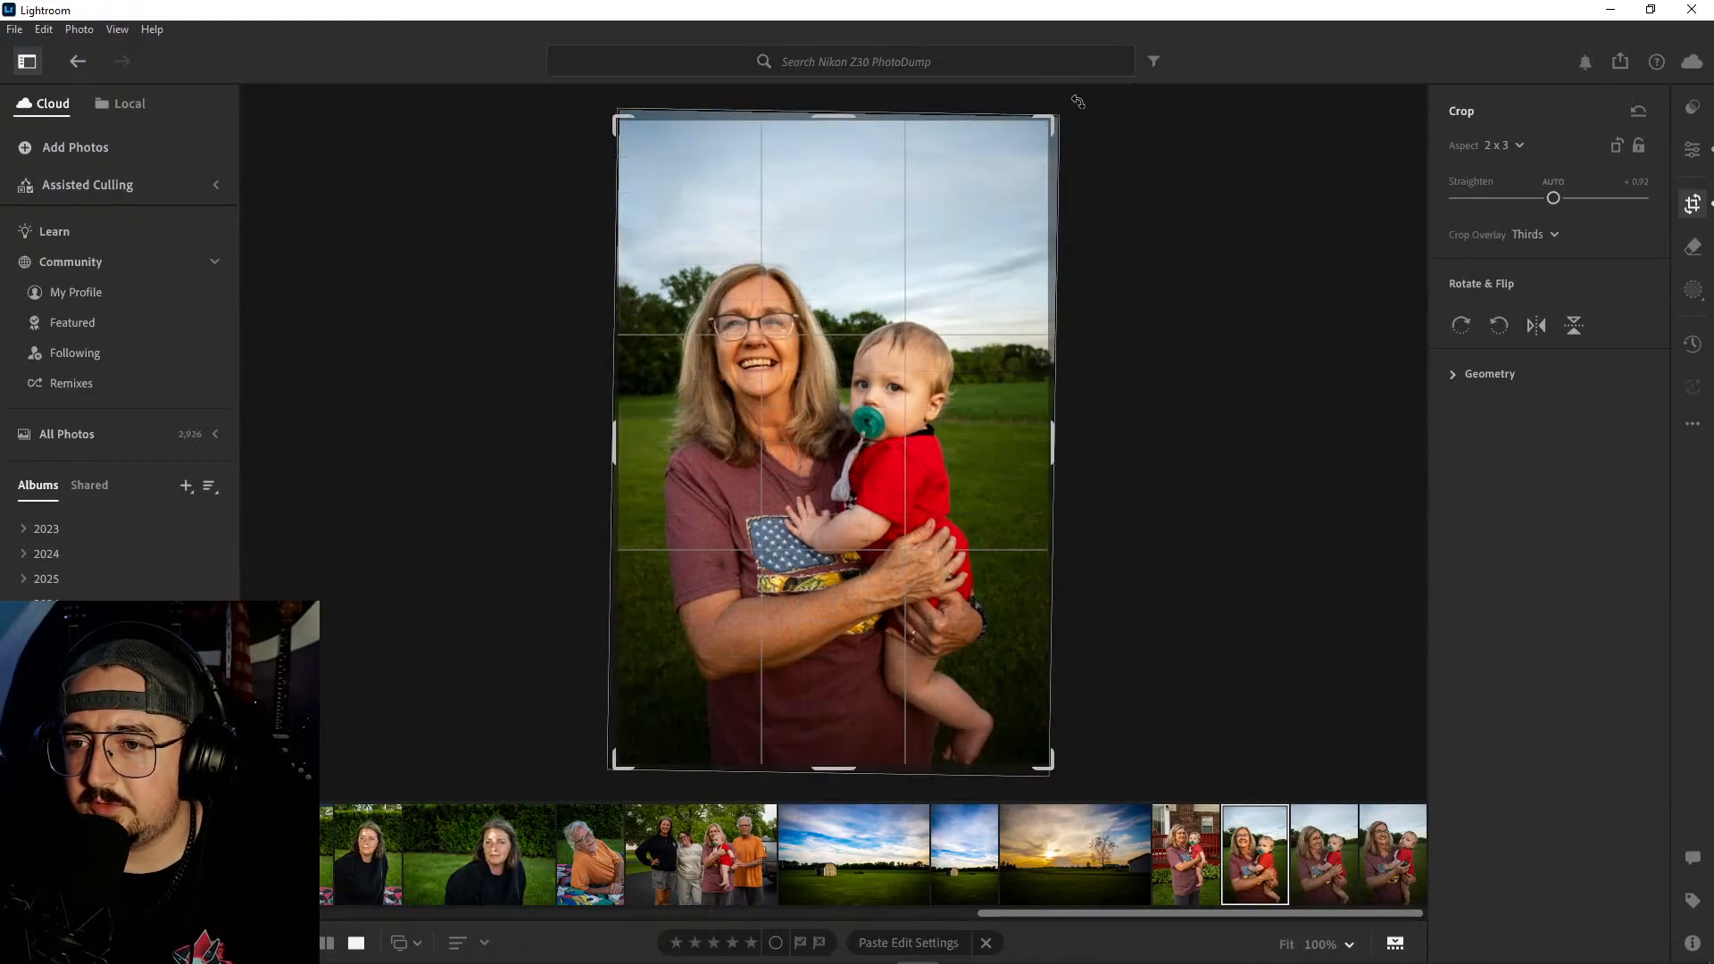
key(e)
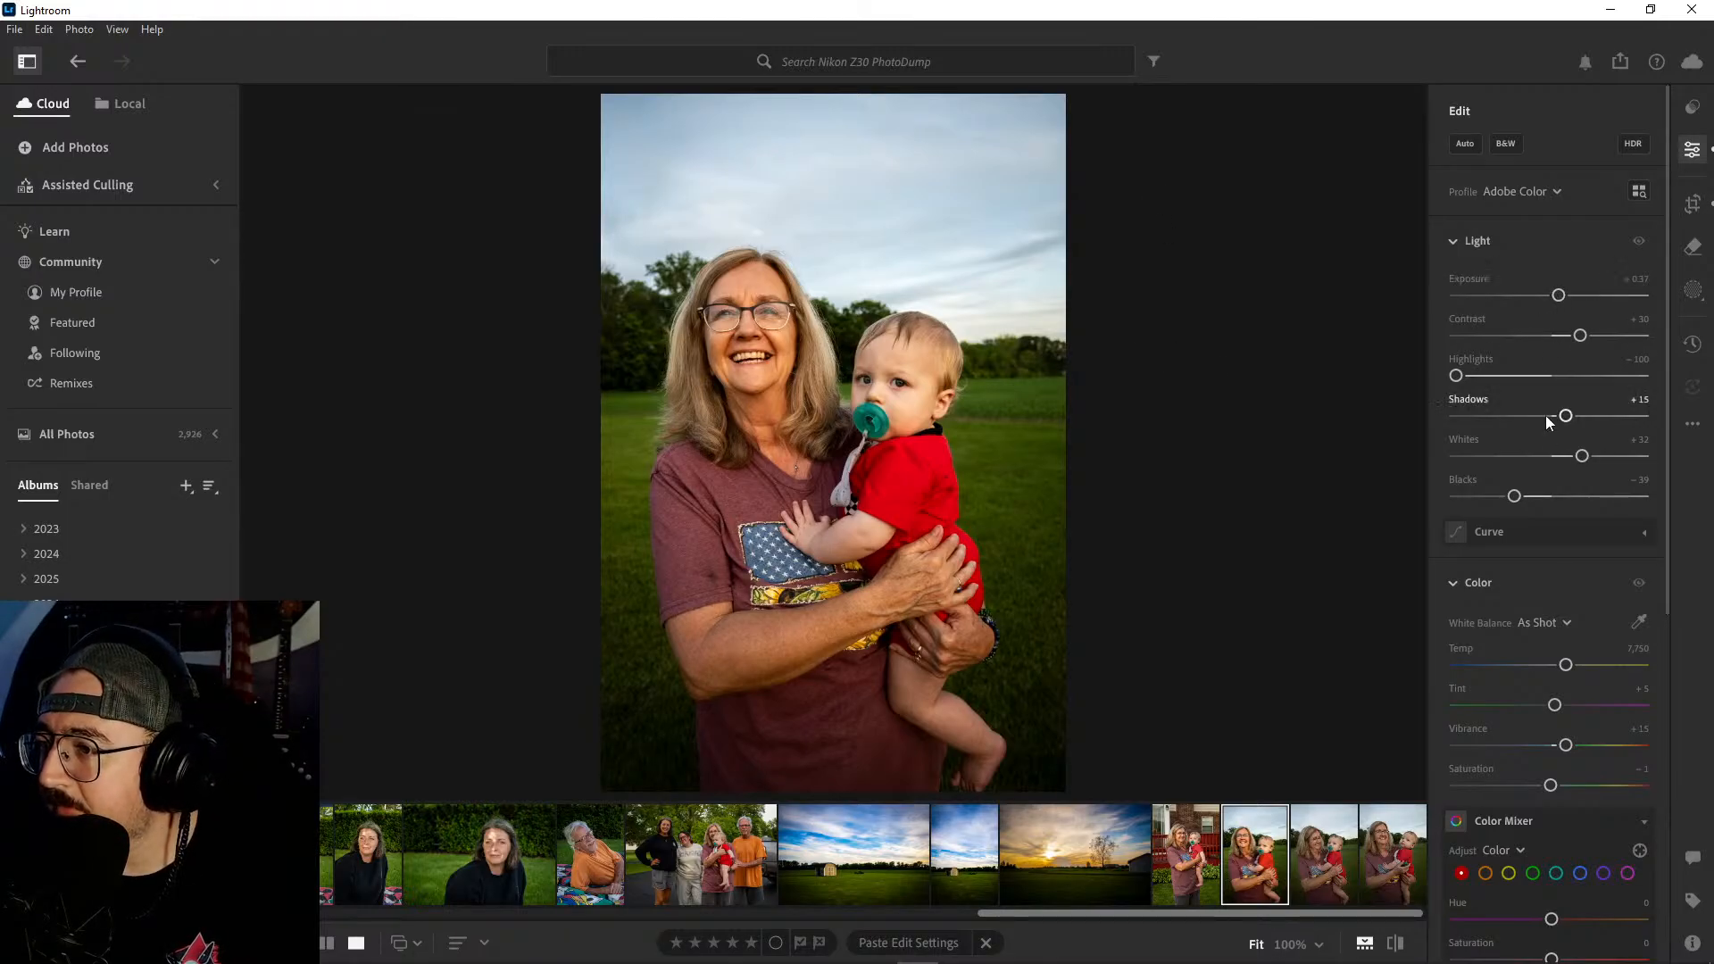
- Set the field portrait's Whites to +30 and Shadows to +11, and add a slight dark vignette
mouse_move(1583, 458)
mouse_down()
mouse_move(1547, 457)
mouse_move(1582, 457)
mouse_up()
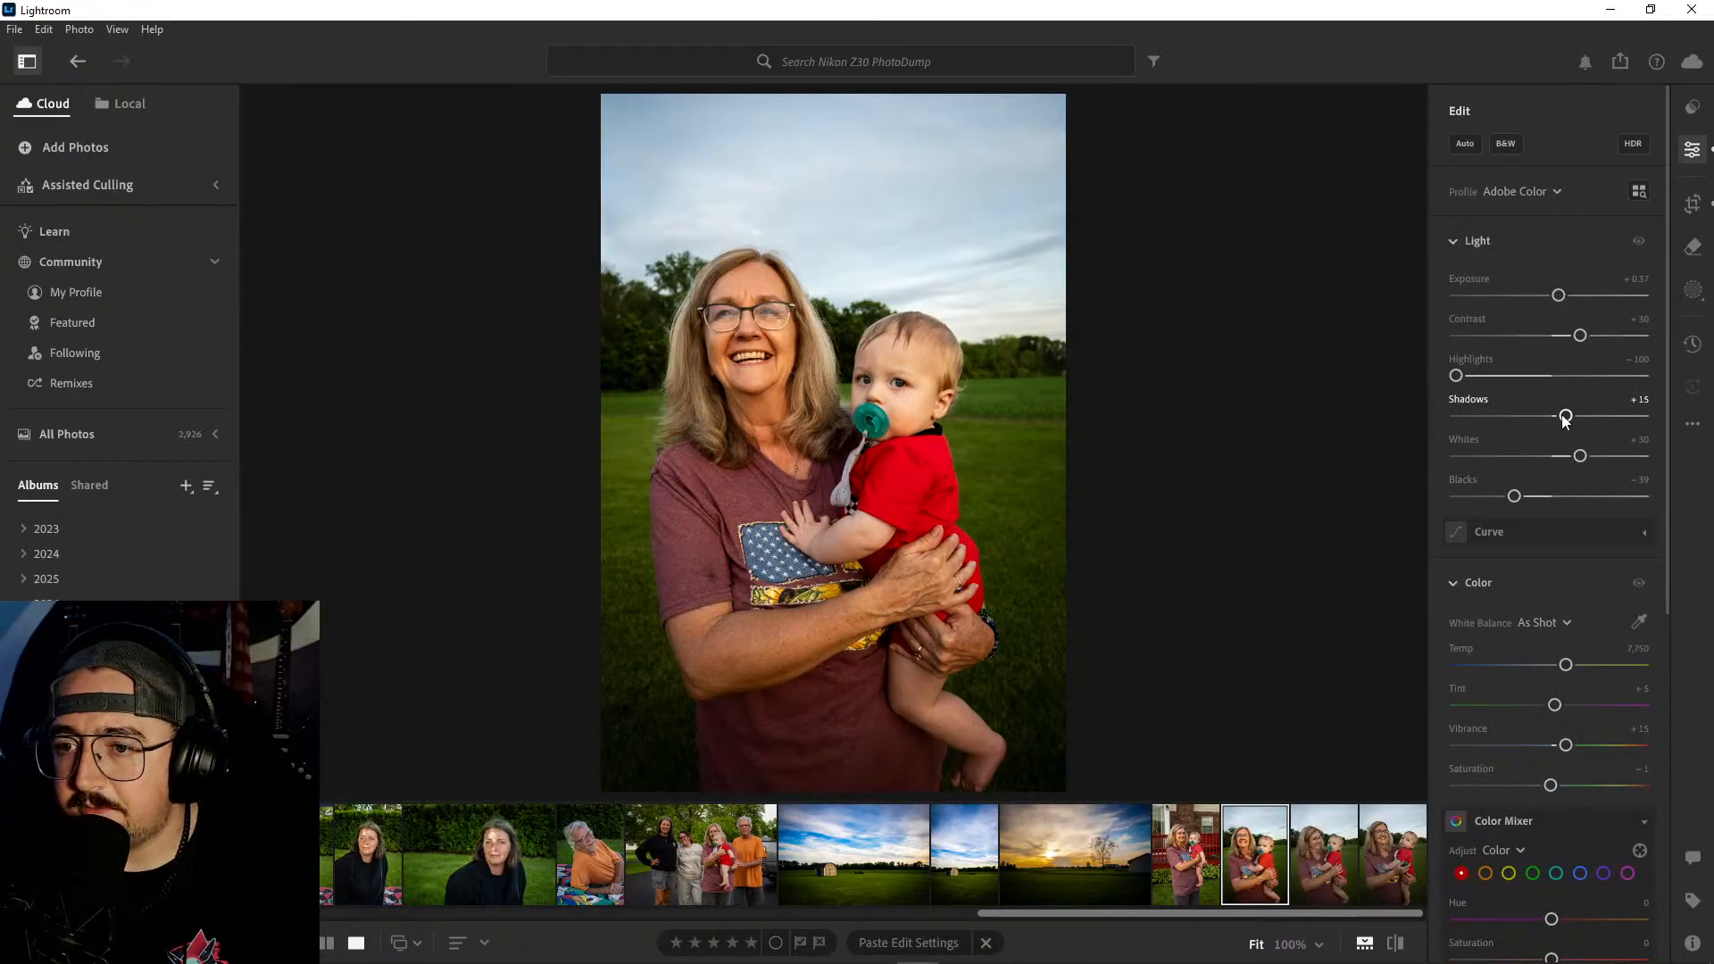
drag(1563, 416, 1554, 421)
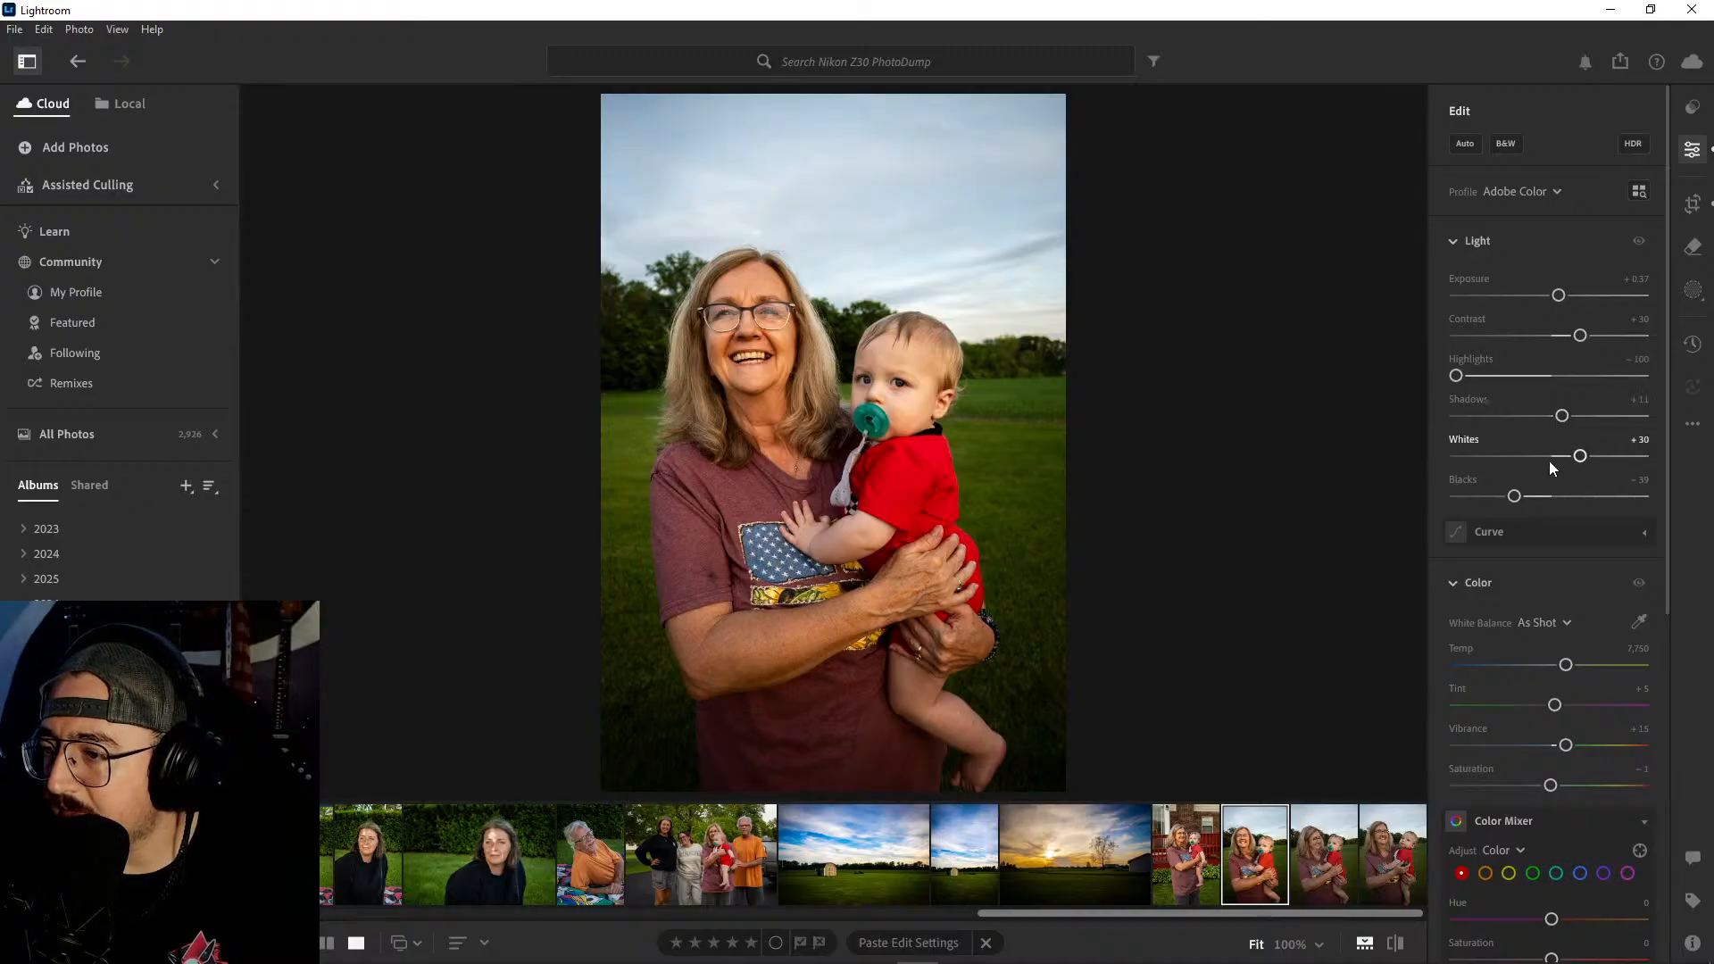
scroll(1550, 460, down, 3)
scroll(1571, 491, down, 3)
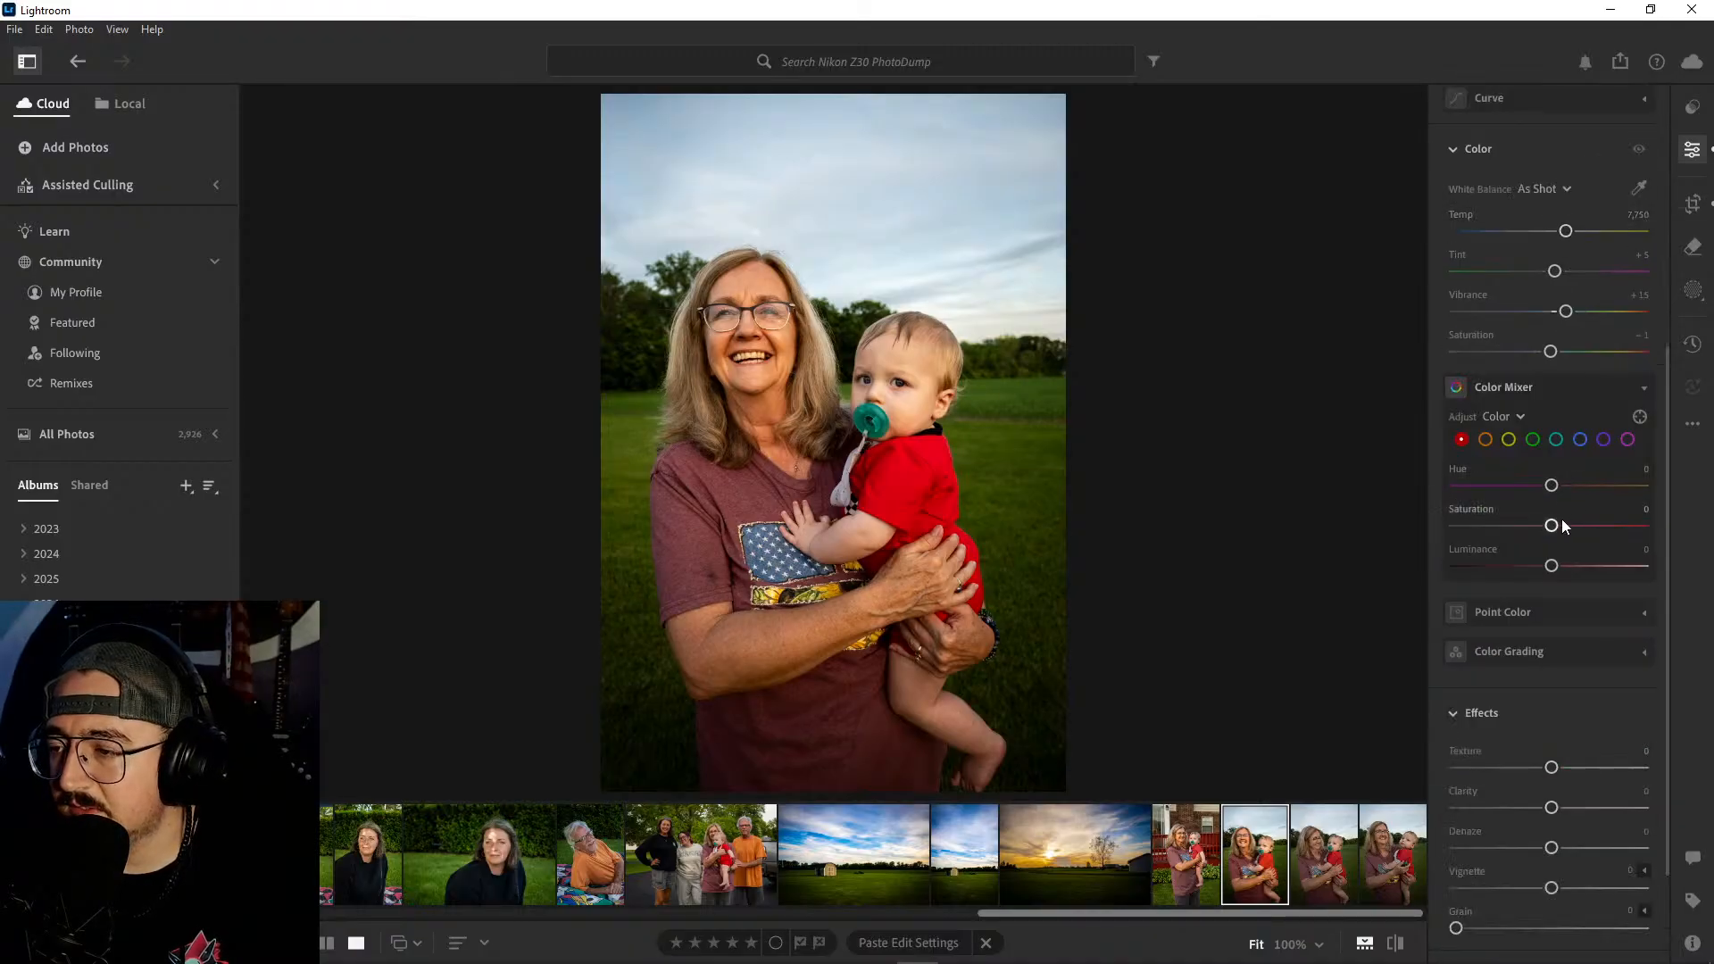
scroll(1563, 786, down, 2)
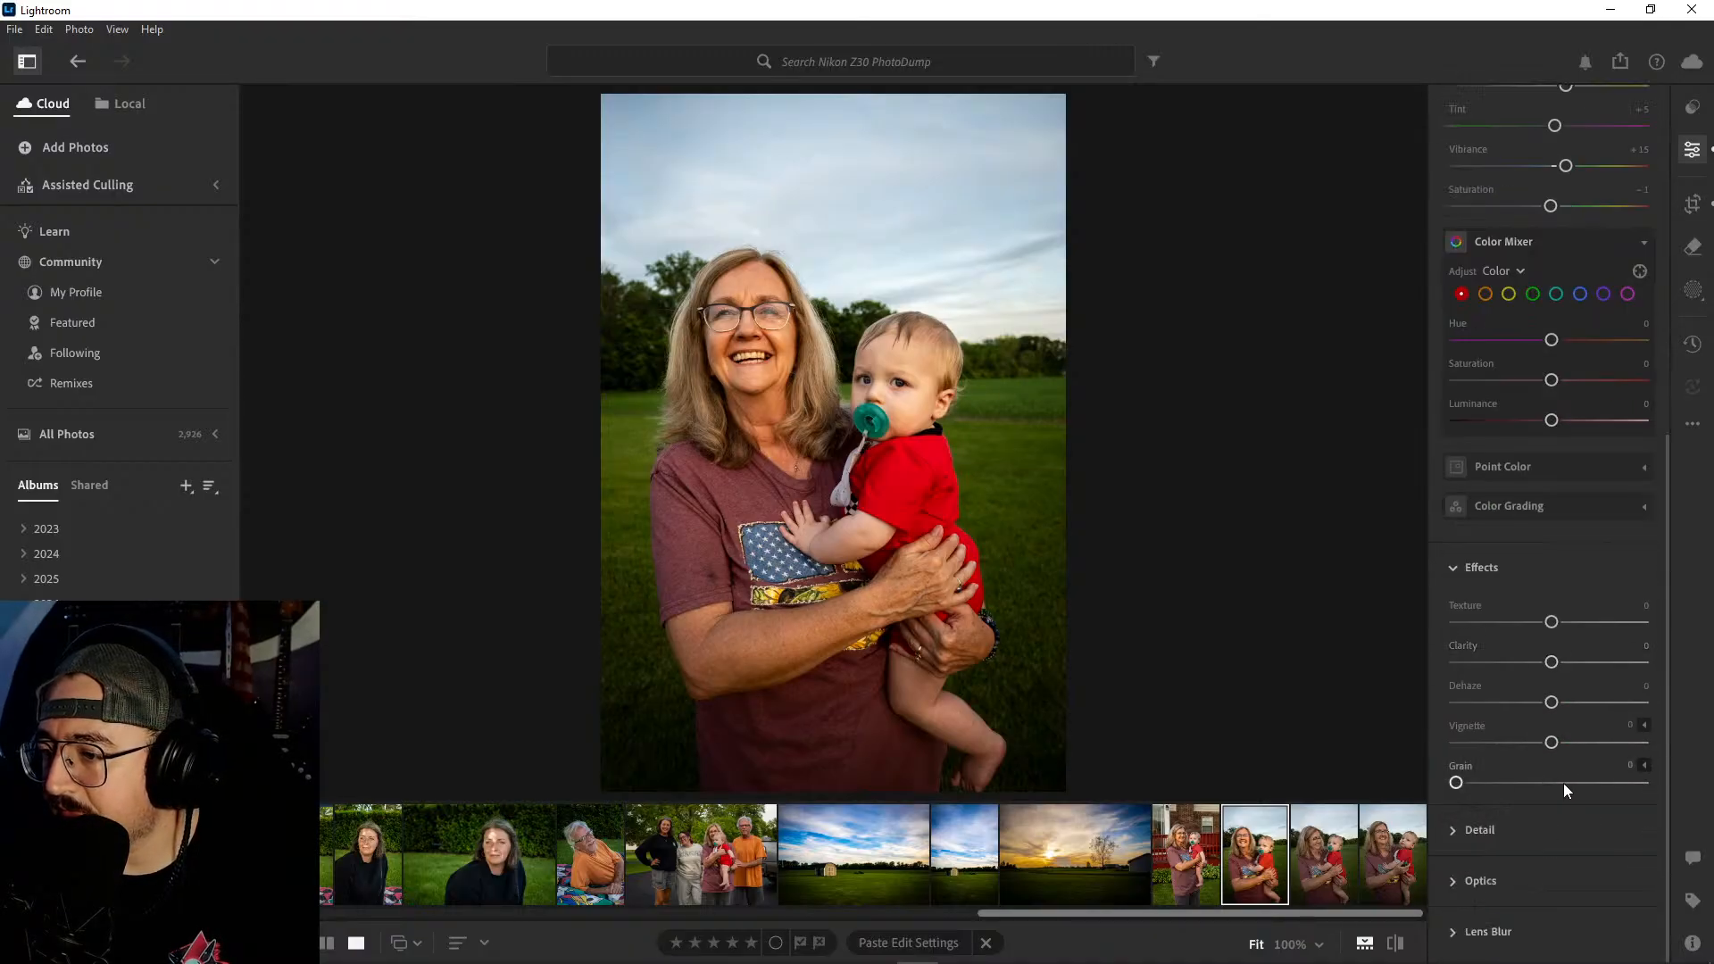
drag(1553, 750, 1533, 748)
- Try the black-and-white treatment on the first field portrait and switch it back to color
scroll(1523, 720, up, 4)
scroll(1522, 709, up, 3)
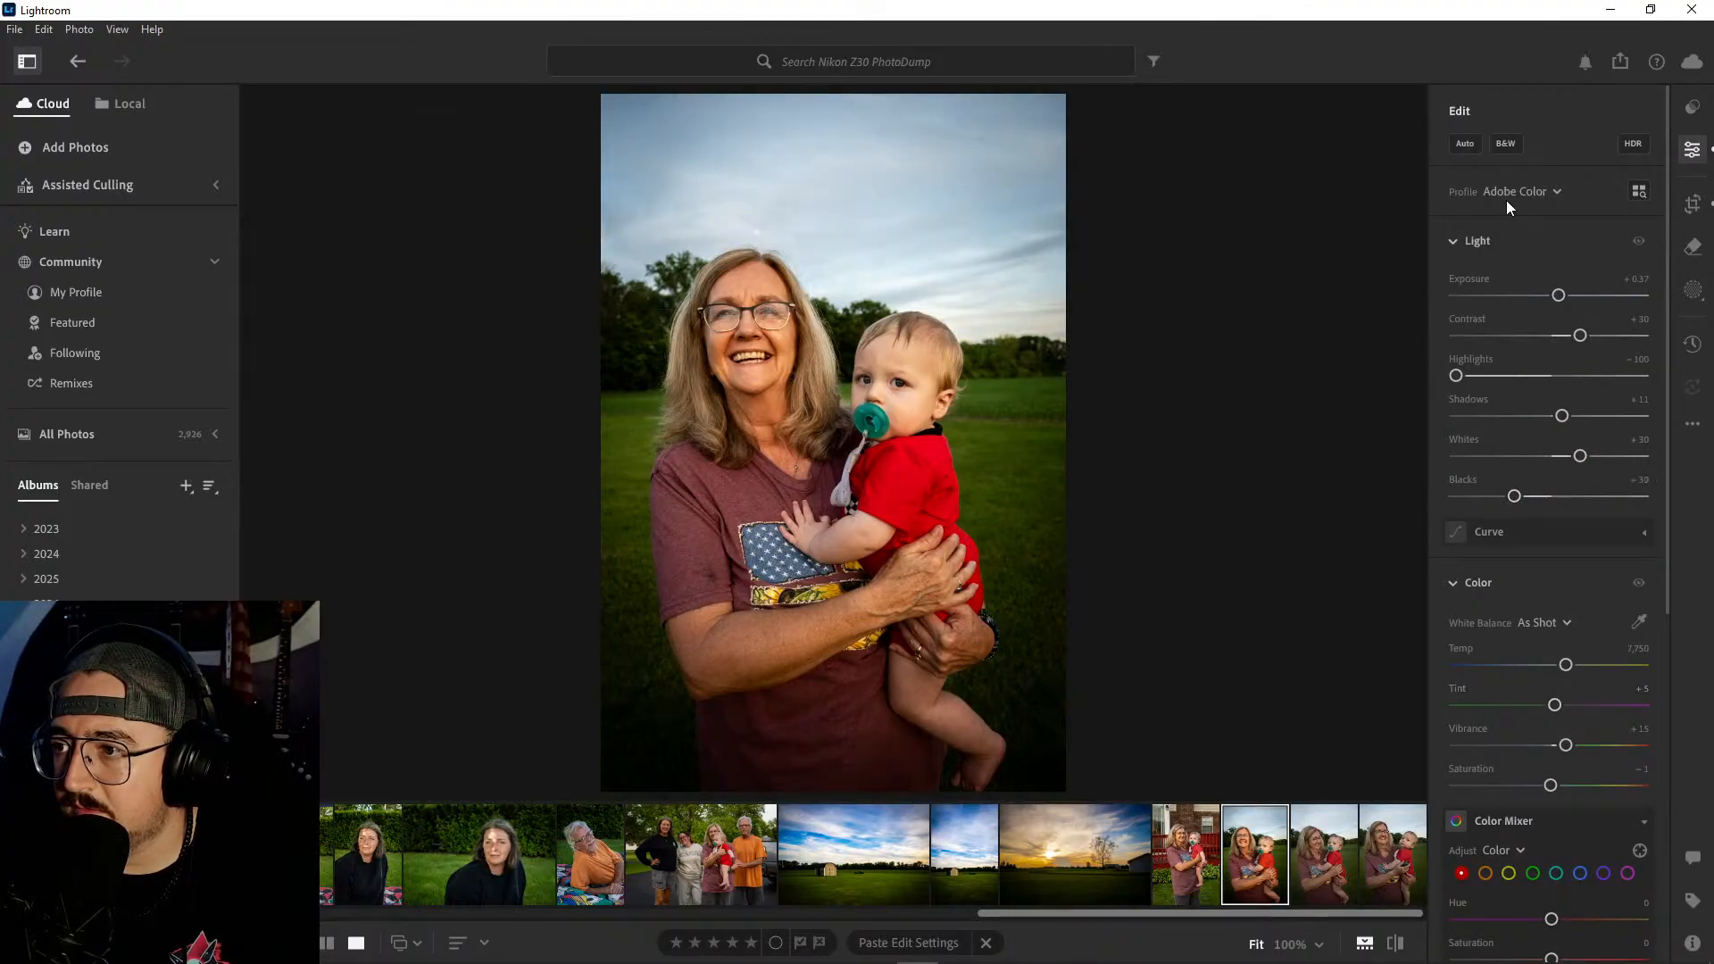
click(1503, 146)
click(1502, 147)
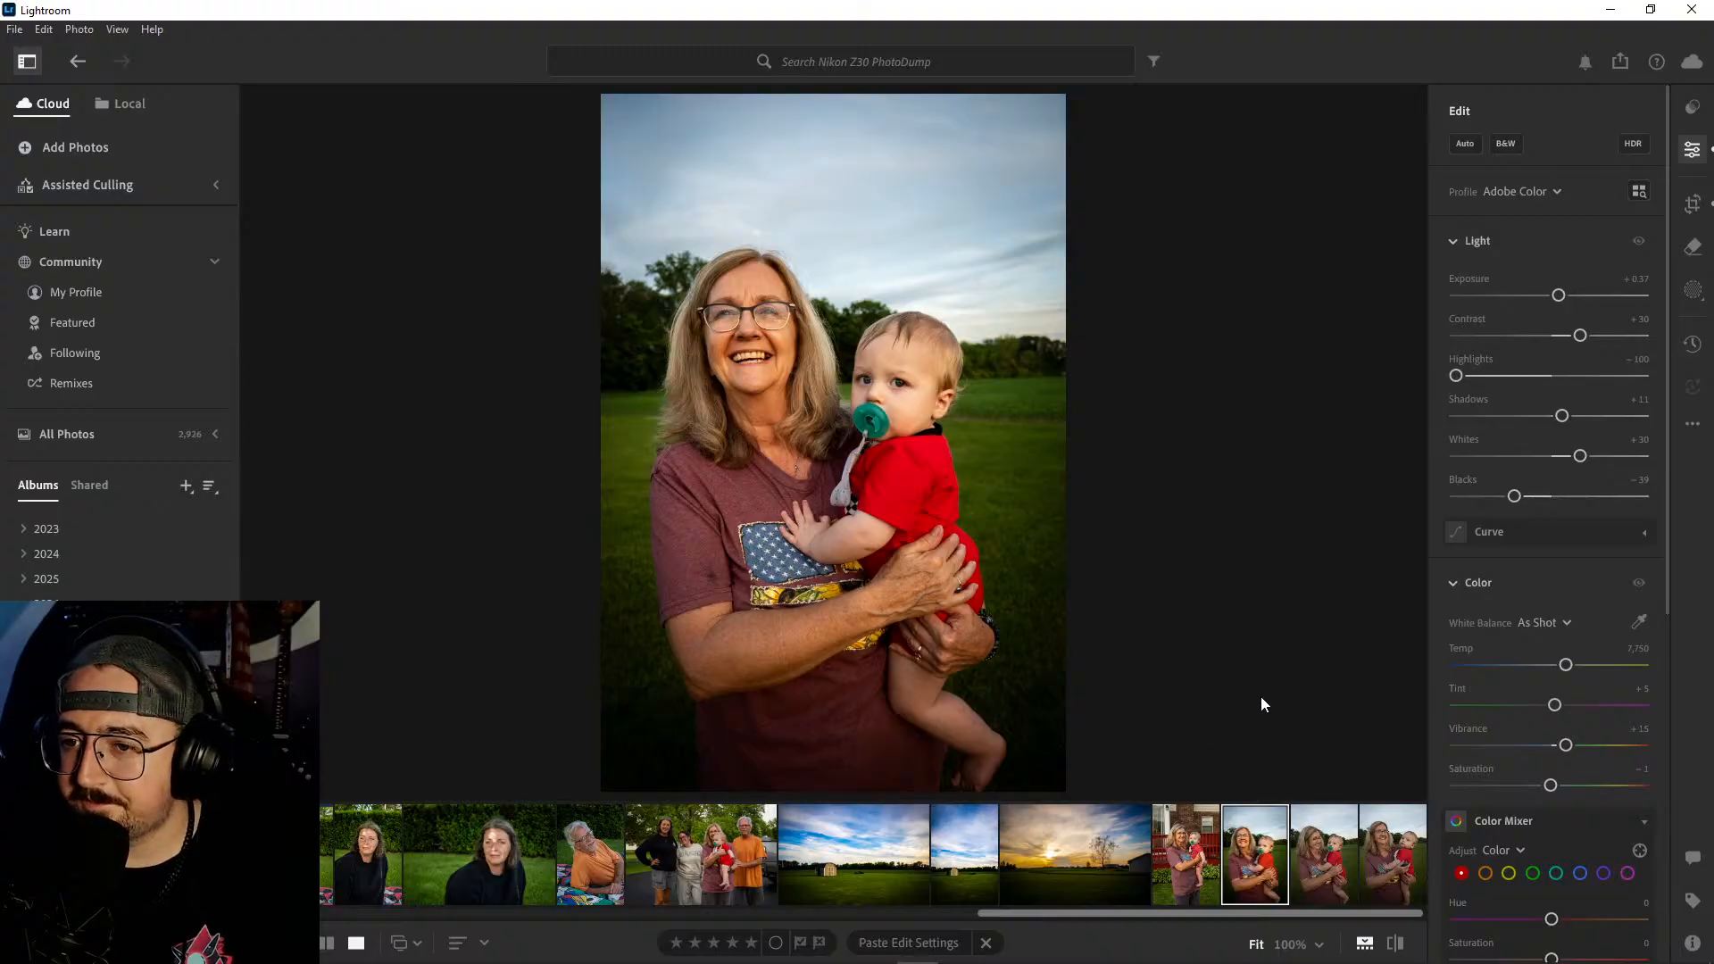
- Copy the first field portrait's edit settings and paste them onto the two remaining field portraits
key(ctrl+c)
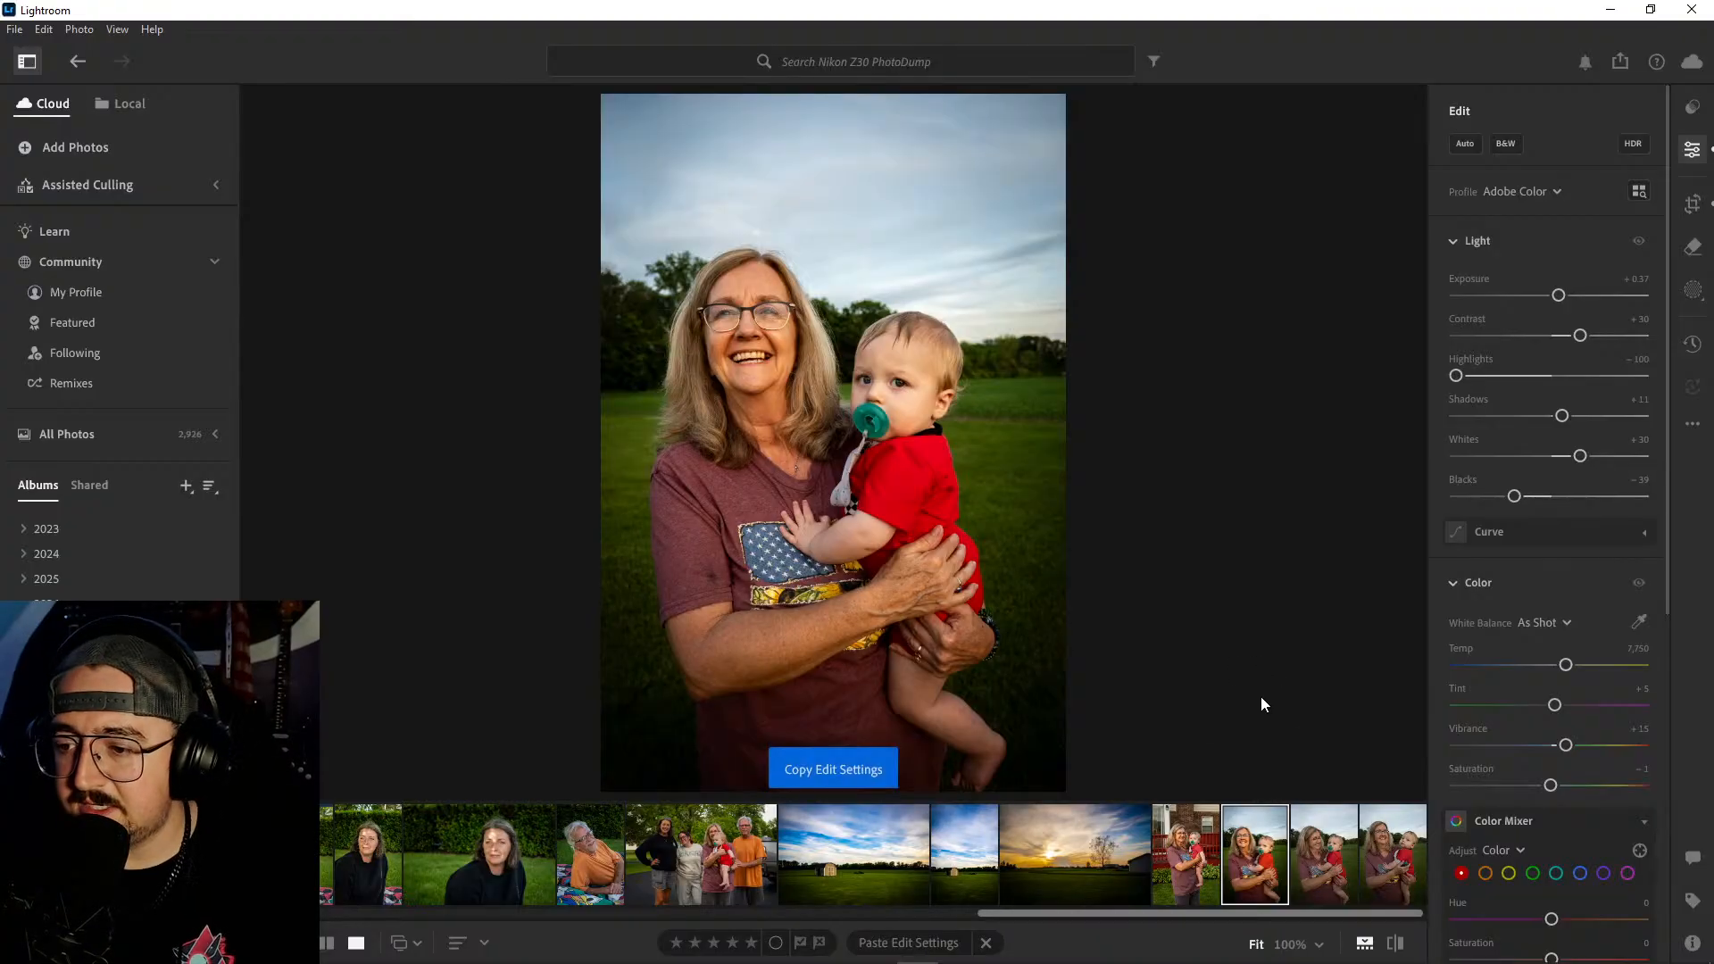
key(Right)
key(ctrl+v)
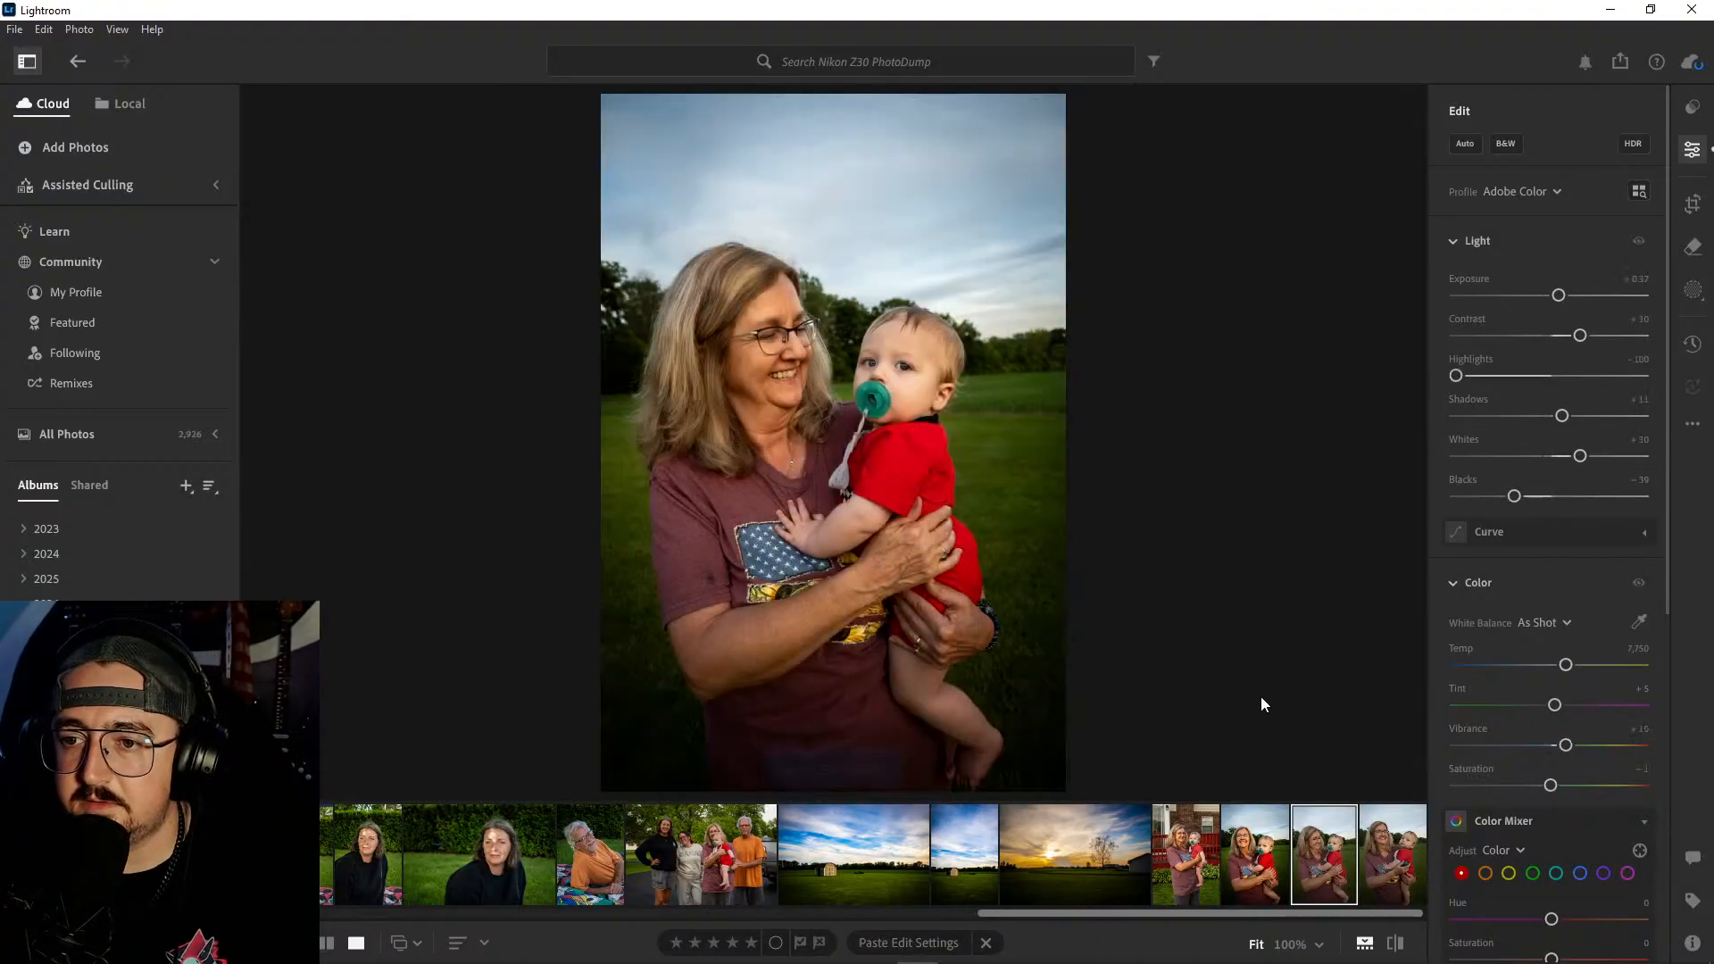
key(Right)
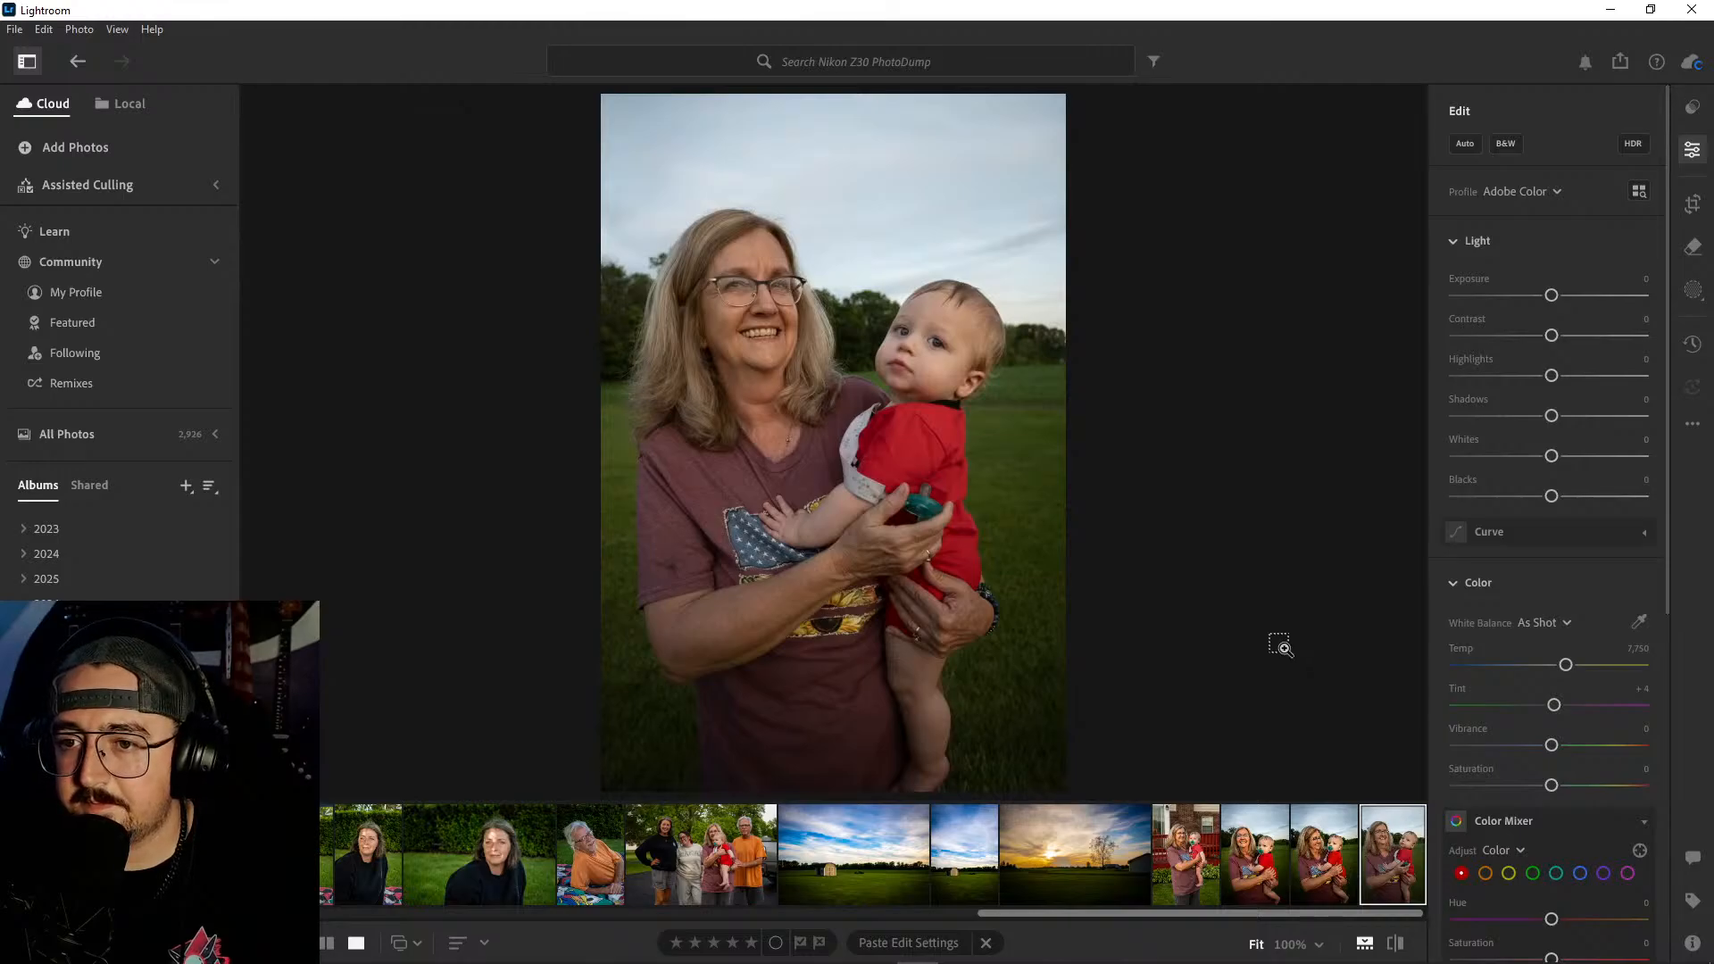
key(ctrl+v)
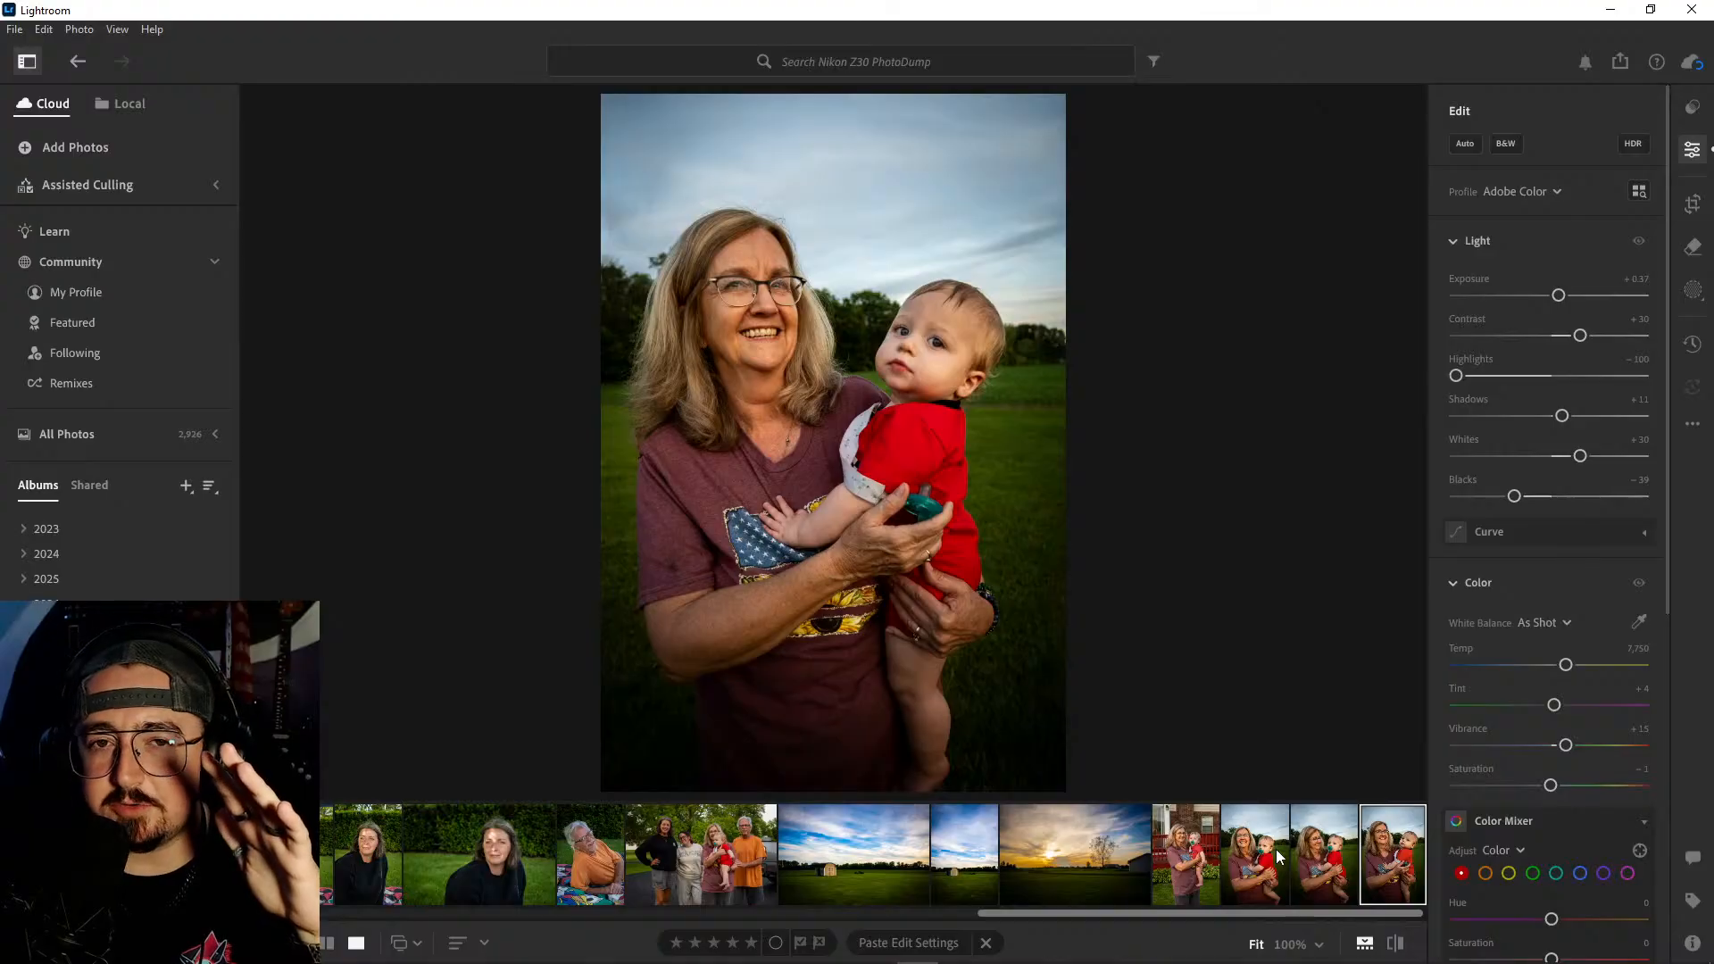
- On the portrait of the man in the orange shirt near the album's start, set Exposure to +0.22, Shadows to +79 and Blacks to -27
scroll(1203, 859, up, 15)
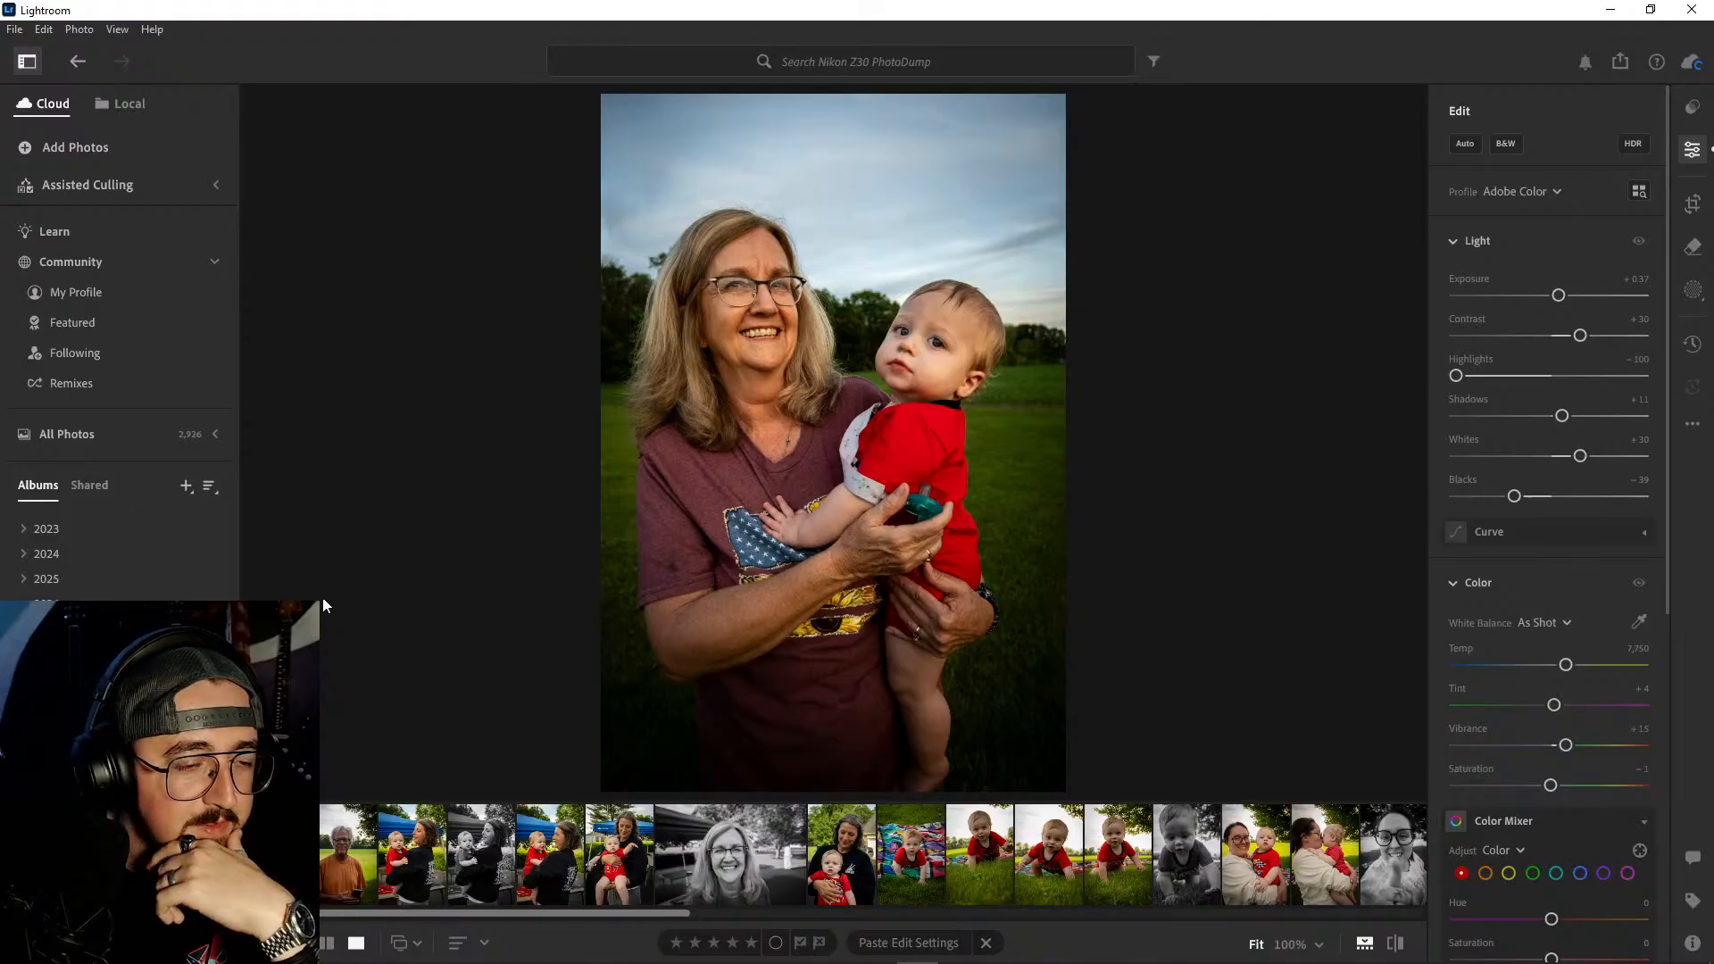
click(275, 854)
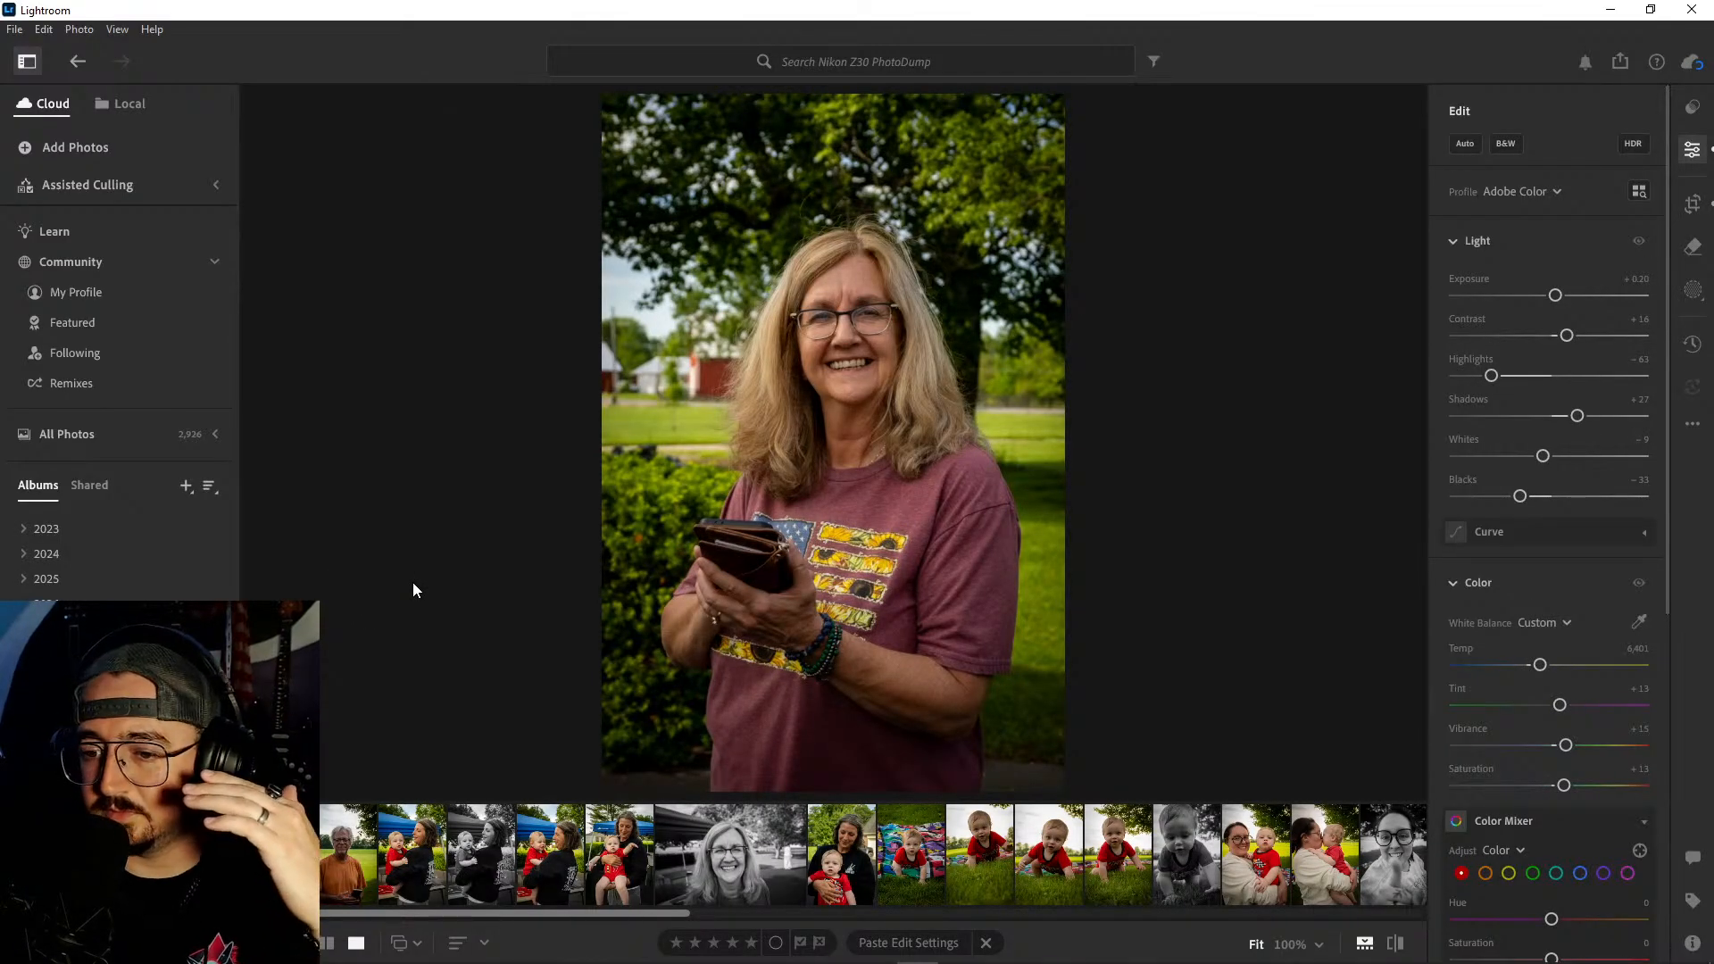
key(Right)
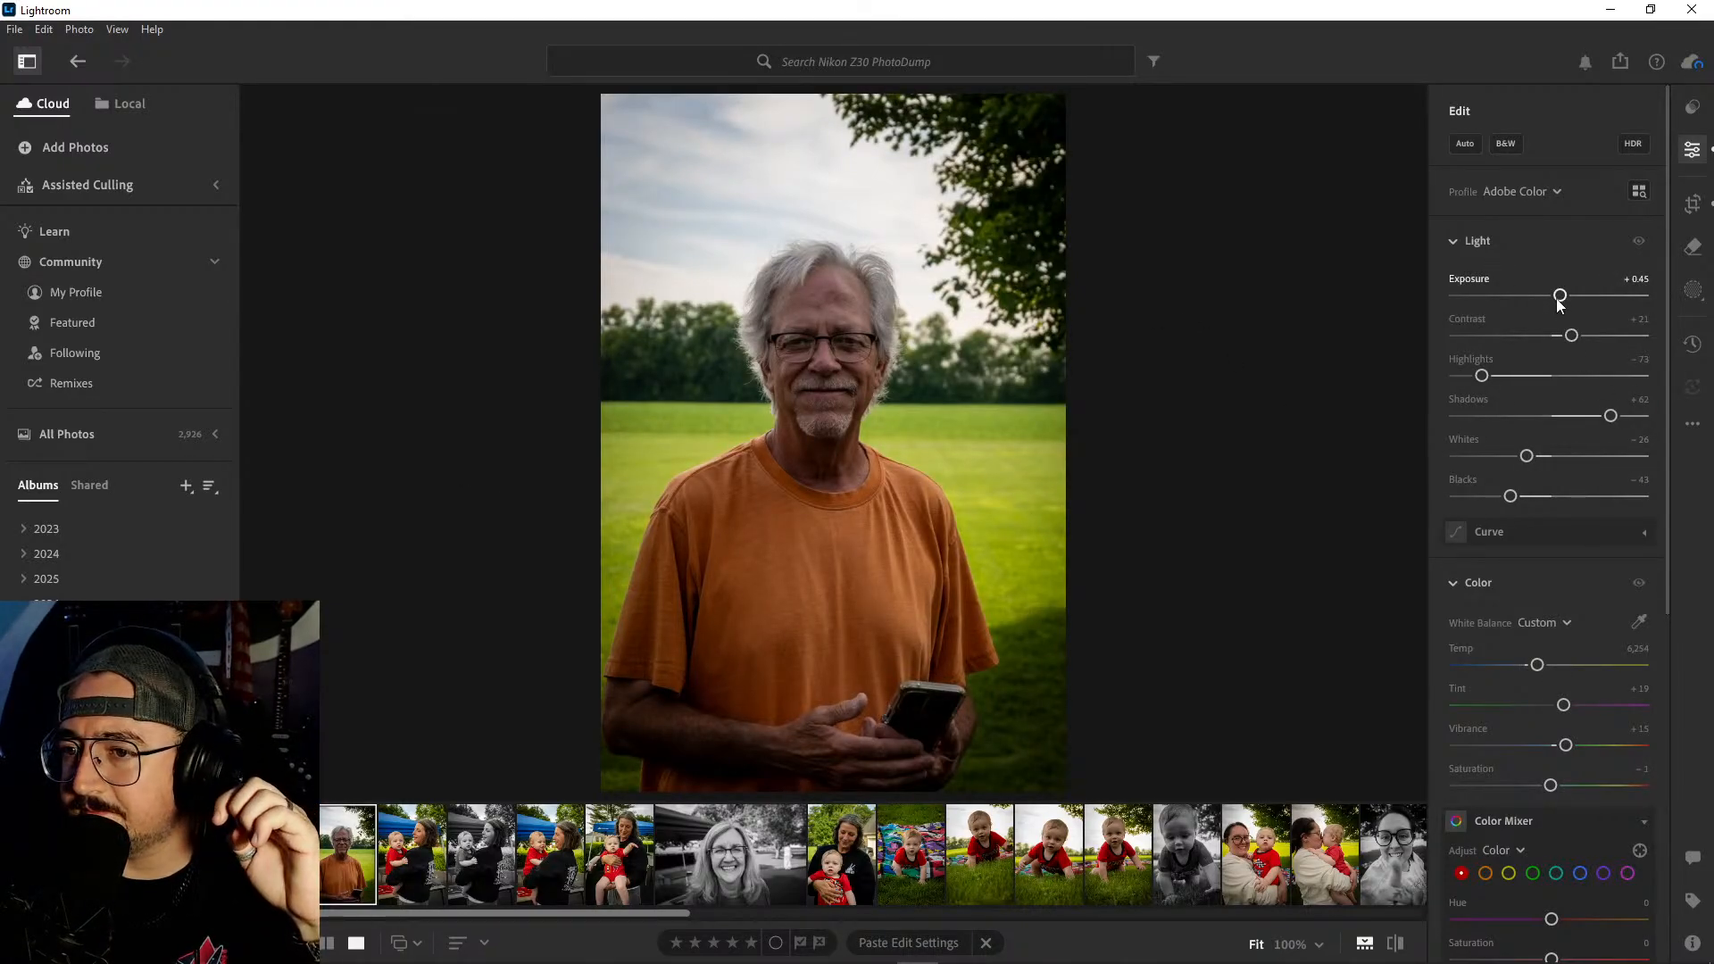
drag(1559, 298, 1555, 297)
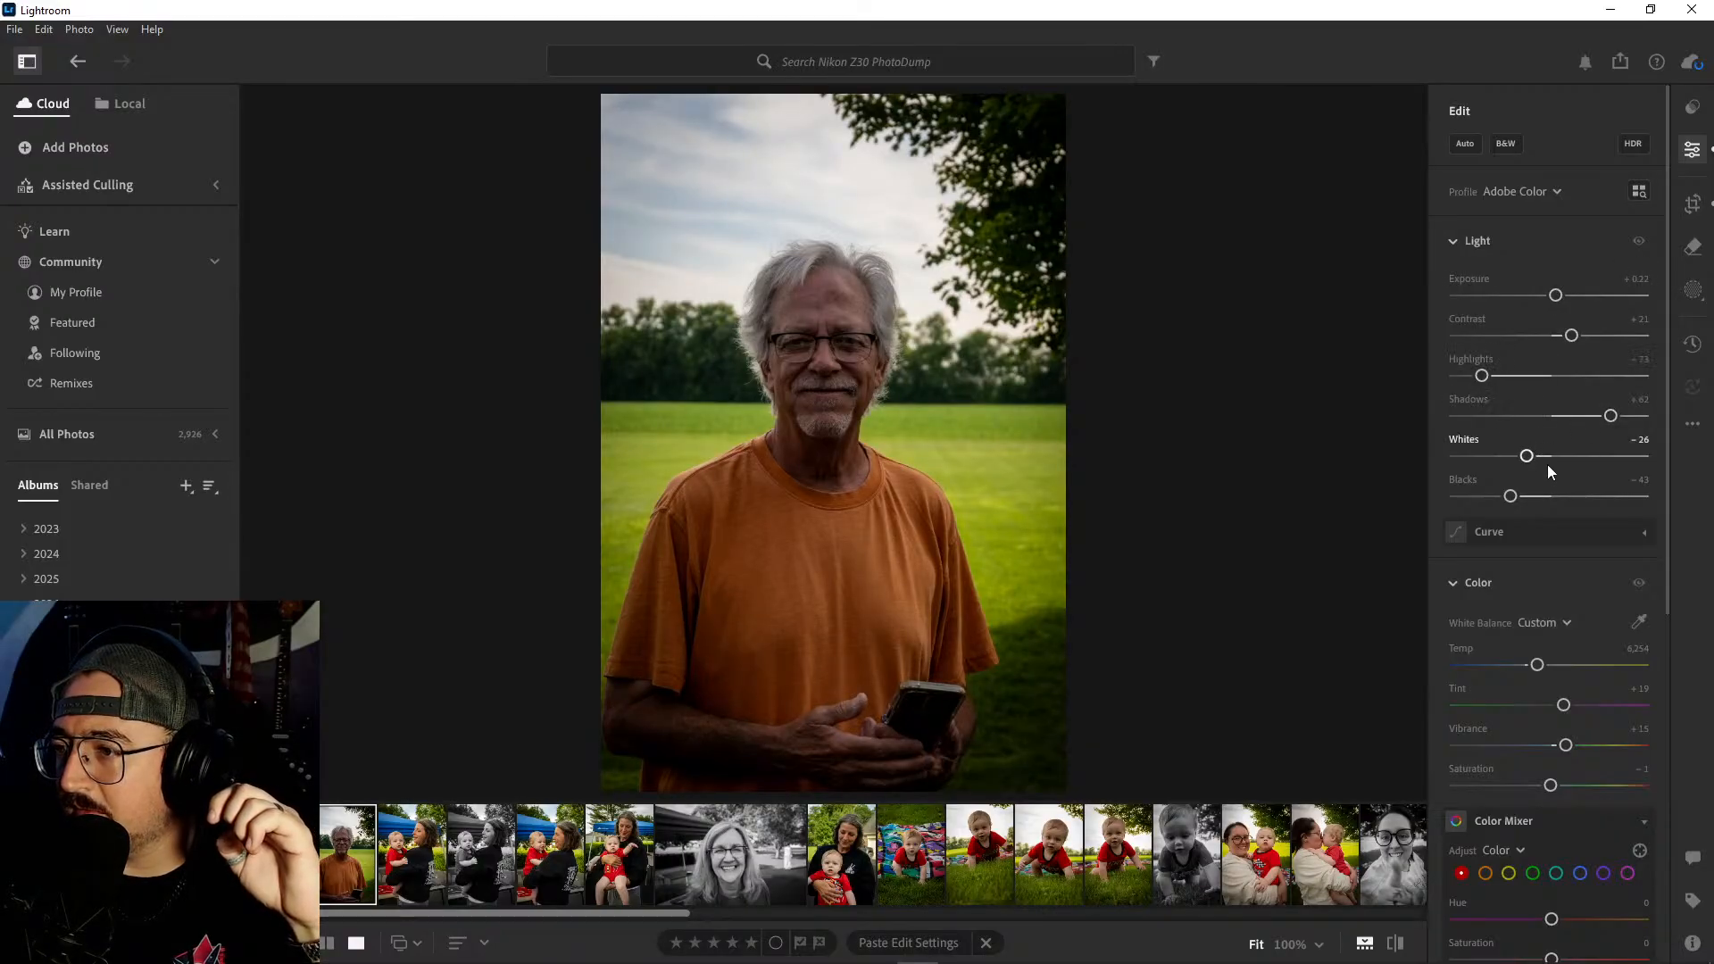
drag(1610, 416, 1627, 416)
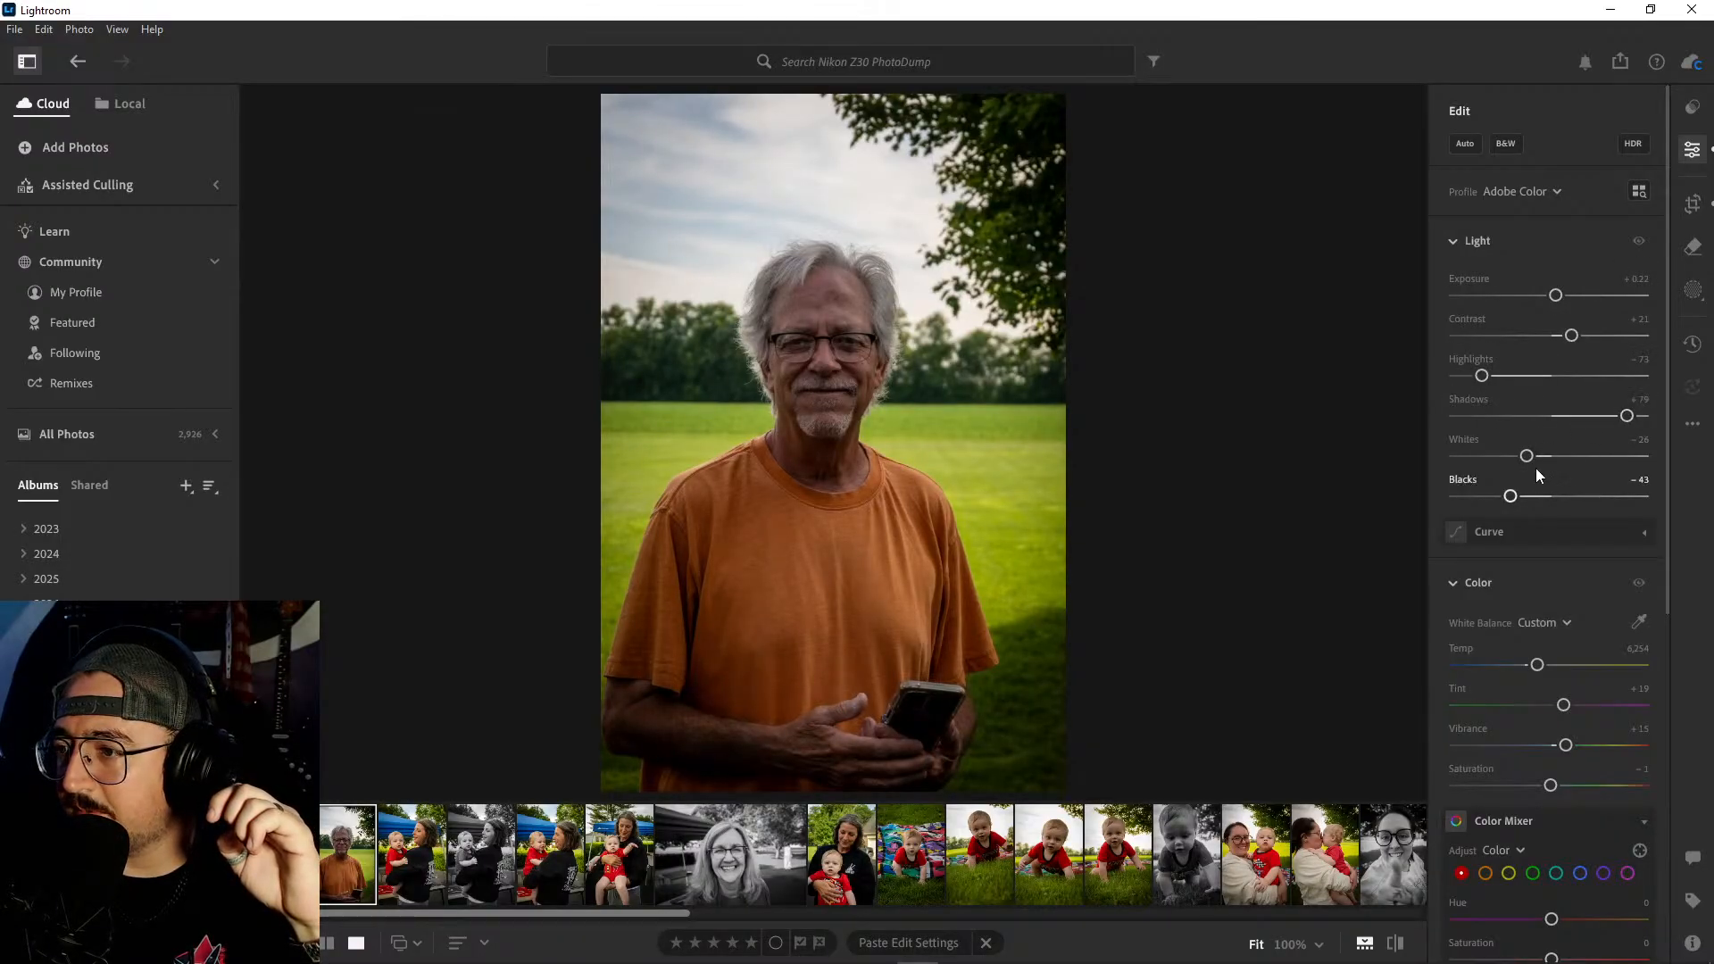
drag(1509, 498, 1526, 496)
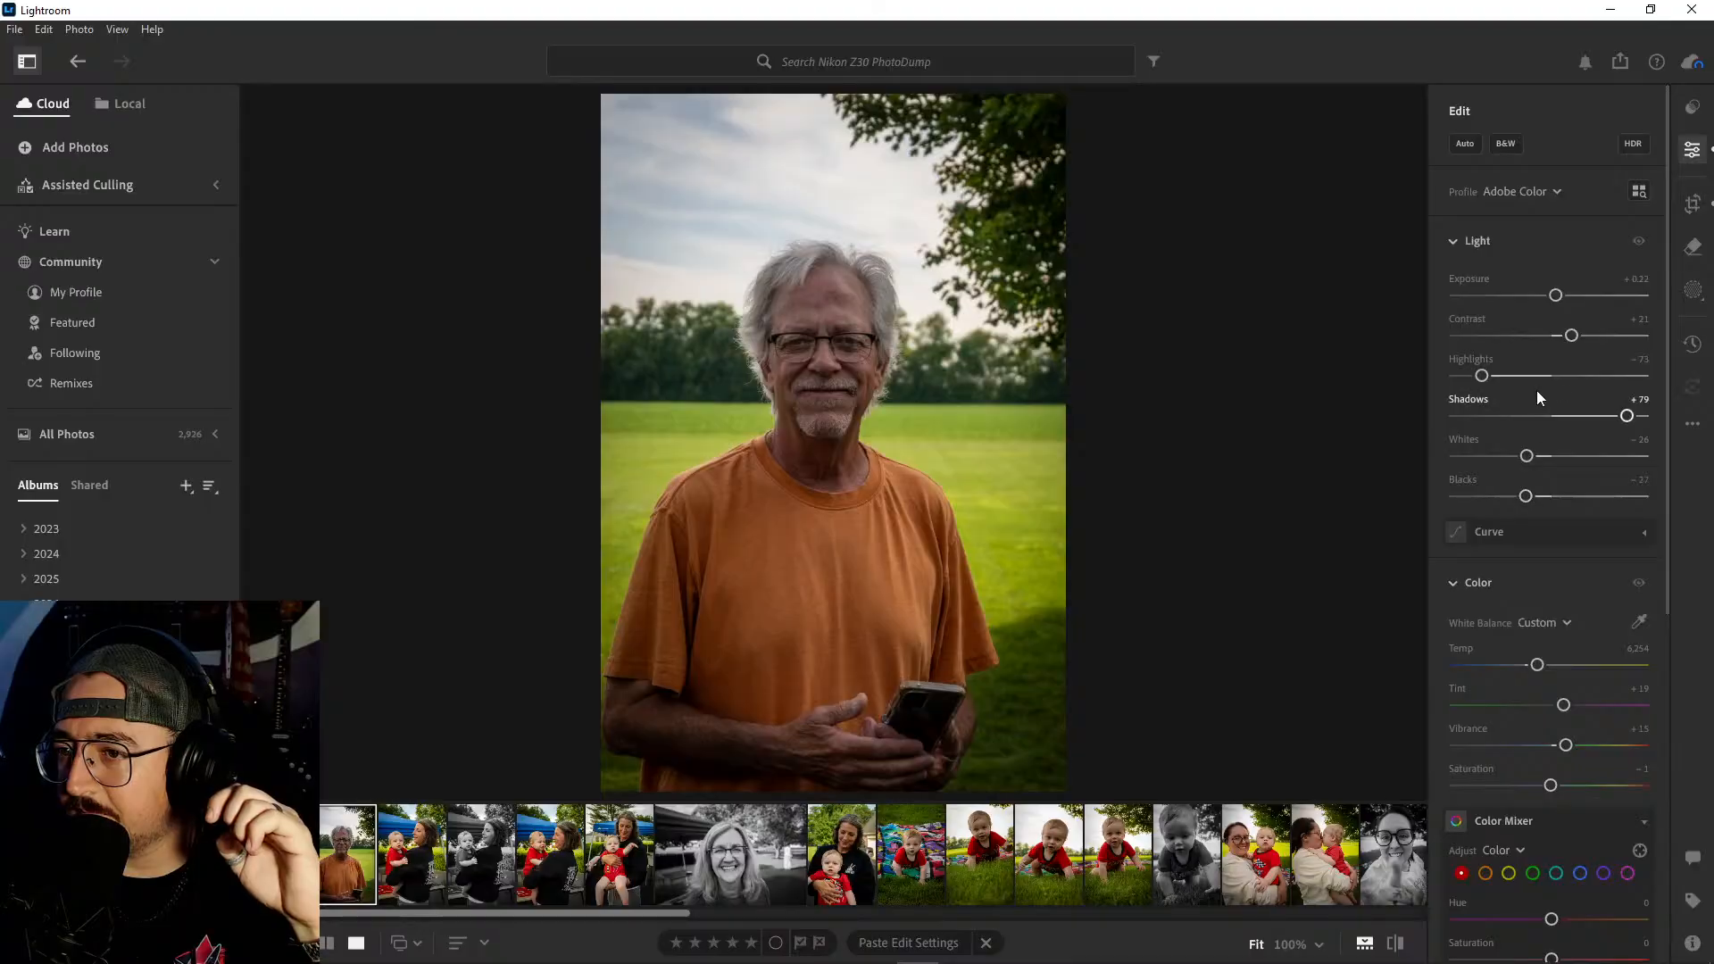
- Warm the orange-shirt portrait to a temperature of 6,675 and set its Saturation to +4
drag(1537, 665, 1546, 666)
scroll(1560, 510, down, 5)
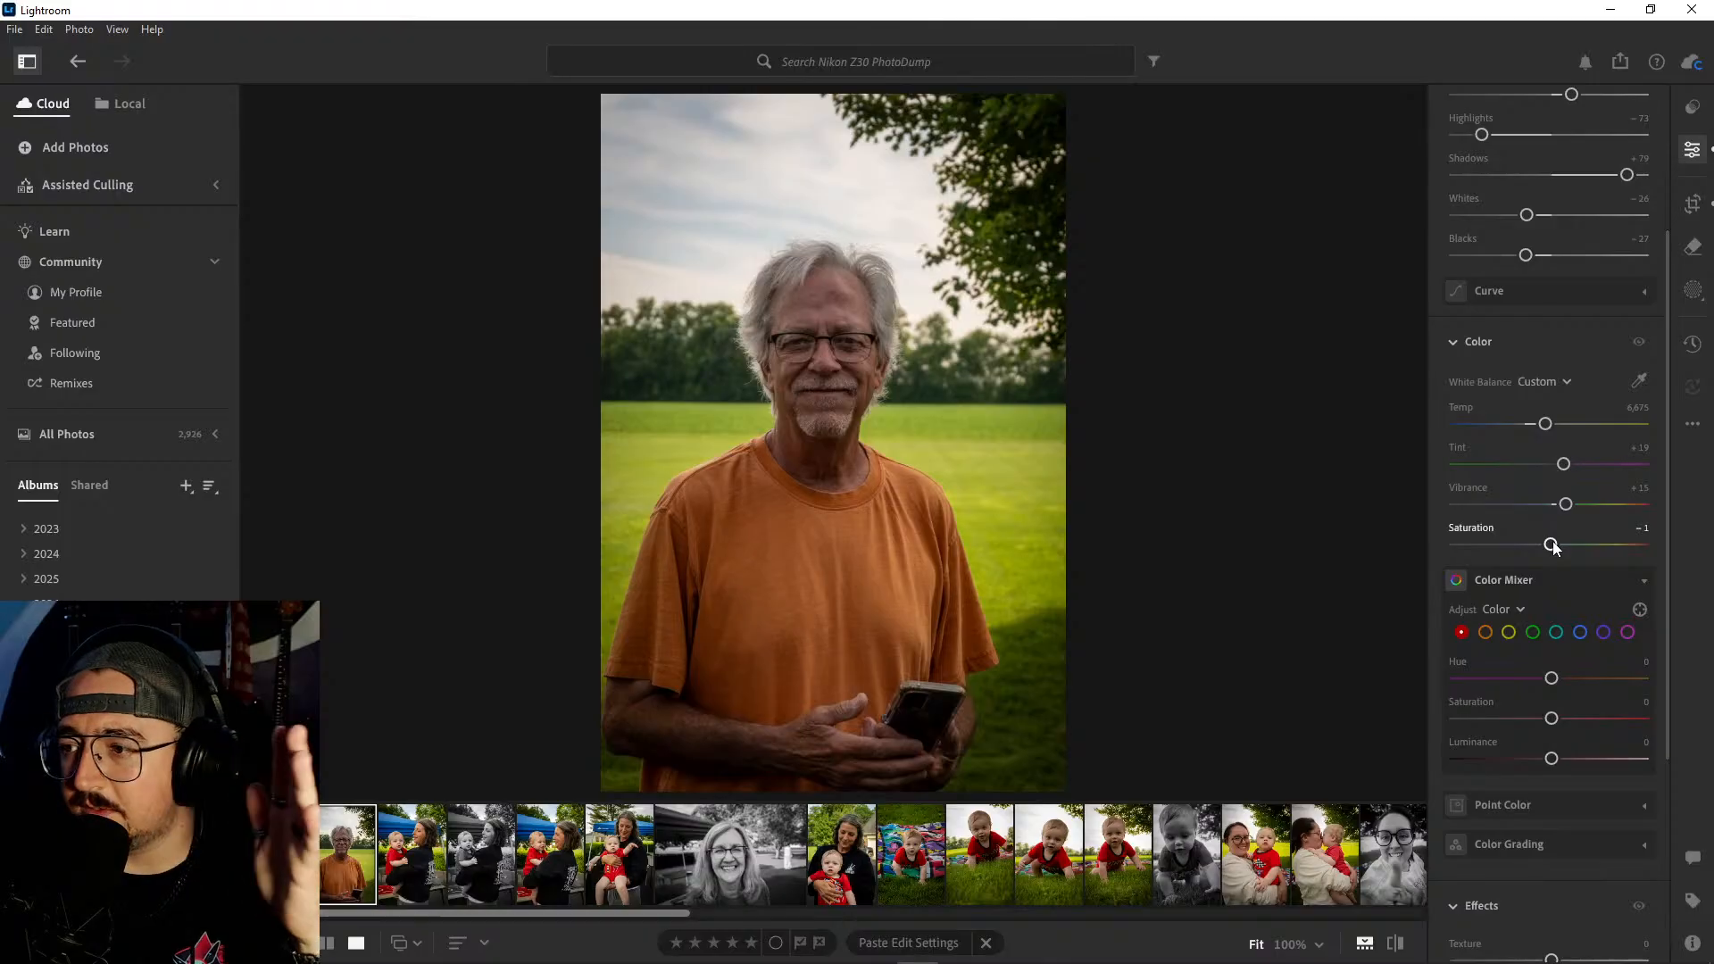
drag(1554, 547, 1559, 548)
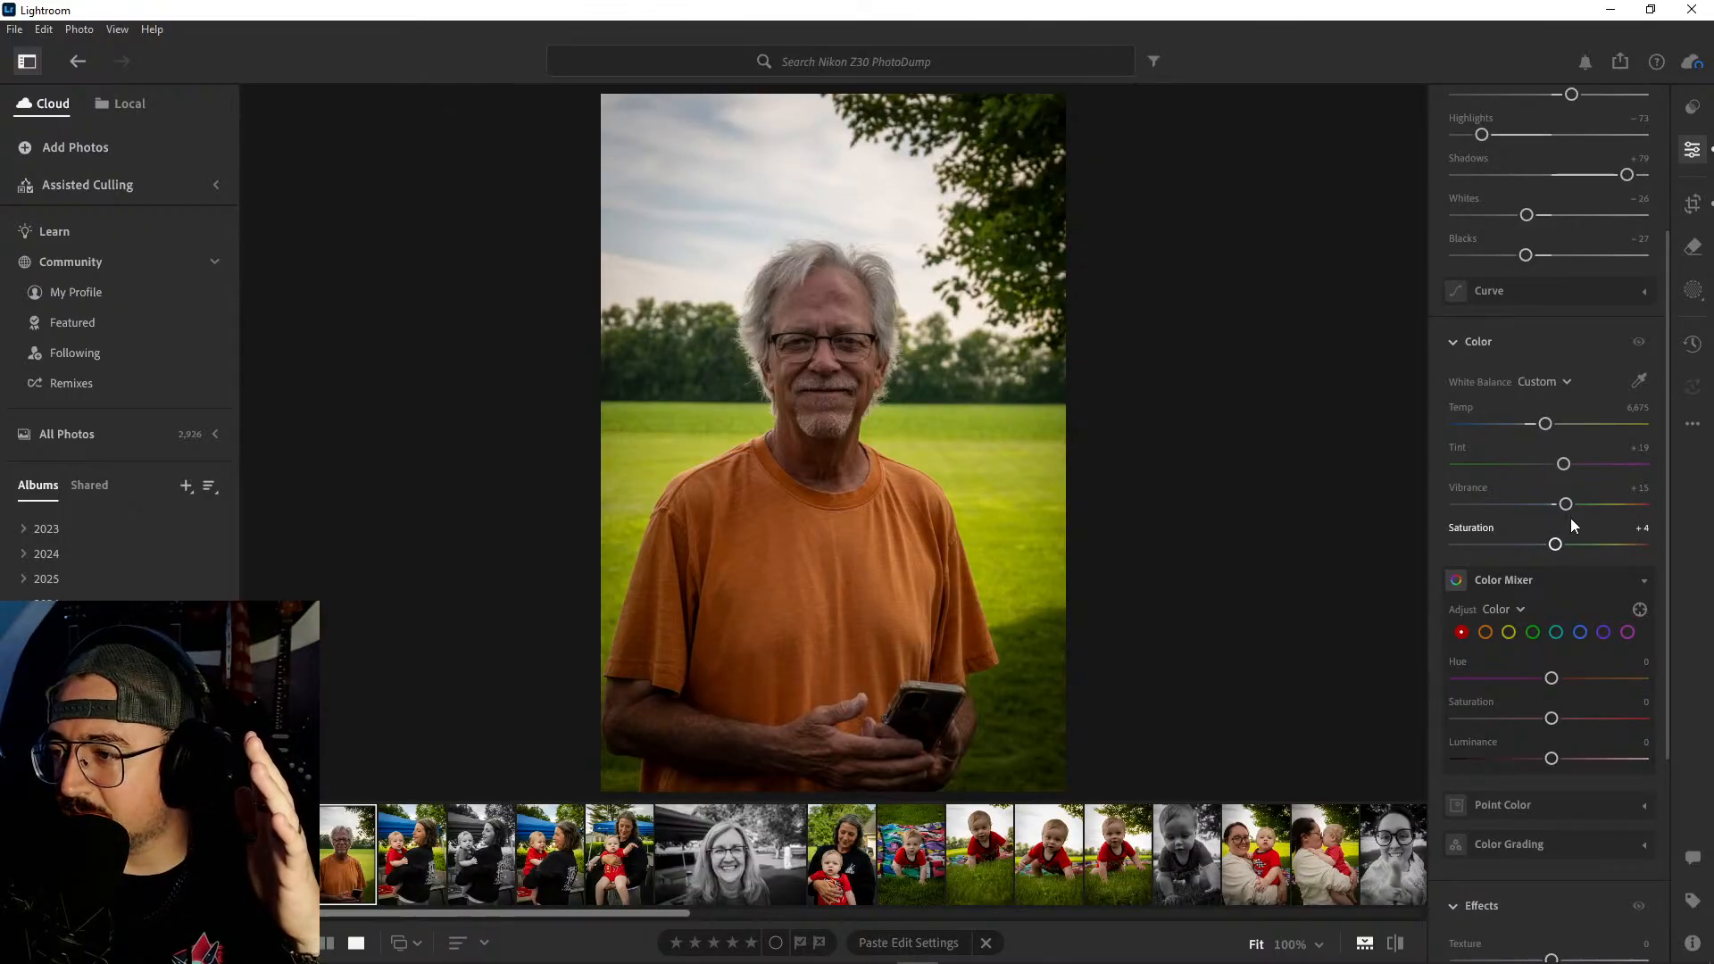
- Review the edited photos from the album's start through the portraits of the woman in glasses holding the baby, checking their colors for consistency
scroll(1574, 522, down, 4)
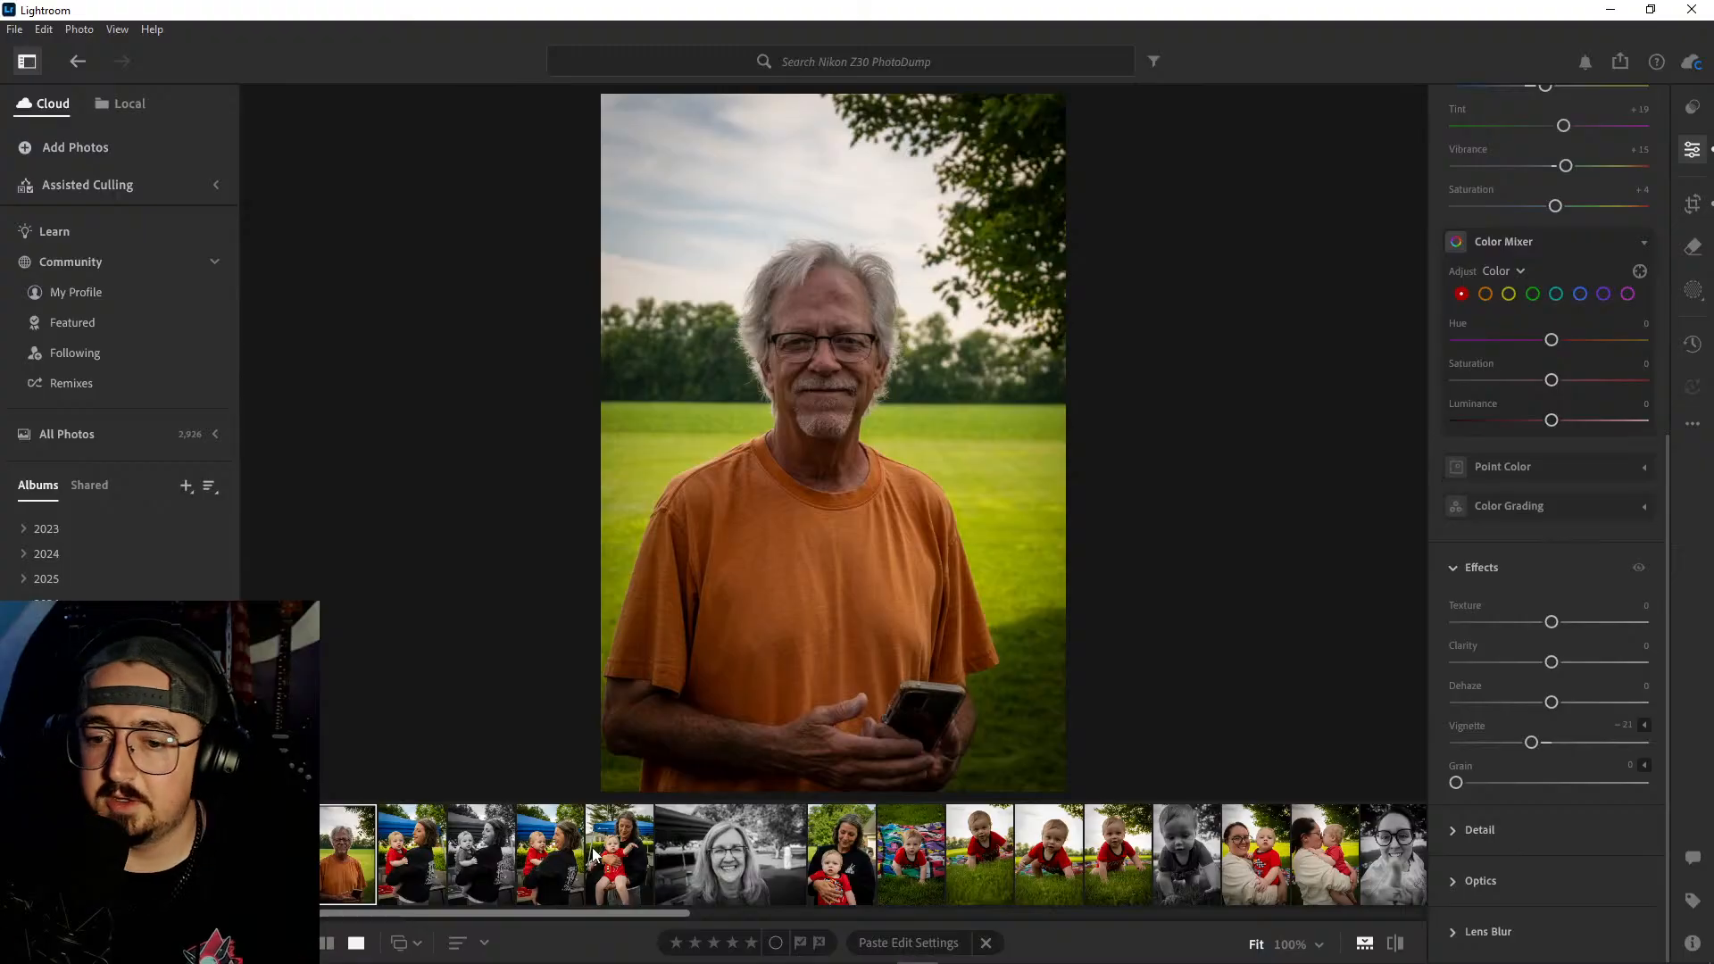
key(Left)
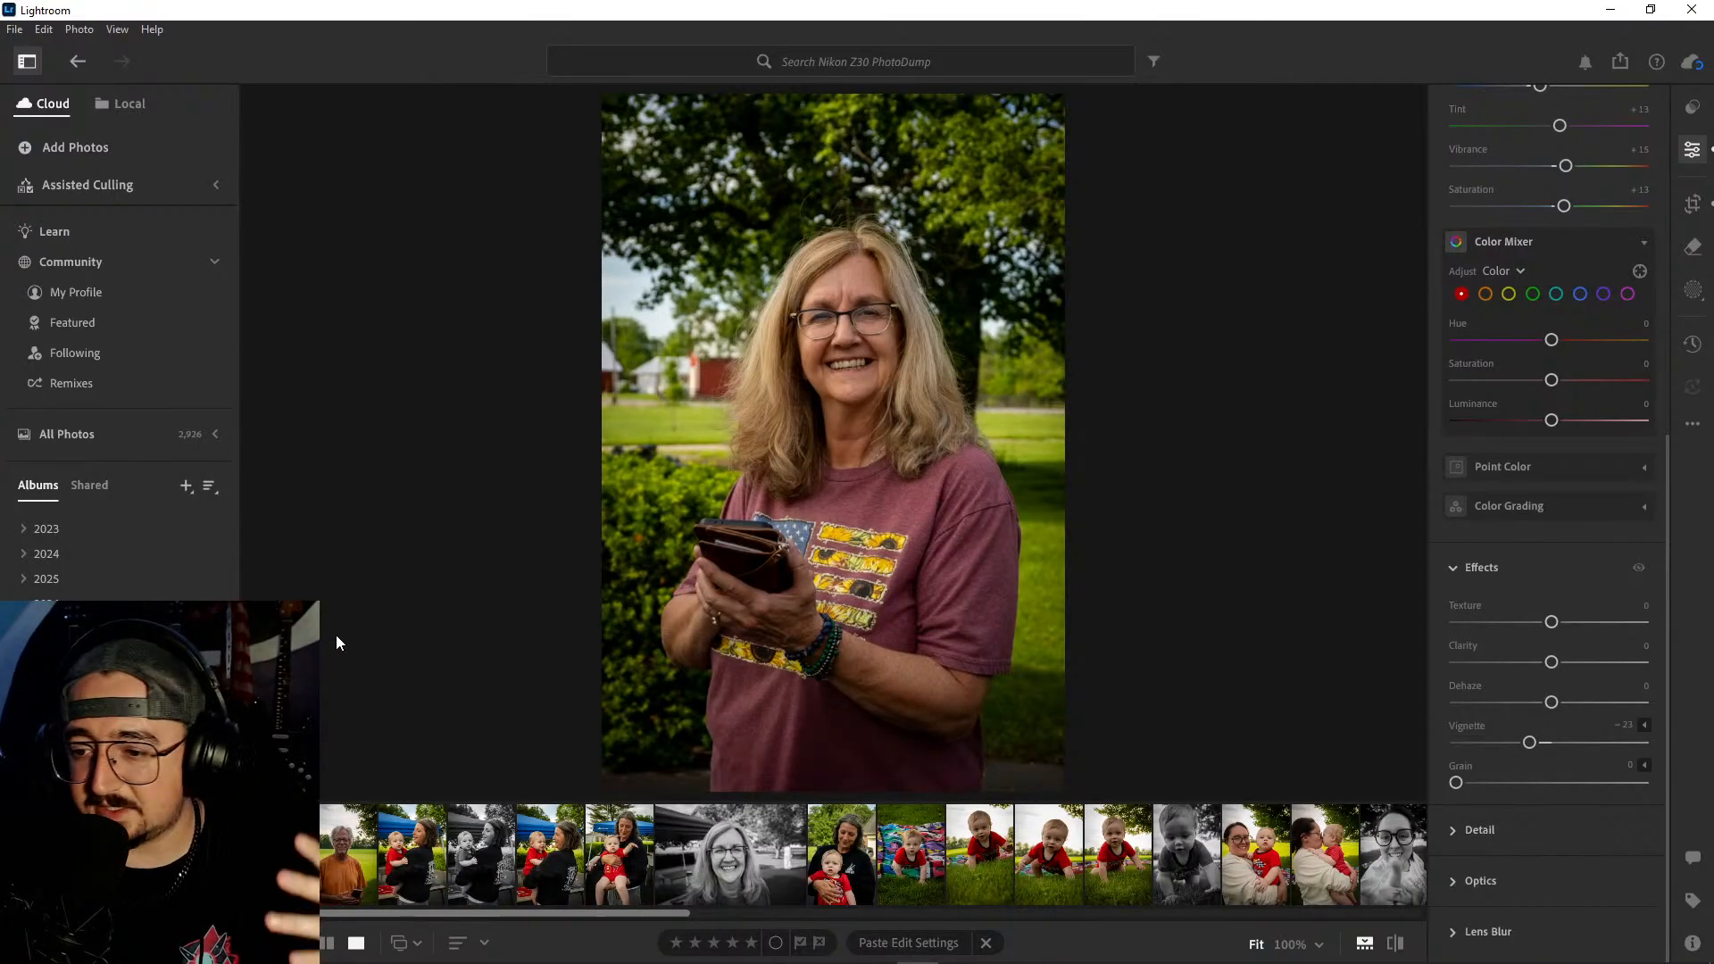
key(Right)
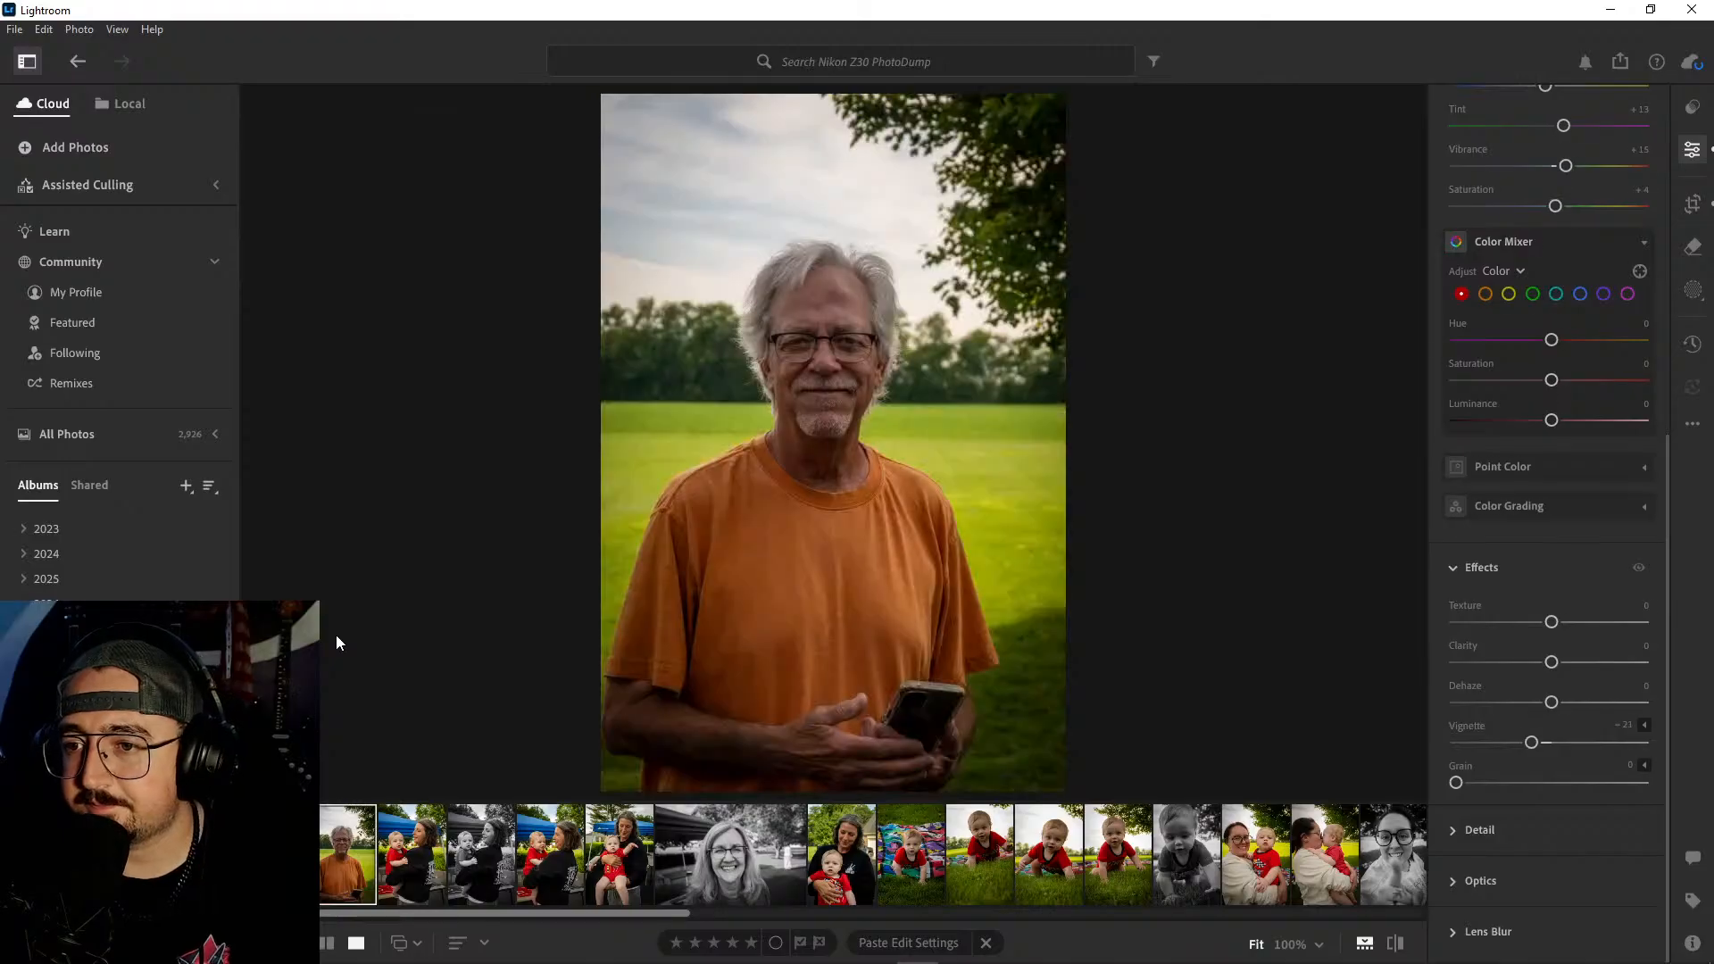
key(Right)
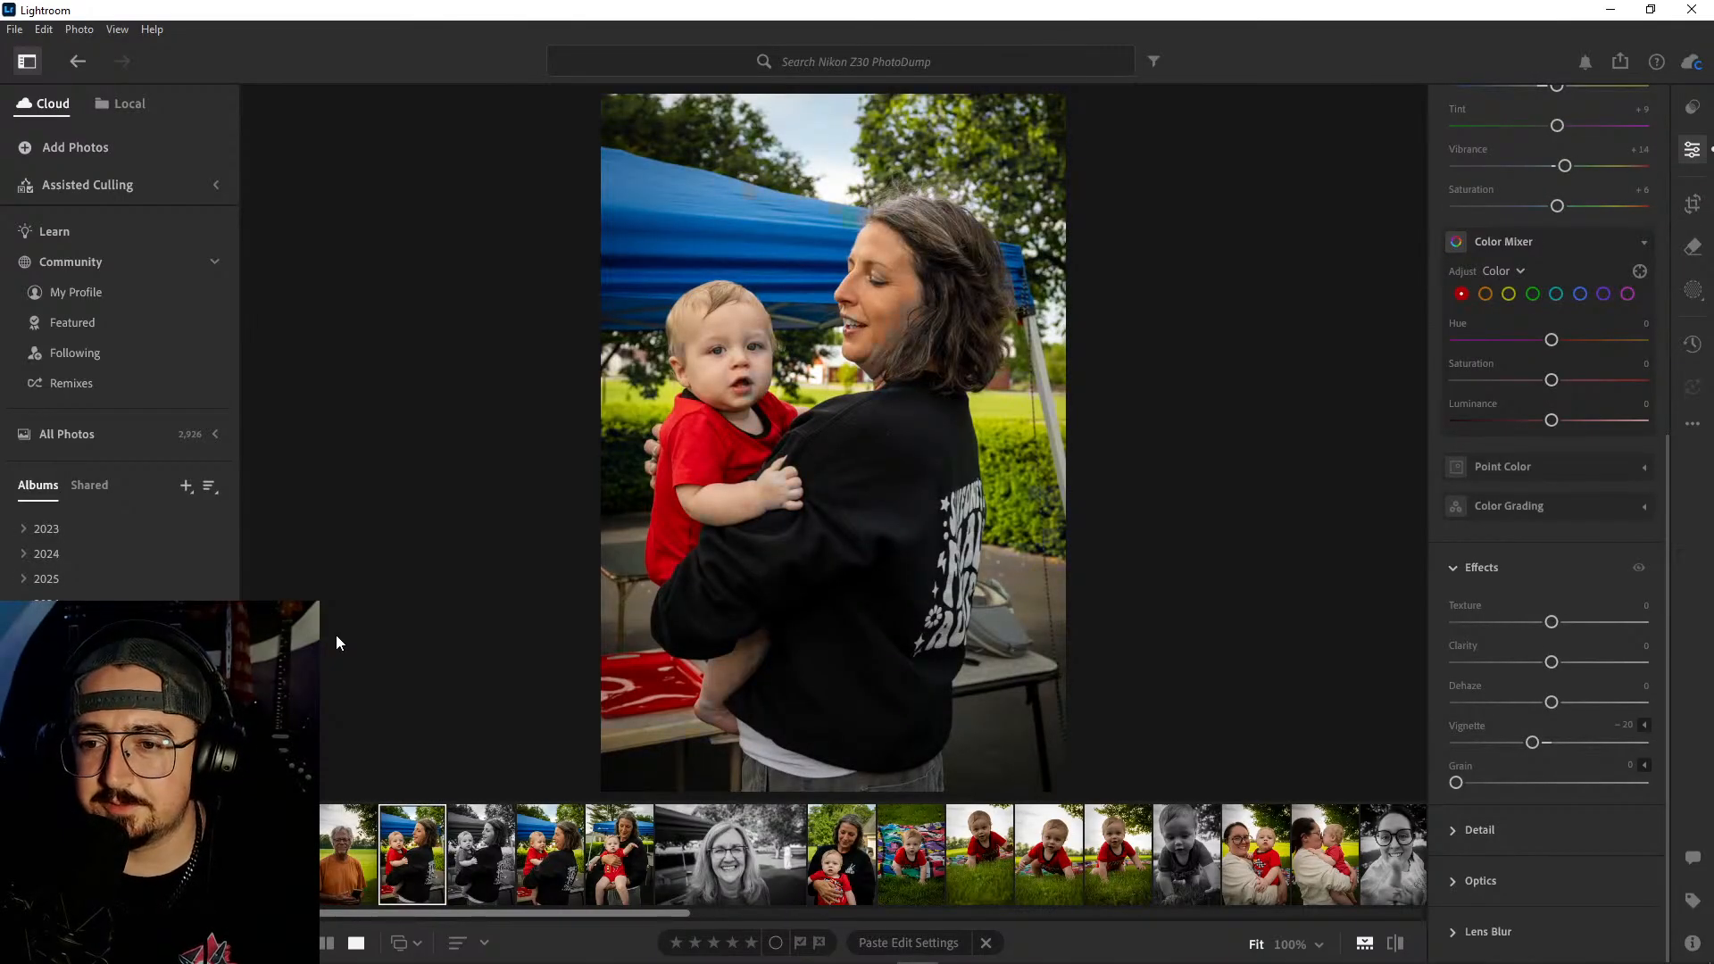
key(Right)
key(Right)
key(Right)
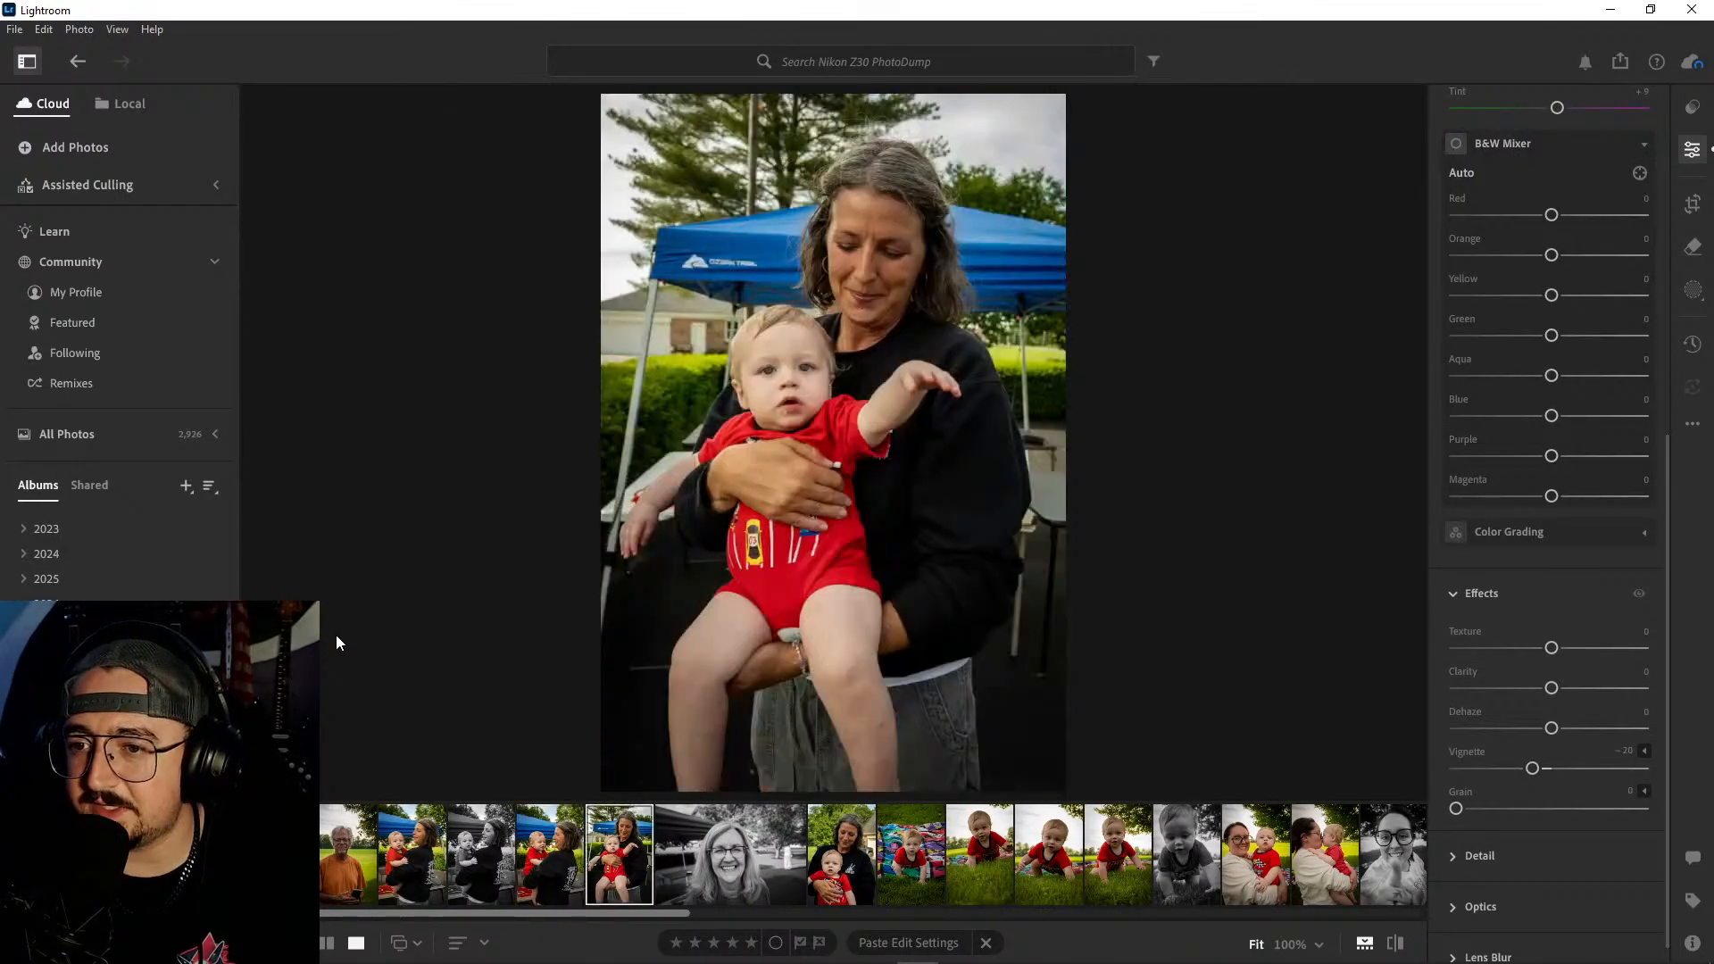
key(Right)
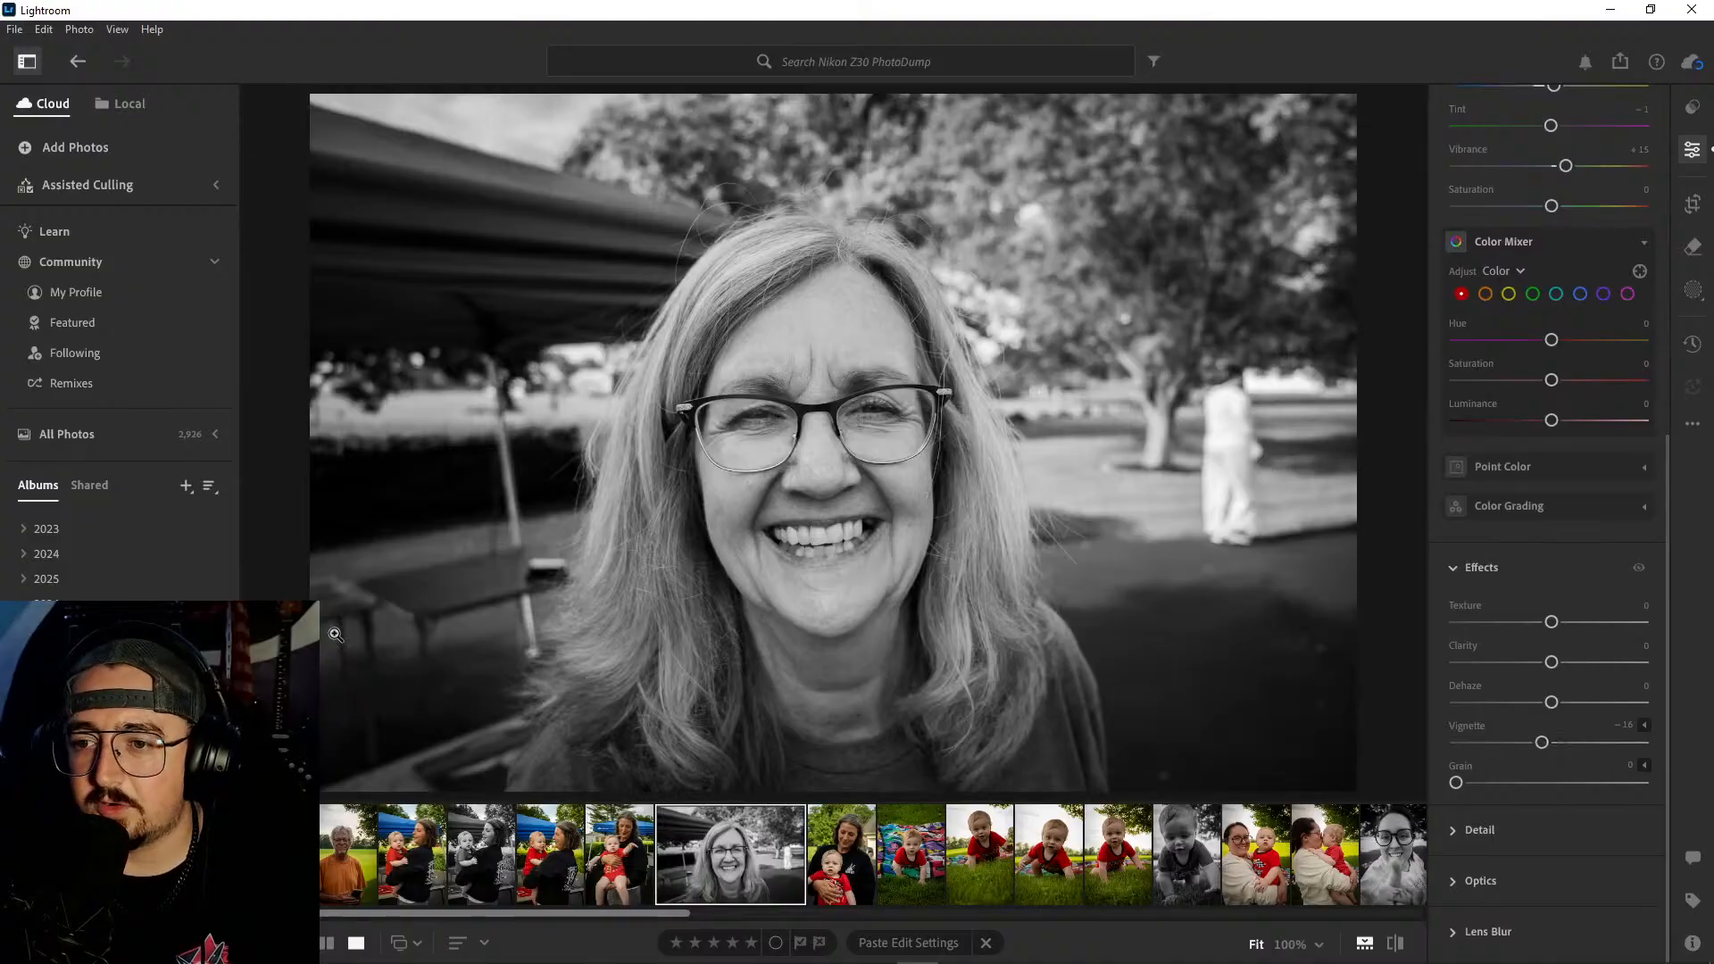
key(Right)
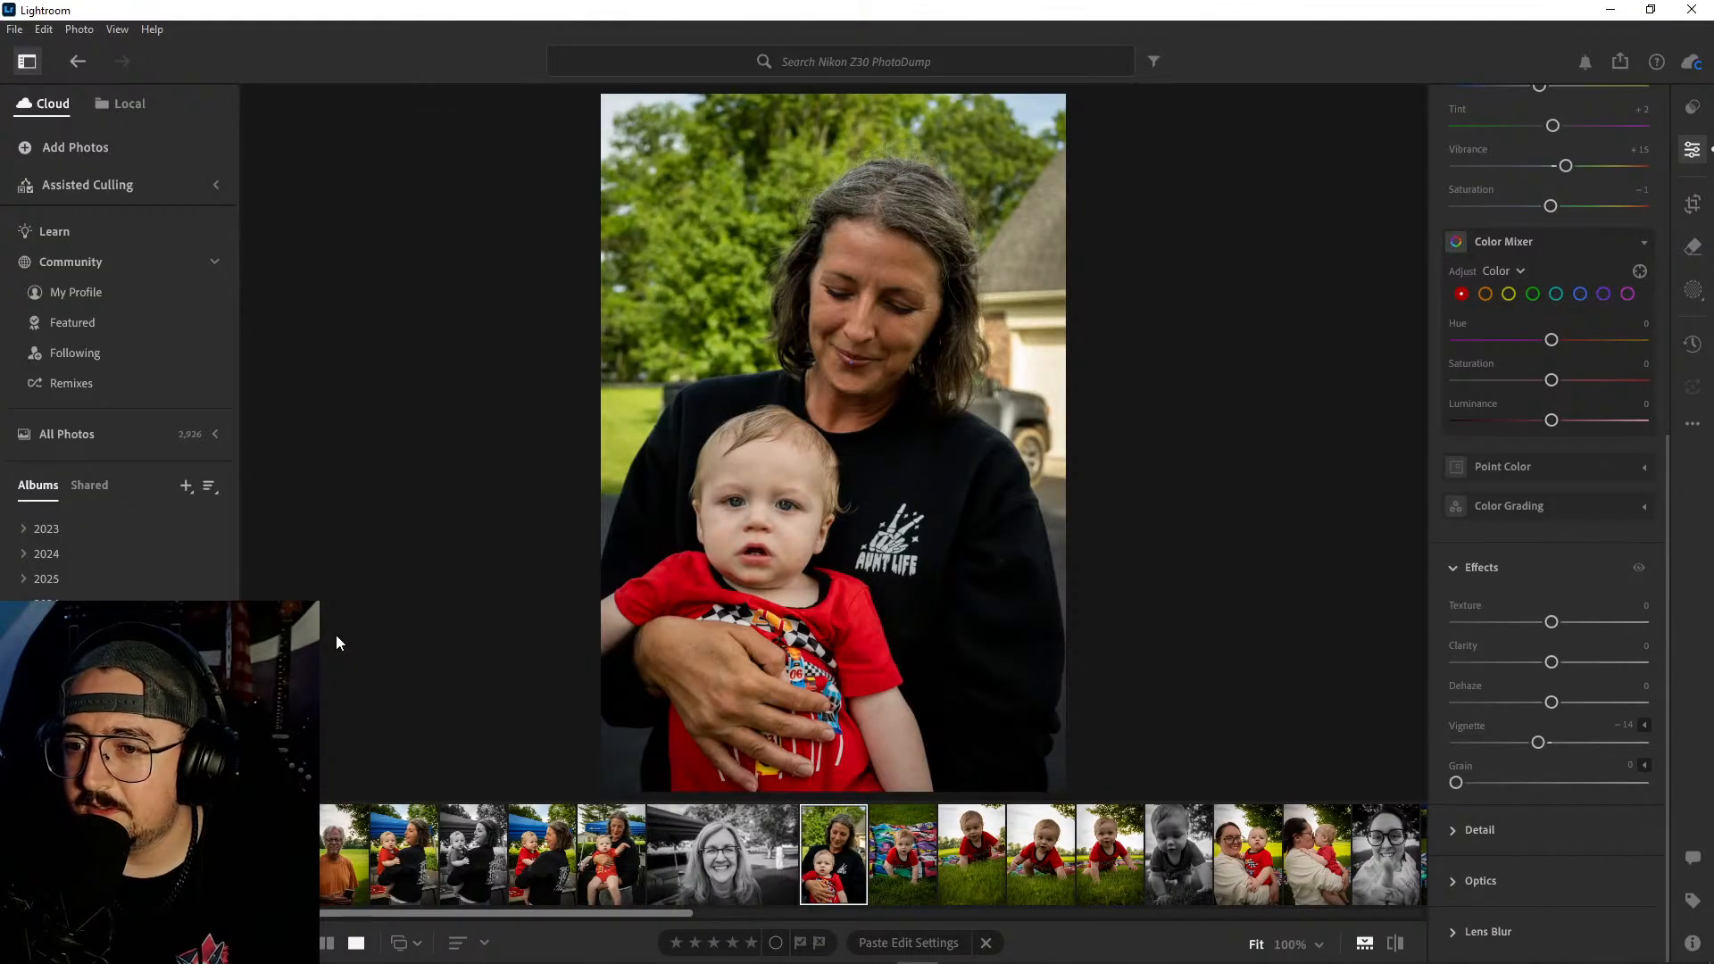
key(Right)
key(Right)
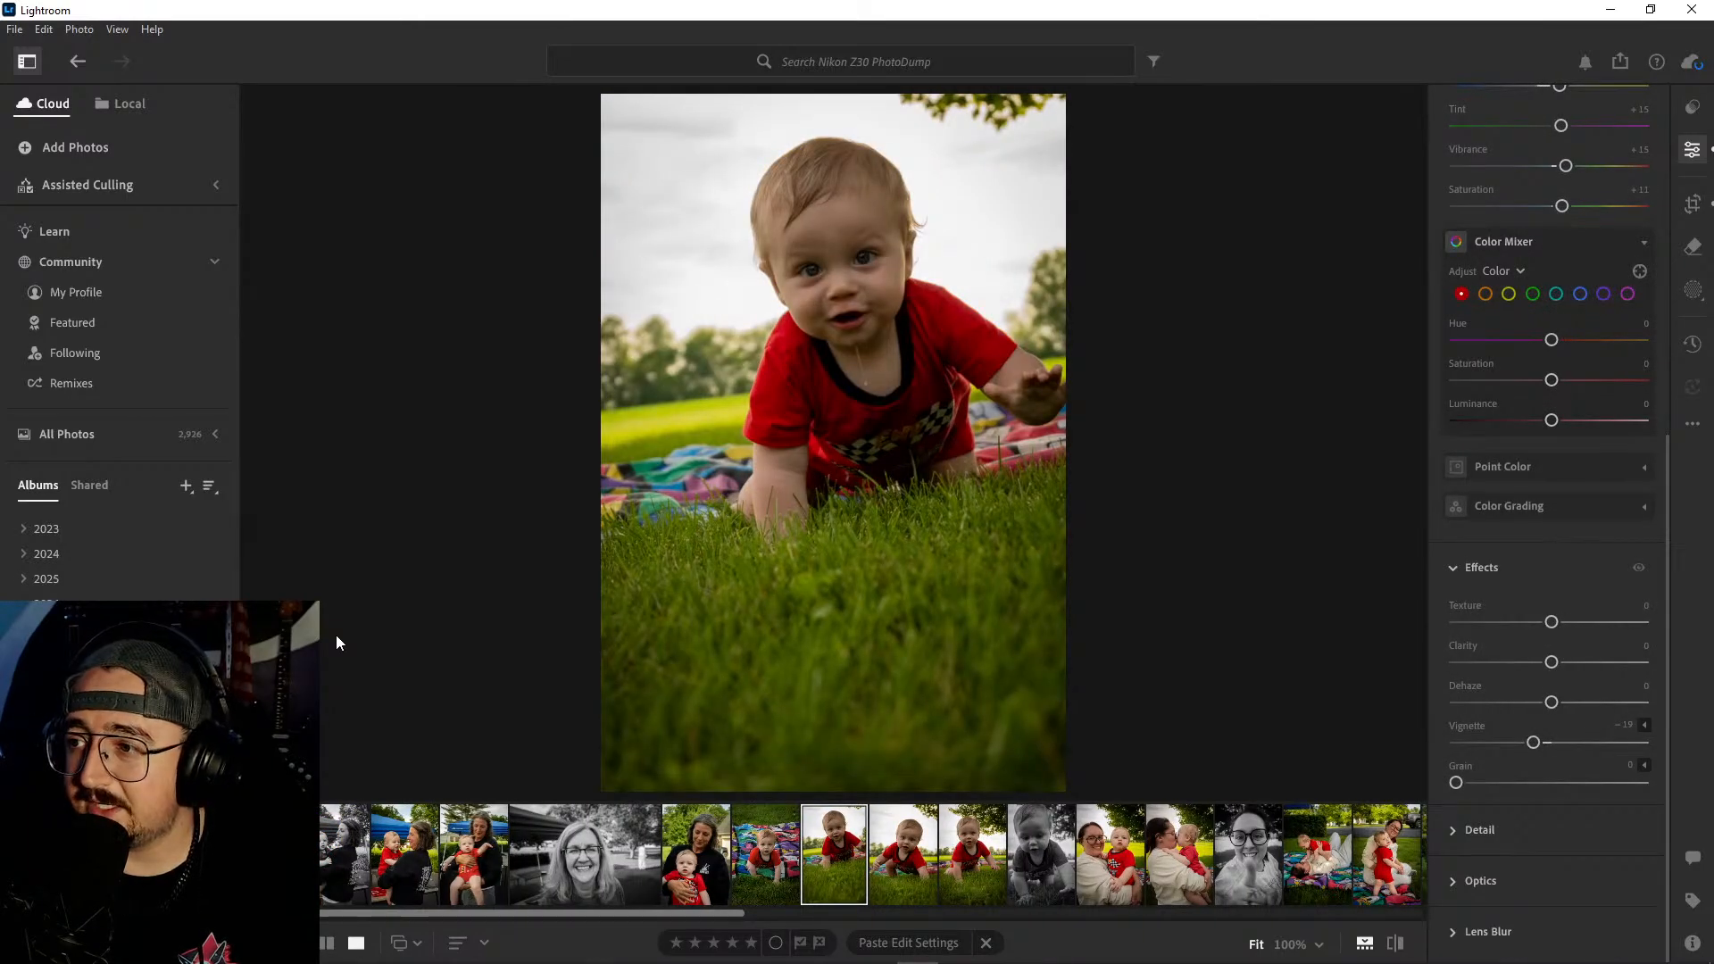
key(Right)
key(Right)
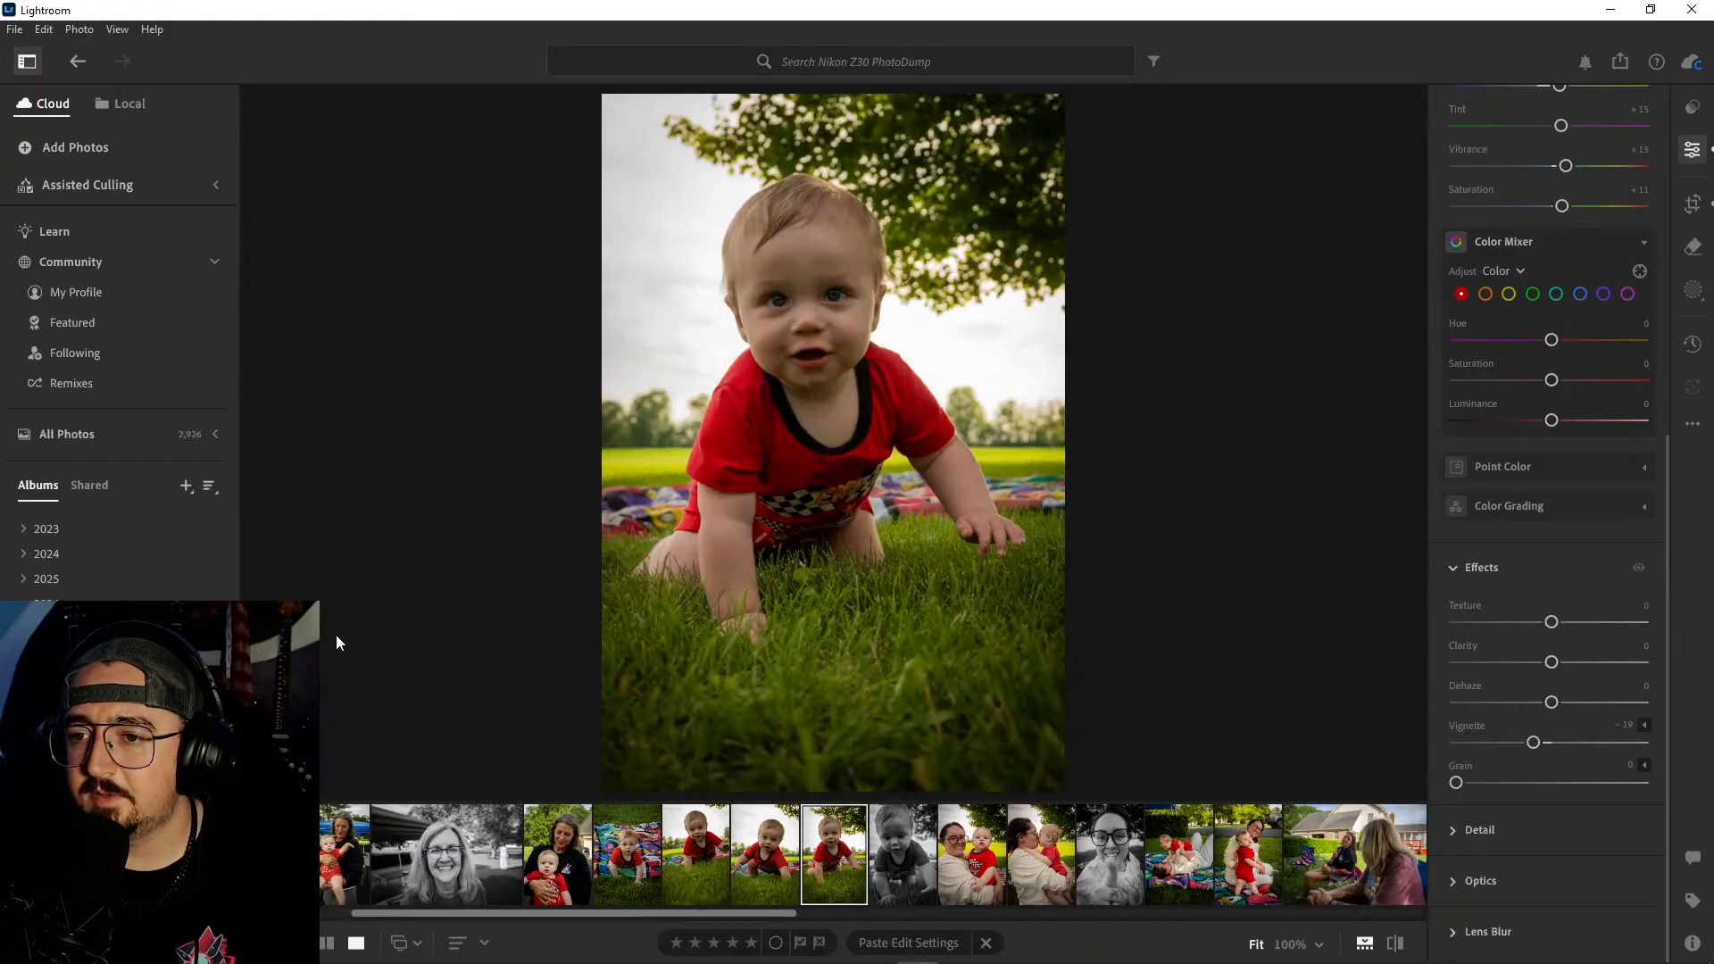
key(Right)
key(Right)
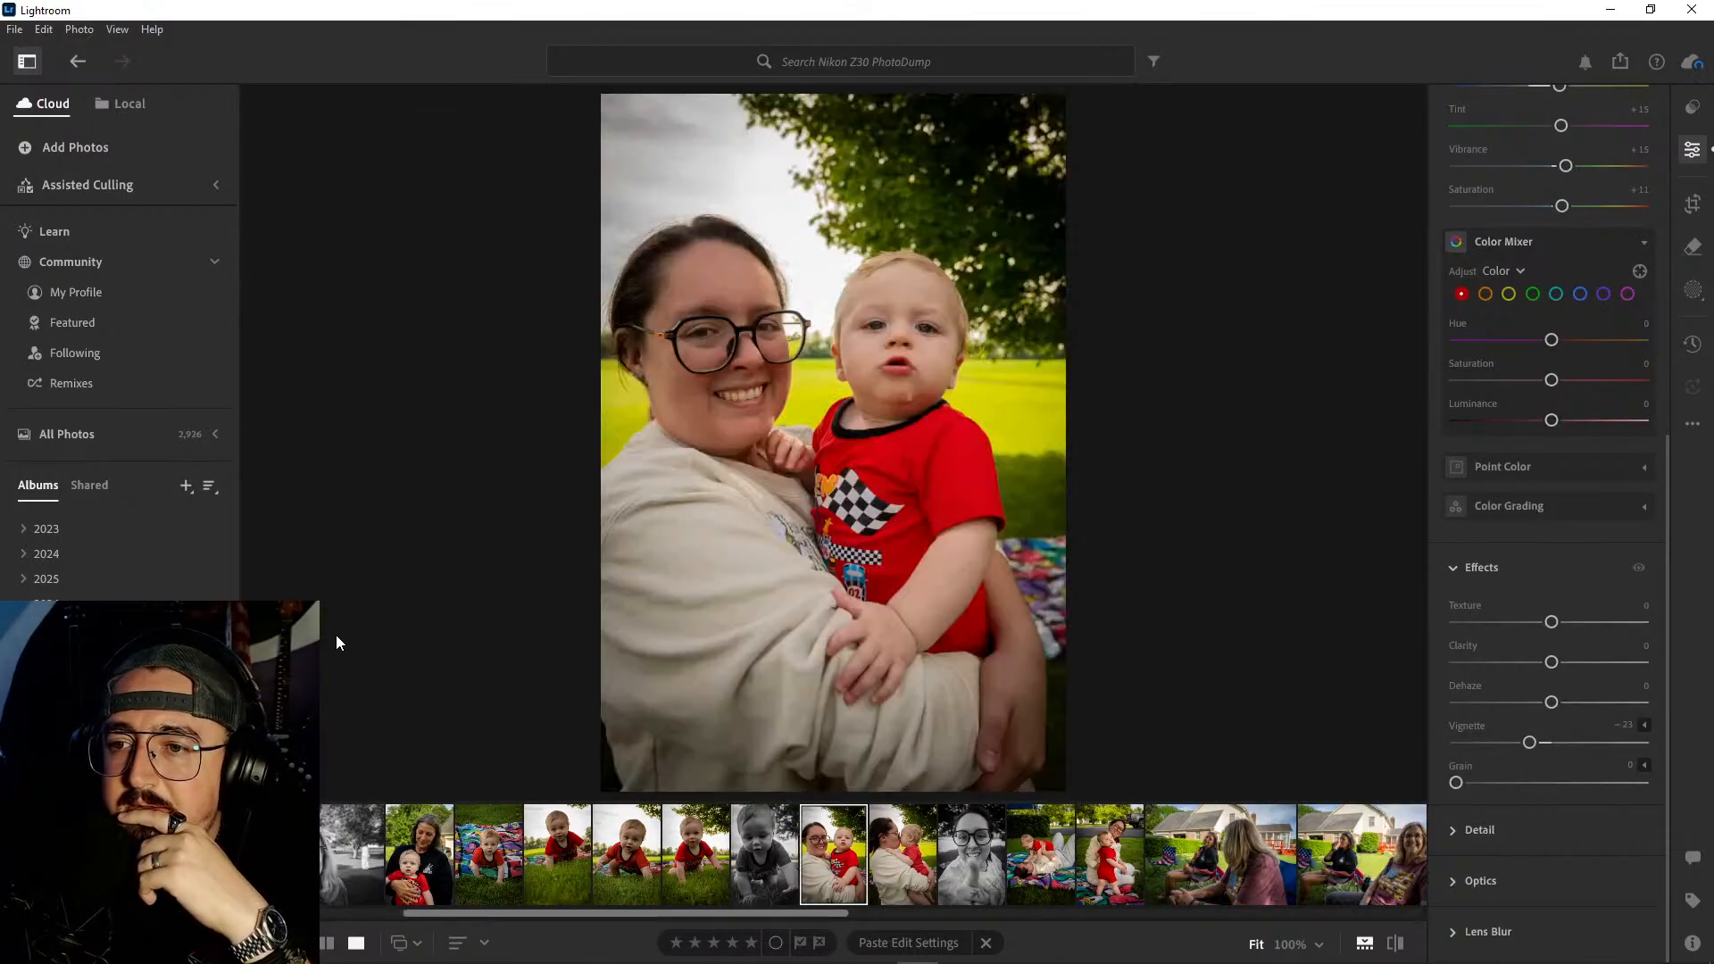
key(Right)
- Warm the first photo of the baby crawling on the grass to a temperature of 8,057 and compare it with the next two crawling shots
key(Left)
key(Left)
key(Left)
key(Left)
key(Left)
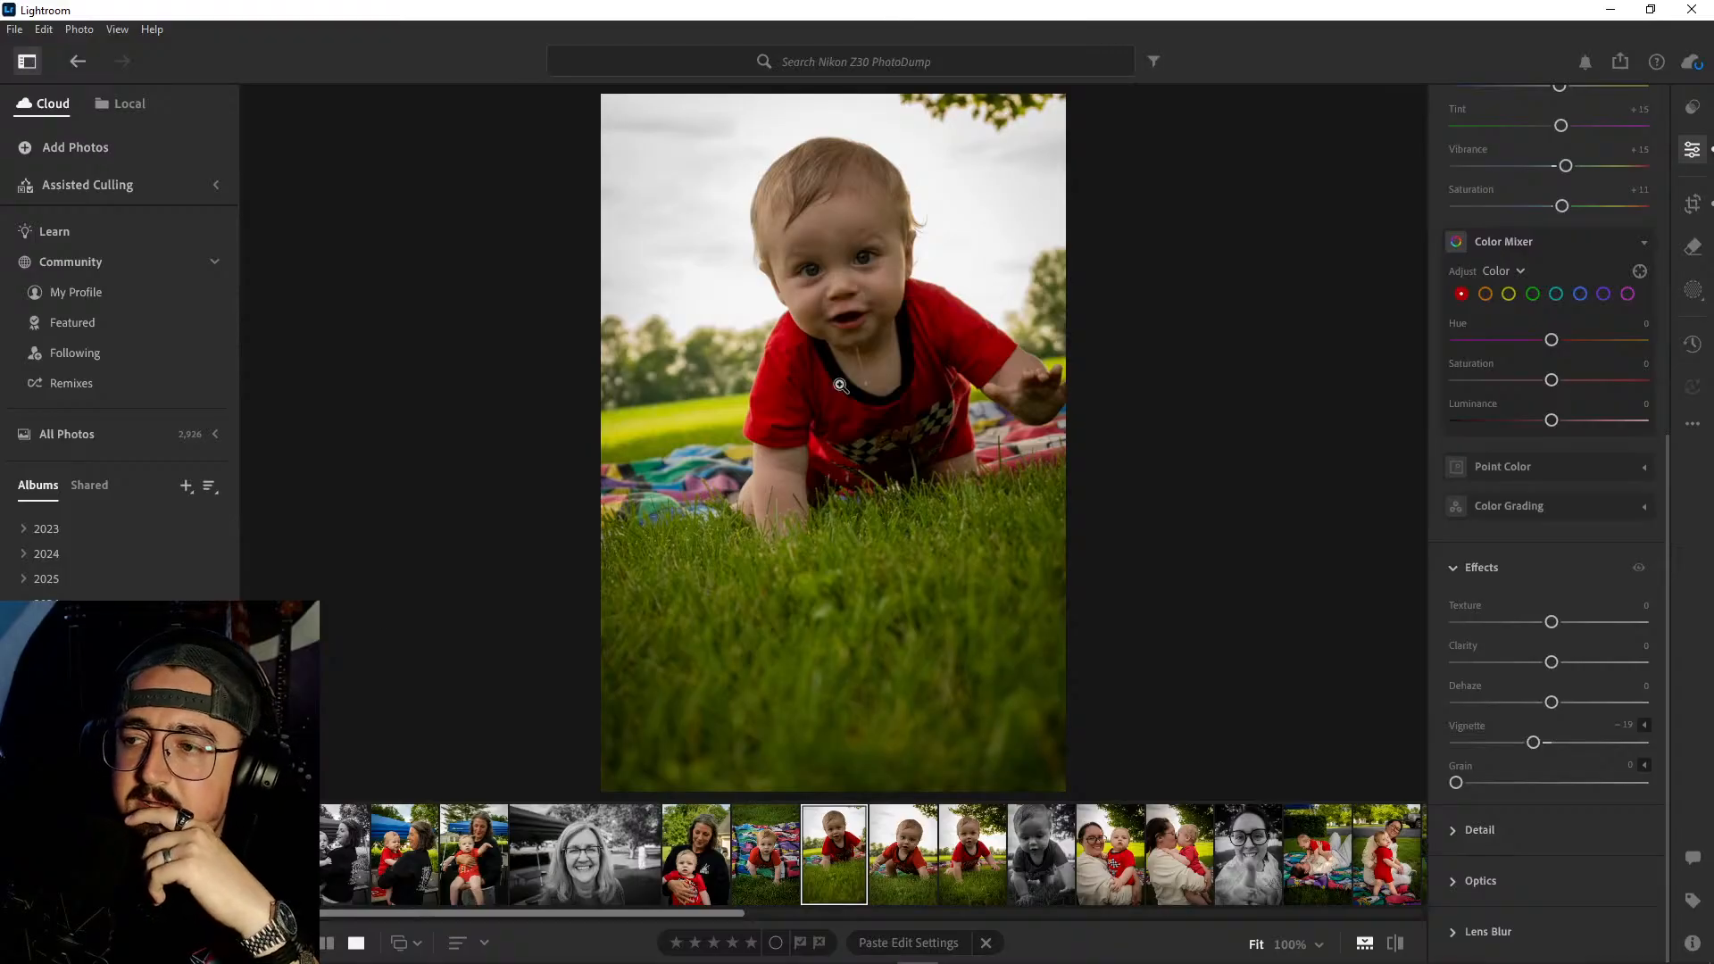
scroll(1569, 499, up, 3)
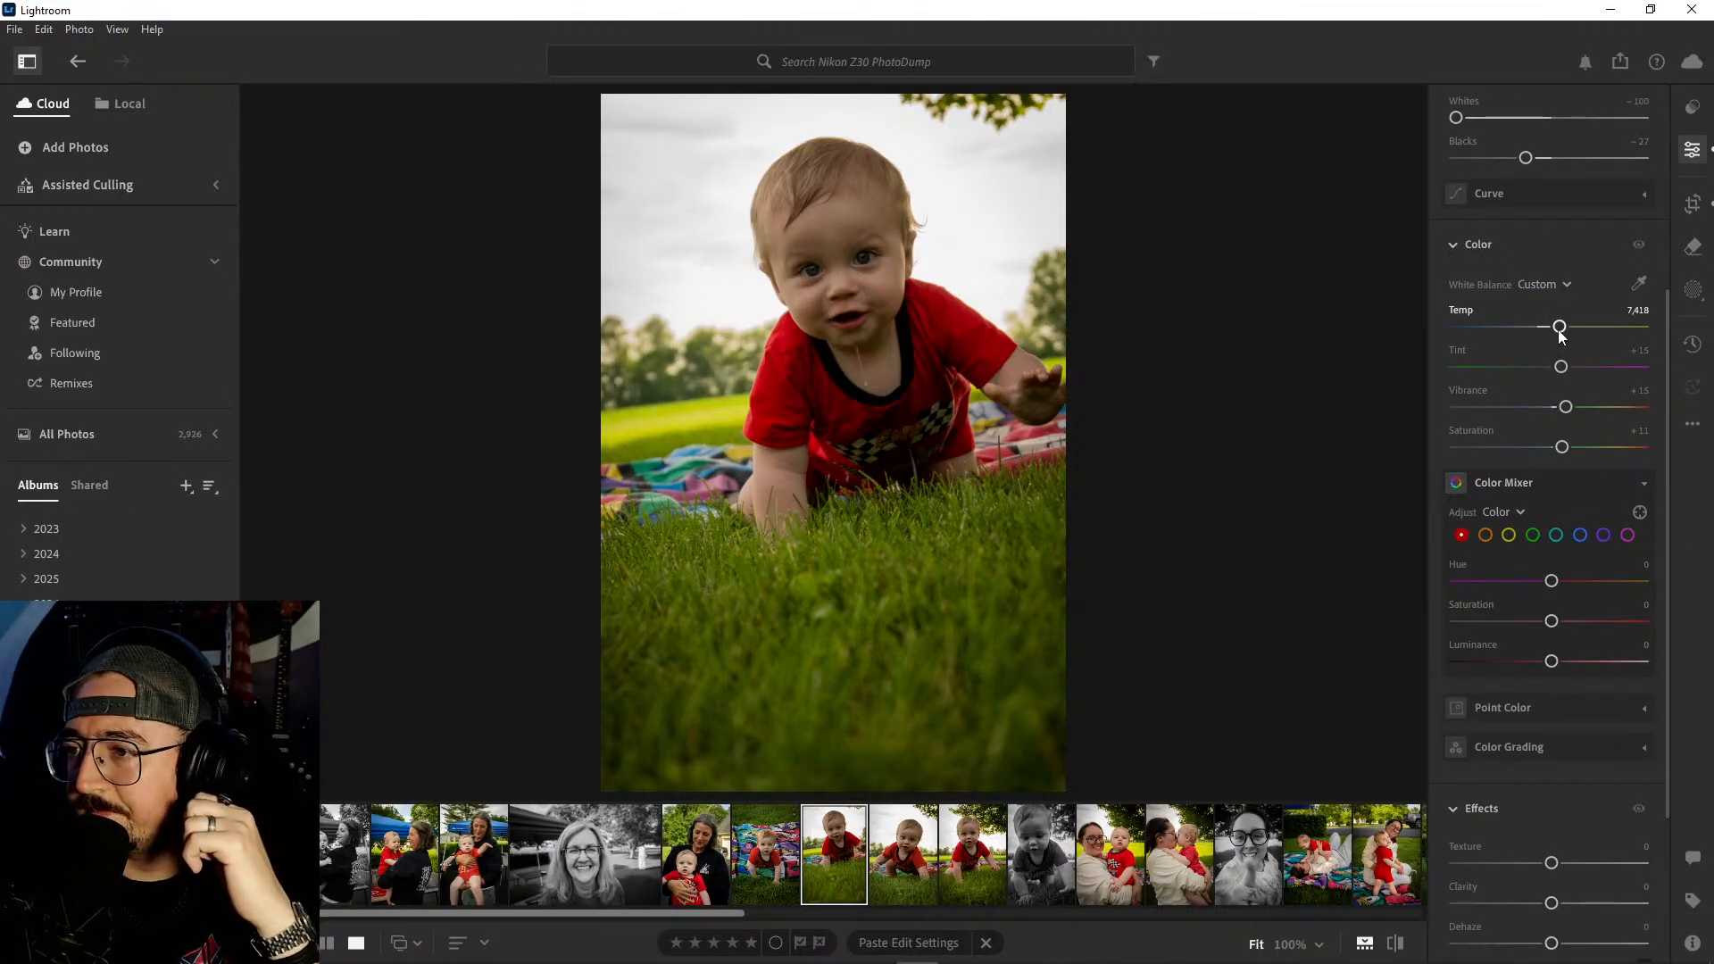
drag(1562, 330, 1570, 331)
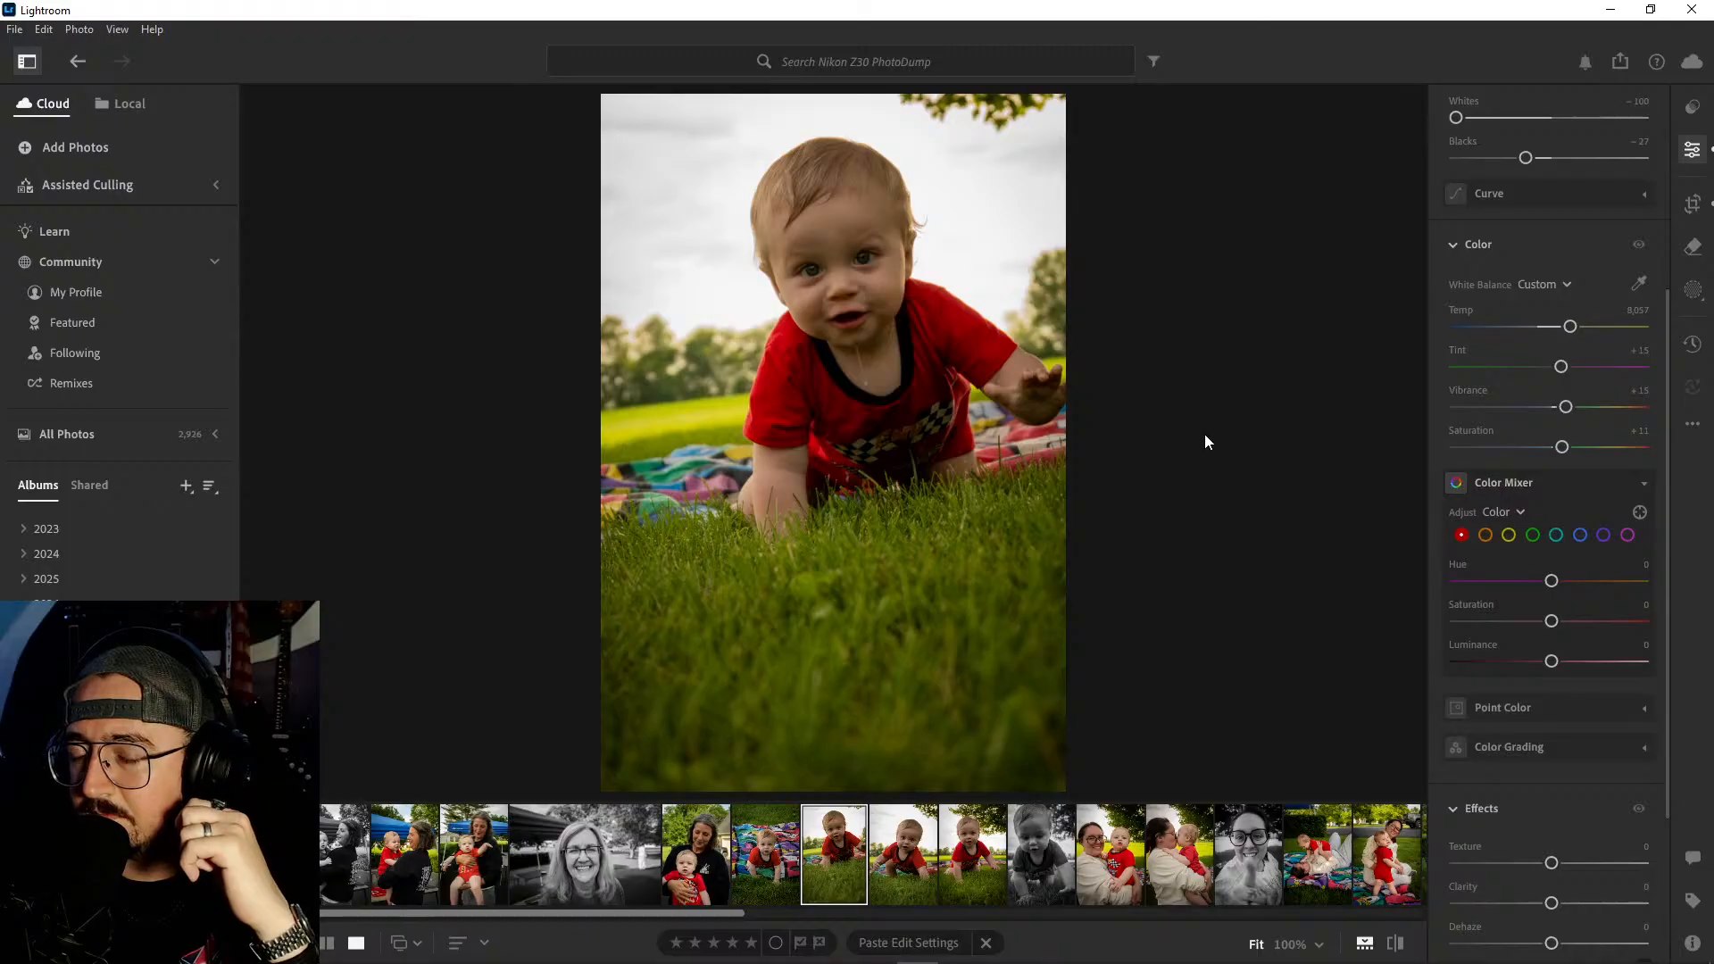
key(backslash)
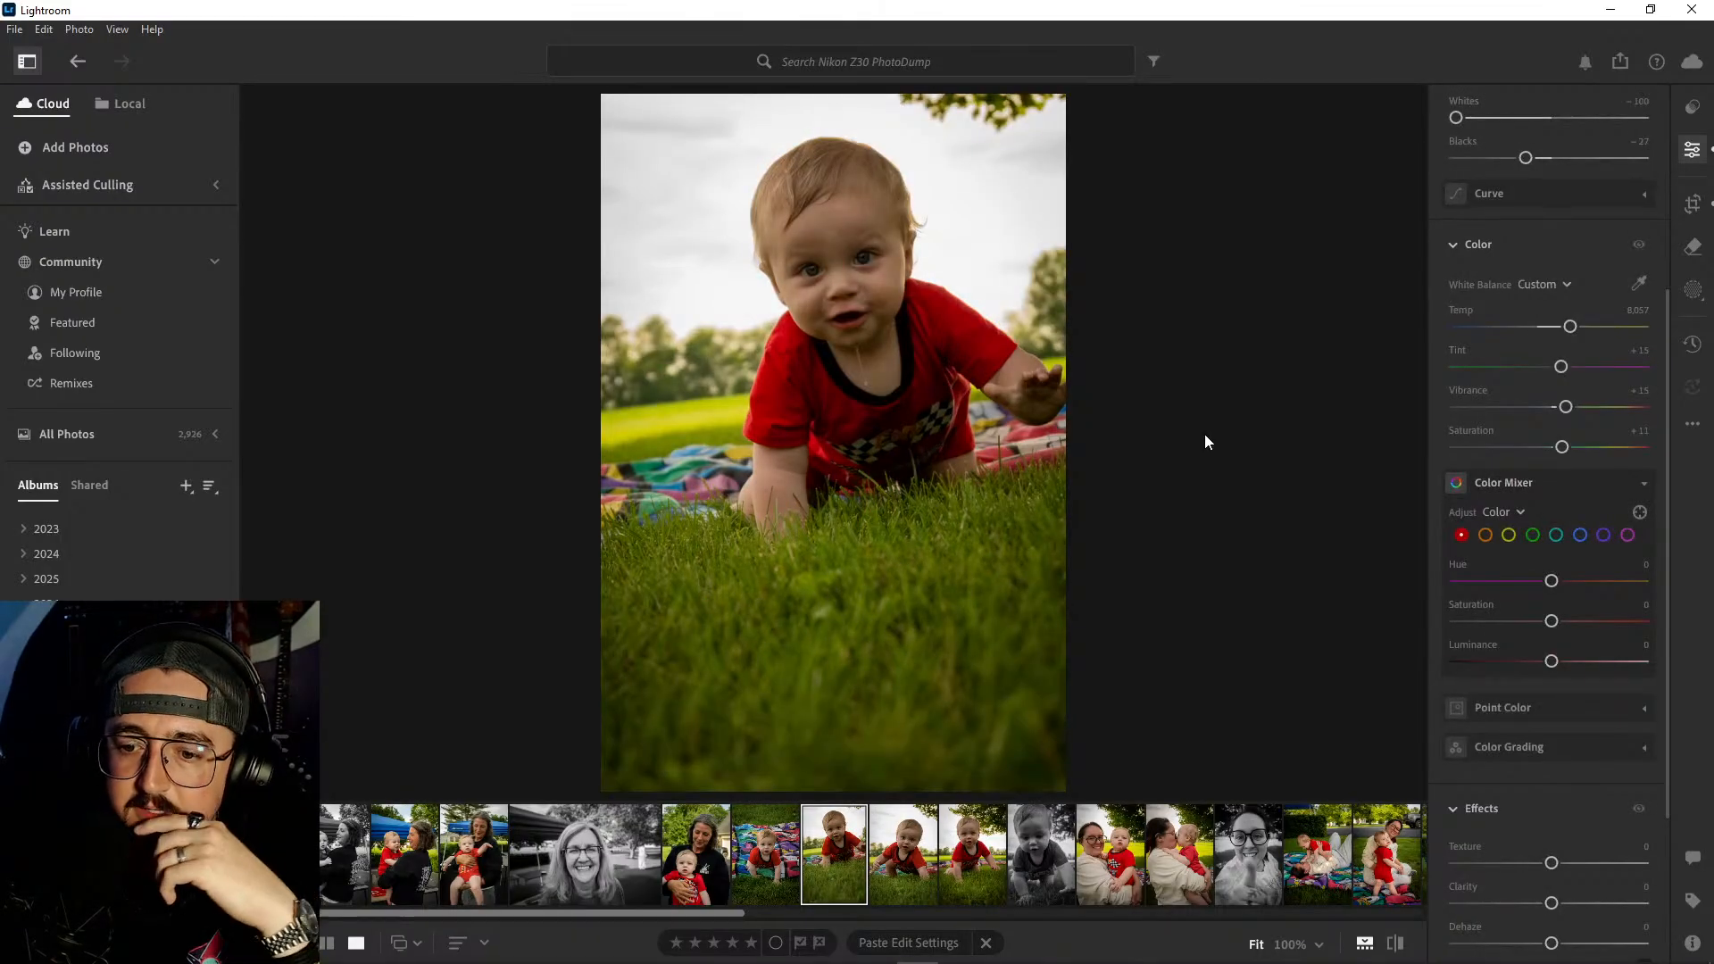
key(Right)
key(Right)
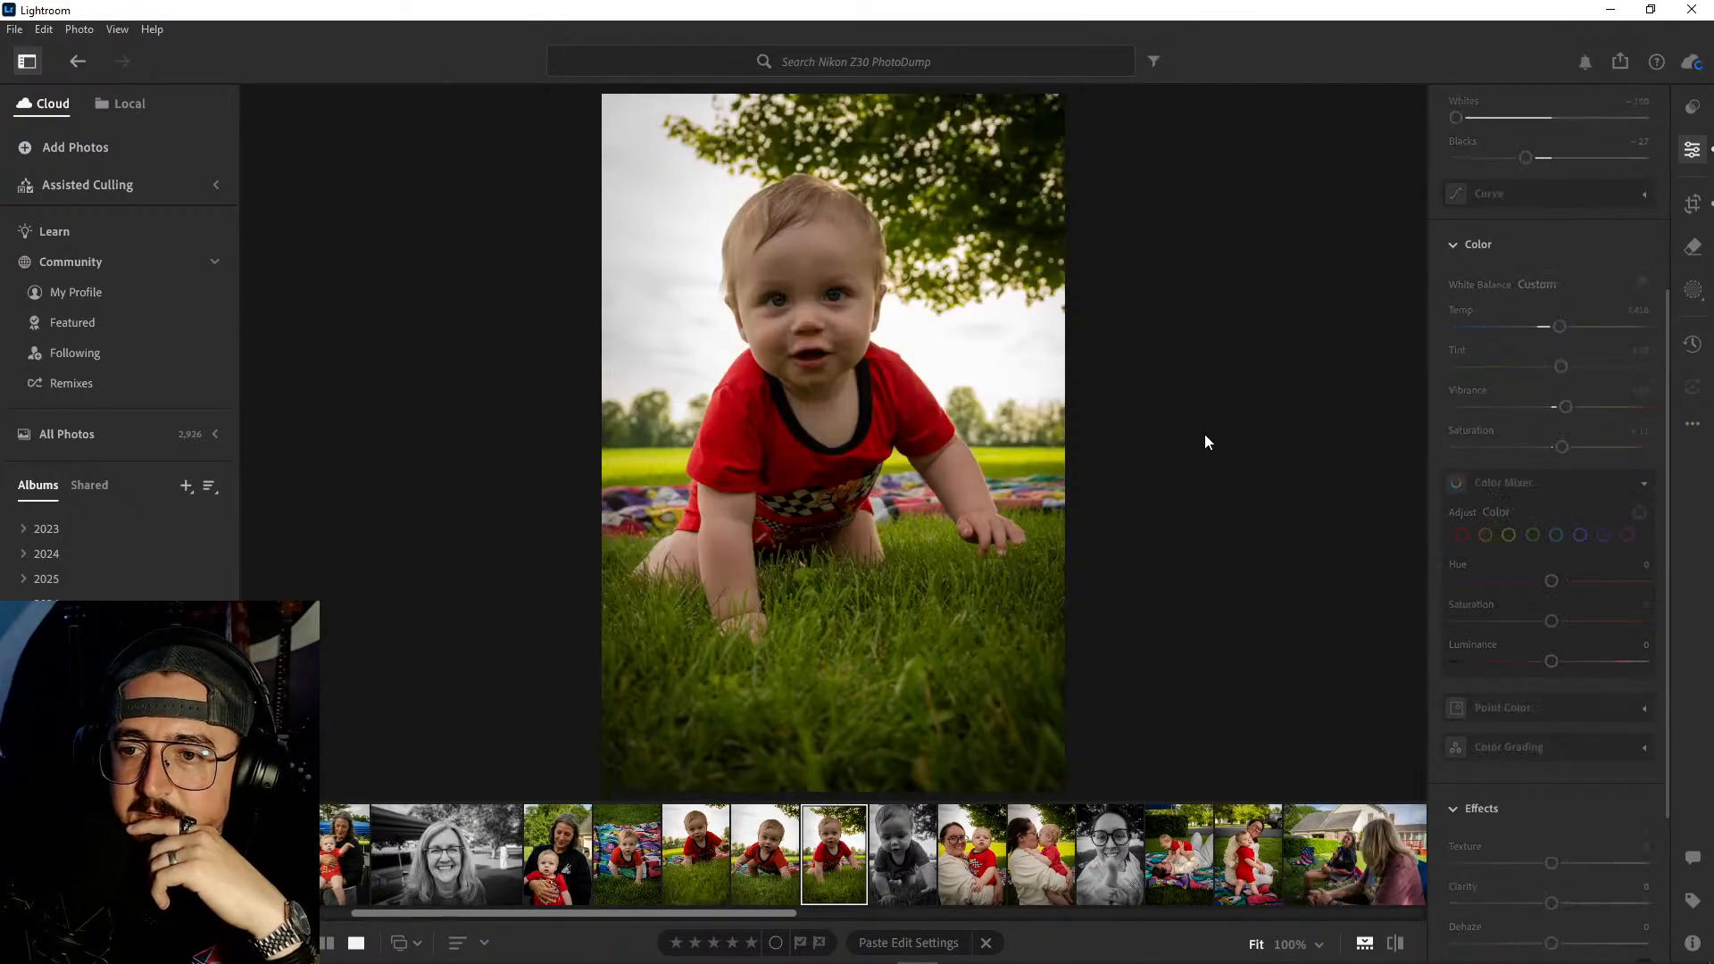
key(Left)
key(Left)
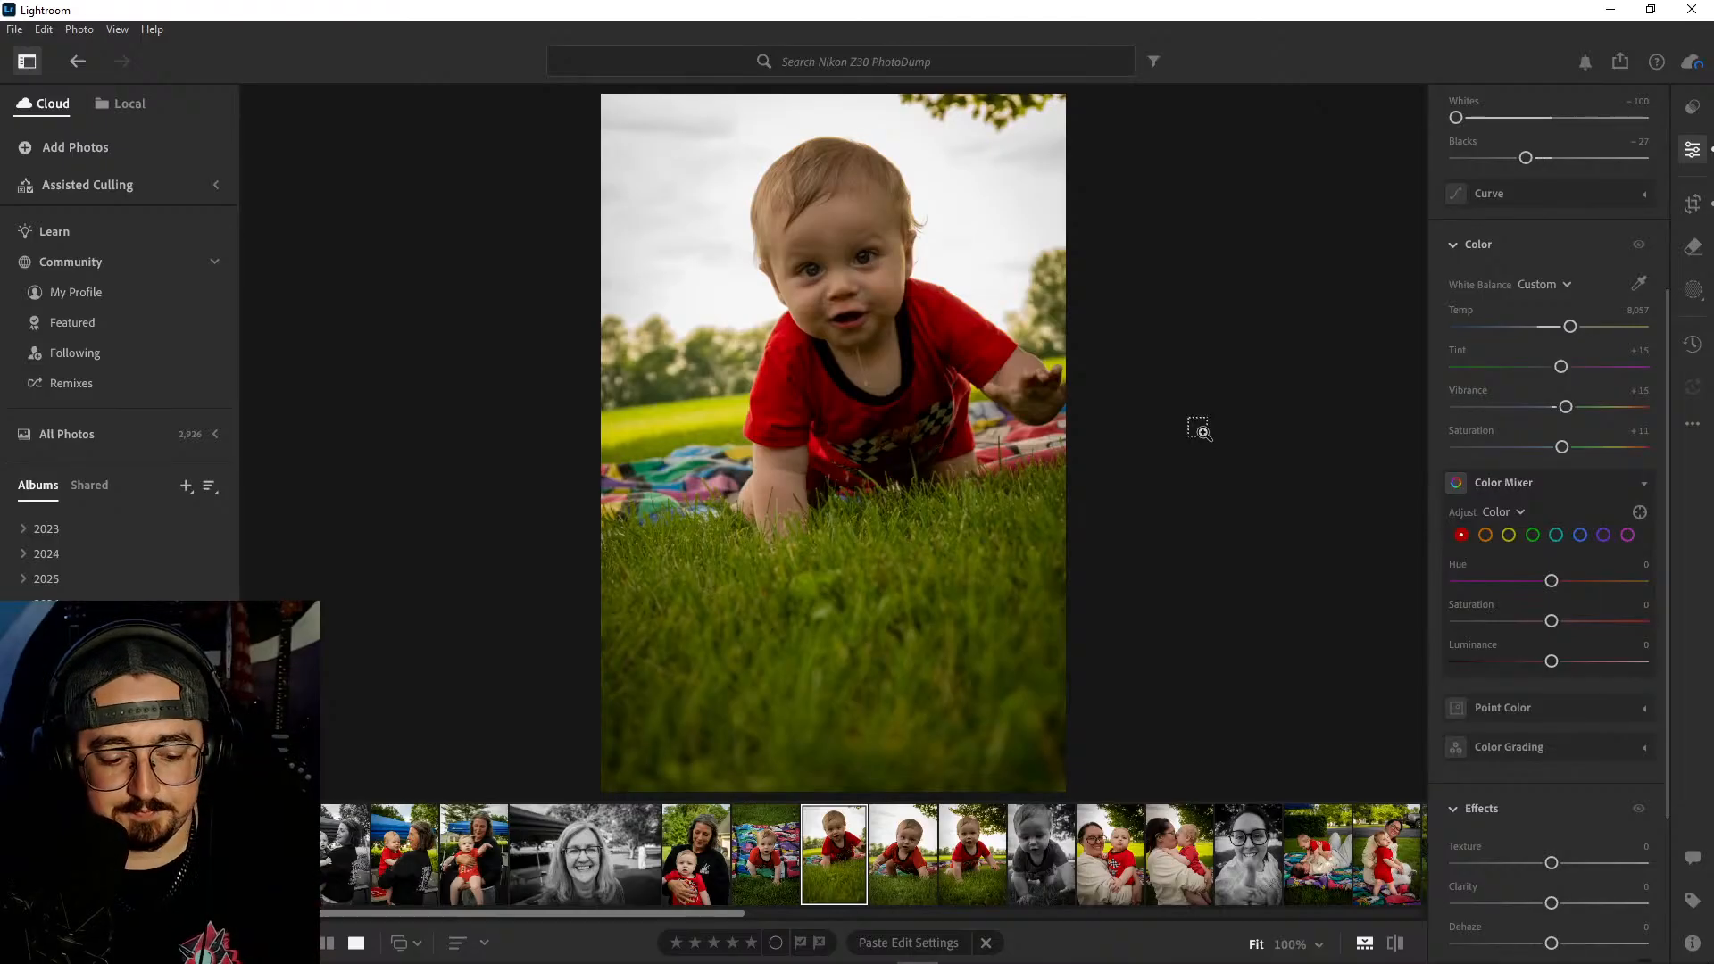
- Try copying the first crawling-baby photo's edit settings onto the third crawling shot
key(ctrl+c)
key(Right)
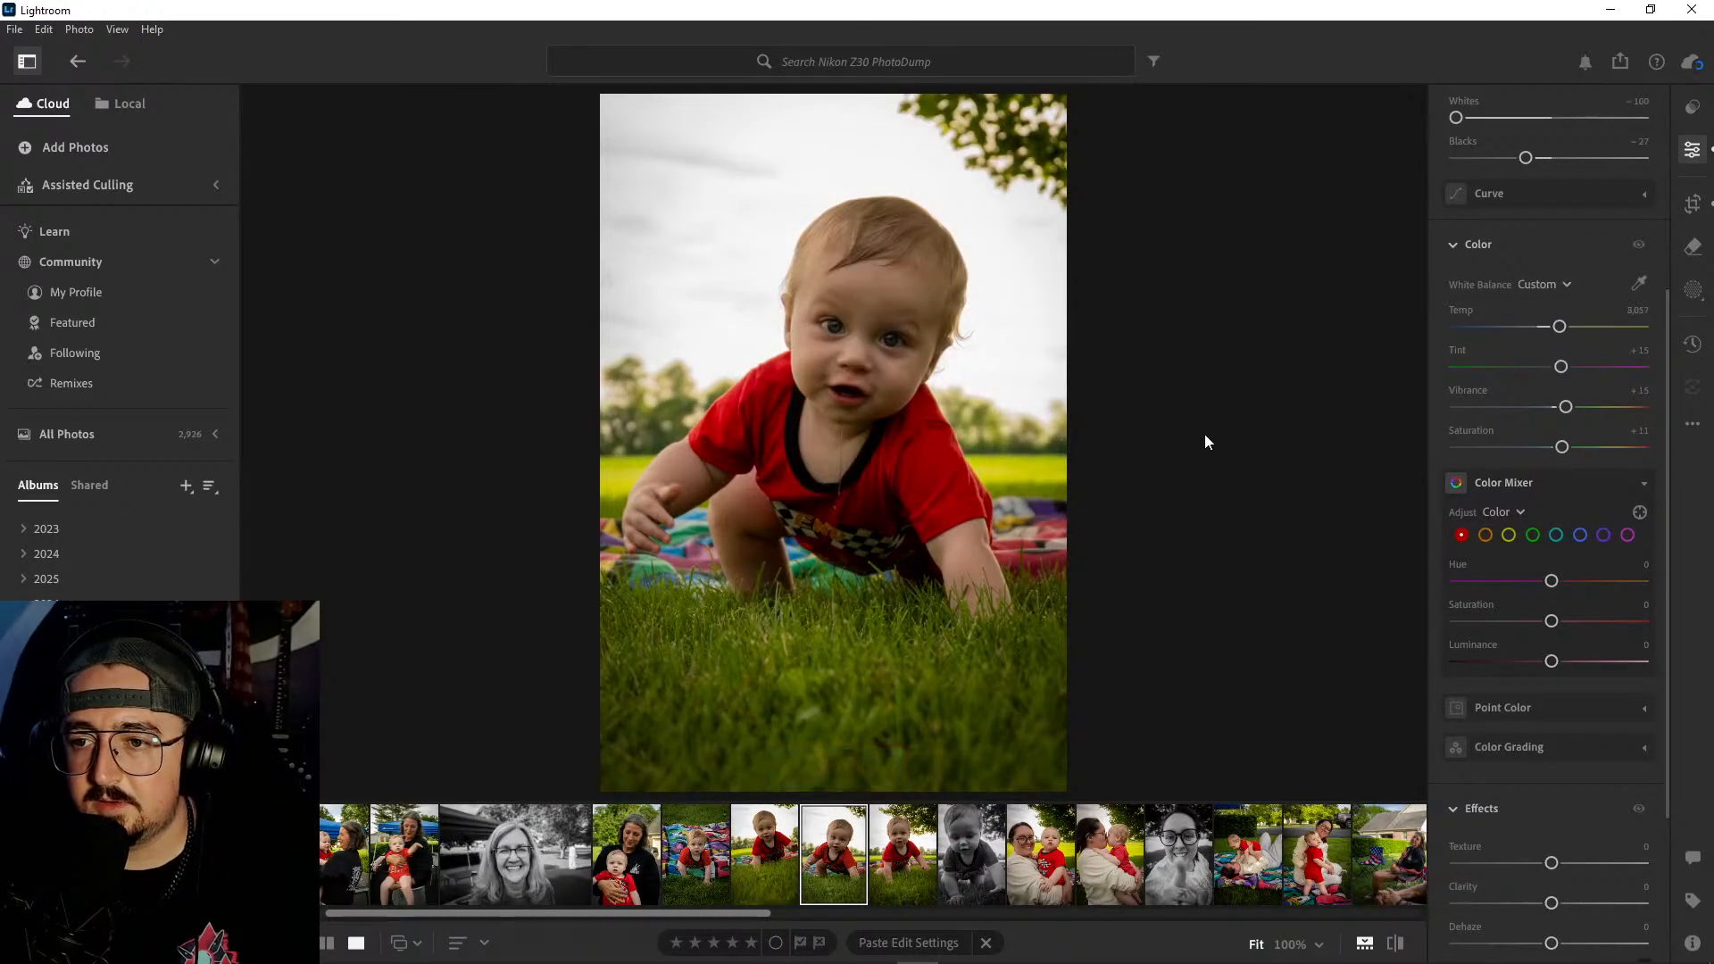
key(Right)
key(ctrl+v)
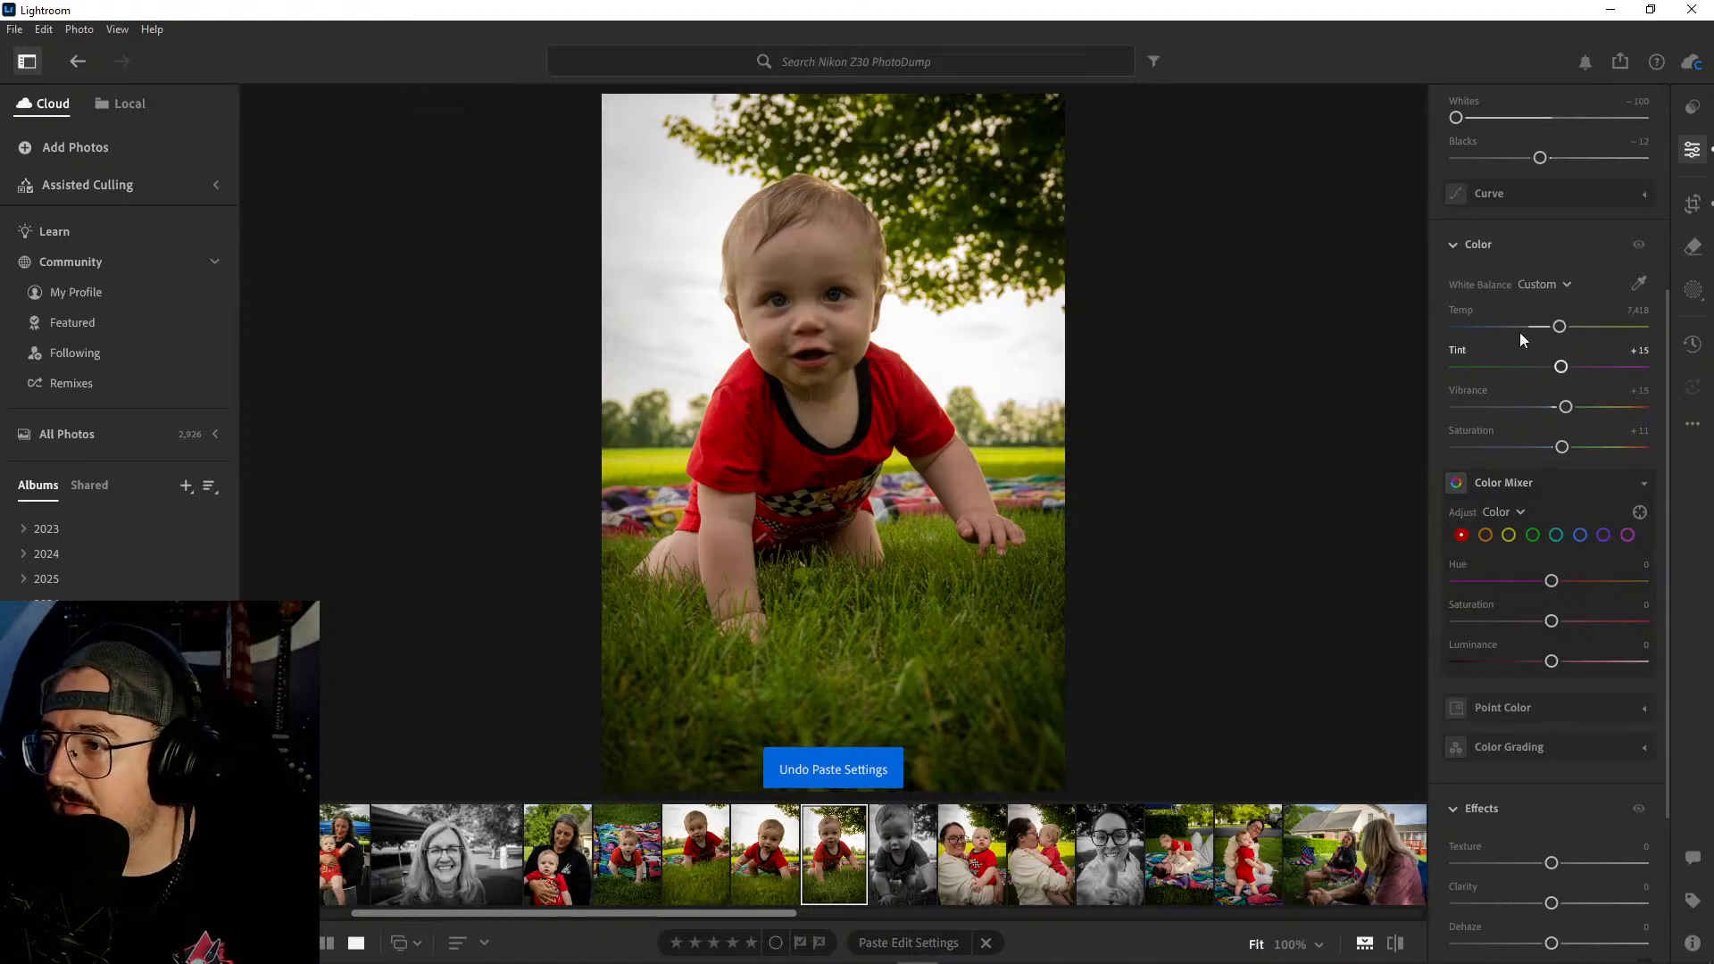
- Warm the third crawling-baby photo to a temperature of 7,885 and move on to the black-and-white shot
drag(1570, 327, 1566, 329)
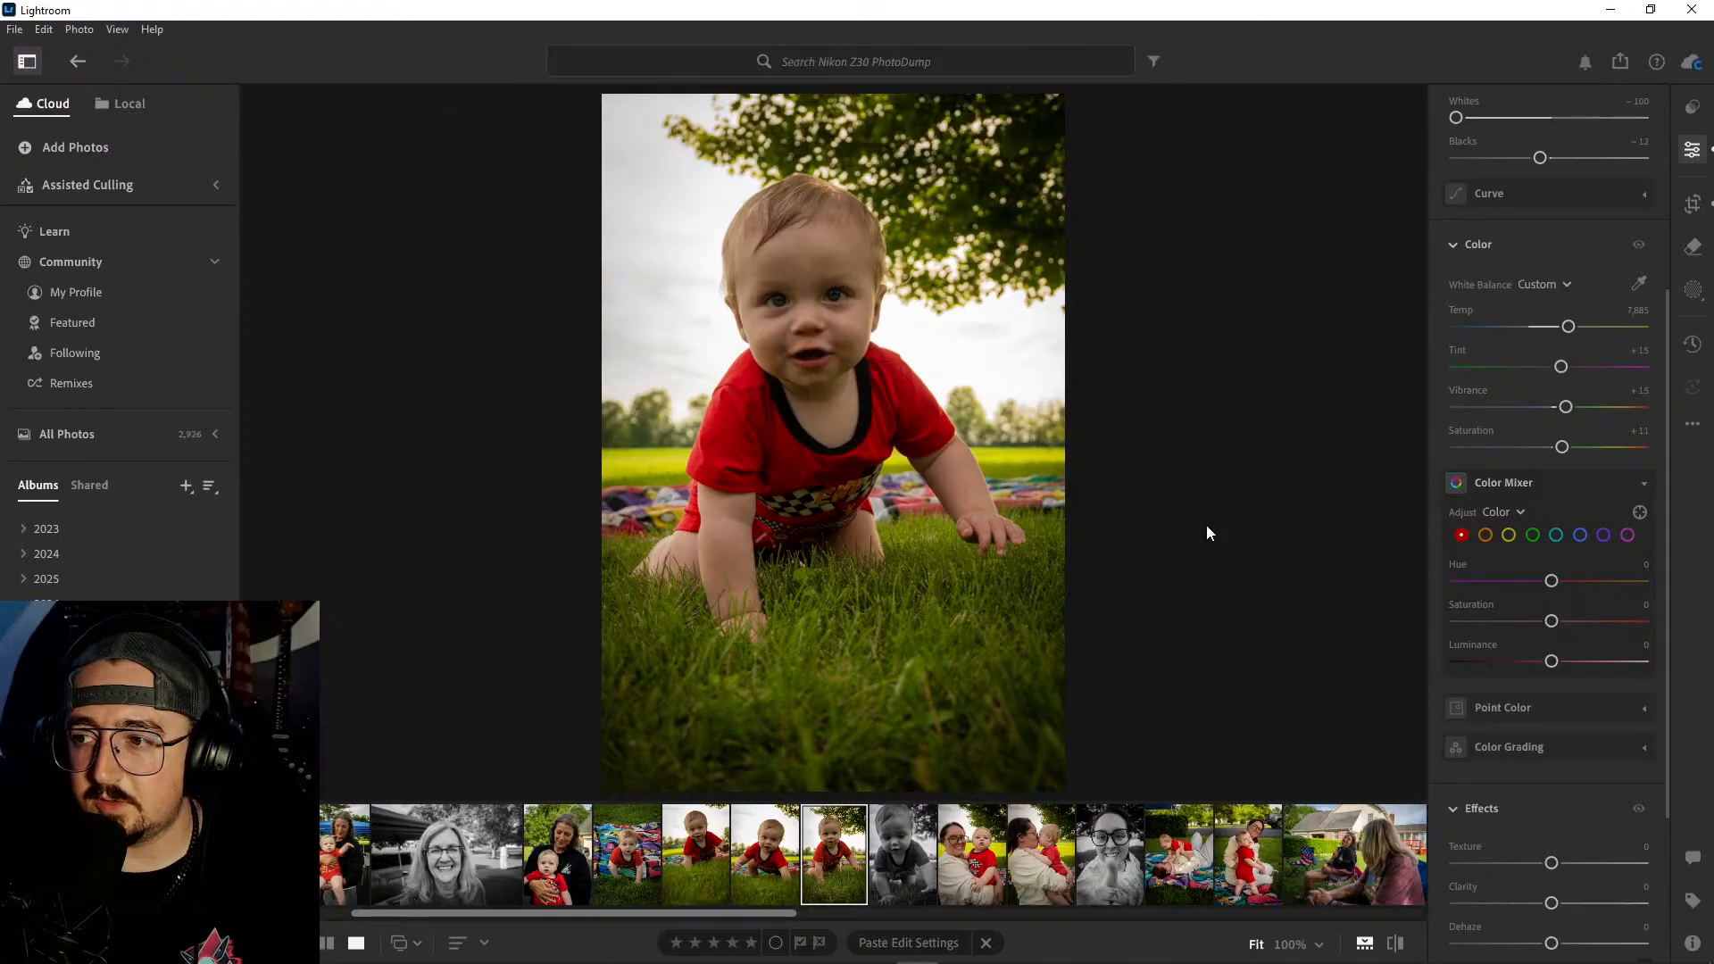
key(Right)
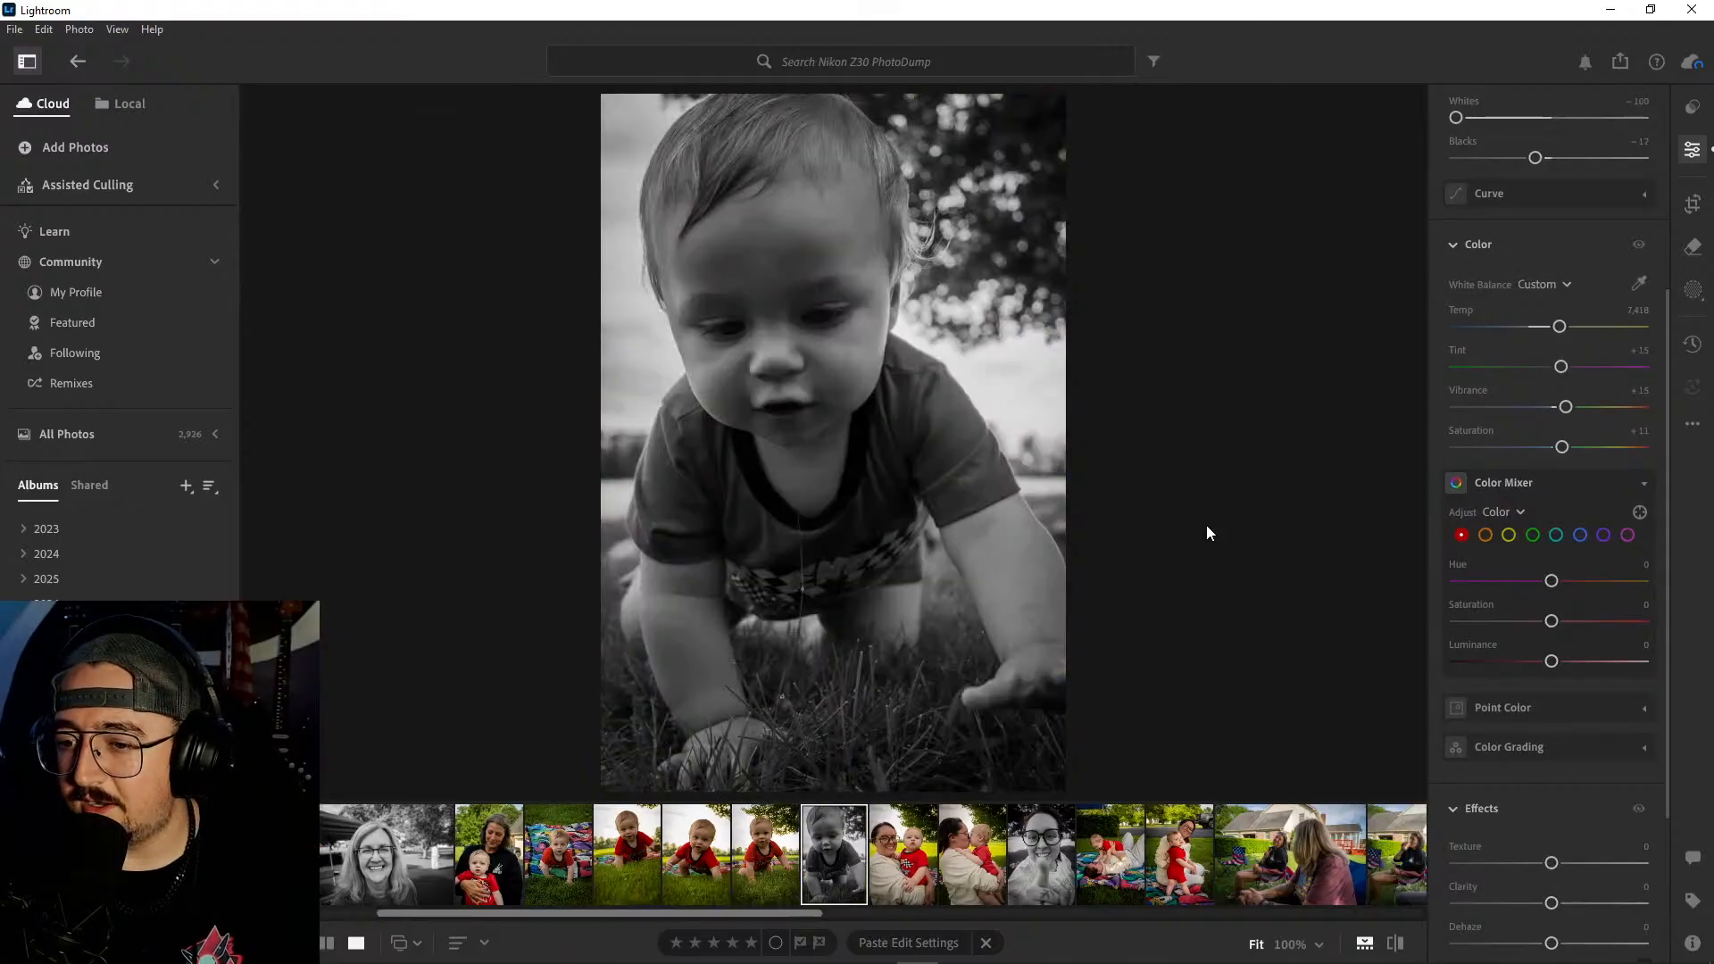
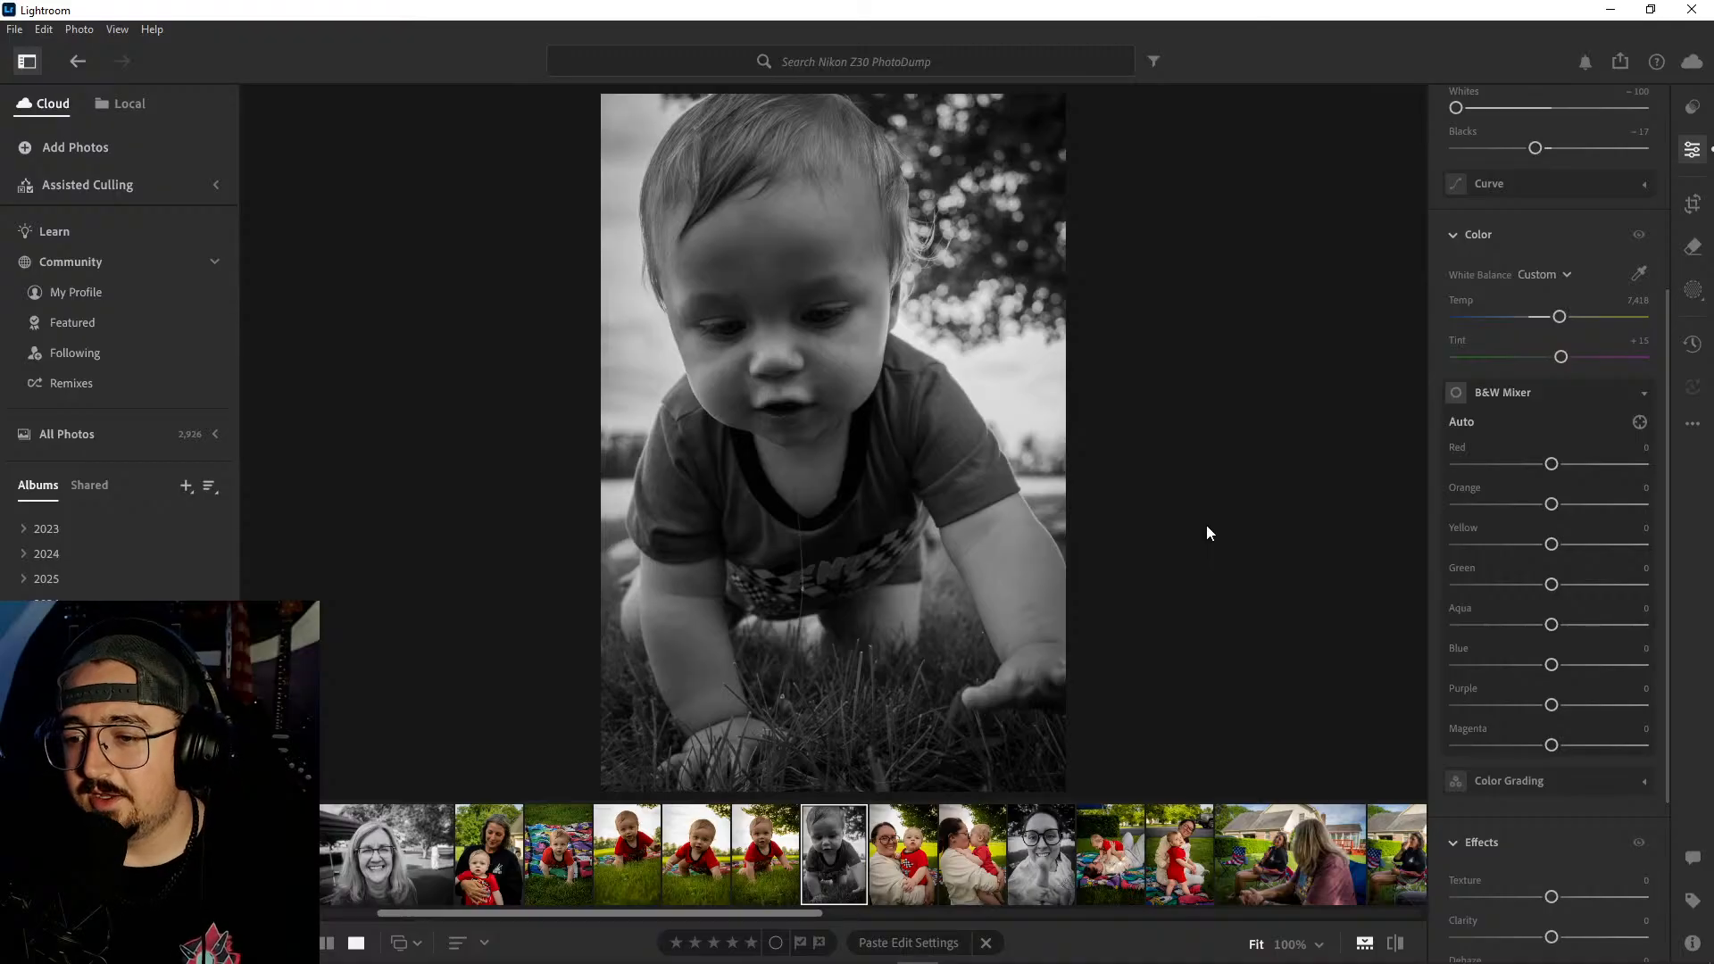
- Review the edited photos from the woman in glasses with the baby through the backyard lawn-chair shots, checking color consistency
key(Right)
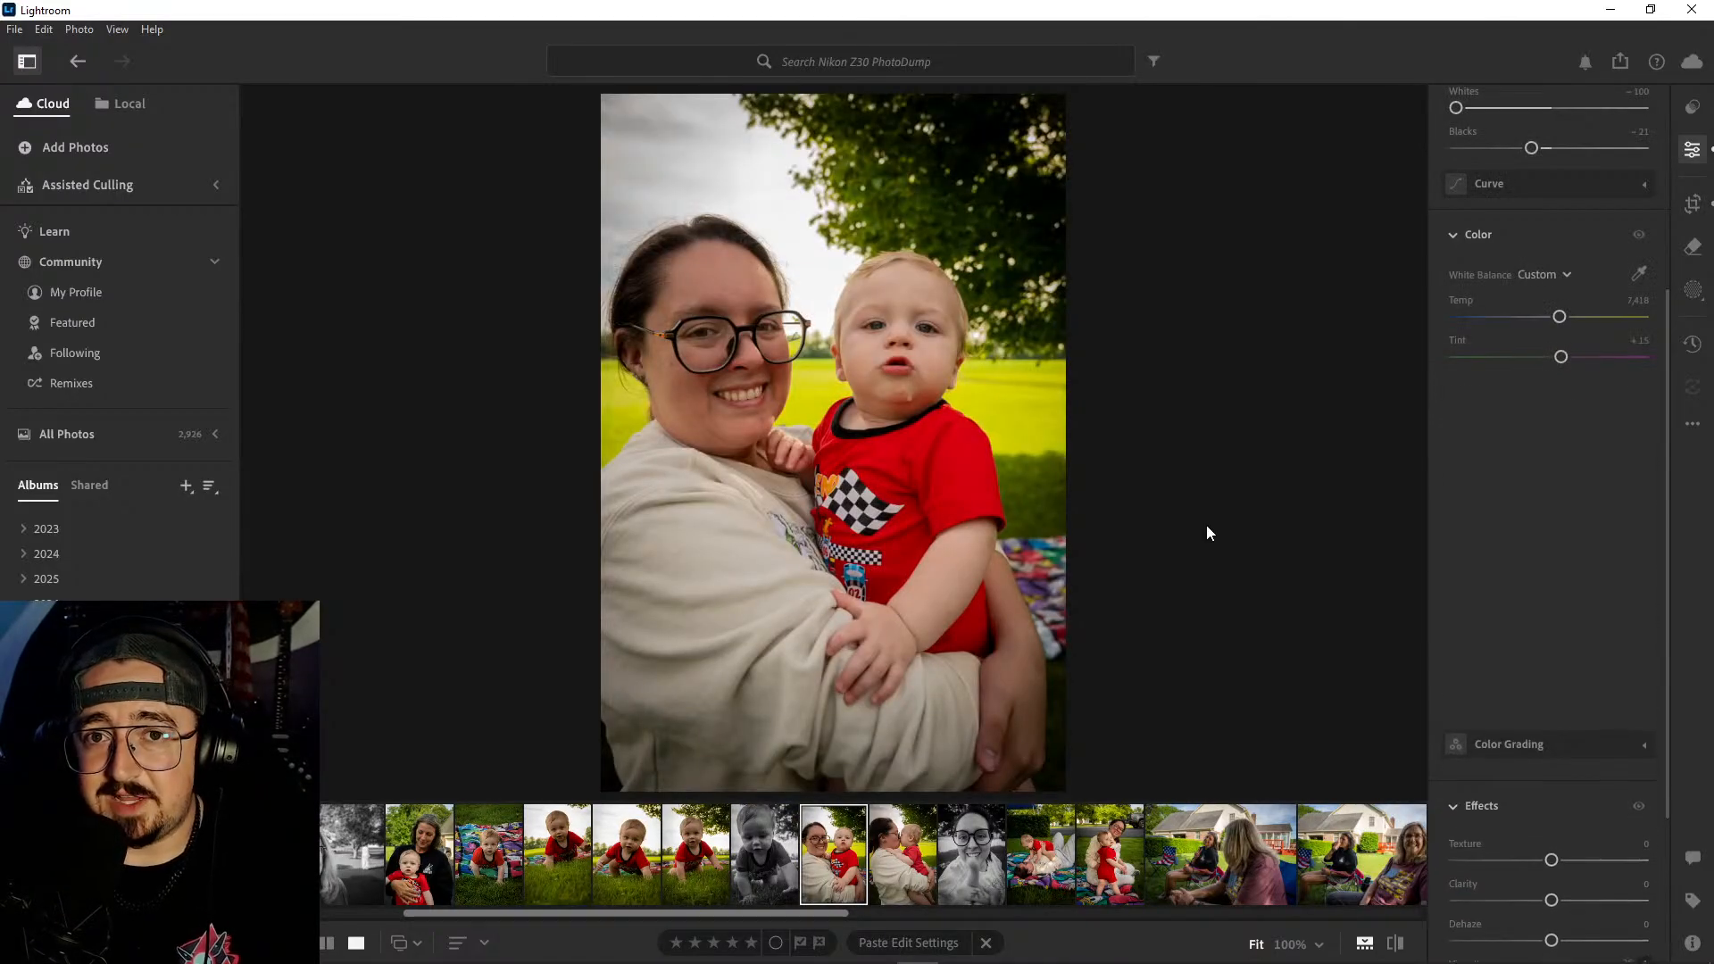
key(Right)
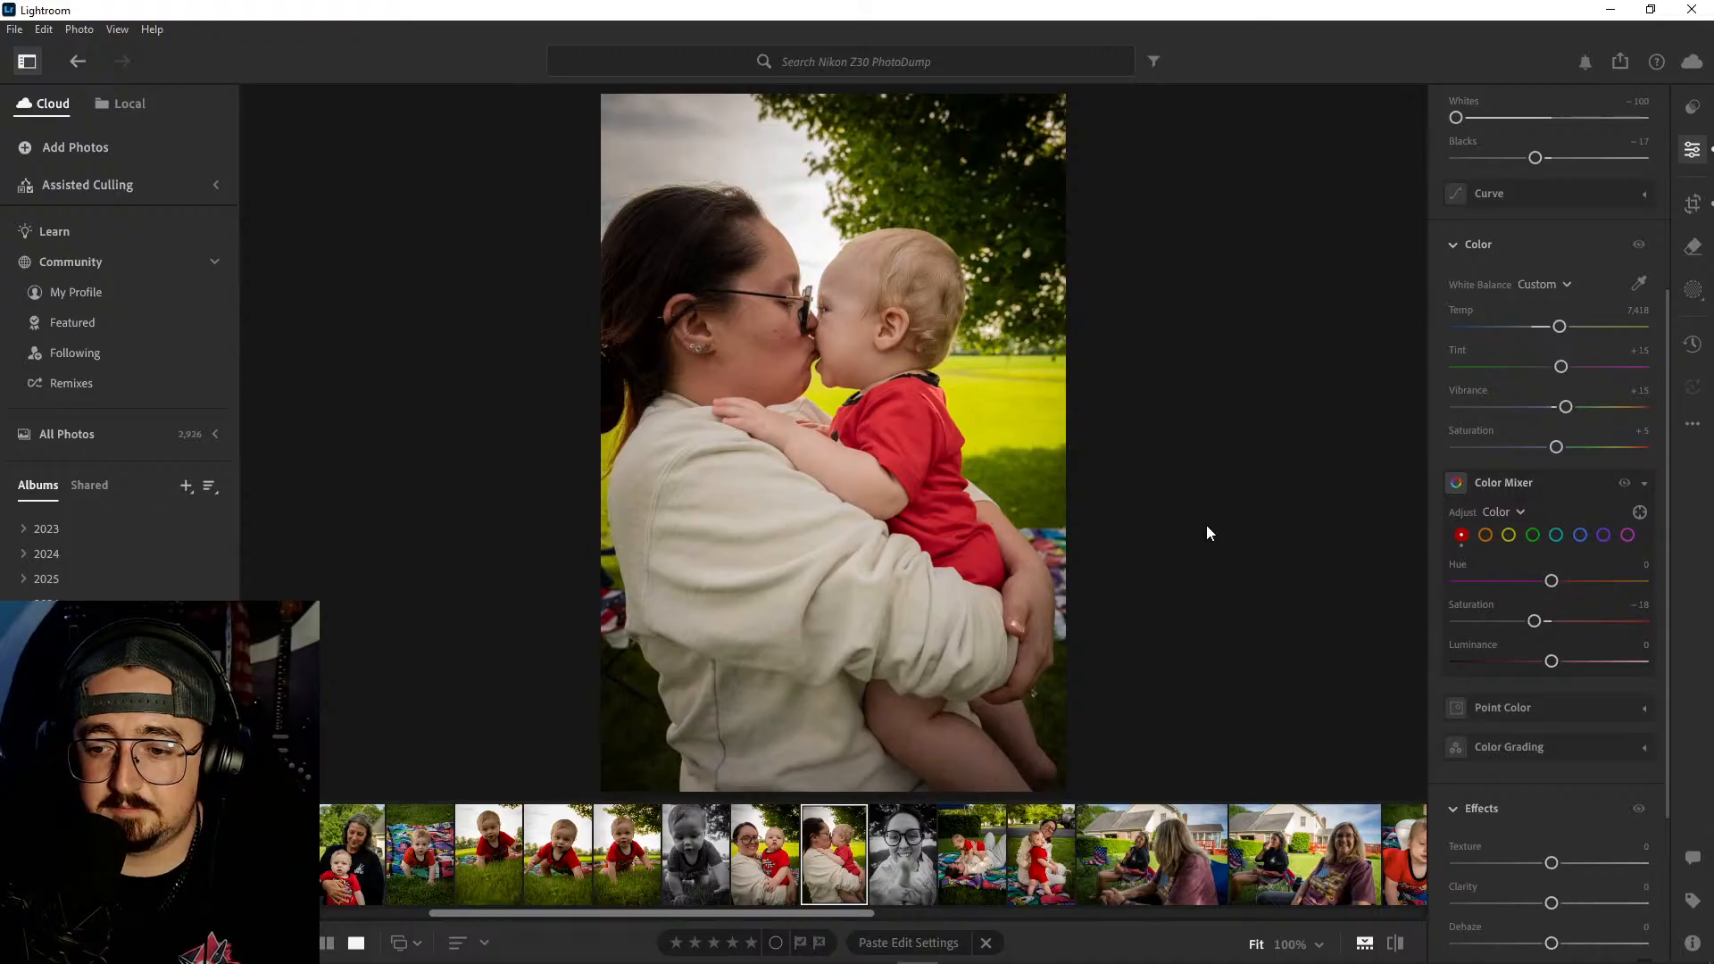
key(Right)
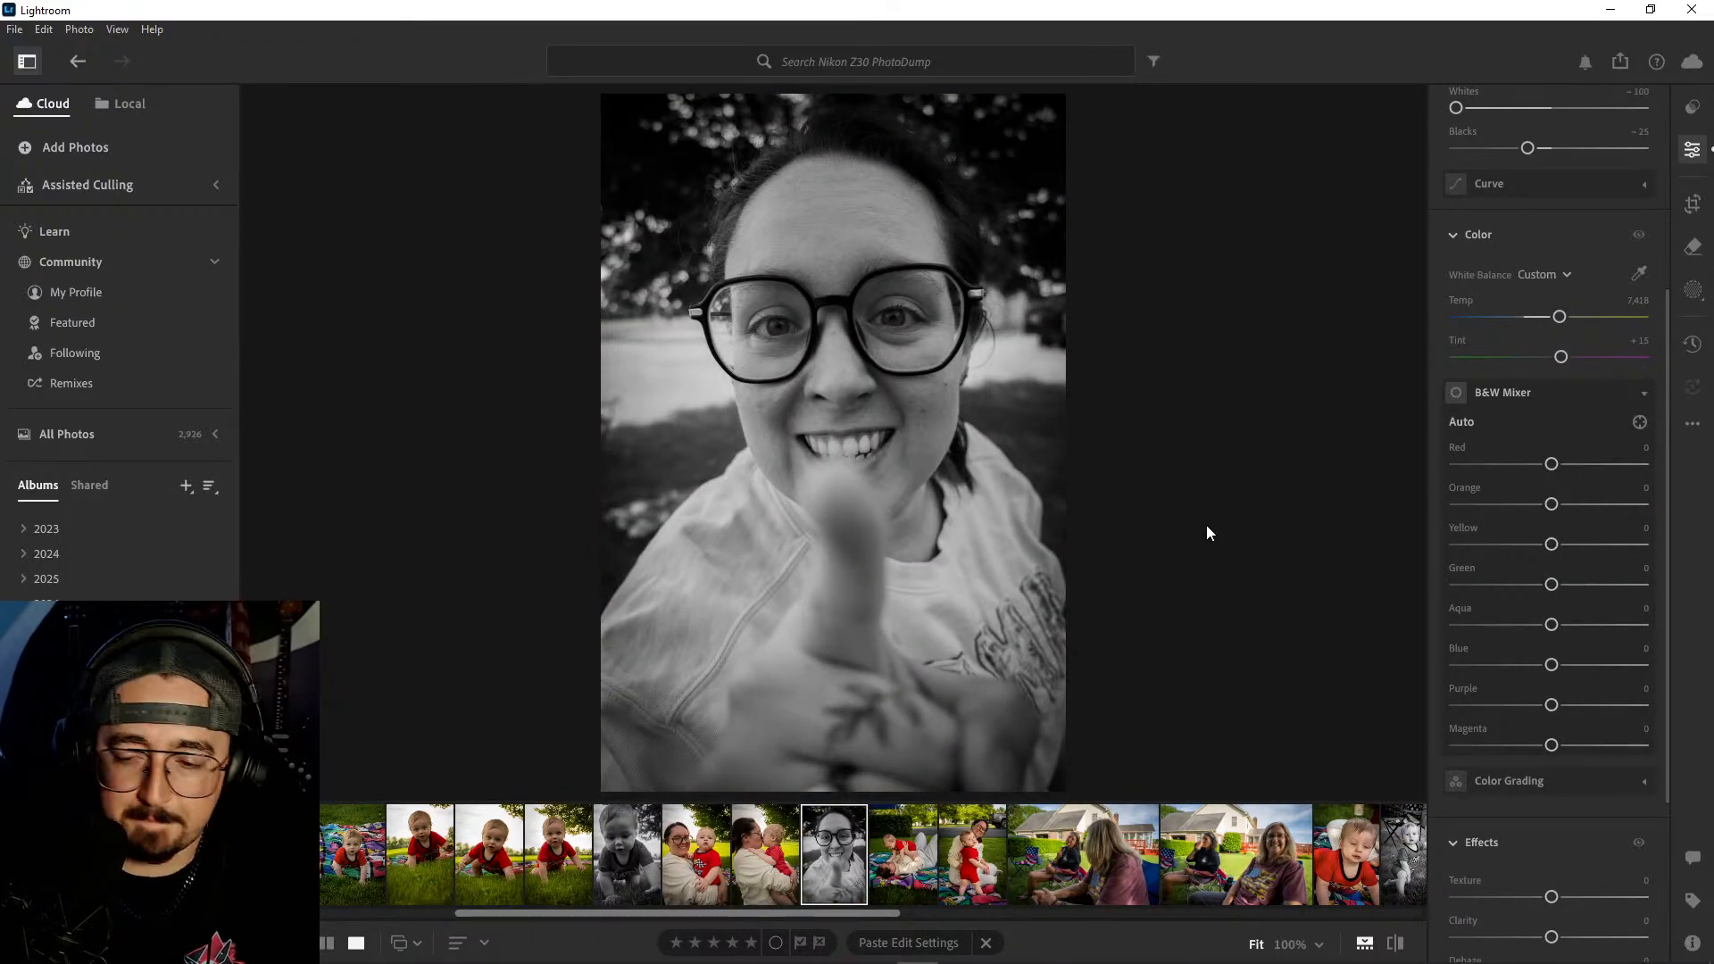
key(Right)
key(Left)
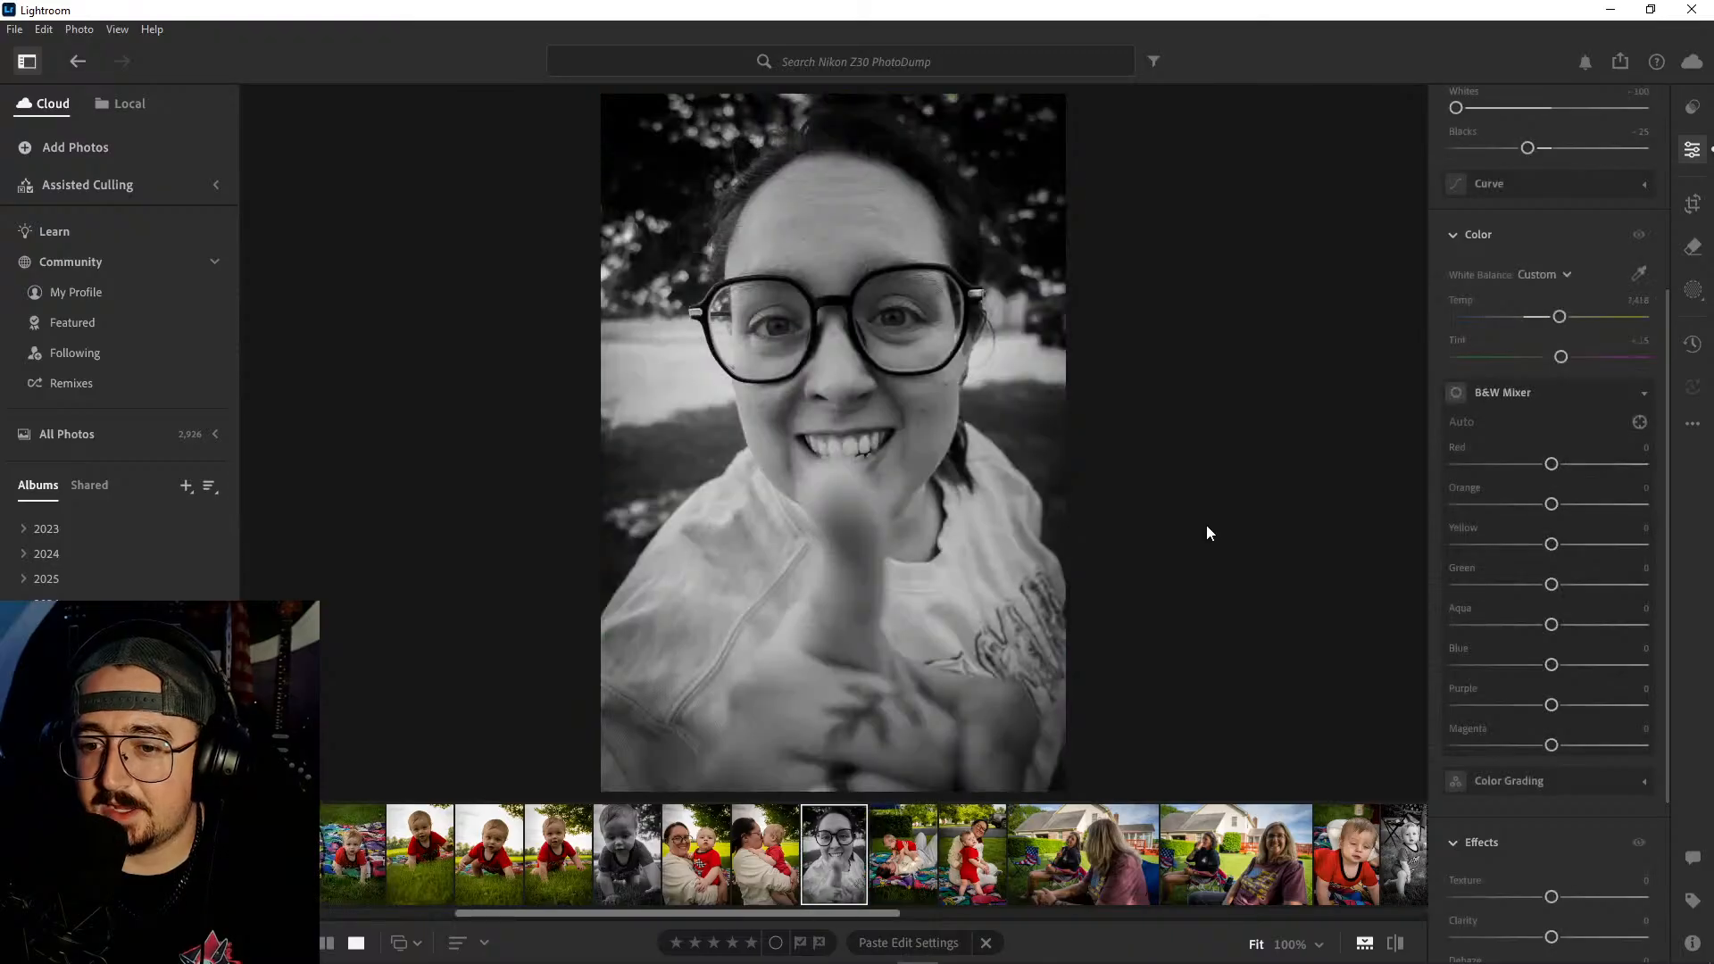
key(Right)
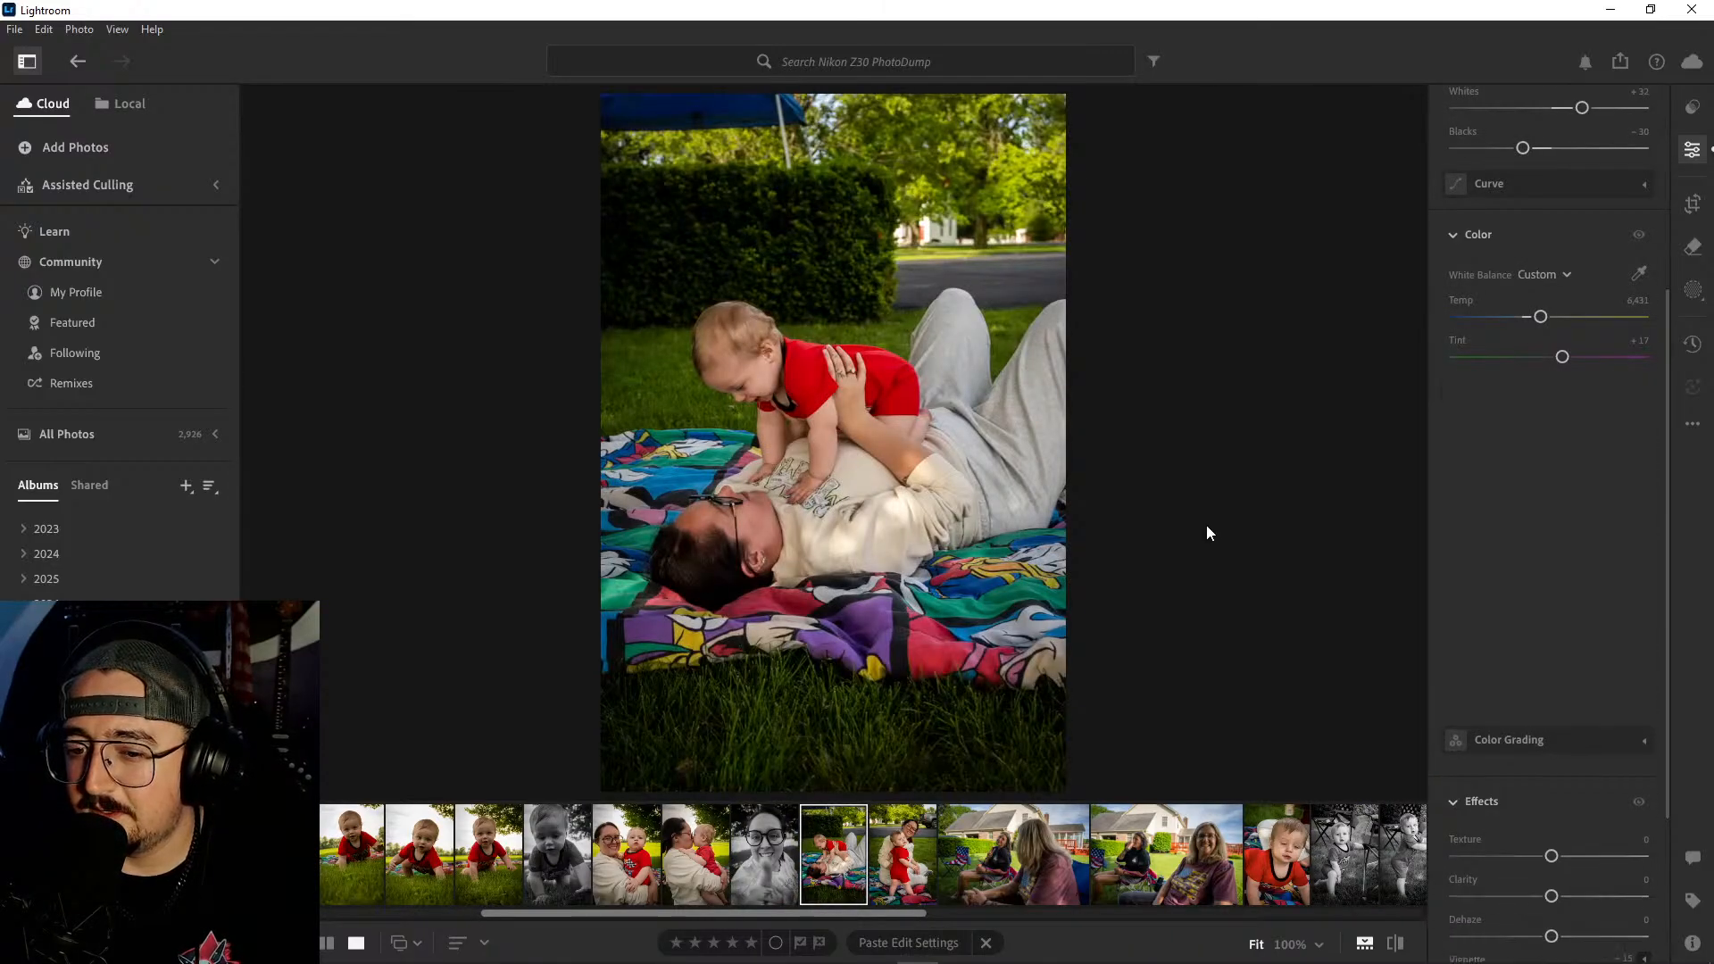
key(Right)
key(Right)
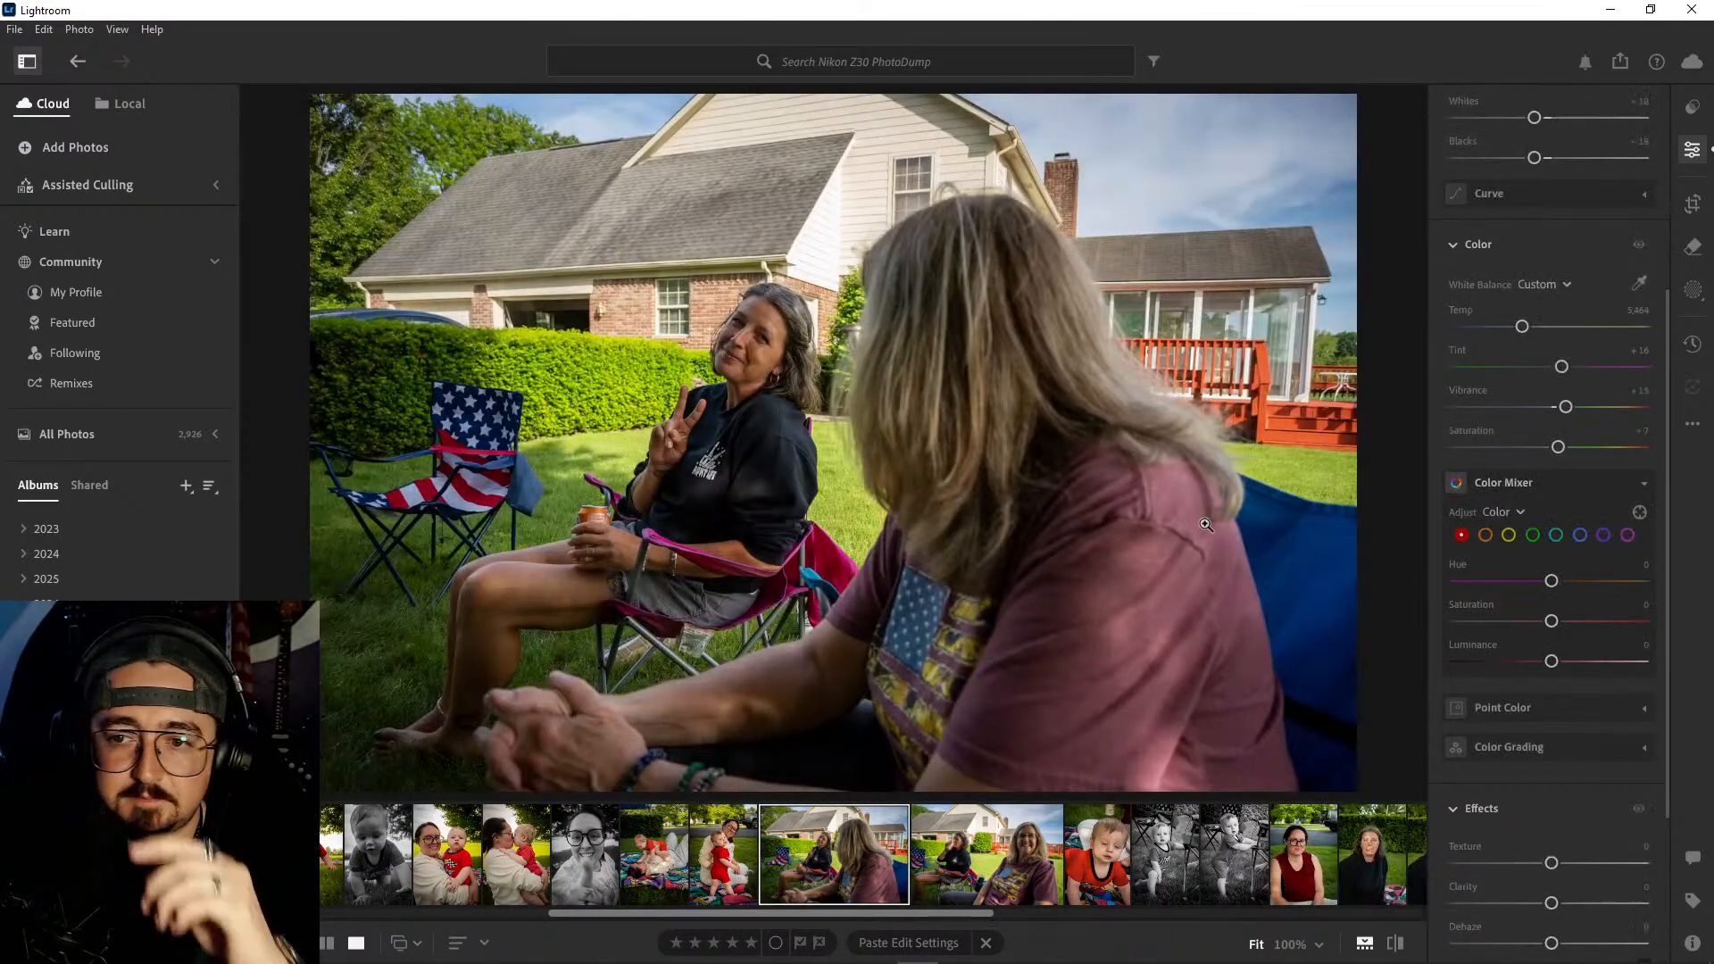
key(Right)
key(Right)
key(Right)
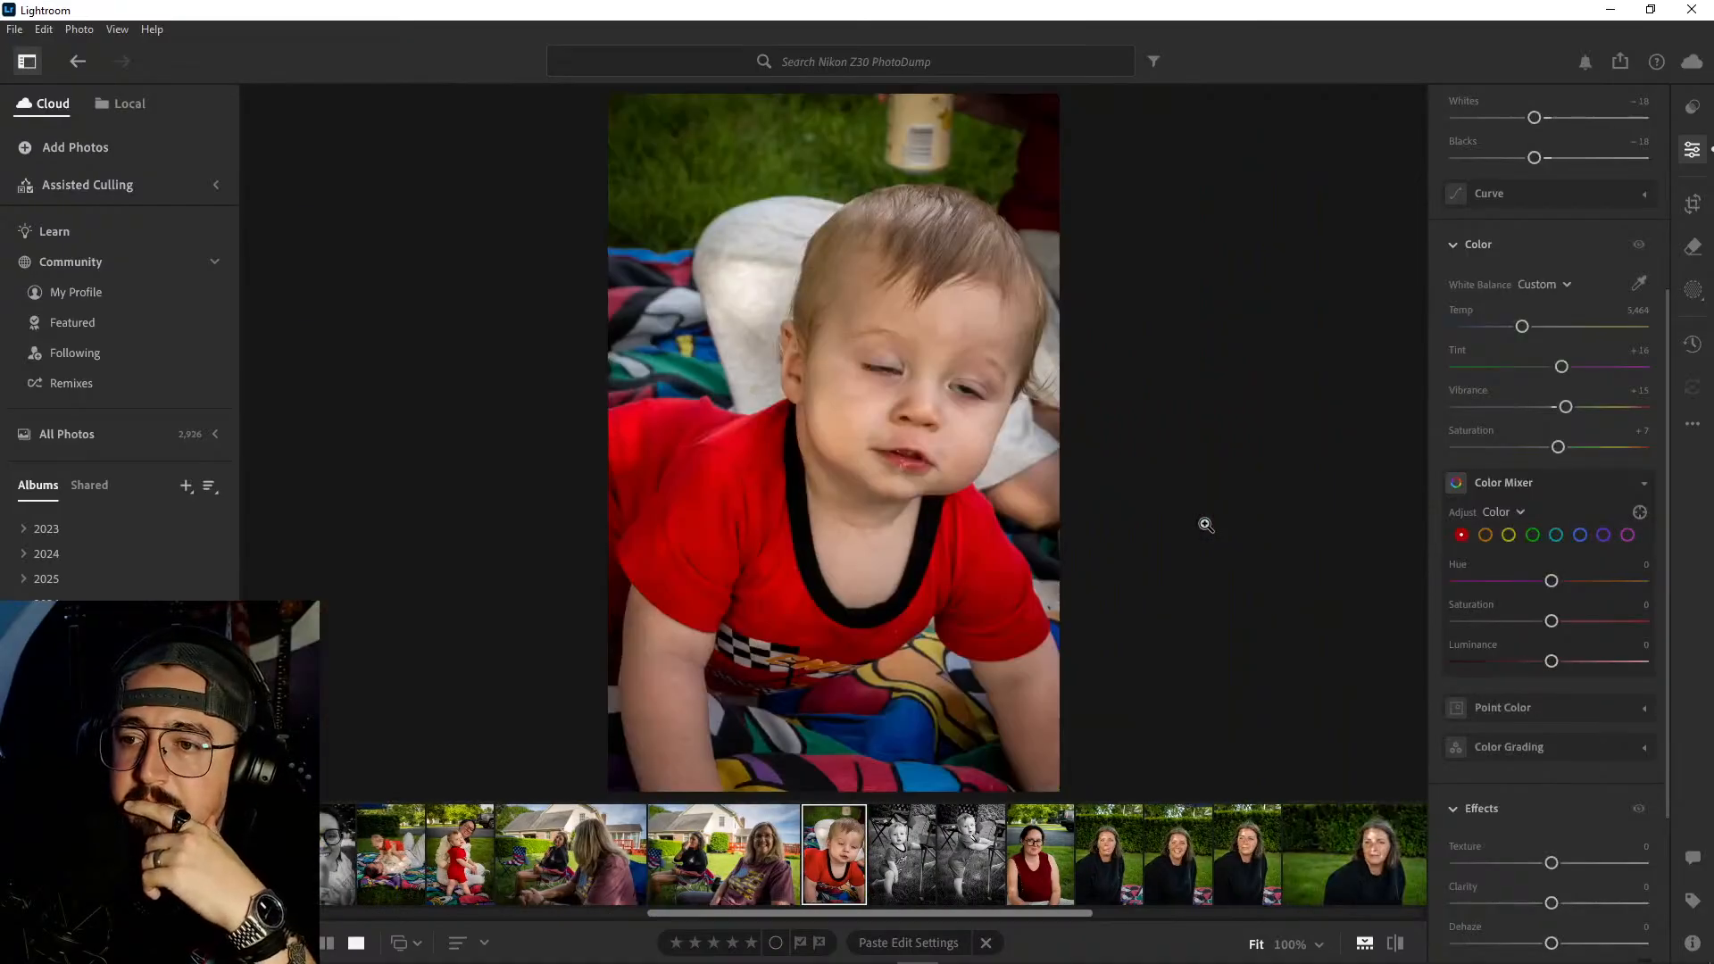
- Compare the close-up of the baby on the blanket with the adjacent black-and-white shots and continue to the red-top portrait
key(Left)
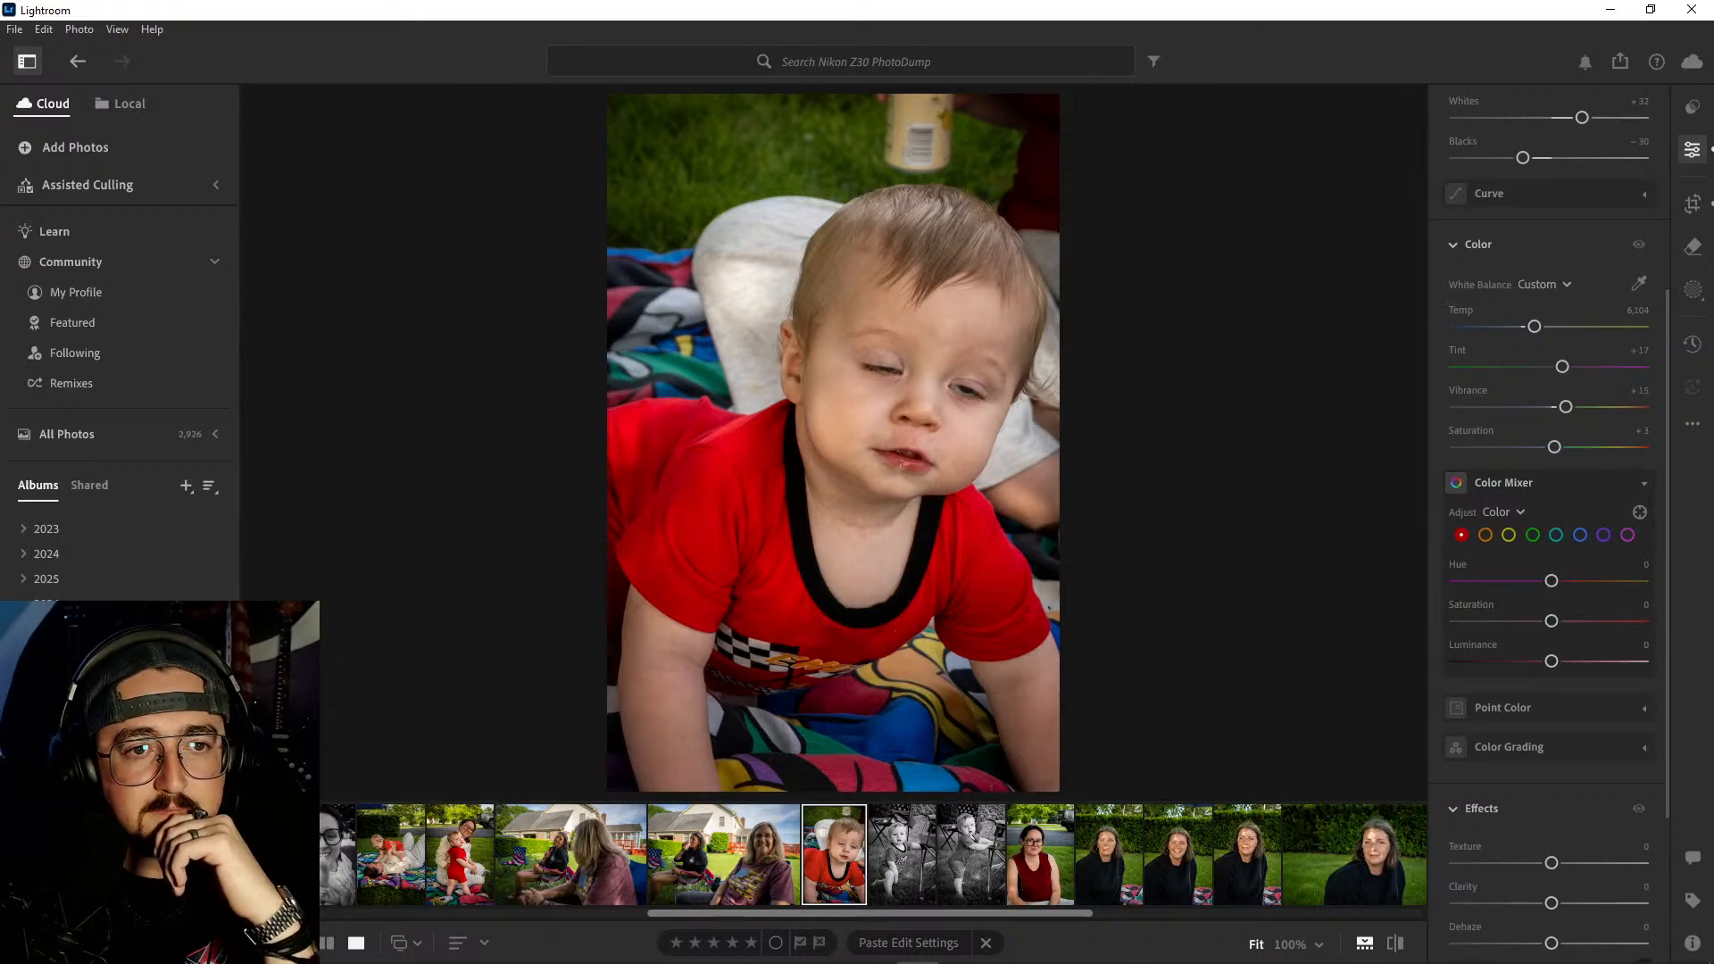
key(Right)
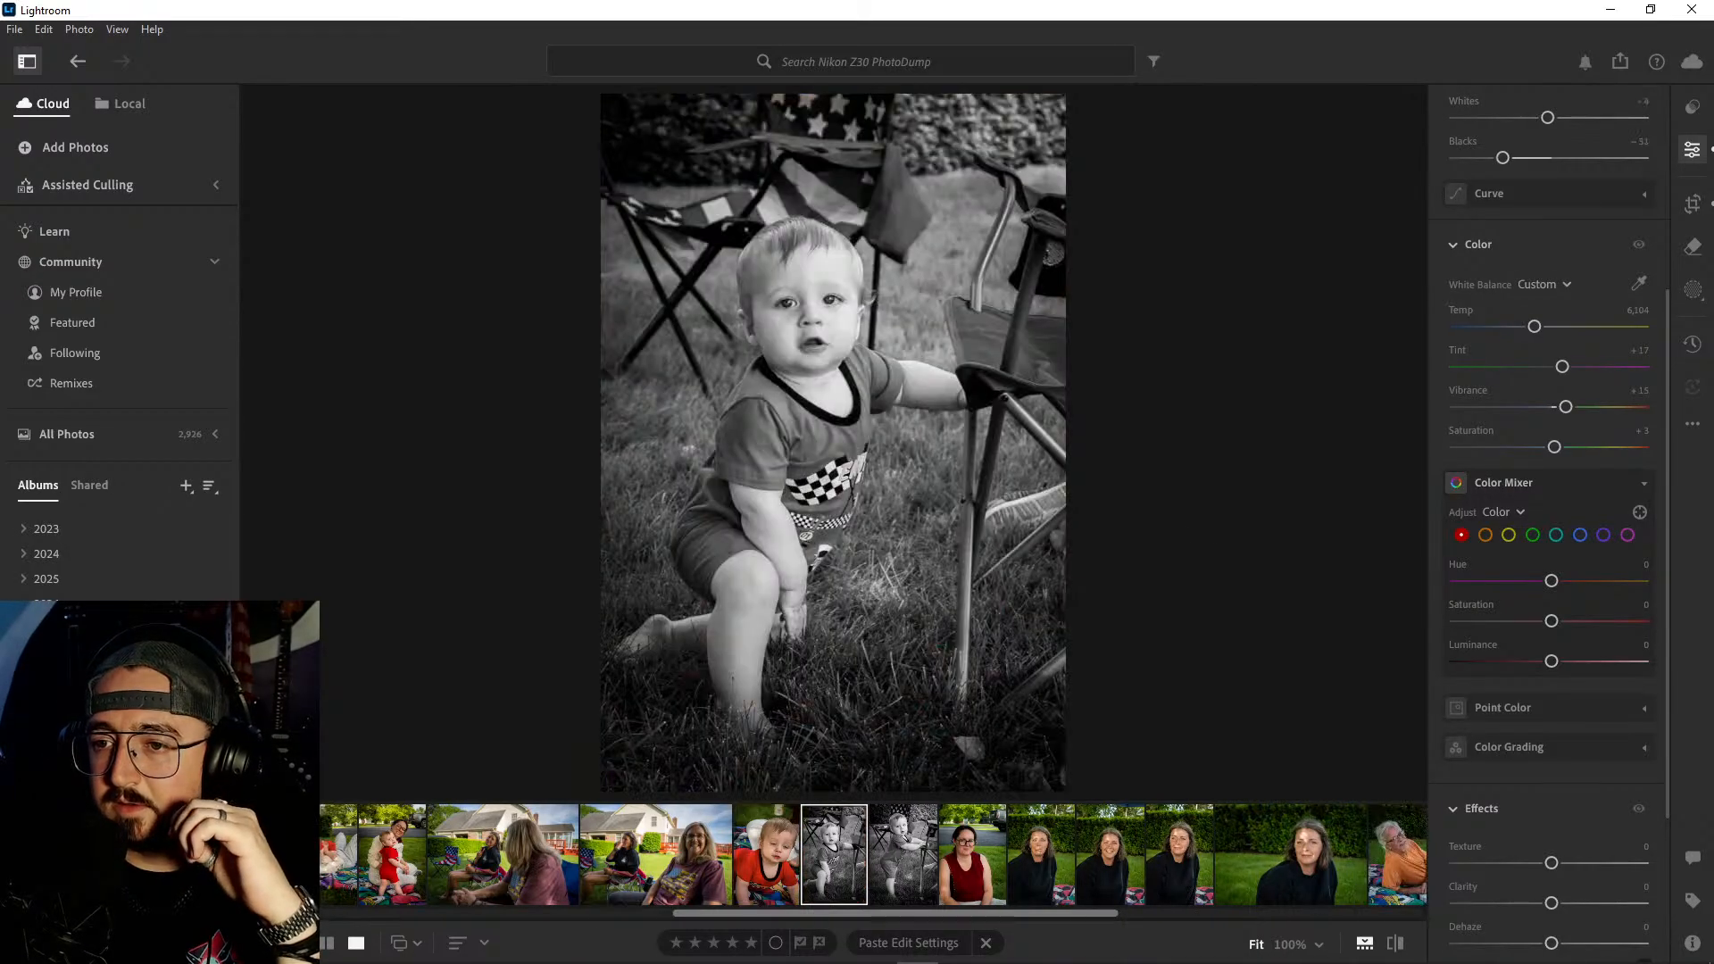
key(Right)
key(Left)
key(Left)
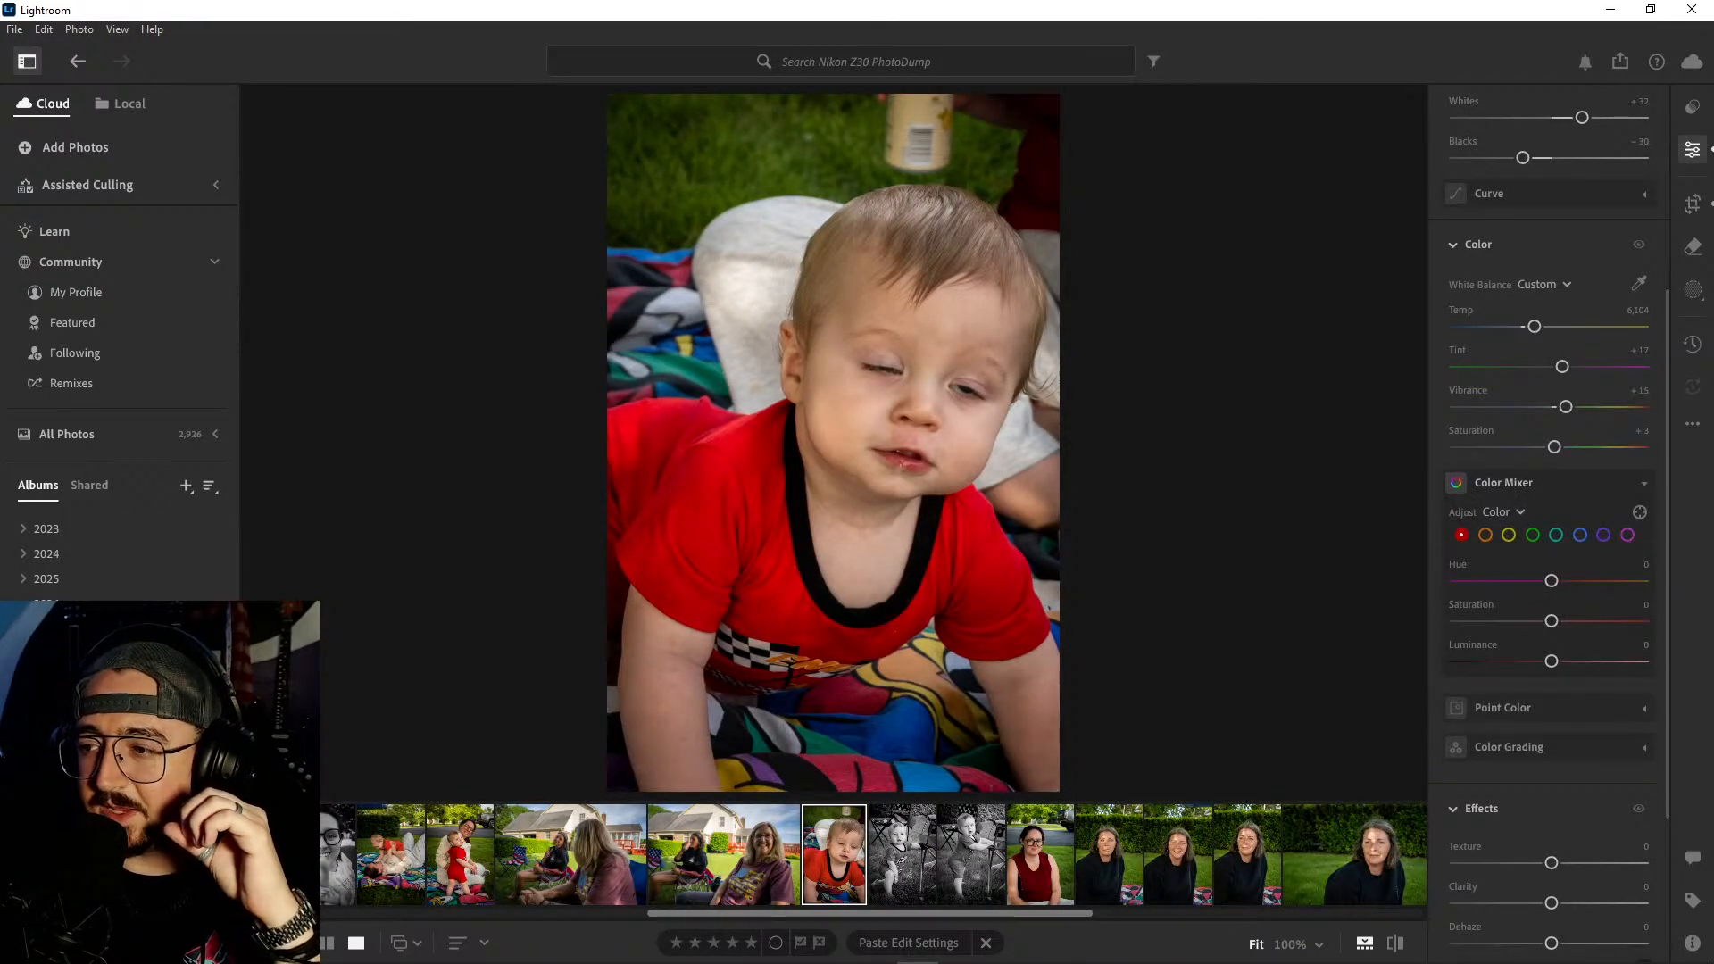
key(Right)
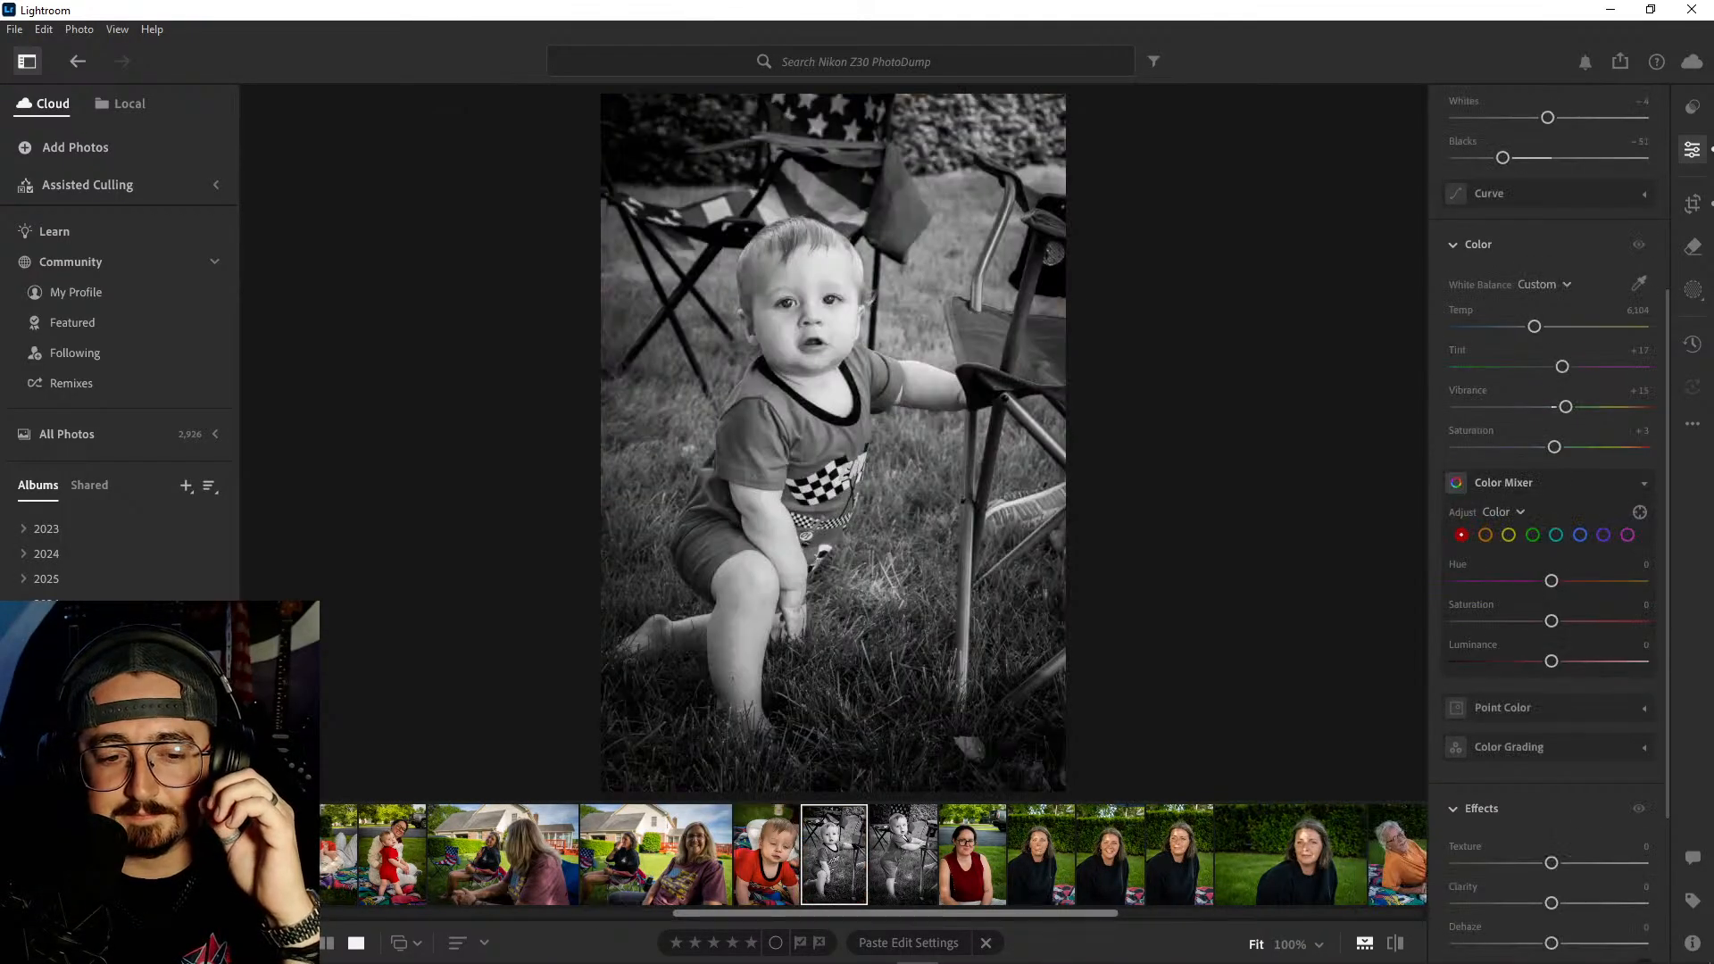
key(Right)
key(Right)
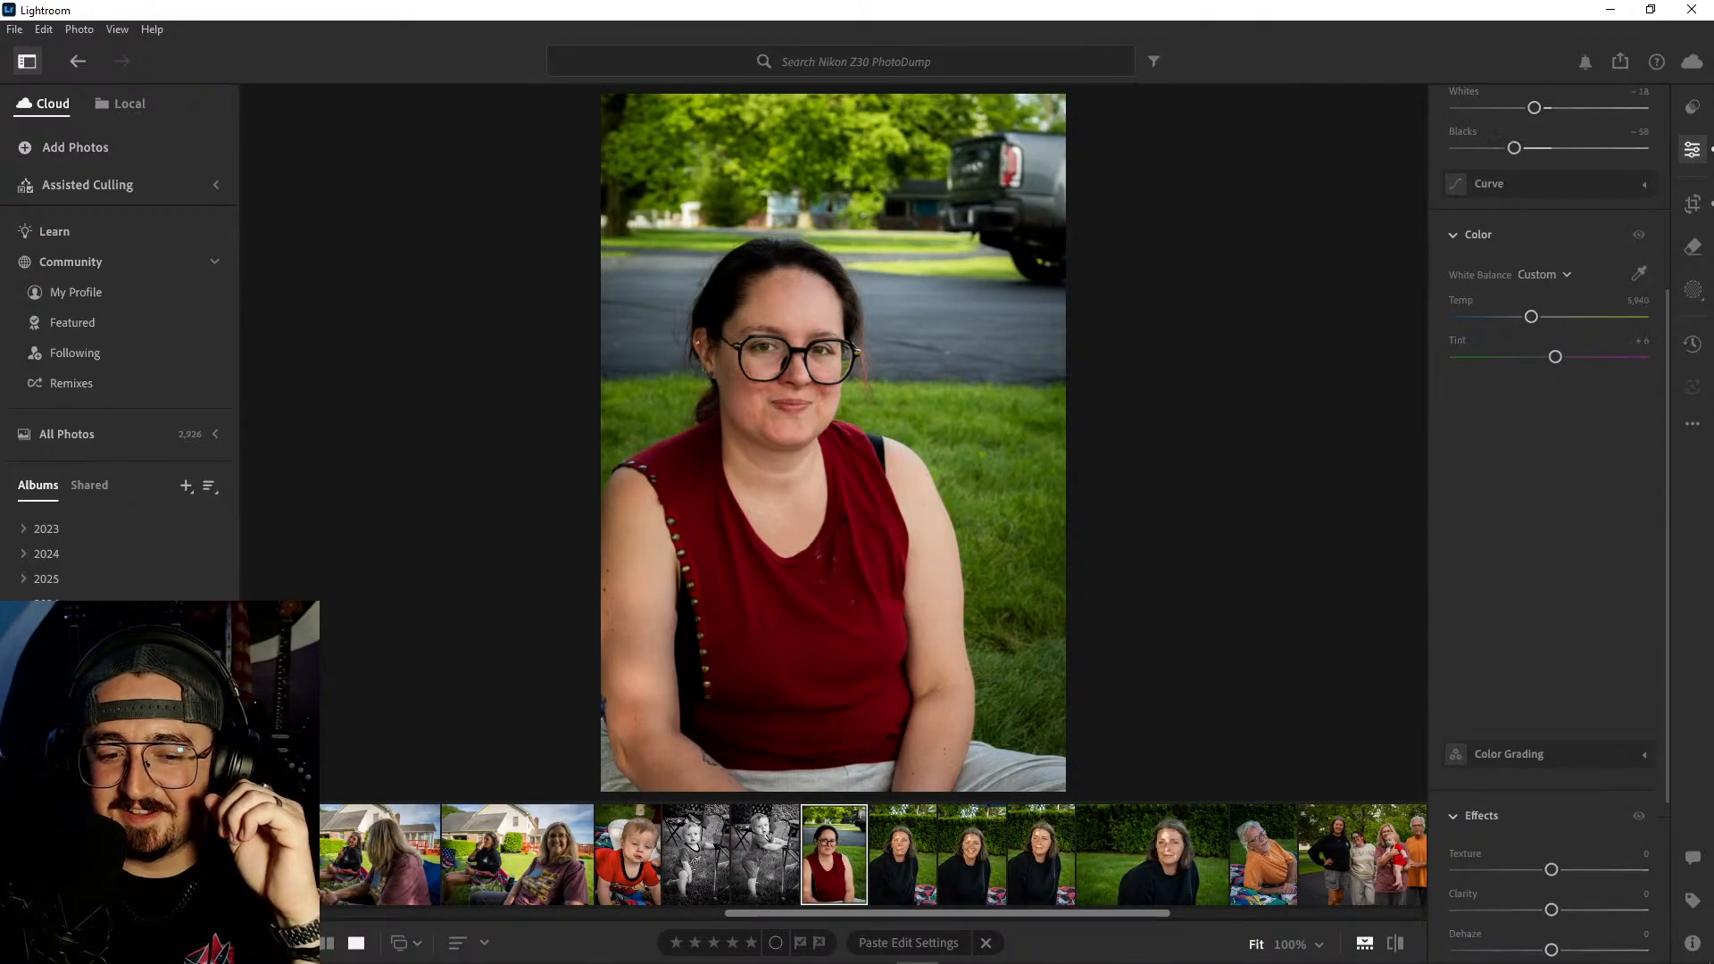
- Review the black-sweatshirt portraits, the man in the orange shirt and the family group up to the first shed landscape
key(Right)
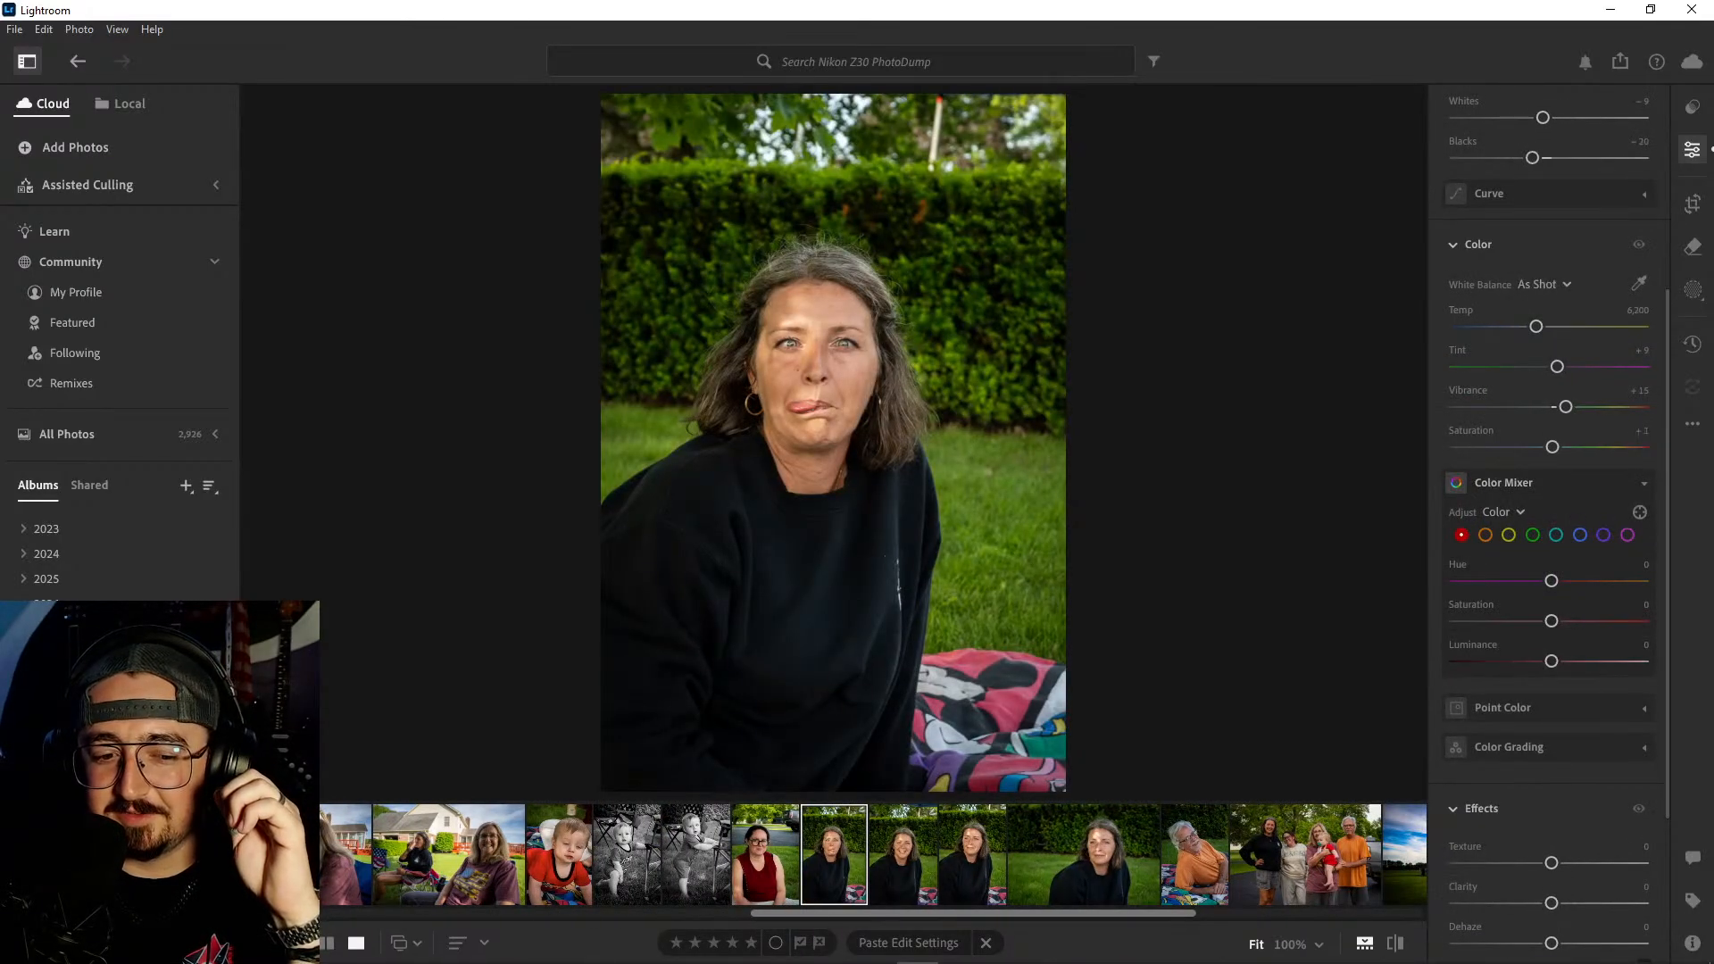
key(Right)
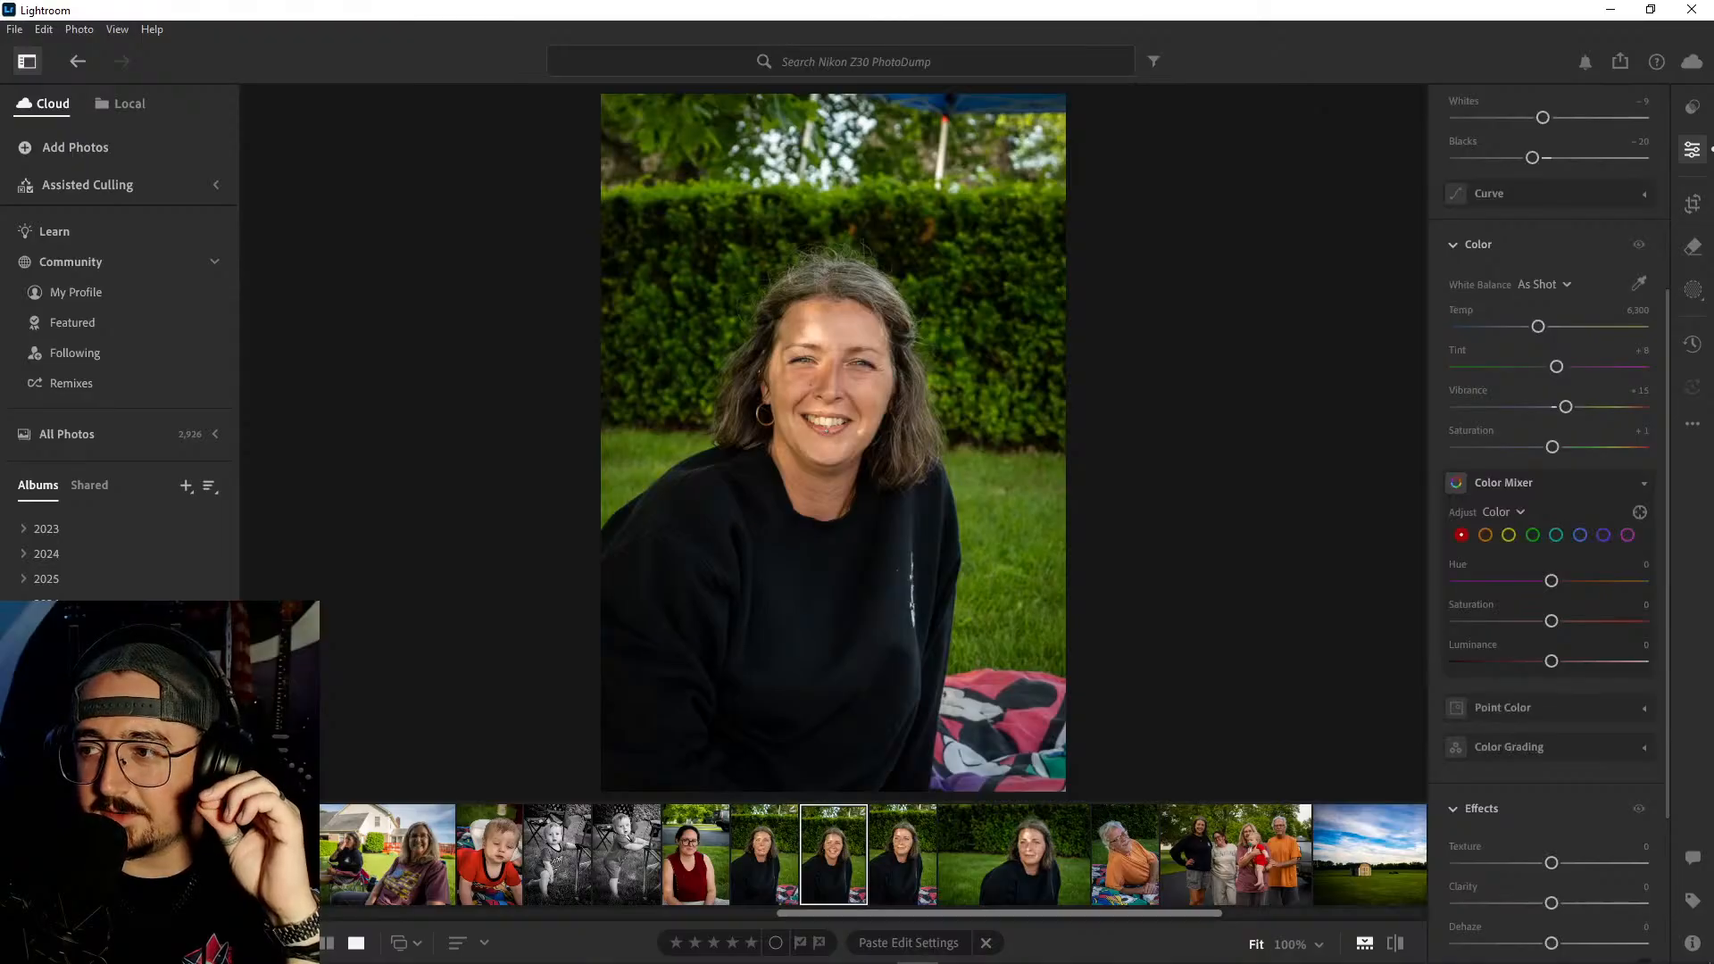
key(Right)
key(Right)
key(Right)
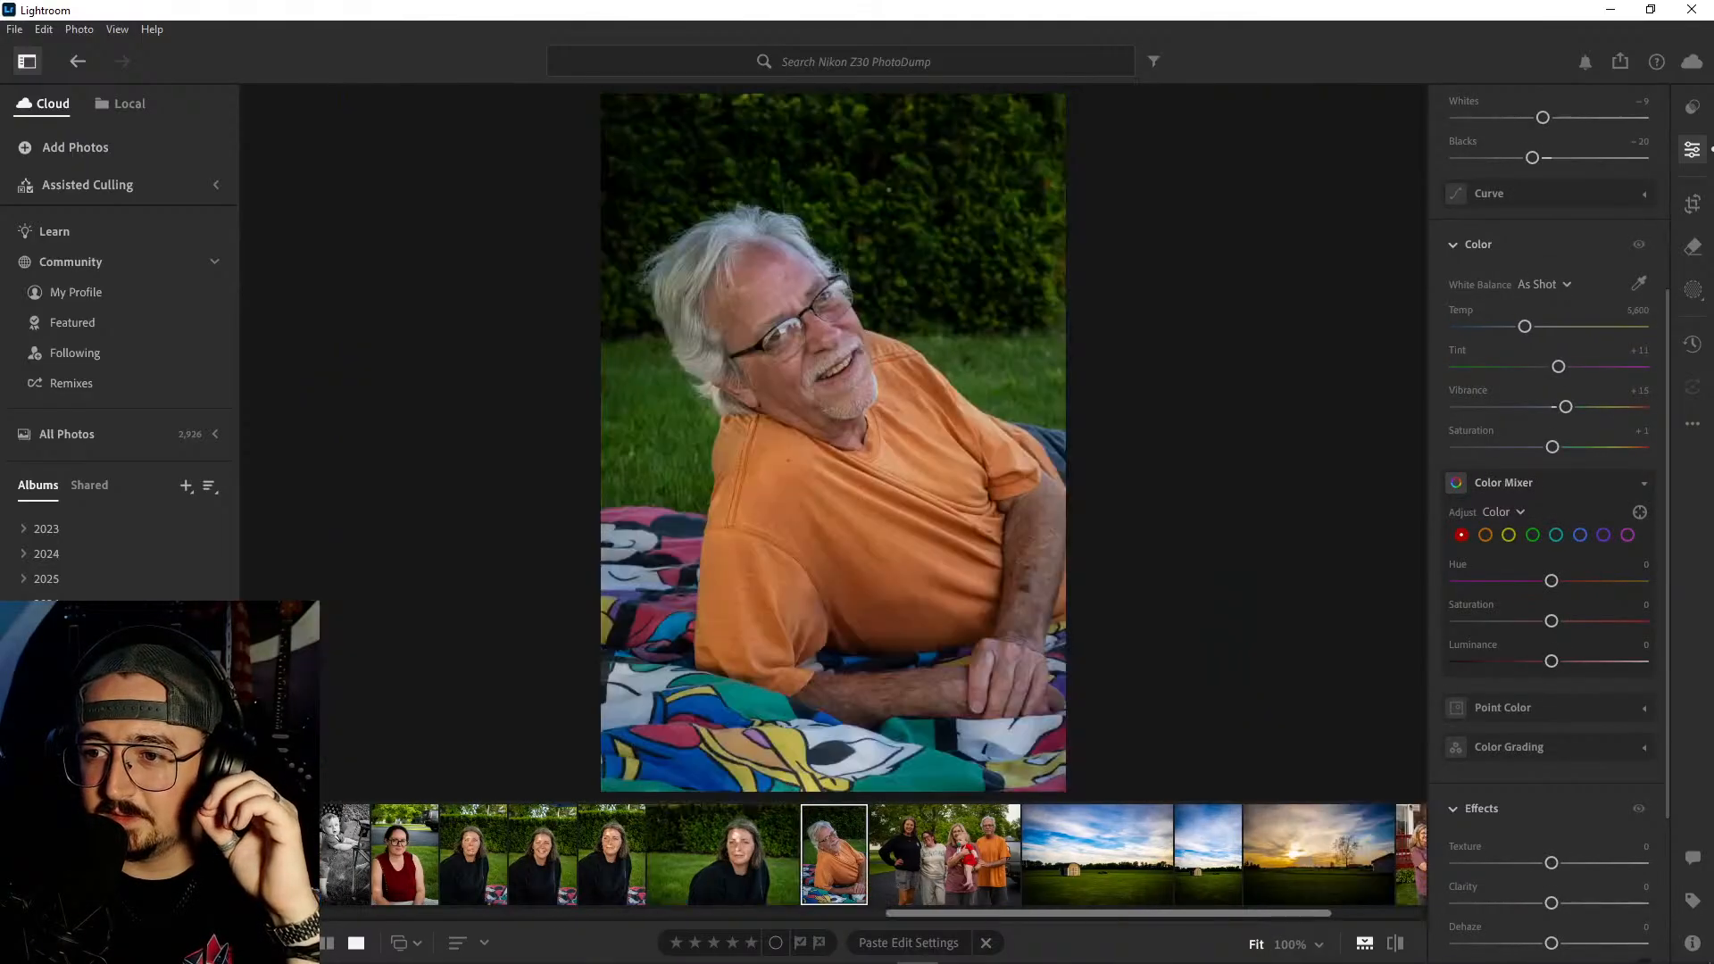
key(Right)
key(Right)
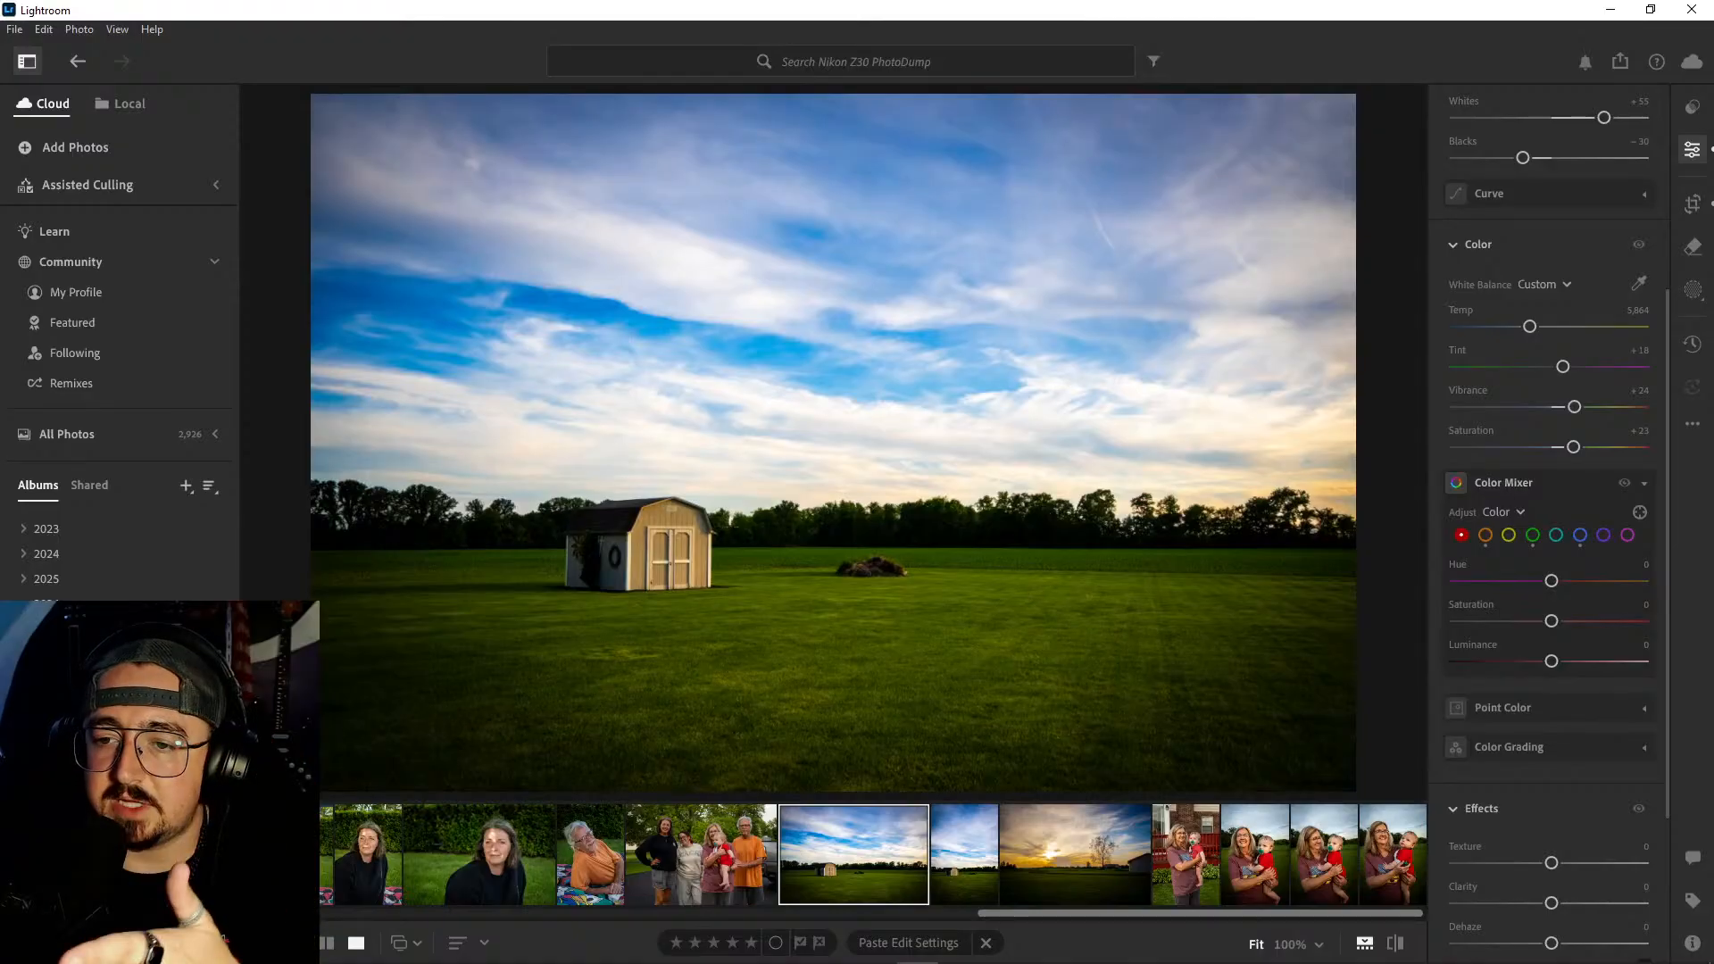
- Compare the two shed landscapes and the sunset photo with their unedited originals
key(Right)
key(Left)
key(backslash)
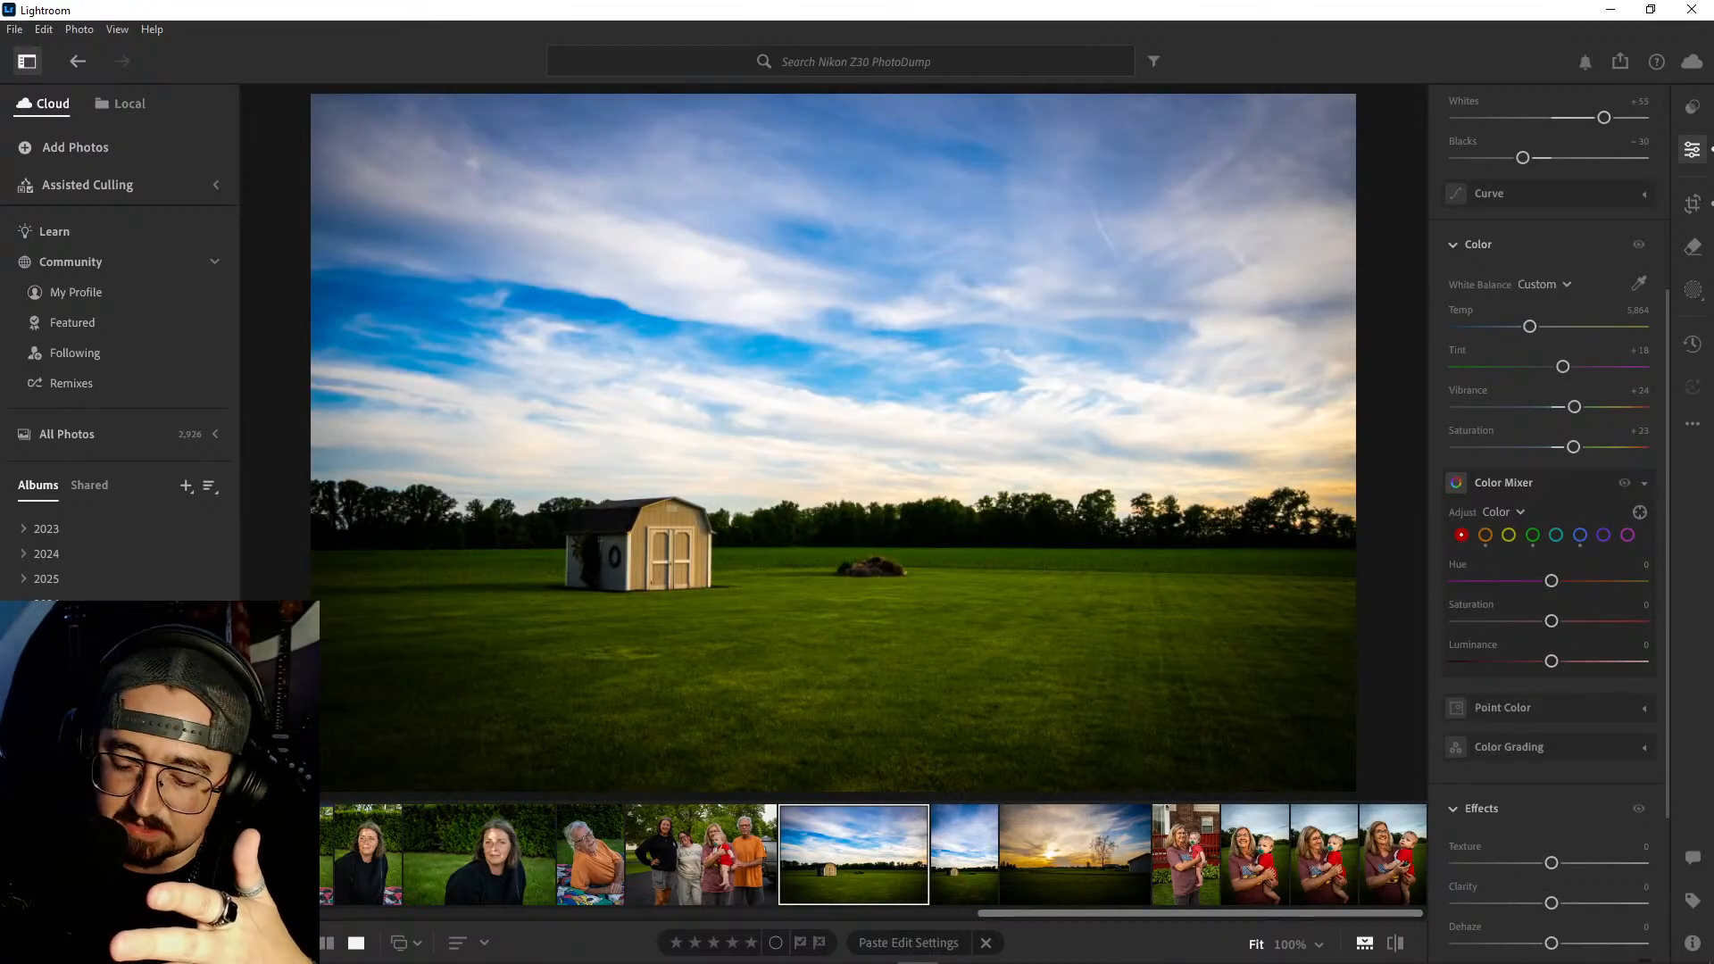
key(Right)
key(backslash)
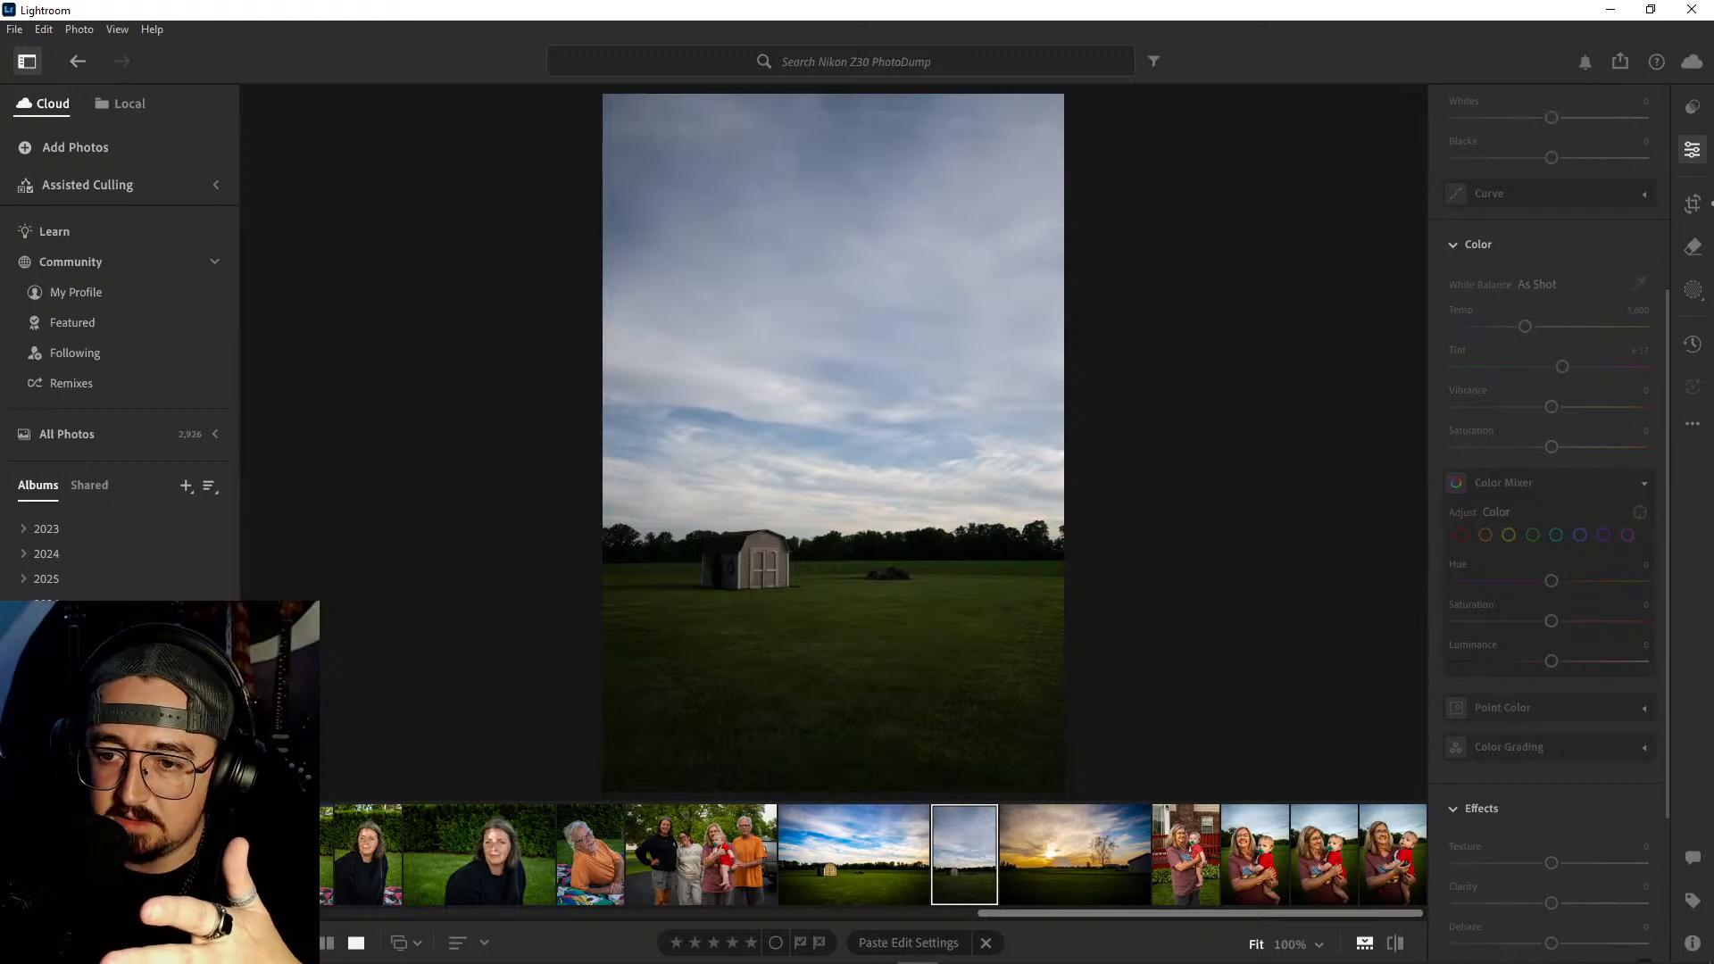
key(backslash)
key(Right)
key(backslash)
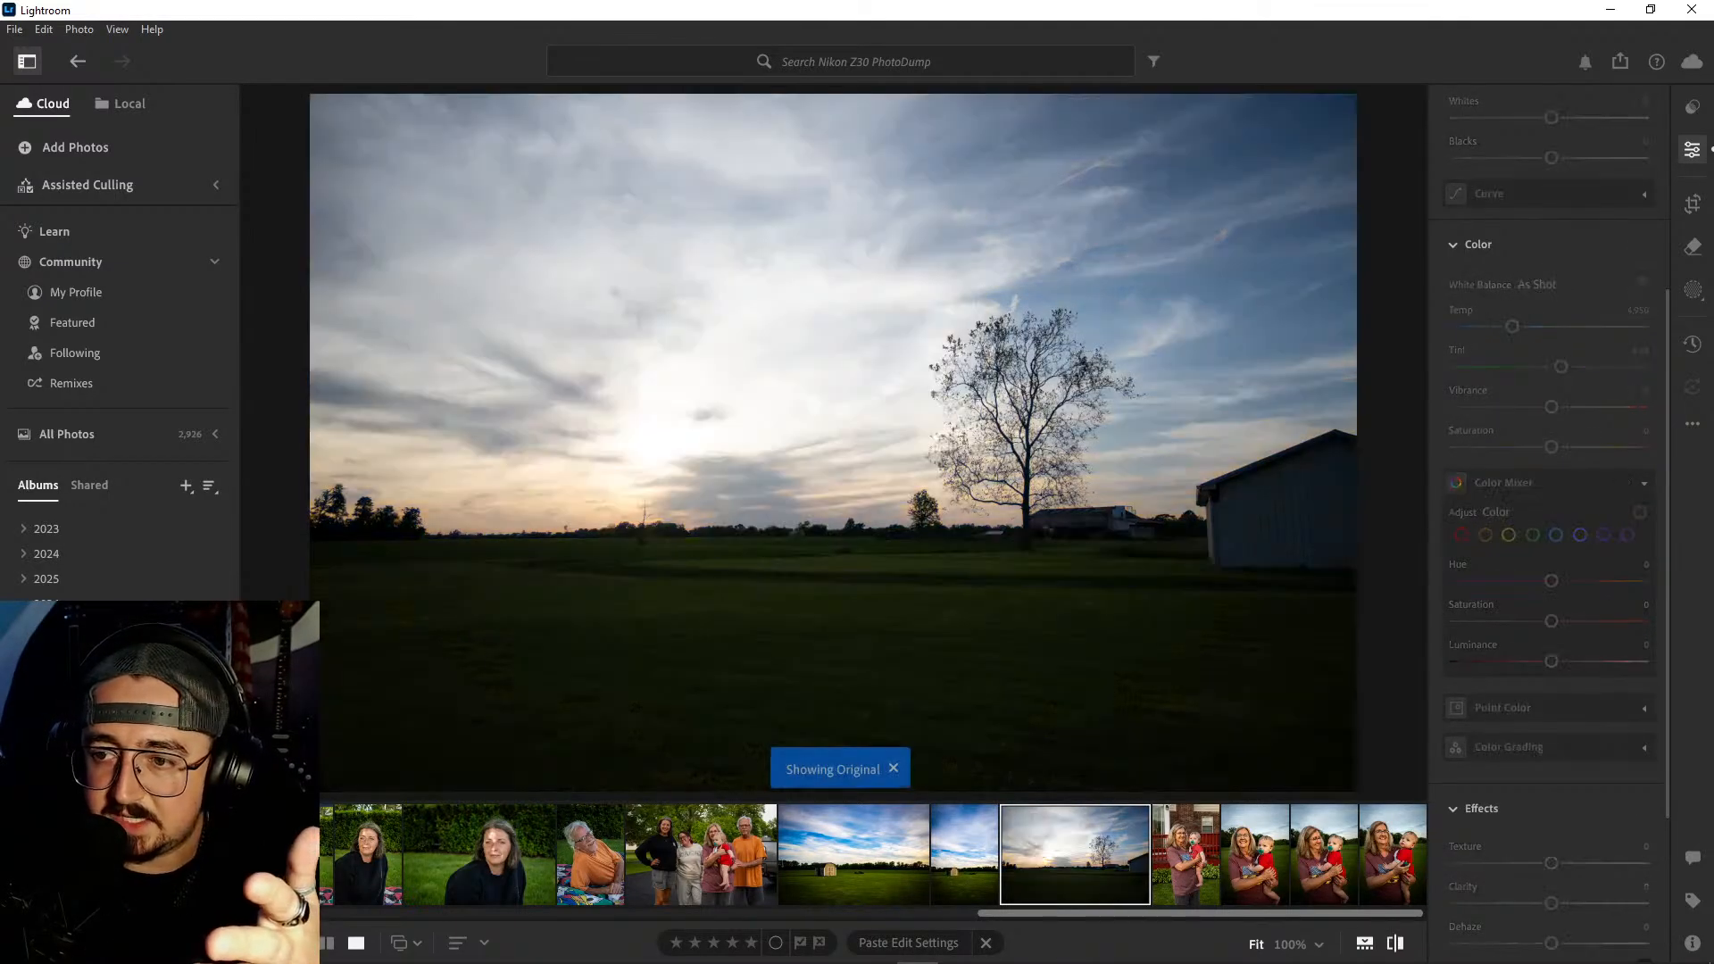
key(backslash)
key(Right)
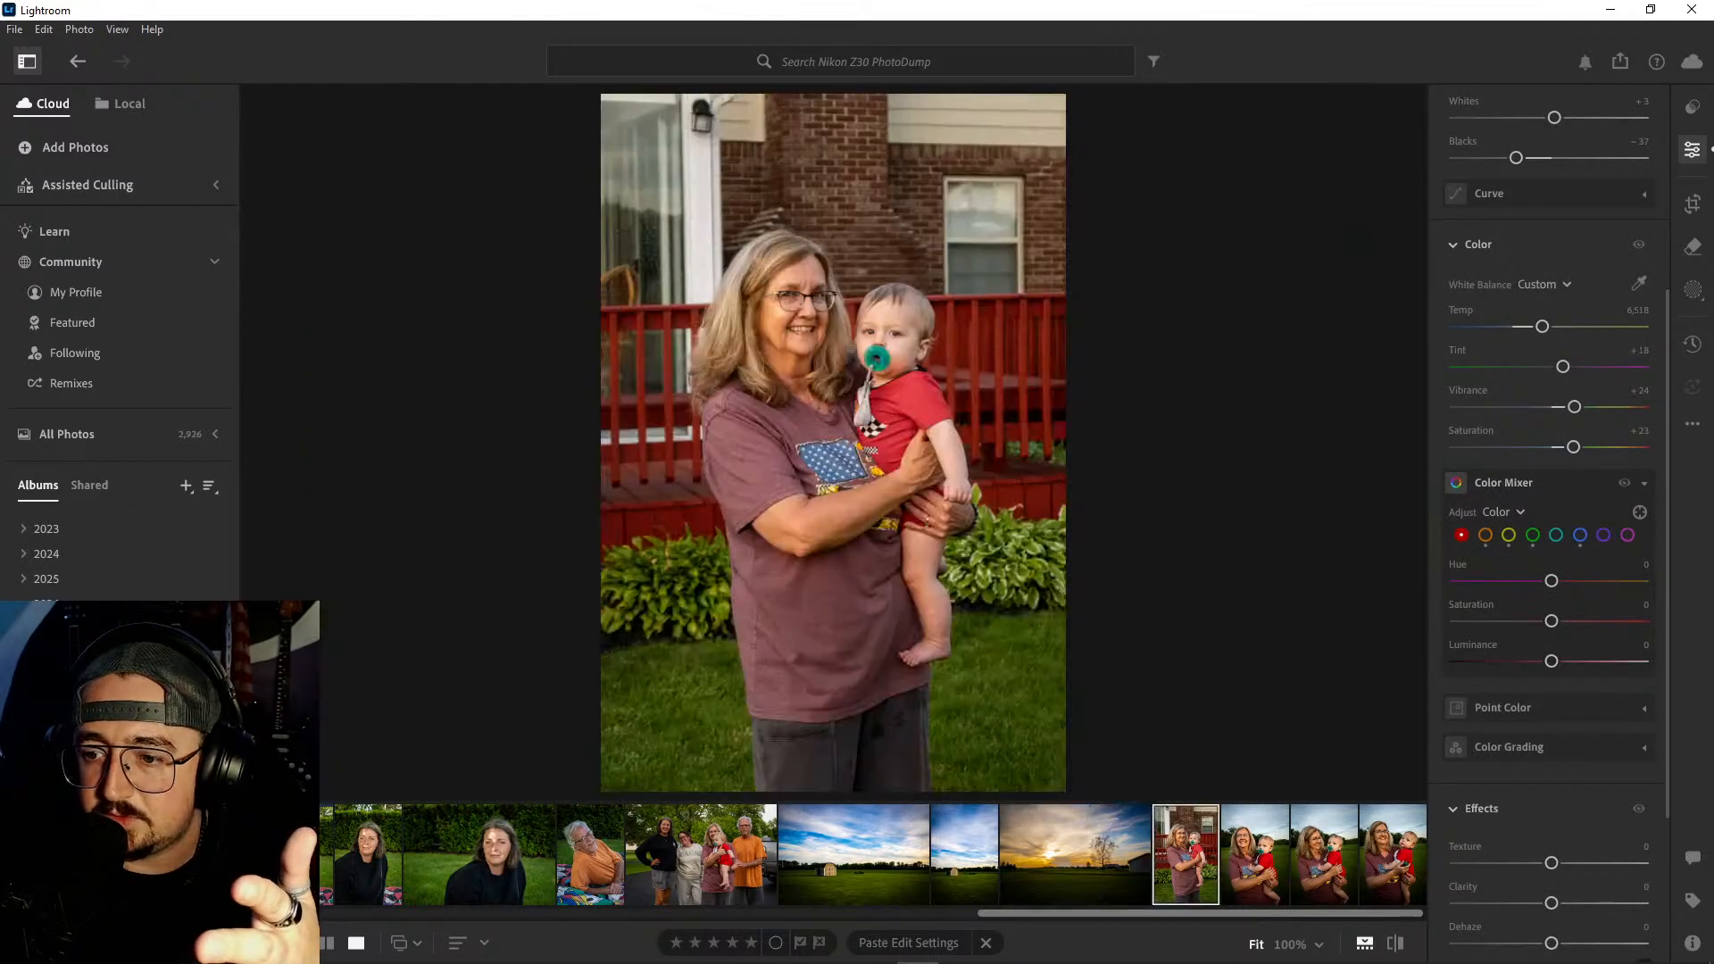
- Recheck the shed landscapes against the sunset photo for matching sky and grass colors
key(Left)
key(Left)
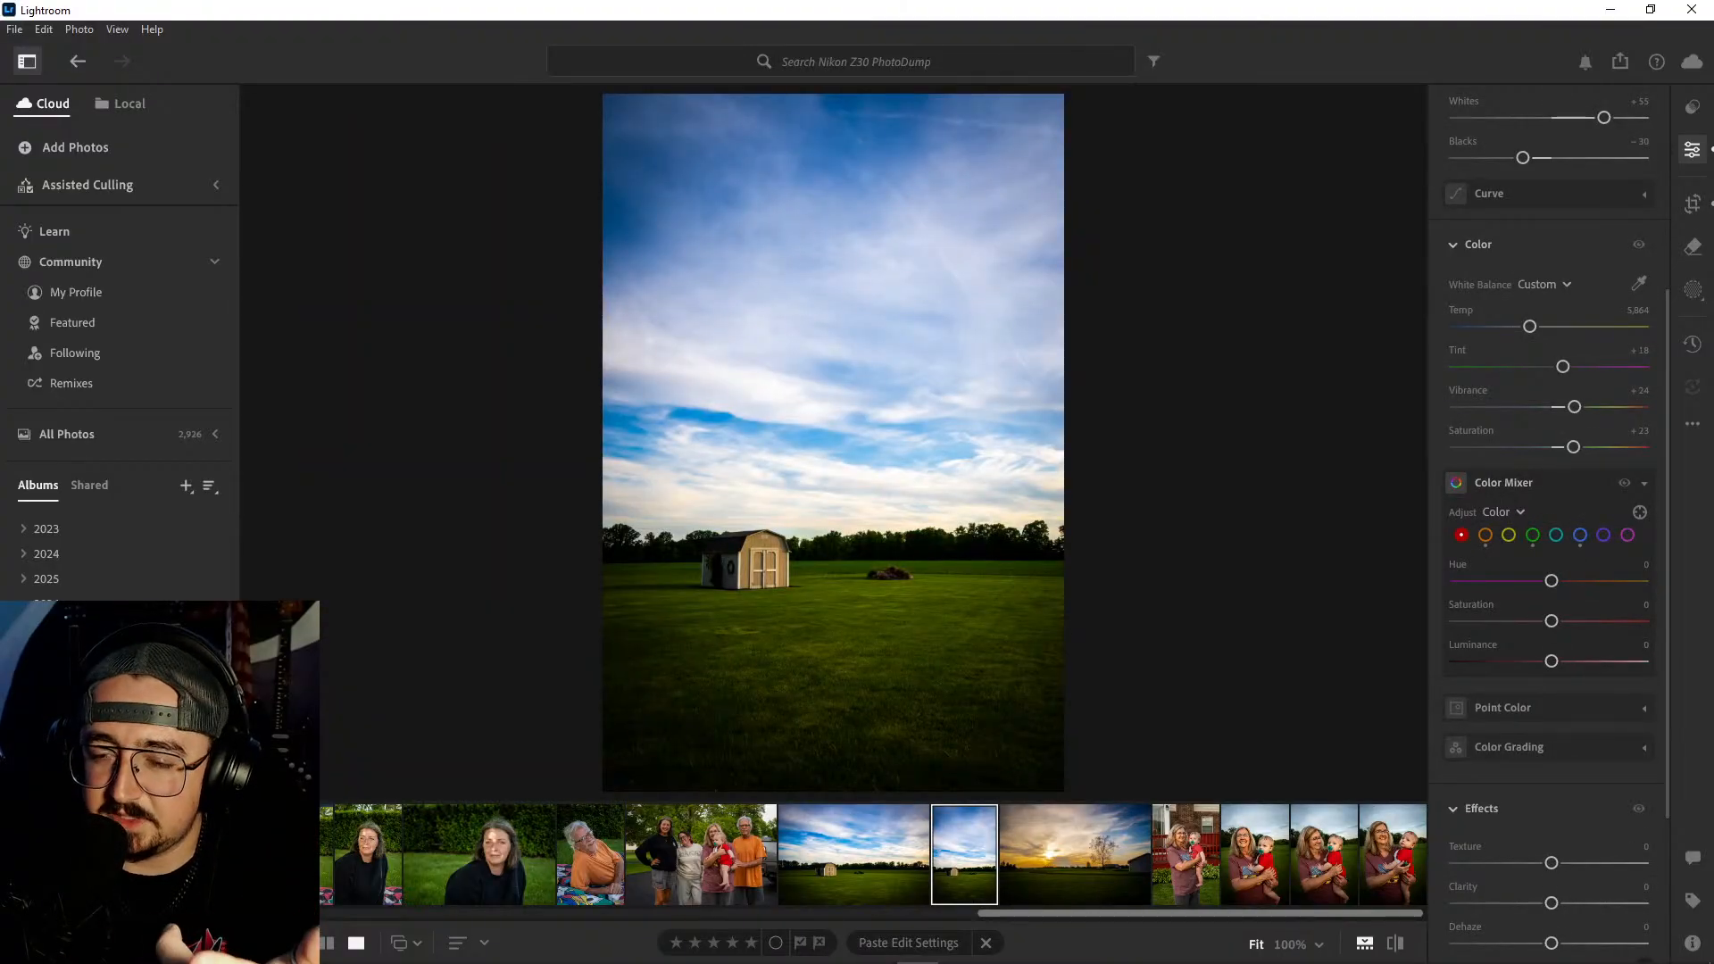
key(Left)
key(Right)
key(Right)
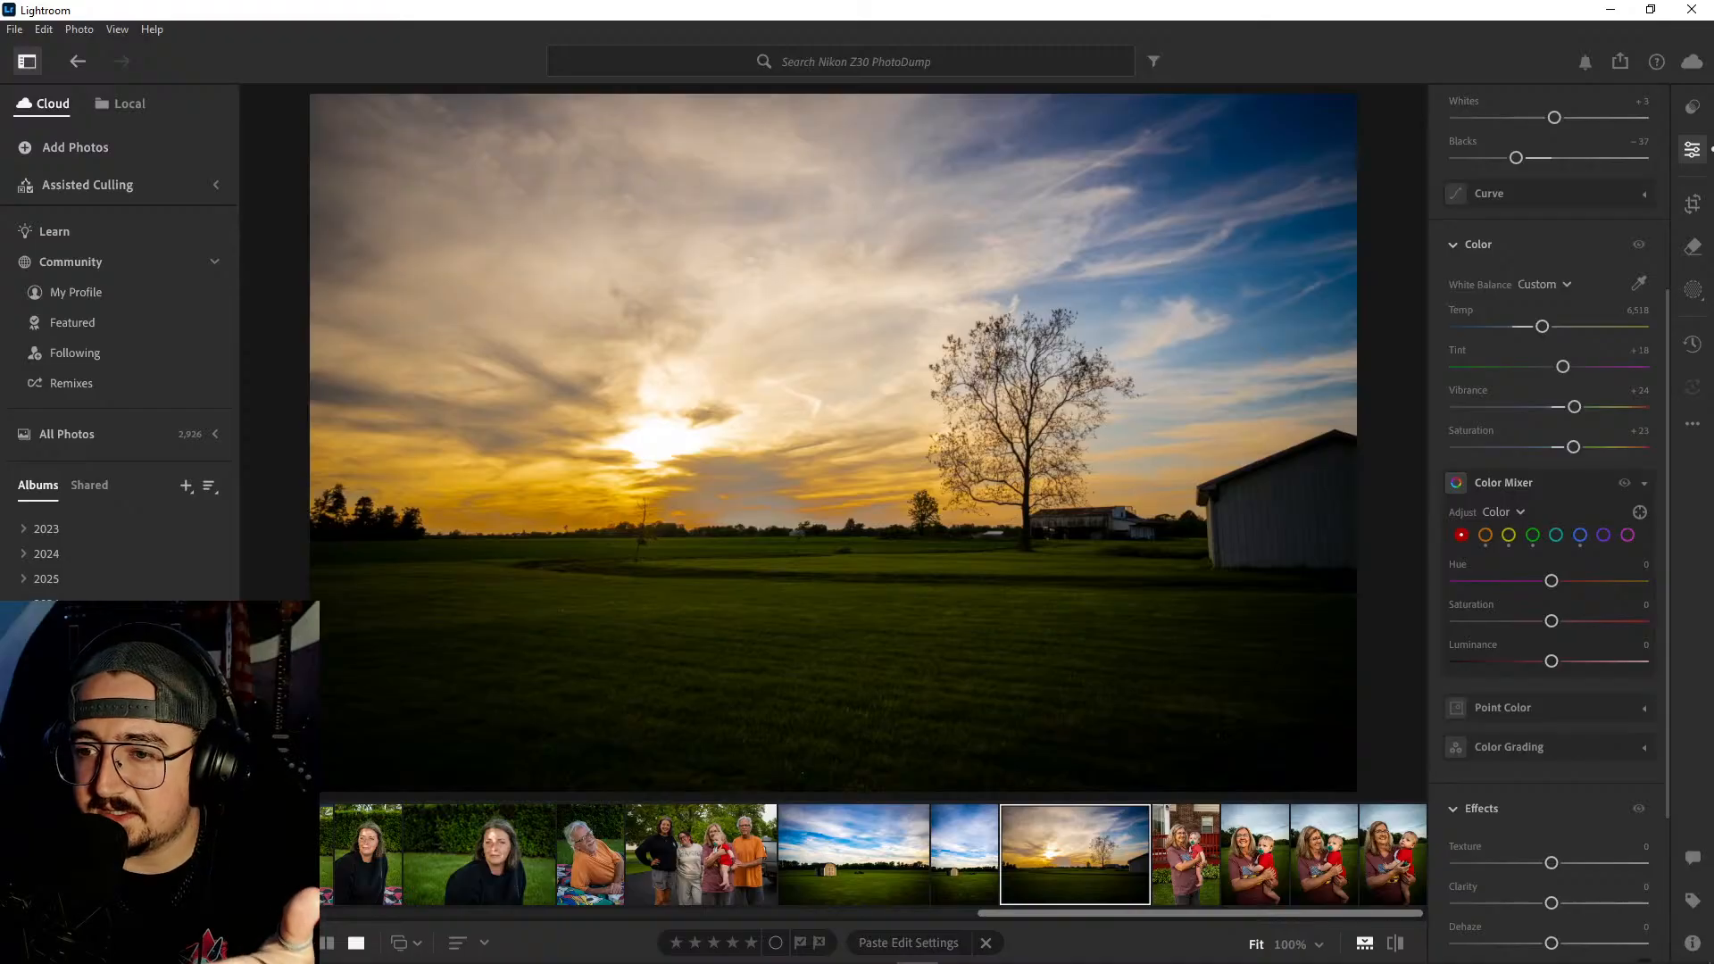
key(Left)
key(Left)
key(Left)
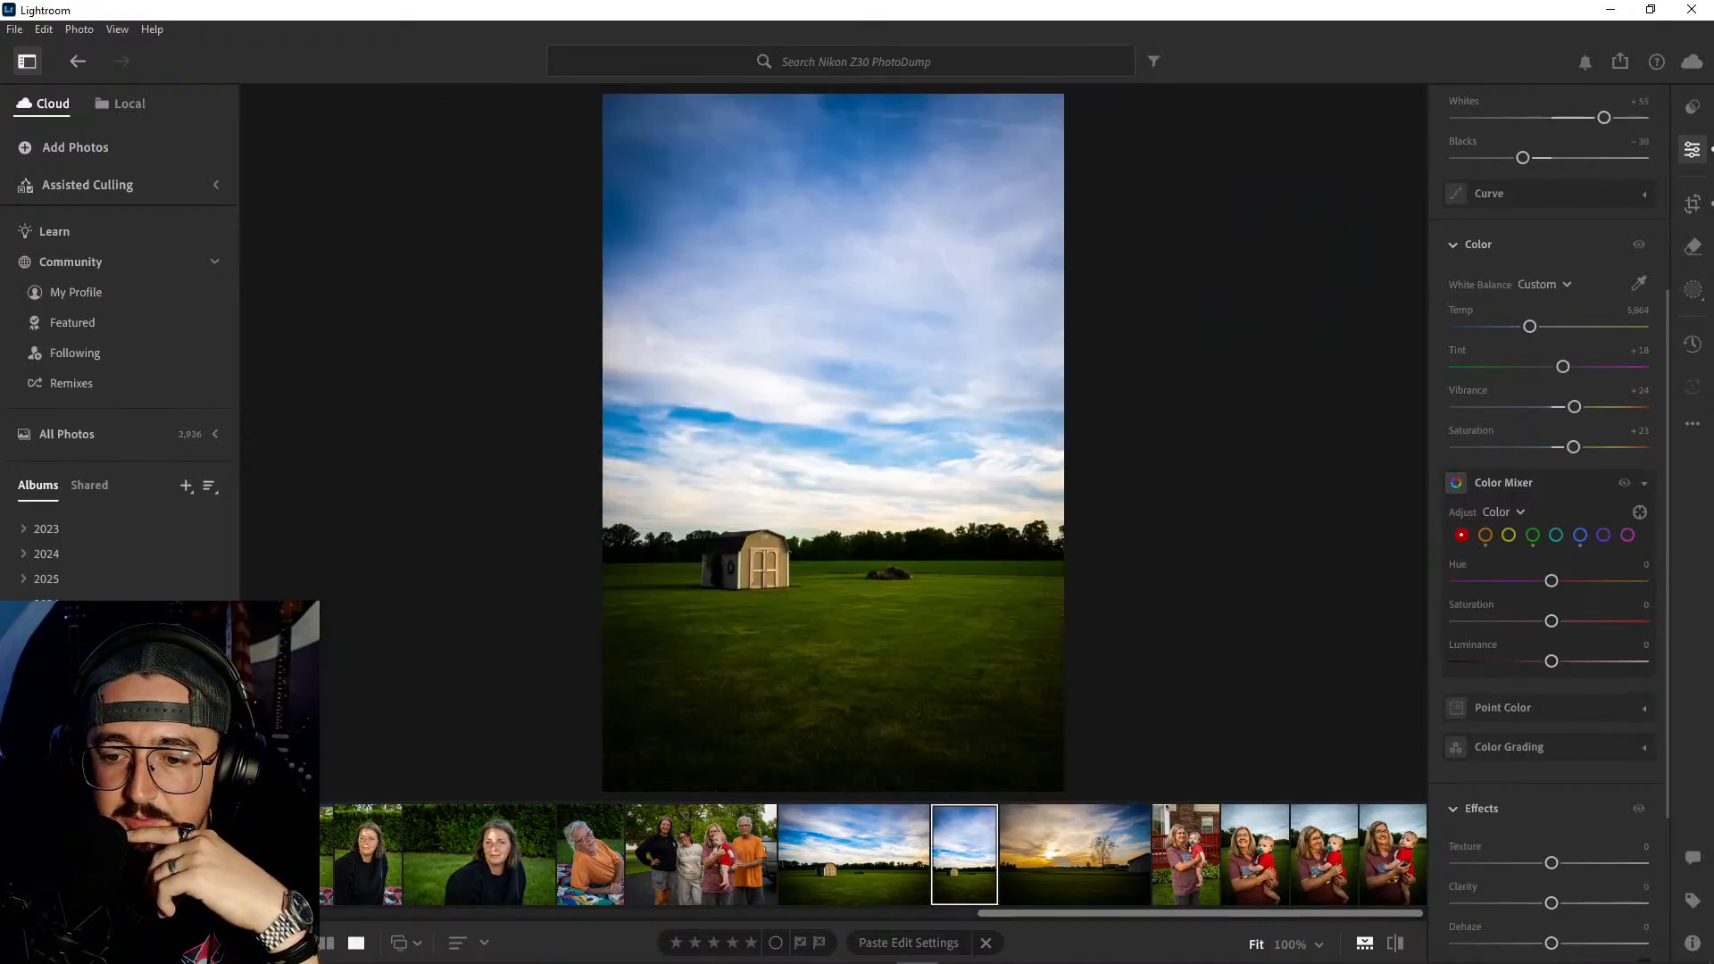
- Compare the horizontal portrait of the woman in the black sweatshirt with its unedited original
key(Left)
key(Left)
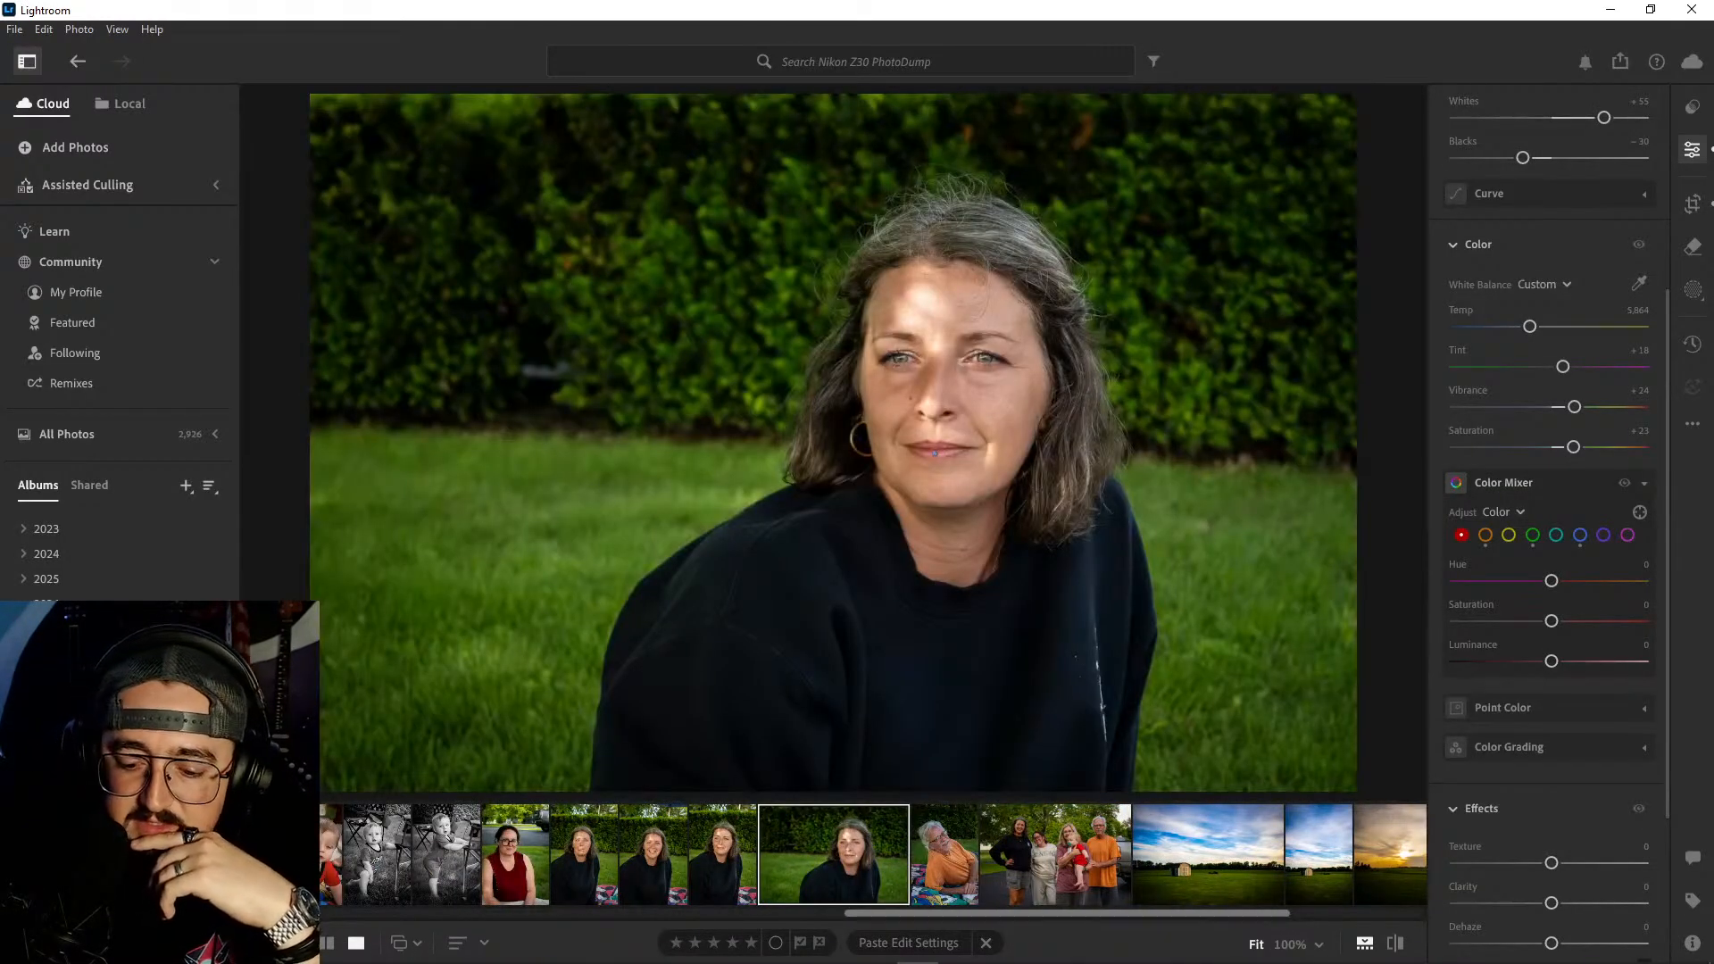
key(backslash)
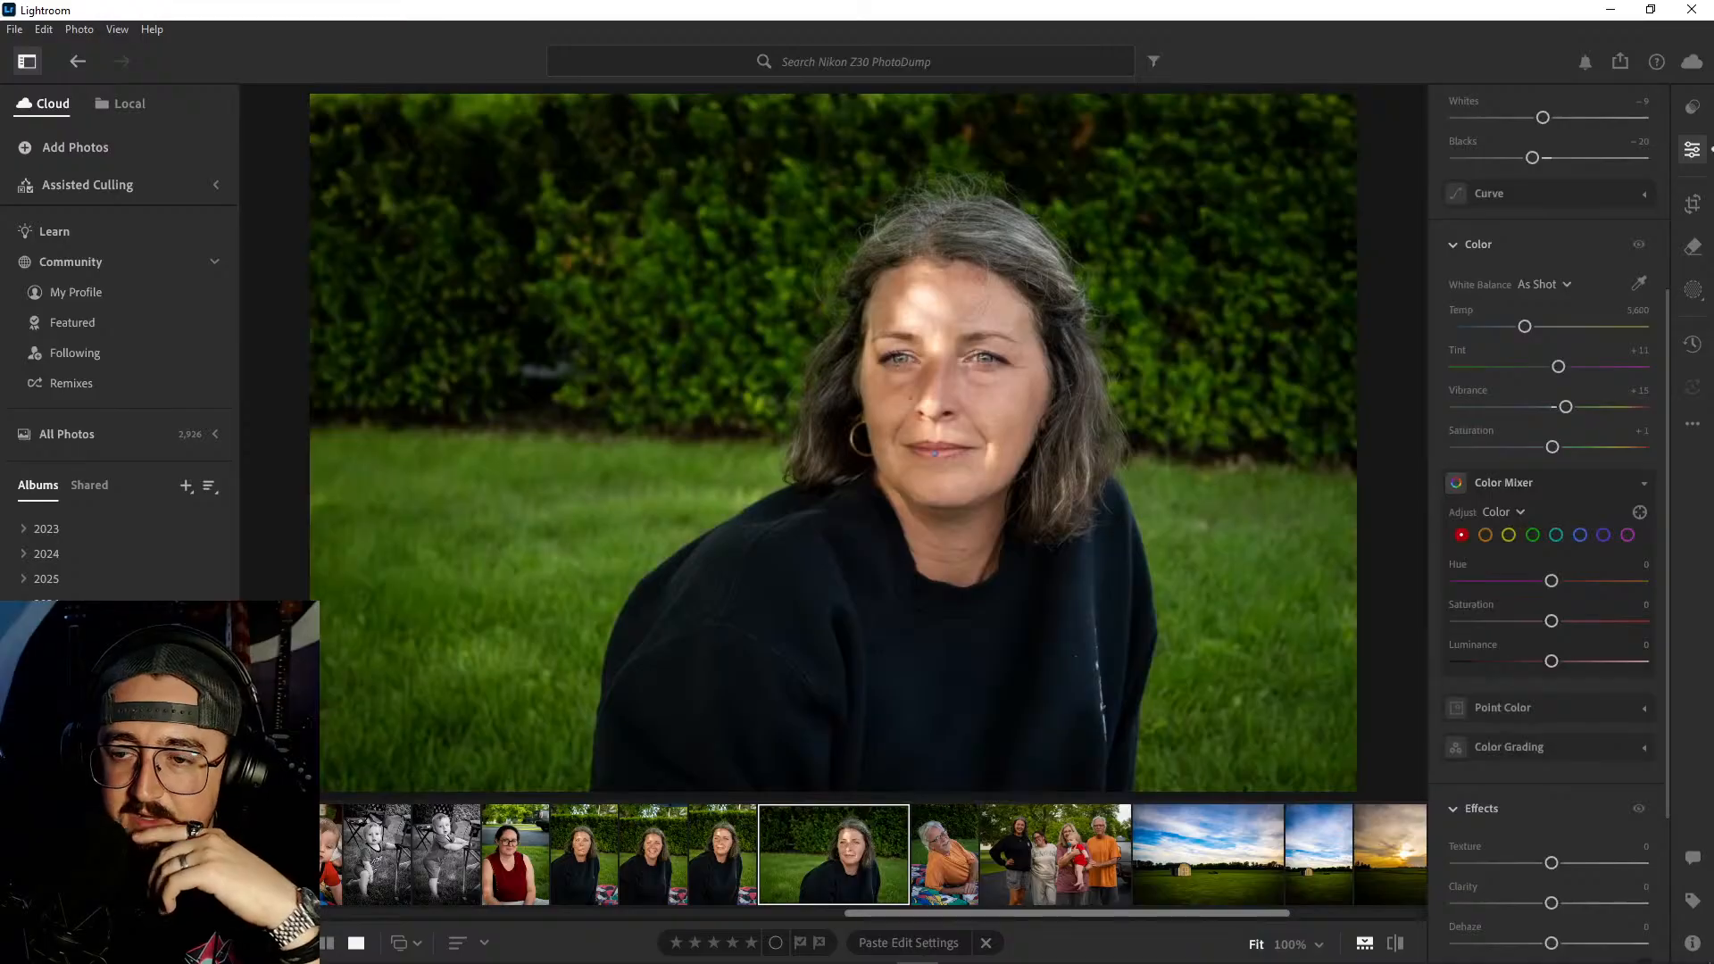
key(backslash)
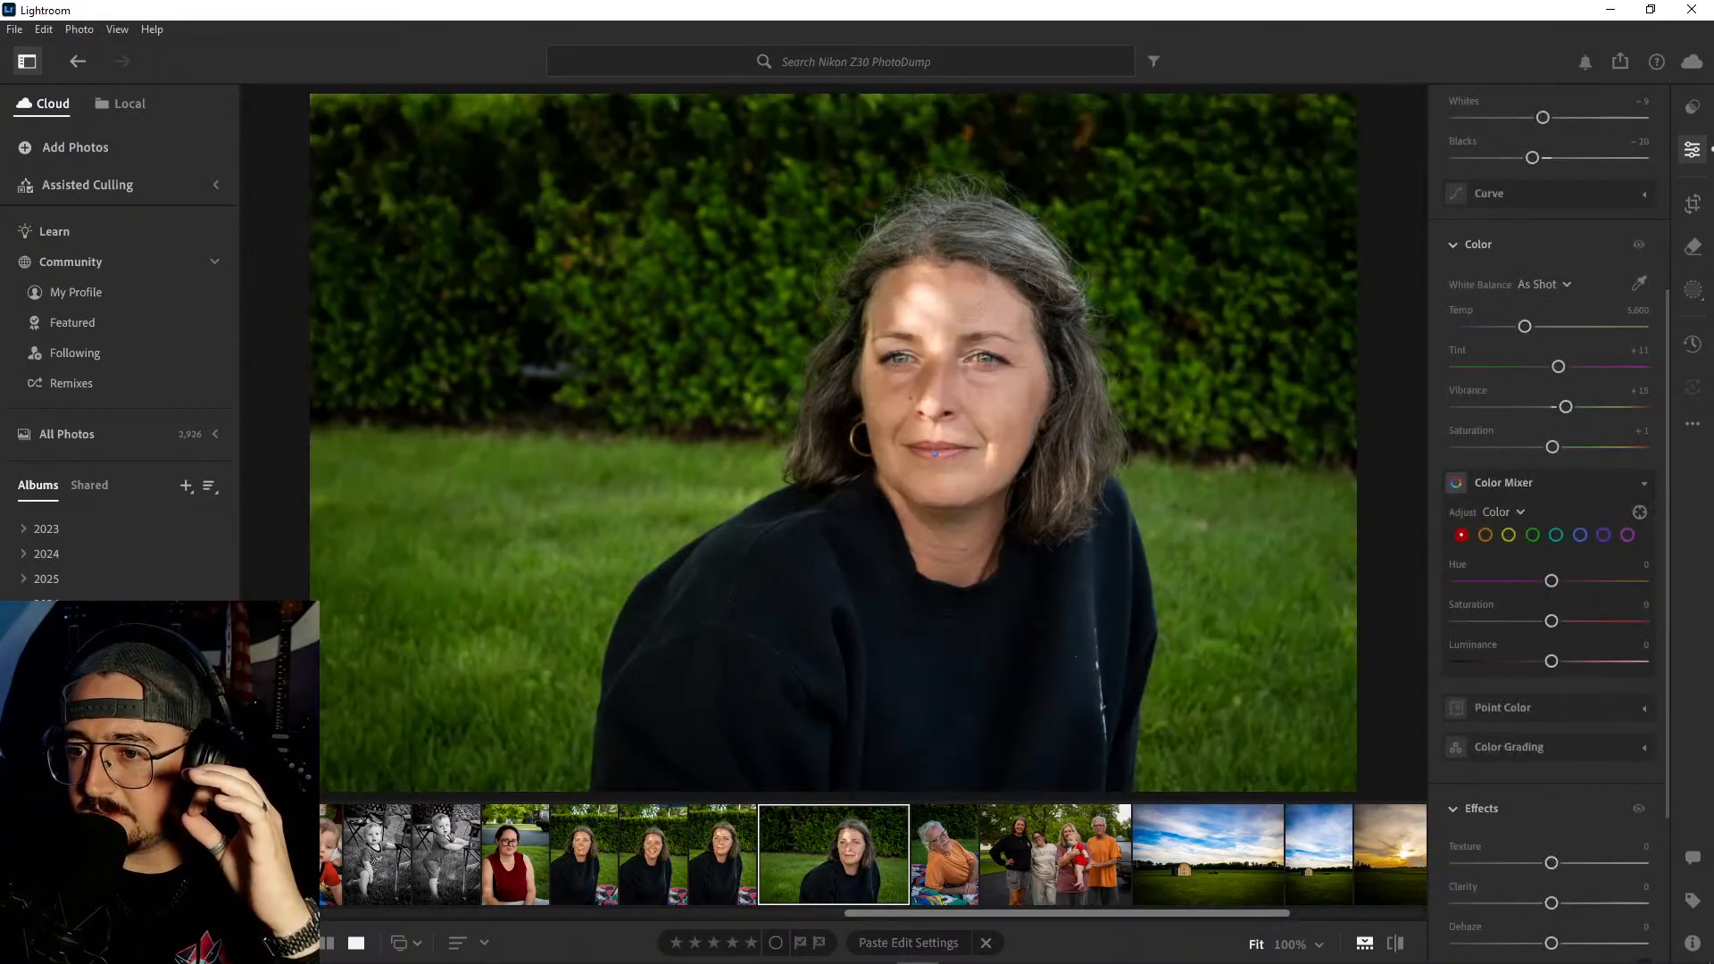
key(backslash)
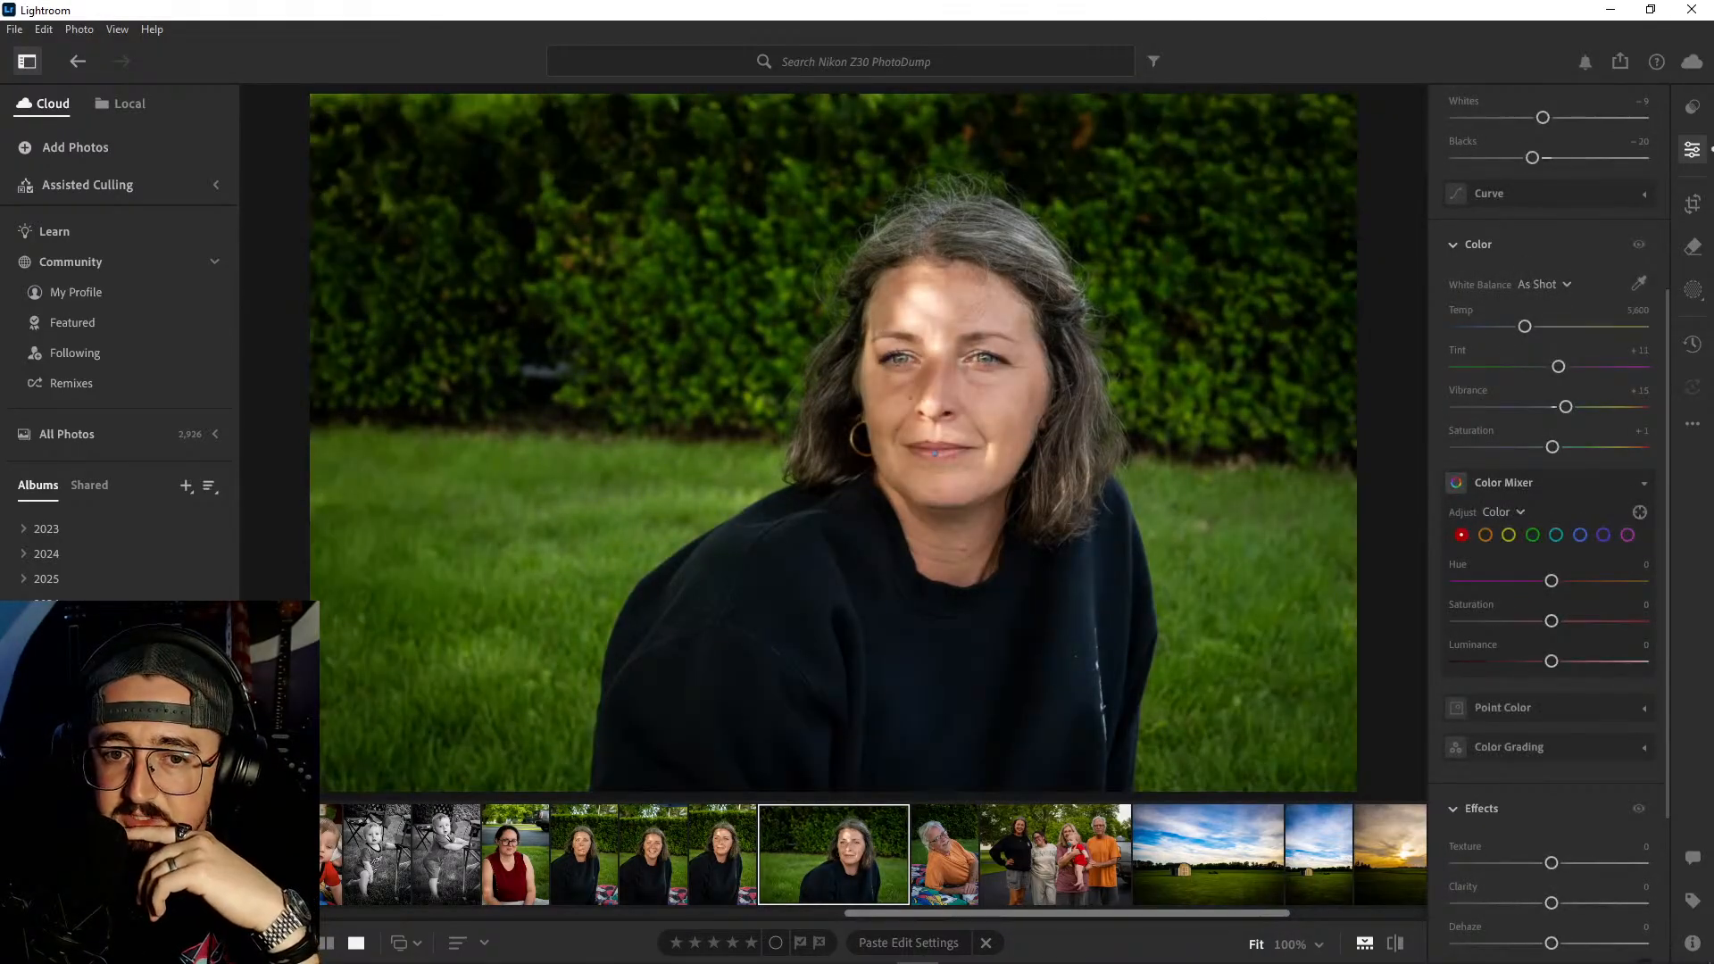
- Review the photos from the man in the orange shirt through the album's final portrait of the woman holding the baby
key(Right)
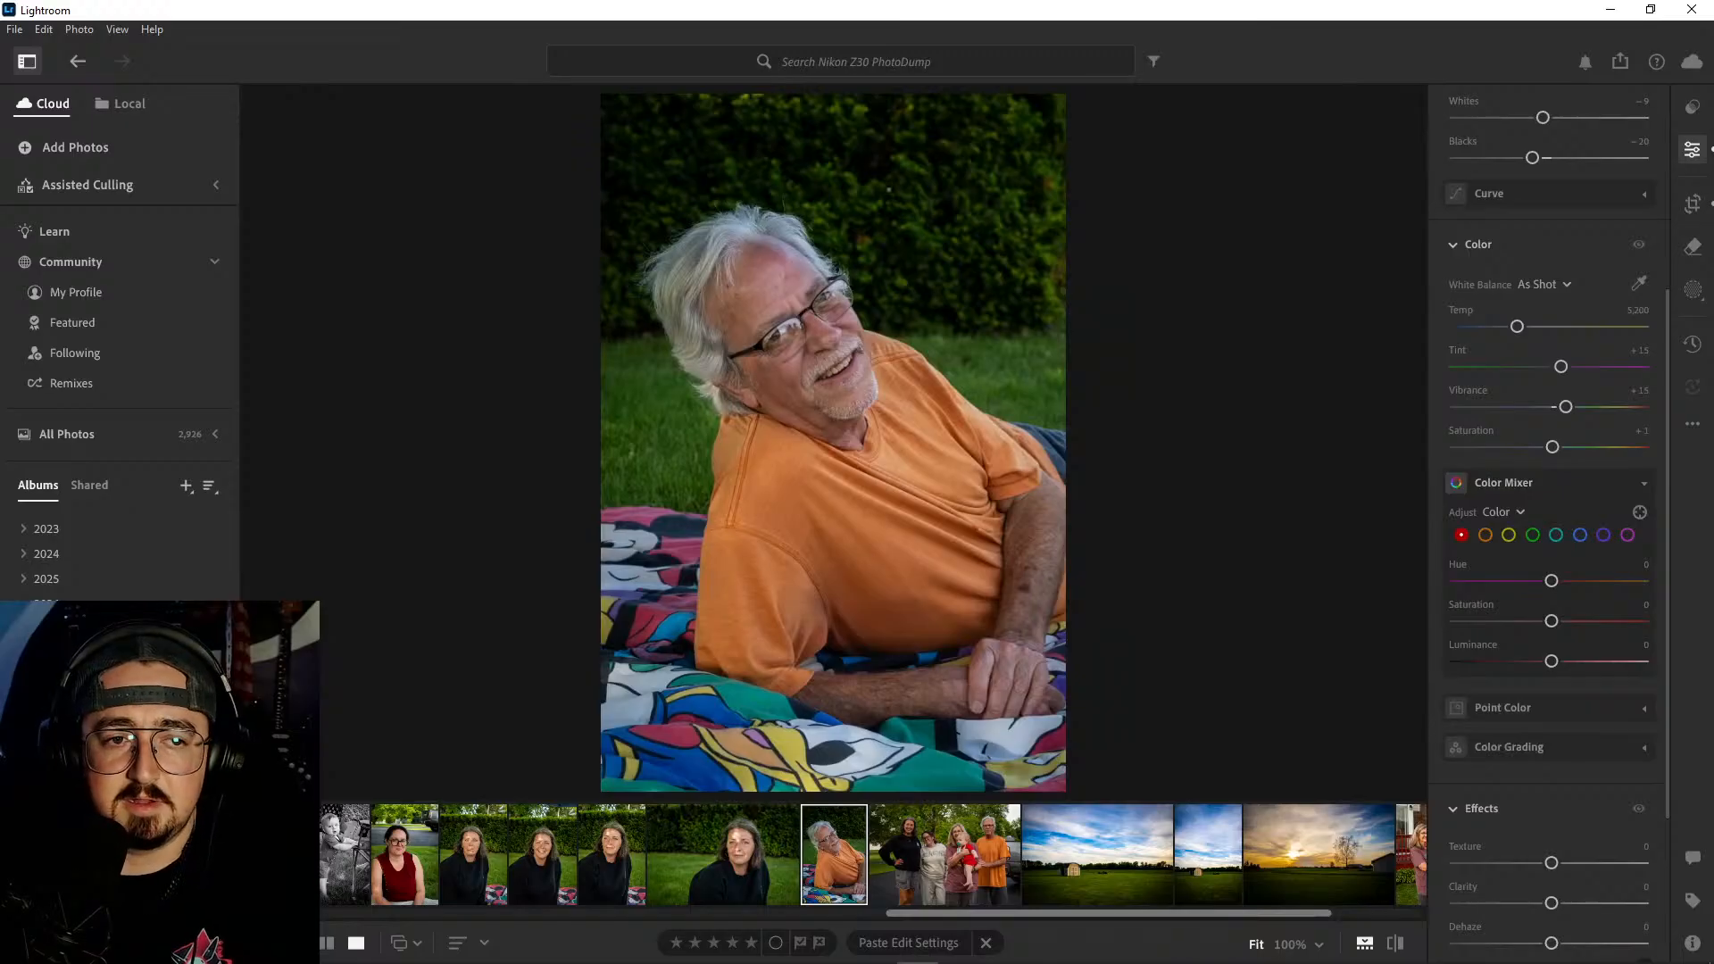
key(Right)
key(Right)
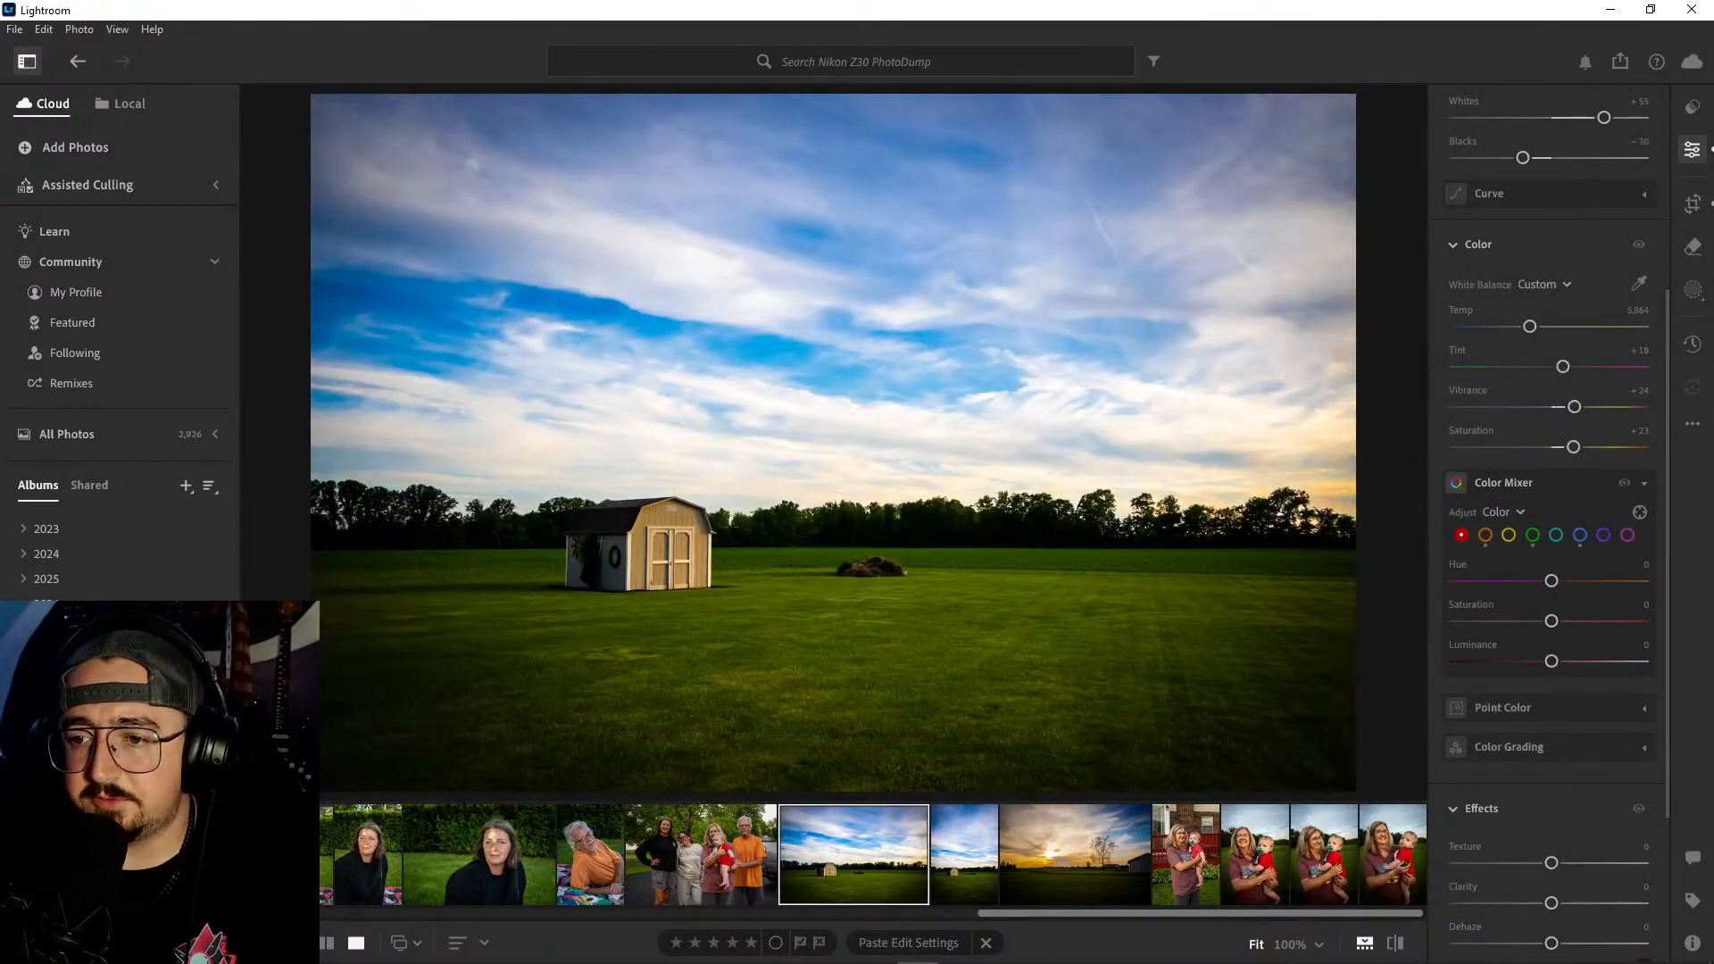
key(Right)
key(Right)
key(Right)
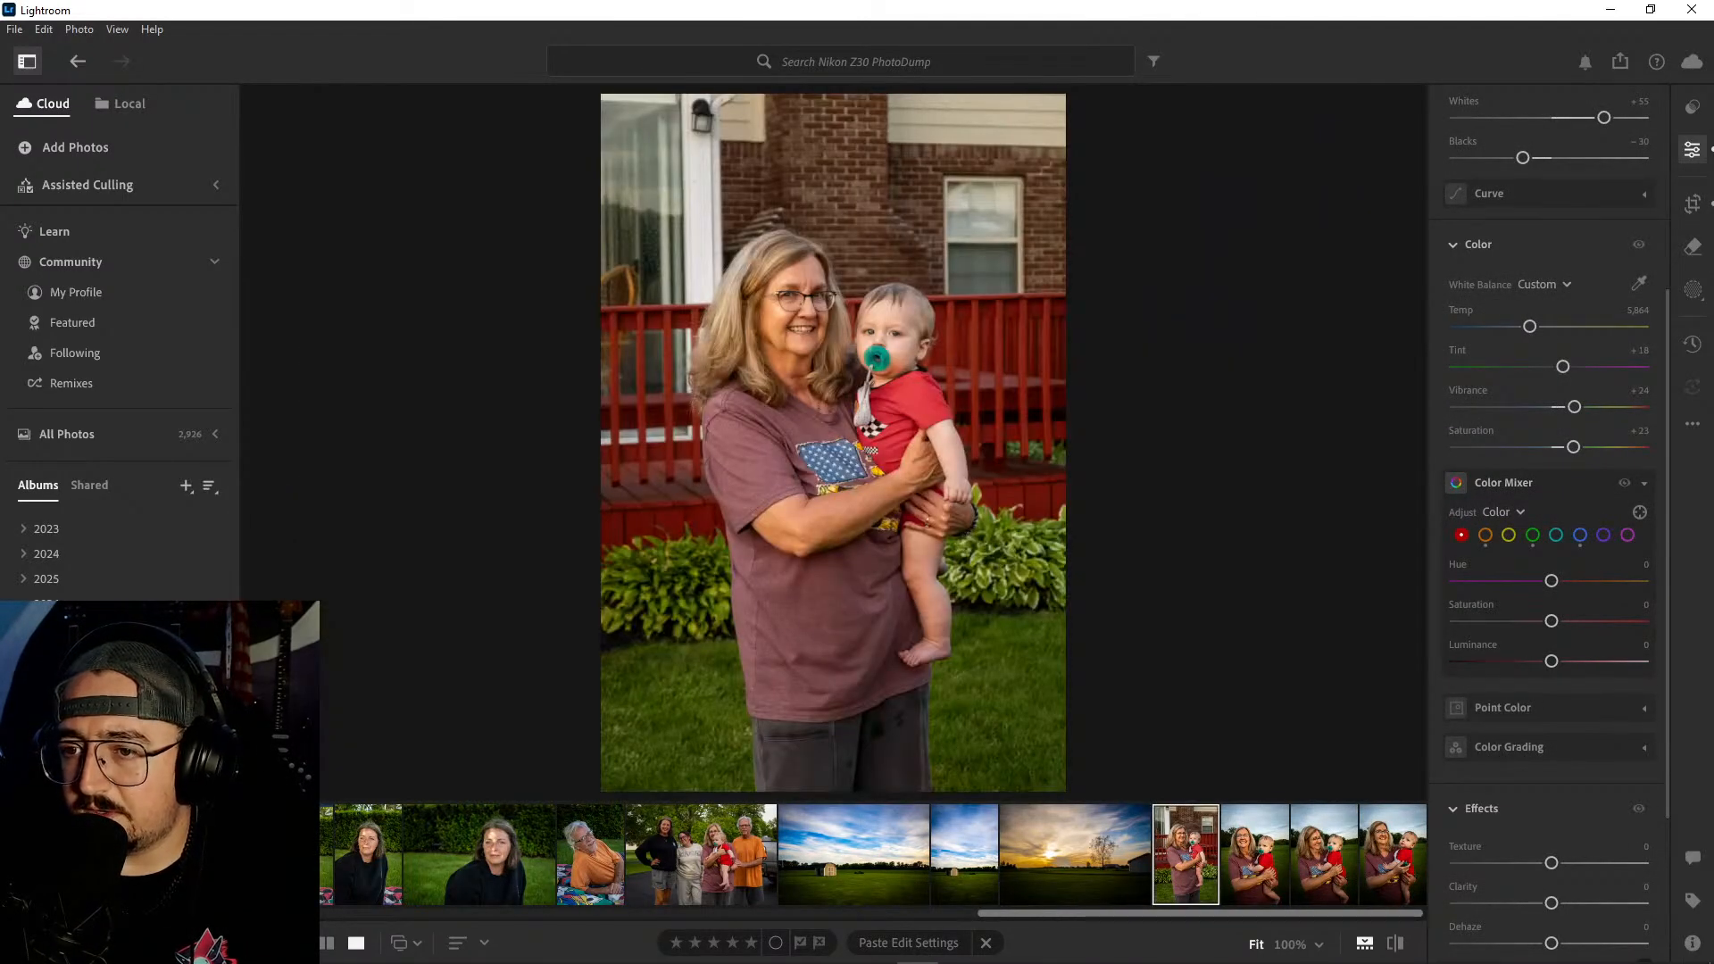
key(Right)
key(Right)
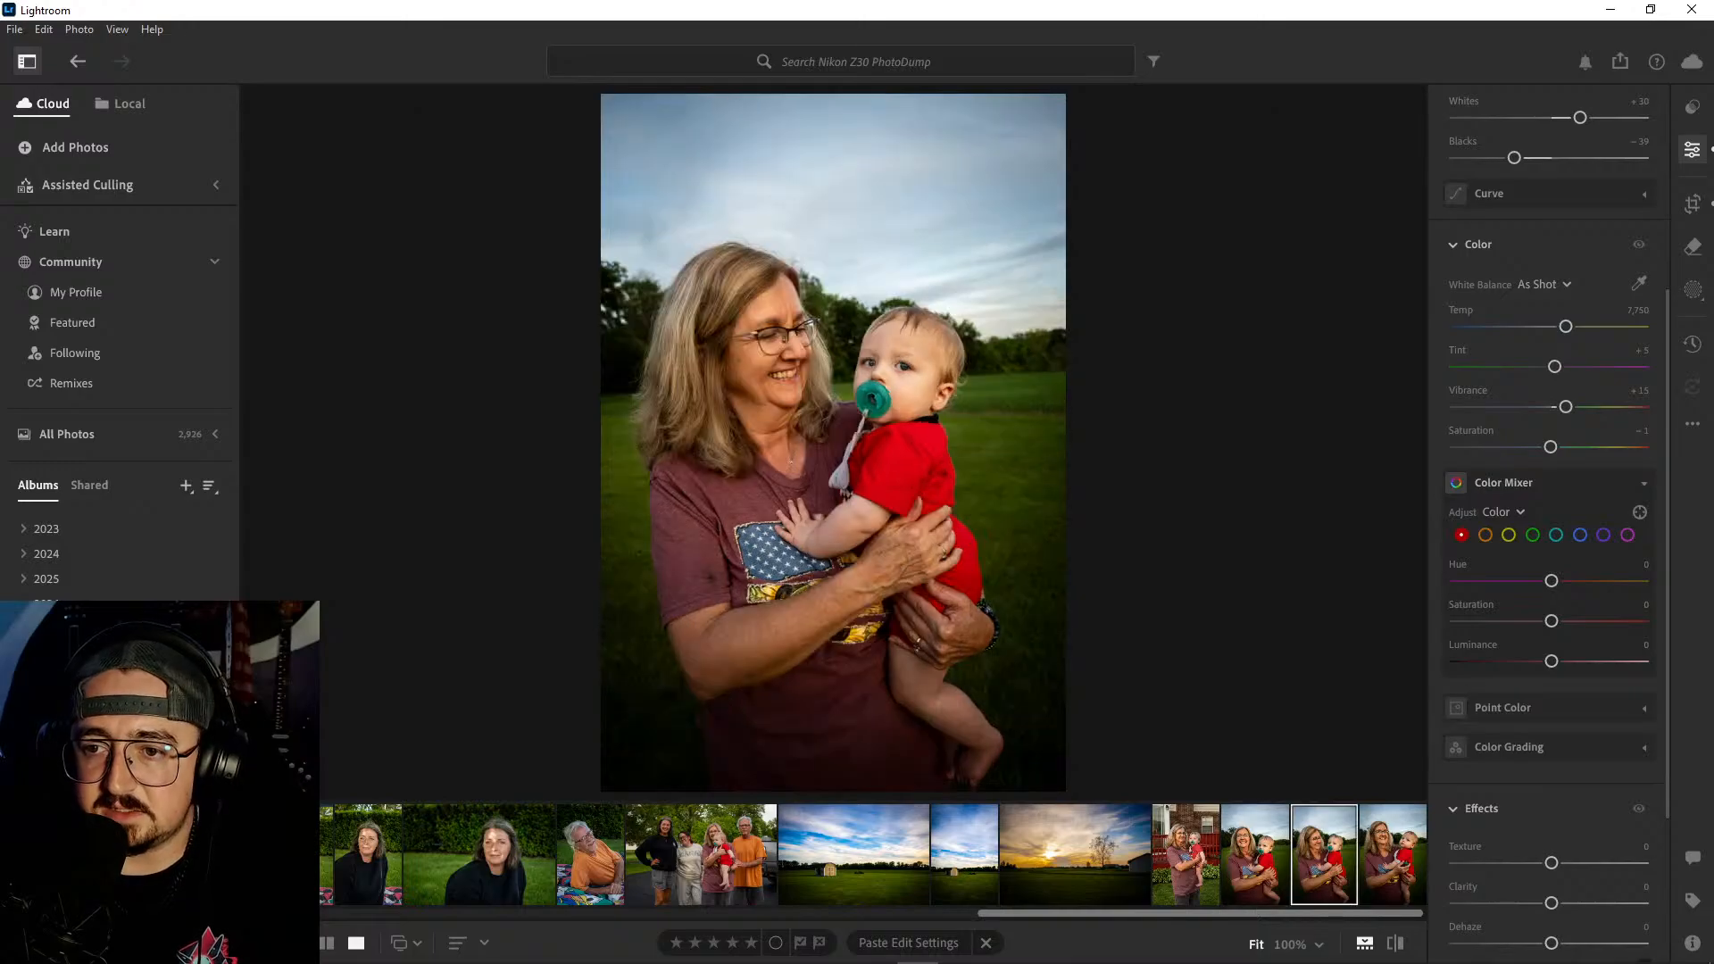
key(Right)
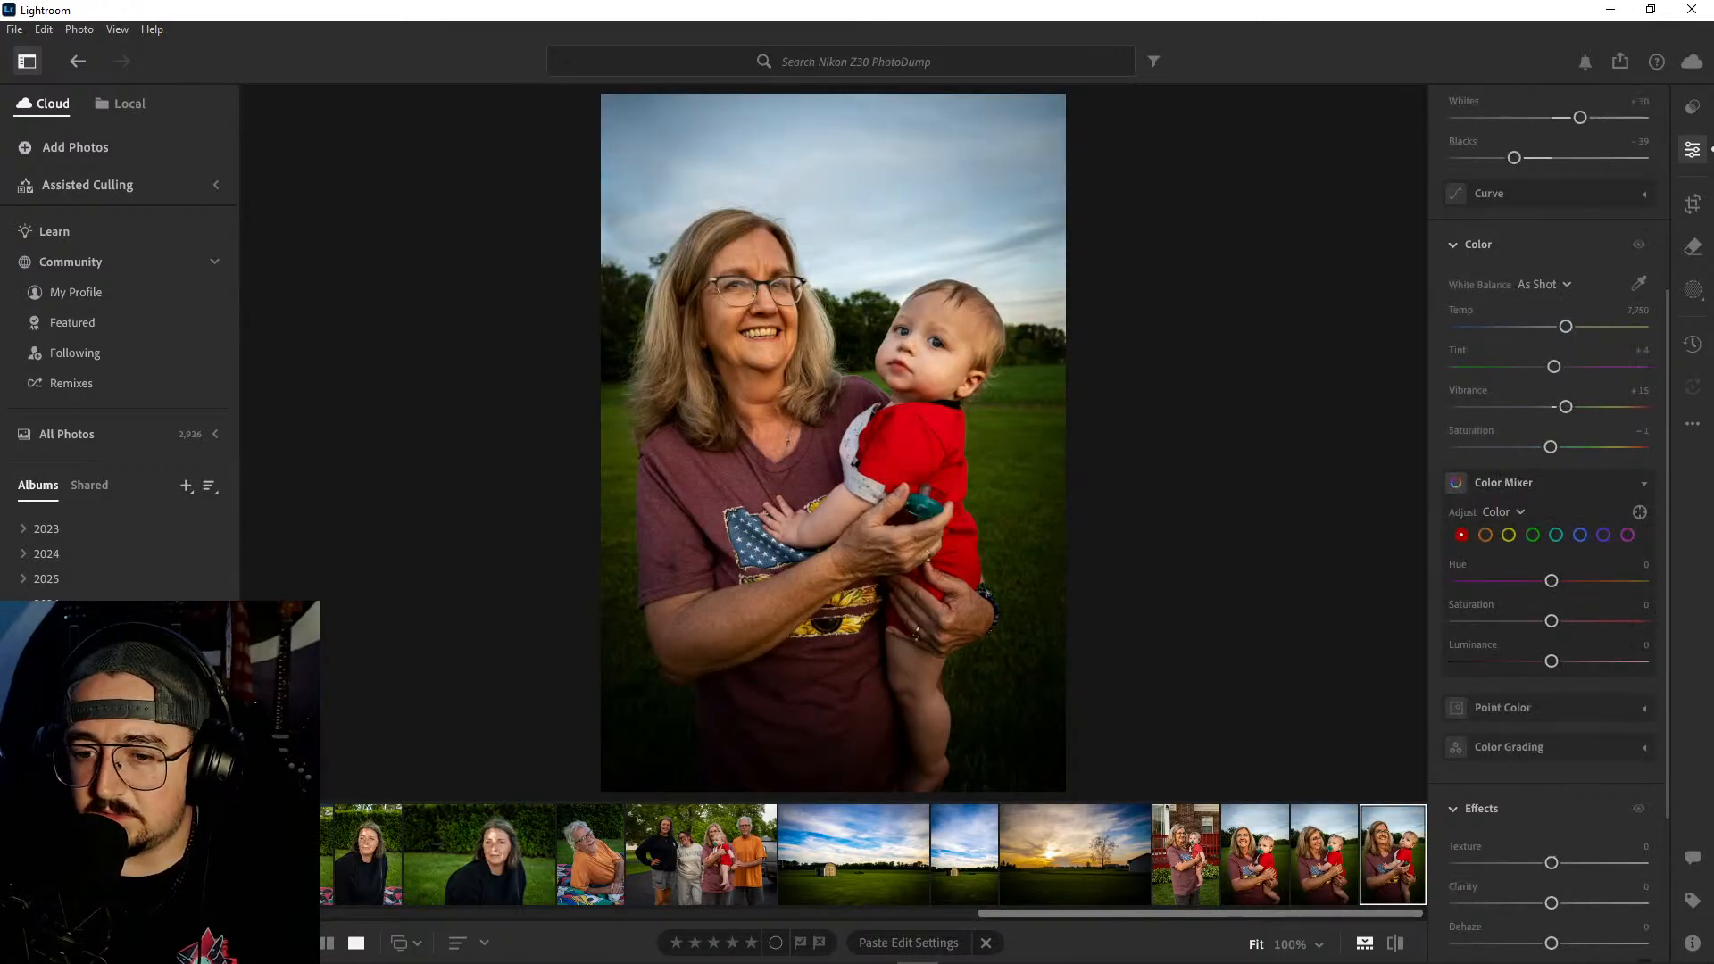
- Look back through the edited photos from the album's end to the backyard shot of the smiling woman in the flag shirt
key(Left)
key(Left)
key(Left)
key(Left)
key(Left)
key(Left)
key(Left)
key(Left)
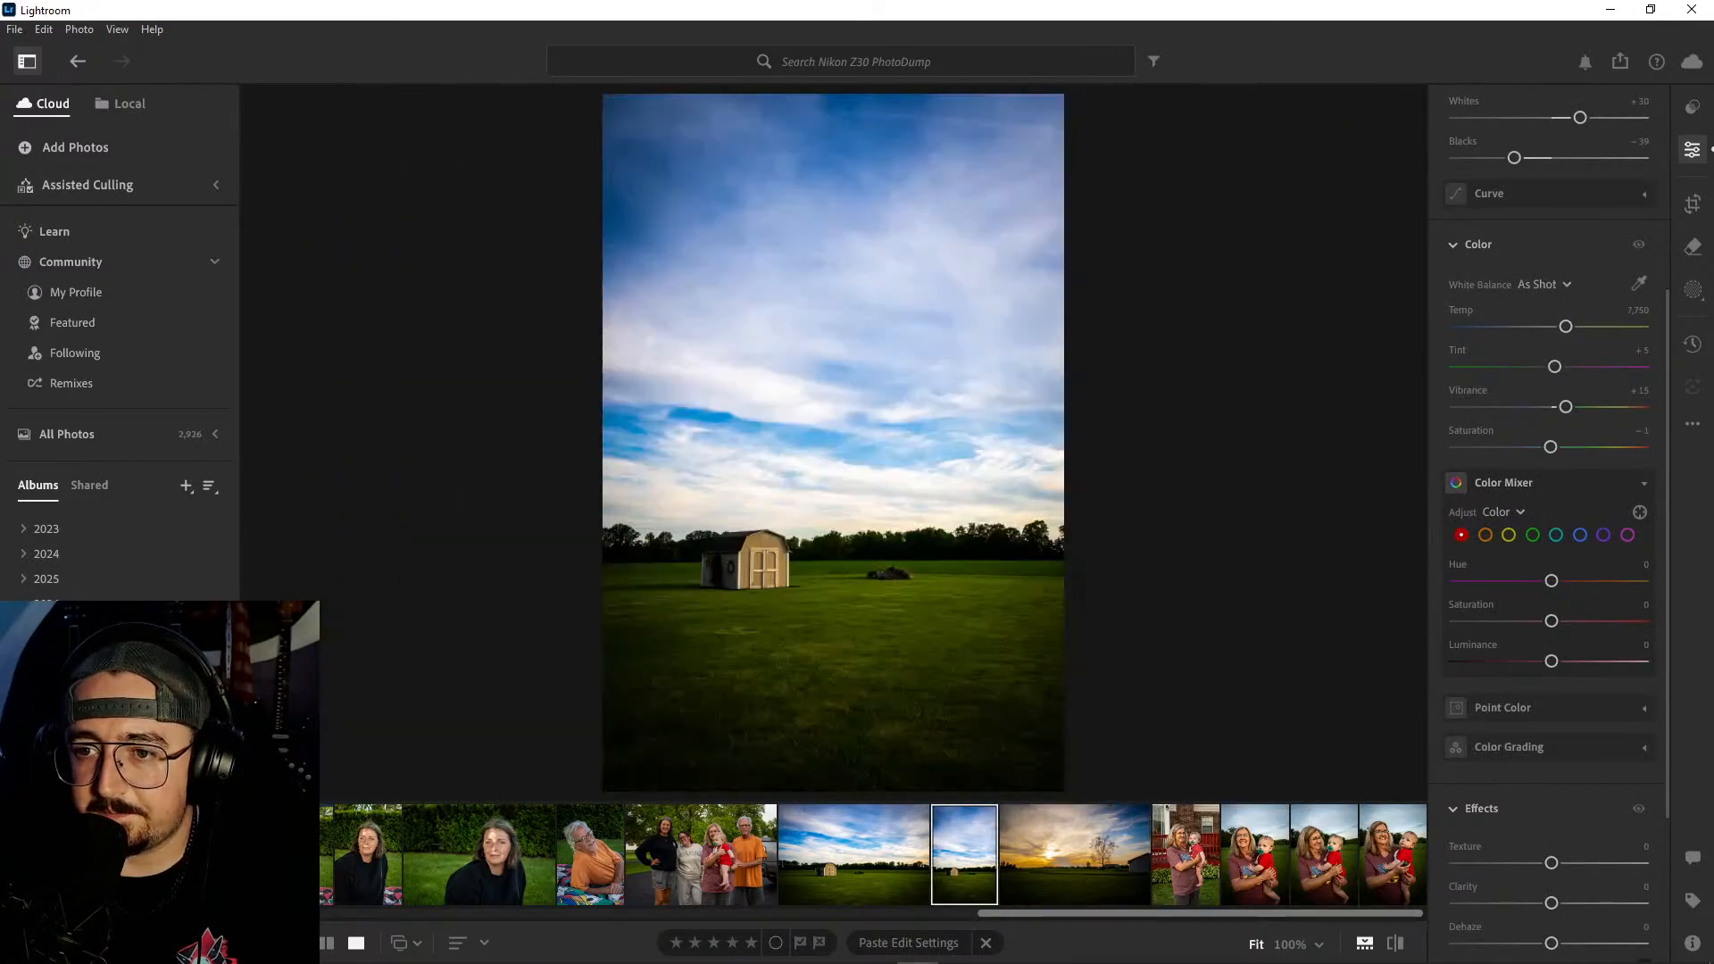
key(Left)
key(Left)
key(Left)
key(Left)
key(Left)
key(Left)
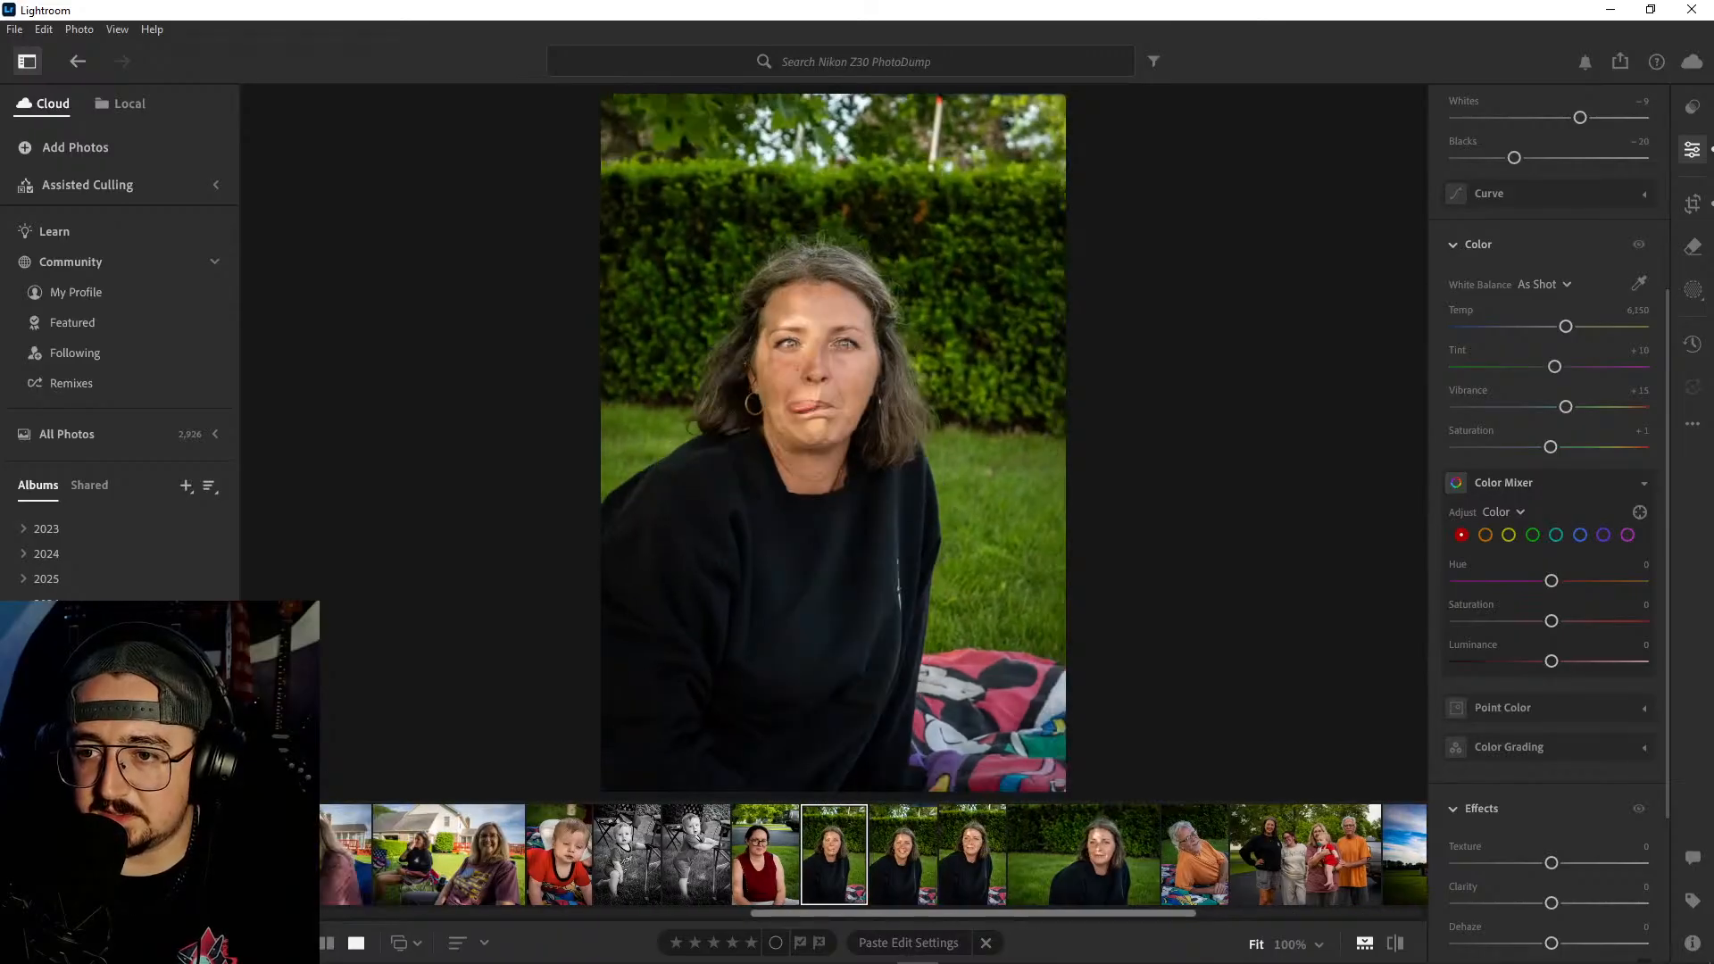
key(Left)
key(Left)
- Look back through the mother-and-baby photos and the crawling baby shots to the one on the colorful blanket for color consistency
key(Left)
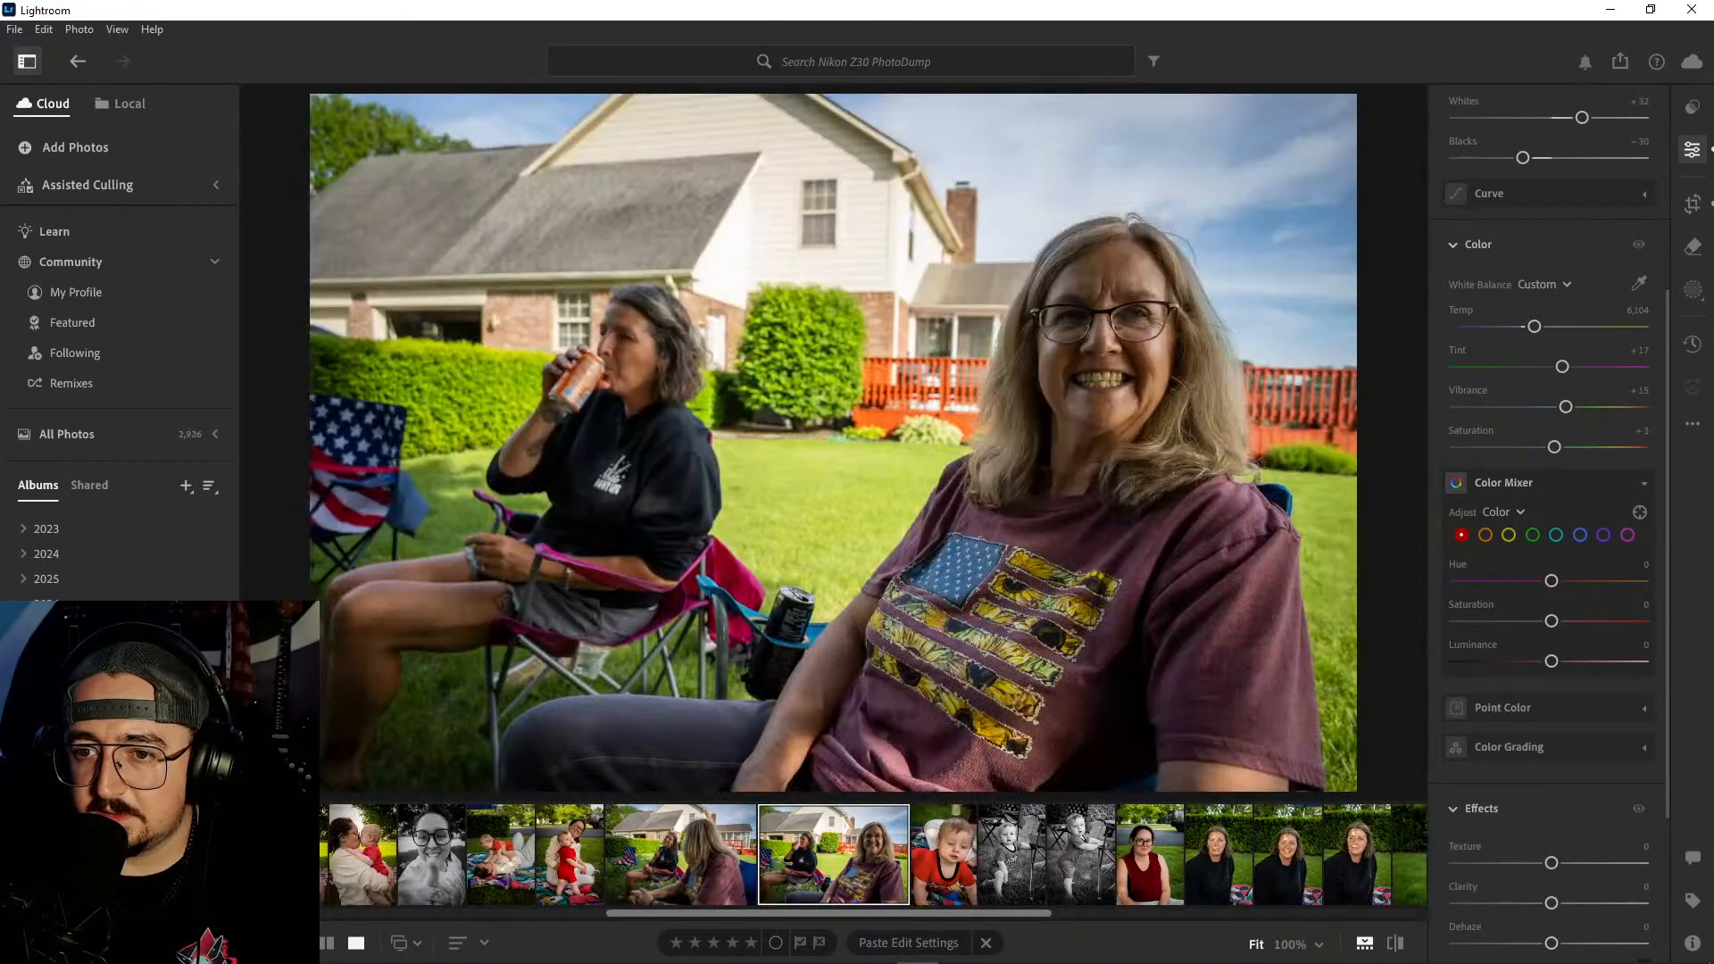
key(Left)
key(Left)
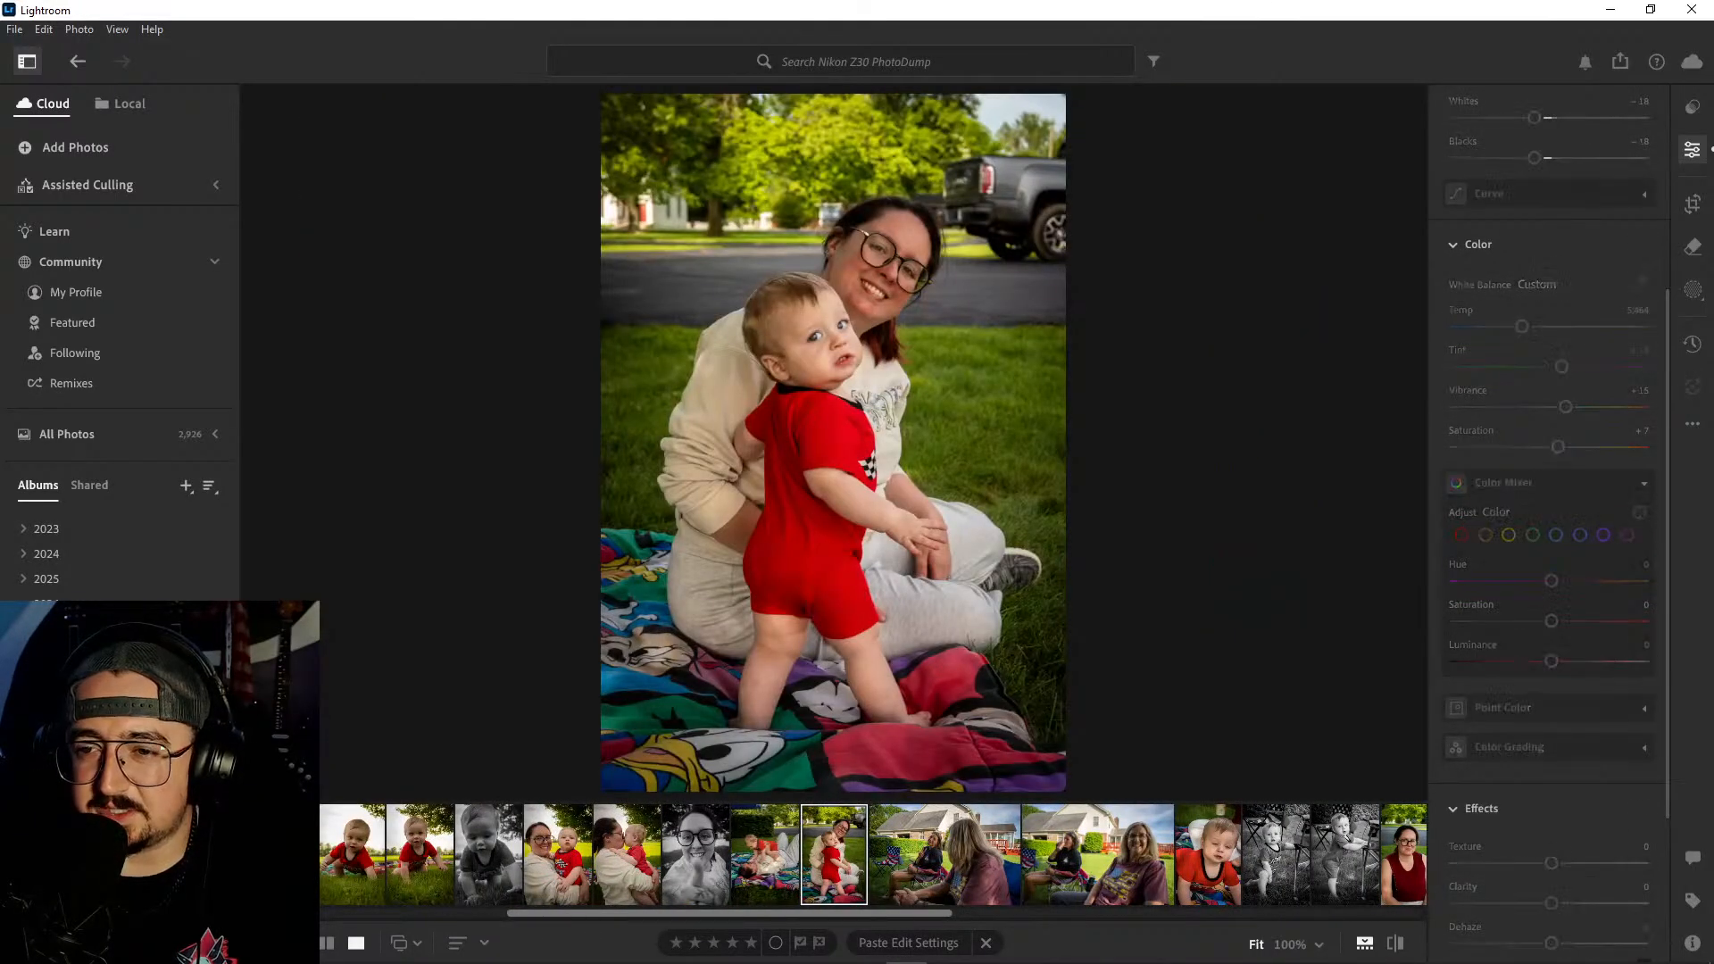
key(Left)
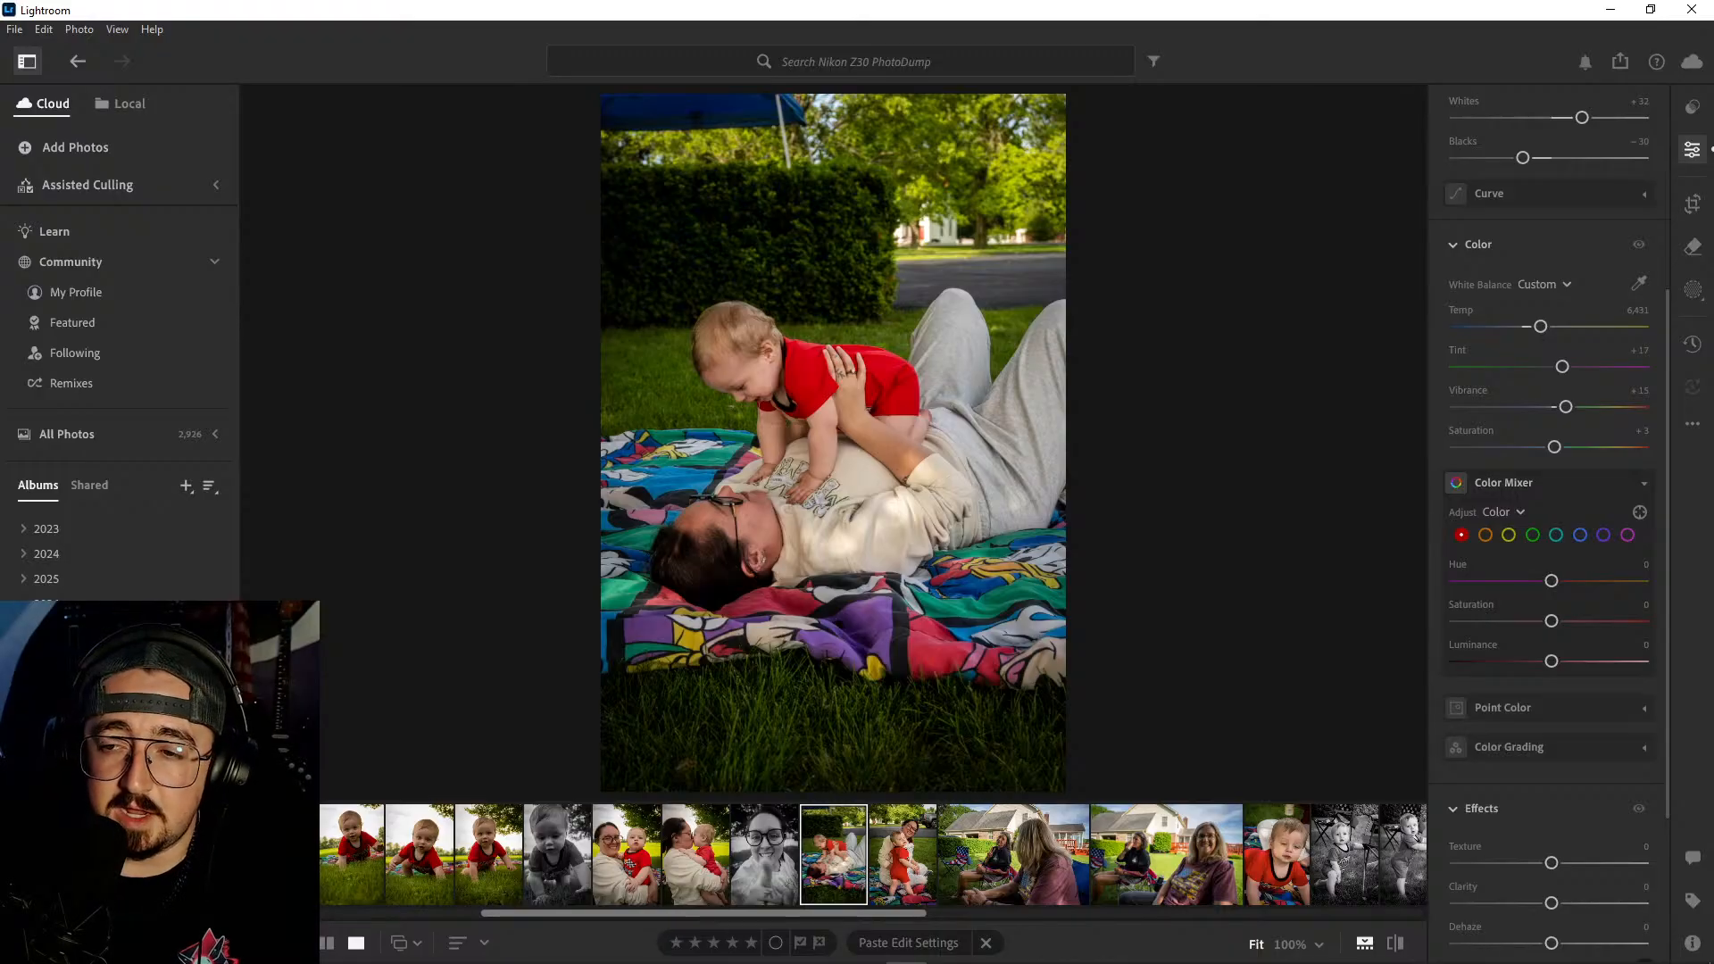
key(Left)
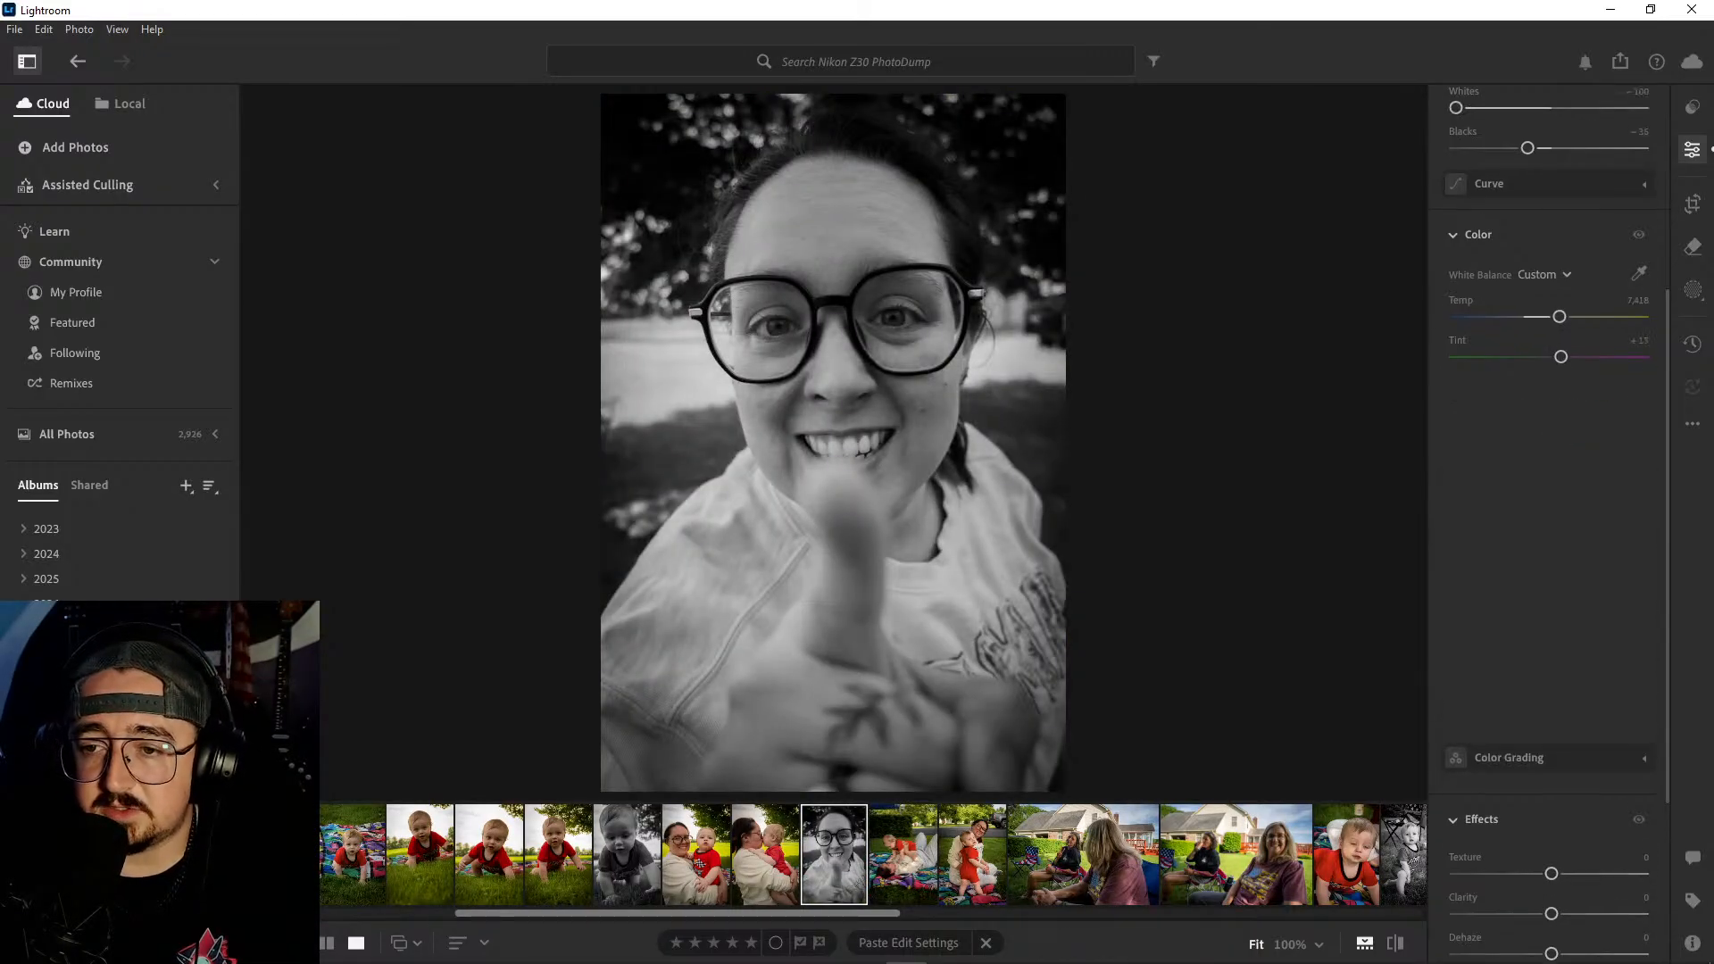
key(Left)
key(Left)
key(Left)
key(Left)
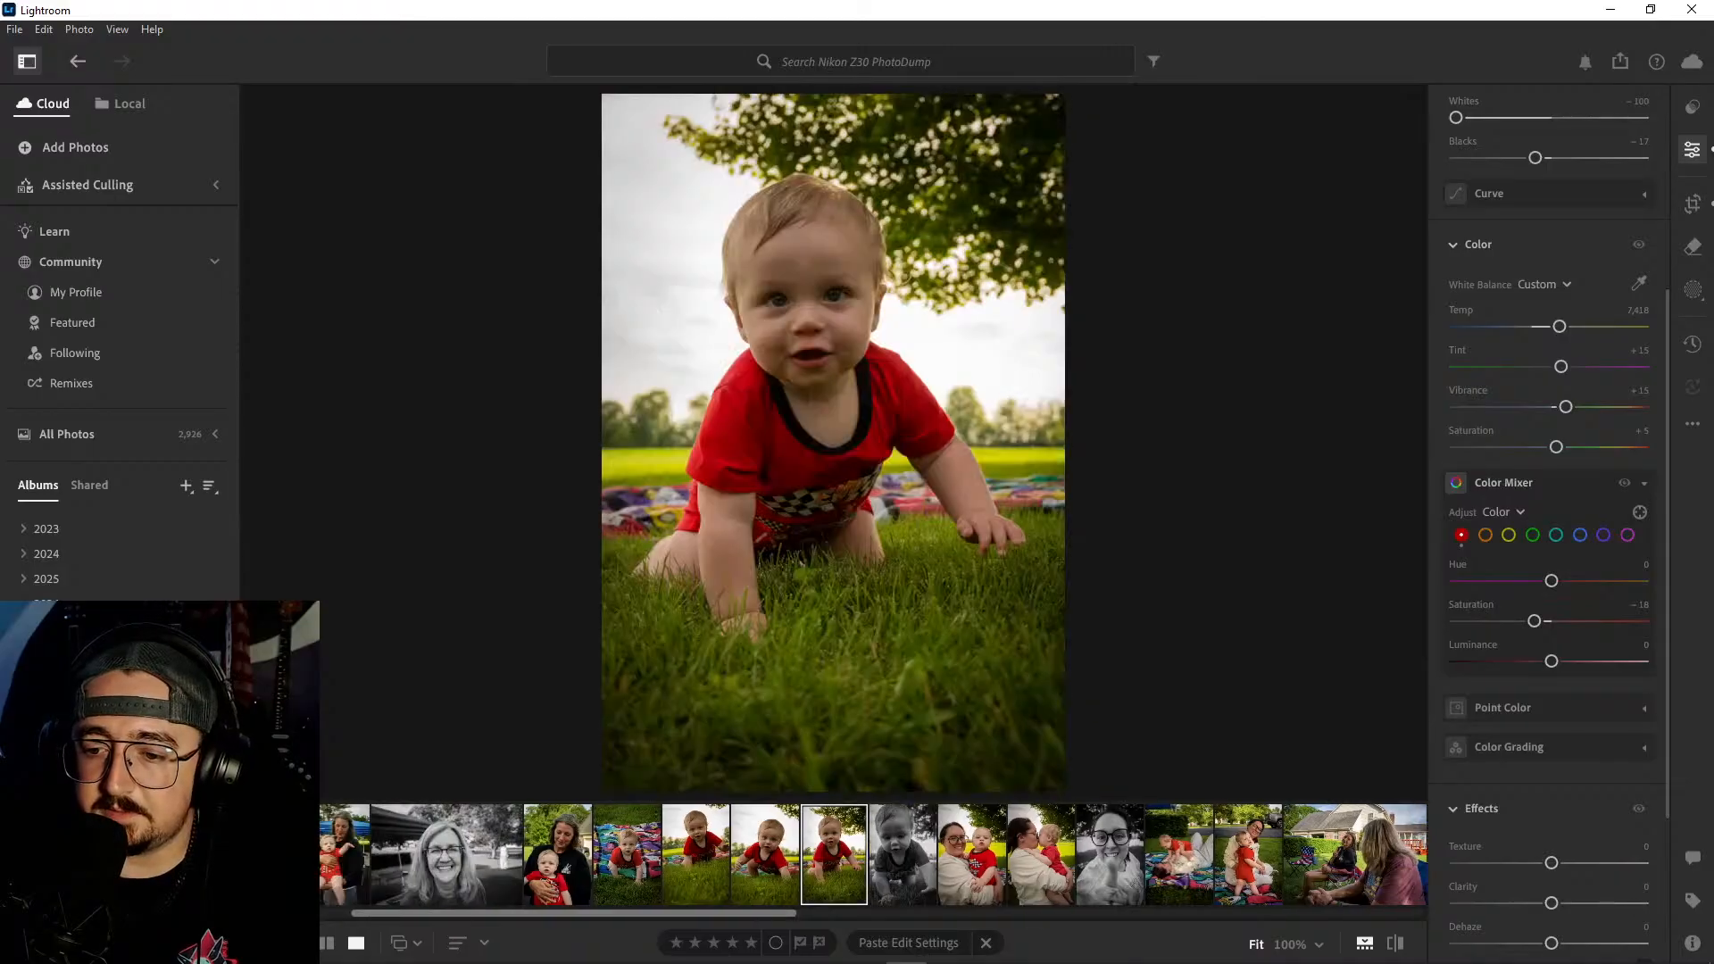
key(Left)
key(Left)
key(Left)
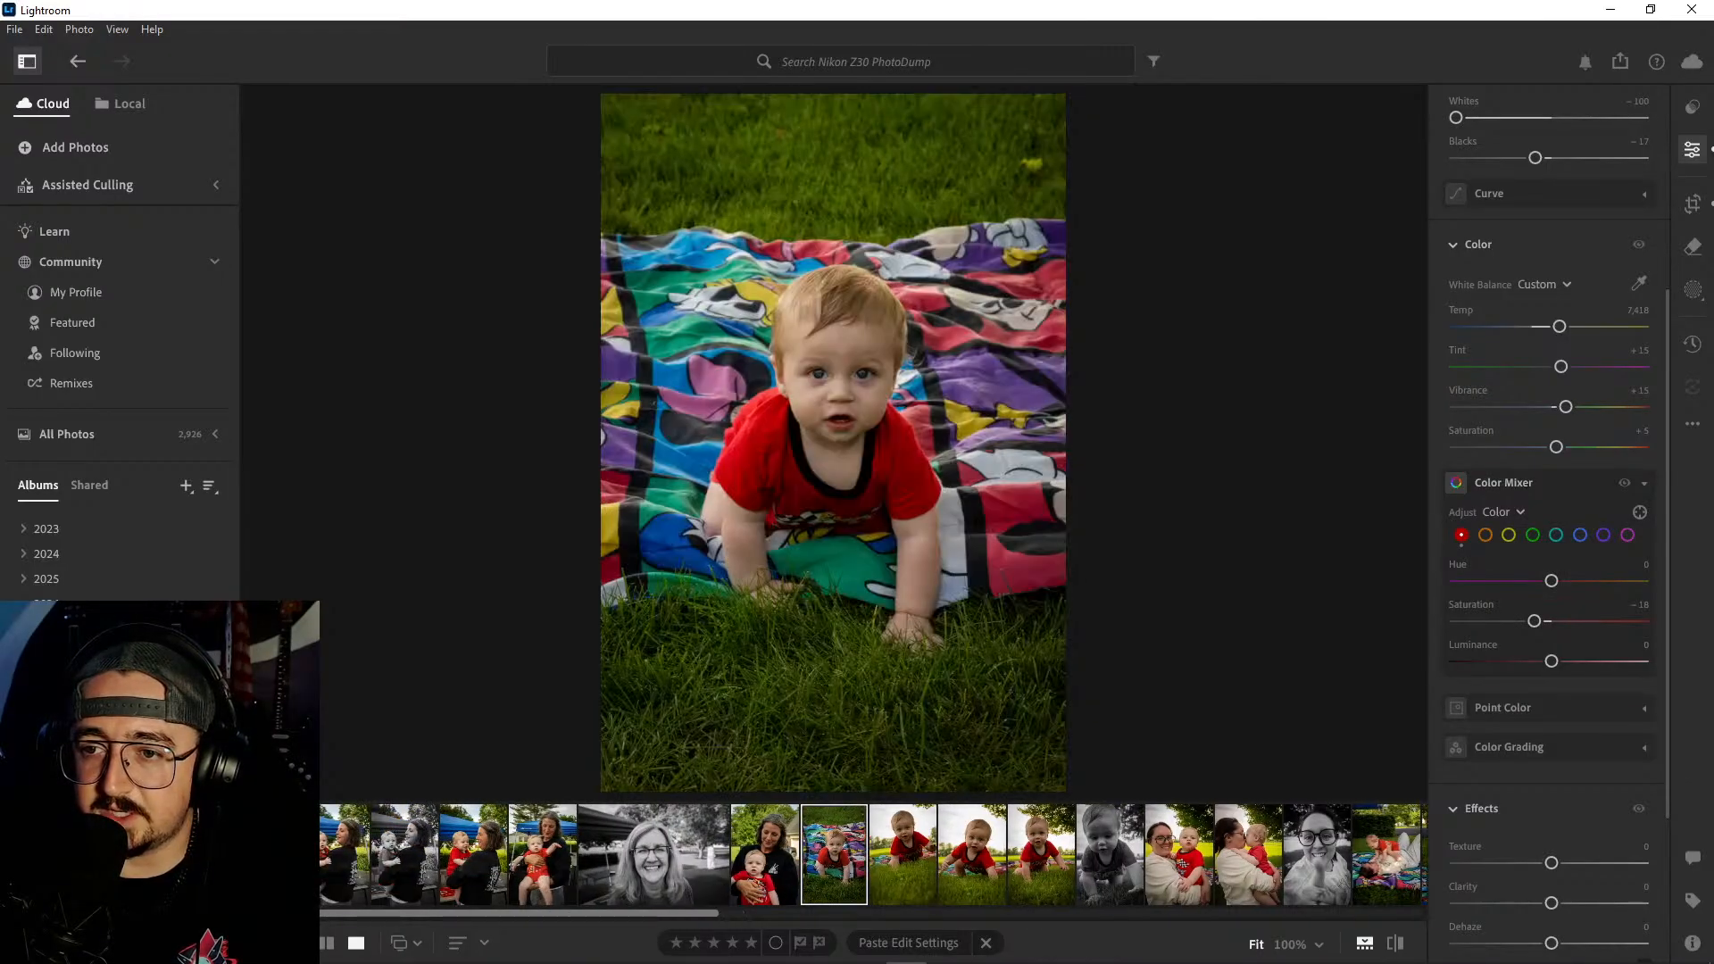
- Review the earlier photos of the woman in the black sweatshirt with the baby, back to the flag-shirt portrait with the wallet
key(Left)
key(Left)
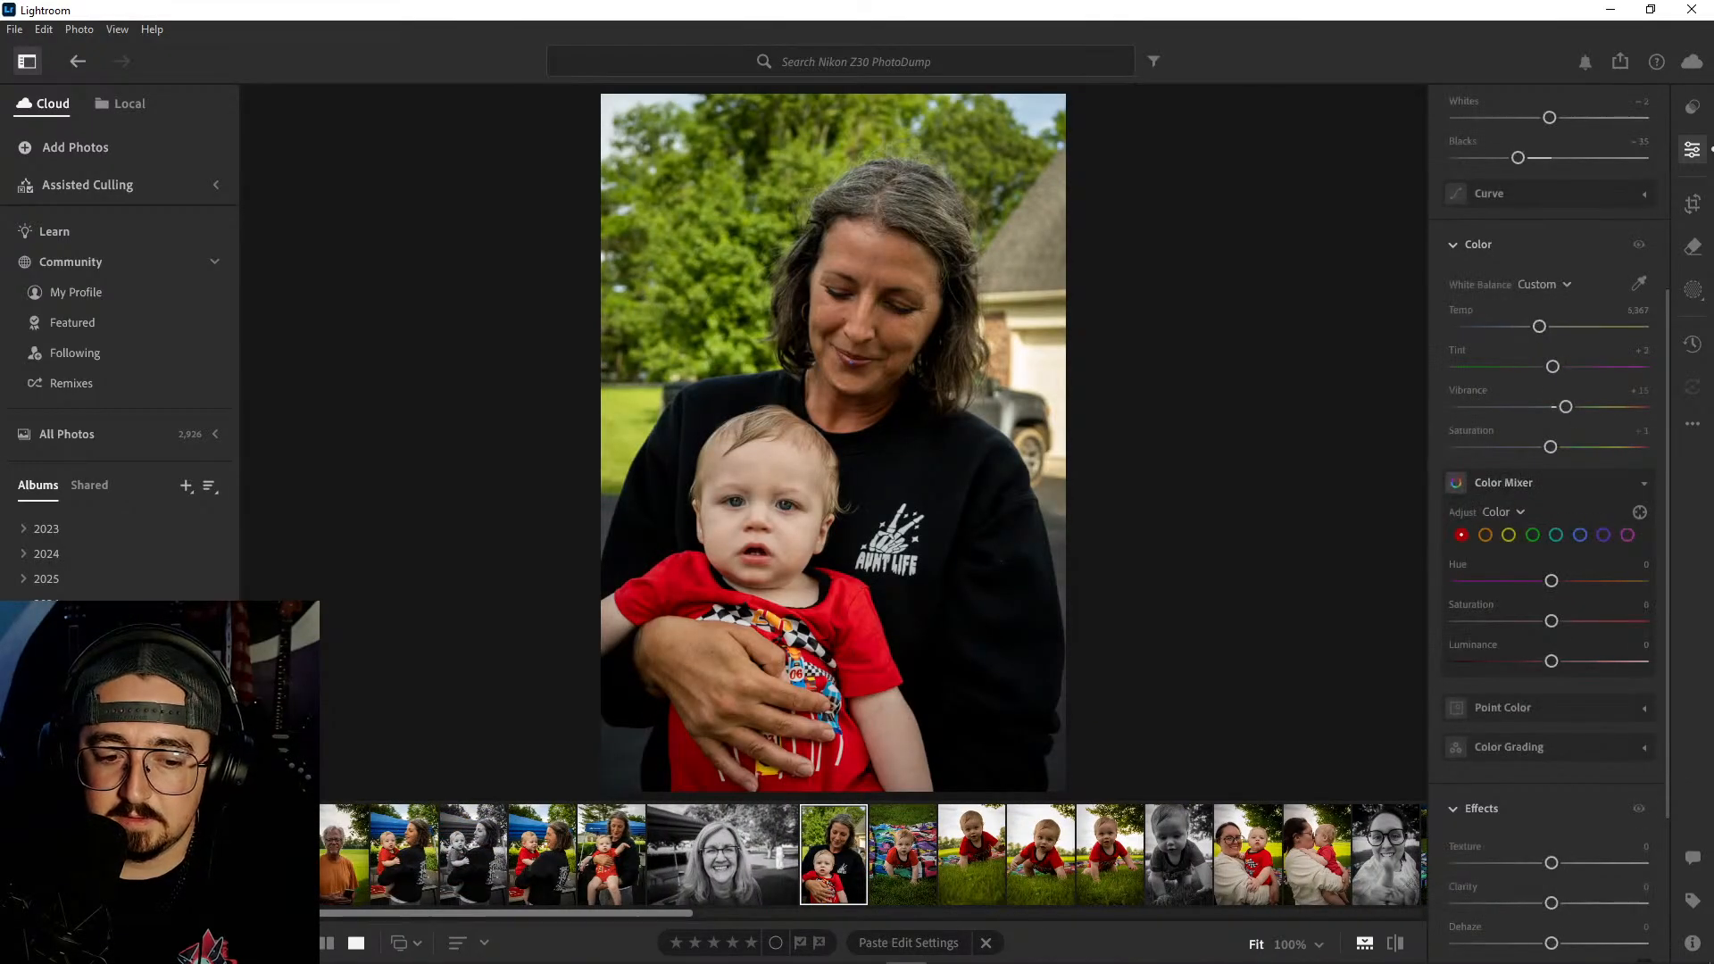
key(Left)
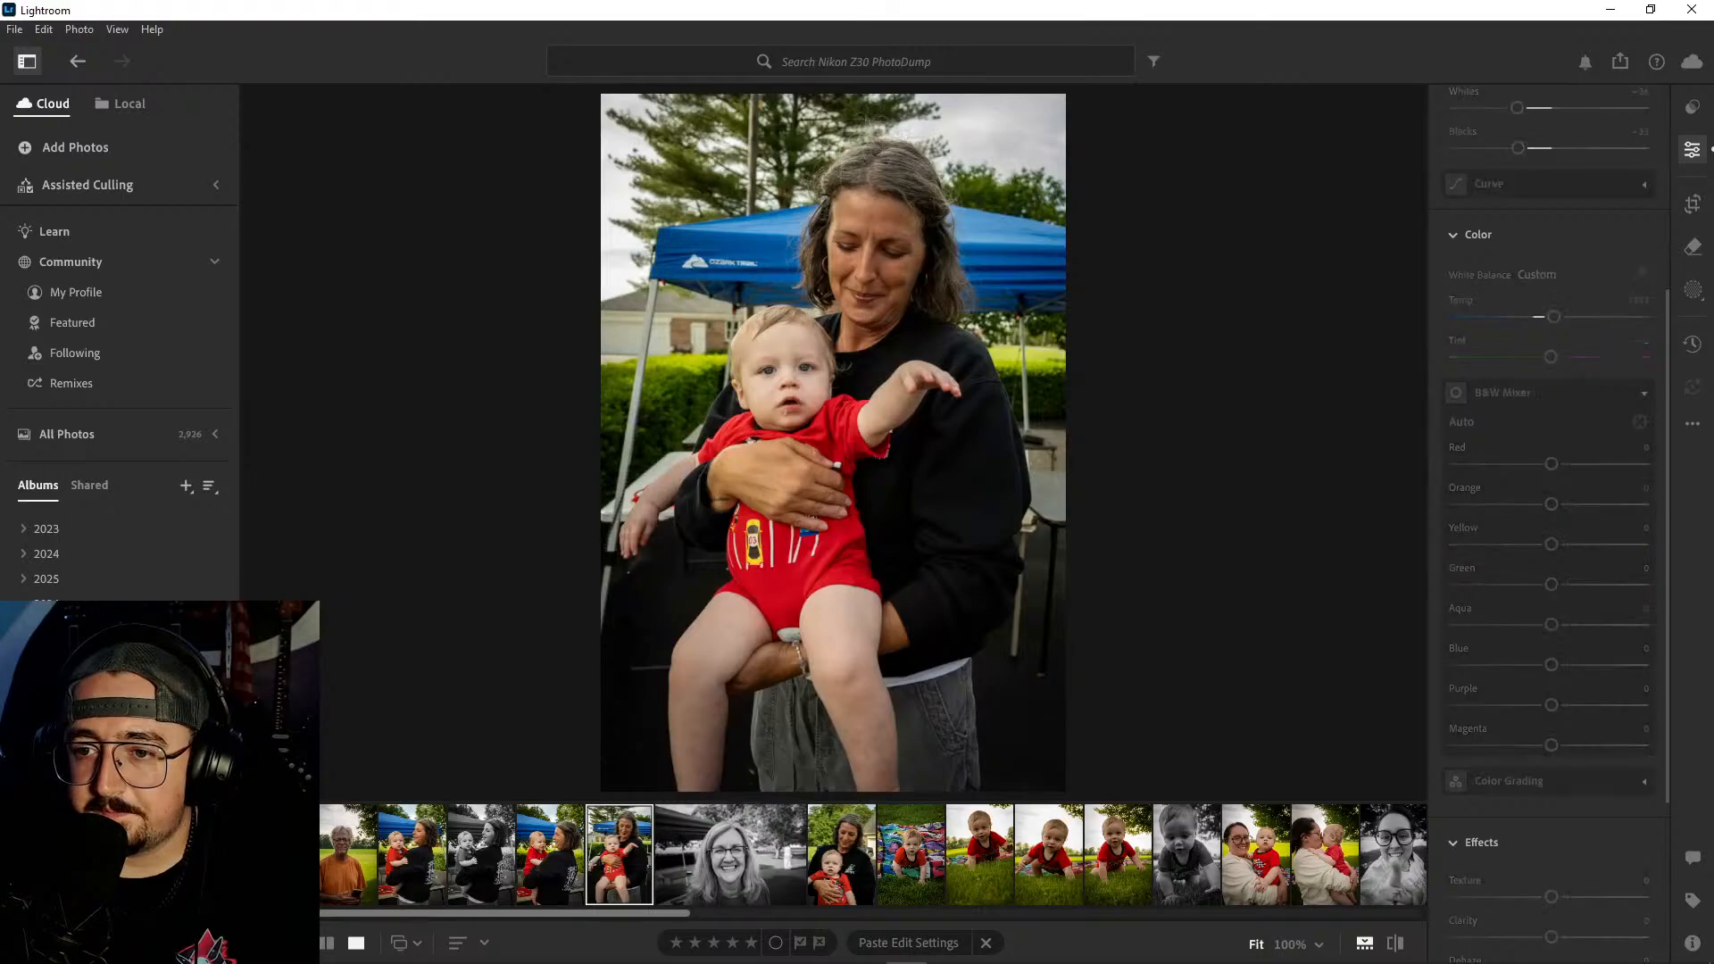
key(Left)
key(Left)
key(Left)
key(Left)
key(Left)
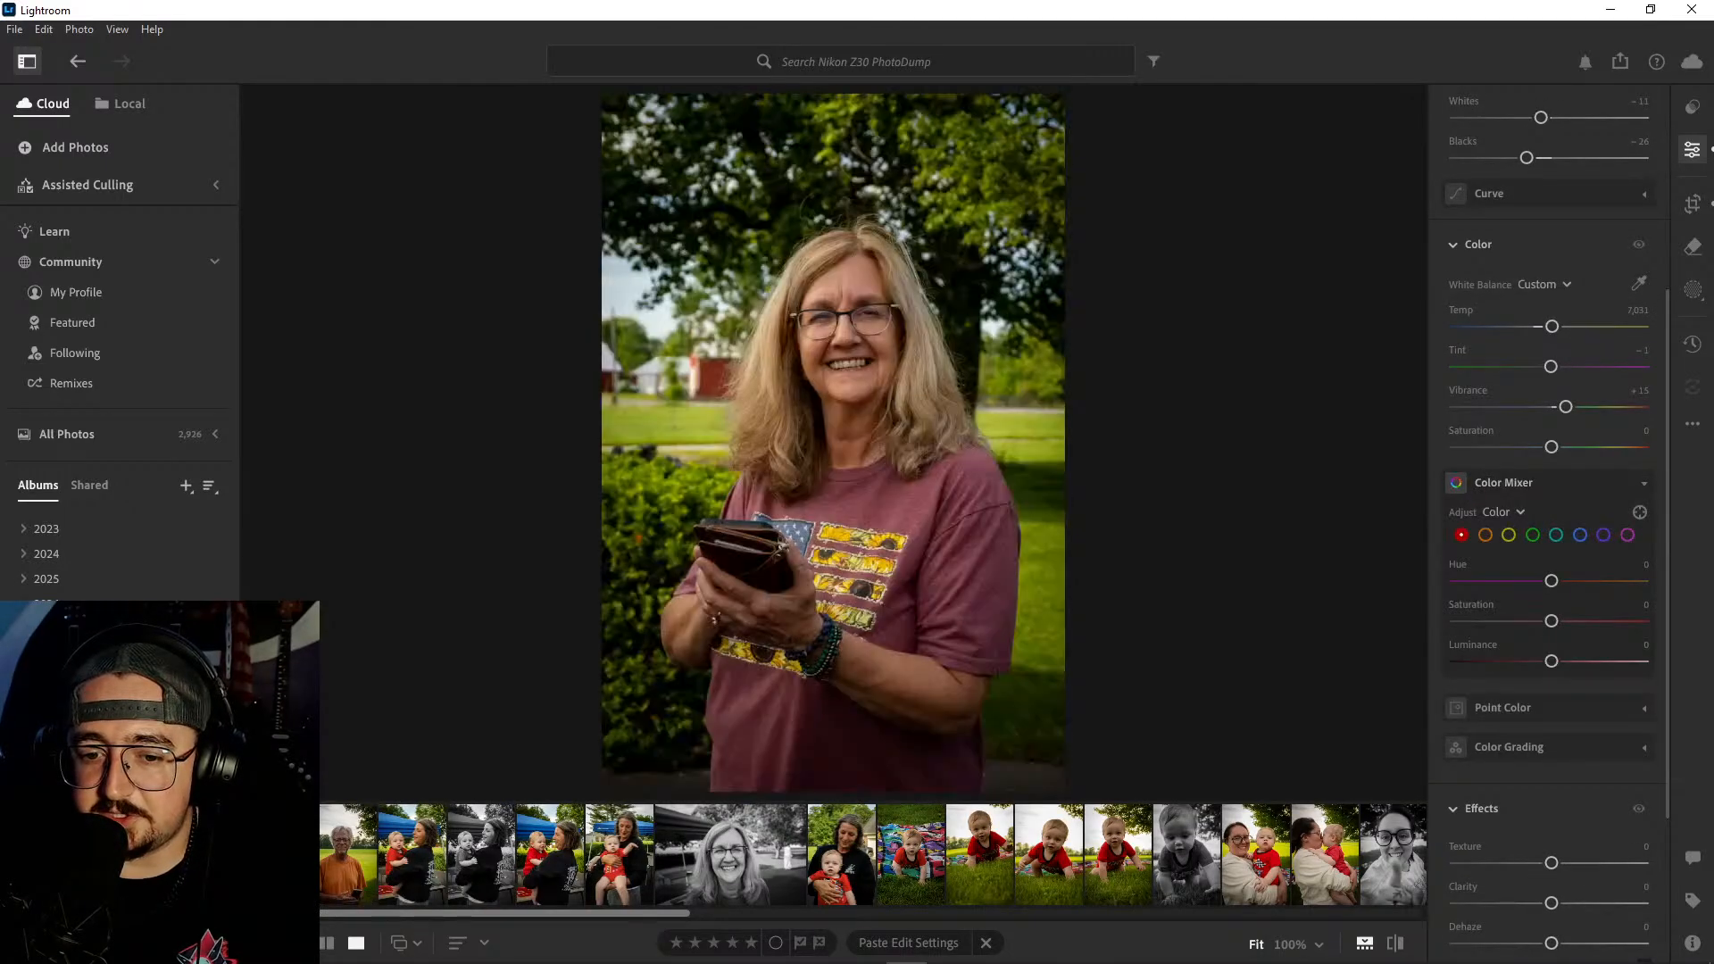